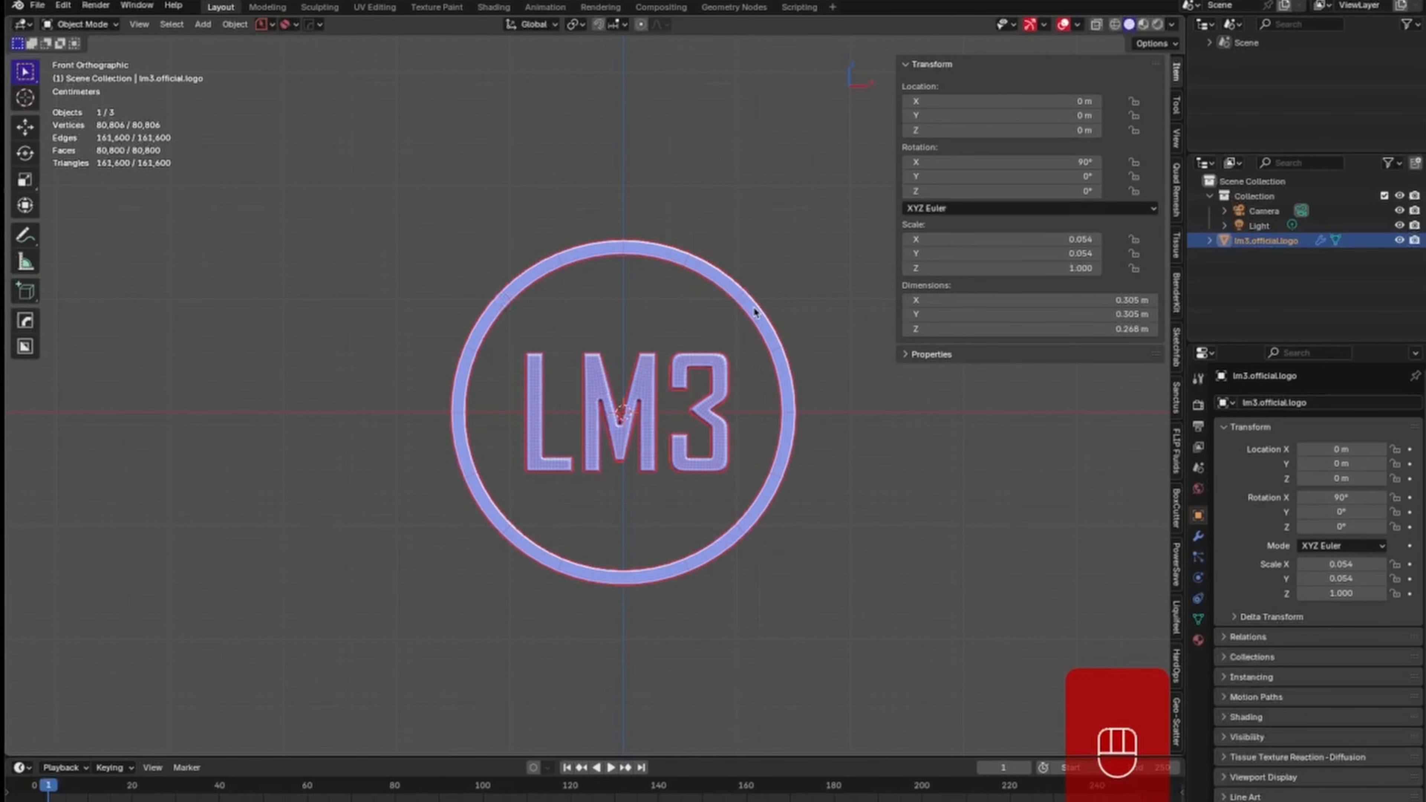
Delete the LM3 logo object from the scene and hide the viewport sidebar.
key("x")
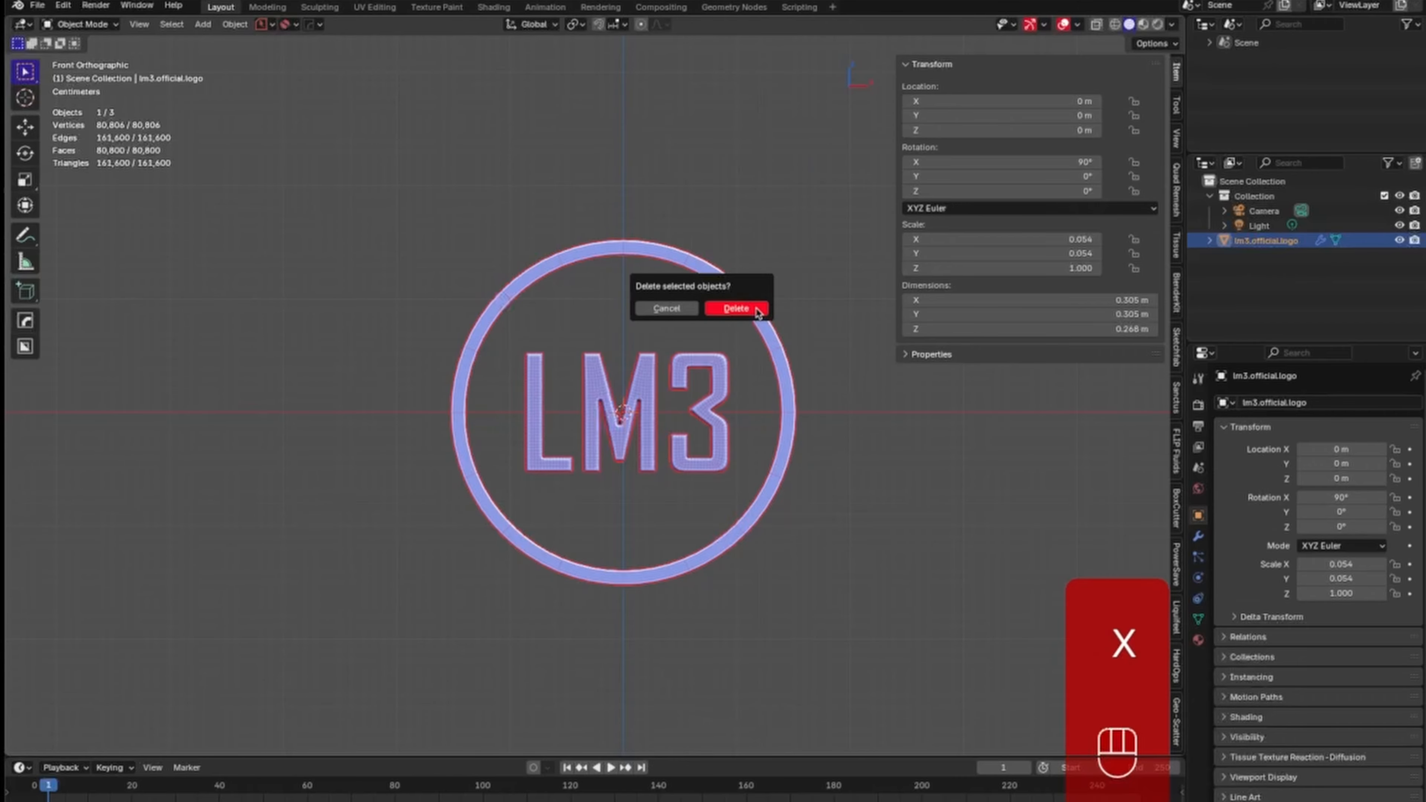
left_click(758, 310)
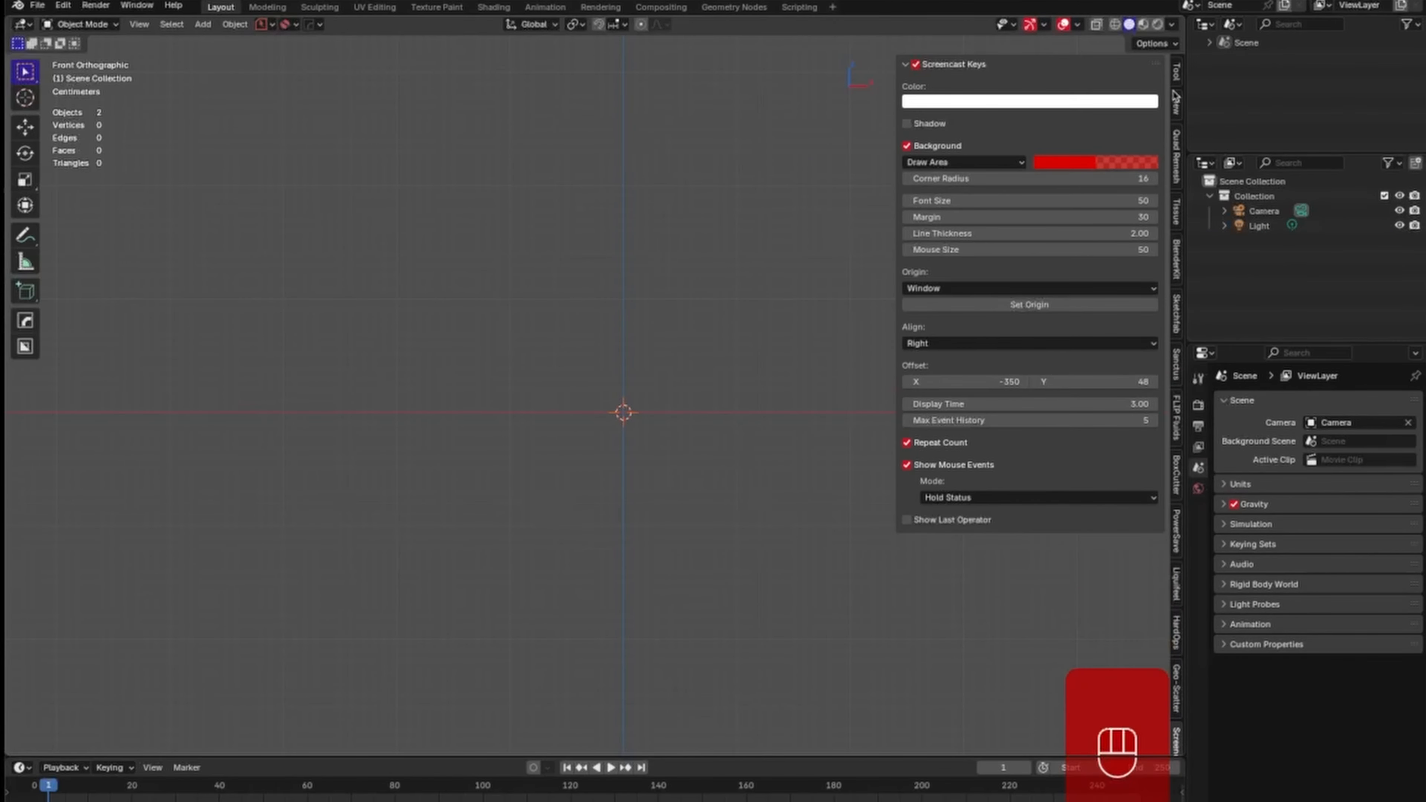
key("n")
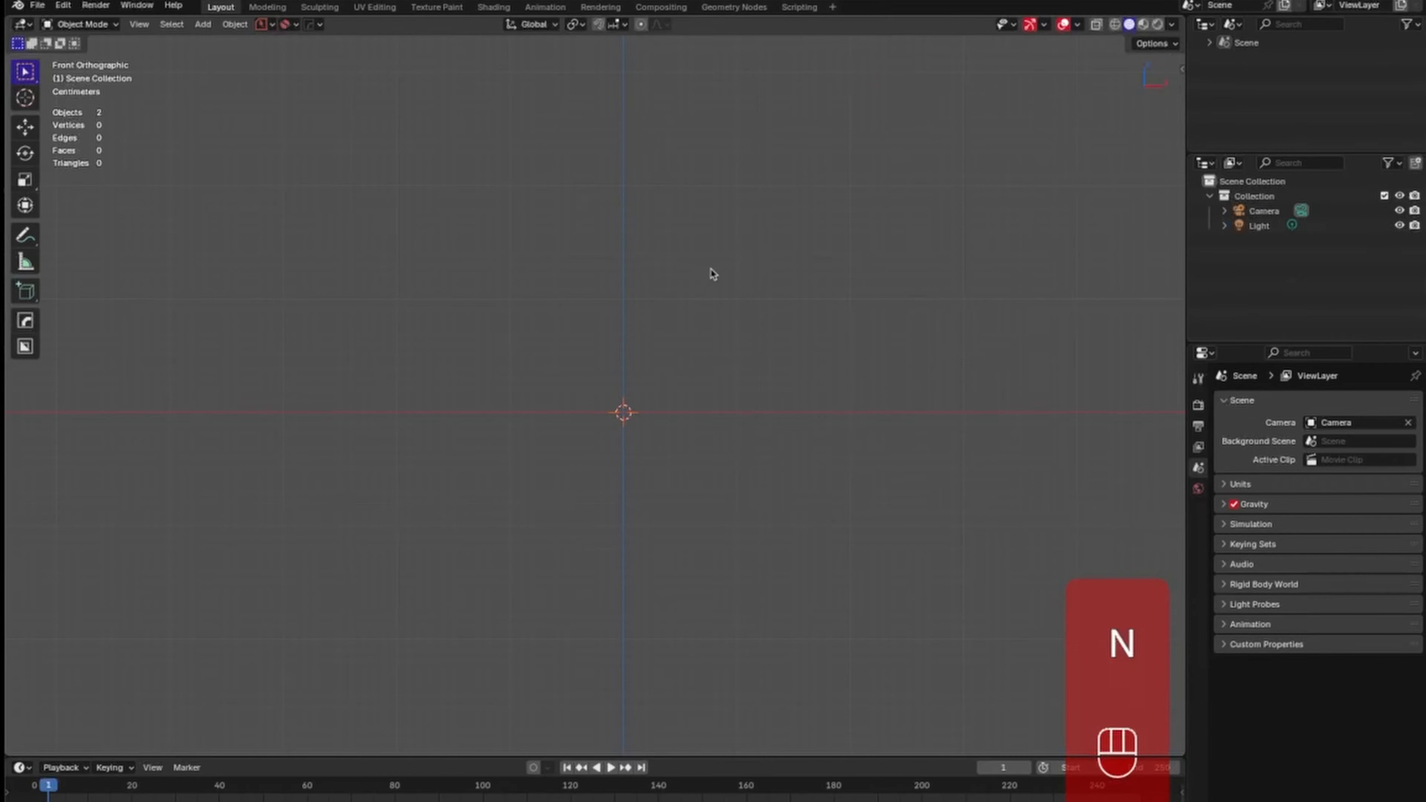
Add a mesh circle at the world origin and set its vertex count to 128.
middle_click_drag(712, 273, 722, 303, "shift")
key("shift+a")
mouse_move(731, 330)
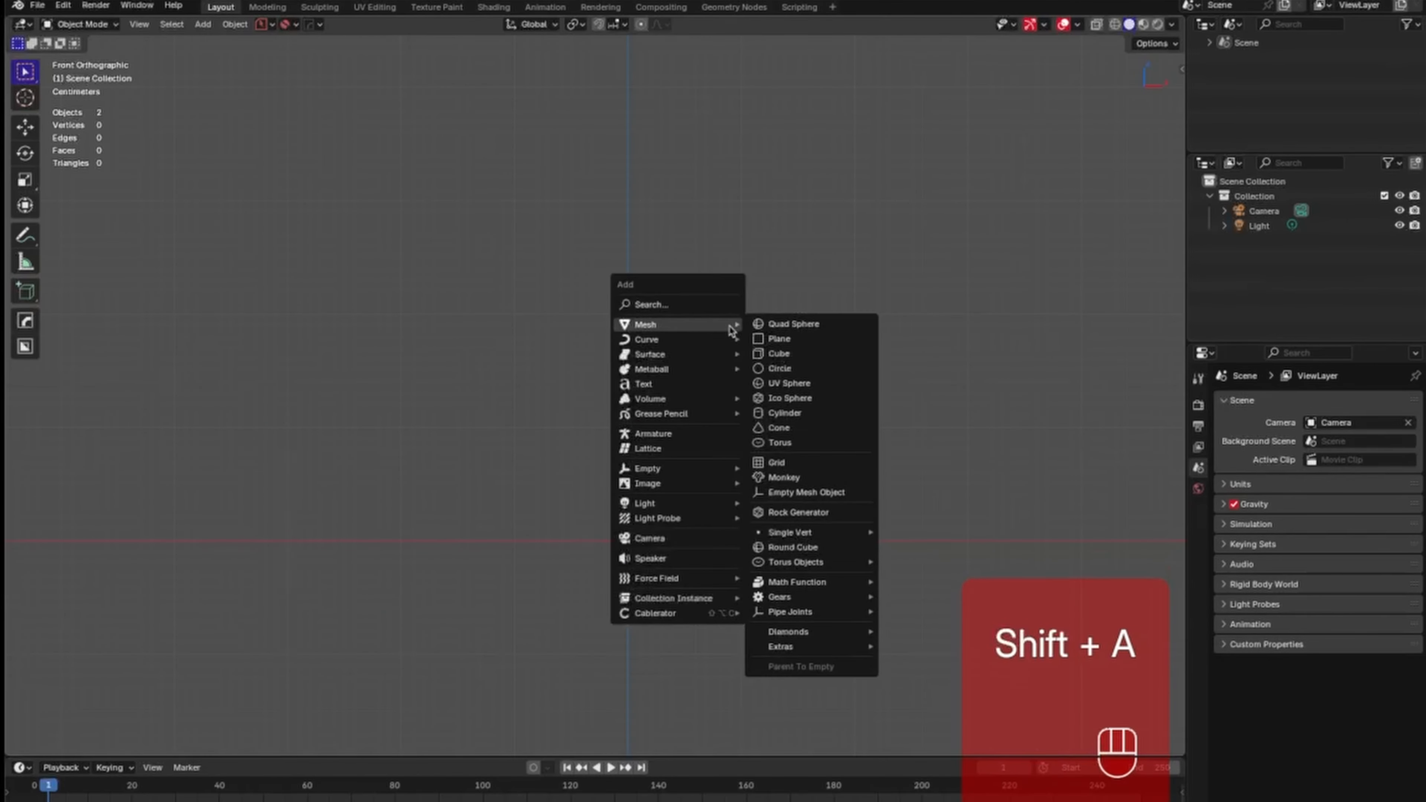
left_click(818, 368)
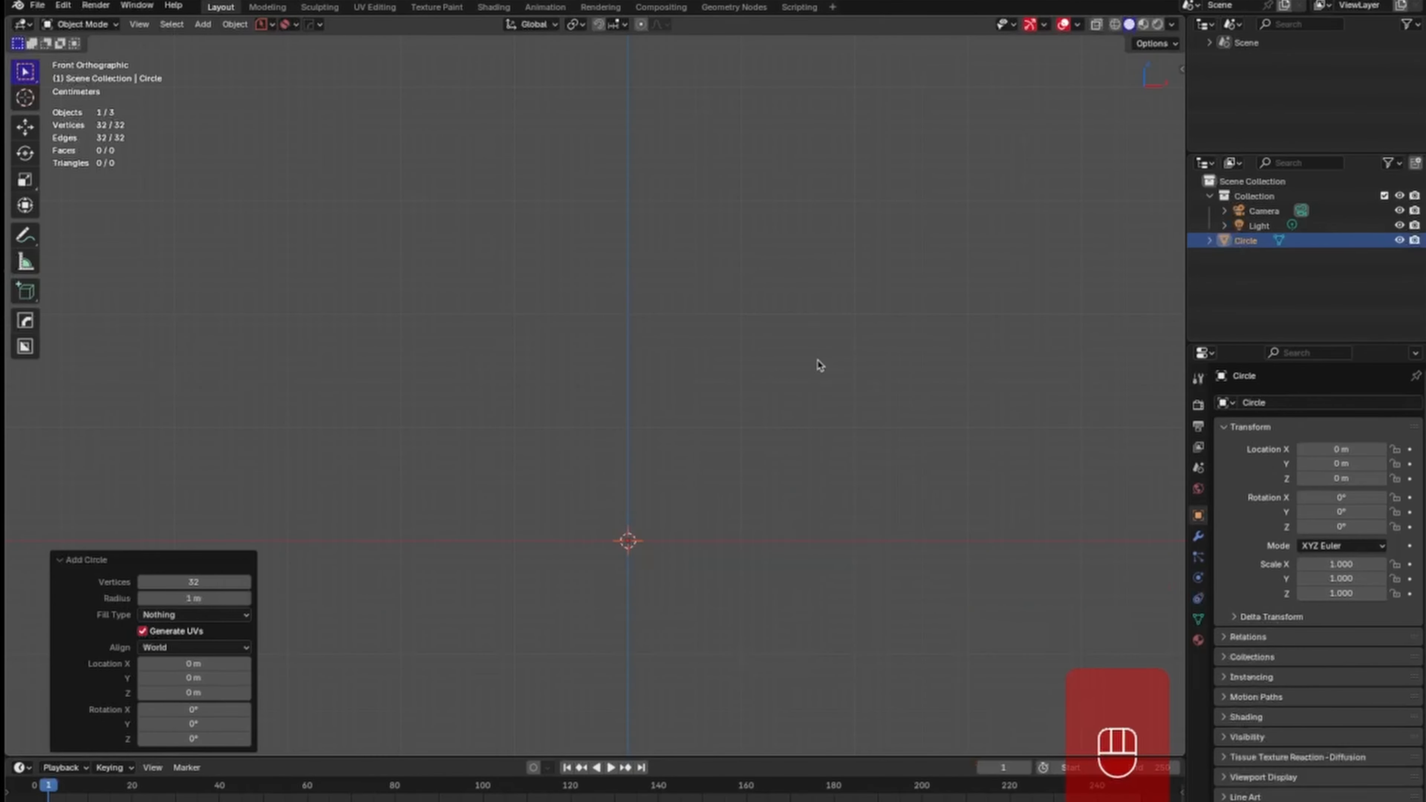
left_click(211, 576)
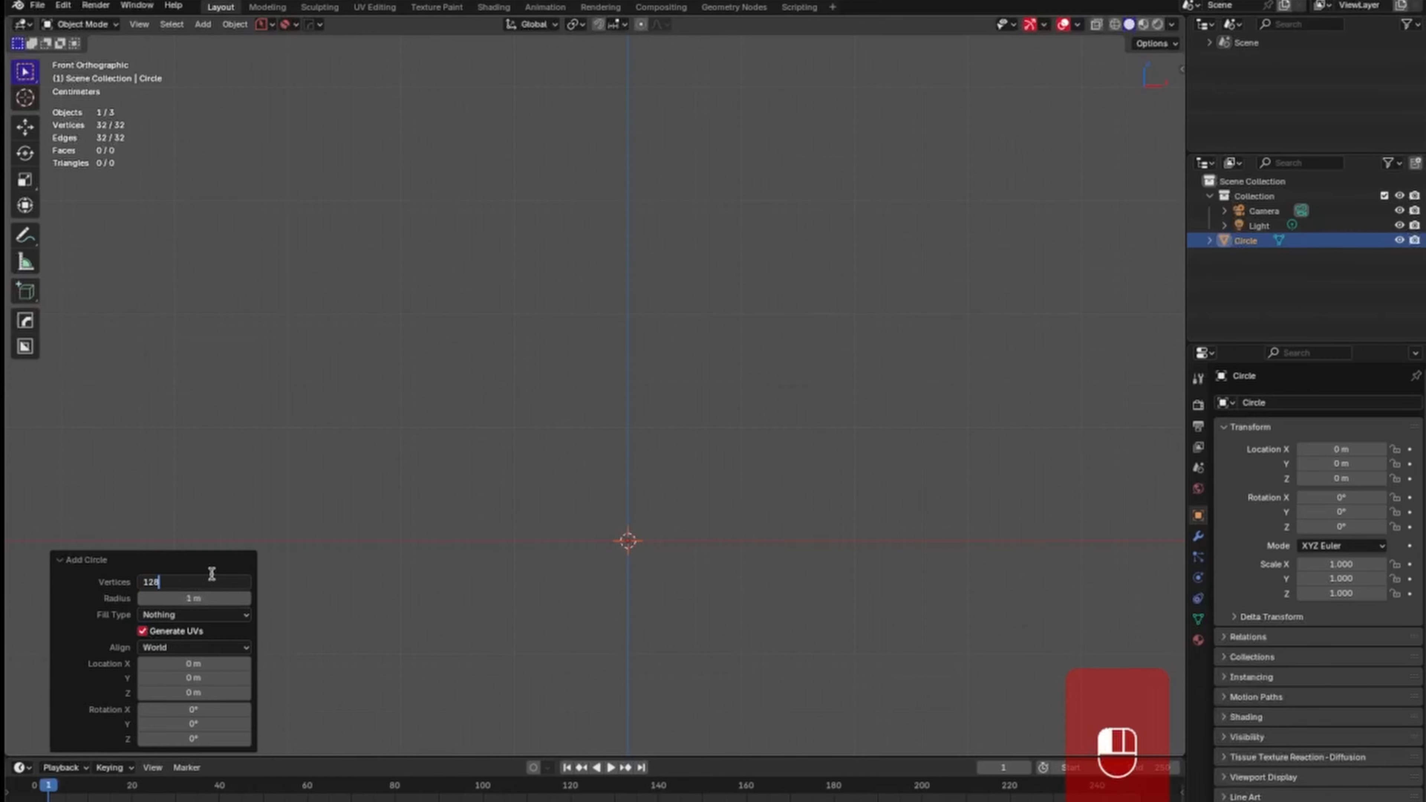
type("128")
key("Return")
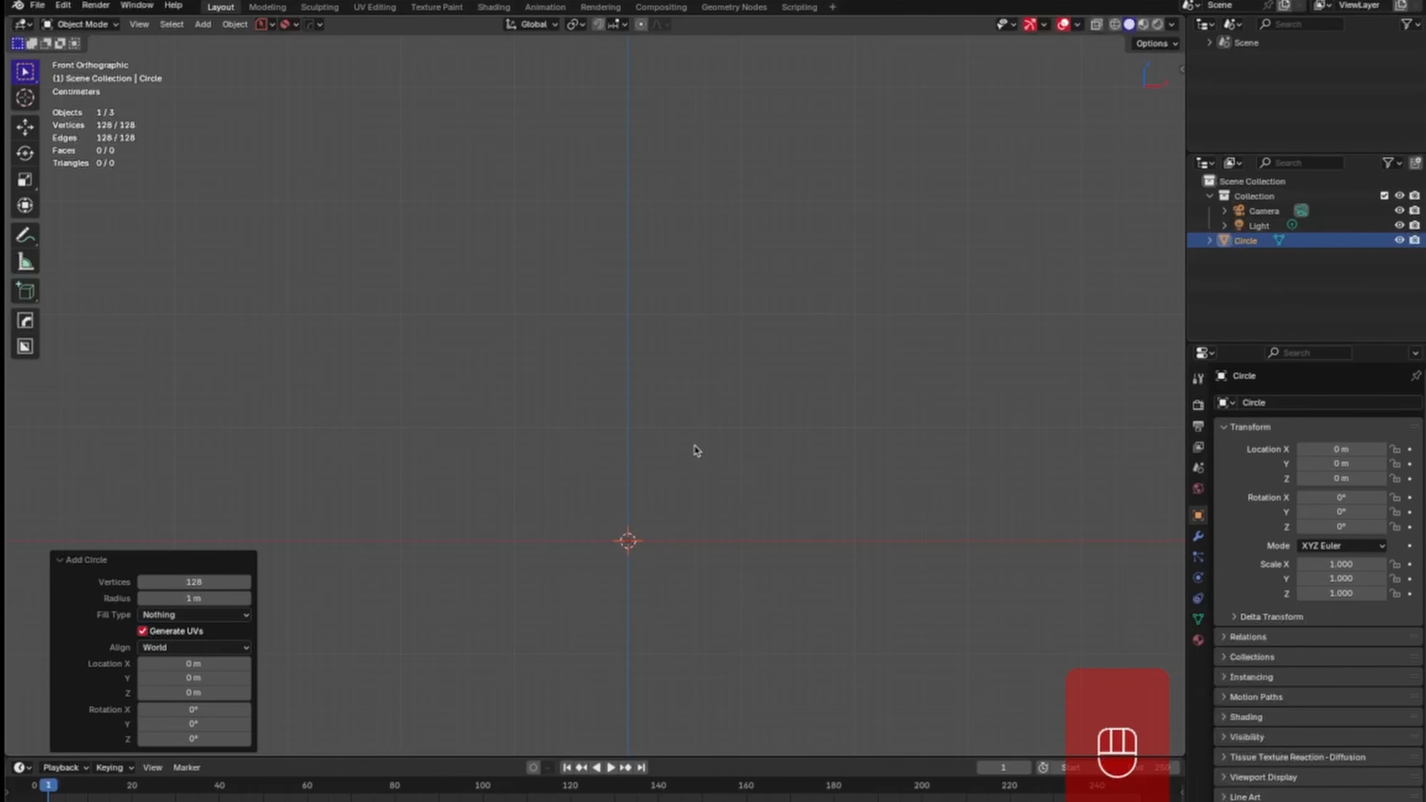
In Edit Mode, raise all of the circle's vertices about 2.3 m along the global Z axis.
middle_click_drag(689, 443, 659, 450)
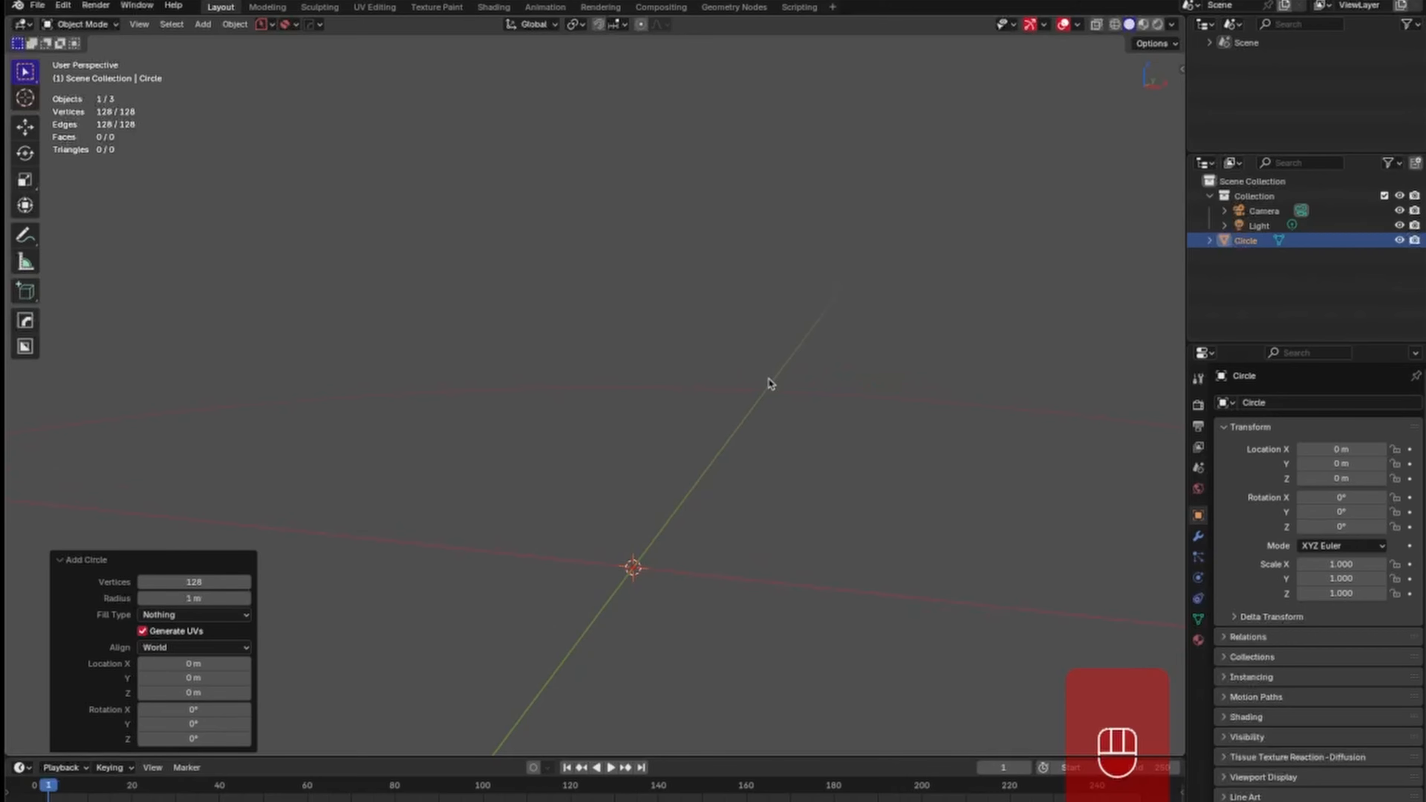
key("Tab")
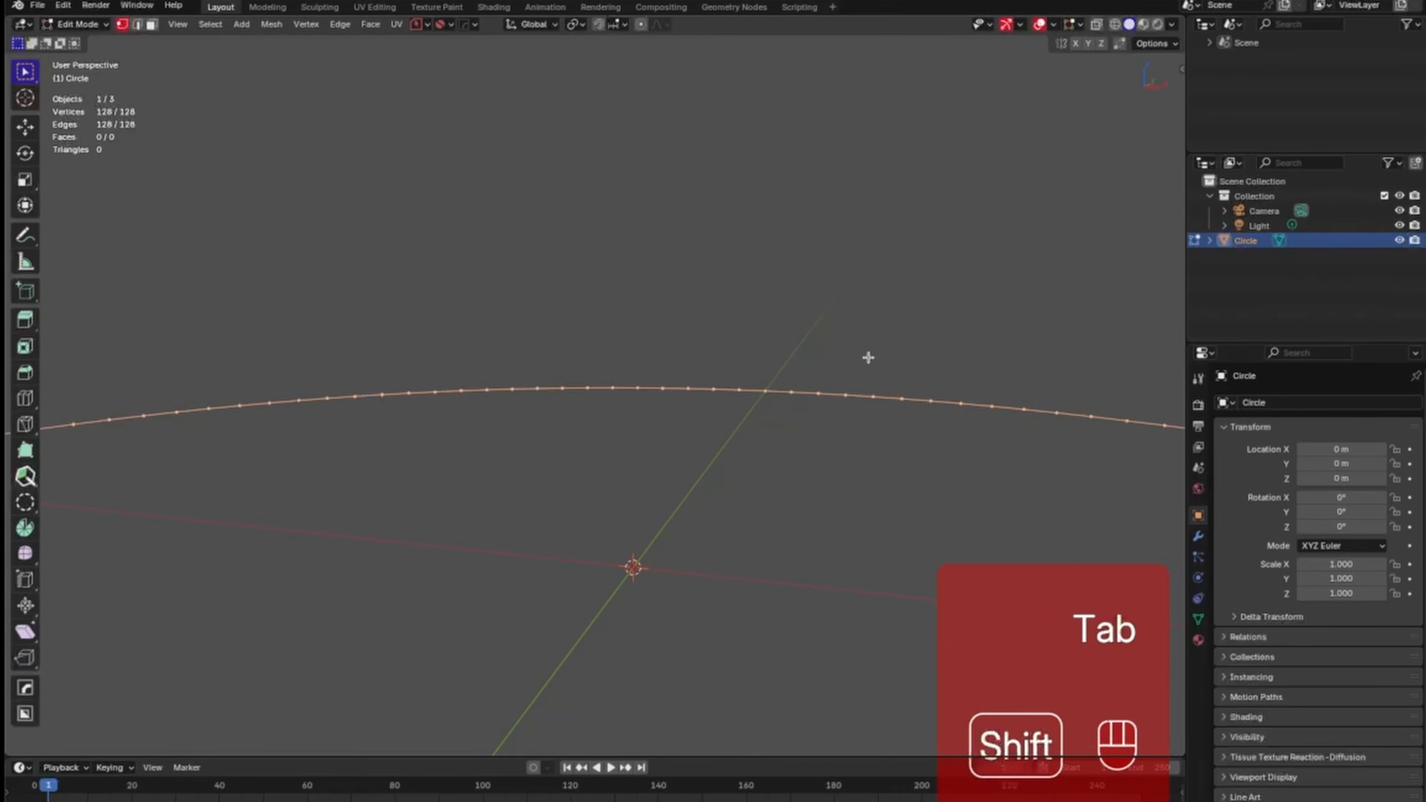
middle_click_drag(865, 357, 522, 760, "shift")
middle_click_drag(800, 383, 687, 515, "ctrl")
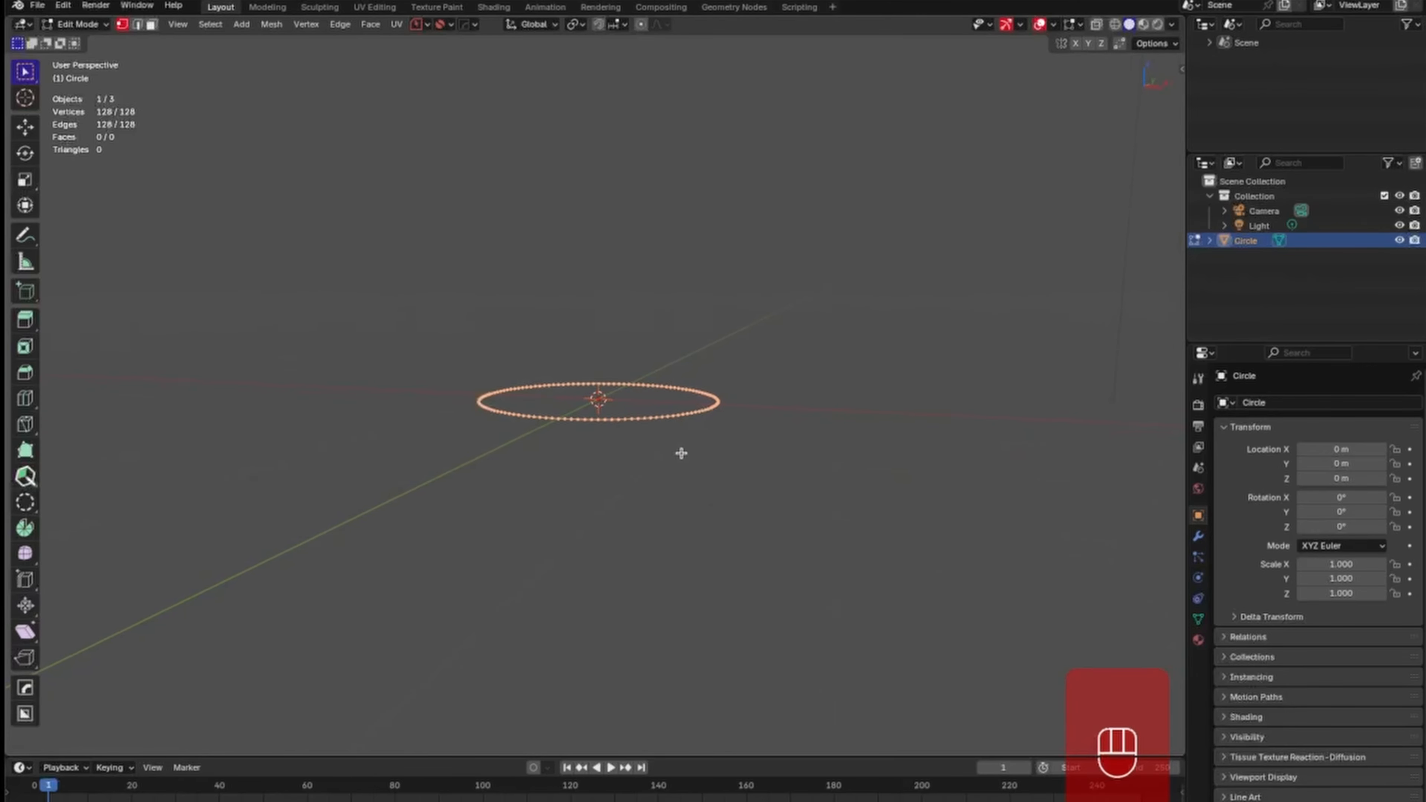
key("g")
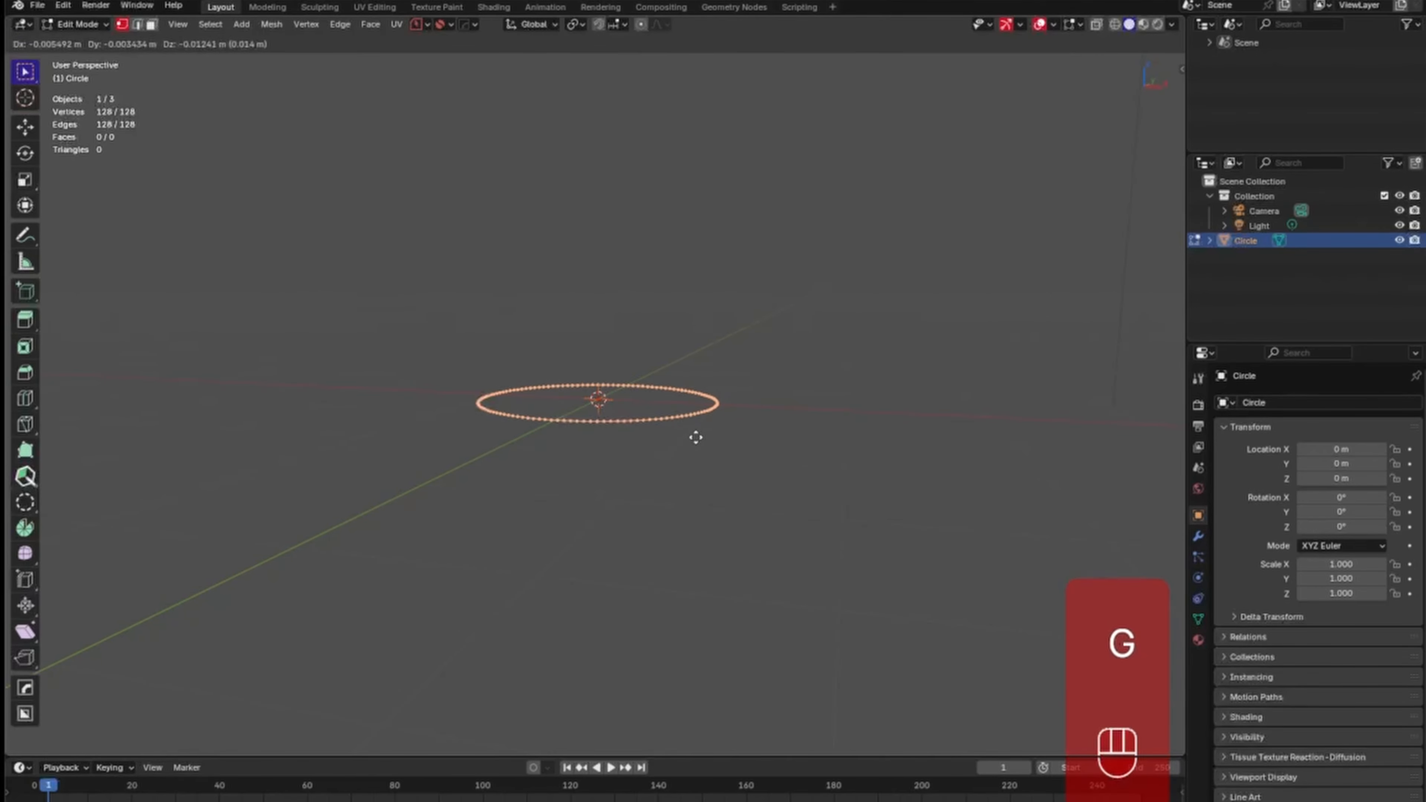
key("z")
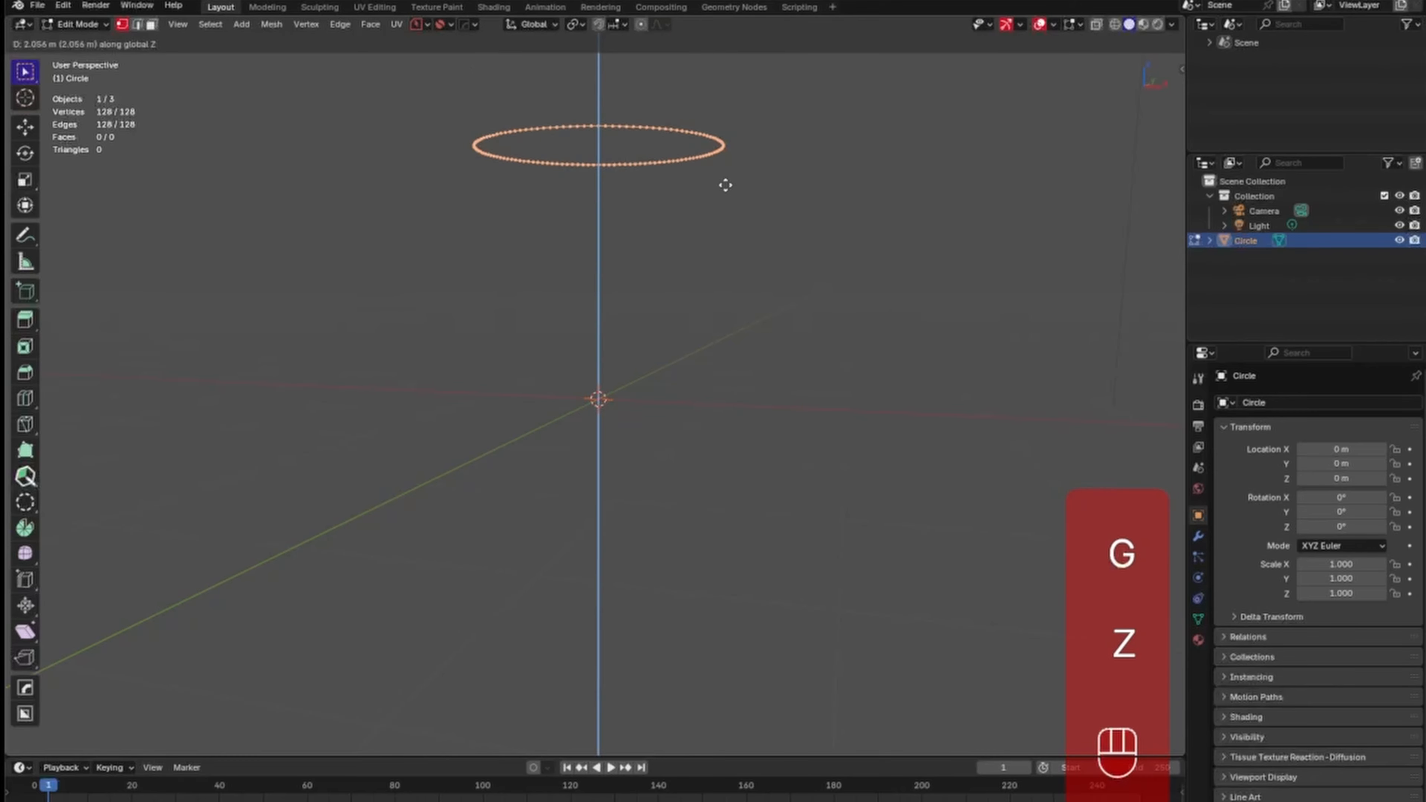
left_click(753, 137)
Move the circle's vertices another 3.6 m or so upward along the global Z axis.
middle_click_drag(764, 198, 776, 394, "shift")
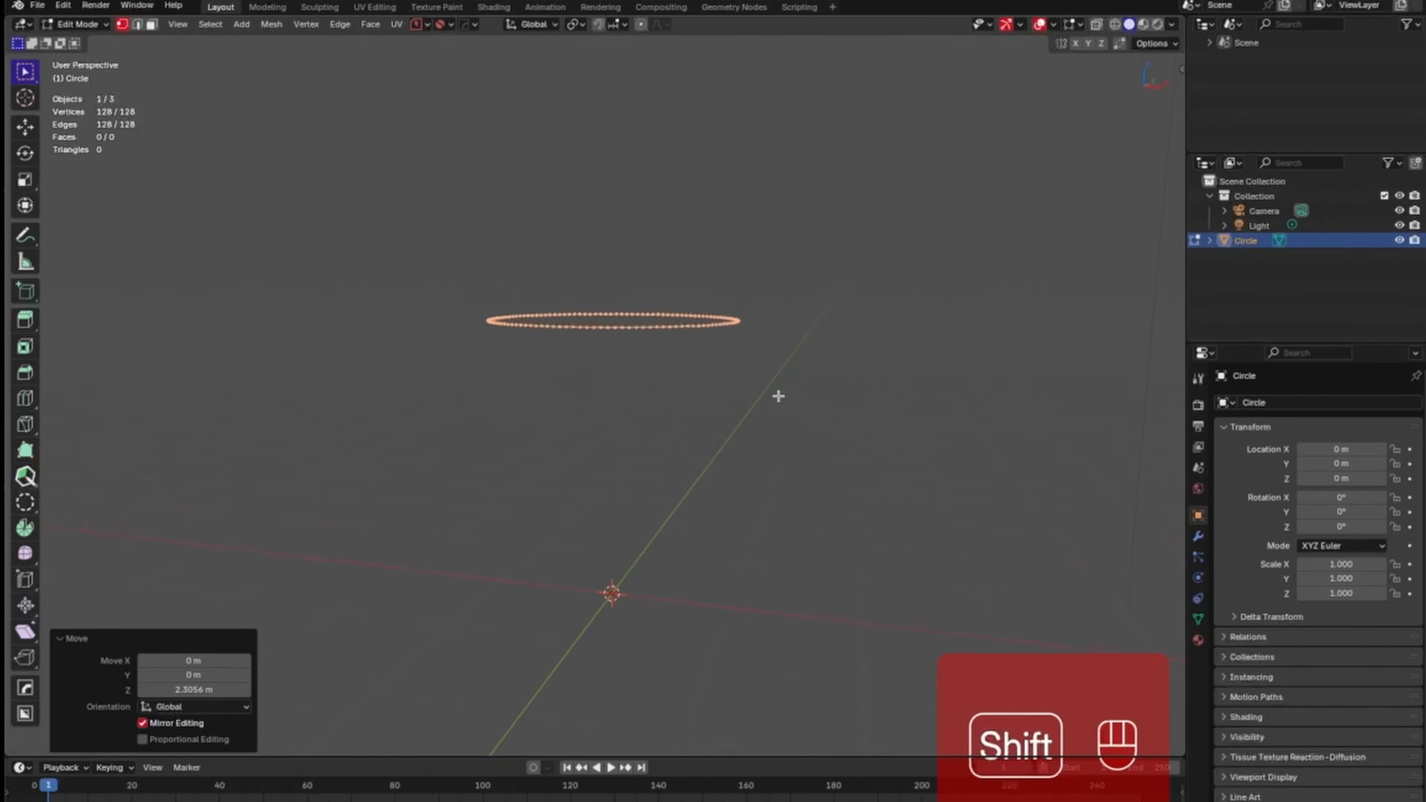
middle_click_drag(783, 325, 755, 436, "ctrl")
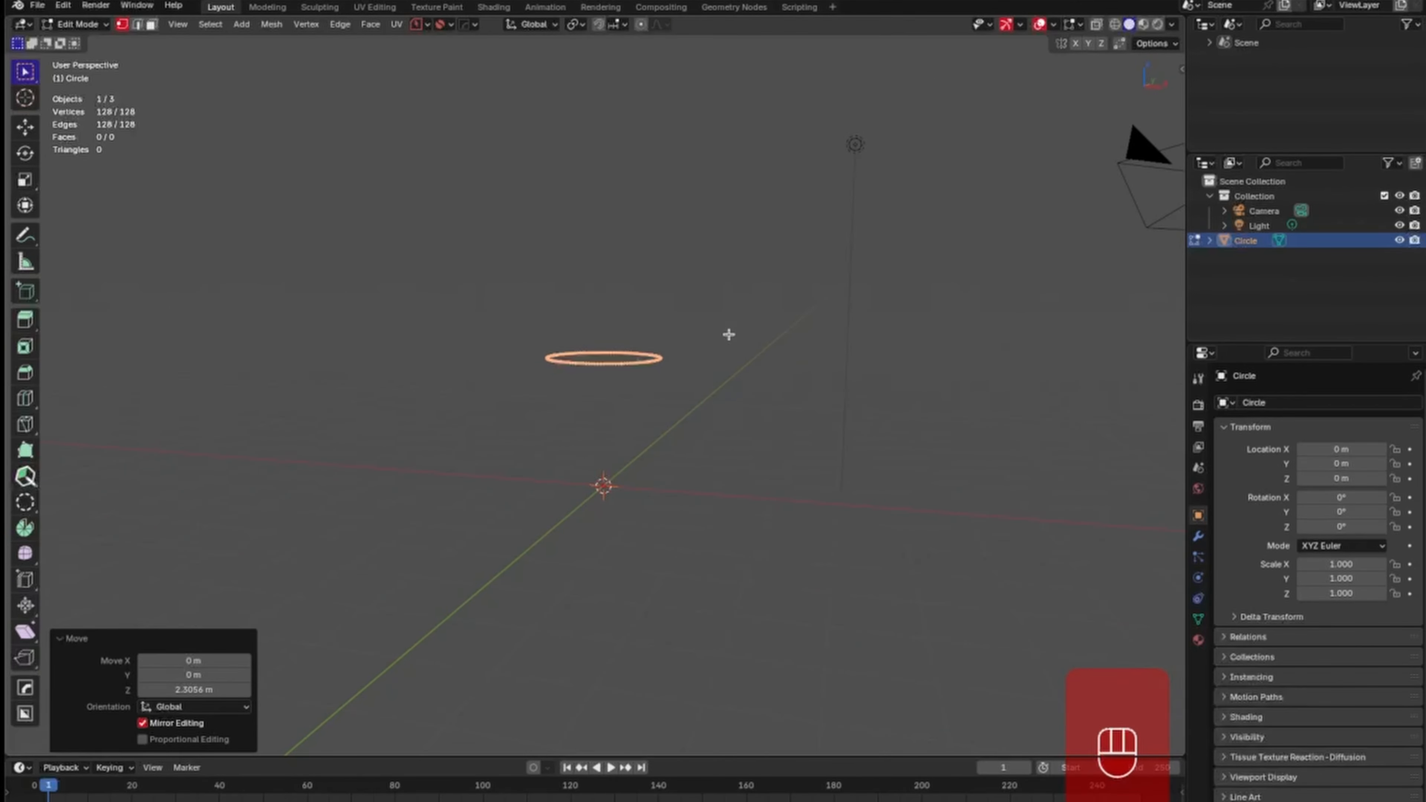
key("g")
key("z")
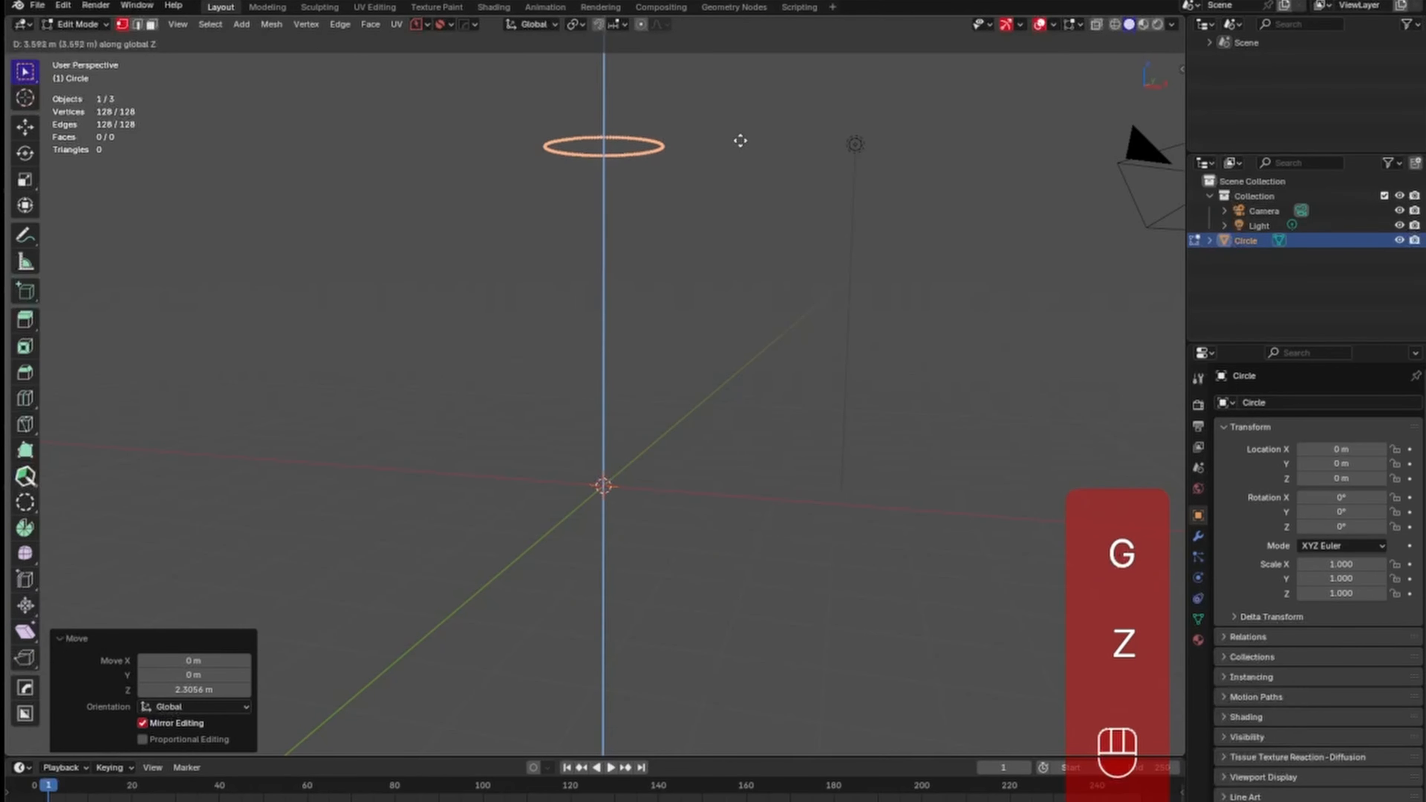
left_click(739, 145)
Return to Object Mode and delete the light from the scene.
key("Tab")
left_click(854, 145)
key("x")
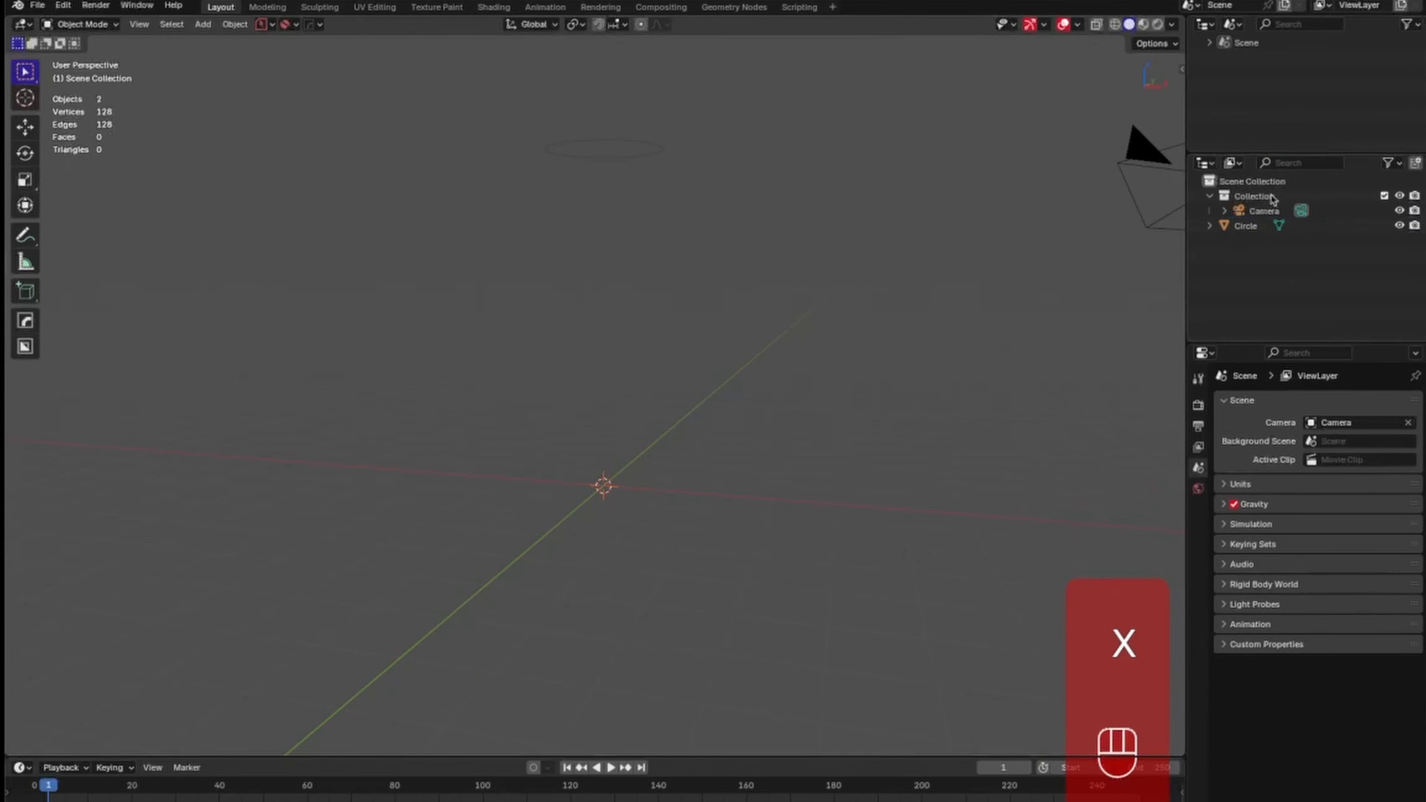
Move the Circle object into a new collection named Model.Fan.
left_click(1245, 226)
key("m")
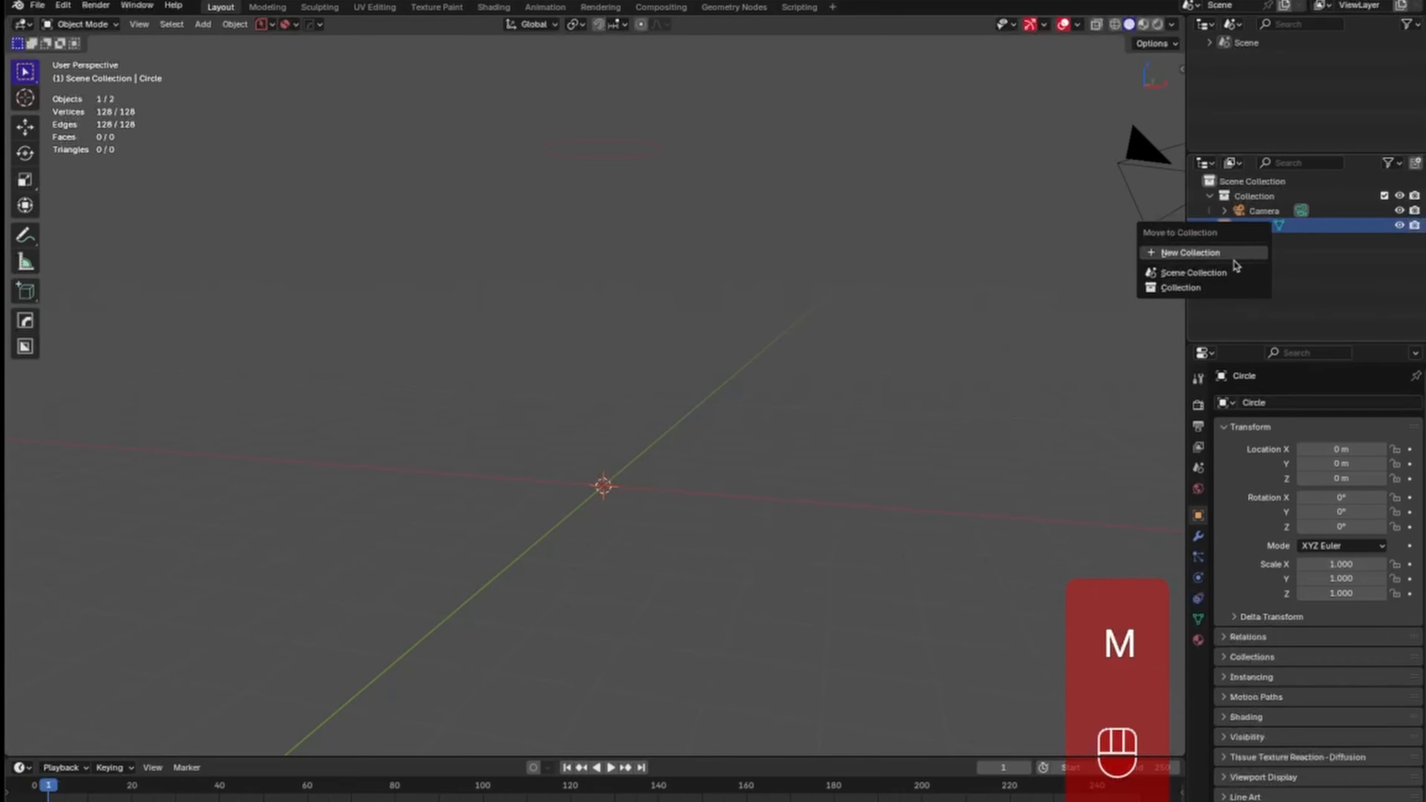
left_click(1229, 256)
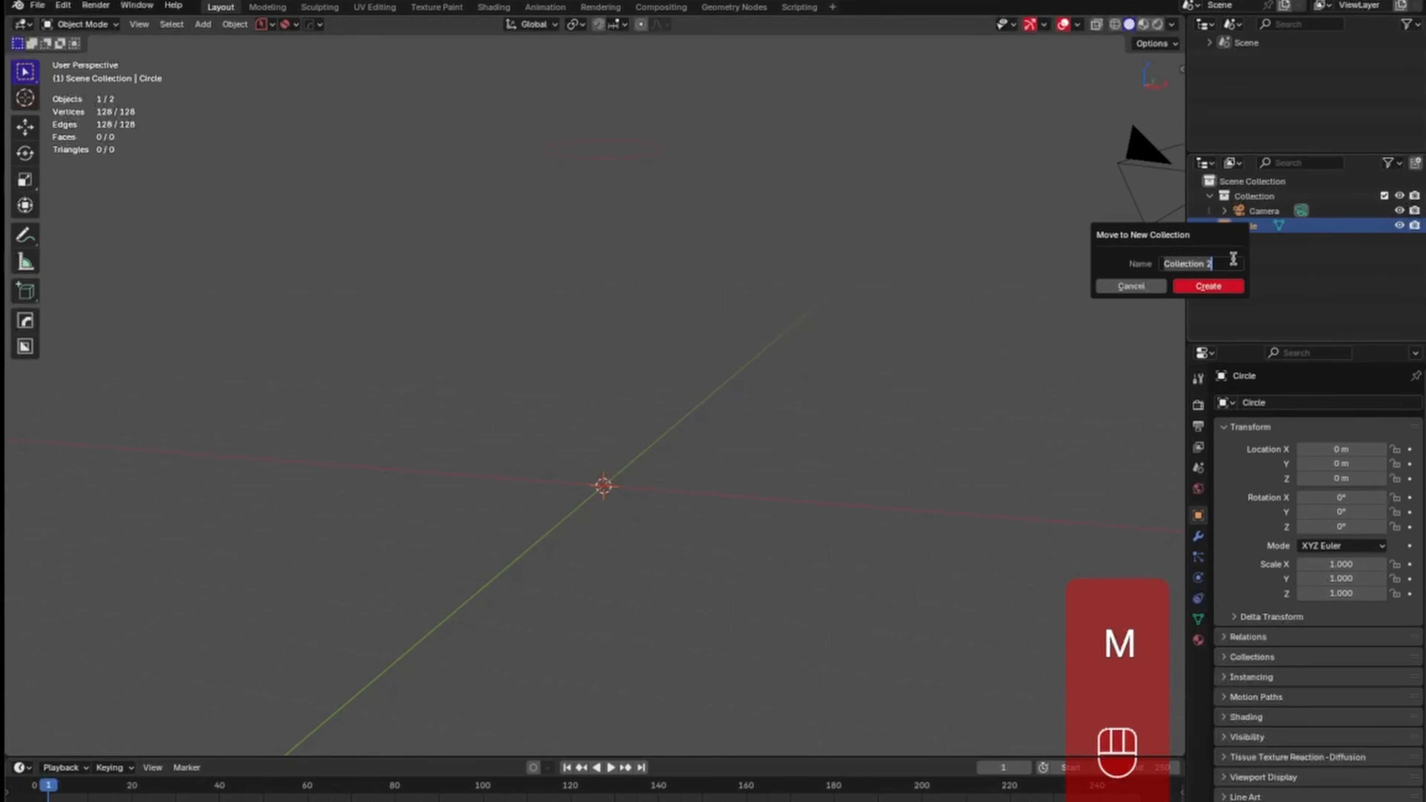
type("c")
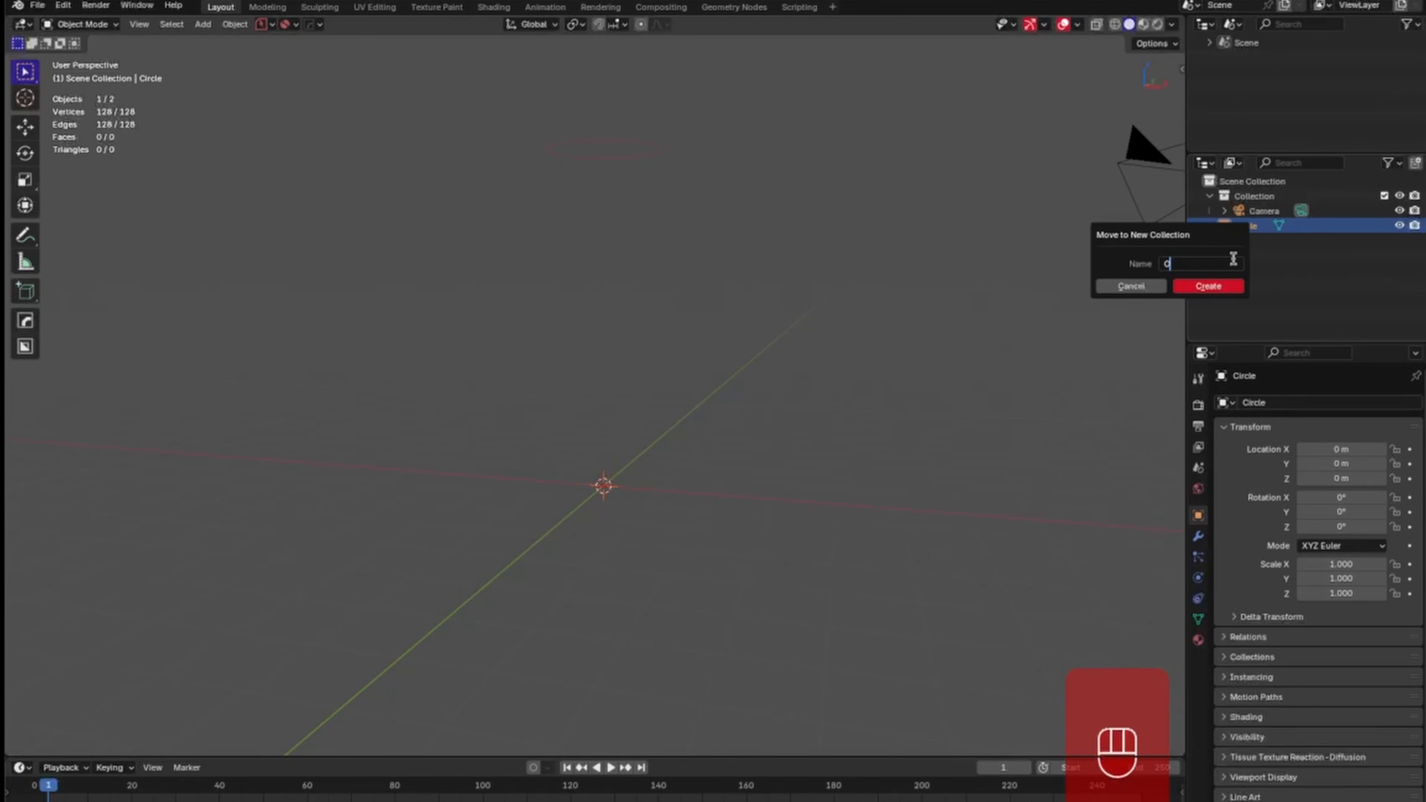
type("Ob")
key("BackSpace")
type("Mo")
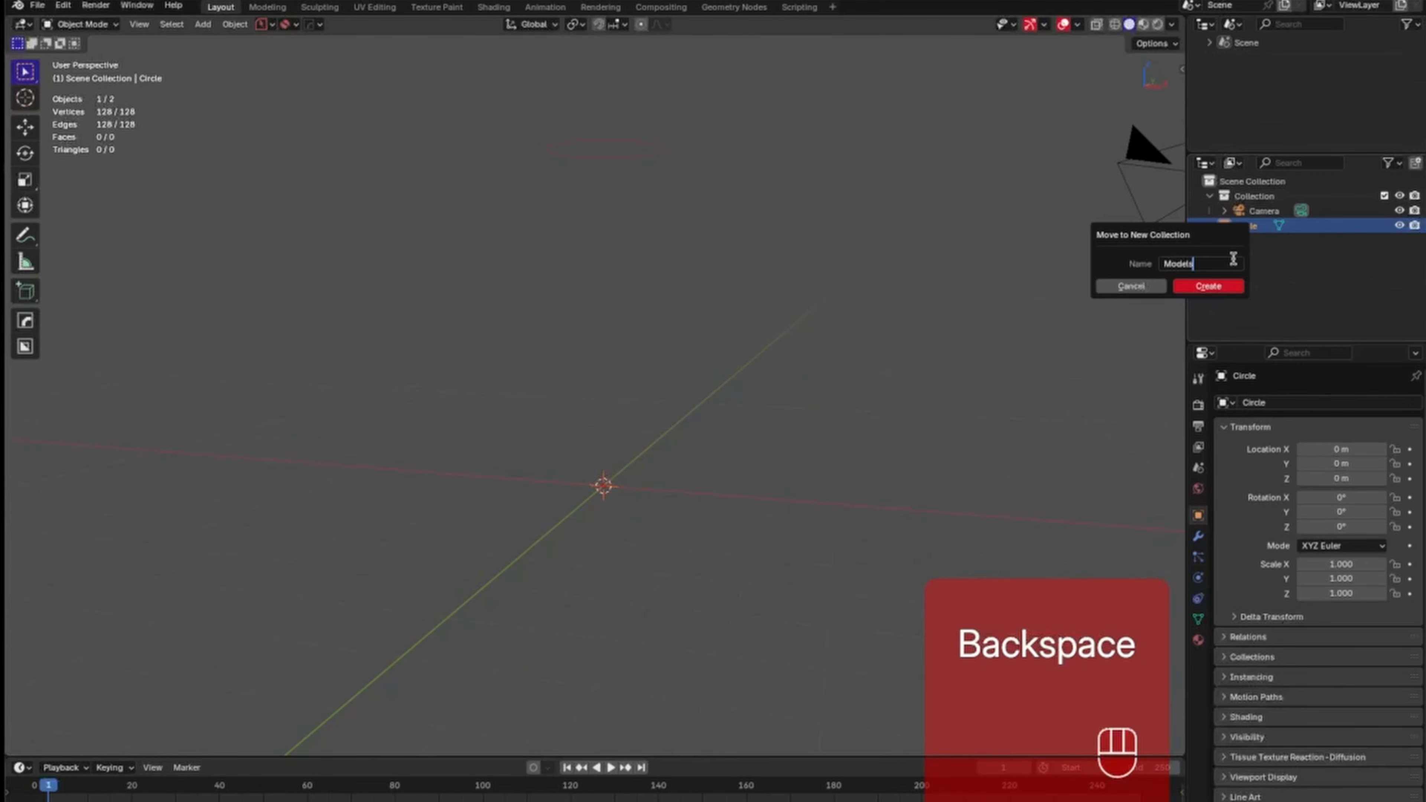
type("dels")
key("BackSpace")
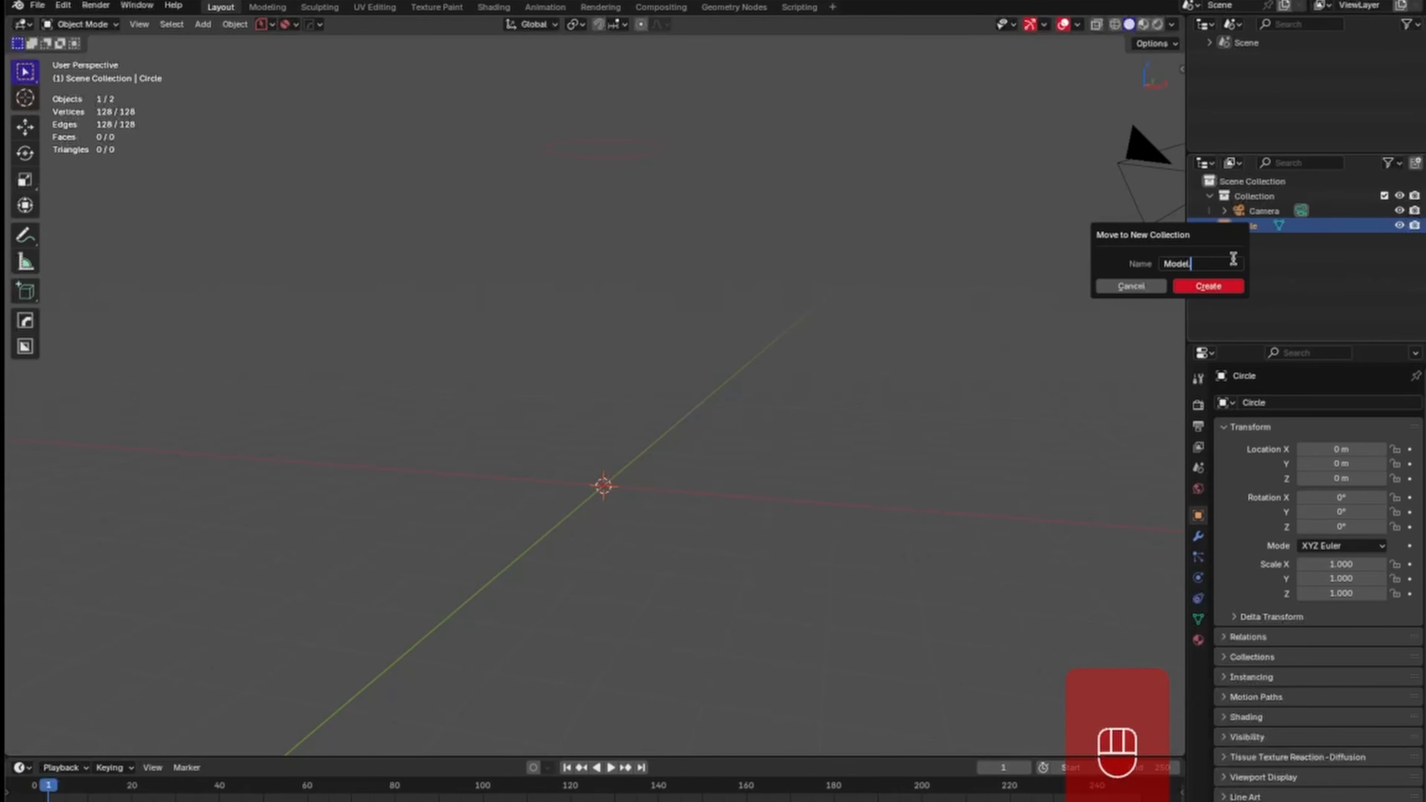
type(".Fan")
left_click(1206, 286)
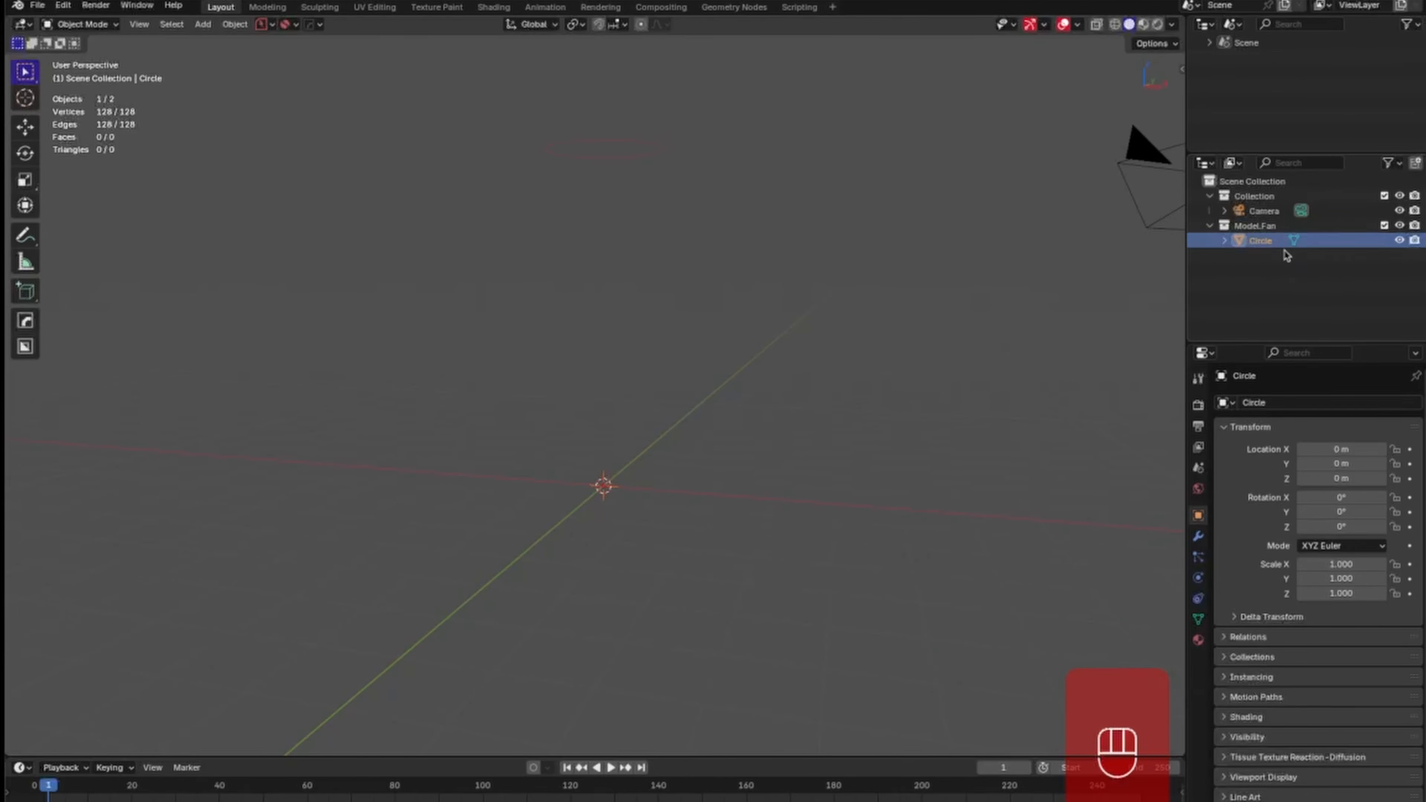
Rename the Circle object as model.fan.mount.
double_click(1267, 241)
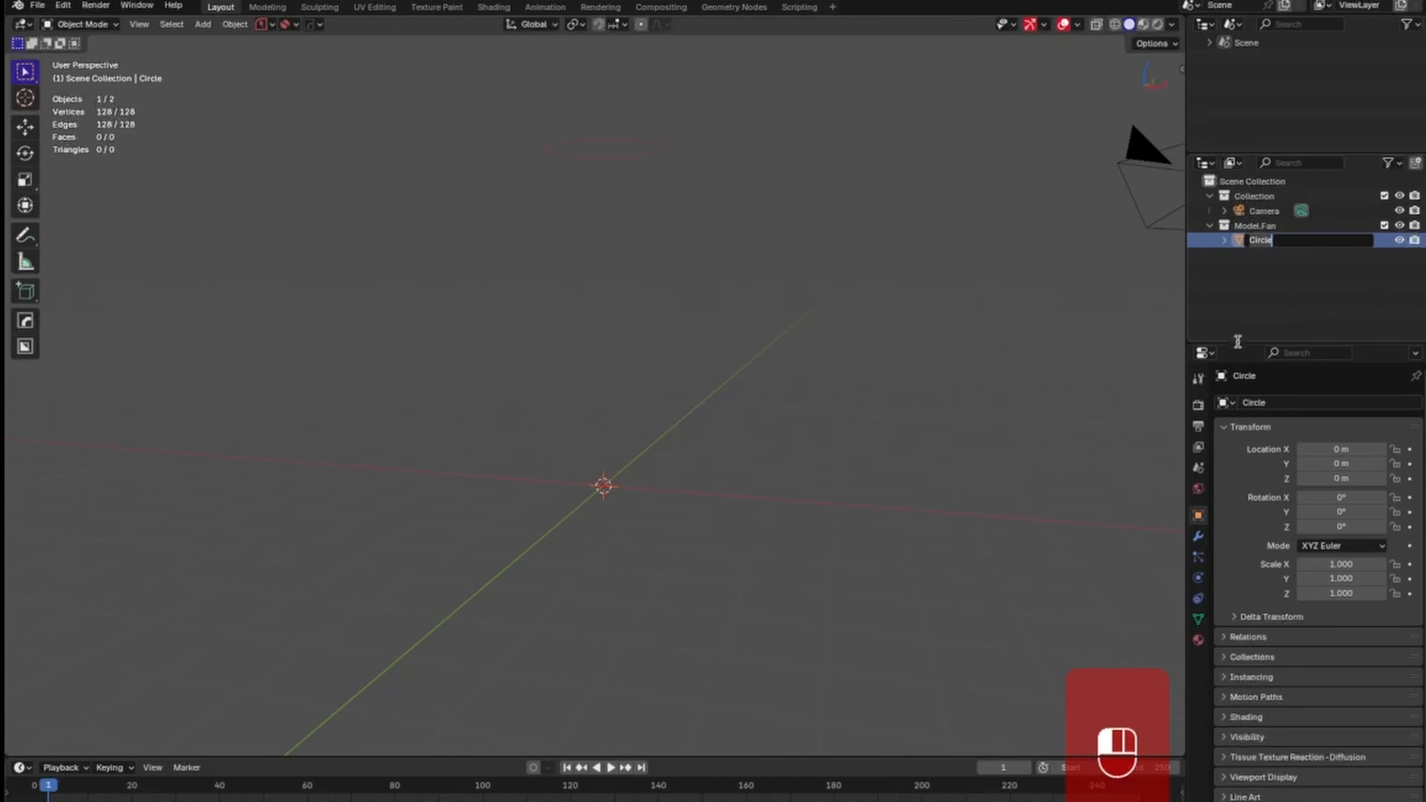
type("model.fan.mount")
key("Return")
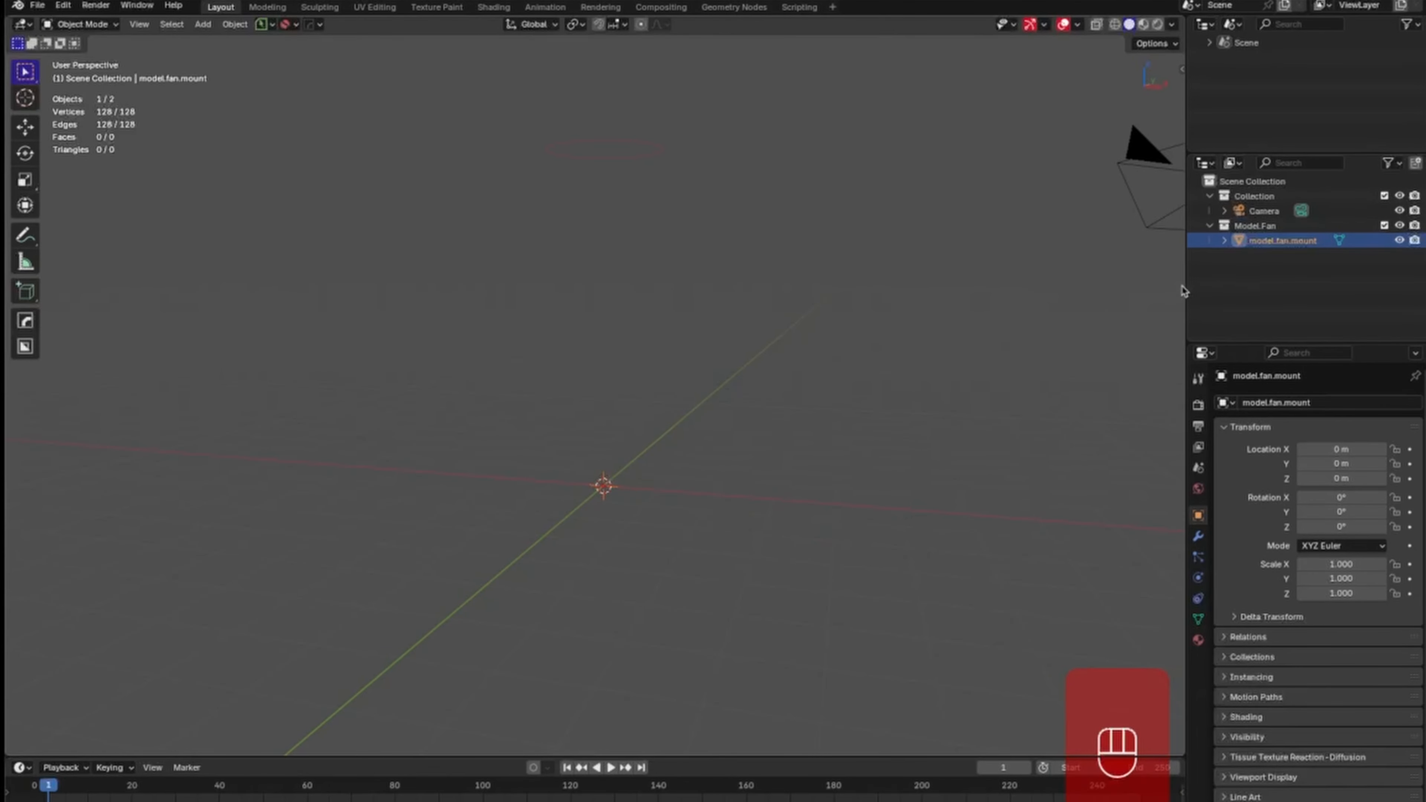
In Edit Mode and front view, extrude the circle's edge loop about 0.12 m downward along Z.
key("Tab")
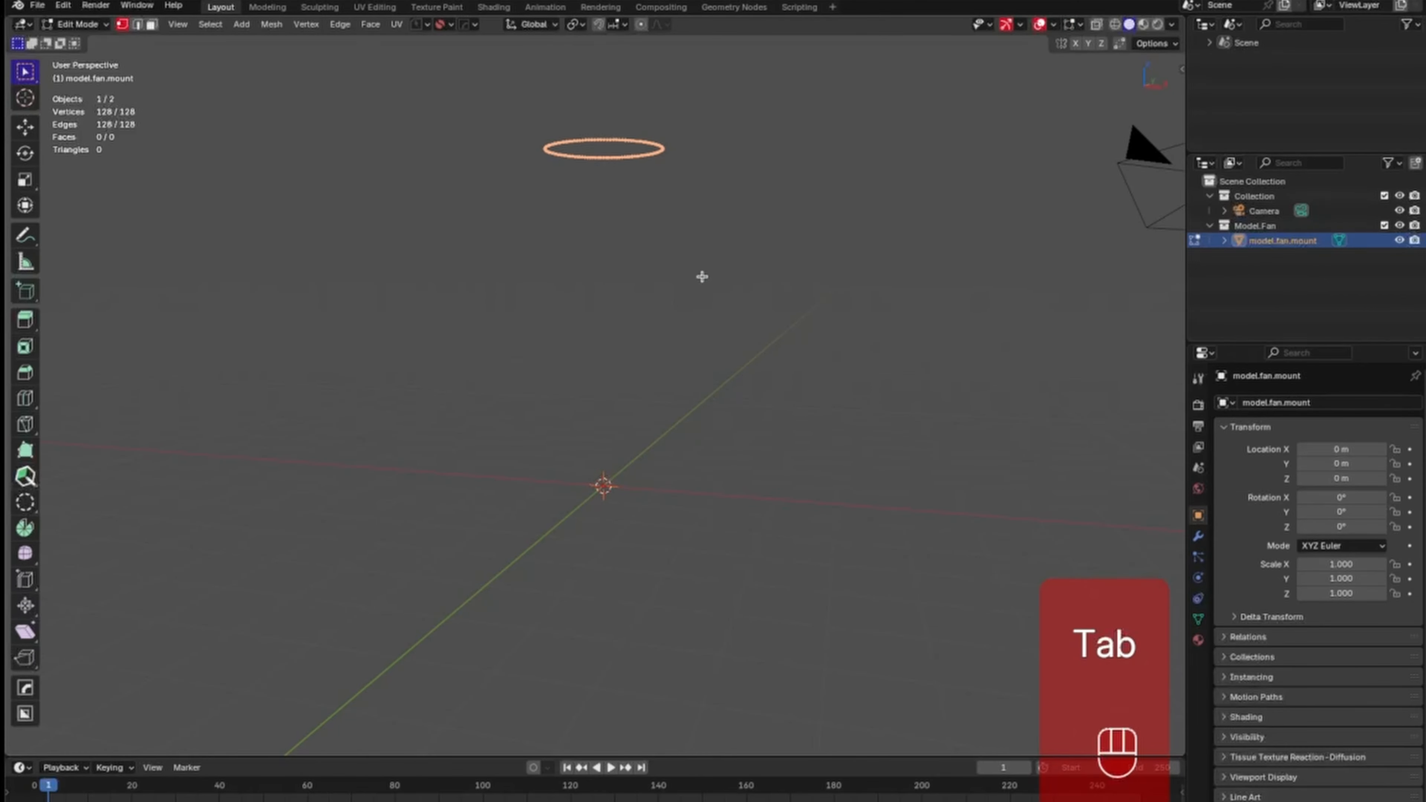
key("KP_1")
middle_click_drag(667, 332, 767, 328, "ctrl")
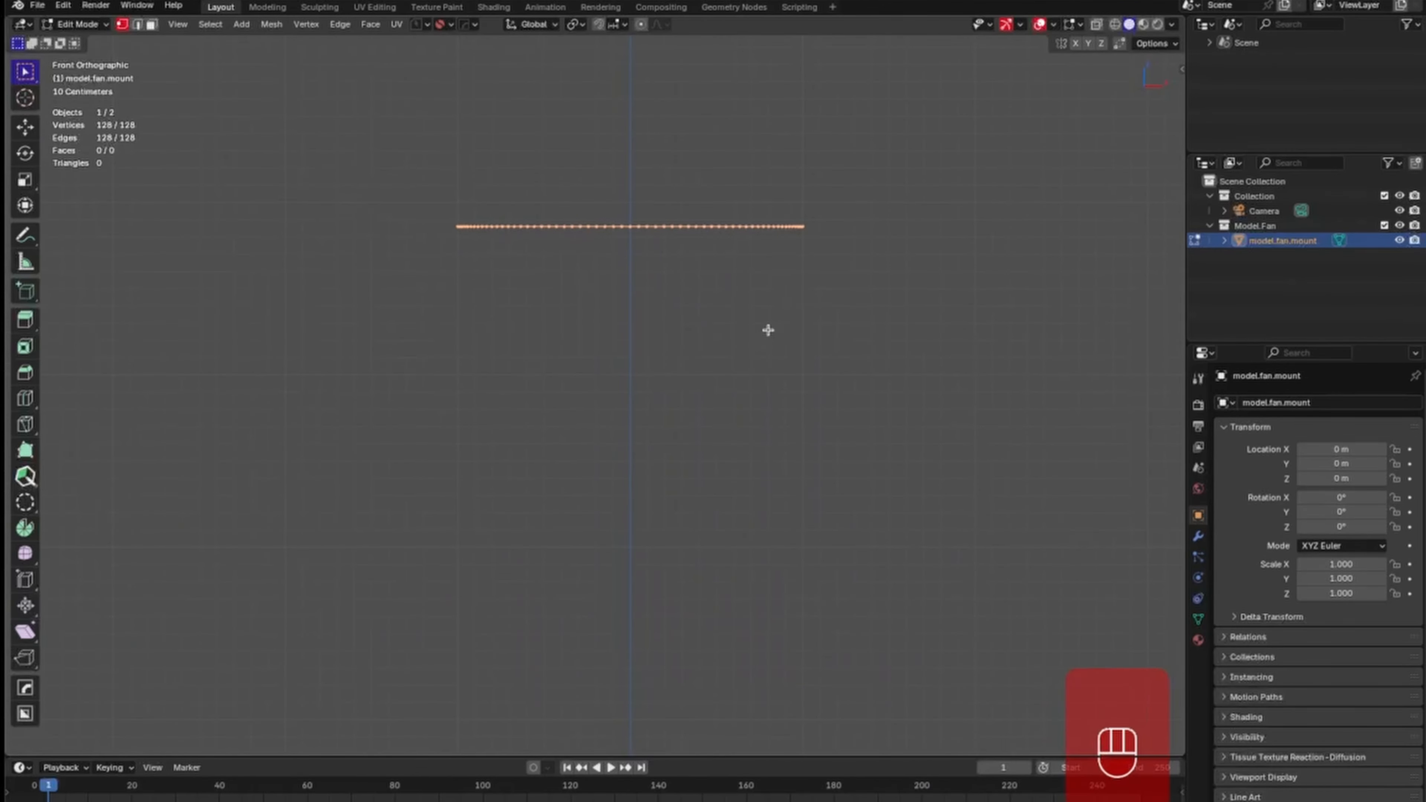
key("e")
key("z")
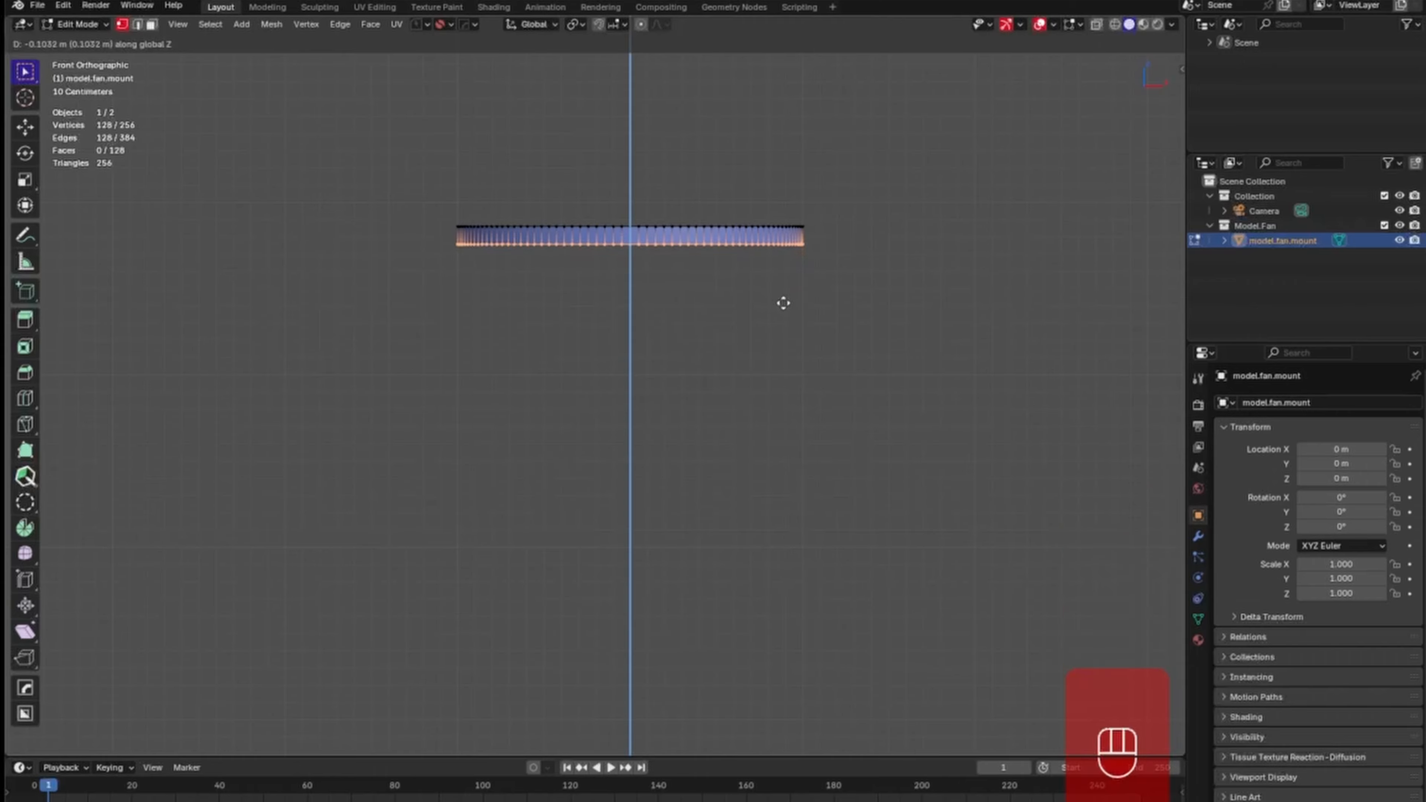
left_click(783, 302)
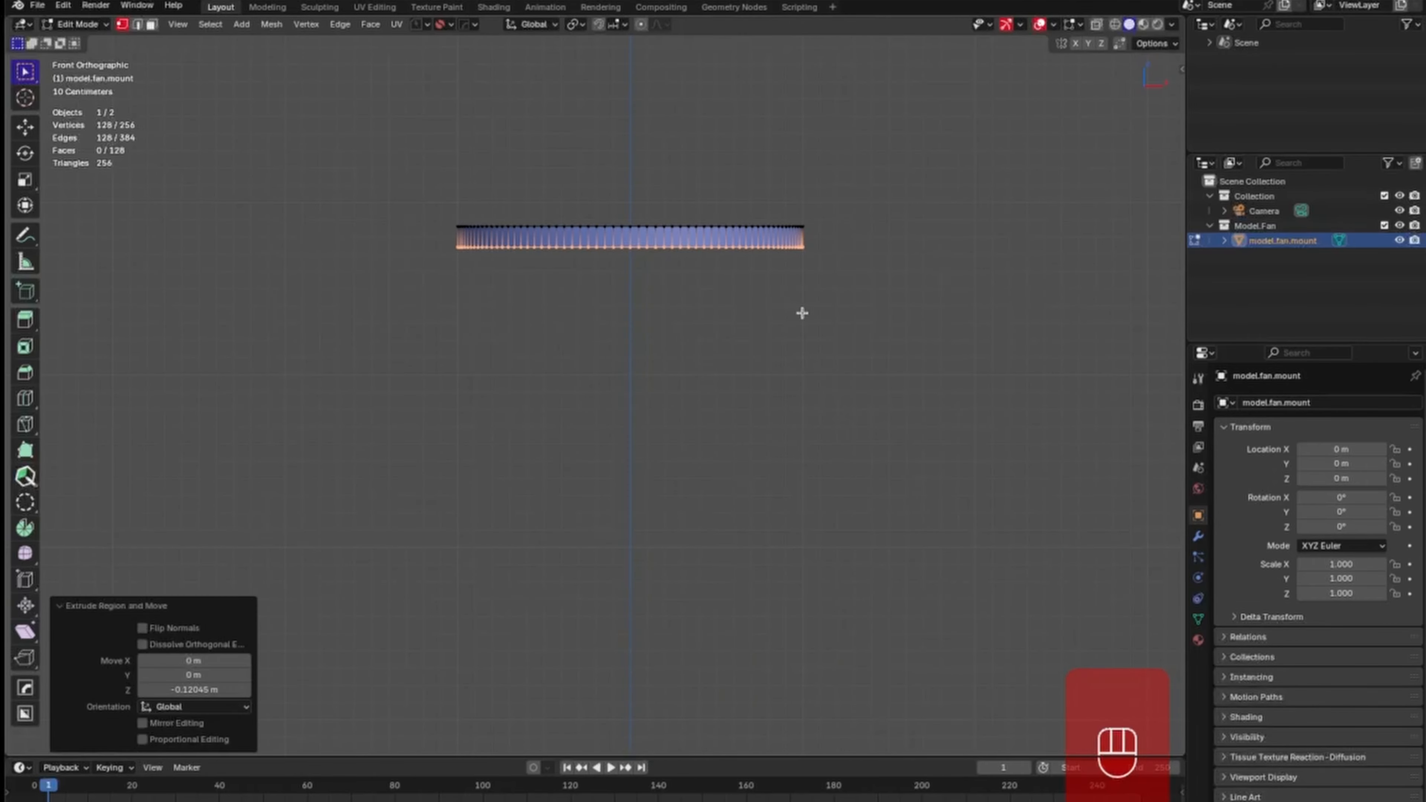
Extrude the lower edge loop about 0.07 m further down along Z and scale it outward to about 1.063.
key("e")
key("z")
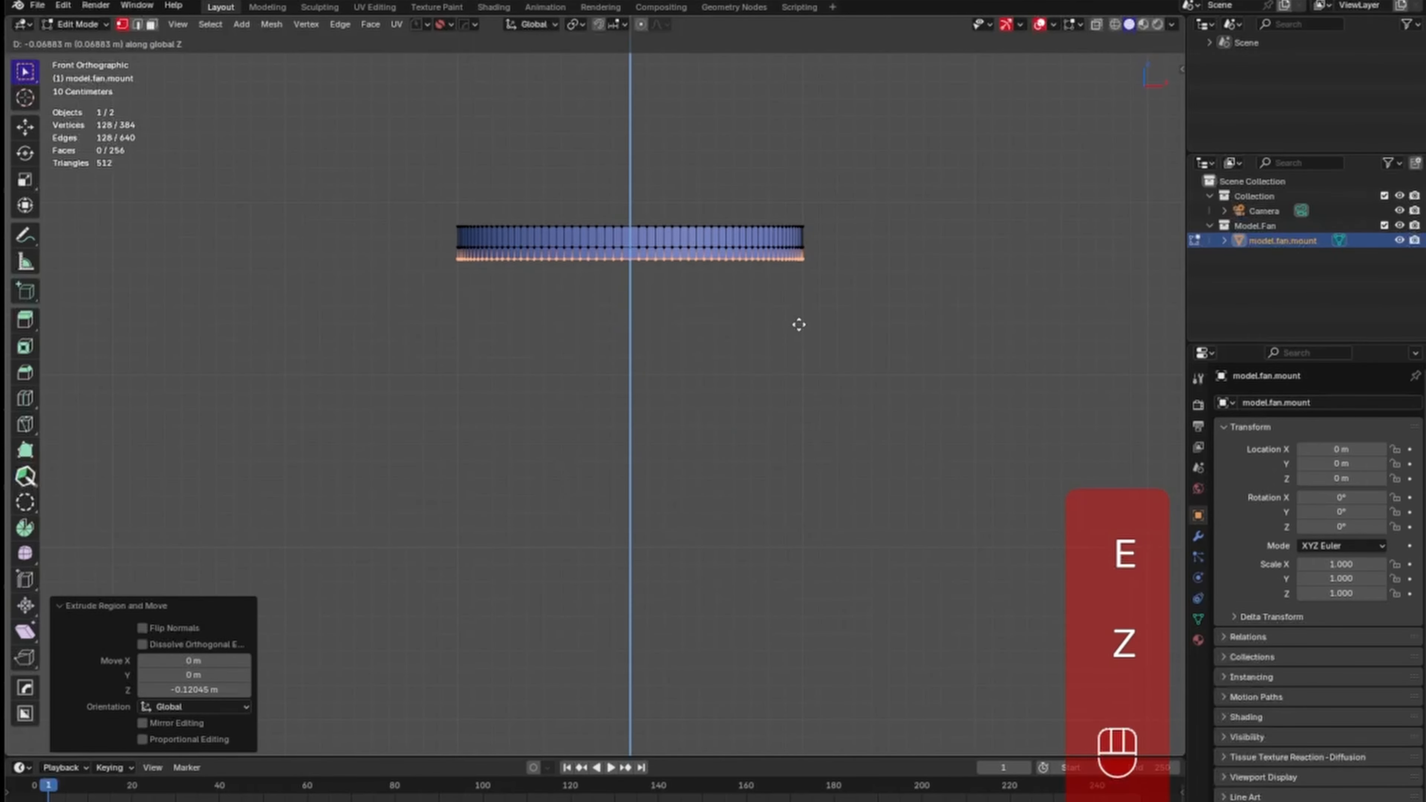
left_click(799, 324)
key("s")
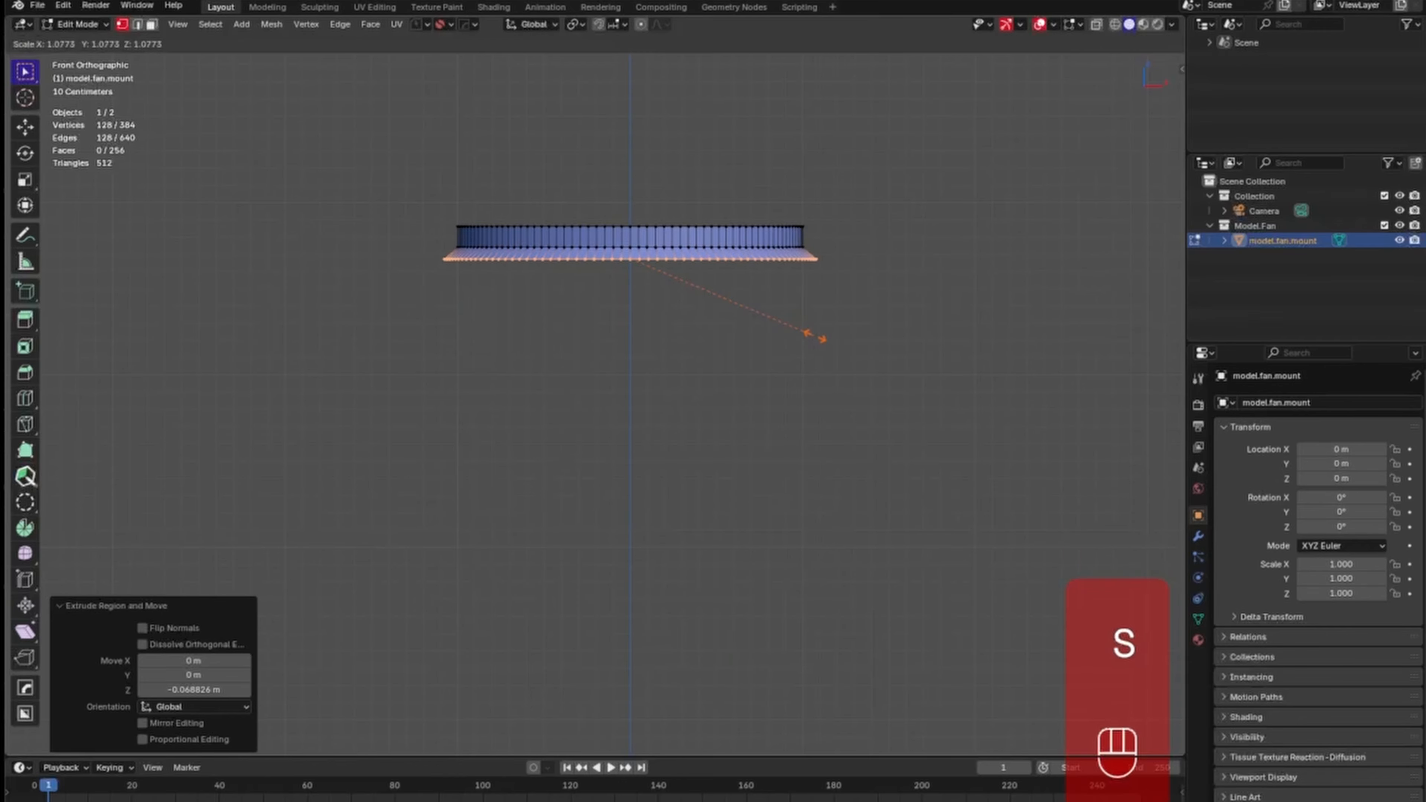
left_click(812, 332)
Extrude the widened bottom loop straight down about 0.09 m along Z.
key("e")
key("z")
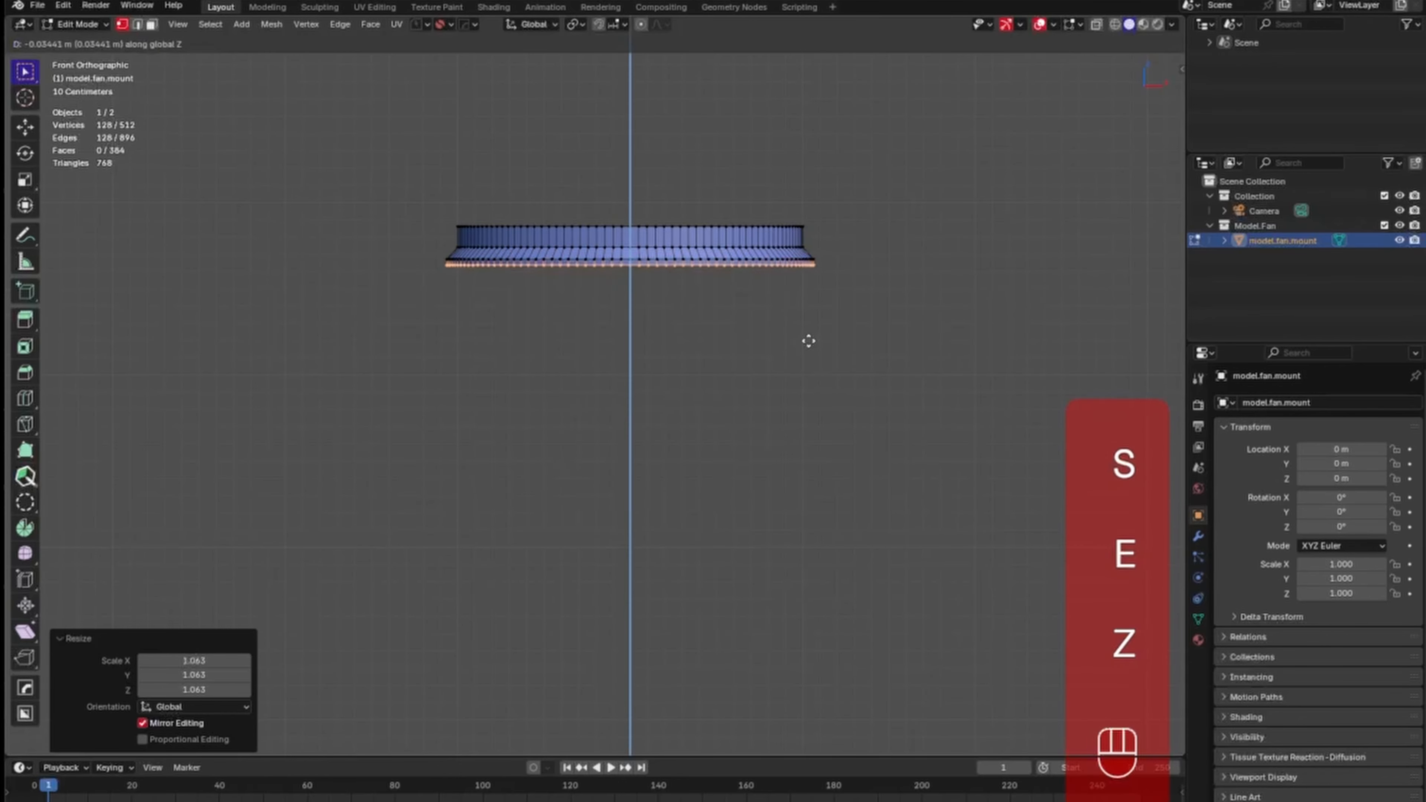
left_click(805, 347)
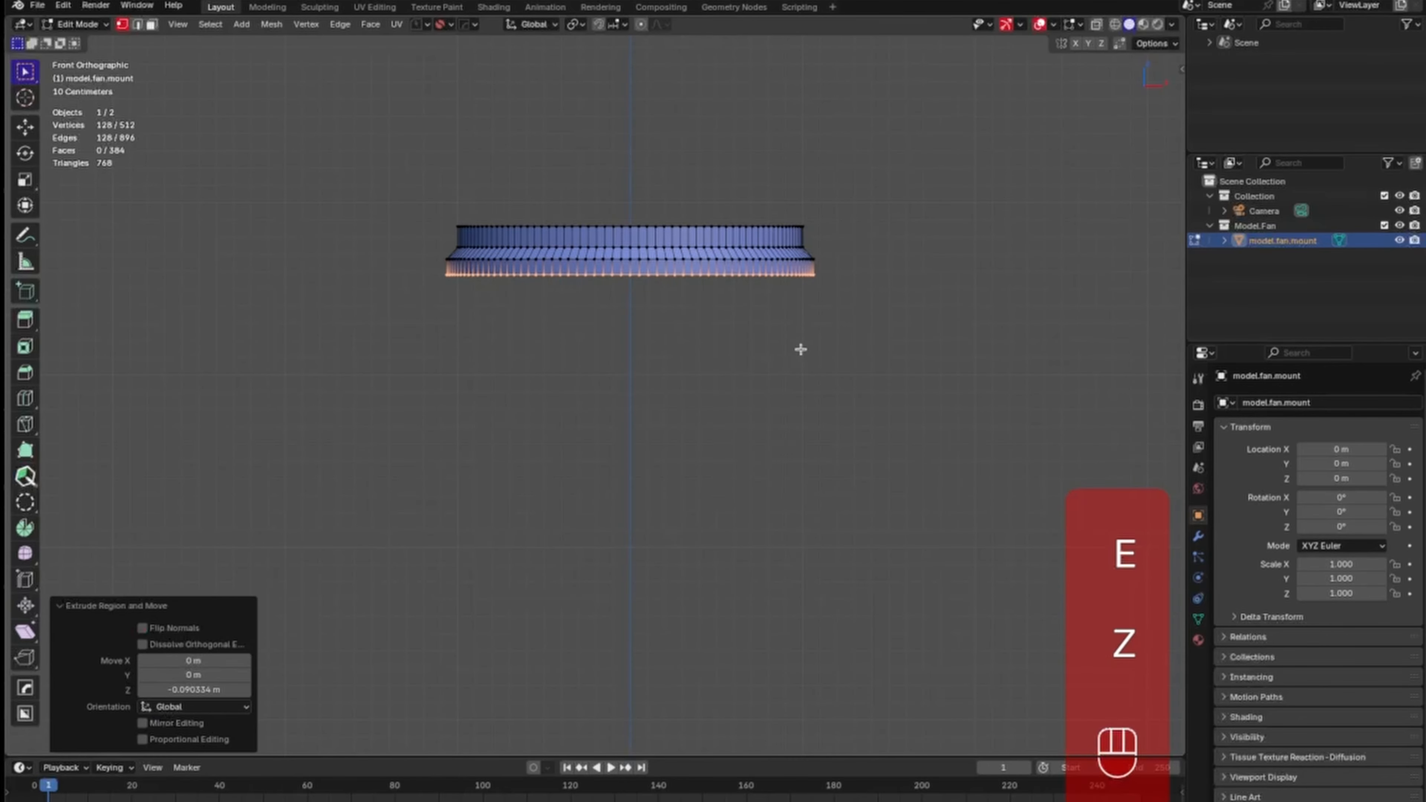
Extrude the bottom loop about 0.11 m down along Z and scale it inward to about 0.926.
key("e")
key("z")
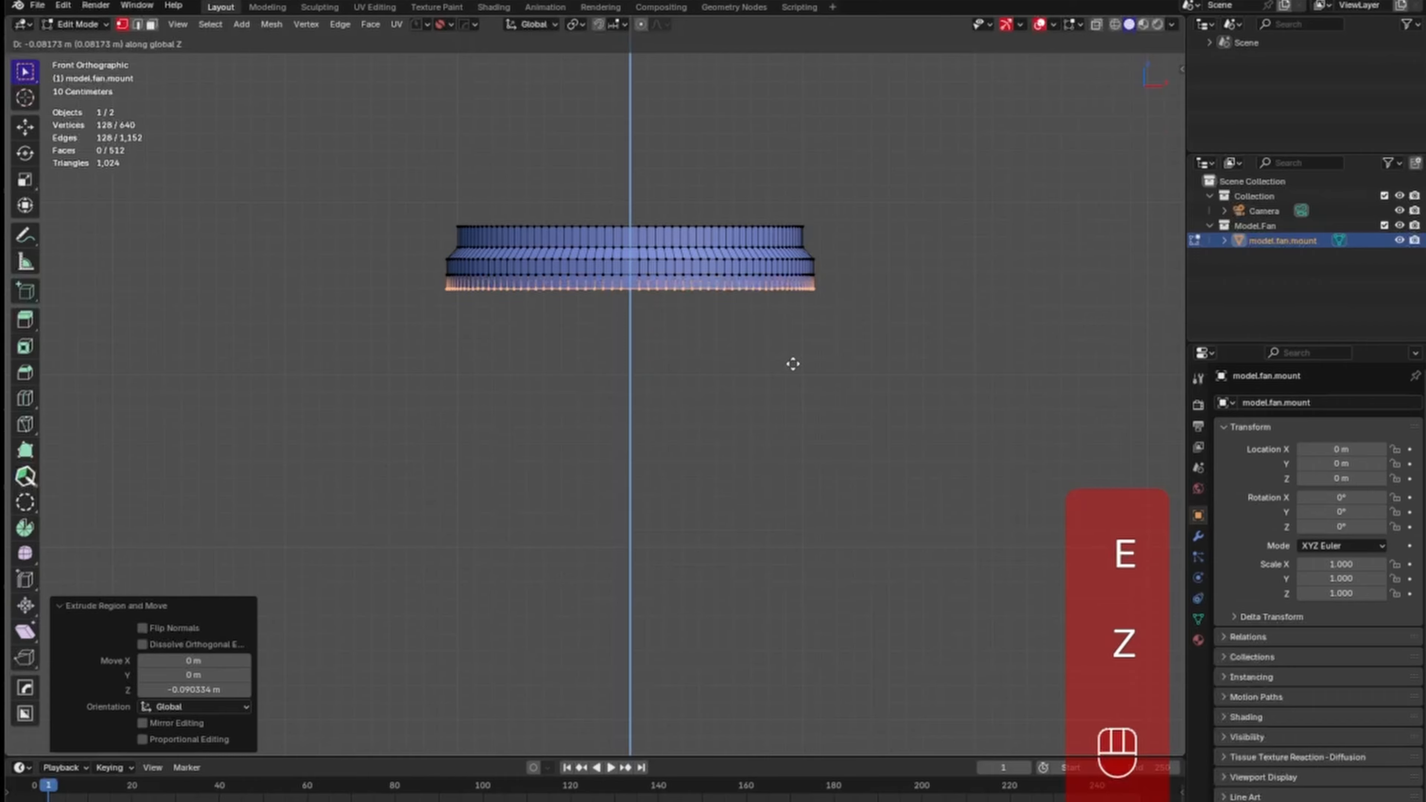
left_click(787, 368)
key("s")
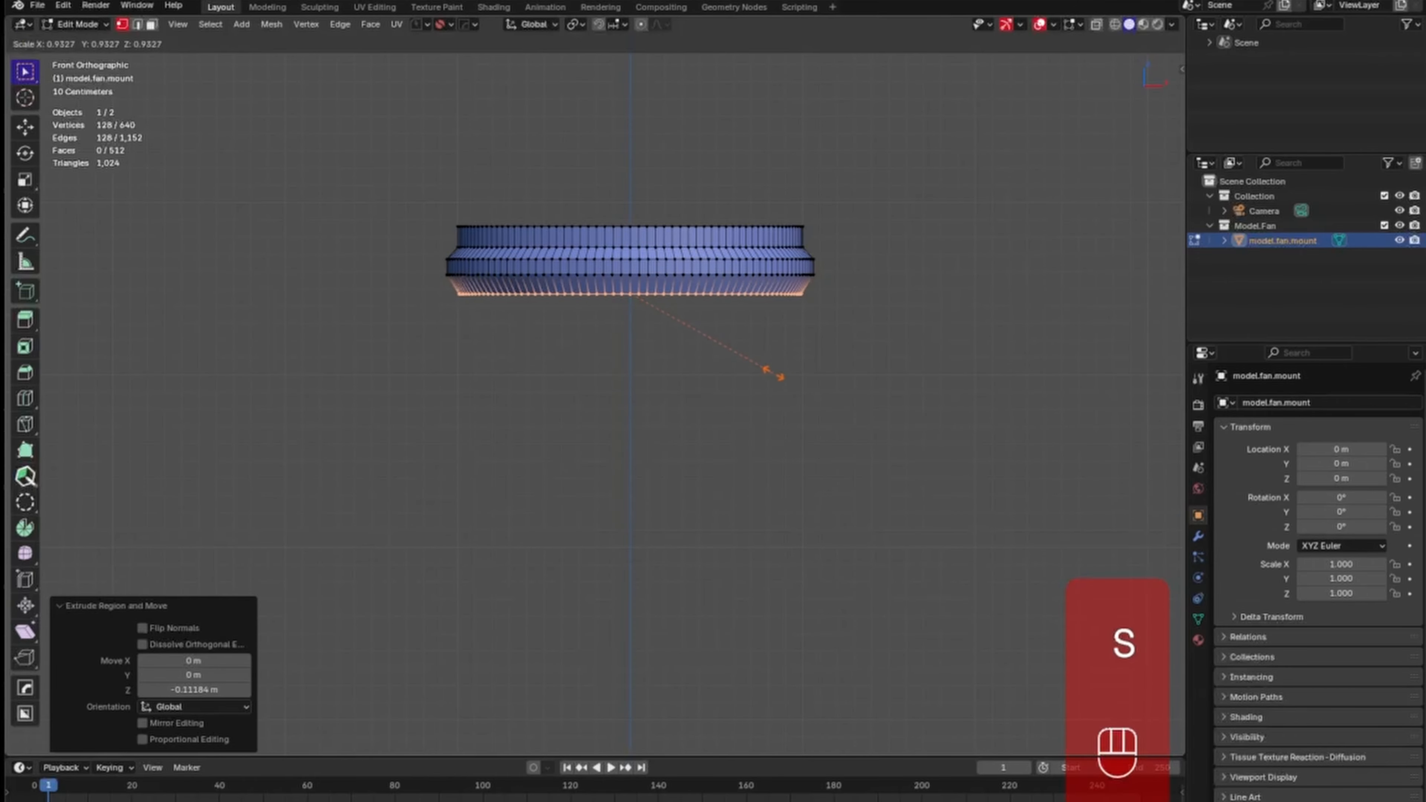
left_click(771, 373)
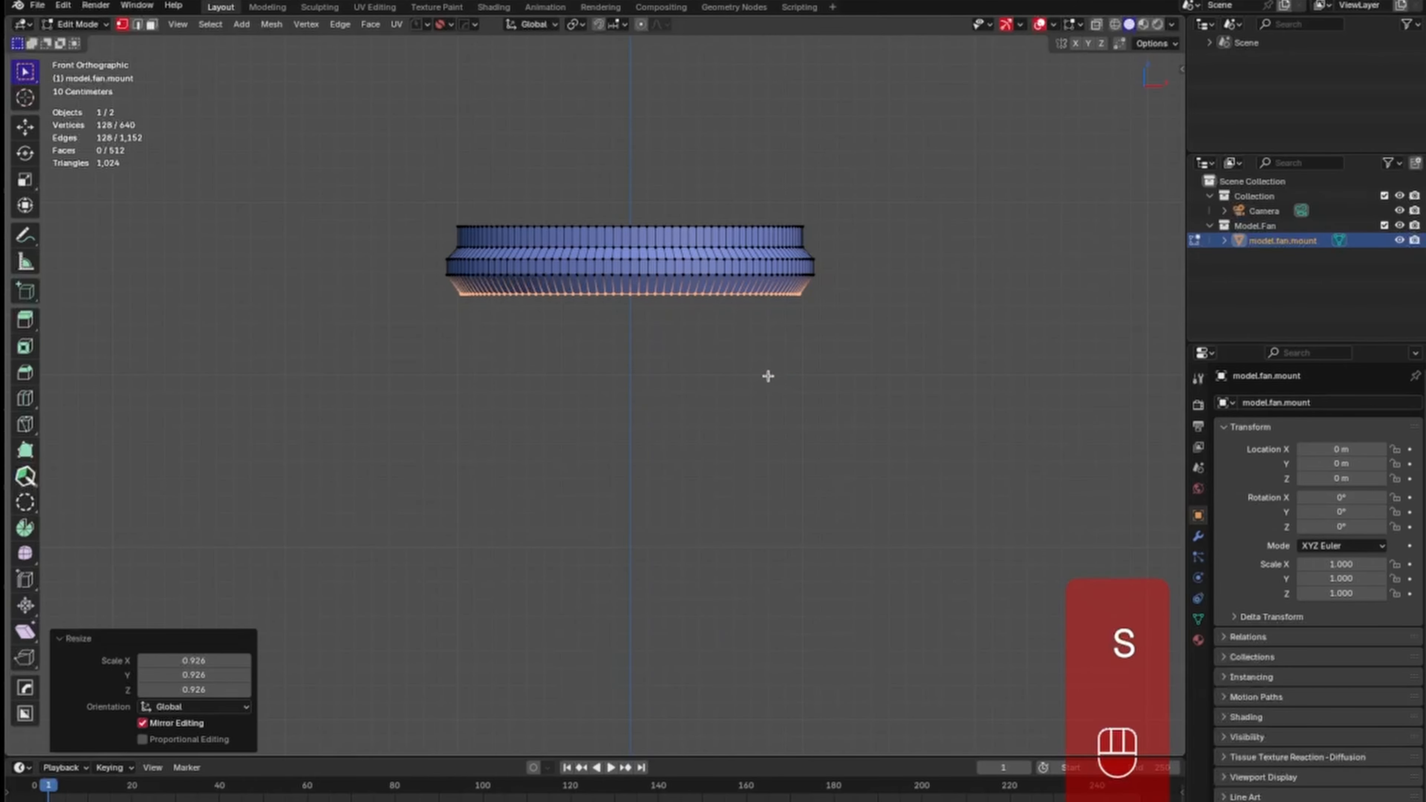
Extrude the bottom edge loop of the mount straight down about 0.49 m along Z to form the tall side wall.
key("e")
key("z")
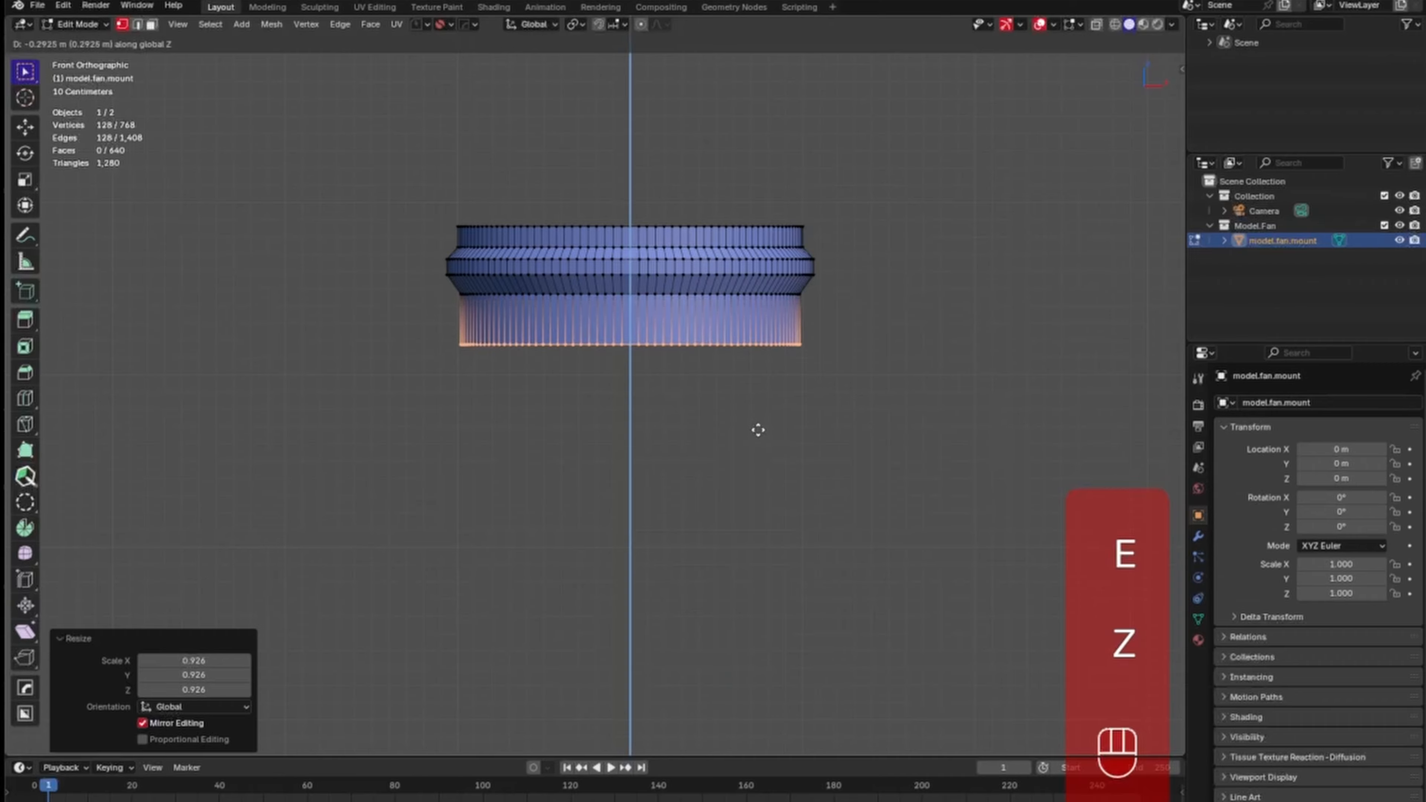
left_click(766, 460)
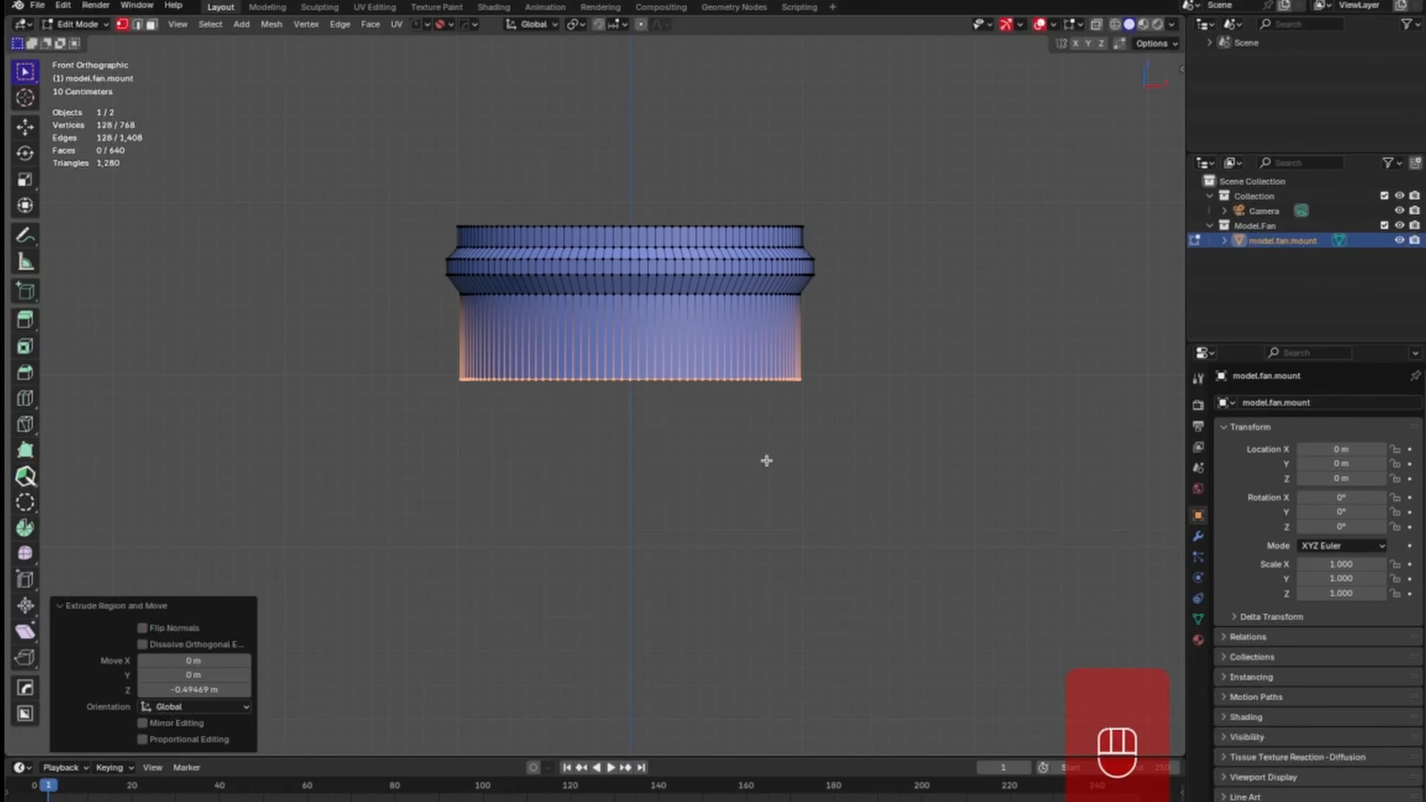
Extrude the bottom loop about 0.19 m down along Z and scale it inward to about 0.895.
key("e")
key("z")
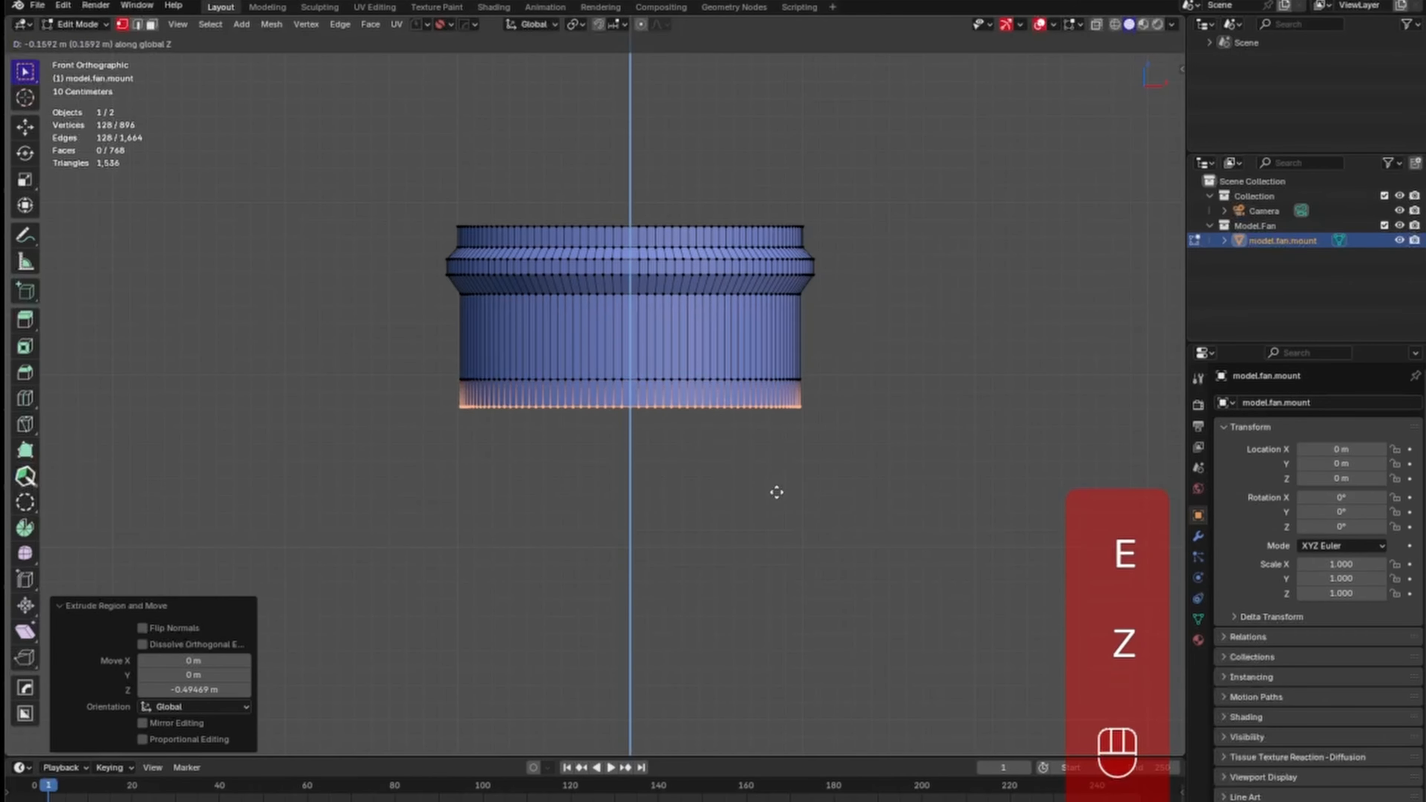
left_click(776, 498)
key("s")
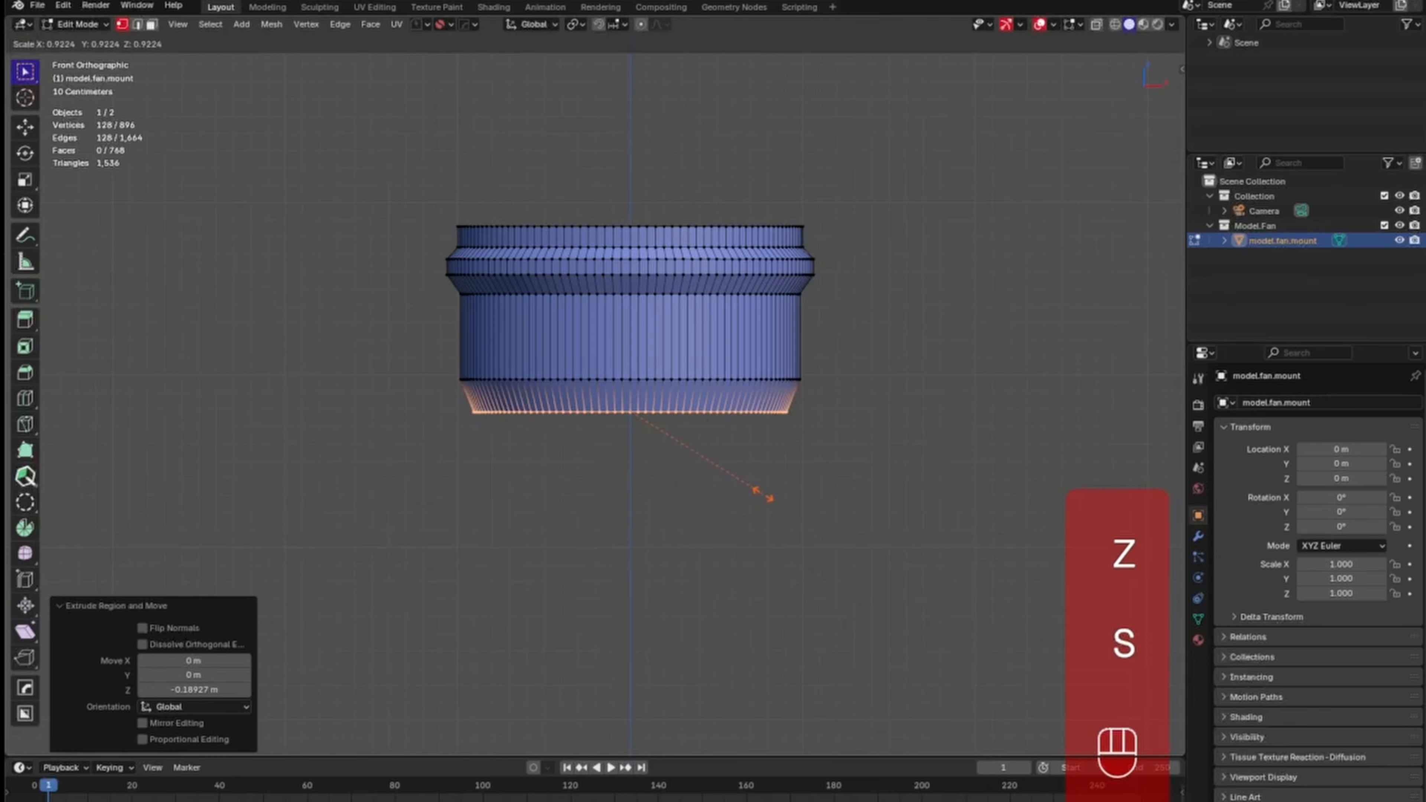
left_click(757, 492)
Extrude the bottom loop about 0.16 m further down along Z and scale it inward to about 0.843.
key("e")
key("z")
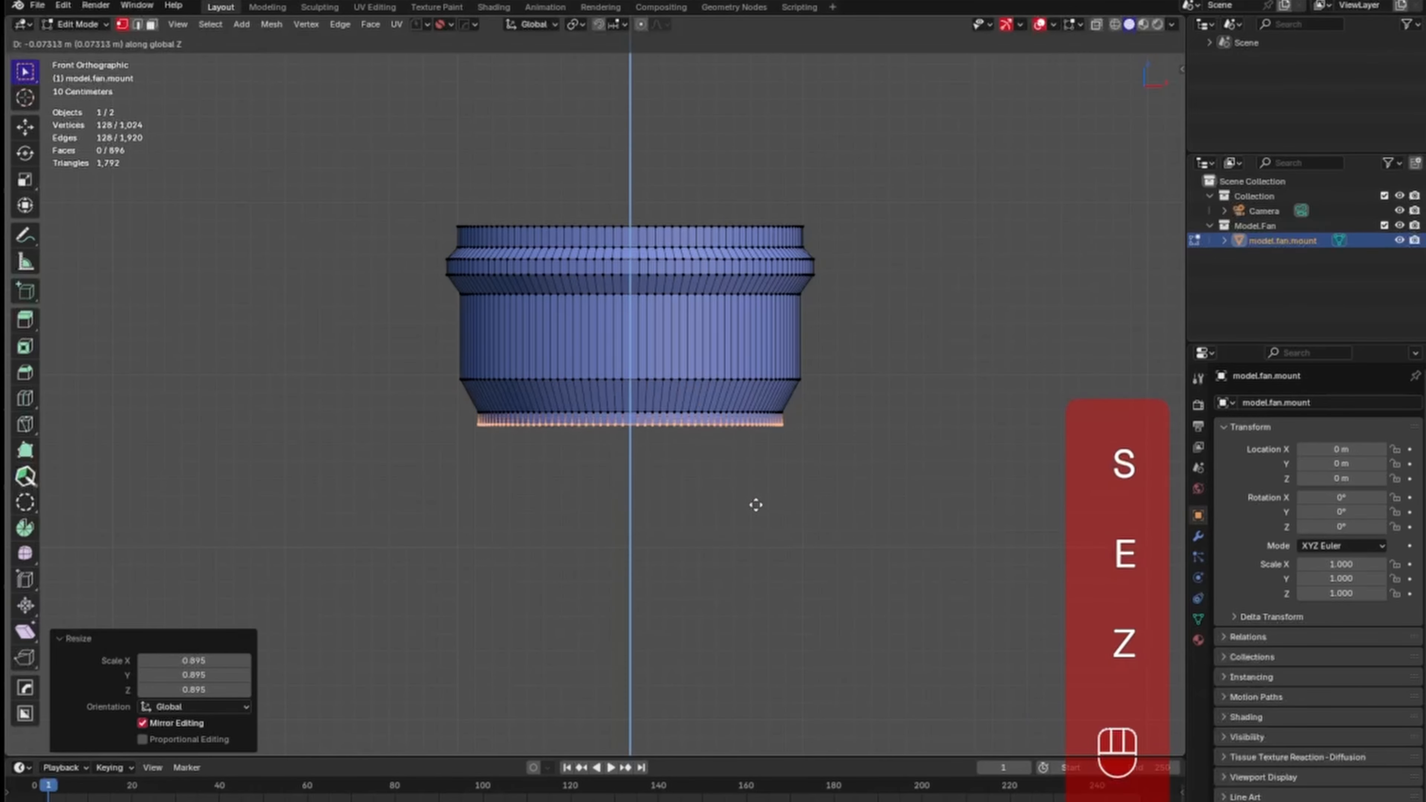
left_click(753, 517)
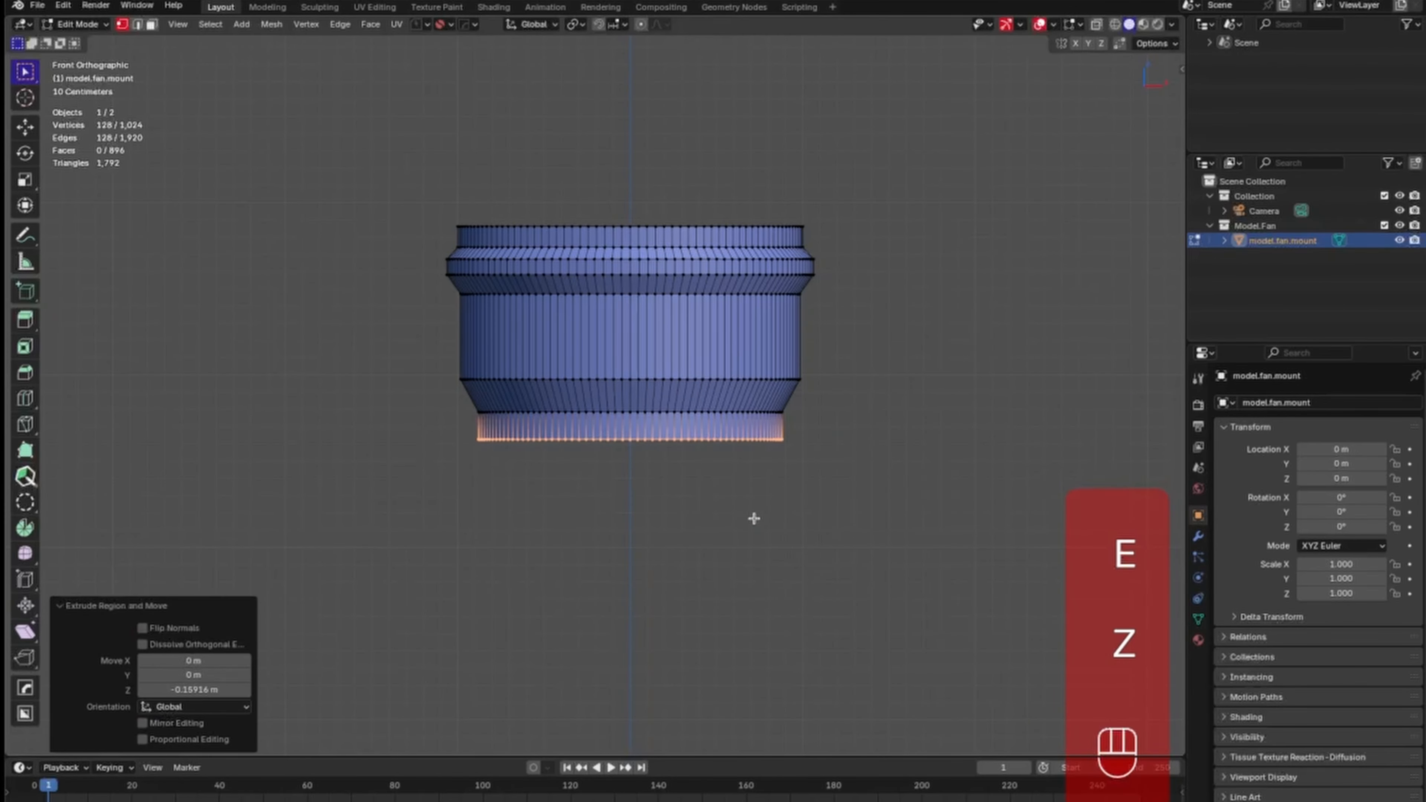
key("s")
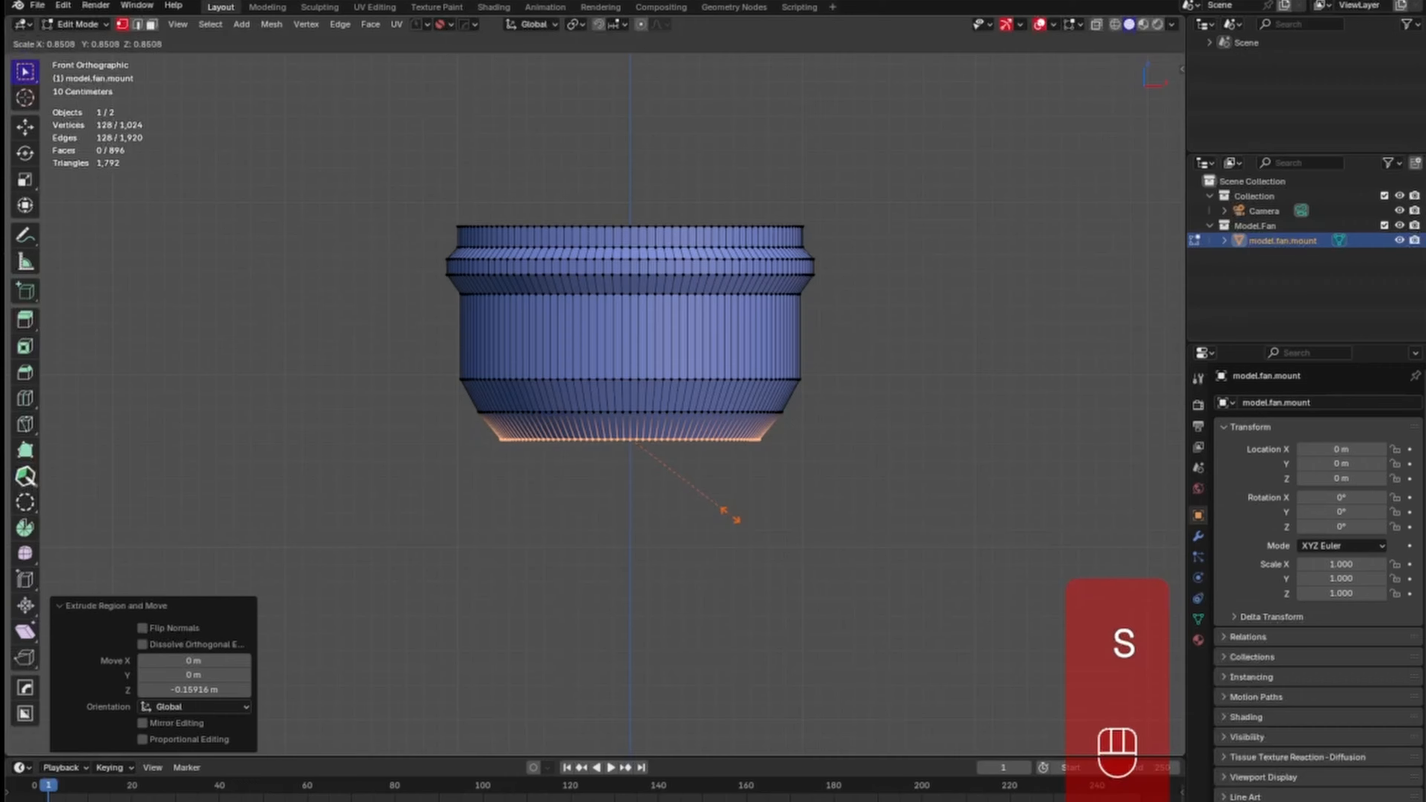
left_click(729, 513)
Extrude the bottom loop about 0.13 m down along Z and scale it inward to about 0.633.
key("e")
key("z")
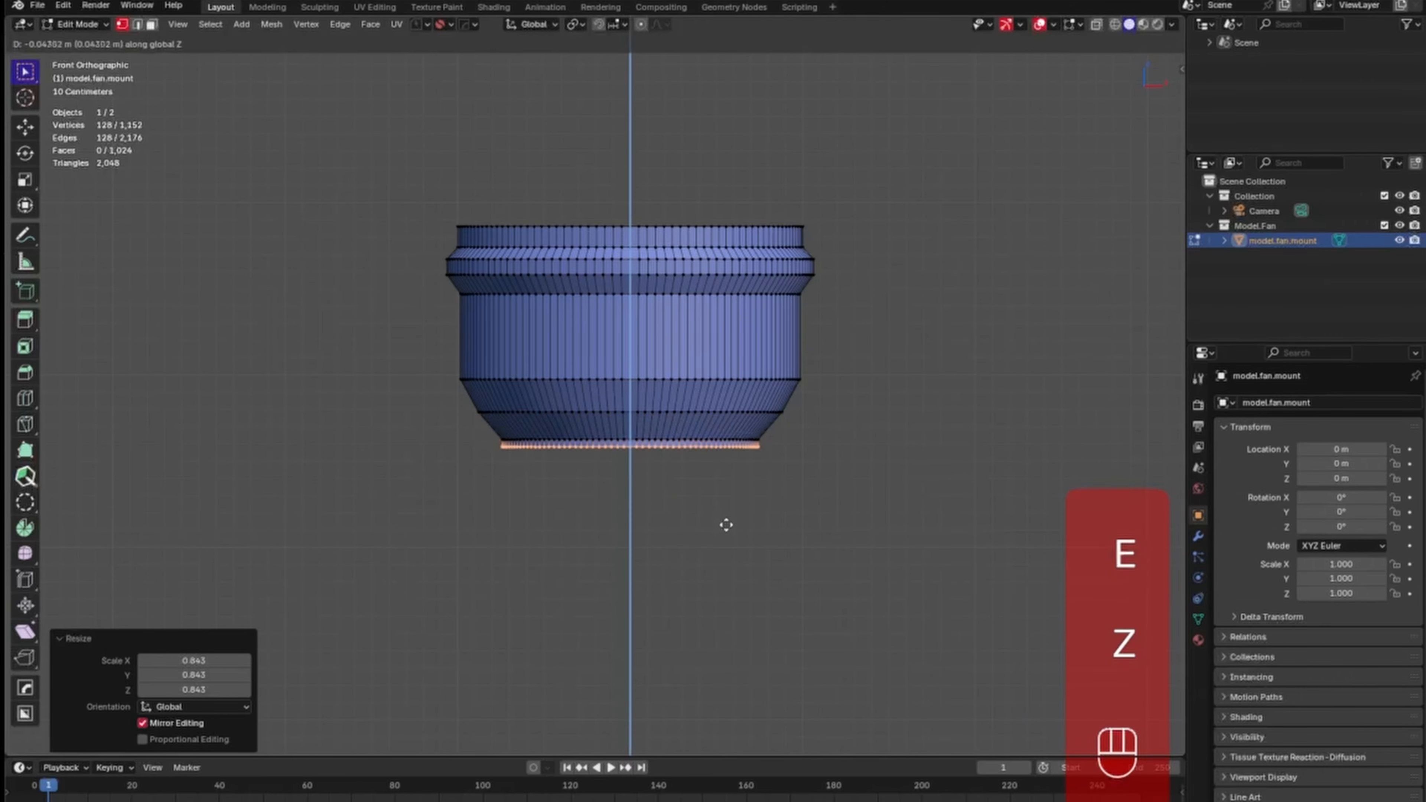
left_click(726, 536)
key("s")
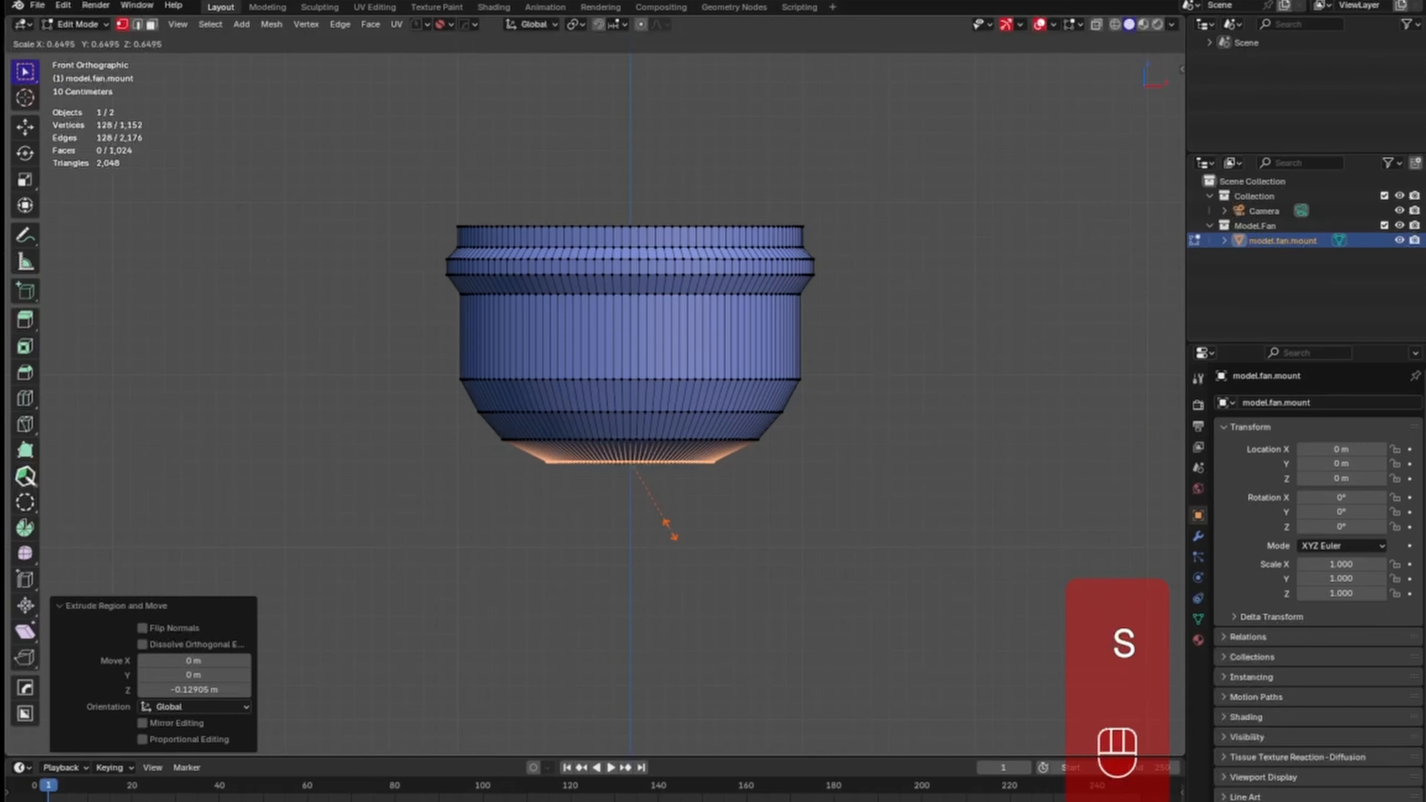
left_click(668, 527)
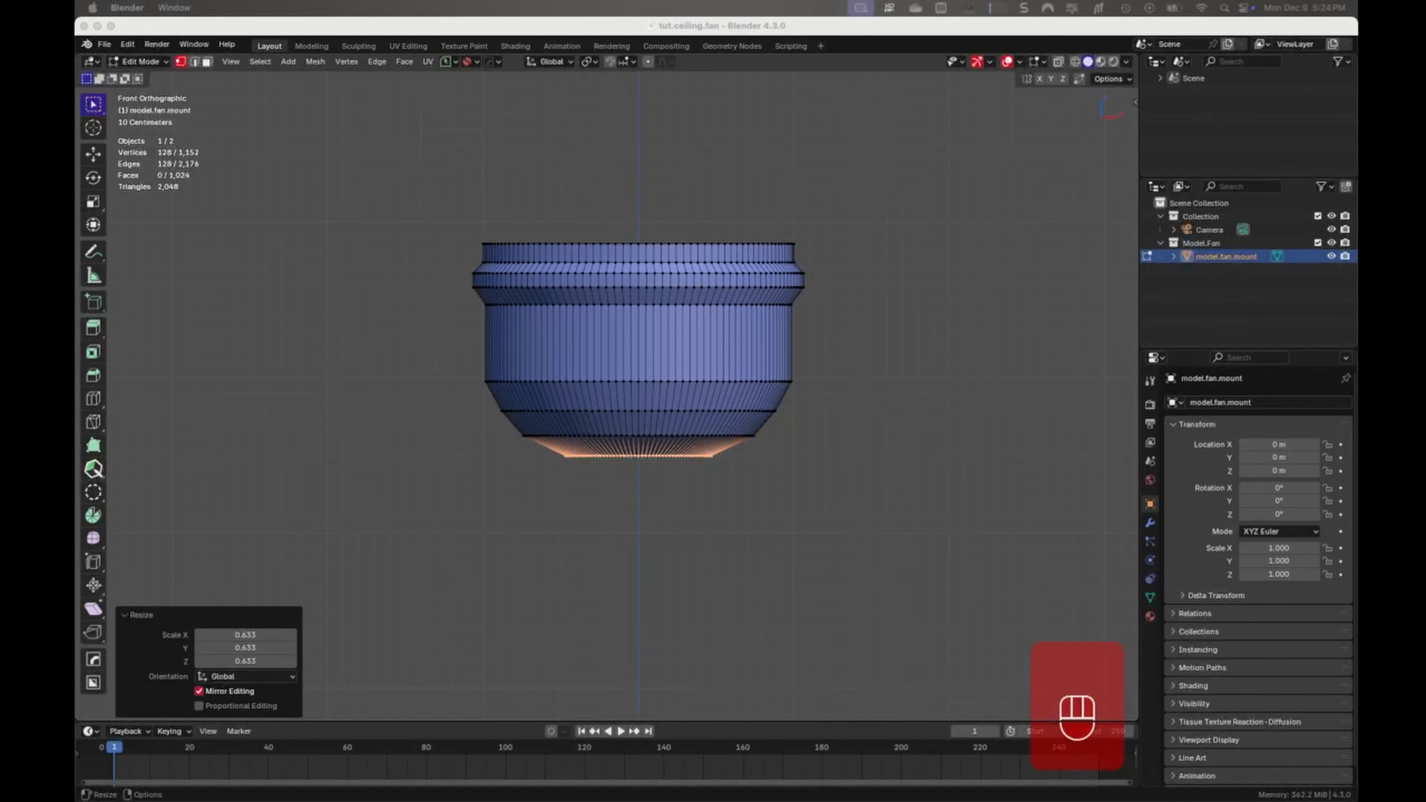
Extrude the bottom opening's edge loop inward in its own plane, scaling it to about 0.546 to narrow the hole.
left_click(892, 33)
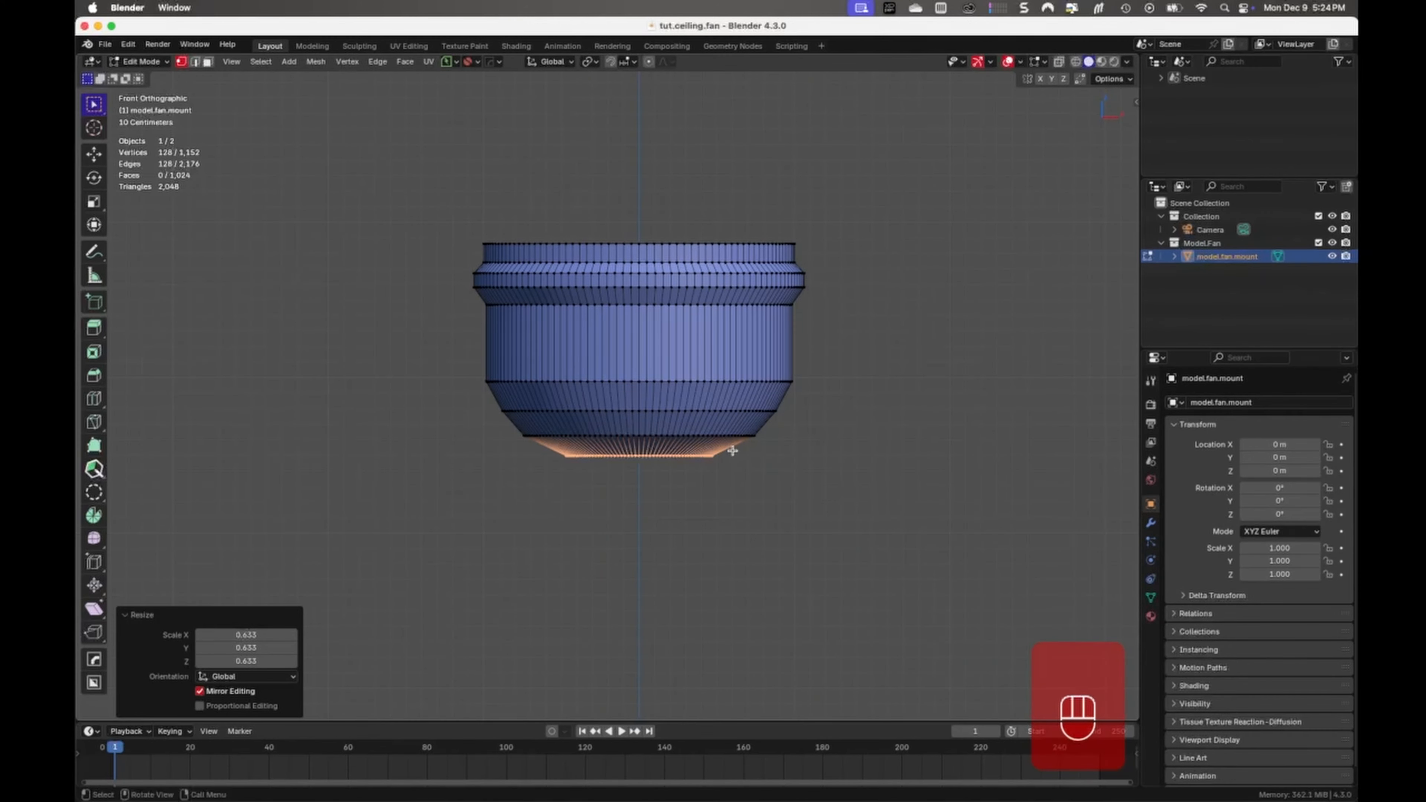
middle_click_drag(710, 465, 747, 397)
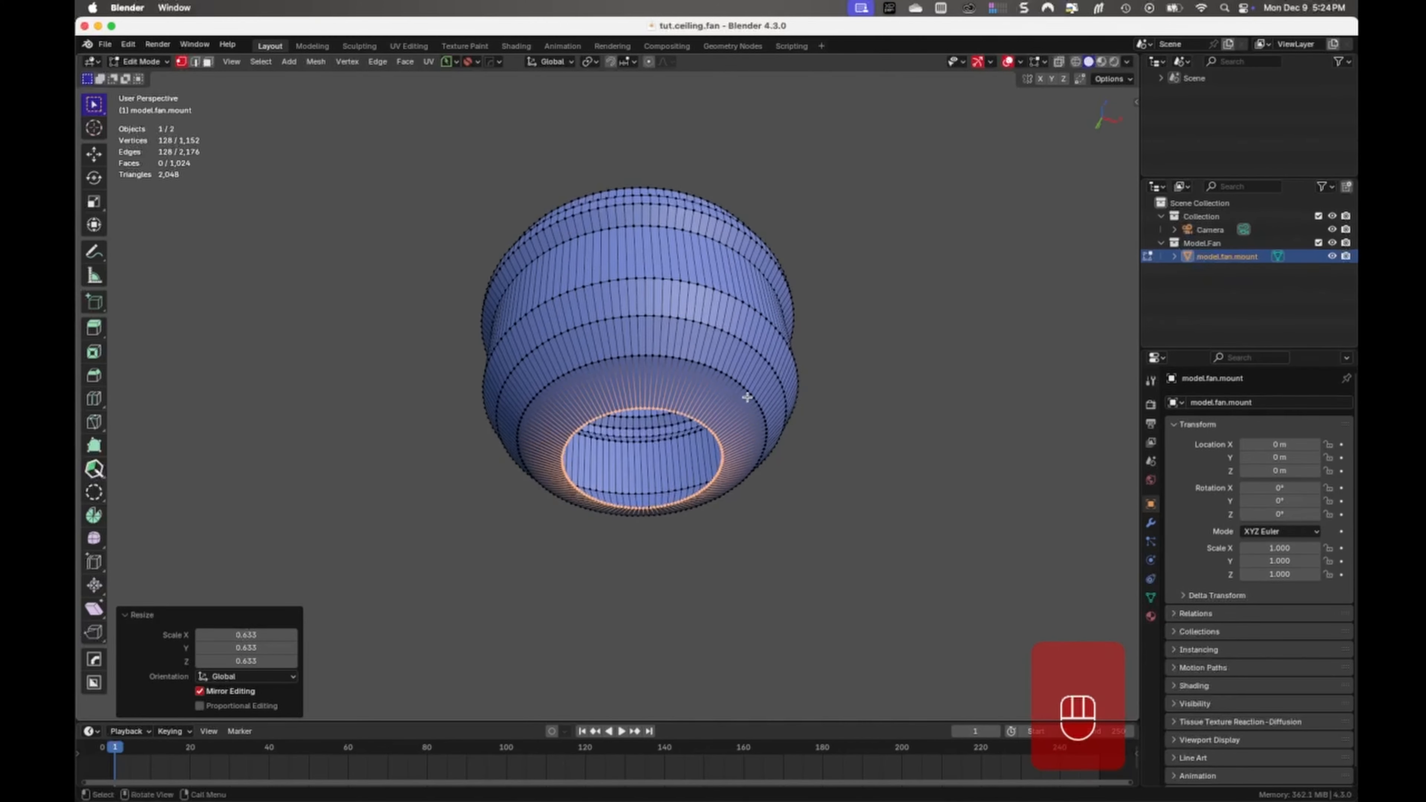
key("e")
key("s")
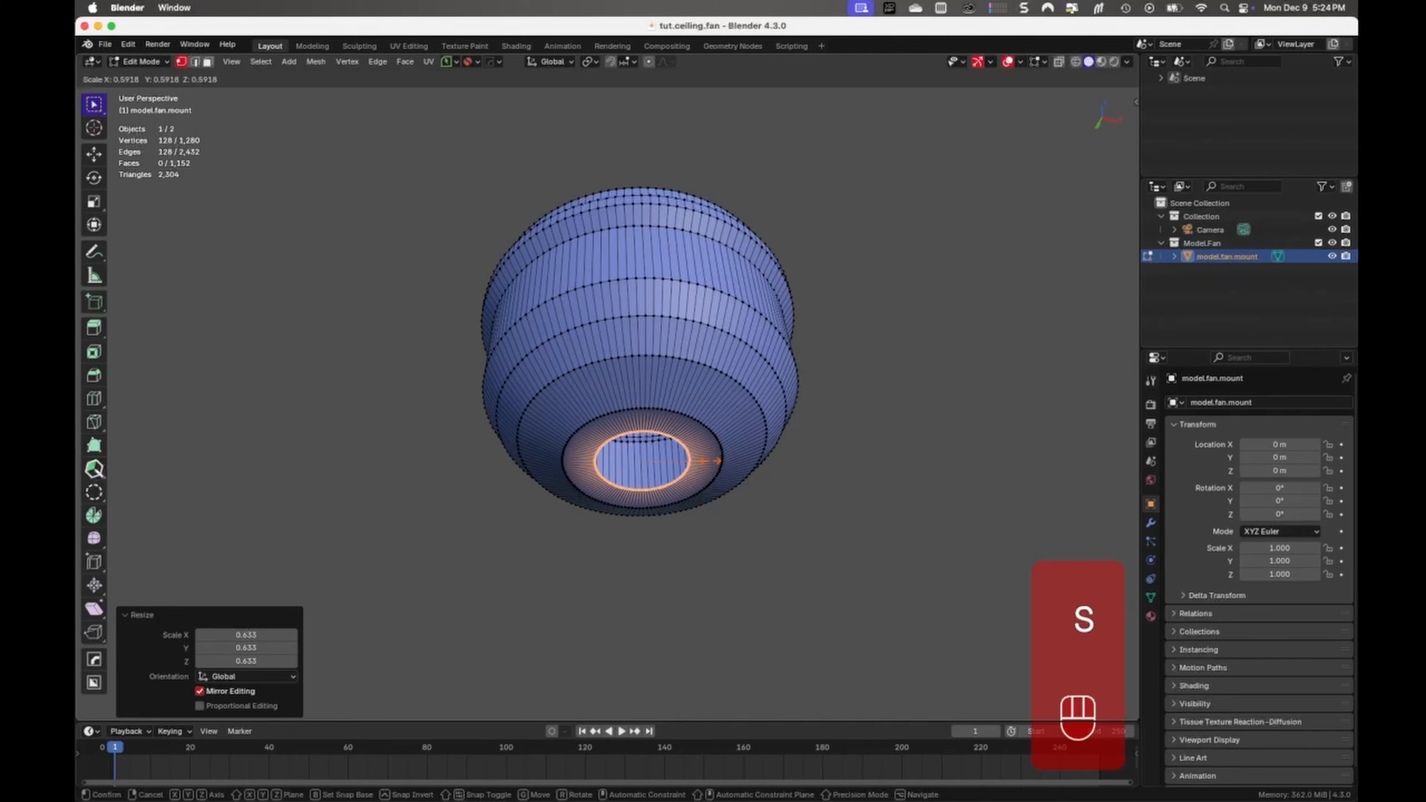
left_click(707, 463)
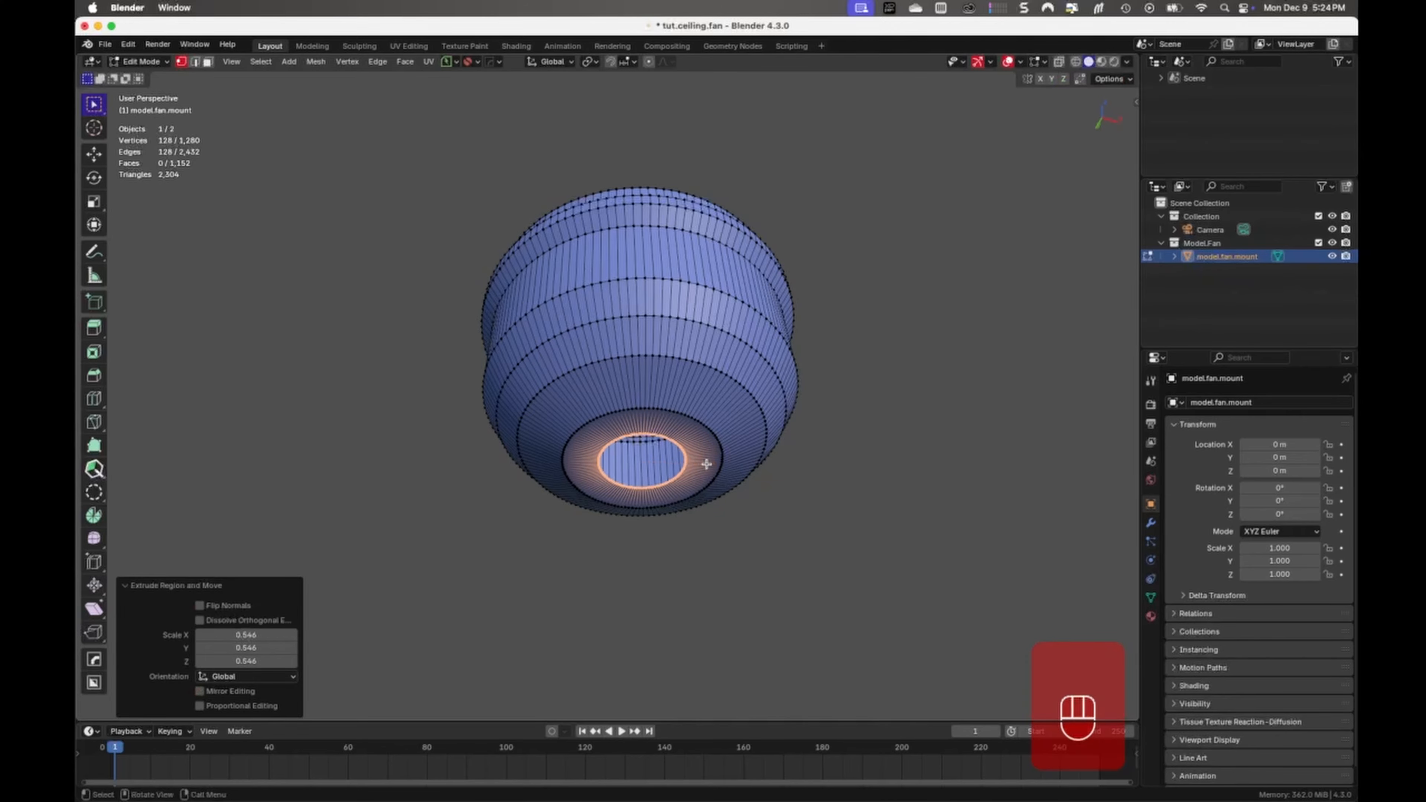
Extrude all the mount's faces along their normals about 0.05 m inward to give it wall thickness, and return to Object Mode.
middle_click_drag(753, 373, 749, 514)
key("a")
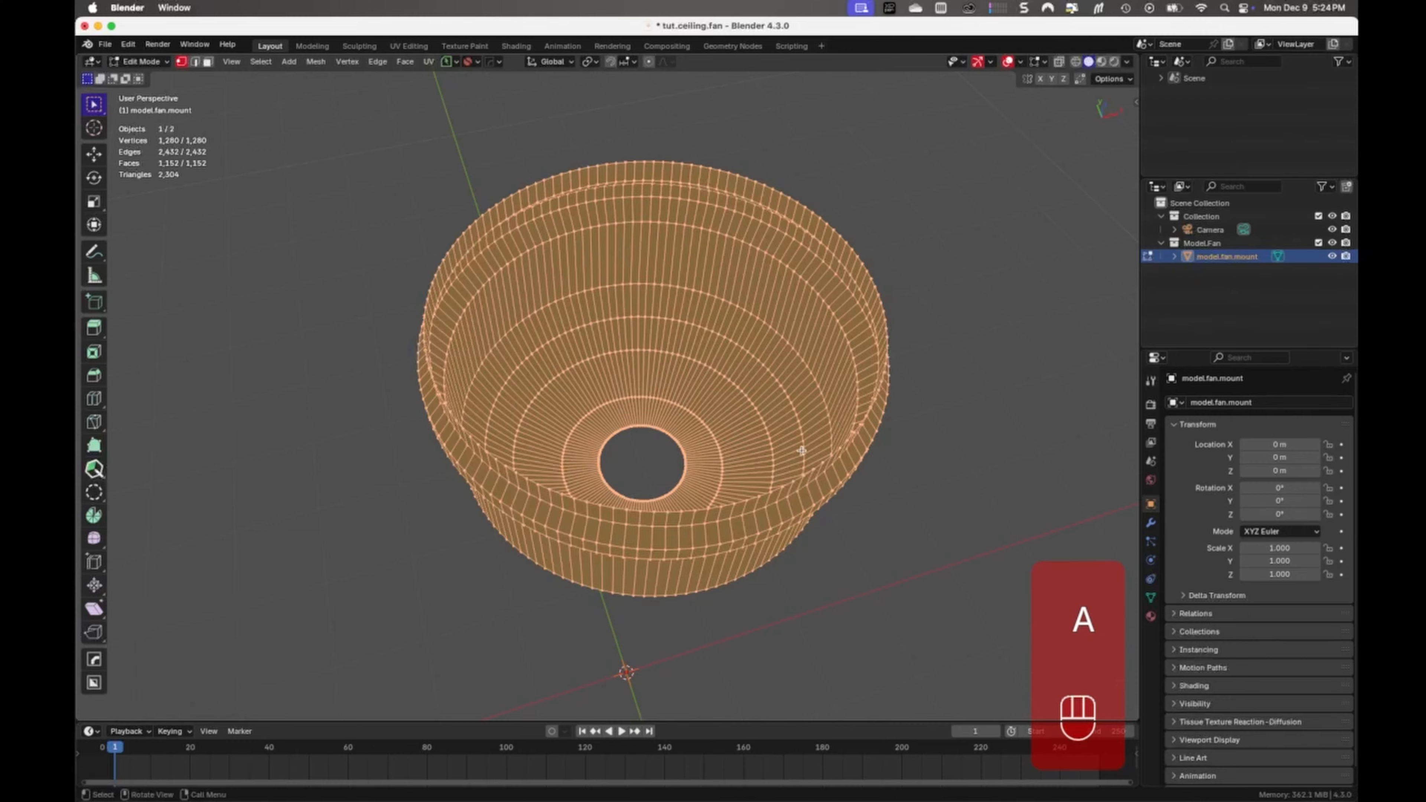
key("ctrl+f")
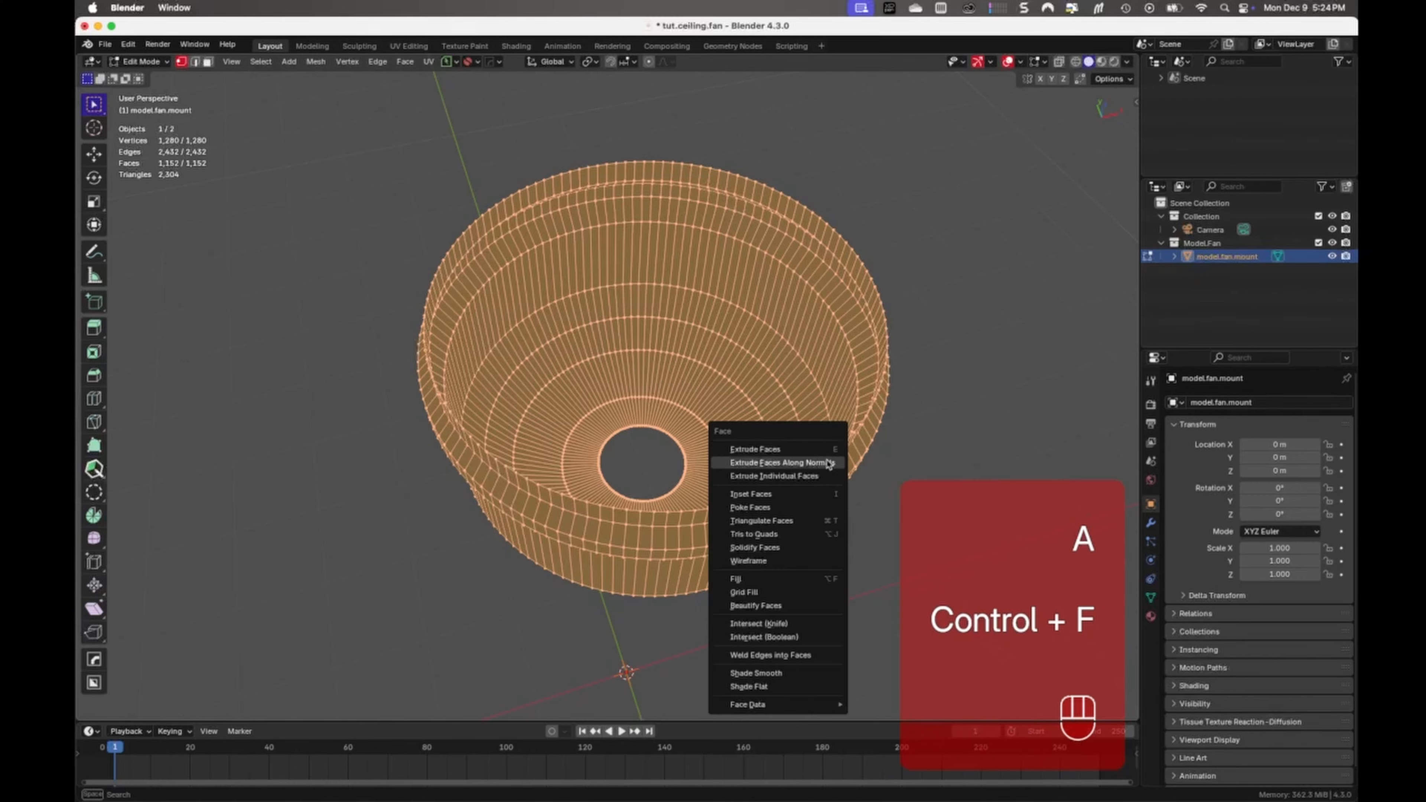
left_click(824, 461)
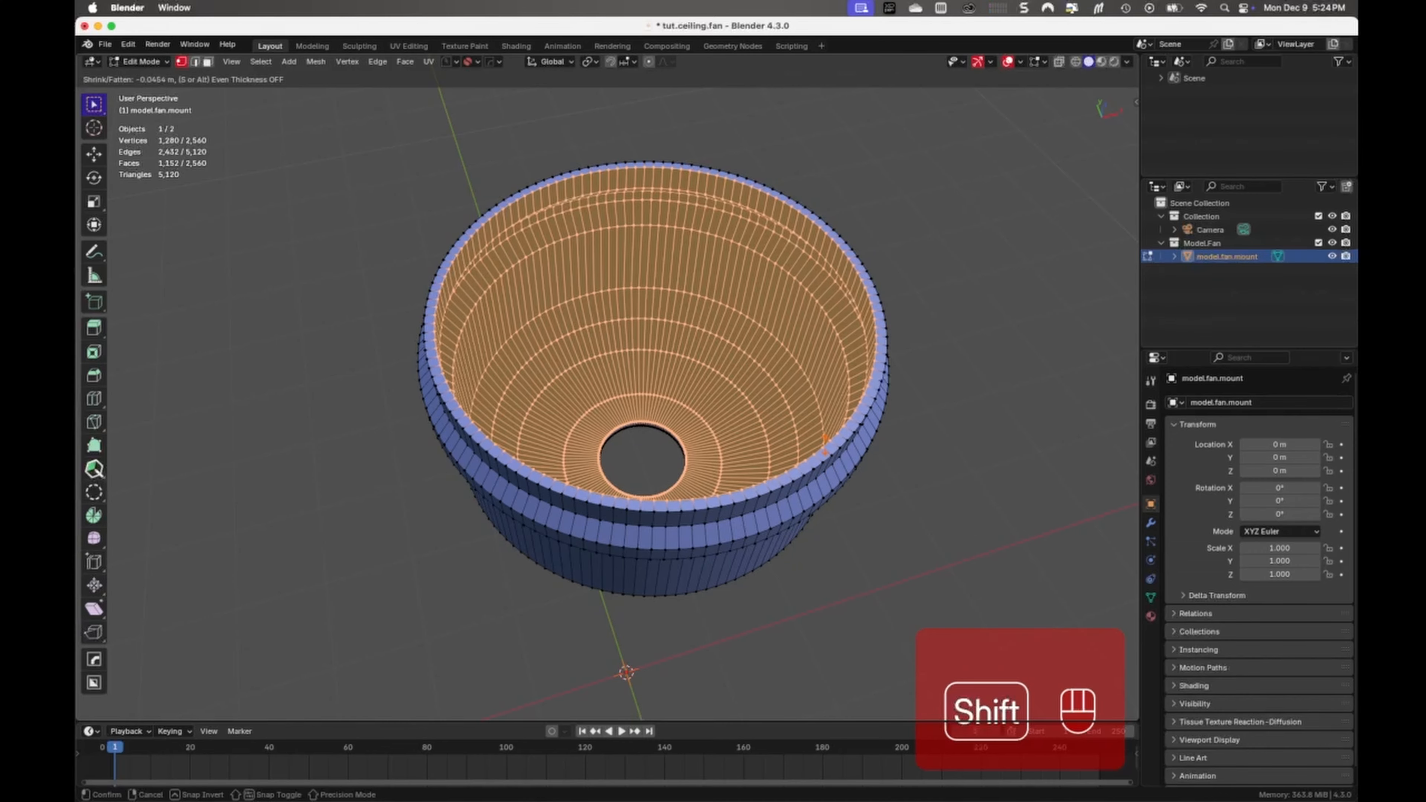
left_click(837, 439)
key("Tab")
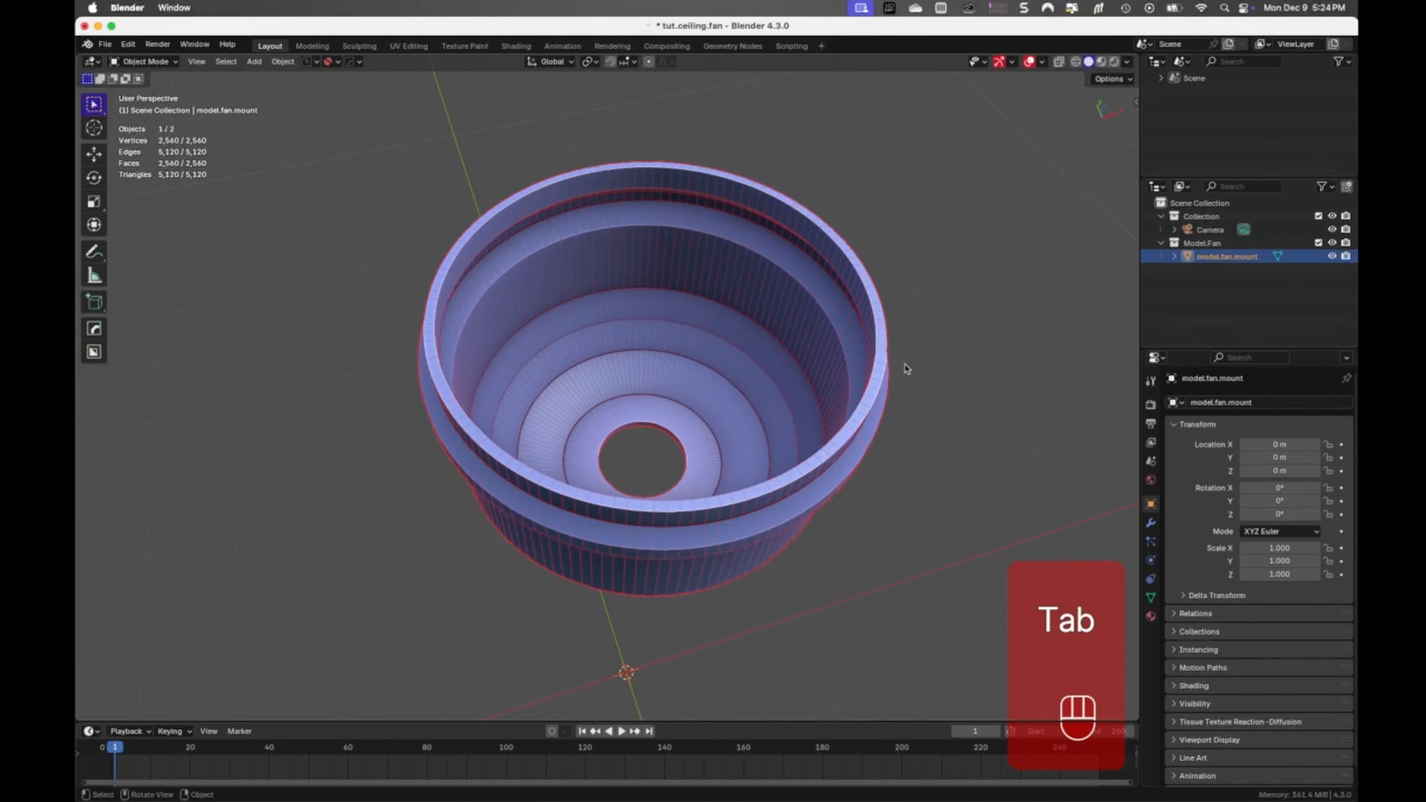
Enable the Face Orientation overlay and inspect the direction of the mount's normals.
mouse_move(867, 463)
middle_mouse_down()
mouse_move(879, 280)
mouse_move(866, 468)
mouse_move(878, 446)
middle_mouse_up()
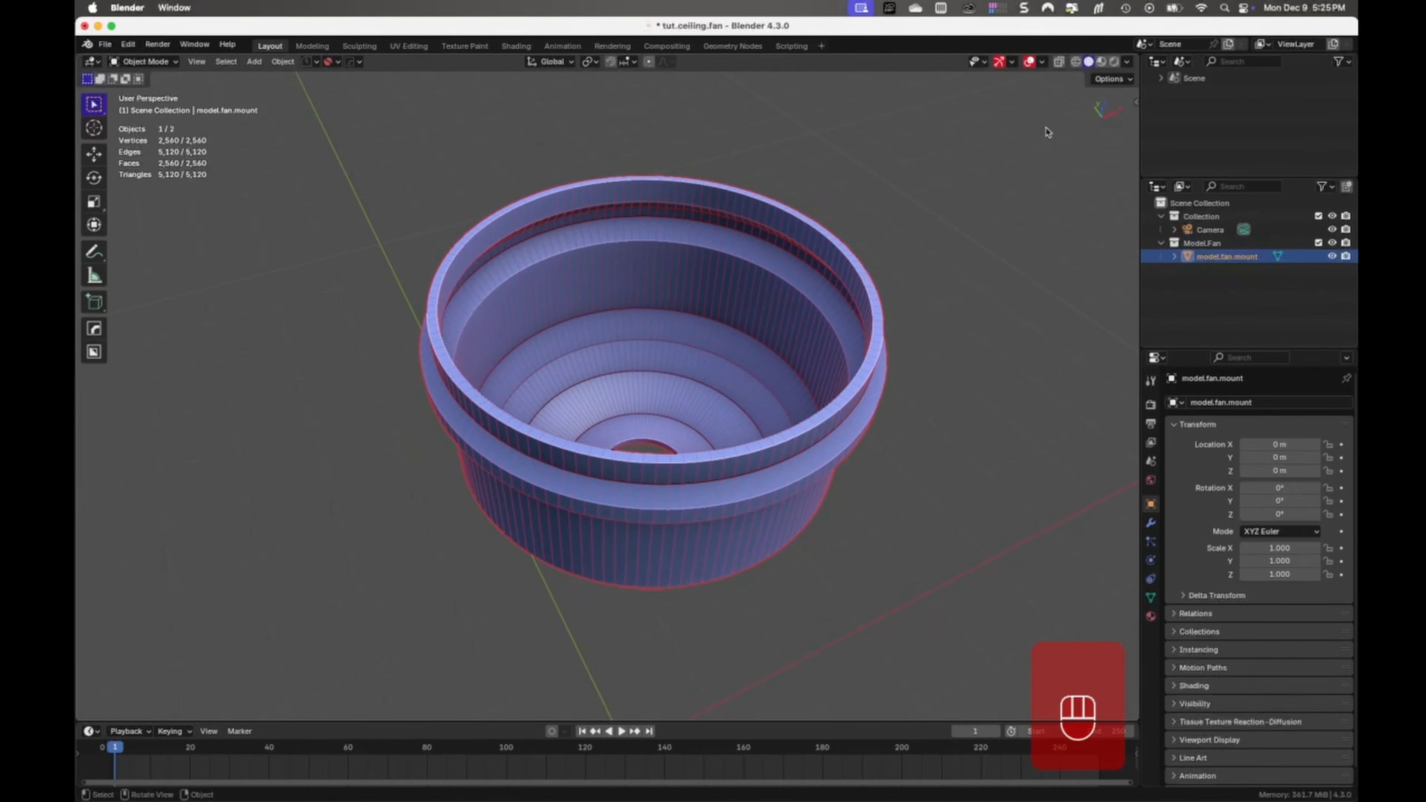
left_click(1041, 63)
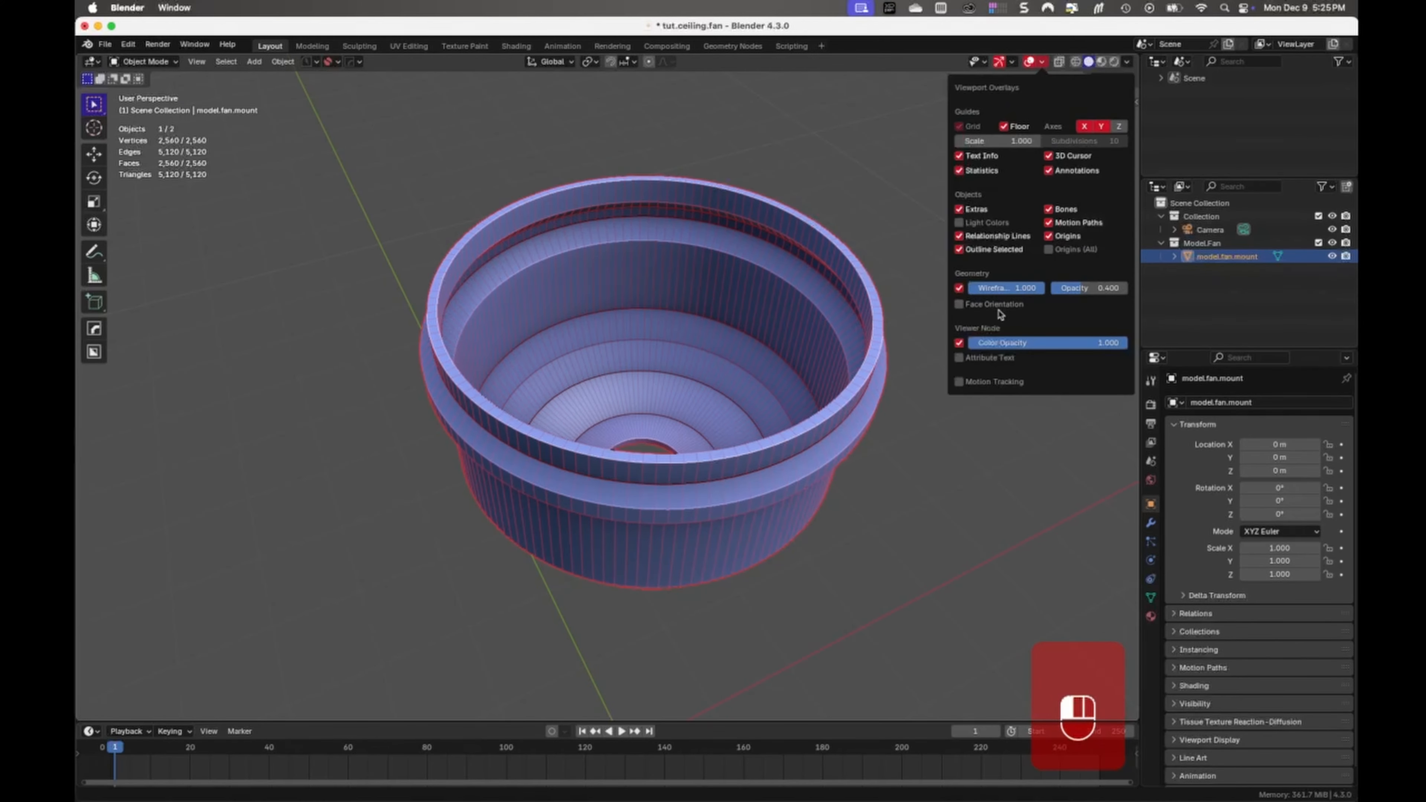
left_click(977, 305)
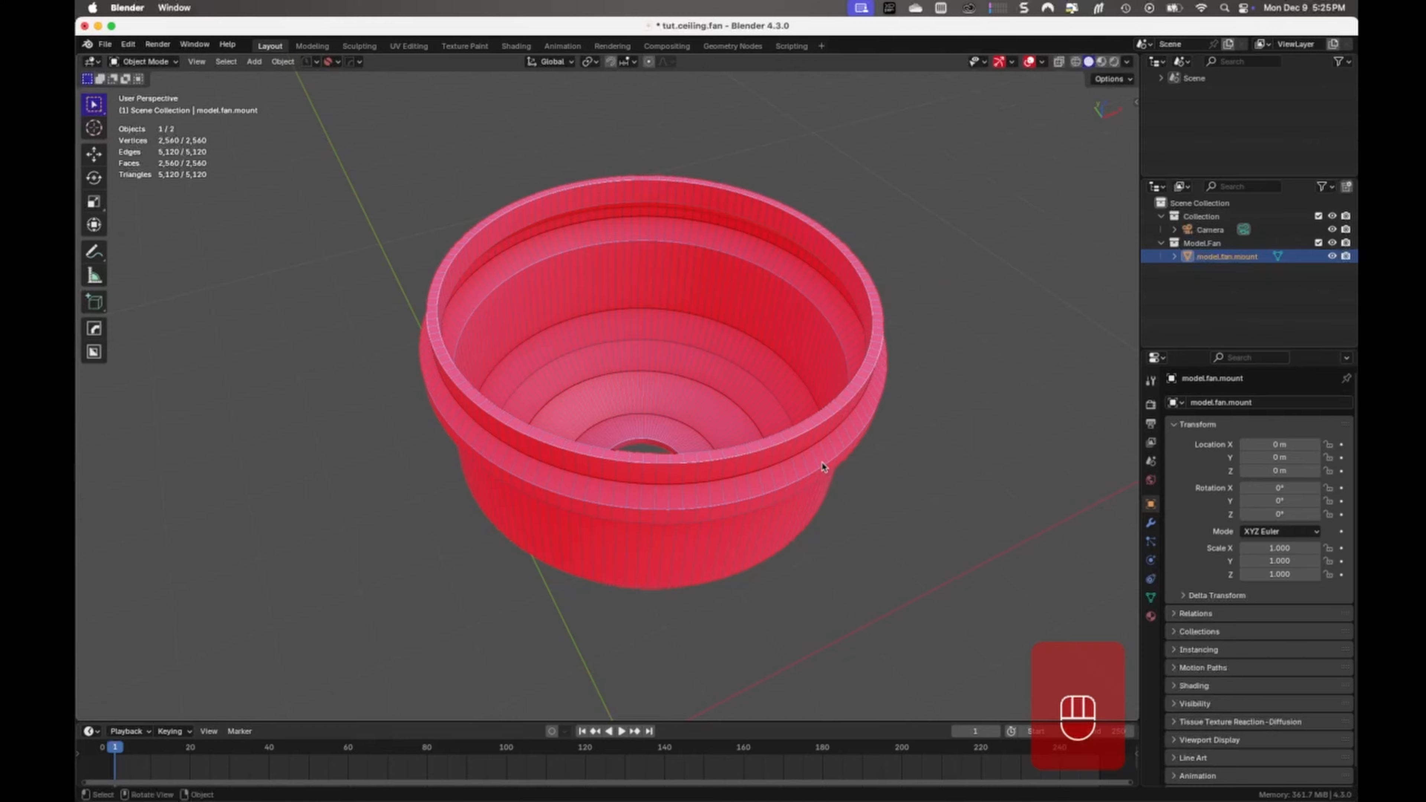
middle_click_drag(816, 464, 853, 444)
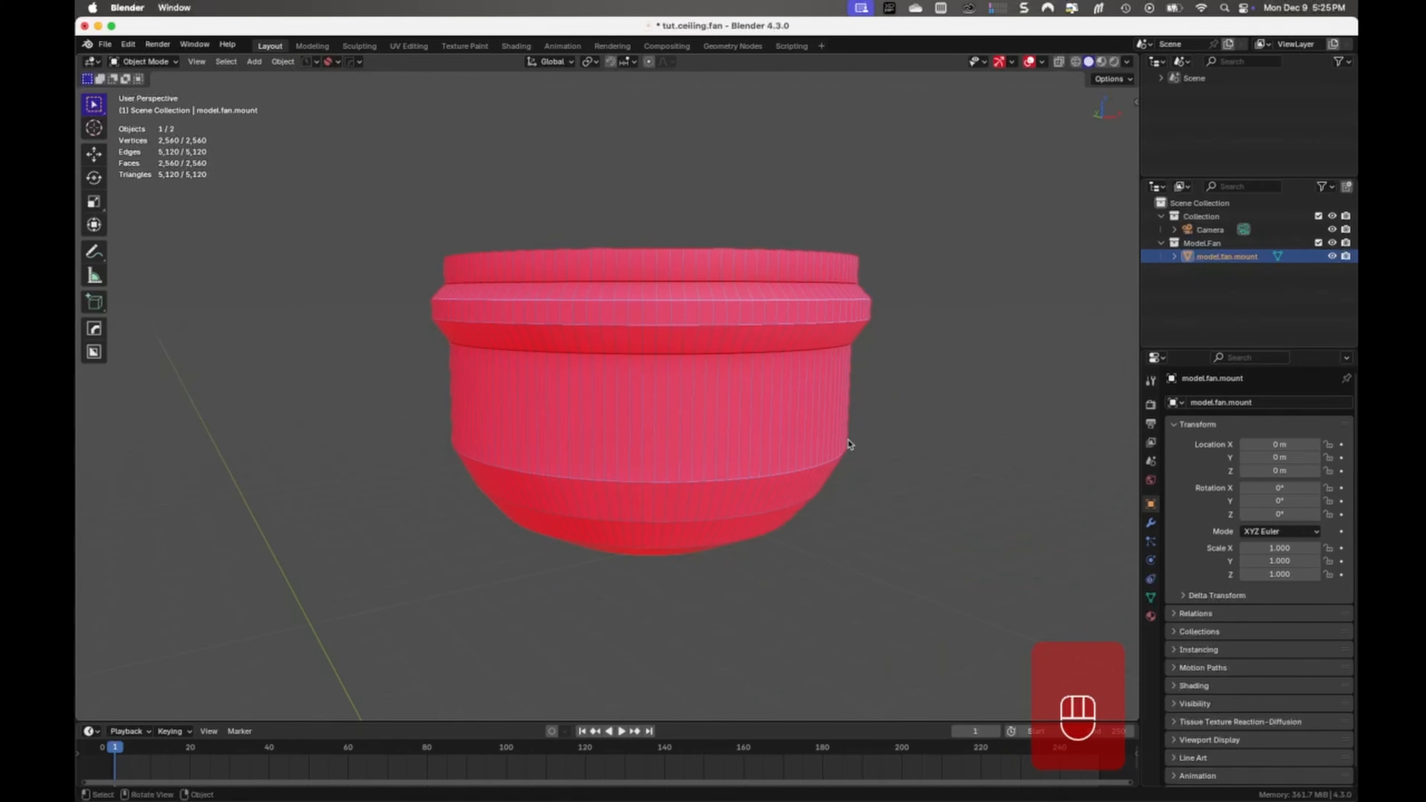
Recalculate the normals of the whole mount mesh to face outside and return to Object Mode.
key("Tab")
key("a")
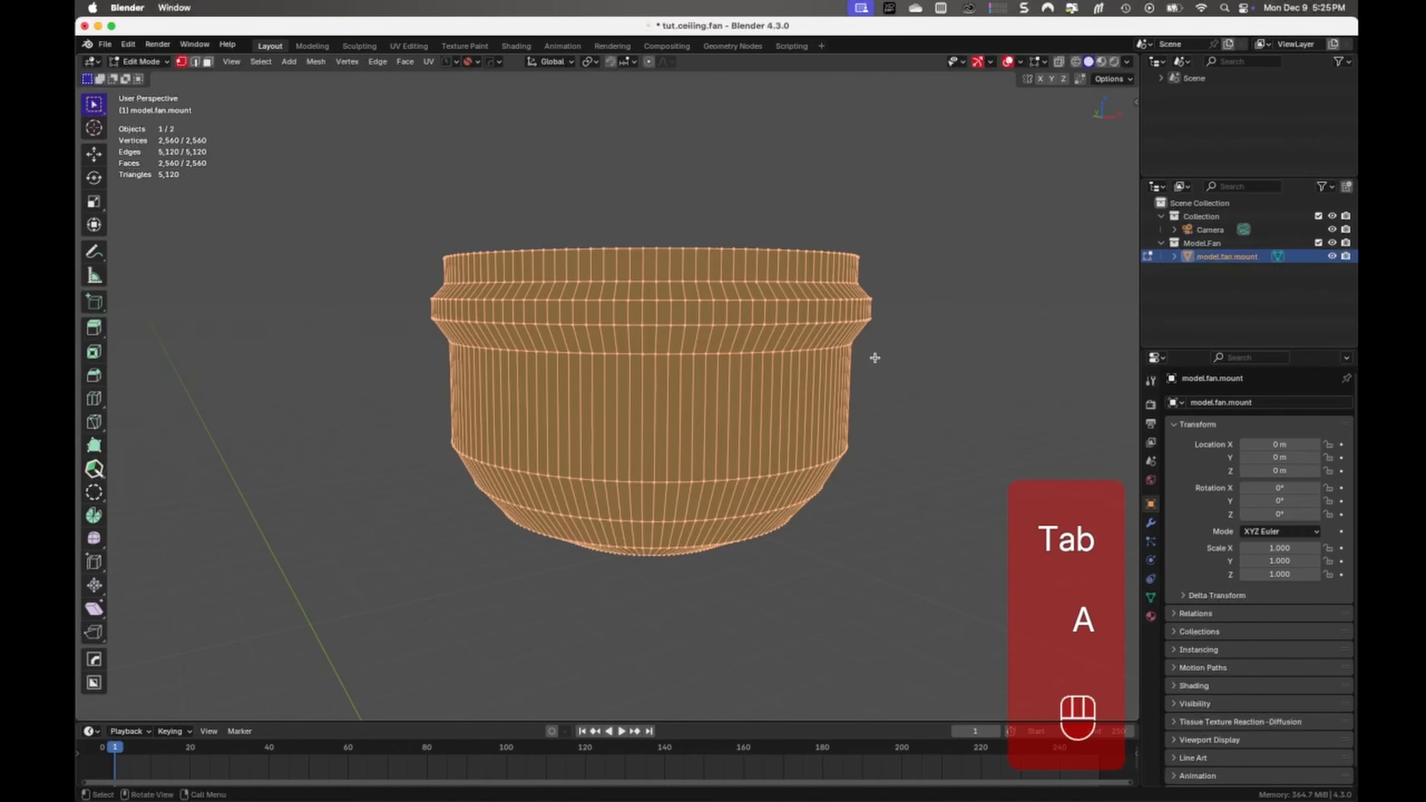
key("shift+n")
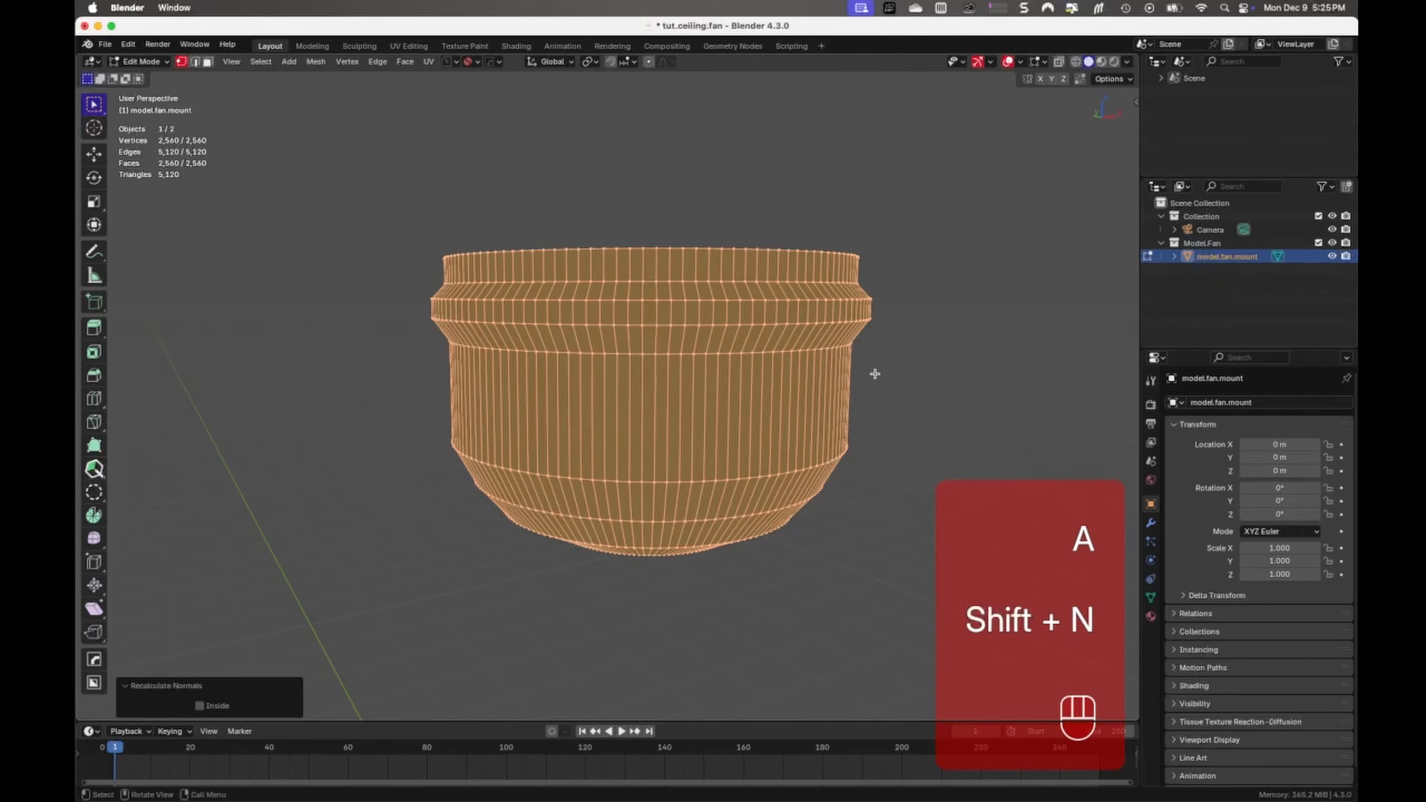
key("Tab")
mouse_move(894, 309)
middle_mouse_down()
mouse_move(880, 400)
mouse_move(881, 227)
mouse_move(884, 335)
middle_mouse_up()
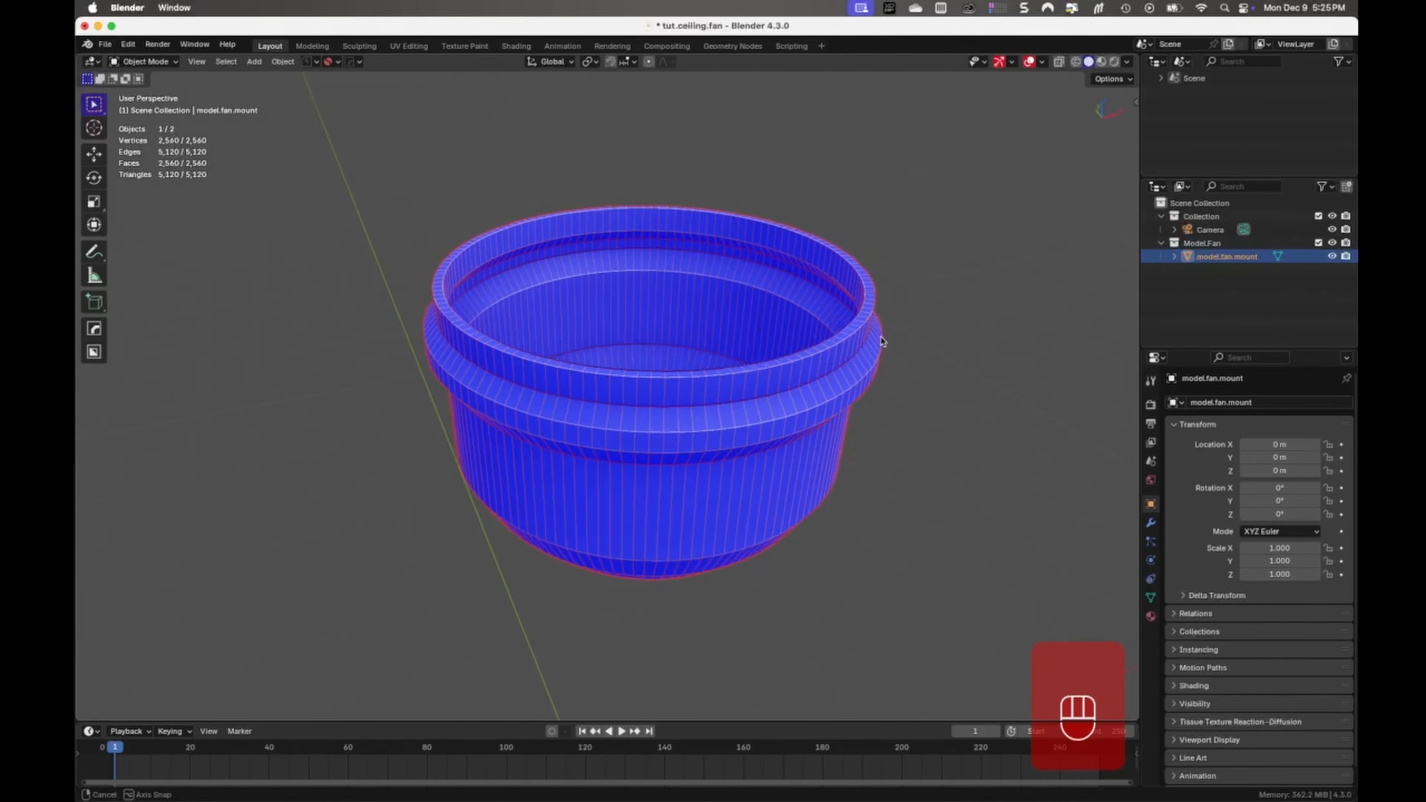
Disable the Face Orientation overlay and deselect the mount.
left_click(1042, 61)
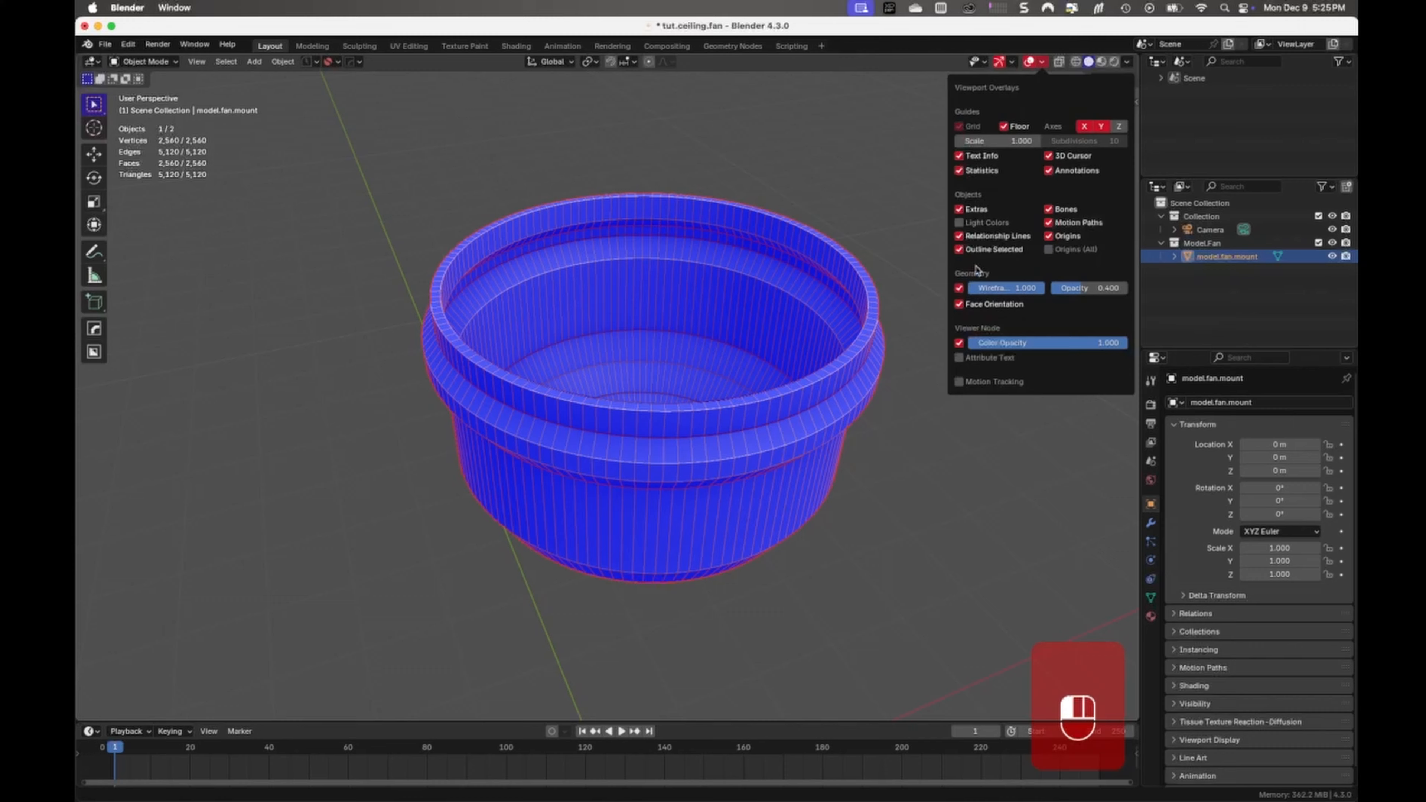
left_click(963, 306)
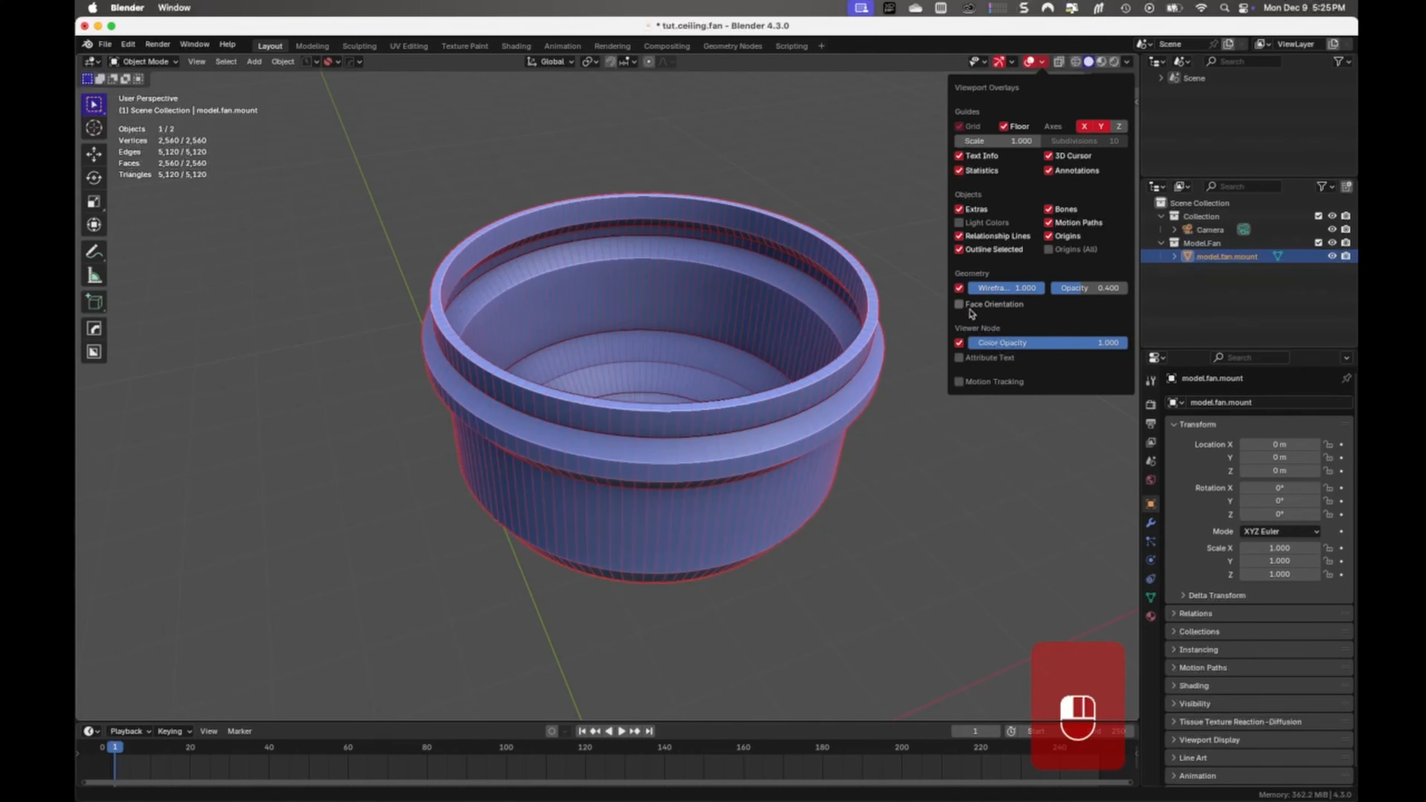
left_click(1129, 107)
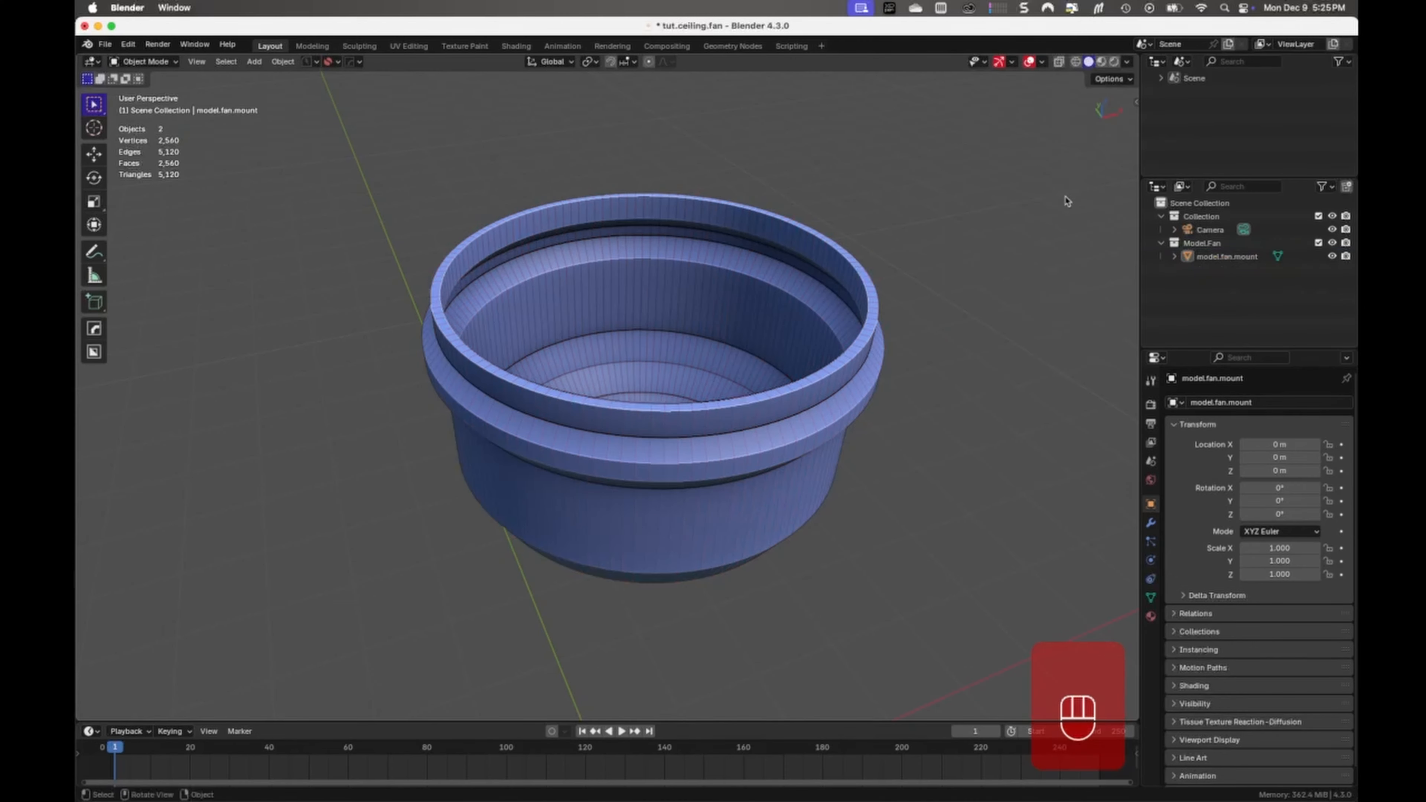
Show the finished mount in front view and save the file.
key("n")
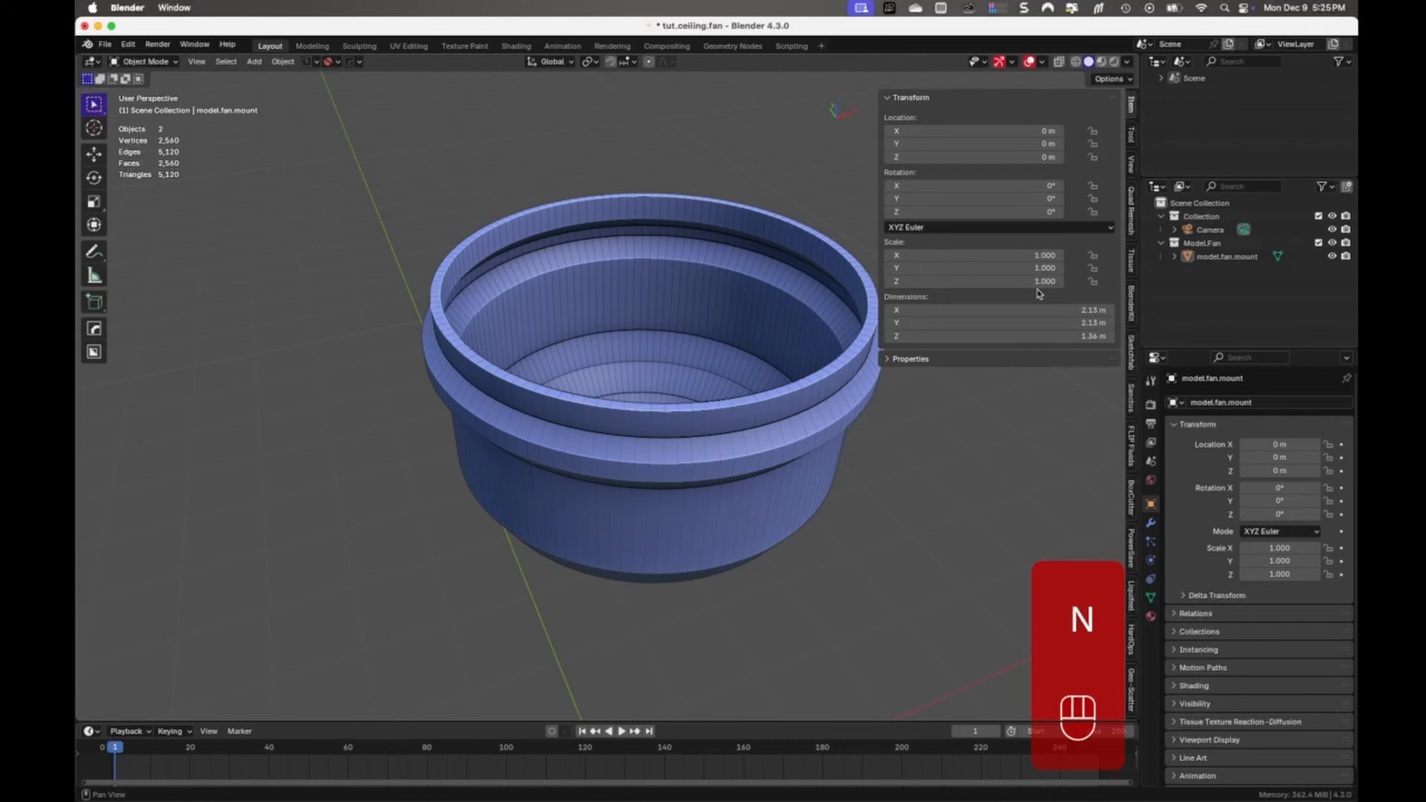
key("n")
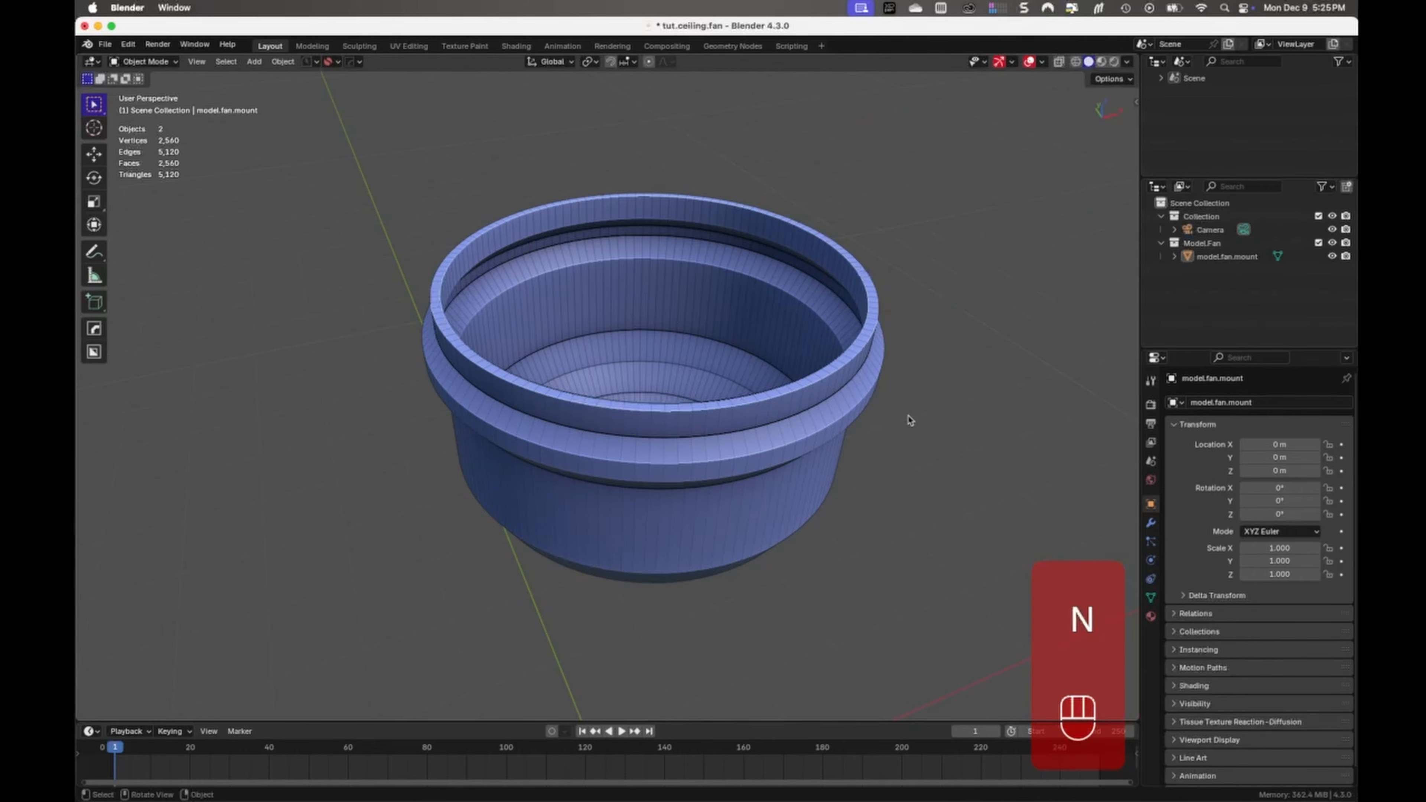
key("KP_1")
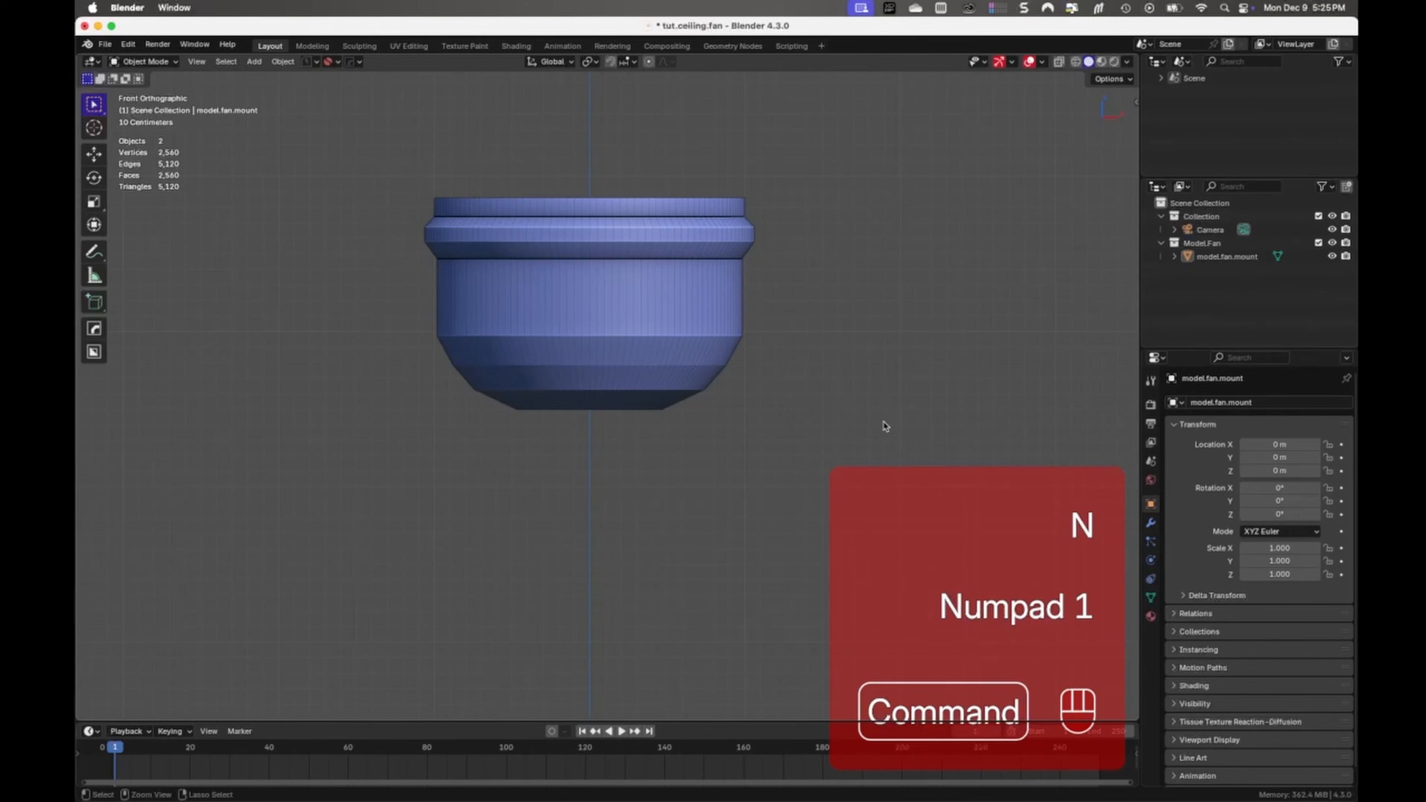
key("super+s")
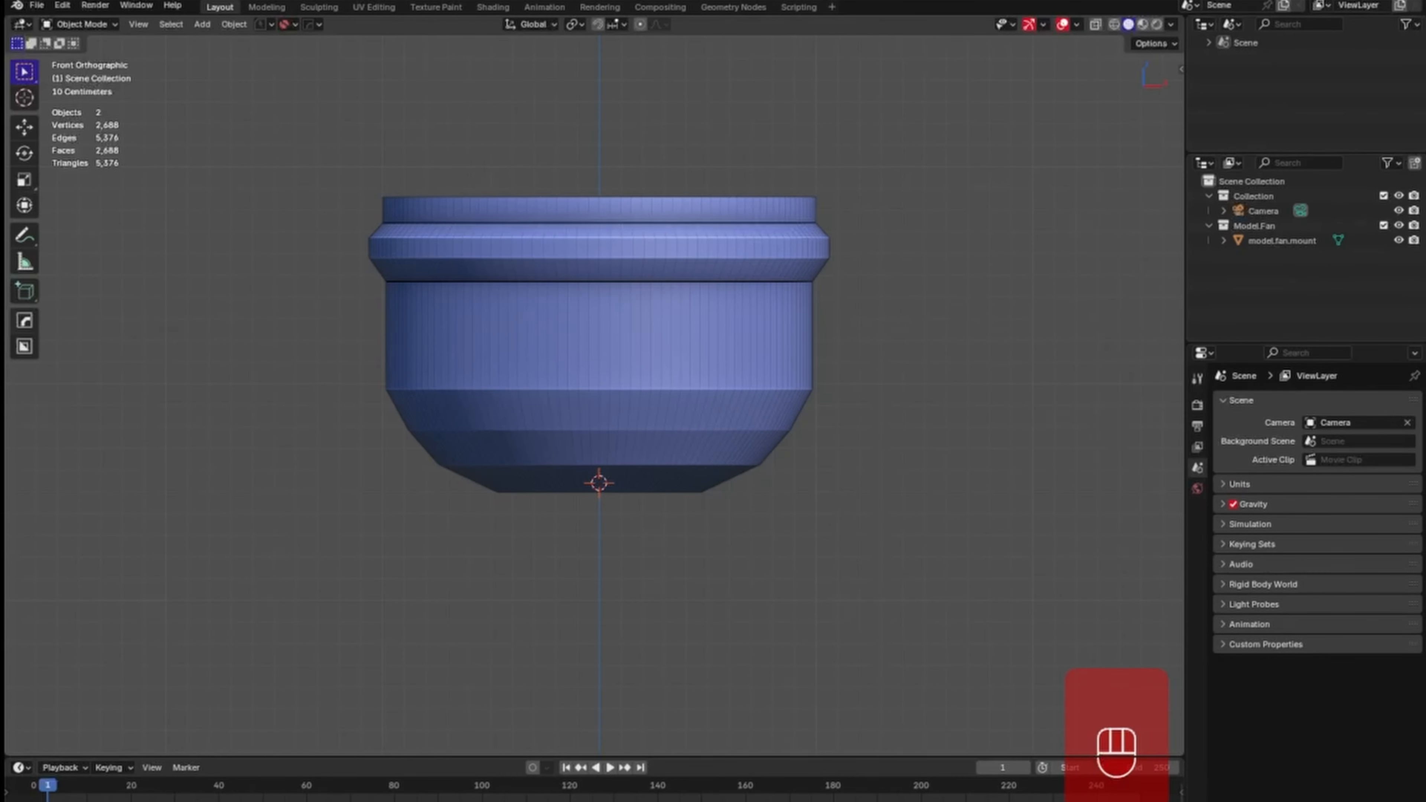
Add a 128-vertex mesh cylinder with radius 0.235 m and depth 0.183 m at the 3D cursor near the mount's bottom opening.
key("shift+a")
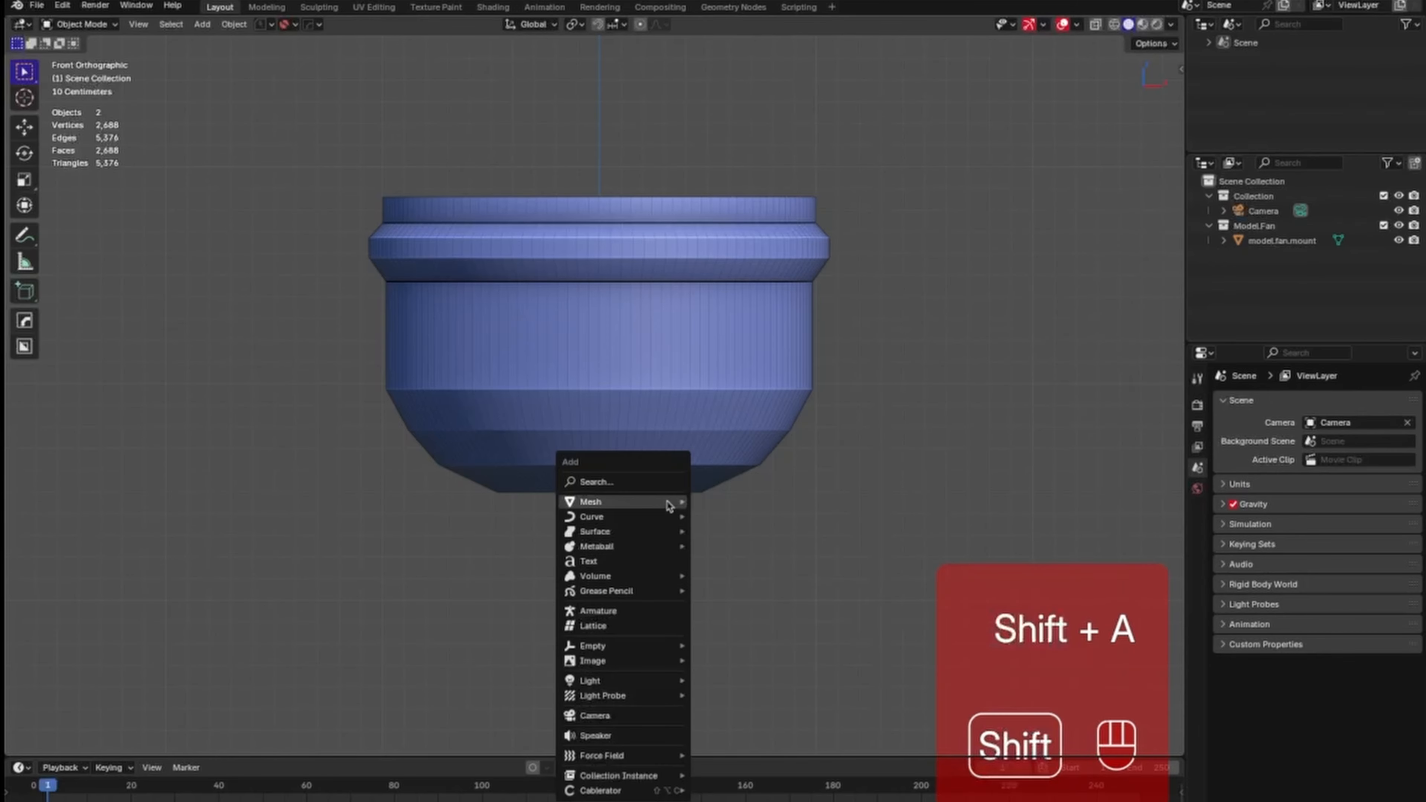
mouse_move(673, 501)
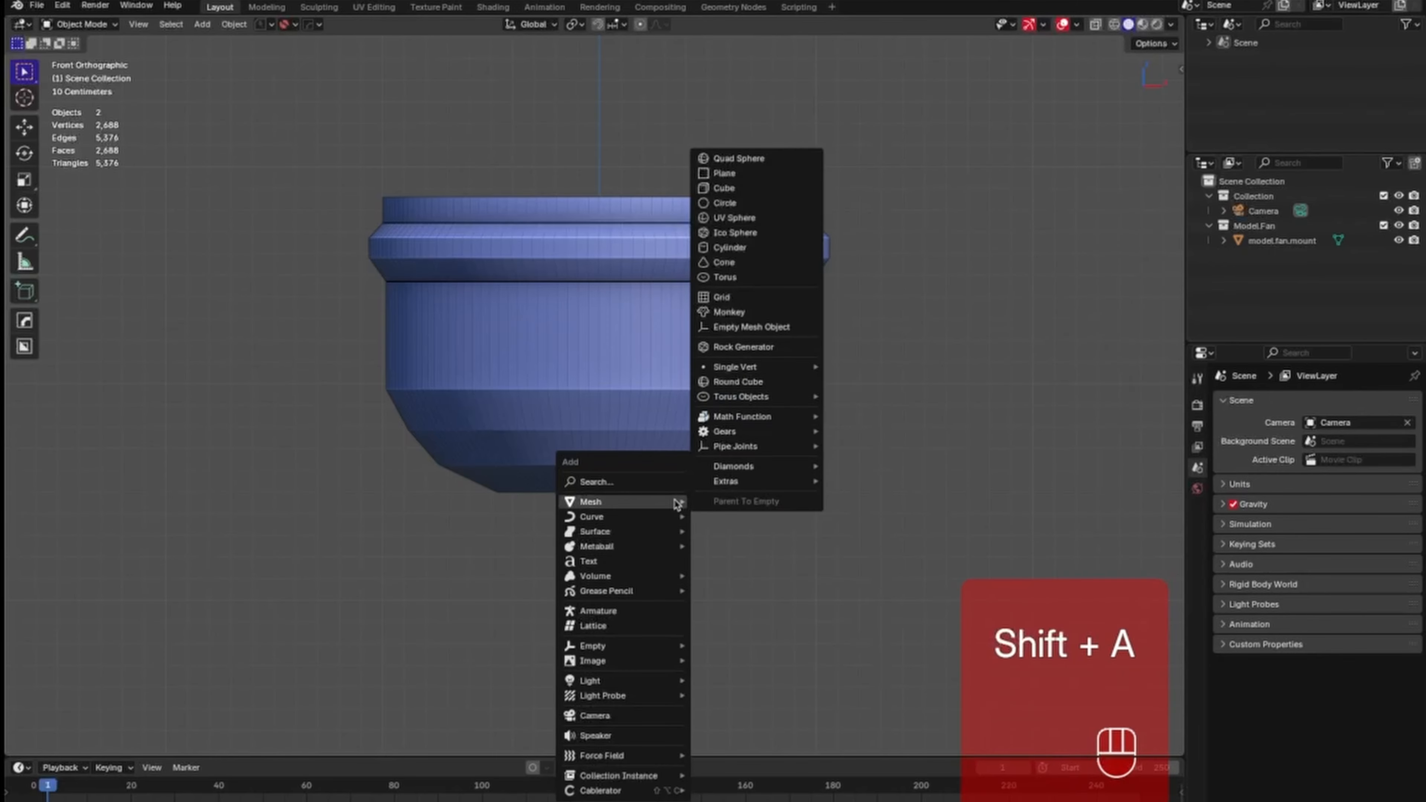
left_click(783, 254)
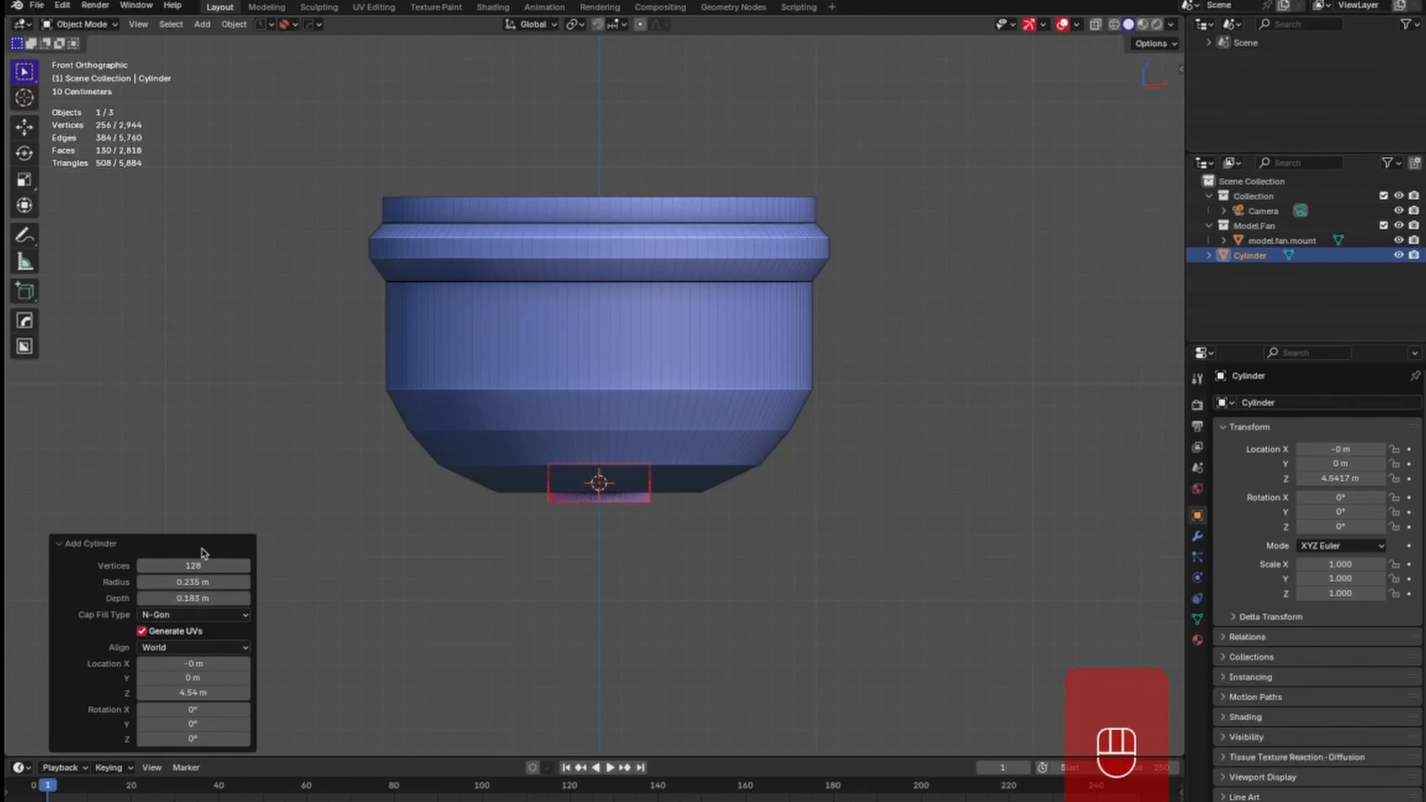
Scale the new cylinder up uniformly by about 1.086 to fill the mount's bottom opening, judged from the bottom view.
middle_click_drag(698, 548, 724, 330, "ctrl")
middle_click_drag(691, 591, 719, 309, "shift")
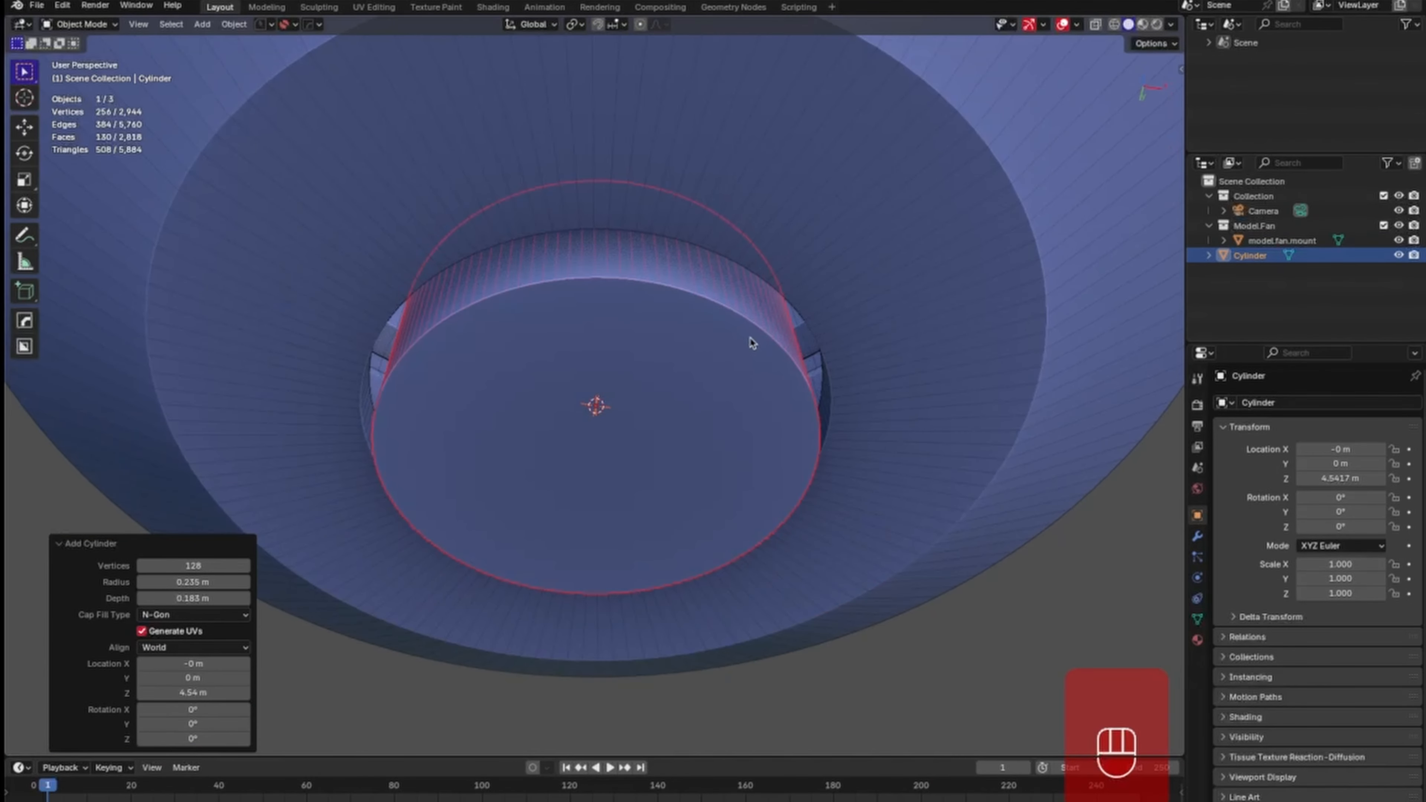
key("ctrl+KP_7")
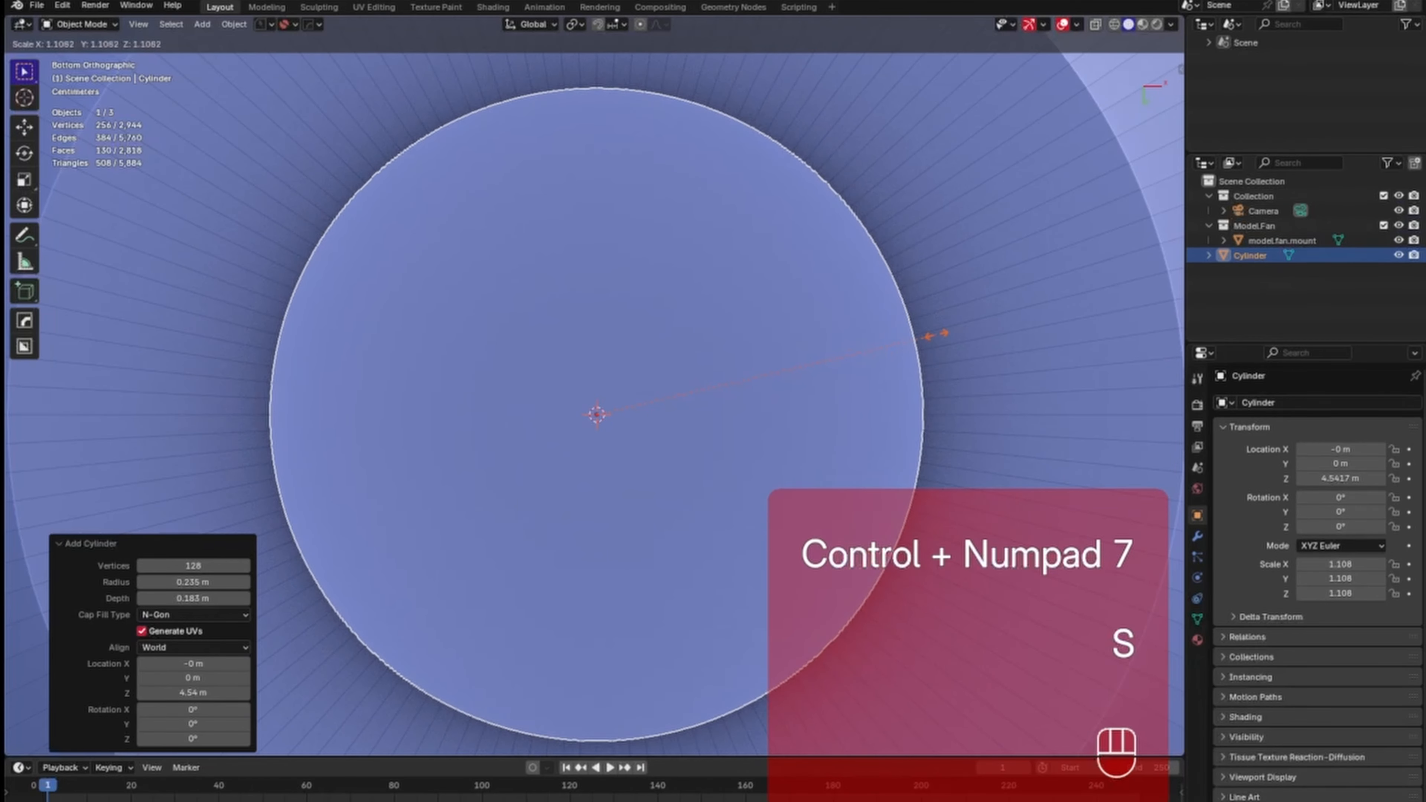
key("shift")
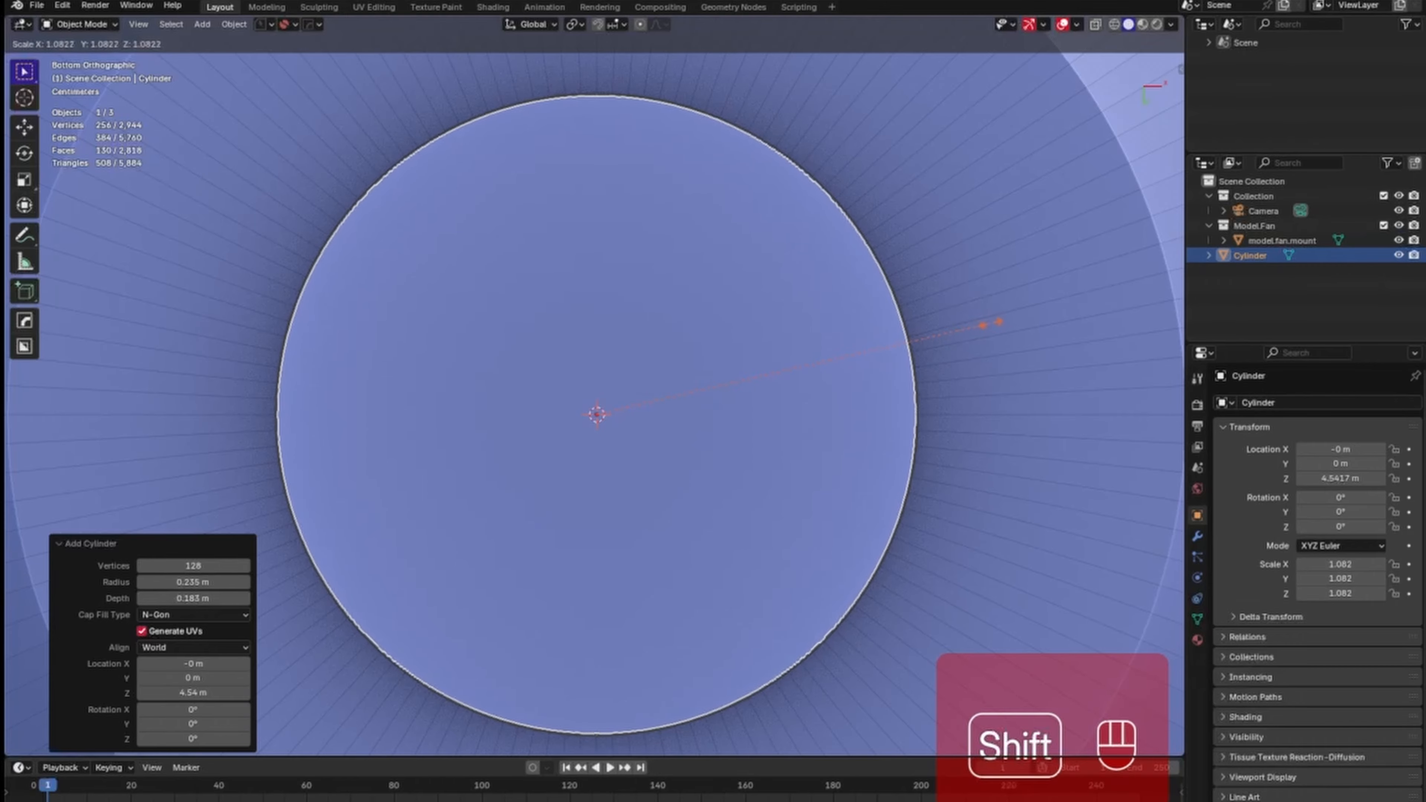
left_click(926, 320)
Fine-tune the cylinder's uniform scale by a factor of about 0.998, inspect its fit in the opening, and deselect it in front view.
middle_click_drag(909, 238, 829, 255)
middle_click_drag(818, 318, 835, 357)
key("s")
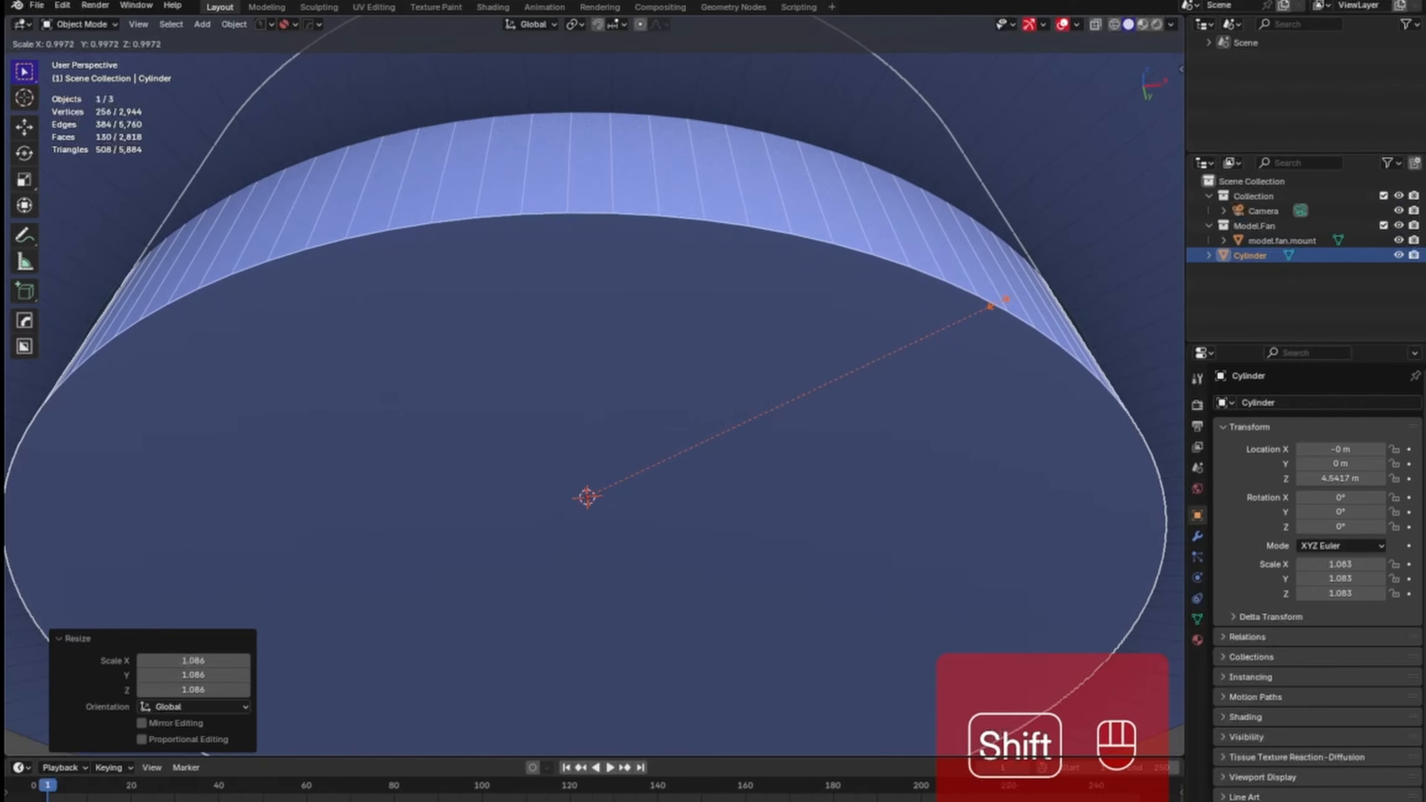
left_click(1005, 307)
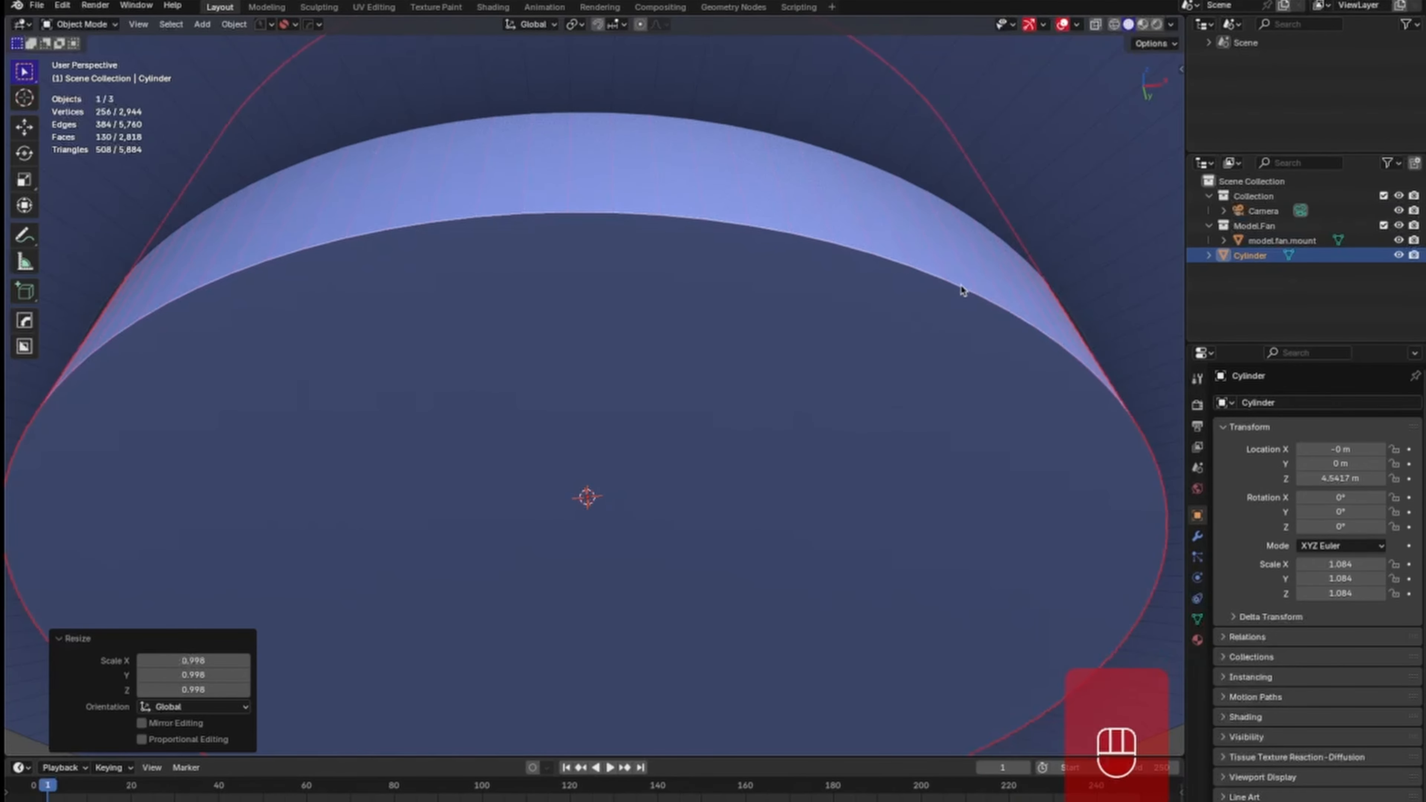
scroll(859, 300, "up", 3)
middle_click_drag(750, 267, 642, 312, "shift")
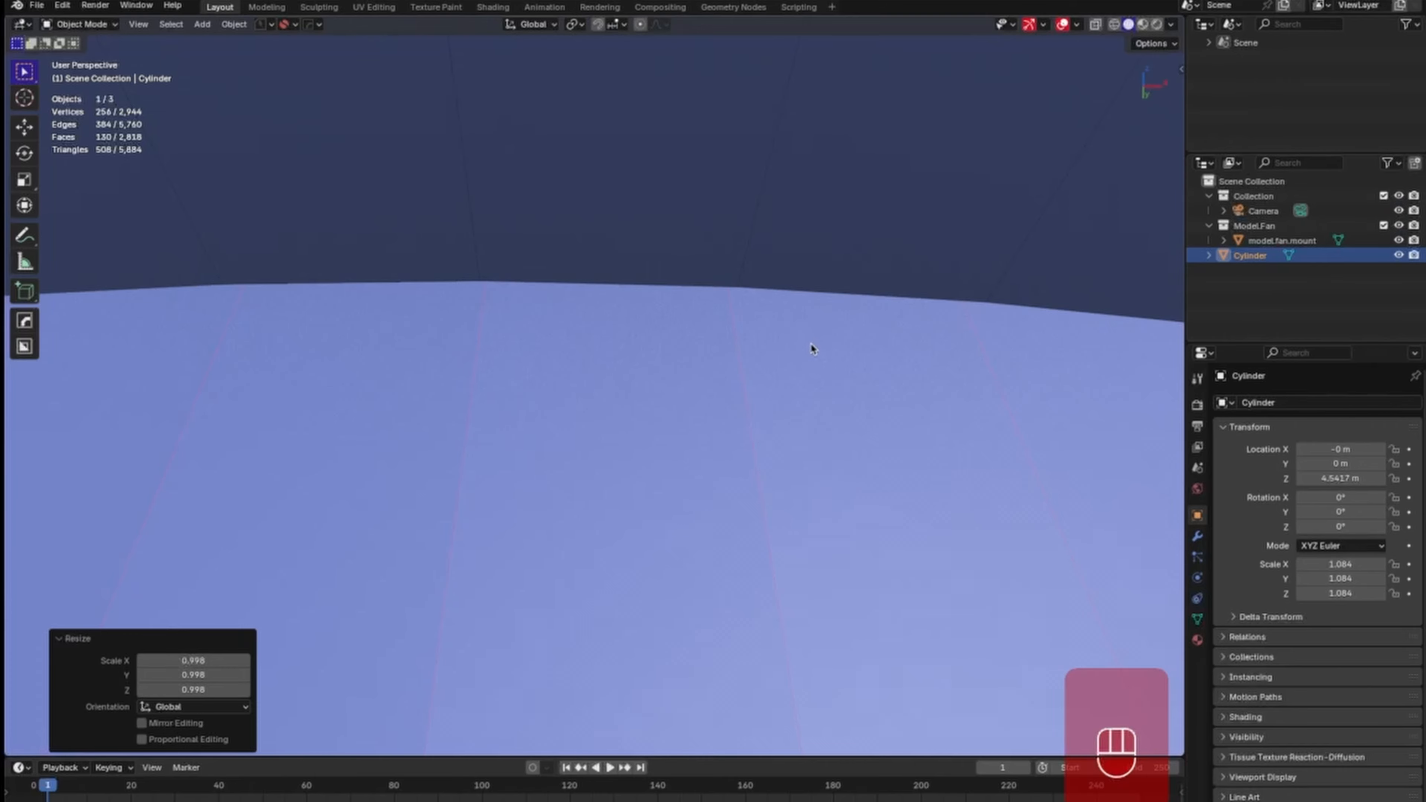
key("KP_1")
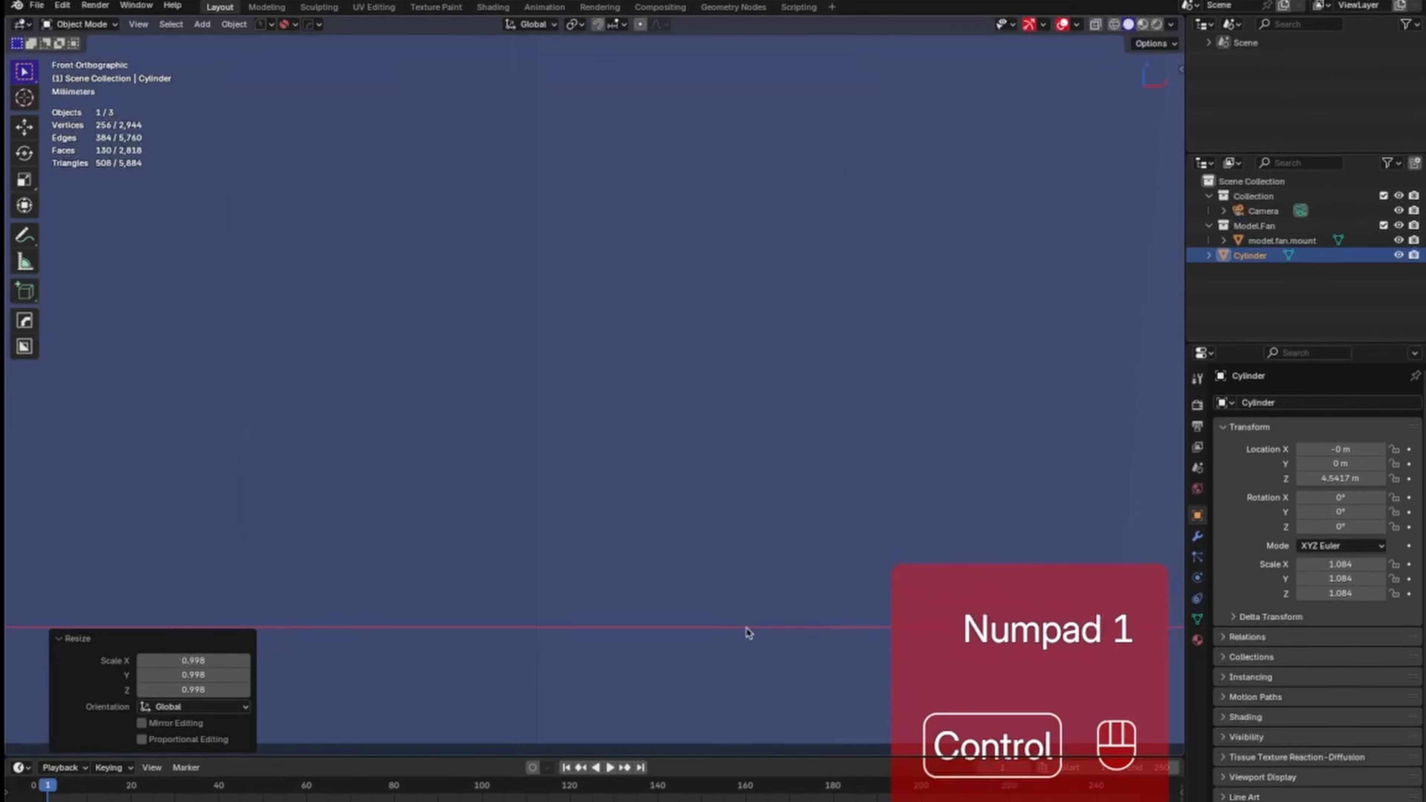
middle_click_drag(748, 633, 814, 494, "ctrl")
left_click(825, 492)
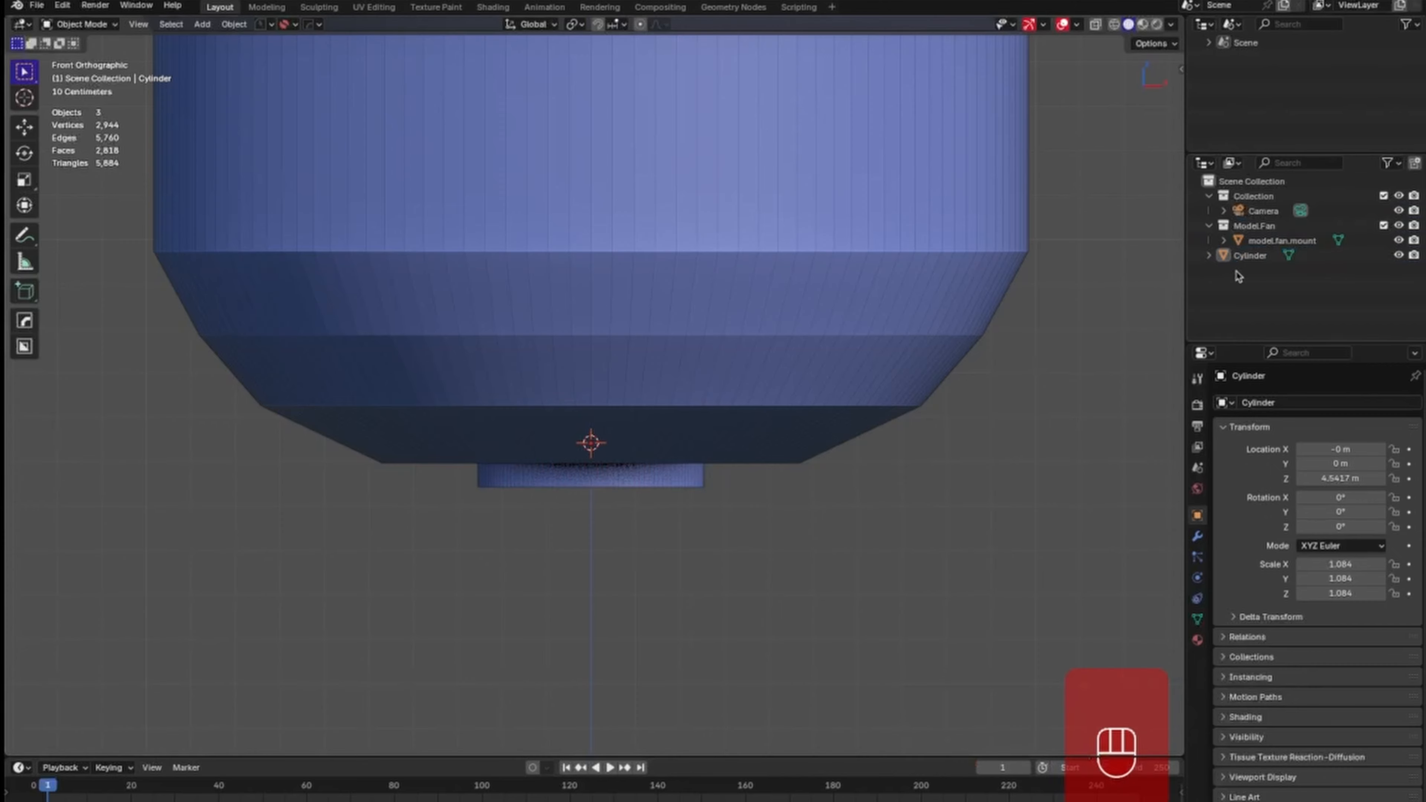
Rename the cylinder to model.fan.boom, move it into the Model.Fan collection, and save the file.
double_click(1255, 258)
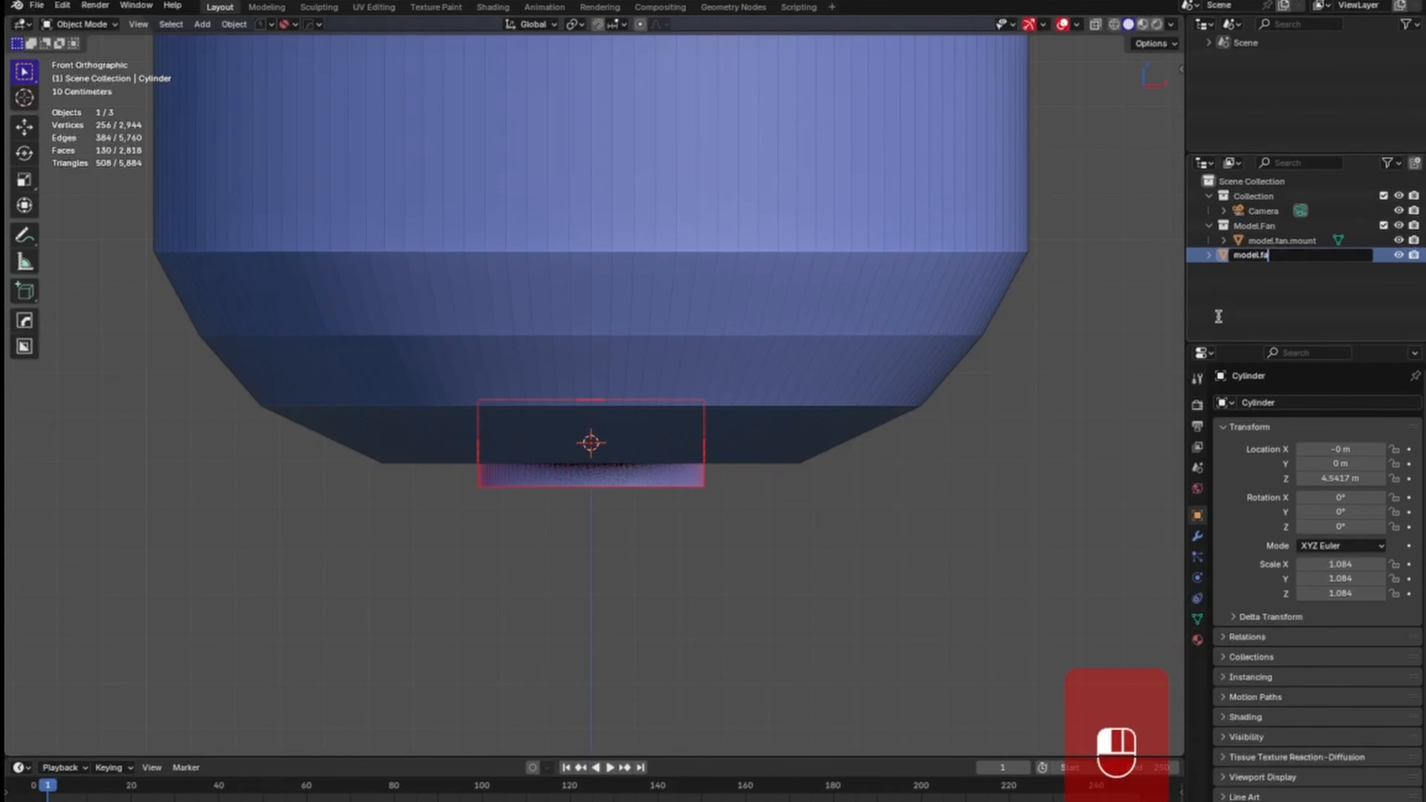
type("model.fan.boom")
left_click(1218, 317)
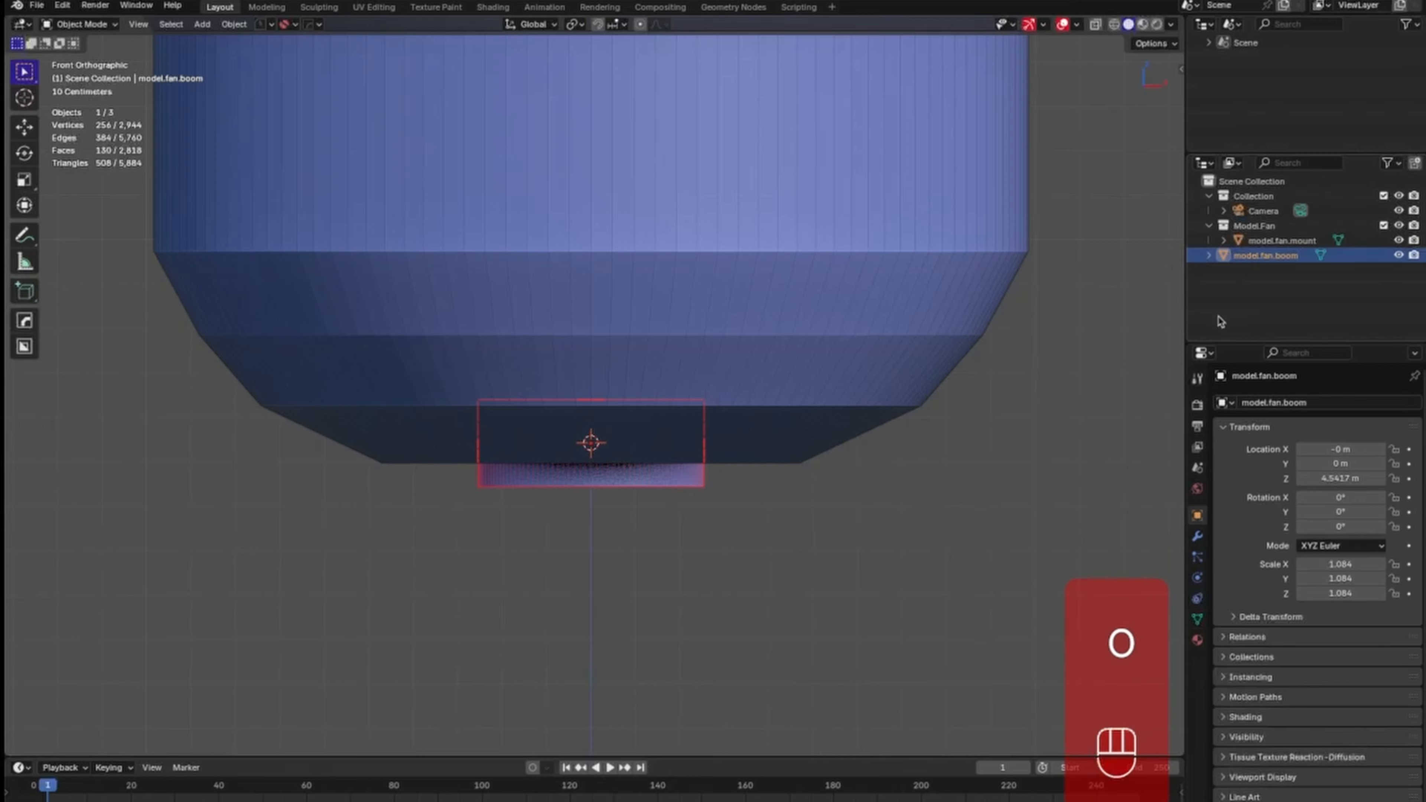
key("m")
left_click(1285, 262)
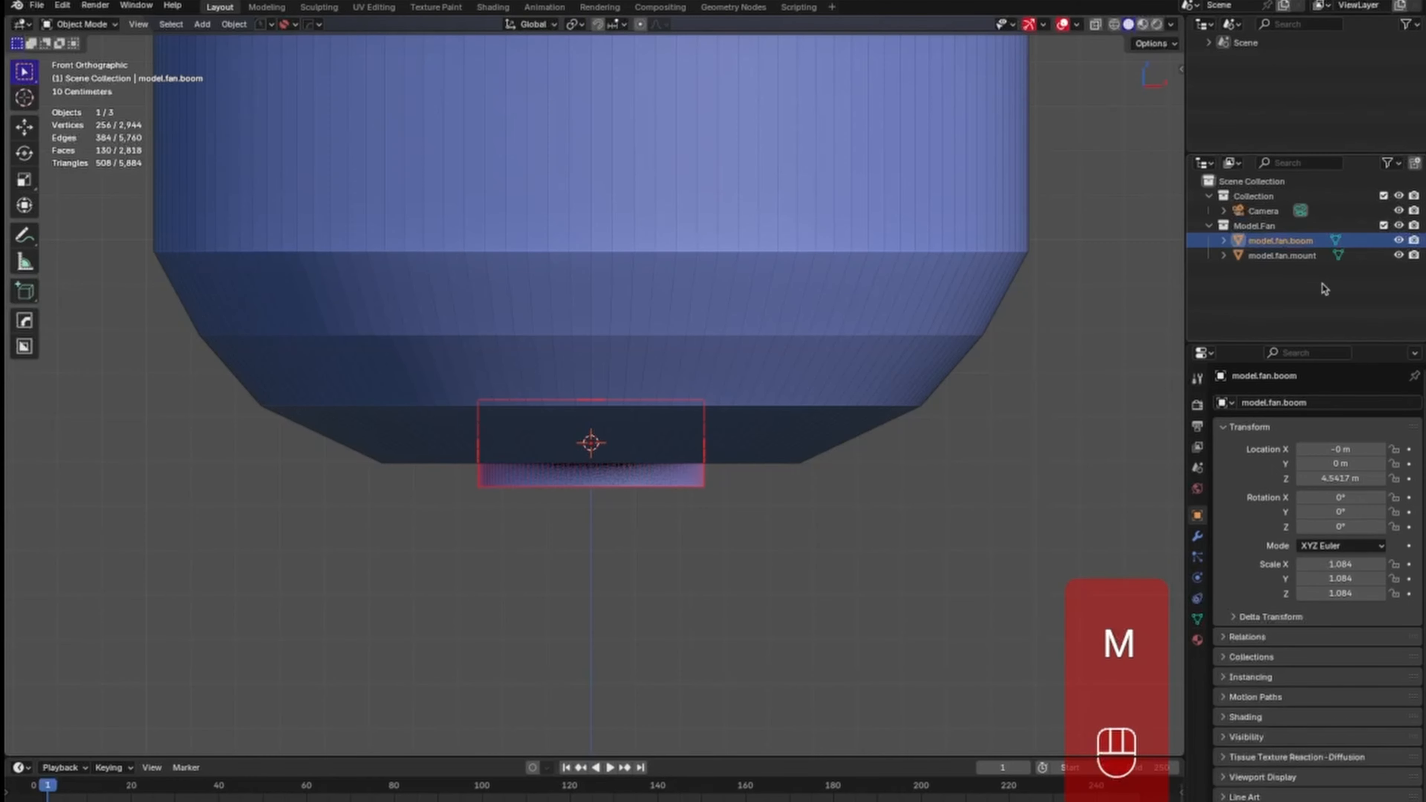
key("super+s")
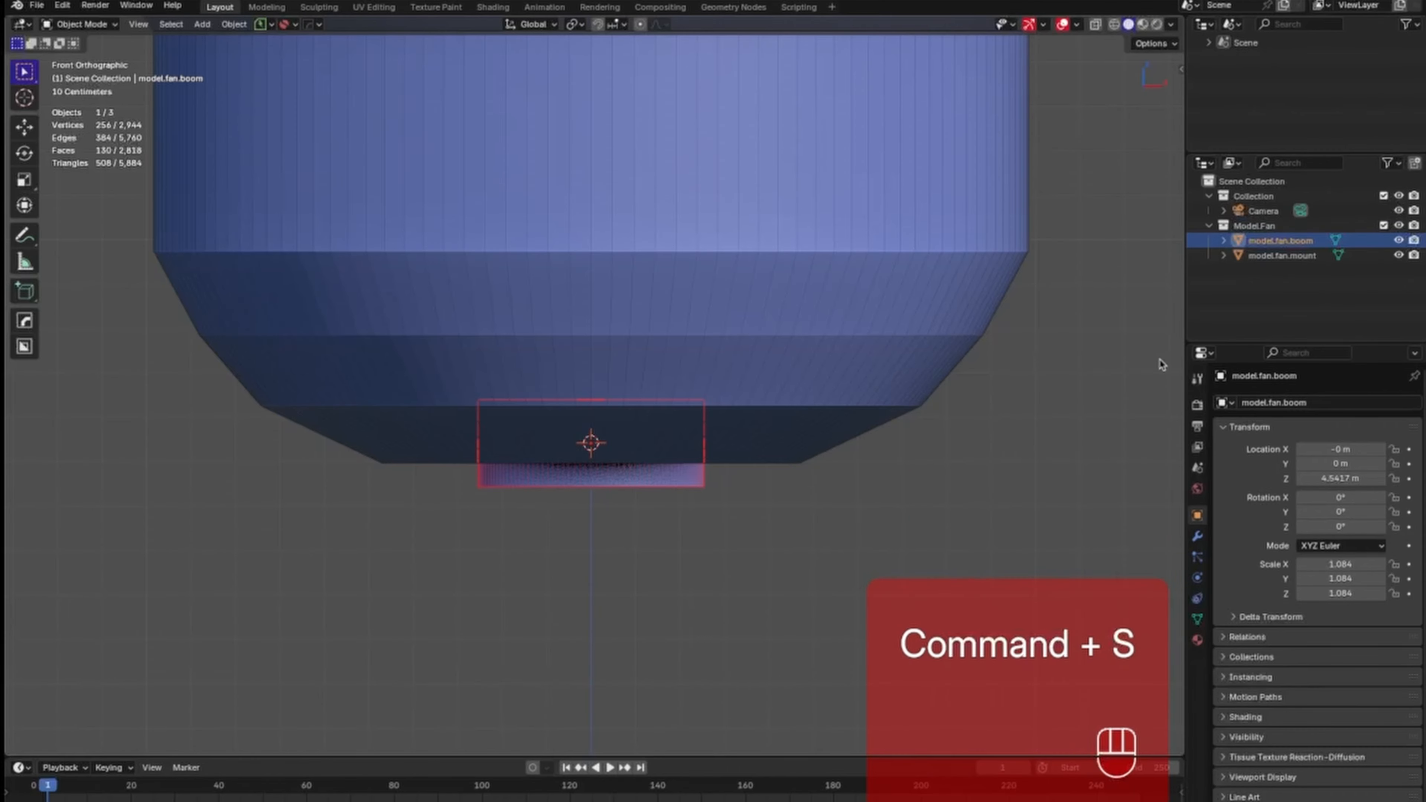
left_click(1016, 451)
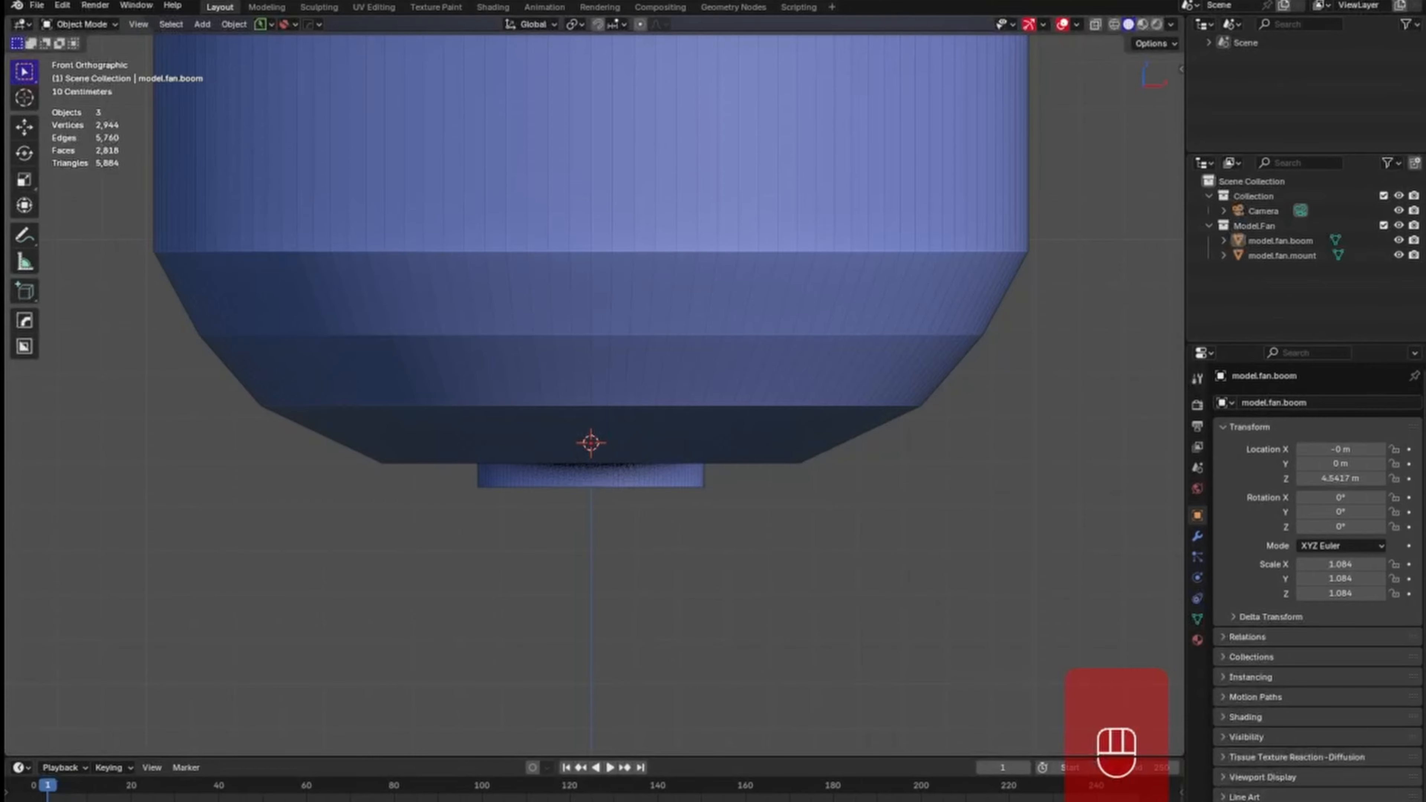
Edit the boom mesh with X-ray on and move its bottom ring of vertices down about 2.55 m along Z.
left_click(679, 486)
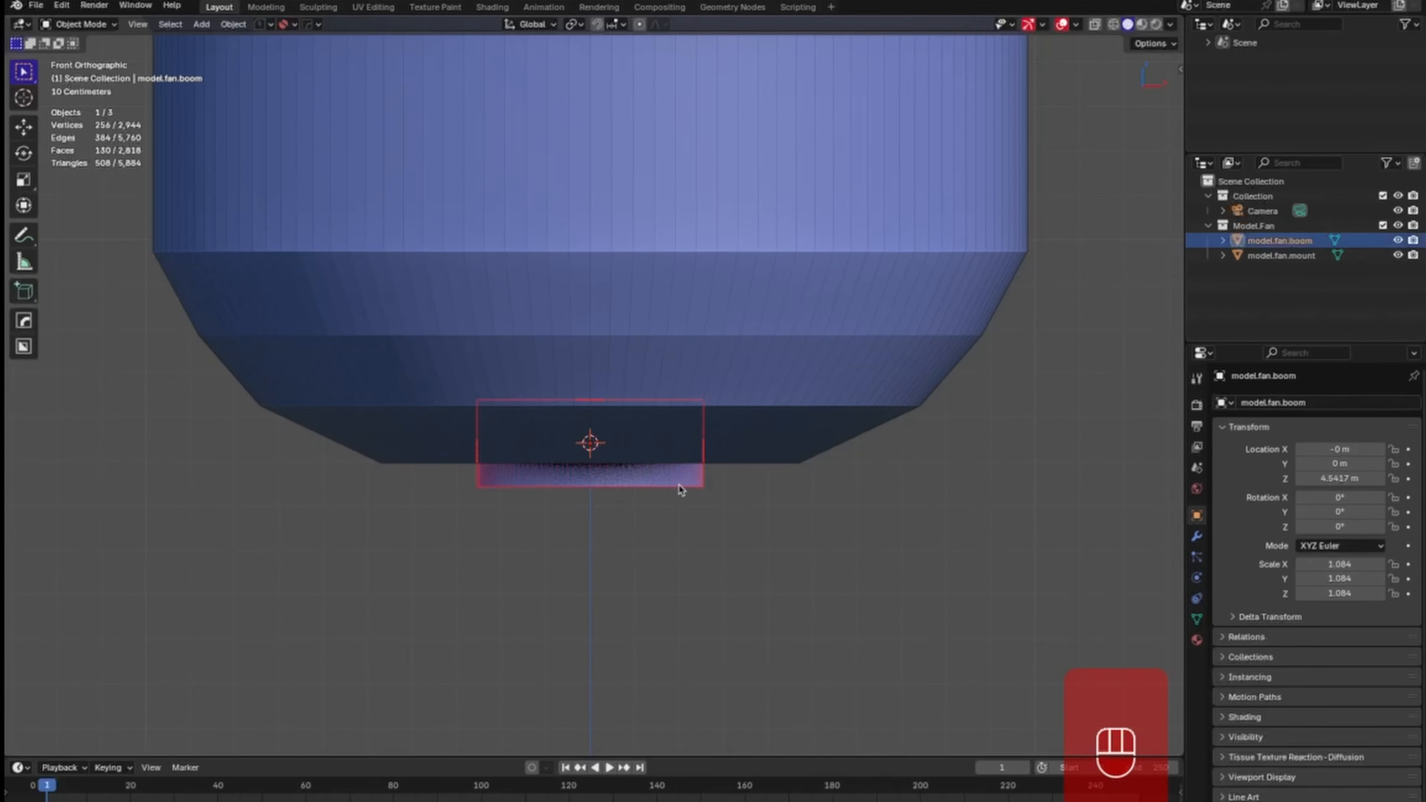
key("Tab")
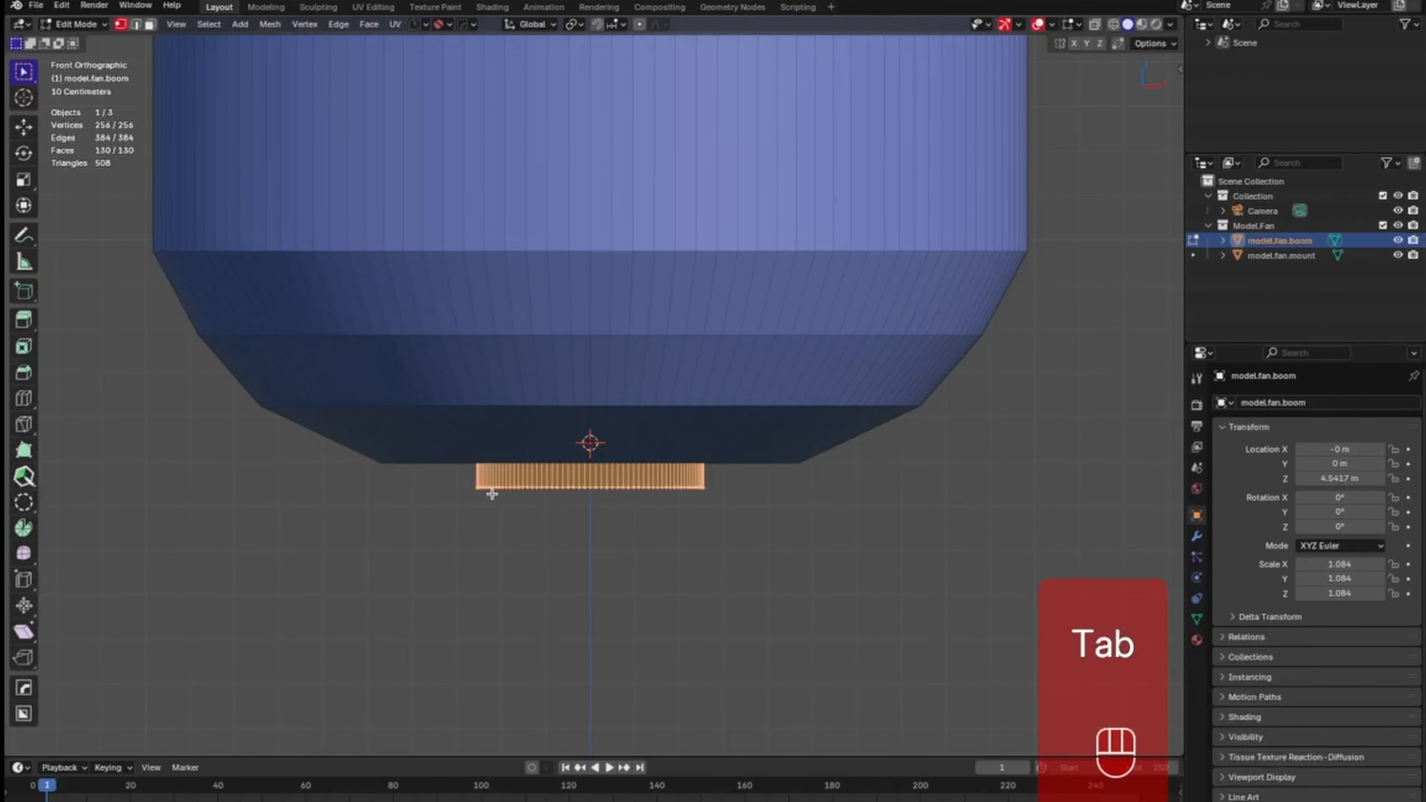
middle_click_drag(654, 540, 701, 416, "ctrl")
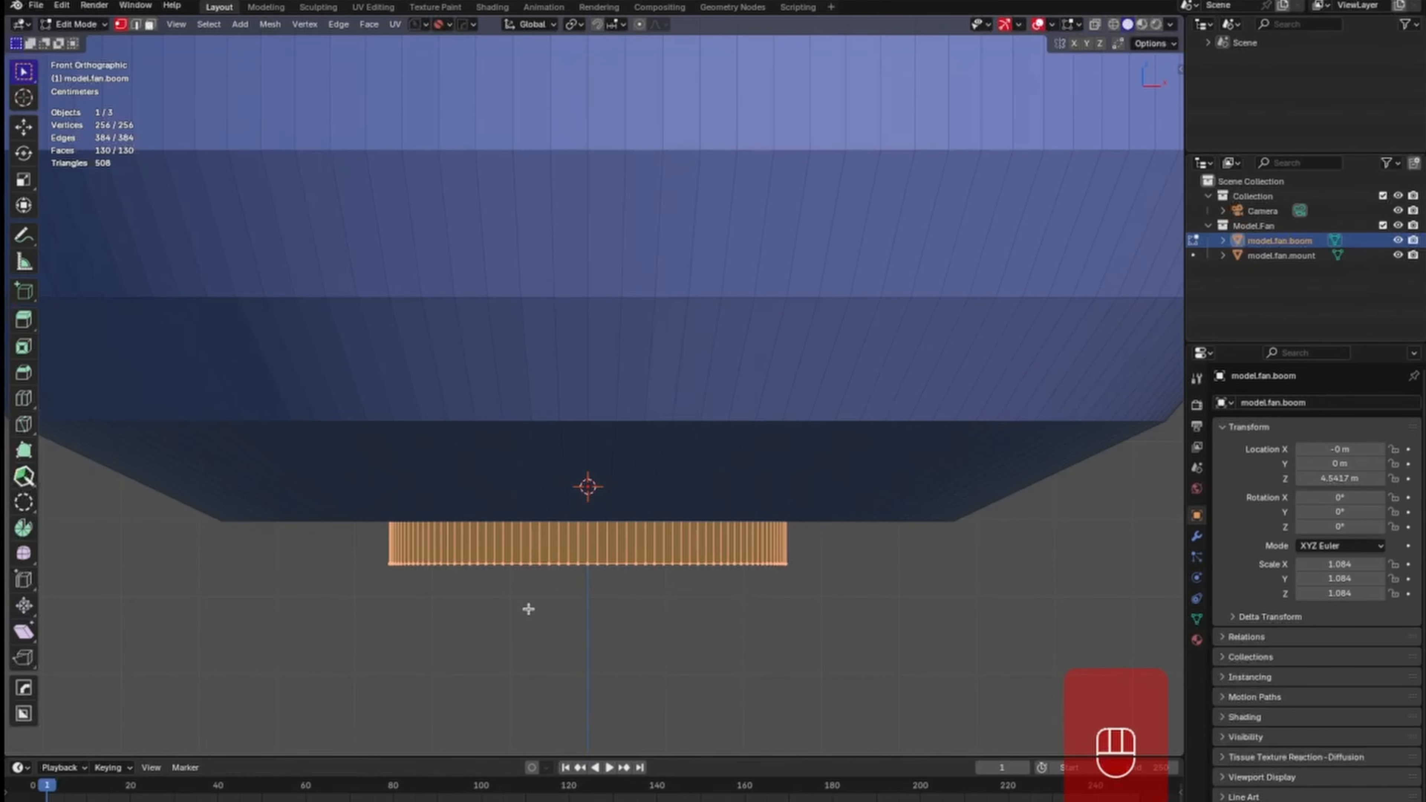
key("alt+z")
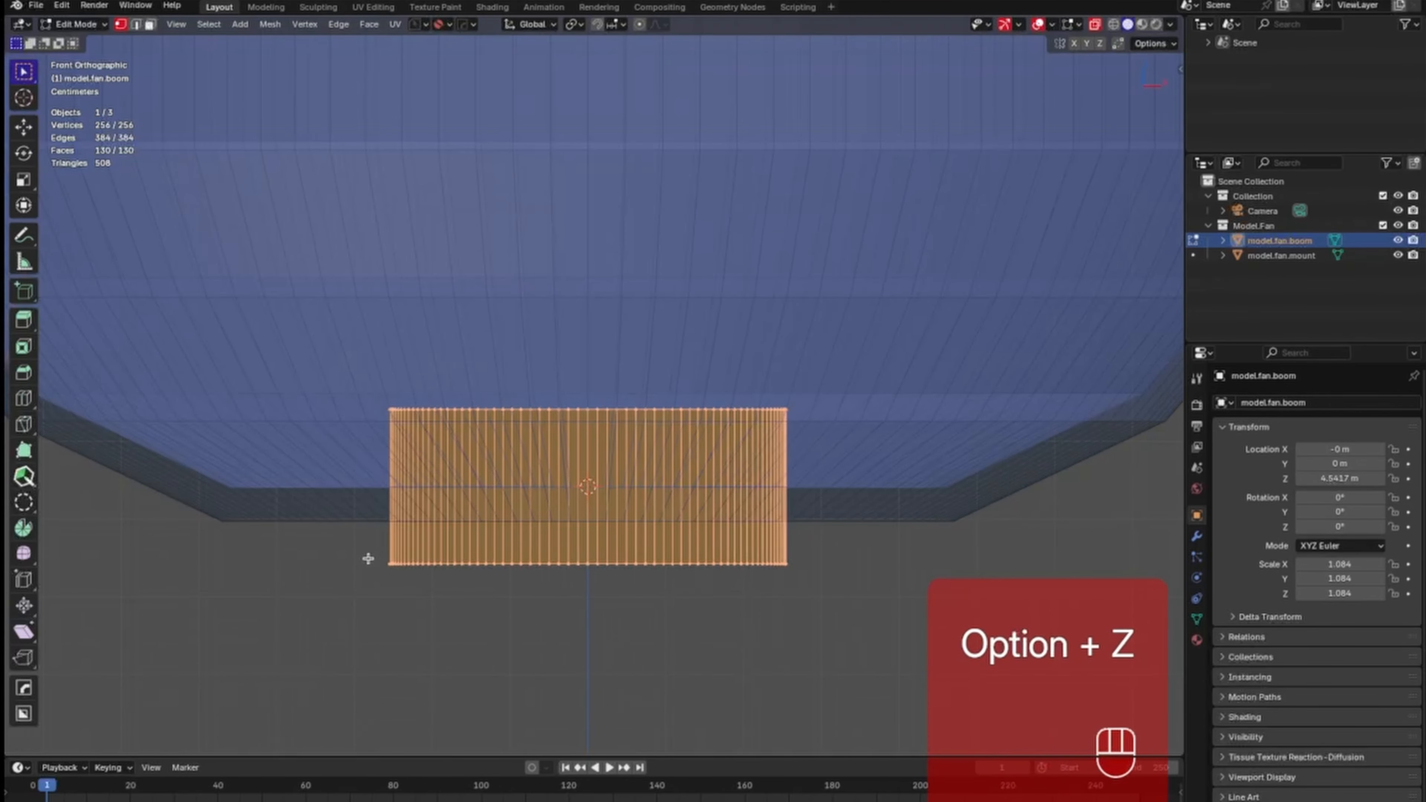
left_click_drag(368, 559, 882, 558)
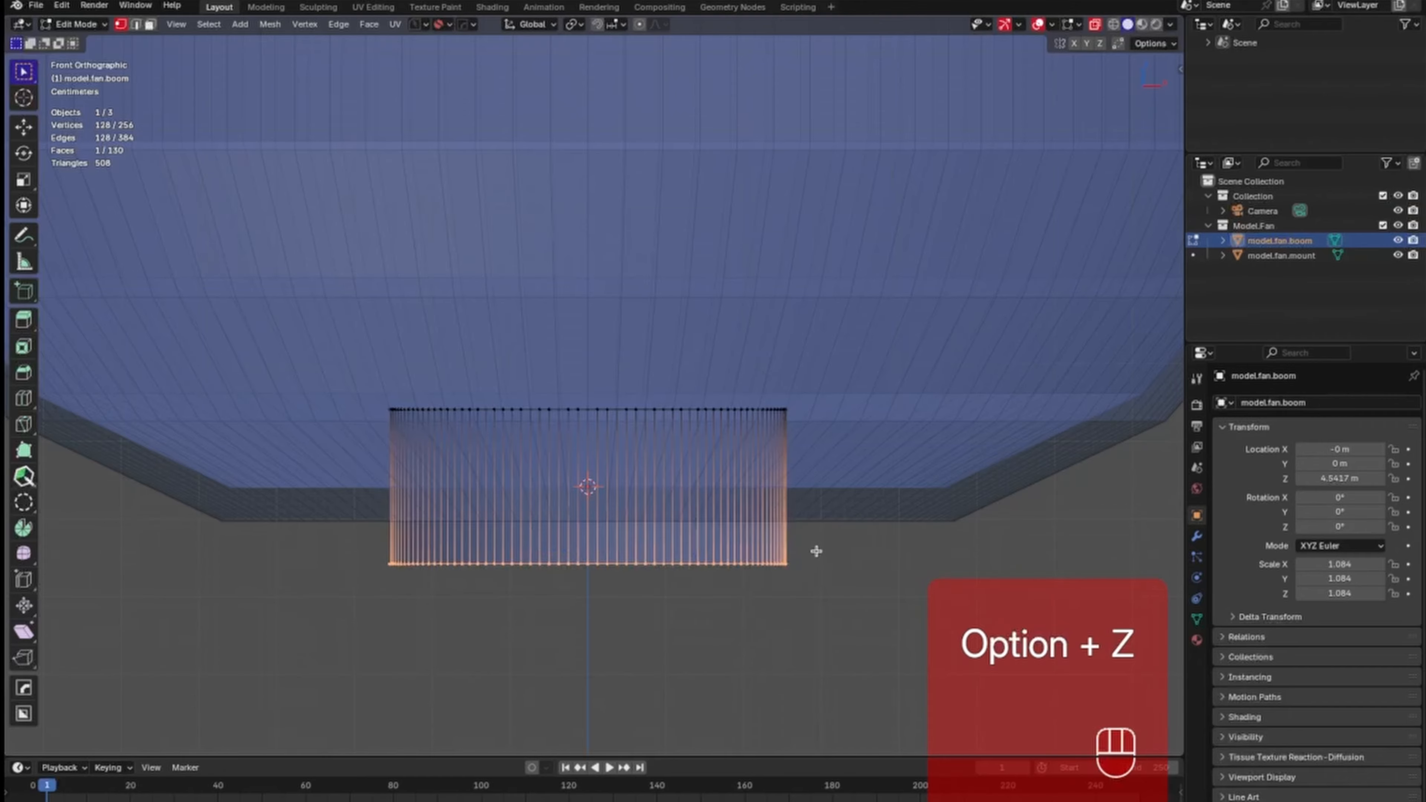
middle_click_drag(816, 552, 876, 747, "ctrl")
middle_click_drag(822, 428, 789, 525, "ctrl")
key("g")
key("z")
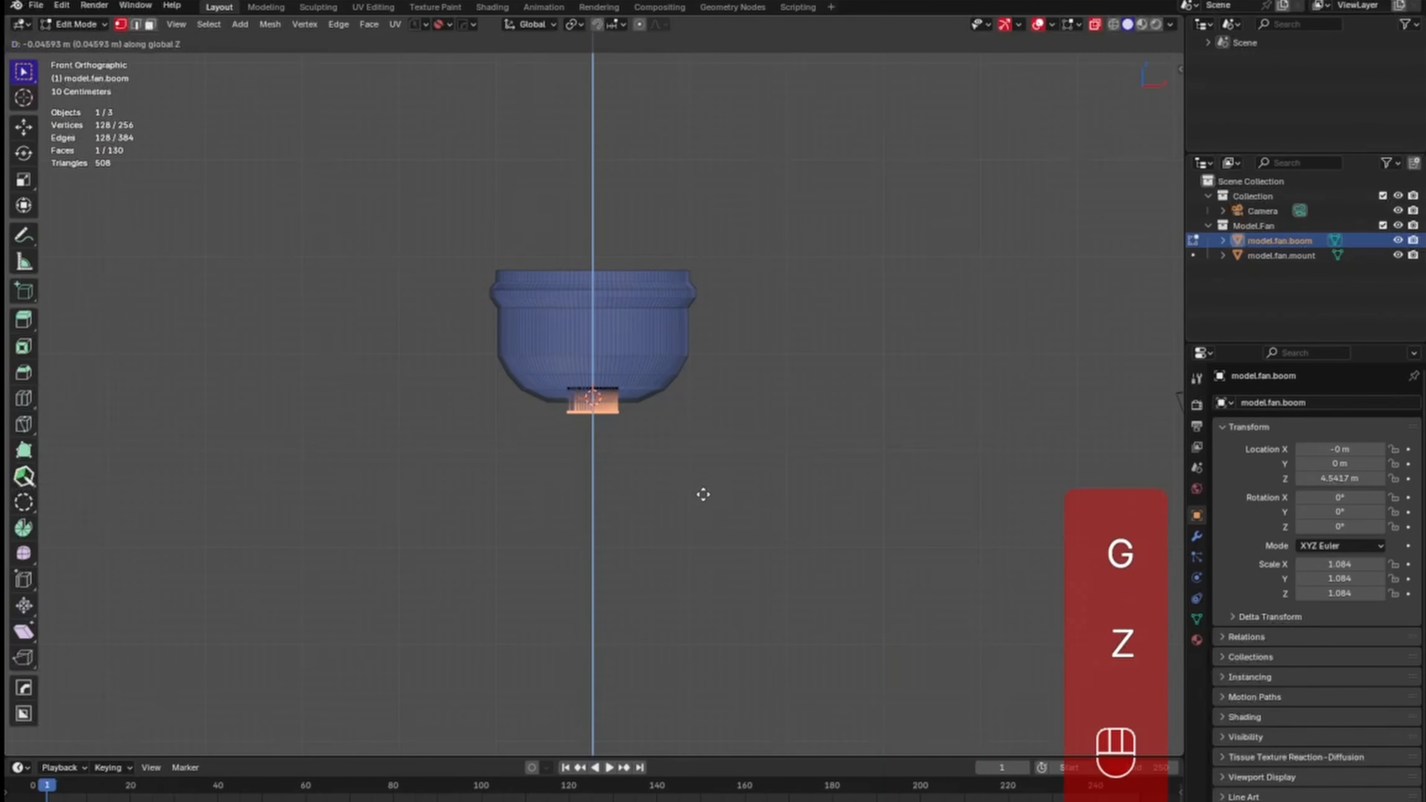
left_click(727, 736)
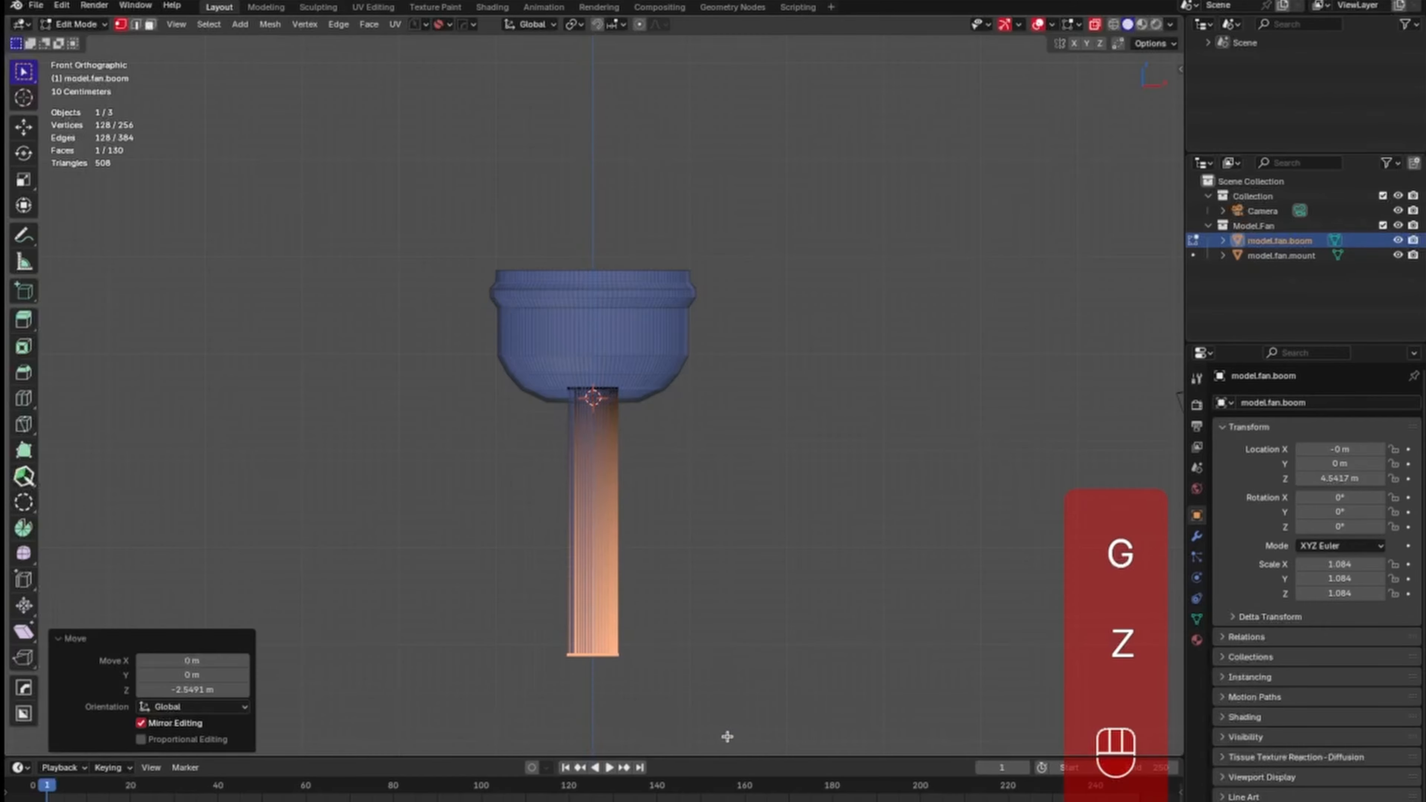
Lower the boom's bottom vertices a further 1.37 m or so along Z and return to Object Mode.
middle_click_drag(732, 707, 745, 296, "ctrl")
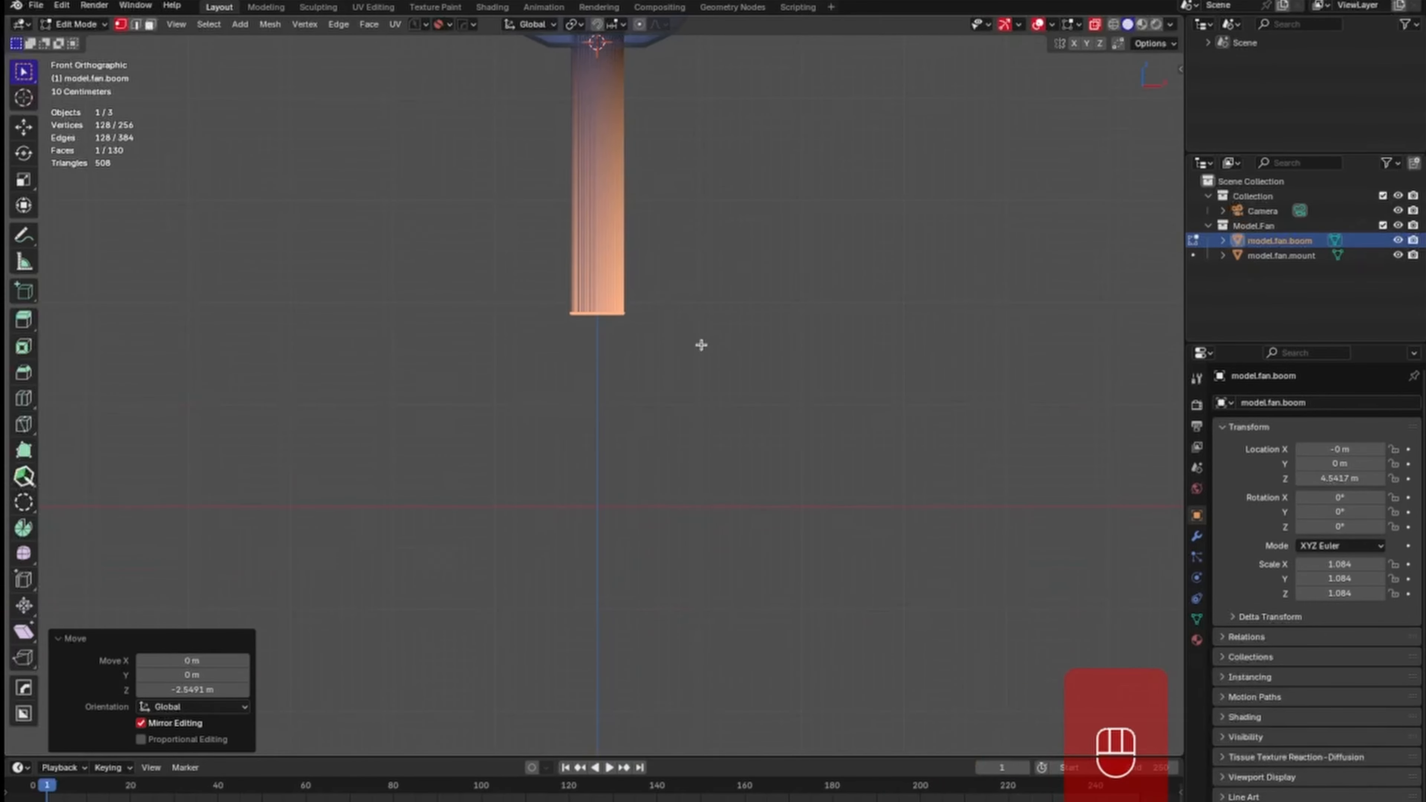
key("g")
key("z")
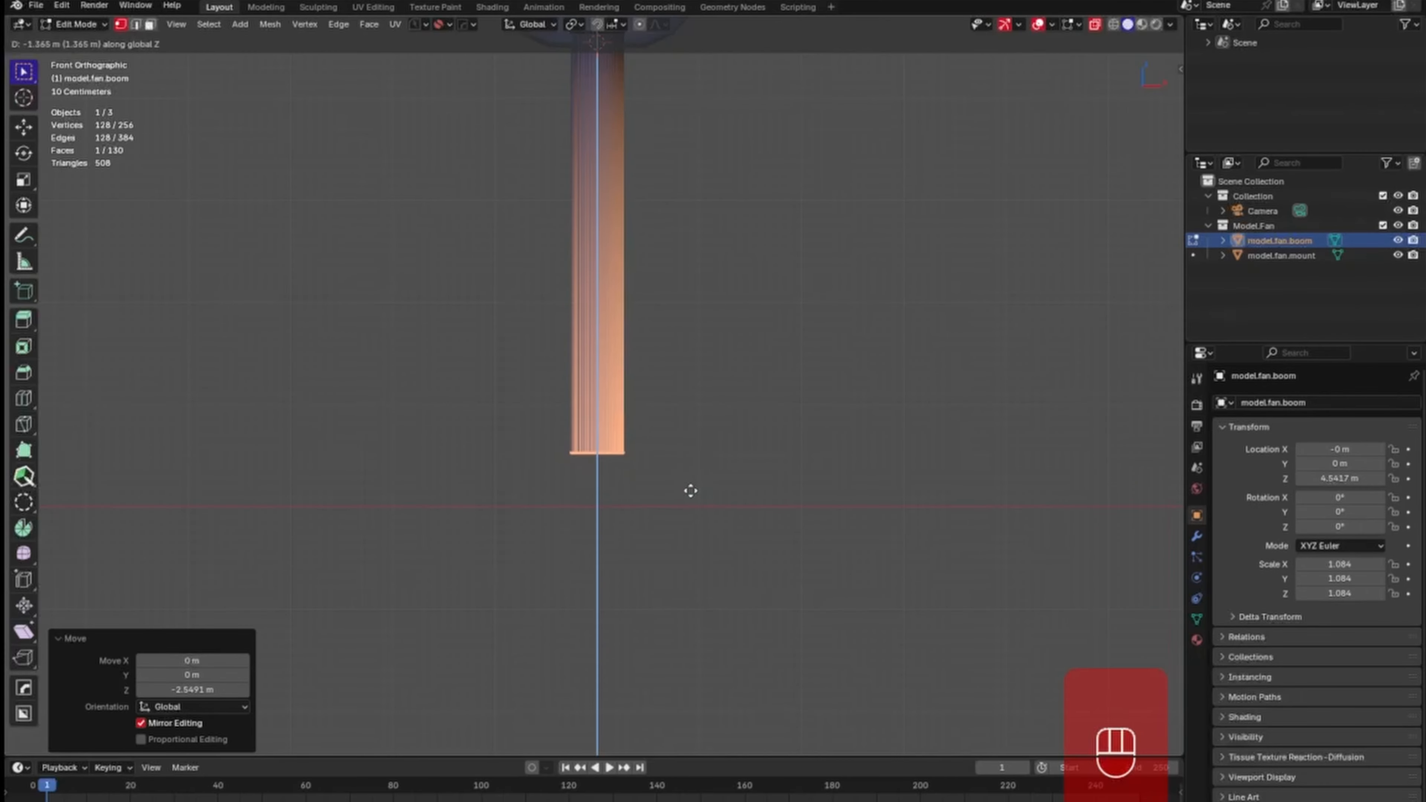
left_click(691, 492)
middle_click_drag(732, 422, 721, 520, "shift")
key("Tab")
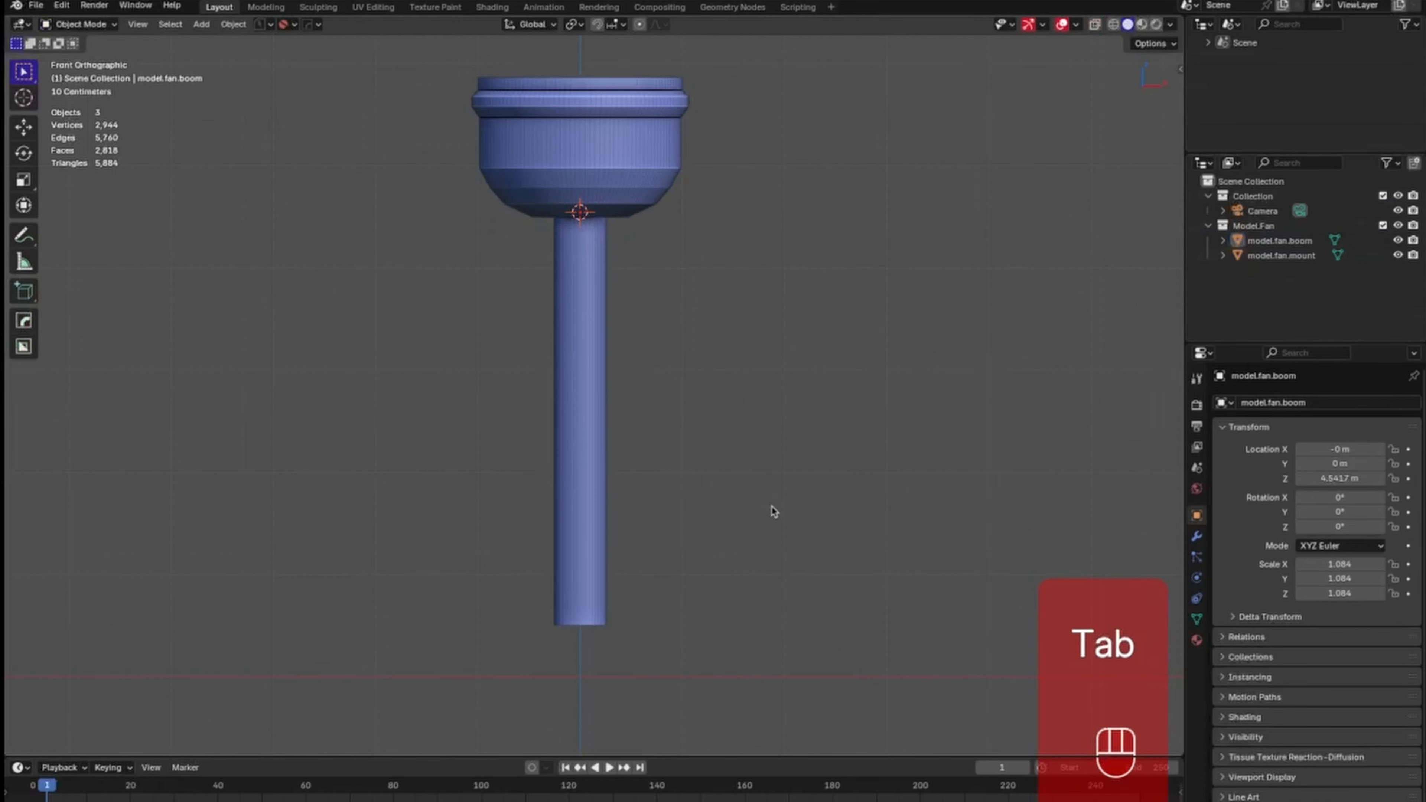
Inspect the lengthened boom, return to front view, and save the file.
mouse_move(775, 514)
middle_mouse_down()
mouse_move(786, 410)
mouse_move(764, 532)
mouse_move(755, 519)
middle_mouse_up()
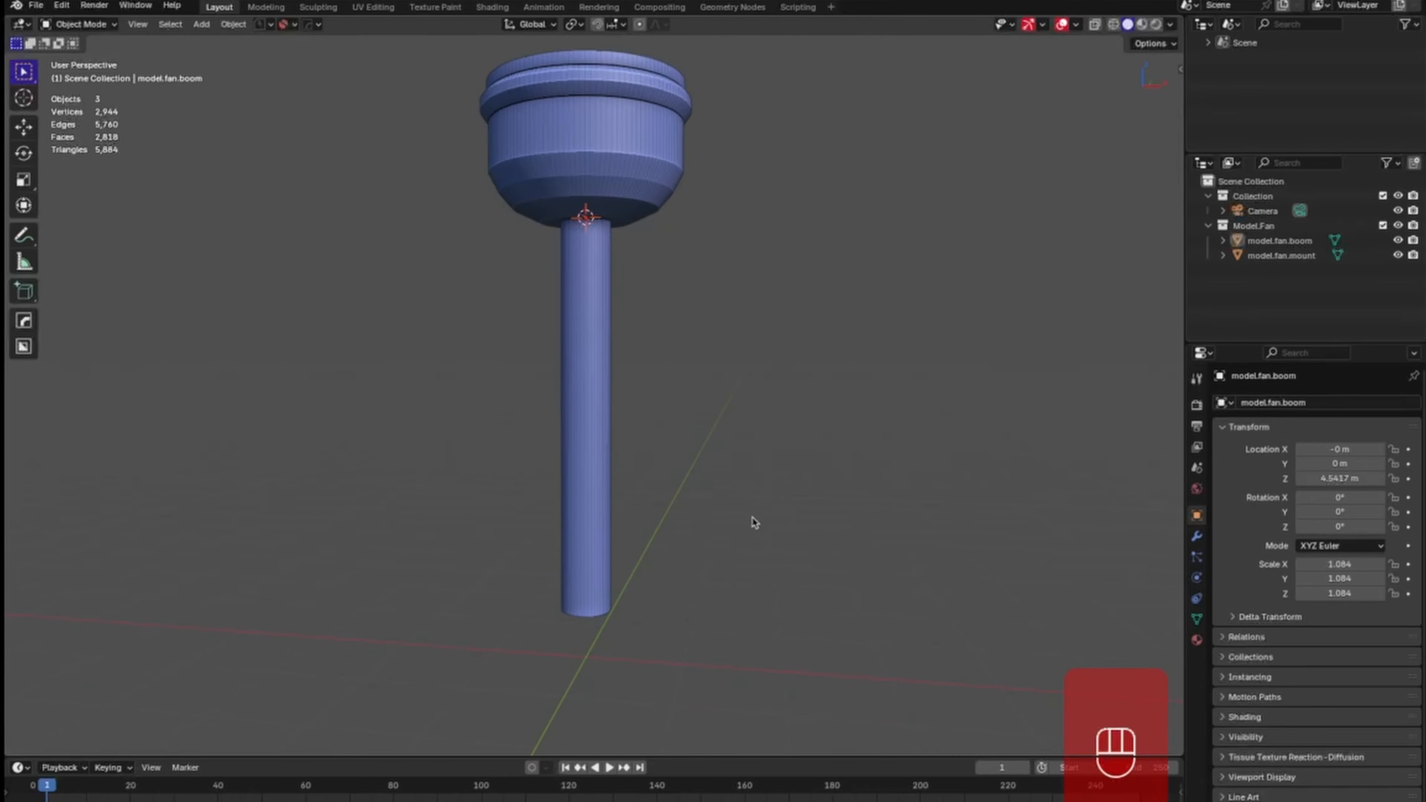
key("KP_1")
key("super+s")
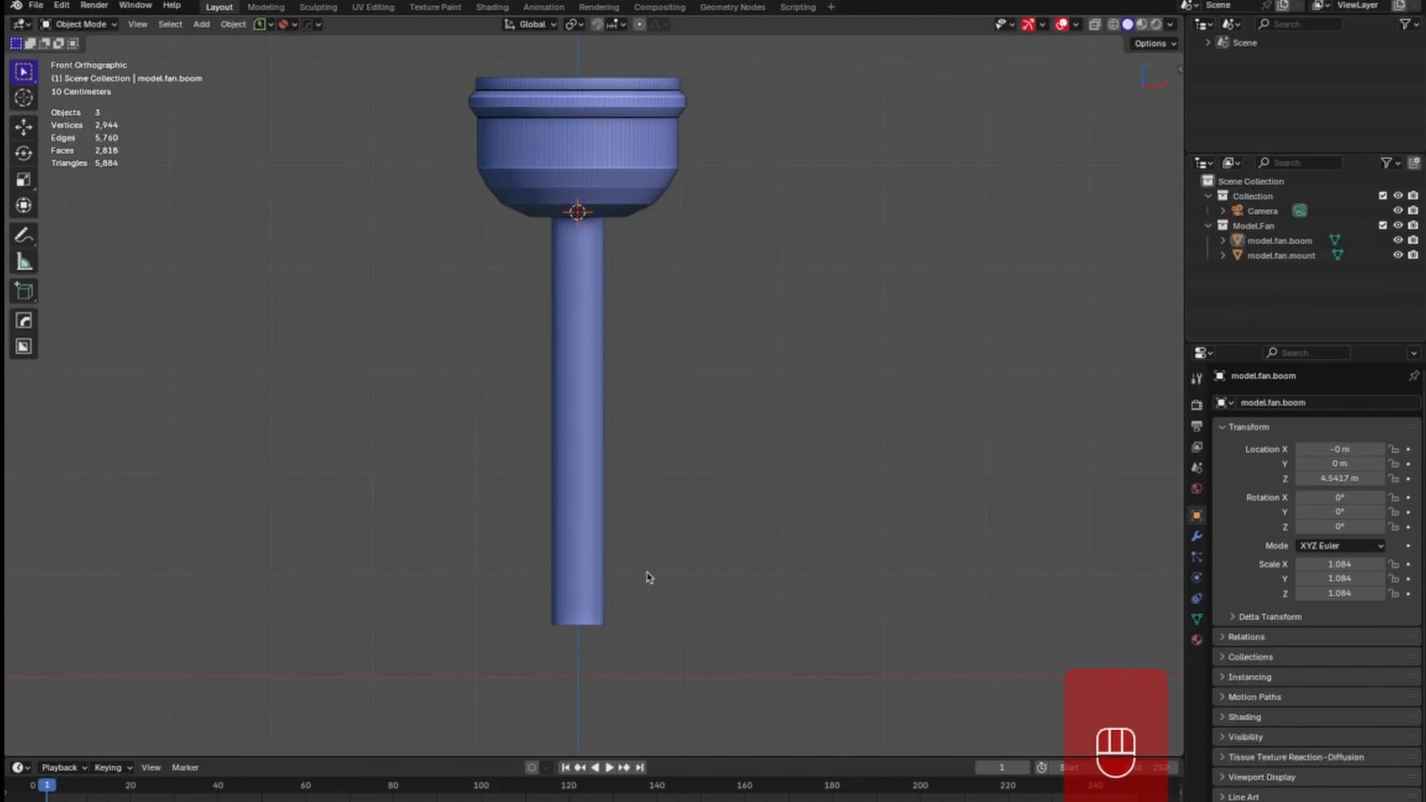
Snap the 3D cursor to the boom's bottom end face and return to Object Mode.
middle_click_drag(649, 577, 682, 416, "shift")
left_click(639, 440)
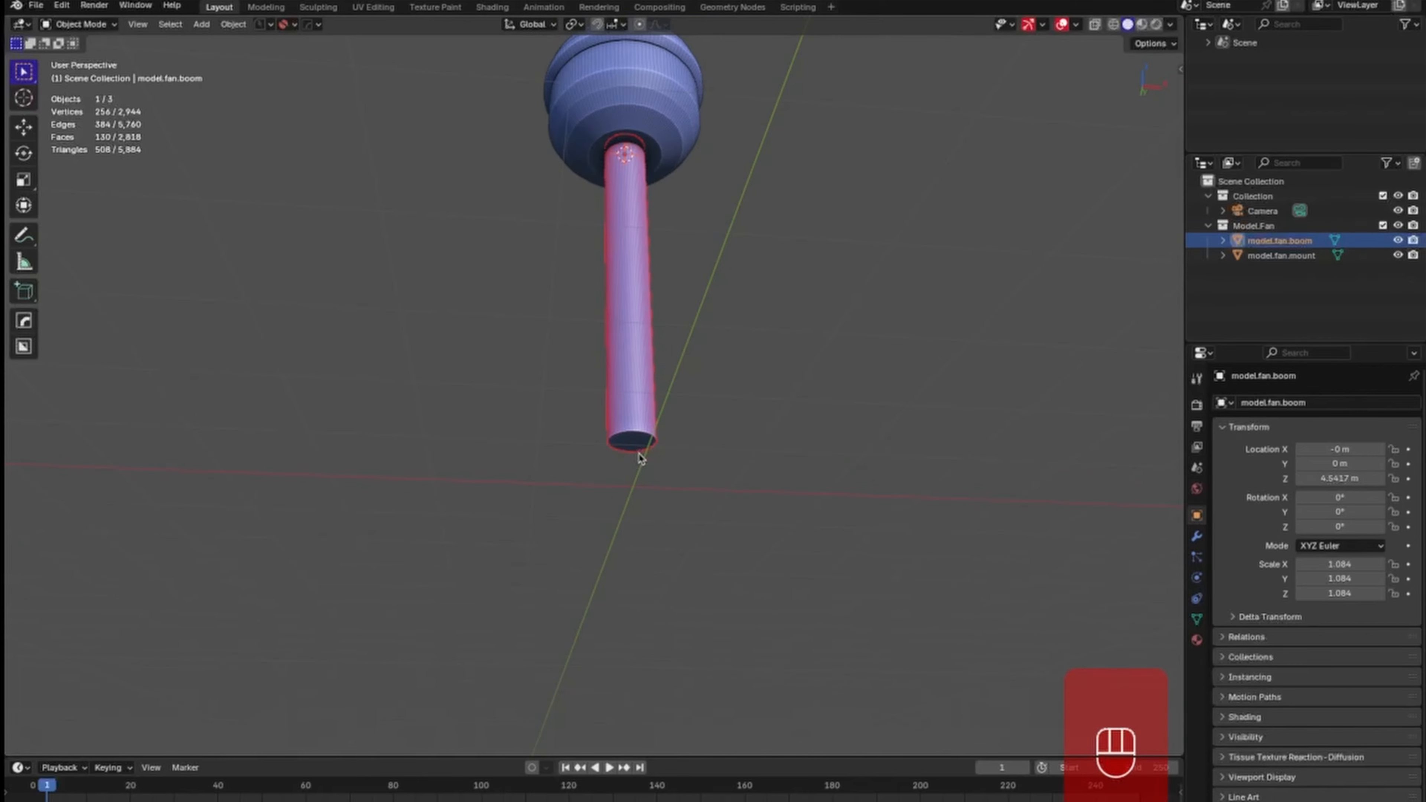
key("Tab")
left_click(629, 442)
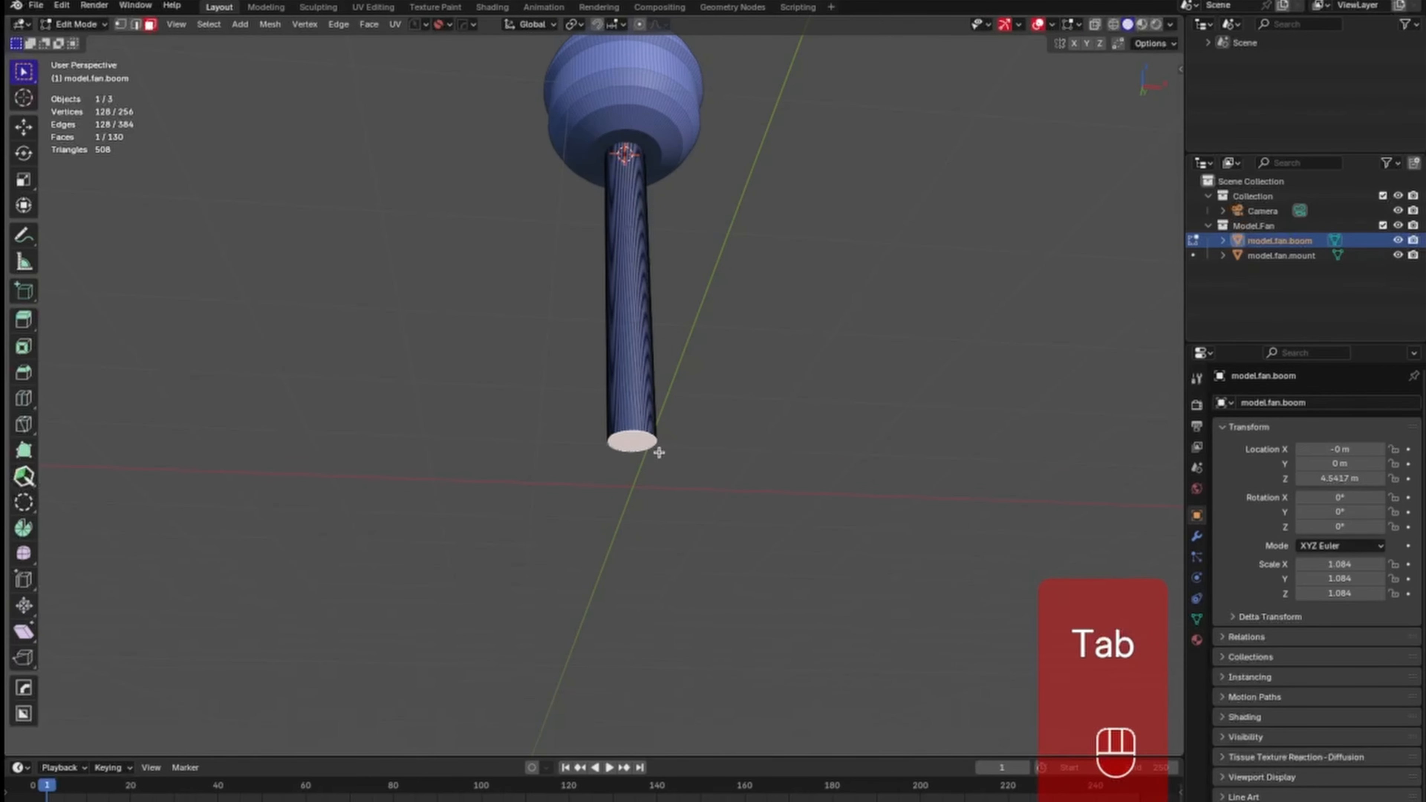
key("shift+s")
left_click(666, 505)
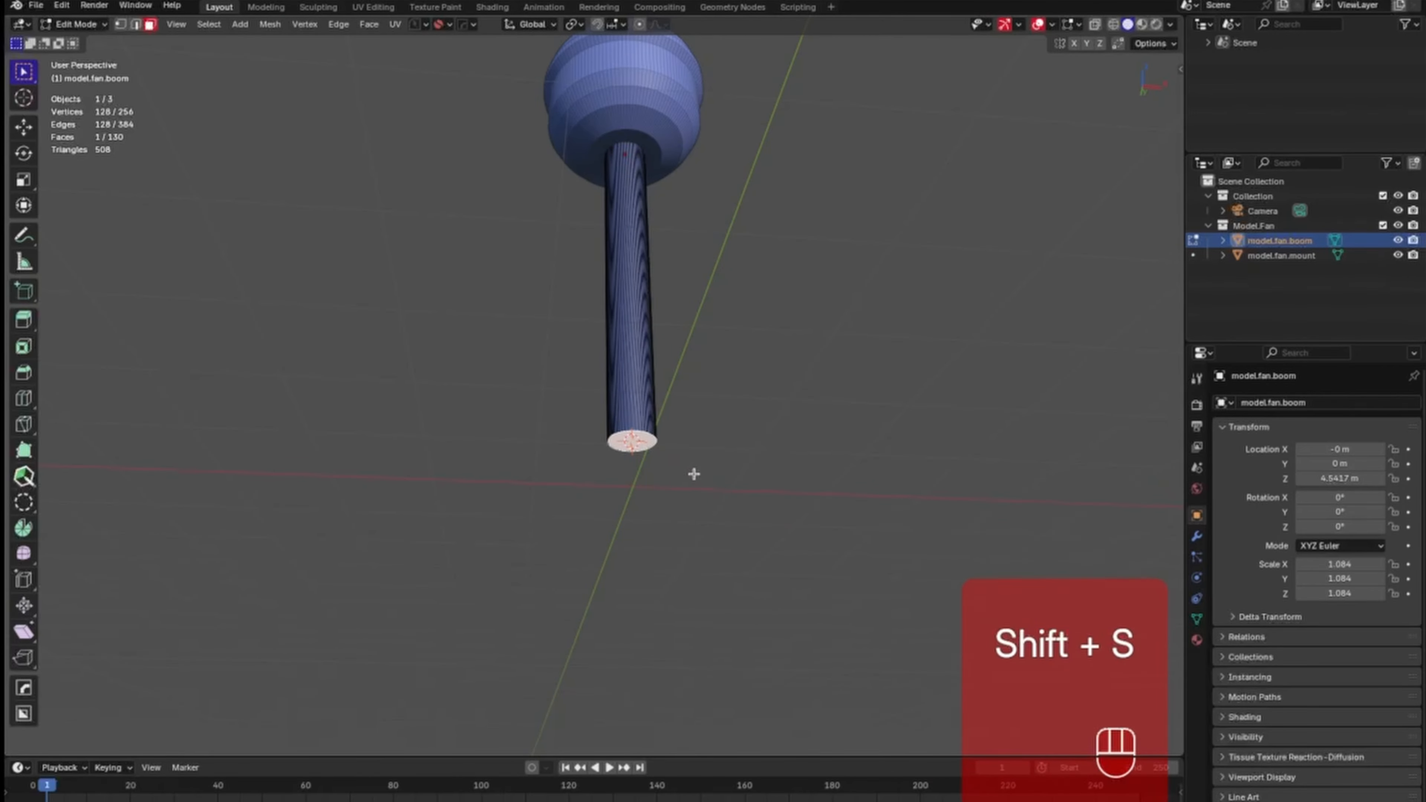
key("Tab")
middle_click_drag(710, 442, 707, 459)
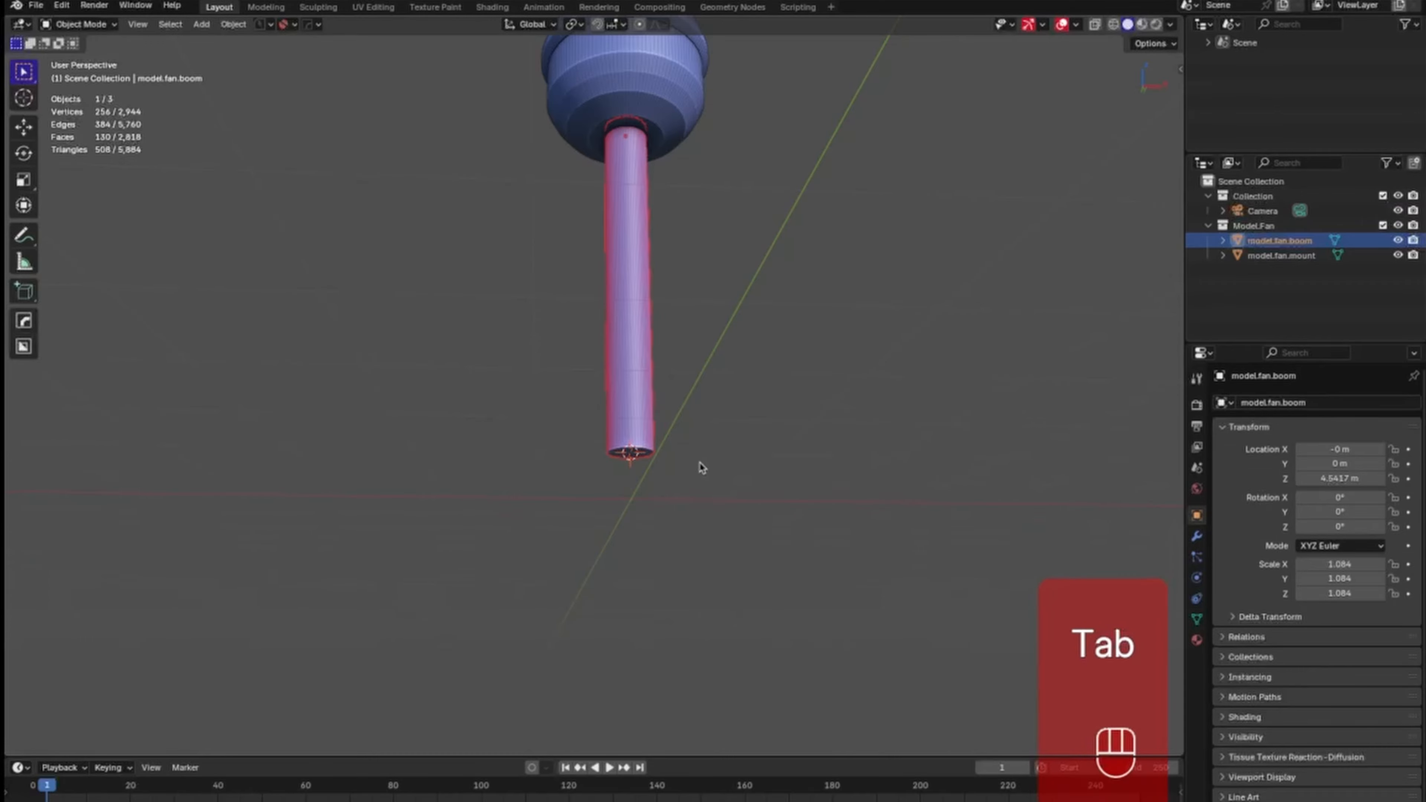
Add a 128-vertex mesh circle with radius 1 m and no fill at the 3D cursor on the boom's bottom end.
key("KP_1")
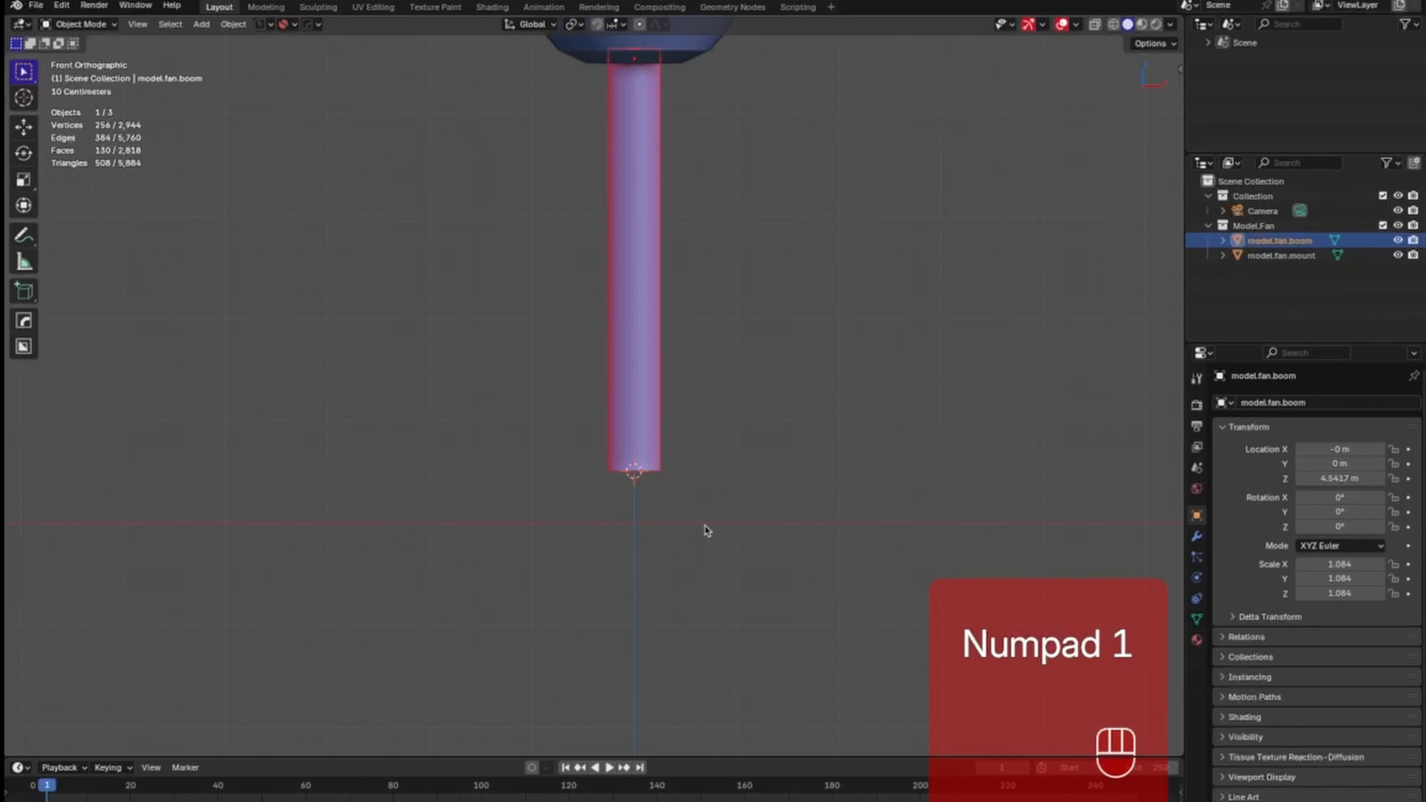
middle_click_drag(706, 530, 695, 434, "shift")
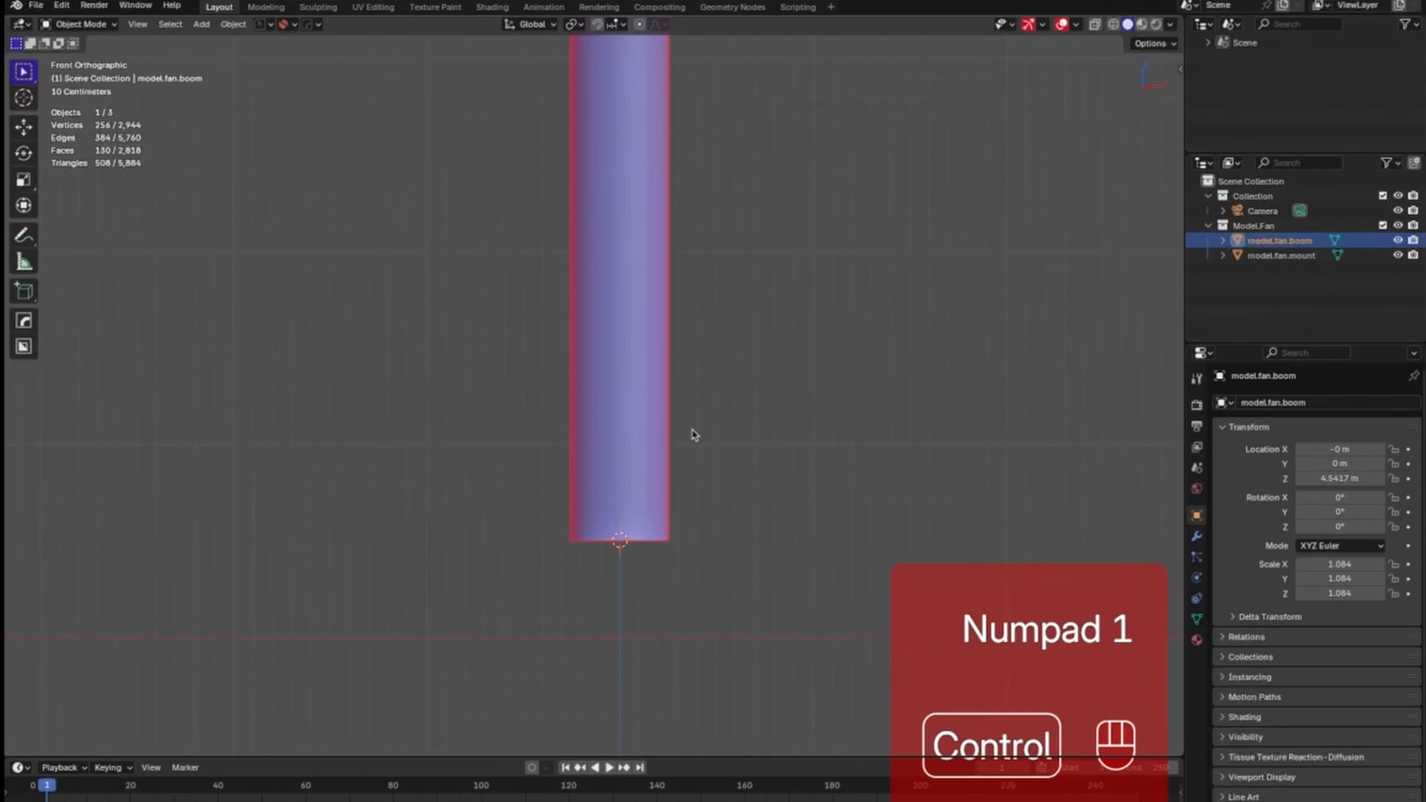
middle_click_drag(722, 519, 688, 365, "shift")
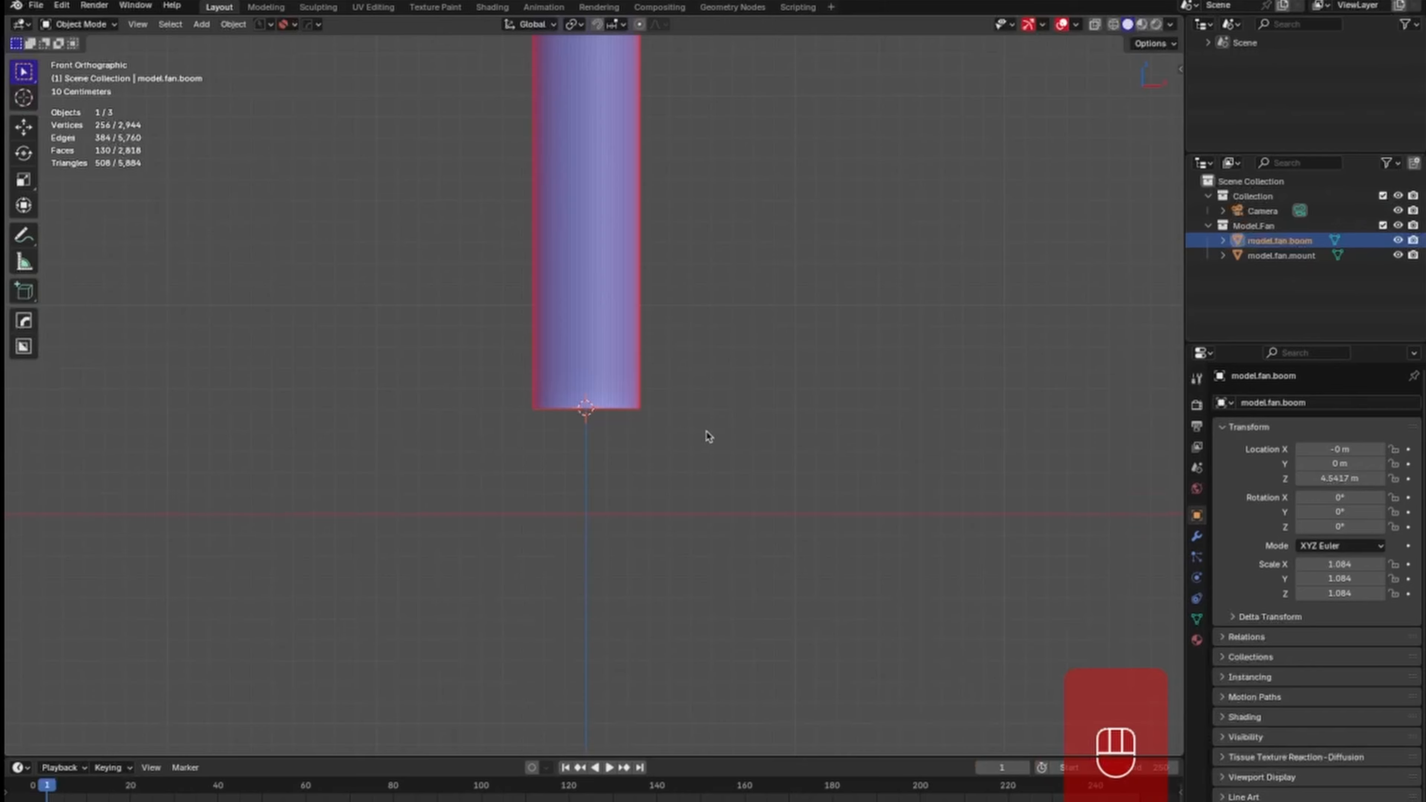
key("shift+a")
mouse_move(686, 466)
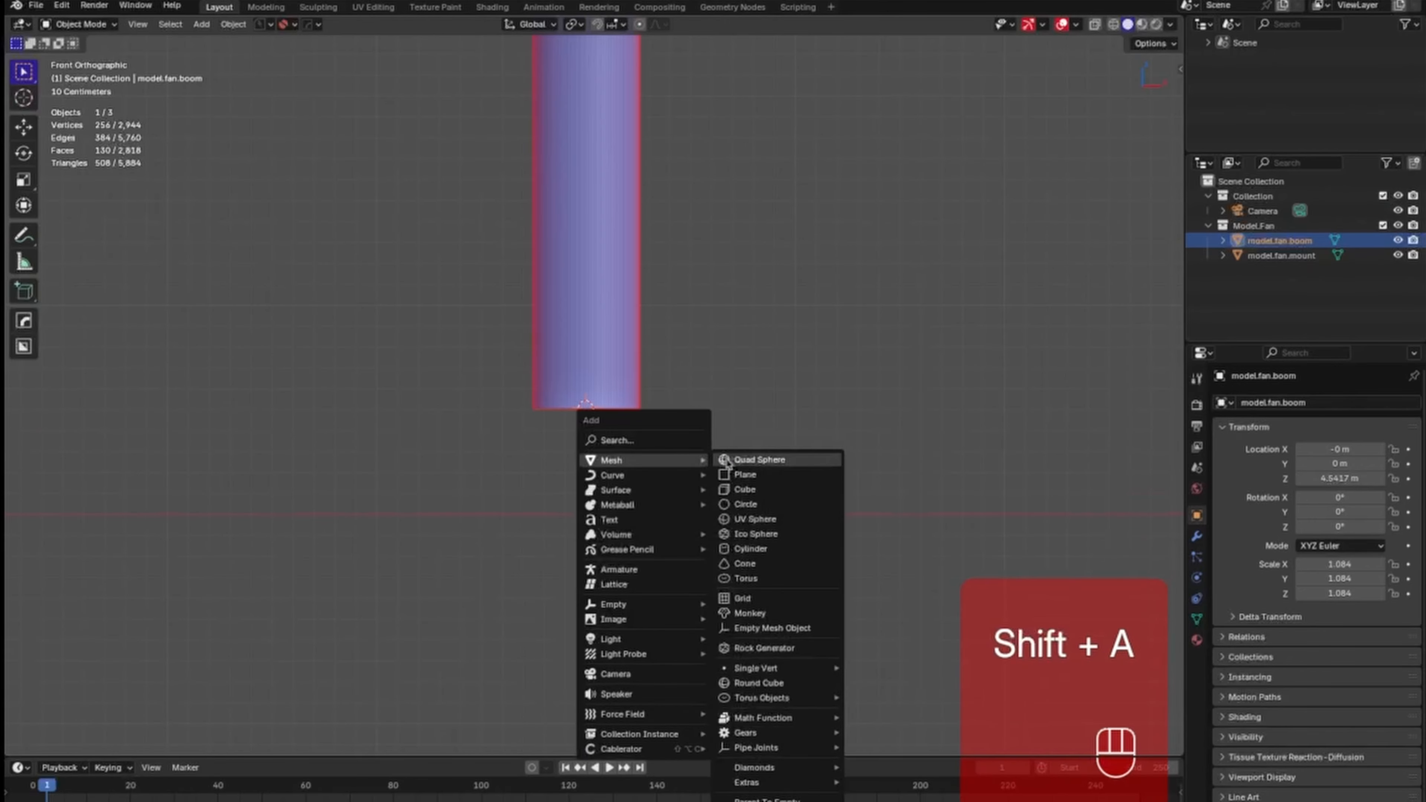
left_click(766, 505)
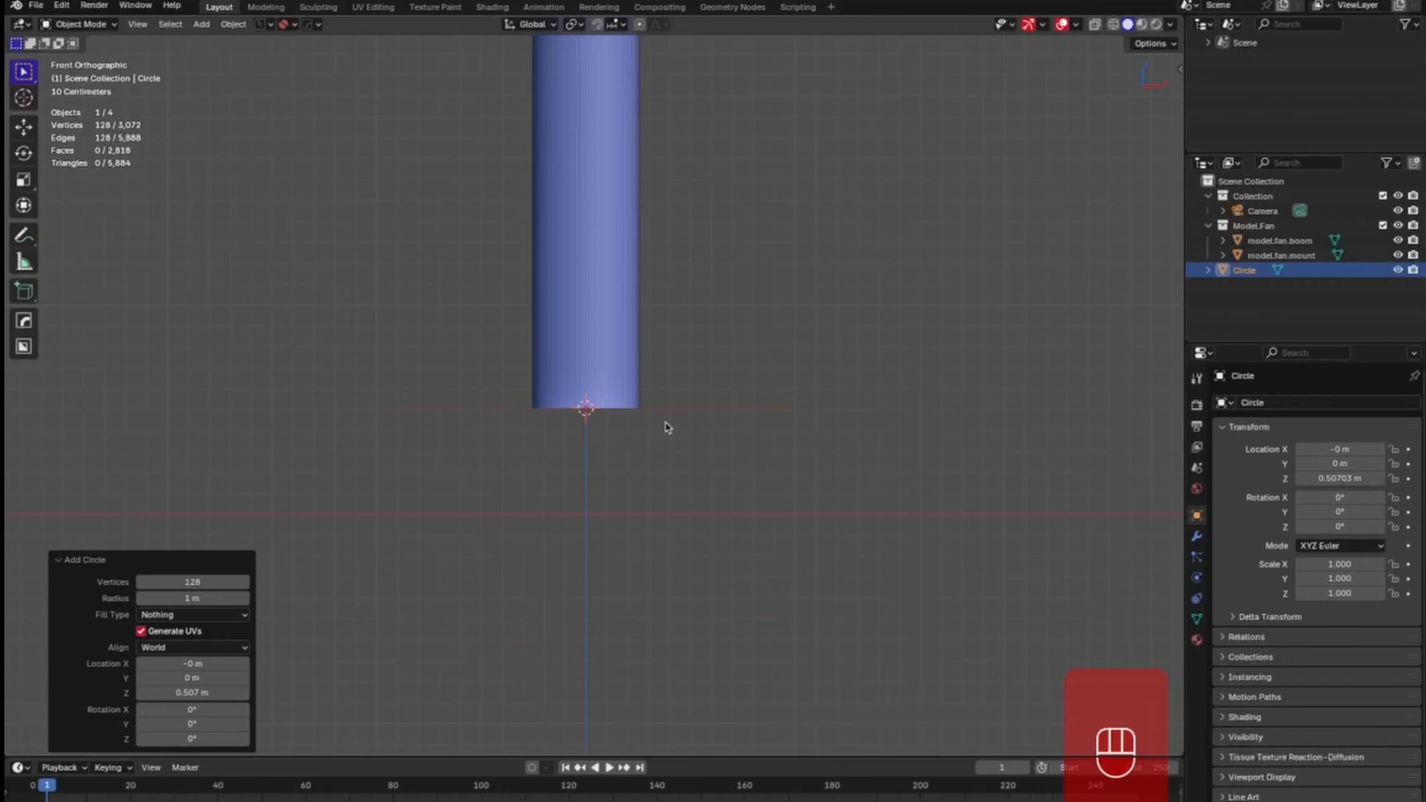
middle_click_drag(667, 428, 647, 508)
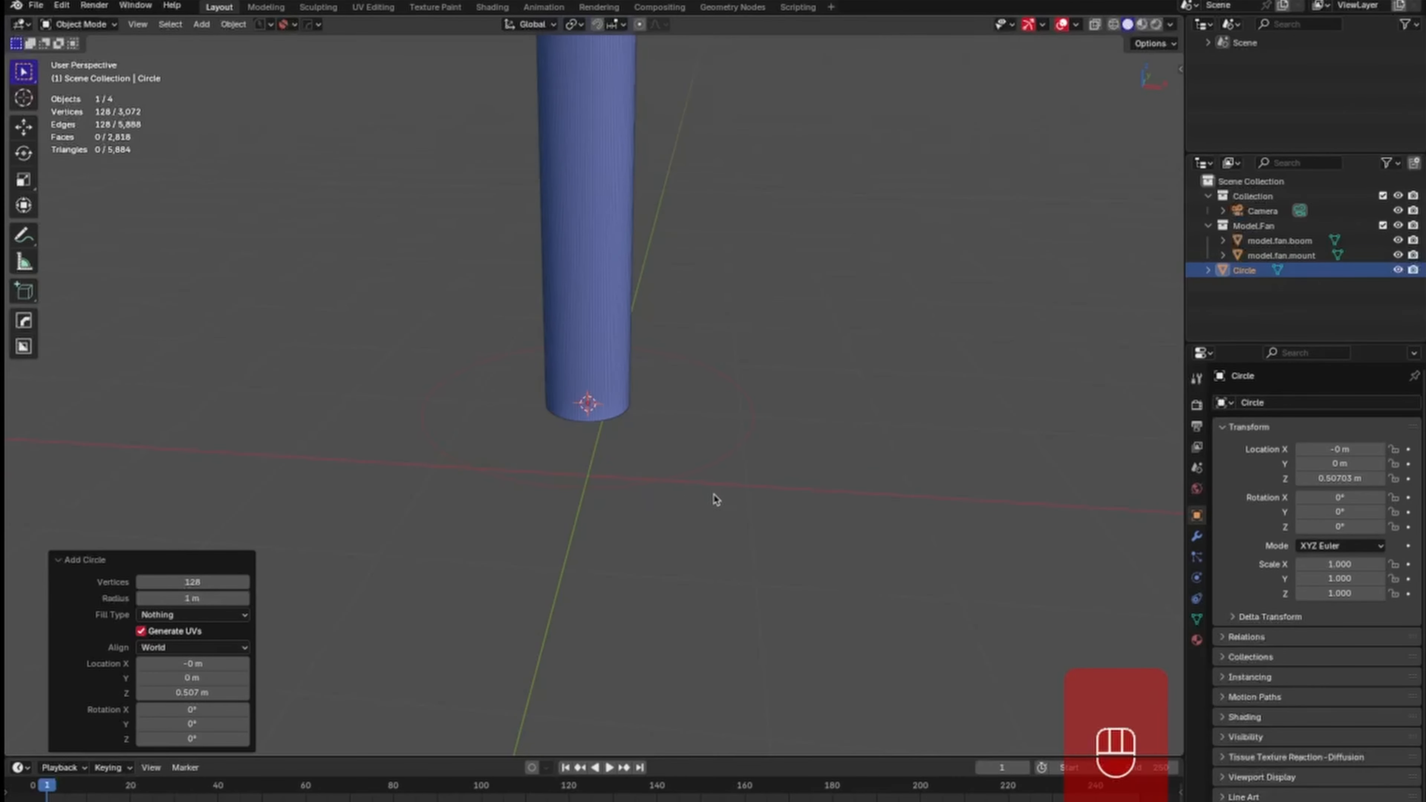
In Edit Mode, scale the circle by about 0.295 and a further 0.874 to fit closely around the boom's outline.
key("Tab")
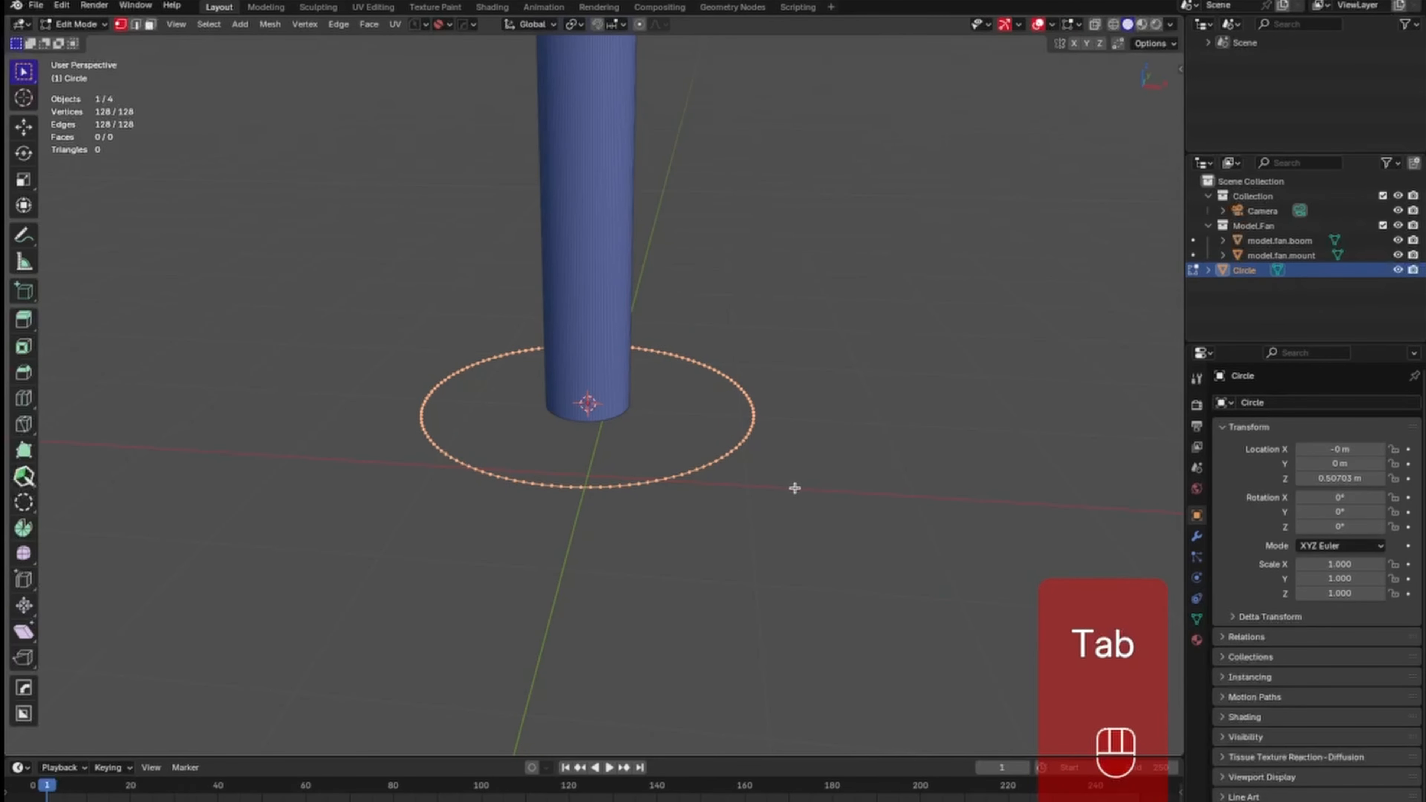
key("s")
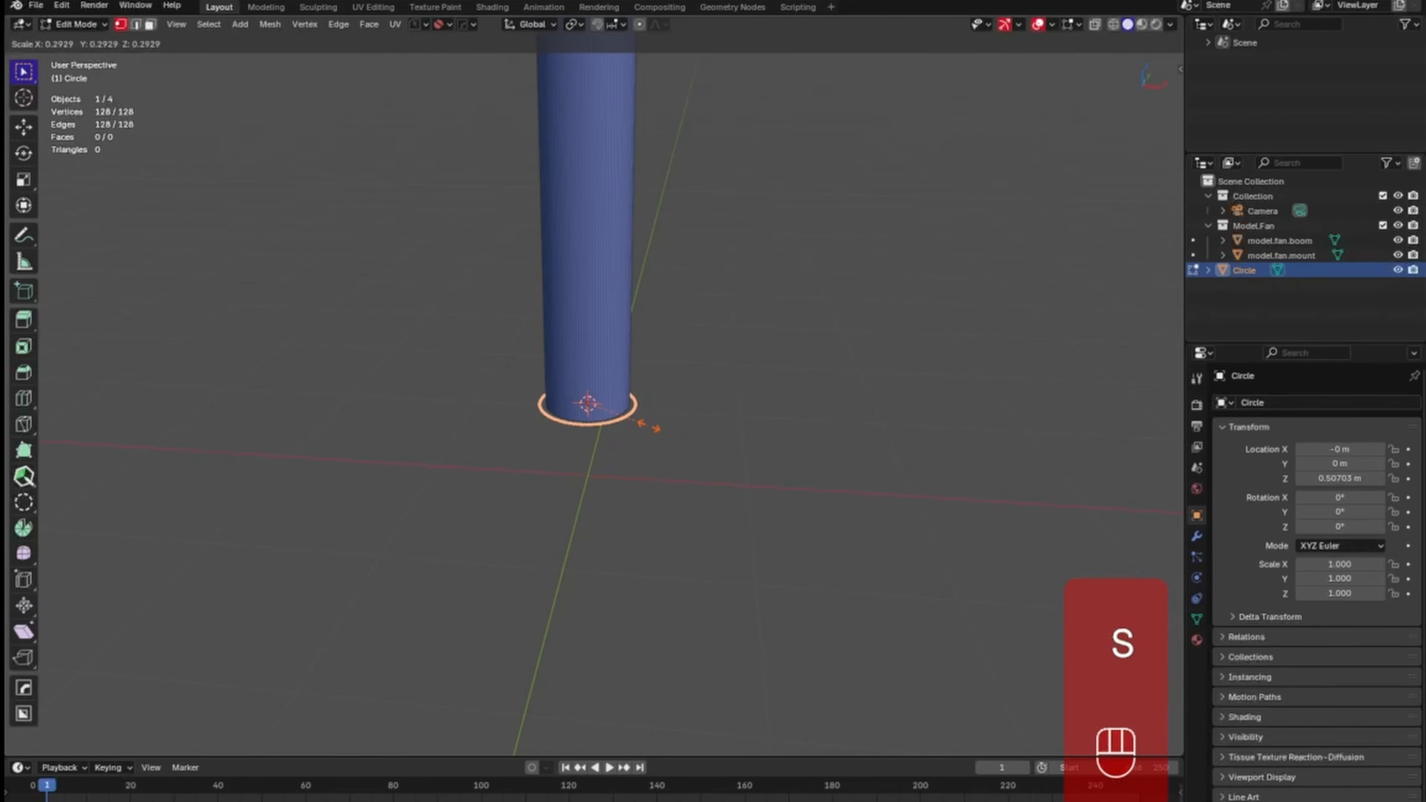
left_click(653, 432)
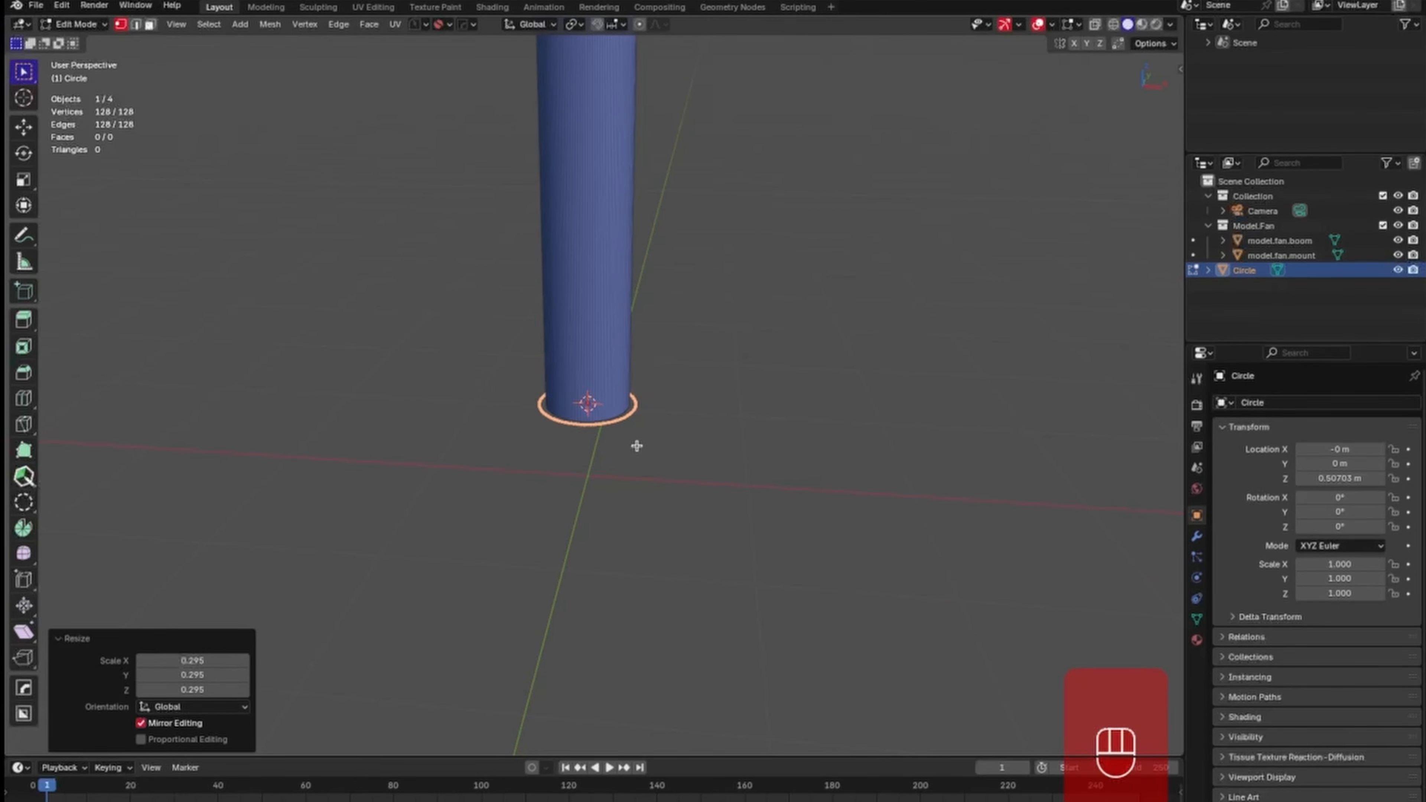
key("ctrl+KP_1")
key("ctrl+KP_7")
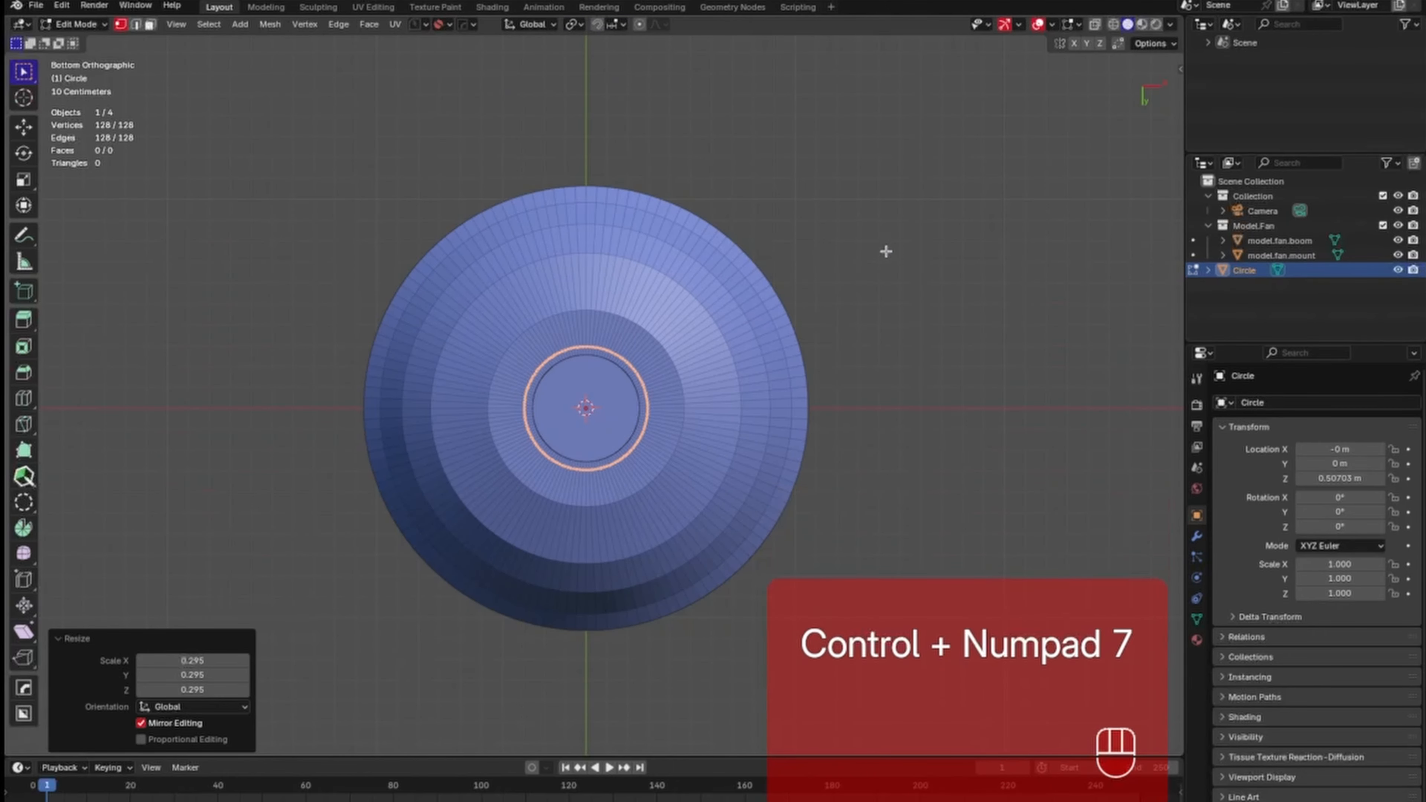
key("s")
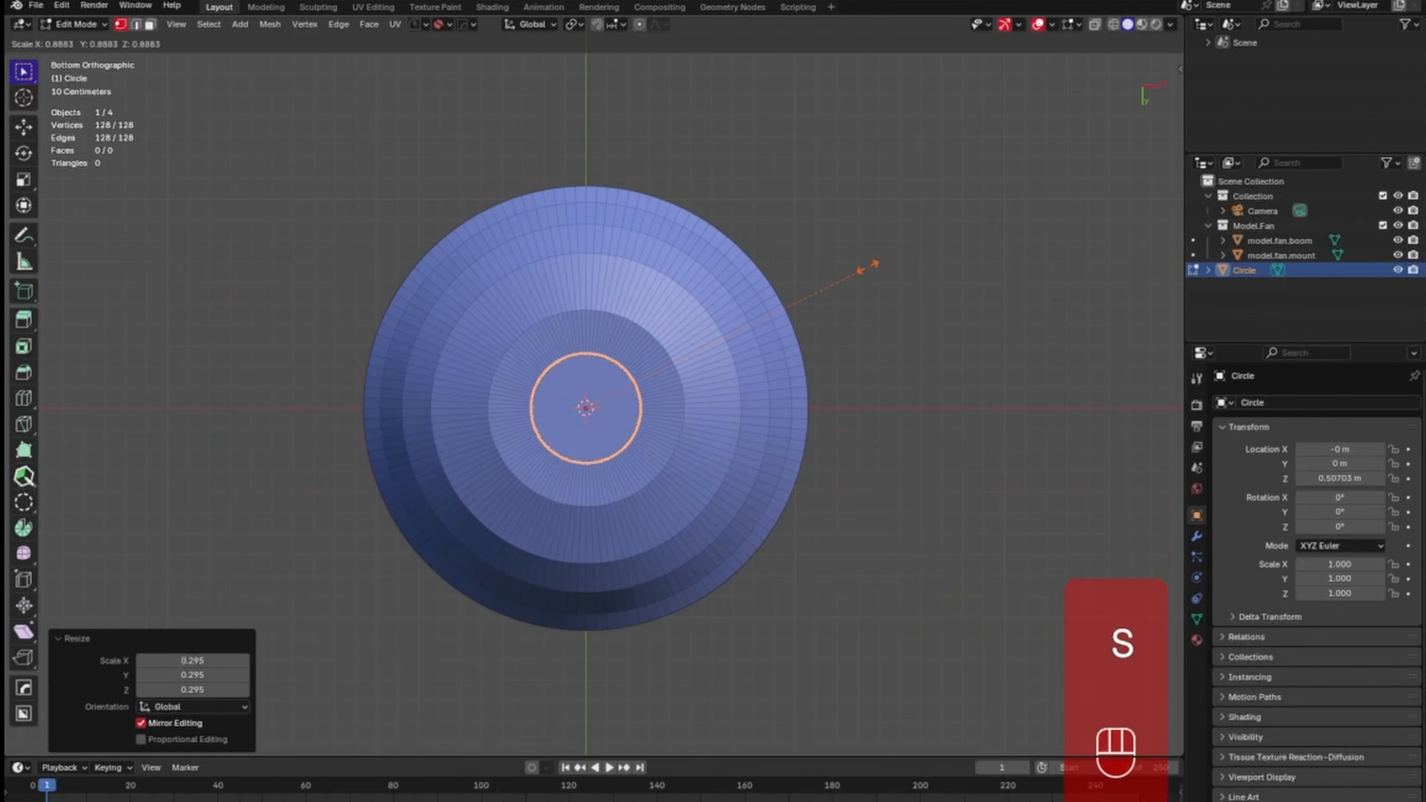
left_click(864, 274)
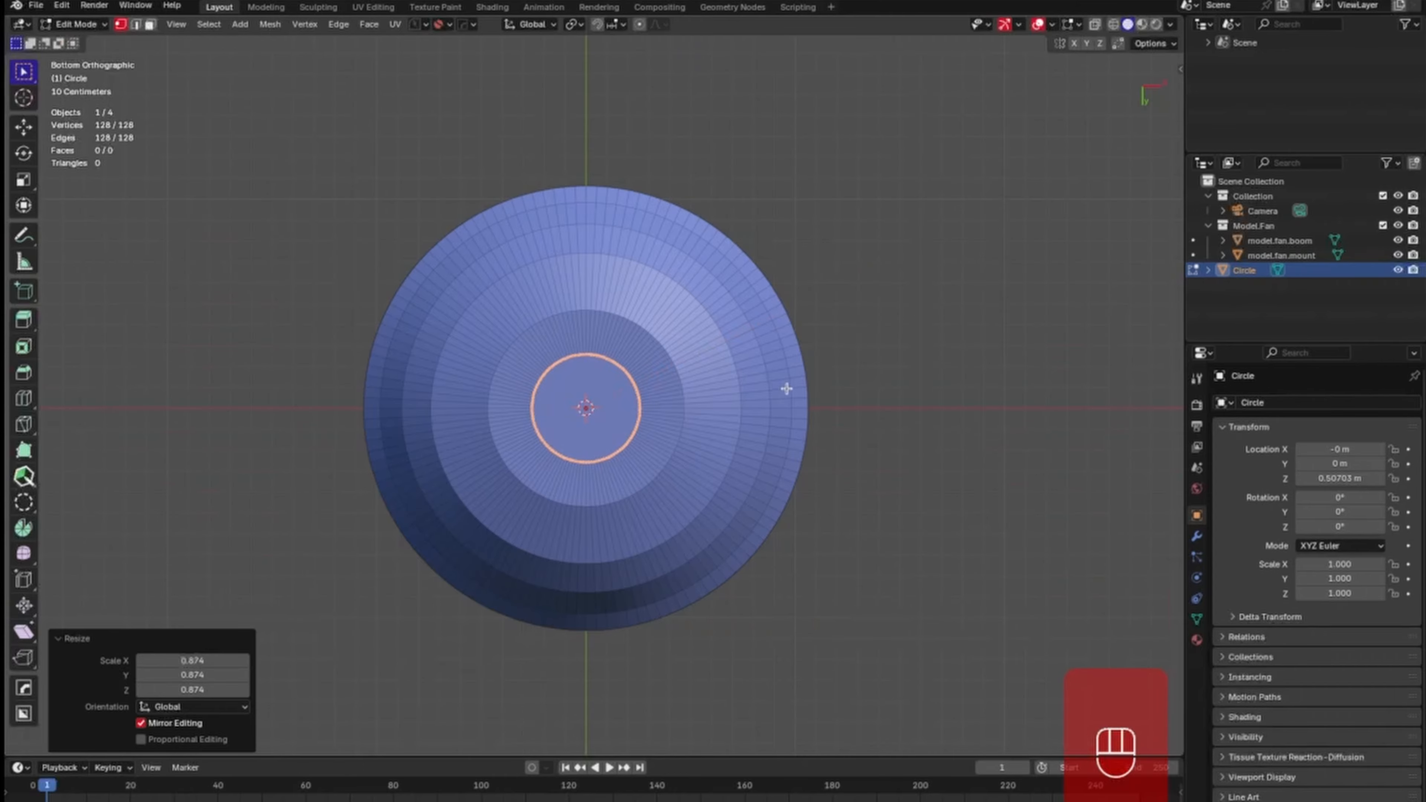
Raise the circle about 0.04 m along Z so it wraps around the boom's lower end, and return to front view.
middle_click_drag(744, 372, 709, 555)
key("g")
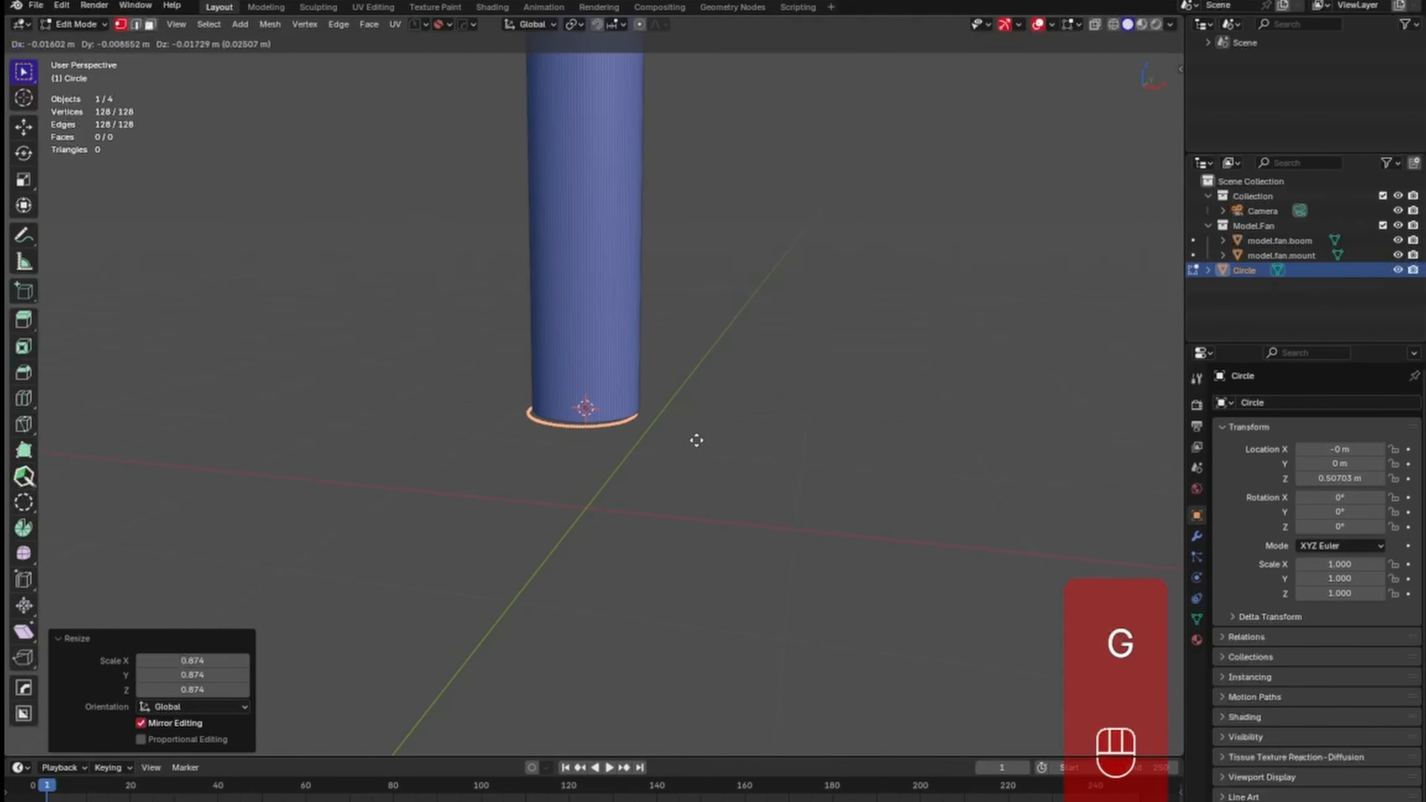
key("z")
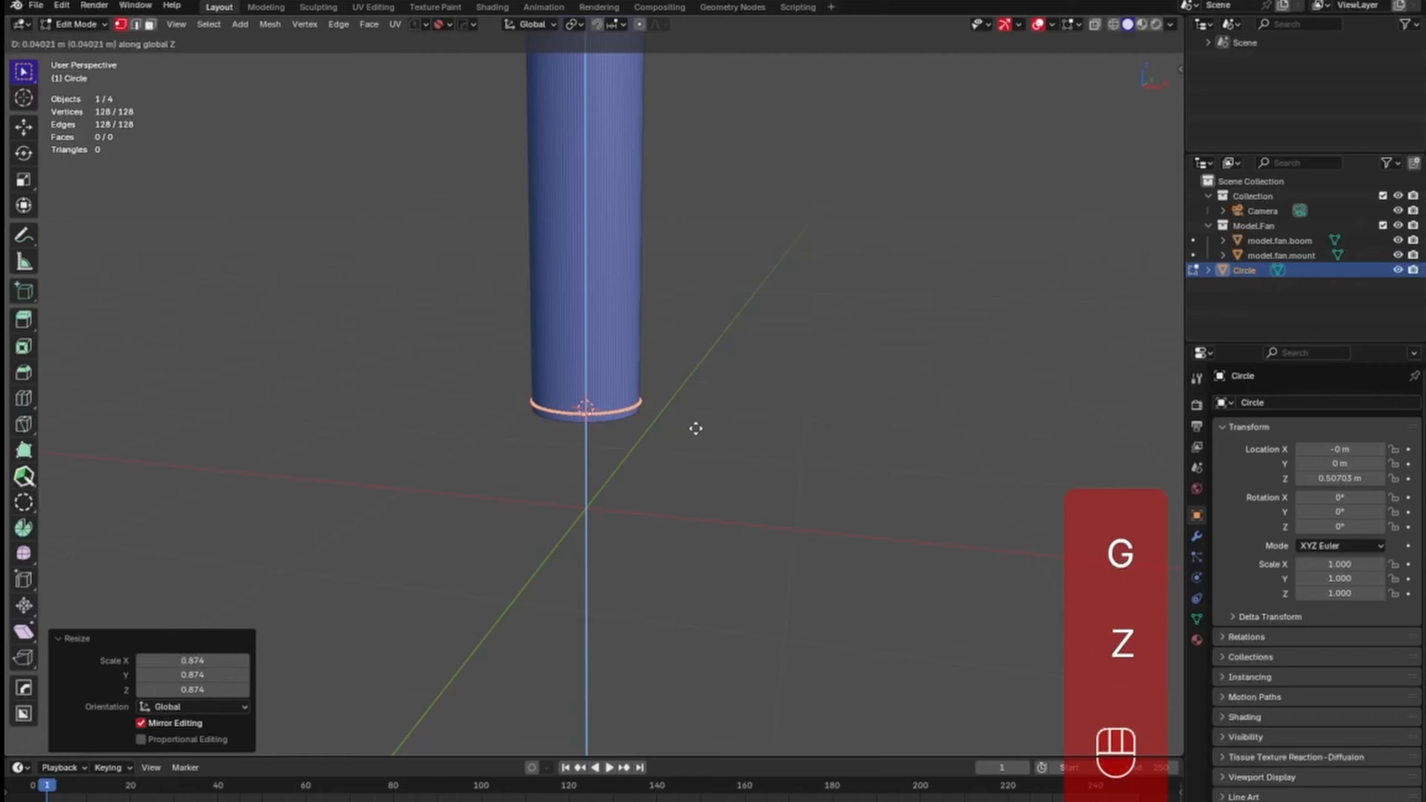
left_click(694, 427)
key("KP_1")
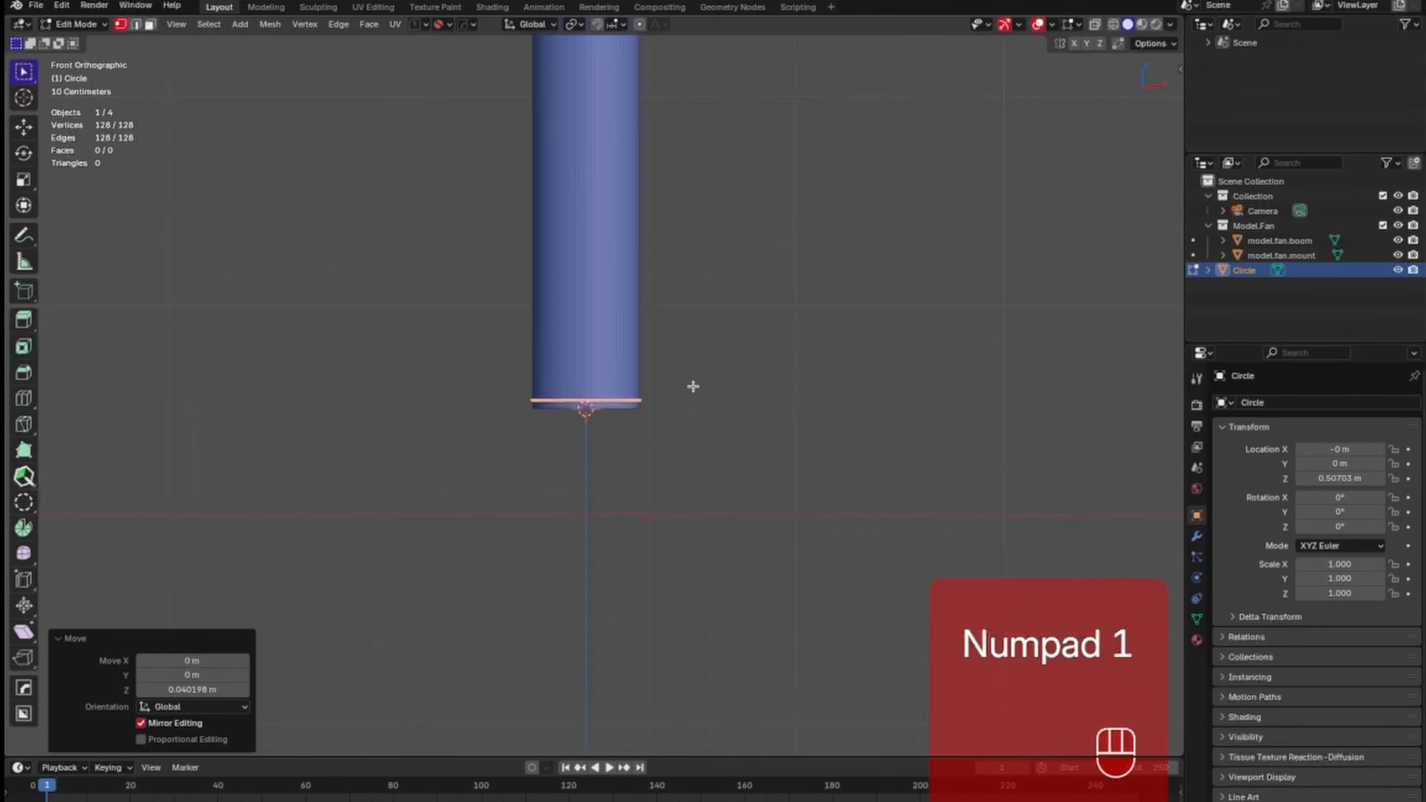
key("e")
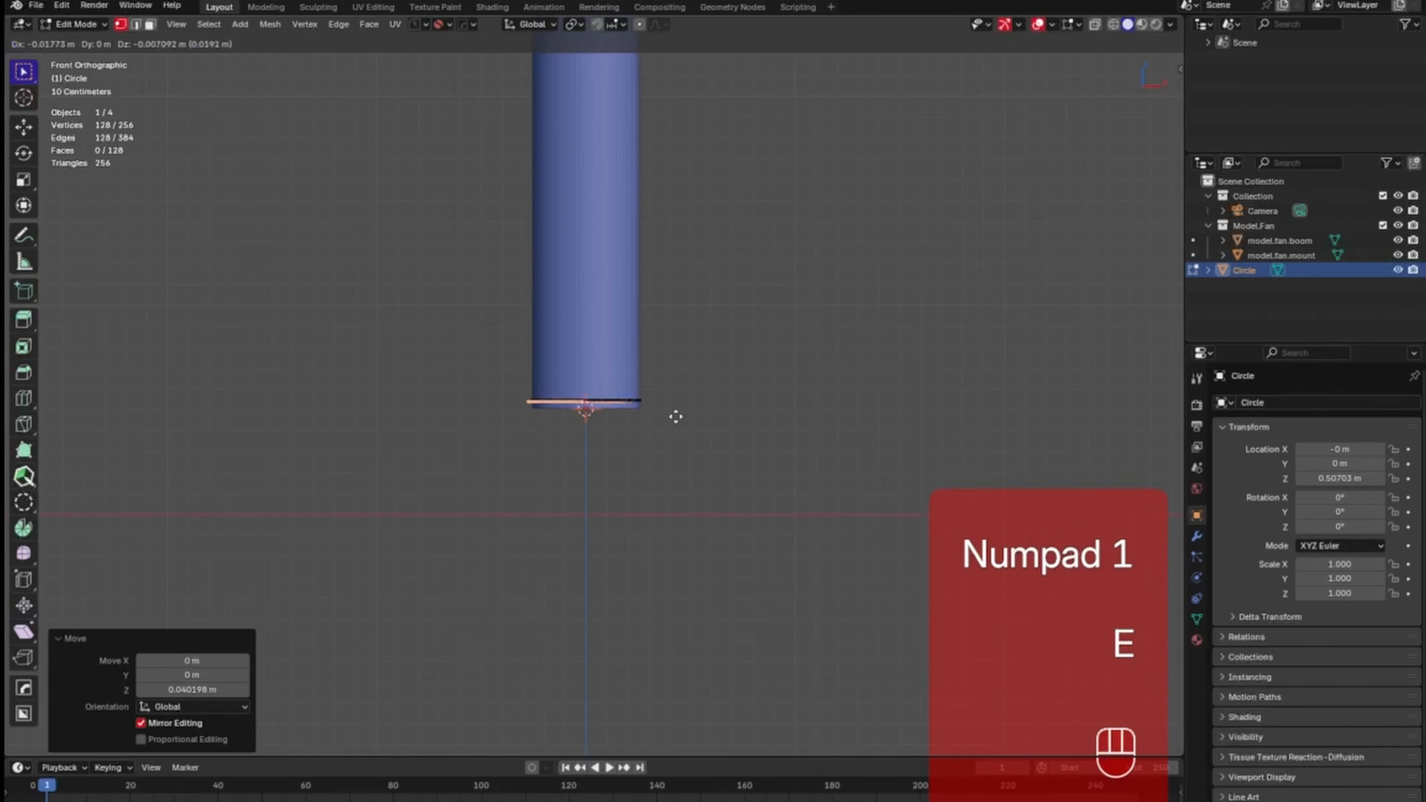
key("z")
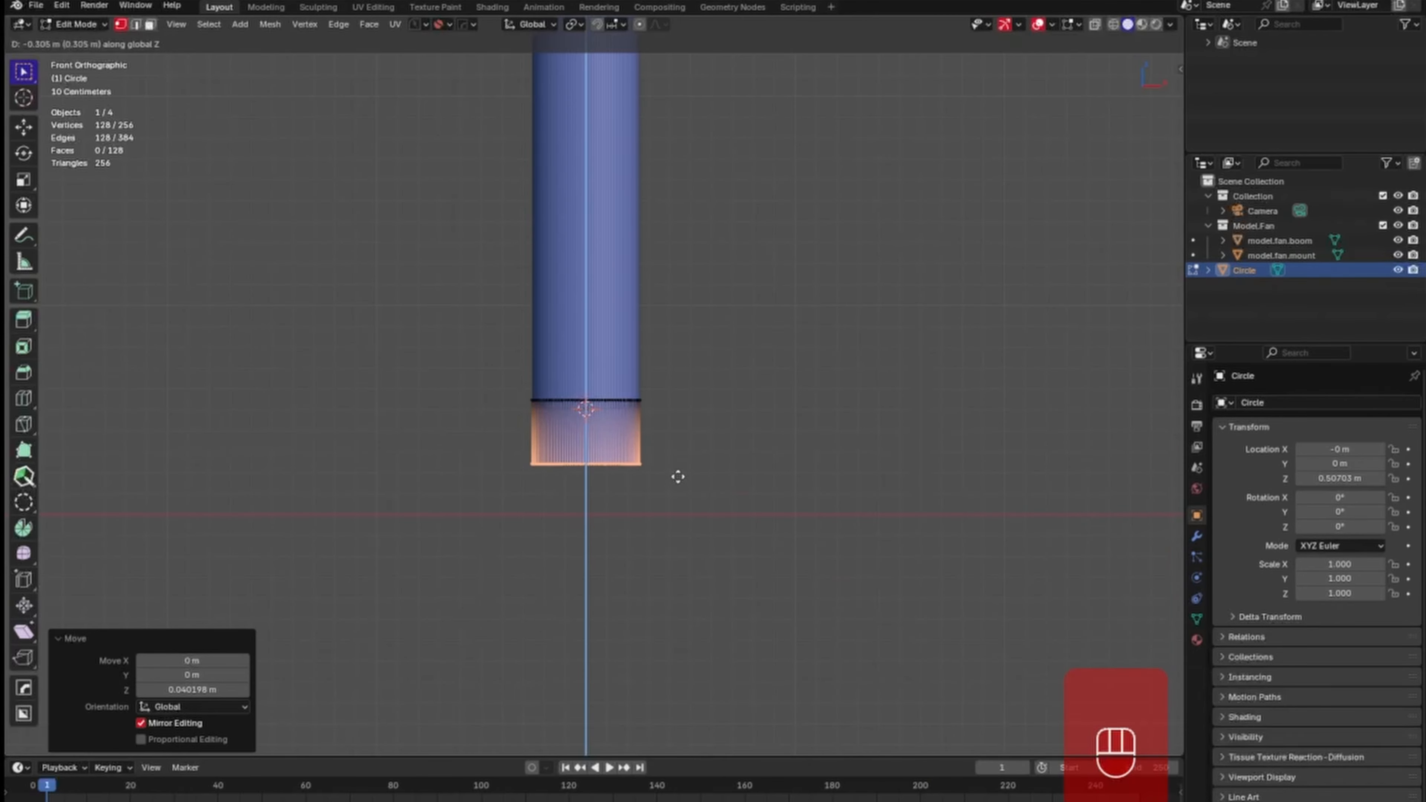
key("s")
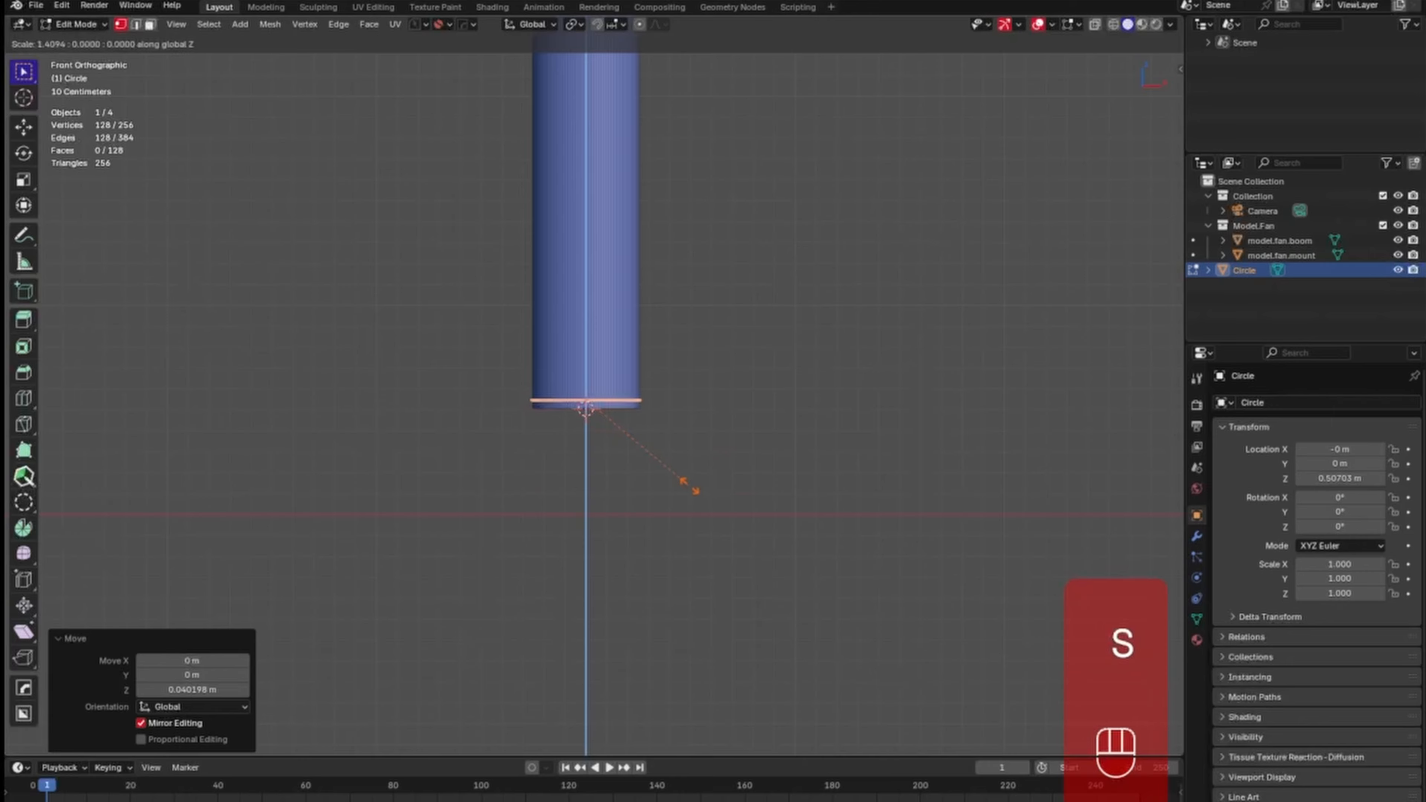
right_click(670, 478)
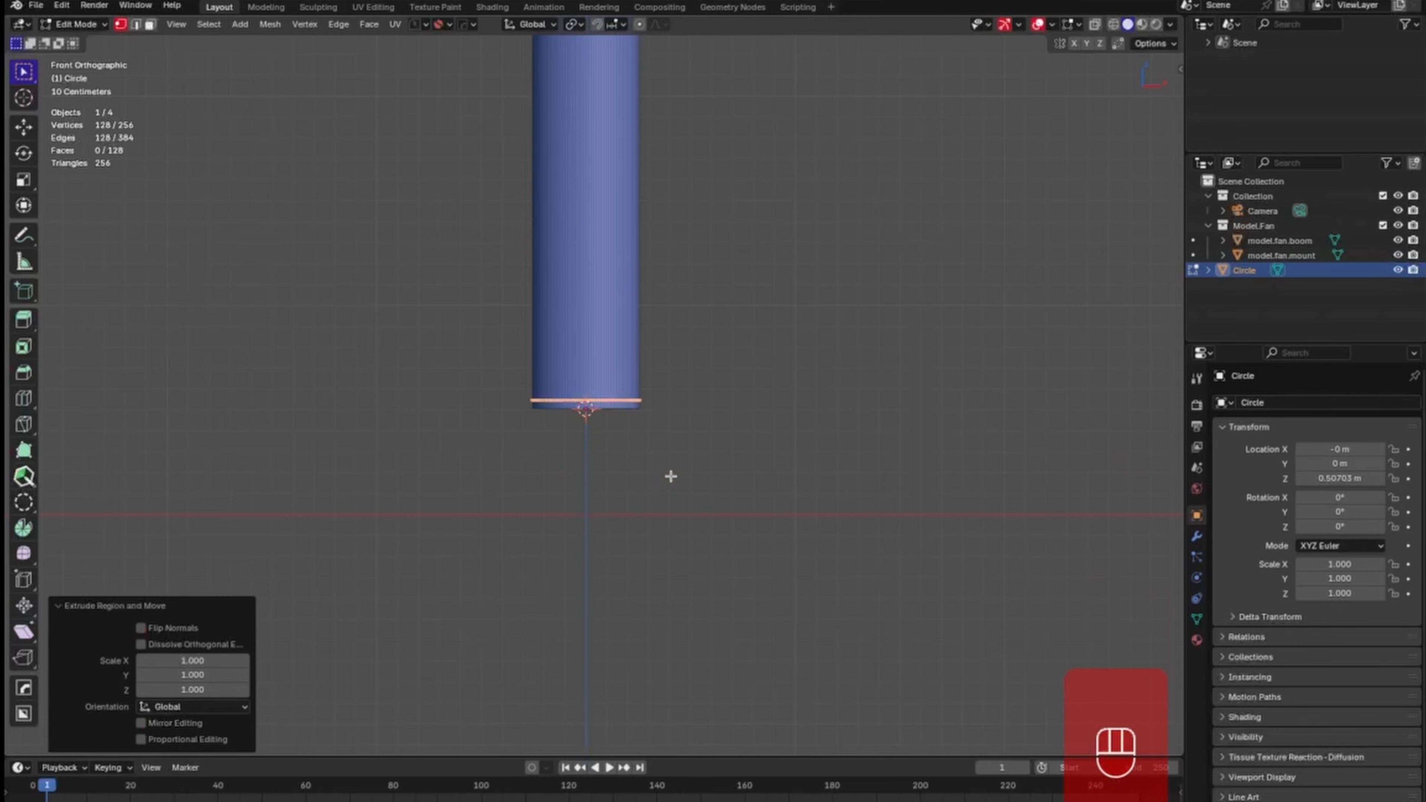
key("e")
key("z")
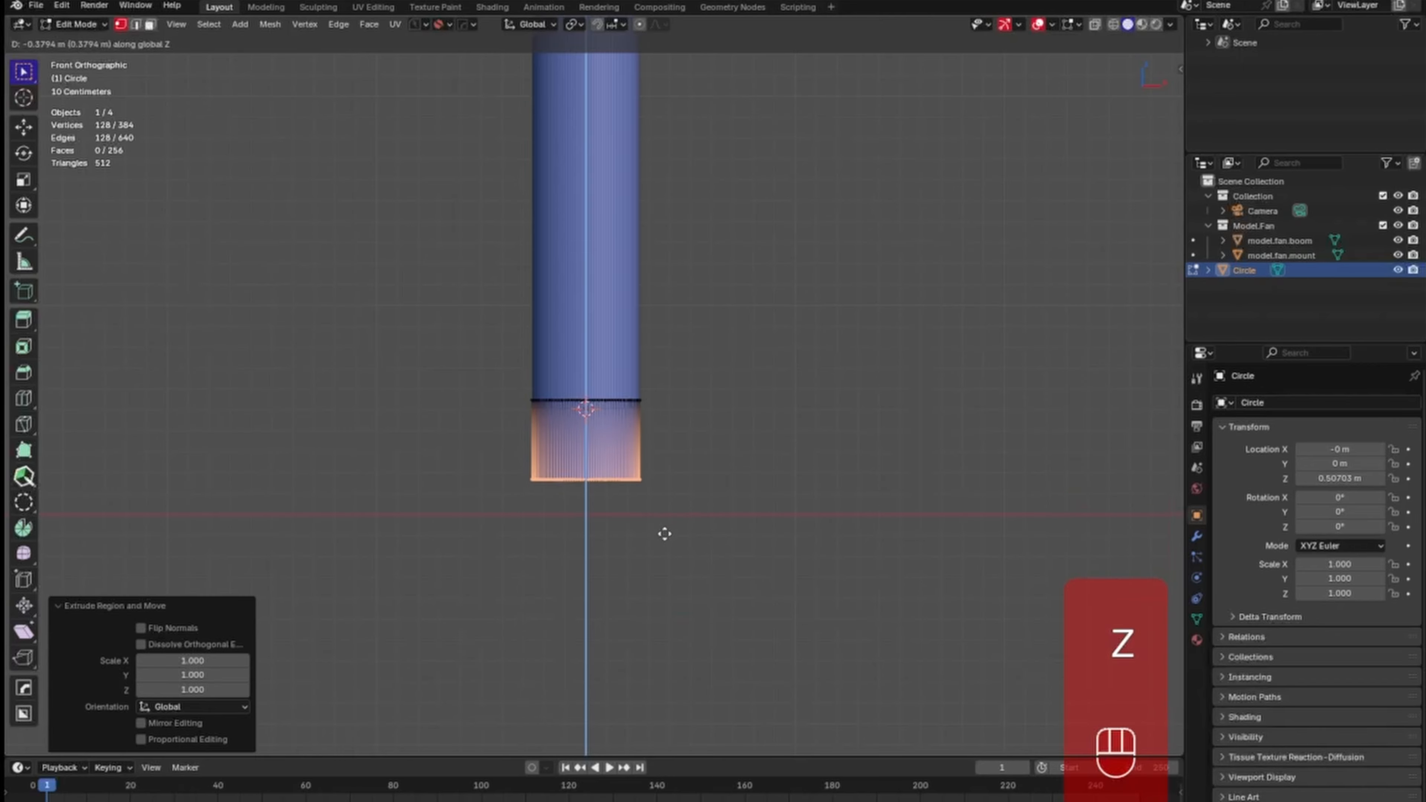
right_click(663, 543)
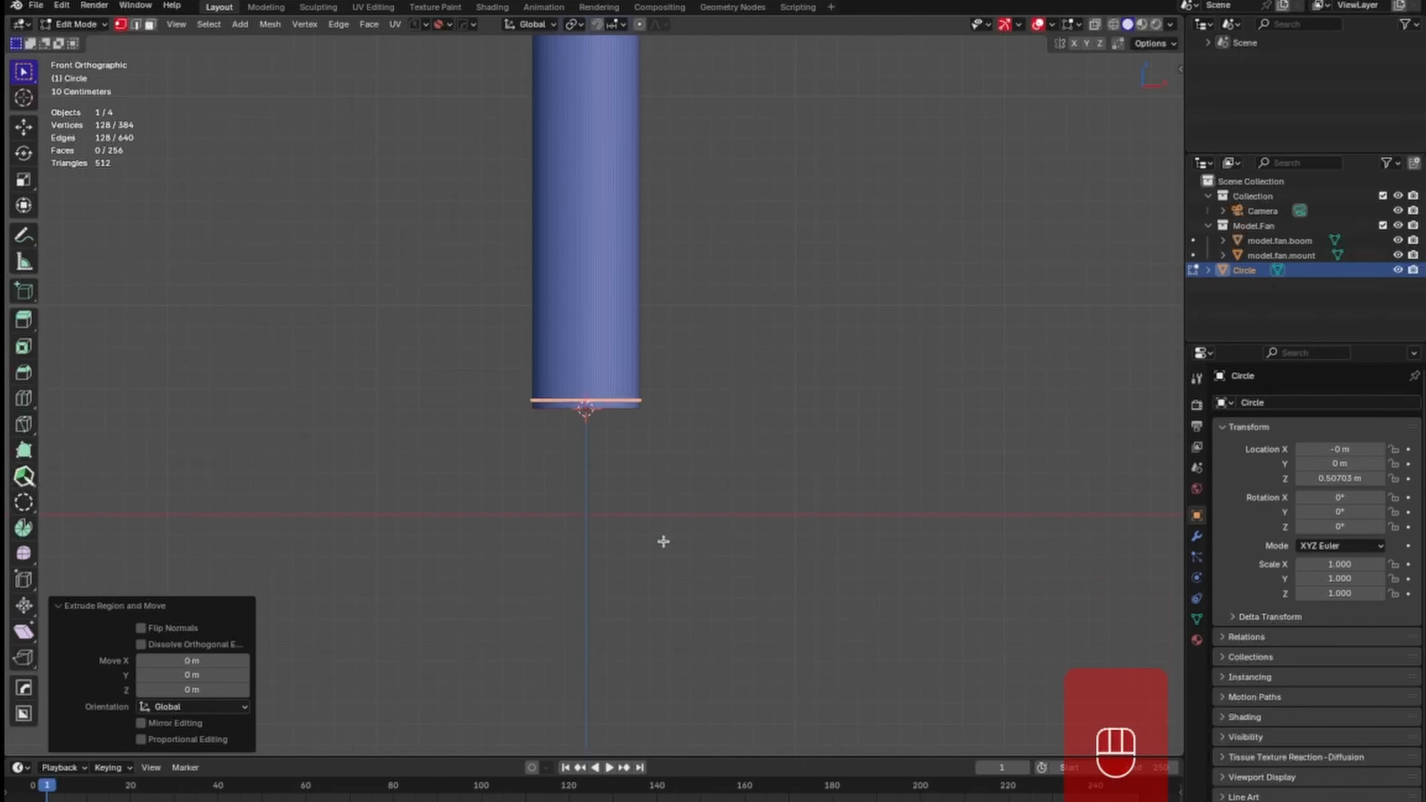
Extrude the circle about 0.475 m down along Z and scale the new bottom edge by about 1.14 into a slight taper.
key("e")
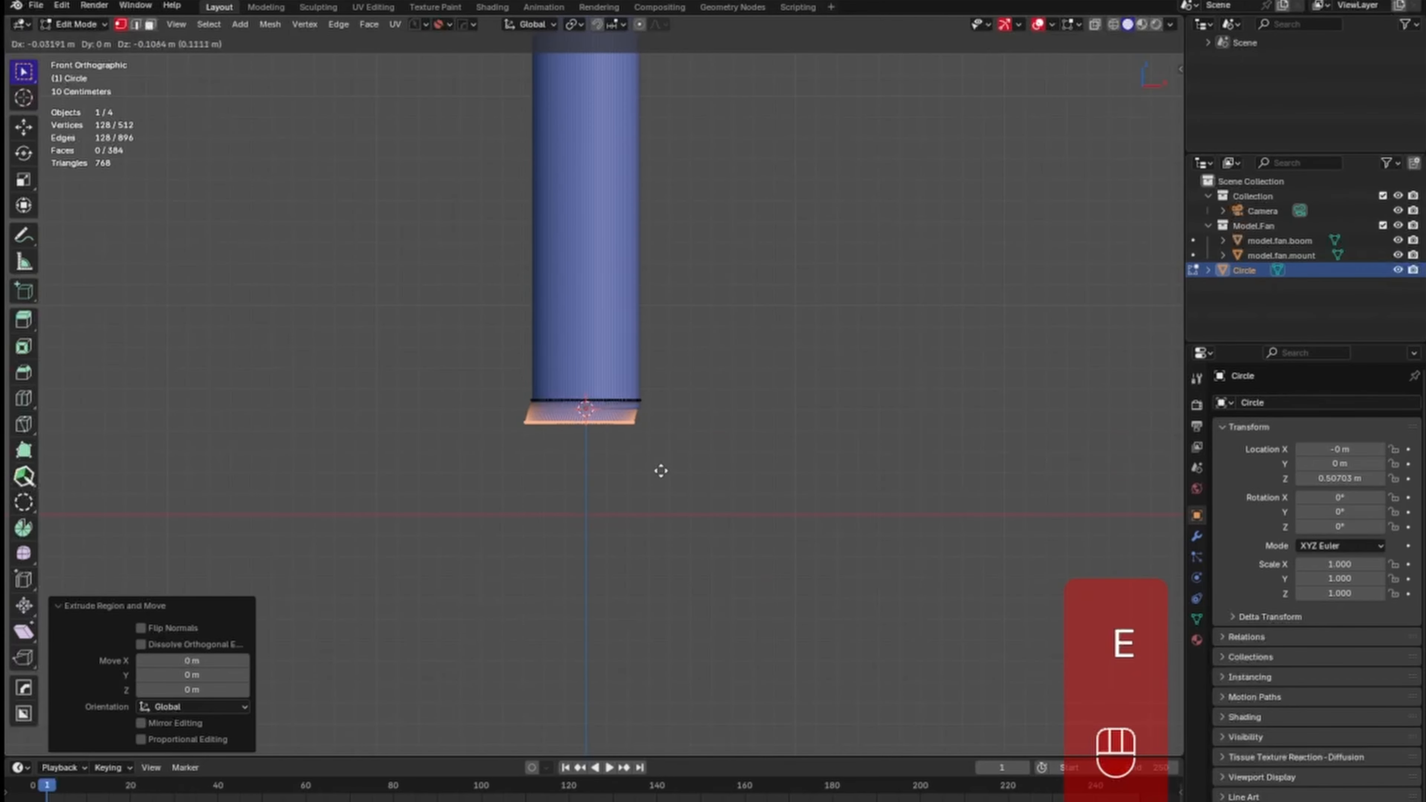
key("z")
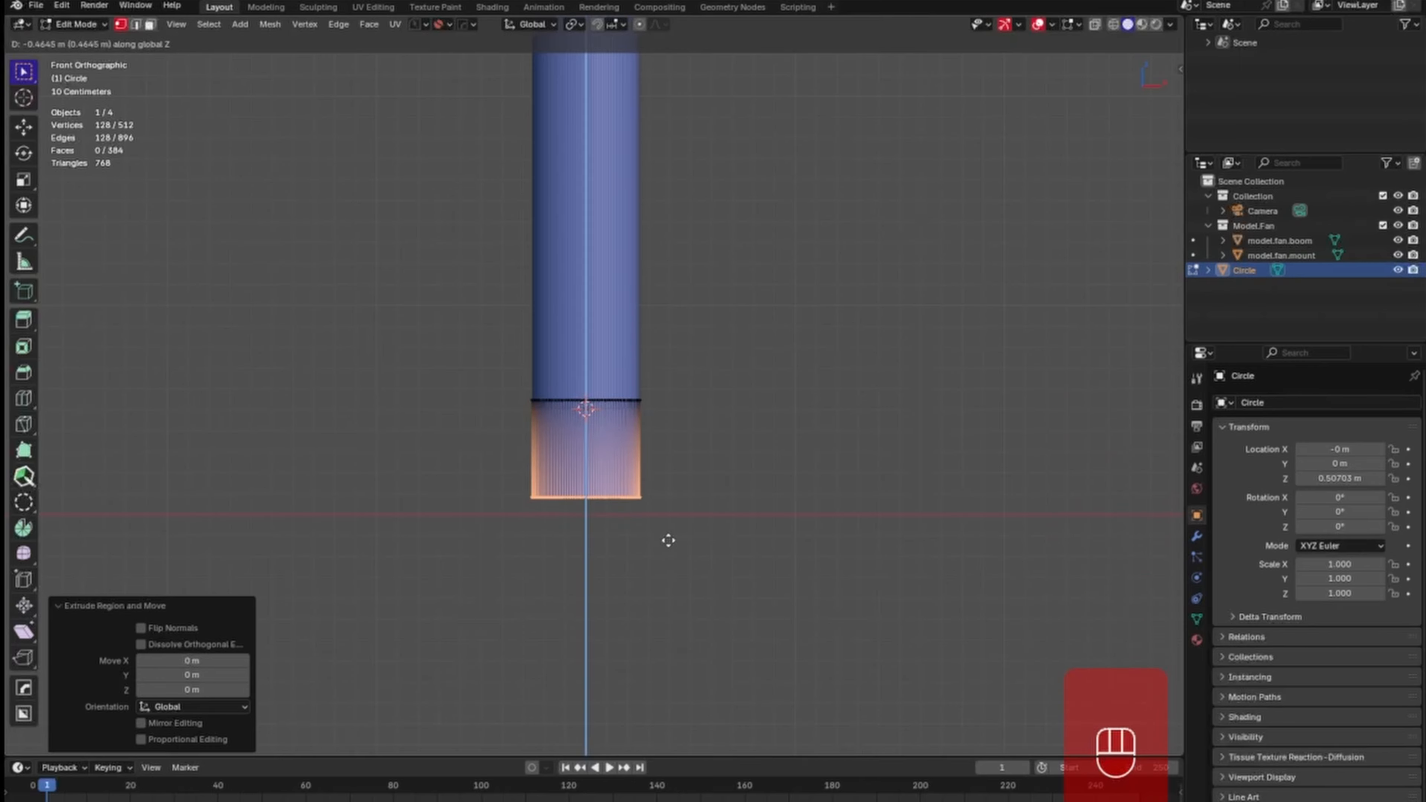
key("Return")
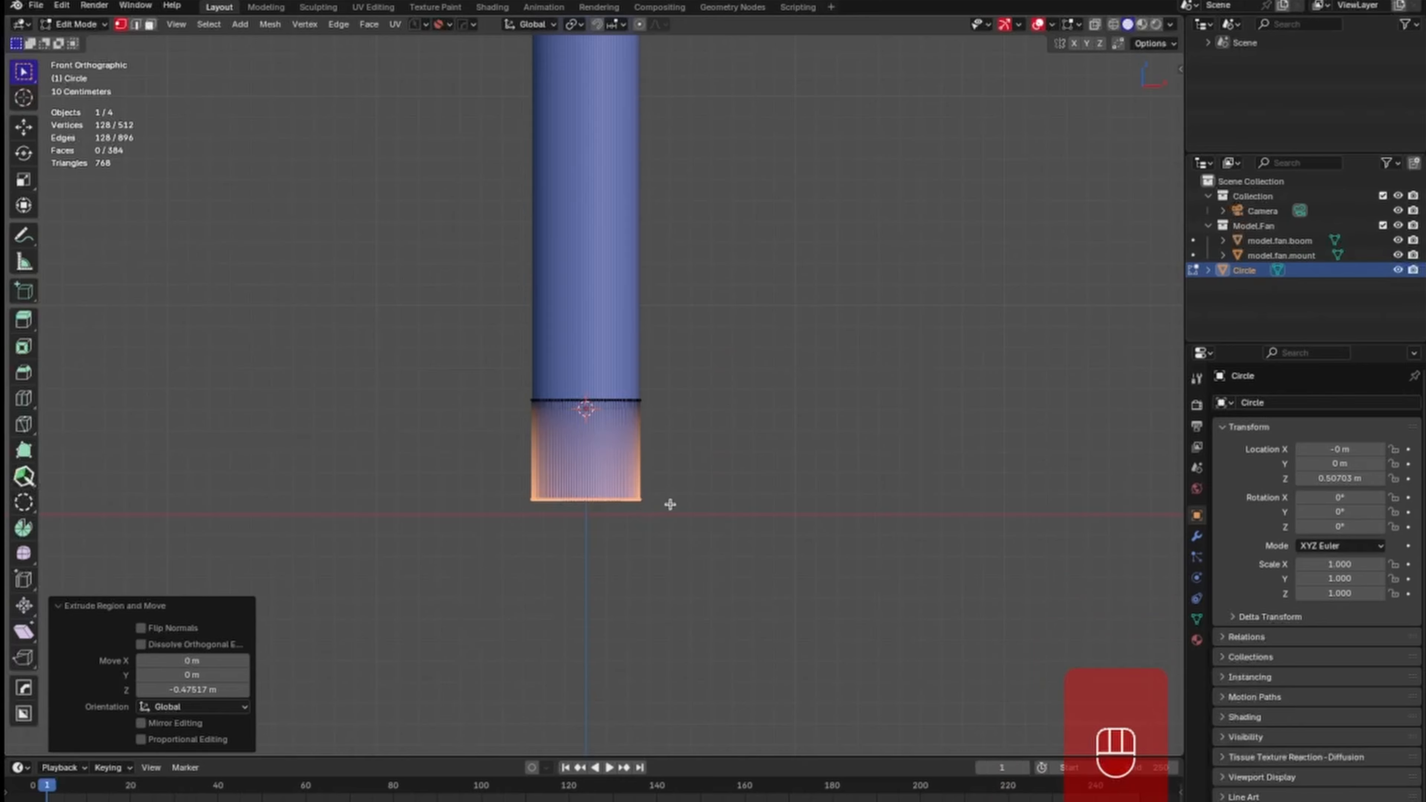
key("s")
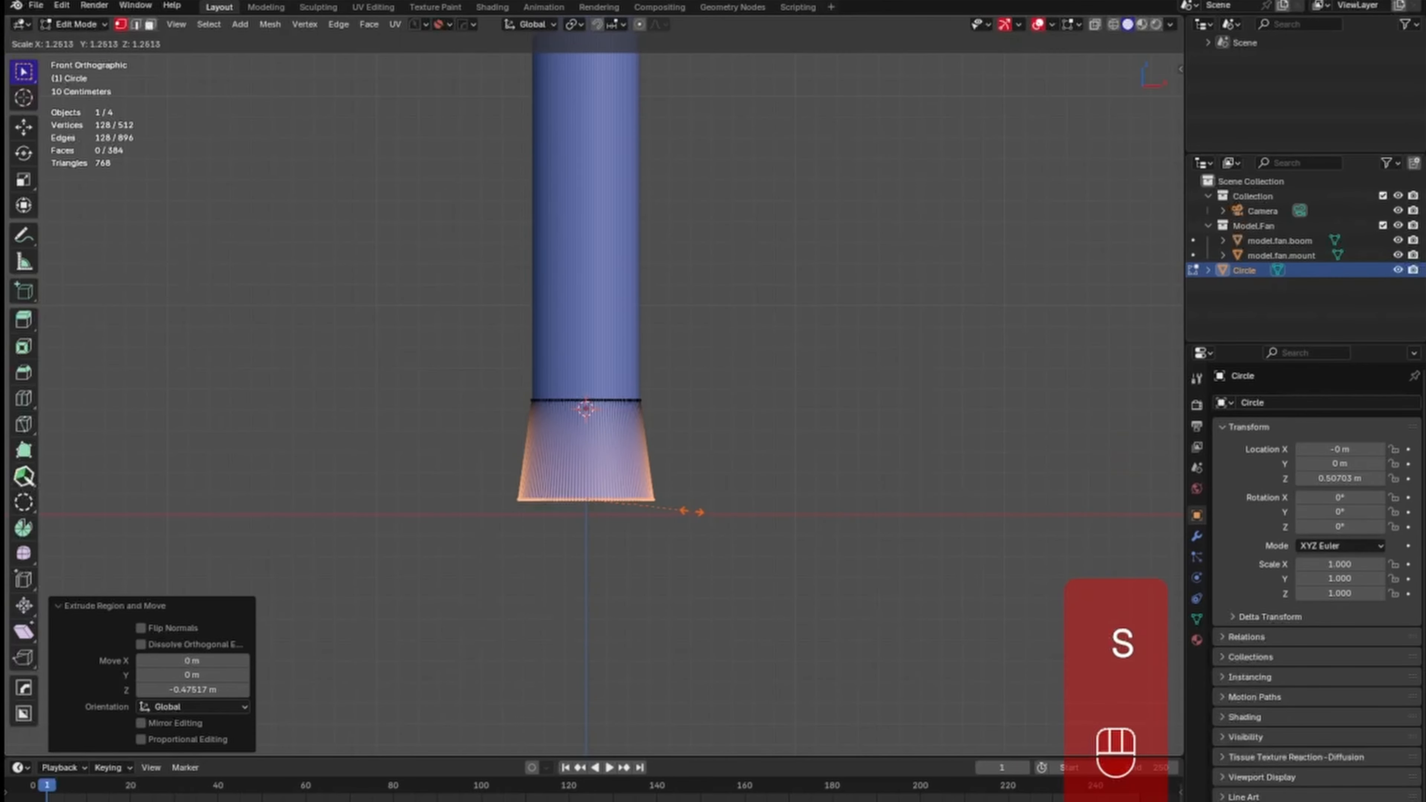
left_click(682, 504)
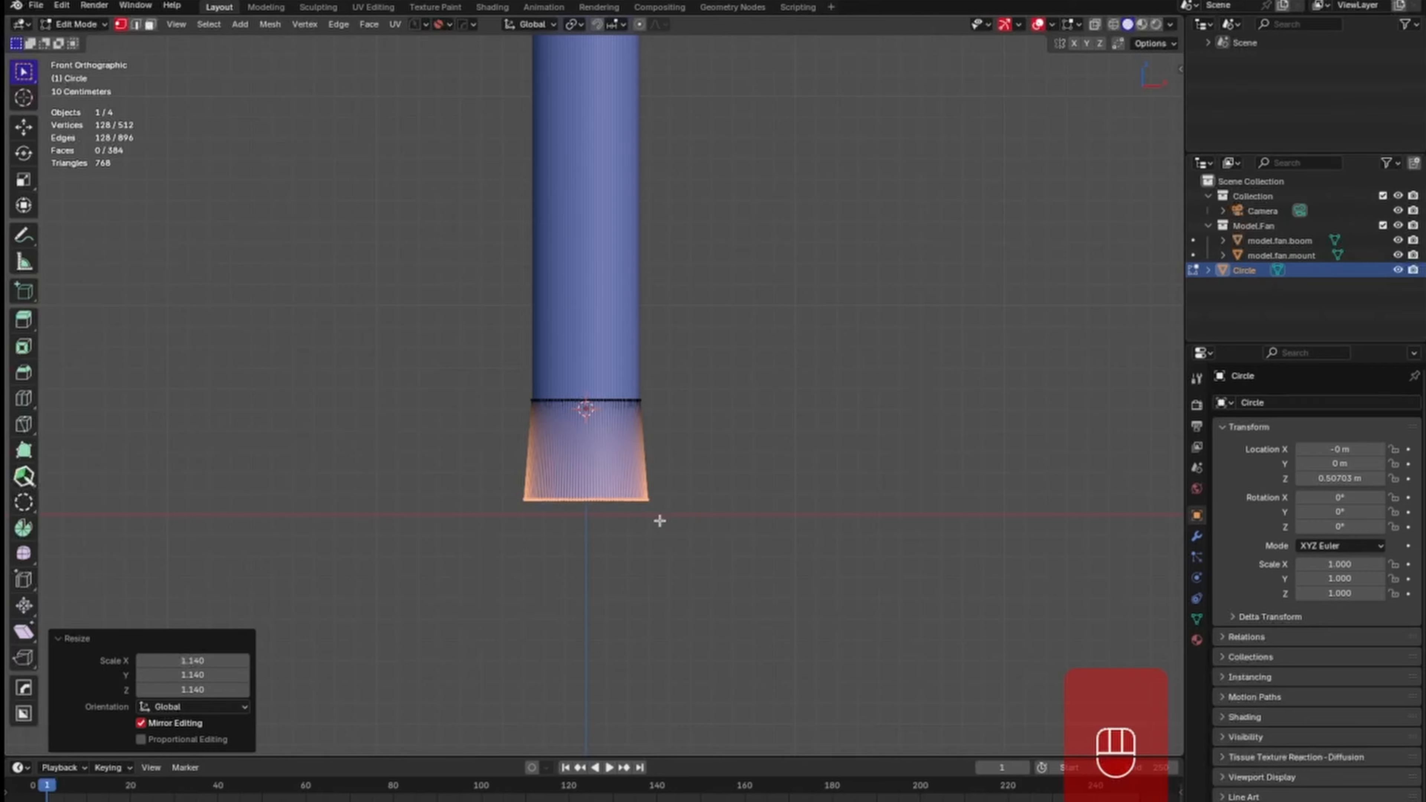
Extrude the tapered collar's bottom edge about 0.19 m down along Z and flare it by a scale of about 1.51.
key("e")
key("z")
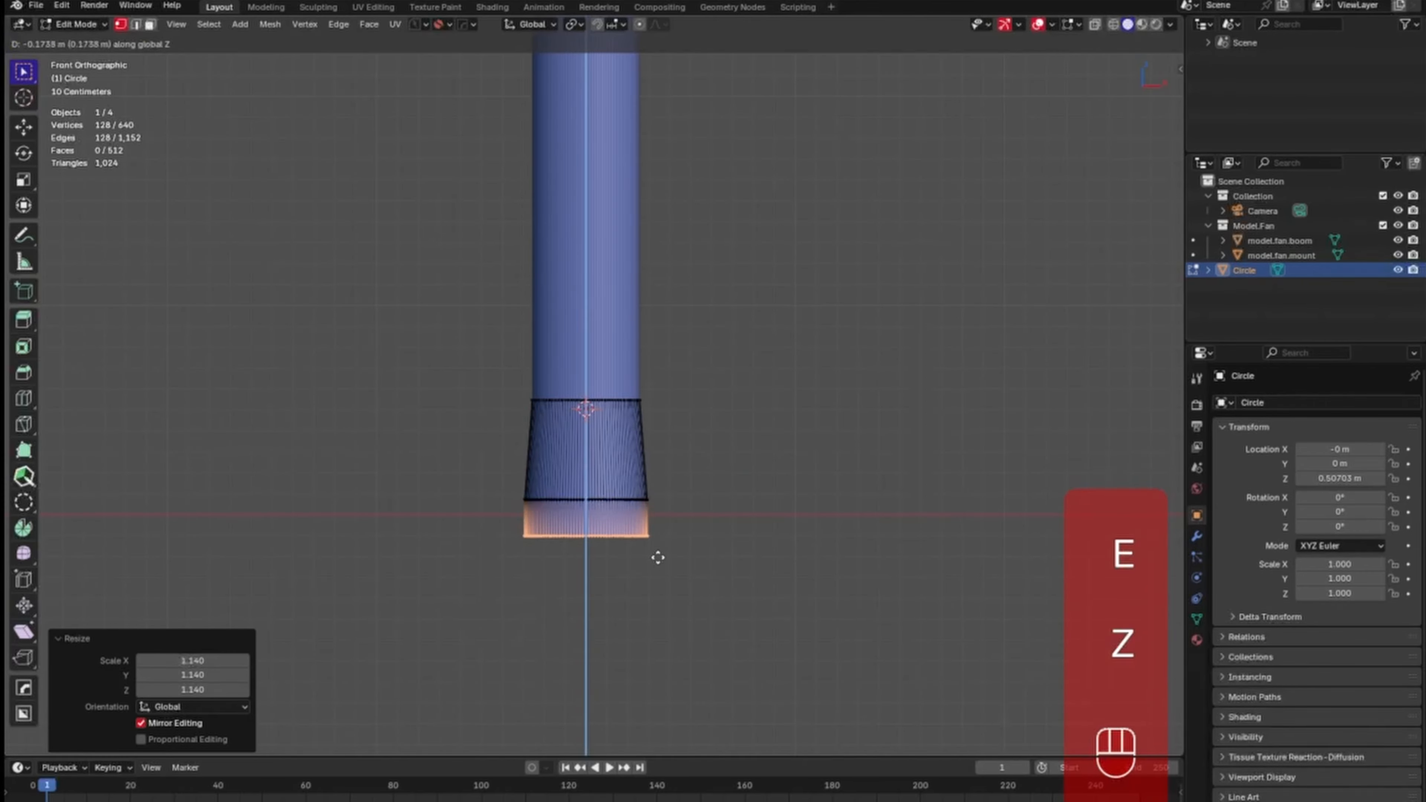
left_click(657, 560)
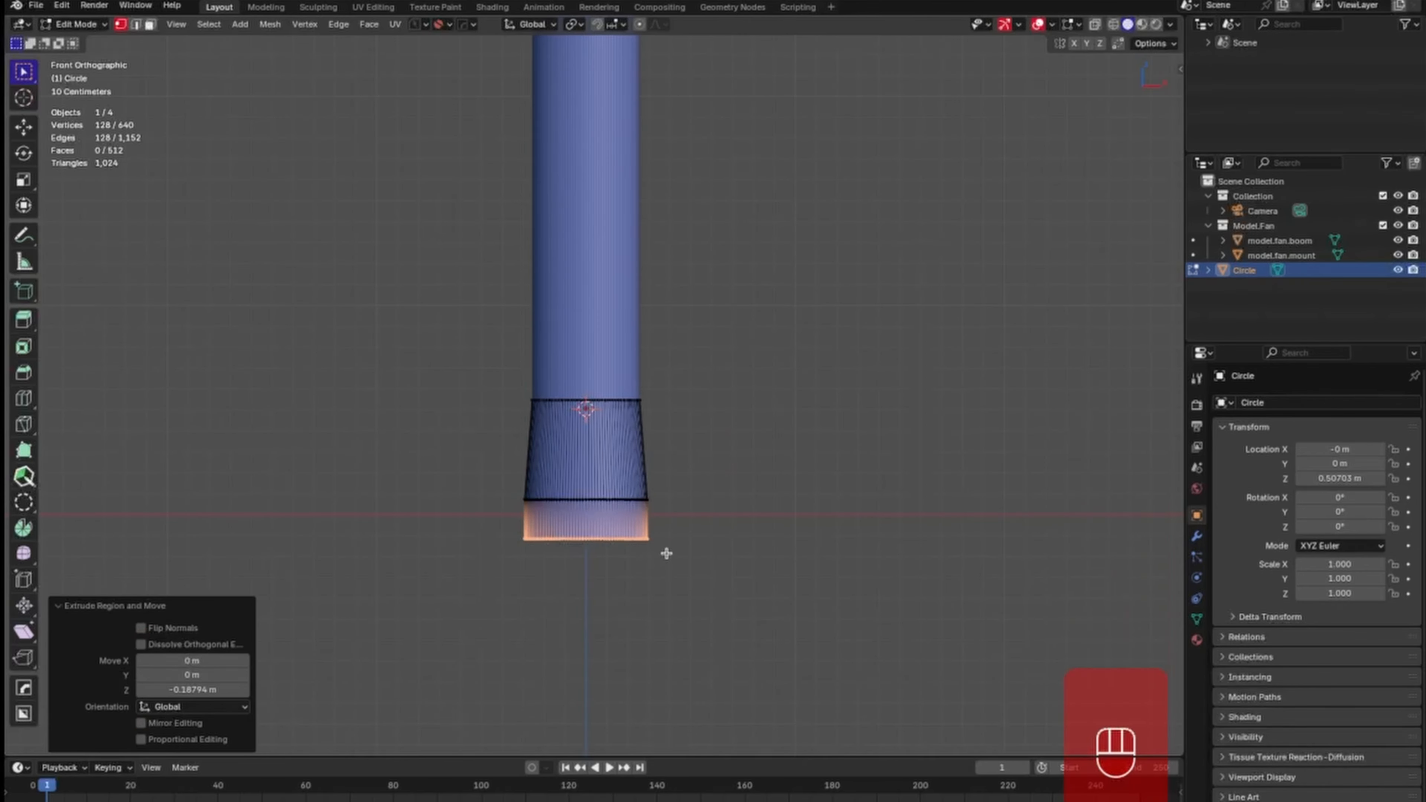
key("s")
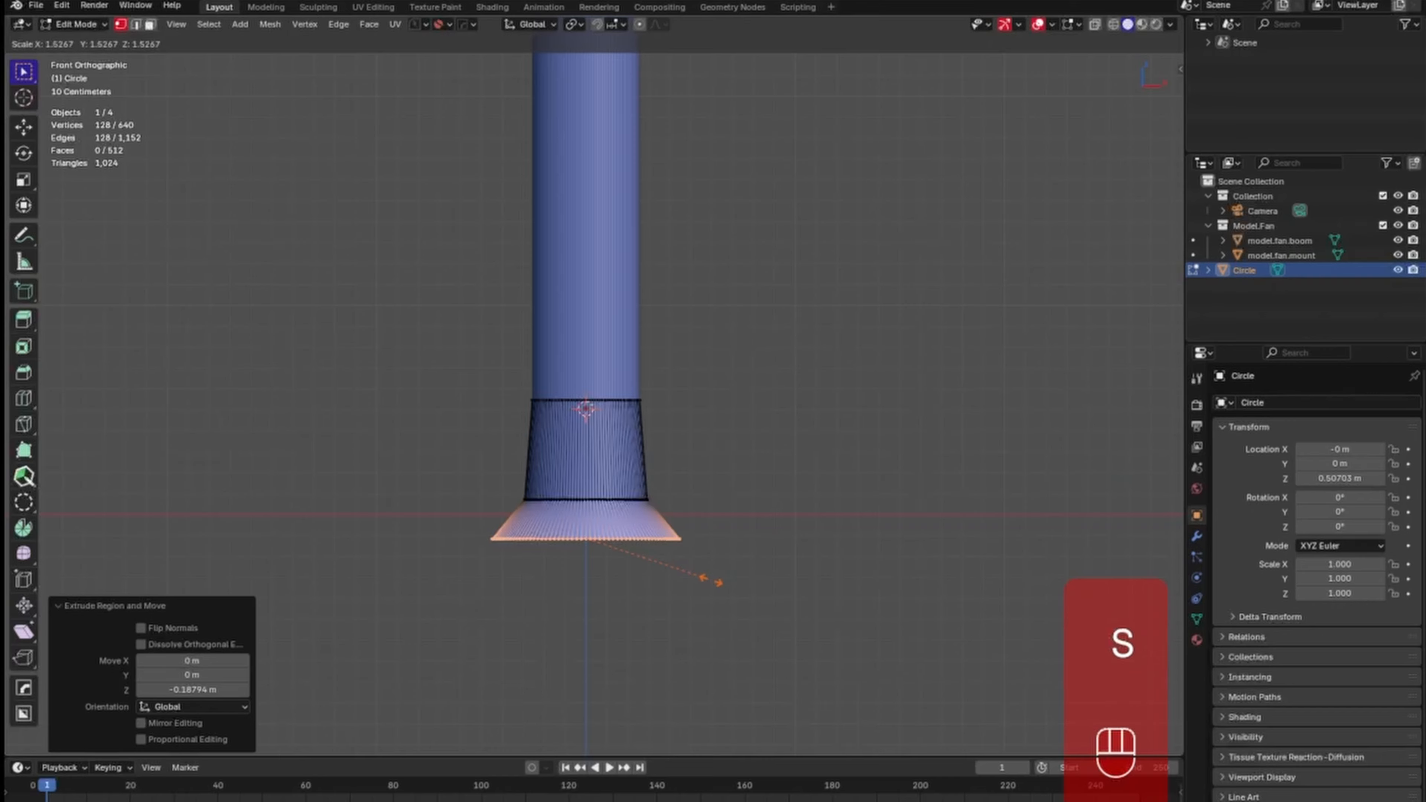
left_click(709, 578)
Extrude the flared edge about 0.17 m down along Z and widen it by a scale of about 1.43.
key("e")
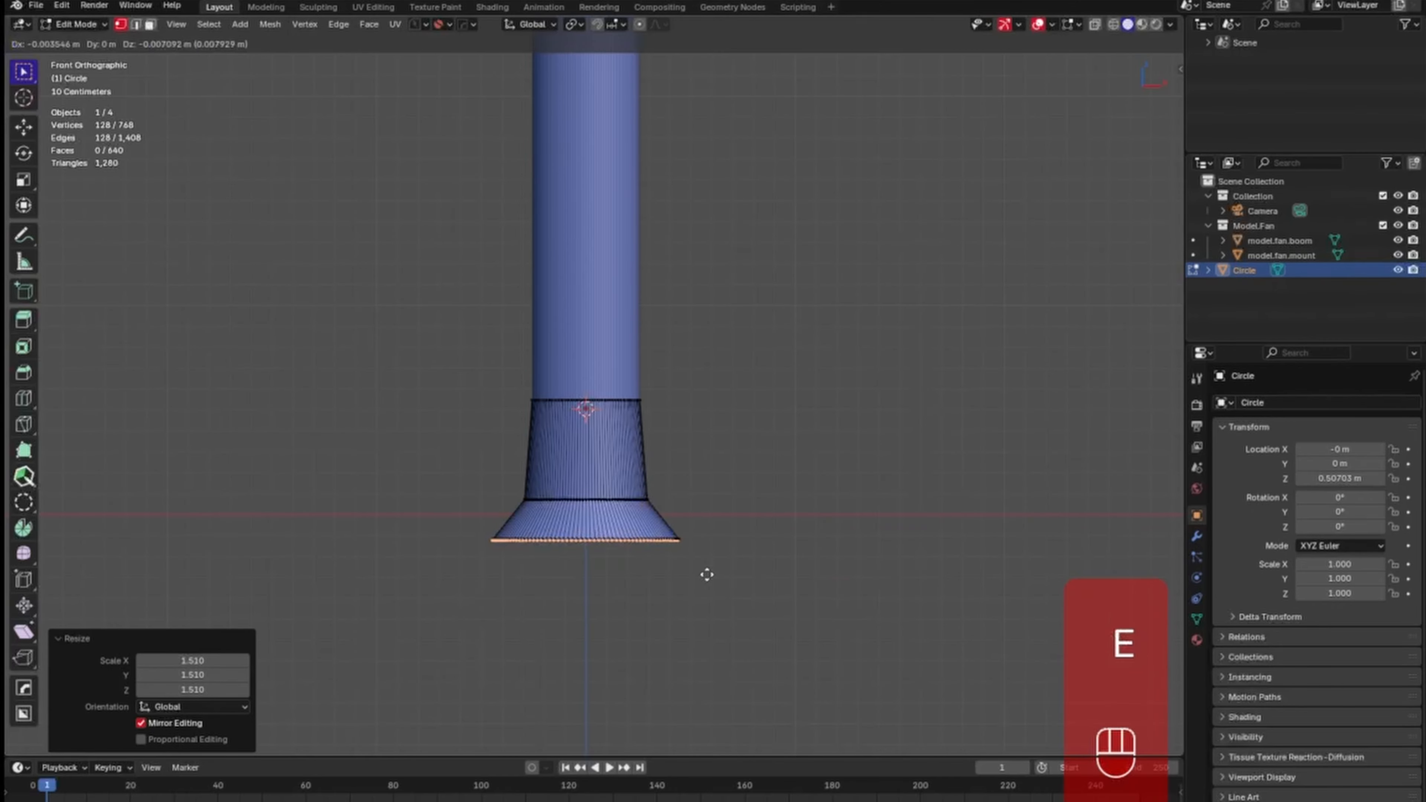
key("z")
left_click(705, 608)
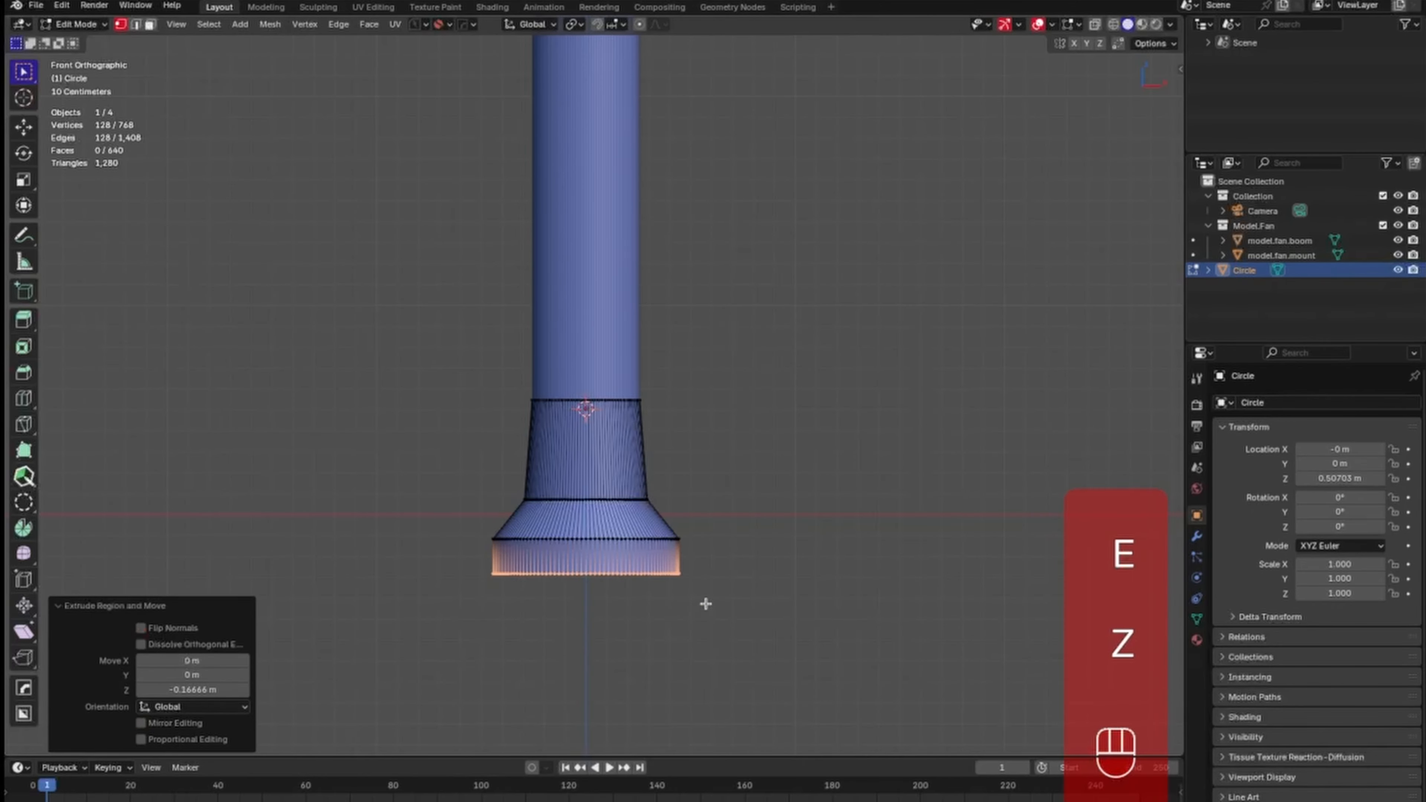
key("s")
left_click(754, 626)
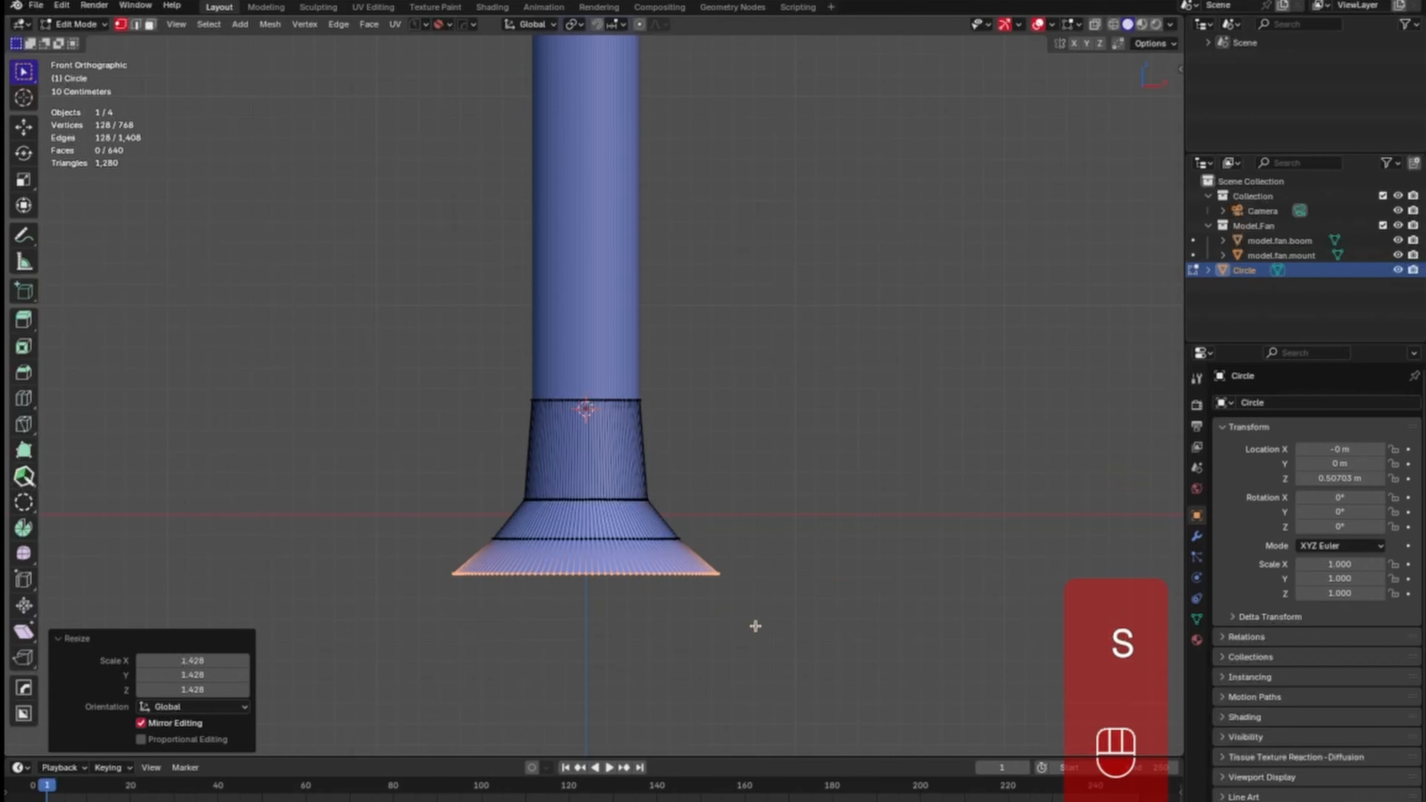
Extrude the bottom edge about 0.29 m down along Z and scale it by about 3.61 into a wide disc.
middle_click_drag(783, 584, 783, 617, "shift")
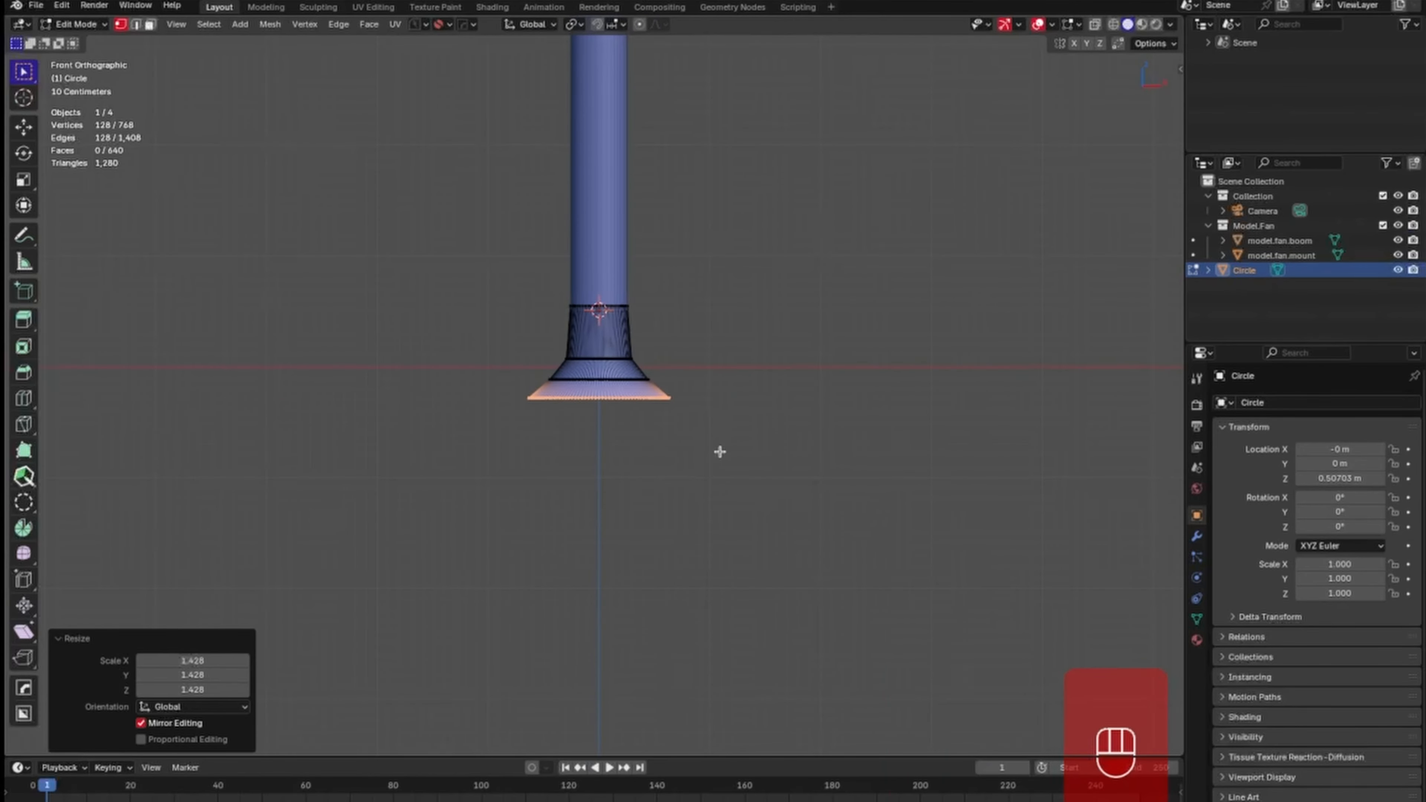
key("e")
key("z")
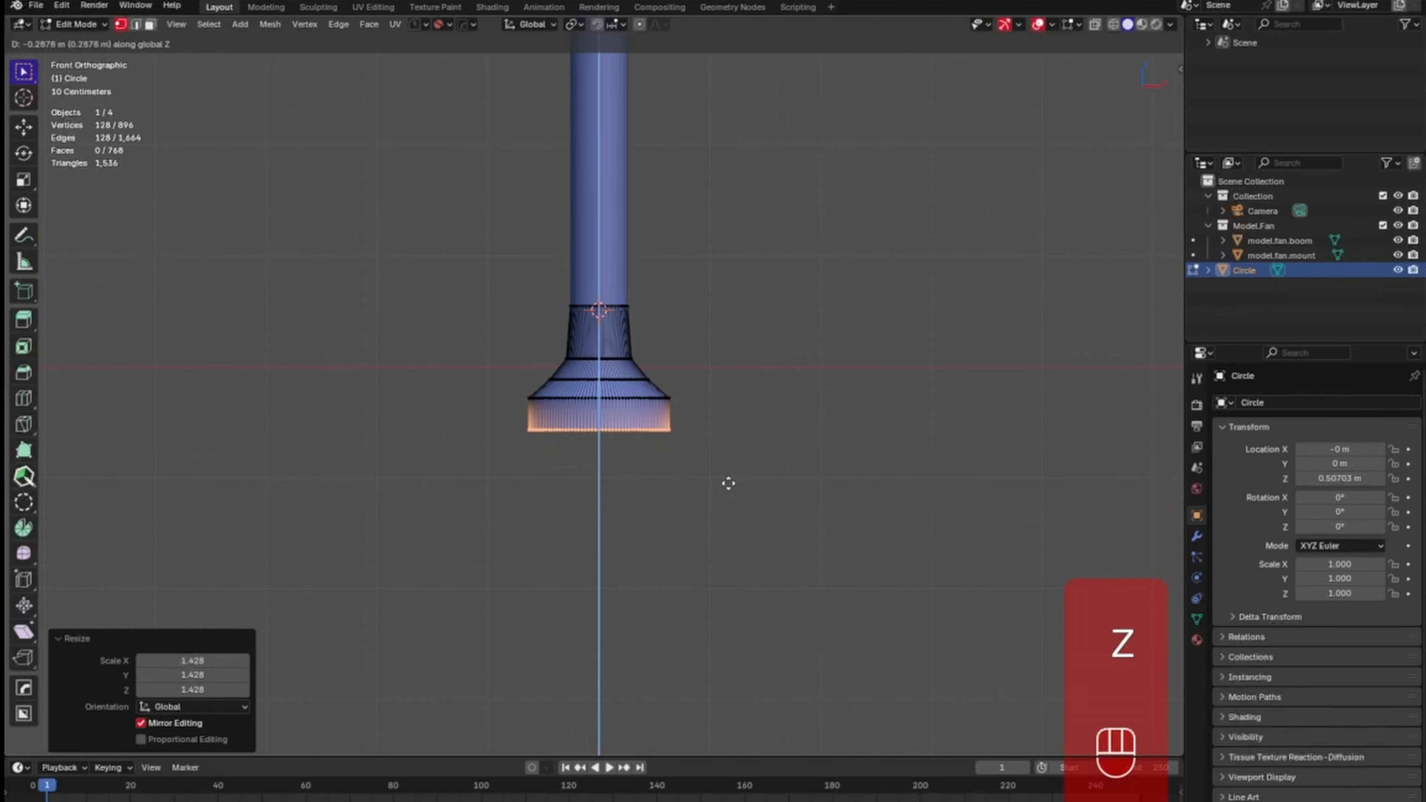
left_click(729, 480)
key("s")
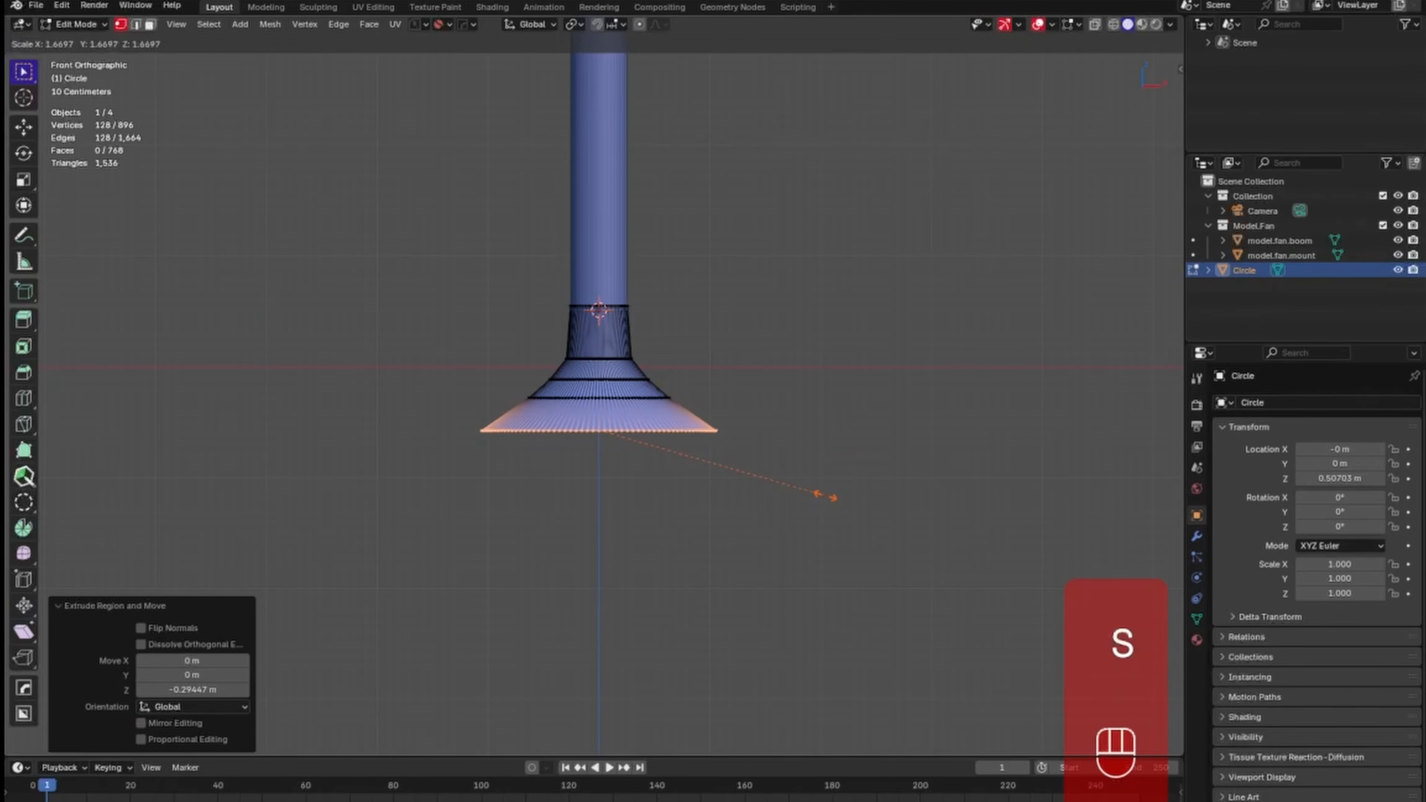
left_click(1104, 479)
Raise the wide disc's outer edge about 0.07 m along Z to flatten its slope.
key("g")
key("z")
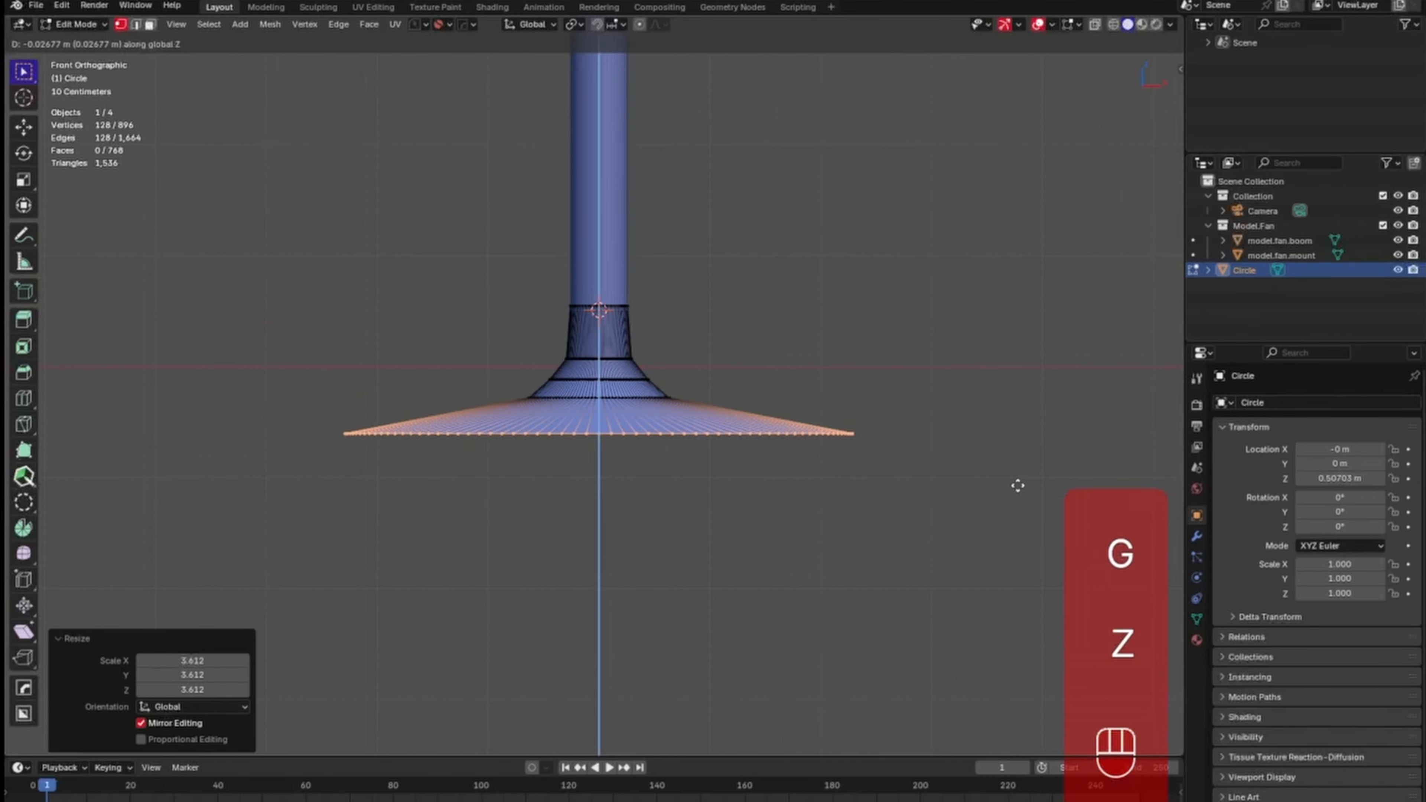
left_click(1015, 469)
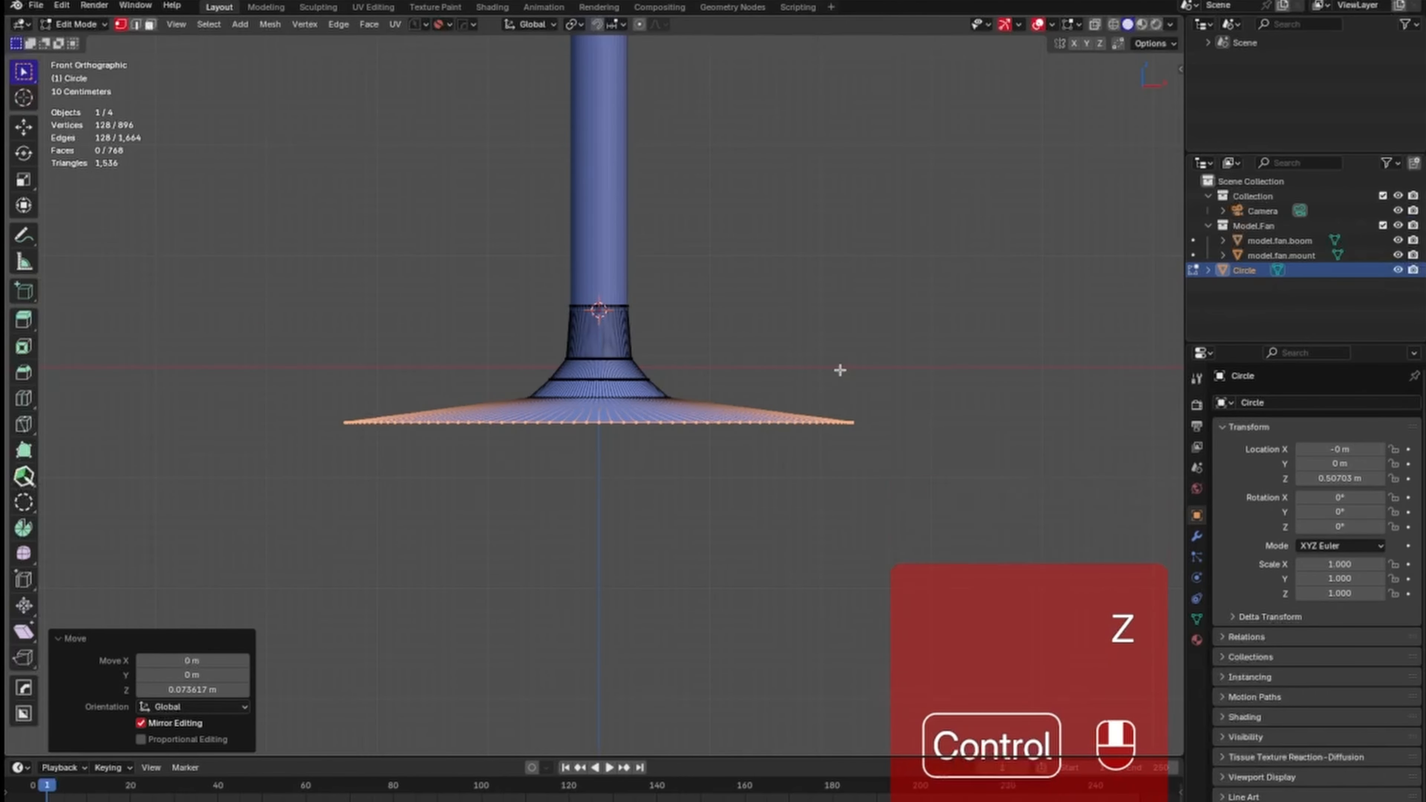
Extrude the wide disc's outer edge about 0.18 m down along Z, and extrude it outward by a scale of about 1.28.
middle_click_drag(856, 456, 822, 494, "ctrl")
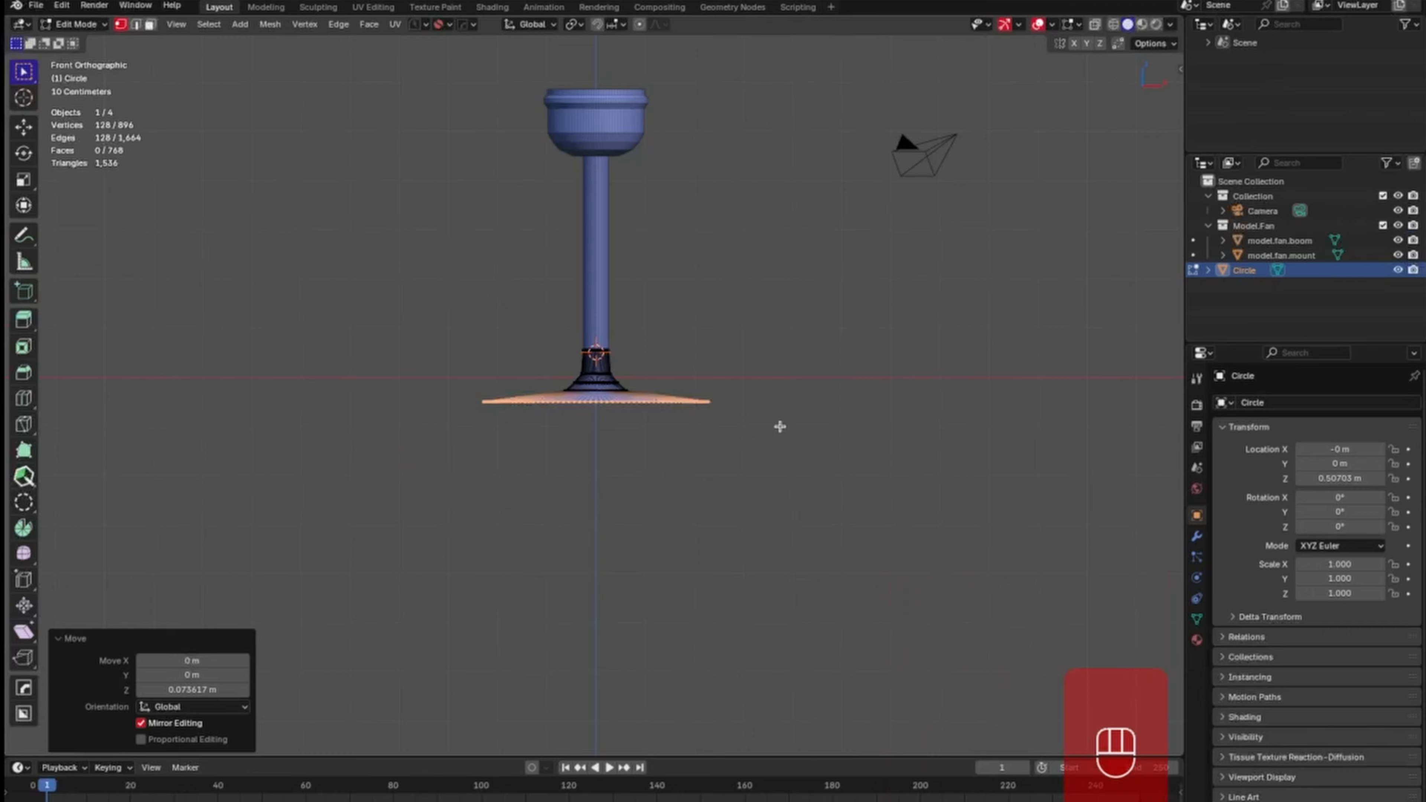
key("e")
key("z")
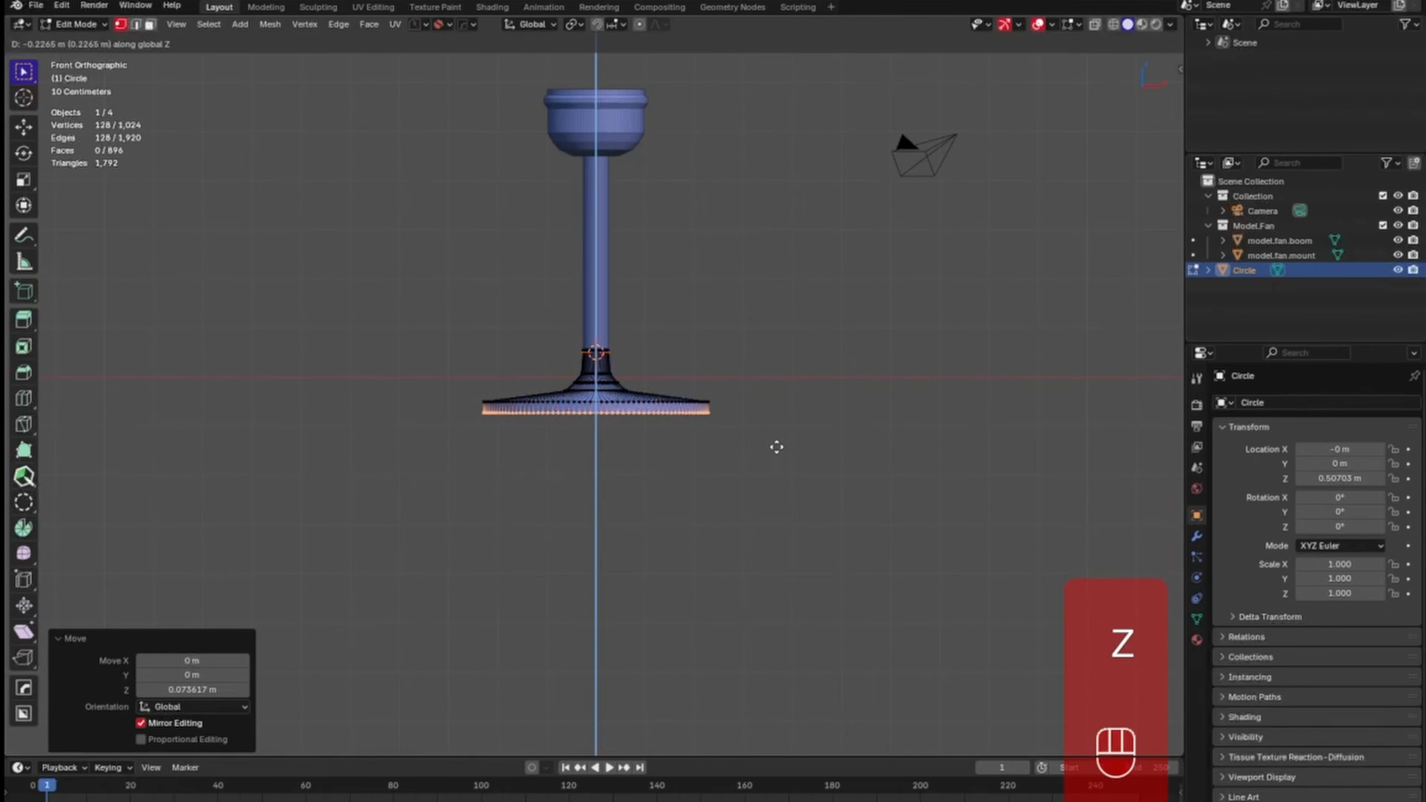
left_click(779, 445)
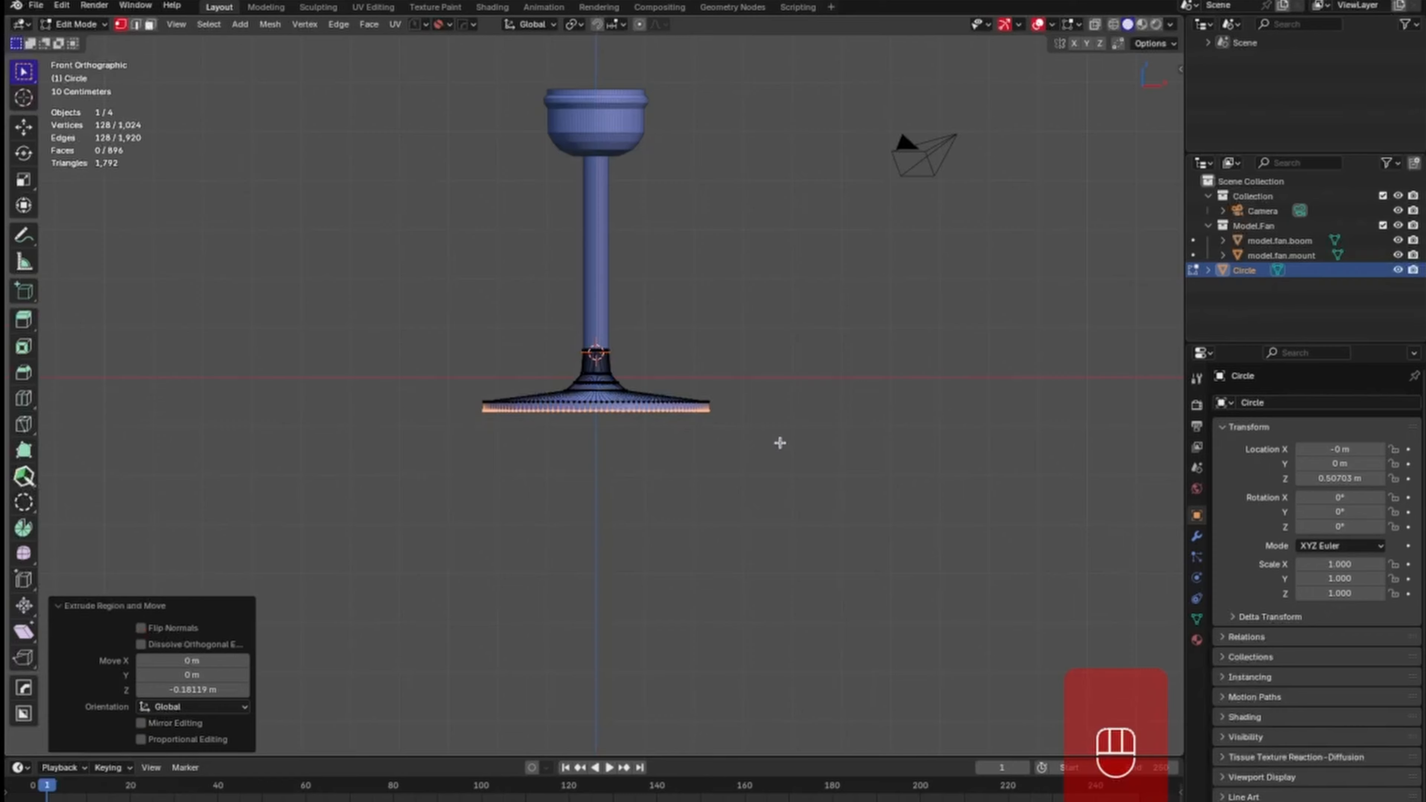
key("e")
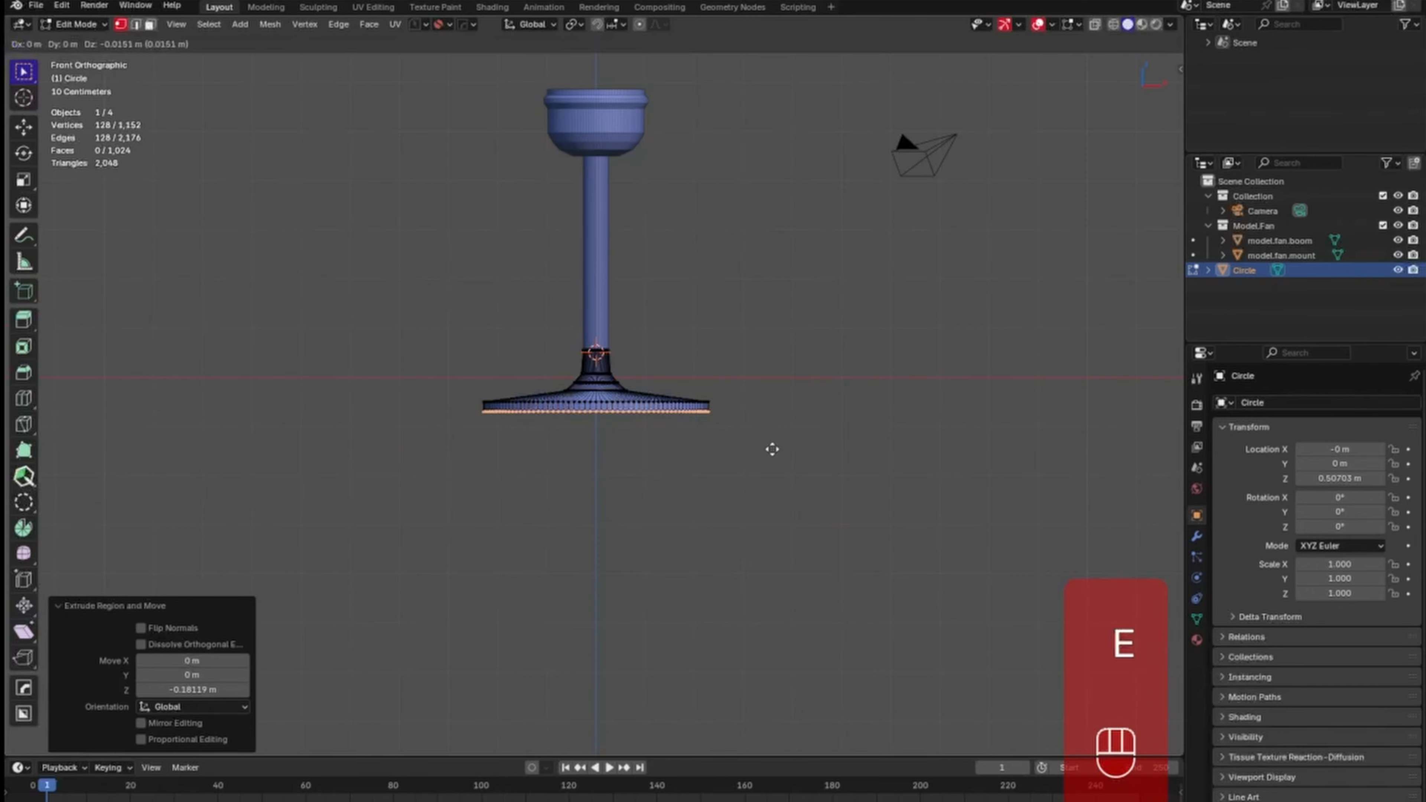
key("s")
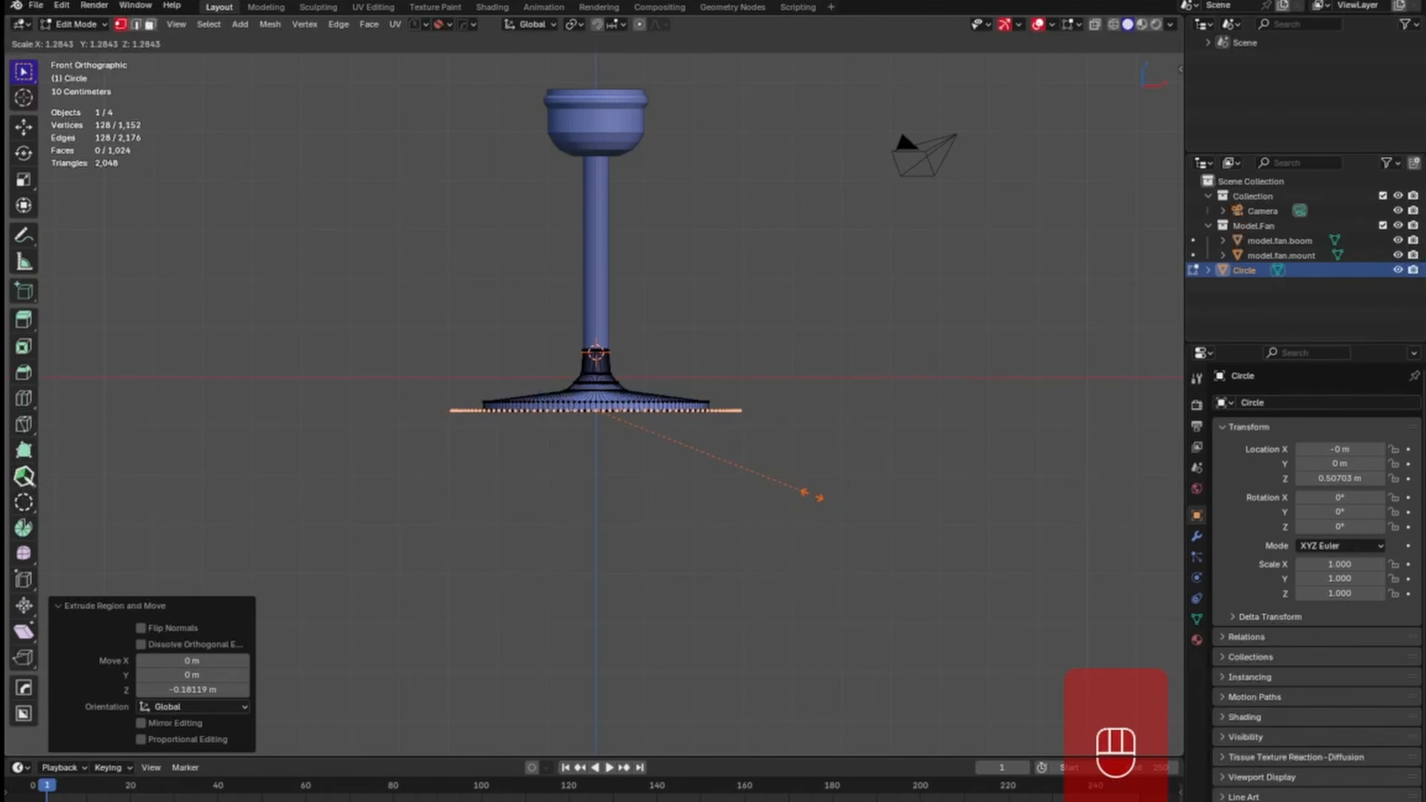
left_click(810, 495)
Extrude the widened outer edge about 0.33 m down along Z and flare it slightly by a scale of about 1.022.
key("e")
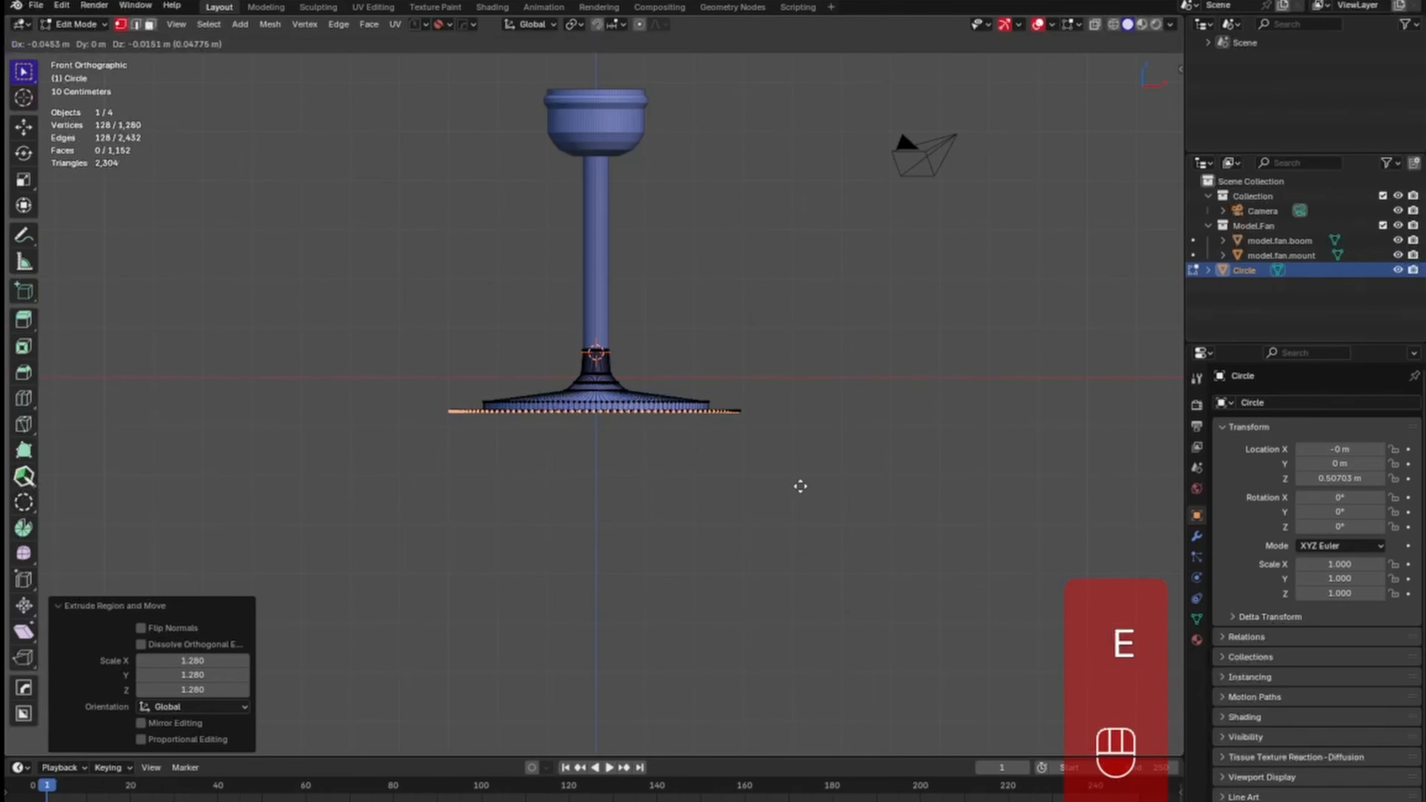
key("z")
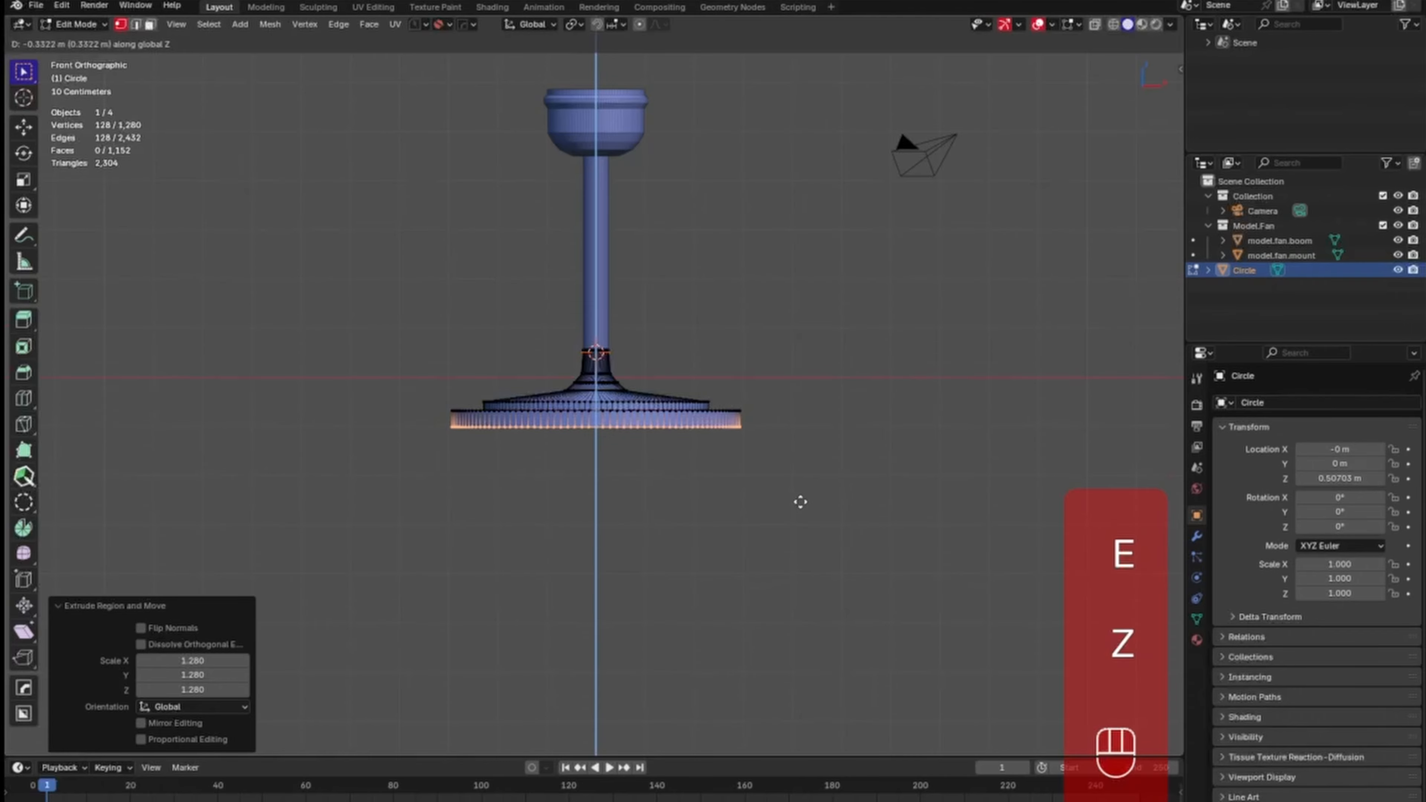
left_click(801, 500)
key("s")
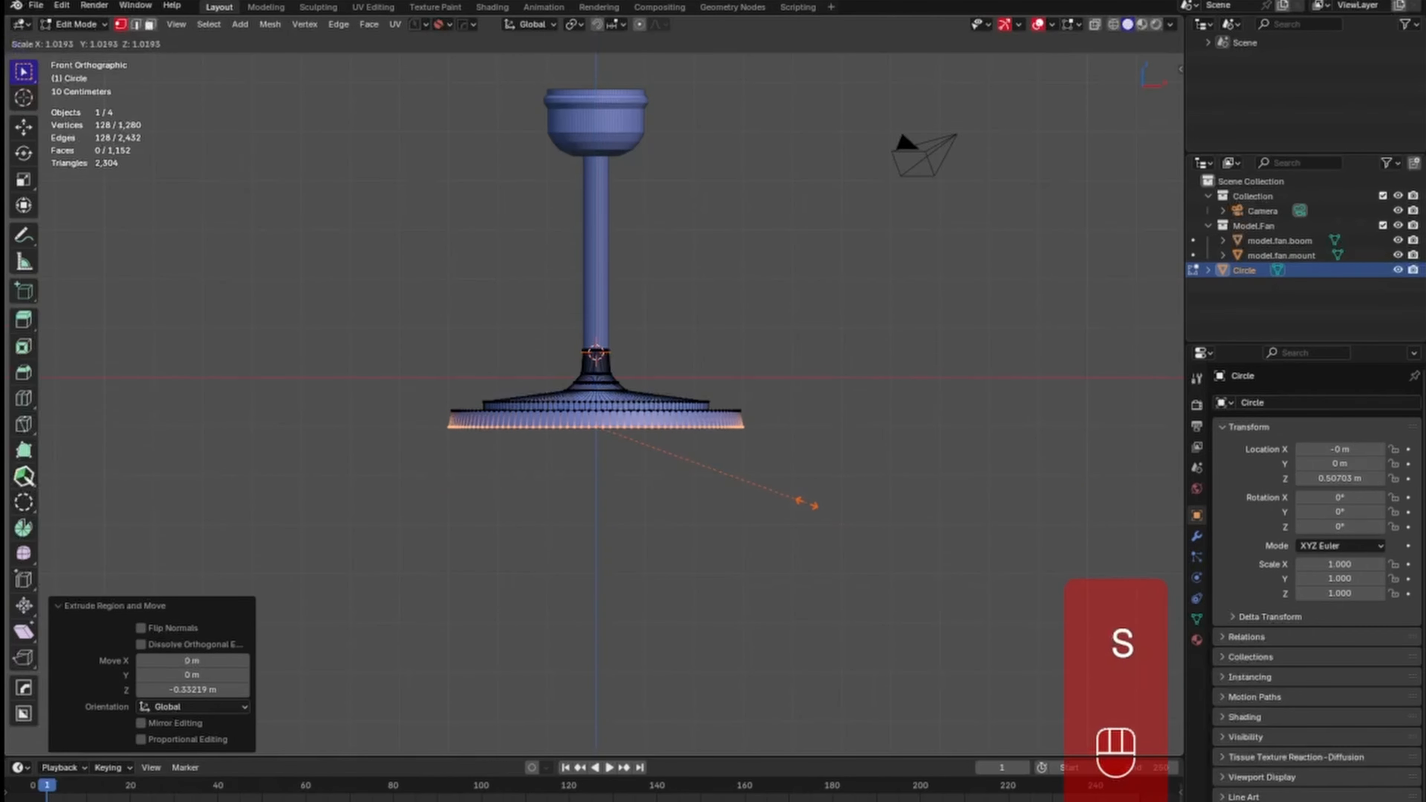
left_click(808, 501)
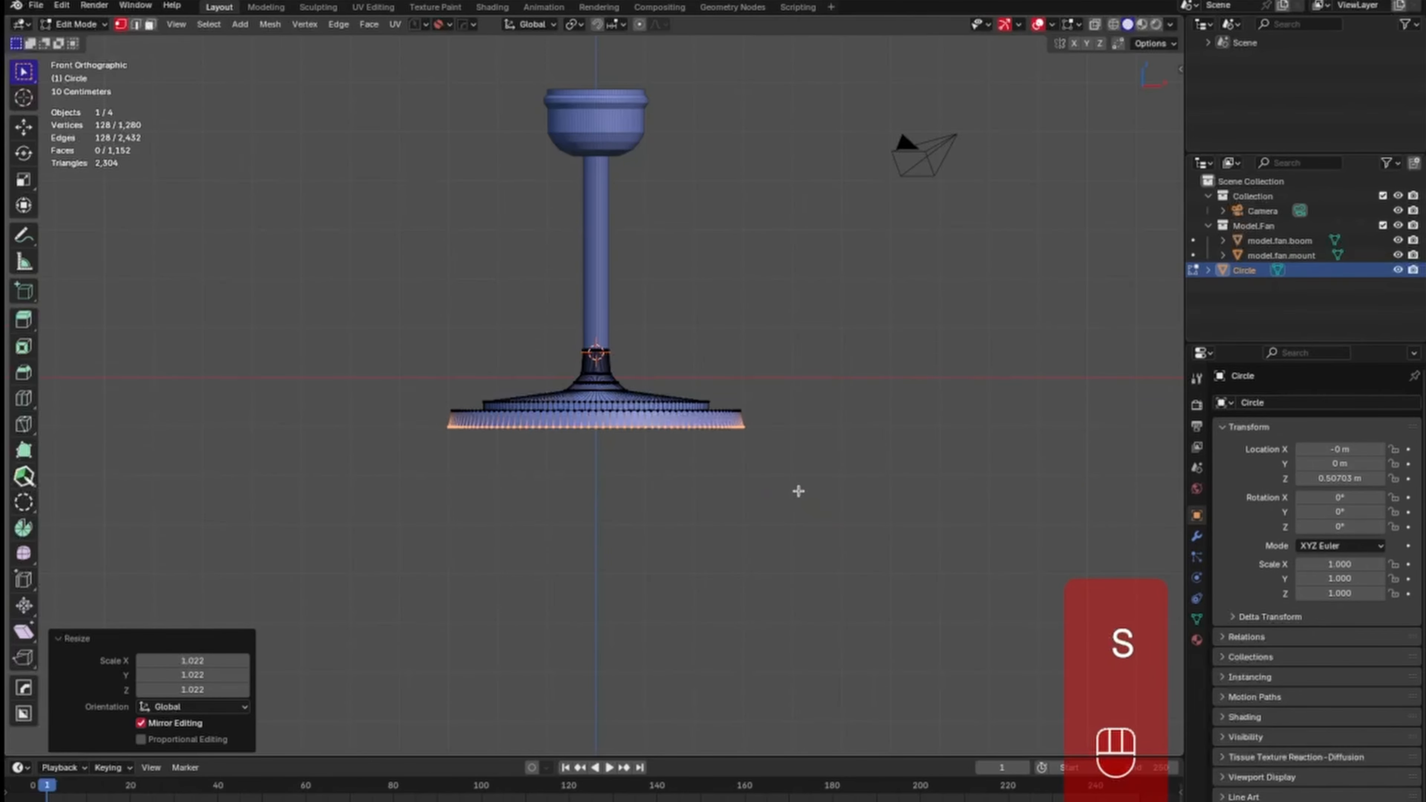
Extrude the housing's bottom edge about 0.12 m straight down along Z.
middle_click_drag(795, 503, 842, 435, "ctrl")
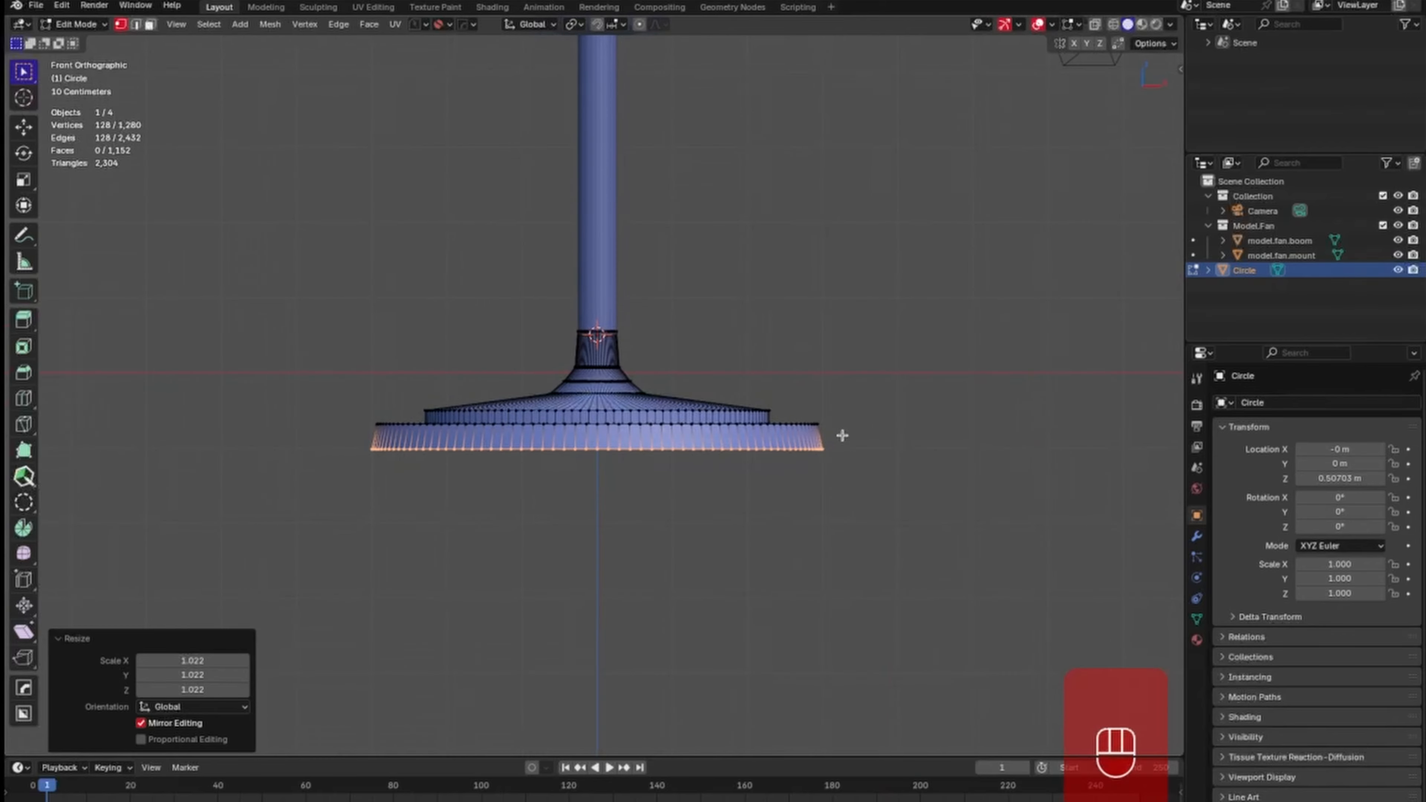
key("e")
key("z")
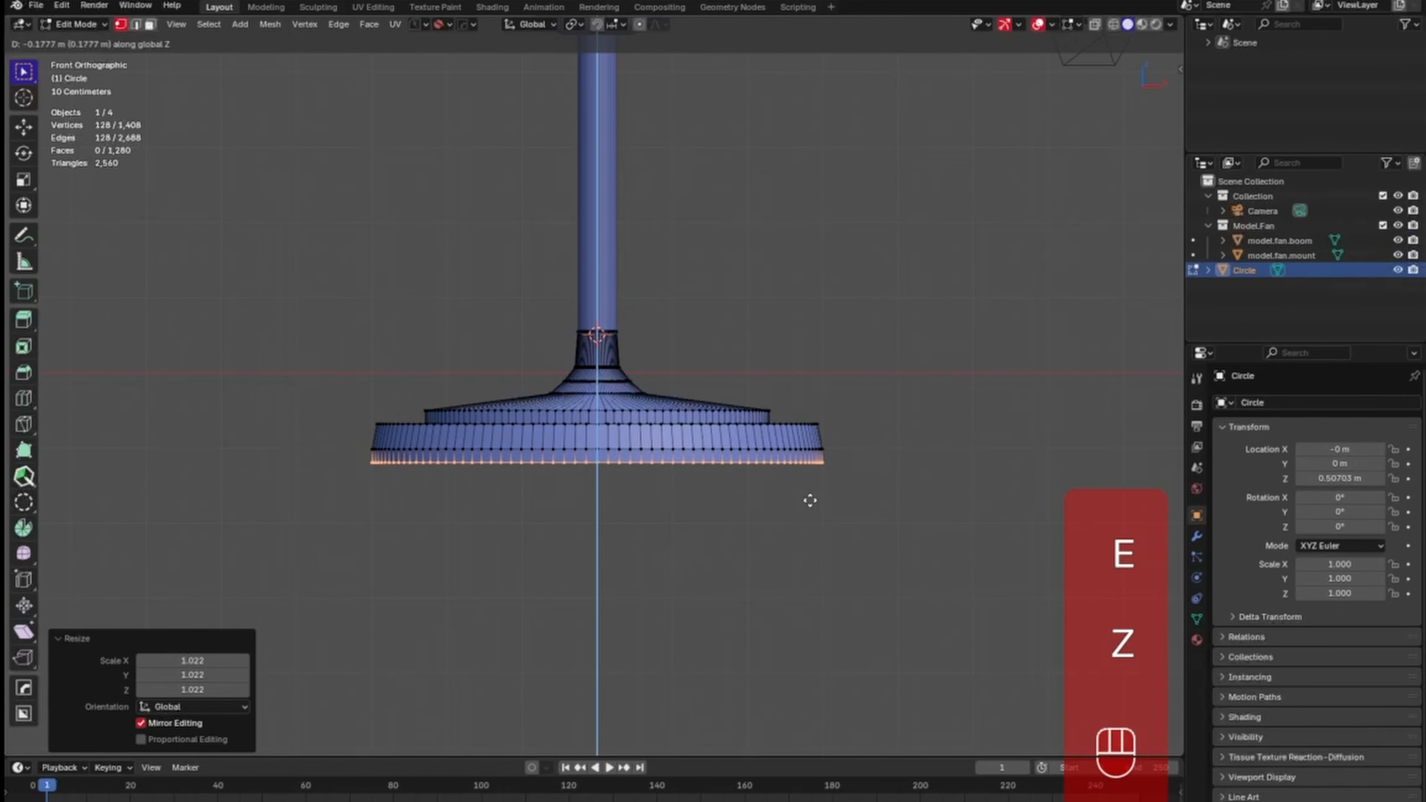
left_click(811, 496)
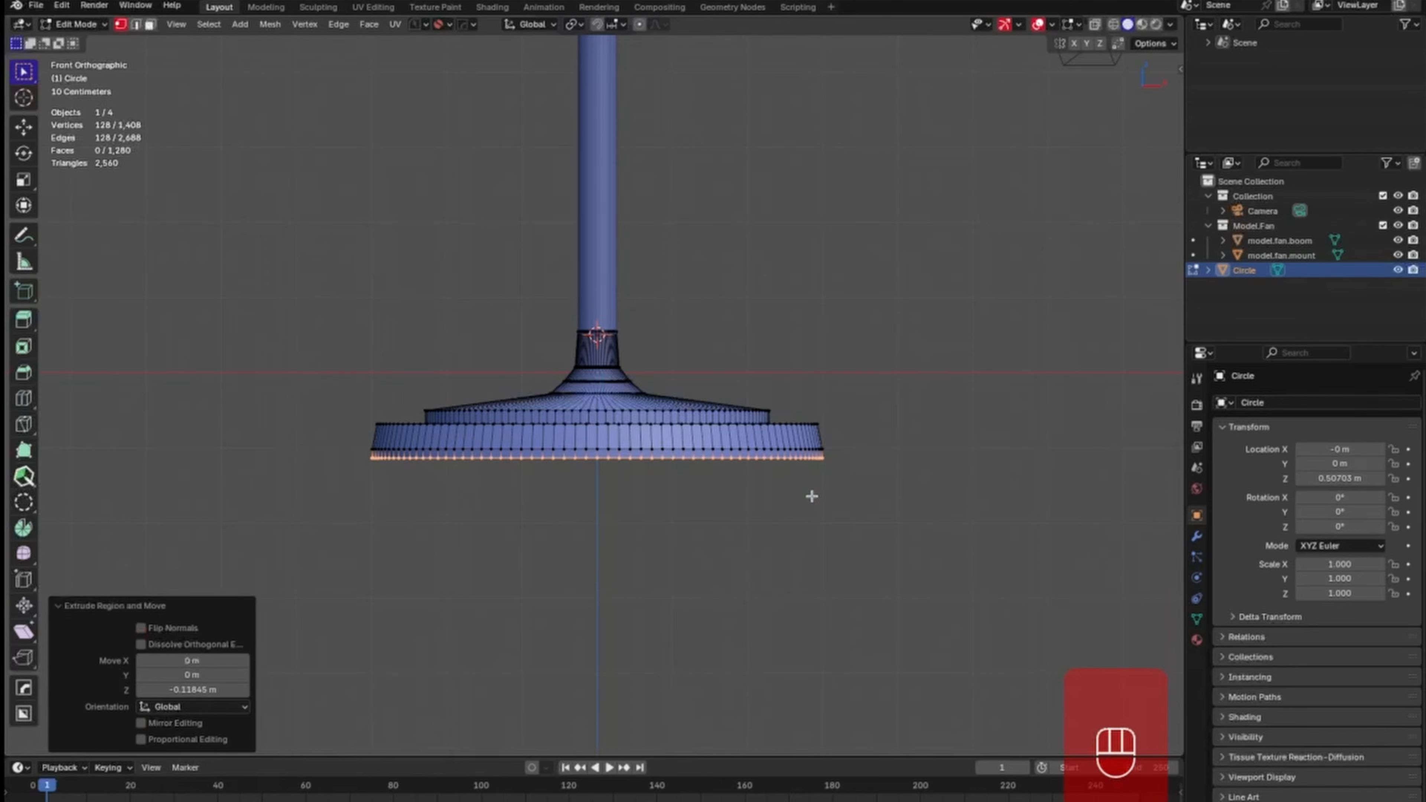
Extrude the bottom edge another 0.14 m or so down along Z and flare it by a scale of about 1.049.
key("e")
key("z")
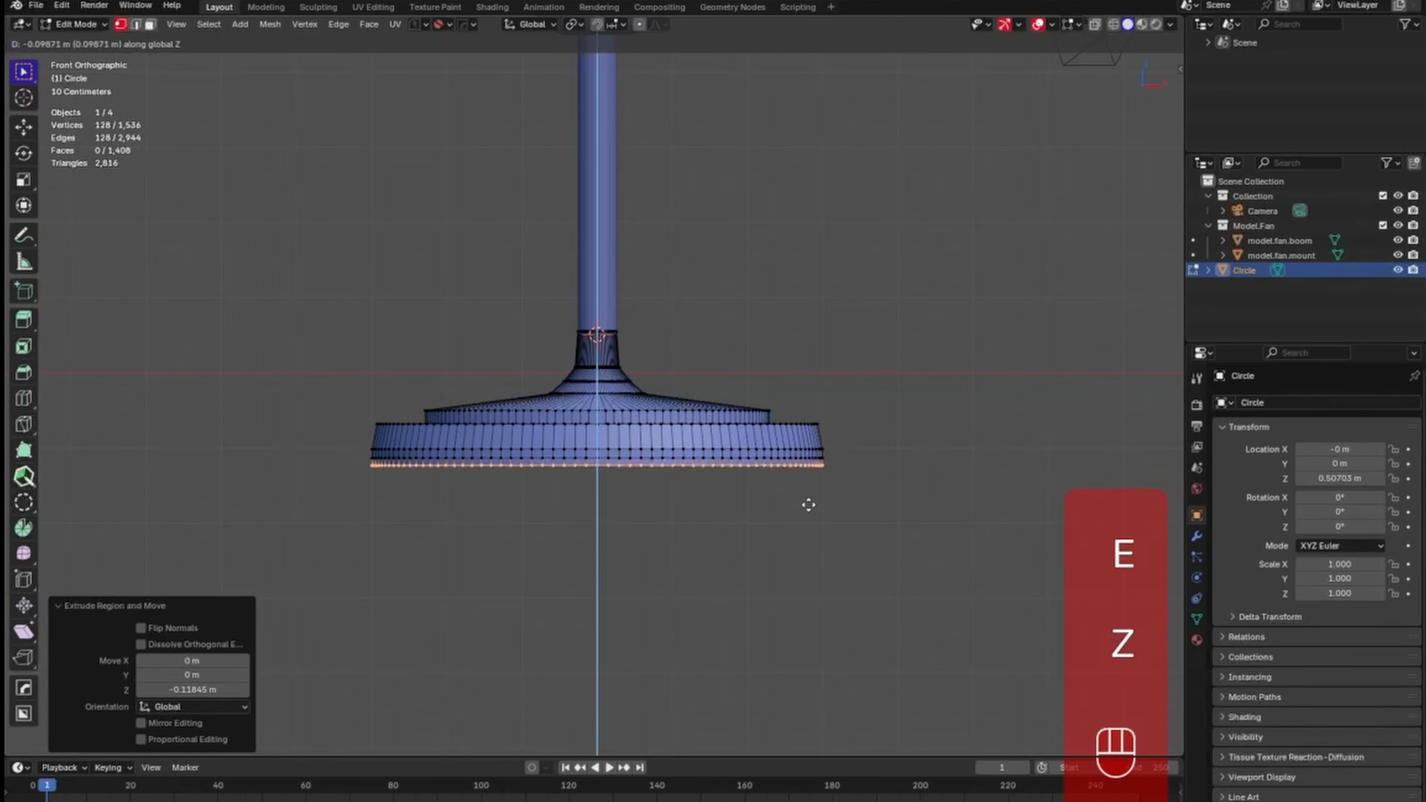
left_click(809, 505)
key("s")
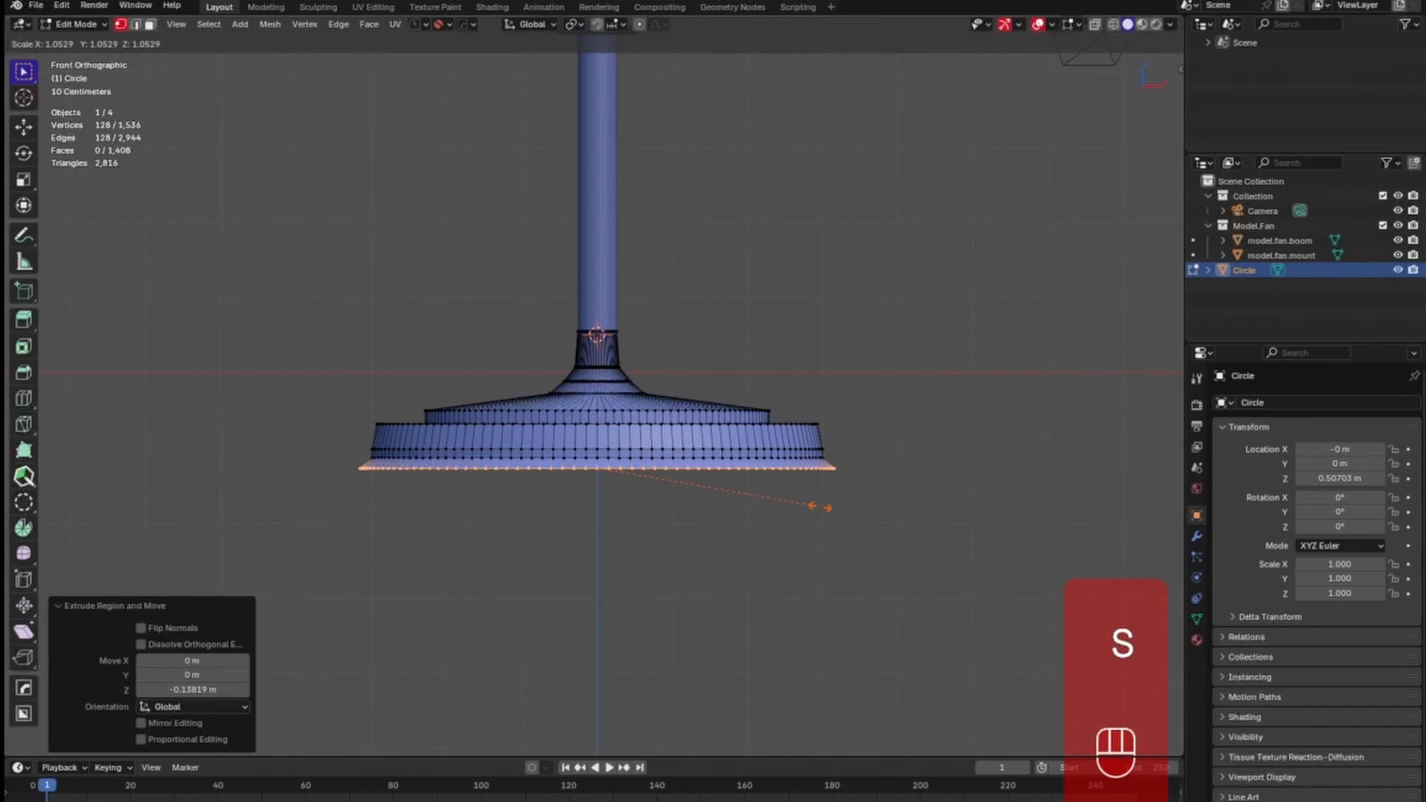
left_click(819, 506)
Extrude the flared edge about 0.16 m down along Z to form a straight band.
key("e")
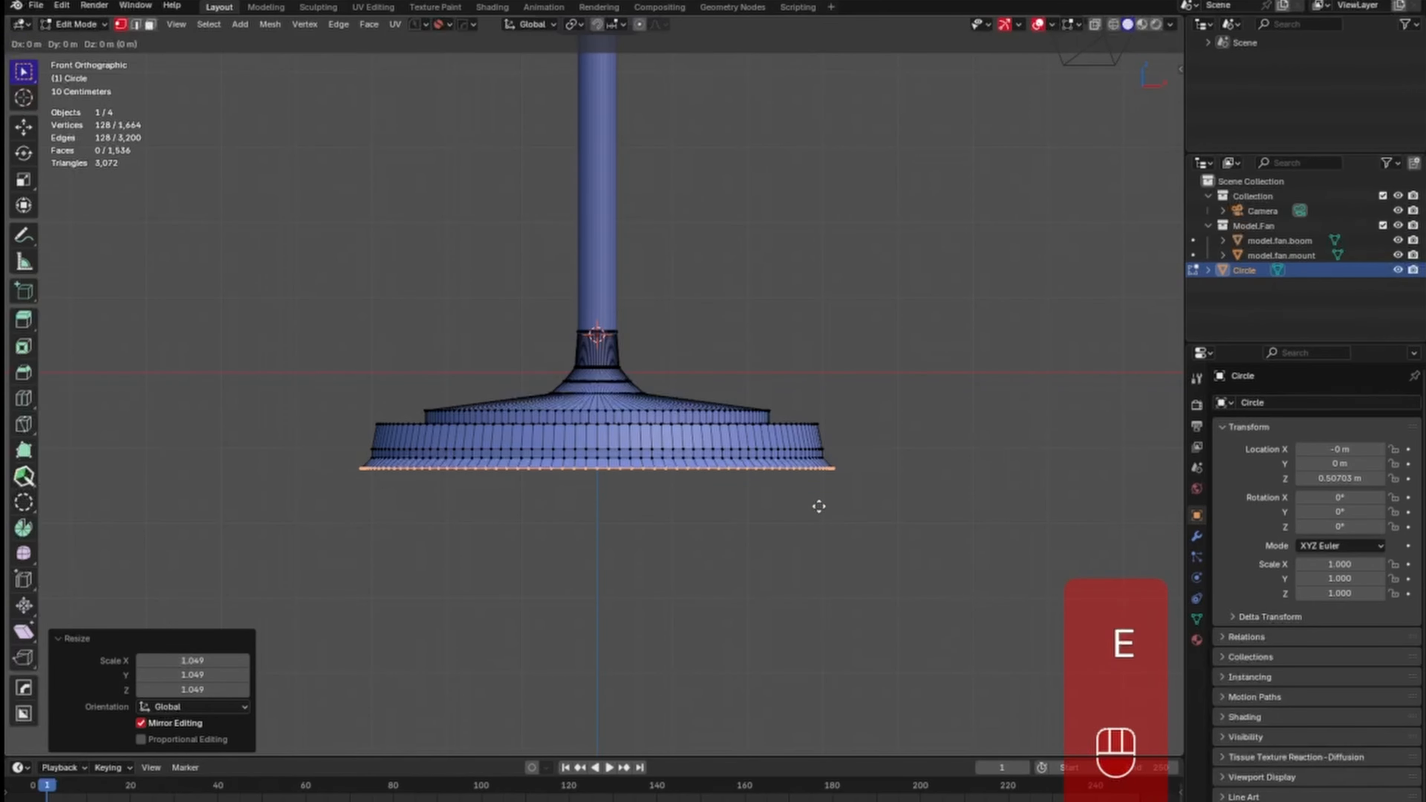
key("z")
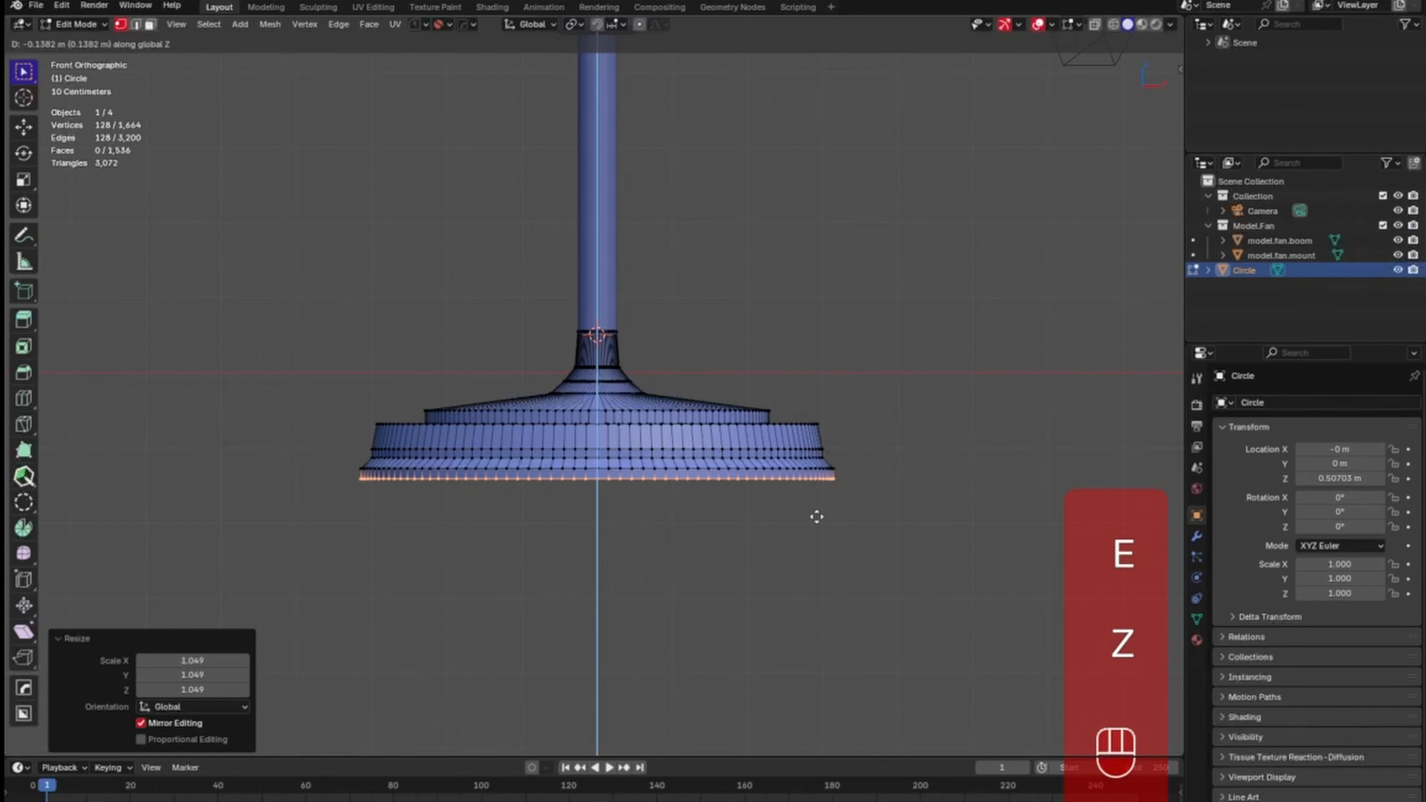
left_click(816, 516)
Extrude the band's bottom edge about 0.19 m down along Z and taper it inward by a scale of about 0.954.
key("e")
key("z")
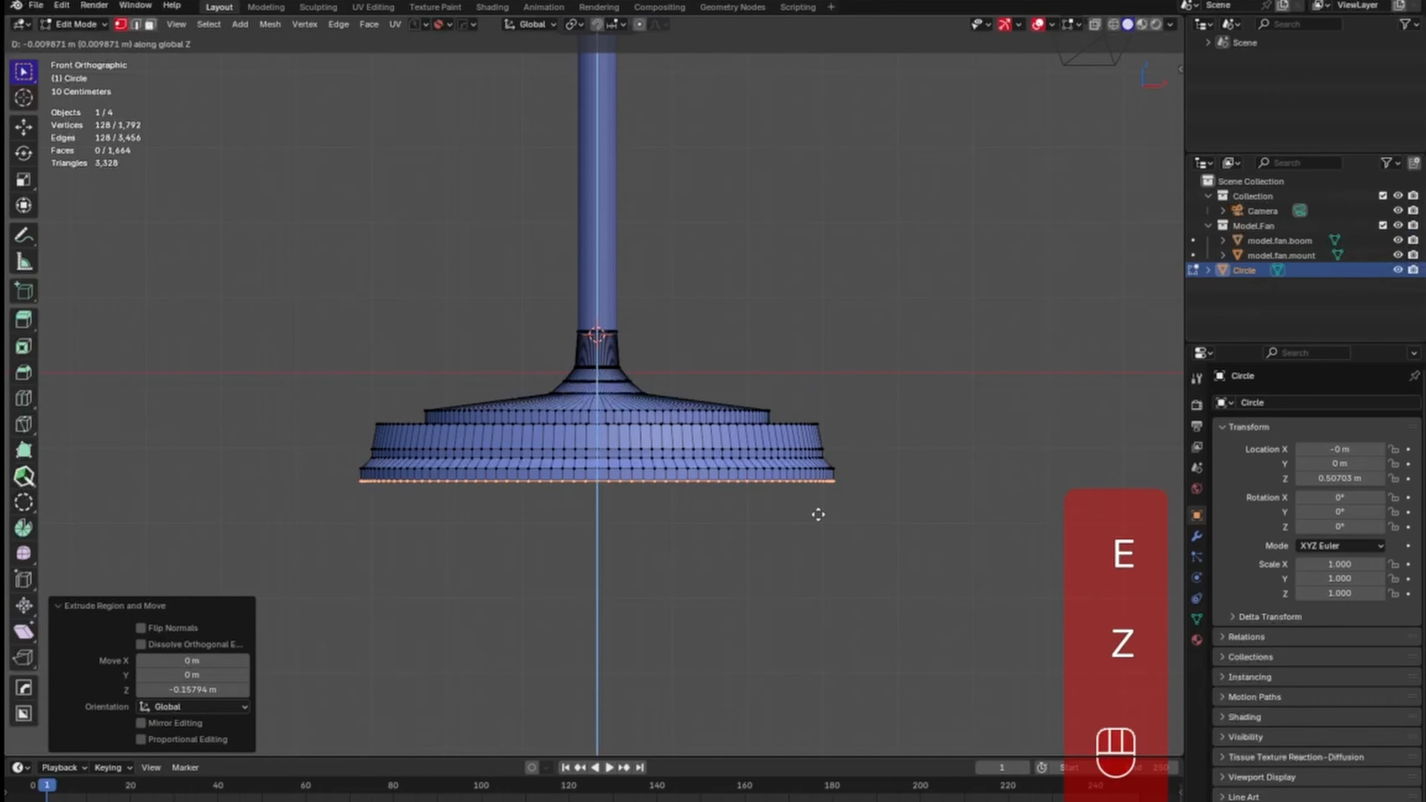
left_click(814, 528)
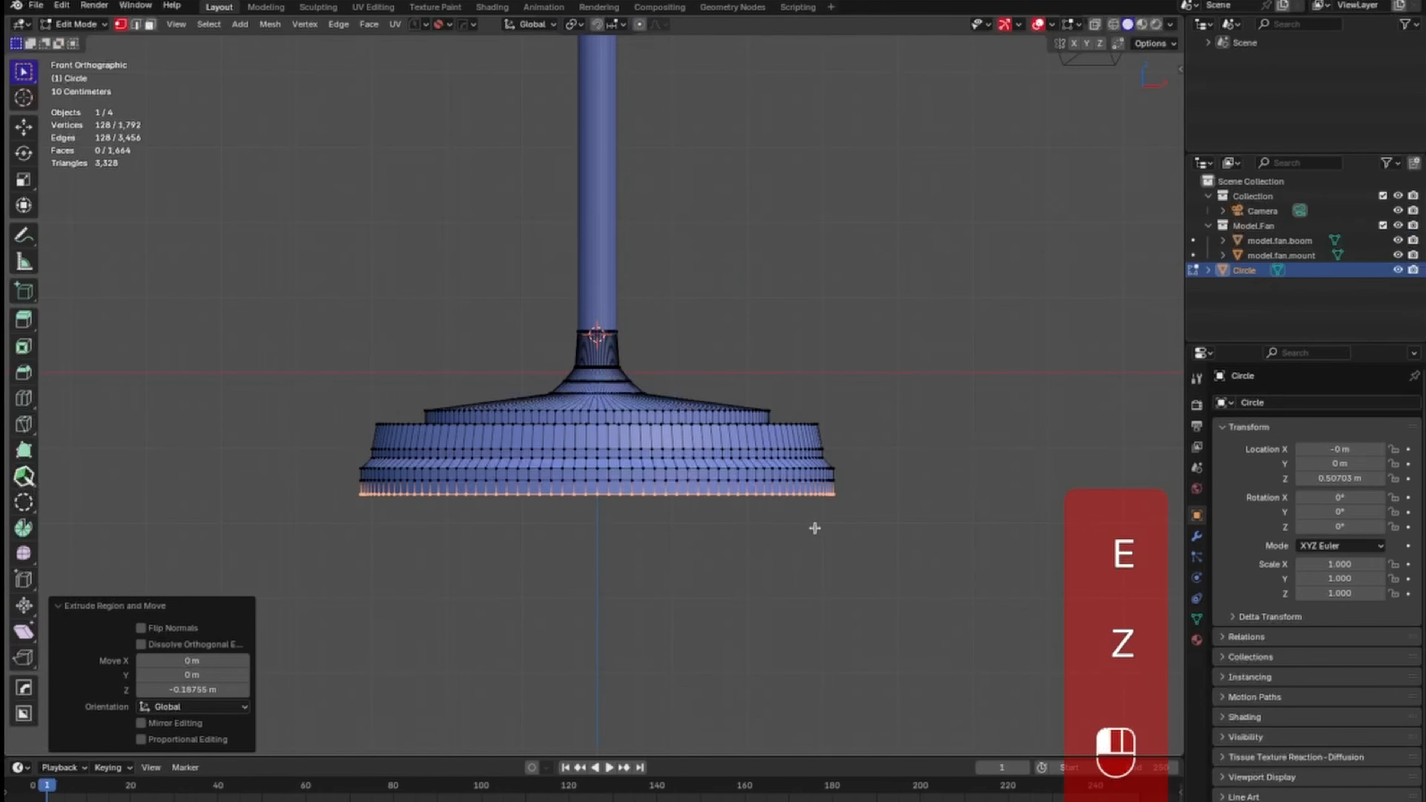
key("s")
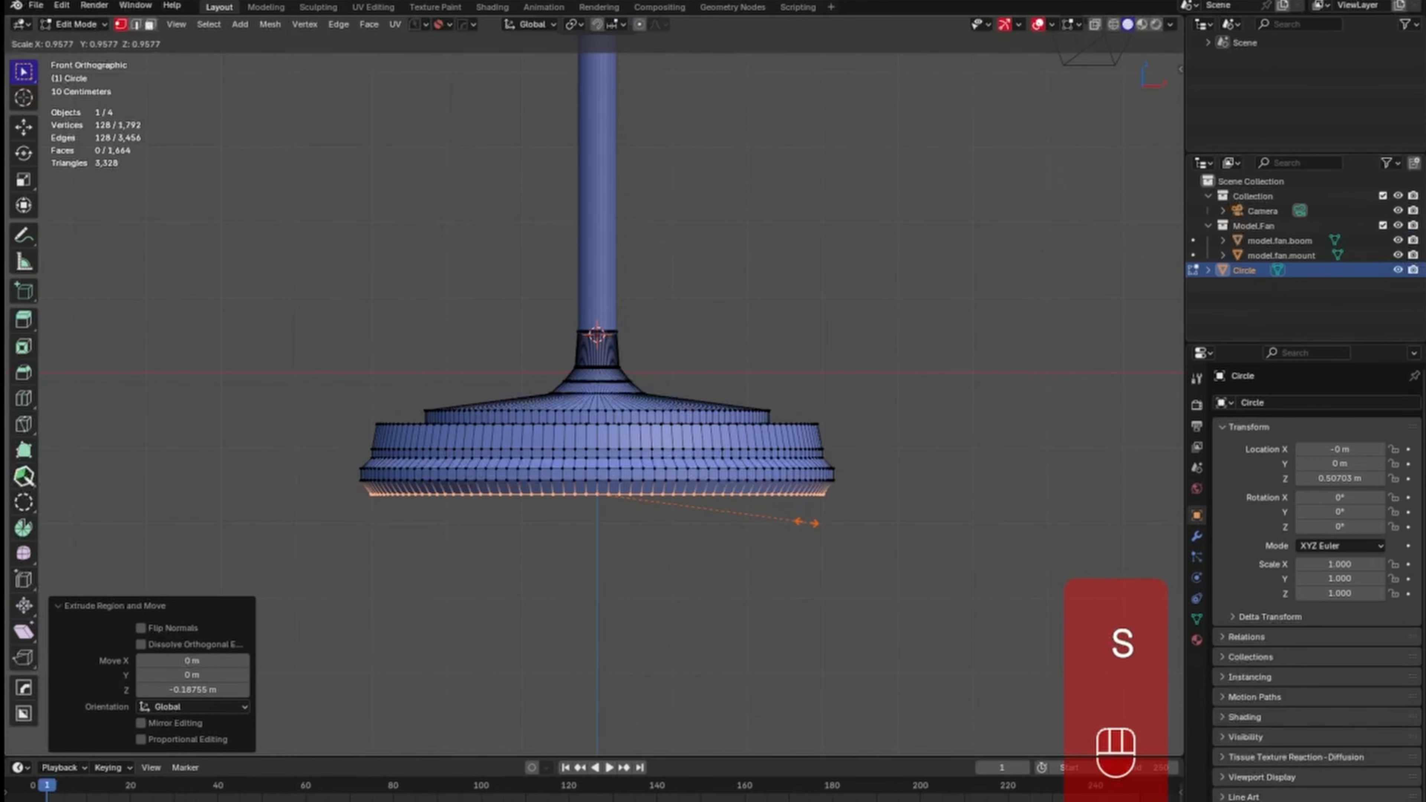
left_click(804, 521)
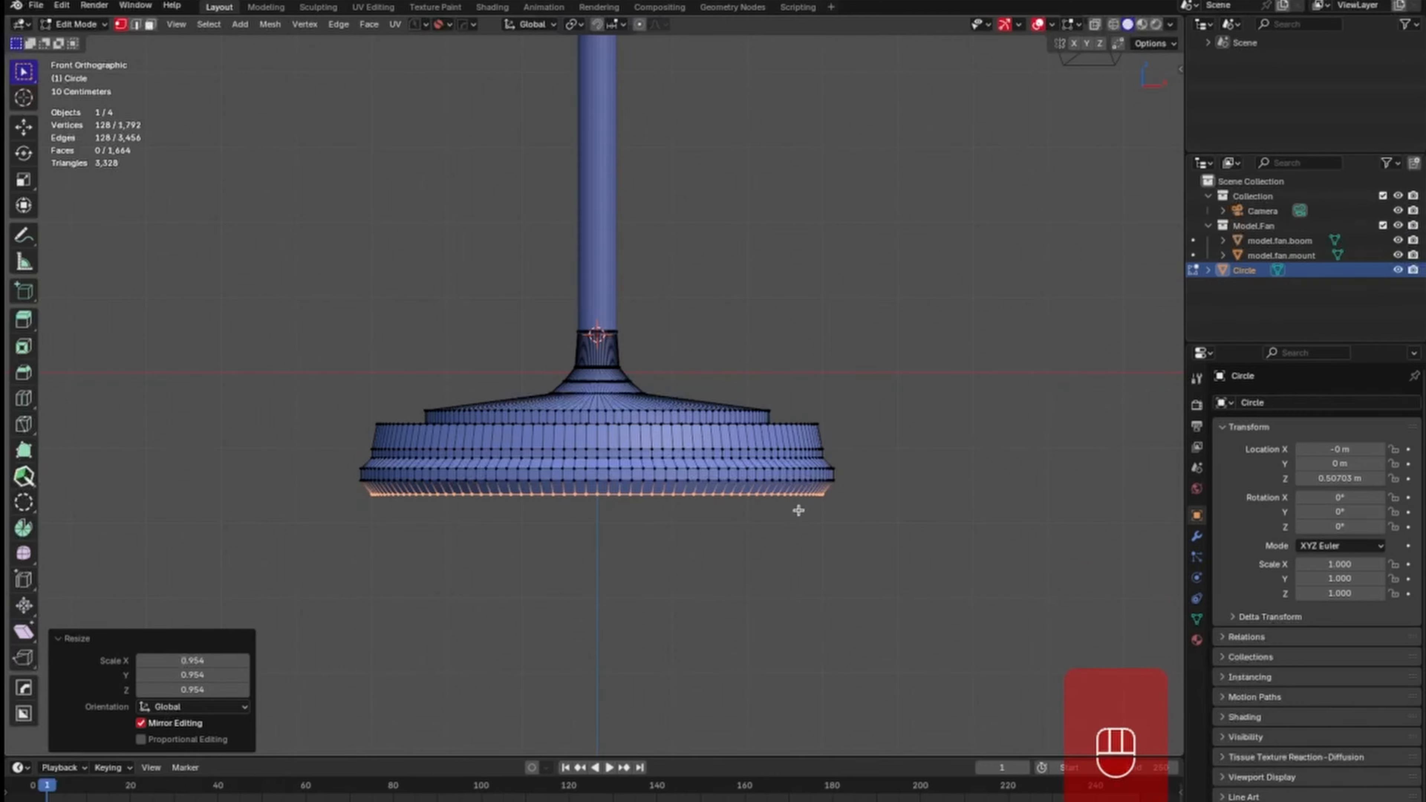
Save the file and extrude the tapered edge about 0.94 m down along Z as the housing's tall lower wall.
key("super+s")
key("e")
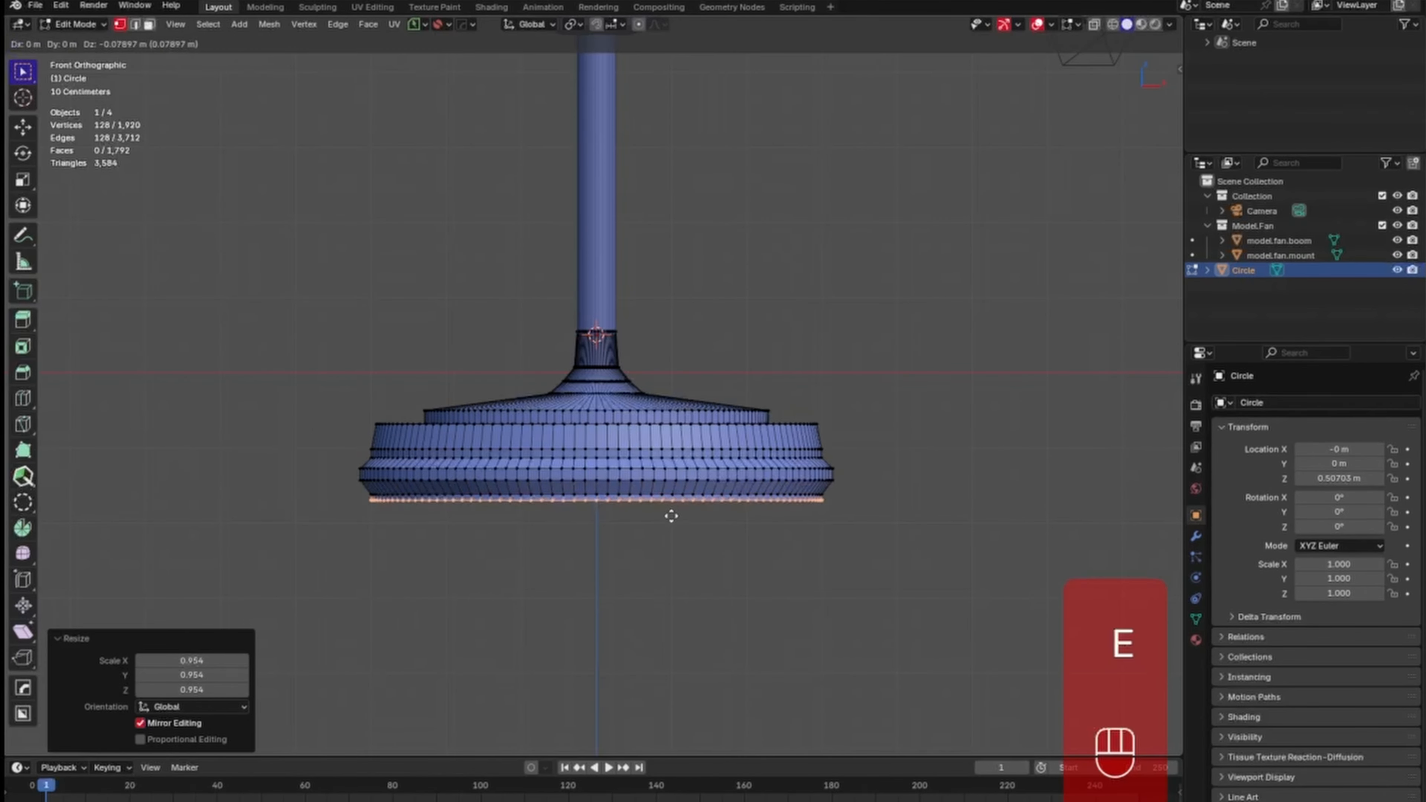
key("z")
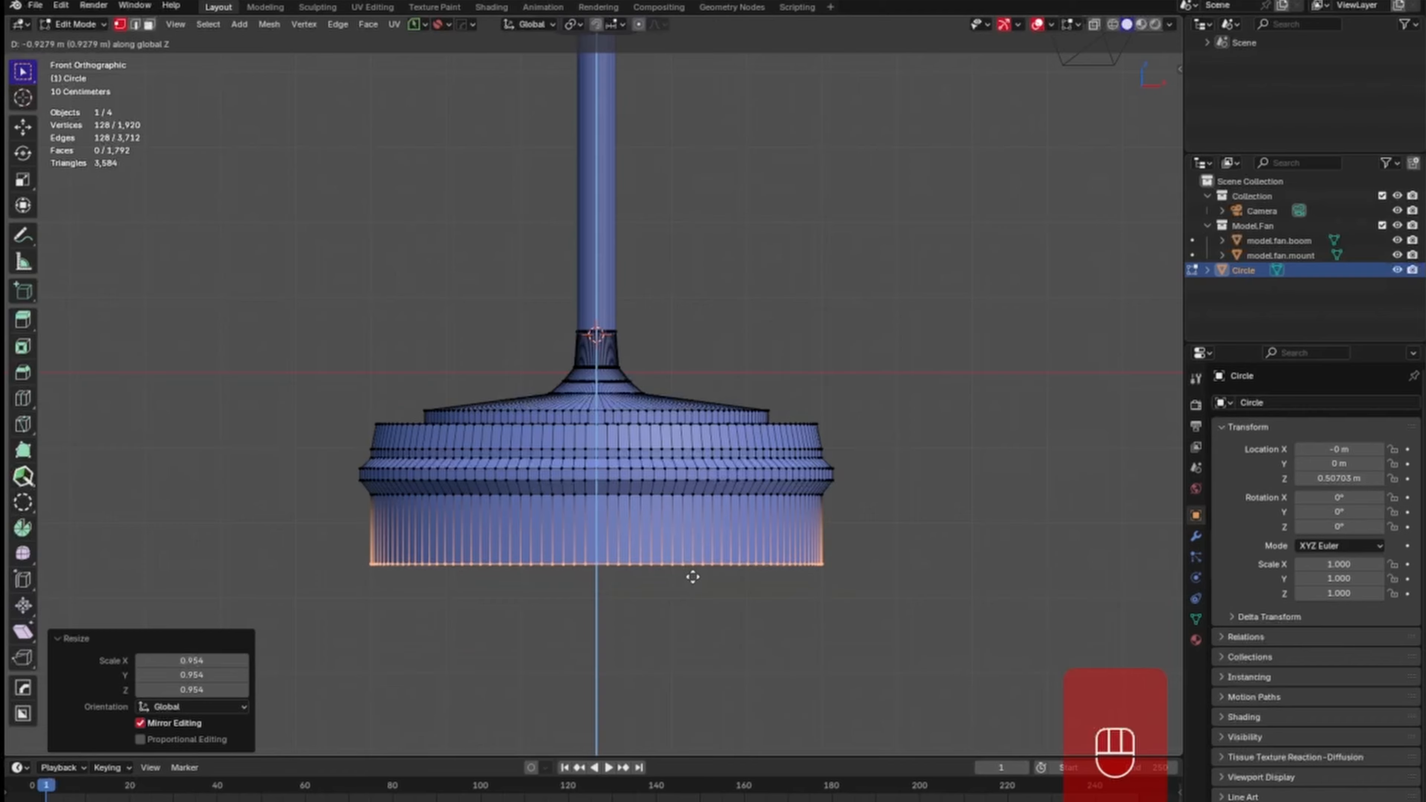
left_click(704, 580)
Extrude the lower wall's bottom edge about 0.32 m down along Z and taper it inward by a scale of about 0.849.
key("e")
key("z")
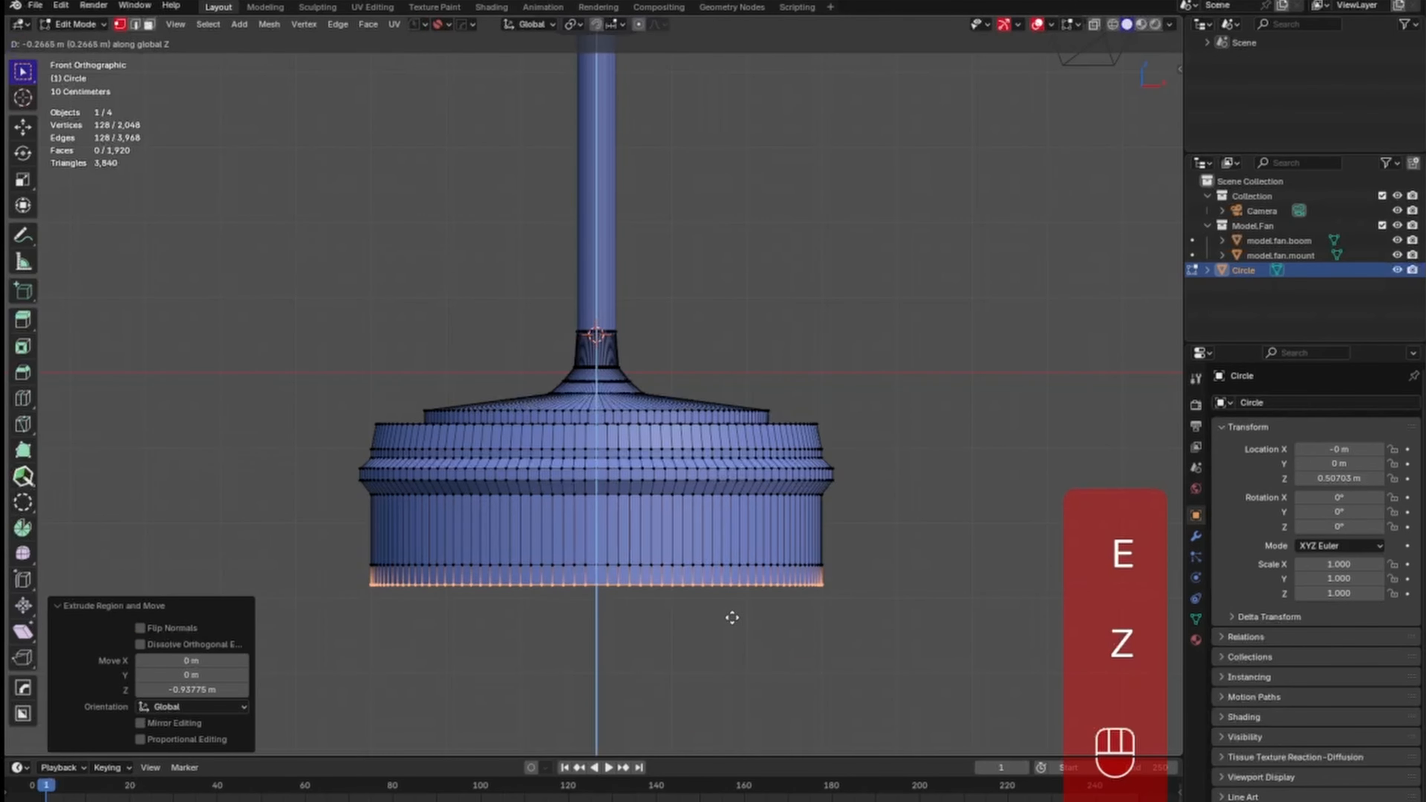
left_click(732, 620)
key("s")
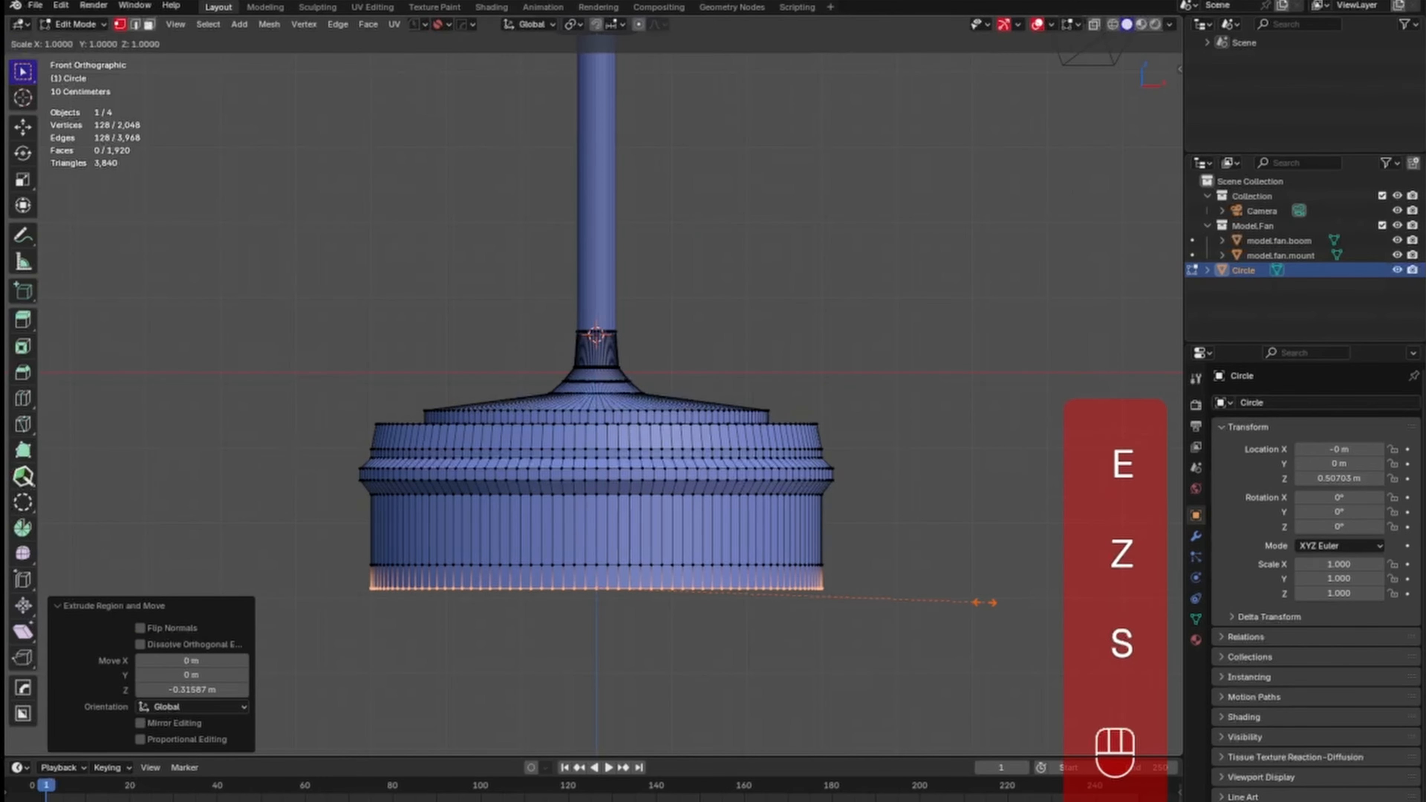
left_click(925, 603)
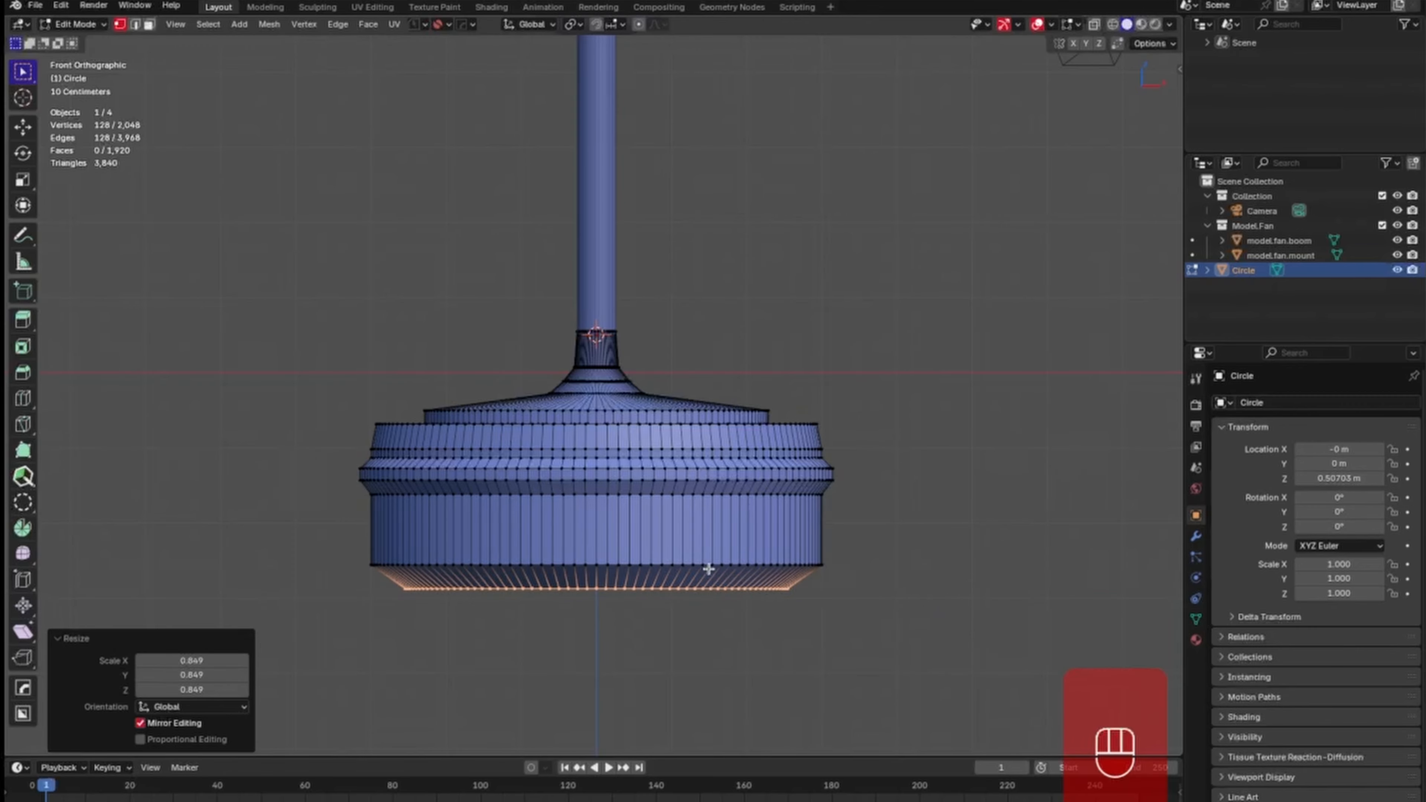
With X-ray on, select the edge loop at the base of the tall lower wall and scale it by about 1.023.
key("alt+z")
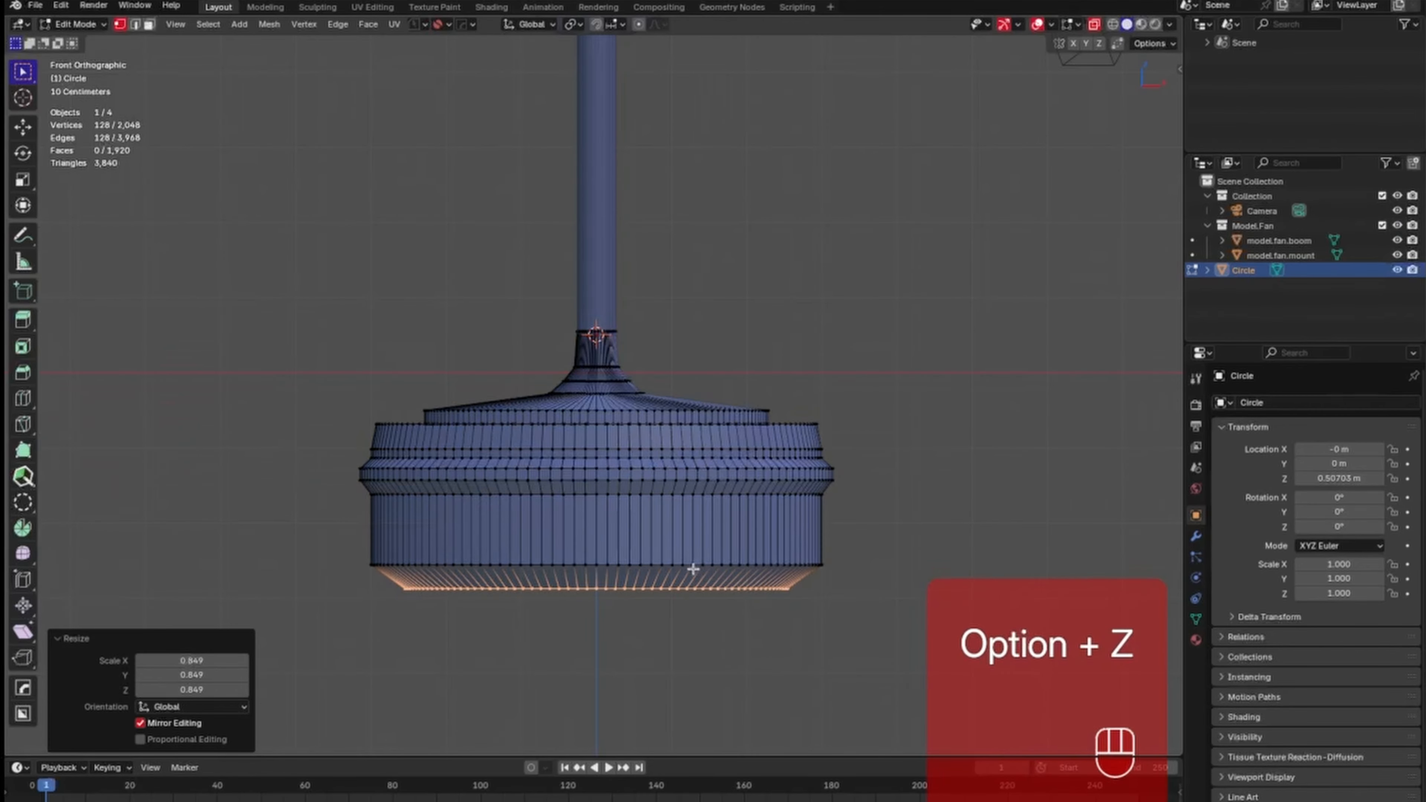
left_click_drag(342, 547, 895, 578)
key("s")
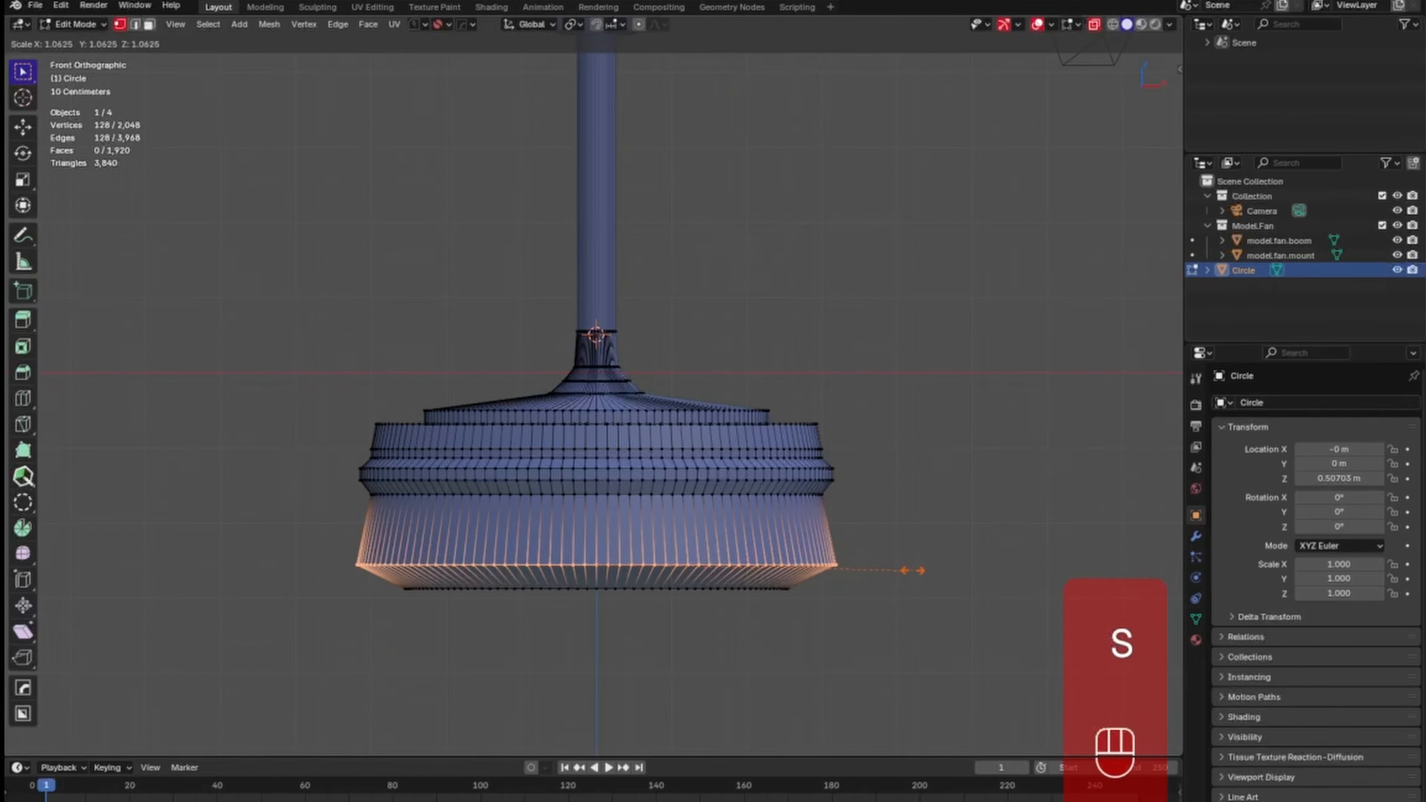
left_click(899, 572)
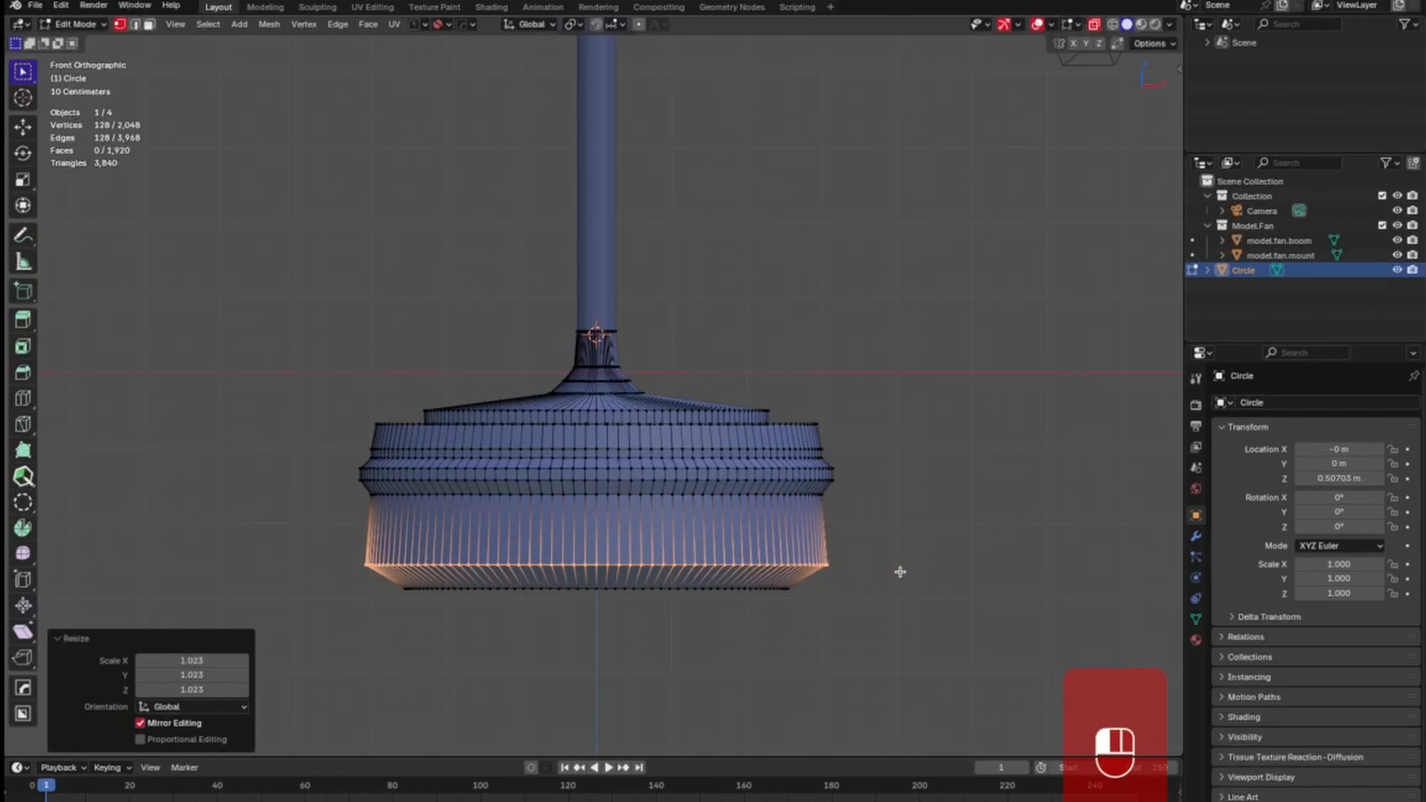
Select the housing's lowest edge loop, turn X-ray off and save the file.
left_click_drag(367, 632, 859, 572)
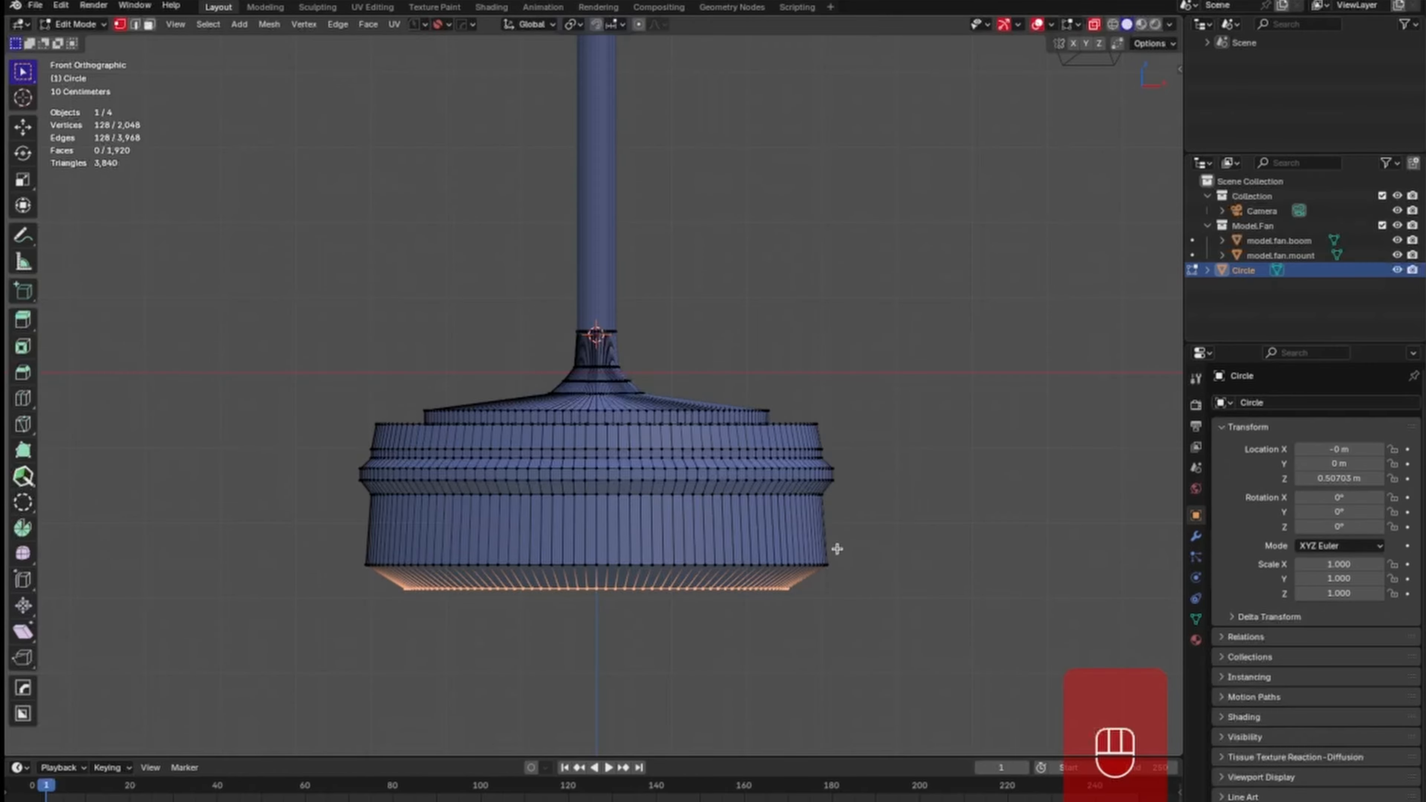
middle_click_drag(839, 580, 818, 561)
key("alt+z")
key("KP_1")
key("super+s")
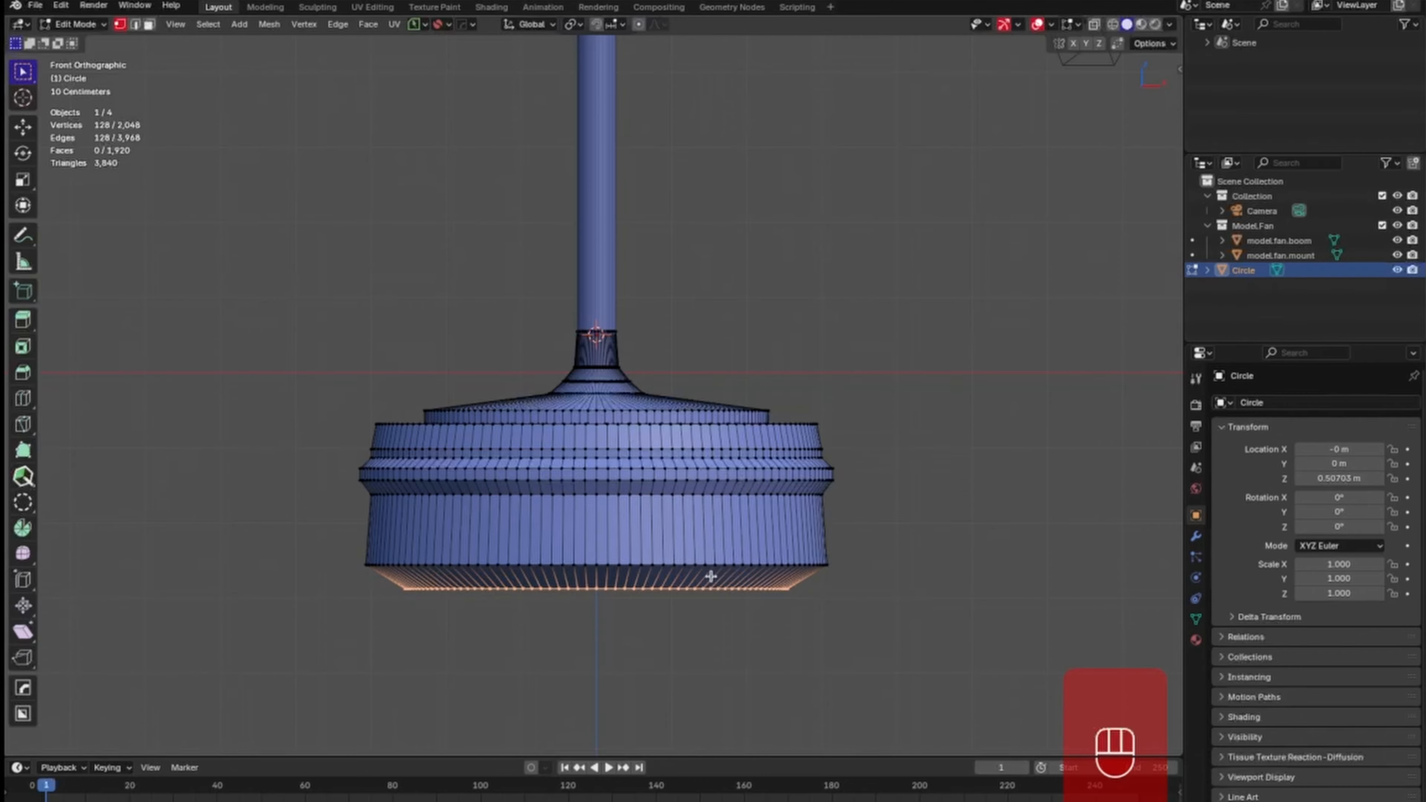
Extrude the housing's open bottom edge inward by a scale of about 0.918 to form a flat rim.
middle_click_drag(741, 581, 771, 483)
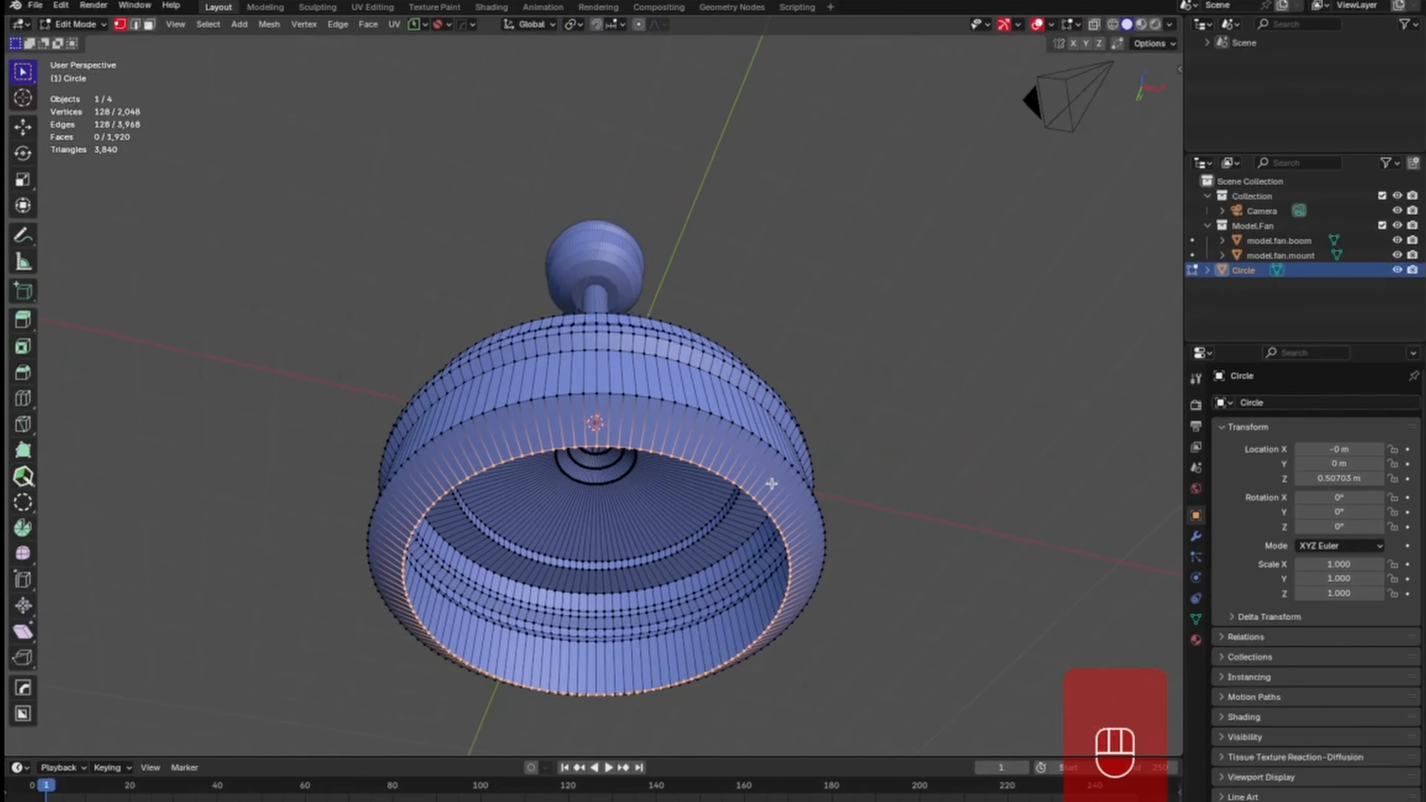
key("e")
key("s")
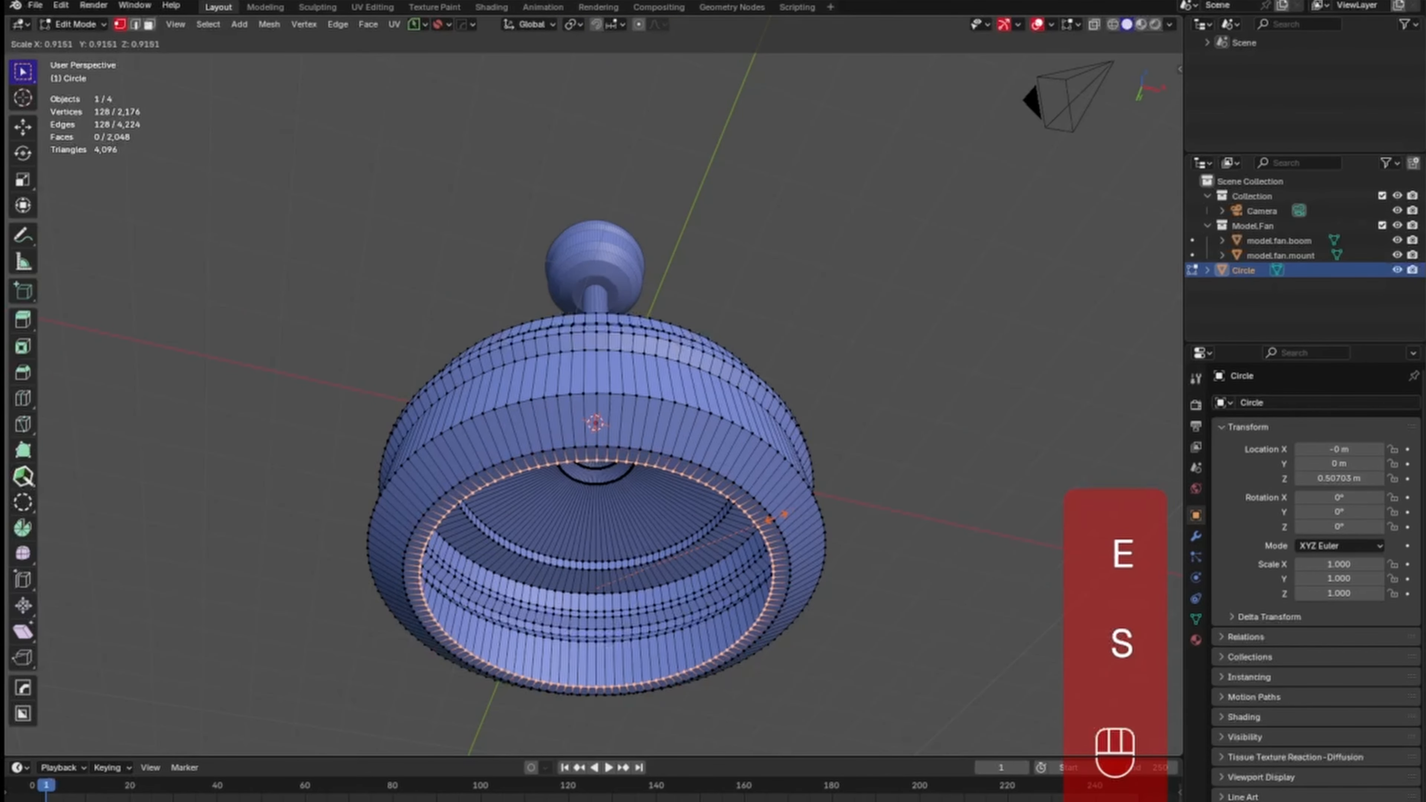
left_click(775, 516)
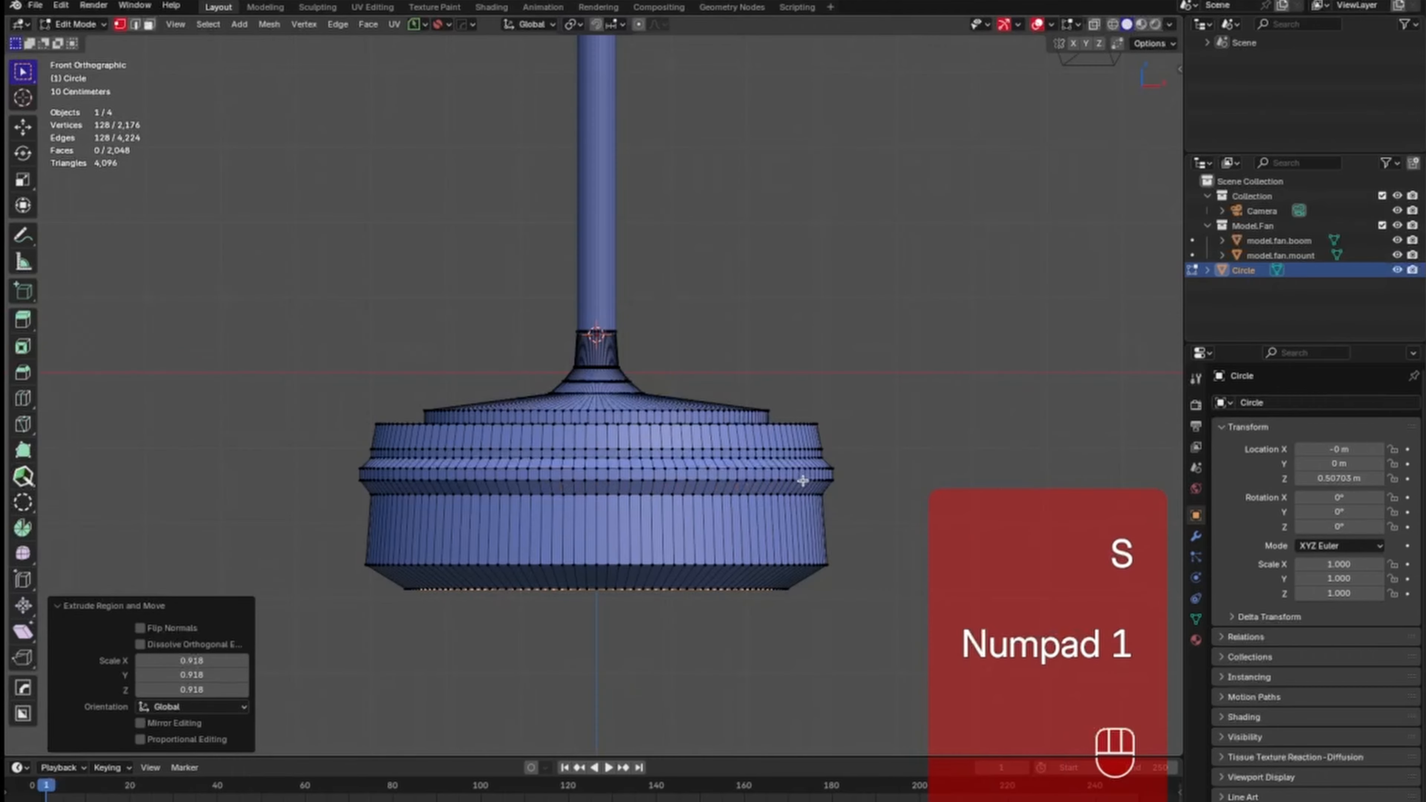
In front view, extrude the rim's inner edge about 0.07 m down along Z.
key("KP_1")
key("e")
key("z")
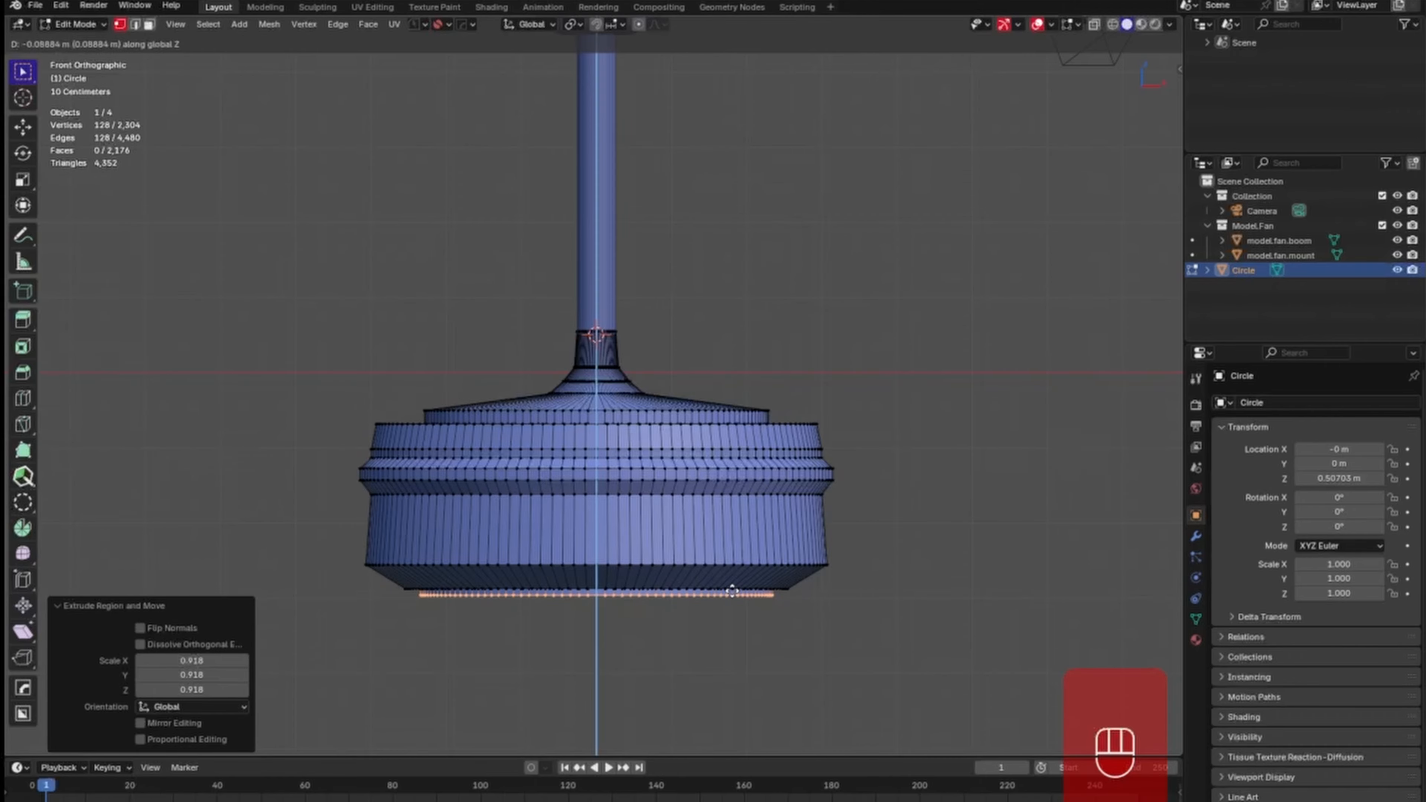
left_click(734, 588)
Extrude the housing's lowest edge loop outward by a scale of about 1.087, and extrude the new edge about 0.23 m down.
middle_click_drag(738, 589, 697, 291, "ctrl")
key("e")
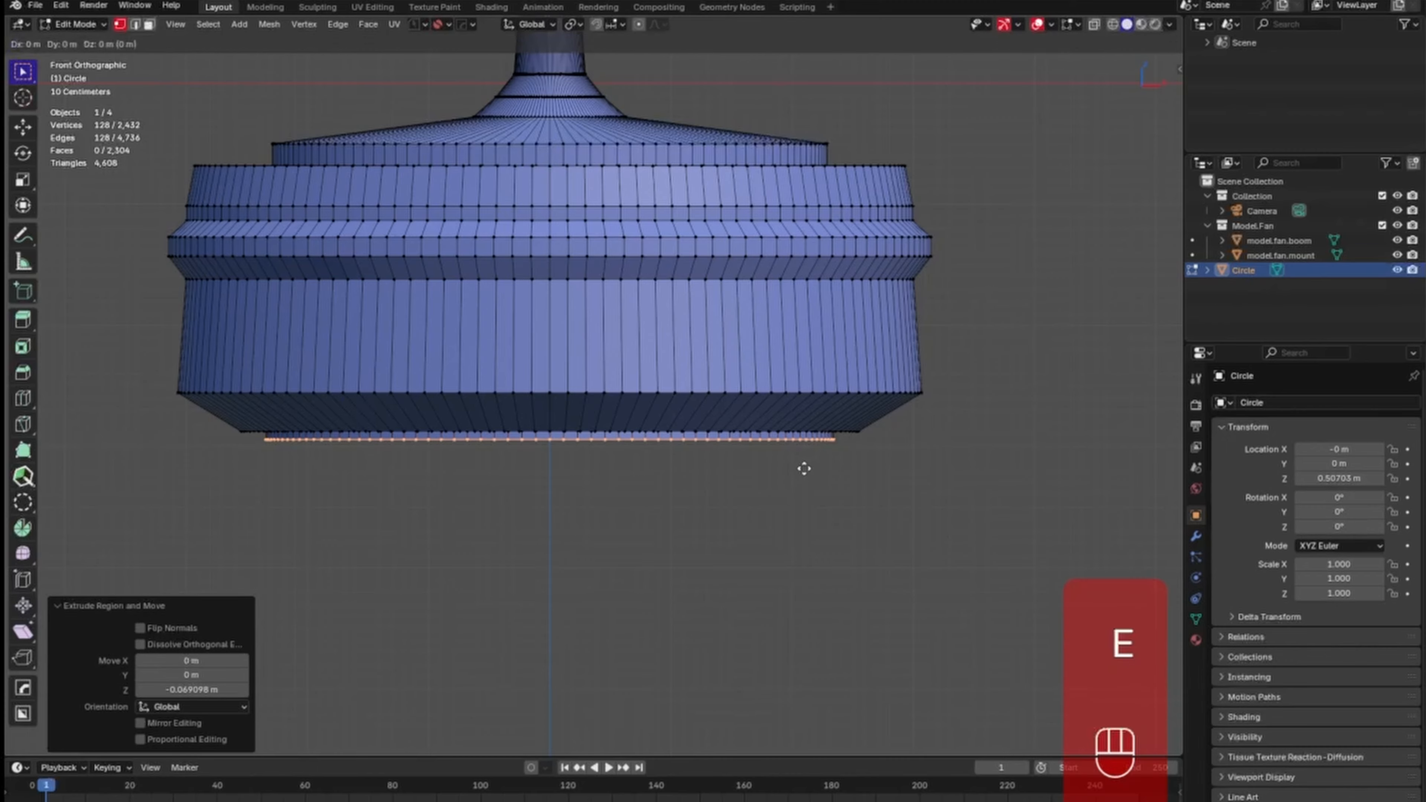
key("s")
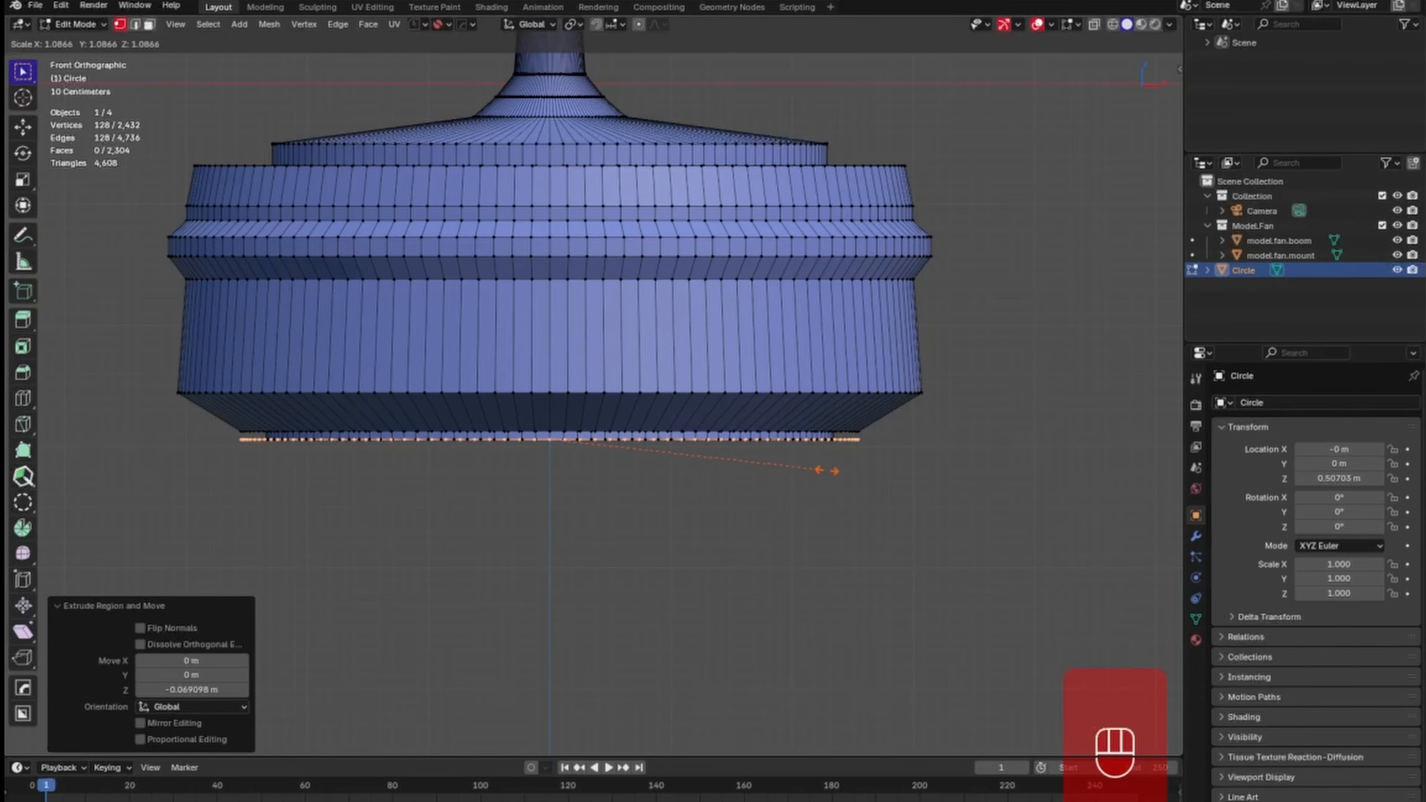
left_click(828, 469)
key("e")
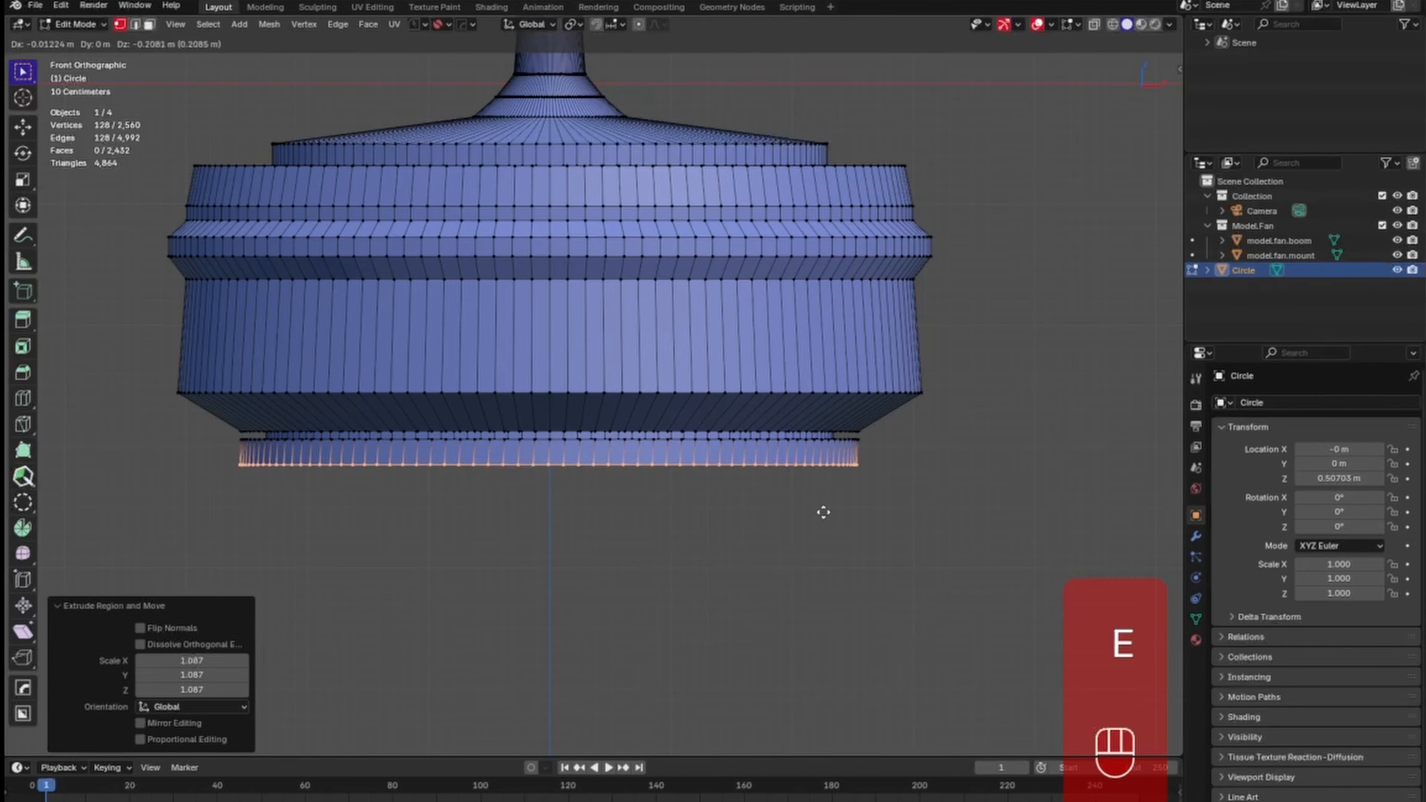
left_click(824, 513)
Extrude the housing's bottom edge about 0.16 m down along Z and scale it by about 0.908.
key("e")
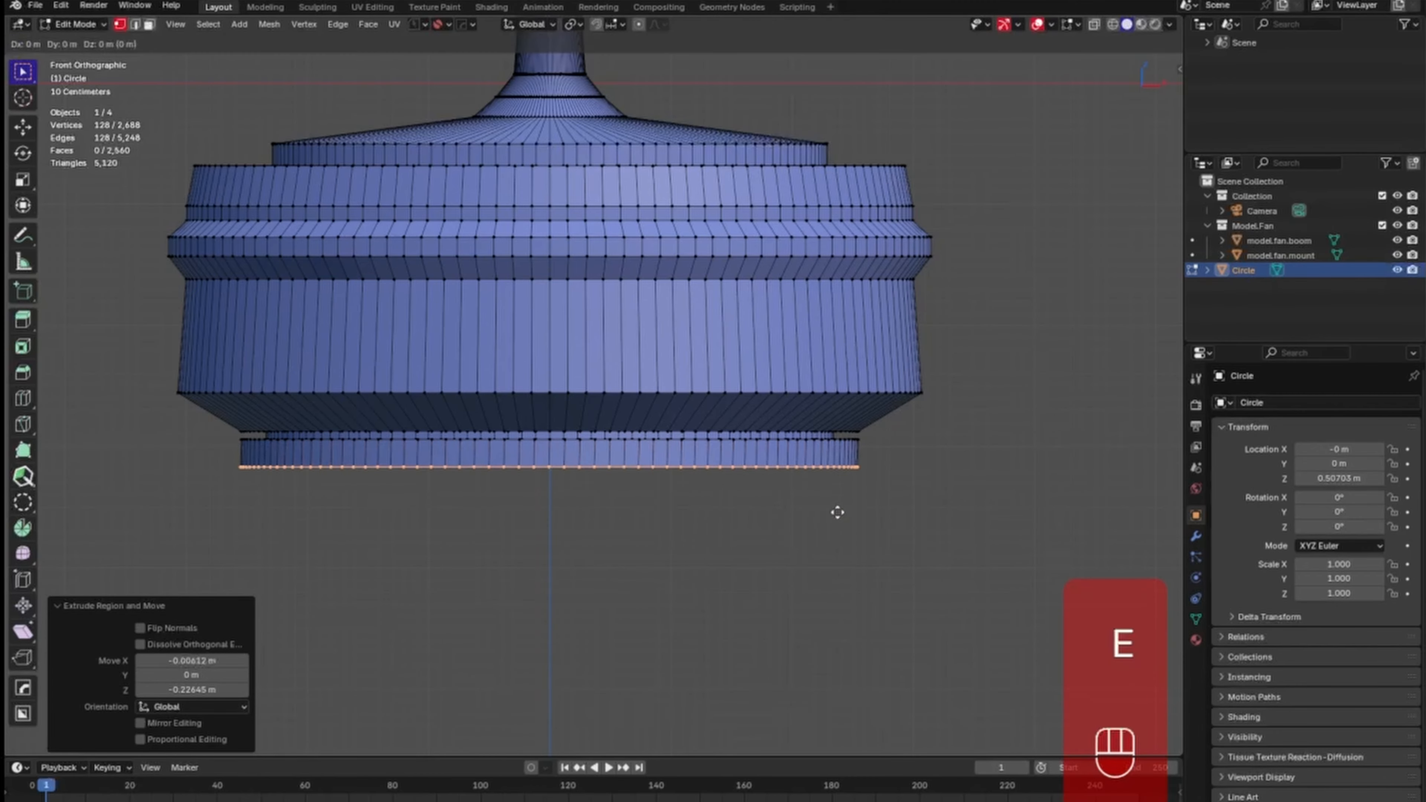
key("z")
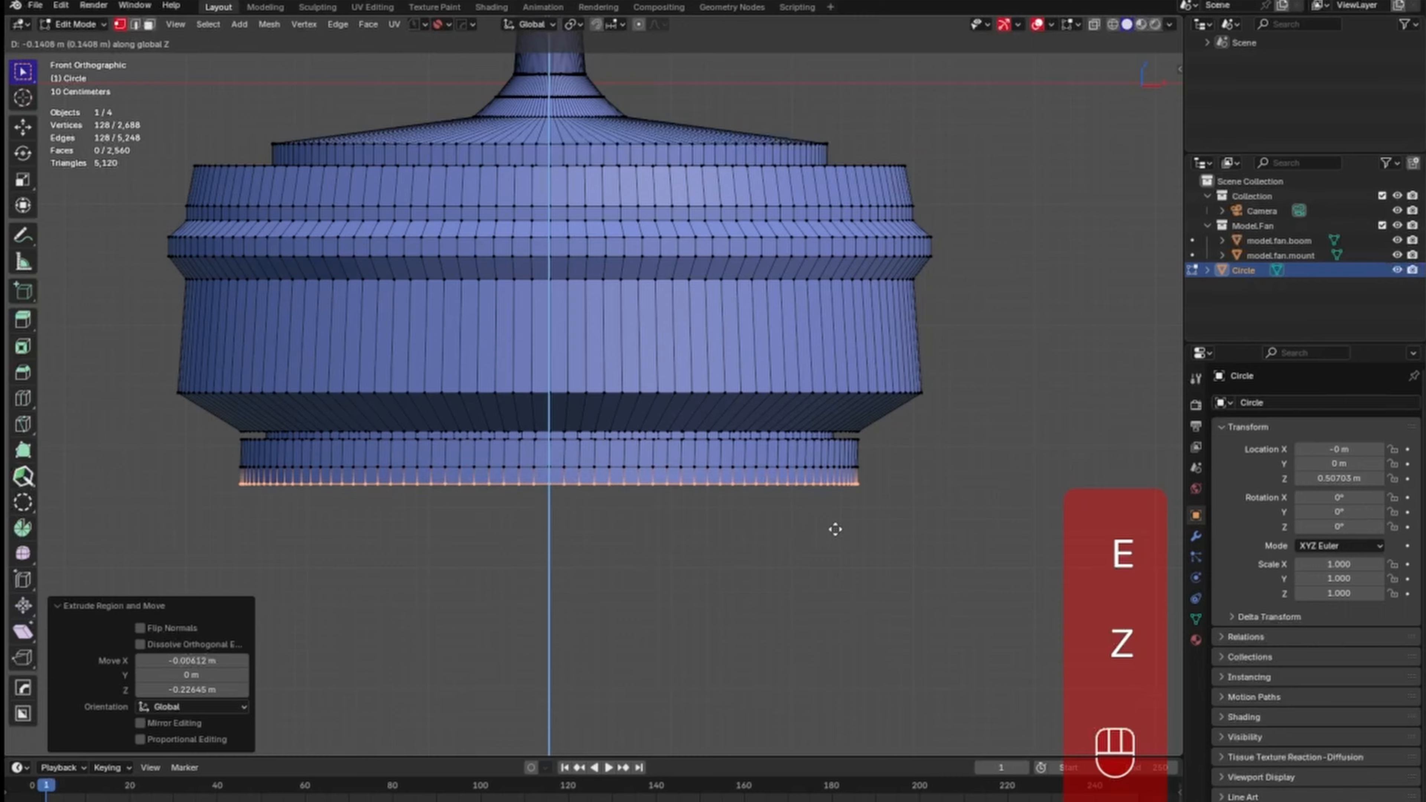
left_click(835, 531)
key("s")
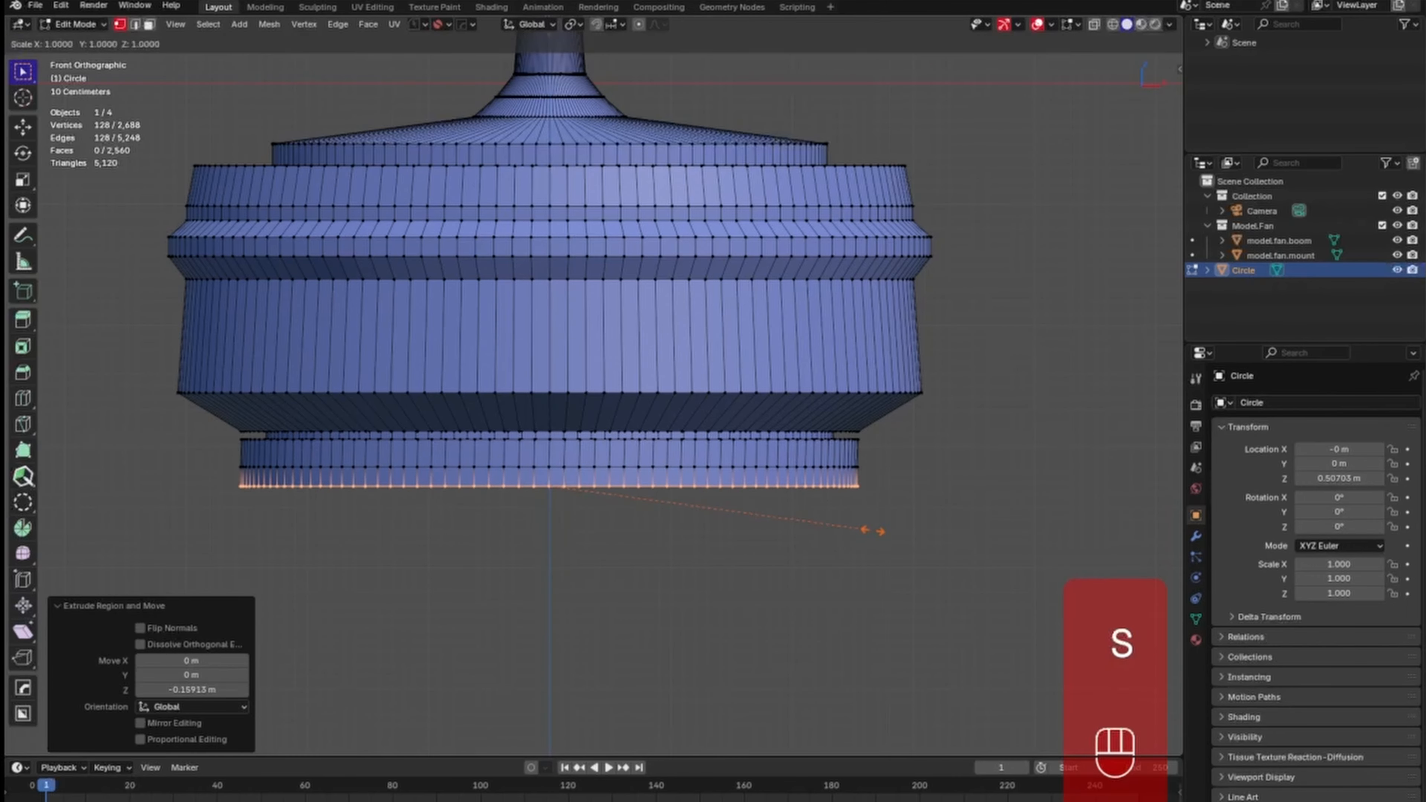
left_click(840, 543)
Move the tapered bottom edge loop about 0.15 m down along Z and save the file.
key("g")
key("z")
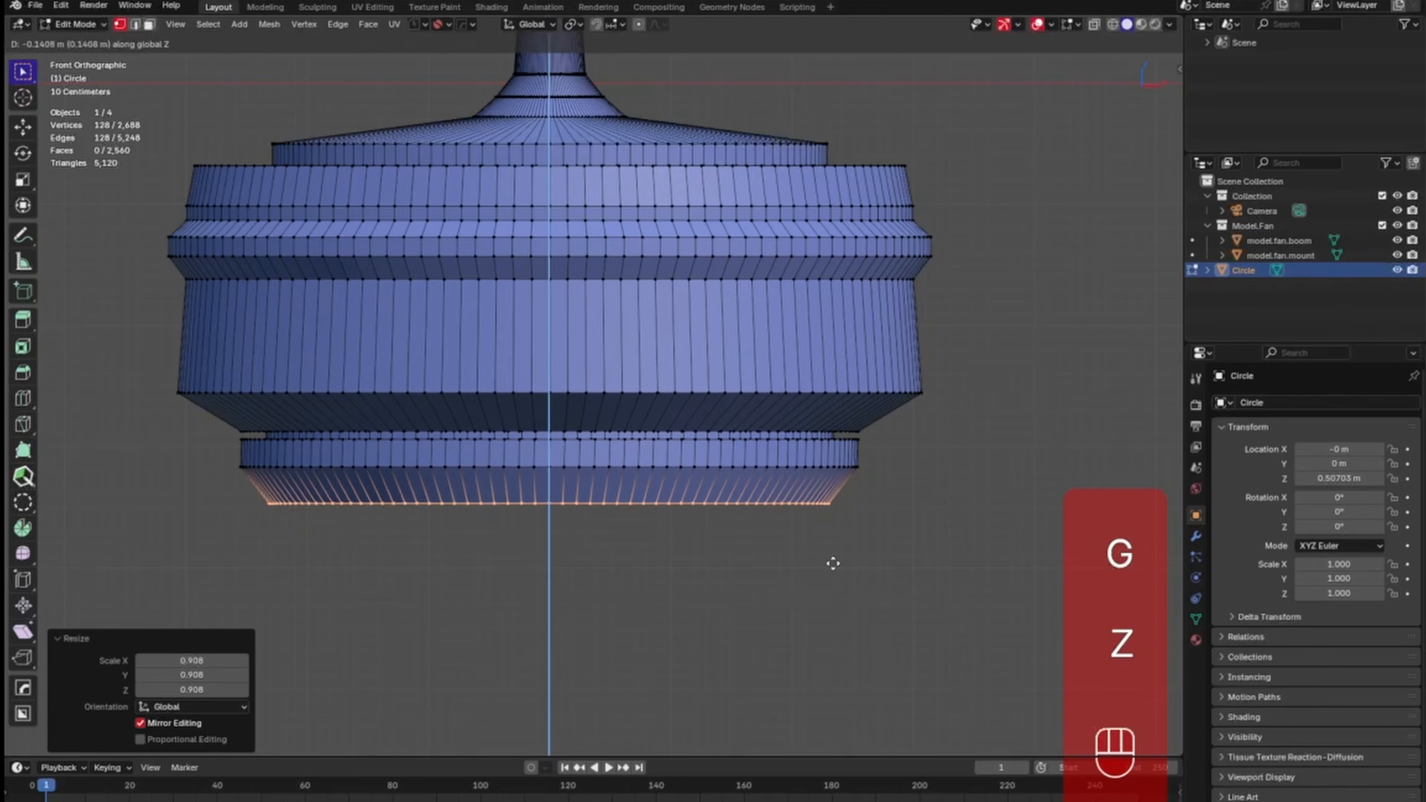
left_click(834, 564)
key("super+s")
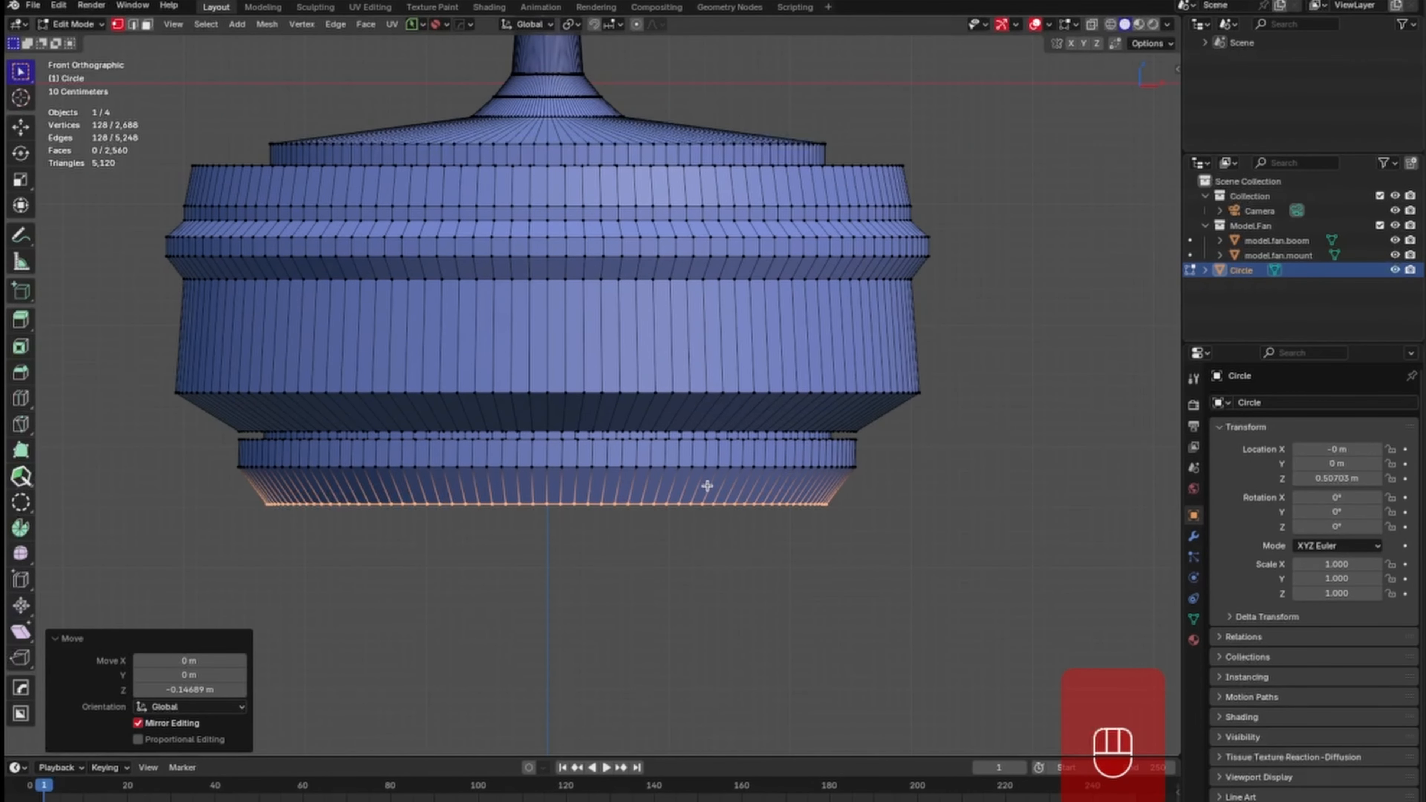
Lower the bottom edge loop about 0.8 m along Z and scale it by about 0.571 to form a cone.
key("g")
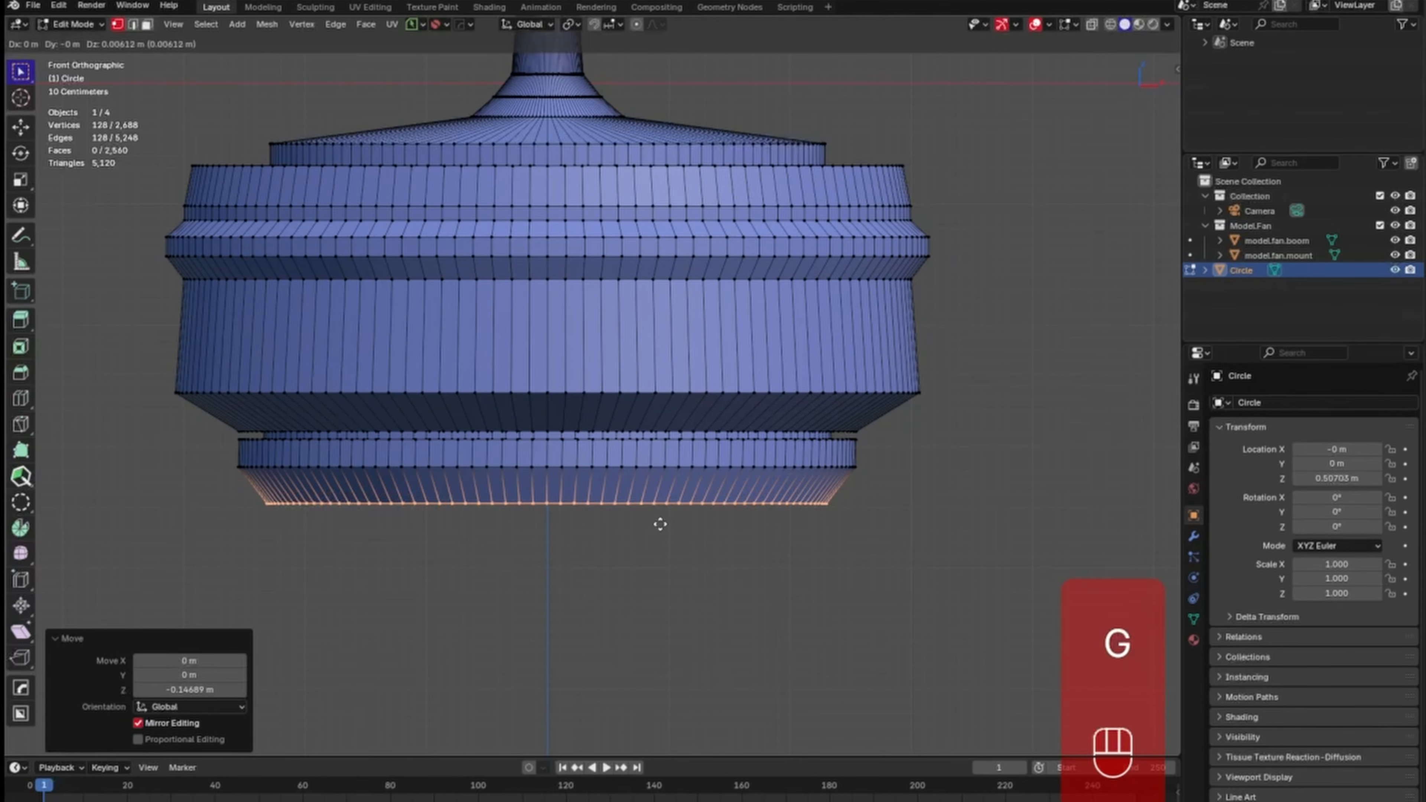
key("z")
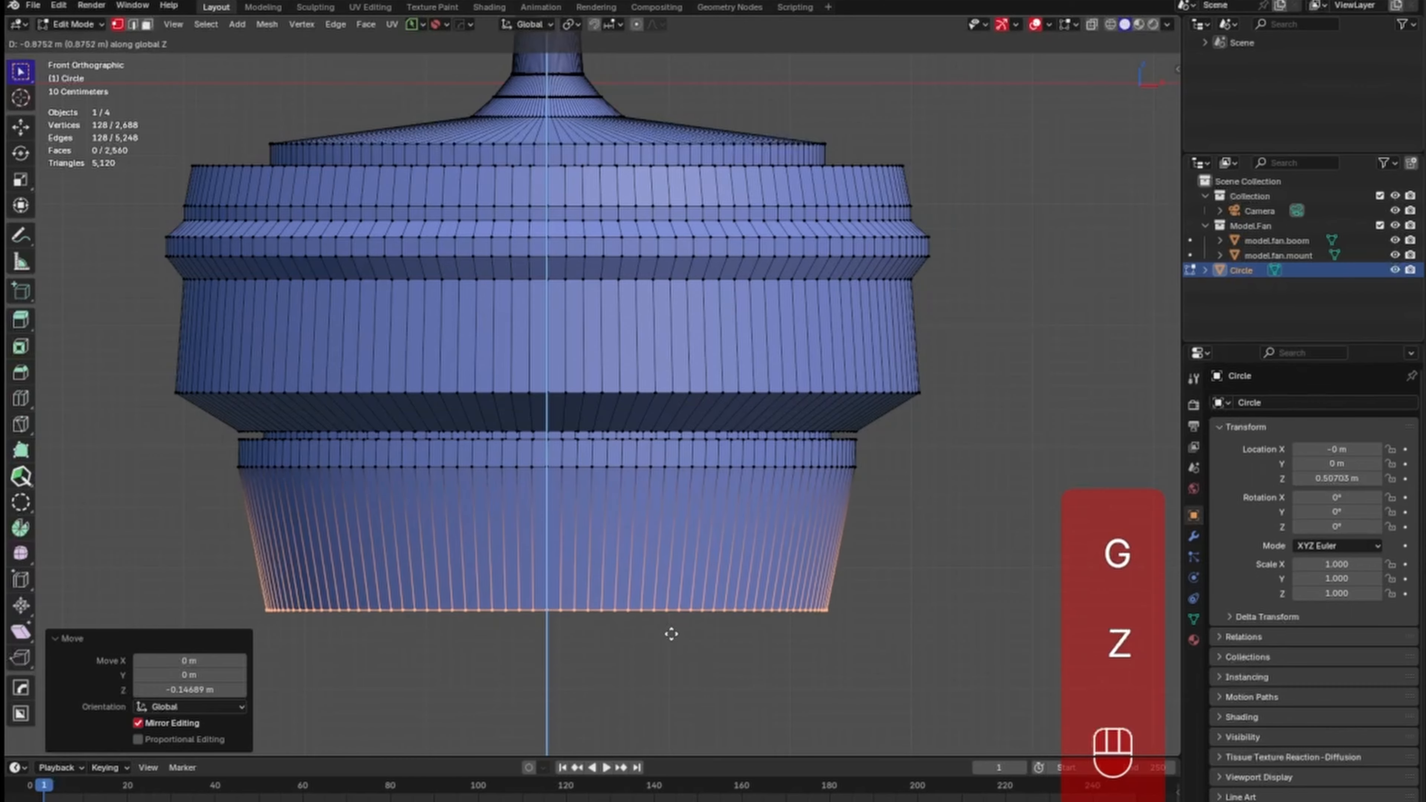
left_click(683, 618)
key("s")
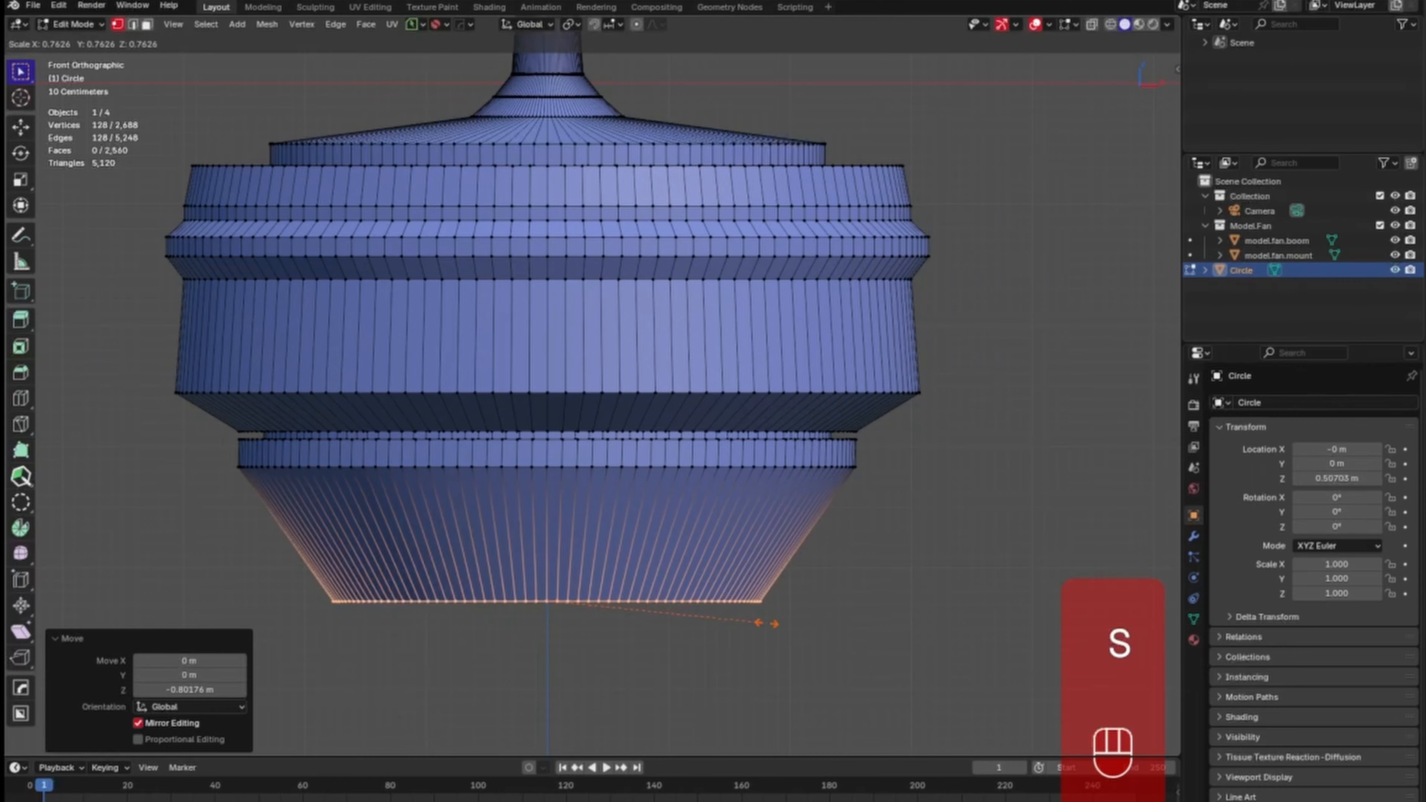
left_click(711, 612)
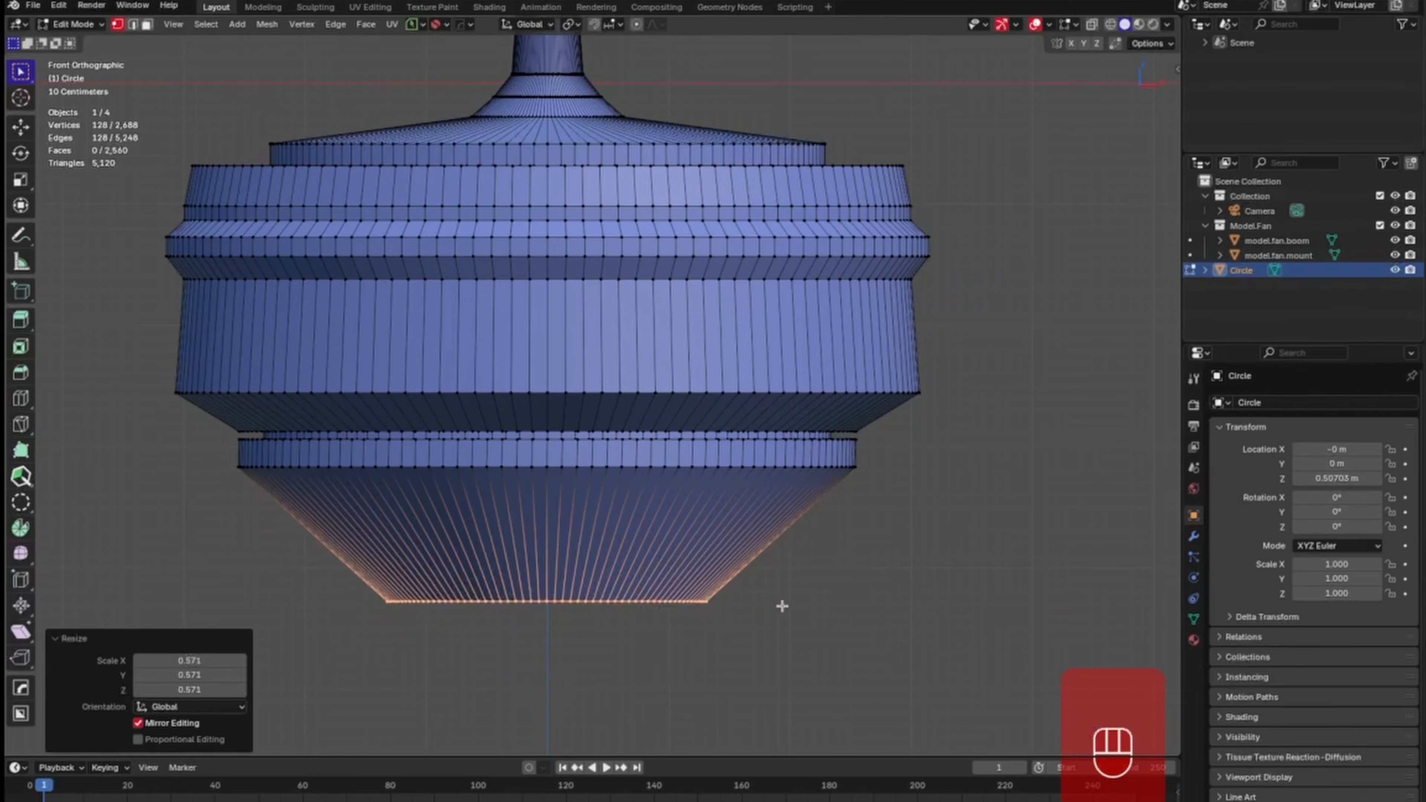
Flatten the cone by raising its bottom edge loop about 0.43 m along Z, and fine-tune it about 0.07 m down.
key("g")
key("z")
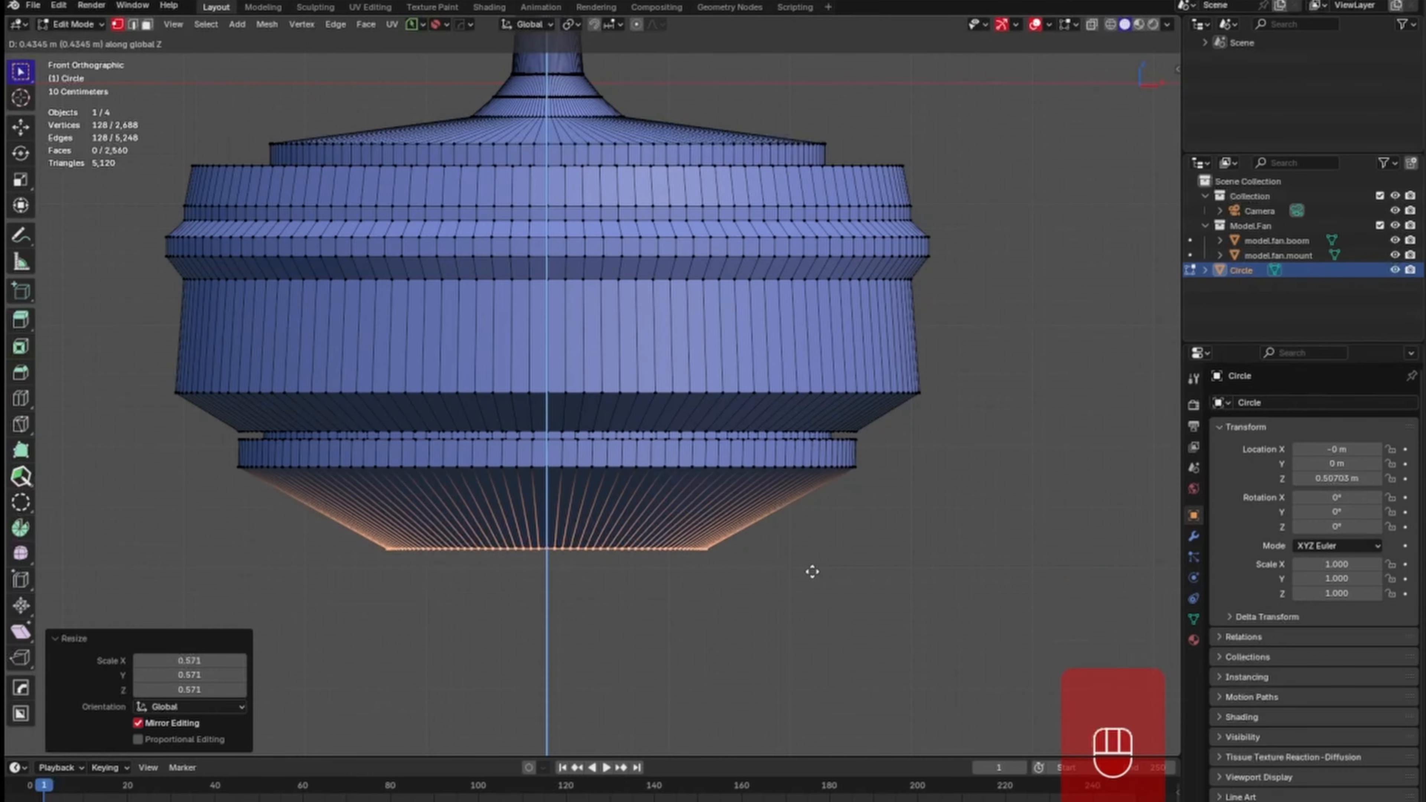
left_click(812, 571)
key("g")
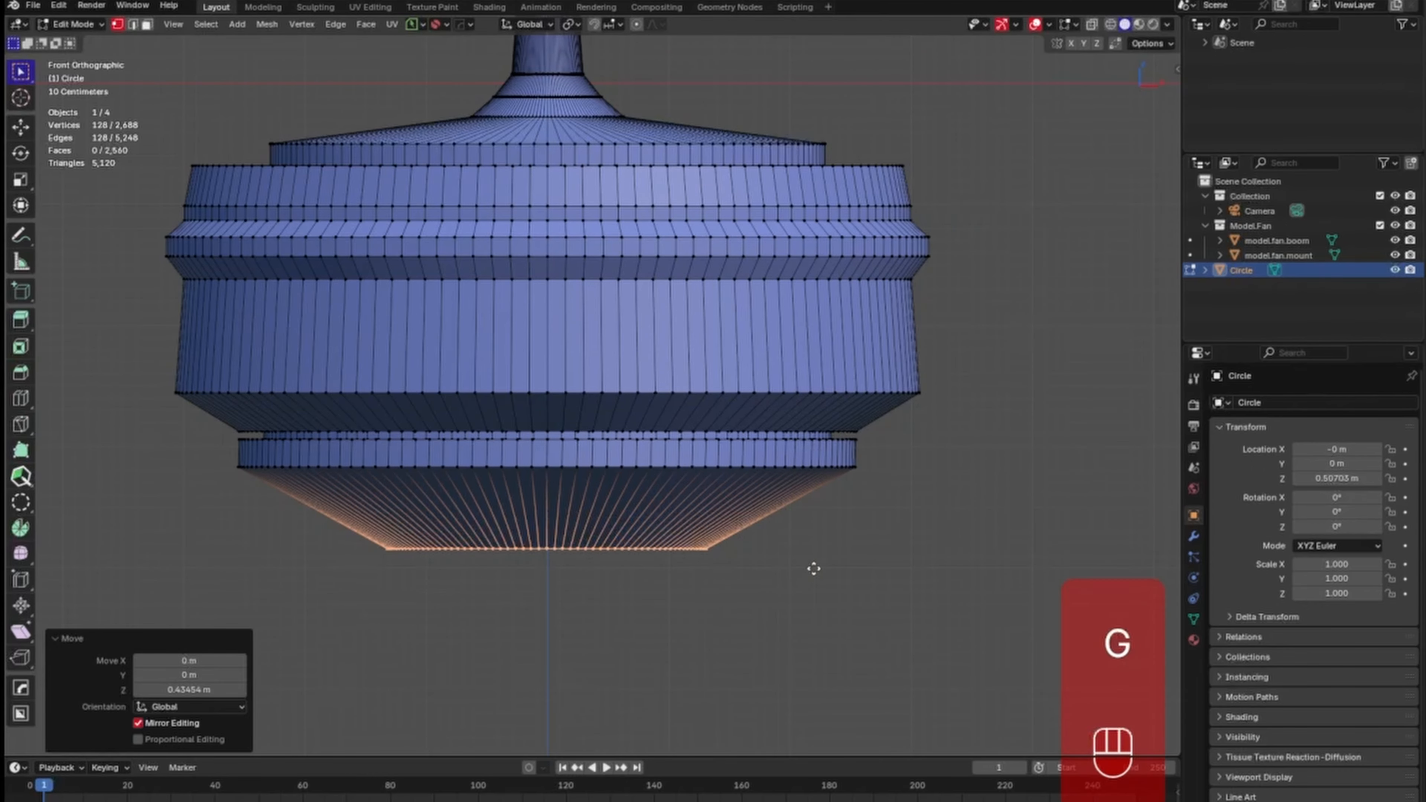
key("z")
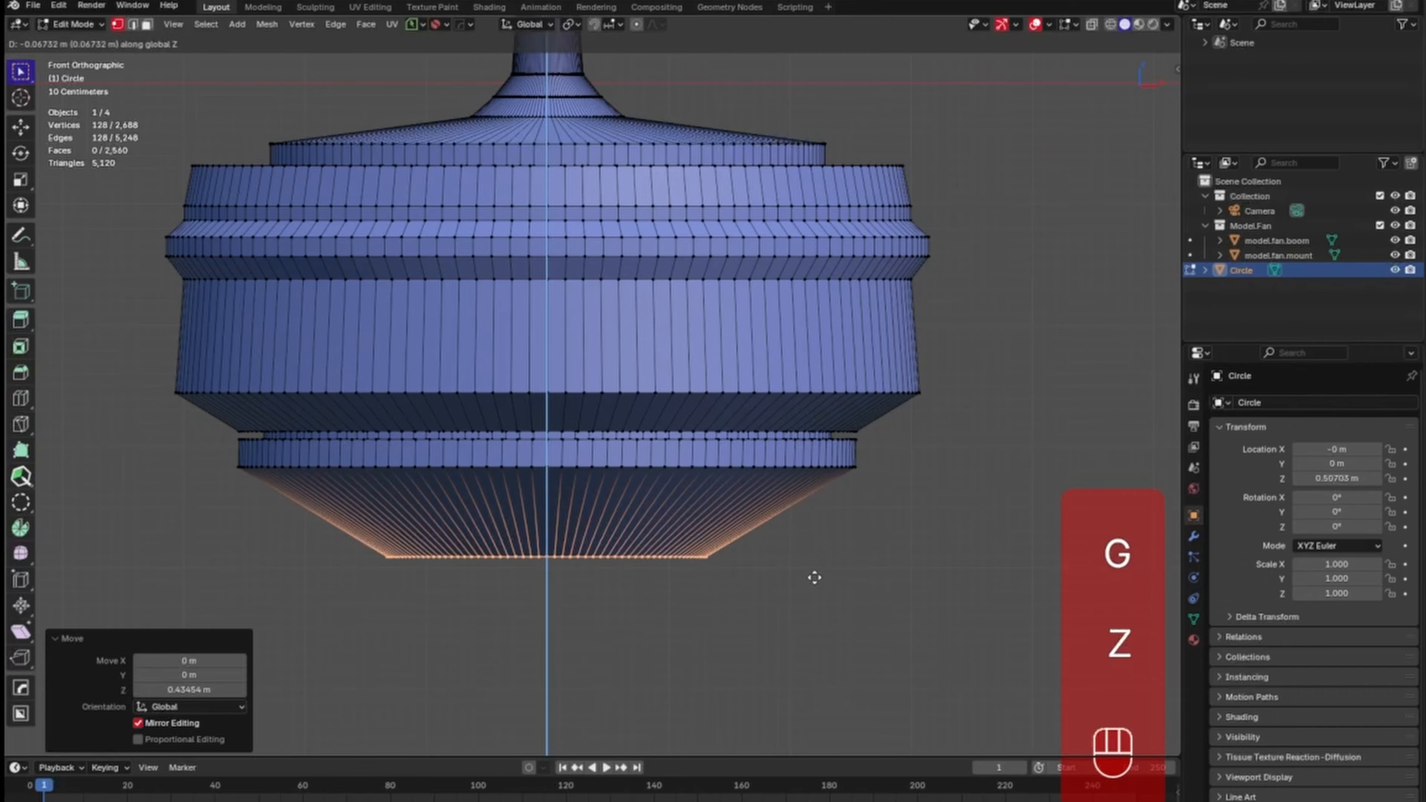
left_click(815, 575)
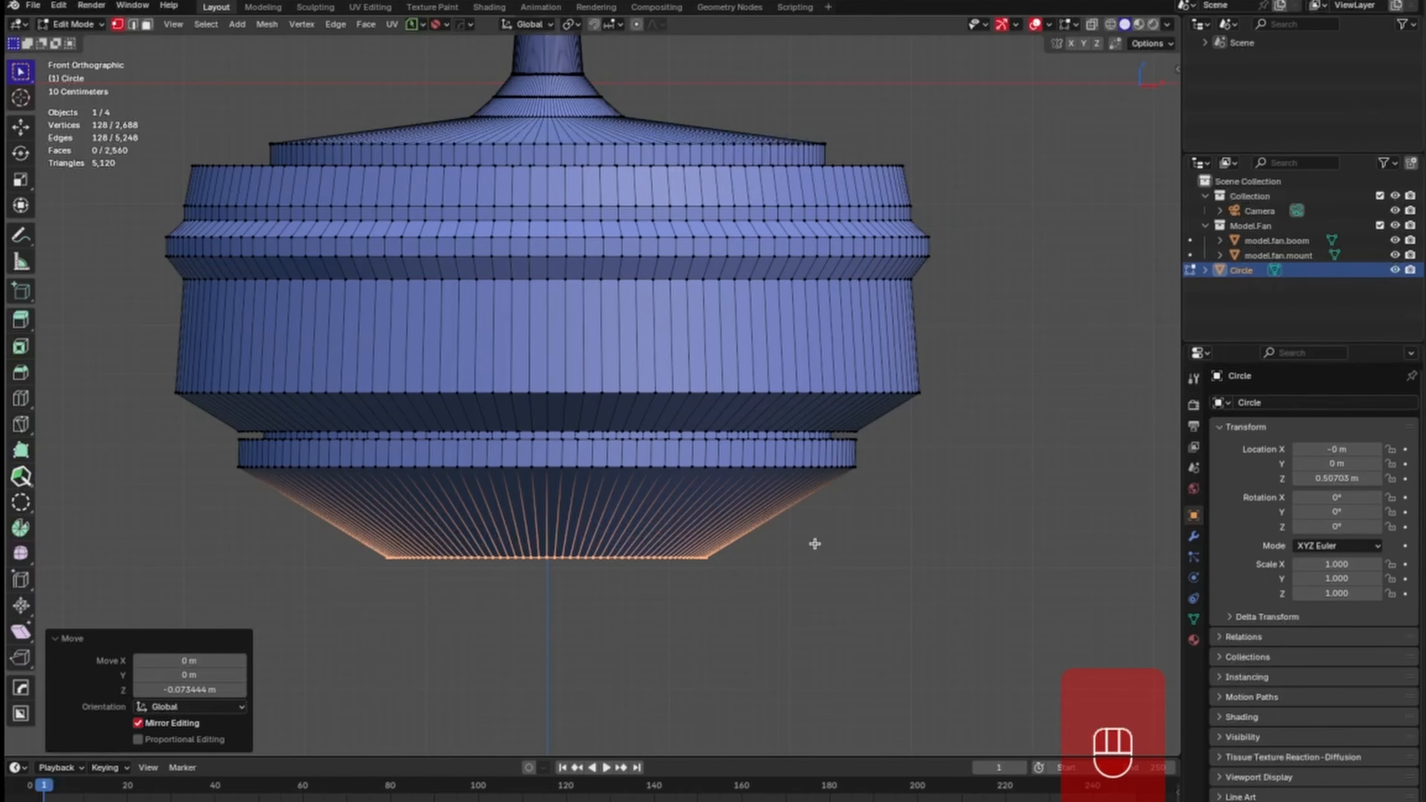
Extrude the cone's open bottom edge inward by scaling to form a flat ring, and return to Object Mode.
middle_click_drag(815, 544, 885, 457)
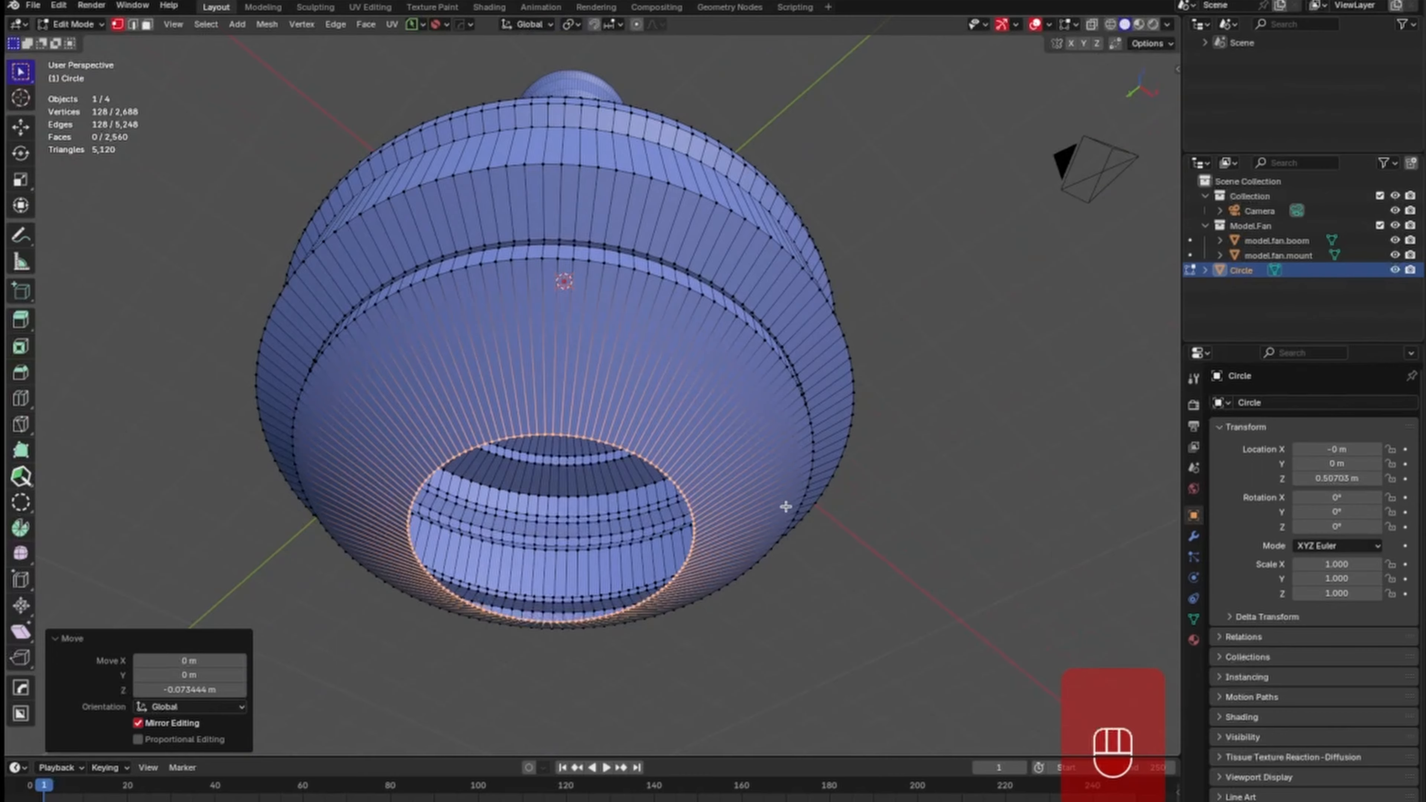
key("e")
key("s")
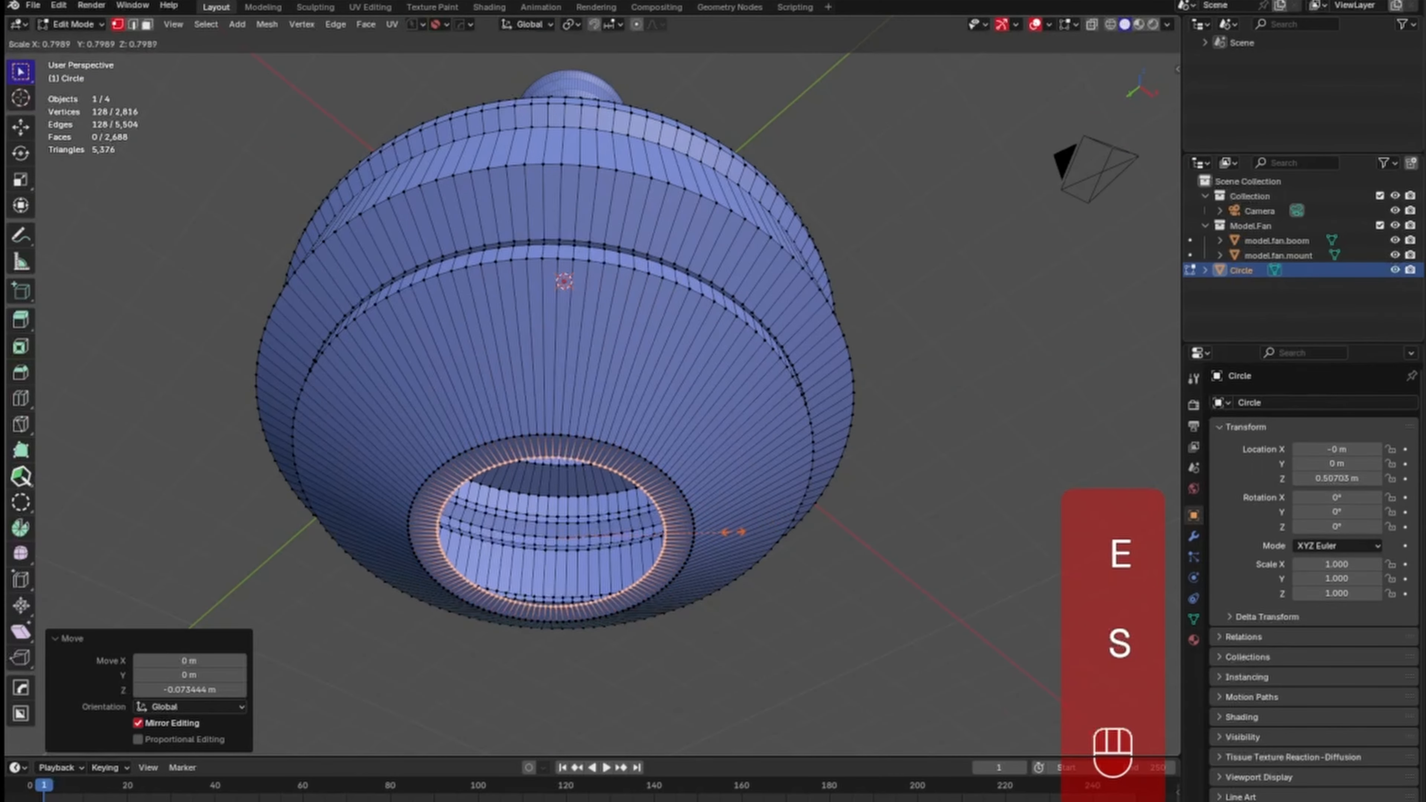
left_click(708, 546)
key("Tab")
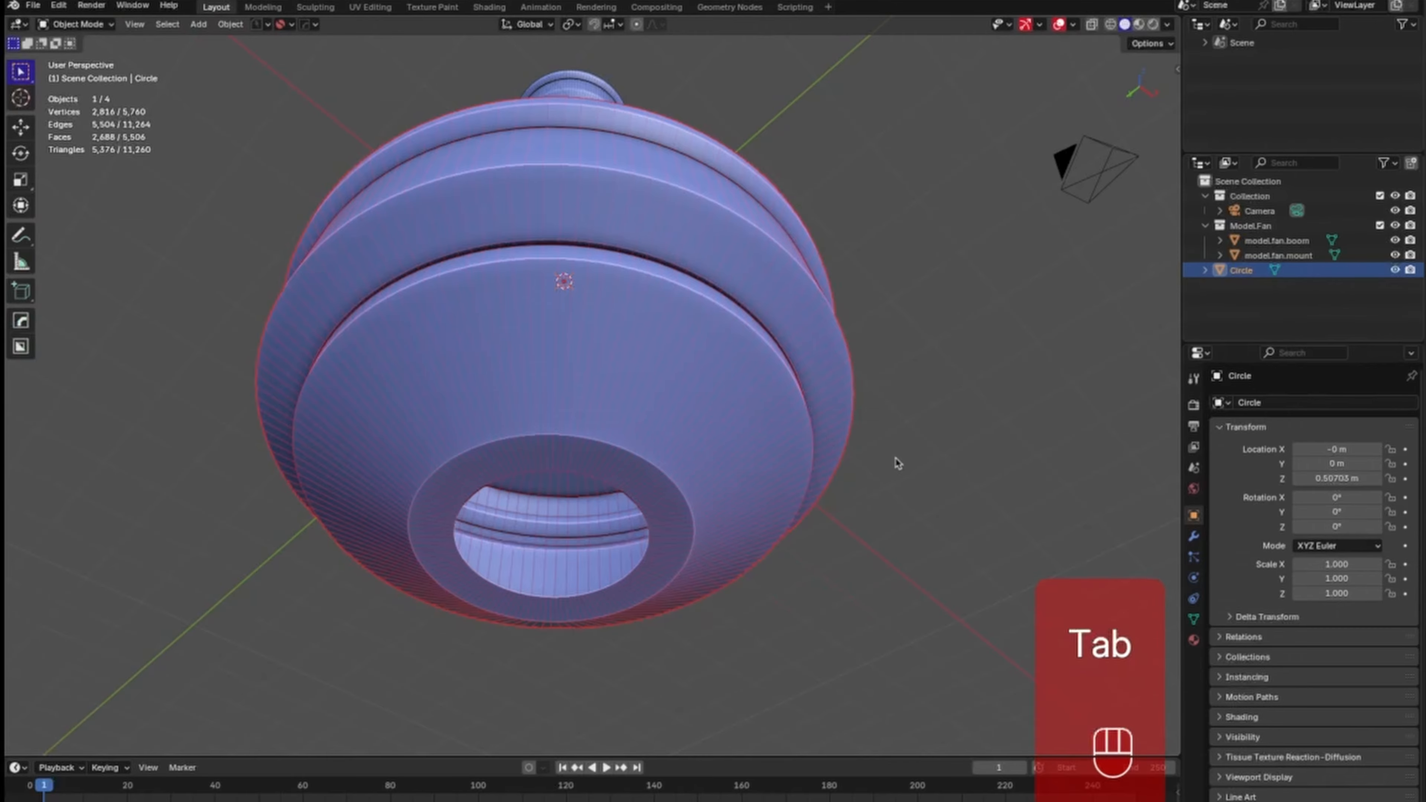
Rename the Circle object as model.fan.motor.section.
middle_click_drag(896, 453, 817, 505)
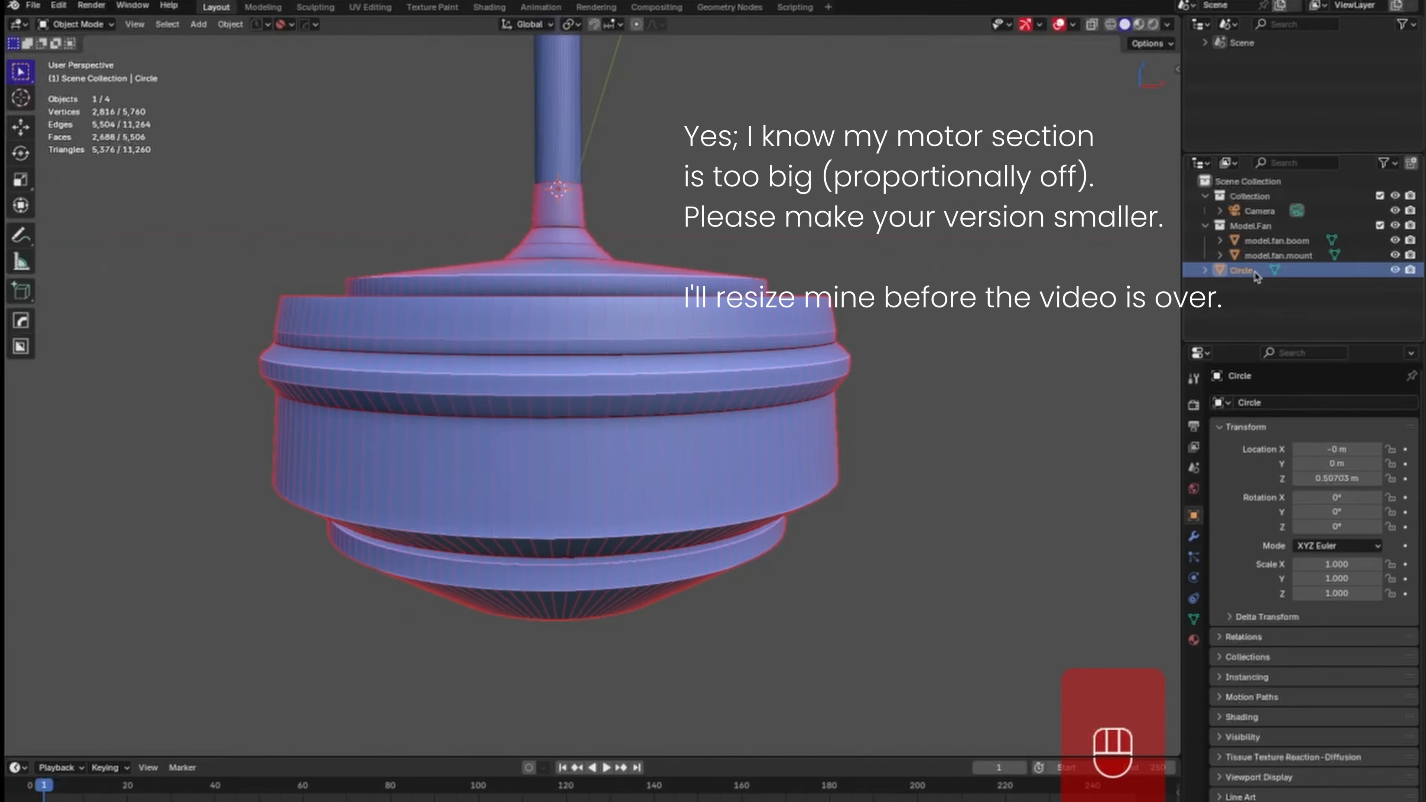
double_click(1244, 272)
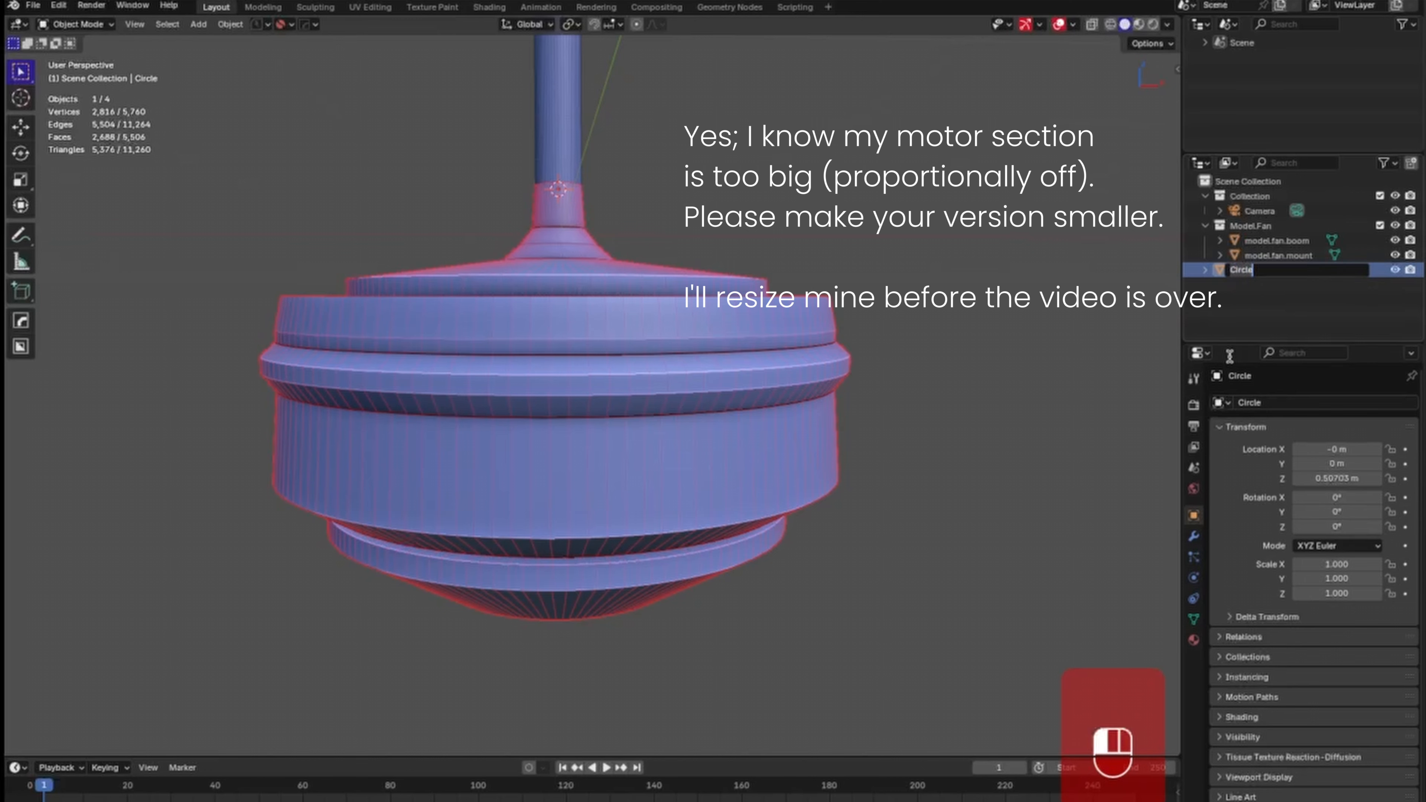
type("motor.section")
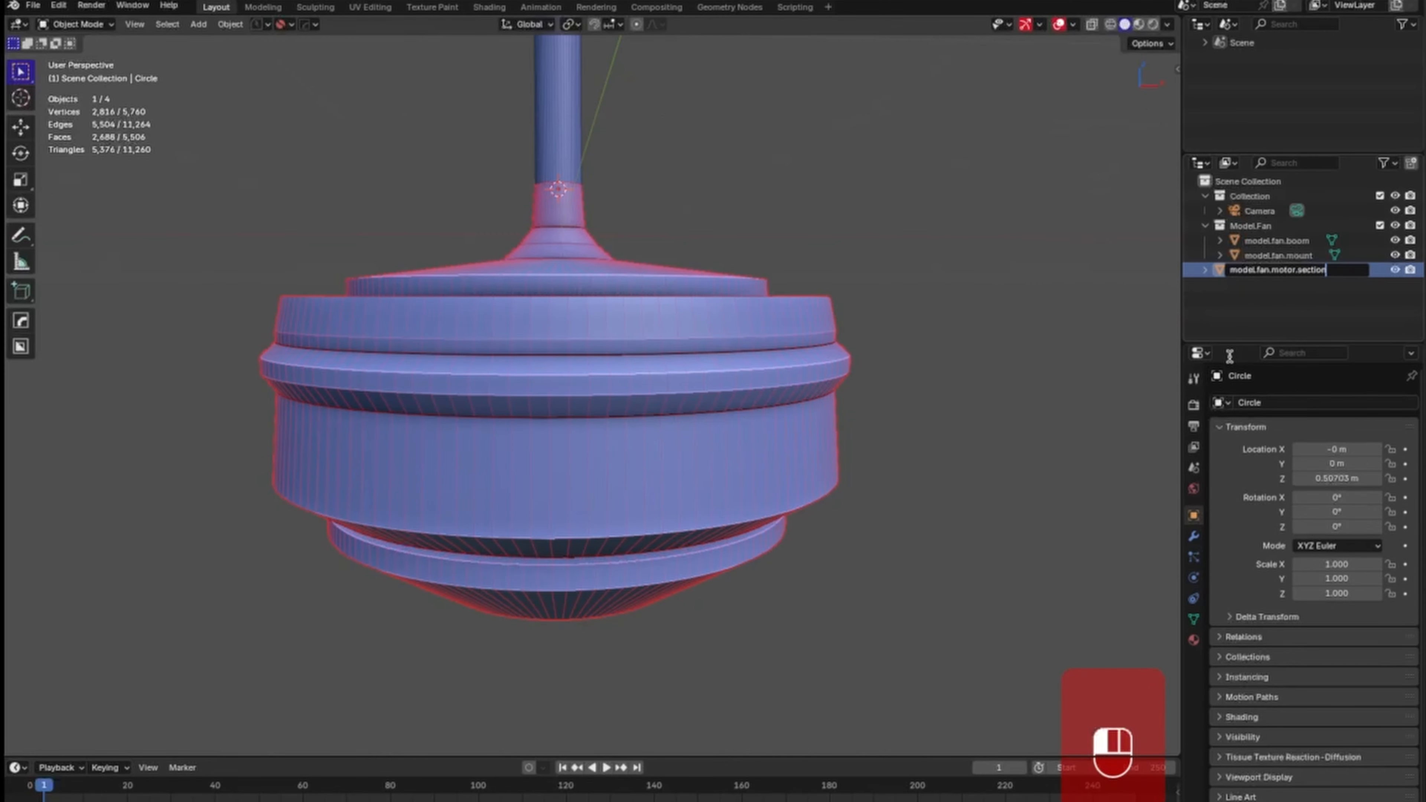
left_click(1229, 355)
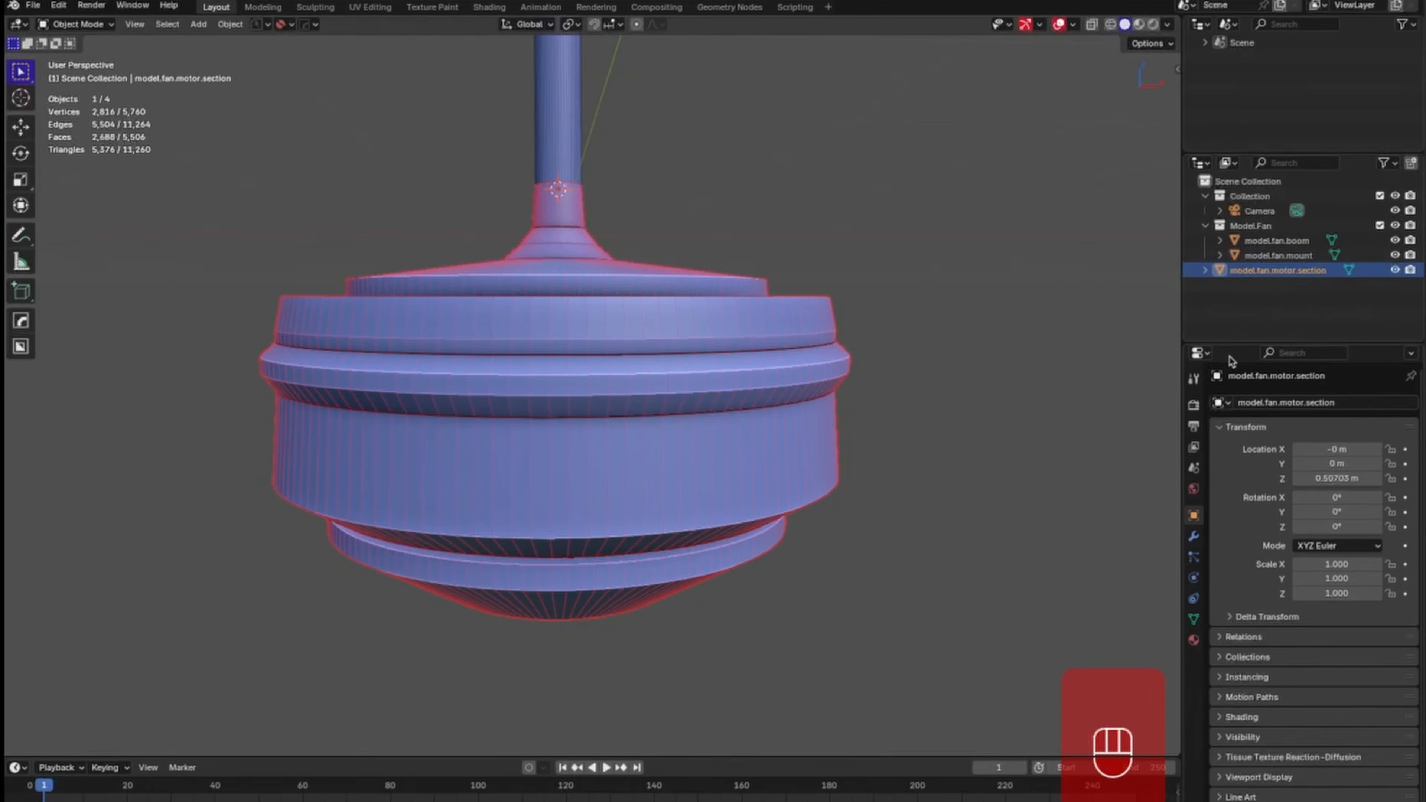
Move the motor section object into the Model.Fan collection and save the file.
key("m")
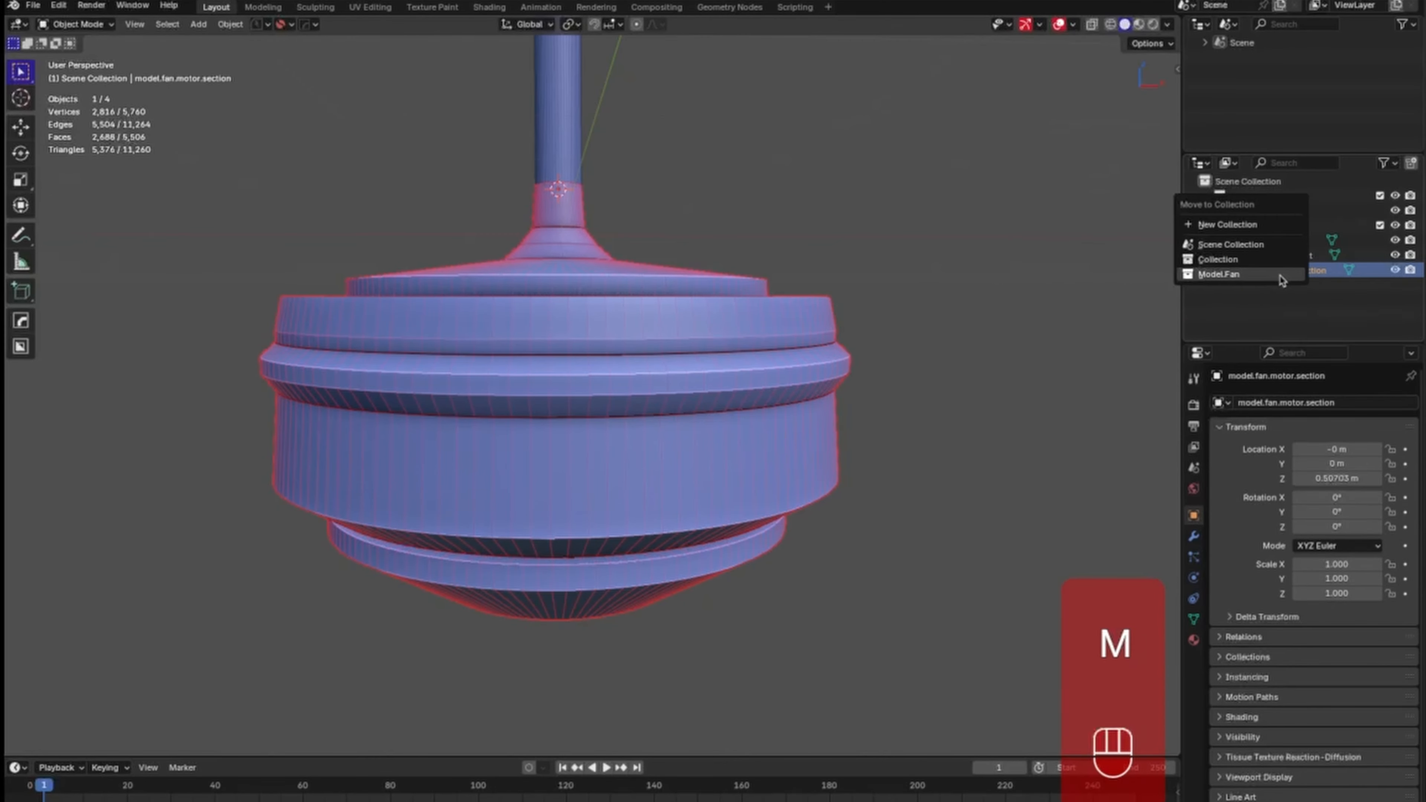
left_click(1282, 280)
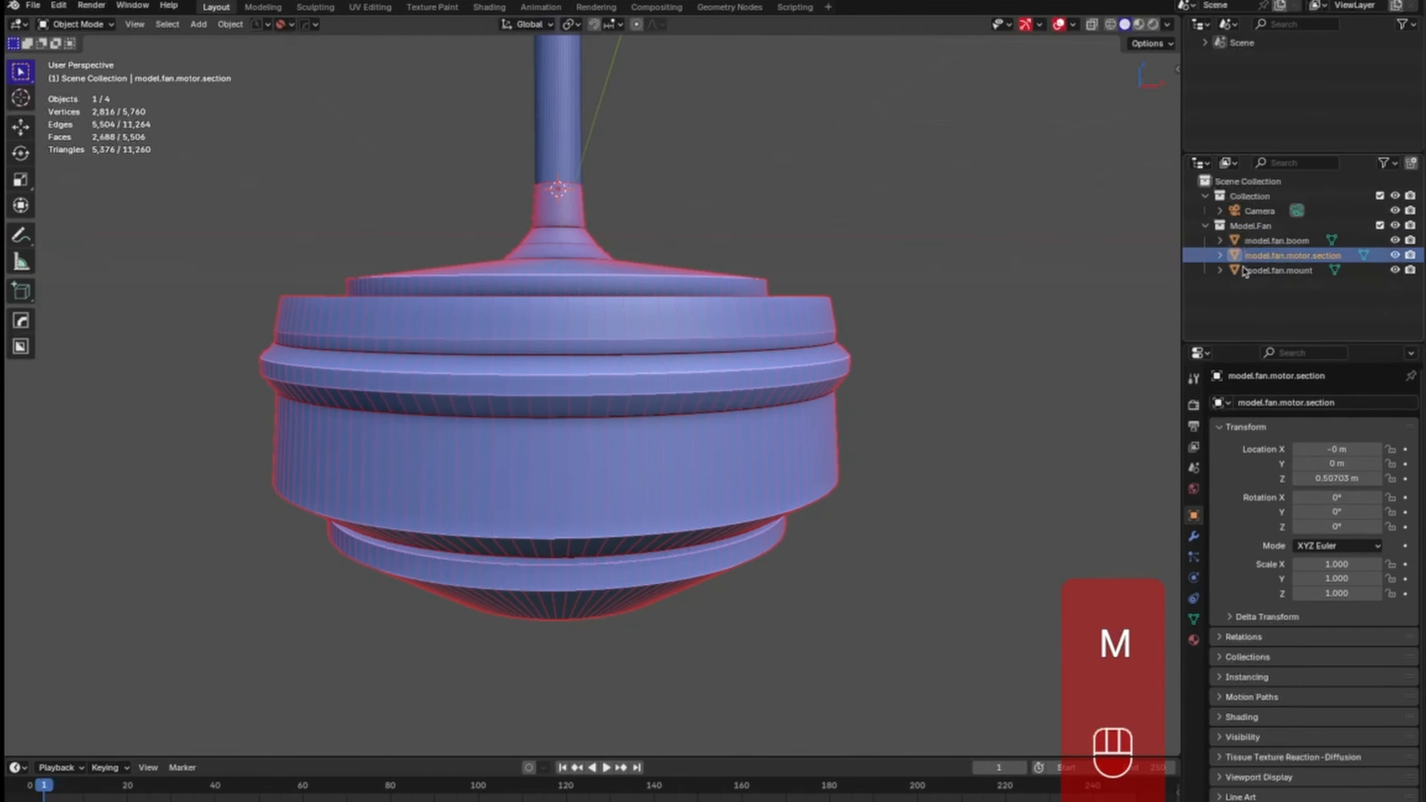
key("super+s")
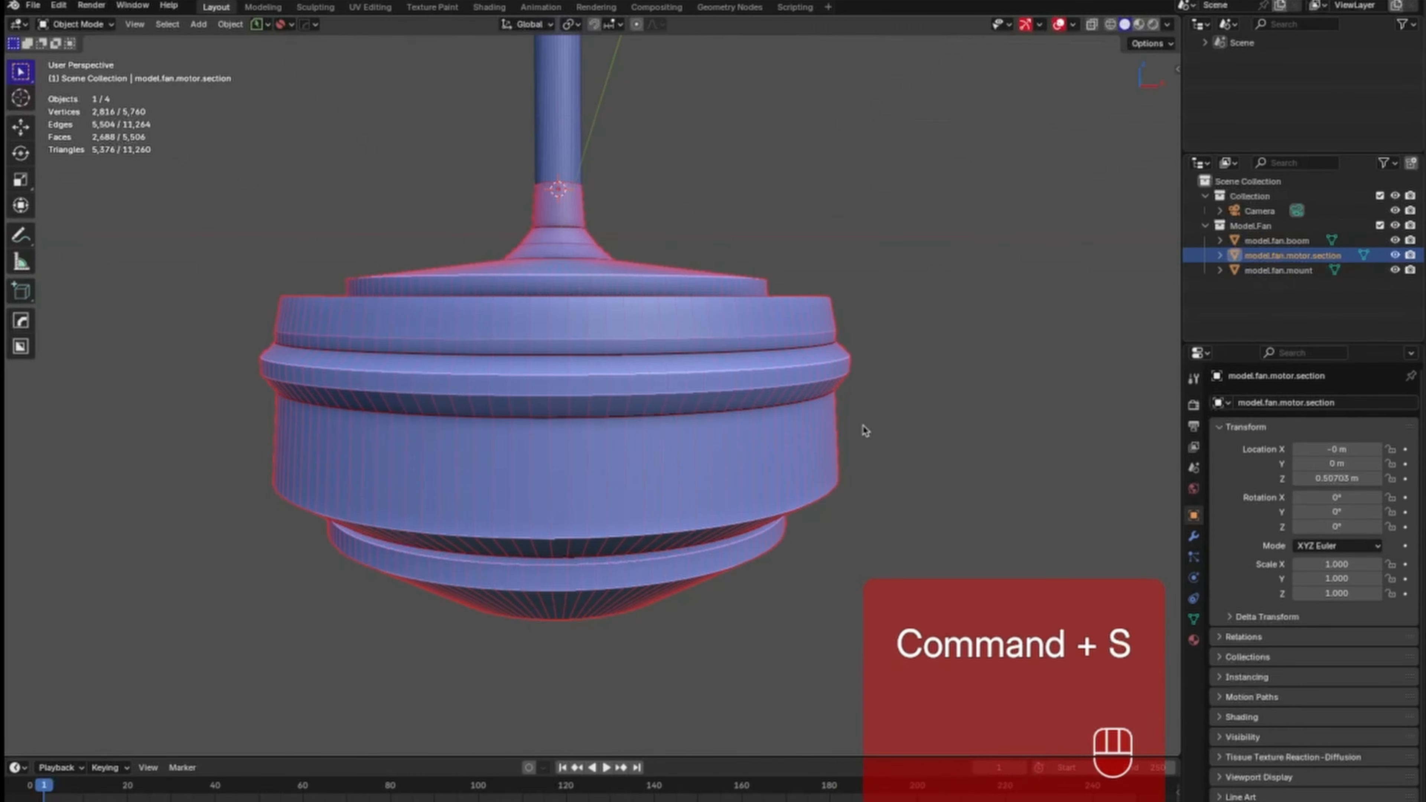
Deselect the motor section, check the whole fan's proportions in front view and save the file.
key("KP_1")
middle_click_drag(910, 375, 939, 525, "ctrl")
left_click(915, 421)
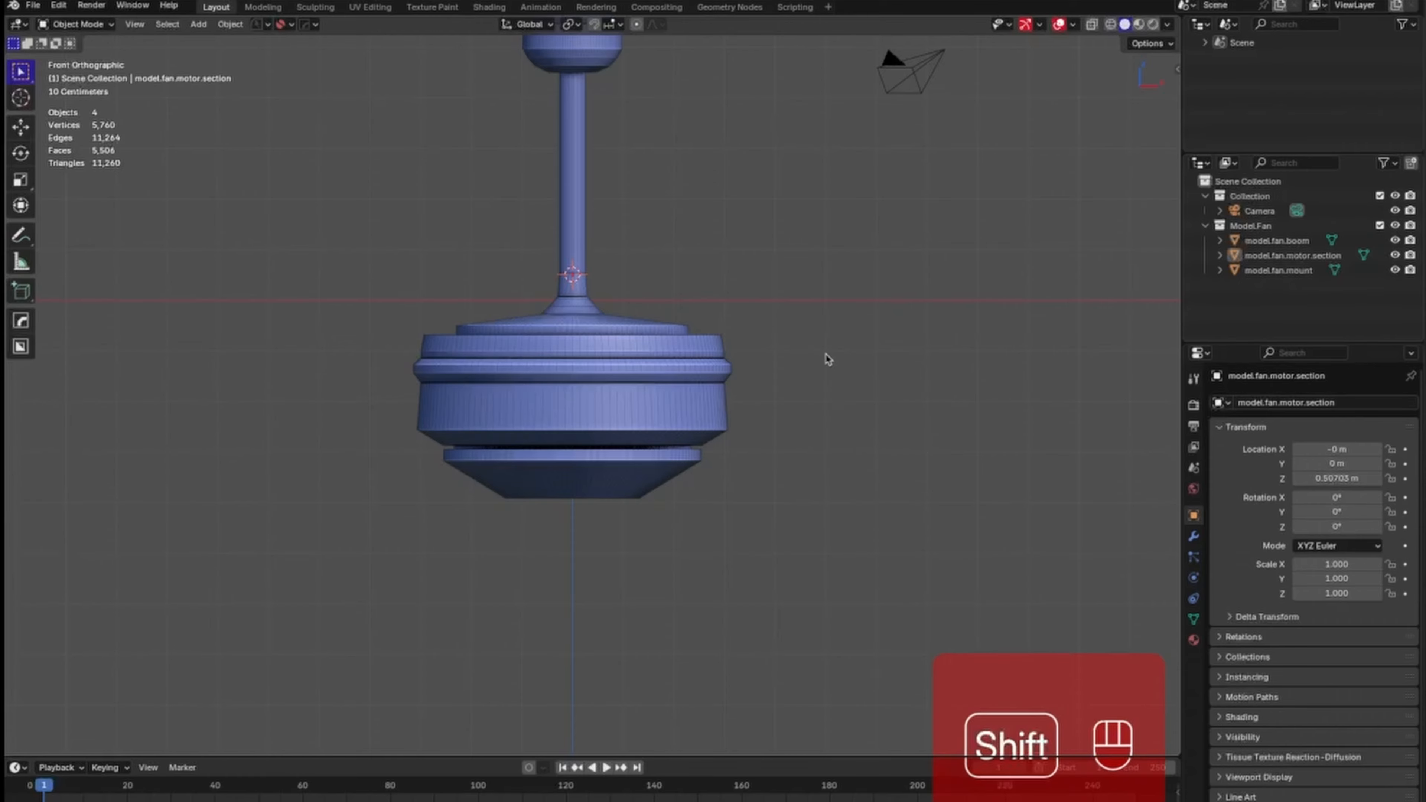
middle_click_drag(827, 357, 854, 427, "shift")
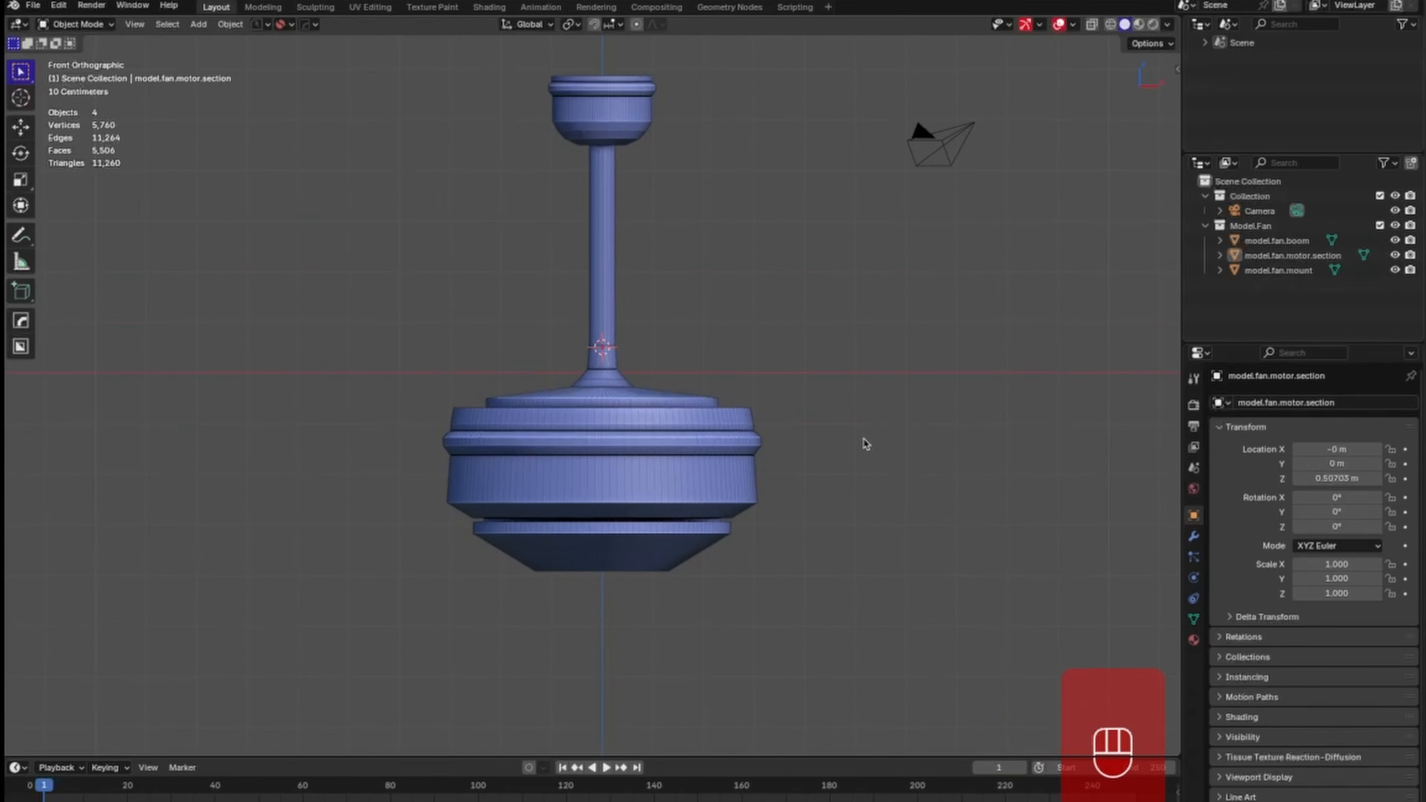
key("super+s")
middle_click_drag(726, 546, 757, 548)
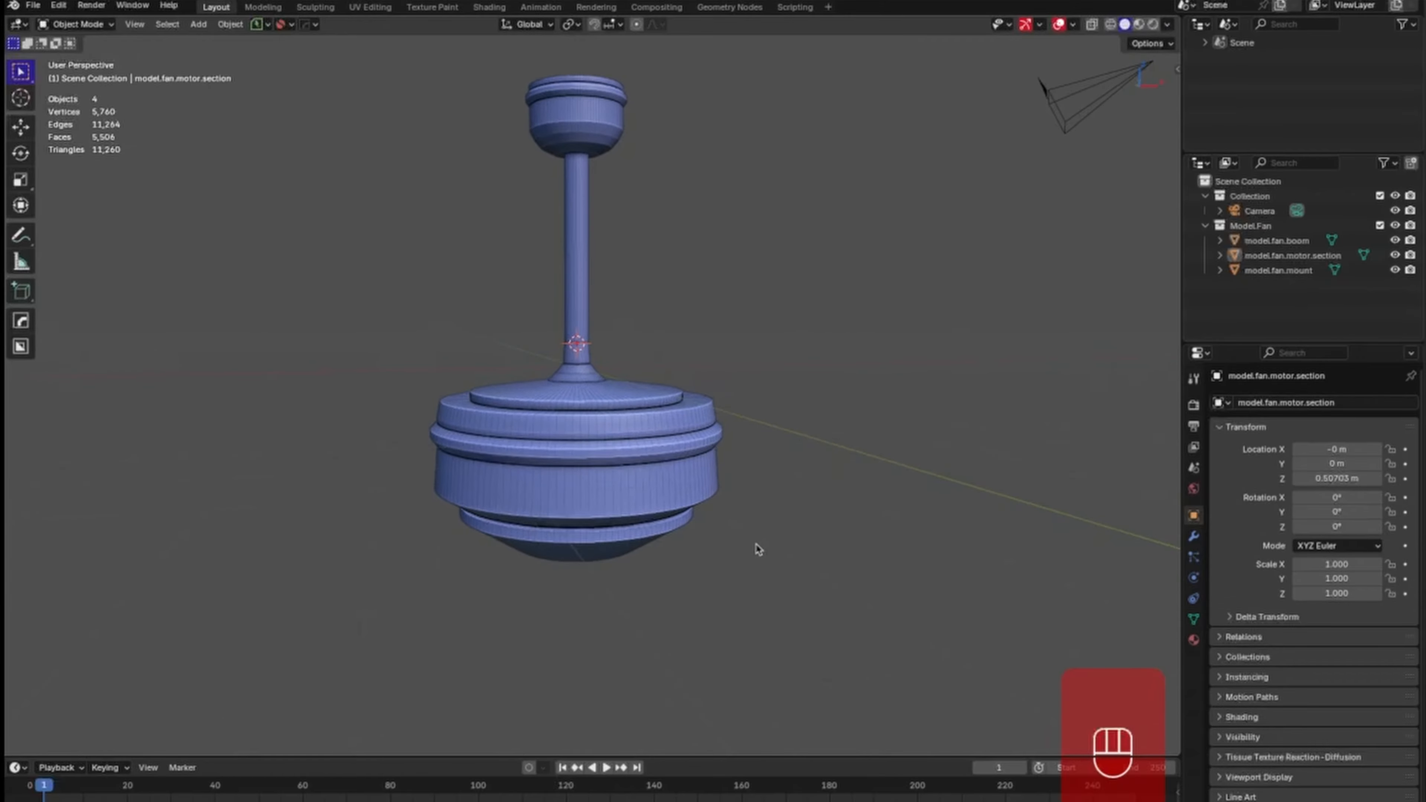
key("KP_1")
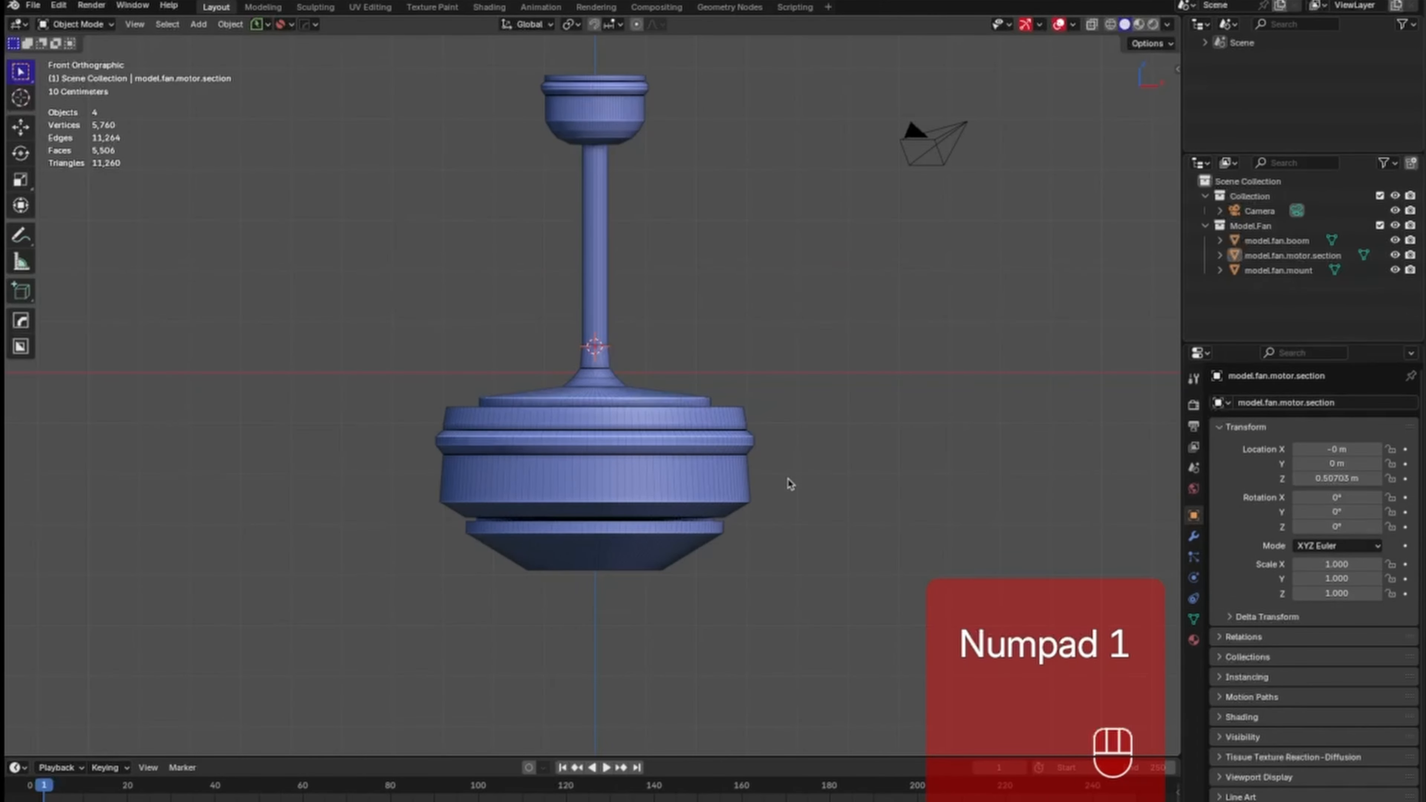
mouse_move(791, 484)
middle_mouse_down("ctrl")
mouse_move(799, 449)
mouse_move(818, 443)
mouse_move(815, 490)
mouse_move(805, 453)
mouse_move(779, 466)
mouse_move(787, 483)
middle_mouse_up("ctrl")
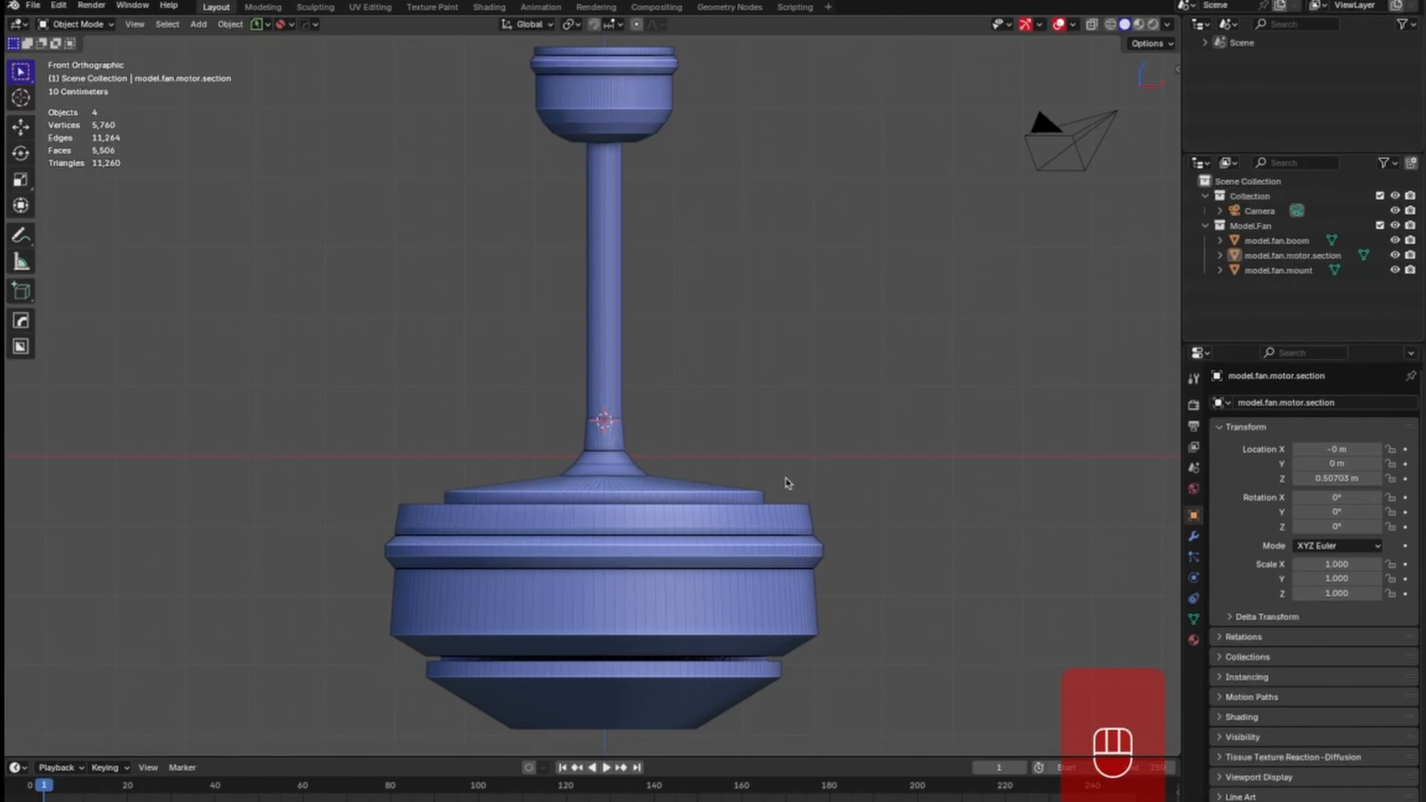
key("super+s")
Isolate the motor section in local view and extrude all of its faces inward along their normals by about 0.151 m.
left_click(729, 526)
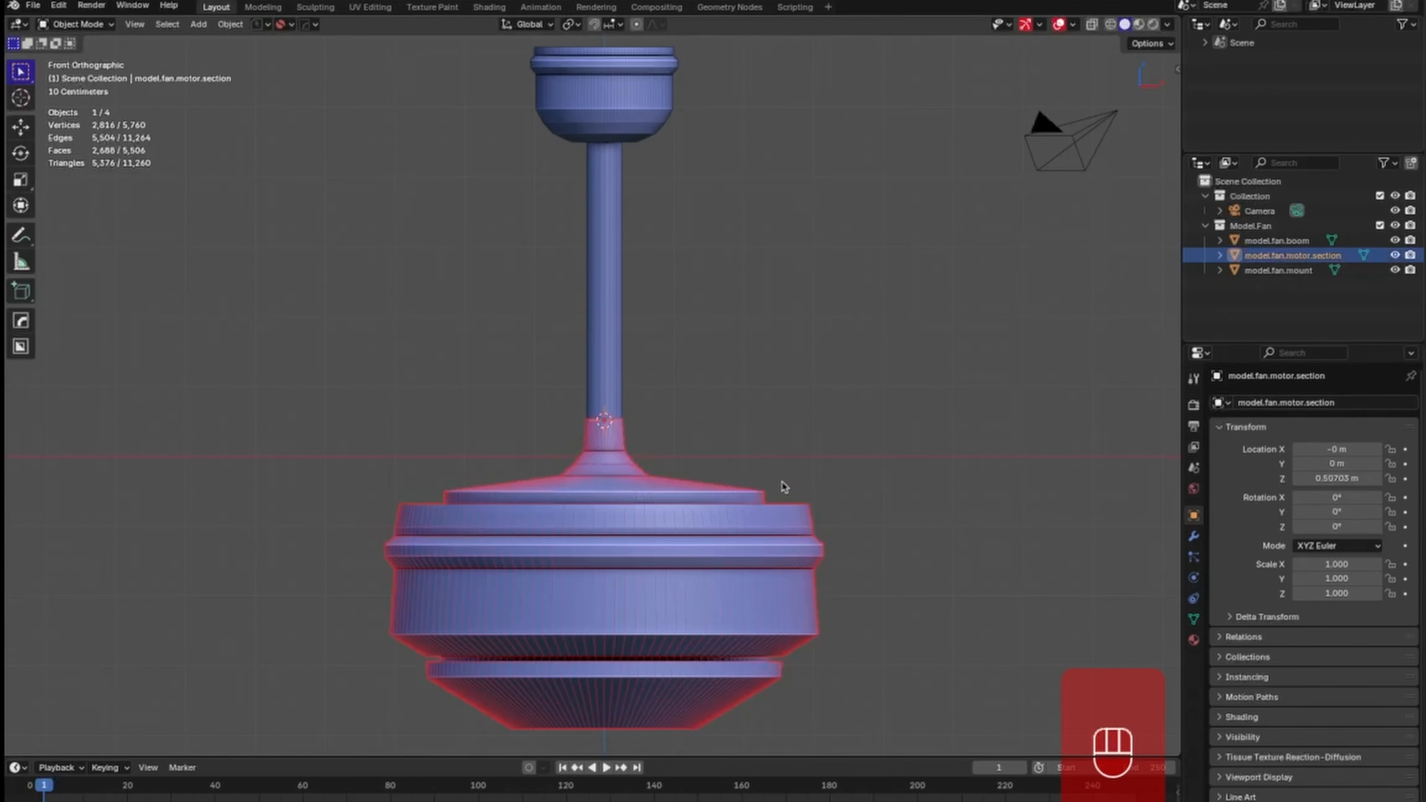
key("KP_Divide")
middle_click_drag(699, 381, 769, 354)
key("Tab")
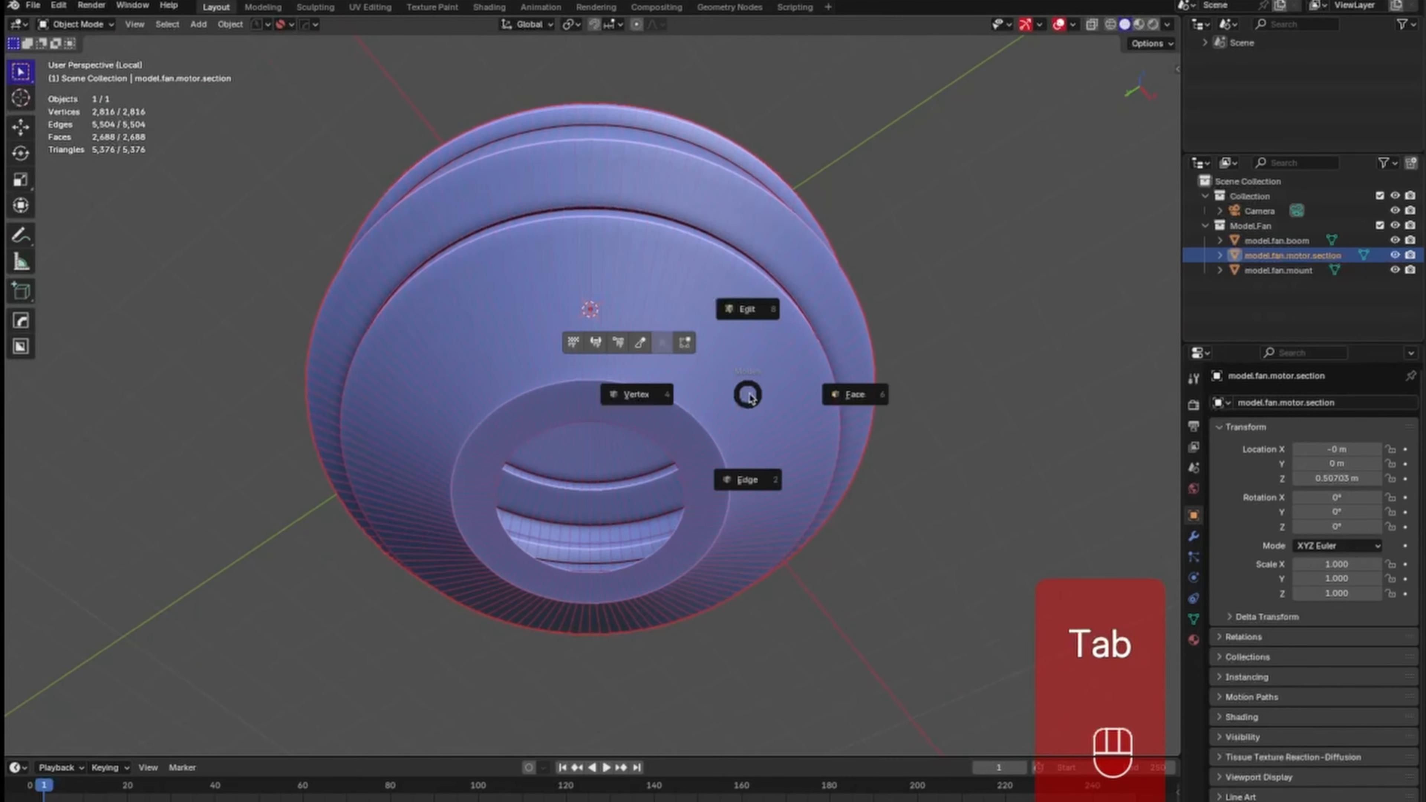
key("a")
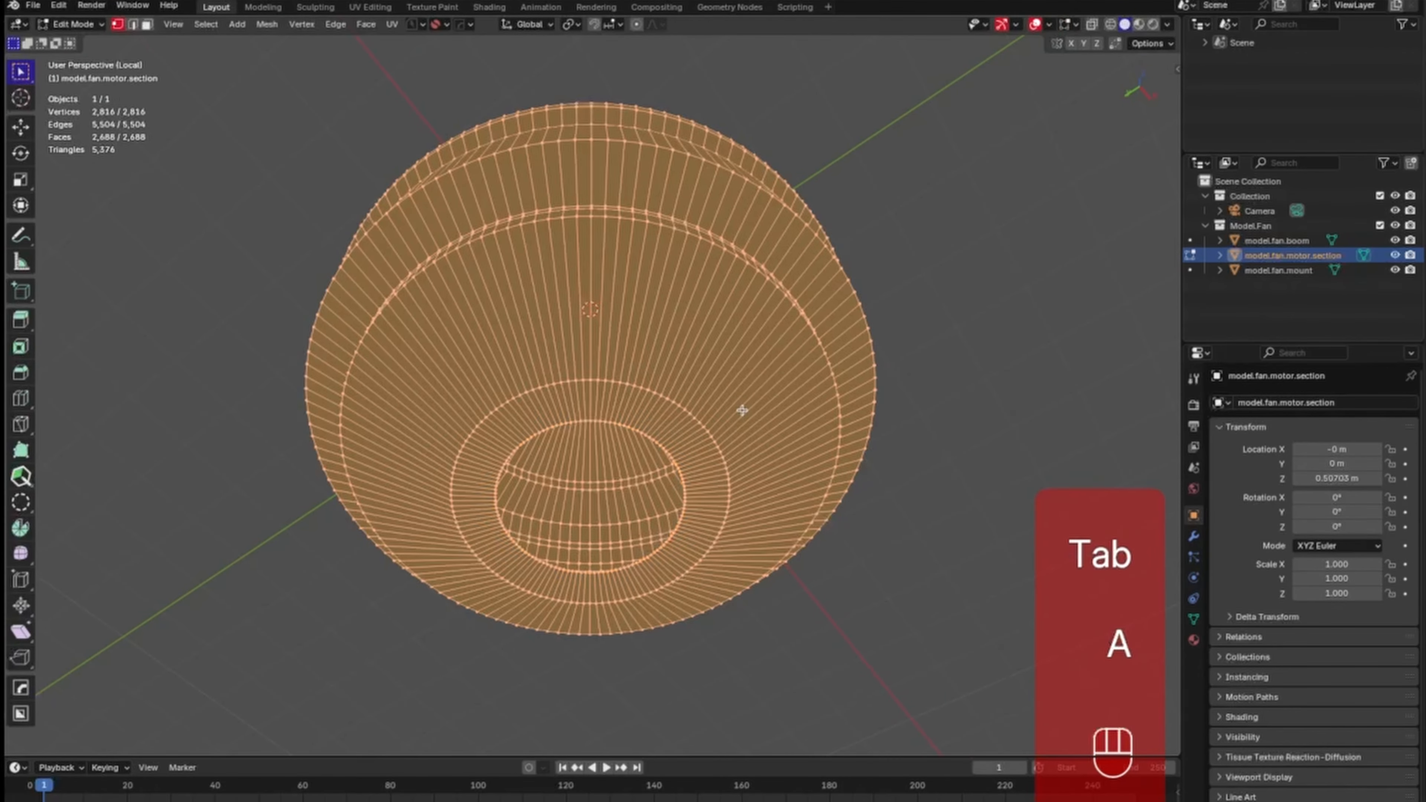
middle_click_drag(741, 407, 749, 431)
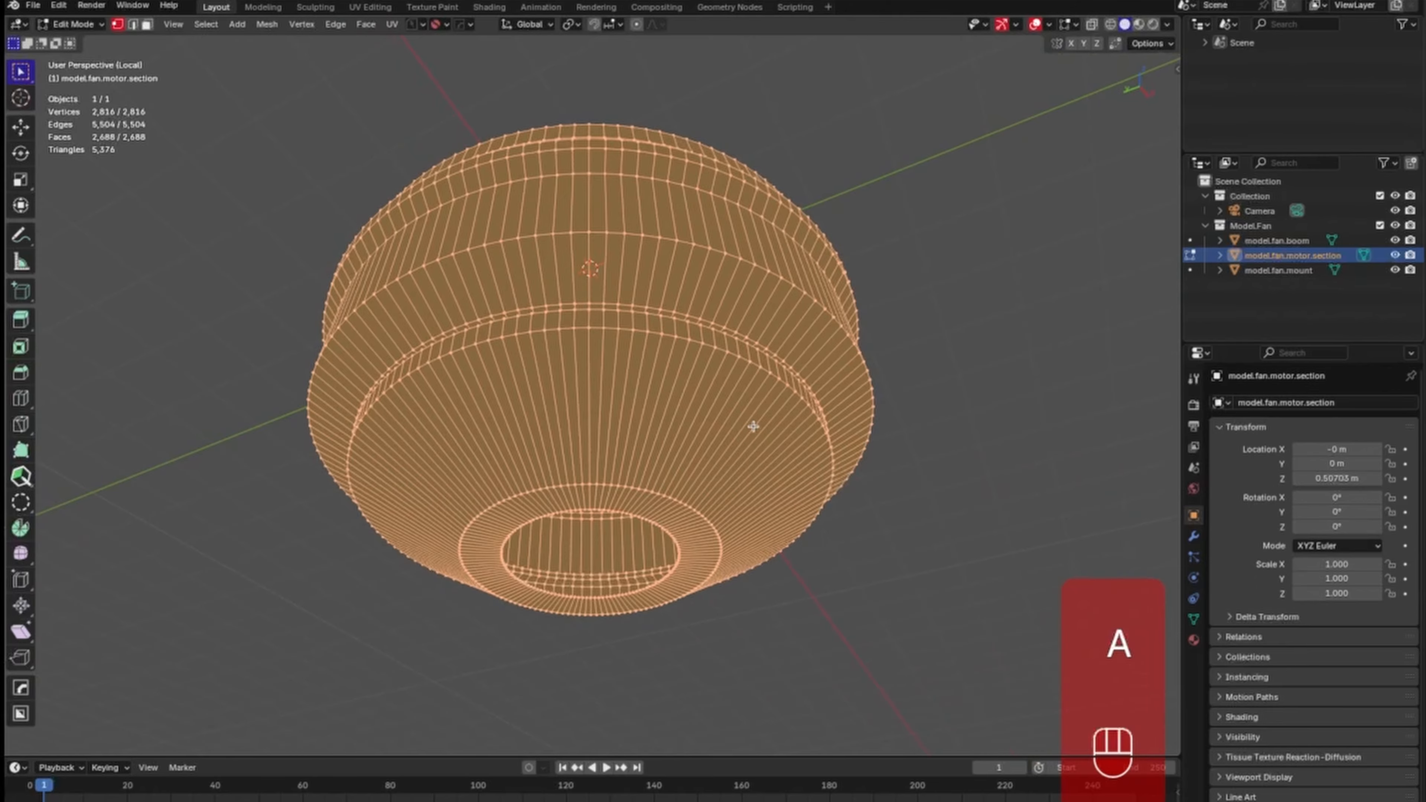
key("ctrl+f")
left_click(869, 472)
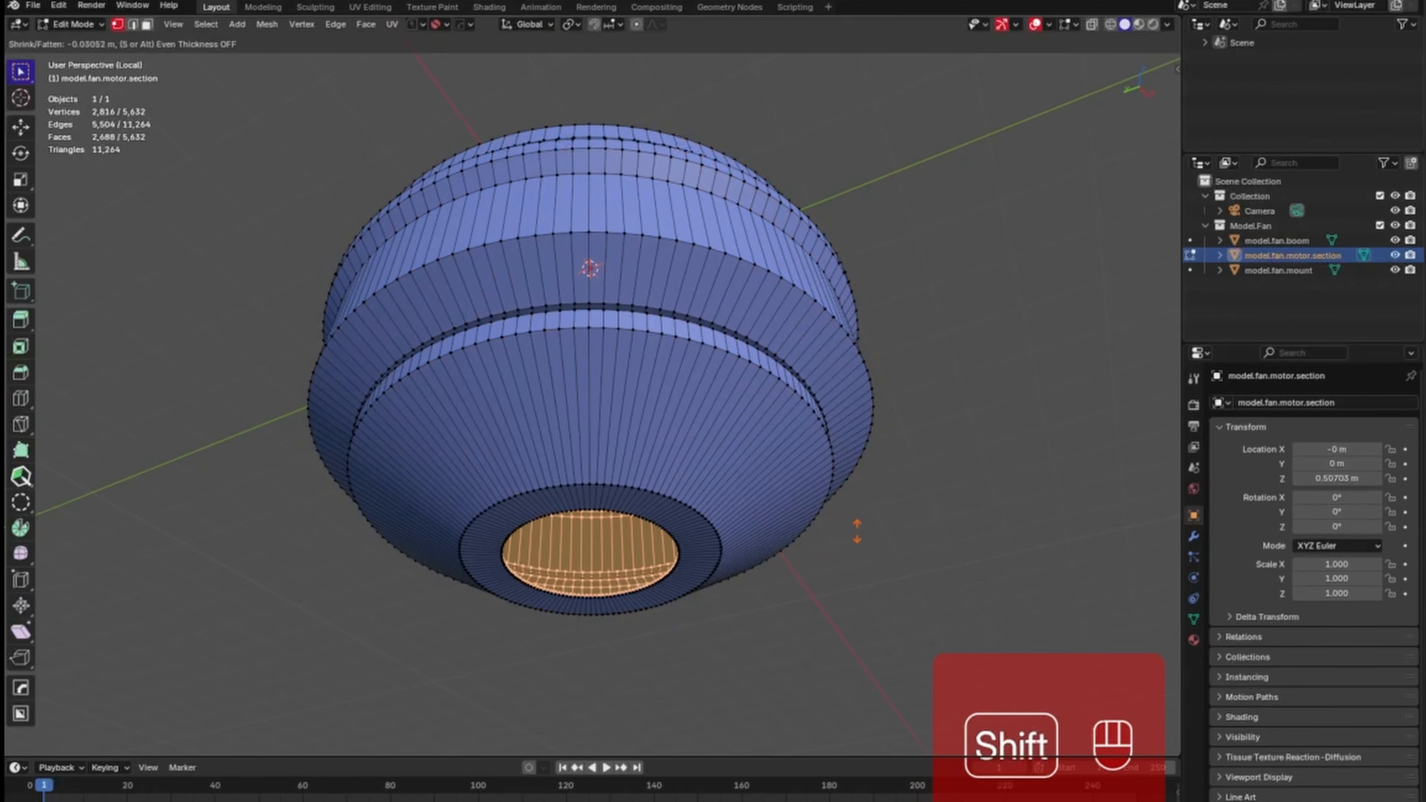
left_click(851, 572, "shift")
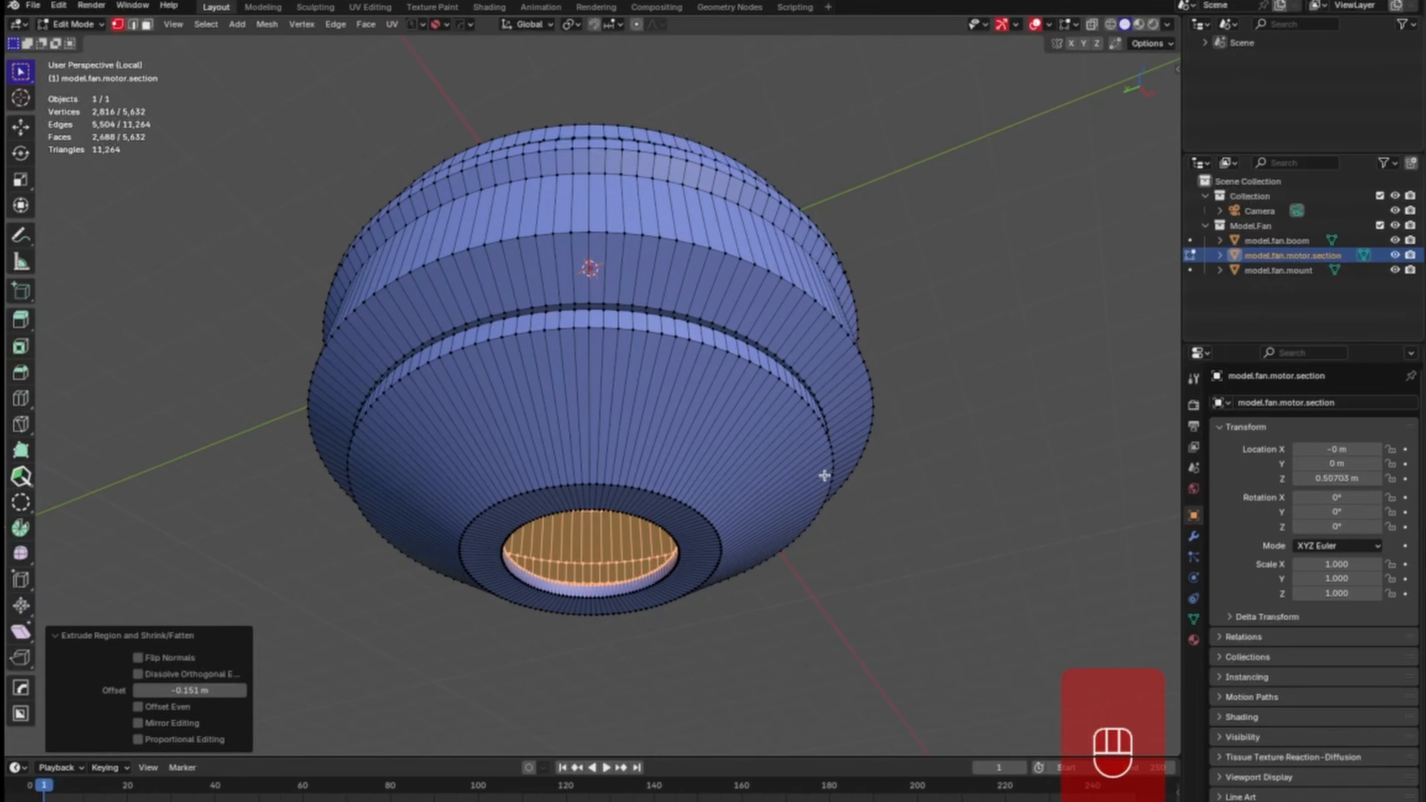
Recalculate the normals of the whole motor section mesh to face outside and return to Object Mode.
key("a")
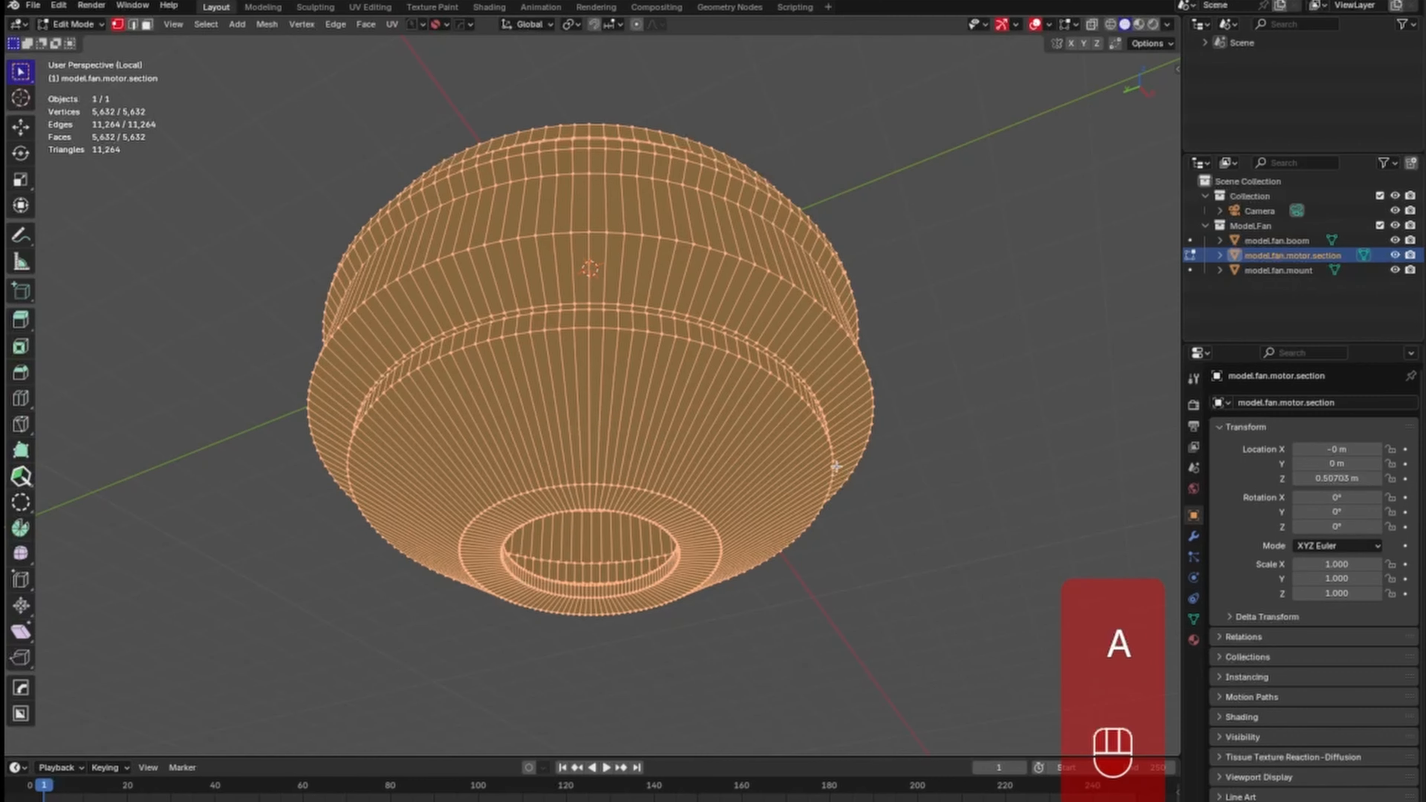
key("ctrl+n")
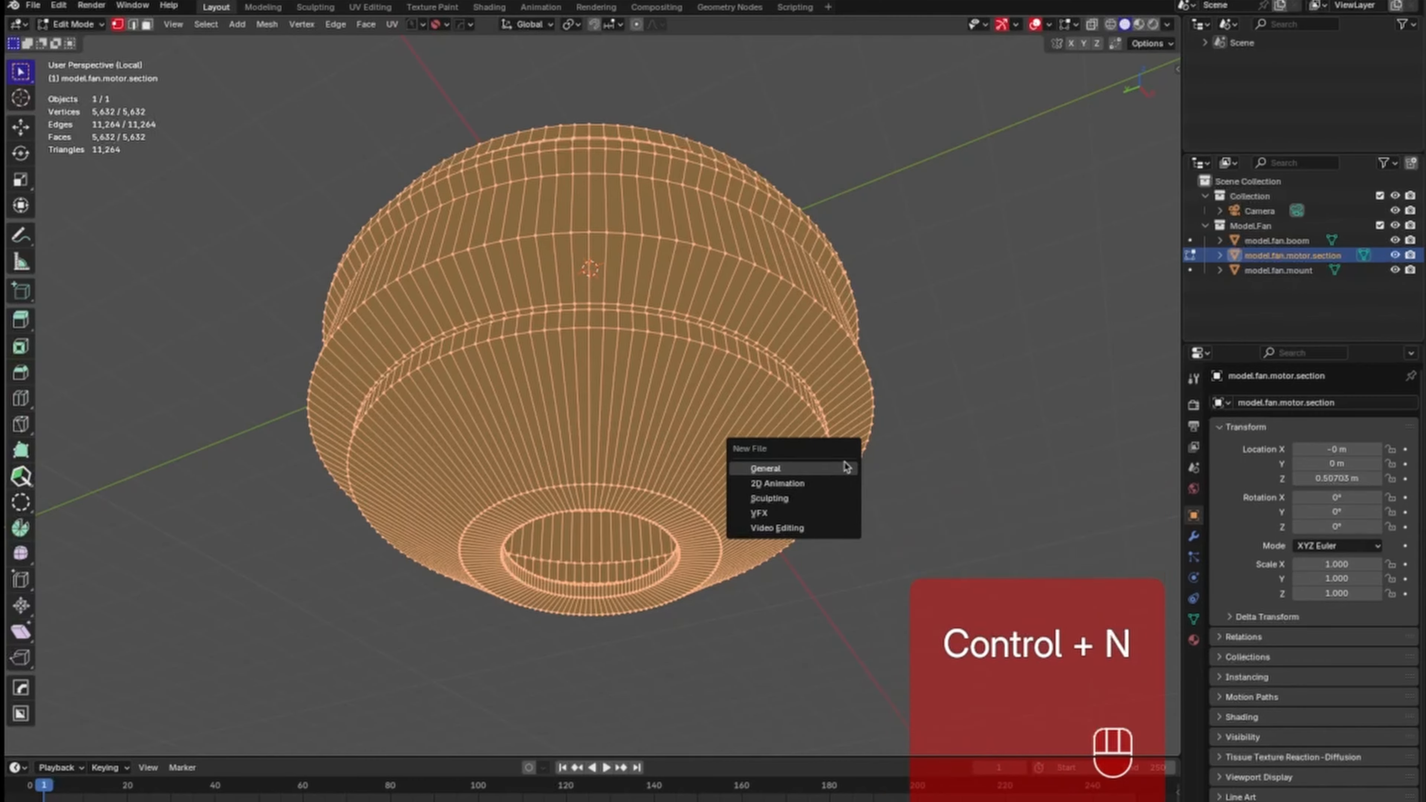
key("Escape")
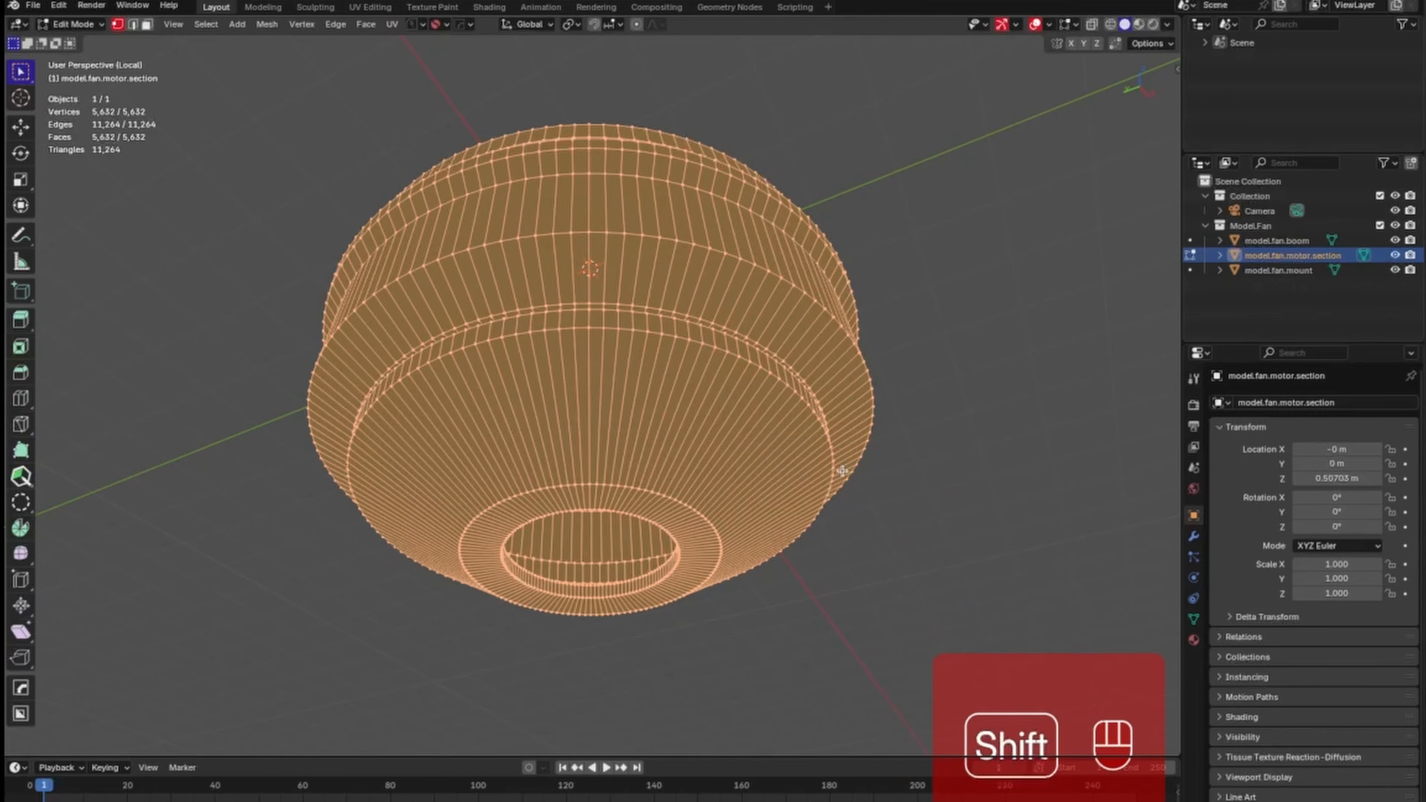
key("shift+n")
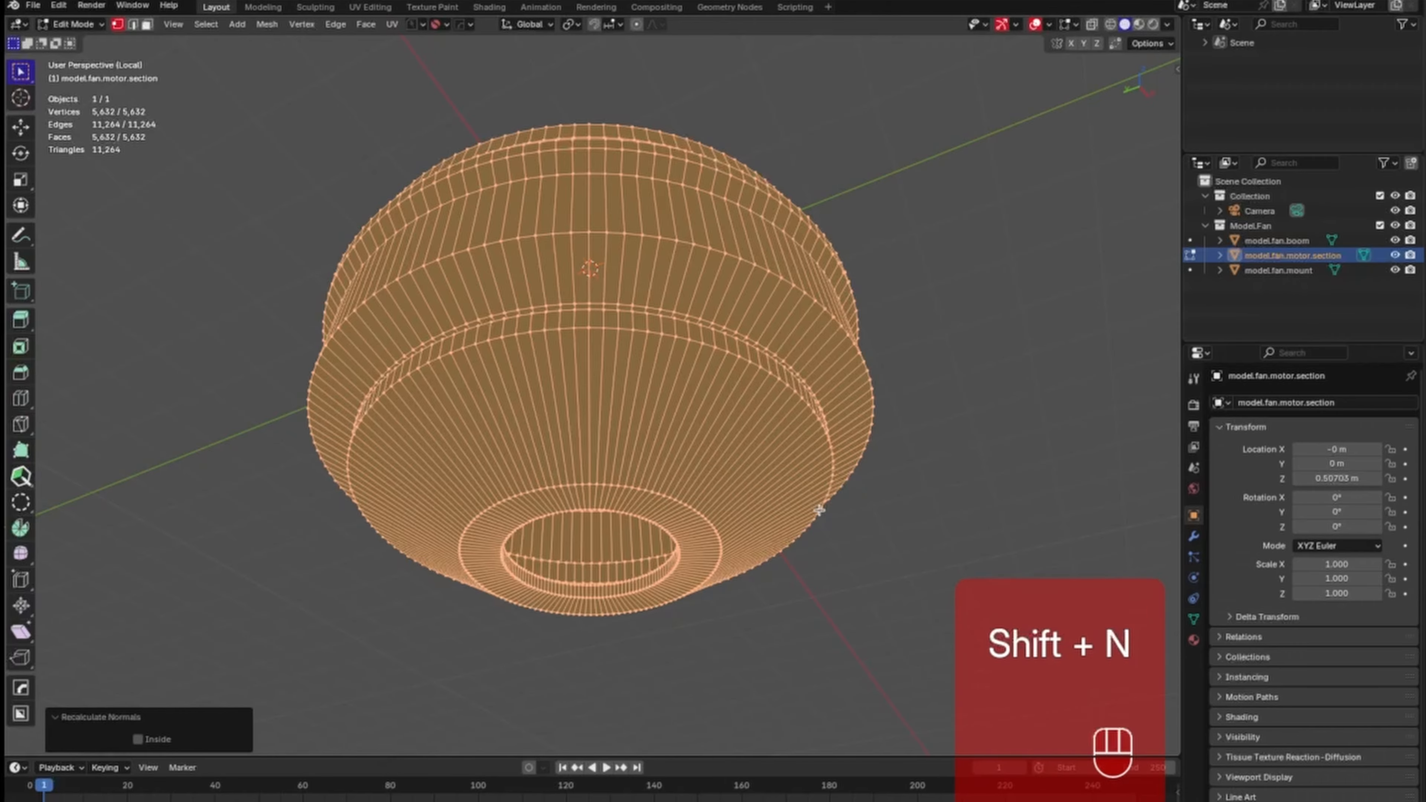
key("Tab")
Check the motor section's normals with the Face Orientation overlay, including inside the bottom opening, and turn the overlay off again.
left_click(1073, 24)
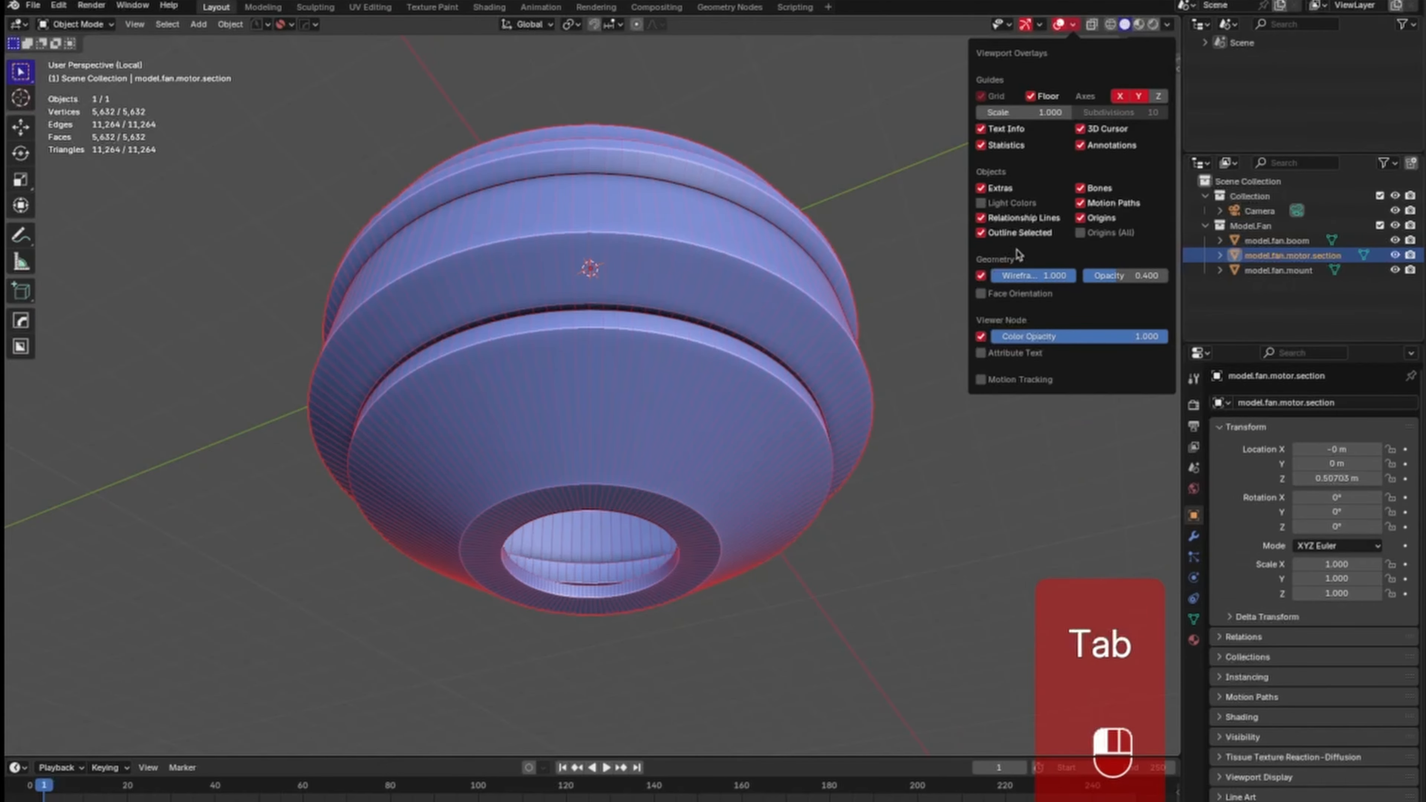
left_click(988, 294)
middle_click_drag(702, 396, 731, 378)
left_click(1072, 24)
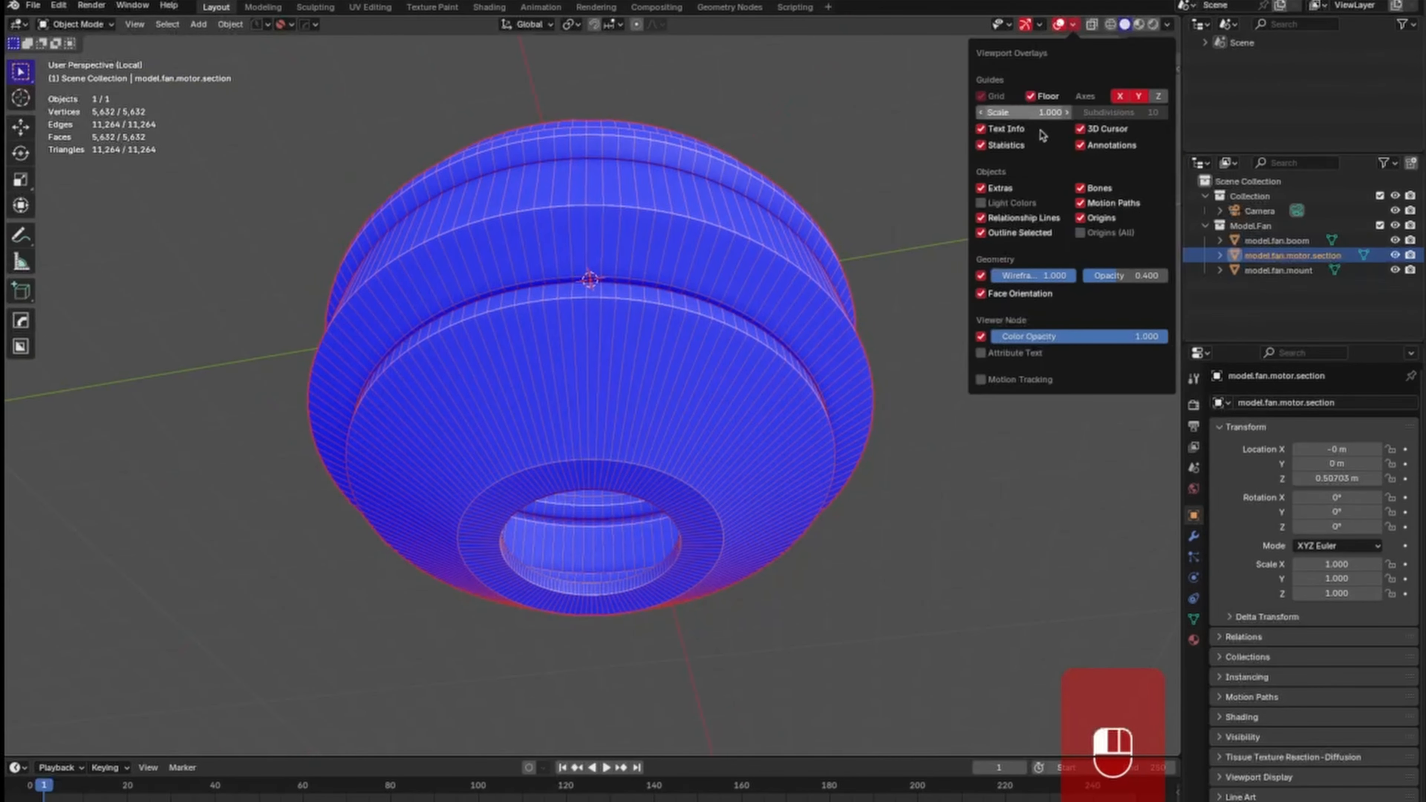
left_click(1000, 294)
Return to front view, leave local view, deselect the motor section and save the file.
key("KP_1")
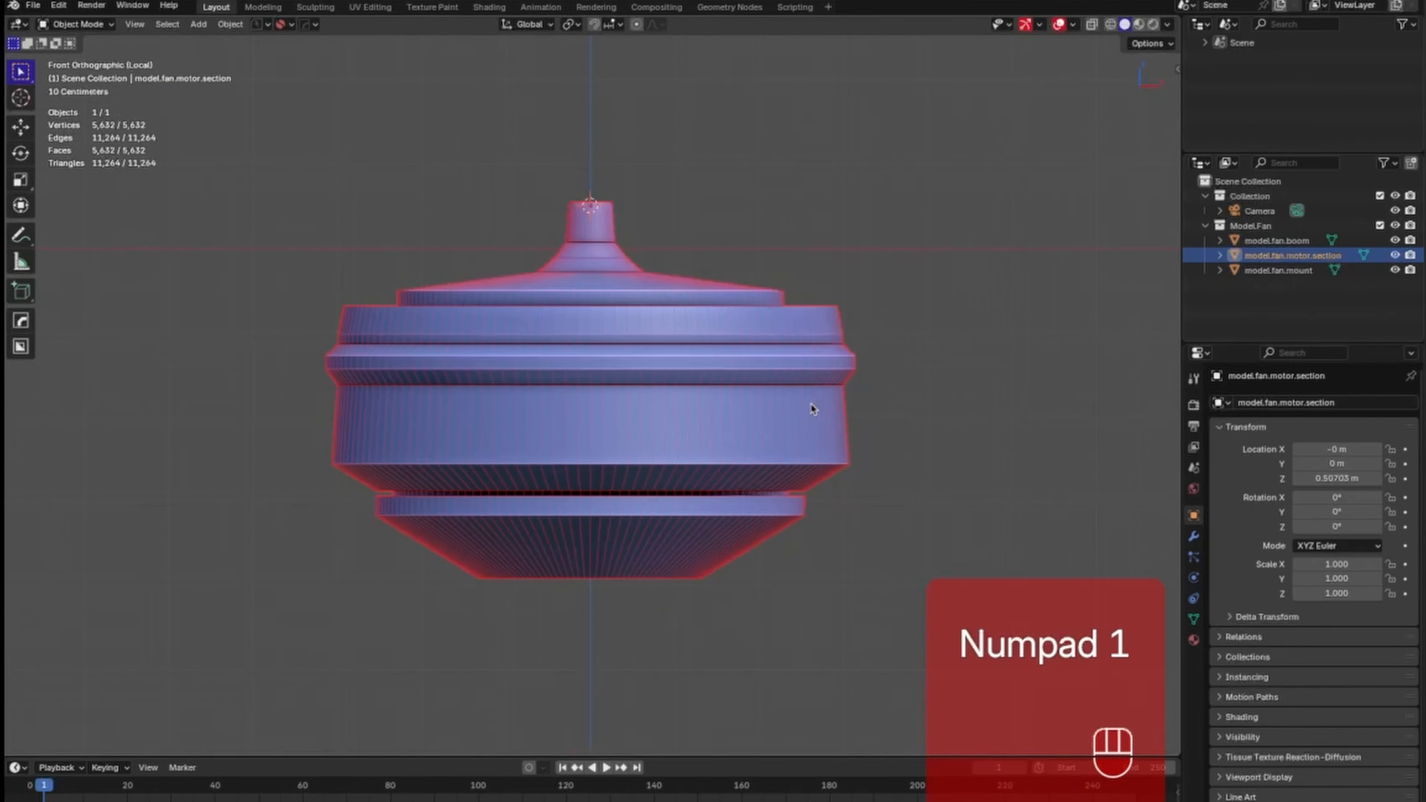
key("KP_Divide")
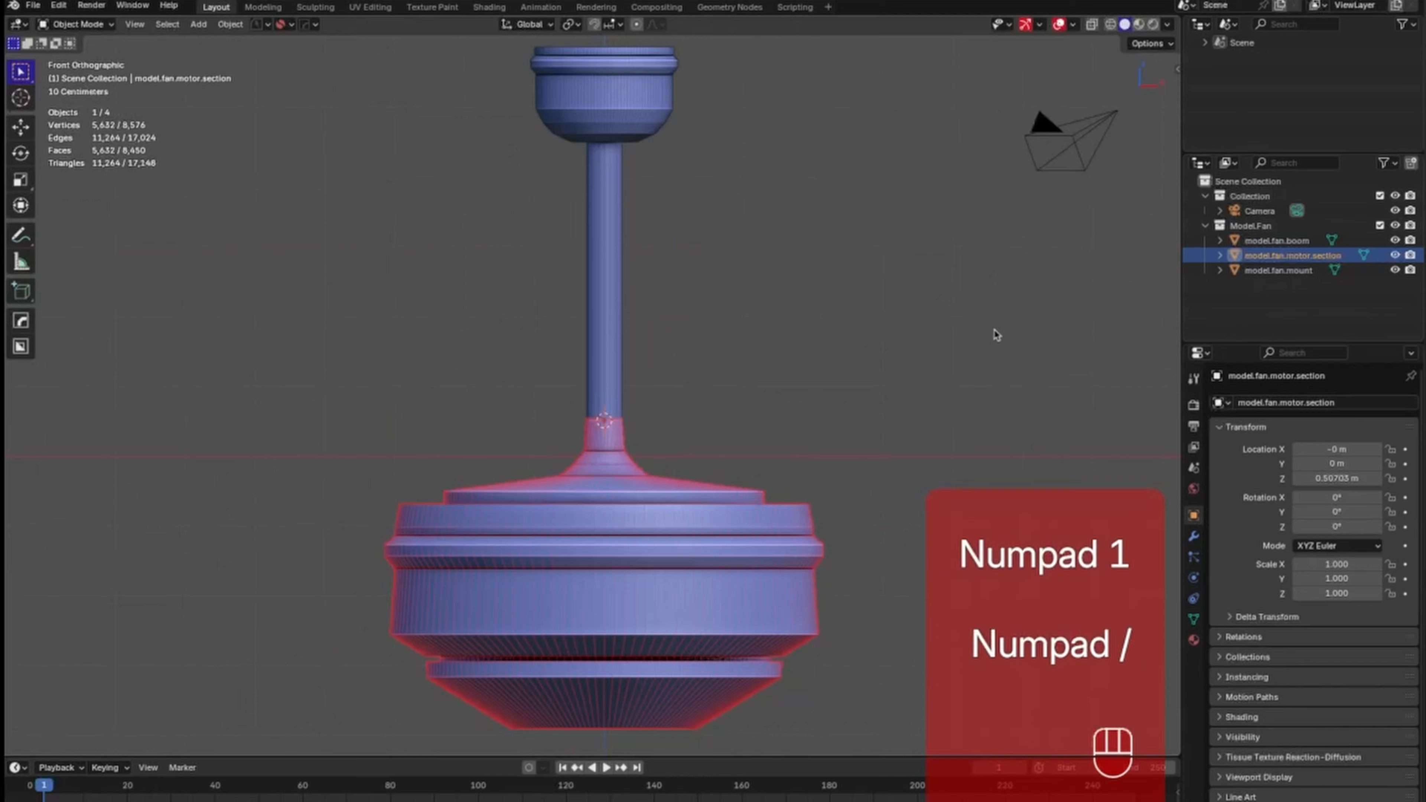
left_click(825, 410)
key("super+s")
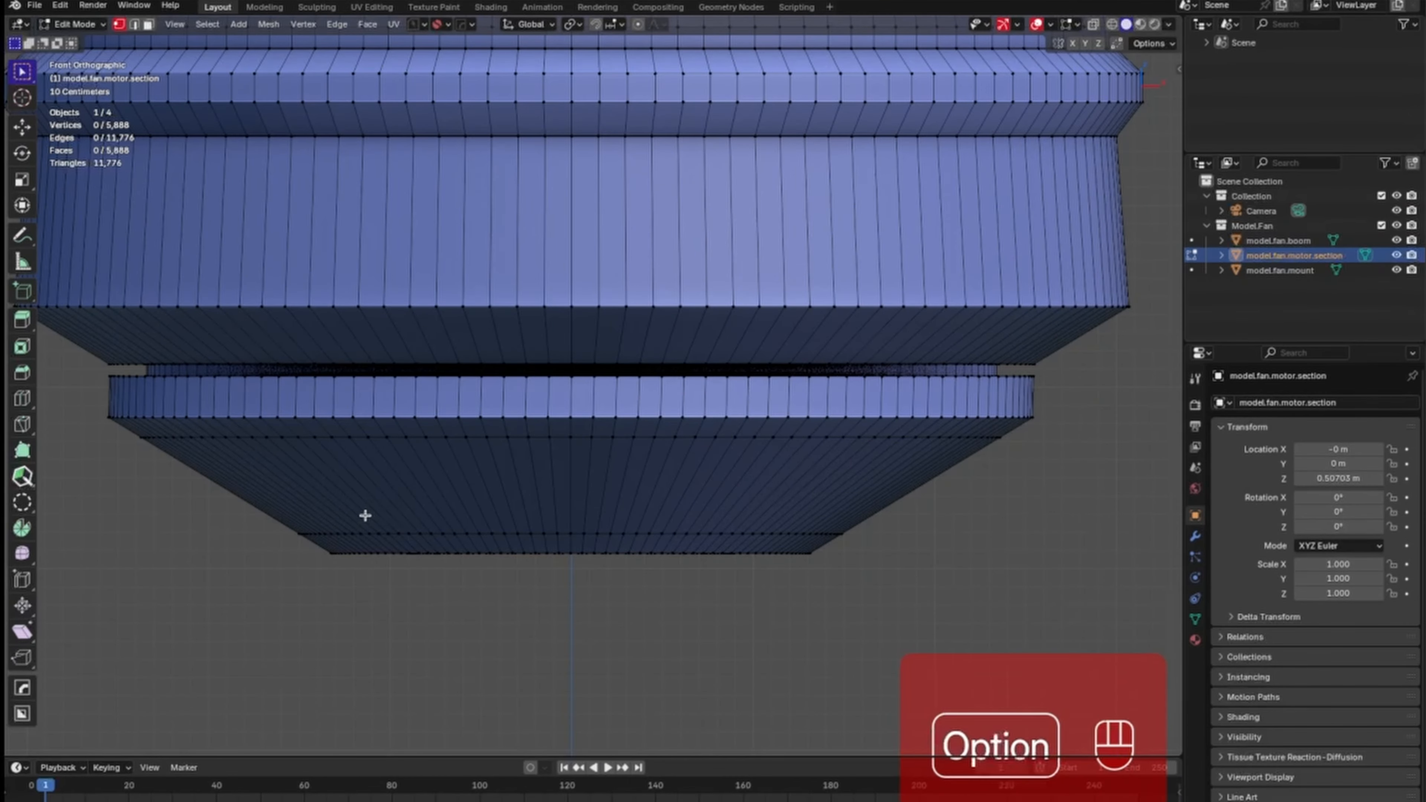
Select the front faces of the wide middle band on the motor section's bottom cone in face select mode.
key("alt+z")
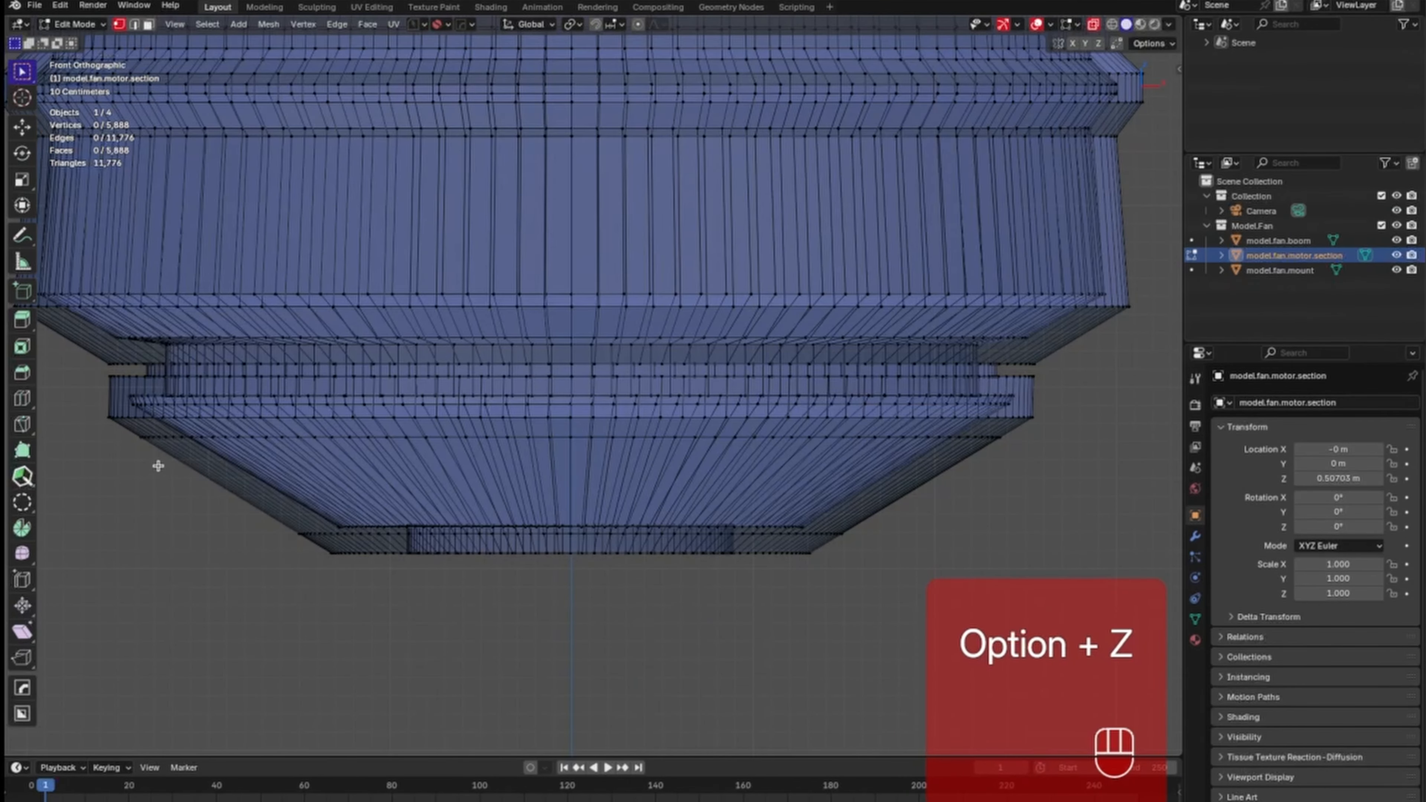
key("alt+z")
left_click_drag(162, 470, 1002, 497)
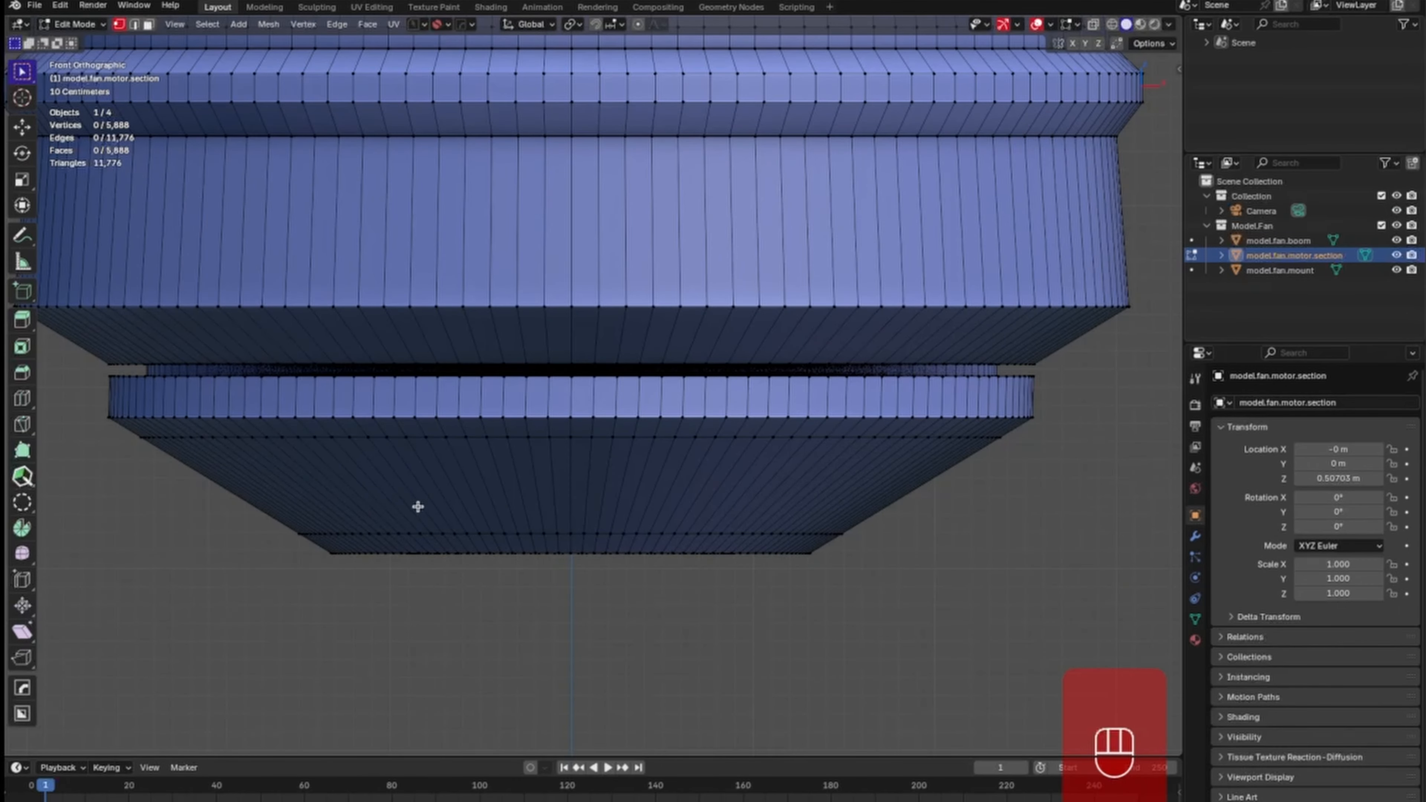
key("Tab")
left_click_drag(156, 482, 1034, 502)
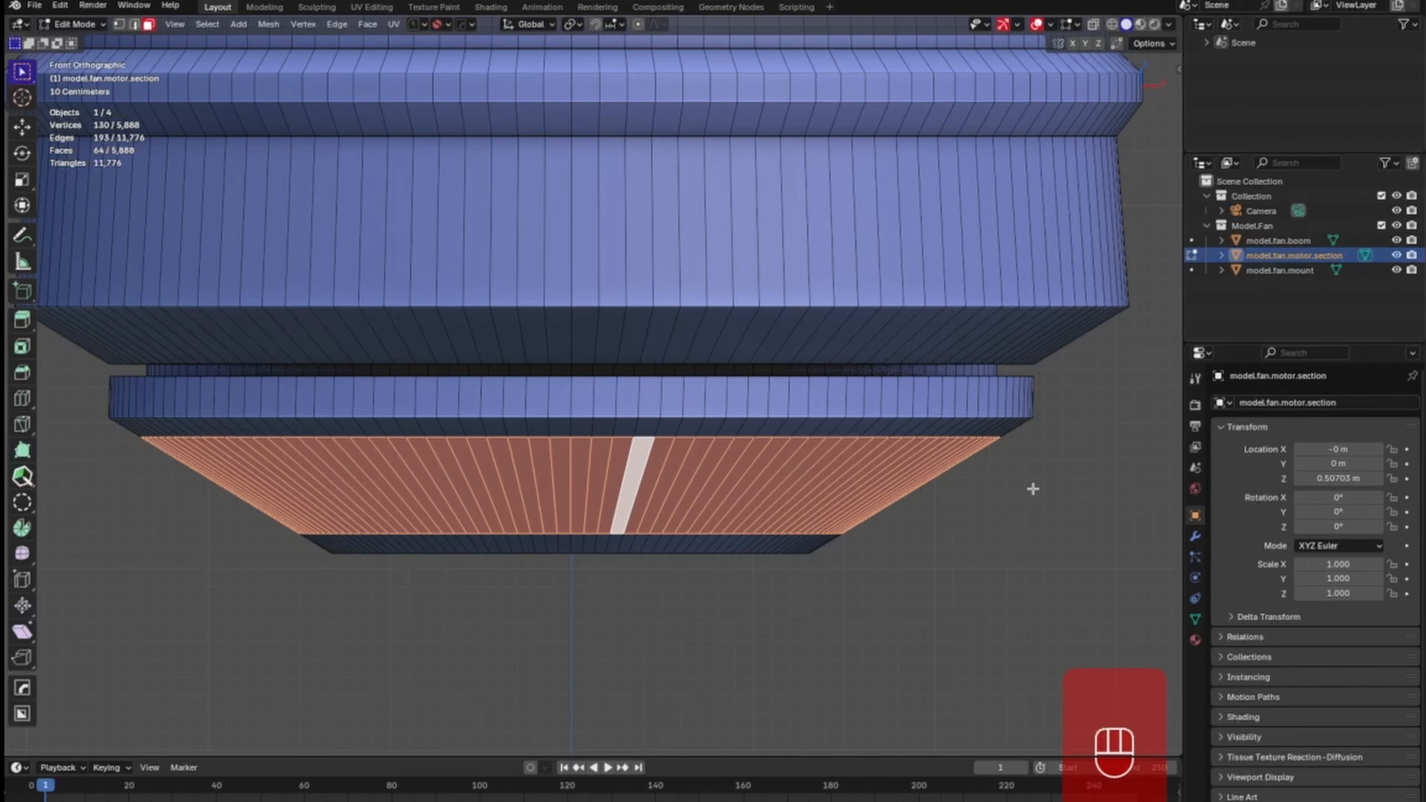
Add the cone band's remaining faces to the selection from the right and left views so the full ring is selected.
key("KP_3")
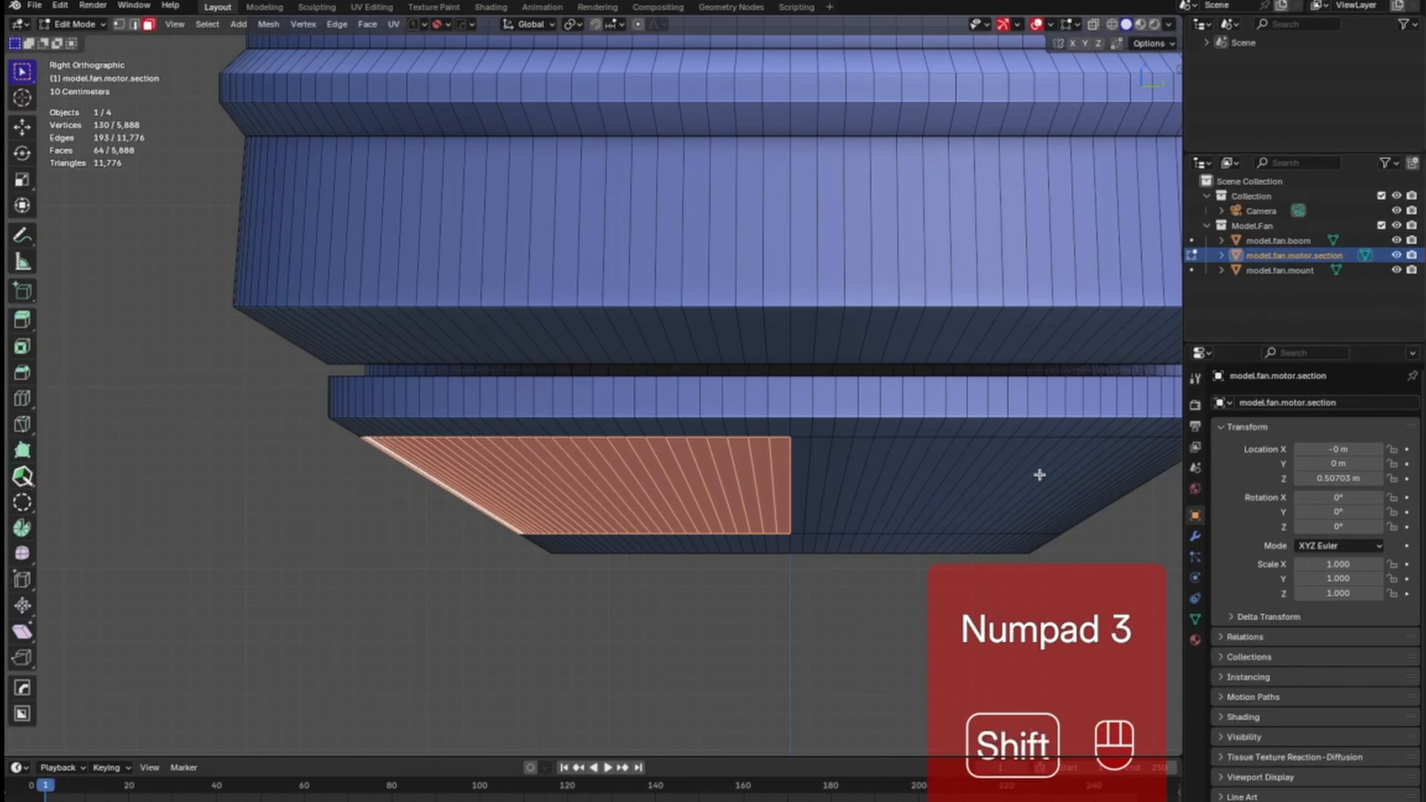
middle_click_drag(1037, 475, 756, 467, "shift")
left_click_drag(945, 462, 362, 529, "shift")
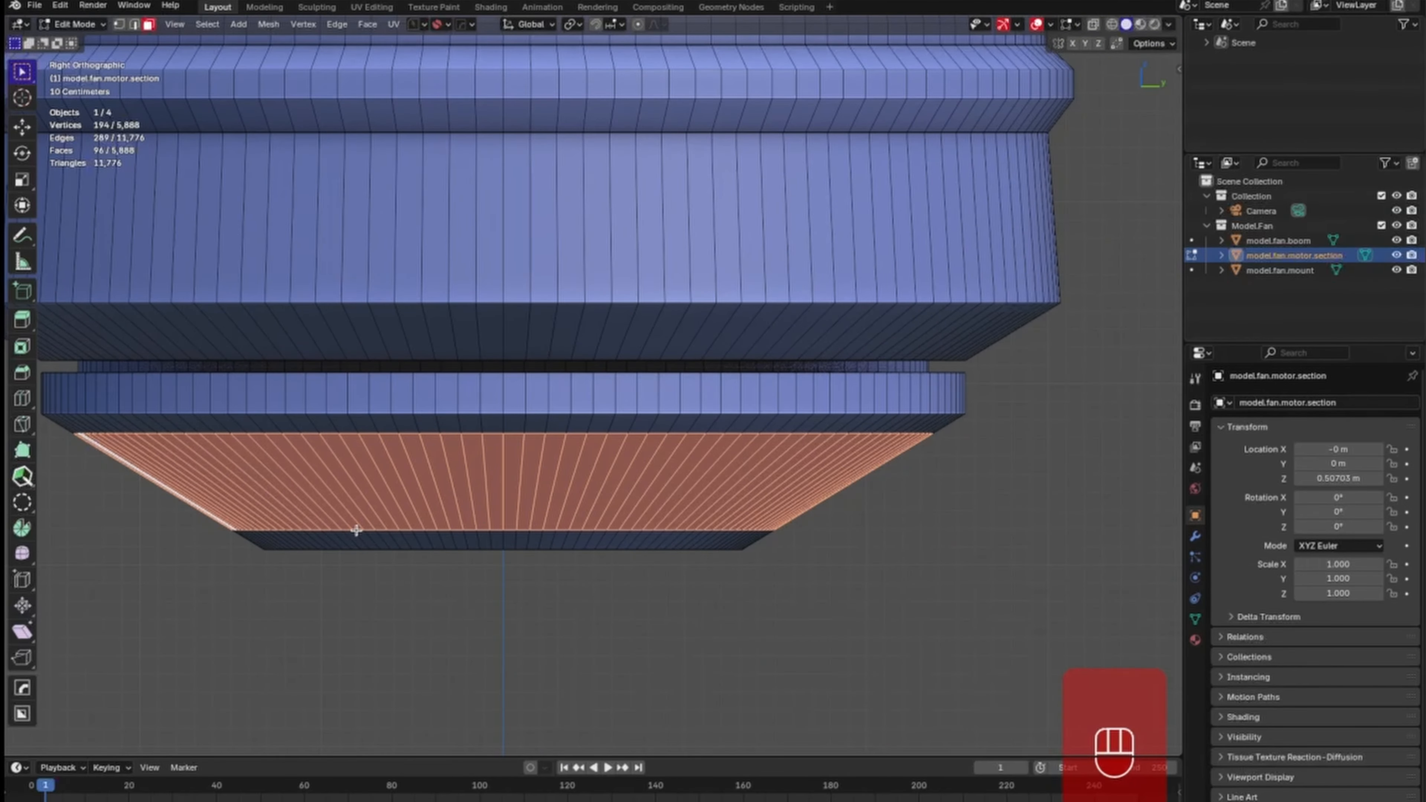
key("ctrl+KP_3")
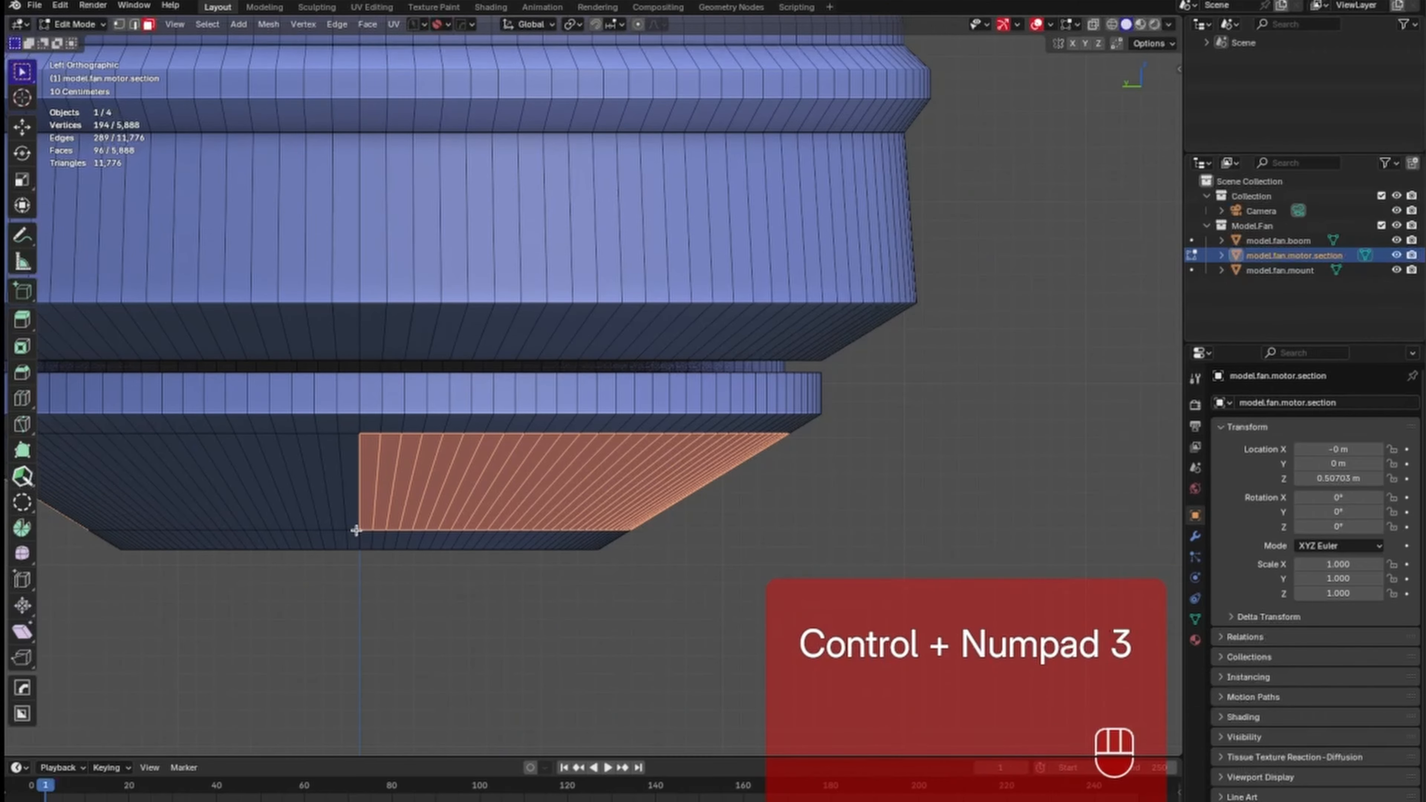
mouse_move(545, 572)
middle_mouse_down("shift")
mouse_move(541, 592)
mouse_move(572, 576)
middle_mouse_up("shift")
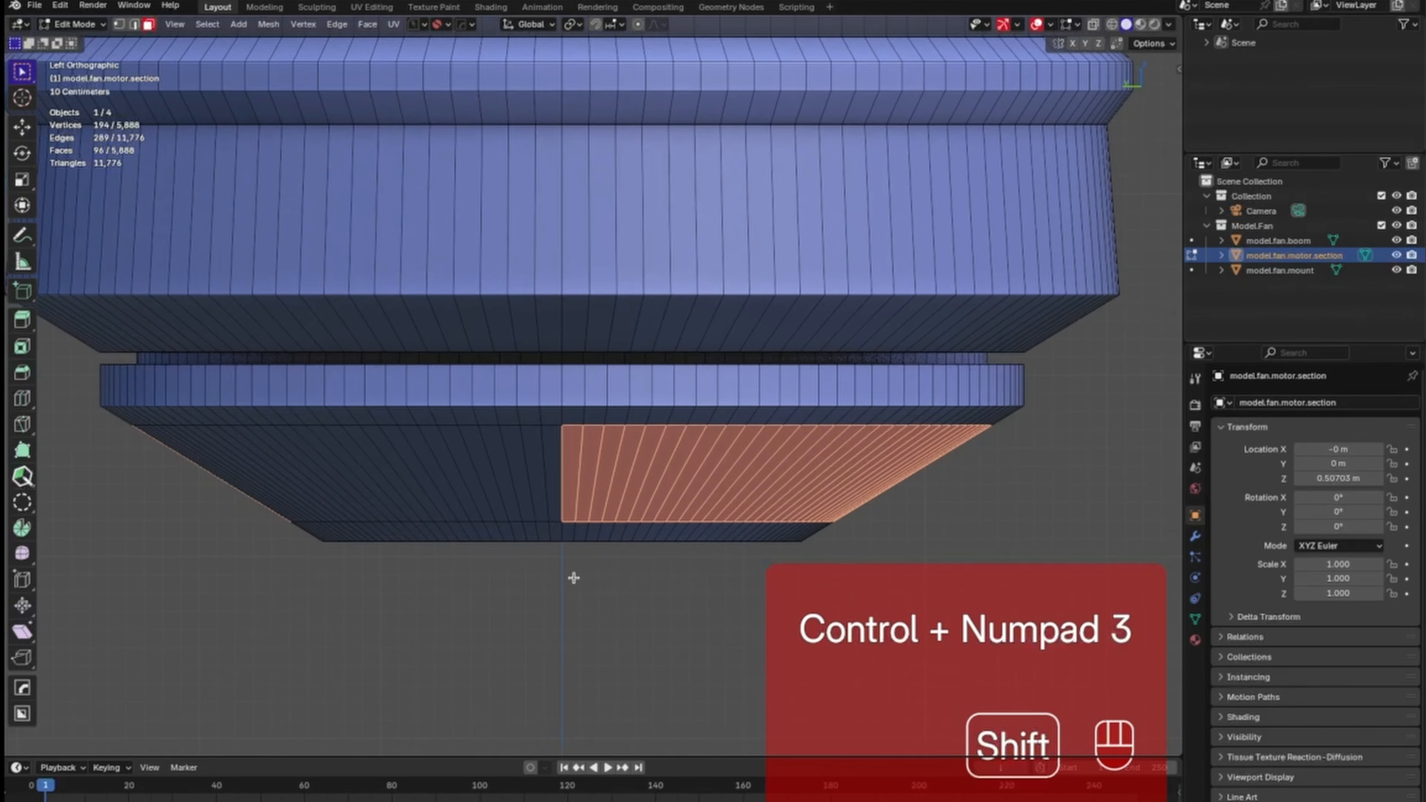
left_click_drag(135, 471, 789, 483, "shift")
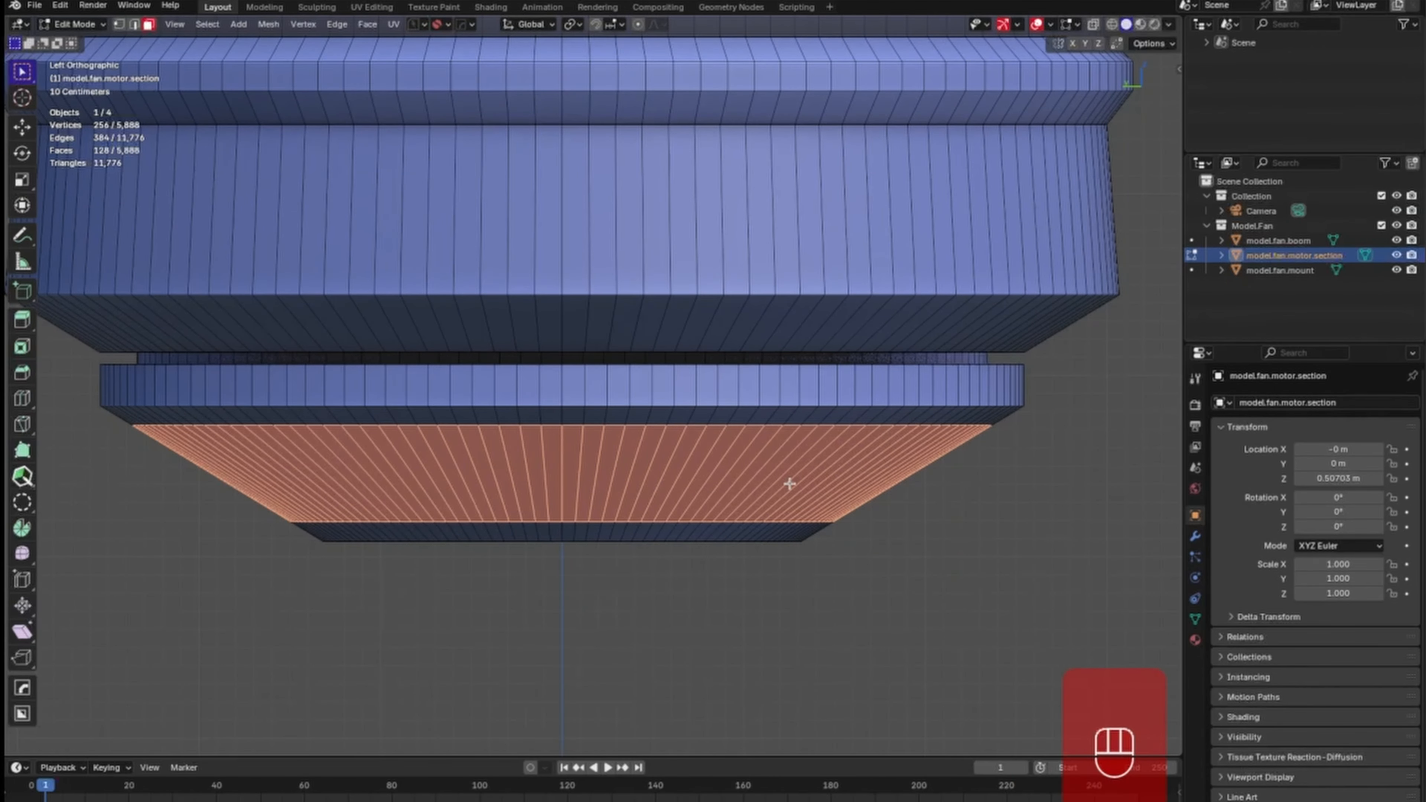
Apply Checker Deselect to the band with 1 deselected, 1 selected and offset 0, keeping every other face selected.
key("KP_1")
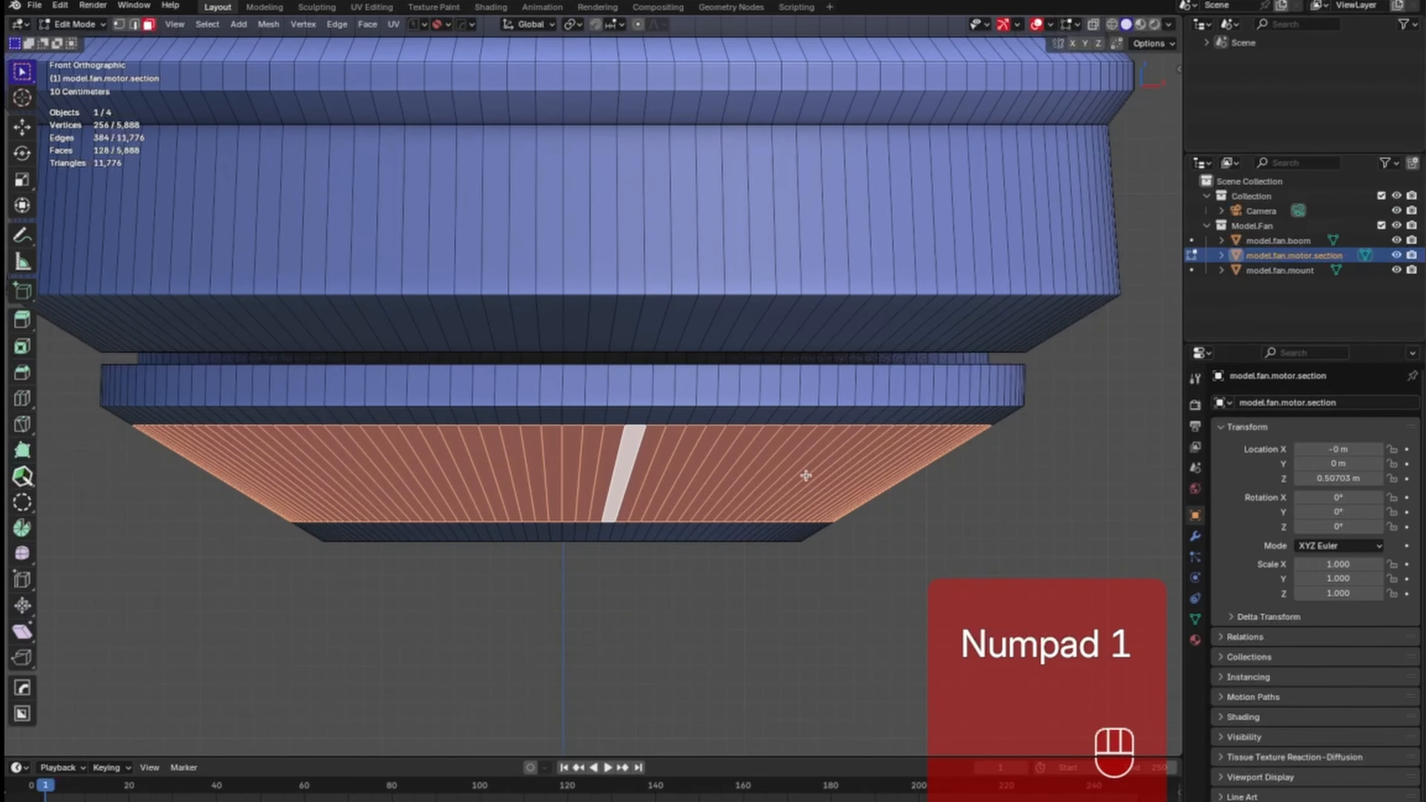
mouse_move(770, 547)
middle_mouse_down("shift")
mouse_move(792, 580)
mouse_move(793, 563)
middle_mouse_up("shift")
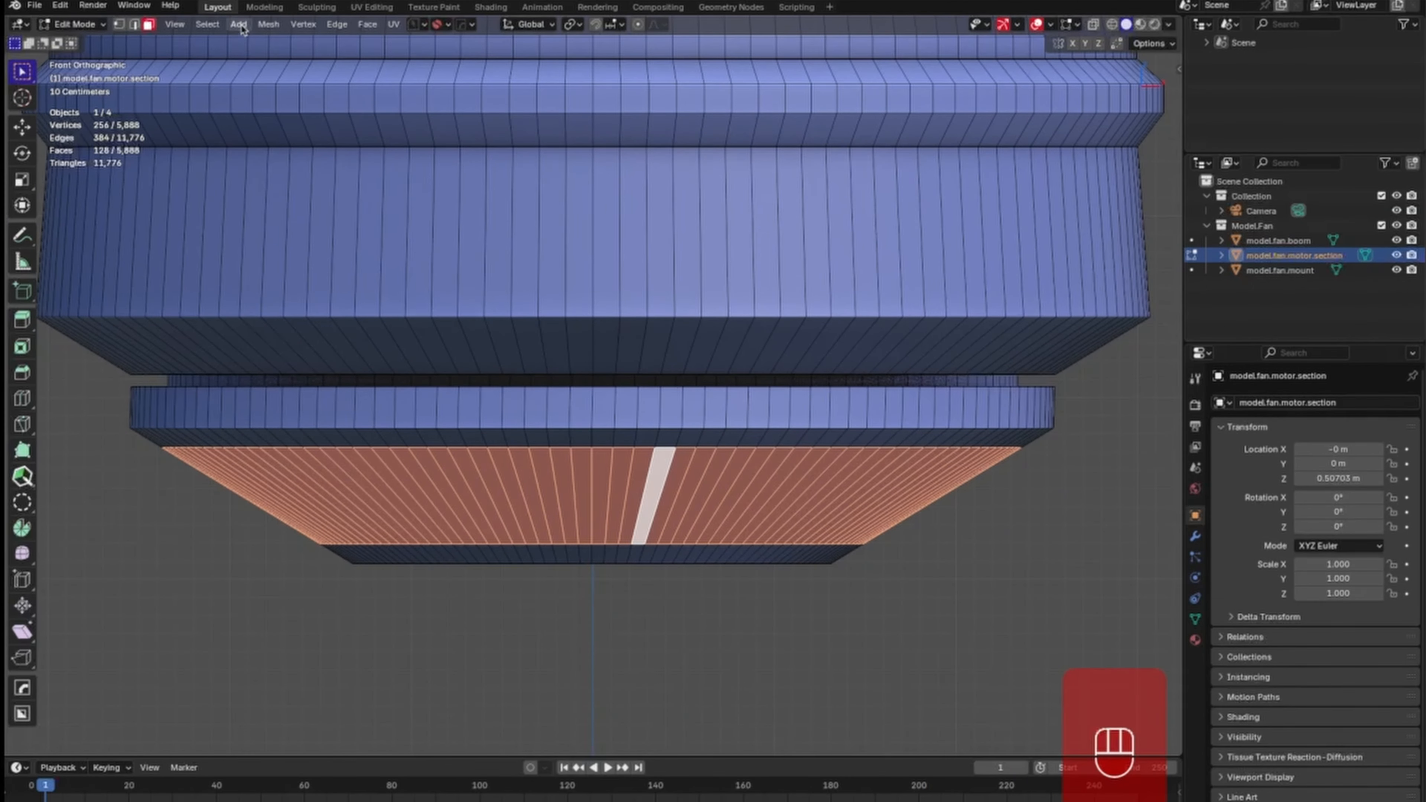
left_click(207, 24)
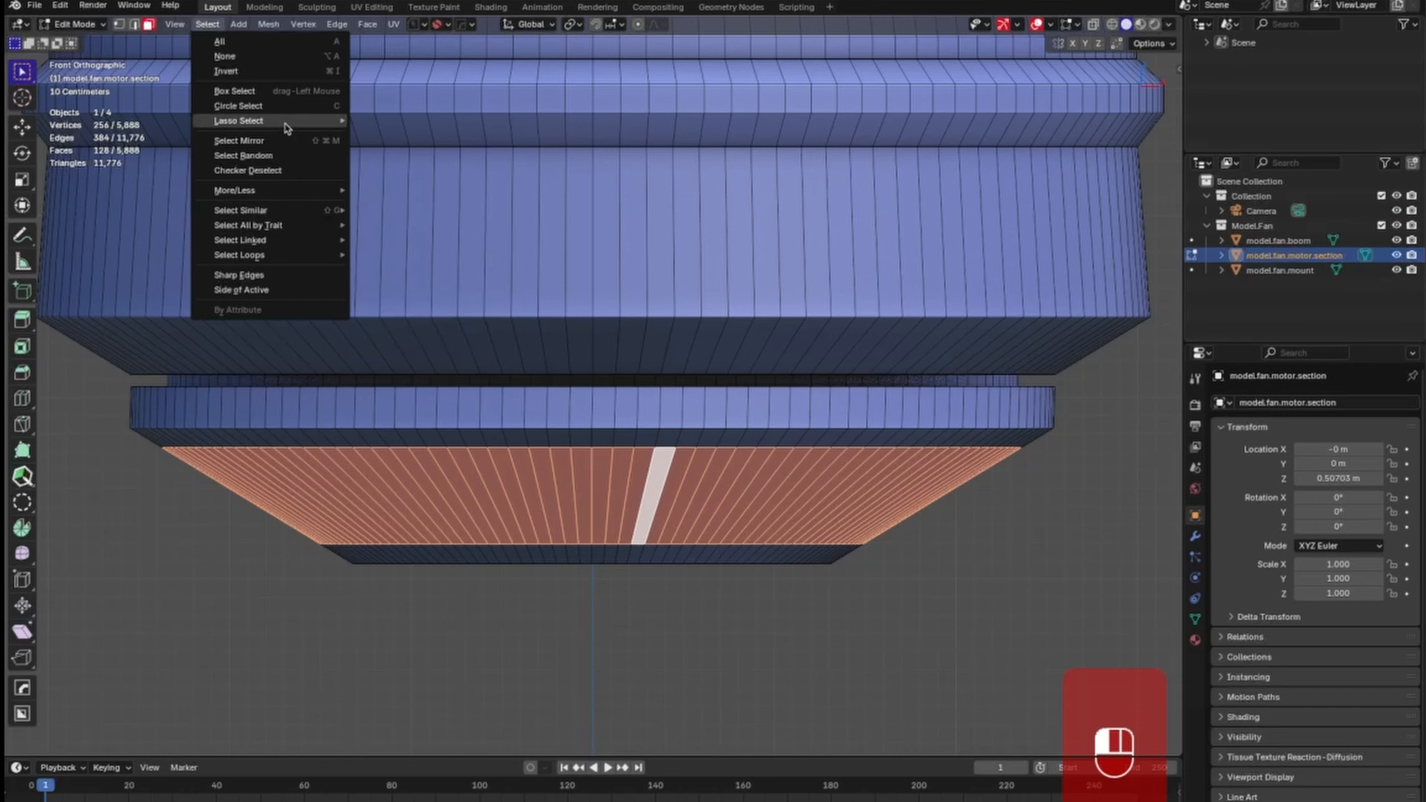
left_click(293, 170)
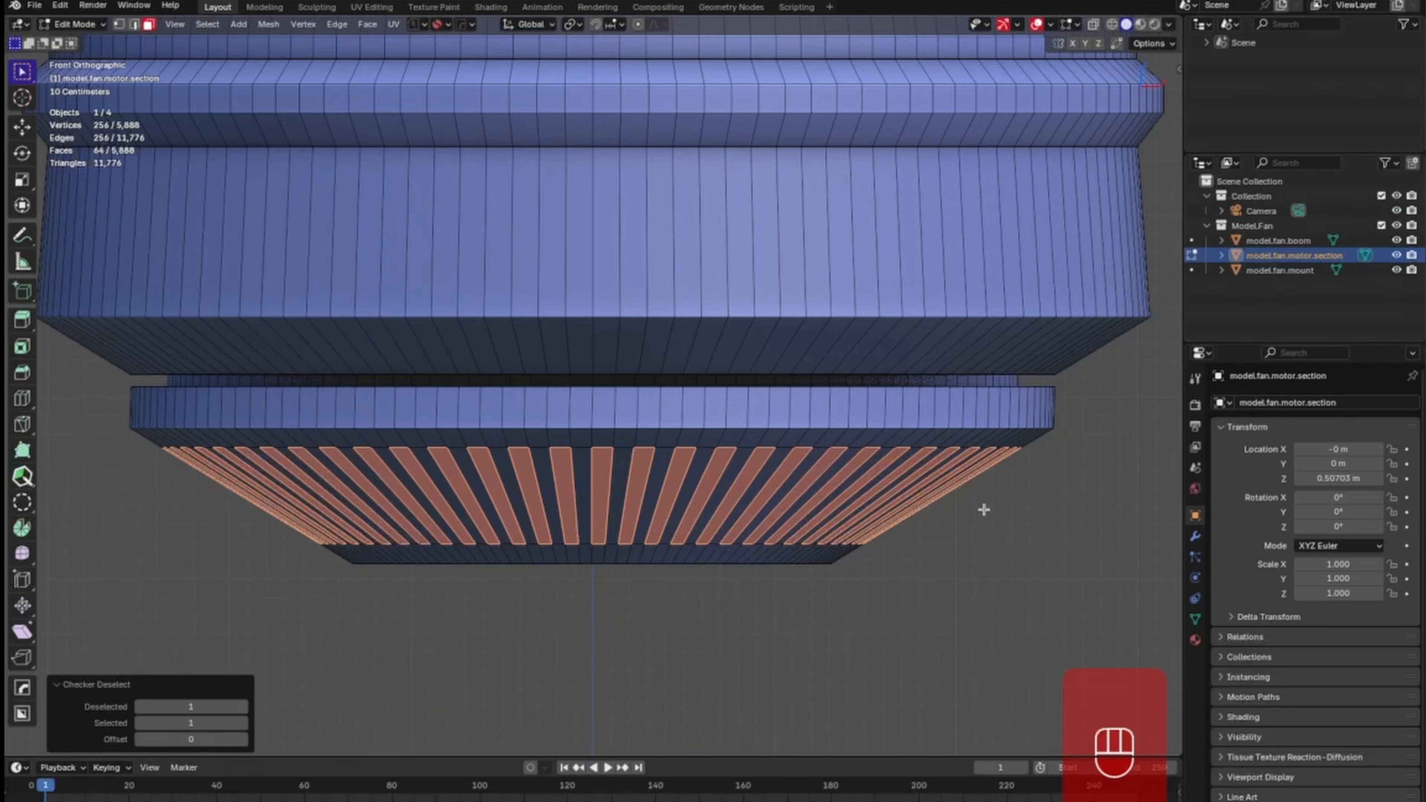
Inset the alternating faces by about 0.014 m, shrink them inward by about 0.0735 m to form vents, and return to Object Mode.
key("i")
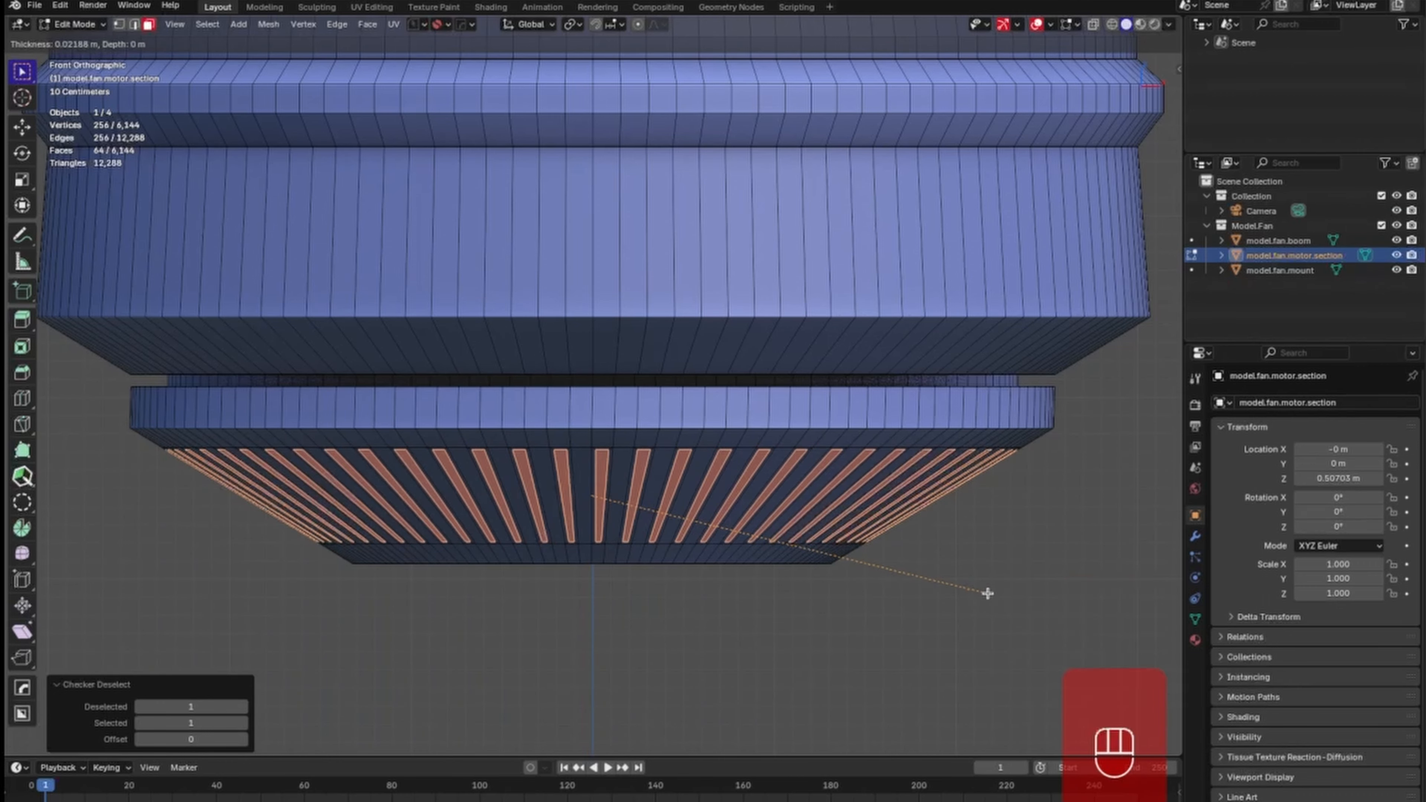
left_click(987, 593)
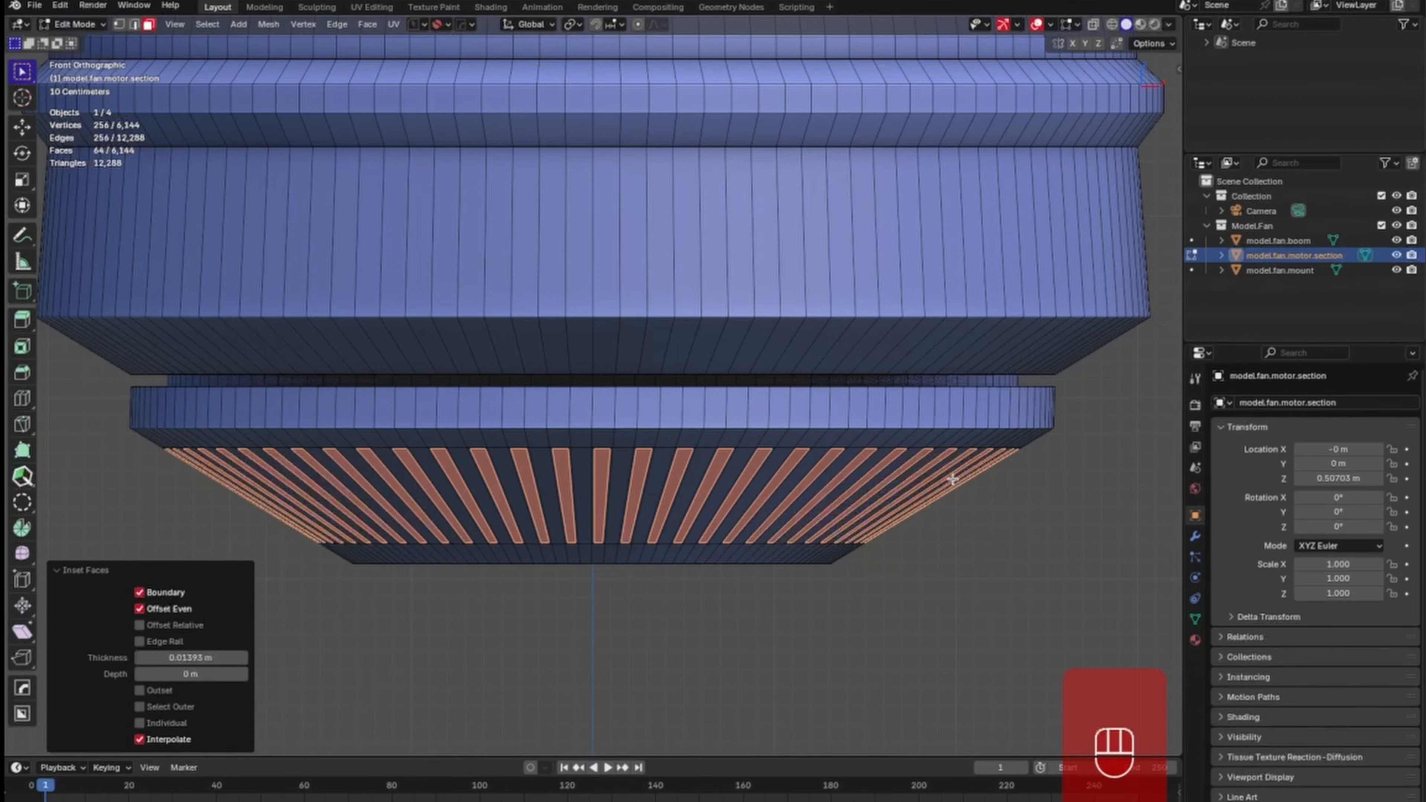
key("alt+s")
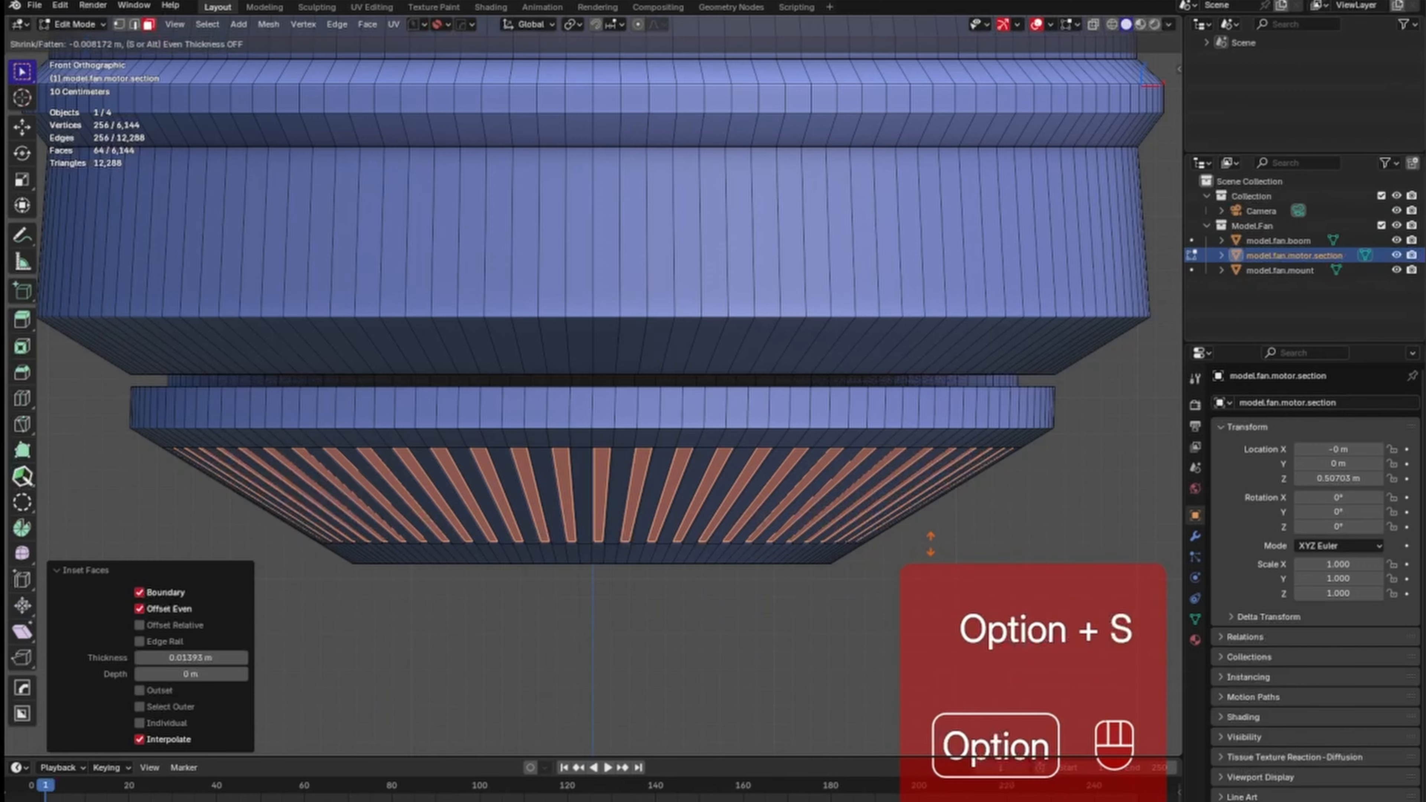
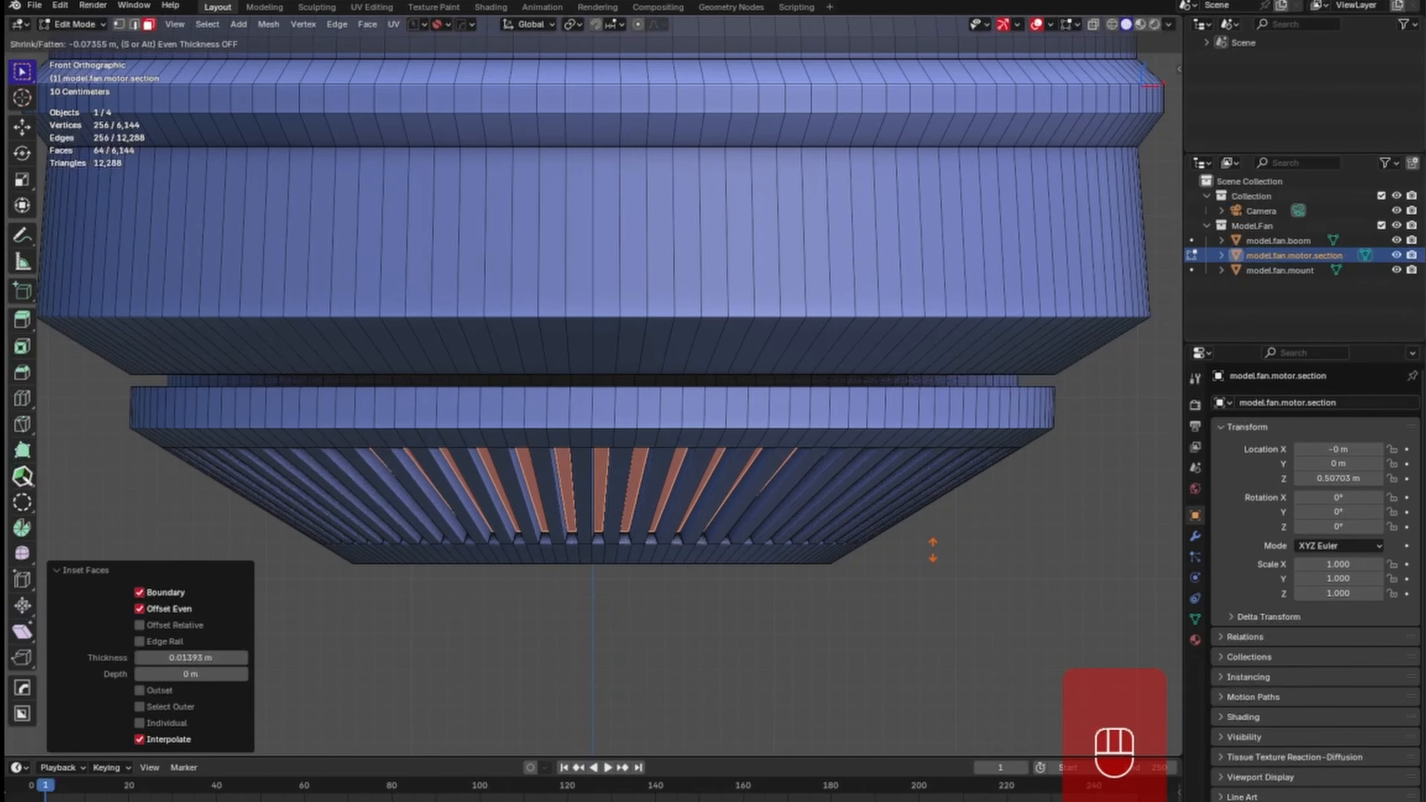
left_click(932, 549)
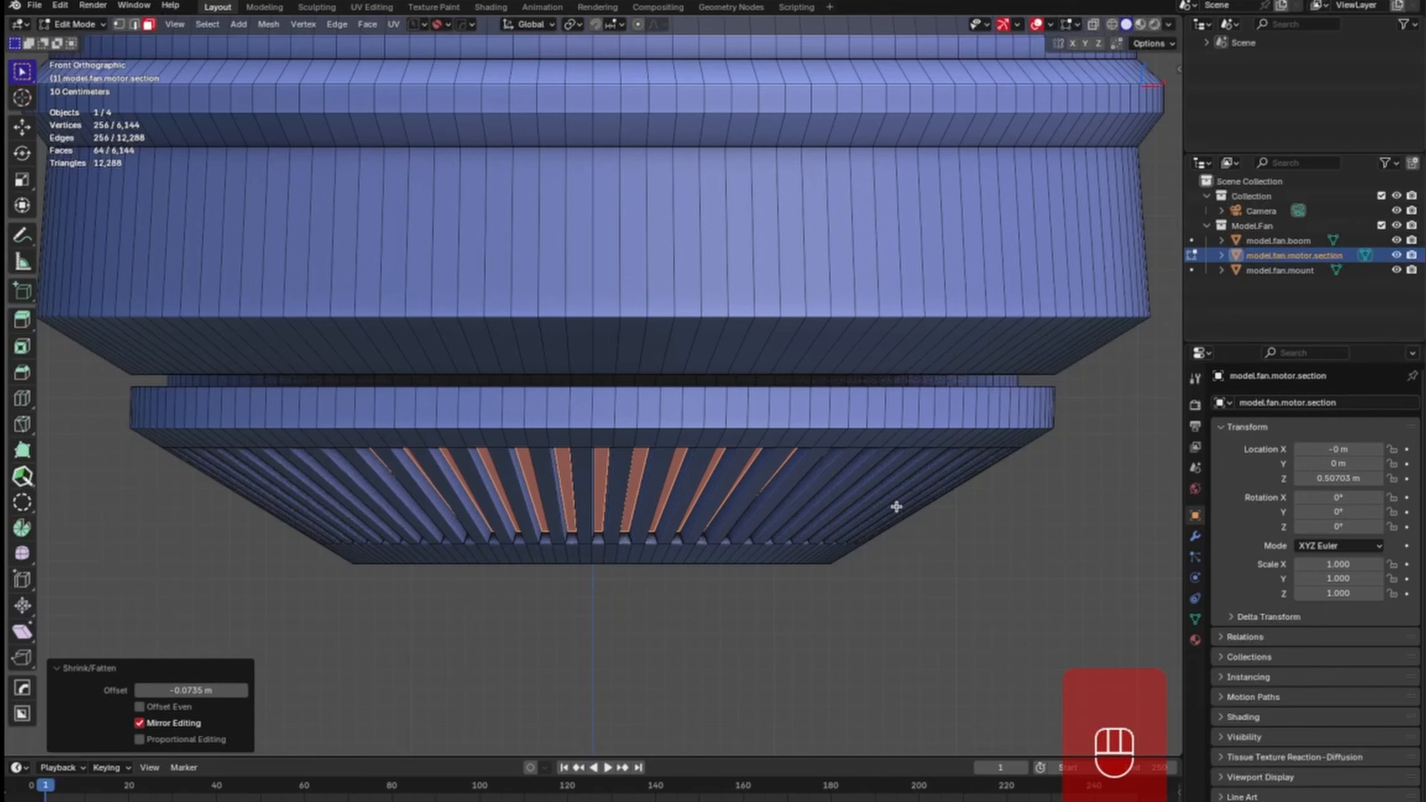
key("Tab")
left_click(914, 573)
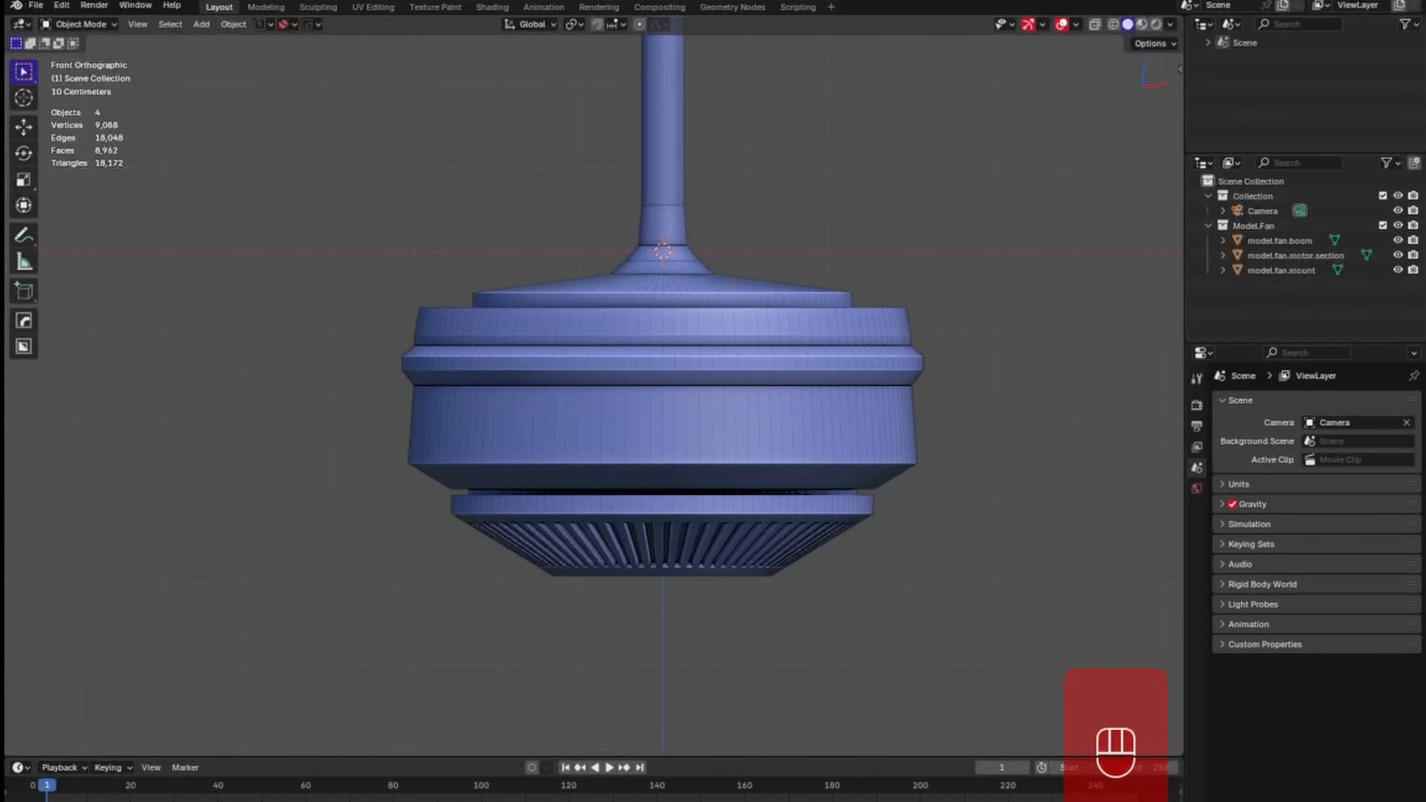
Snap the 3D cursor to the edge loop of the motor section's bottom opening and return to Object Mode.
left_click(777, 434)
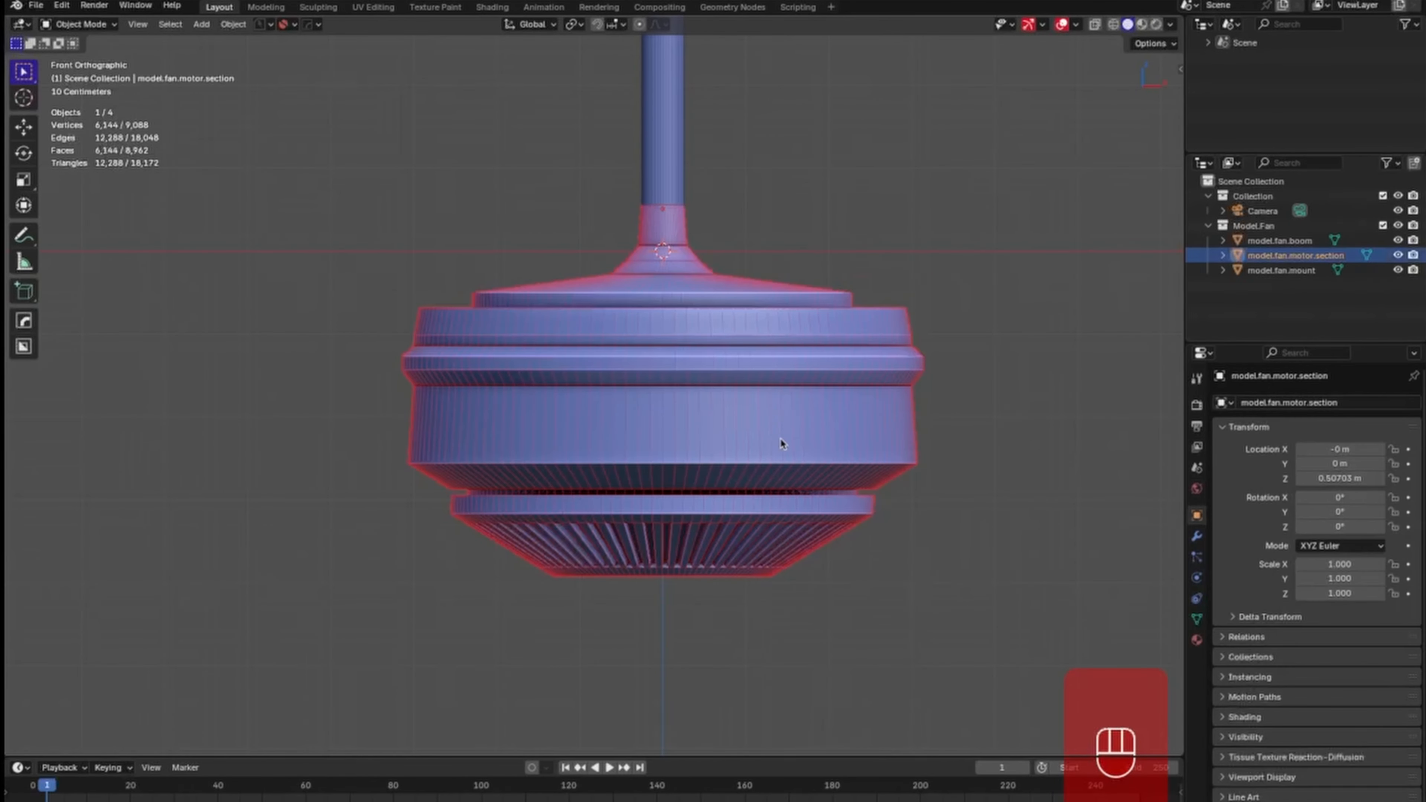
key("Tab")
mouse_move(754, 488)
middle_mouse_down()
mouse_move(741, 557)
mouse_move(773, 462)
mouse_move(773, 490)
middle_mouse_up()
middle_click_drag(742, 546, 716, 420, "shift")
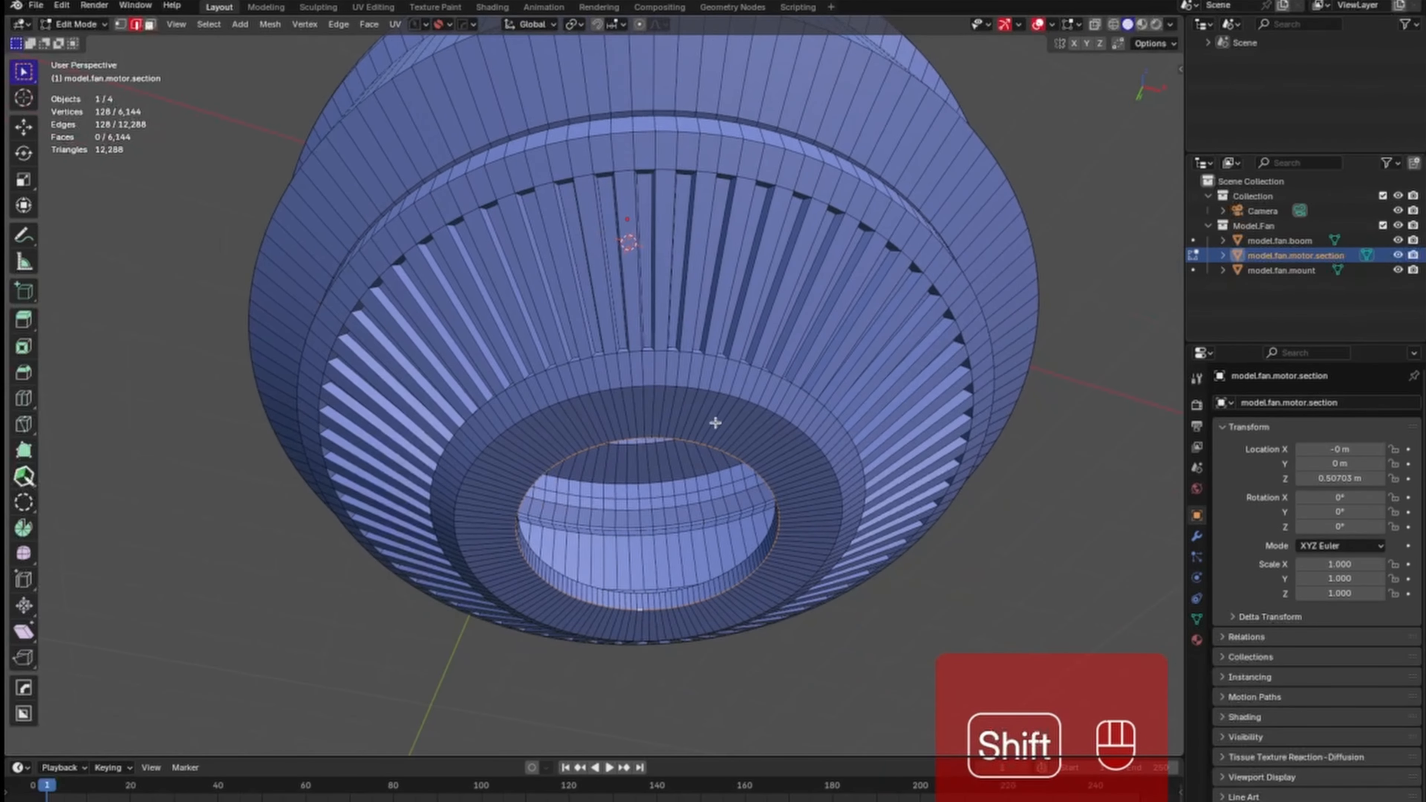
left_click(658, 610)
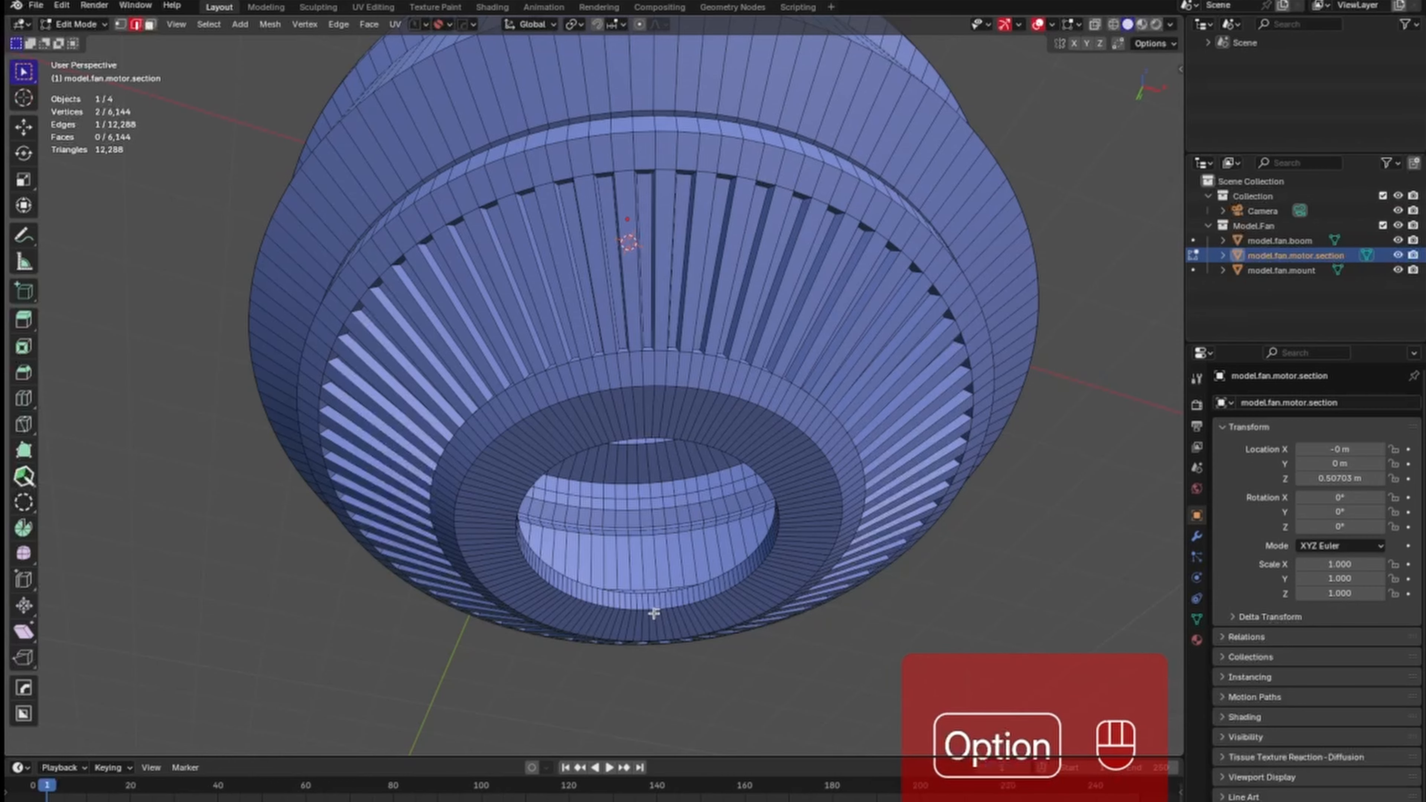
left_click(657, 611, "alt")
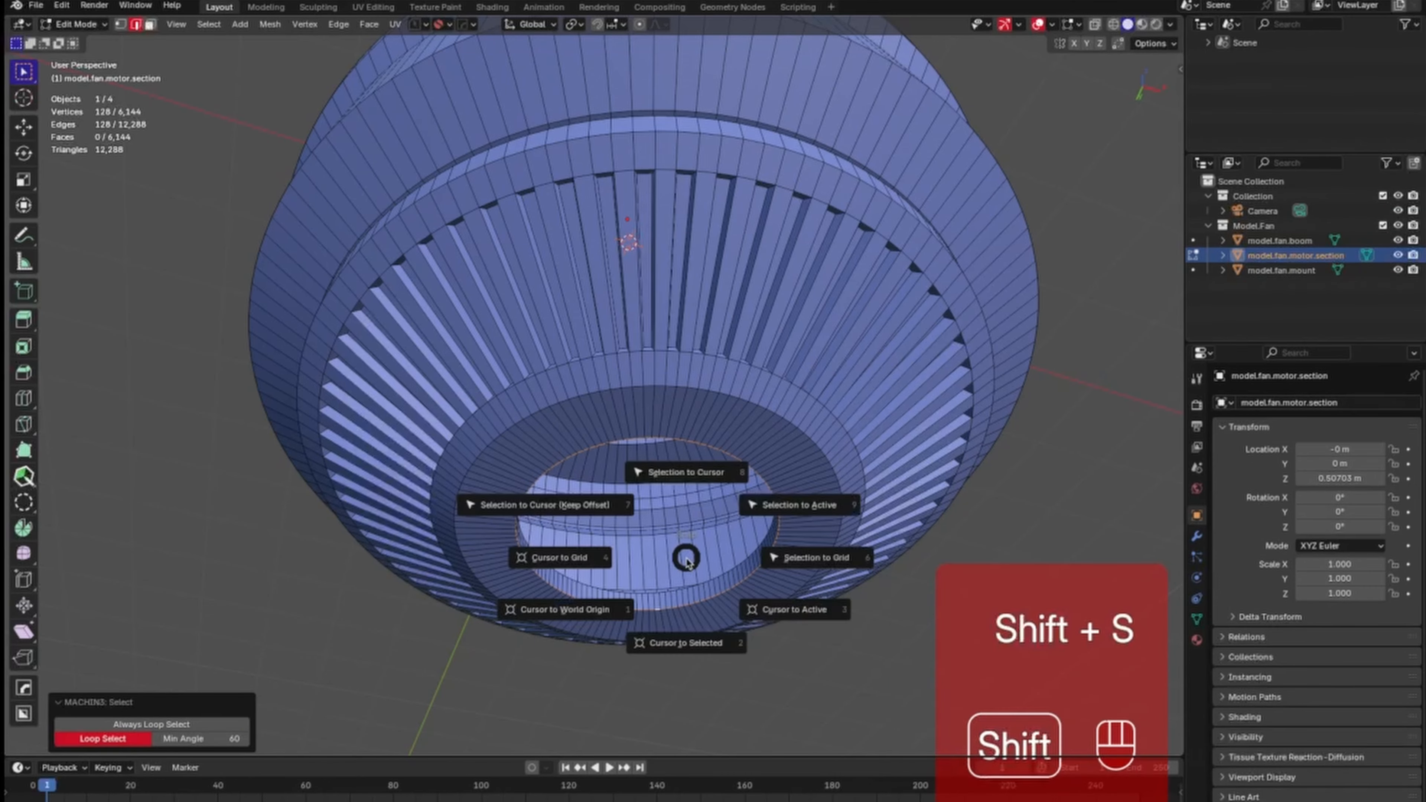
key("shift+s")
left_click(685, 643)
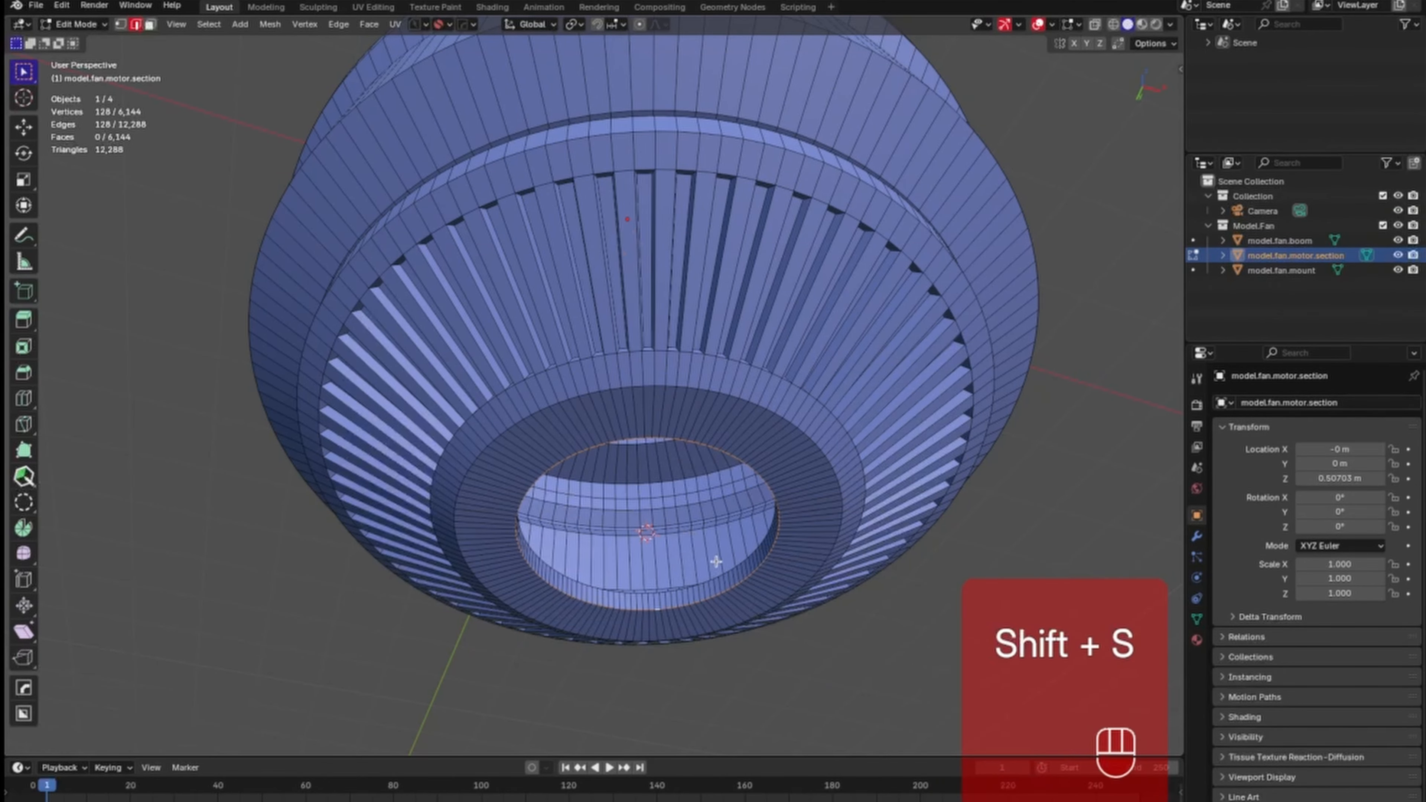
key("Tab")
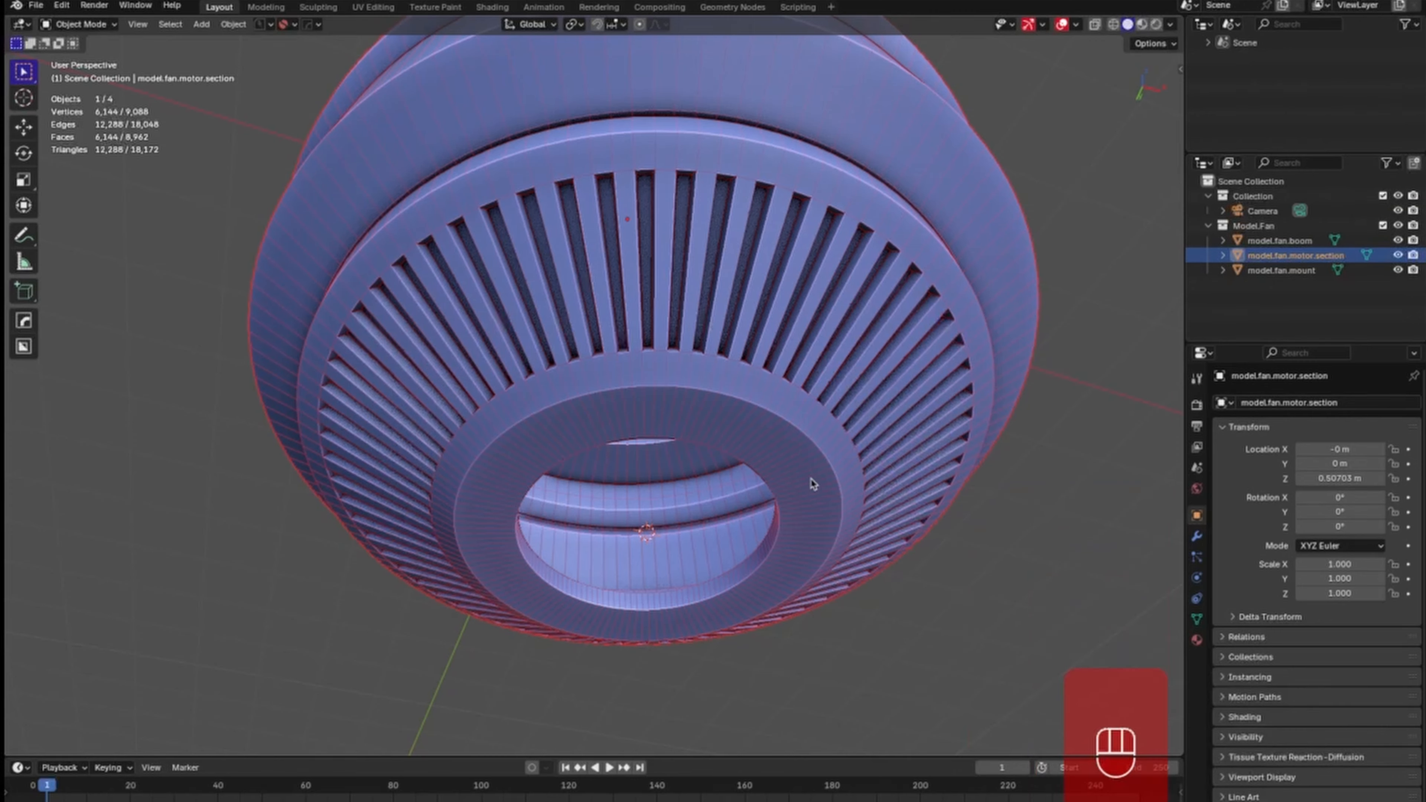
Add a 128-vertex mesh circle with a 1 m radius and no fill at the 3D cursor.
key("shift+a")
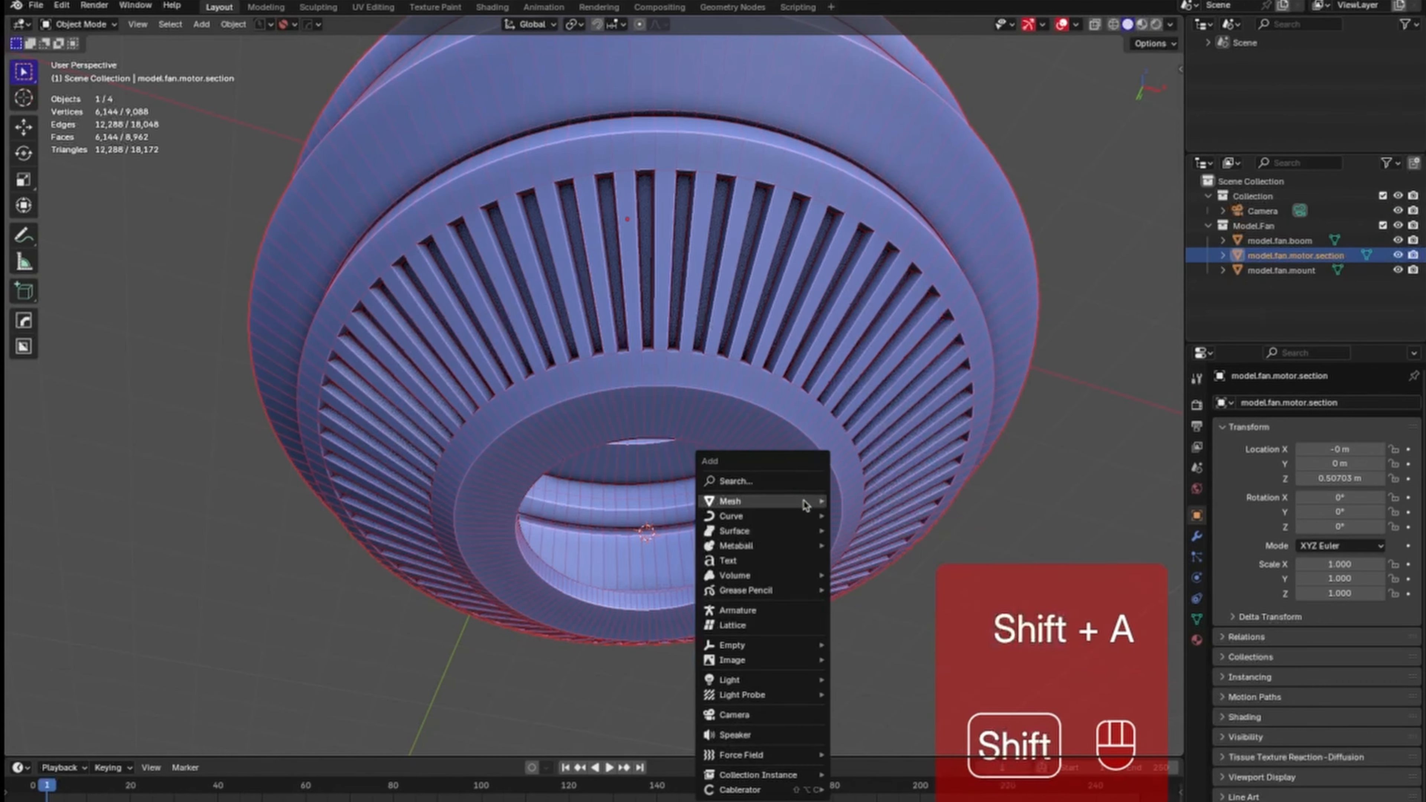
mouse_move(806, 500)
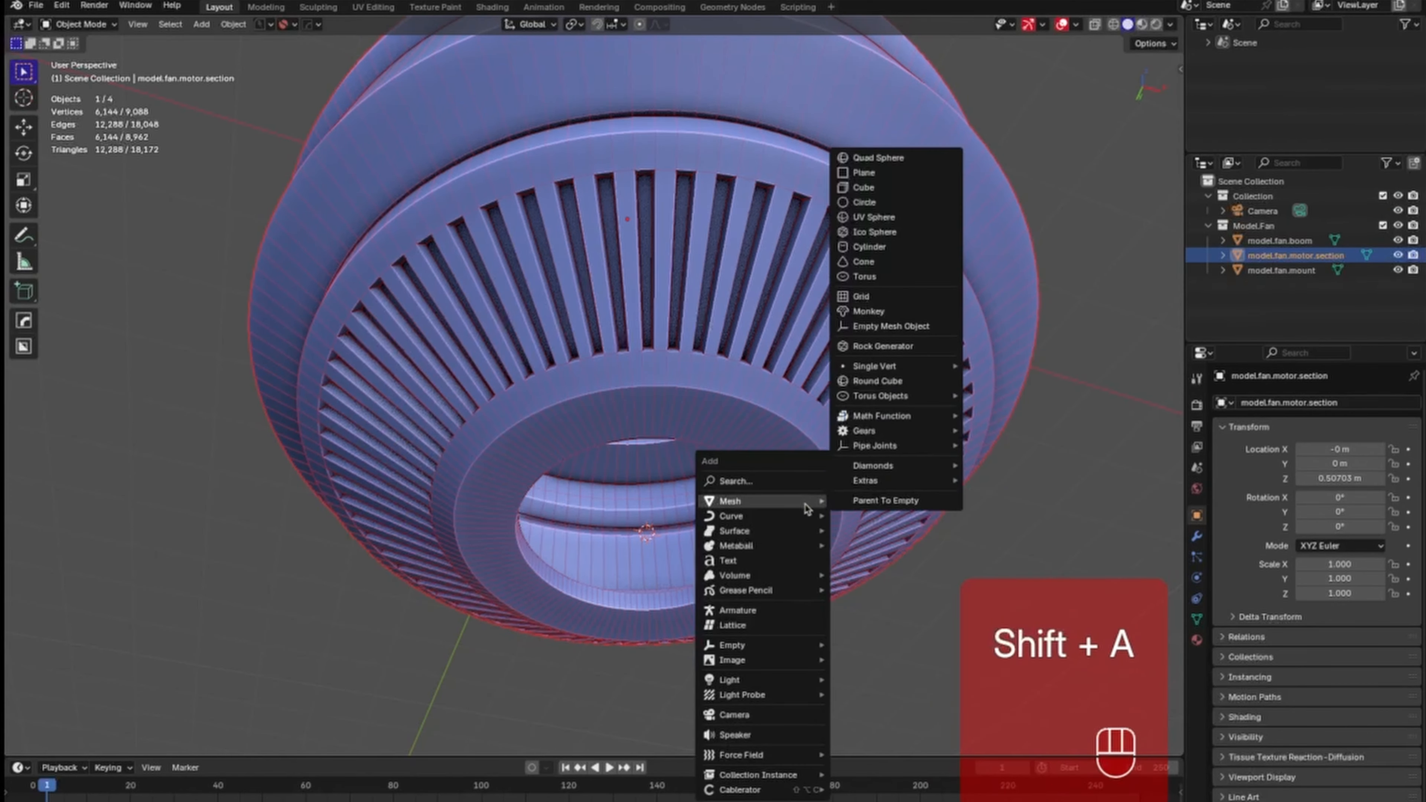
left_click(896, 208)
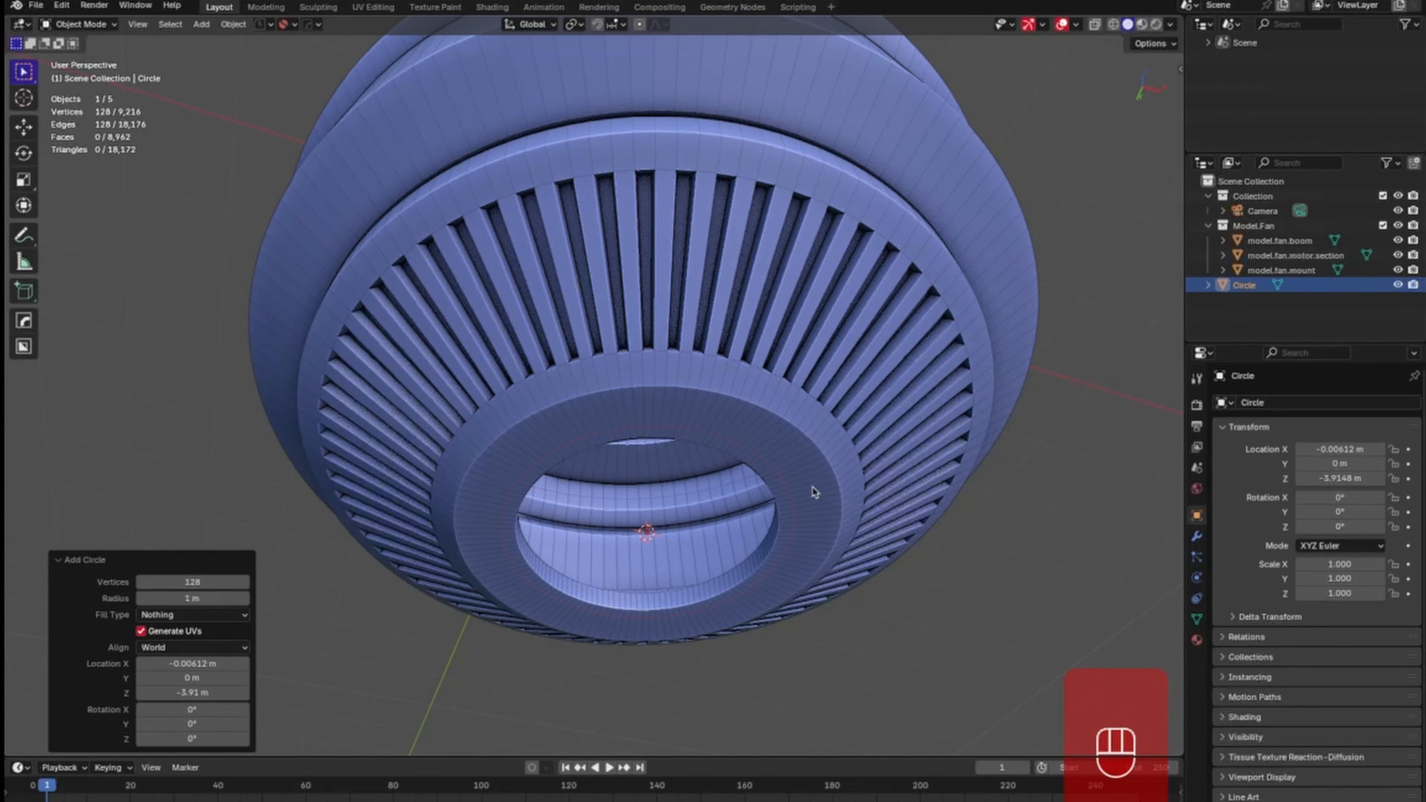
Scale the circle's vertices in Edit Mode to about 0.909 so it sits around the motor section's bottom opening.
key("ctrl+KP_7")
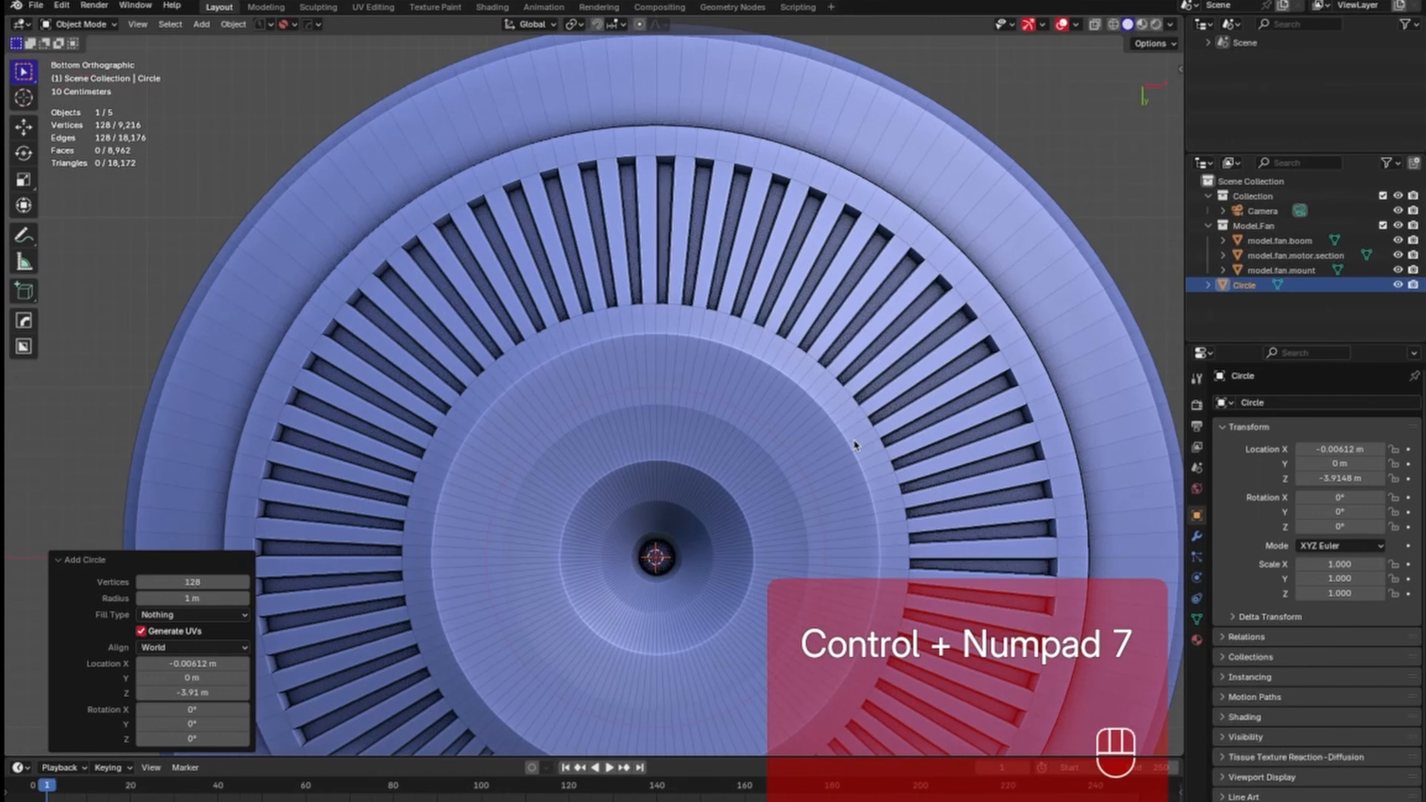
key("Tab")
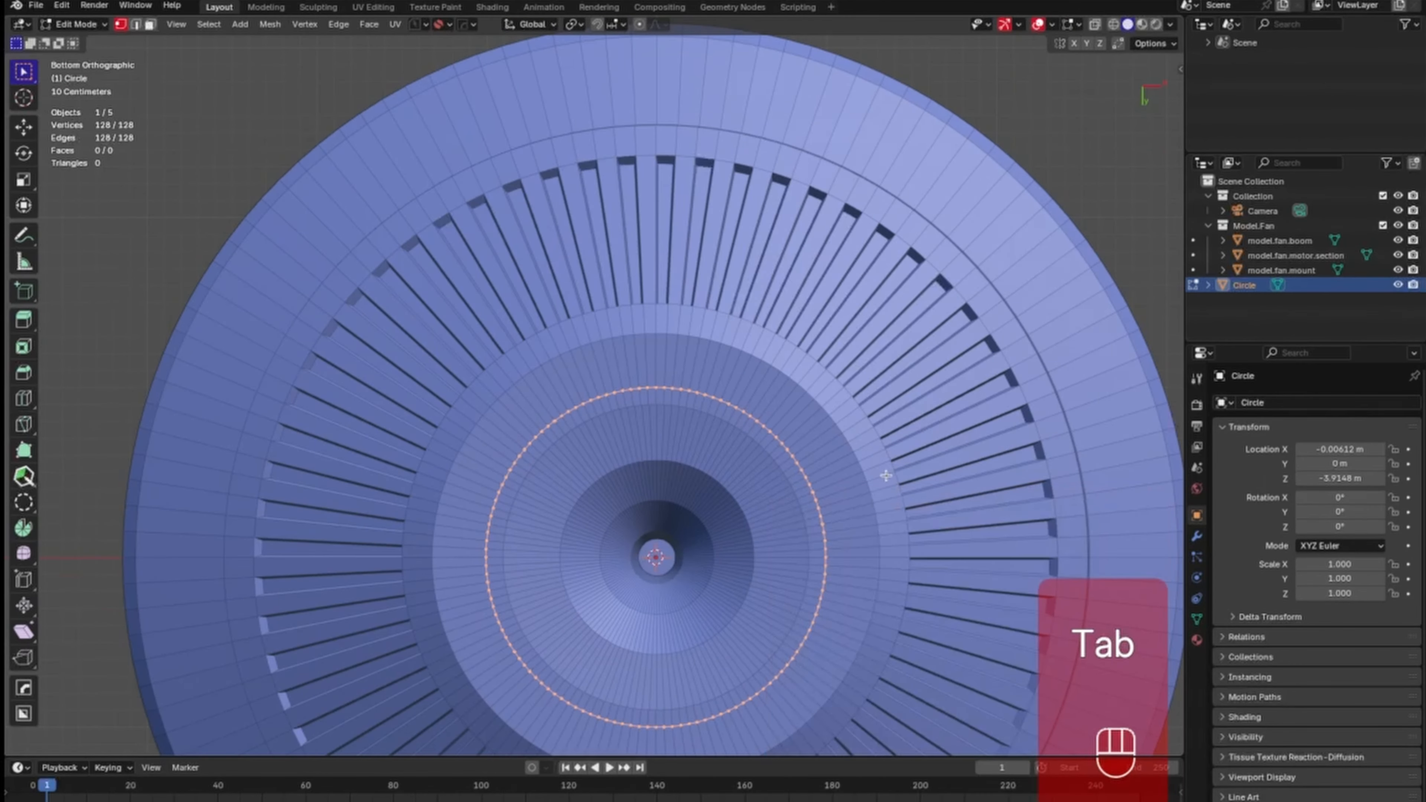
middle_click_drag(874, 476, 799, 341, "shift")
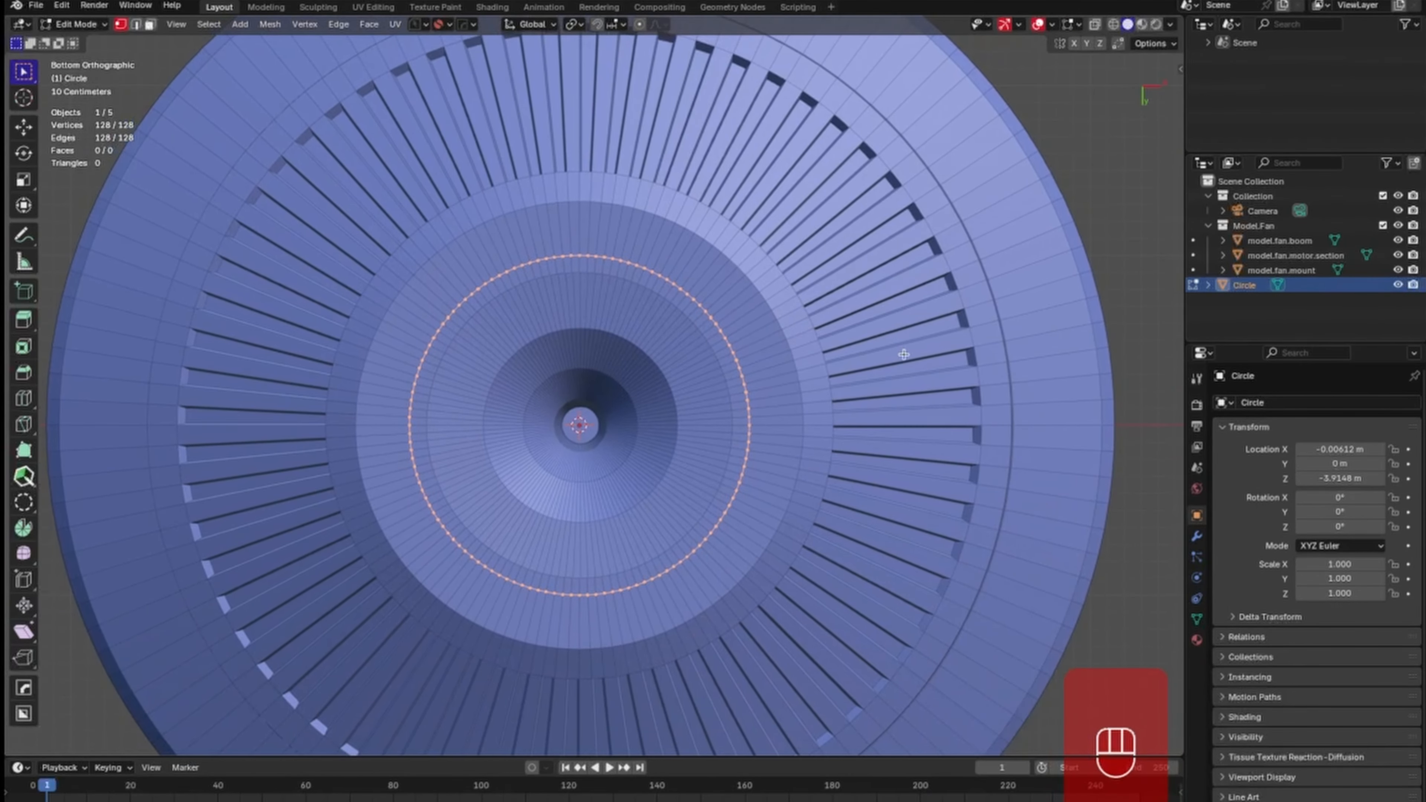
middle_click_drag(895, 393, 839, 455)
key("s")
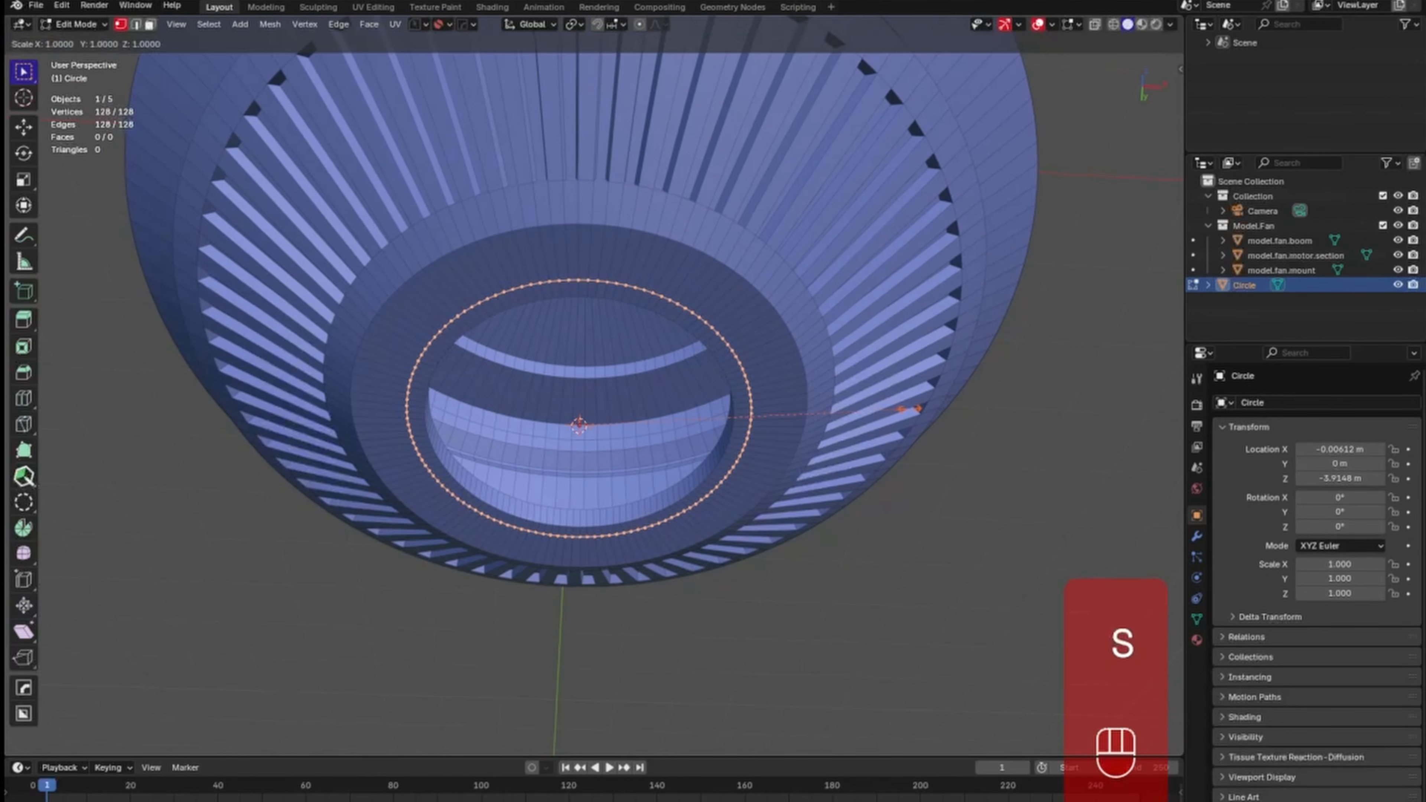
left_click(879, 416)
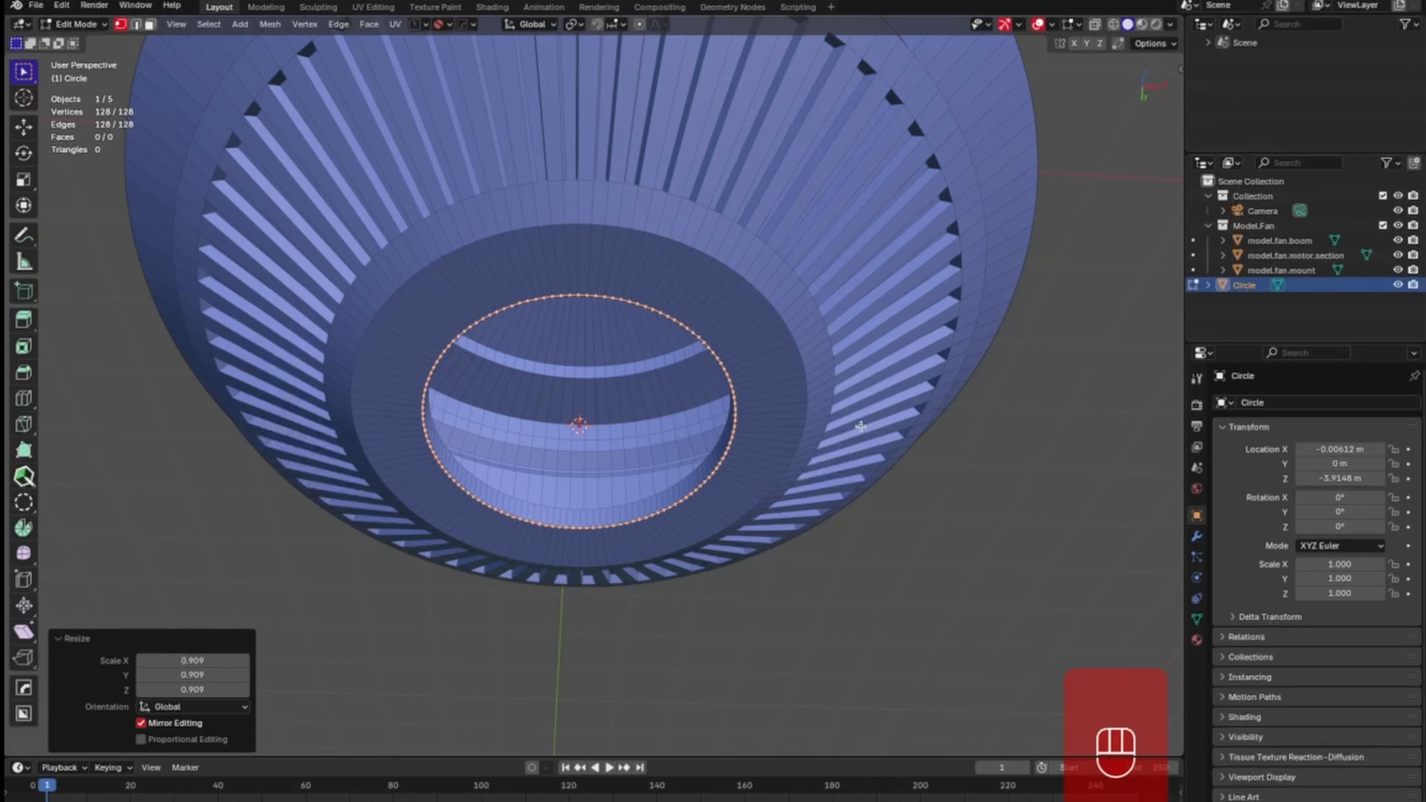
key("ctrl+KP_7")
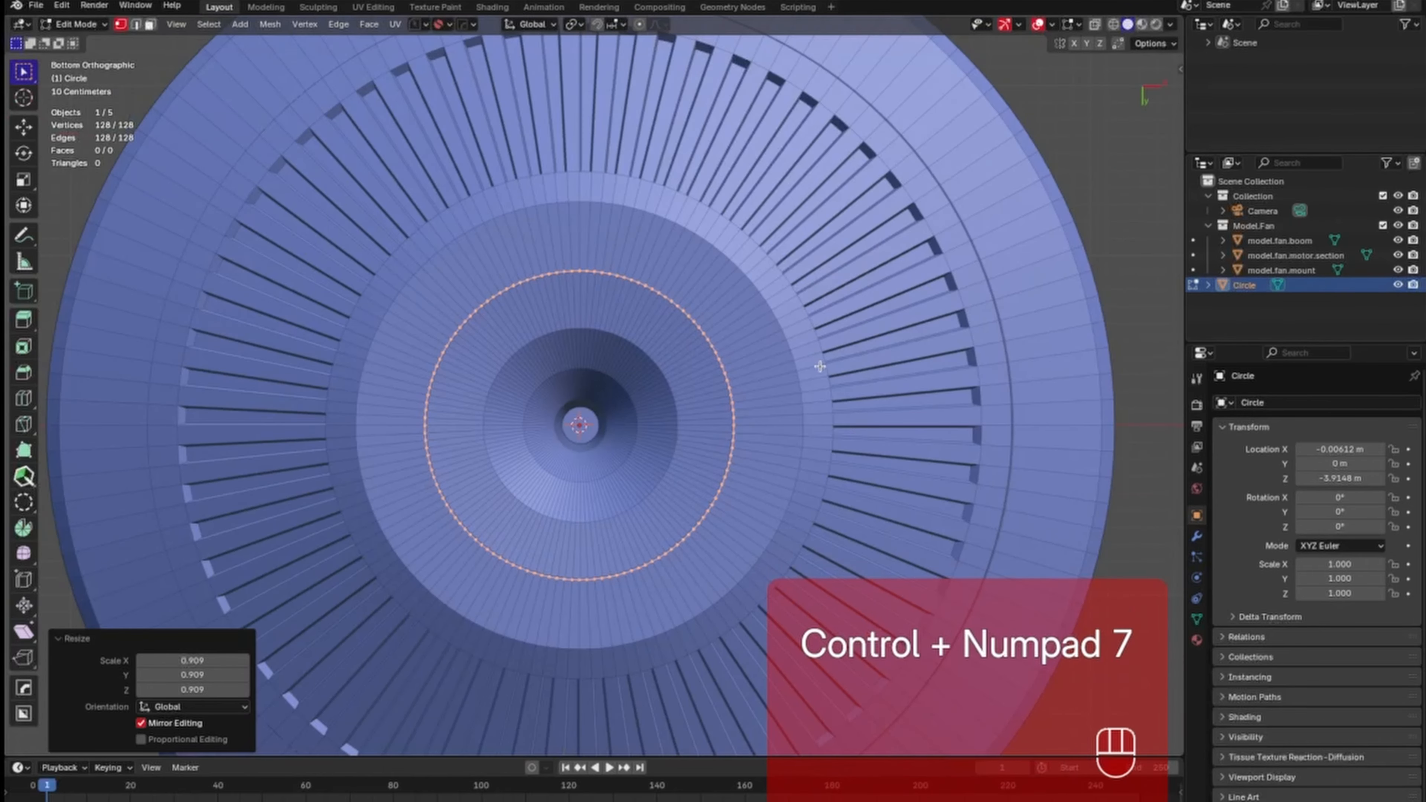
Extrude the circle about 0.352 m downward along global Z to form a cylindrical ring below the cone.
middle_click_drag(769, 374, 788, 551)
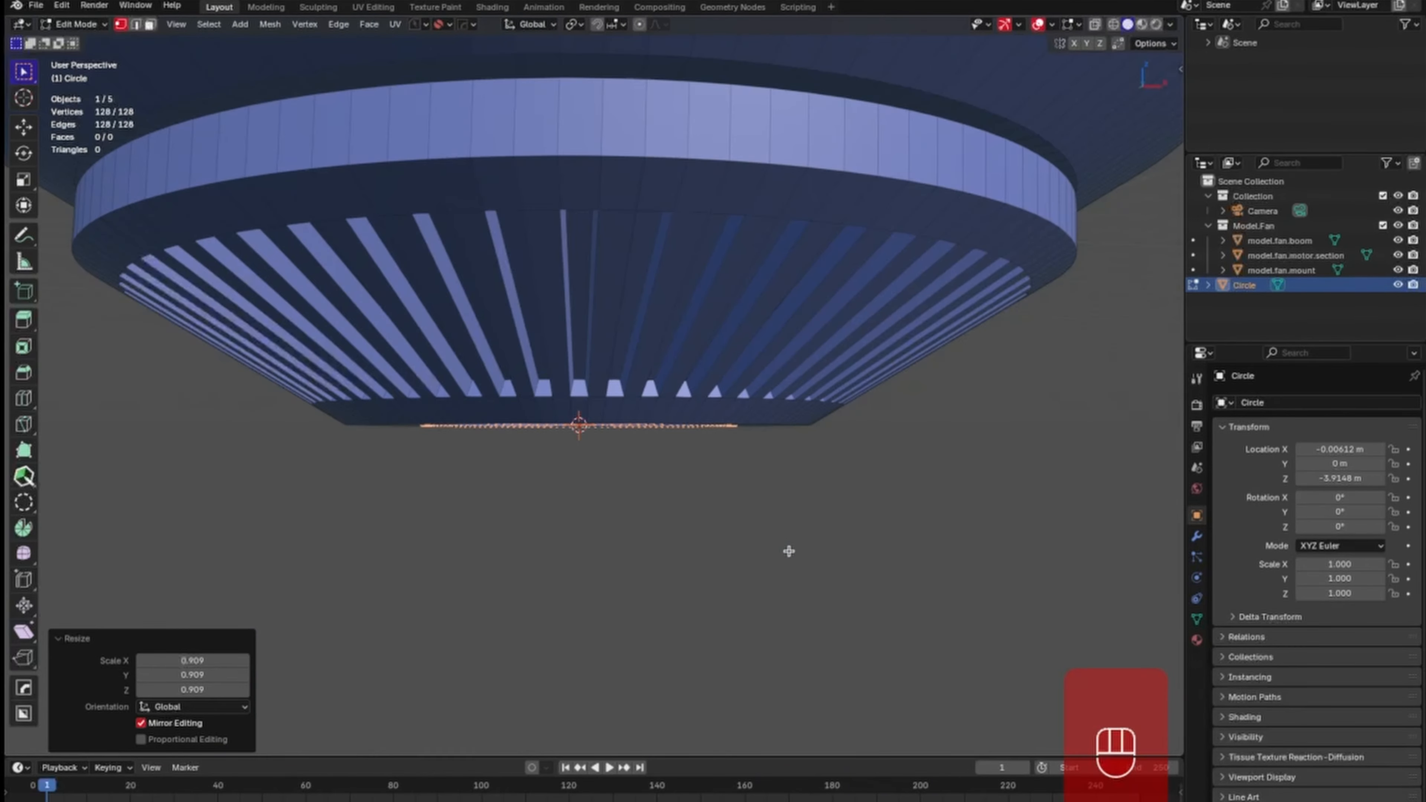
key("e")
key("z")
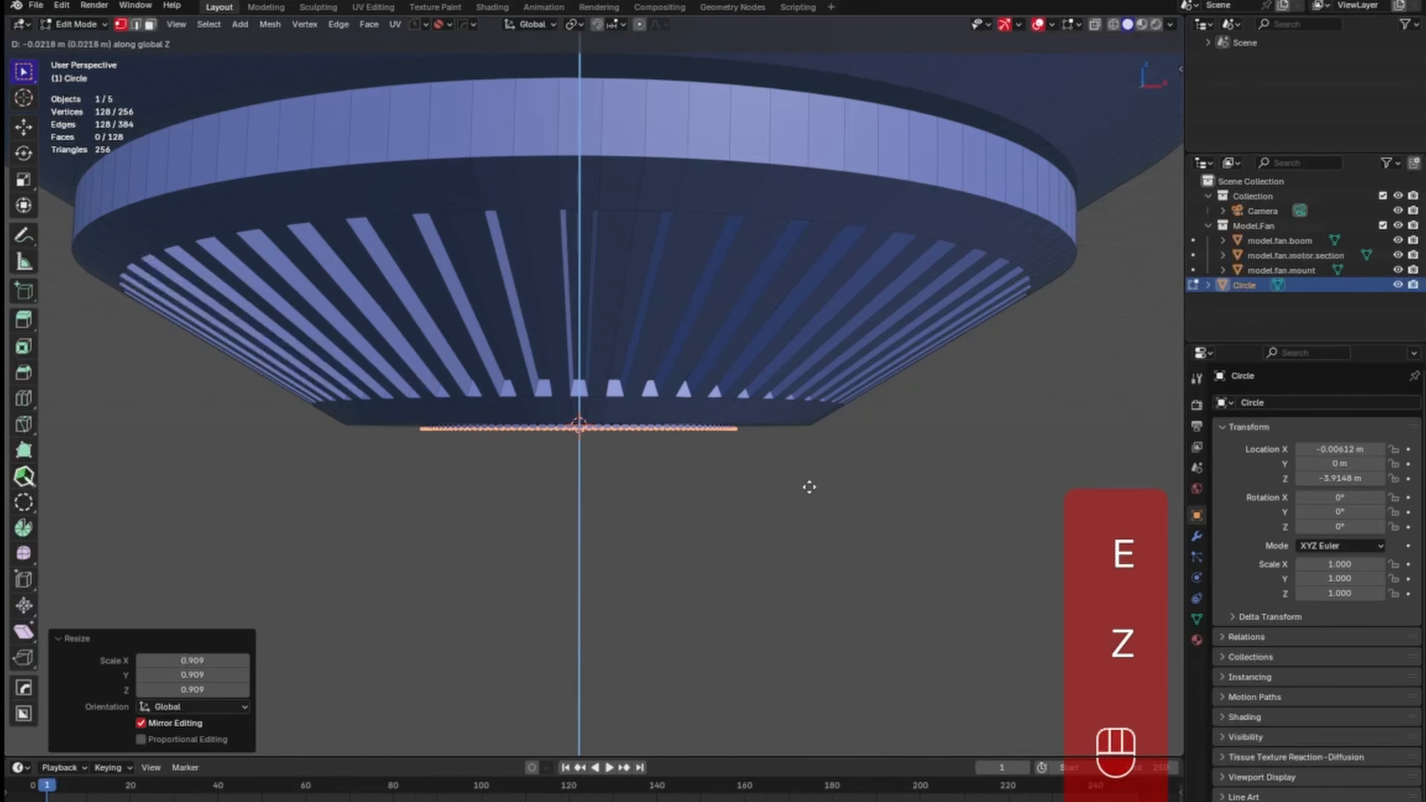
left_click(817, 534)
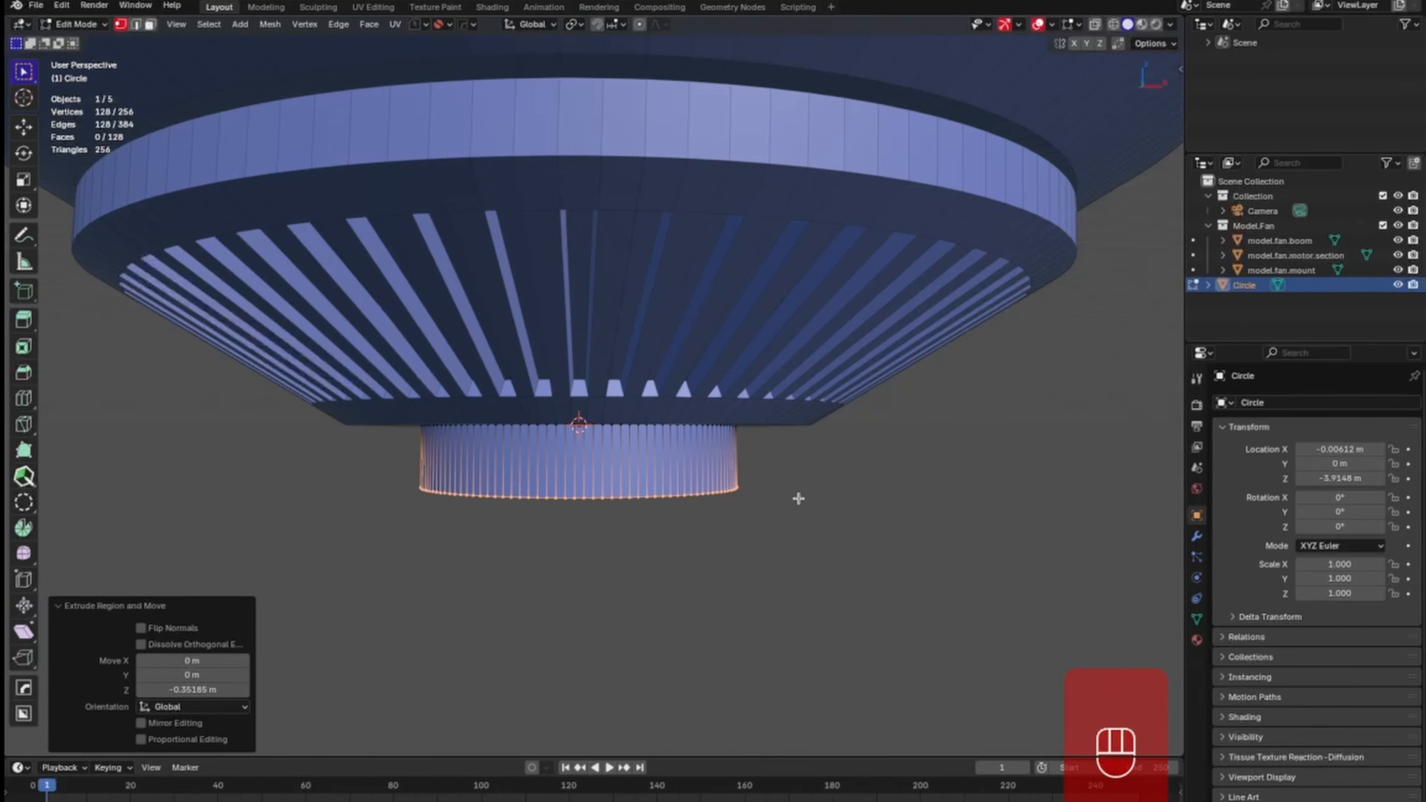
Extrude all the ring's faces inward along their normals by about 0.047 m to give it wall thickness.
key("a")
middle_click_drag(755, 528, 780, 461)
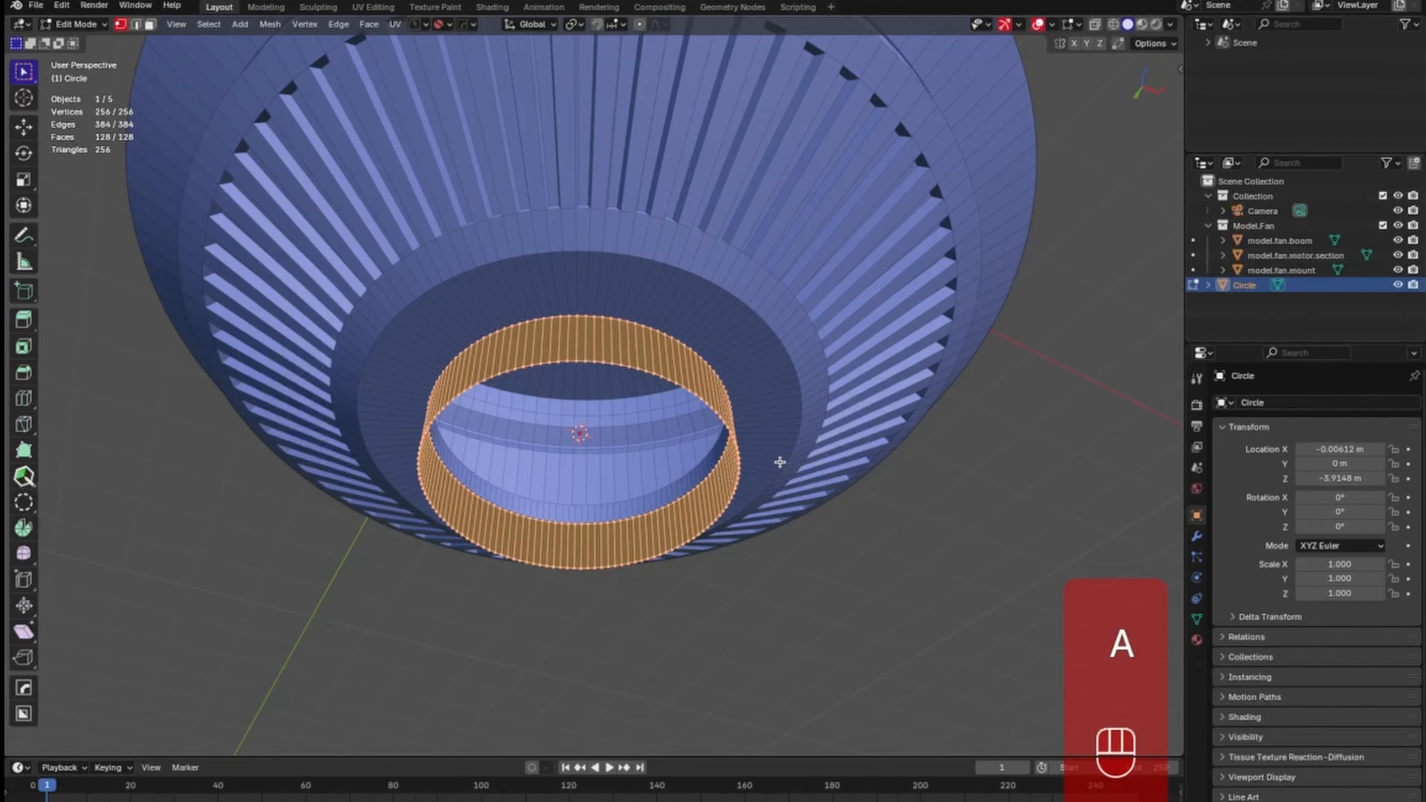
key("ctrl+f")
left_click(804, 473)
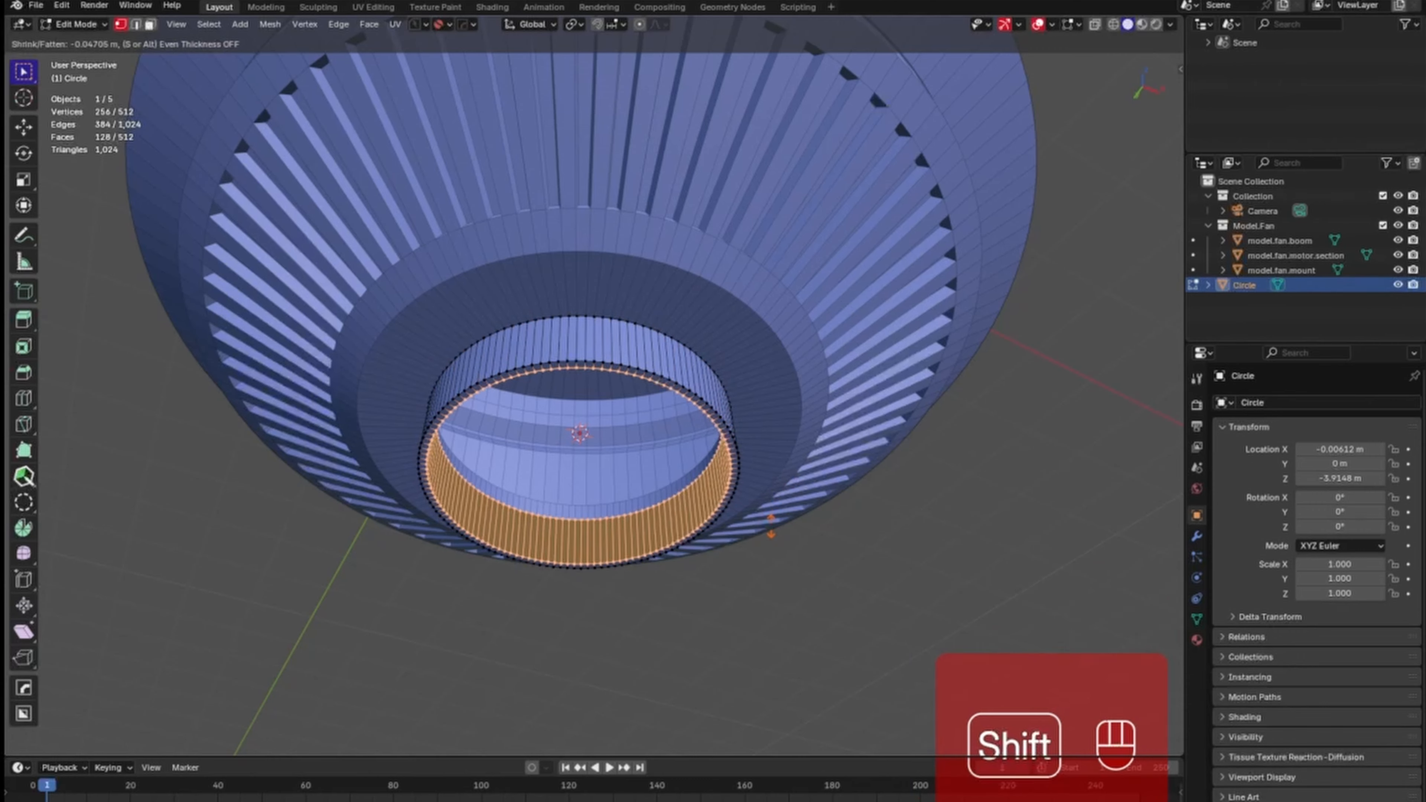
left_click(771, 525)
Recalculate the normals of the whole ring to face outside and return to Object Mode.
key("a")
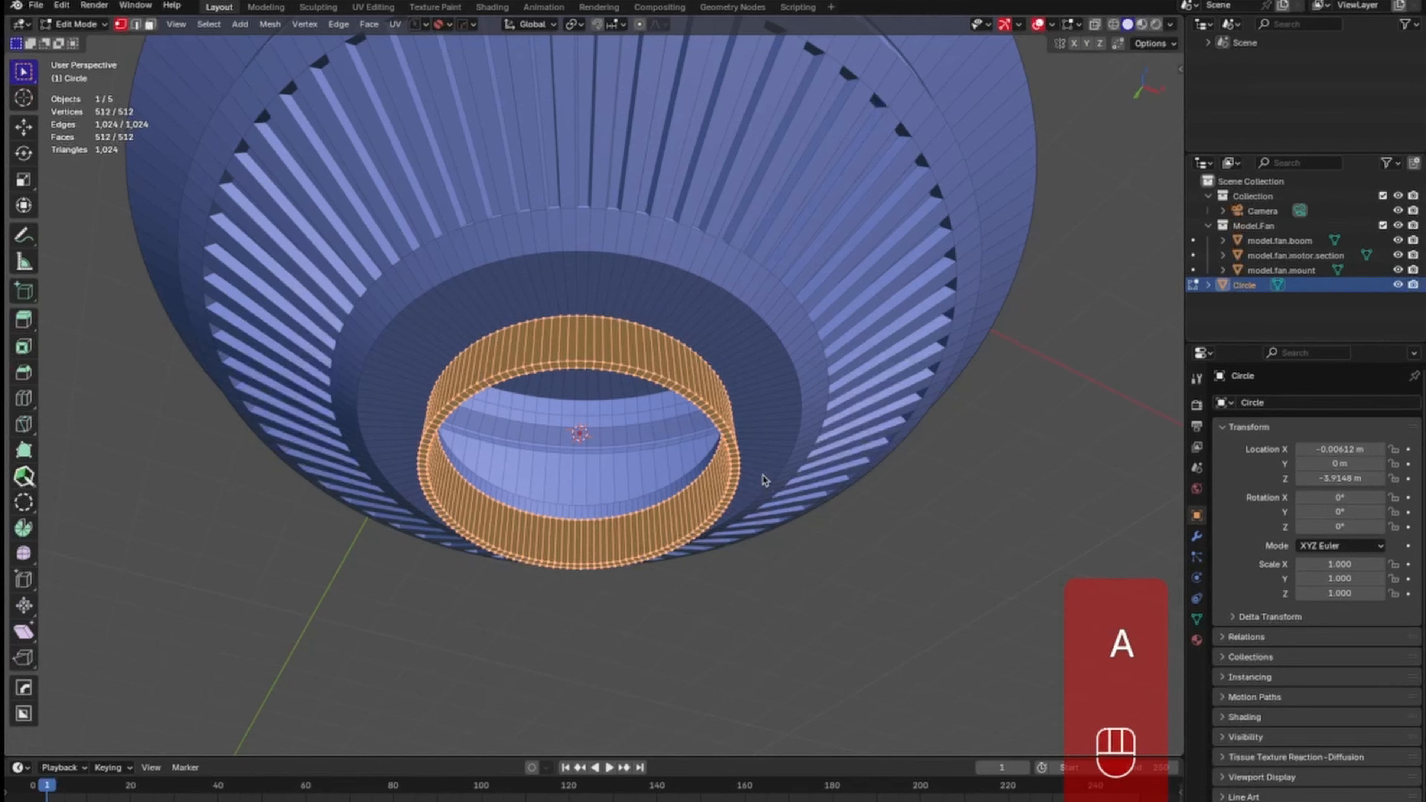
key("shift+n")
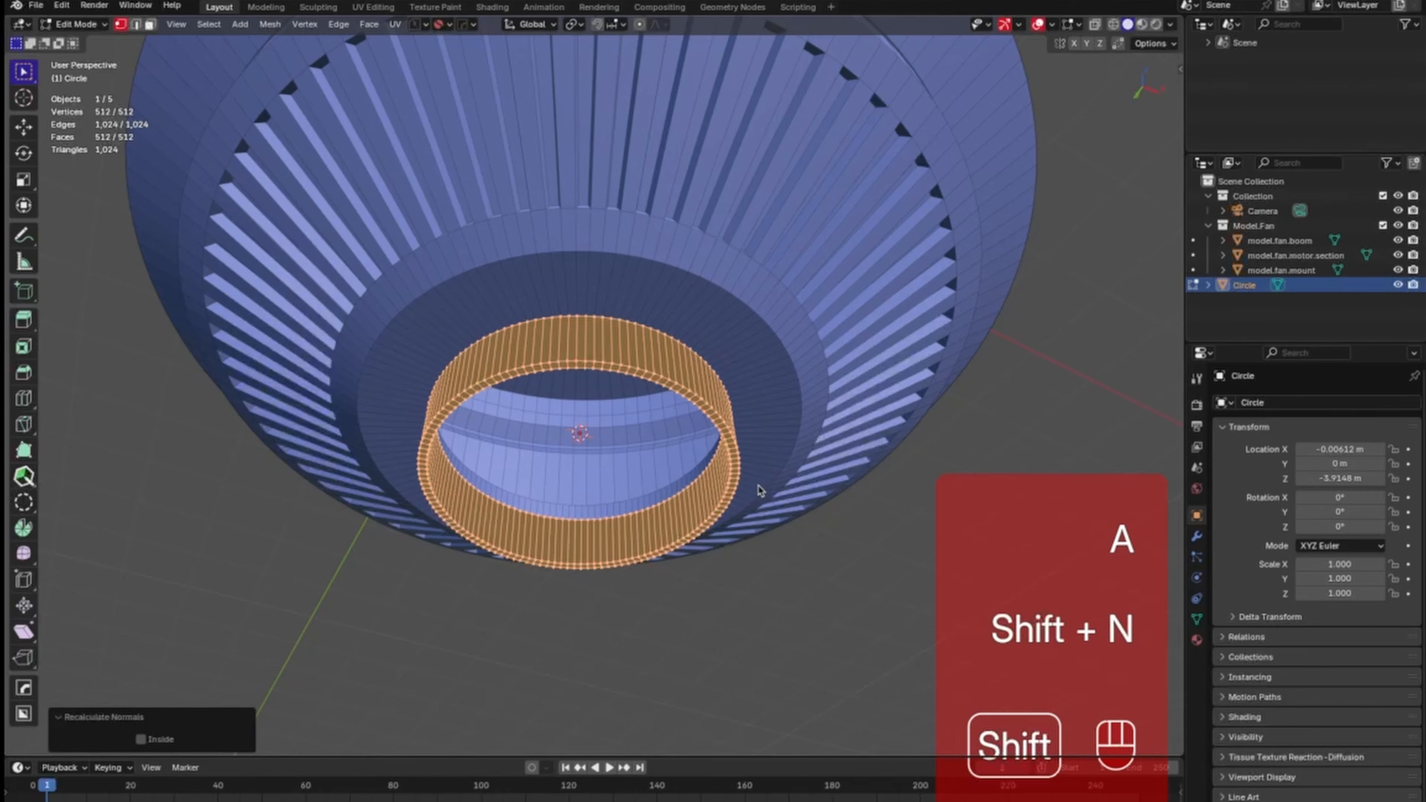
key("Tab")
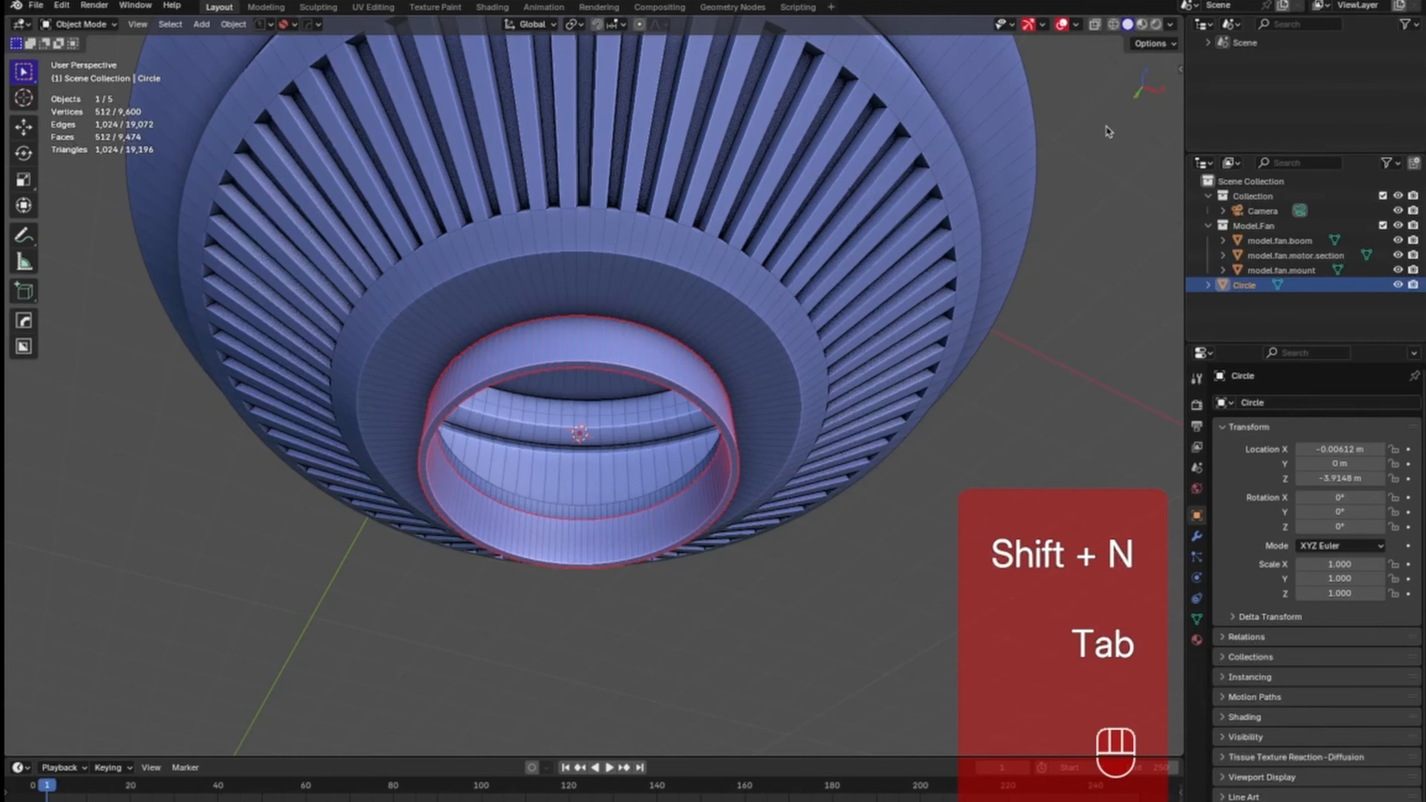
Check the ring's normals with the Face Orientation overlay and turn the overlay off again.
left_click(1075, 25)
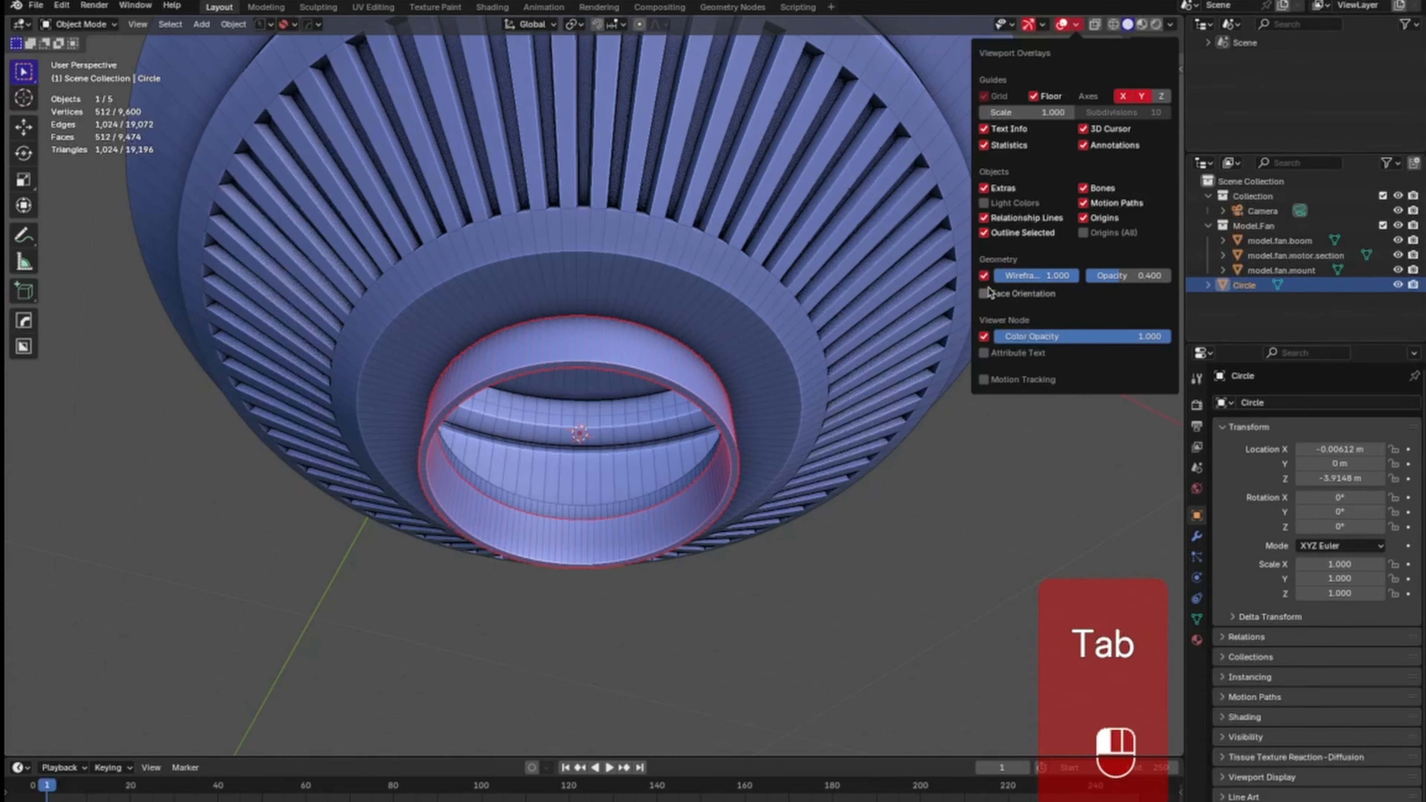
left_click(984, 294)
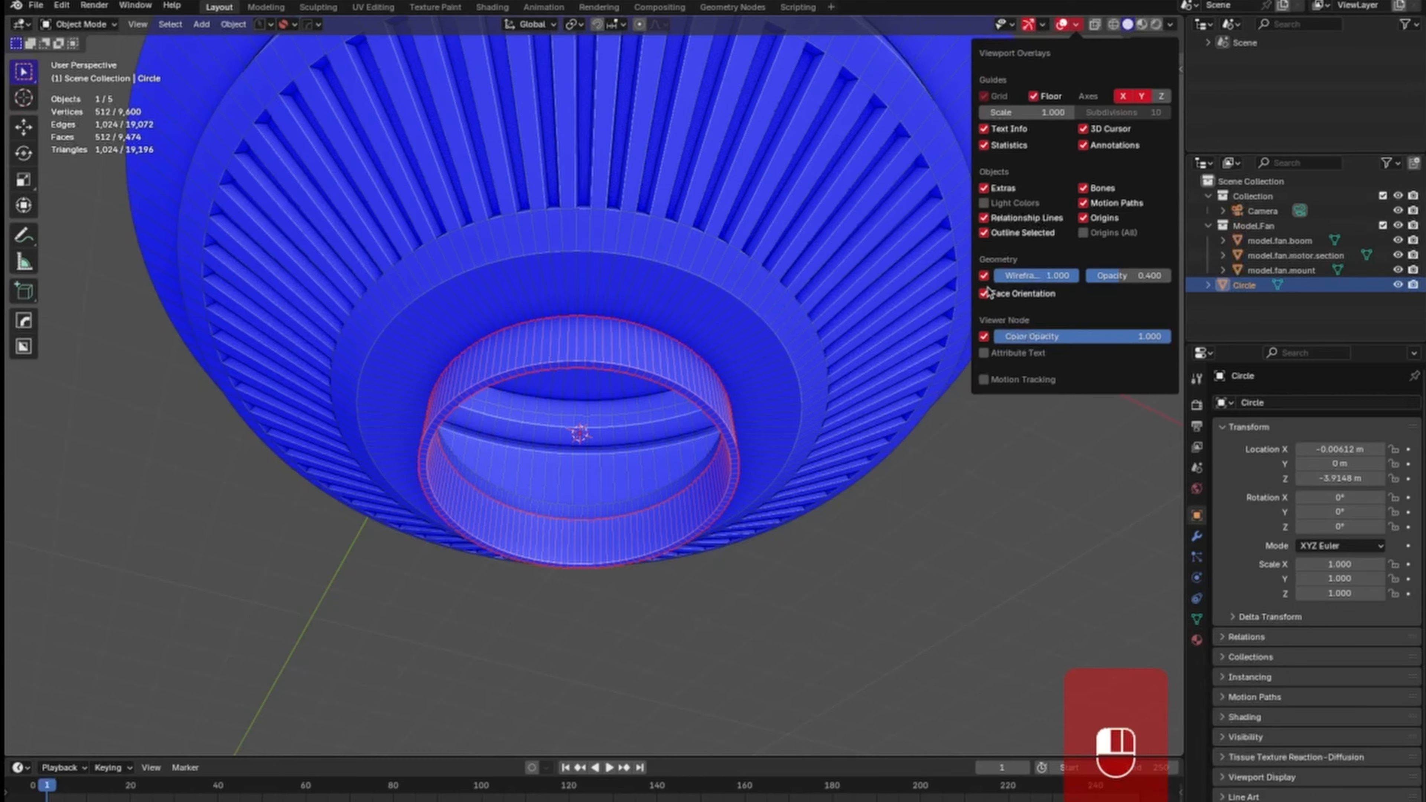
left_click(983, 293)
left_click(1043, 25)
left_click(1045, 28)
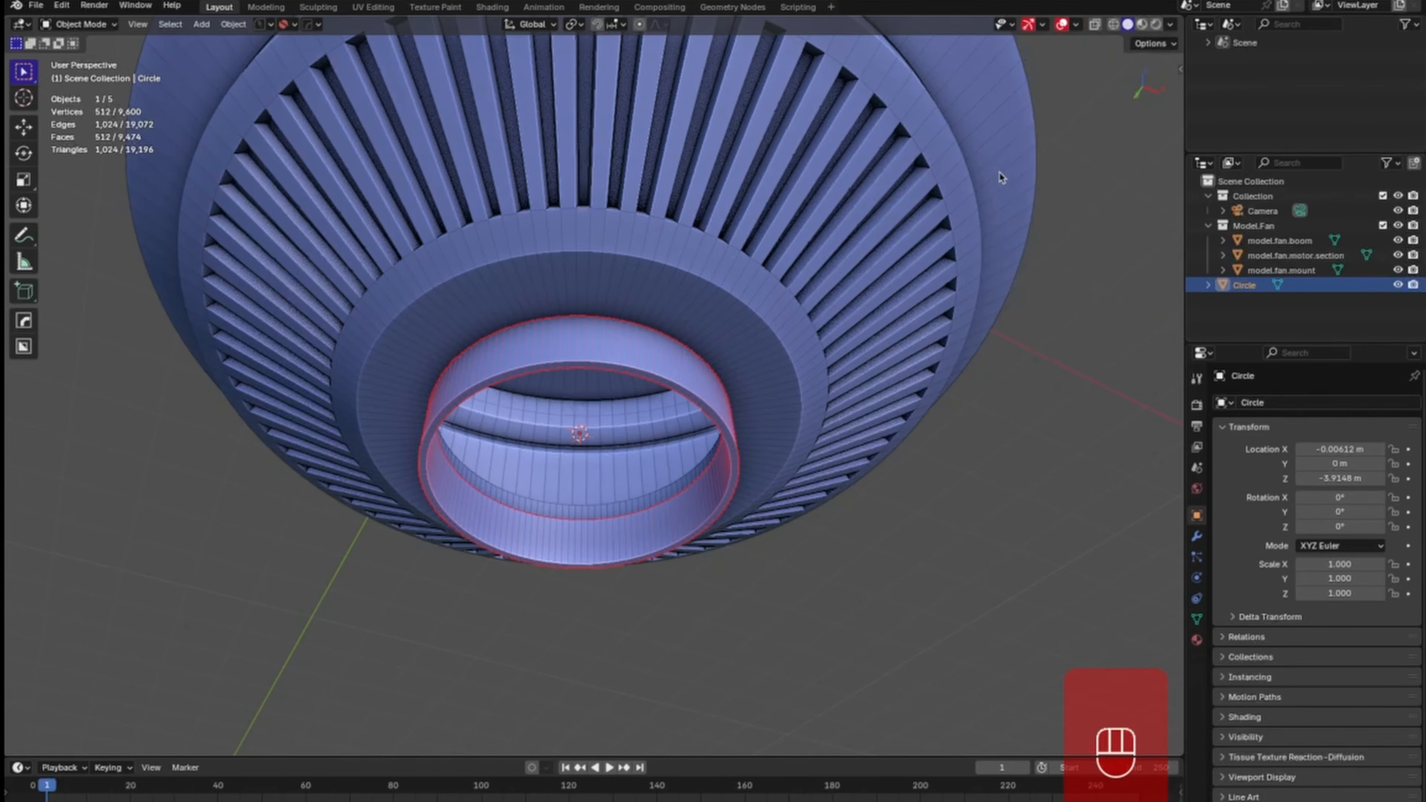
Rename the ring object as model.fan.blades and move it to the Model.Fan collection.
key("KP_1")
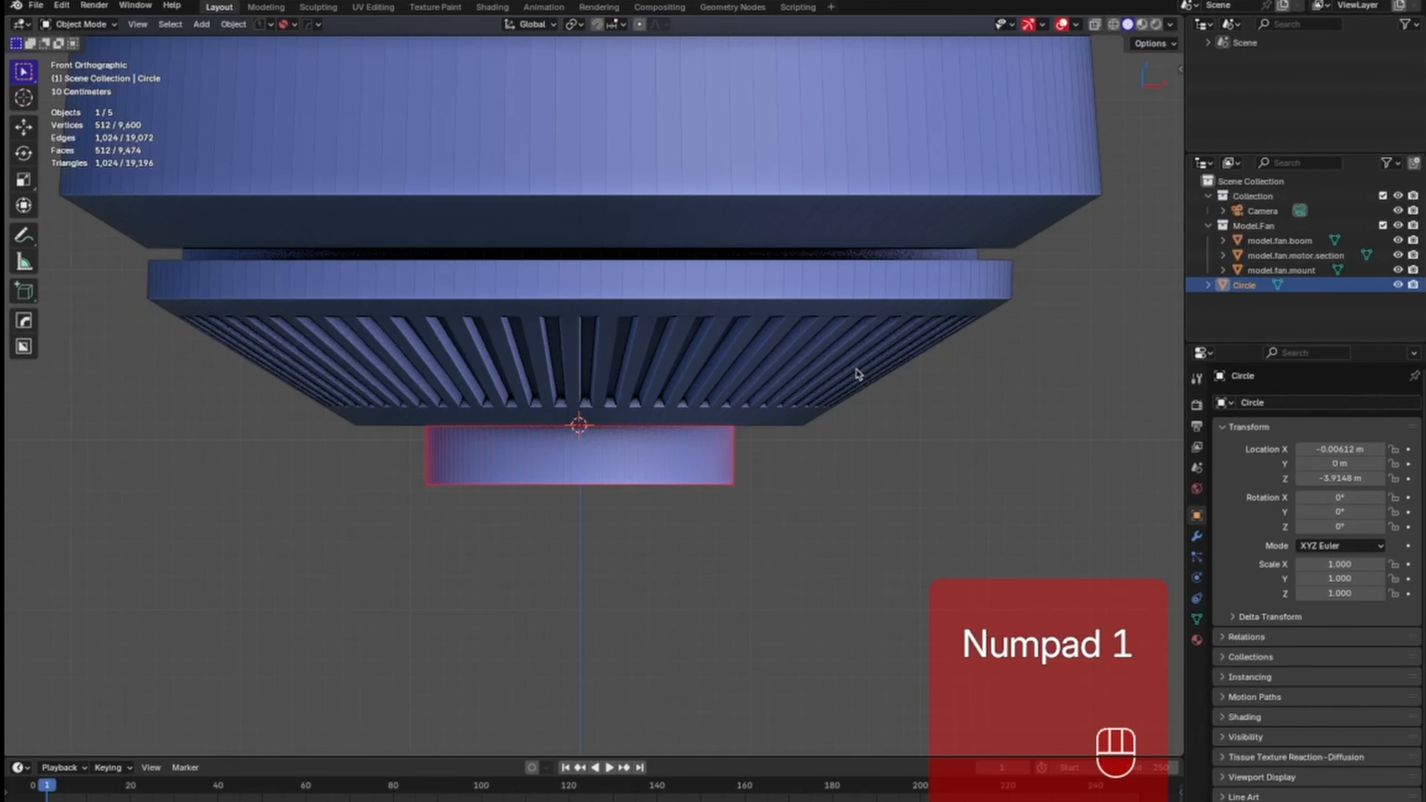
double_click(1245, 286)
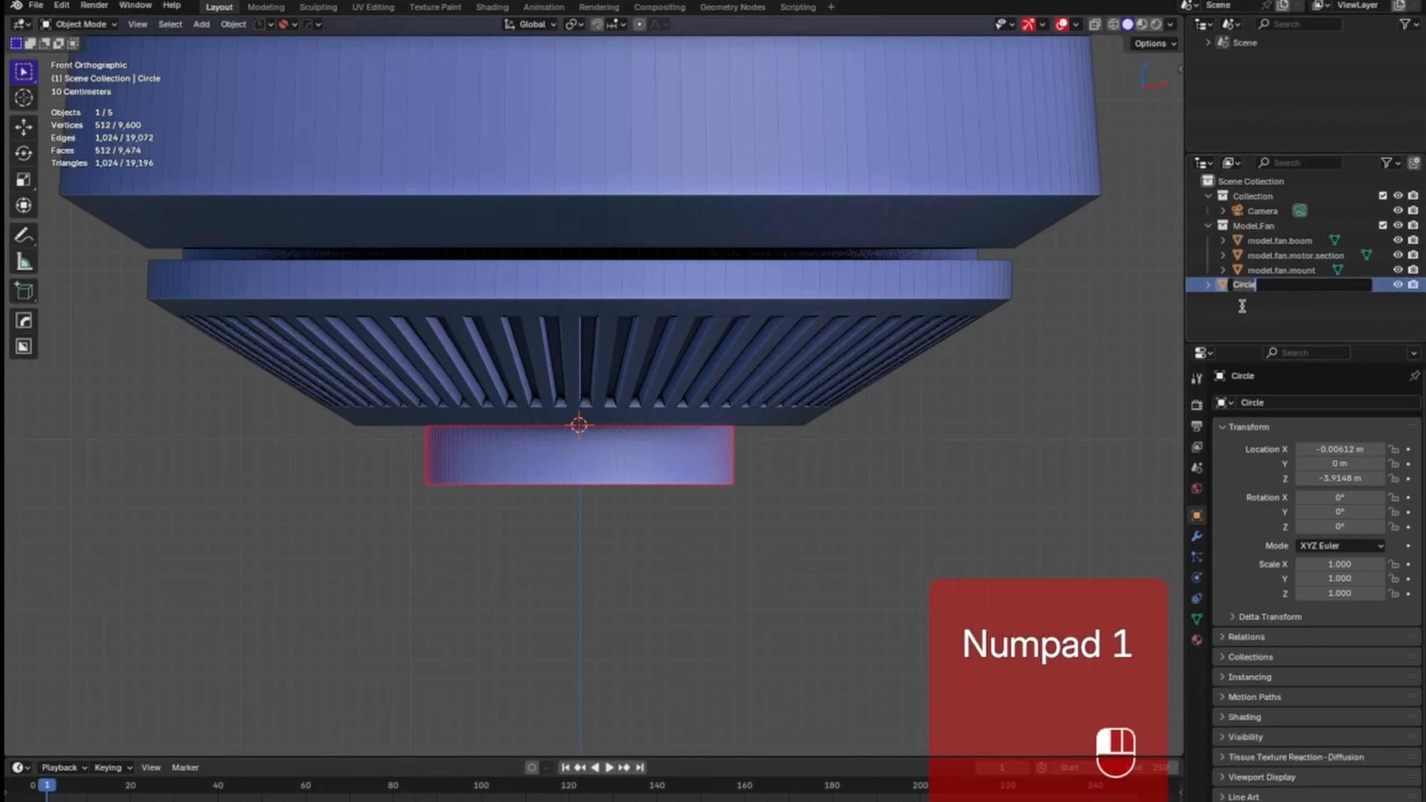
type("model.fan.blades")
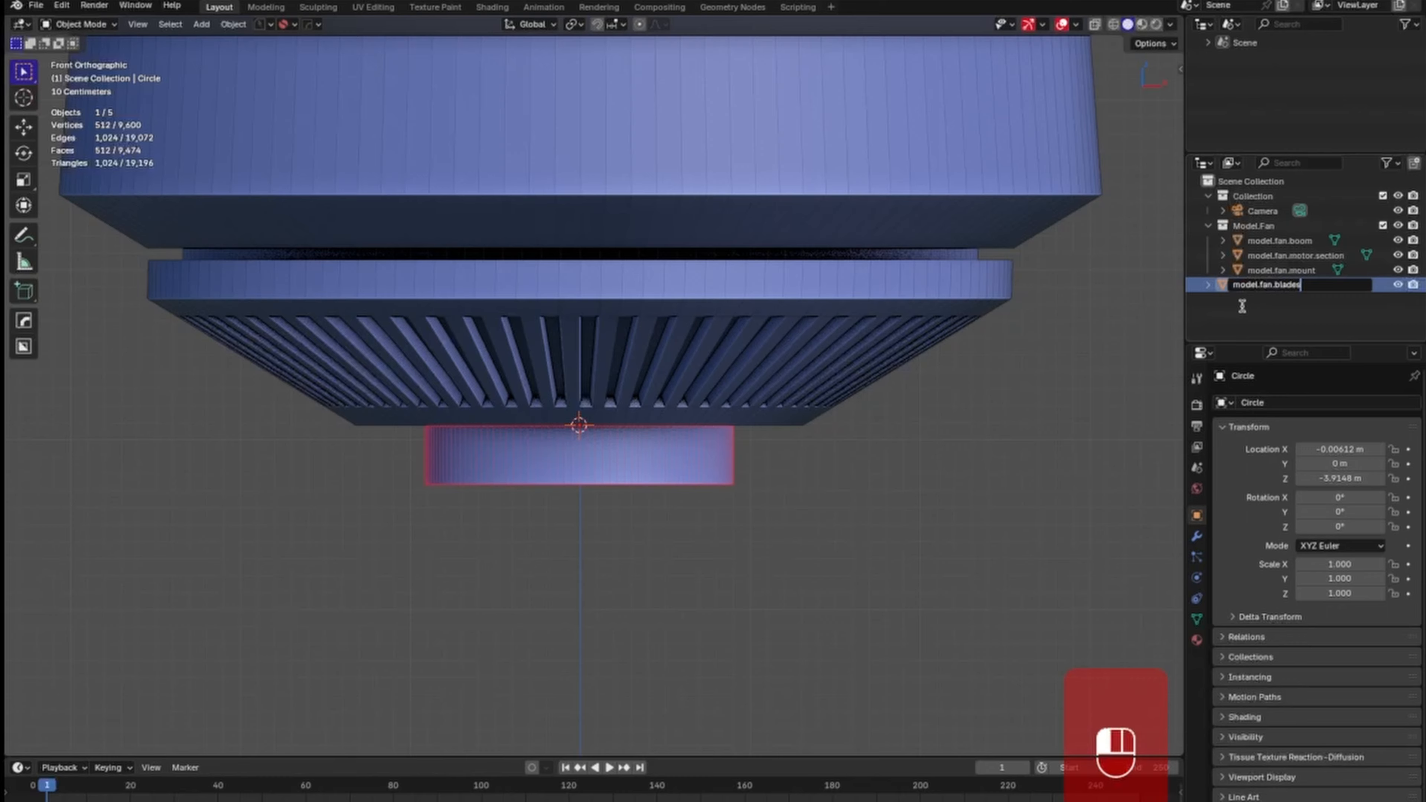
key("Return")
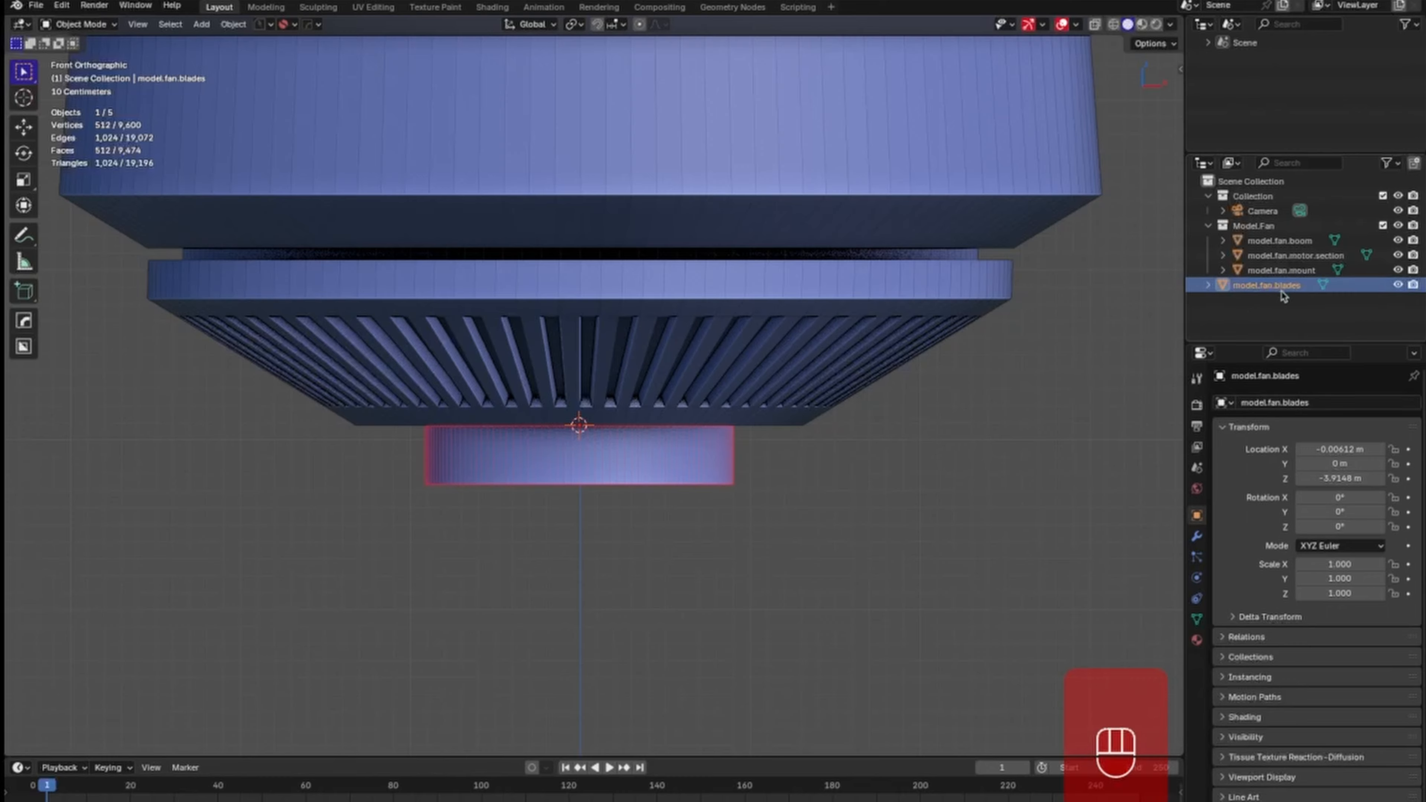
key("m")
left_click(1270, 296)
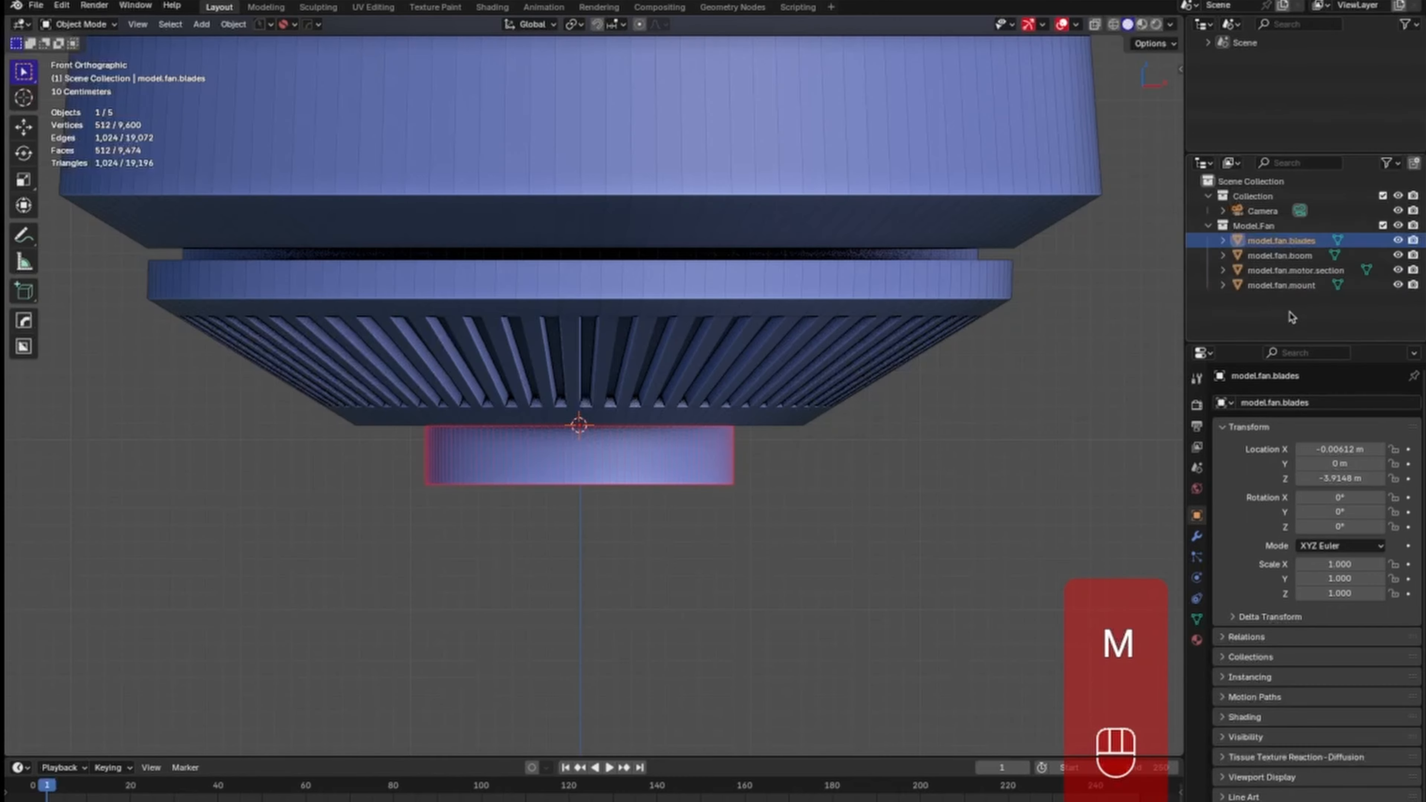
Deselect the ring, bring the whole fan into the front view and save the file.
left_click(865, 473)
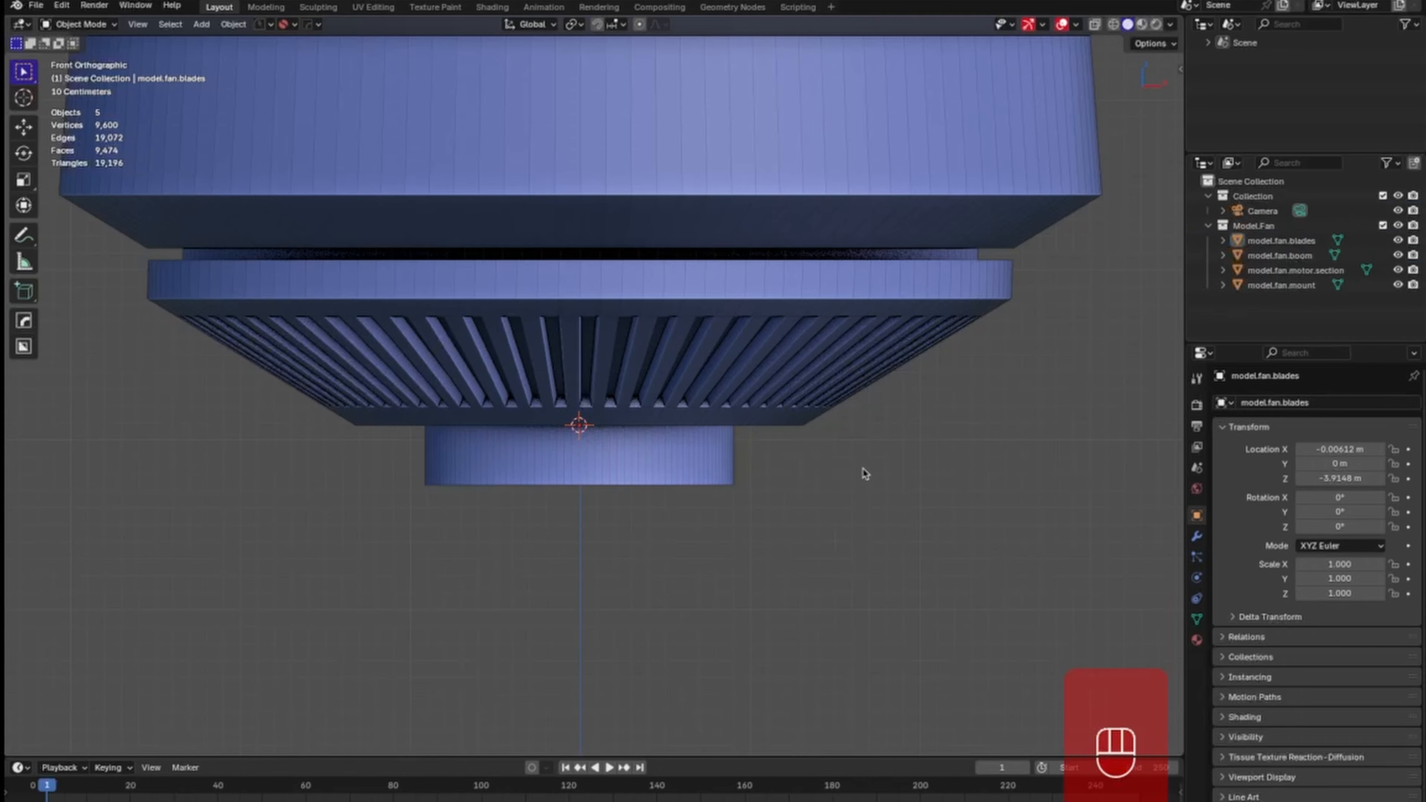
middle_click_drag(858, 473, 872, 730, "ctrl")
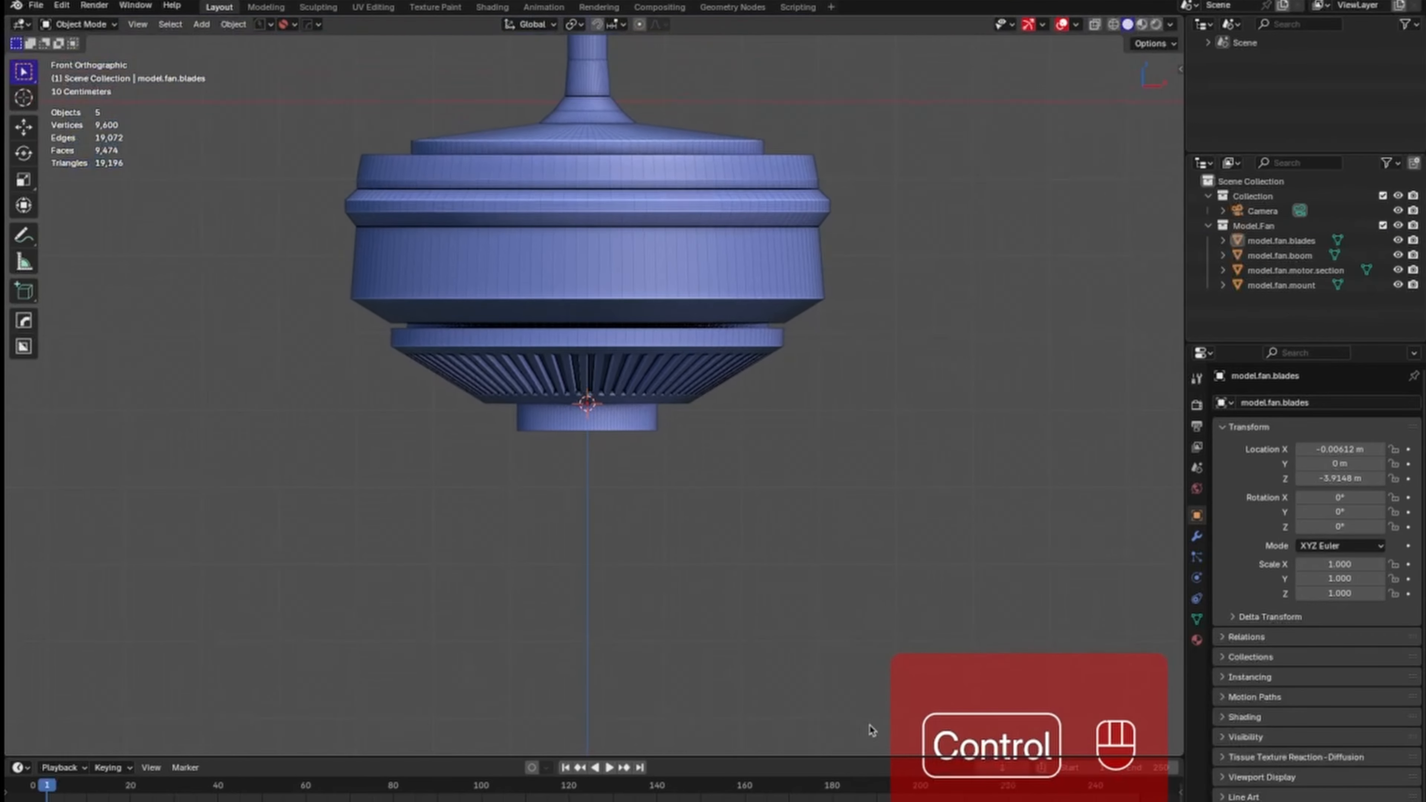
middle_click_drag(860, 325, 868, 621, "shift")
middle_click_drag(897, 414, 885, 445, "ctrl")
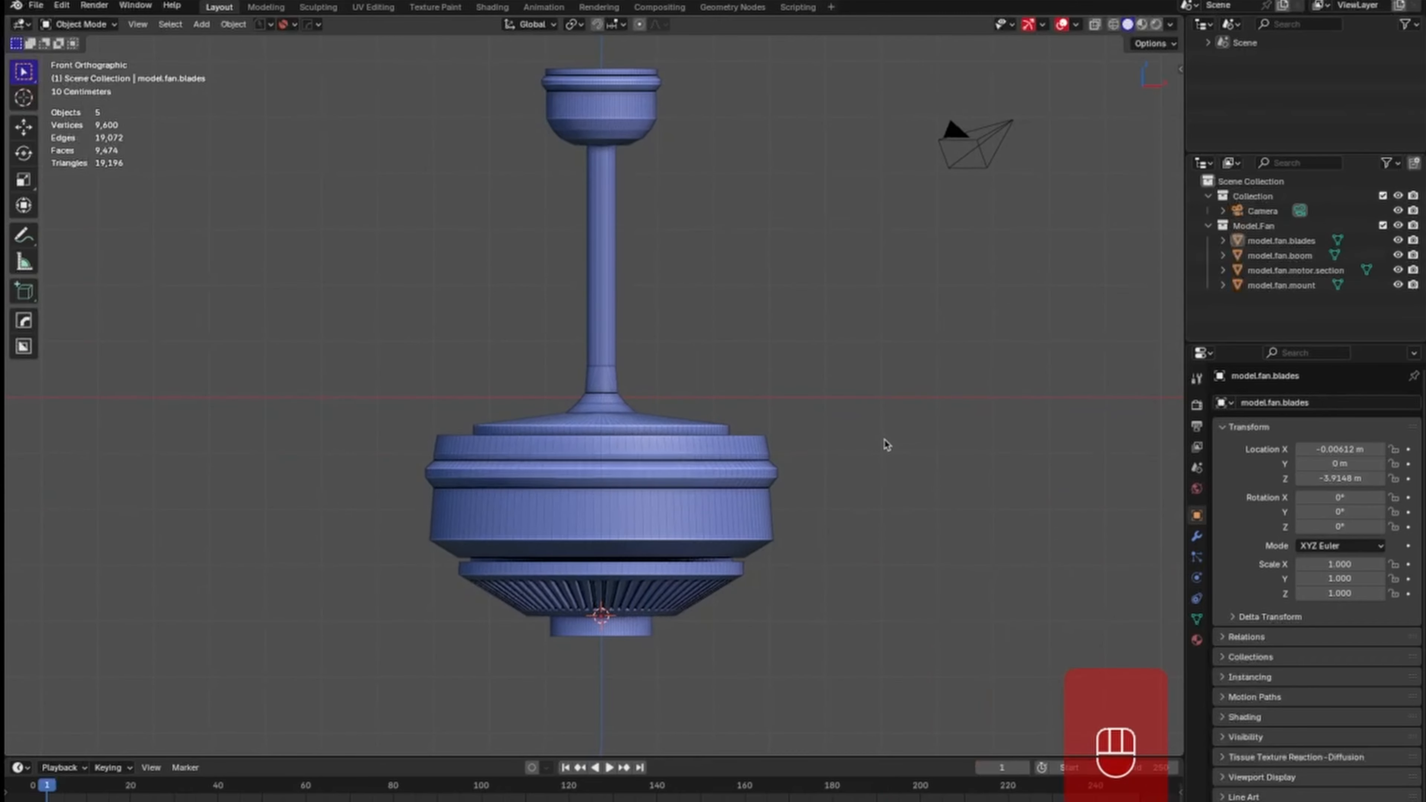
key("super+s")
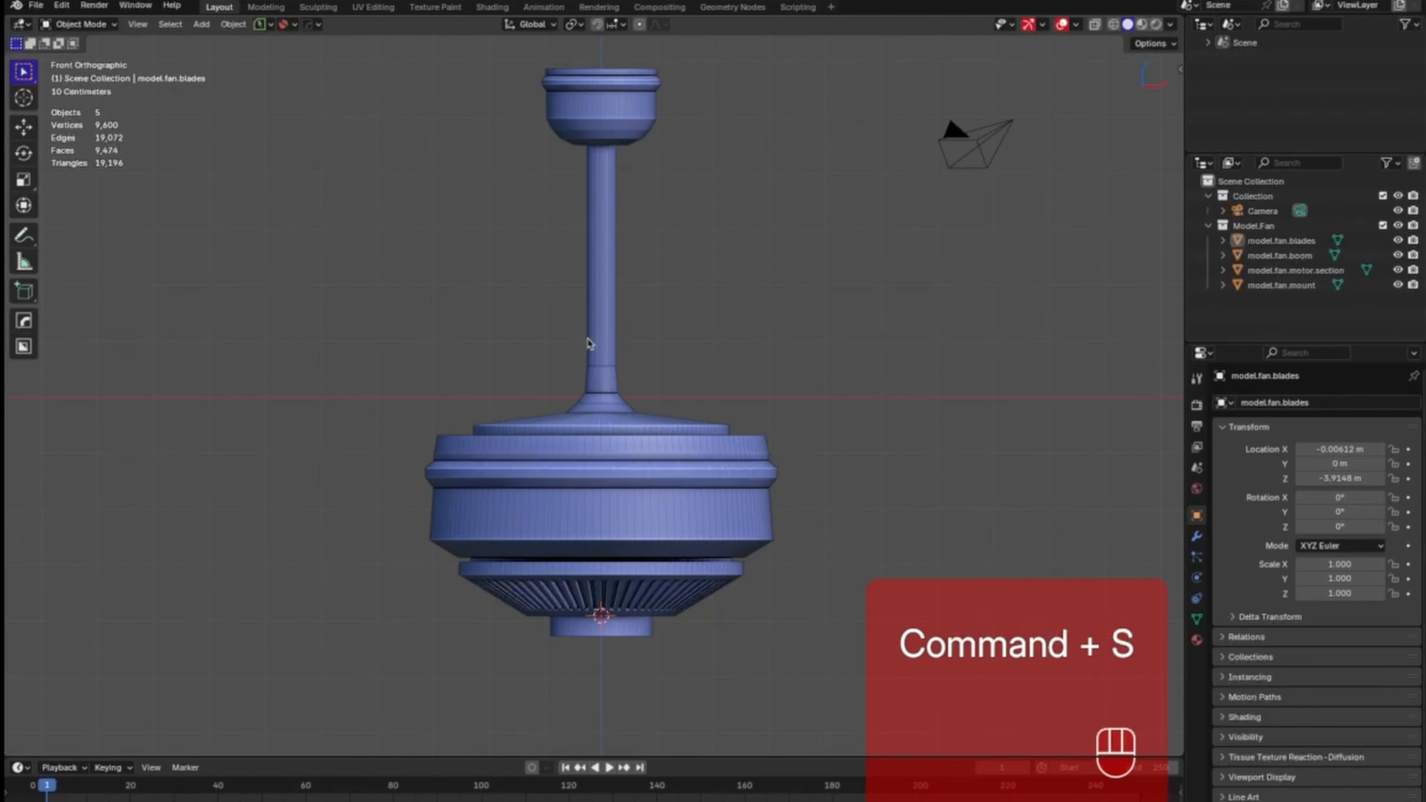
Isolate the model.fan.blades ring in local view, seen from below in the orthographic bottom view.
middle_click_drag(602, 281, 609, 325)
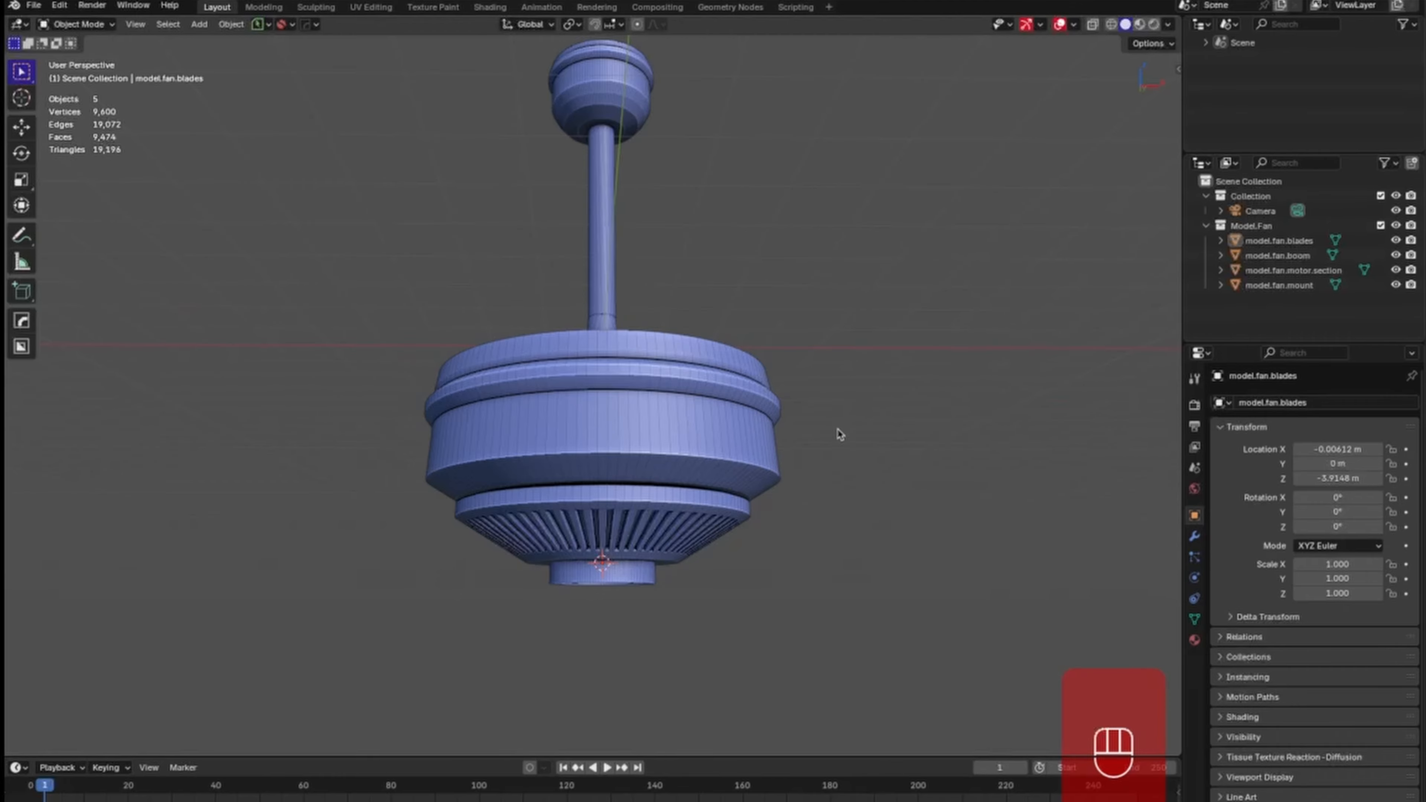
middle_click_drag(789, 472, 825, 399)
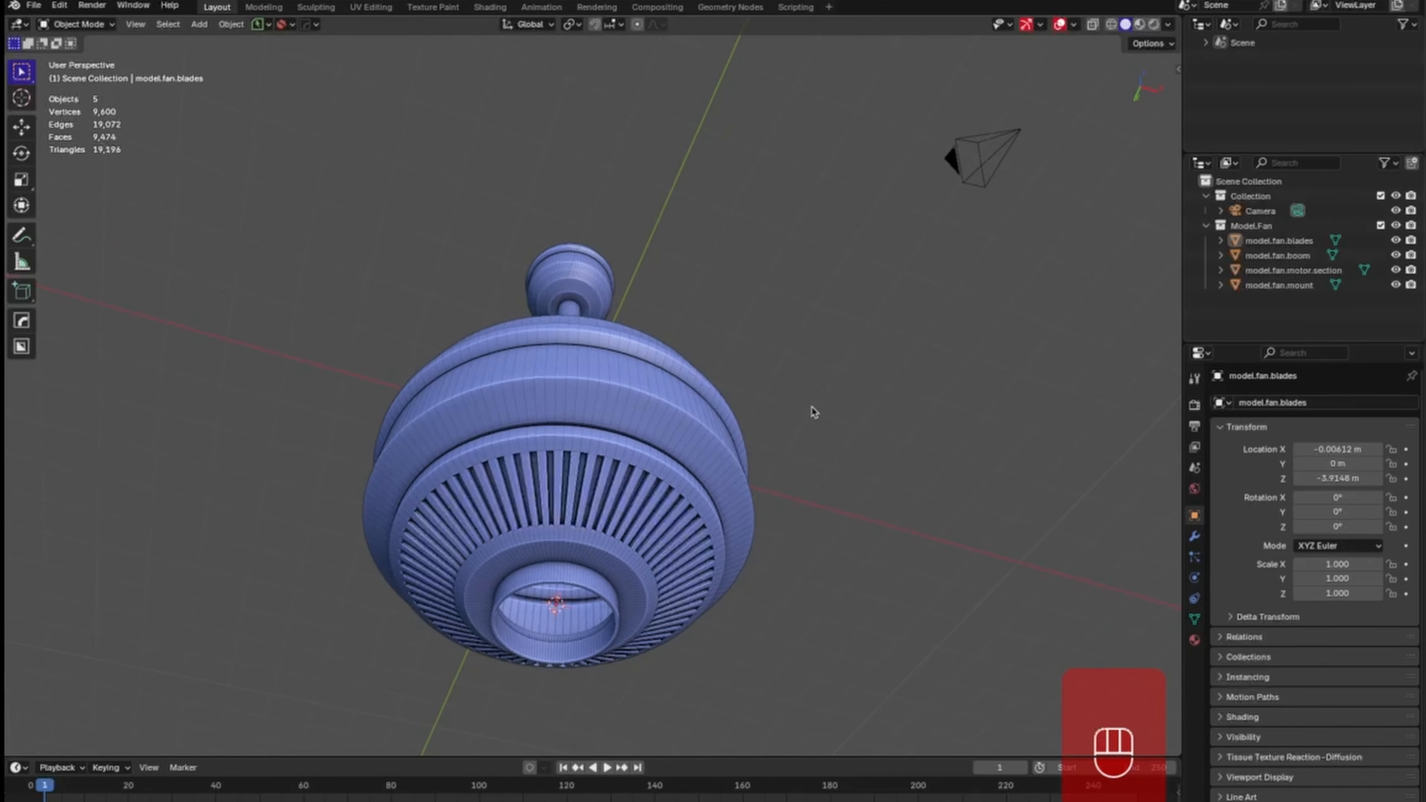
key("ctrl+KP_7")
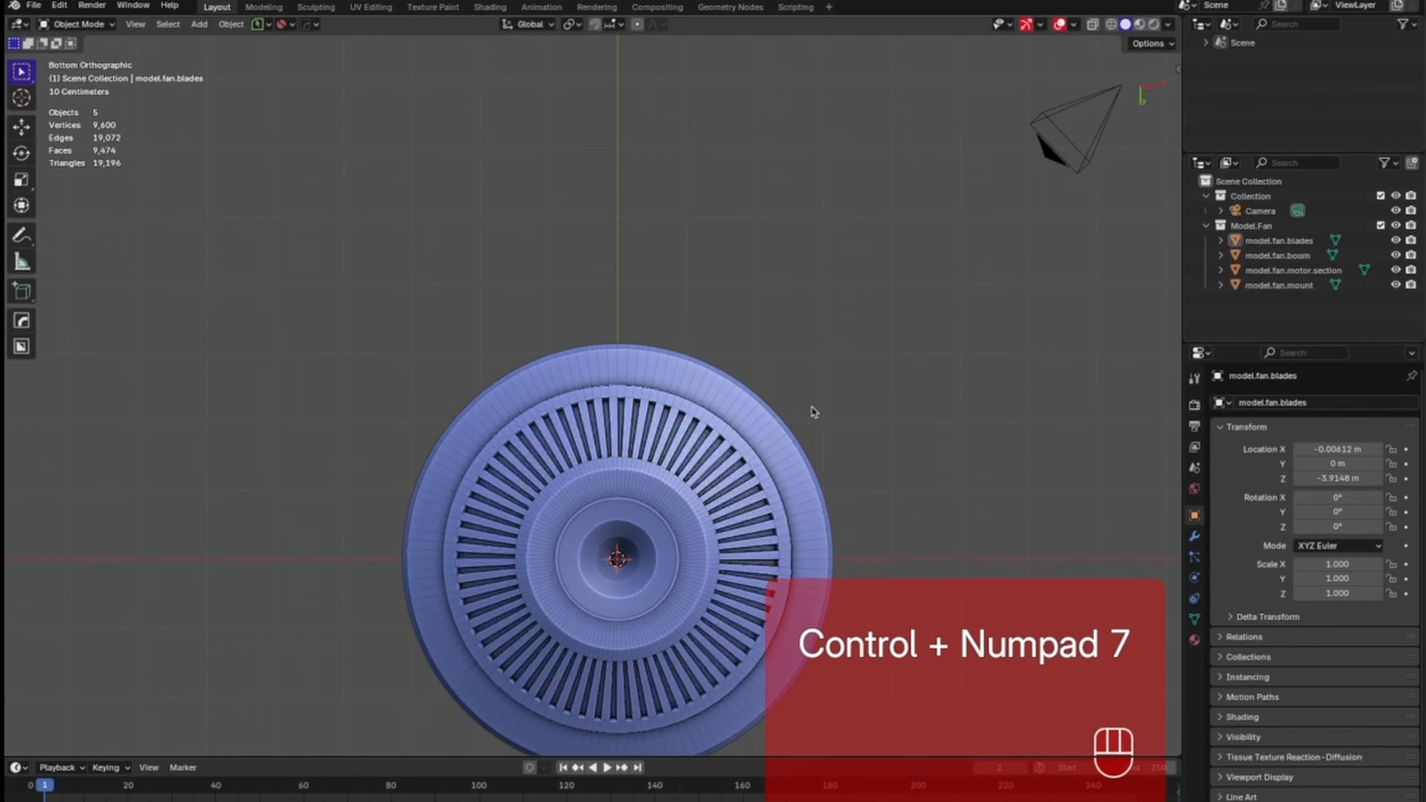
left_click(1280, 285)
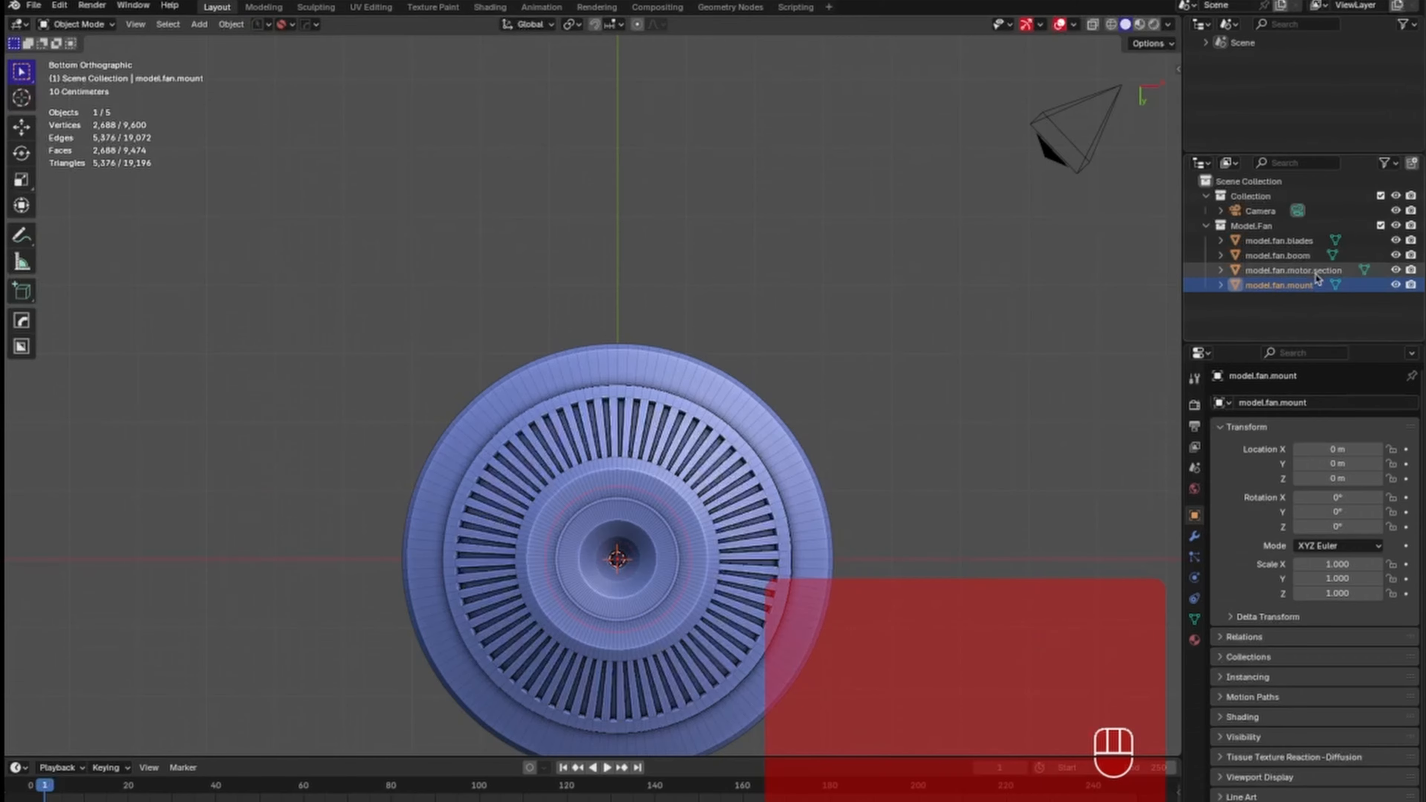
left_click(1280, 241)
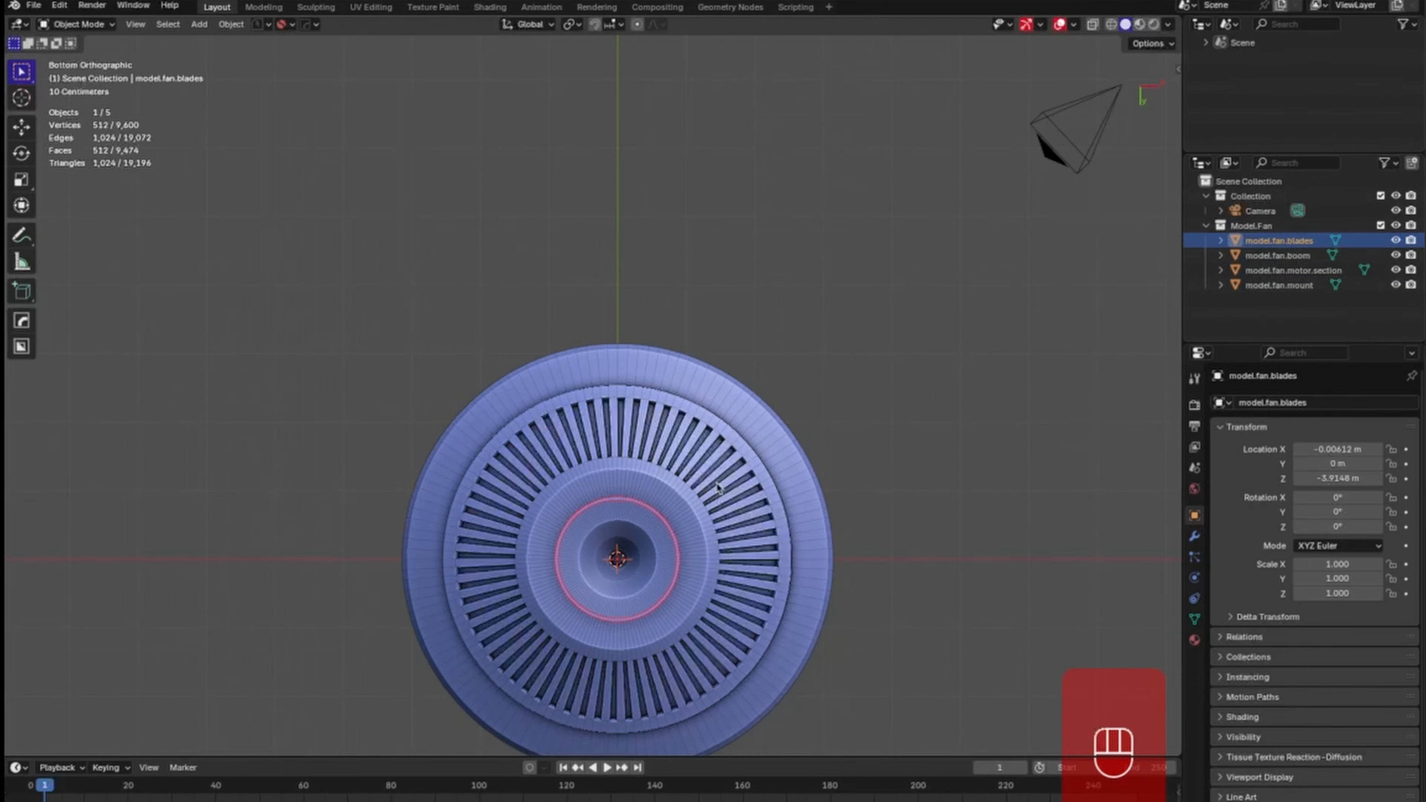
key("KP_Divide")
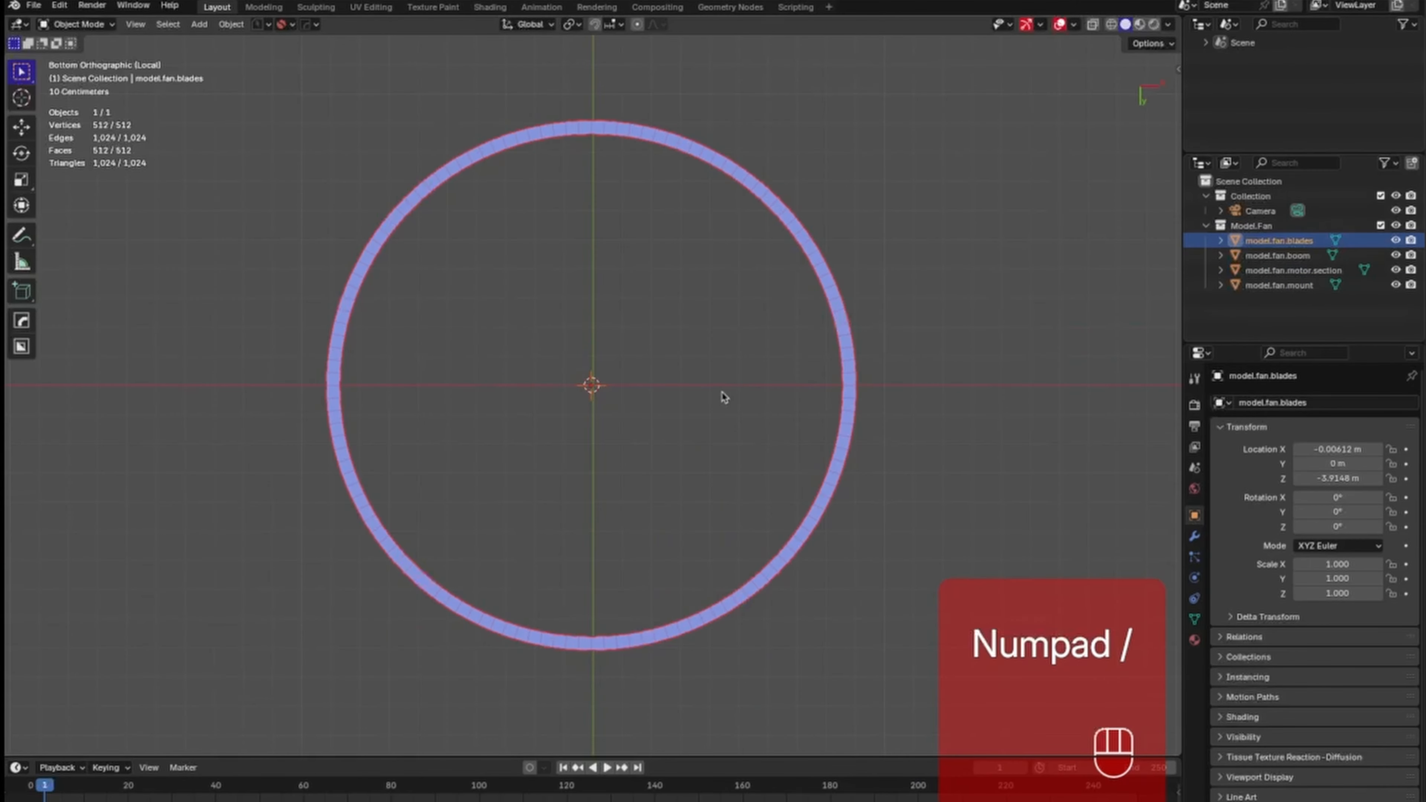
Delete the faces of the ring's positive X half, selecting through the mesh with X-ray enabled.
key("Tab")
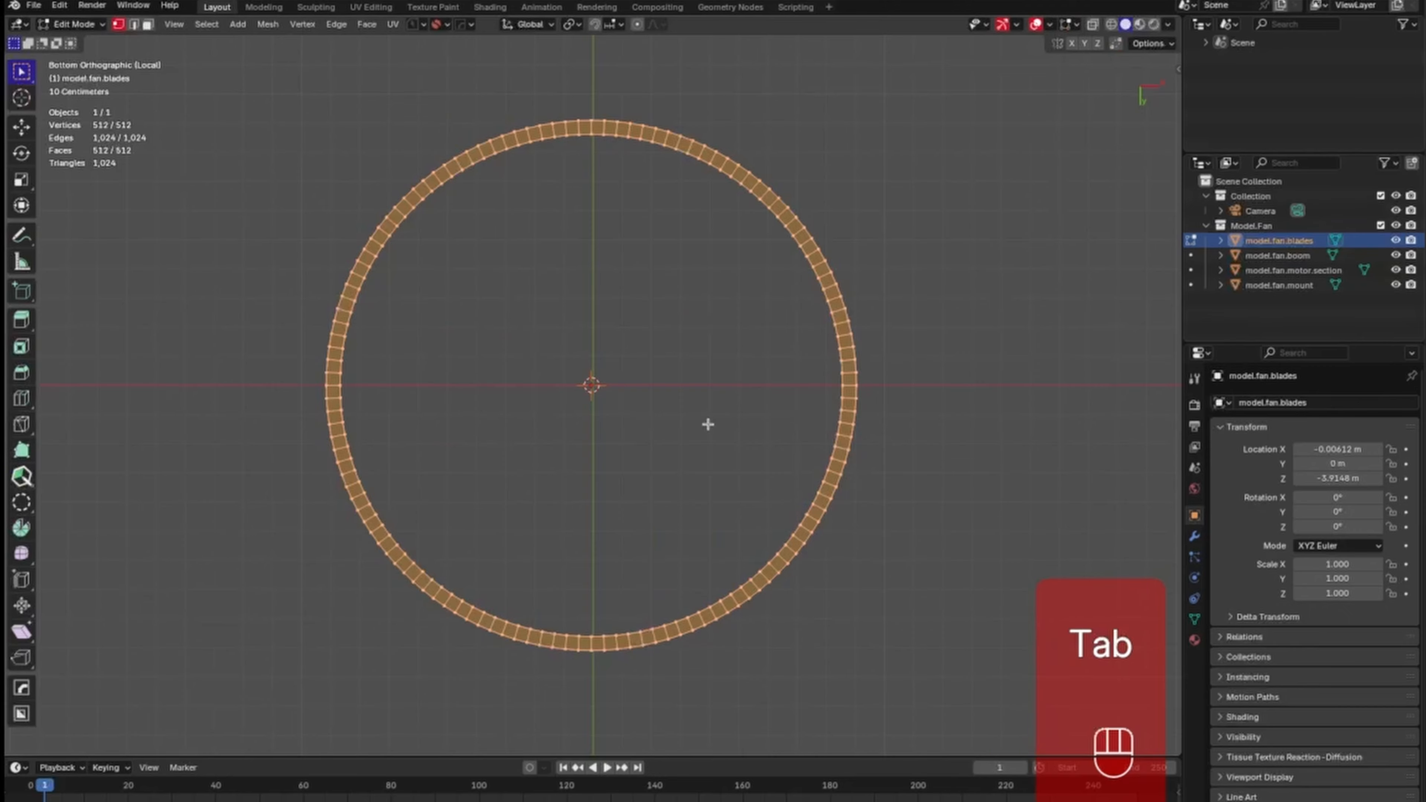
key("alt+z")
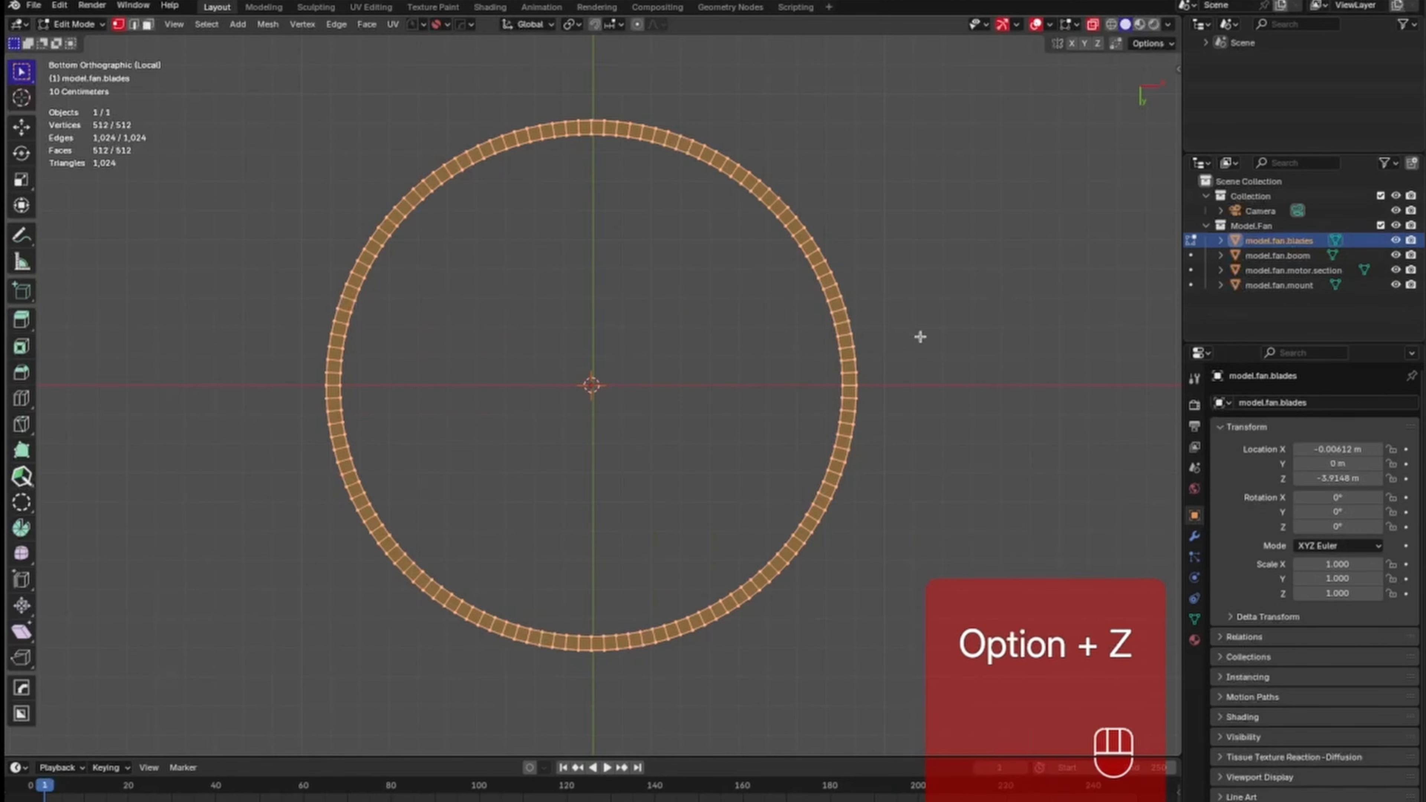
left_click_drag(999, 68, 597, 734)
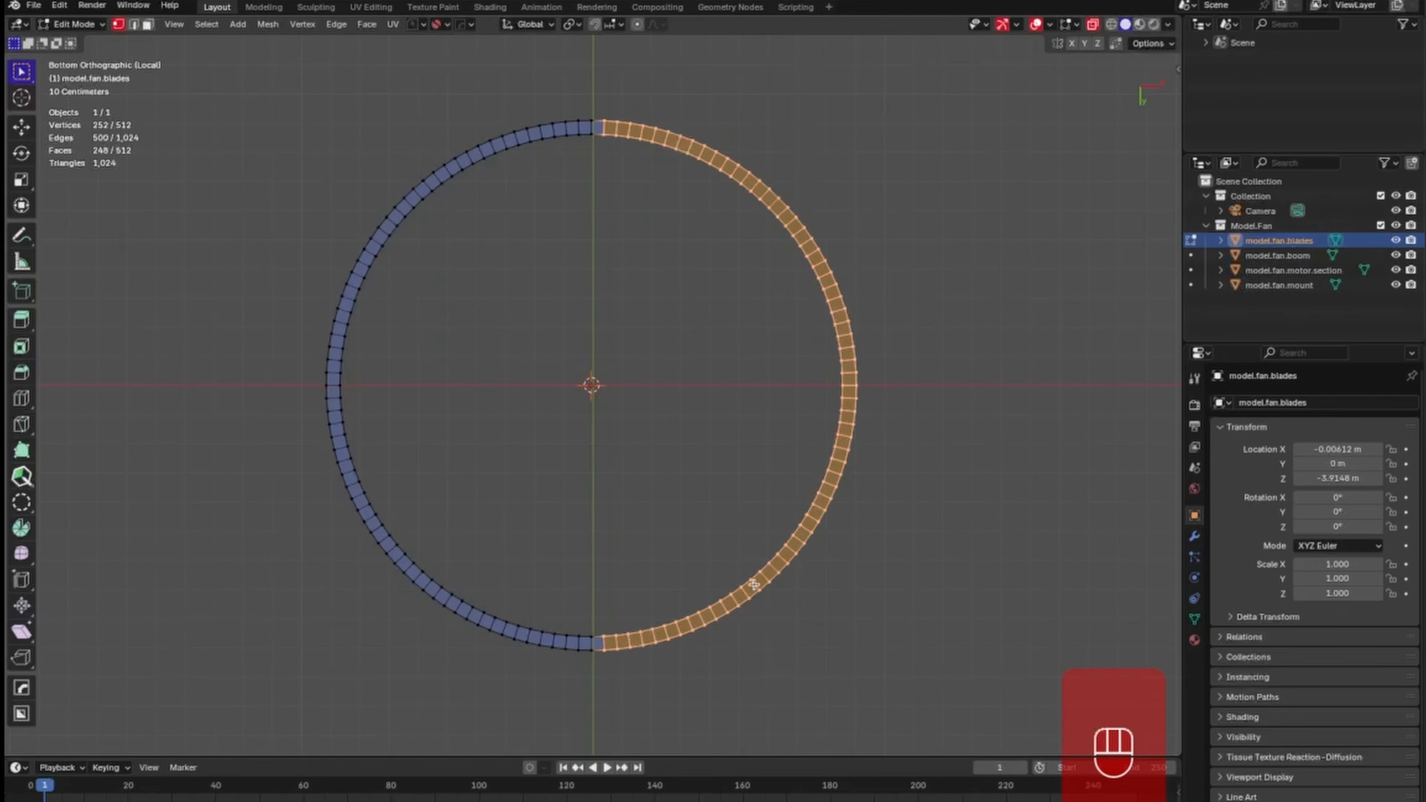
key("x")
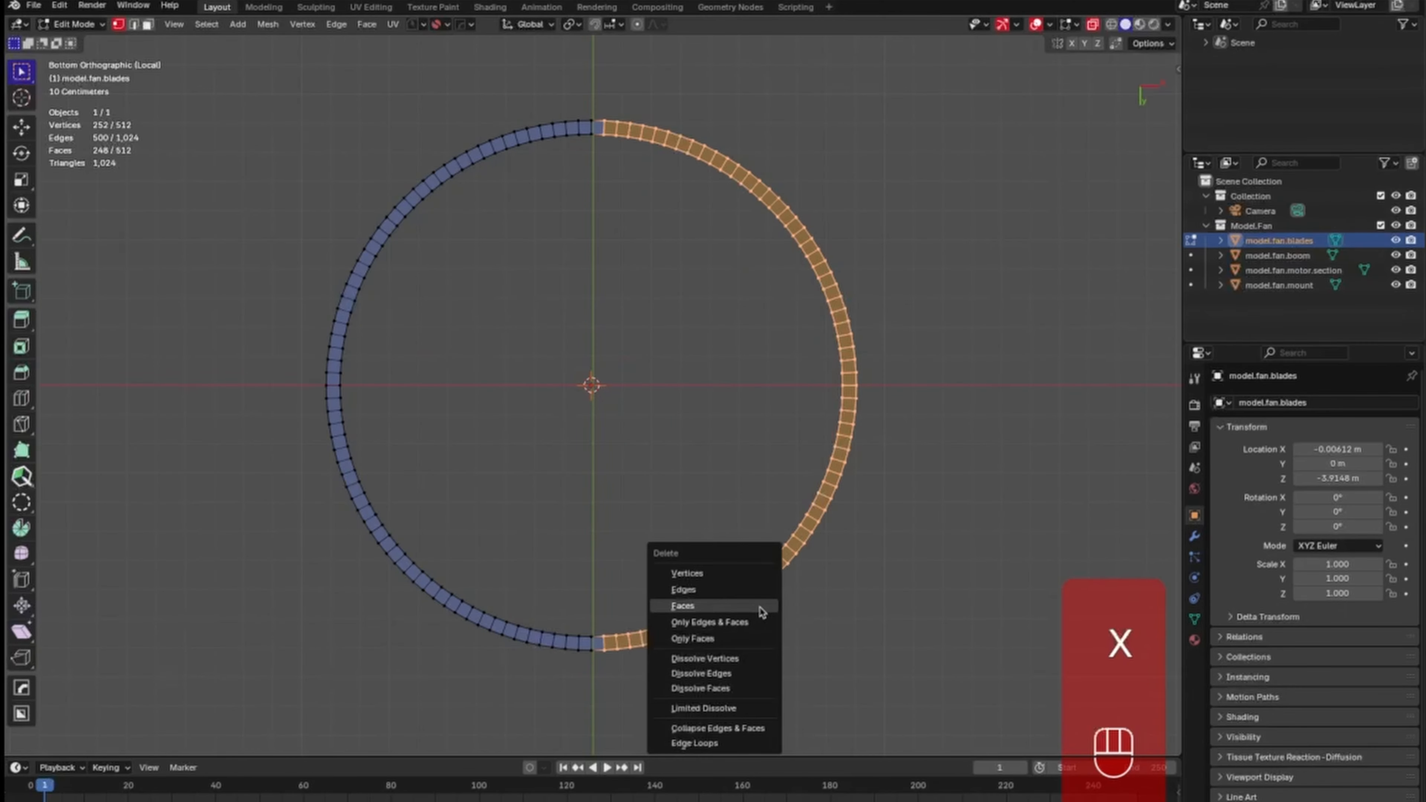
left_click(761, 610)
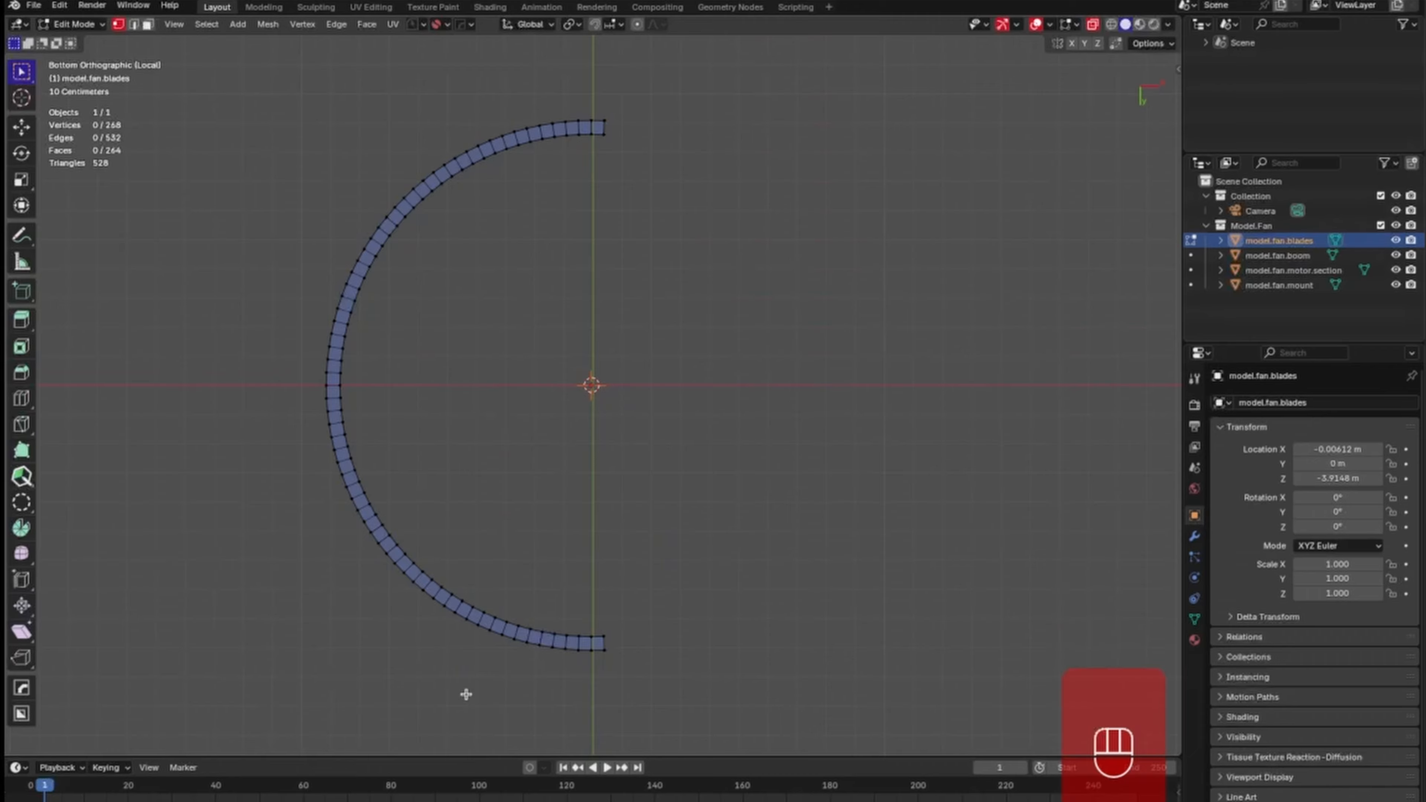
Delete the vertices of the remaining arc's positive Y half, leaving a quarter ring, and return to Object Mode with X-ray off.
left_click_drag(181, 397, 572, 498)
left_click_drag(226, 396, 732, 689)
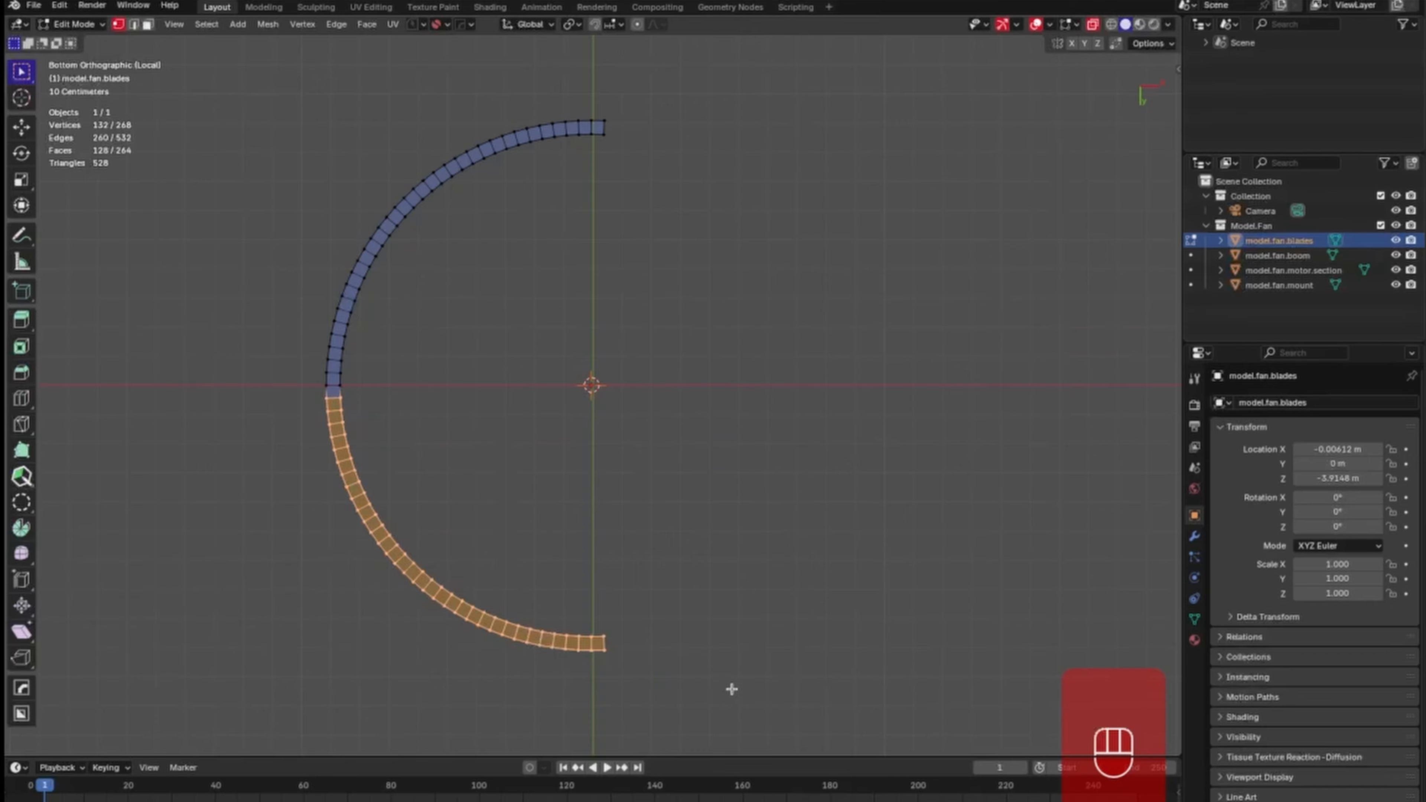
key("x")
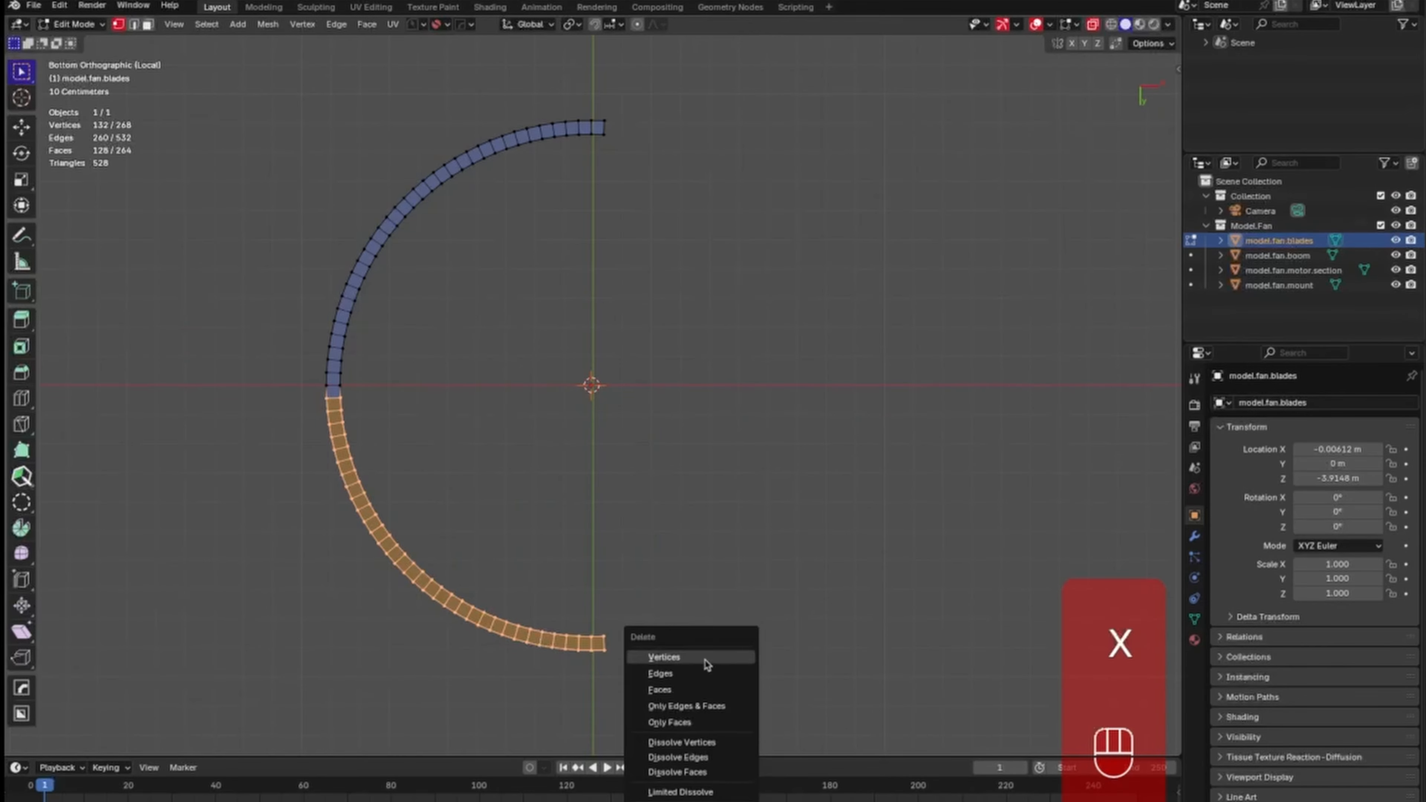
left_click(707, 661)
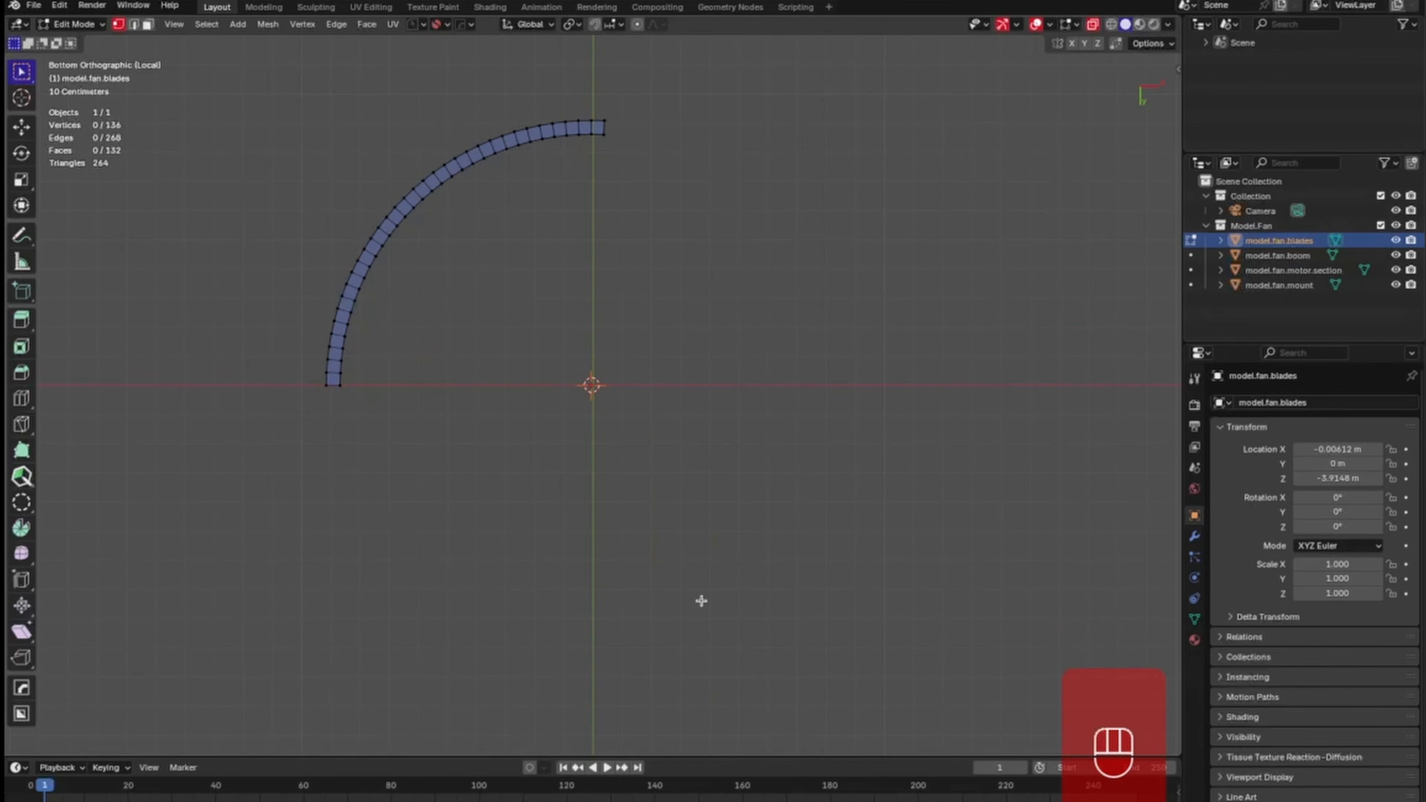
key("alt")
key("alt+z")
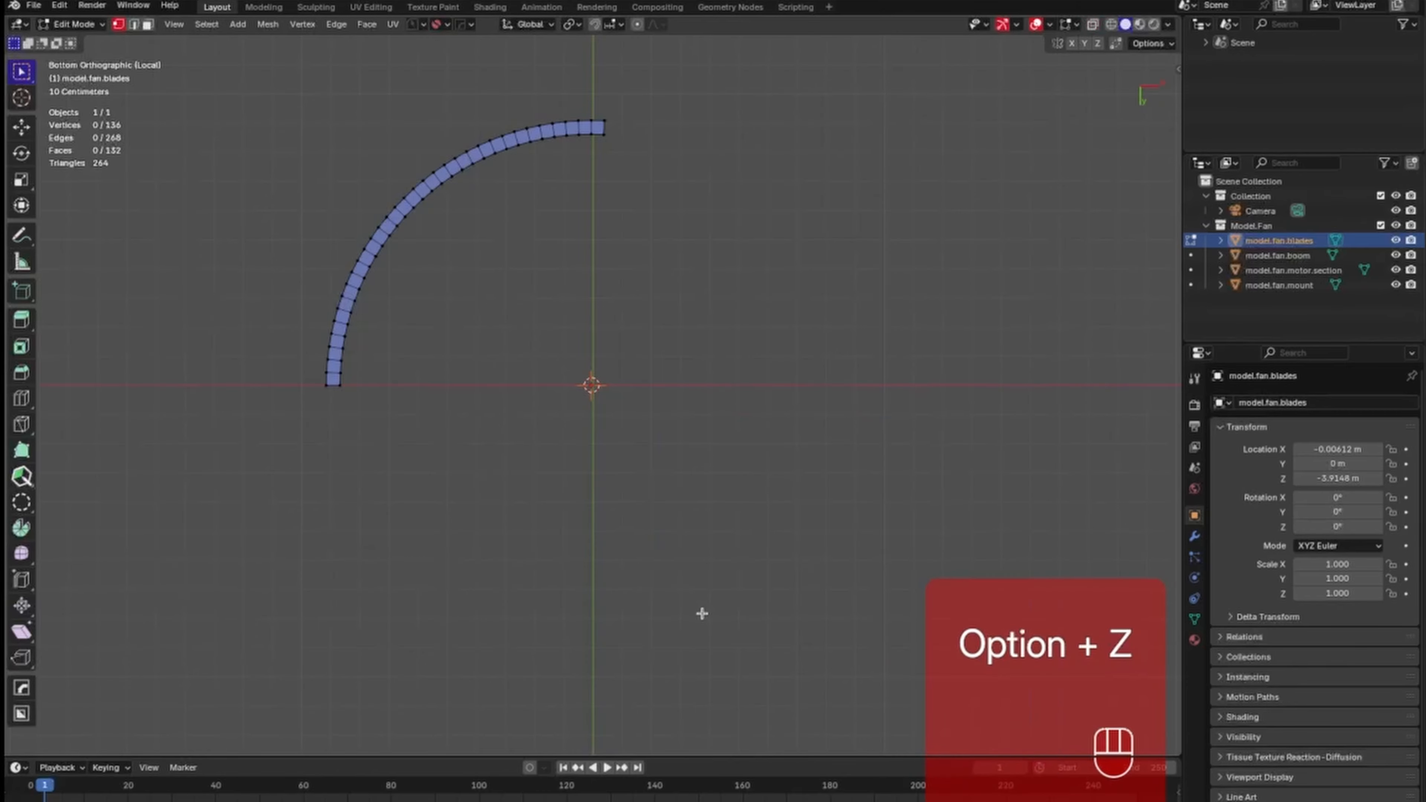
key("Tab")
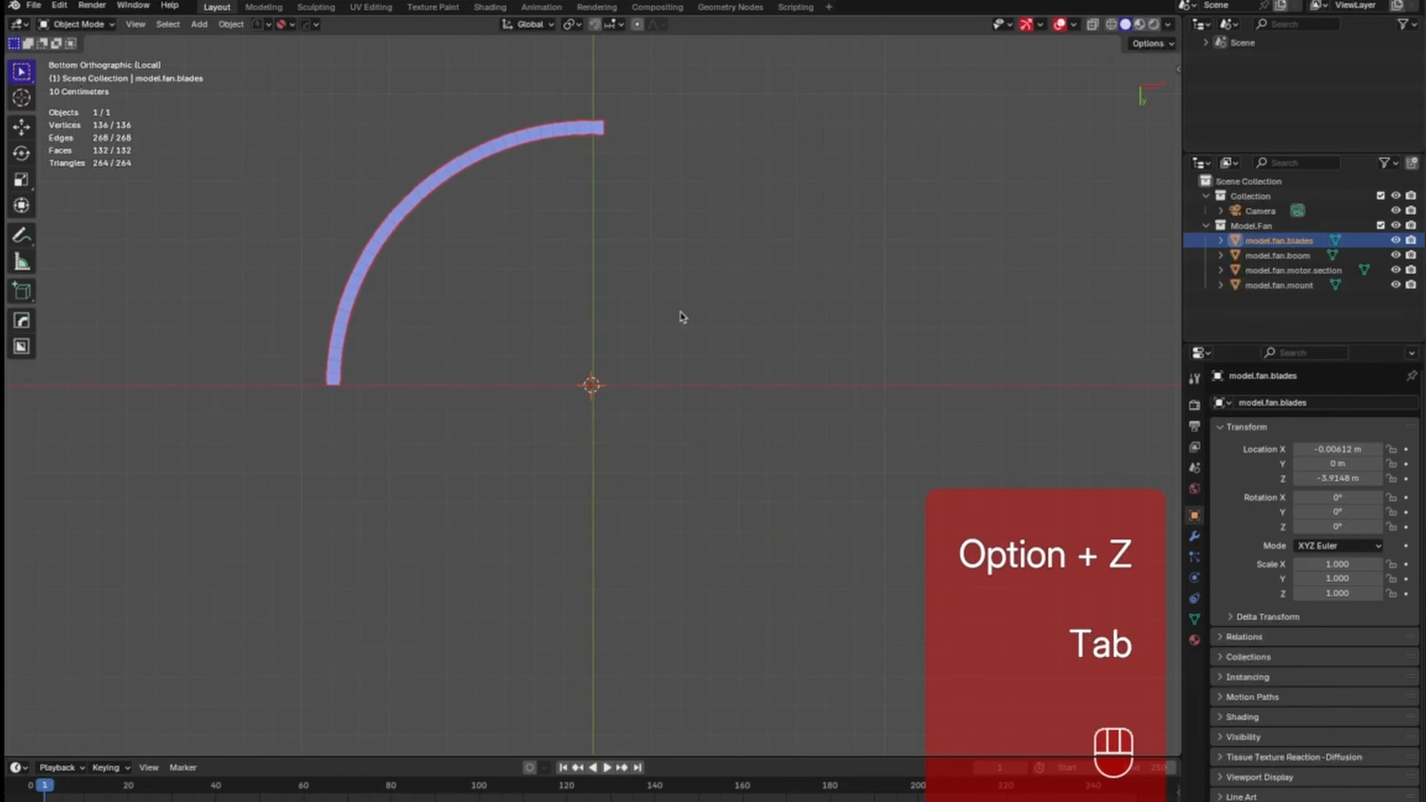
Add one centred lengthwise loop cut around the quarter ring's outer wall and bevel it with a width of about 0.08 m.
middle_click_drag(682, 318, 739, 559)
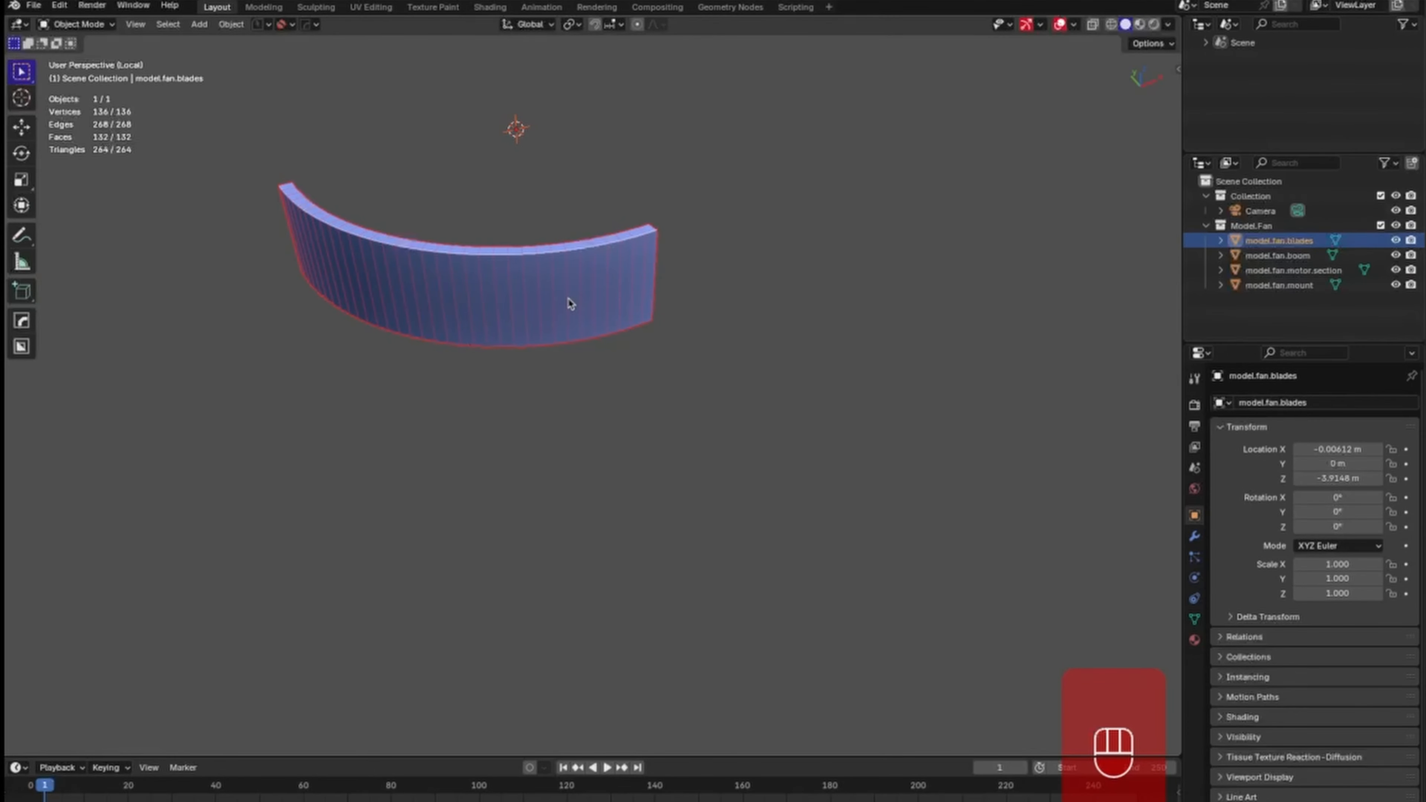
key("Tab")
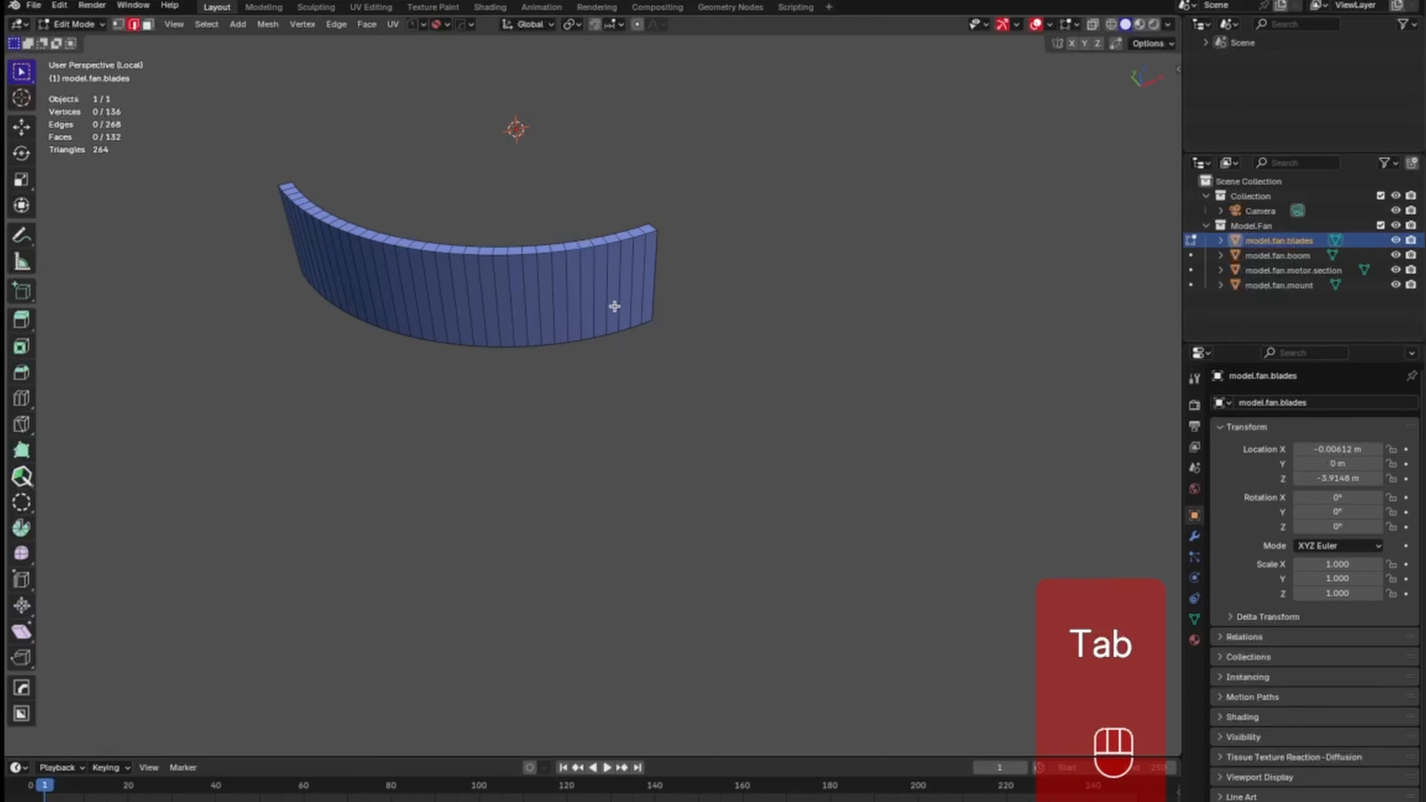
key("ctrl")
key("ctrl+r")
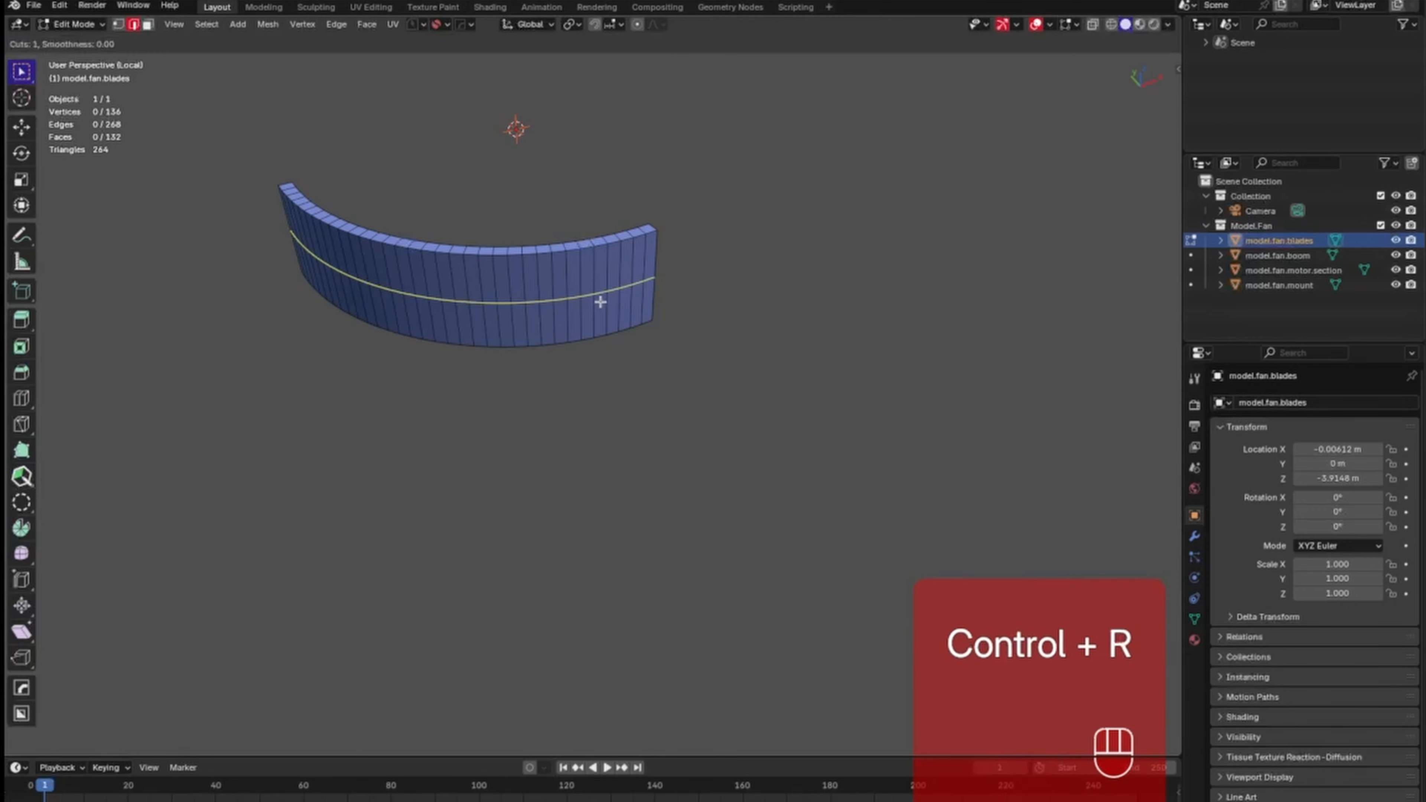
left_click(600, 301)
left_click(592, 304)
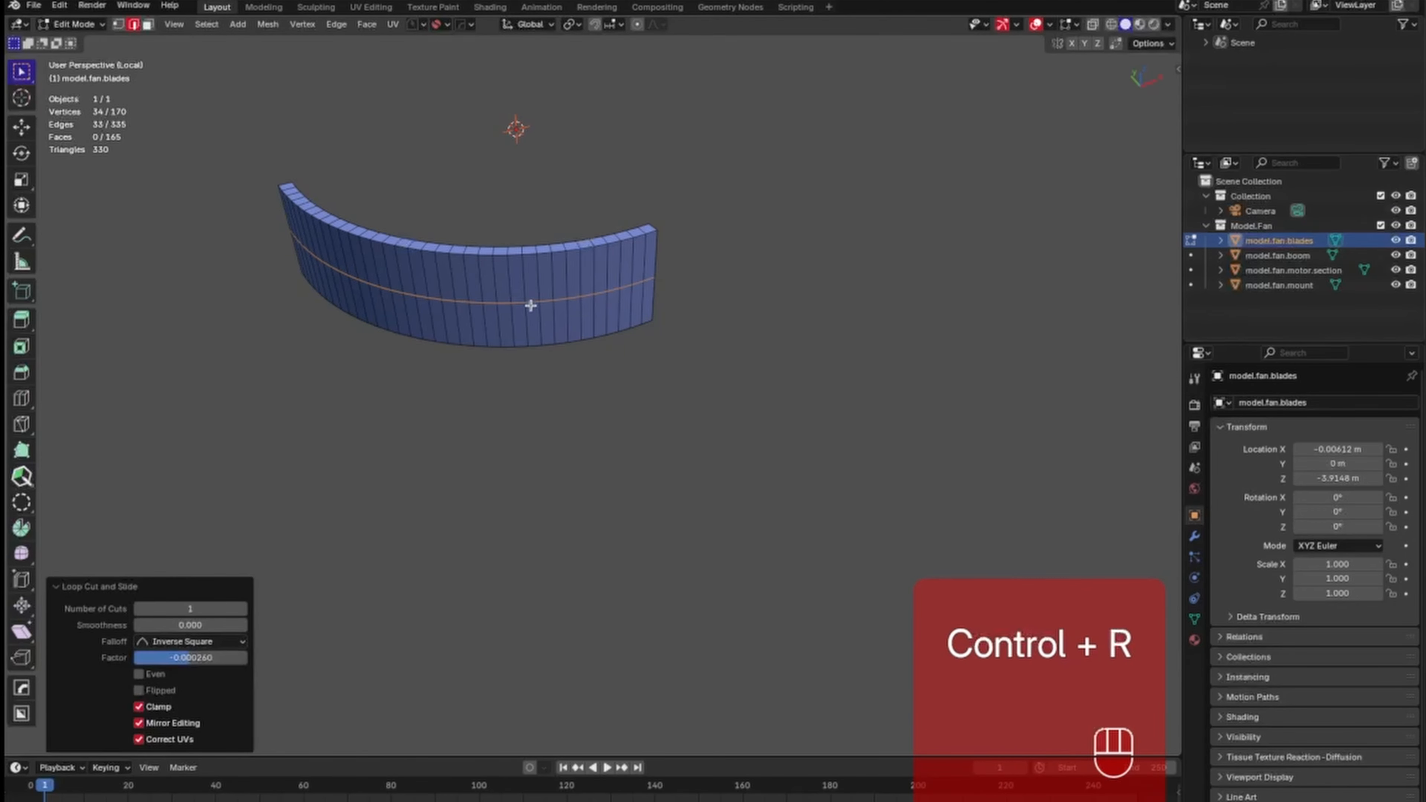
key("ctrl+b")
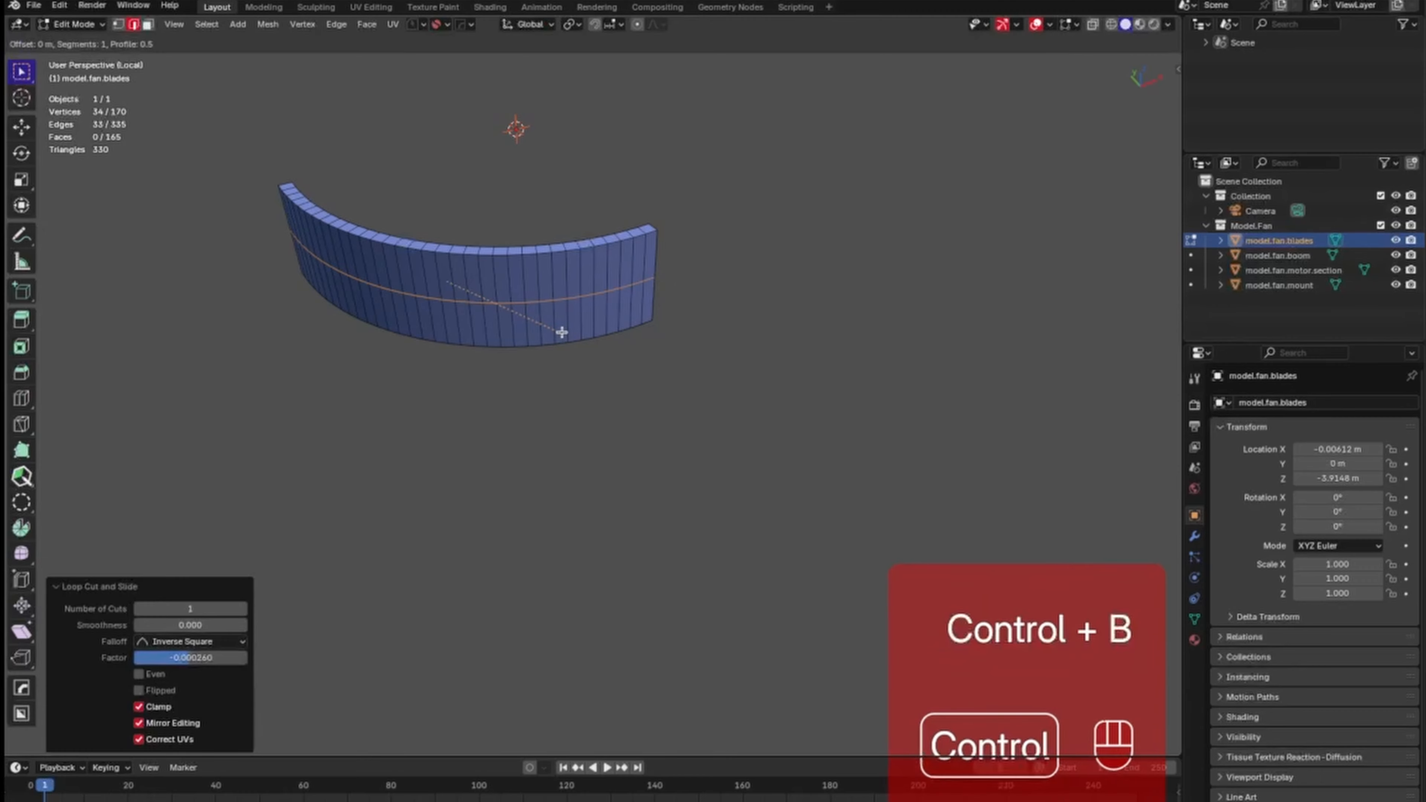
left_click(577, 362)
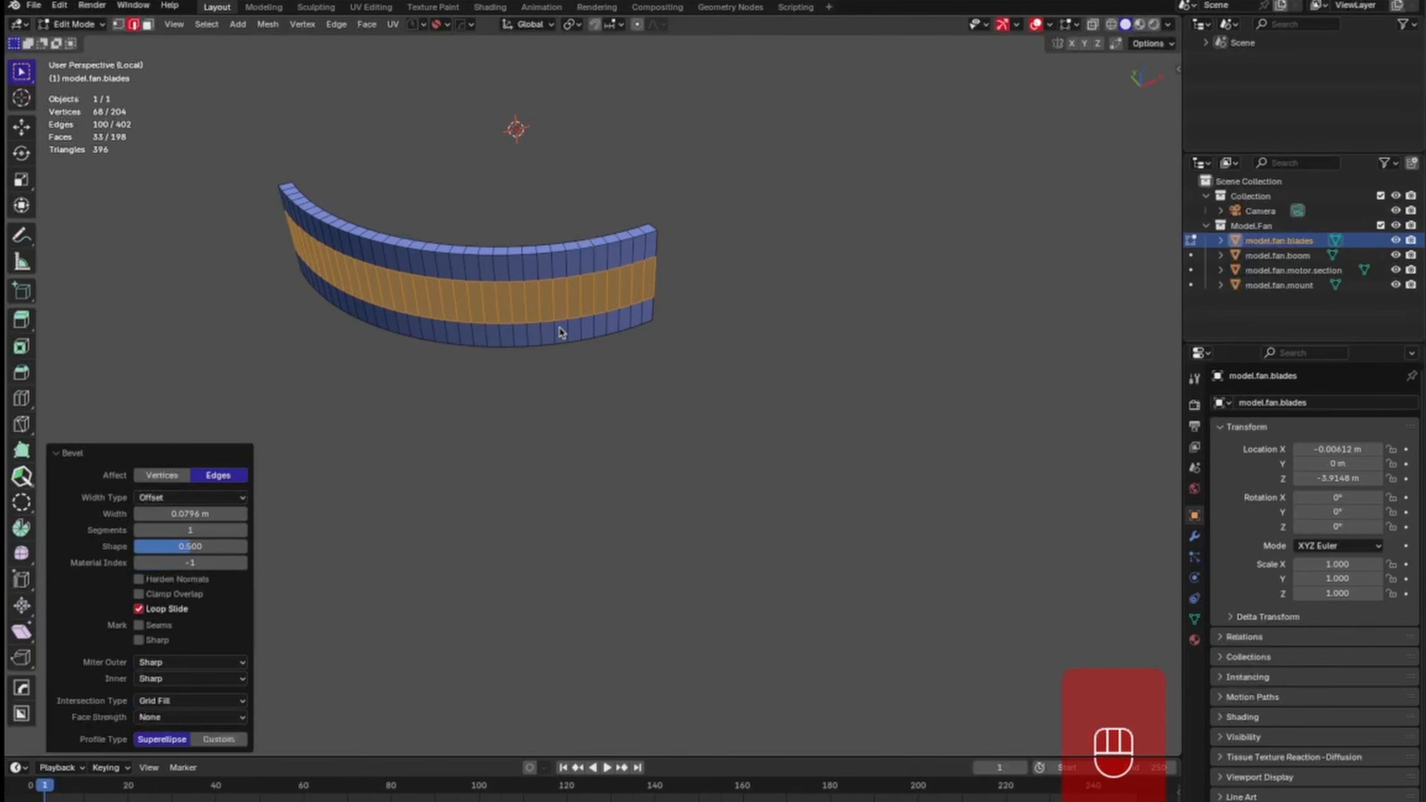
Select four adjacent faces near the middle of the bevelled band on the quarter ring's outer wall.
middle_click_drag(530, 357, 669, 395, "shift")
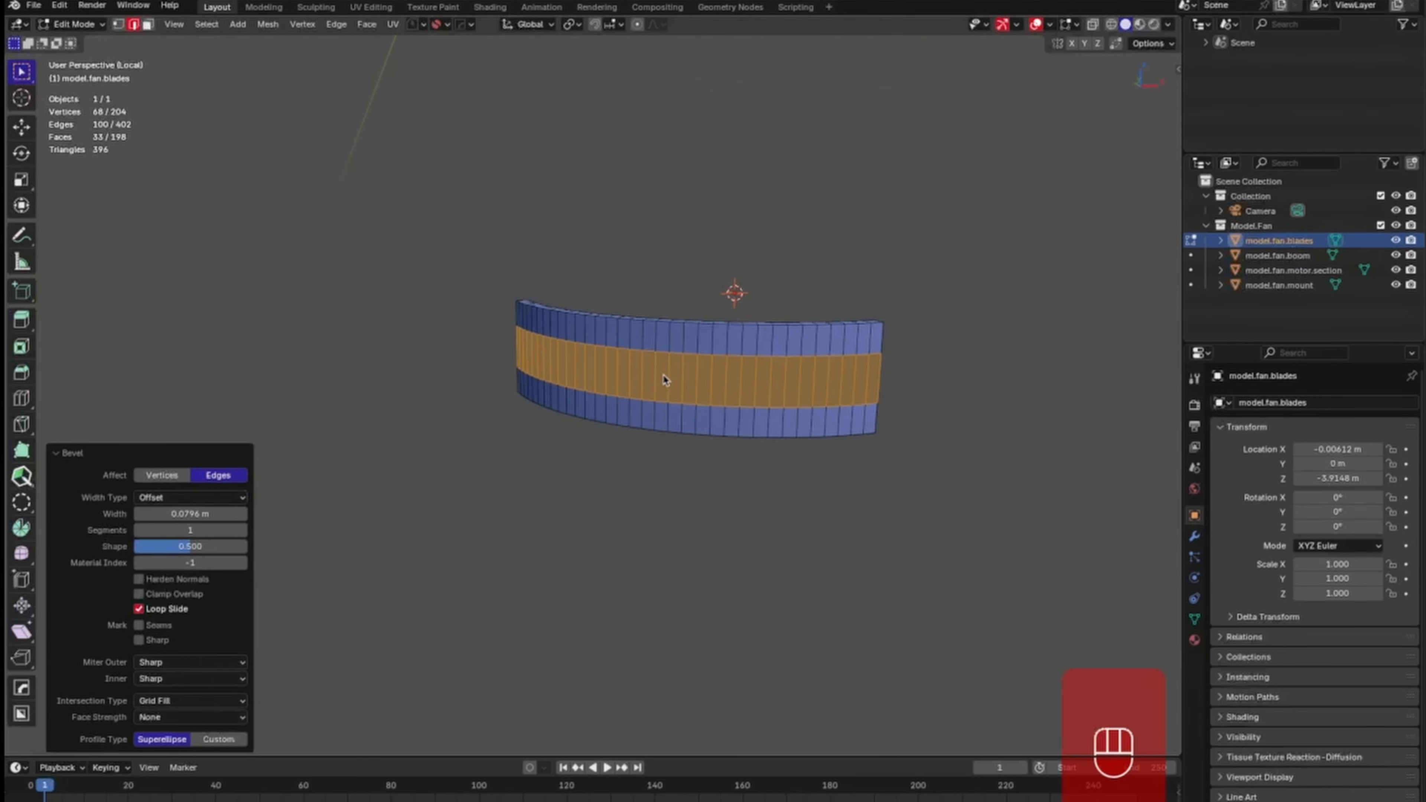
key("Tab")
left_click(749, 383)
left_click(627, 373)
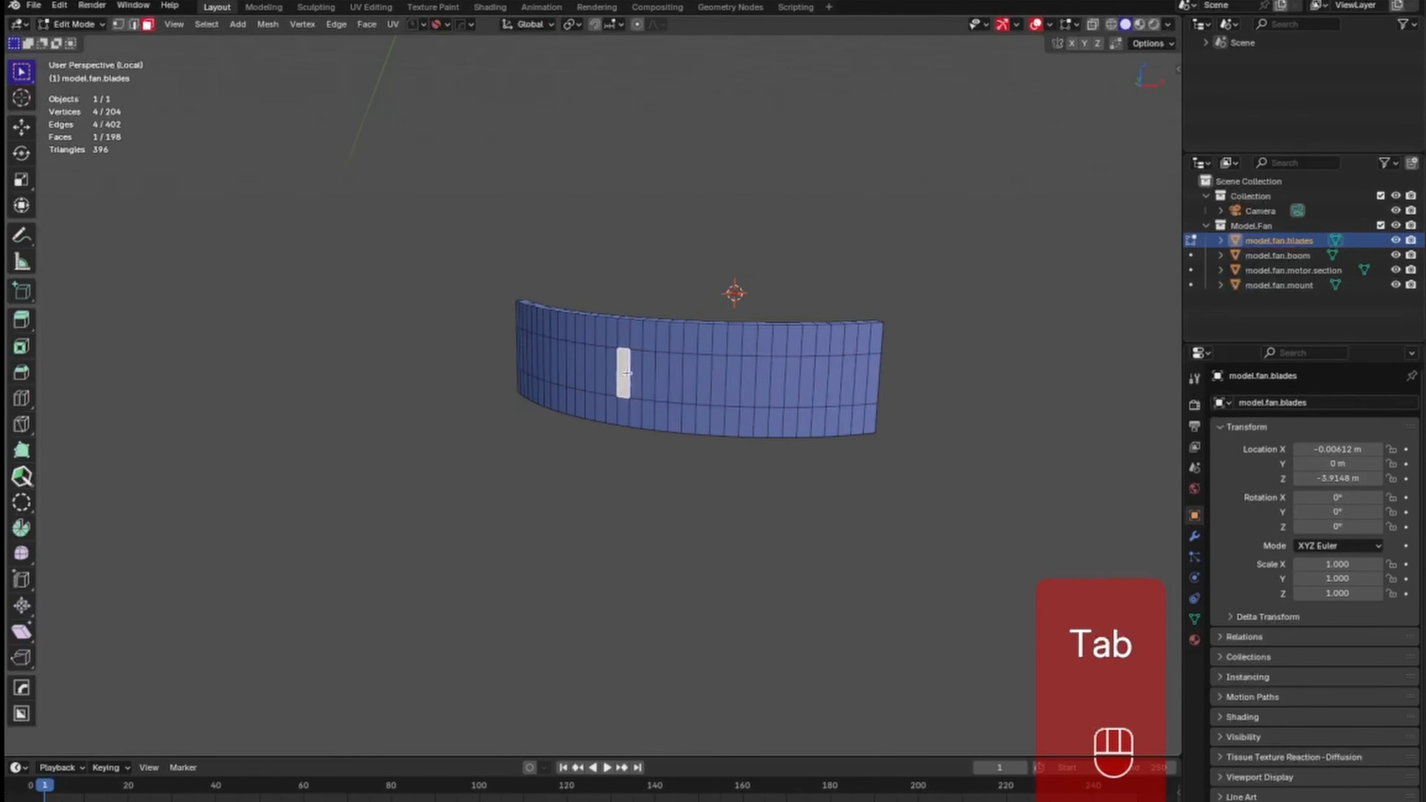
left_click(638, 375, "shift")
left_click(651, 378, "shift")
left_click(612, 376, "shift")
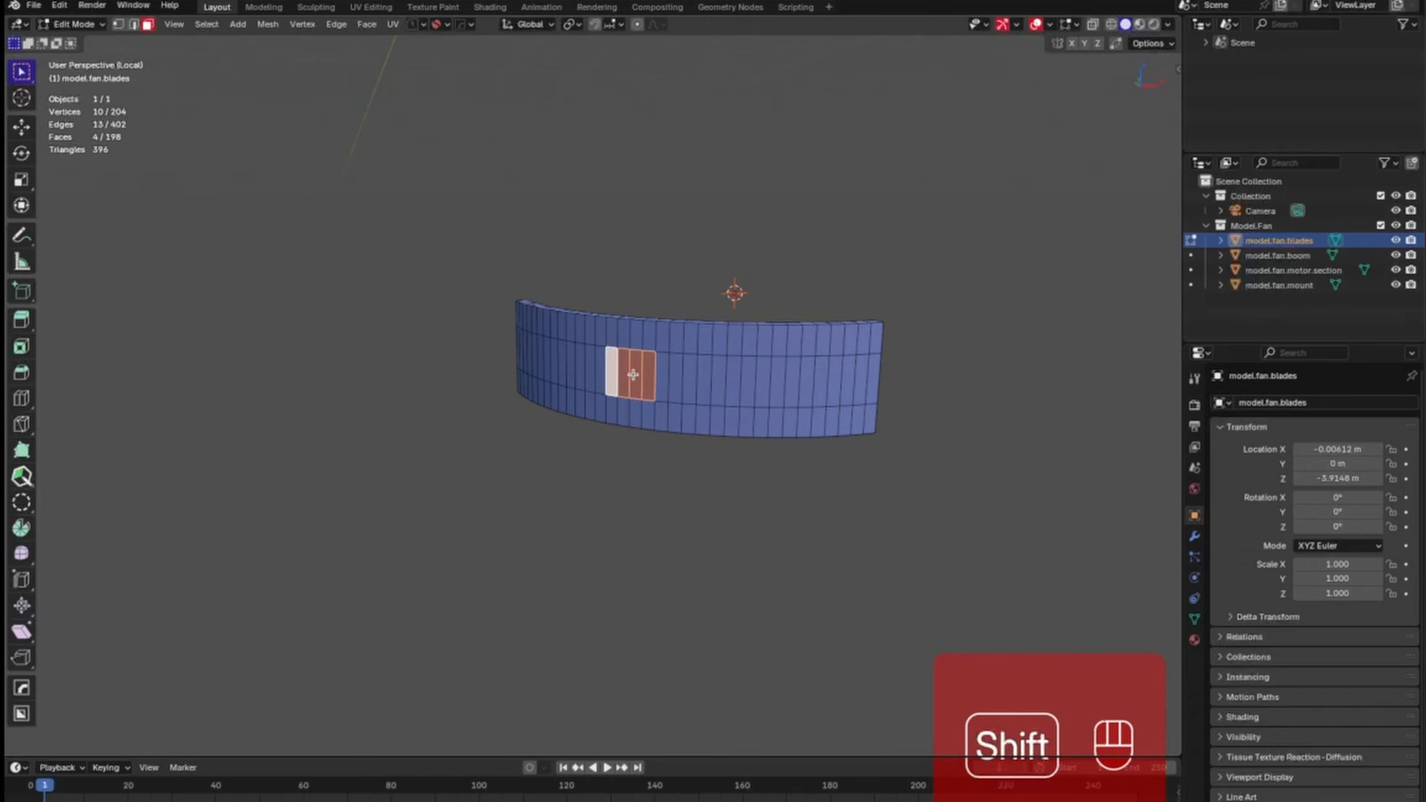
Rotate from the front orthographic view to look squarely at the four selected faces.
middle_click_drag(673, 387, 719, 458)
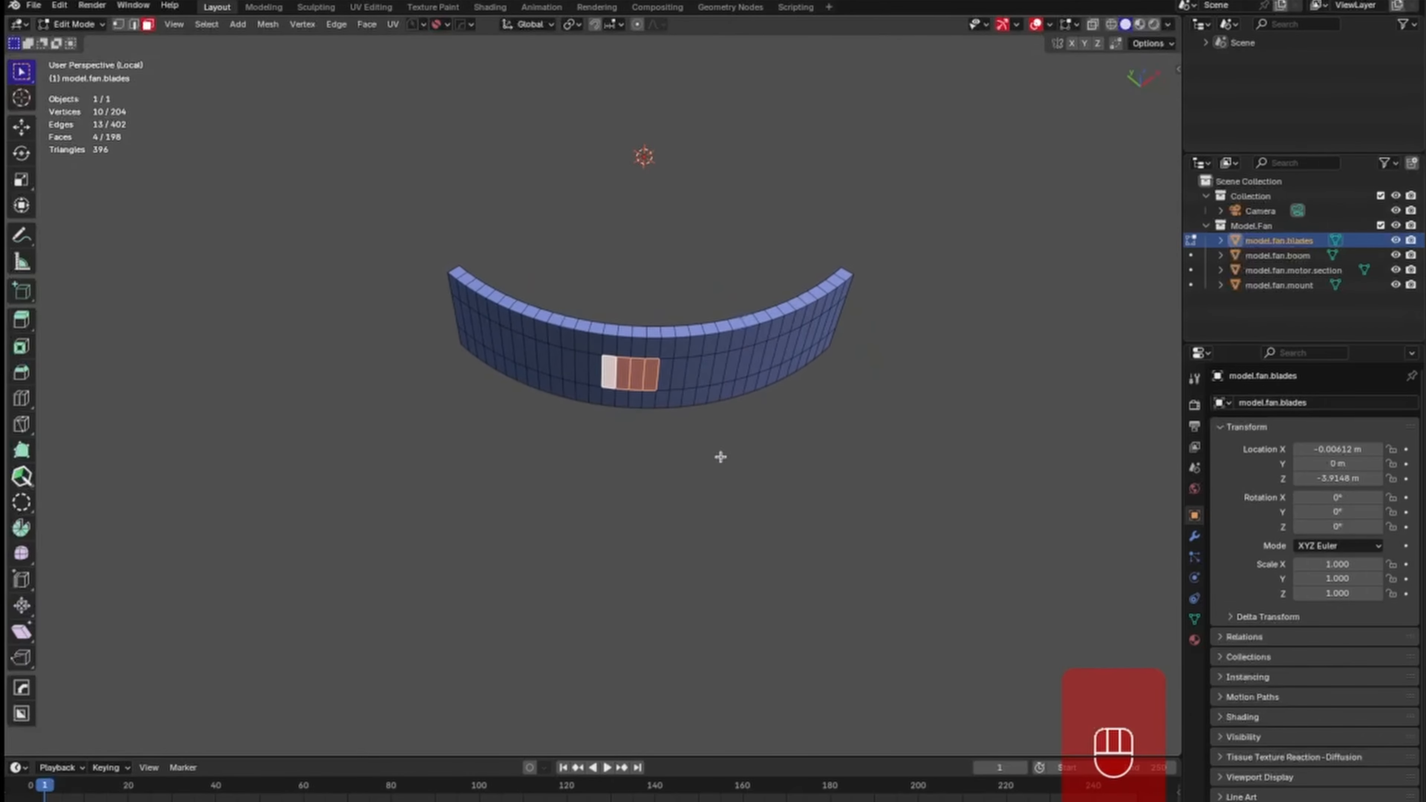
key("KP_1")
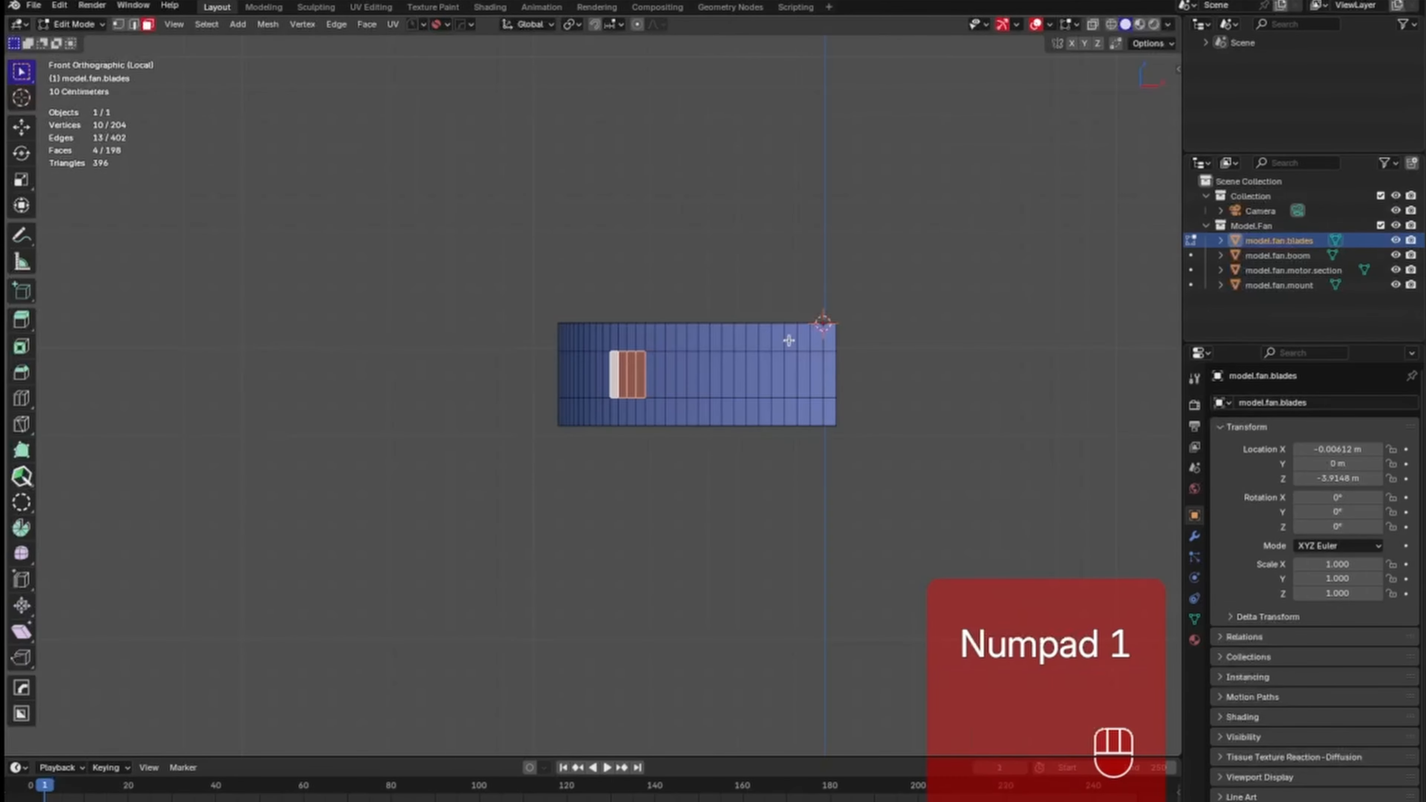
key("KP_6")
key("KP_4")
key("KP_4")
key("KP_4")
key("KP_4")
key("KP_4")
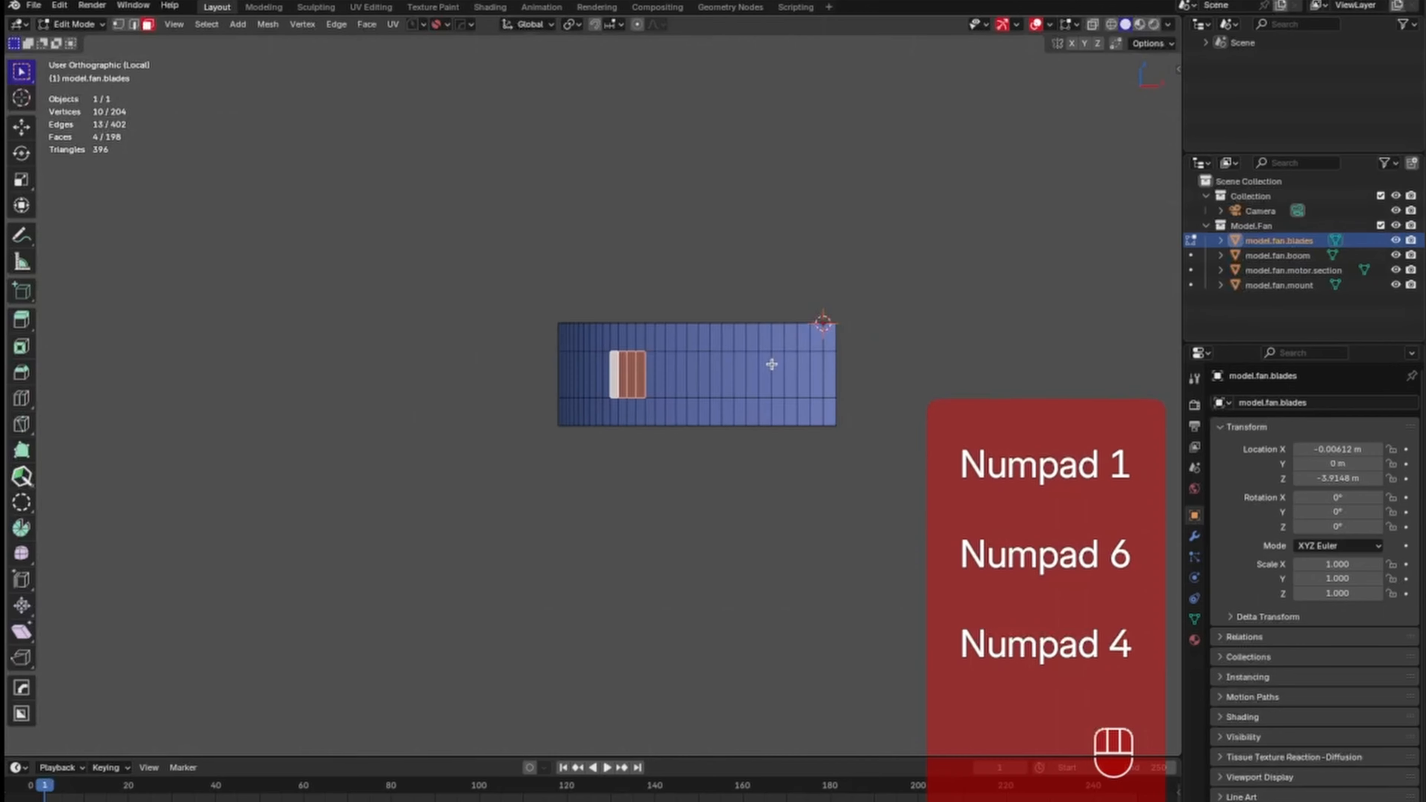
key("KP_6")
key("KP_4")
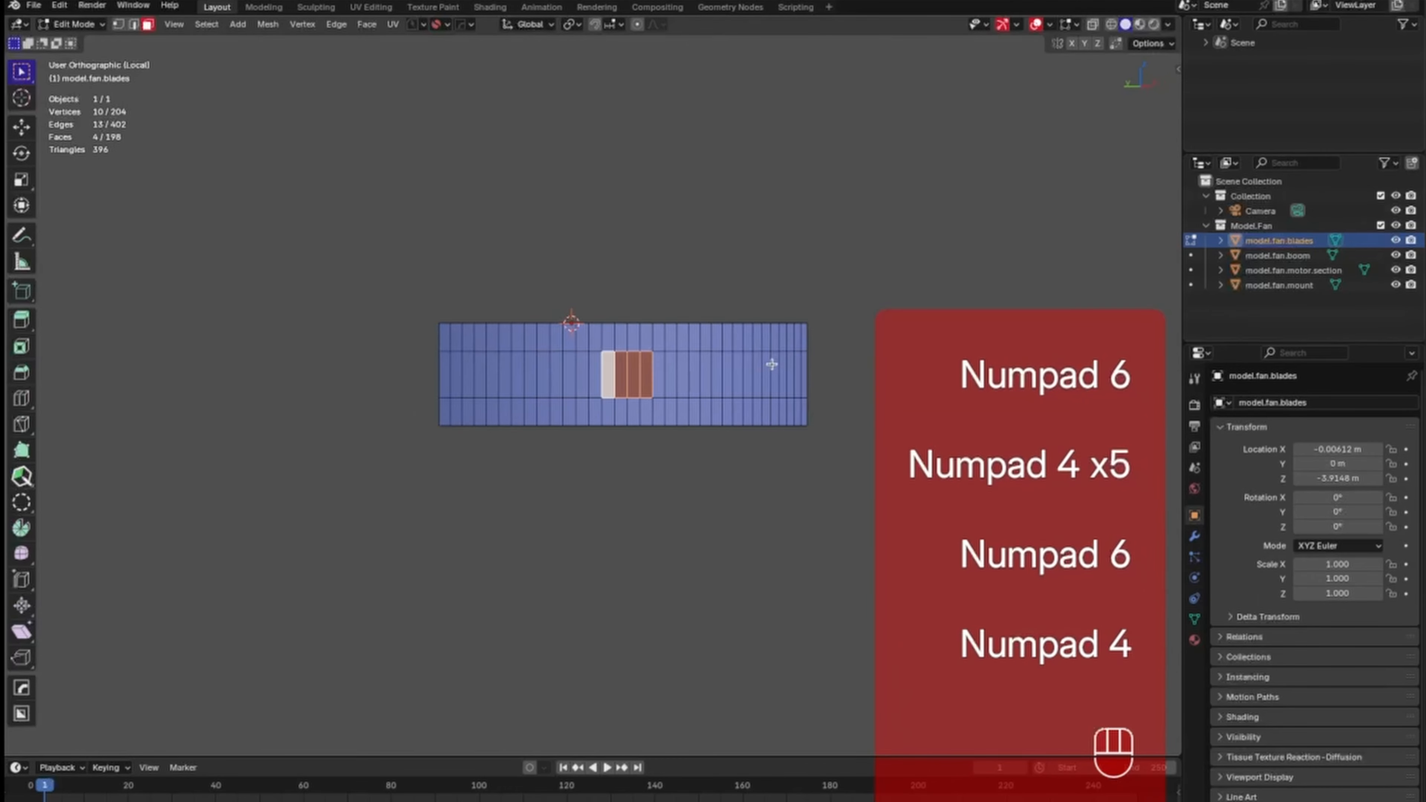
key("KP_6")
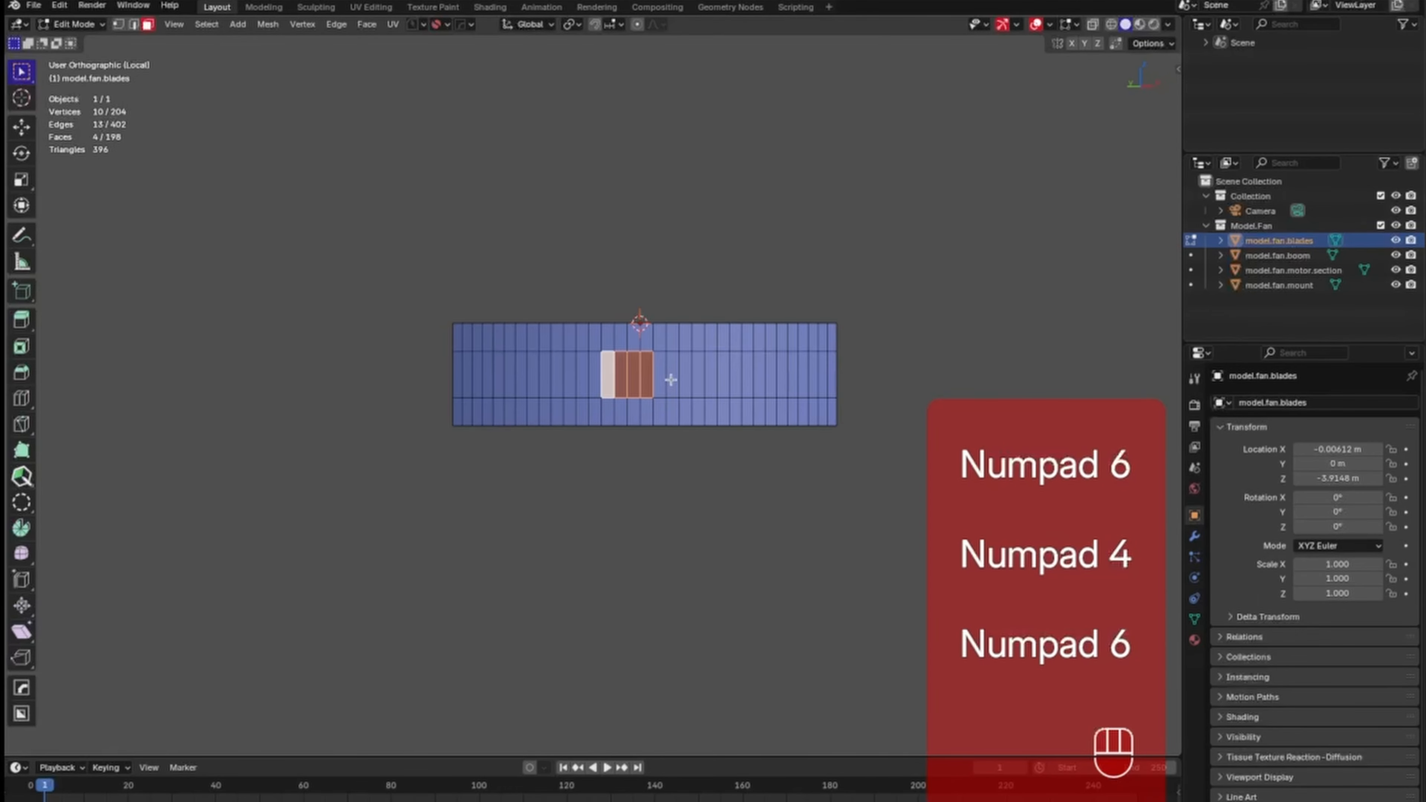
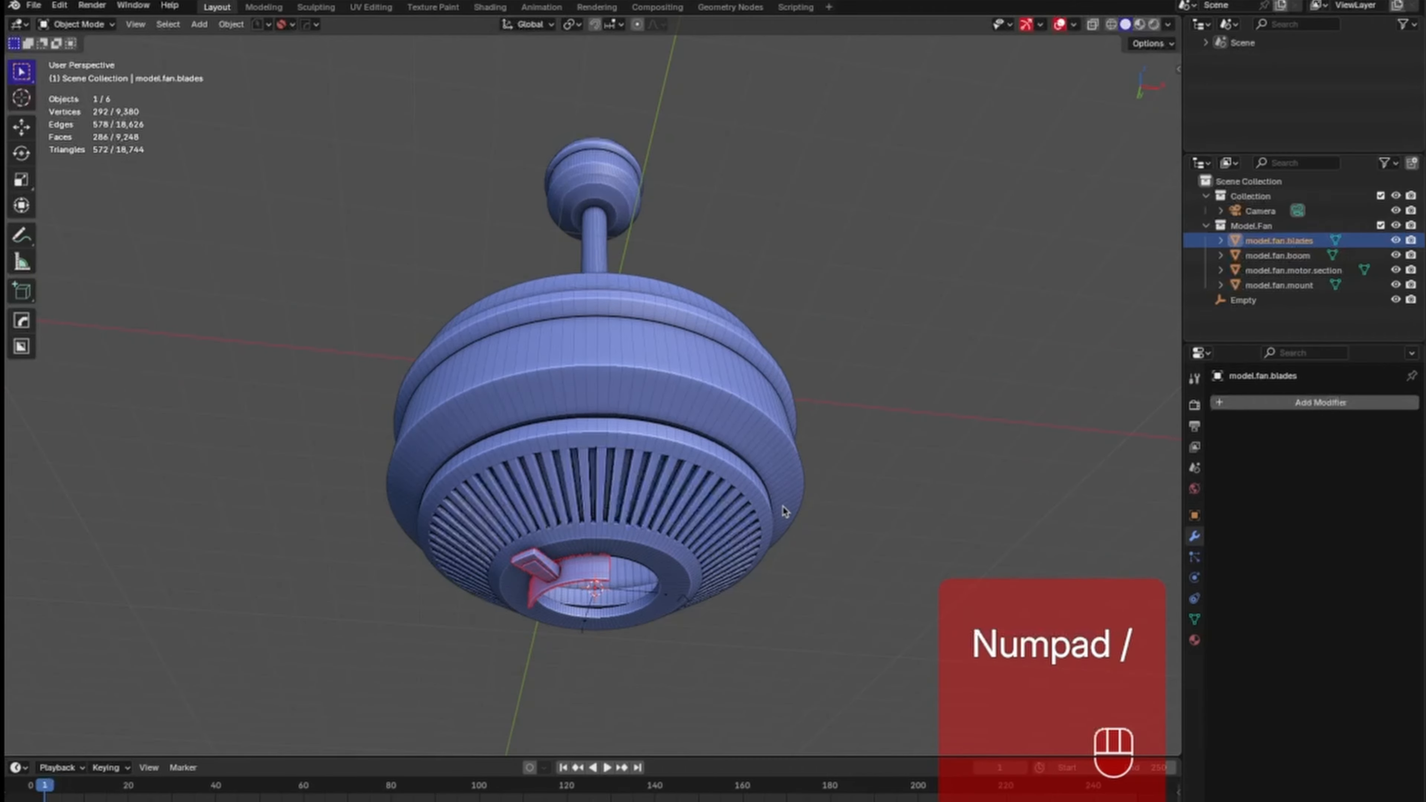
Add a Displace modifier to model.fan.blades and set its direction to X.
left_click(1302, 404)
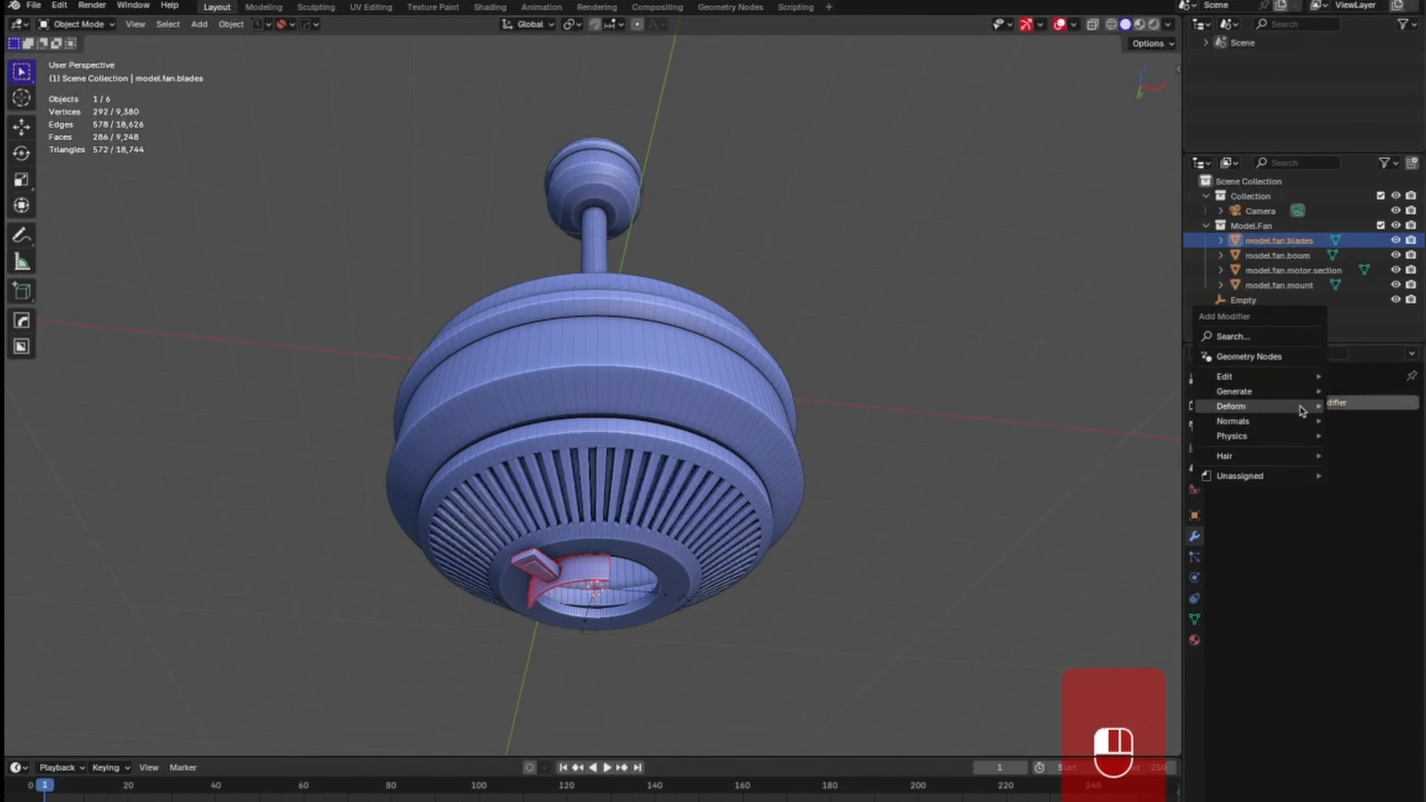
mouse_move(1295, 403)
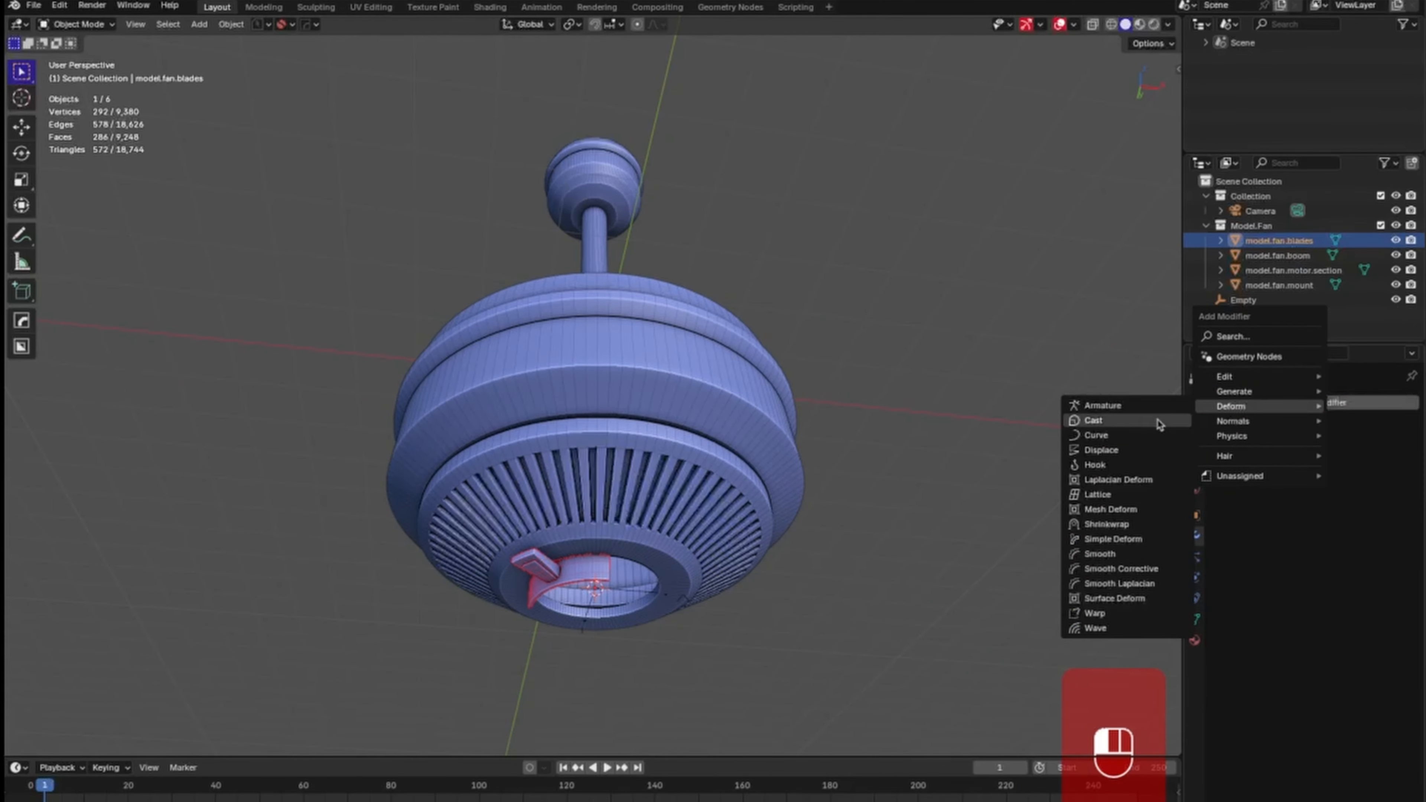
left_click(1134, 450)
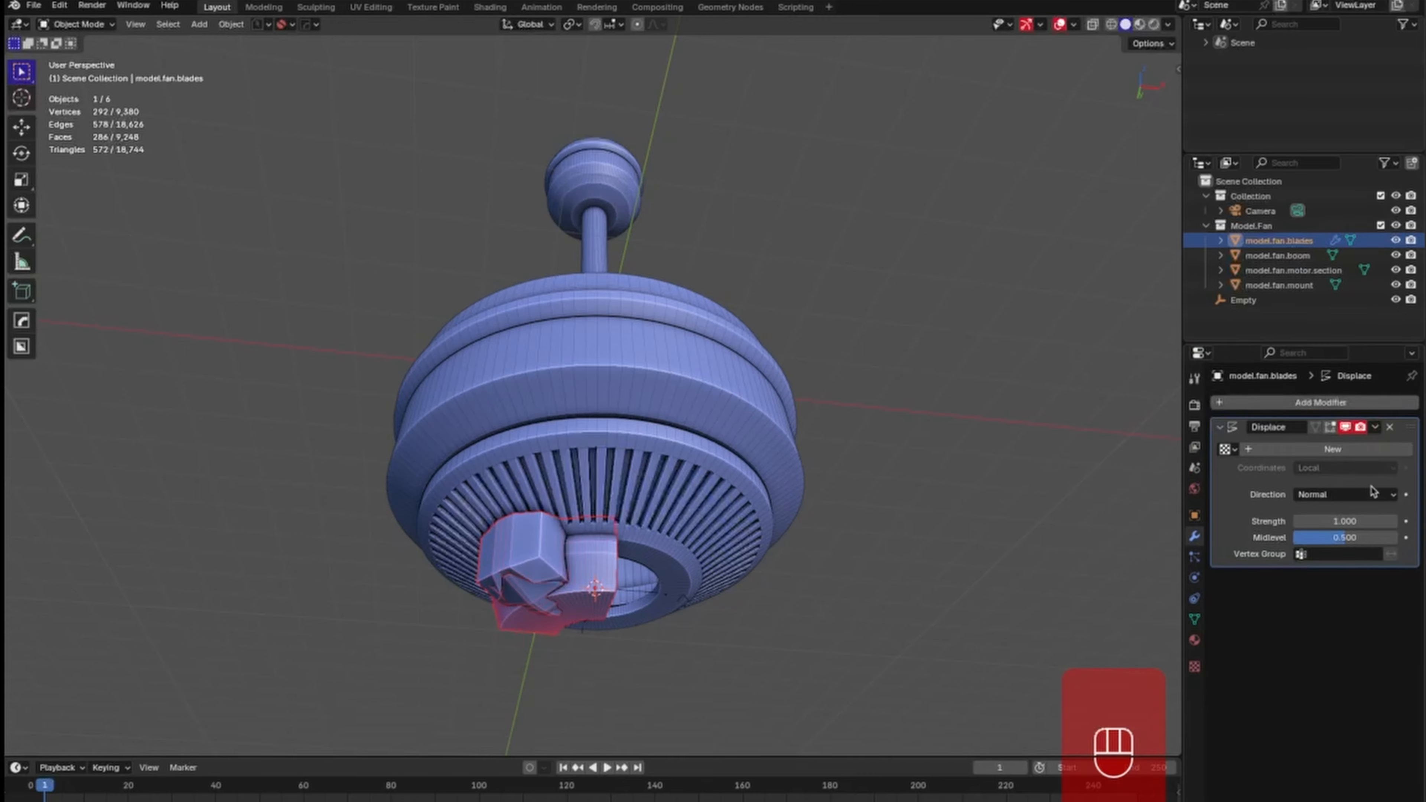
left_click(1383, 495)
left_click(1349, 518)
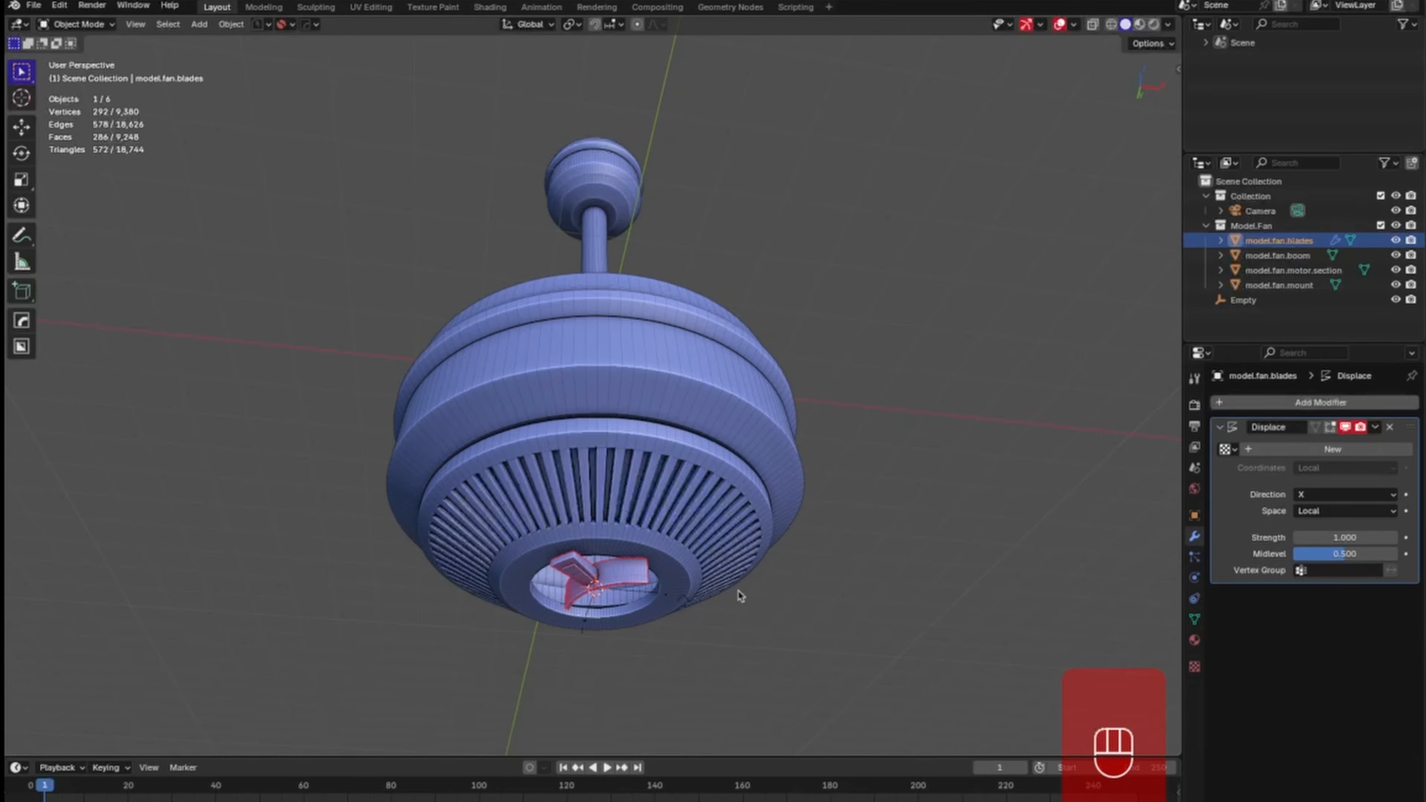
Add an Array modifier to model.fan.blades and set its fixed count to 5.
mouse_move(738, 592)
middle_mouse_down()
mouse_move(838, 528)
mouse_move(751, 595)
mouse_move(758, 582)
middle_mouse_up()
middle_click_drag(971, 588, 964, 585)
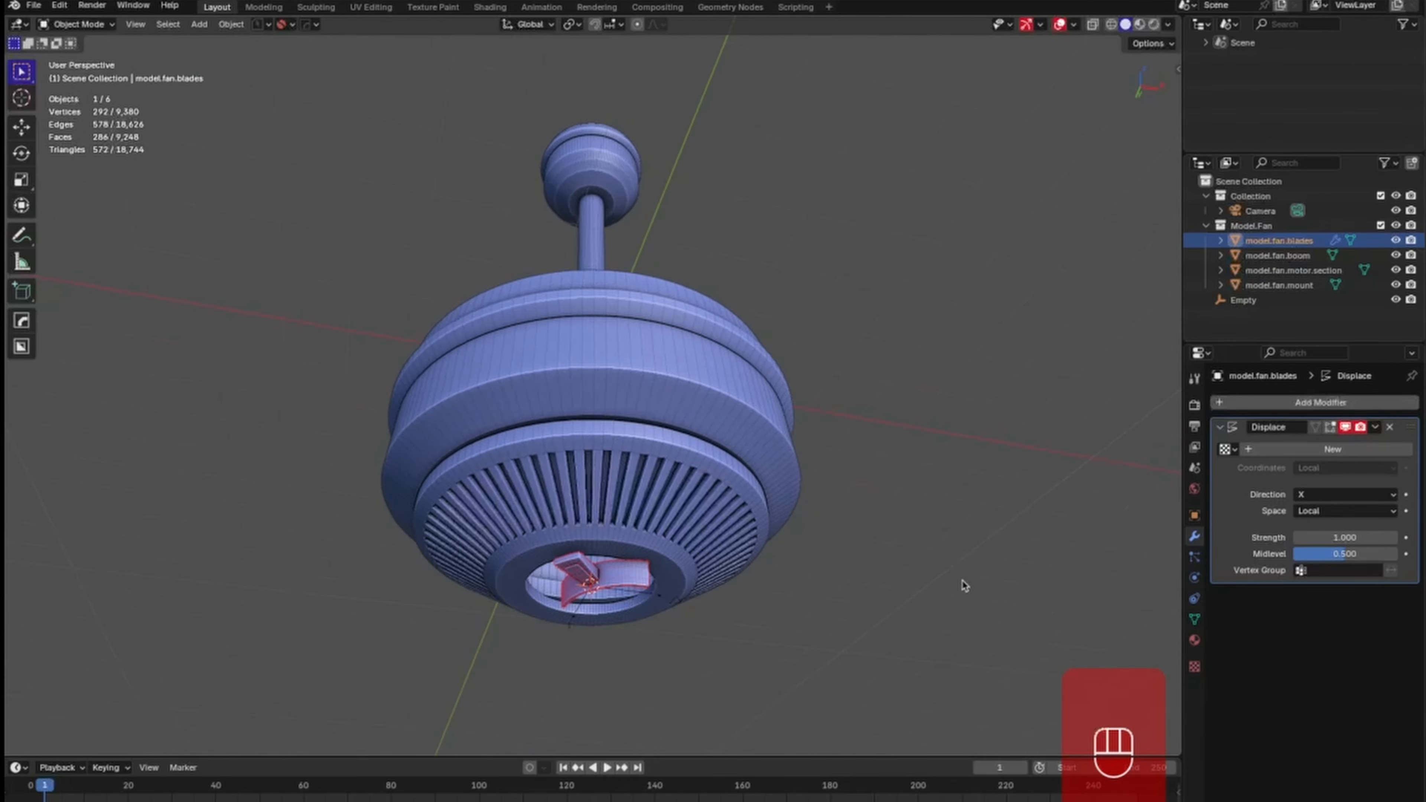
left_click(1382, 405)
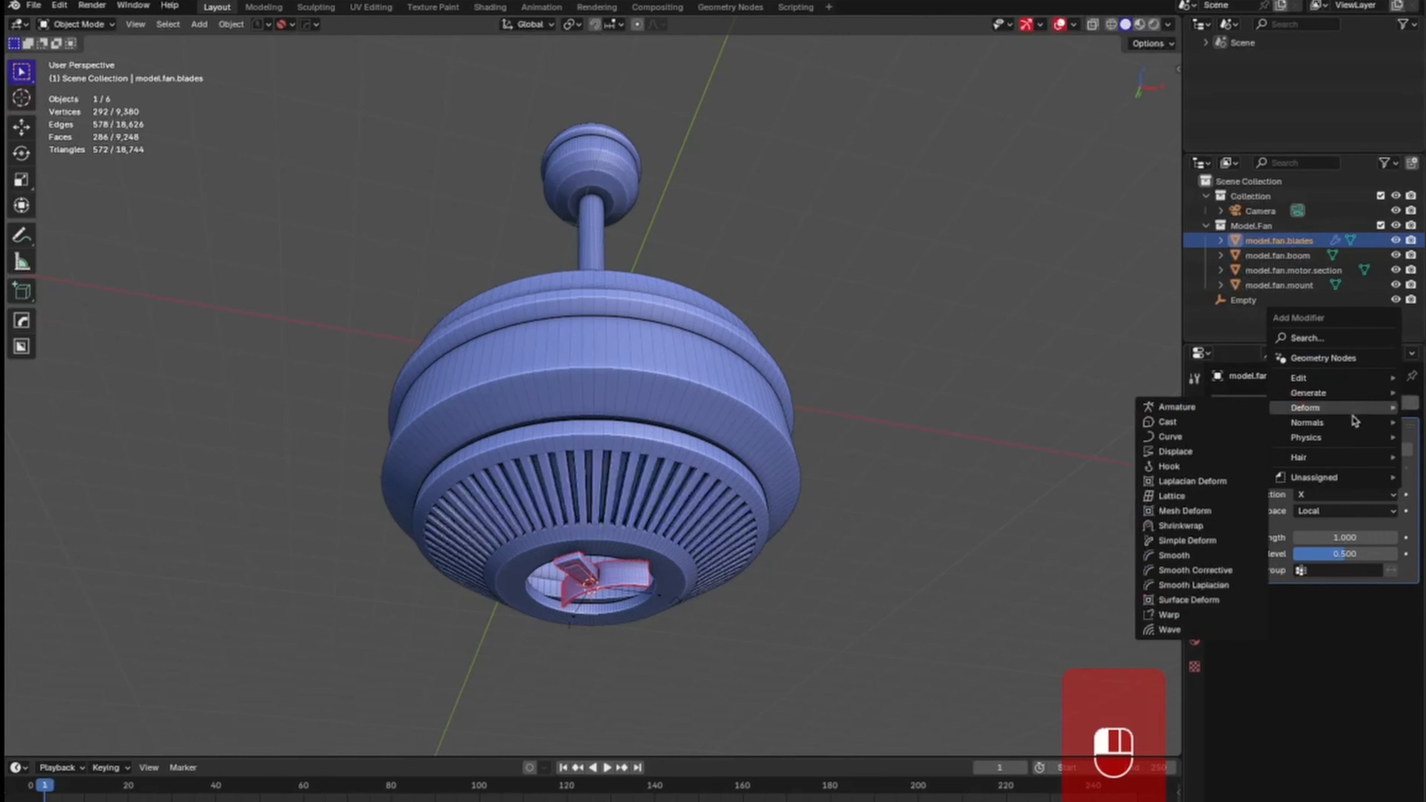
mouse_move(1326, 400)
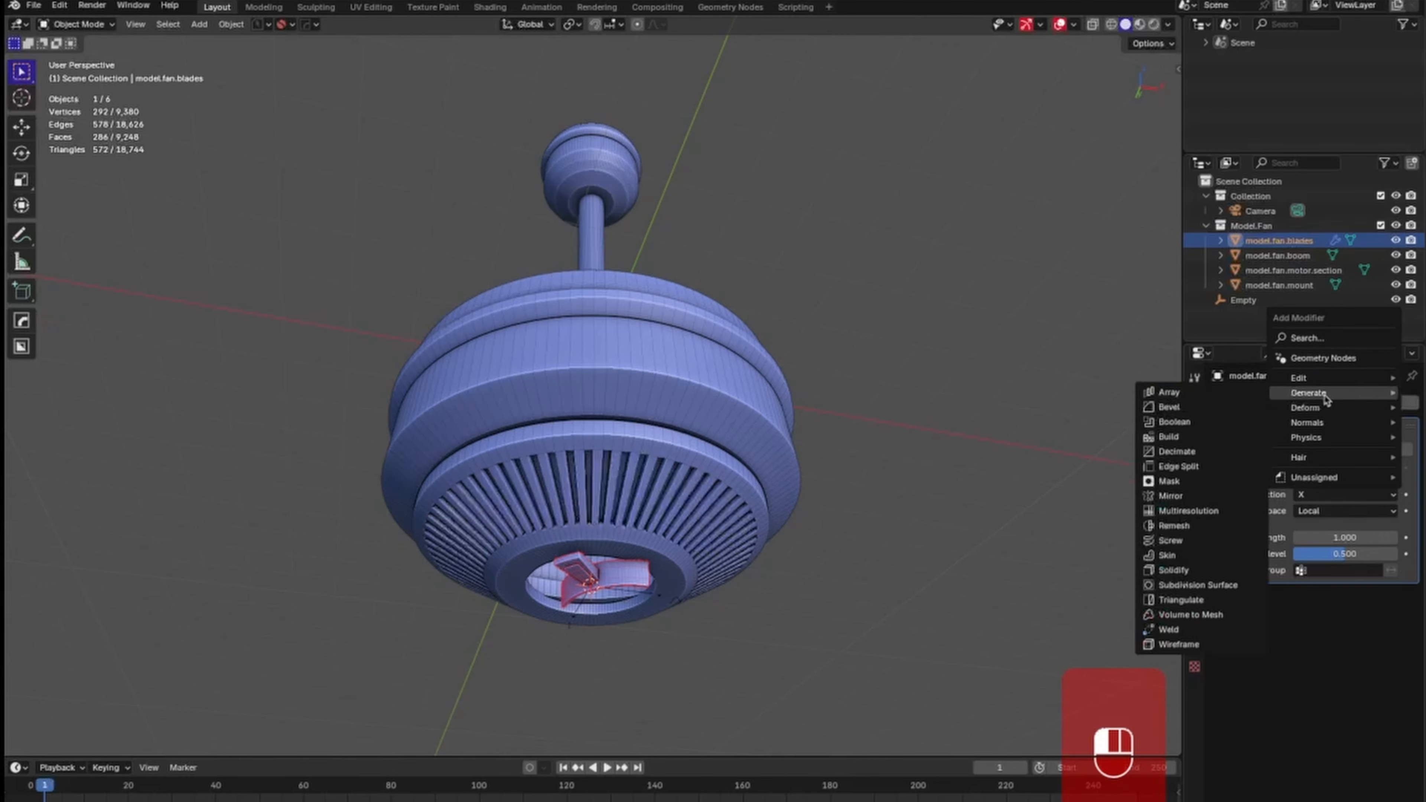
left_click(1237, 398)
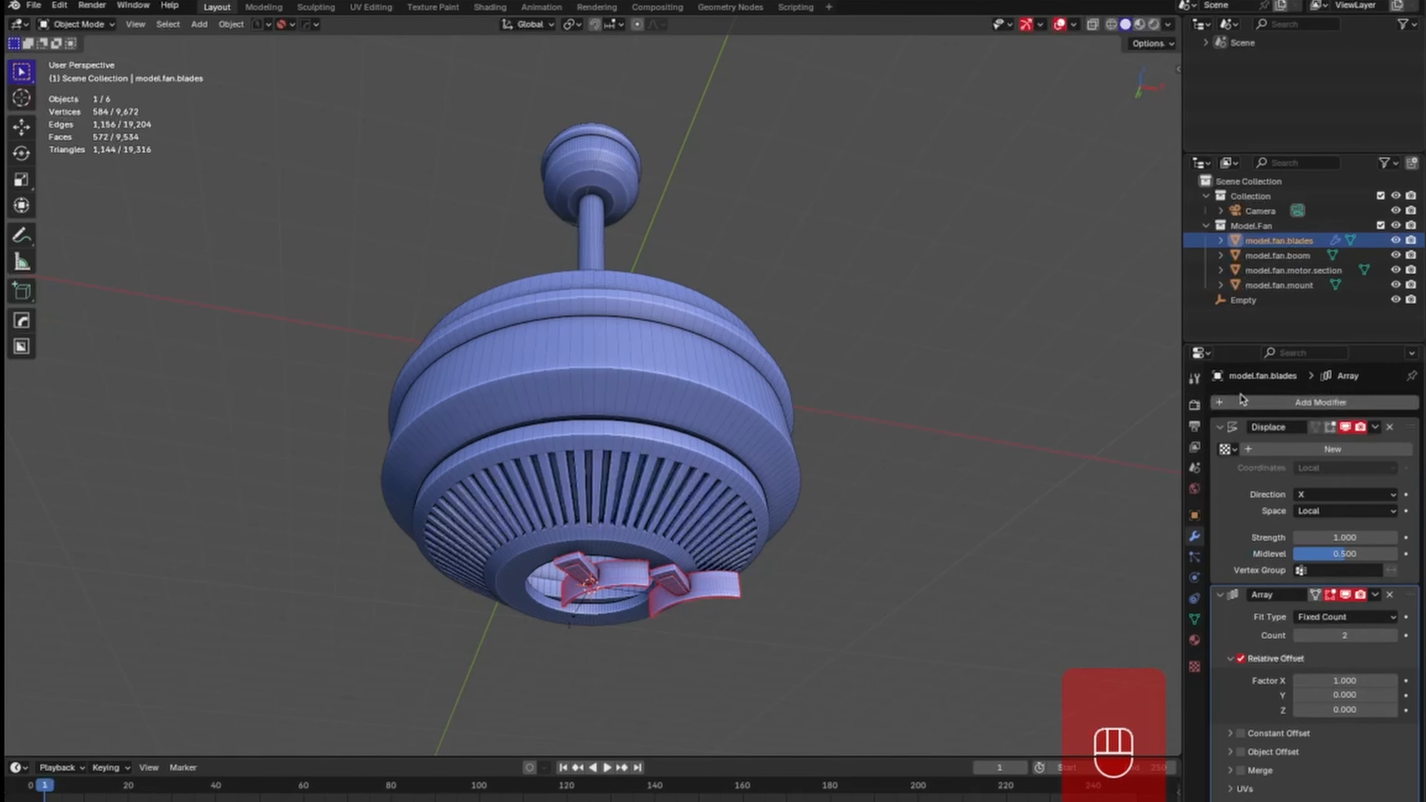
left_click(1394, 636)
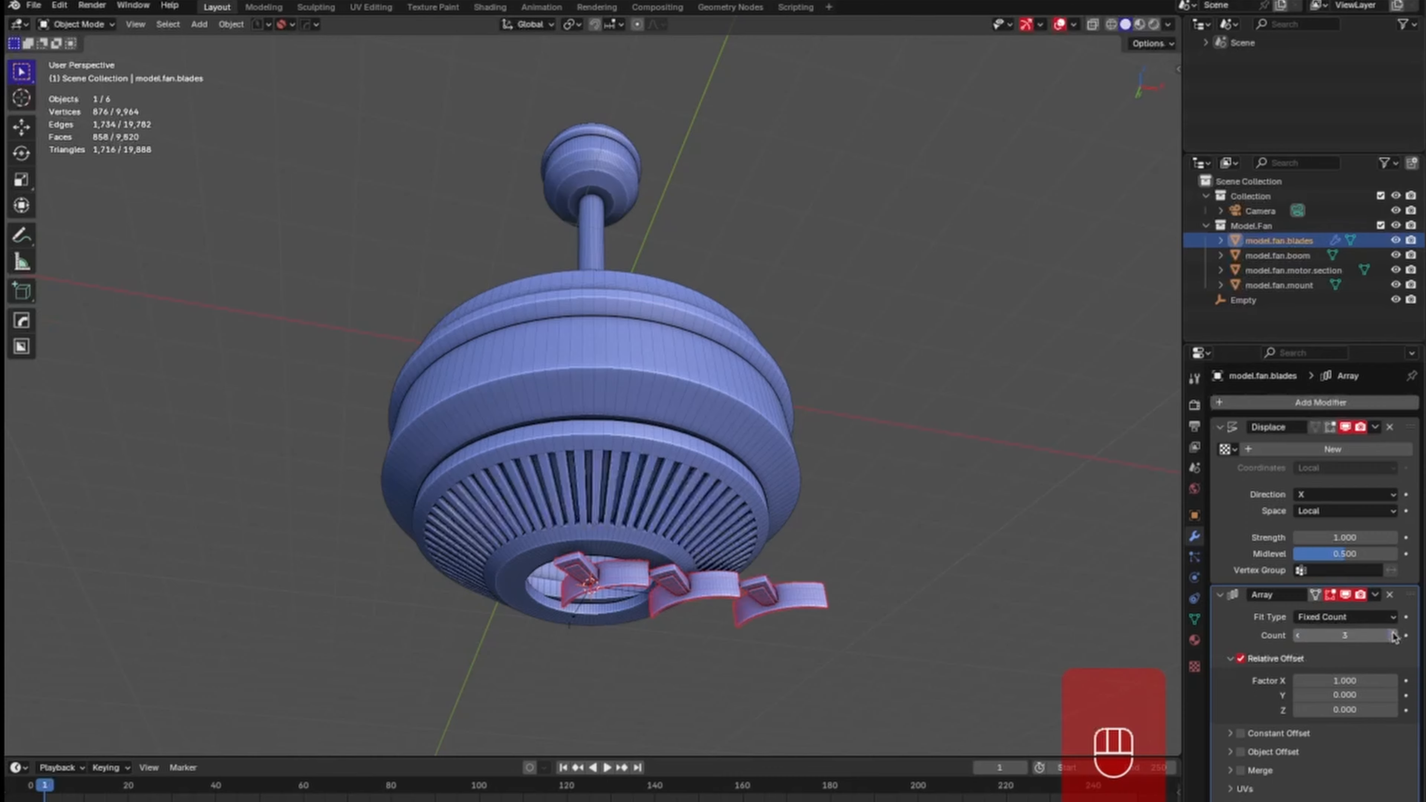
left_click(1394, 635)
left_click(1394, 635)
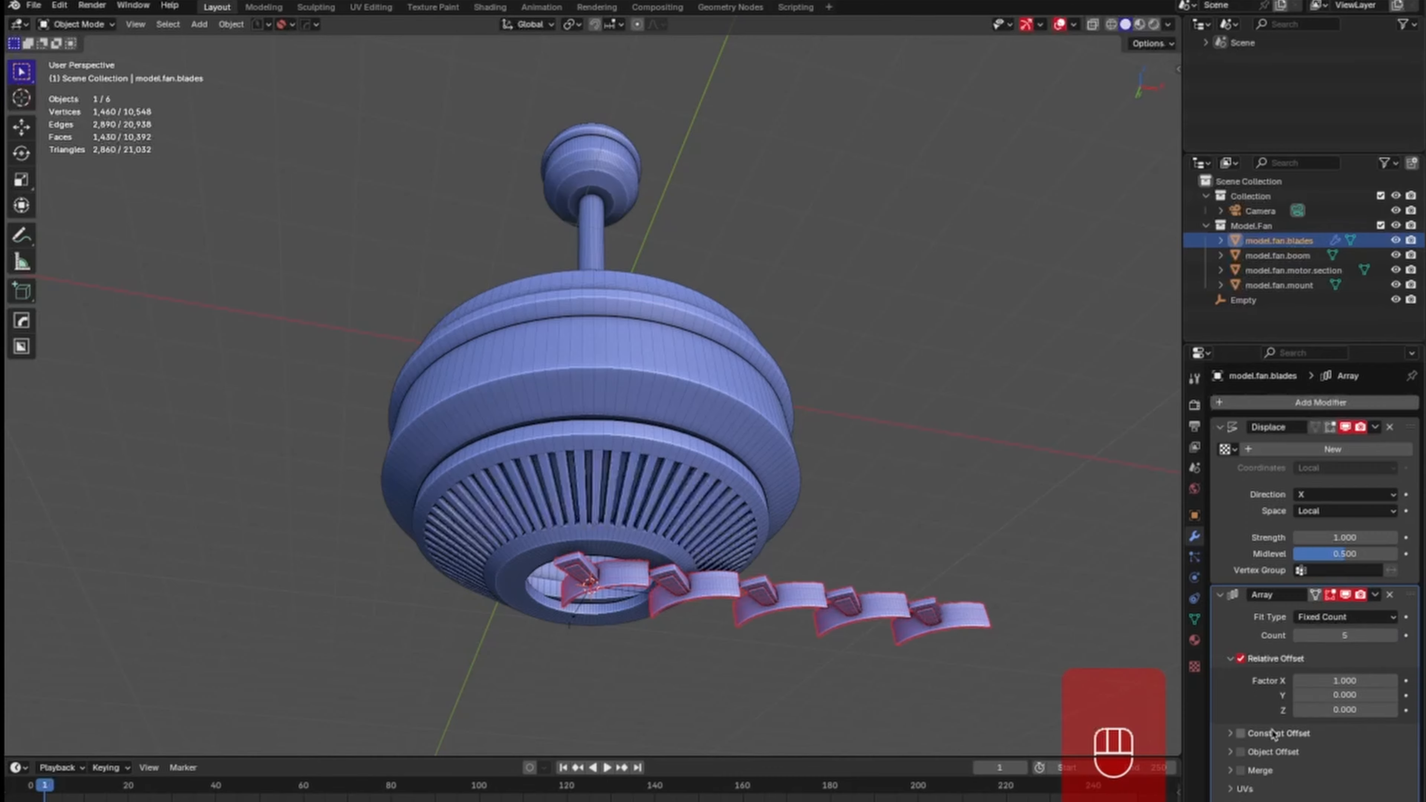
Disable the Array modifier's relative offset, enable its object offset and expand the object offset settings.
left_click(1240, 658)
left_click(1241, 752)
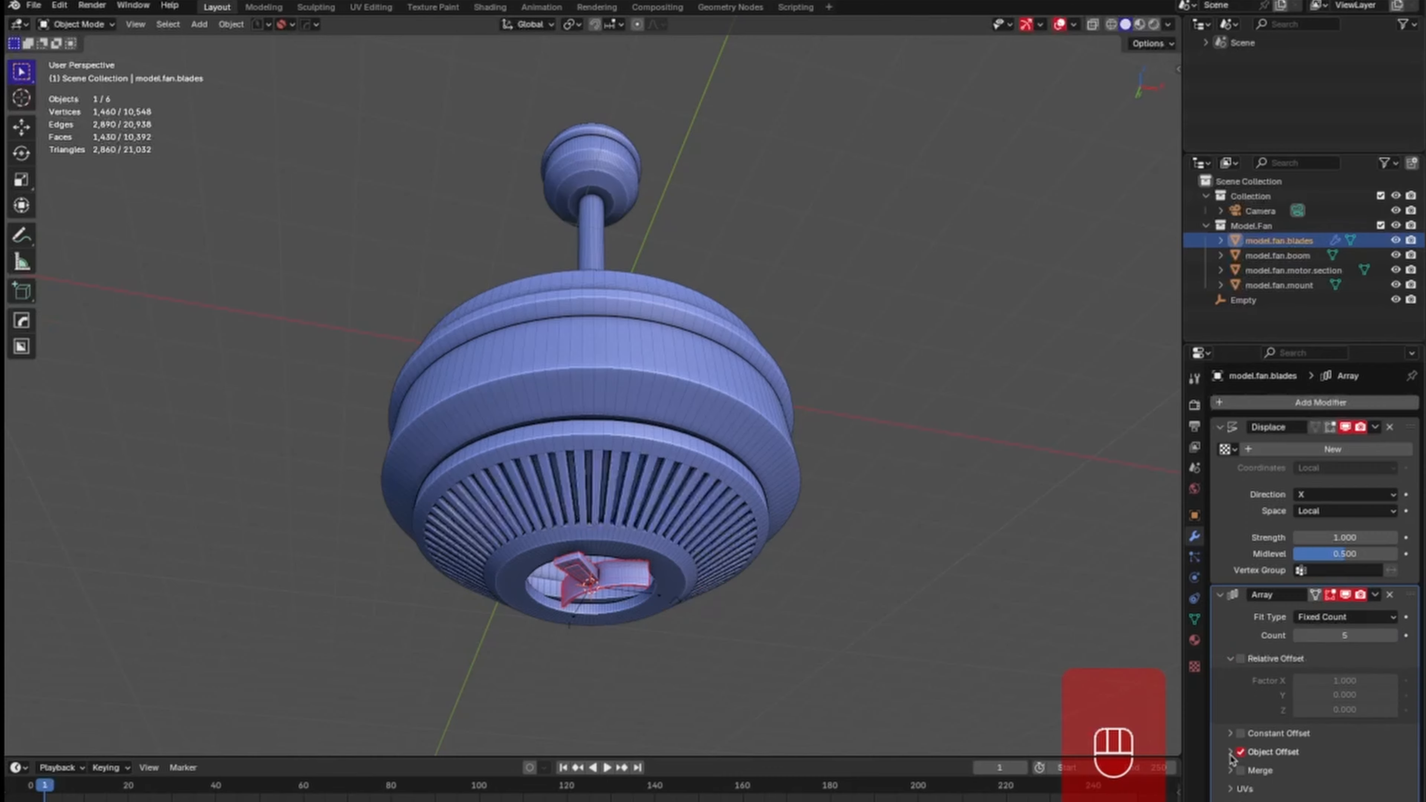
left_click(1230, 753)
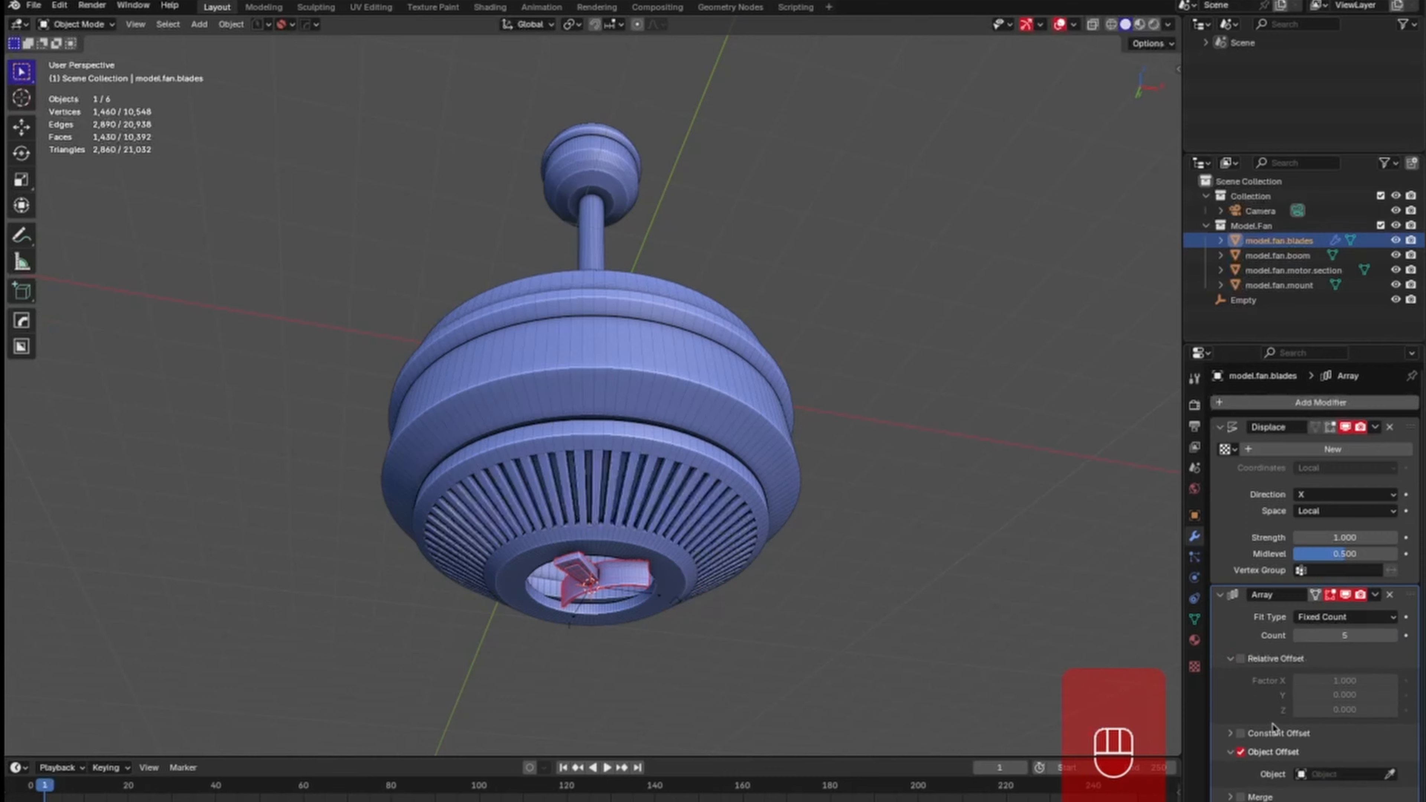
Deselect everything and add an Arrows empty at the 3D cursor in the centre of the fan.
left_click(764, 611)
key("shift+a")
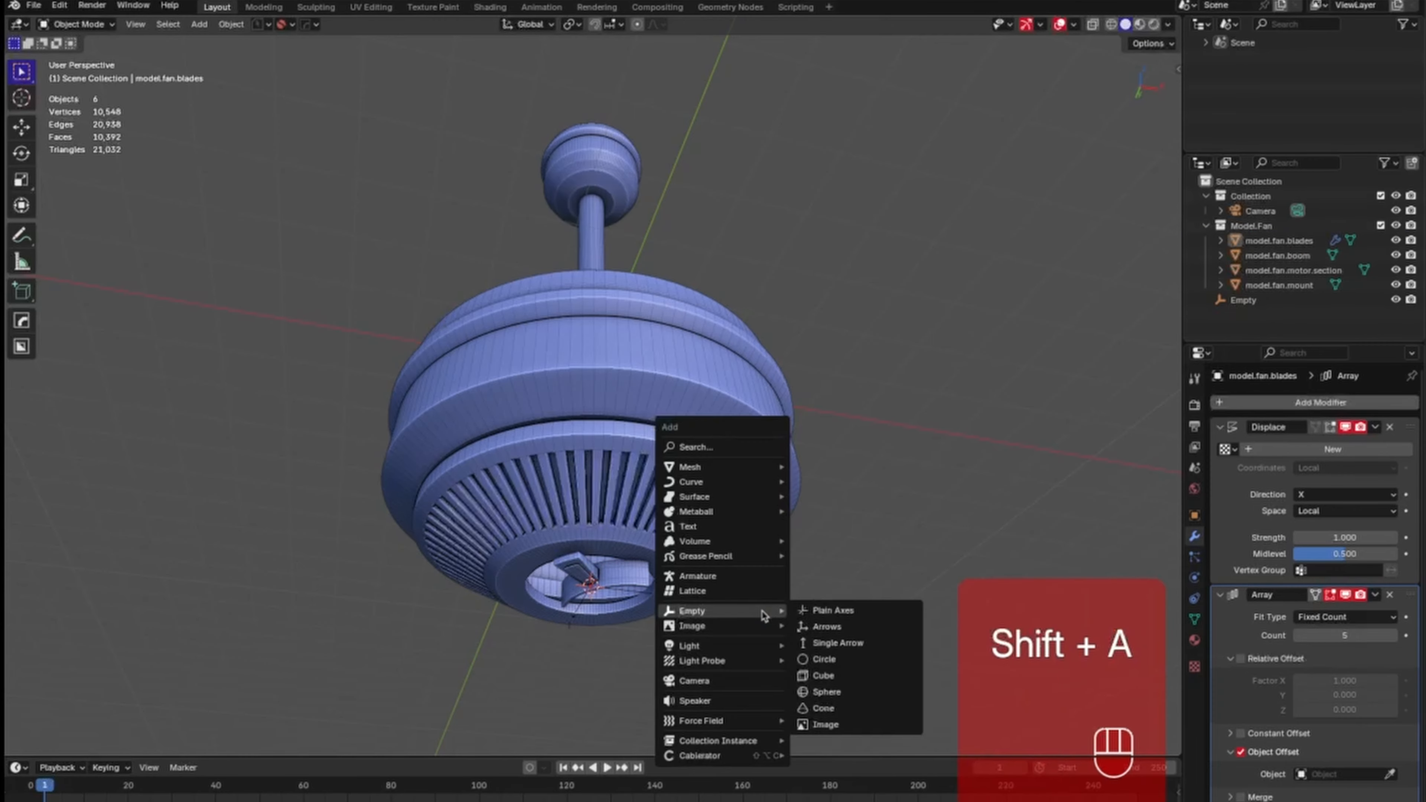
mouse_move(764, 611)
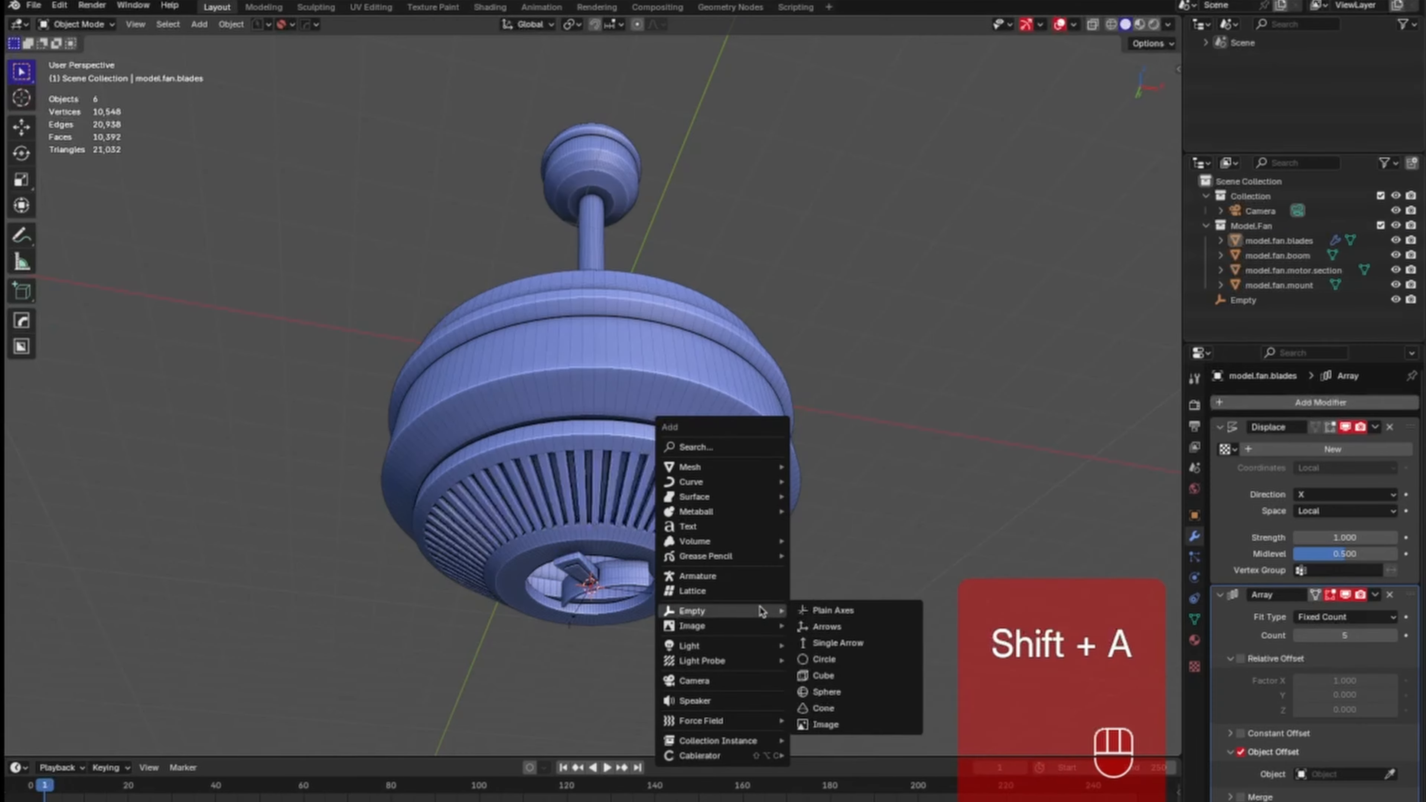
left_click(878, 626)
middle_click_drag(864, 626, 815, 583)
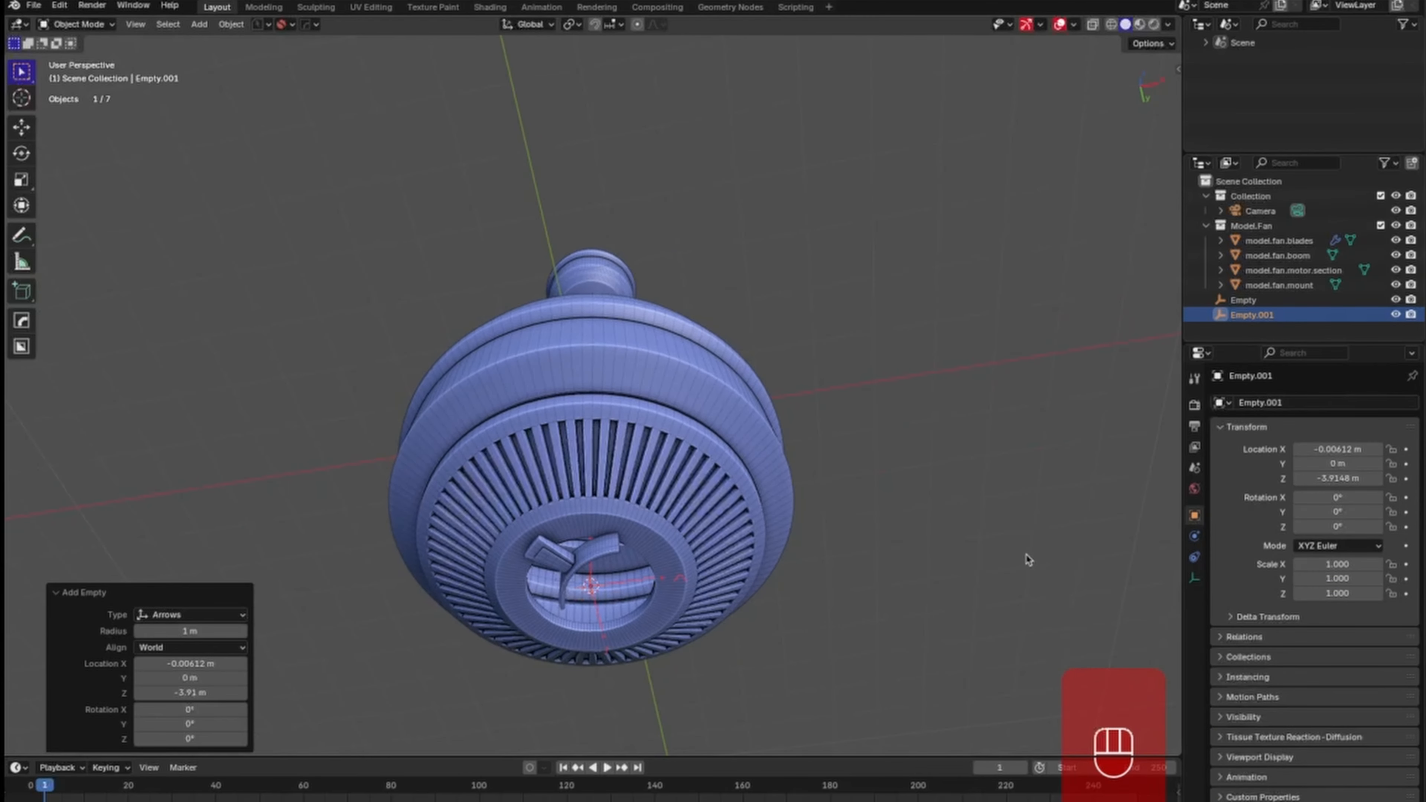
Select model.fan.blades and set its Displace modifier's midlevel to 1.000 while checking from the bottom orthographic view.
left_click(610, 555)
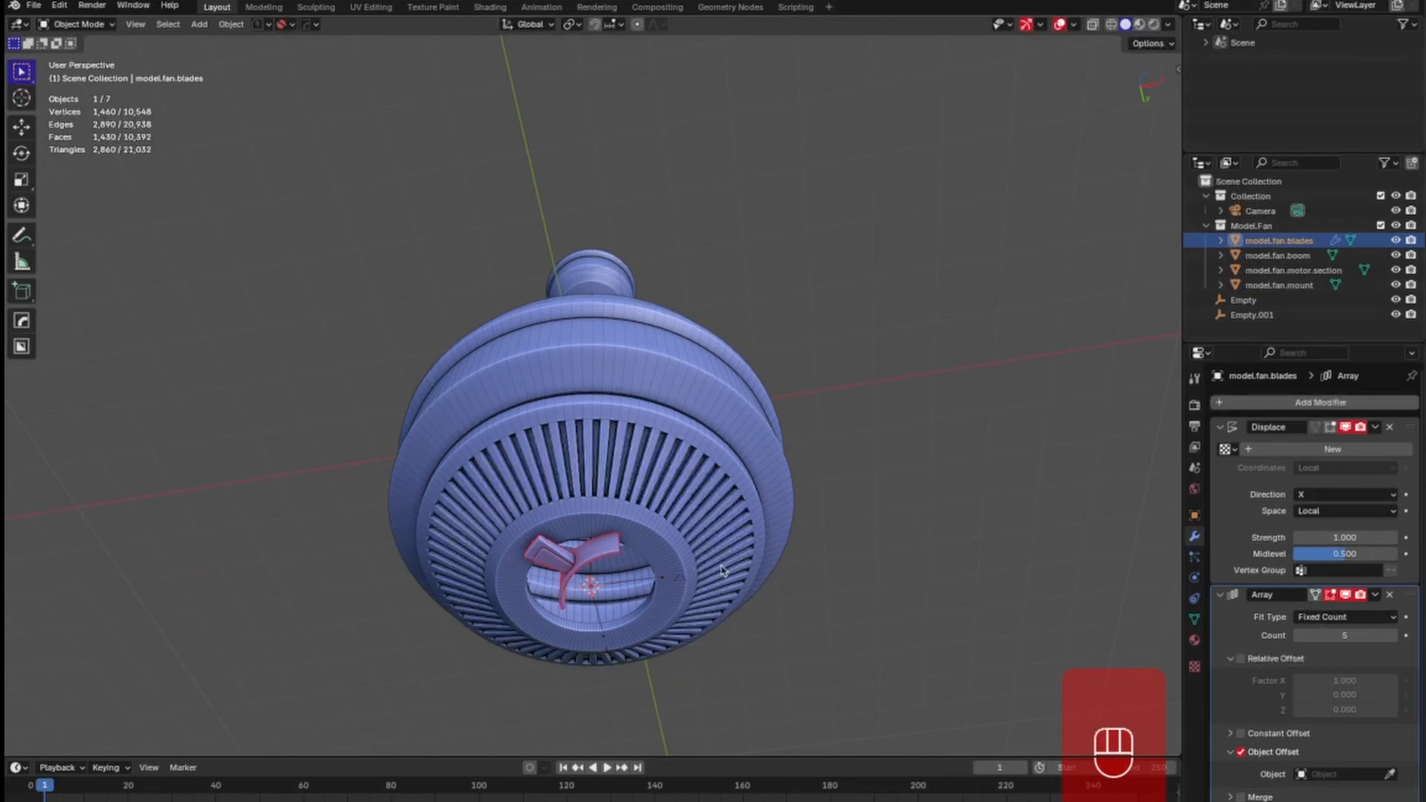
key("ctrl+KP_7")
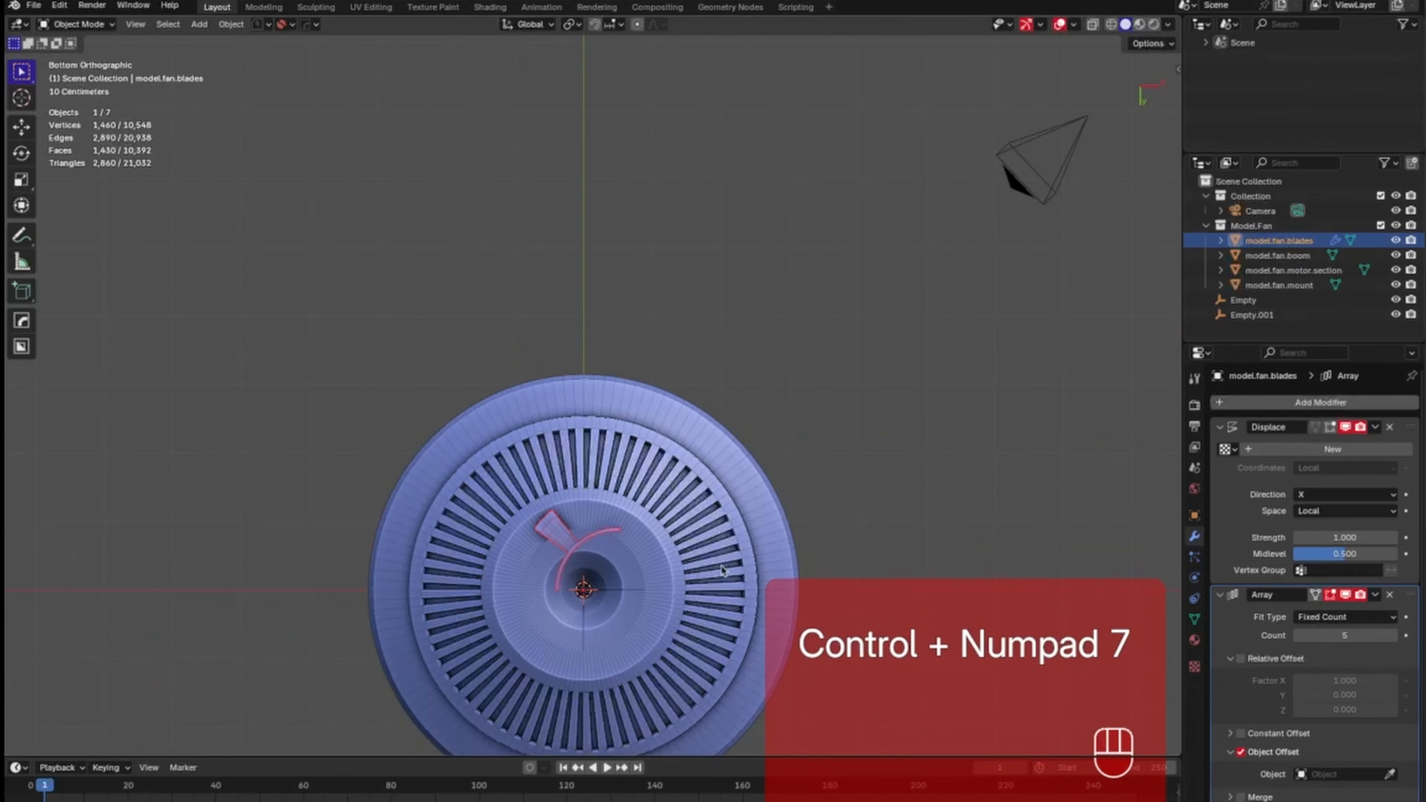
left_click_drag(1359, 554, 1415, 563)
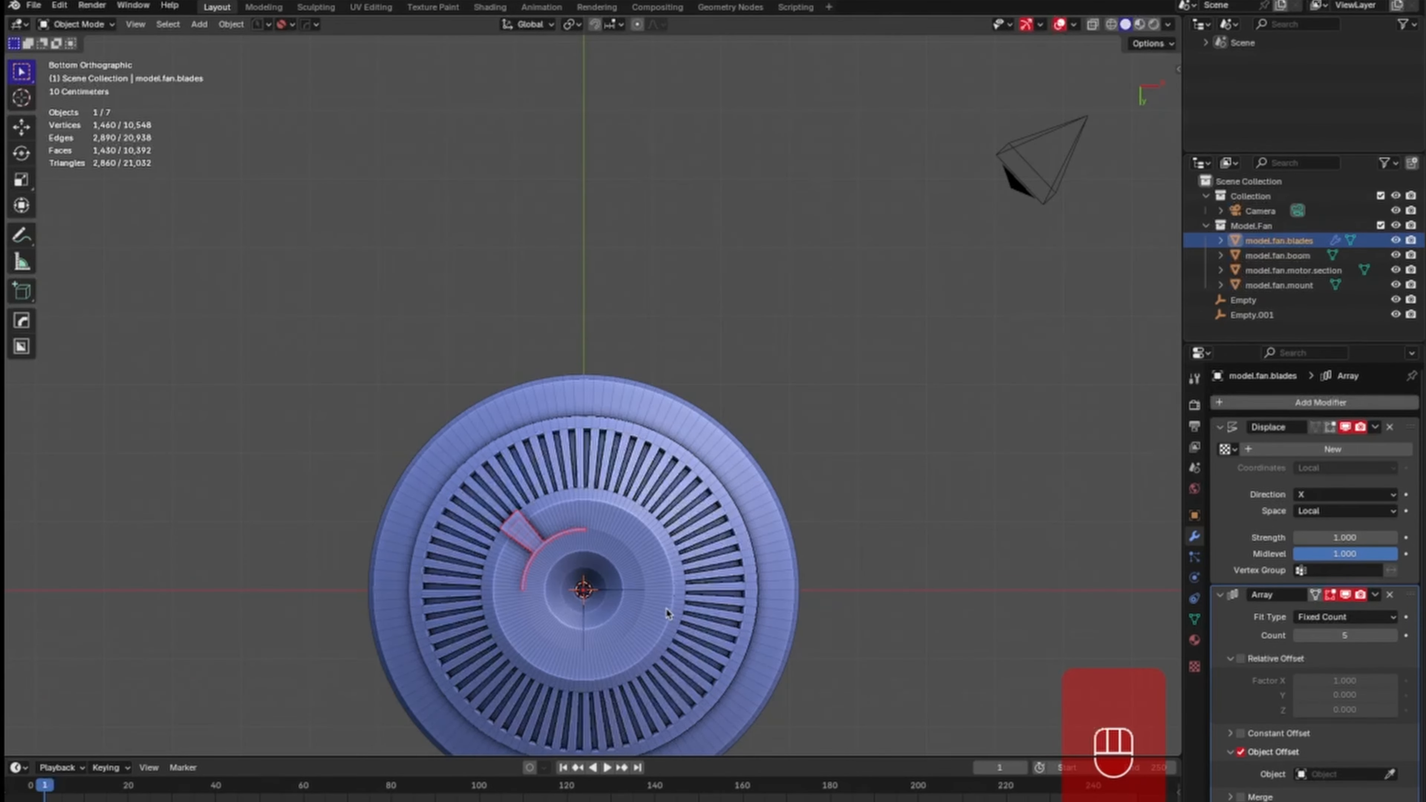
middle_click_drag(733, 583, 769, 626)
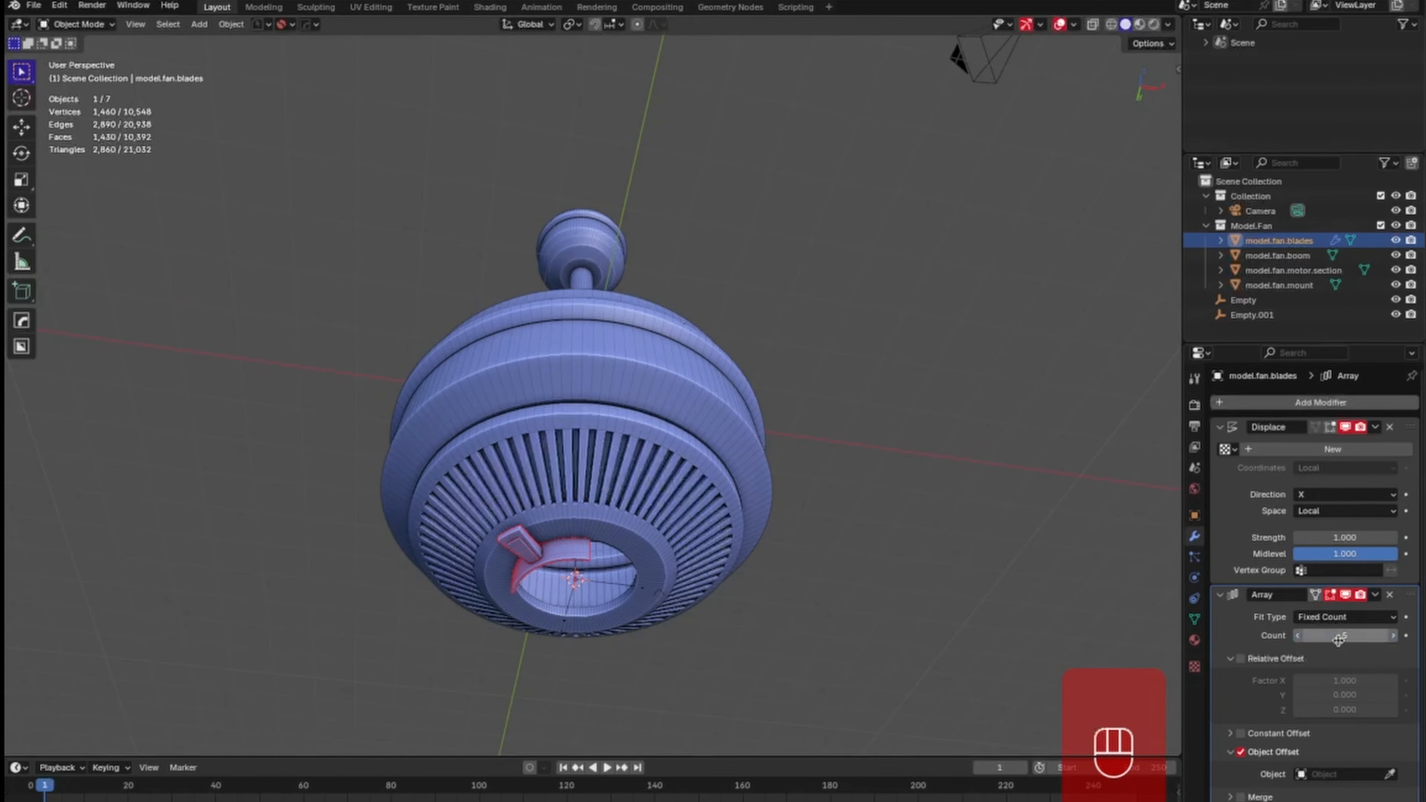
Assign Empty.001 as the Array modifier's offset object and delete the older object named Empty.
left_click(1369, 775)
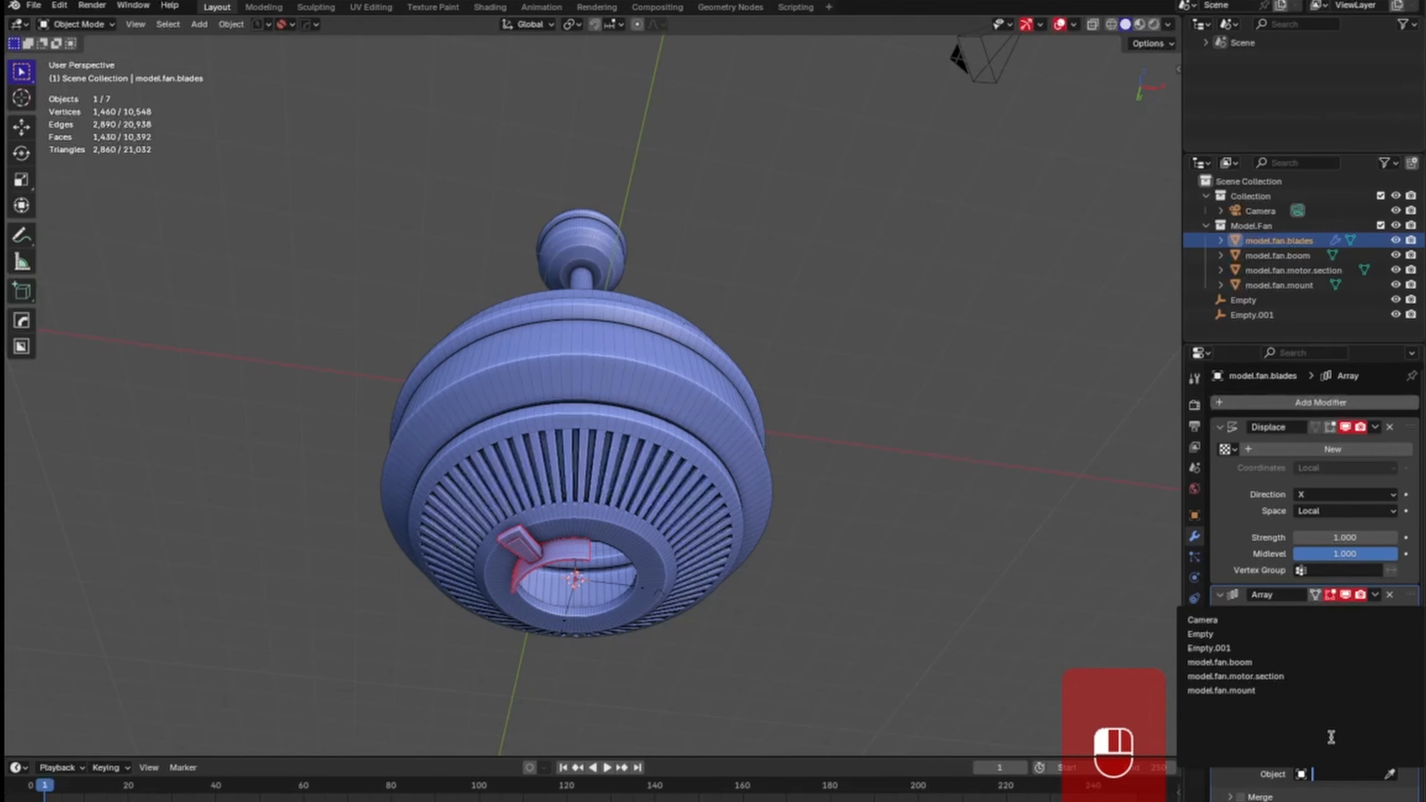
left_click(1227, 648)
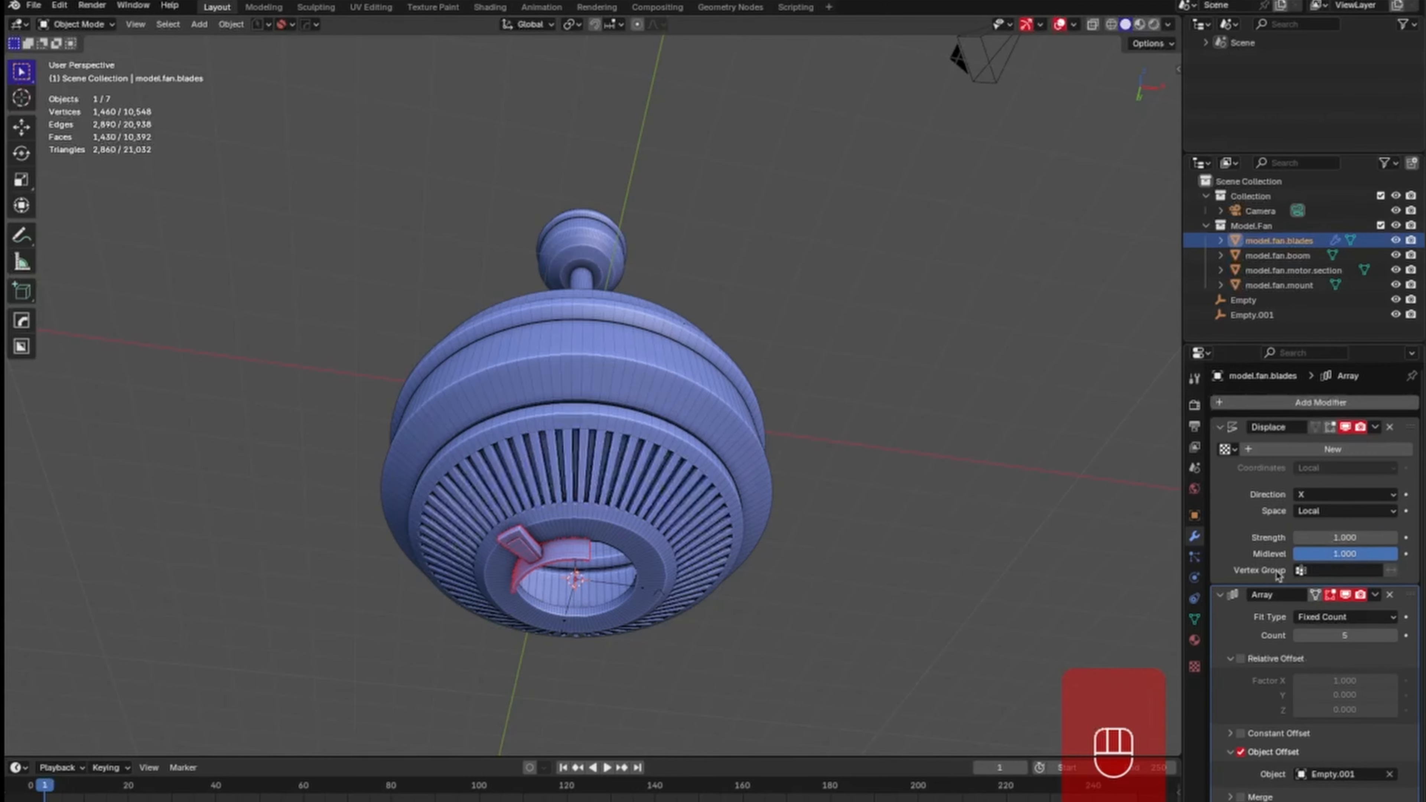
middle_click_drag(885, 644, 875, 646)
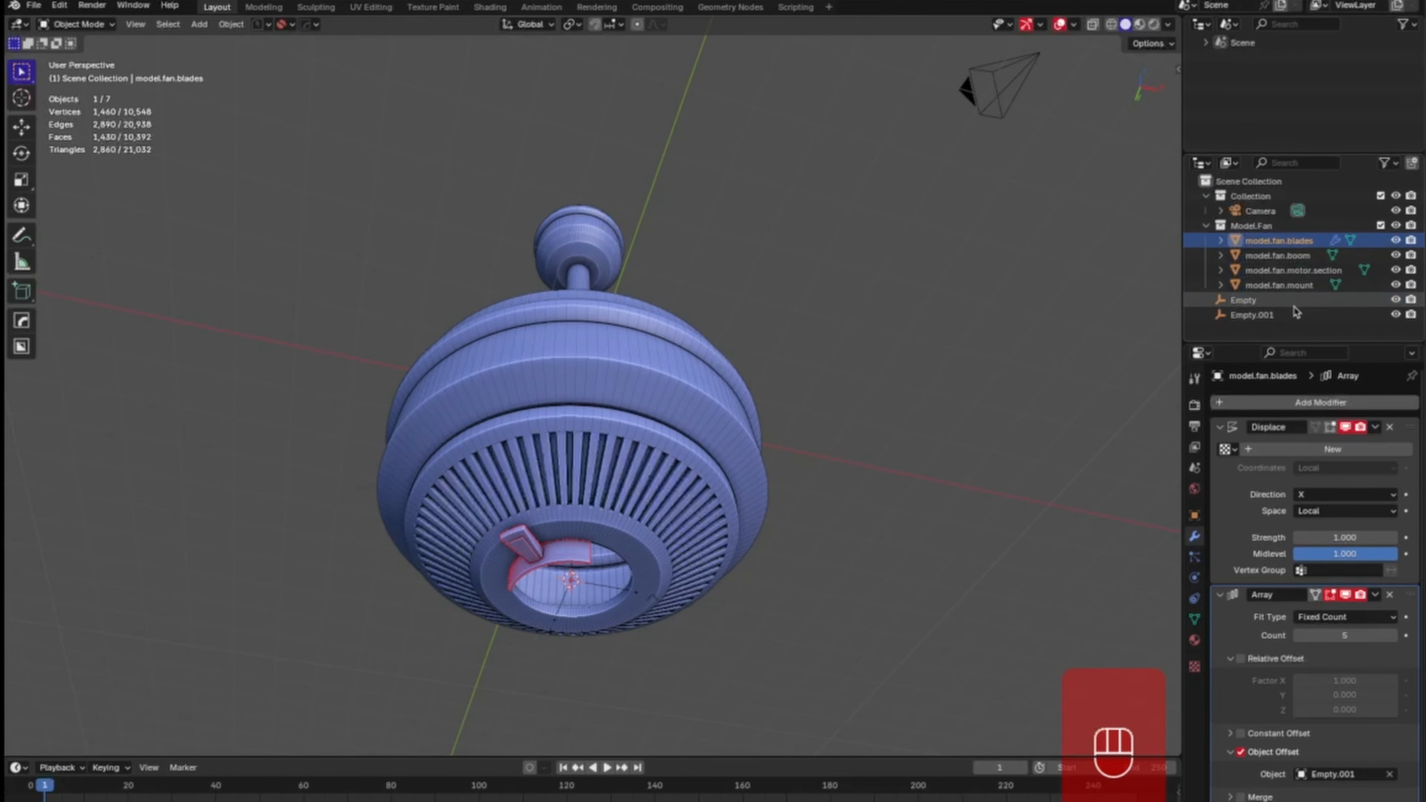
left_click(1264, 302)
key("x")
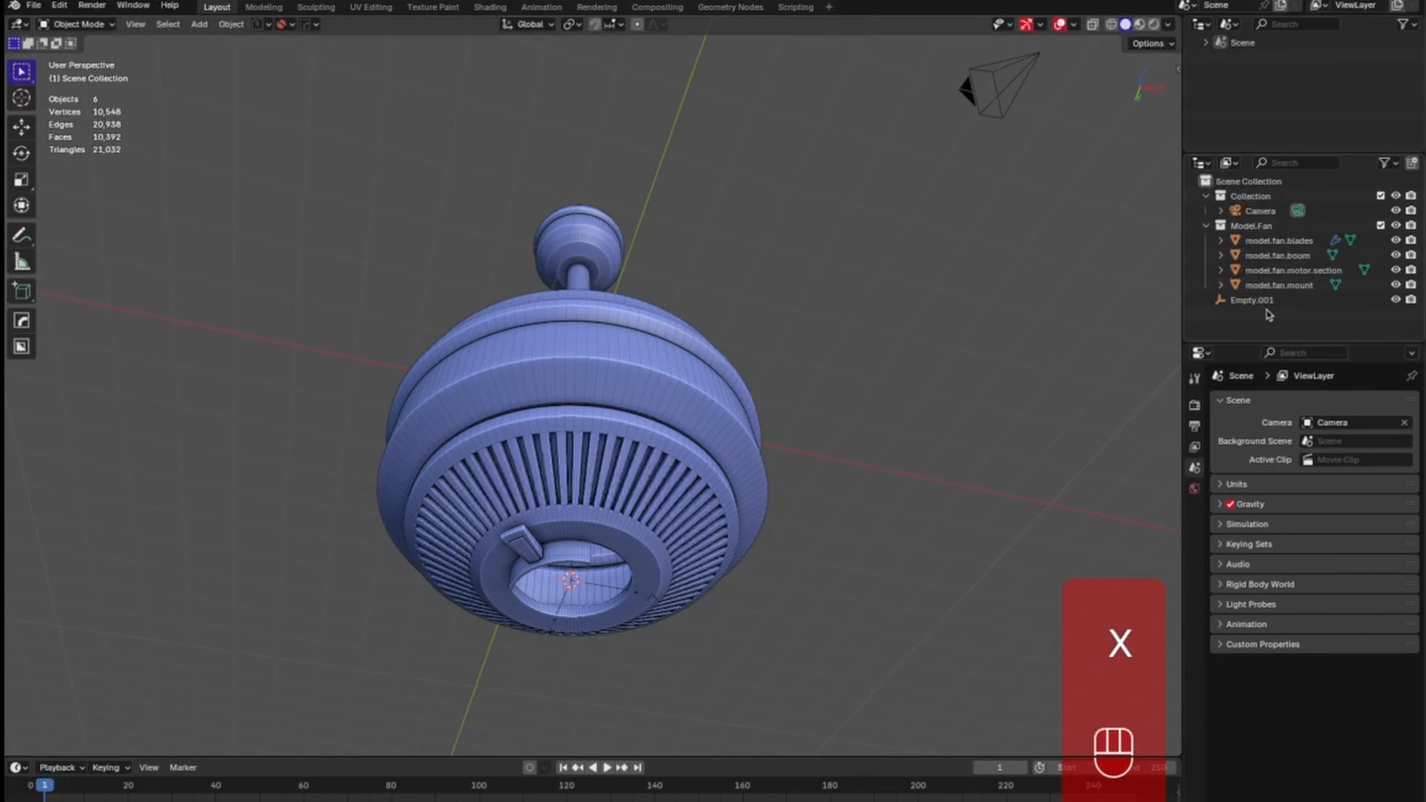
Rotate Empty.001 about 70.2° around the global Z axis to spread the blade brackets, and save the file.
left_click(1268, 301)
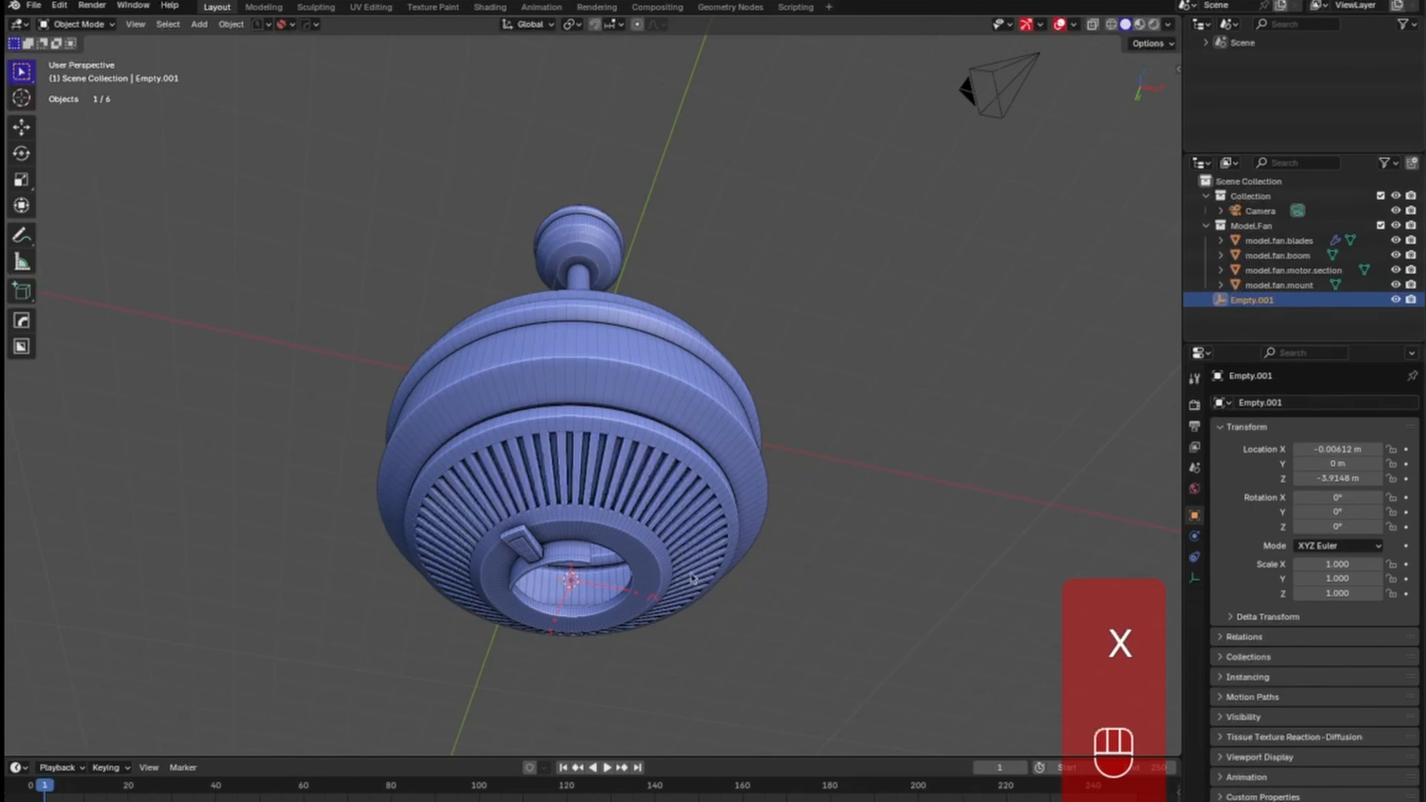
key("r")
key("z")
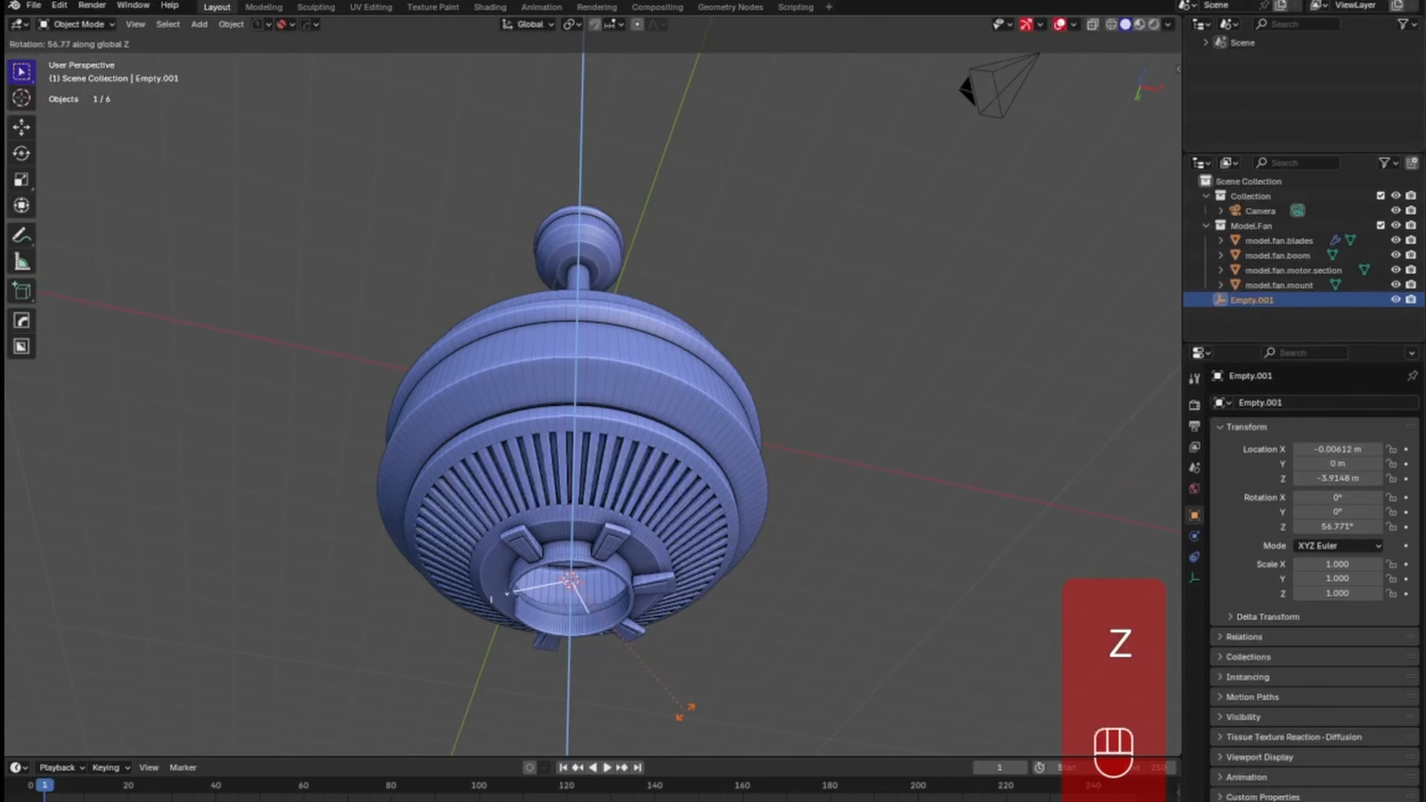
left_click(630, 696)
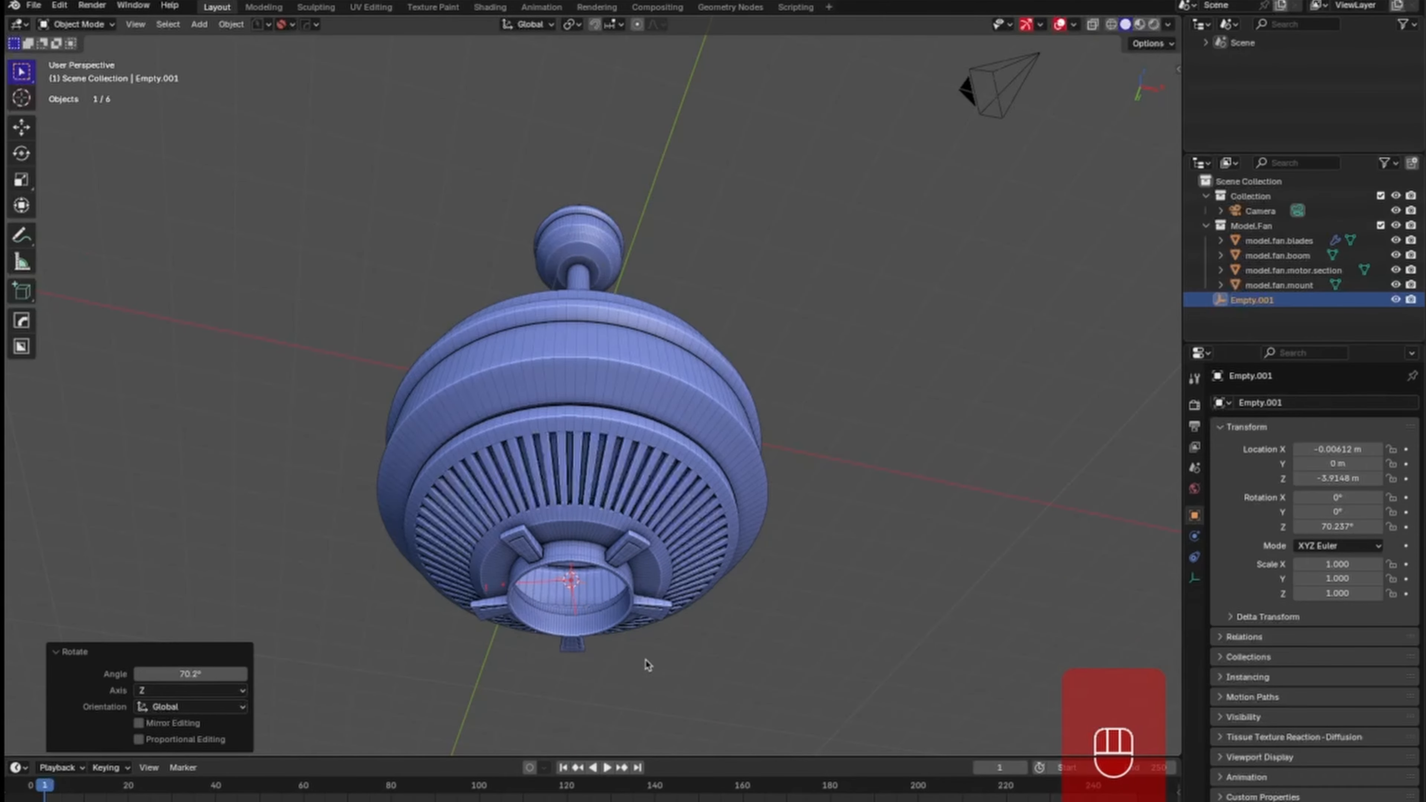
middle_click_drag(645, 664, 783, 665)
key("super+s")
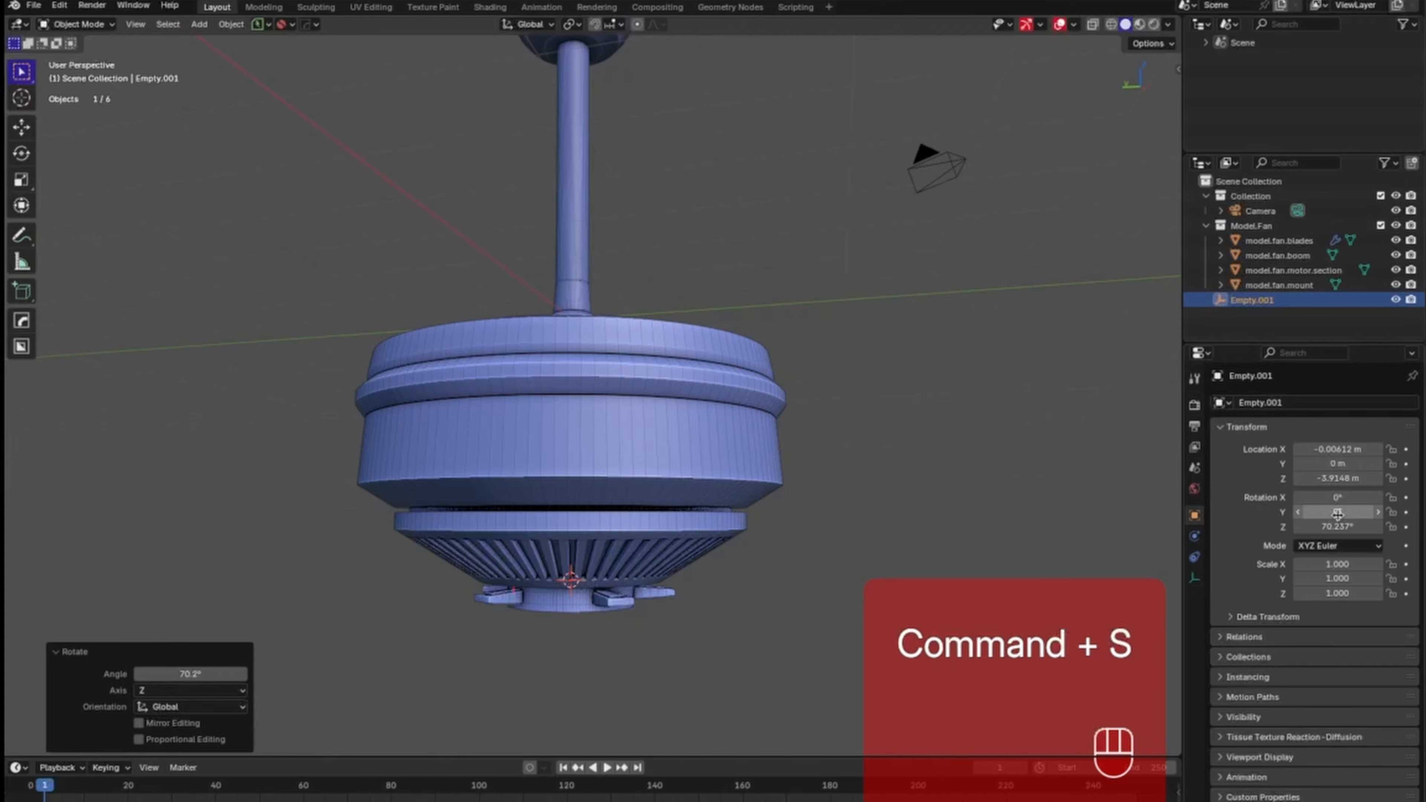
Select model.fan.blades and turn off the Array modifier's viewport display.
middle_click_drag(818, 624, 1008, 634)
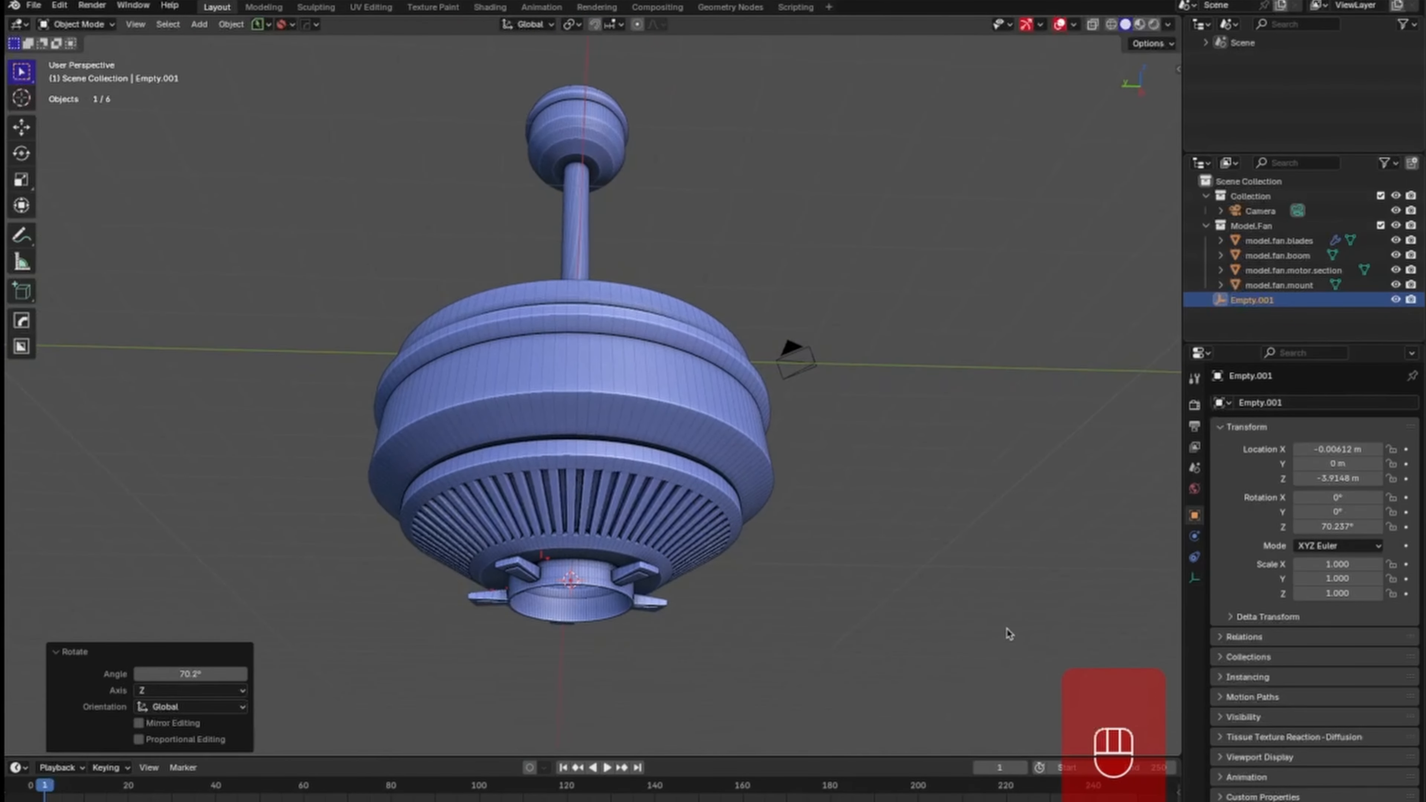
middle_click_drag(913, 607, 869, 622)
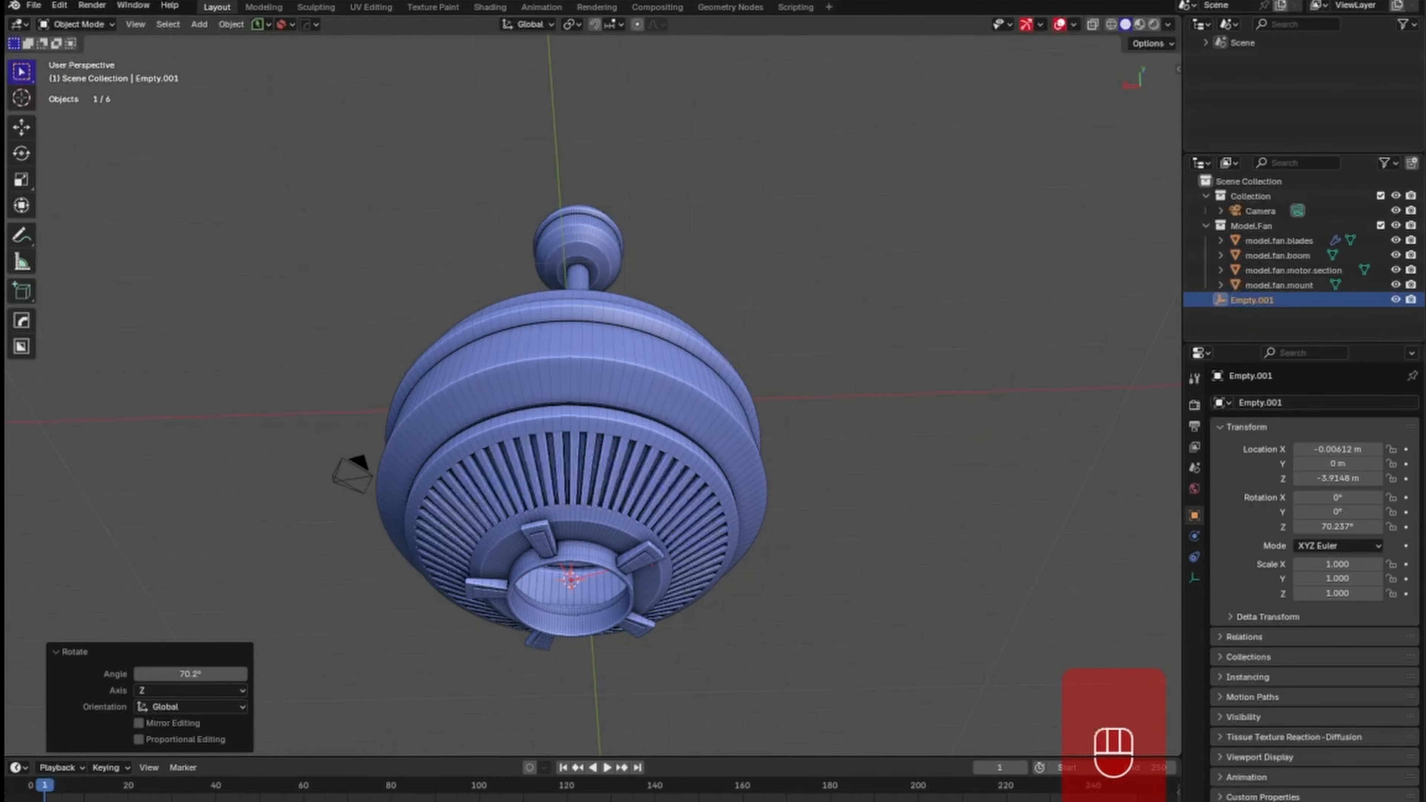
key("KP_1")
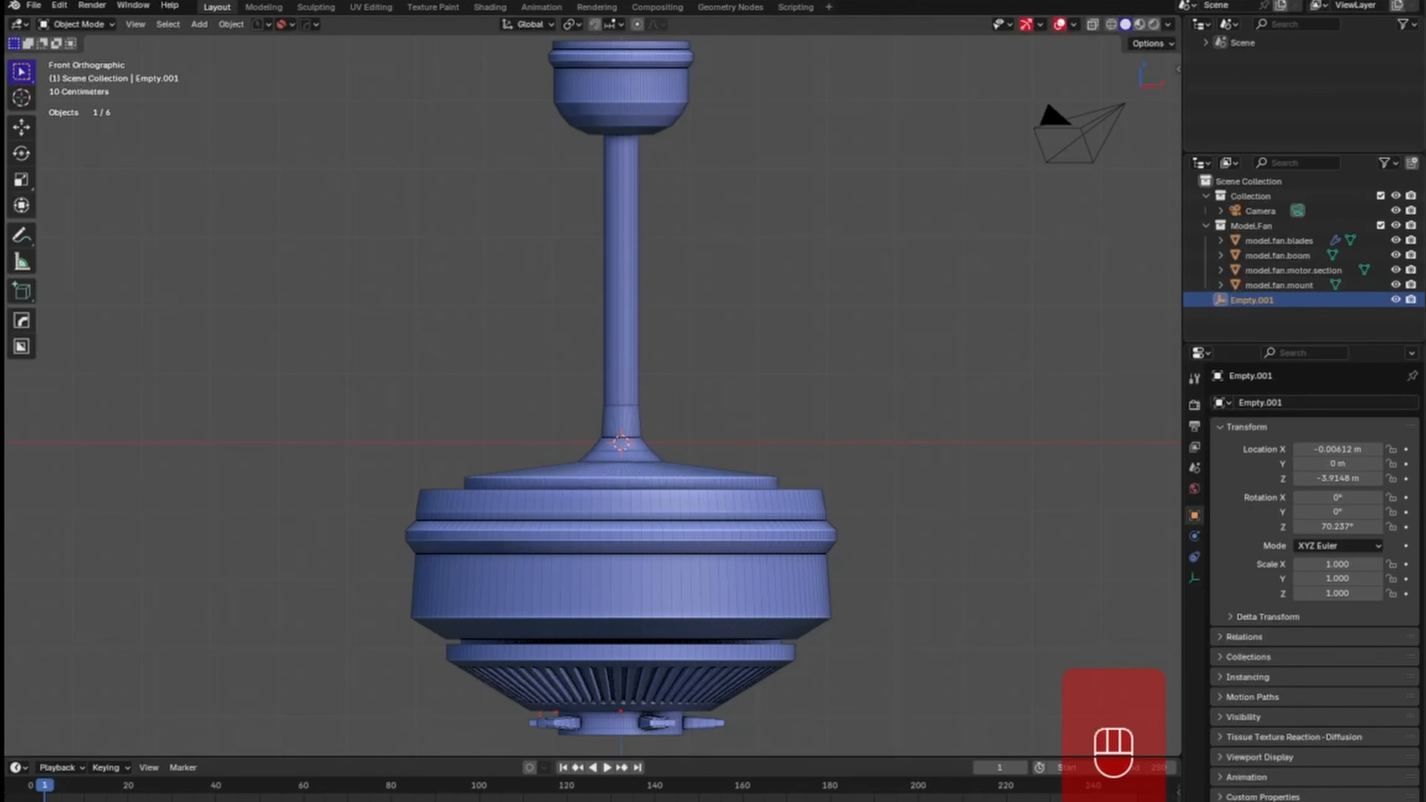
middle_click_drag(747, 449, 752, 416)
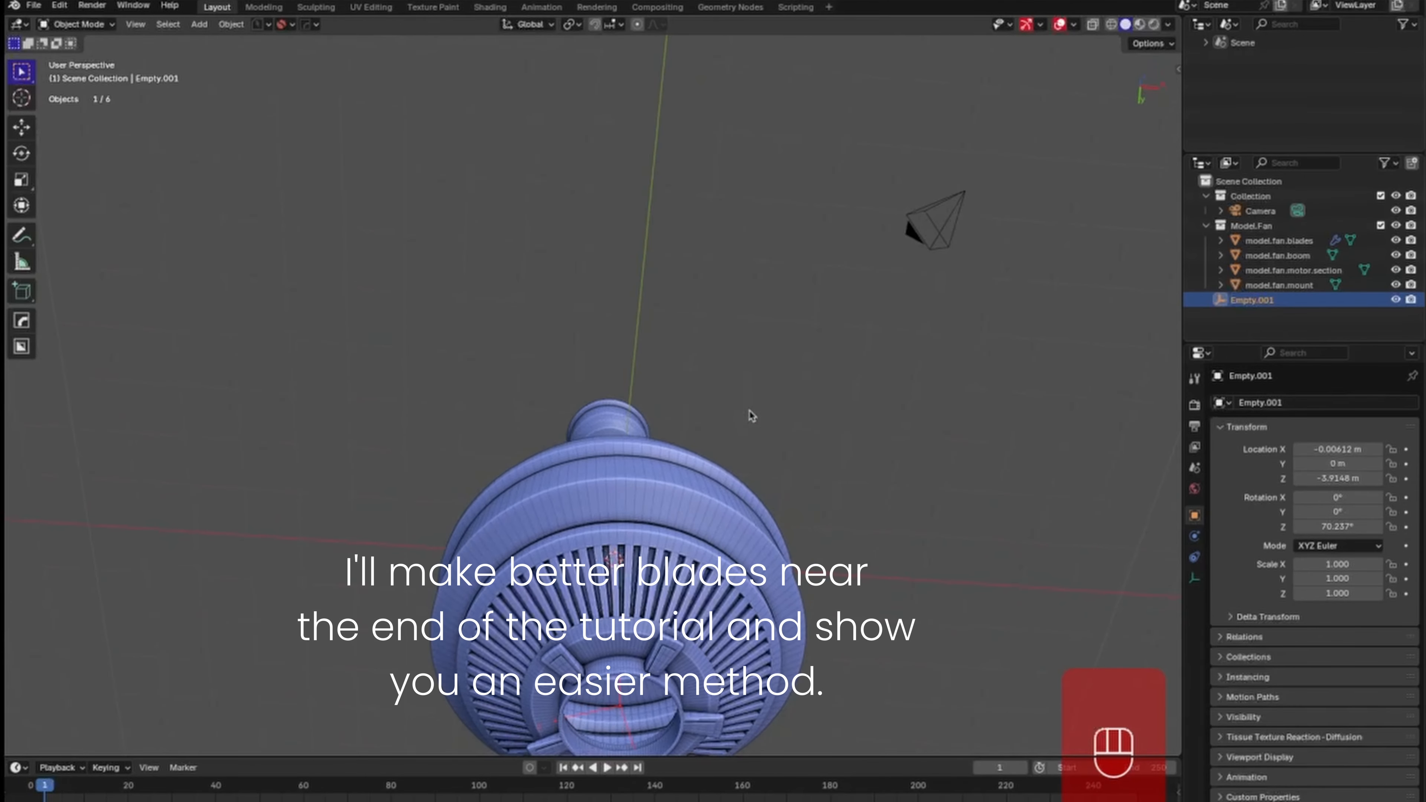
middle_click_drag(826, 604, 660, 456, "shift")
left_click(639, 438)
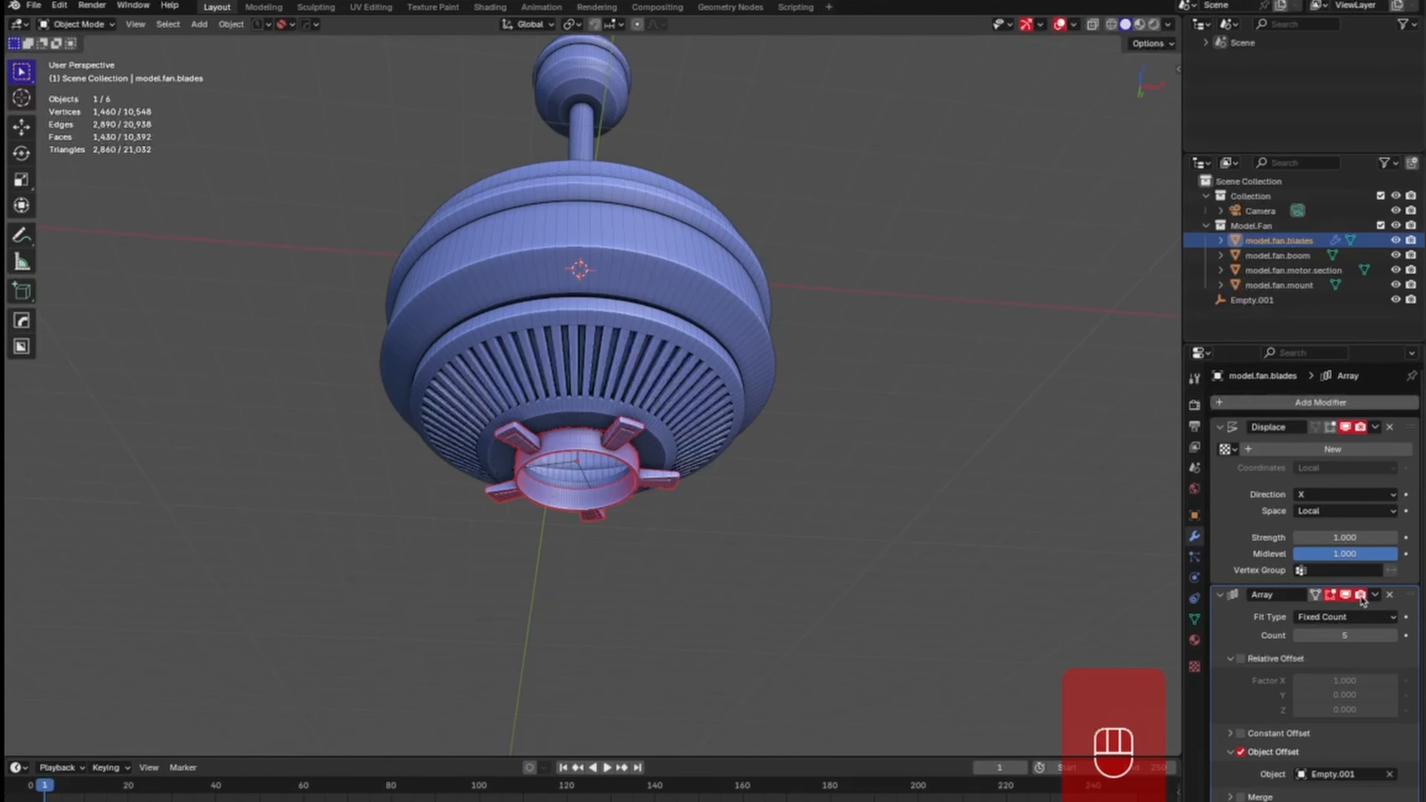
left_click(1348, 595)
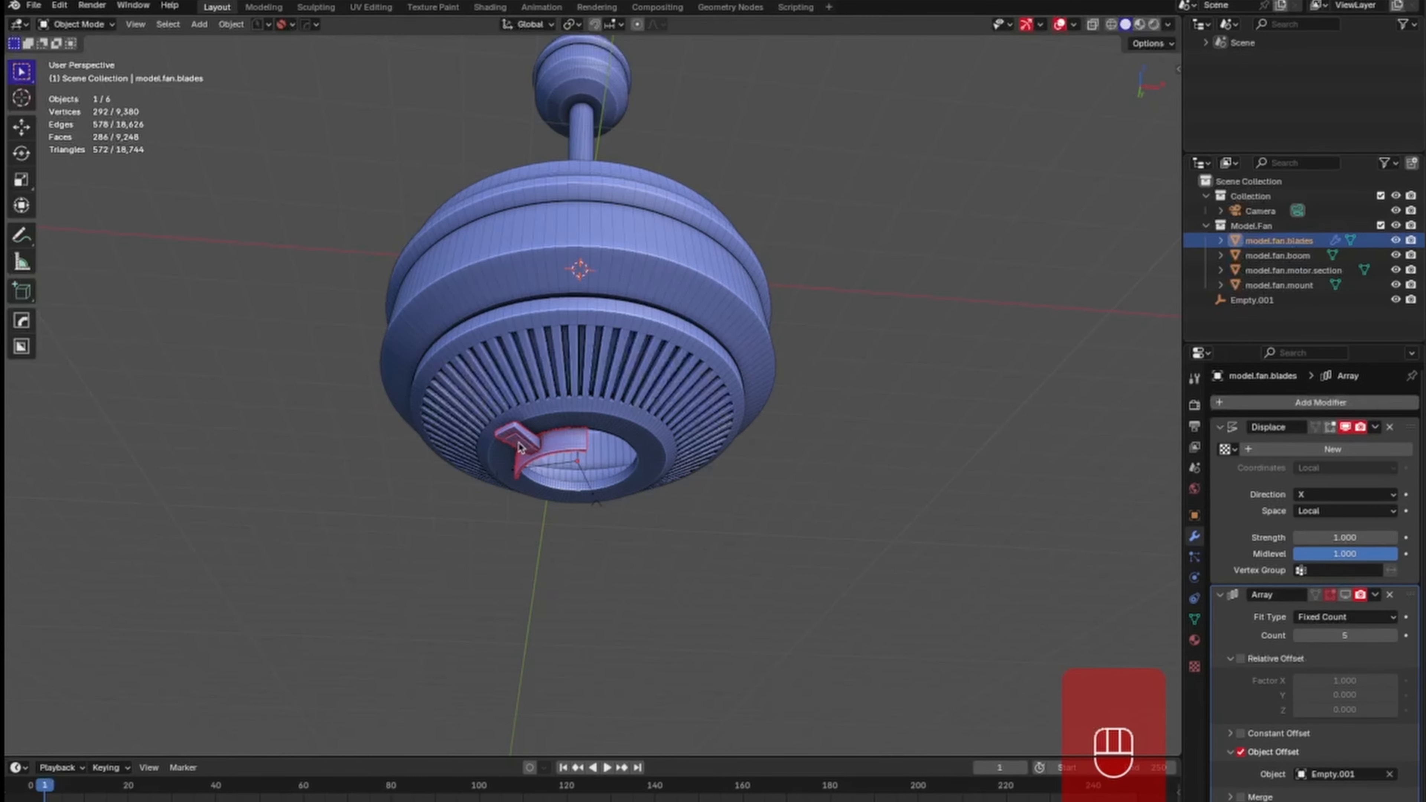
Enter Edit Mode on model.fan.blades and select the five faces on the outer end of the blade bracket.
middle_click_drag(519, 447, 604, 322)
middle_click_drag(392, 569, 566, 542, "shift")
key("Tab")
left_click(668, 532)
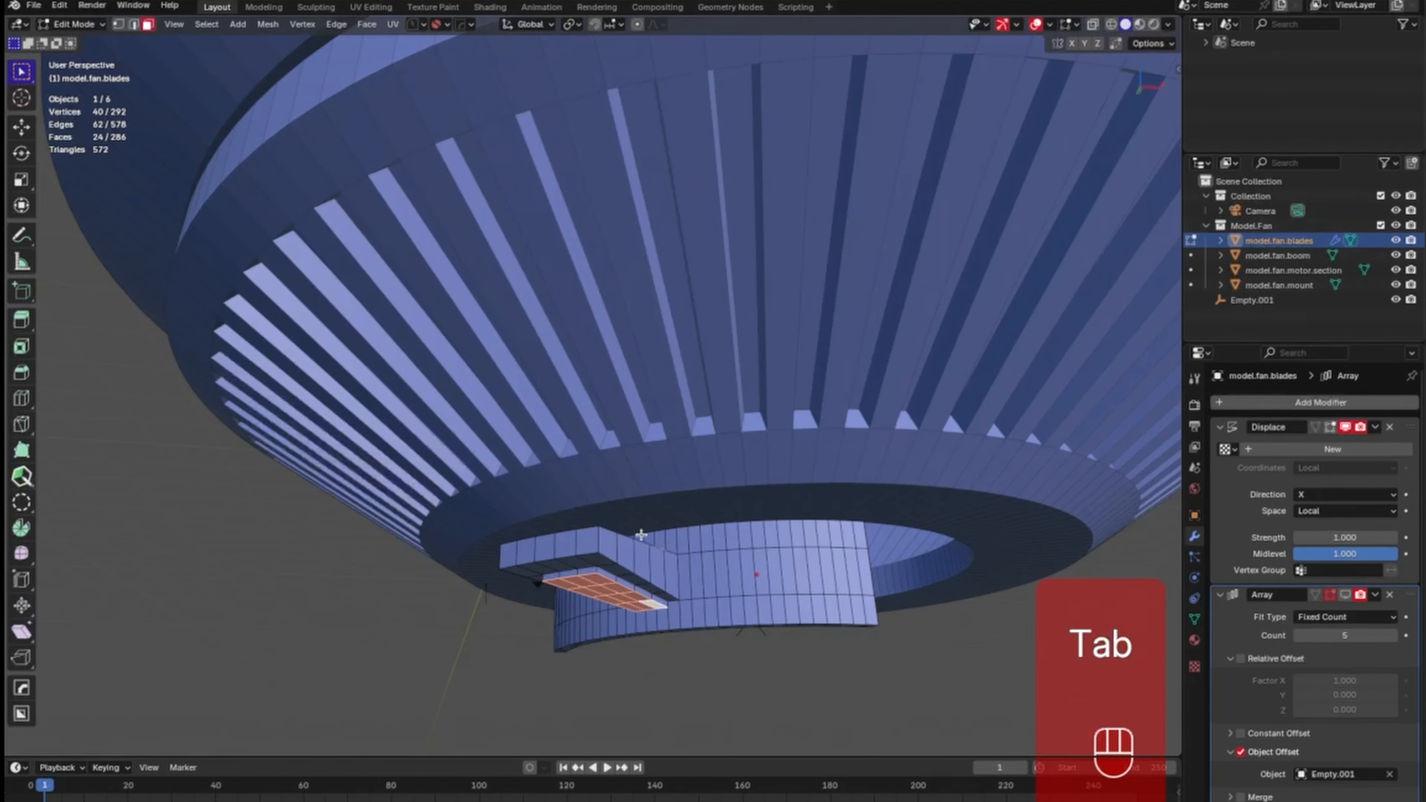
left_click(514, 552)
left_click(530, 549, "shift")
left_click(547, 547, "shift")
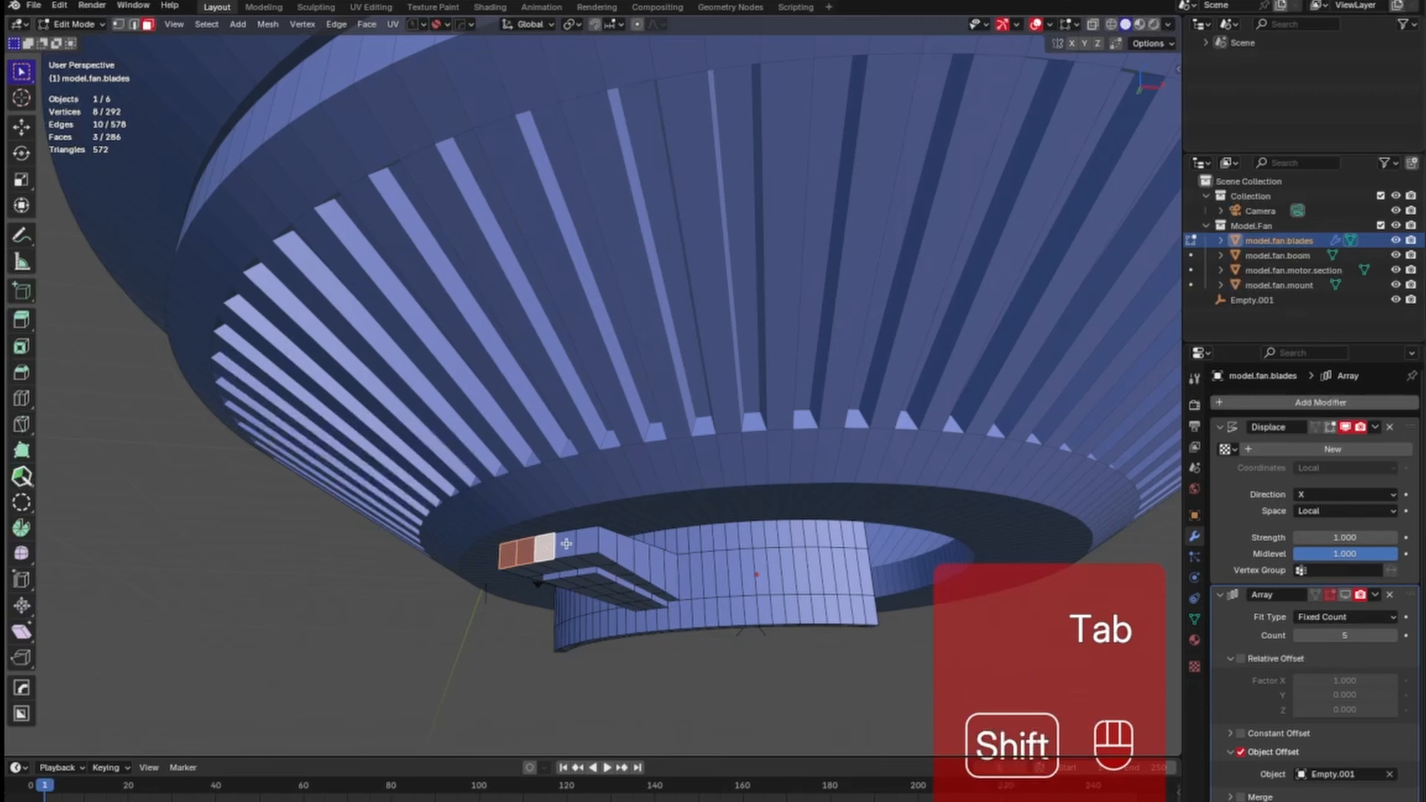
left_click(566, 543, "shift")
left_click(584, 544, "shift")
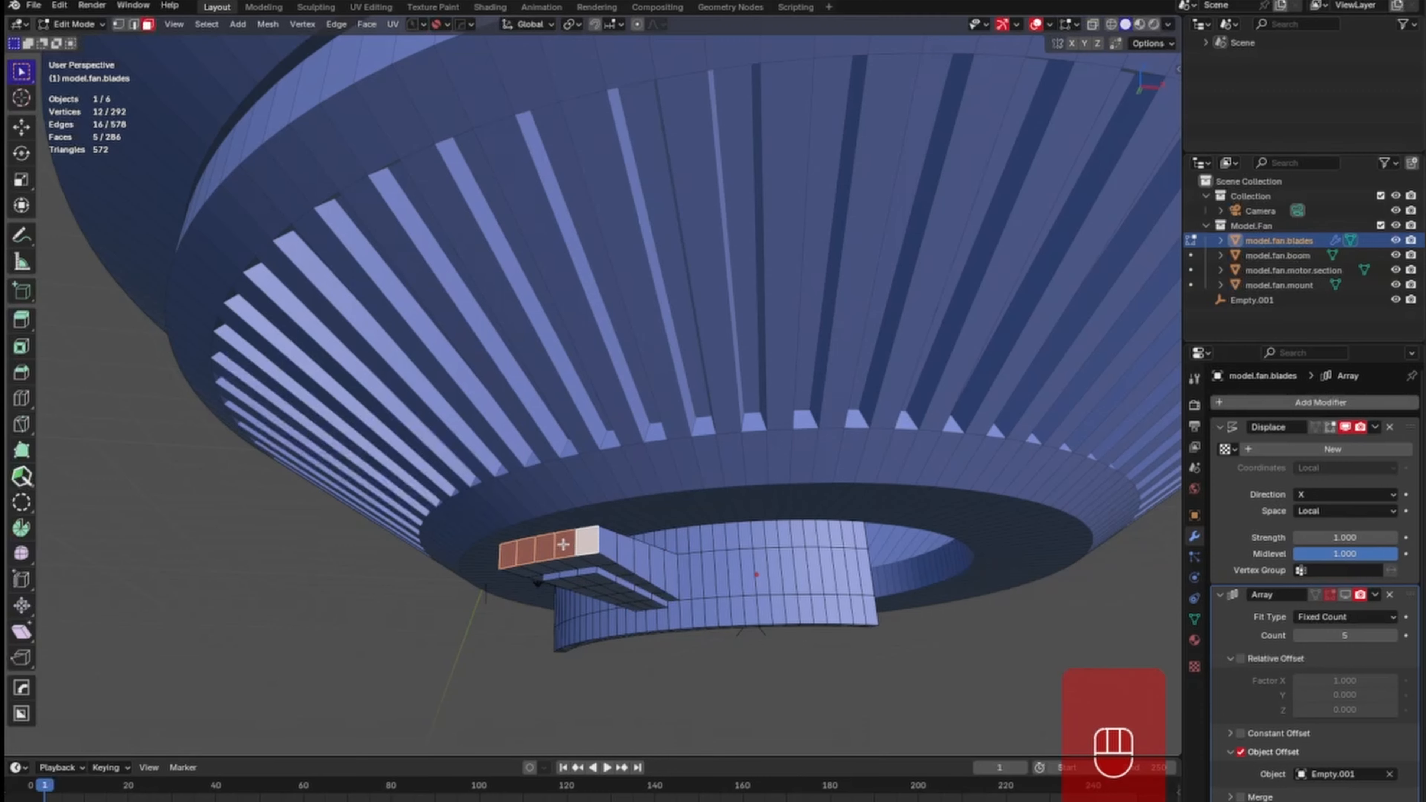
Snap the 3D cursor to the selected bracket end faces and return to Object Mode.
right_click(555, 542, "shift")
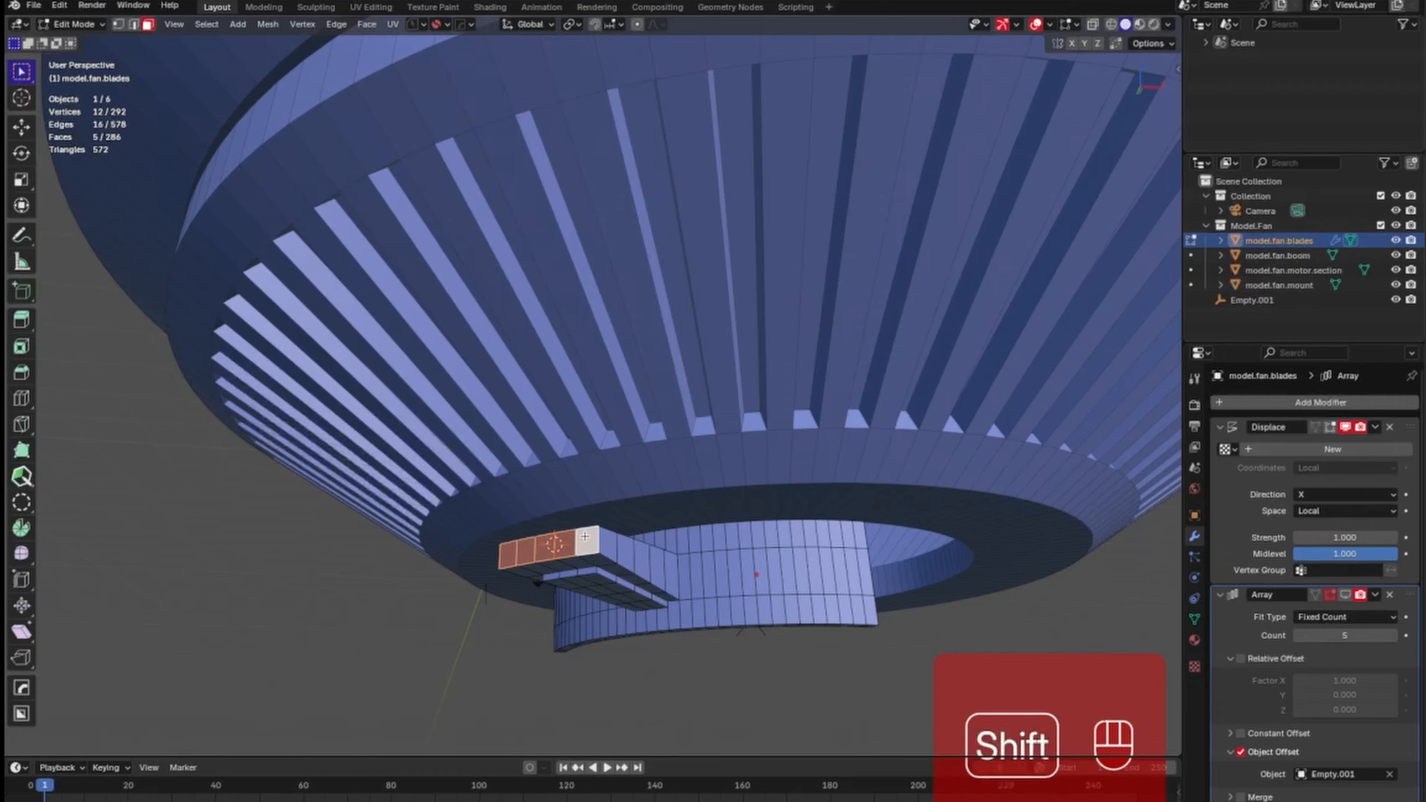
key("shift+s")
left_click(597, 618)
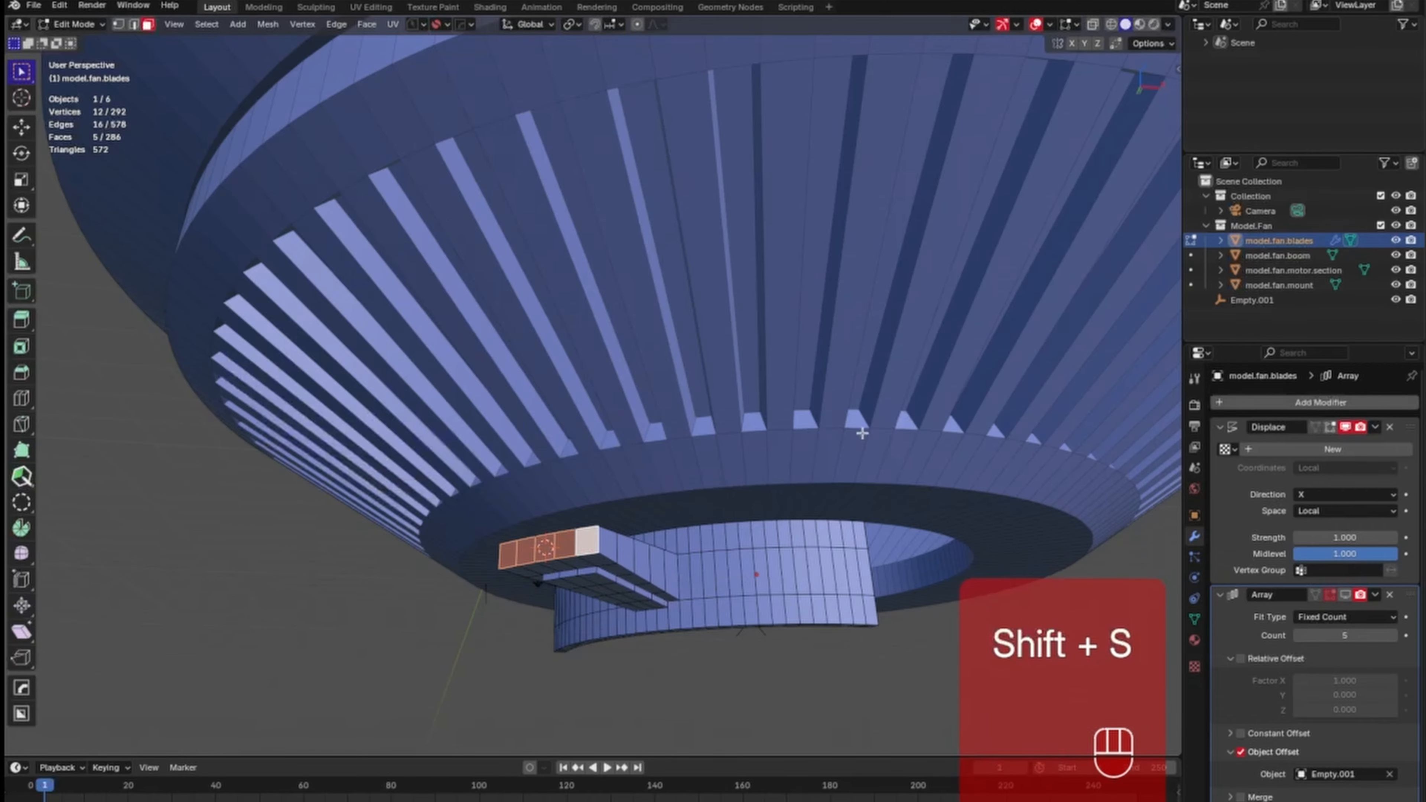
middle_click_drag(812, 505, 700, 547)
key("Tab")
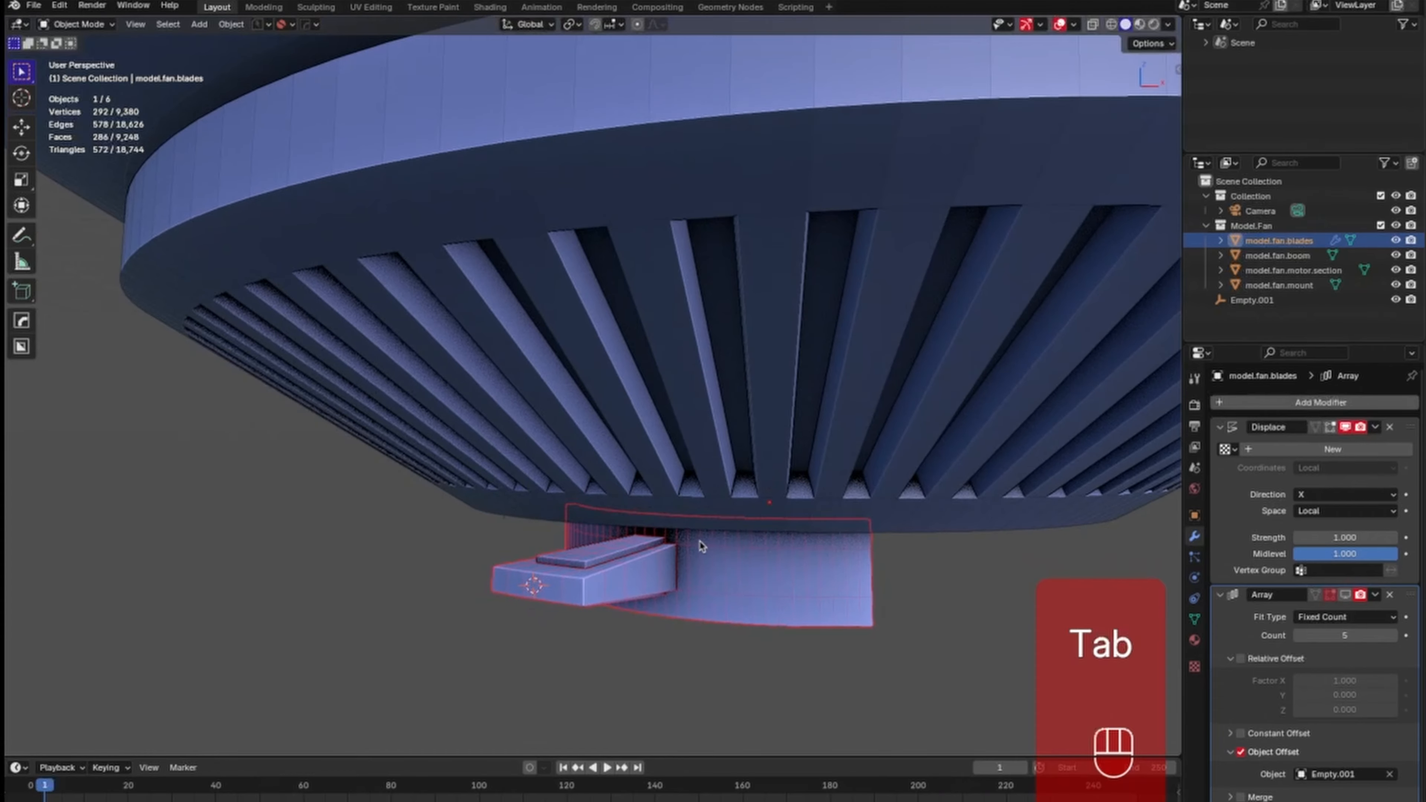
Add a 2 m plane at the 3D cursor on the outer end of the blade bracket.
key("shift+a")
mouse_move(682, 394)
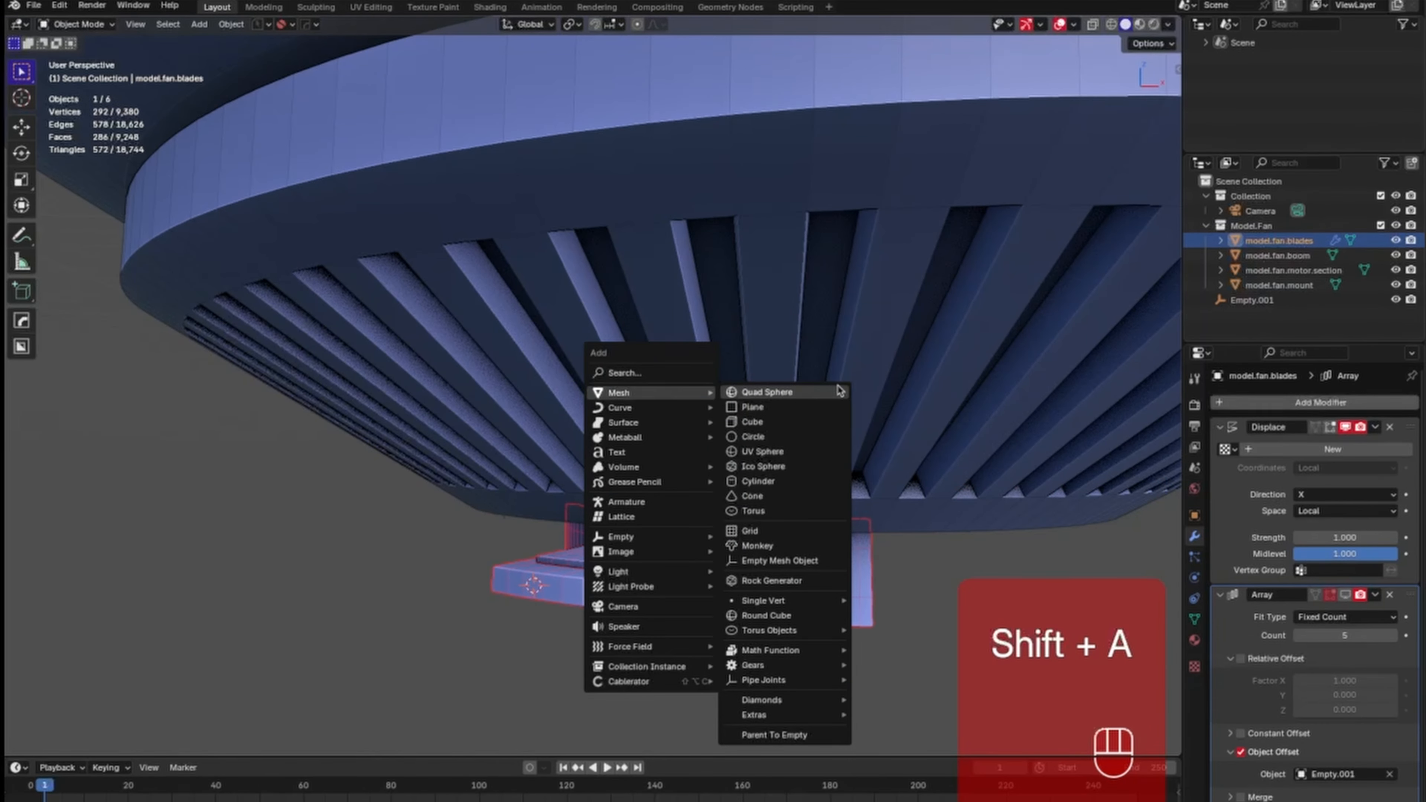
left_click(827, 415)
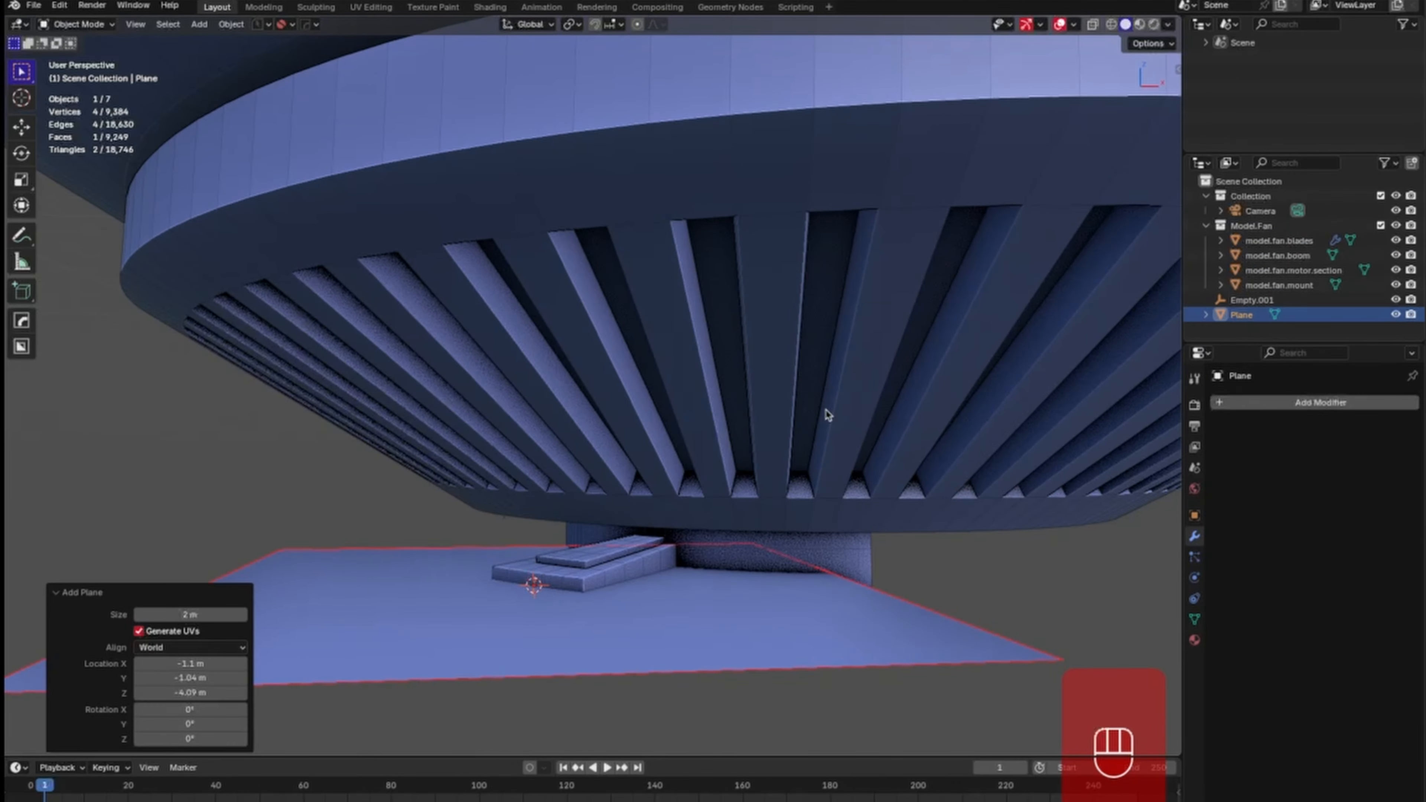
In bottom orthographic view, enter Edit Mode on the plane and rotate it about -37° around the global Z axis to follow the bracket.
middle_click_drag(930, 468, 873, 438)
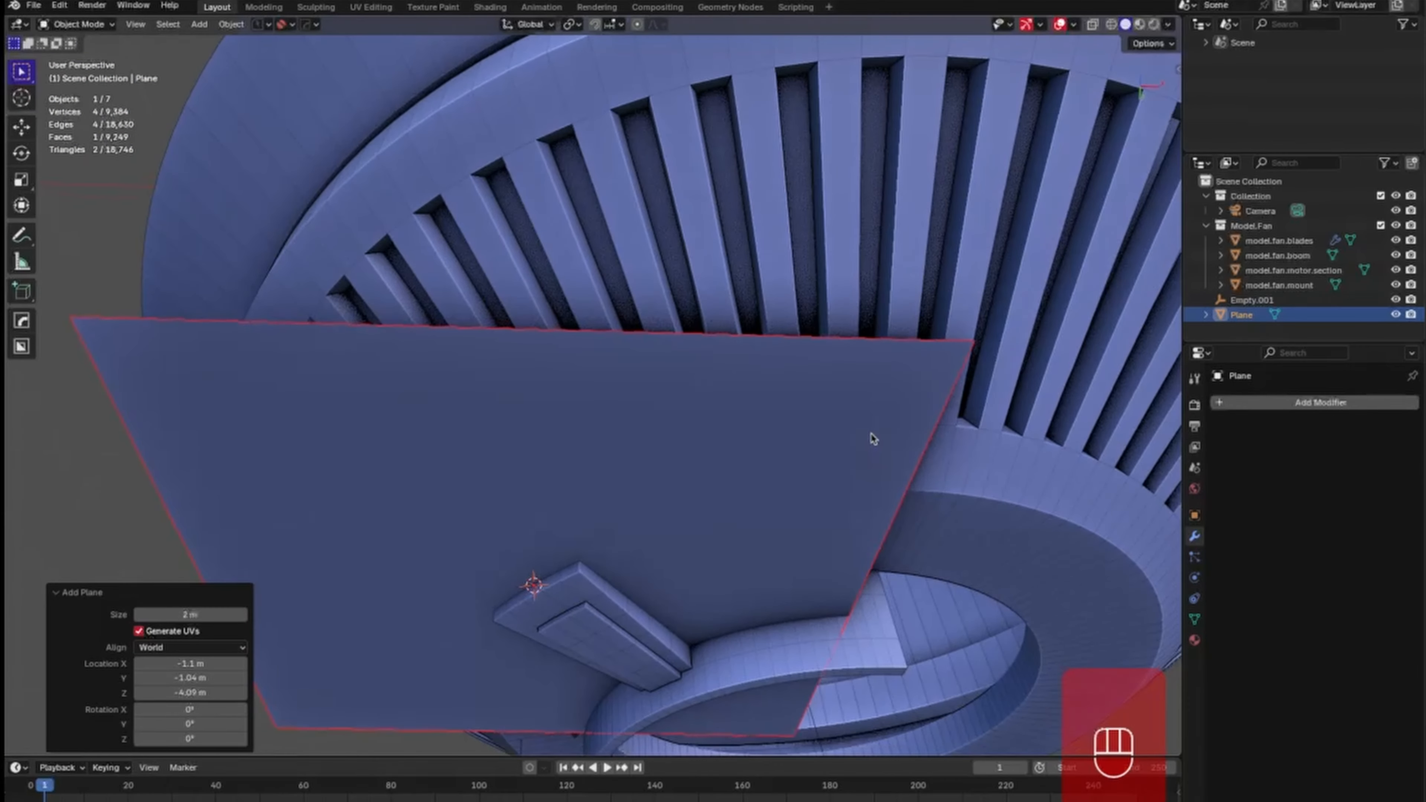
key("ctrl+KP_7")
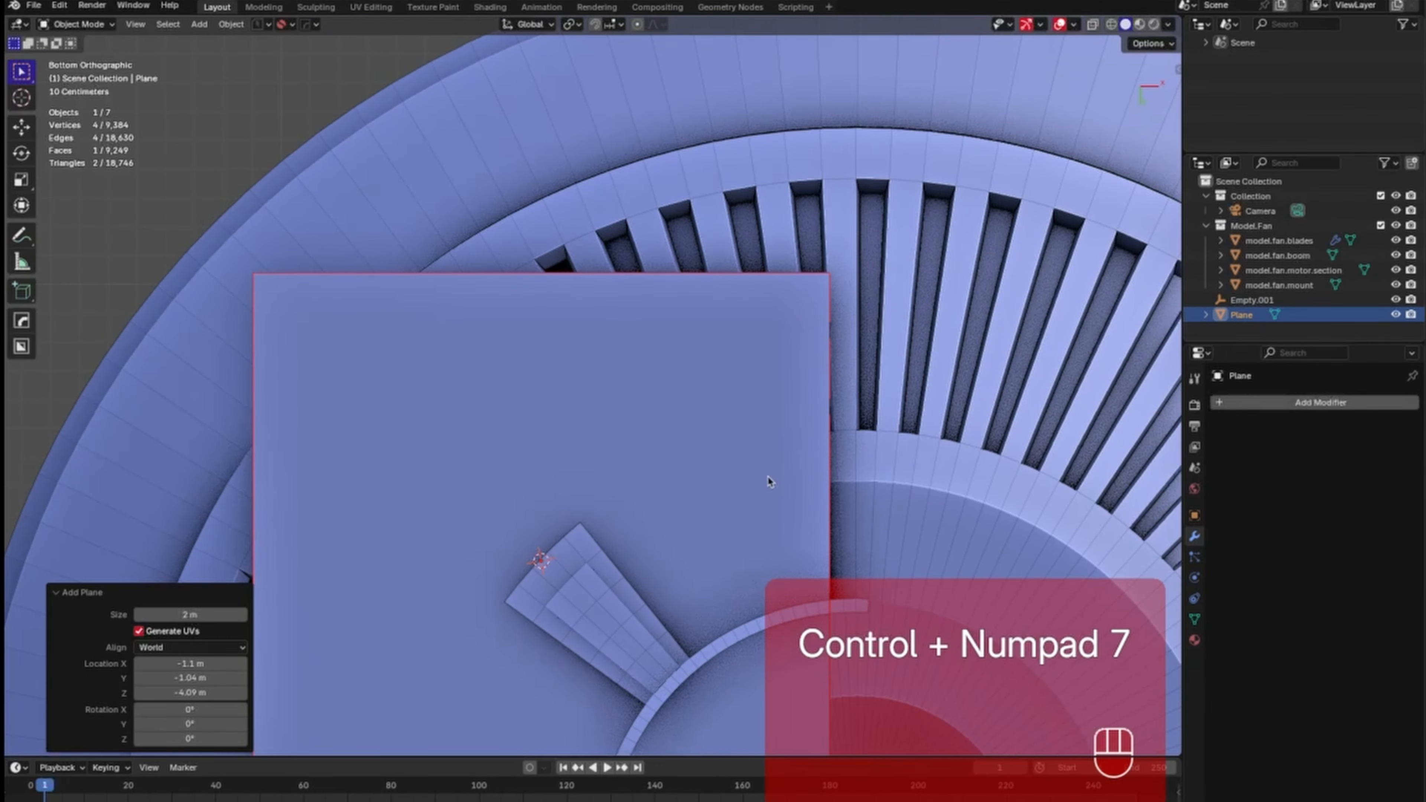
middle_click_drag(765, 539, 736, 414, "shift")
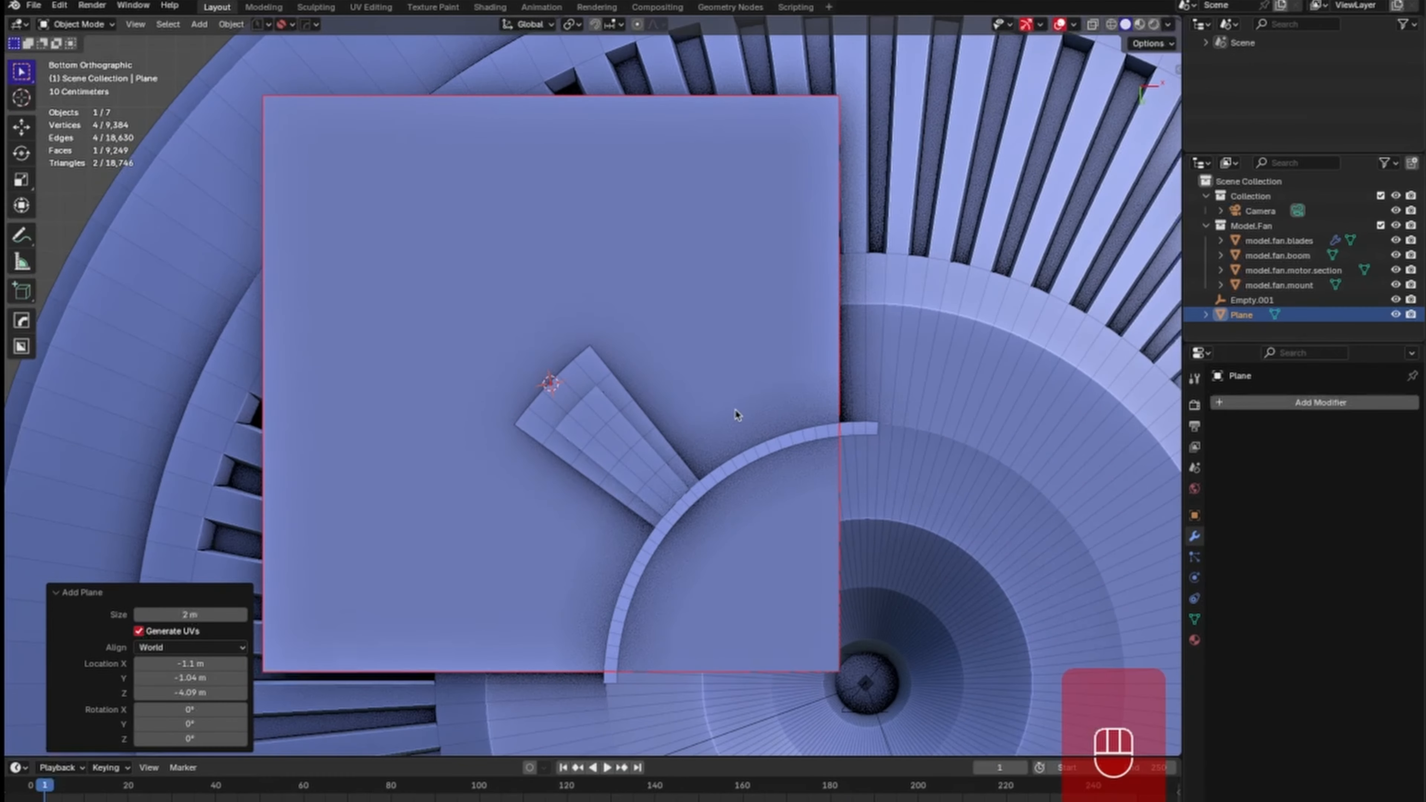
key("Tab")
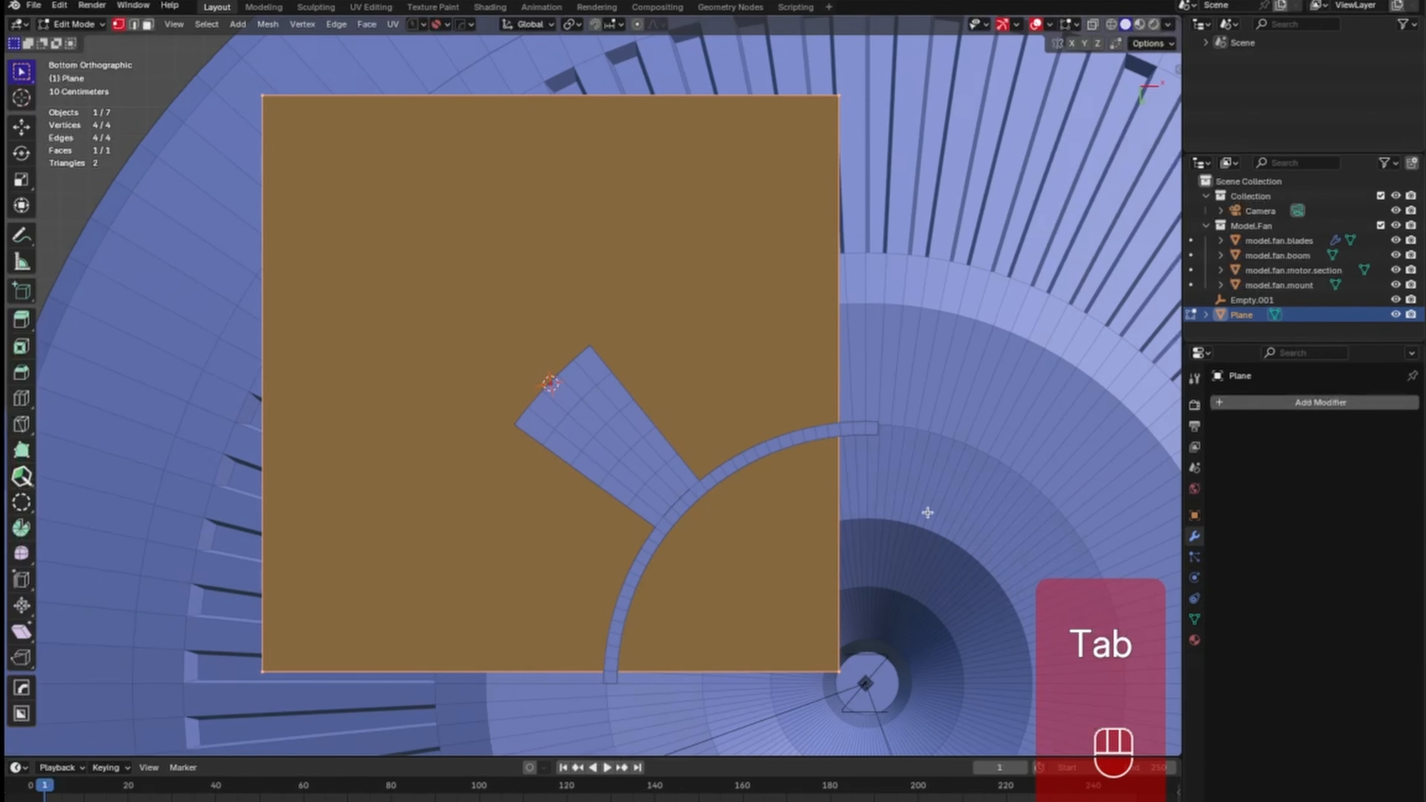
key("r")
key("z")
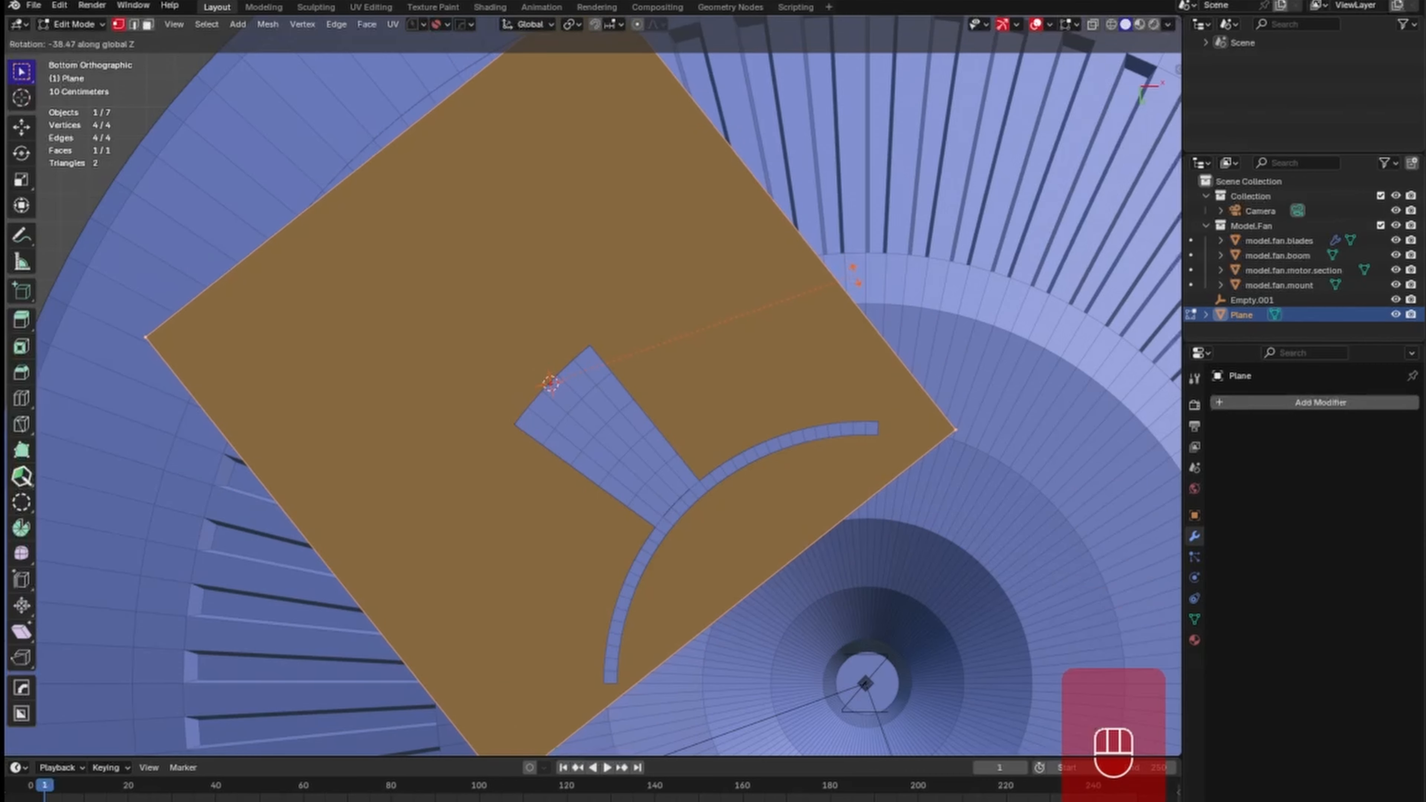
left_click(856, 288)
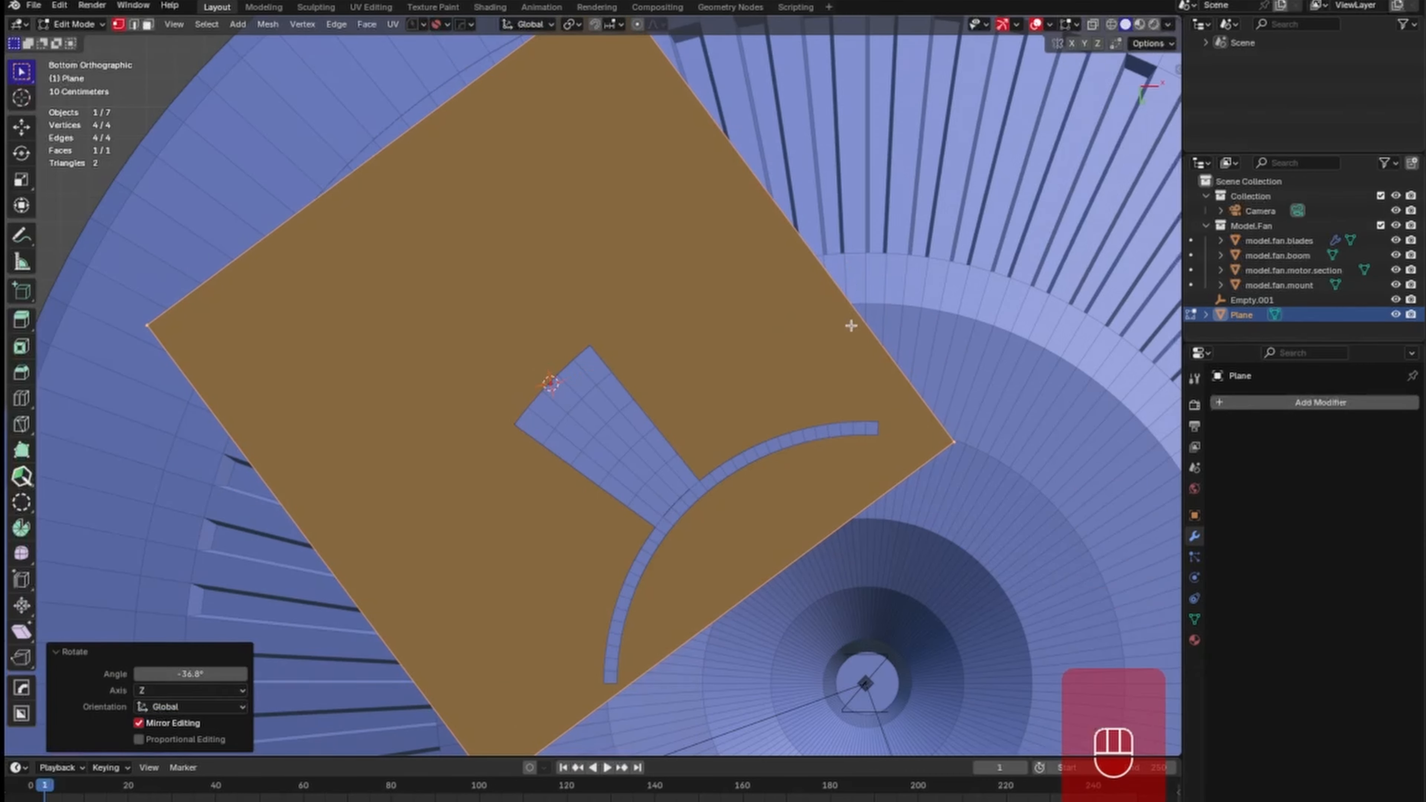
Refine the plane's alignment: shift it about 0.17 m in X and -0.13 m in Y, rotate about -6° around Z, and nudge it slightly back.
key("g")
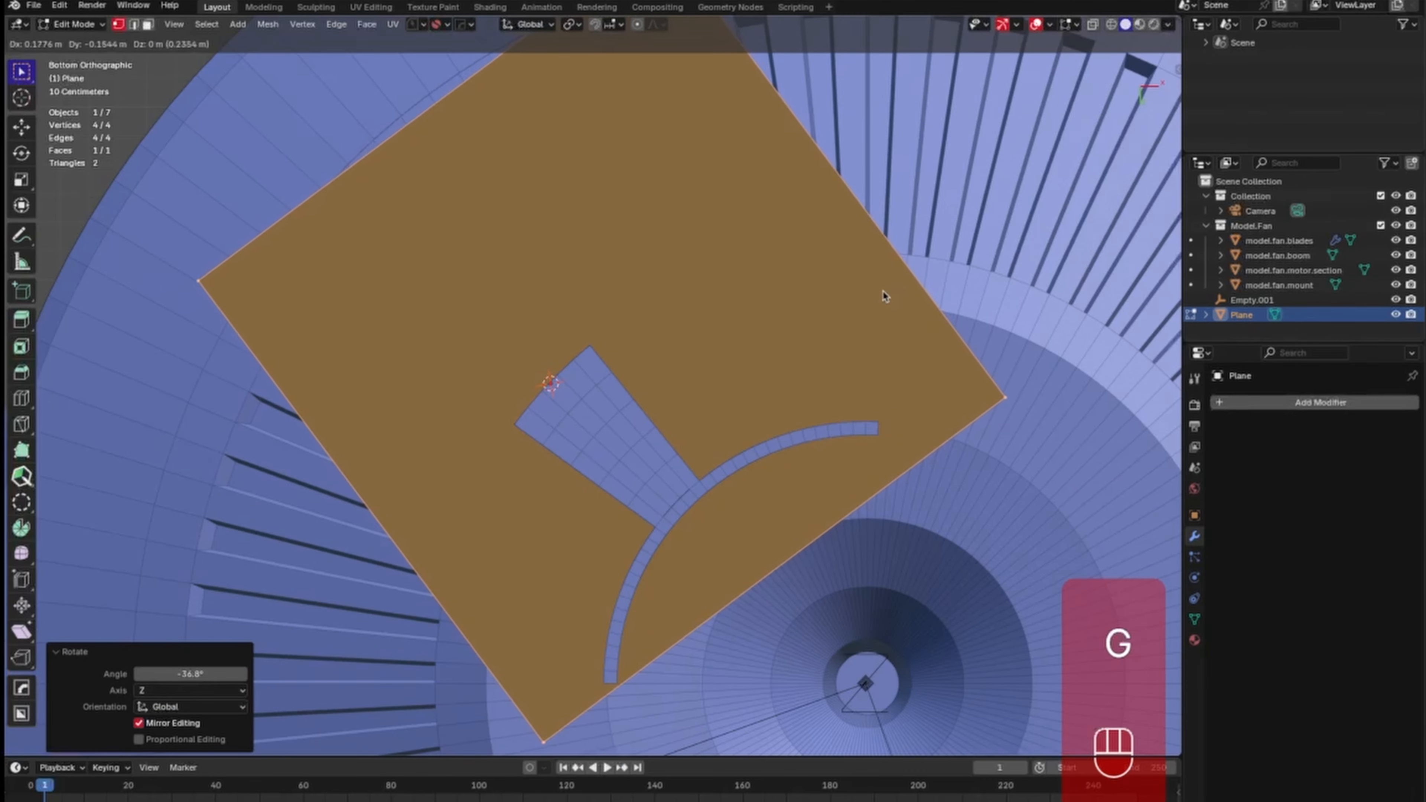
left_click(881, 297)
key("r")
key("z")
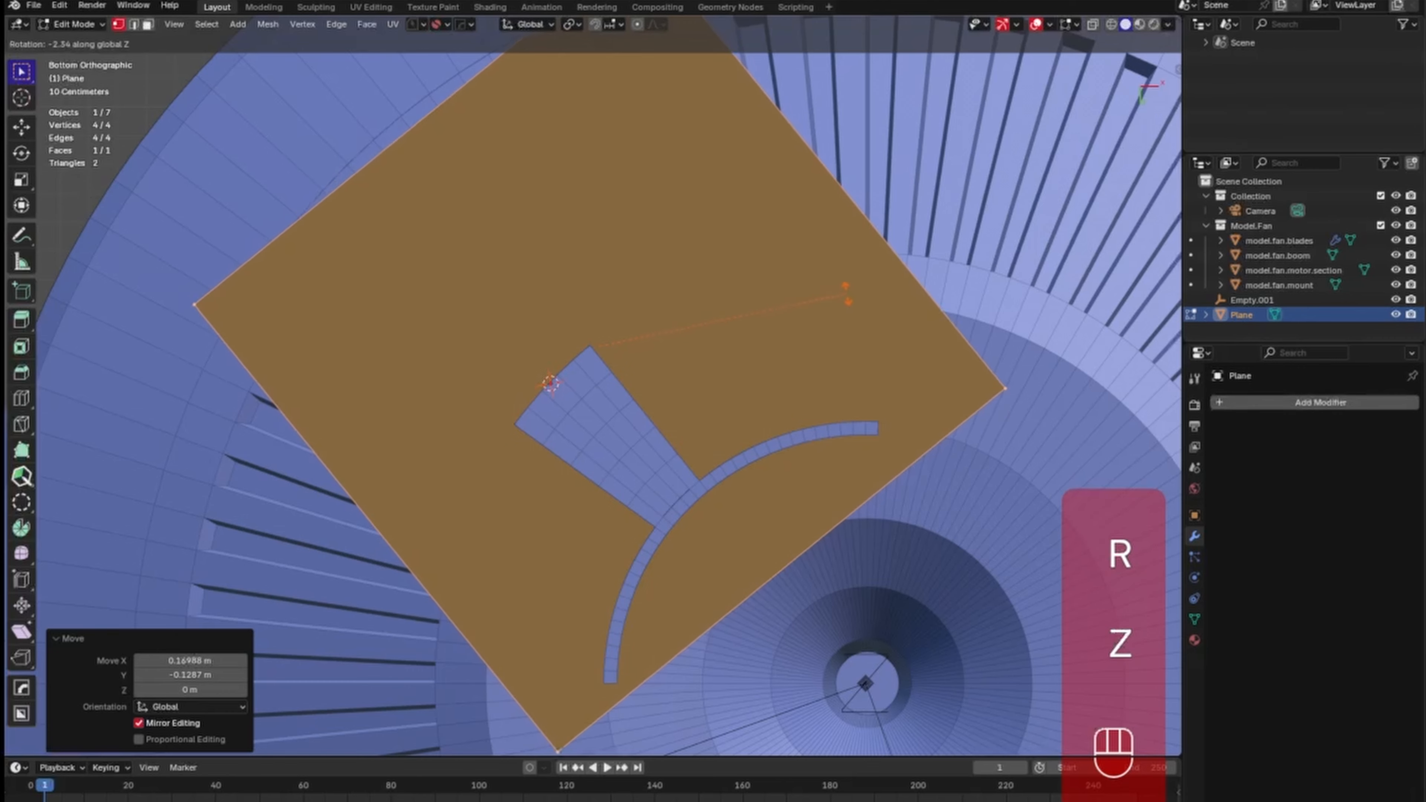
left_click(811, 285)
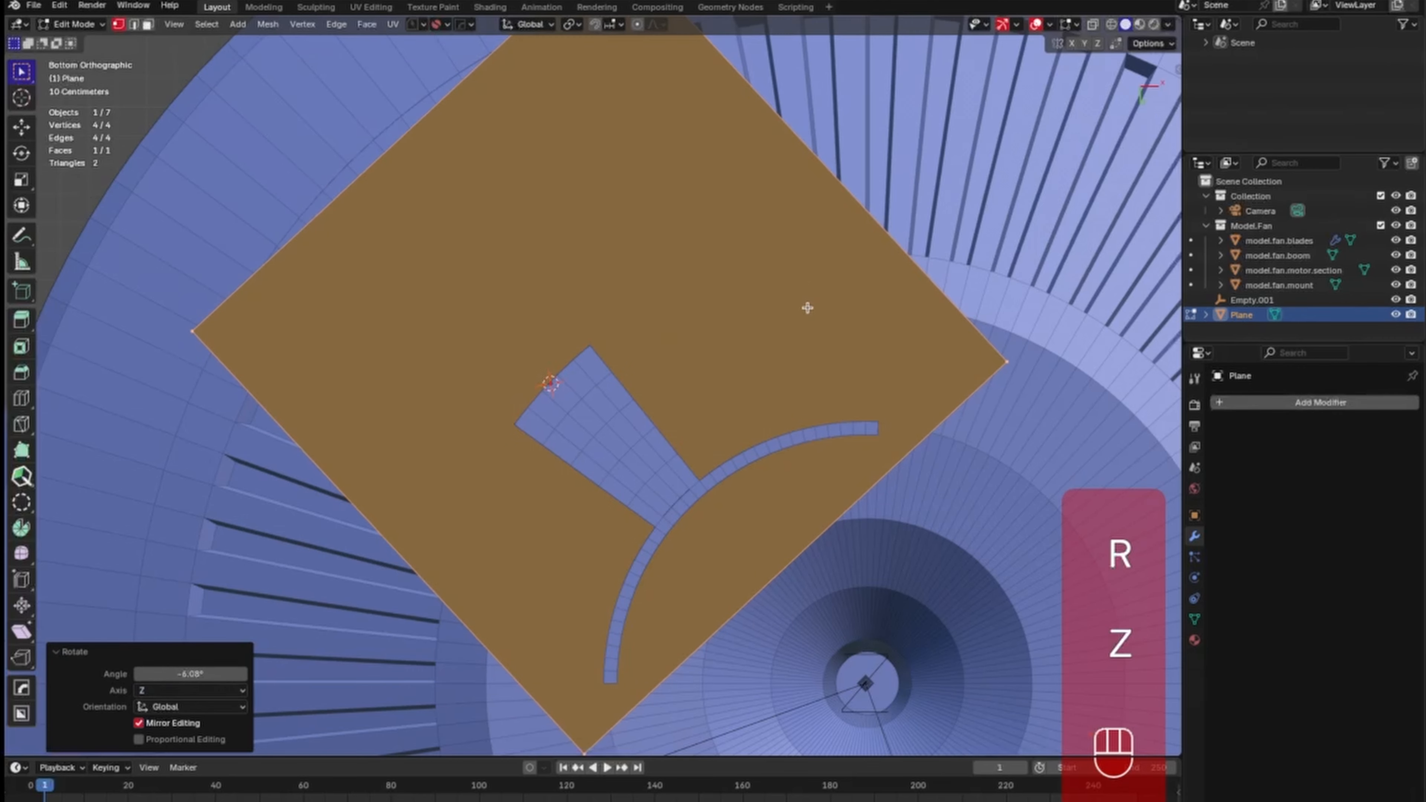
key("g")
left_click(794, 318)
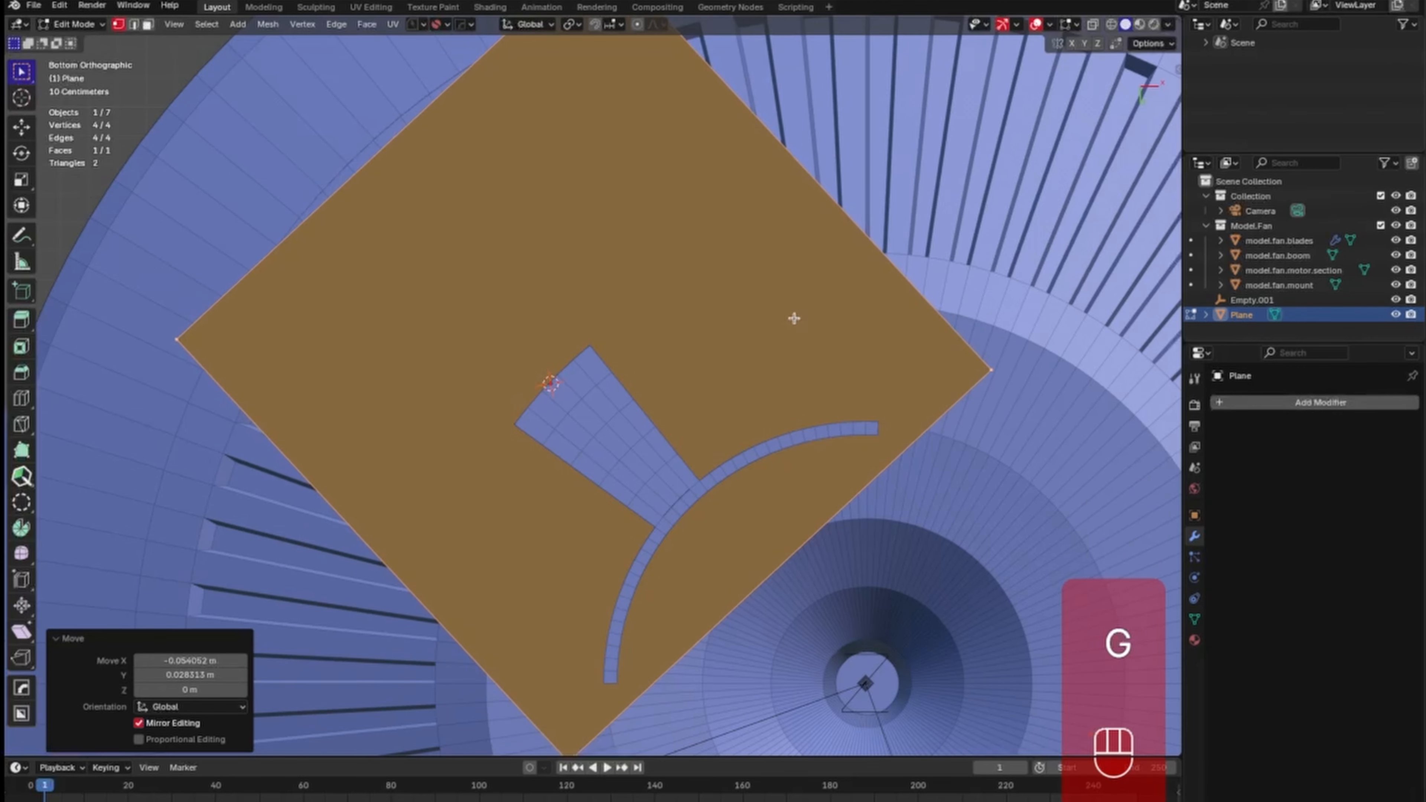
Move the plane's two hub-side corner vertices onto the bracket's long edges, by about (-1.09, 0.16) m and (0.08, -0.93) m in X and Y.
left_click(994, 369)
key("g")
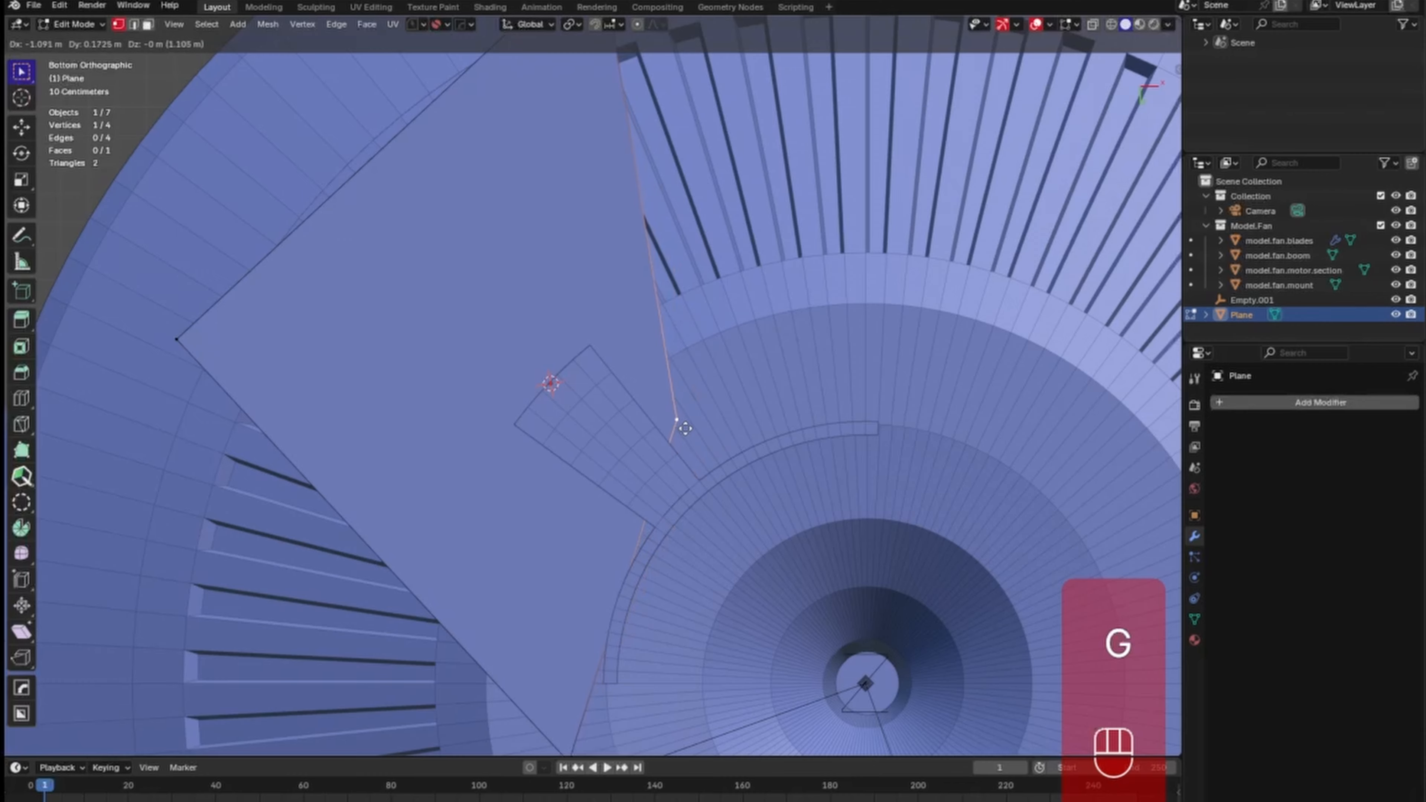
left_click(682, 424)
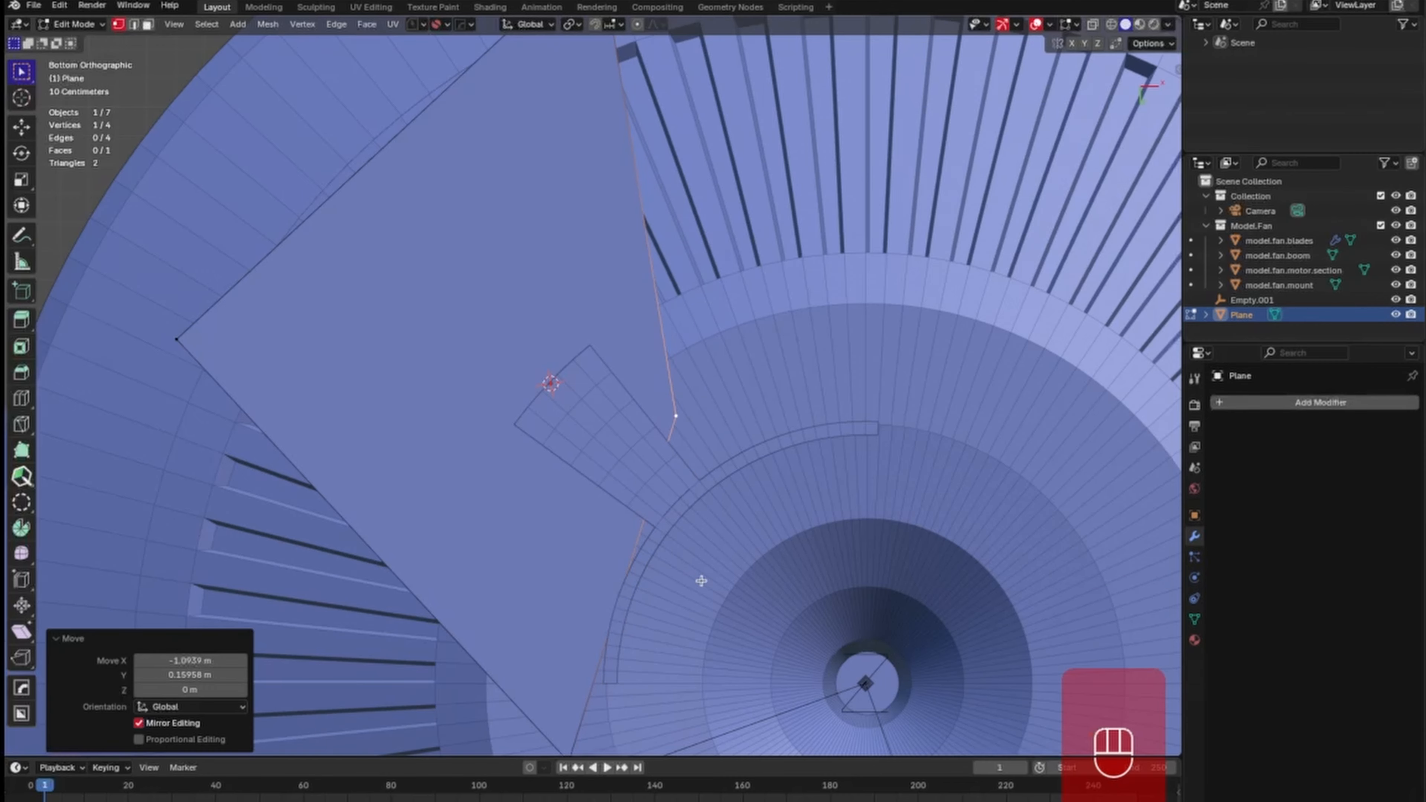
middle_click_drag(701, 580, 732, 469, "shift")
left_click(601, 658)
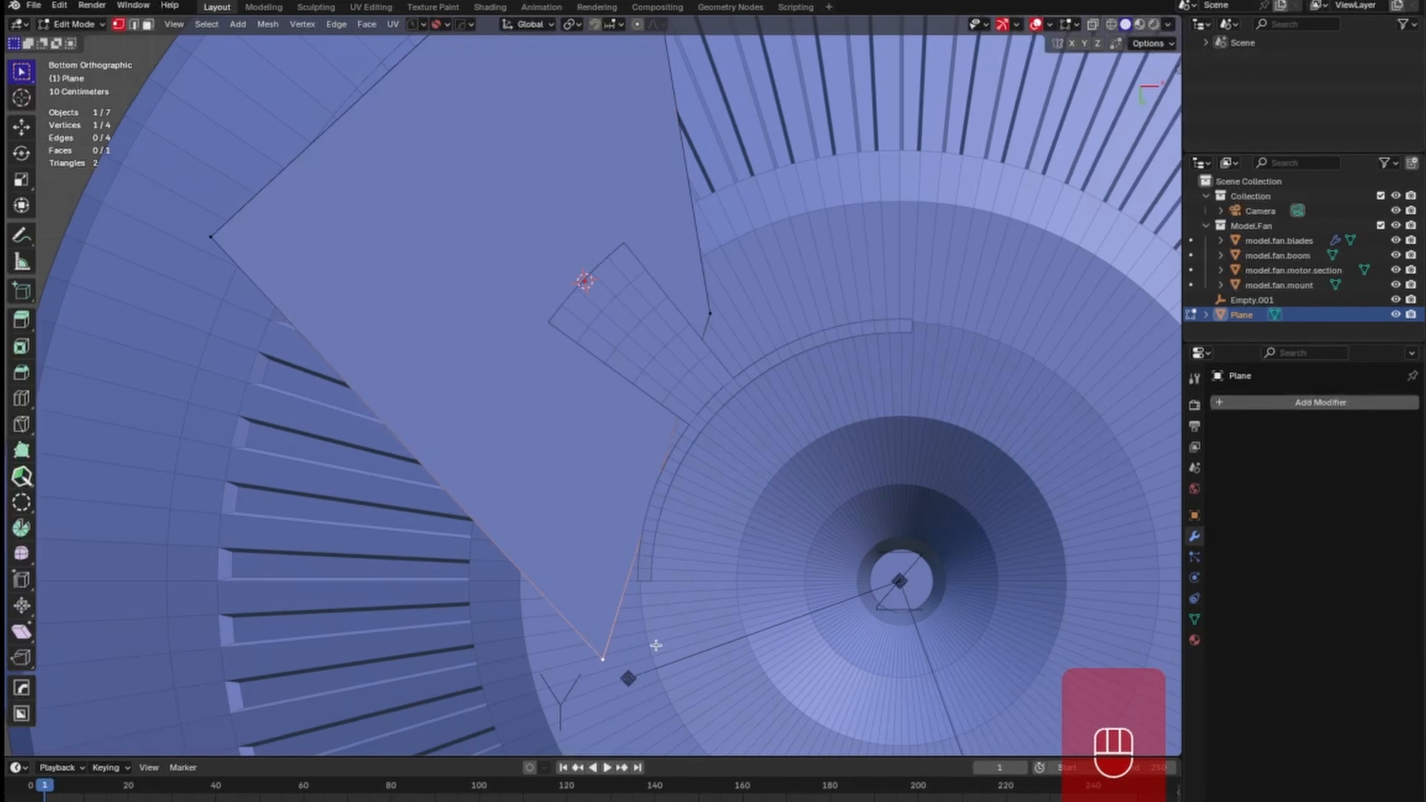
key("g")
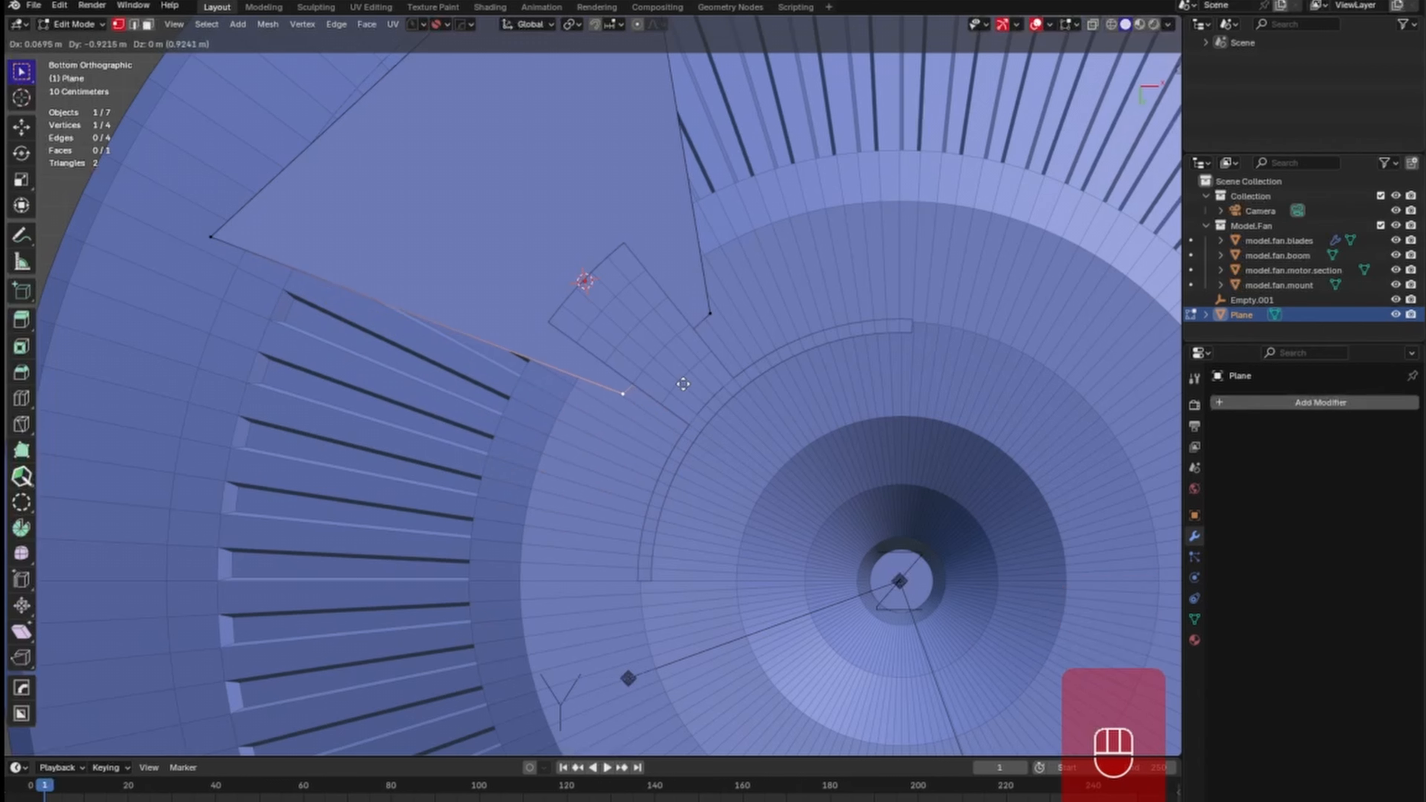
left_click(684, 383)
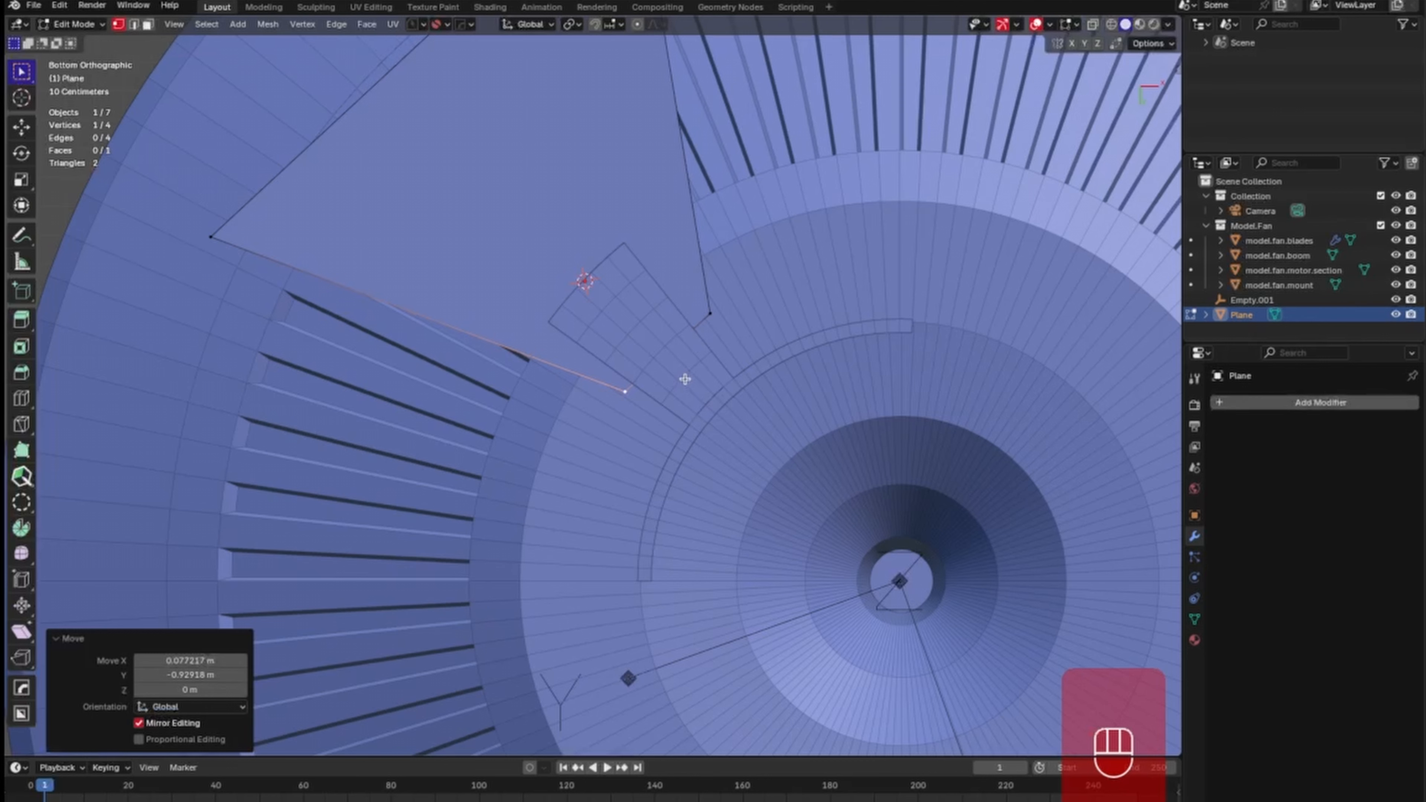
Fine-tune the first hub-side corner vertex by small moves toward negative X so it sits on the bracket's side edge.
left_click(708, 311)
key("g")
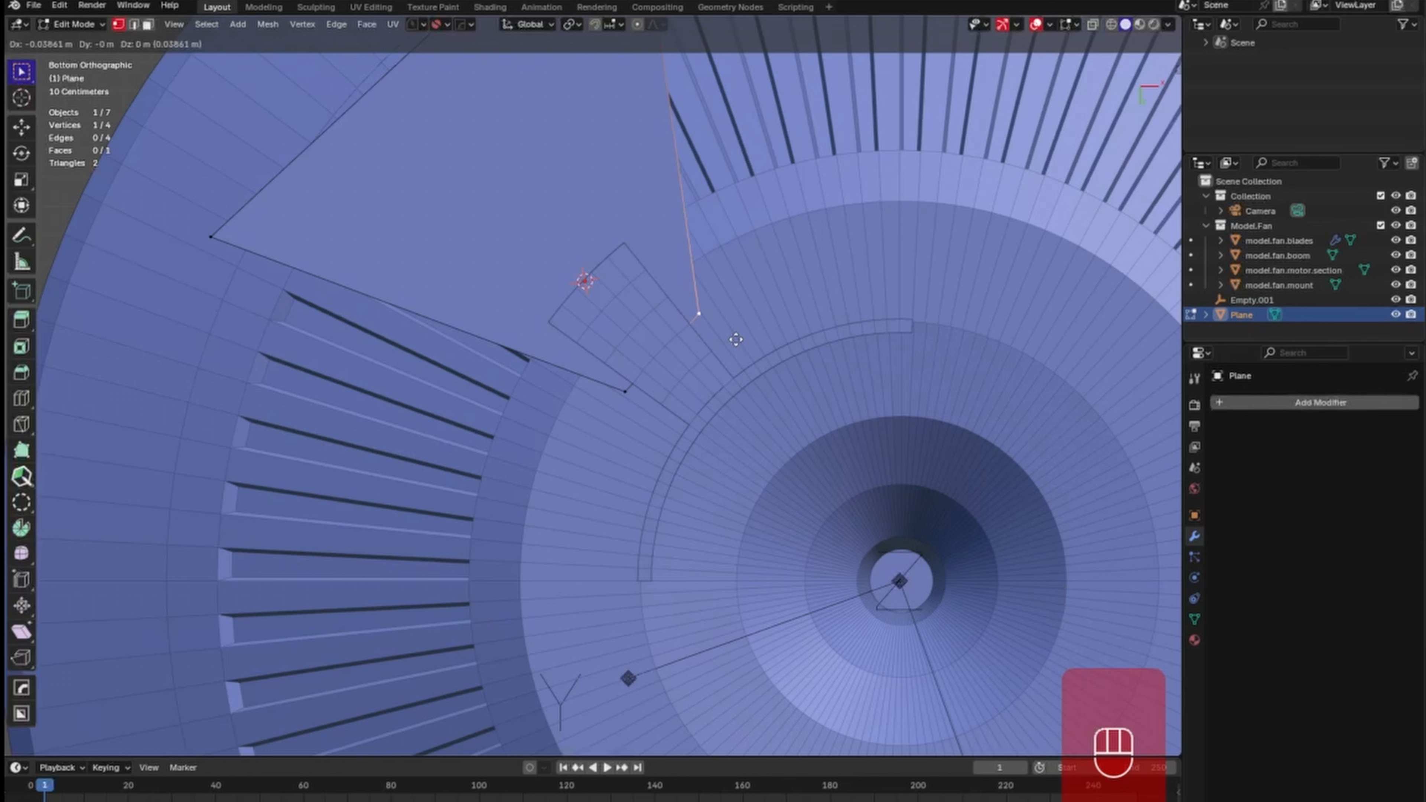
left_click(735, 340)
left_click(736, 340)
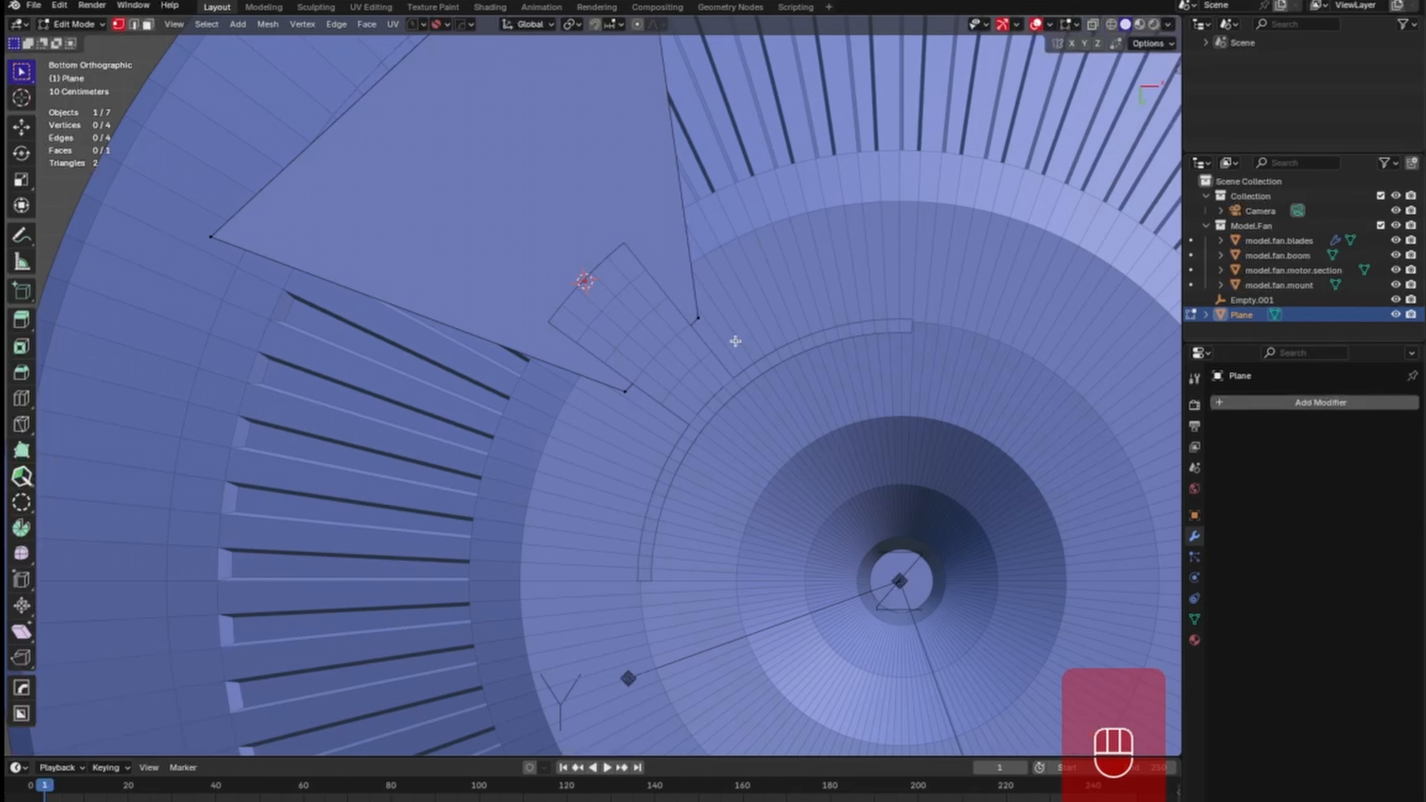
left_click(707, 318)
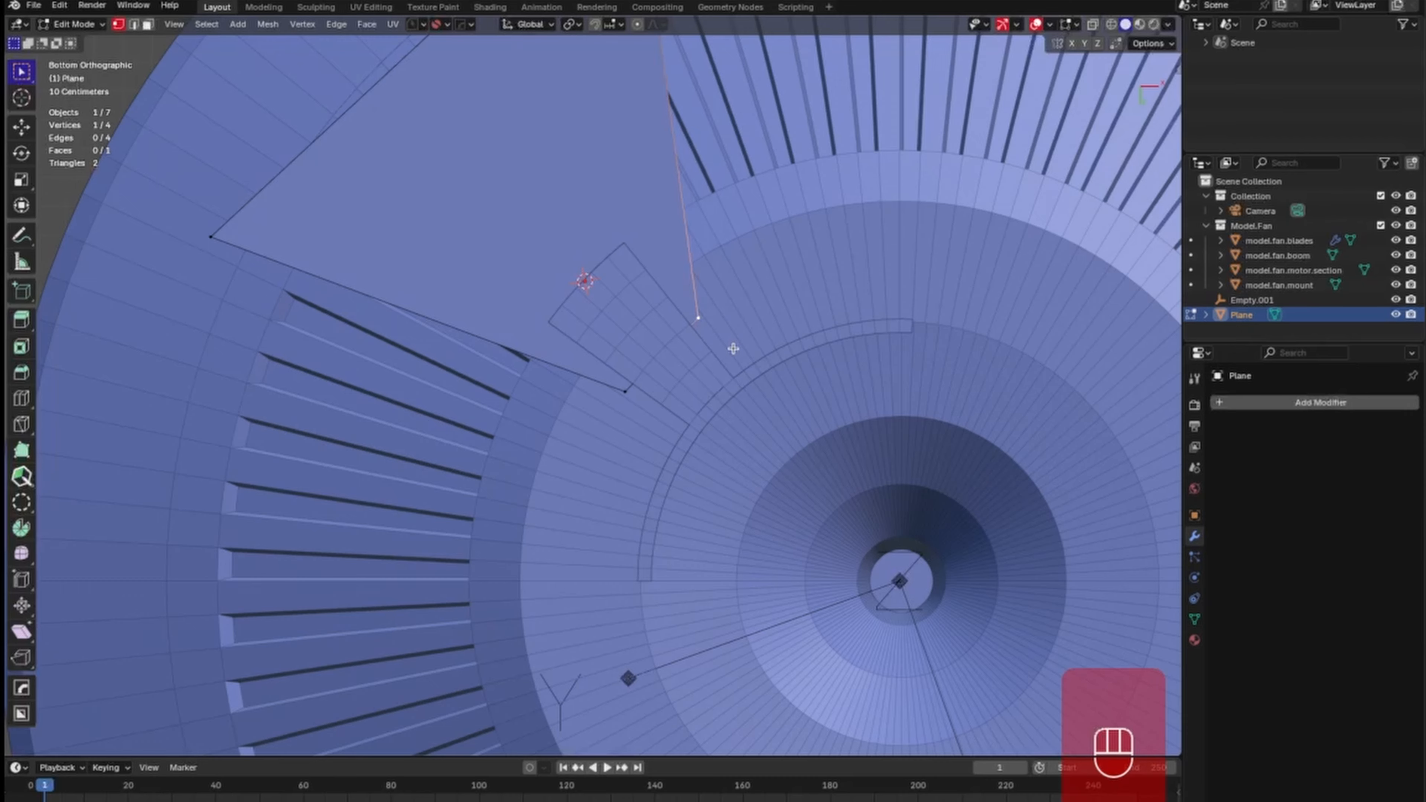
key("g")
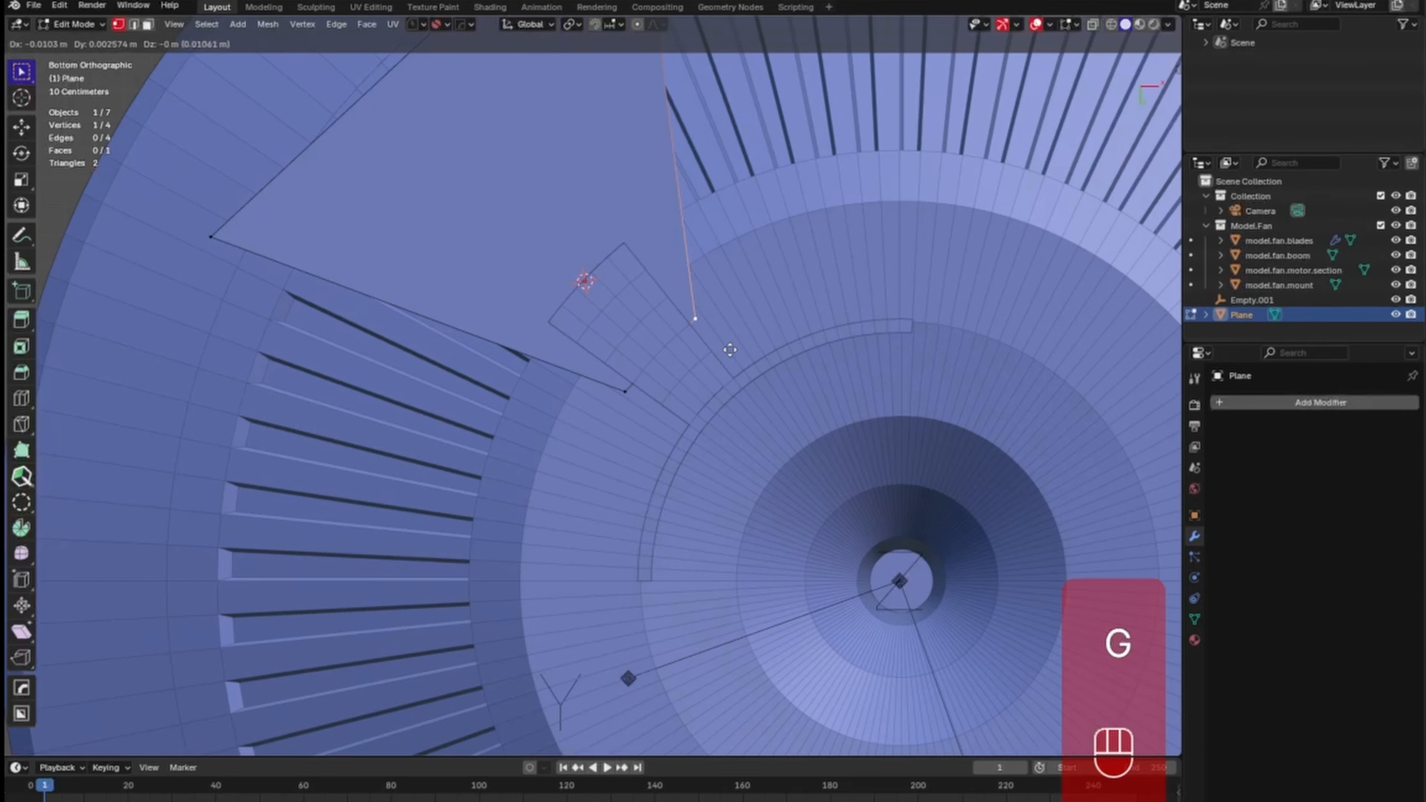
left_click(729, 349)
Extend the blade past the motor housing by moving its two outer corner vertices about (-2.3, -1.26) m and (-1.64, -1.64) m in X and Y.
middle_click_drag(729, 349, 718, 552, "shift")
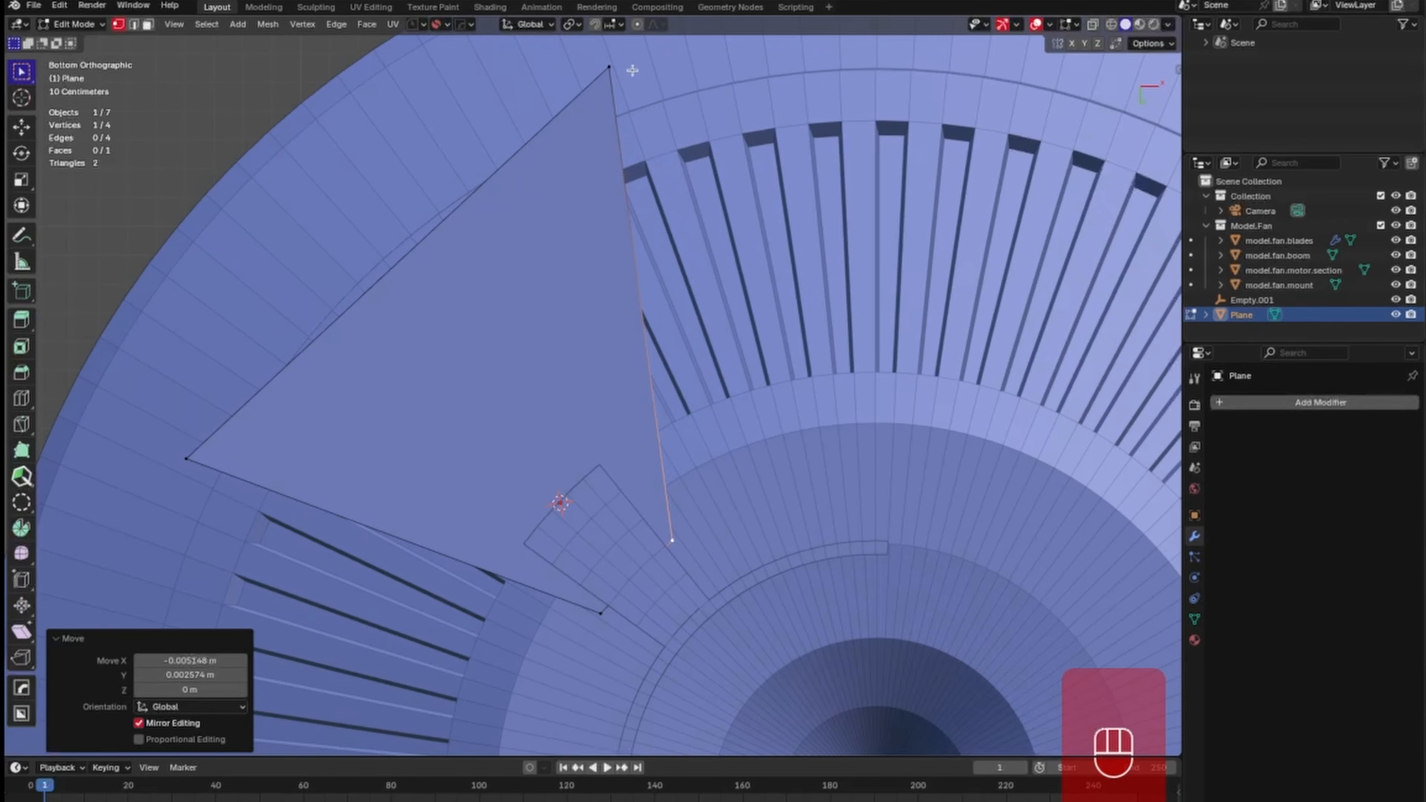
middle_click_drag(726, 246, 592, 224, "ctrl")
left_click(600, 227)
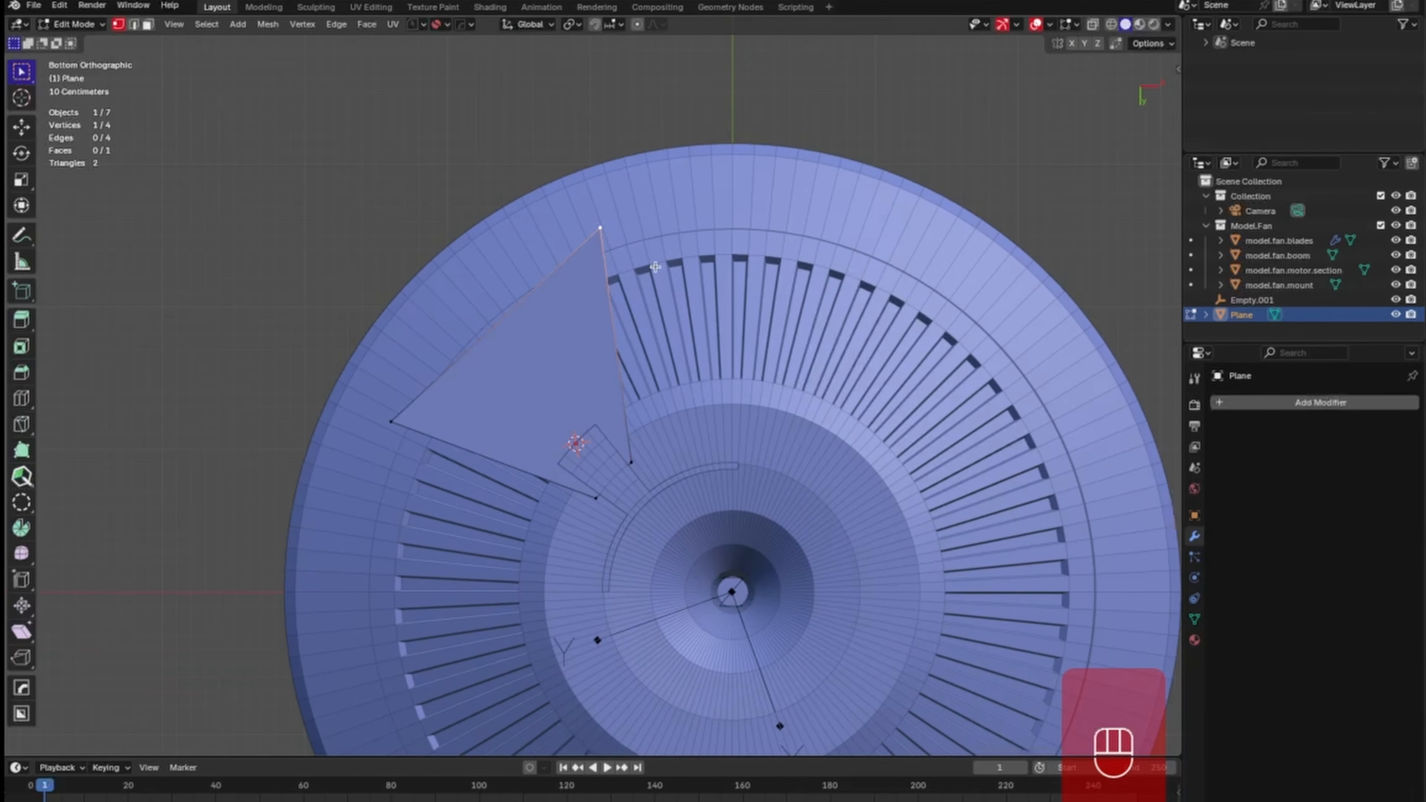
key("g")
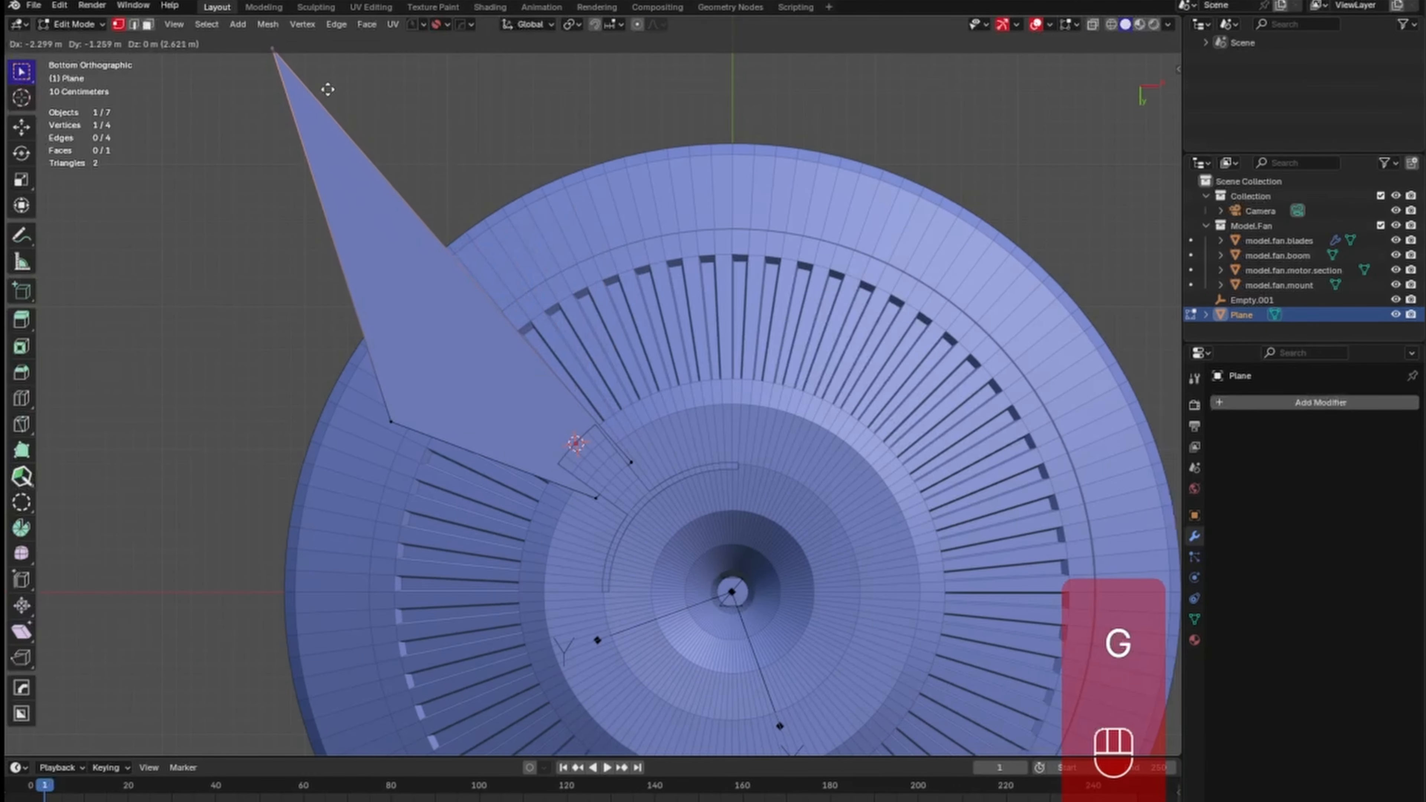
left_click(328, 91)
left_click(392, 421)
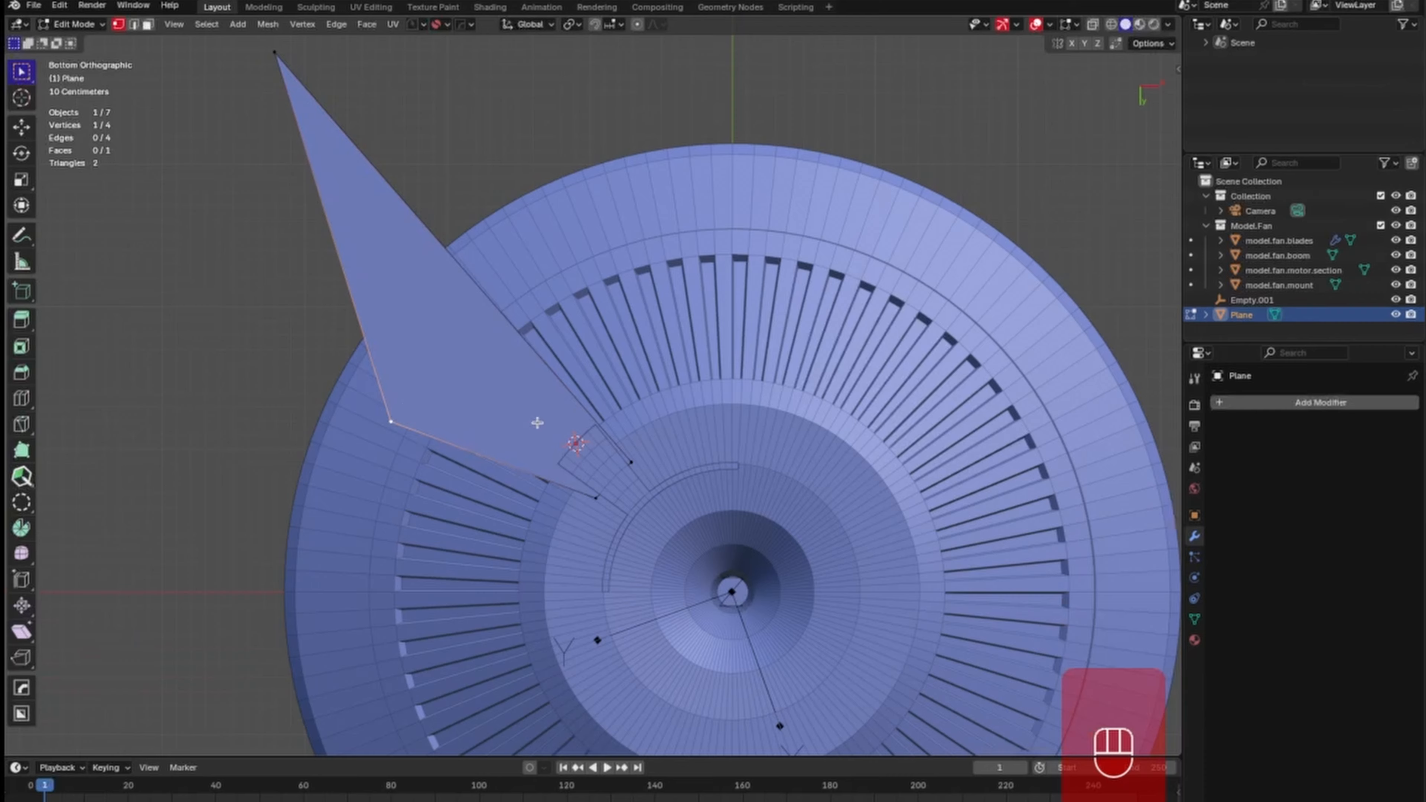
key("g")
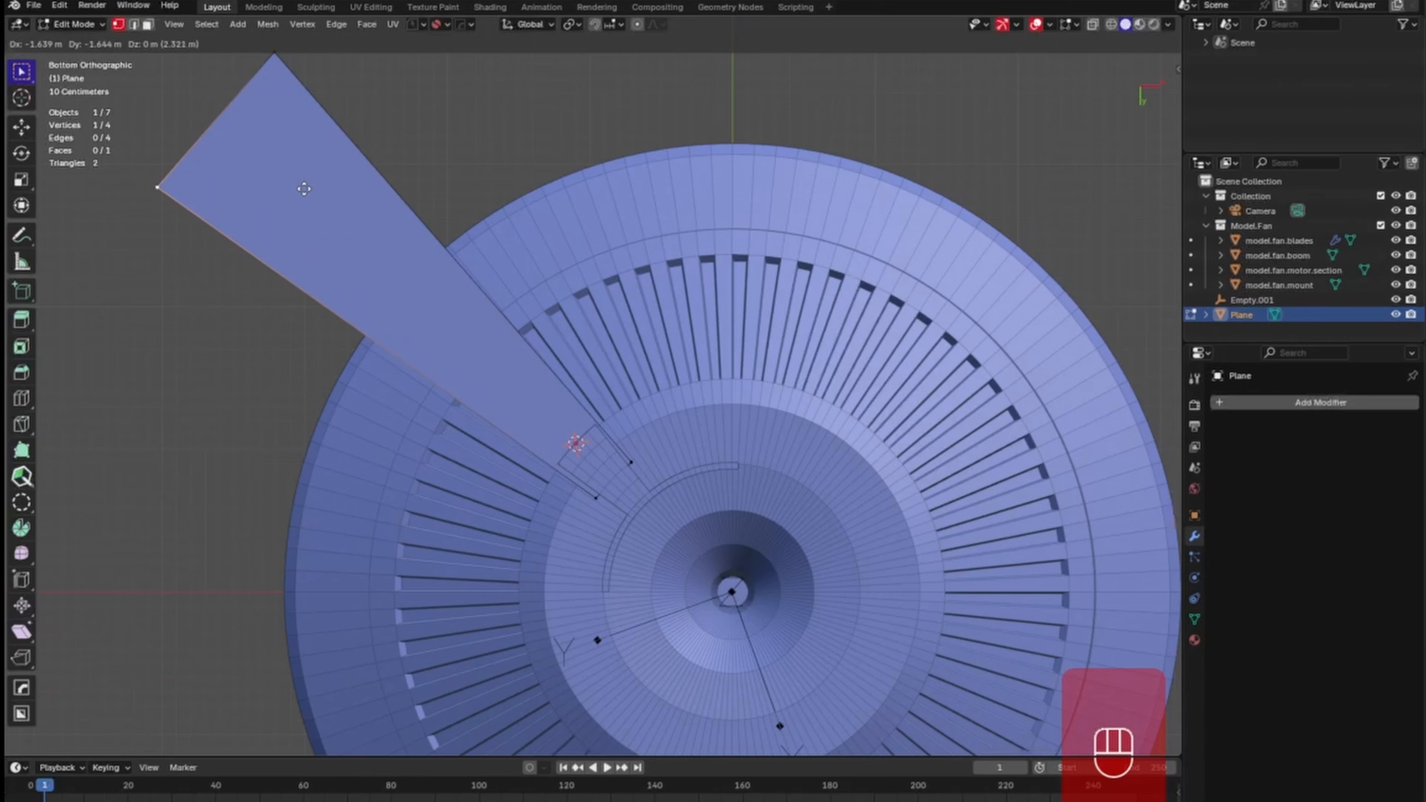
left_click(304, 188)
Widen the blade tip by moving its outer corner farthest from the X axis about 0.17 m in X and -0.1 m in Y.
left_click(277, 52)
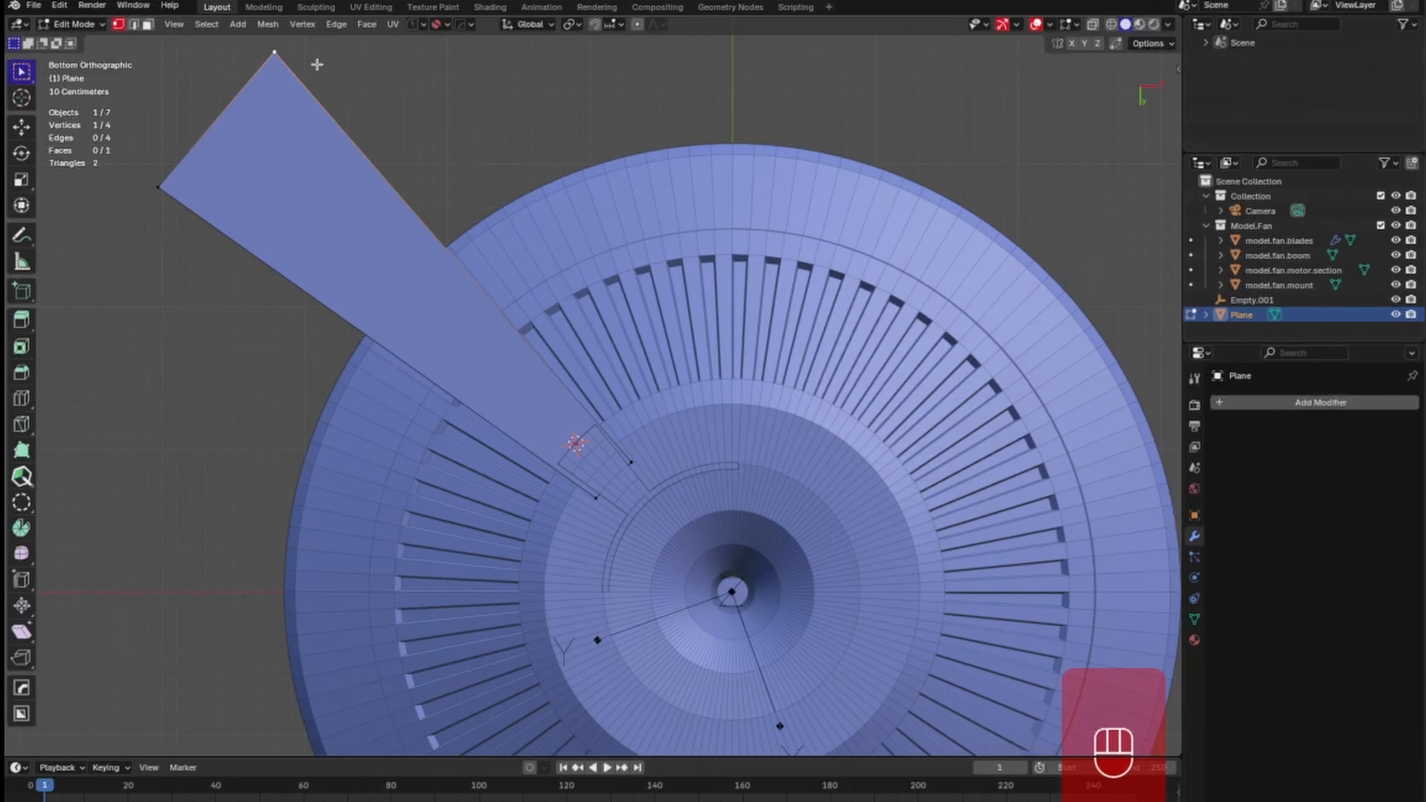
key("g")
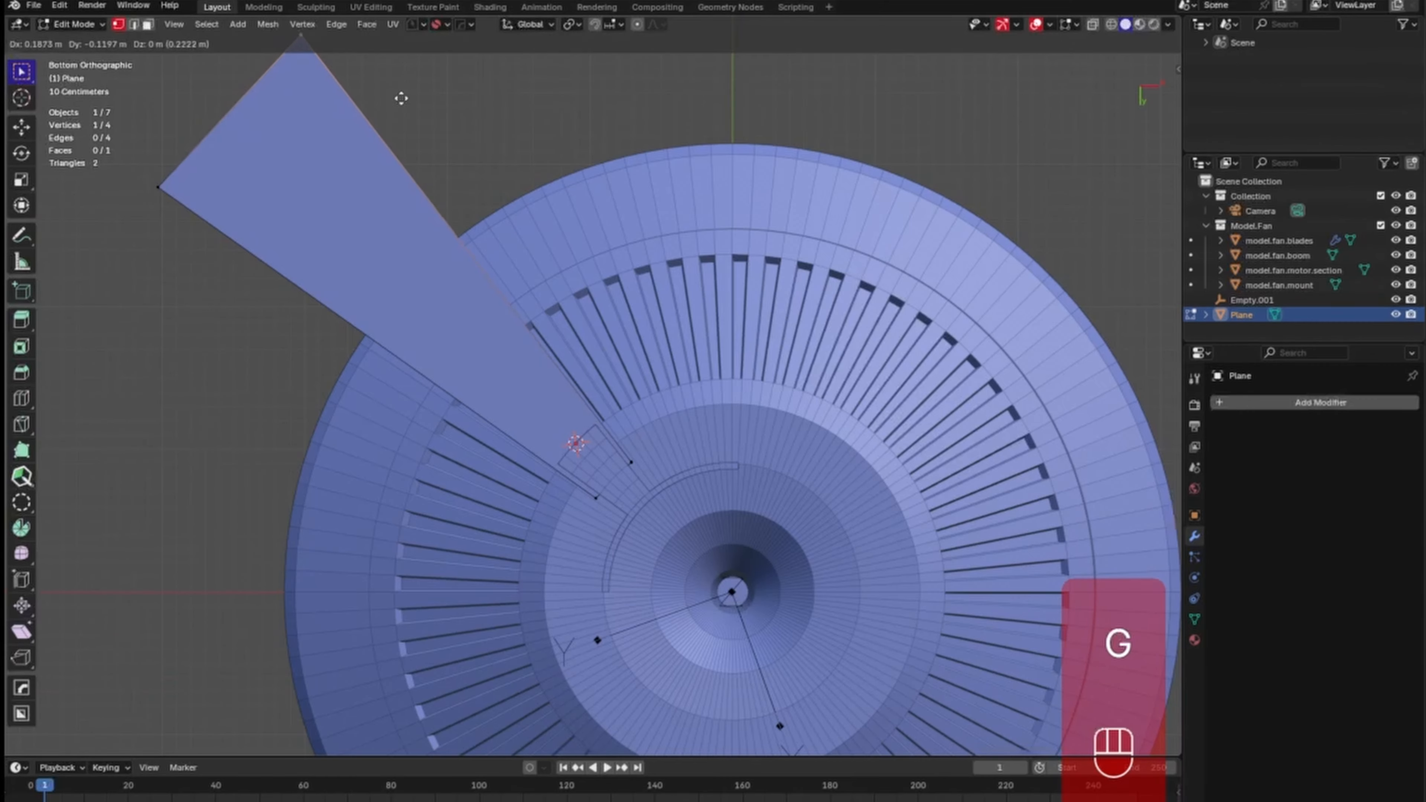
left_click(399, 100)
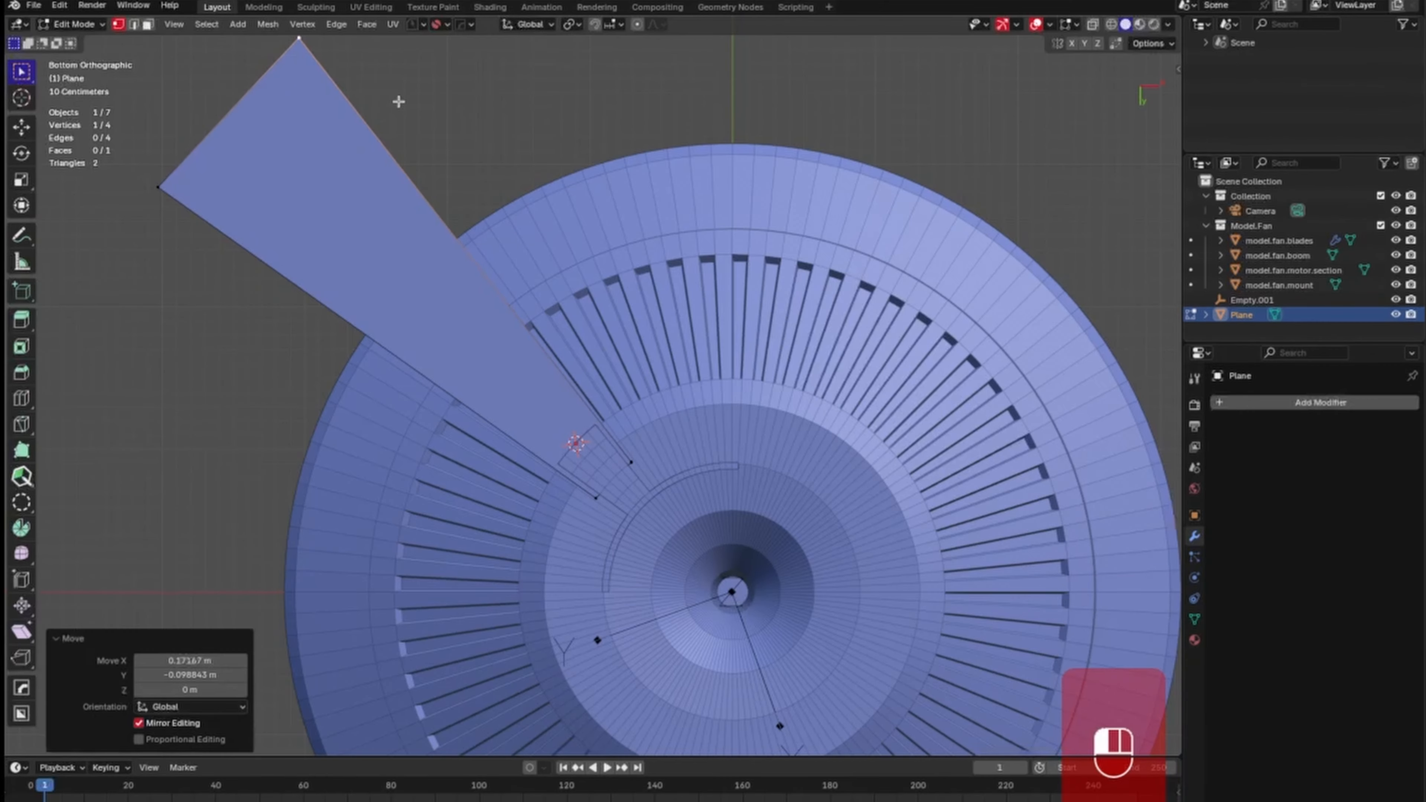
Select the blade's hub-side corner vertex on the same long edge as the adjusted tip corner.
left_click(631, 461)
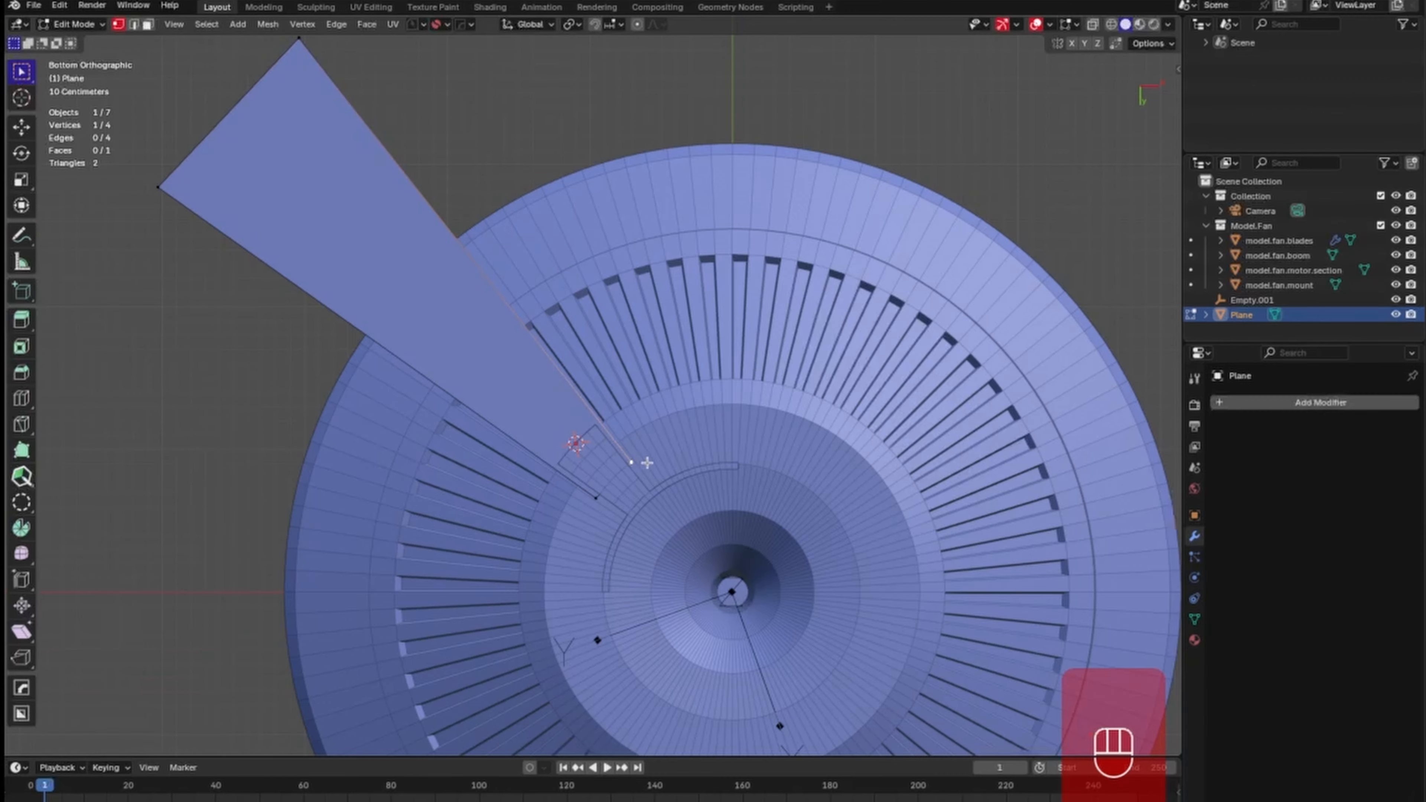
Nudge the blade plane's inner corner vertex, and move its outer edge about 3 m outward to lengthen the blade.
key("g")
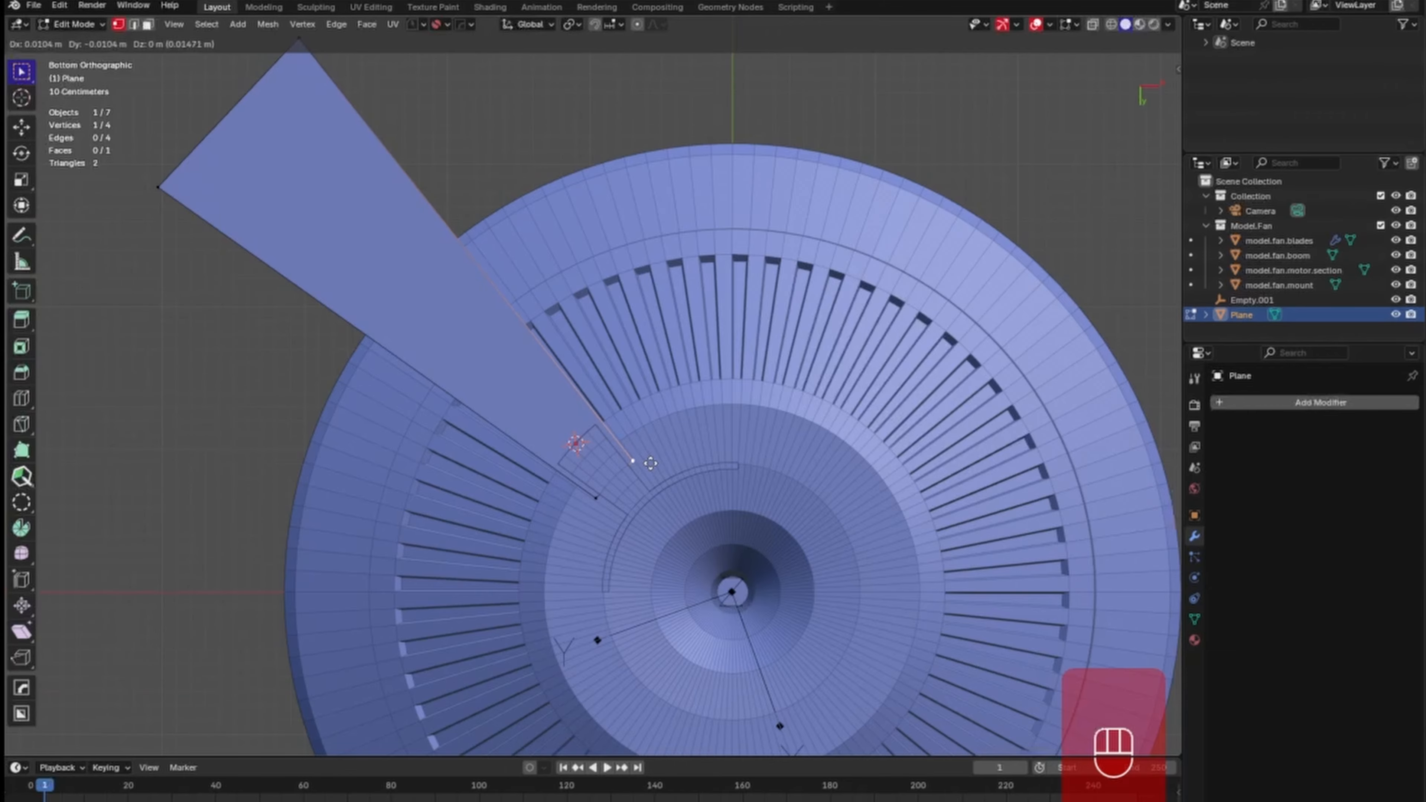
left_click(651, 458)
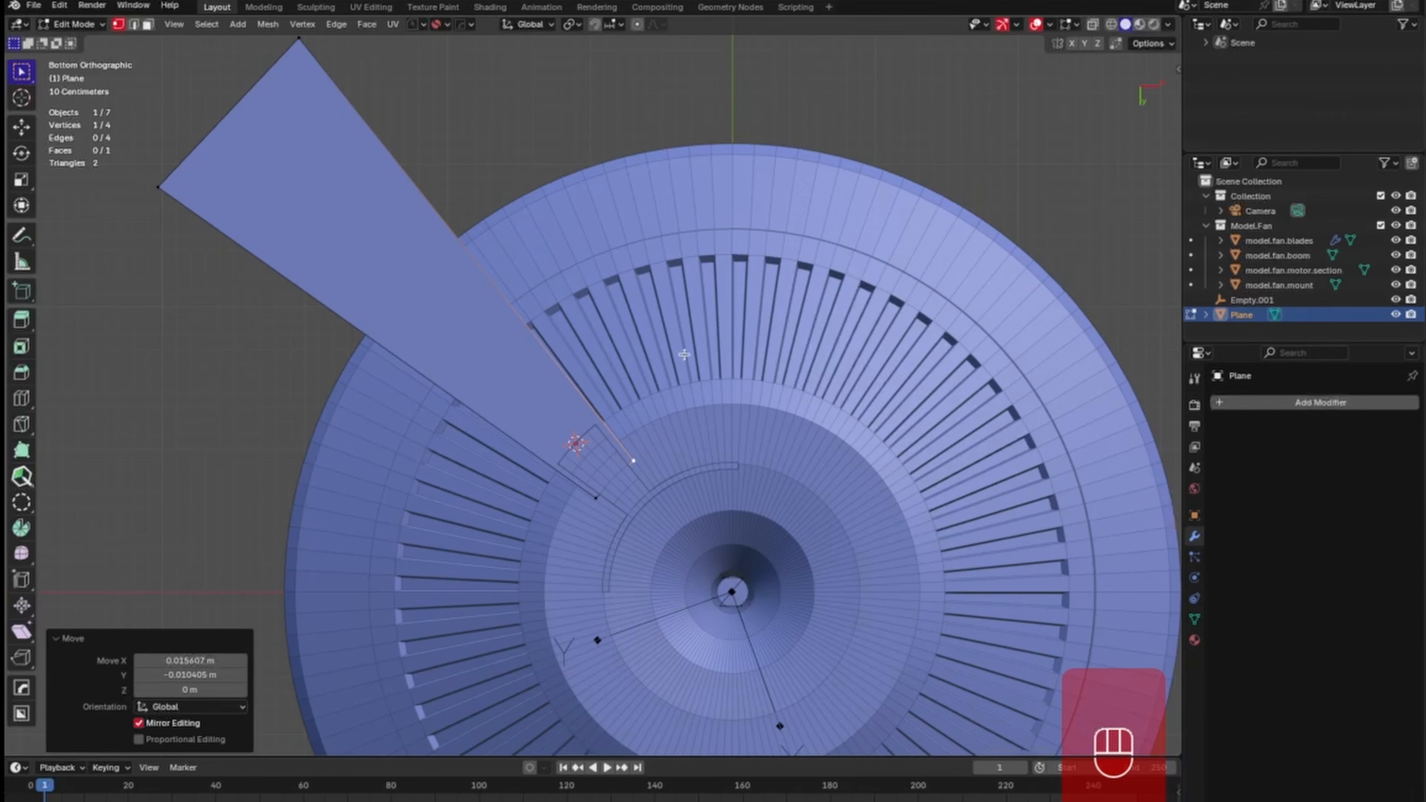
middle_click_drag(683, 354, 640, 308)
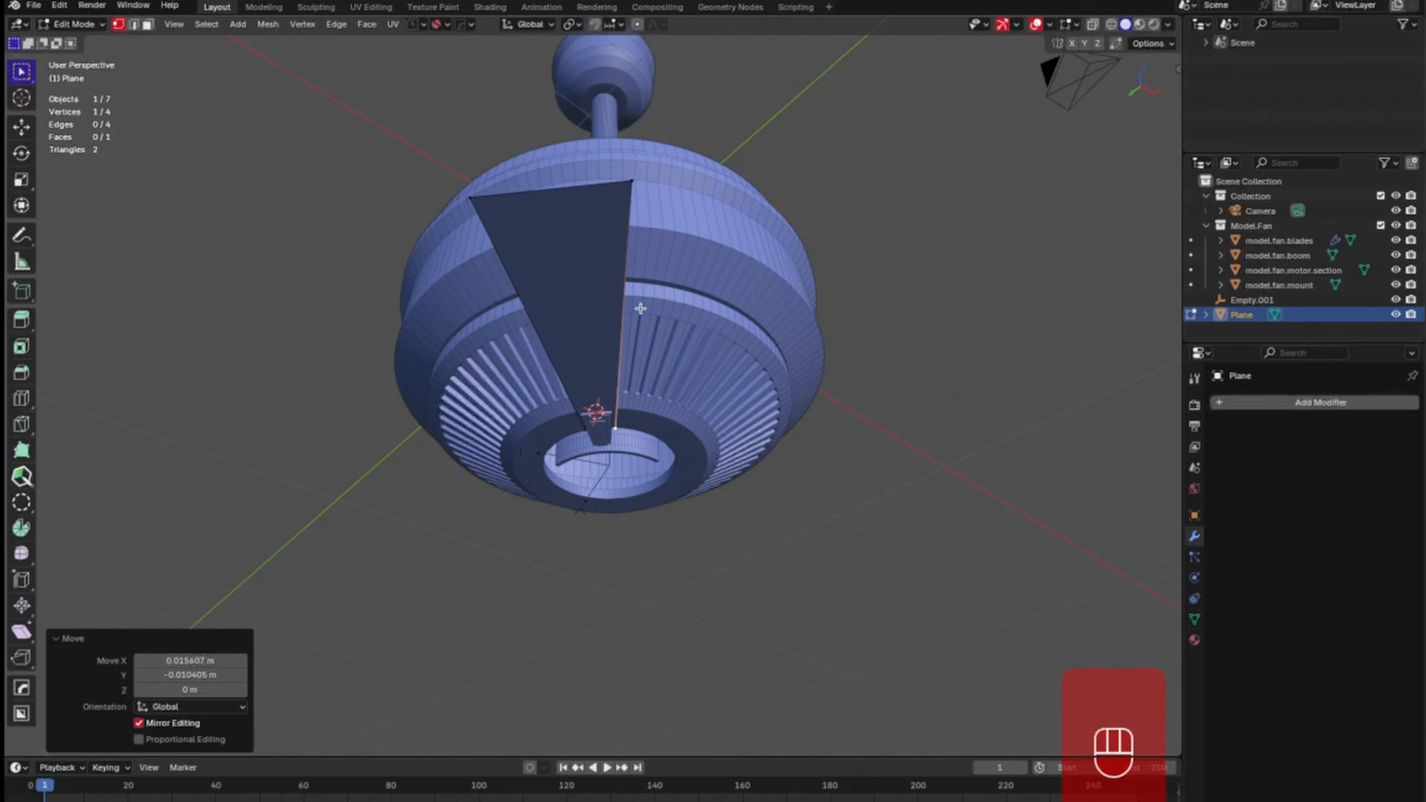
left_click(472, 194)
left_click(632, 180, "shift")
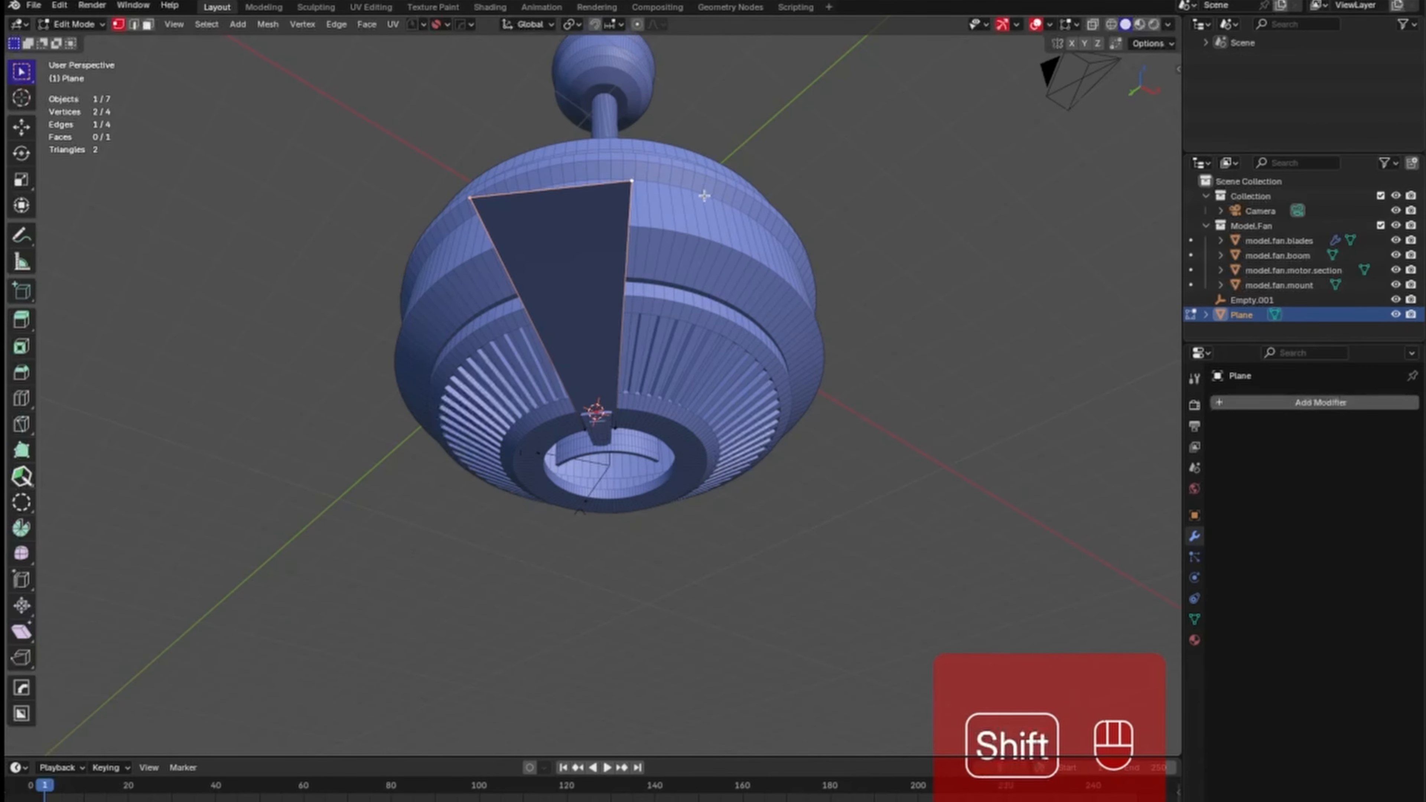
key("ctrl+KP_7")
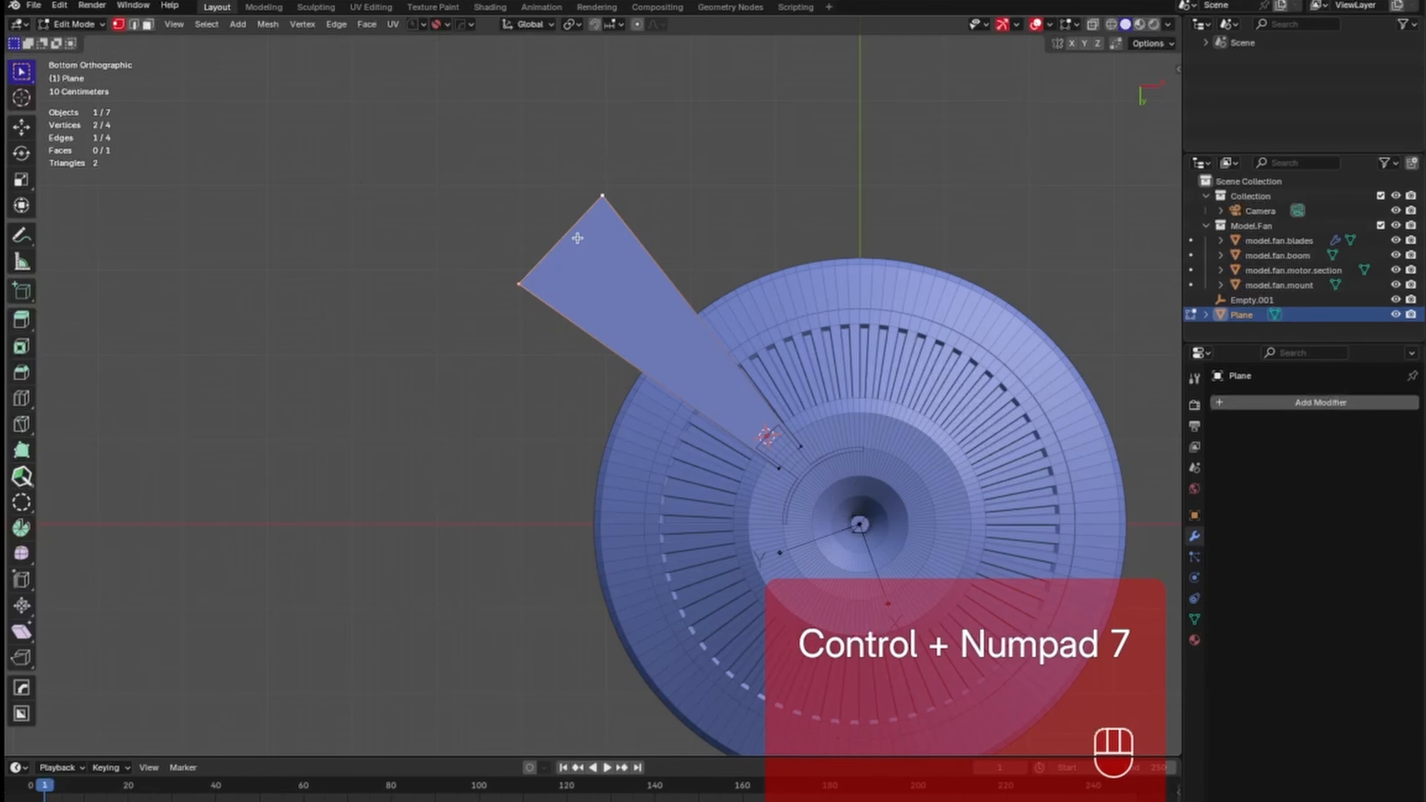
key("g")
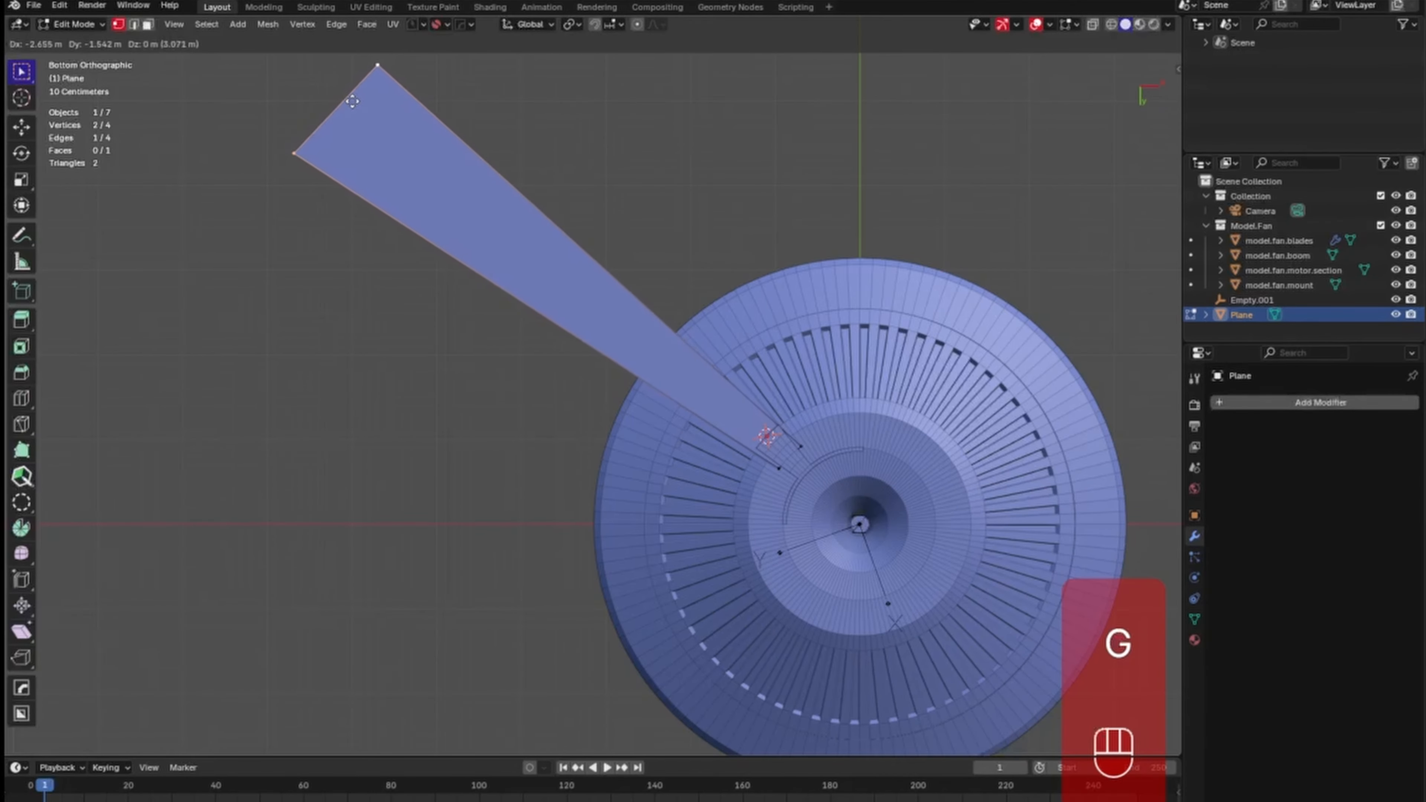
left_click(372, 88)
Move the lower corner vertex of the blade's outer end about 0.079 m in X and 0.035 m in Y.
left_click(317, 138)
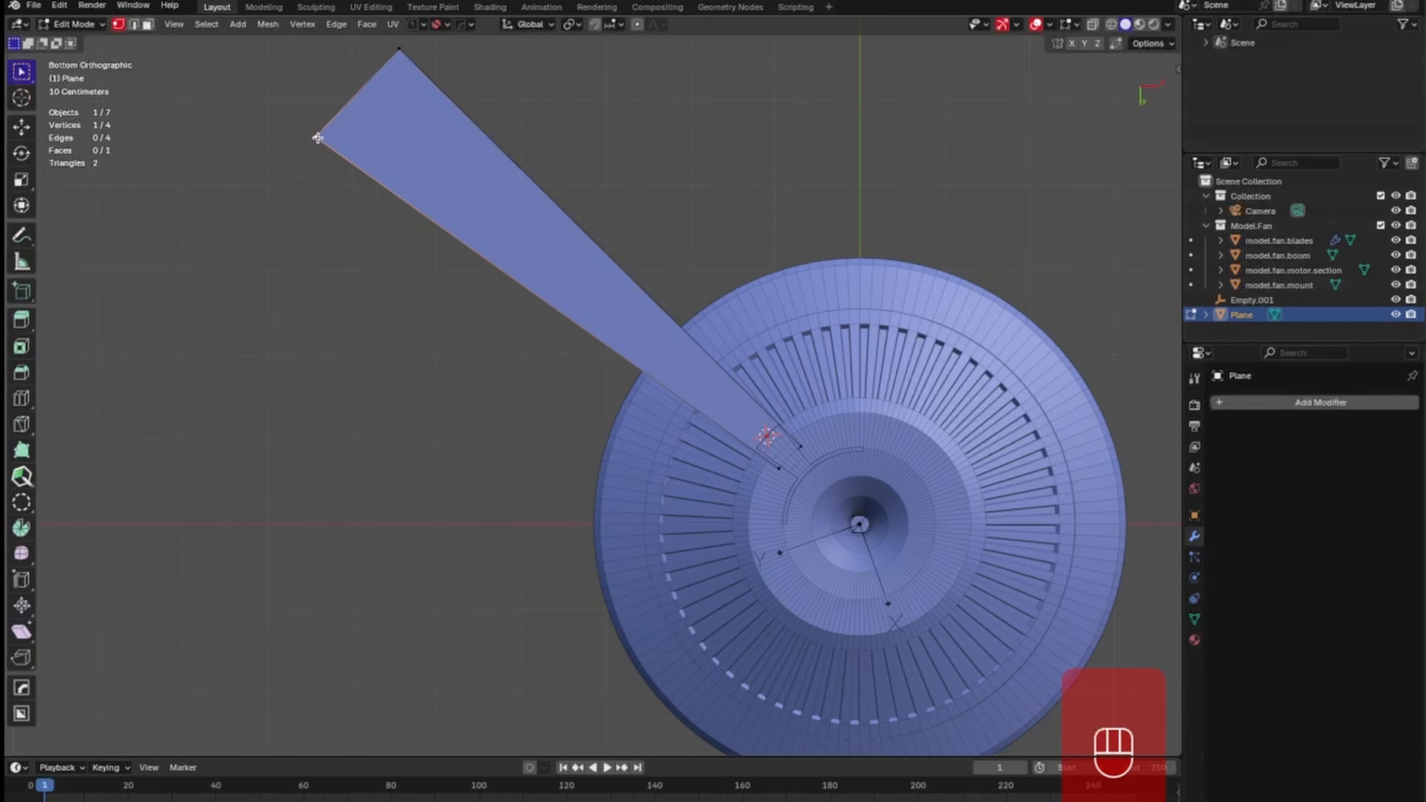
key("g")
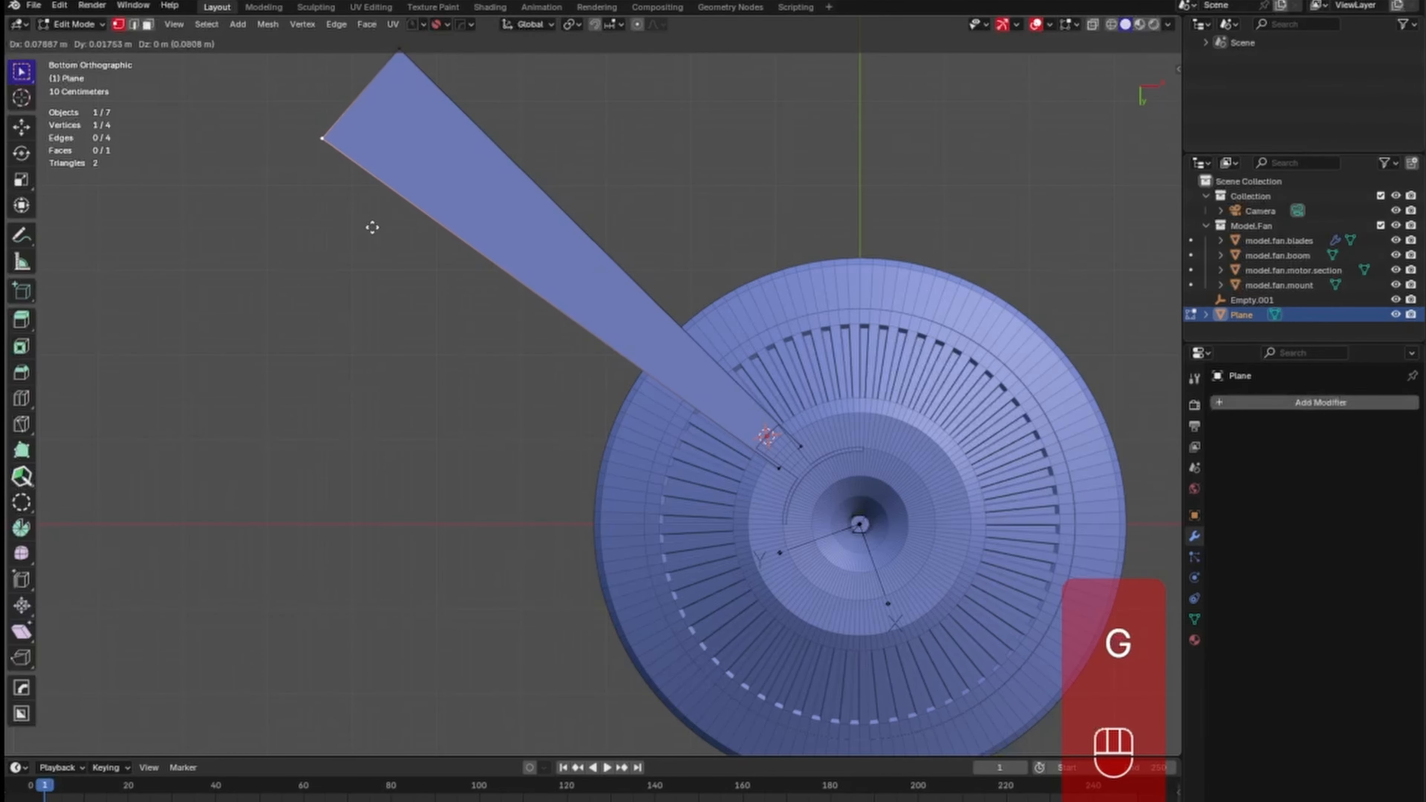
left_click(372, 225)
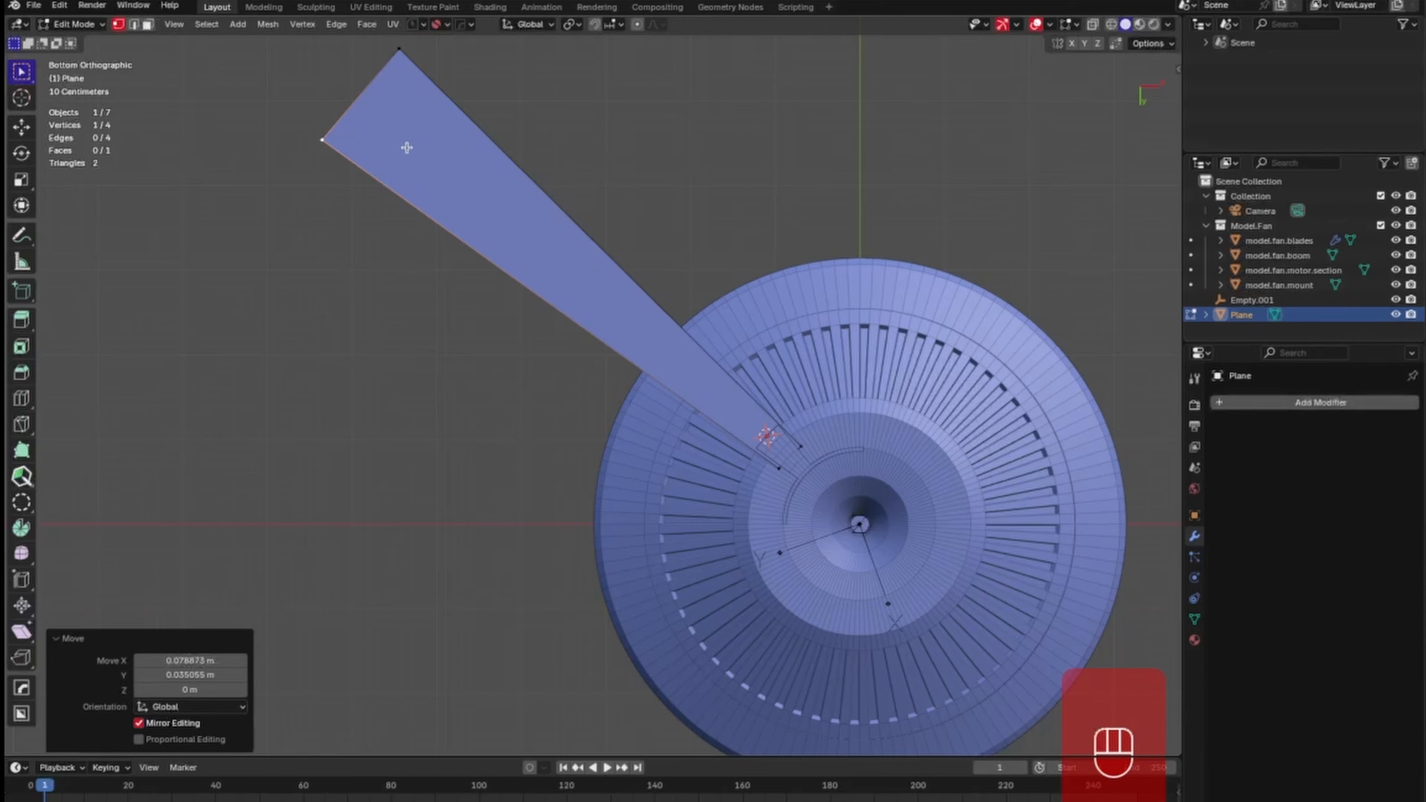
Add one centred lengthwise loop cut to the blade and move its outer end vertex about -0.37 m in X and -0.30 m in Y.
key("ctrl")
key("ctrl+r")
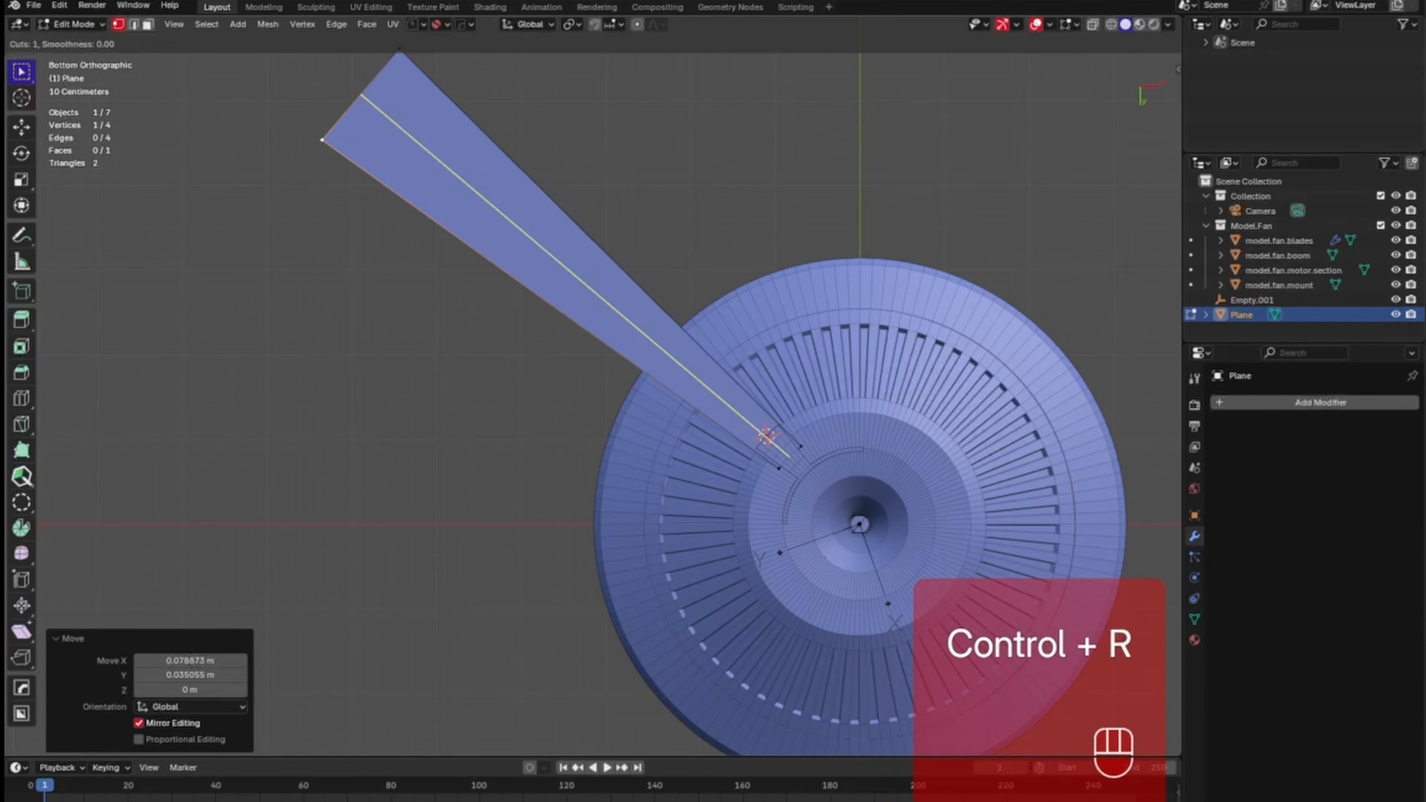
left_click(378, 98)
right_click(379, 98)
left_click(361, 91)
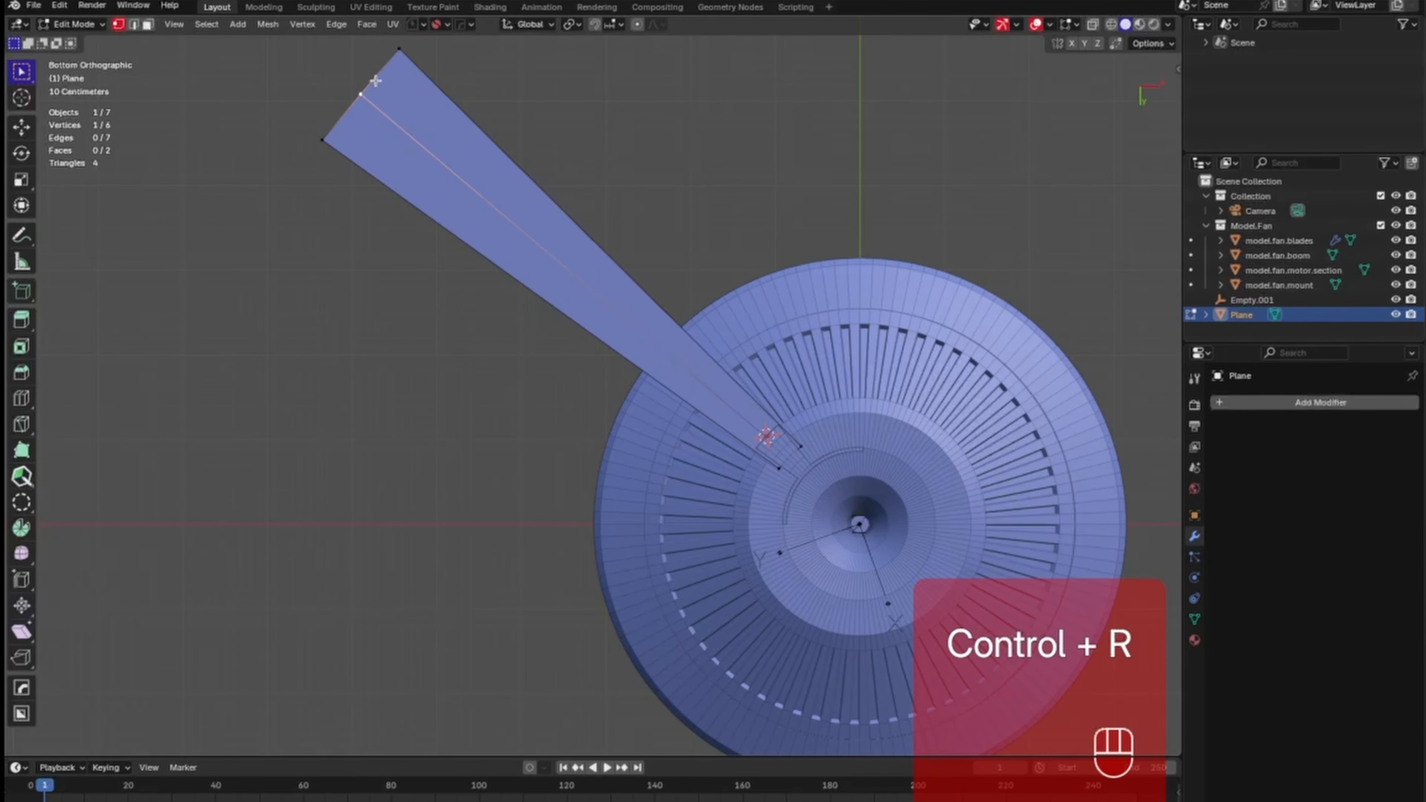
key("g")
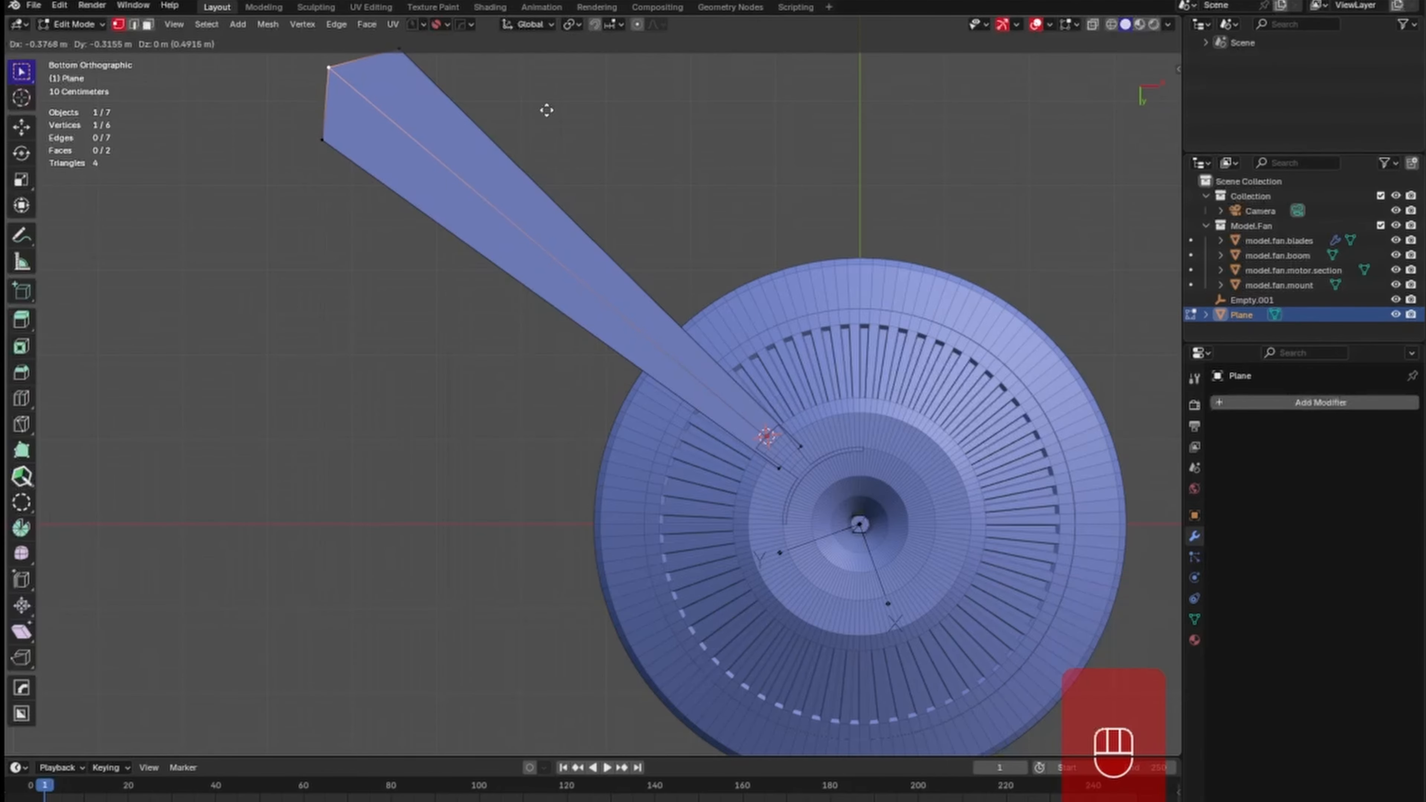
left_click(550, 110)
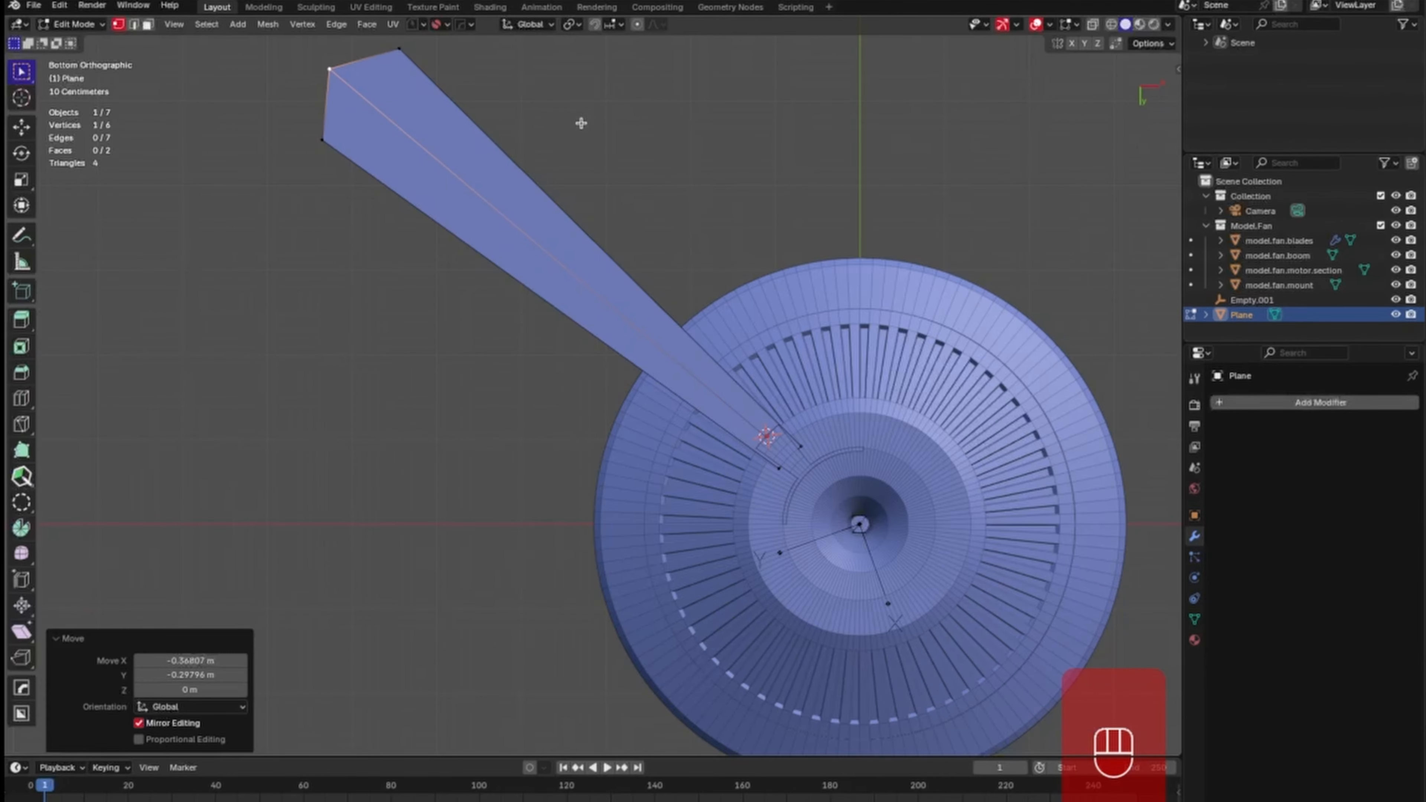
Extrude all of the blade's faces along their normals by about 0.071 m and return to Object Mode.
middle_click_drag(581, 123, 641, 337)
key("Tab")
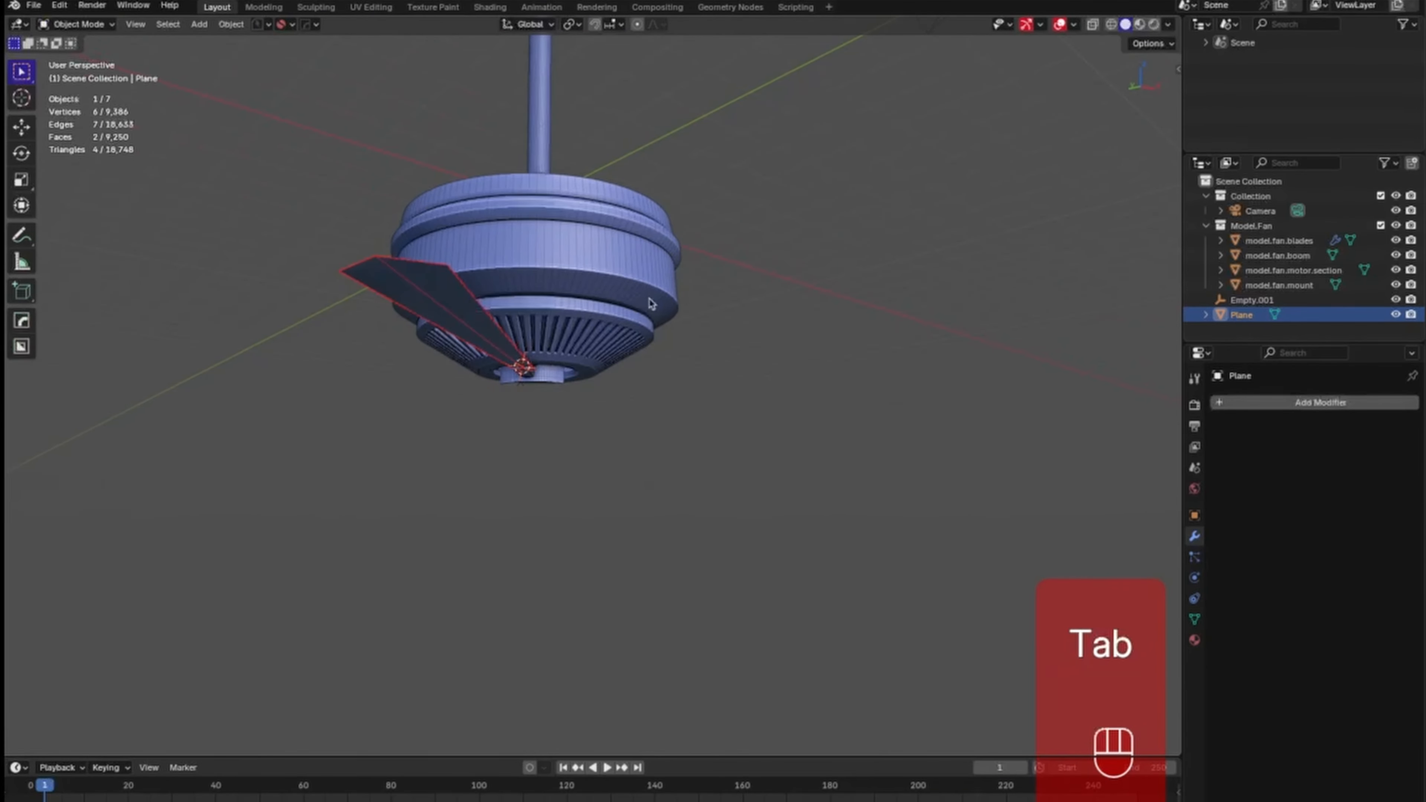
middle_click_drag(605, 414, 527, 381)
key("Tab")
key("a")
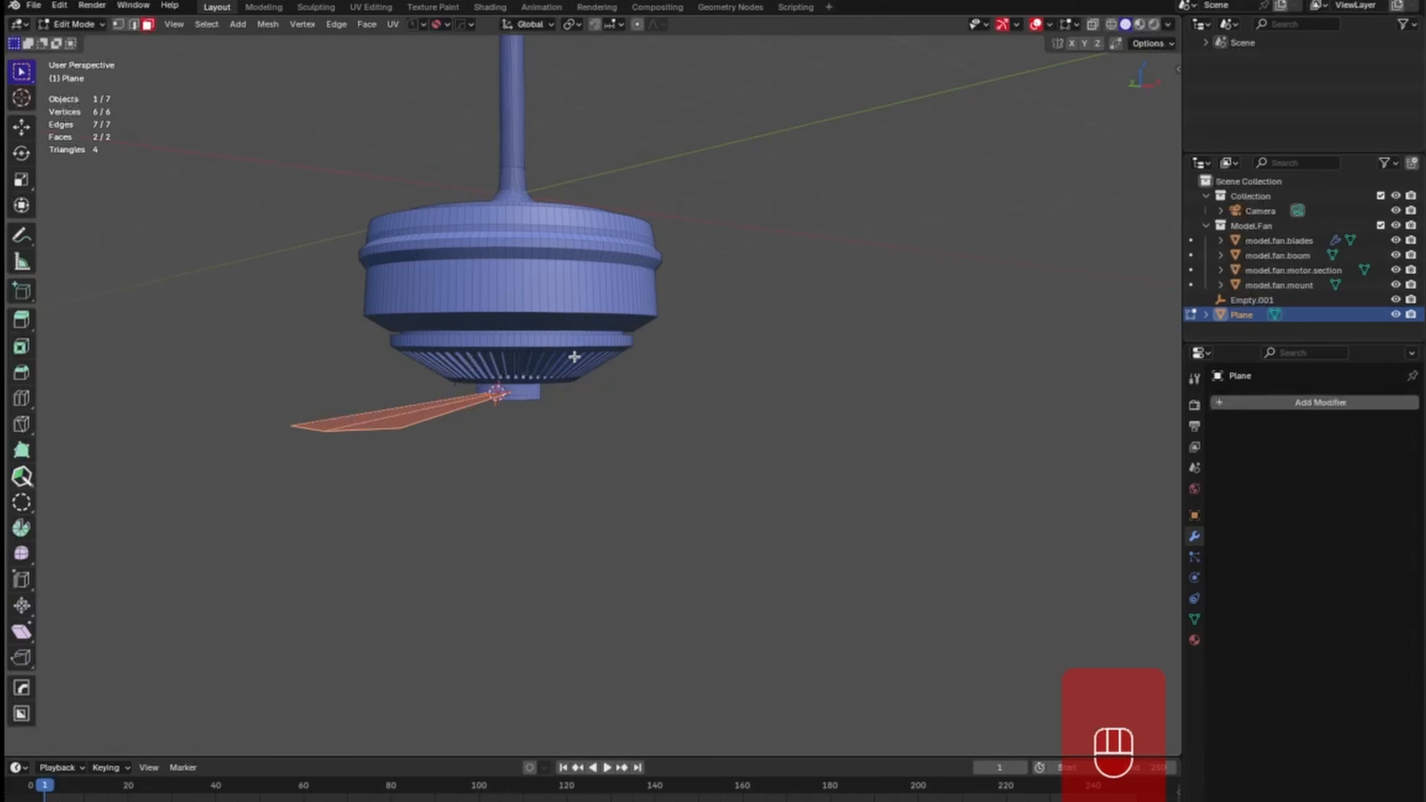
key("ctrl+f")
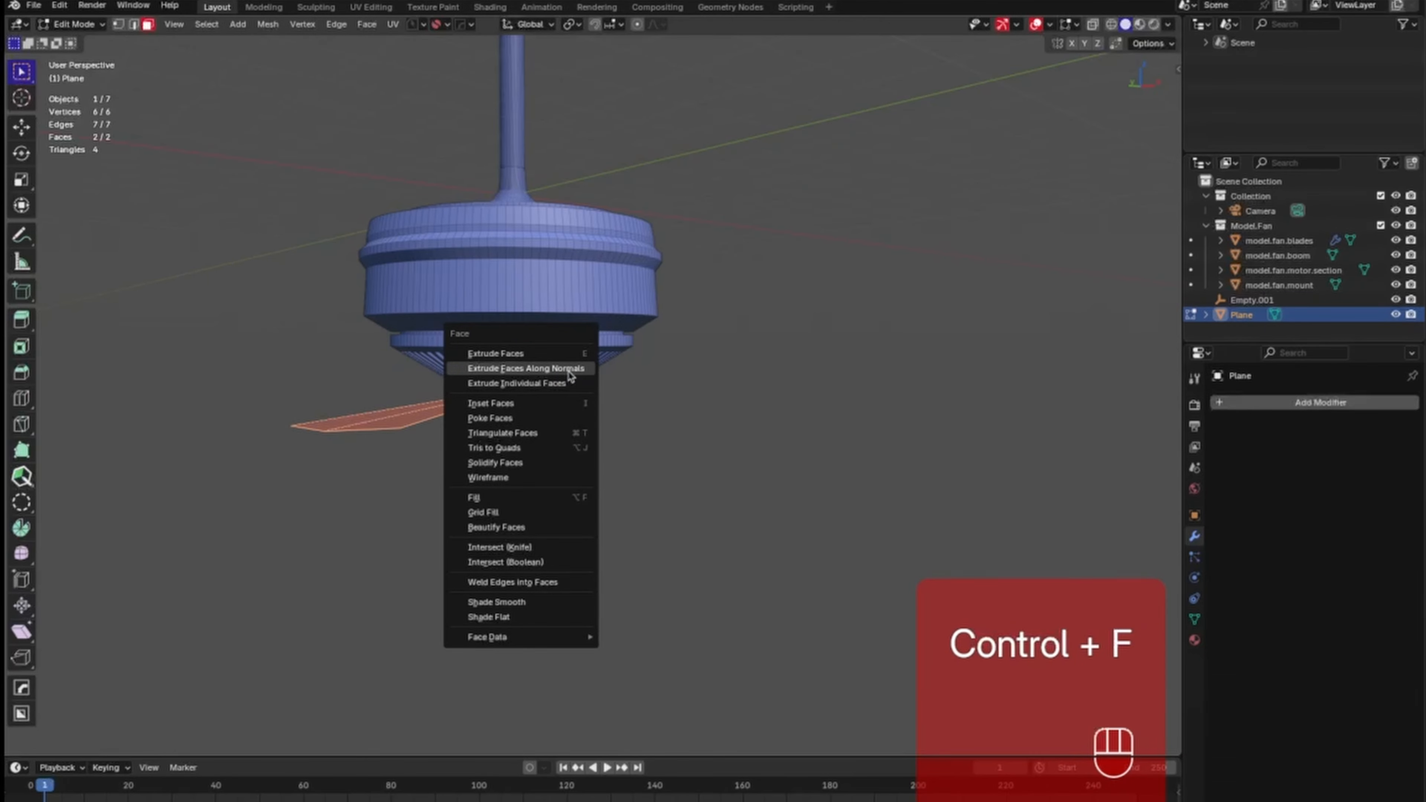
left_click(572, 369)
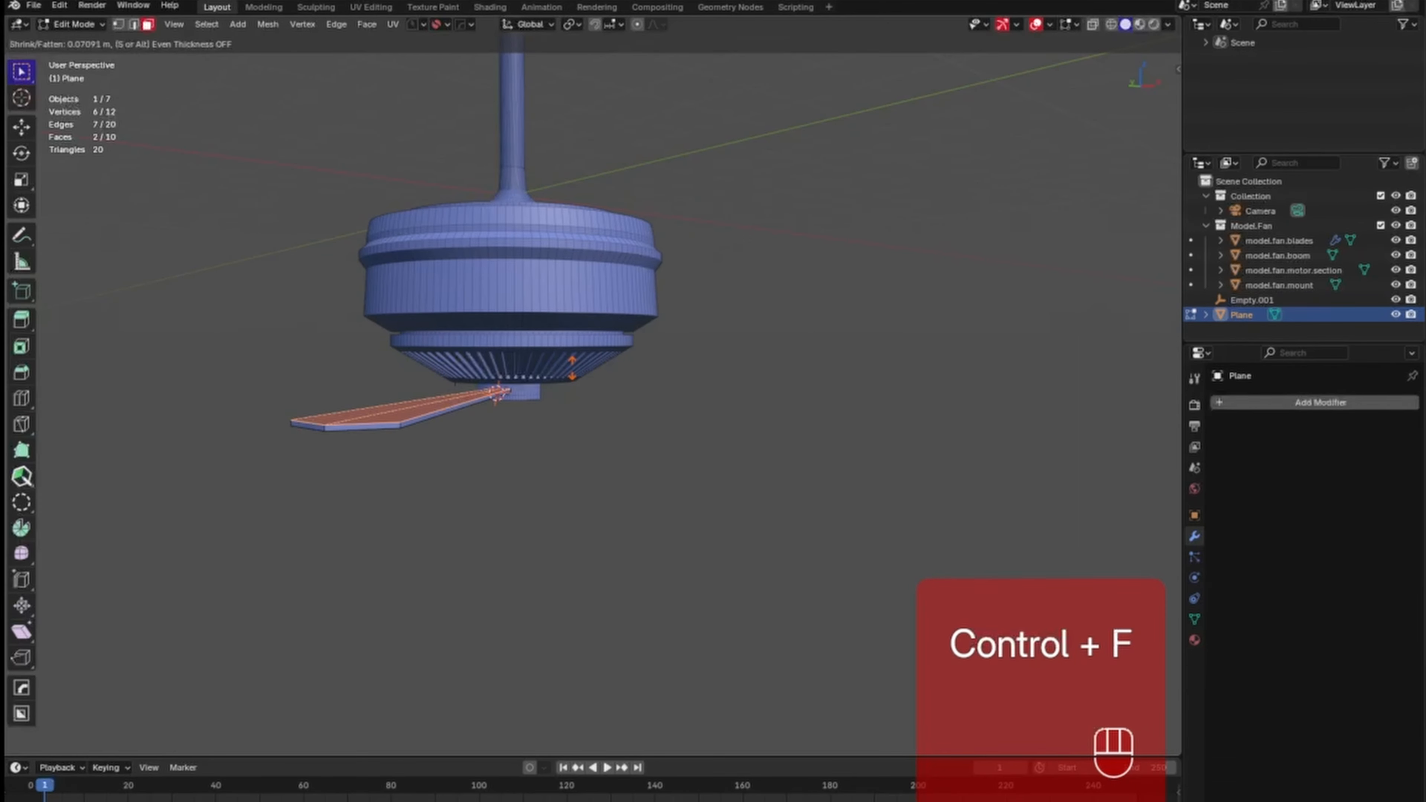
left_click(571, 367)
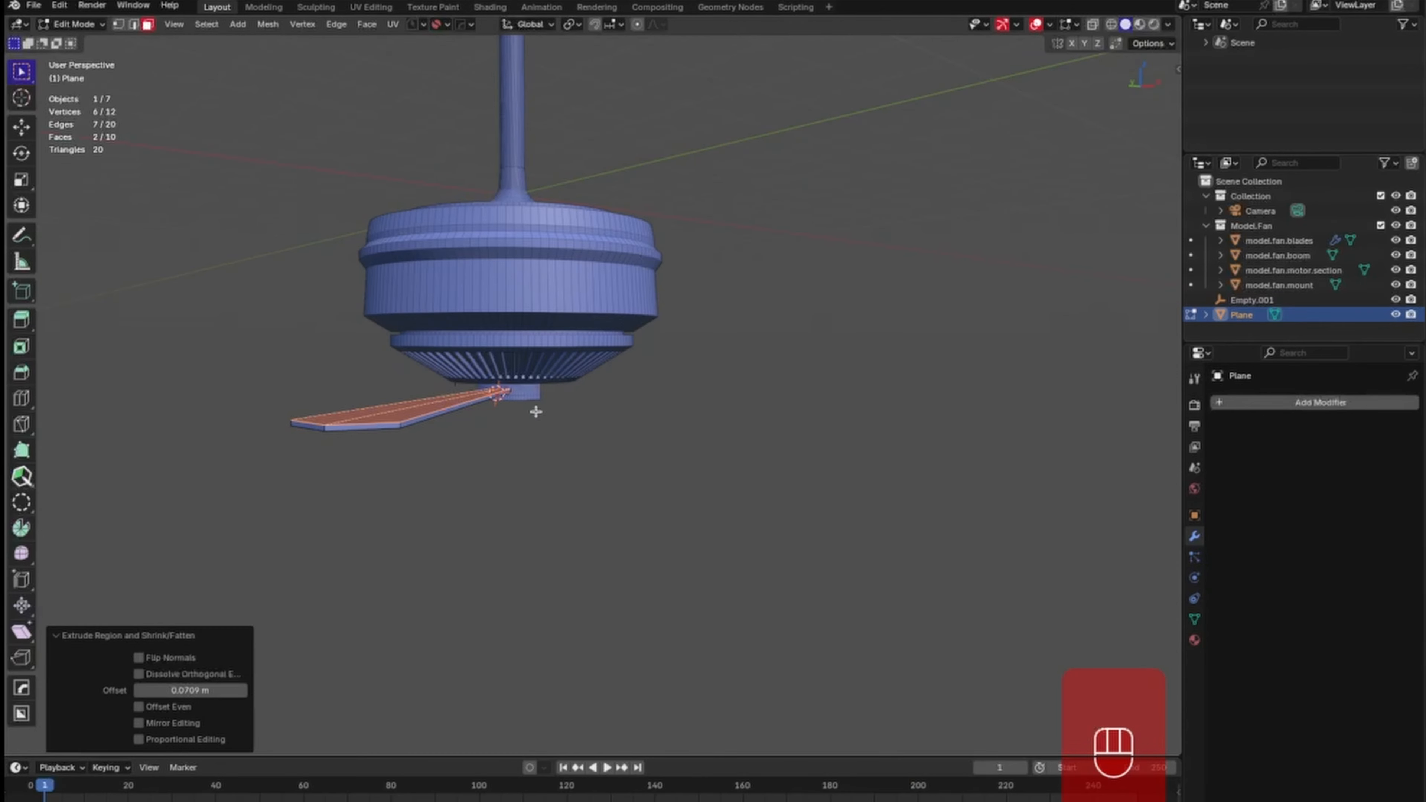
key("Tab")
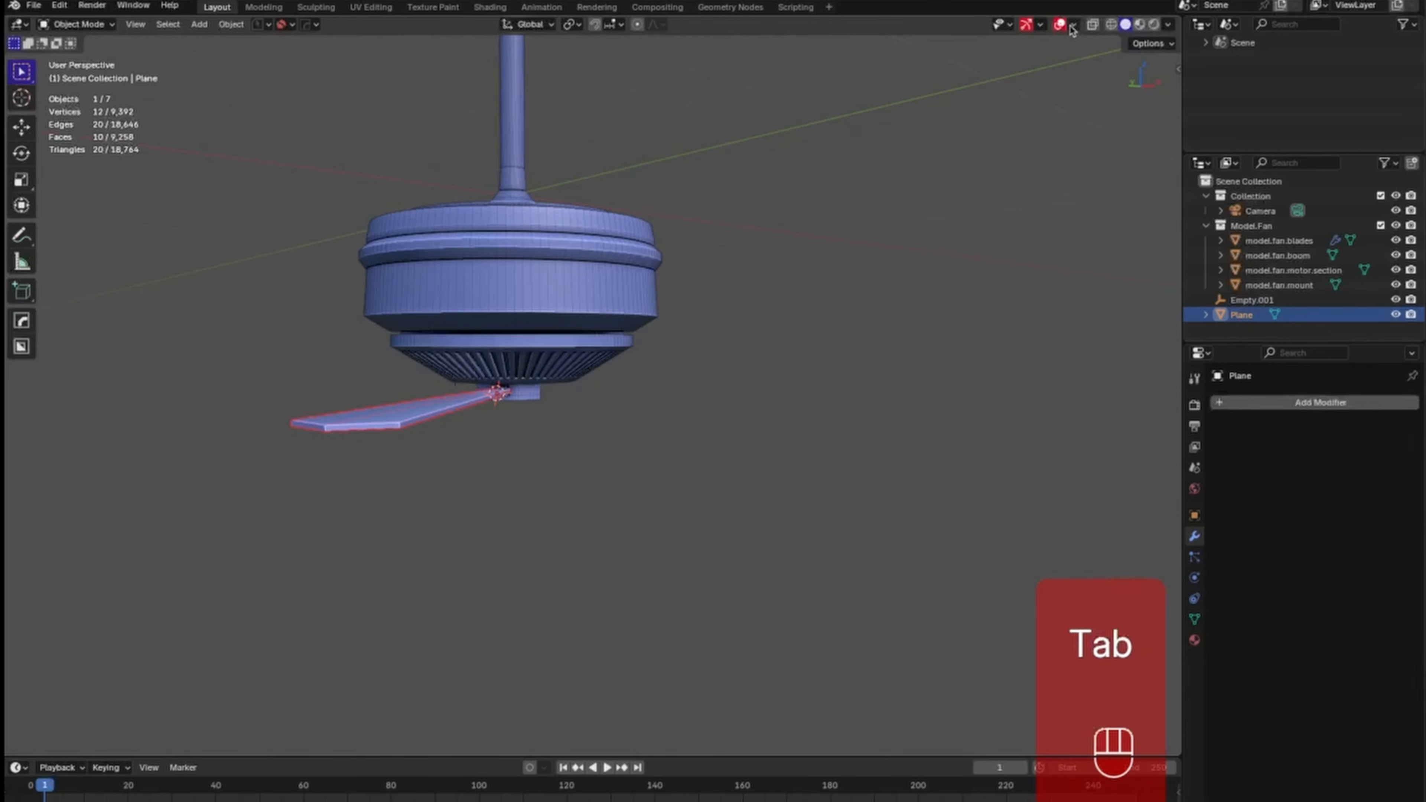
Turn on the Face Orientation overlay to check the fan's and blade's normals, and turn it off again.
left_click(1072, 26)
left_click(1003, 294)
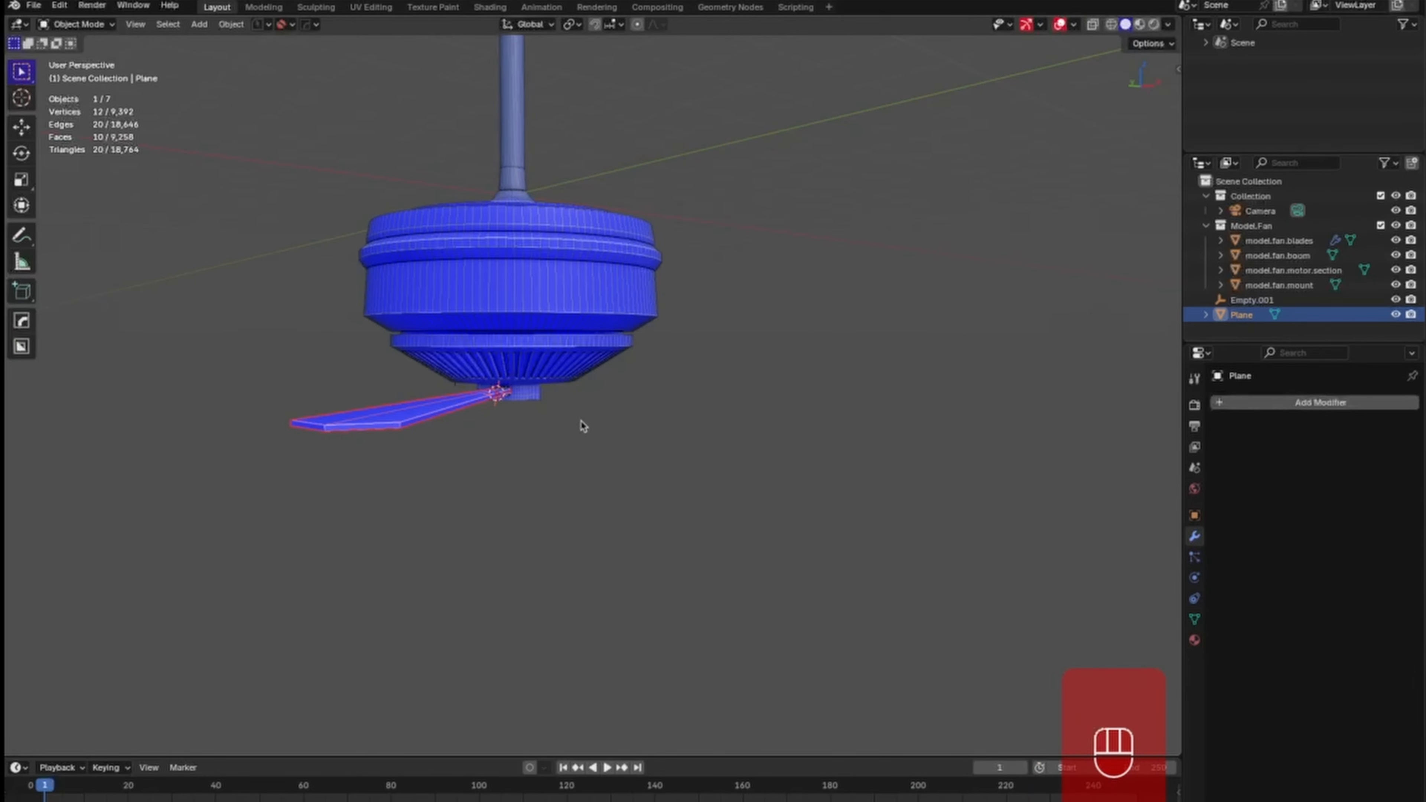
middle_click_drag(581, 426, 607, 396)
left_click(1072, 26)
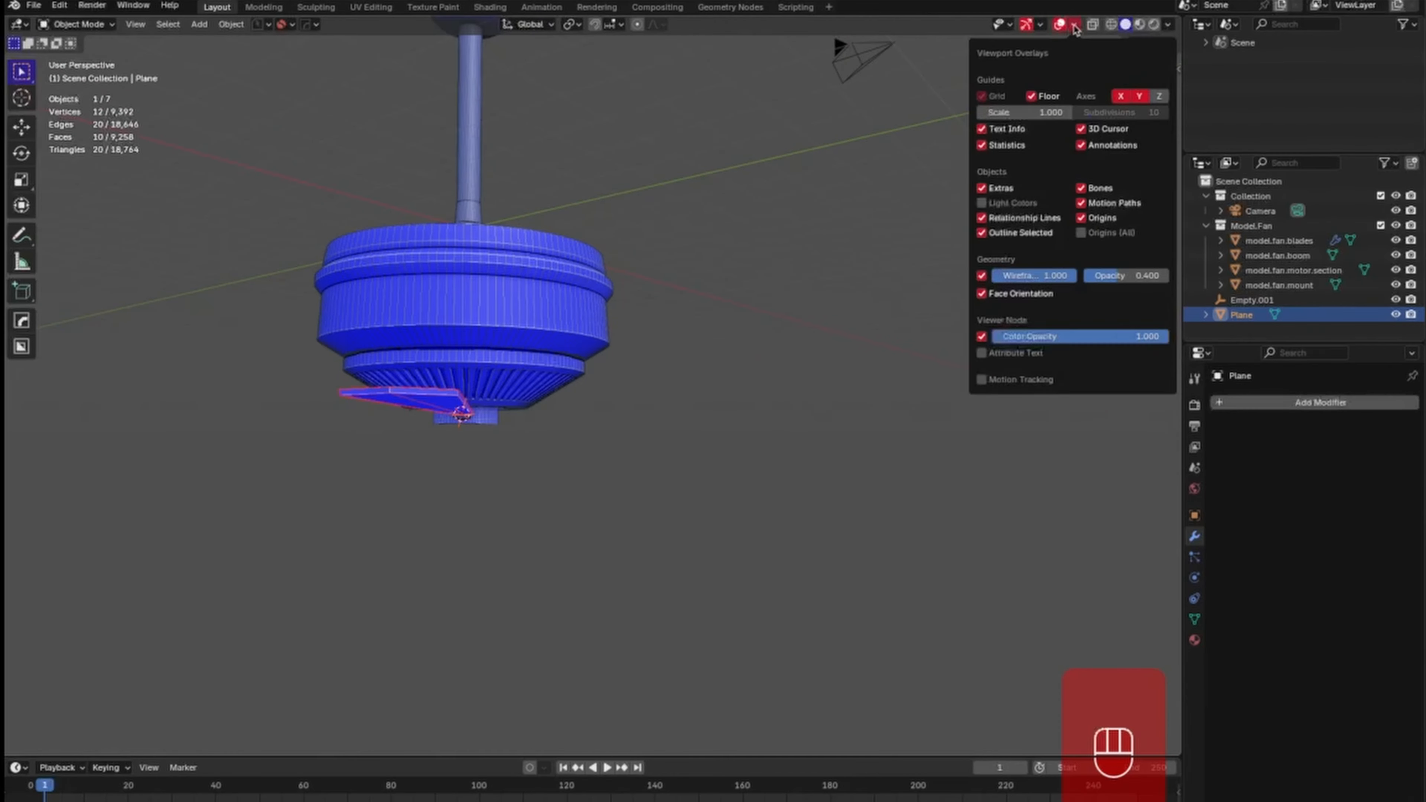
left_click(988, 297)
Change the transform pivot point and rotate the blade about 0.7° in the bottom view.
middle_click_drag(678, 322, 581, 345)
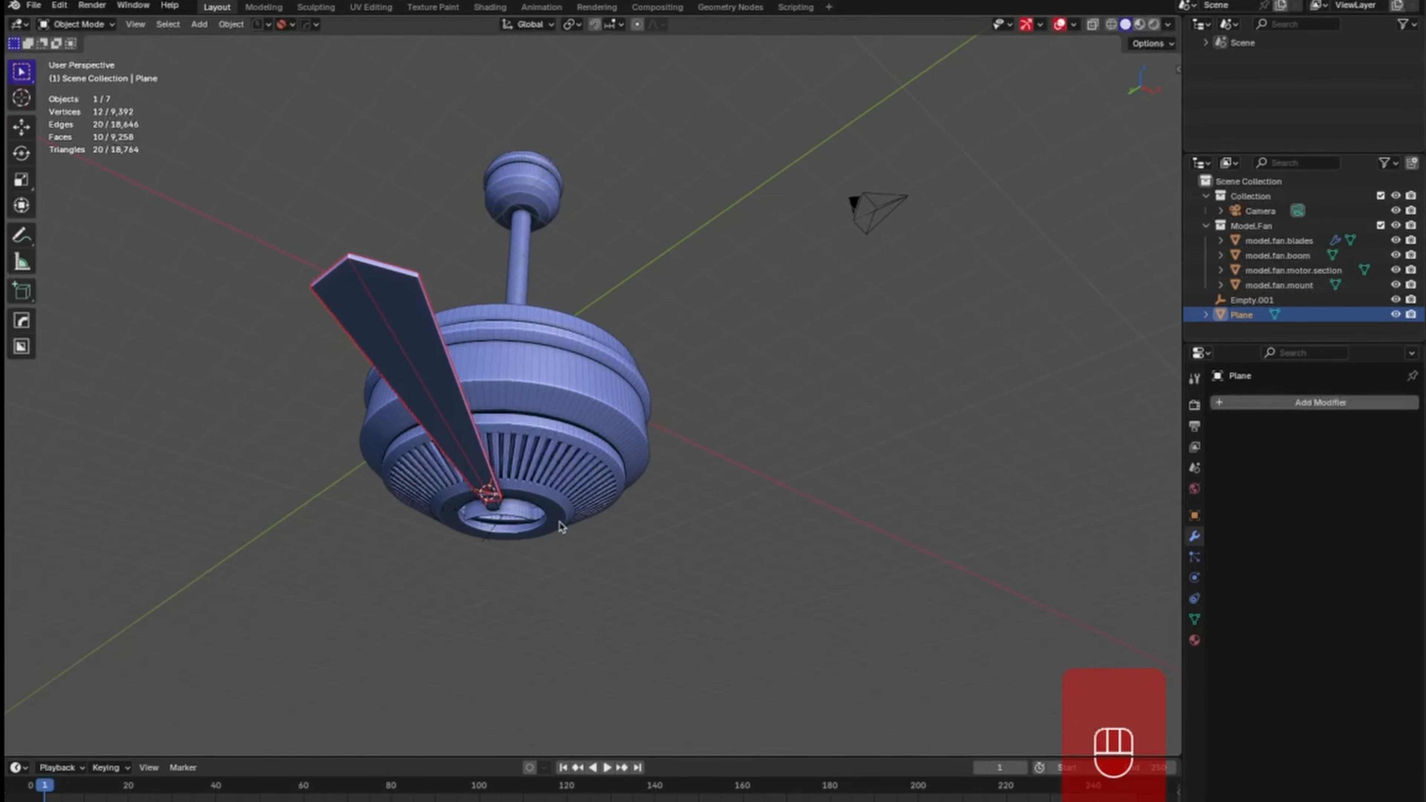
middle_click_drag(560, 526, 596, 406, "shift")
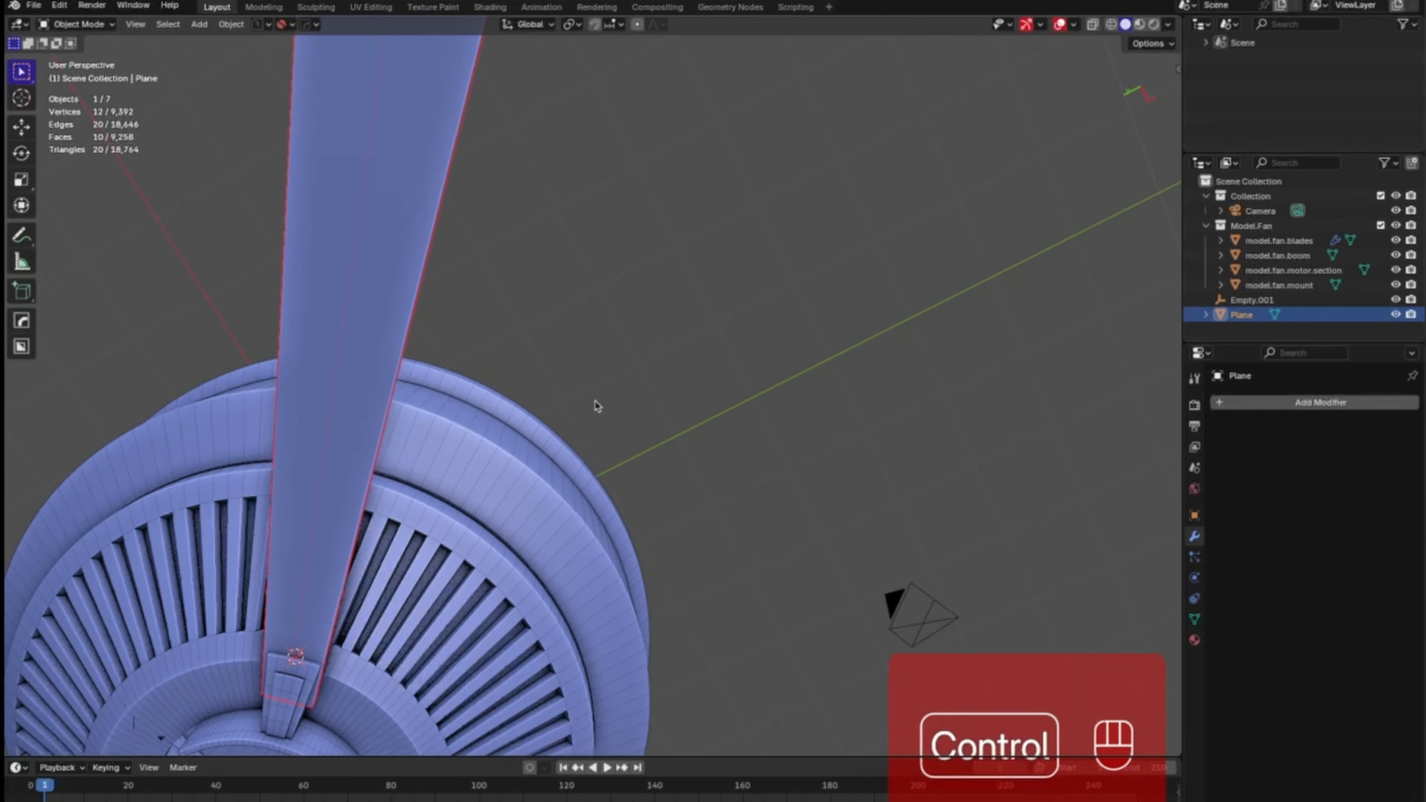
key("ctrl+KP_7")
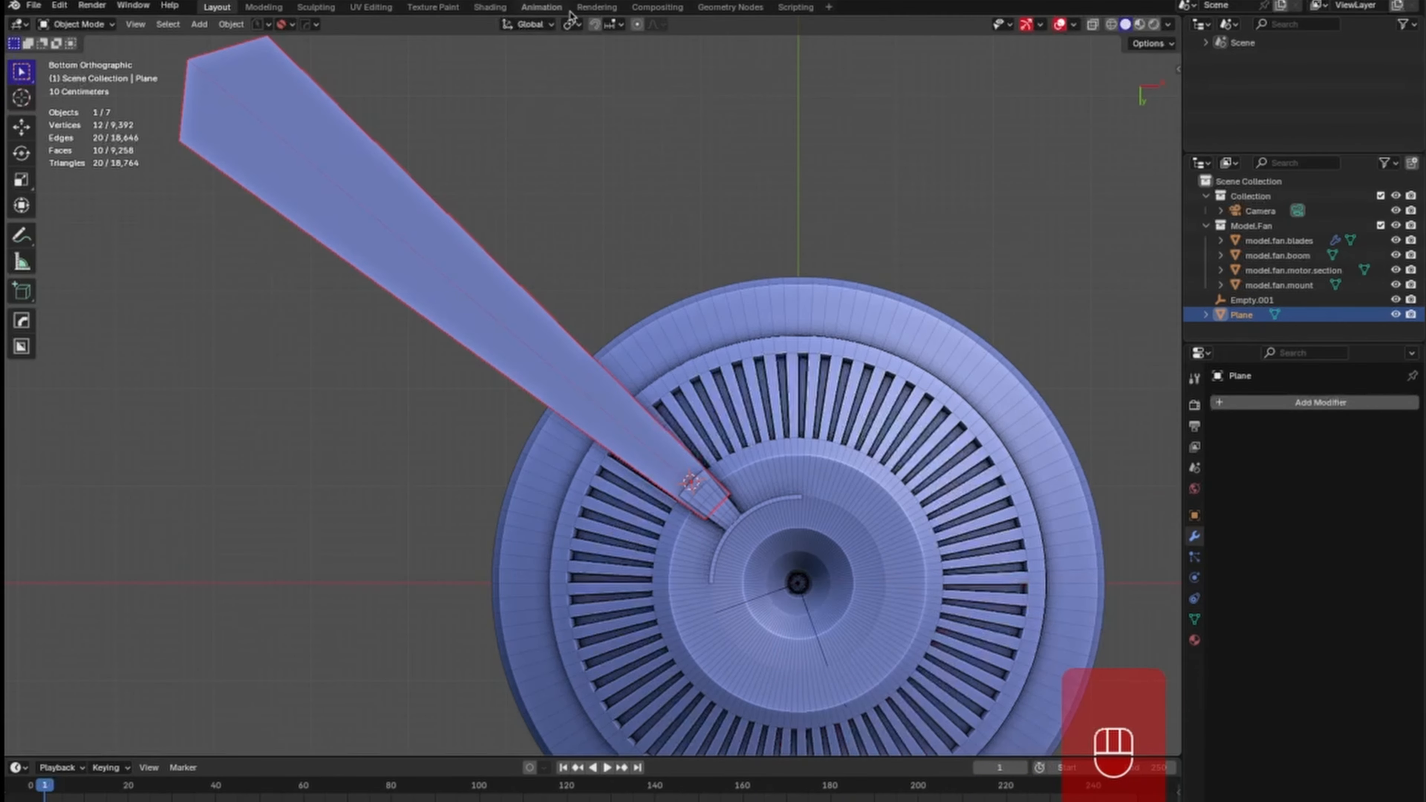
left_click(577, 24)
left_click(598, 78)
key("r")
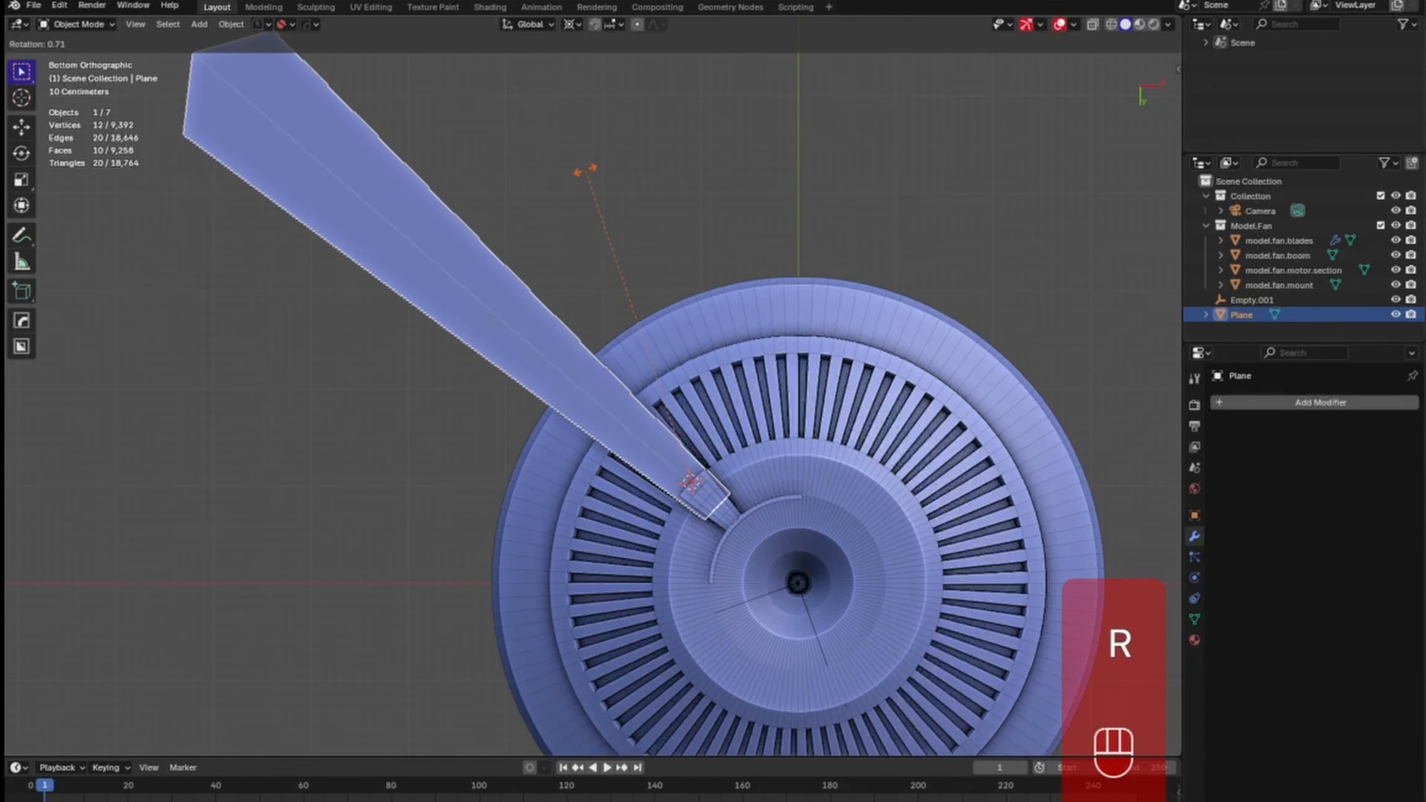
left_click(585, 170)
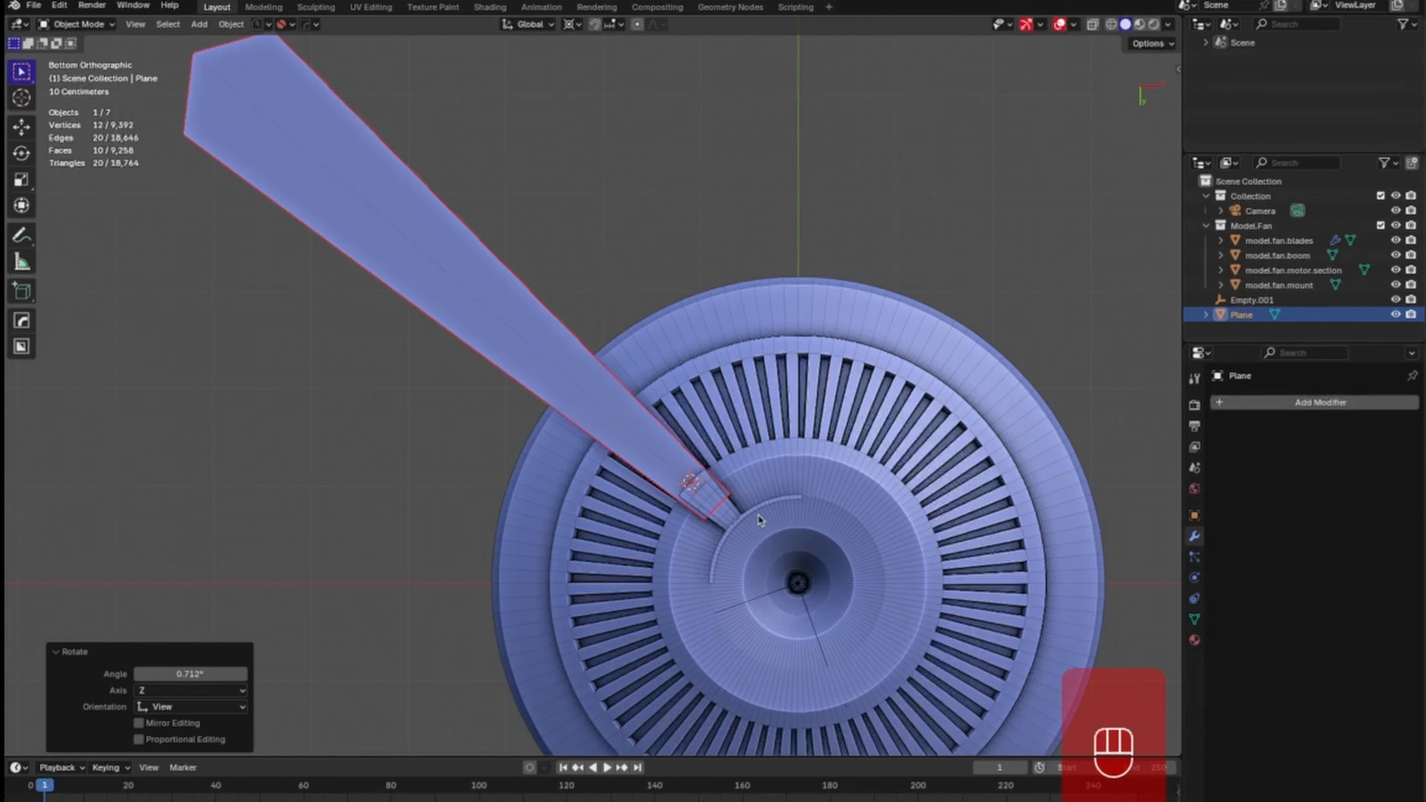
Add a single-vertex object near the blade's inner end, and reselect the blade in Object Mode.
right_click(752, 533, "ctrl")
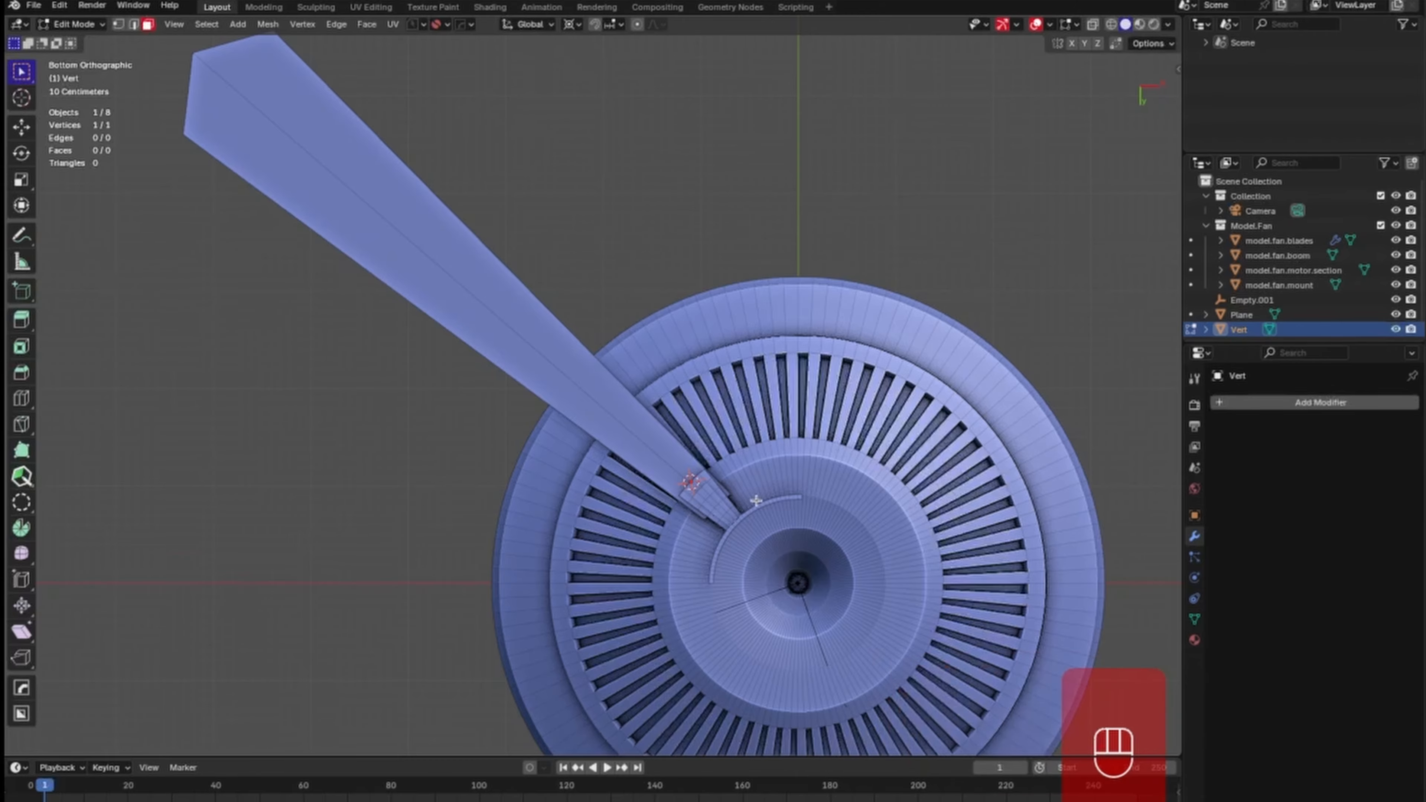
middle_click_drag(743, 527, 759, 374, "ctrl")
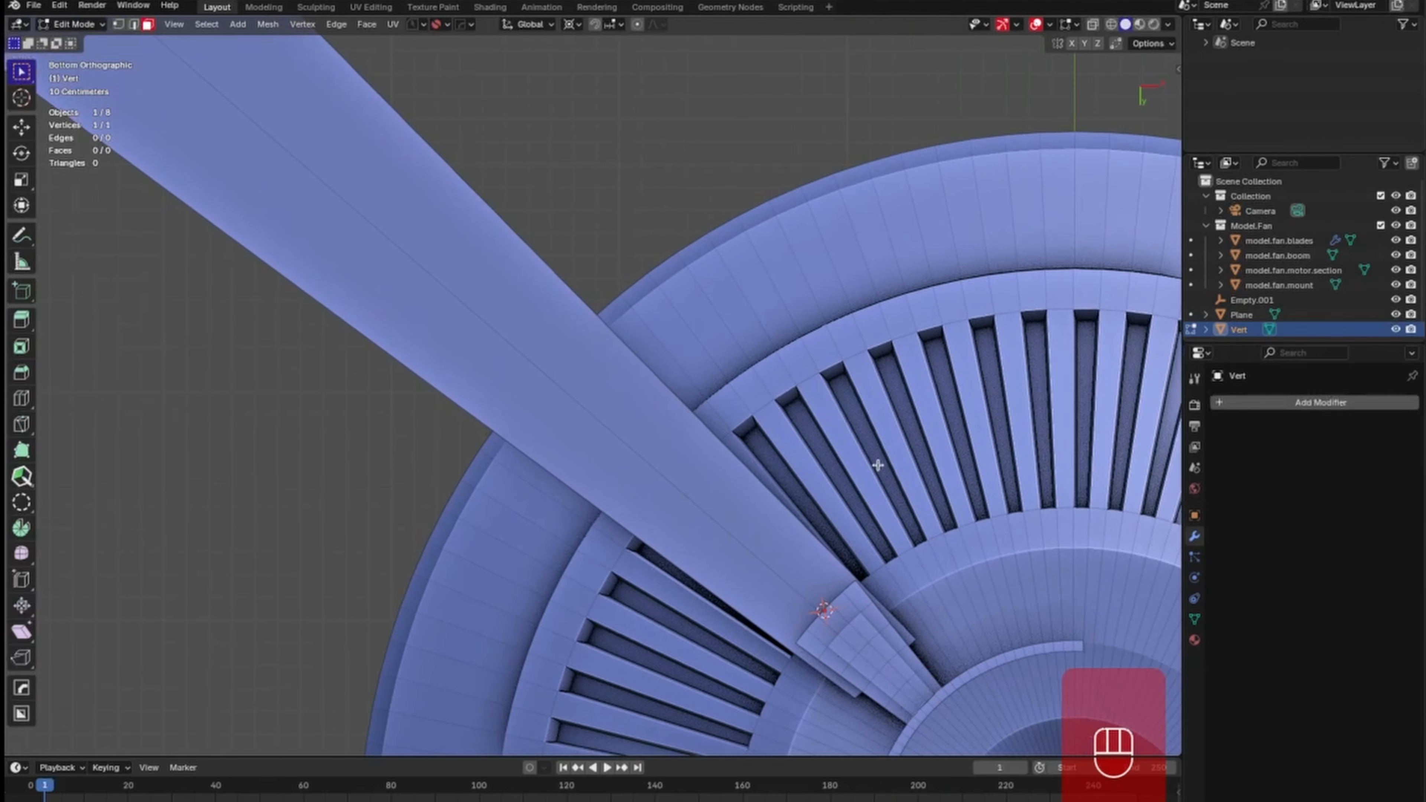
middle_click_drag(878, 464, 836, 410)
middle_click_drag(837, 409, 904, 485, "shift")
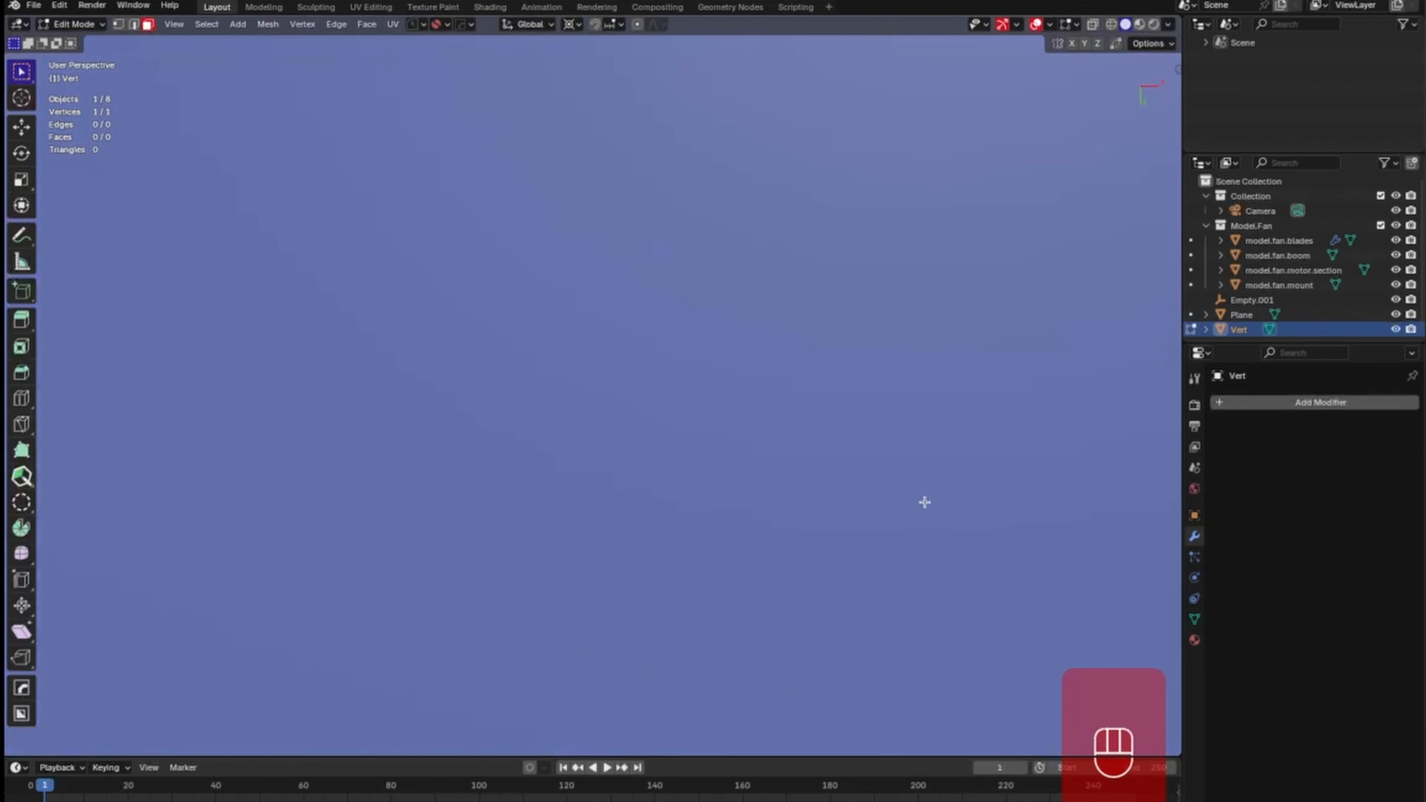
middle_click_drag(925, 621, 829, 480, "ctrl")
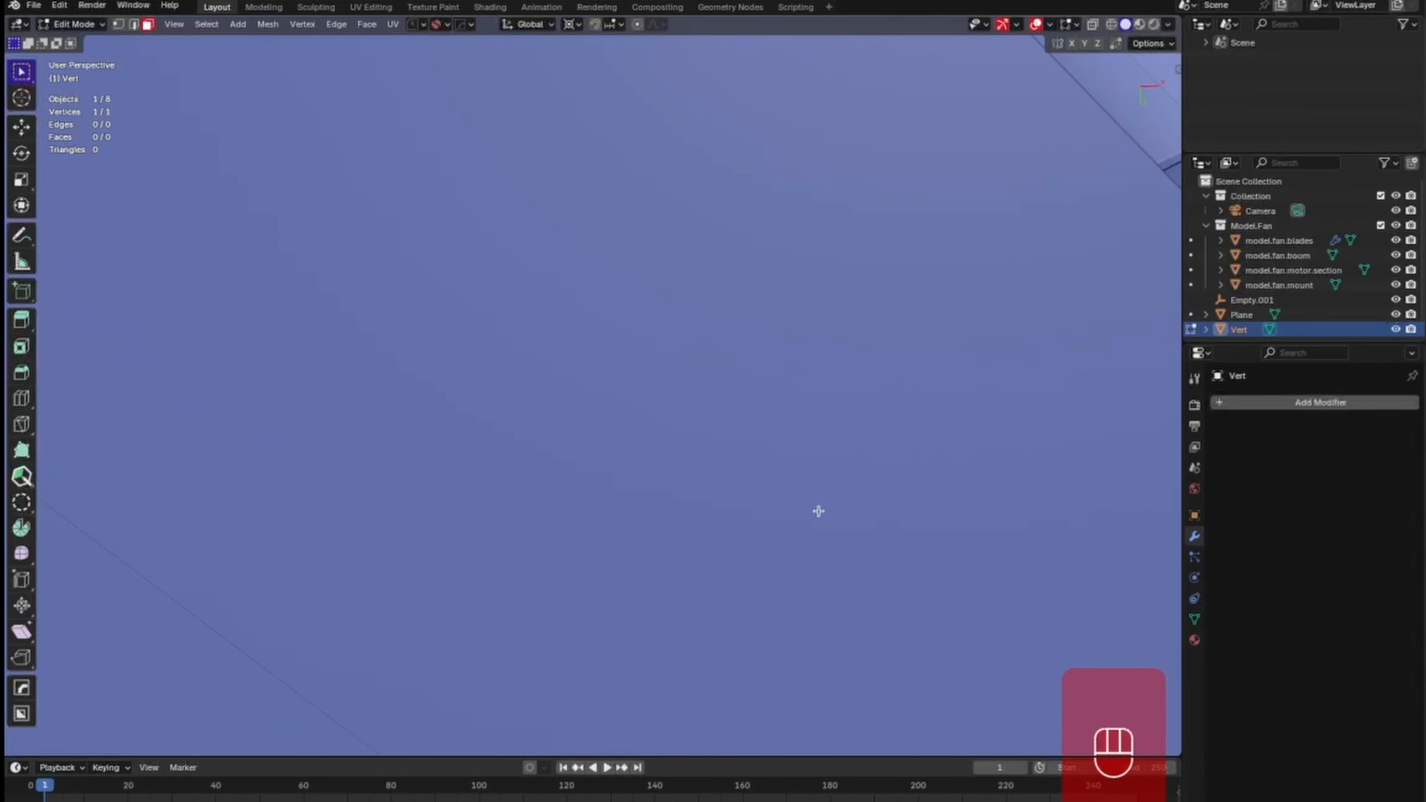
key("Tab")
middle_click_drag(886, 408, 860, 482, "ctrl")
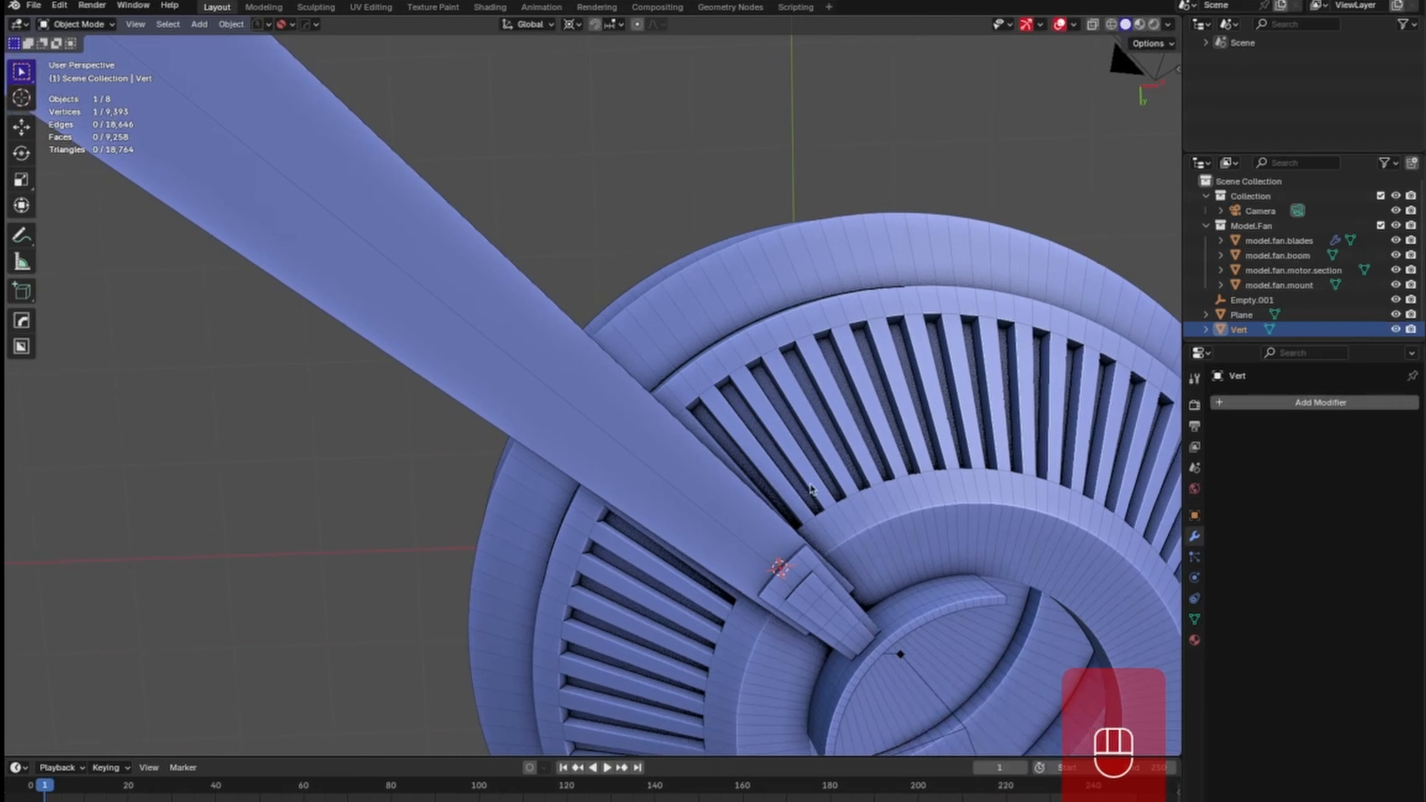
left_click(707, 445)
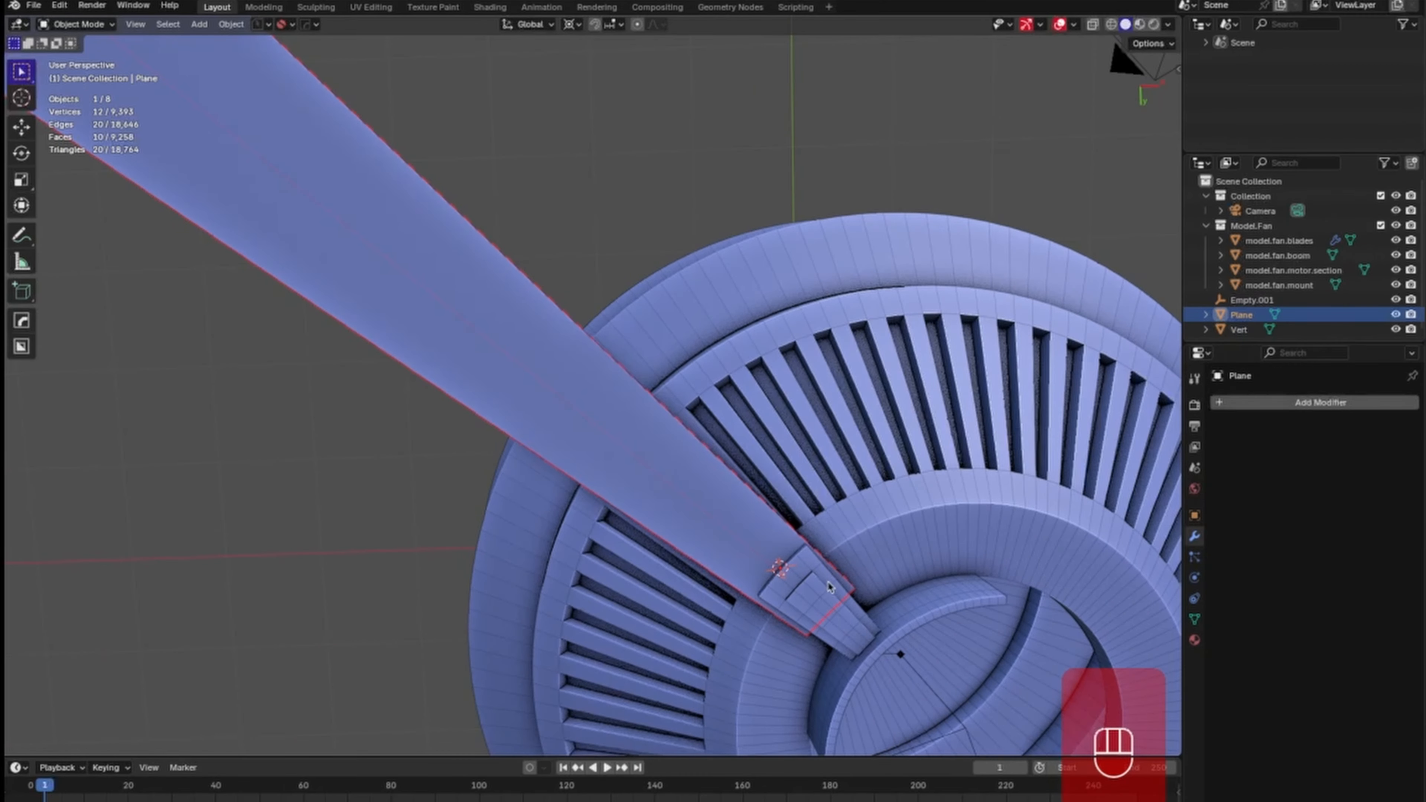
Add a second single-vertex object with the 3D cursor on the bracket at the blade's inner end, and reselect the blade in Object Mode.
key("ctrl+shift+a")
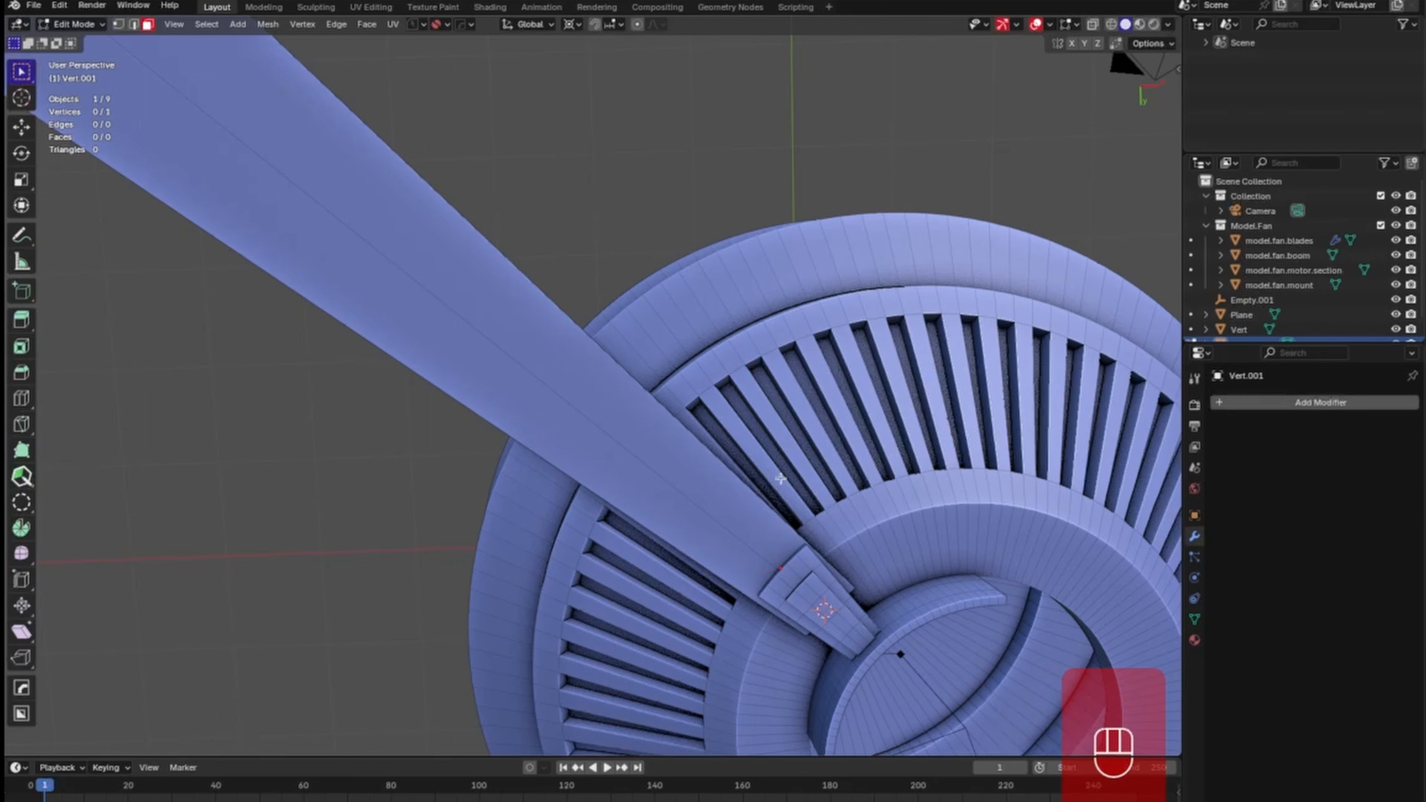
key("Tab")
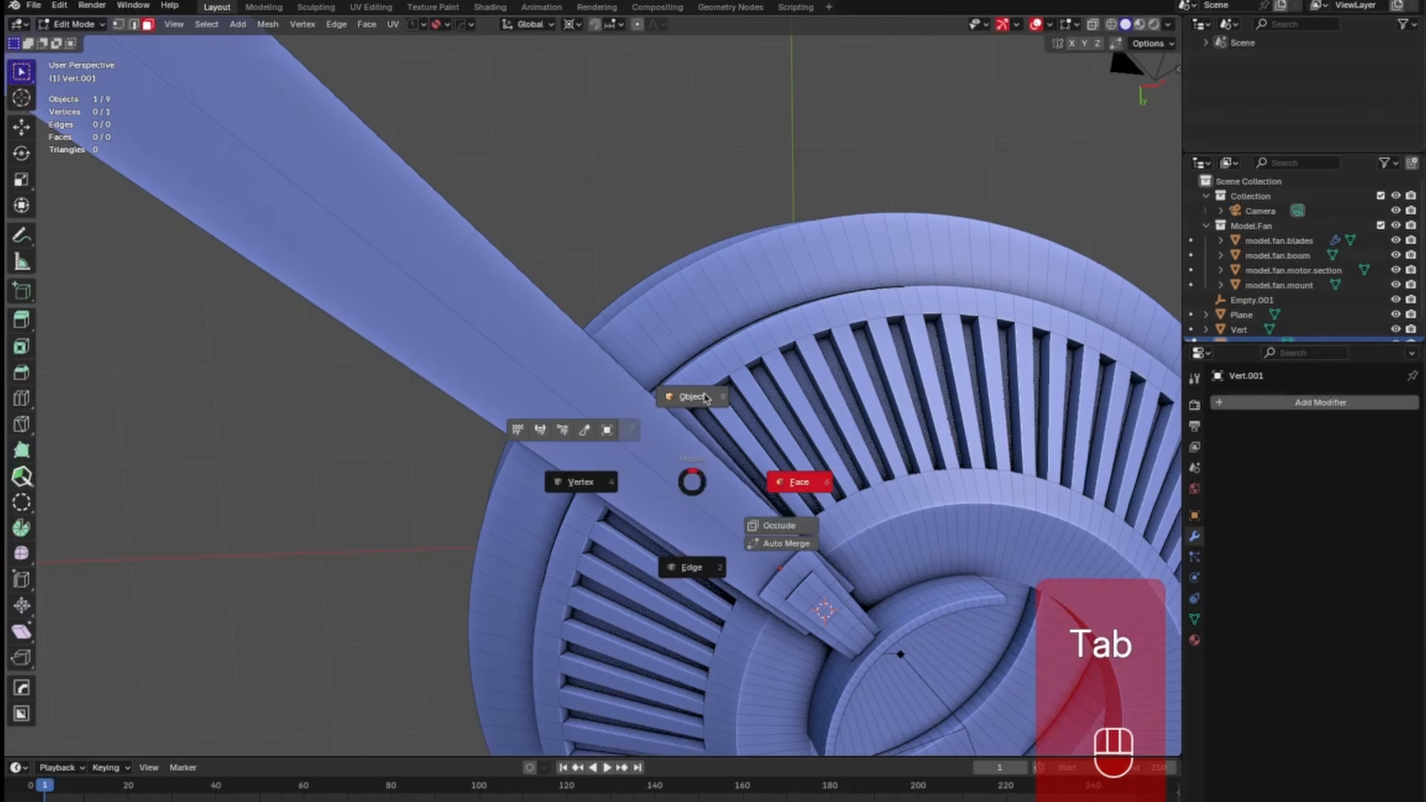
left_click(699, 440)
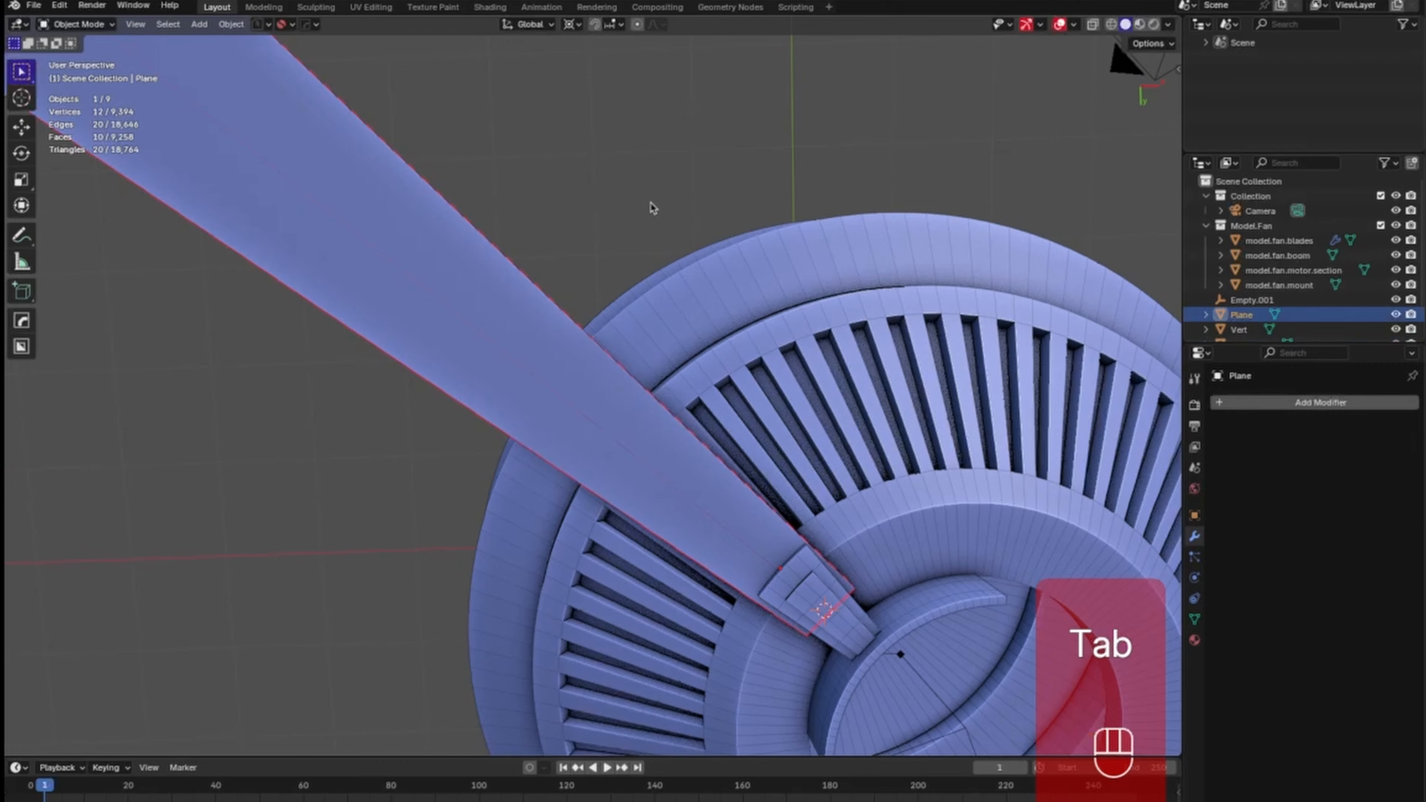
Rotate the blade about 2° in the view plane and lower it about 0.039 m along Z to seat it in the bracket.
key("r")
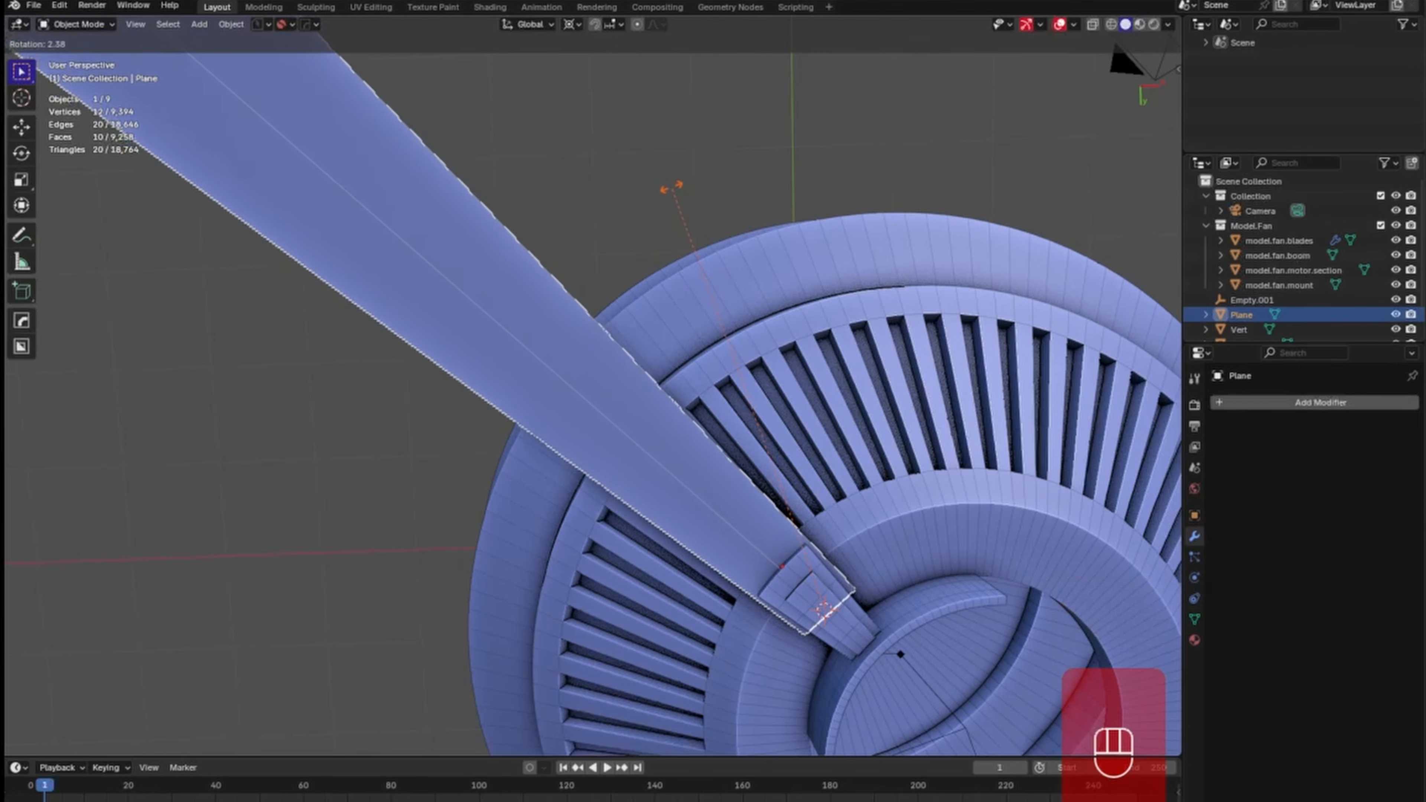
left_click(673, 196)
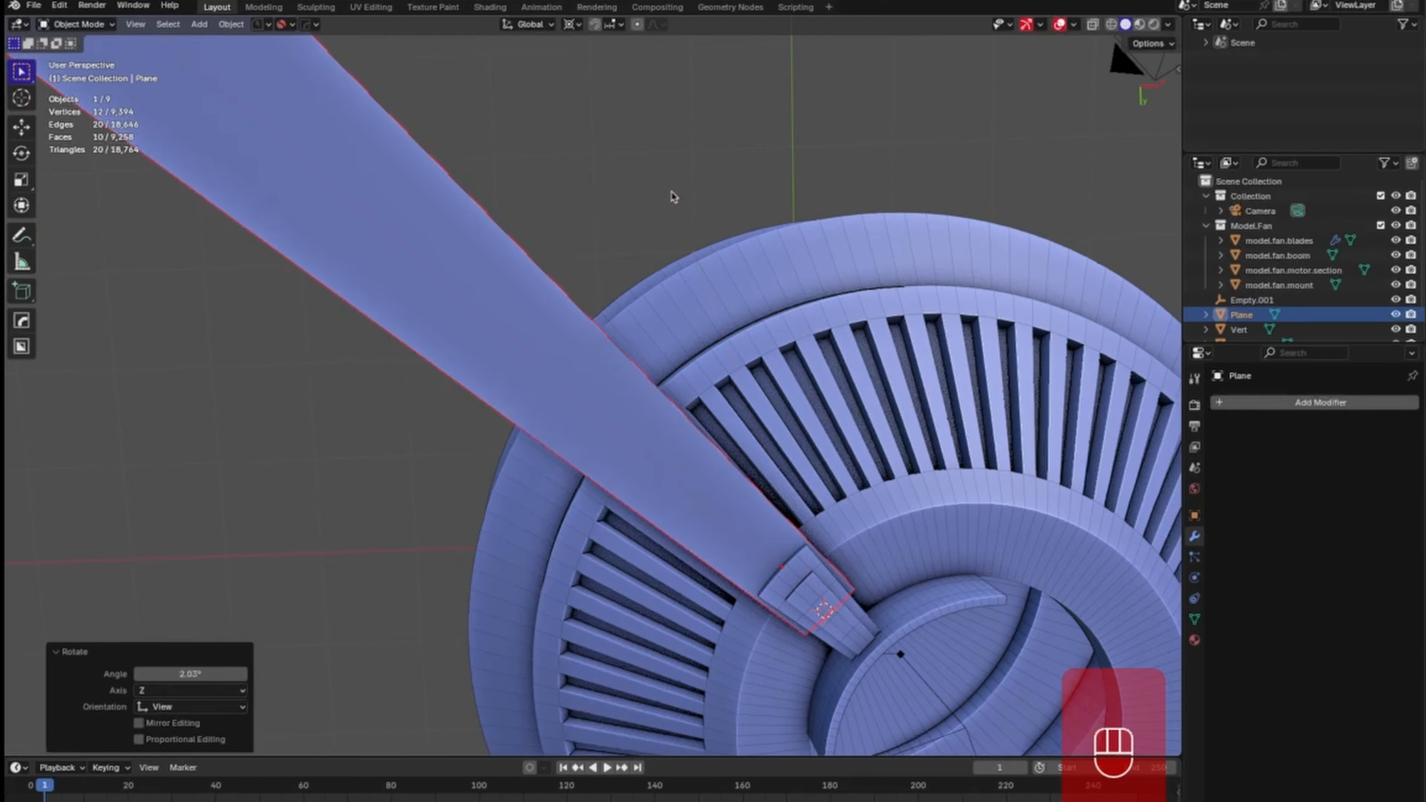
middle_click_drag(837, 323, 741, 535)
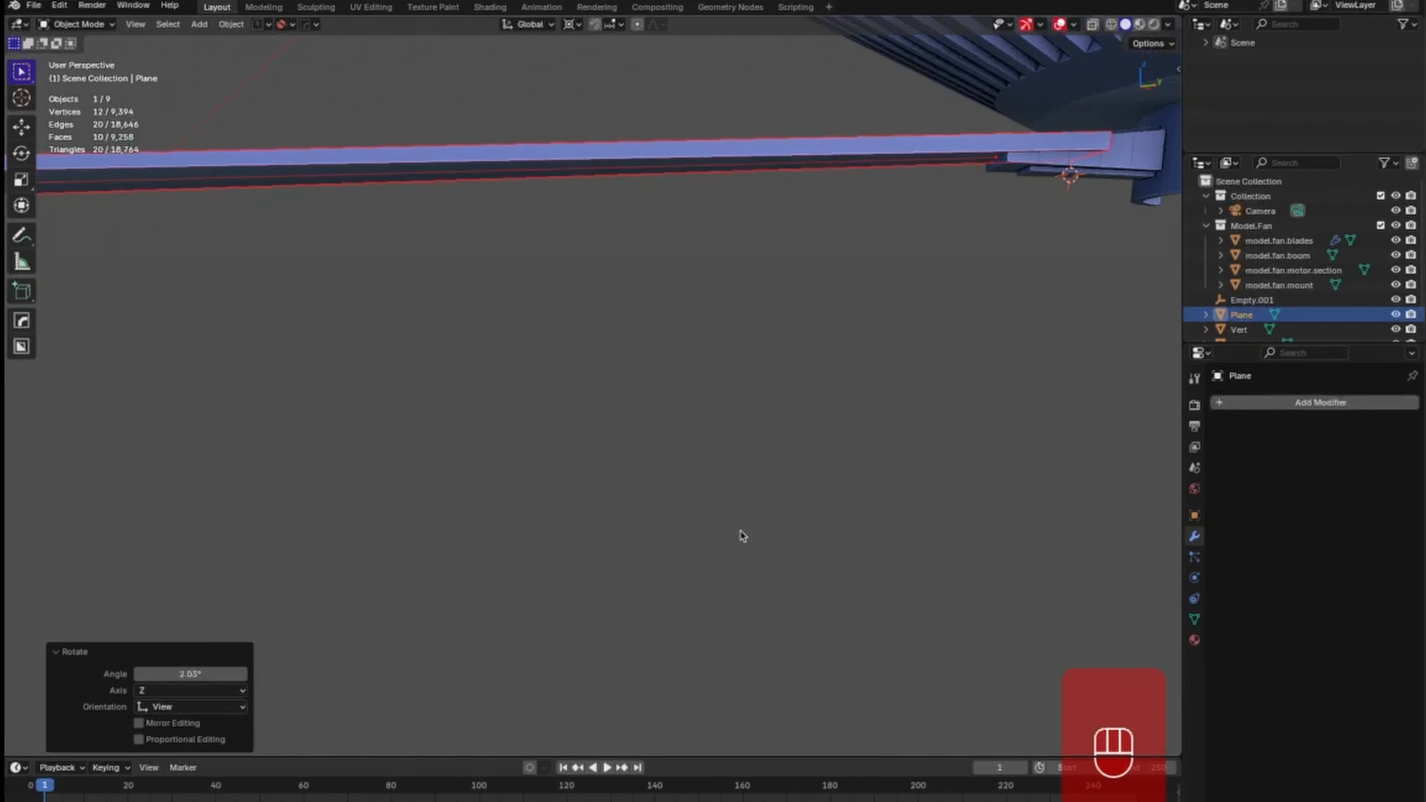
key("KP_1")
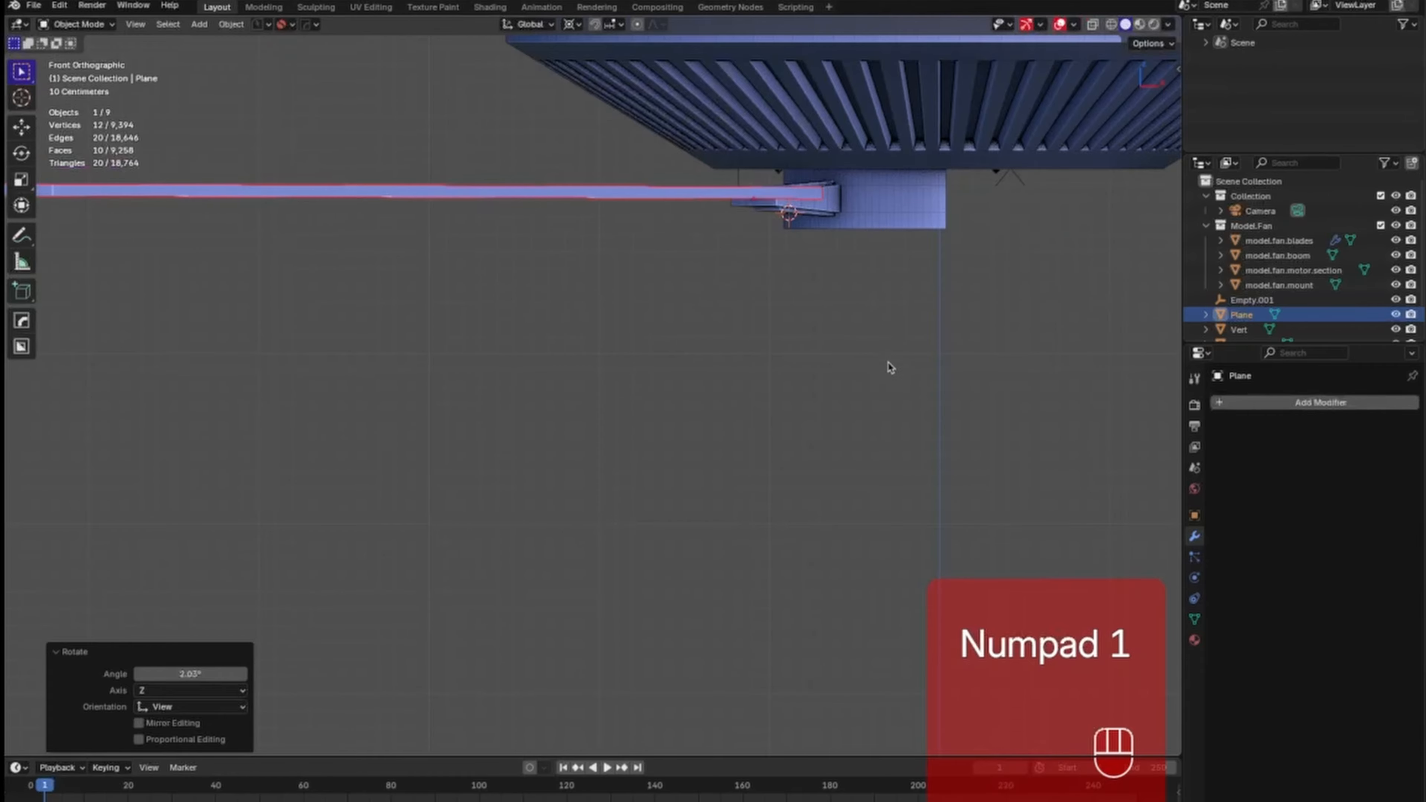
middle_click_drag(889, 368, 856, 493, "shift")
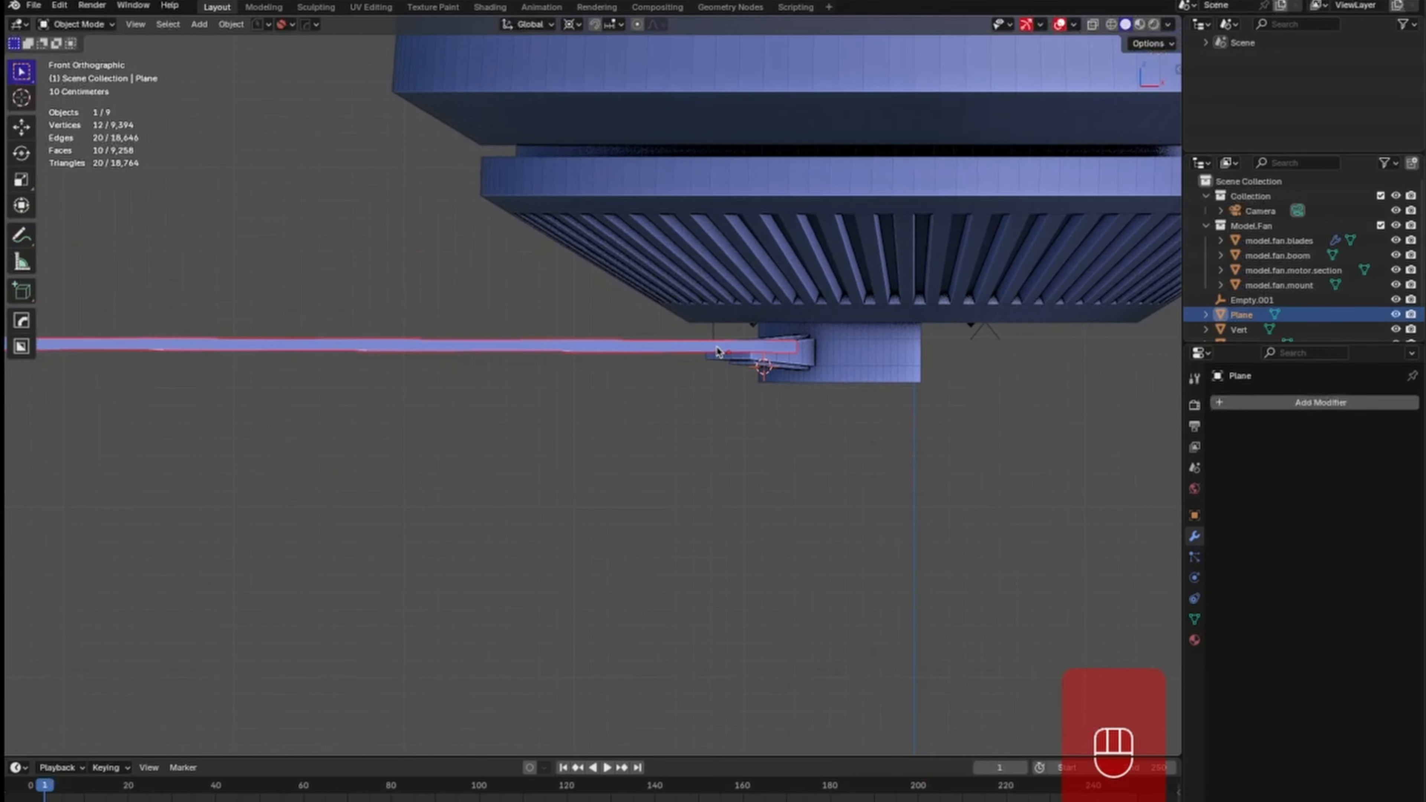
key("g")
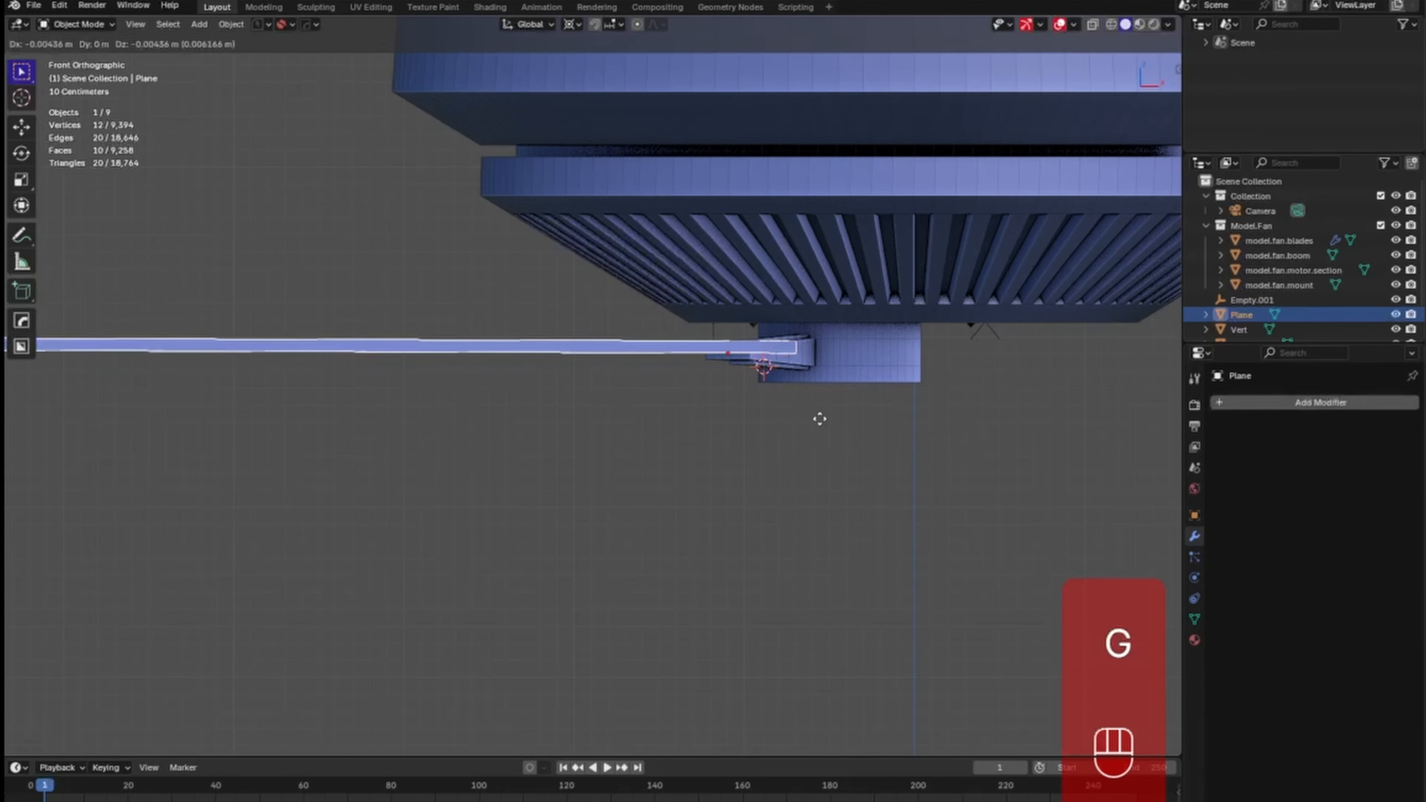
key("z")
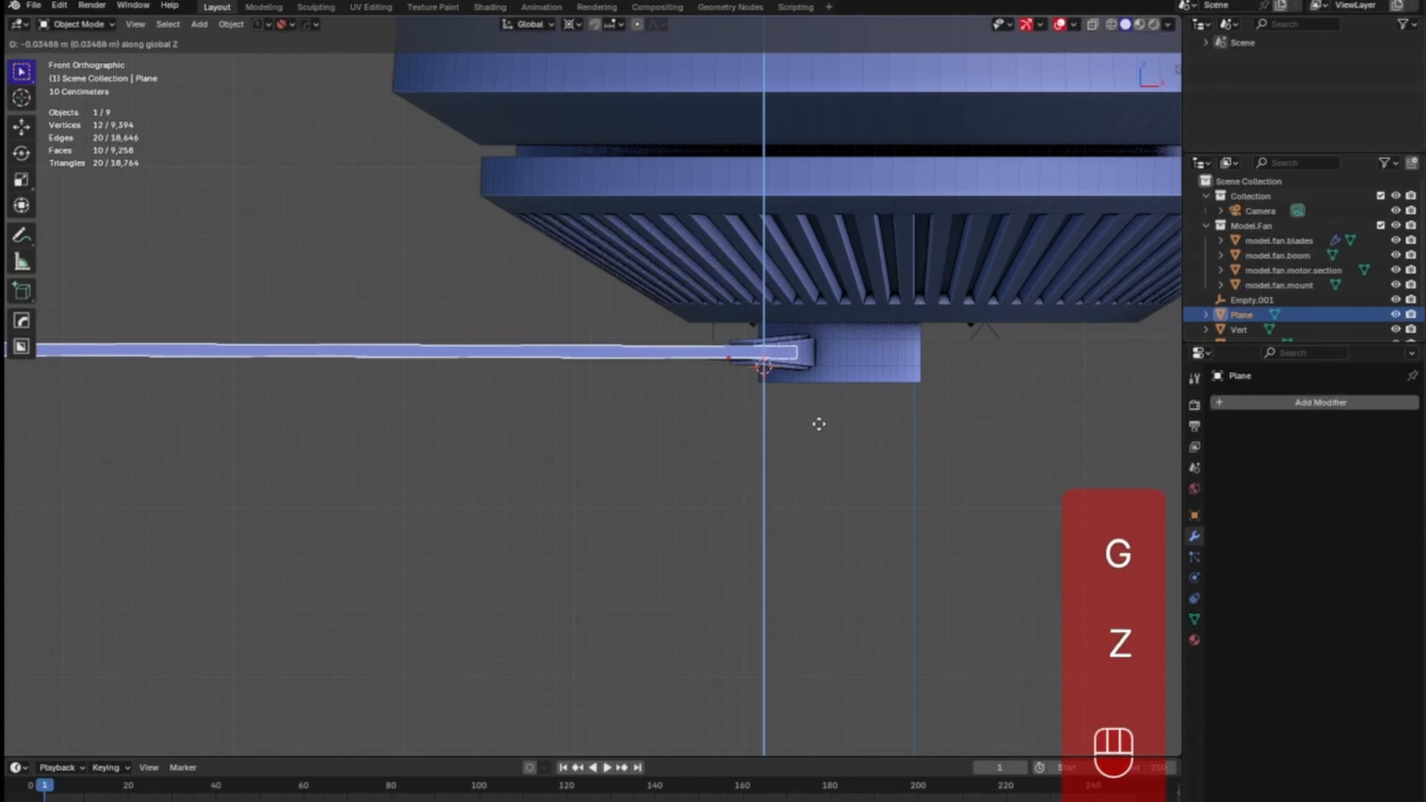
left_click(822, 428)
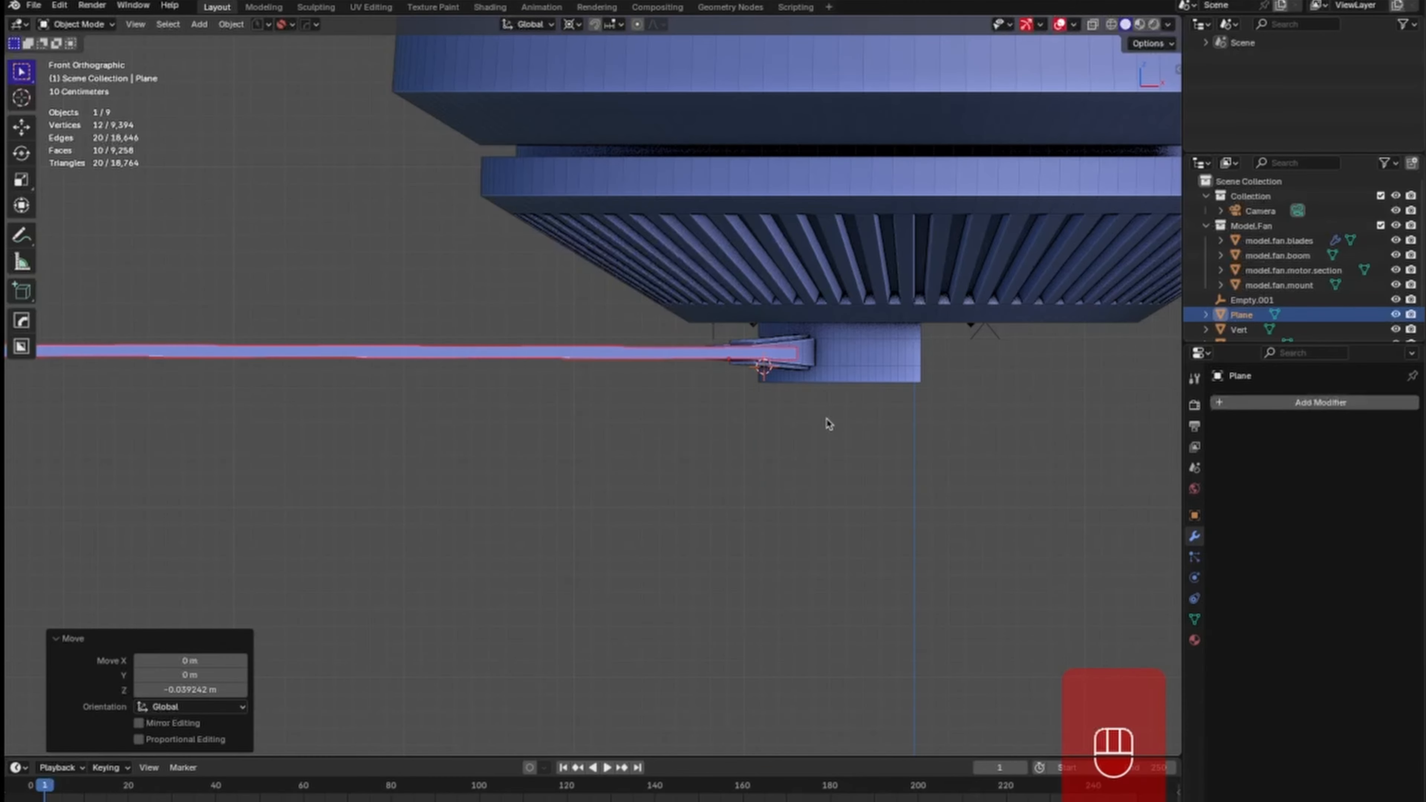
Apply the scale of the blade plane and of the bracket object model.fan.blades.
middle_click_drag(800, 425, 814, 400)
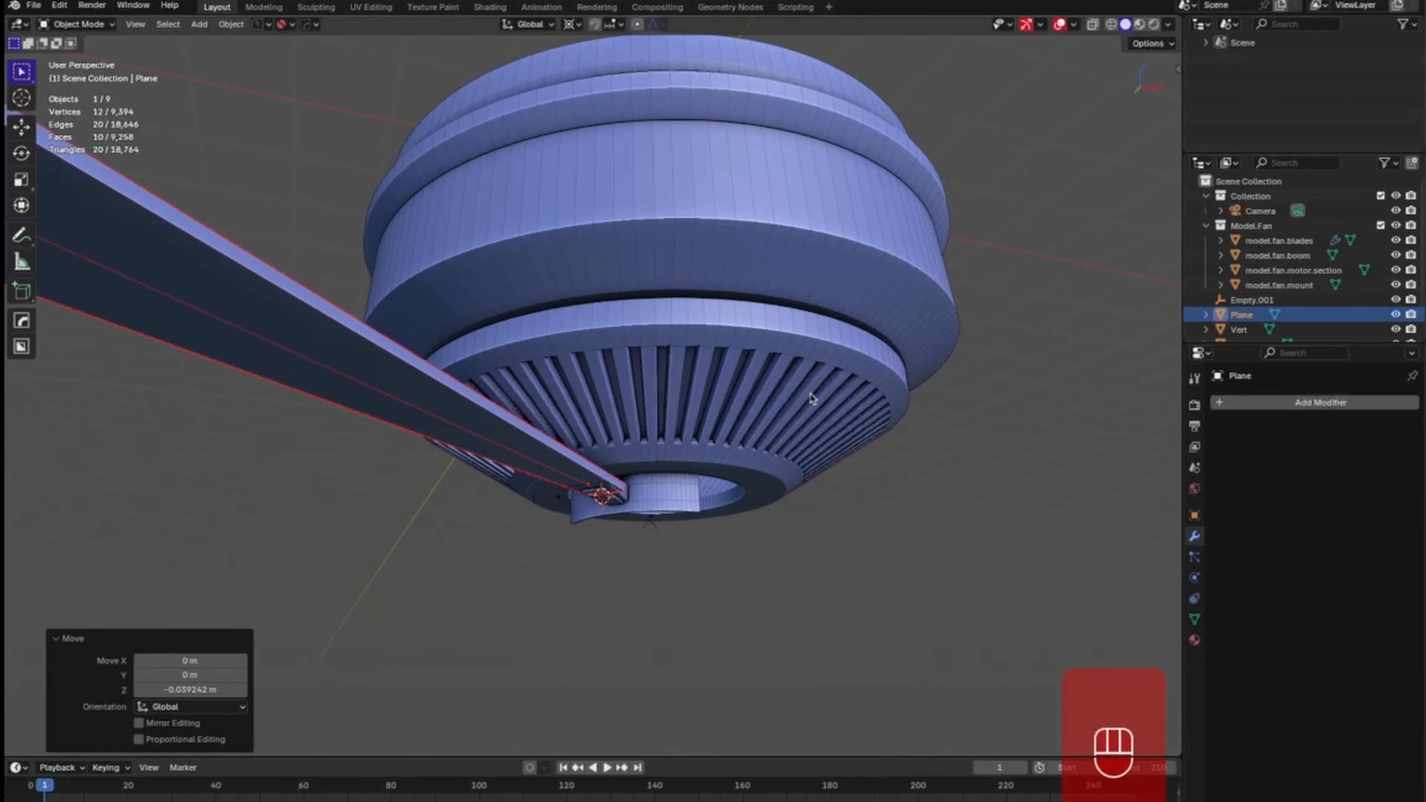
middle_click_drag(754, 465, 728, 406)
key("ctrl+a")
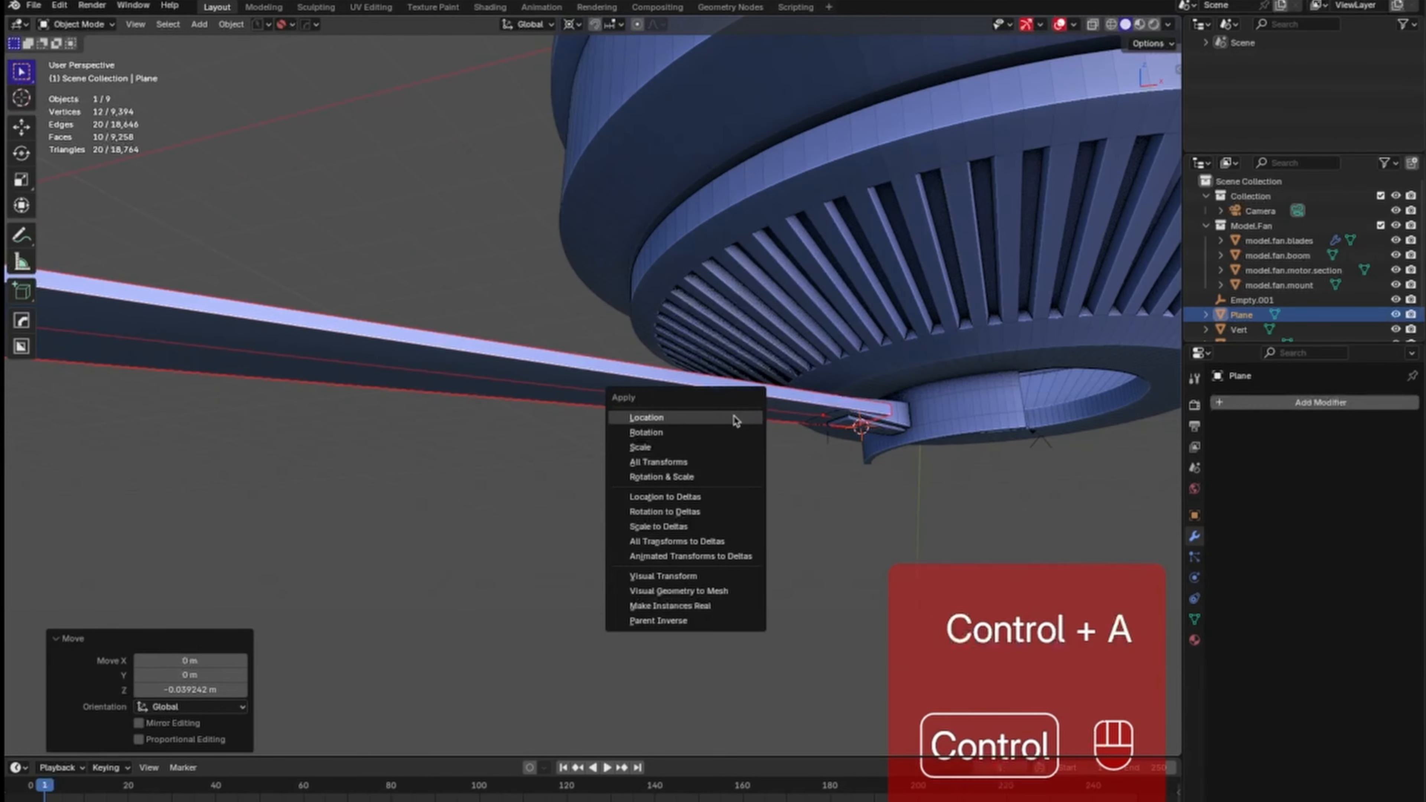
left_click(719, 448)
left_click(957, 406)
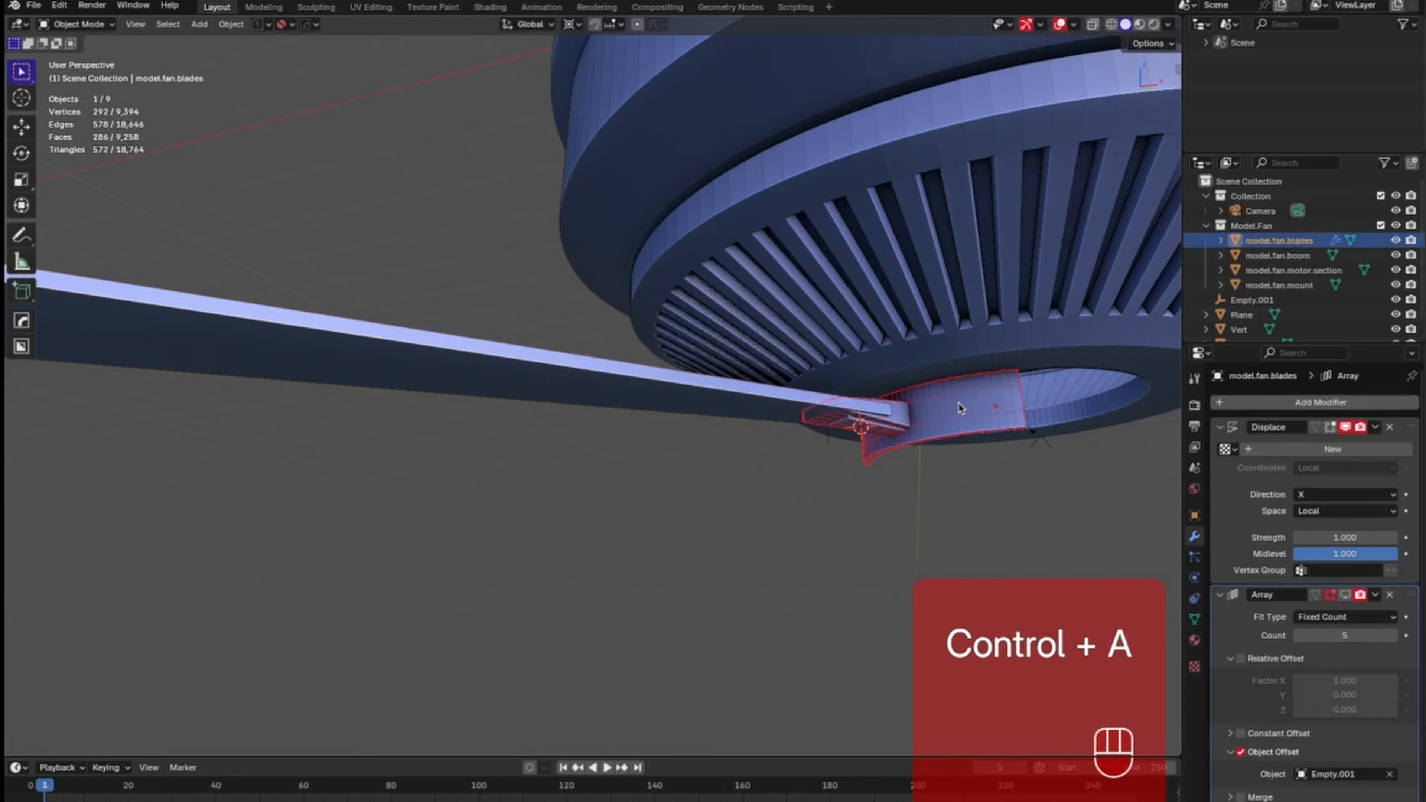
key("ctrl+a")
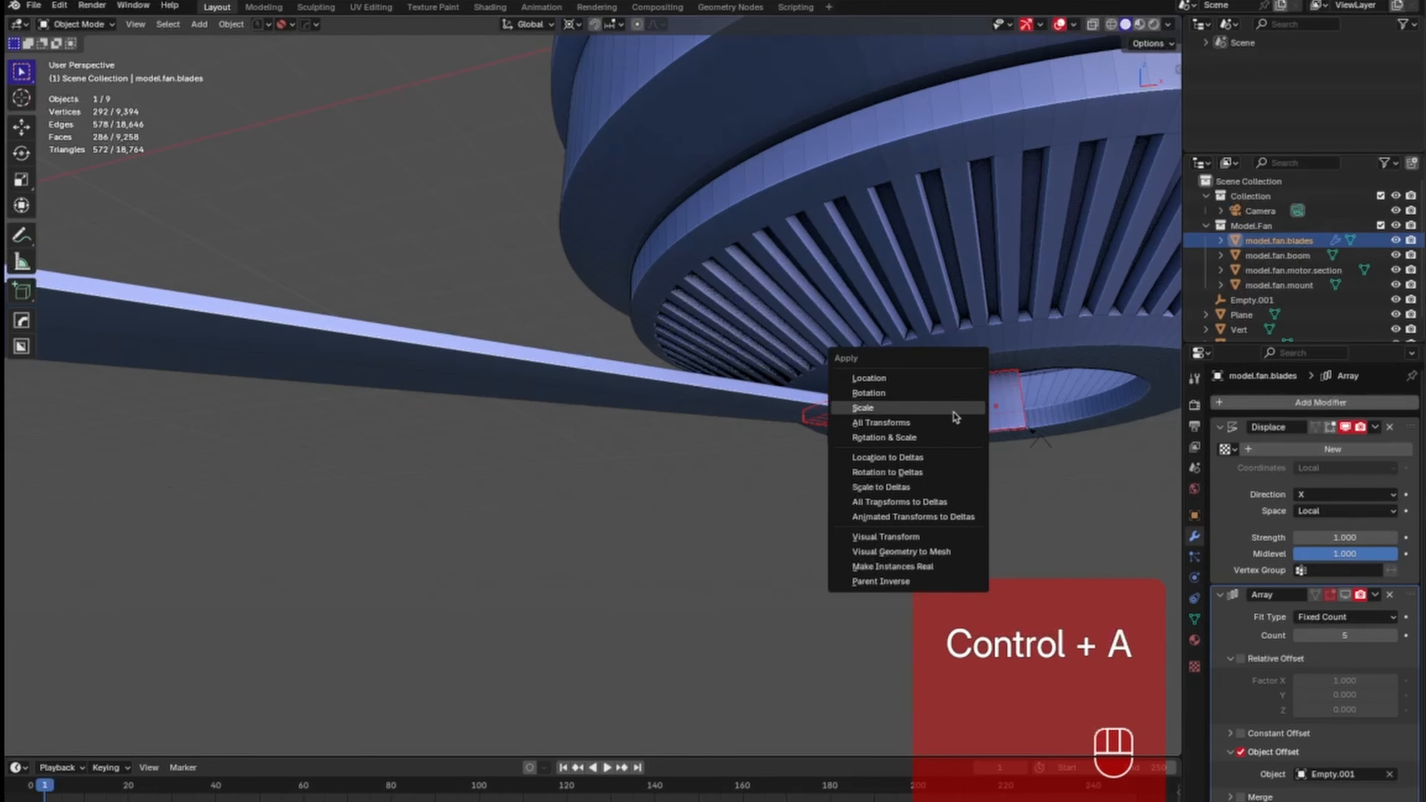
left_click(910, 407)
Select the blade together with the bracket as active object, and add a Boolean modifier to the bracket.
left_click(863, 410)
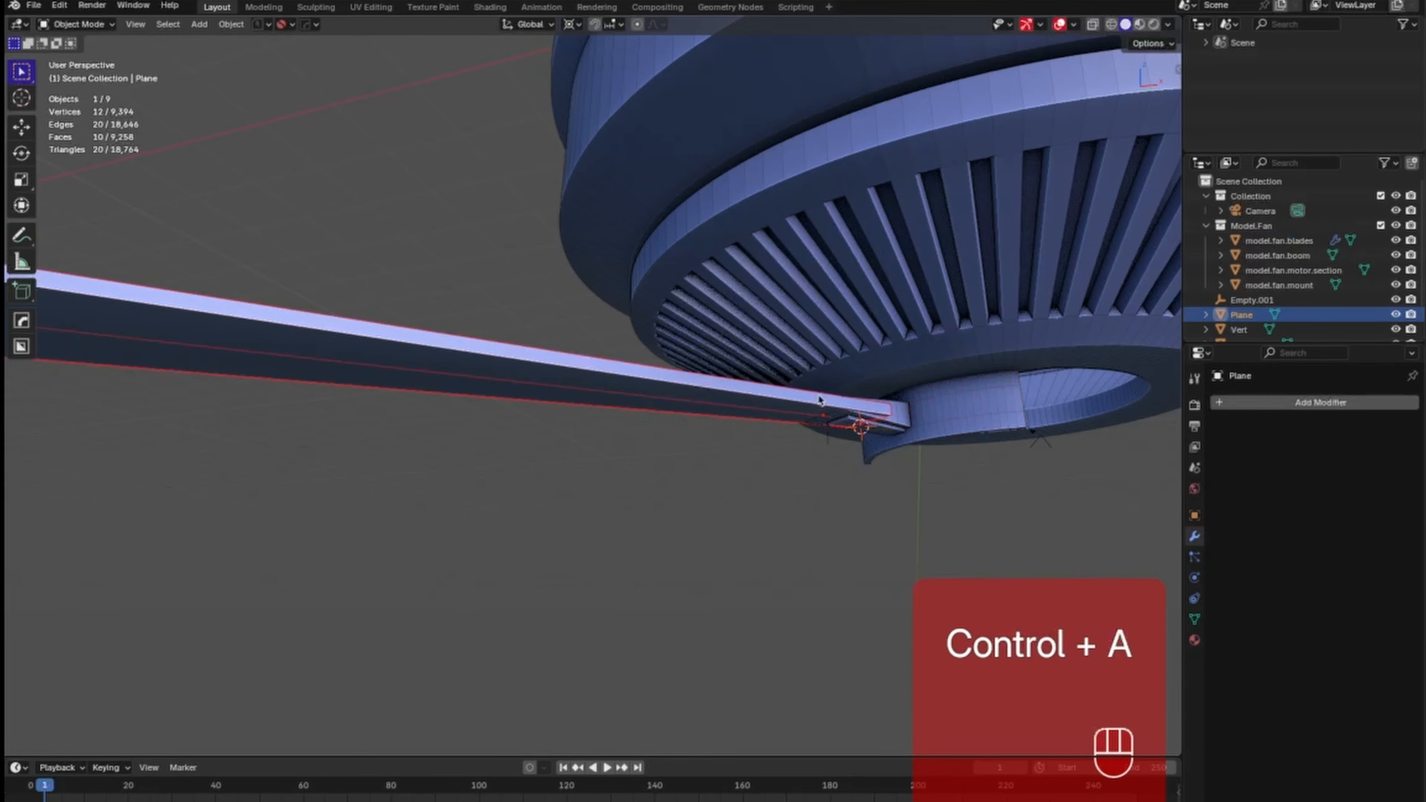
left_click(938, 416, "shift")
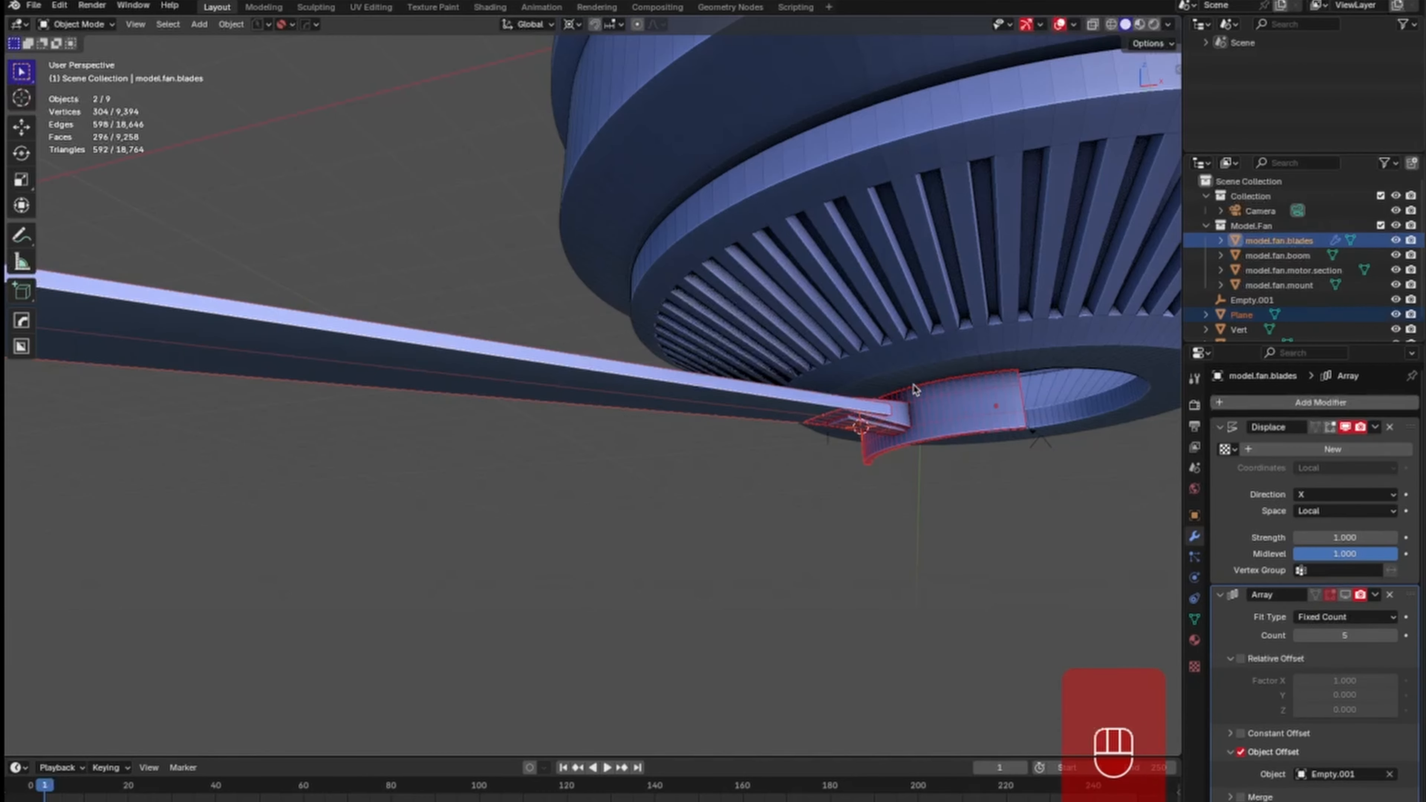
right_click(931, 414)
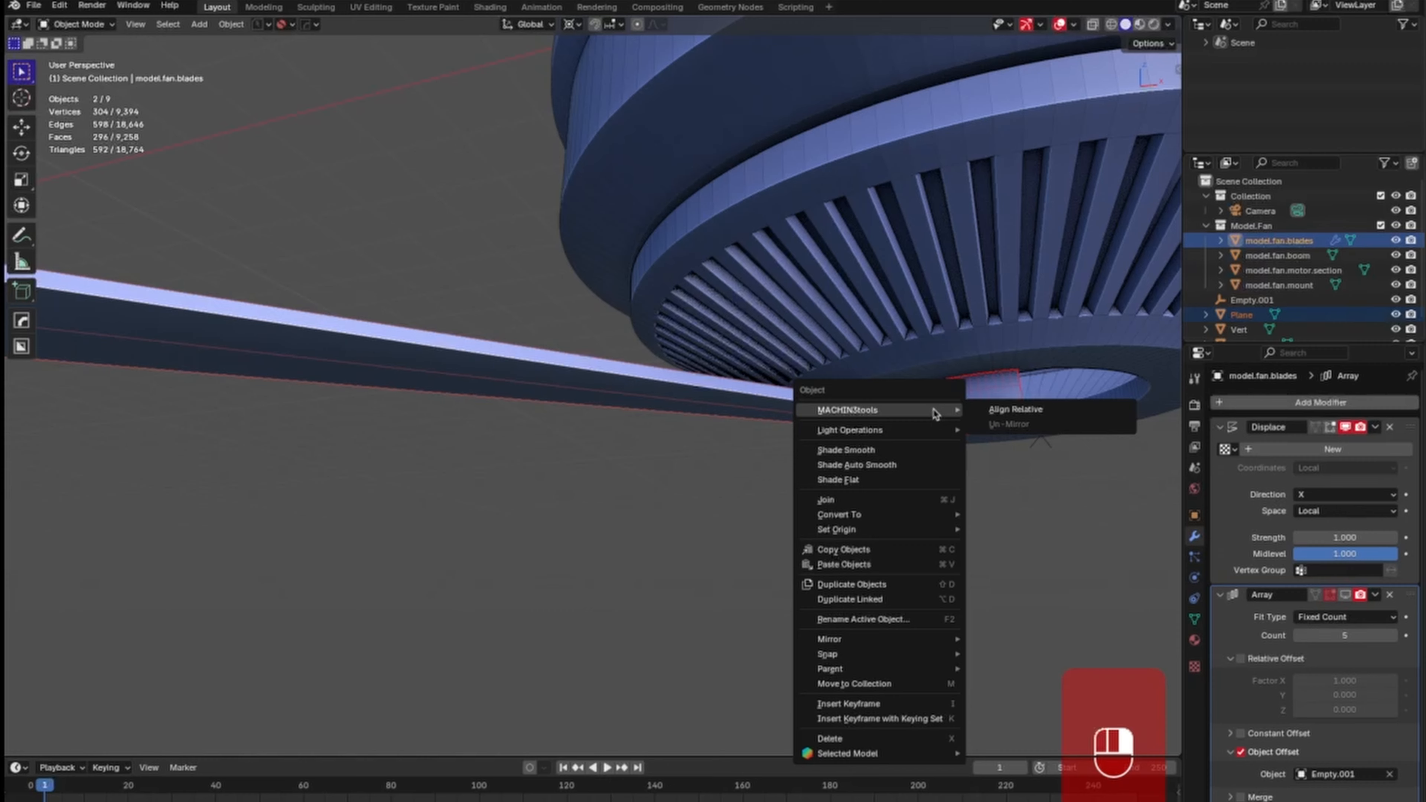
left_click(1015, 409)
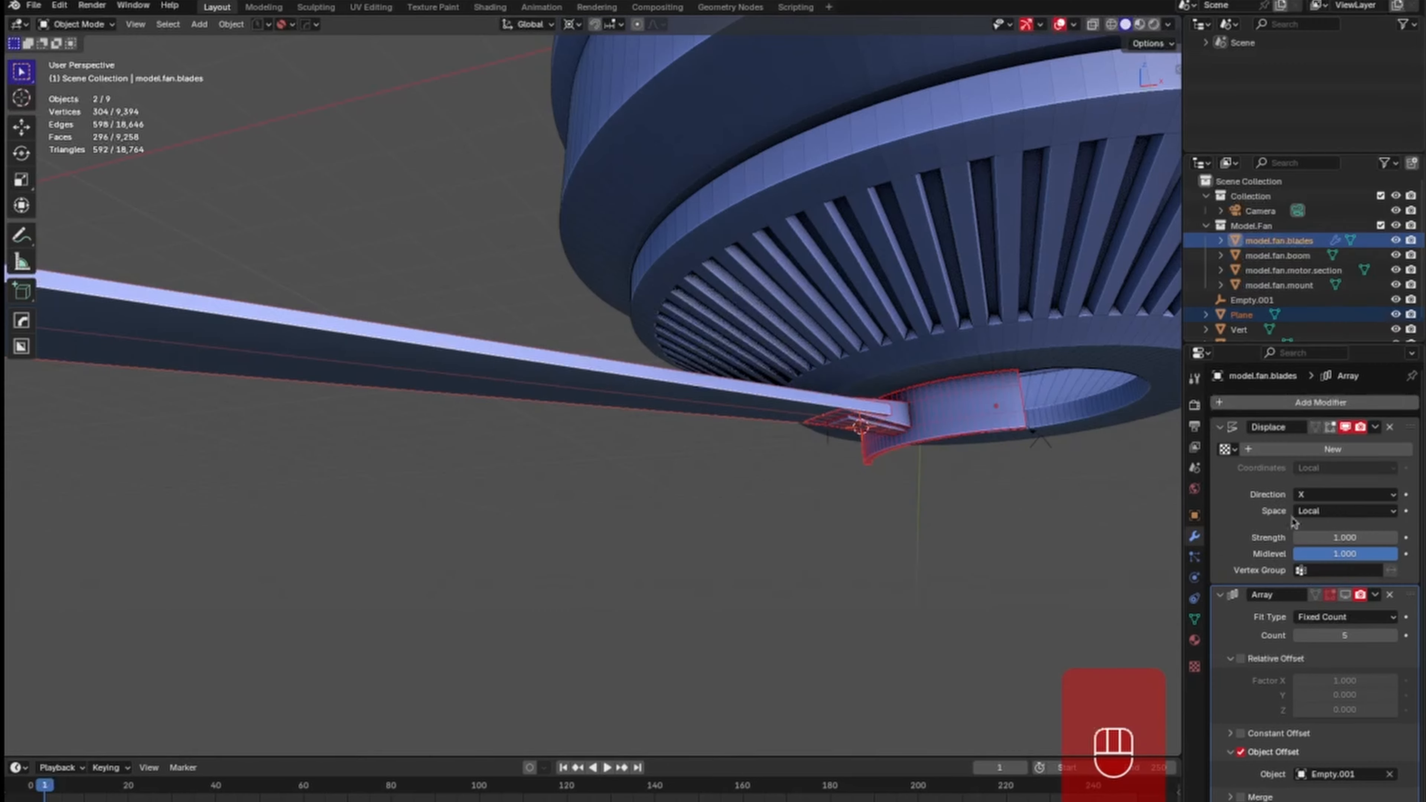
left_click(1305, 402)
mouse_move(1304, 405)
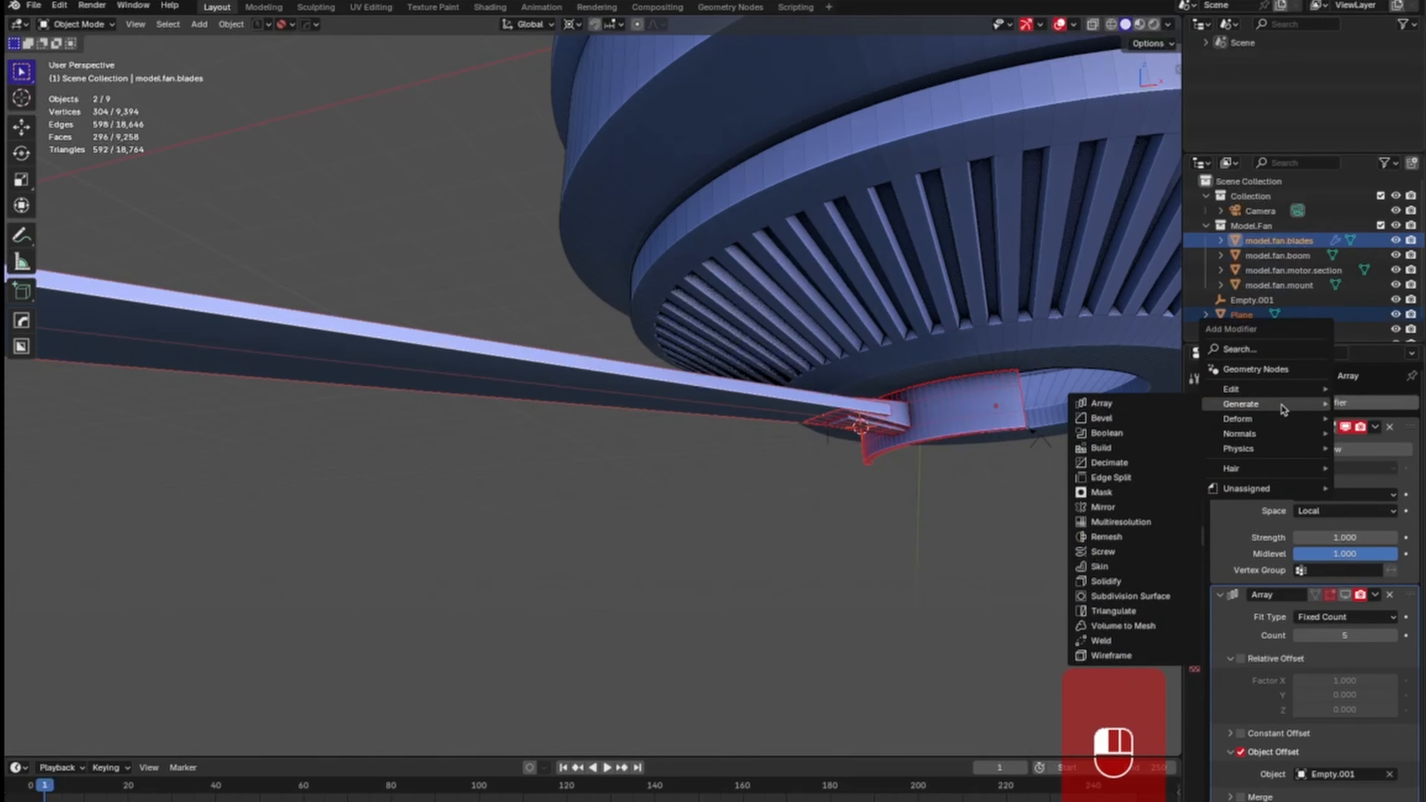
left_click(1155, 435)
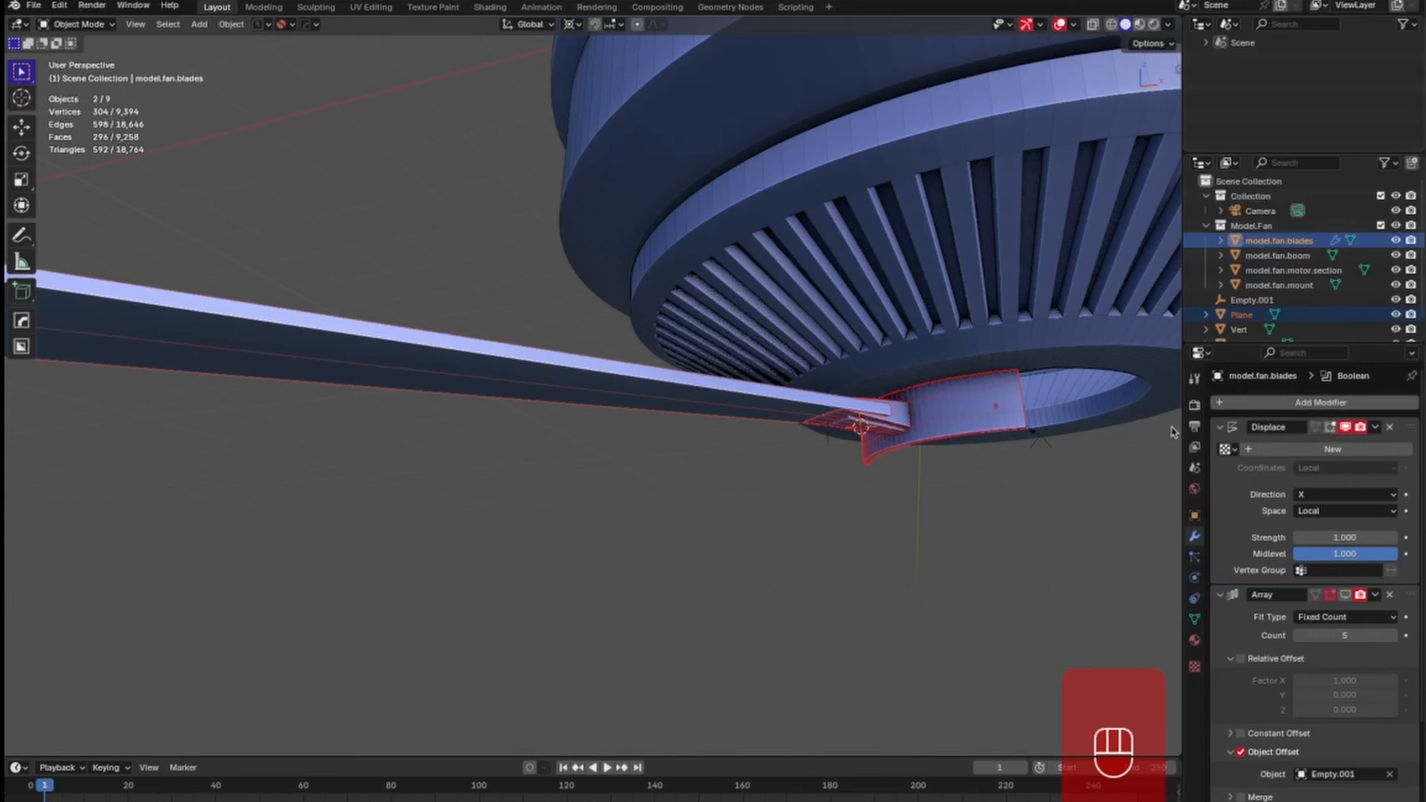
Move the Boolean modifier to the start of the bracket's modifier stack, ahead of Displace and Array.
scroll(1309, 509, "down", 5)
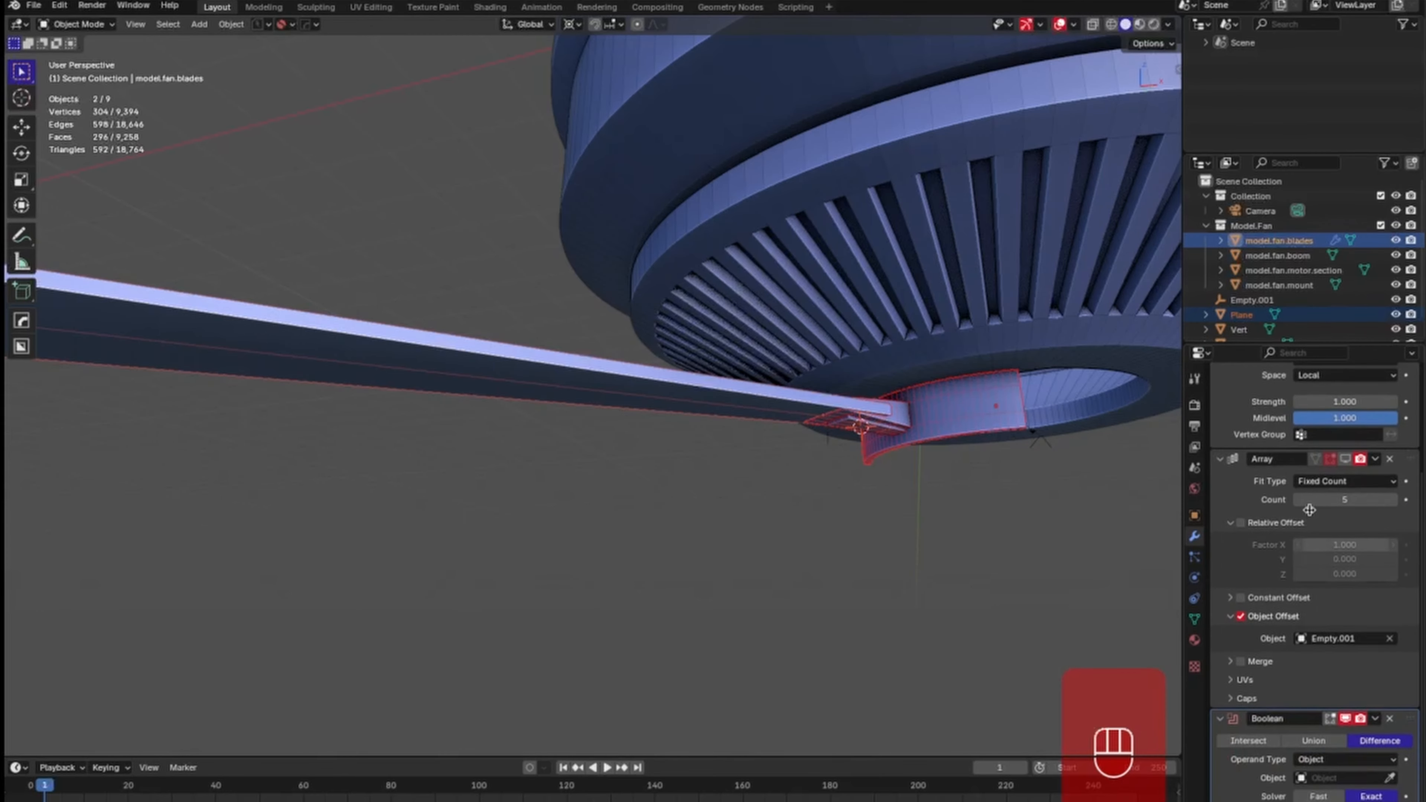
left_click_drag(1401, 720, 1389, 424)
scroll(1347, 608, "up", 5)
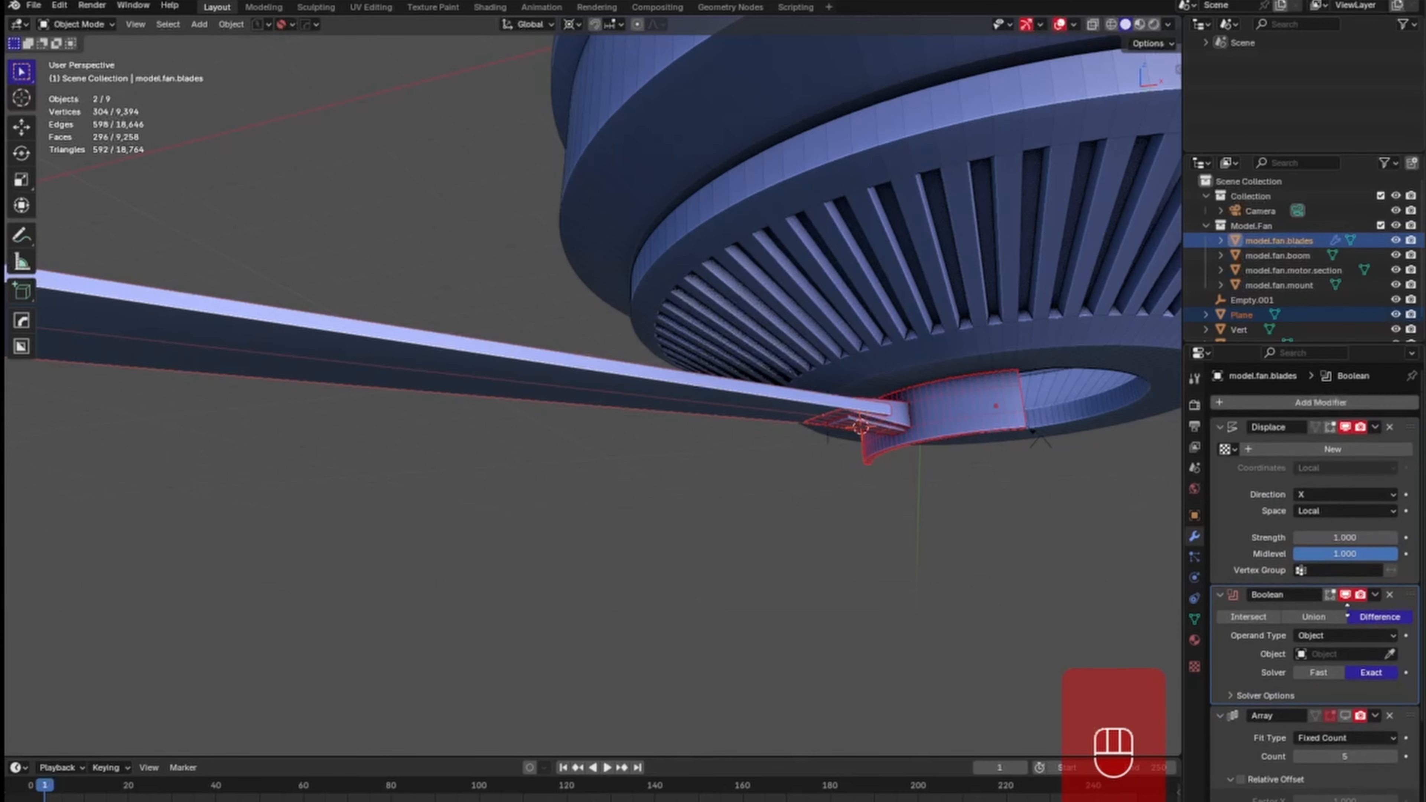
left_click_drag(1408, 595, 1400, 418)
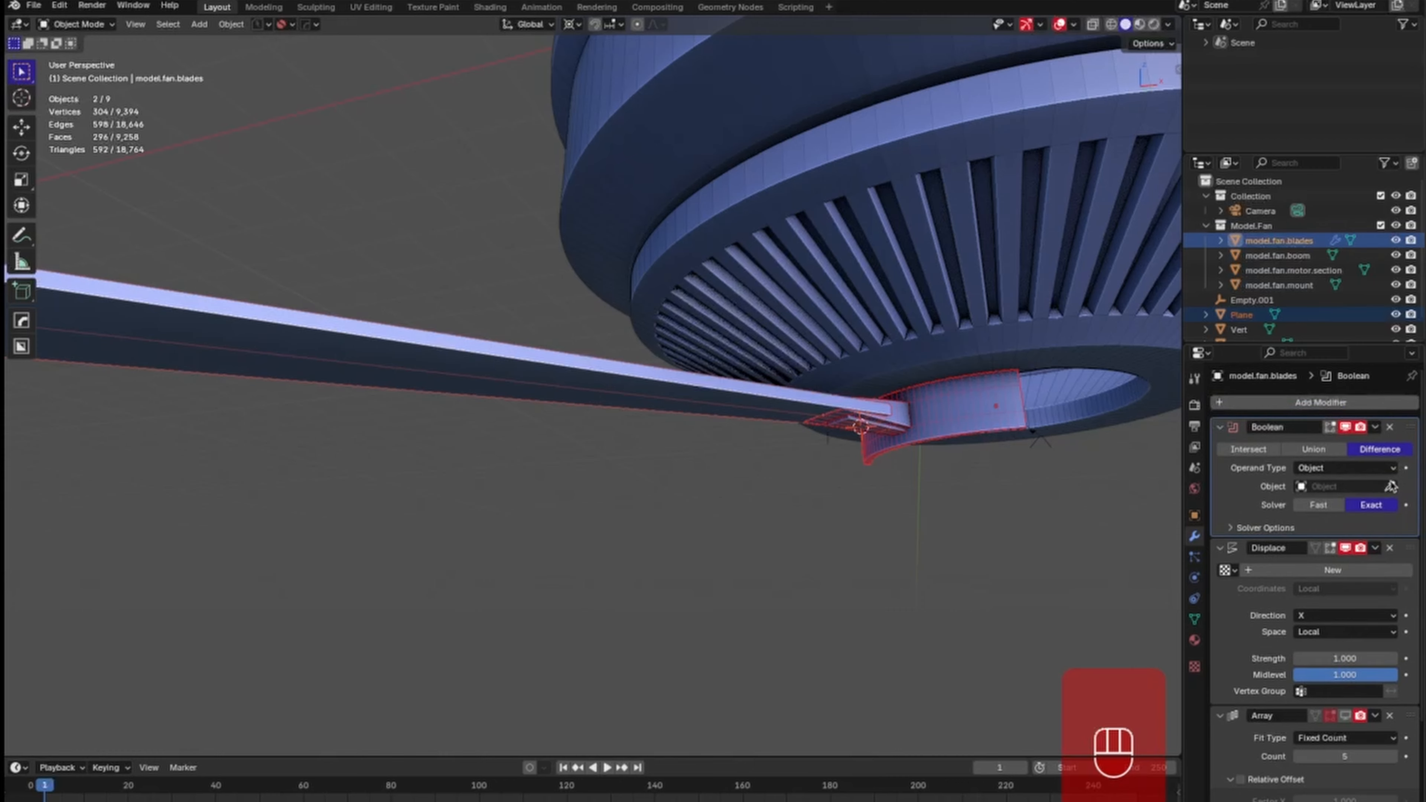
Set the Boolean modifier to Union with the blade plane as its object, and deselect everything.
left_click(1327, 455)
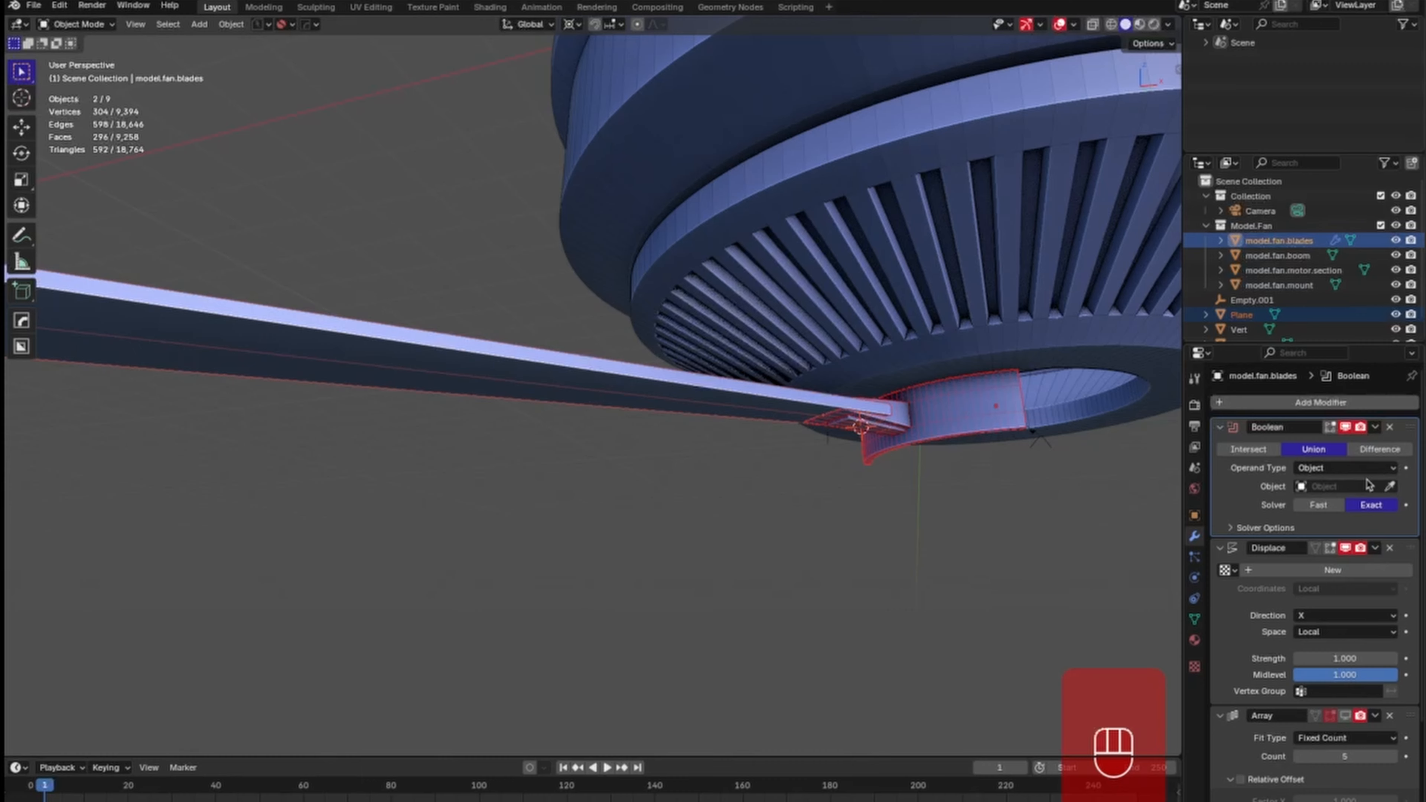
left_click(1389, 486)
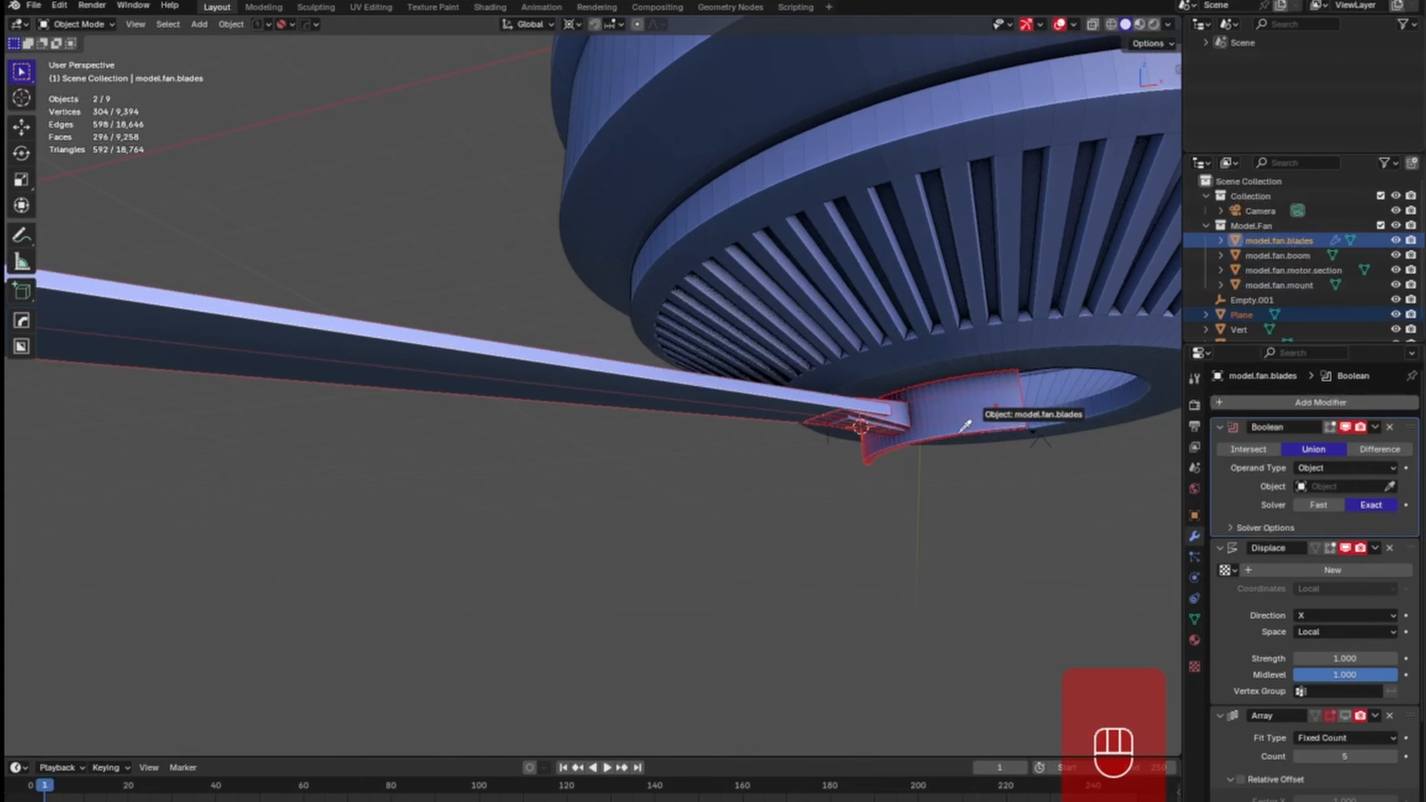
left_click(823, 390)
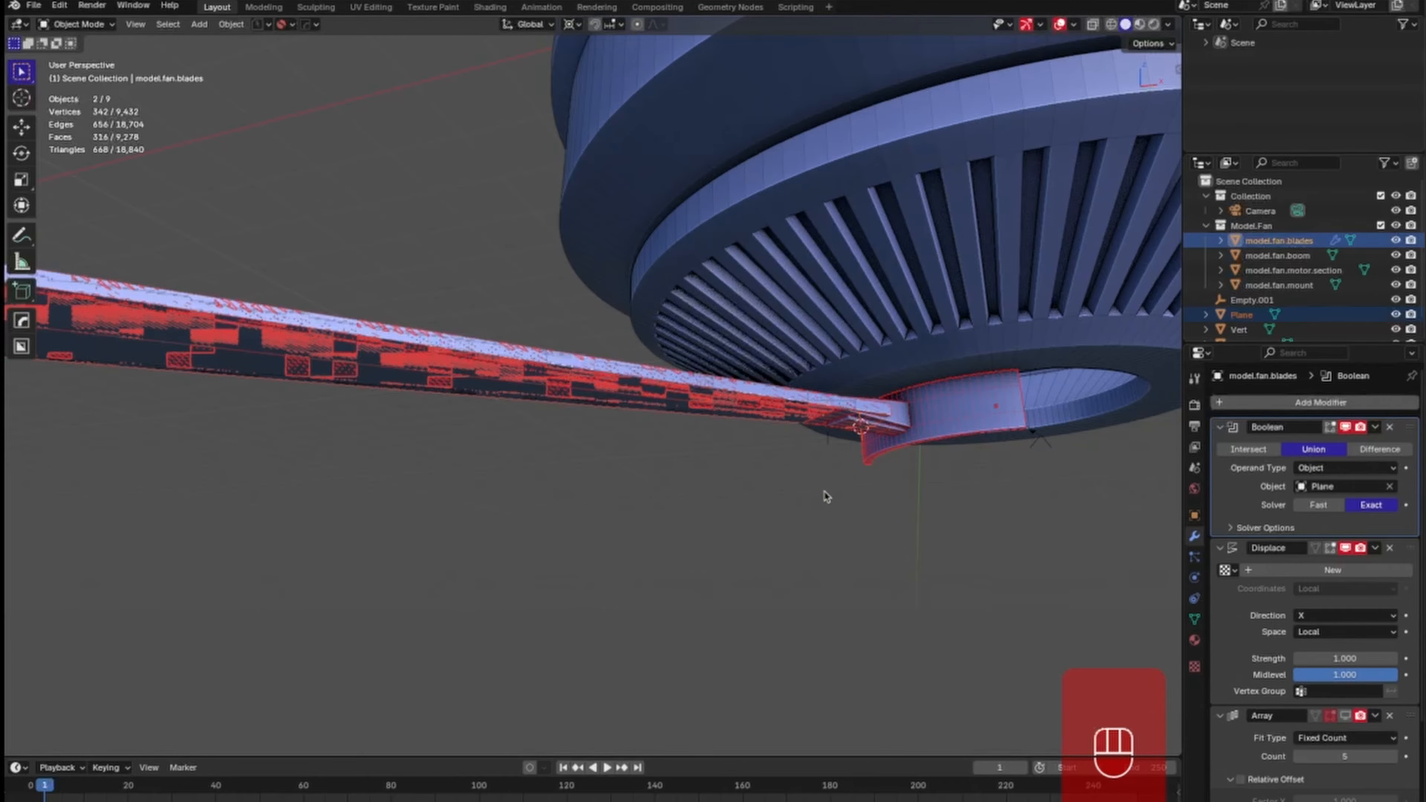
left_click(806, 520)
Turn on the Array modifier's viewport display for the bracket and blade, and save the file.
middle_click_drag(788, 564, 1011, 555)
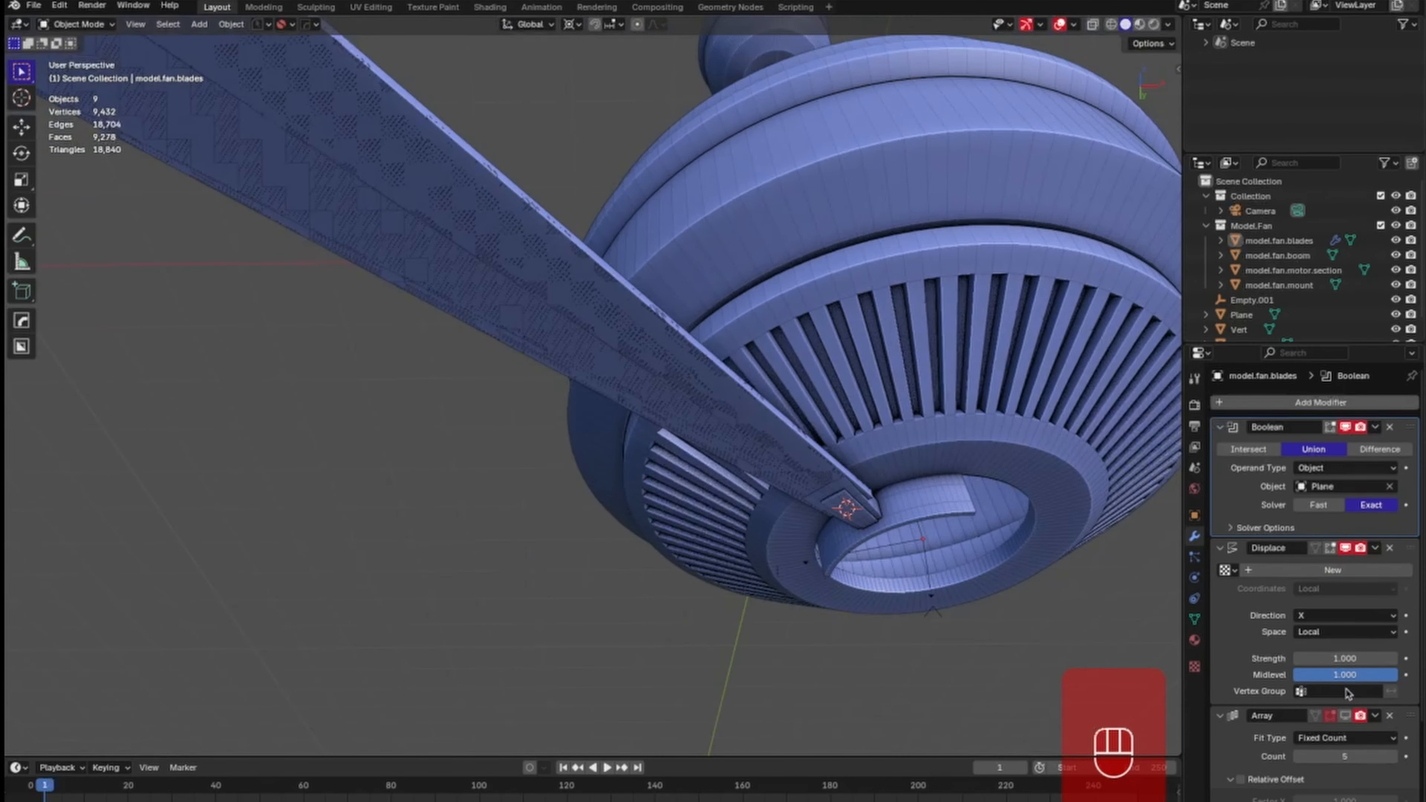
left_click(1345, 715)
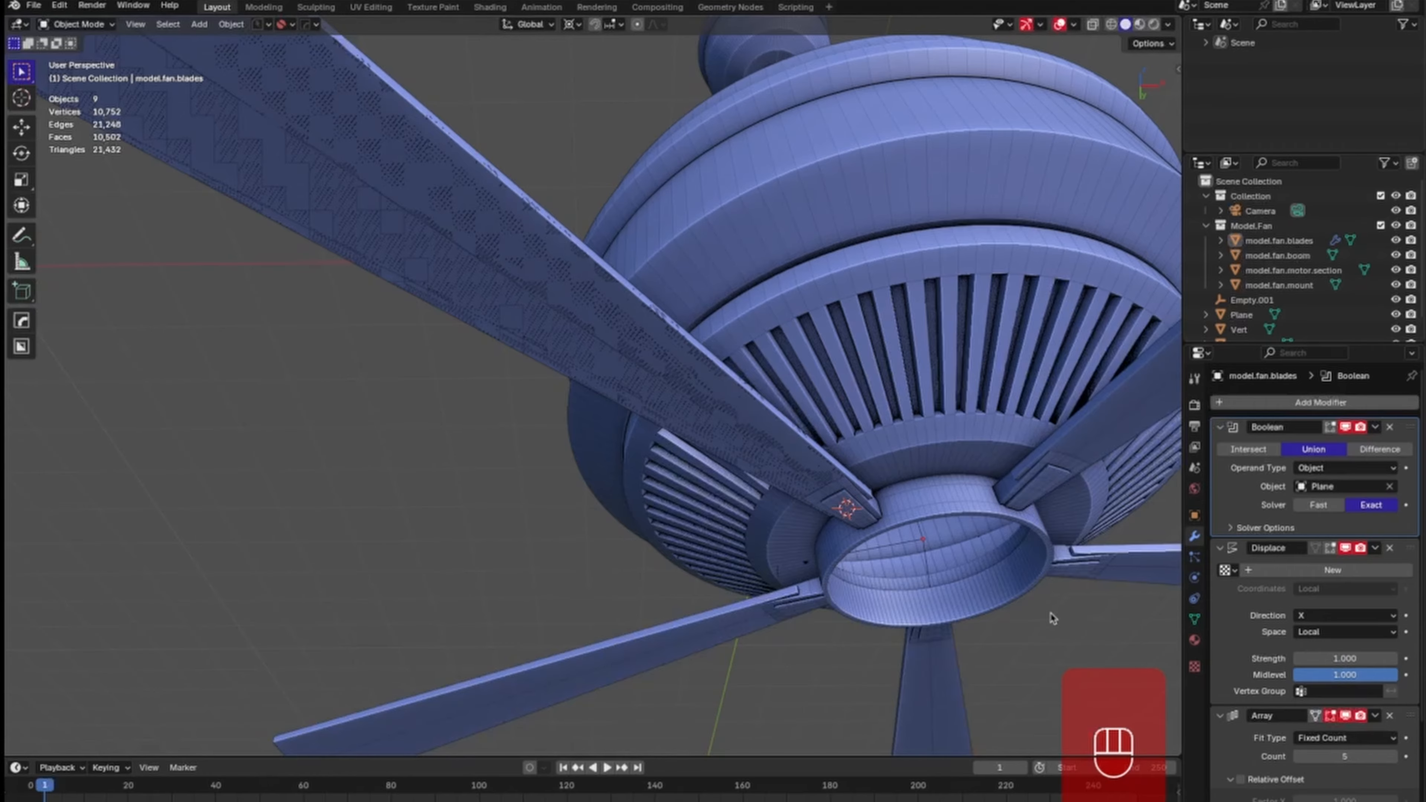
middle_click_drag(994, 544, 854, 504, "ctrl")
key("super+s")
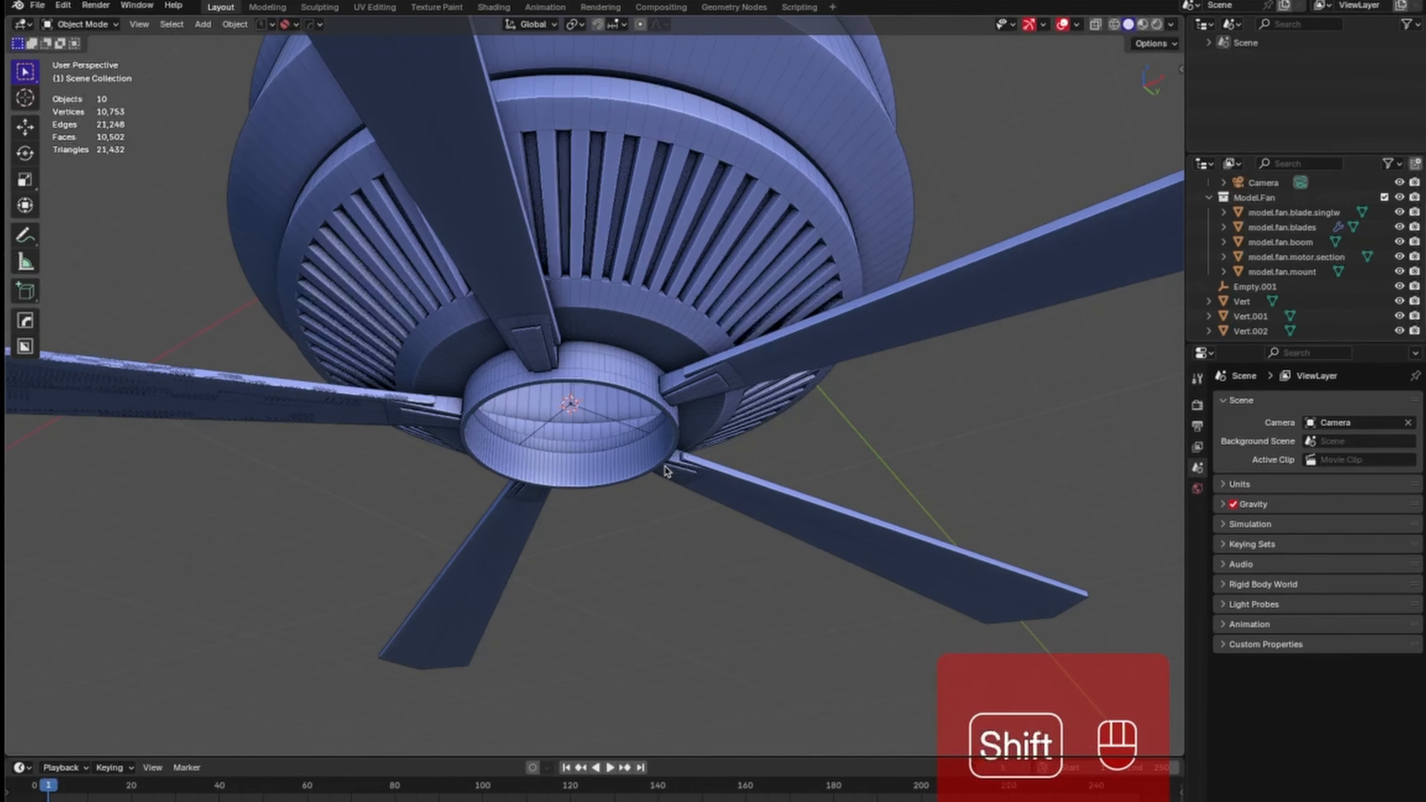
Add a mesh circle with 128 vertices at the 3D cursor in the centre of the blade hub.
key("shift+a")
mouse_move(669, 470)
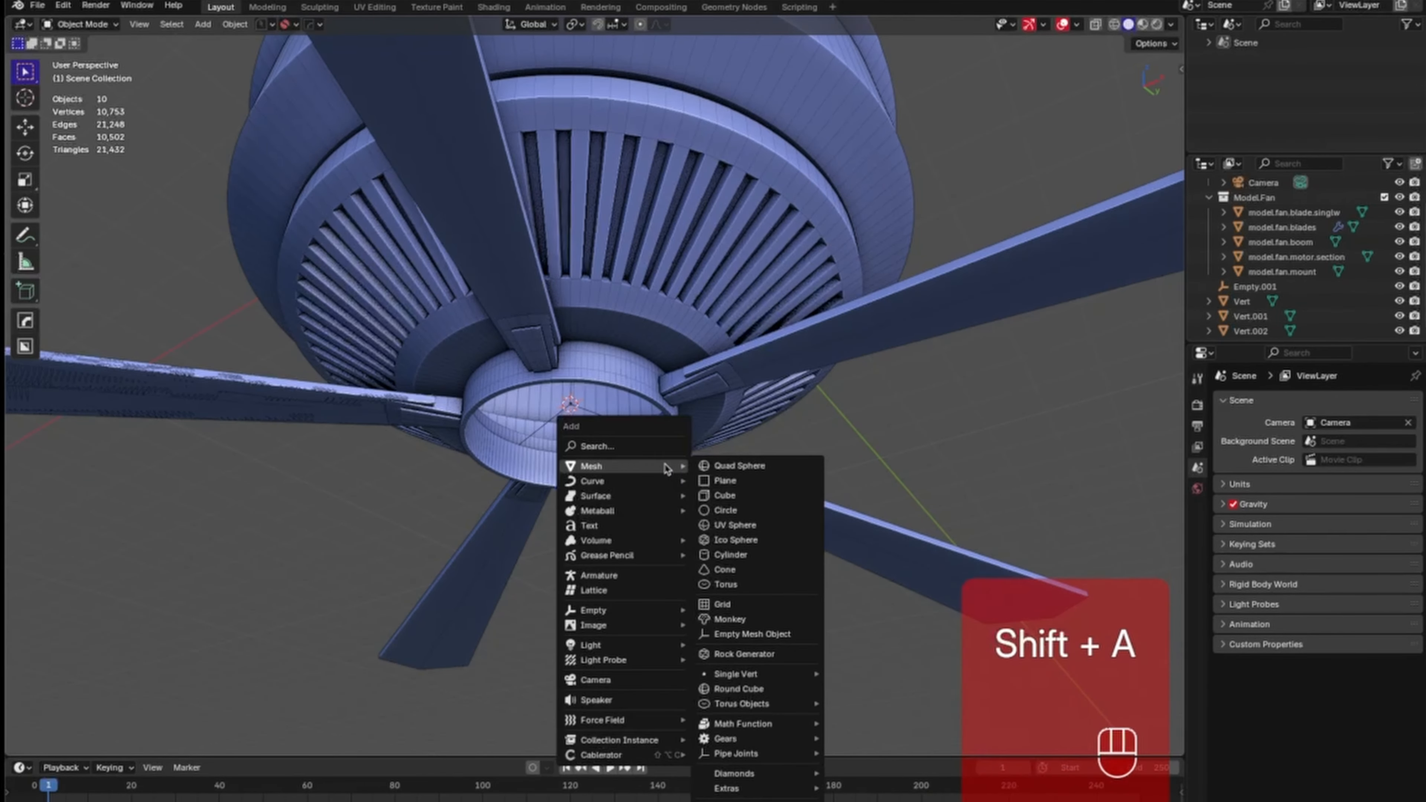
left_click(747, 510)
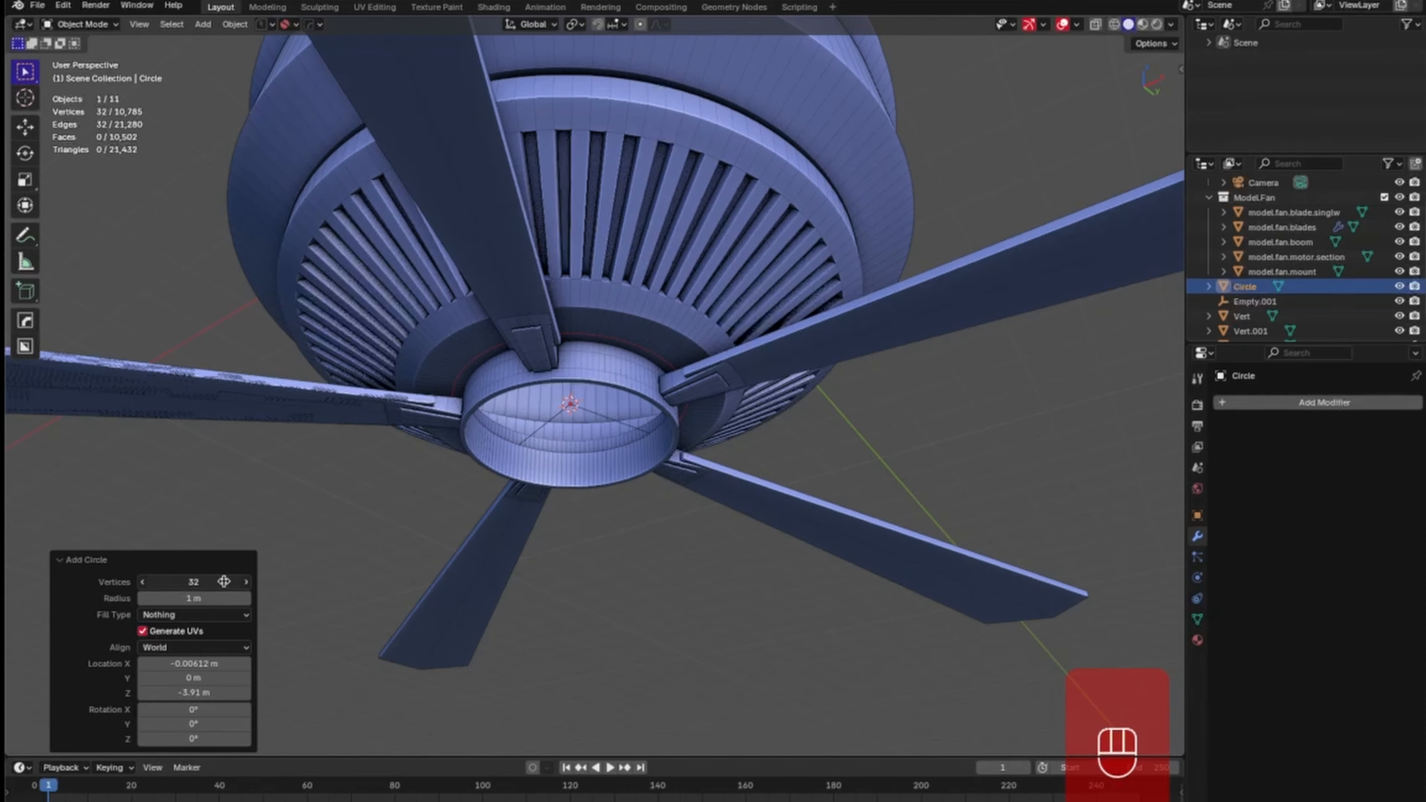
left_click(236, 580)
type("128")
key("Return")
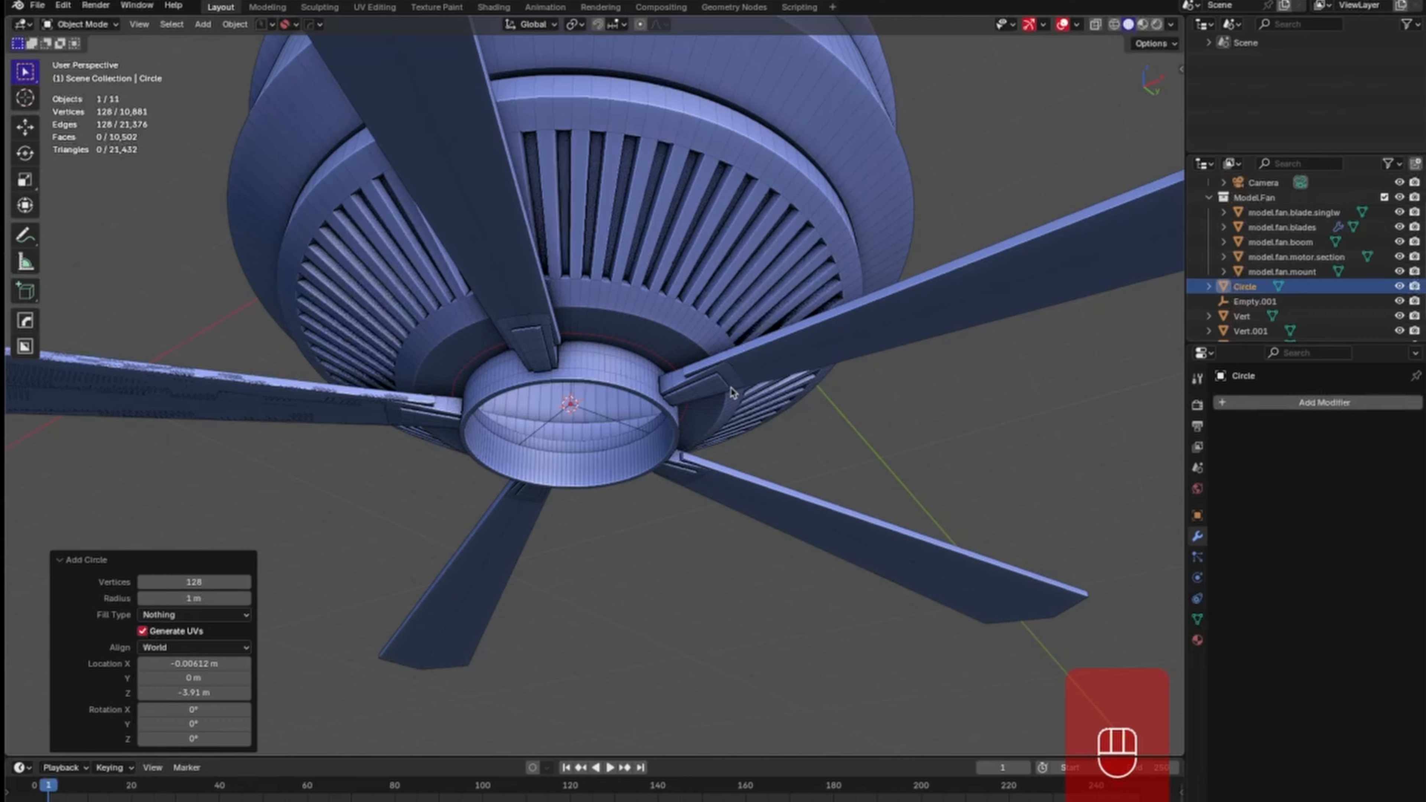
Lower the circle about 0.48 m along Z toward the lower edge of the hub ring.
key("g")
key("z")
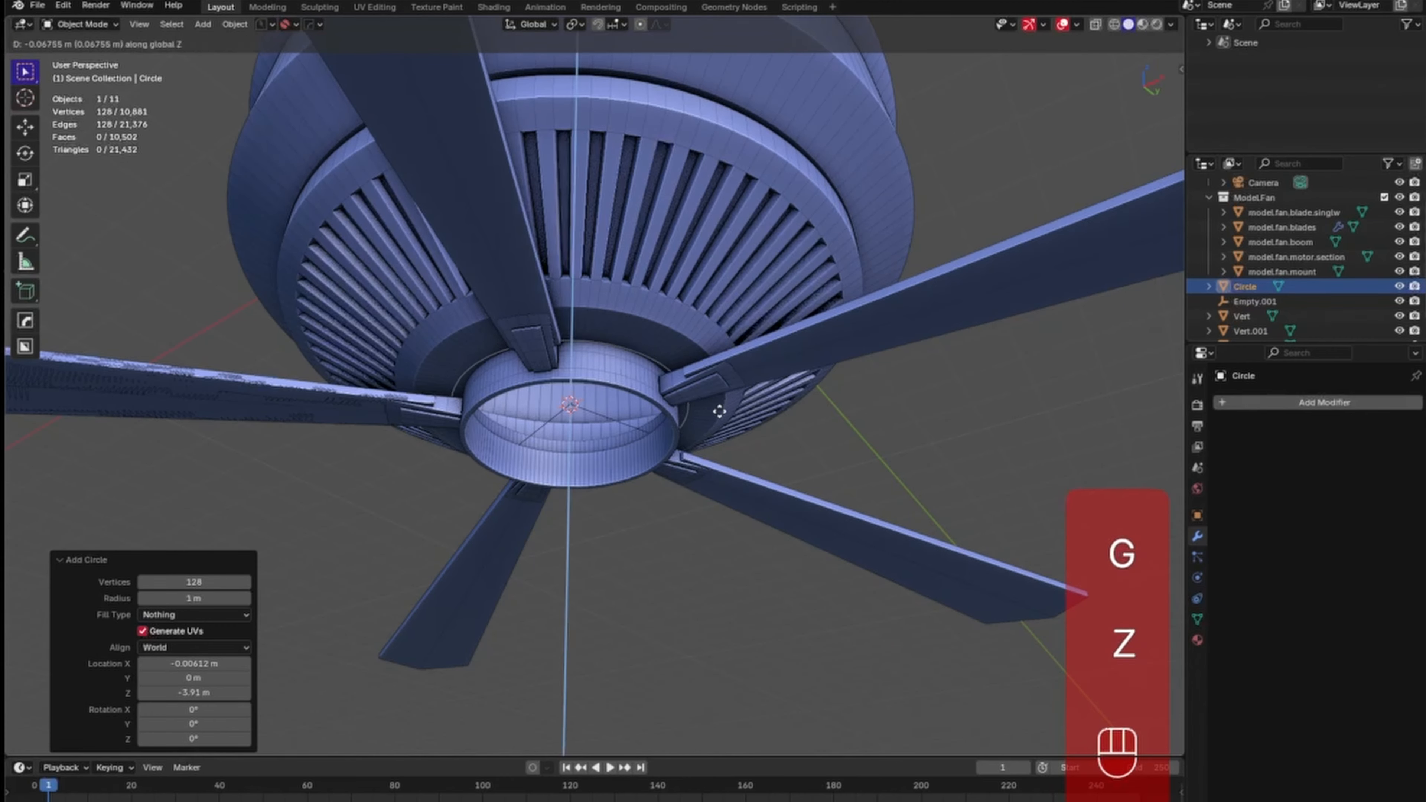
left_click(722, 449)
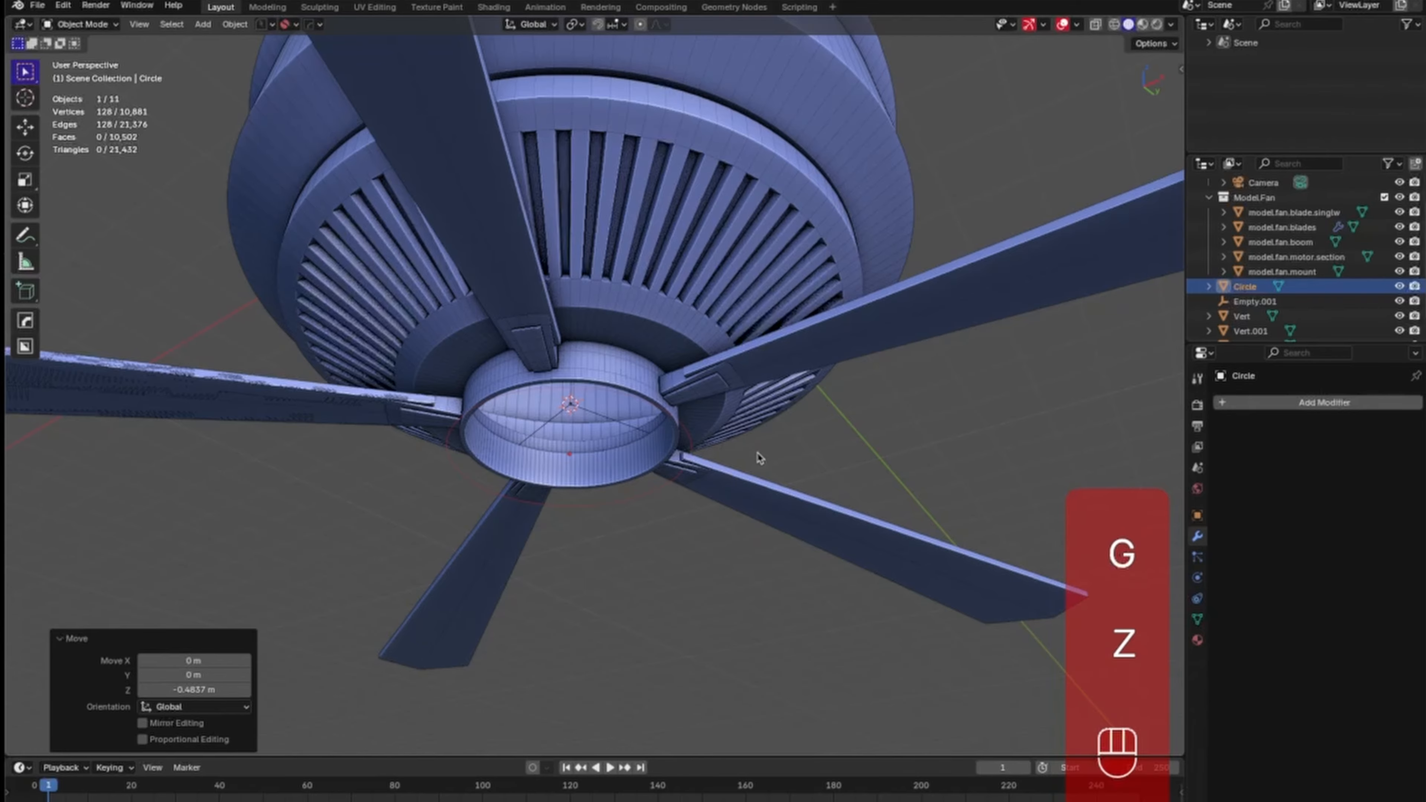
Scale all of the circle's vertices to about 0.859 to fit the inner rim of the hub ring.
key("Tab")
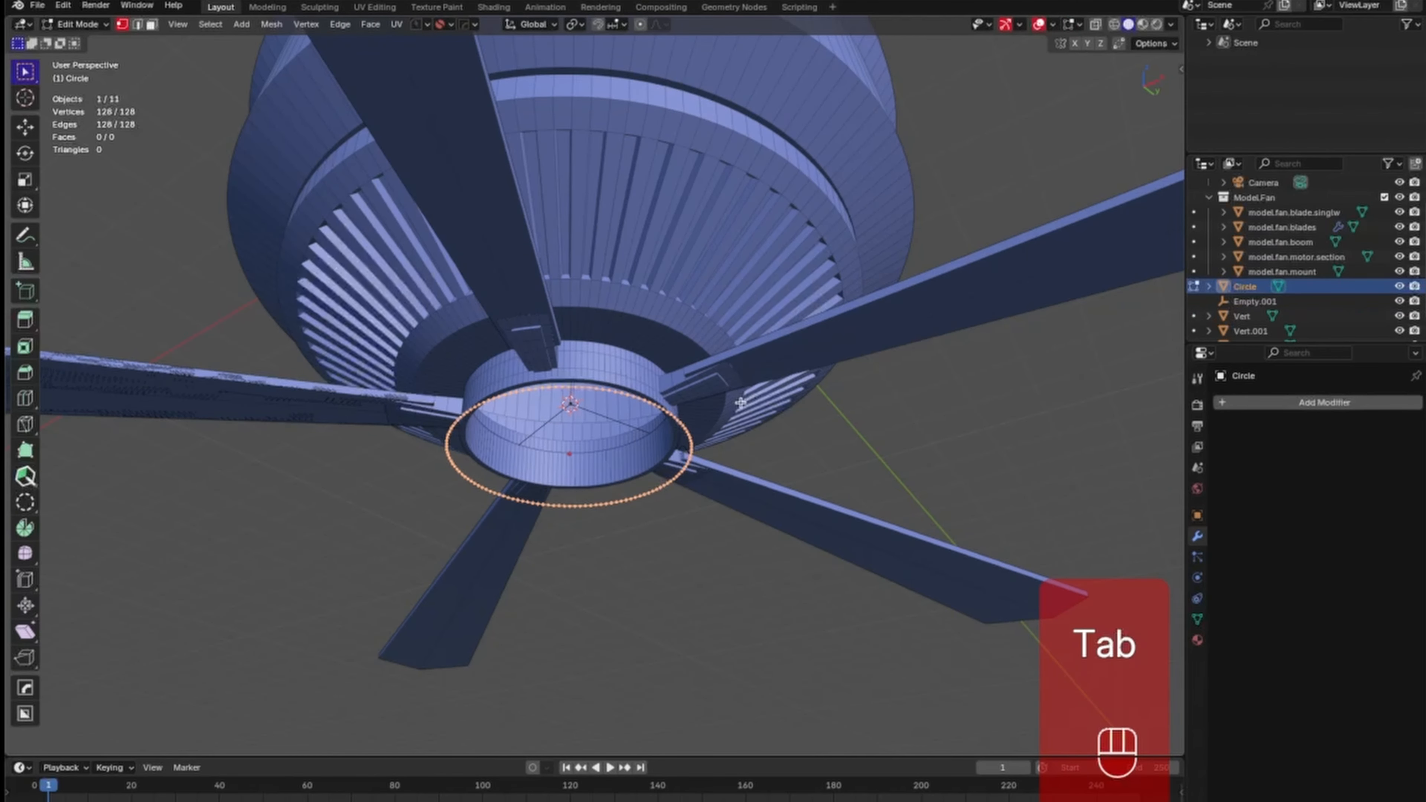
key("ctrl+KP_7")
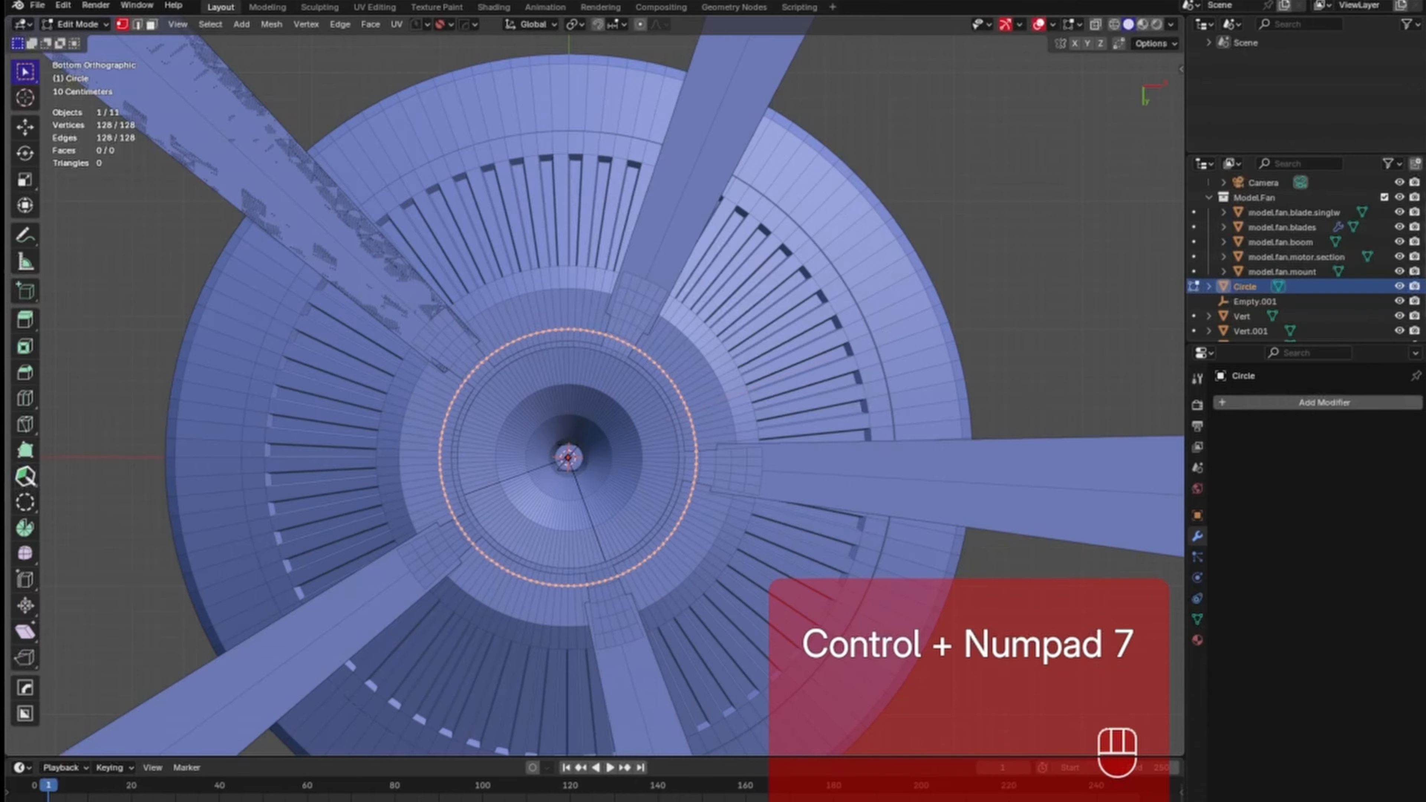
key("s")
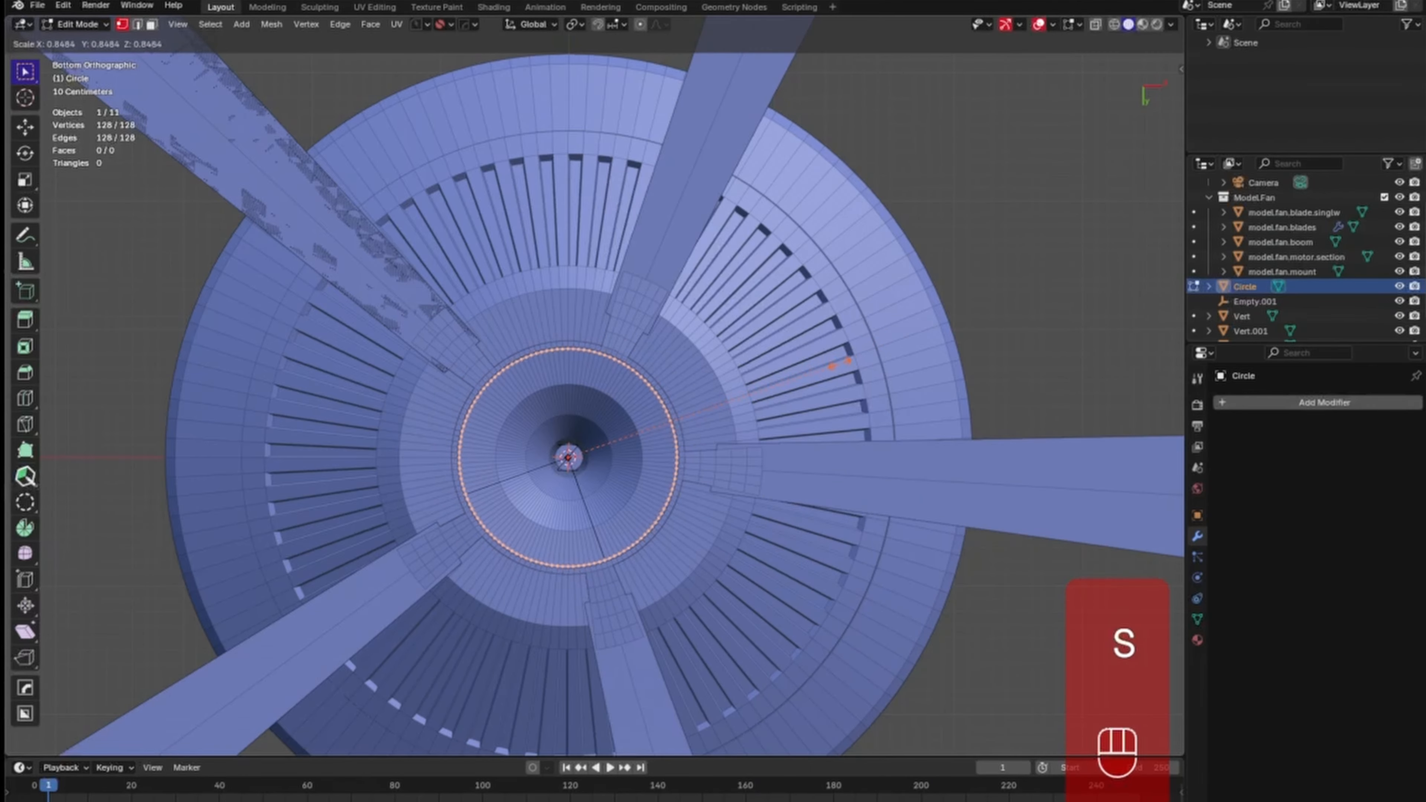
left_click(843, 362)
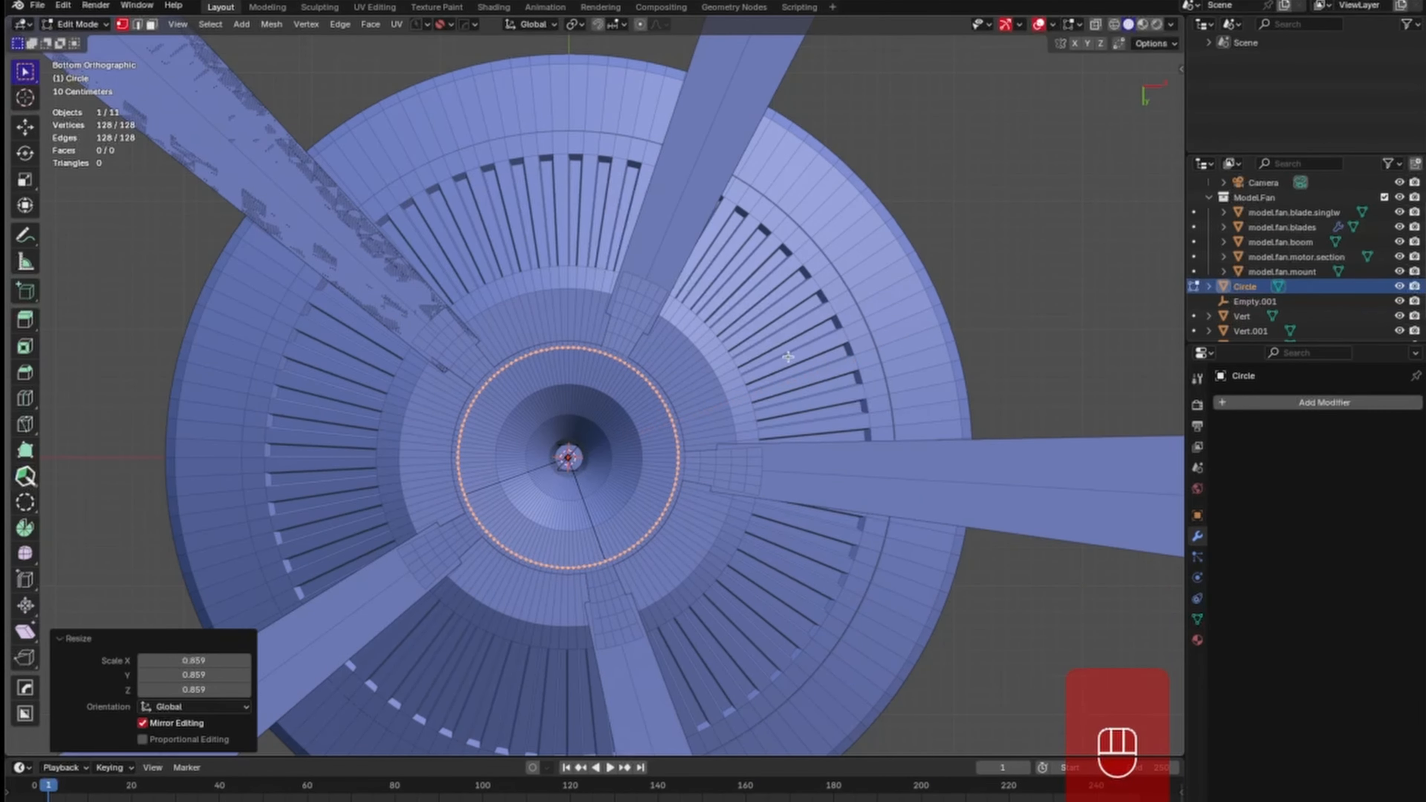
Raise the circle along Z by about 0.122 m and a further 0.014 m to the hub ring's lower inner edge.
middle_click_drag(789, 356, 745, 501)
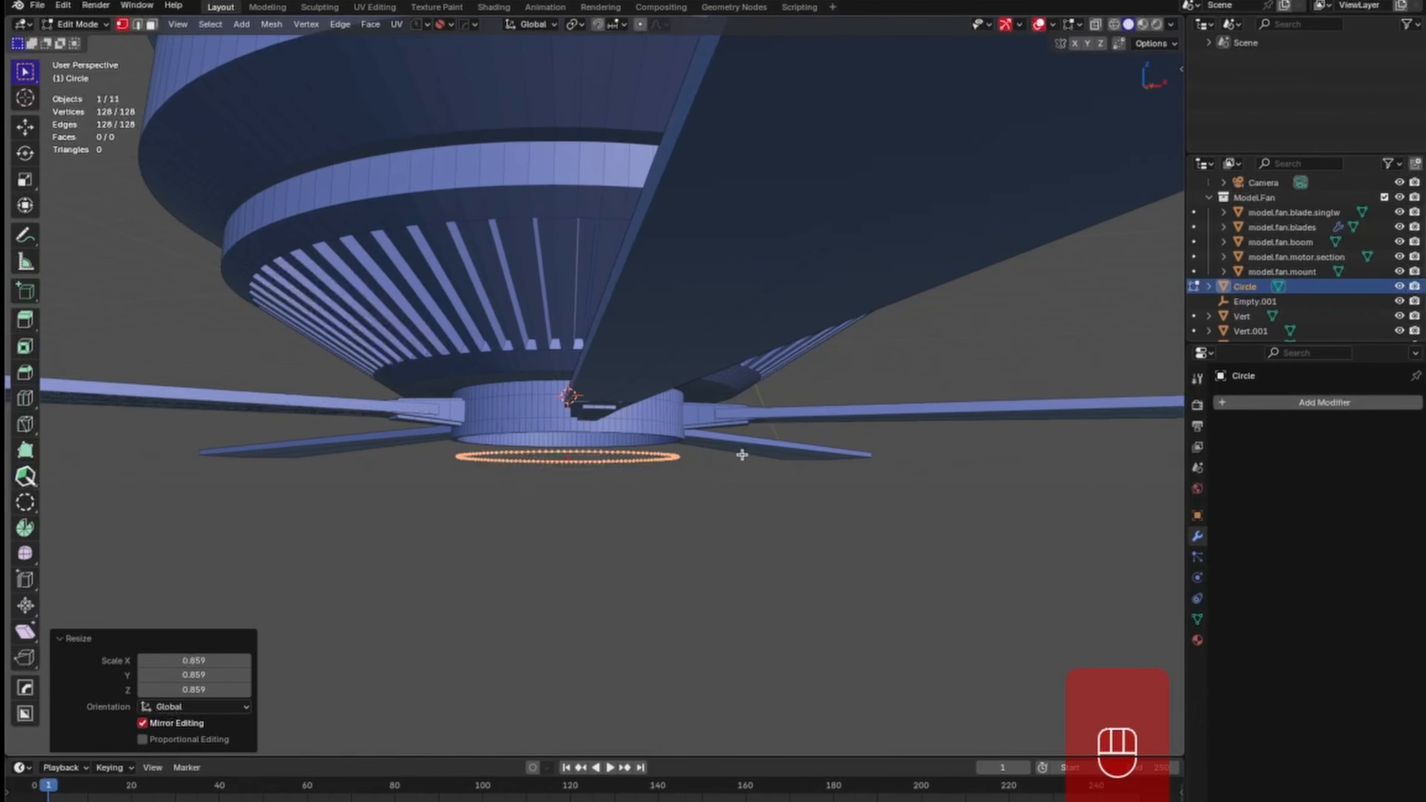
key("g")
key("z")
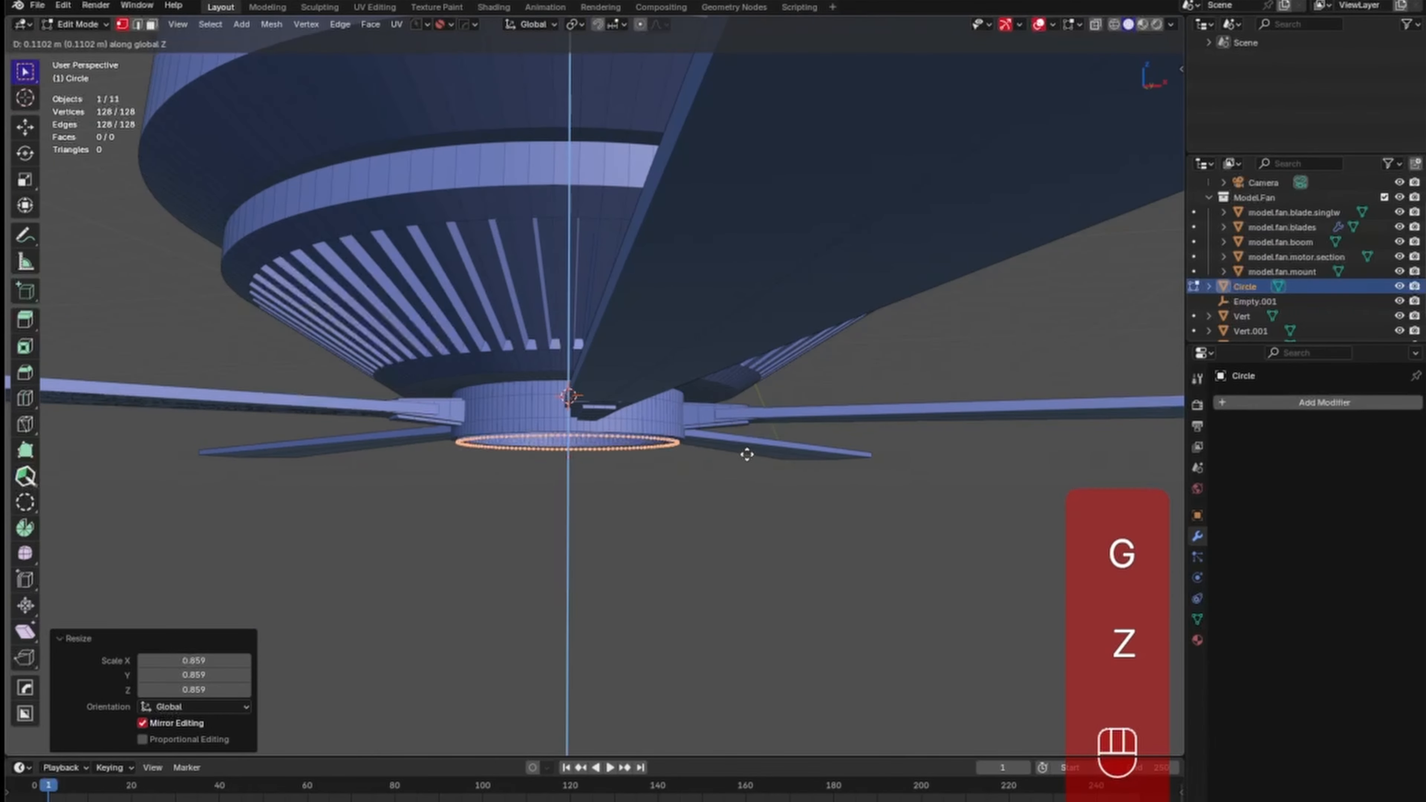
left_click(742, 456)
middle_click_drag(738, 458, 752, 363)
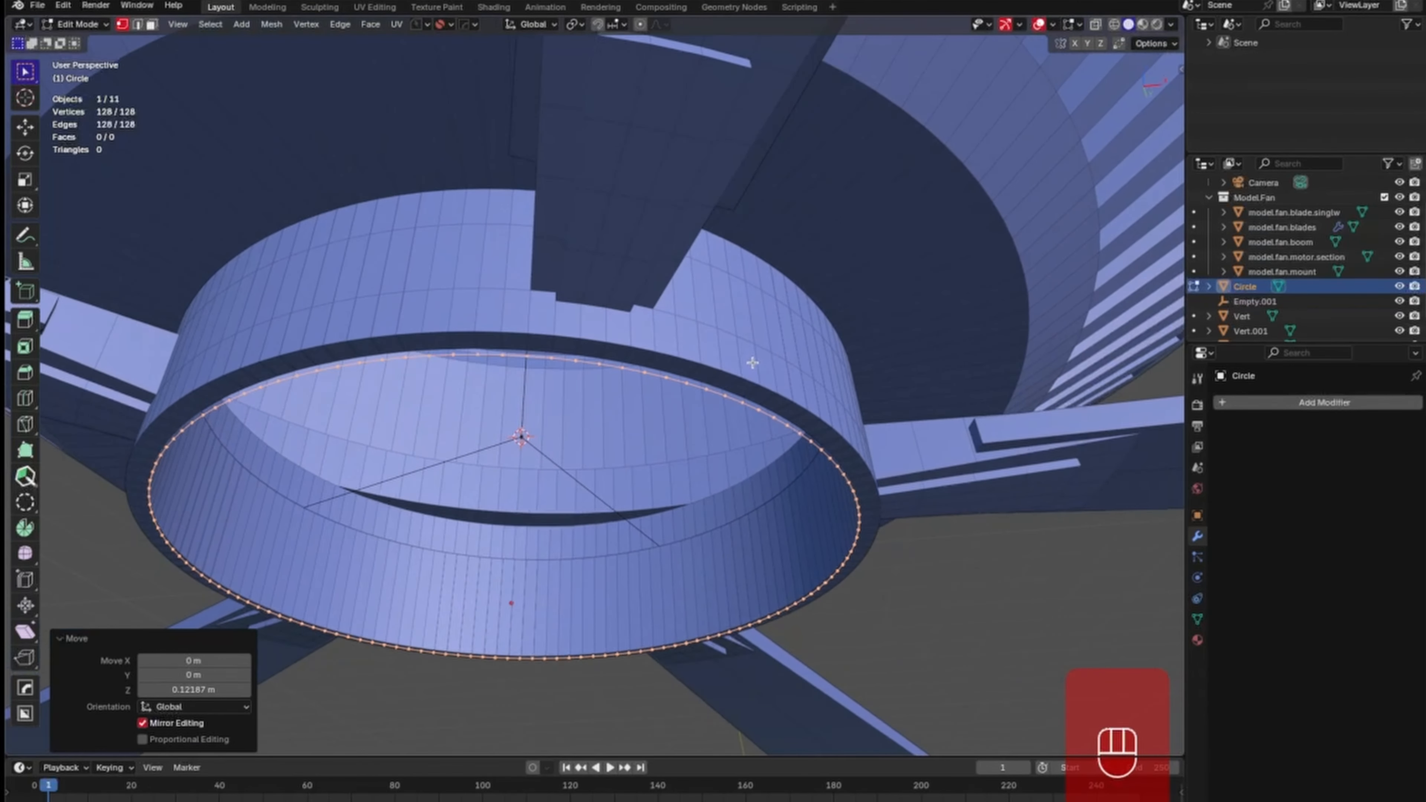
key("g")
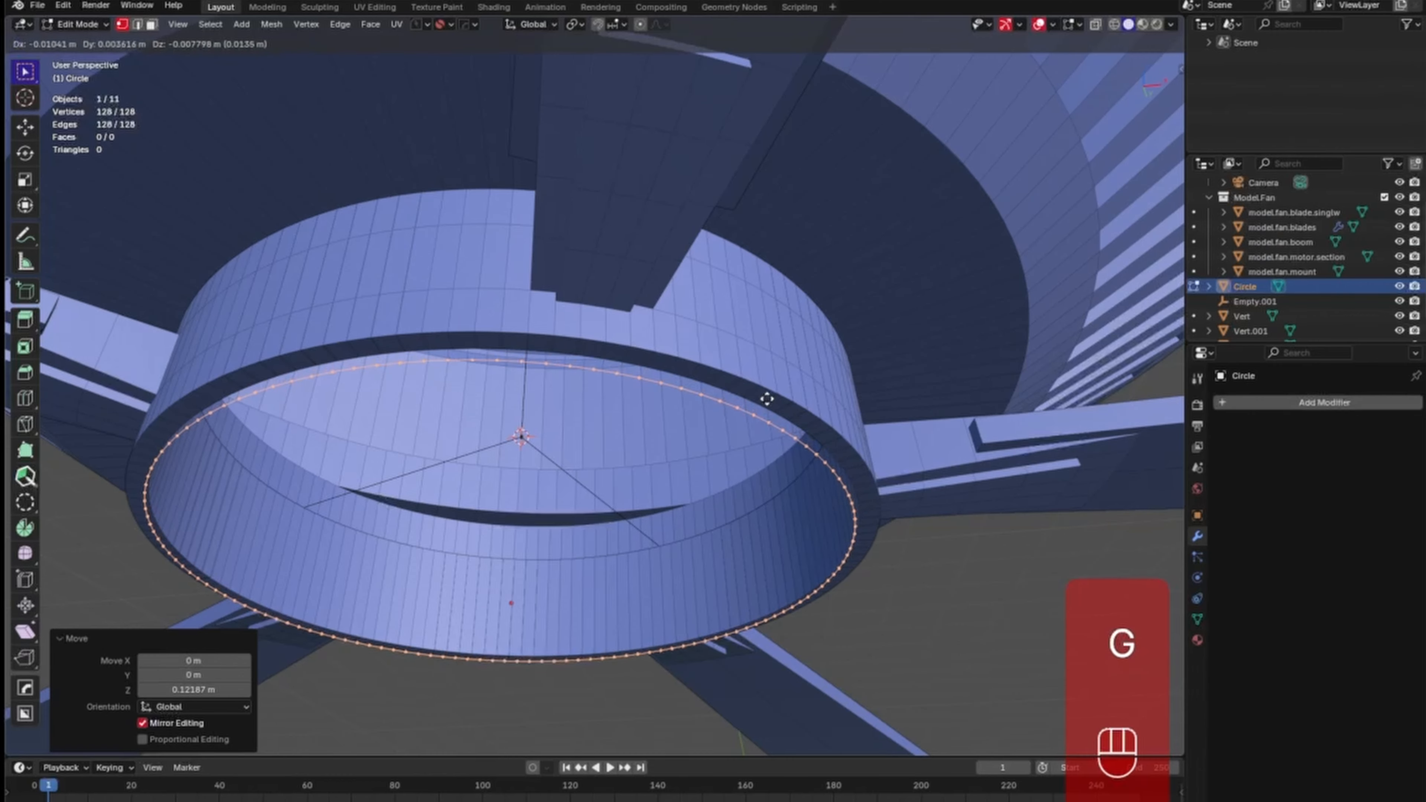
key("z")
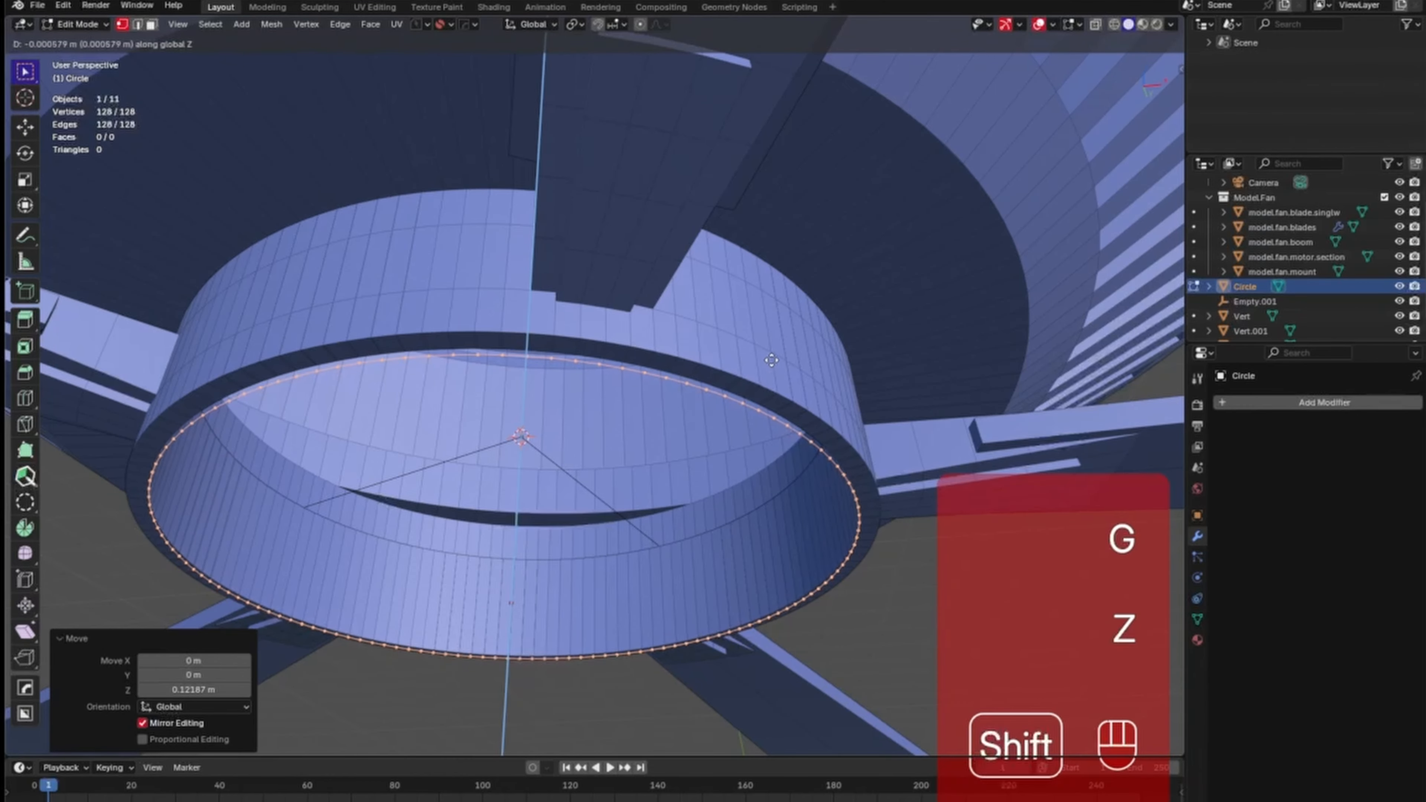
left_click(782, 313, "shift")
middle_click_drag(792, 343, 783, 360)
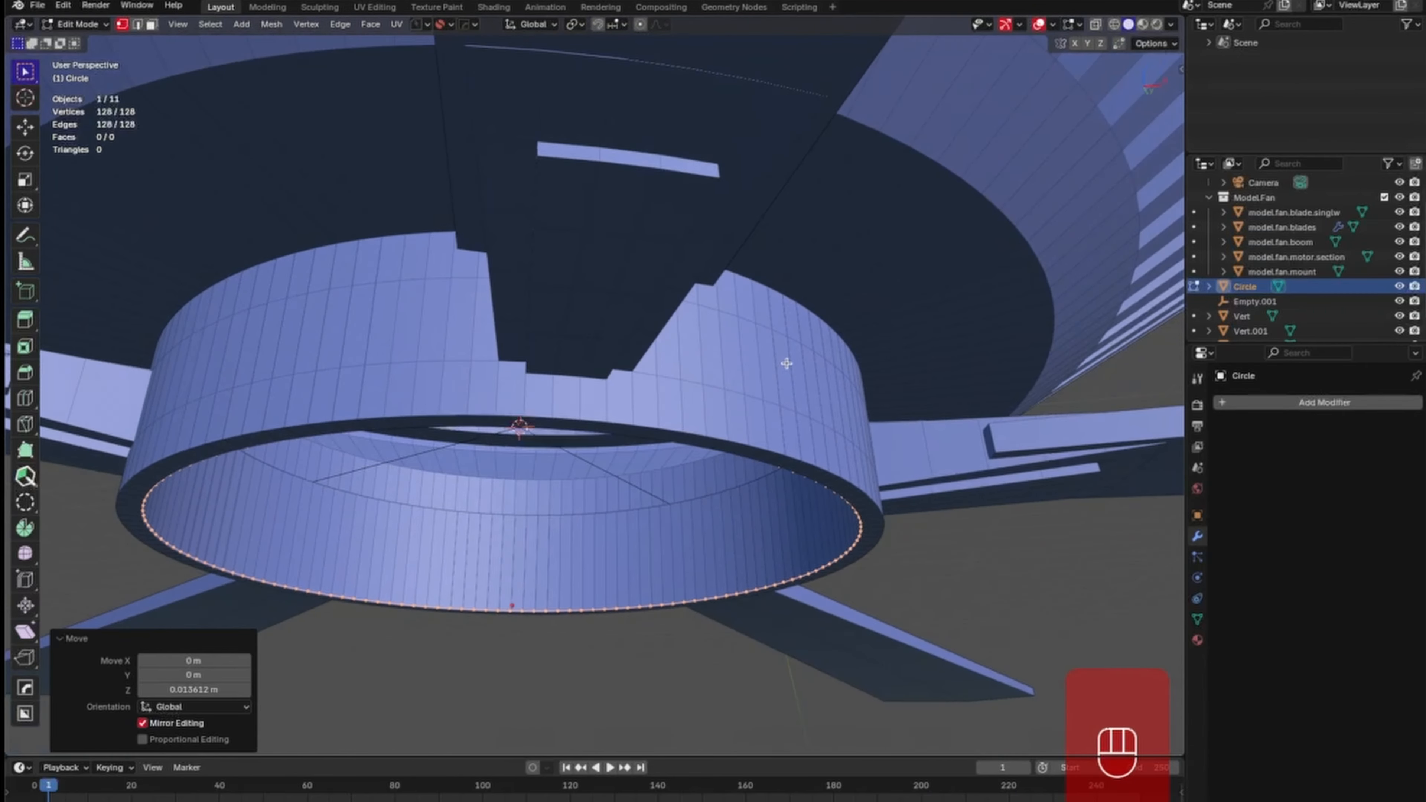
Extrude the circle about 0.187 m down along Z to form a cylindrical wall beneath the hub.
key("KP_1")
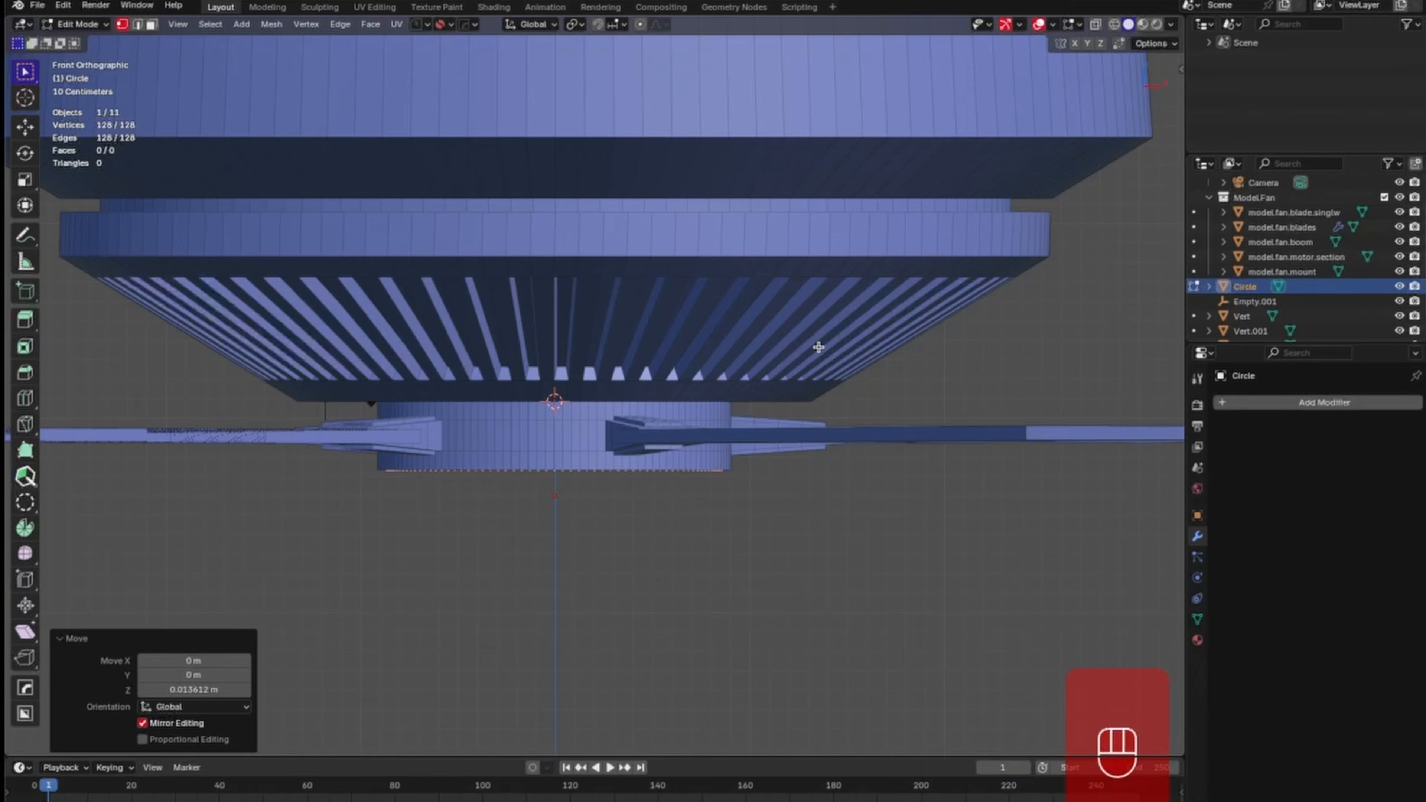
key("e")
key("z")
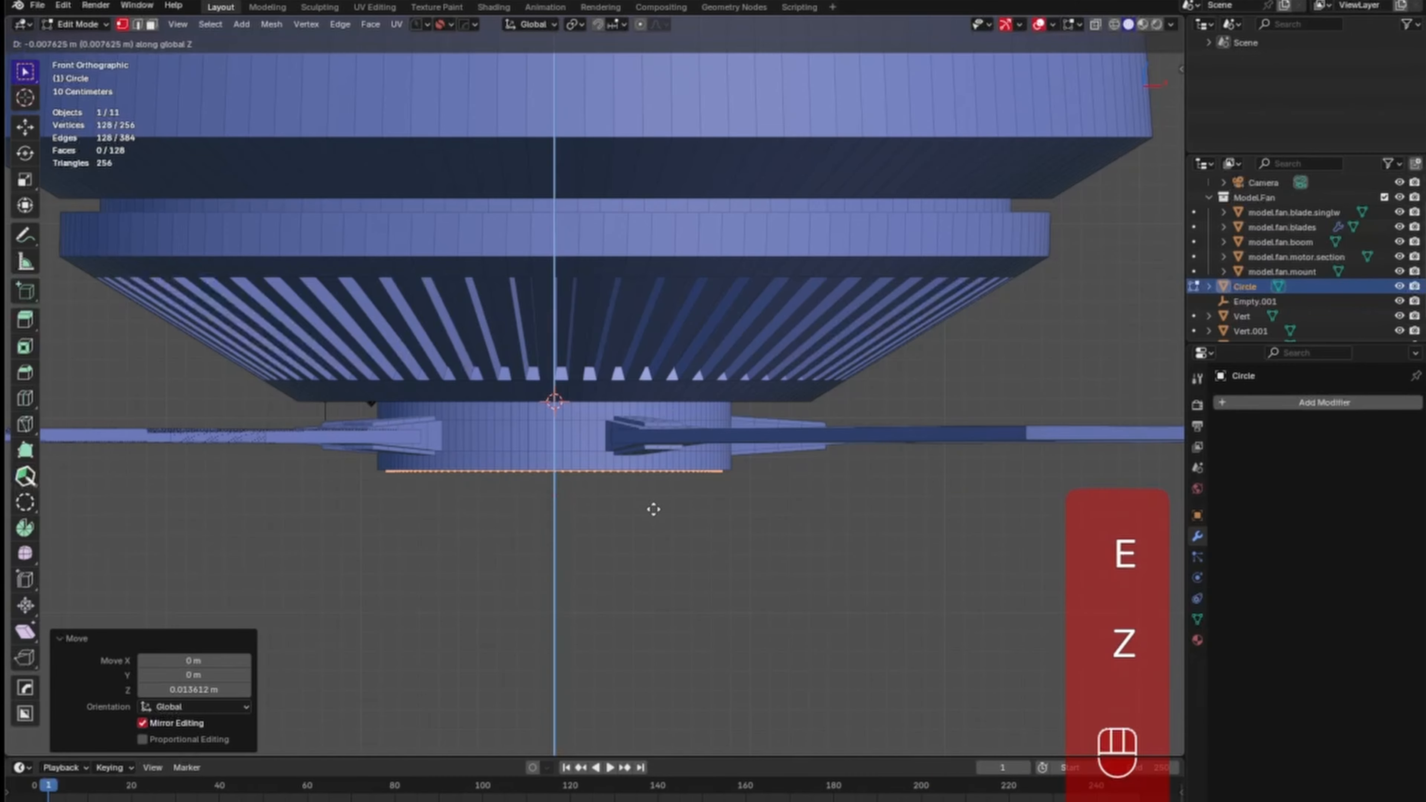
left_click(669, 543)
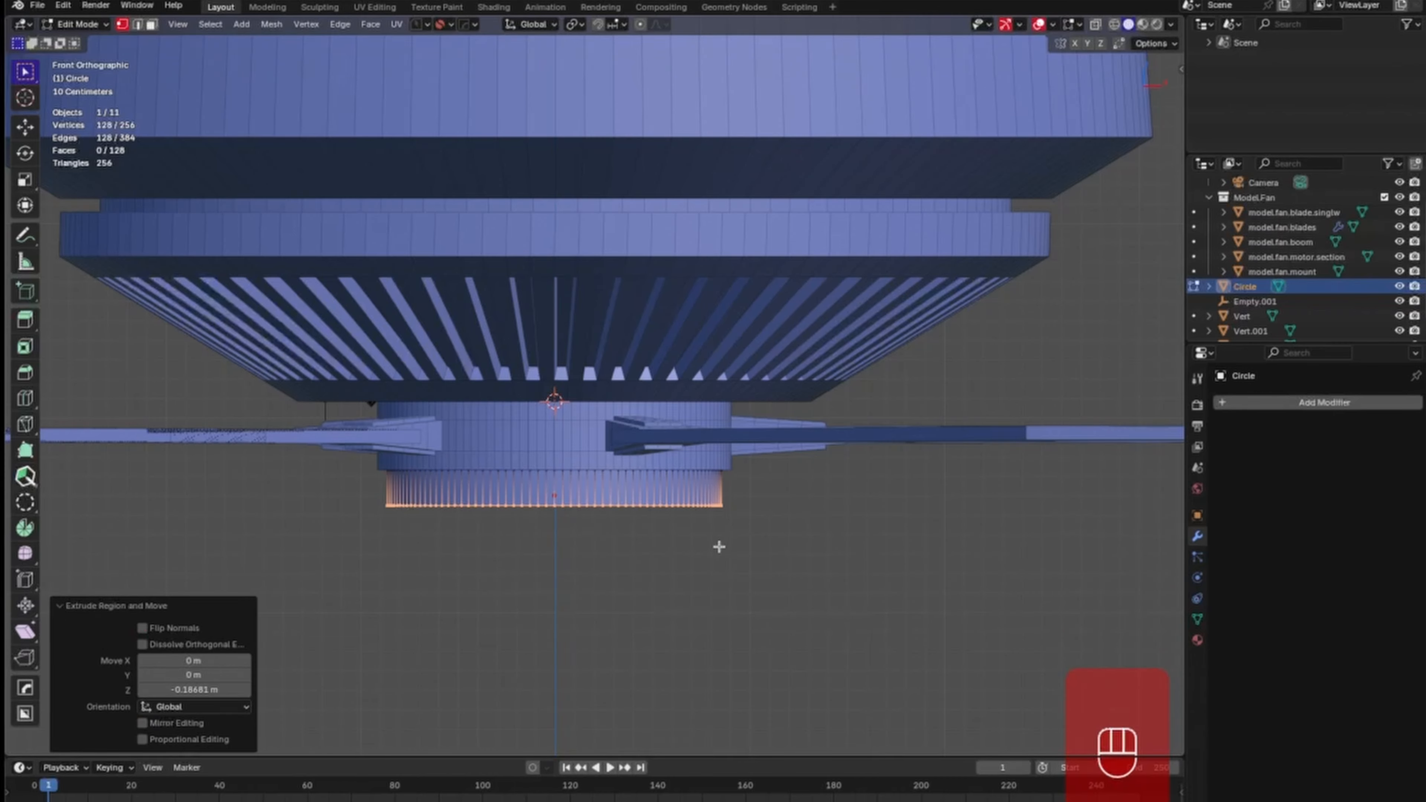
Extrude the wall's bottom edge inward at a scale of 0.978, and extrude that loop about 0.16 m down along Z.
key("e")
key("s")
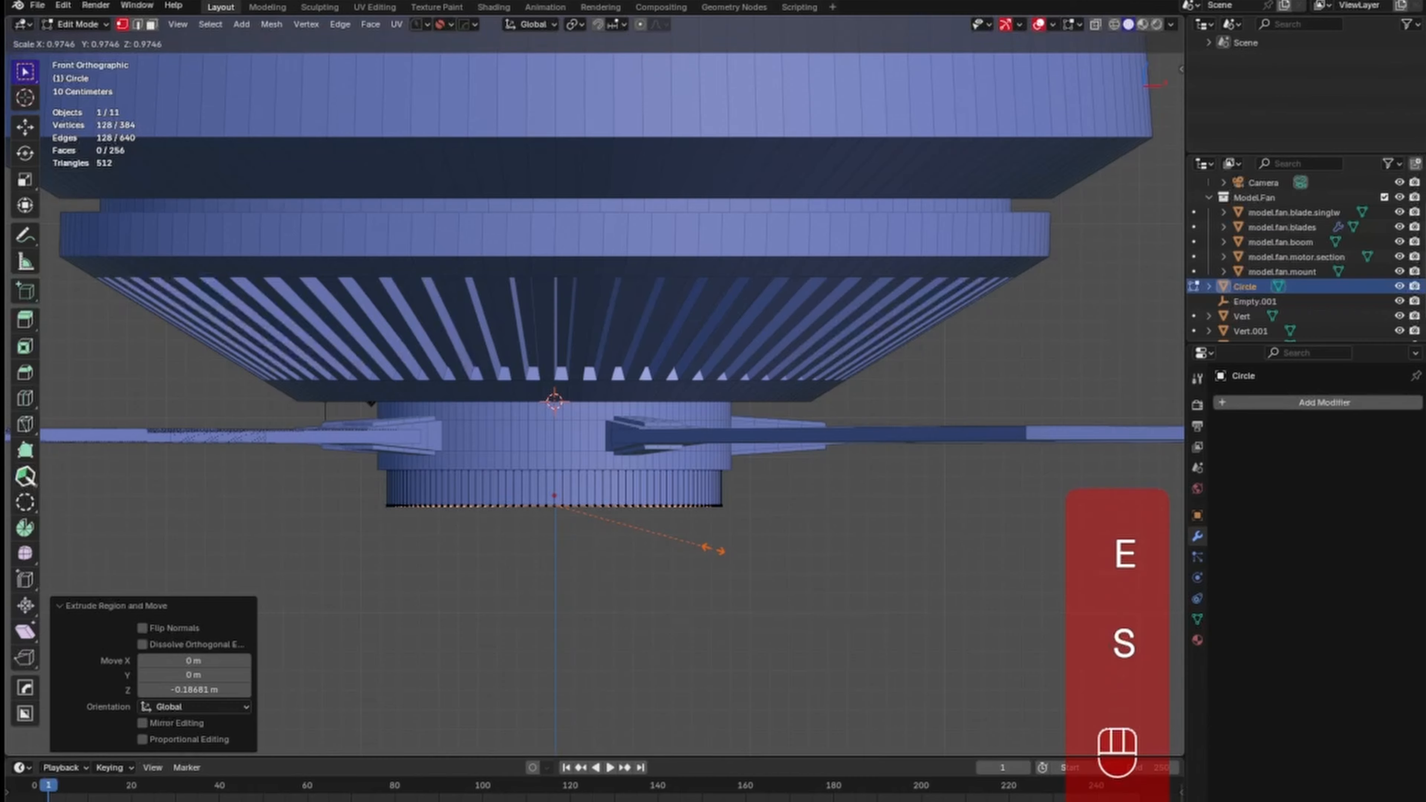
left_click(713, 549)
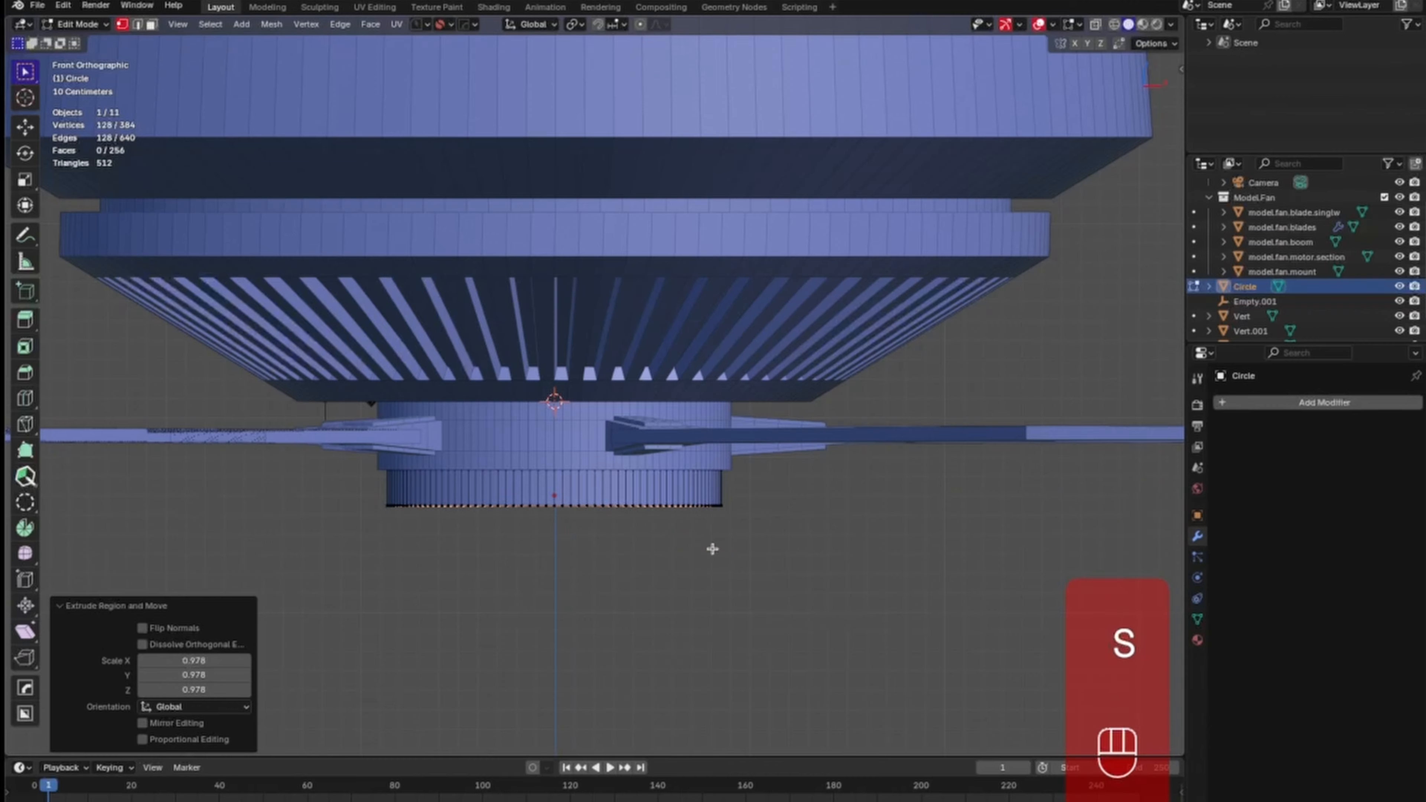
key("e")
key("z")
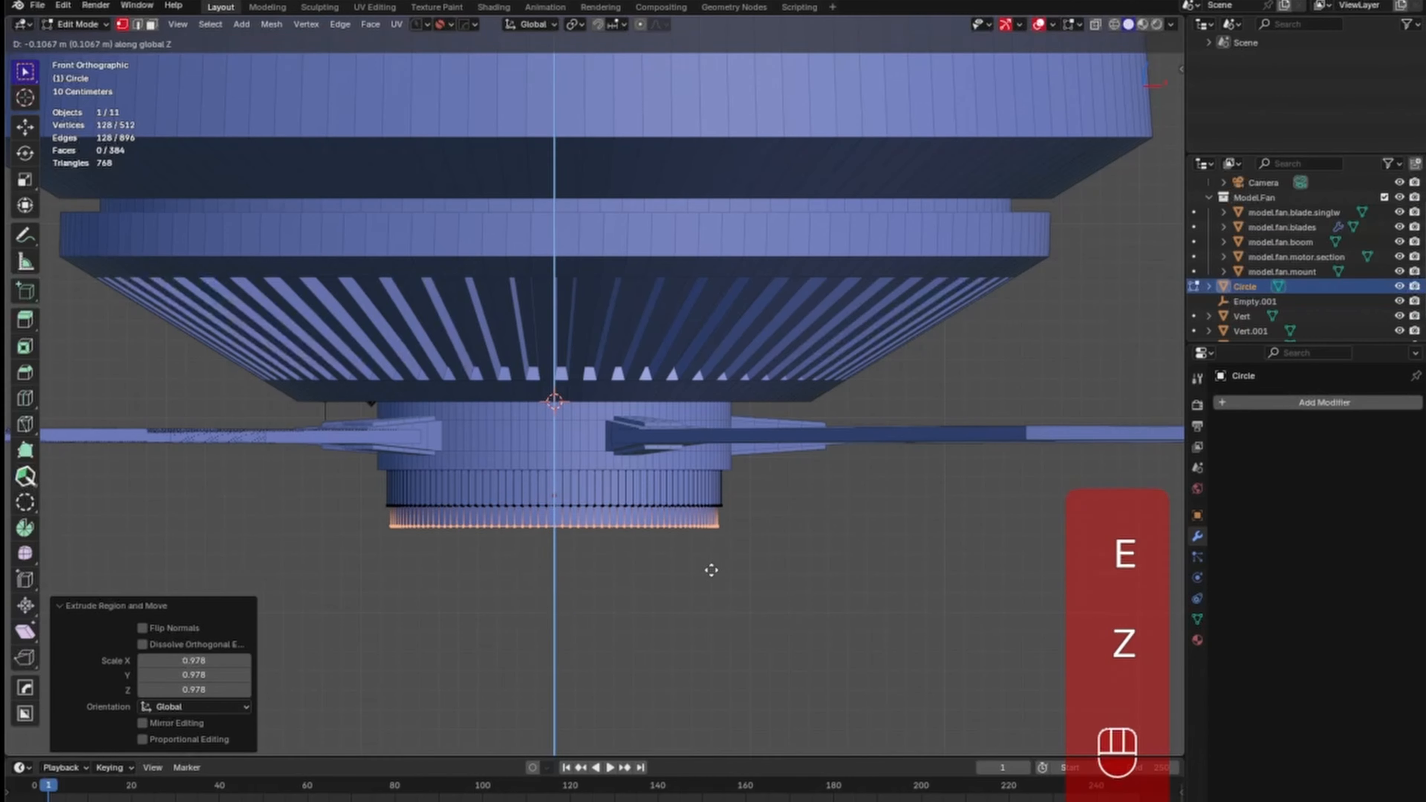
left_click(710, 577)
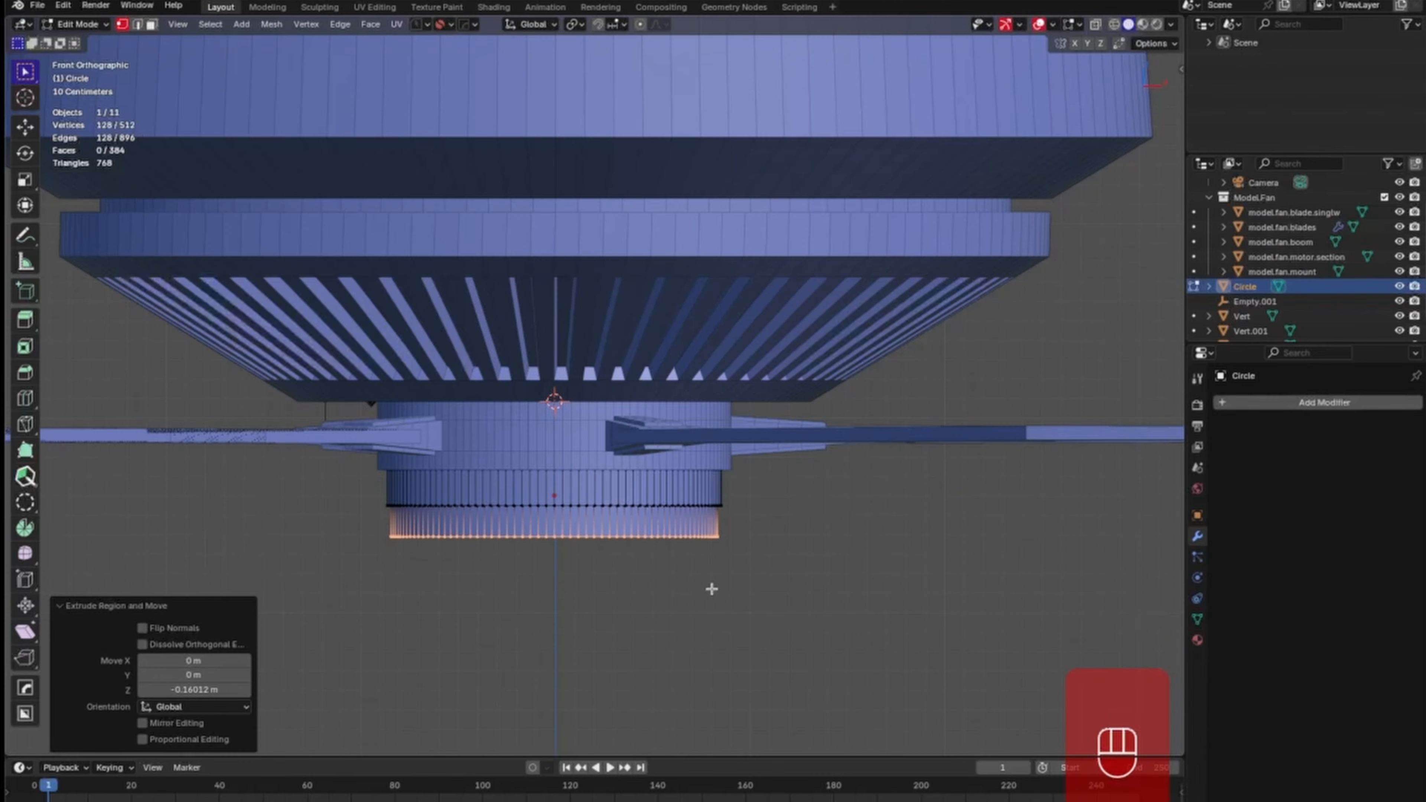
Extrude the bottom loop about 0.095 m down along Z and taper it to a scale of 0.903.
key("e")
key("z")
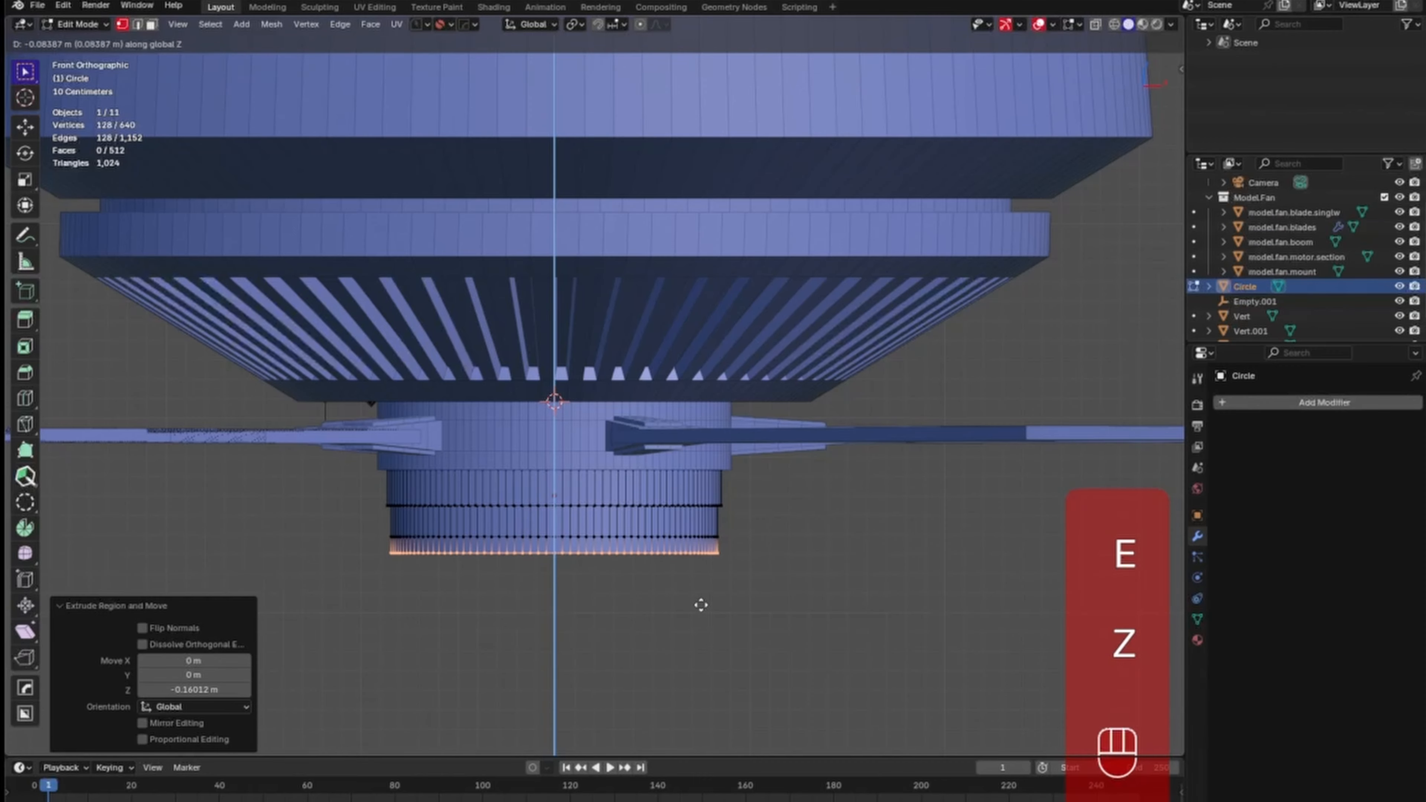
left_click(701, 605)
key("s")
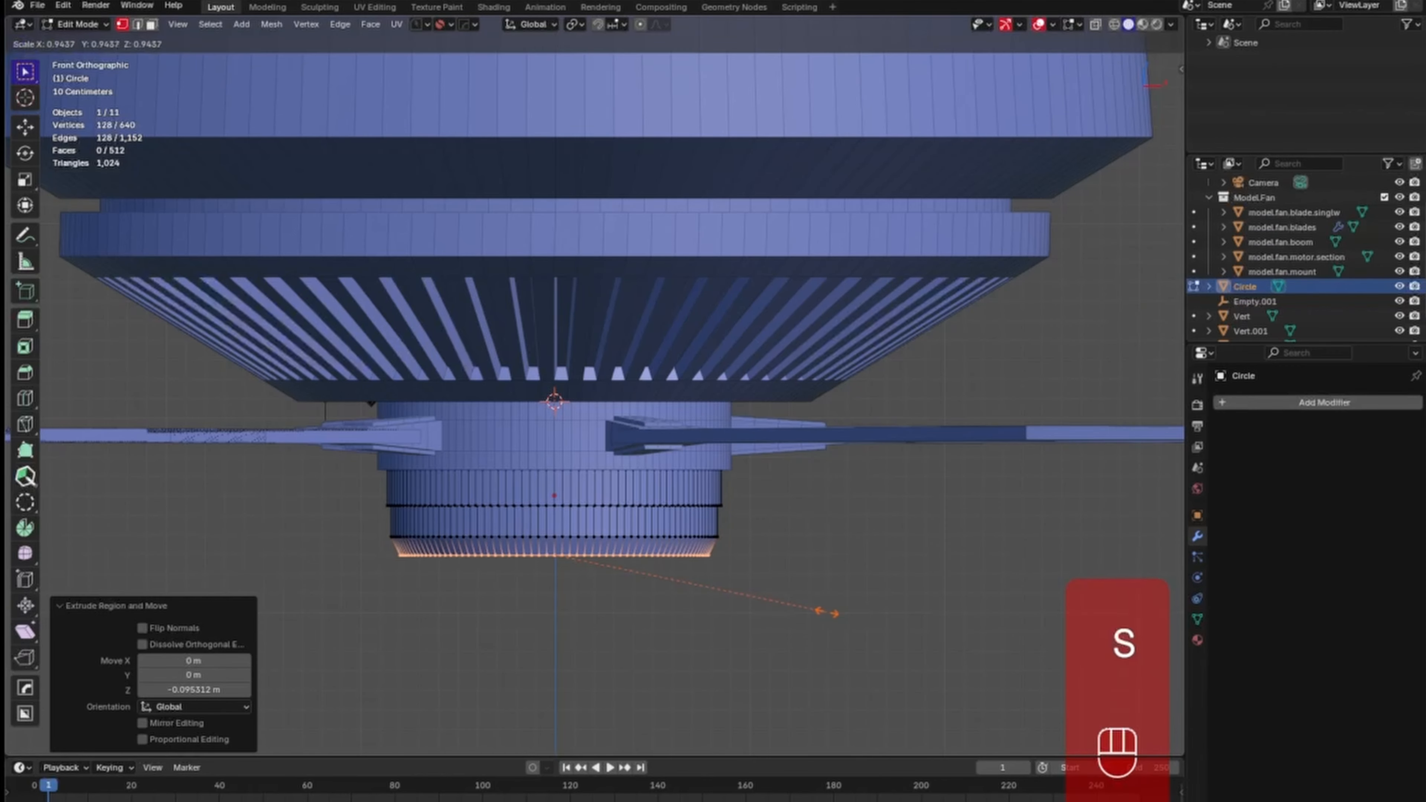
left_click(814, 609)
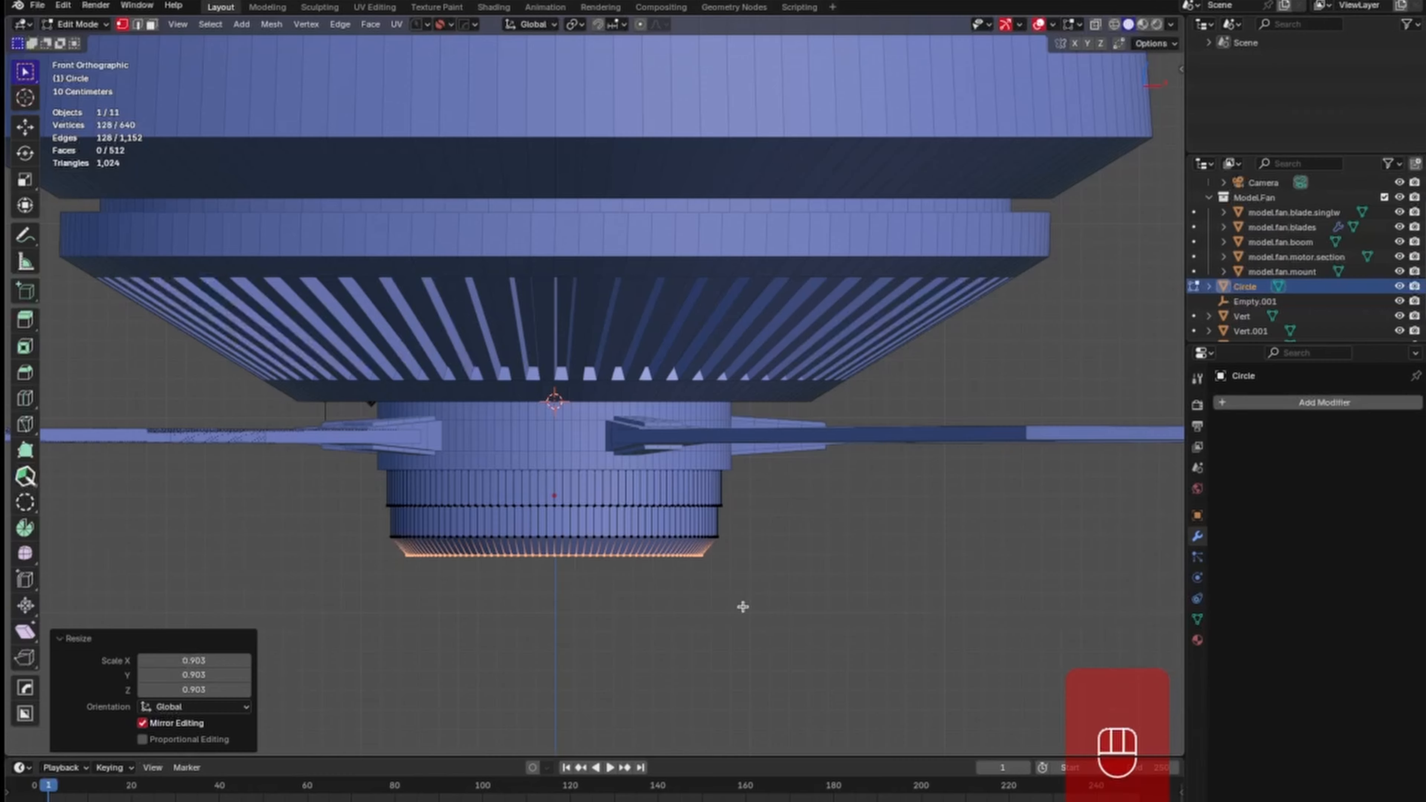
Extrude the bottom loop another 0.107 m or so down along Z and taper it to about 0.753.
key("e")
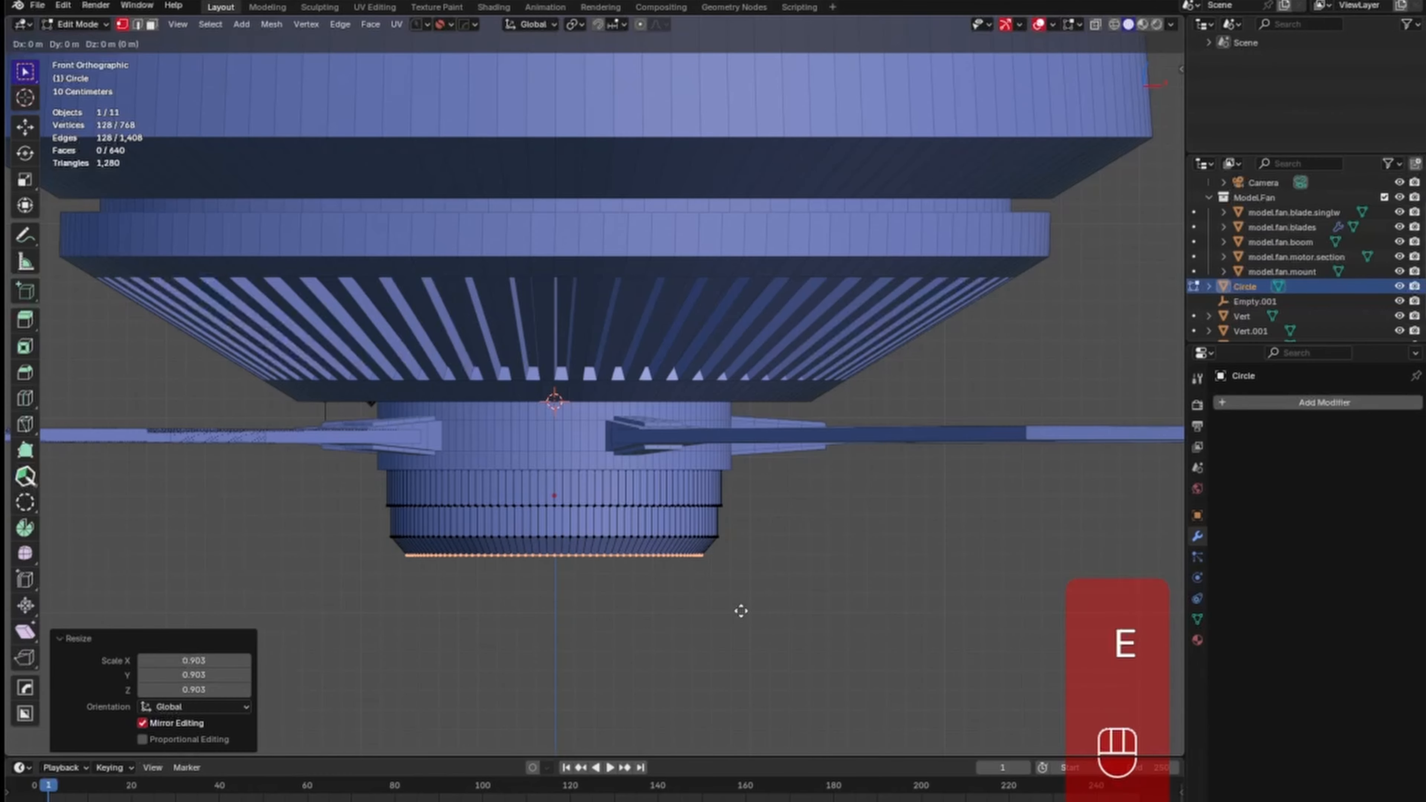
key("z")
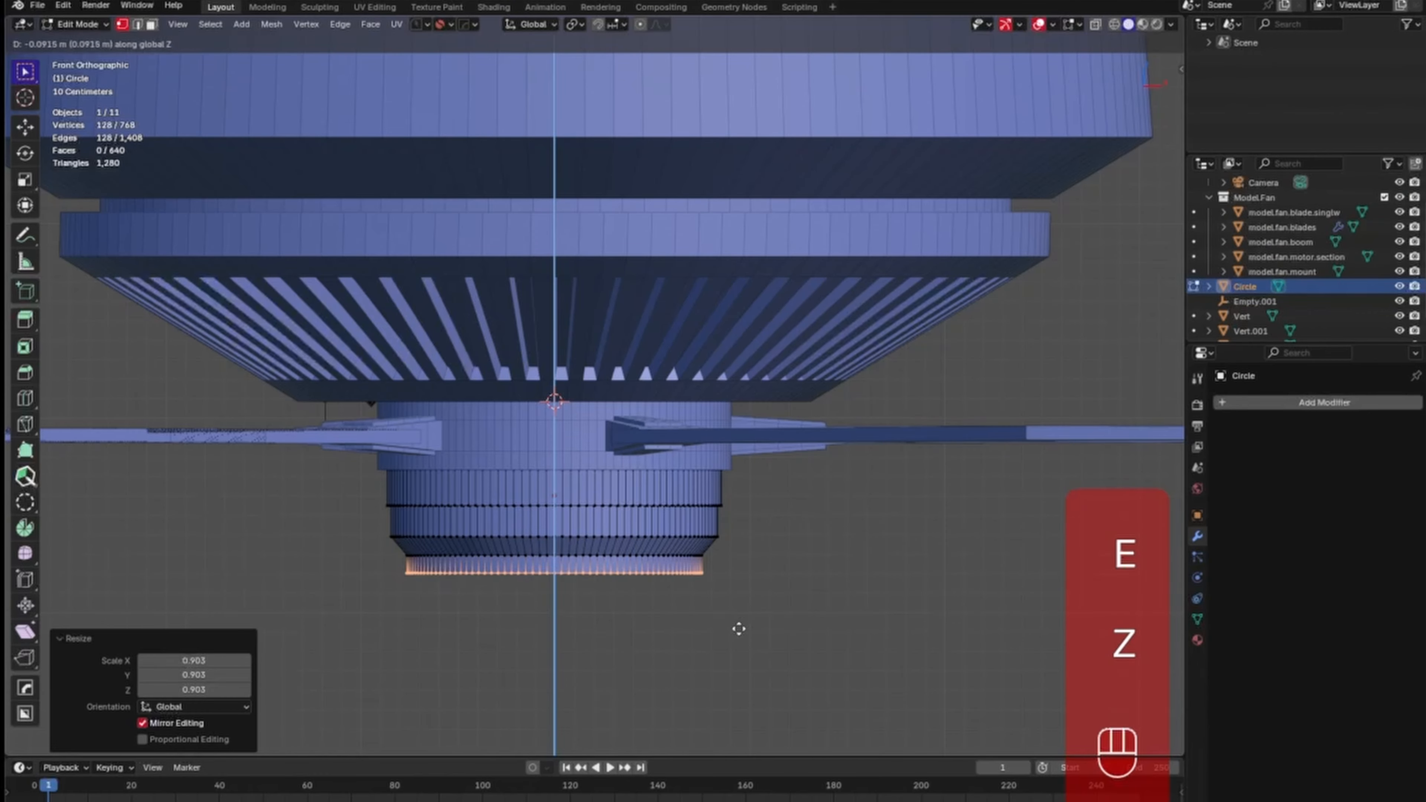
left_click(739, 626)
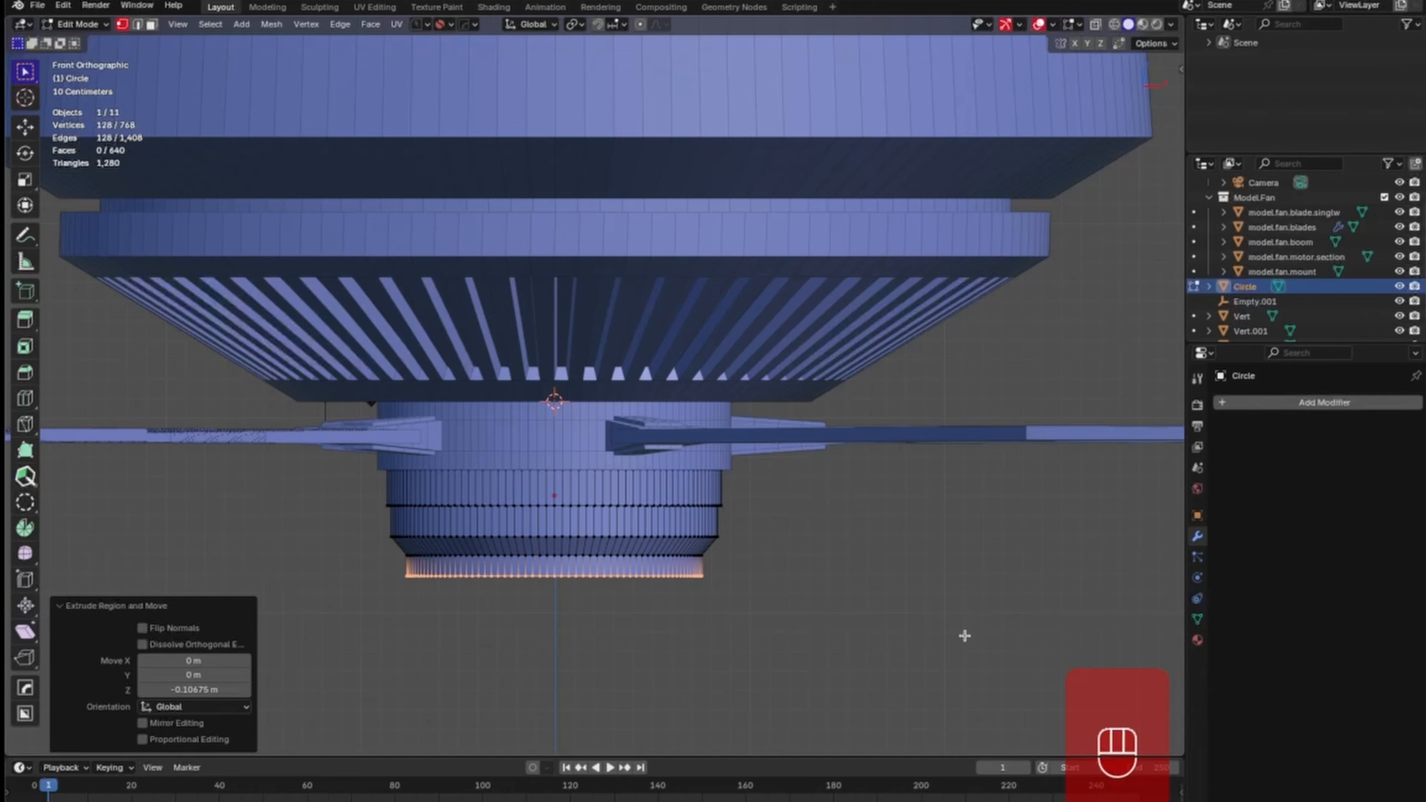
key("s")
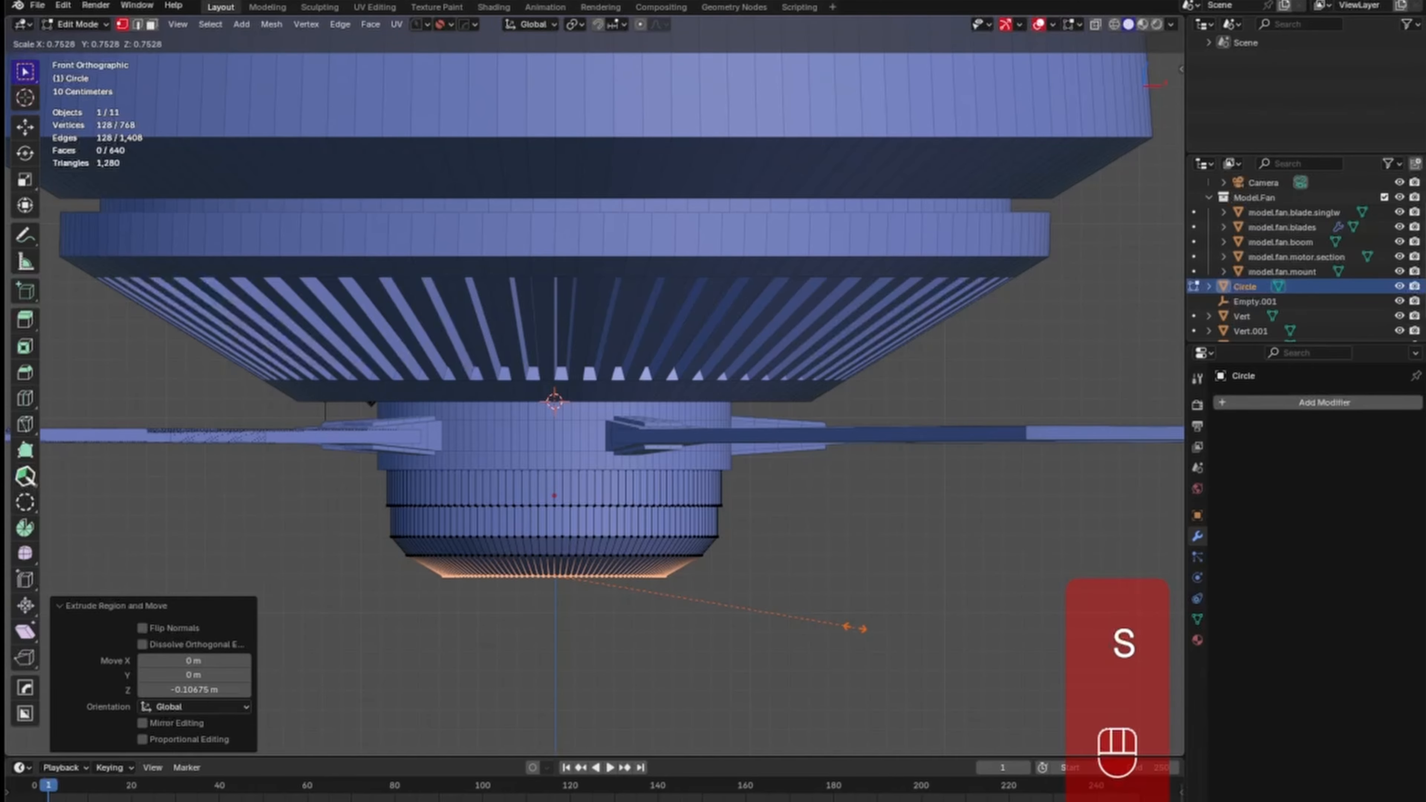
left_click(853, 625)
Extrude the bottom loop inward three times as flat rings, at scales of about 0.795, 0.740 and 0.651.
mouse_move(769, 616)
middle_mouse_down()
mouse_move(774, 534)
mouse_move(764, 605)
middle_mouse_up()
key("e")
key("s")
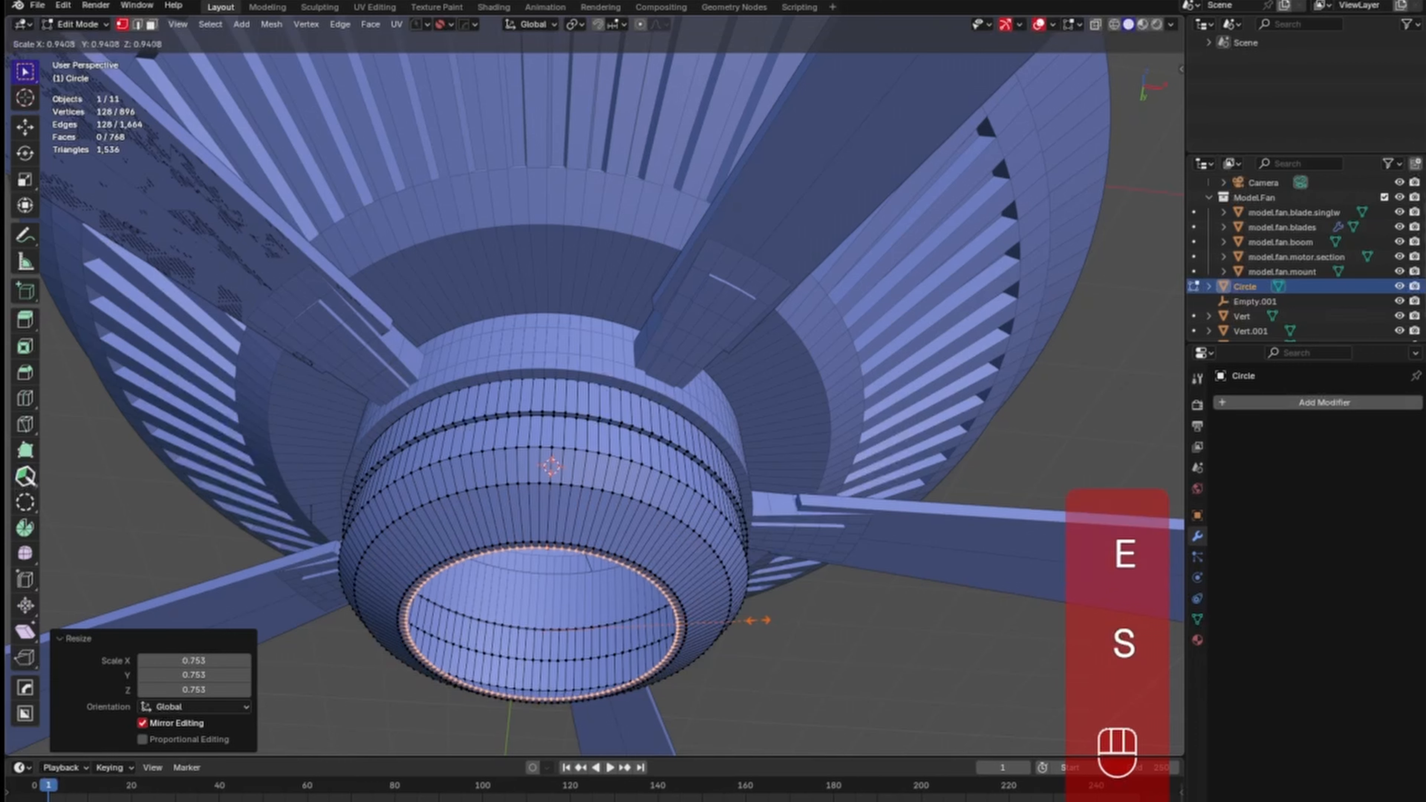
left_click(730, 622)
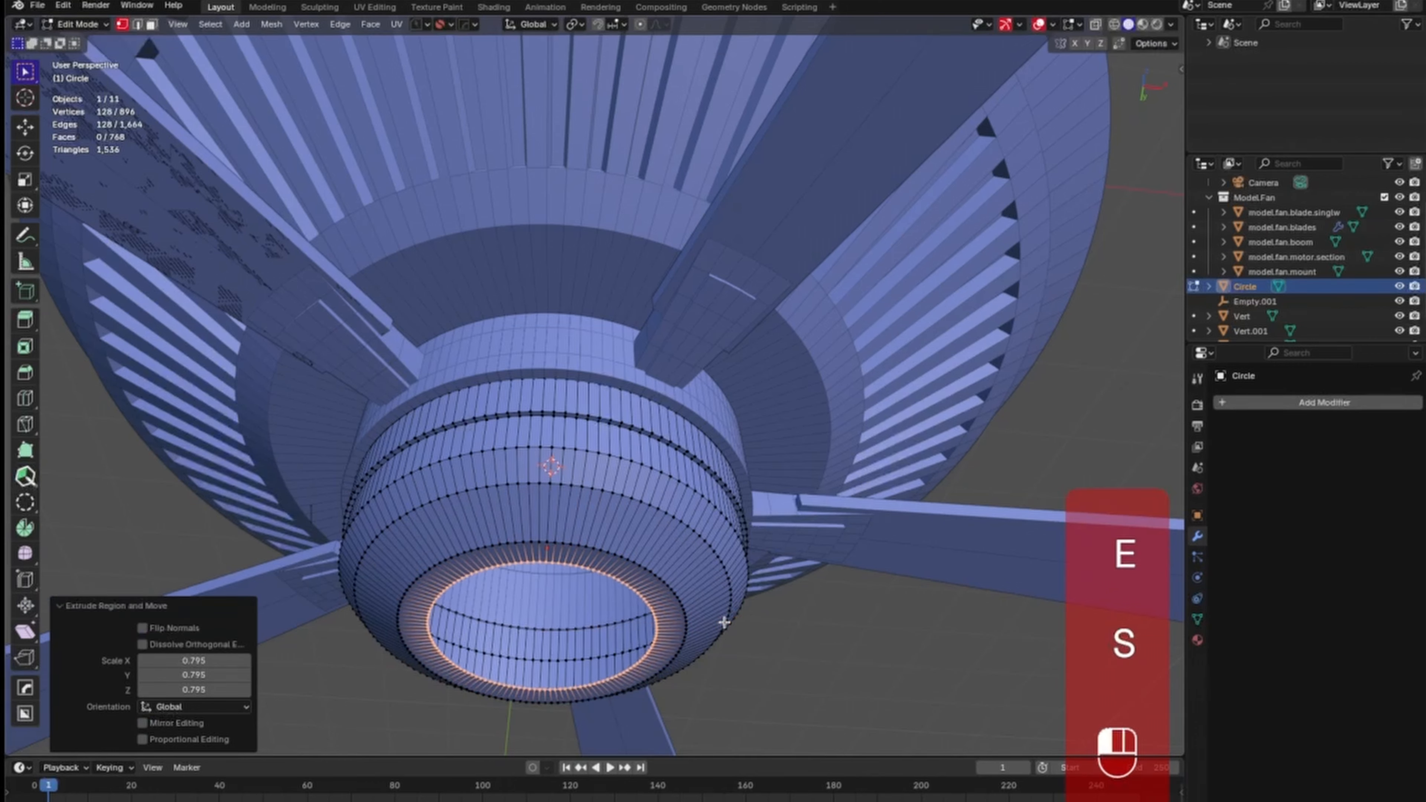
key("e")
key("s")
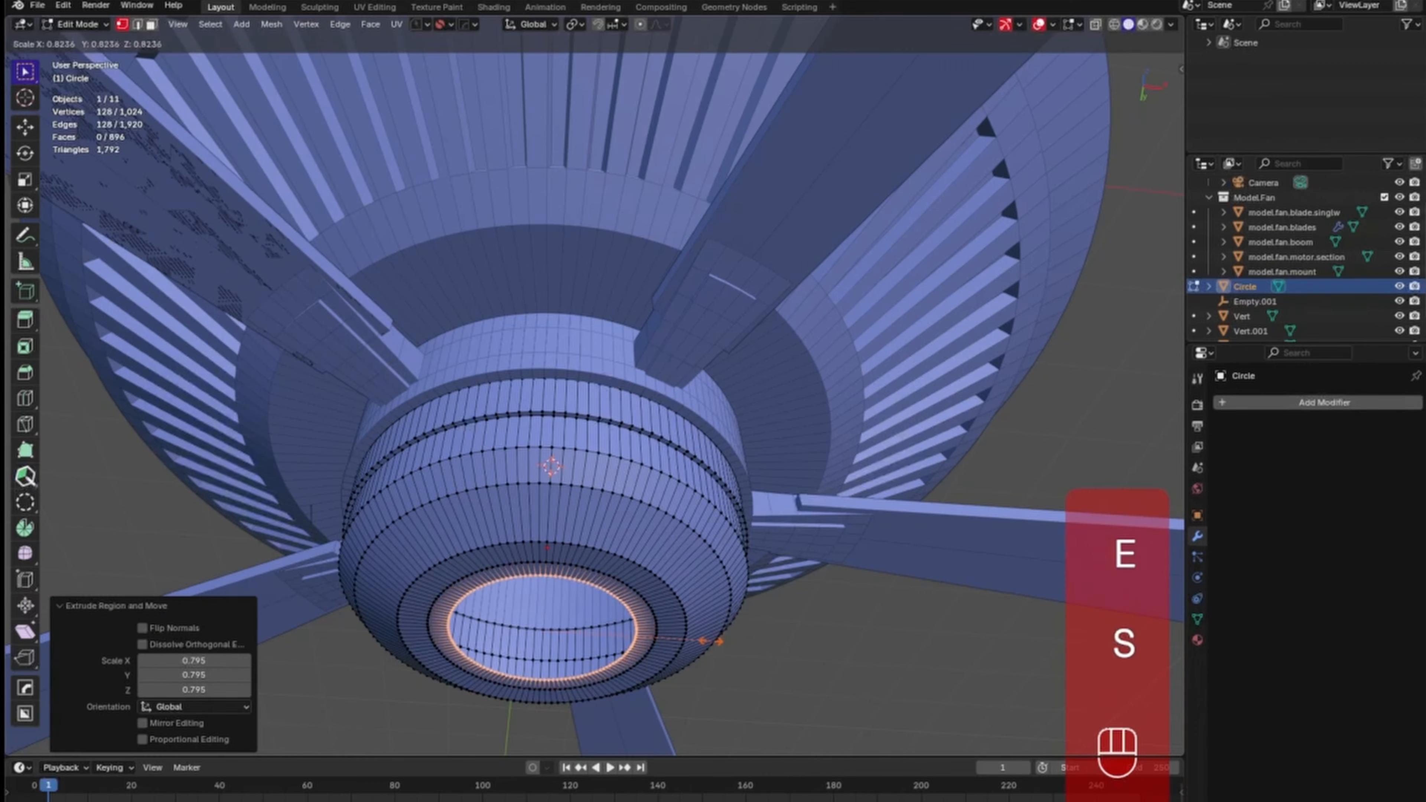
left_click(700, 646)
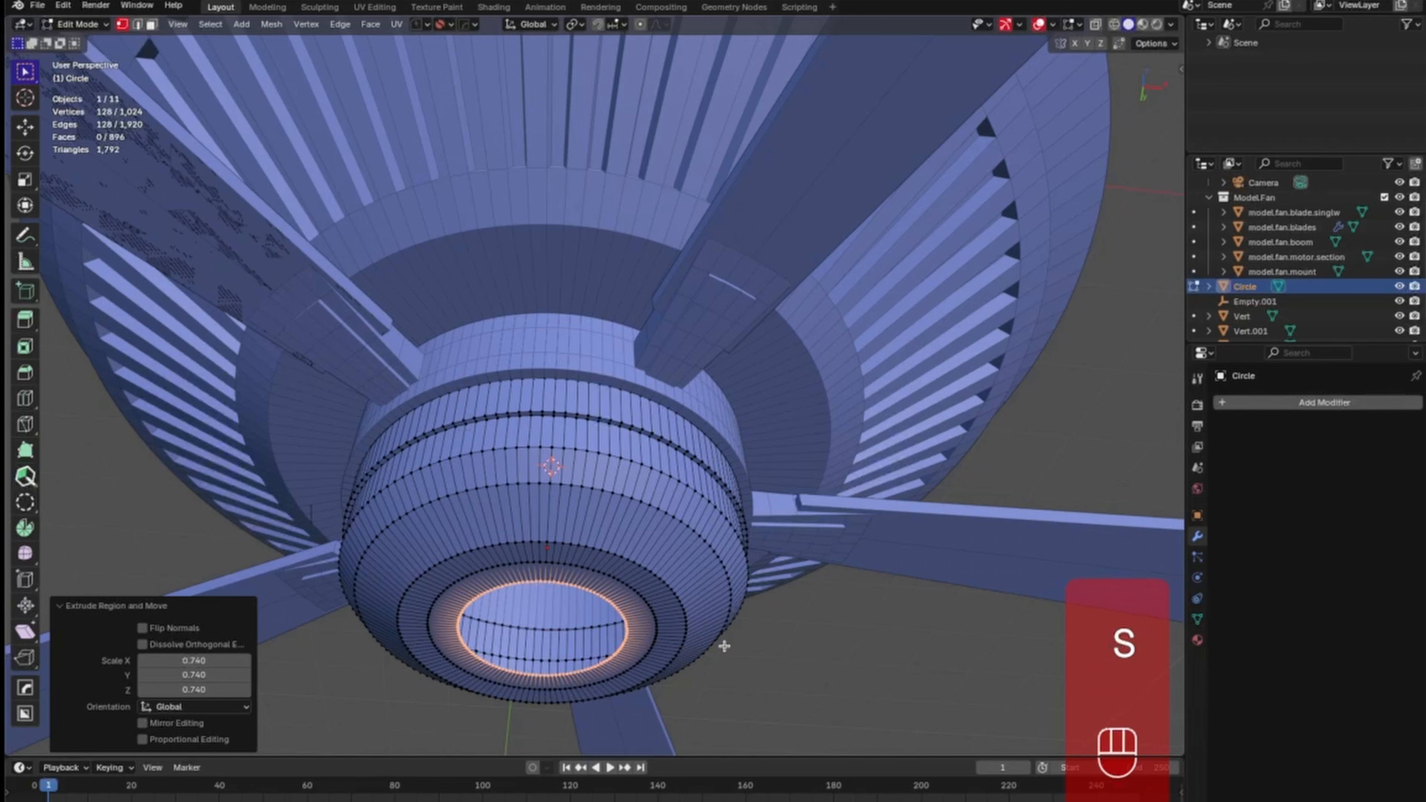
key("e")
key("s")
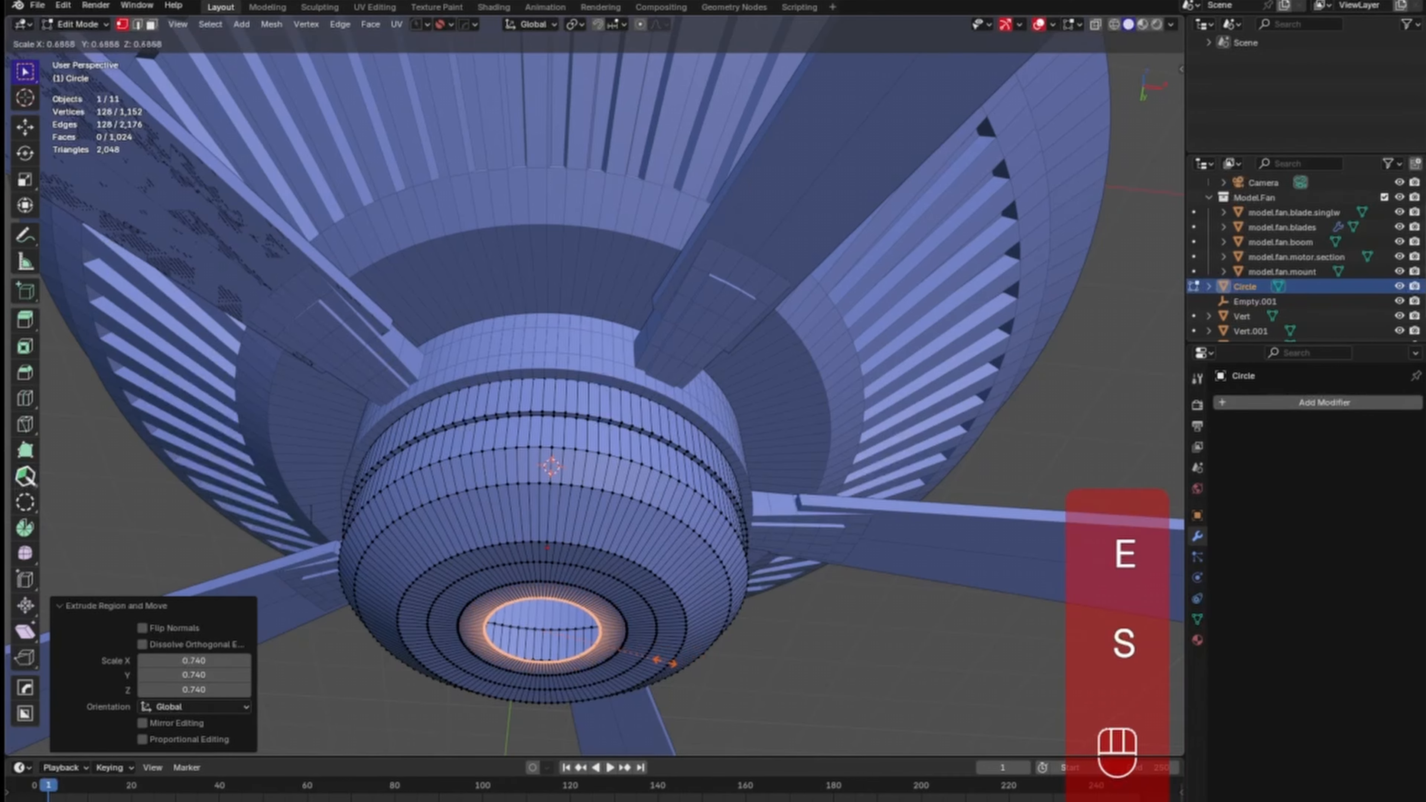
left_click(661, 658)
Close the remaining round opening with Grid Fill and set its offset to 17 so the grid lines up with the view axes.
key("ctrl+f")
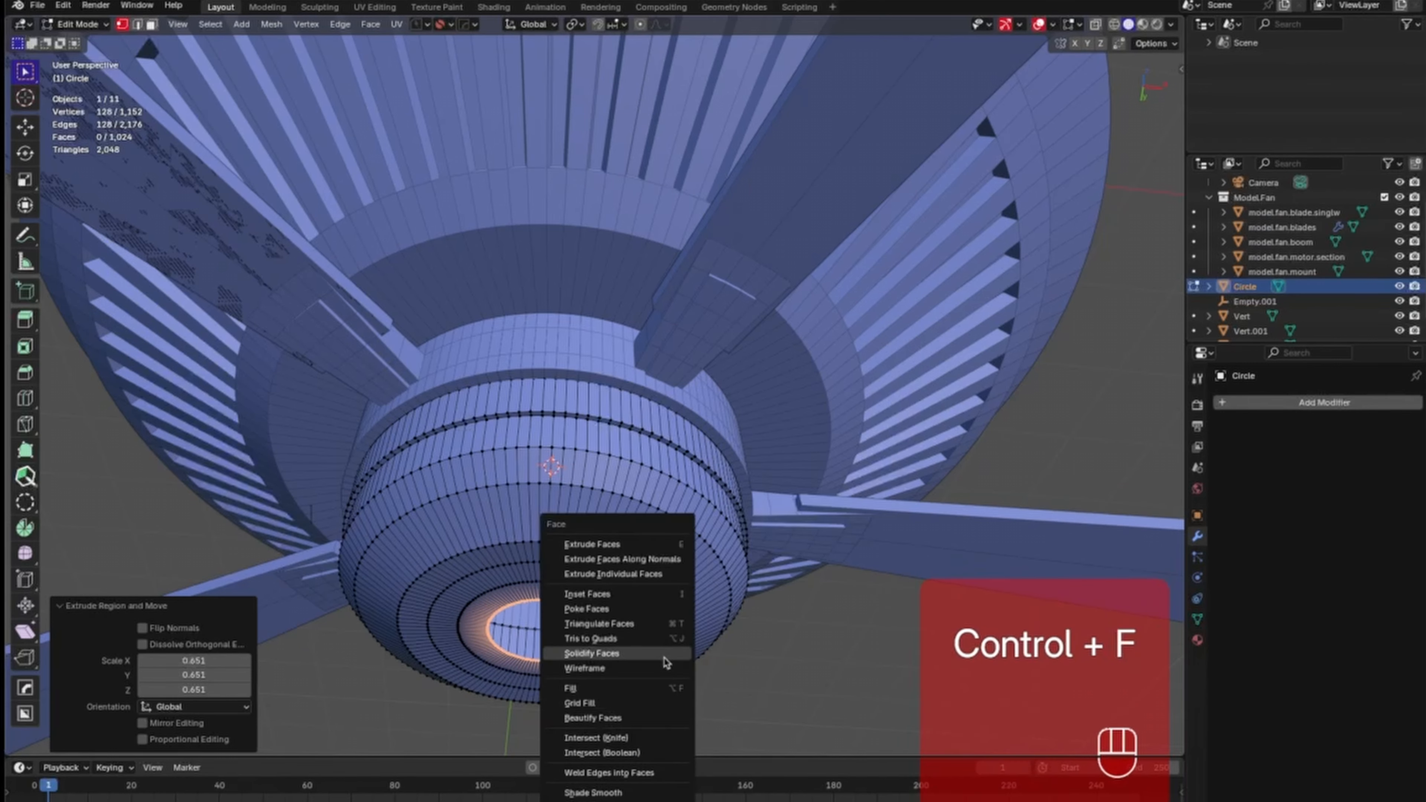
left_click(645, 706)
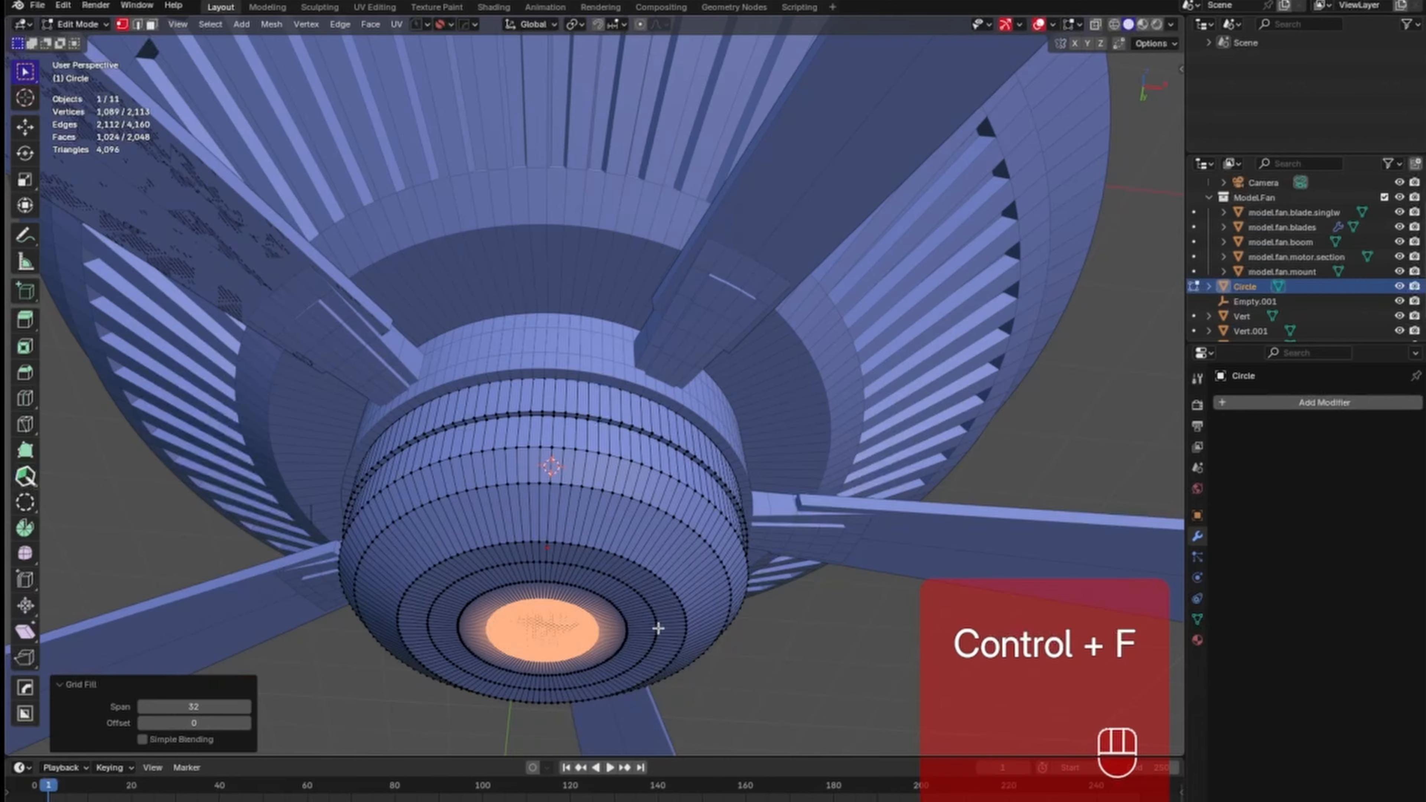
key("ctrl+KP_7")
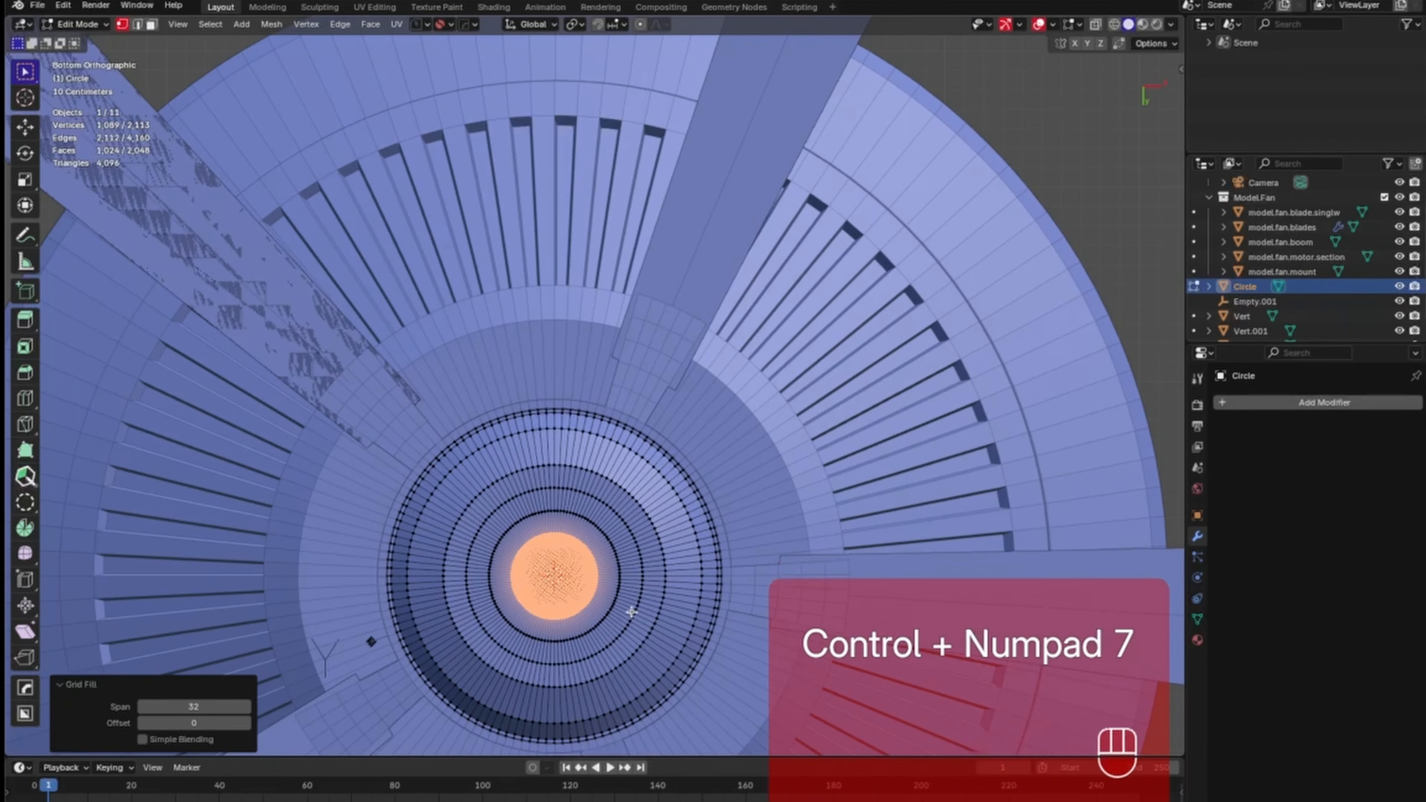
middle_click_drag(627, 608, 617, 343, "ctrl")
left_click(247, 725)
left_click(247, 724)
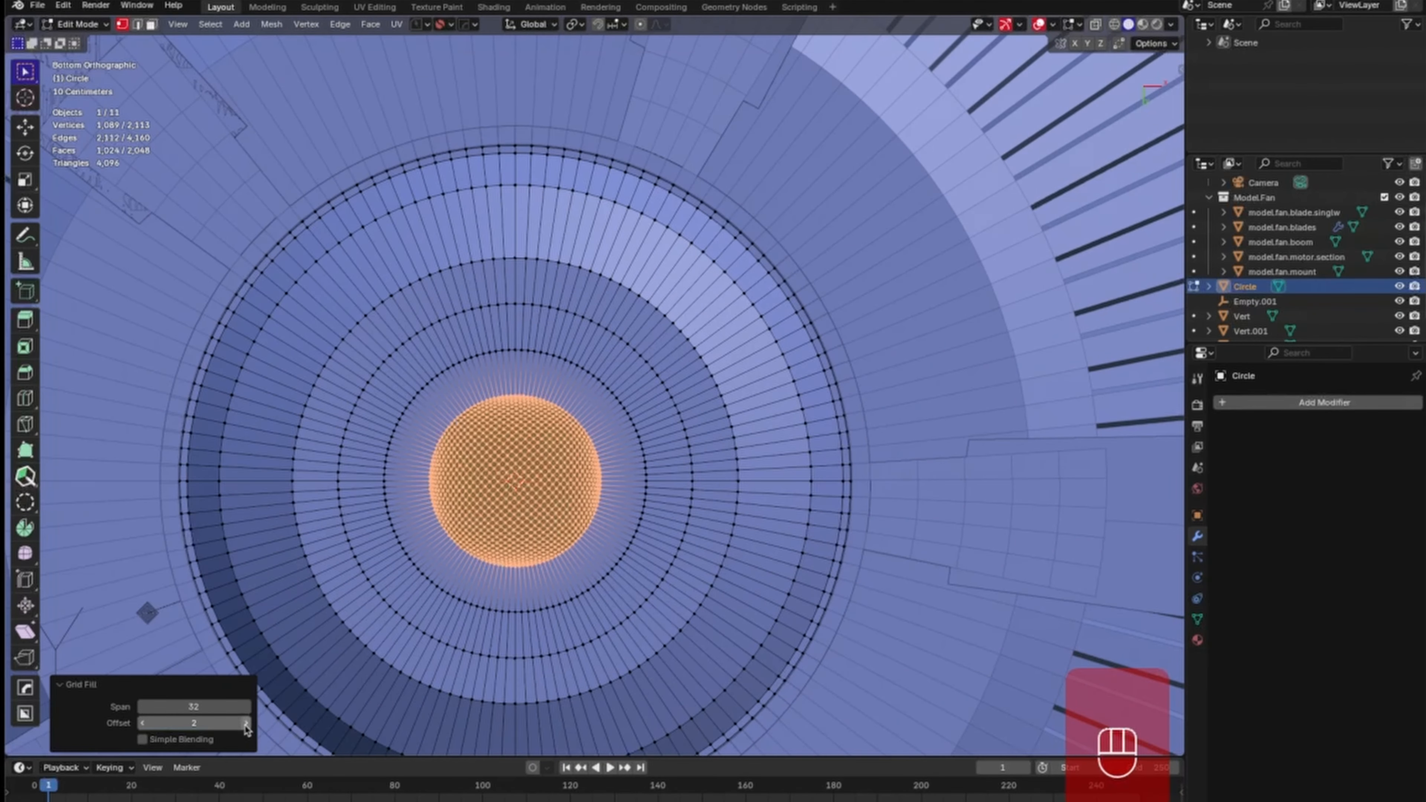
left_click(247, 724)
left_click(246, 724)
left_click(247, 724)
left_click(247, 724)
left_click(246, 724)
left_click(246, 725)
left_click(247, 724)
left_click(246, 725)
left_click(247, 725)
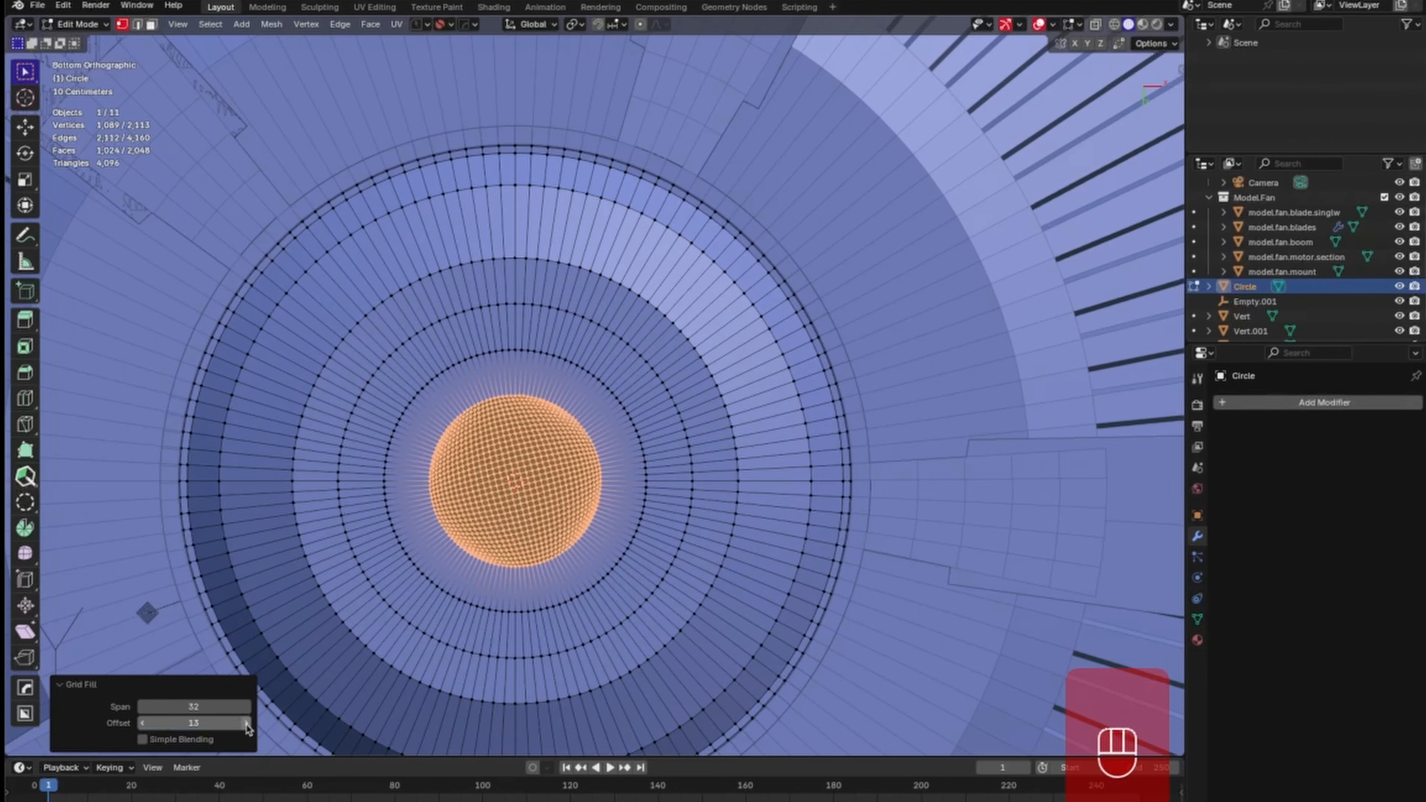
left_click(247, 724)
left_click(246, 724)
left_click(247, 725)
left_click(247, 725)
left_click(247, 725)
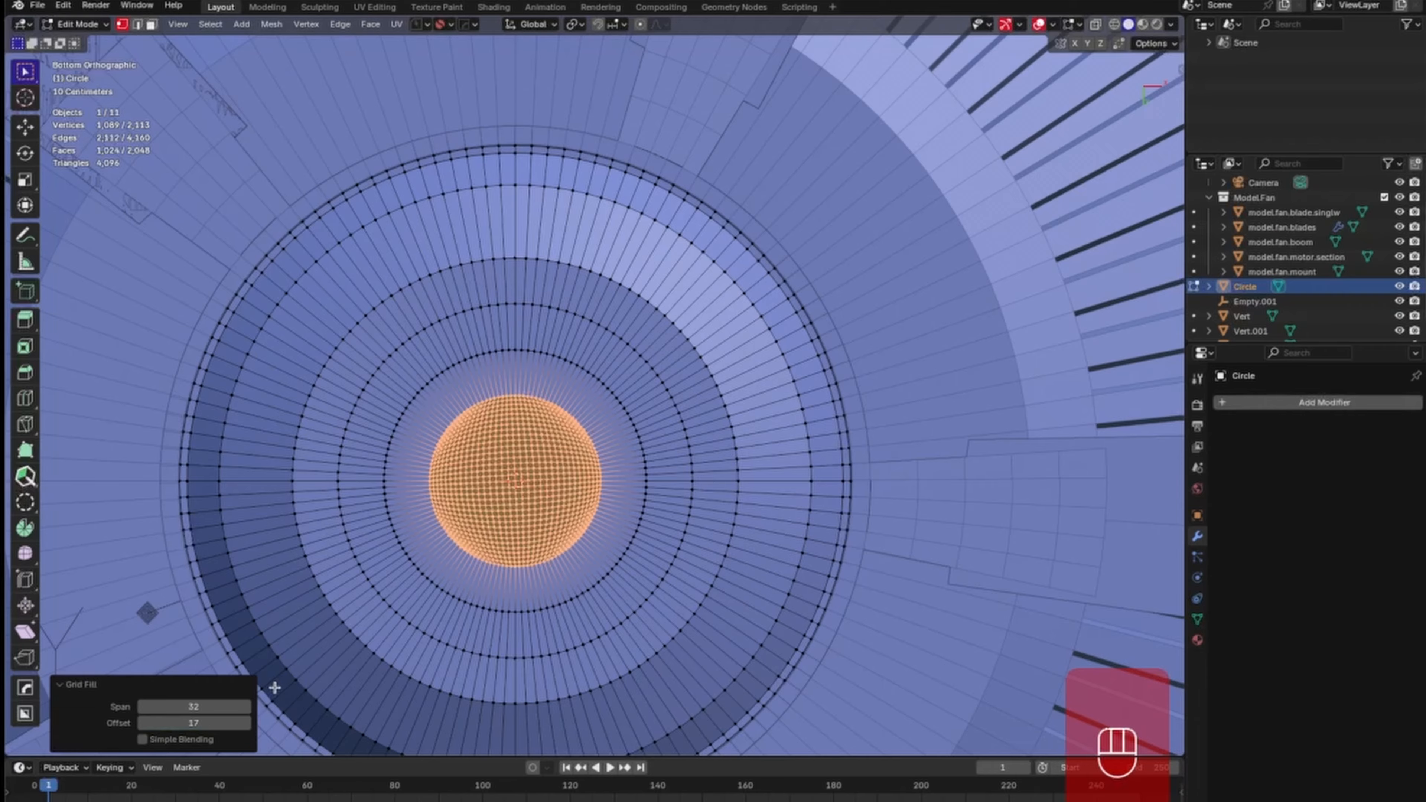
Leave mesh editing, rename the finished housing object model.fan.cap and move it into the Model.Fan collection.
middle_click_drag(691, 436, 703, 498)
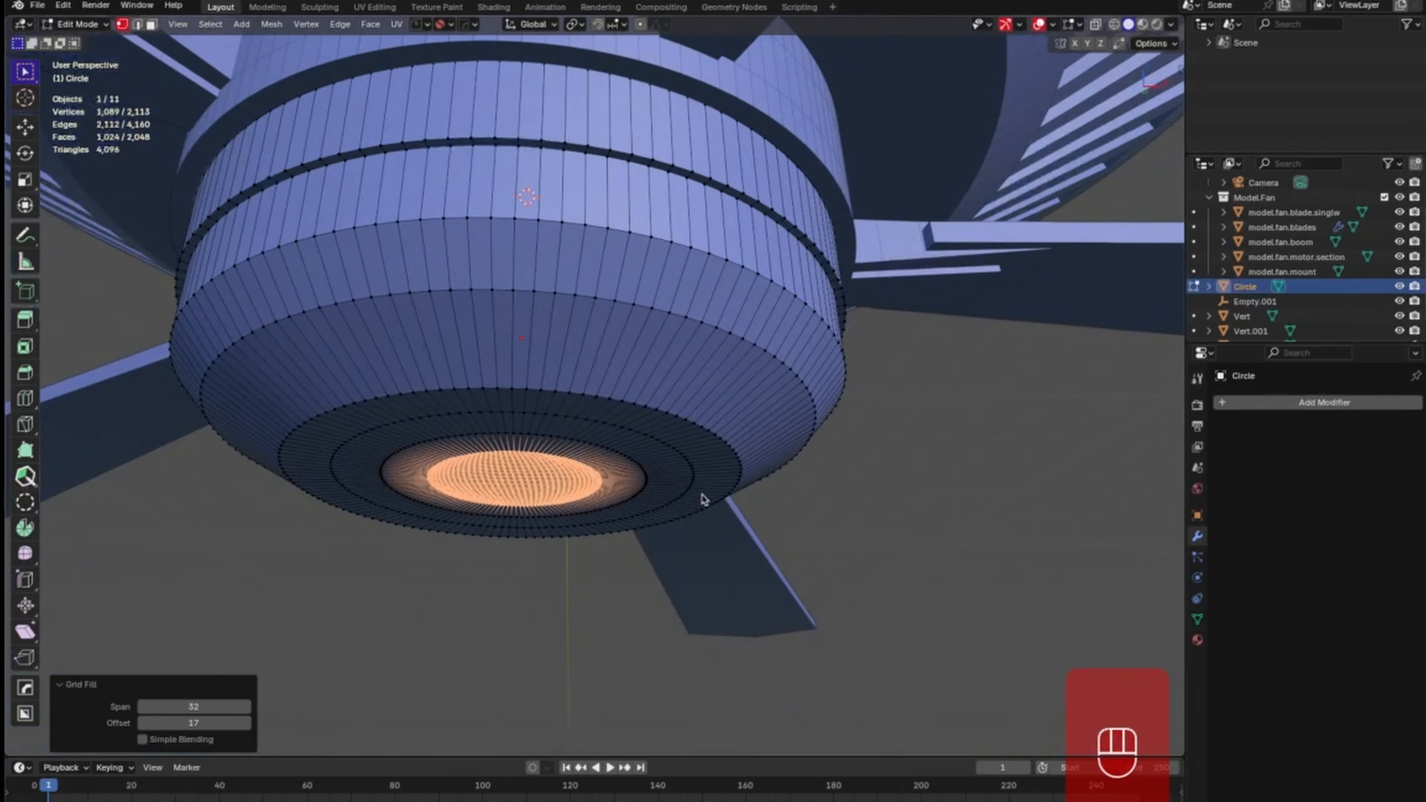
key("Tab")
left_click(878, 462)
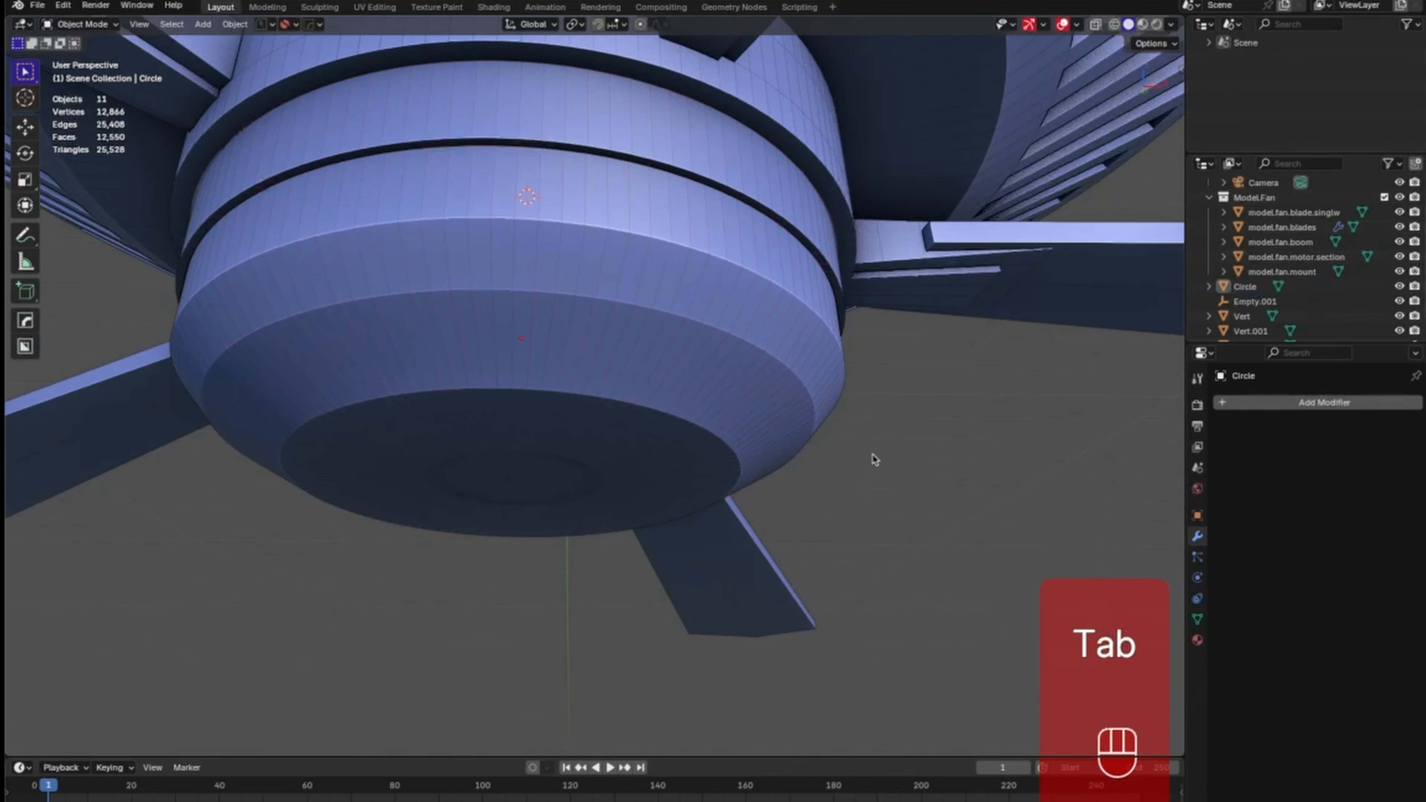
middle_click_drag(876, 459, 805, 517)
key("KP_1")
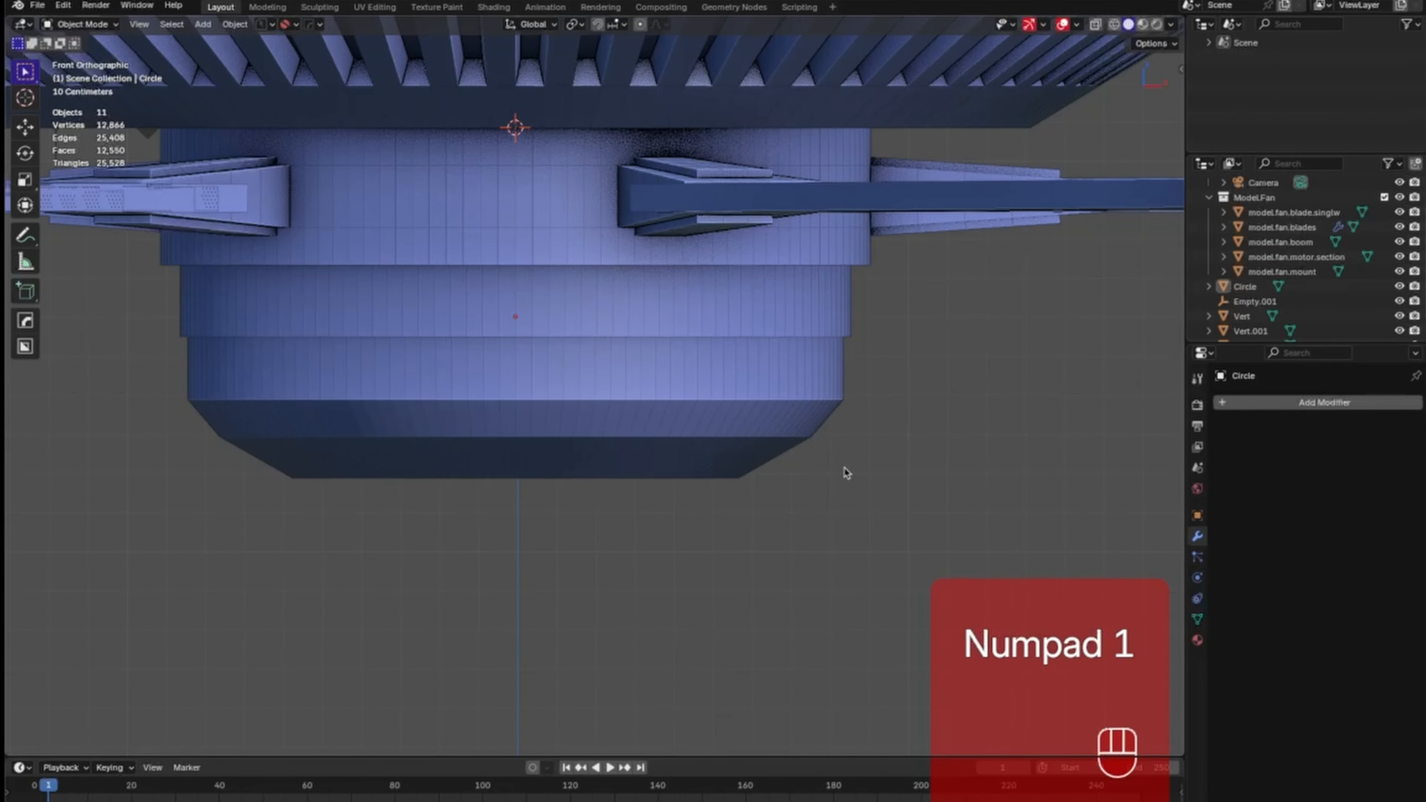
middle_click_drag(804, 414, 763, 452, "ctrl")
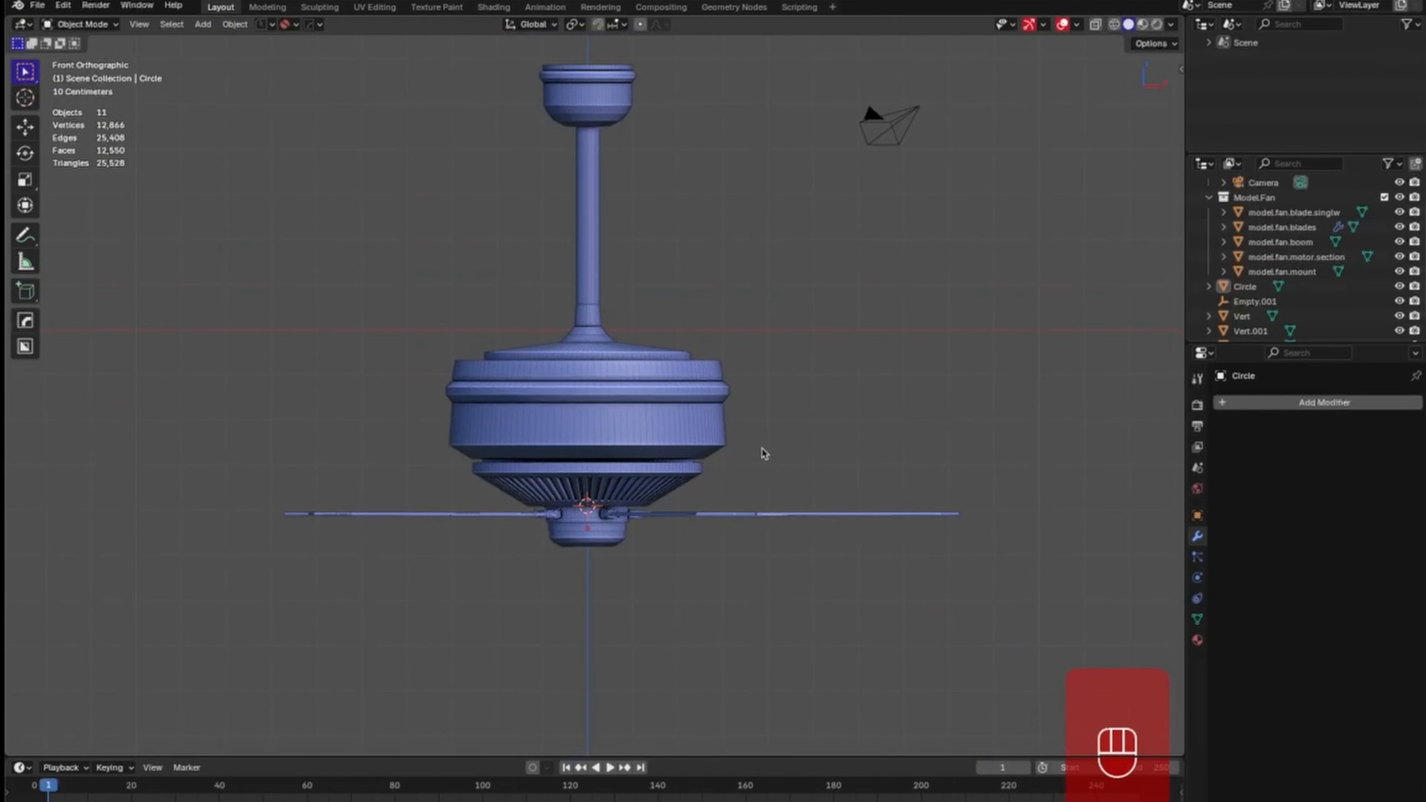
left_click(1253, 288)
double_click(1252, 287)
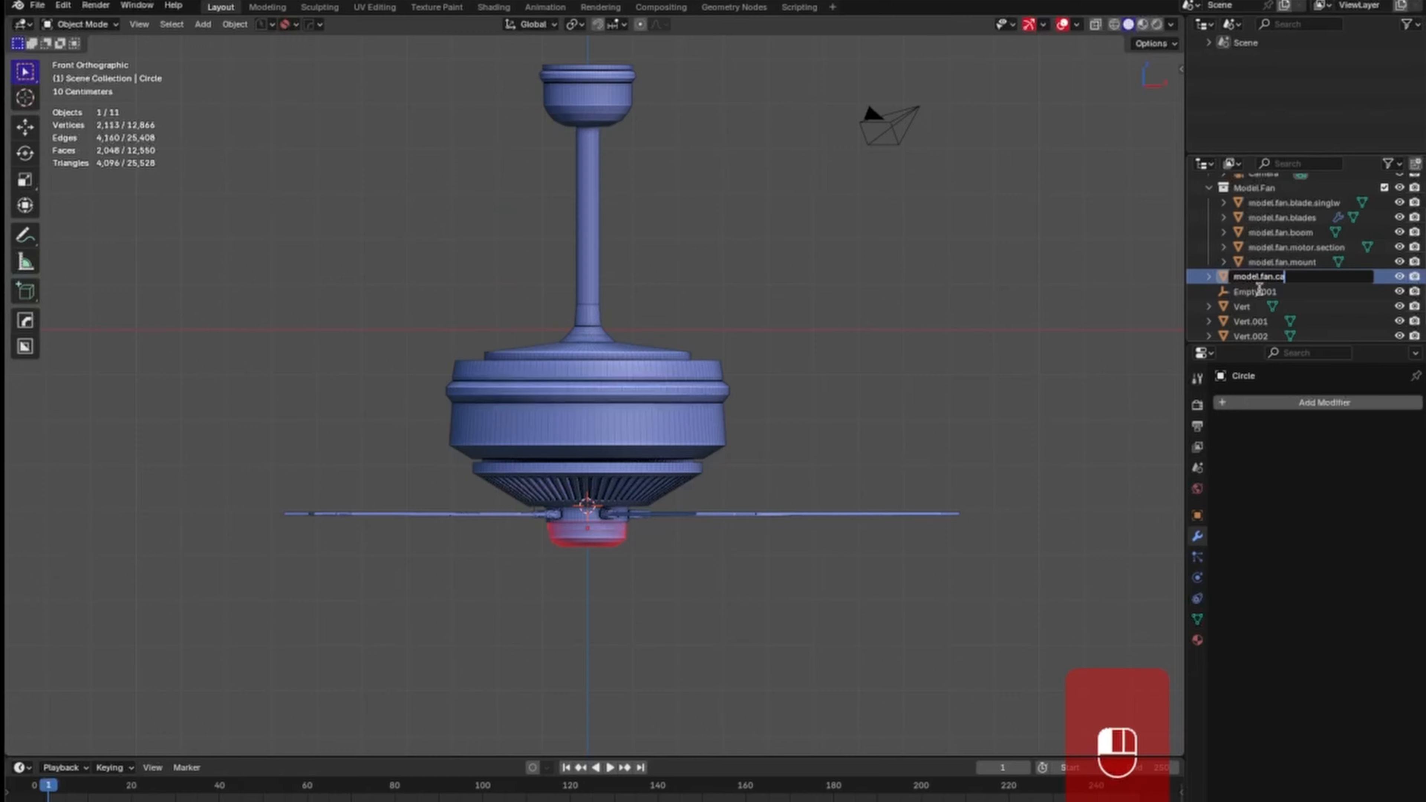
left_click(1258, 289)
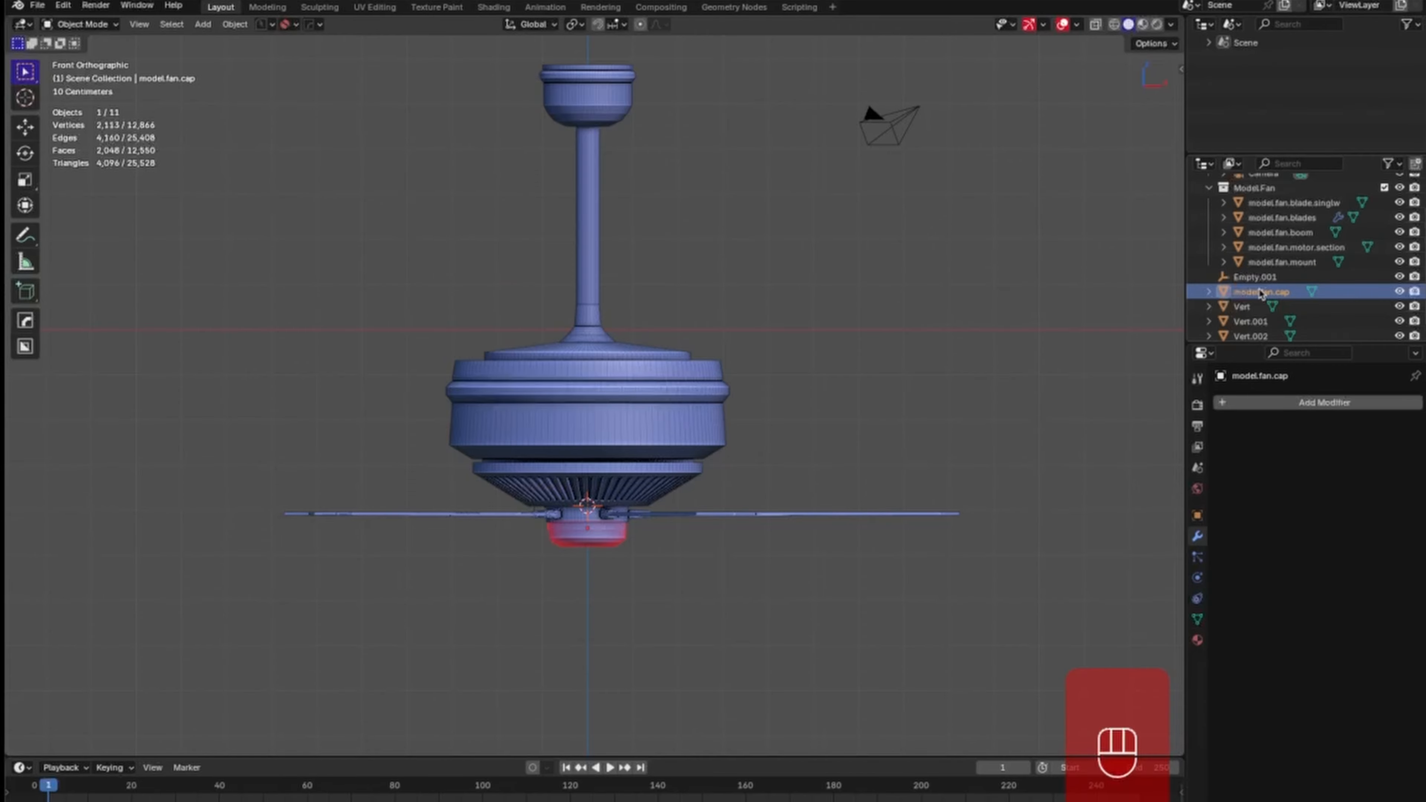
key("m")
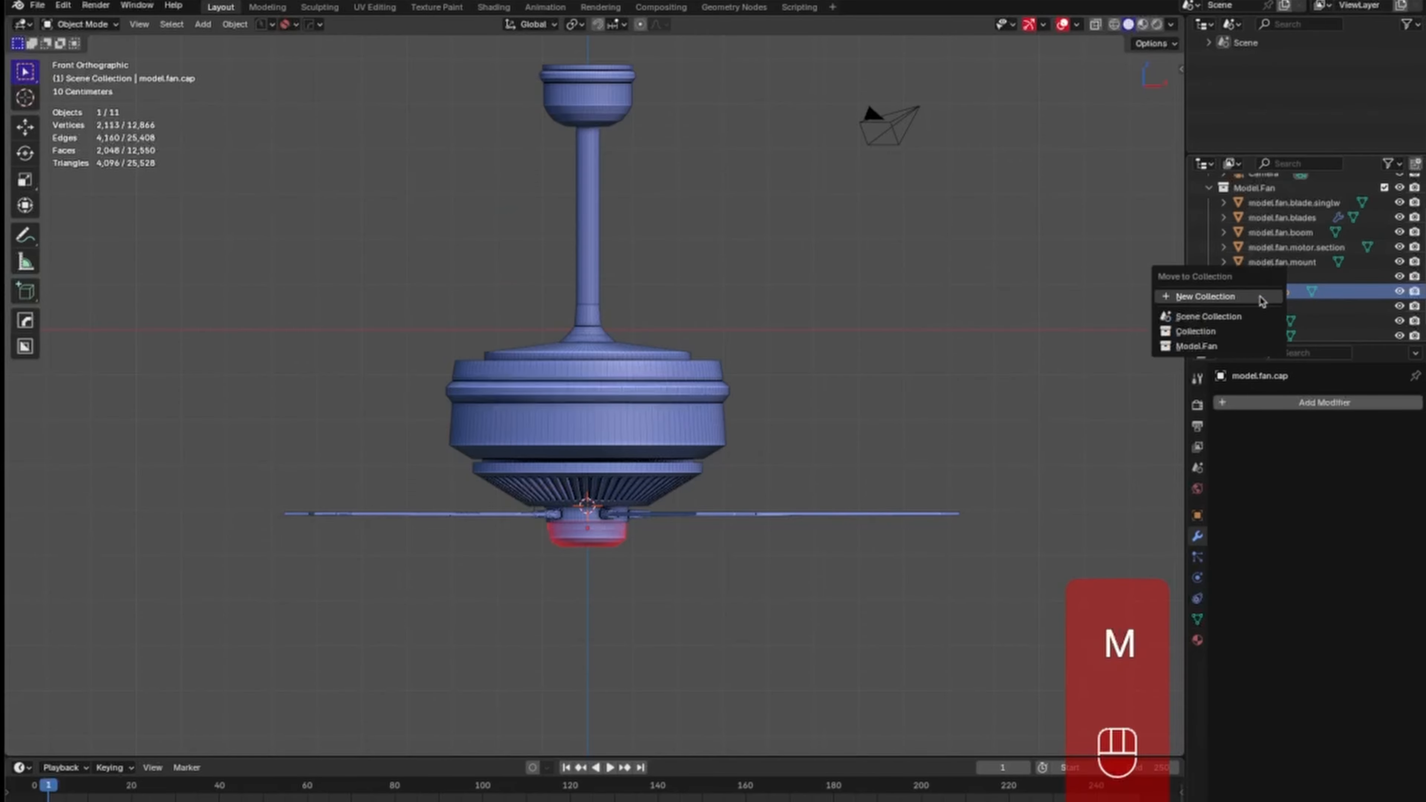
left_click(1246, 348)
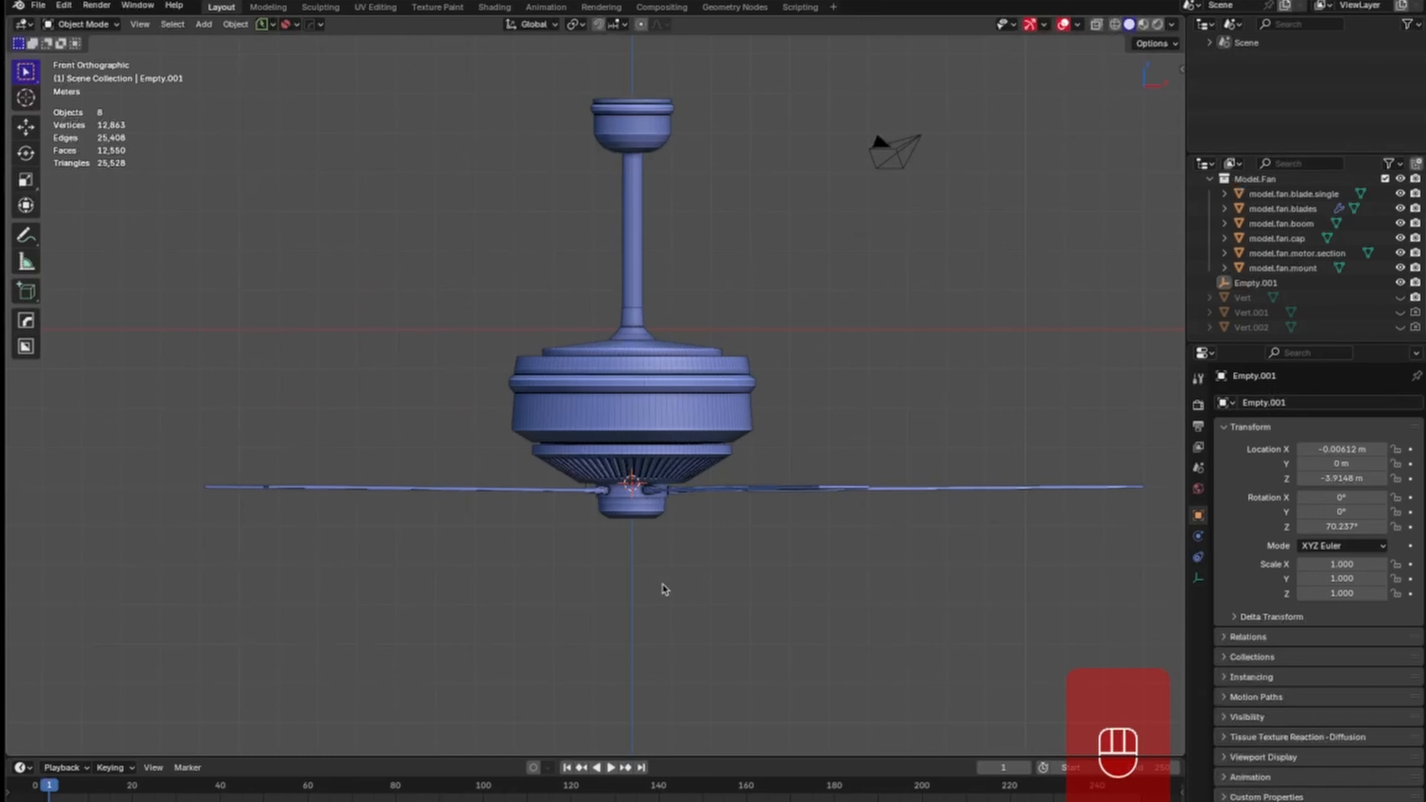
Reset the 3D cursor to the world origin and add a 128-vertex mesh circle with a 1 m radius there.
key("shift+a")
mouse_move(680, 588)
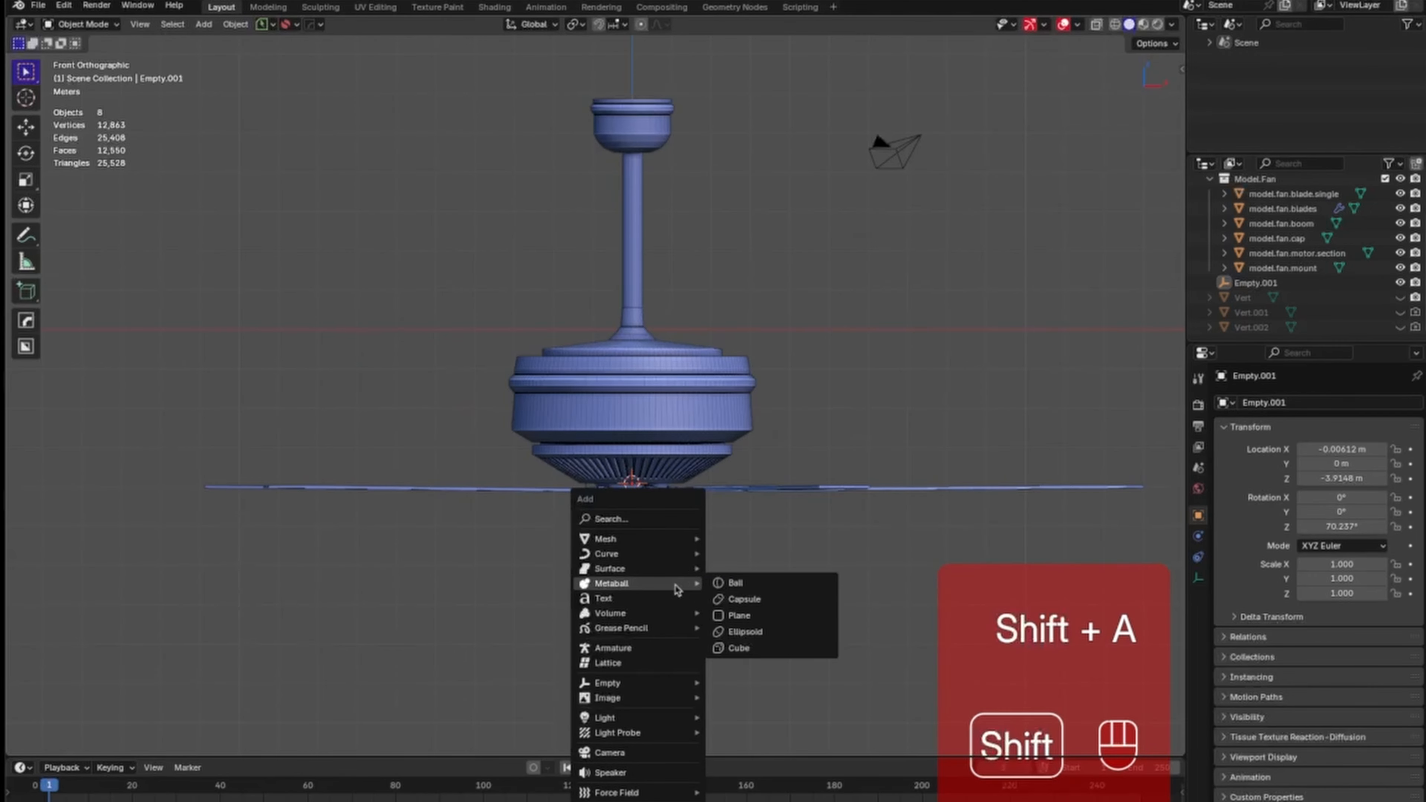
key("shift+s")
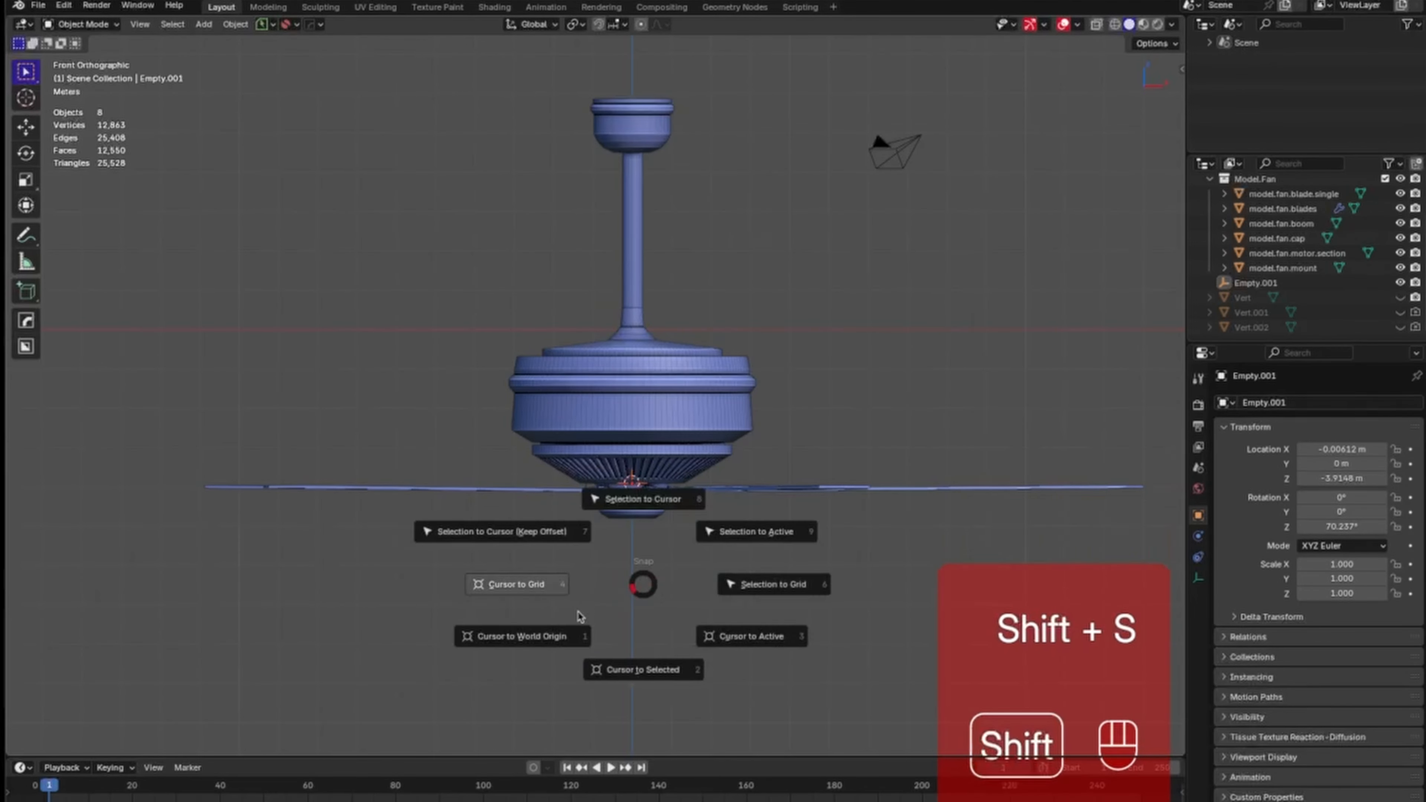
left_click(569, 639)
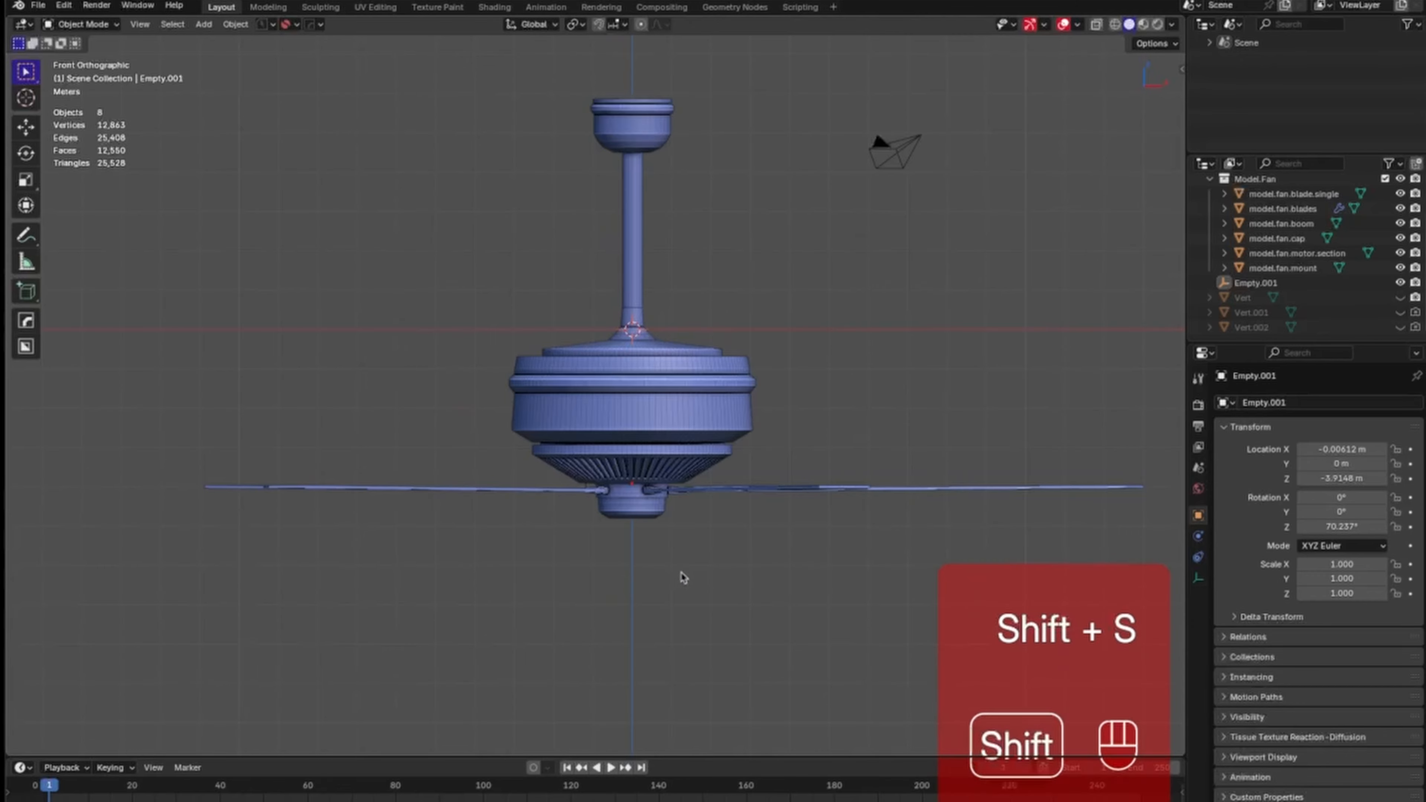
key("shift+a")
mouse_move(675, 548)
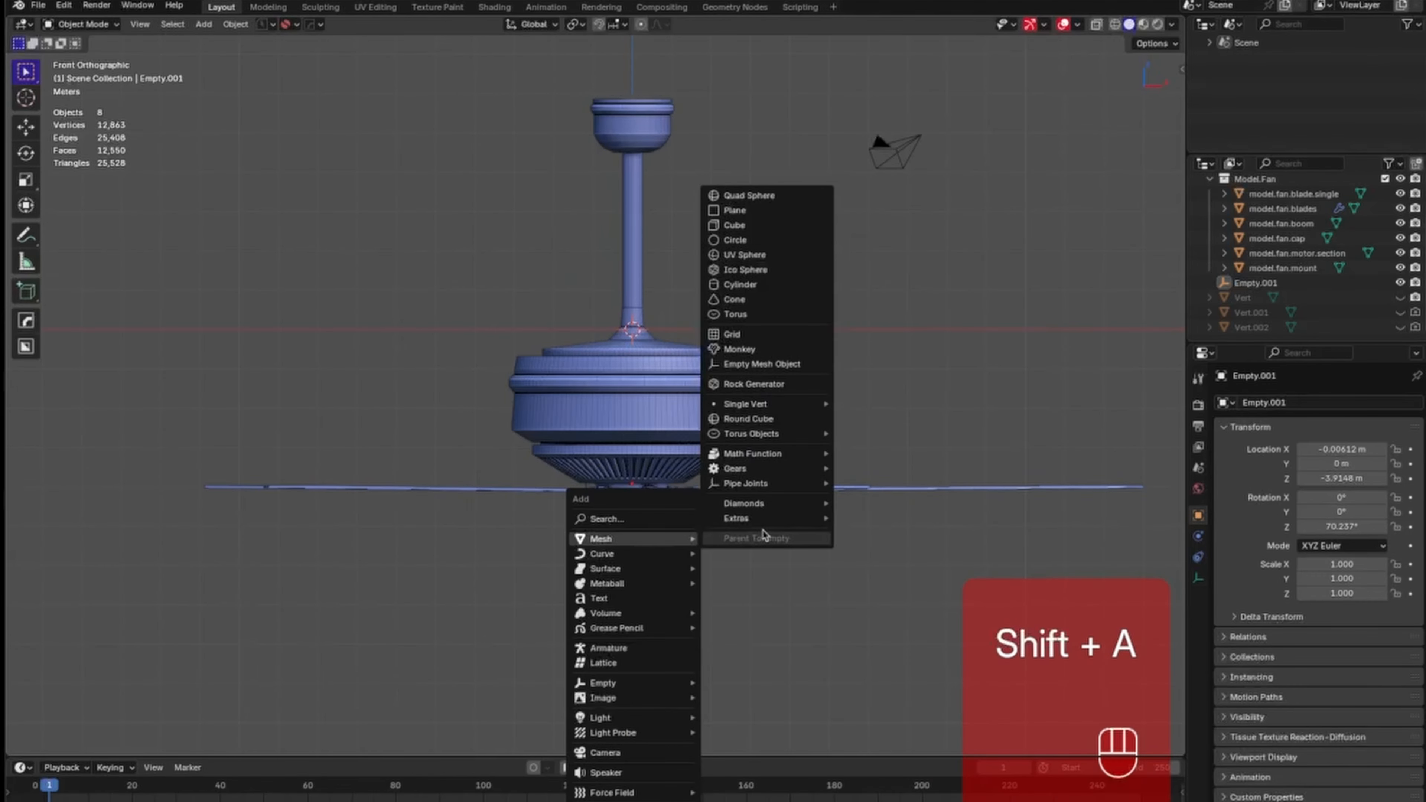
left_click(761, 241)
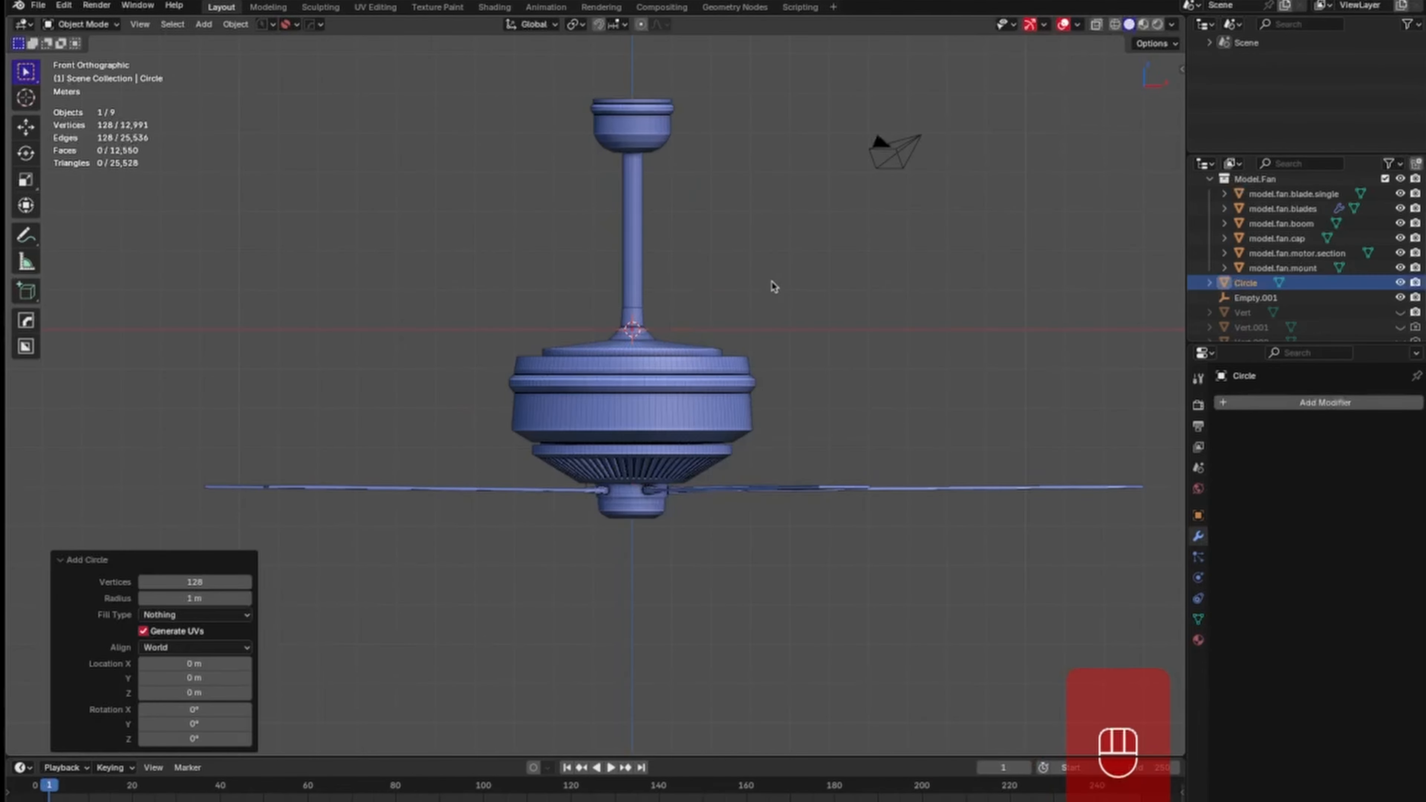
In Edit Mode, move the new circle's vertices about 7.585 m down along Z, well below the fan cap.
middle_click_drag(815, 397, 748, 467)
key("Tab")
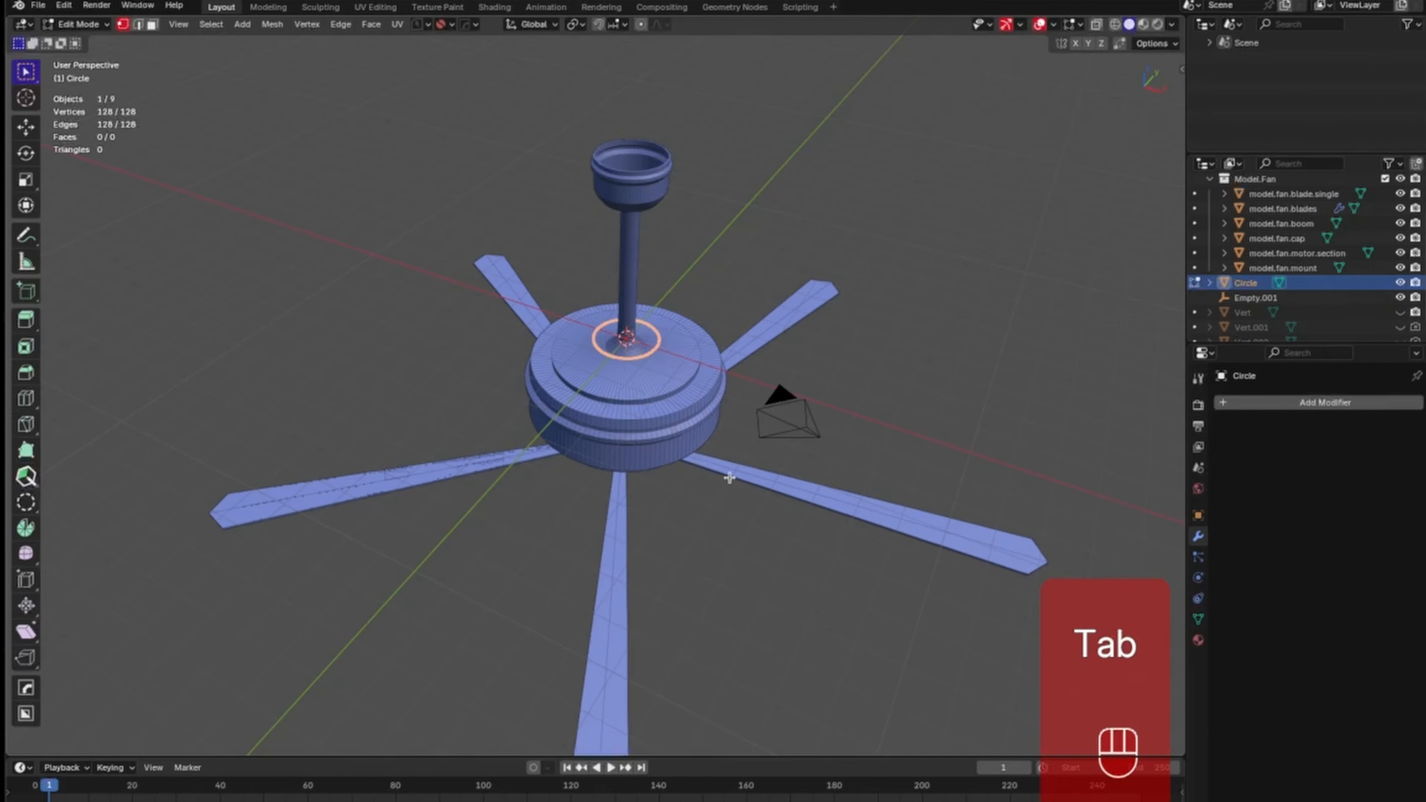
key("KP_1")
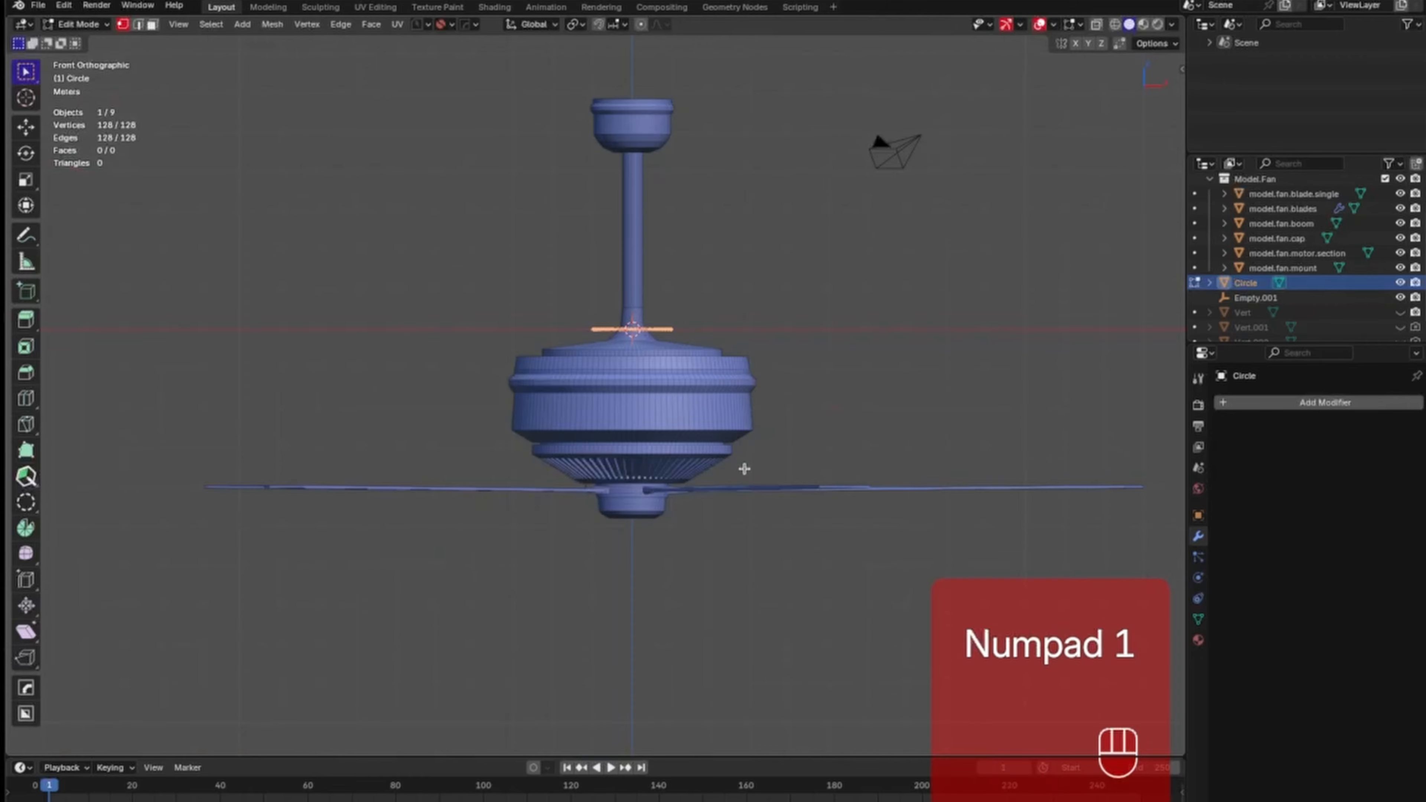
key("g")
key("z")
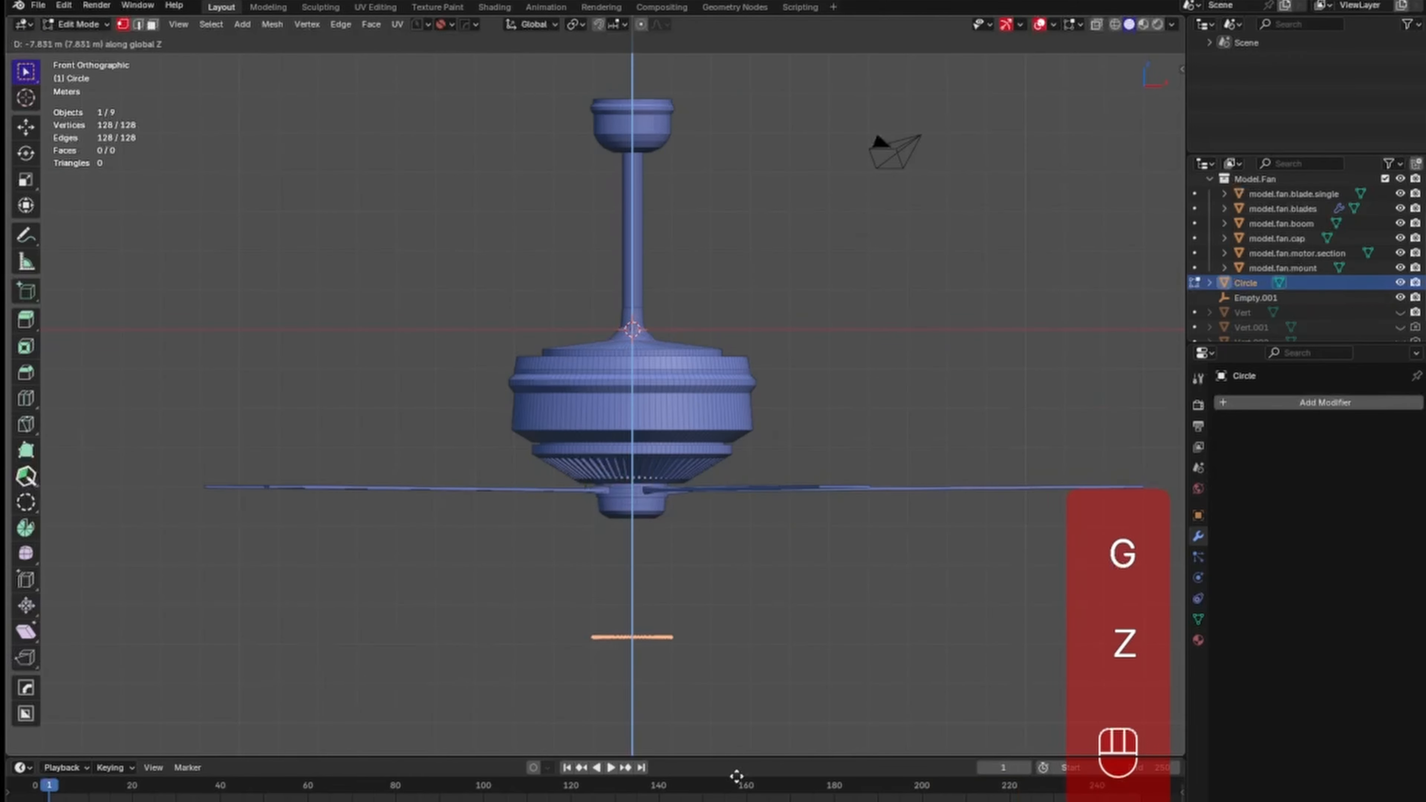
left_click(738, 770)
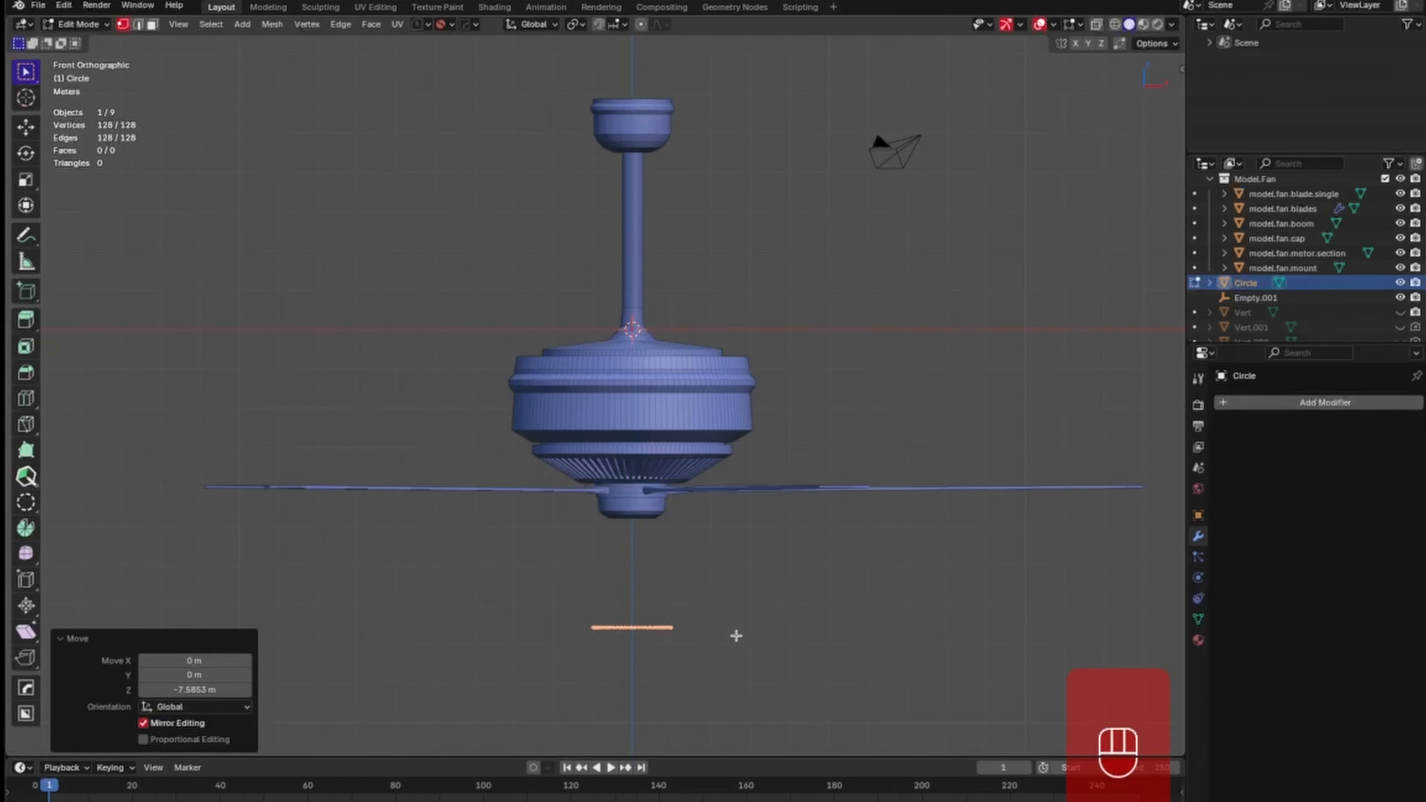
Shrink the circle in three successive passes, at scales of about 0.174, 0.310 and 0.495.
middle_click_drag(736, 635, 742, 669)
key("s")
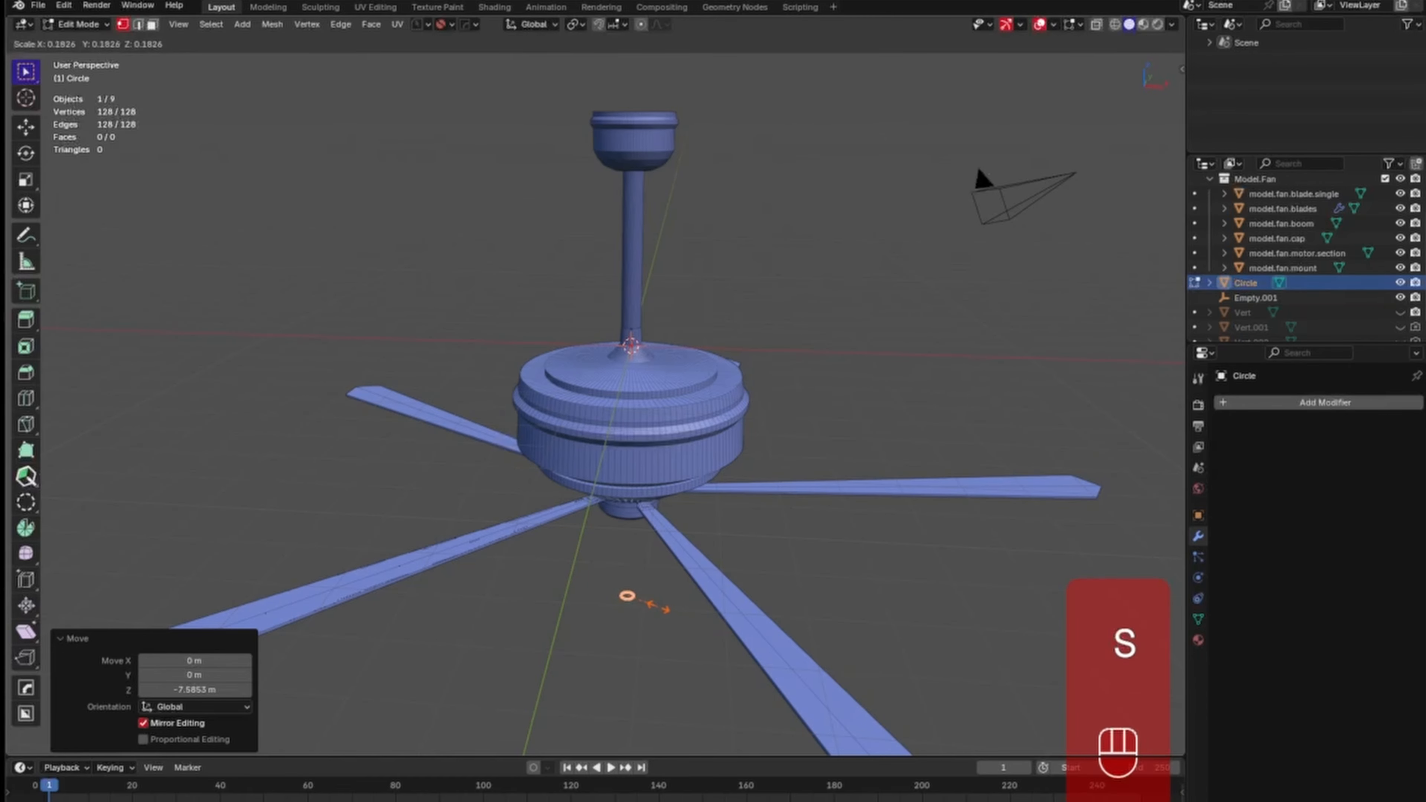
left_click(658, 606)
key("KP_1")
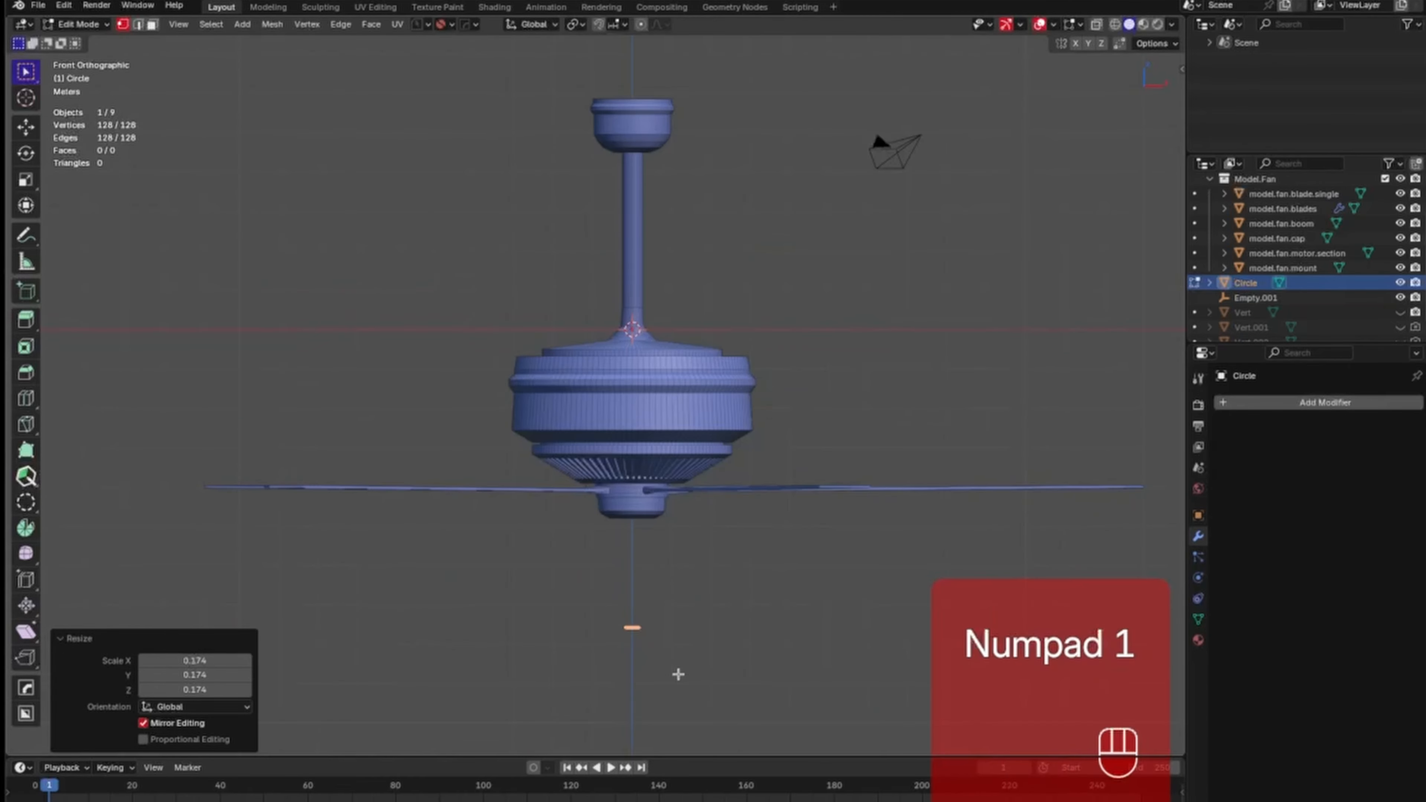
middle_click_drag(678, 674, 653, 281, "ctrl")
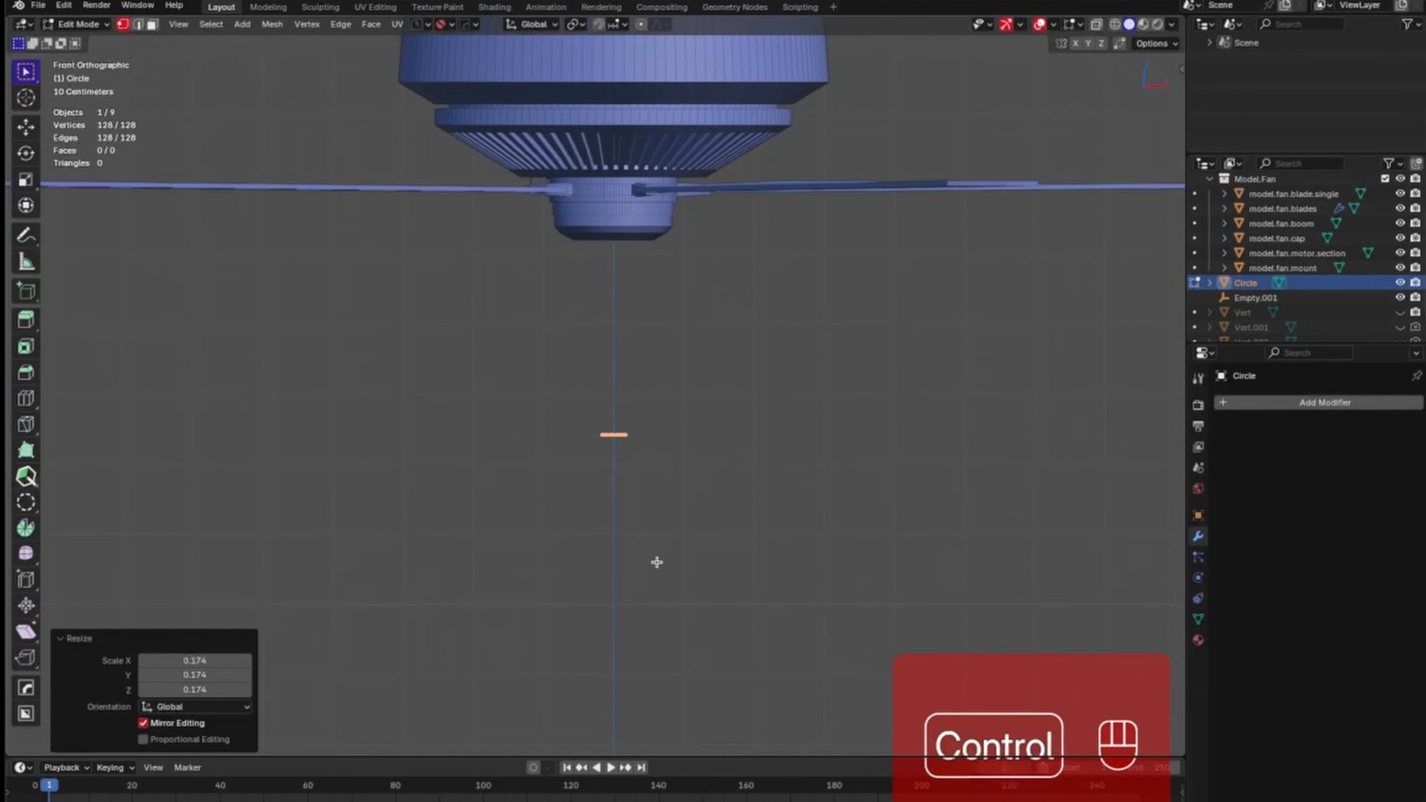
middle_click_drag(657, 562, 719, 370, "ctrl")
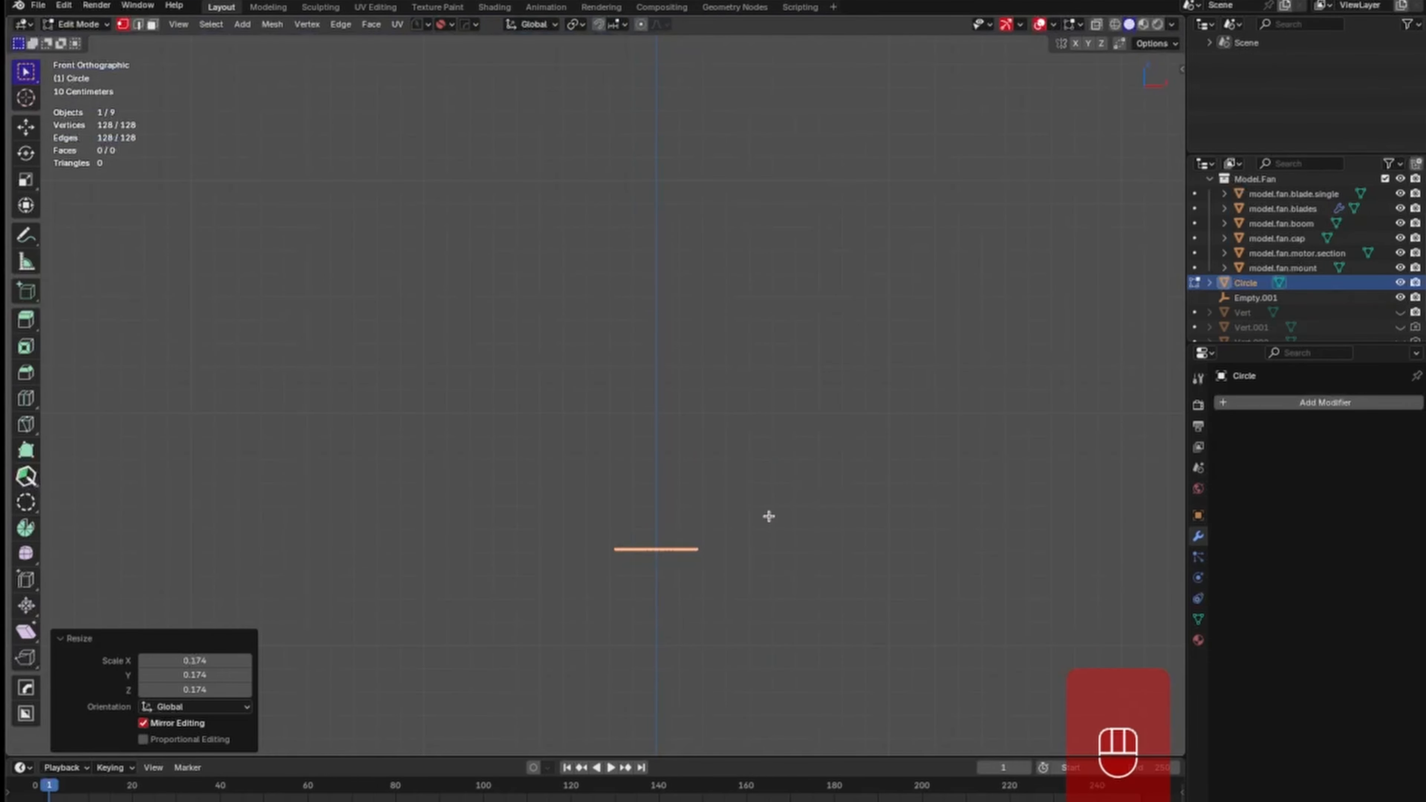
key("s")
left_click(696, 533)
key("s")
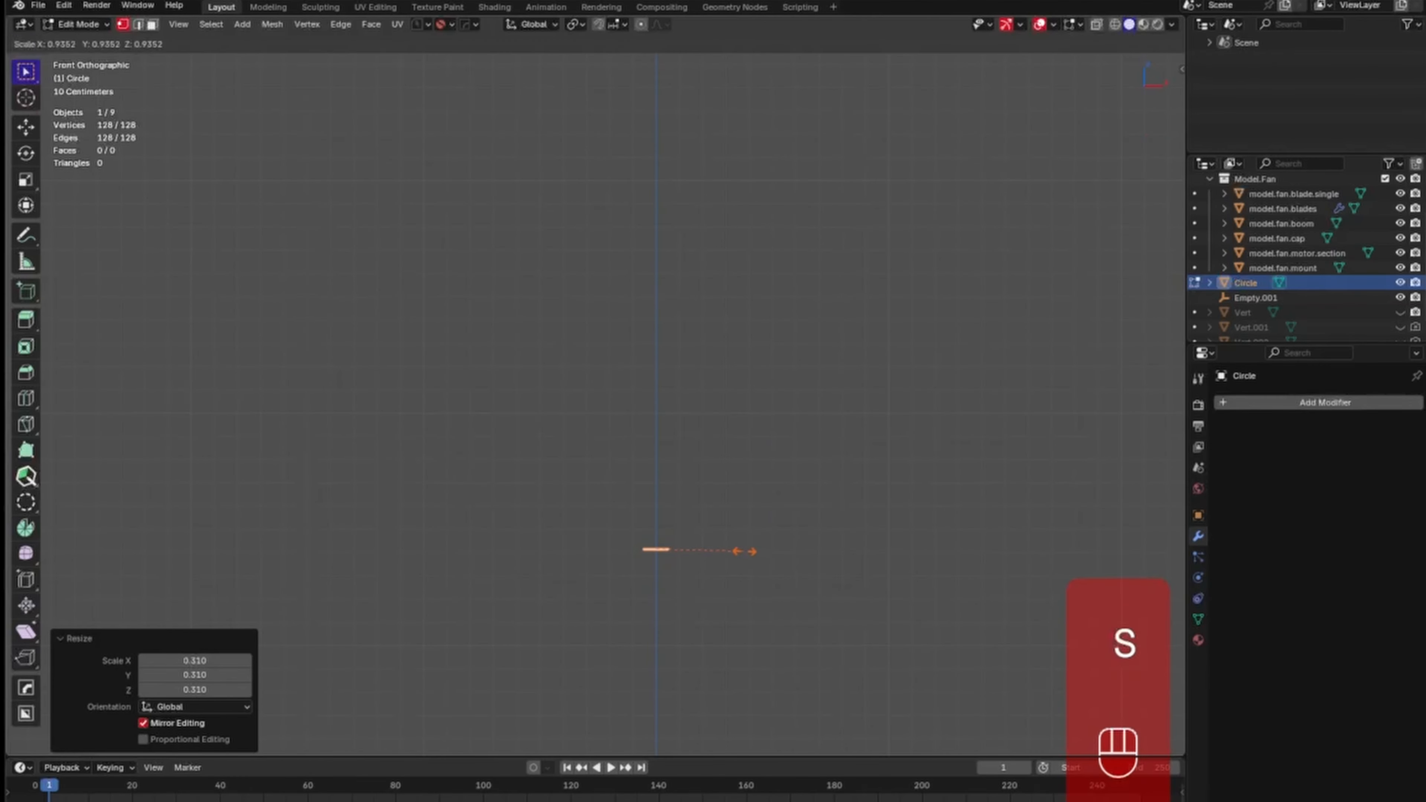
left_click(694, 541)
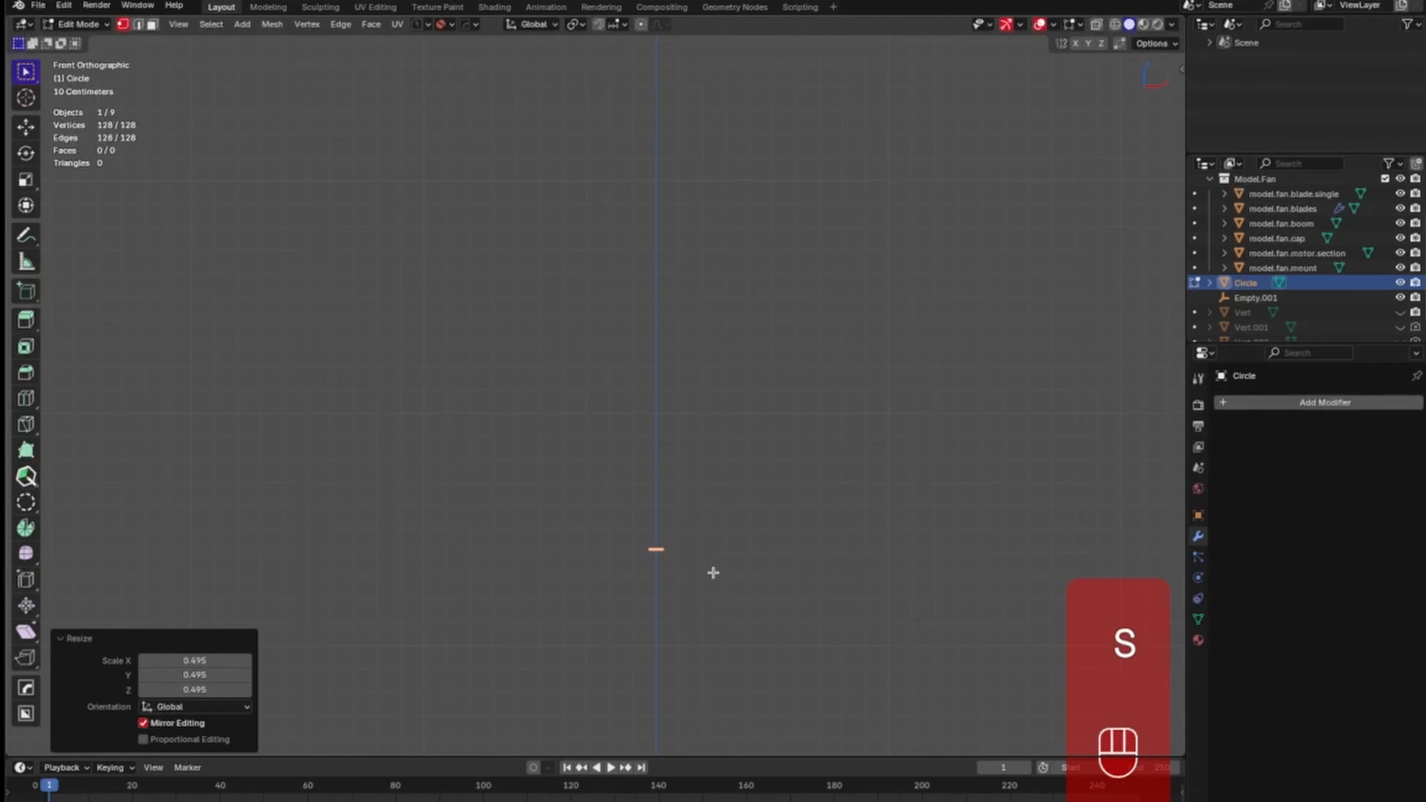
Extrude the tiny circle about 0.016 m straight down along Z to form a short neck.
middle_click_drag(703, 579, 615, 326, "ctrl")
key("e")
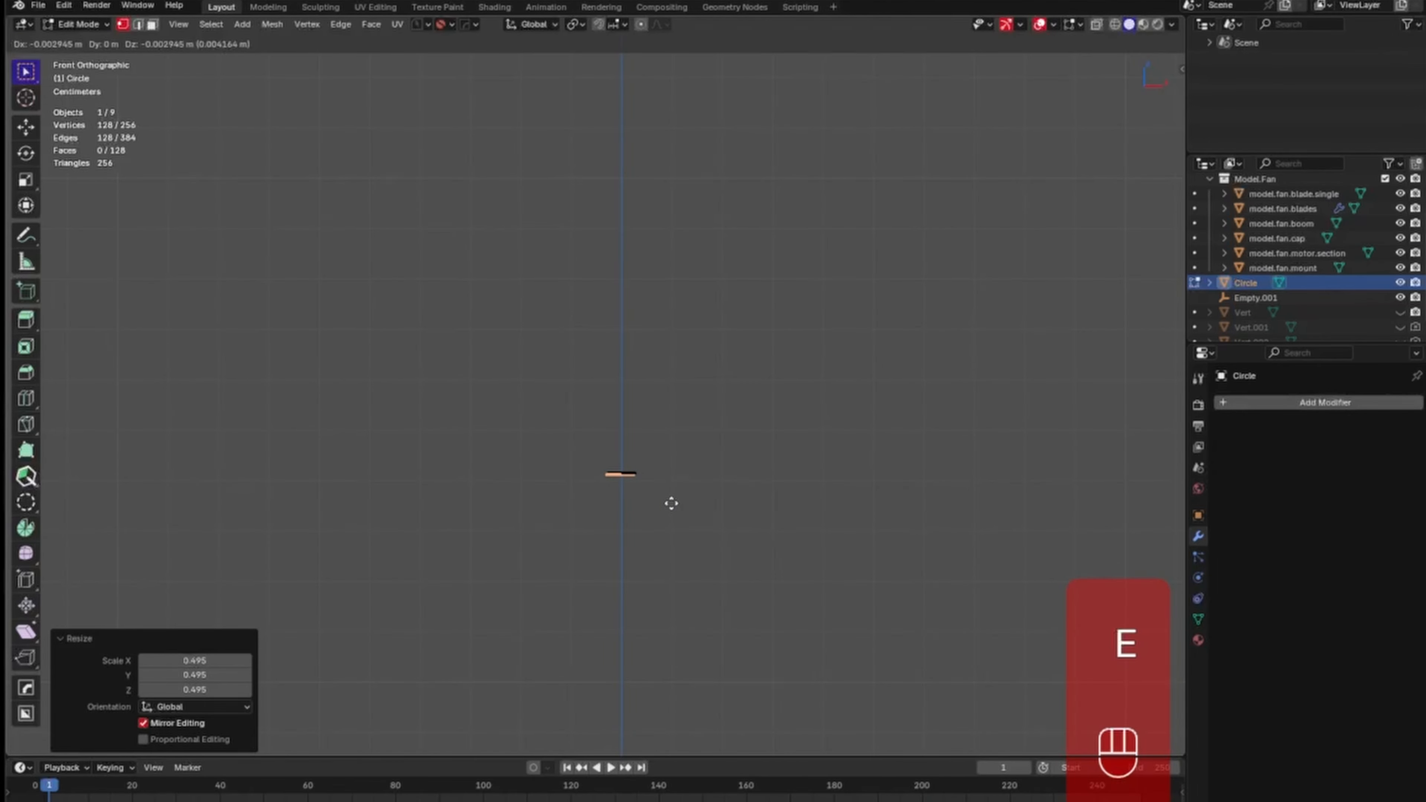
key("z")
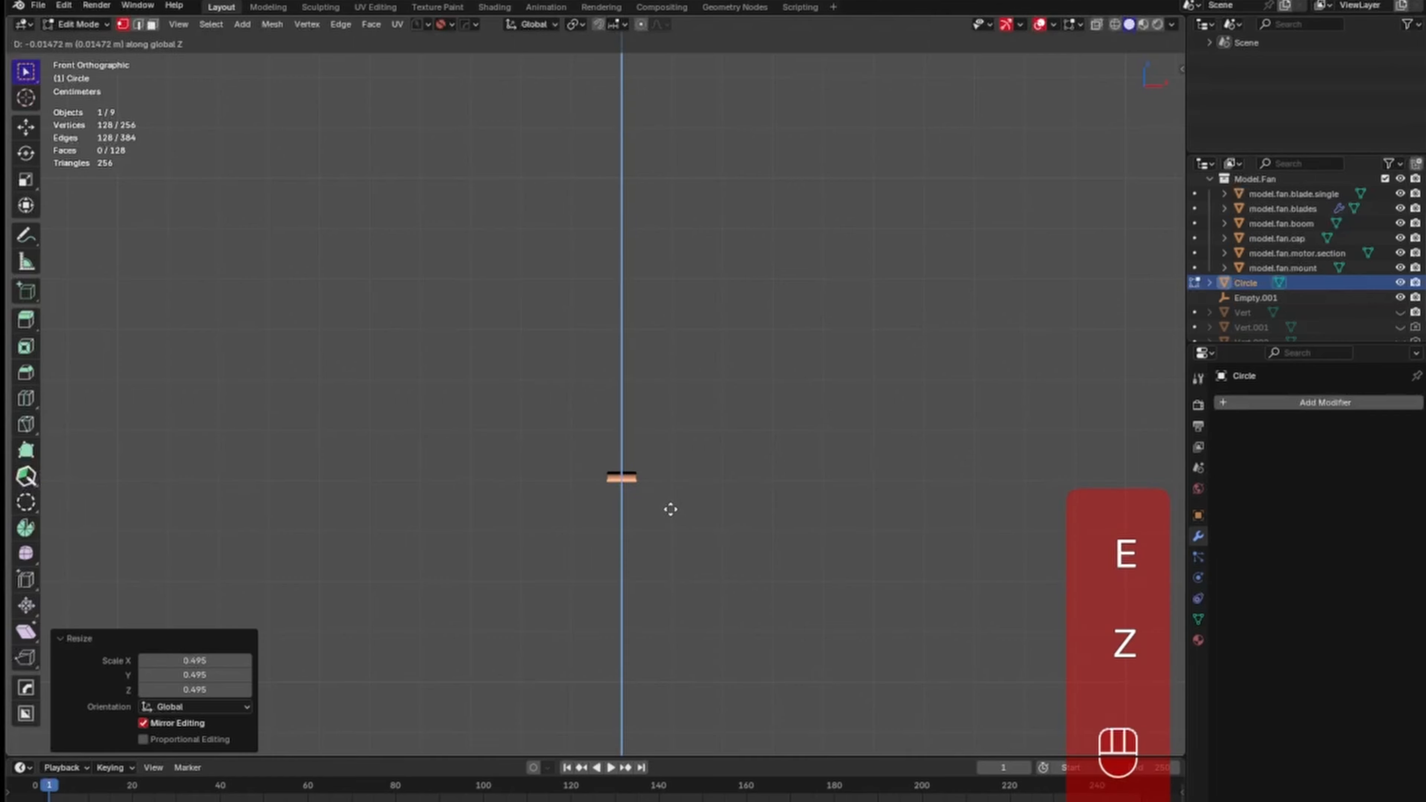
left_click(671, 510)
Extrude the neck's bottom loop about 0.029 m down along Z and flare it to a scale of about 1.825.
key("e")
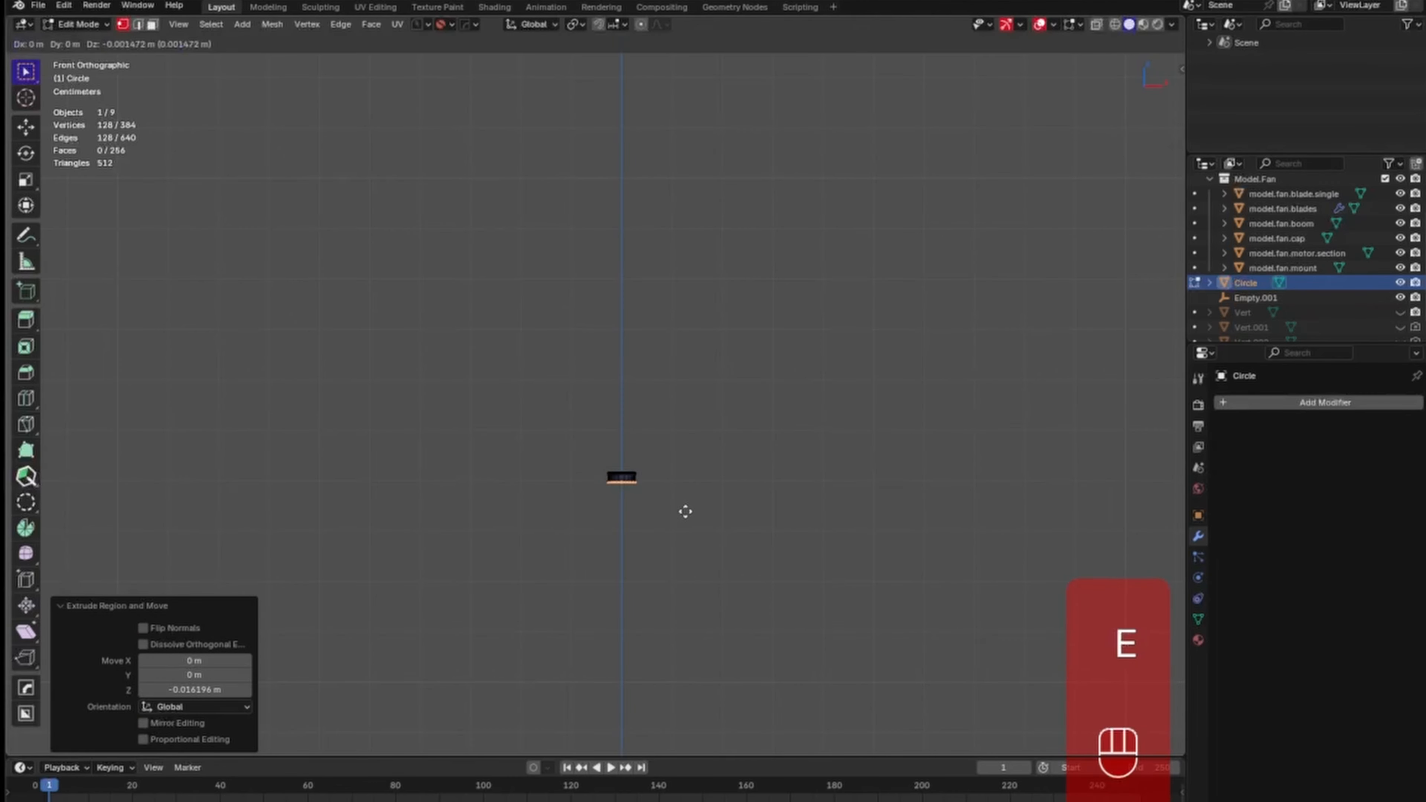
key("z")
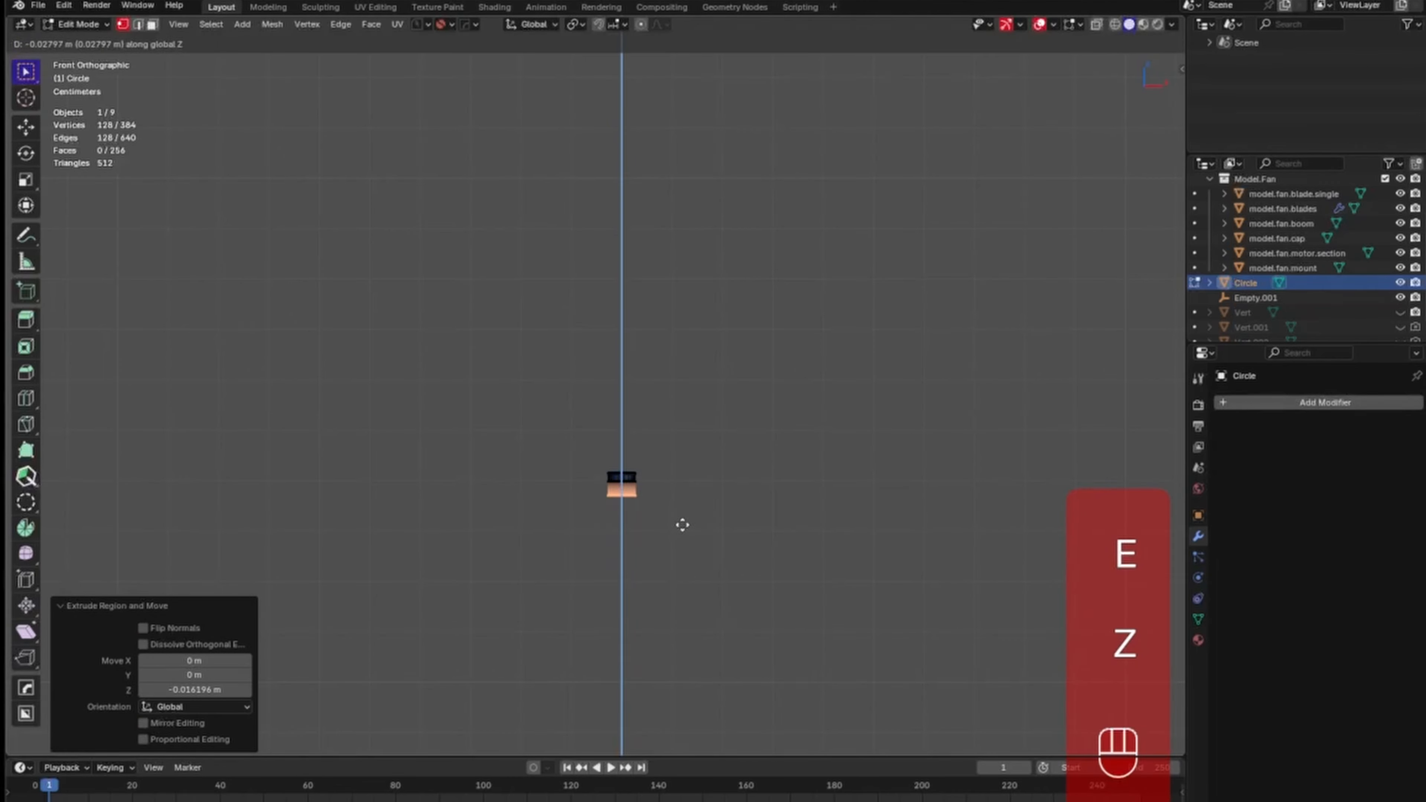
left_click(682, 523)
key("s")
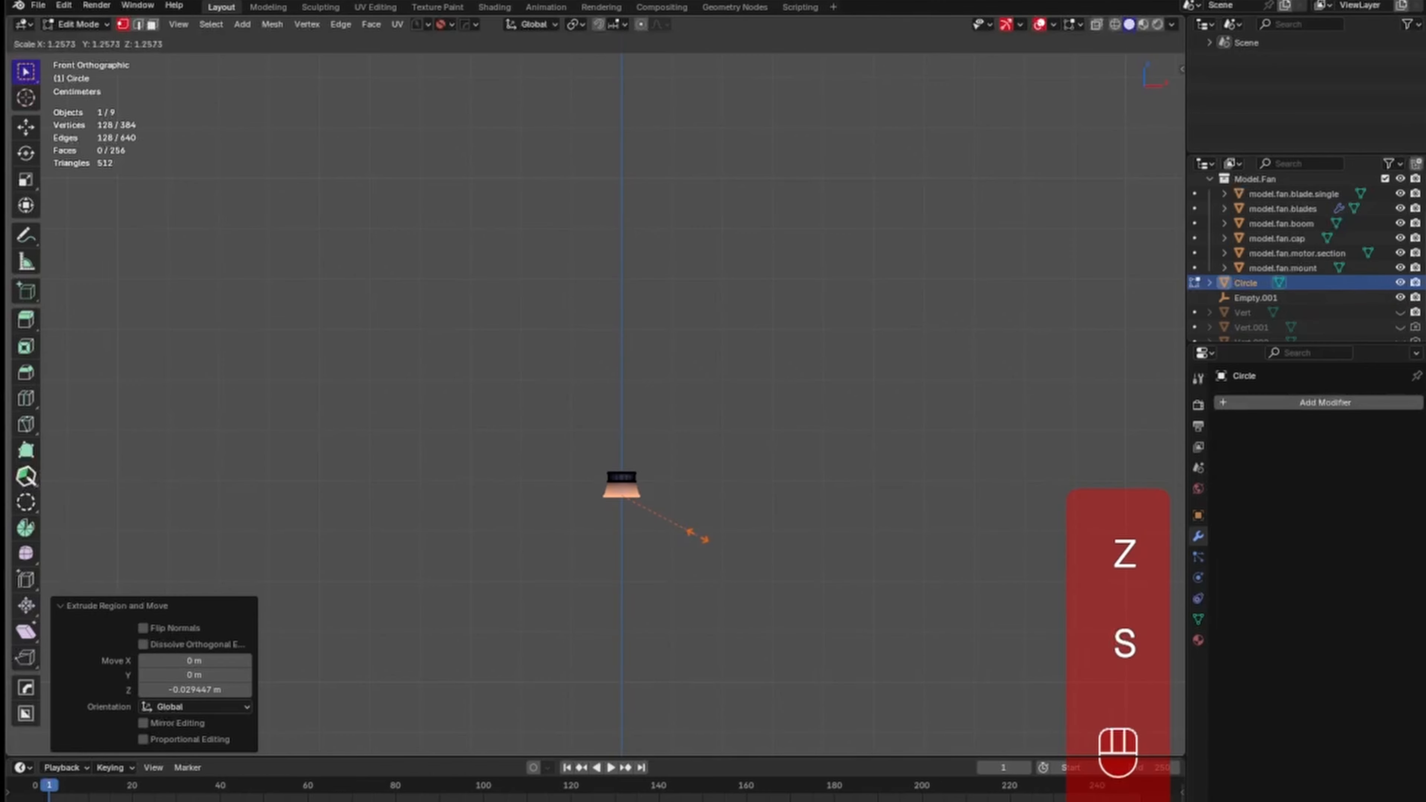
left_click(724, 550)
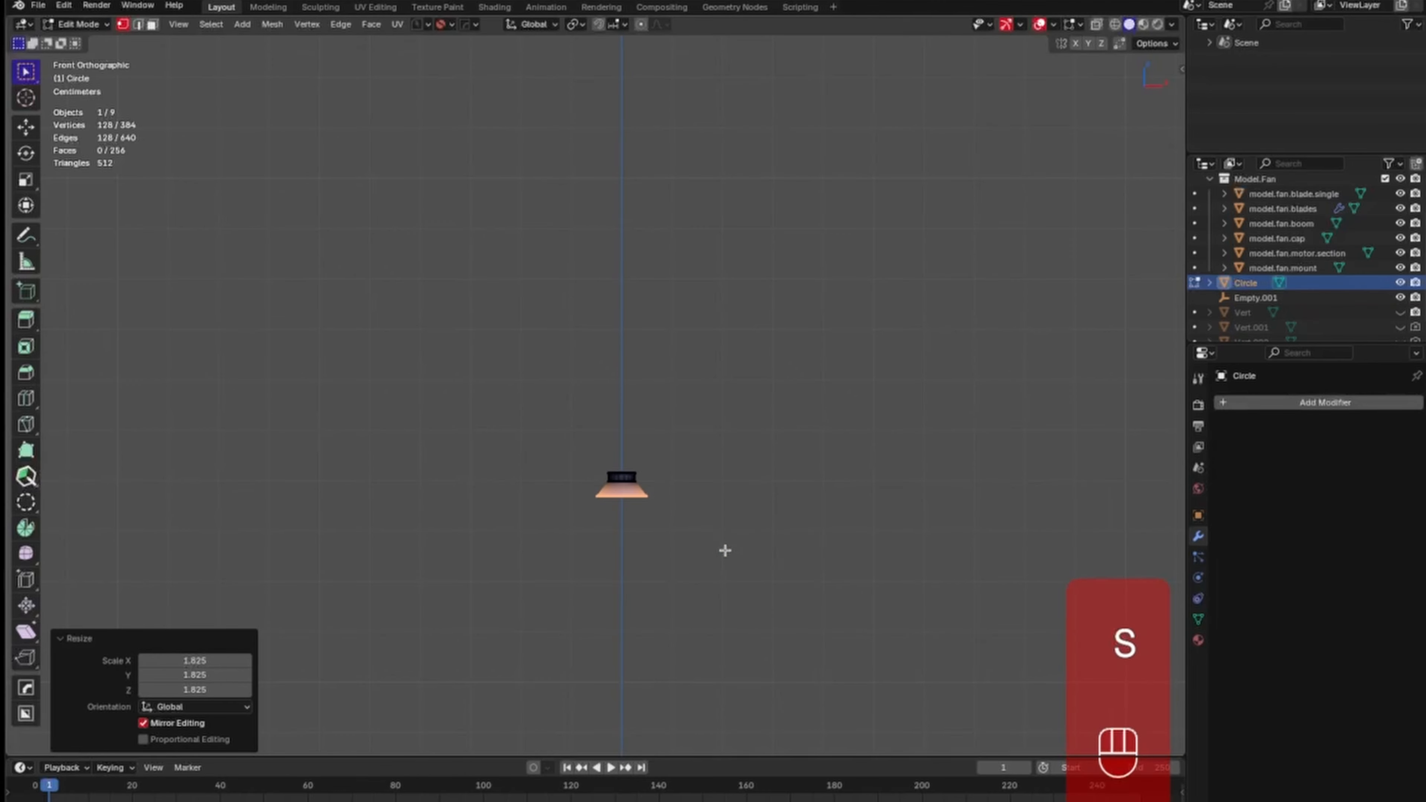
Extrude the flared bottom loop about 0.024 m down along Z and widen it to a scale of about 1.092.
key("e")
key("z")
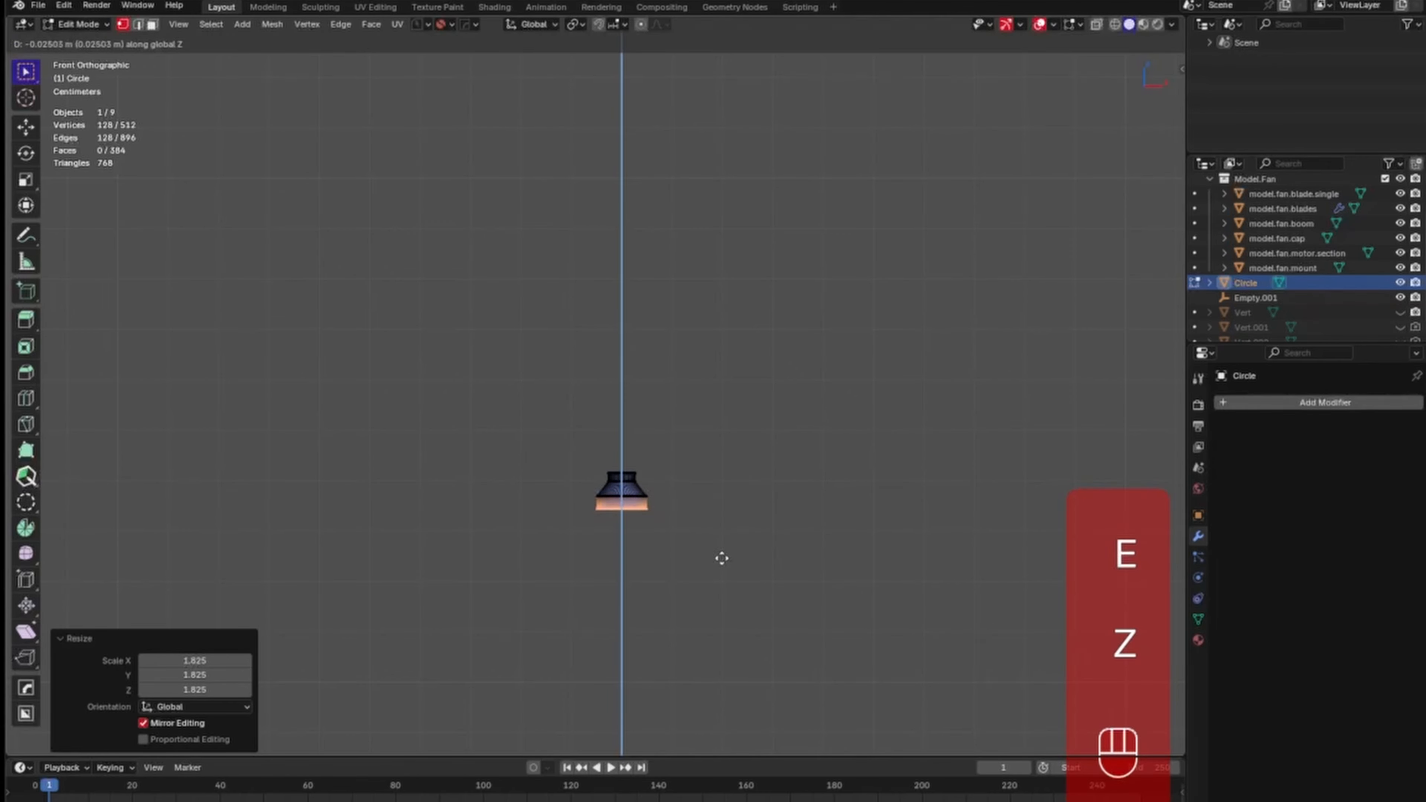
left_click(722, 558)
key("s")
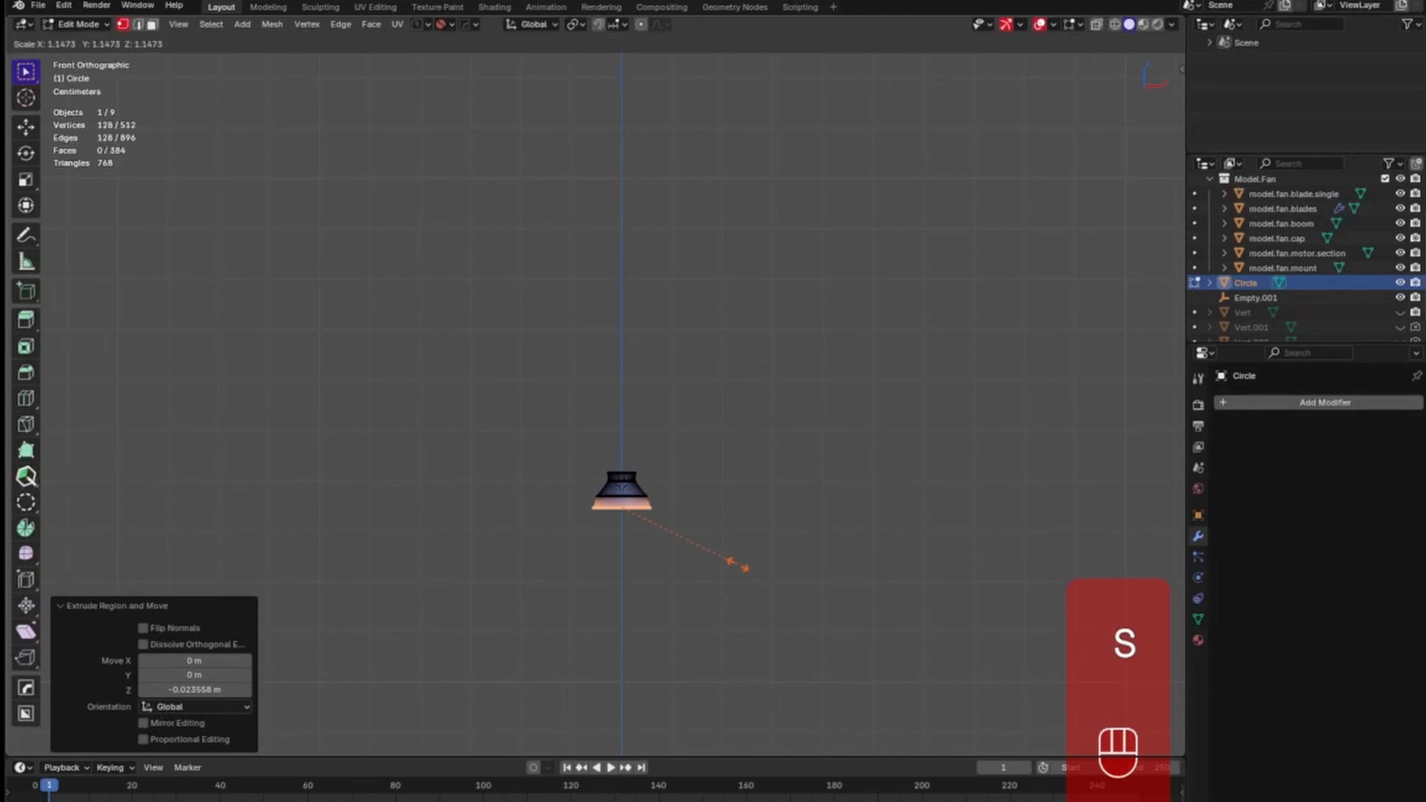
left_click(733, 559)
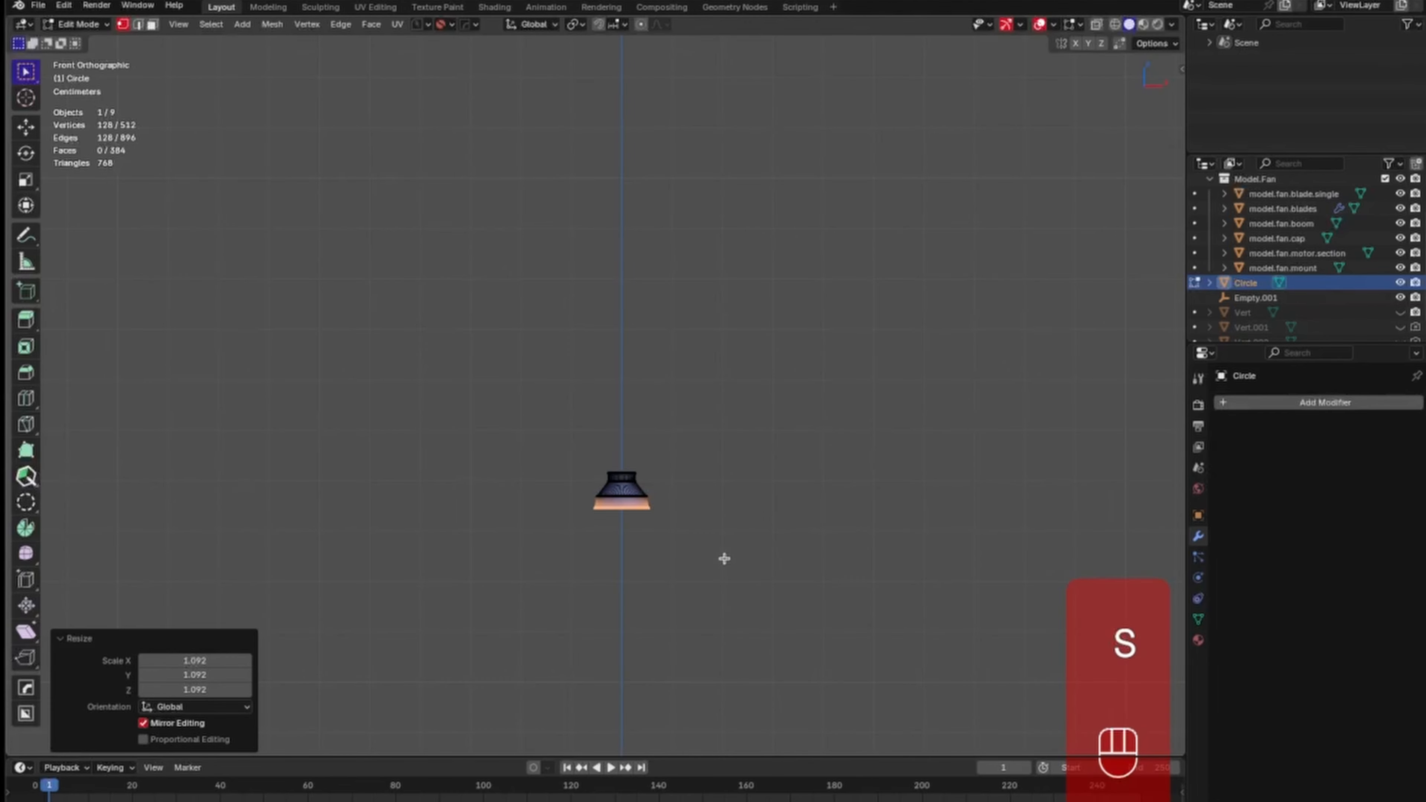
Extrude the bottom loop another 0.025 m or so down along Z and widen it to about 1.111.
key("e")
key("z")
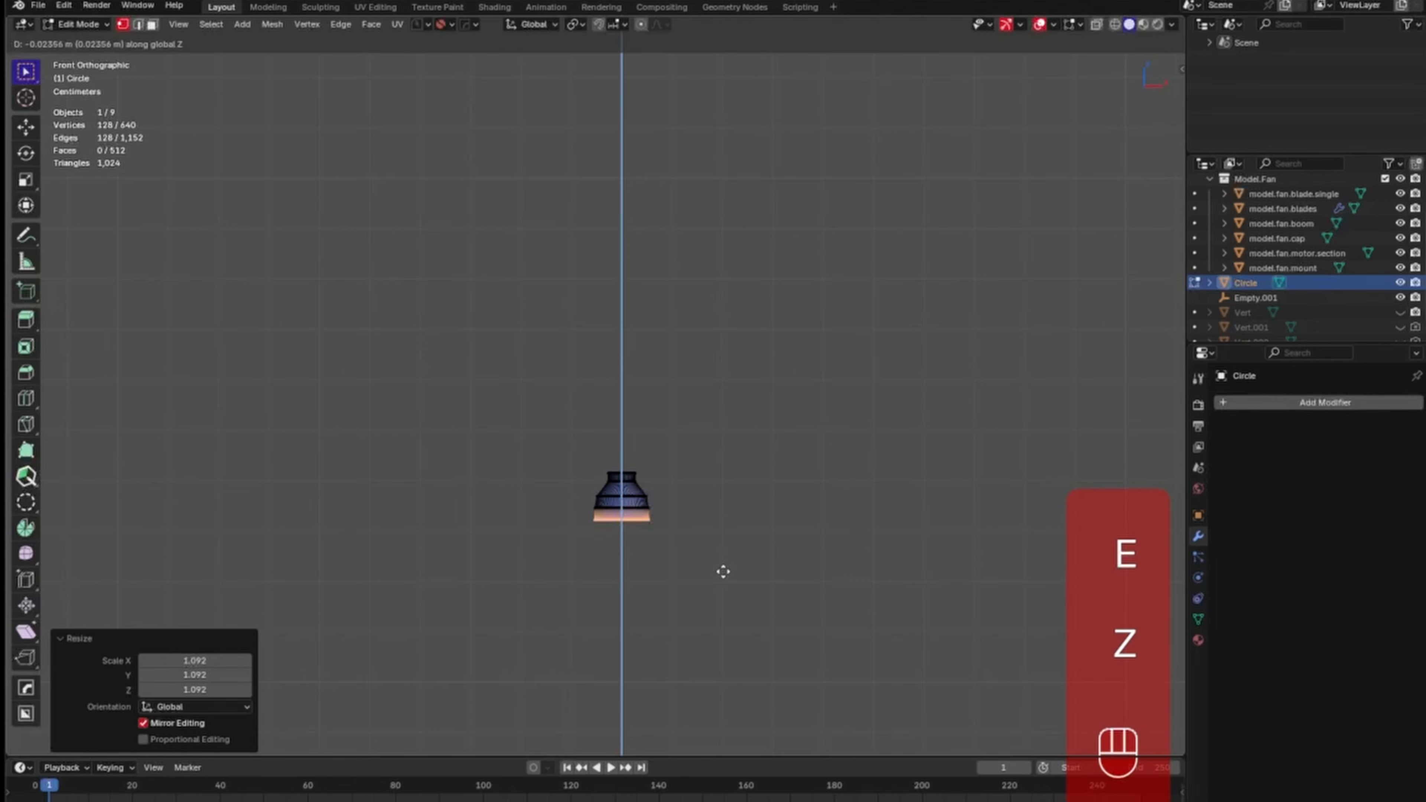
left_click(723, 571)
key("s")
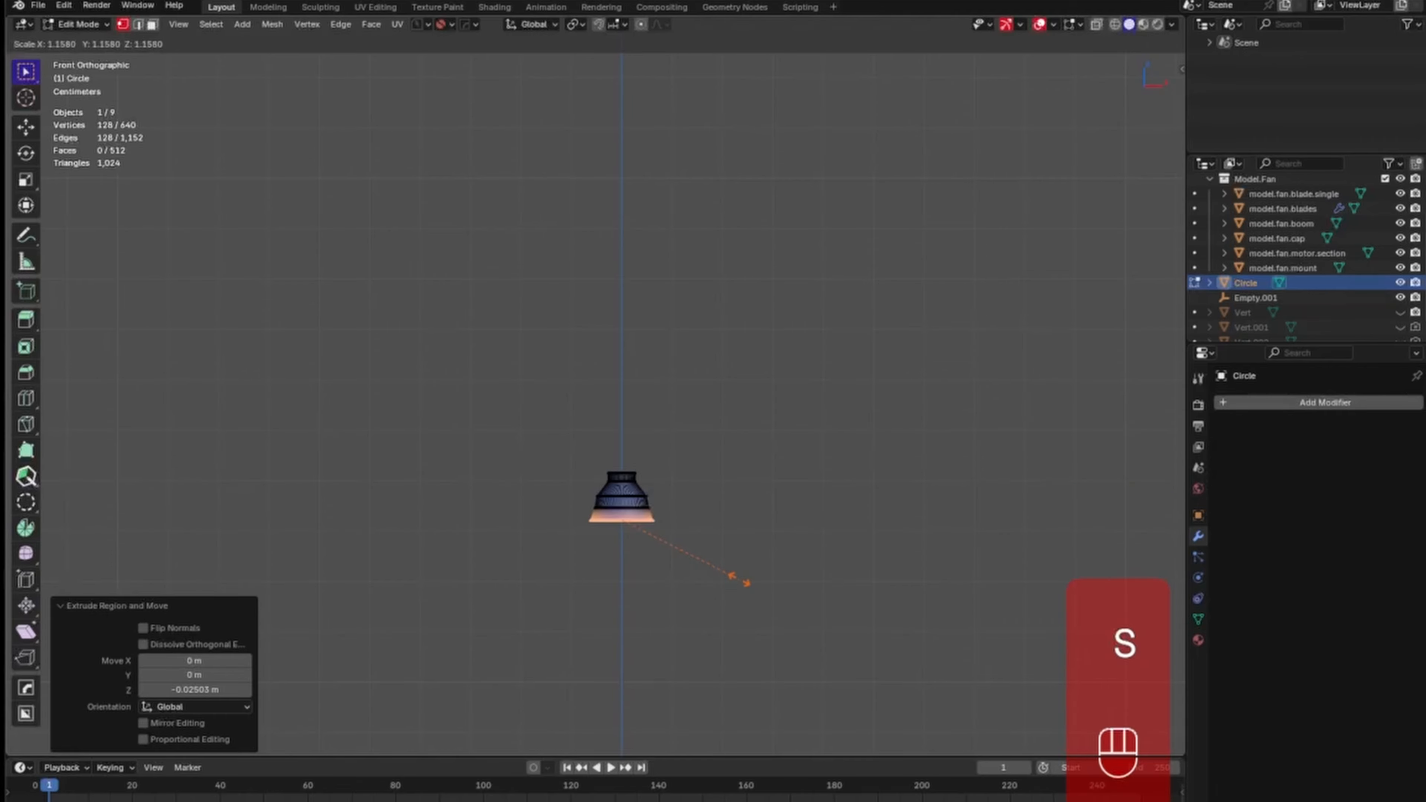
left_click(735, 579)
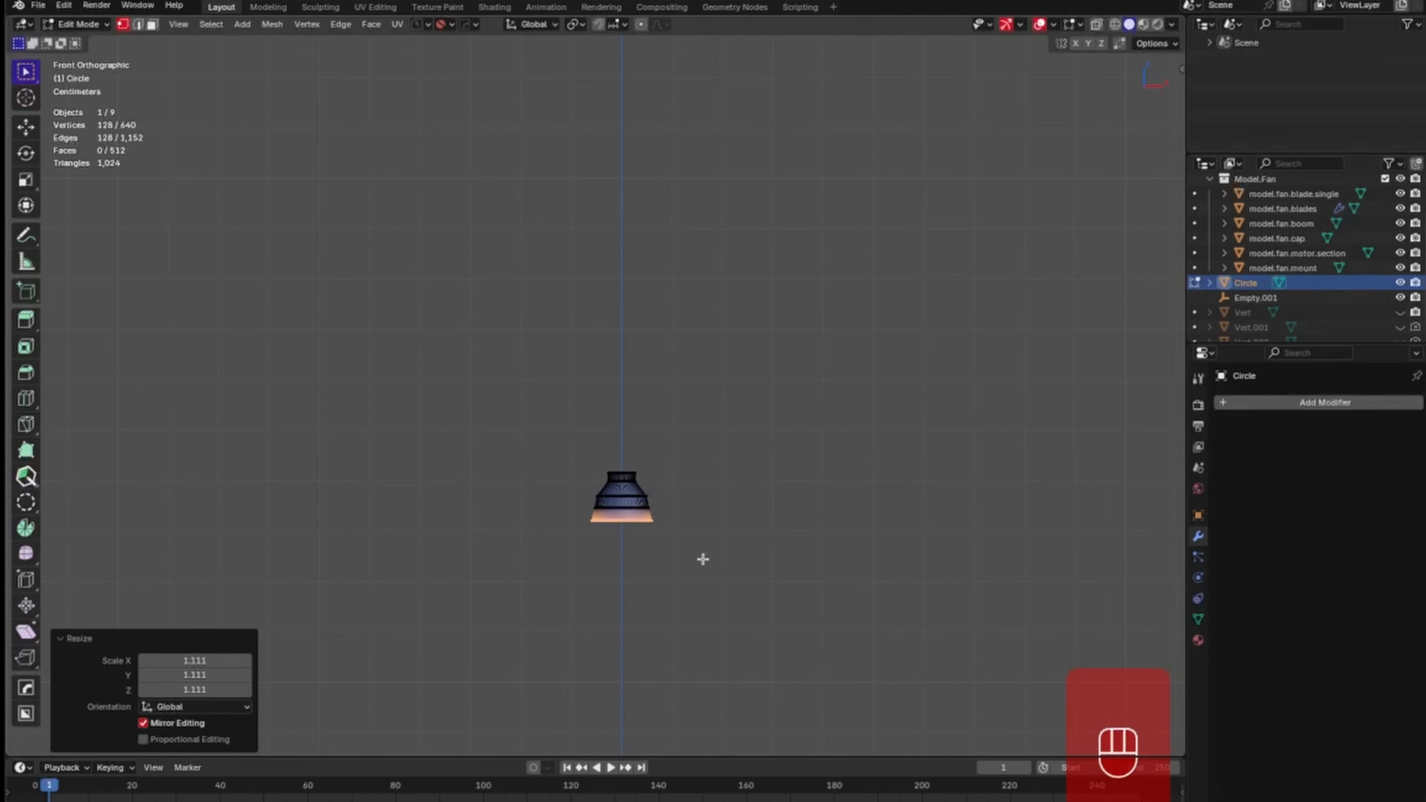
Select the whole mesh of the small flared piece and scale it up uniformly to about 5.943.
middle_click_drag(703, 560, 750, 496)
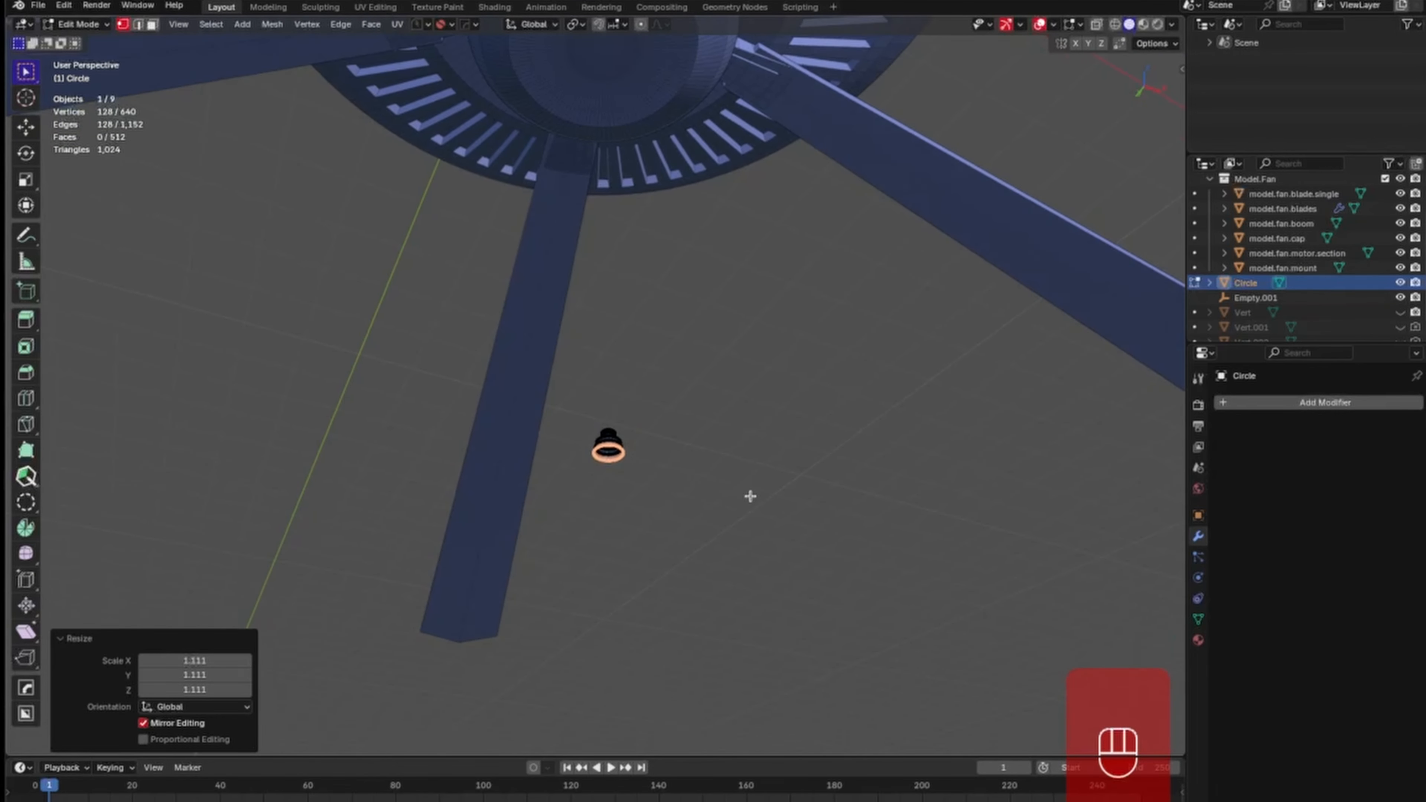
key("a")
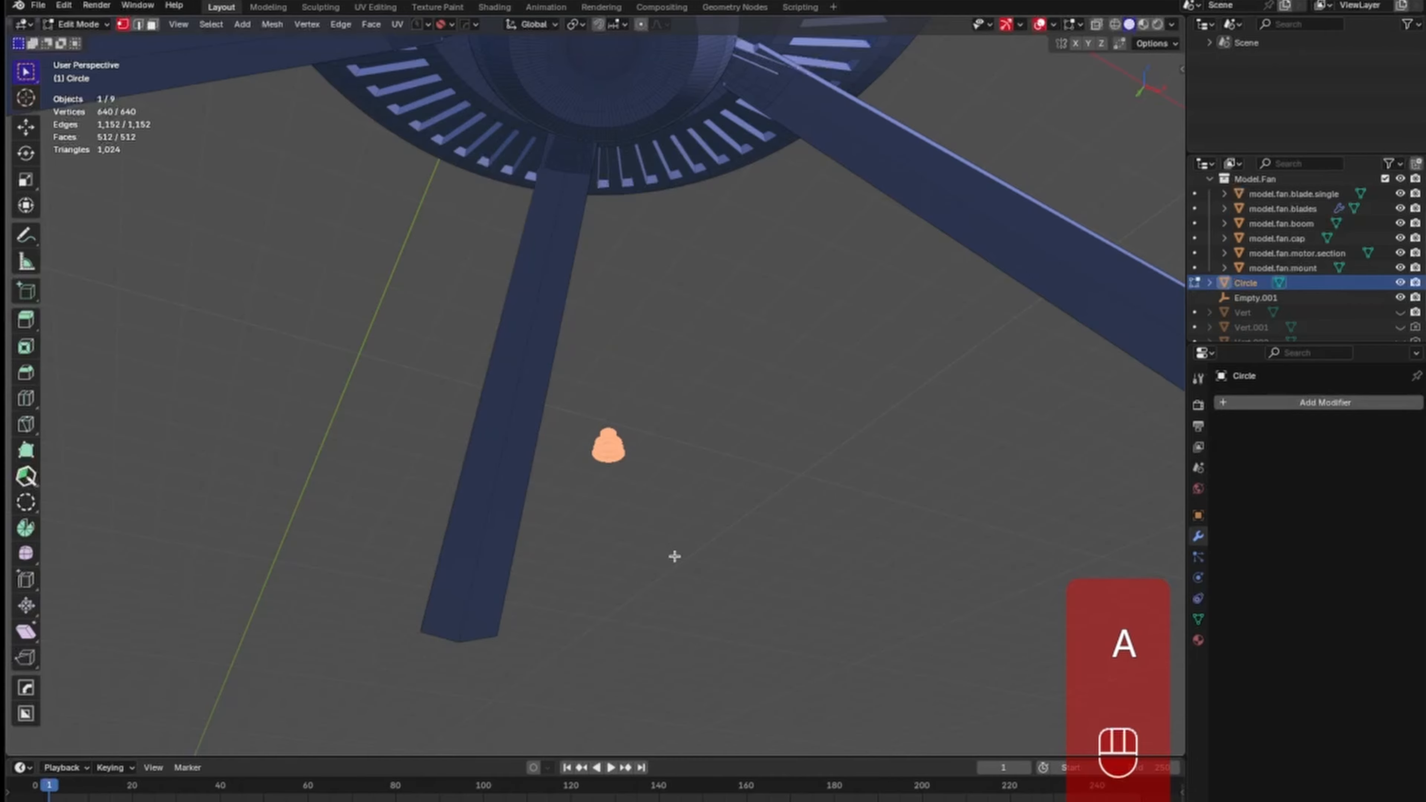
middle_click_drag(674, 555, 714, 515, "ctrl")
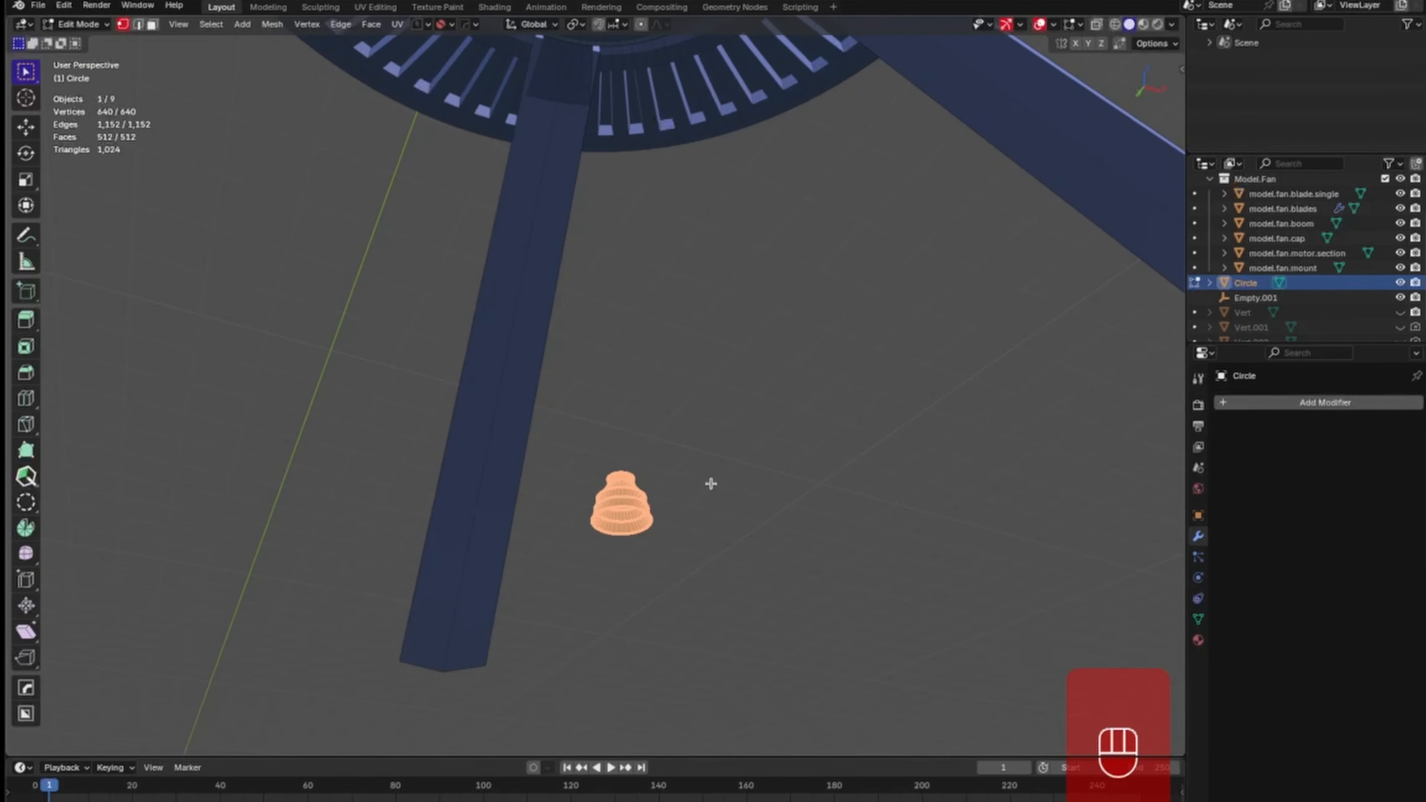
key("Tab")
left_click(731, 423)
middle_click_drag(699, 519, 678, 589)
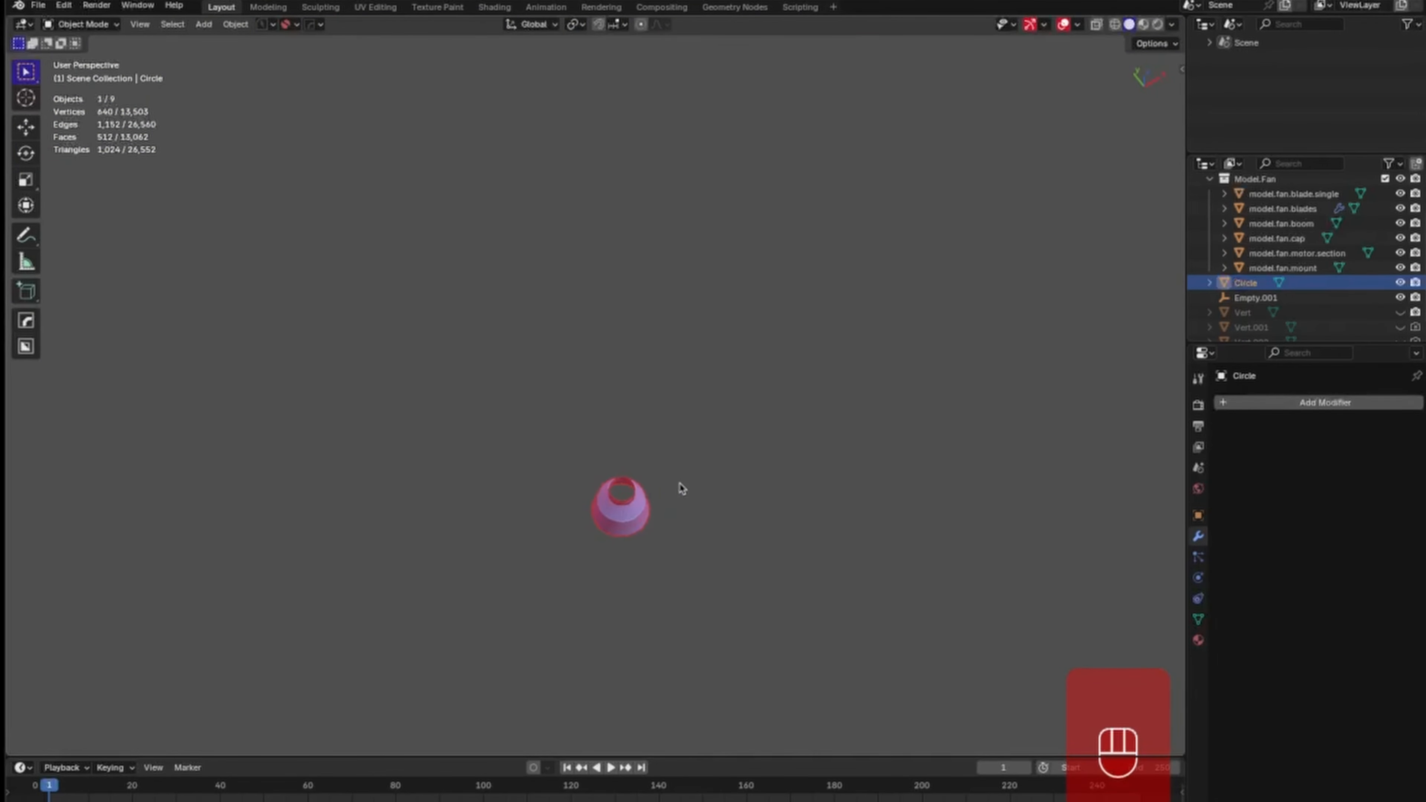
key("Tab")
left_click(632, 495)
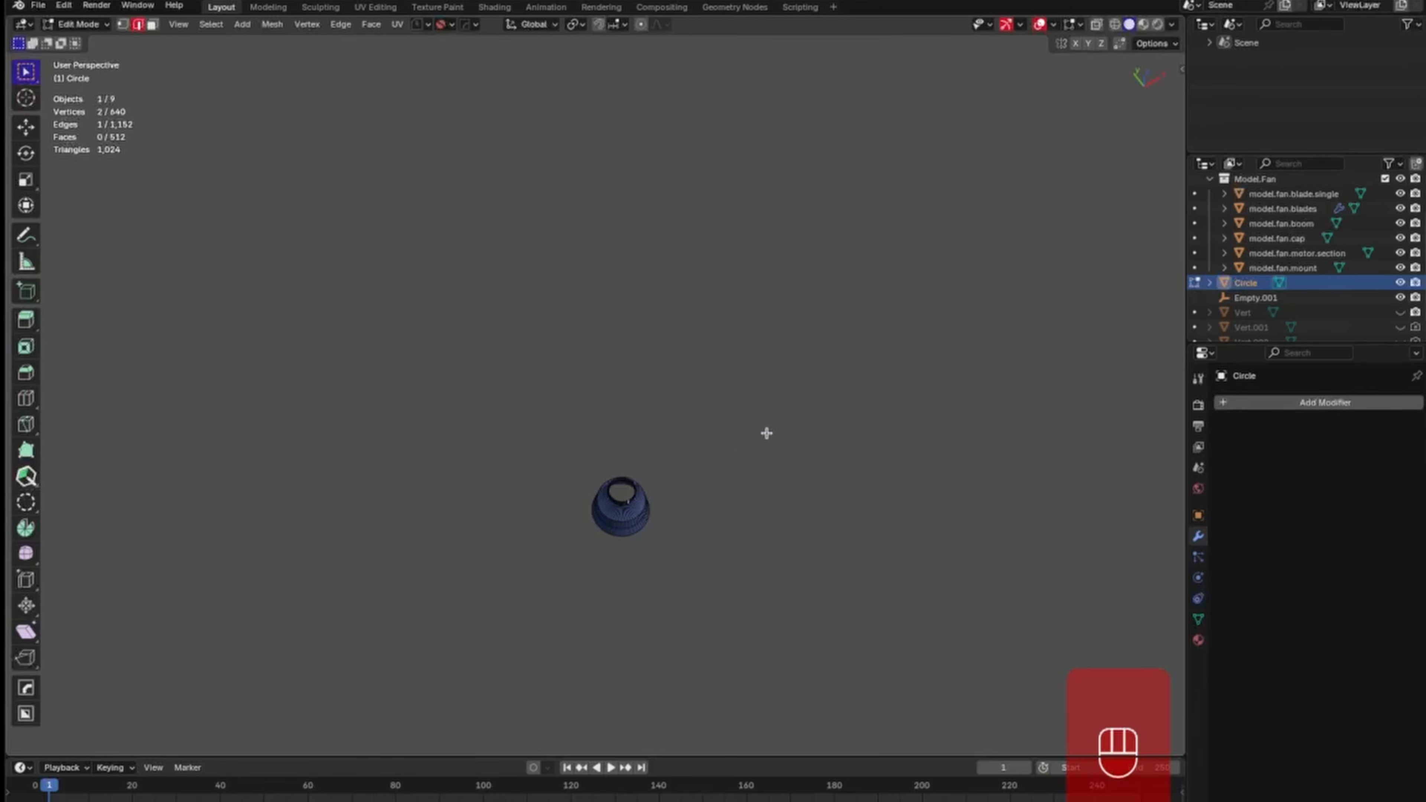
key("a")
key("s")
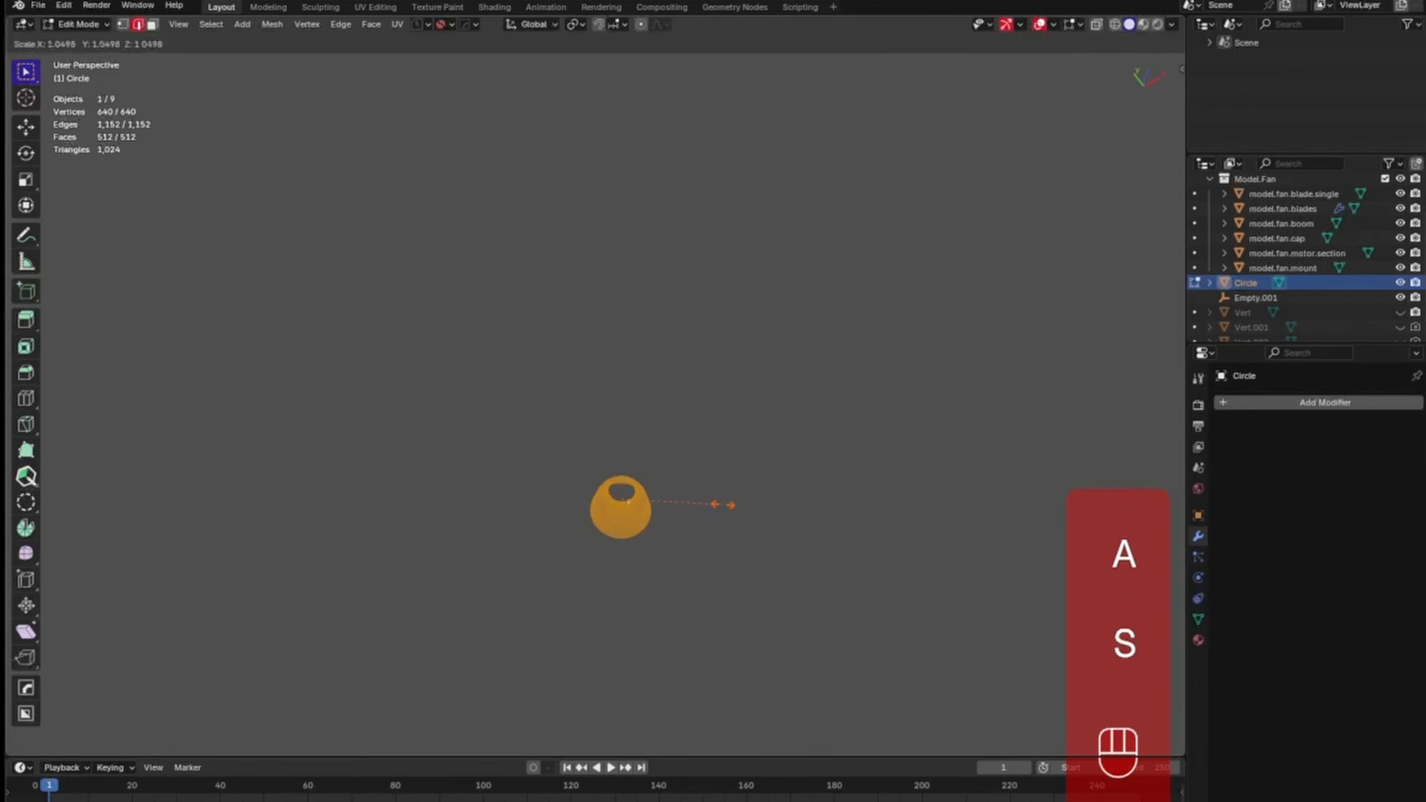
left_click(1120, 384)
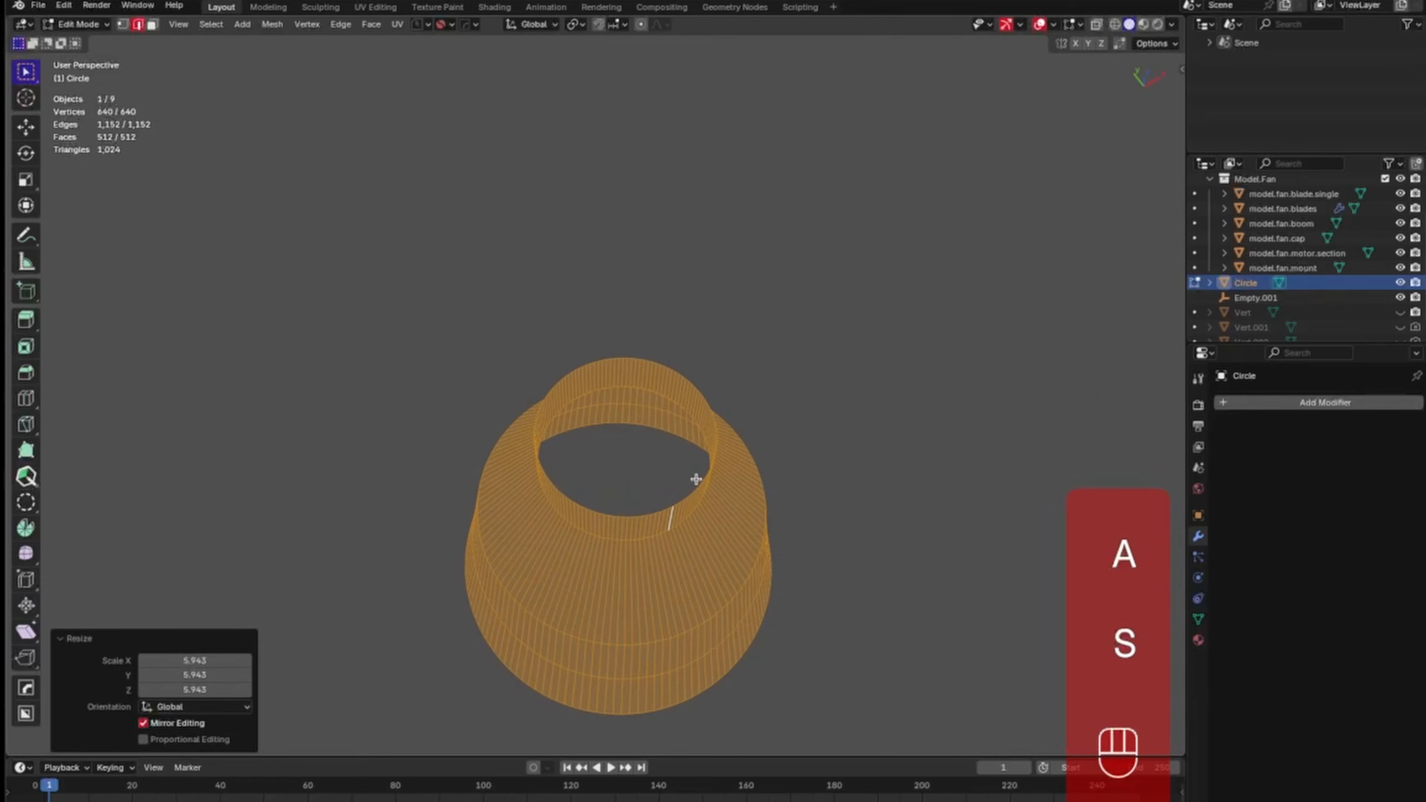
Extrude the neck's top loop inward twice, scaling it to about 0.773 and then about 0.645, leaving a smaller centre hole.
left_click(813, 432)
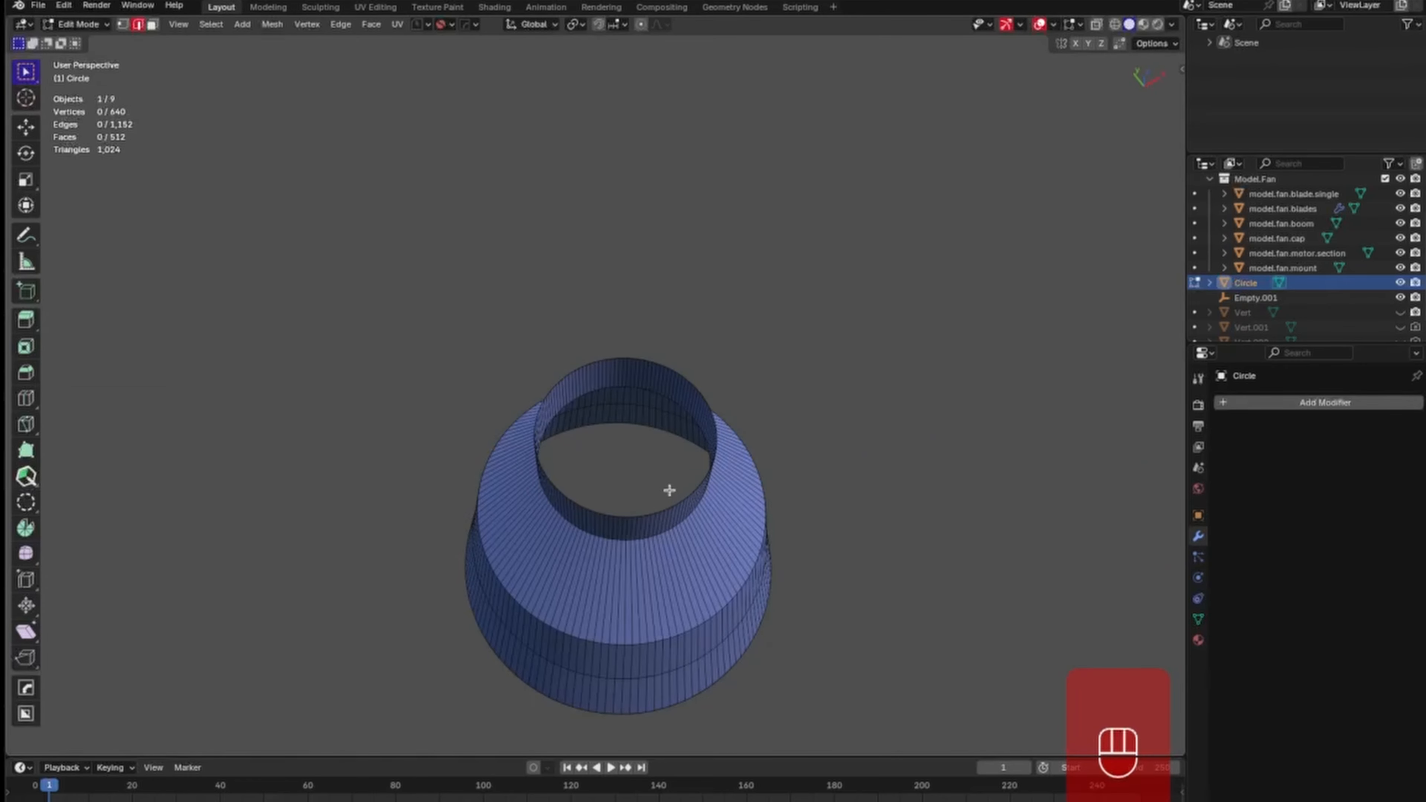
left_click(647, 515, "alt")
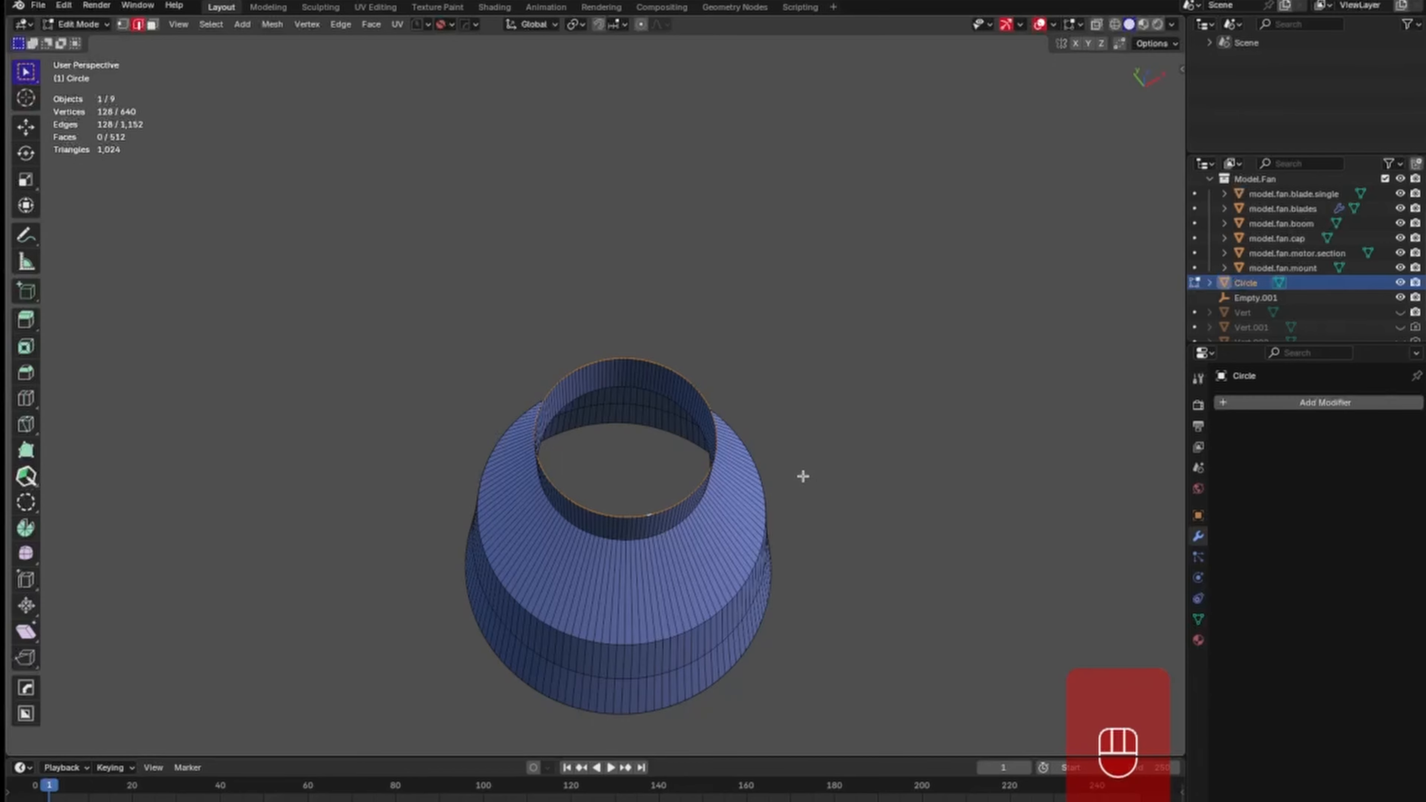
key("e")
key("s")
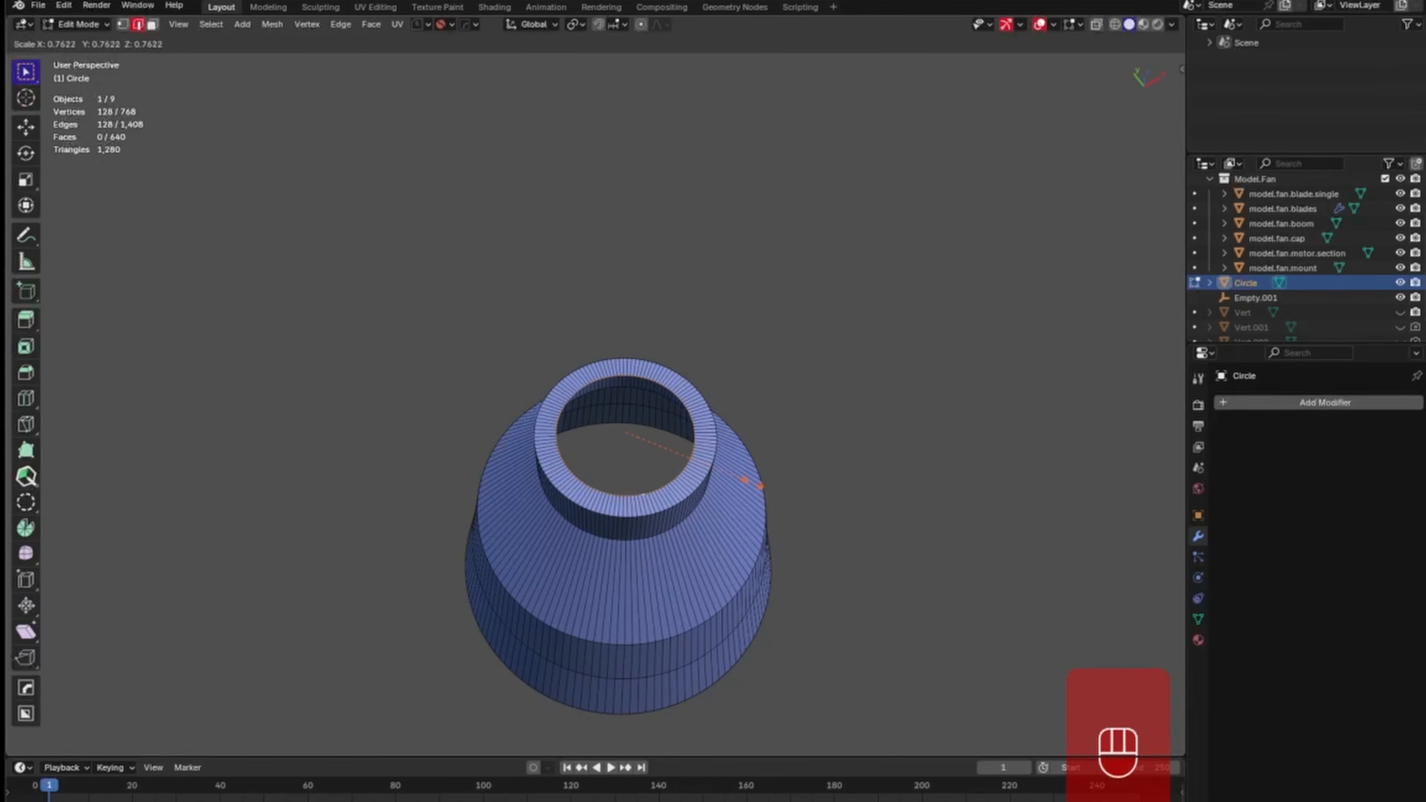
left_click(752, 483)
key("e")
key("s")
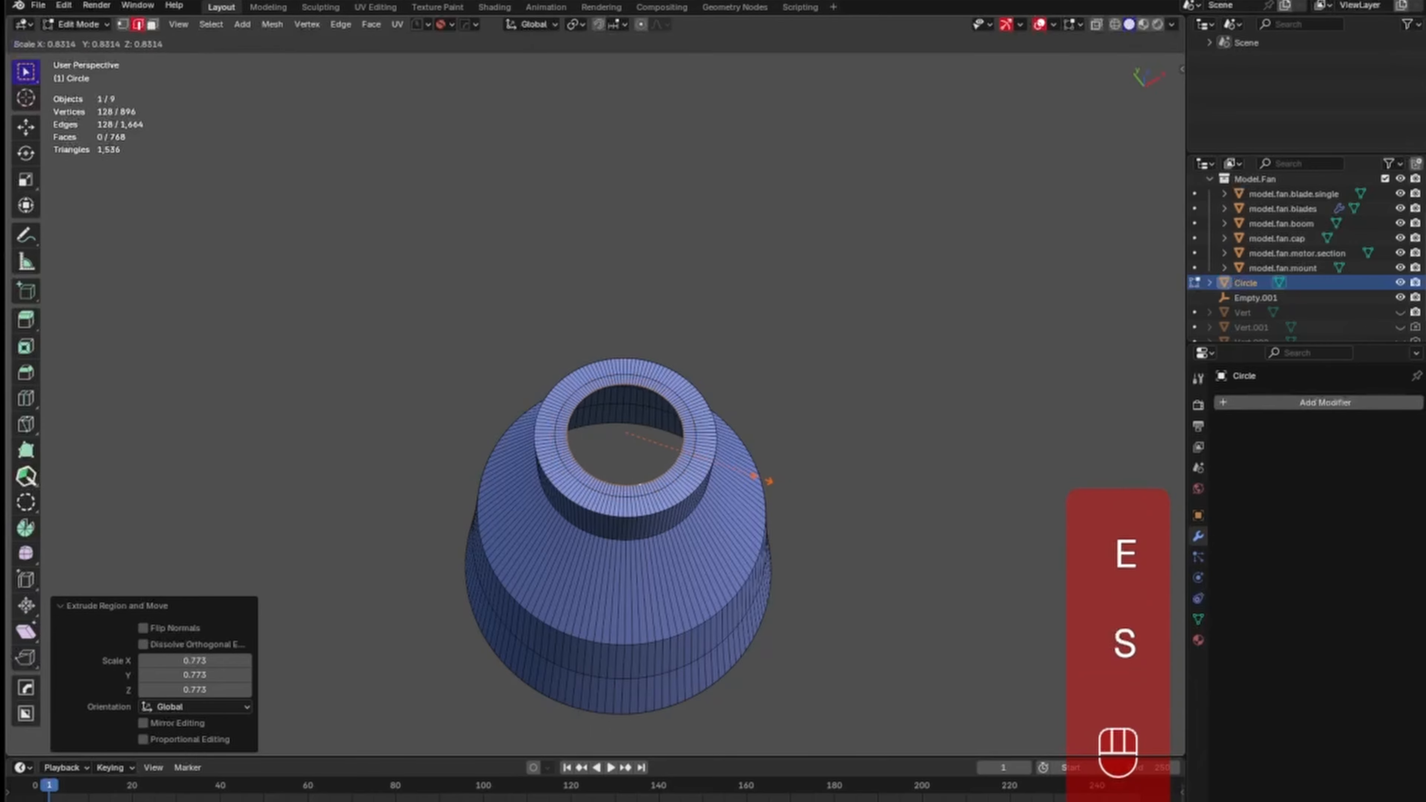
left_click(726, 471)
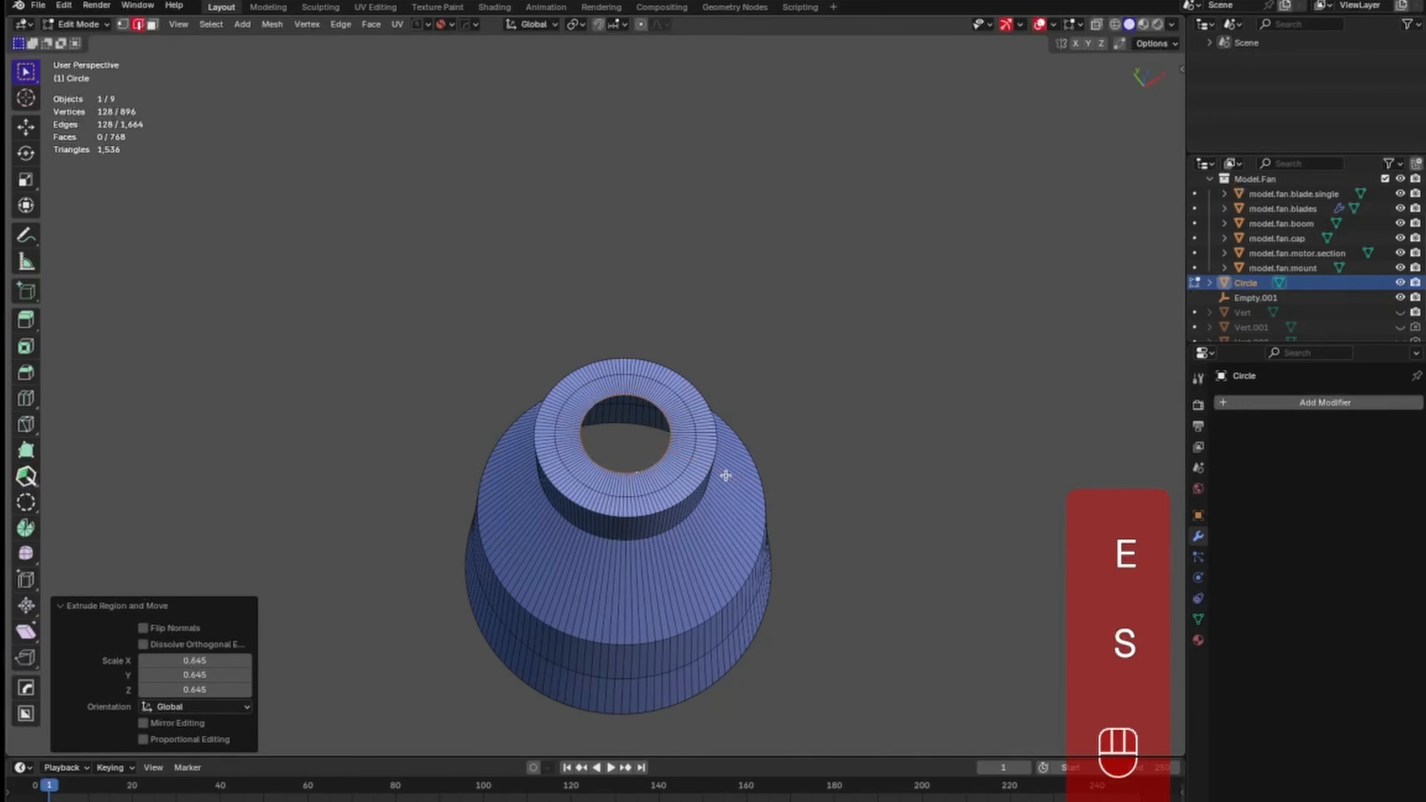
Extrude all faces of the flared piece along their normals with an offset of about -0.027 m to give it wall thickness.
middle_click_drag(739, 567, 712, 487)
key("a")
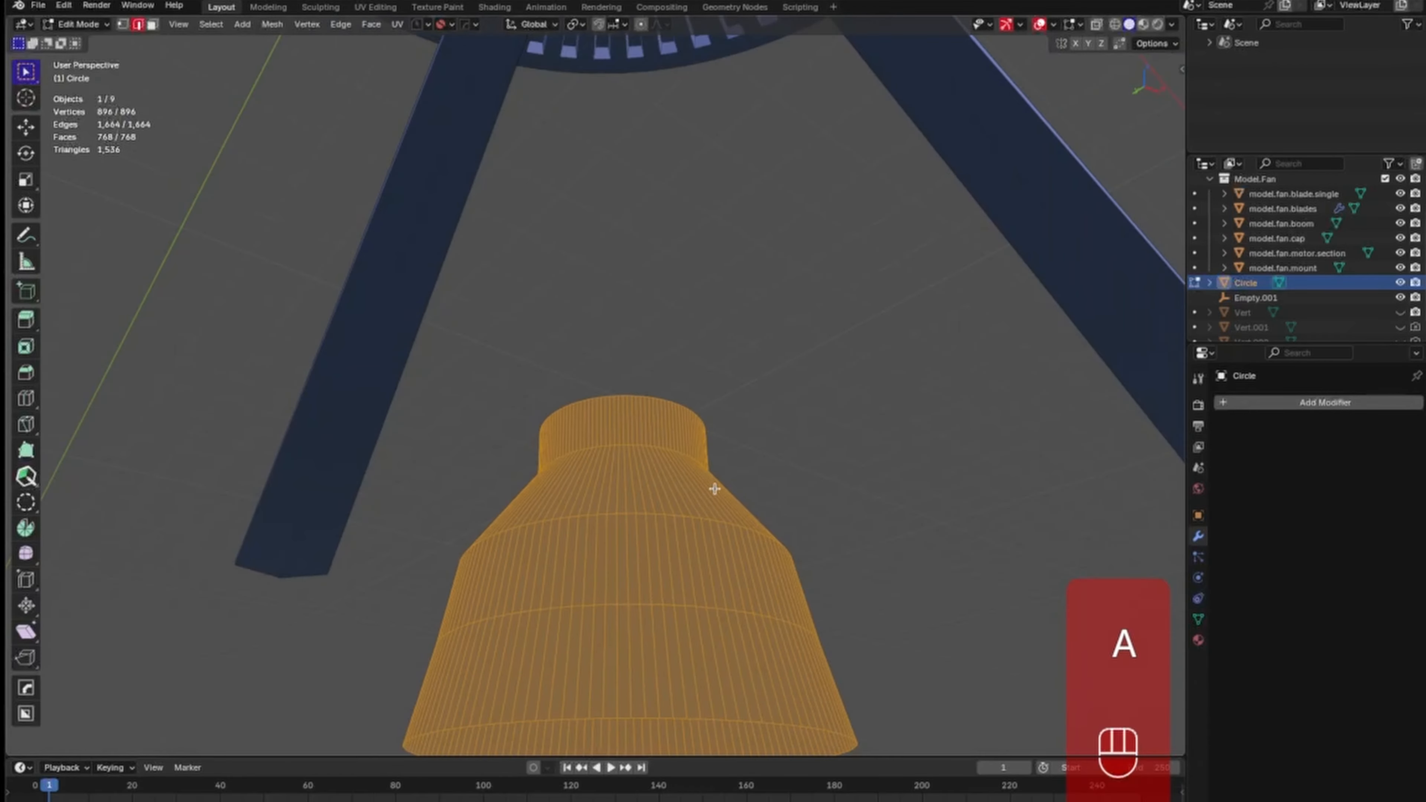
middle_click_drag(662, 608, 721, 465, "shift")
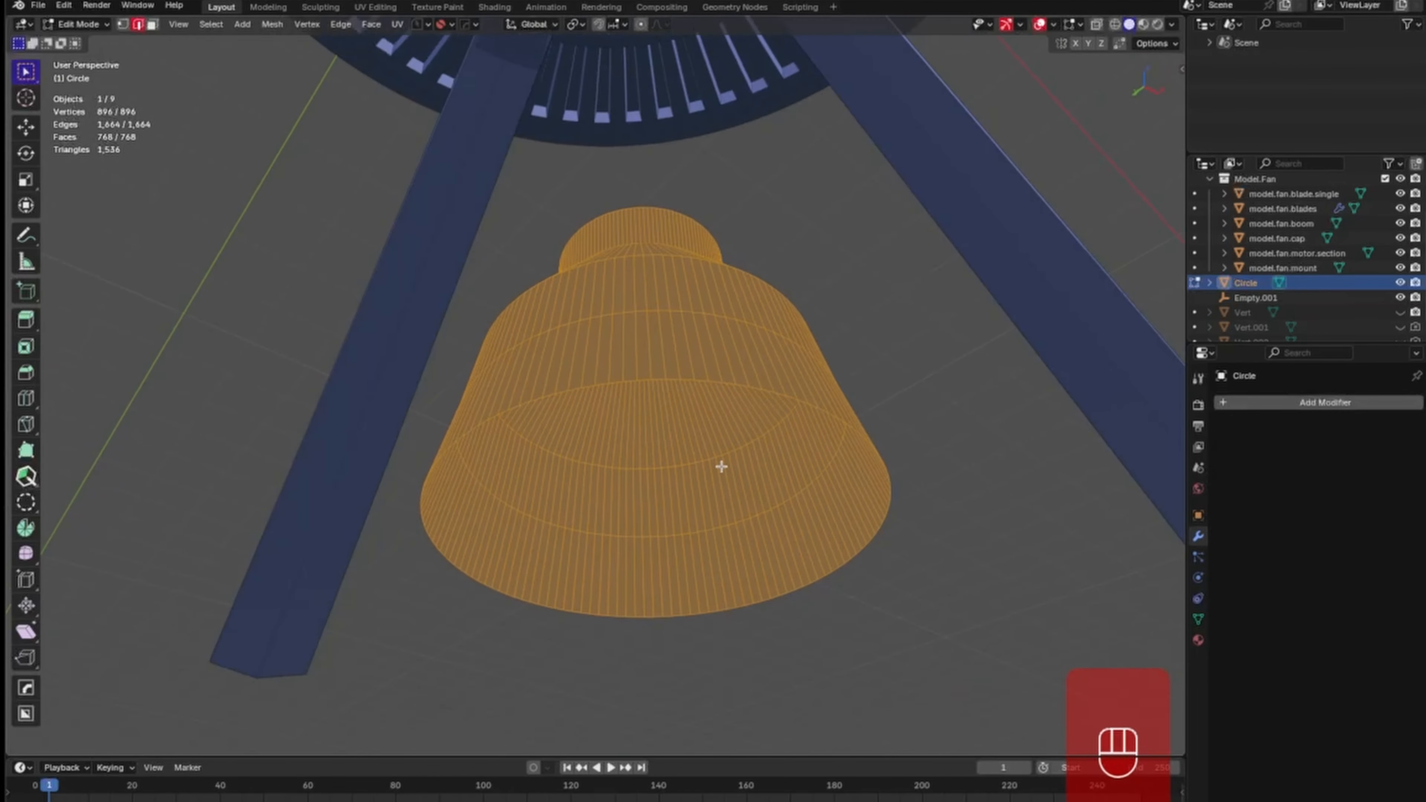
key("ctrl+f")
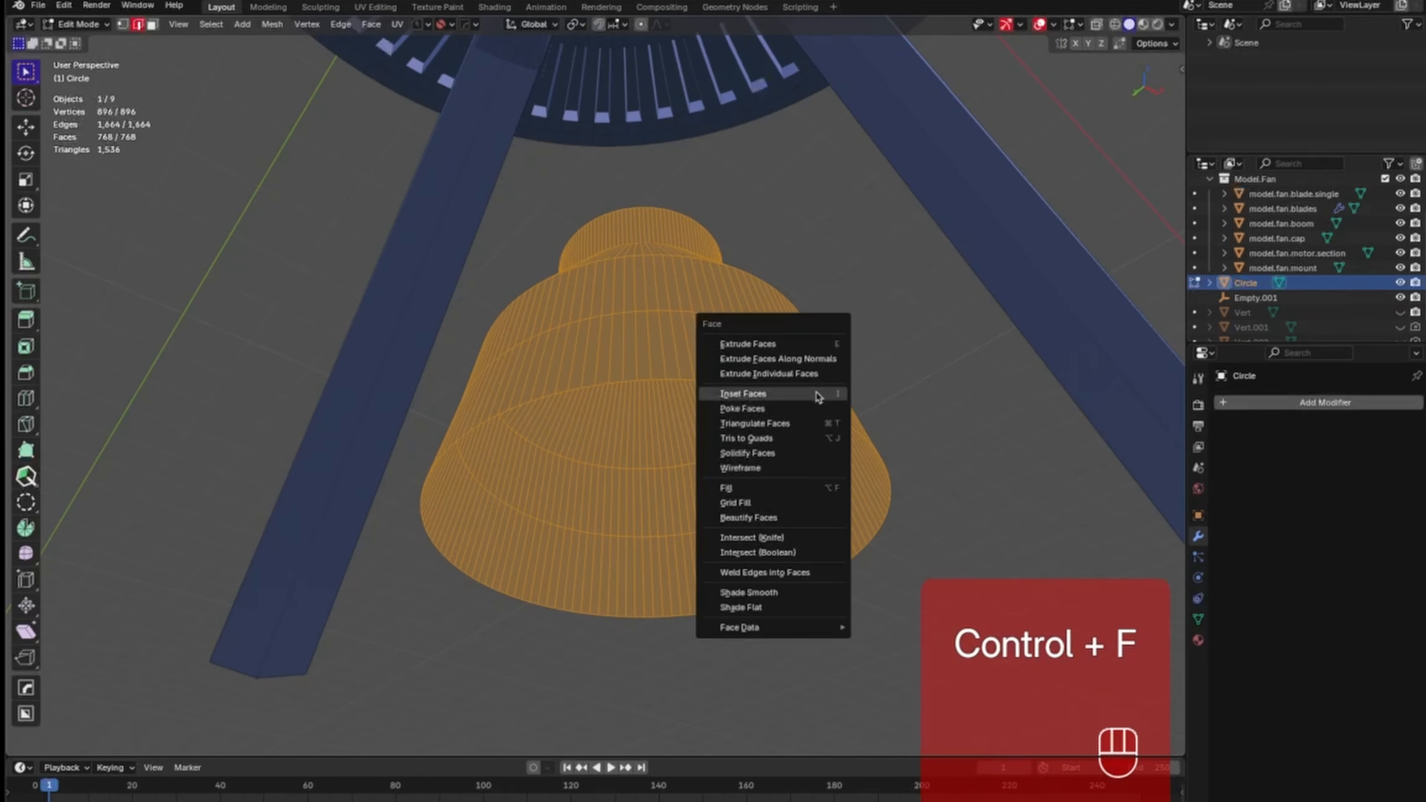
left_click(830, 358)
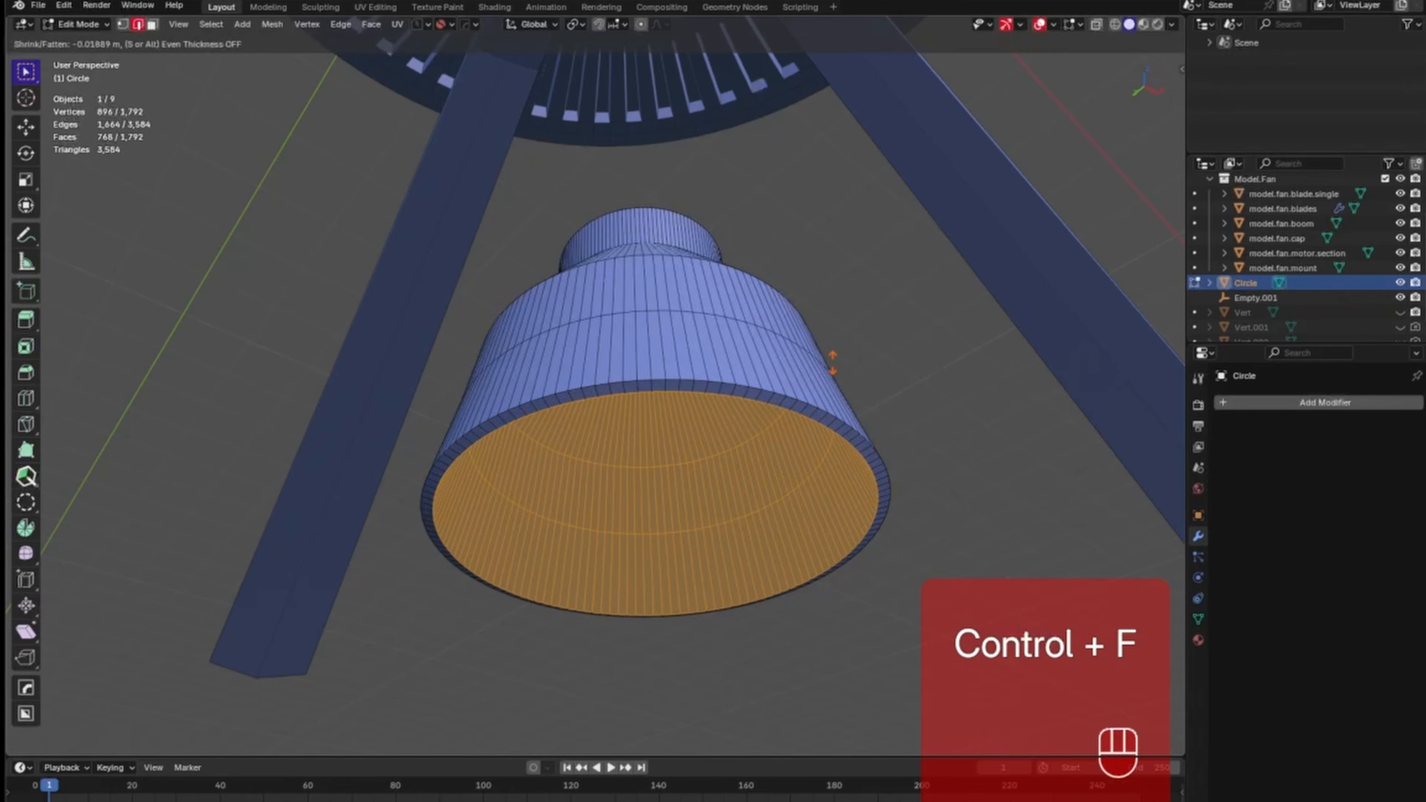
left_click(835, 368)
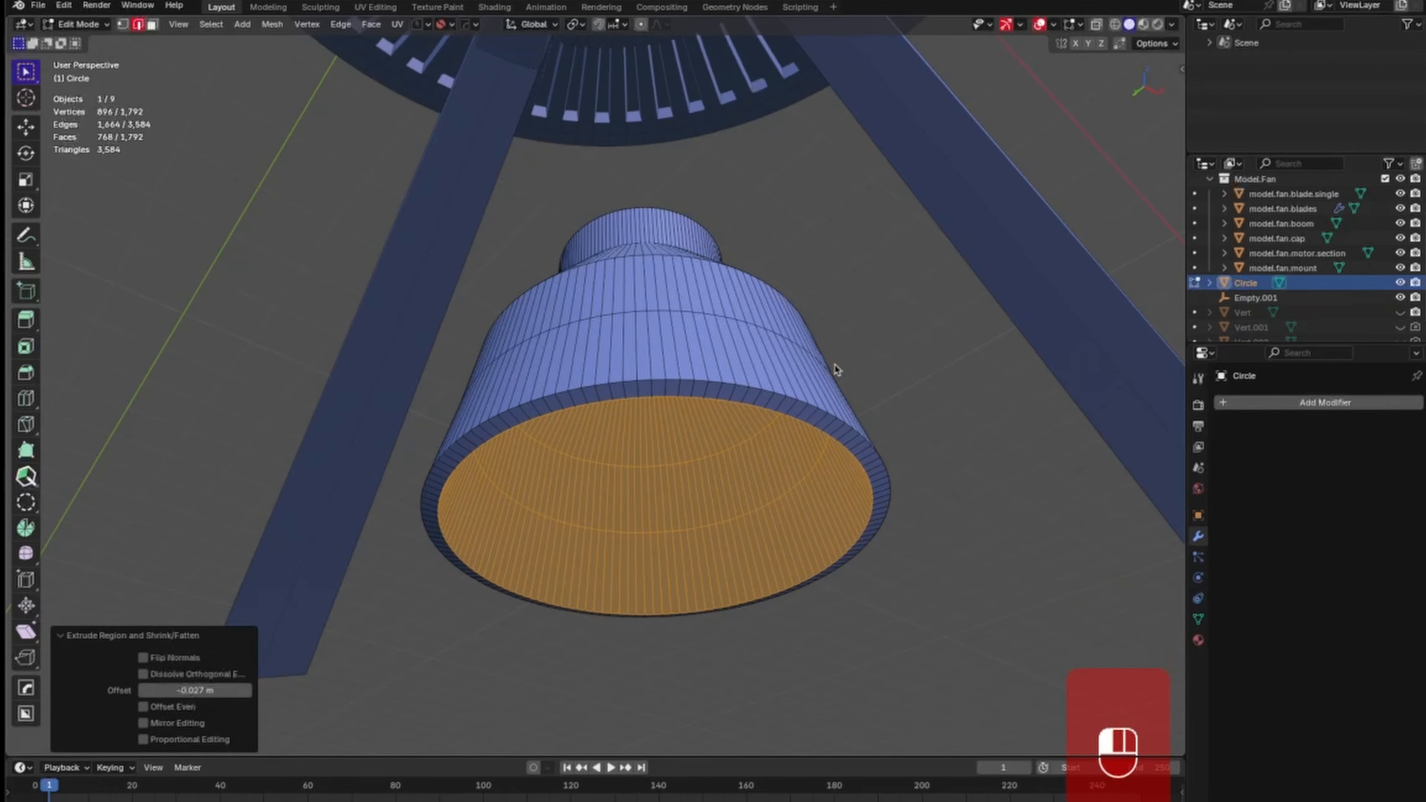
key("Tab")
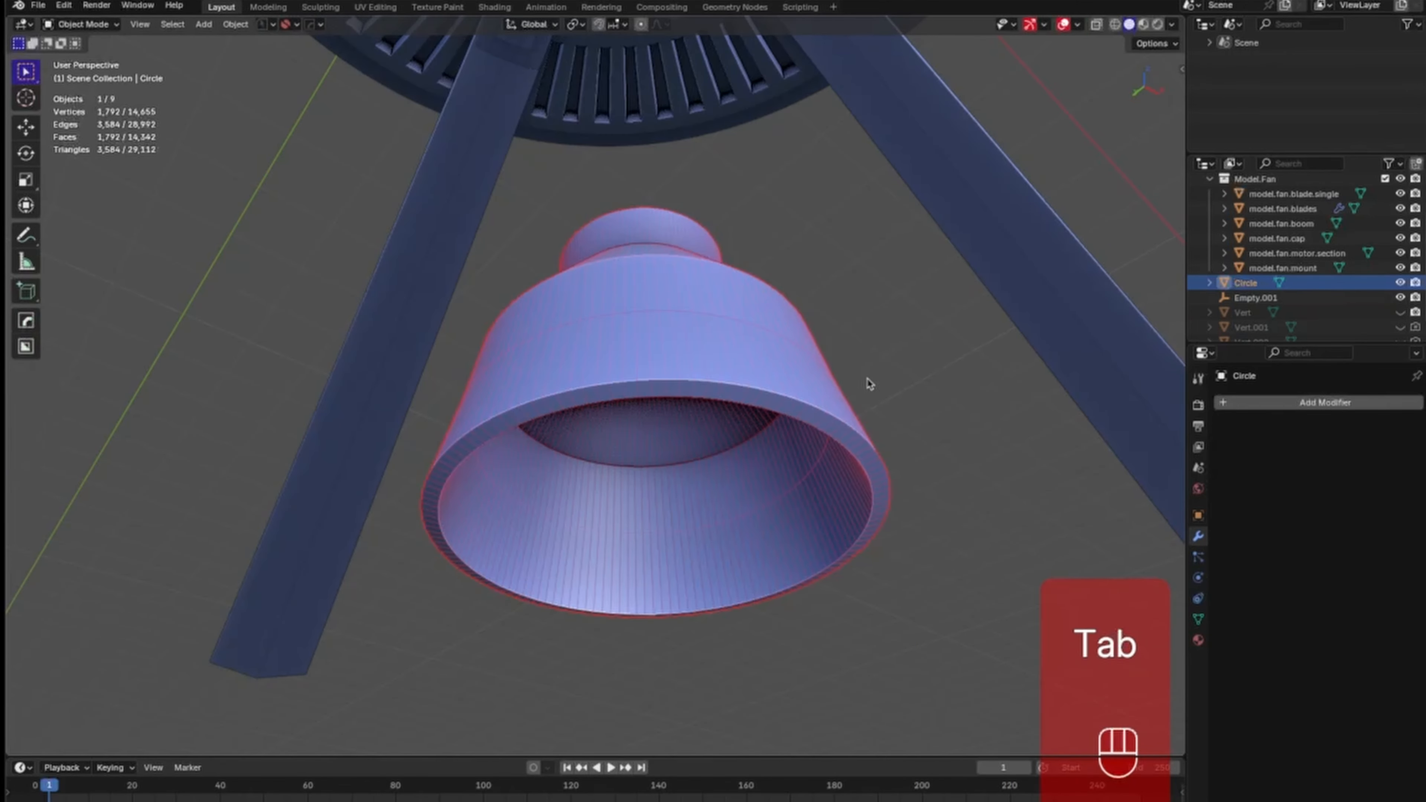
Show the Face Orientation overlay and recalculate the flared piece's normals to face outward.
middle_click_drag(869, 383, 845, 483)
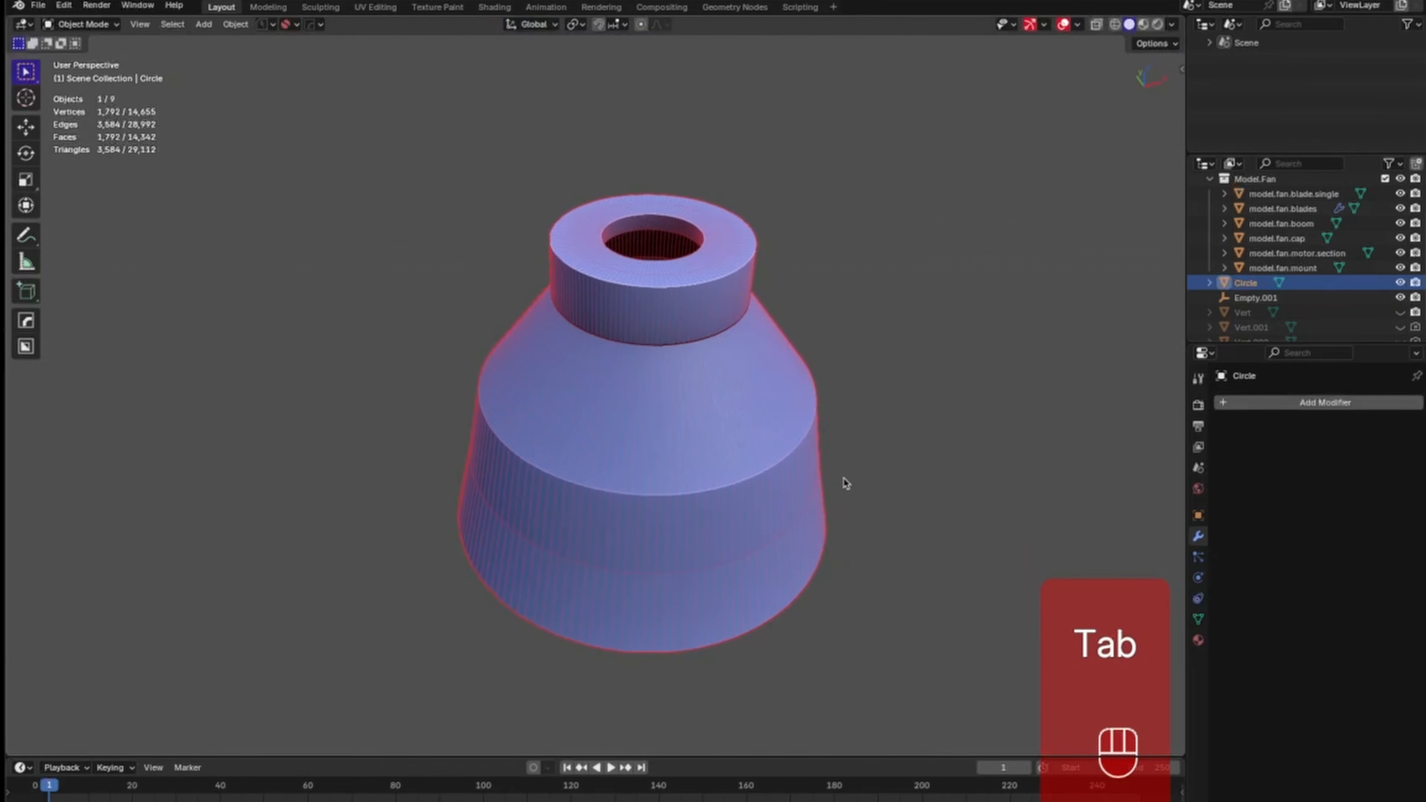
left_click(1076, 24)
left_click(986, 293)
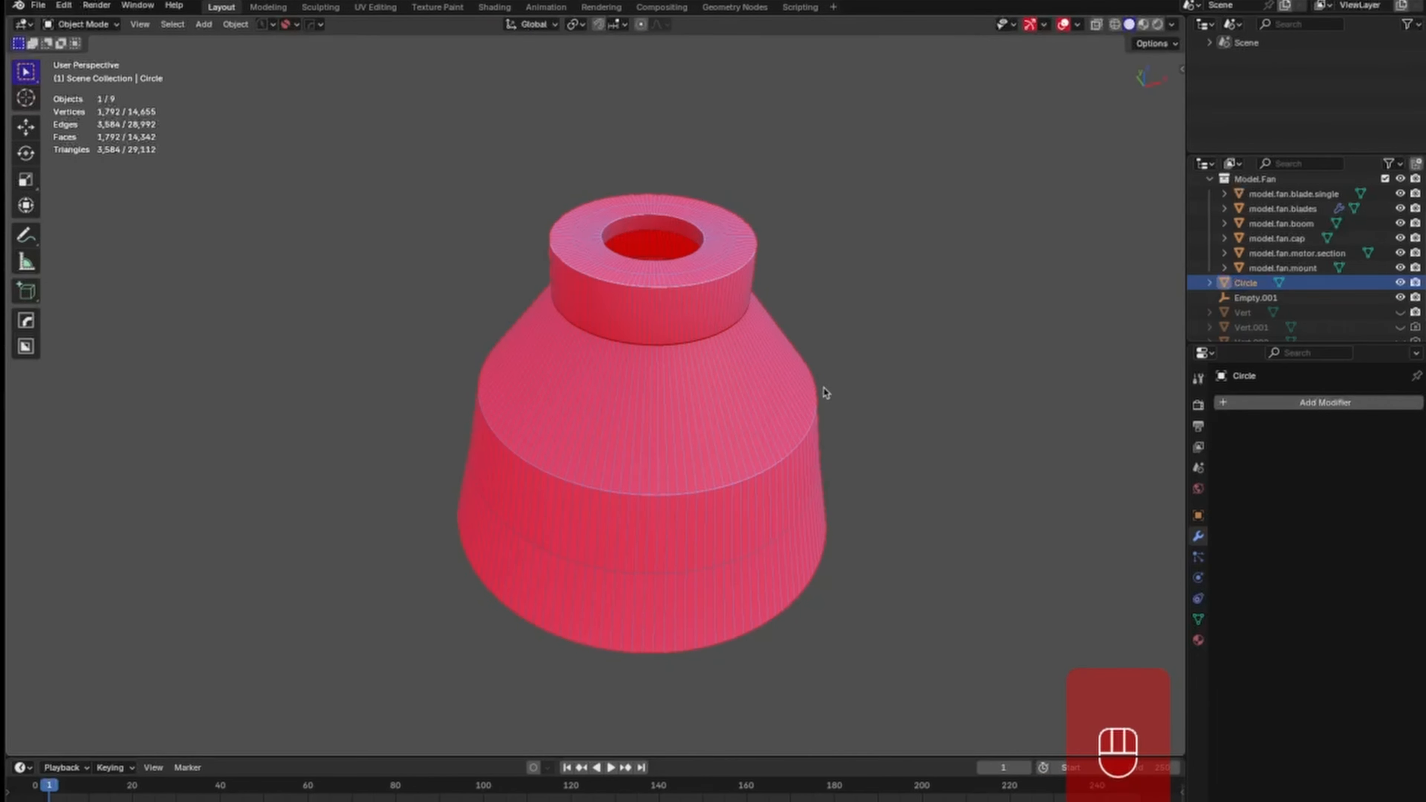
key("Tab")
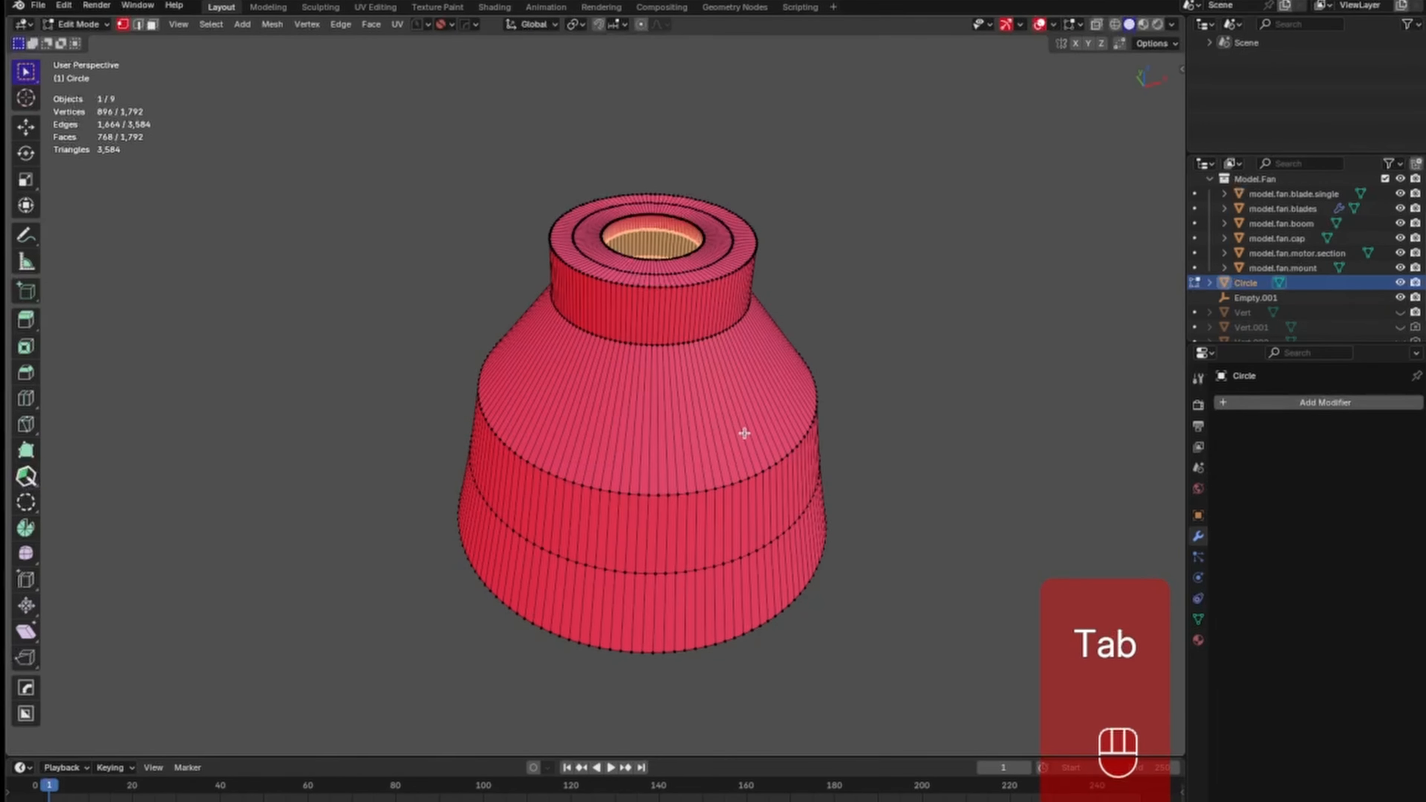
key("a")
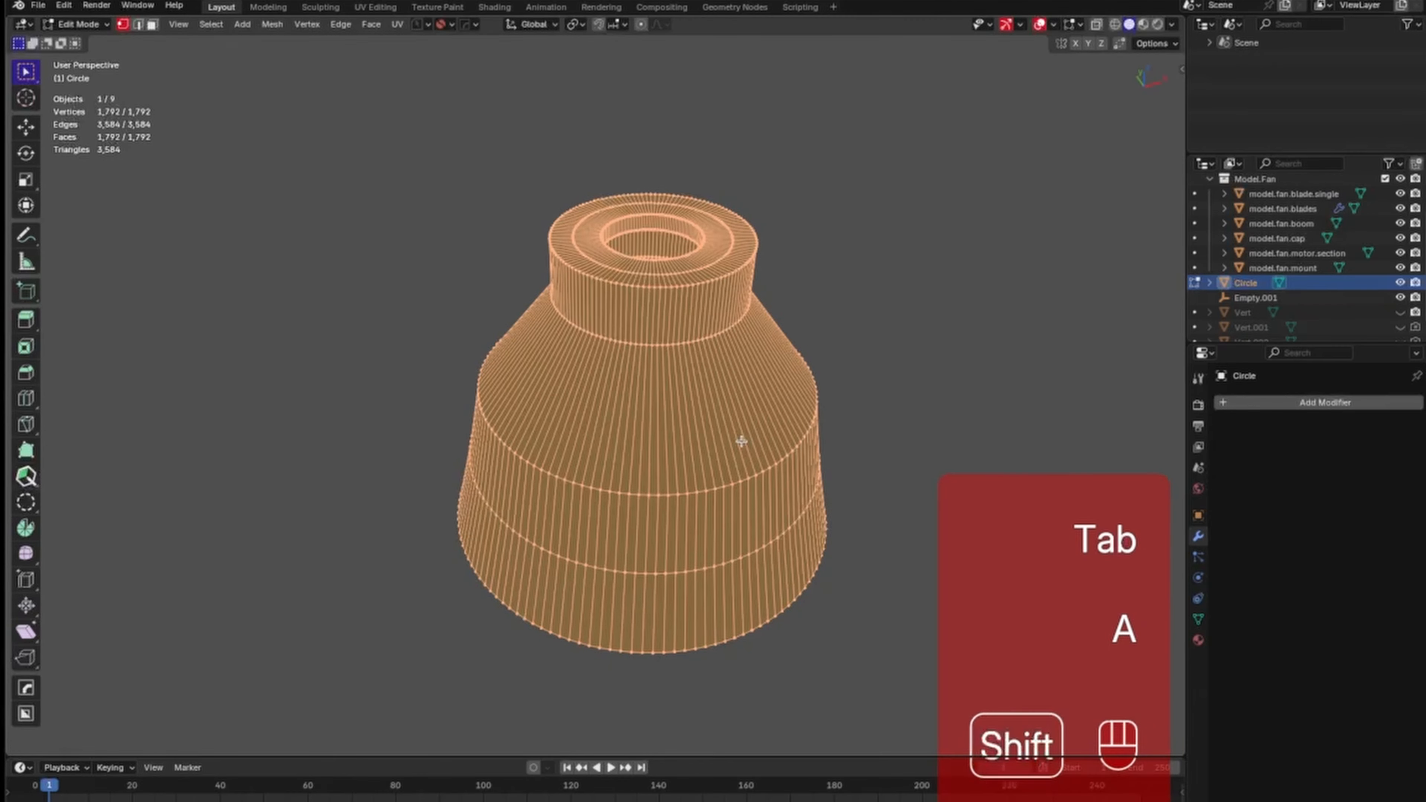
key("shift+n")
key("Tab")
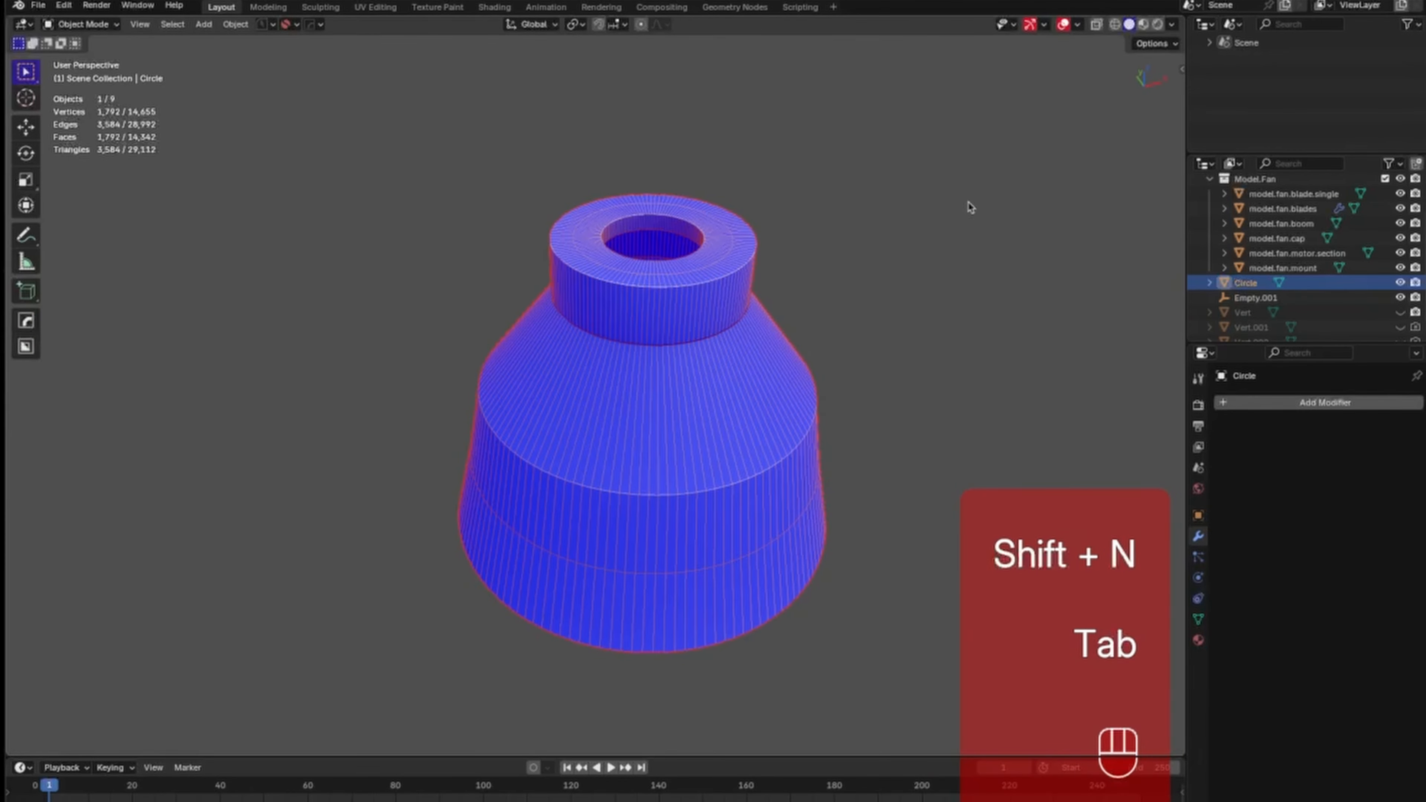
Turn off the Face Orientation overlay and deselect the flared piece.
left_click(1078, 26)
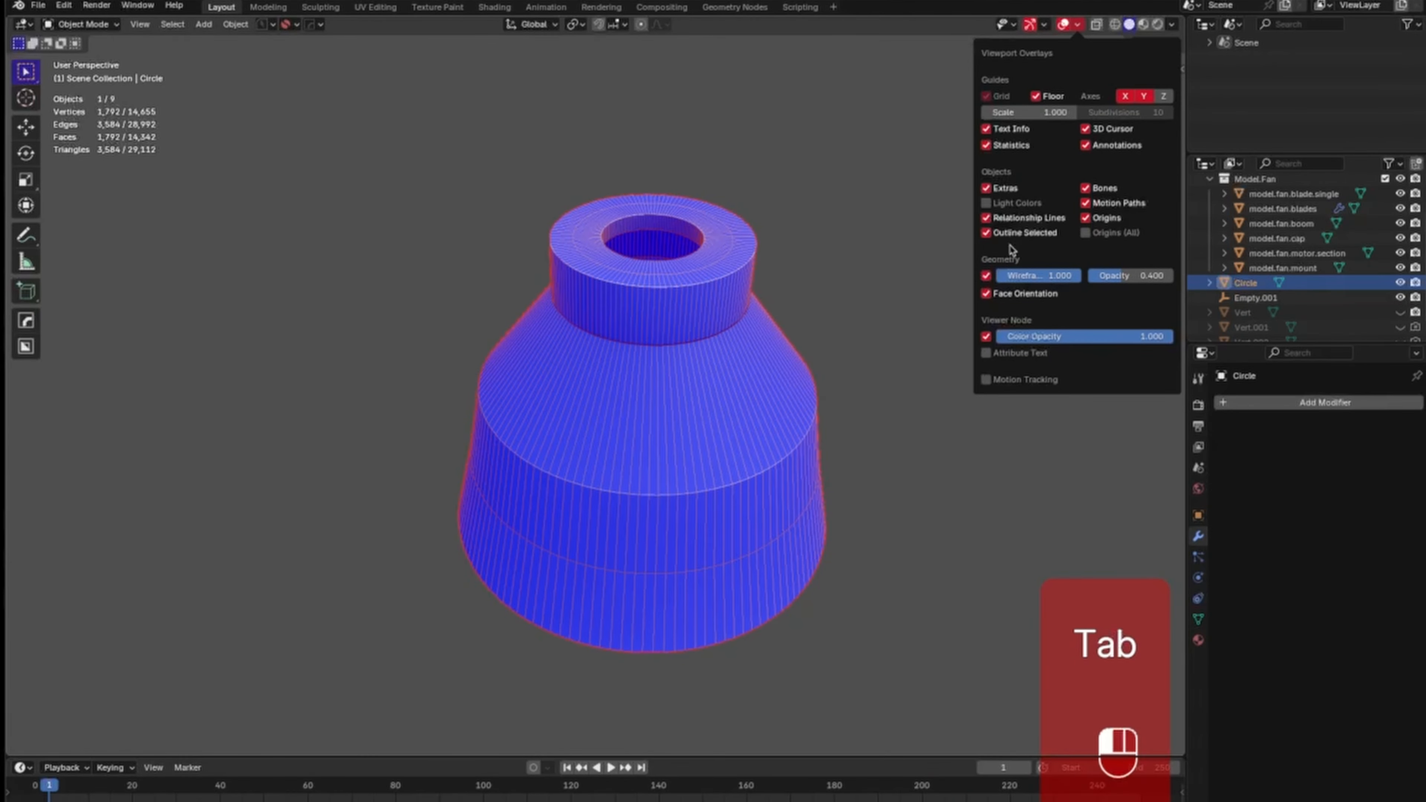
left_click(1002, 291)
left_click(901, 436)
Select the inner edge loop of the flared piece's bottom rim and snap the 3D cursor to its centre.
middle_click_drag(900, 435, 817, 468)
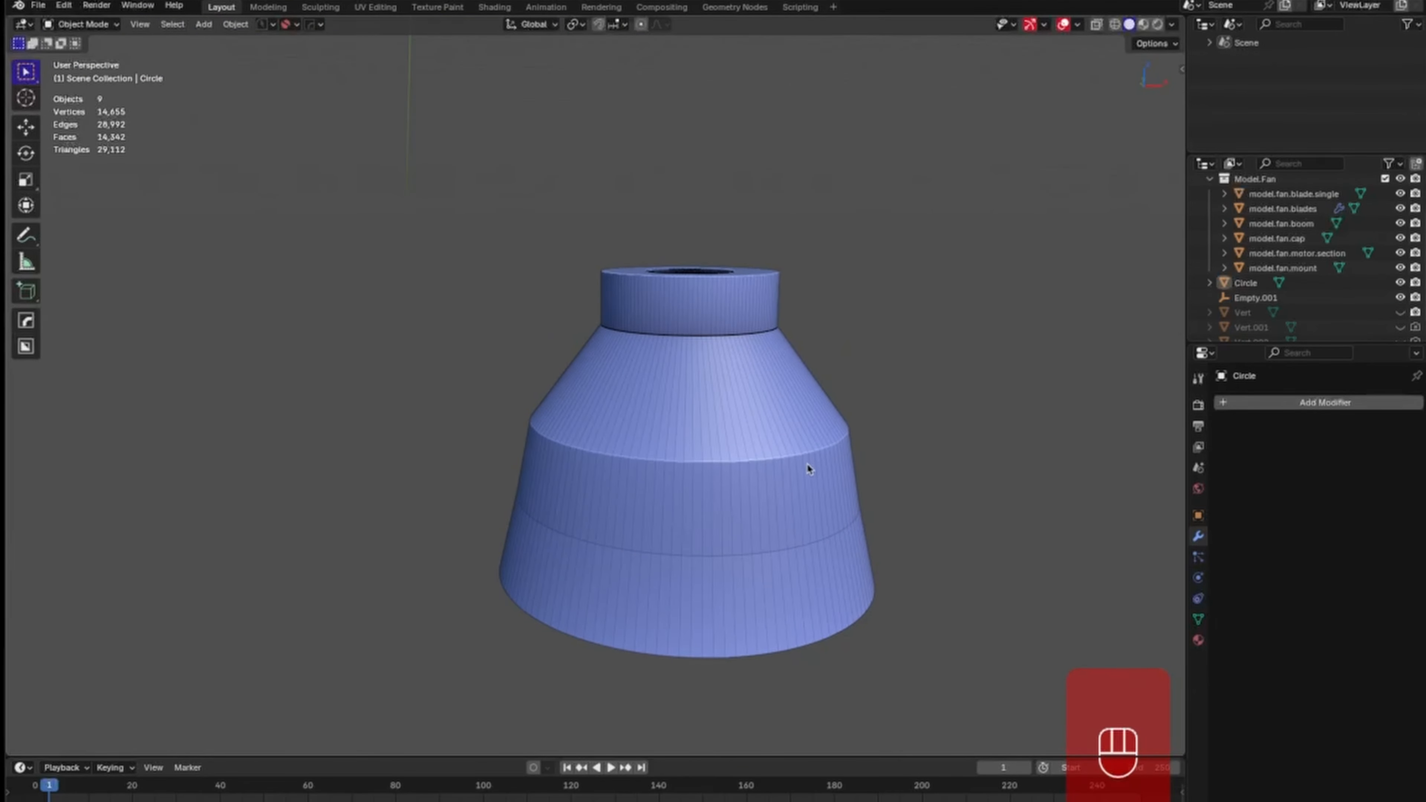
key("KP_1")
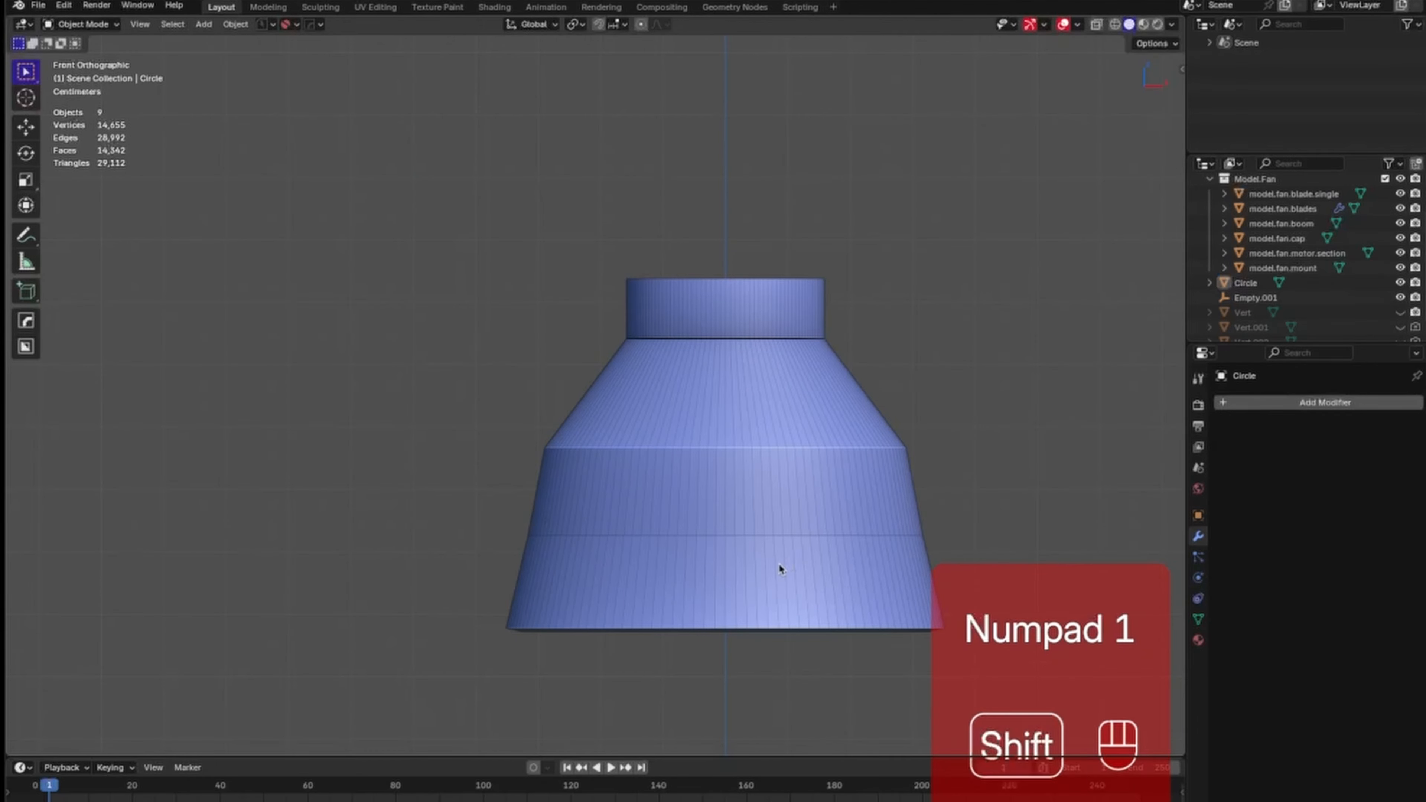
middle_click_drag(779, 563, 806, 386, "shift")
left_click(796, 474)
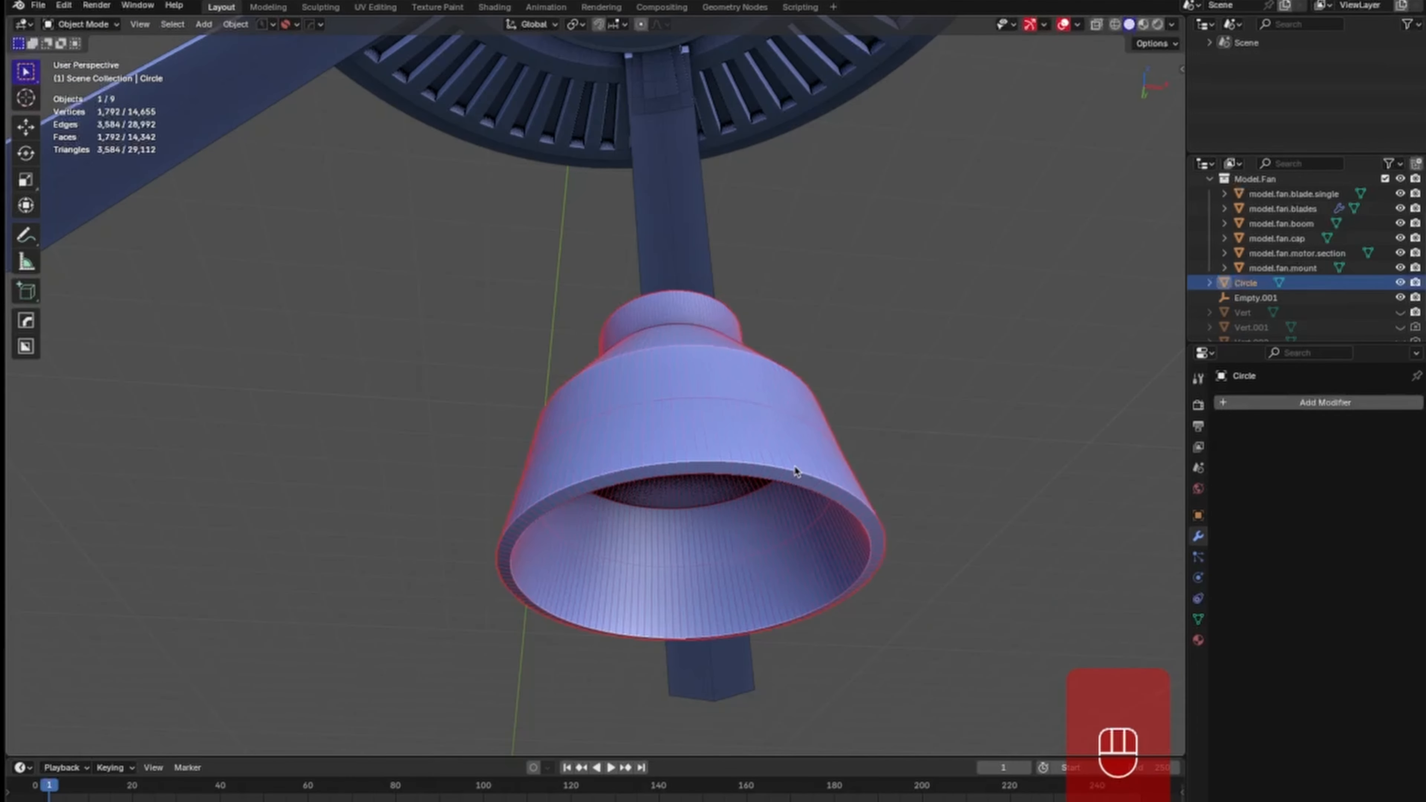
key("Tab")
left_click(779, 480)
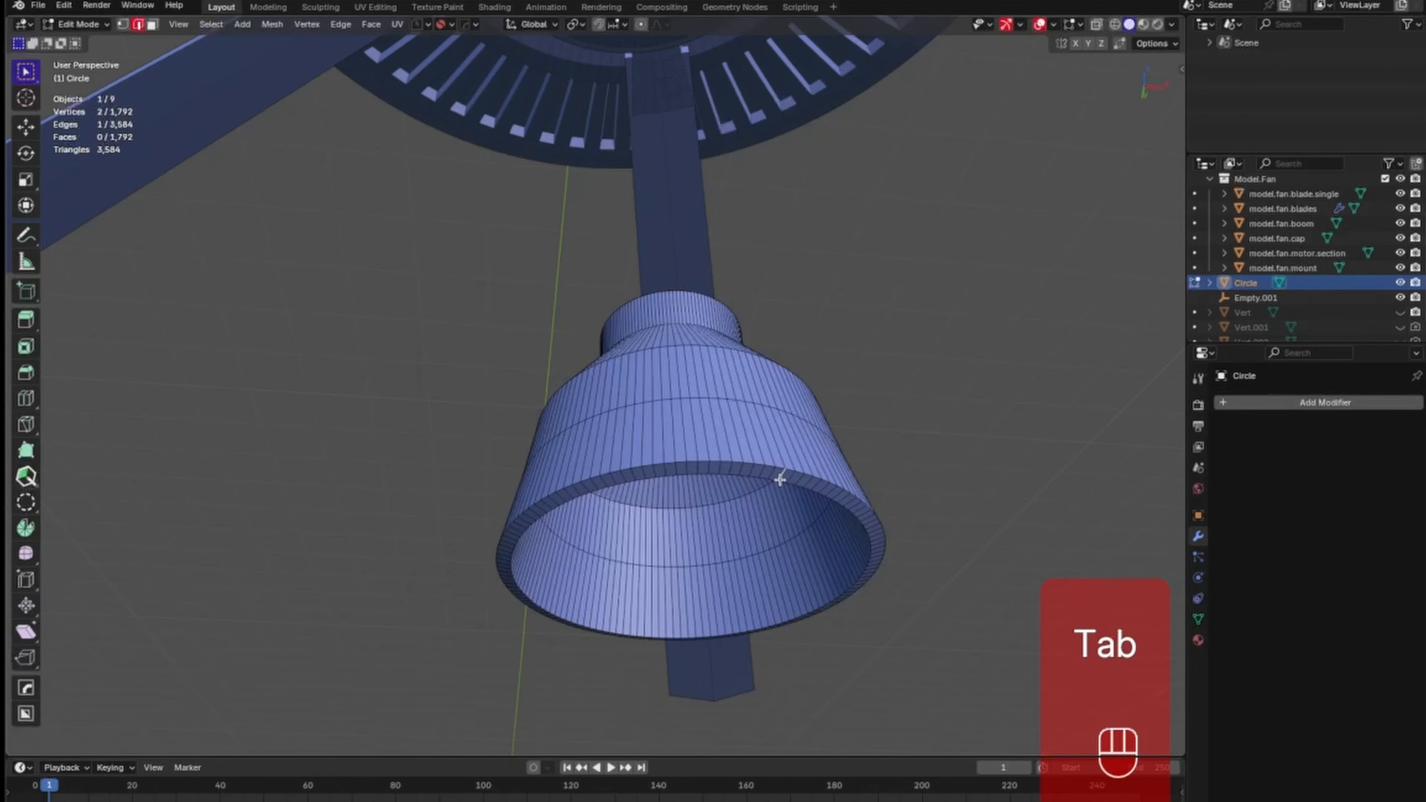
double_click(759, 479)
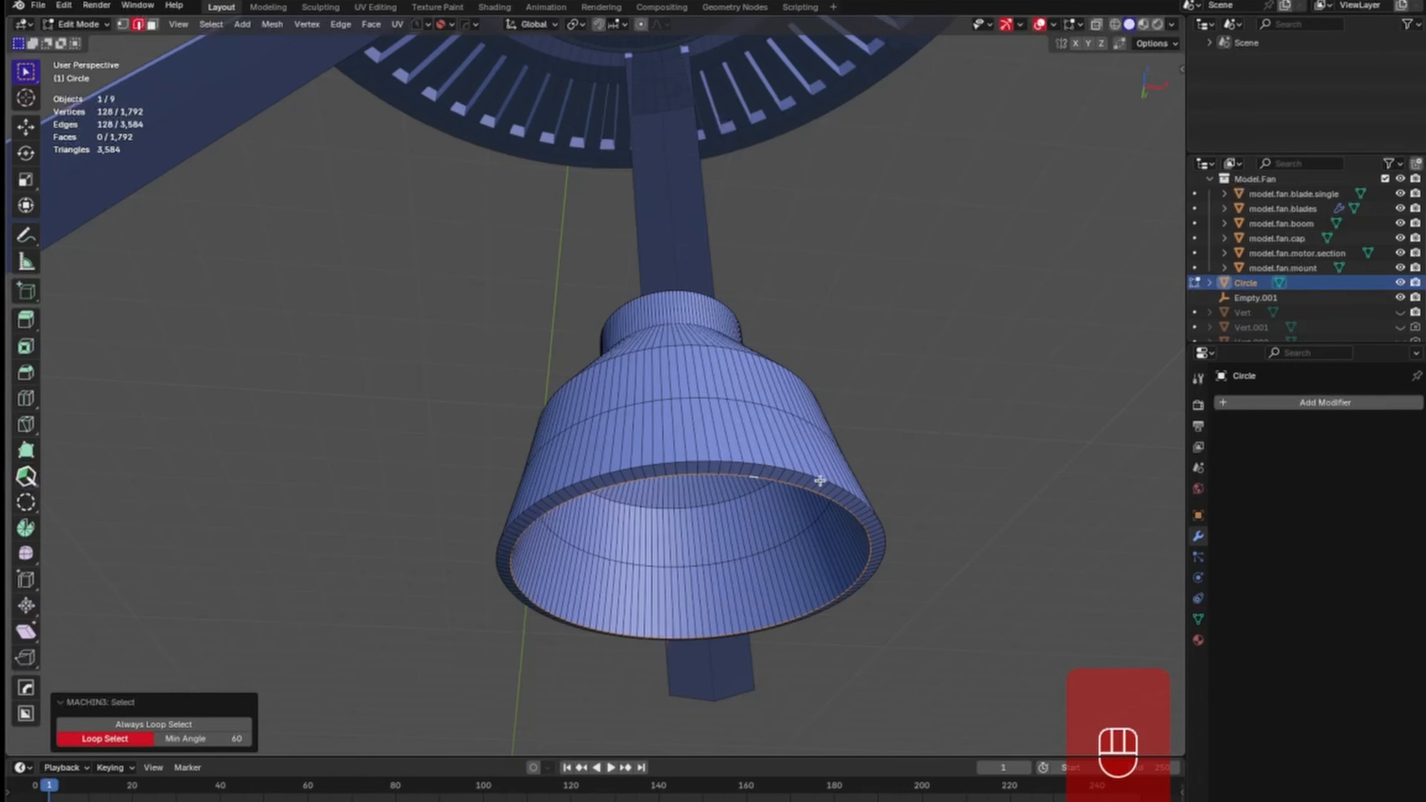
key("shift+s")
left_click(803, 577)
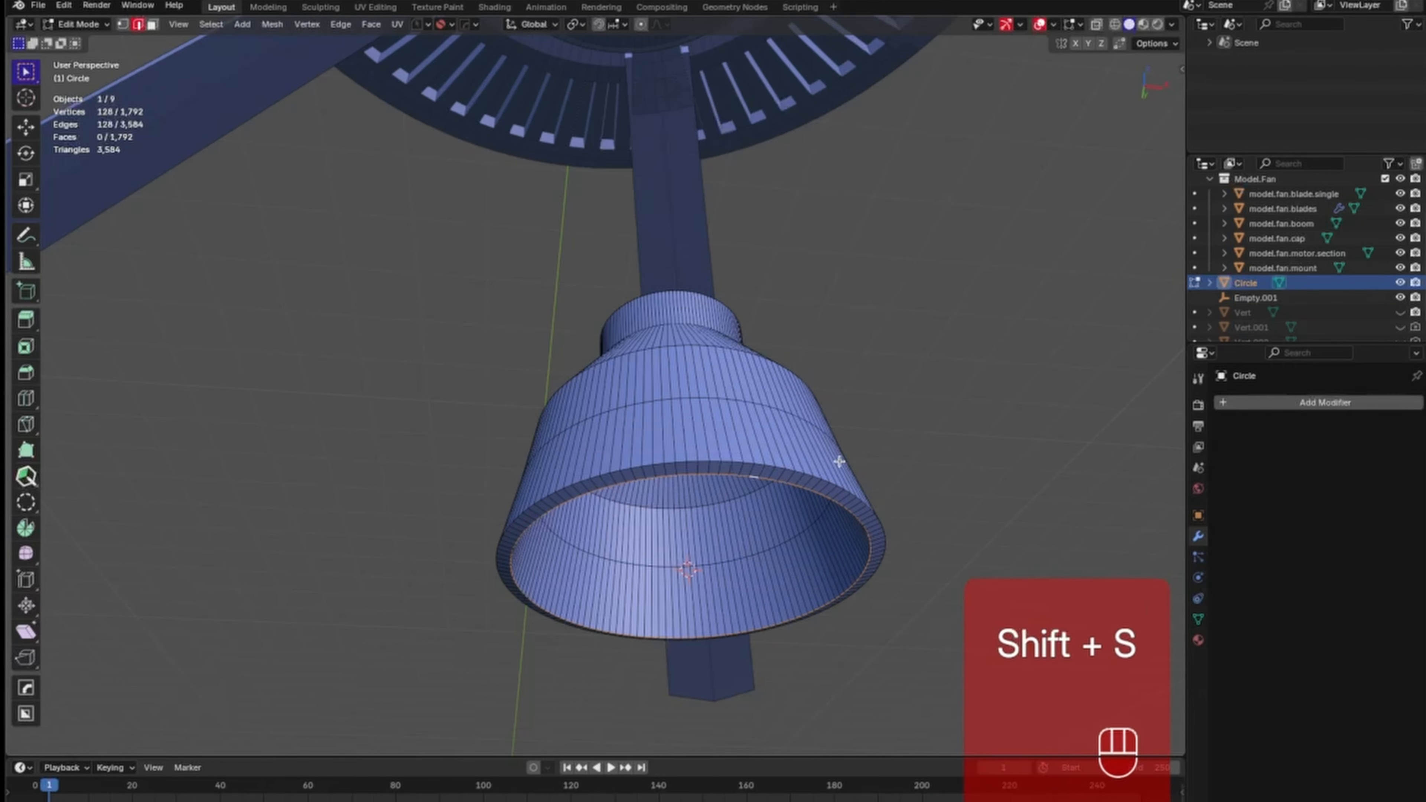
Add a 128-vertex mesh circle with a 1 m radius at the 3D cursor and enter Edit Mode on it.
middle_click_drag(839, 461, 826, 512)
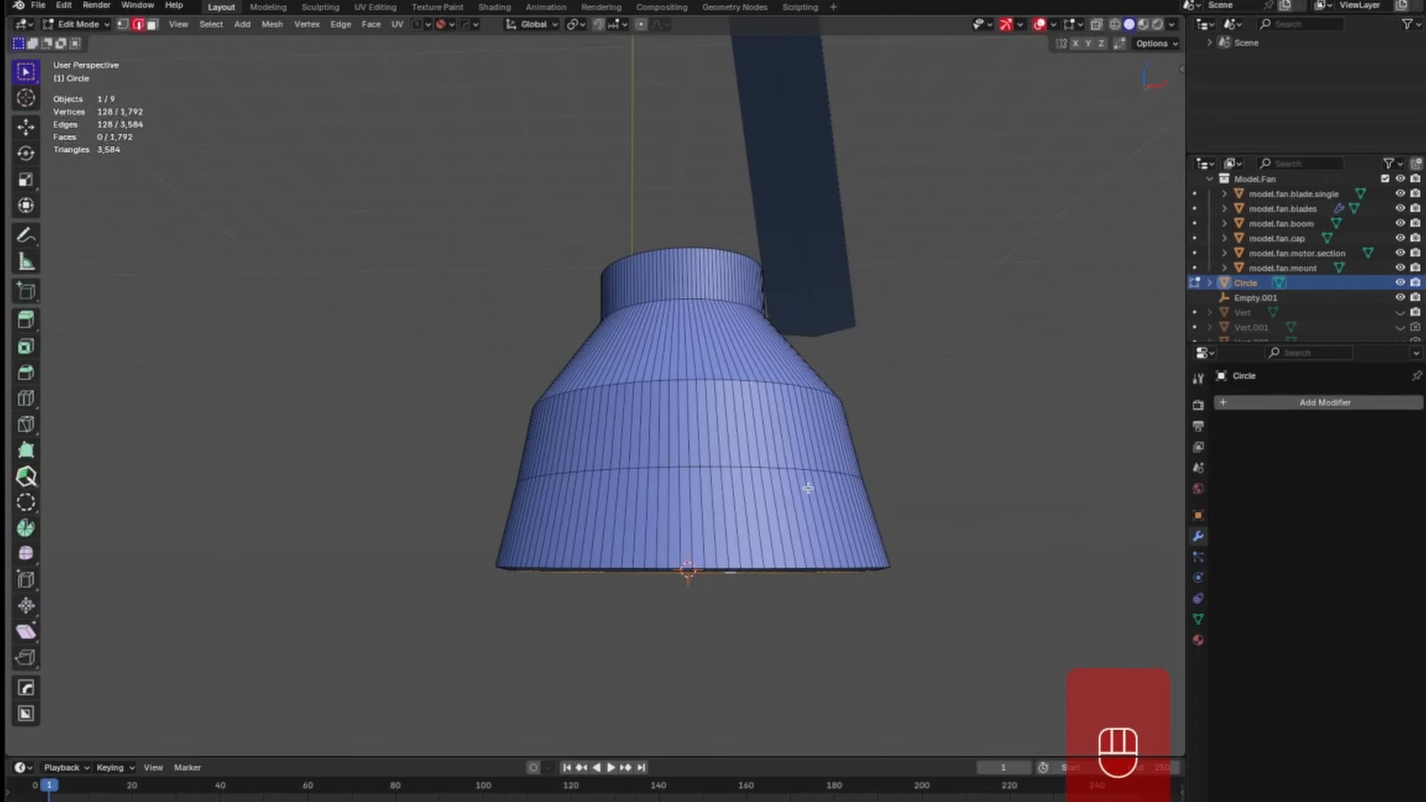
key("Tab")
key("shift+a")
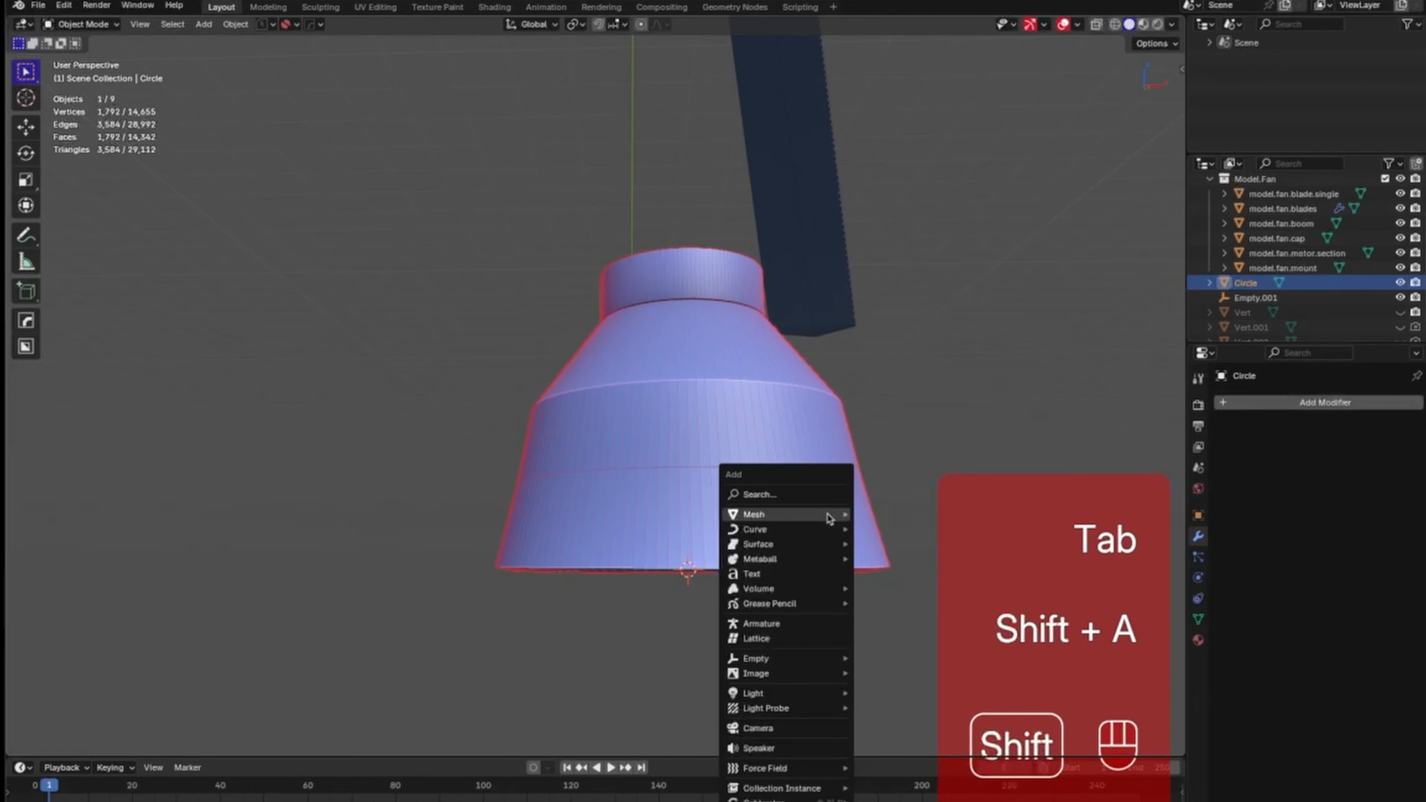
mouse_move(827, 518)
left_click(914, 231)
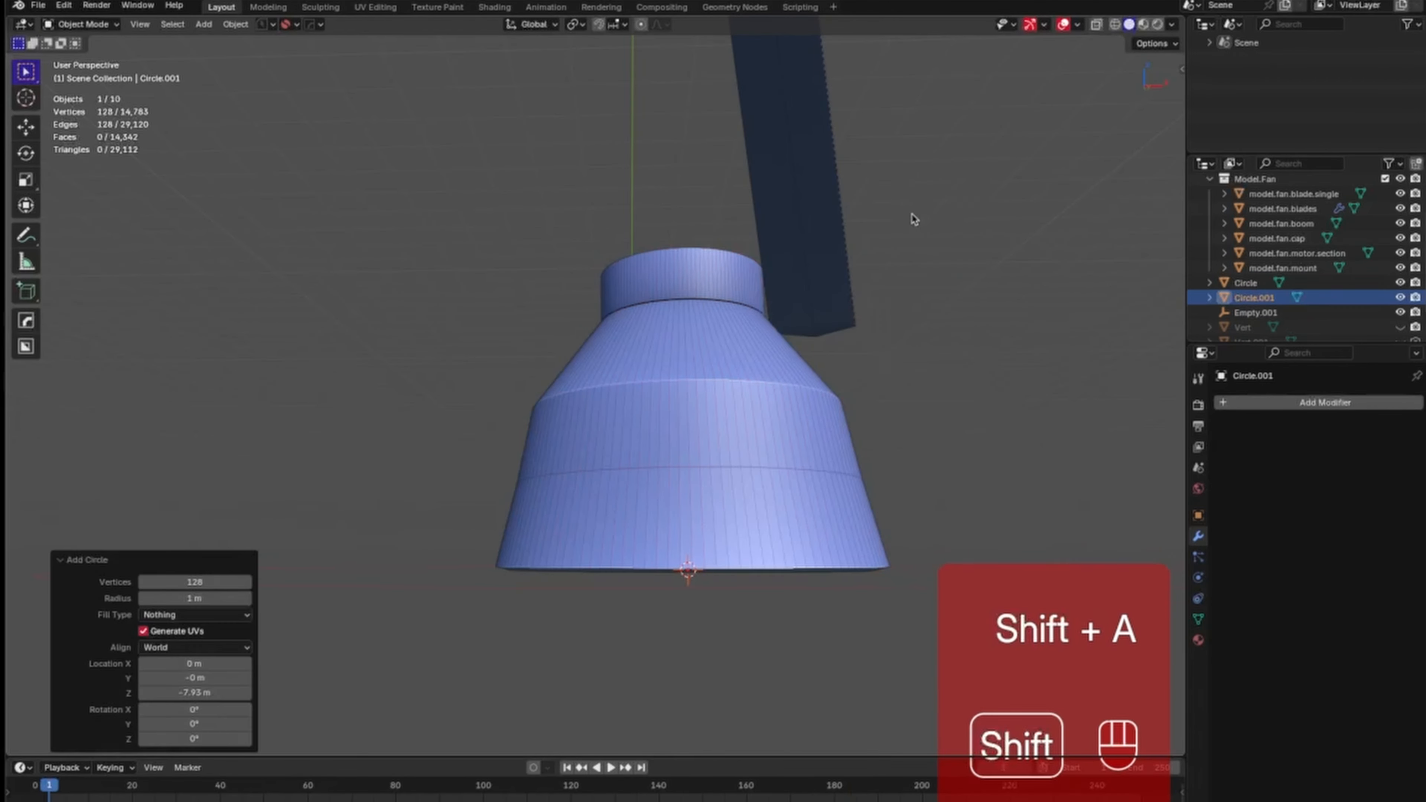
middle_click_drag(882, 456, 855, 497)
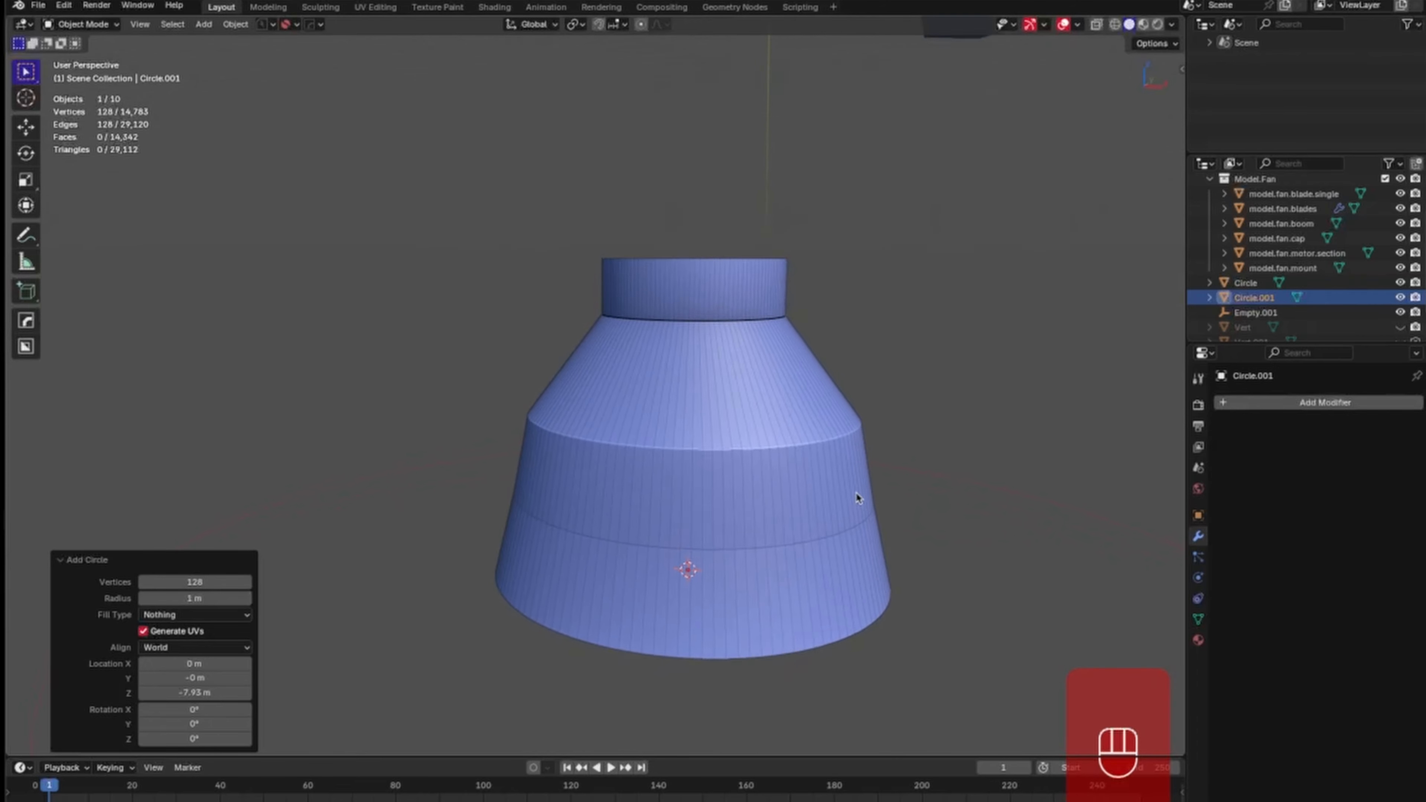
key("Tab")
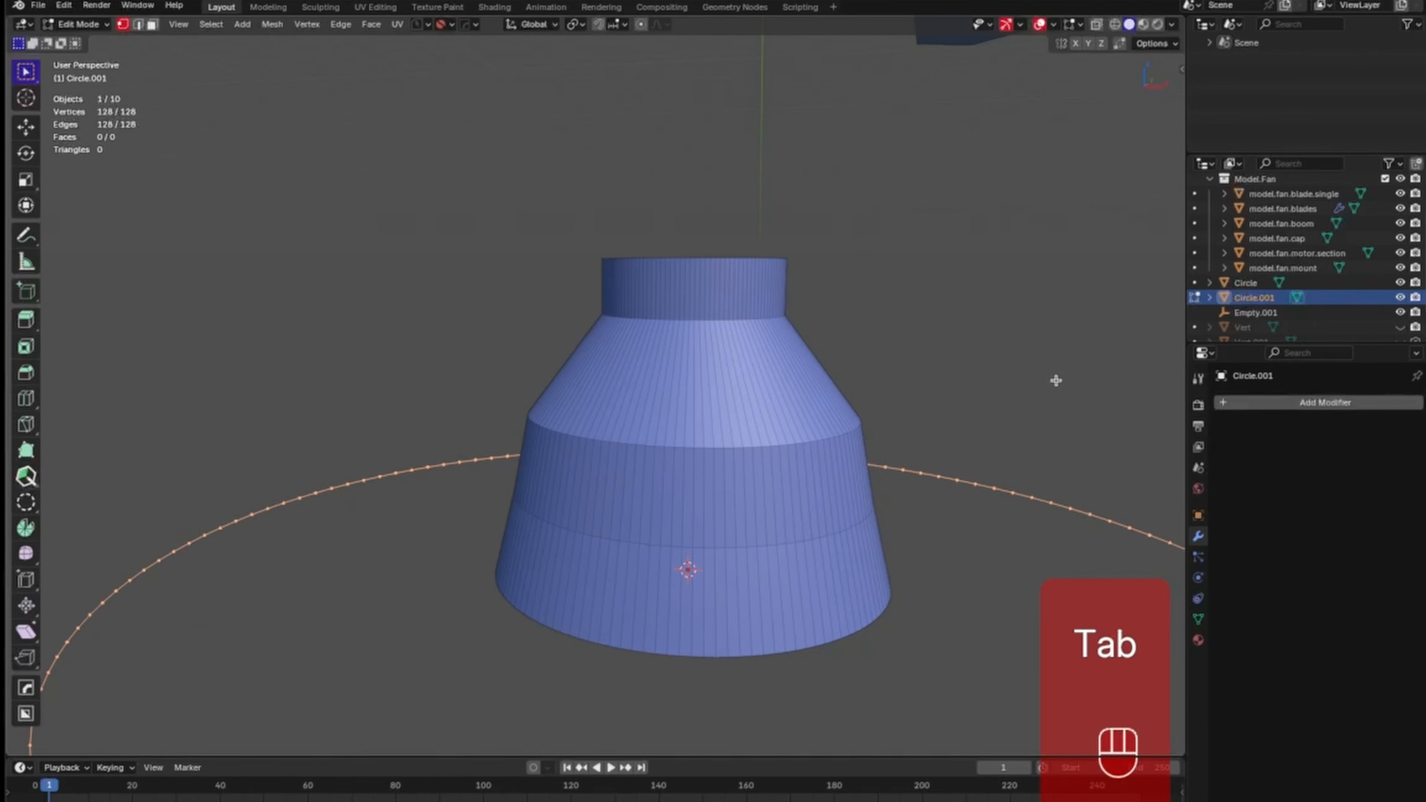
Scale the new circle by about 0.33, then by about 0.961, so it fits just inside the flared piece's bottom opening.
key("s")
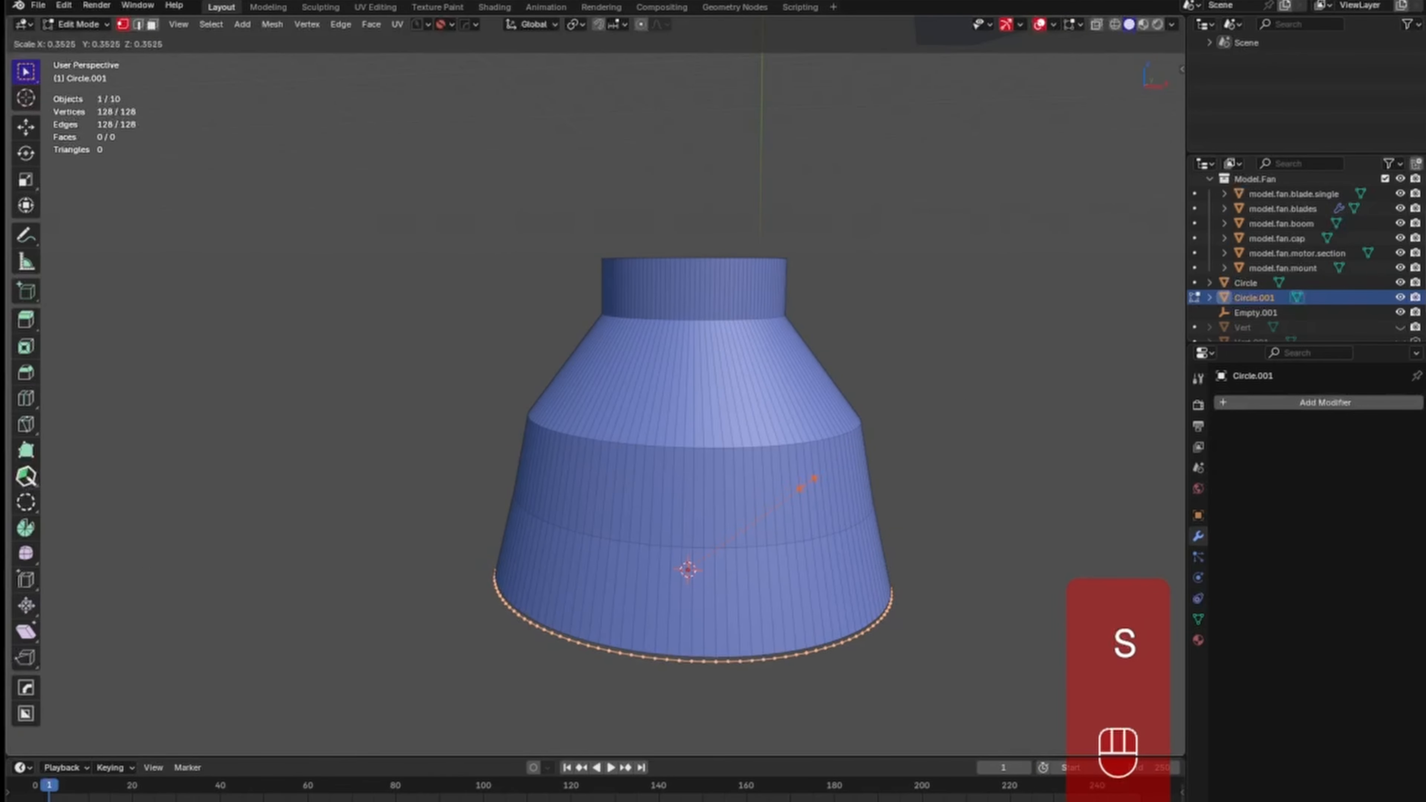
left_click(800, 488)
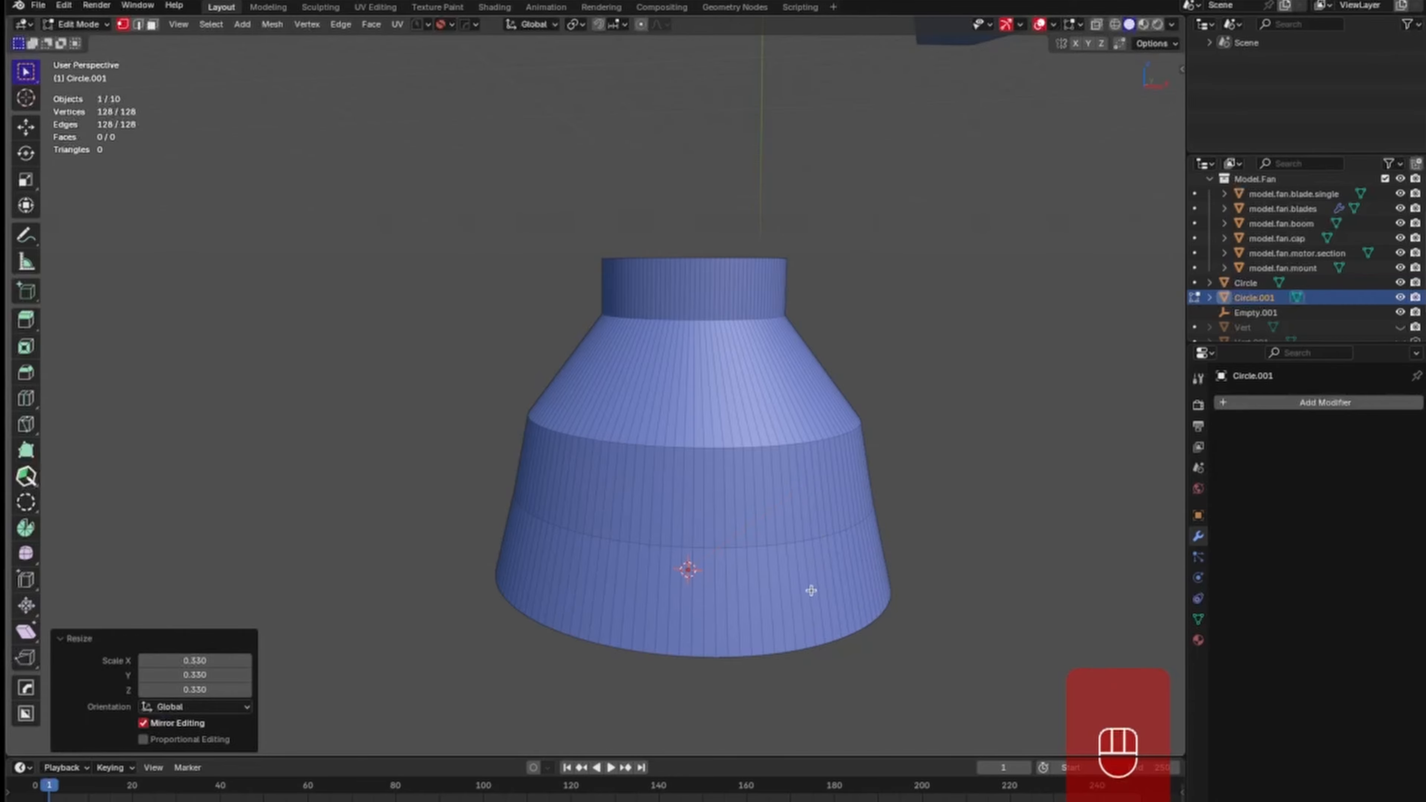
middle_click_drag(811, 589, 848, 475)
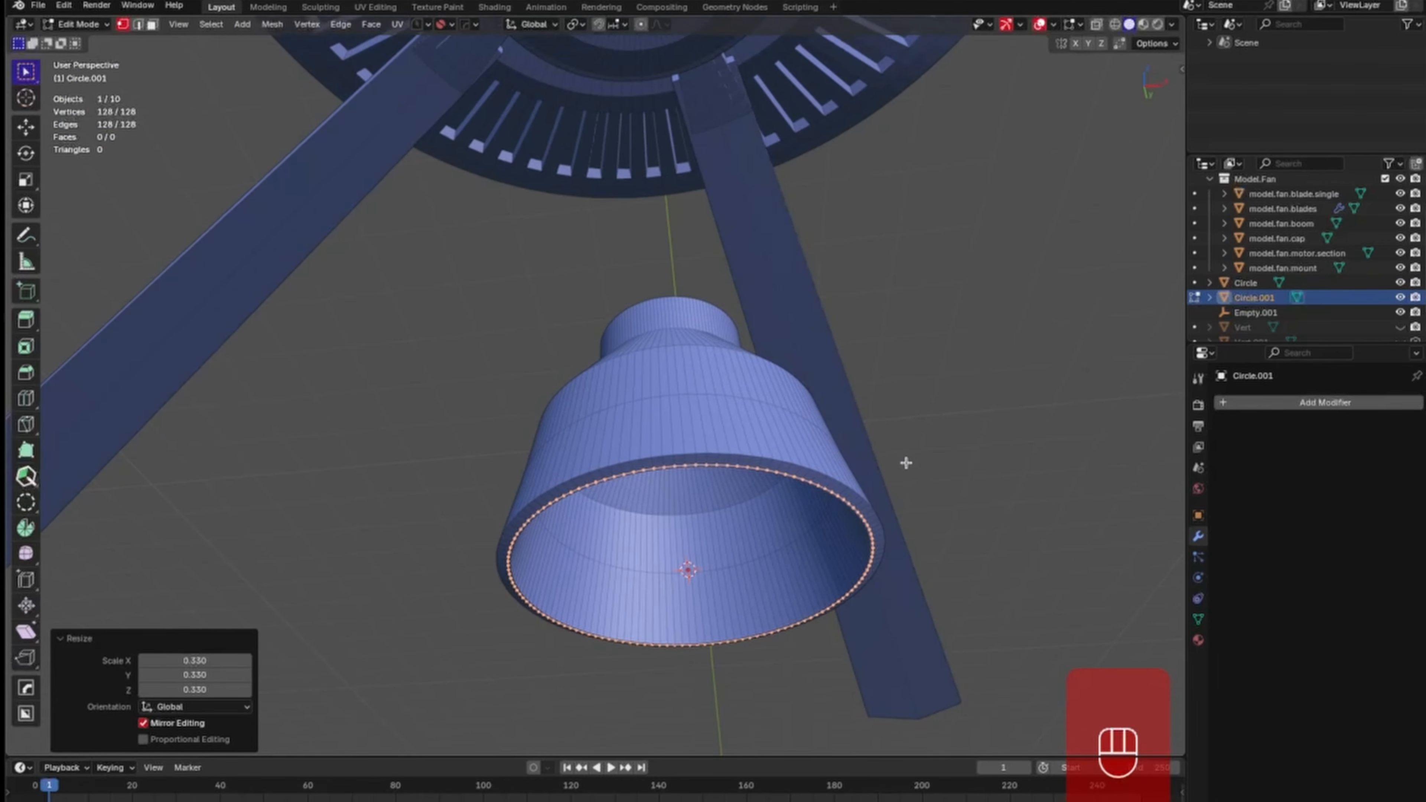
key("s")
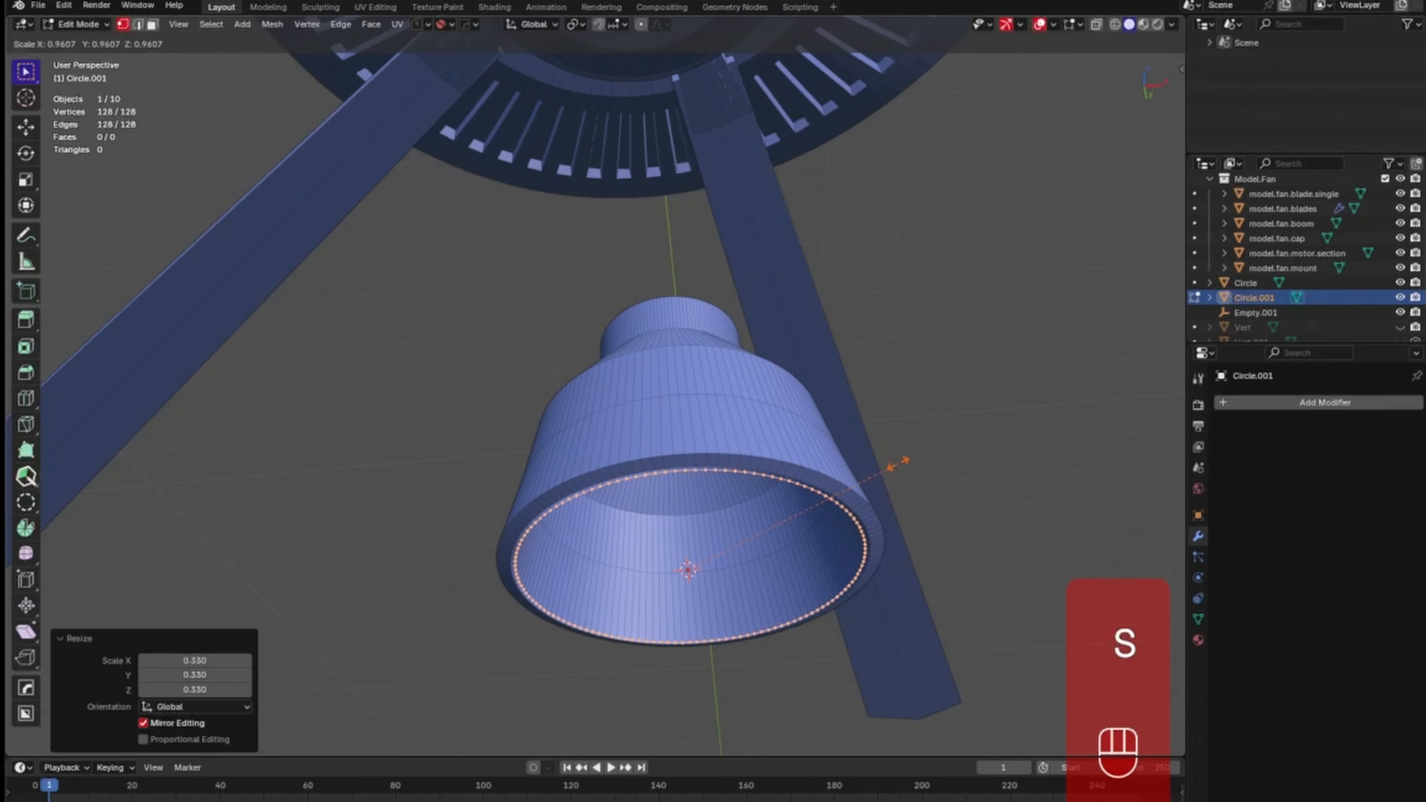
left_click(897, 463)
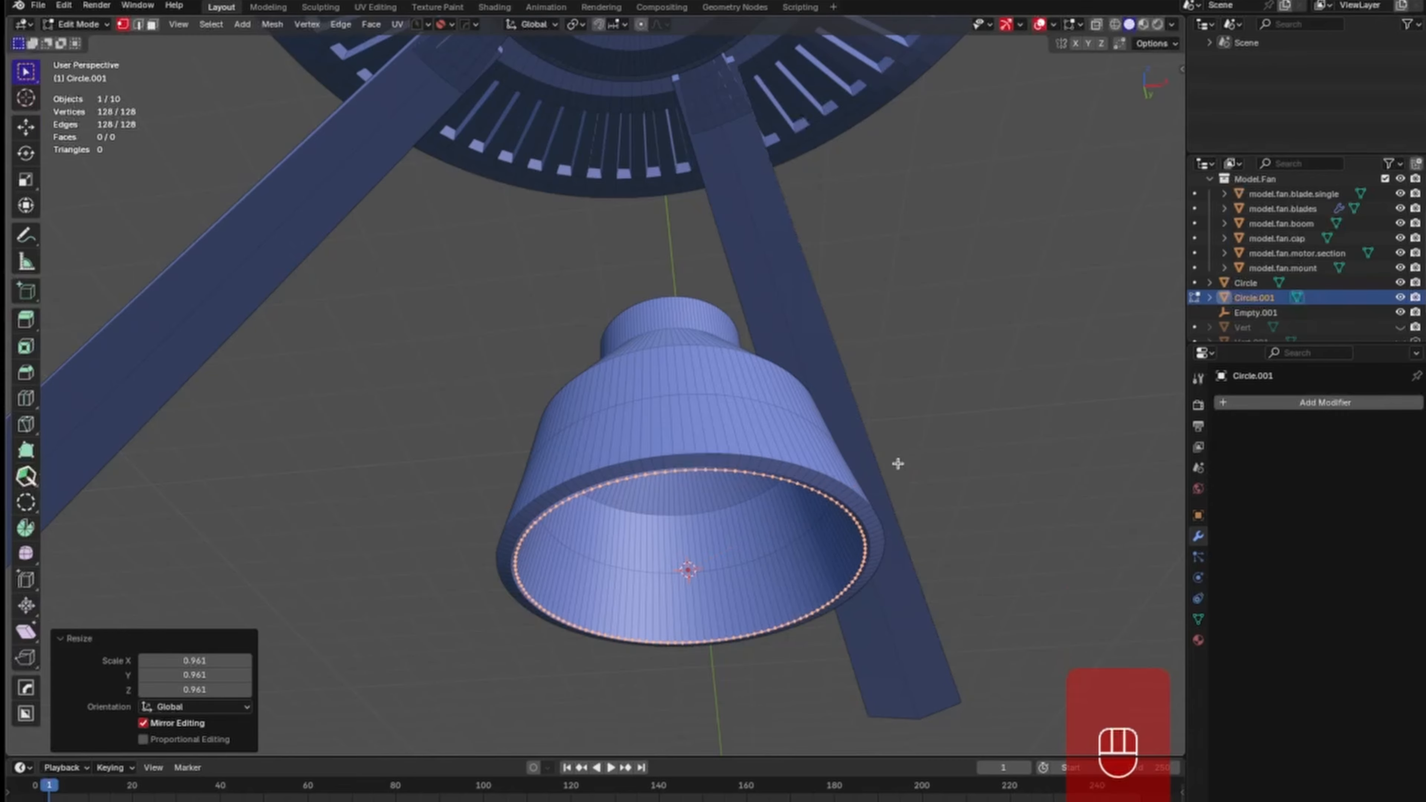
Move the circle up about 0.0059 m along Z, slightly inside the flared piece's opening.
key("g")
key("z")
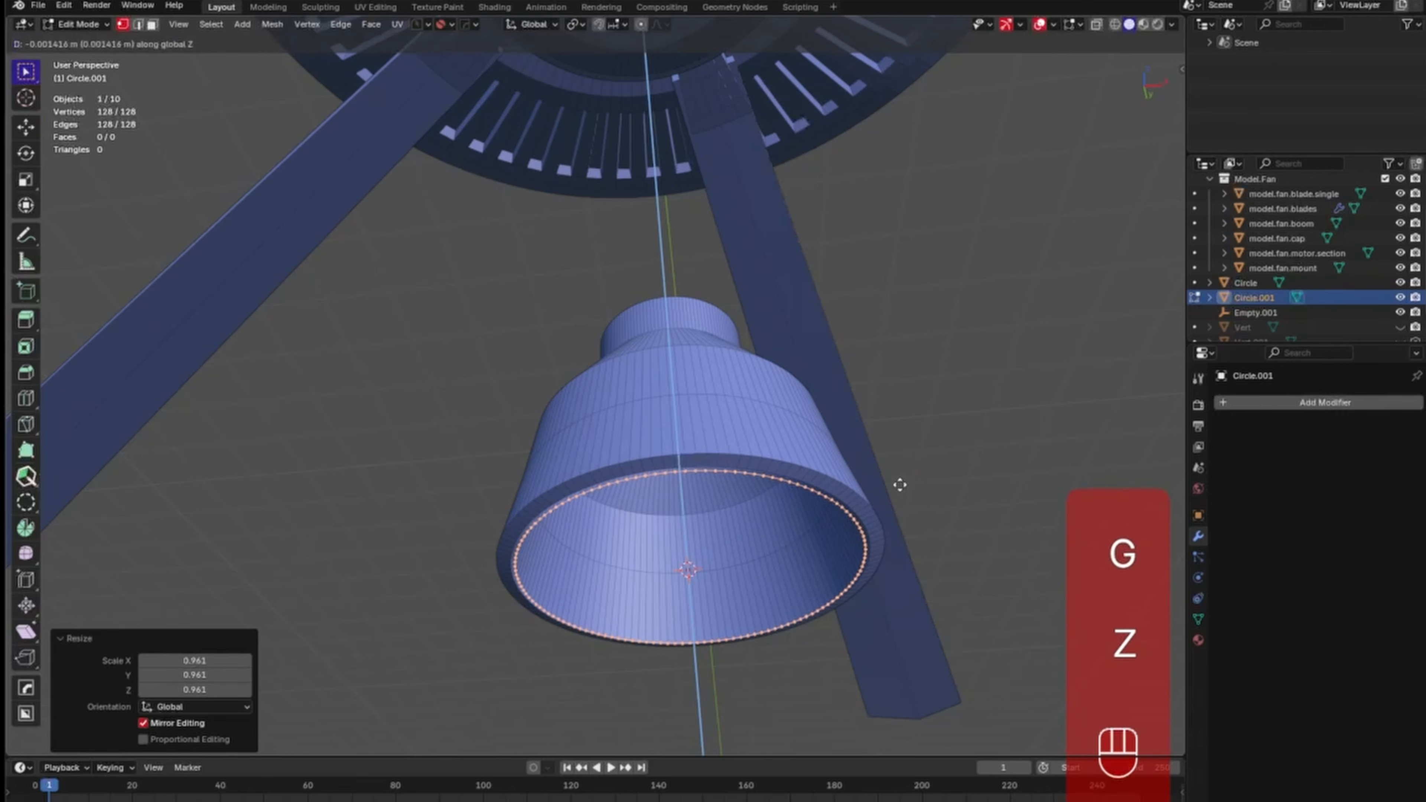
left_click(901, 478)
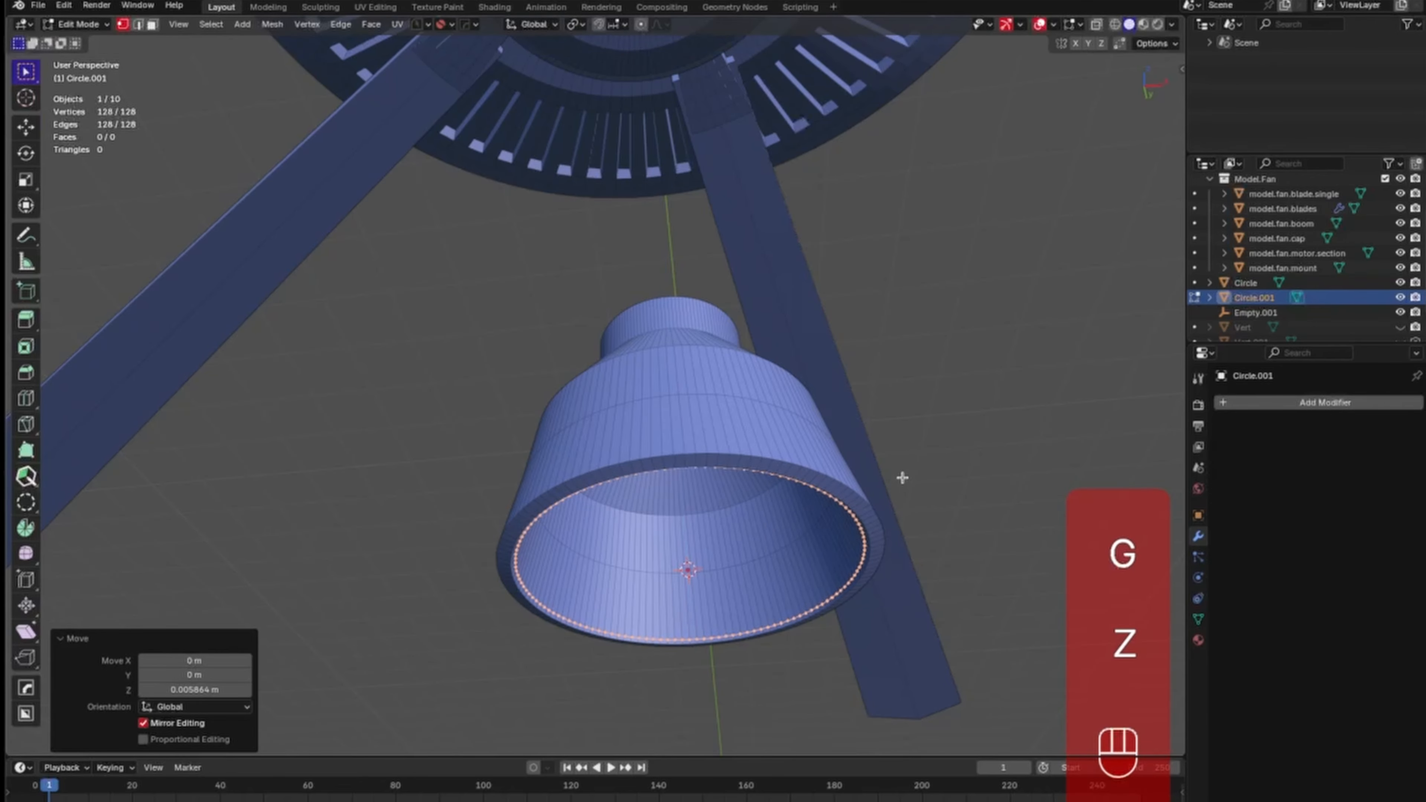
mouse_move(900, 469)
middle_mouse_down()
mouse_move(897, 516)
mouse_move(901, 487)
middle_mouse_up()
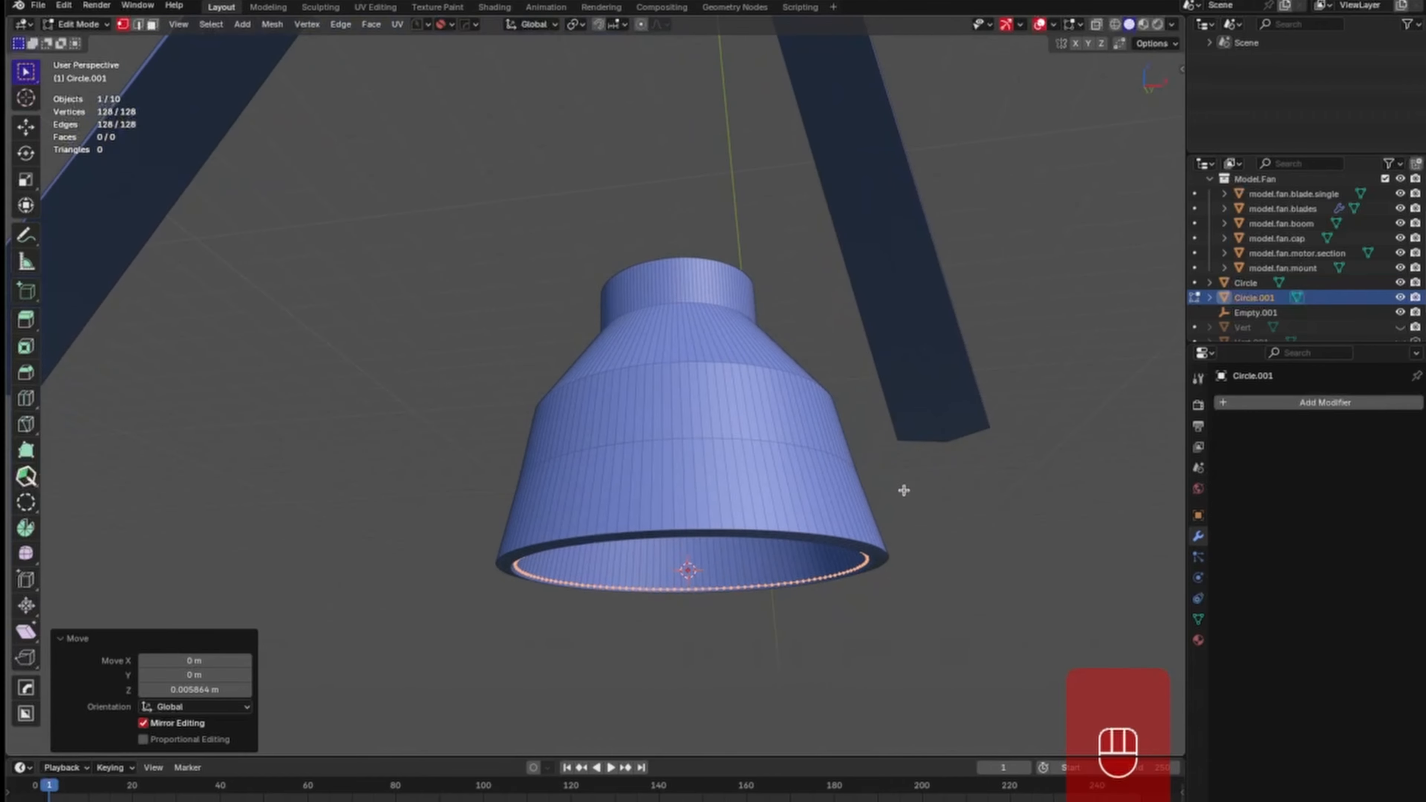
In front view, extrude the circle about 0.0155 m straight down along Z to form a short neck.
key("KP_1")
middle_click_drag(873, 533, 728, 433, "shift")
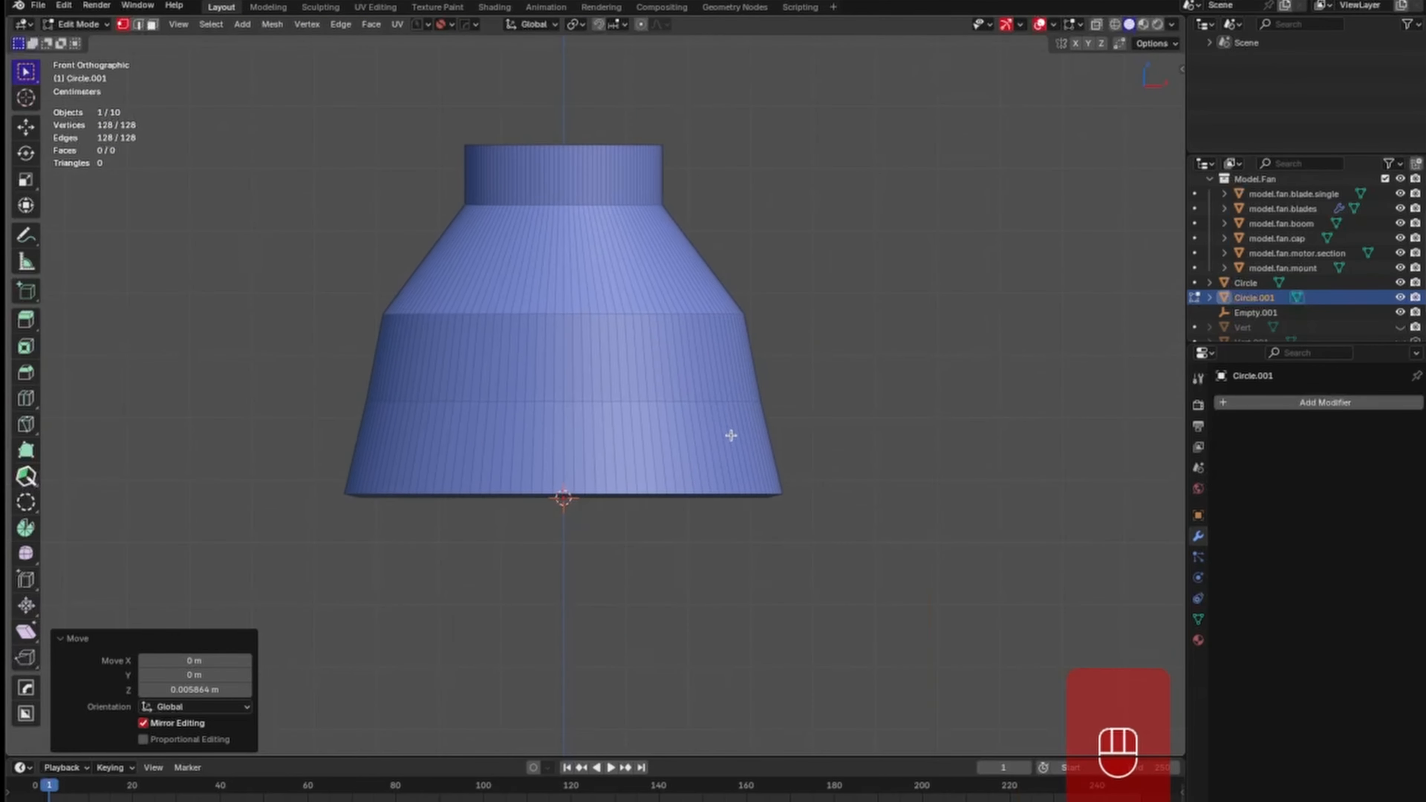
key("e")
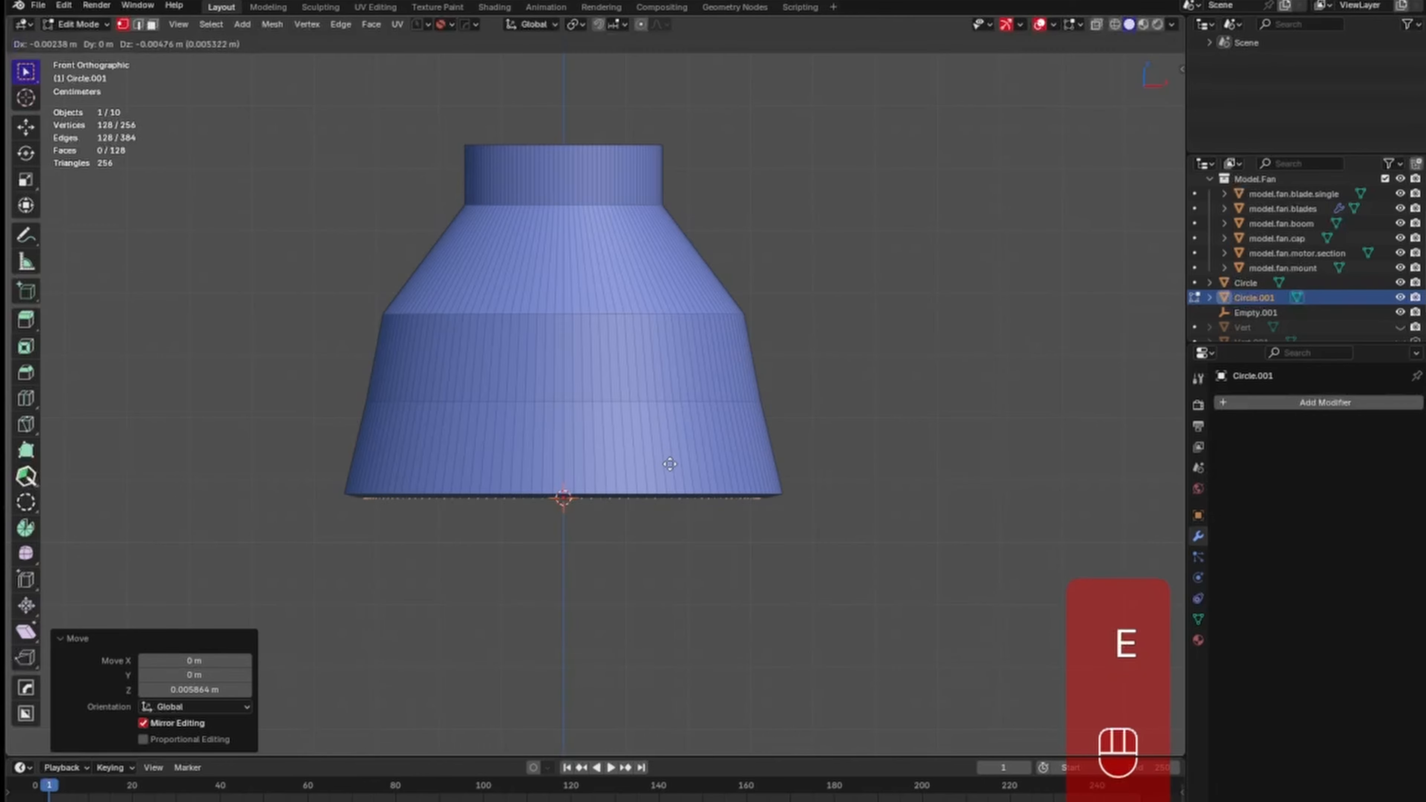
key("z")
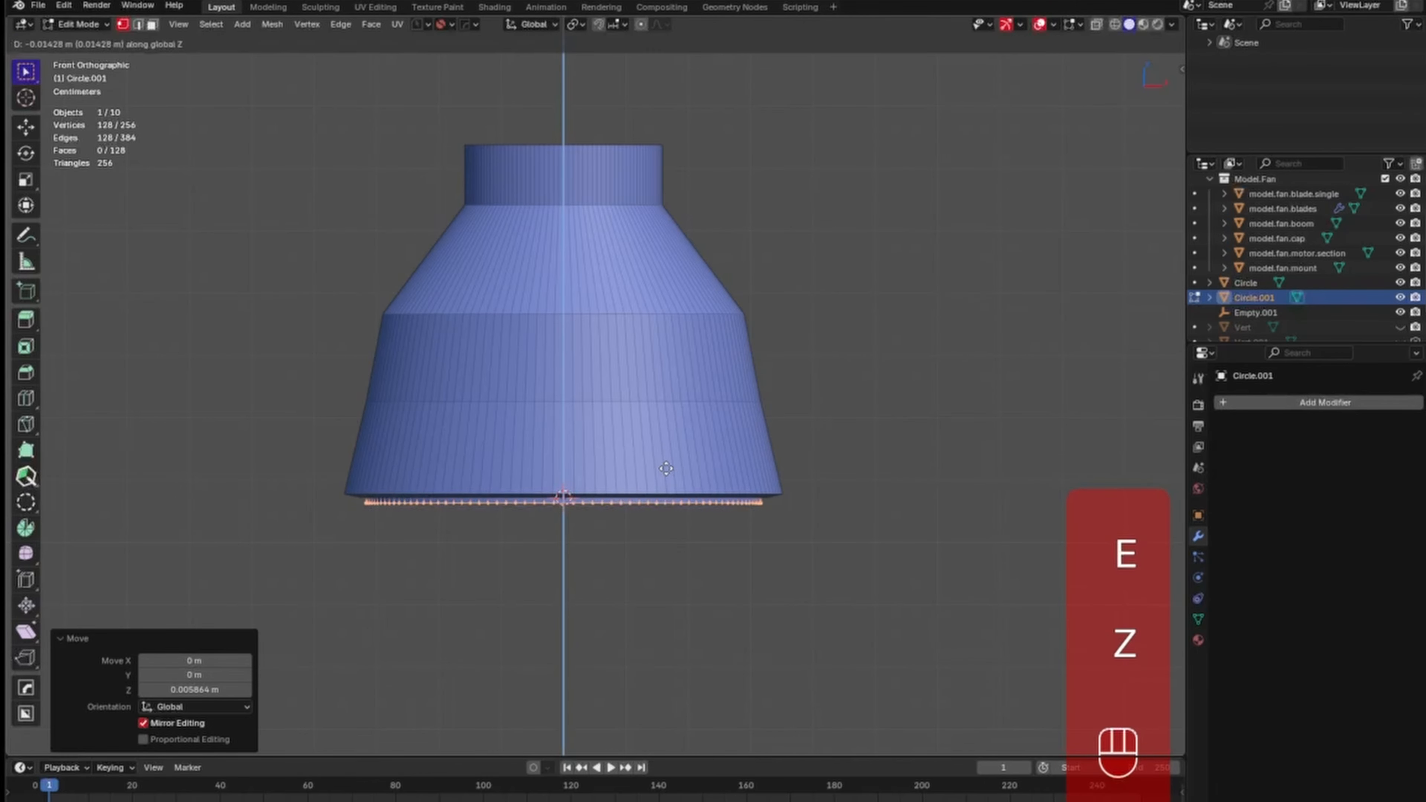
left_click(666, 471)
Extrude the neck's bottom ring down about 0.08 m along Z and scale the new ring by about 1.127.
key("e")
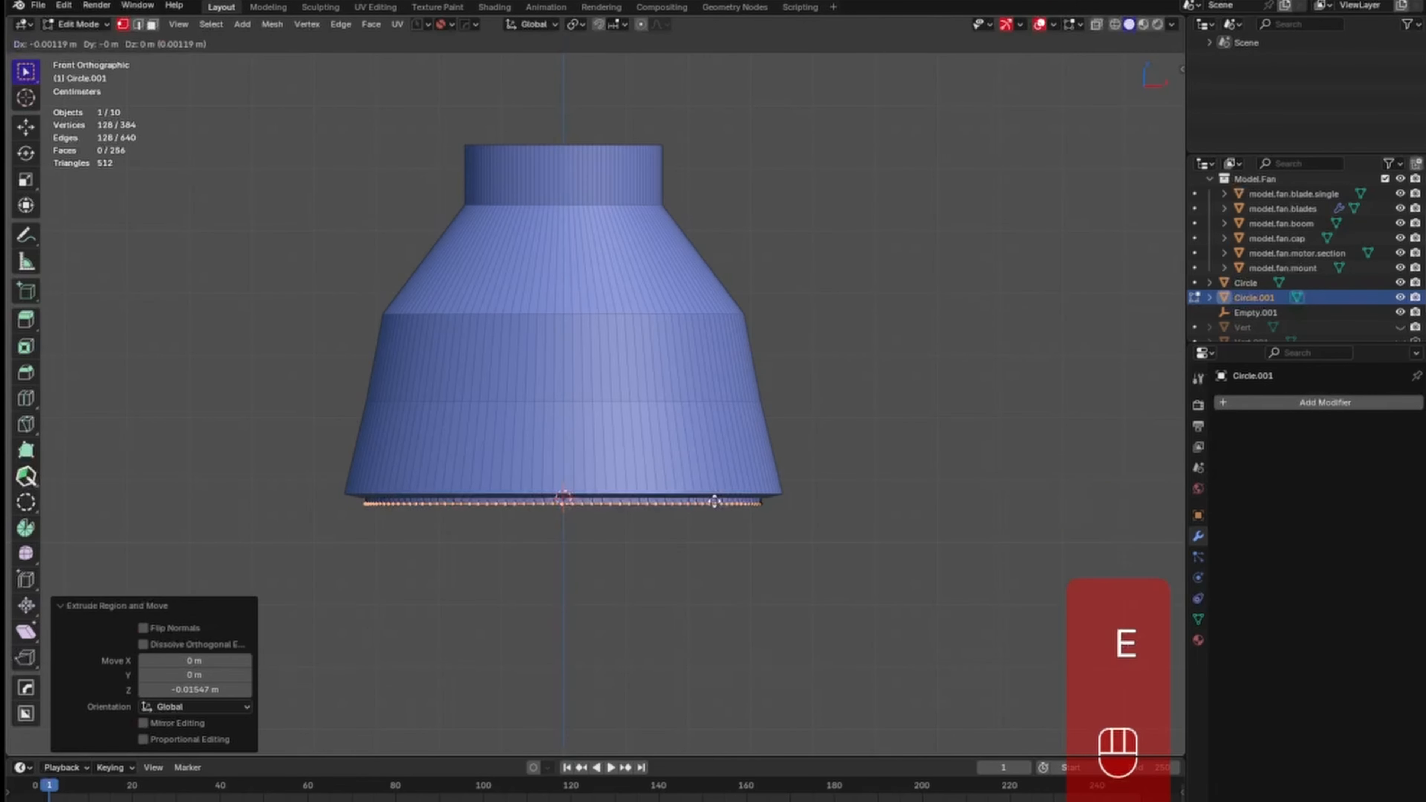
key("z")
left_click(707, 551)
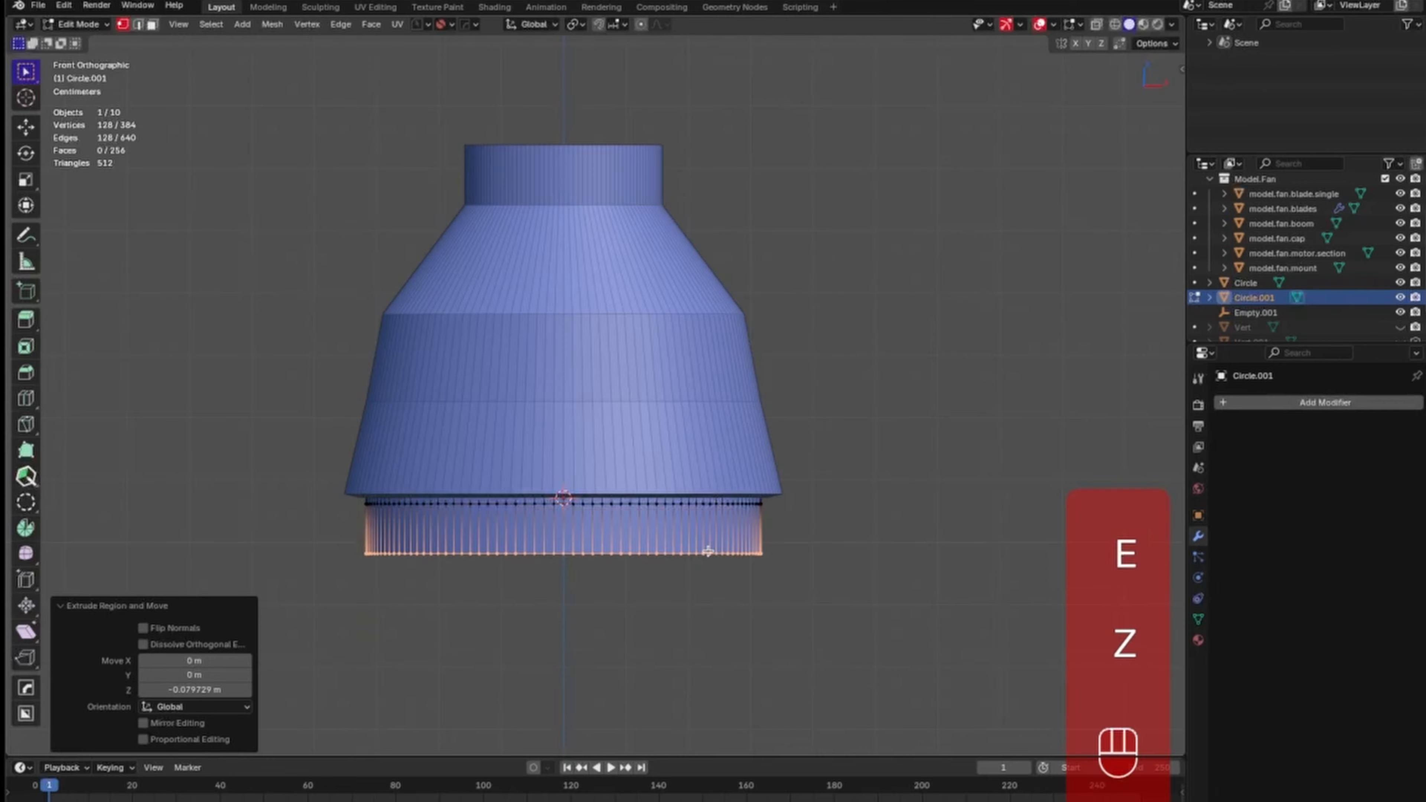
key("s")
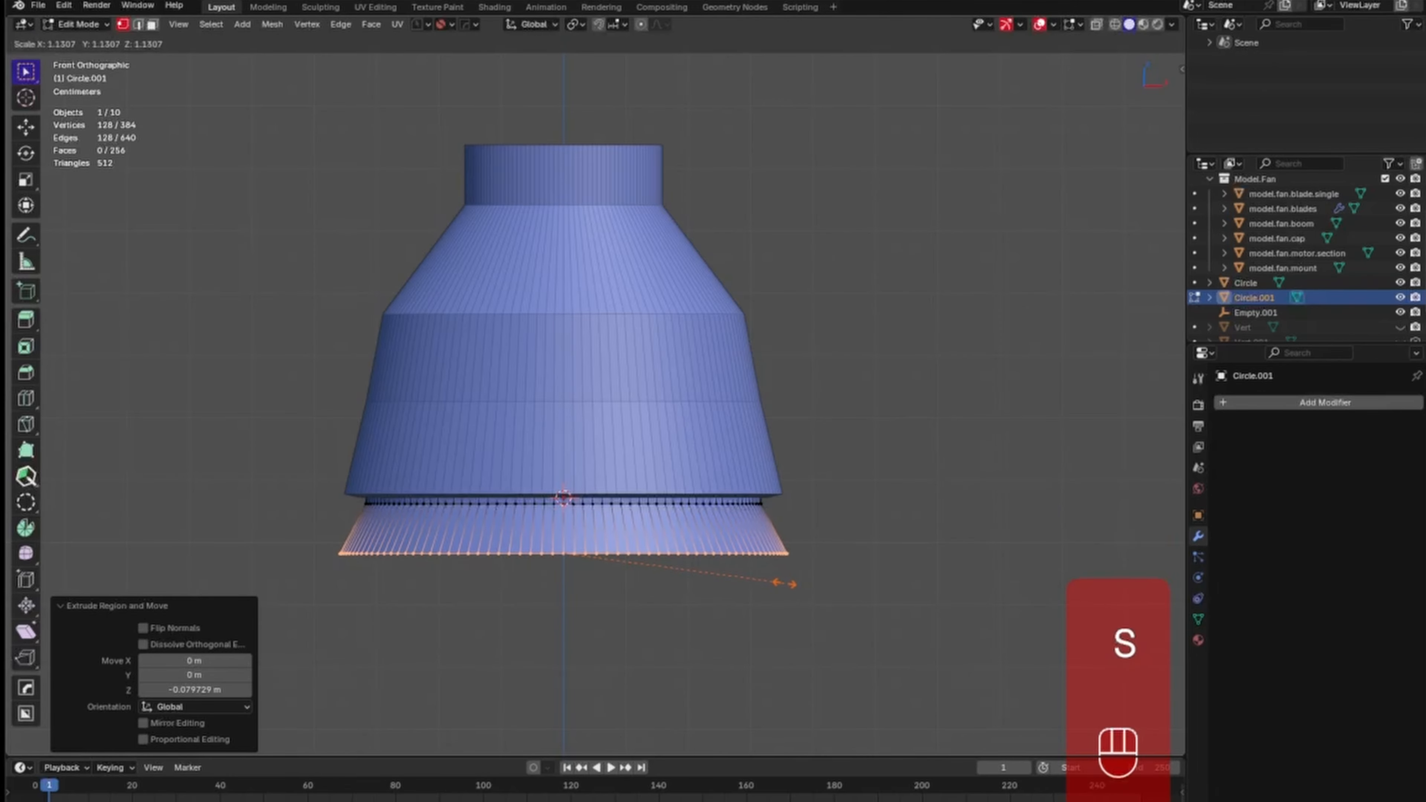
left_click(783, 583)
Extrude the bottom ring down about 0.134 m along Z and widen it by a scale of about 1.152.
key("e")
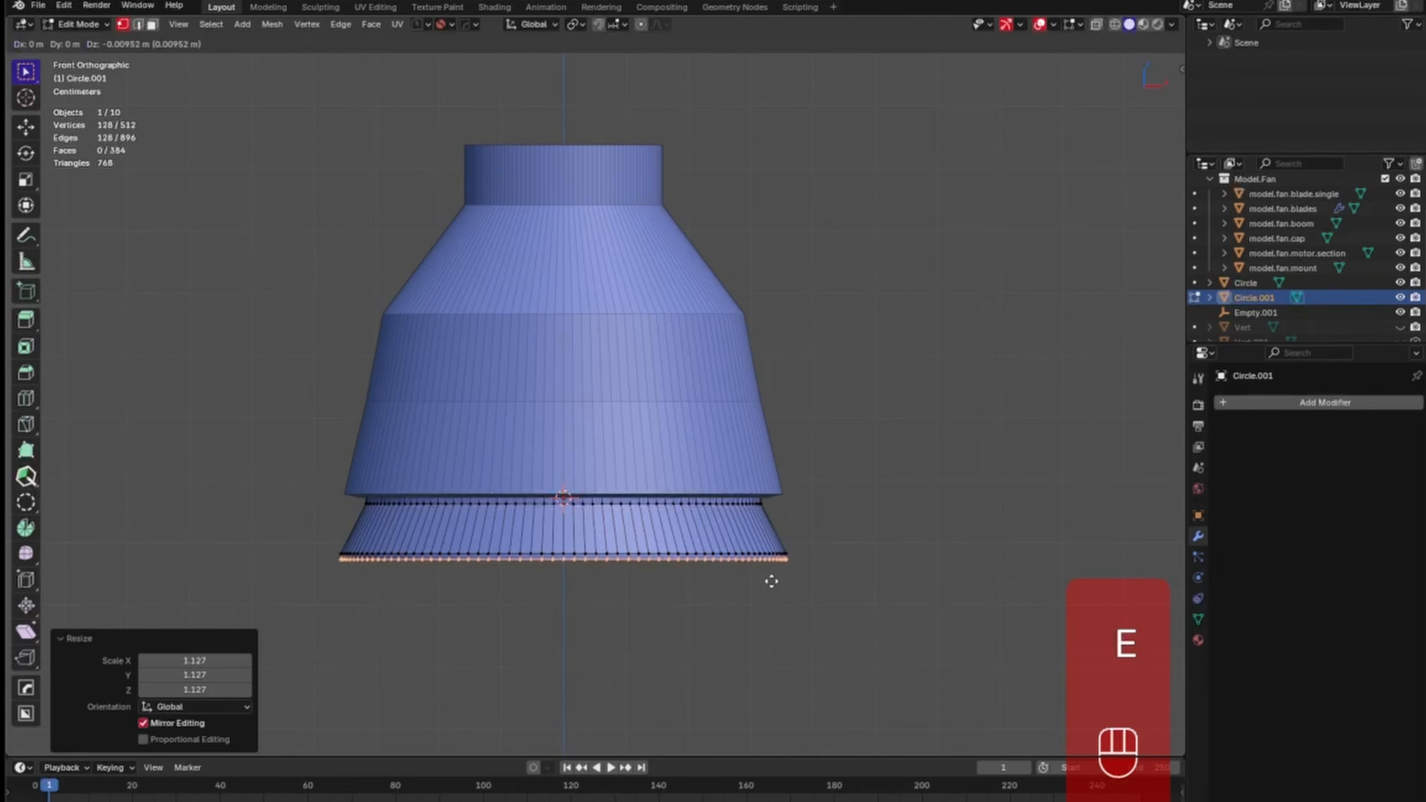
key("z")
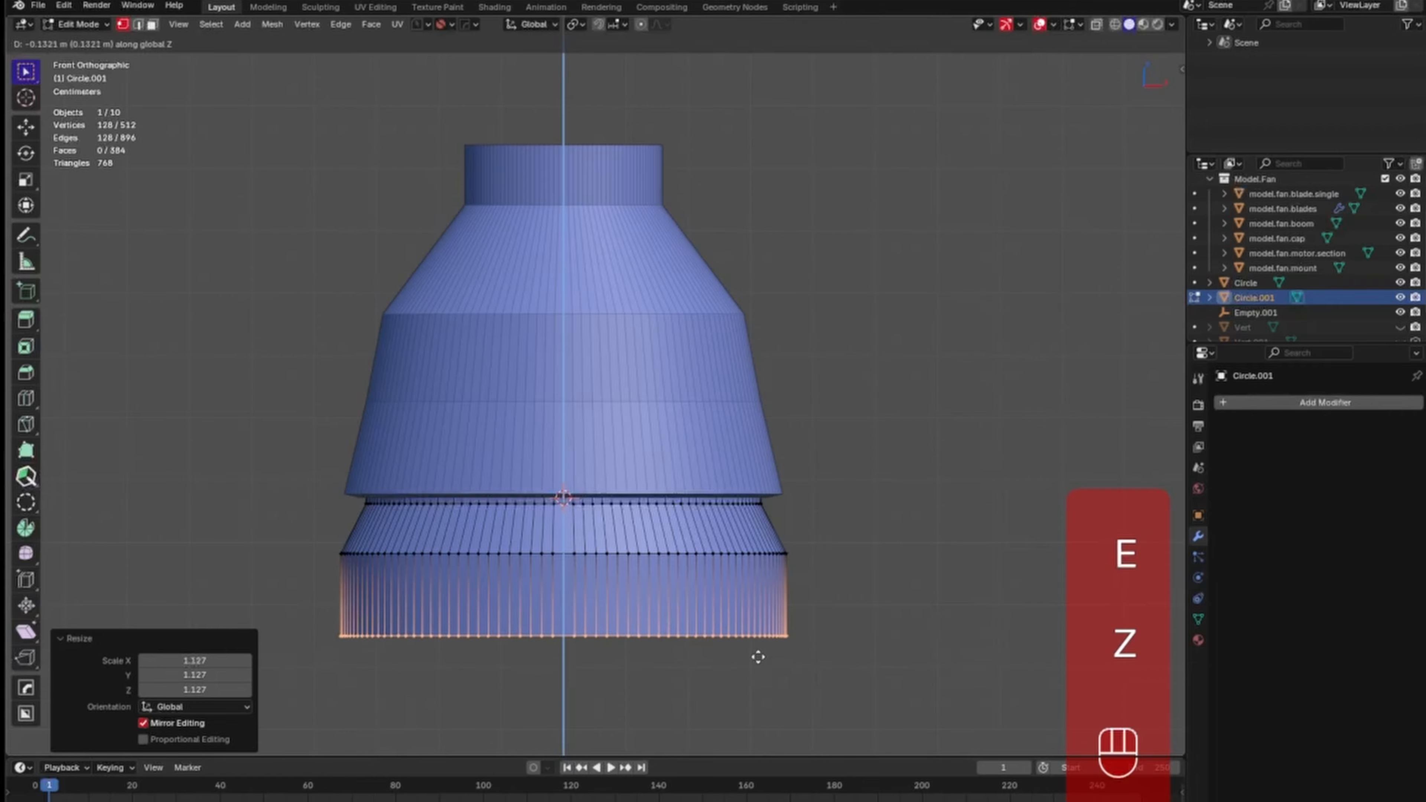
left_click(757, 653)
key("s")
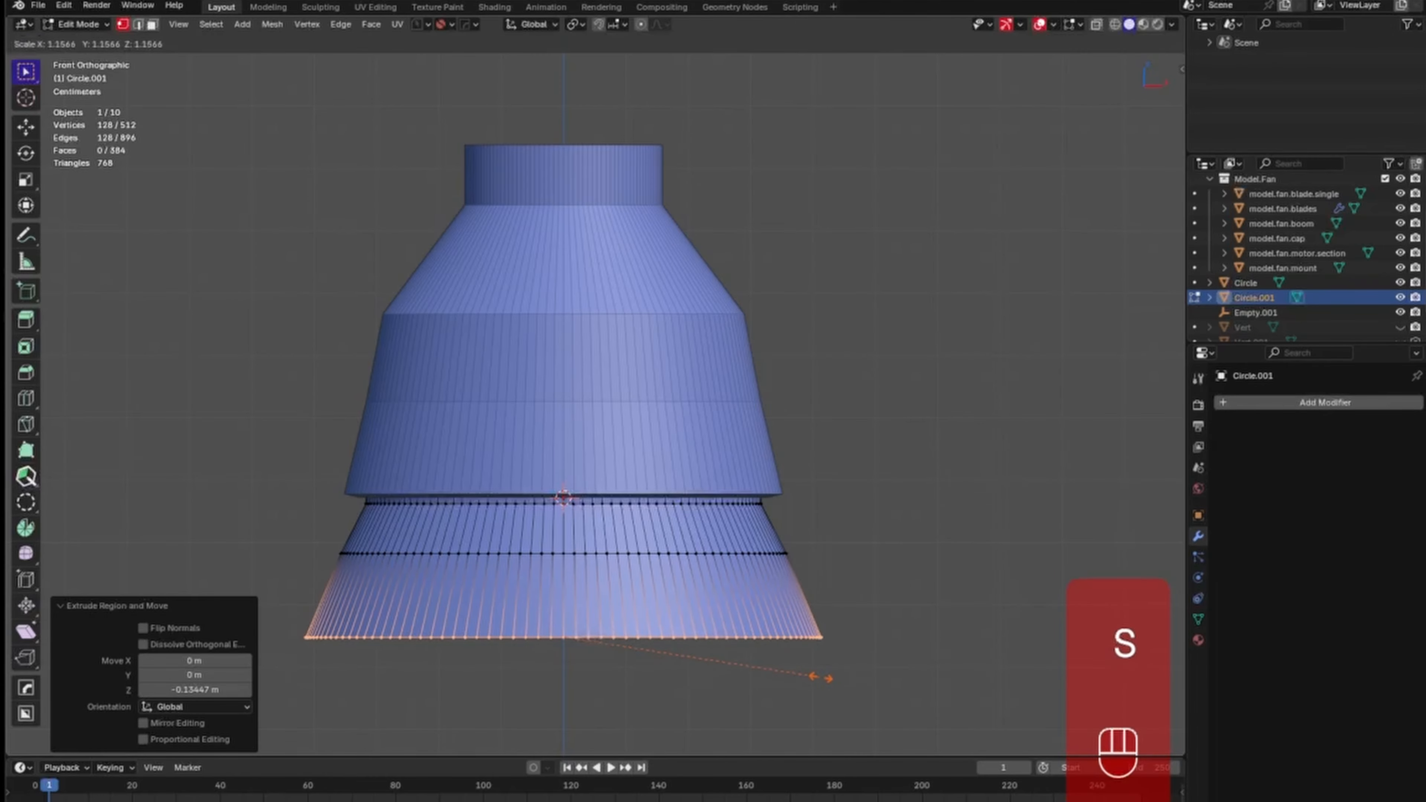
left_click(817, 672)
Extrude the bottom ring another 0.13 m or so down along Z and scale it by about 1.128.
middle_click_drag(805, 662, 830, 372, "shift")
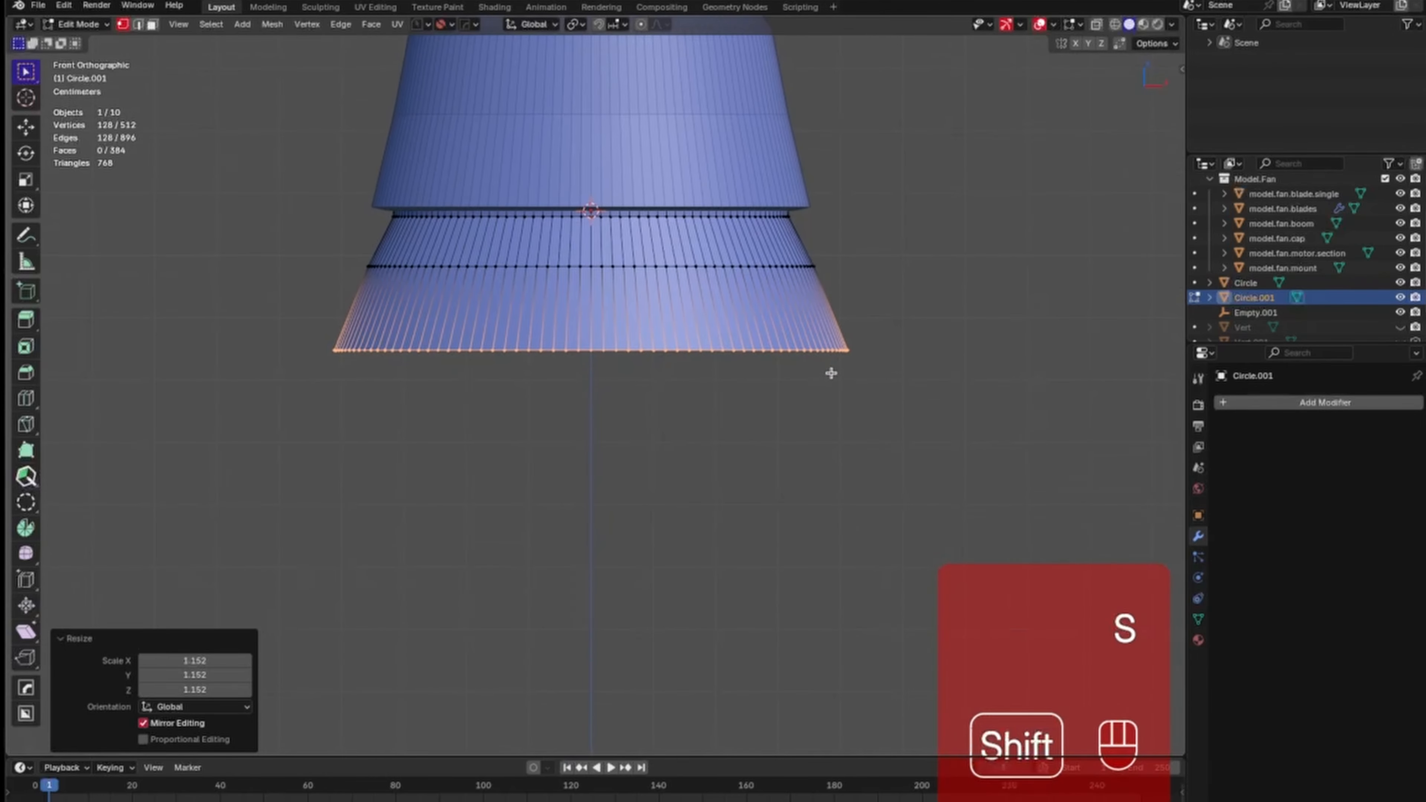
key("e")
key("z")
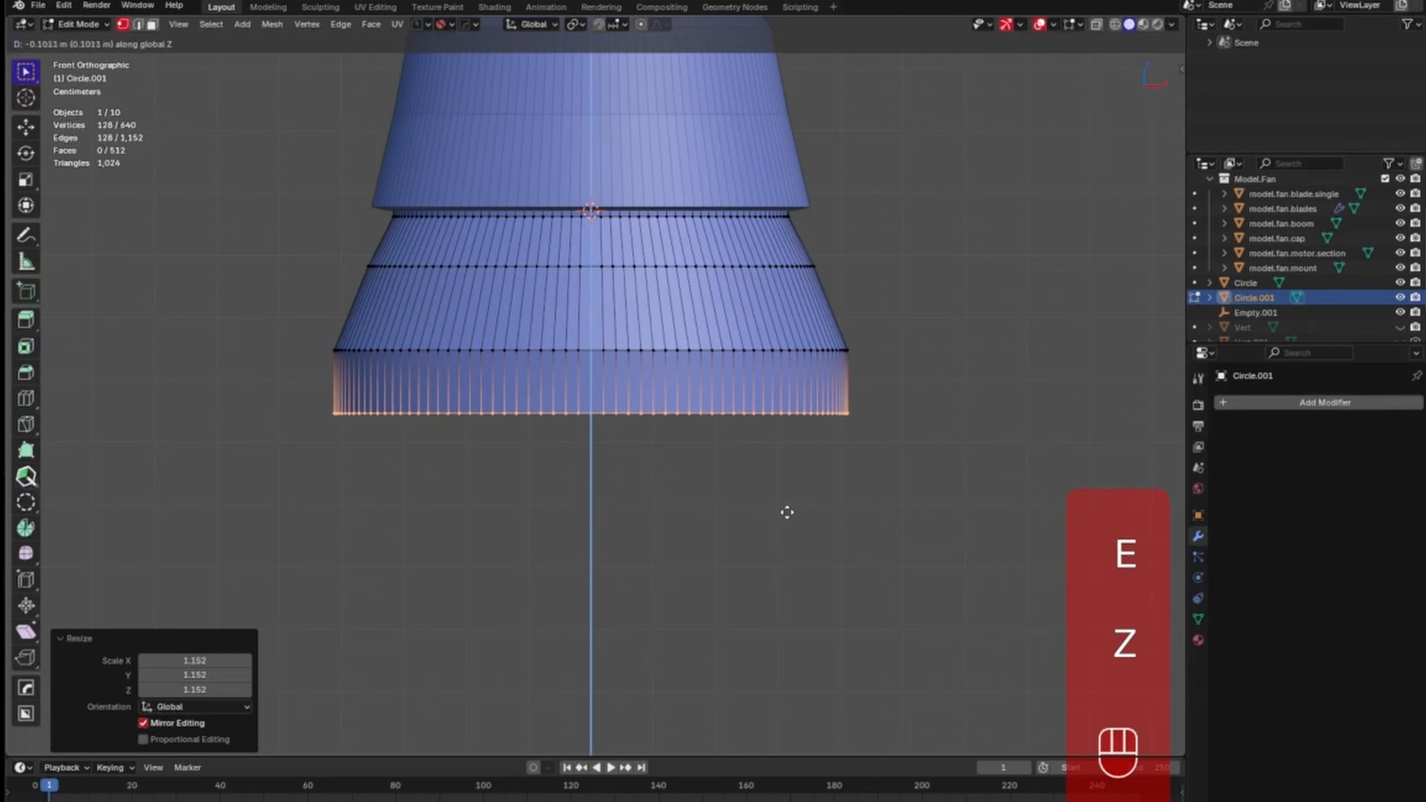
left_click(784, 517)
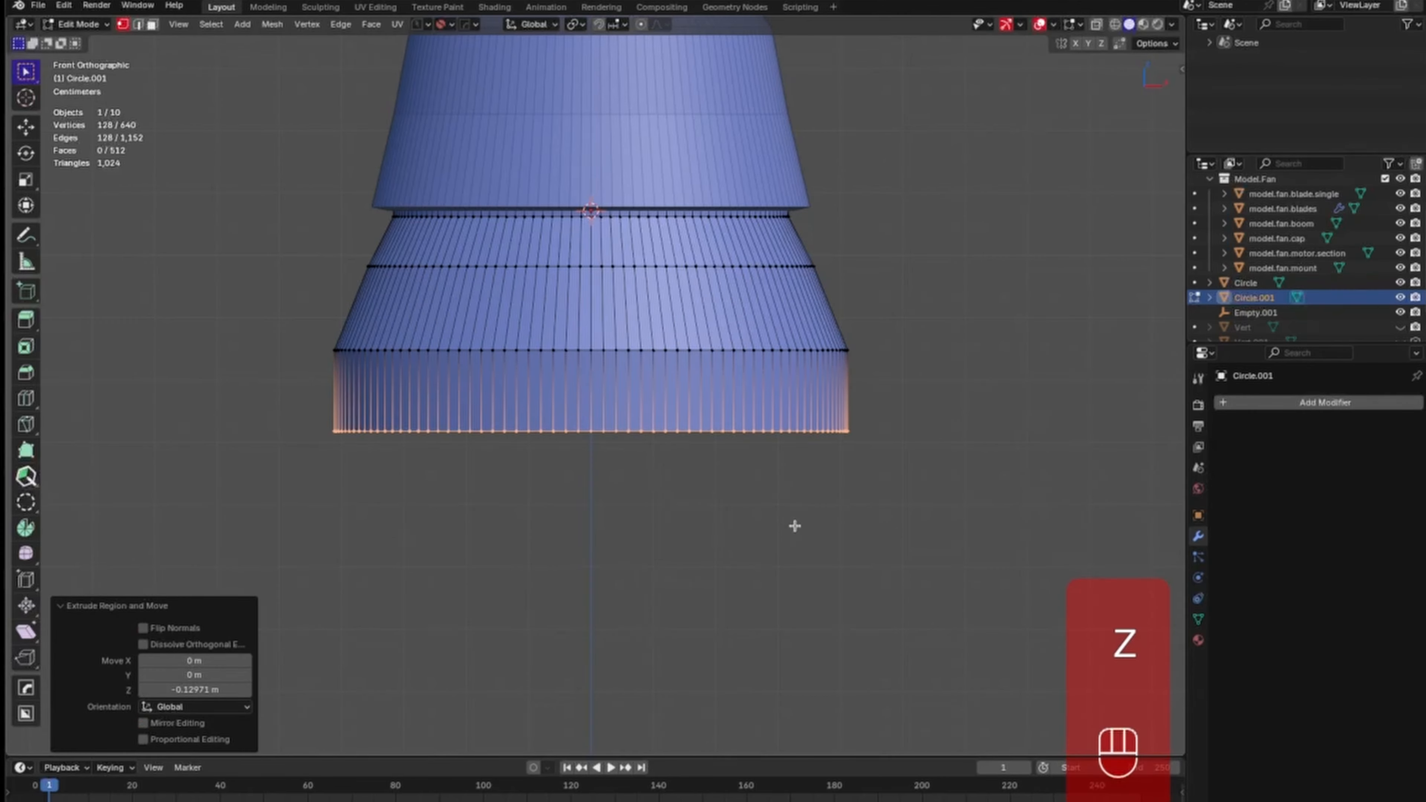
key("s")
left_click(839, 556)
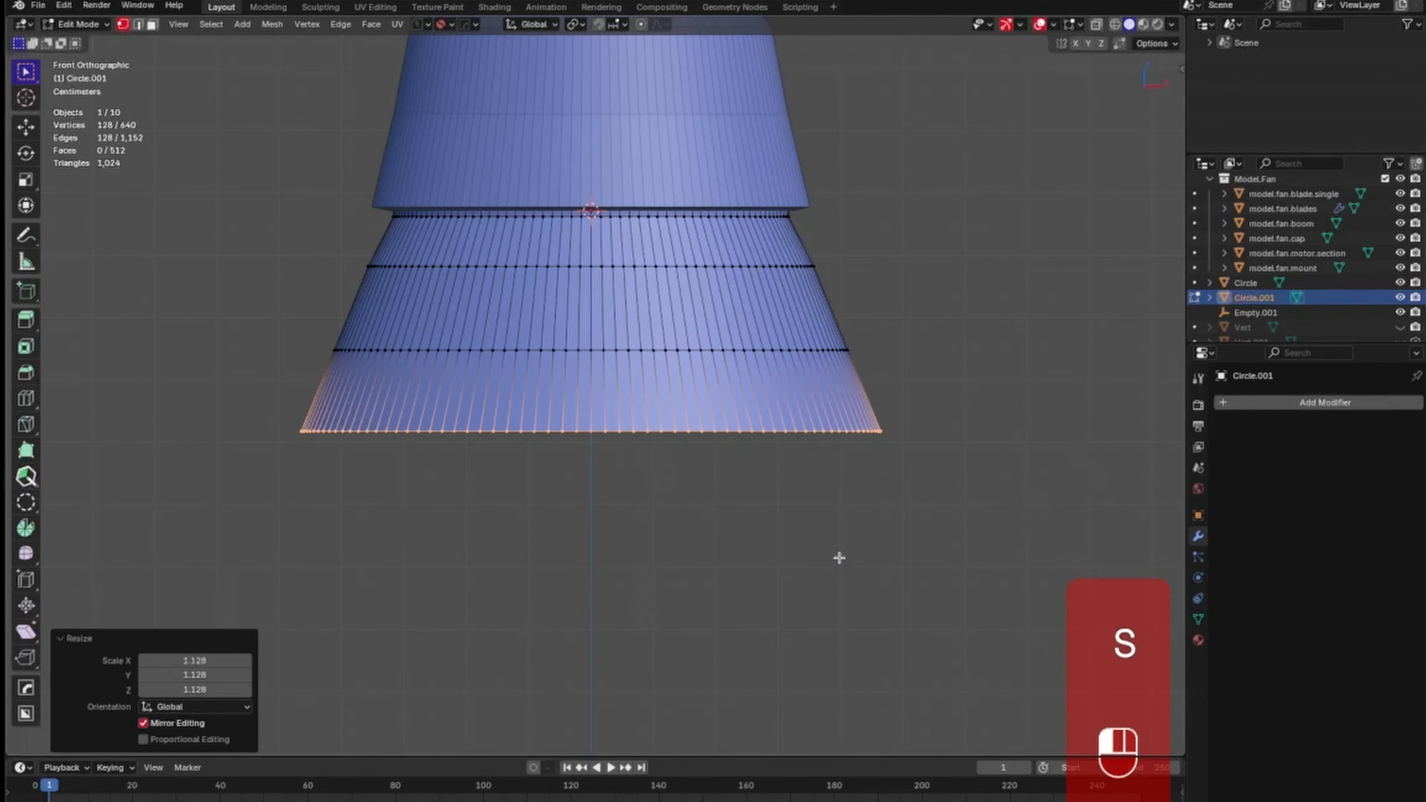
Extrude the shade's bottom ring down about 0.167 m along Z and scale it by about 1.114.
key("e")
key("z")
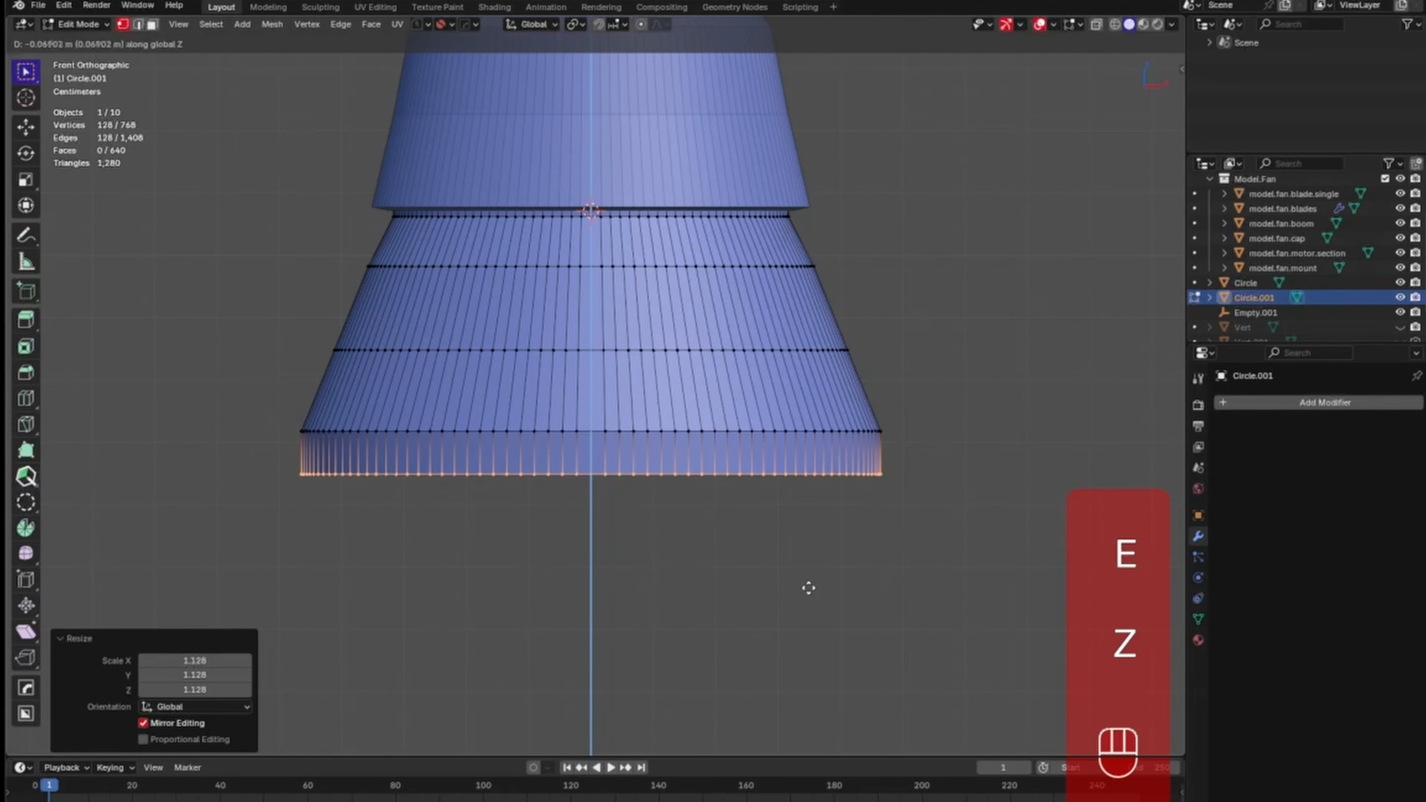
left_click(799, 639)
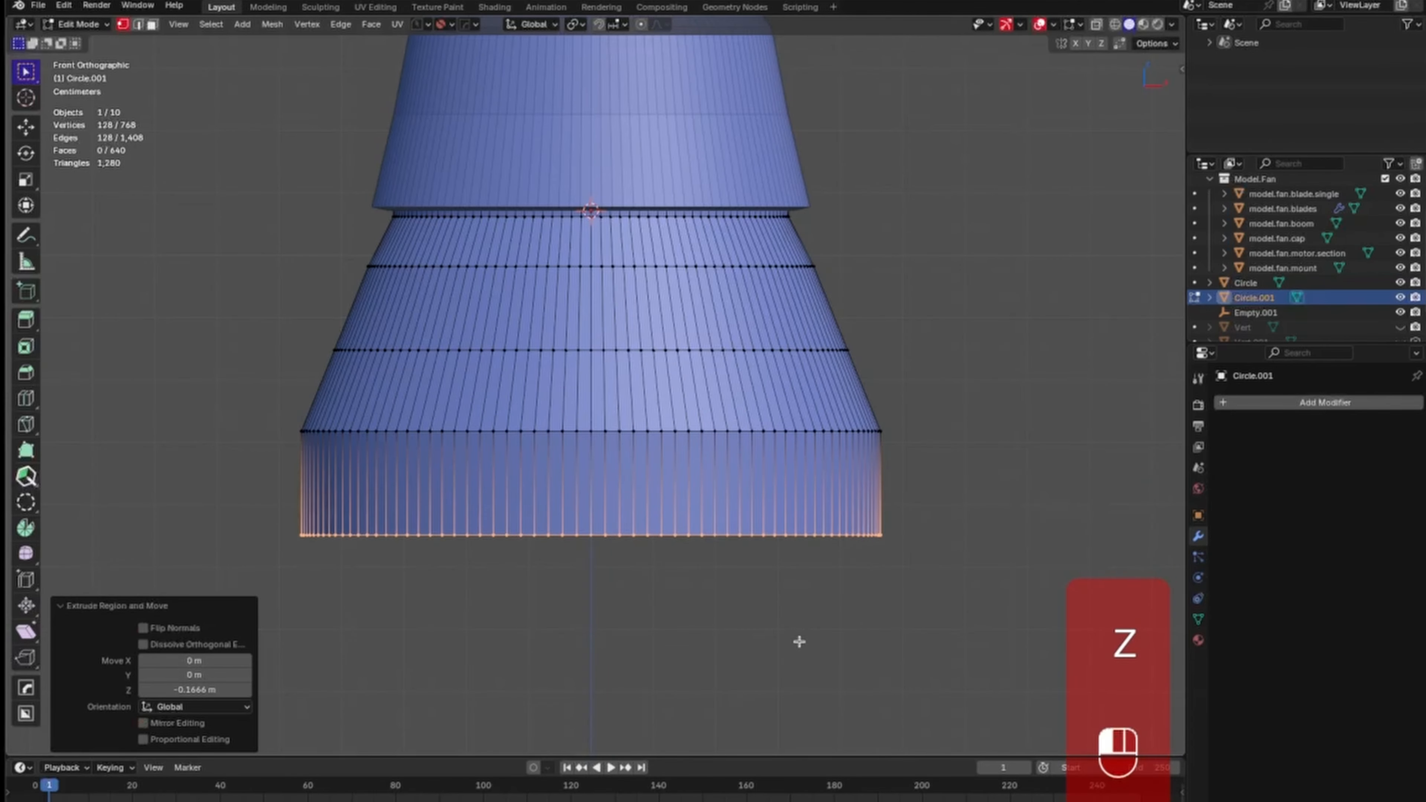
key("s")
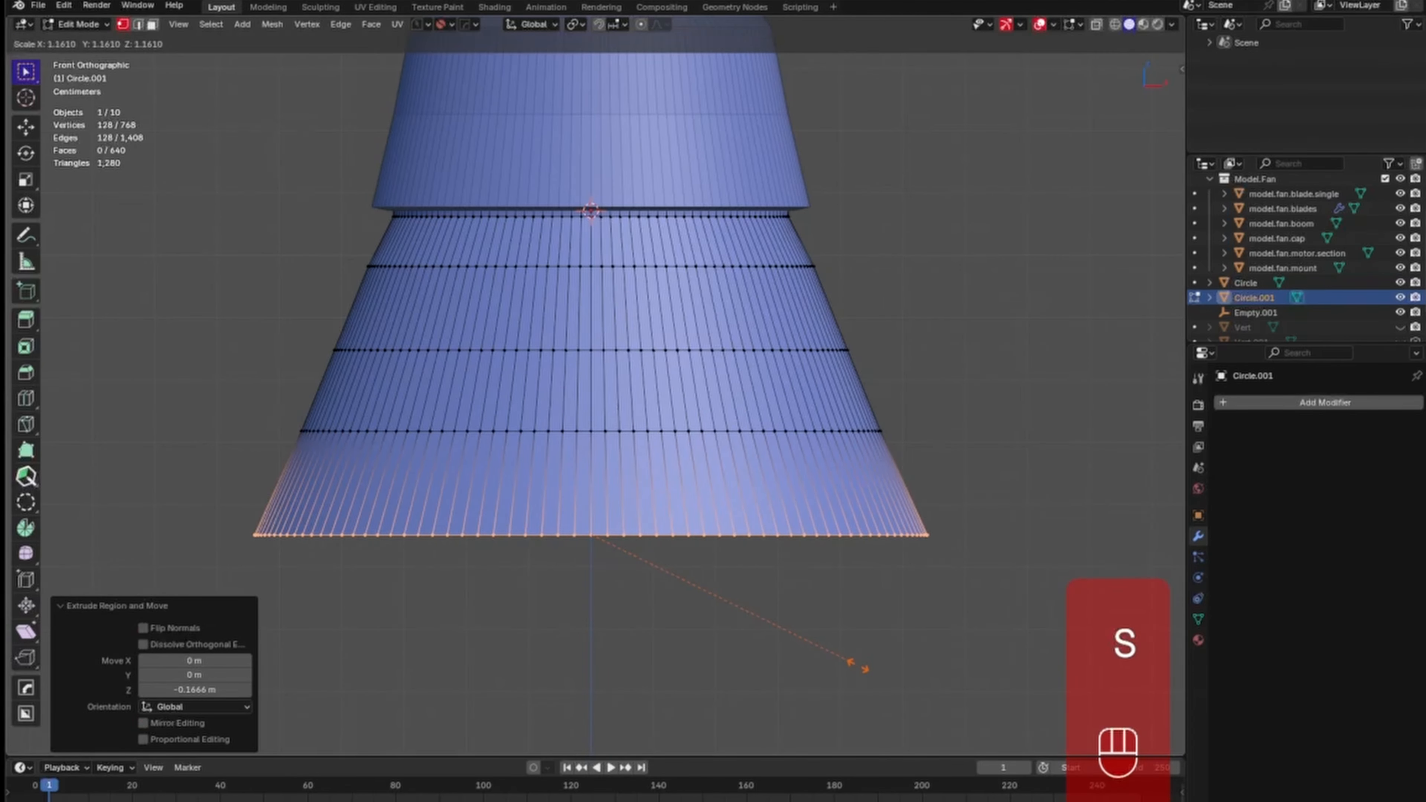
left_click(846, 660)
Extrude the shade's bottom ring down about 0.182 m along Z and scale it by about 1.098.
key("e")
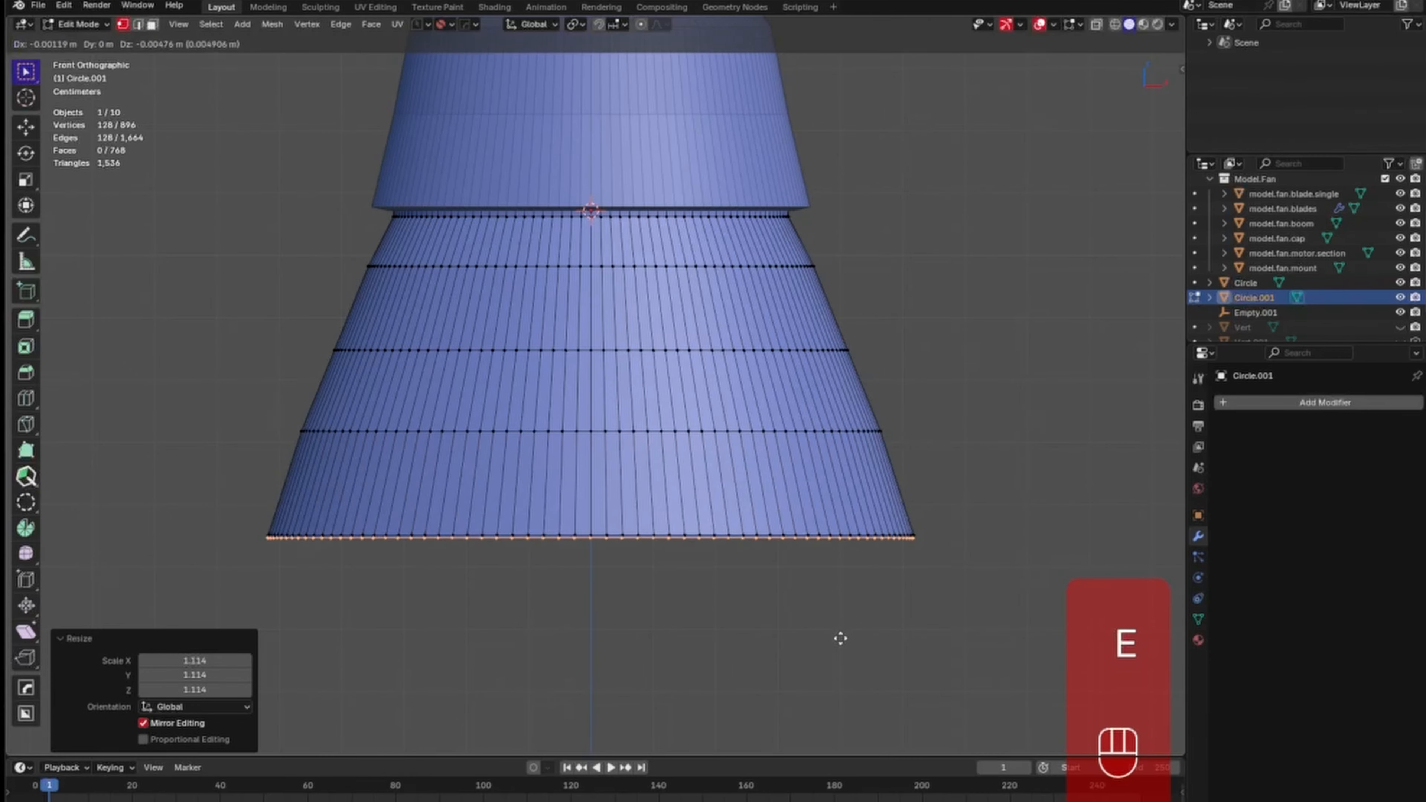
key("z")
left_click(834, 742)
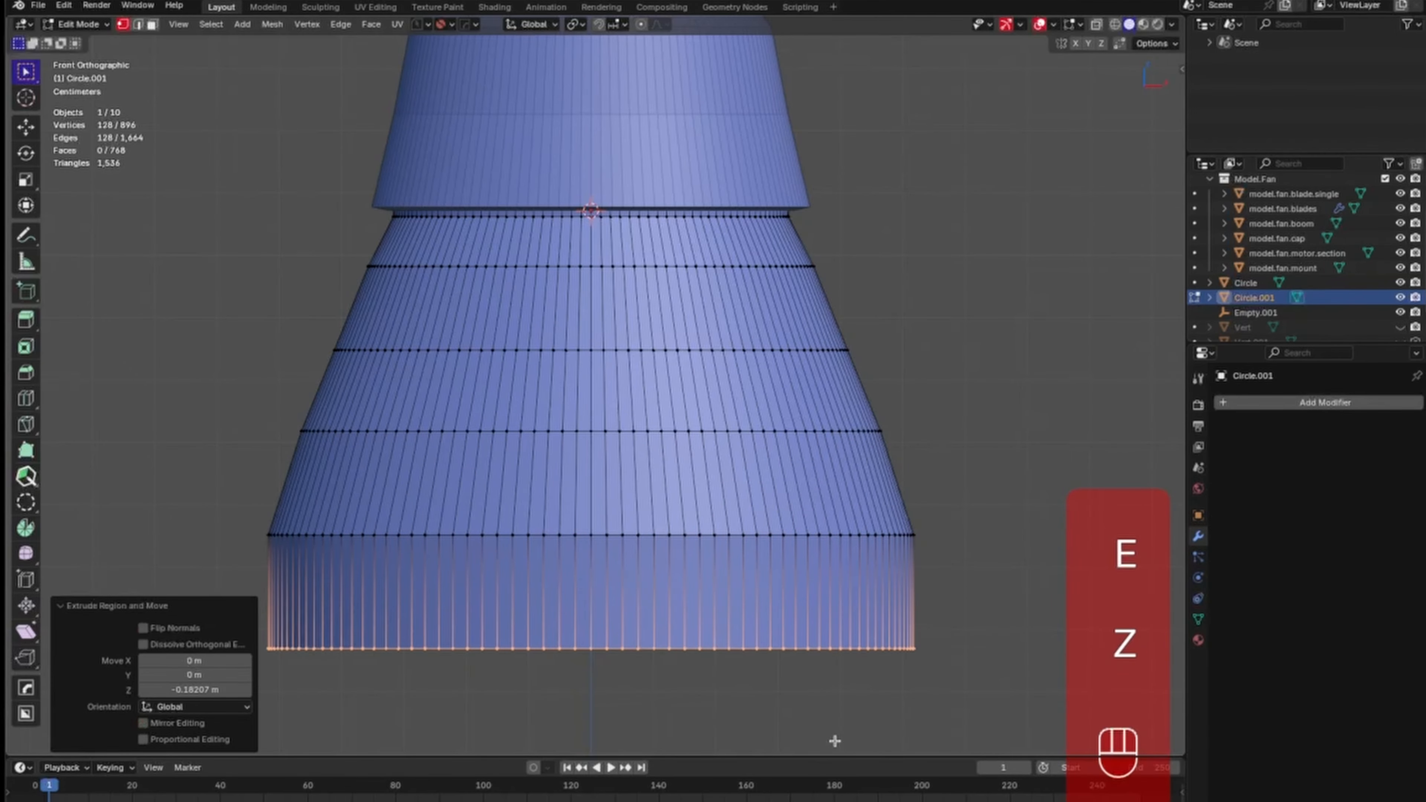
key("s")
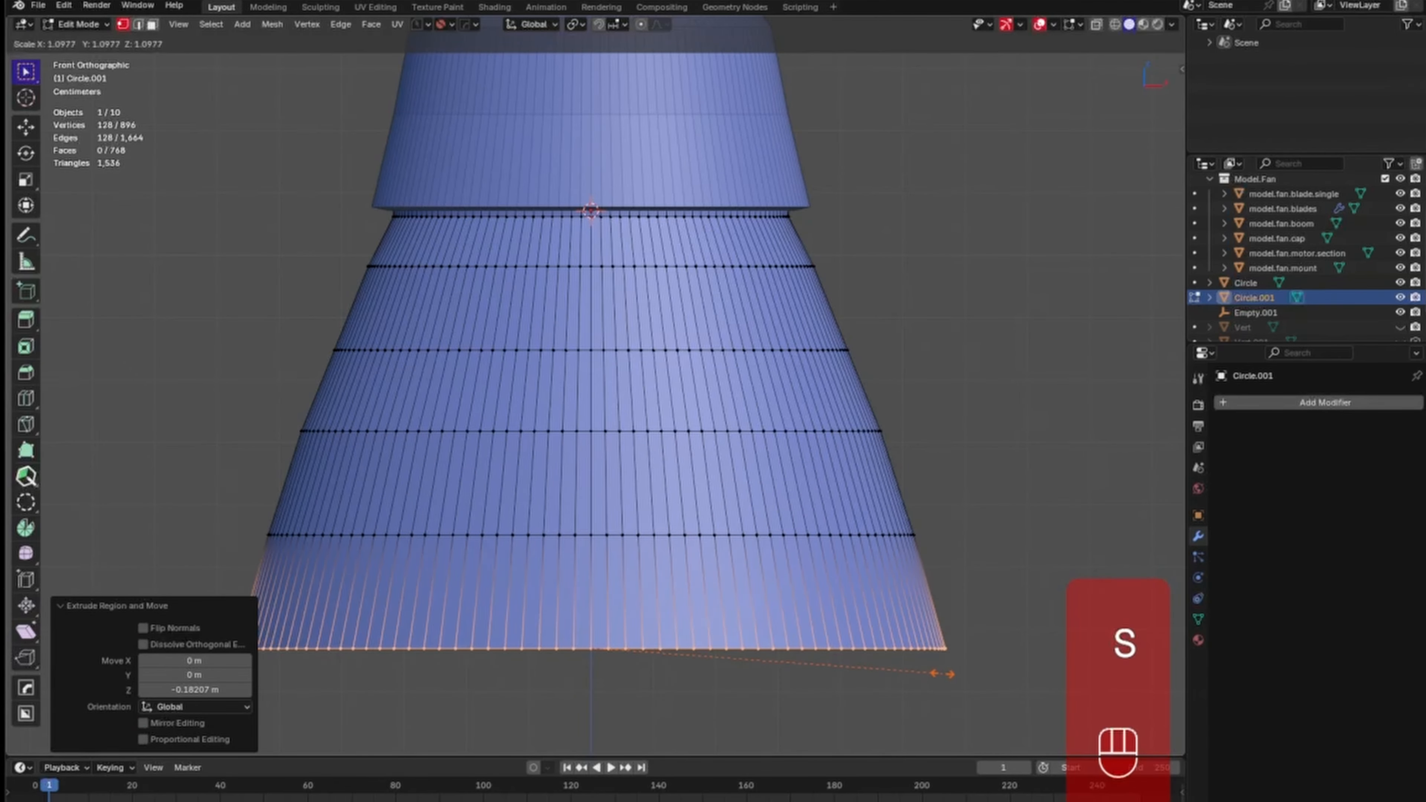
left_click(938, 669)
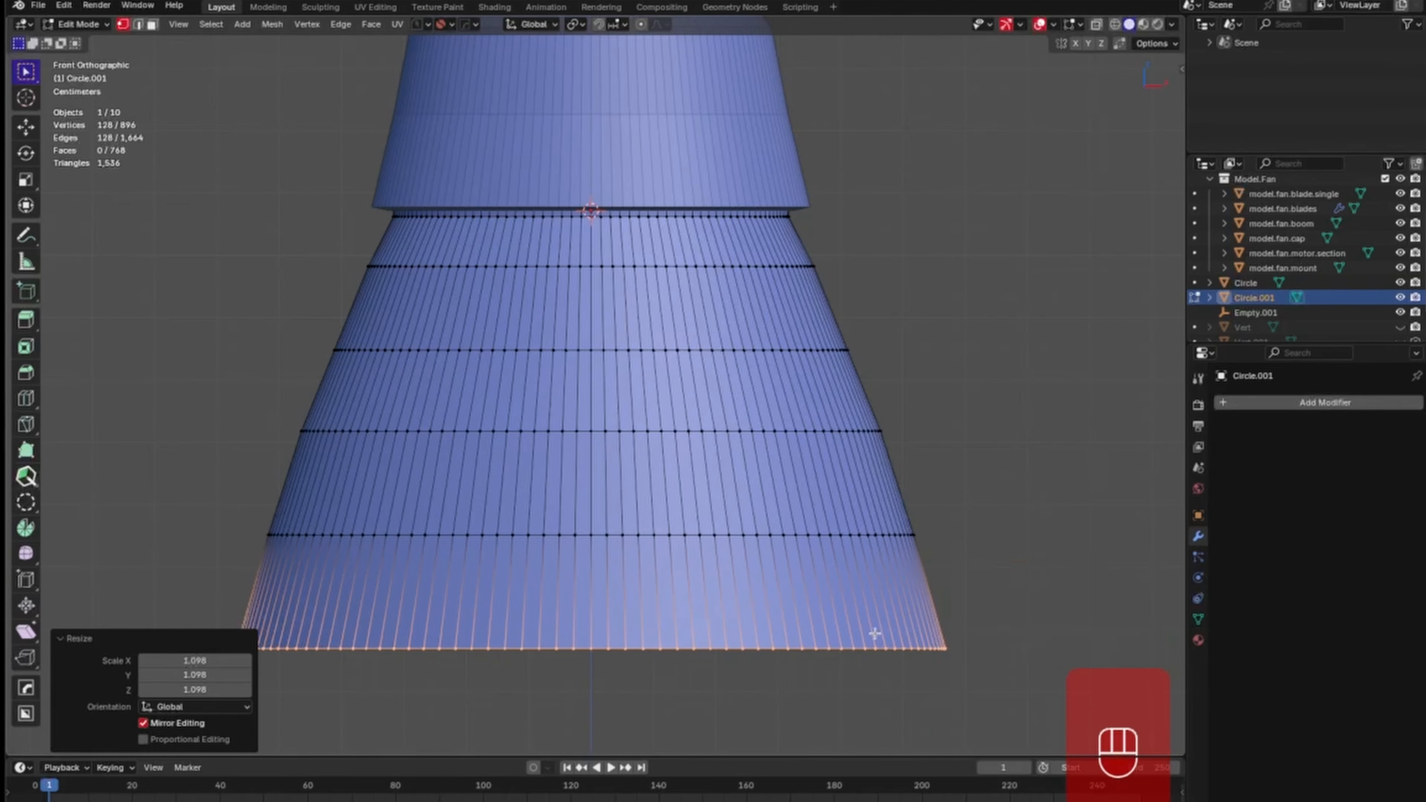
Extrude the shade's bottom ring down about 0.221 m along Z as the last section.
middle_click_drag(897, 553, 881, 427, "shift")
key("e")
key("z")
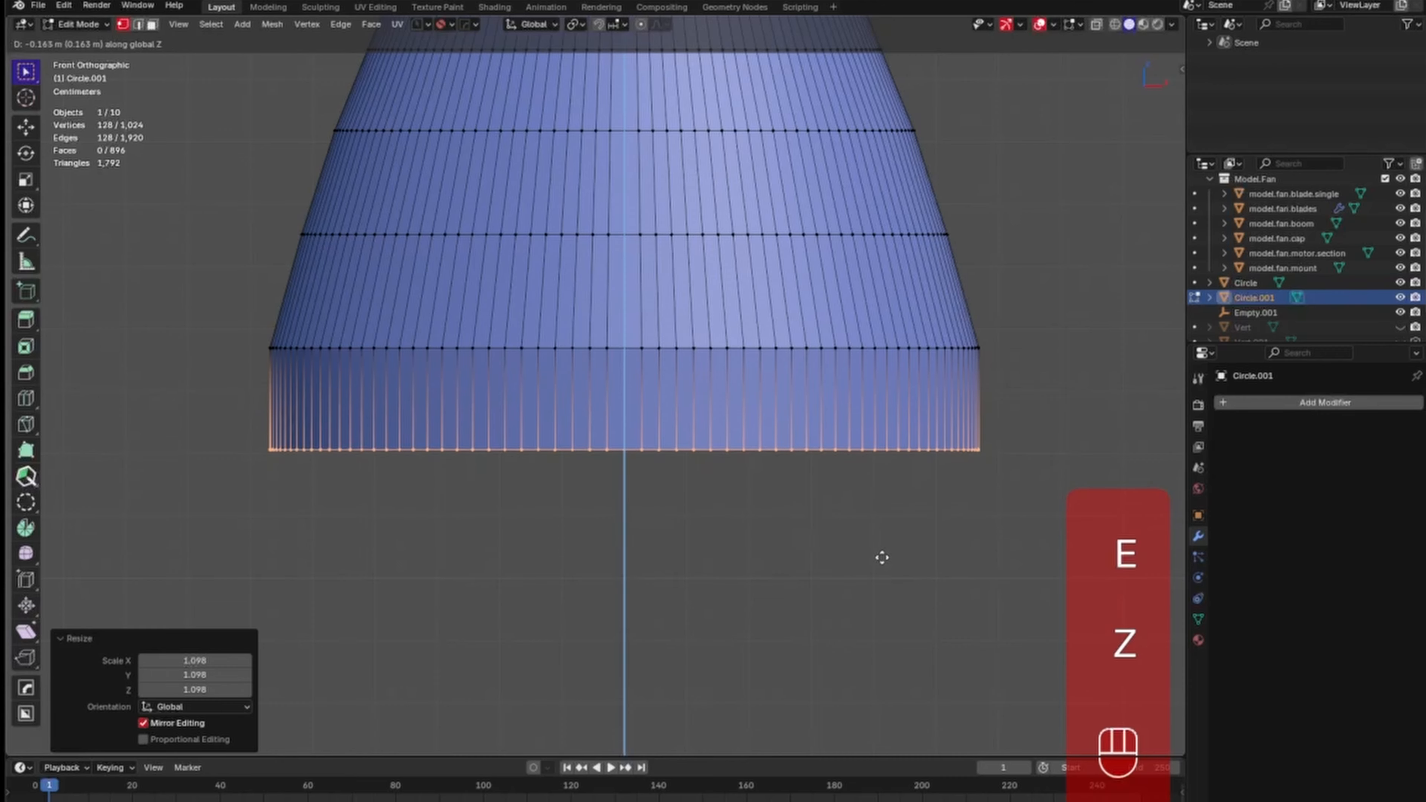
left_click(880, 597)
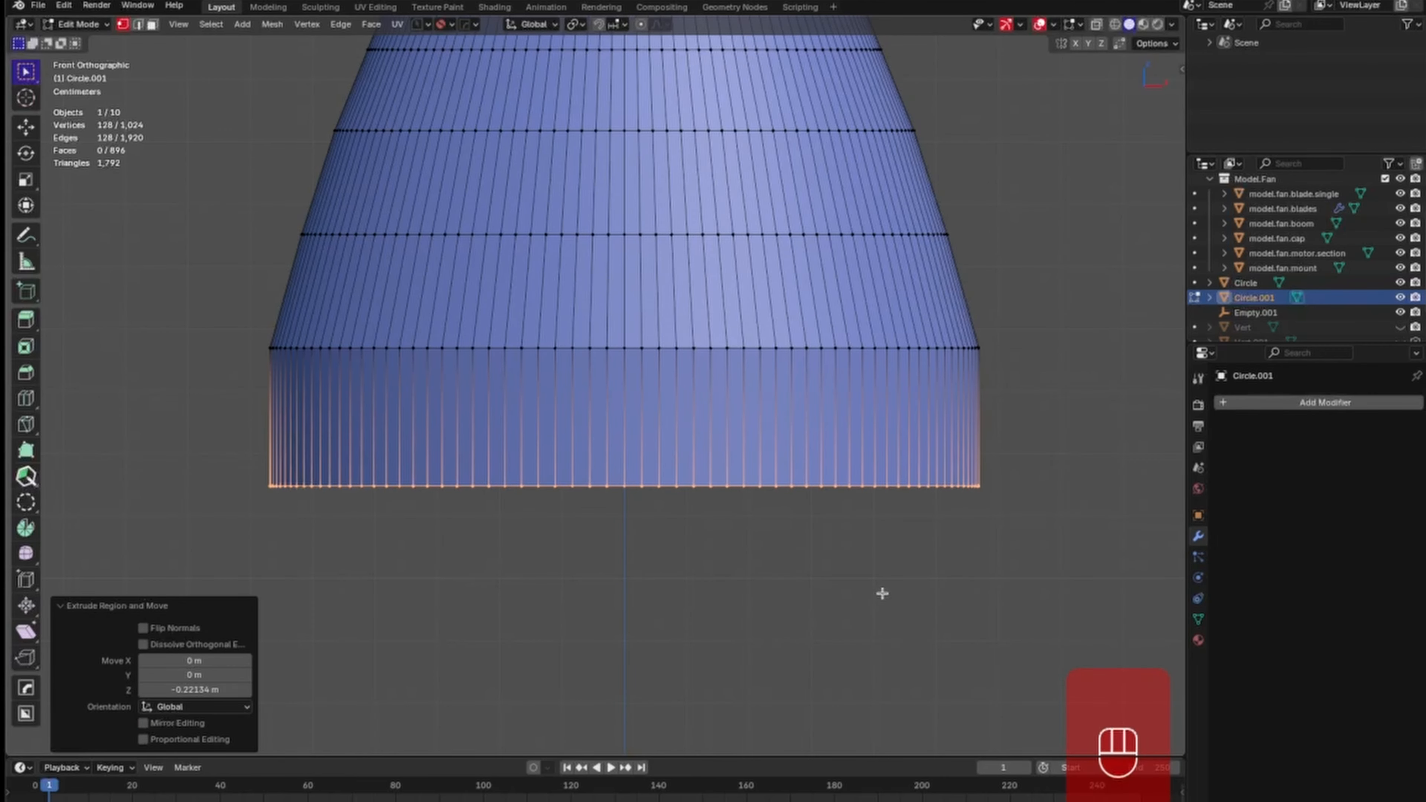
left_click(882, 593)
key("s")
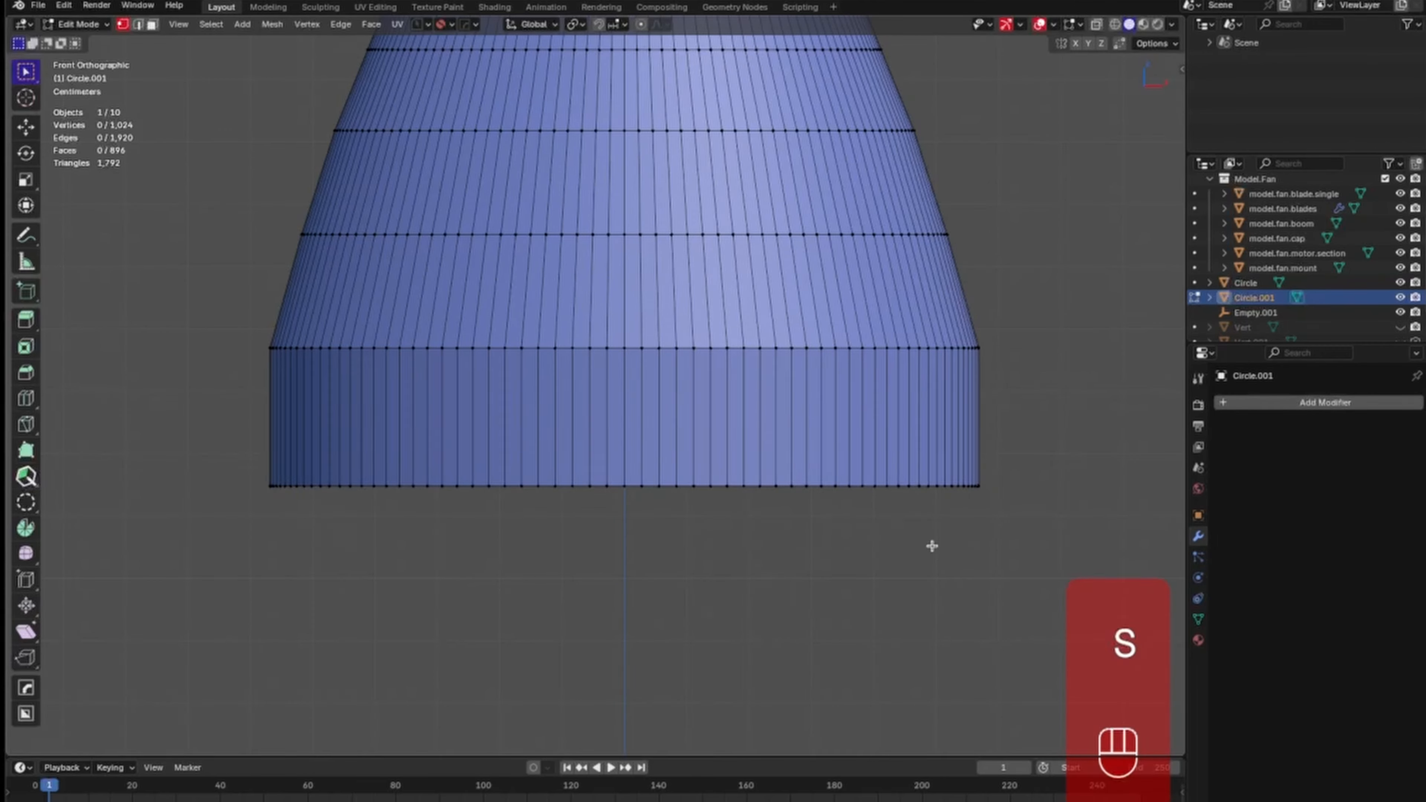
Turn on X-ray, select all vertices of the shade's bottom ring and scale them by about 1.051.
key("alt+z")
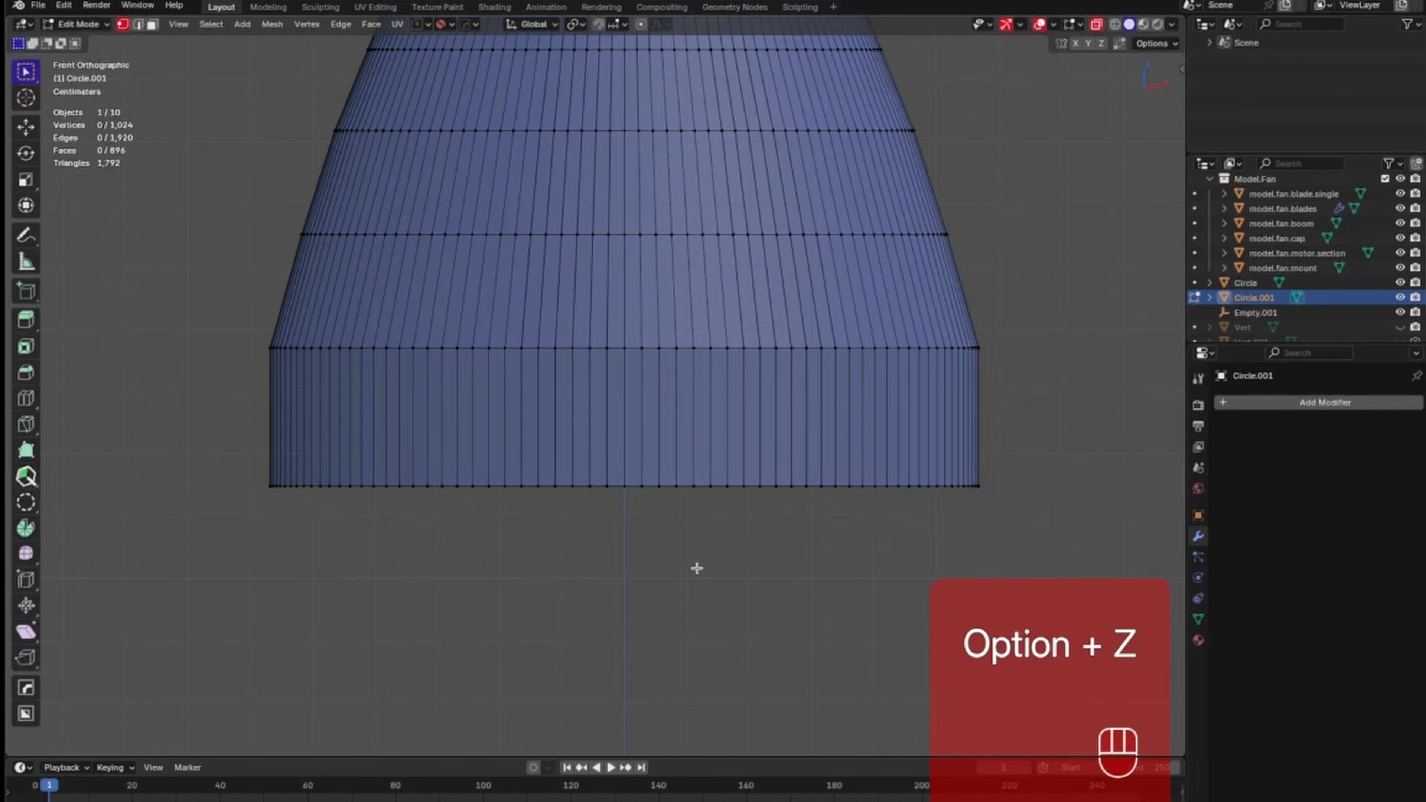
left_click_drag(242, 460, 1045, 537)
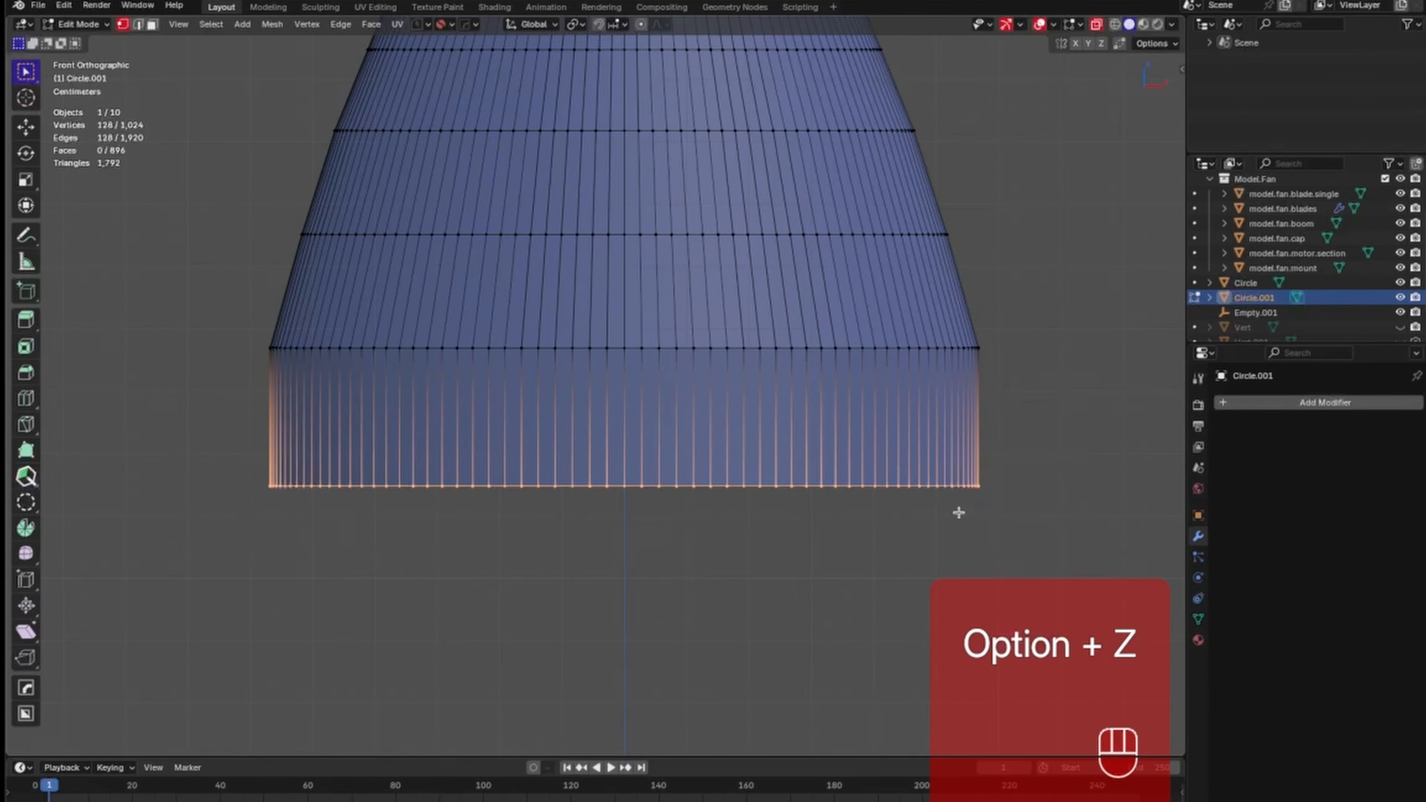
key("s")
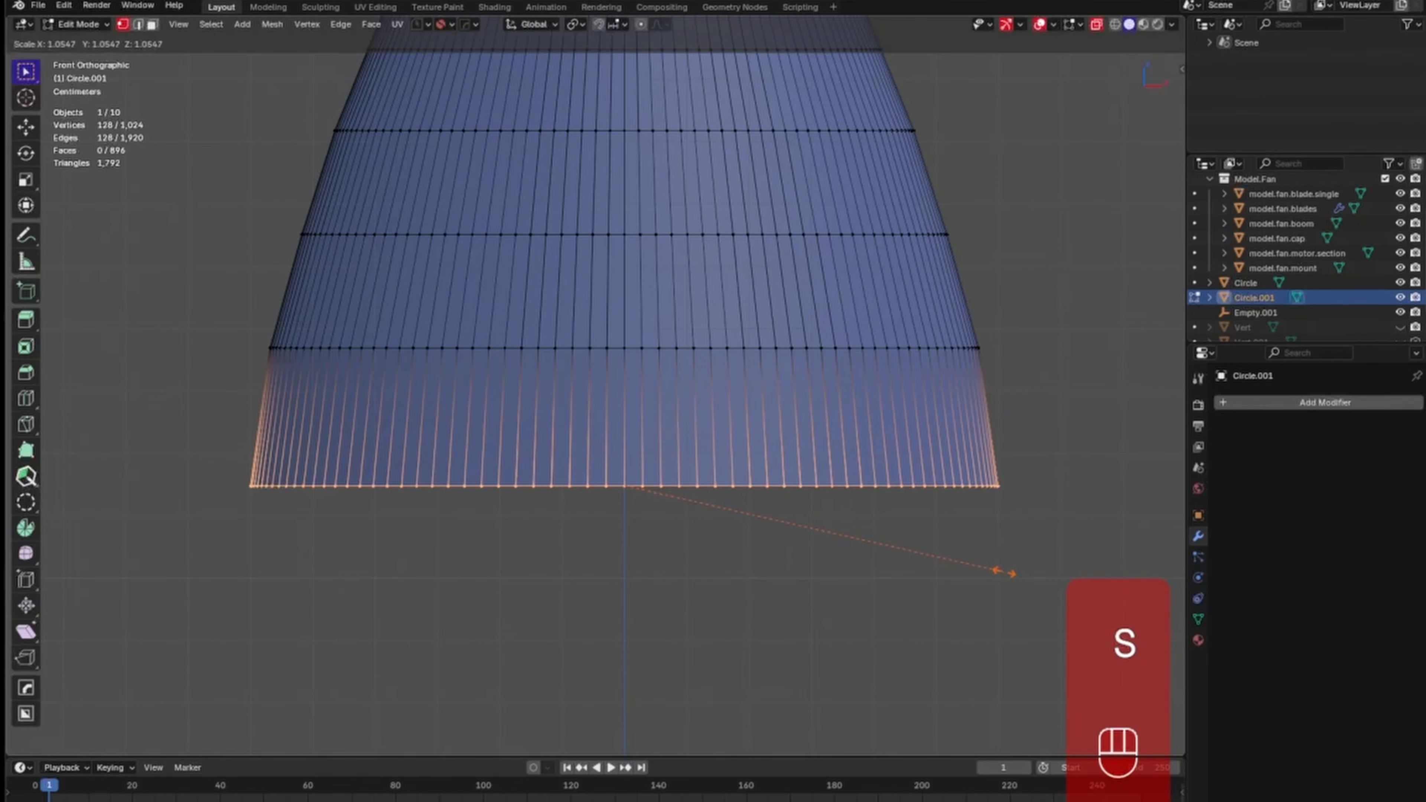
left_click(1002, 572)
middle_click_drag(907, 592, 977, 510)
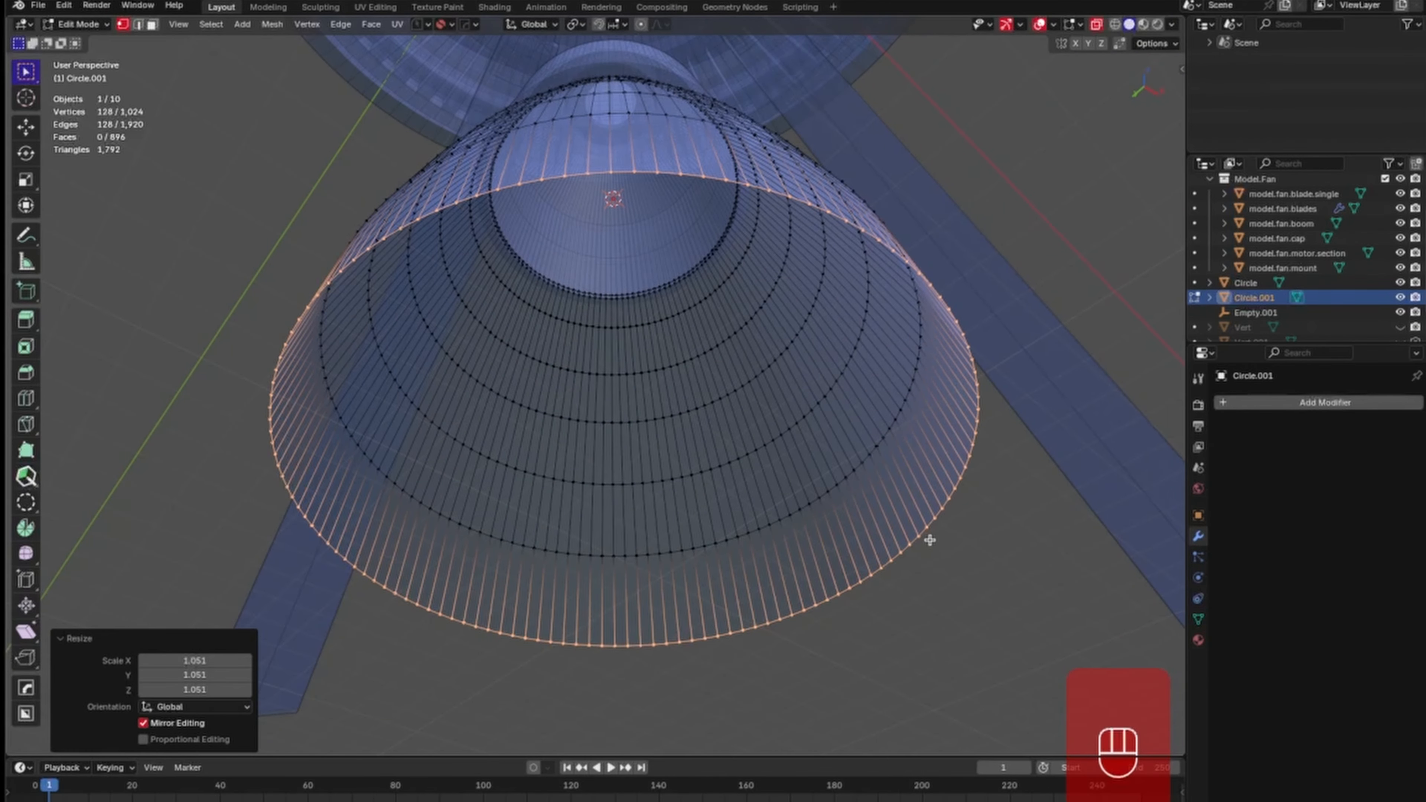
Turn off X-ray, select the whole shade mesh and extrude its faces along their normals by about -0.0302 m for wall thickness.
key("alt+z")
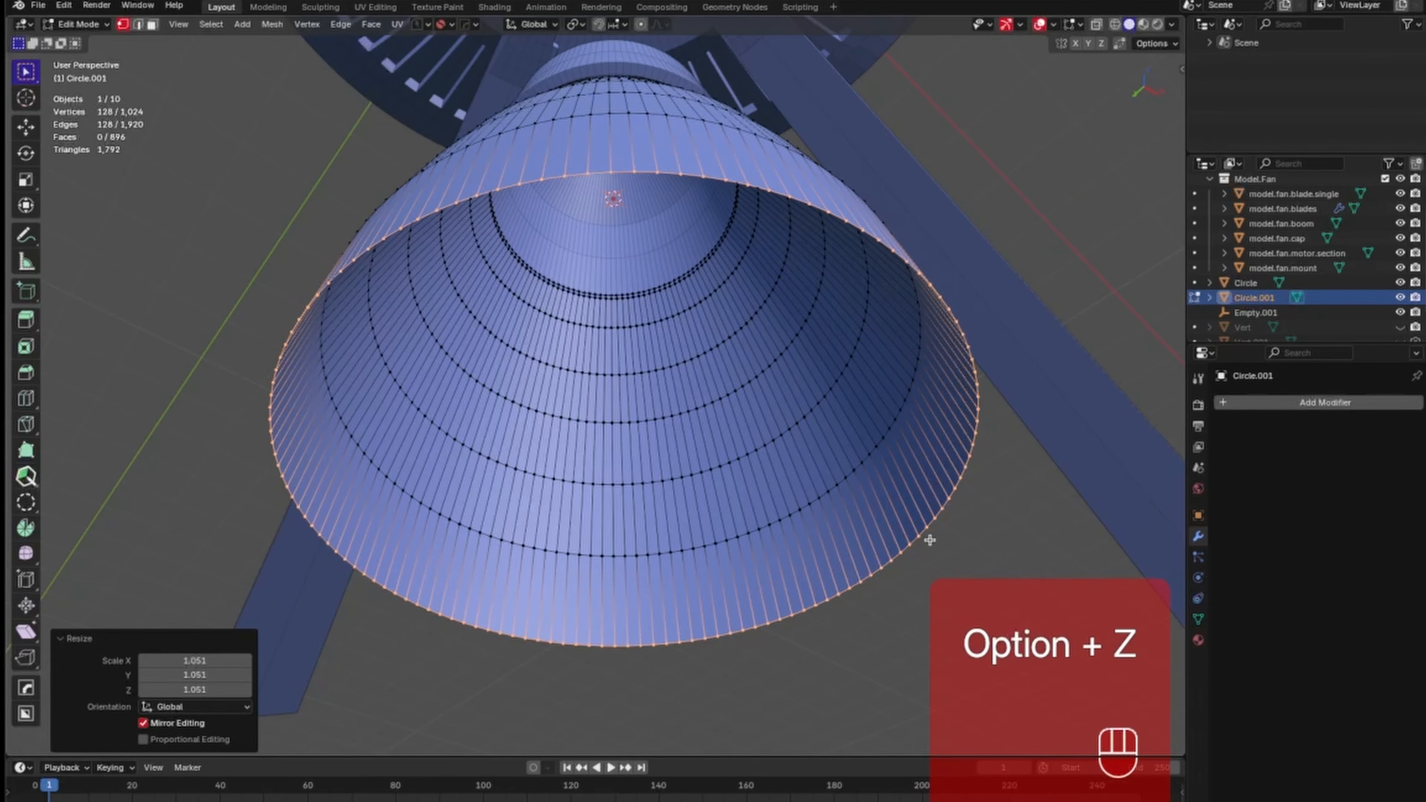
key("a")
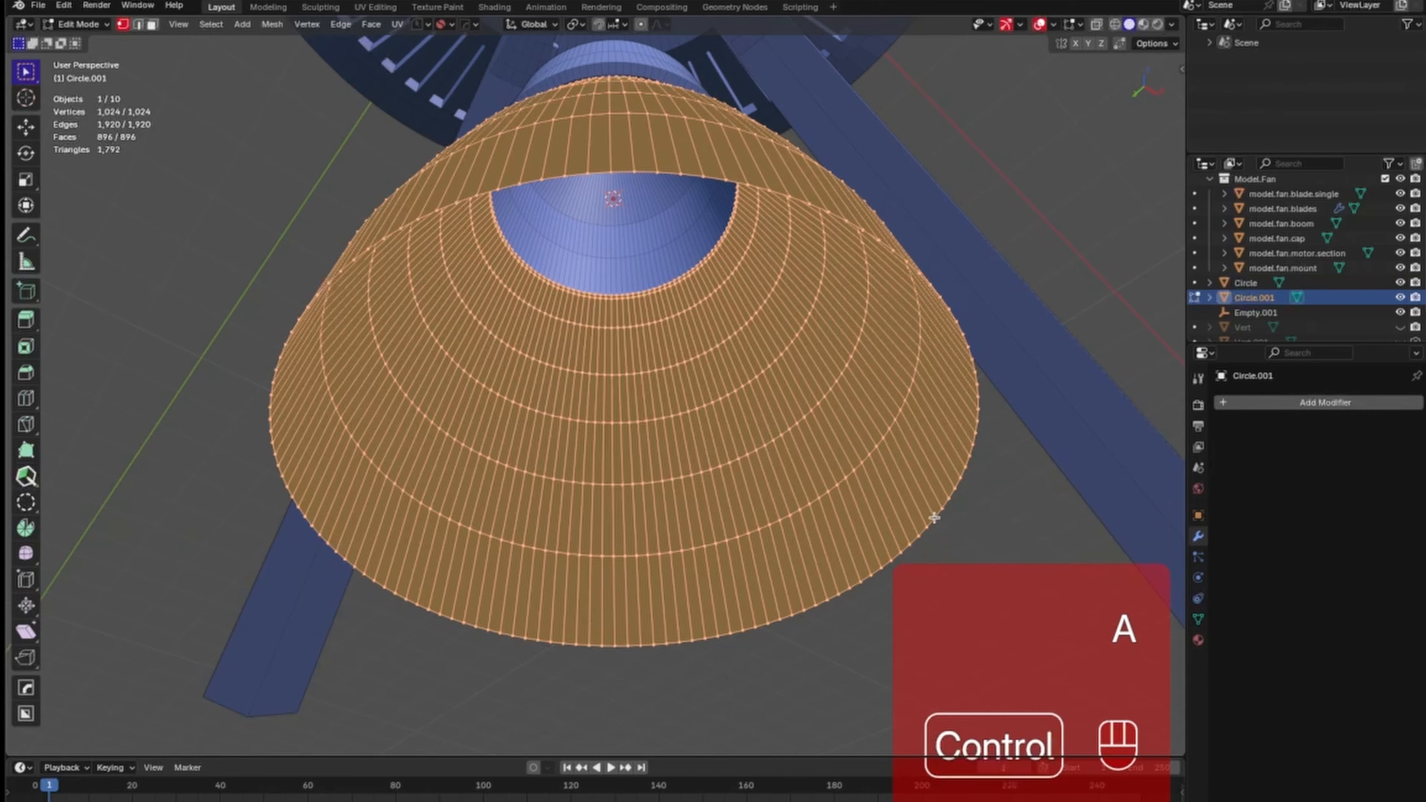
key("ctrl+f")
left_click(936, 520)
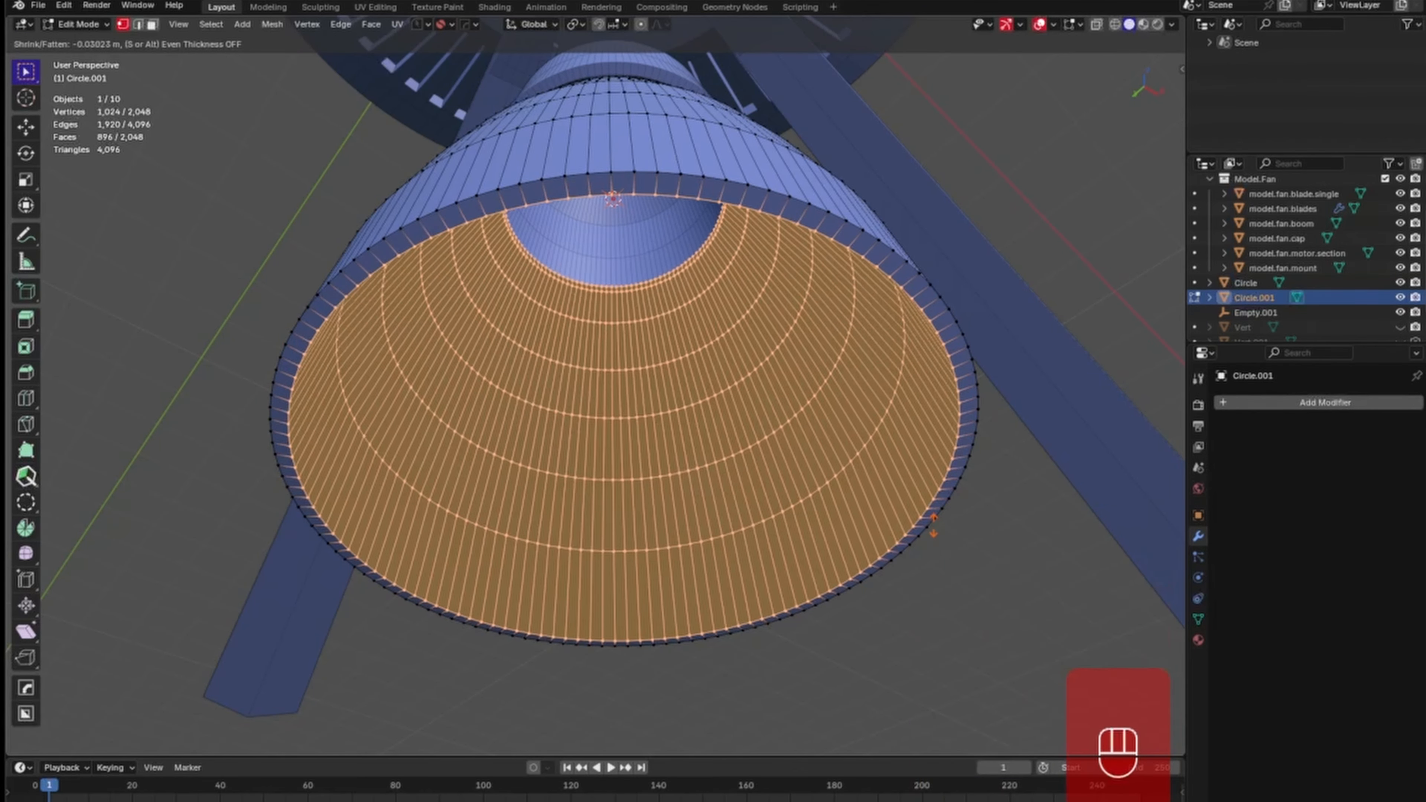
left_click(933, 524)
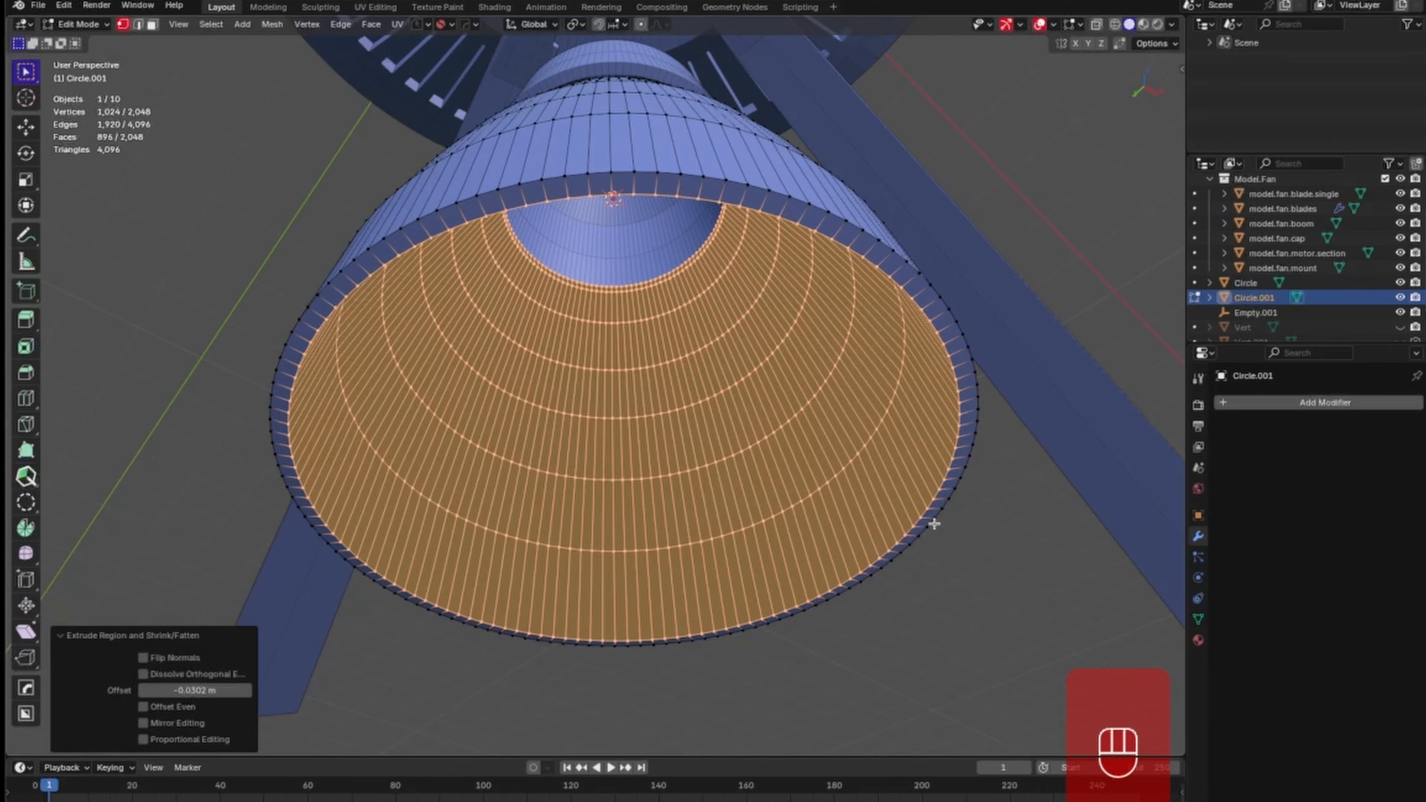
Recalculate the normals of the entire thickened shade to face outward and return to Object Mode.
key("a")
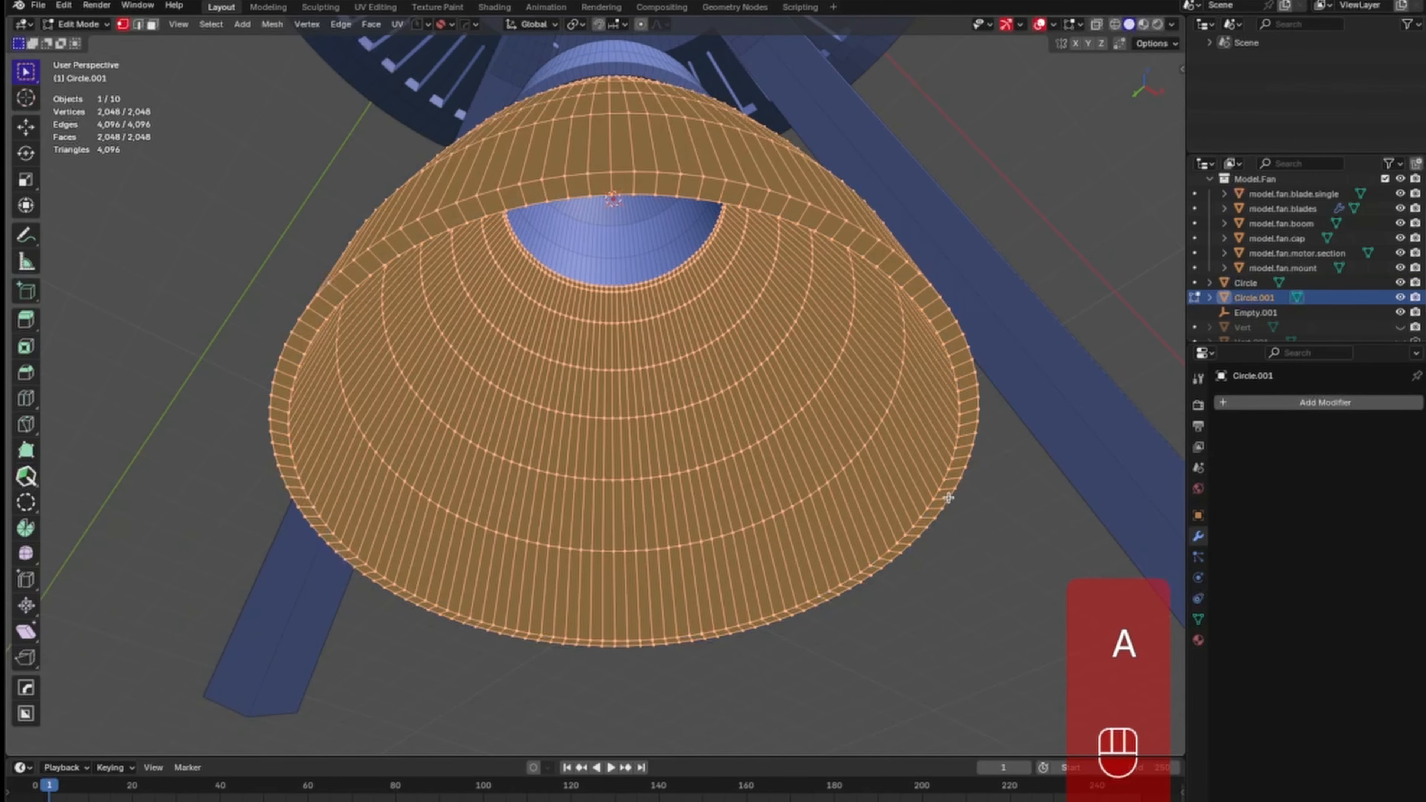
key("shift+n")
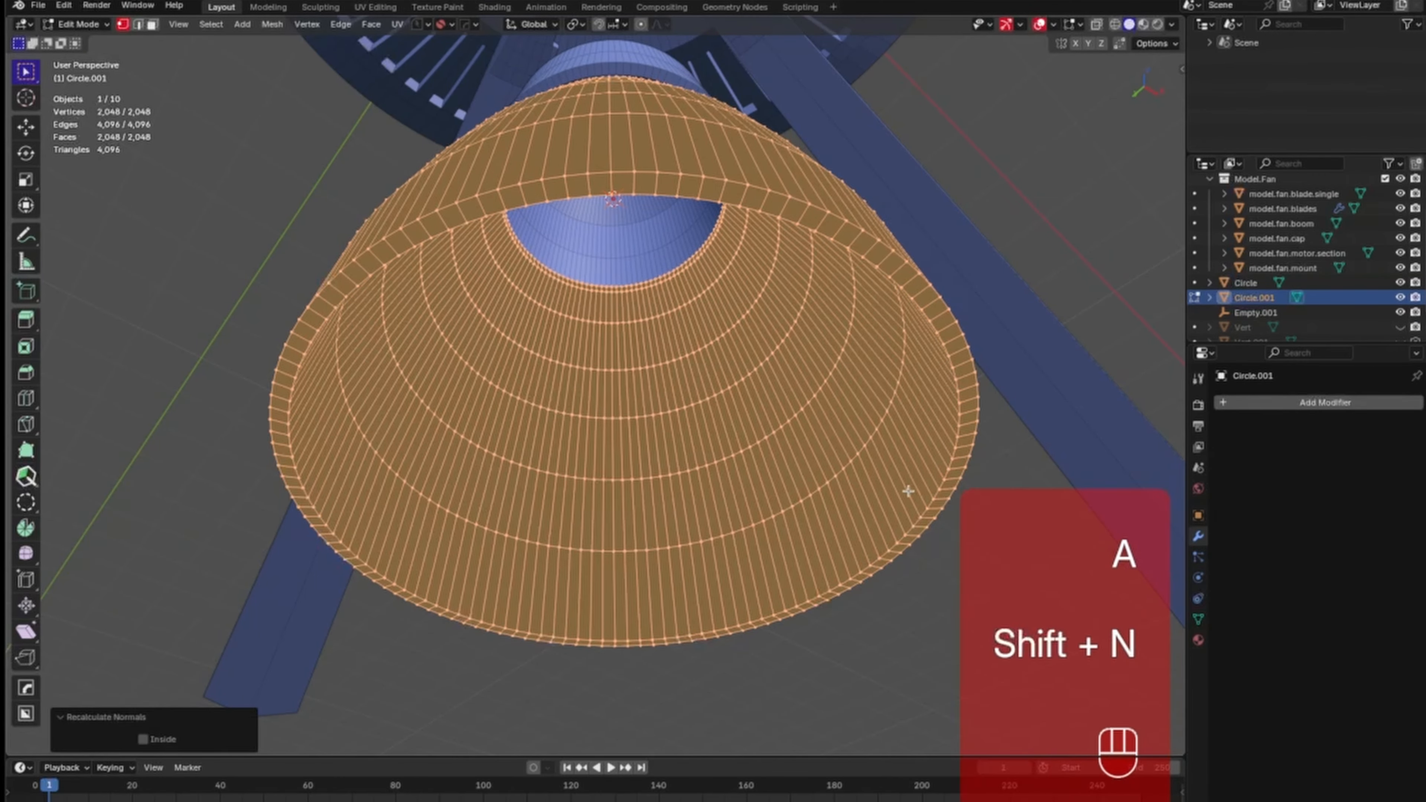
key("Tab")
Check the shade's normals from below with the Face Orientation overlay, turn the overlay off again and deselect the shade.
middle_click_drag(967, 421, 977, 417)
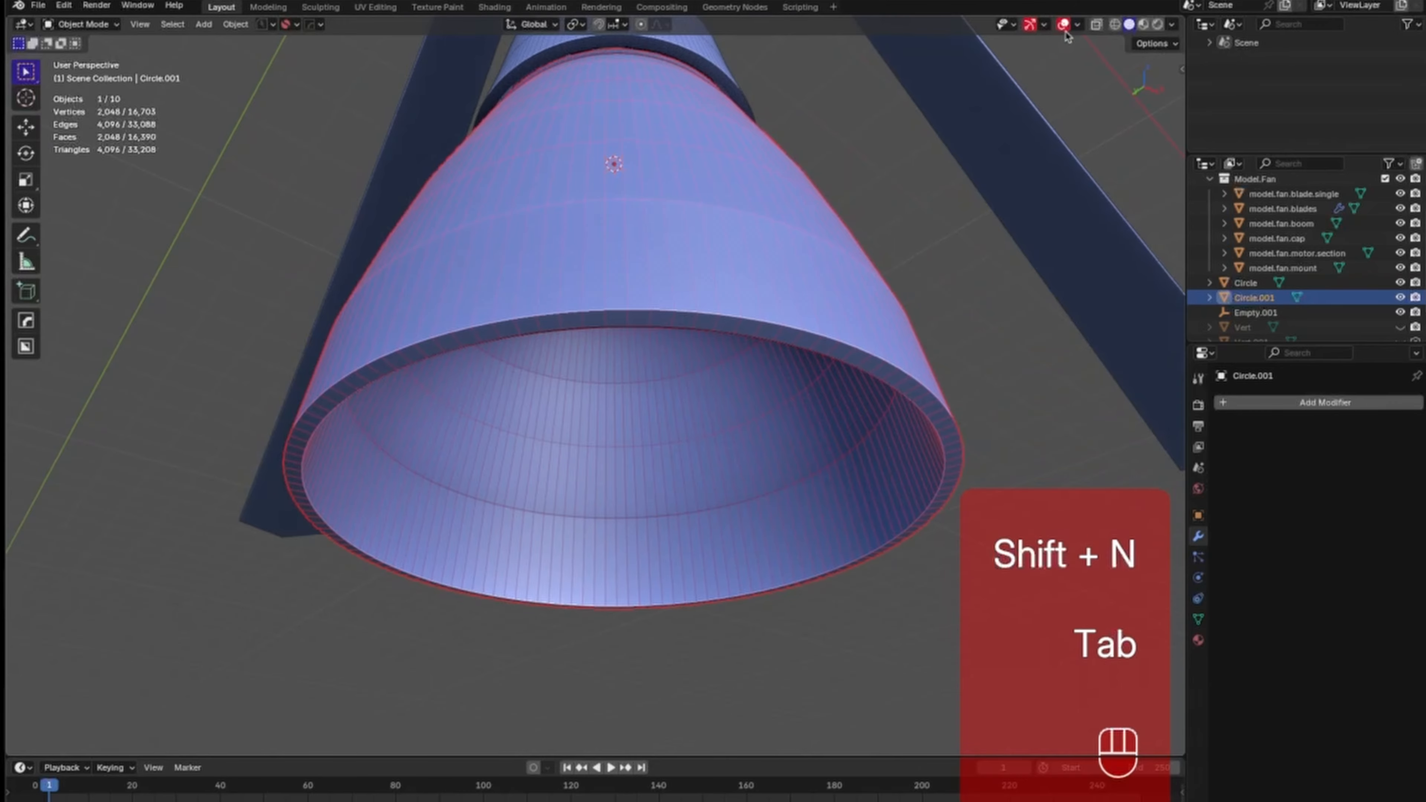
left_click(1076, 24)
left_click(992, 294)
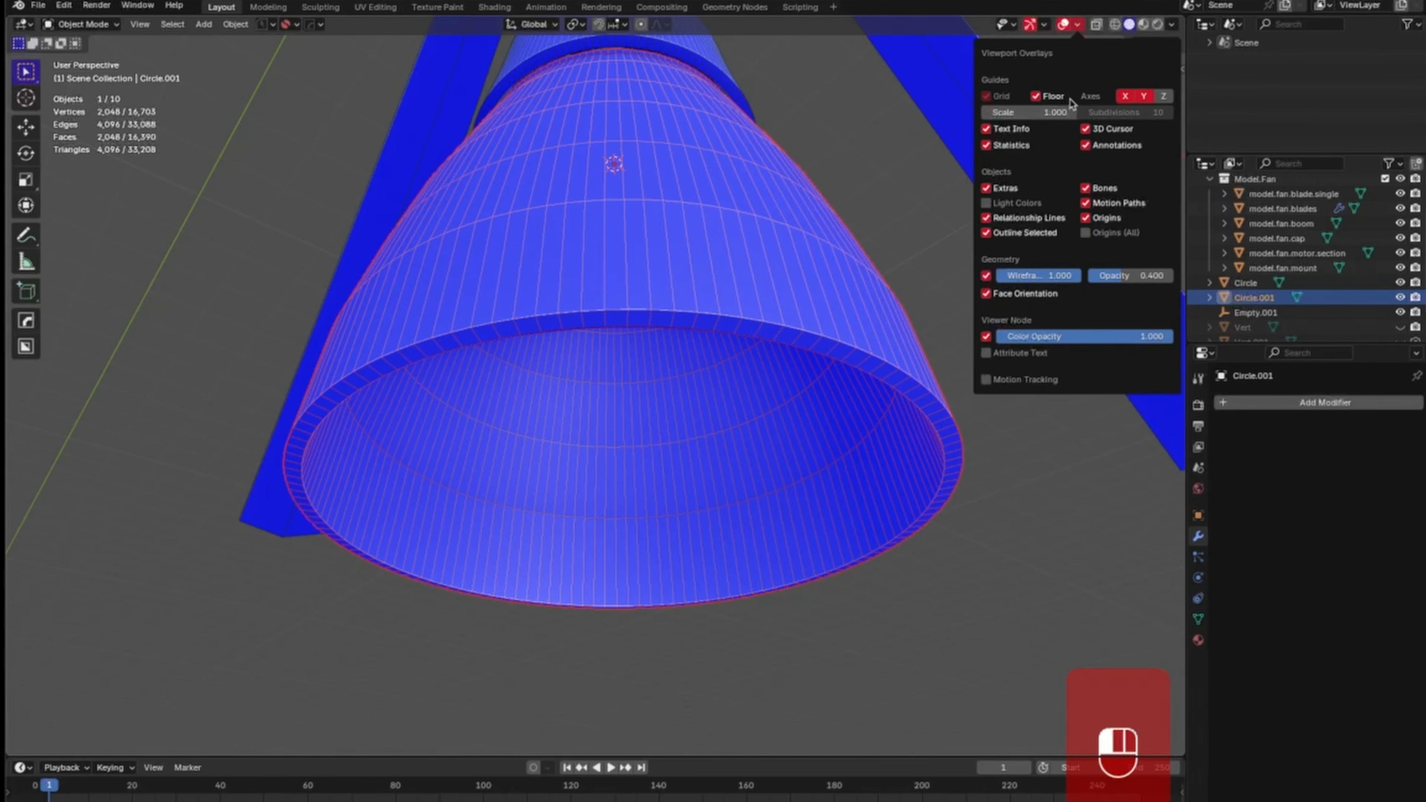
left_click(998, 299)
left_click(1016, 433)
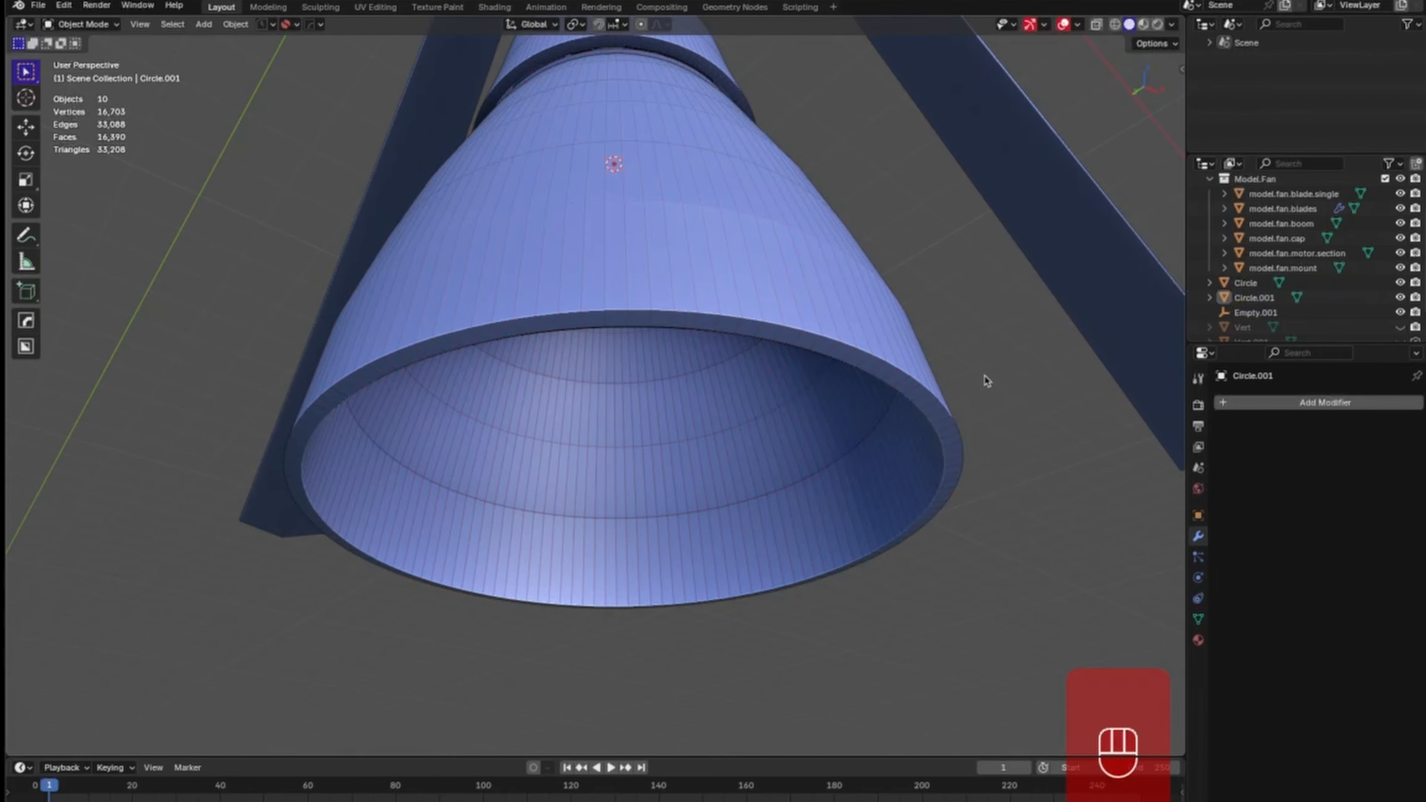
Join the lamp shade and the flared piece above it into a single object, with the flared piece as the active object.
middle_click_drag(986, 381, 925, 595)
middle_click_drag(923, 439, 900, 611, "ctrl")
mouse_move(837, 414)
middle_mouse_down()
mouse_move(830, 493)
mouse_move(857, 419)
middle_mouse_up()
left_click(619, 266)
left_click(617, 190, "shift")
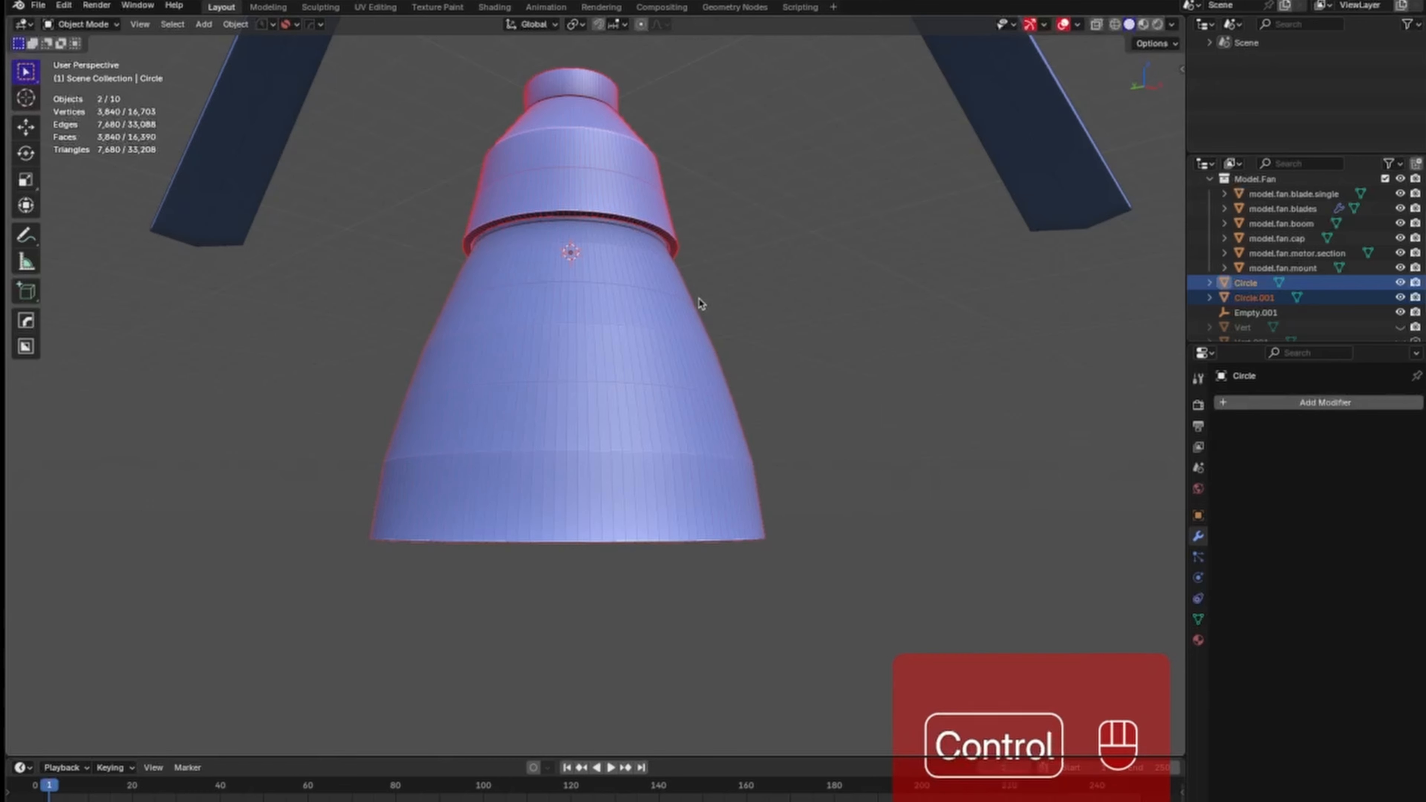
key("ctrl+j")
left_click(842, 314)
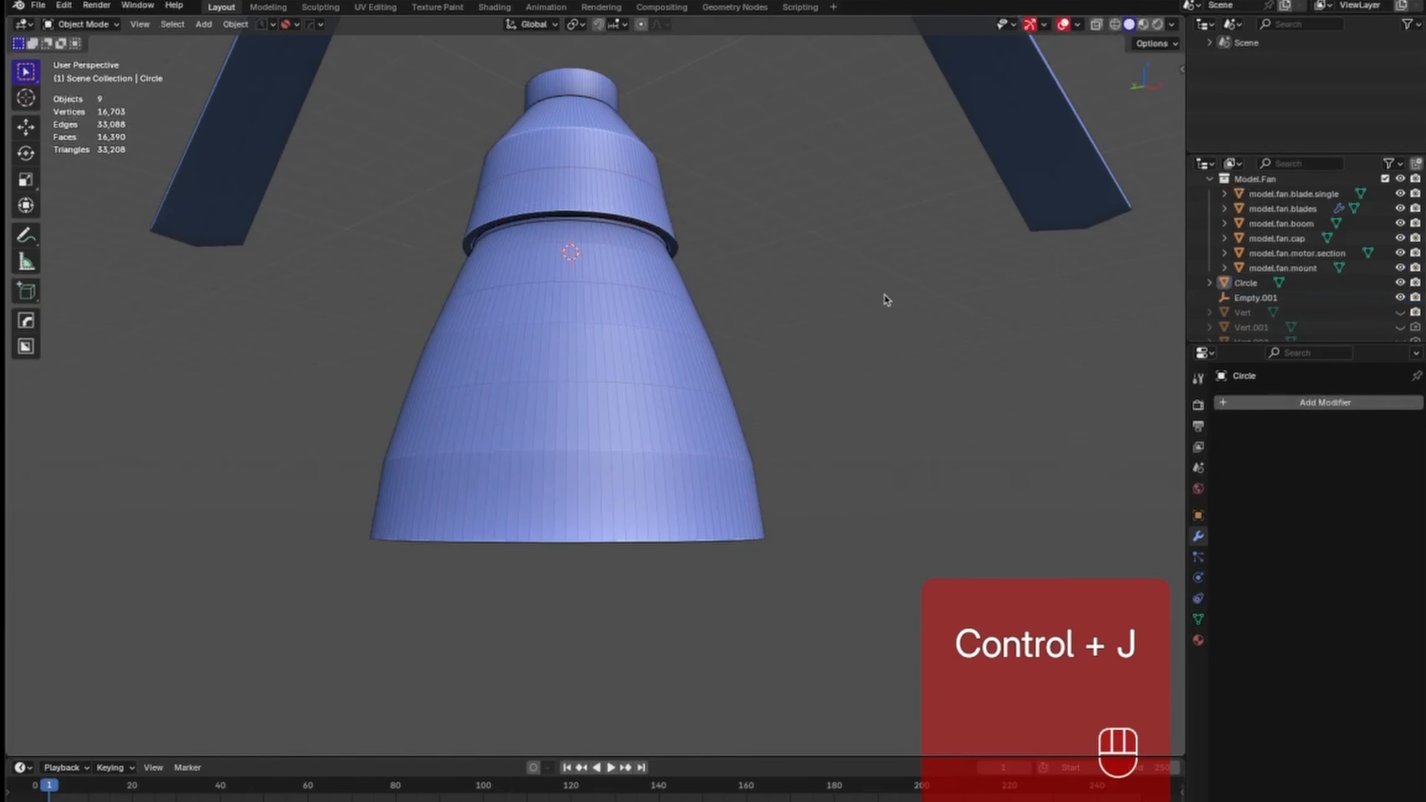
Rename the joined lamp object as model.fan.lamp and move it into the Model.Fan collection.
left_click(694, 386)
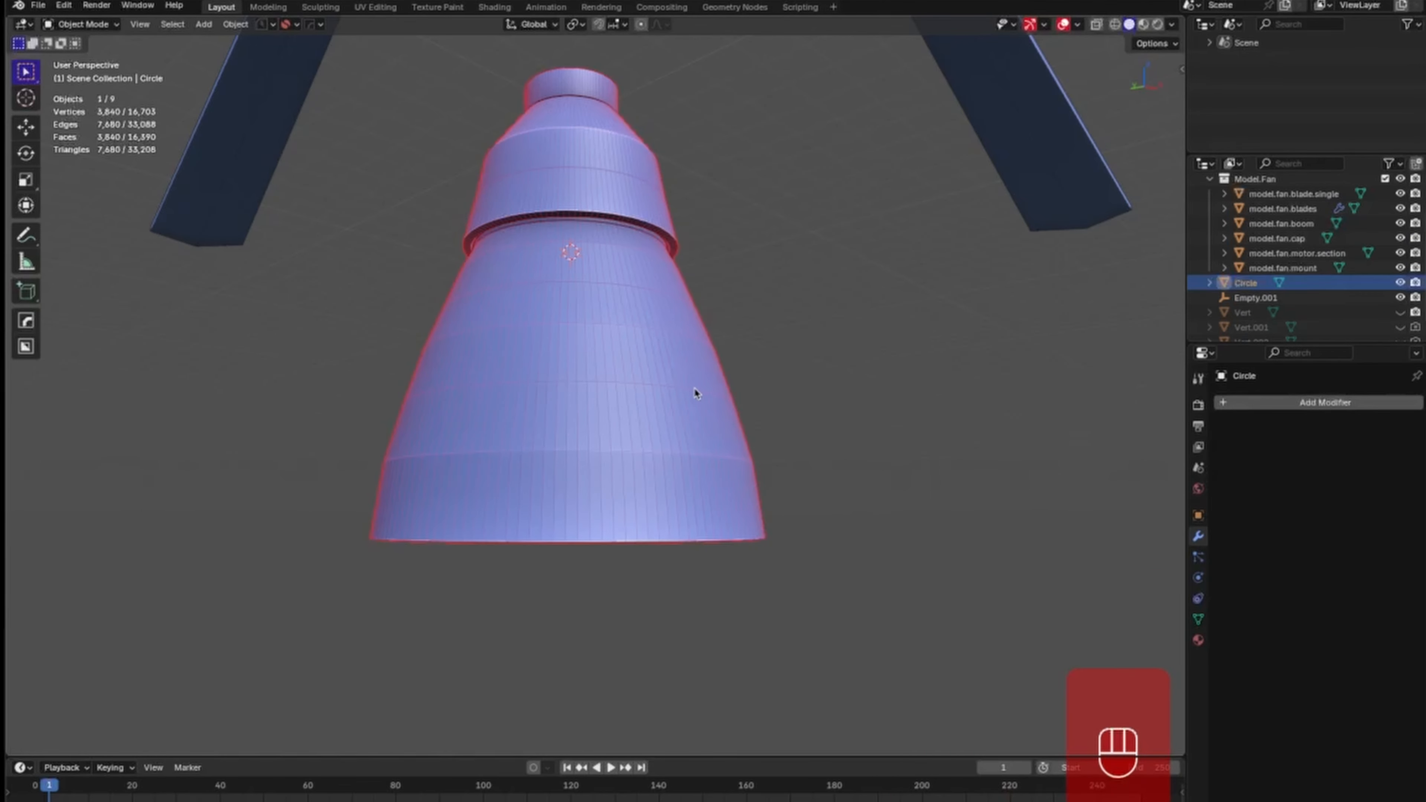
double_click(1257, 278)
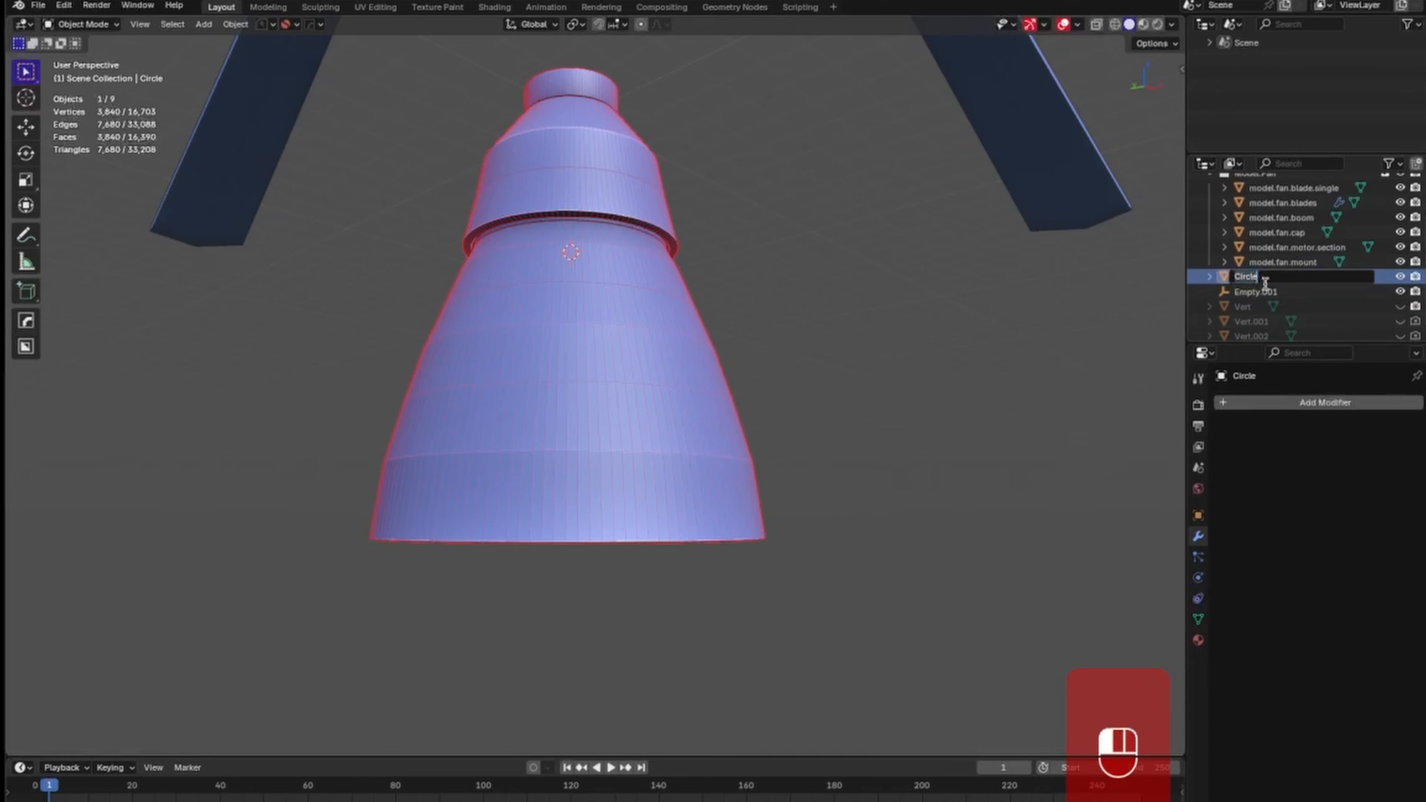
type("model.fan.lamp")
key("Return")
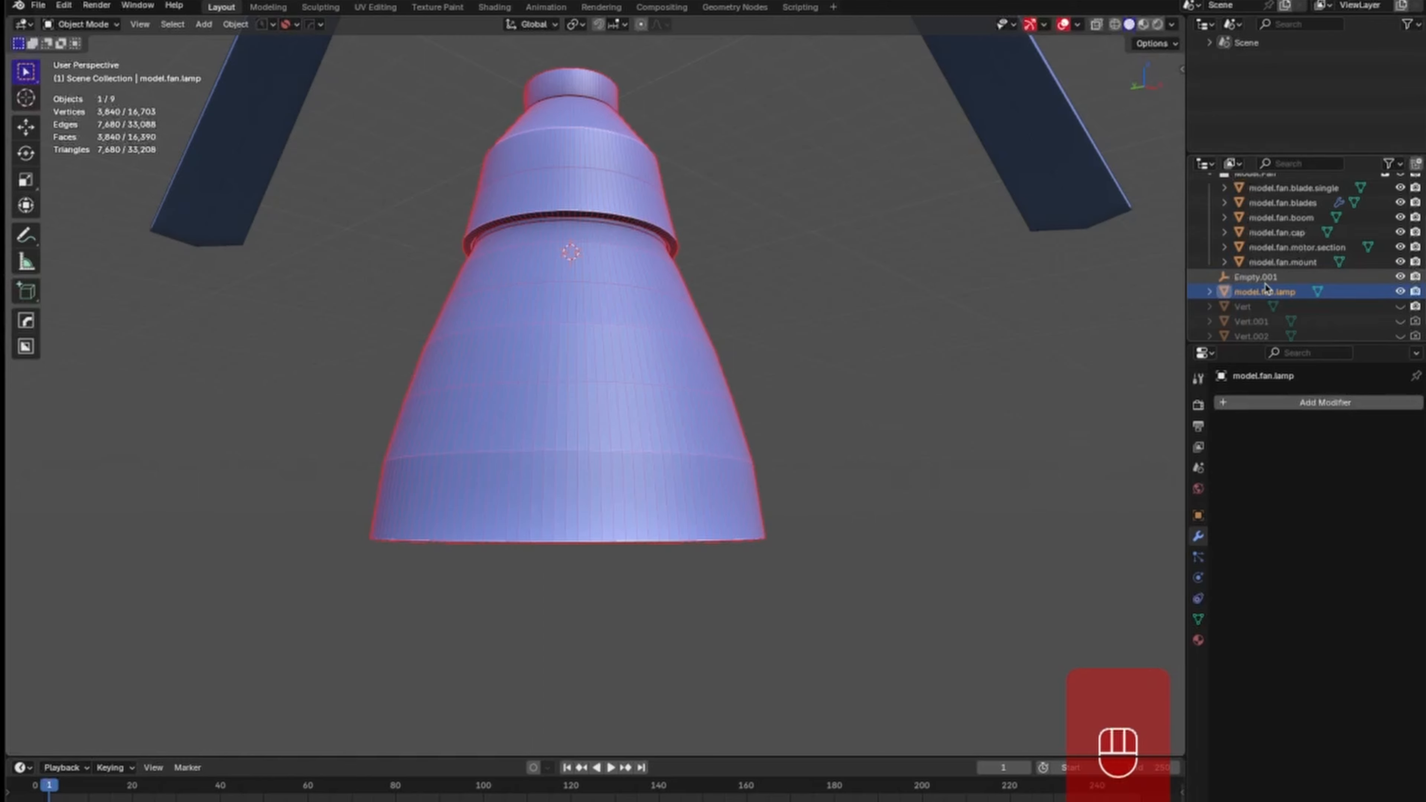
key("m")
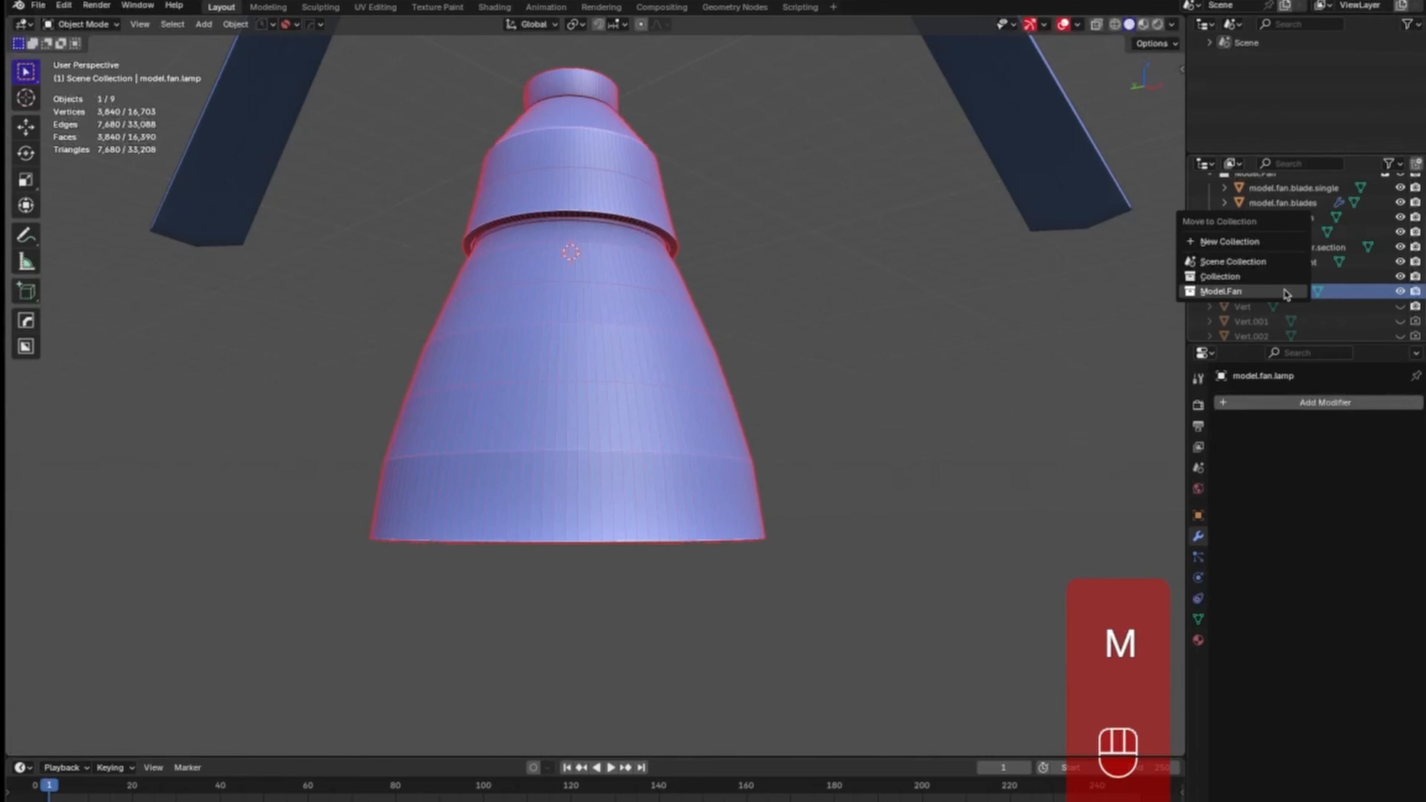
left_click(1282, 293)
left_click(866, 389)
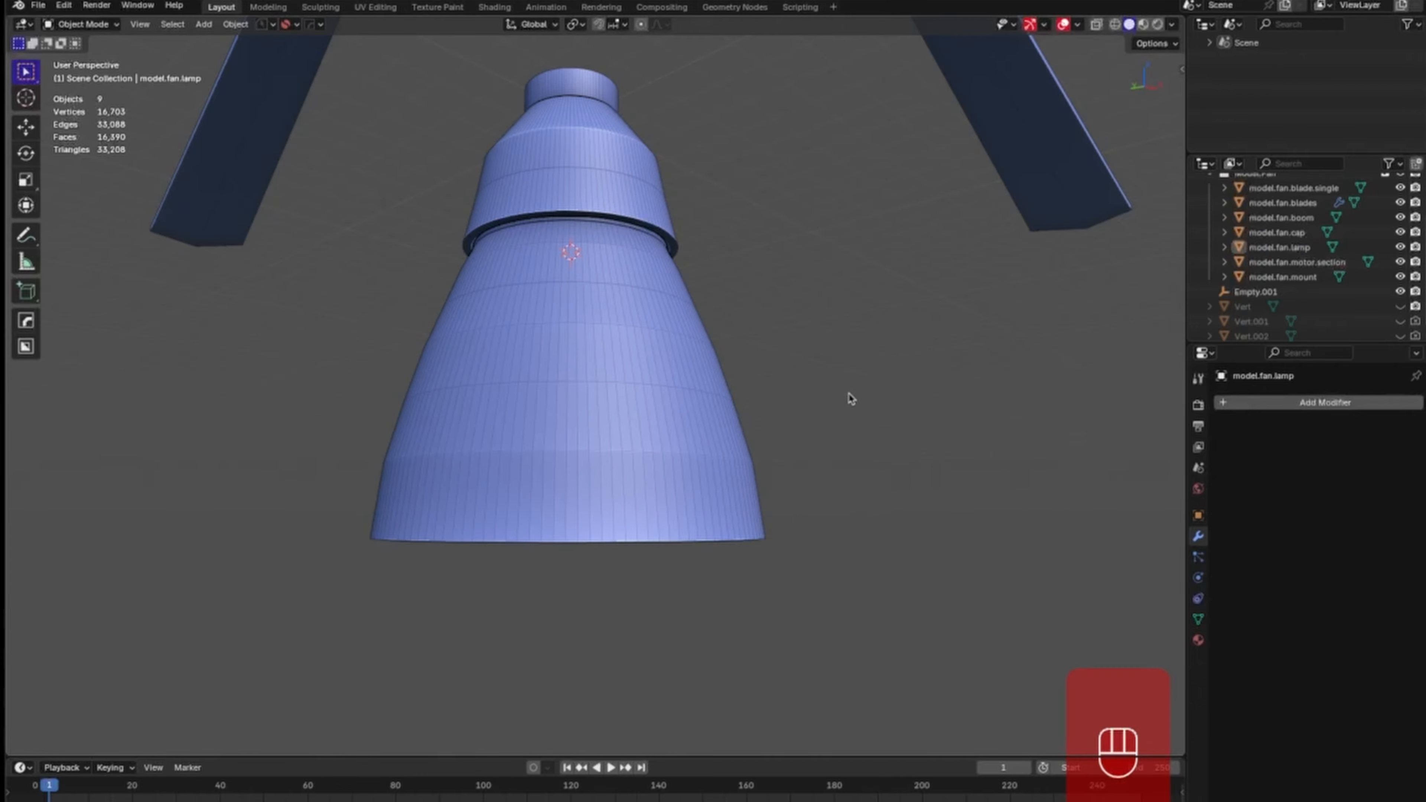
Select the lamp below the fan in front view and reset the 3D cursor to the world origin.
key("KP_1")
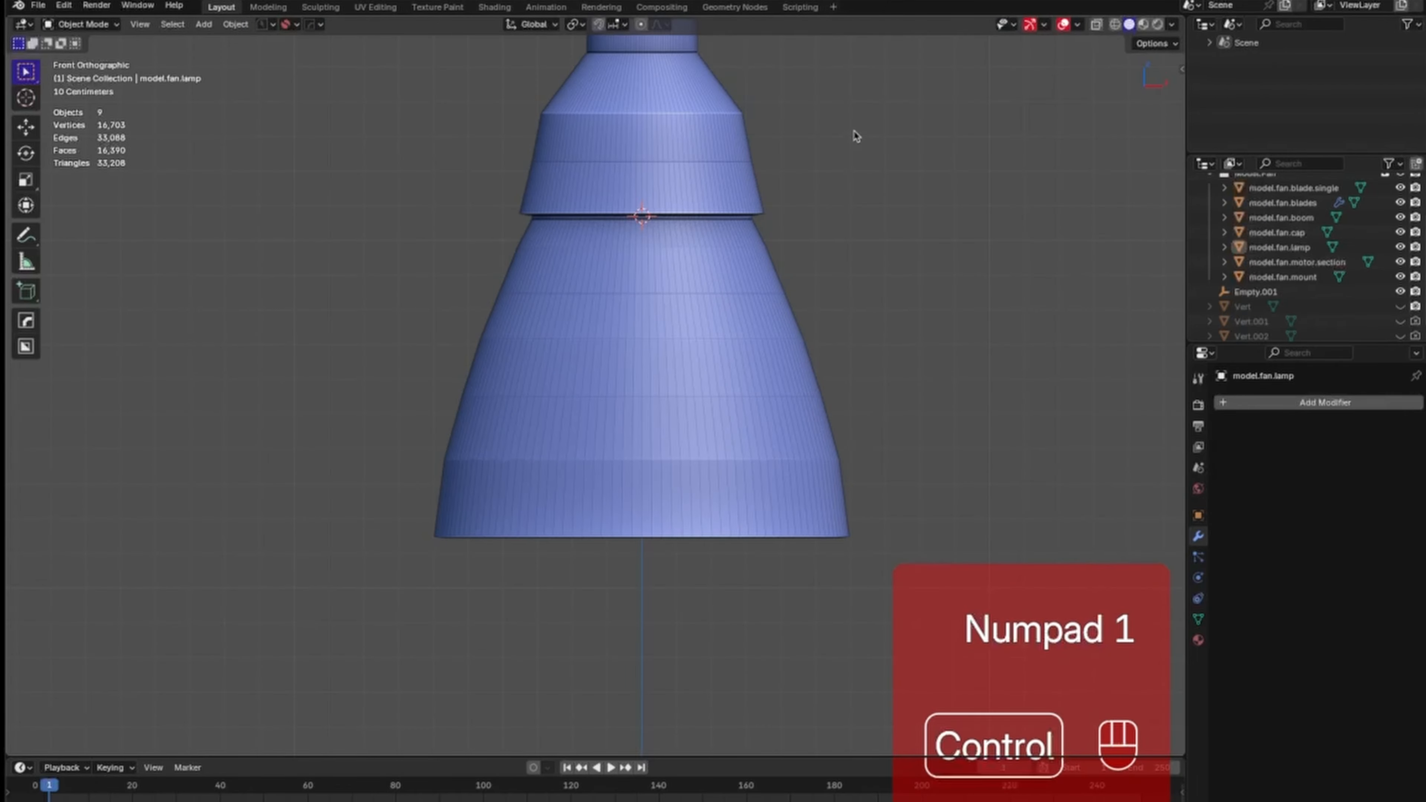
middle_click_drag(853, 133, 843, 449, "ctrl")
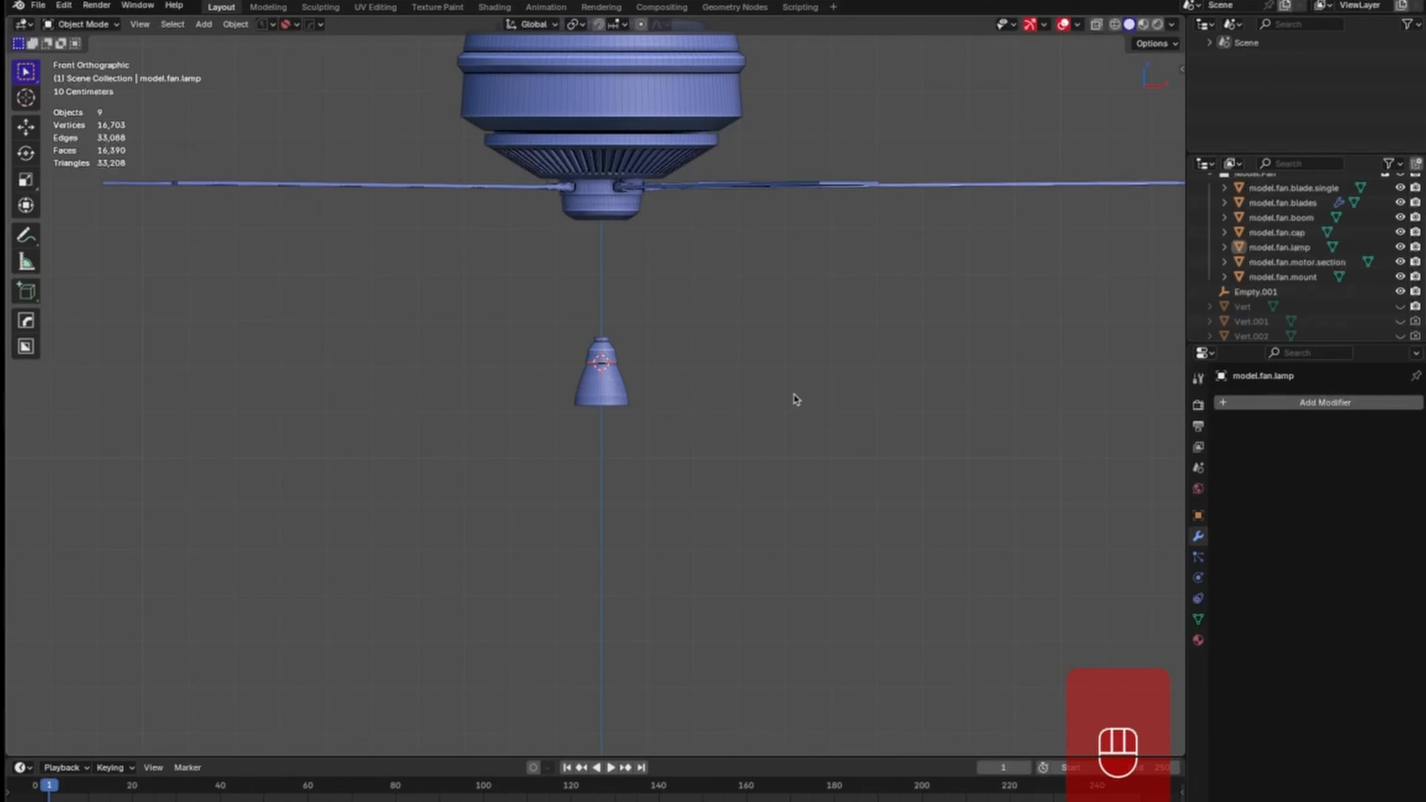
middle_click_drag(747, 277, 764, 446, "shift")
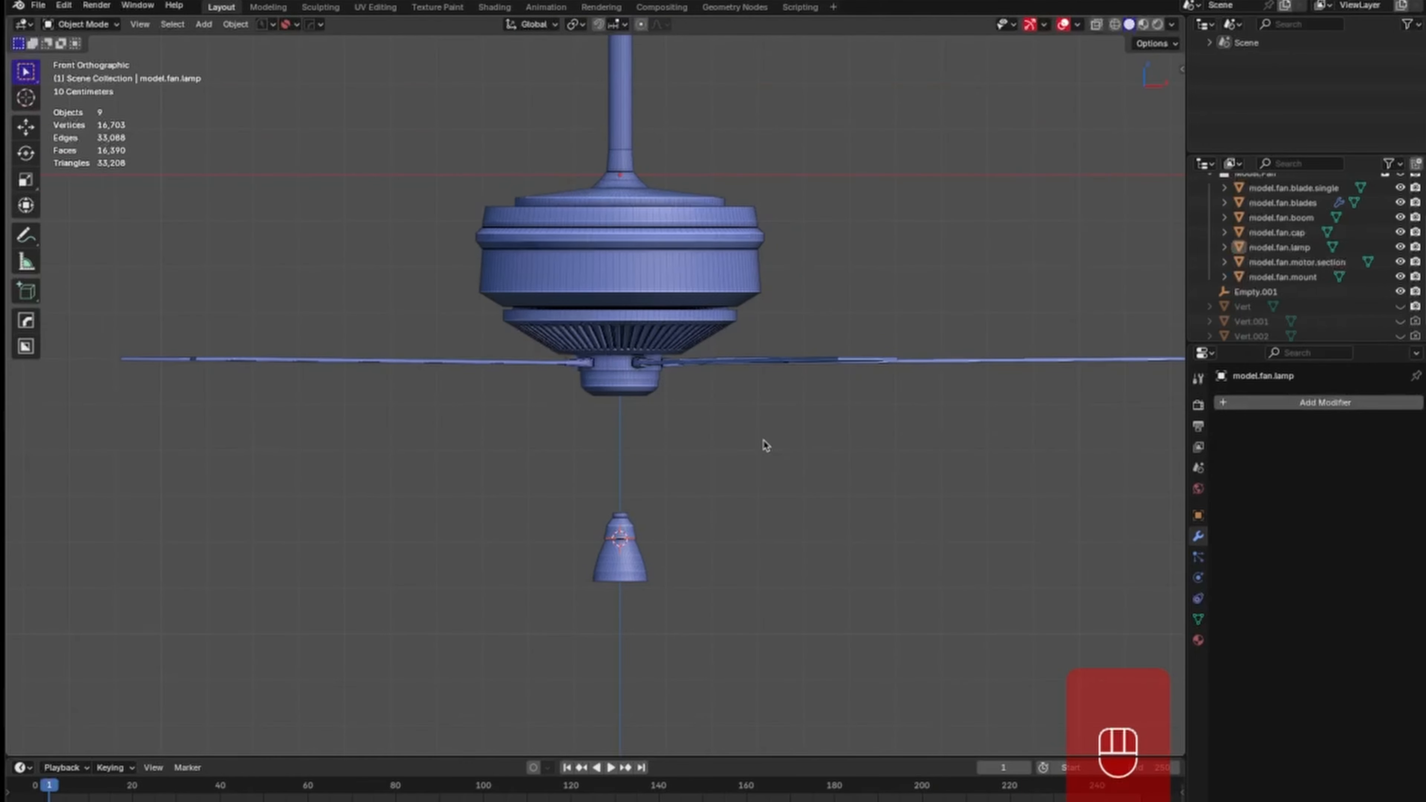
left_click(625, 540)
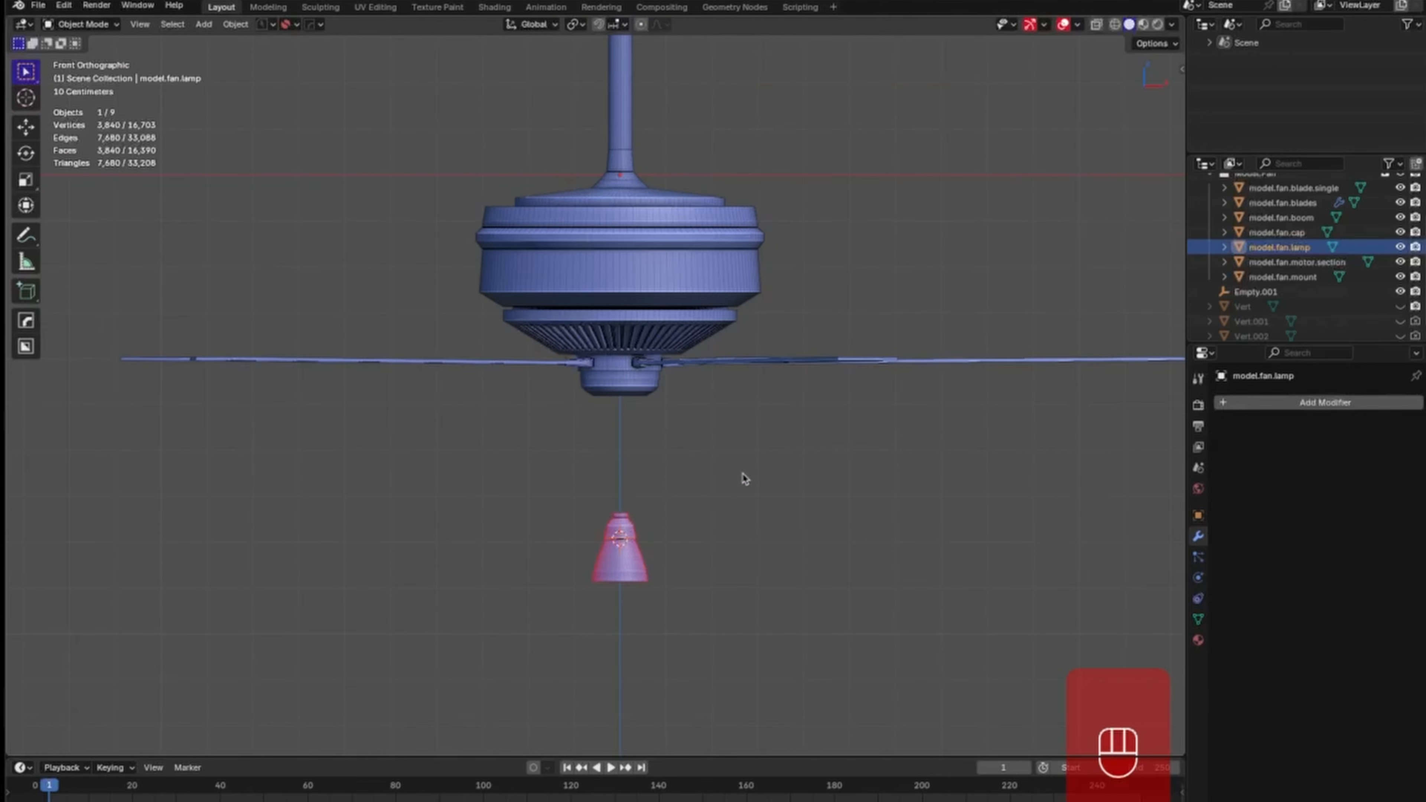
key("shift+s")
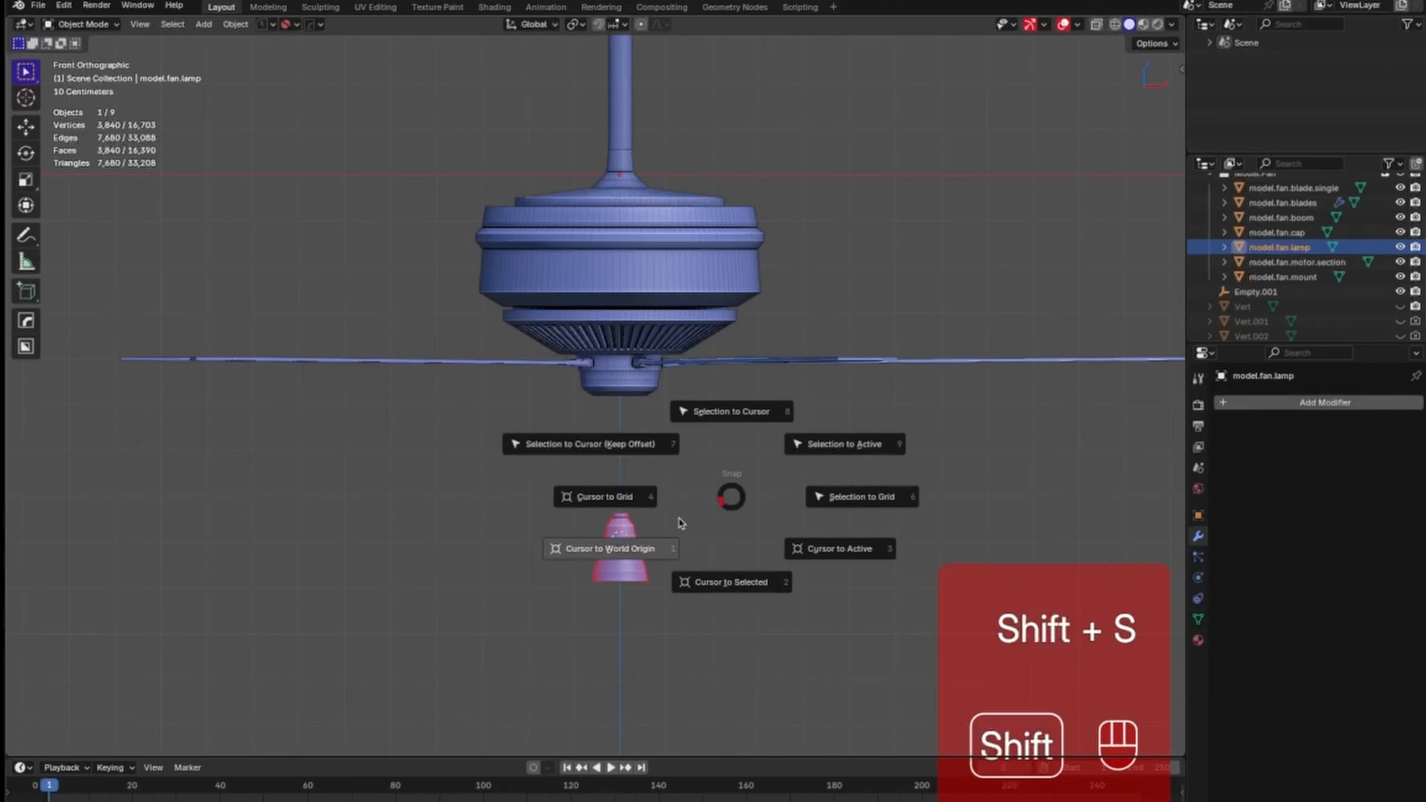
left_click(585, 562)
key("shift+s")
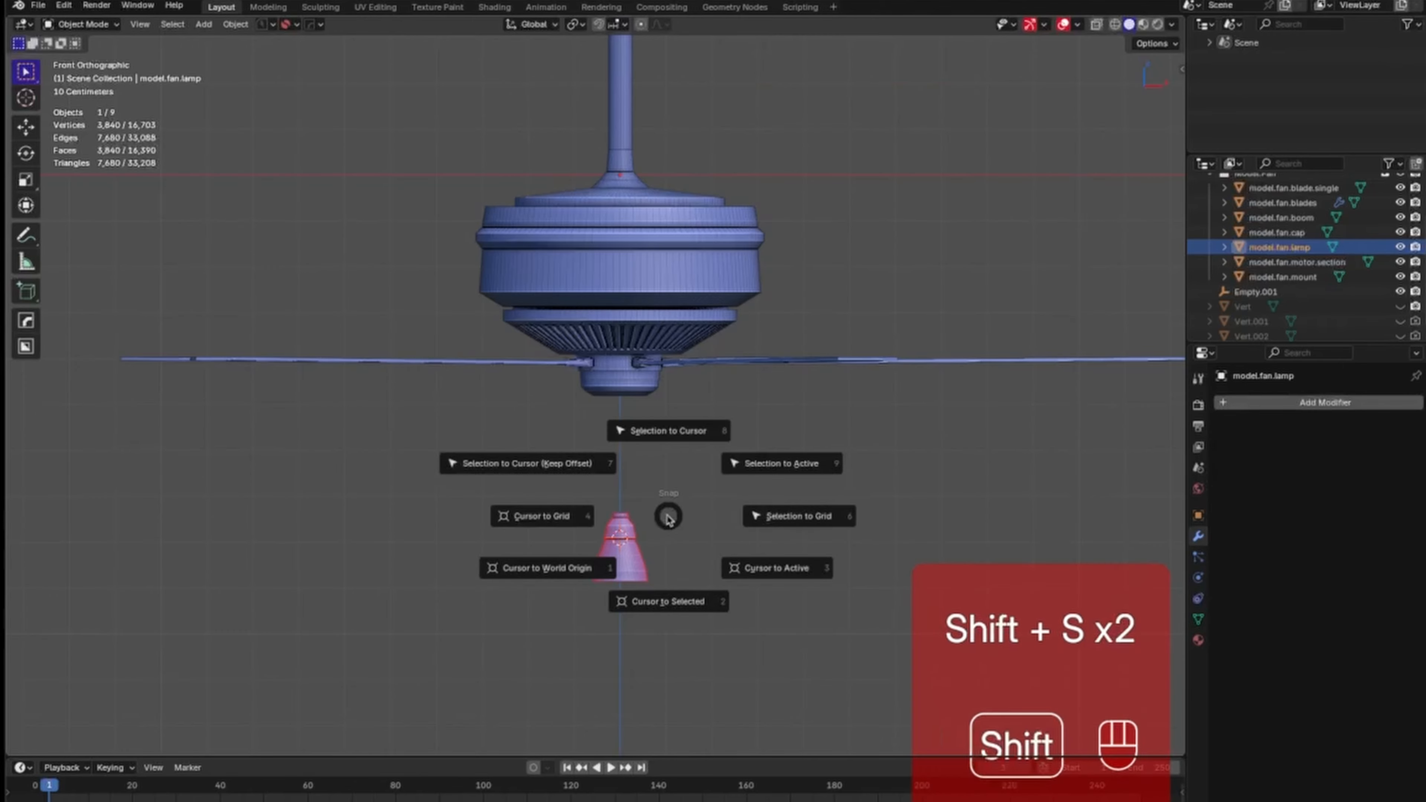
left_click(590, 567)
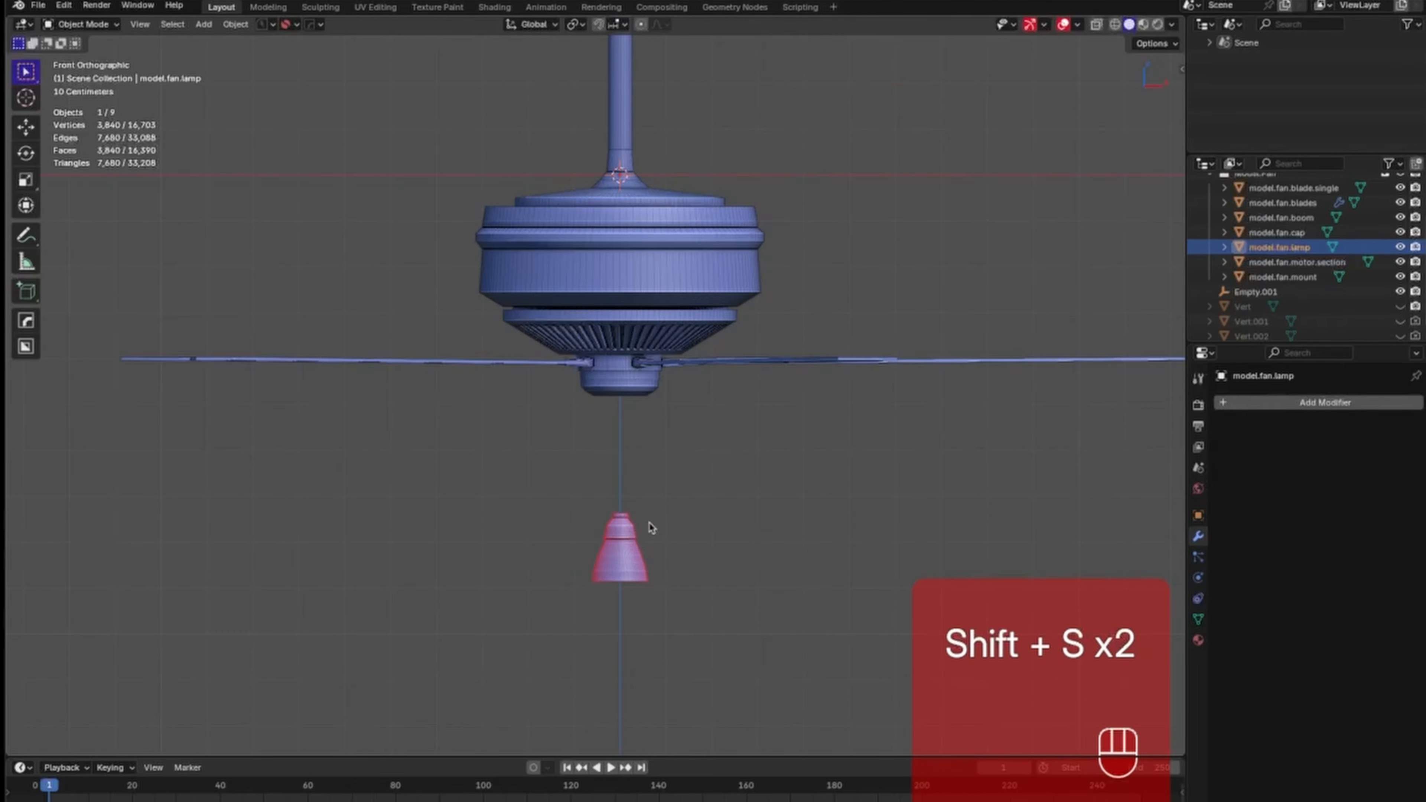
Move the lamp up about 2.037 m along Z, and in right view shift it about -1.665 m along Y.
left_click(720, 435)
key("KP_3")
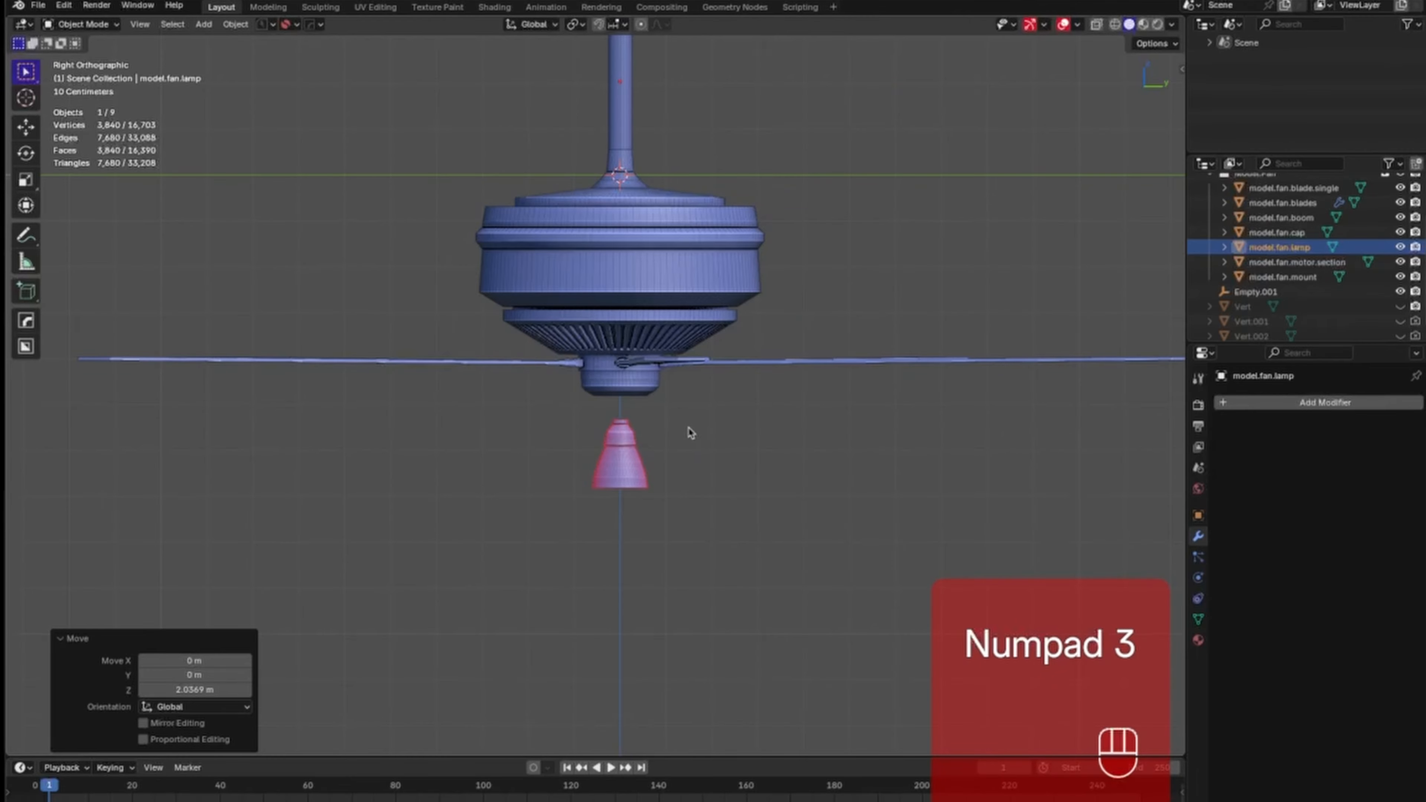
key("g")
key("y")
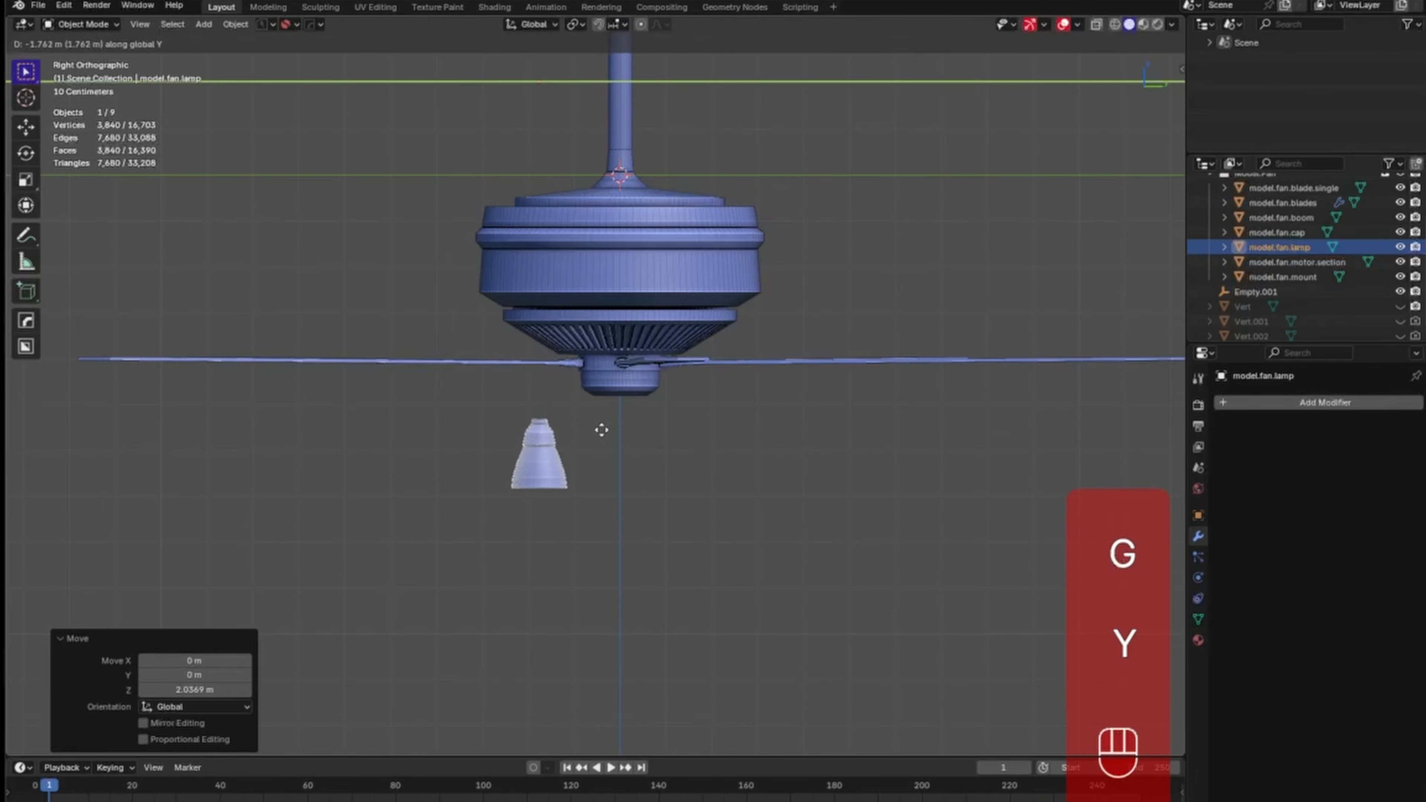
left_click(606, 431)
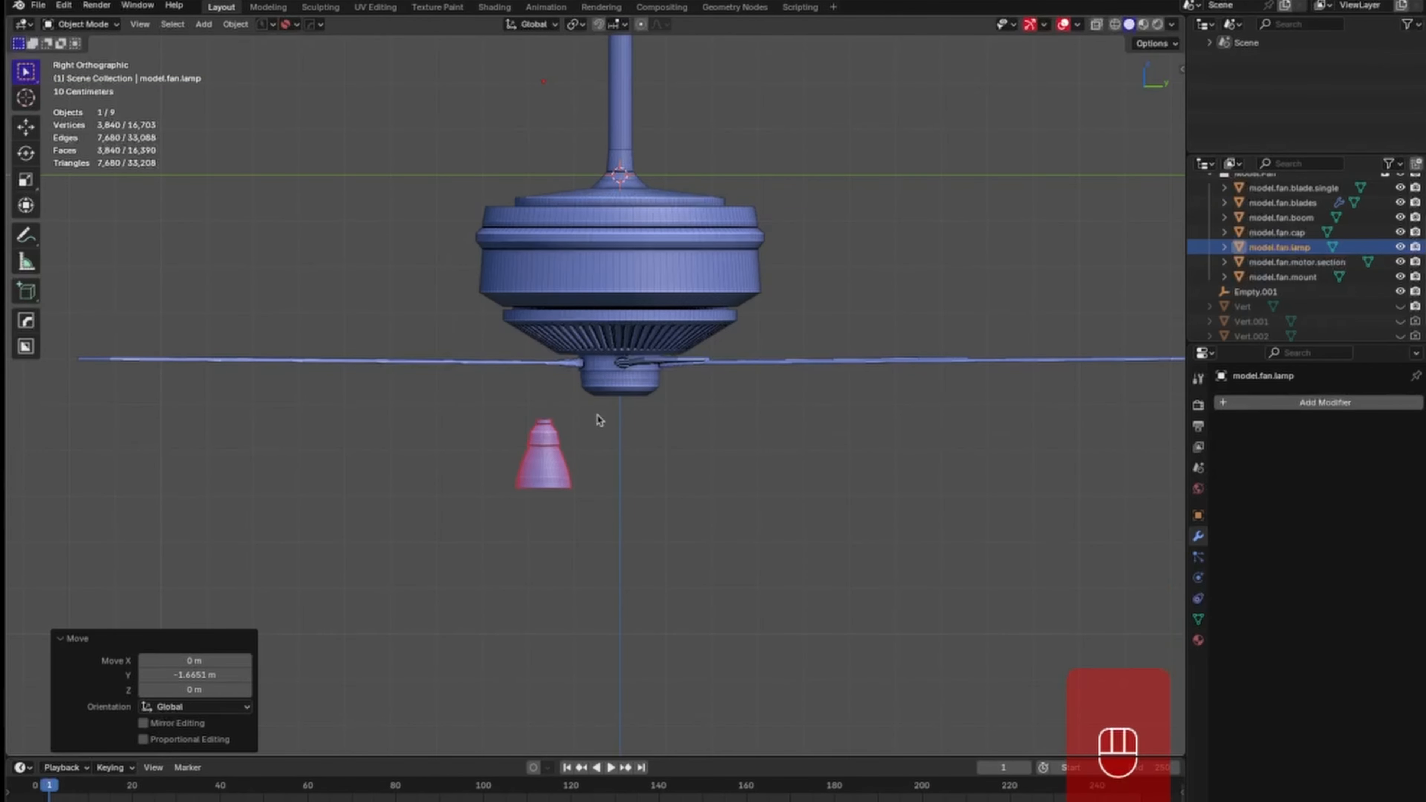
Set the lamp's origin to its geometry and rotate it about 61.3° in right view so its narrow end points toward the hub.
left_click(235, 24)
mouse_move(252, 56)
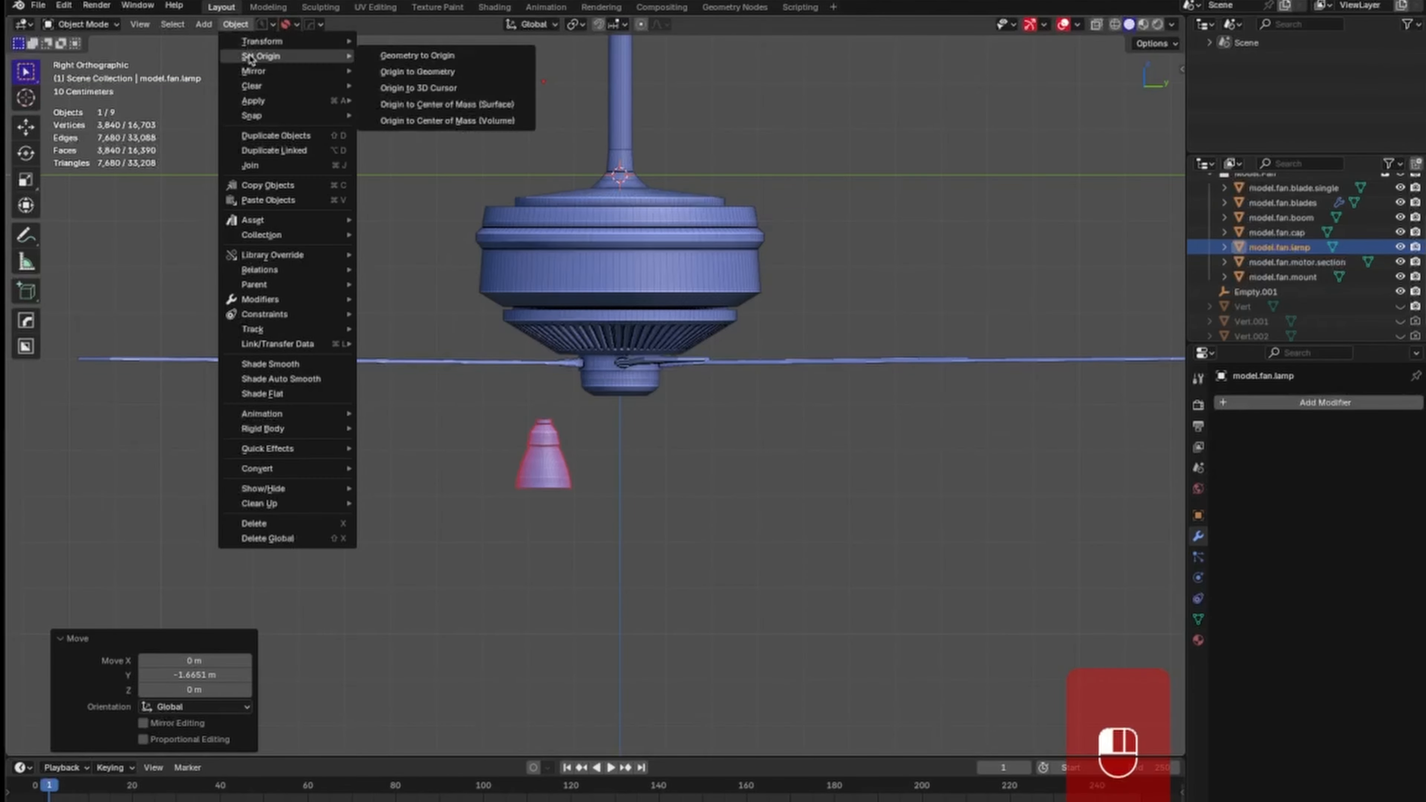
left_click(463, 72)
key("r")
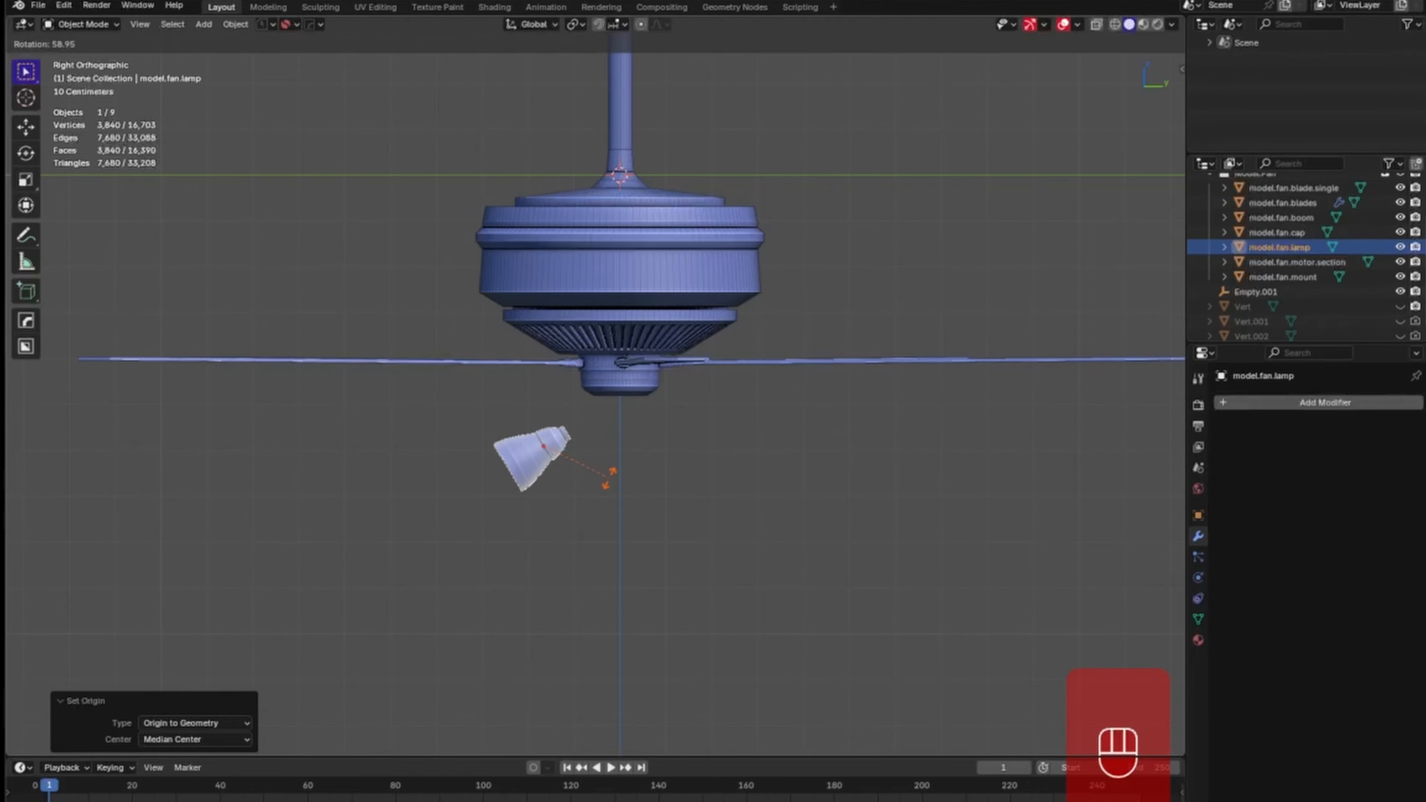
left_click(614, 473)
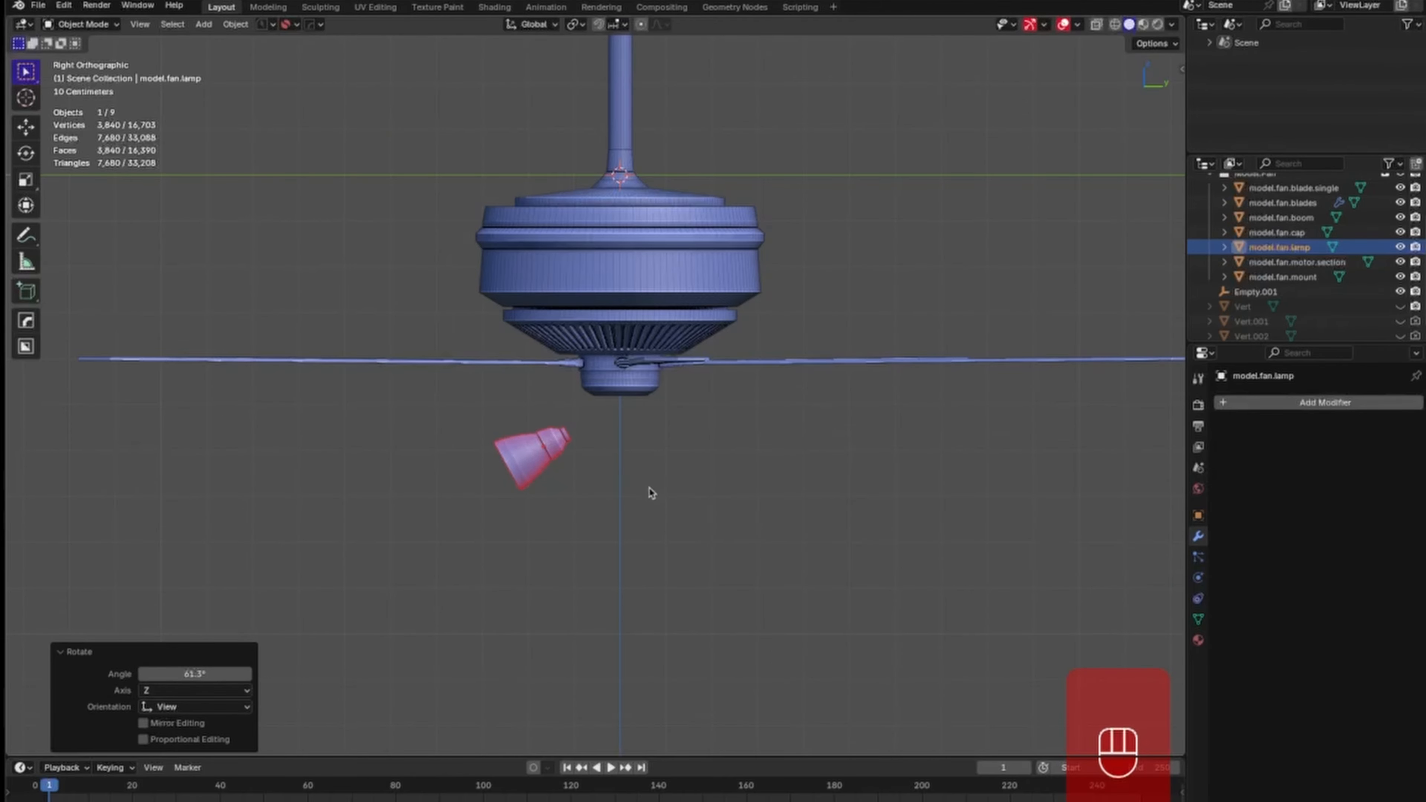
Move the lamp about 0.301 m along Y and 0.961 m along Z so its narrow end meets the hub's side.
middle_click_drag(651, 493, 649, 441, "ctrl")
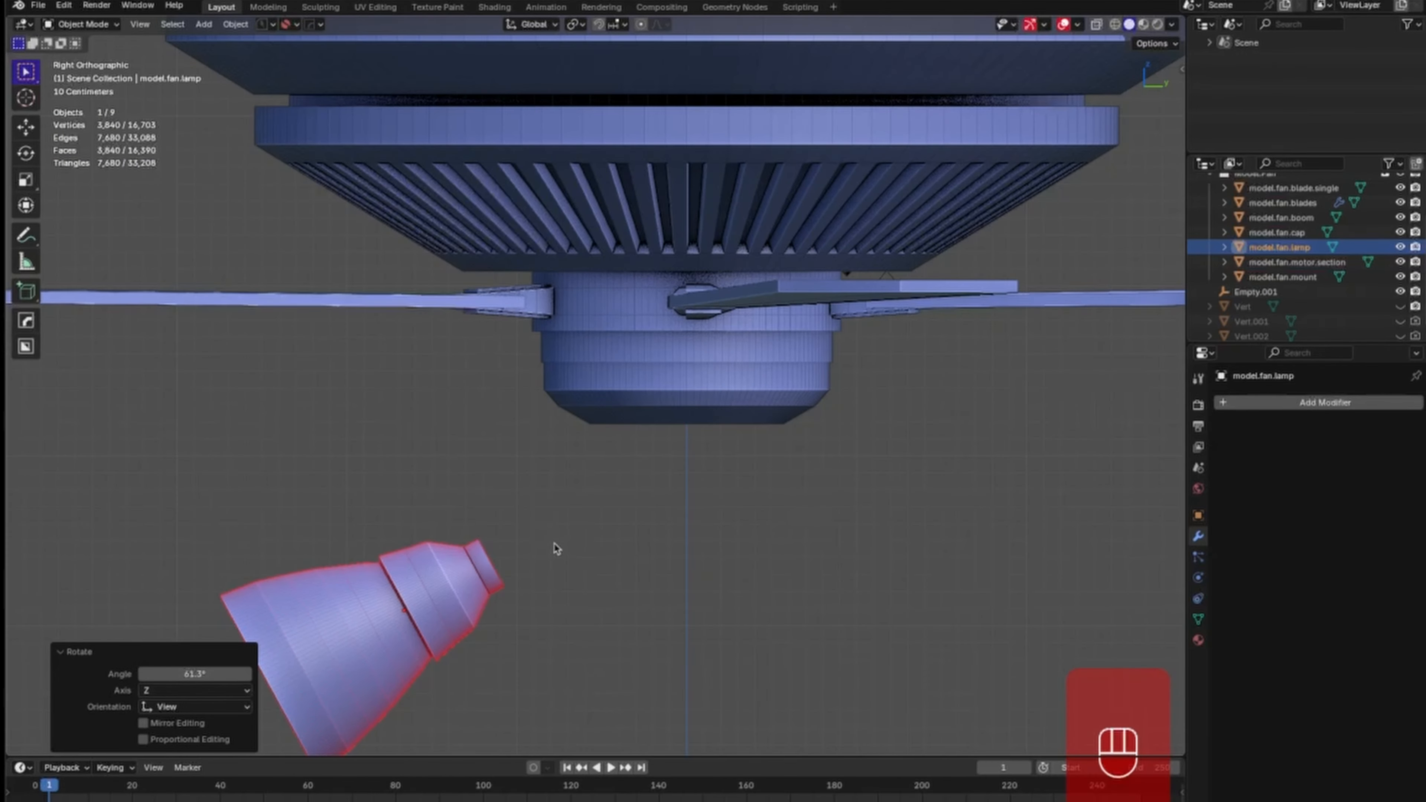
key("g")
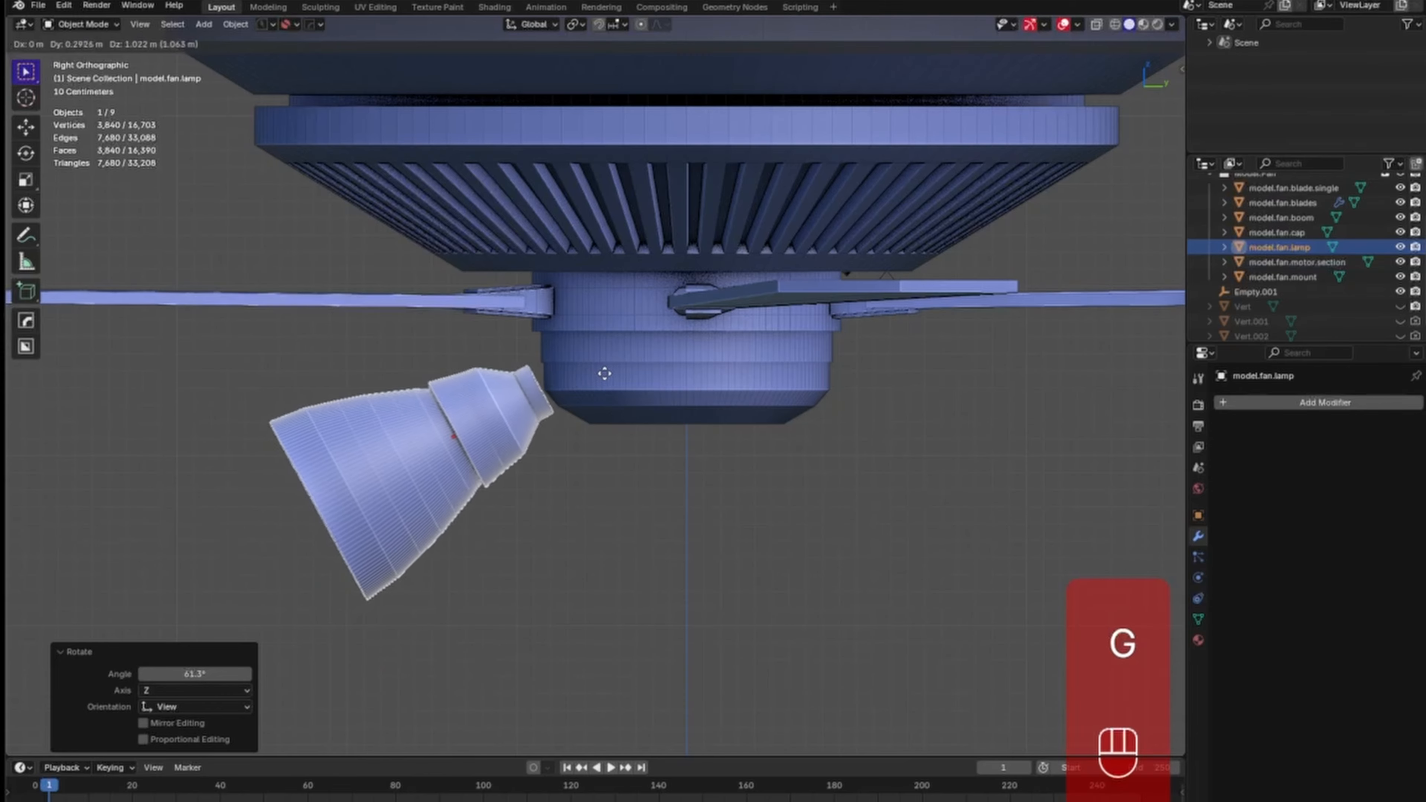
left_click(608, 387)
Scale the lamp's whole mesh to 0.557 and move it about 0.223 m along Y and 0.162 m along Z to meet the hub.
key("Tab")
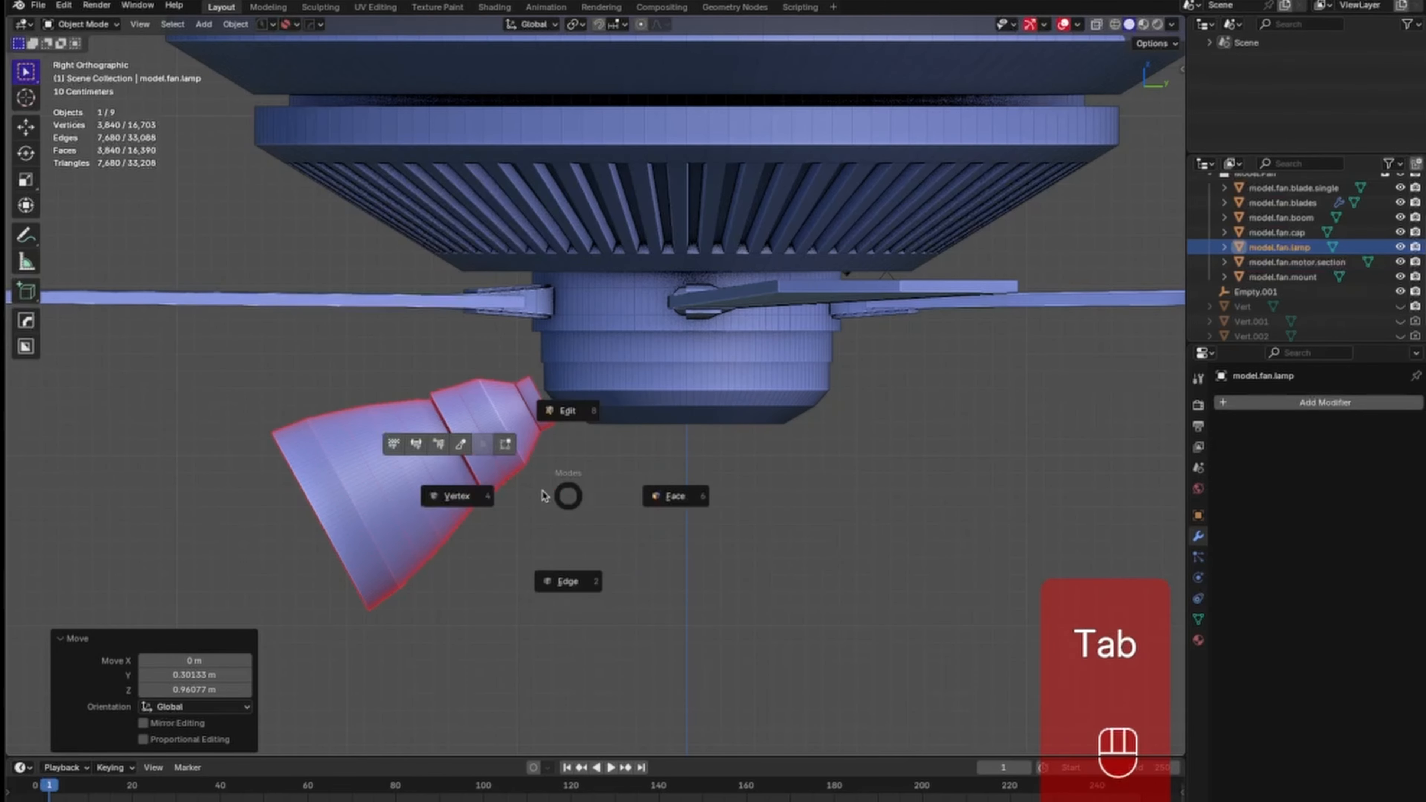
key("a")
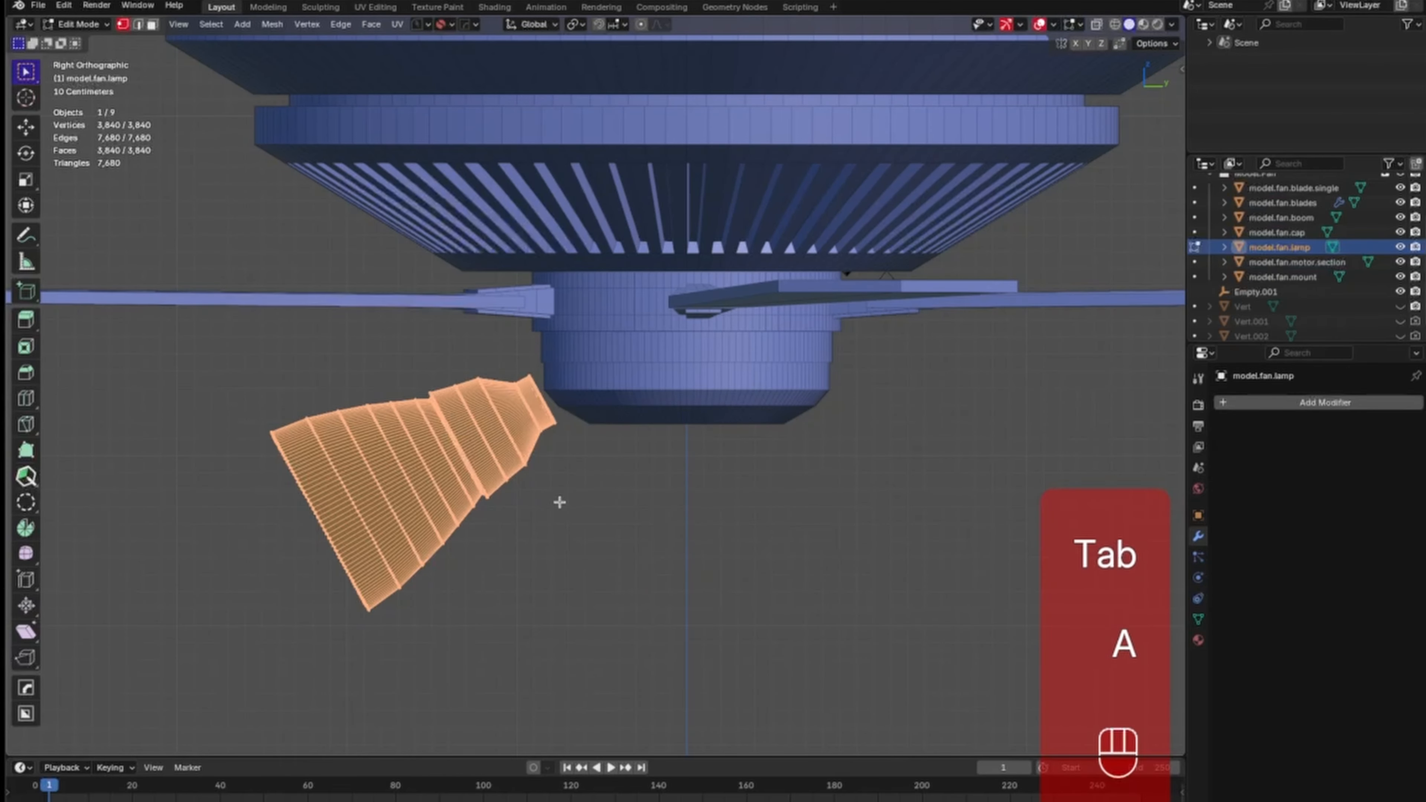
key("s")
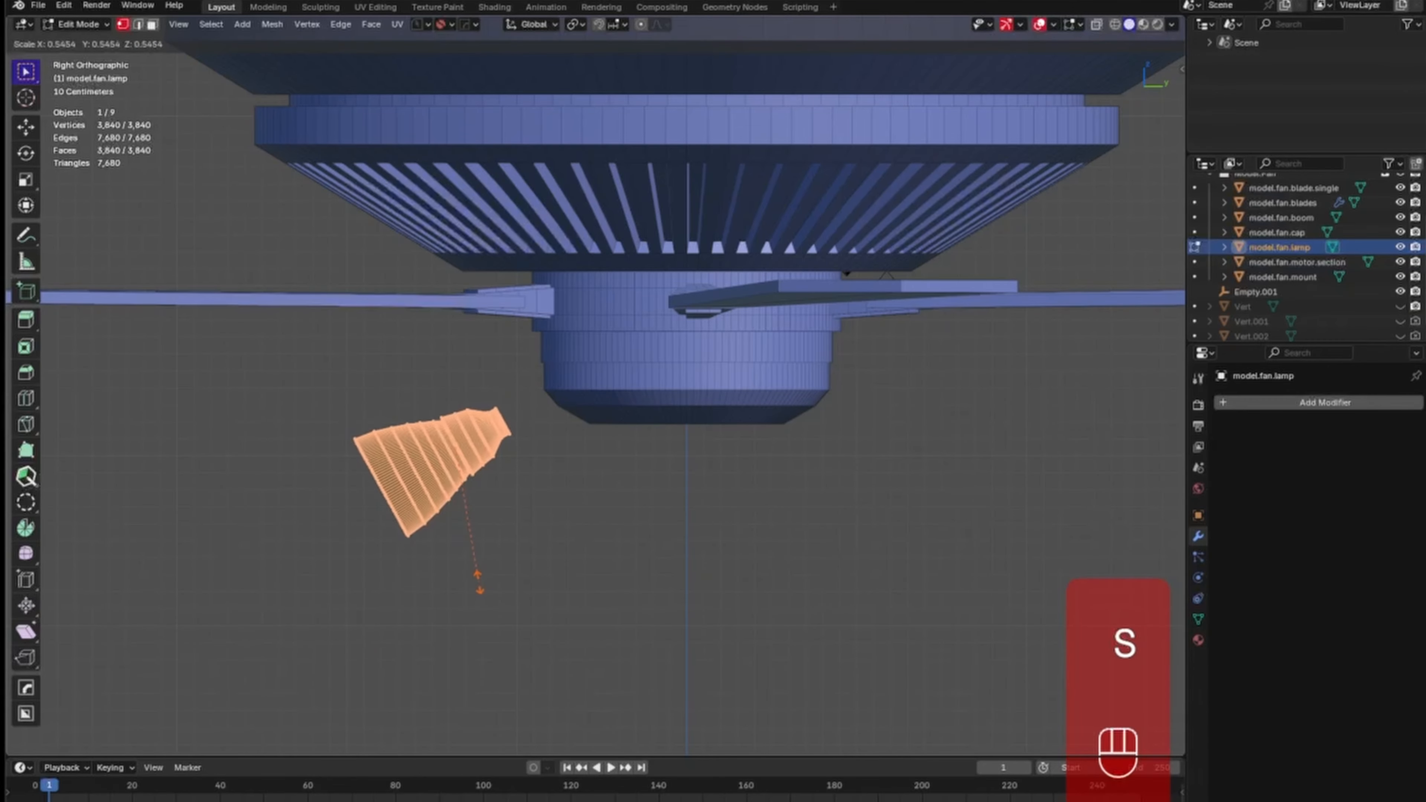
left_click(478, 581)
key("g")
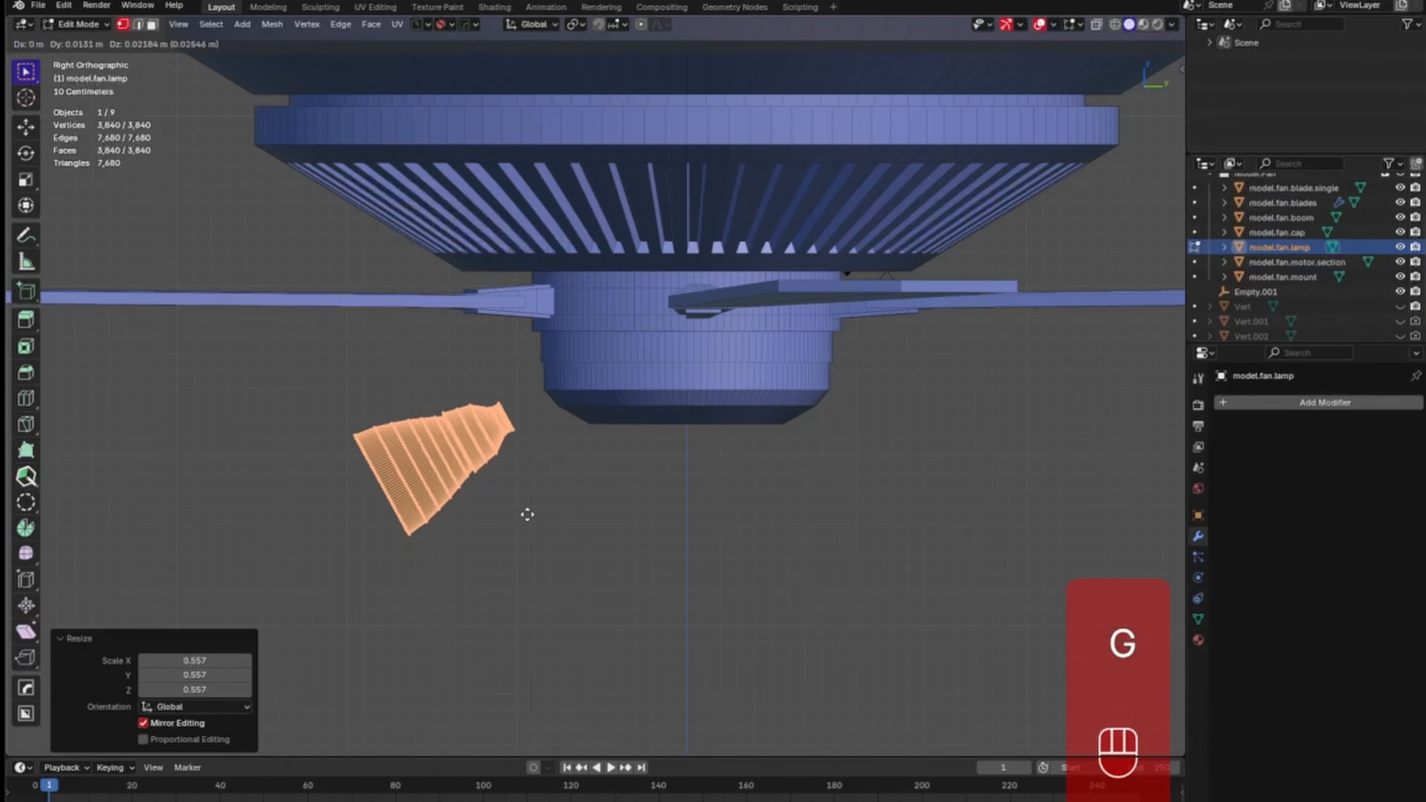
left_click(560, 487)
In right view, pull the lamp mesh back about -0.236 m along Y to leave a gap beside the hub.
middle_click_drag(578, 476, 627, 495)
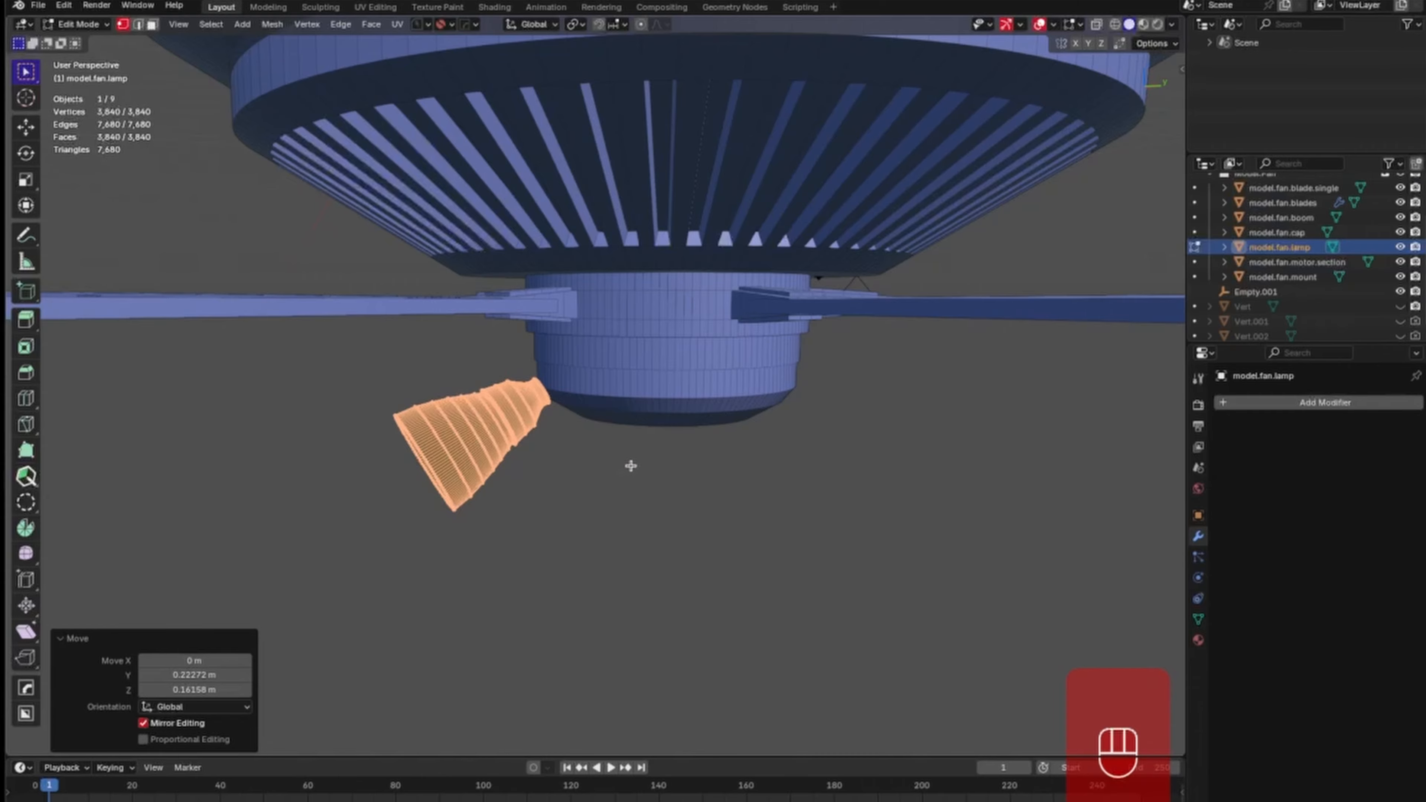
key("KP_3")
key("g")
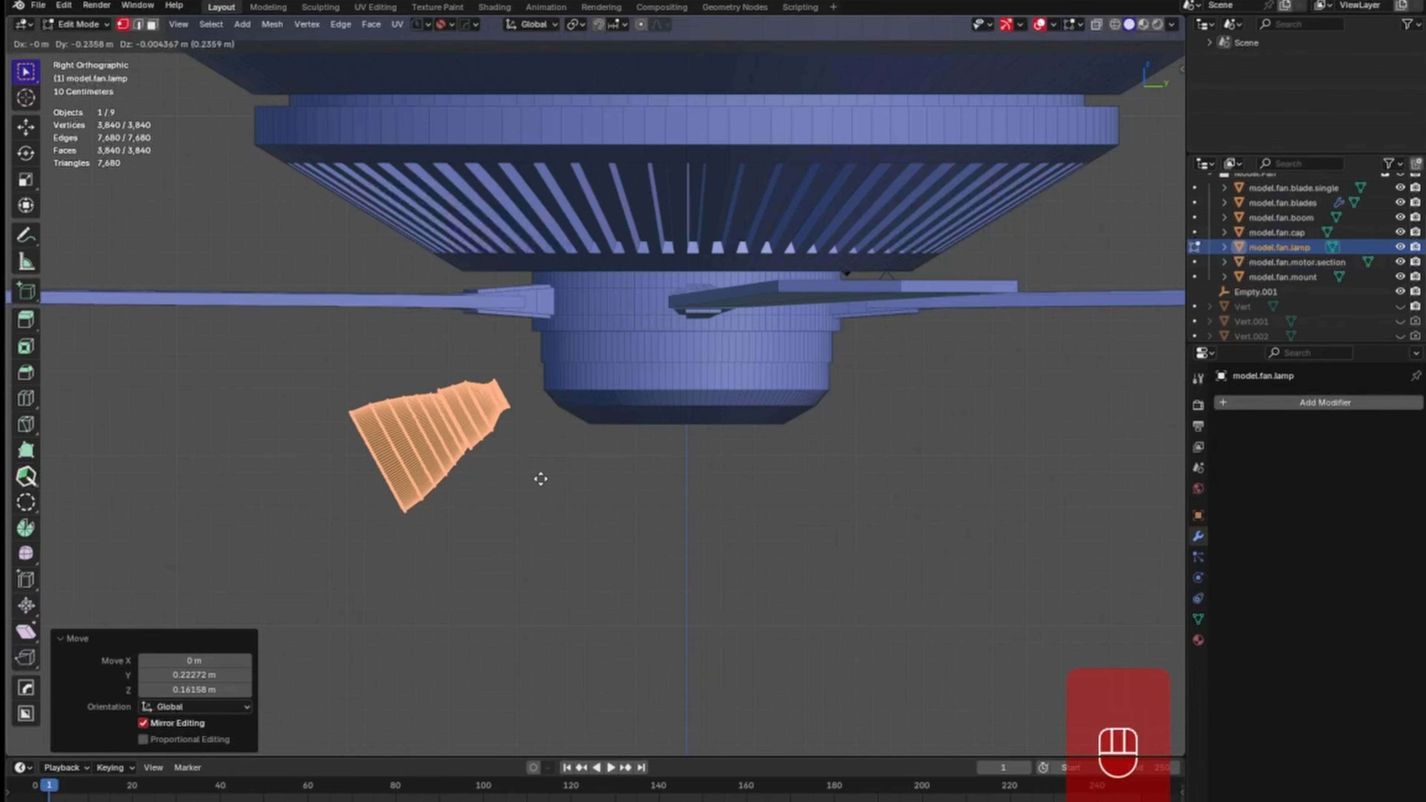
left_click(545, 469)
Deselect the lamp mesh in edge mode and examine its narrow end and the hub's side, ending in object mode.
mouse_move(552, 467)
middle_mouse_down()
mouse_move(554, 500)
mouse_move(550, 488)
middle_mouse_up()
key("ctrl+Tab")
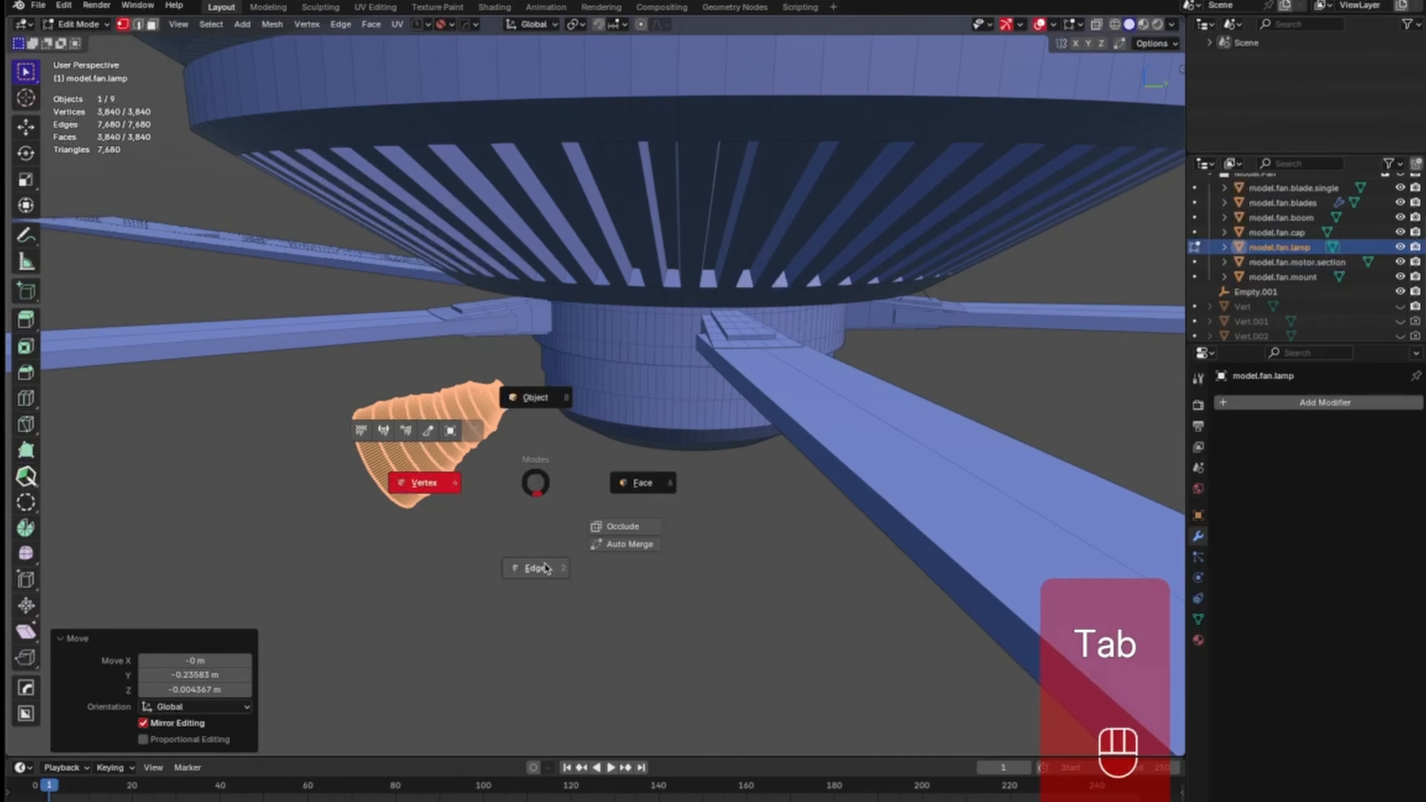
left_click(543, 548)
left_click(579, 477)
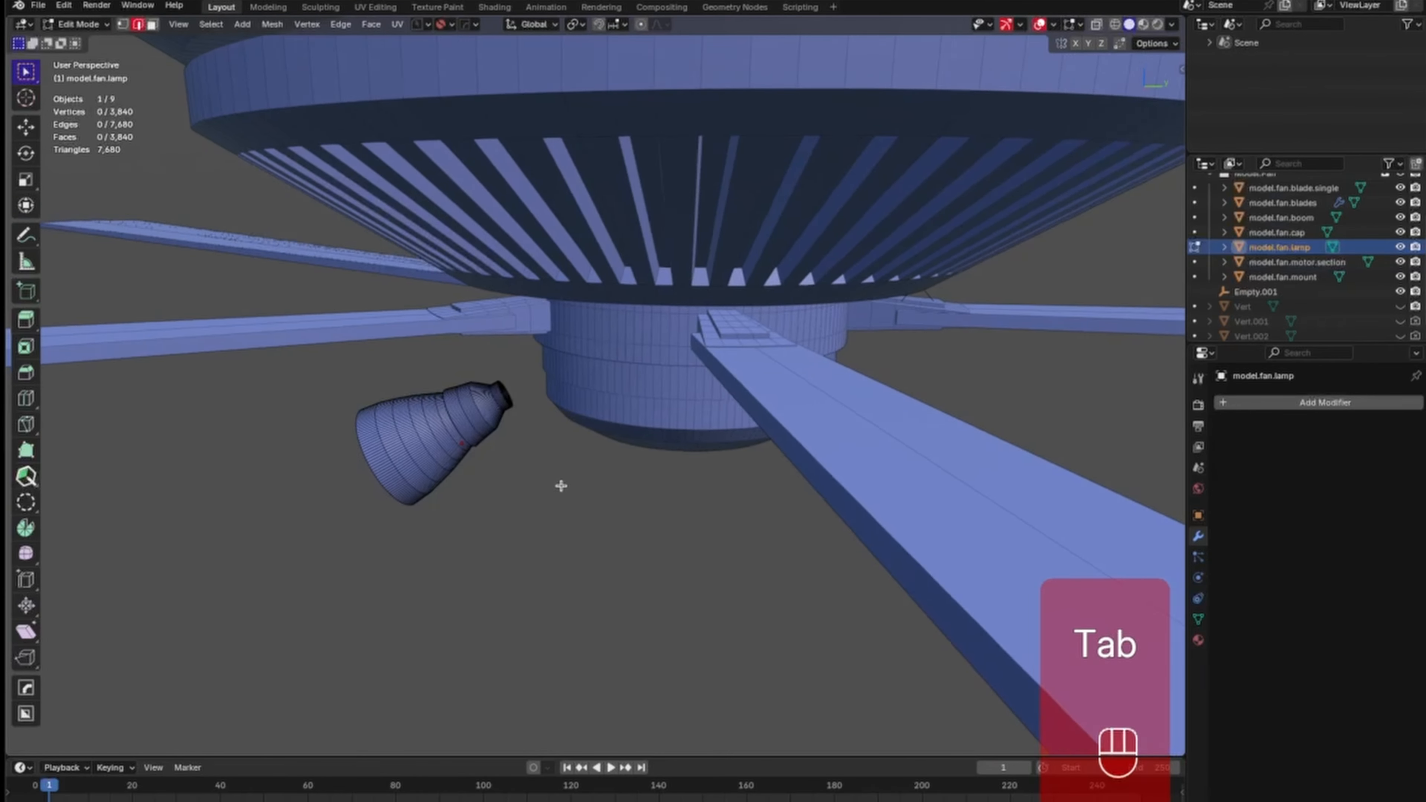
middle_click_drag(560, 484, 452, 408)
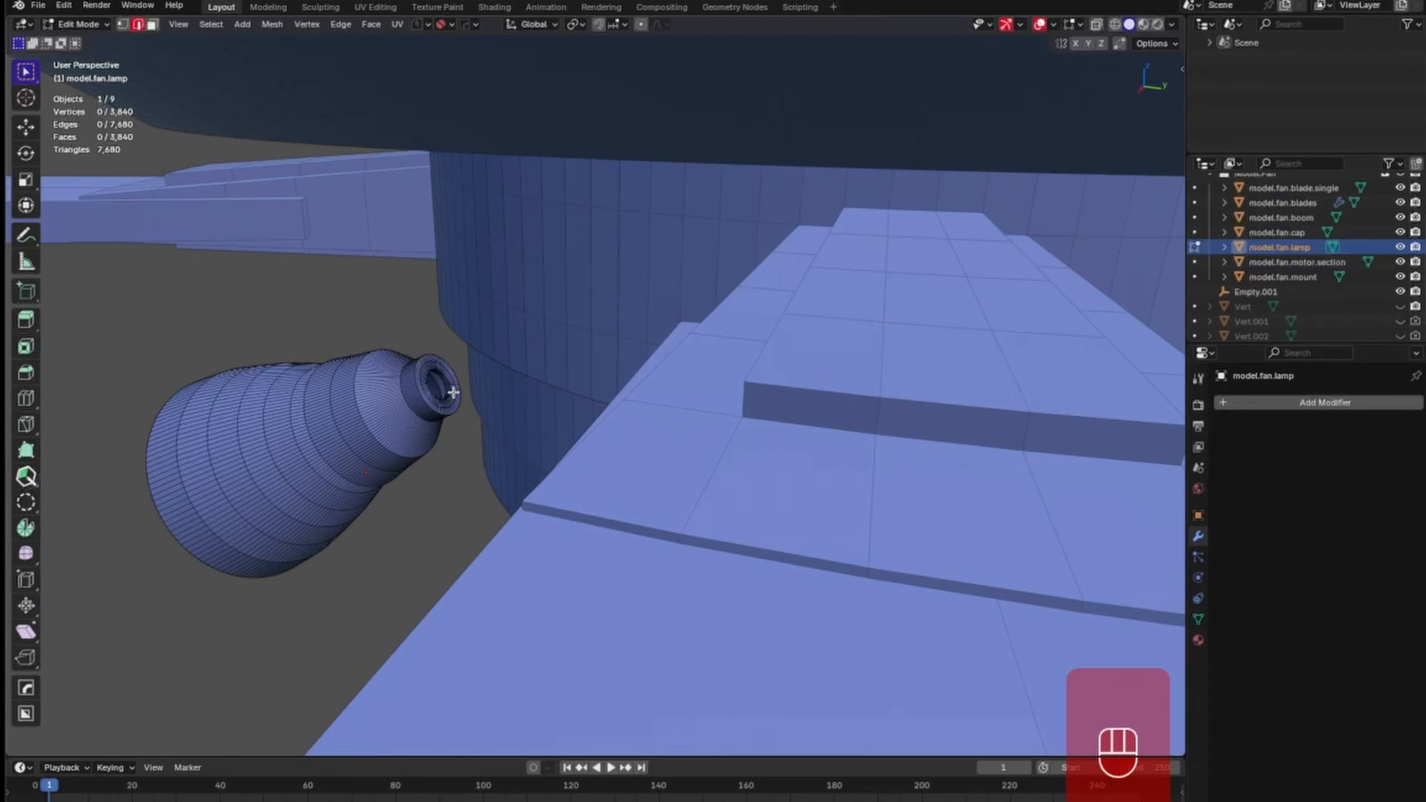
middle_click_drag(466, 390, 667, 357)
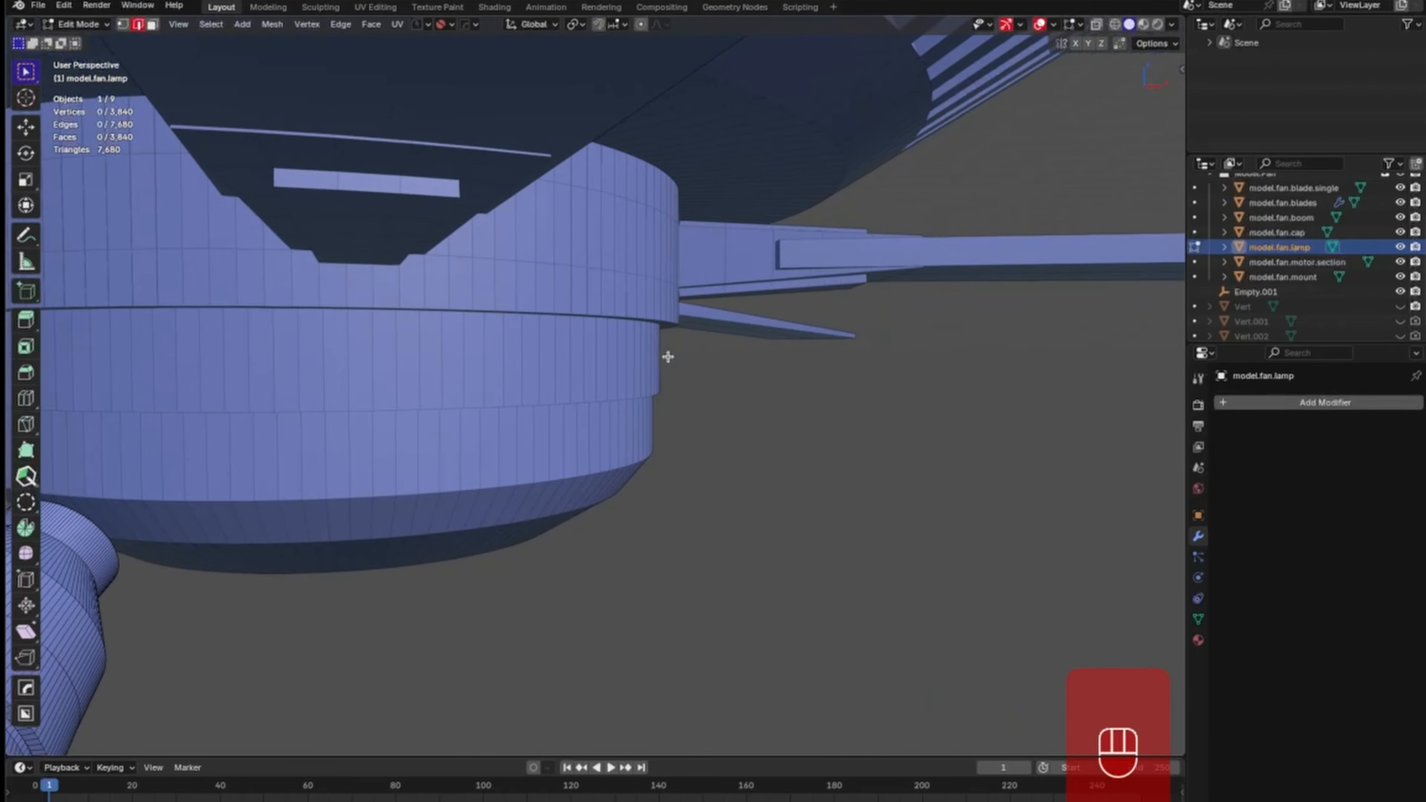
key("Tab")
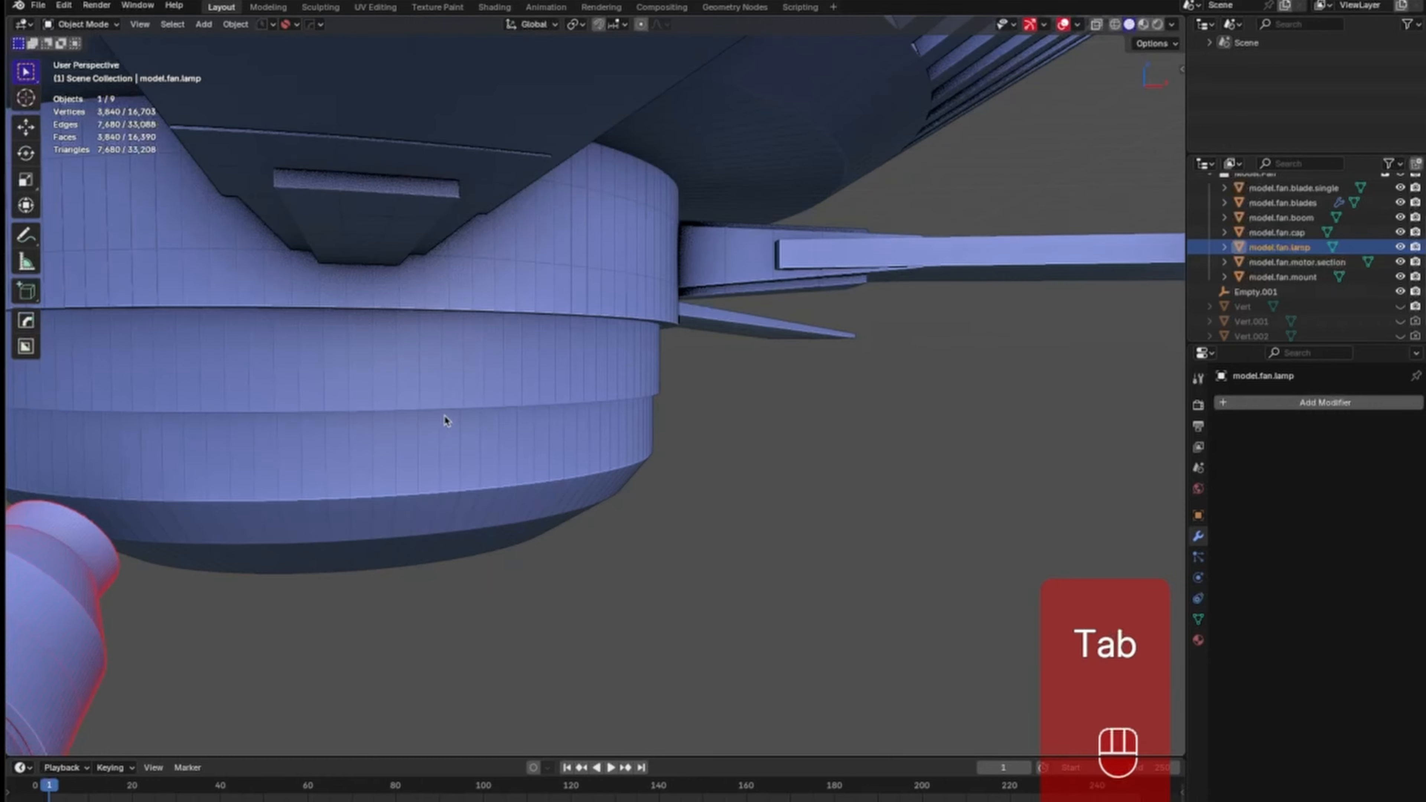
middle_click_drag(381, 553, 745, 519, "shift")
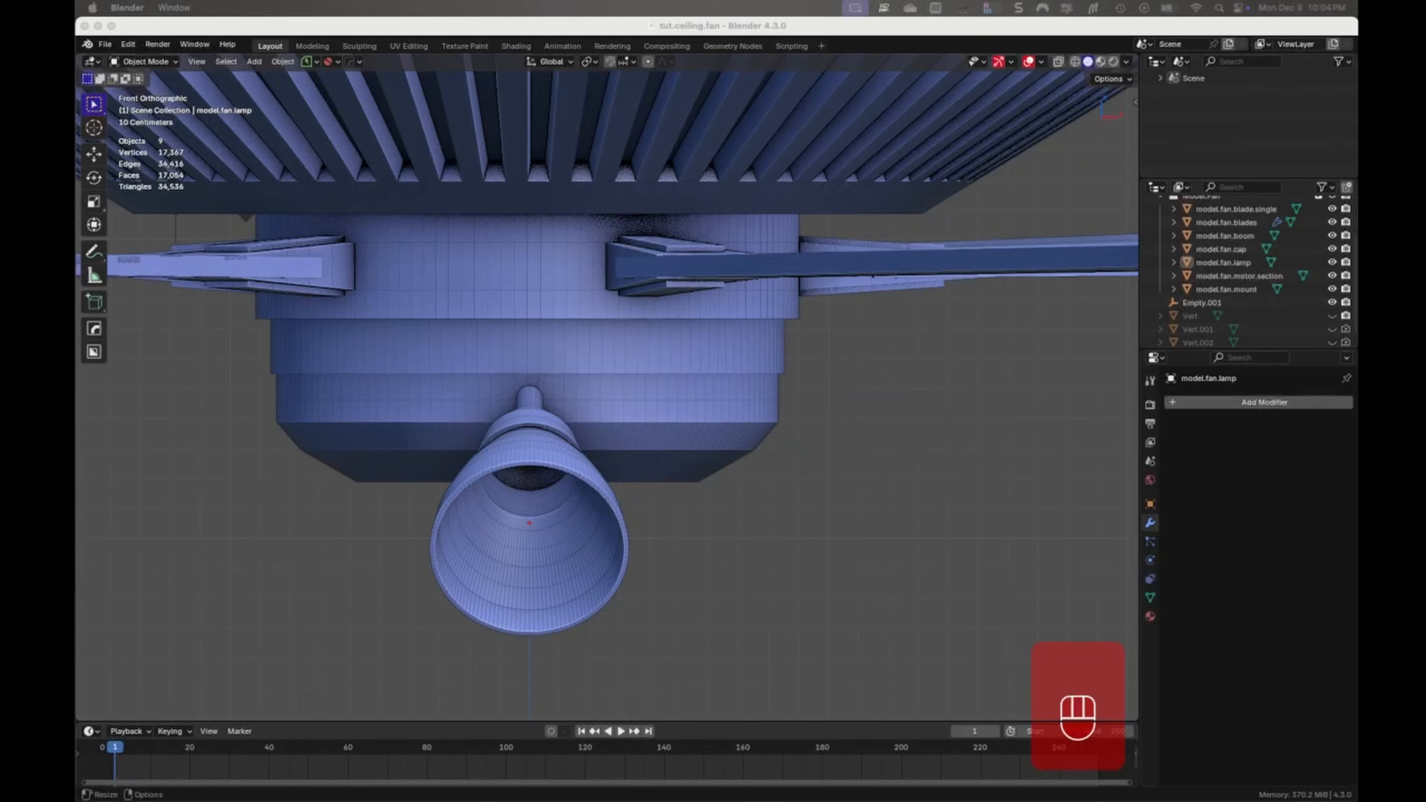
Select the fan cap behind the lamp's bent connector and isolate it in local view.
middle_click_drag(690, 486, 619, 465)
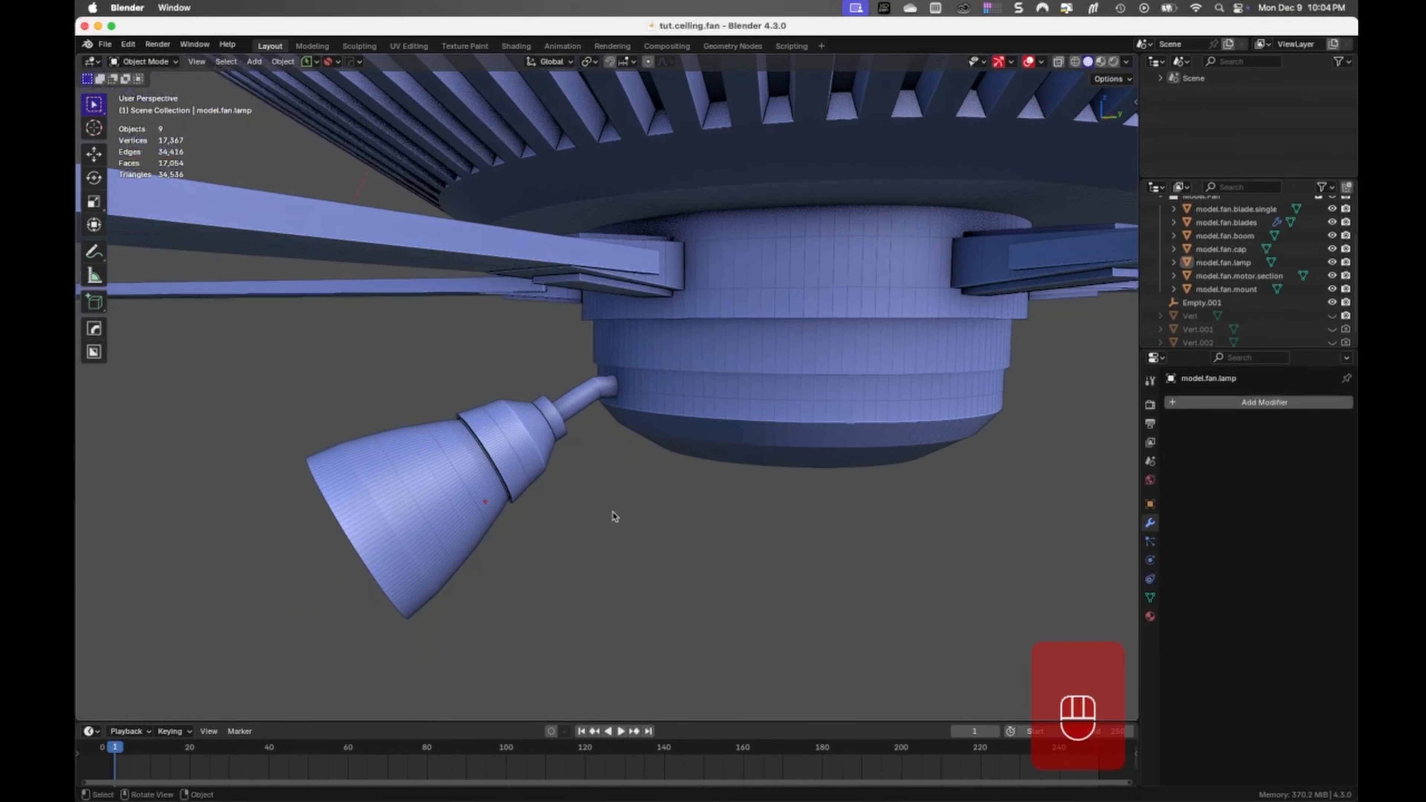
middle_click_drag(614, 516, 691, 389, "ctrl")
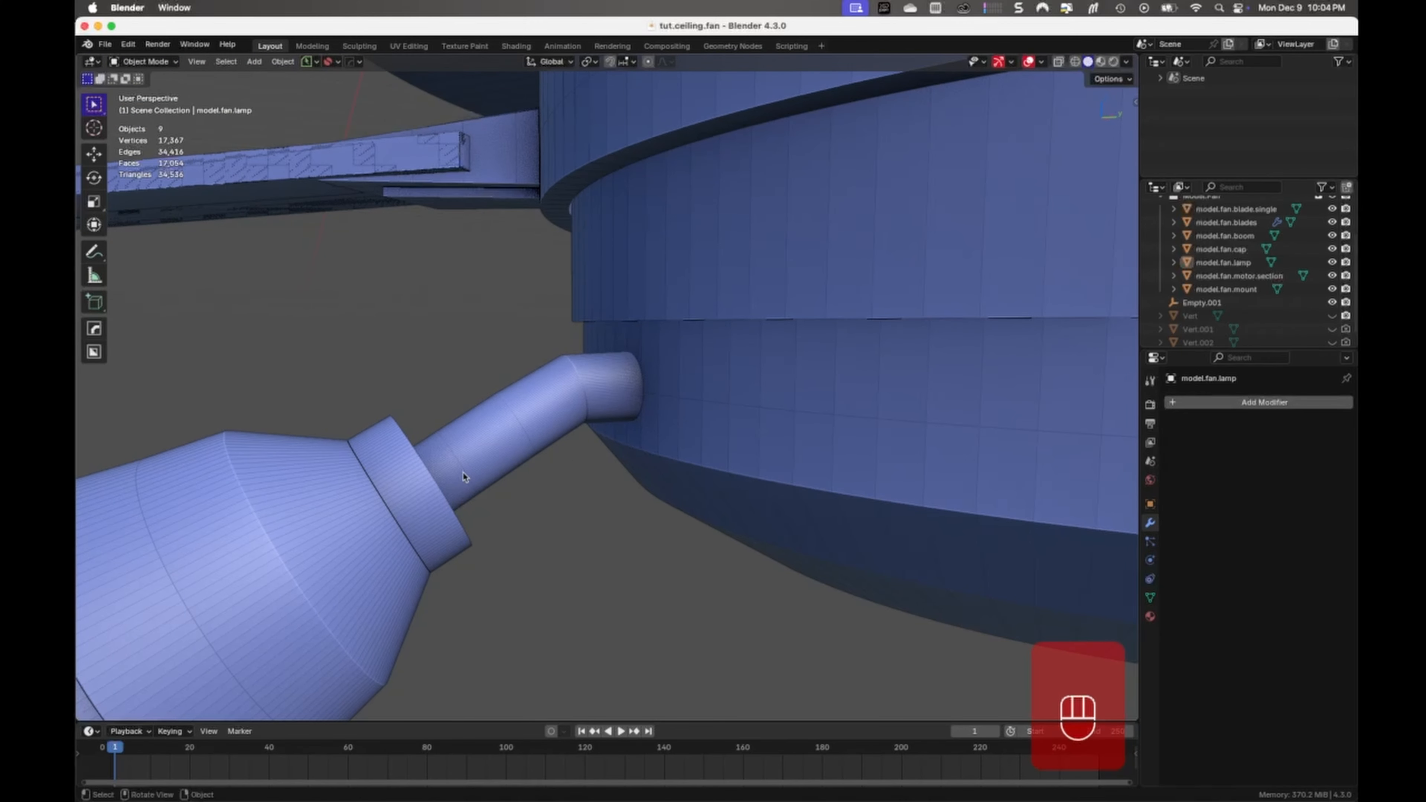
left_click(632, 380)
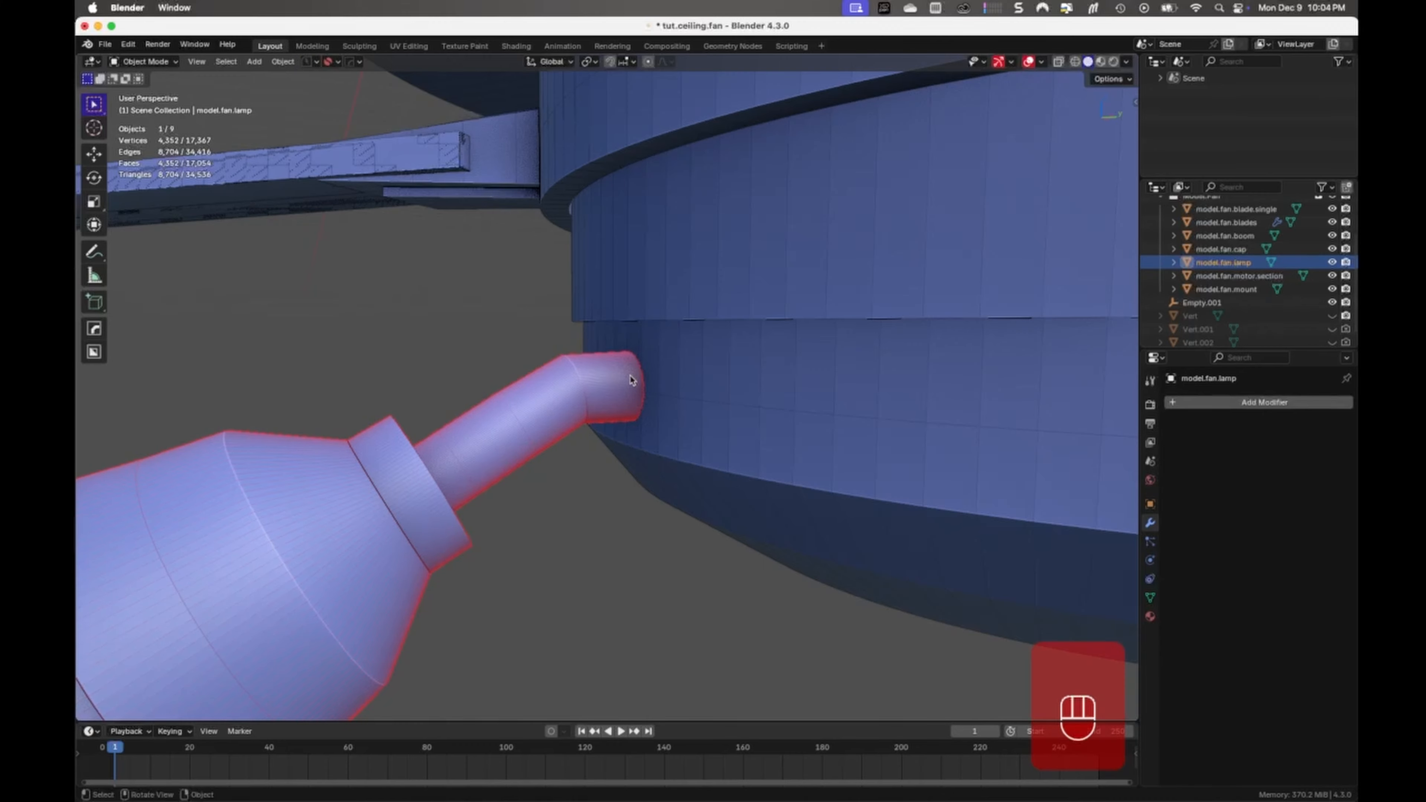
left_click(702, 379)
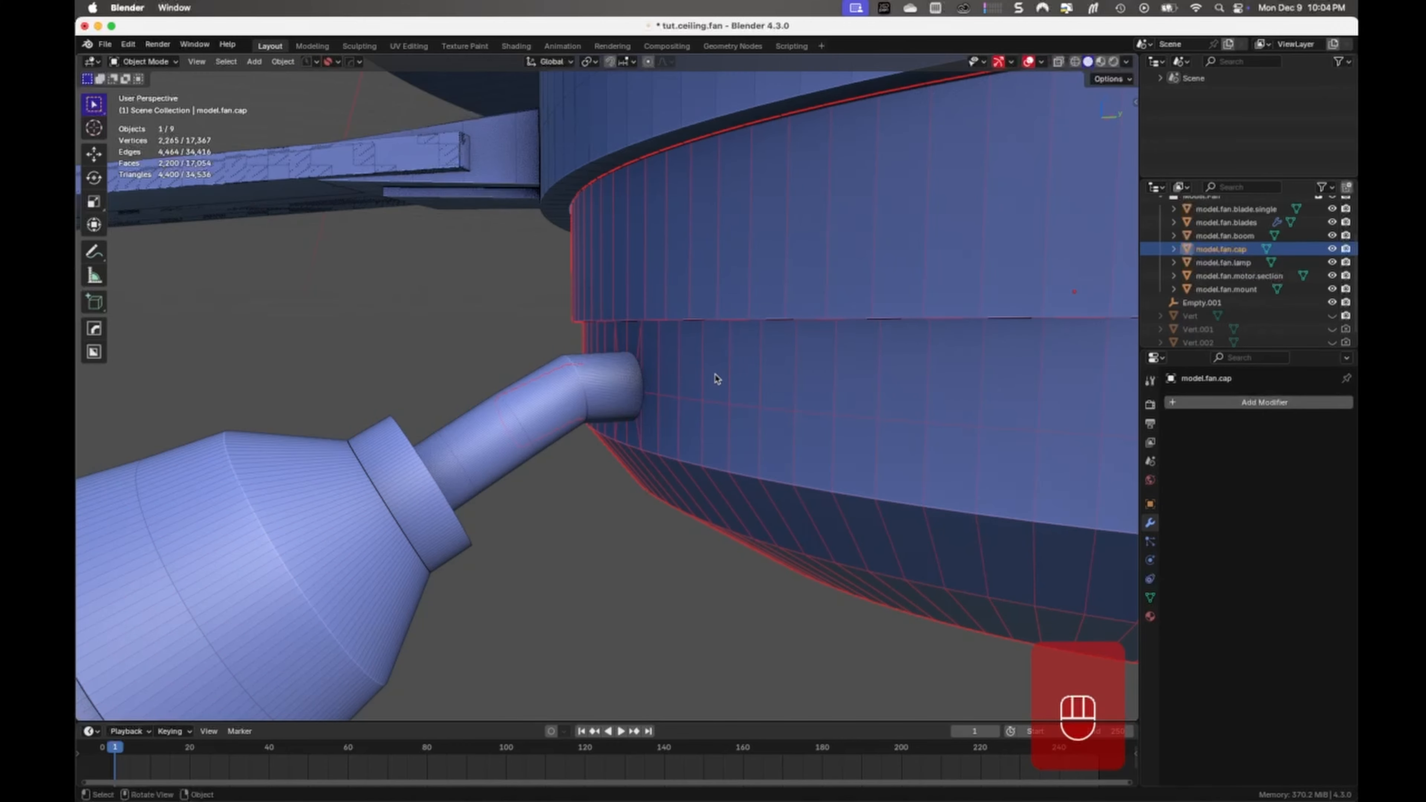
key("KP_Divide")
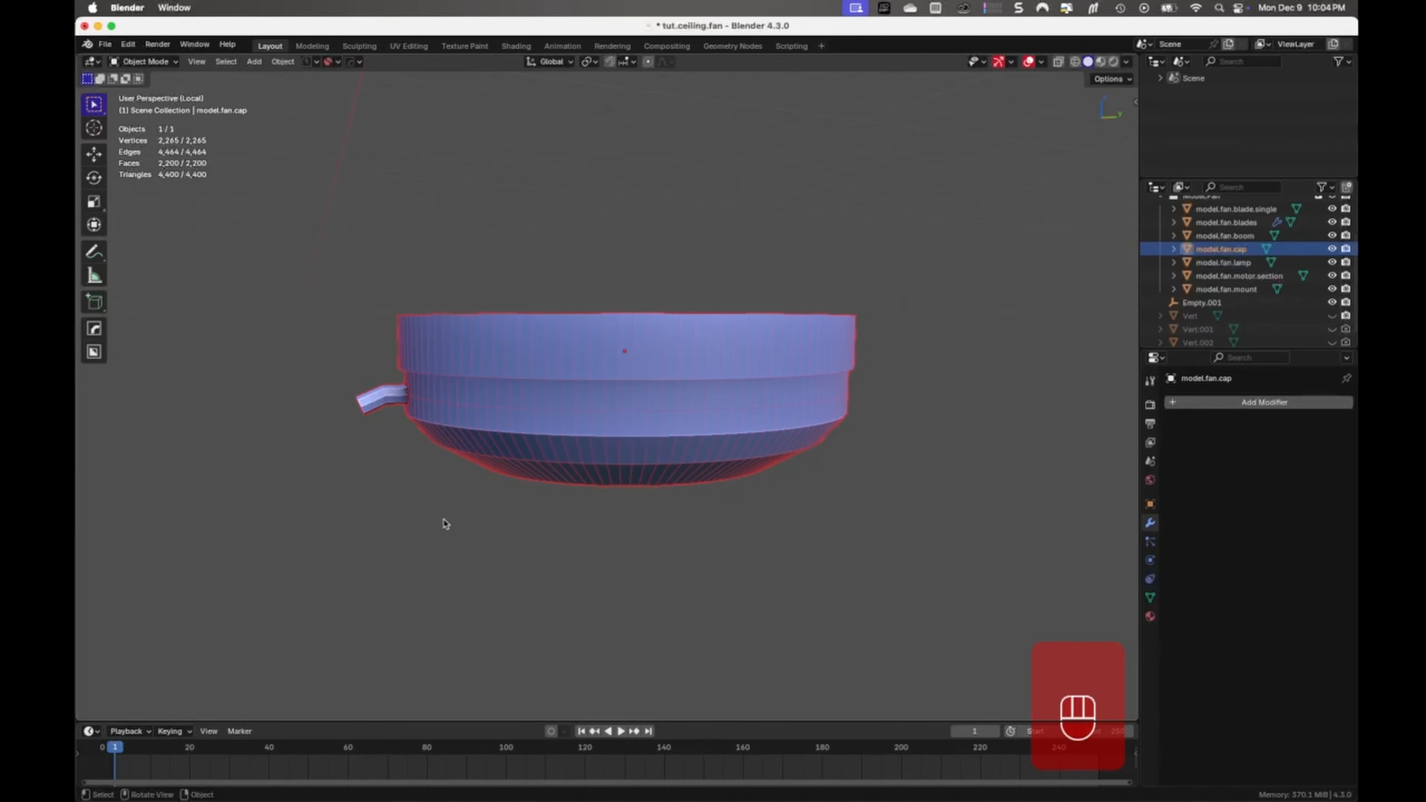
In right view with X-ray on, delete the vertices of the bent stub protruding from the cap's side.
middle_click_drag(445, 526, 562, 417, "ctrl")
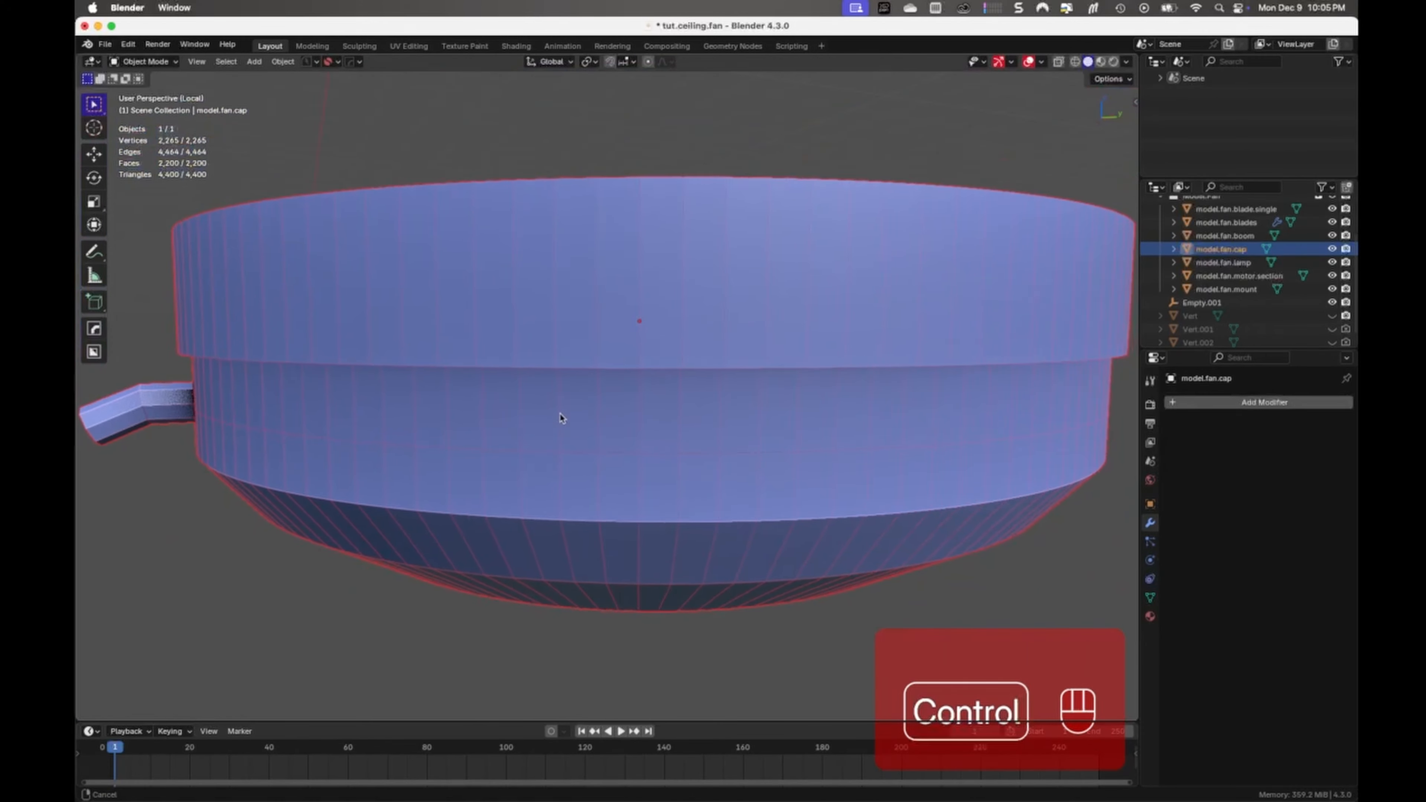
key("KP_3")
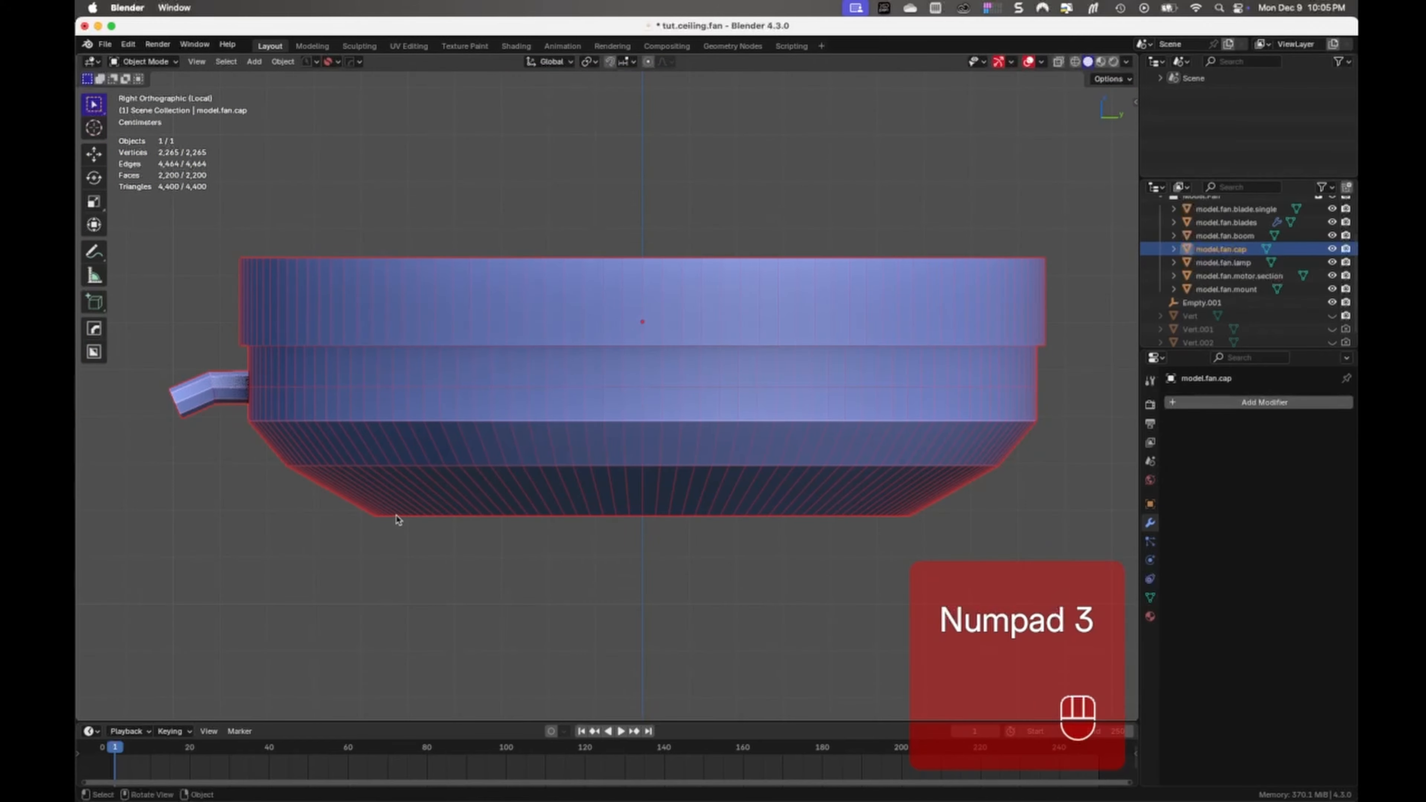
middle_click_drag(396, 520, 614, 395, "ctrl")
key("Tab")
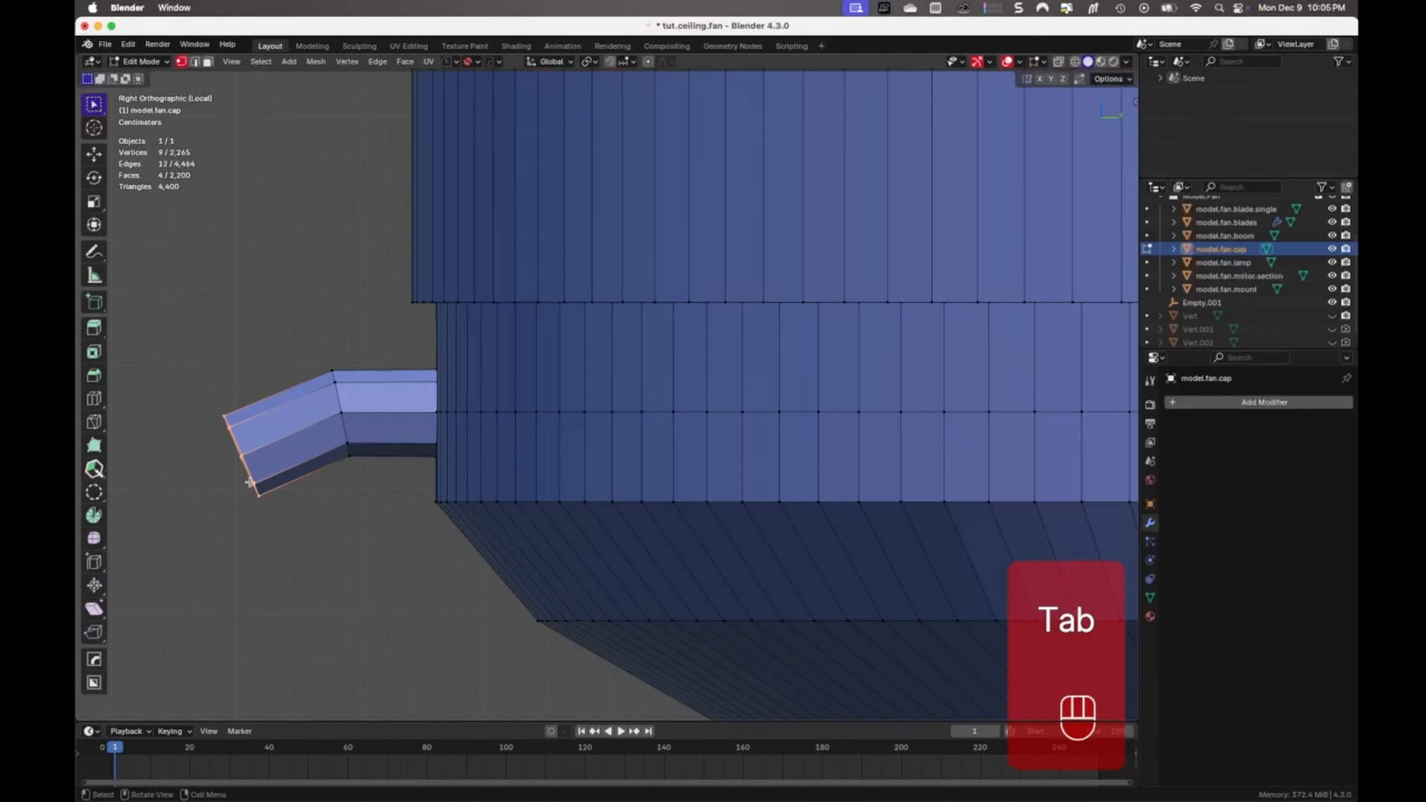
key("alt+z")
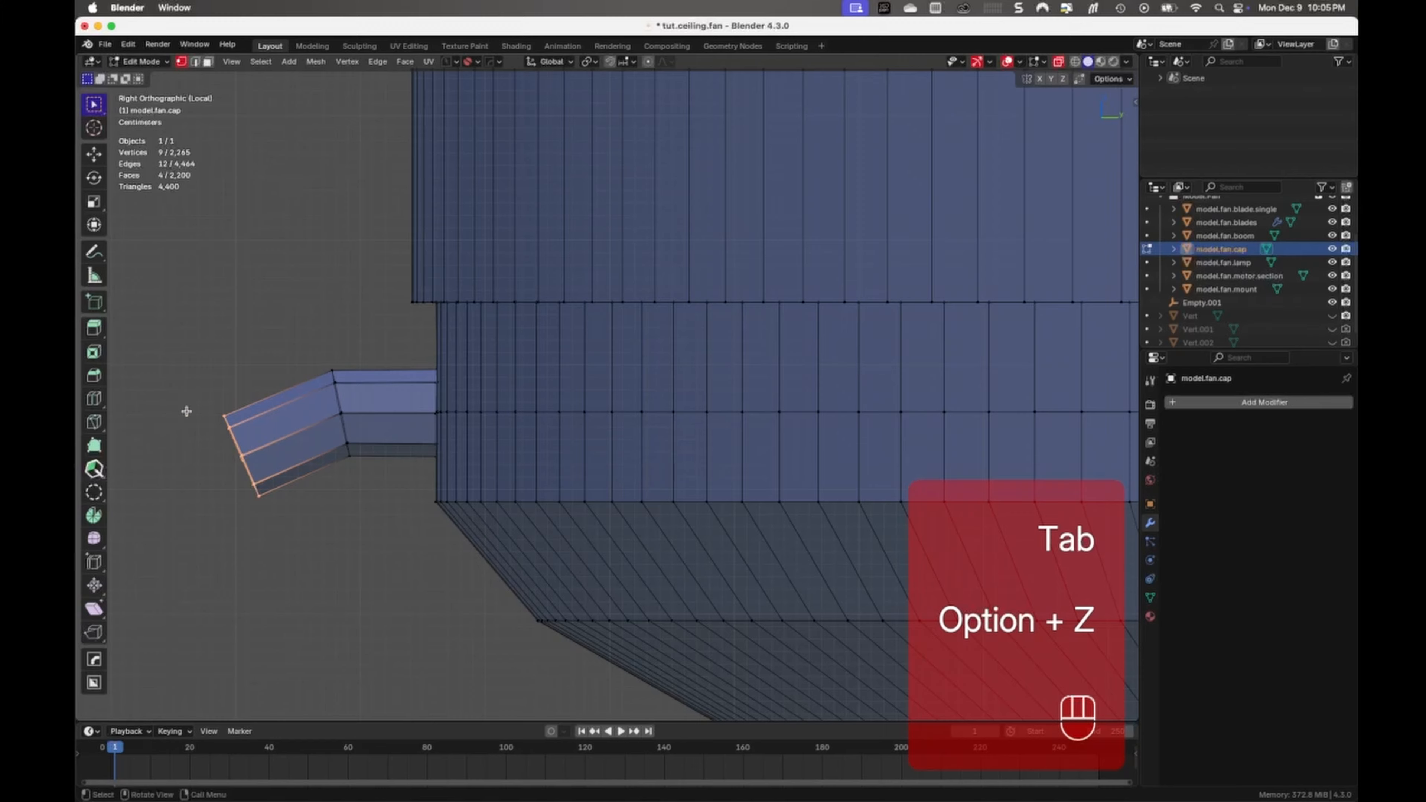
left_click_drag(175, 392, 378, 506)
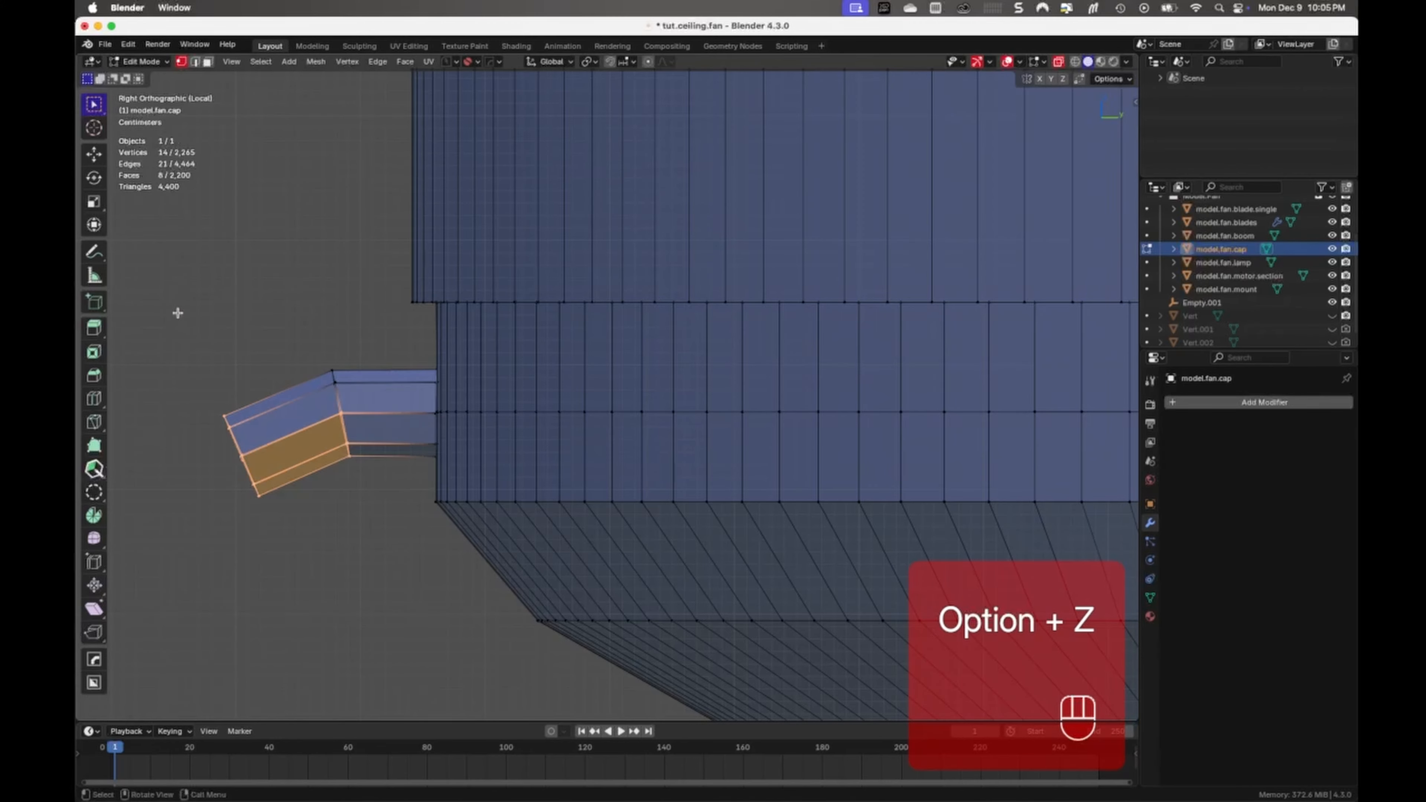
left_click_drag(178, 313, 412, 563)
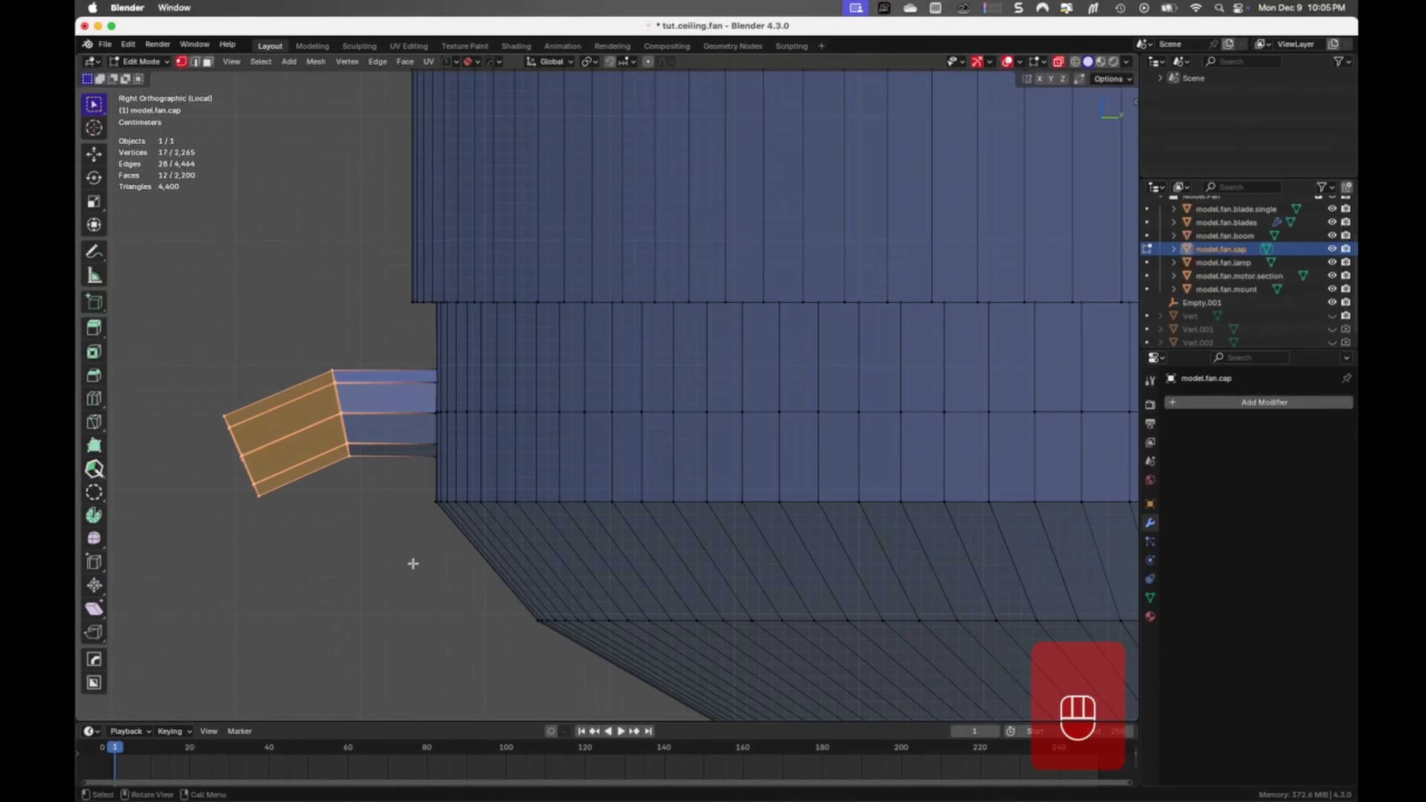
key("x")
left_click(401, 514)
Turn X-ray off, select the edge loop around the hole in the cap's side and close it with Grid Fill, span 2.
middle_click_drag(449, 461, 549, 445)
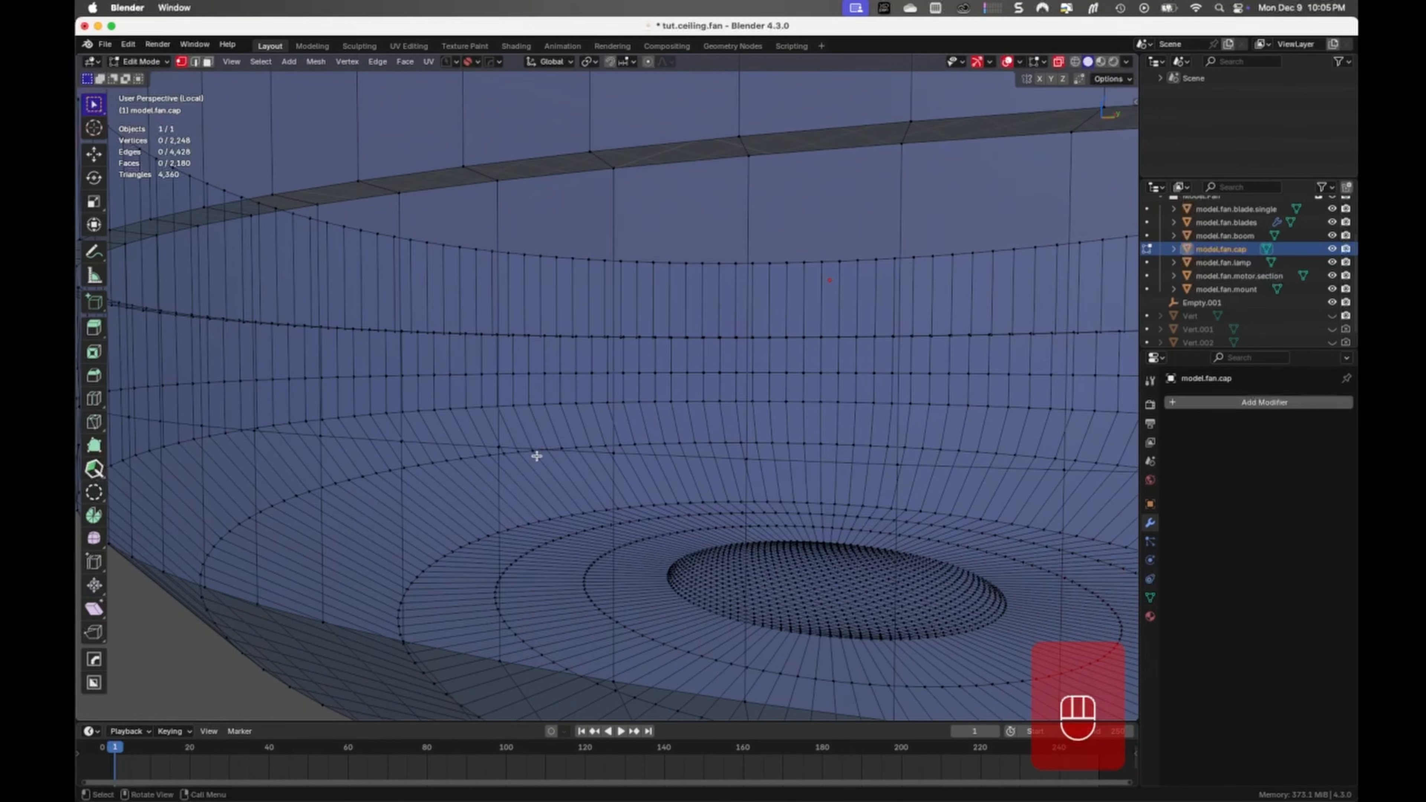
key("alt+z")
middle_click_drag(476, 479, 490, 425, "ctrl")
key("ctrl+Tab")
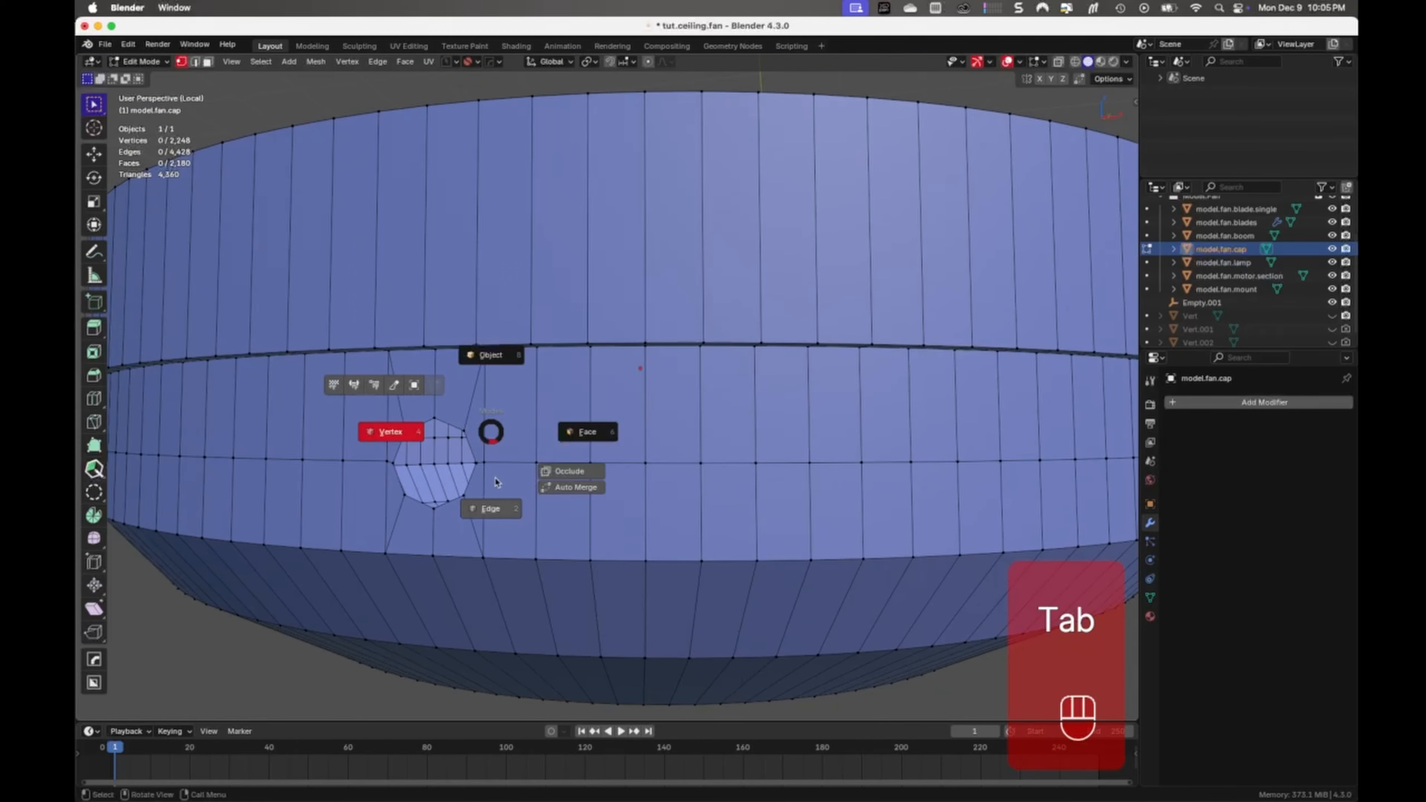
left_click(455, 427, "alt")
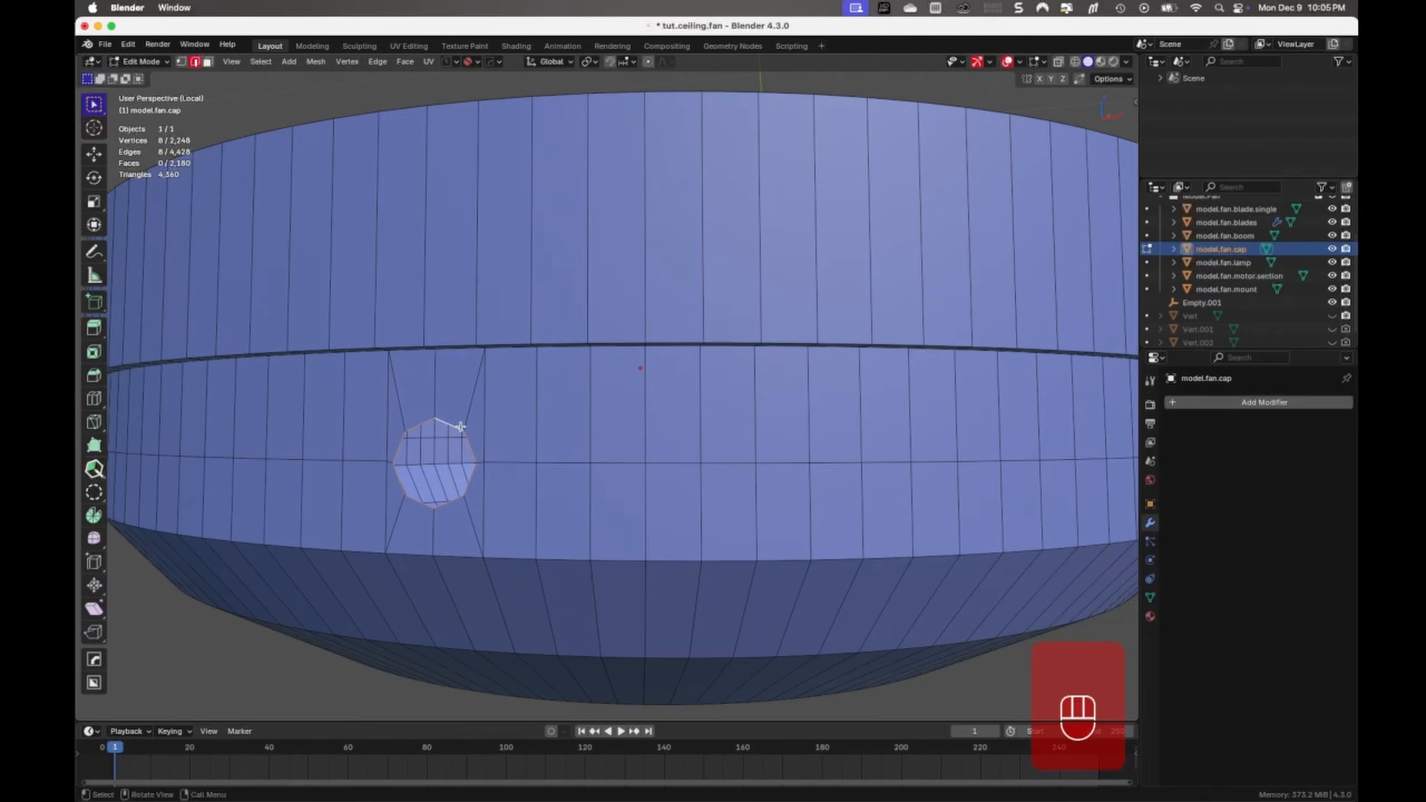
key("ctrl+f")
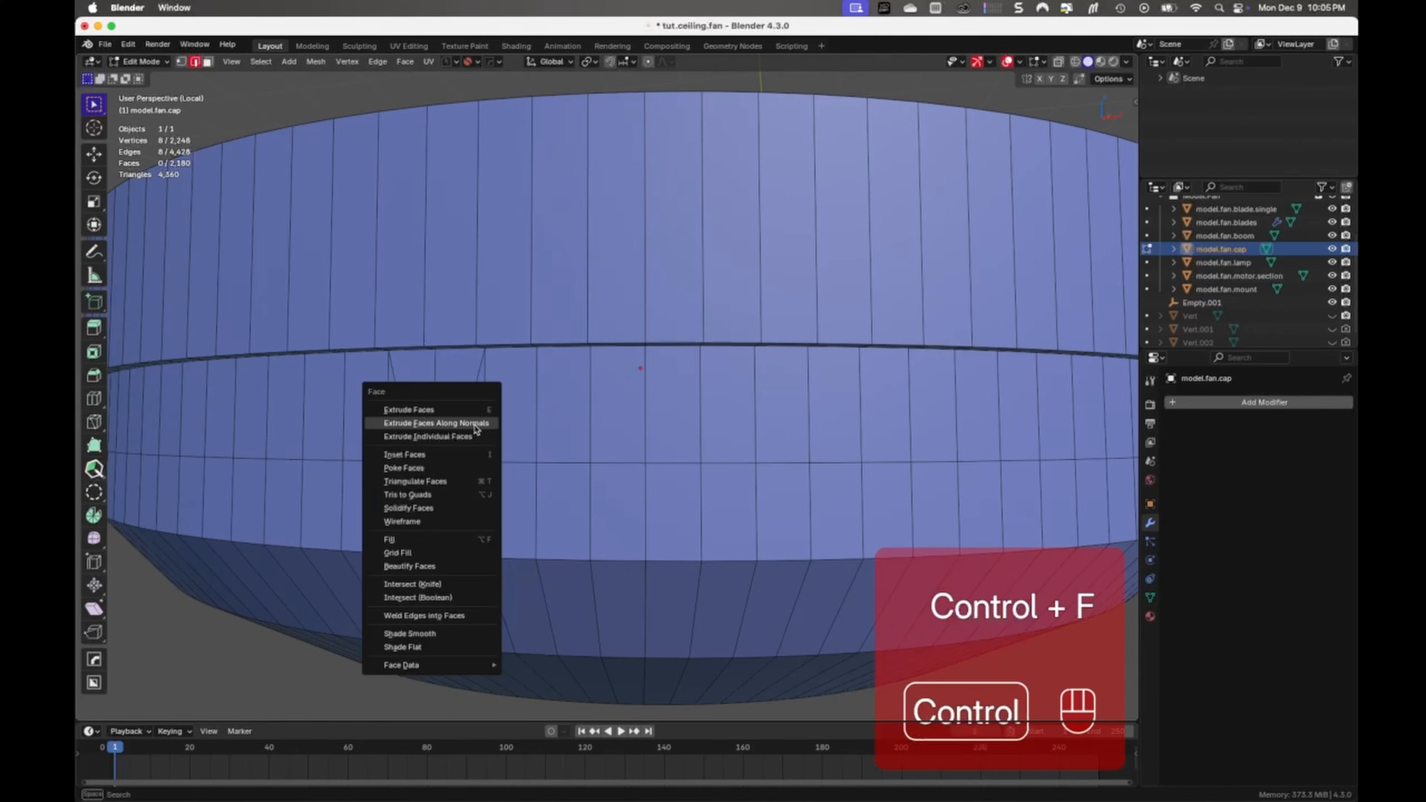
left_click(437, 552)
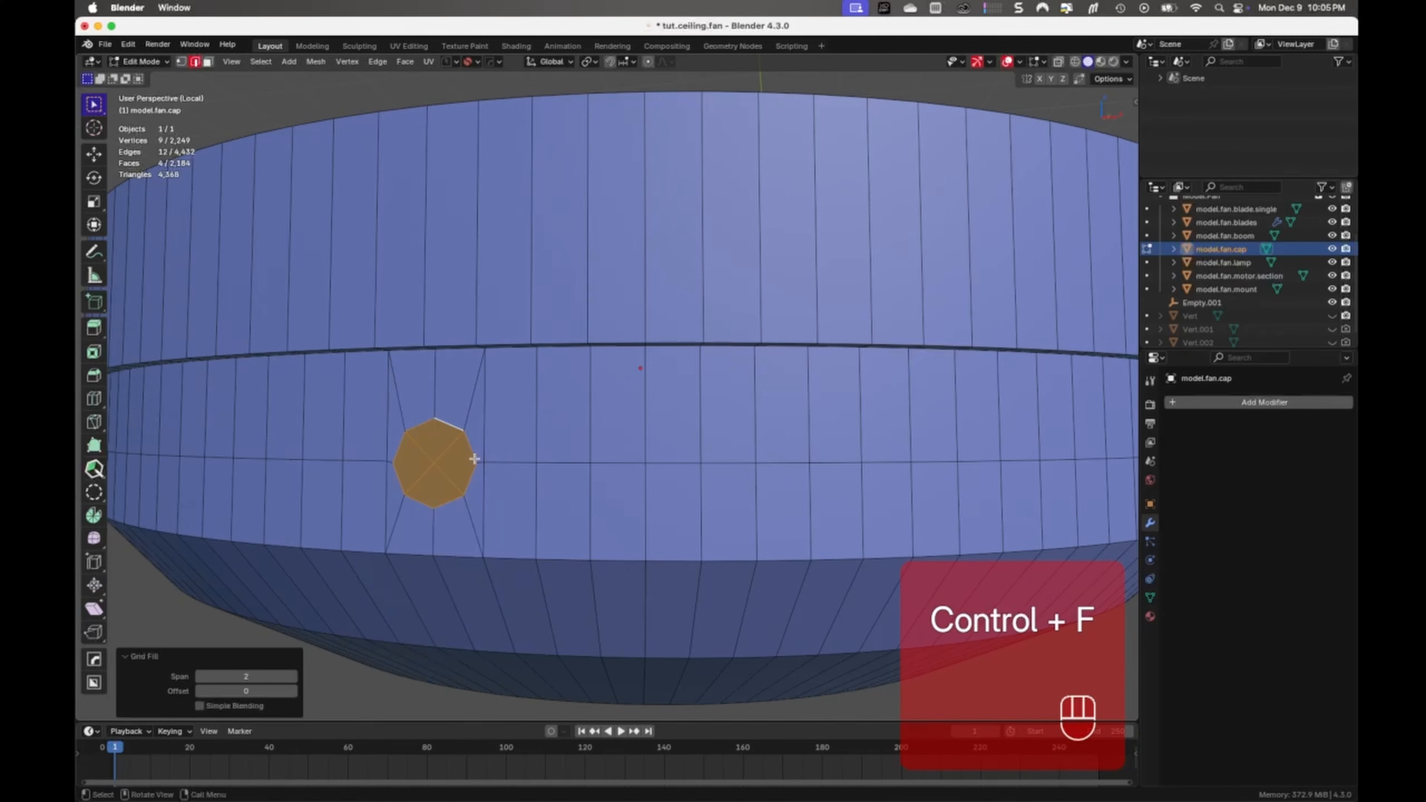
Return the cap to object mode, exit local view, deselect everything and save the file.
key("Tab")
mouse_move(590, 449)
middle_mouse_down()
mouse_move(542, 458)
mouse_move(567, 447)
middle_mouse_up()
key("KP_Divide")
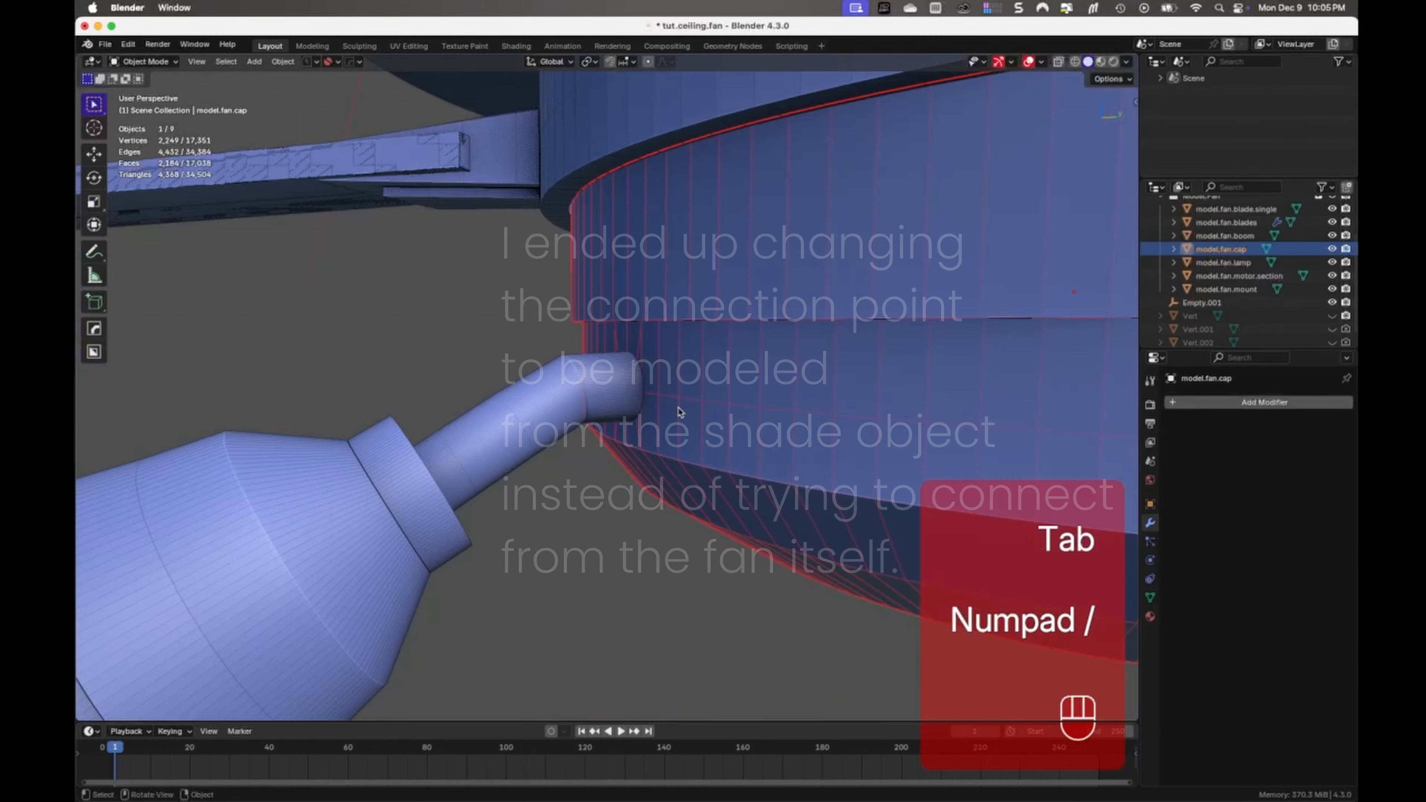
key("alt+a")
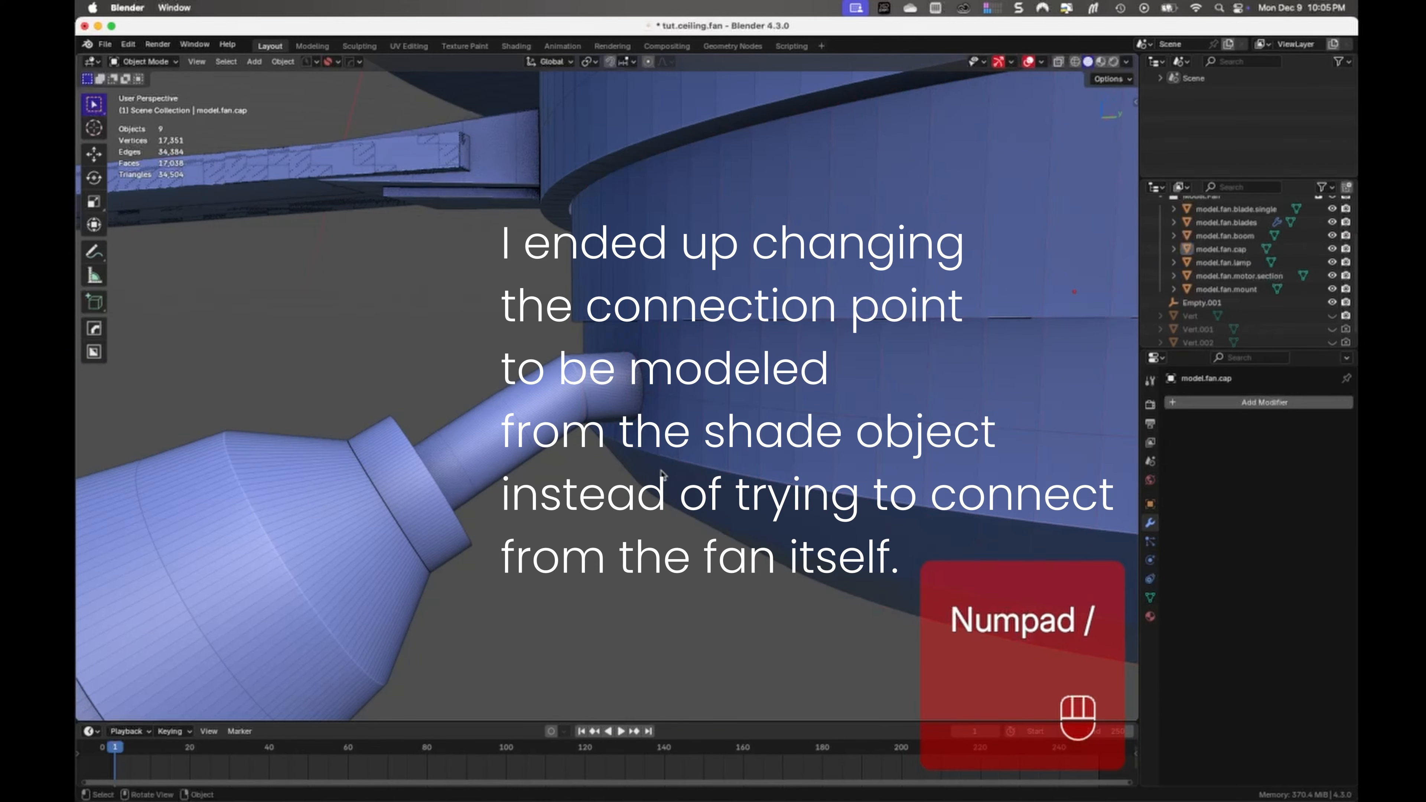
key("super+s")
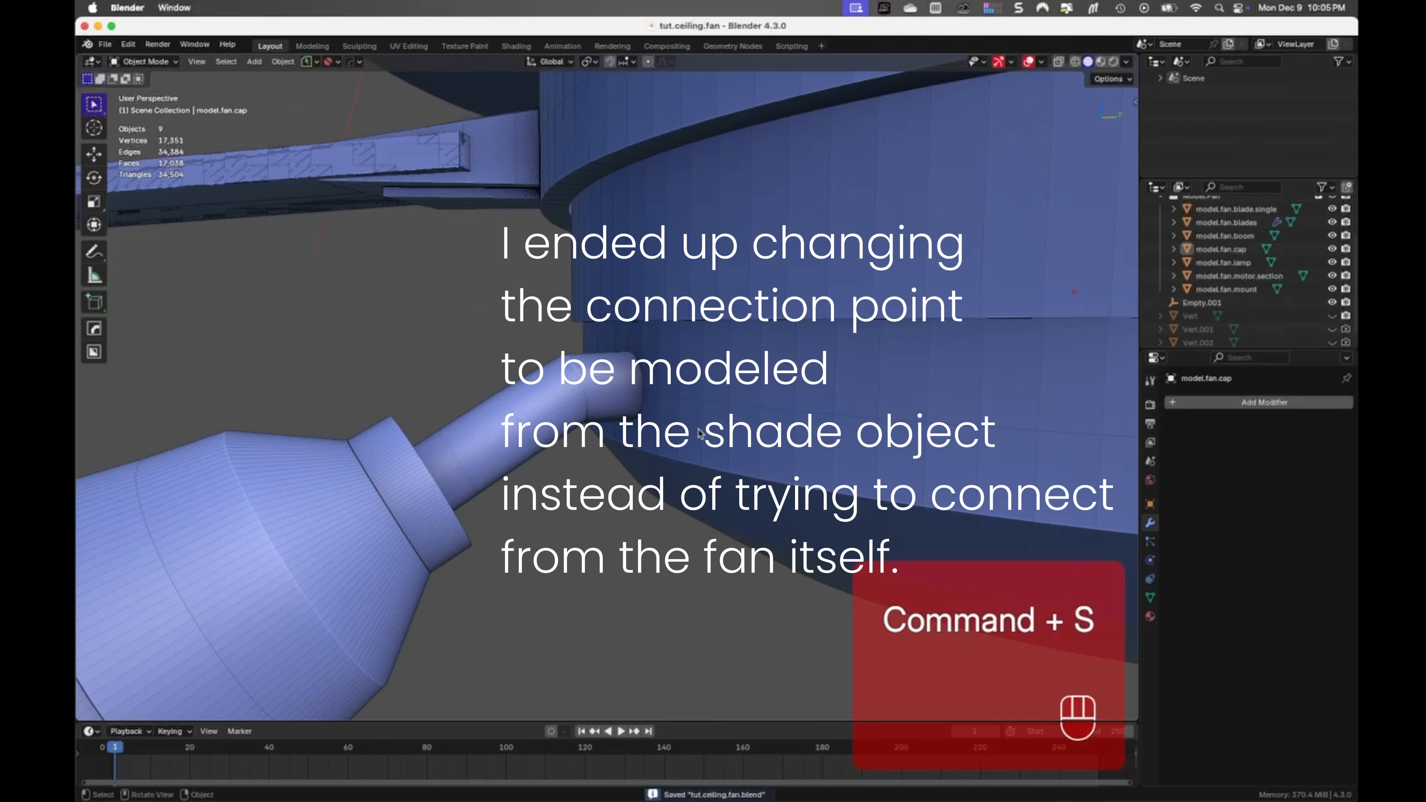
Select the lamp and Spin its whole mesh in bottom view with 3 steps over 360°.
middle_click_drag(691, 472, 583, 455, "shift")
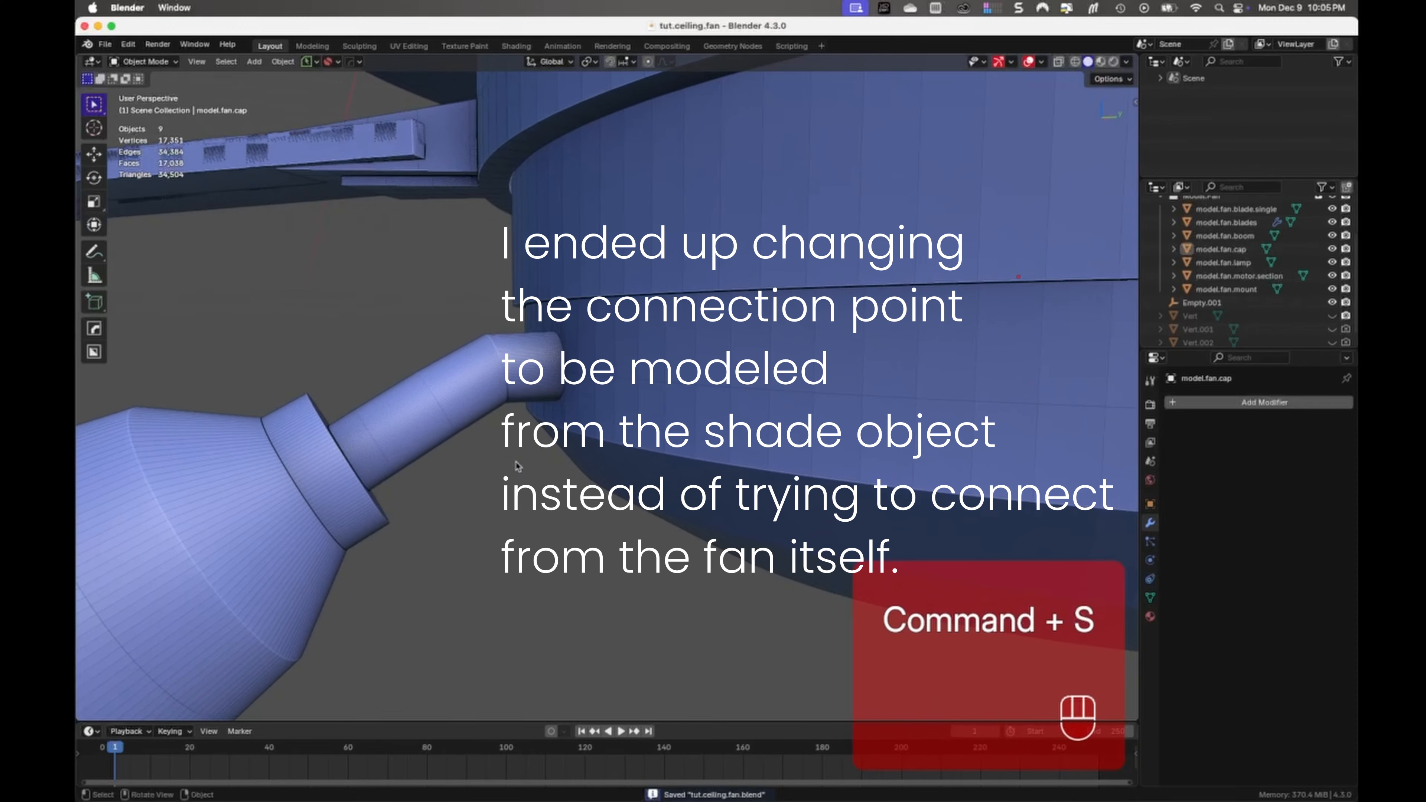
left_click(307, 498)
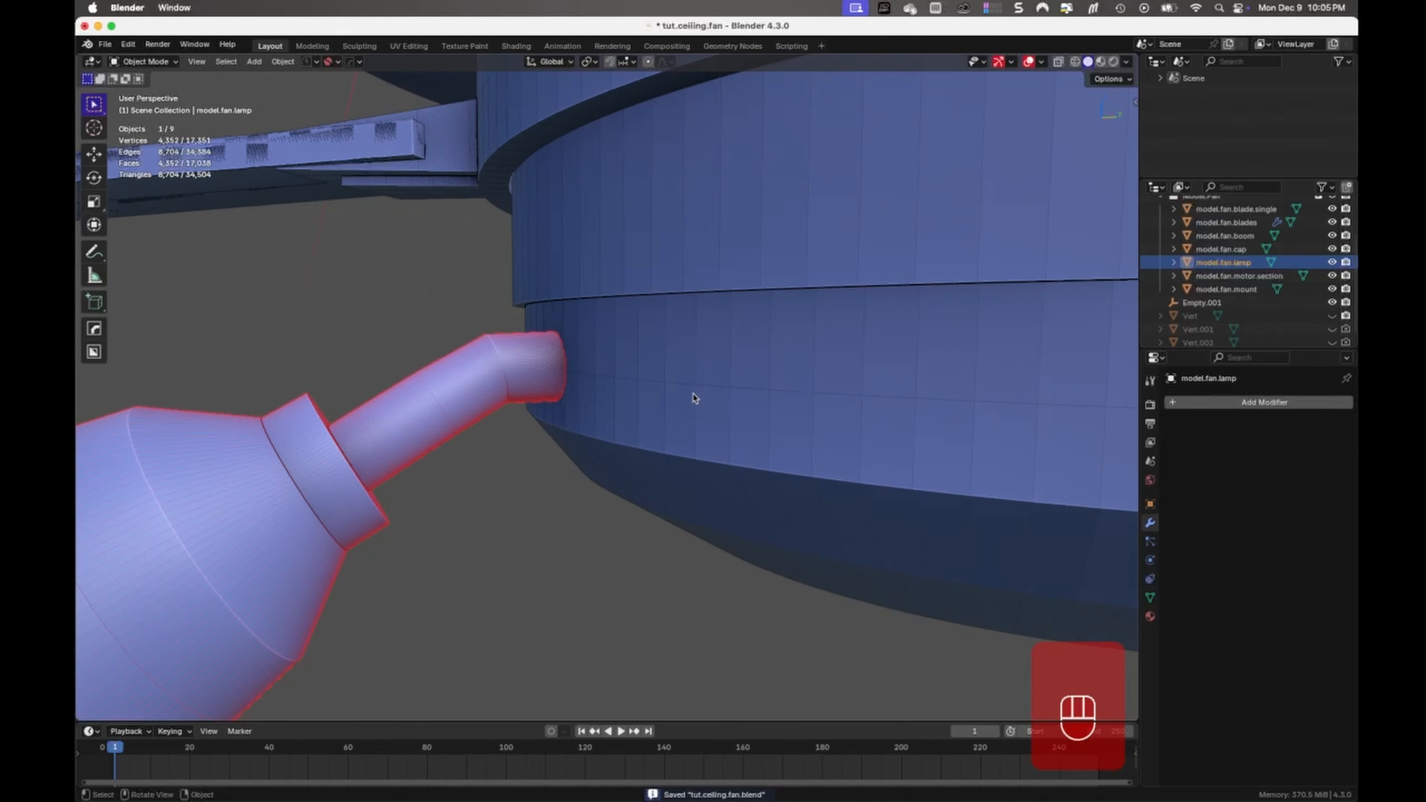
key("KP_3")
middle_click_drag(716, 430, 725, 541, "shift")
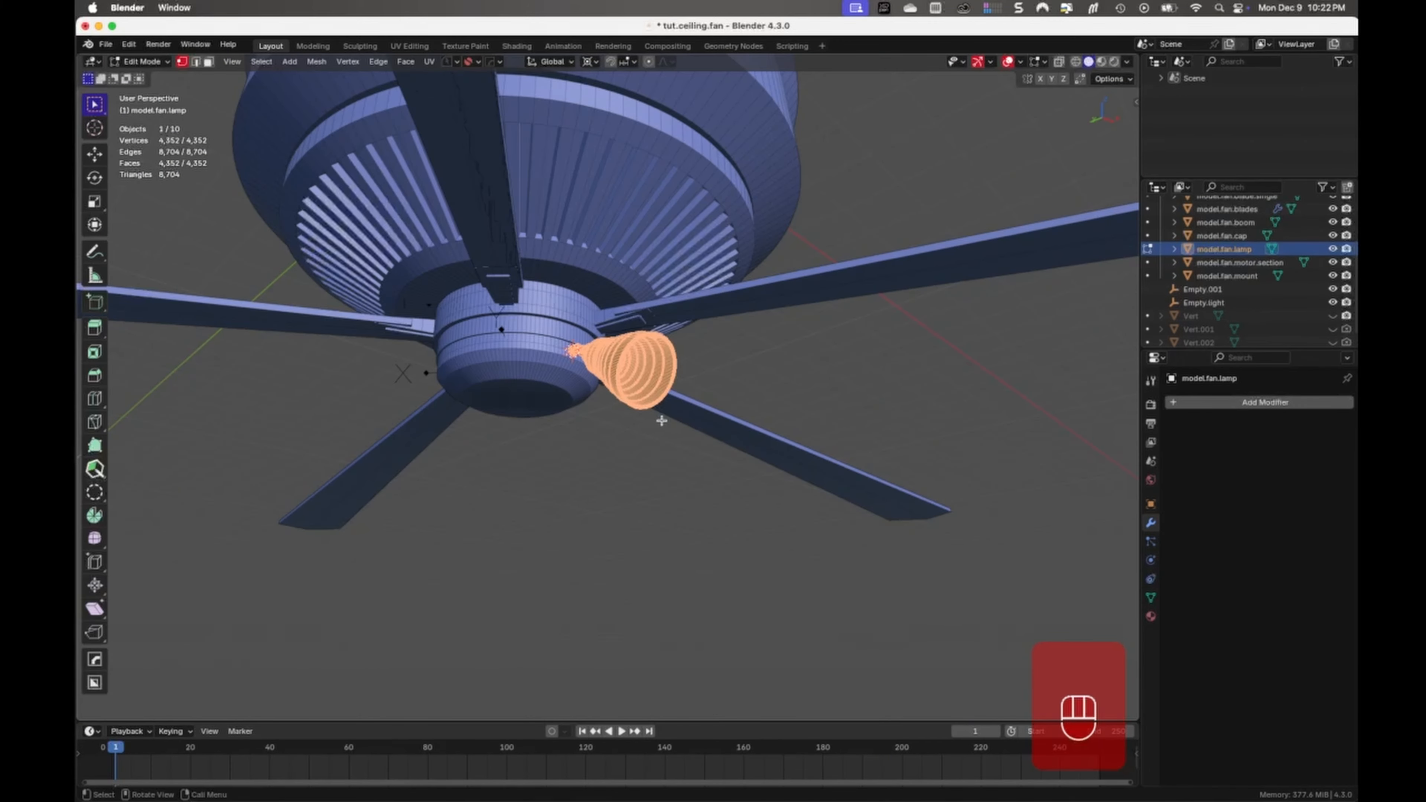
key("ctrl+KP_7")
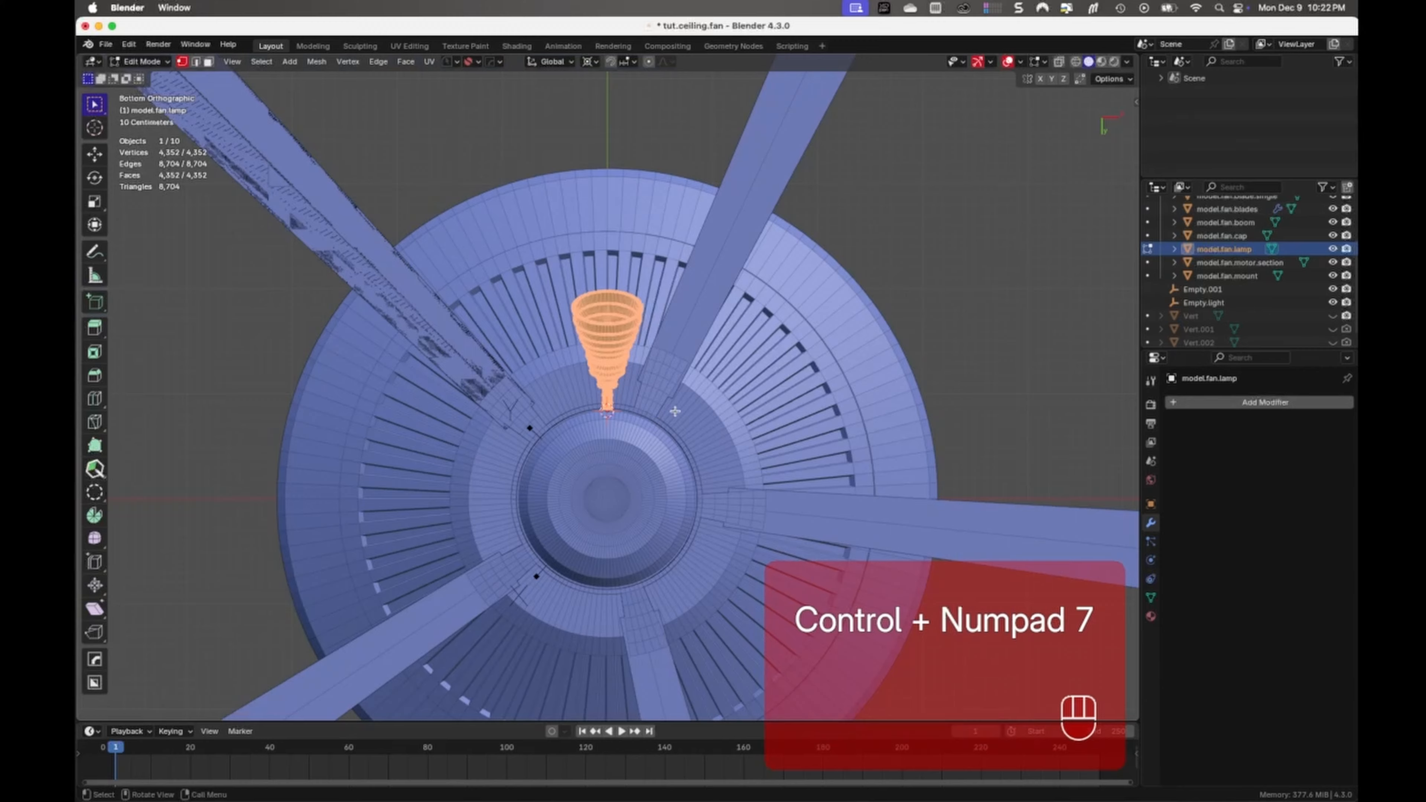
key("alt+e")
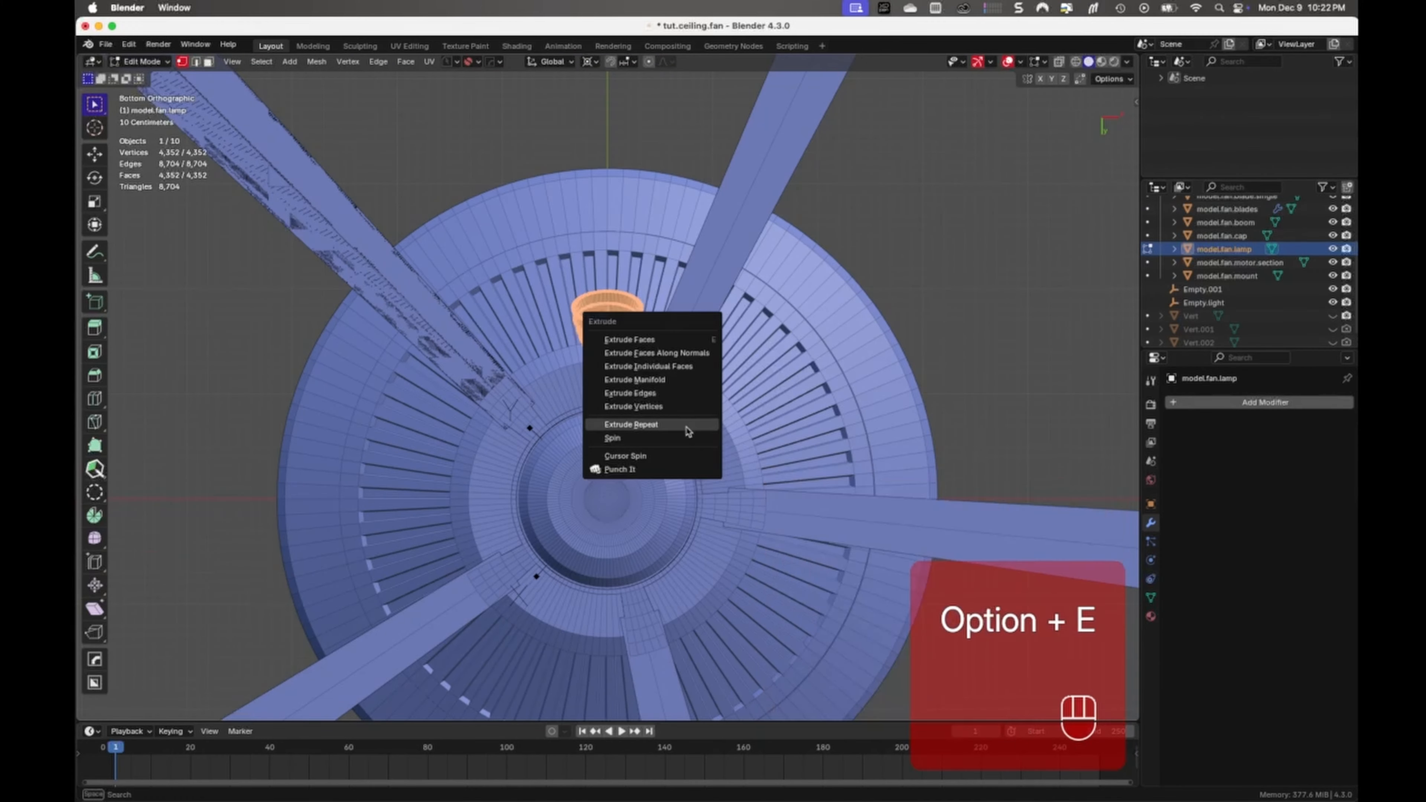
left_click(693, 434)
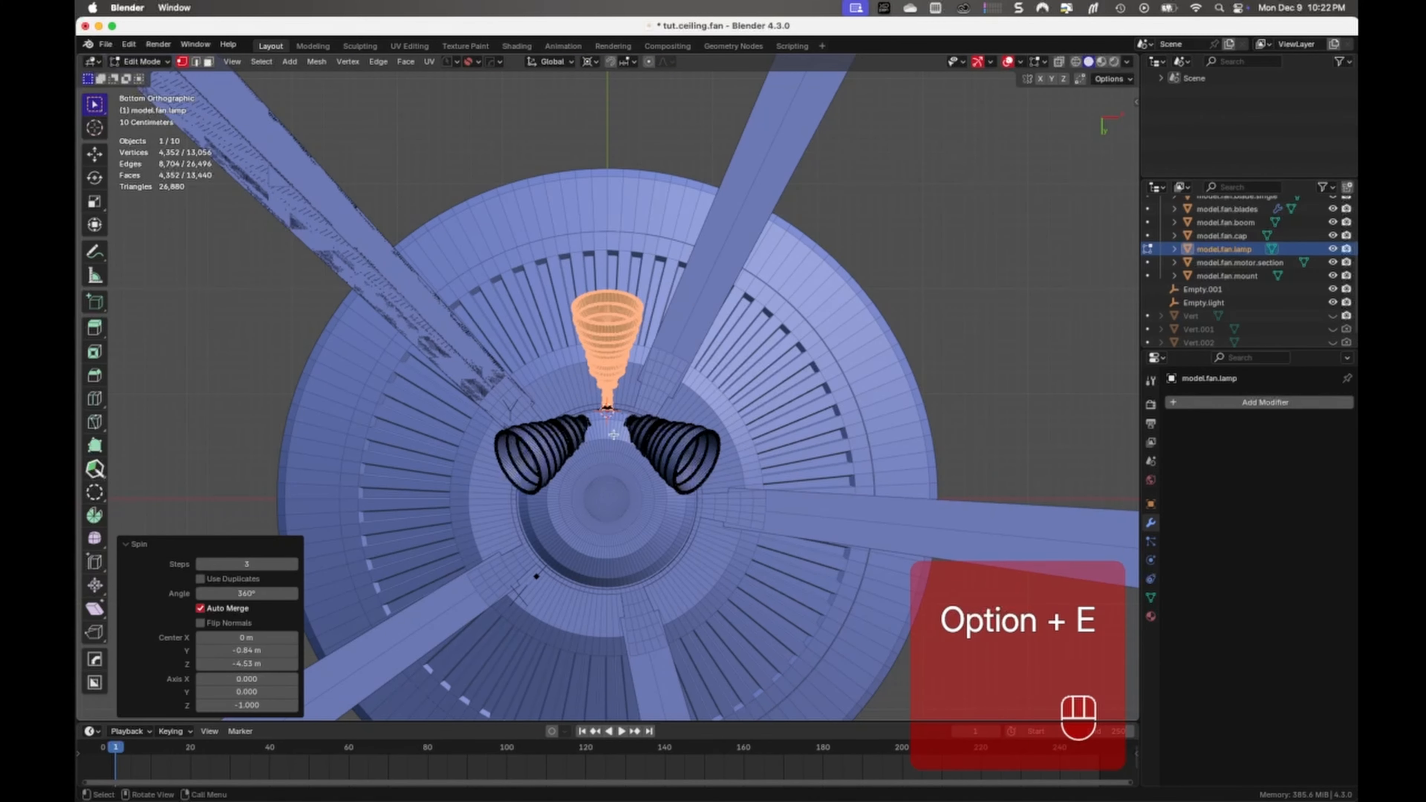
Set the spin centre to Y 0.00335 m and Z -4.36 m, return to object mode and deselect the lamps.
left_click(252, 651)
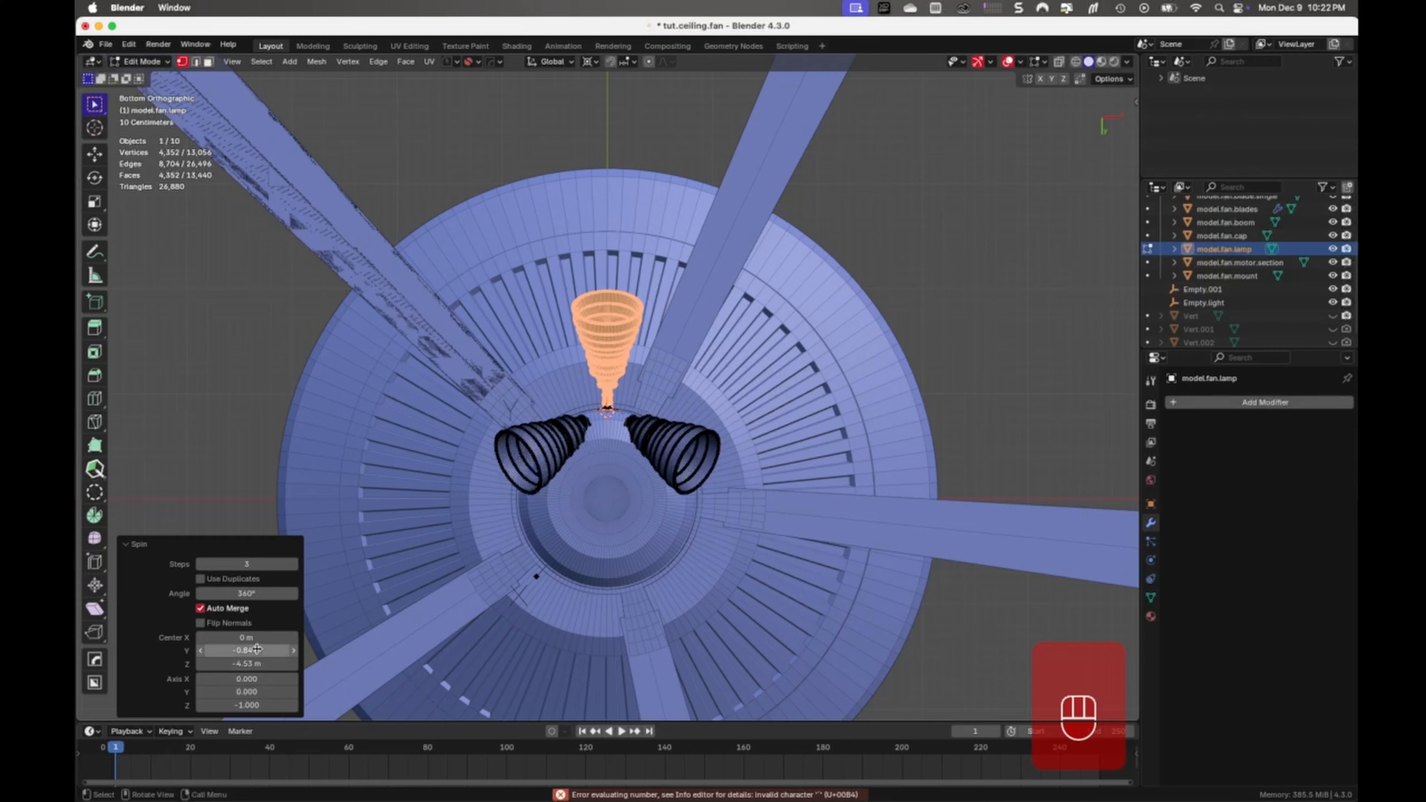
left_click_drag(258, 651, 321, 676)
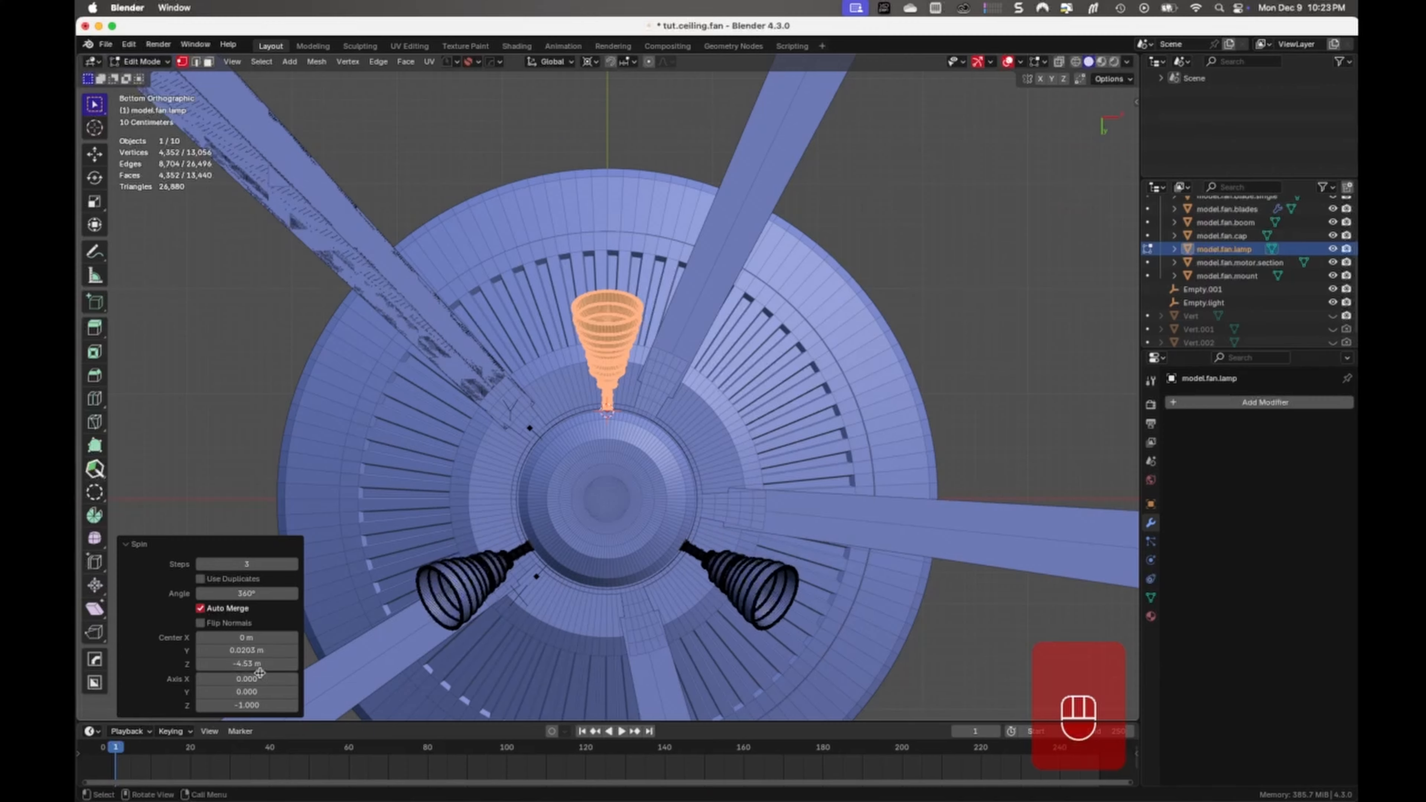
left_click_drag(276, 667, 247, 665, "shift")
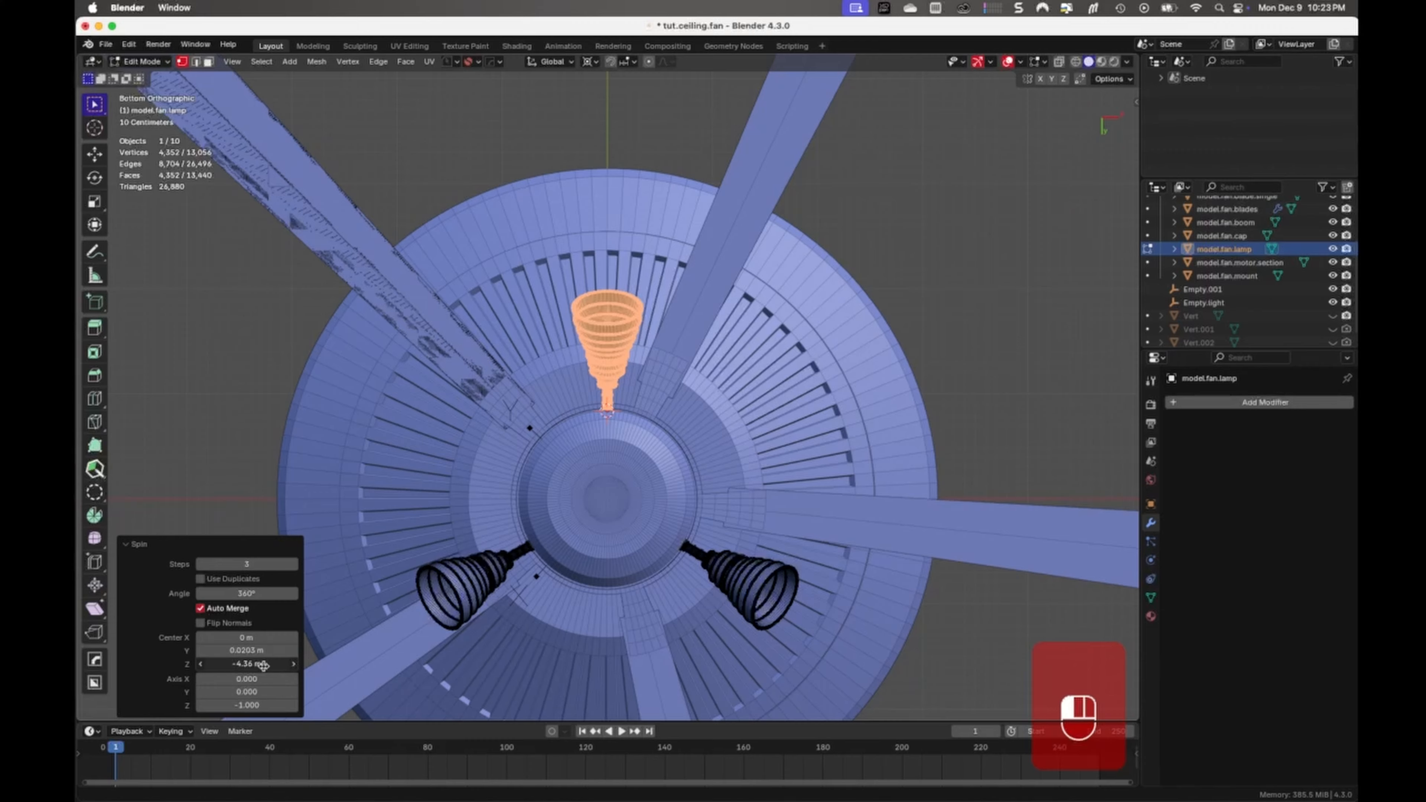
left_click_drag(251, 650, 251, 652)
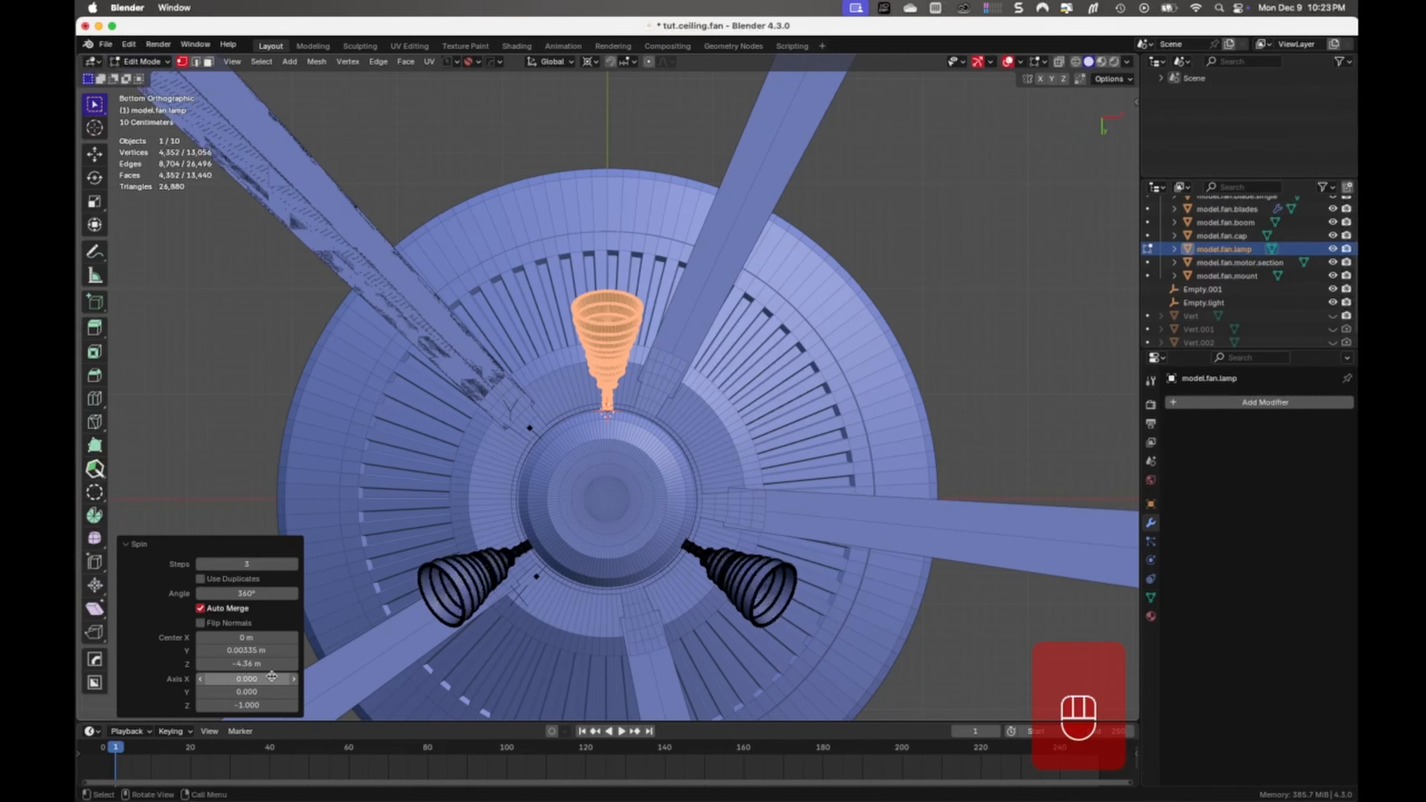
key("Tab")
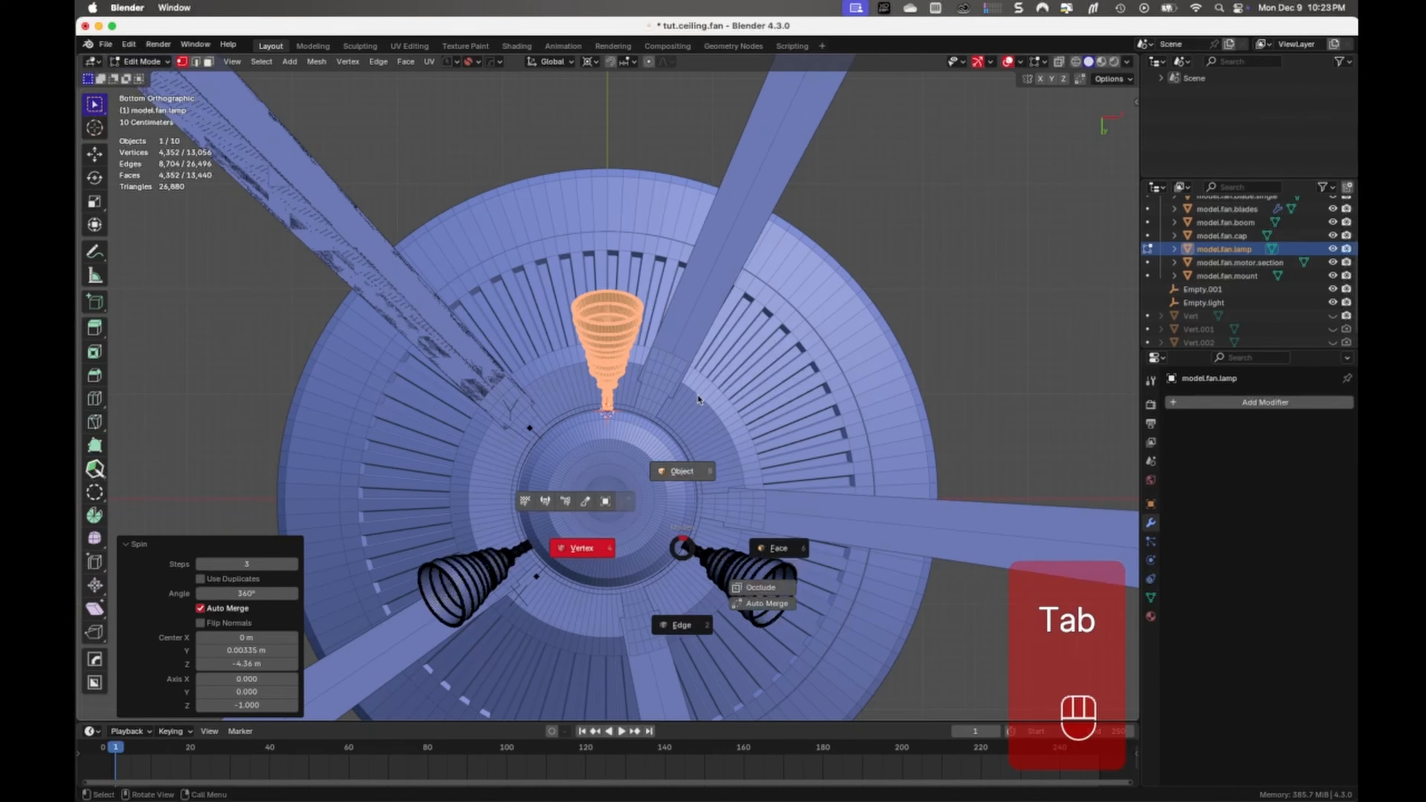
middle_click_drag(697, 515, 726, 535)
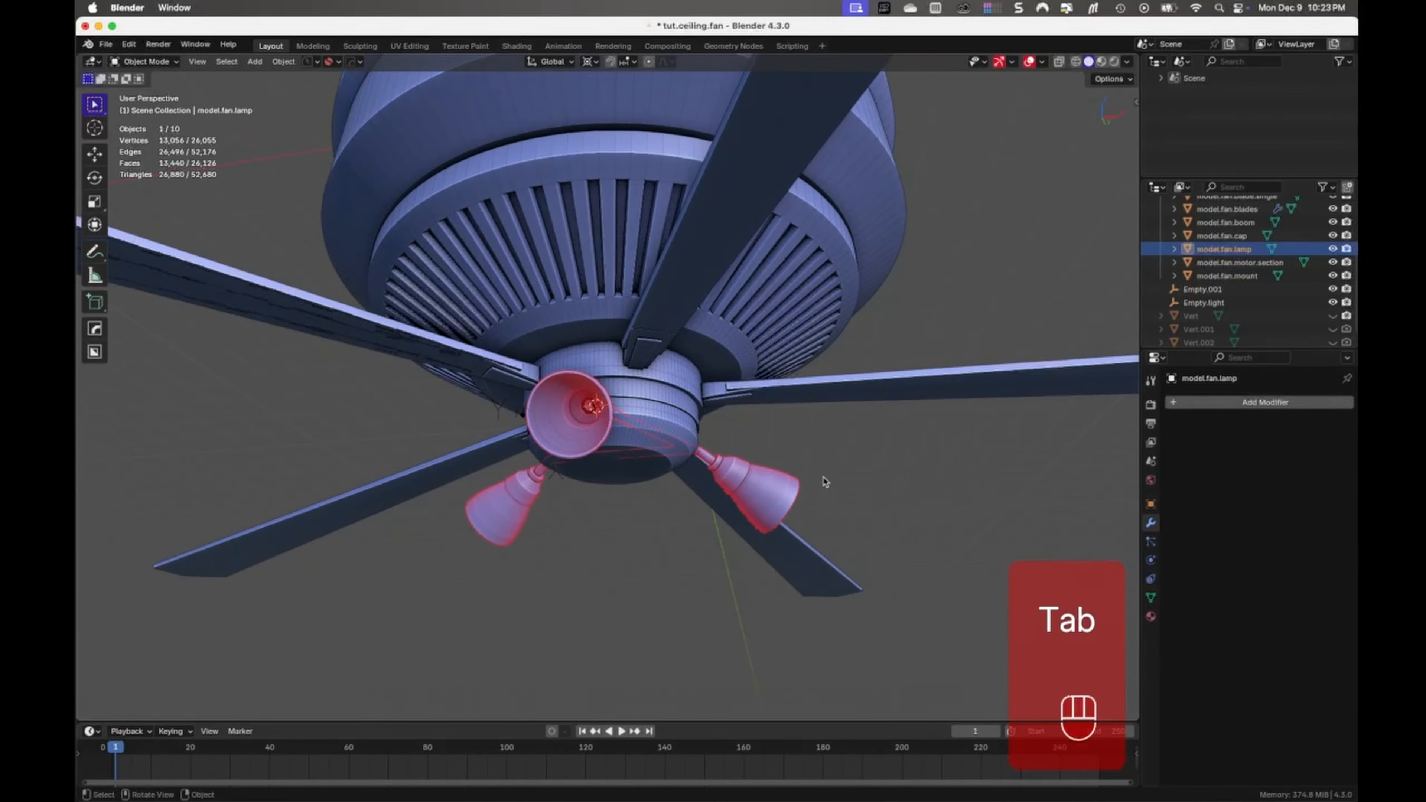
left_click(840, 480)
In front view, select the three-lamp object and raise it about 0.009 m along the global Z axis.
middle_click_drag(806, 507, 878, 512)
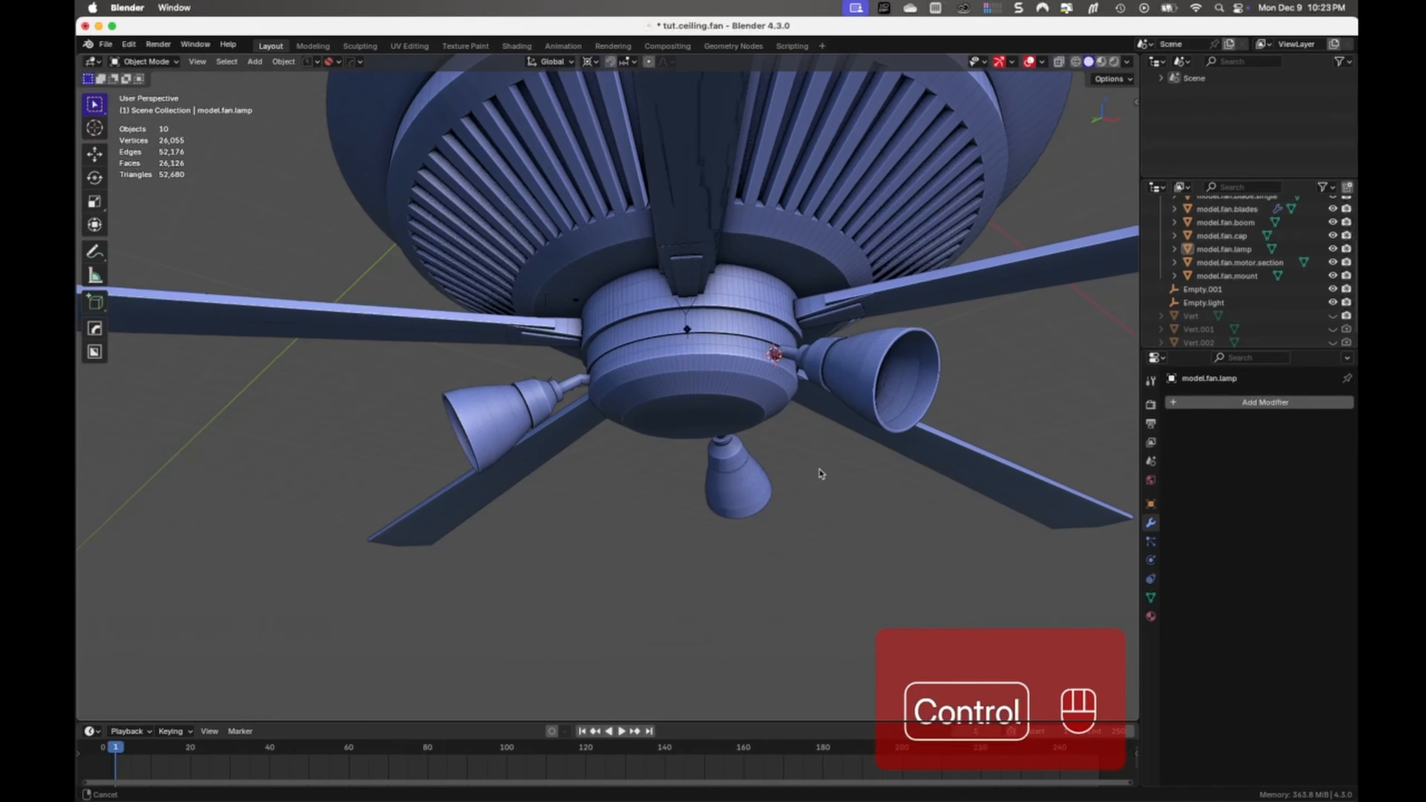
mouse_move(825, 474)
middle_mouse_down()
mouse_move(789, 589)
mouse_move(828, 479)
middle_mouse_up()
key("KP_1")
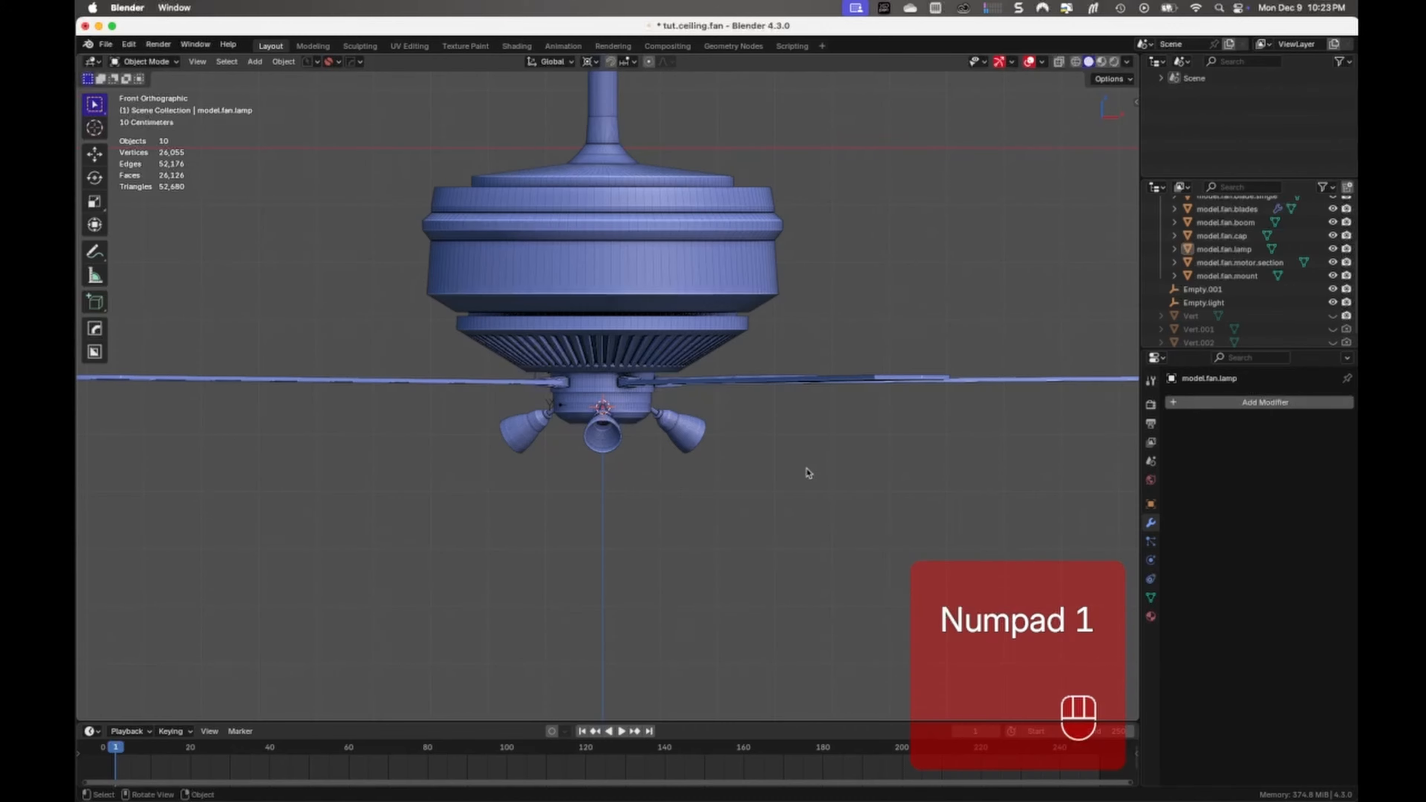
left_click(613, 433)
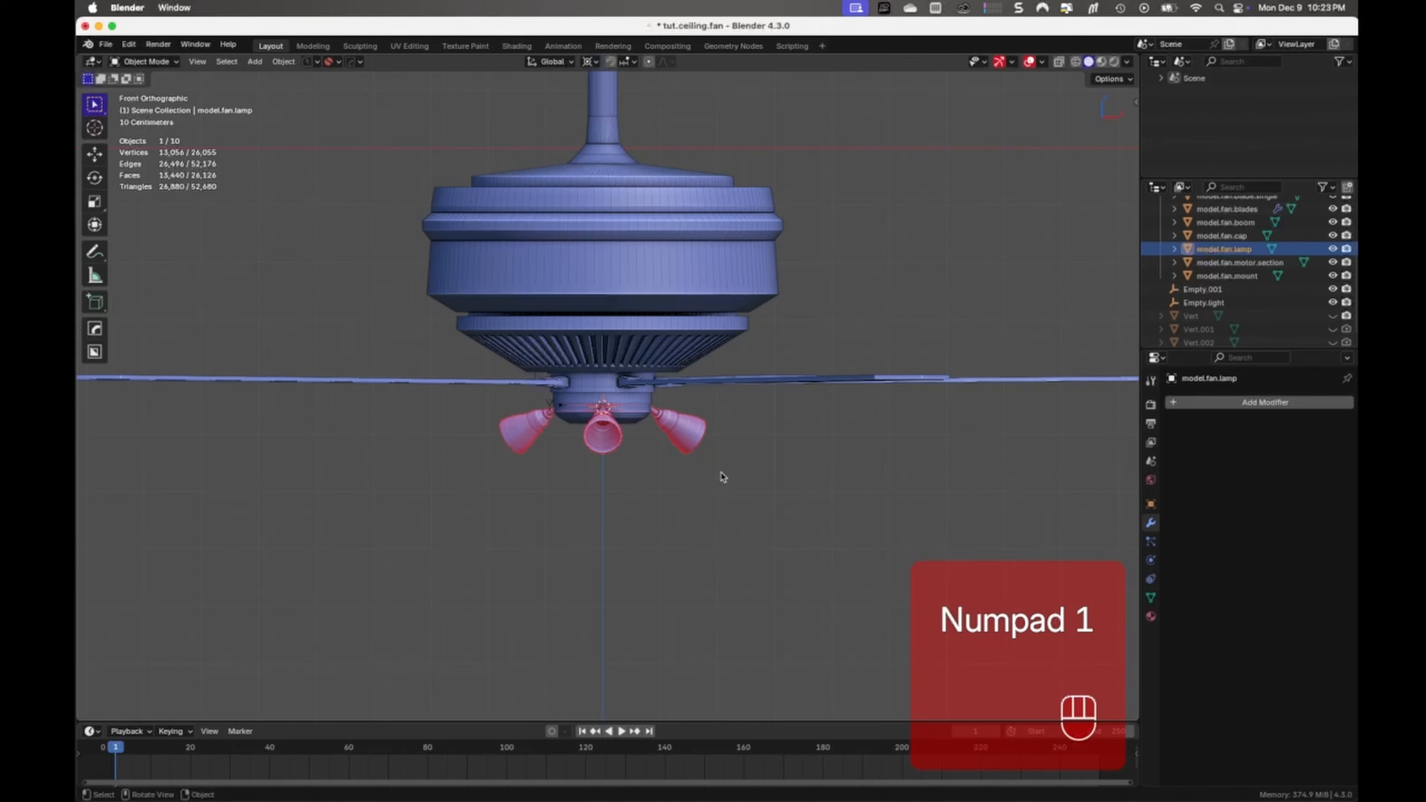
mouse_move(723, 476)
middle_mouse_down("ctrl")
mouse_move(769, 388)
mouse_move(749, 475)
middle_mouse_up("ctrl")
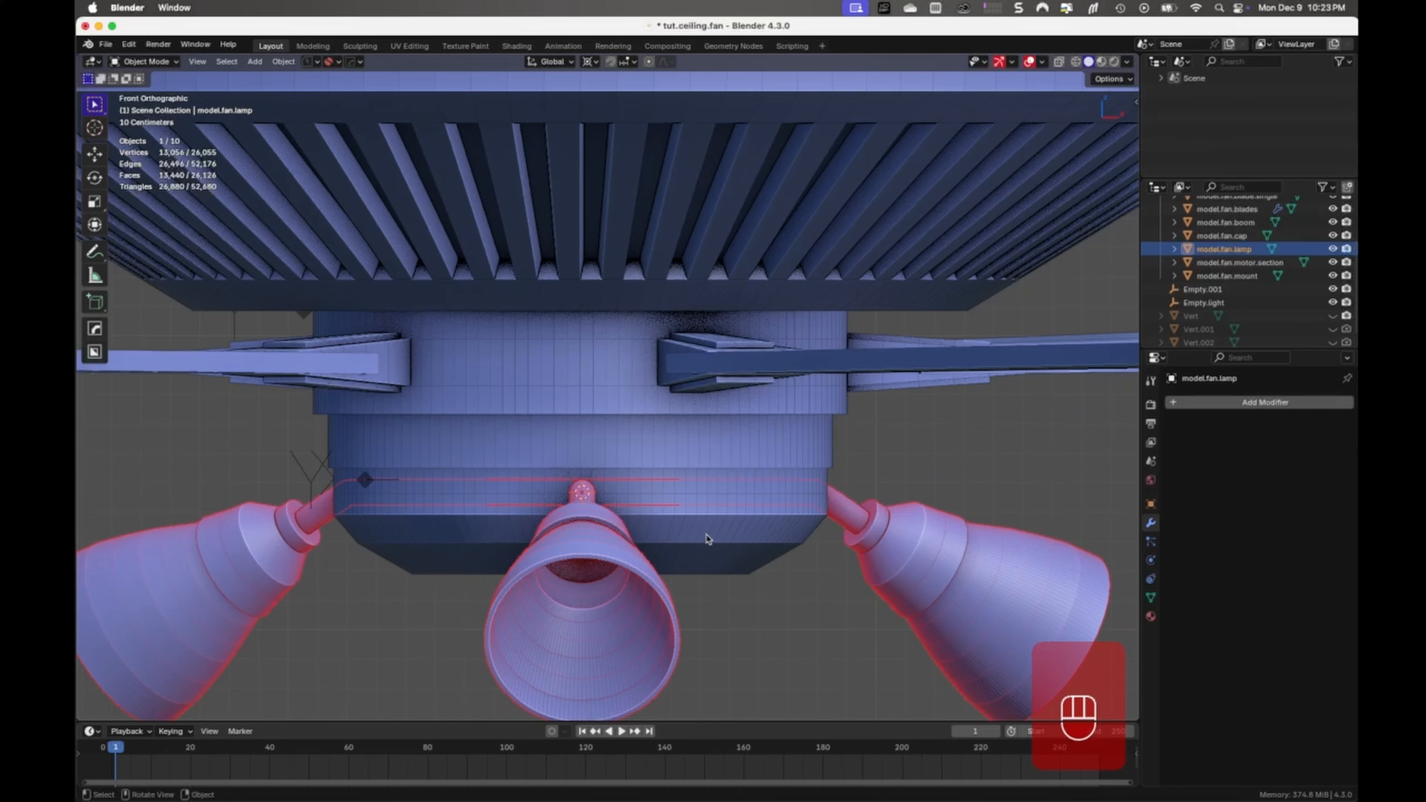
key("g")
key("z")
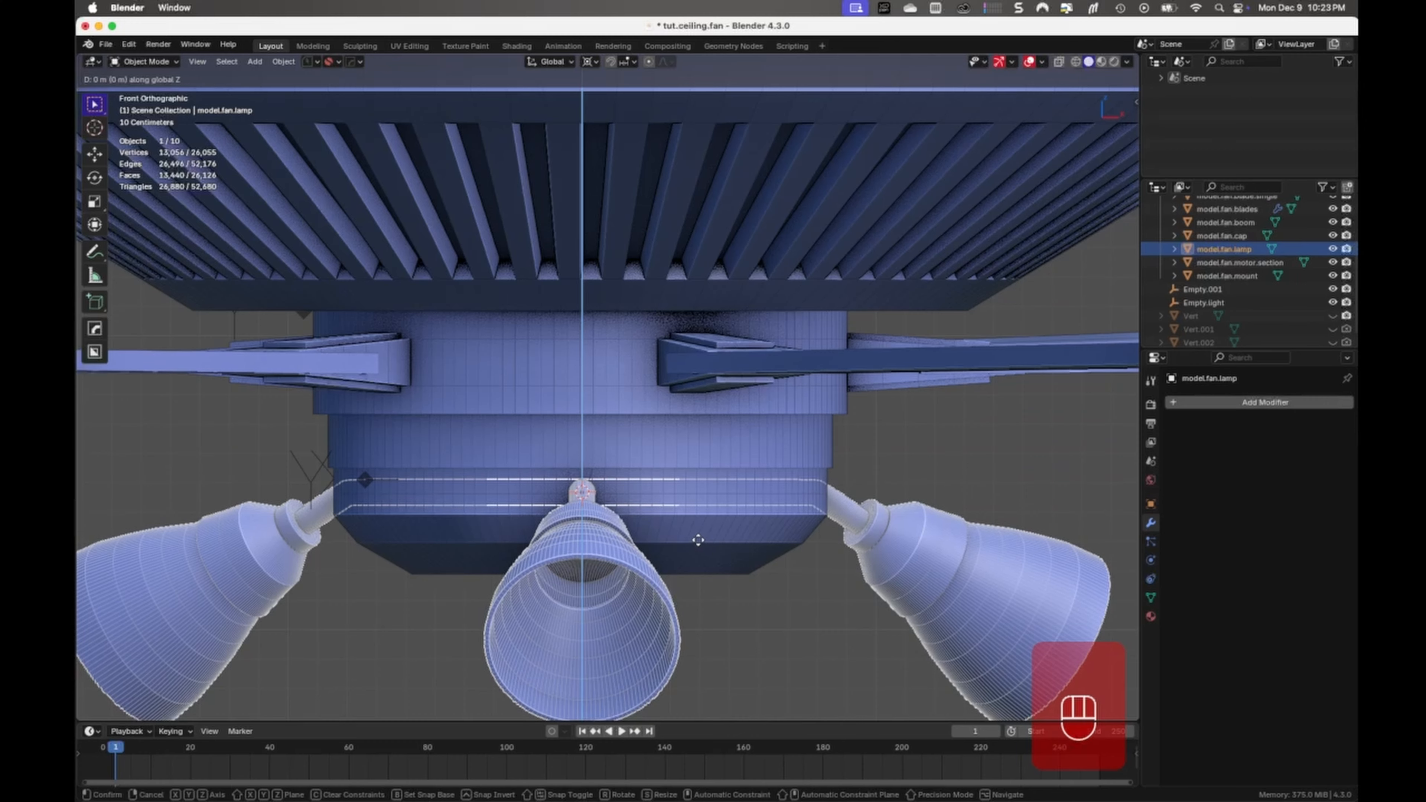
key("shift")
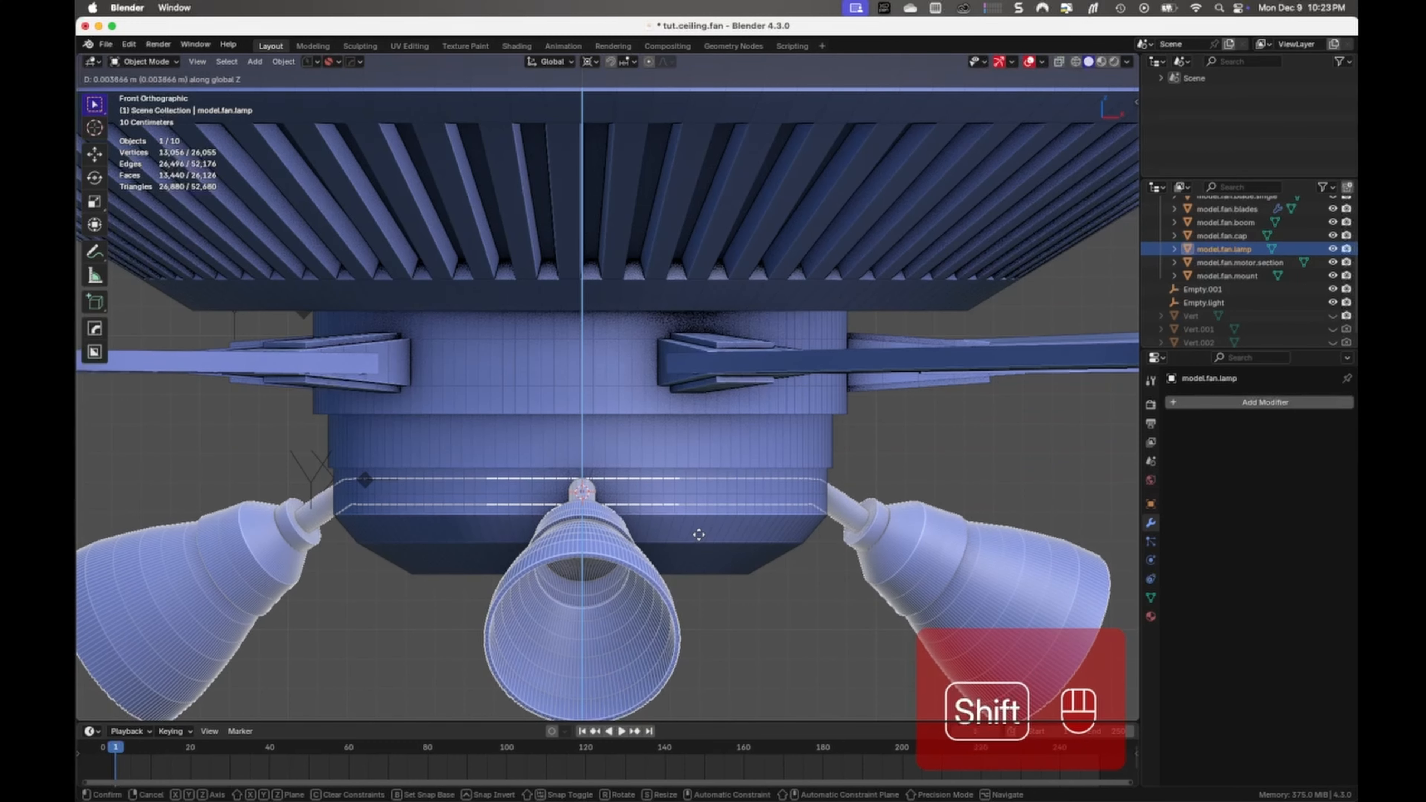
left_click(706, 519, "shift")
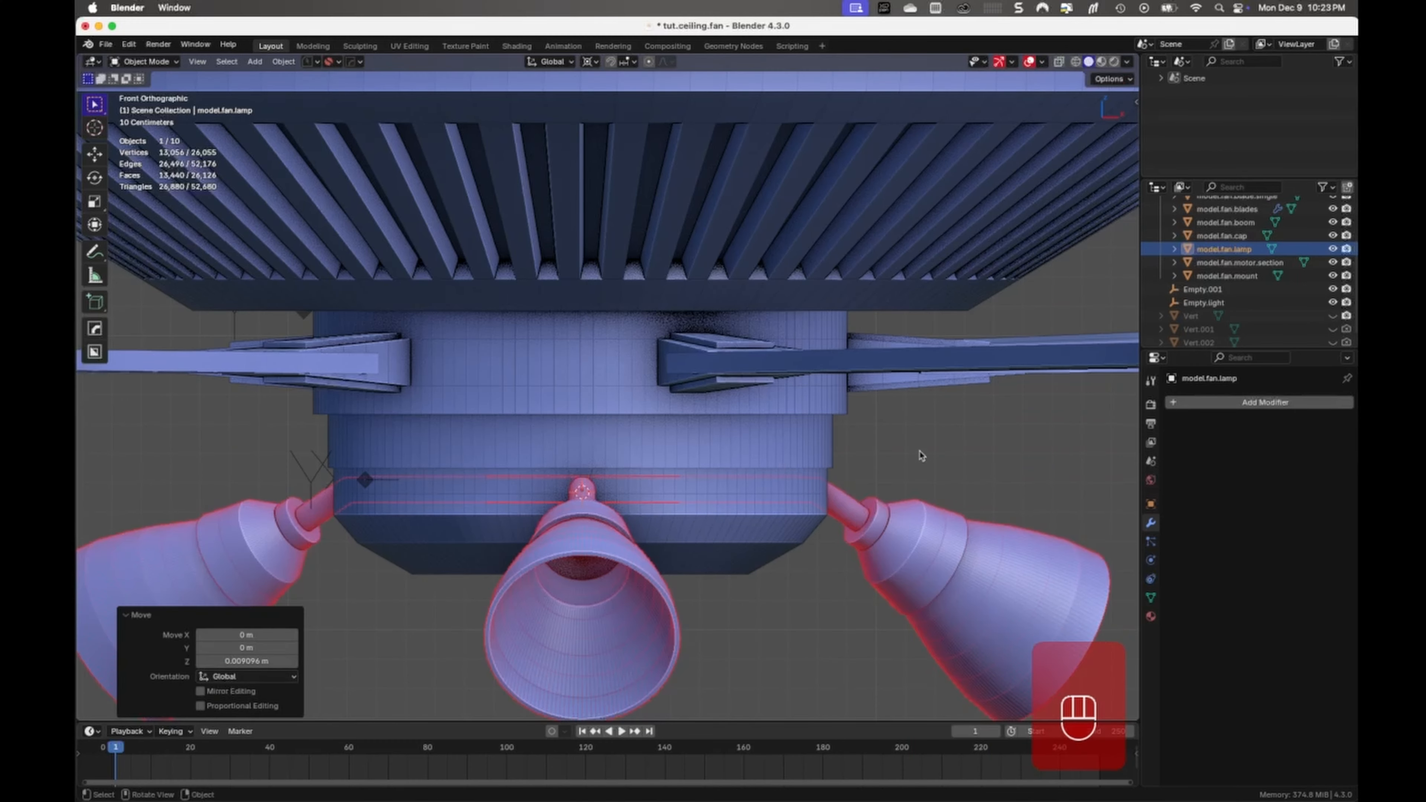
Deselect the lamps and save the file.
left_click(937, 451)
middle_click_drag(801, 529, 702, 624)
key("super+s")
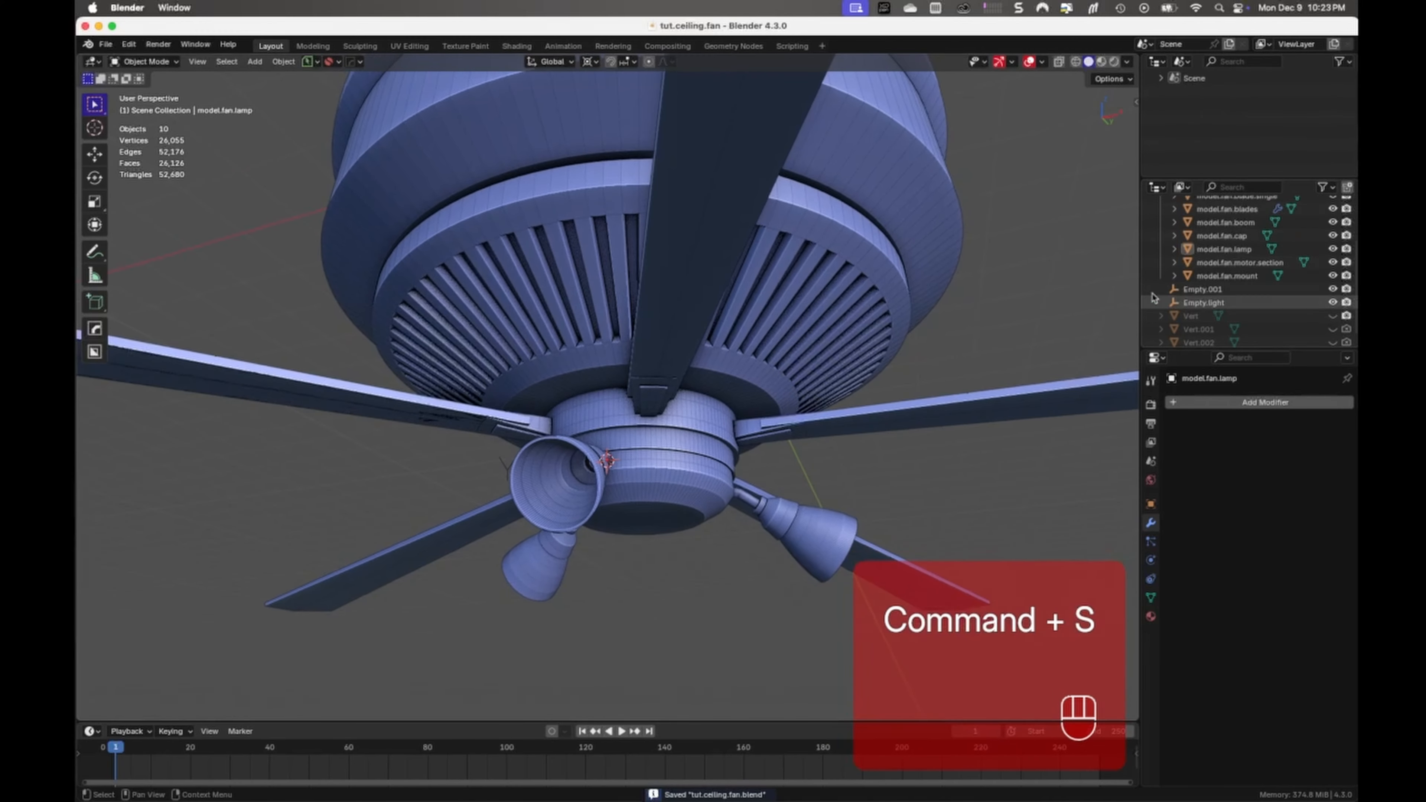
Delete the Empty.light object, check the lamps around the hub and save the file.
left_click(1224, 303)
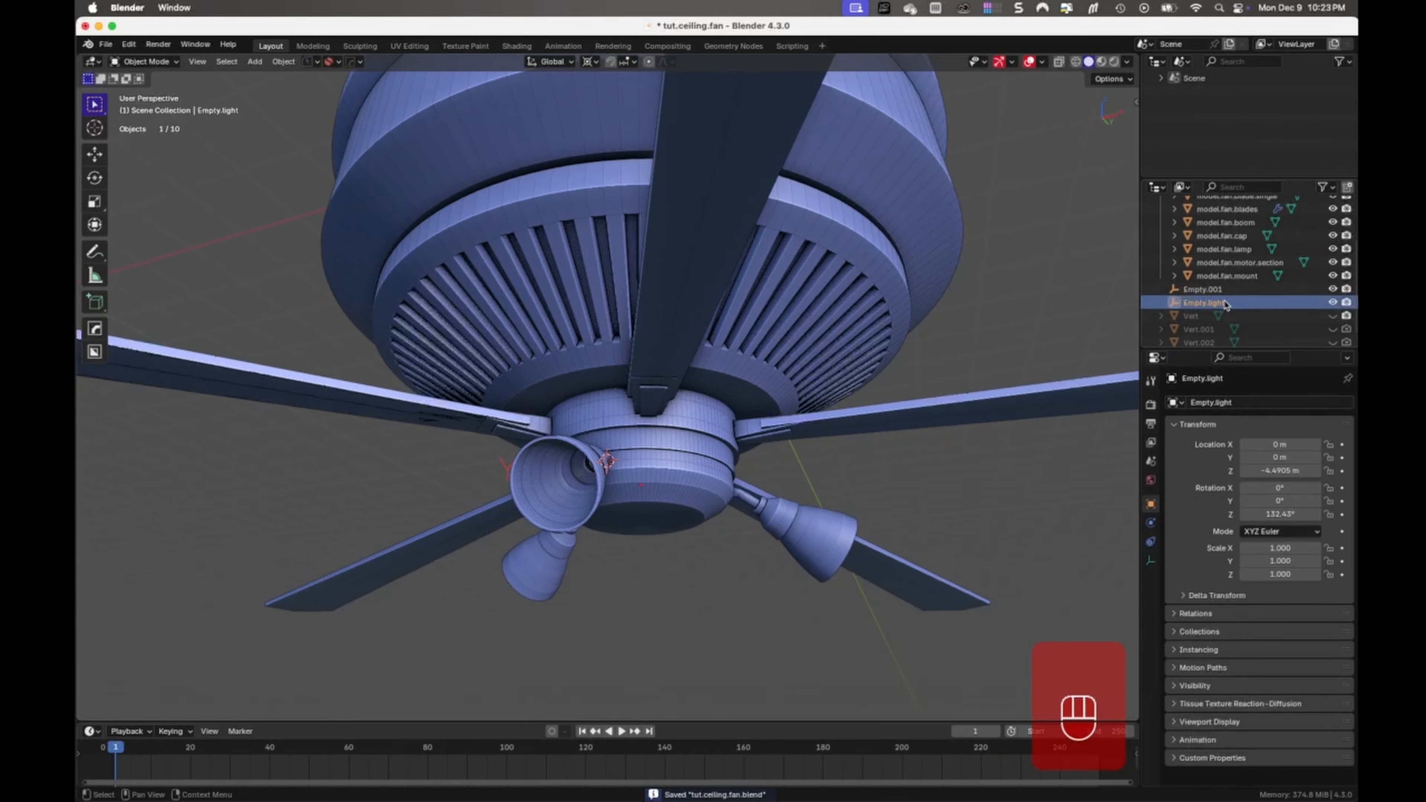
key("x")
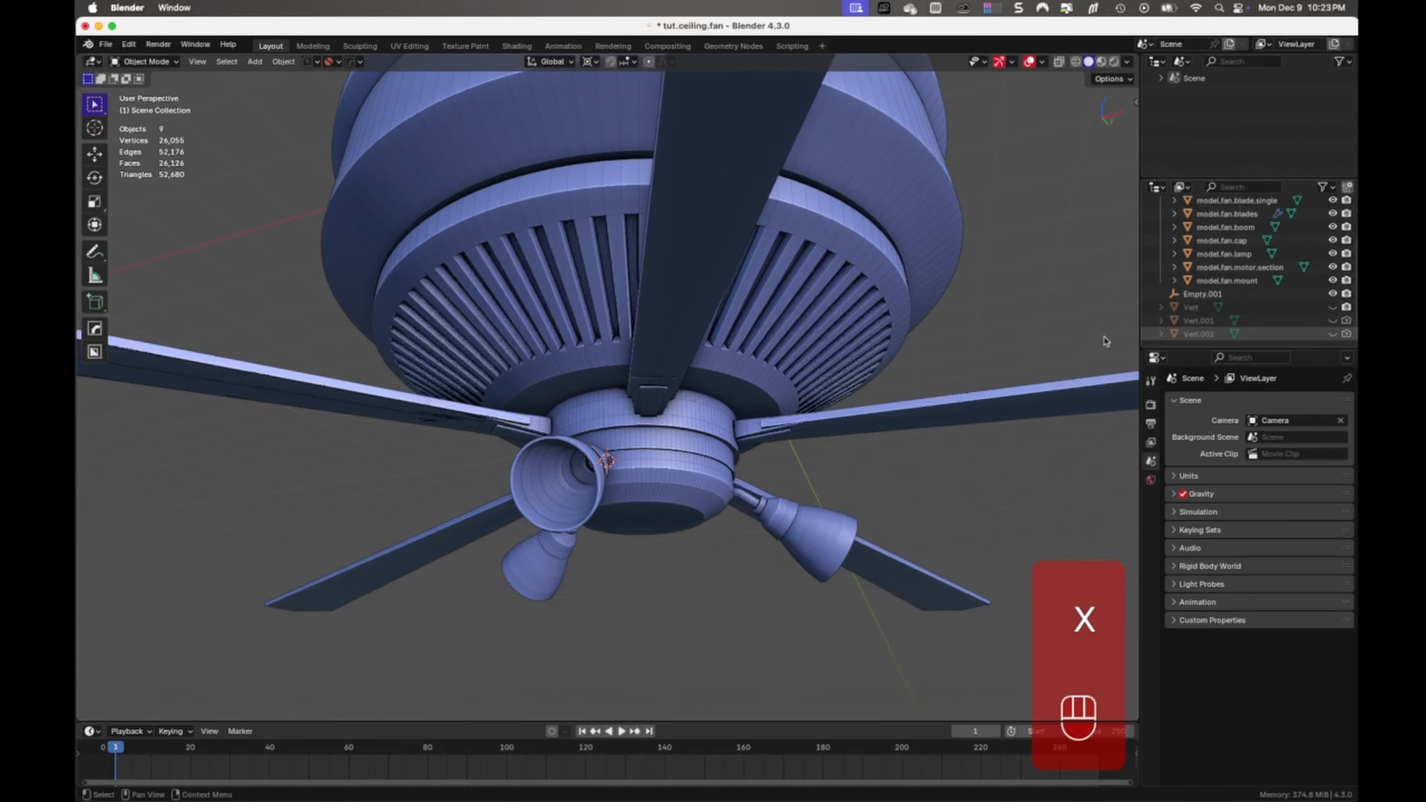
middle_click_drag(841, 468, 867, 519)
key("super+s")
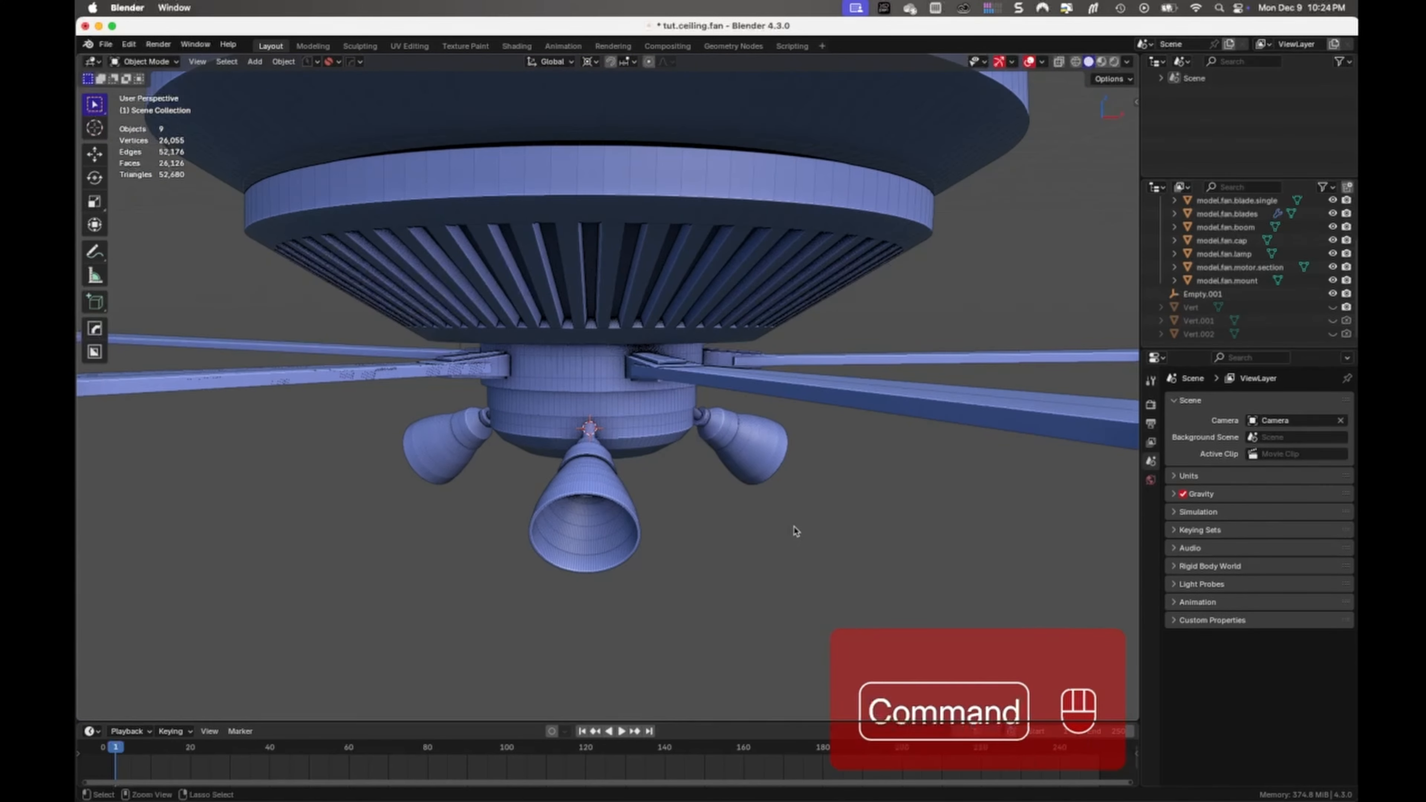
middle_click_drag(728, 546, 604, 550)
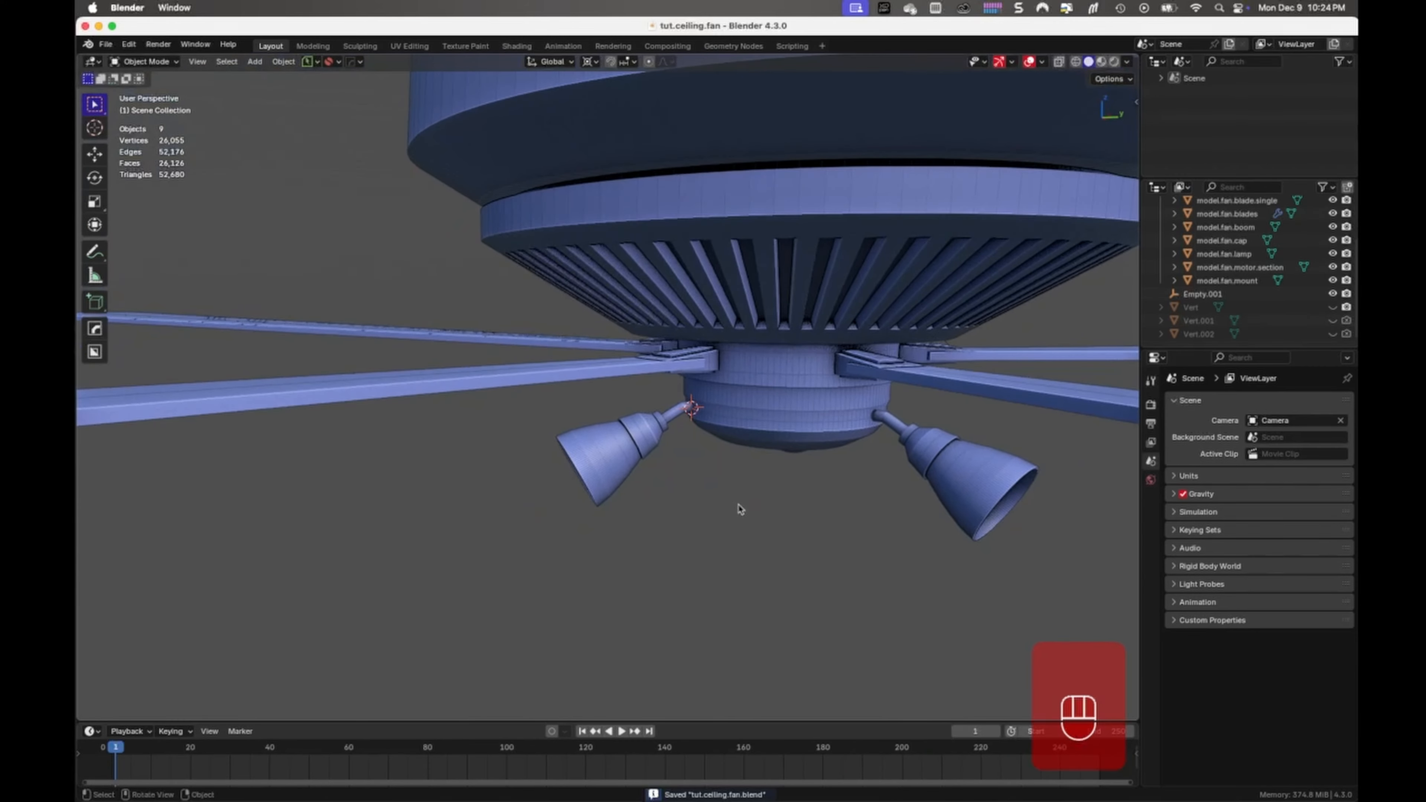
middle_click_drag(724, 513, 640, 540, "shift")
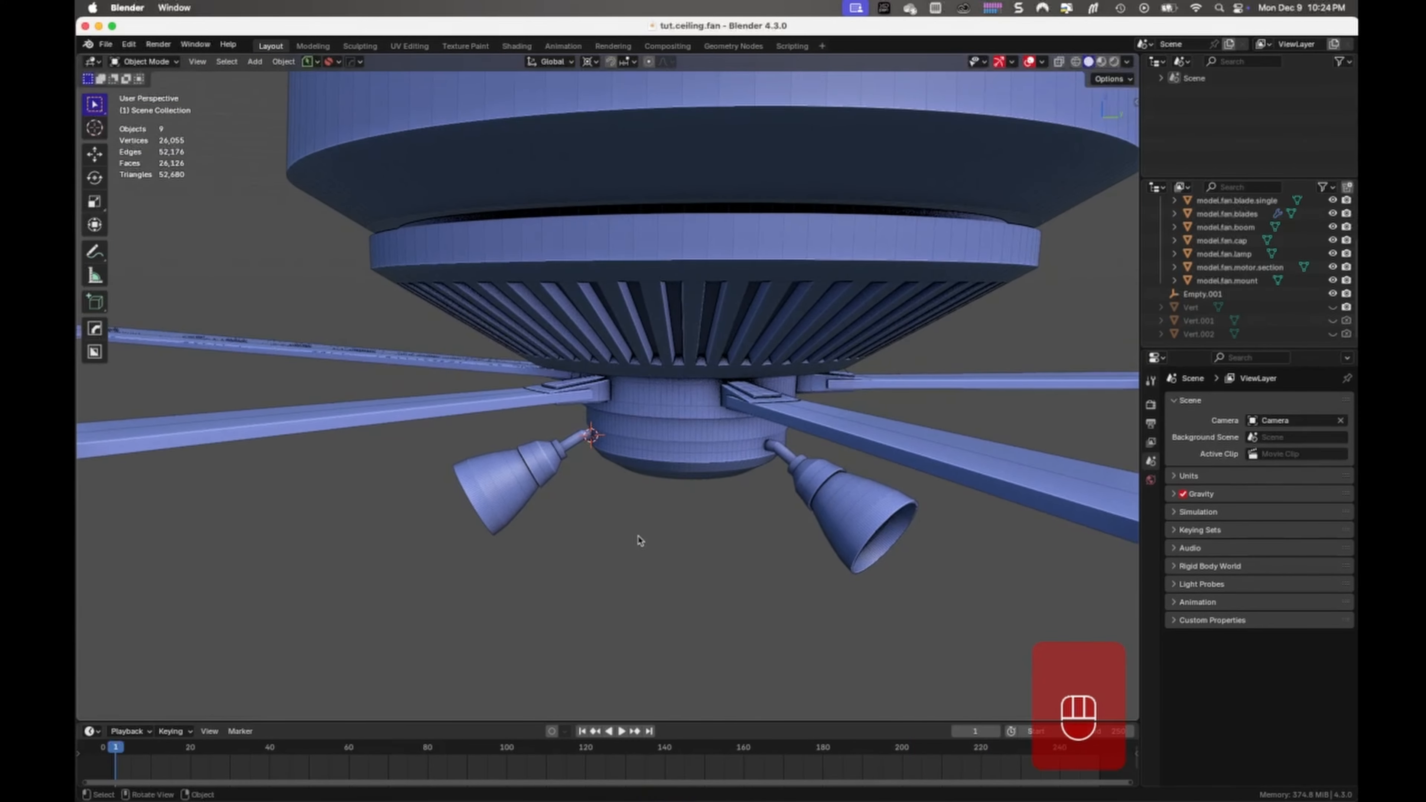
key("KP_1")
middle_click_drag(684, 475, 747, 351, "ctrl")
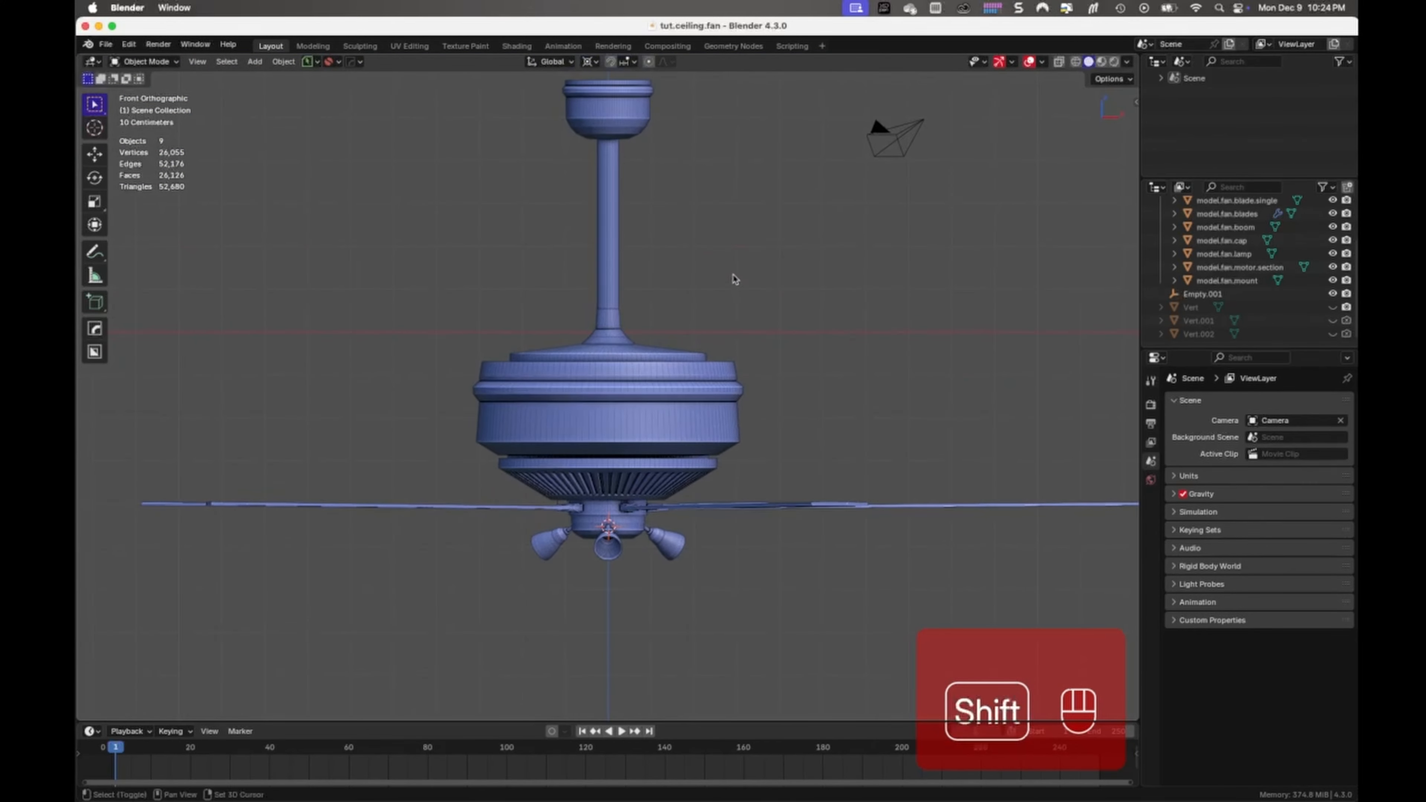
middle_click_drag(735, 280, 764, 304, "shift")
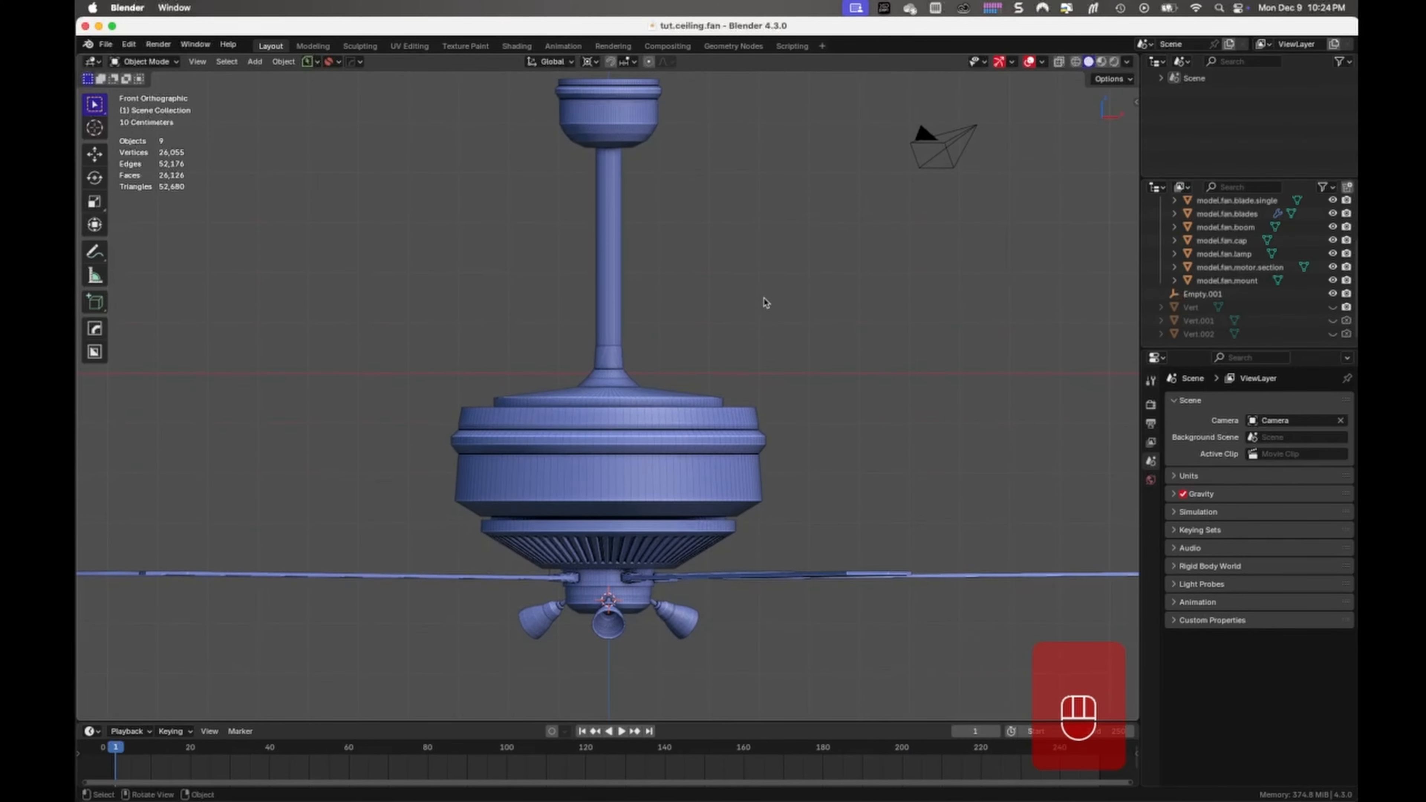
key("super+s")
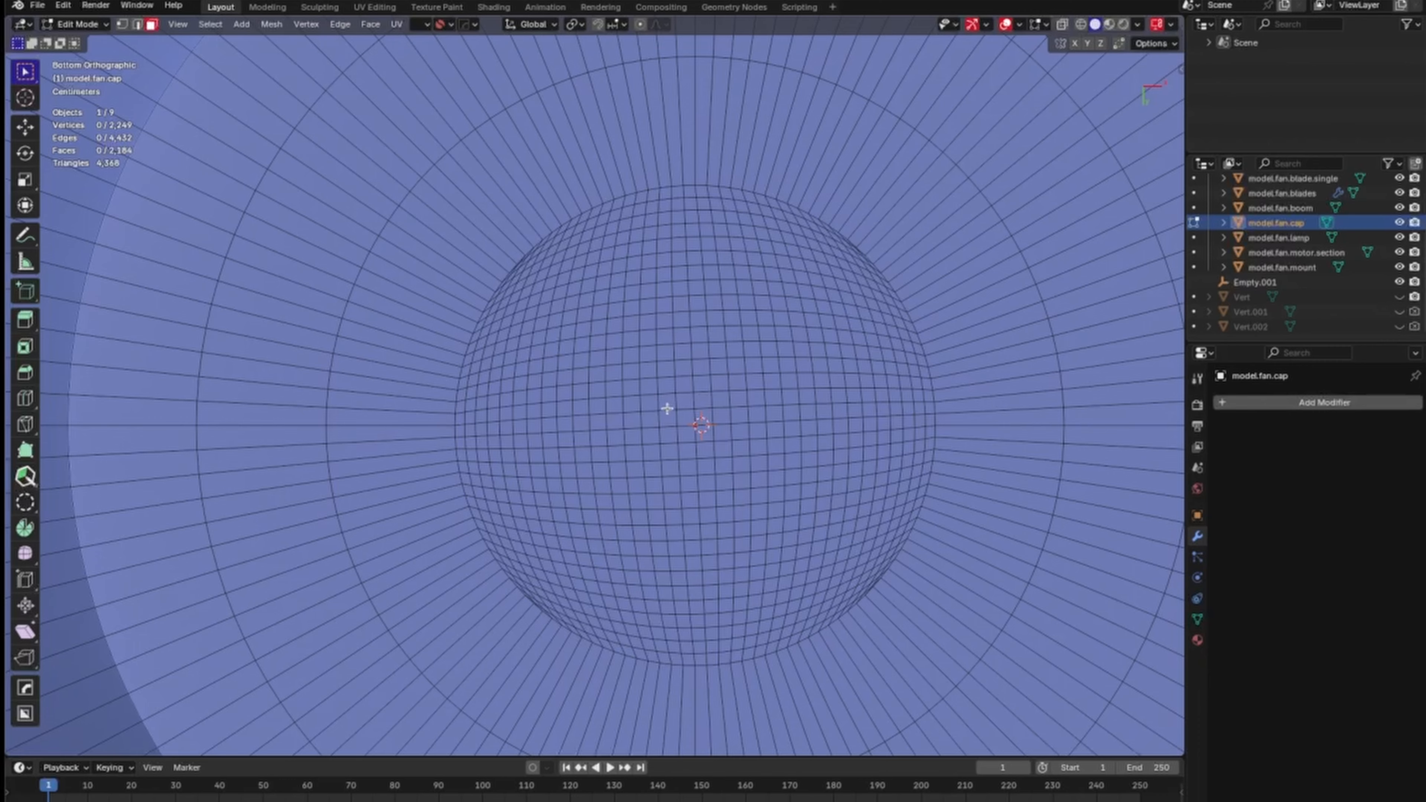
Select the central 4 by 4 block of faces on the cap's underside and reshape it with LoopTools Circle.
left_click_drag(667, 400, 767, 451)
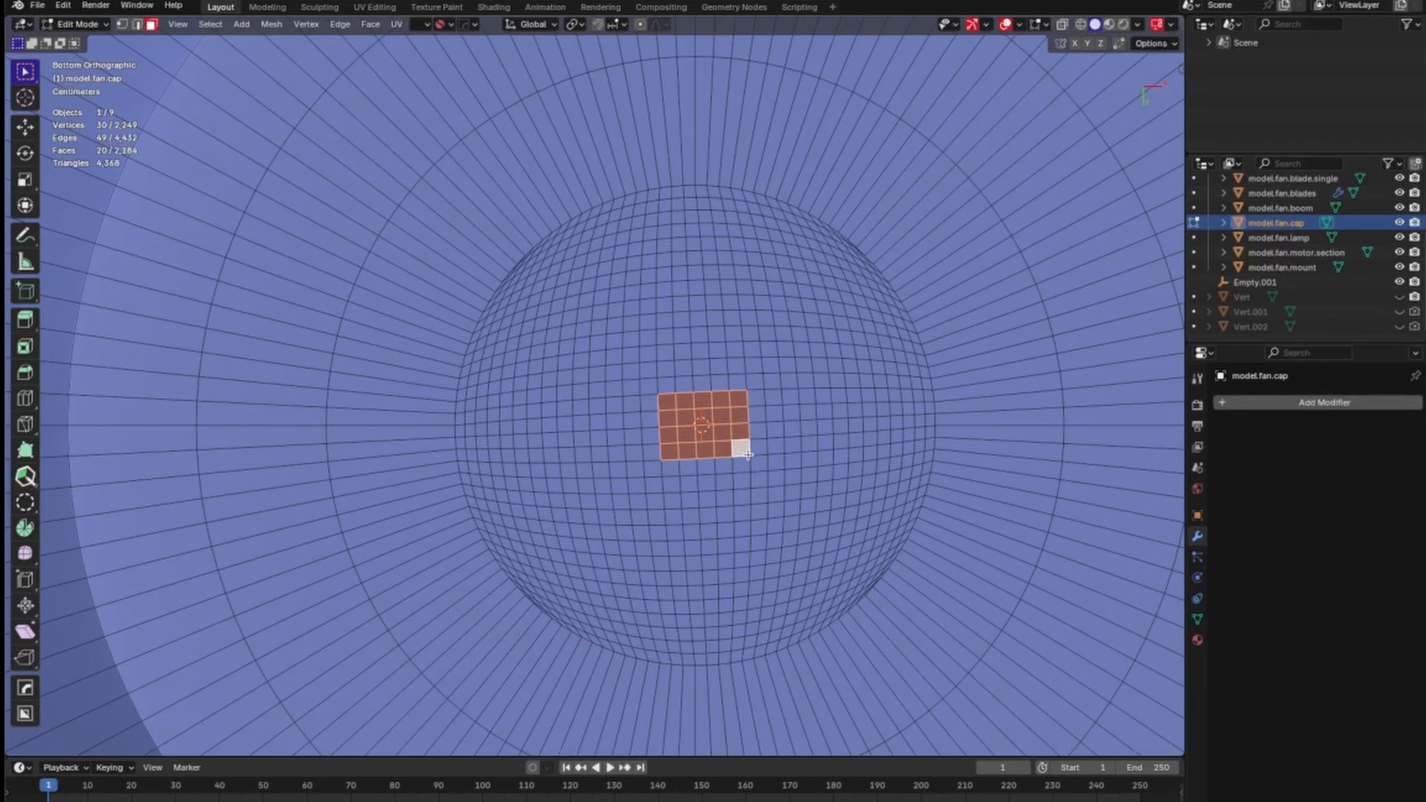
left_click(743, 403, "shift")
left_click(742, 416, "shift")
left_click(744, 443, "shift")
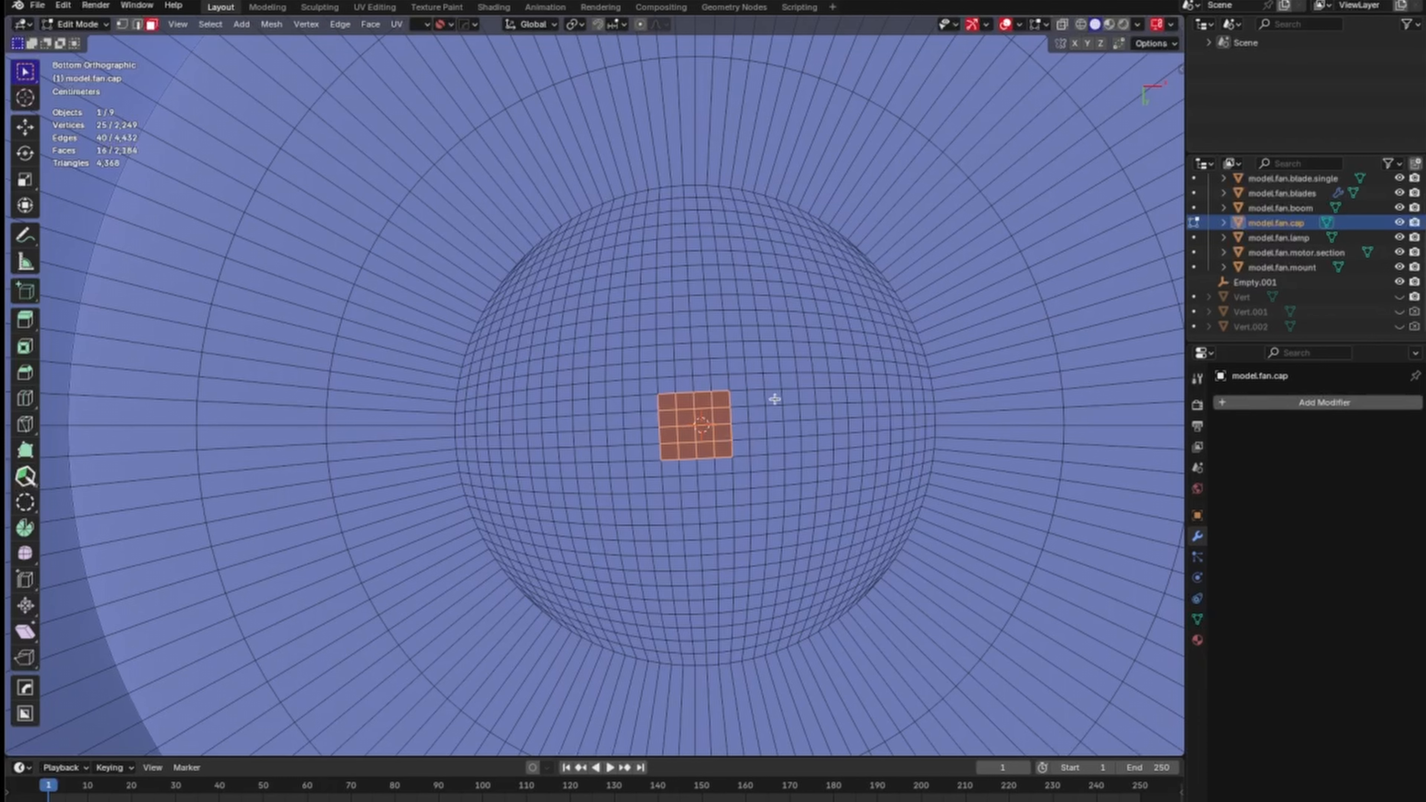
right_click(696, 436)
mouse_move(696, 436)
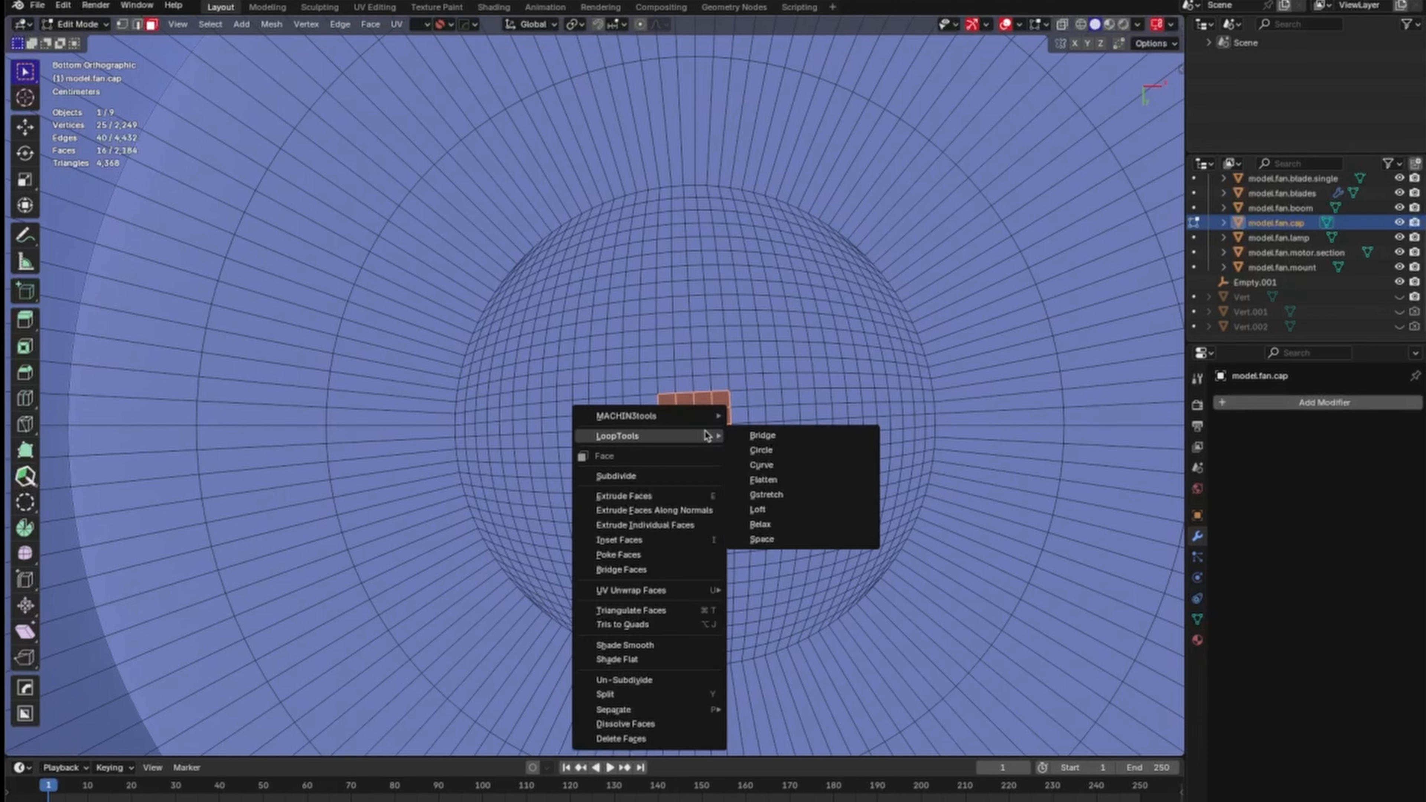
left_click(802, 445)
Inset the circular faces by about 0.0026 m and extrude them about 0.044 m out of the cap's underside.
middle_click_drag(840, 396, 813, 486)
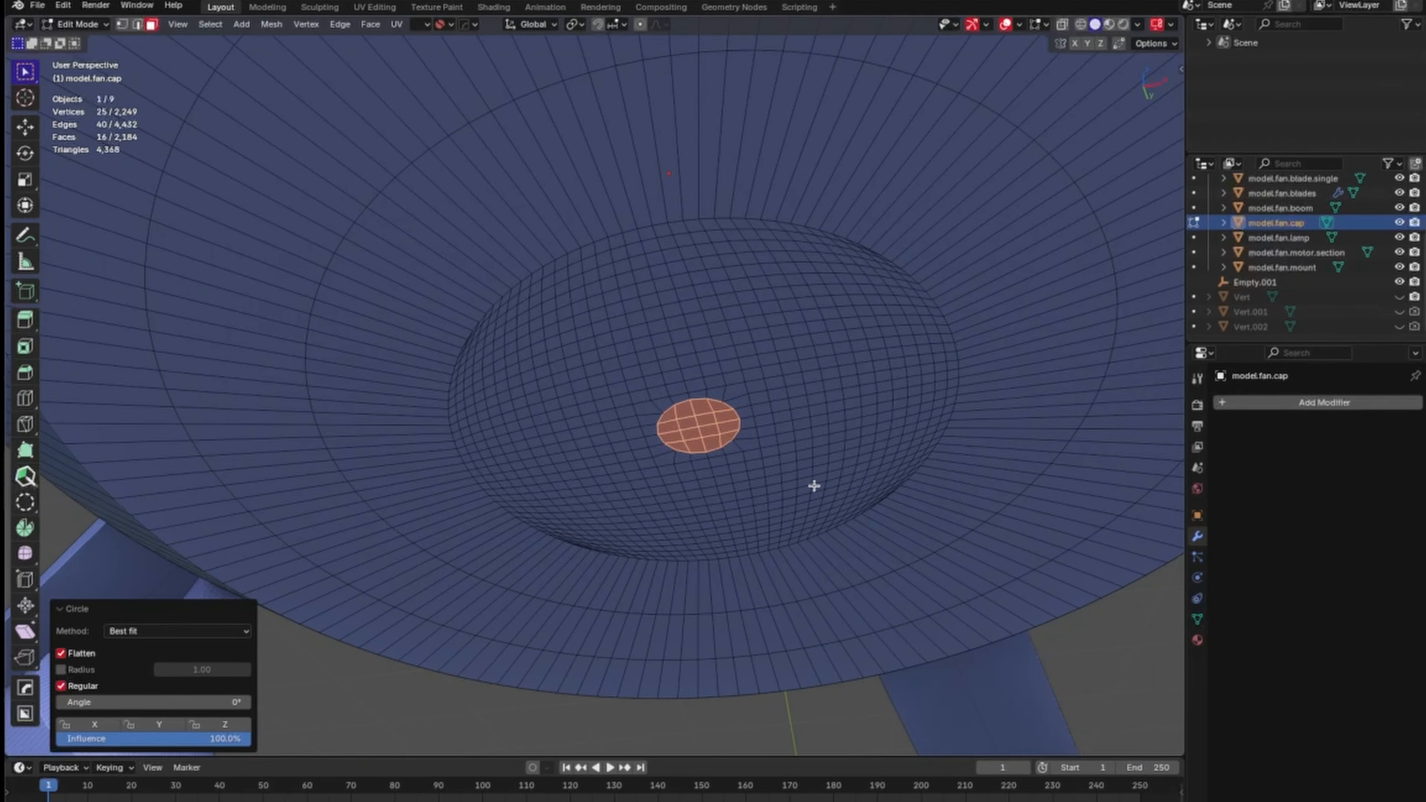
key("i")
left_click(863, 421)
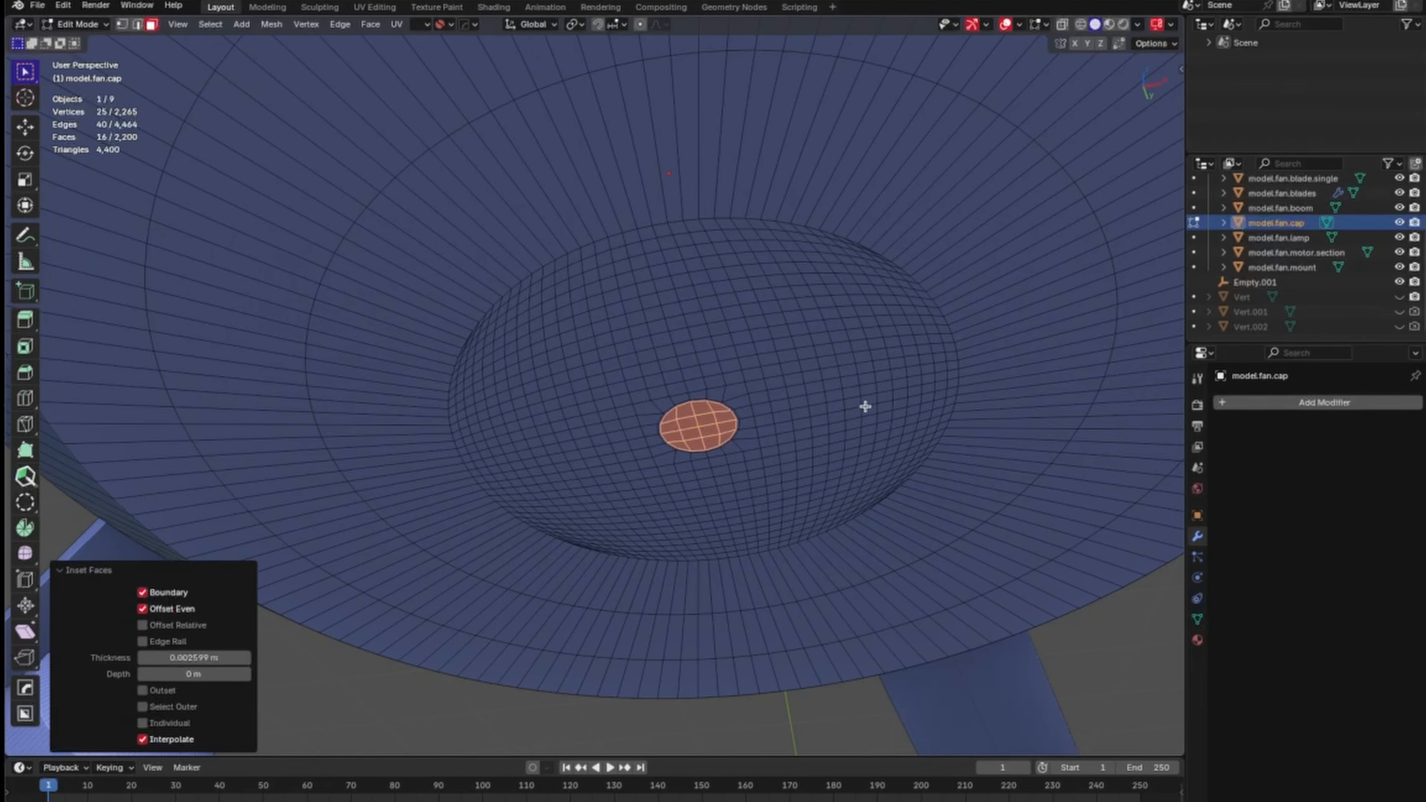
key("e")
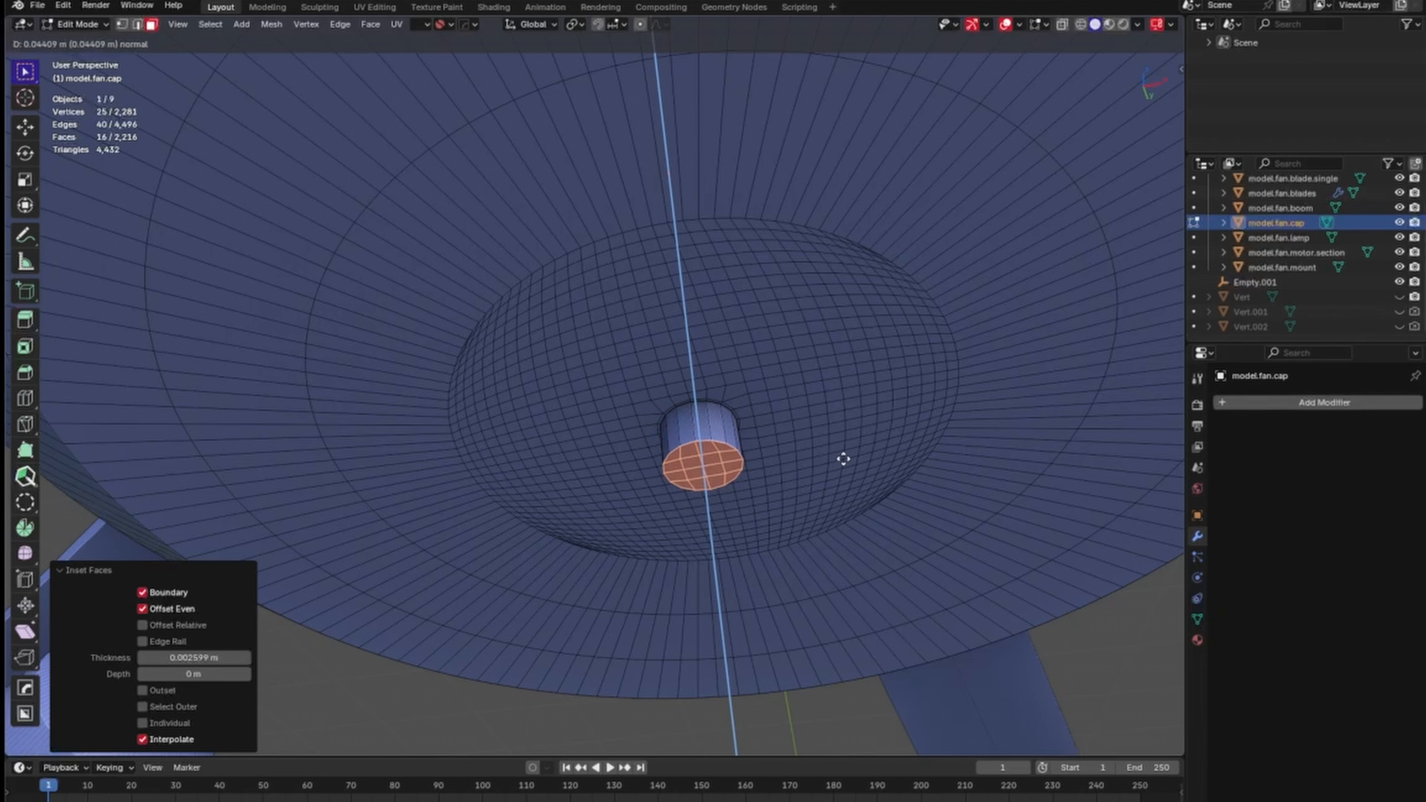
left_click(844, 457)
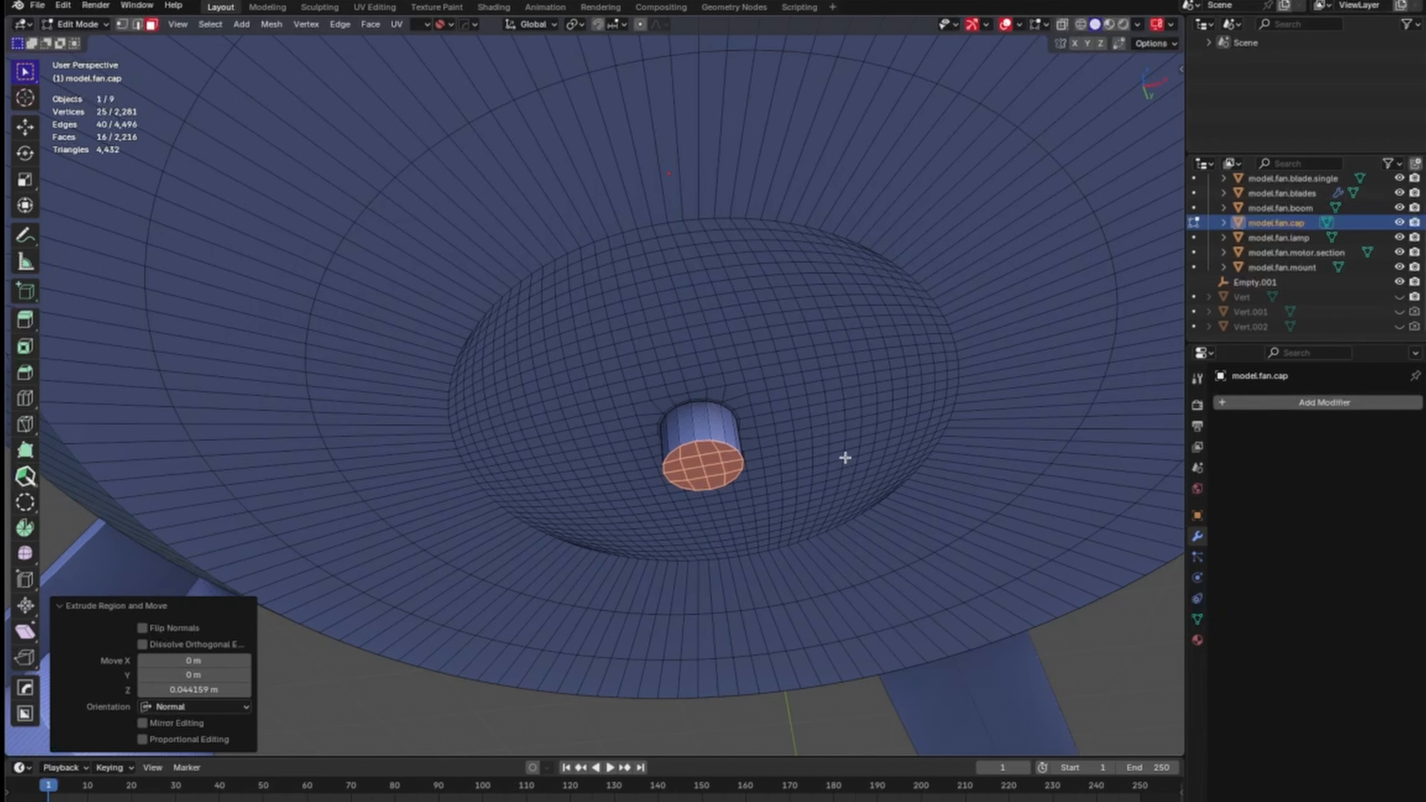
Scale the stub's end faces to about 0.726 and inset them by about 0.0033 m.
key("s")
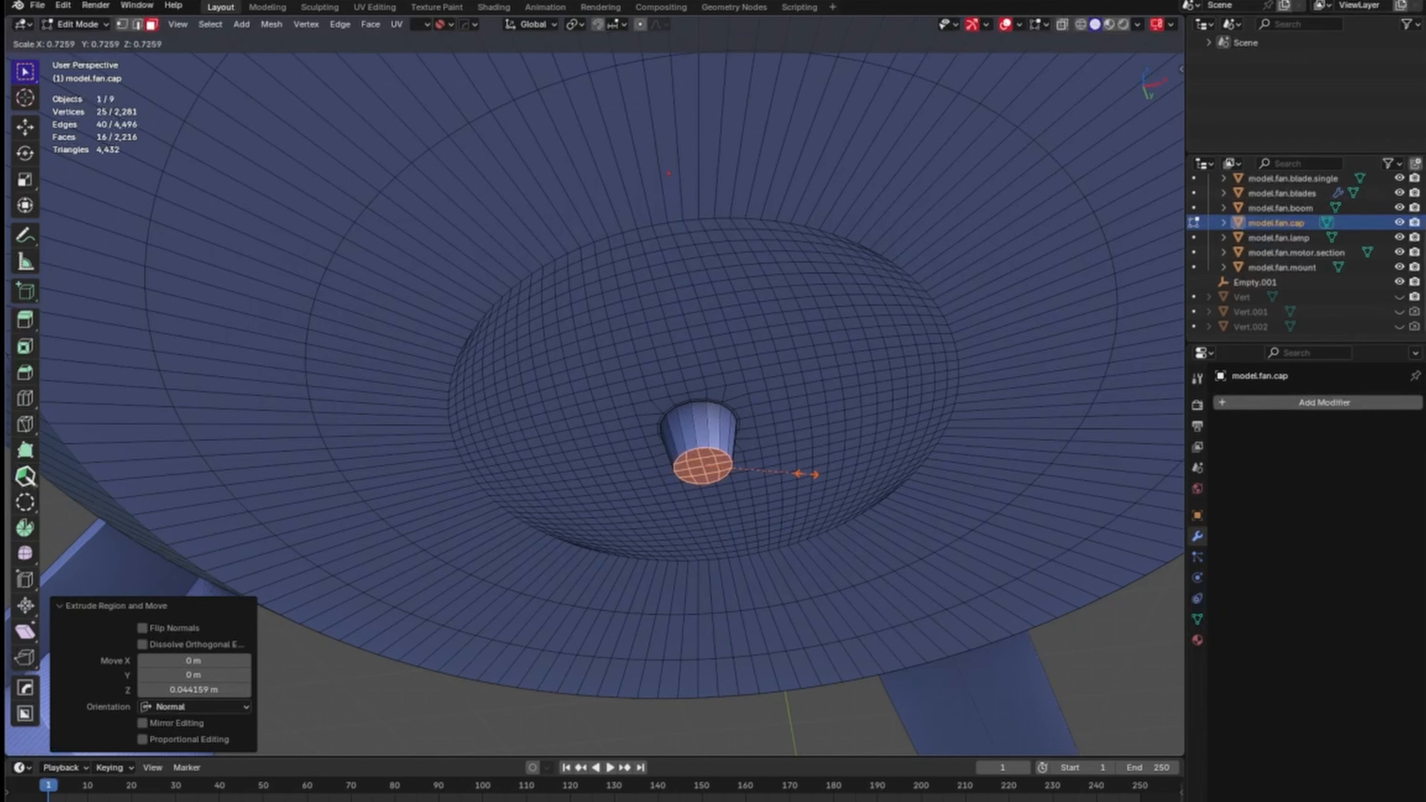
left_click(806, 475)
key("i")
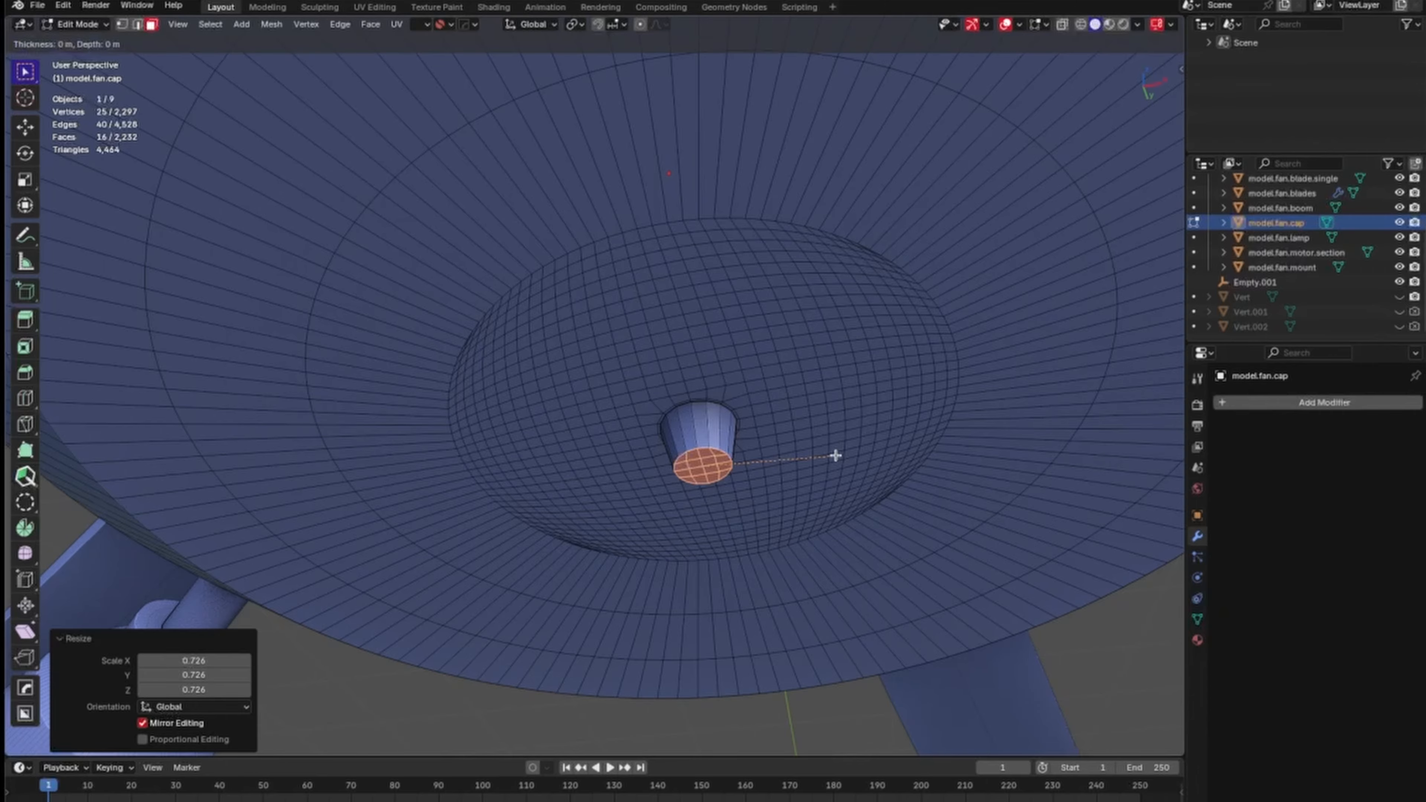
left_click(833, 457)
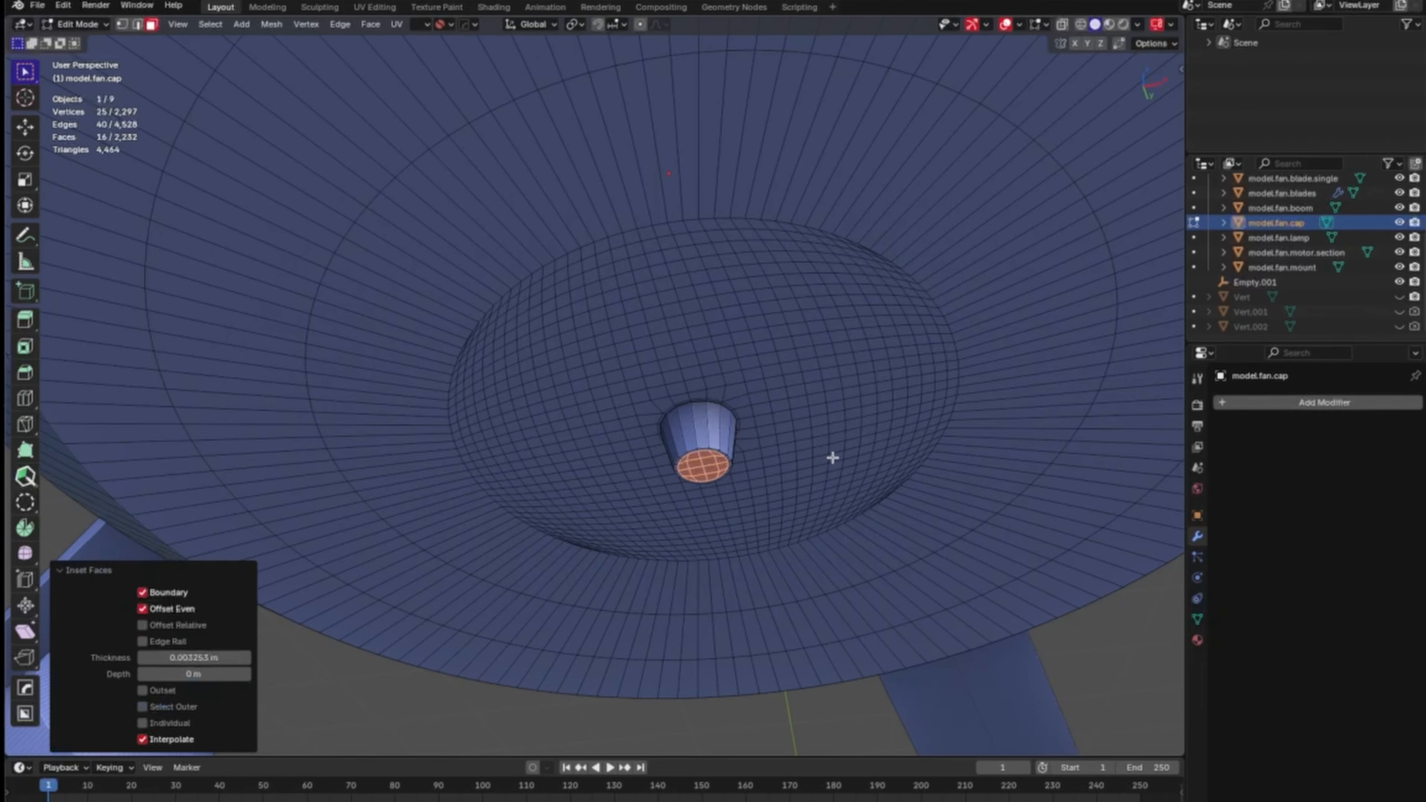
Extrude the inset faces about 0.056 m back into the stub to hollow it out.
key("e")
left_click(829, 405)
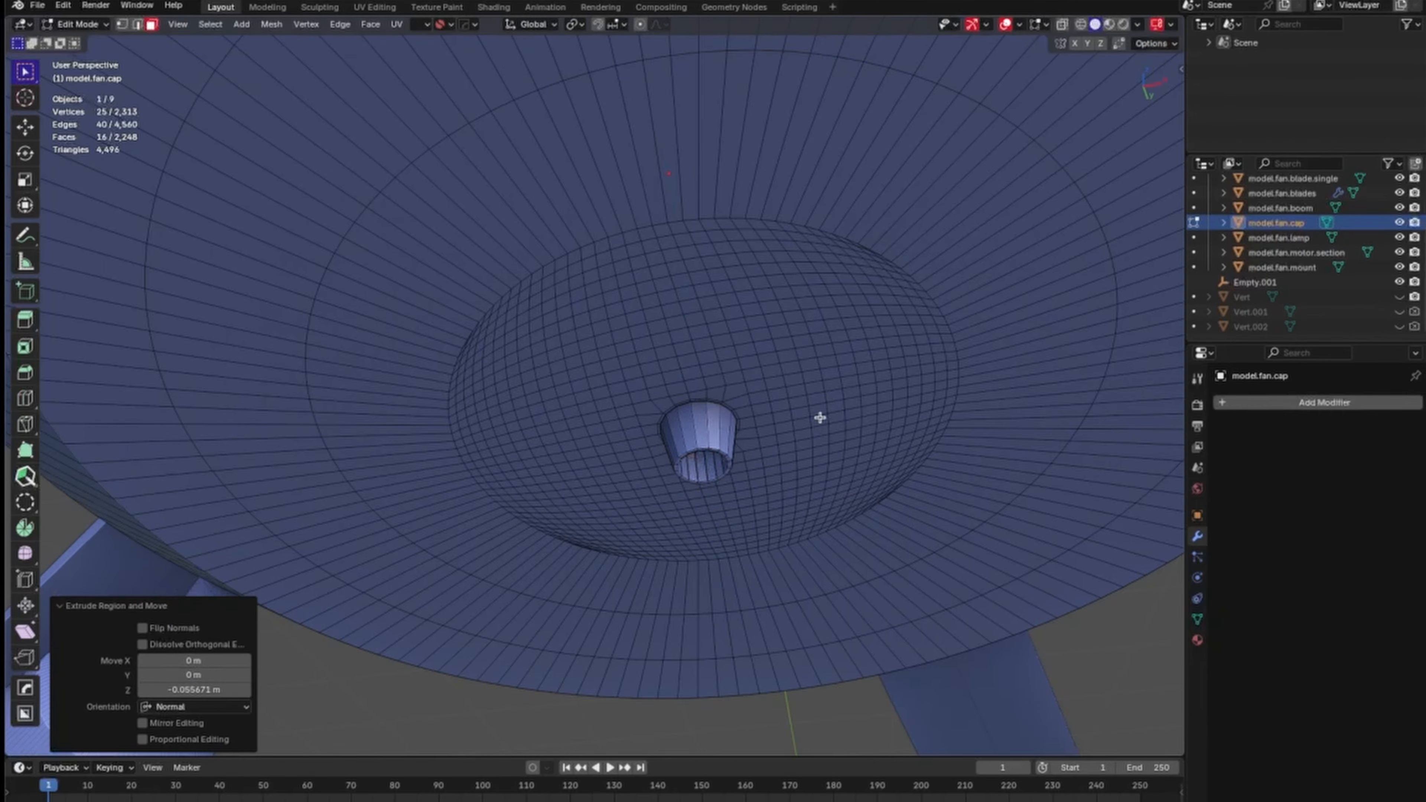
middle_click_drag(818, 414, 784, 421)
scroll(785, 421, "up", 8)
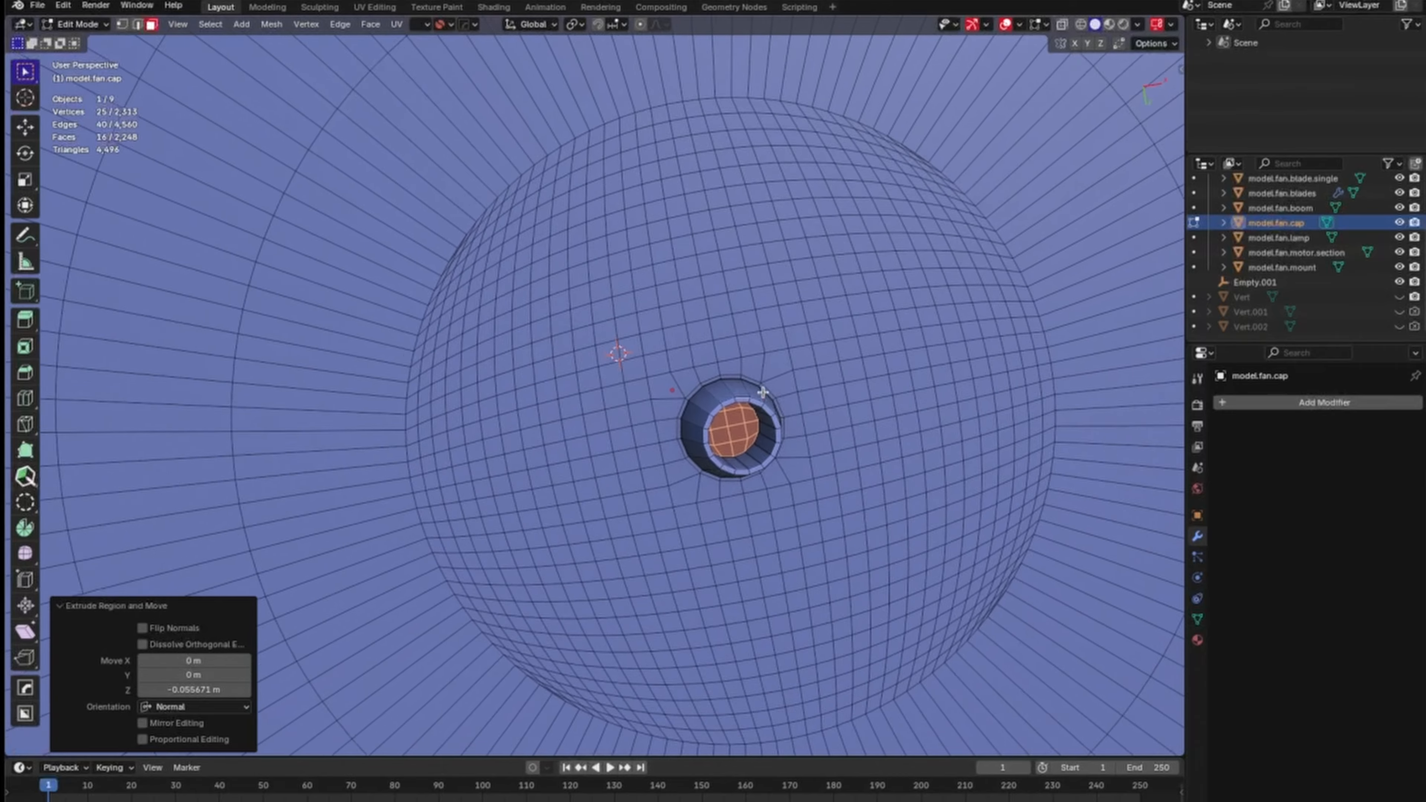
middle_click_drag(921, 432, 614, 348)
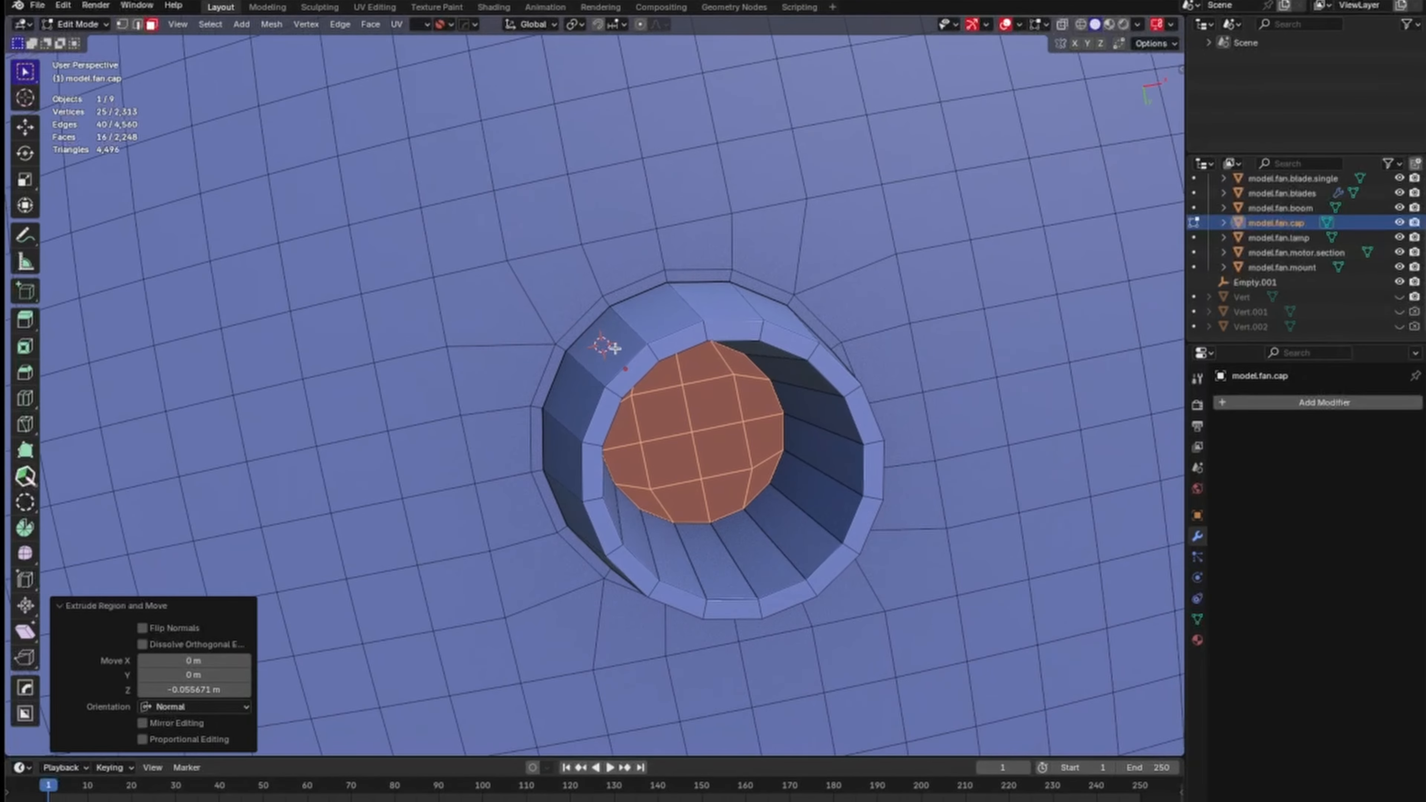
Bevel the edge loop around the floor of the stub's hole by about 0.0011 m with 2 segments.
key("2")
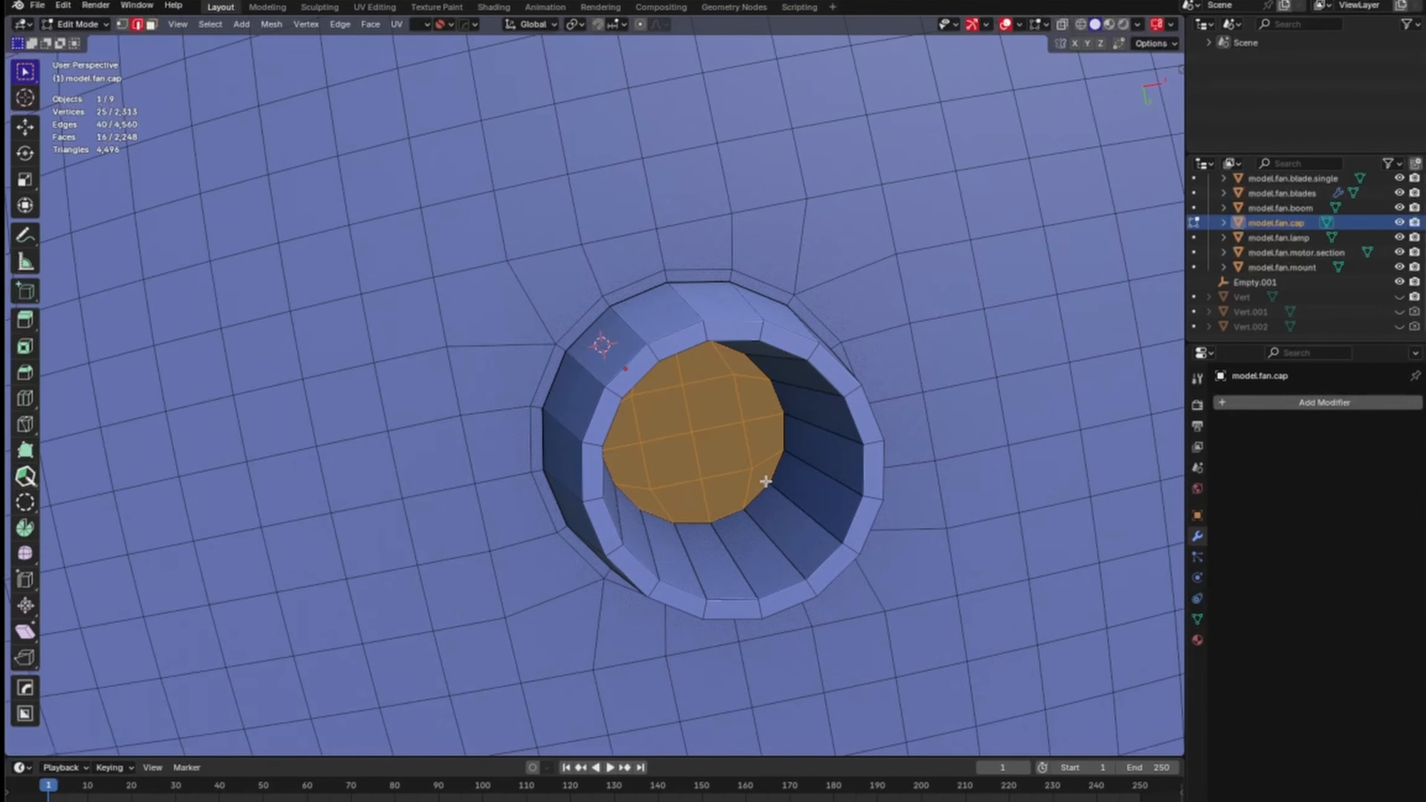
left_click(737, 511, "alt")
left_click(784, 454, "alt+shift")
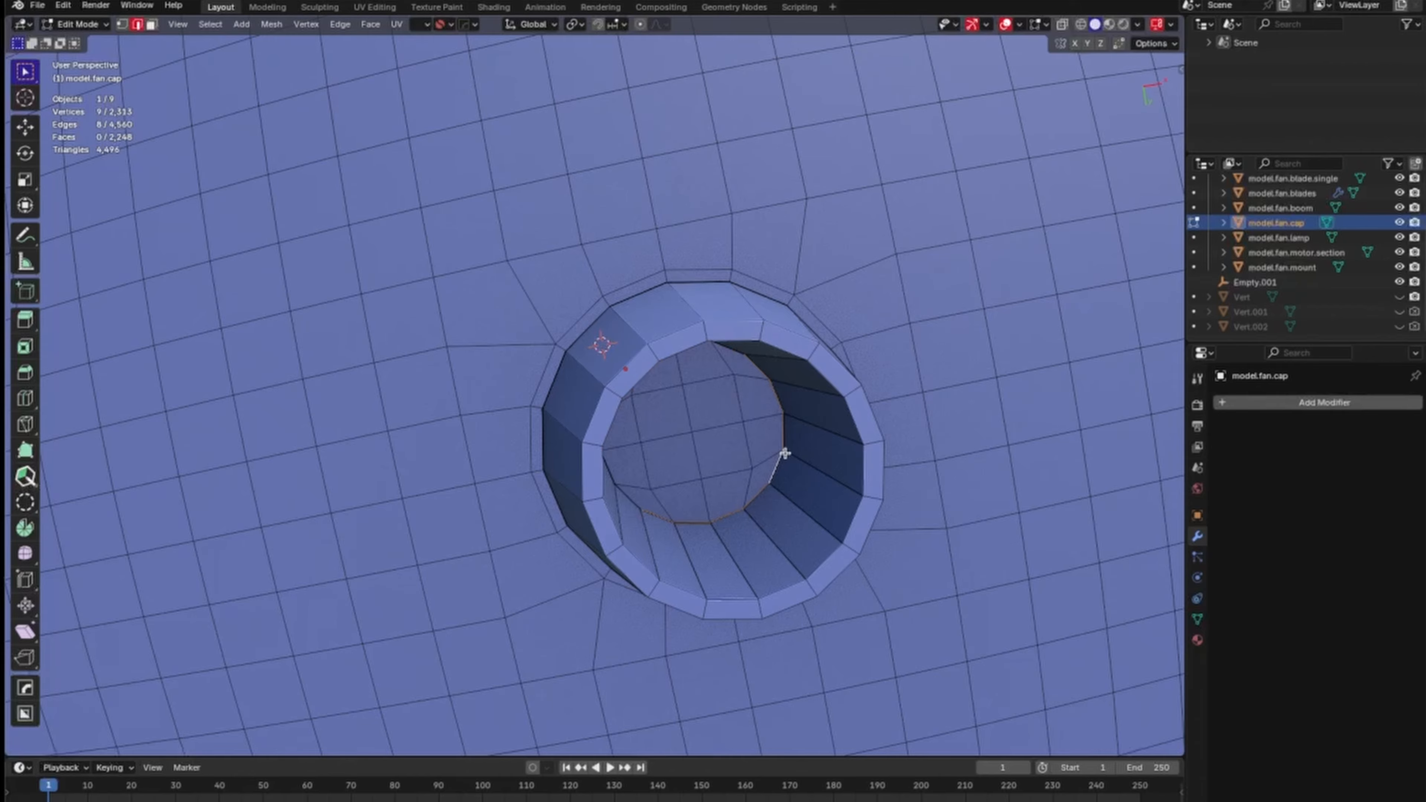
middle_click_drag(758, 433, 614, 512)
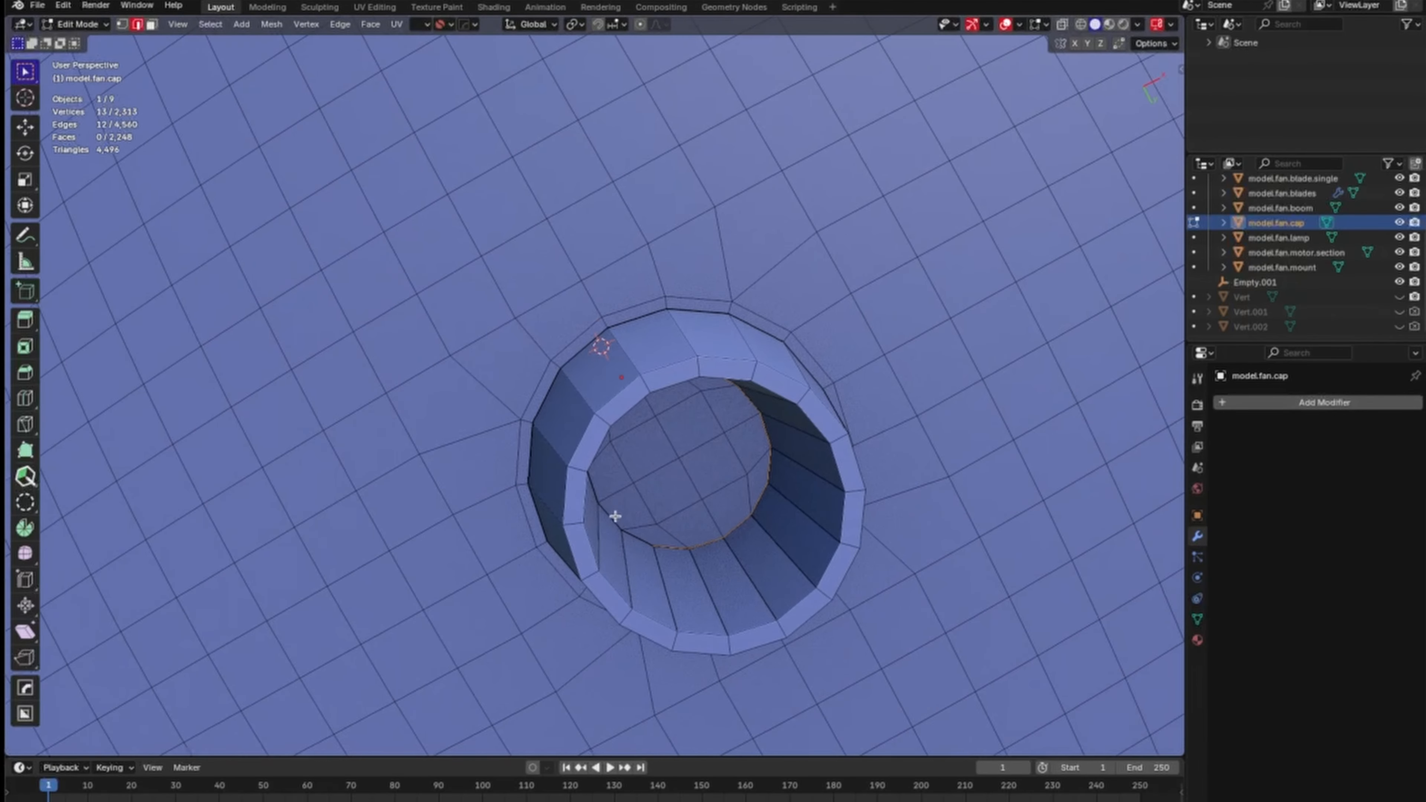
left_click(618, 512, "alt+shift")
key("ctrl+b")
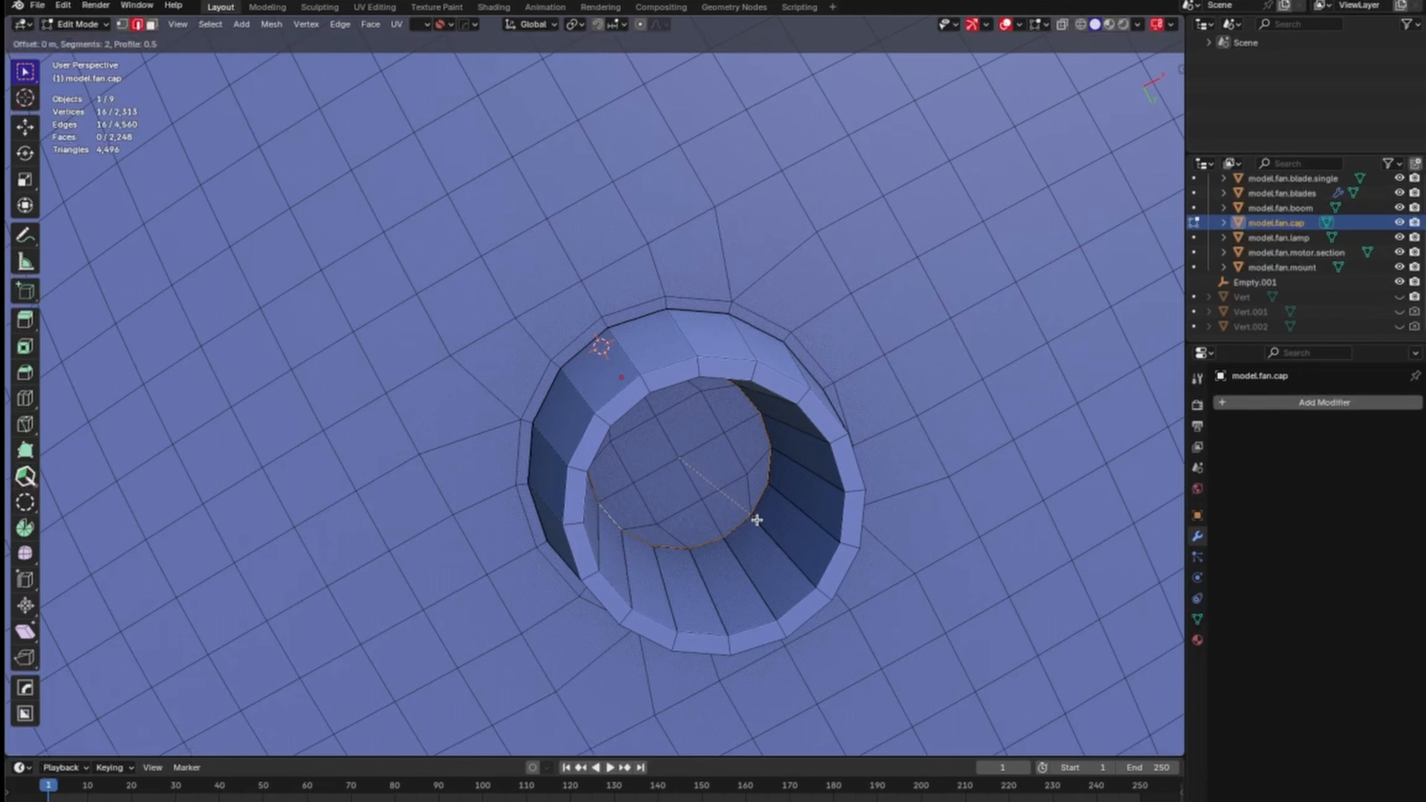
left_click(793, 551)
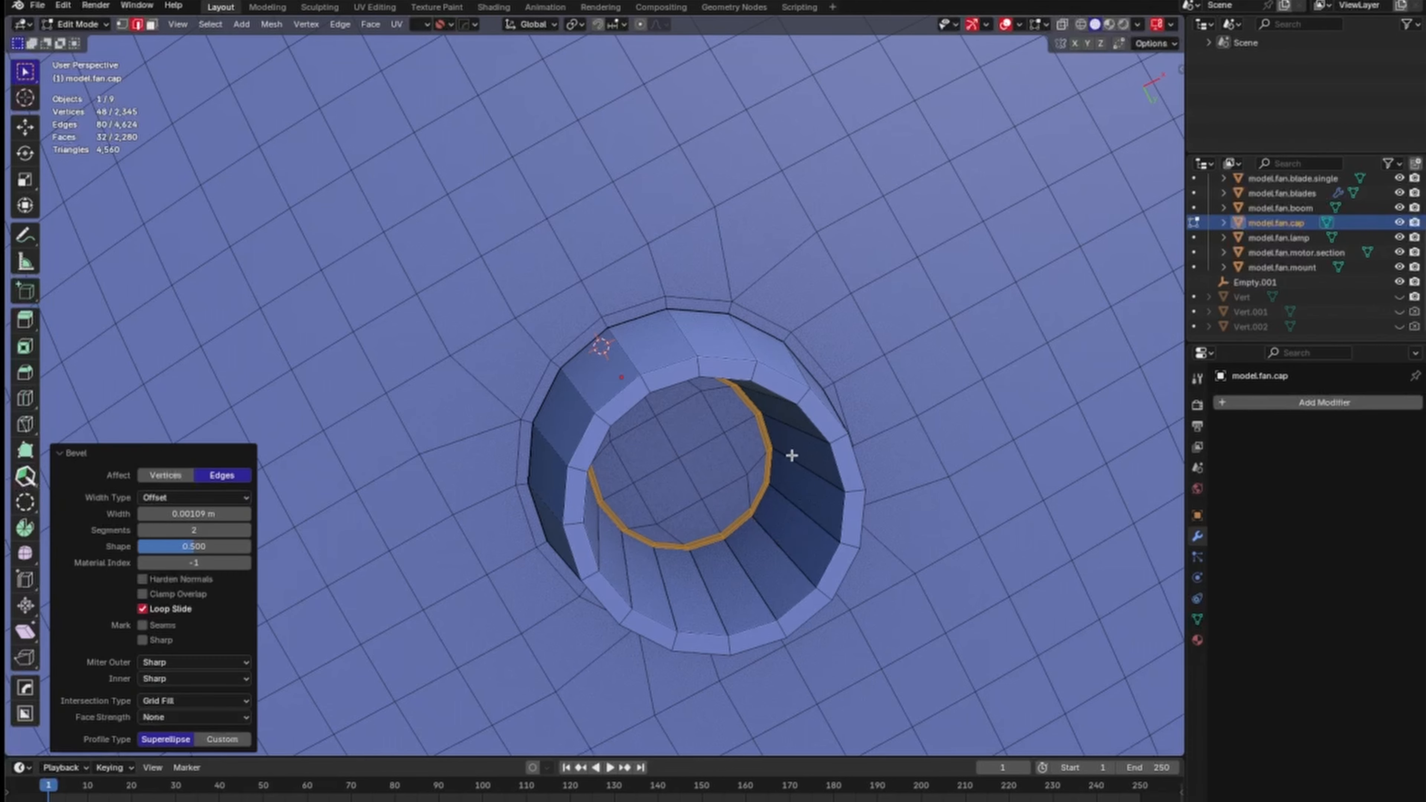
Bevel the stub's outer and inner rim loops and its base loop by about 0.0006 m with 2 segments.
left_click(788, 377)
left_click(797, 375, "alt")
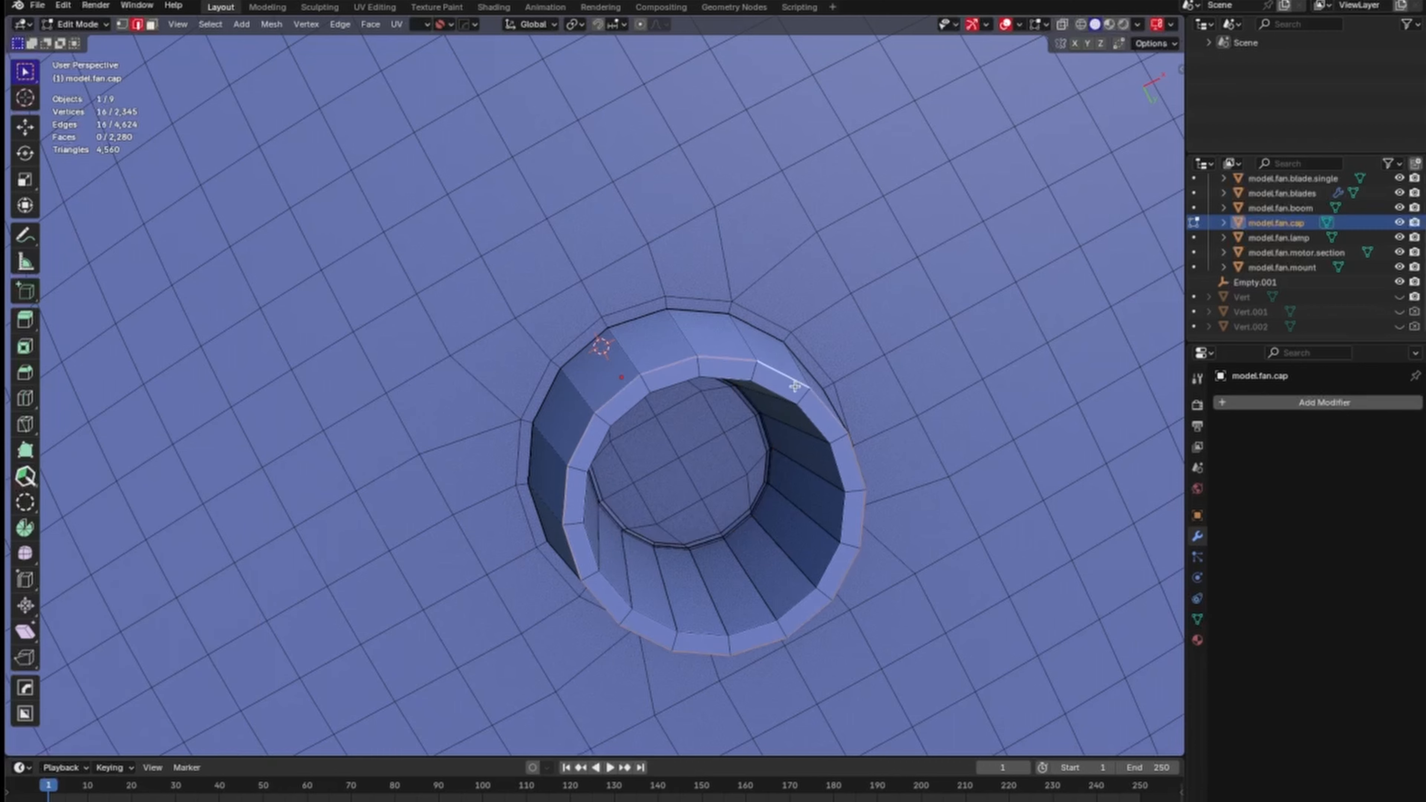
left_click(788, 394, "alt+shift")
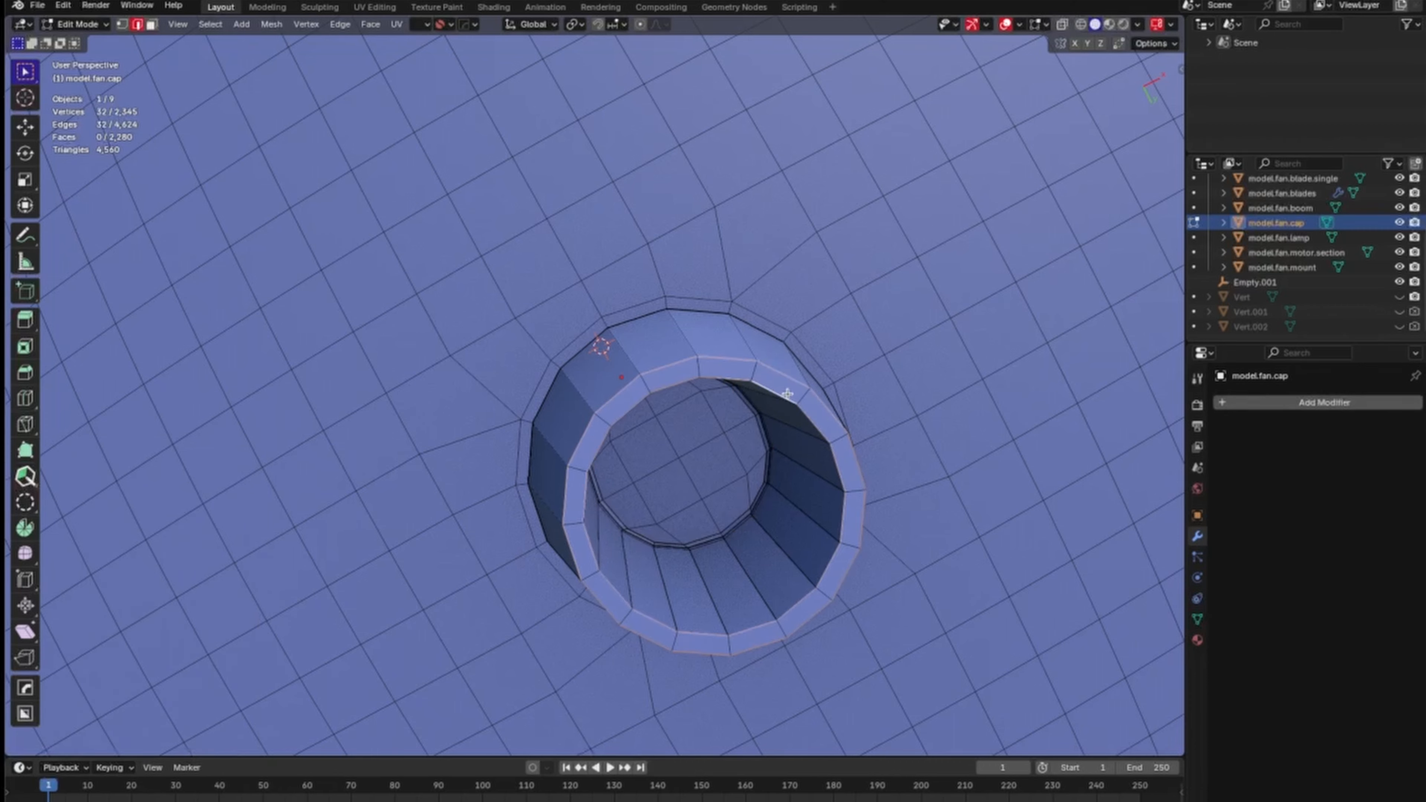
left_click(778, 332, "alt+shift")
key("ctrl+b")
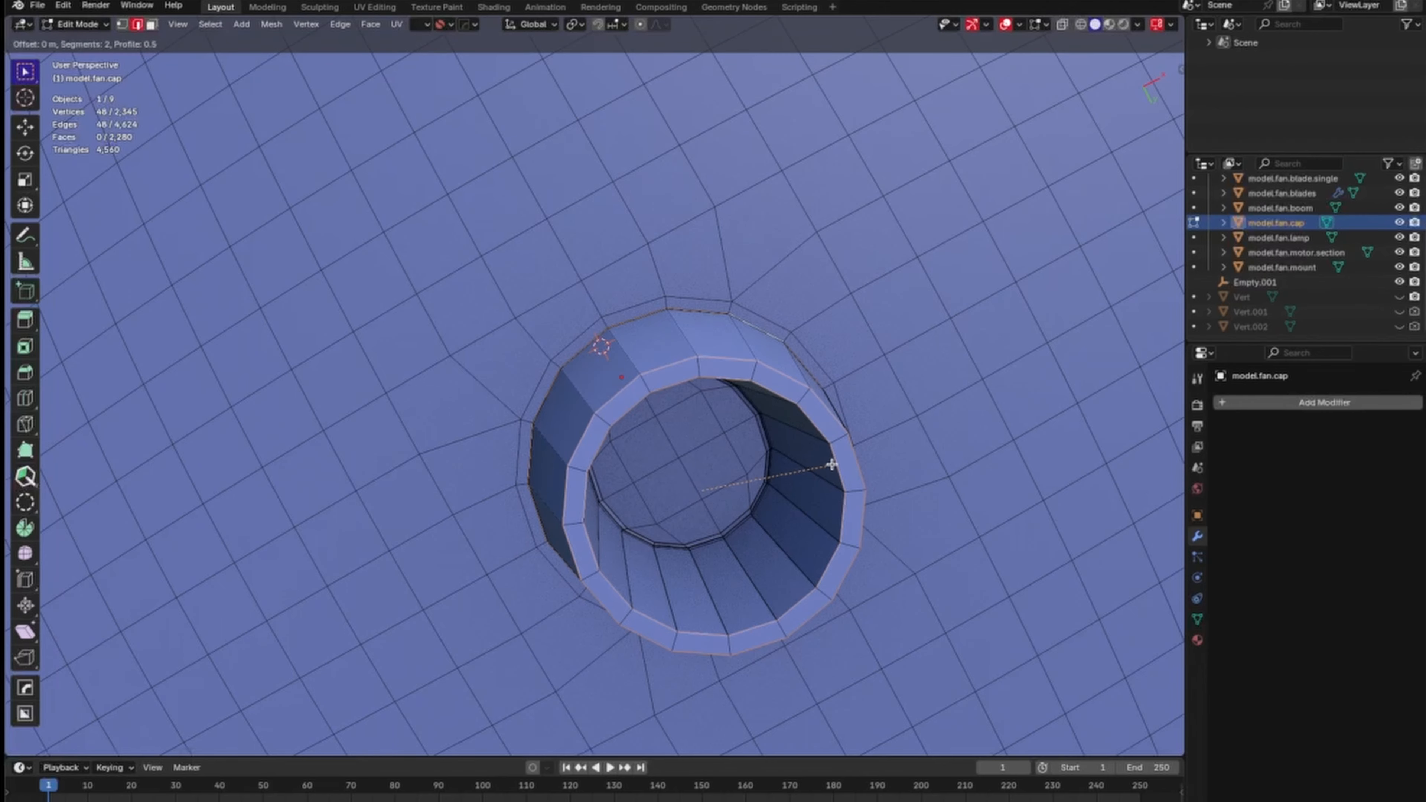
left_click(874, 470)
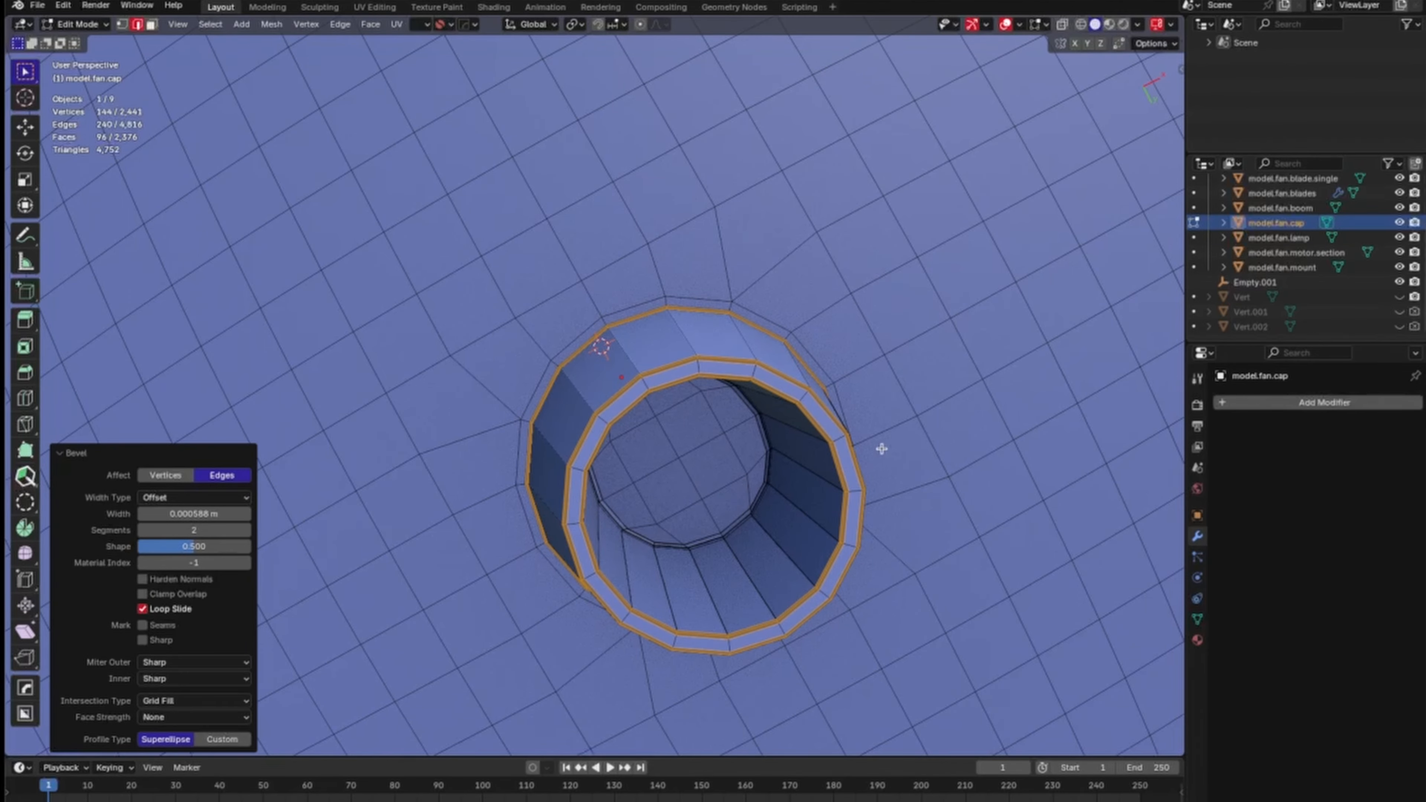
Add eight evenly spaced loop cuts around the inner wall of the stub's hole.
middle_click_drag(831, 463, 770, 547)
key("ctrl+r")
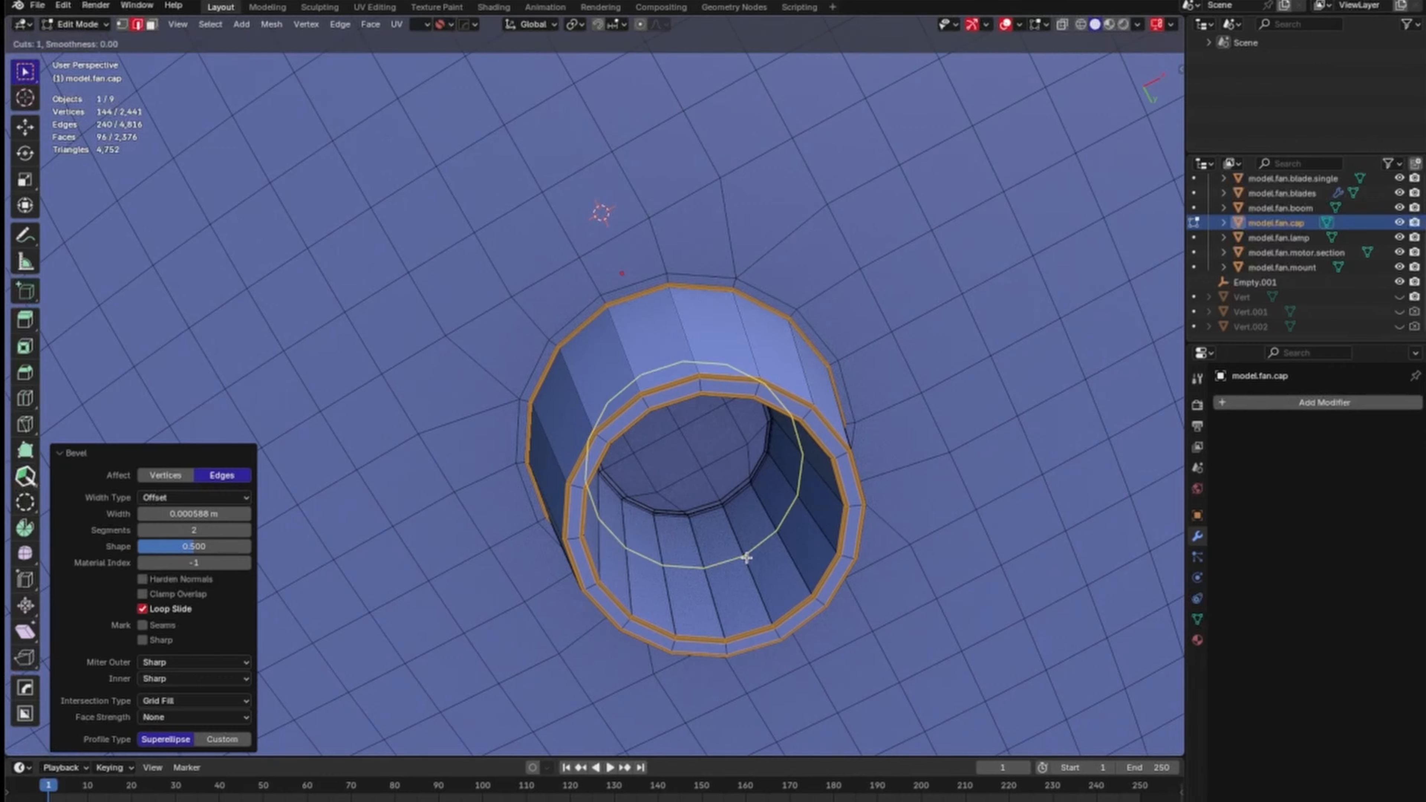
scroll(746, 555, "up", 4)
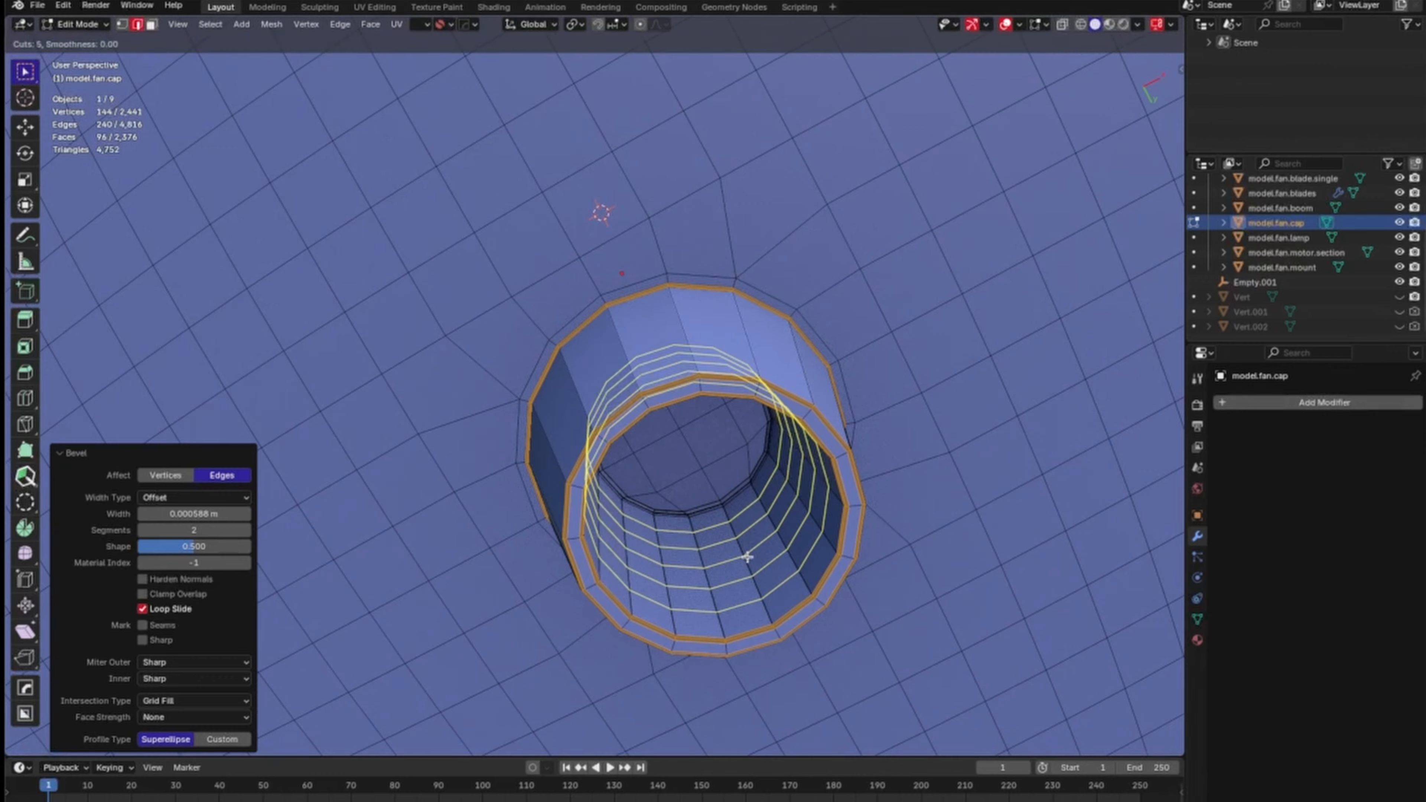
scroll(746, 559, "up", 3)
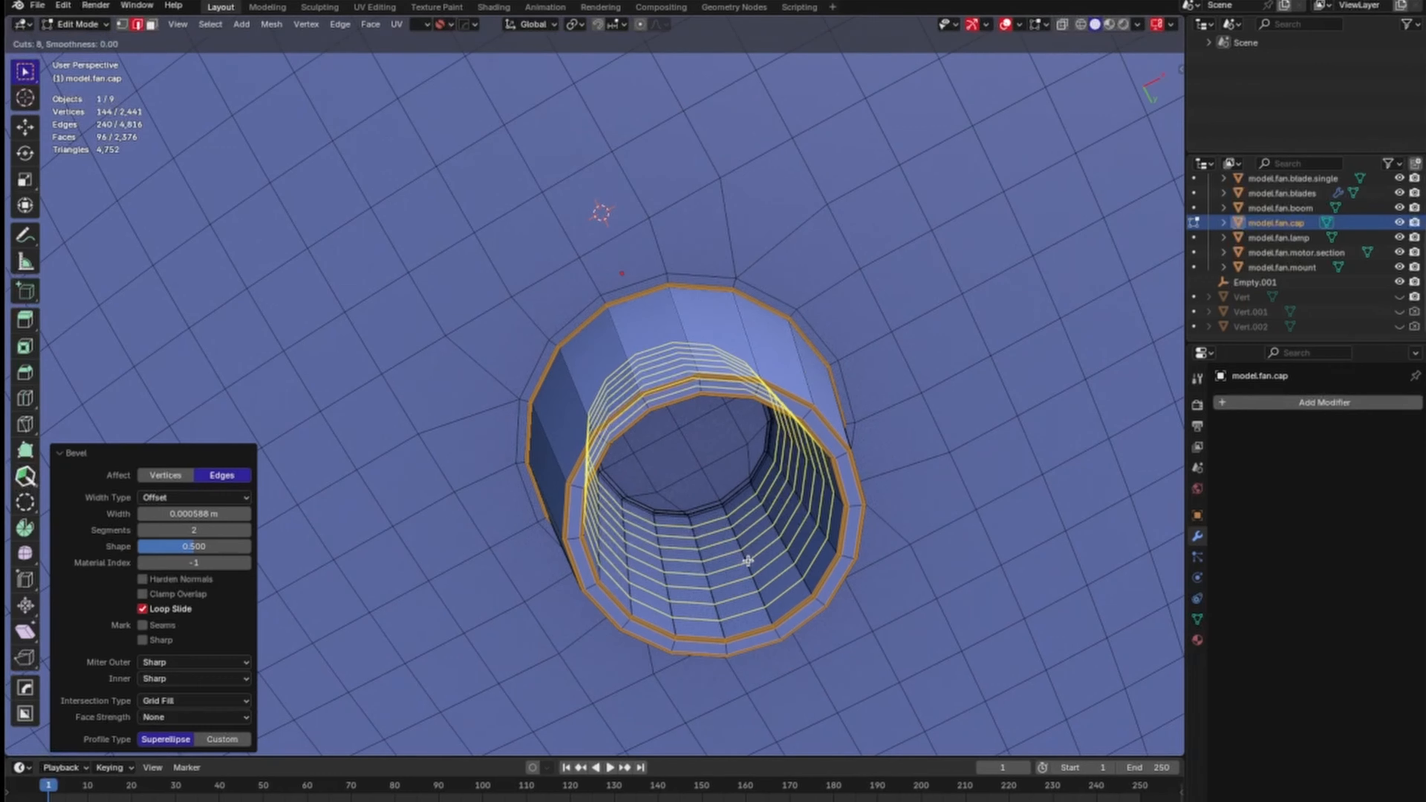
left_click(749, 562)
right_click(749, 562)
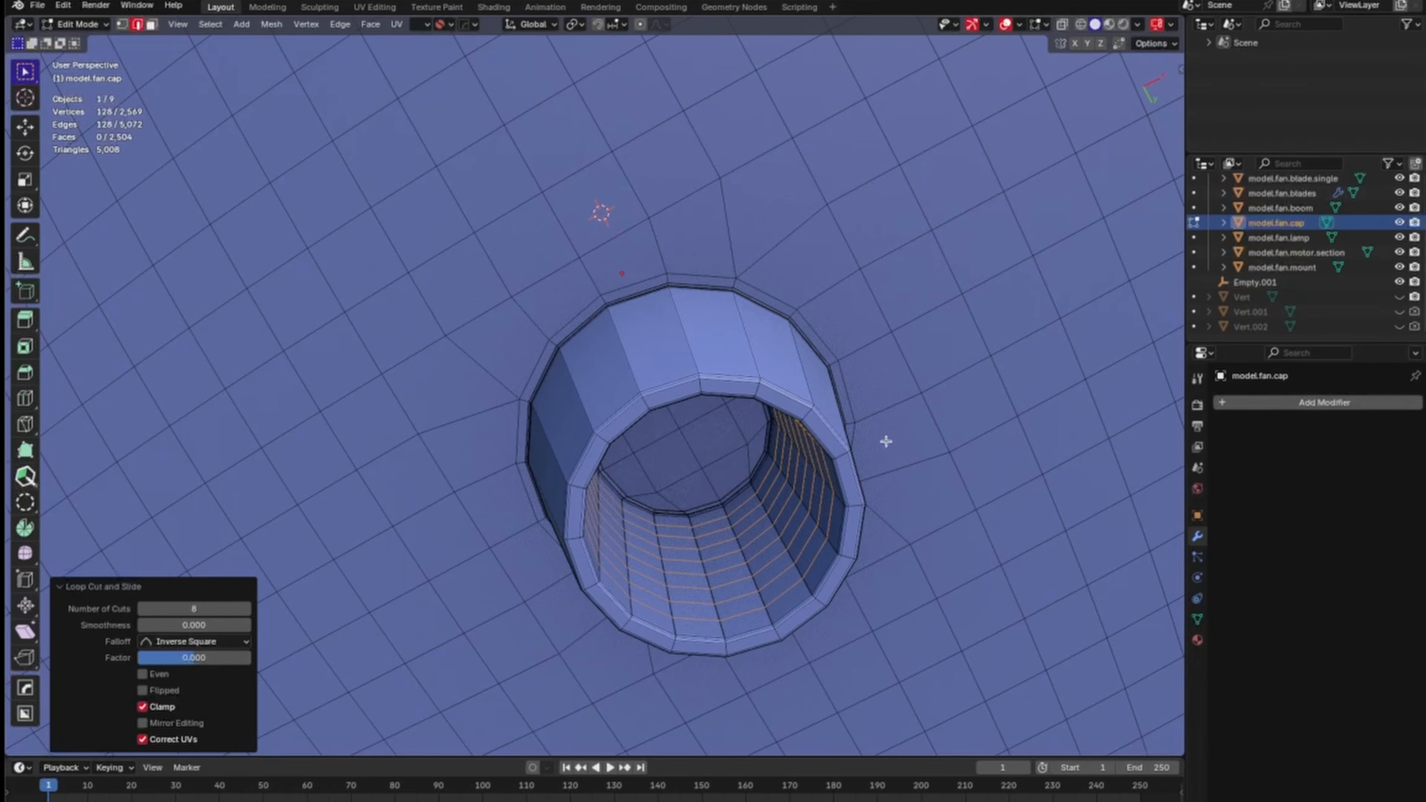
Add eight evenly spaced loop cuts around the stub's outer wall, then return to Object Mode and deselect the cap.
middle_click_drag(886, 441, 830, 549)
key("Tab")
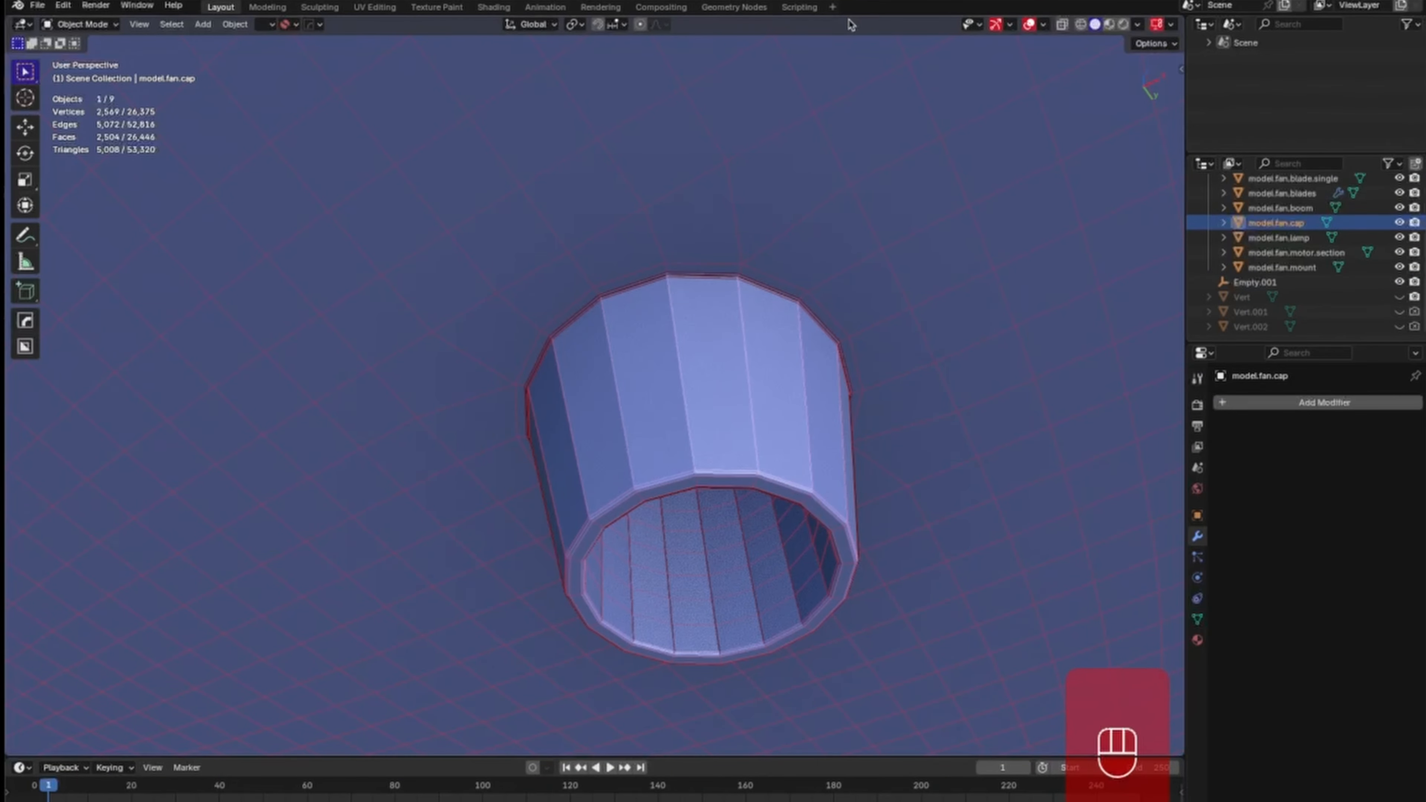
key("Tab")
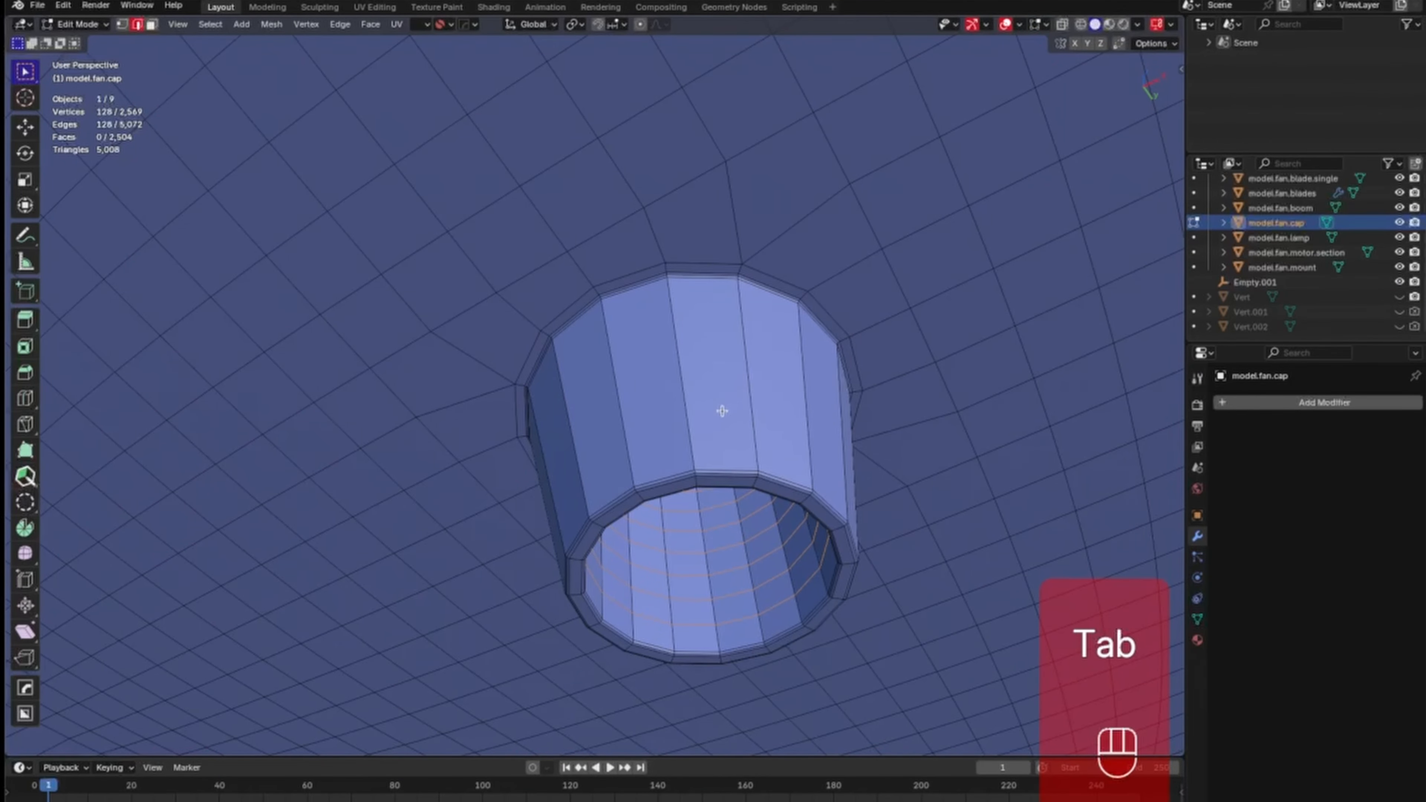
key("ctrl+r")
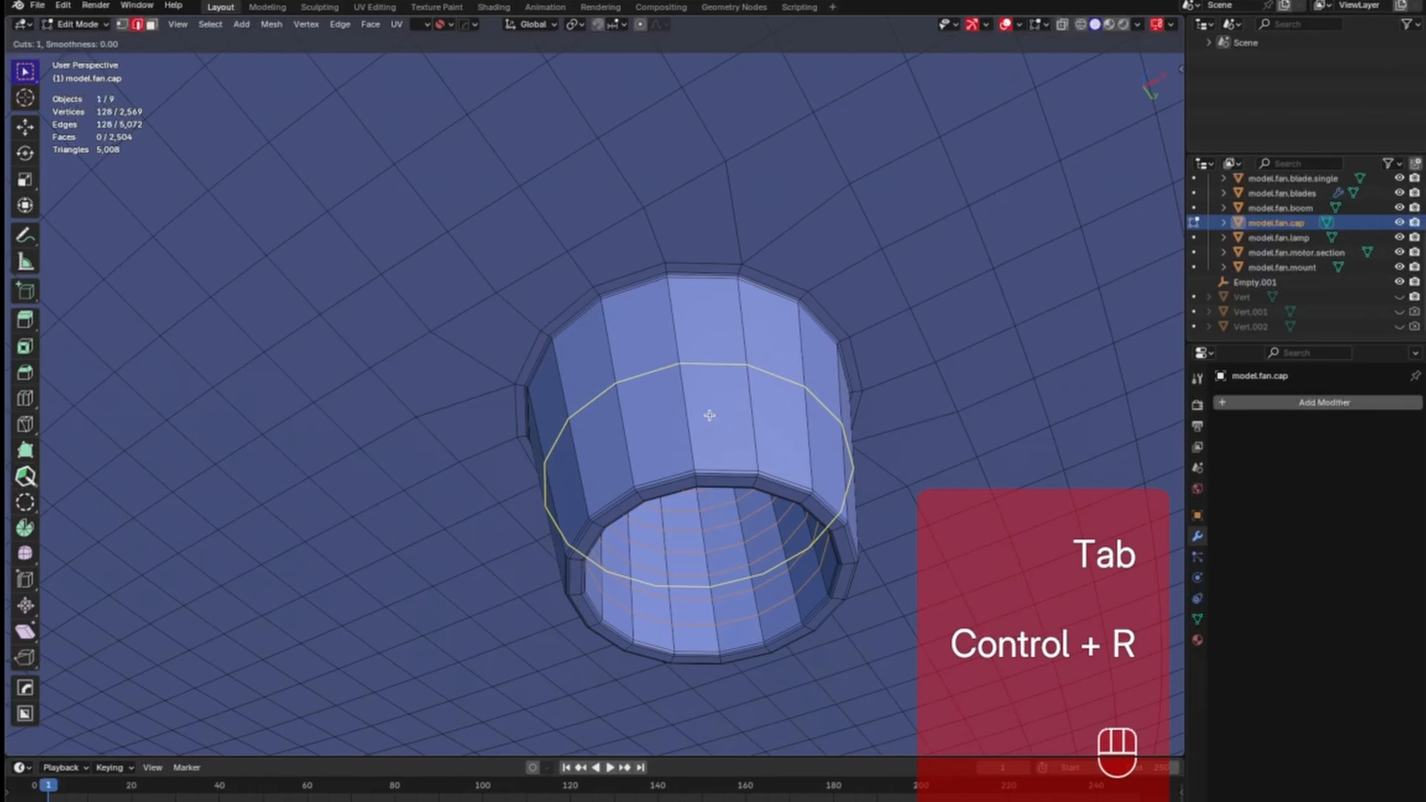
scroll(710, 416, "up", 7)
left_click(710, 420)
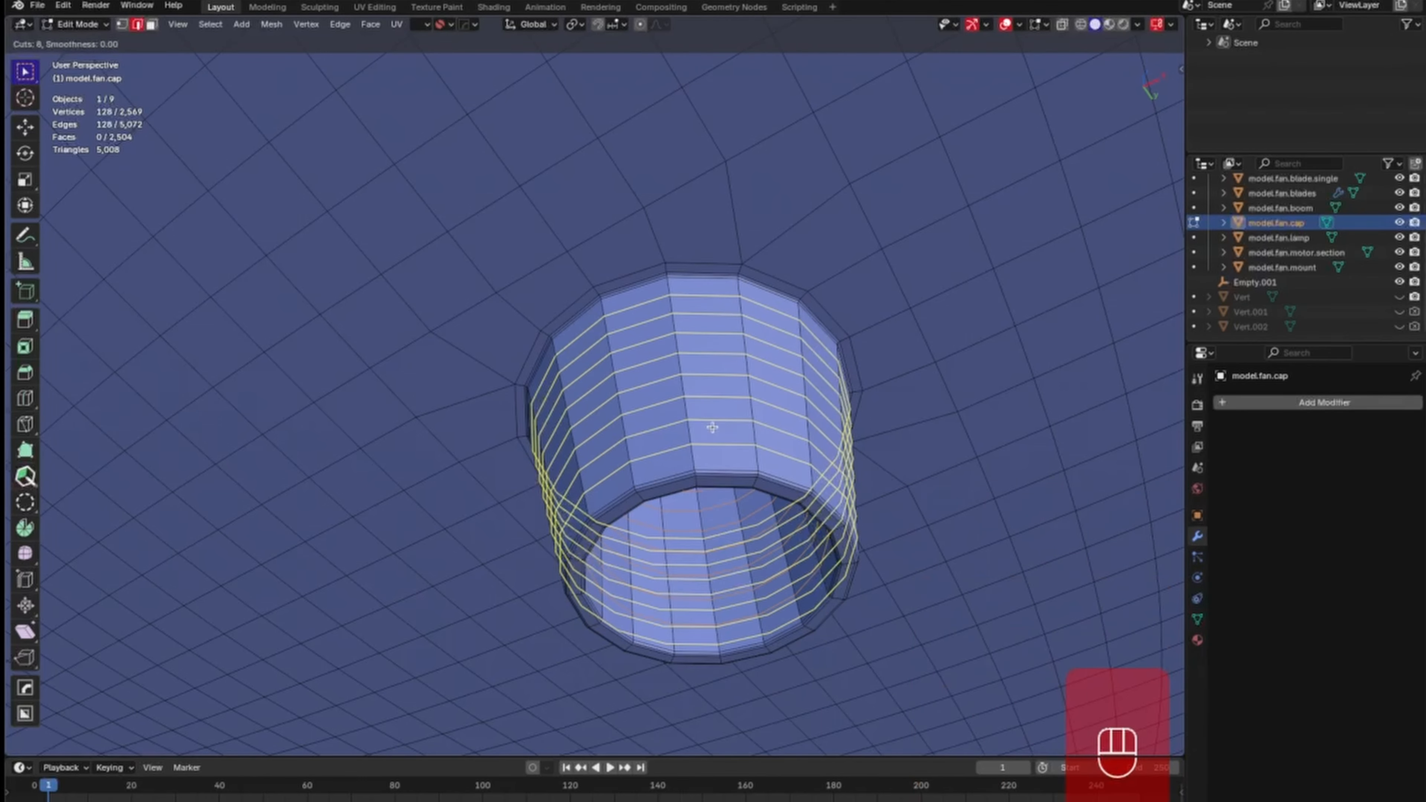
left_click(718, 421)
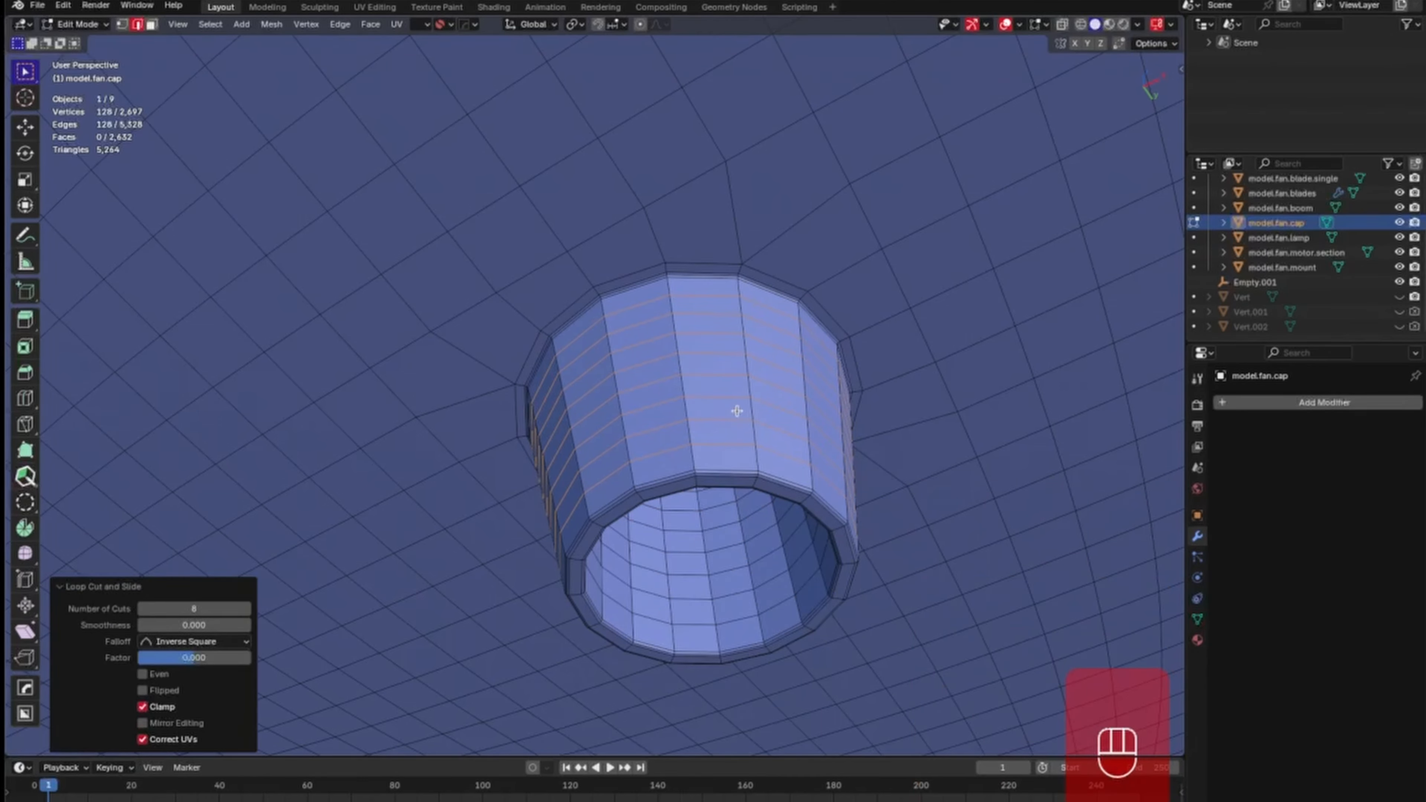
key("Tab")
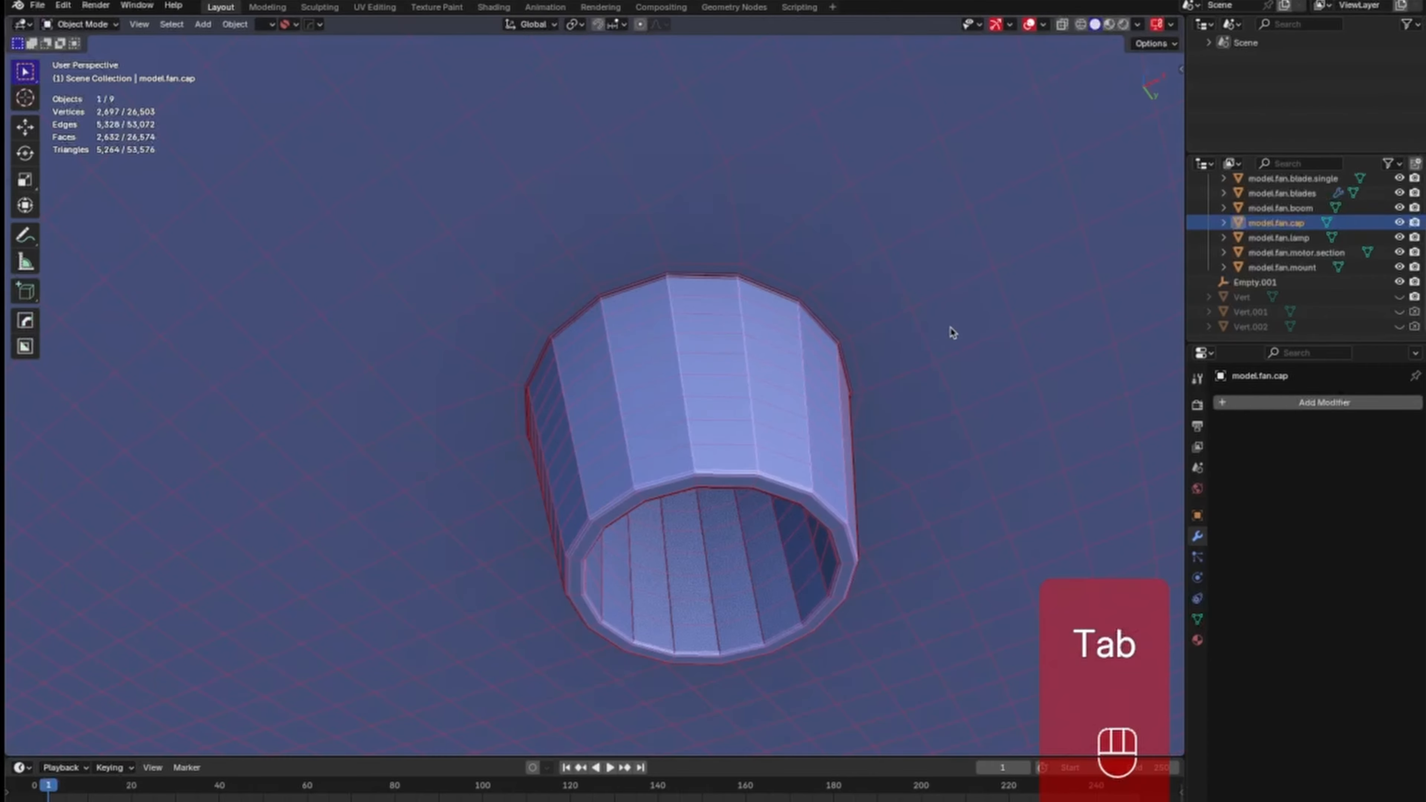
middle_click_drag(915, 408, 779, 496)
left_click(786, 484)
Reopen the cap for mesh editing in right view and add three evenly spaced loop cuts around its upper band.
middle_click_drag(682, 502, 763, 458)
key("KP_1")
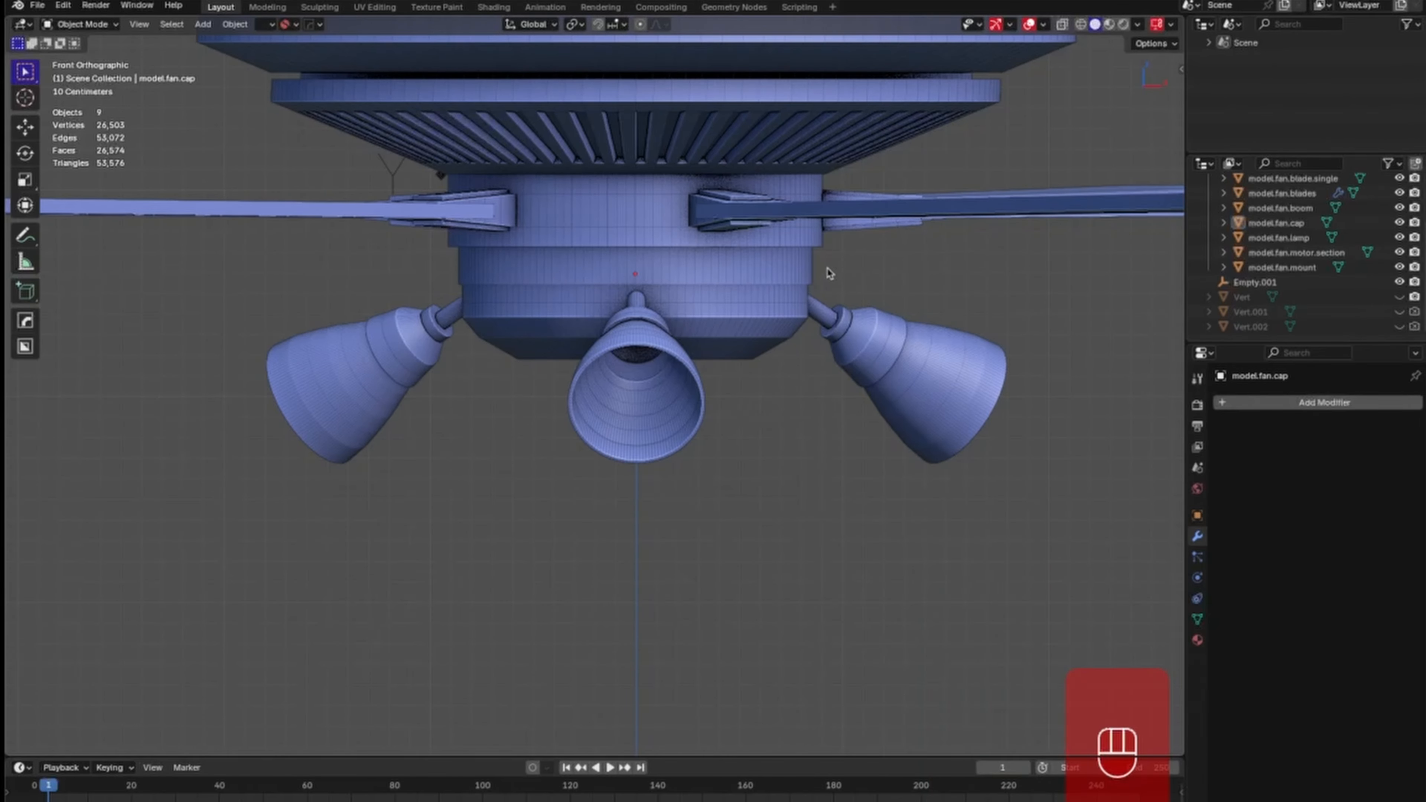
key("KP_3")
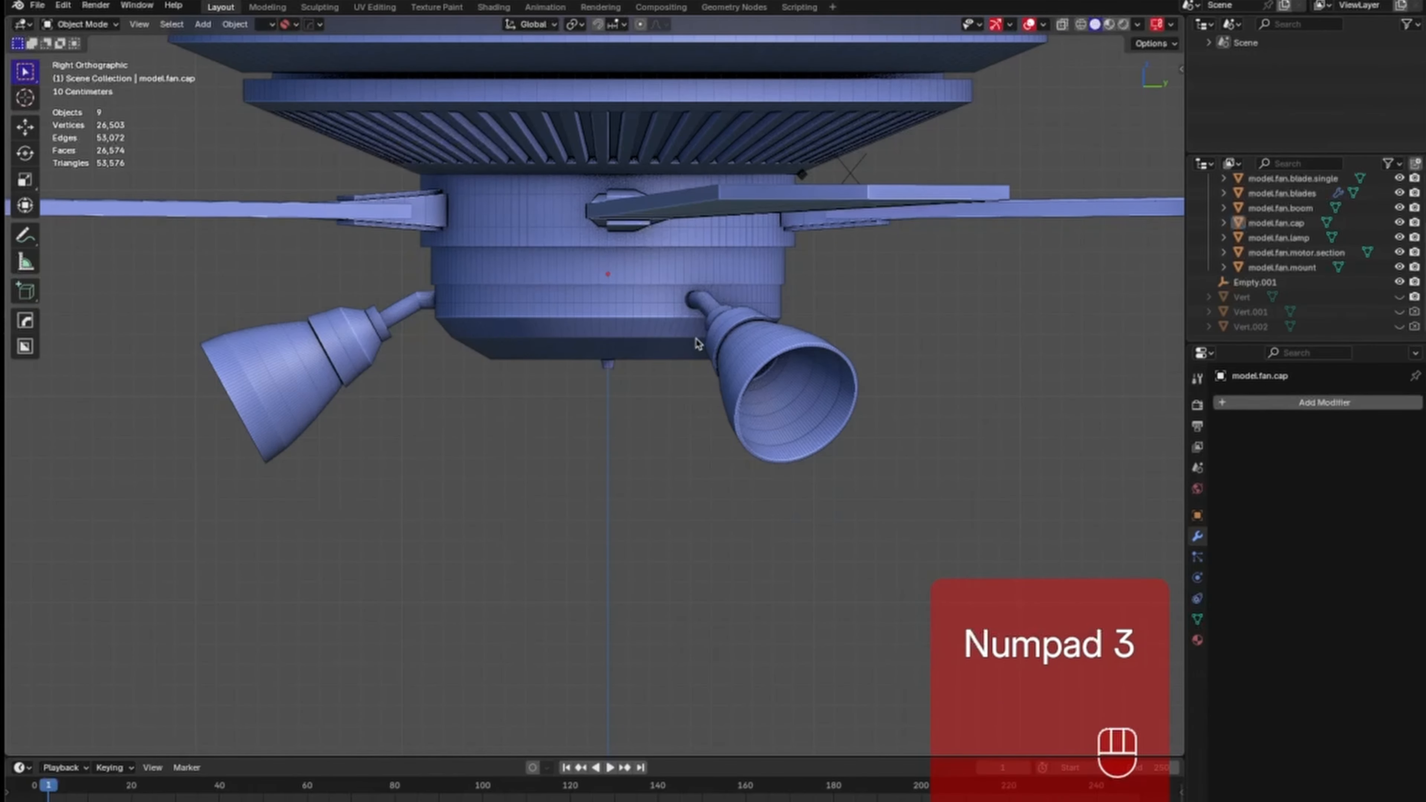
middle_click_drag(698, 344, 720, 434, "ctrl")
left_click(654, 296)
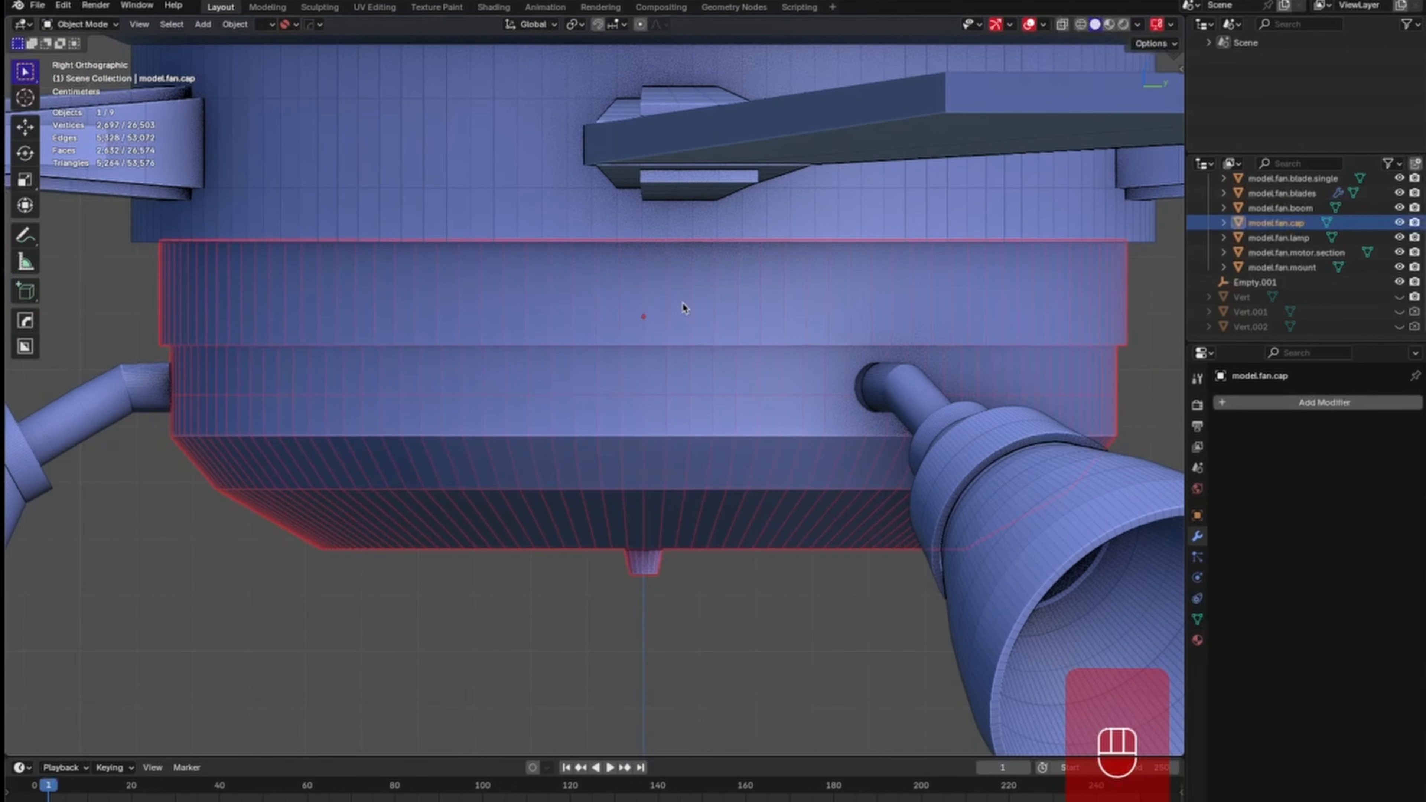
key("Tab")
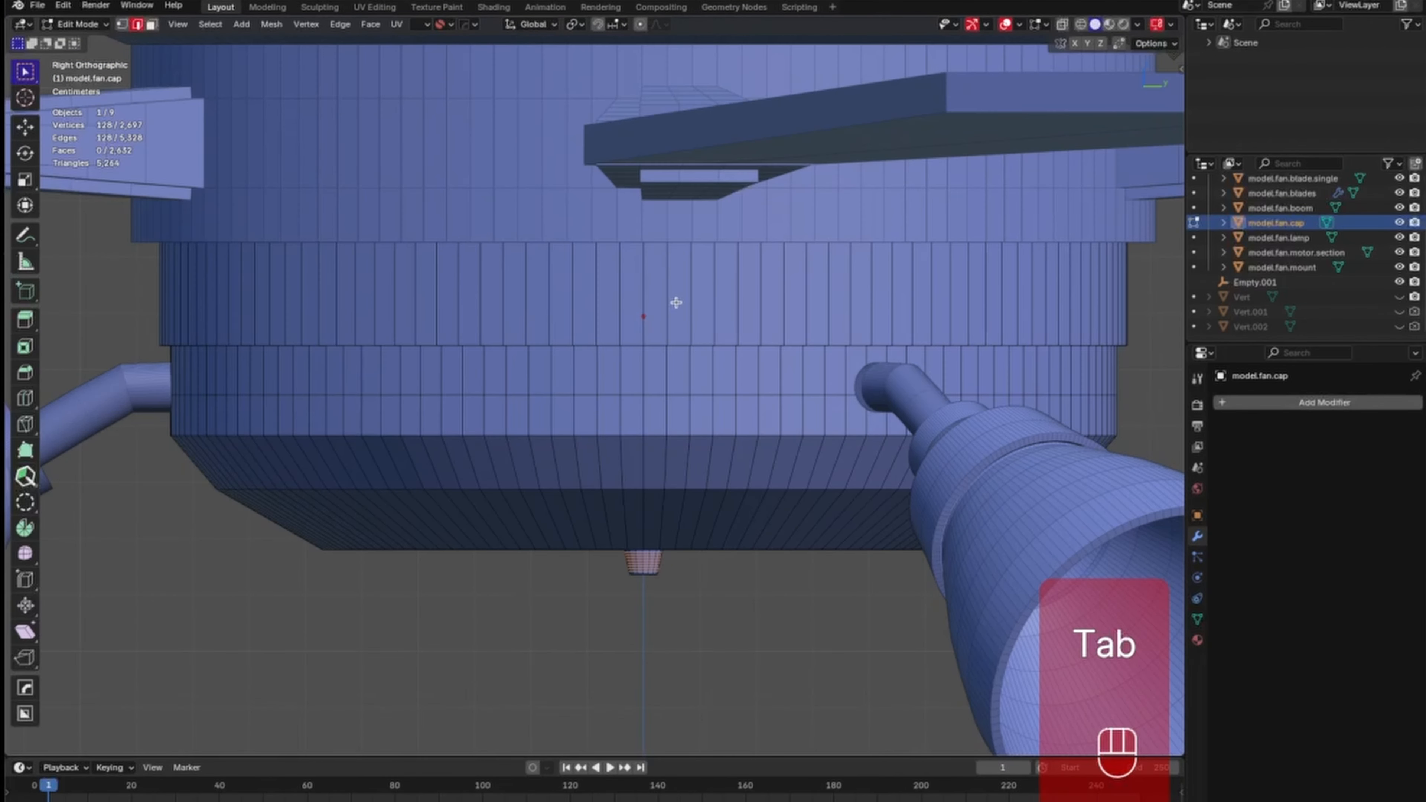
key("ctrl+r")
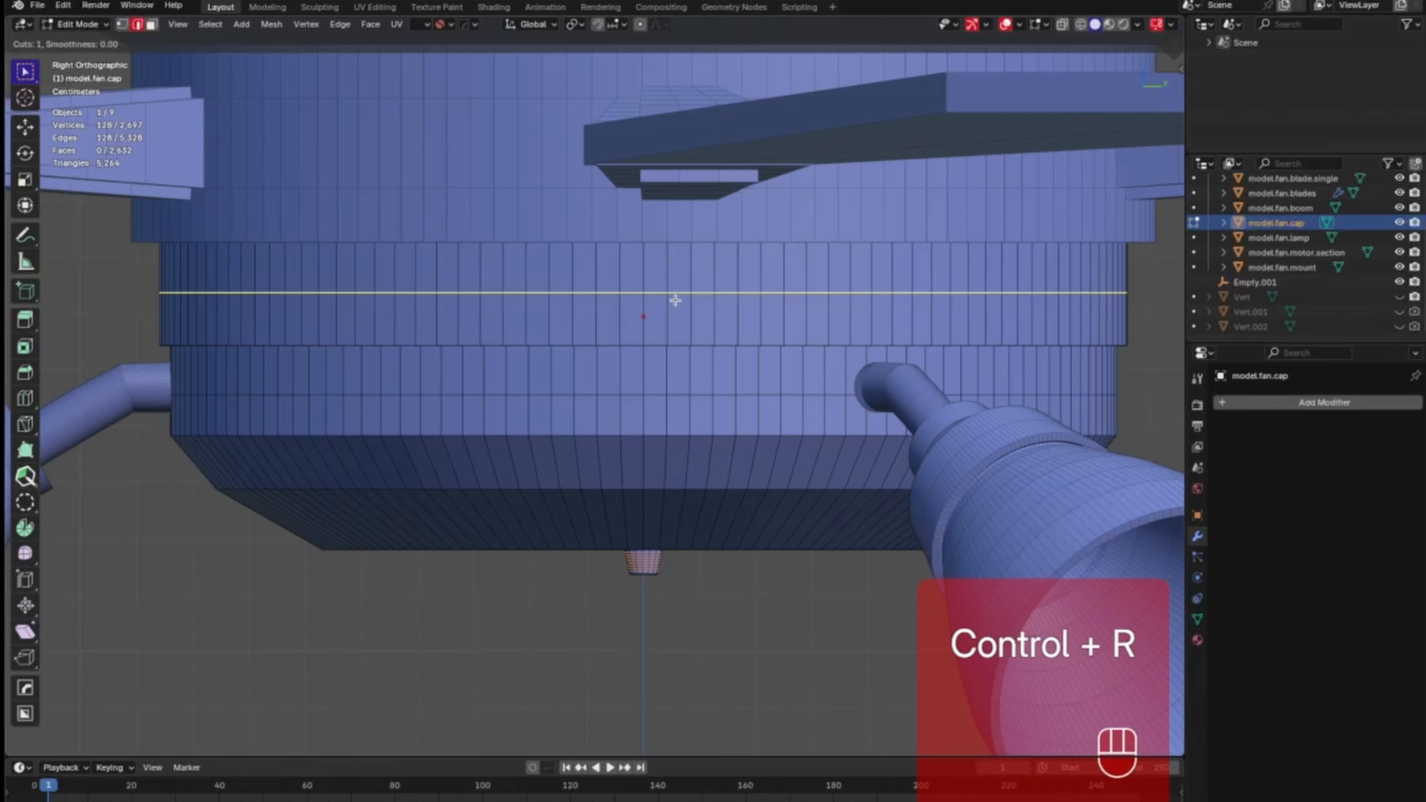
scroll(675, 301, "up", 2)
left_click(677, 302)
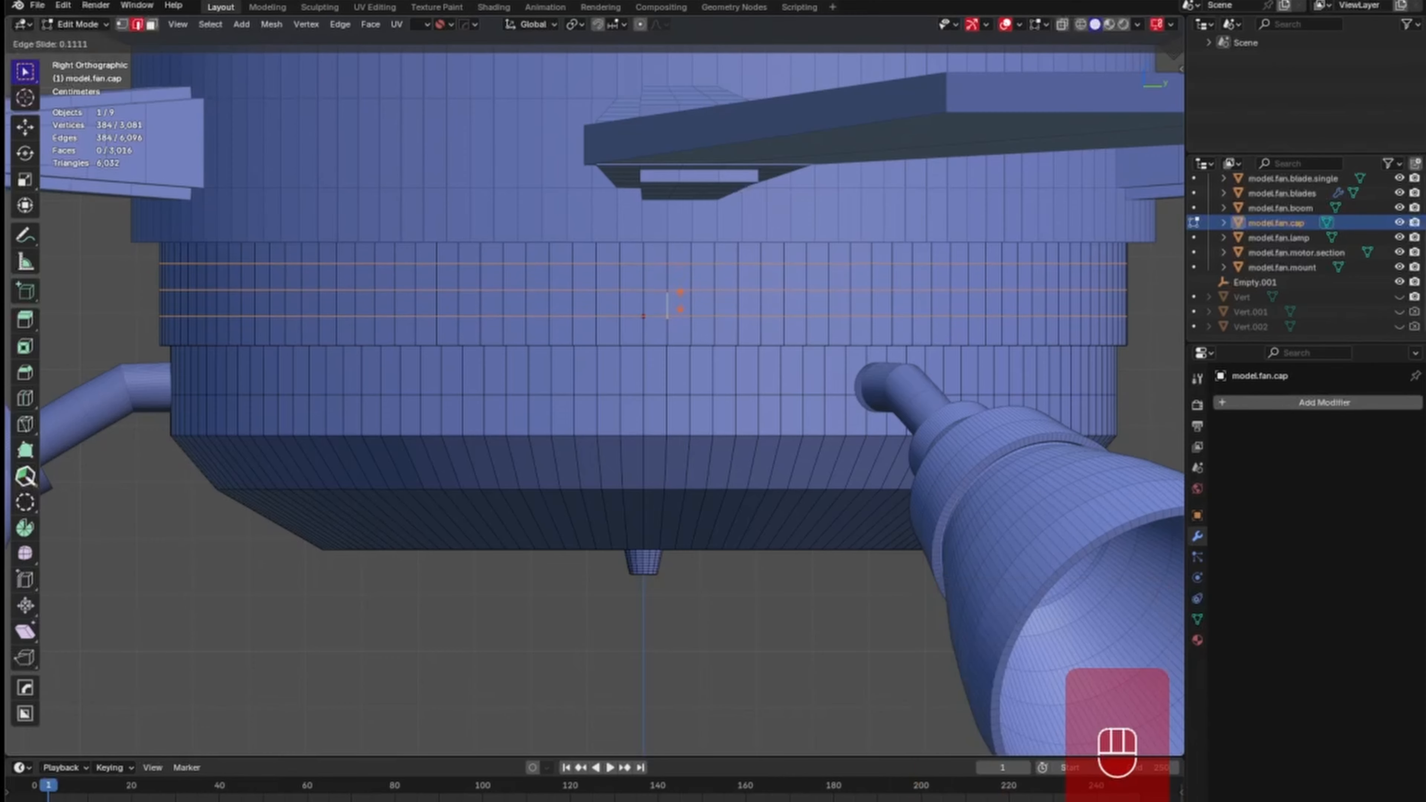
right_click(683, 305)
Use LoopTools Circle on the centre vertex of the cap's upper band to round the surrounding faces into a circle.
key("Tab")
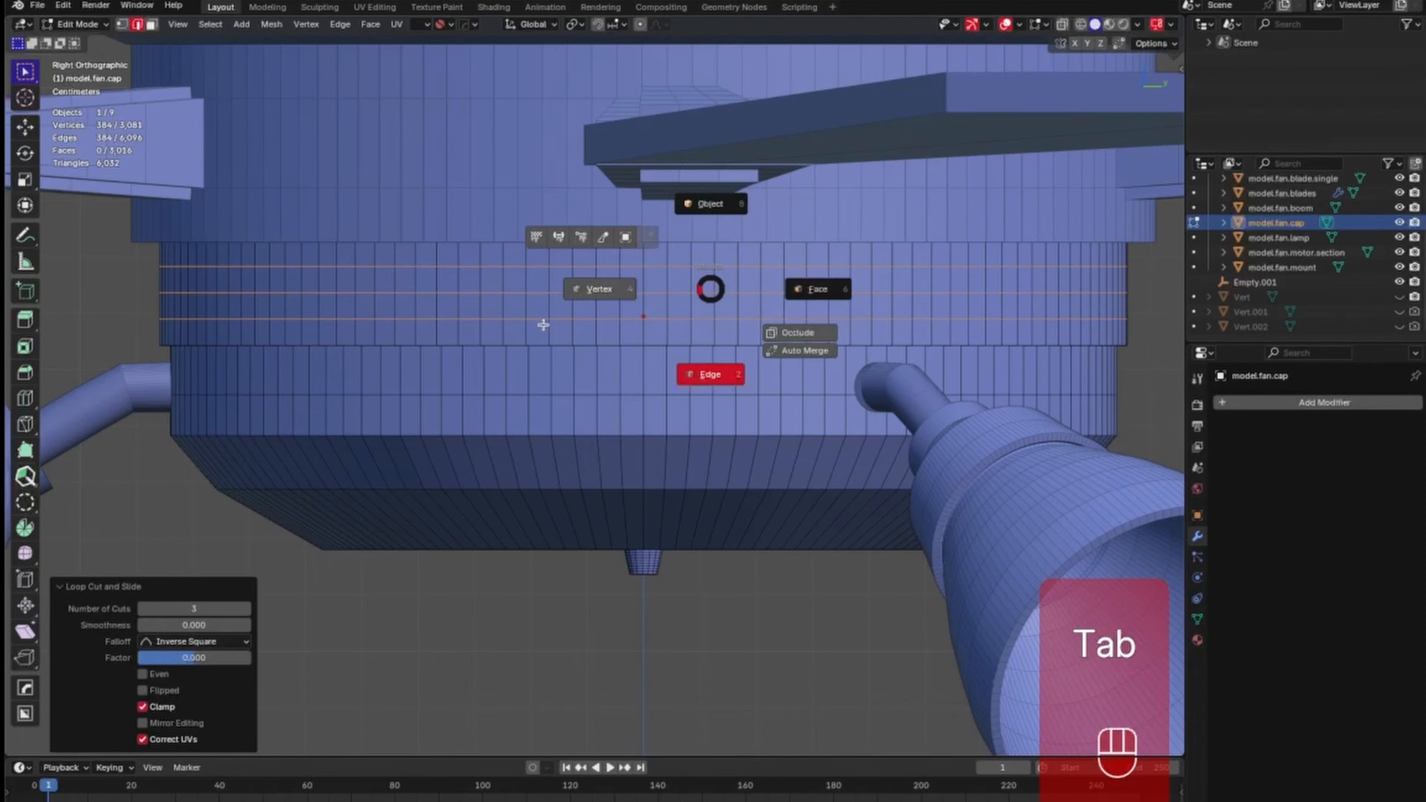
left_click(542, 324)
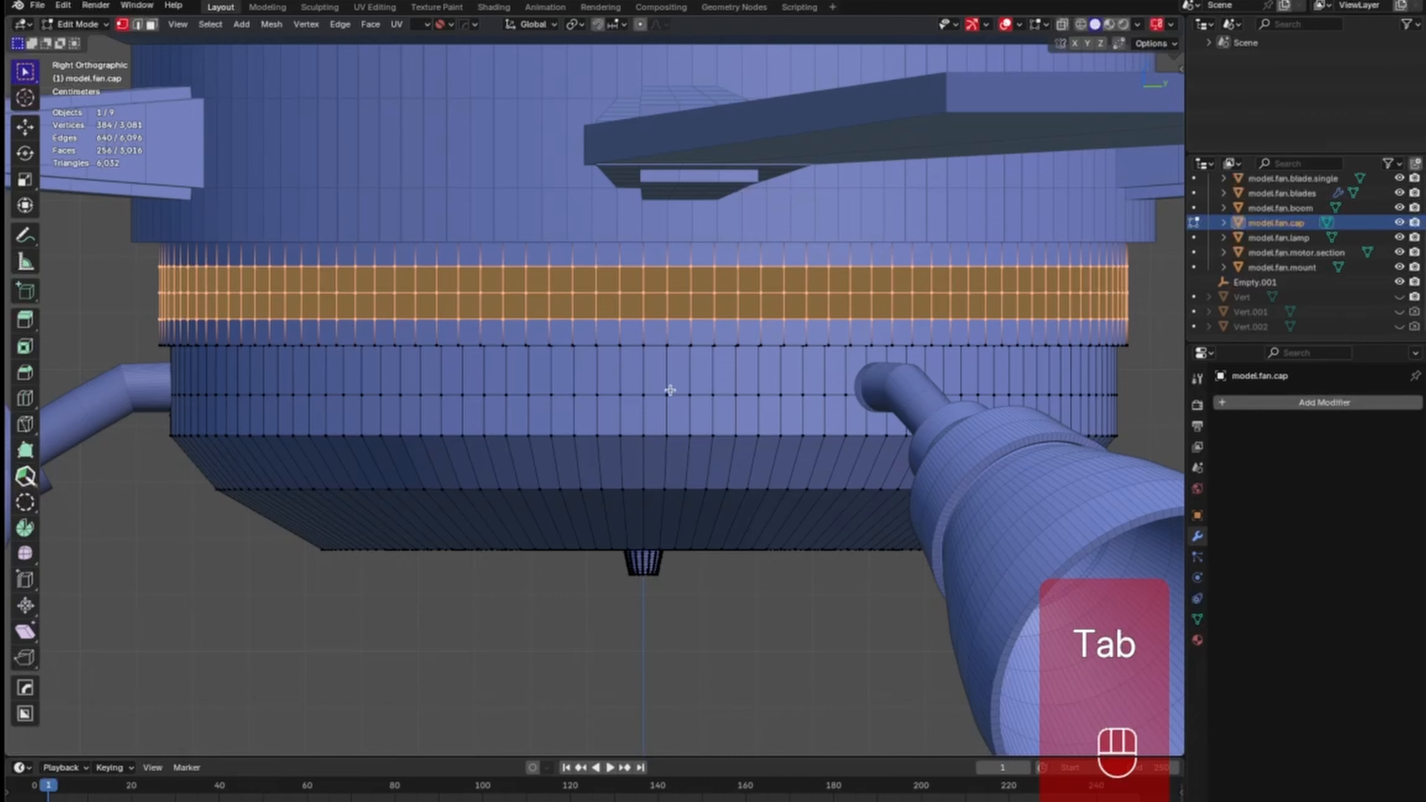
left_click(646, 289)
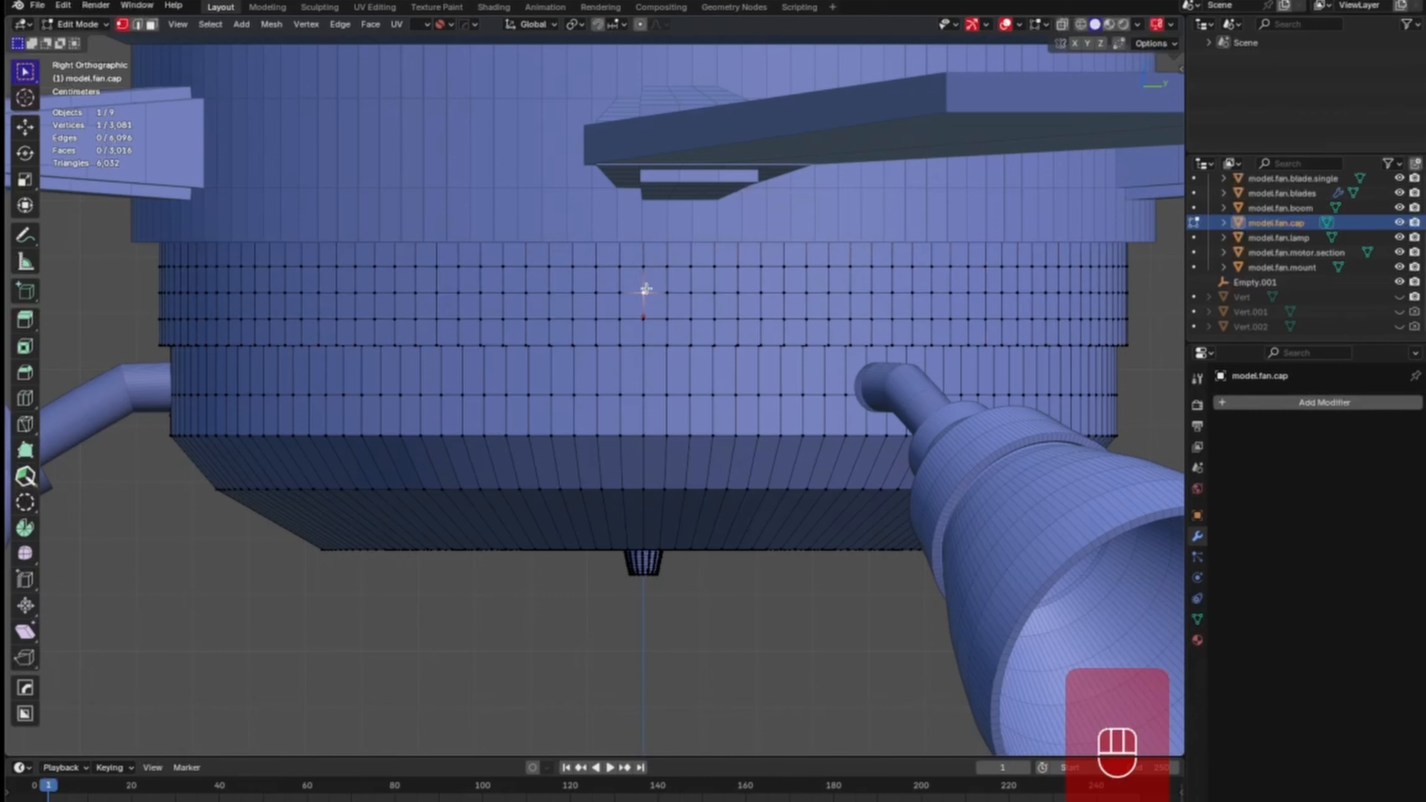
right_click(646, 293)
mouse_move(645, 293)
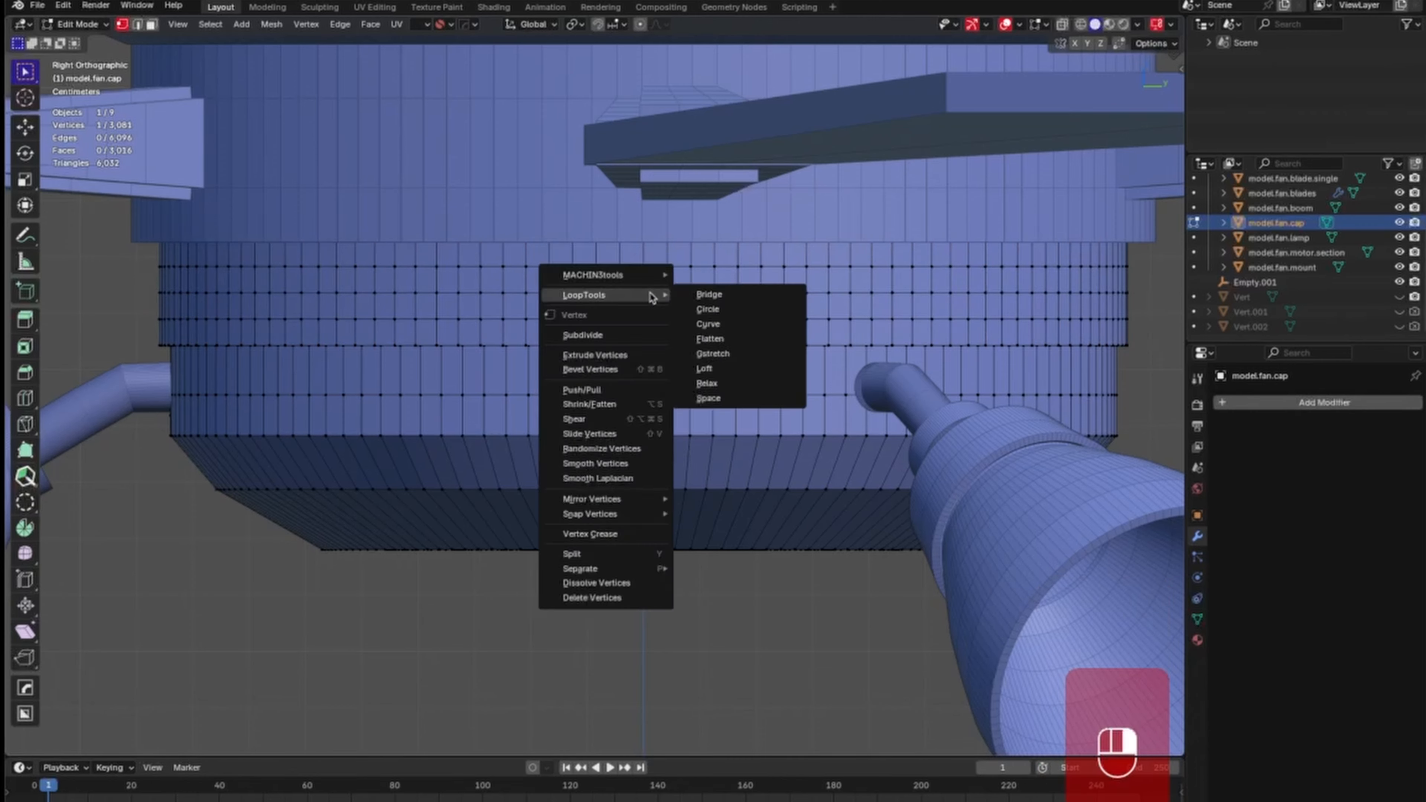
left_click(732, 306)
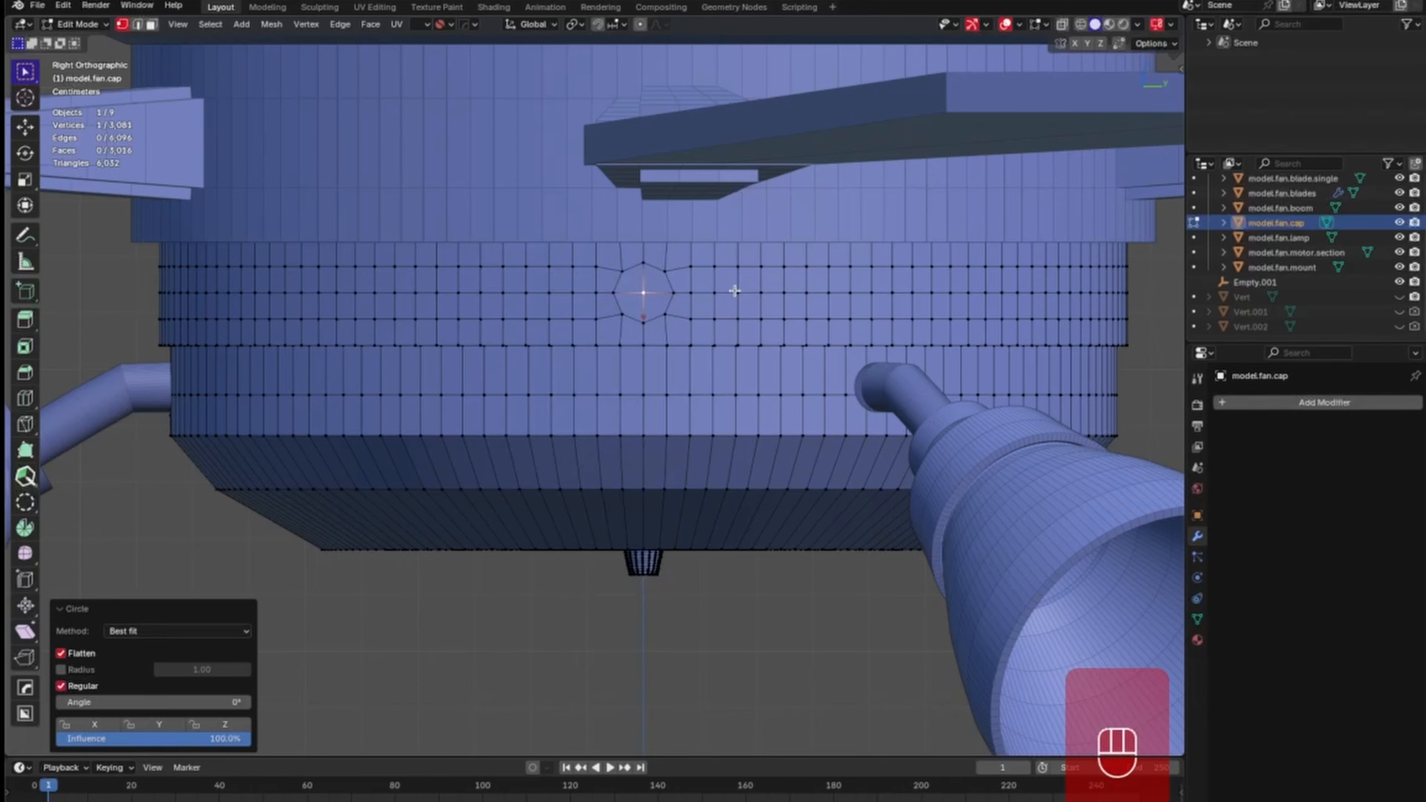
Inset the four faces inside the circle on the cap's upper band by about 0.0038 m.
key("Tab")
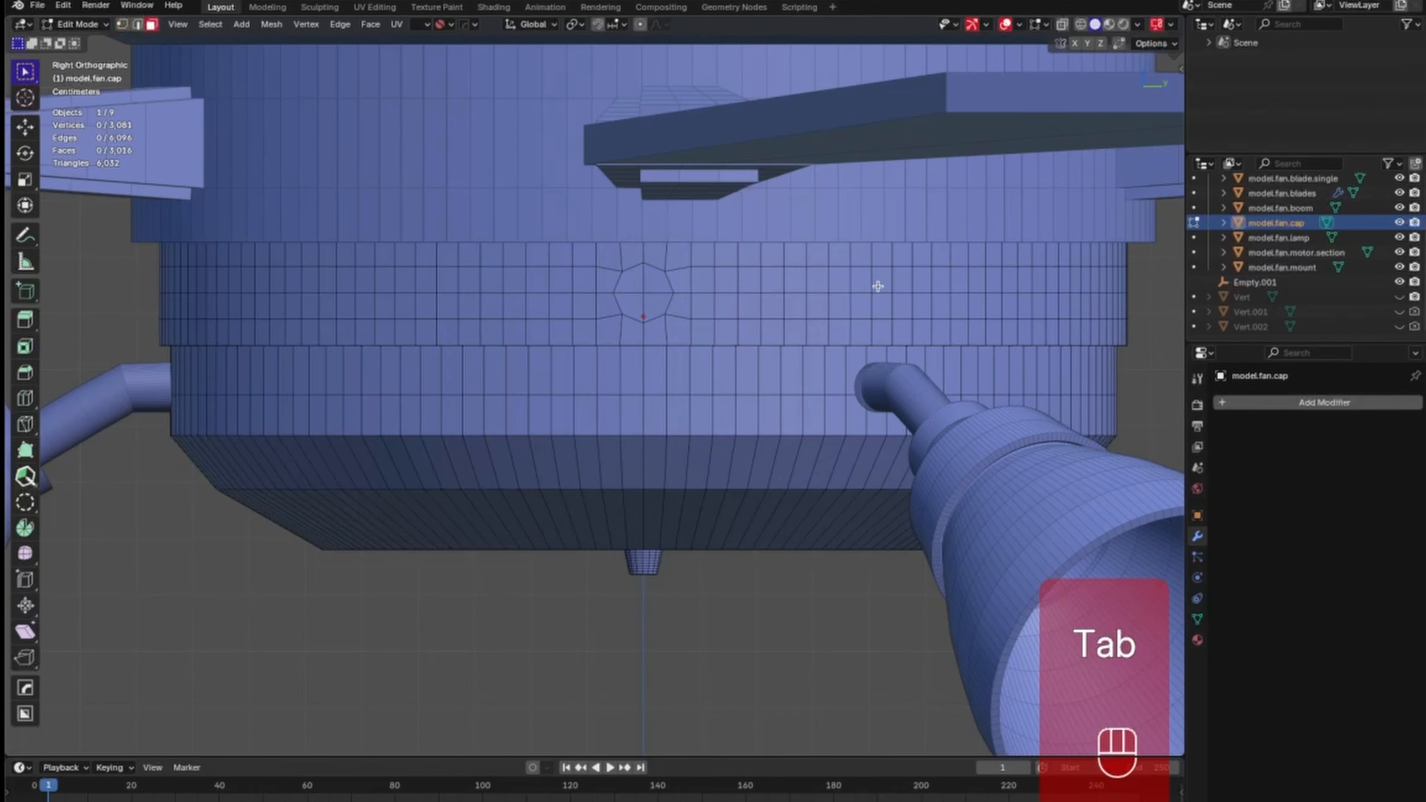
left_click(636, 290)
mouse_move(754, 321)
middle_mouse_down()
mouse_move(738, 327)
mouse_move(752, 347)
middle_mouse_up()
key("i")
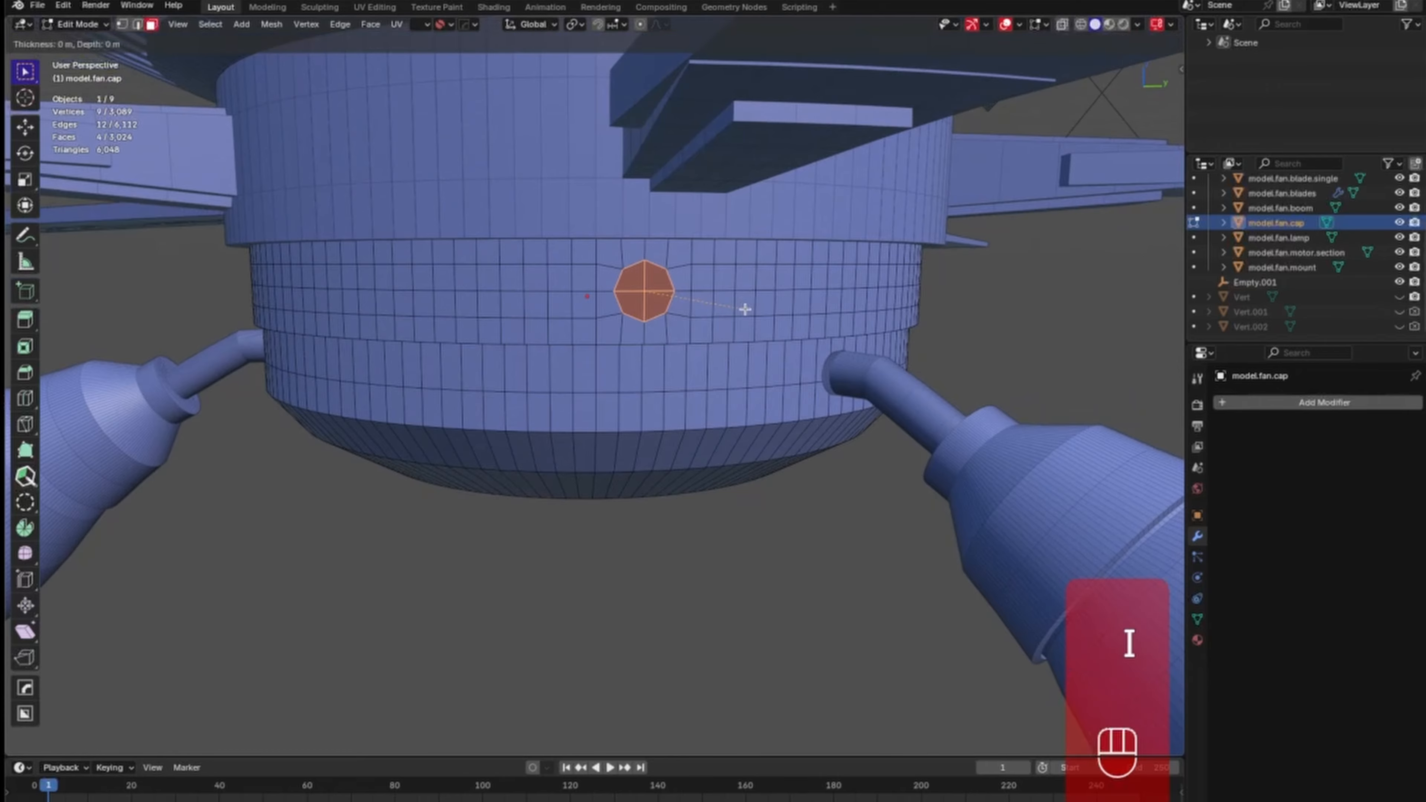
left_click(739, 308)
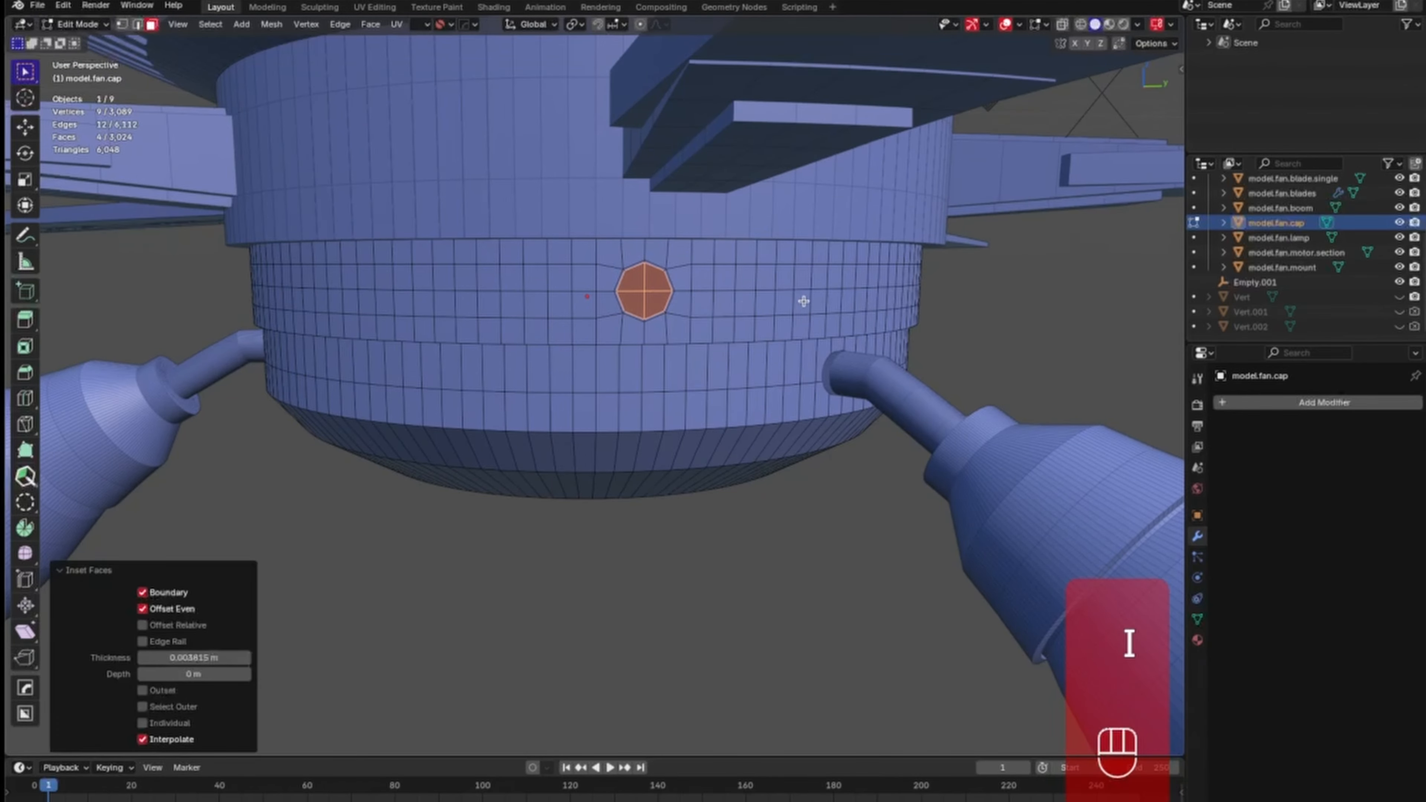
Extrude the inset circle faces outward from the cap by about 0.104 m along their normal.
middle_click_drag(914, 373, 972, 343)
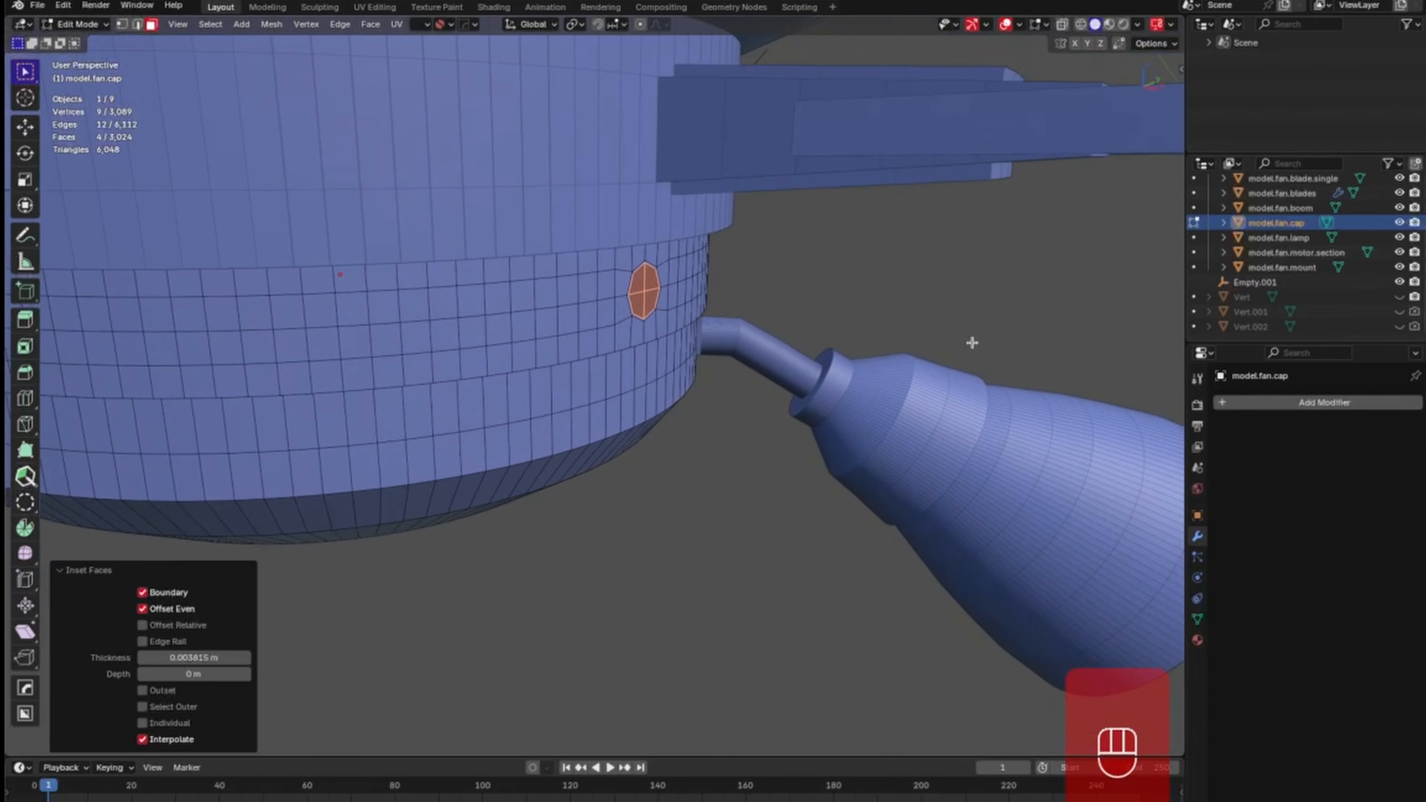
key("e")
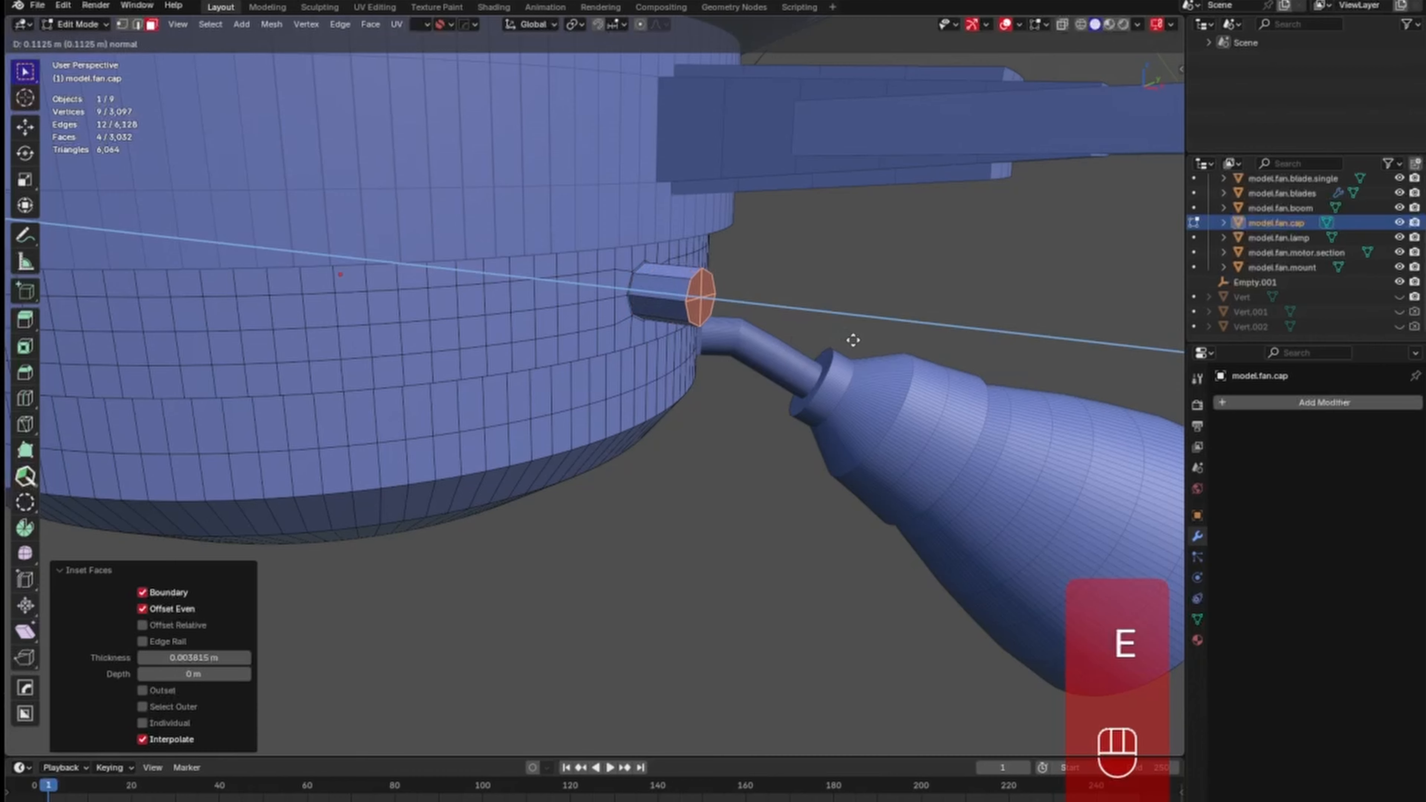
left_click(847, 341)
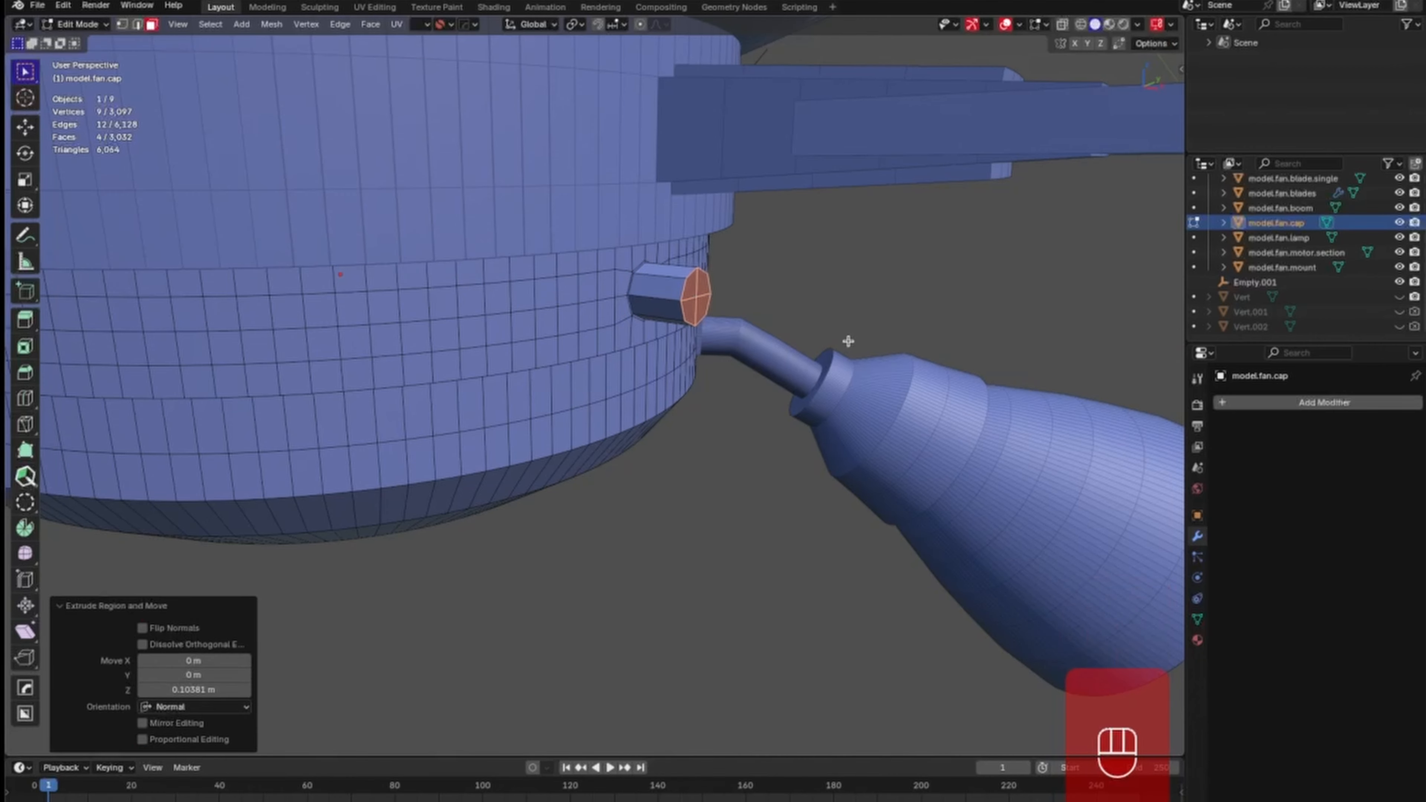
Scale the peg's end faces to about 0.829 and move them about 0.046 m back toward the cap along X.
key("s")
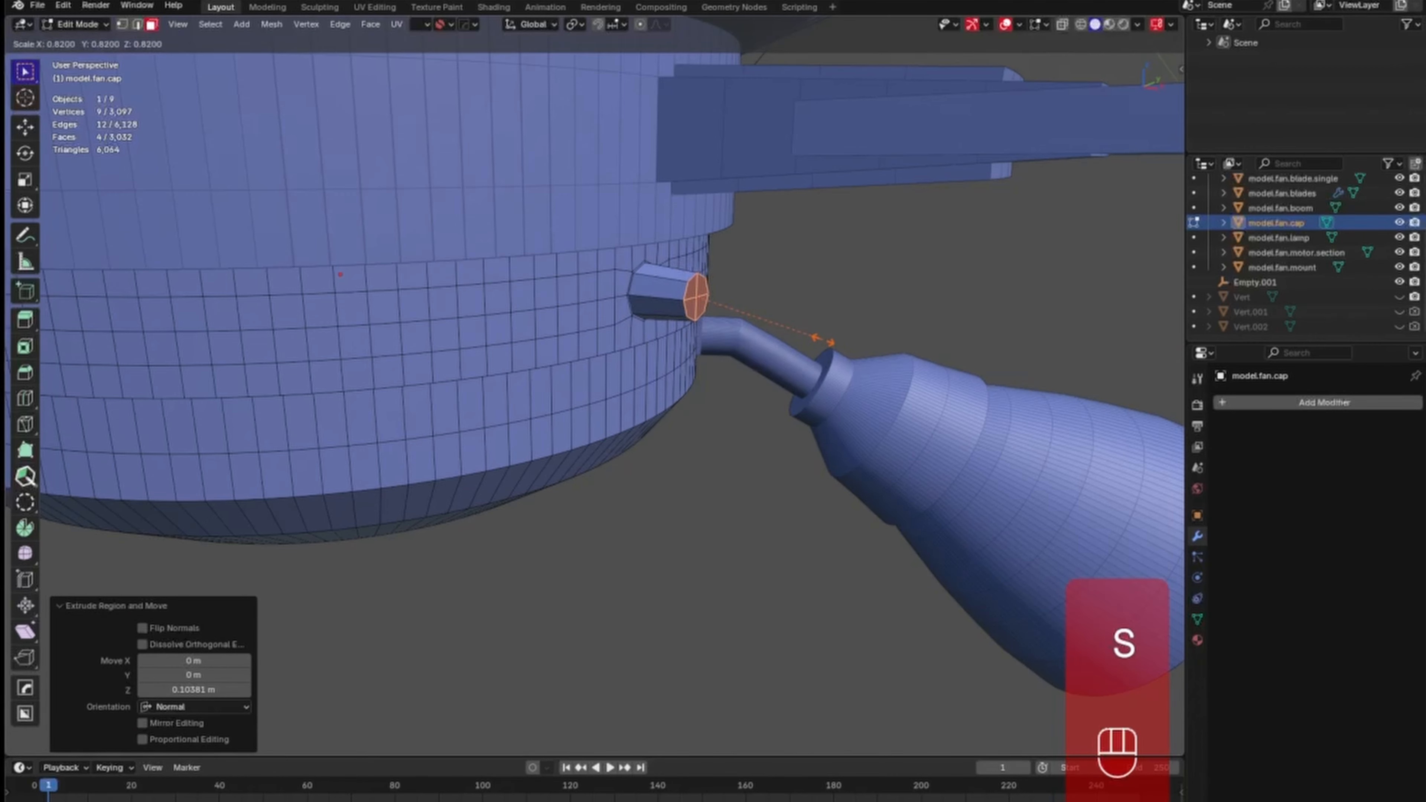
left_click(824, 339)
key("g")
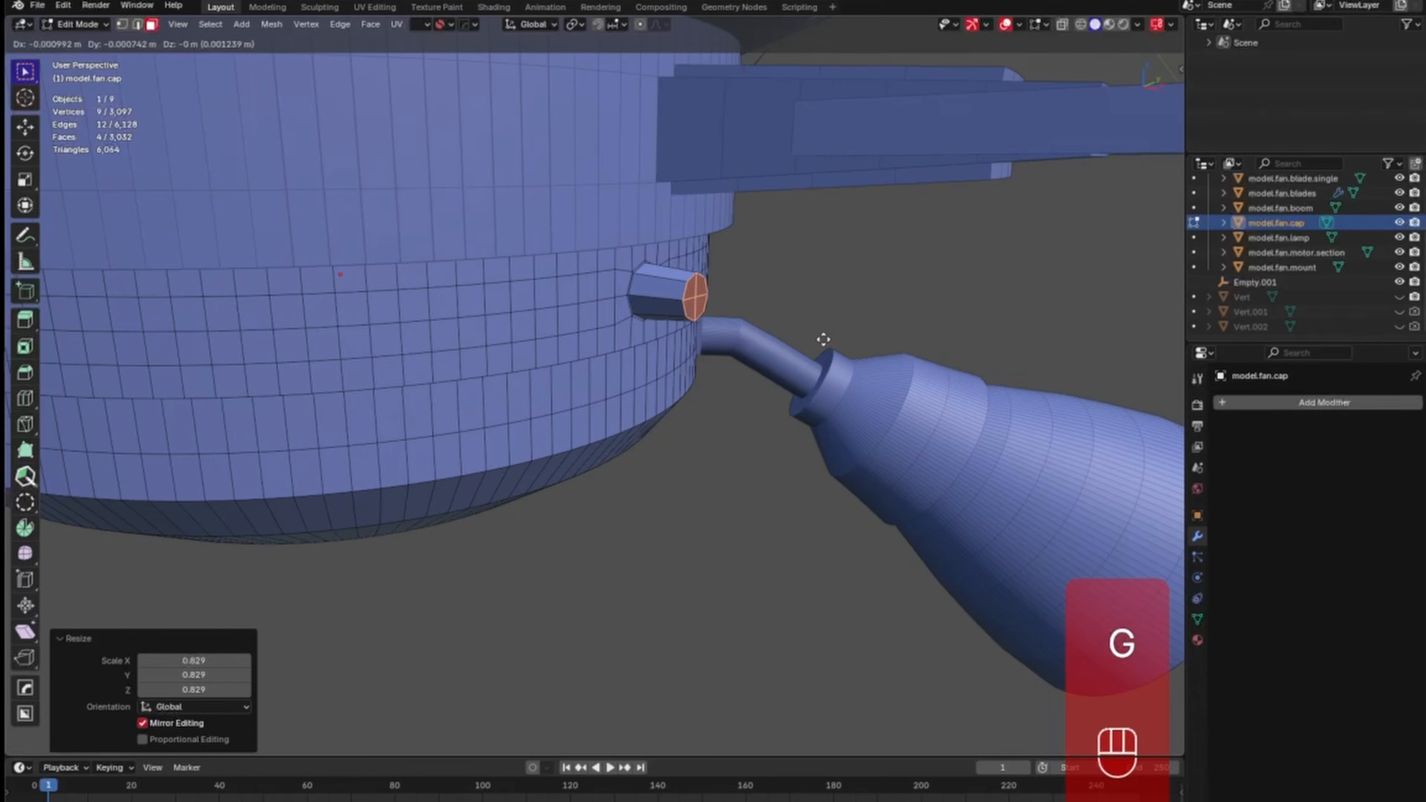
key("x")
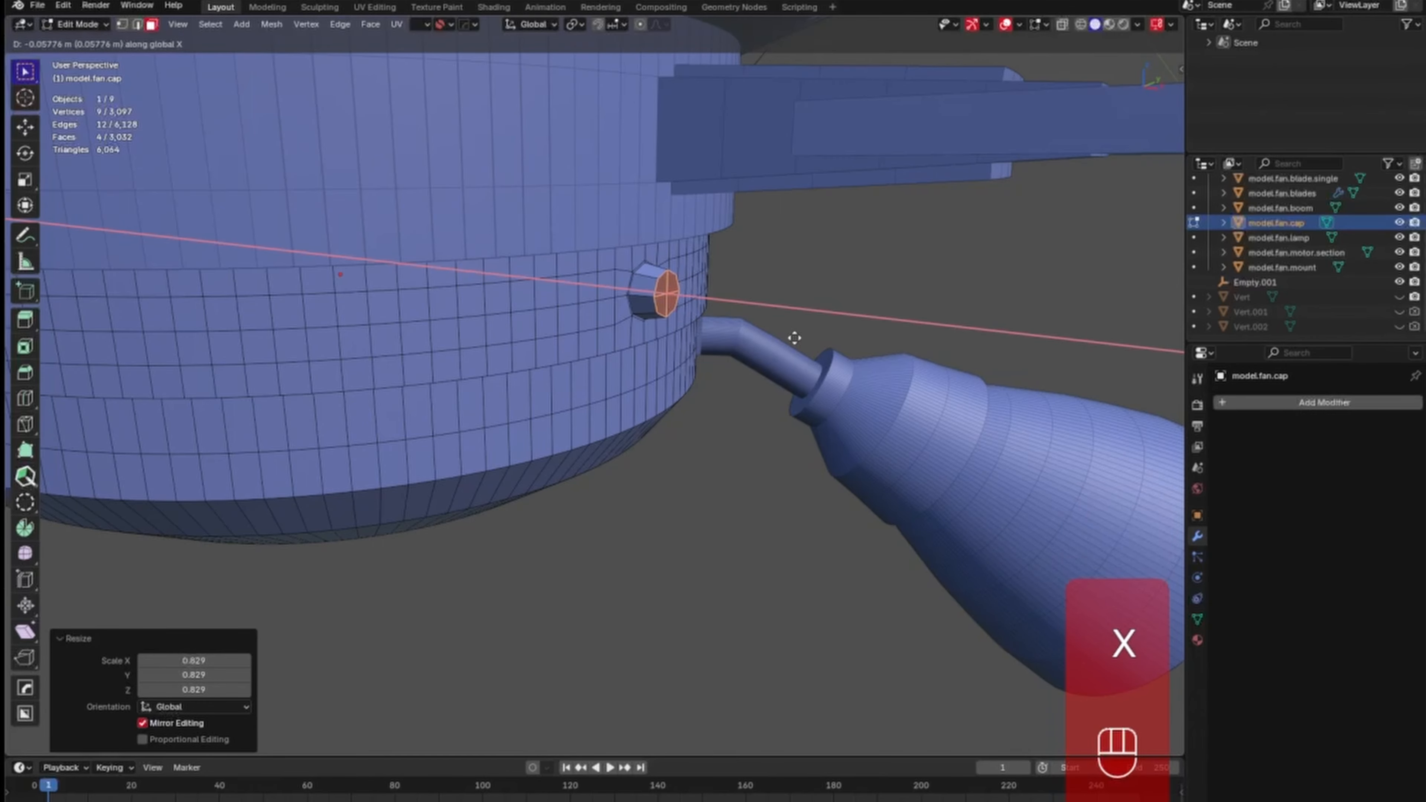
left_click(800, 340)
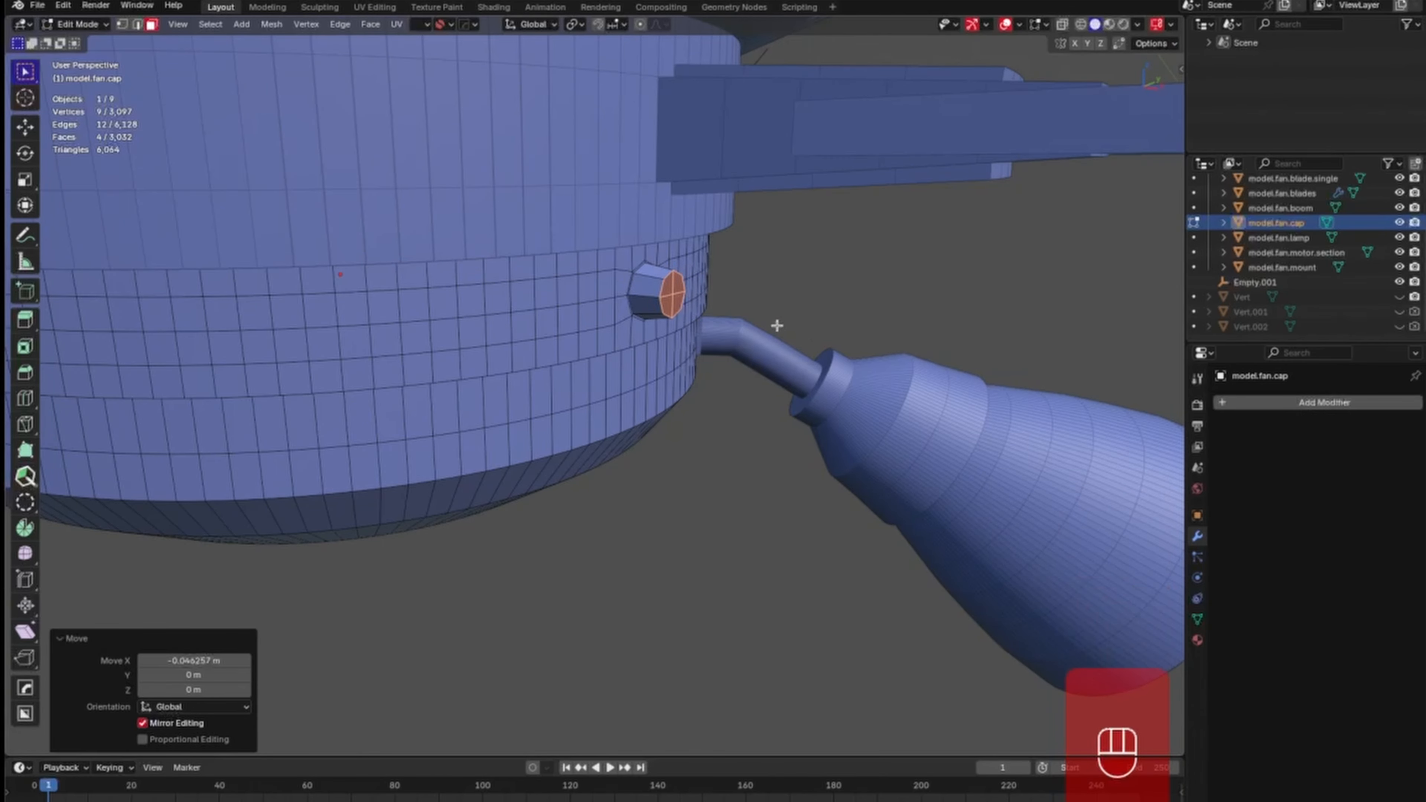
Inset the peg's end faces by about 0.003 m and extrude them about 0.066 m inward to hollow it.
middle_click_drag(779, 325, 755, 404)
key("i")
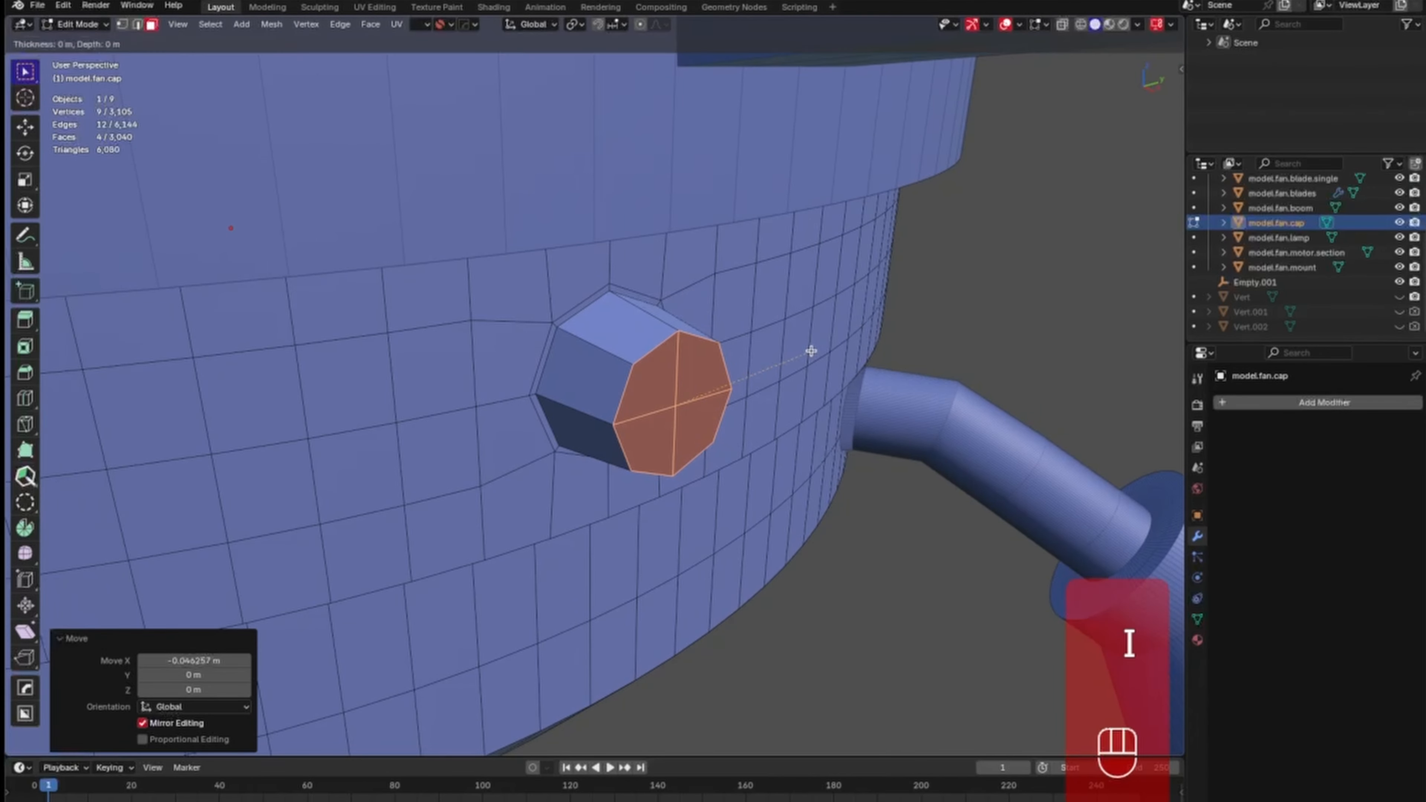
left_click(805, 354)
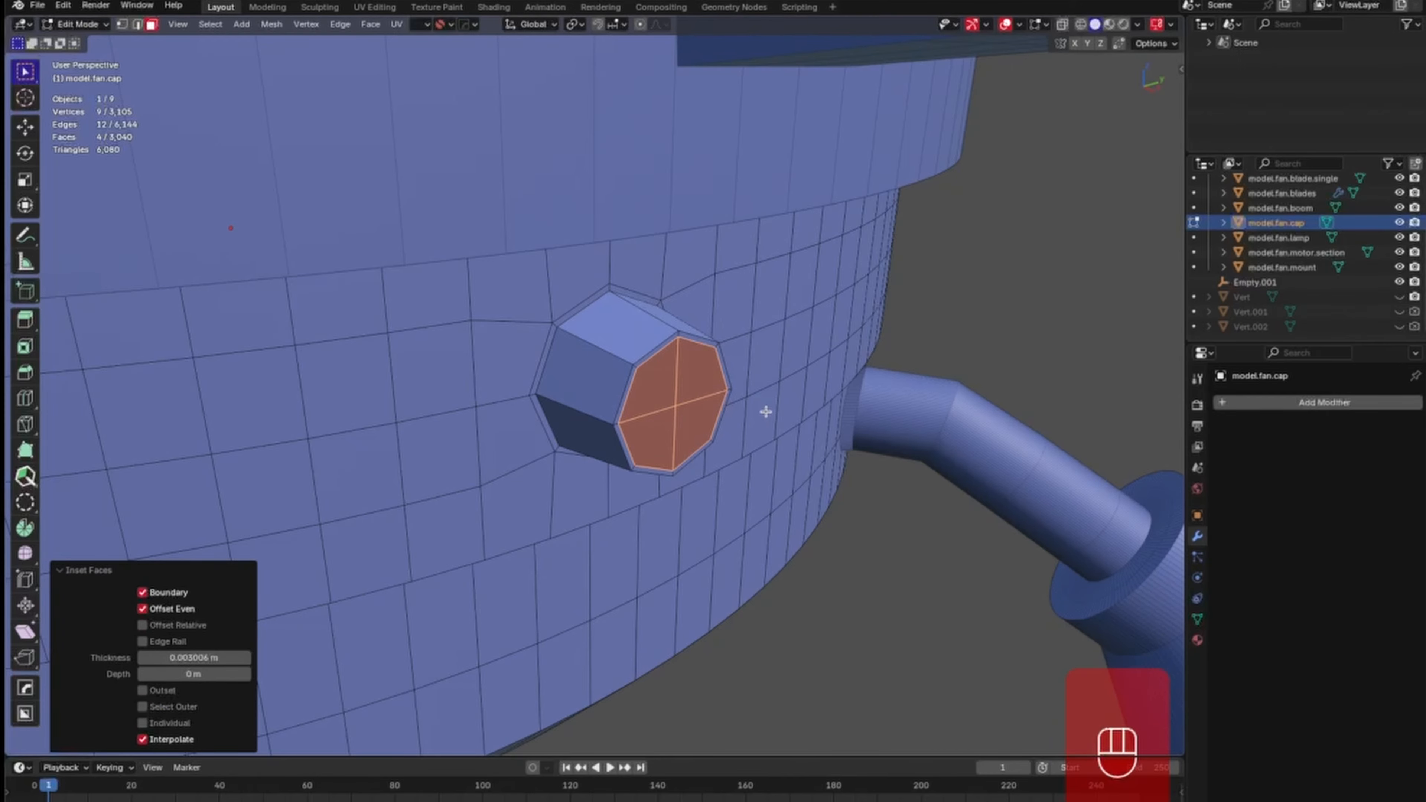
key("e")
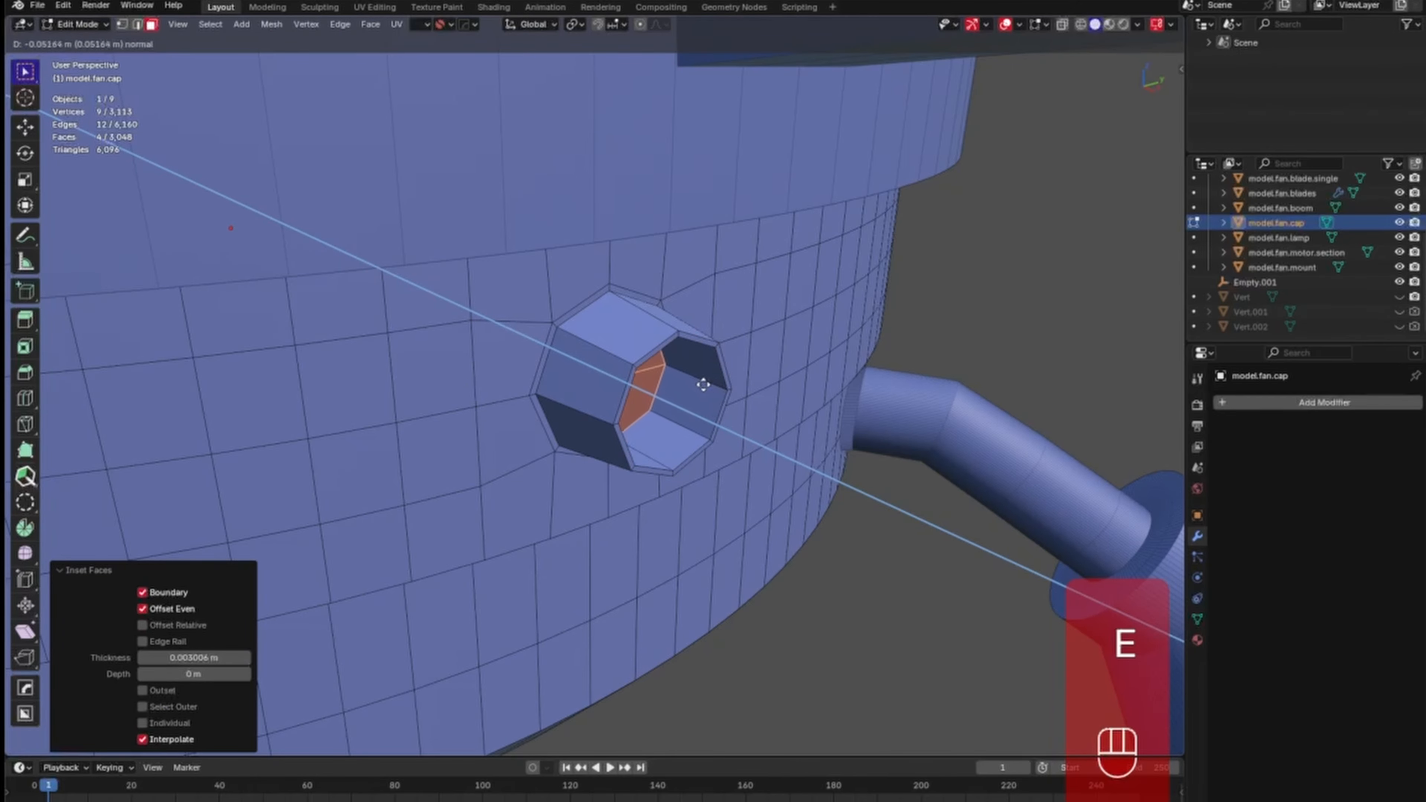
left_click(692, 377)
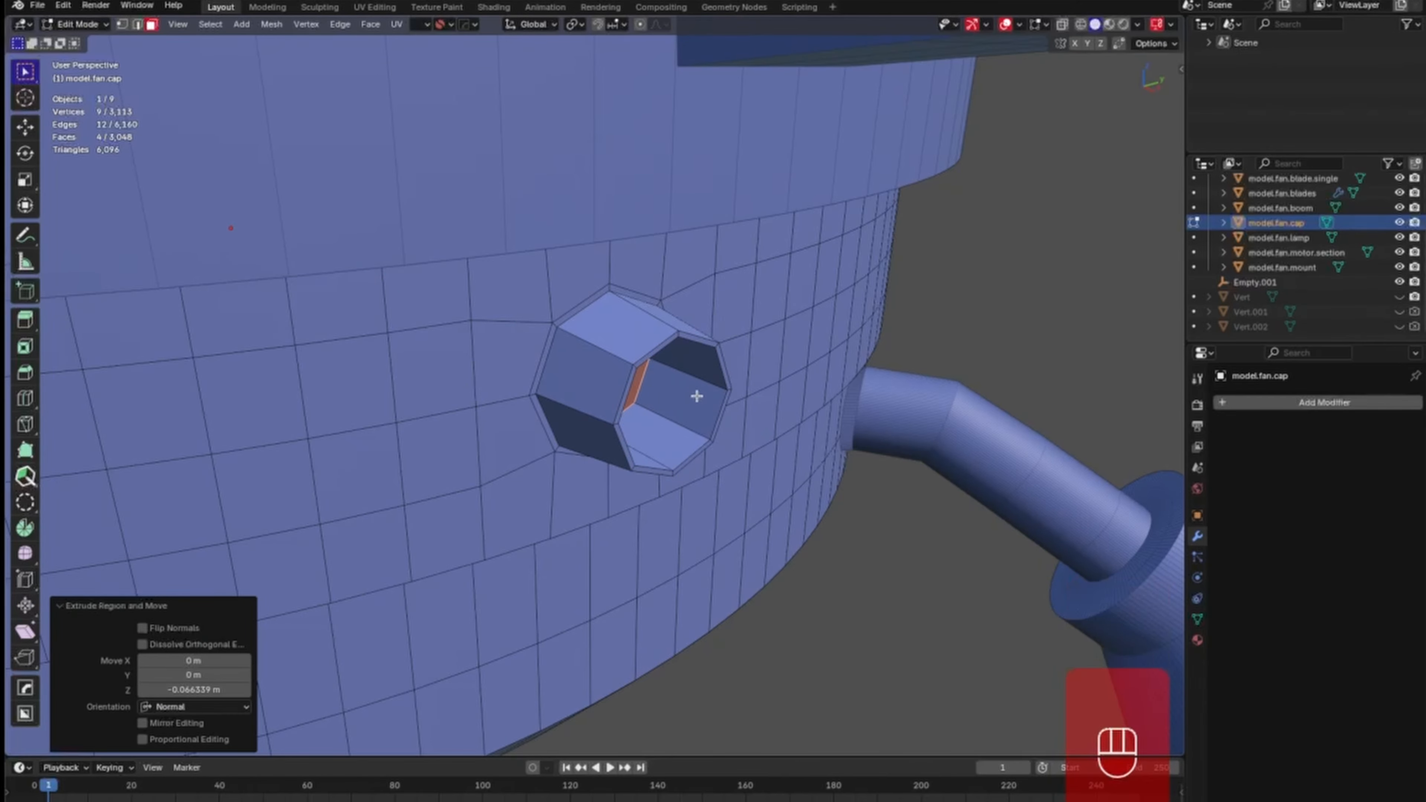
Bevel the peg's hole-bottom loop, inner and outer rim loops and base loop by about 0.0014 m with 2 segments.
mouse_move(692, 377)
middle_mouse_down()
mouse_move(668, 340)
mouse_move(664, 384)
middle_mouse_up()
key("Tab")
key("Tab")
left_click(633, 419, "alt")
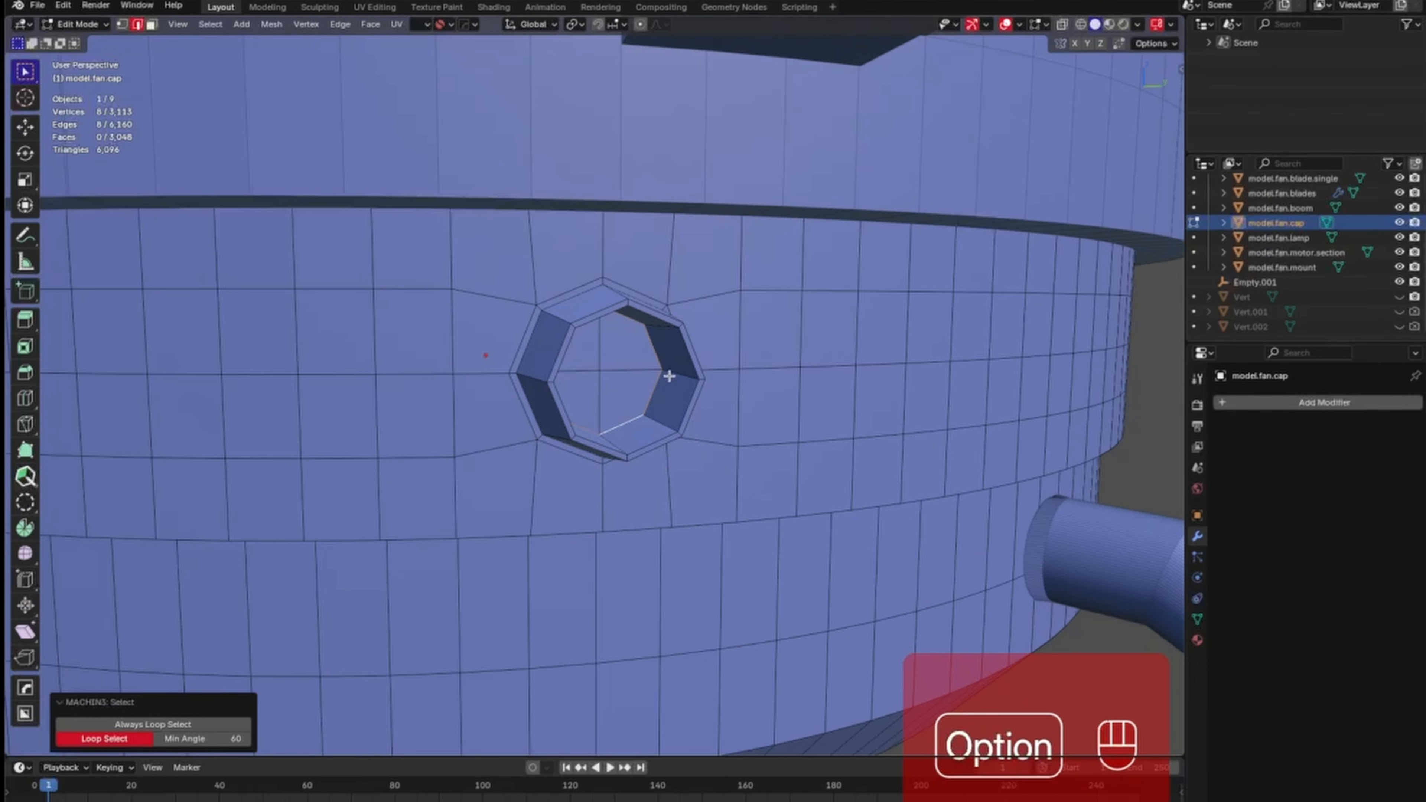
left_click(672, 319, "alt+shift")
left_click(672, 316, "alt+shift")
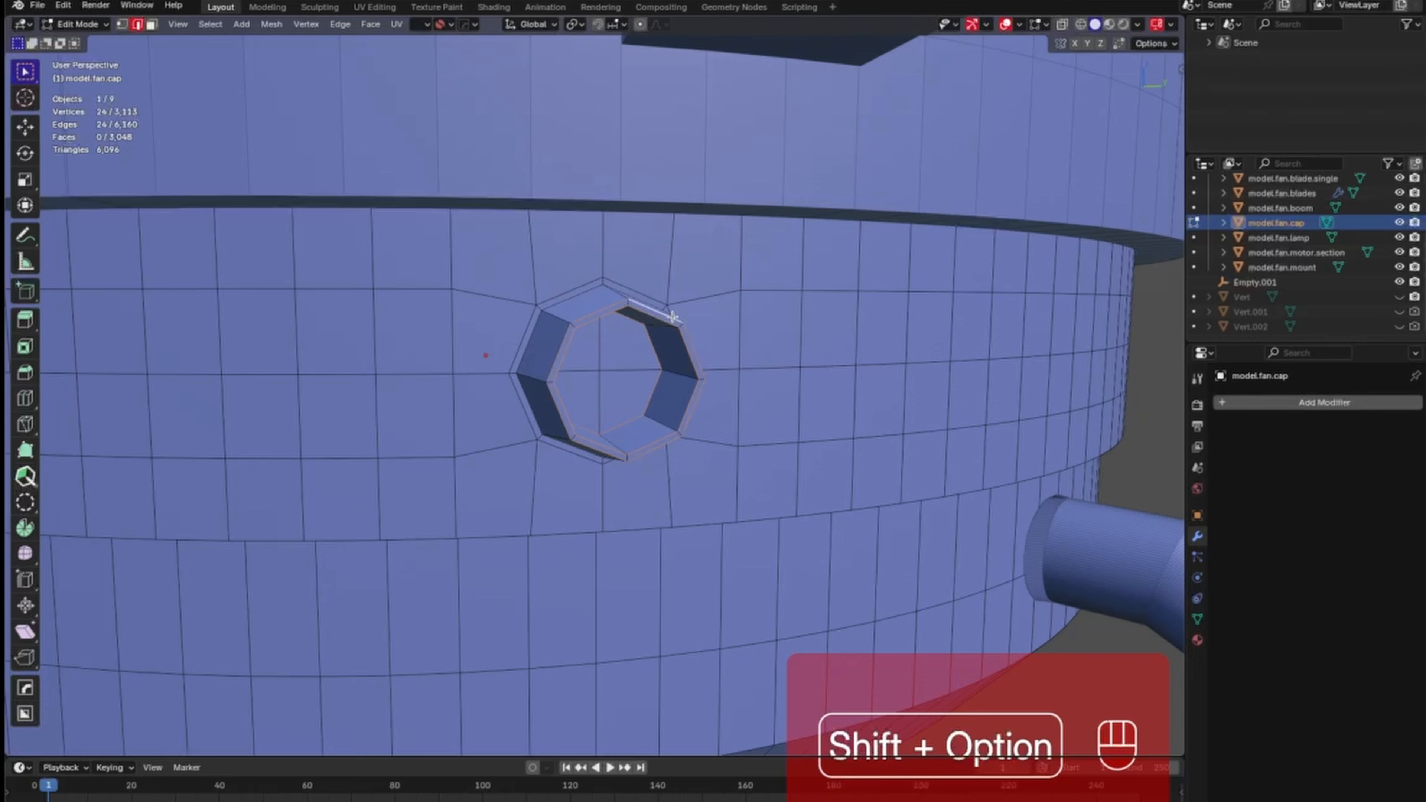
left_click(561, 300, "alt+shift")
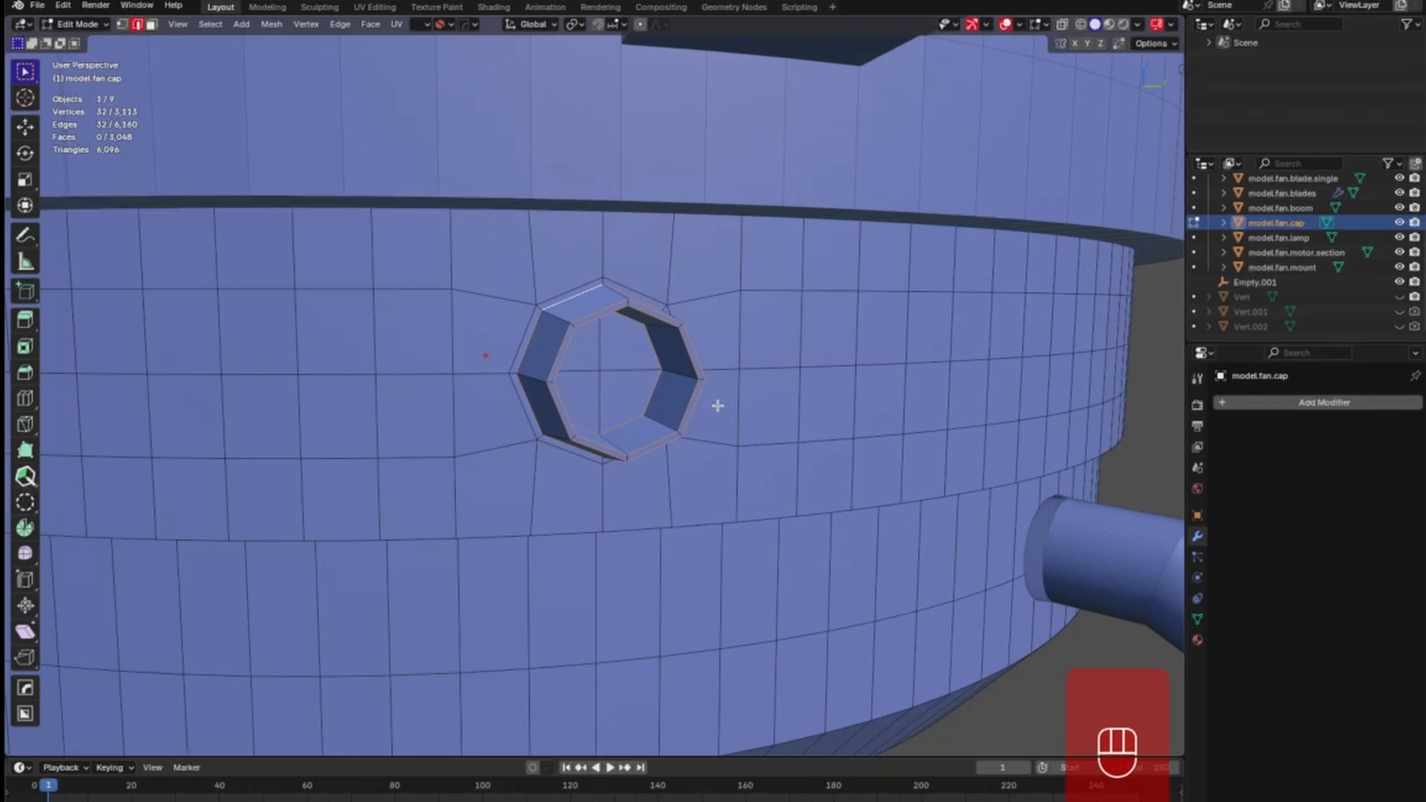
key("ctrl+b")
key("shift")
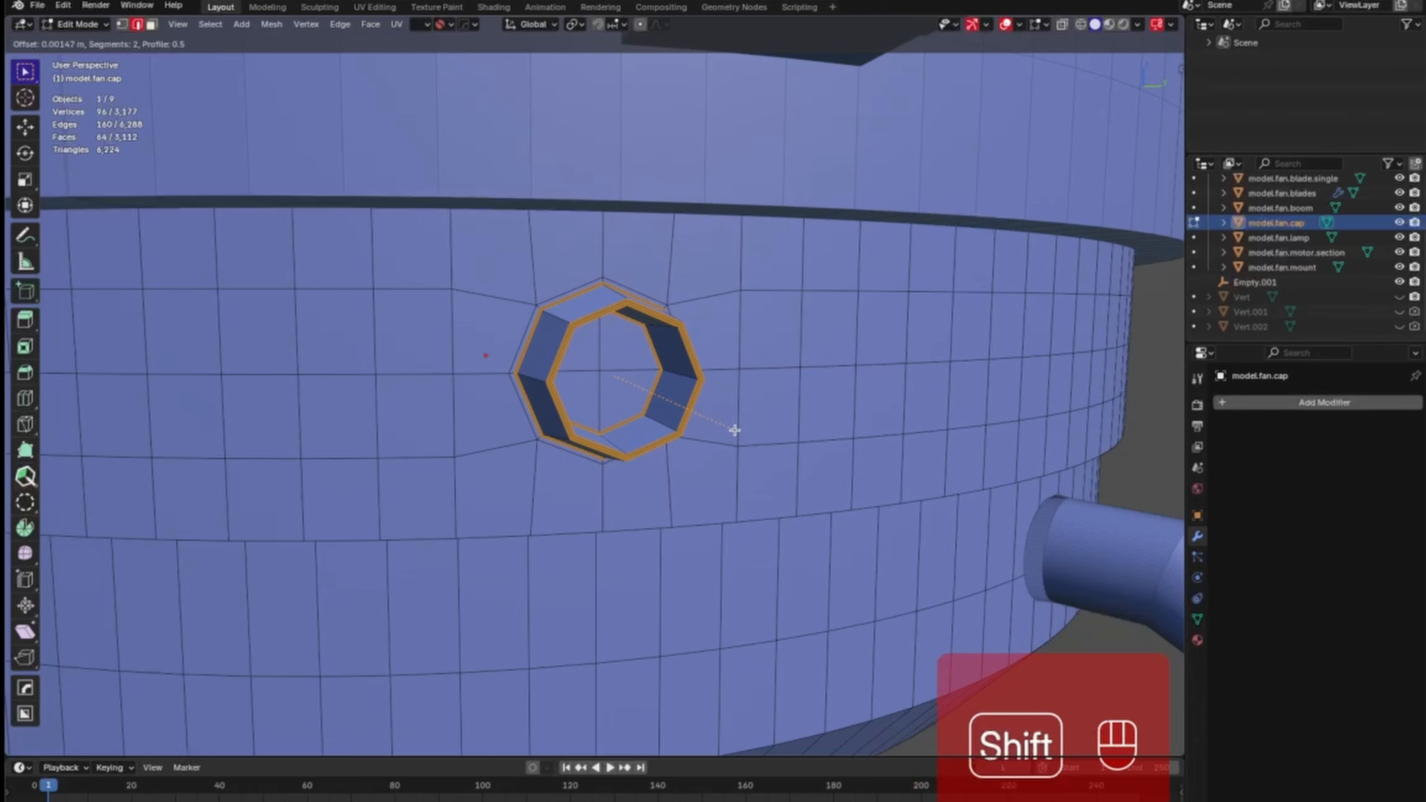
left_click(731, 428)
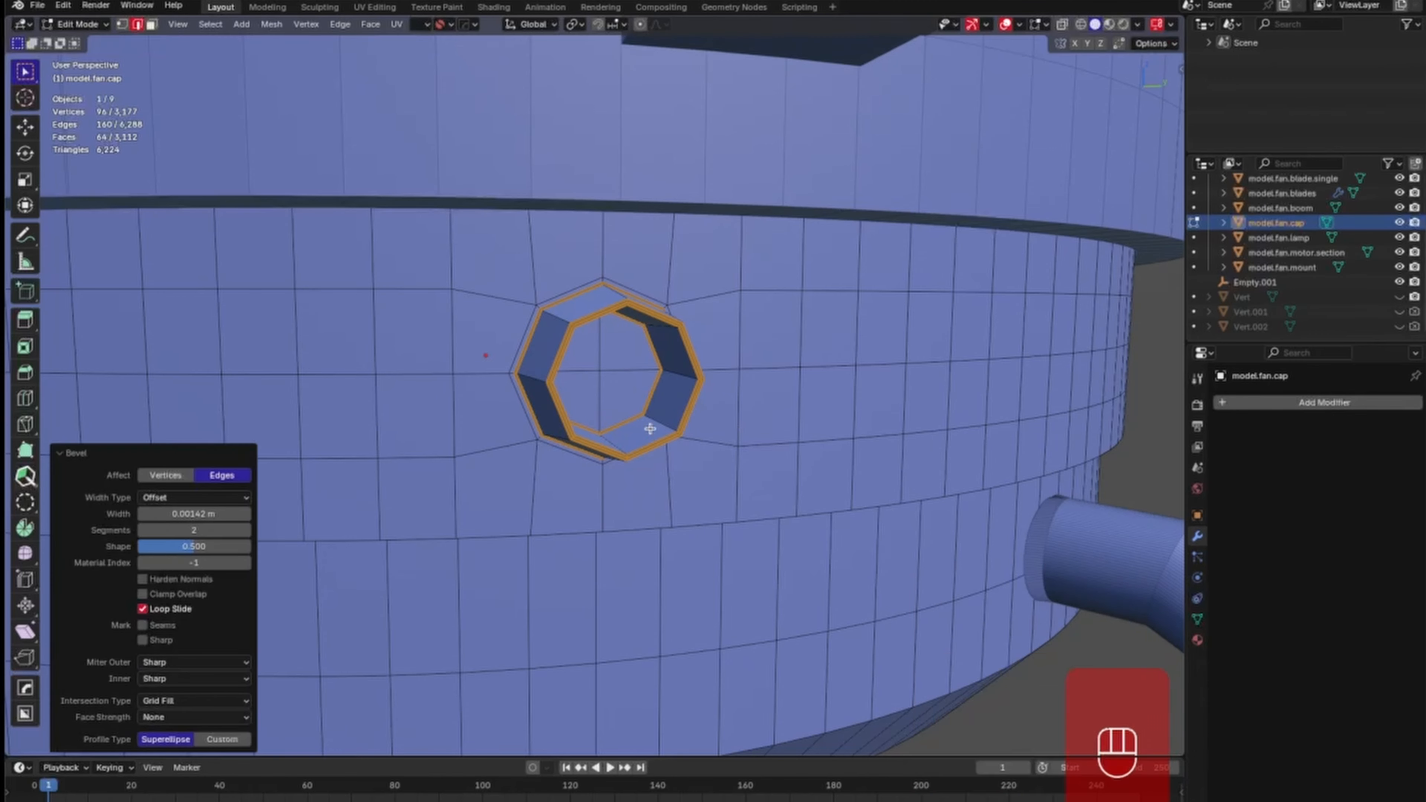
Add four loop cuts around the inner wall of the peg's hole.
key("ctrl+r")
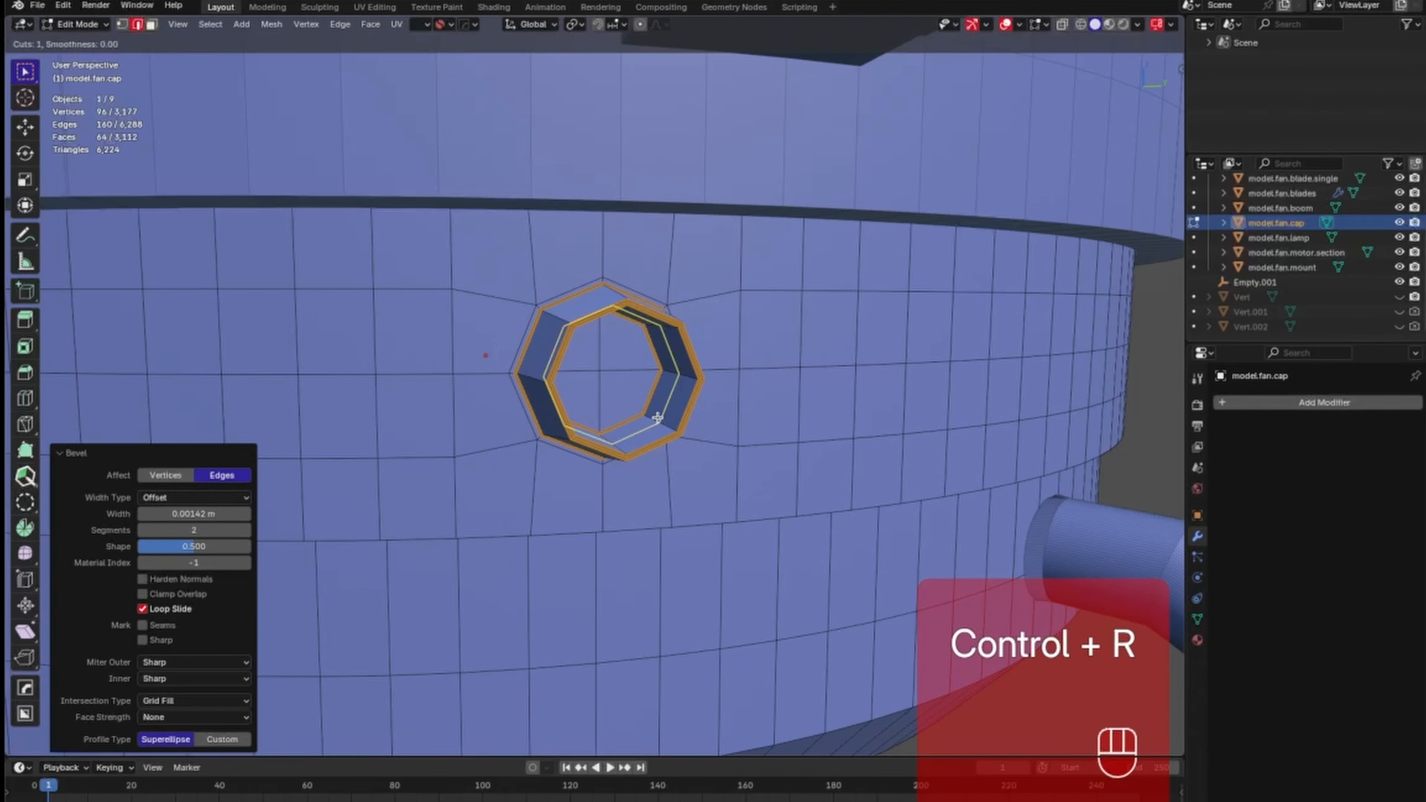
scroll(656, 418, "up", 1)
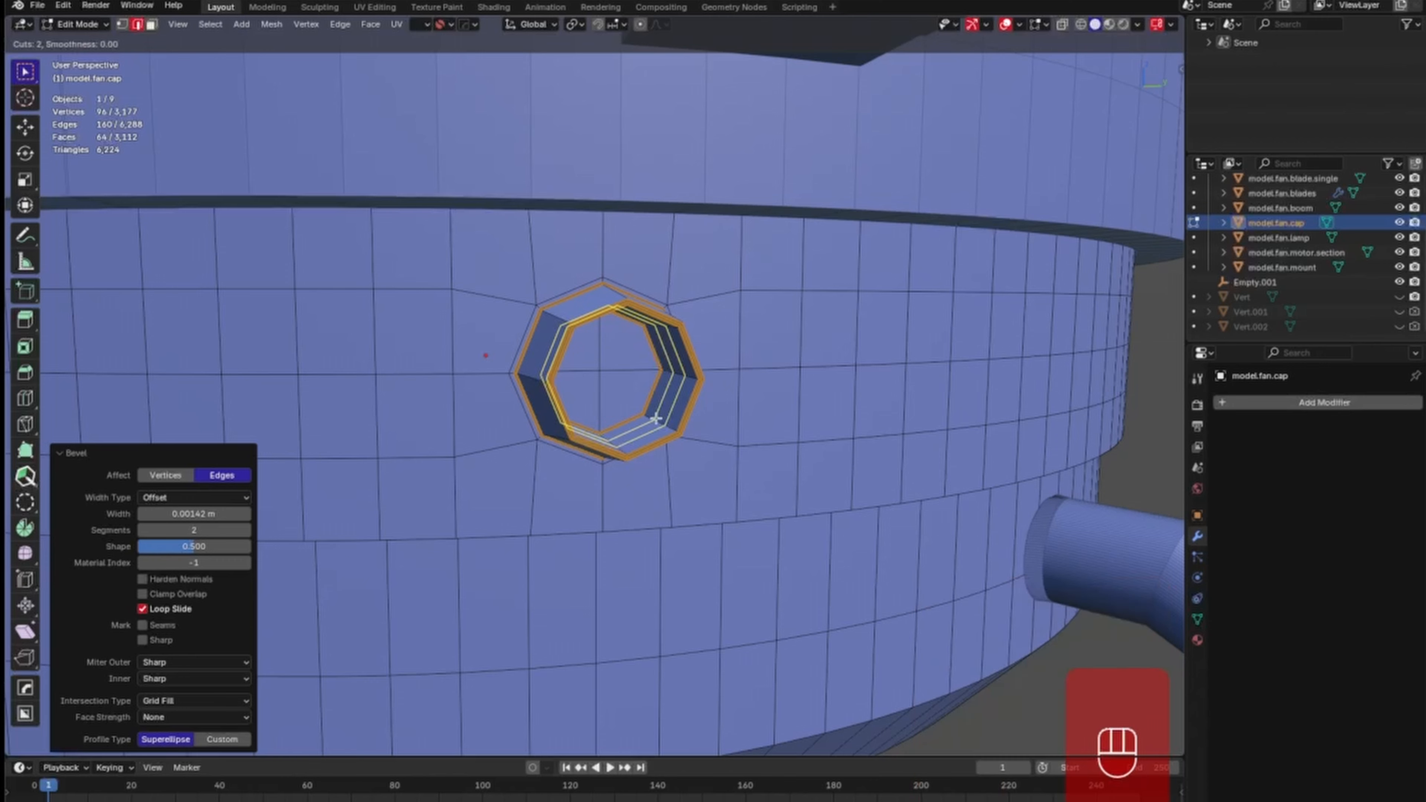
scroll(656, 418, "up", 1)
left_click(655, 419)
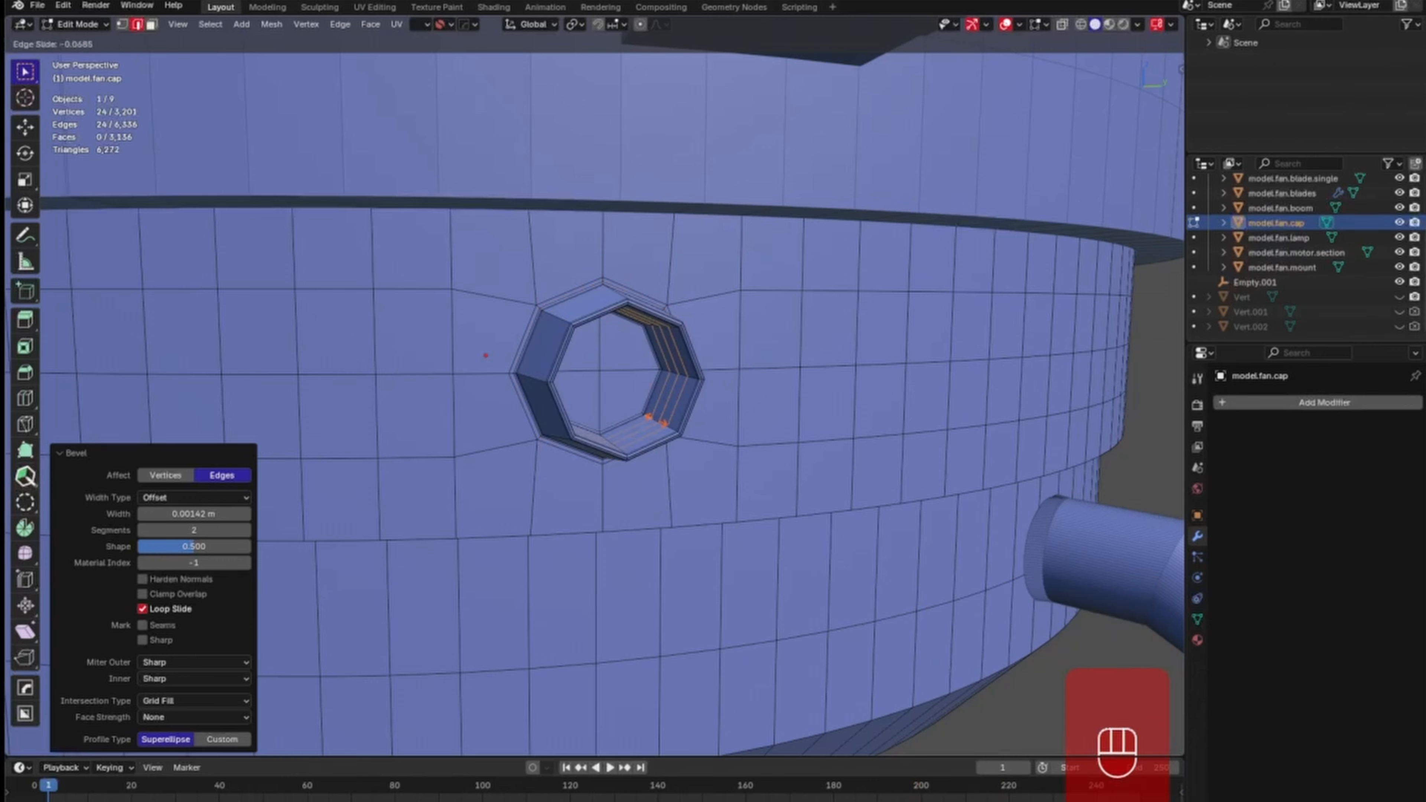
left_click(658, 420)
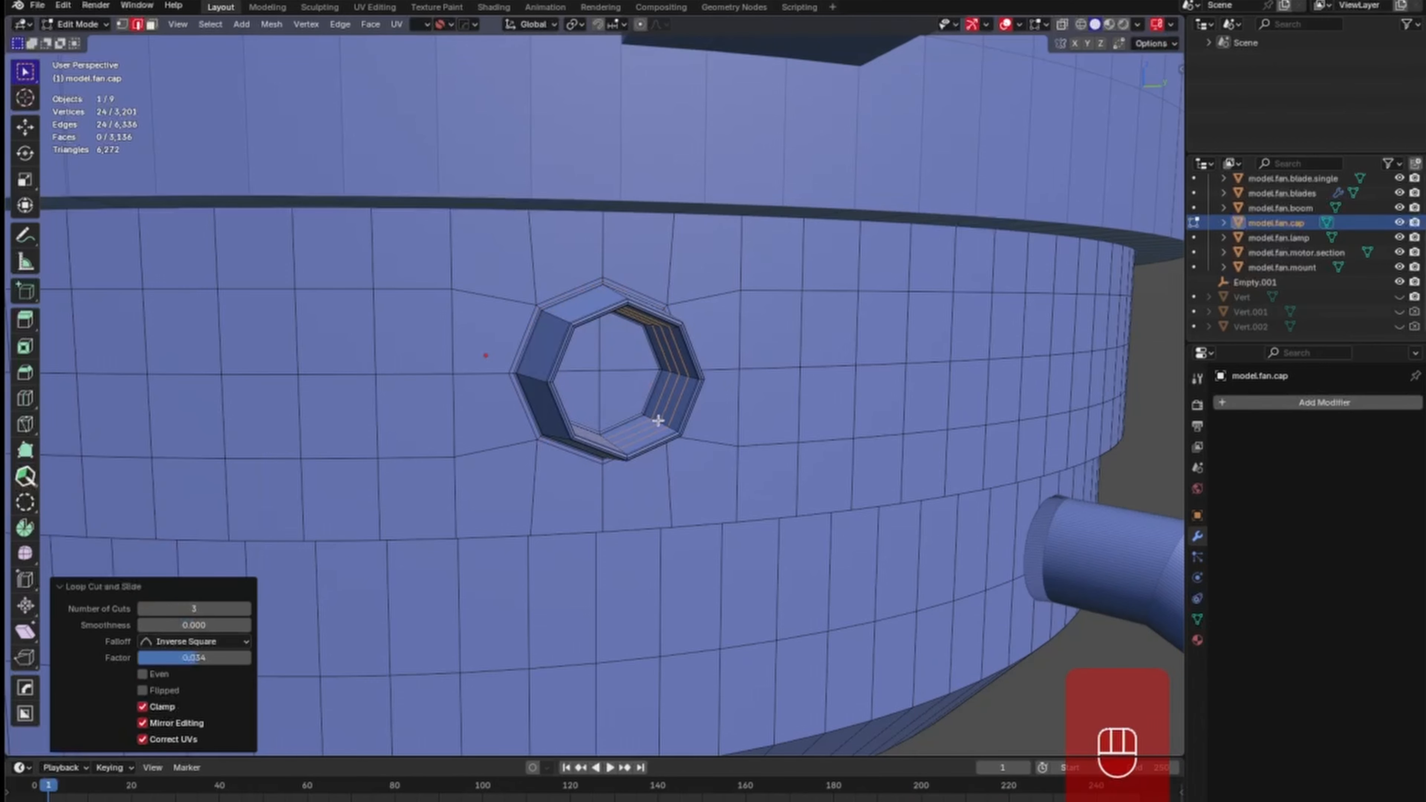
left_click(250, 609)
Add four evenly spaced loop cuts around the peg's outer wall.
middle_click_drag(679, 369, 719, 379)
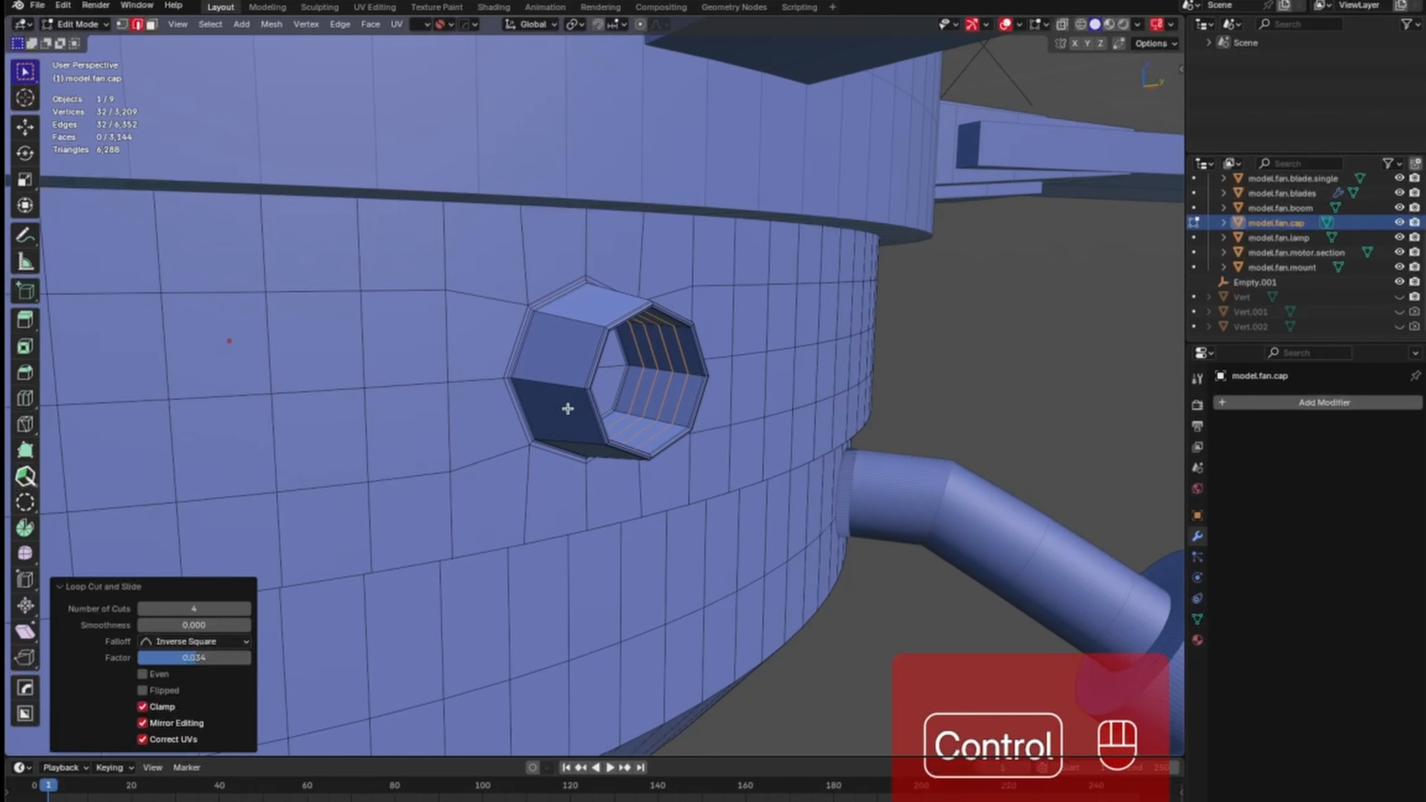
key("ctrl+r")
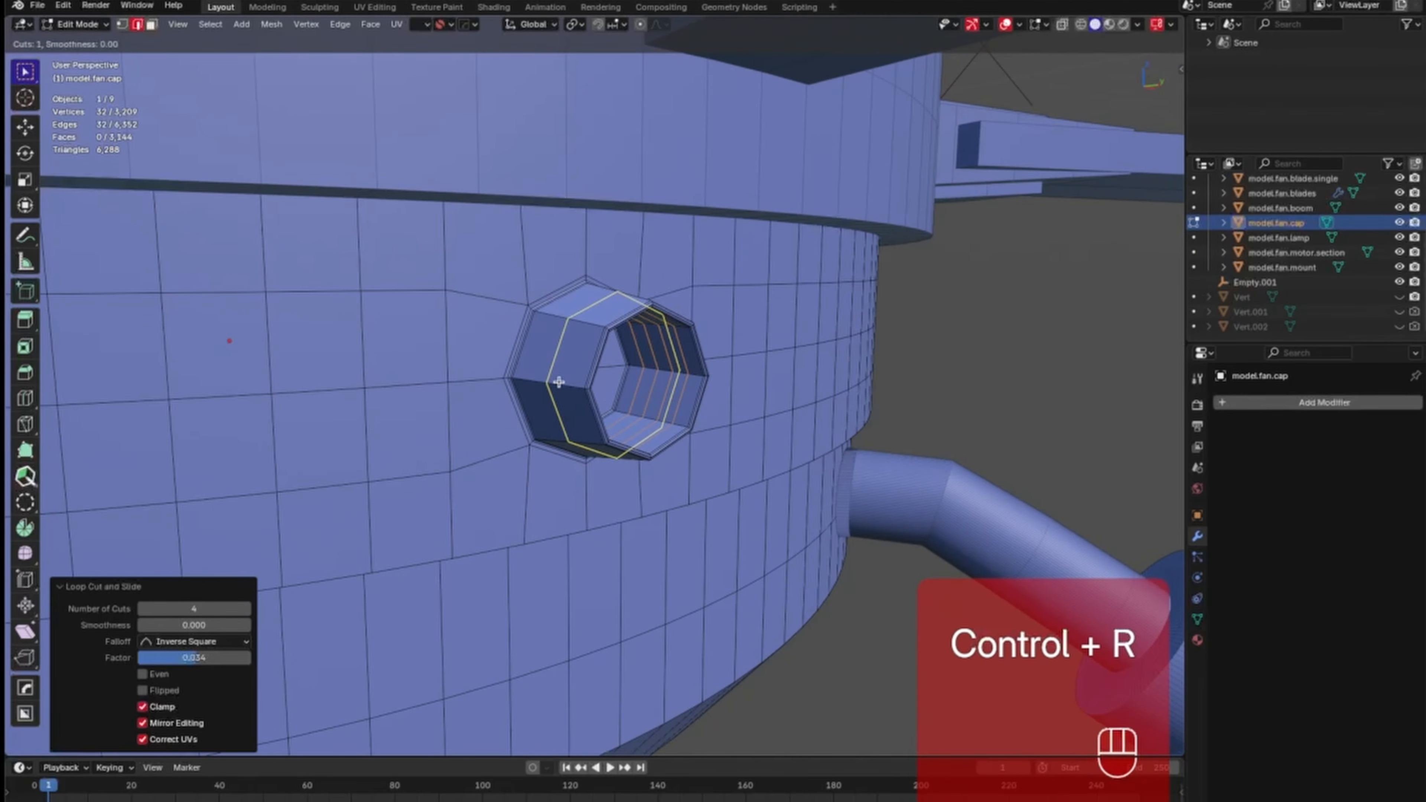
scroll(558, 382, "up", 3)
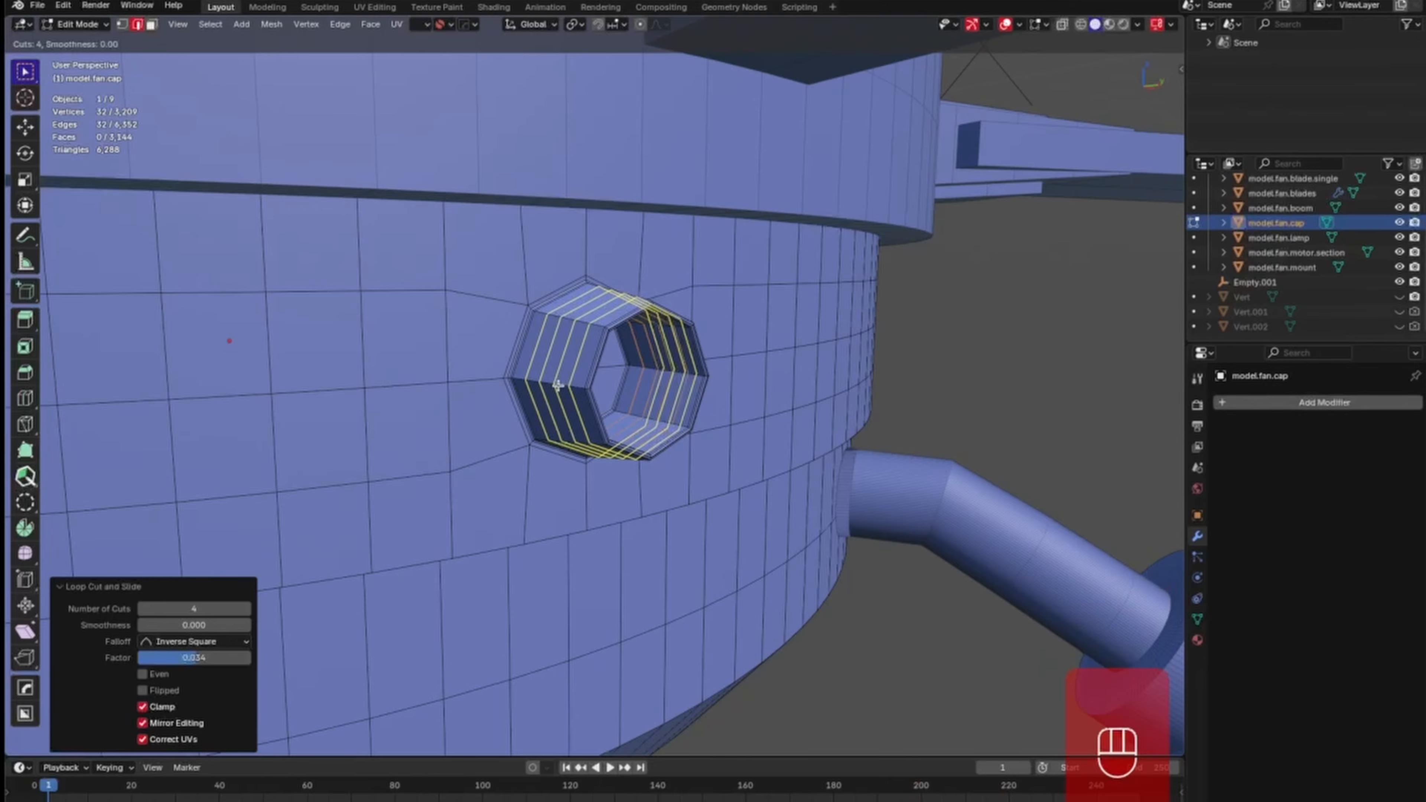
left_click(558, 385)
right_click(561, 387)
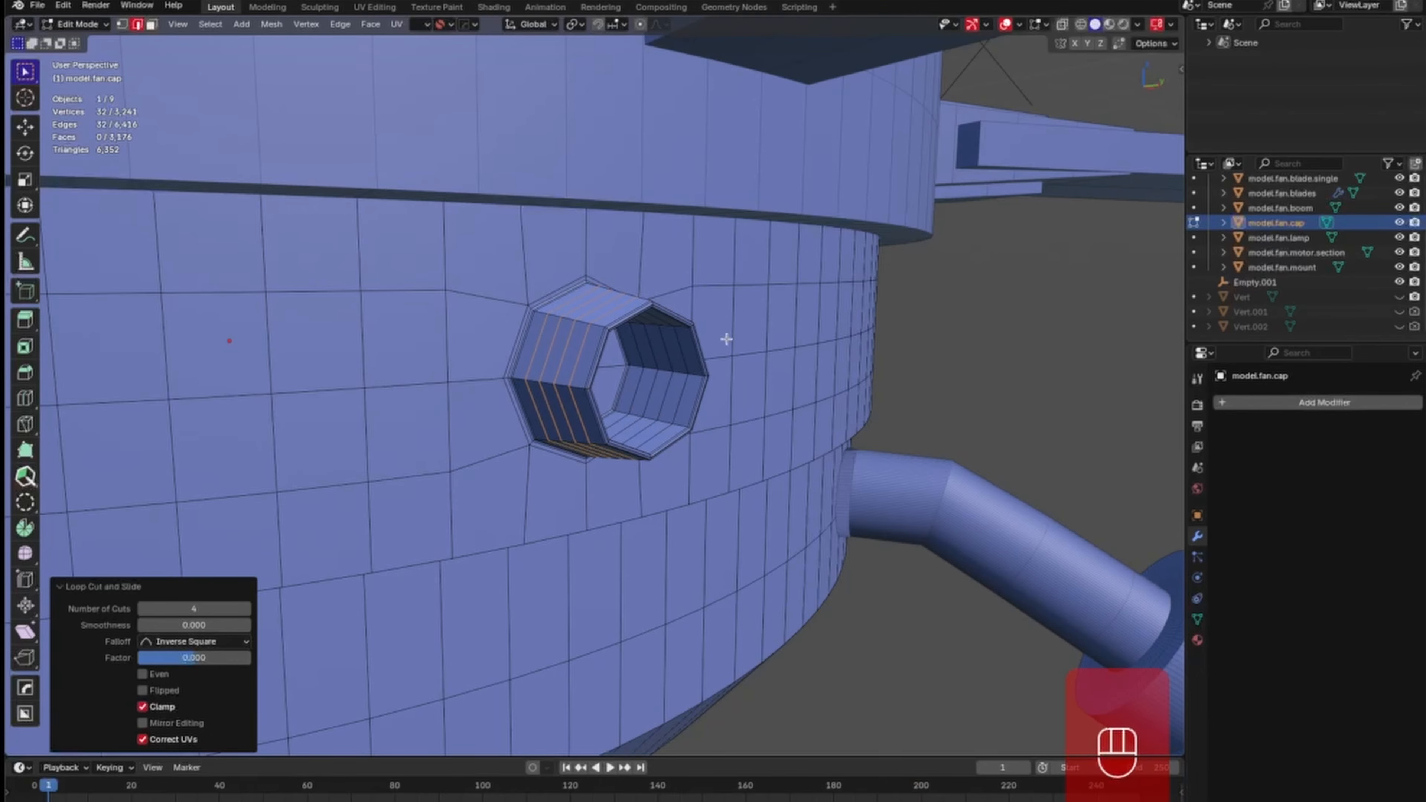
Return to Object Mode, switch to front view and save the file.
key("Tab")
middle_click_drag(767, 388, 741, 553)
key("KP_1")
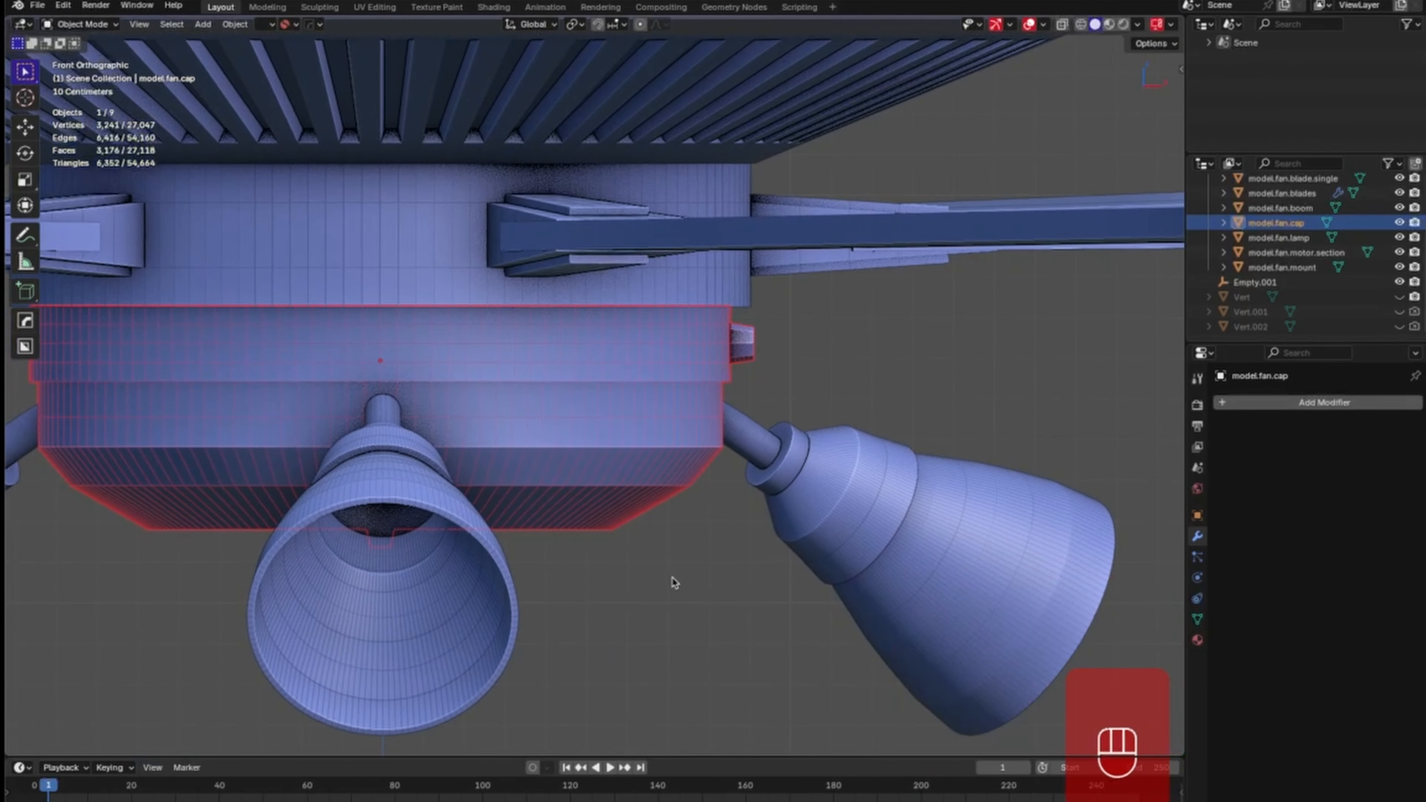
middle_click_drag(671, 583, 803, 561, "shift")
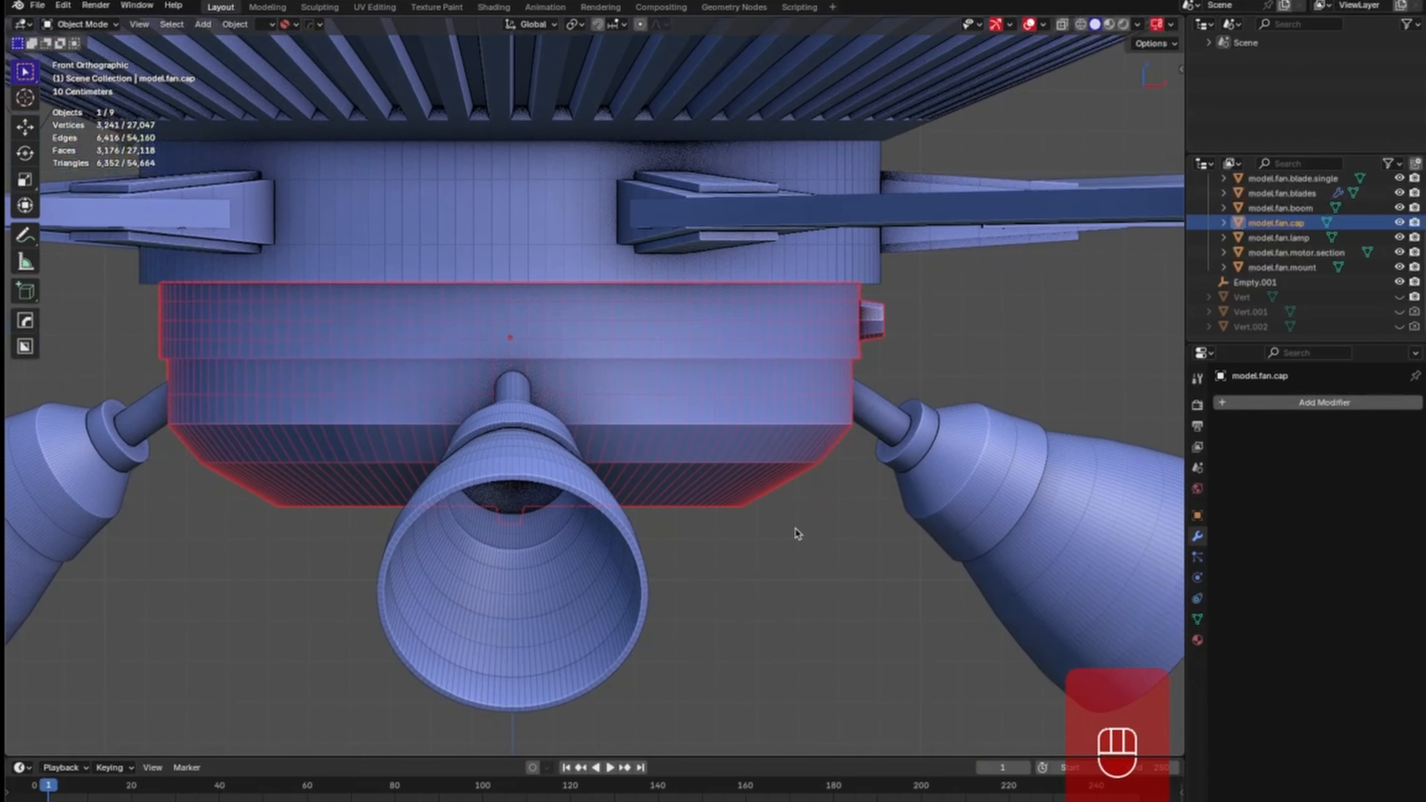
key("super+s")
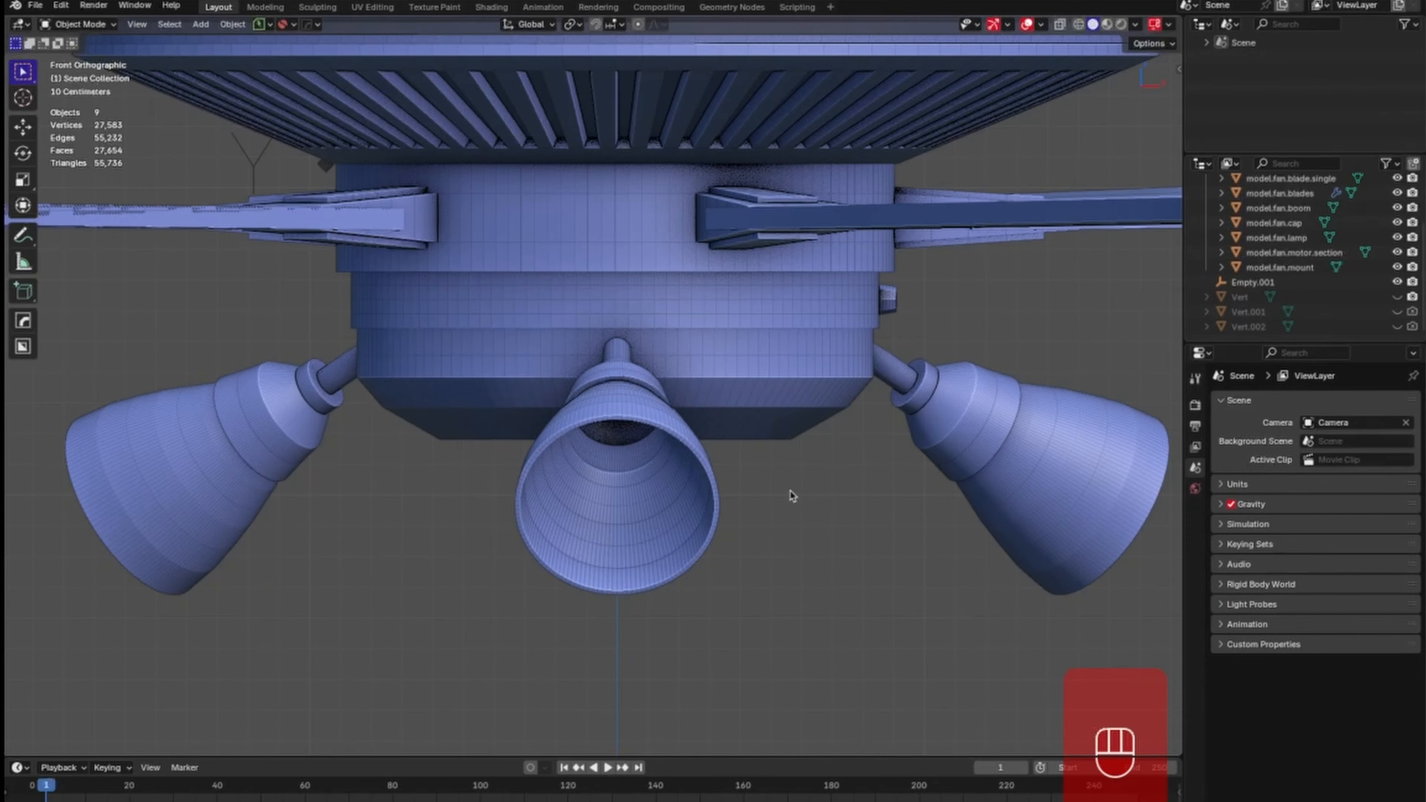
Snap the 3D cursor to the centre of the edge loop inside the small socket under model.fan.cap.
mouse_move(706, 558)
middle_mouse_down()
mouse_move(706, 580)
mouse_move(712, 515)
mouse_move(706, 547)
middle_mouse_up()
middle_click_drag(652, 652, 657, 393, "shift")
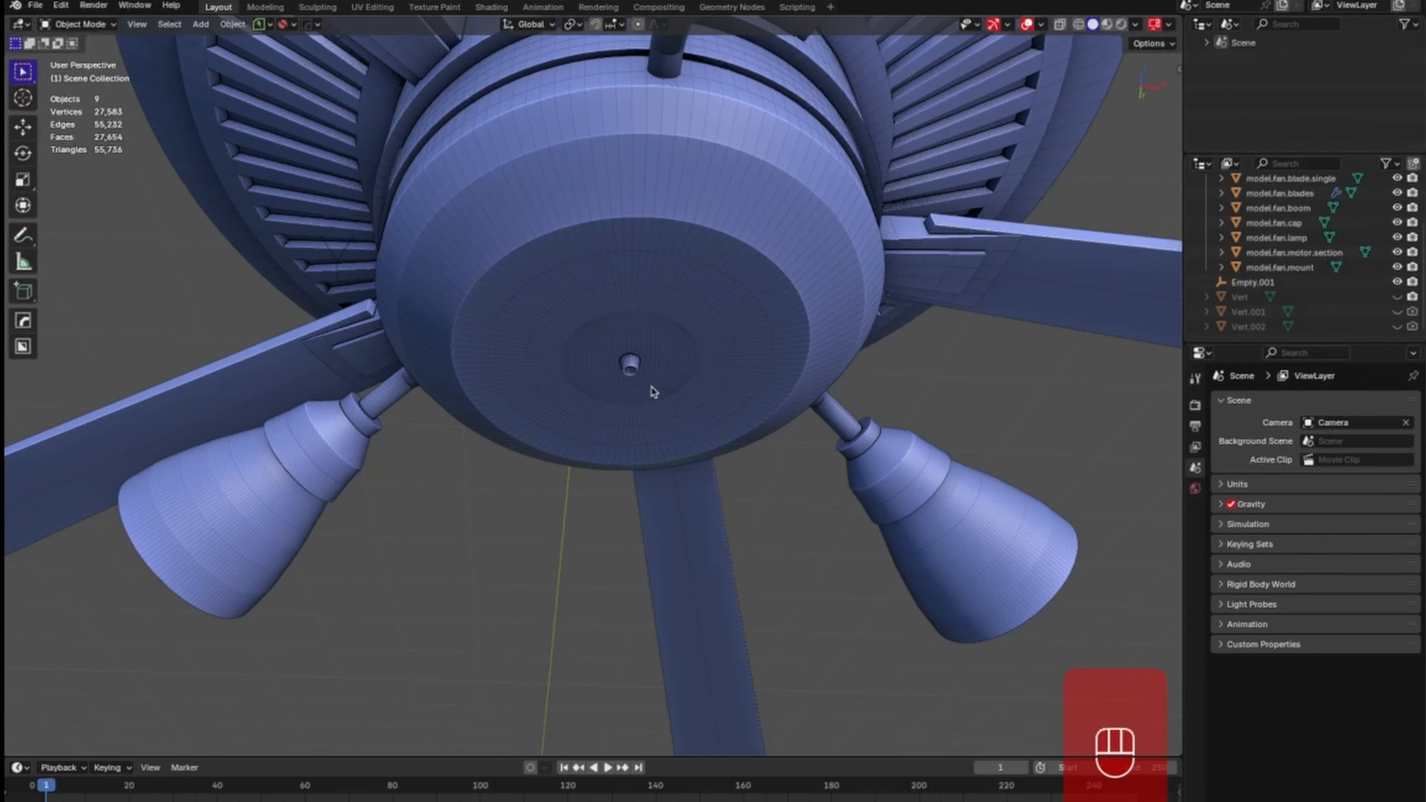
middle_click_drag(636, 445, 803, 312, "ctrl")
left_click(814, 298)
key("Tab")
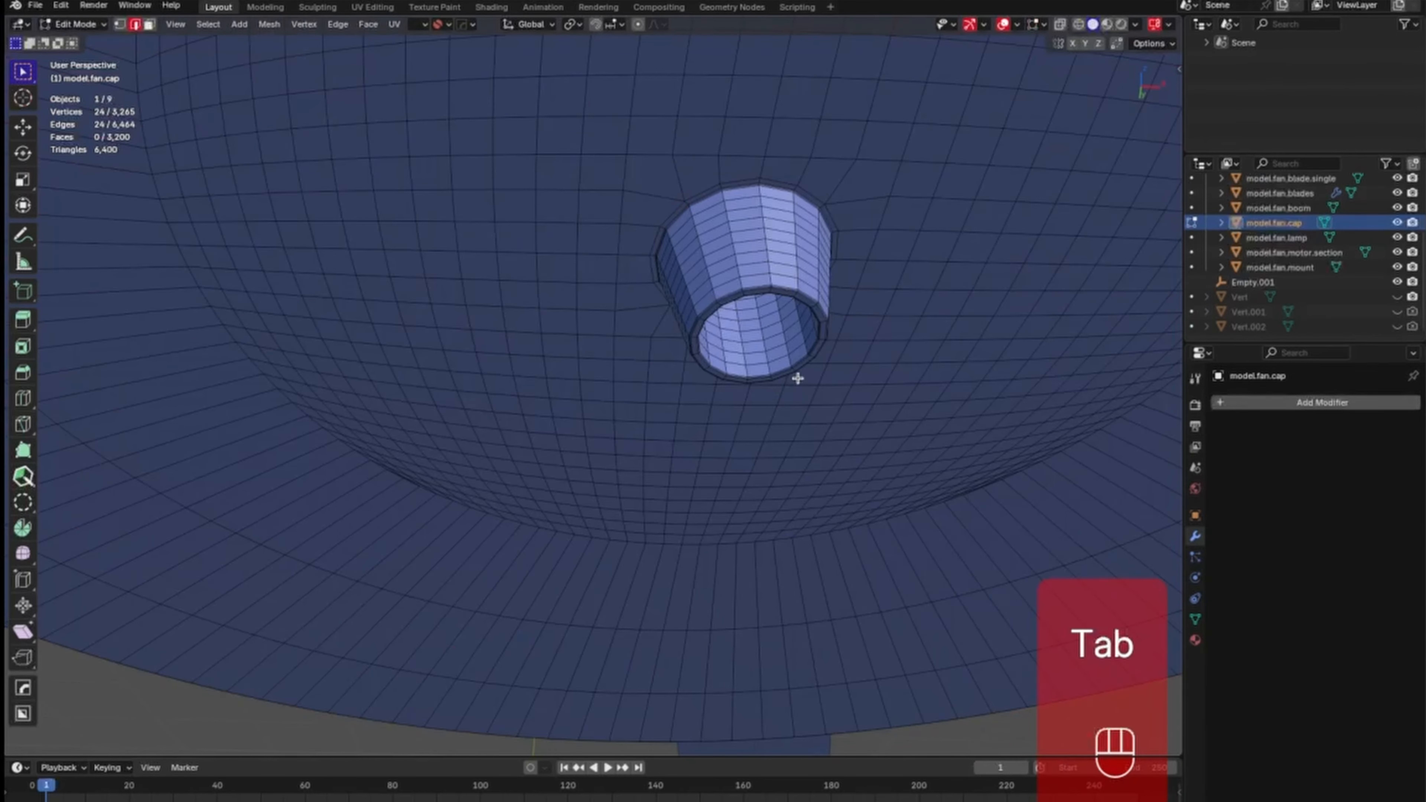
left_click(757, 362, "alt")
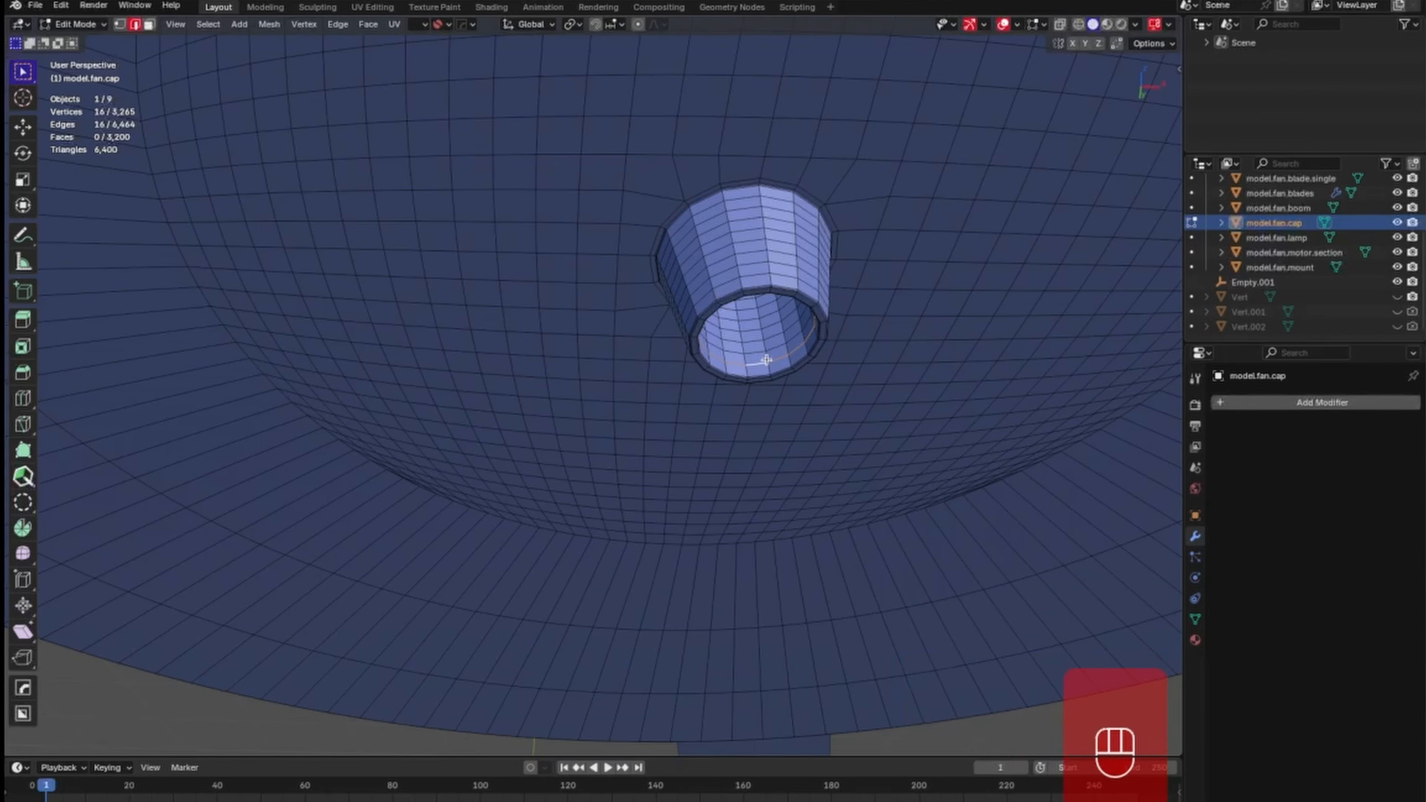
key("shift+s")
left_click(767, 451)
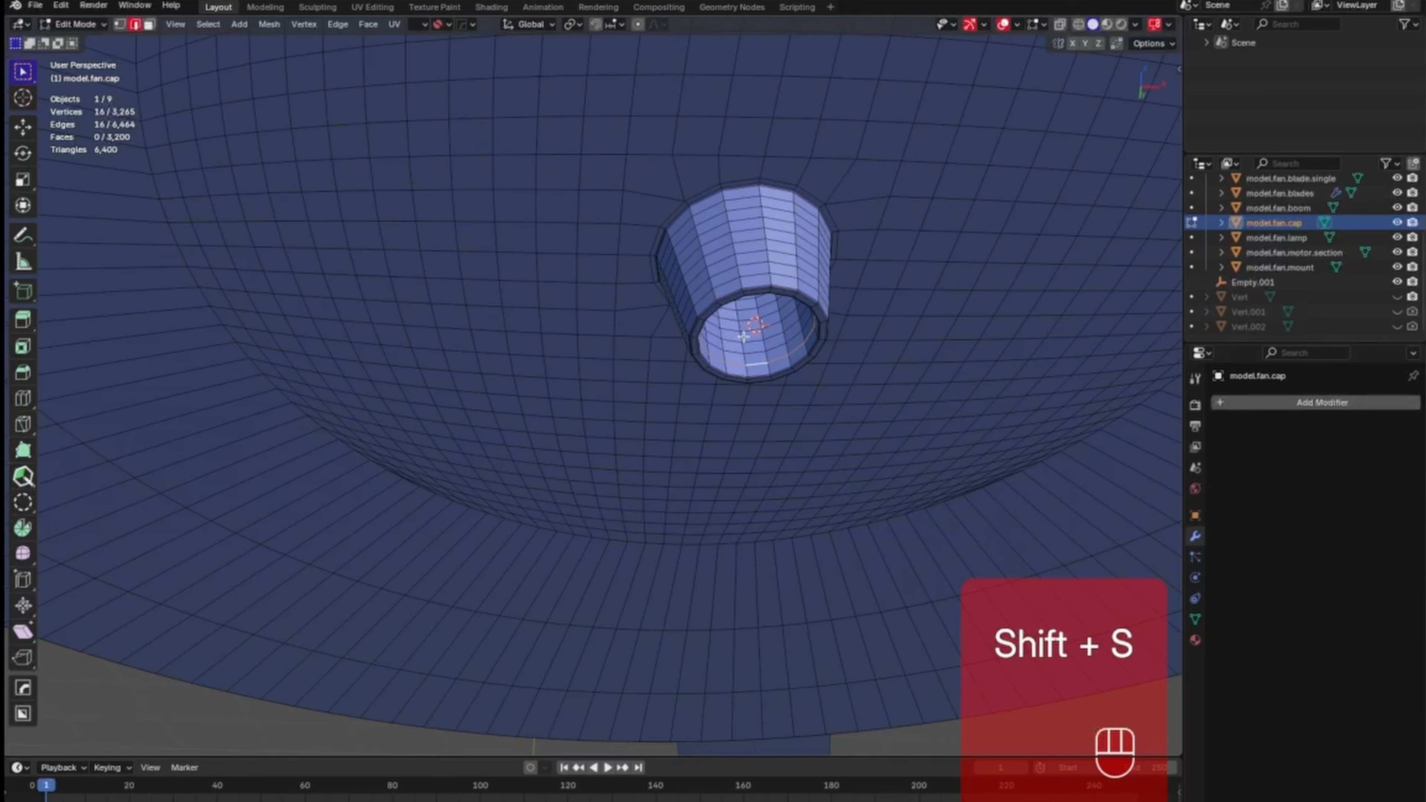
key("Tab")
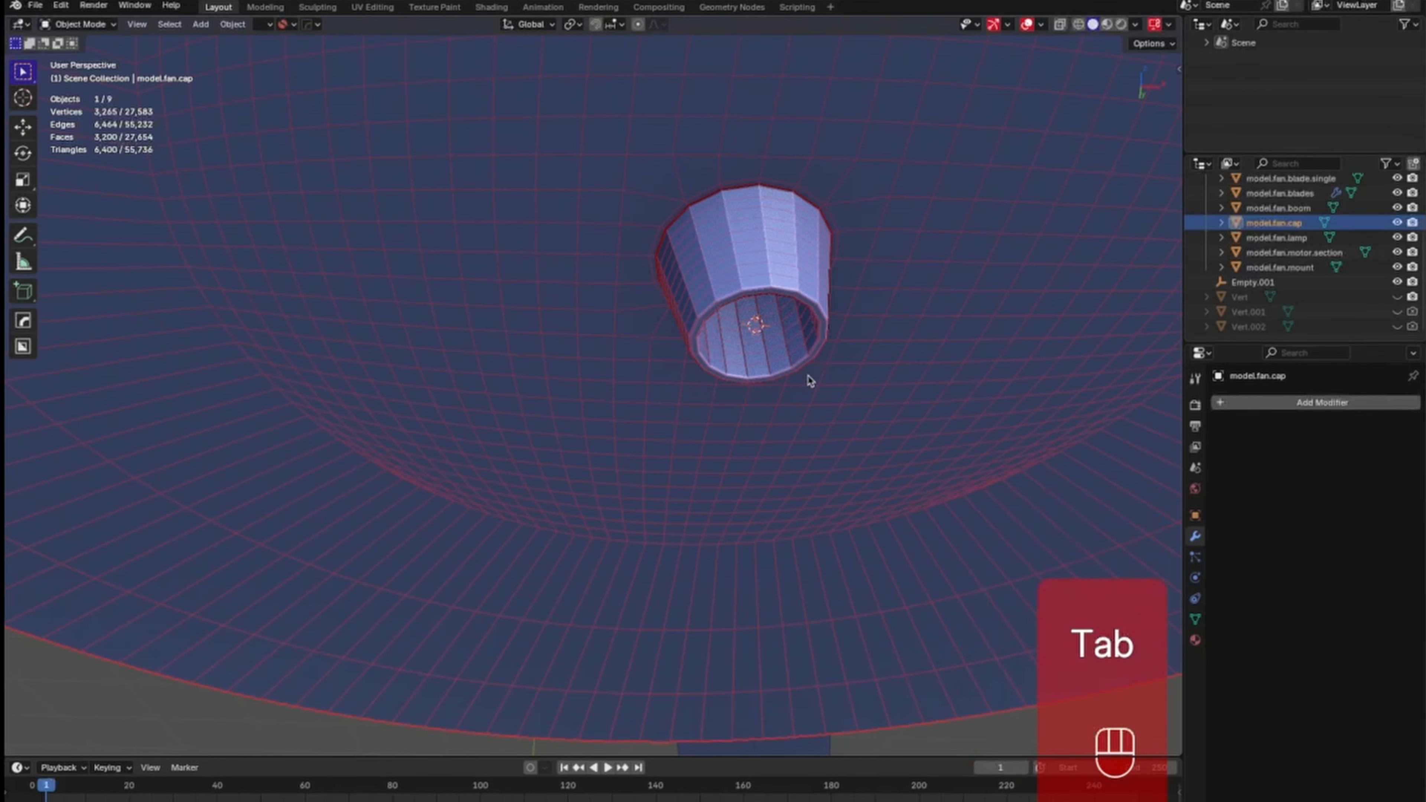
Deselect the cap and add a UV sphere at the 3D cursor.
middle_click_drag(812, 394, 741, 498, "ctrl")
left_click(741, 533)
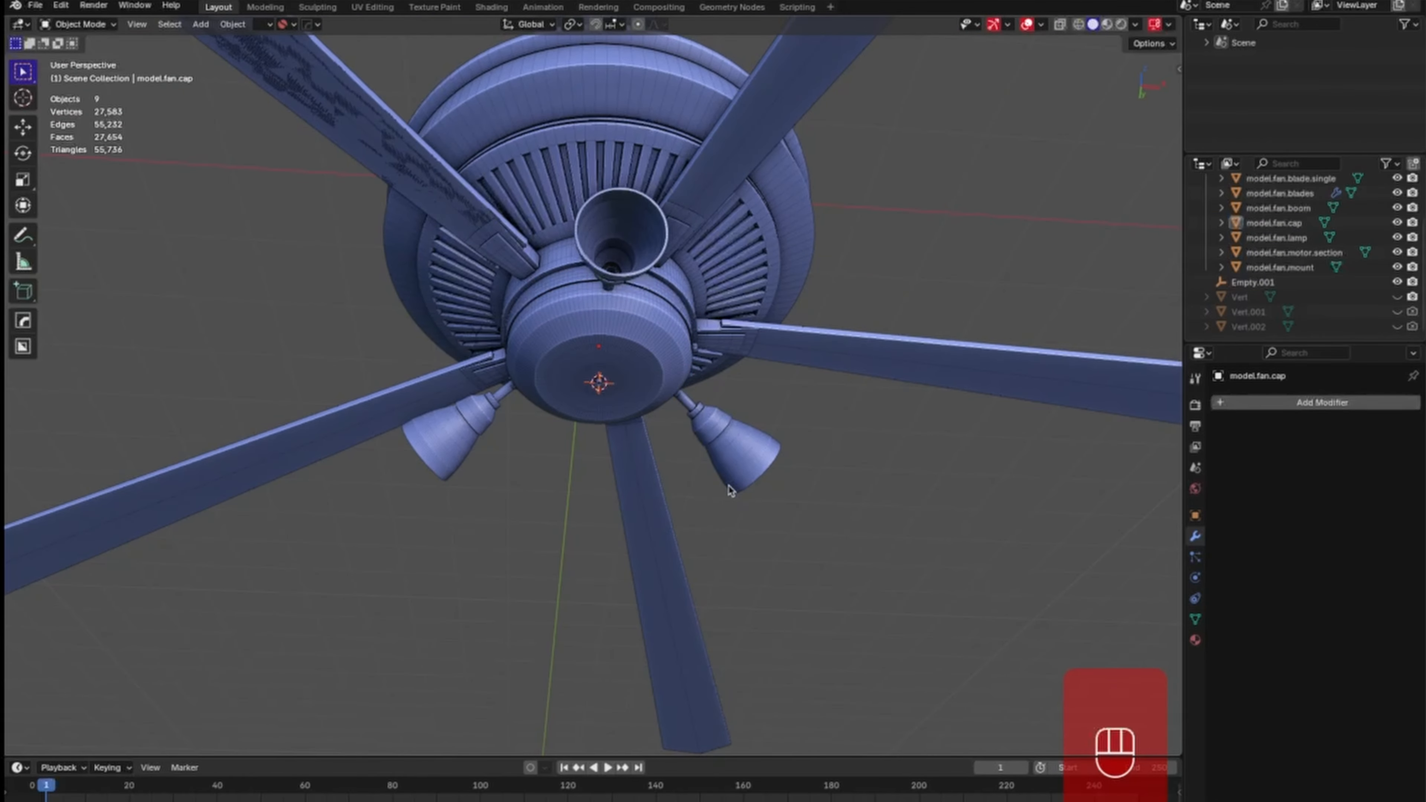
key("shift+a")
mouse_move(730, 472)
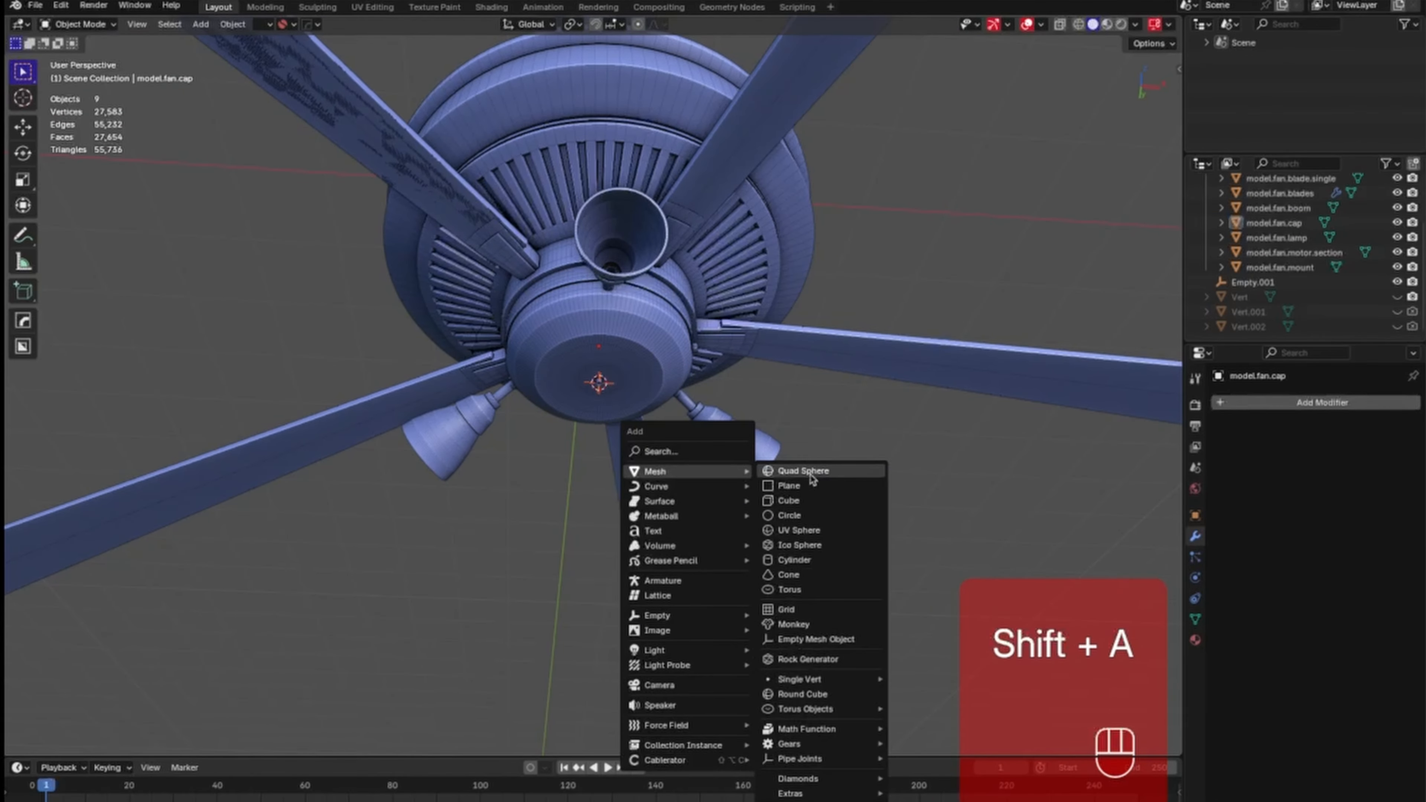
left_click(815, 531)
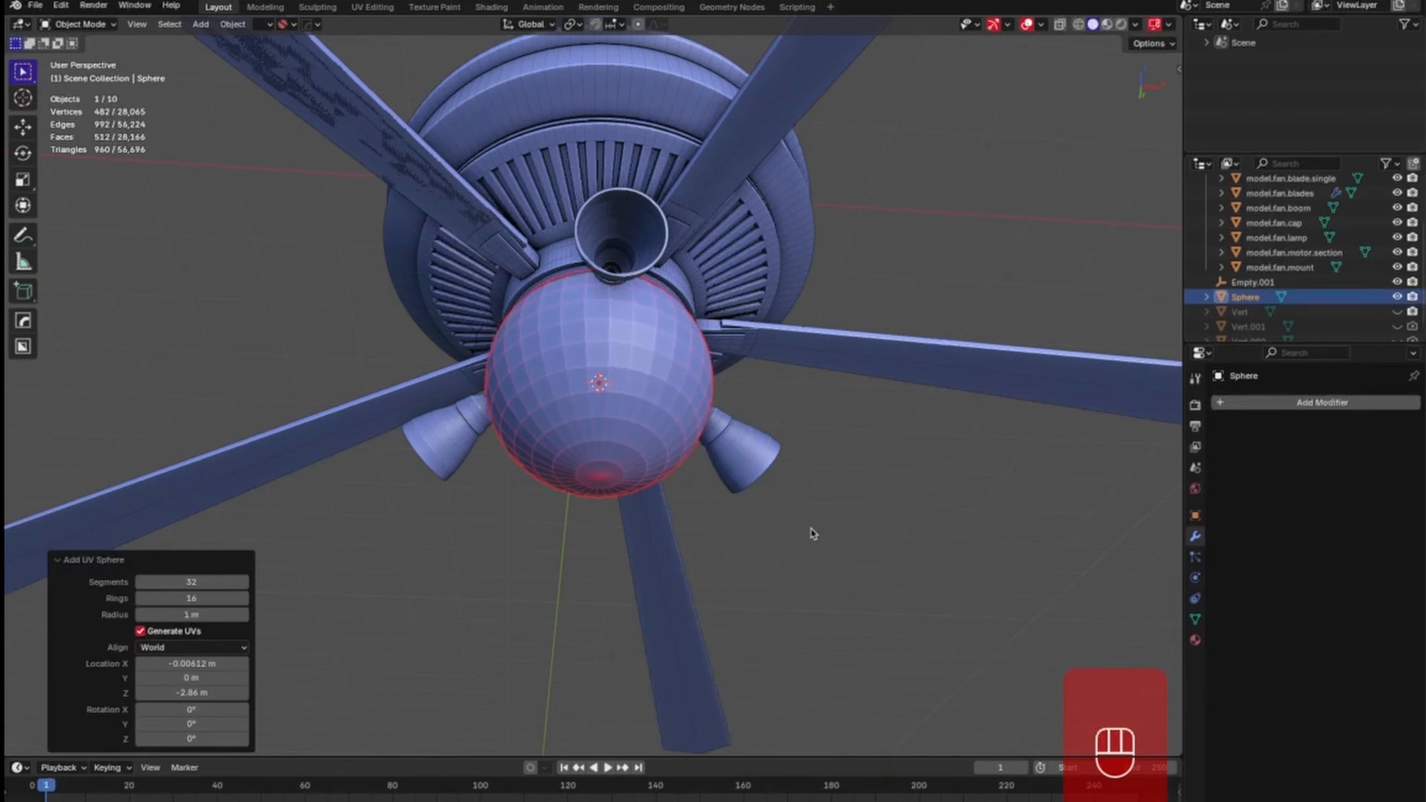
Scale the sphere's whole mesh down in Edit Mode by about 0.057 and again by about 0.356 to fit the socket opening.
key("Tab")
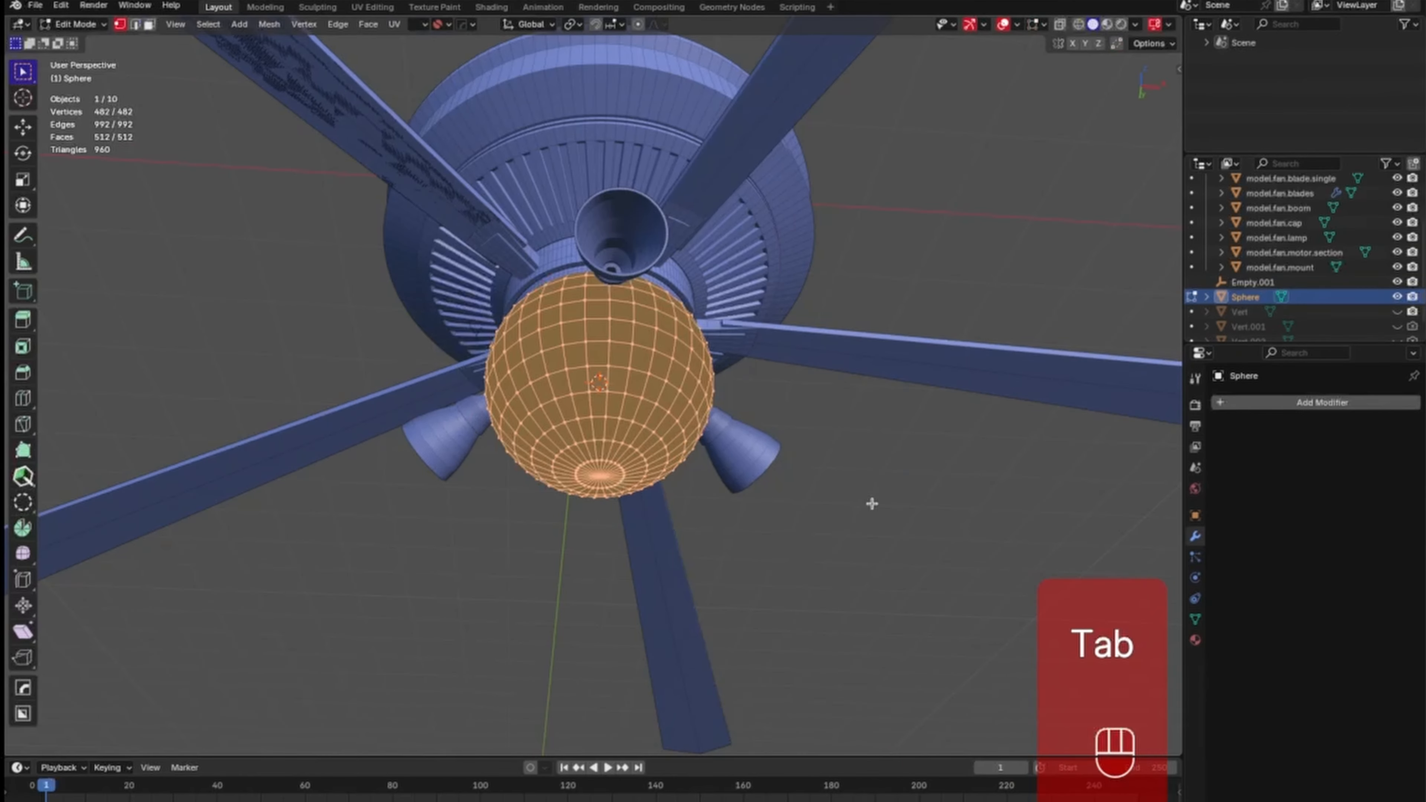
key("s")
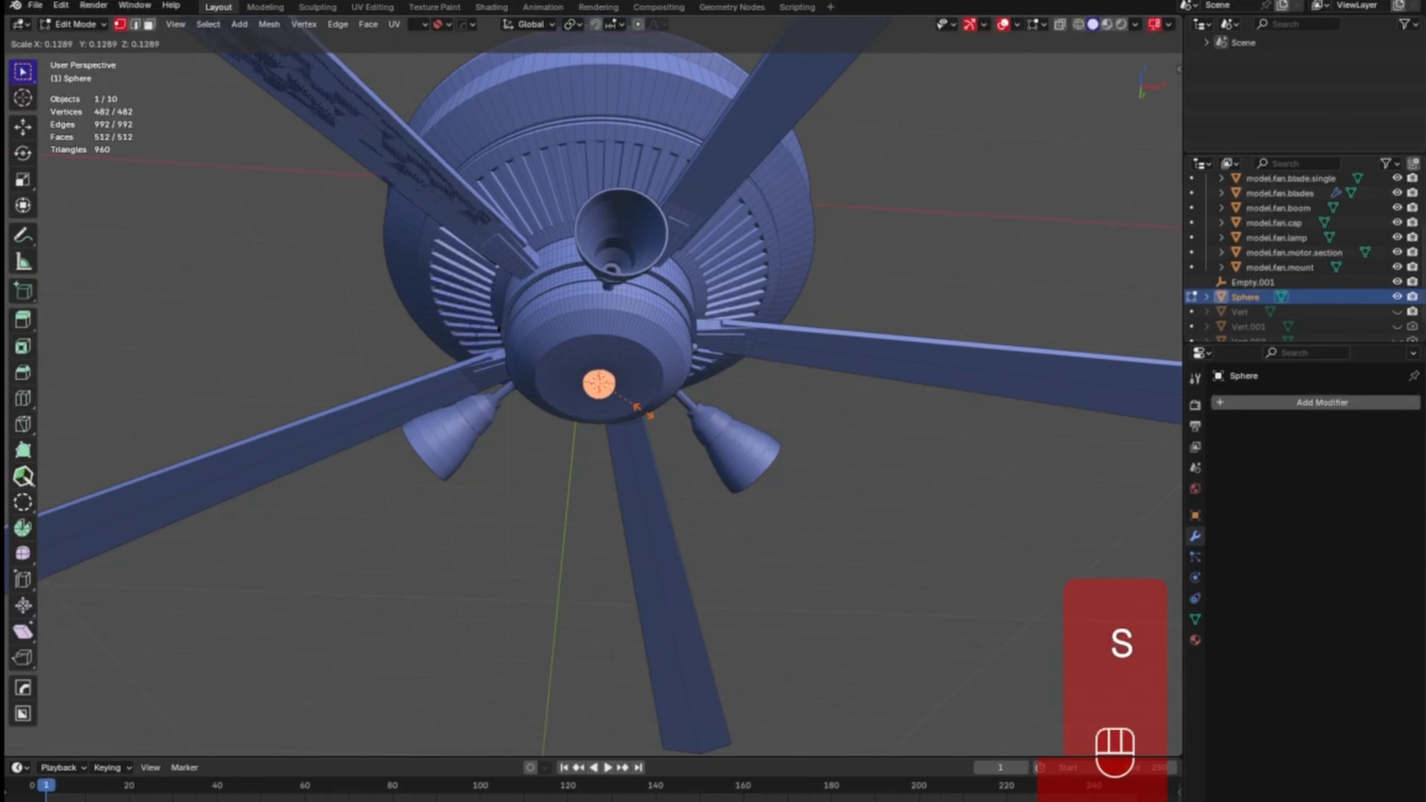
left_click(620, 391)
middle_click_drag(655, 427, 756, 225, "ctrl")
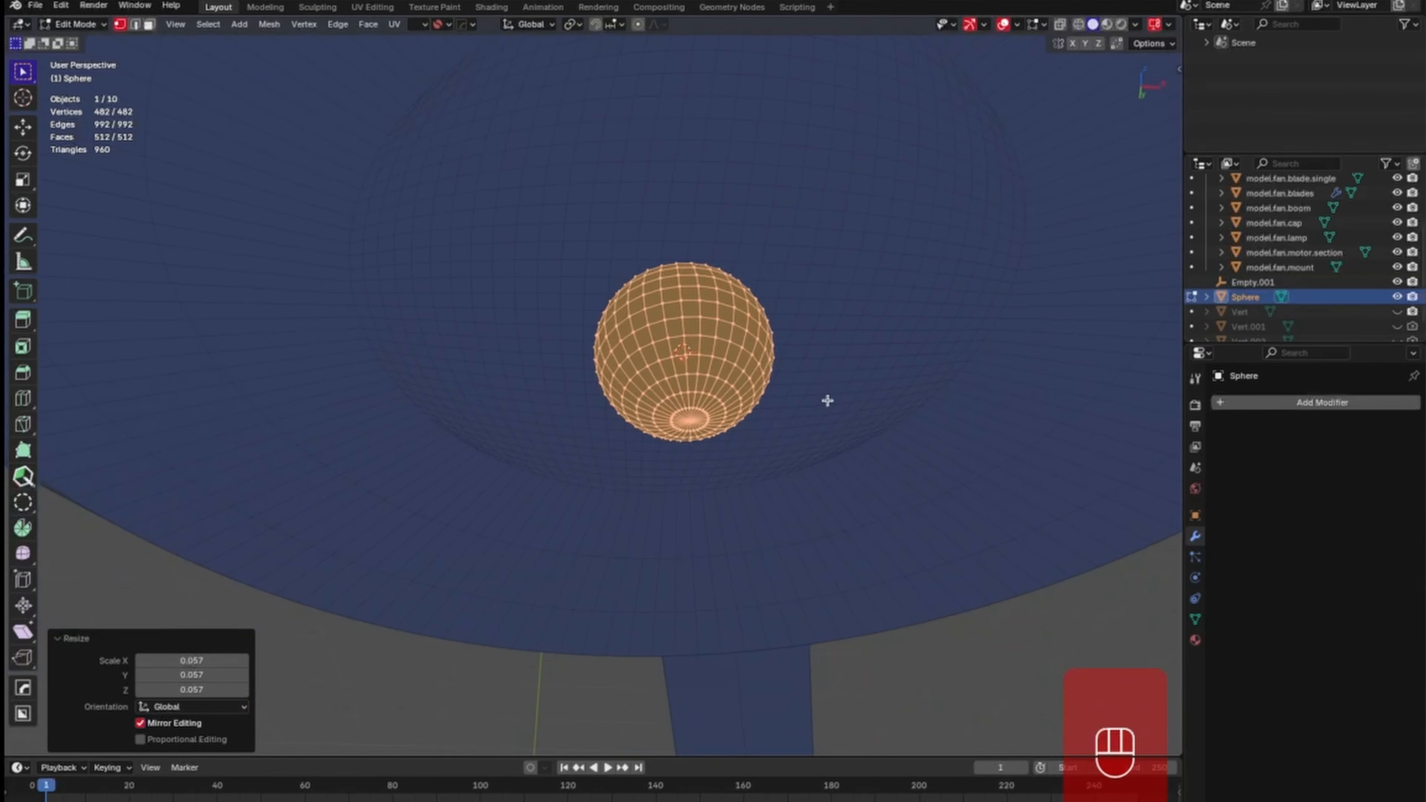
key("s")
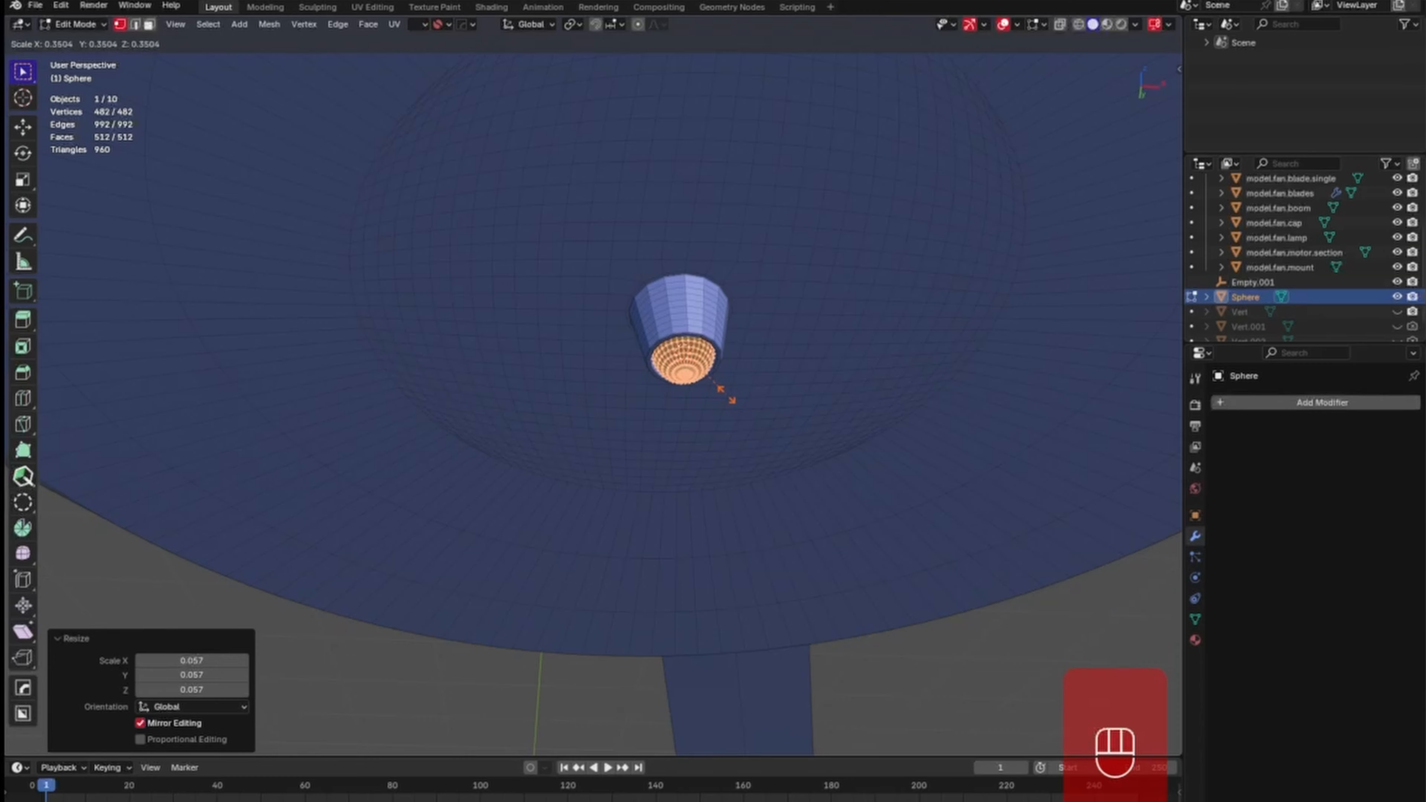
left_click(726, 396)
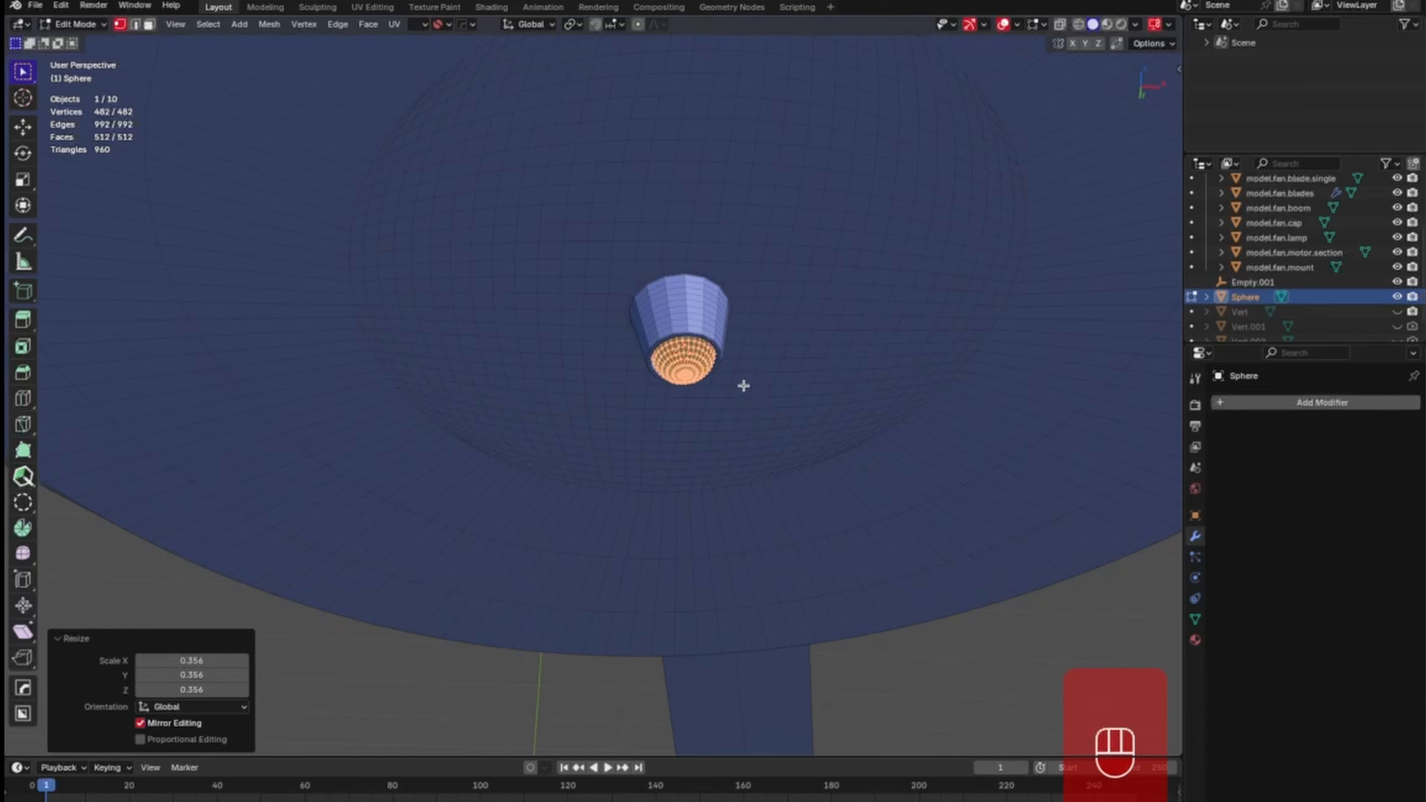
Move the sphere's mesh about -0.0013 m along the X axis and return to Object Mode.
key("g")
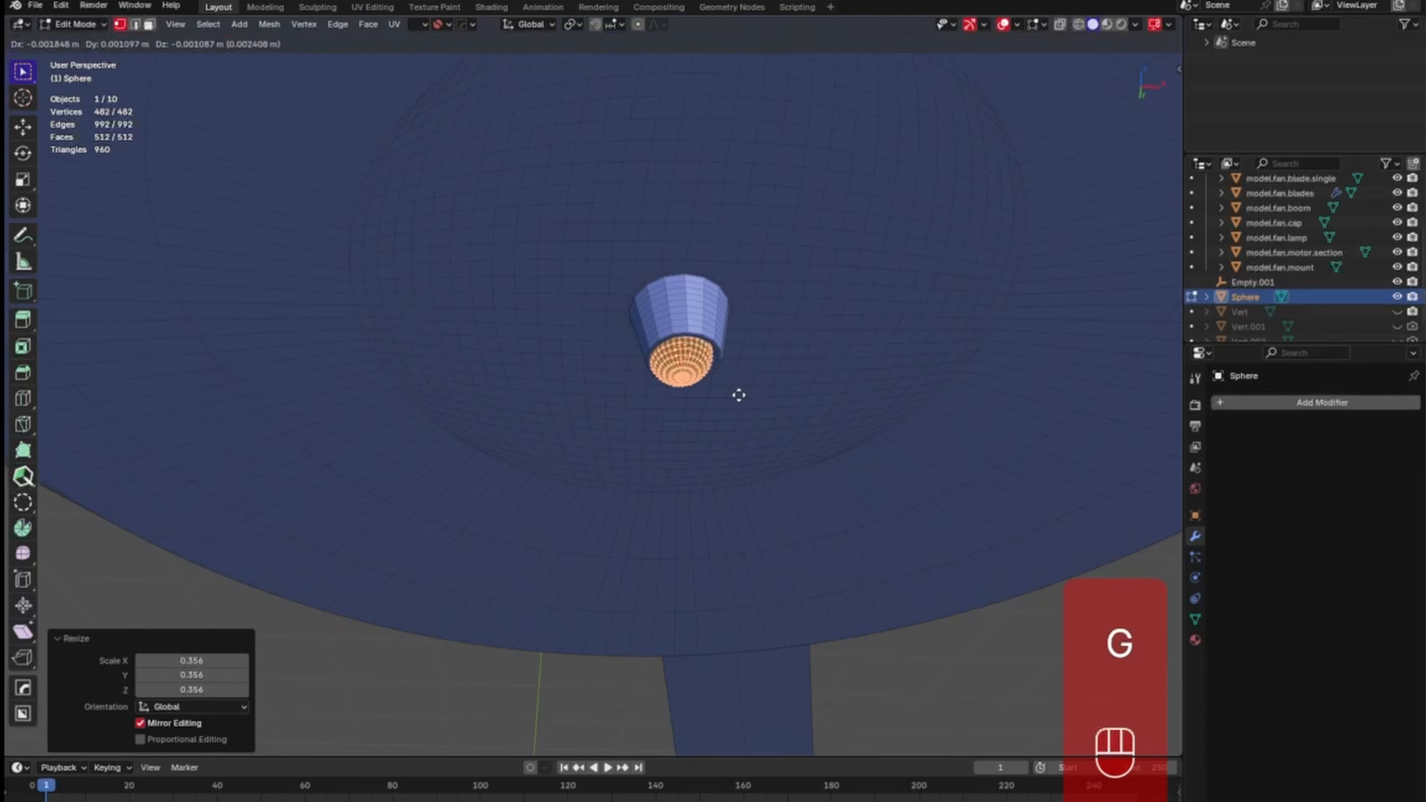
key("x")
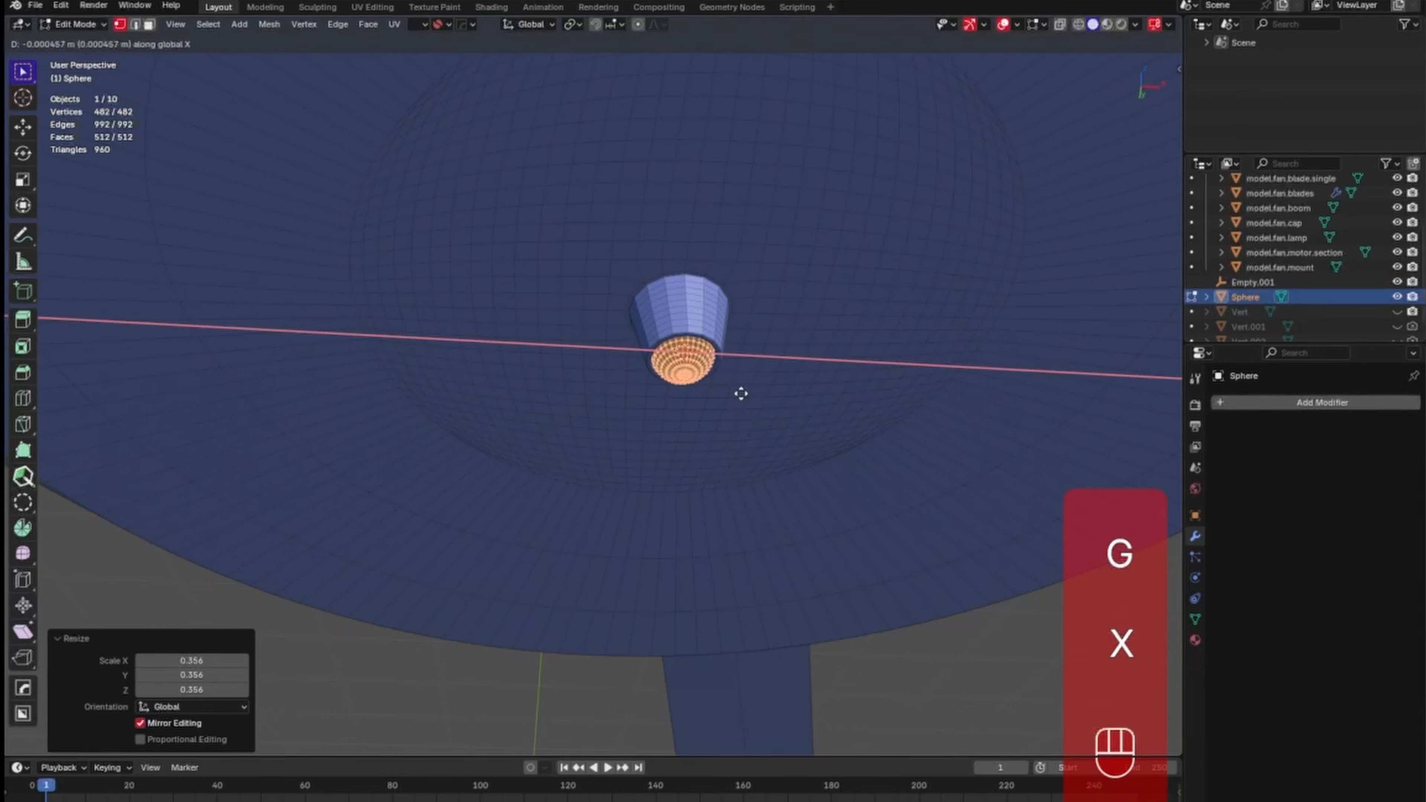
left_click(739, 396)
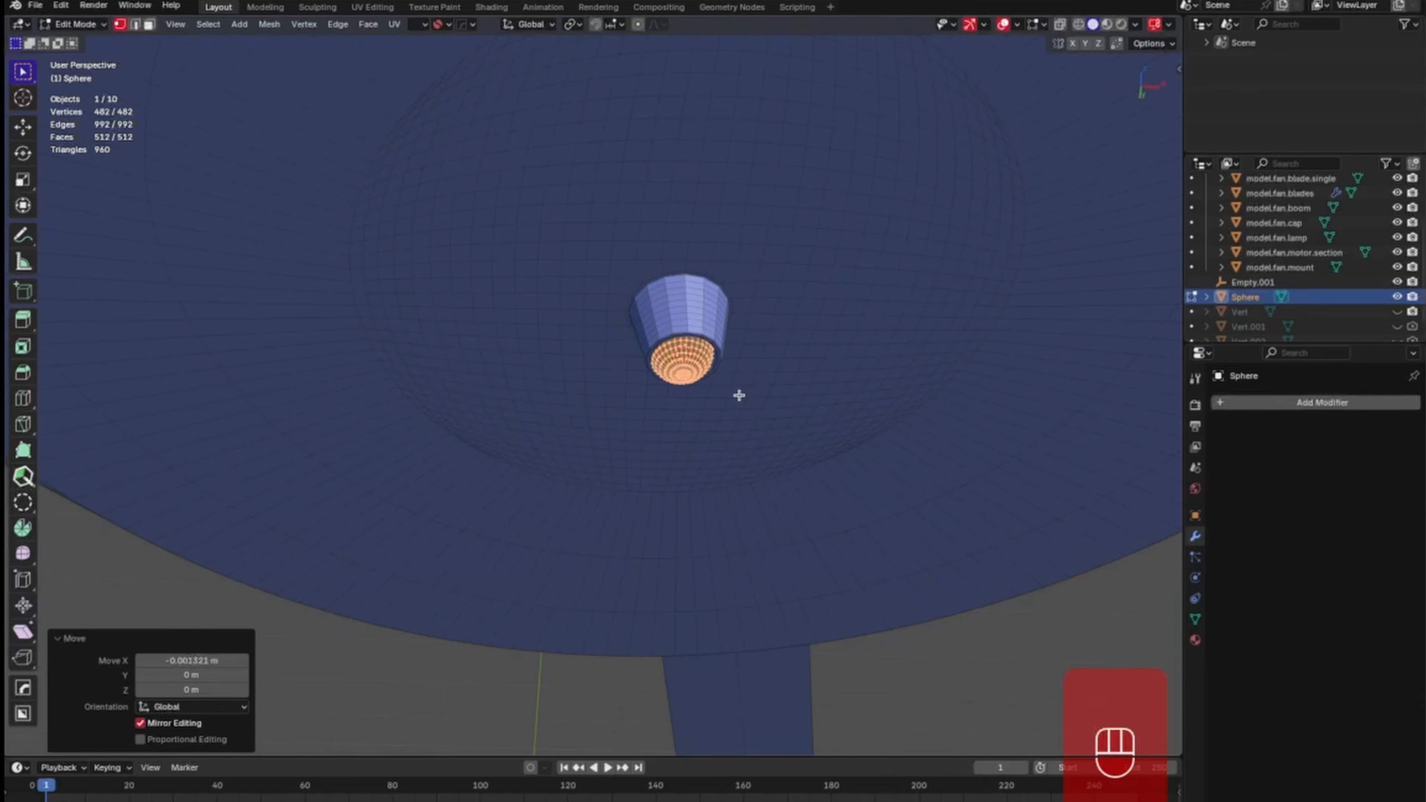
key("Tab")
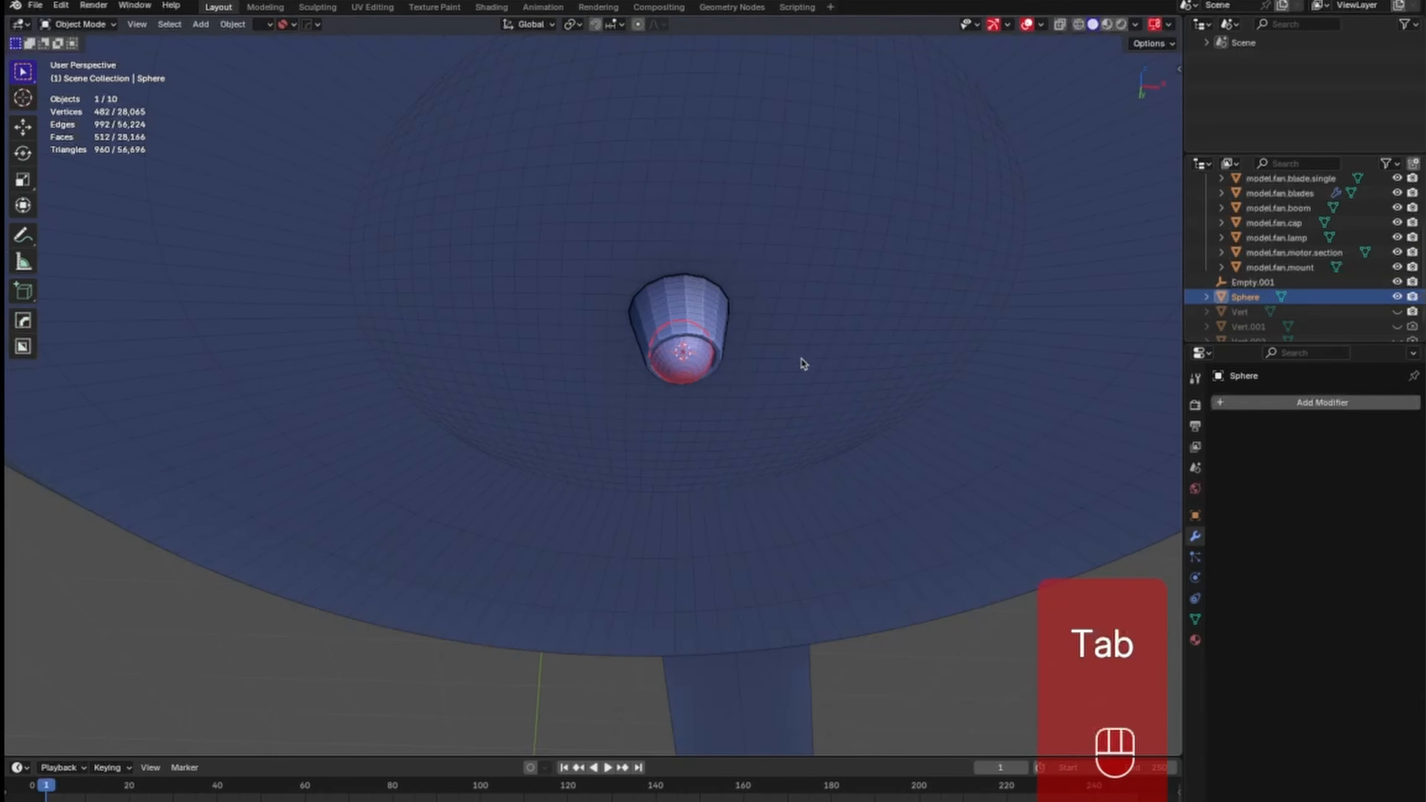
Centre the sphere in the socket from the bottom view, moving it about 0.00125 m in X and 0.0002 m in Y.
middle_click_drag(802, 364, 776, 473)
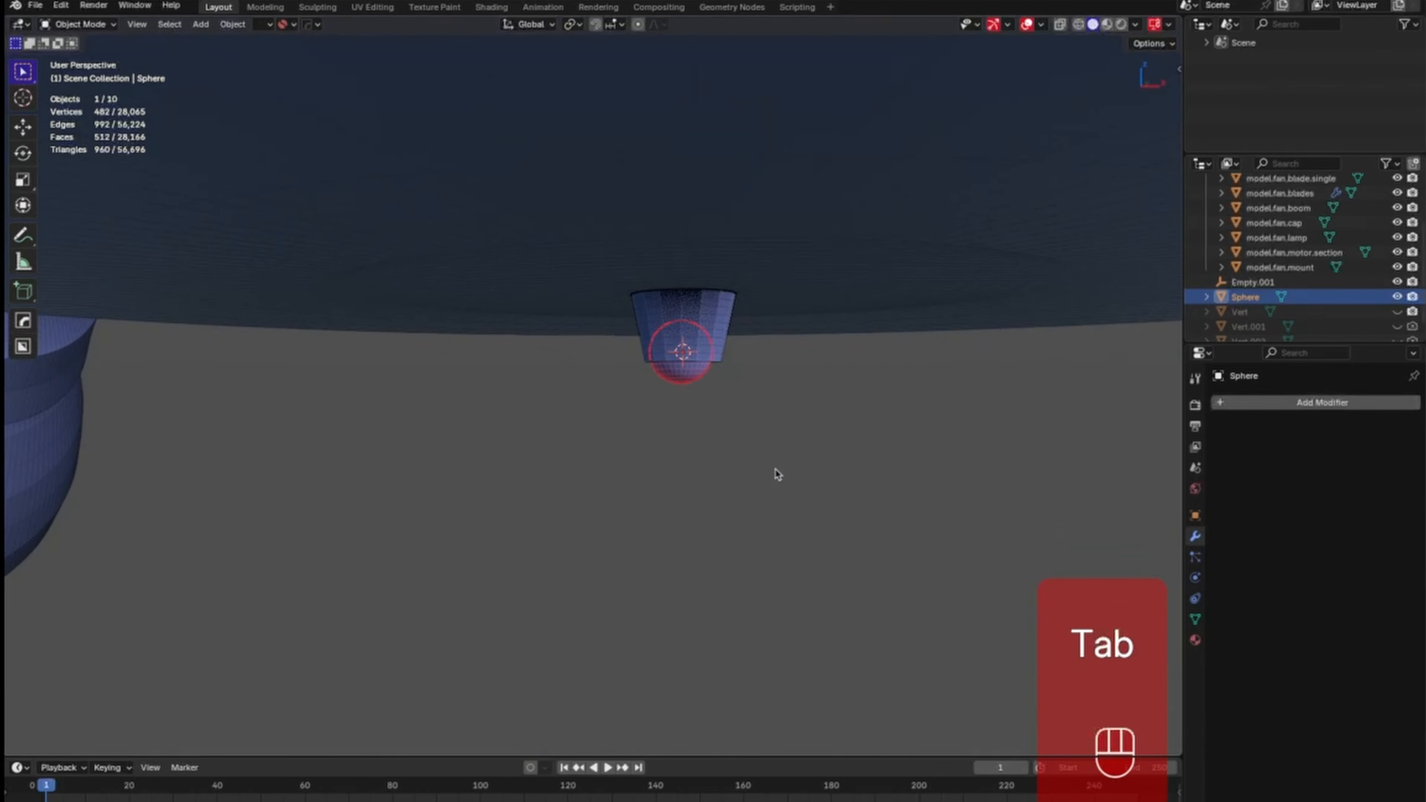
key("KP_1")
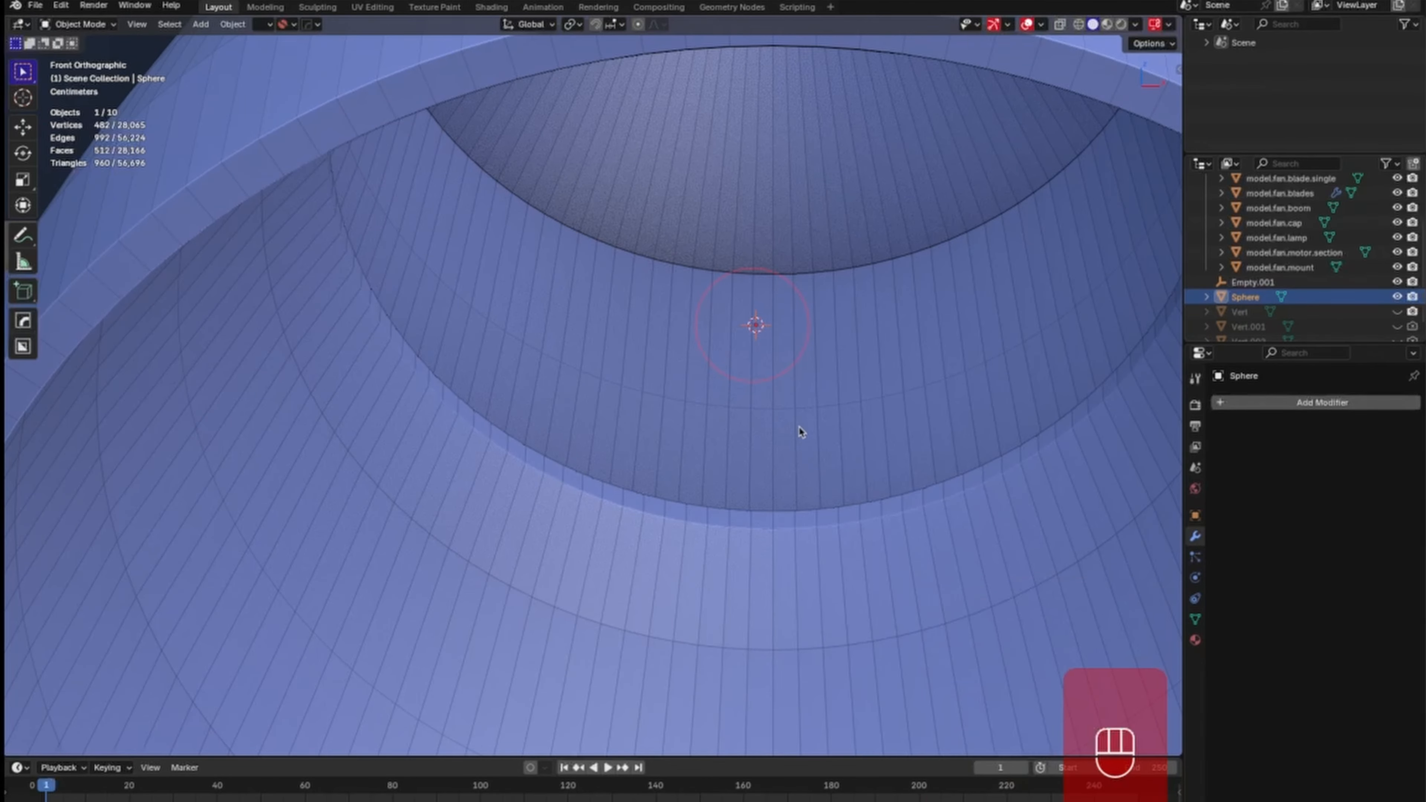
key("KP_3")
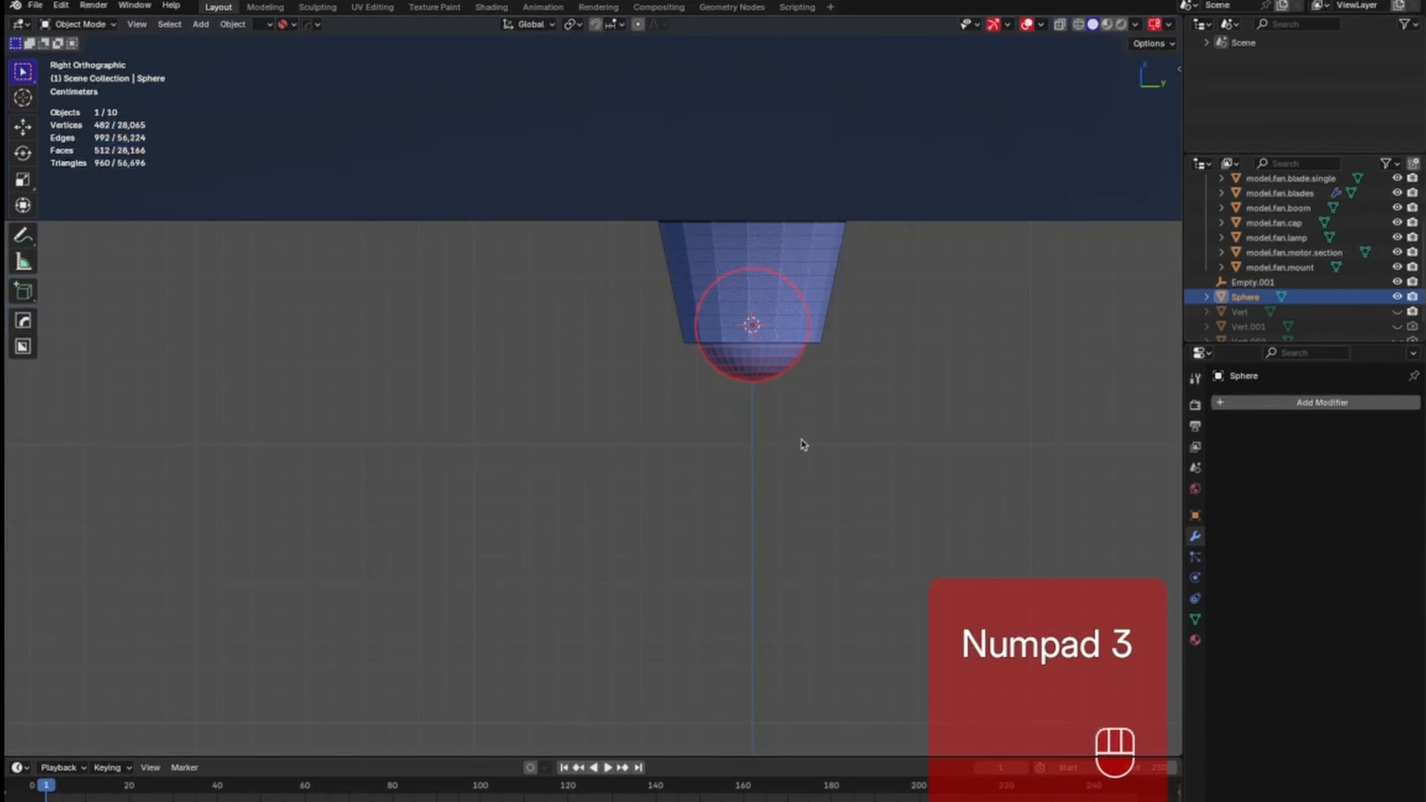
middle_click_drag(798, 452, 901, 364, "ctrl")
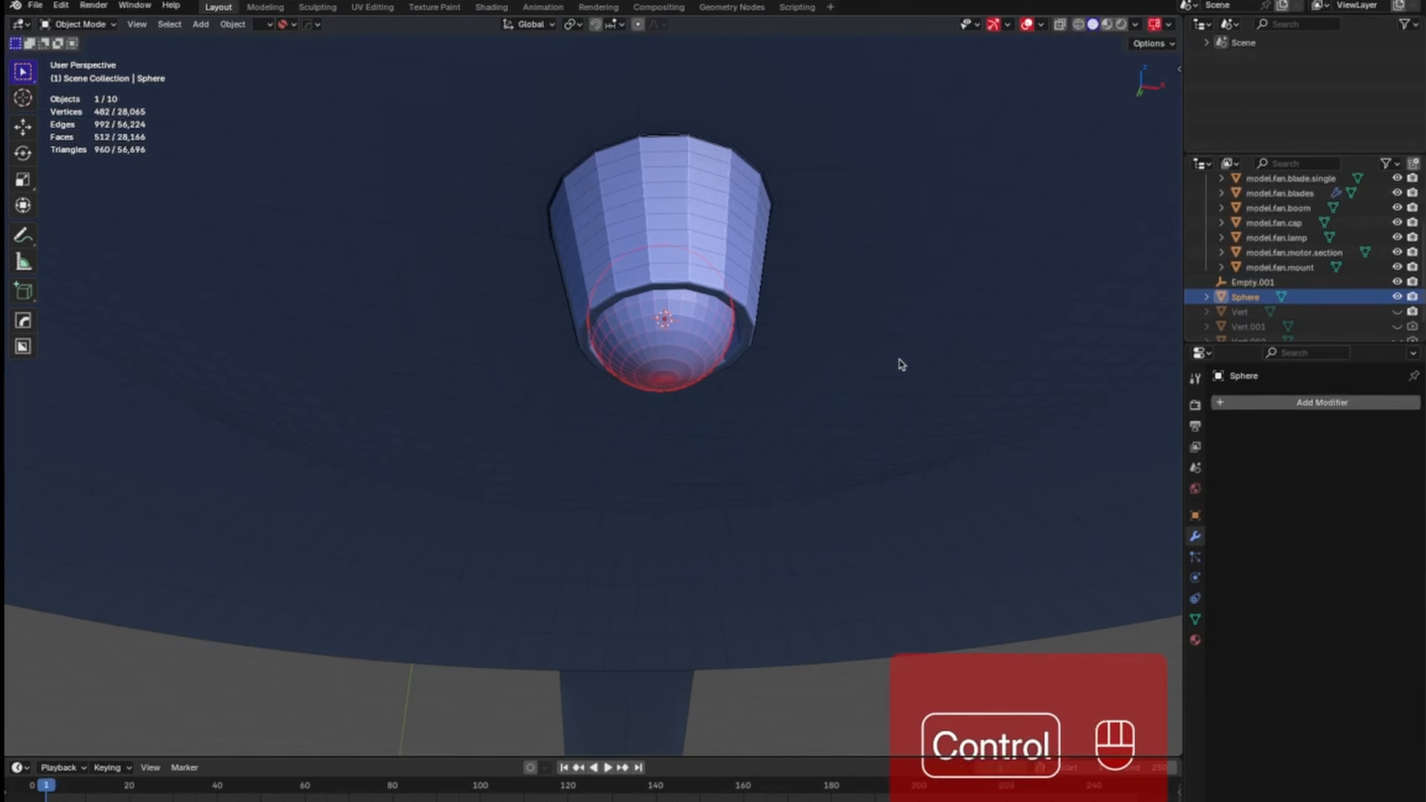
key("ctrl+KP_7")
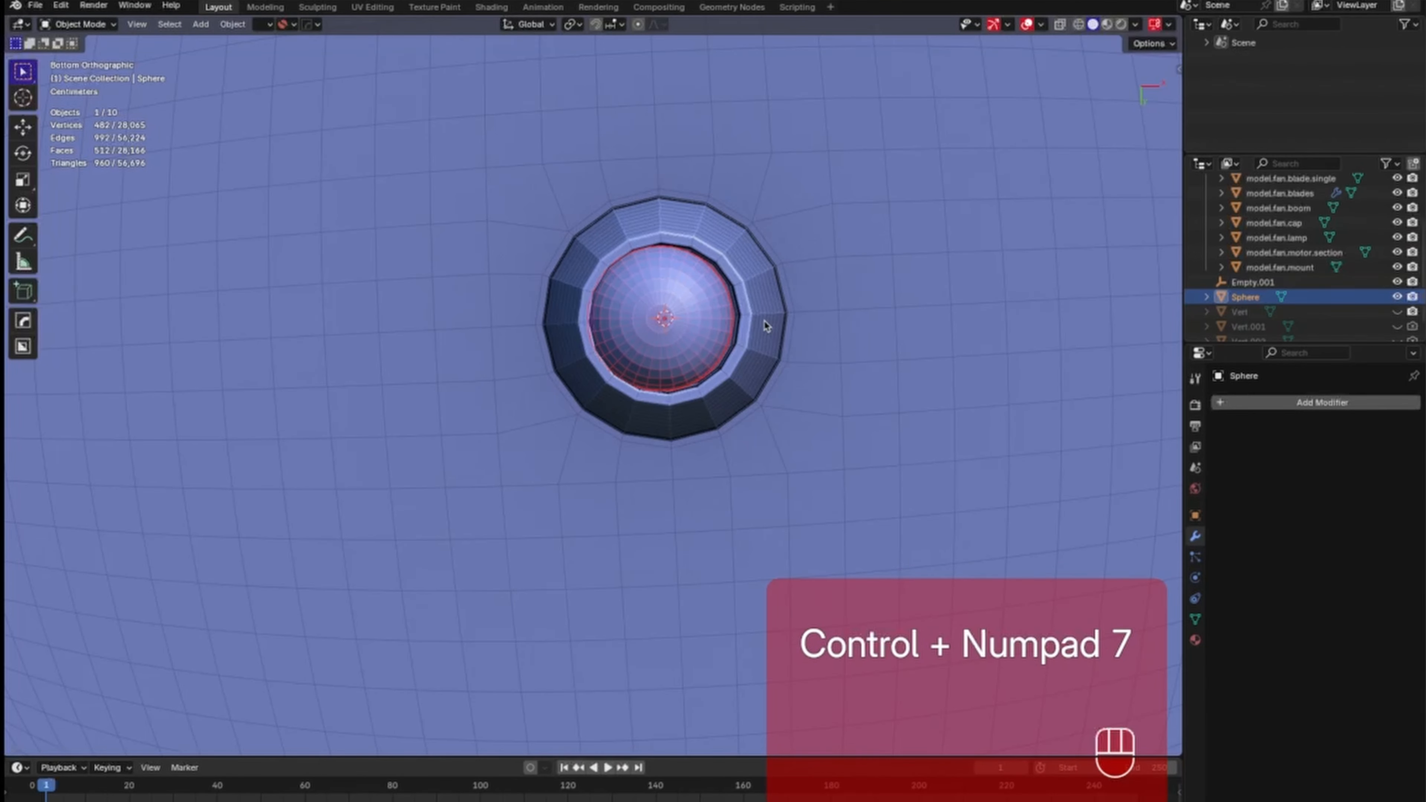
key("g")
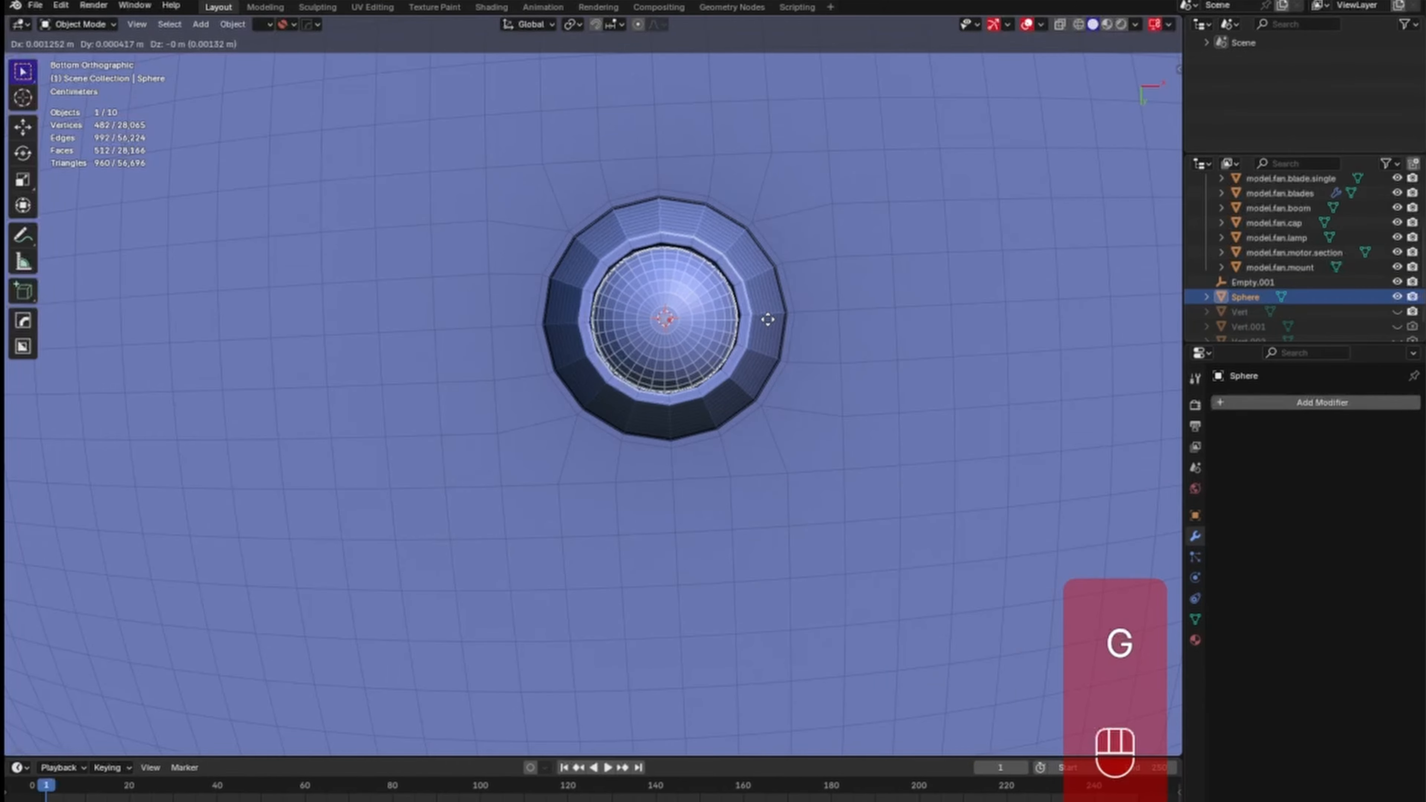
left_click(767, 318)
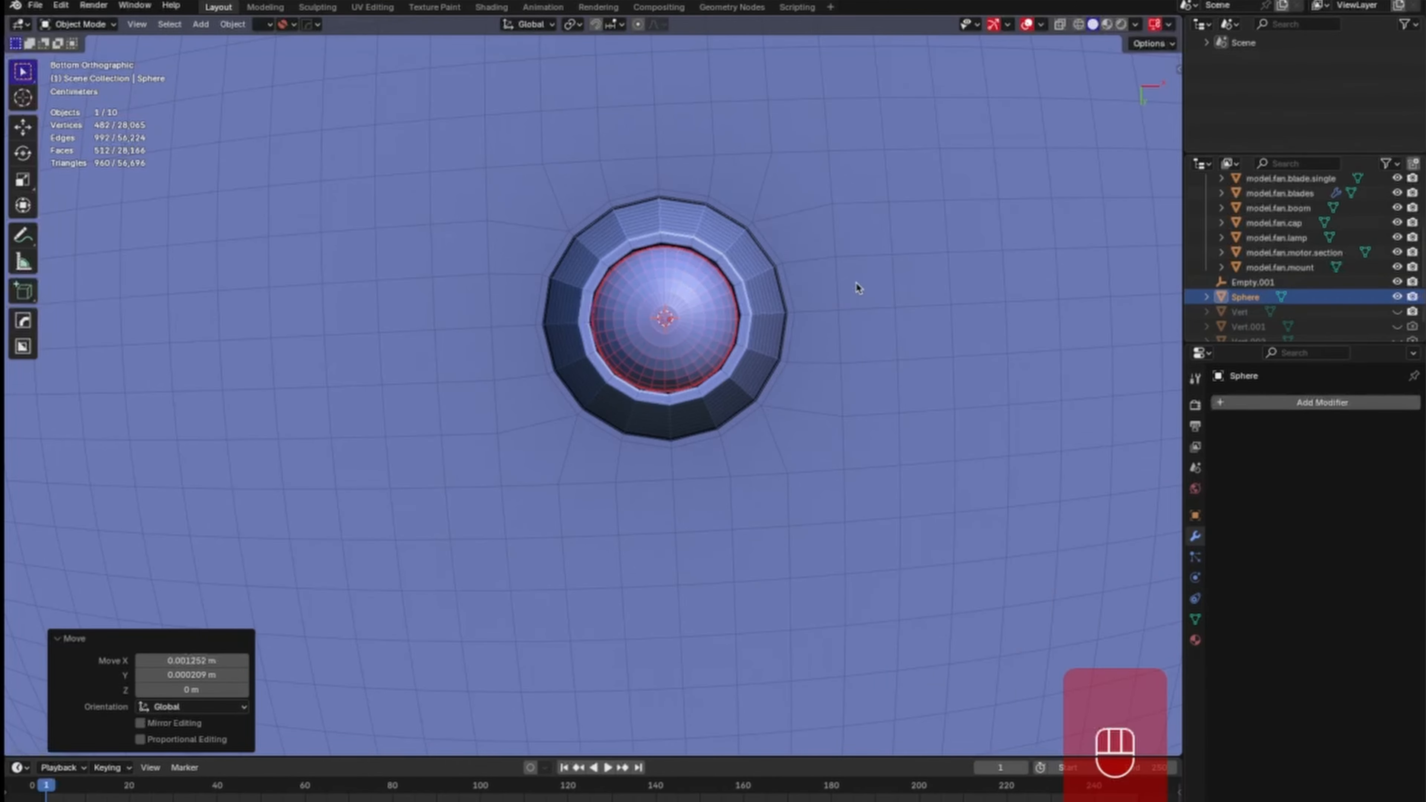
Rename the sphere as model.chain.001 and move it into the collection that holds the fan parts.
middle_click_drag(845, 325, 780, 490)
double_click(1247, 296)
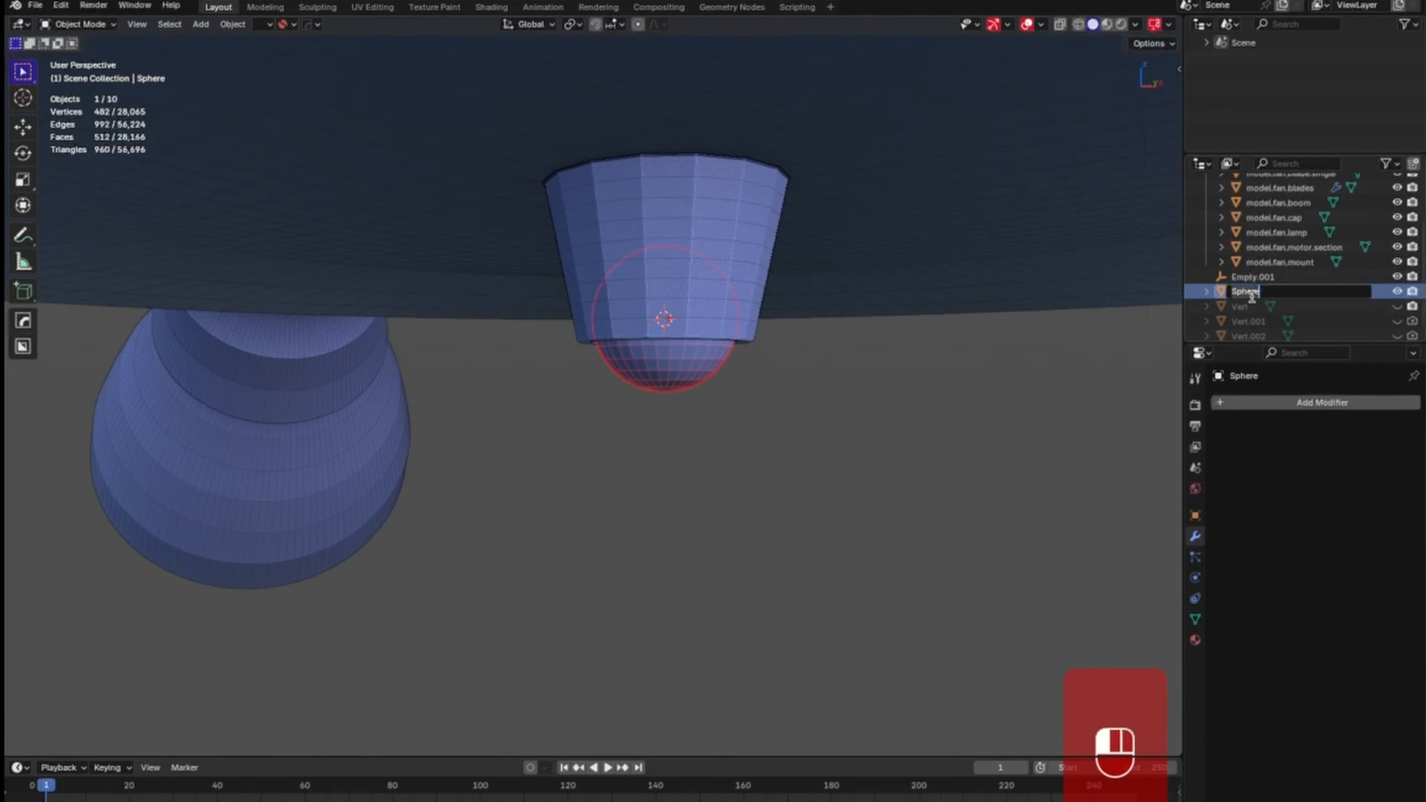
type("model.chain.001")
key("Return")
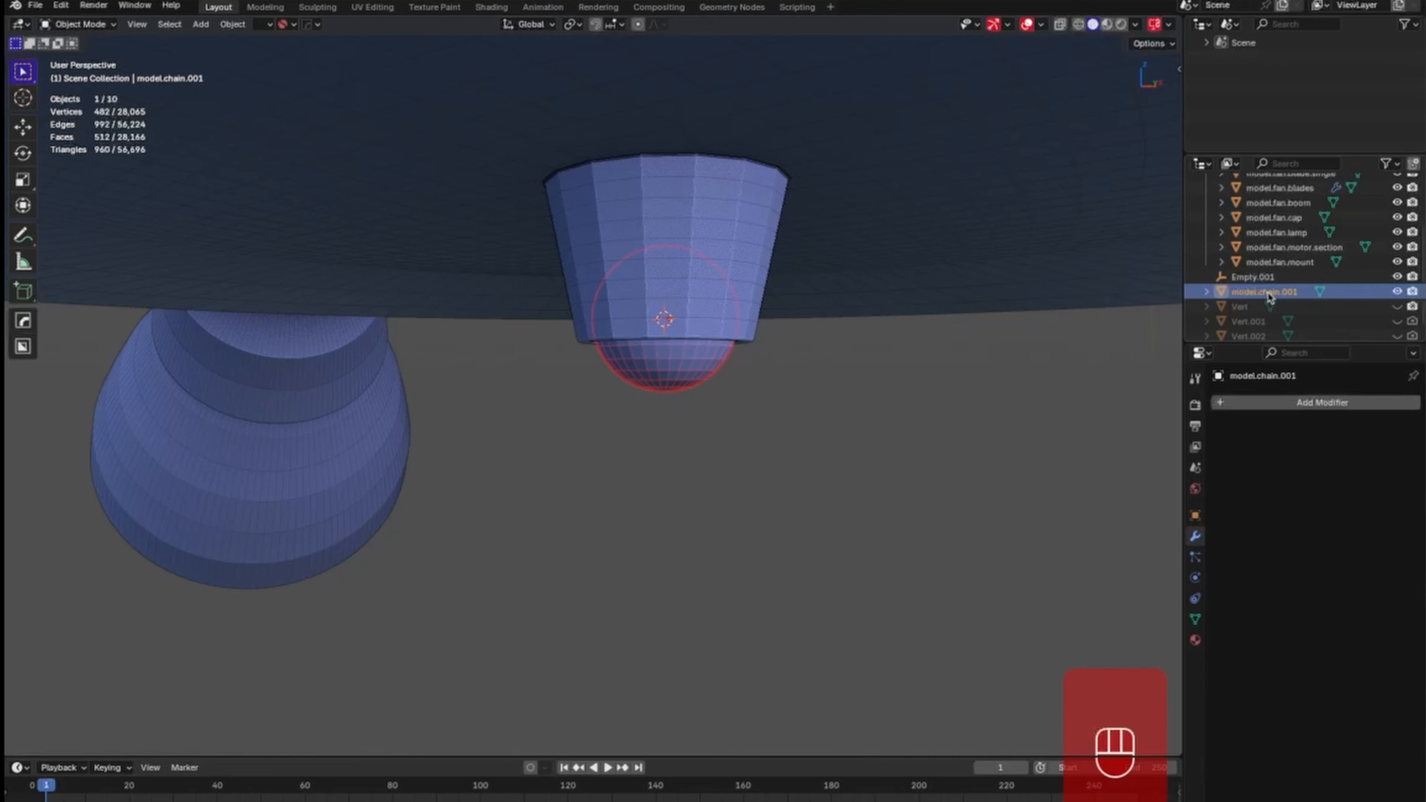
key("m")
left_click(1237, 340)
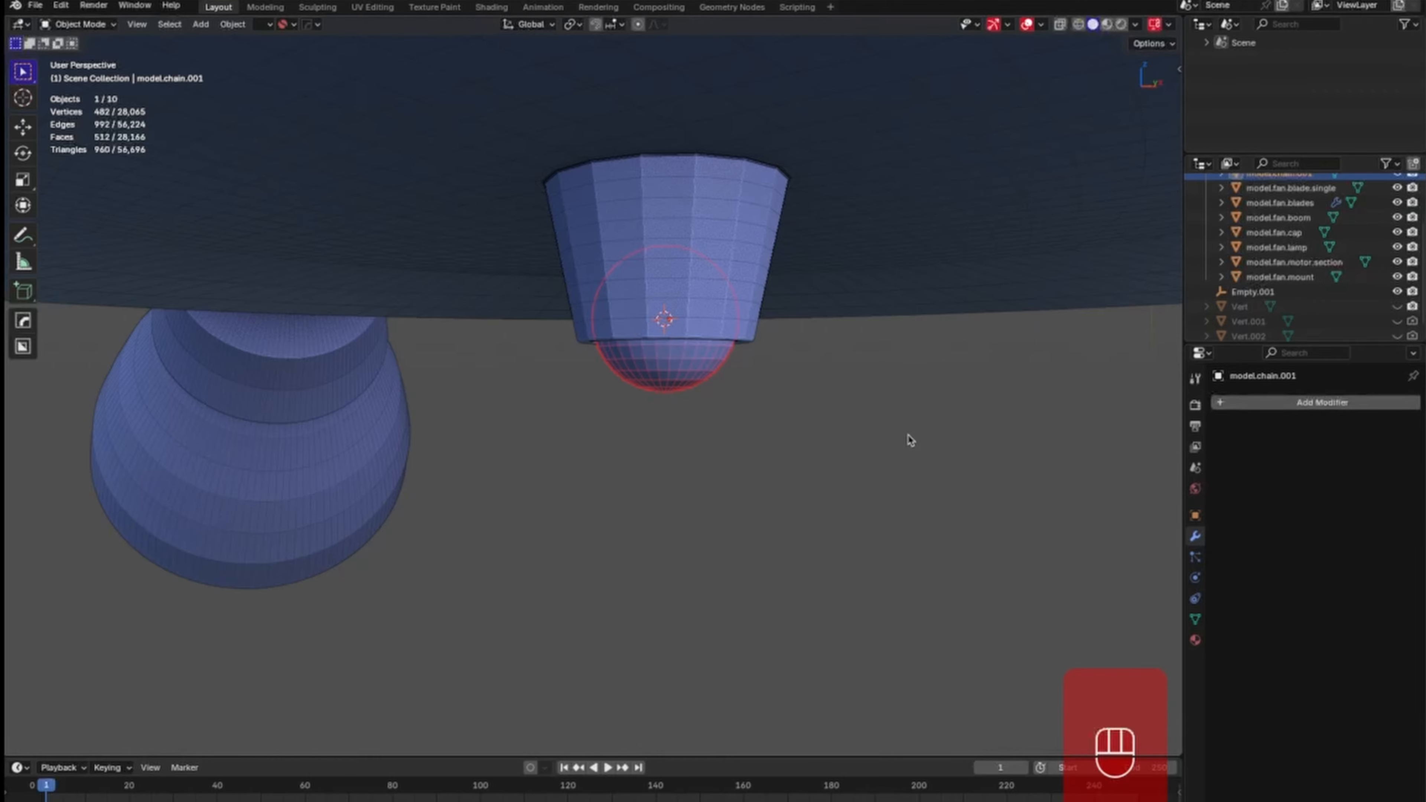
Hide model.fan.lamp to clear the front view of the socket and sphere.
key("KP_1")
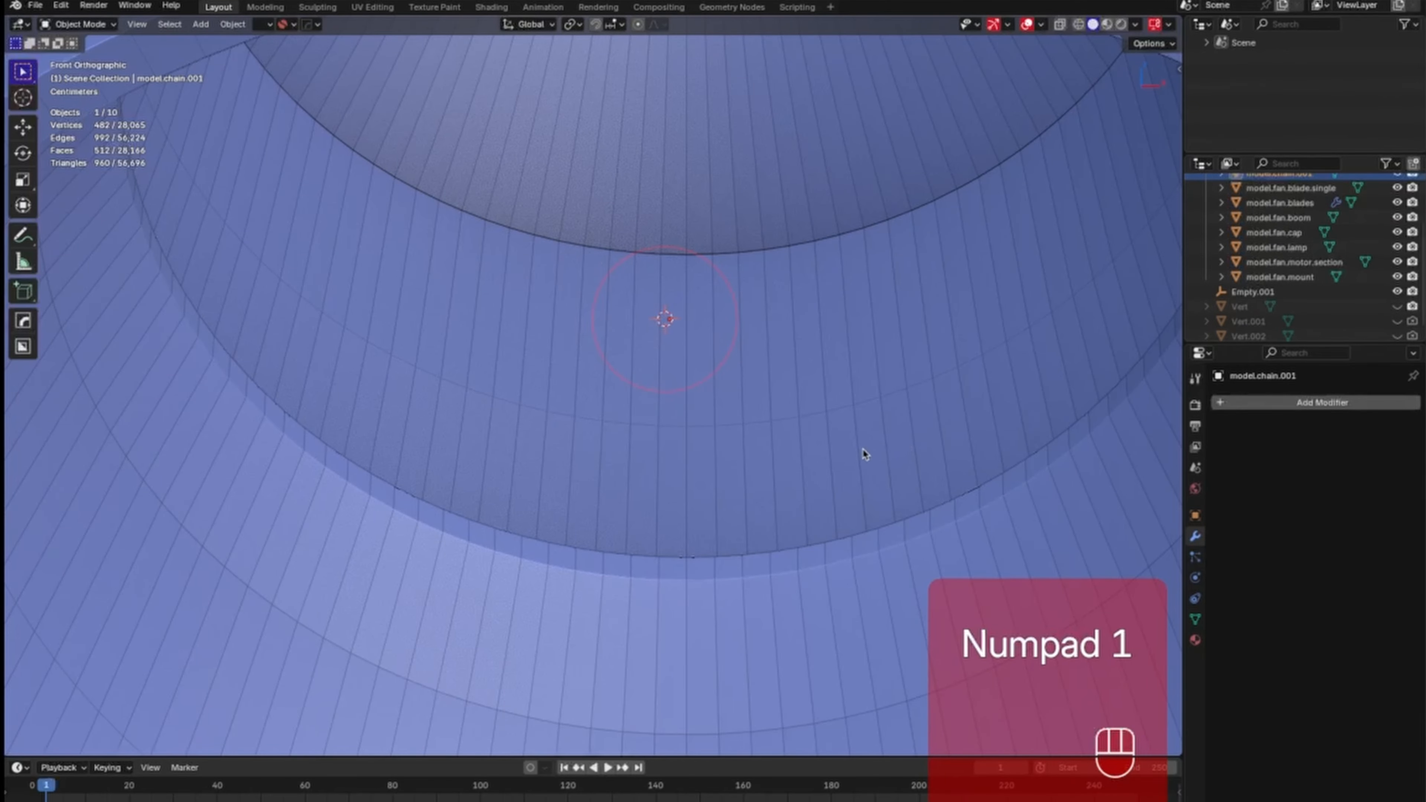
middle_click_drag(865, 454, 826, 414, "ctrl")
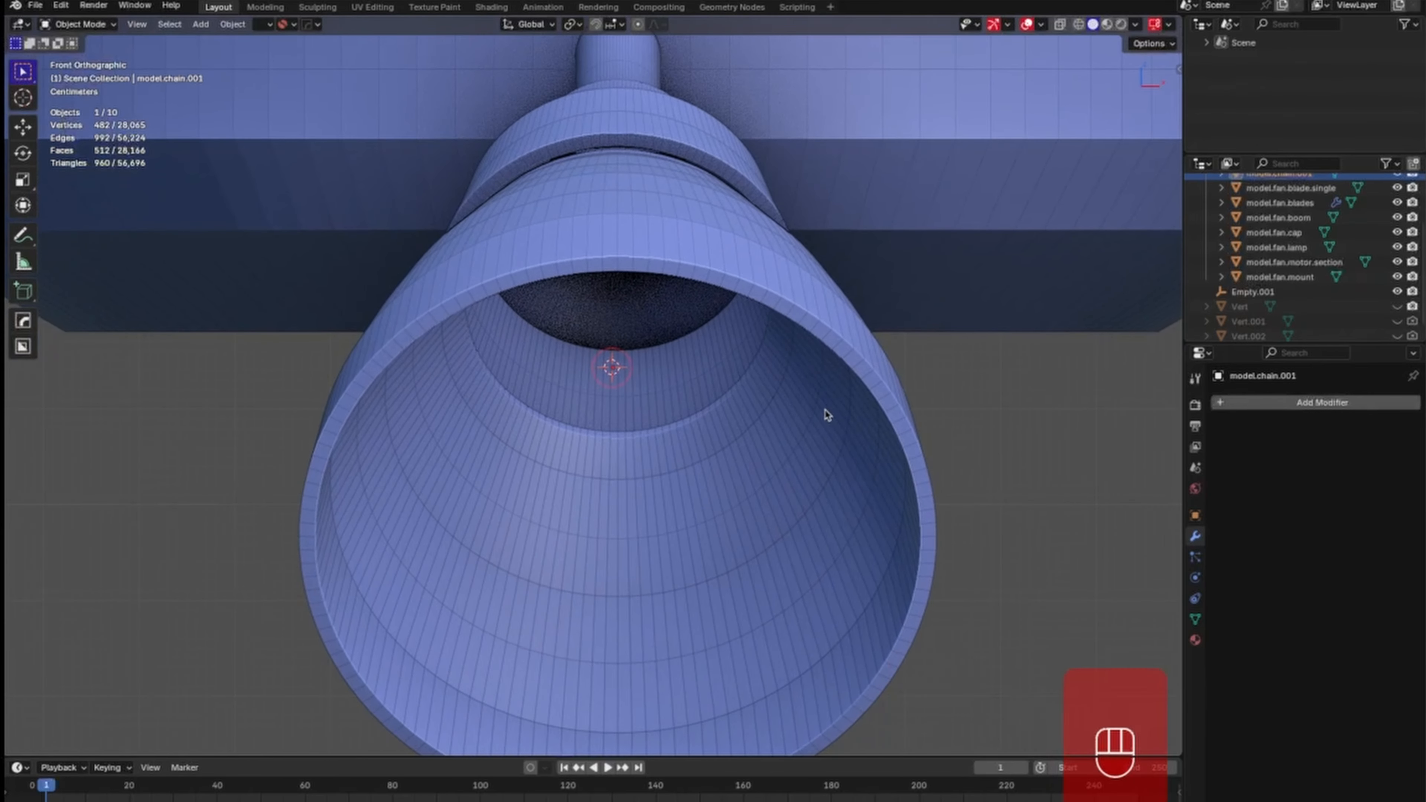
left_click(868, 348)
key("h")
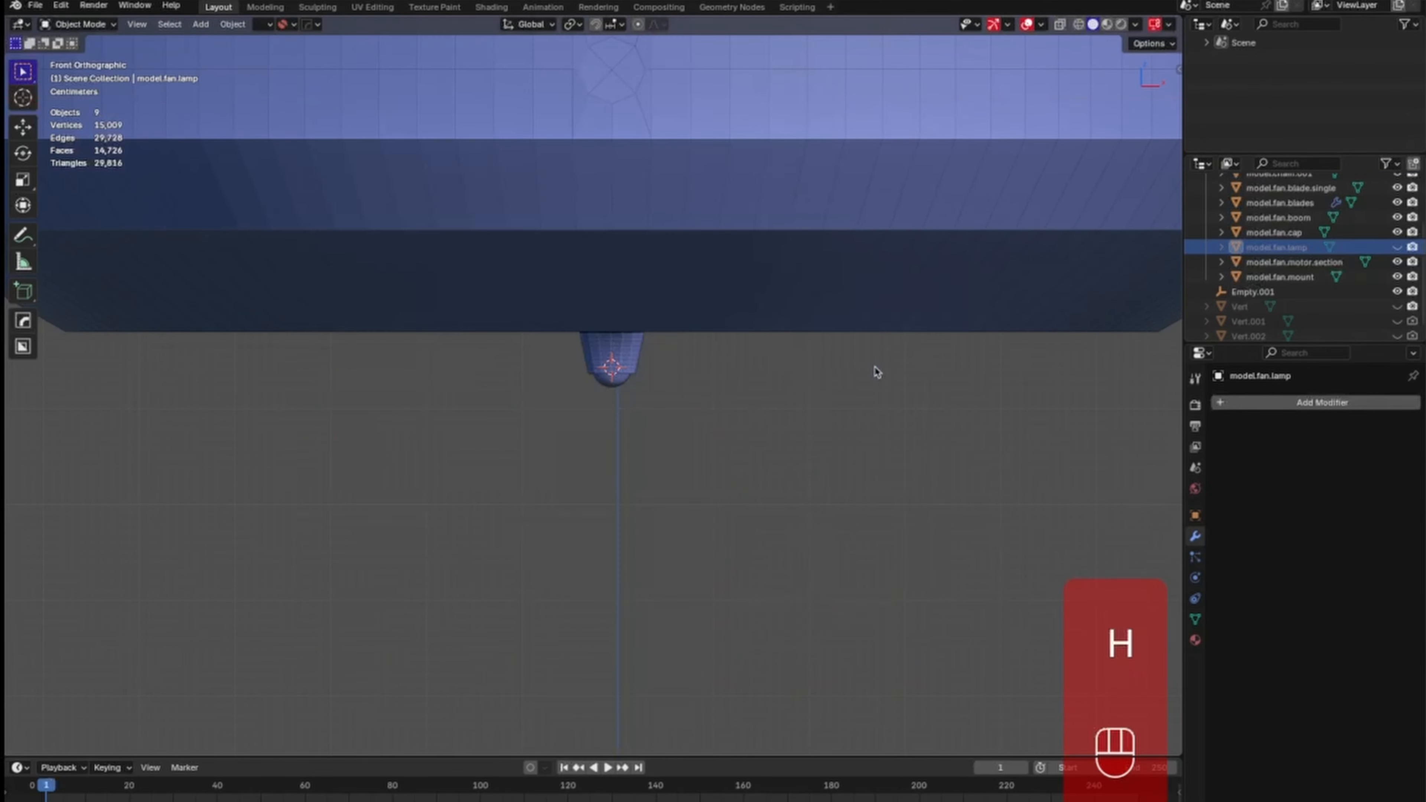
Add a single point poly curve at the 3D cursor in the socket and extrude its point about 0.079 m down along Z.
middle_click_drag(764, 437, 772, 362, "shift")
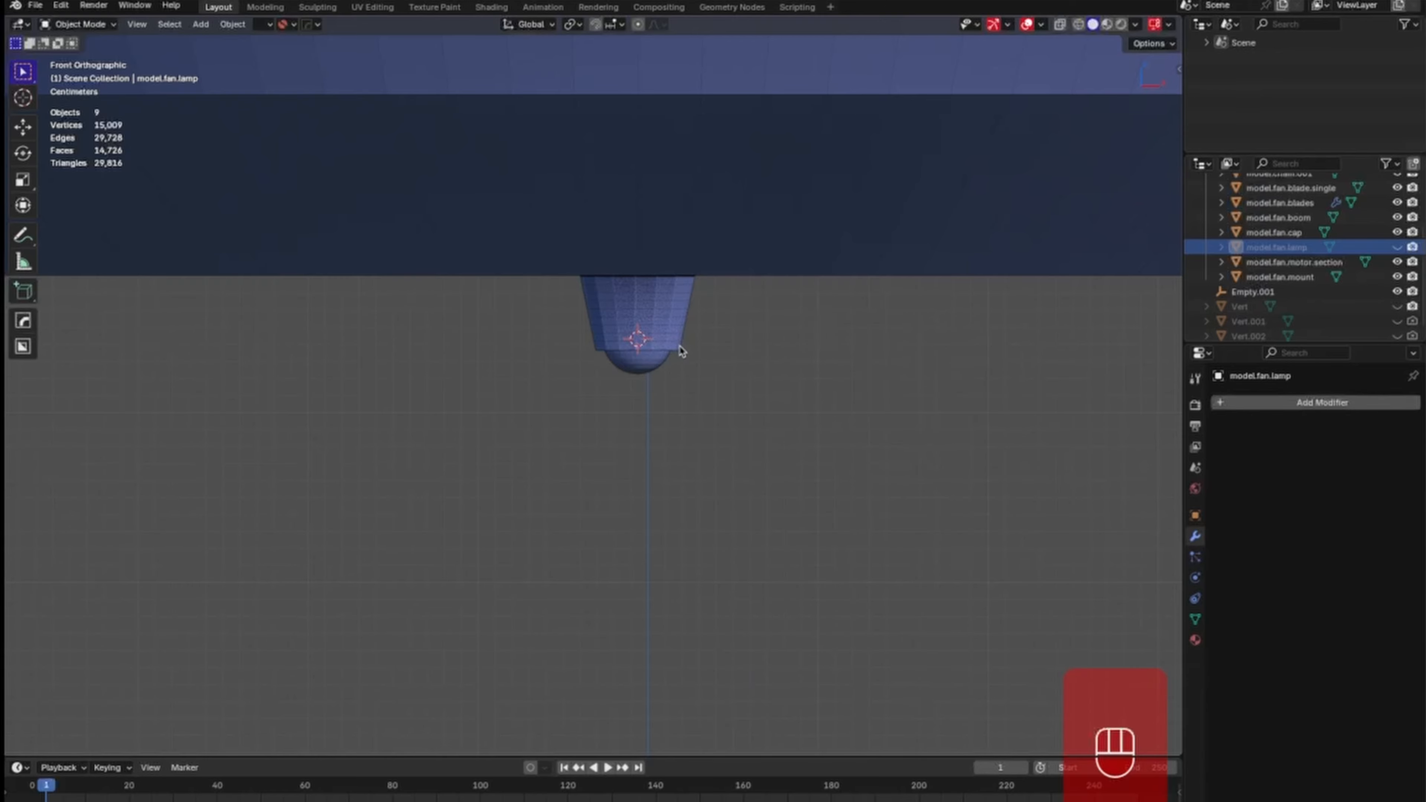
key("shift+a")
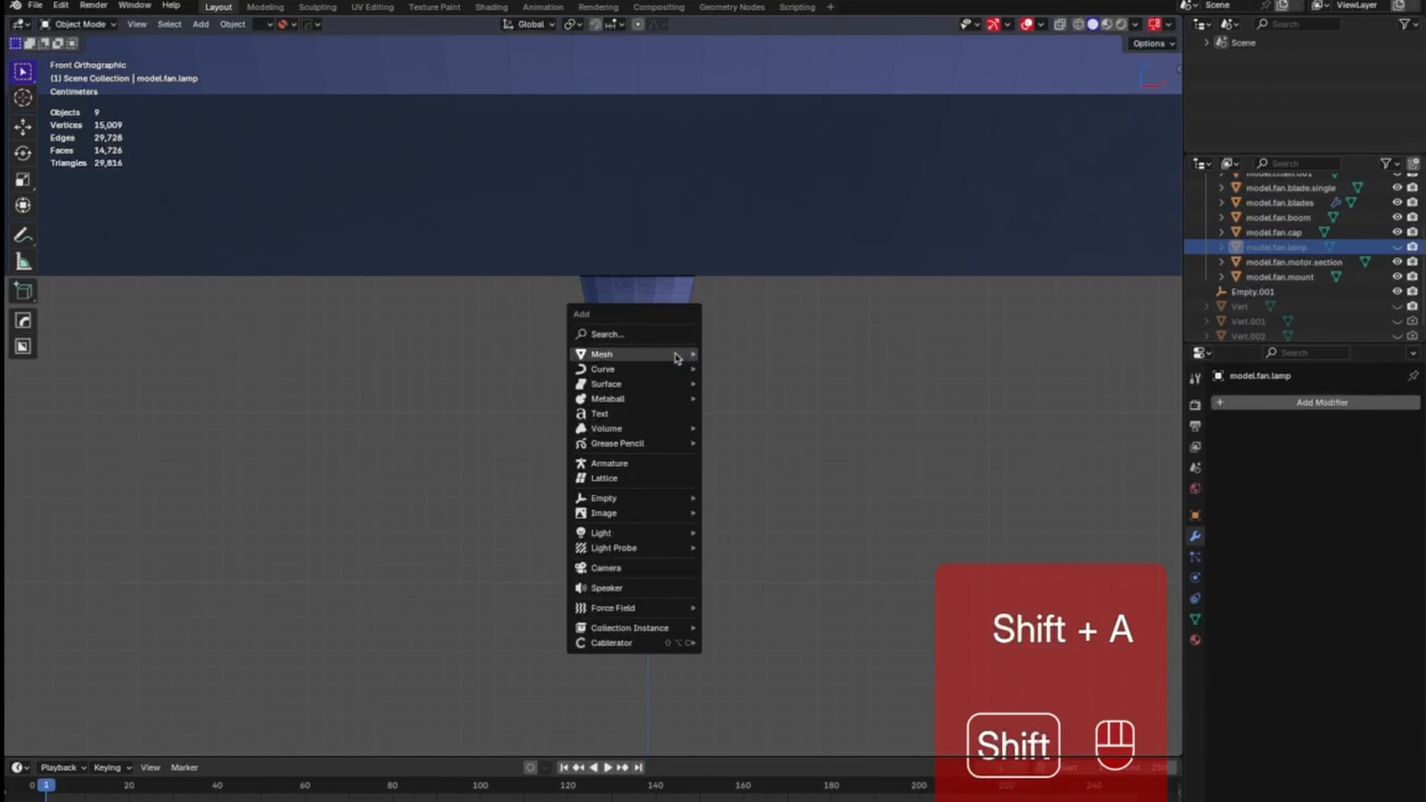
mouse_move(679, 365)
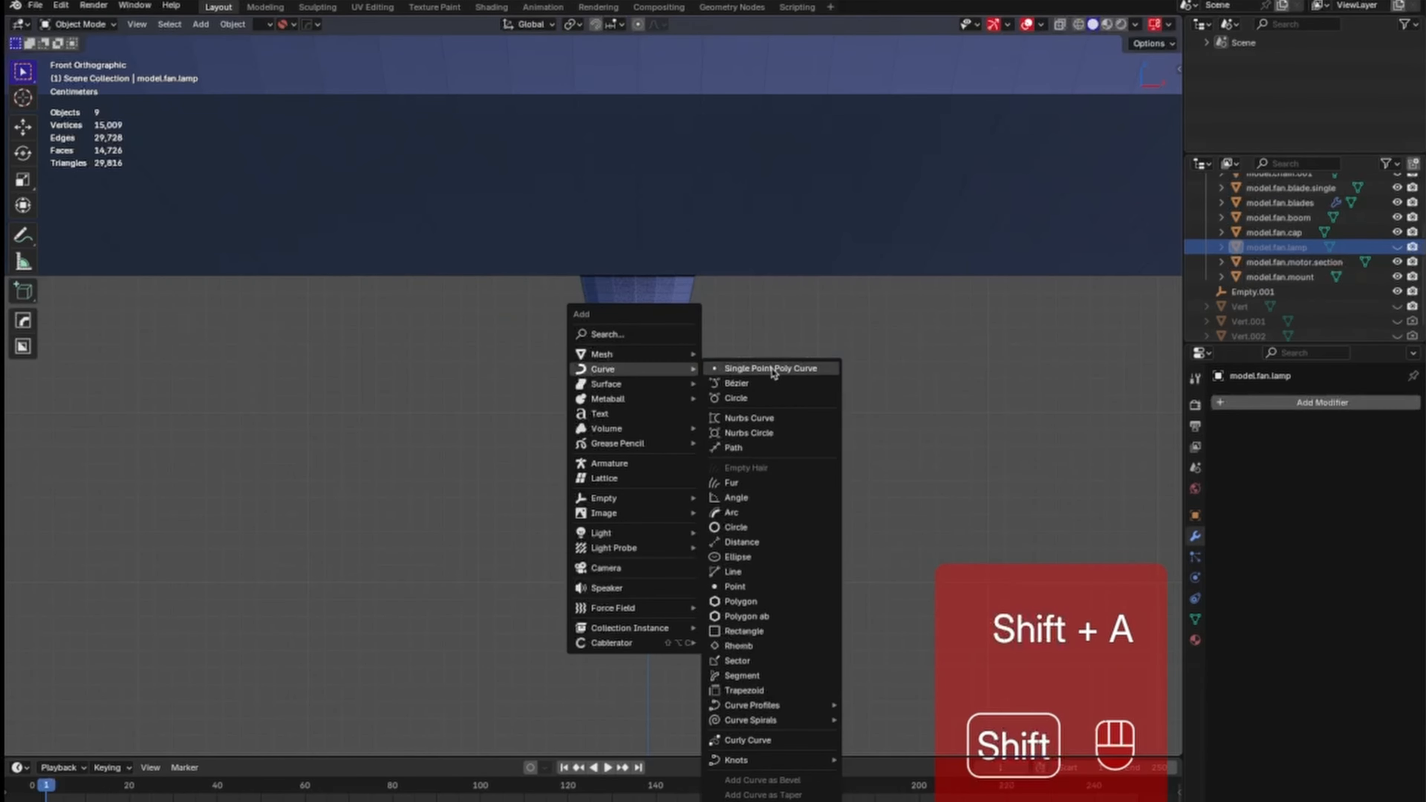
left_click(775, 370)
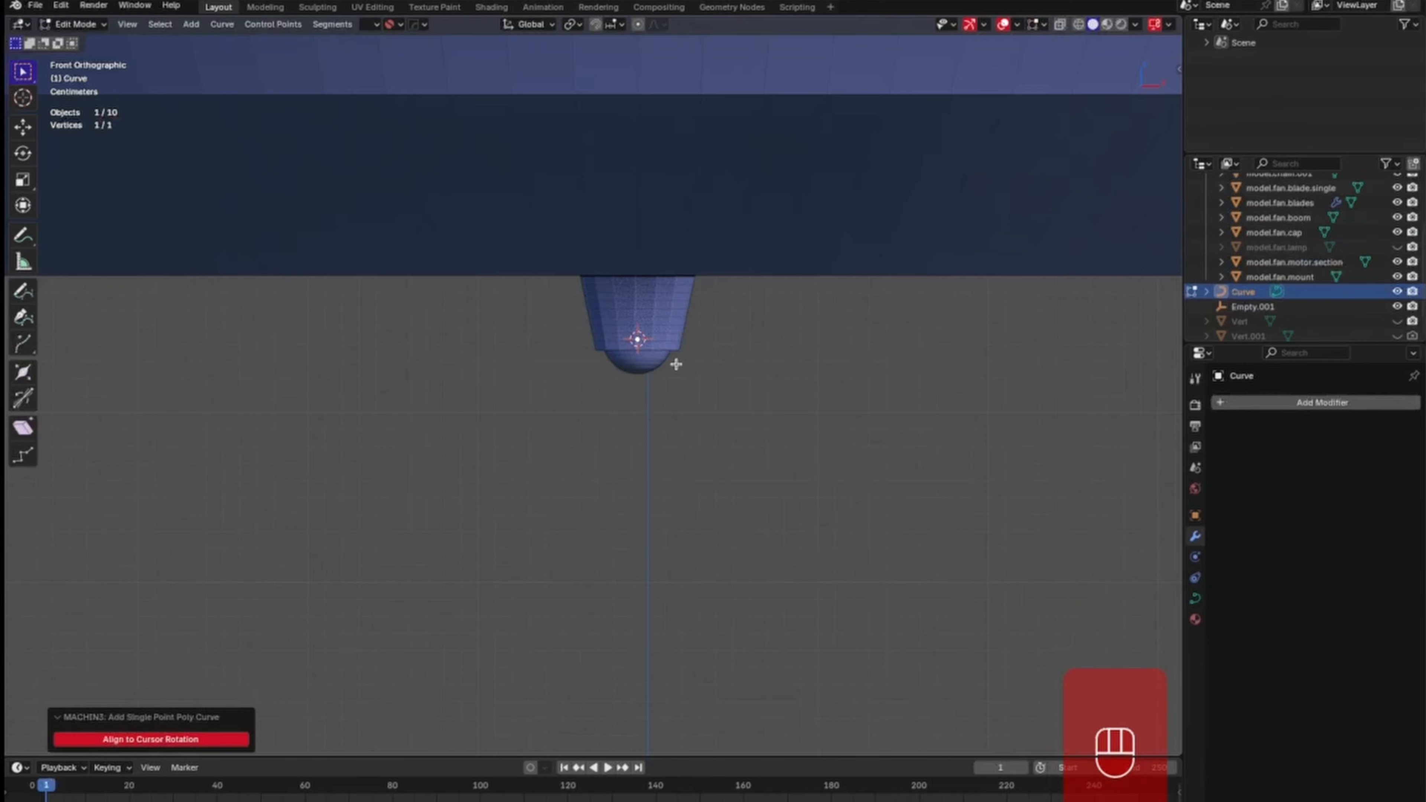
key("e")
key("z")
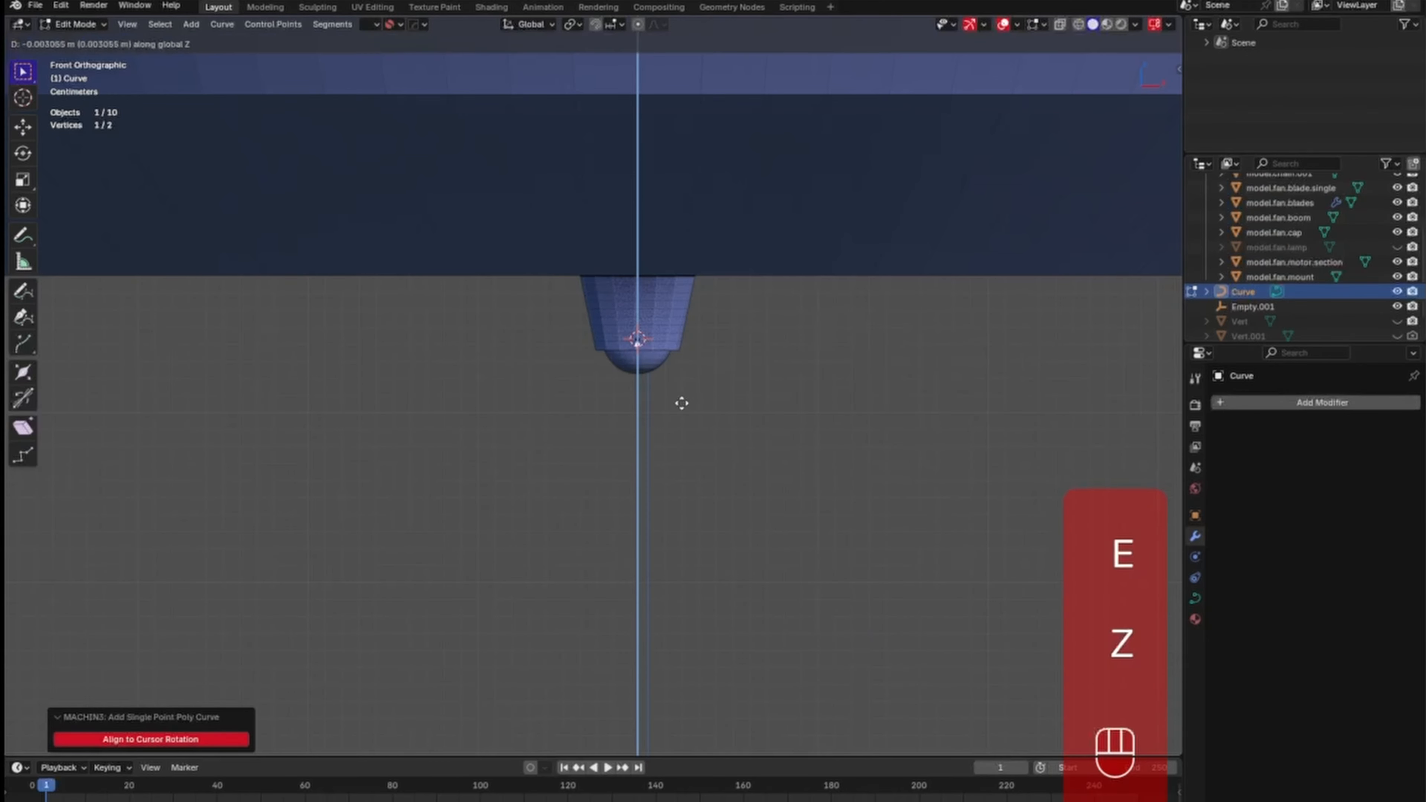
left_click(668, 527)
Extrude the curve's lower end point straight down along Z twice, by about 0.134 m and about 0.264 m.
key("z")
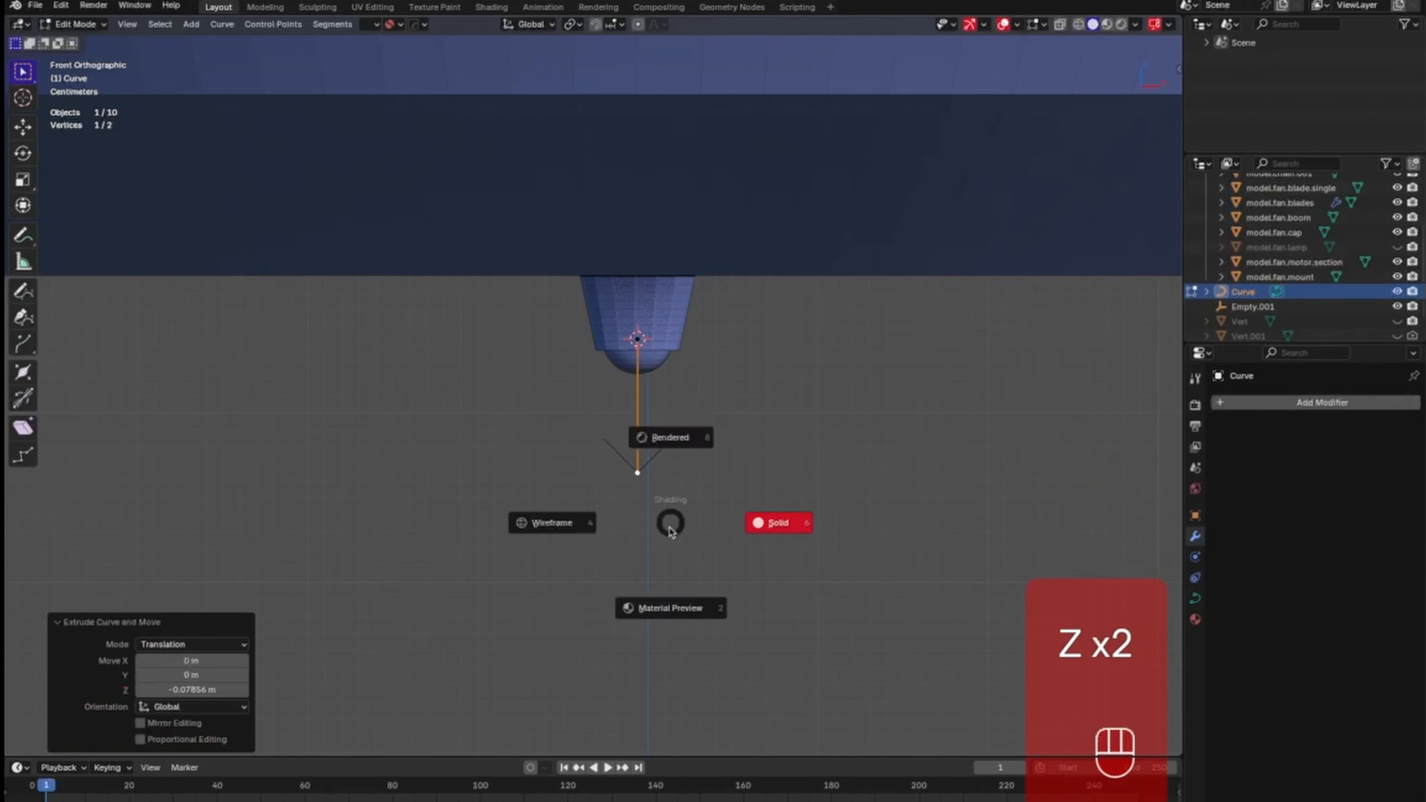
key("e")
key("z")
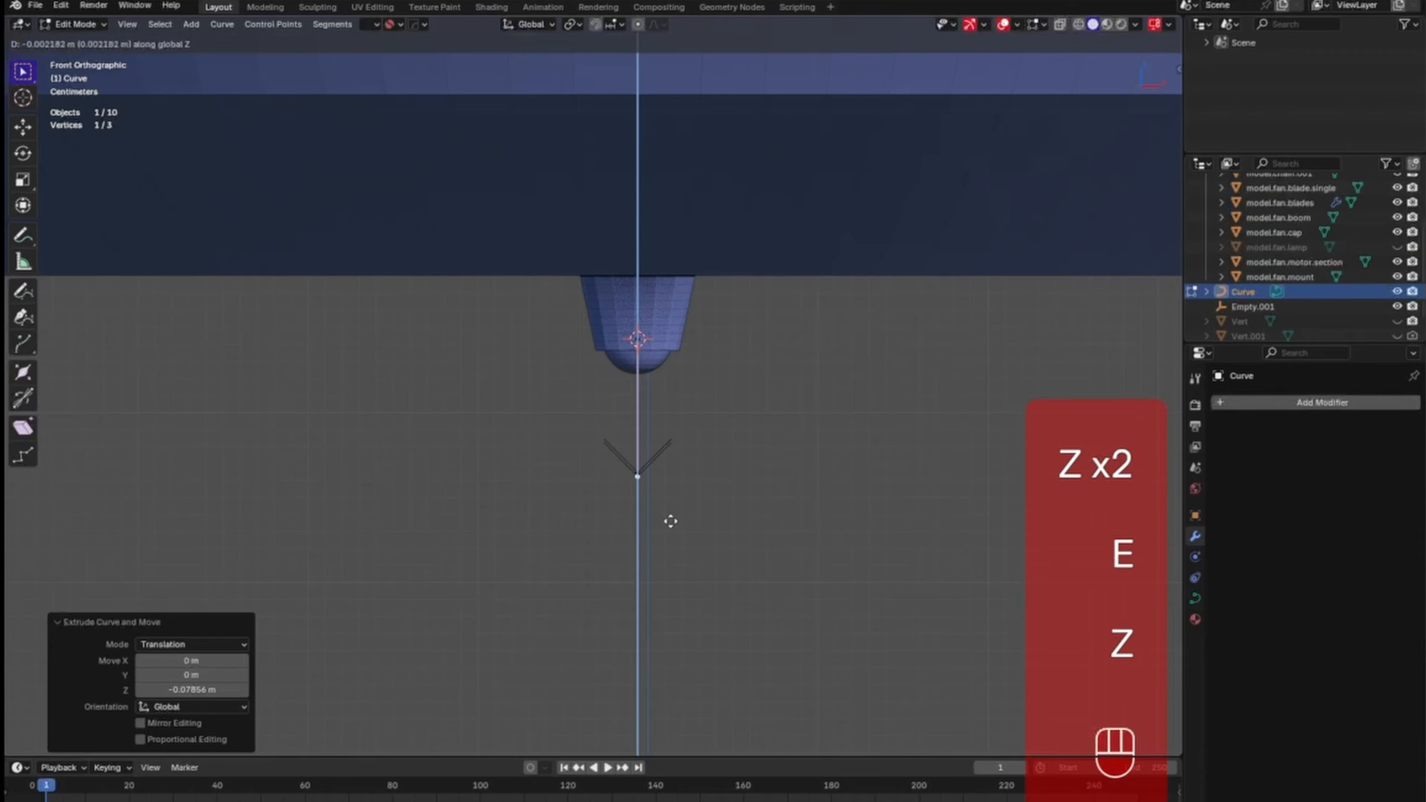
left_click(658, 740)
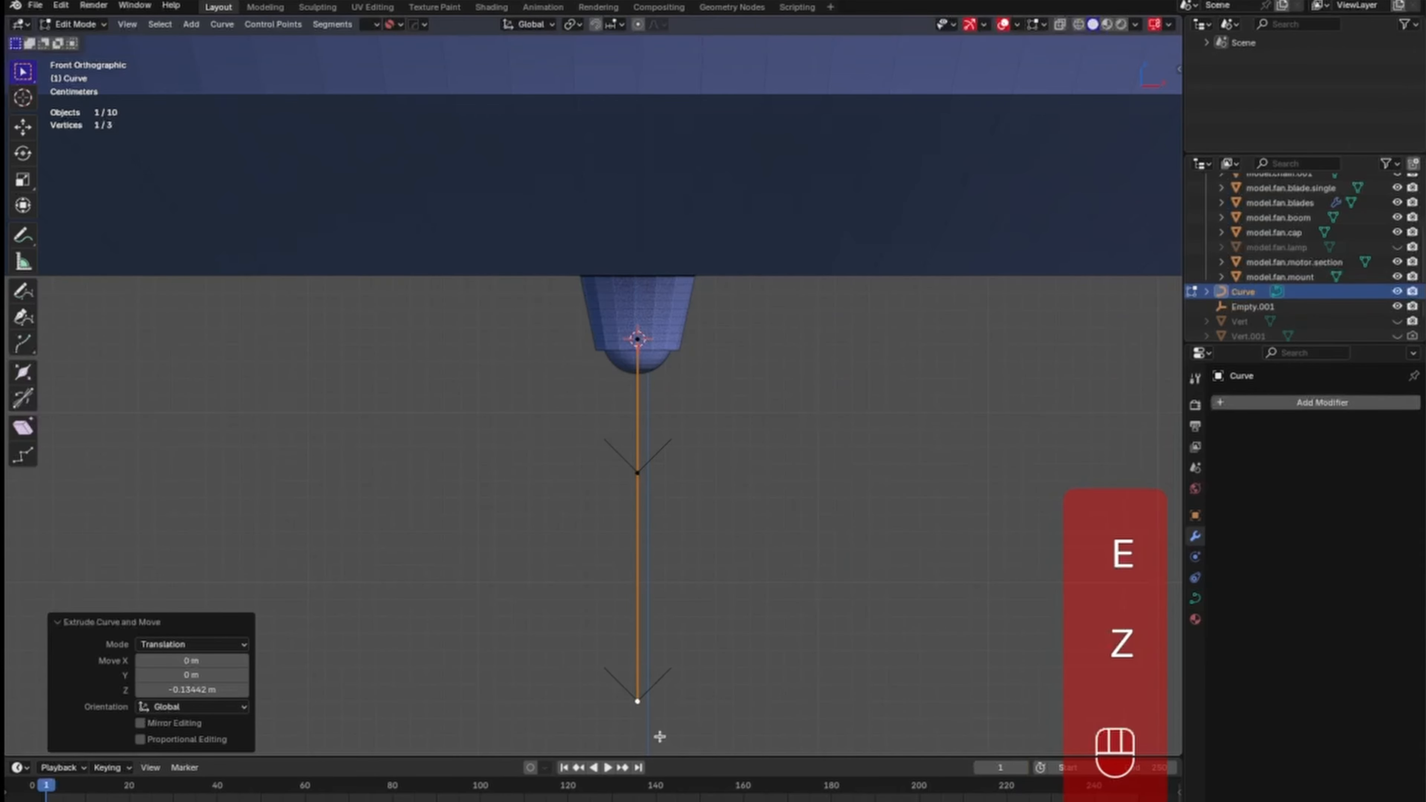
middle_click_drag(696, 658, 668, 798, "ctrl")
middle_click_drag(735, 261, 724, 329, "ctrl")
key("e")
key("z")
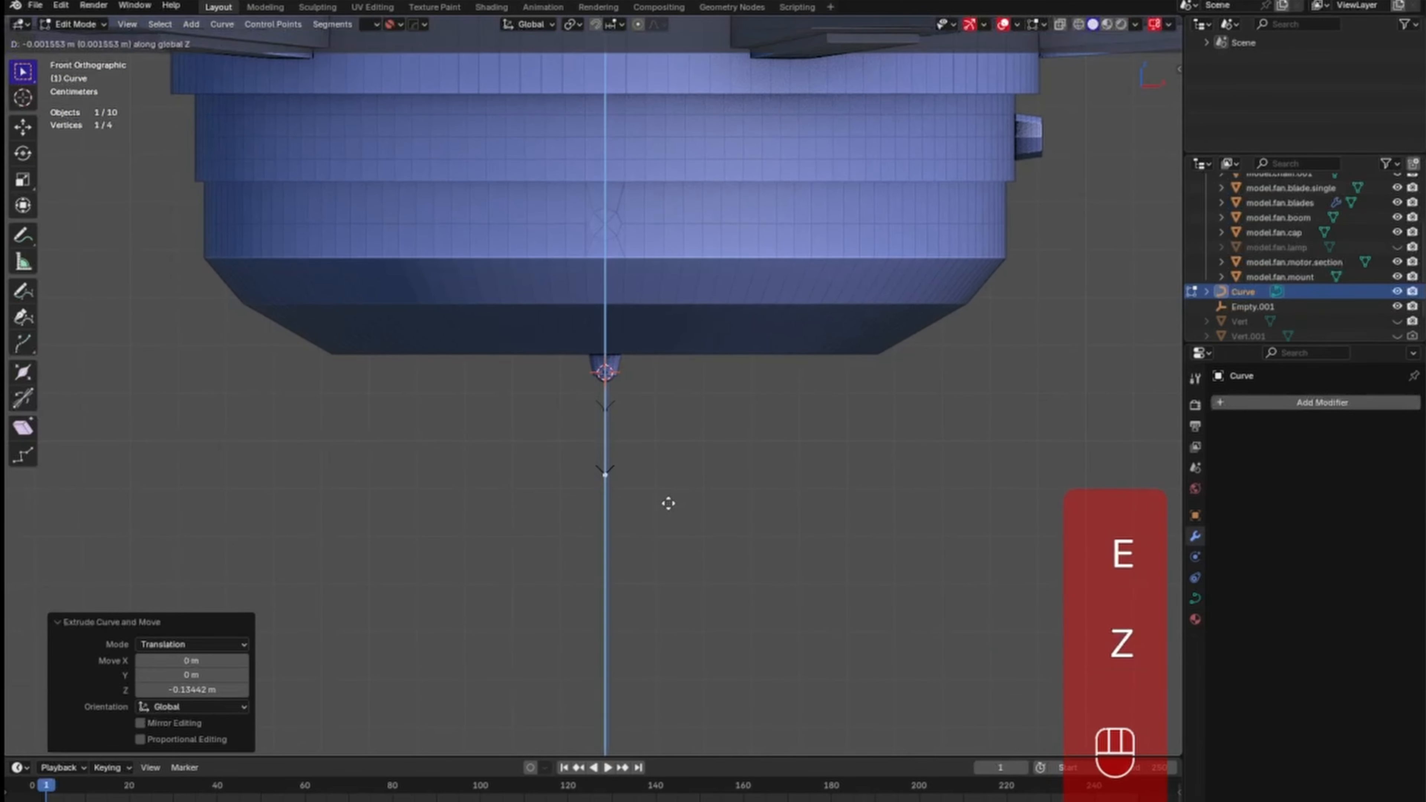
left_click(673, 632)
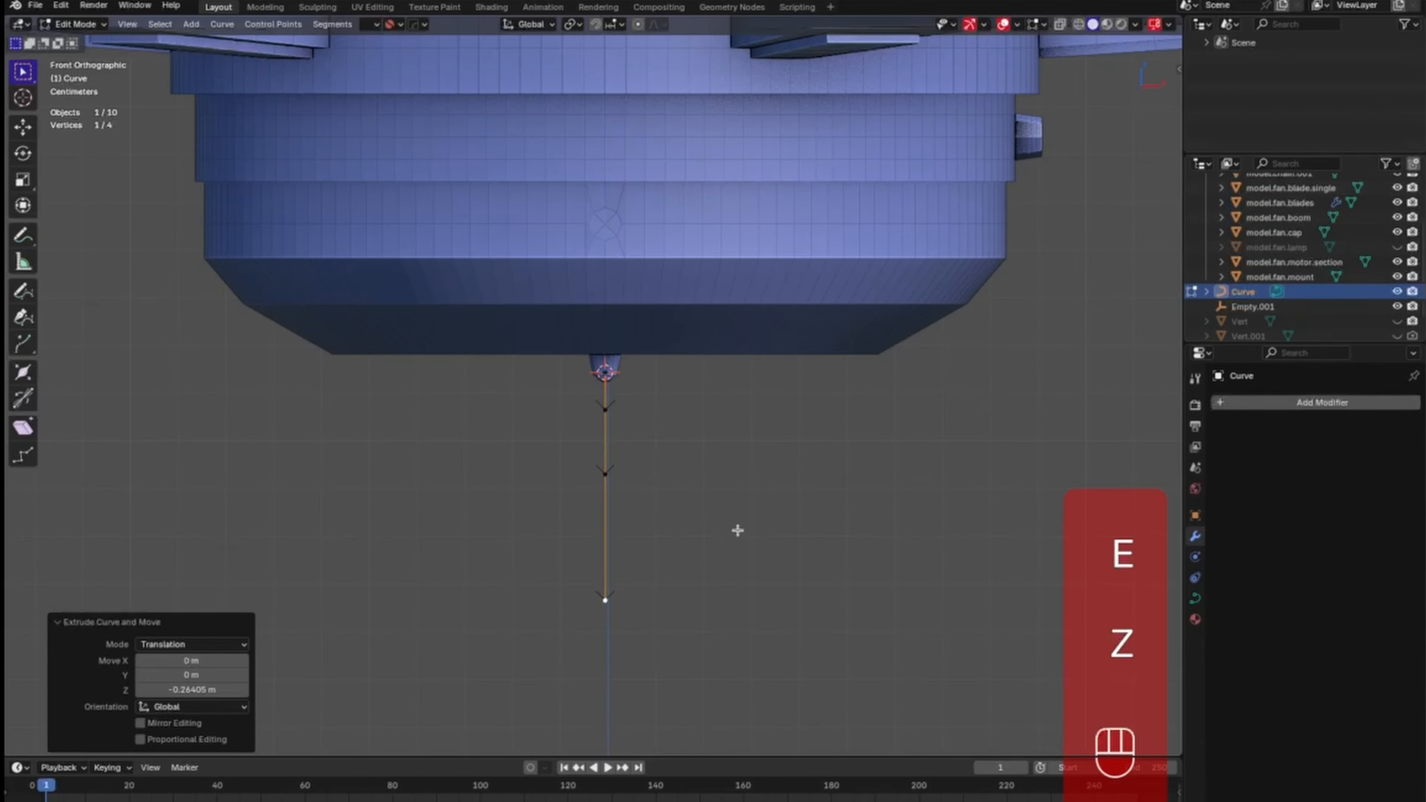
Extend the curve with two more downward Z extrusions of about 0.33 m and about 0.385 m.
middle_click_drag(703, 472, 698, 175, "shift")
key("e")
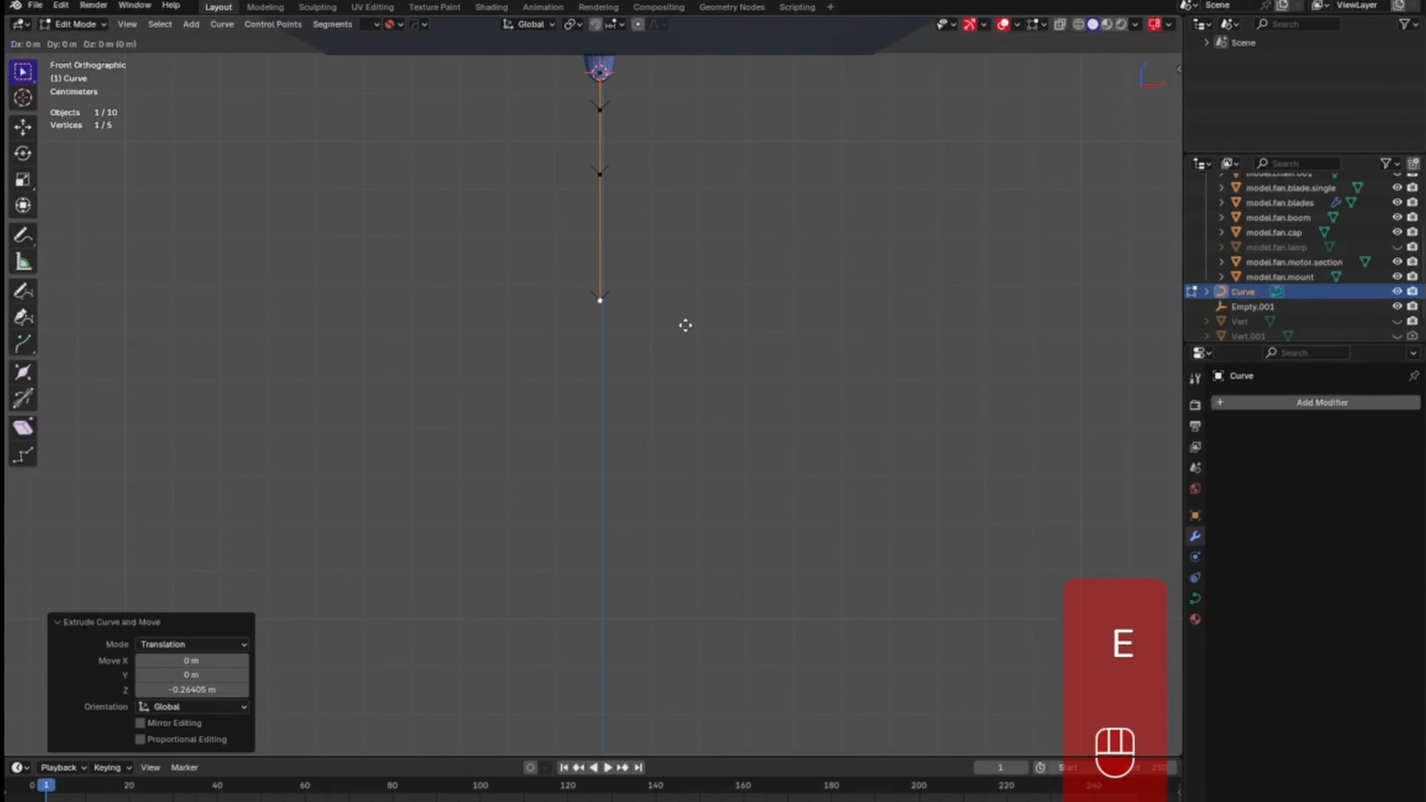
key("z")
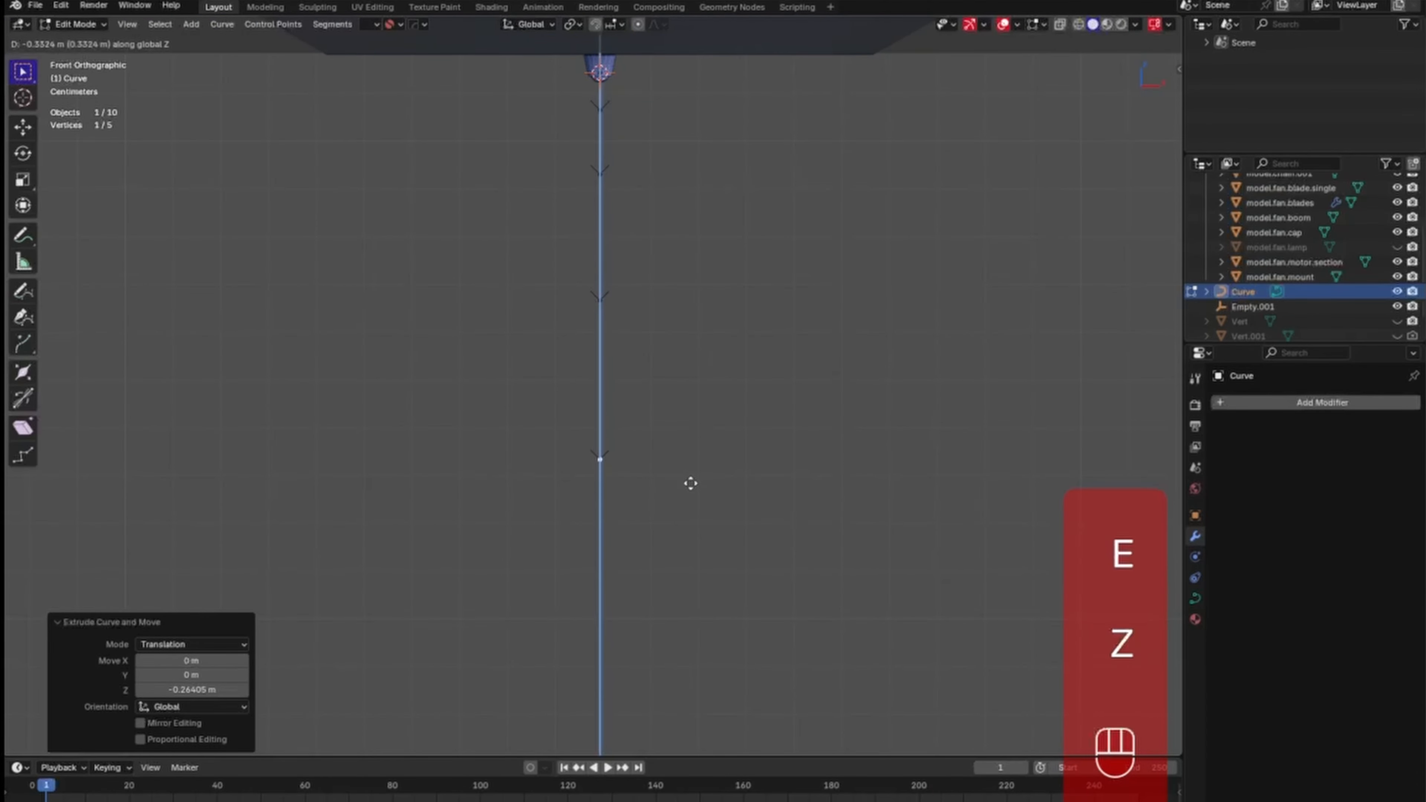
left_click(690, 478)
key("e")
key("z")
left_click(729, 573)
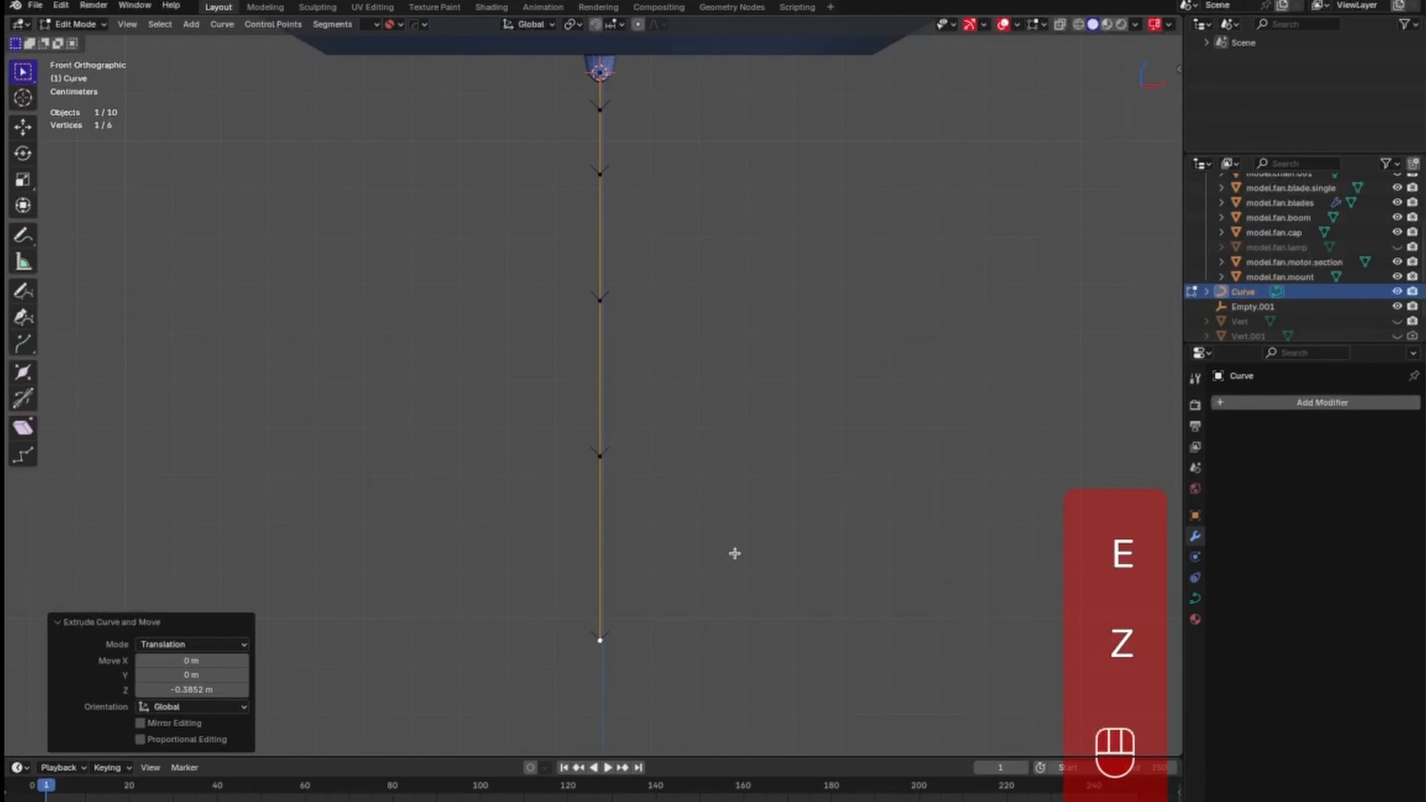
Extrude a final curve segment about 0.747 m down along Z from the lowest point.
middle_click_drag(741, 471, 727, 620, "ctrl")
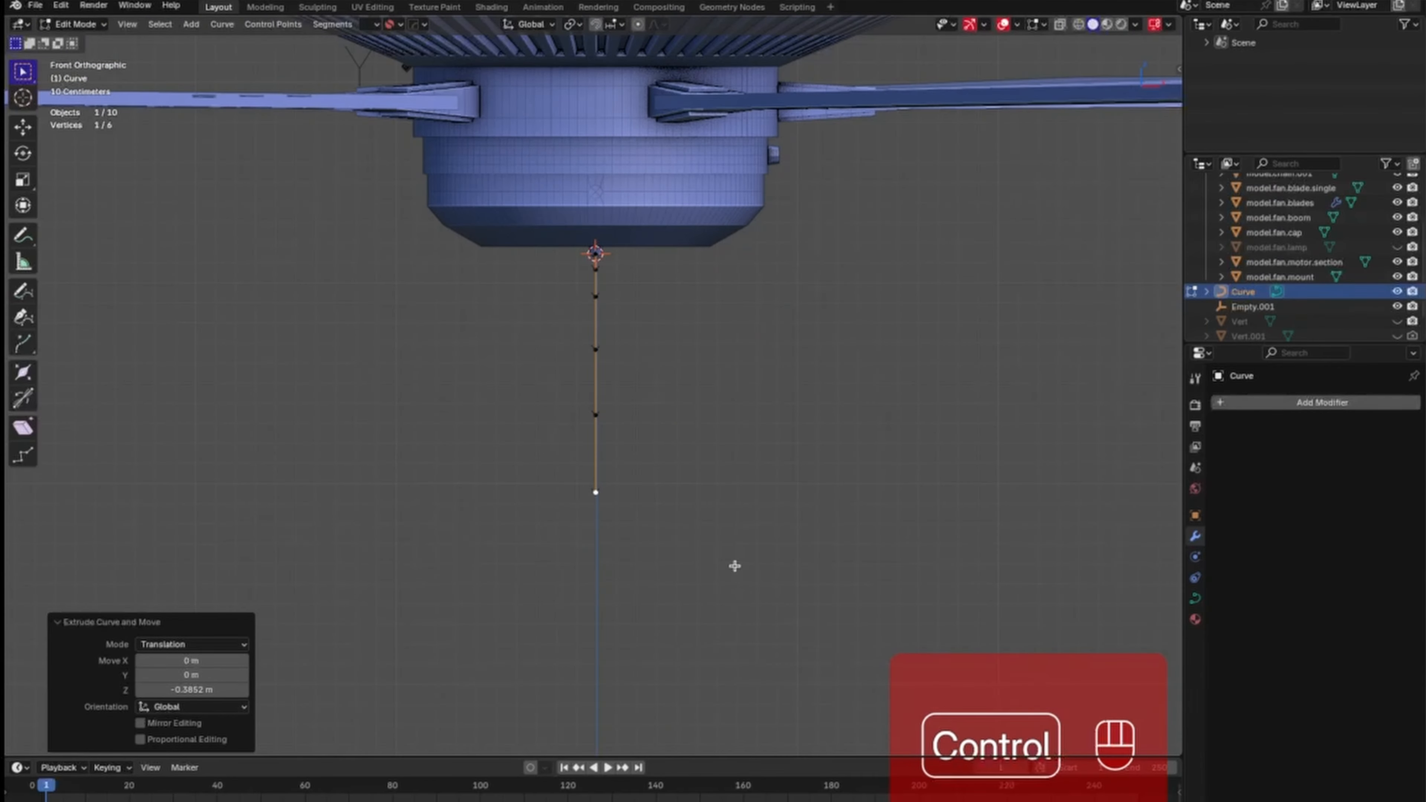
key("e")
key("z")
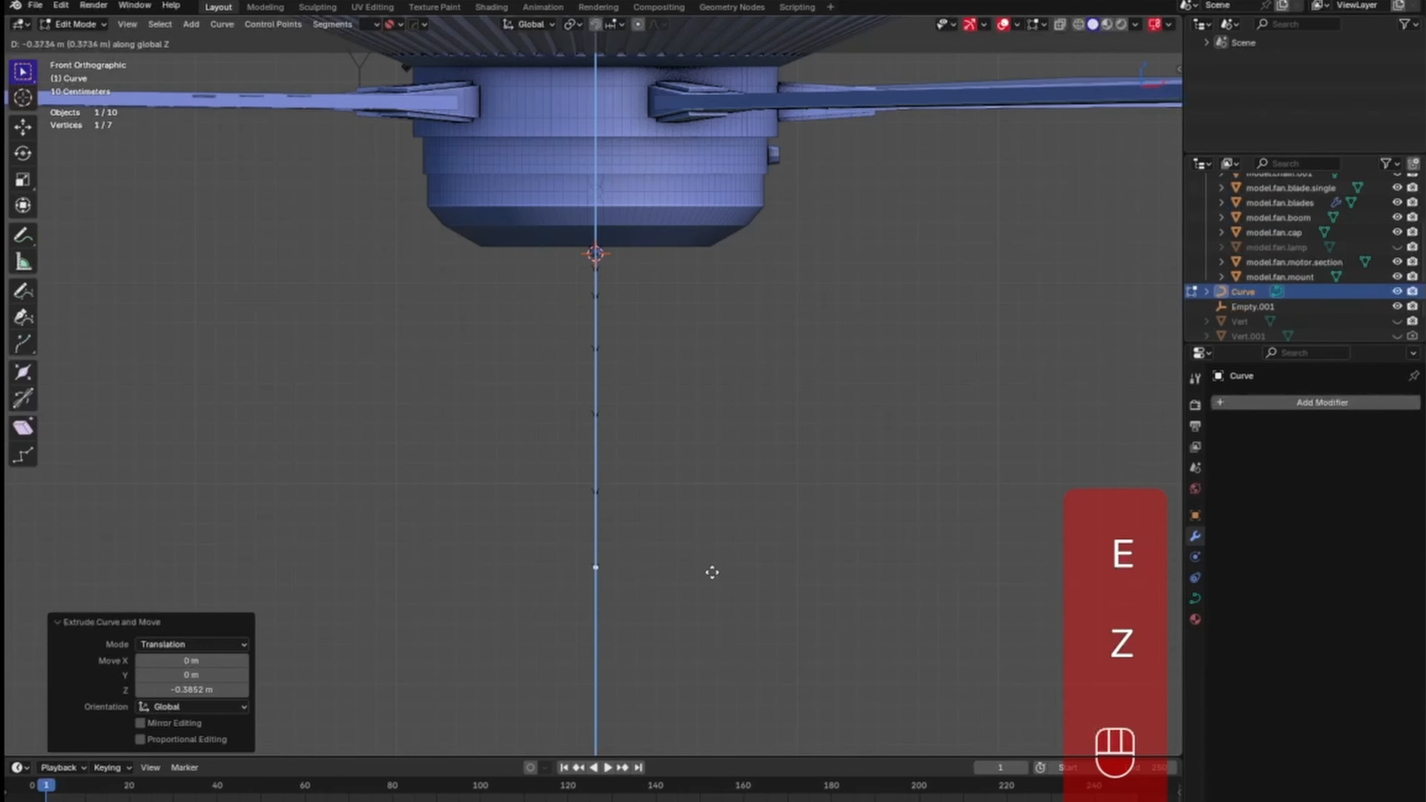
left_click(710, 644)
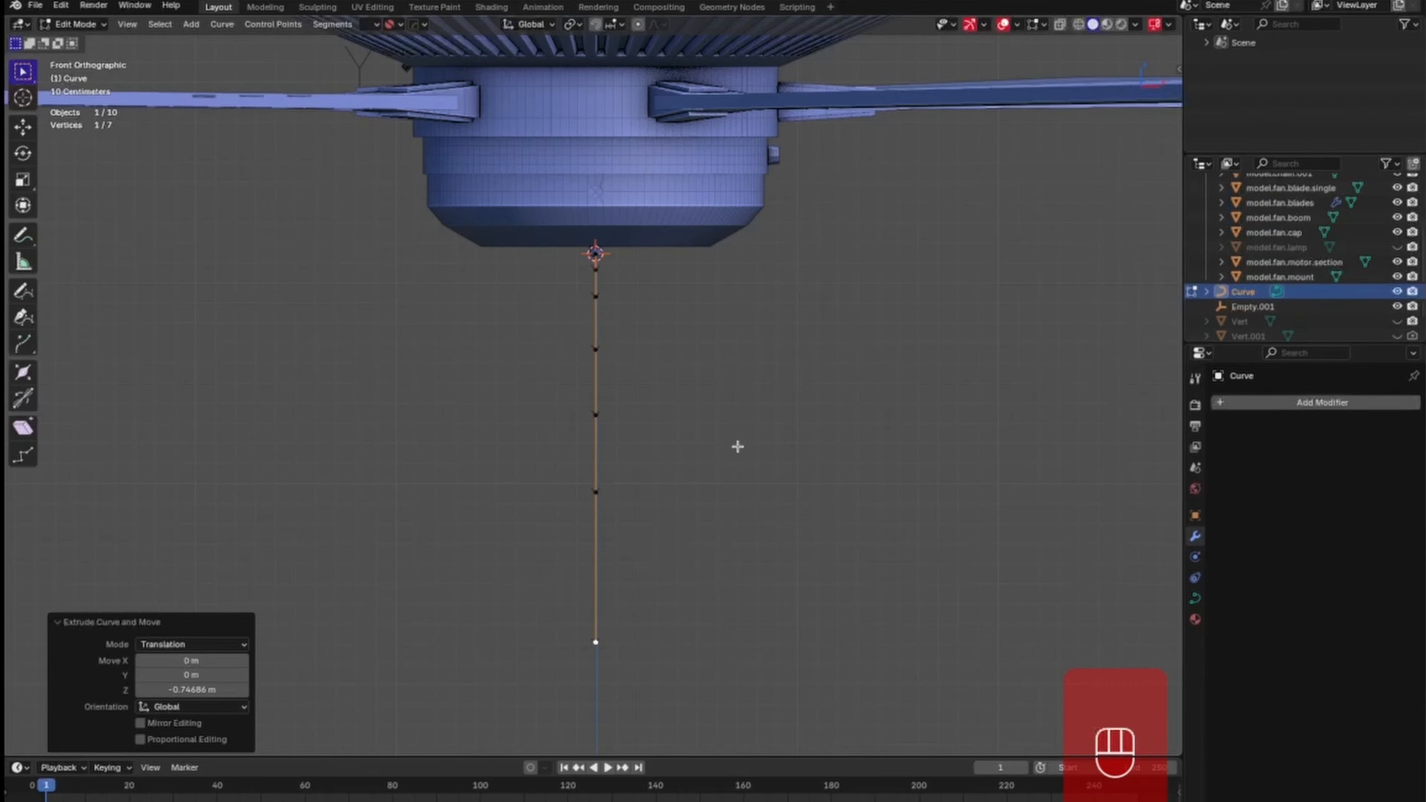
Unhide model.fan.lamp to compare it with the curve's length, and return the curve to Object Mode.
mouse_move(736, 446)
middle_mouse_down("shift")
mouse_move(719, 579)
mouse_move(732, 468)
middle_mouse_up("shift")
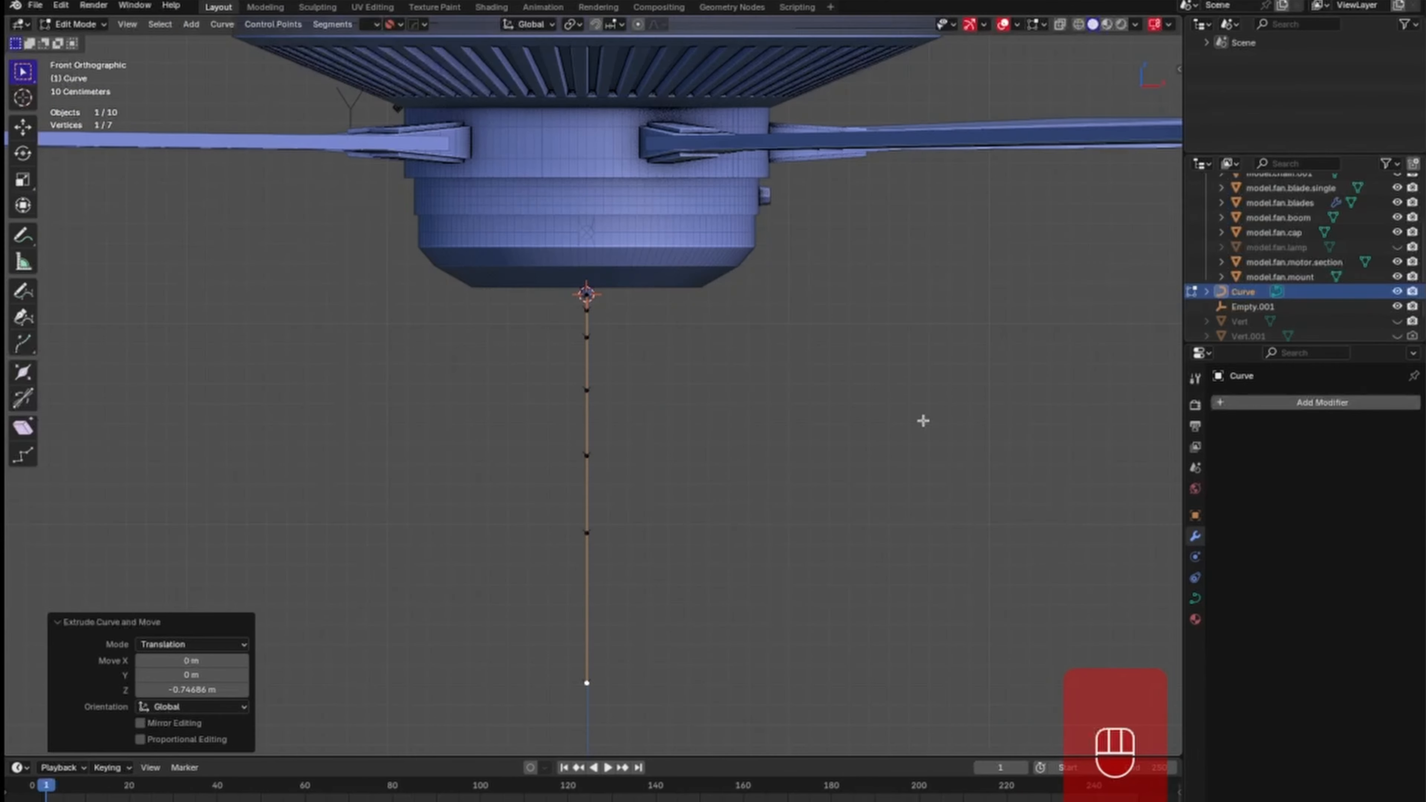
left_click(1396, 247)
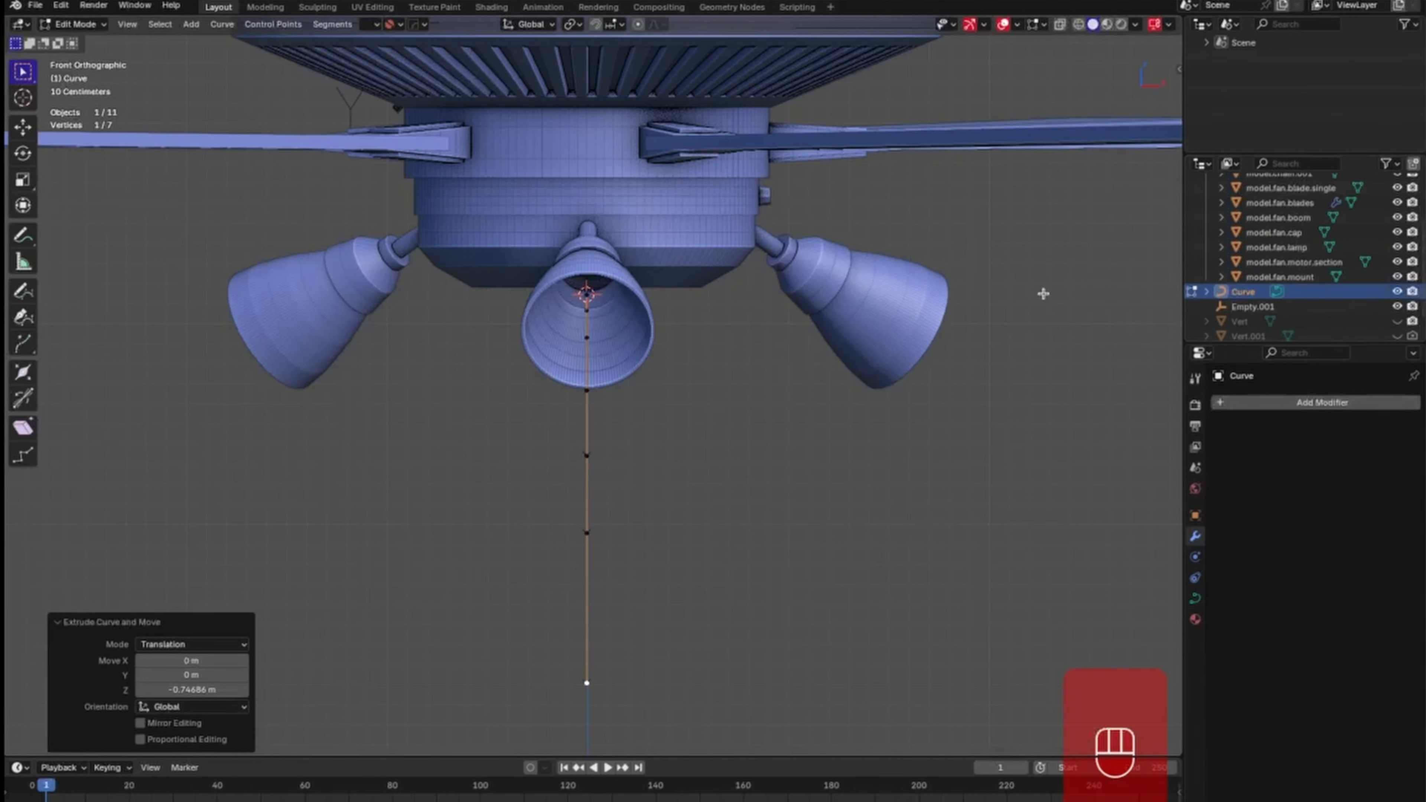
mouse_move(899, 390)
middle_mouse_down()
mouse_move(872, 408)
mouse_move(732, 427)
mouse_move(895, 406)
middle_mouse_up()
key("KP_1")
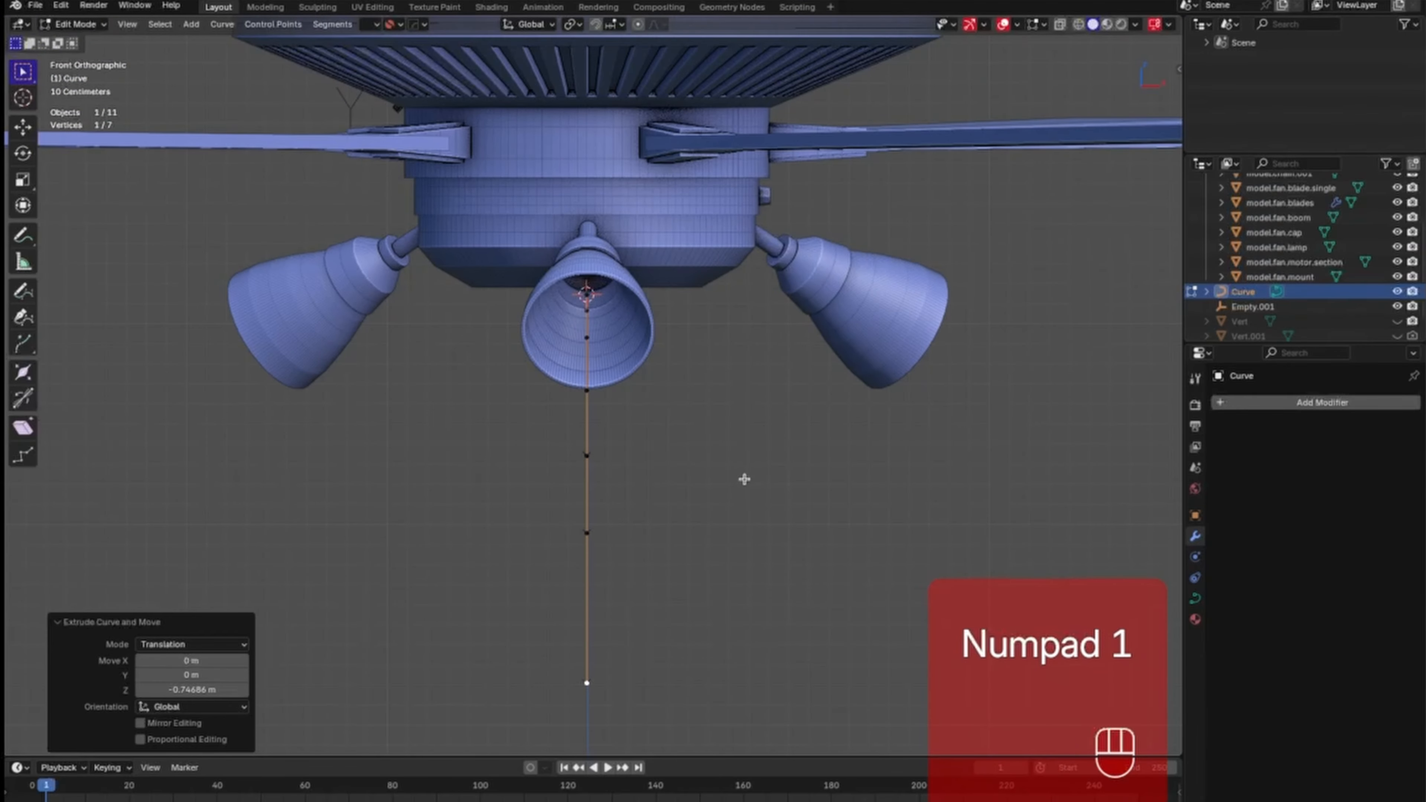
key("a")
key("Tab")
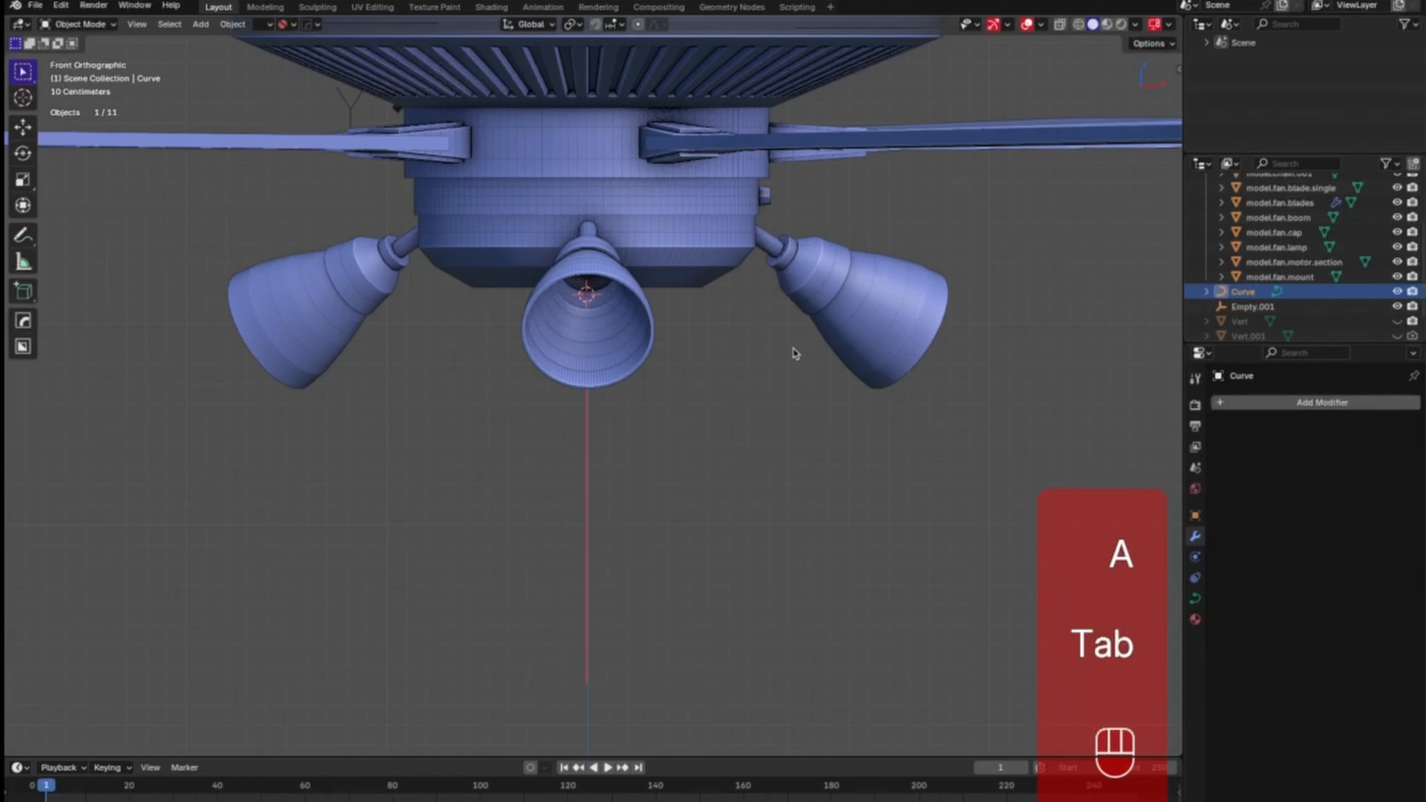
Rename the guide curve as Curve-chain001.
scroll(1261, 339, "down", 1)
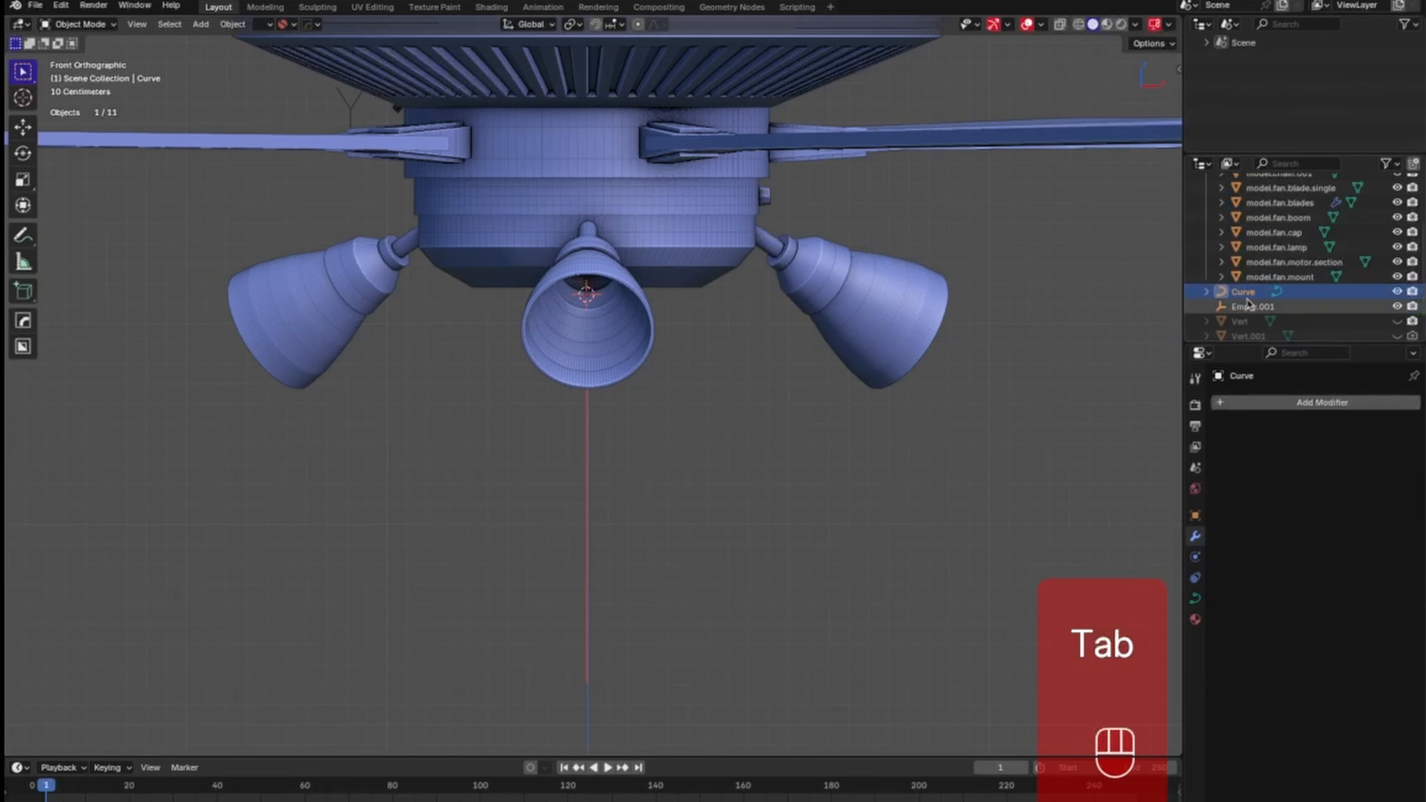
double_click(1260, 276)
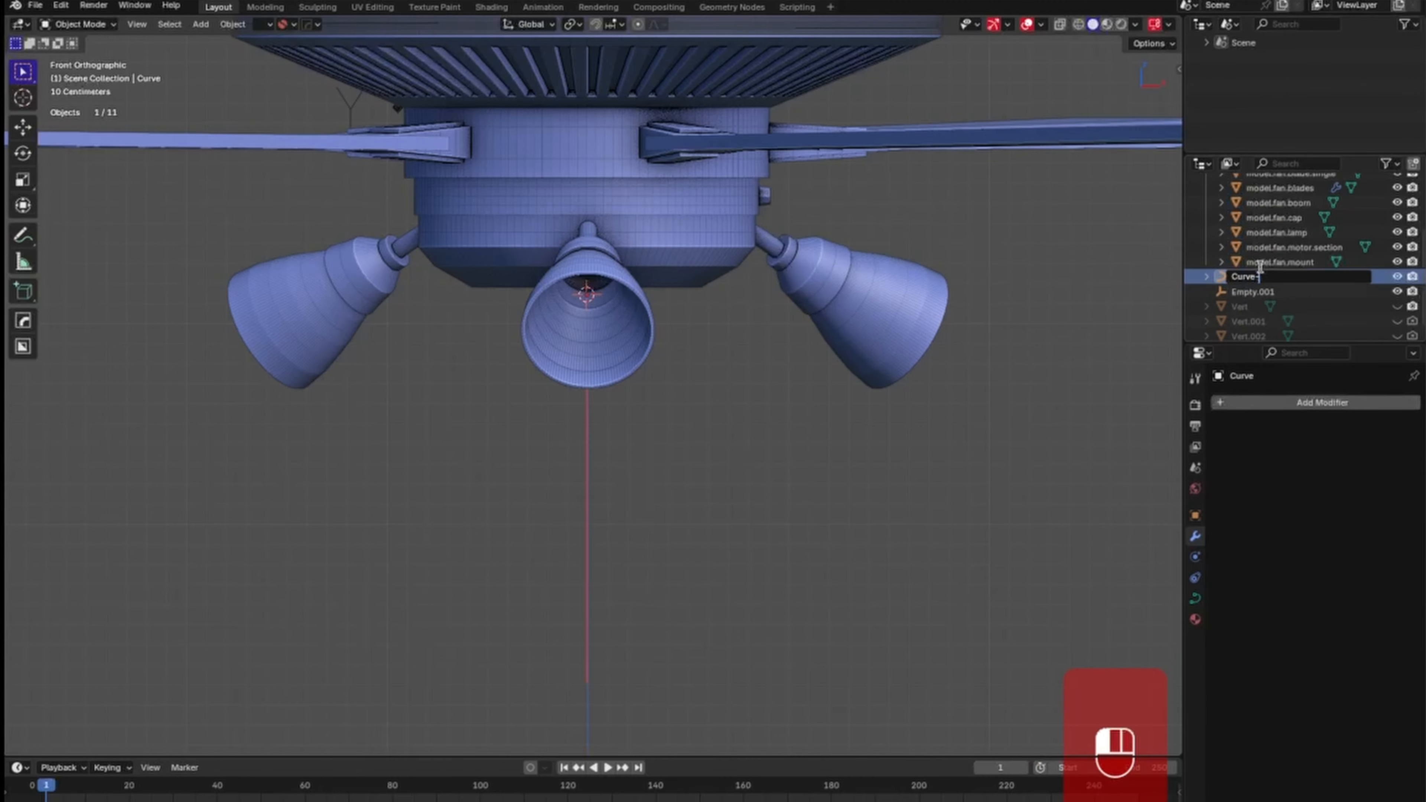
type("-chain--")
key("BackSpace")
key("BackSpace")
type("001")
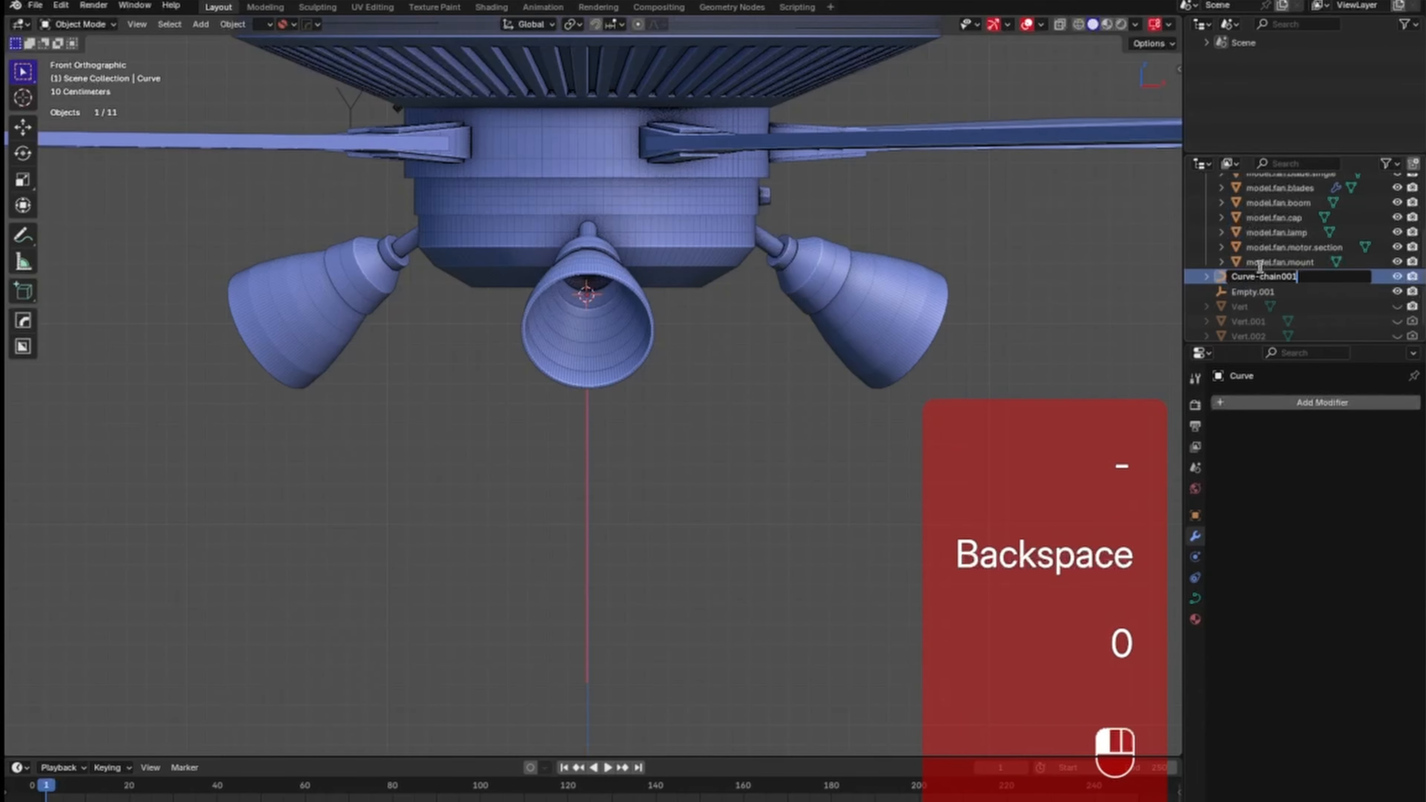
left_click(1259, 266)
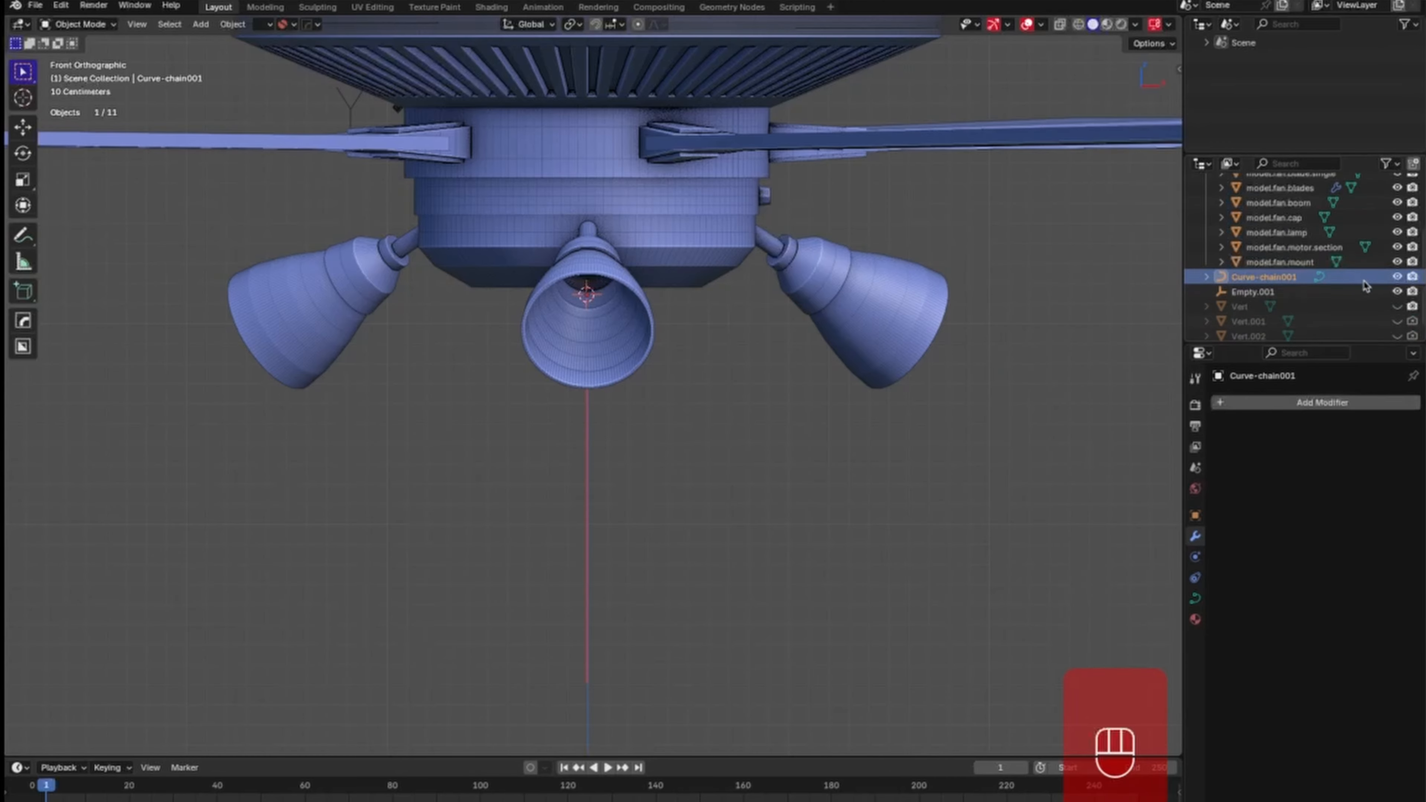
Add a Curve modifier to model.chain.001 with Curve-chain001 as its curve object.
middle_click_drag(1364, 287, 1343, 312)
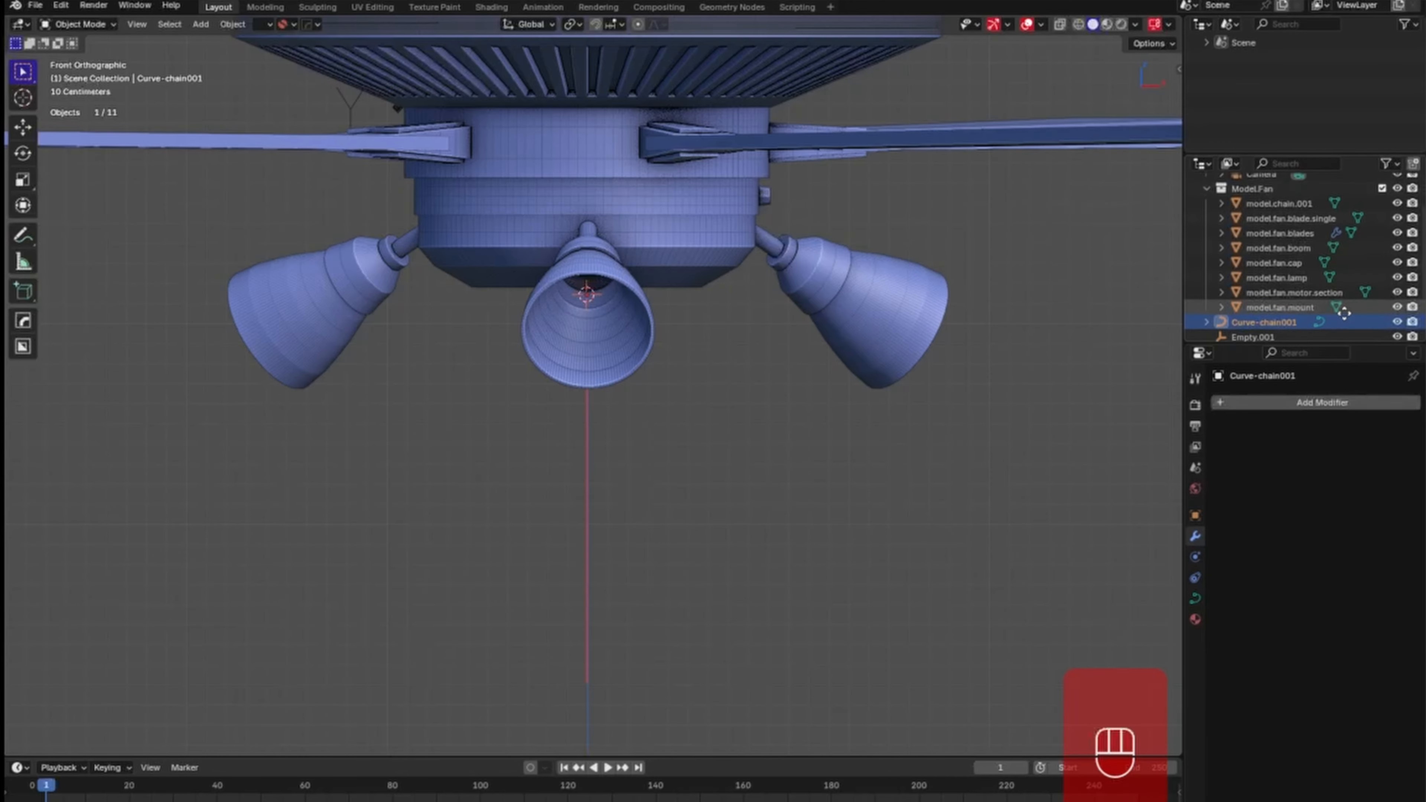
left_click(1278, 203)
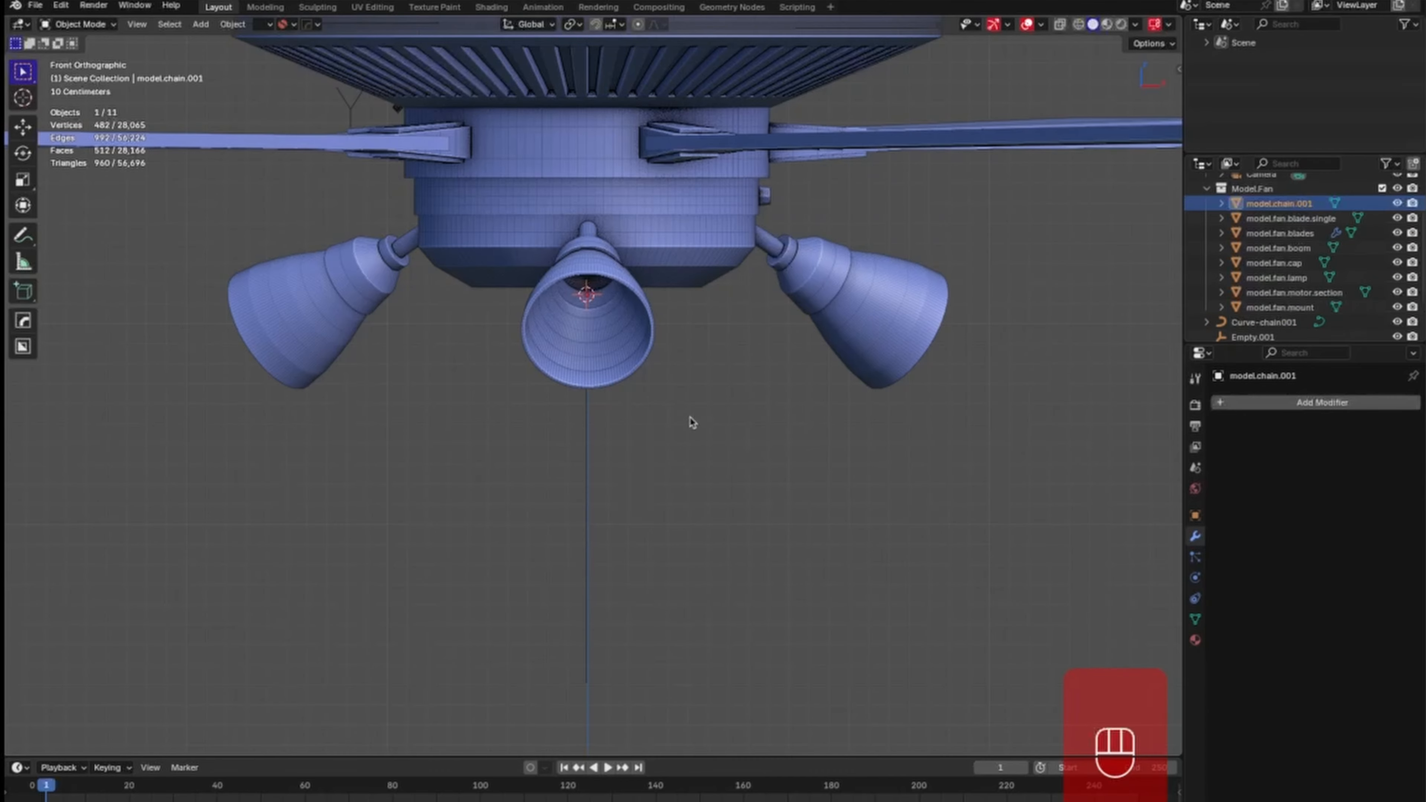
left_click(1298, 409)
mouse_move(1299, 404)
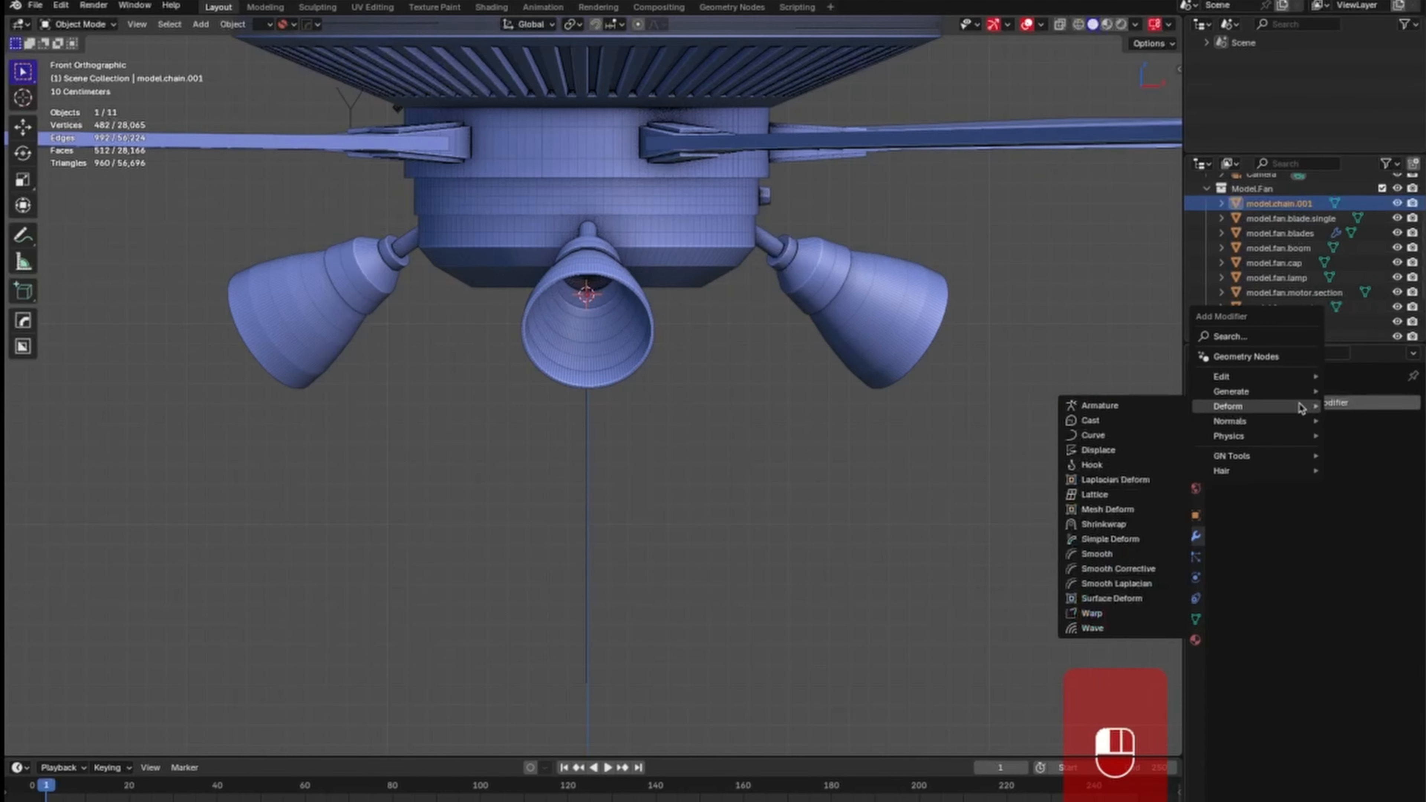
left_click(1129, 437)
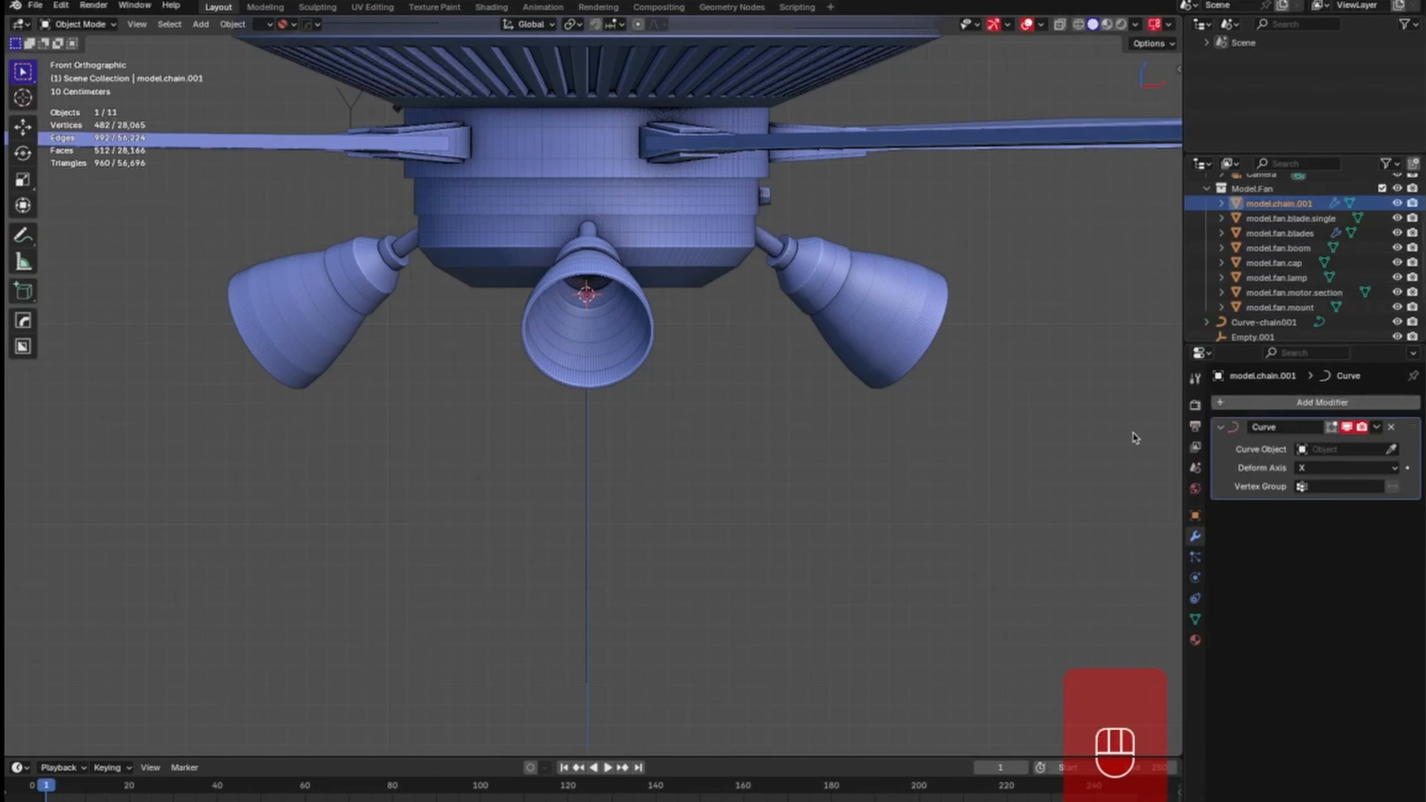
left_click(1369, 450)
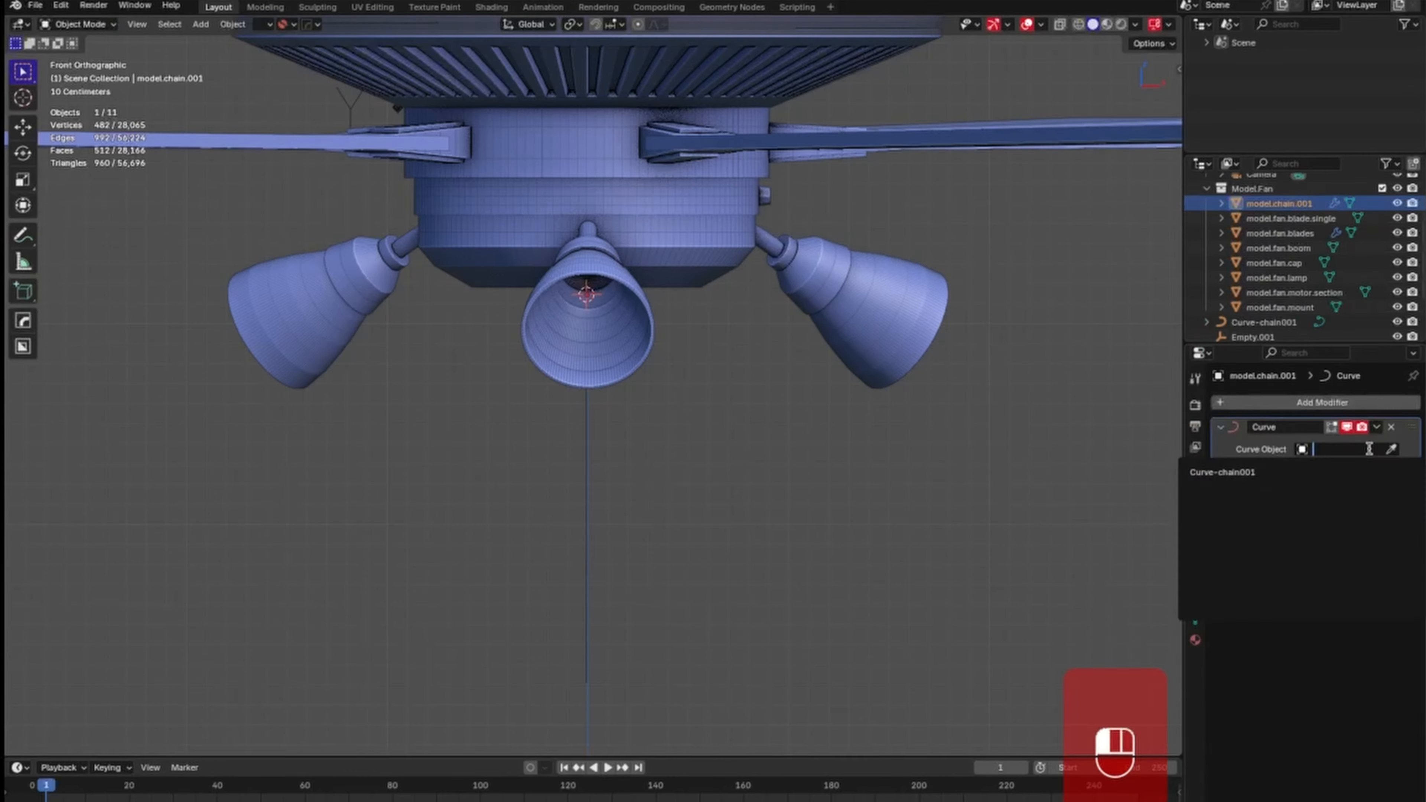
left_click(1274, 472)
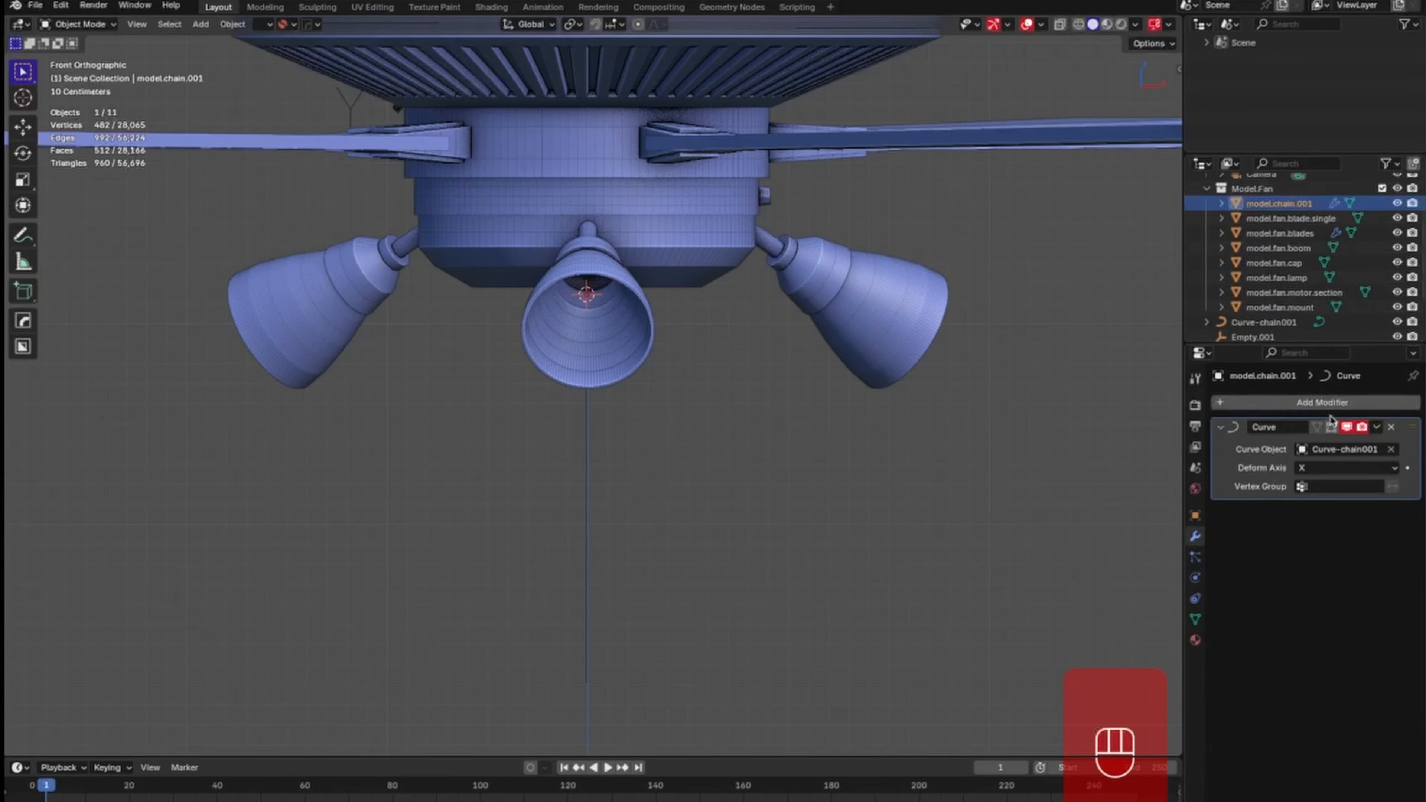
Add an Array modifier to model.chain.001 with relative offset factors of 0 in X and 1.03 in Z.
left_click(1319, 405)
left_click(1257, 392)
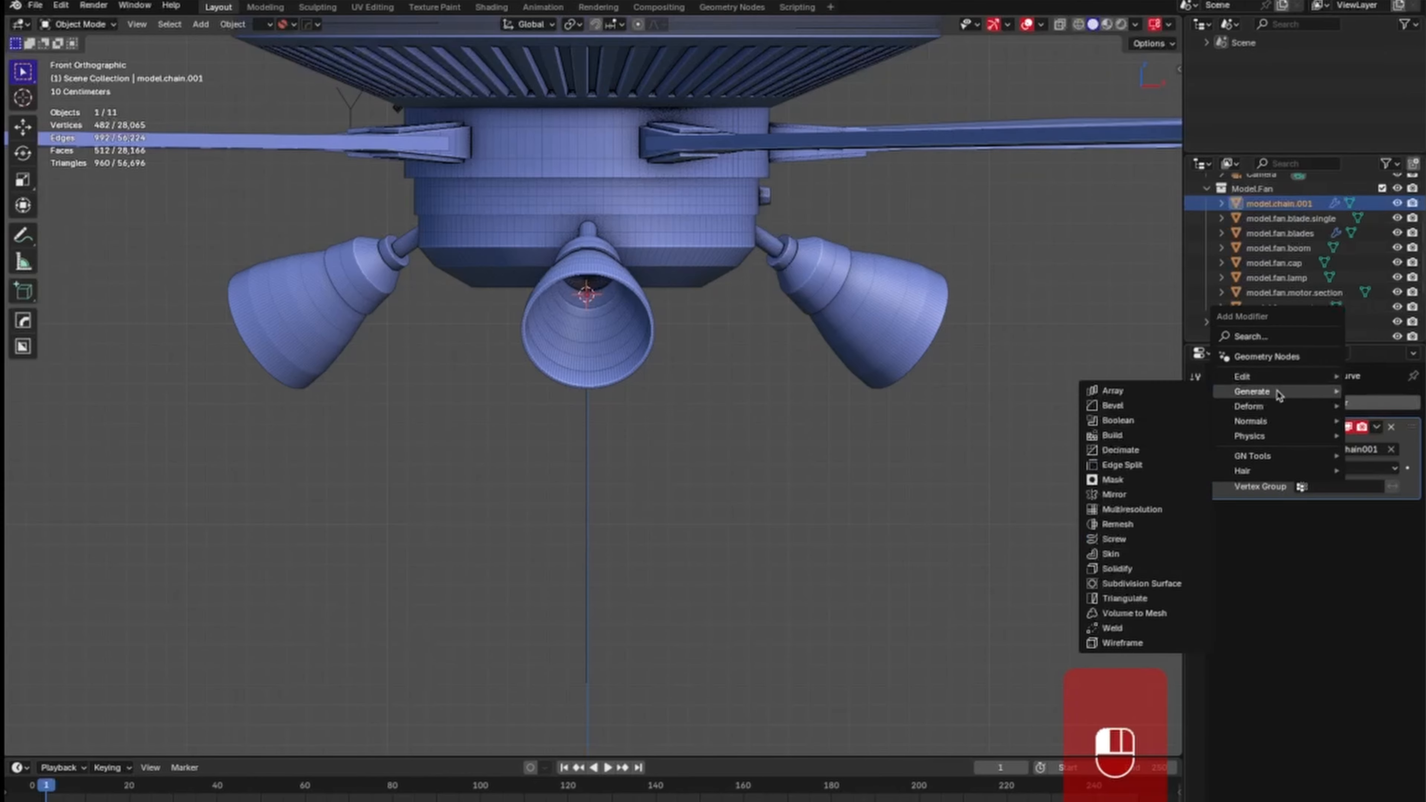
left_click(1123, 390)
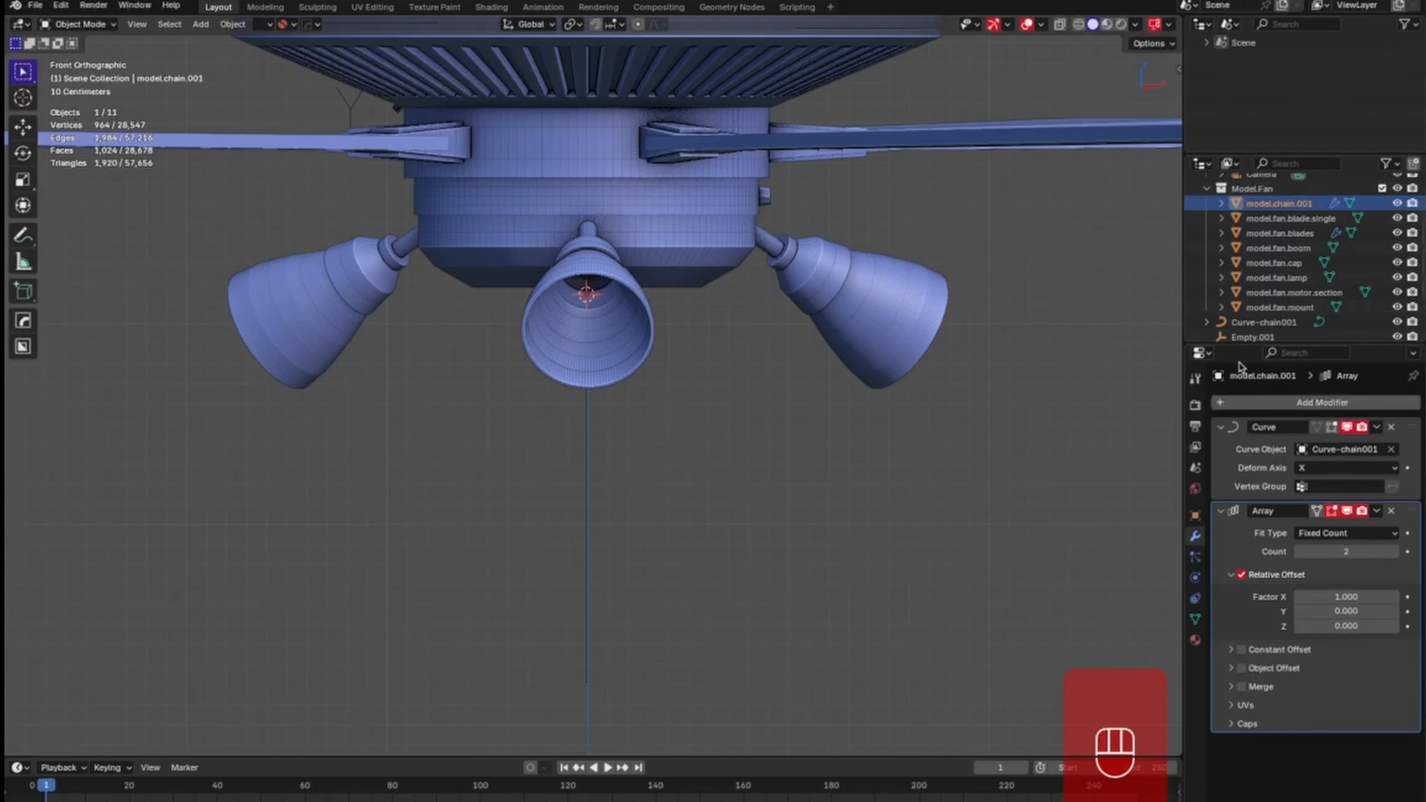
left_click(1359, 596)
type("0")
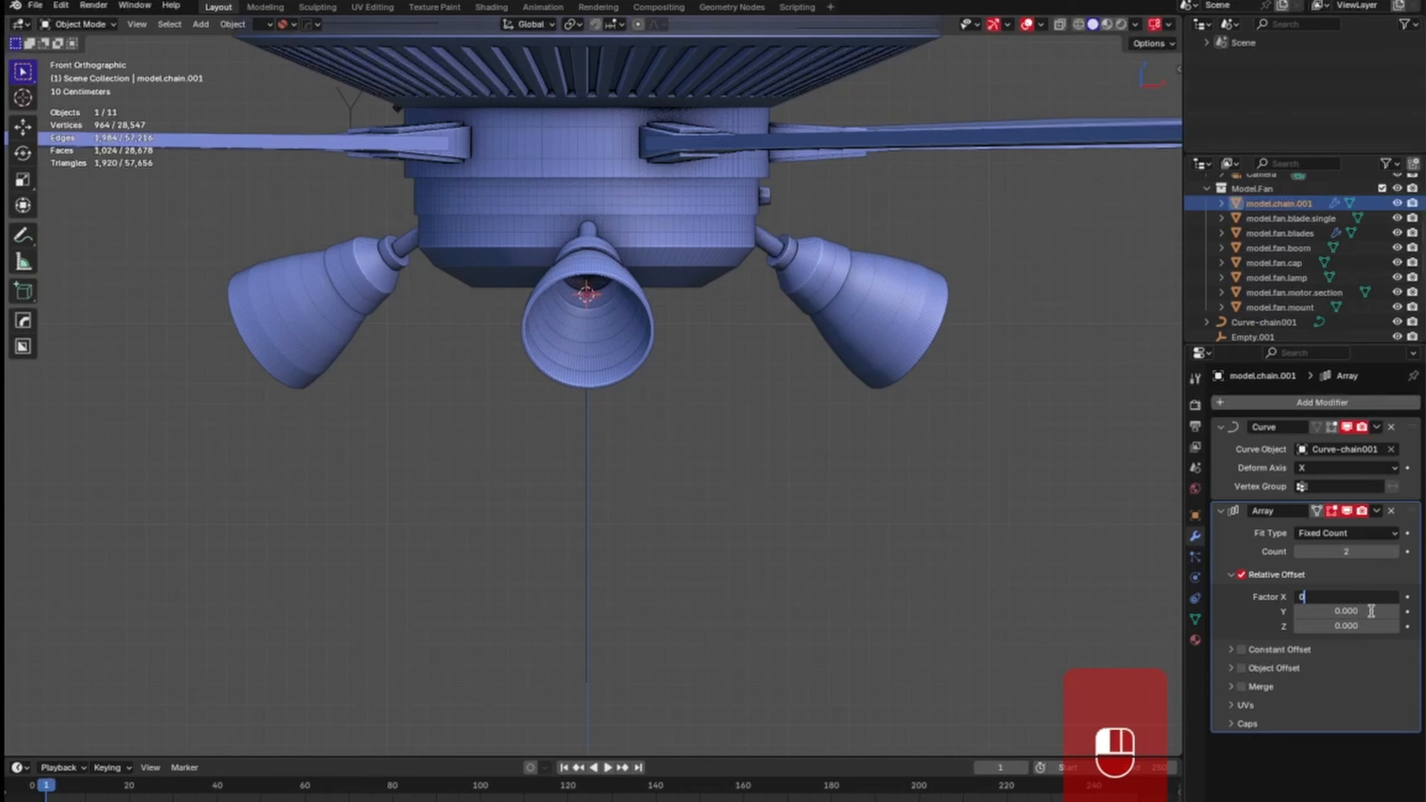
key("Return")
left_click(1361, 625)
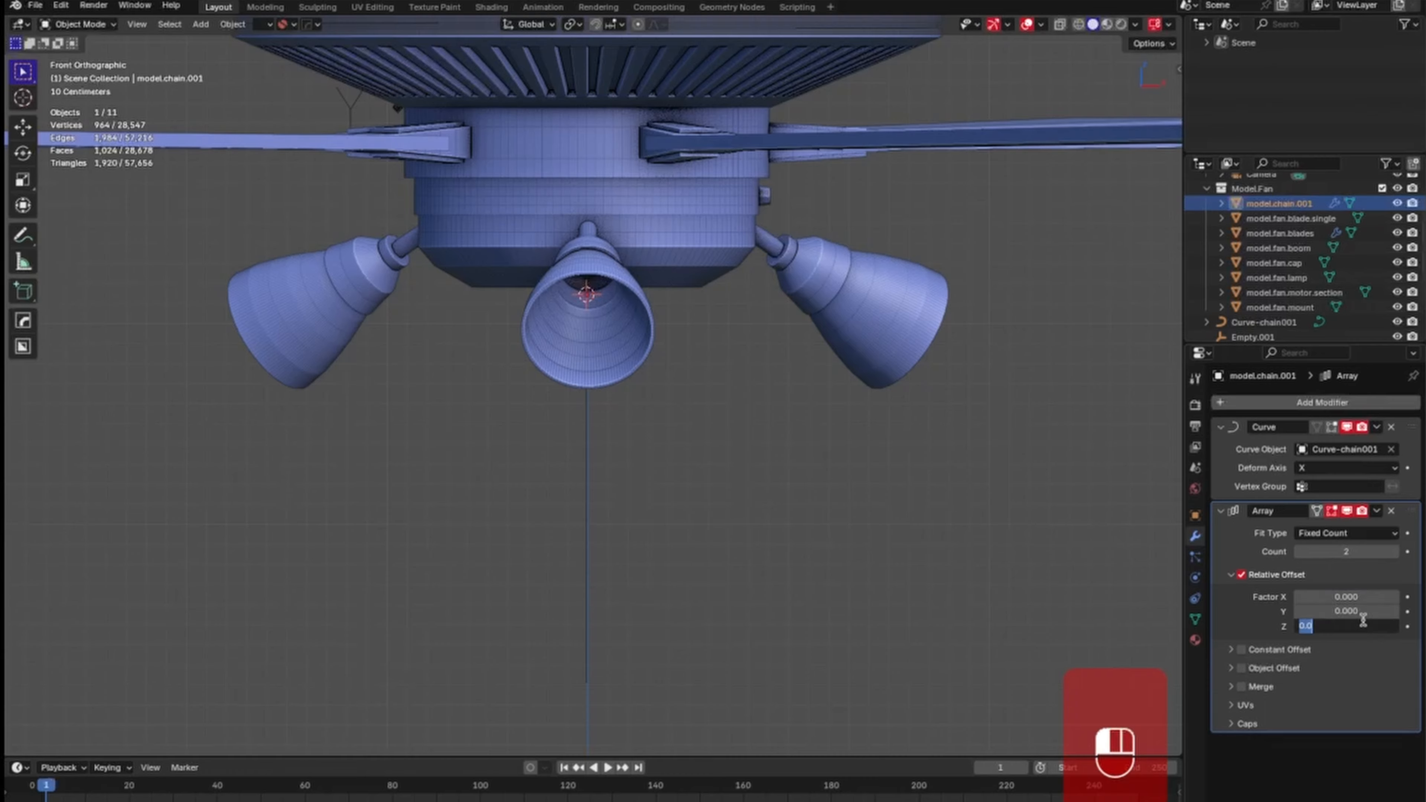
type("1.03")
key("Return")
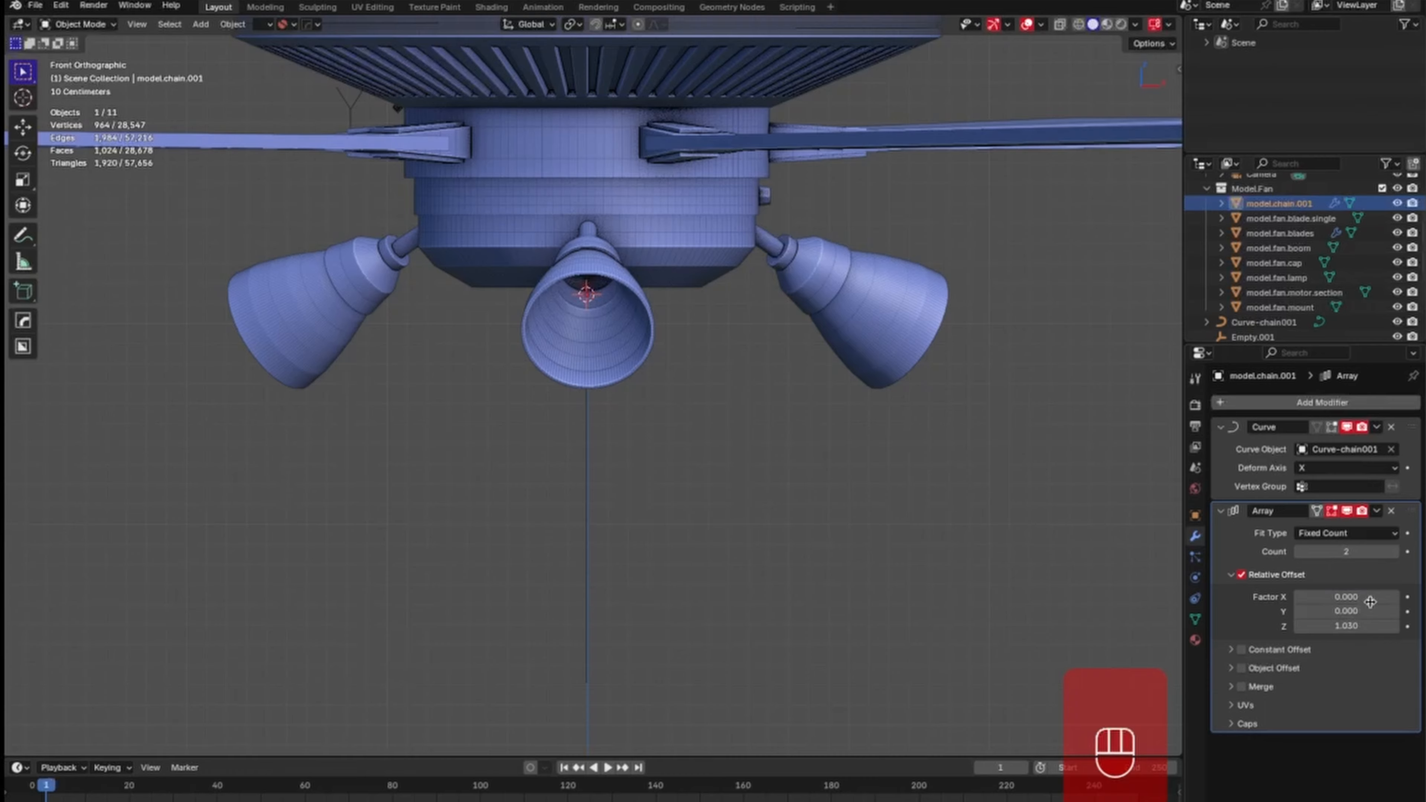
Move the Array modifier above the Curve modifier on model.chain.001 and set its count to 101.
left_click_drag(1361, 551, 1396, 413)
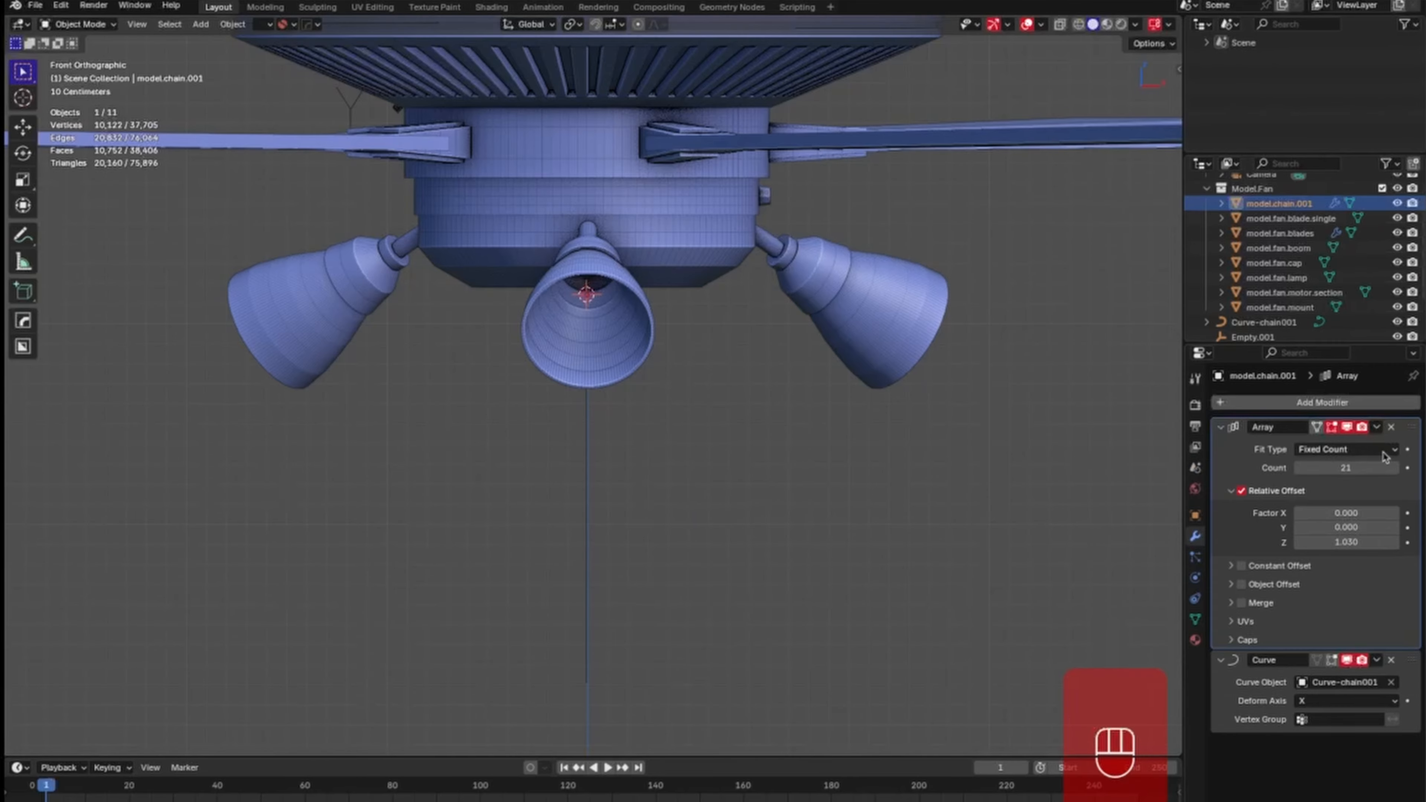
left_click_drag(1374, 469, 1376, 472)
middle_click_drag(721, 630, 744, 618)
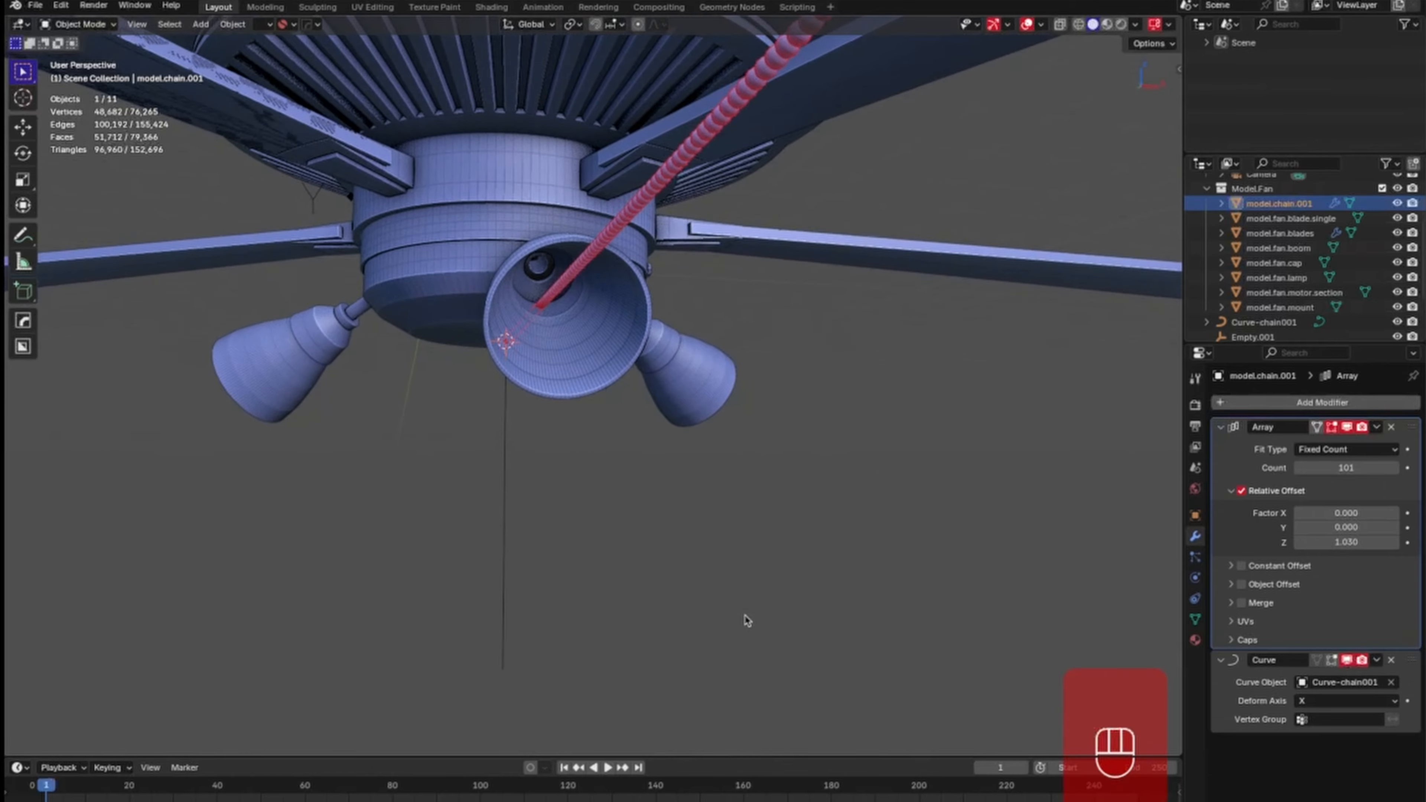
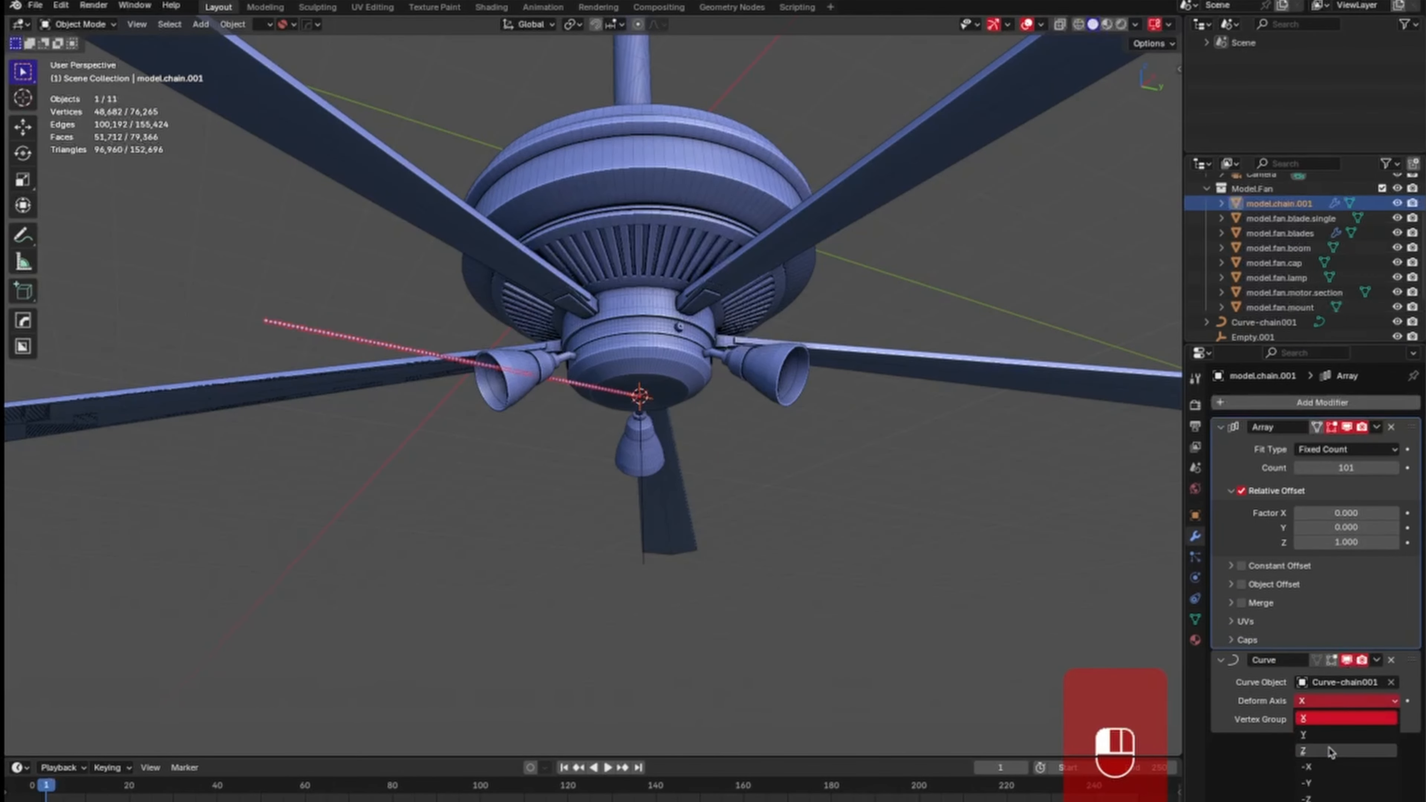
Set the Array's relative Z factor to 1 and the Curve modifier's deform axis to Z, and deselect the chain.
left_click(1332, 751)
middle_click_drag(803, 402, 794, 492)
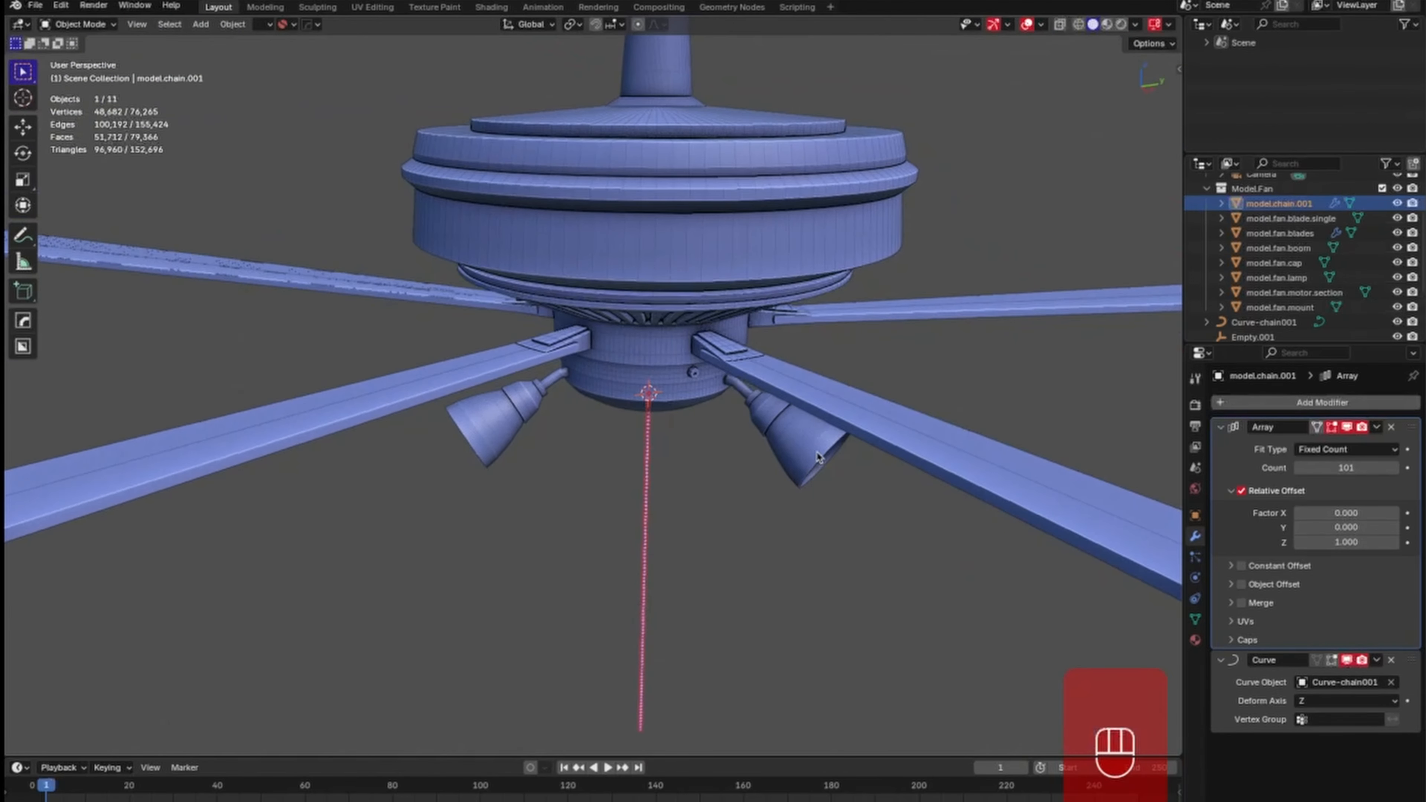
key("KP_1")
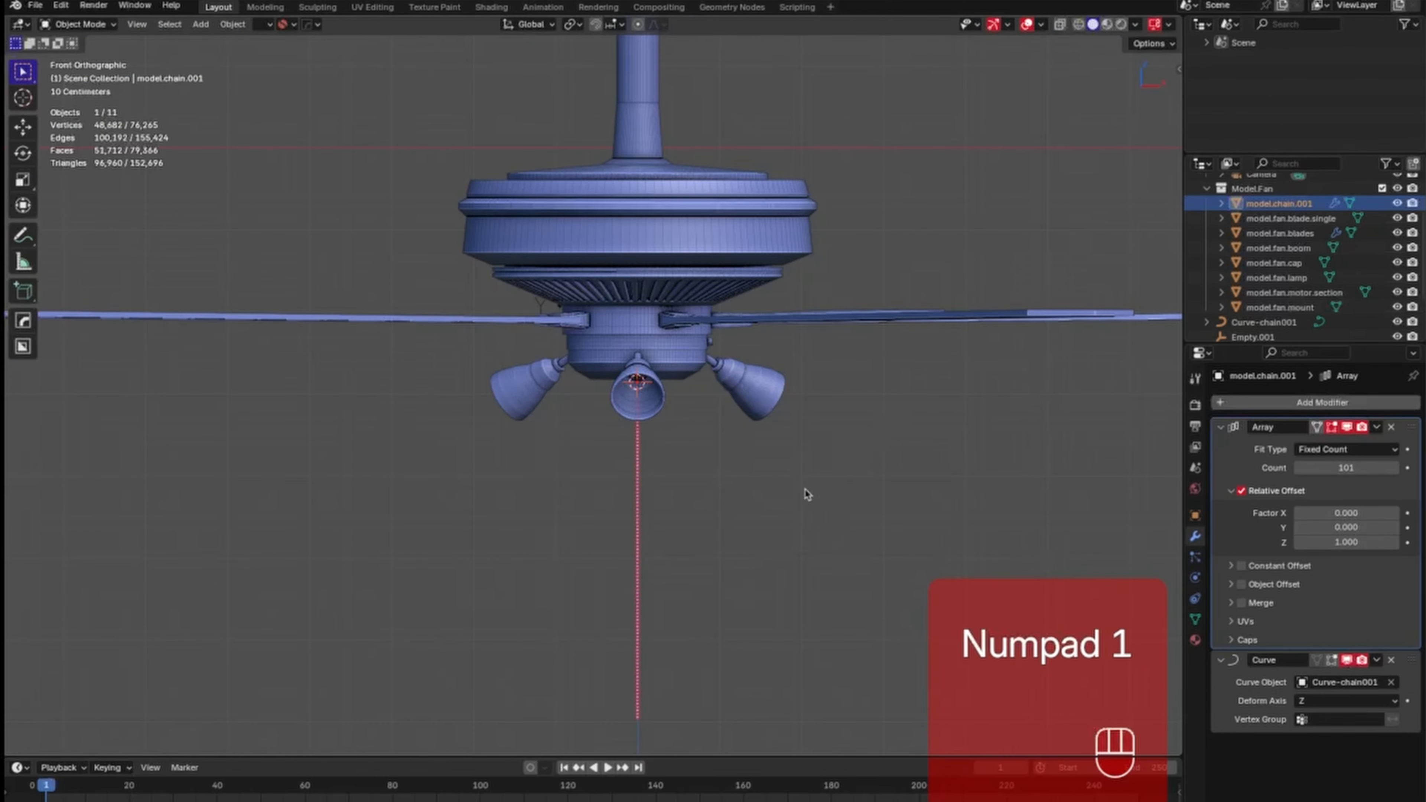
left_click(780, 533)
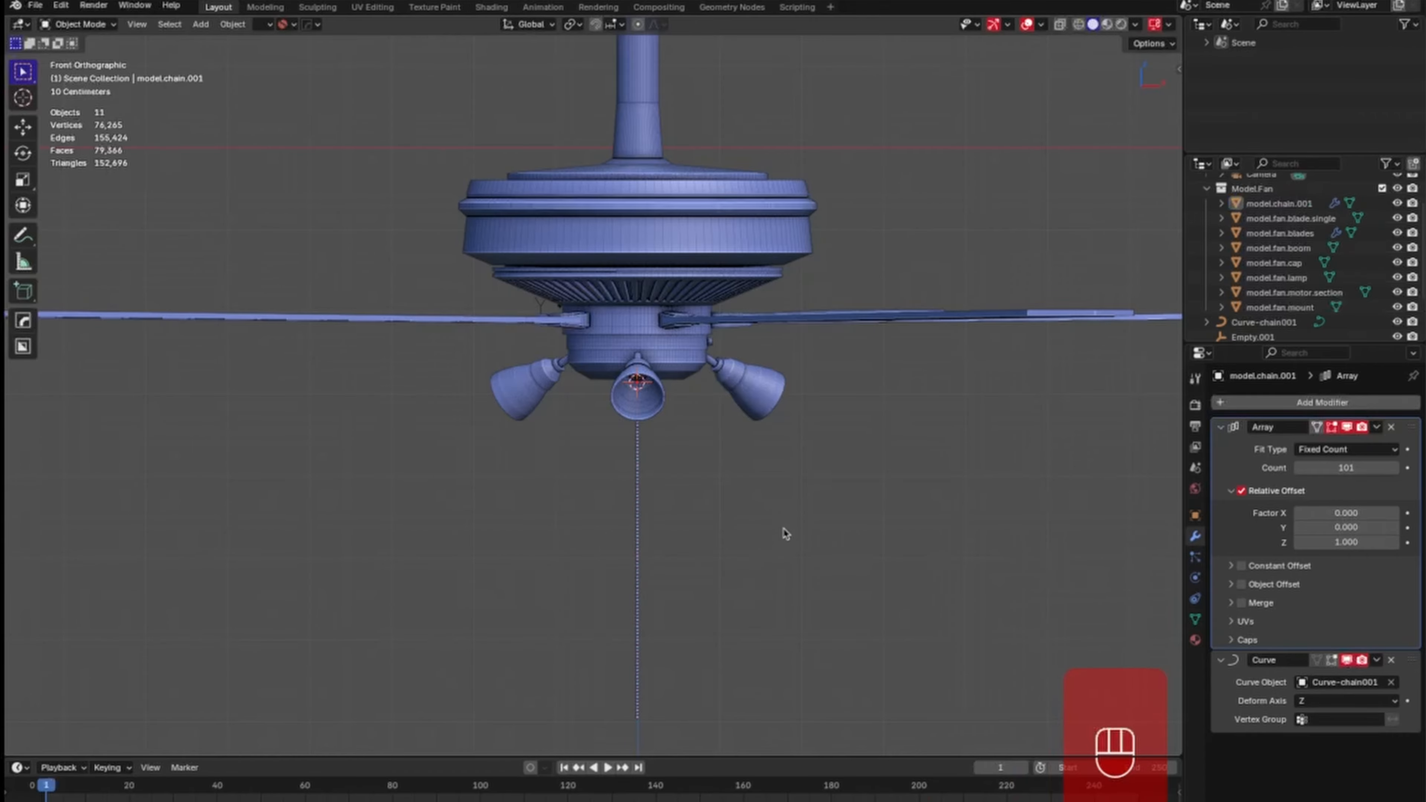
Add a UV sphere at the 3D cursor inside the socket on the side of model.fan.cap.
middle_click_drag(774, 542, 857, 398, "ctrl")
middle_click_drag(859, 510, 752, 499, "shift")
middle_click_drag(750, 420, 677, 431, "shift")
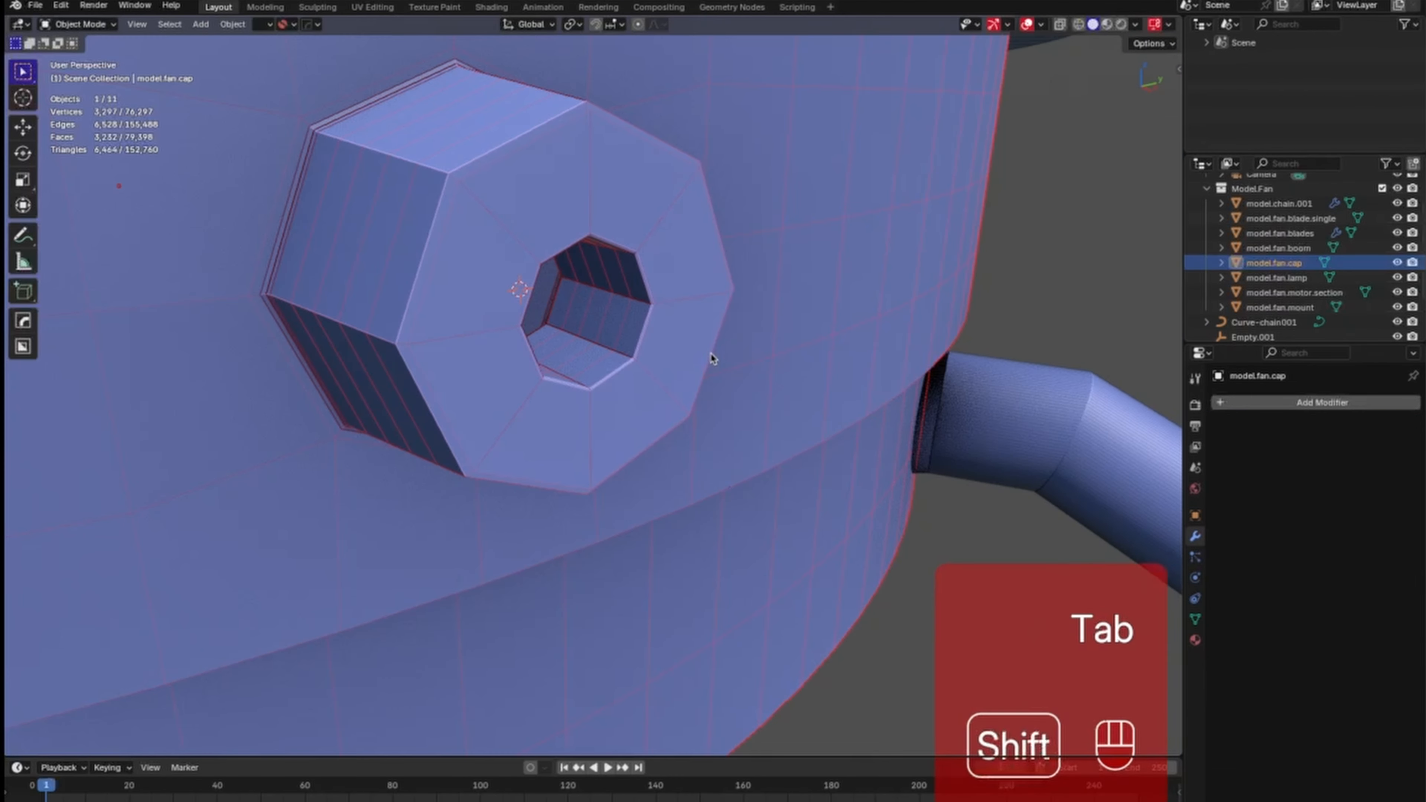
key("shift+a")
mouse_move(715, 355)
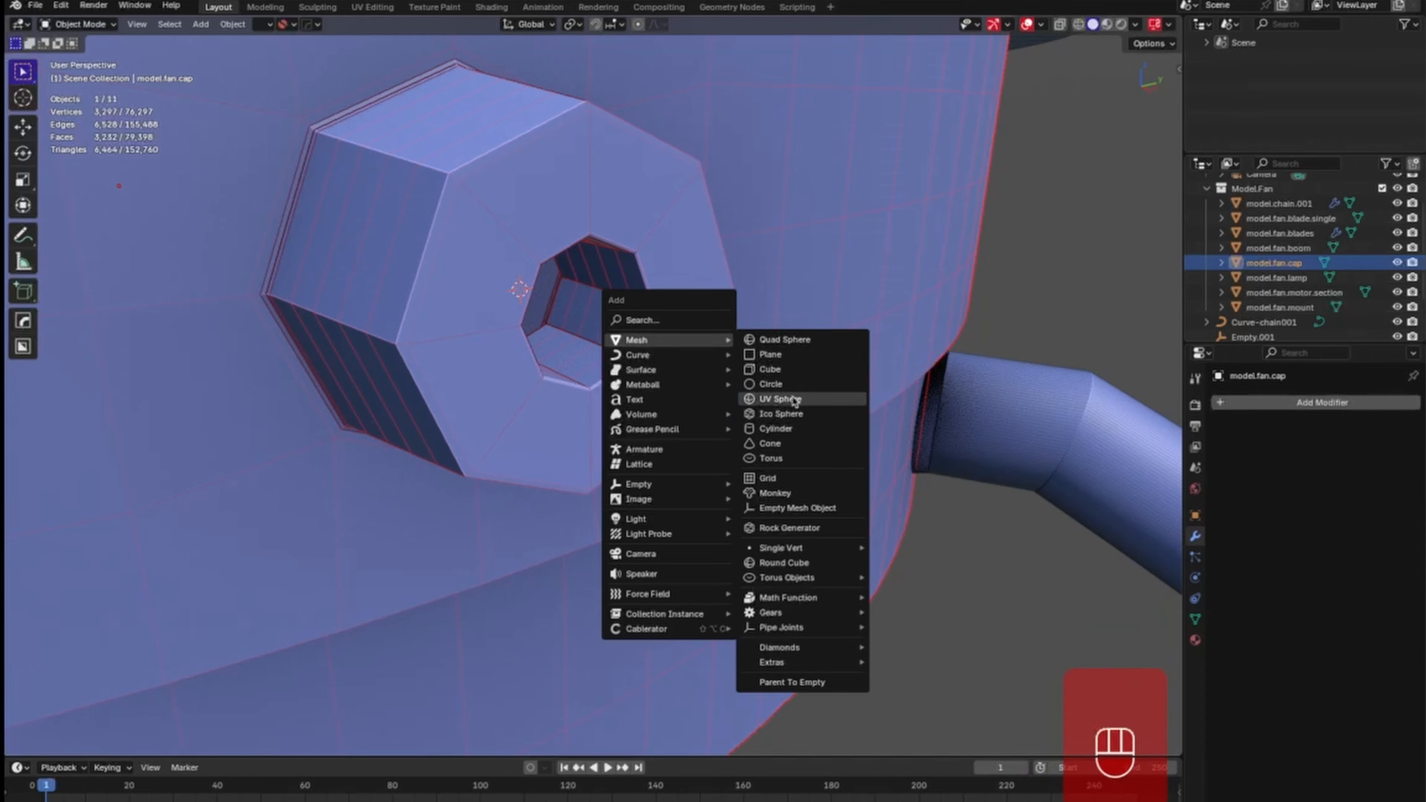
left_click(794, 400)
middle_click_drag(794, 352, 731, 537, "ctrl")
In Edit Mode, scale the whole sphere mesh by about 0.033 and again by about 0.433 to fit the socket's hole.
key("Tab")
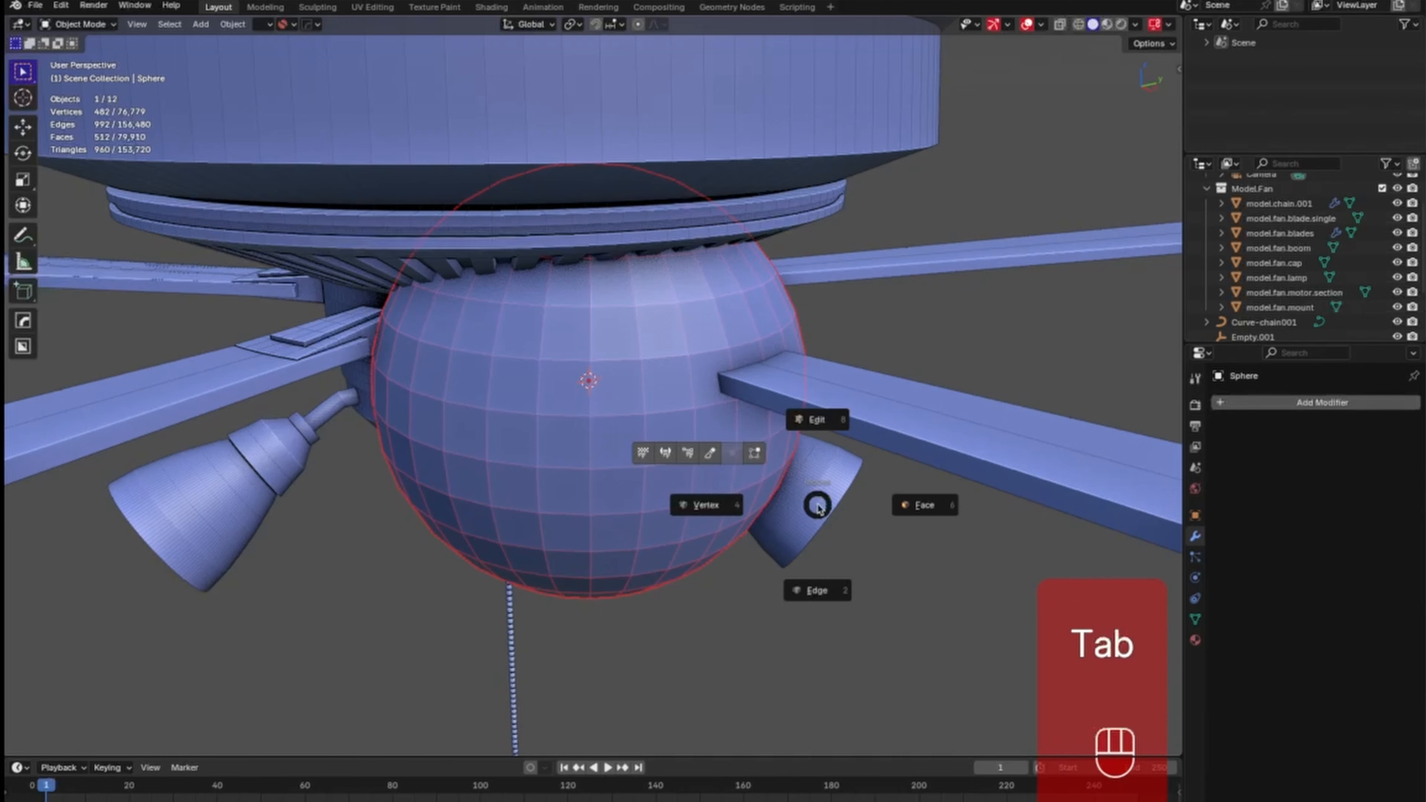
left_click(646, 502)
key("s")
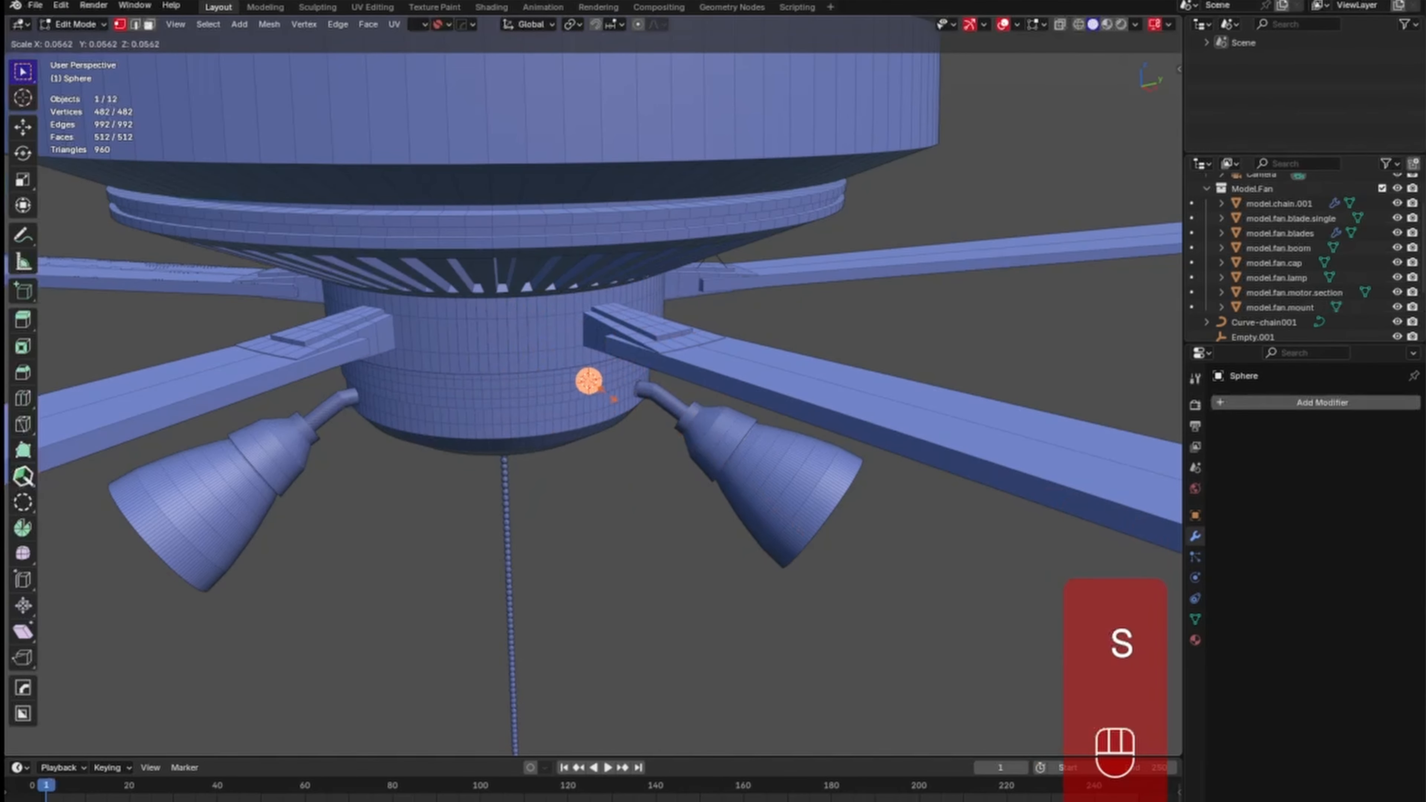
left_click(606, 393)
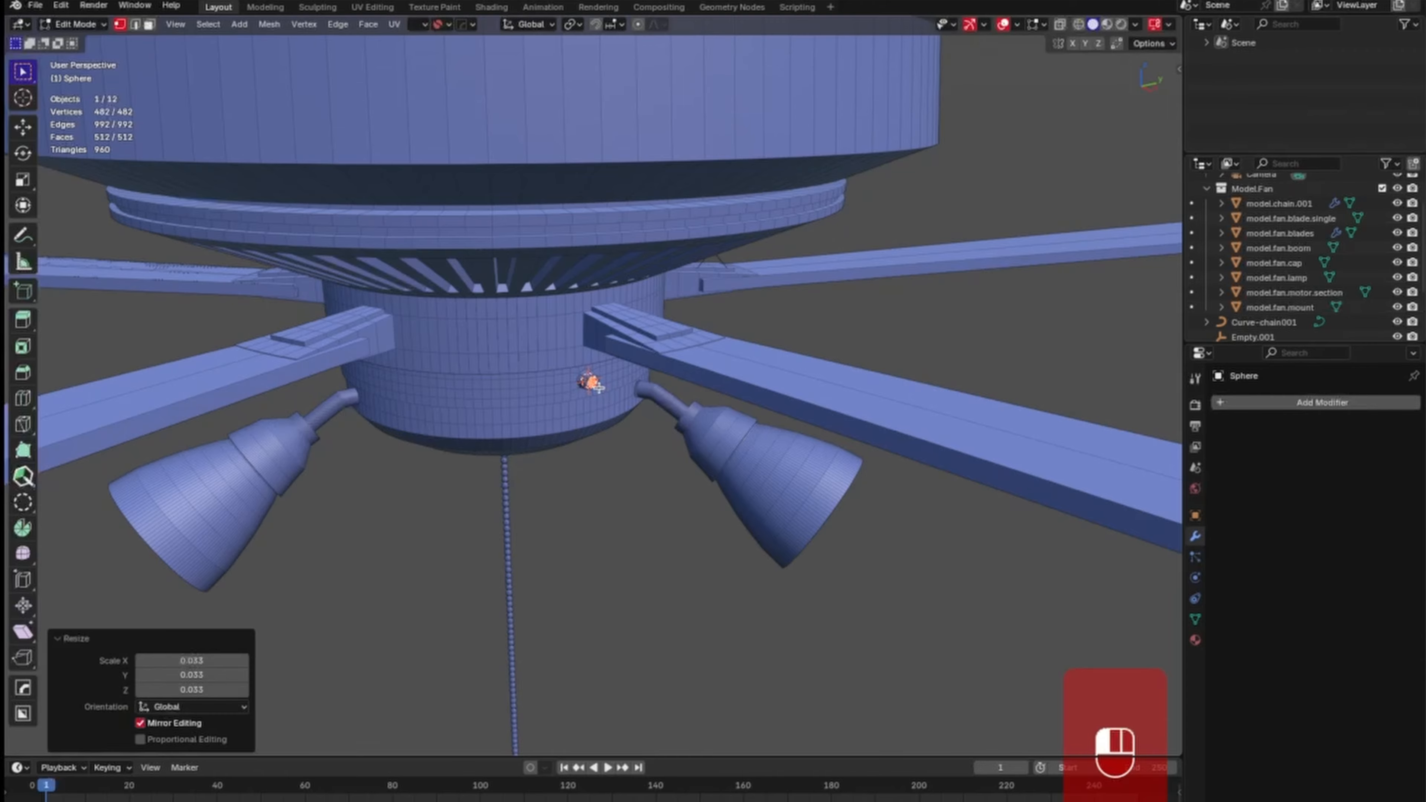
middle_click_drag(646, 445, 753, 251, "ctrl")
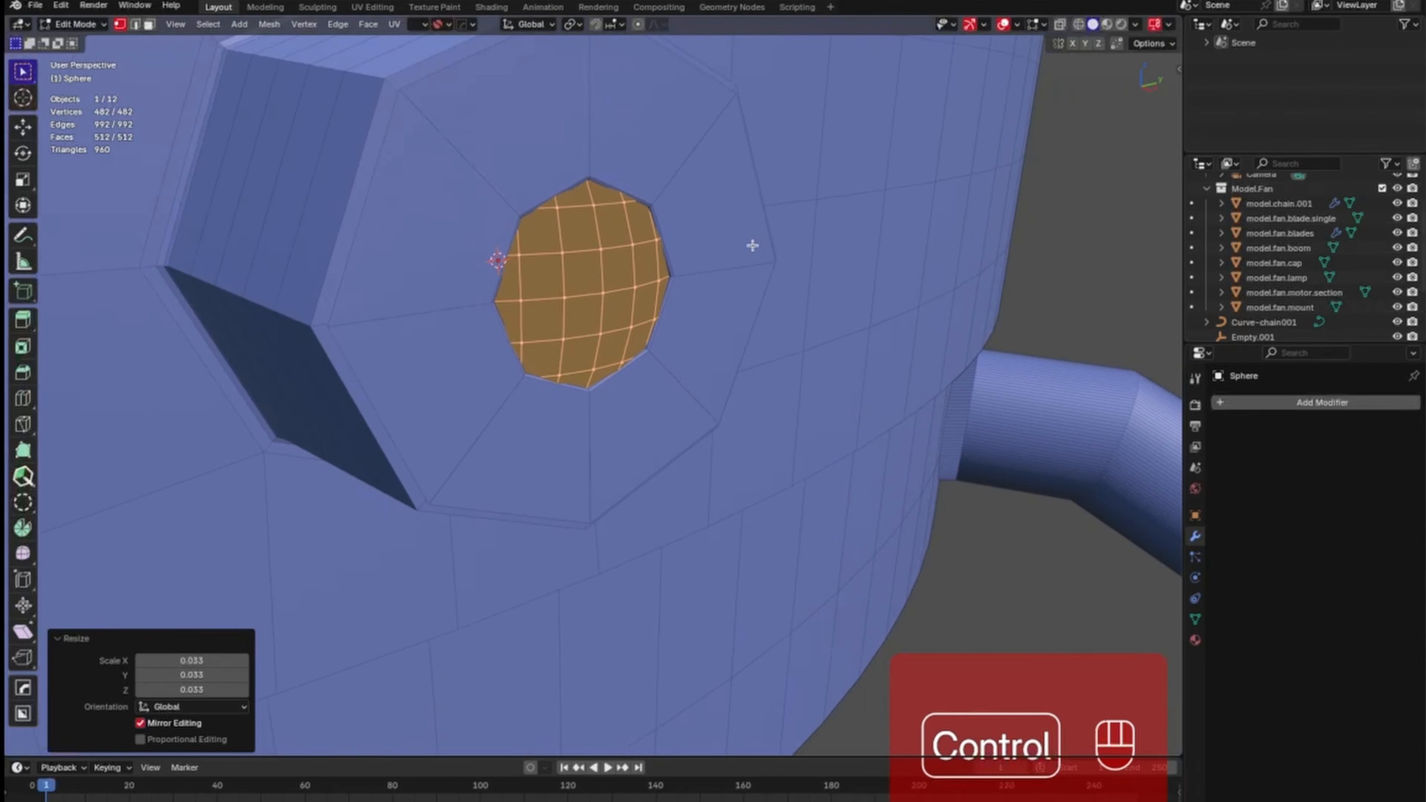
key("s")
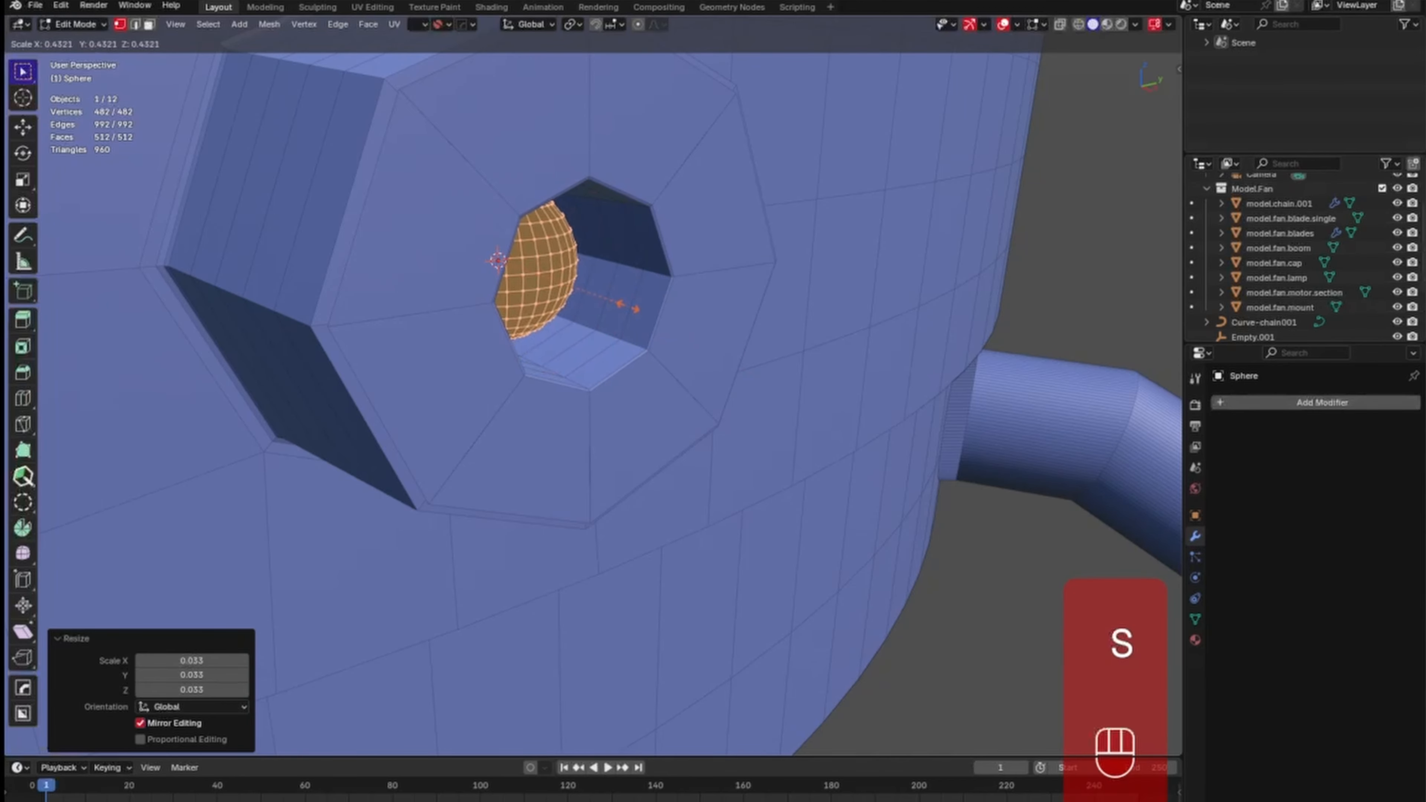
left_click(634, 306)
Move the sphere mesh about 0.03 m along X so it protrudes from the socket's hole.
key("g")
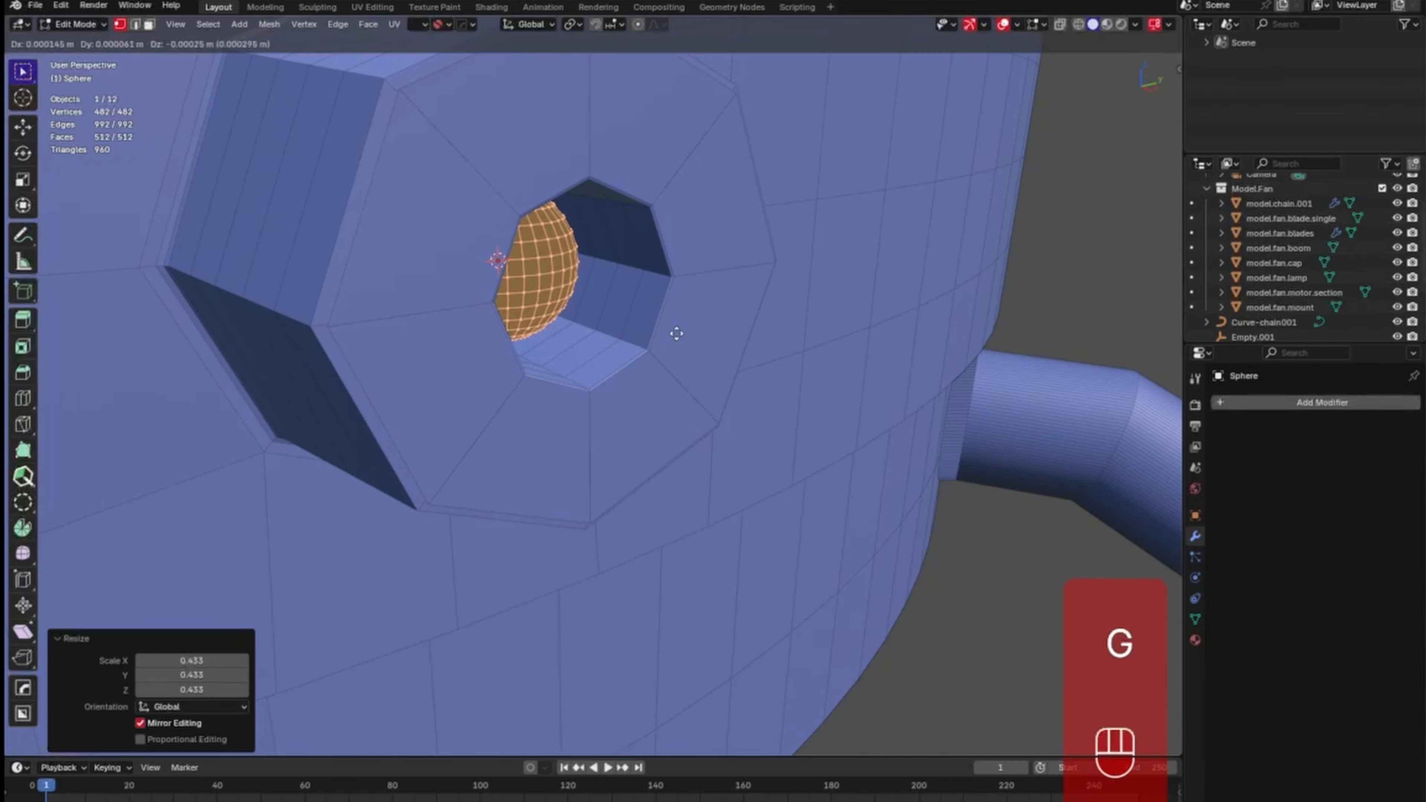
key("x")
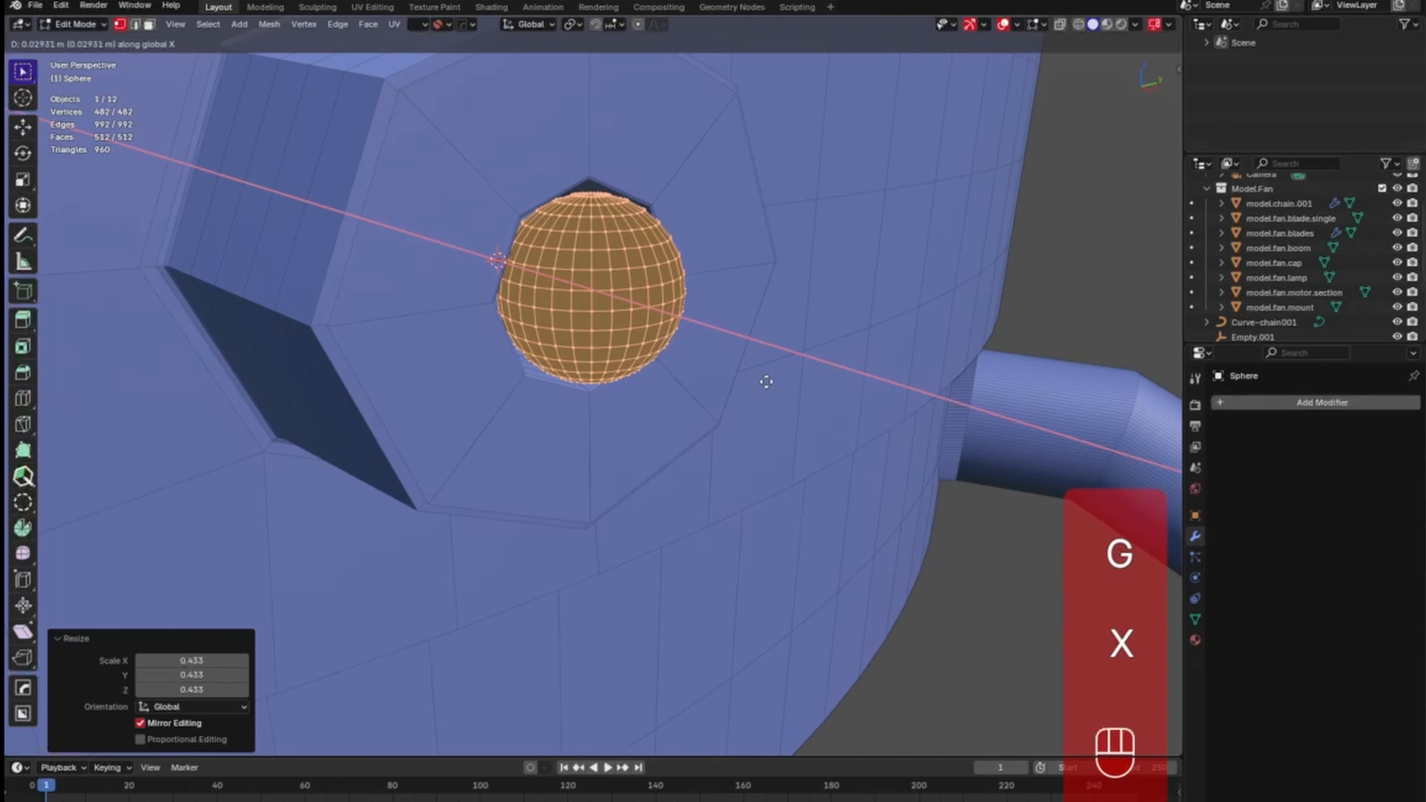
left_click(767, 382)
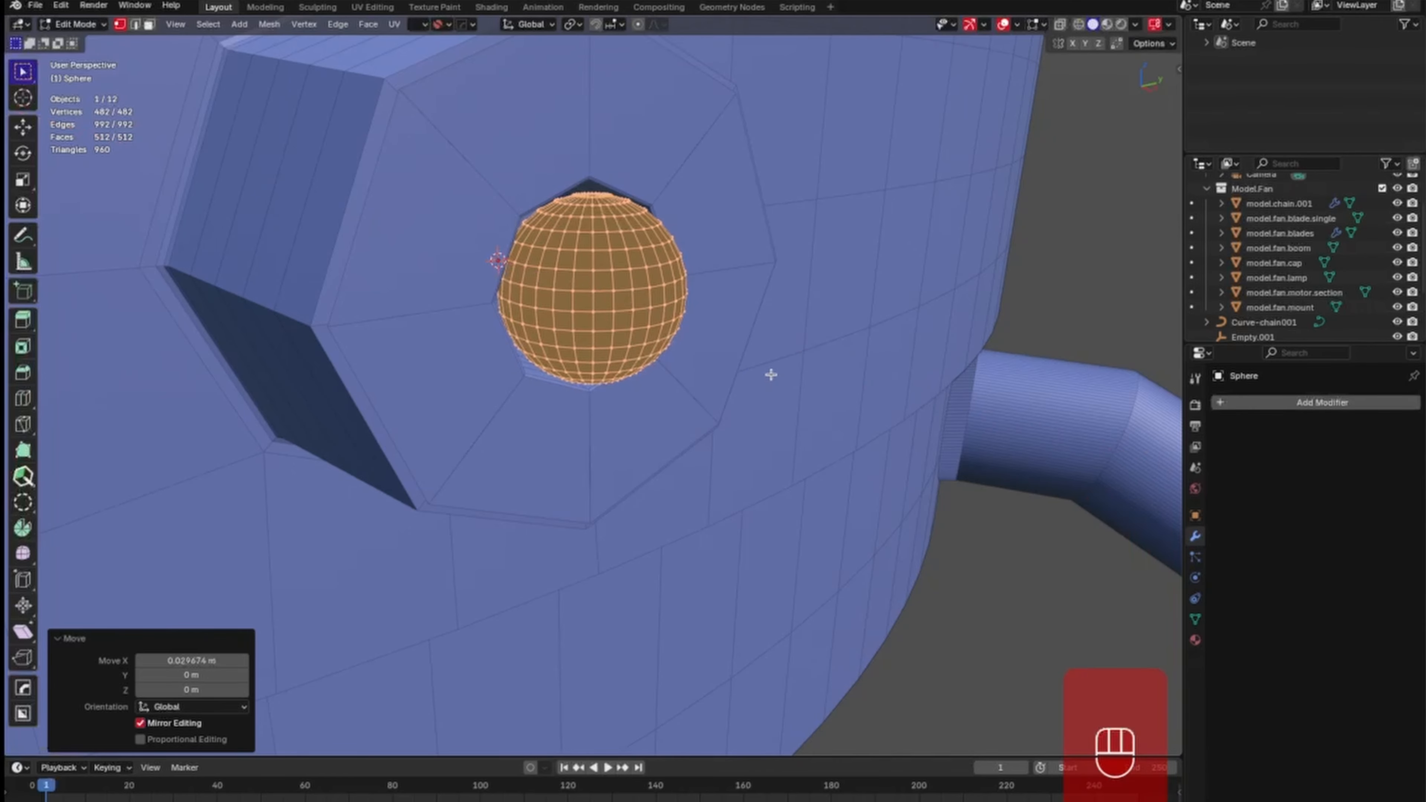
Scale the sphere mesh by about 1.017 against the hole in the right view, and return to Object Mode.
key("KP_3")
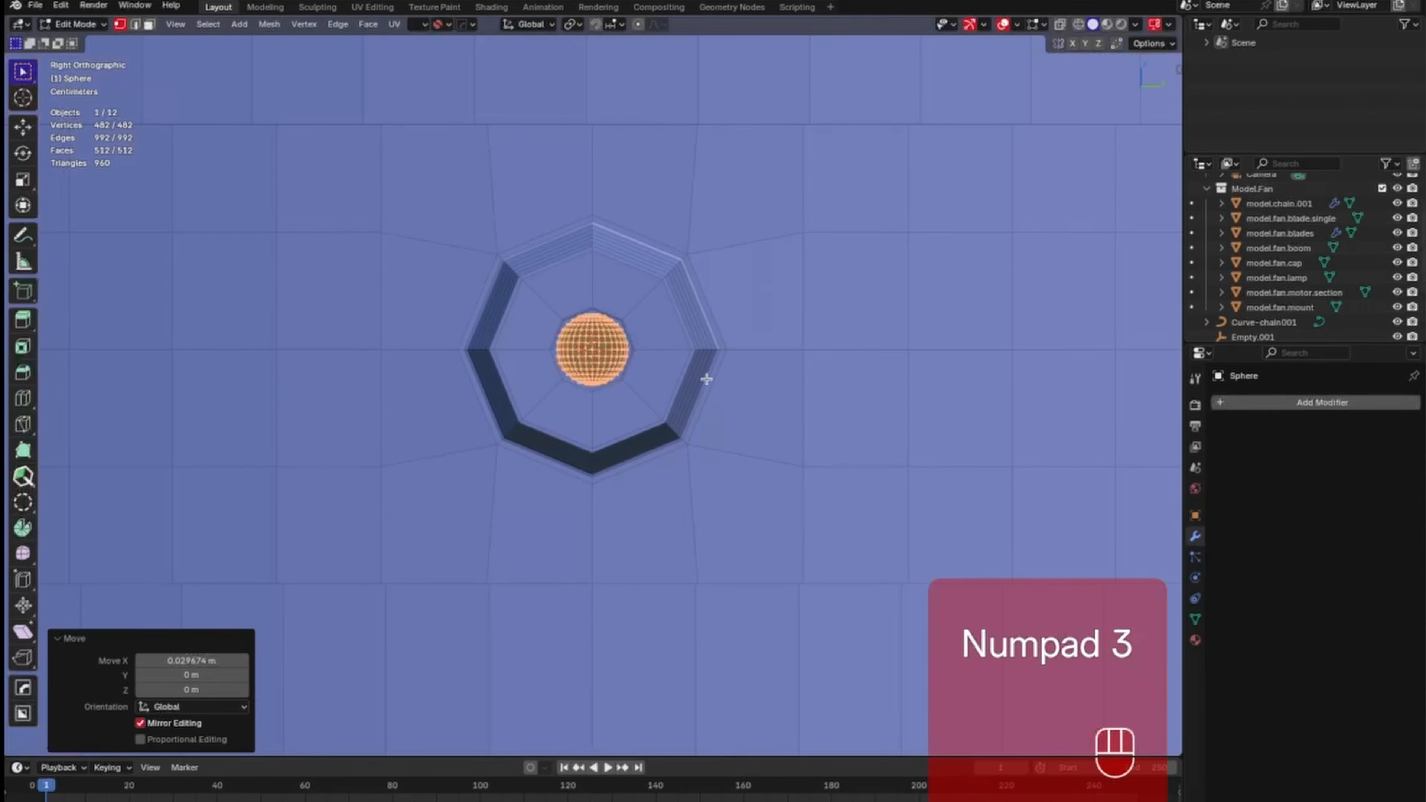
middle_click_drag(689, 404, 798, 261, "ctrl")
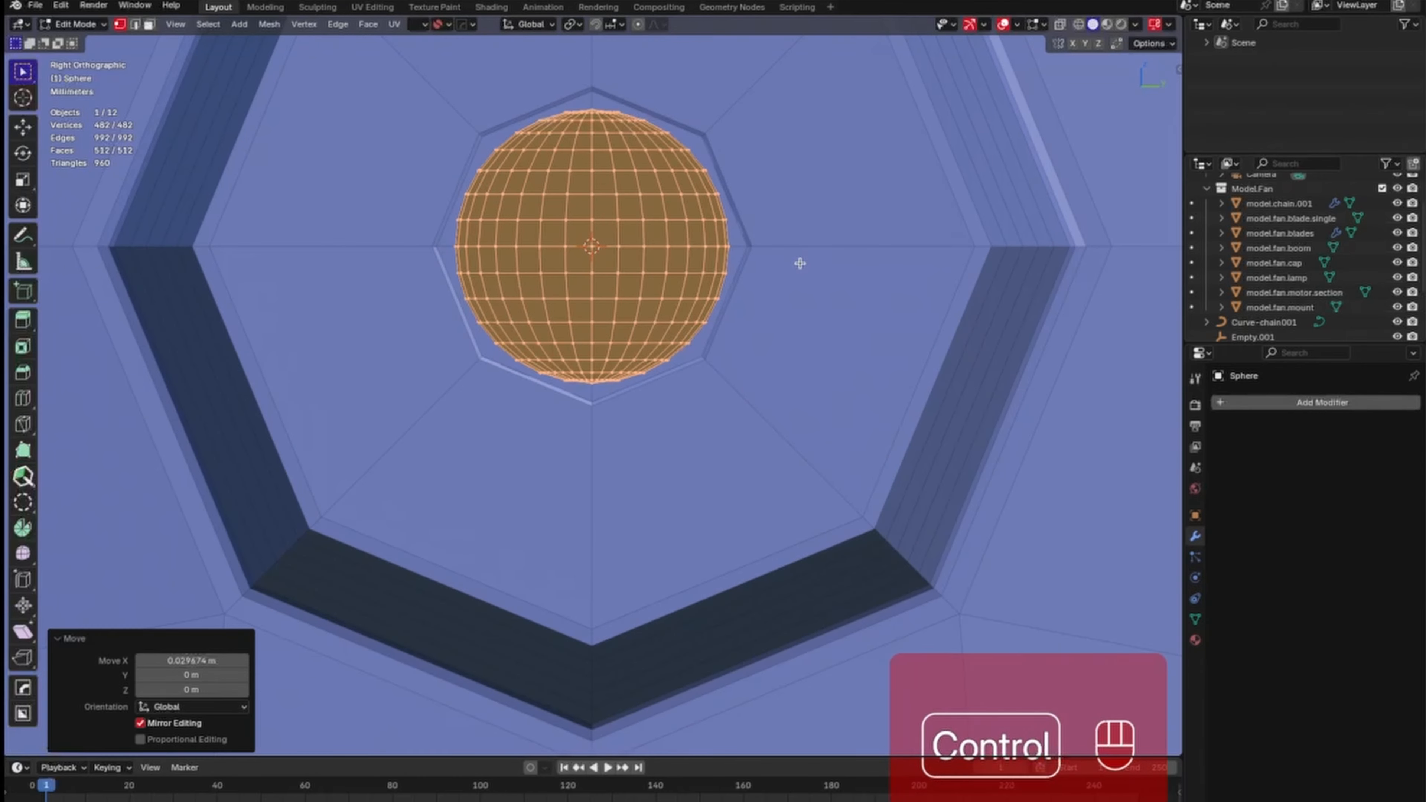
key("s")
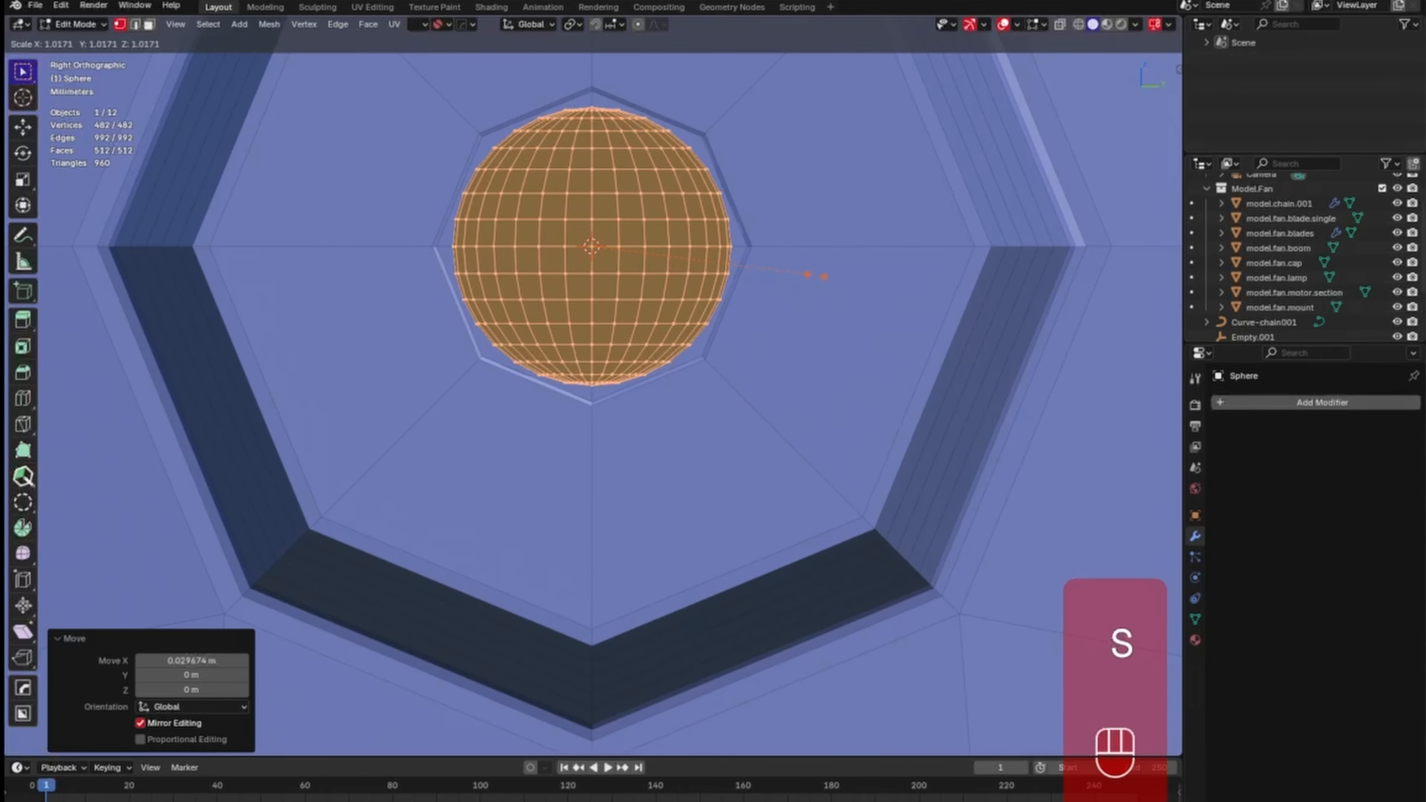
left_click(815, 272)
middle_click_drag(773, 317, 811, 366)
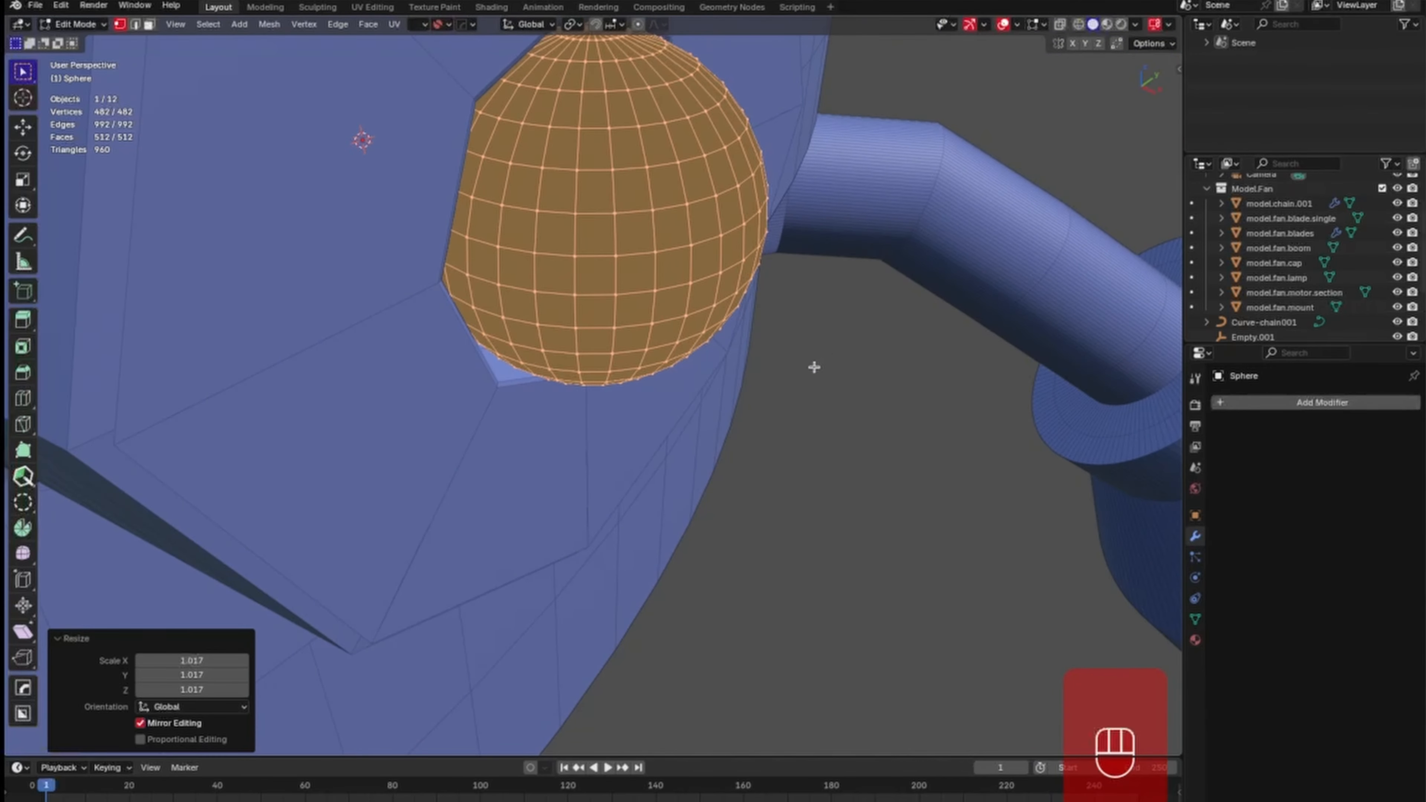
key("Tab")
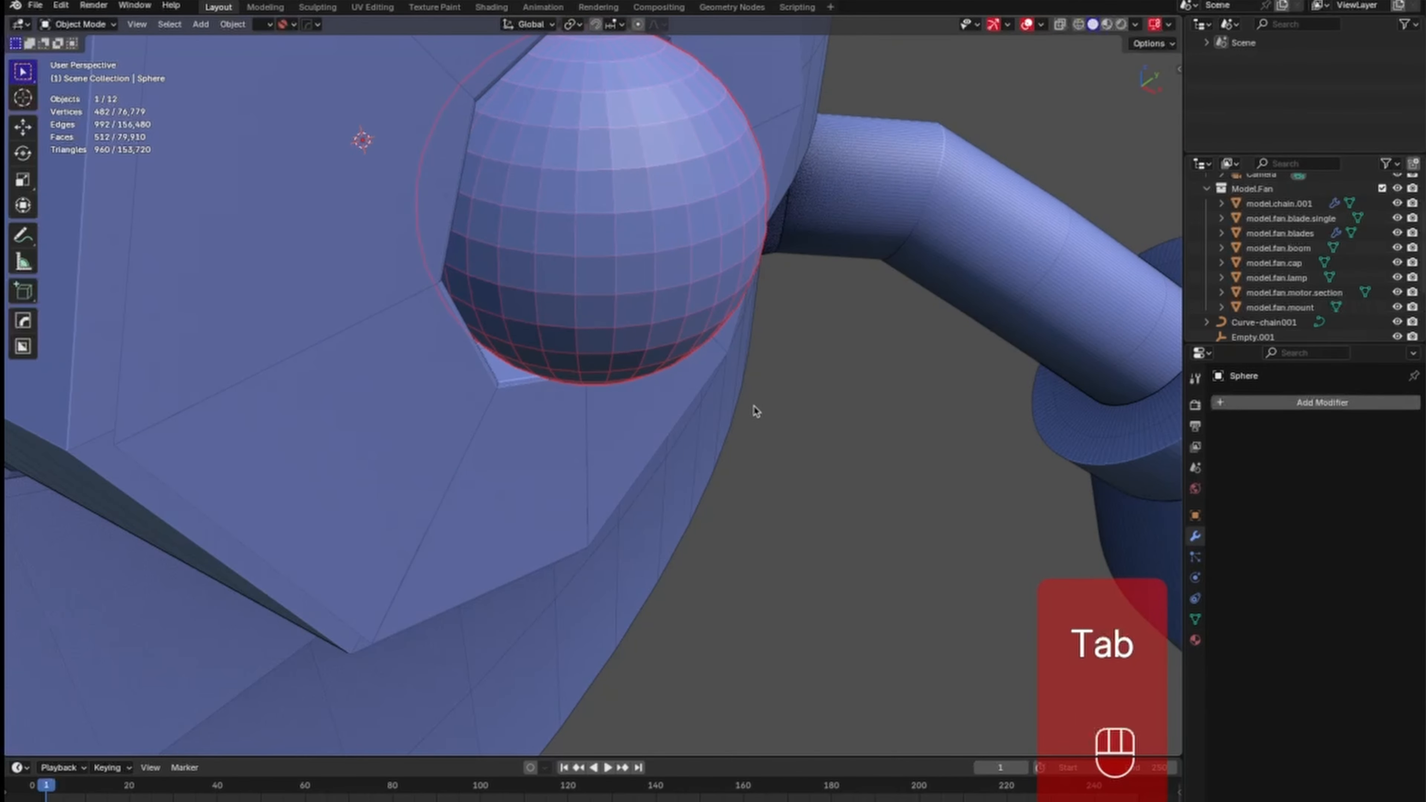
mouse_move(753, 410)
middle_mouse_down()
mouse_move(777, 442)
mouse_move(772, 431)
middle_mouse_up()
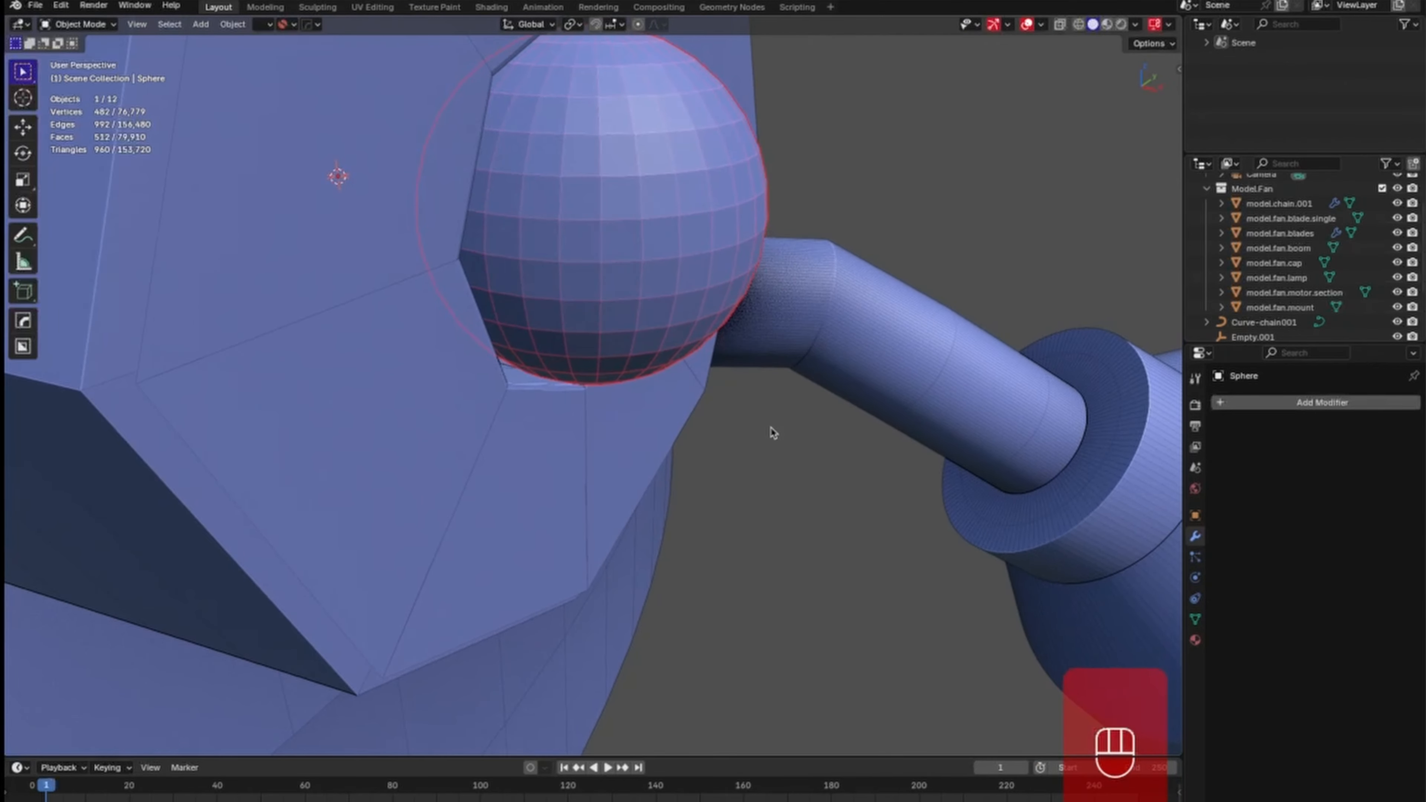
Rename the sphere as model.chain002 and move it to the Model.Fan collection.
scroll(1268, 292, "down", 5)
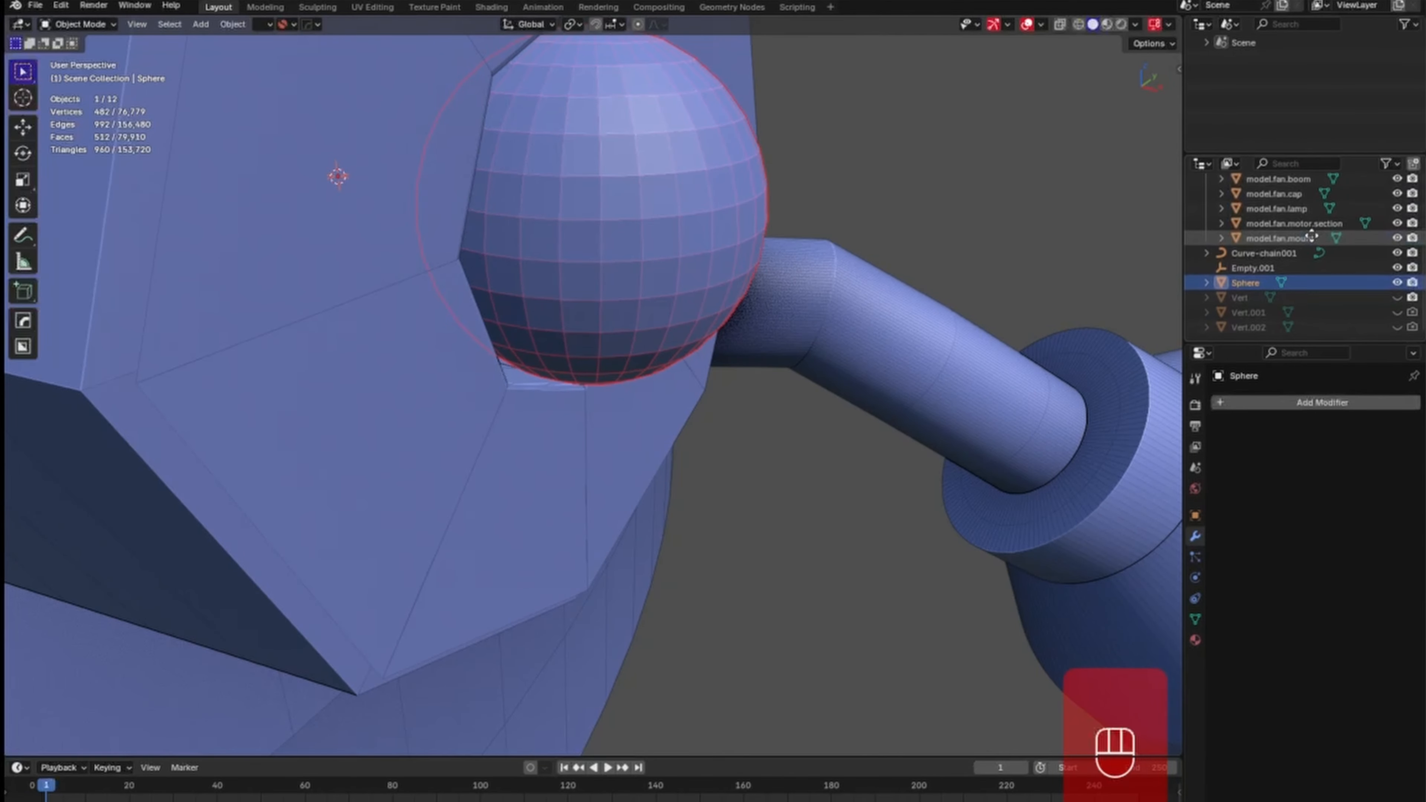
double_click(1256, 283)
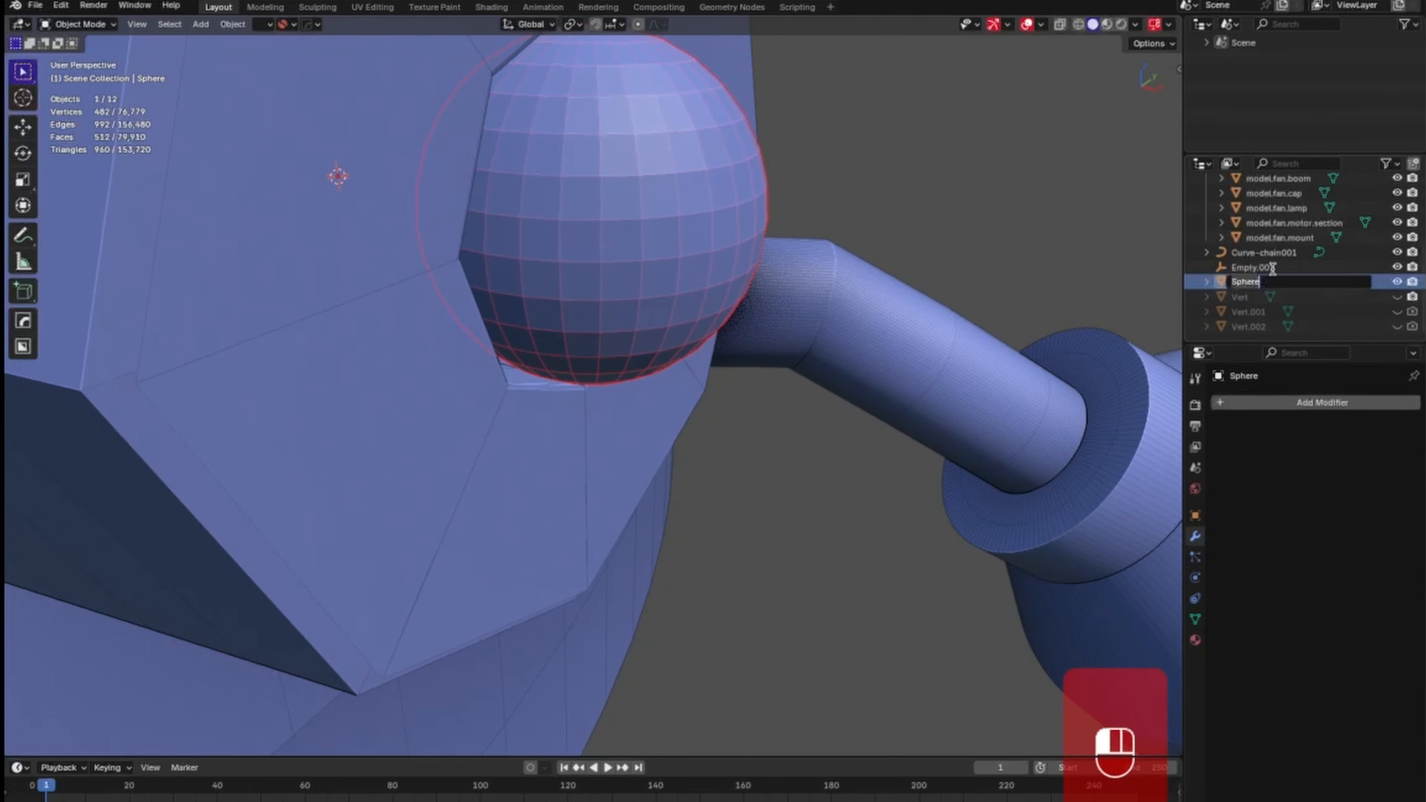
type("model.chain002")
key("Return")
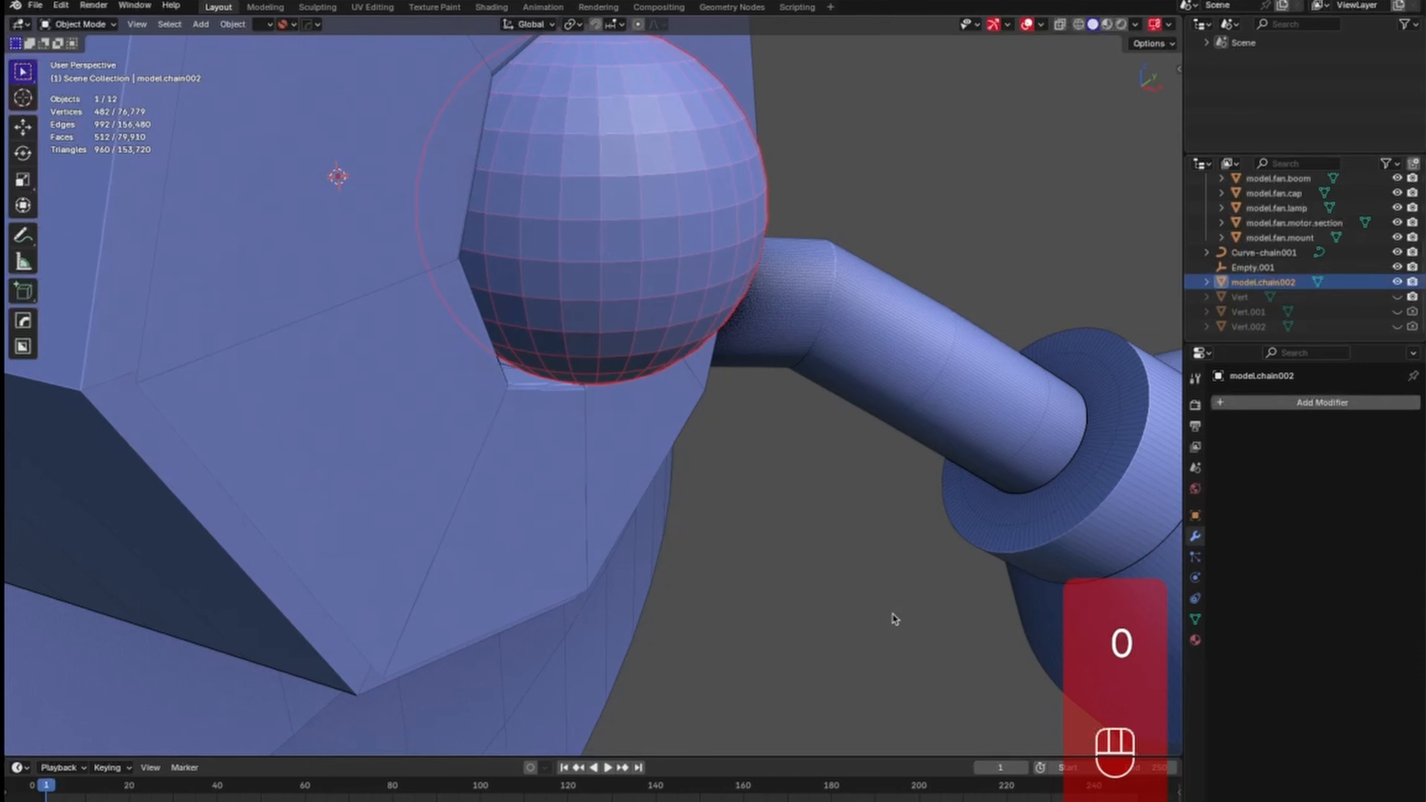
key("m")
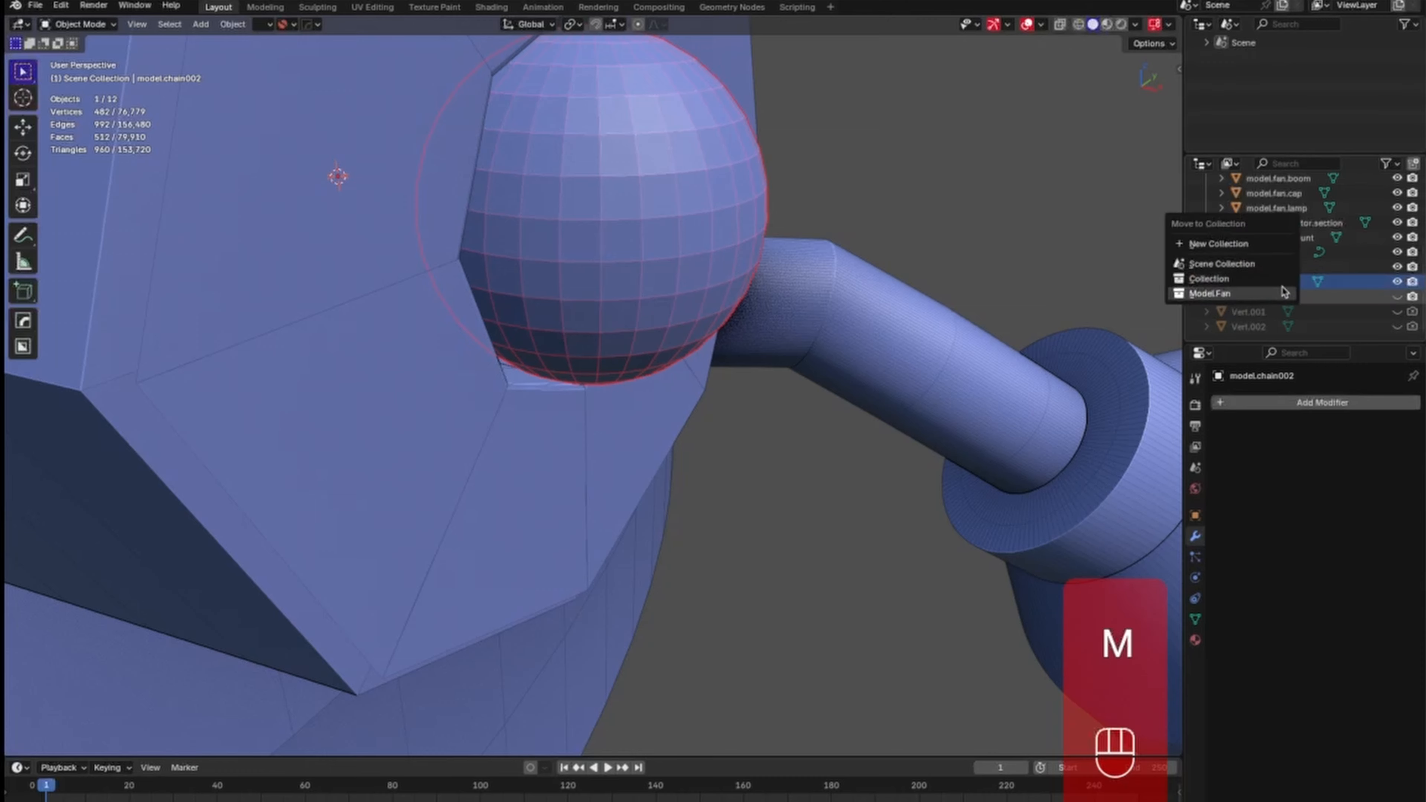
left_click(1253, 296)
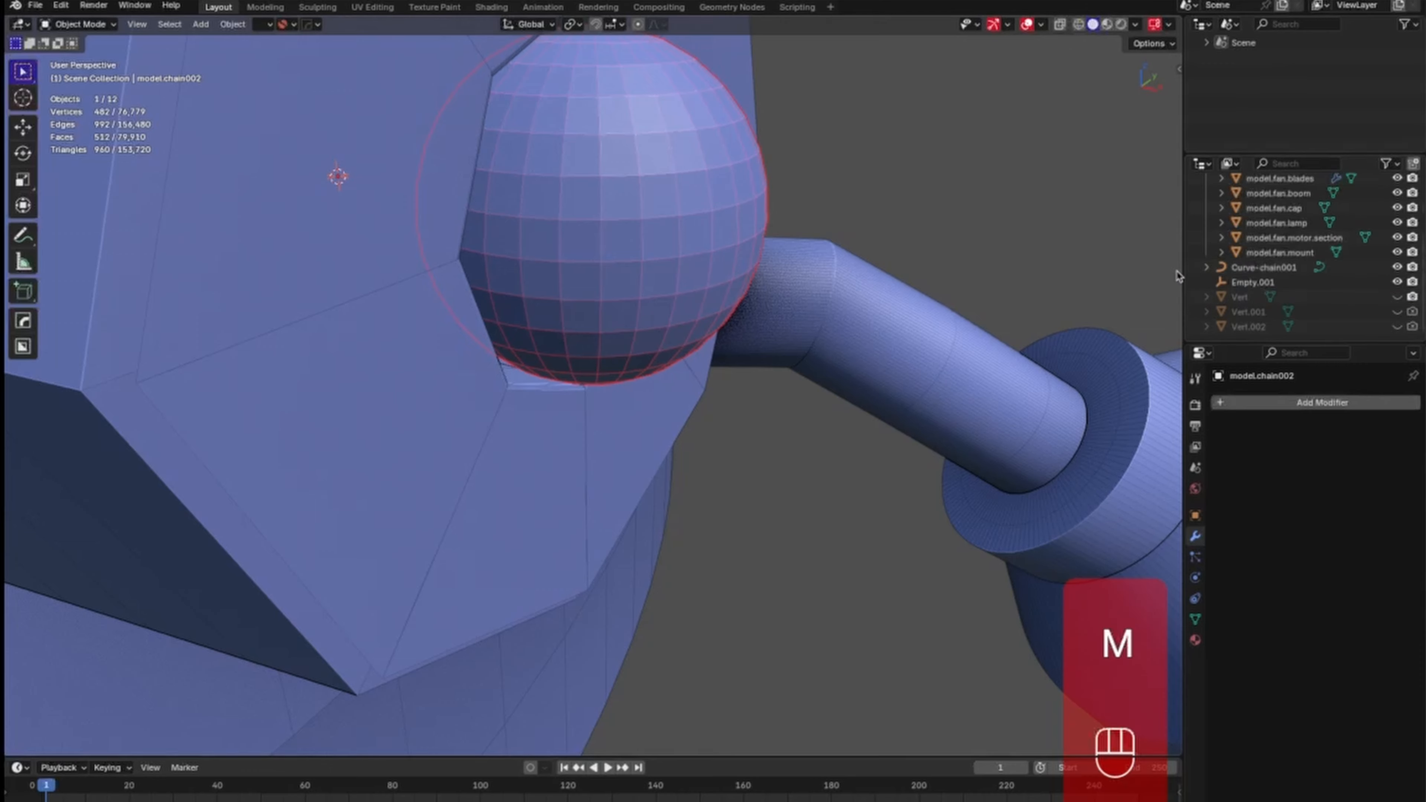
left_click(1085, 296)
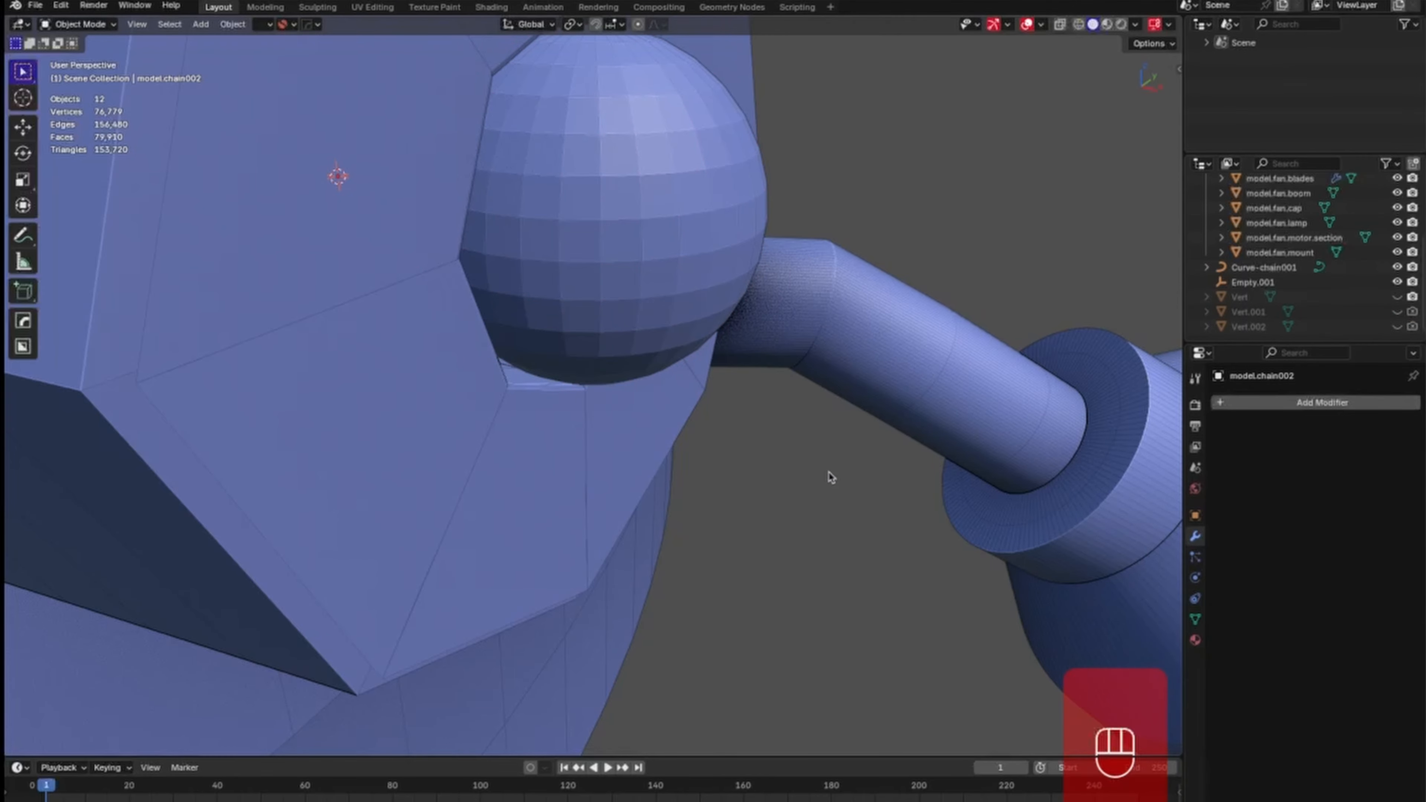
Add a single point poly curve at the socket and extrude its point about 0.069 m along X past the sphere.
key("KP_1")
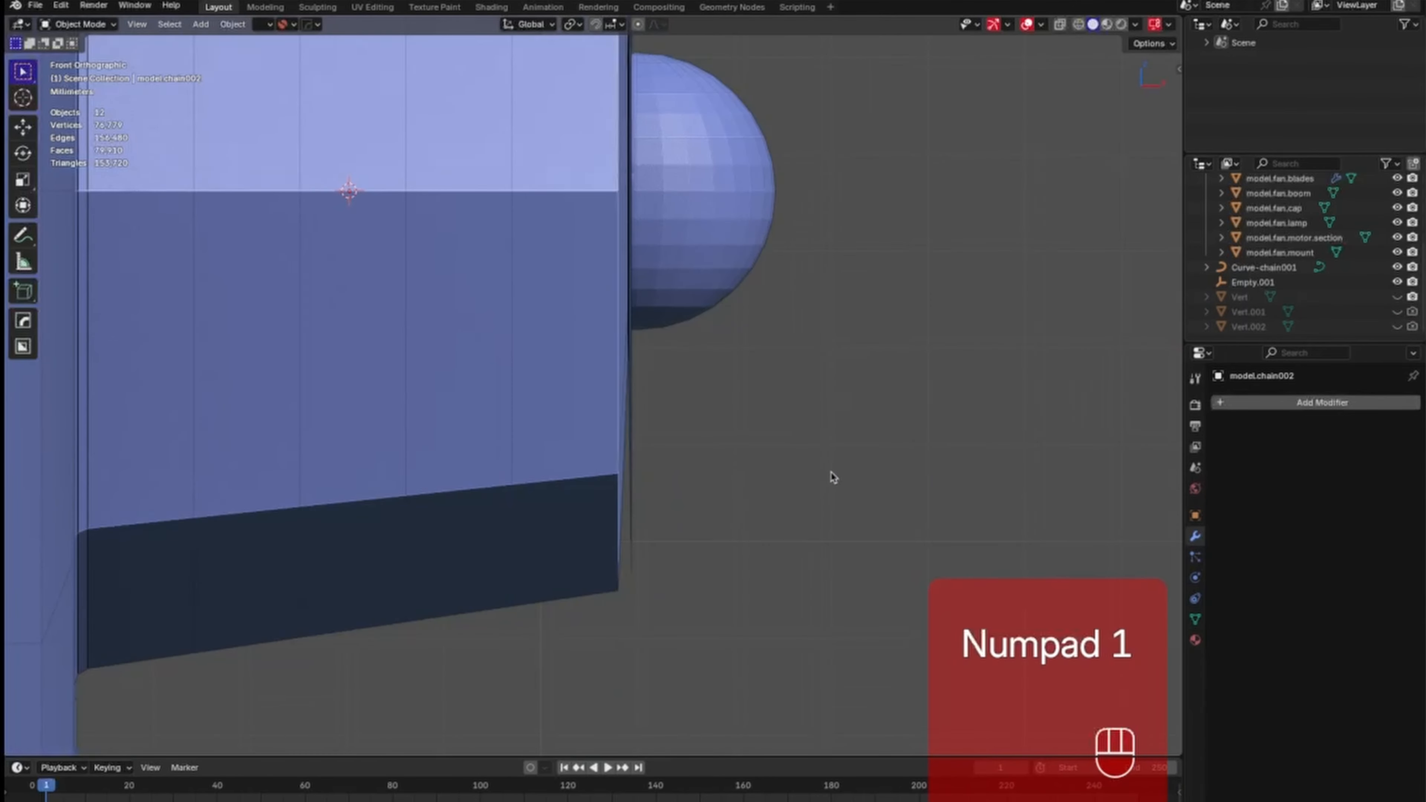
middle_click_drag(812, 449, 771, 373, "ctrl")
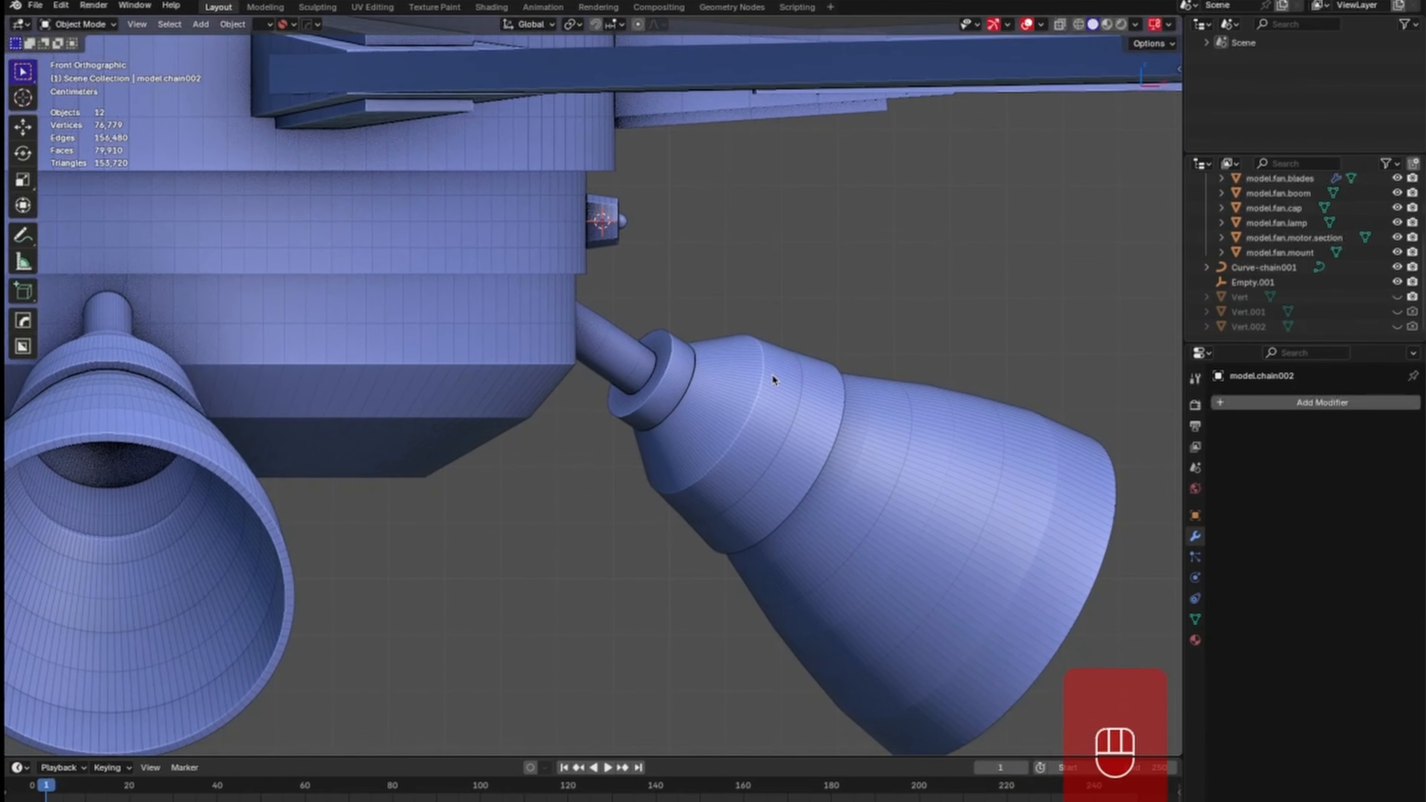
key("shift+a")
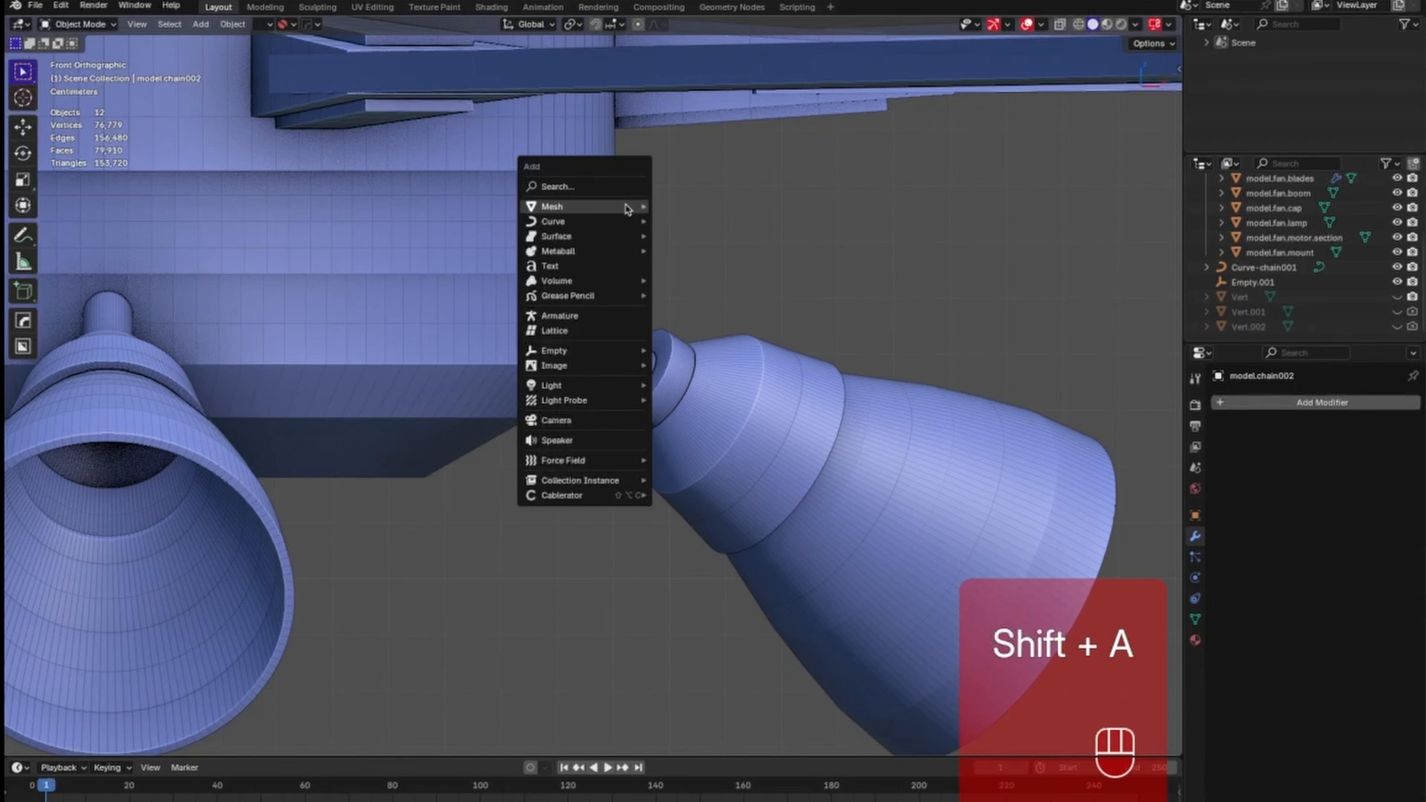
mouse_move(628, 208)
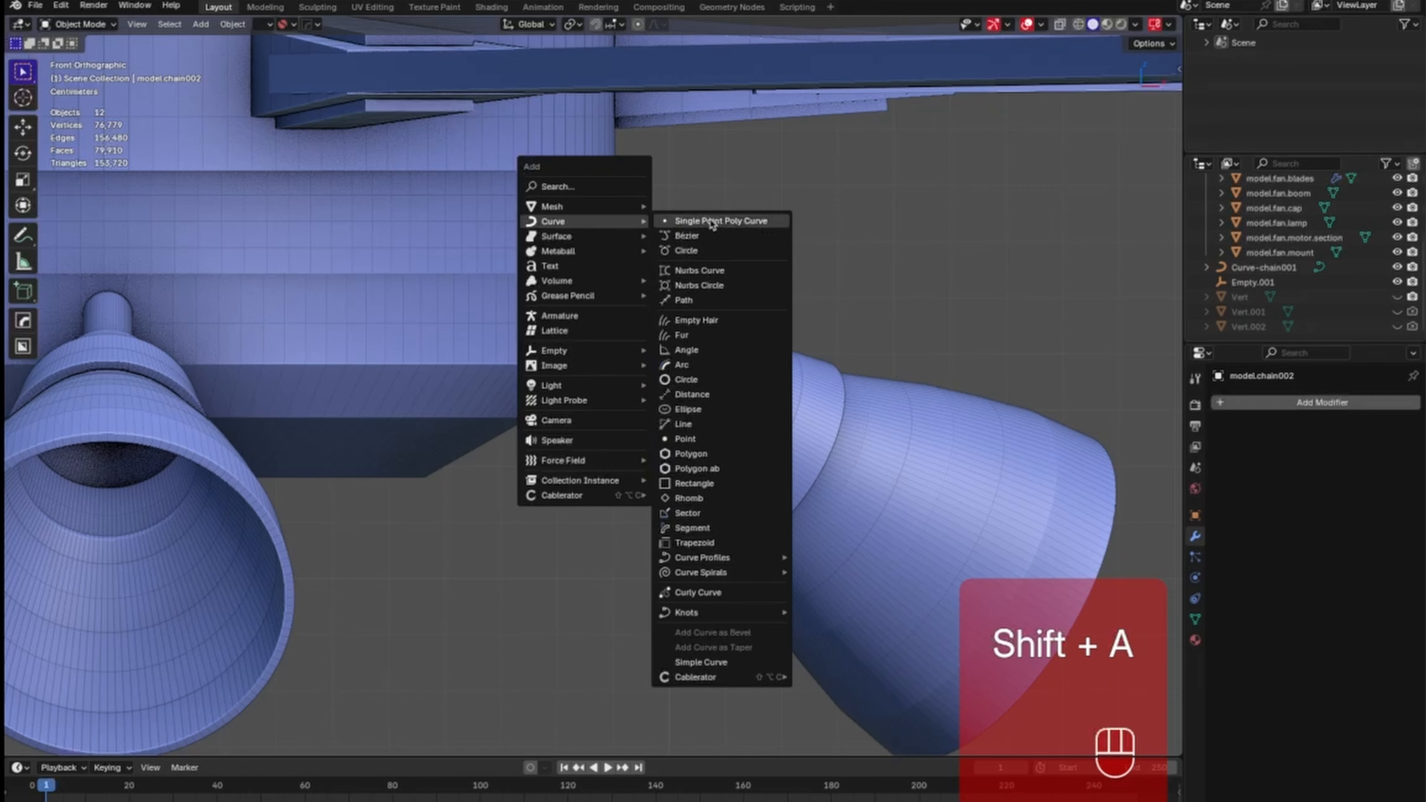
left_click(713, 221)
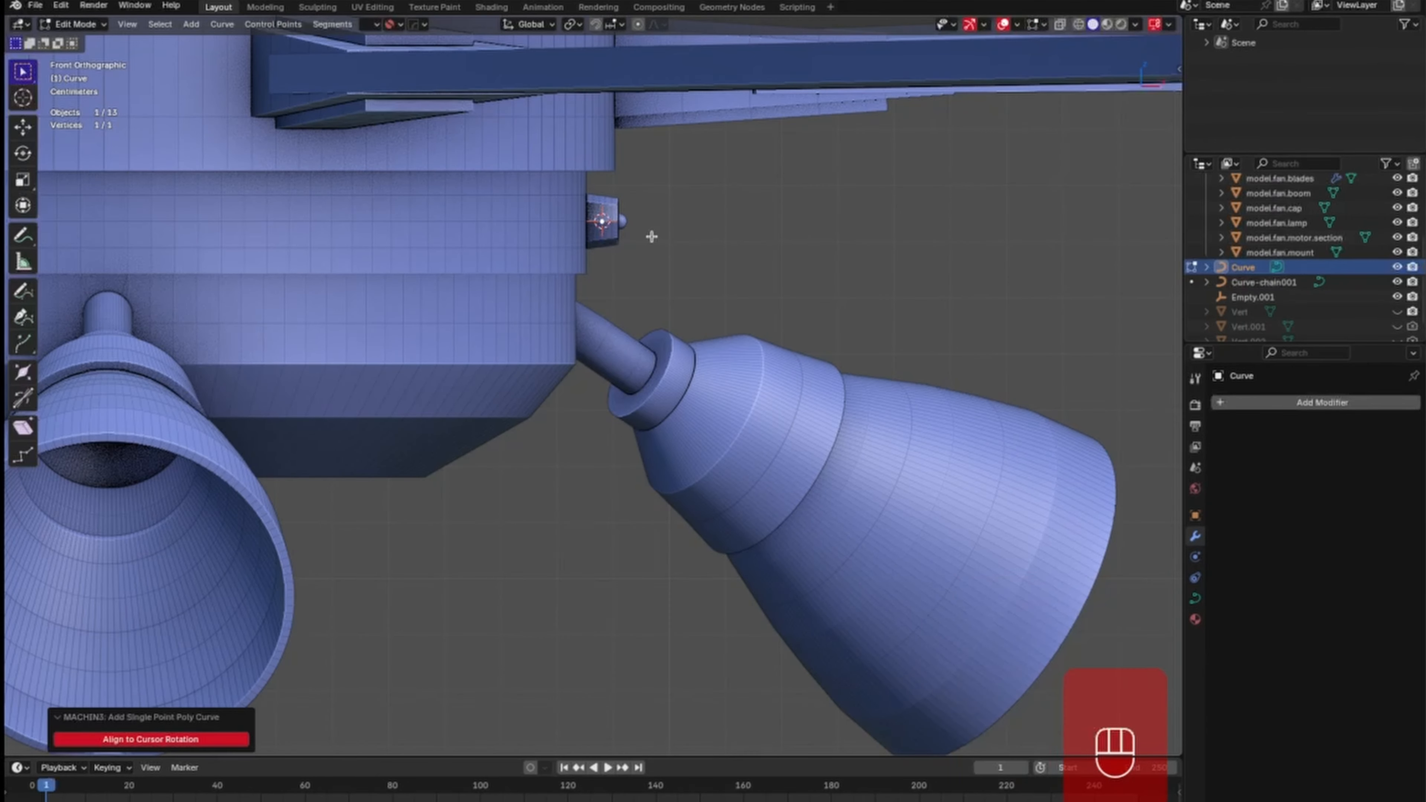
key("e")
key("x")
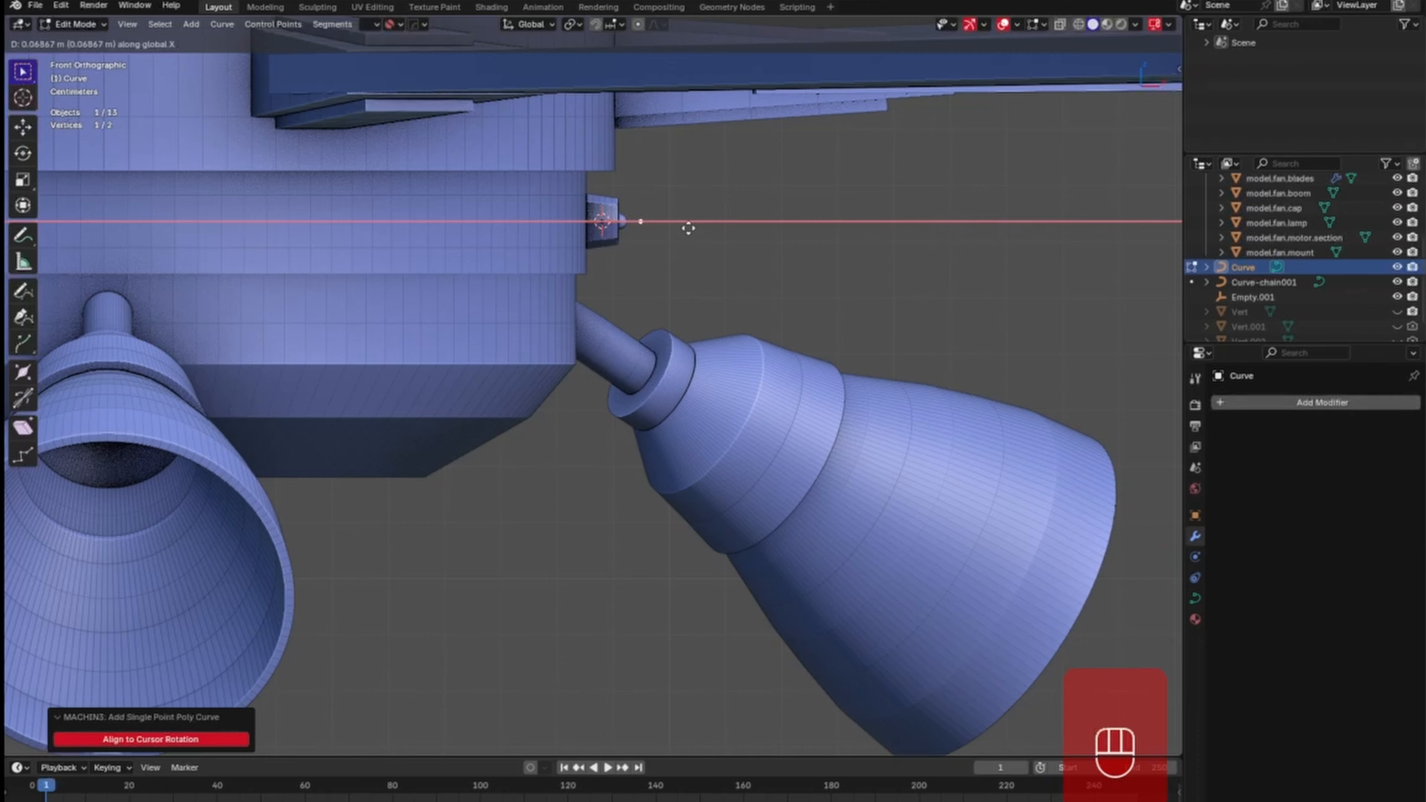
left_click(688, 227)
Extrude the curve's end point straight down along Z in four consecutive segments, the last about 0.27 m long.
key("e")
key("z")
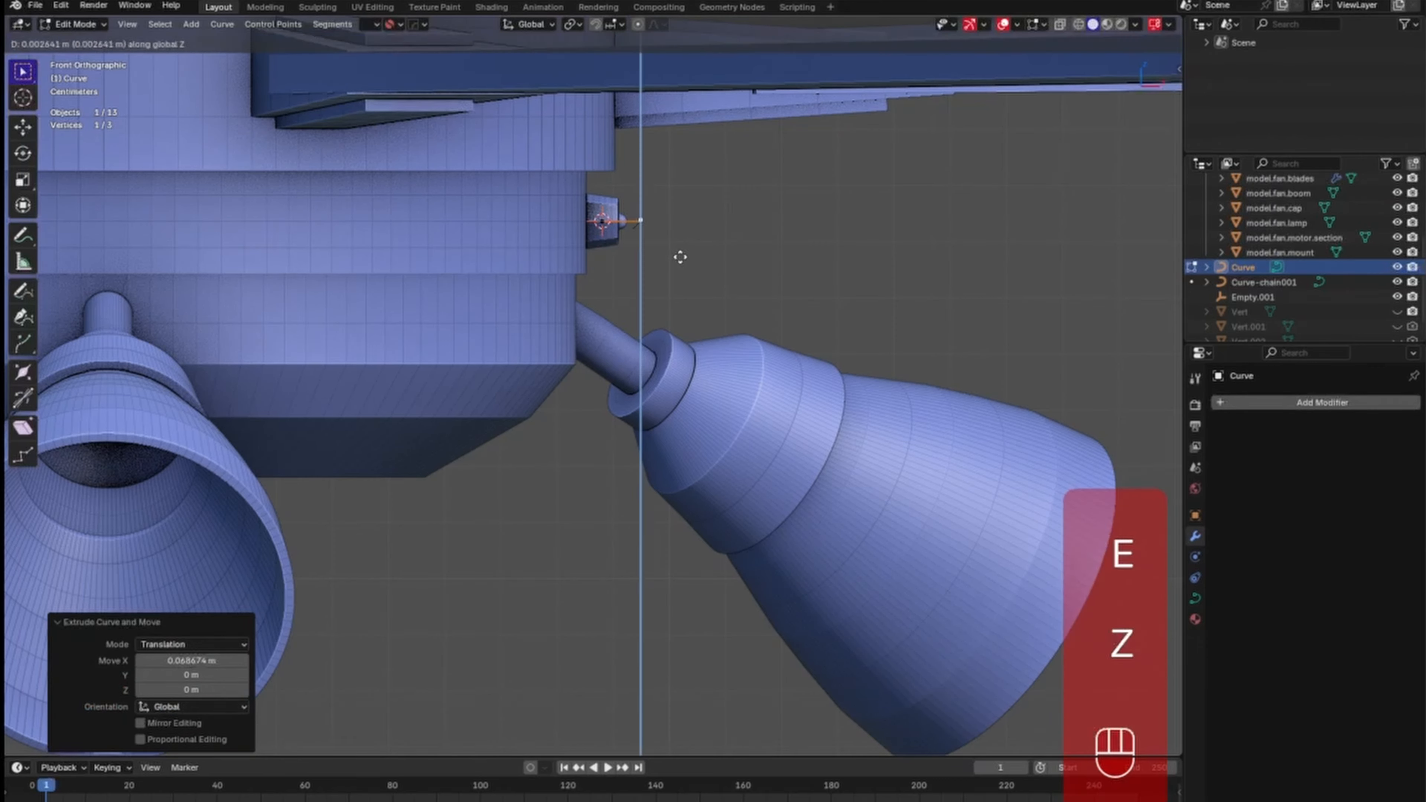
left_click(678, 349)
key("e")
key("z")
left_click(669, 482)
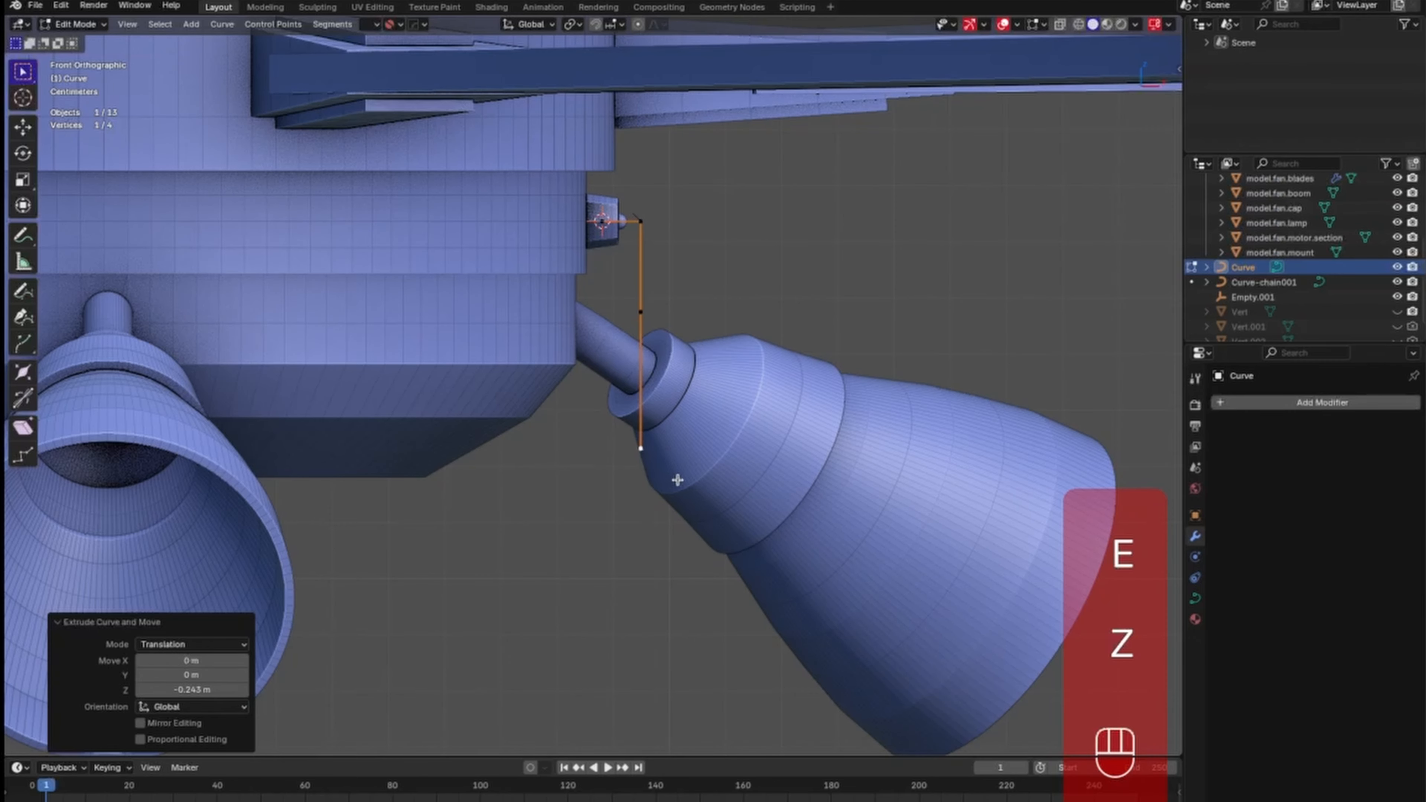
key("e")
key("z")
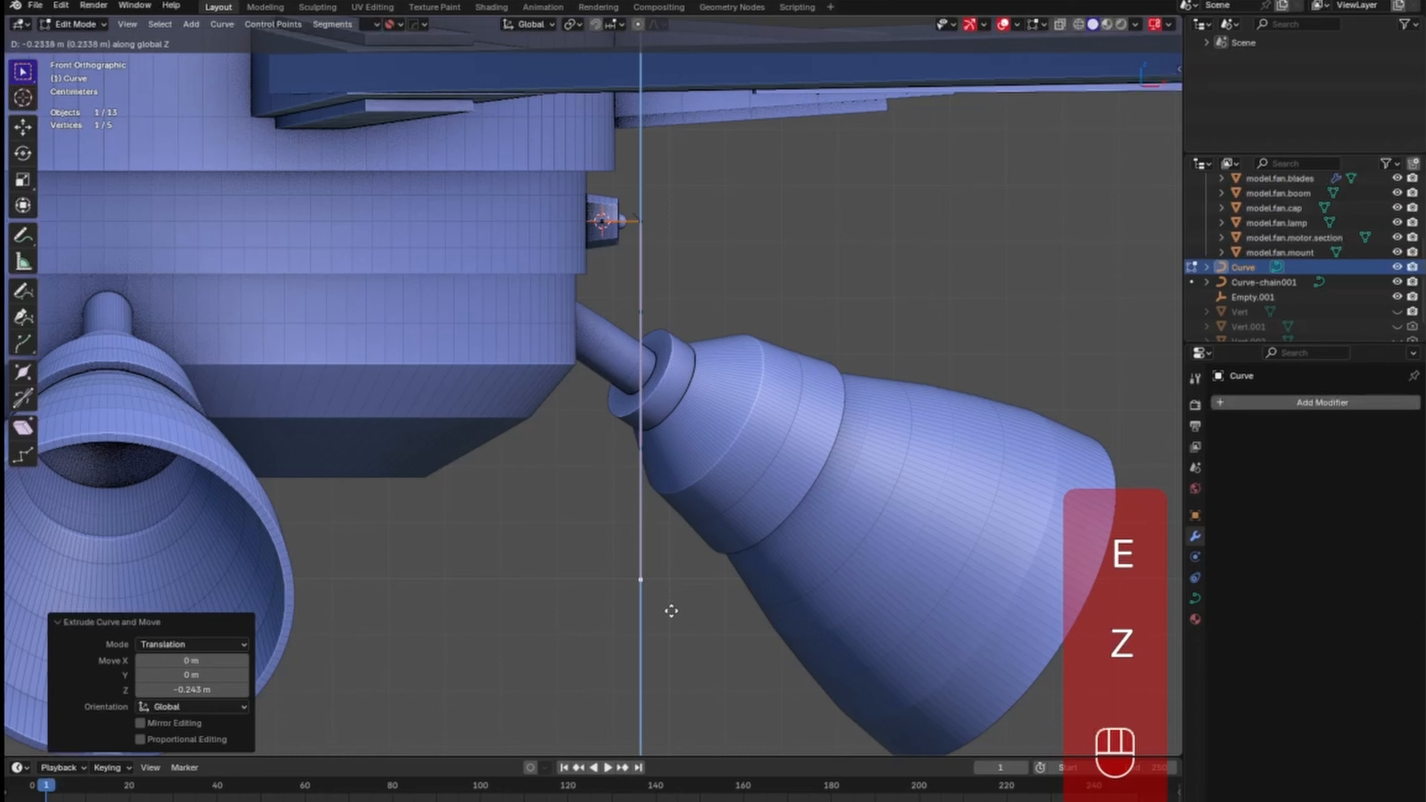
left_click(671, 608)
key("e")
key("z")
left_click(670, 755)
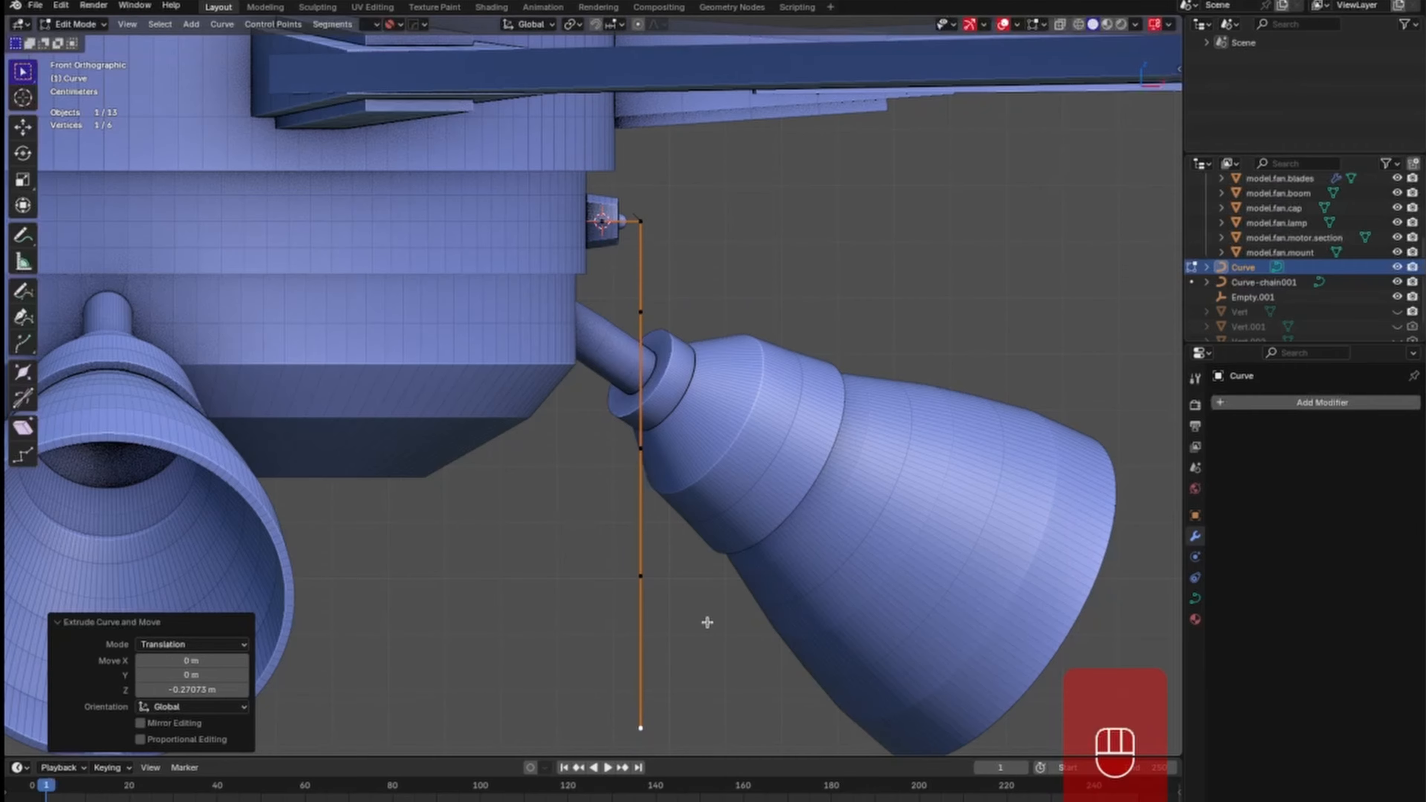
Extrude the curve's lower end down along Z twice more, about 0.36 m each, and return to Object Mode.
middle_click_drag(726, 392, 695, 556, "ctrl")
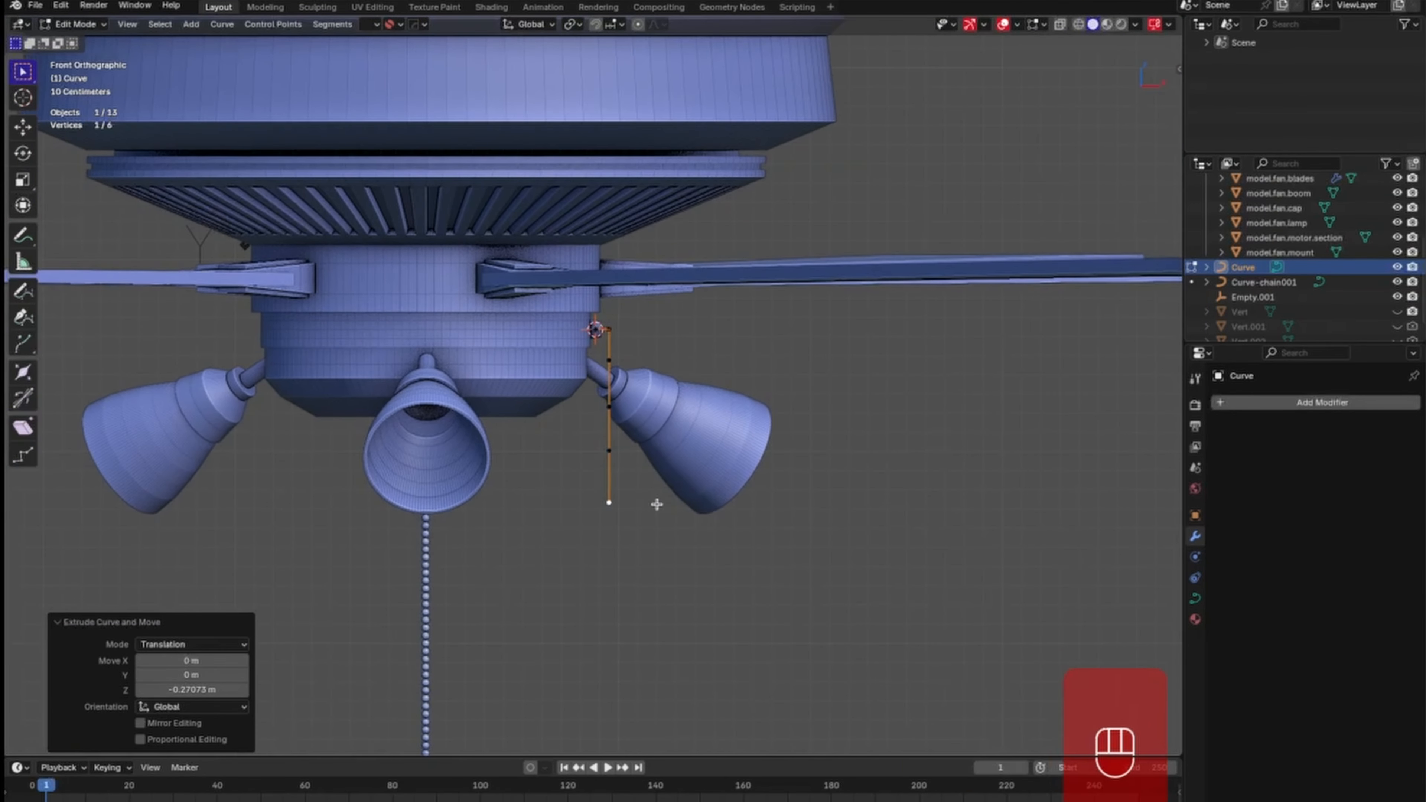
key("e")
key("z")
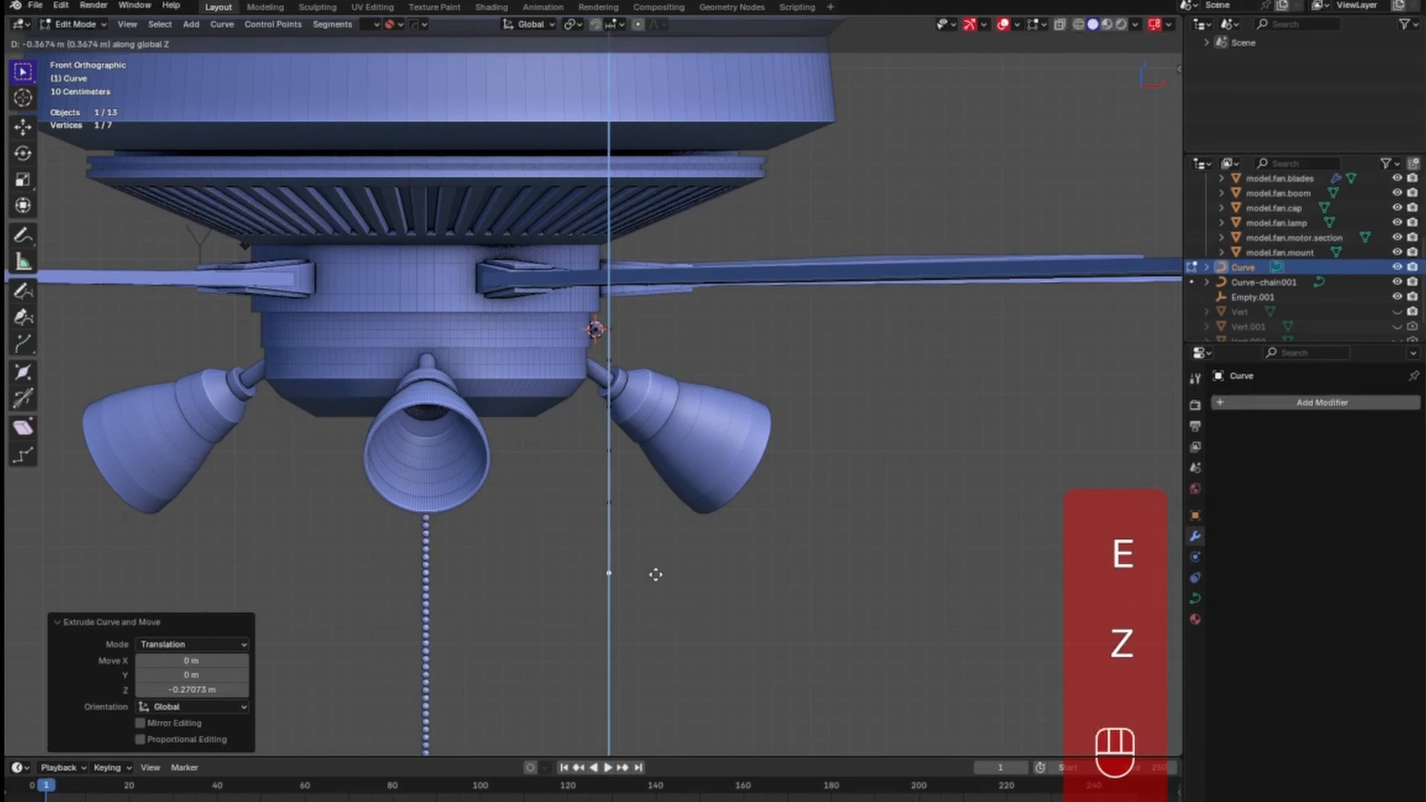
left_click(656, 572)
key("e")
key("z")
left_click(656, 634)
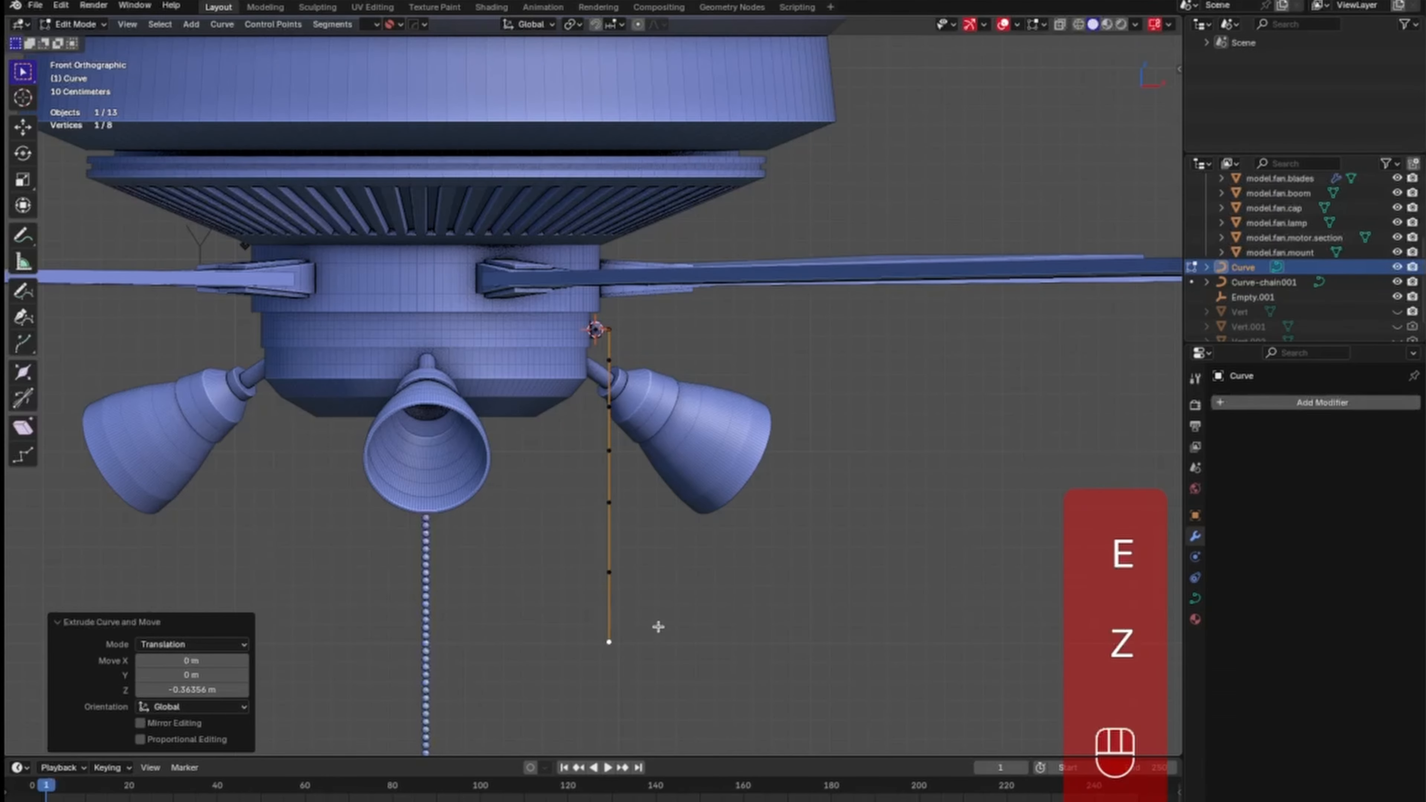
middle_click_drag(726, 567, 694, 576)
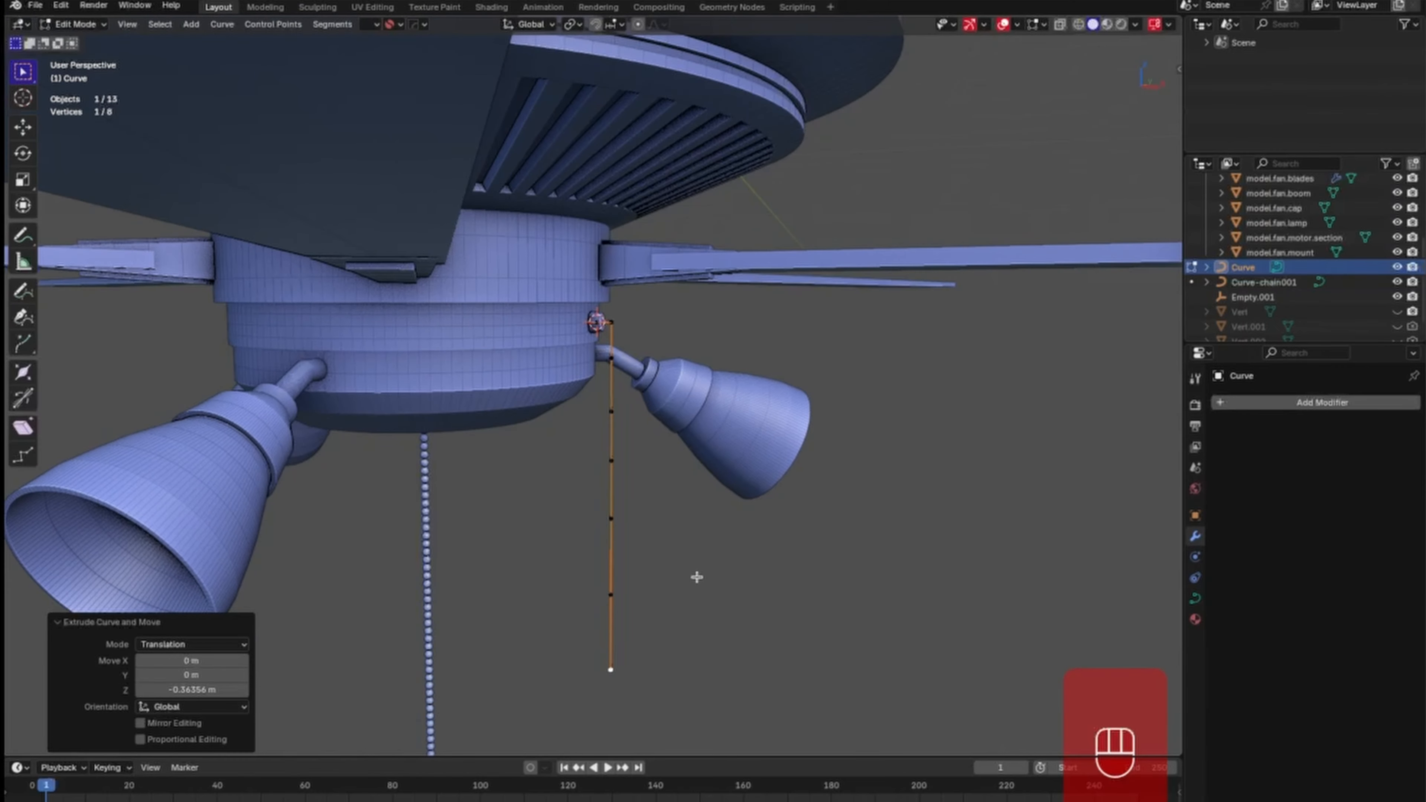
key("Tab")
Rename the new curve as Curve-chain002.
left_click(698, 494)
middle_click_drag(1019, 501, 1037, 499)
double_click(1260, 268)
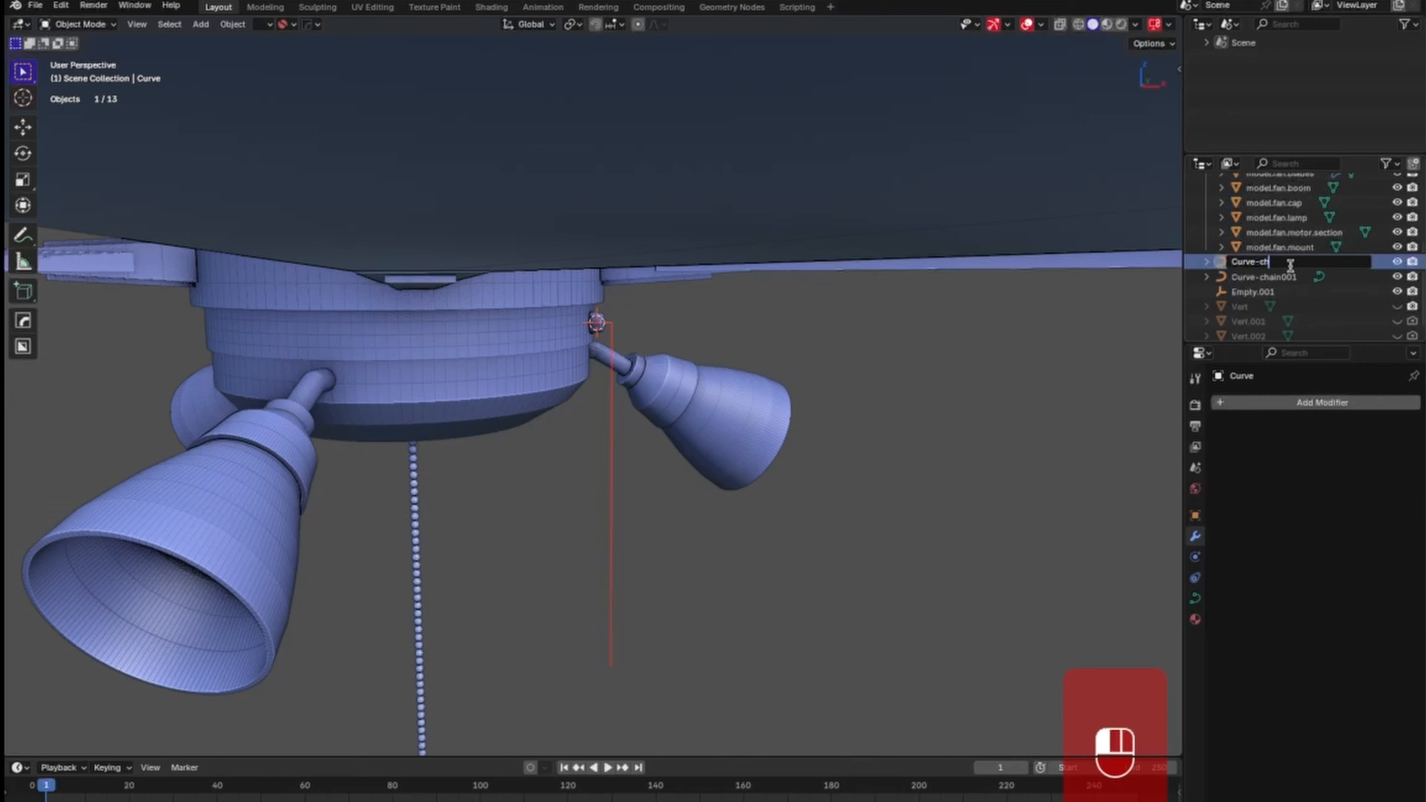
type("-chain002")
key("Return")
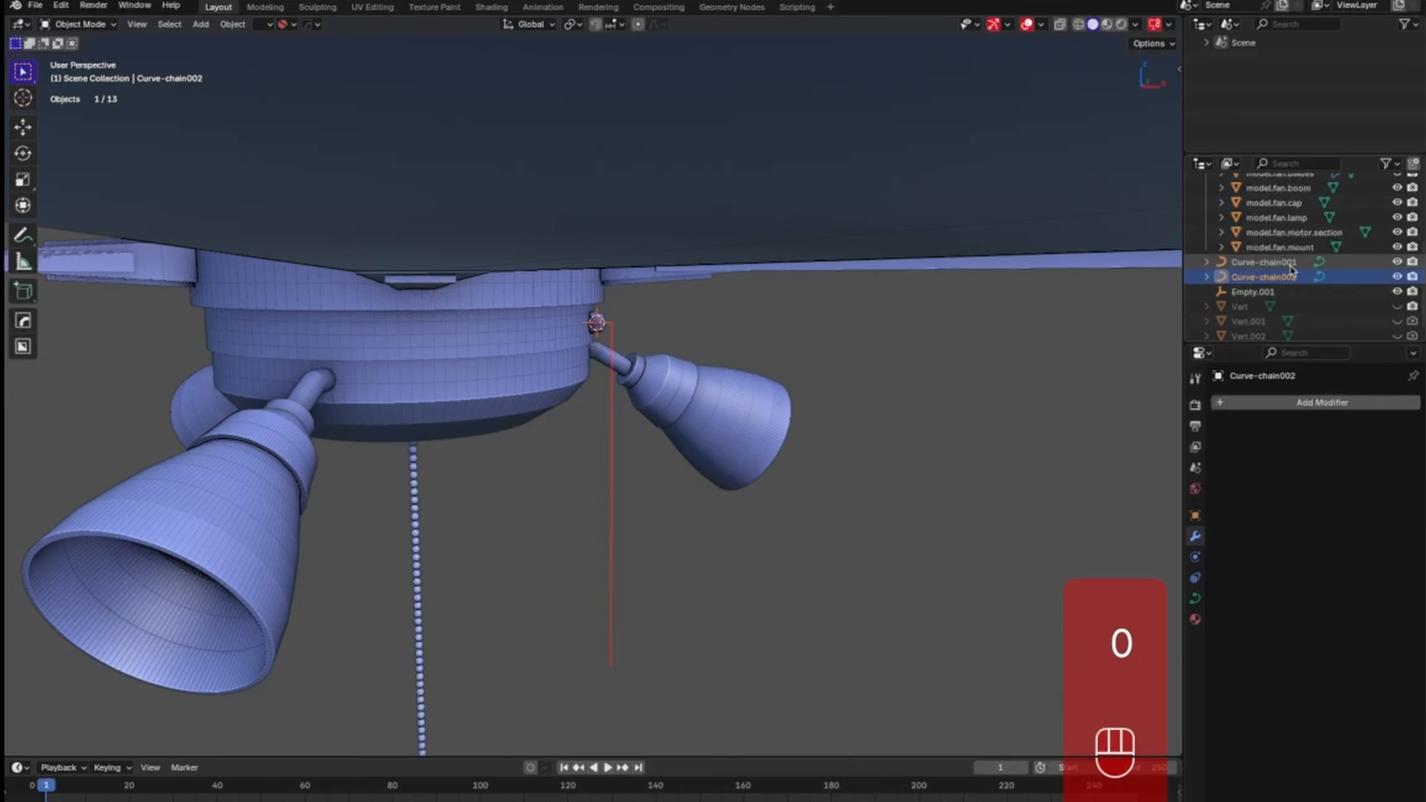
left_click(847, 403)
Add a Curve modifier to the socket's sphere with Curve-chain002 as curve object and Z as deform axis.
middle_click_drag(722, 505, 674, 345)
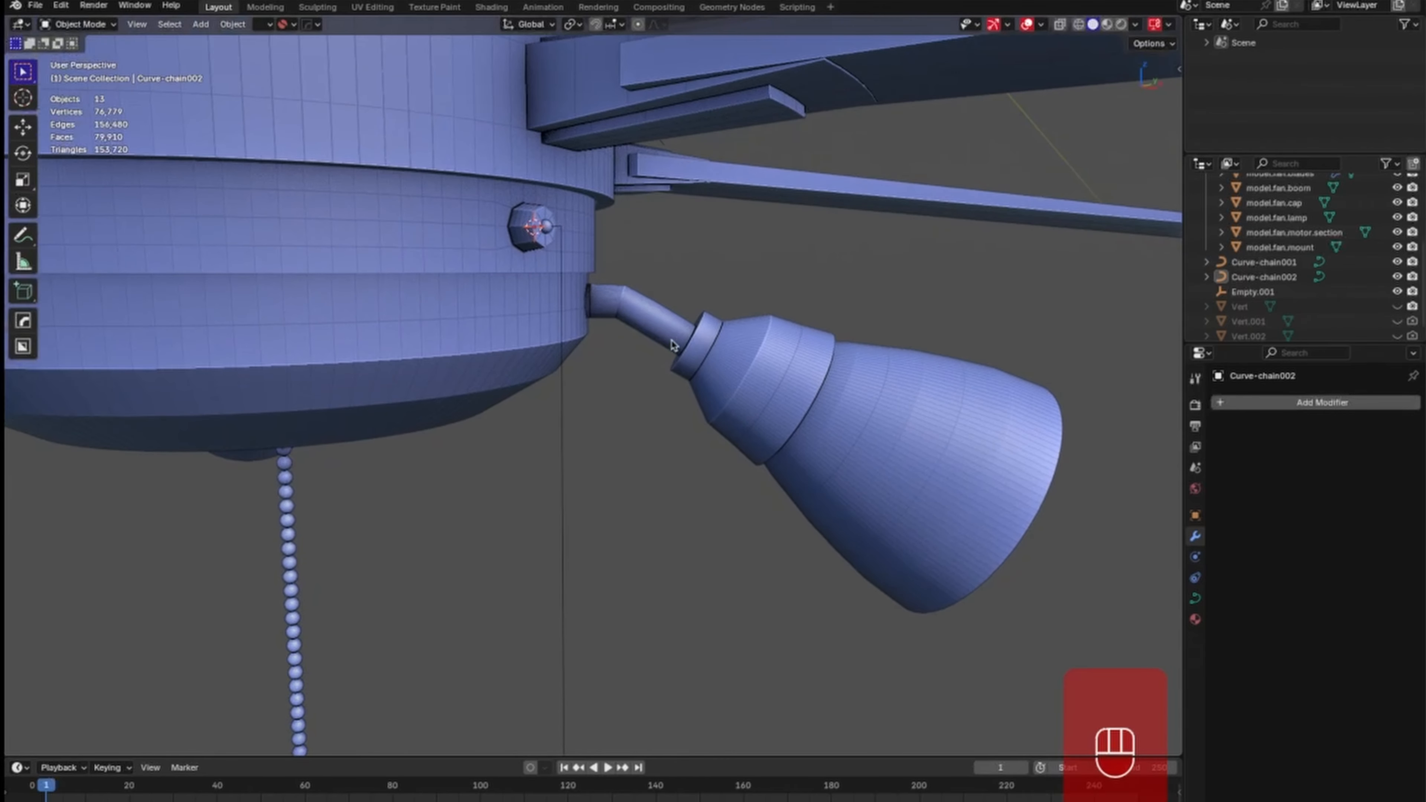
left_click(553, 230)
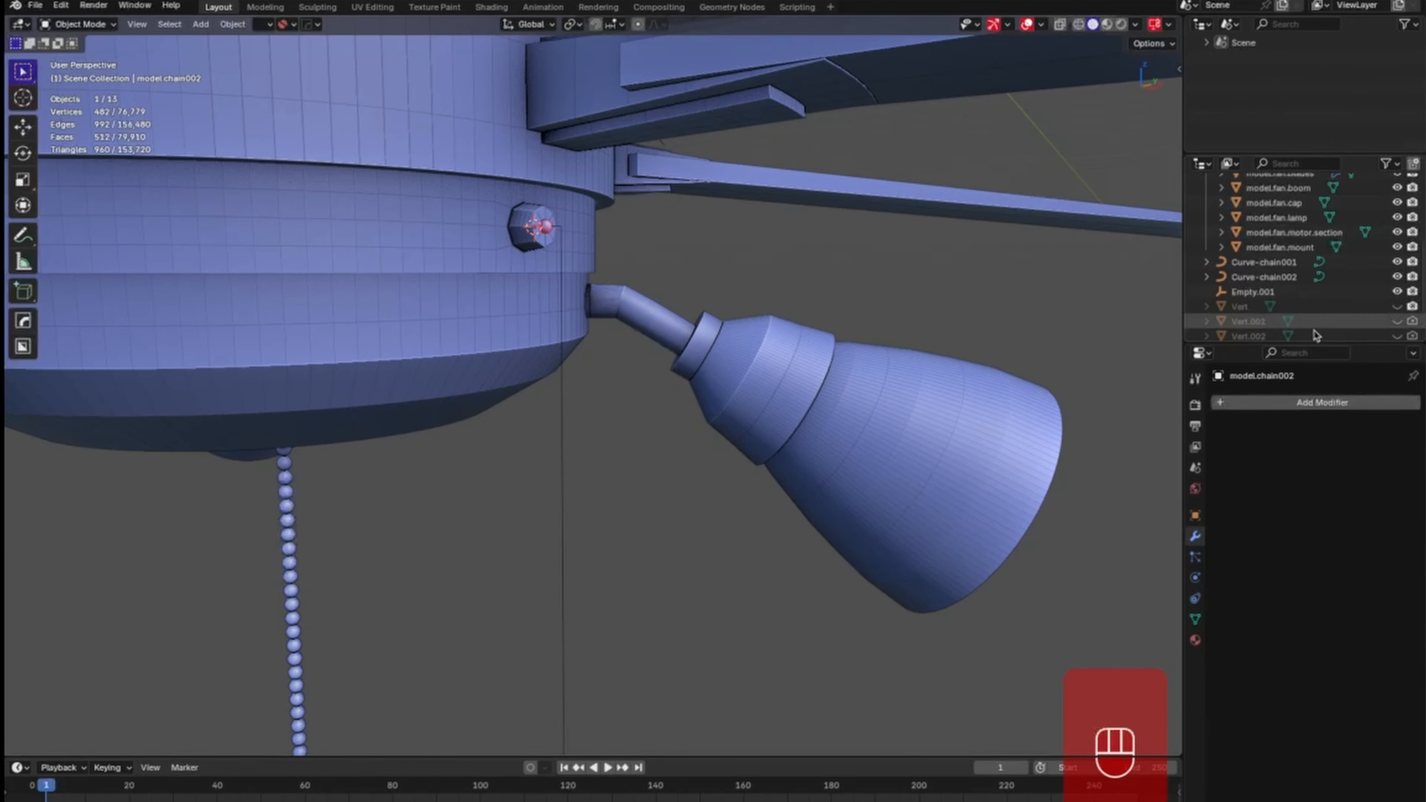
left_click(1313, 403)
mouse_move(1313, 406)
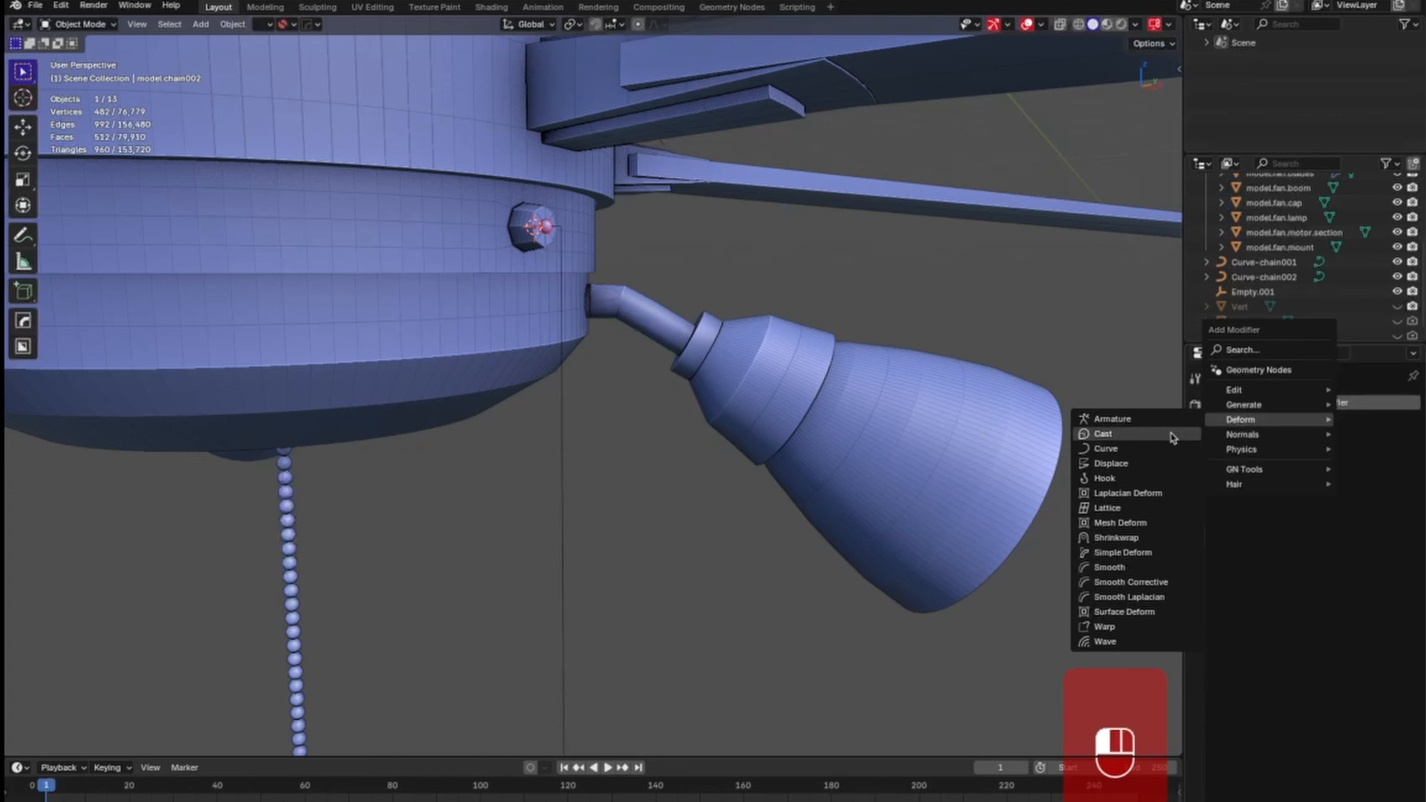
left_click(1161, 450)
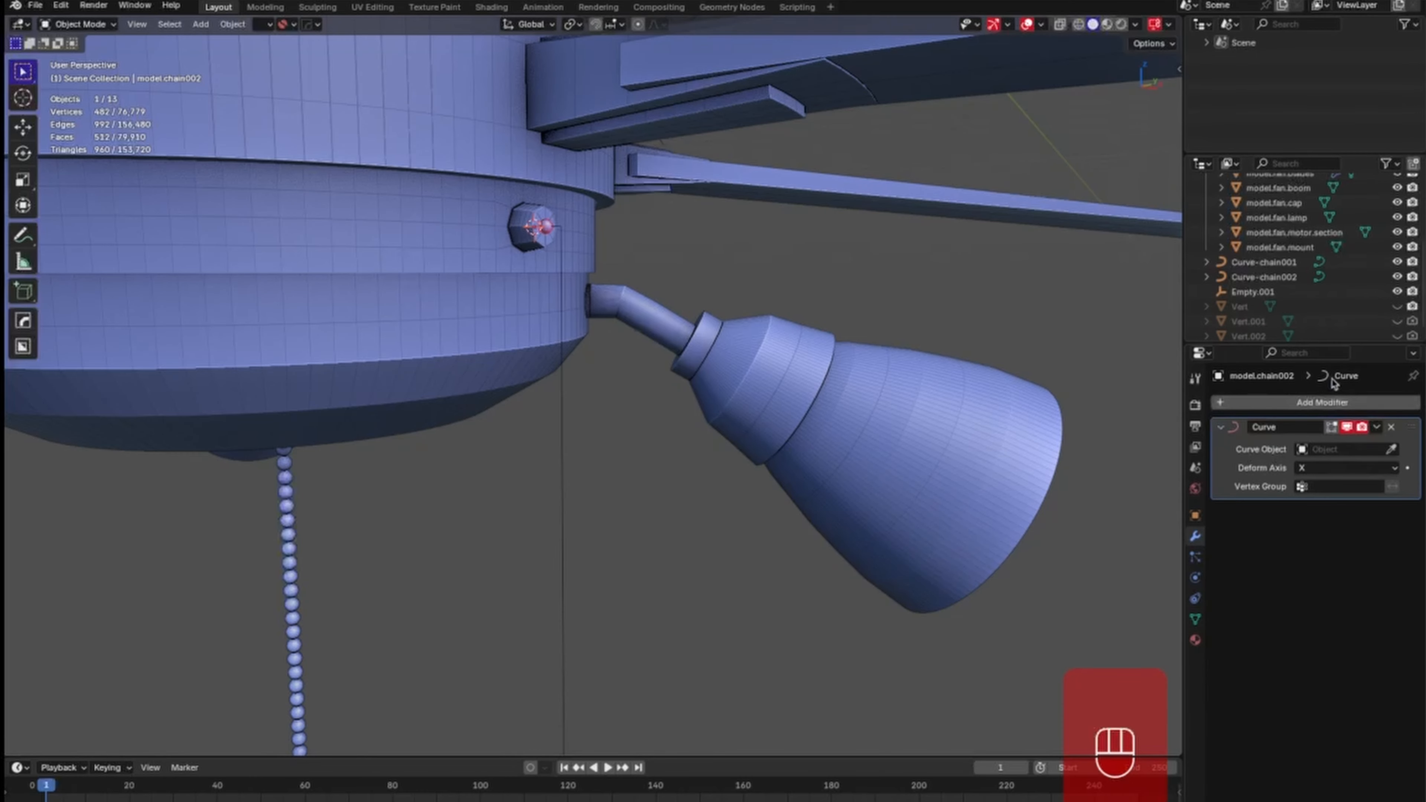
left_click(1374, 449)
left_click(1256, 488)
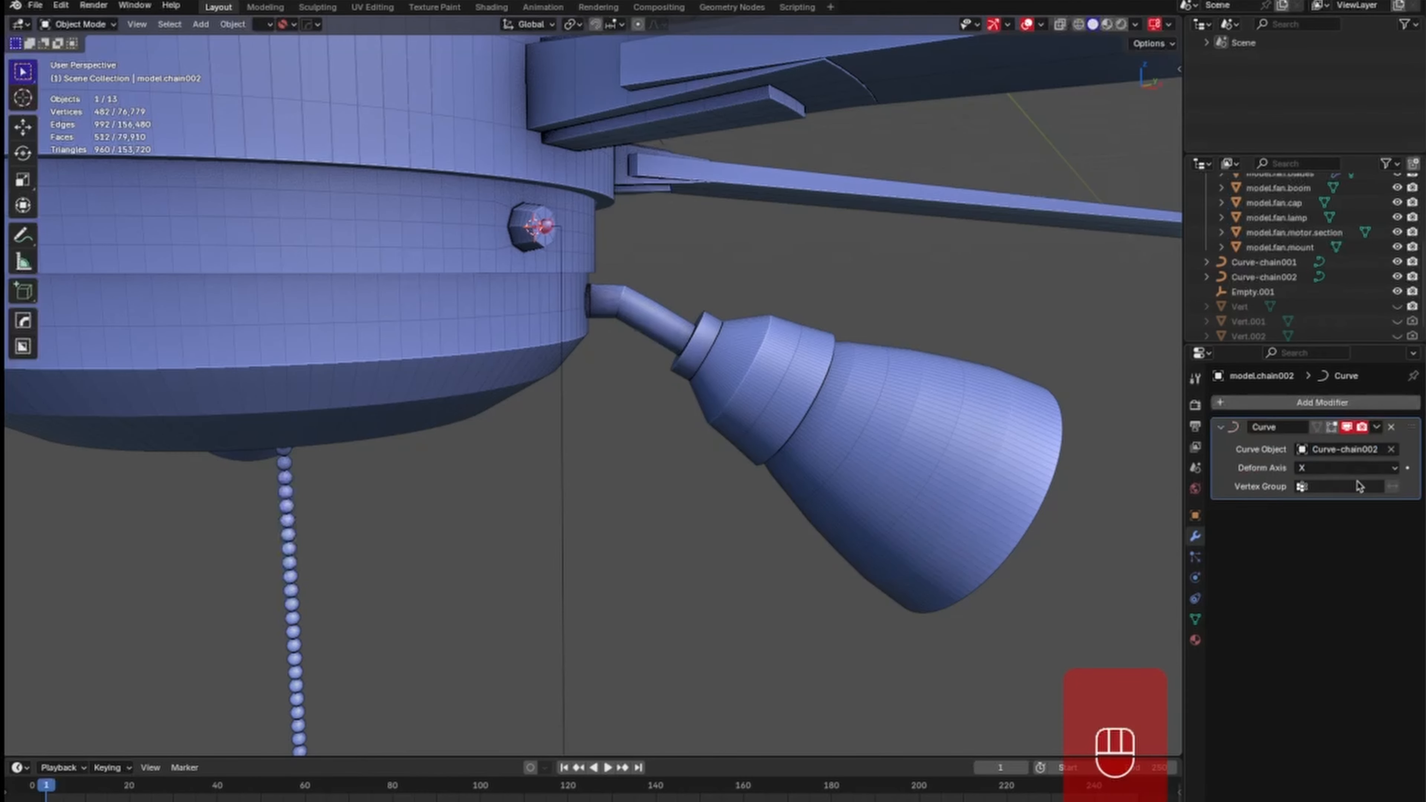
left_click(1378, 467)
left_click(1332, 519)
Add an Array modifier above the Curve modifier with count 41 and relative offset factors X 0, Y 0, Z 1.
middle_click_drag(702, 535, 746, 521)
left_click(1312, 413)
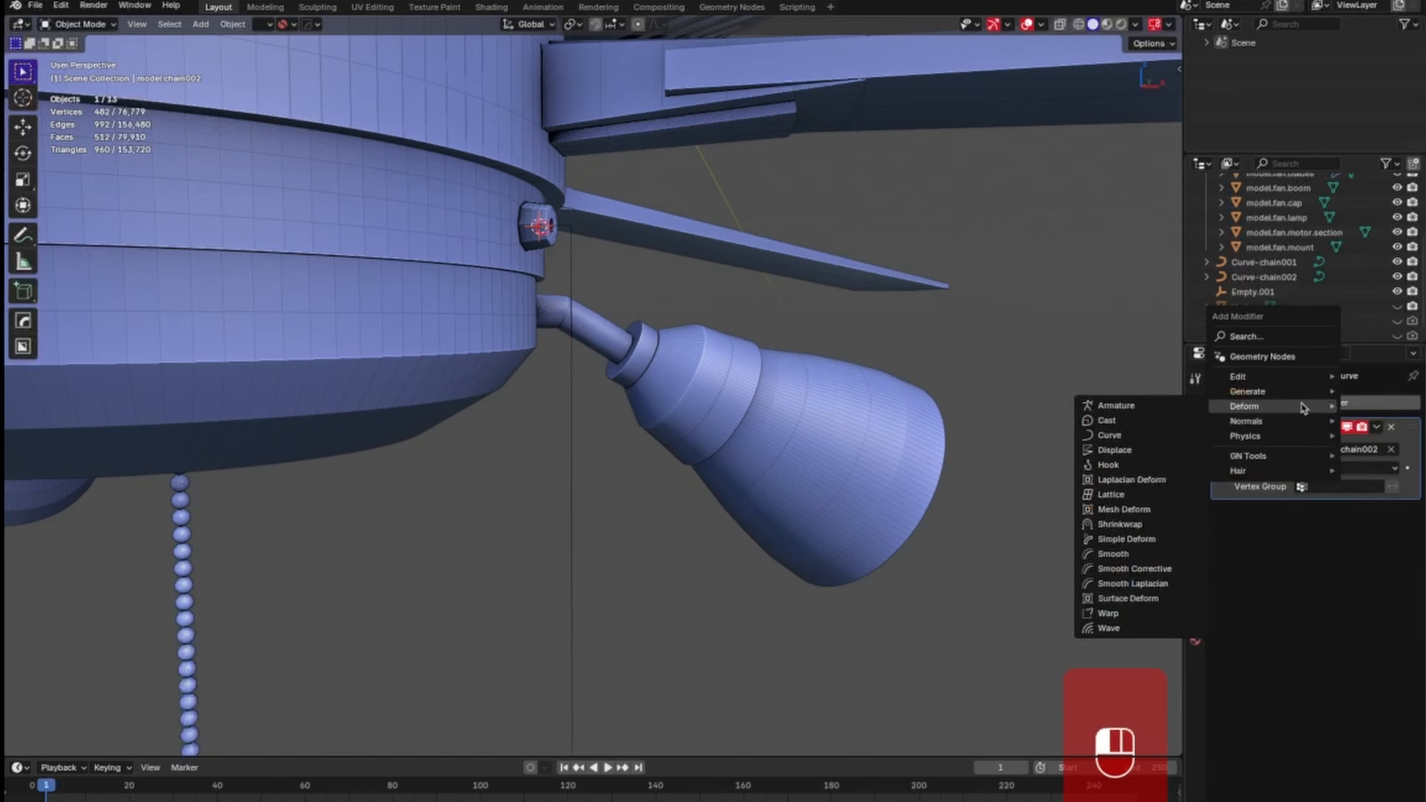
mouse_move(1285, 391)
left_click(1156, 391)
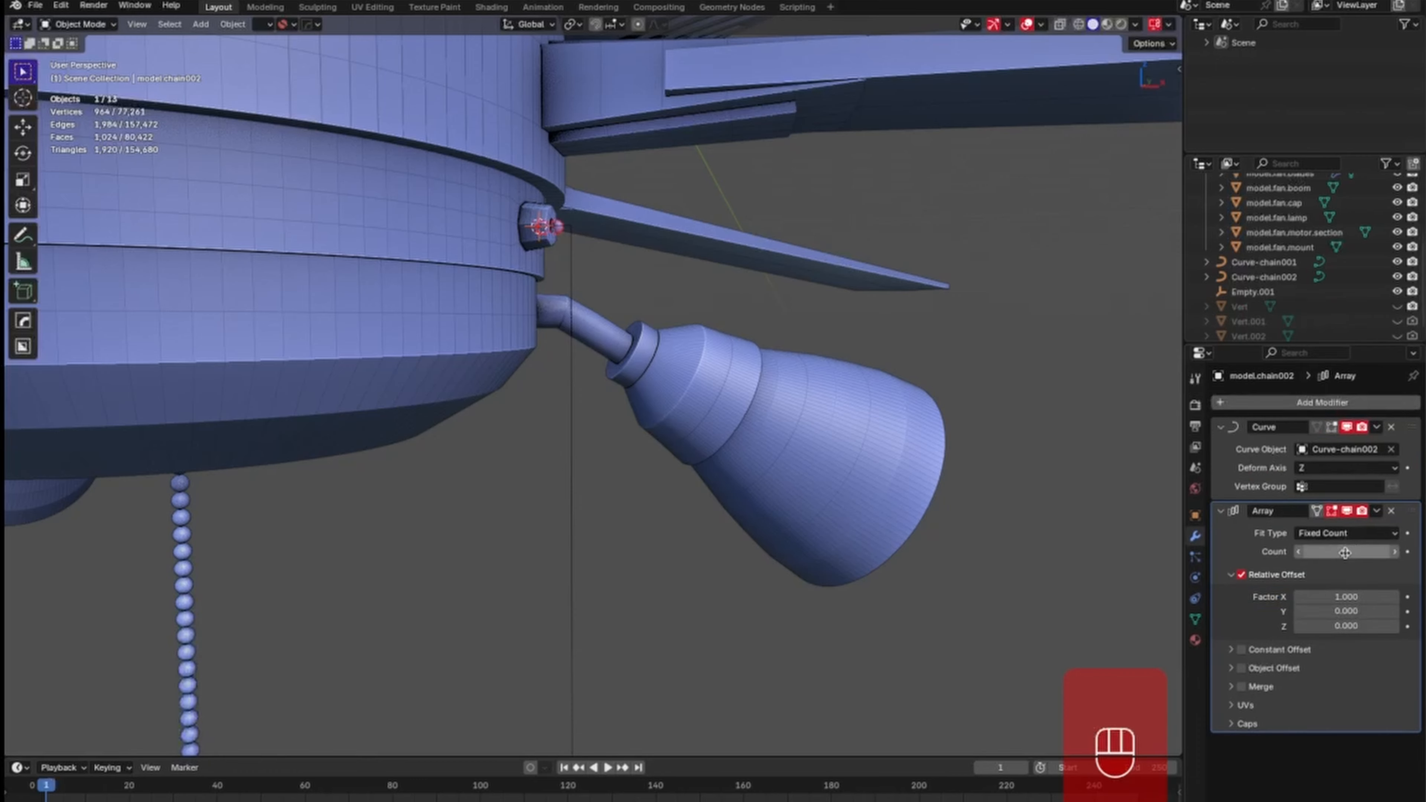
left_click_drag(1345, 552, 1370, 551)
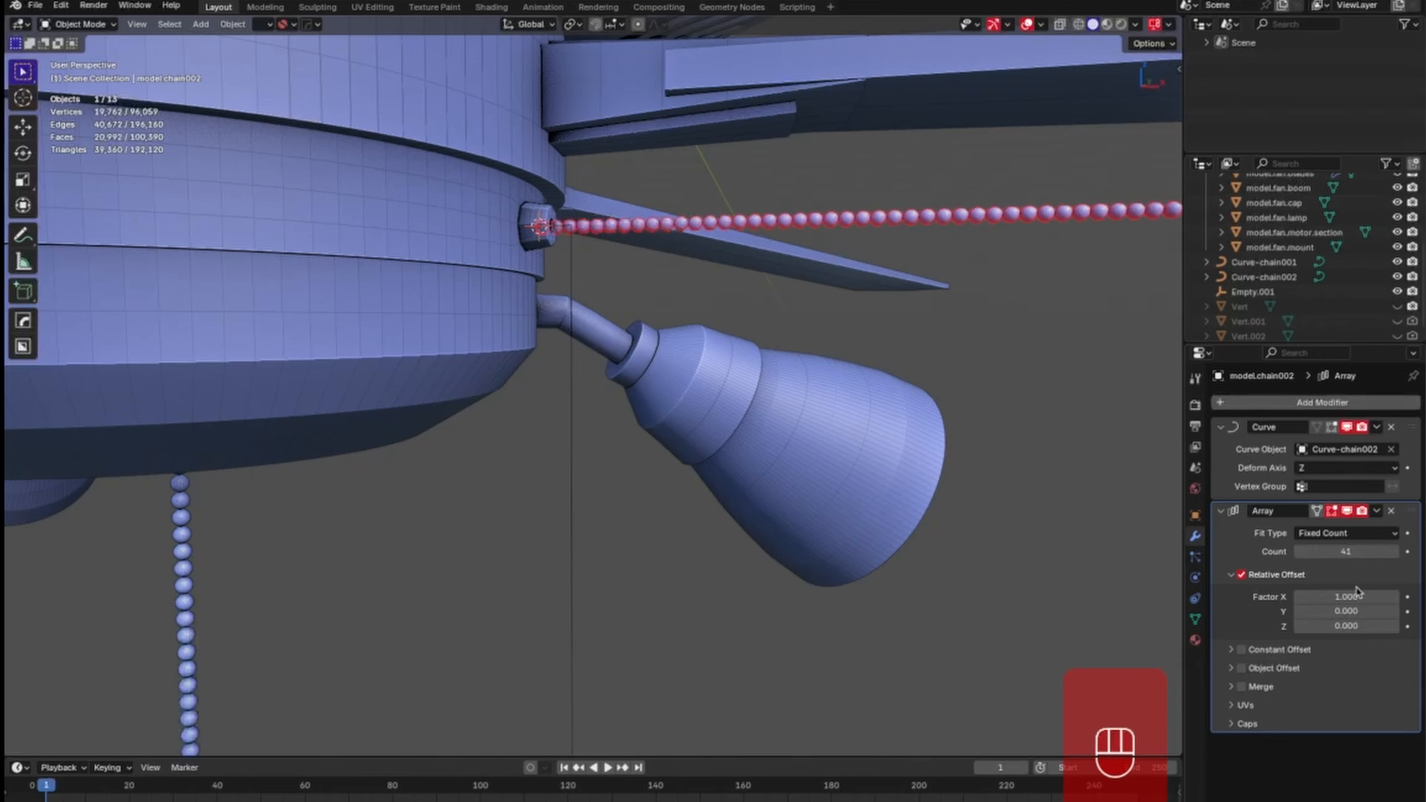
left_click(1357, 589)
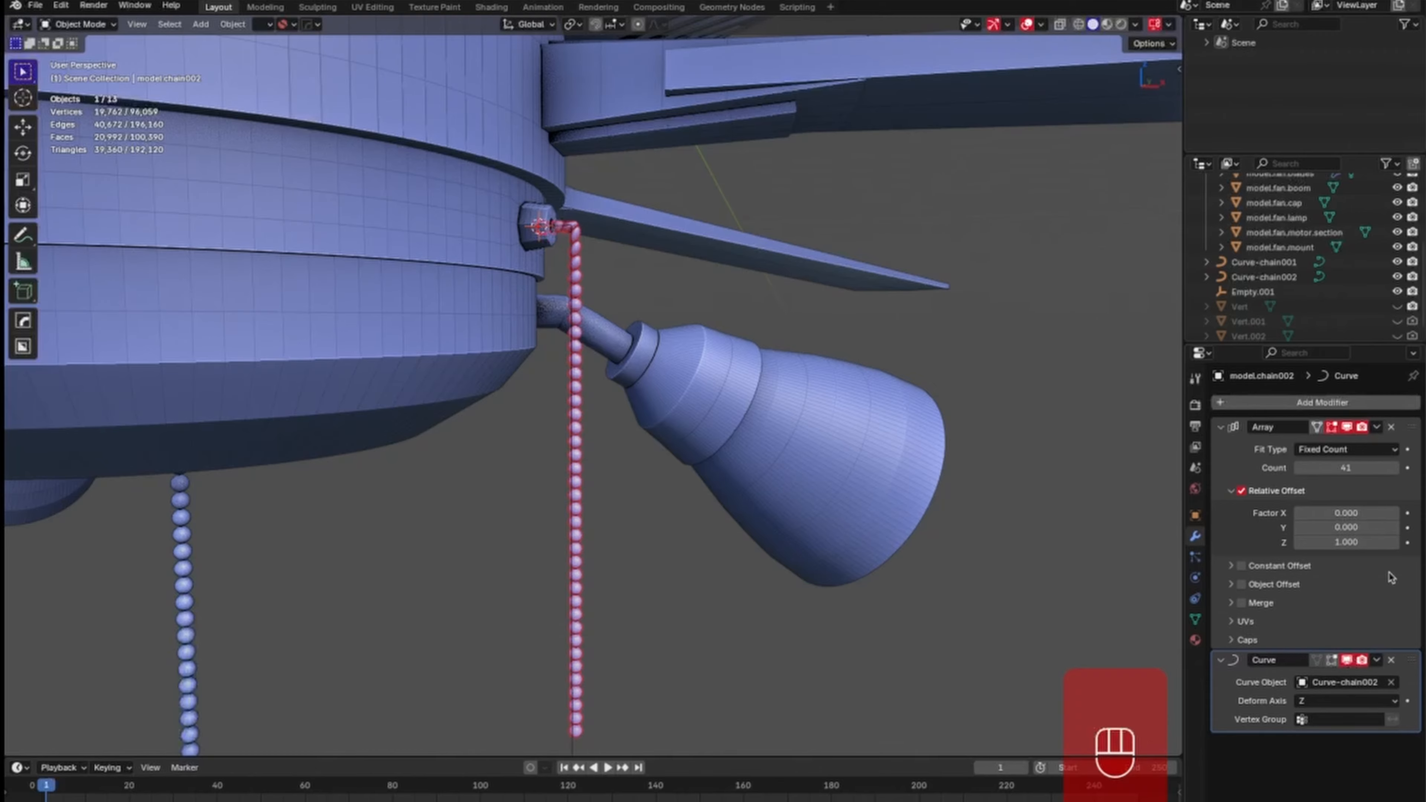
Set the socket chain's array count to 60 to fill its guide curve, and save the file.
mouse_move(647, 450)
middle_mouse_down()
mouse_move(646, 510)
mouse_move(663, 451)
middle_mouse_up()
key("KP_1")
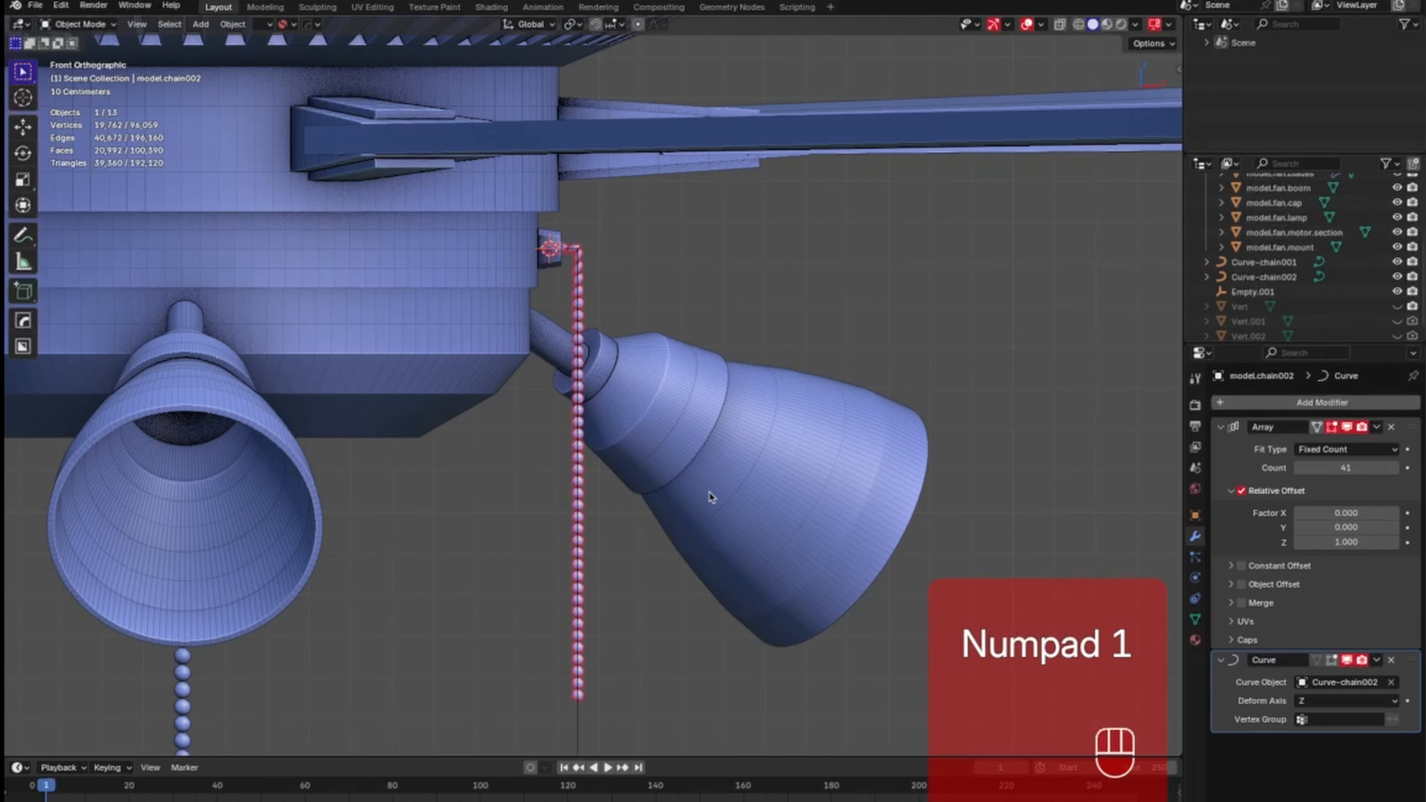
middle_click_drag(710, 498, 774, 526, "shift")
left_click(1343, 469)
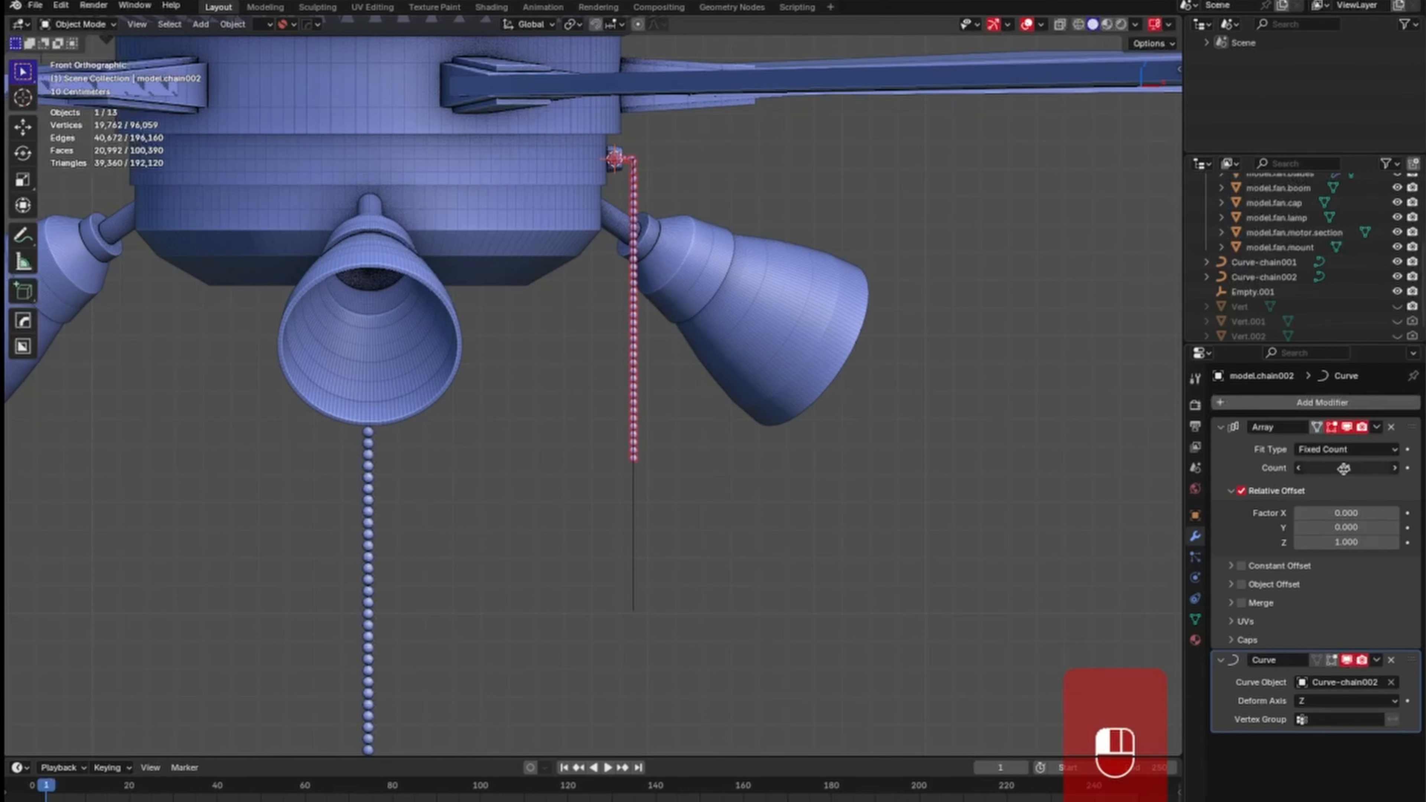
left_click_drag(1347, 468, 1354, 467)
left_click_drag(1356, 465, 1362, 462)
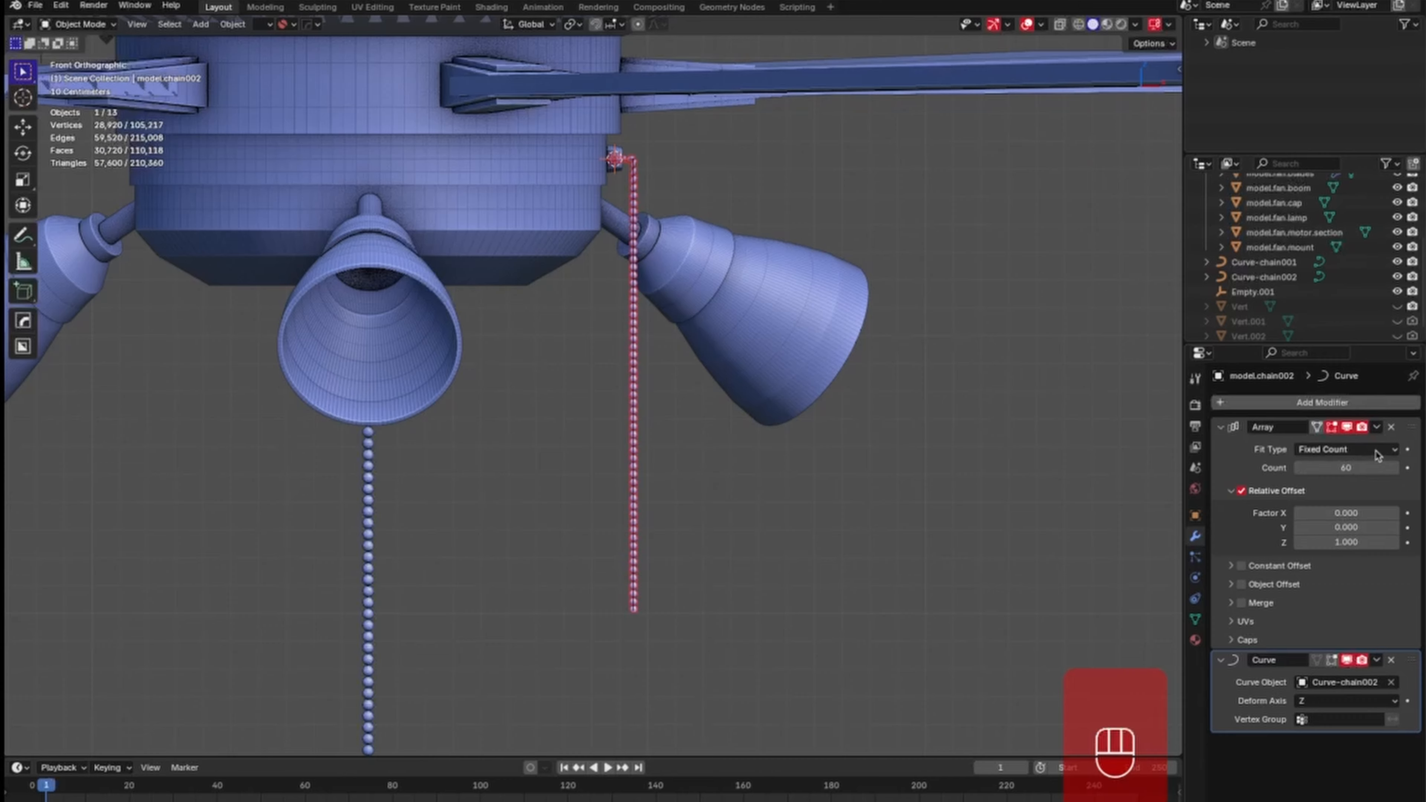
left_click(826, 550)
key("super+s")
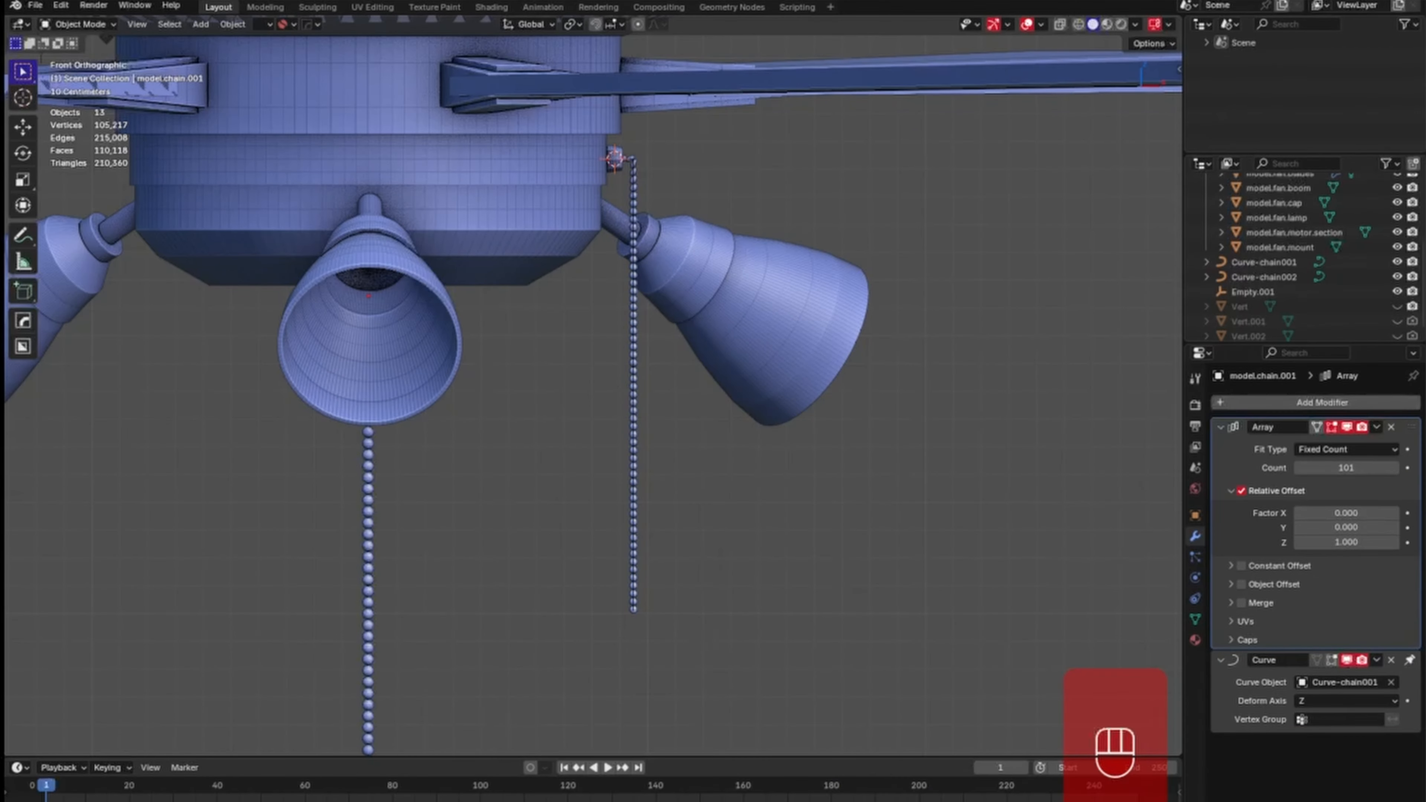
Add a 32-vertex mesh circle with 1 m radius and align it to the front view.
key("shift")
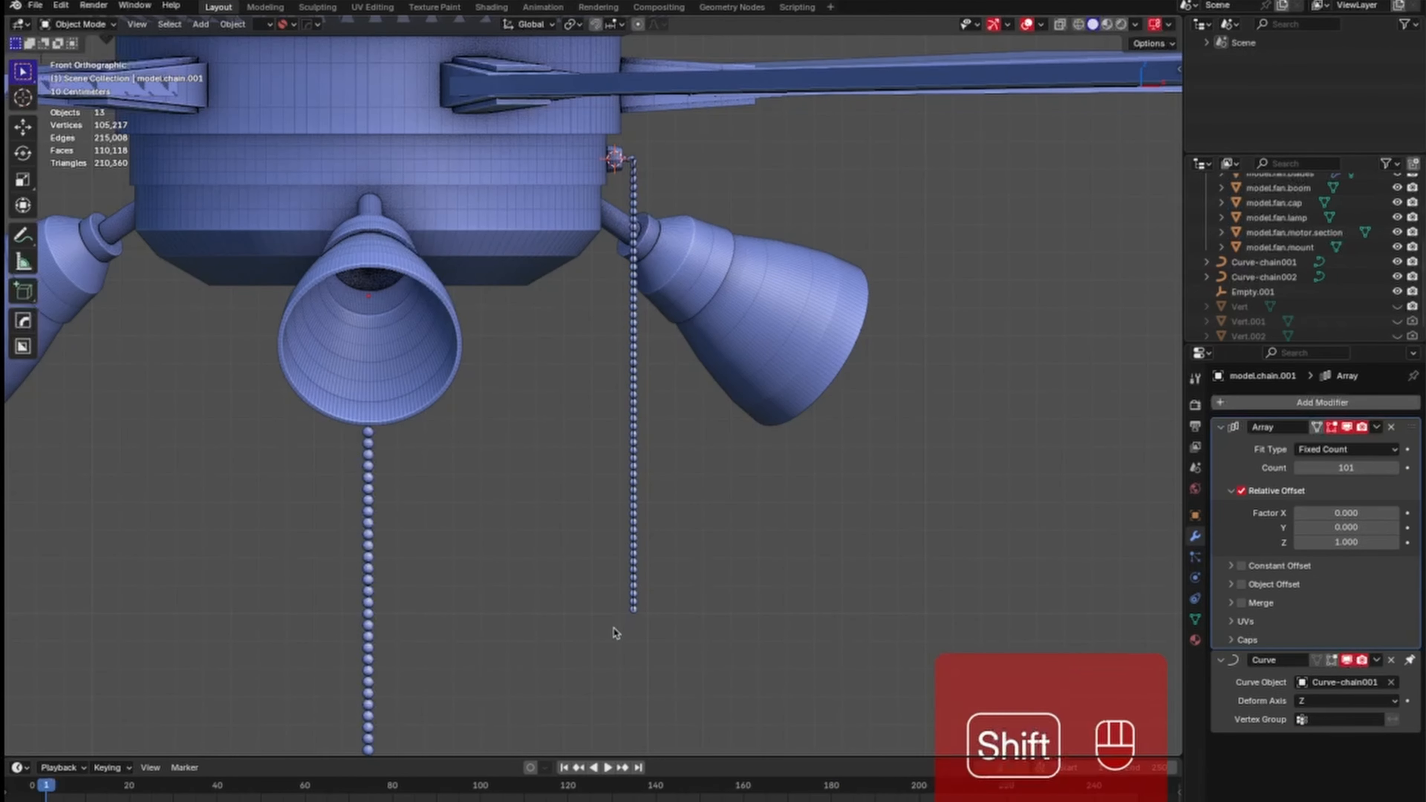
middle_click_drag(502, 697, 705, 369, "shift")
mouse_move(584, 606)
middle_mouse_down("shift")
mouse_move(577, 480)
mouse_move(603, 388)
middle_mouse_up("shift")
middle_click_drag(612, 636, 564, 540, "shift")
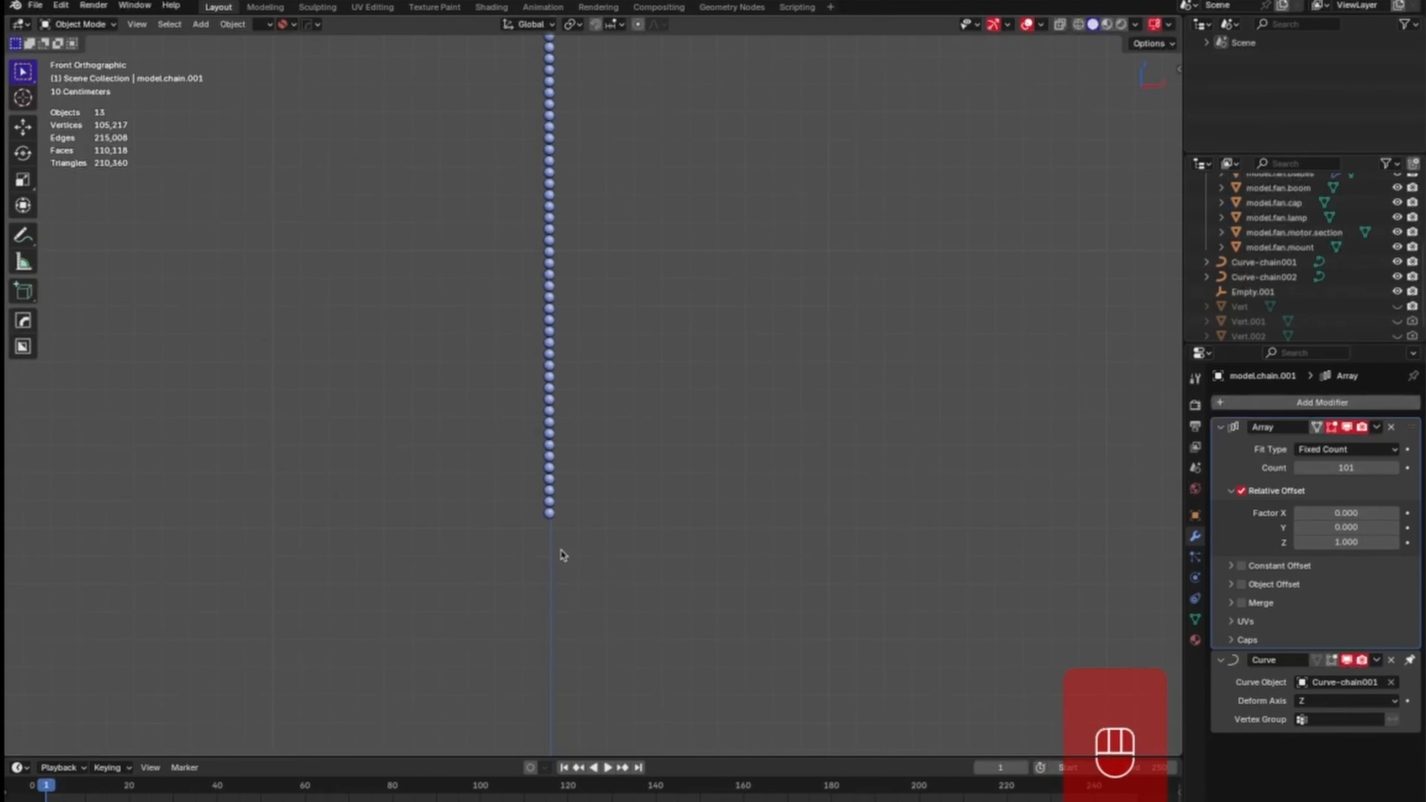
key("shift+a")
mouse_move(570, 540)
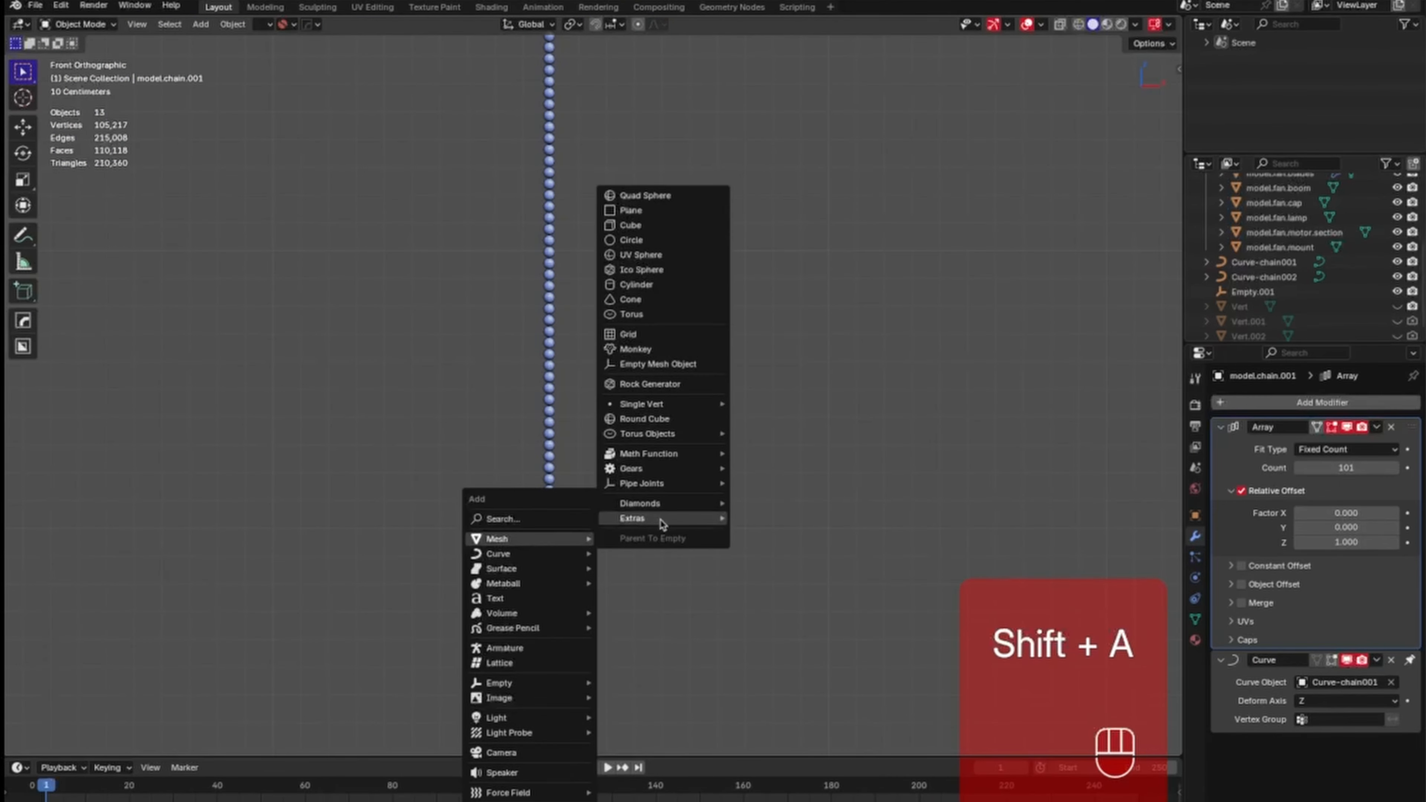
left_click(660, 240)
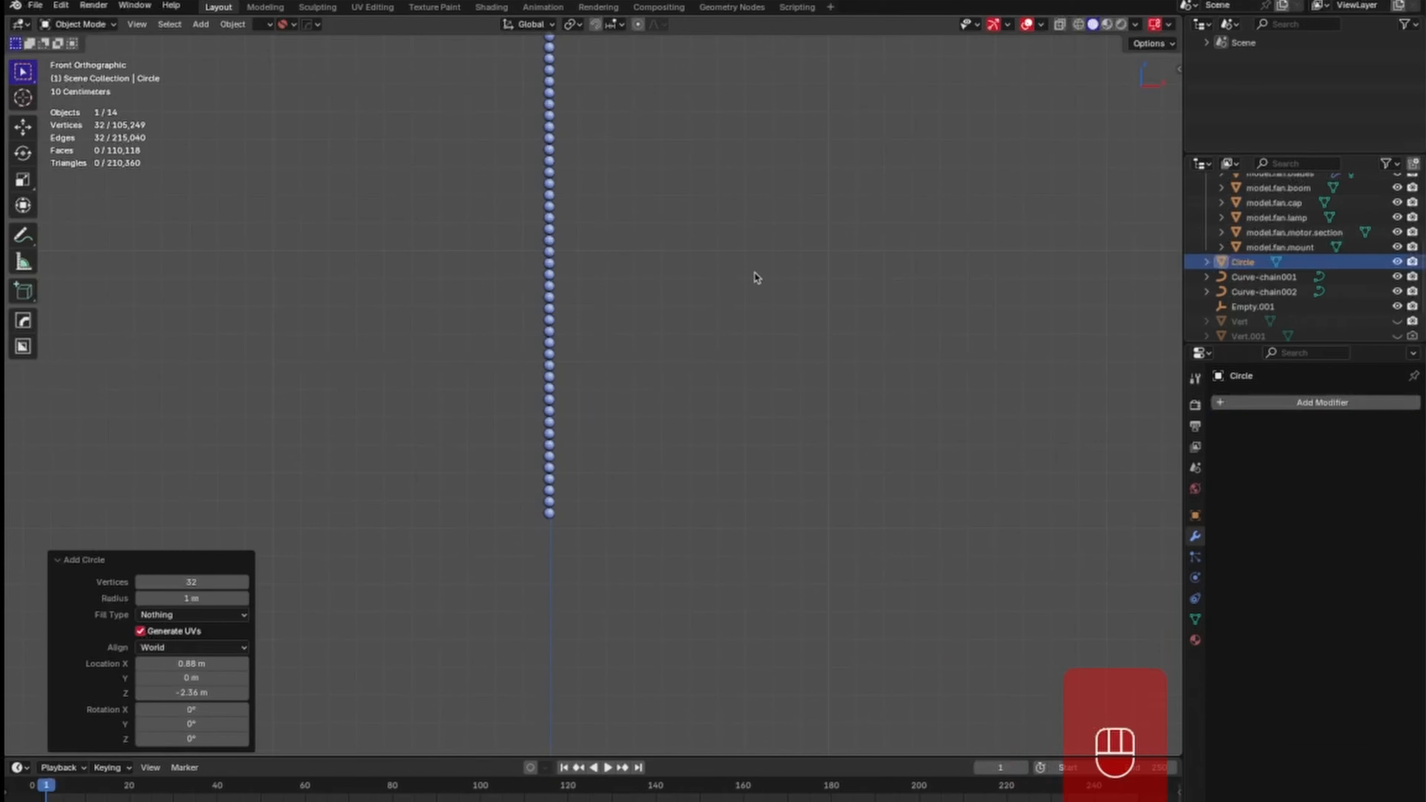
left_click(238, 648)
left_click(220, 686)
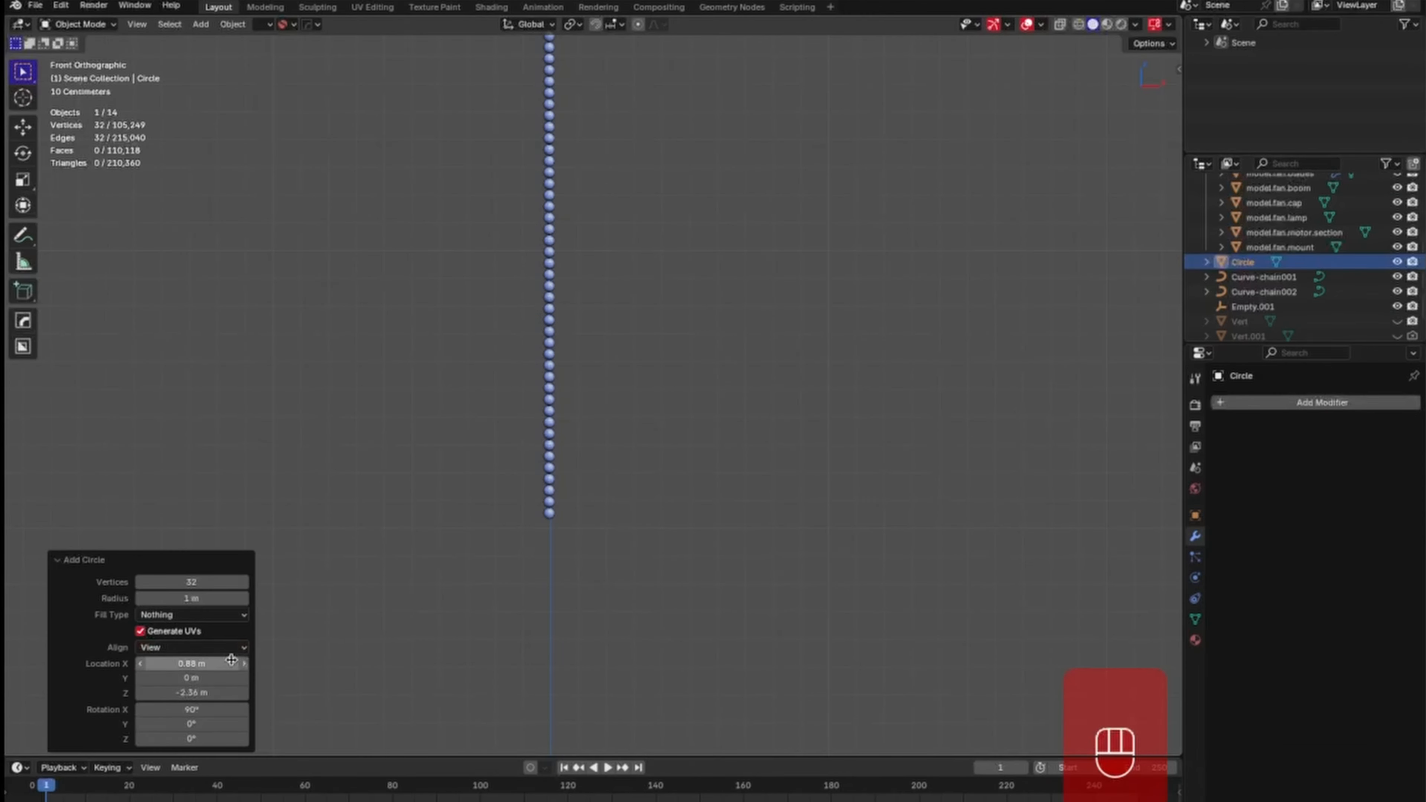
In Edit Mode, move the circle's vertices about -0.89 m in X and -5.63 m in Z, below the cap's chain.
key("Tab")
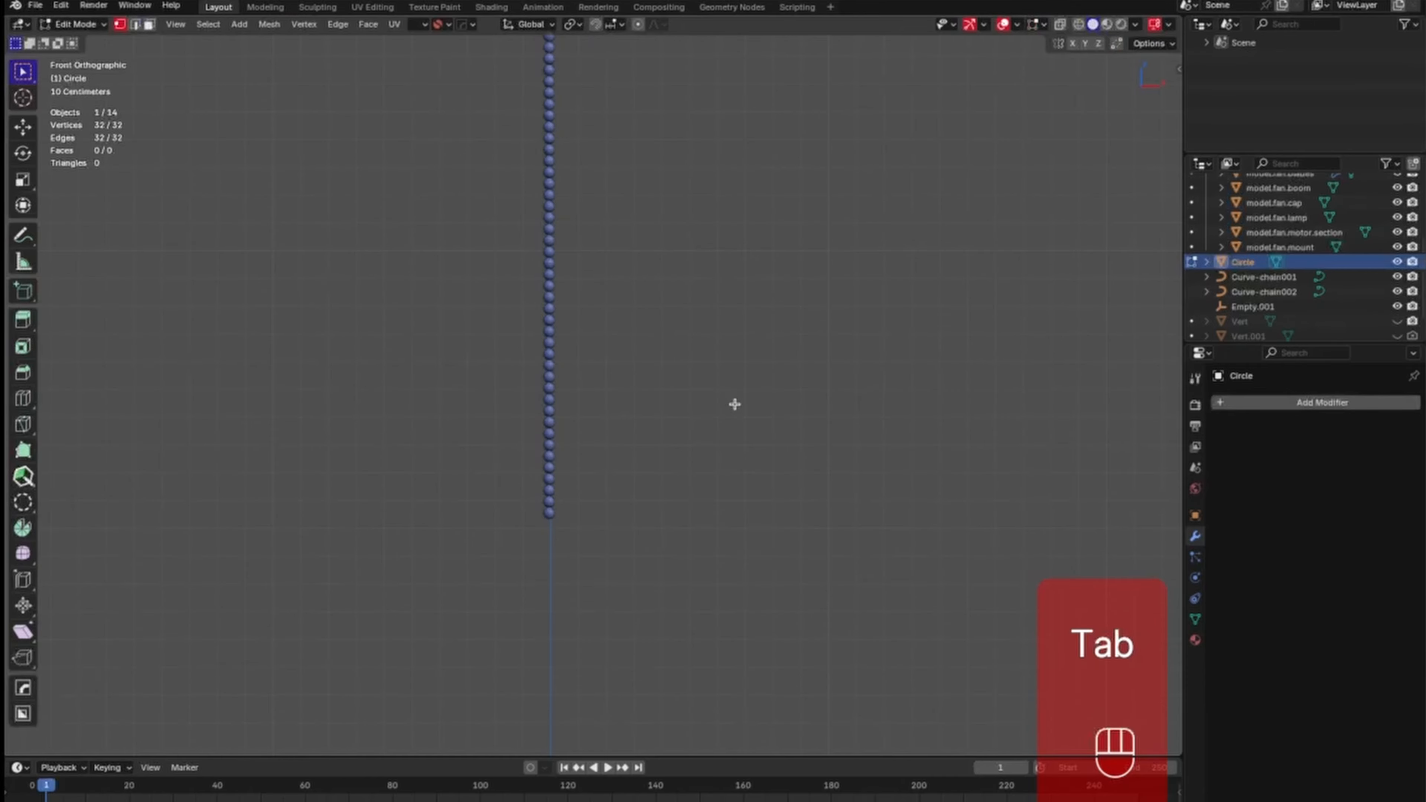
mouse_move(726, 427)
middle_mouse_down("ctrl")
mouse_move(732, 474)
mouse_move(659, 700)
mouse_move(748, 439)
middle_mouse_up("ctrl")
key("g")
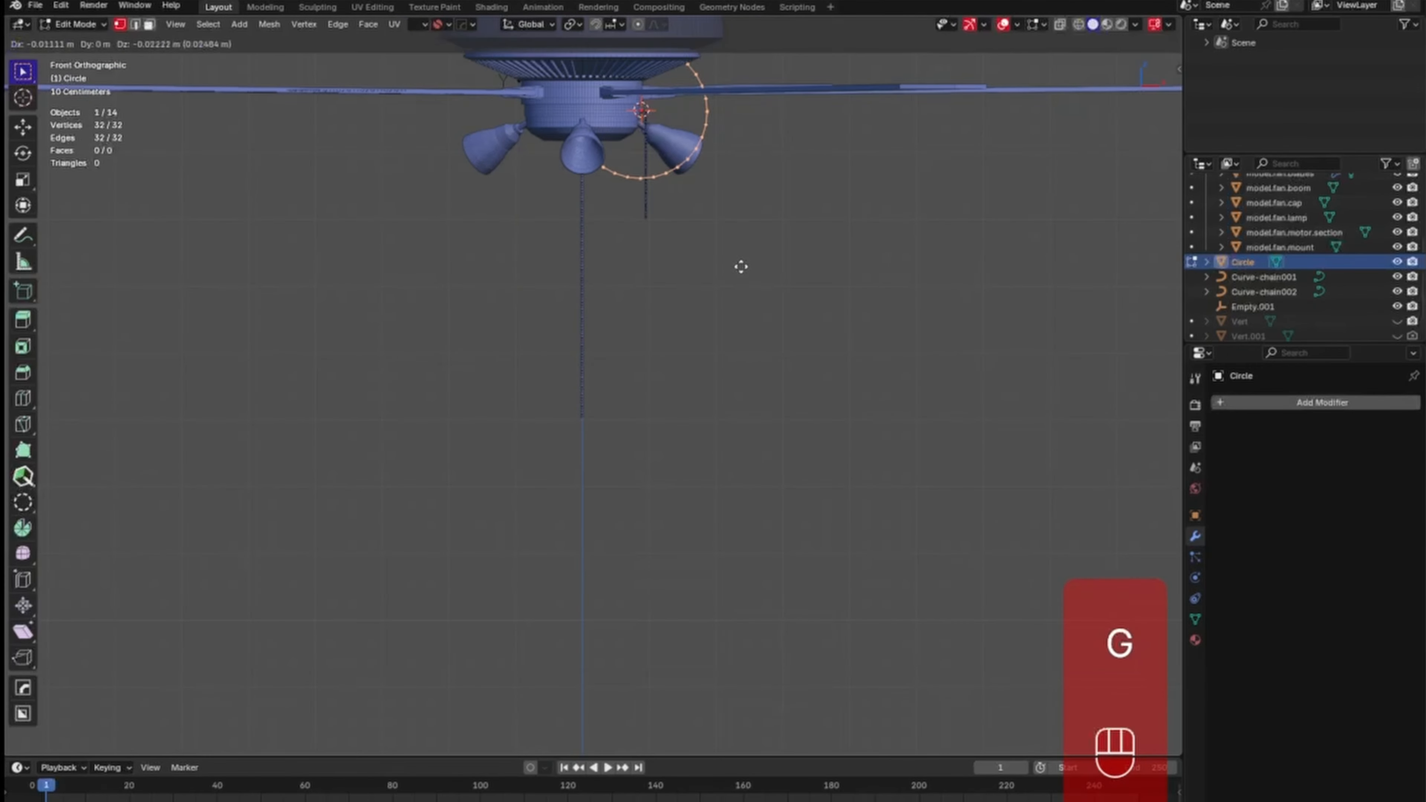
left_click(687, 634)
Flatten the circle by scaling it about 0.437 along Z, and scale it uniformly by about 0.302.
key("s")
key("z")
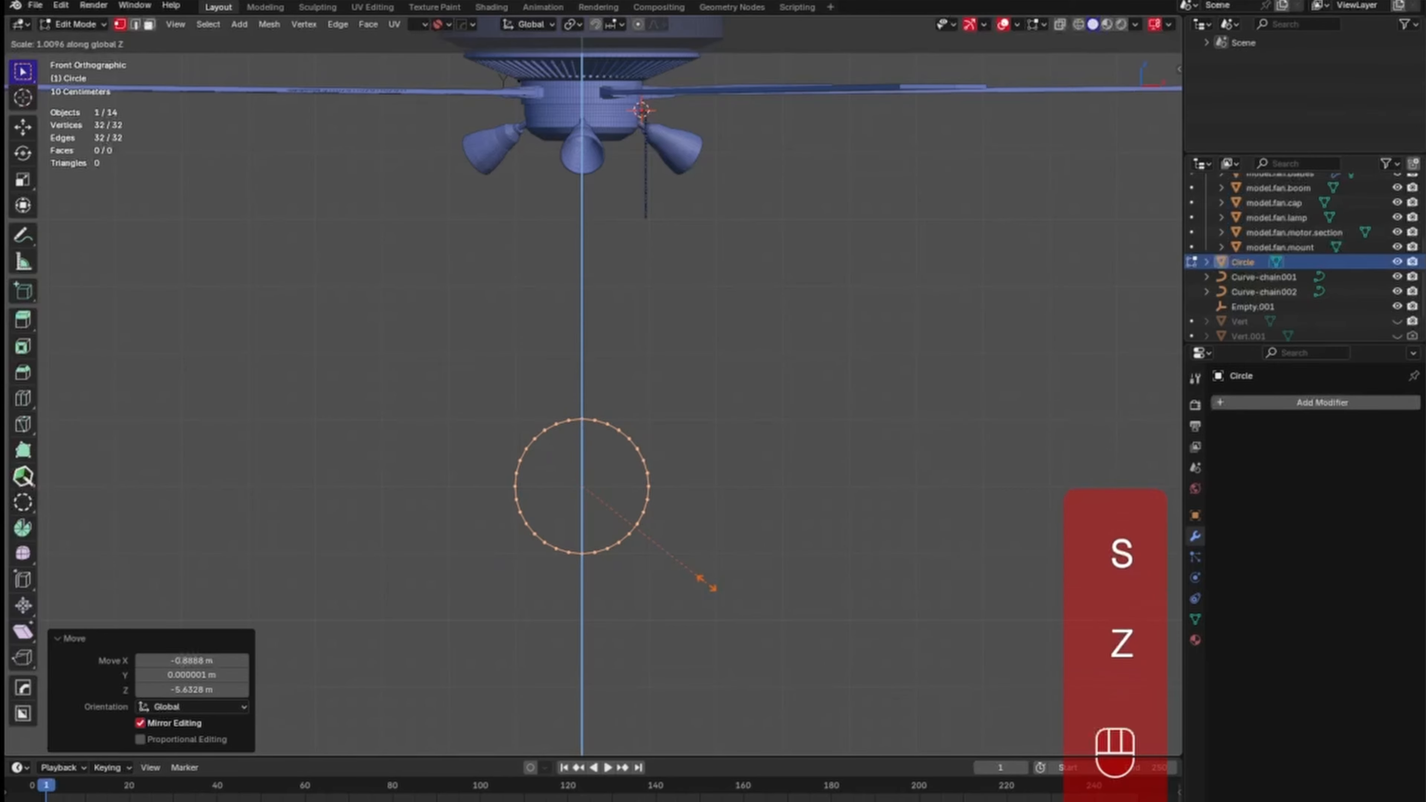
left_click(622, 538)
key("s")
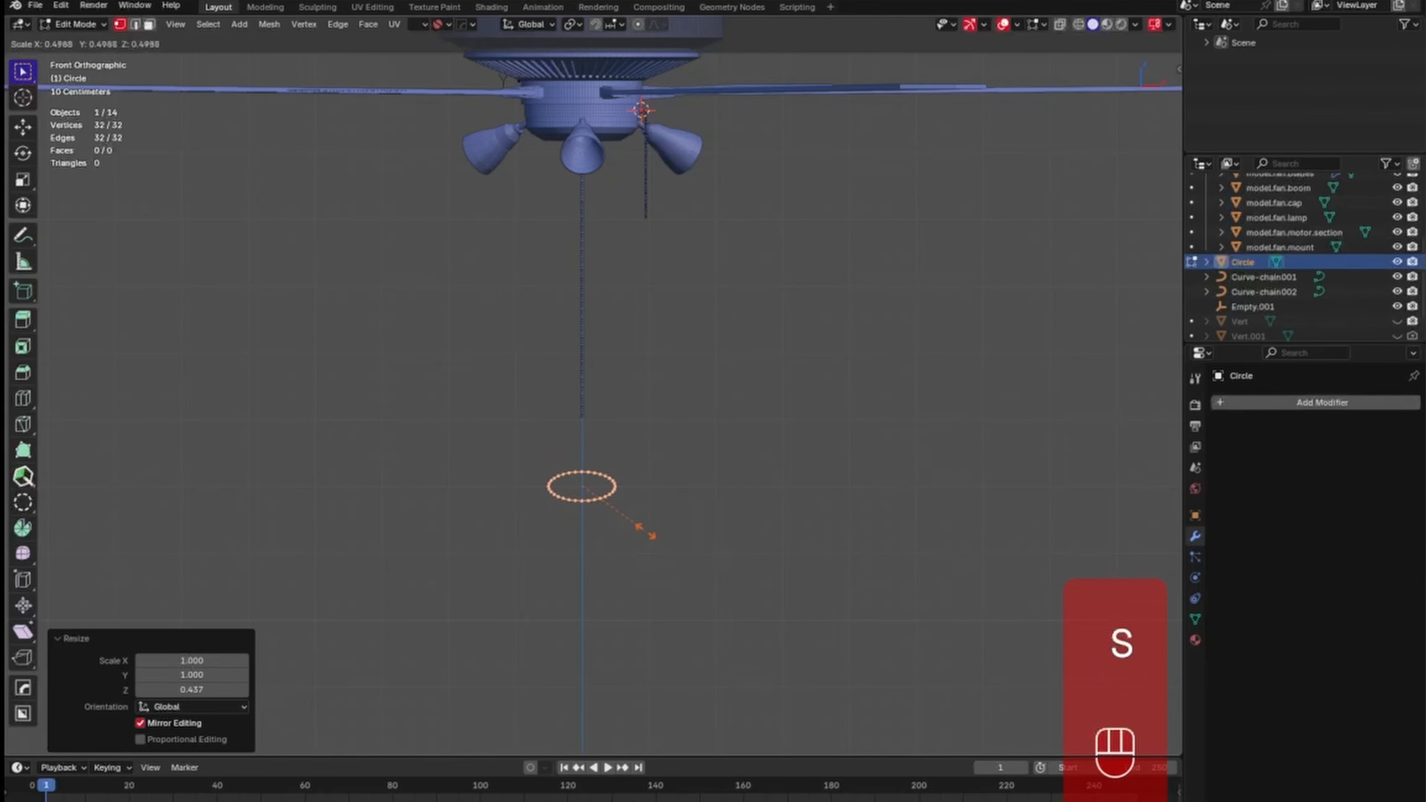
left_click(611, 522)
Move the flattened circle up about 1.08 m along Z, then down about 0.18 m, placing it just under the cap chain's last bead.
key("g")
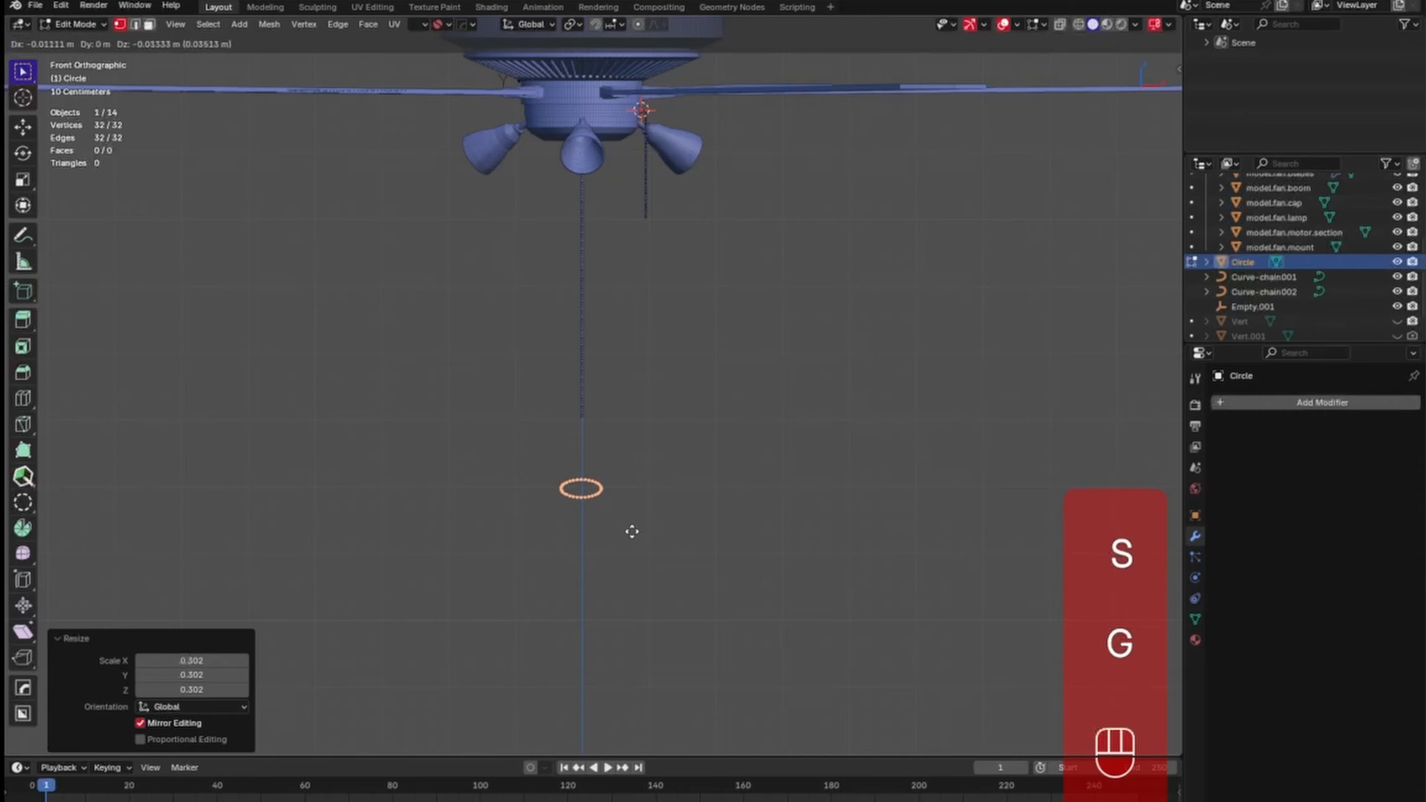
key("z")
left_click(634, 458)
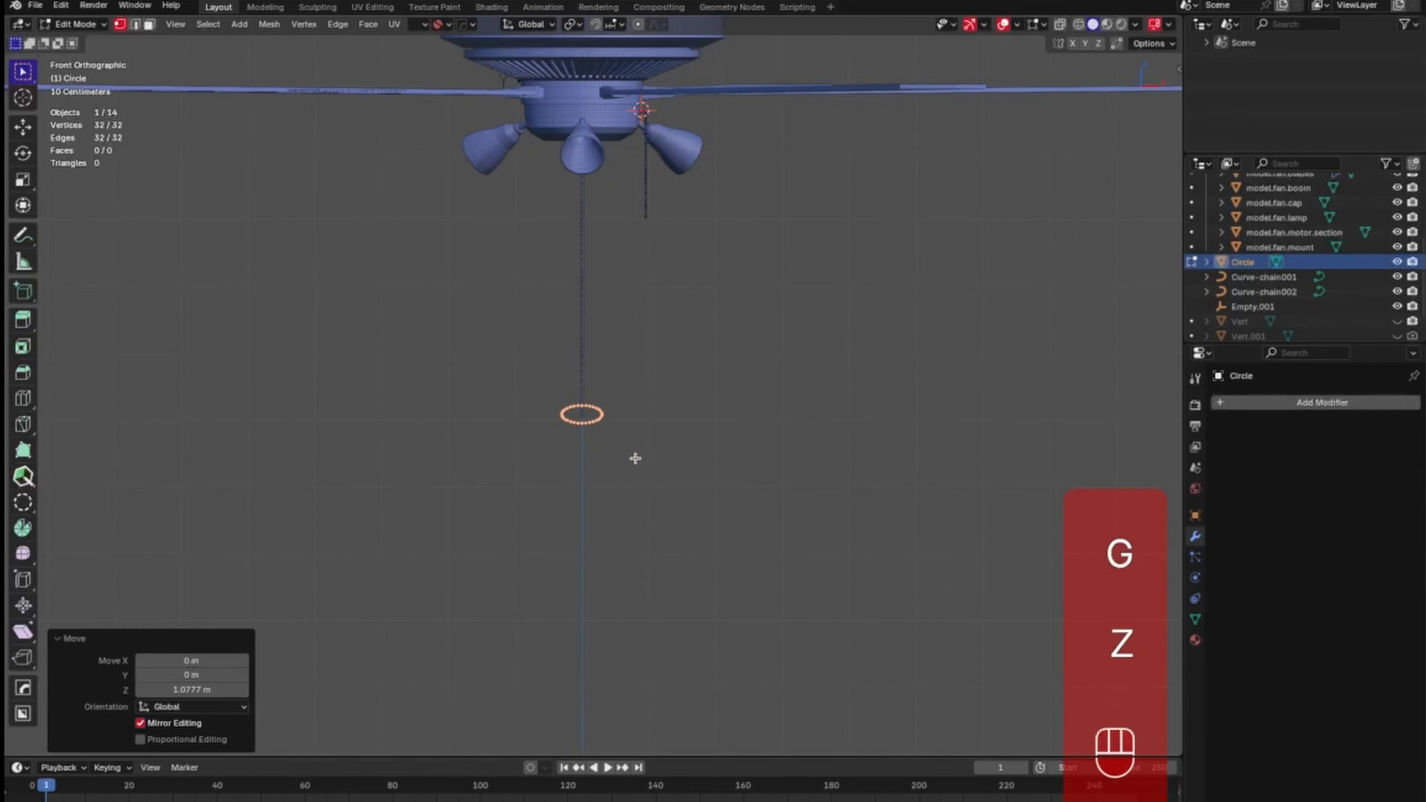
middle_click_drag(640, 485, 683, 308, "ctrl")
key("g")
key("z")
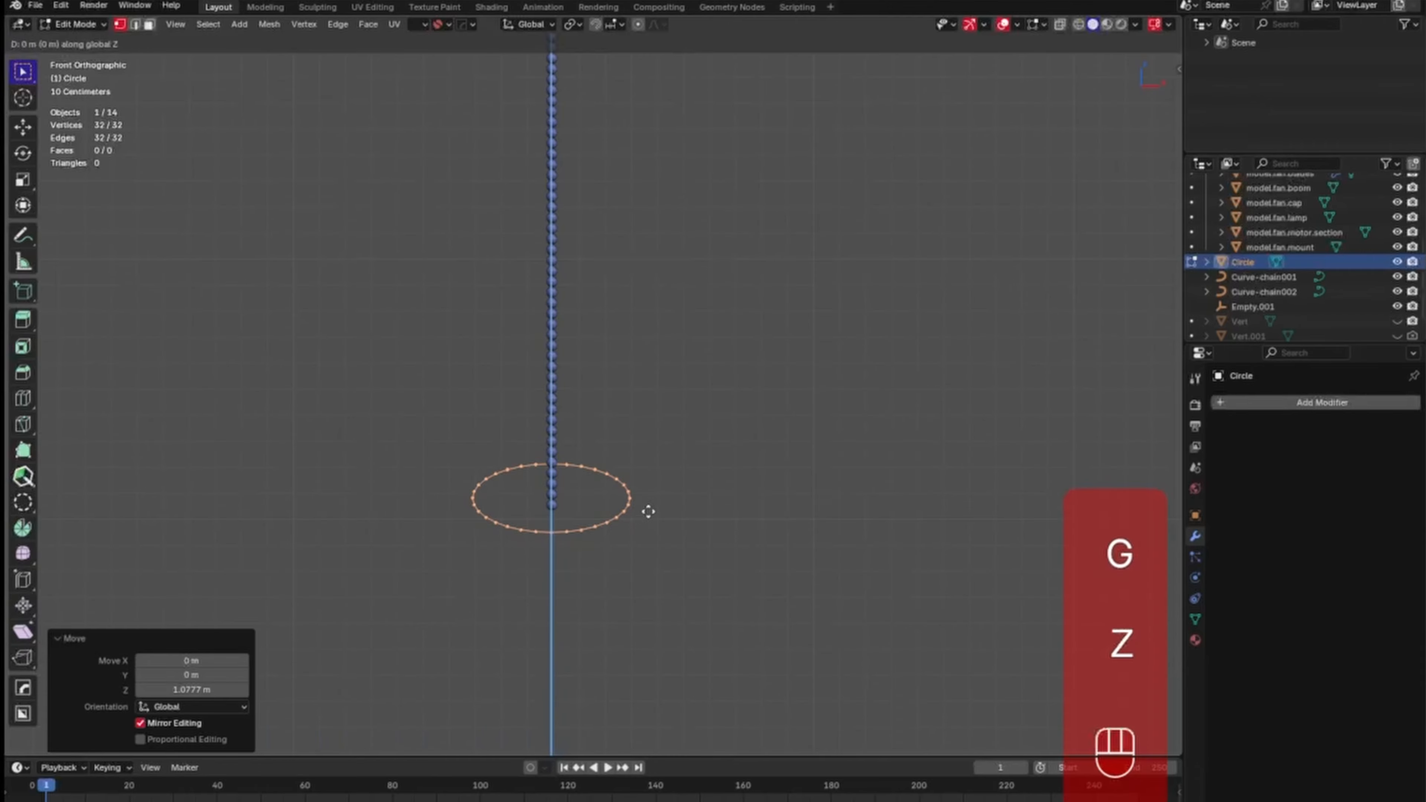
left_click(648, 554)
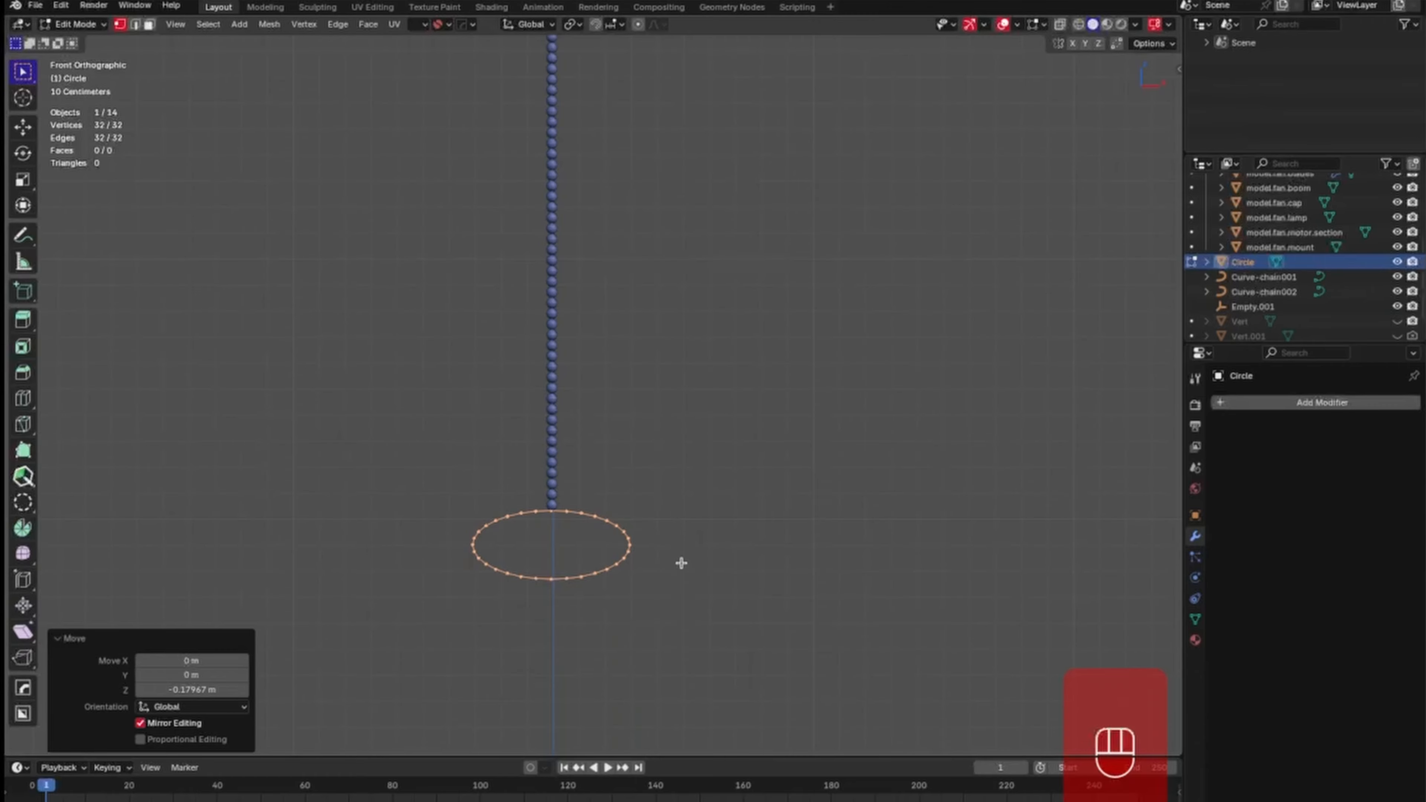
Scale the circle uniformly by about 0.659 and raise it about 0.041 m along Z to meet the last bead.
key("s")
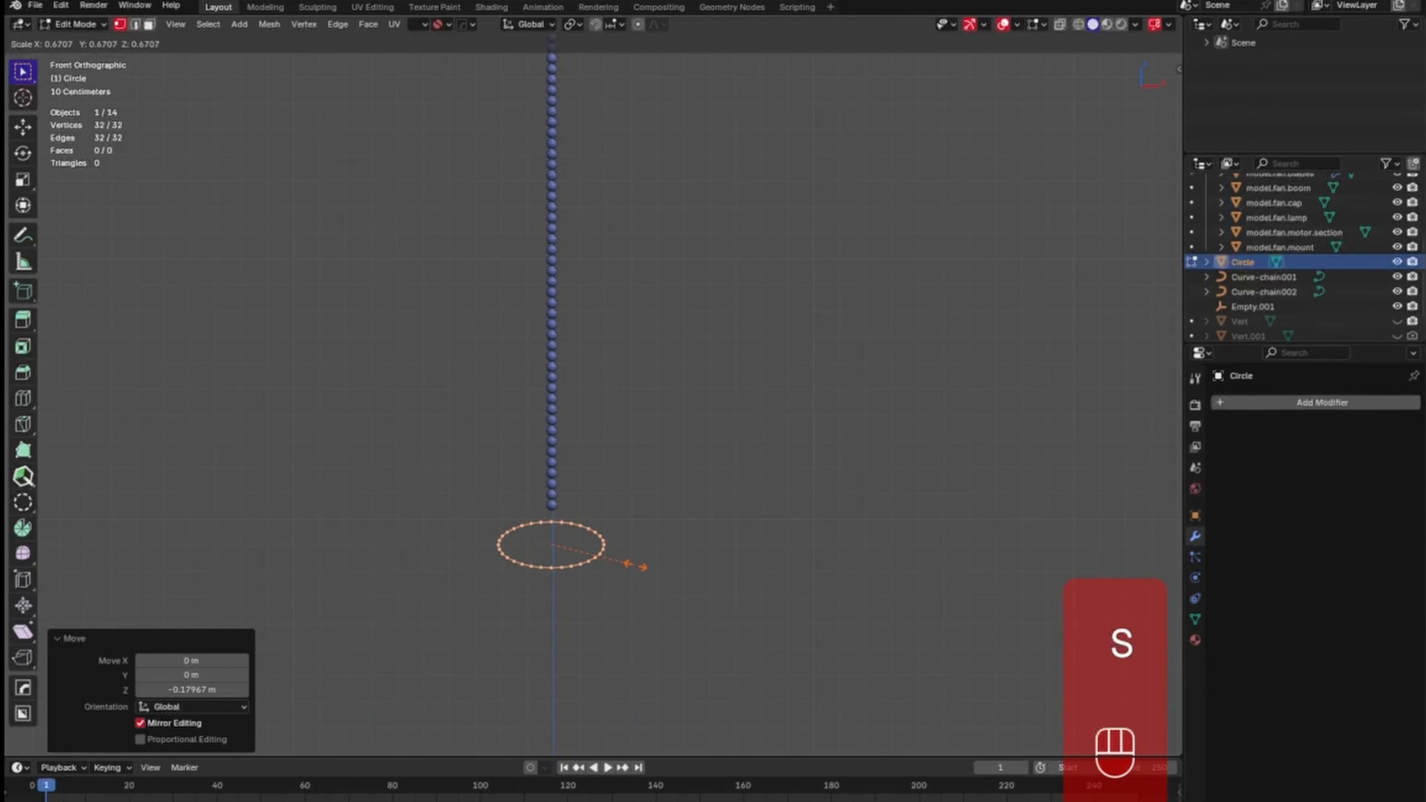
left_click(635, 558)
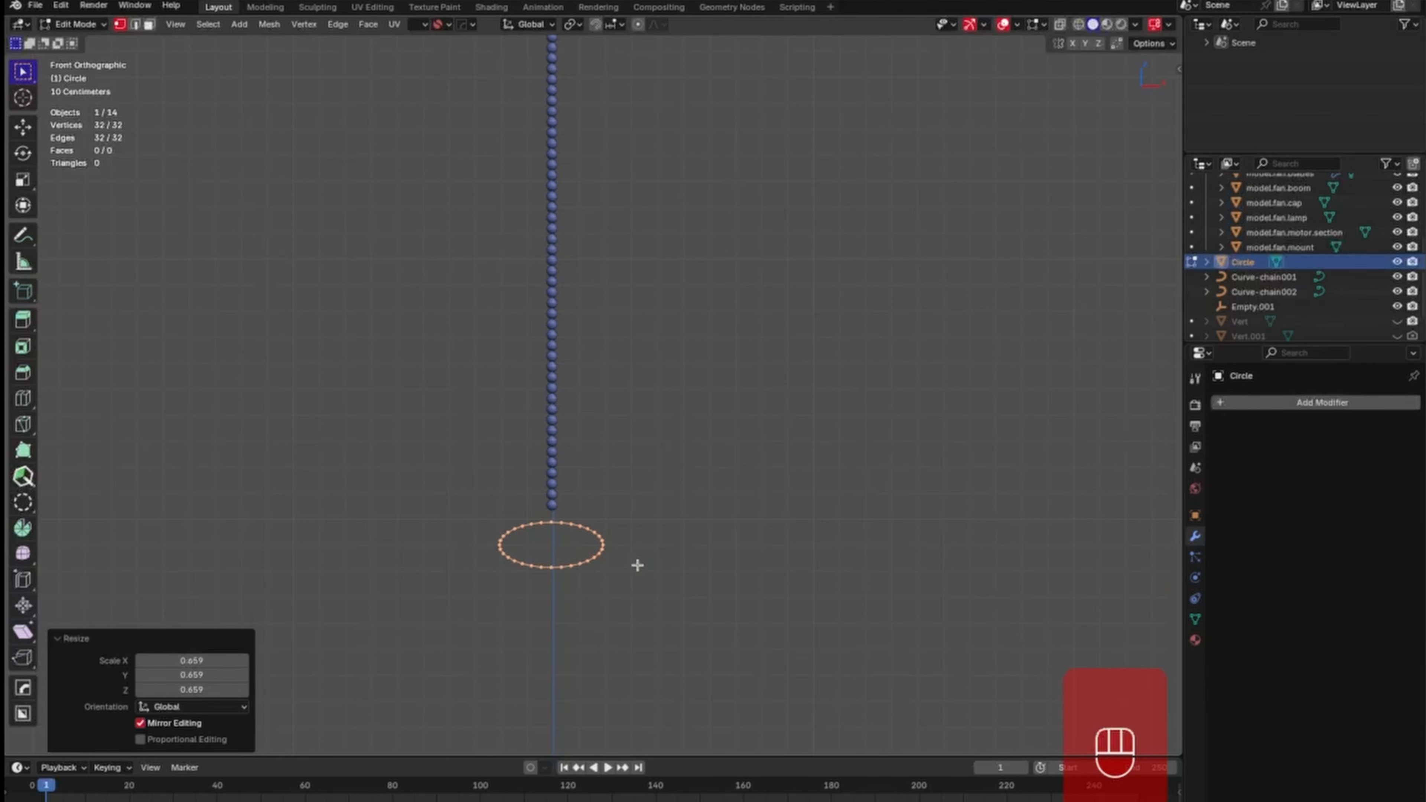
middle_click_drag(637, 565, 661, 463, "ctrl")
key("g")
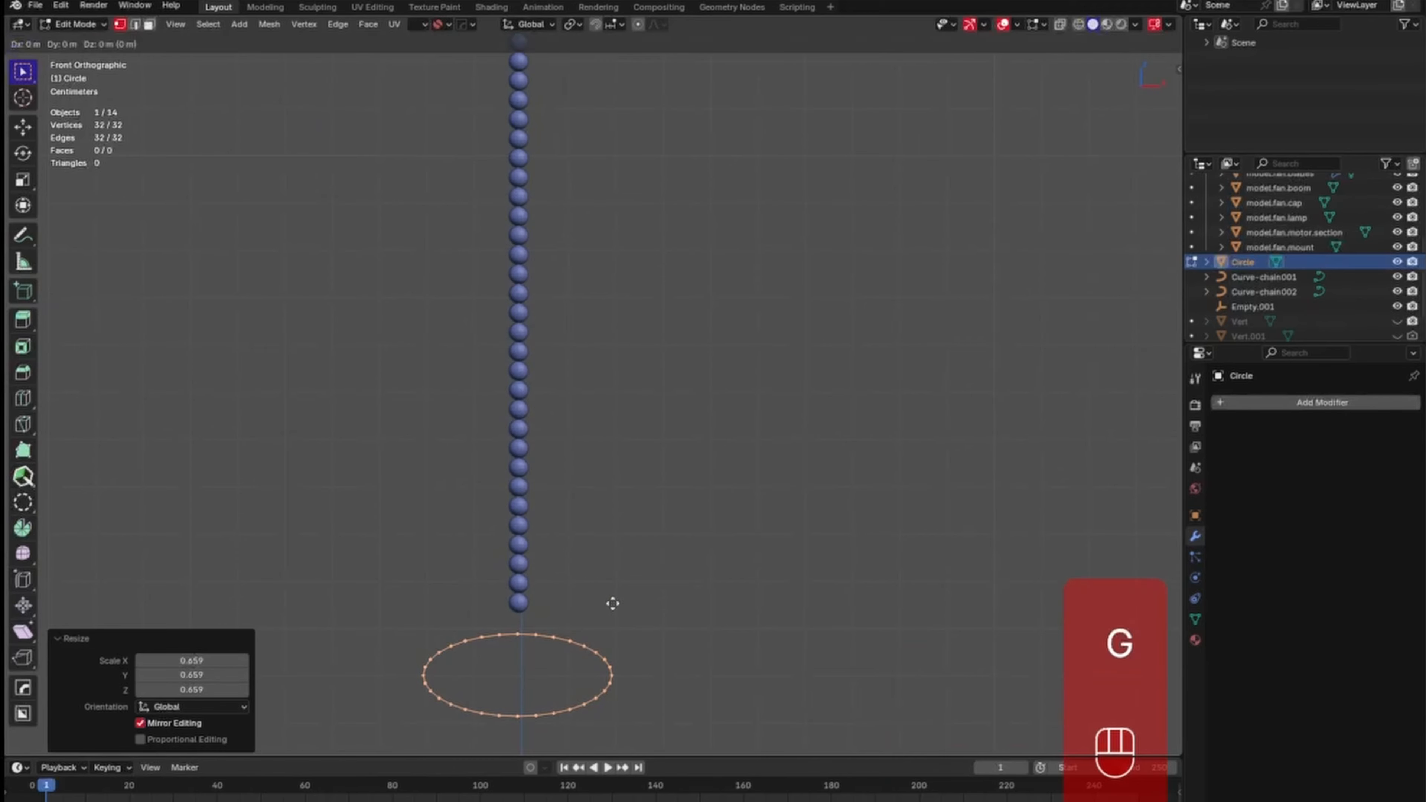
key("z")
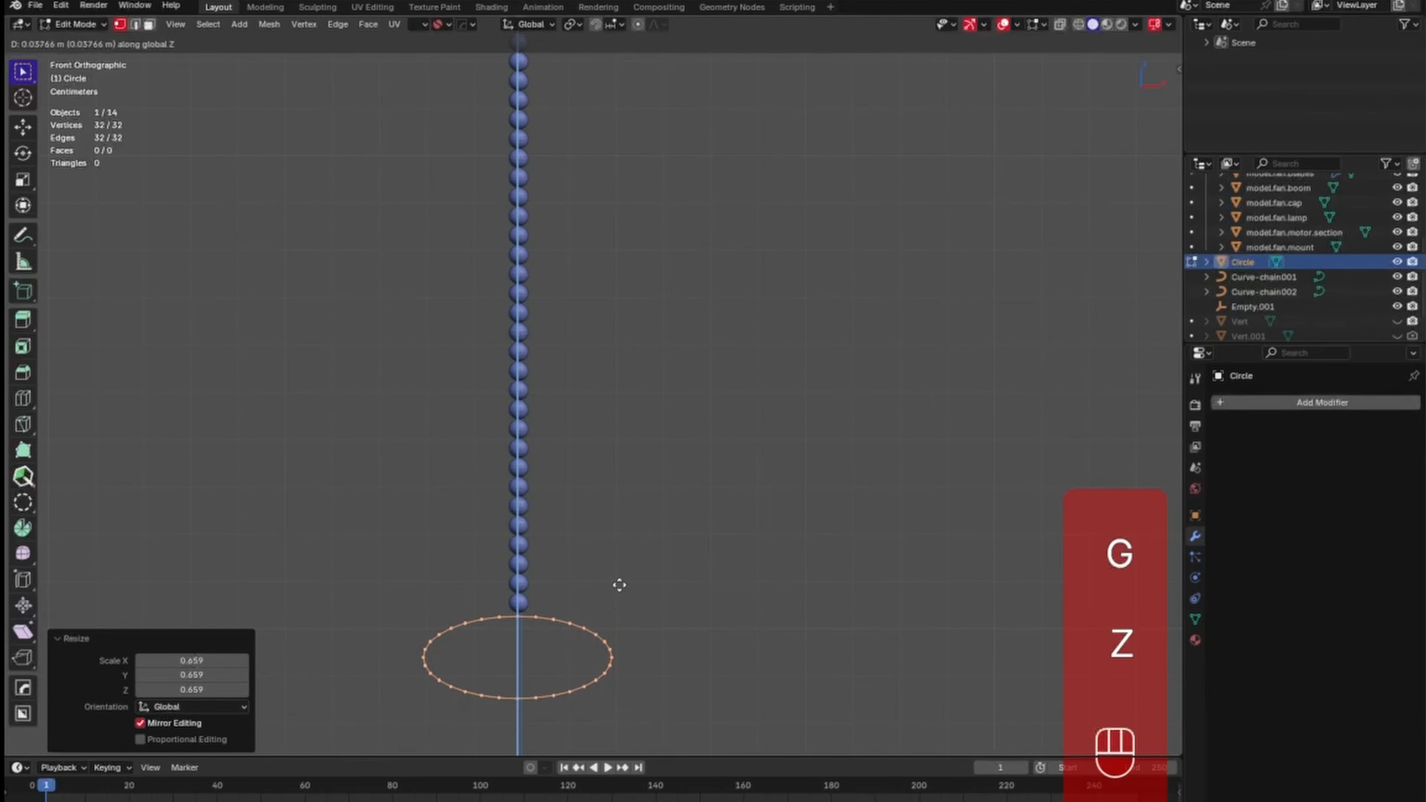
left_click(619, 584)
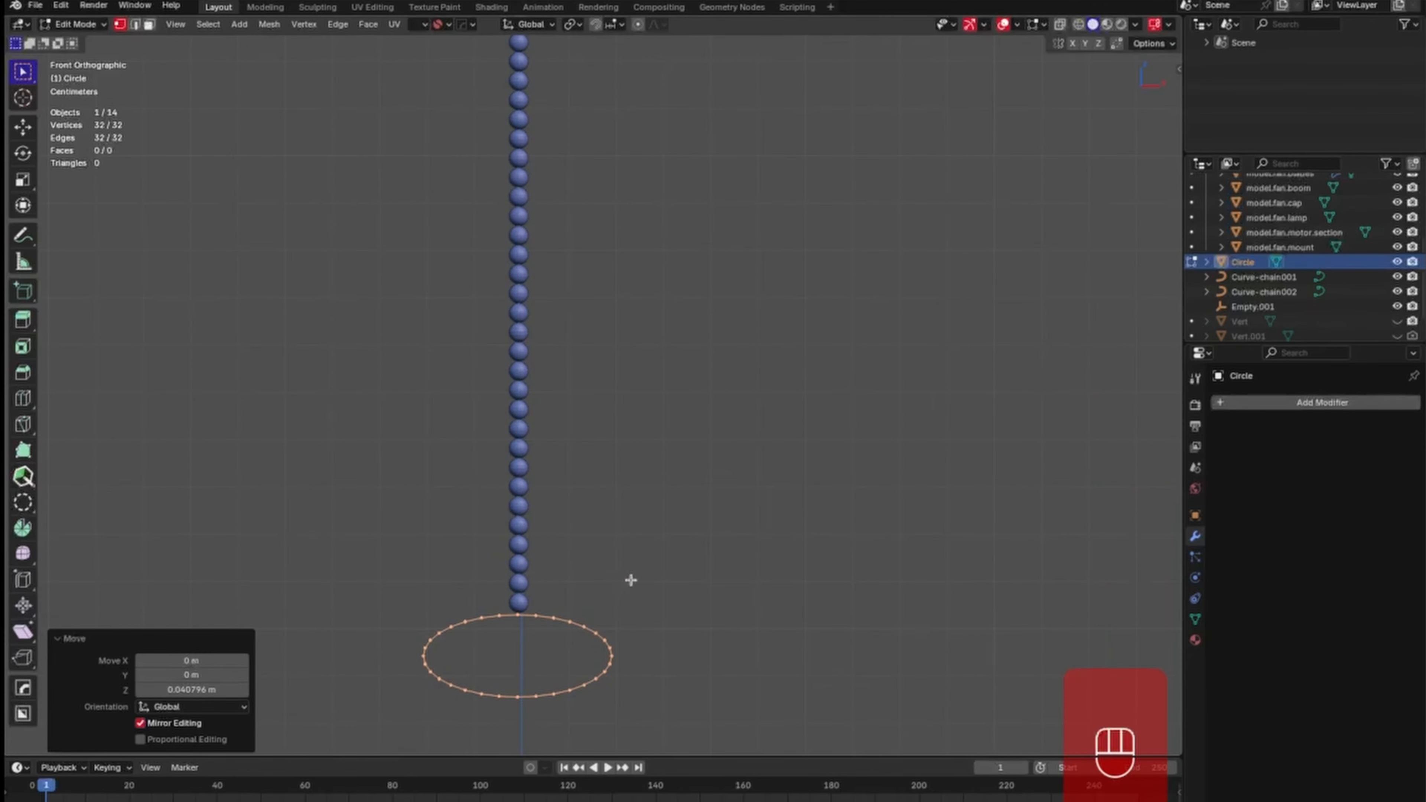
Extrude the circle about 0.033 m along Y and shift the whole band about -0.011 m in Y to center it under the chain.
middle_click_drag(631, 581, 551, 633)
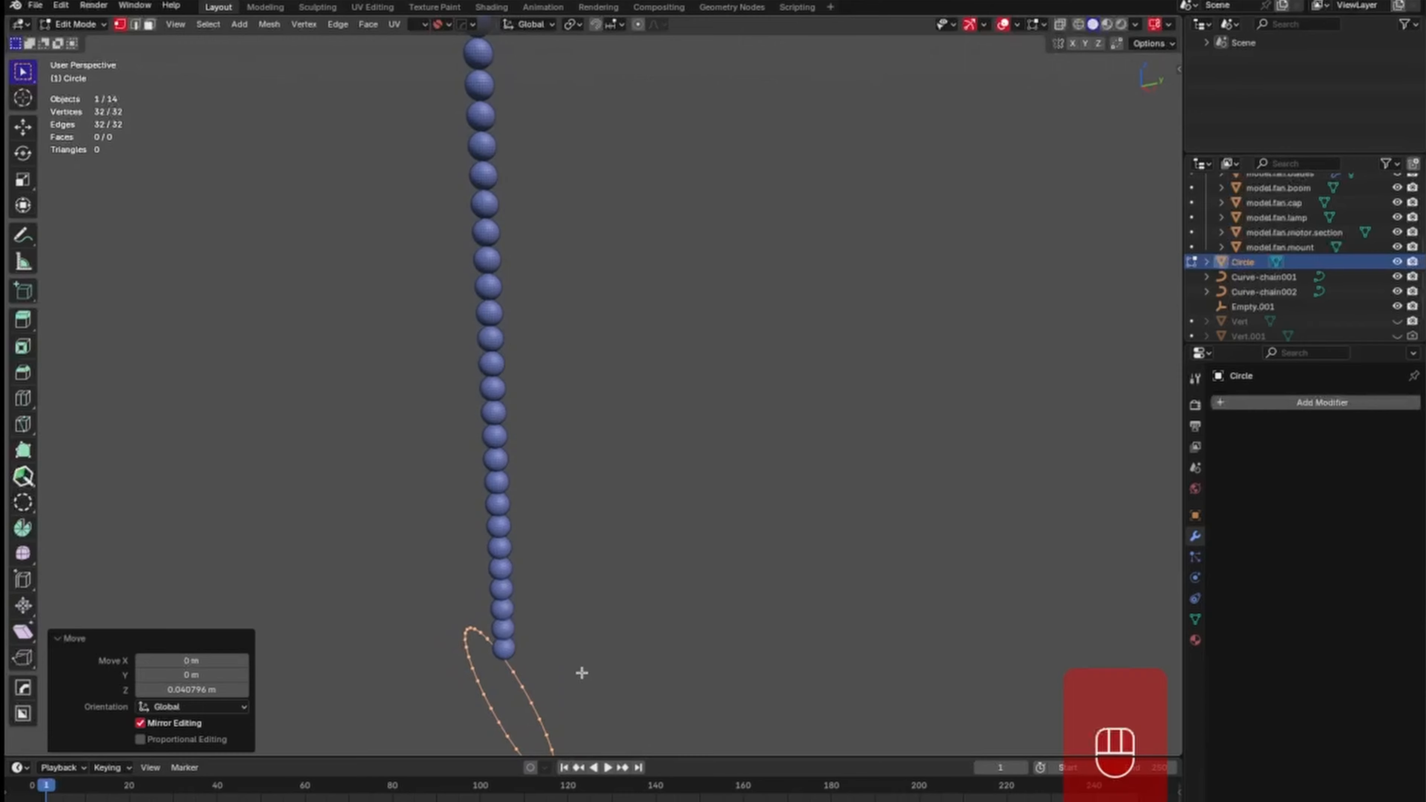
key("e")
key("y")
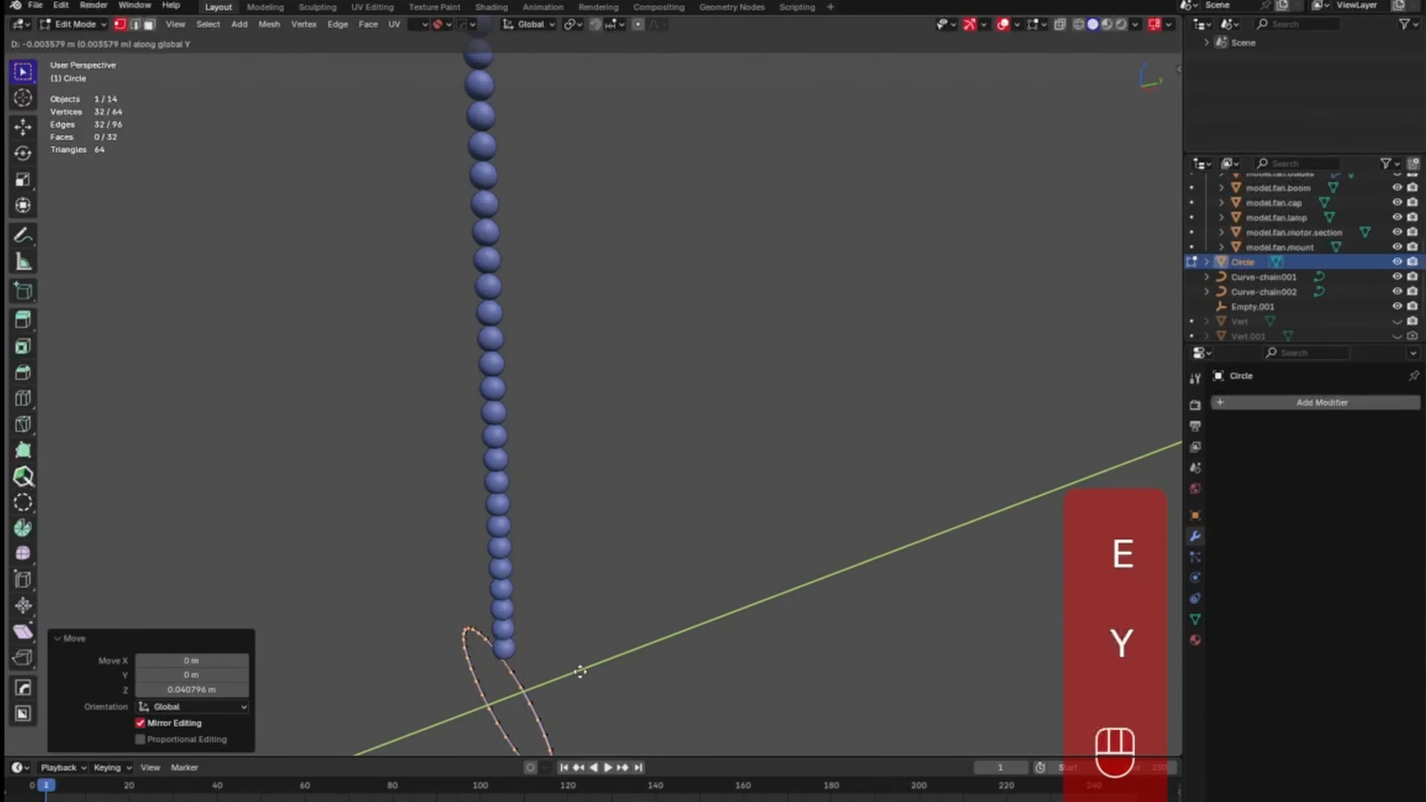
left_click(596, 662)
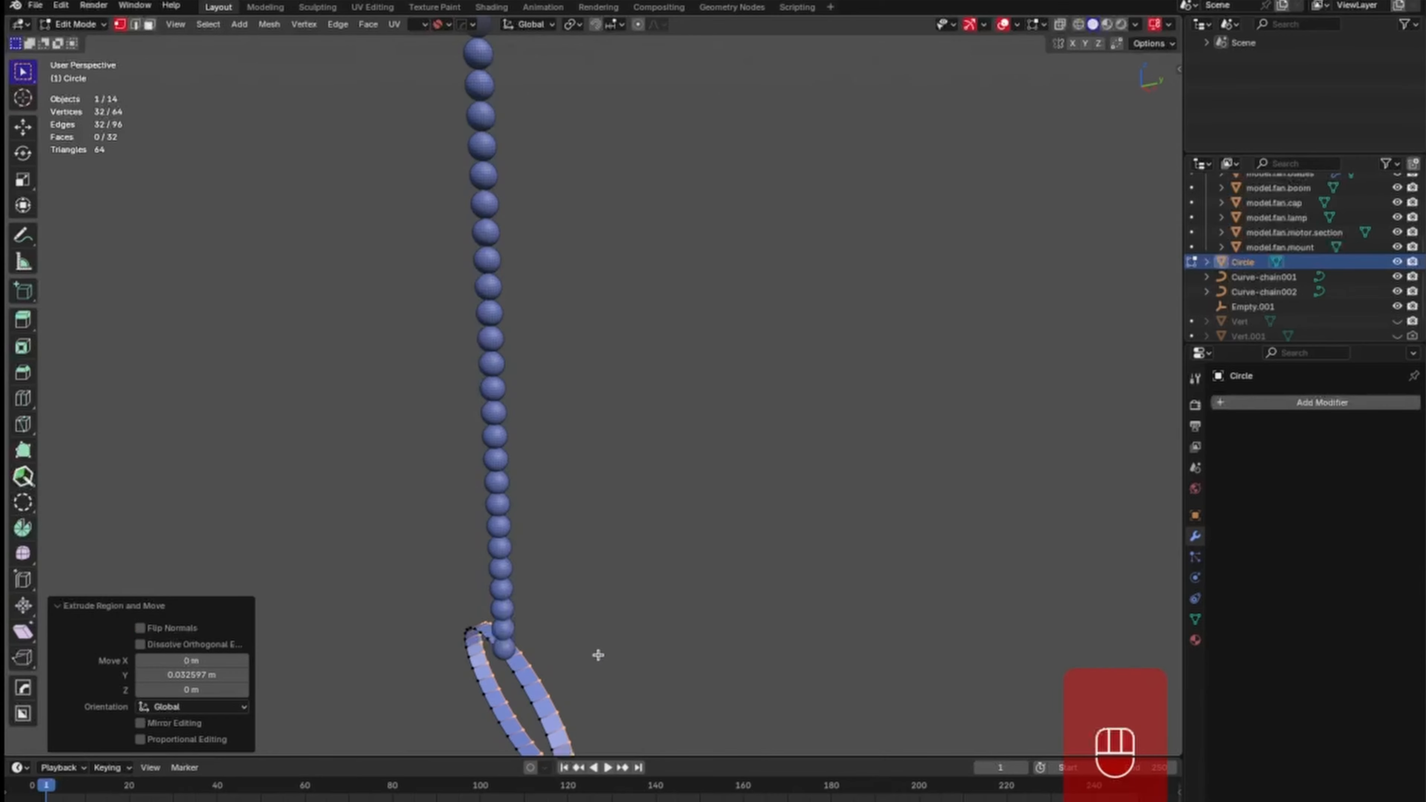
key("a")
key("g")
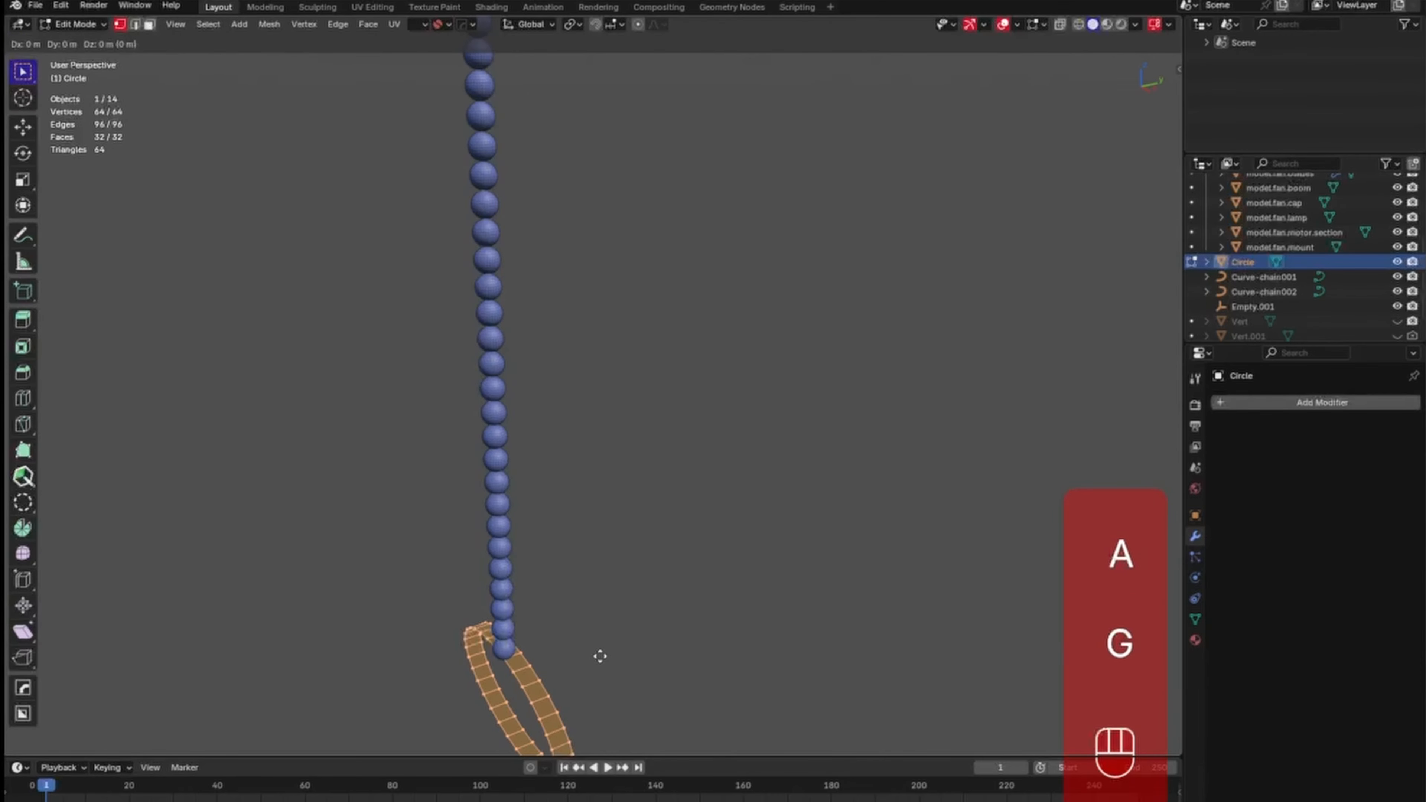
key("y")
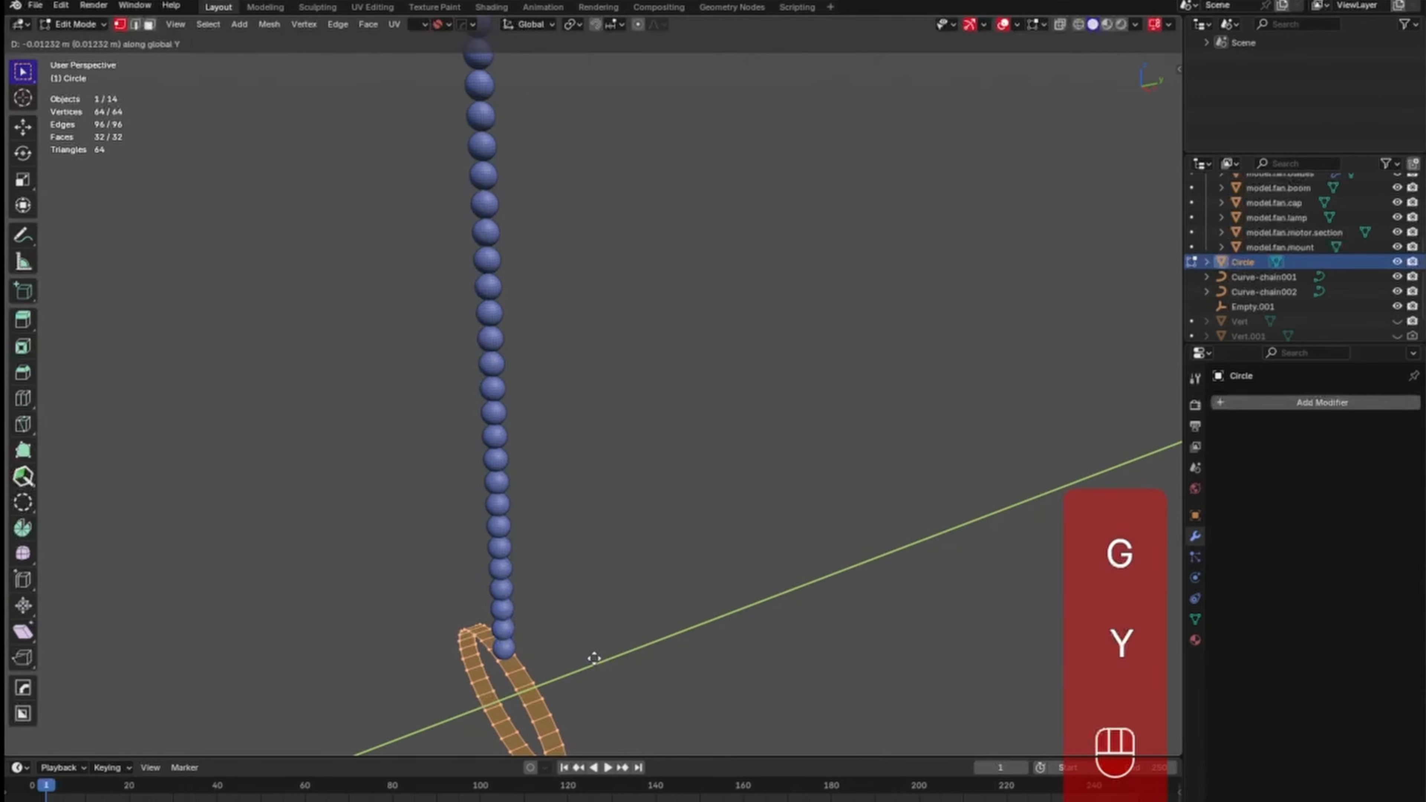
left_click(594, 657)
Extrude the band inward twice, scaling by about 0.871 and then about 0.740, to form a solid flattened ring.
middle_click_drag(594, 658, 631, 613)
key("e")
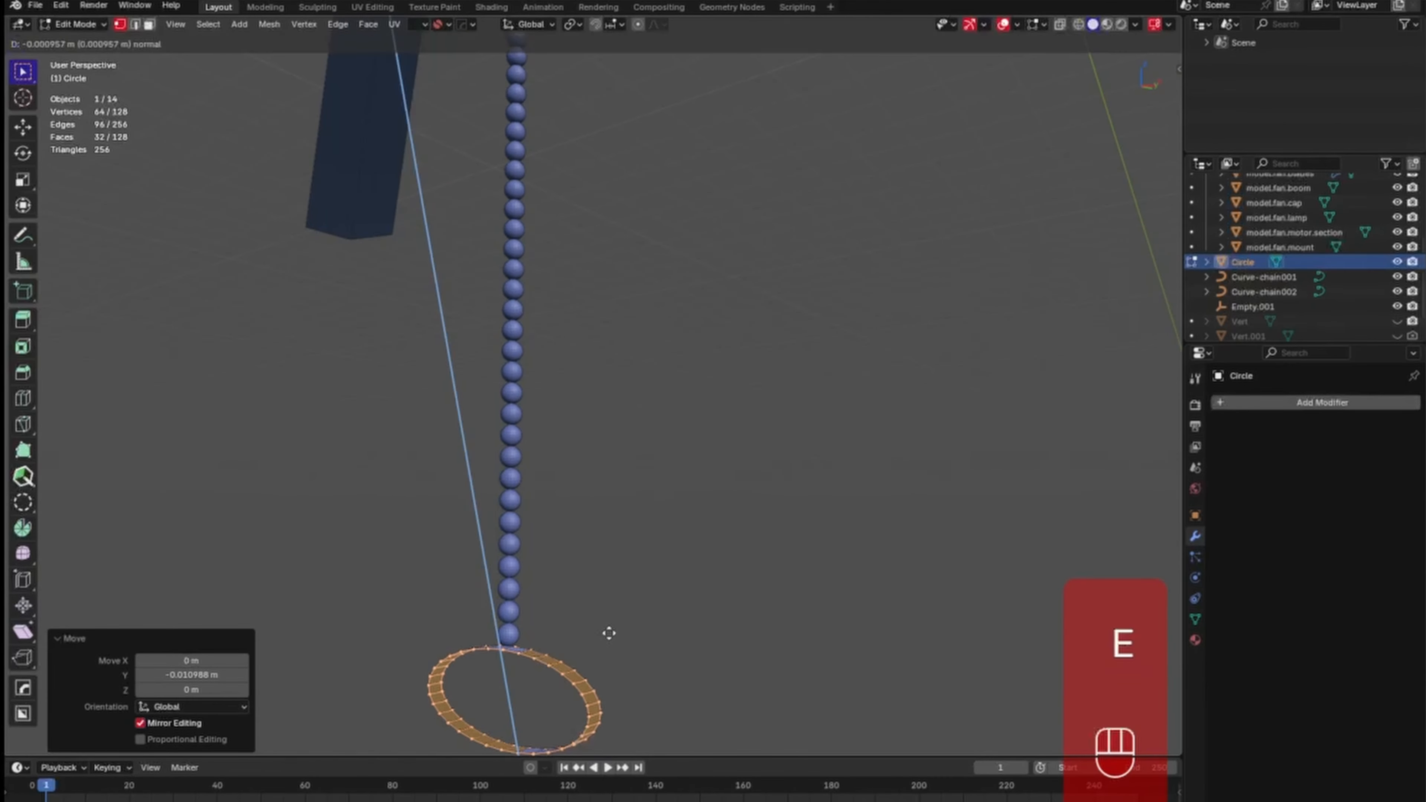
key("s")
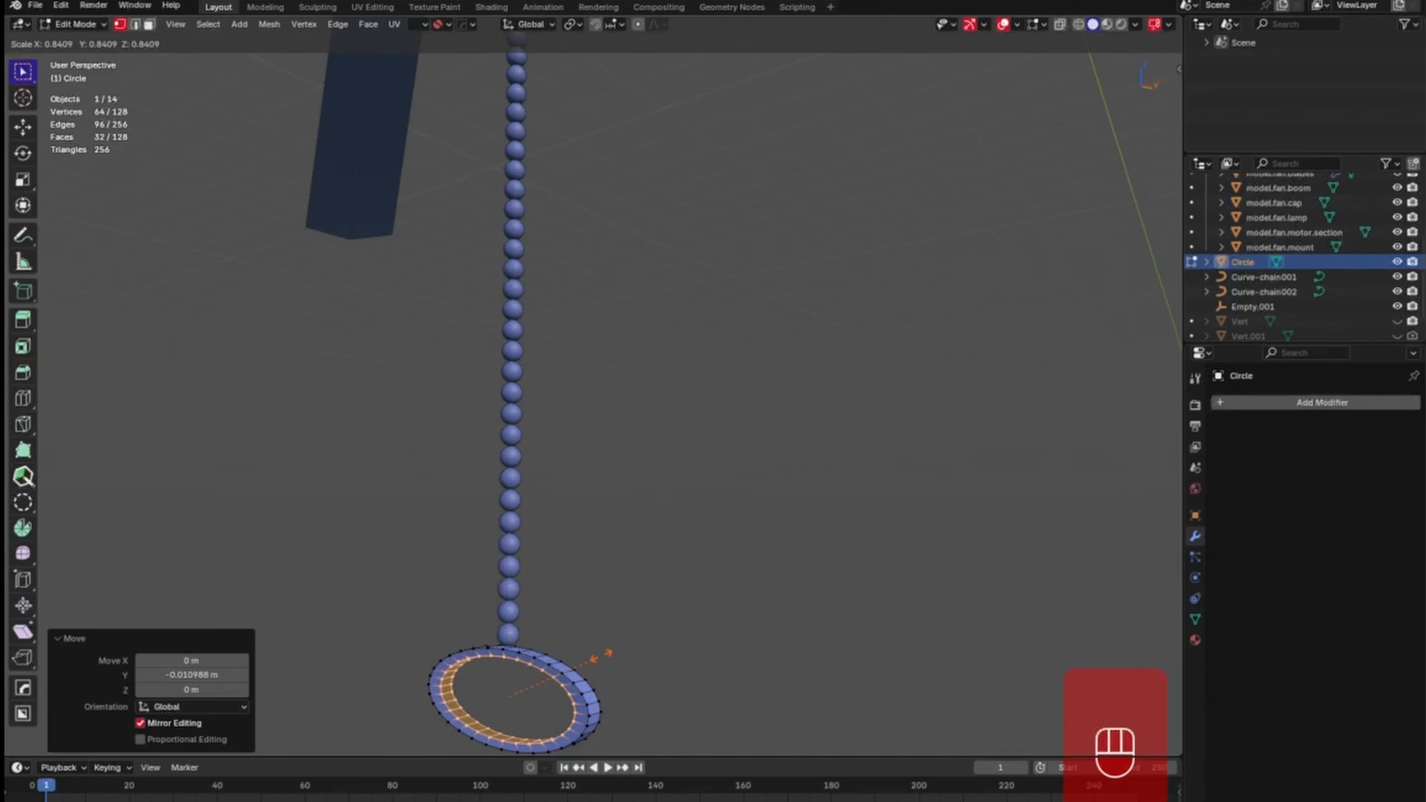
left_click(603, 652)
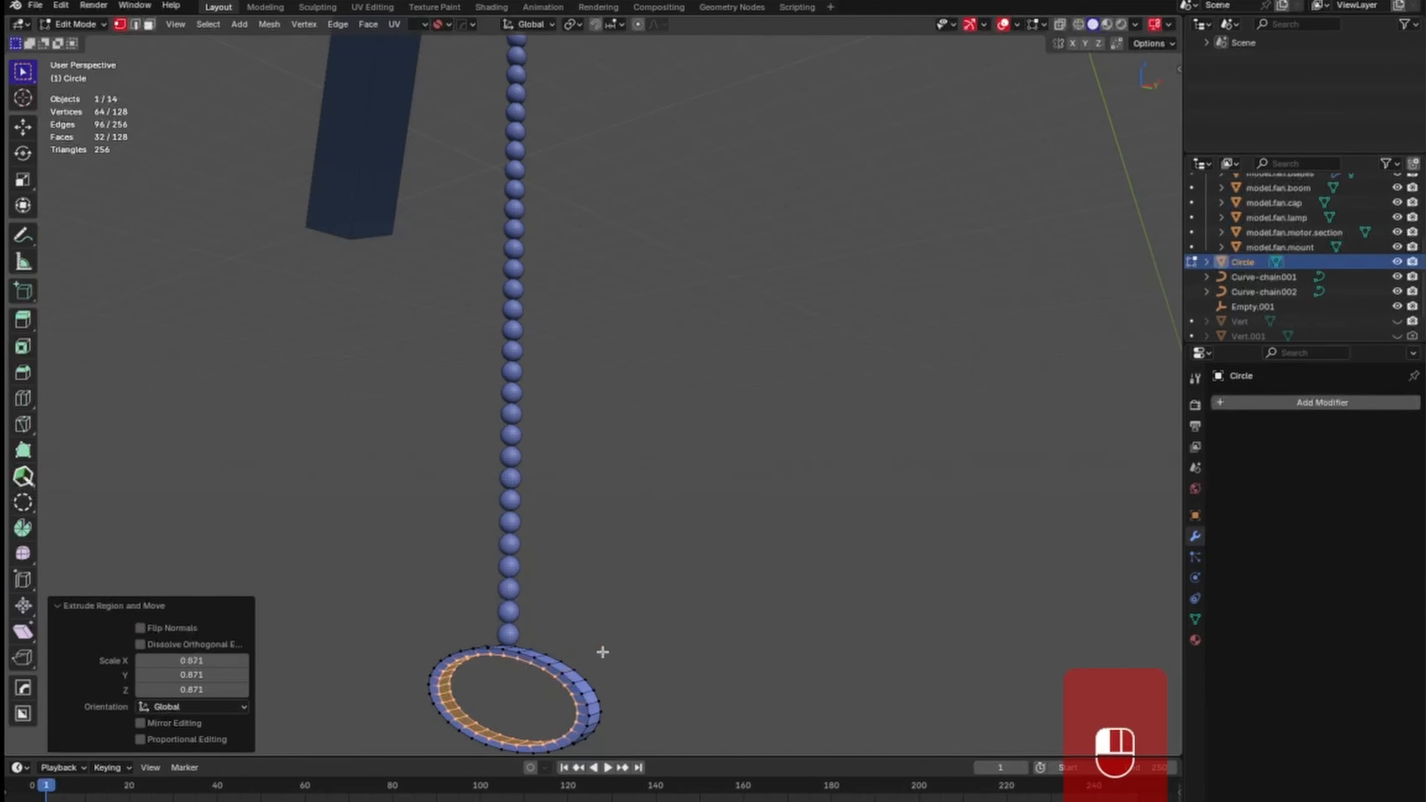
middle_click_drag(638, 612, 609, 640)
key("e")
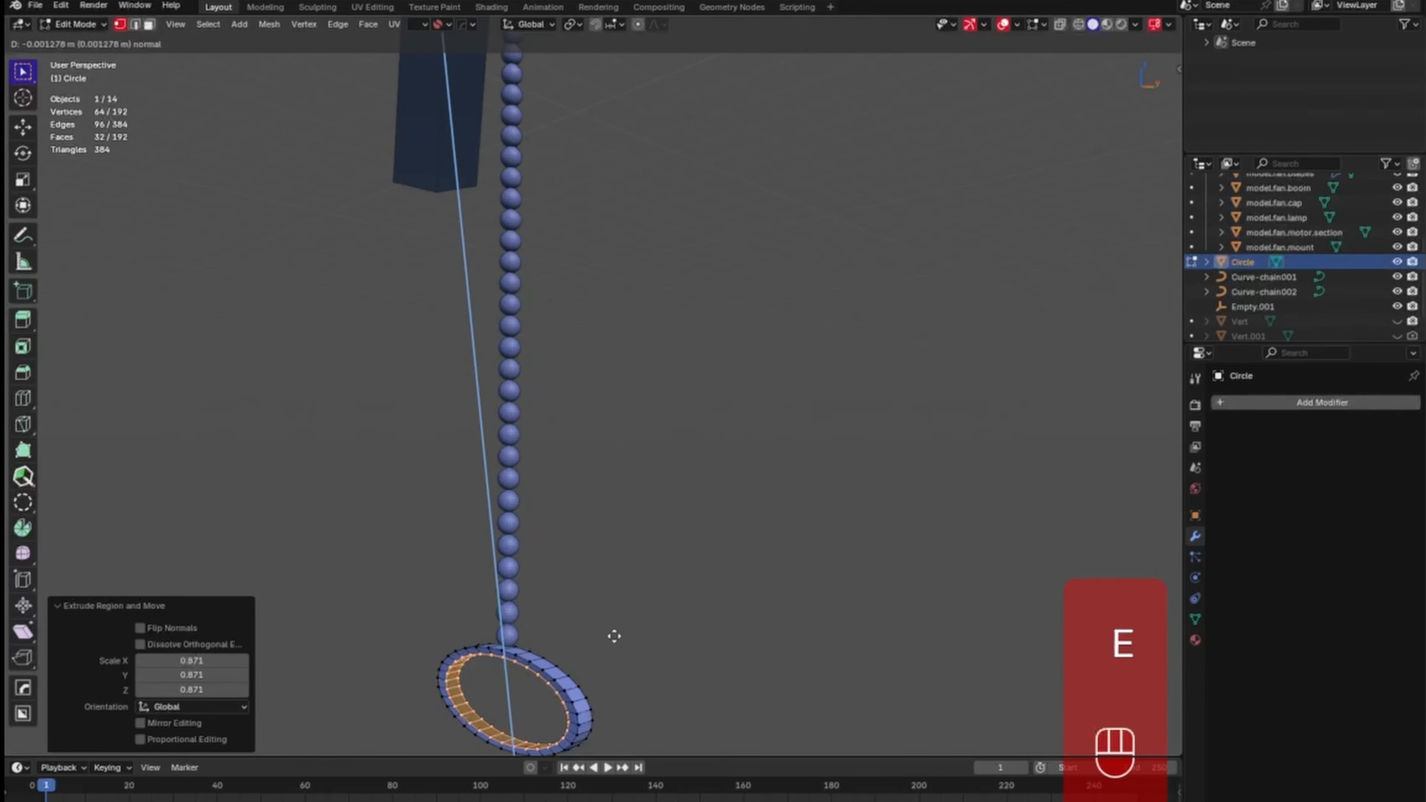
key("s")
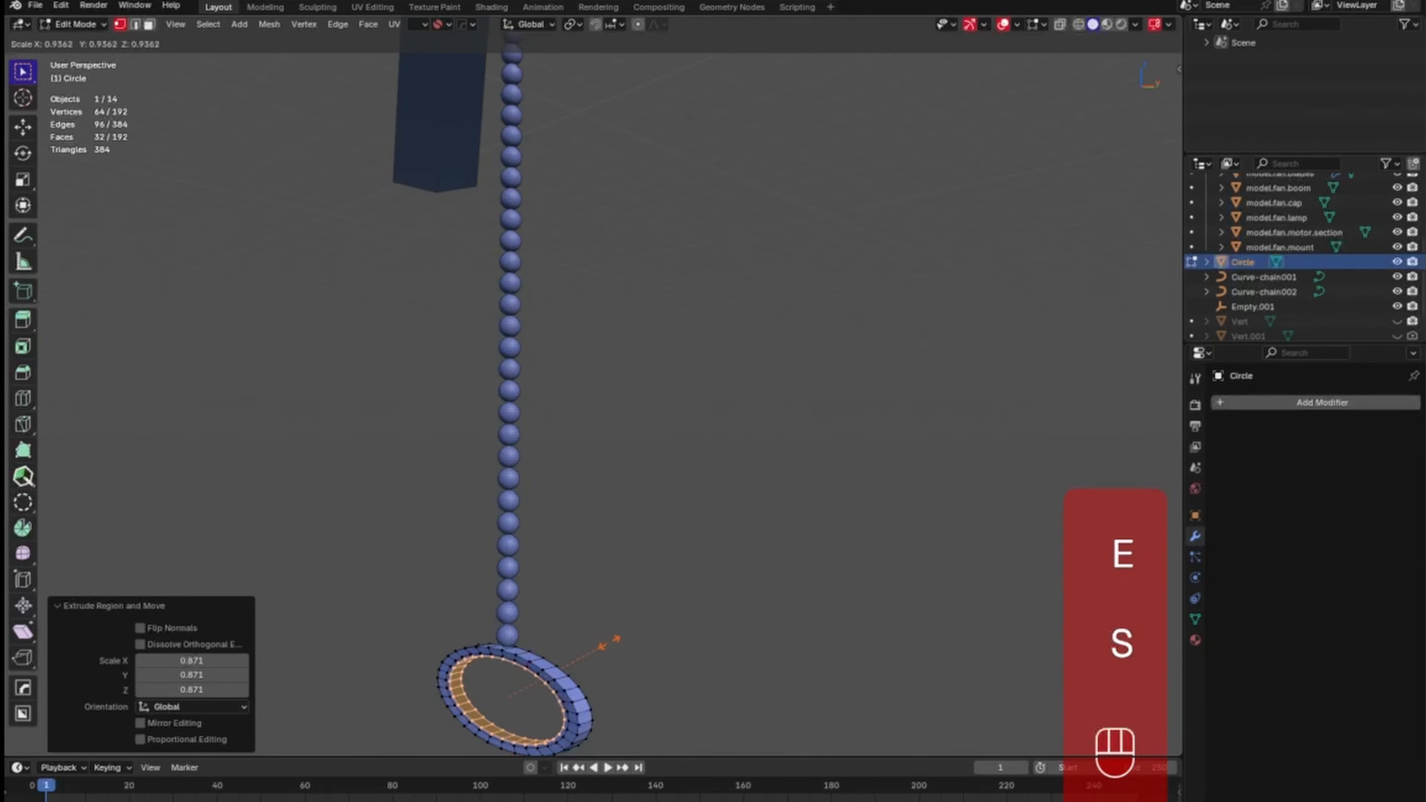
left_click(593, 668)
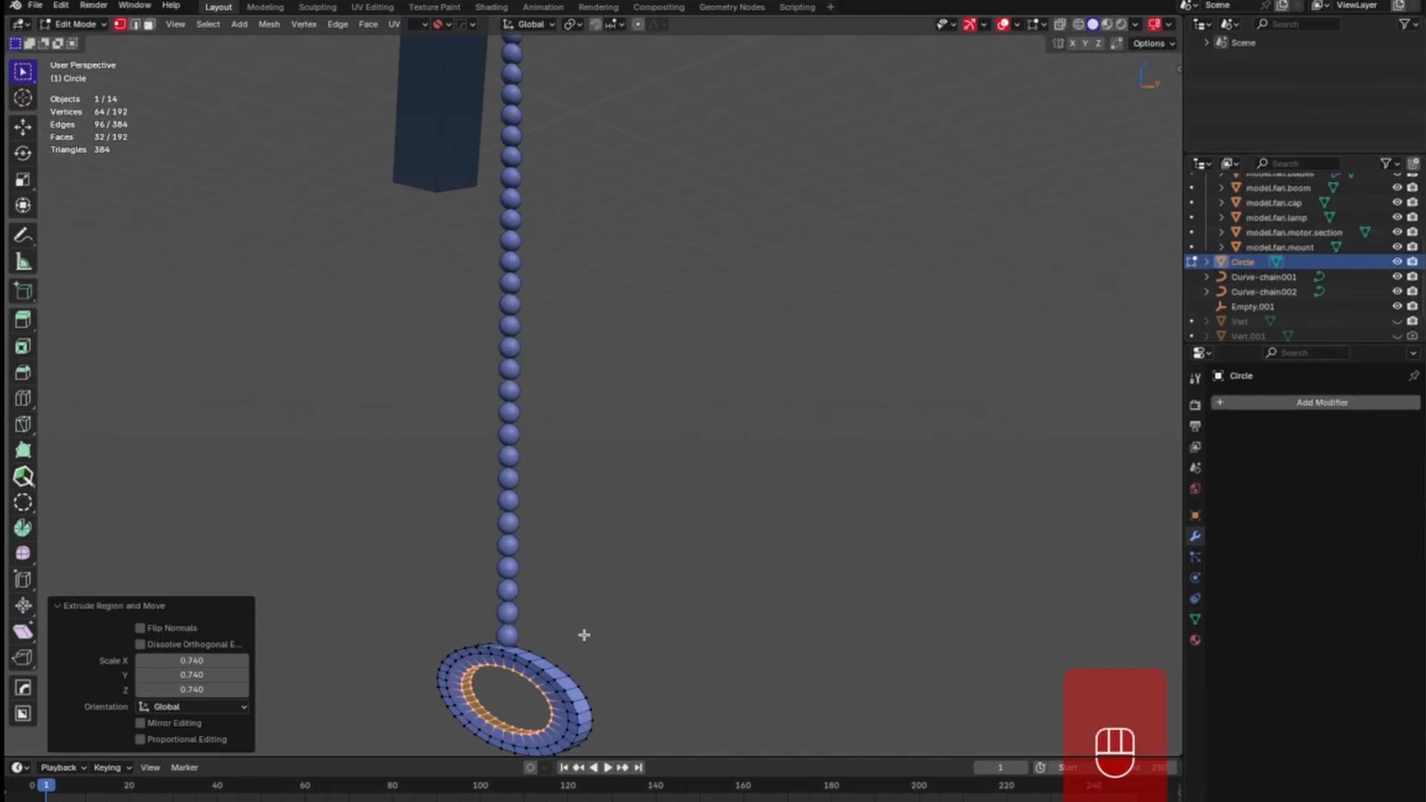
Bevel the ring's front and back outer edge loops with 2 segments and a width of about 0.0017 m.
key("Tab")
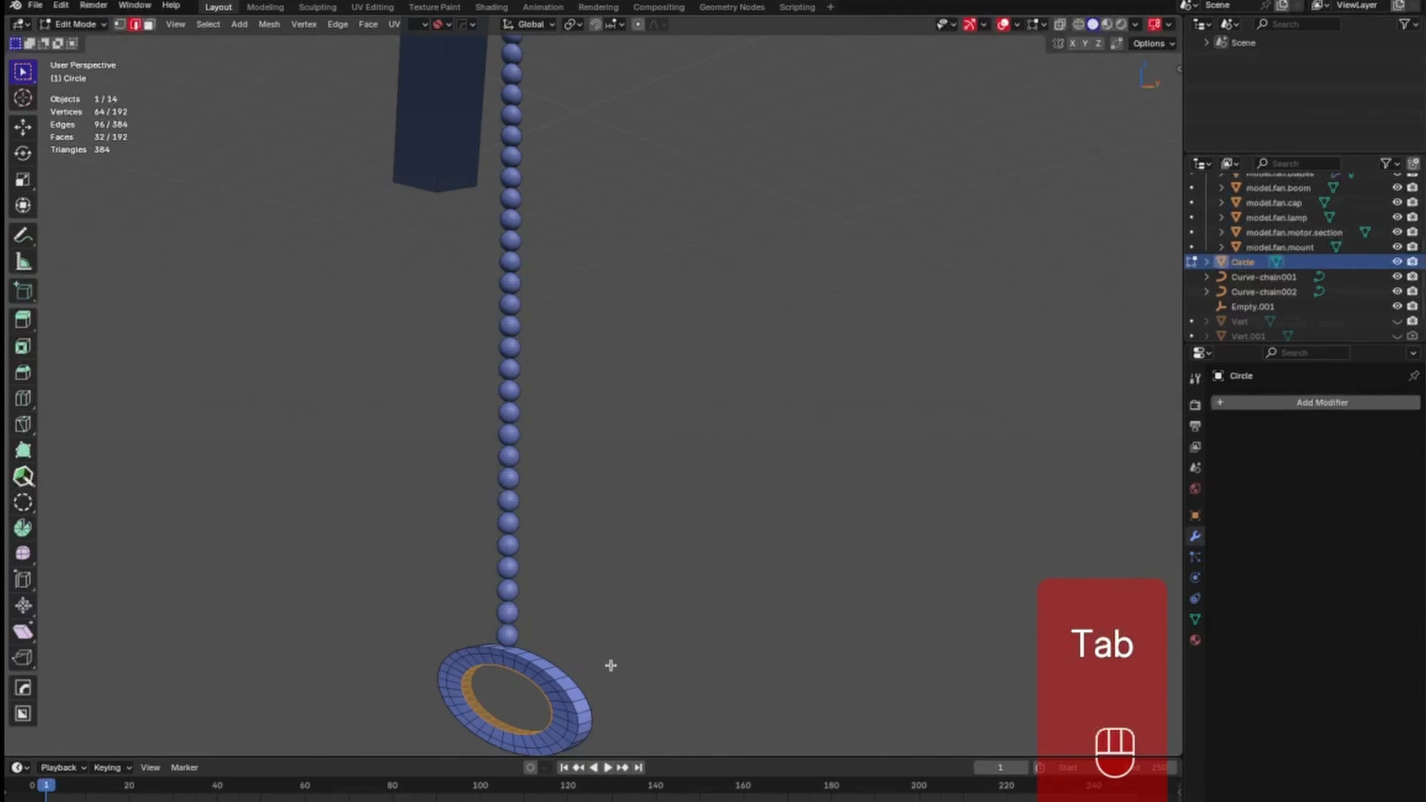
middle_click_drag(611, 666, 555, 685)
left_click(608, 666)
key("Tab")
left_click(553, 675, "alt")
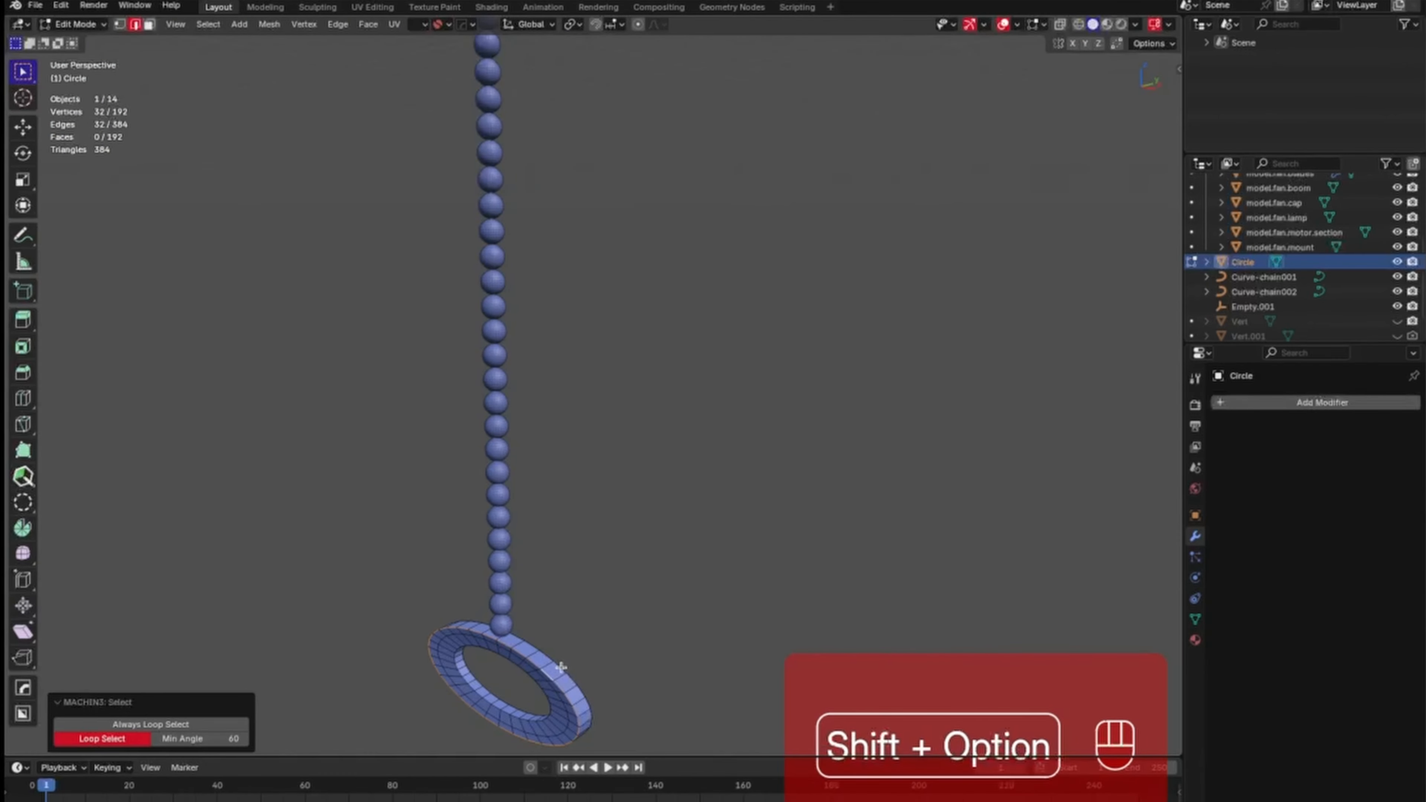
left_click(561, 668, "alt+shift")
middle_click_drag(580, 676, 678, 509)
middle_click_drag(572, 578, 572, 337, "shift")
middle_click_drag(589, 536, 640, 414, "ctrl")
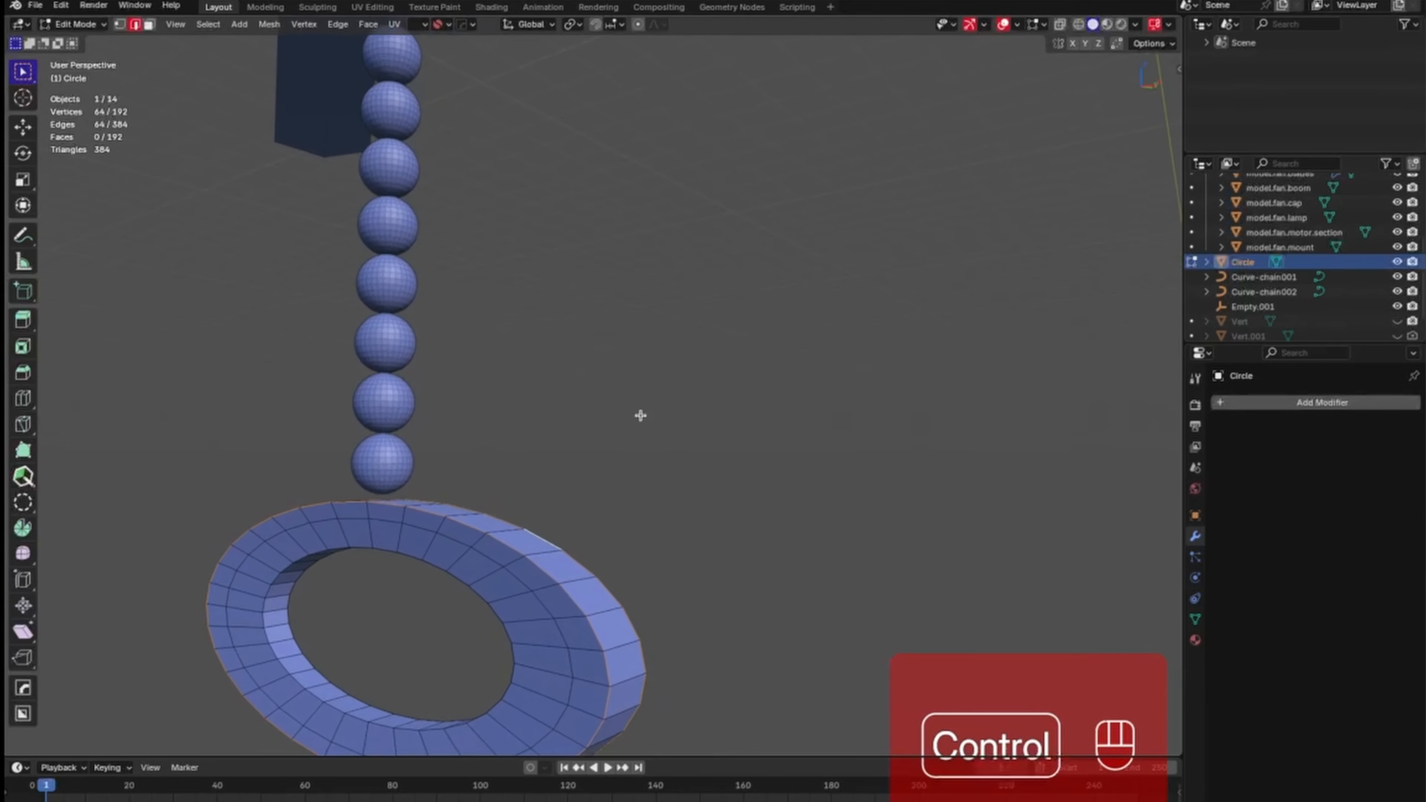
middle_click_drag(579, 513, 598, 446, "shift")
key("ctrl+b")
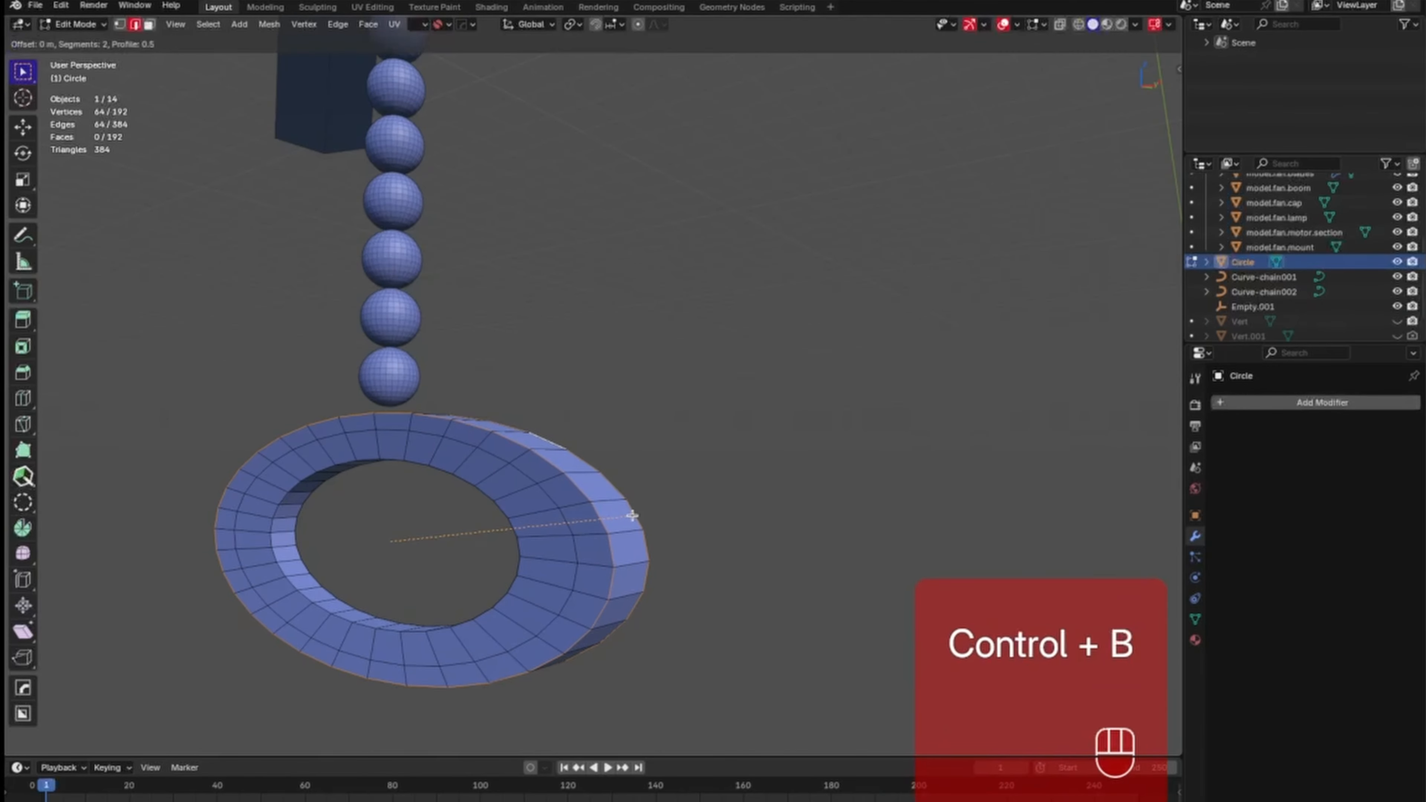
left_click(664, 511)
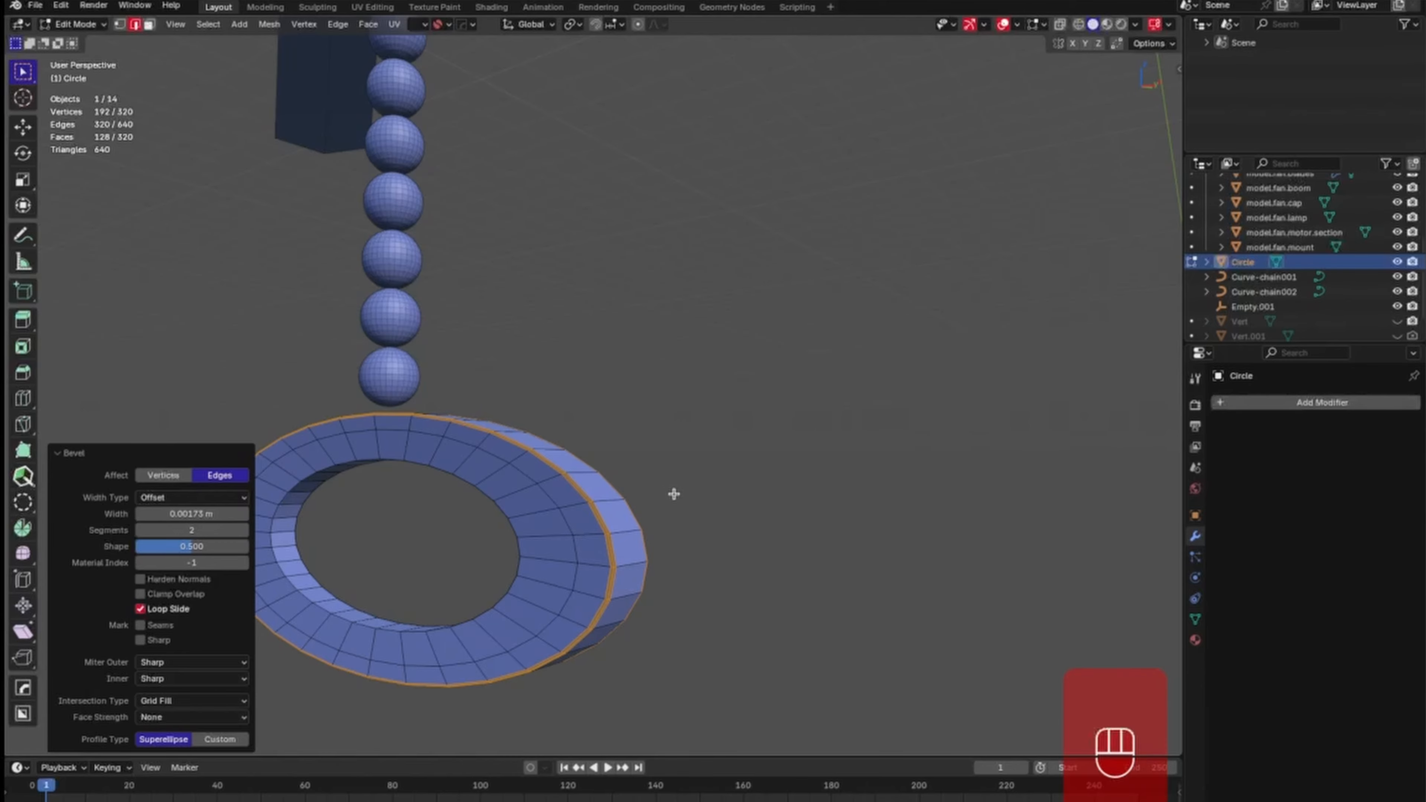
key("Tab")
left_click(703, 494)
middle_click_drag(685, 478, 683, 521)
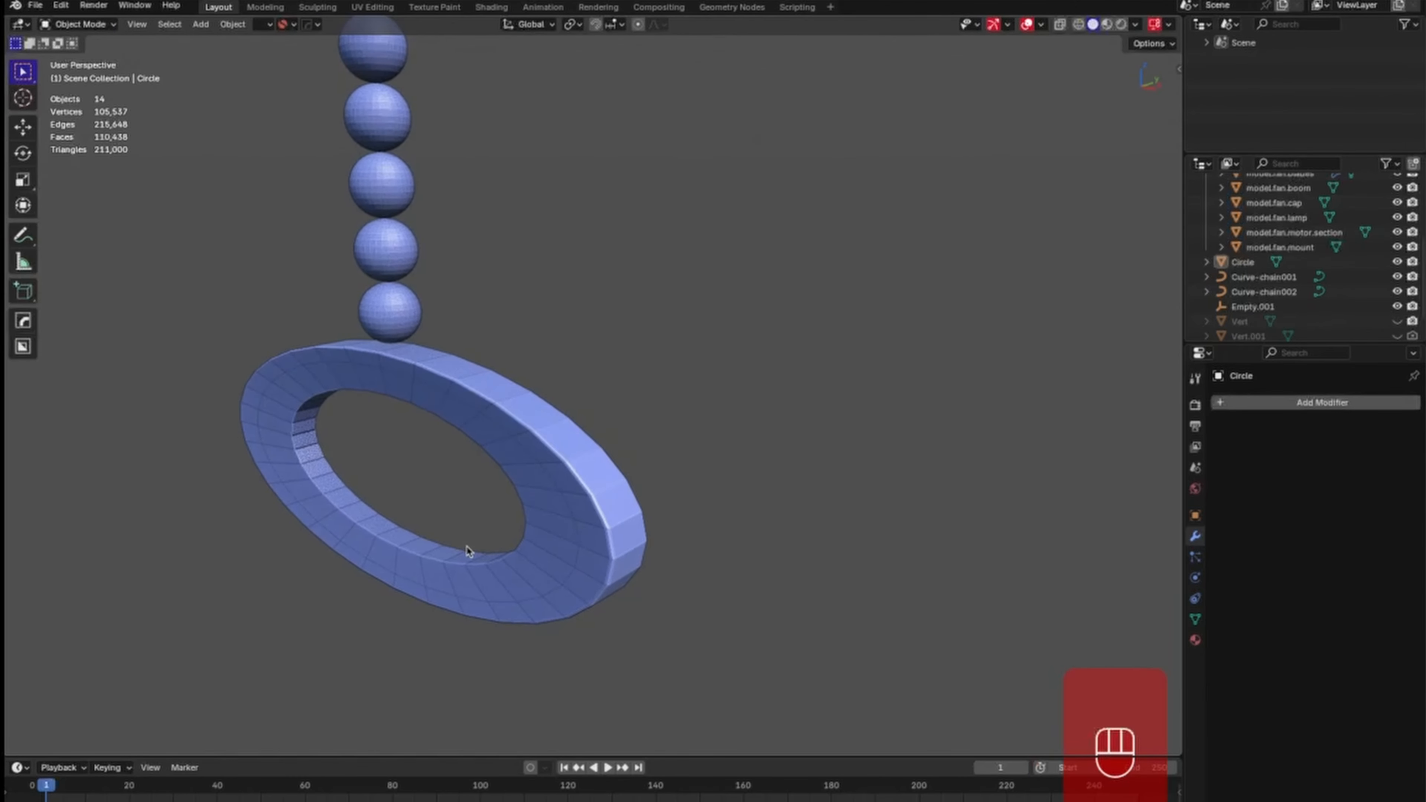
Try to close the ring's opening by applying Grid Fill to an inner edge loop.
left_click(463, 560)
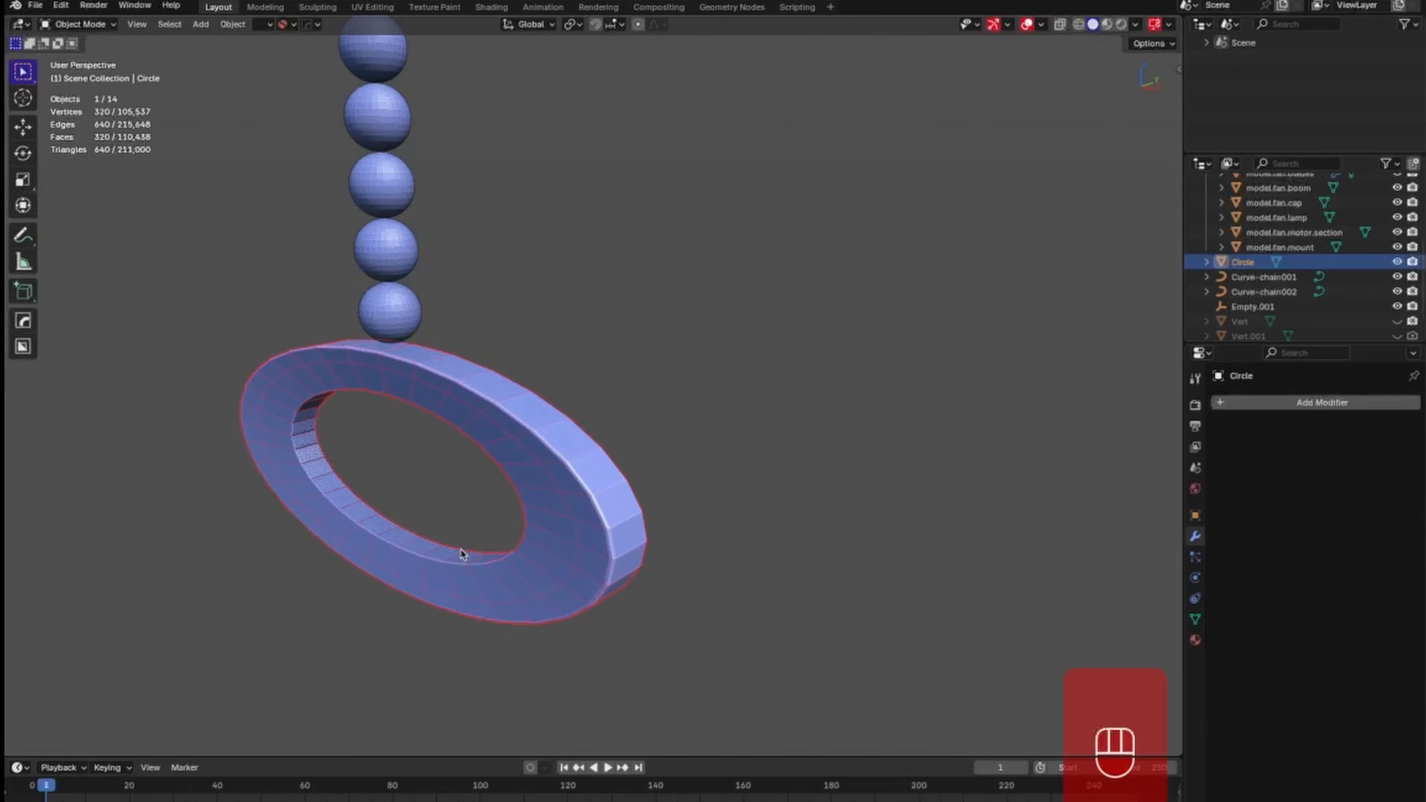
key("Tab")
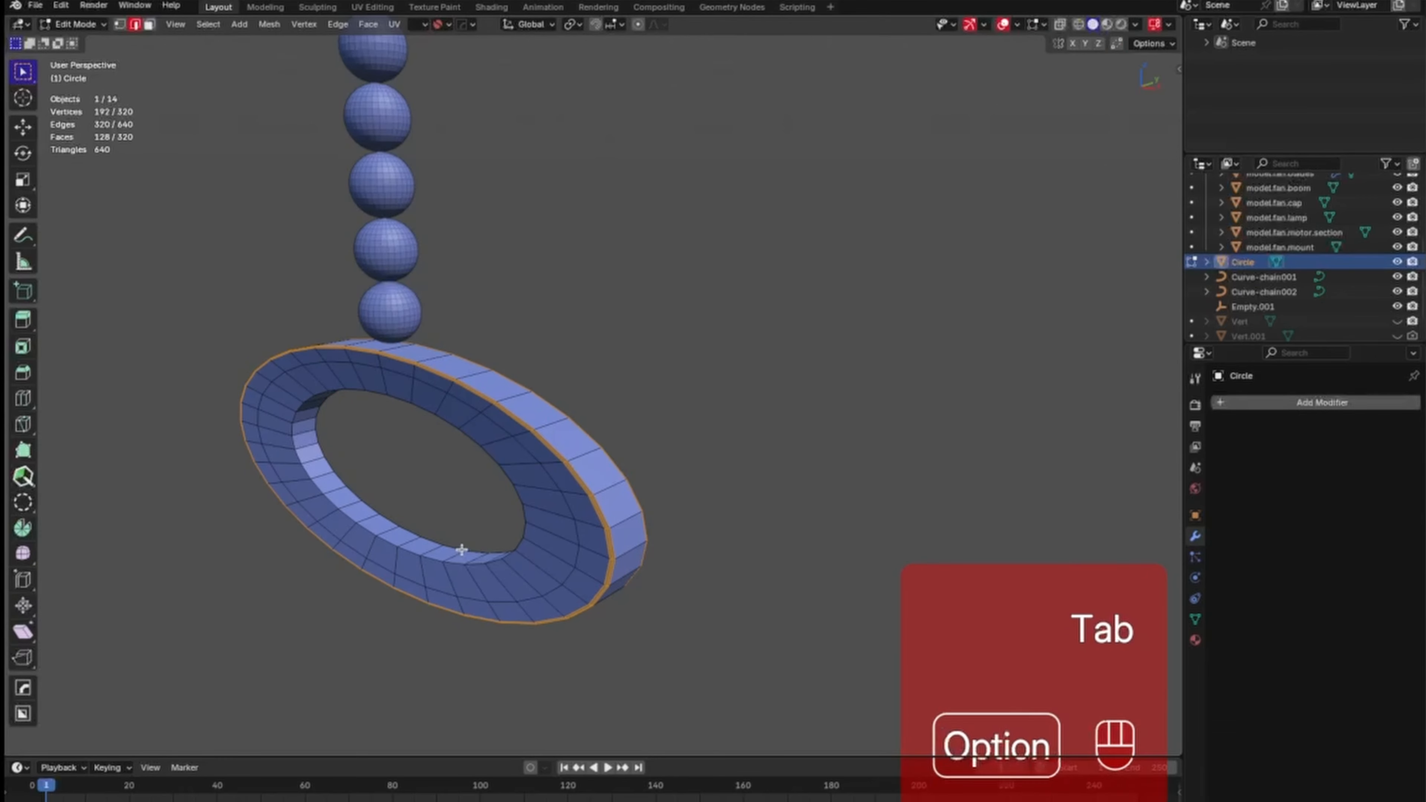
left_click(459, 547, "alt")
key("ctrl+f")
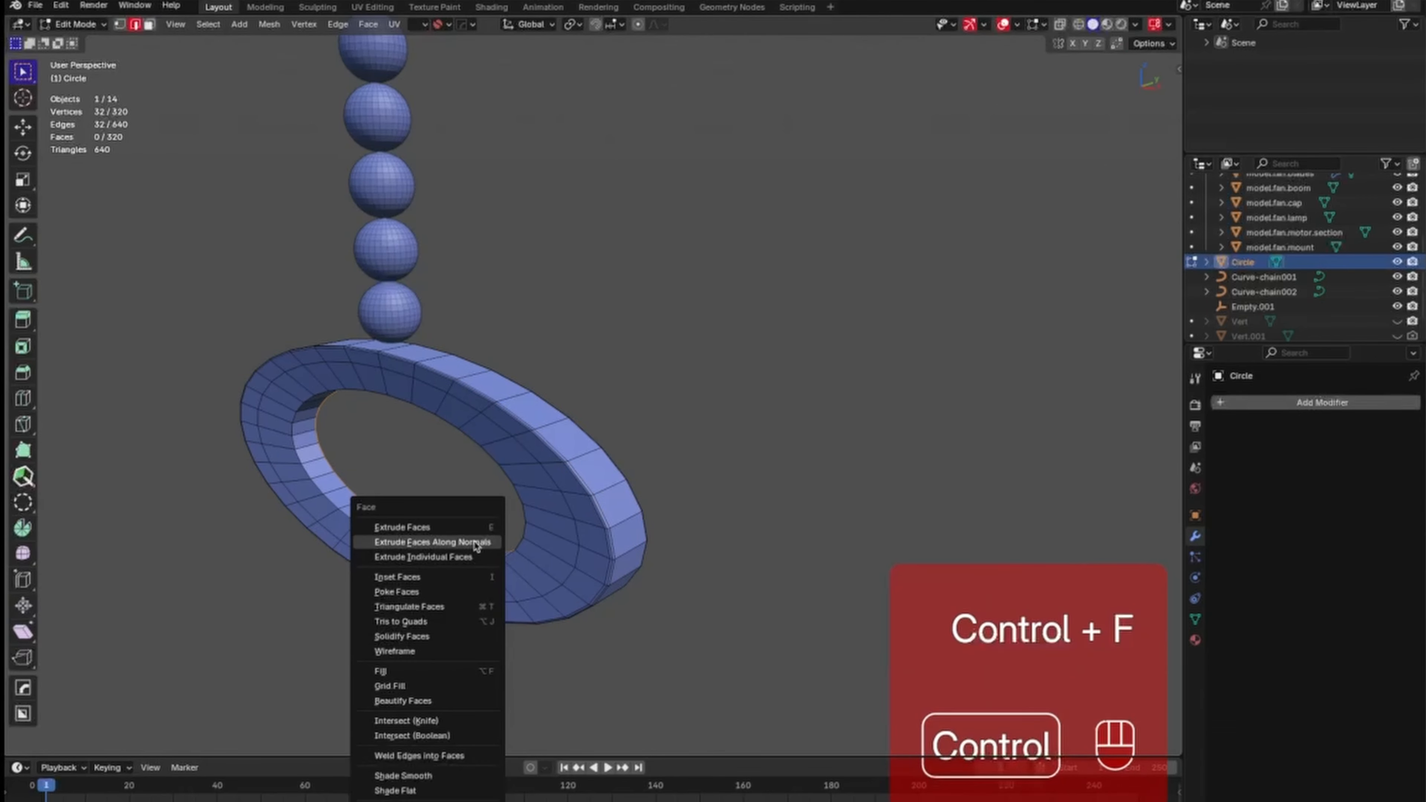
left_click(435, 680)
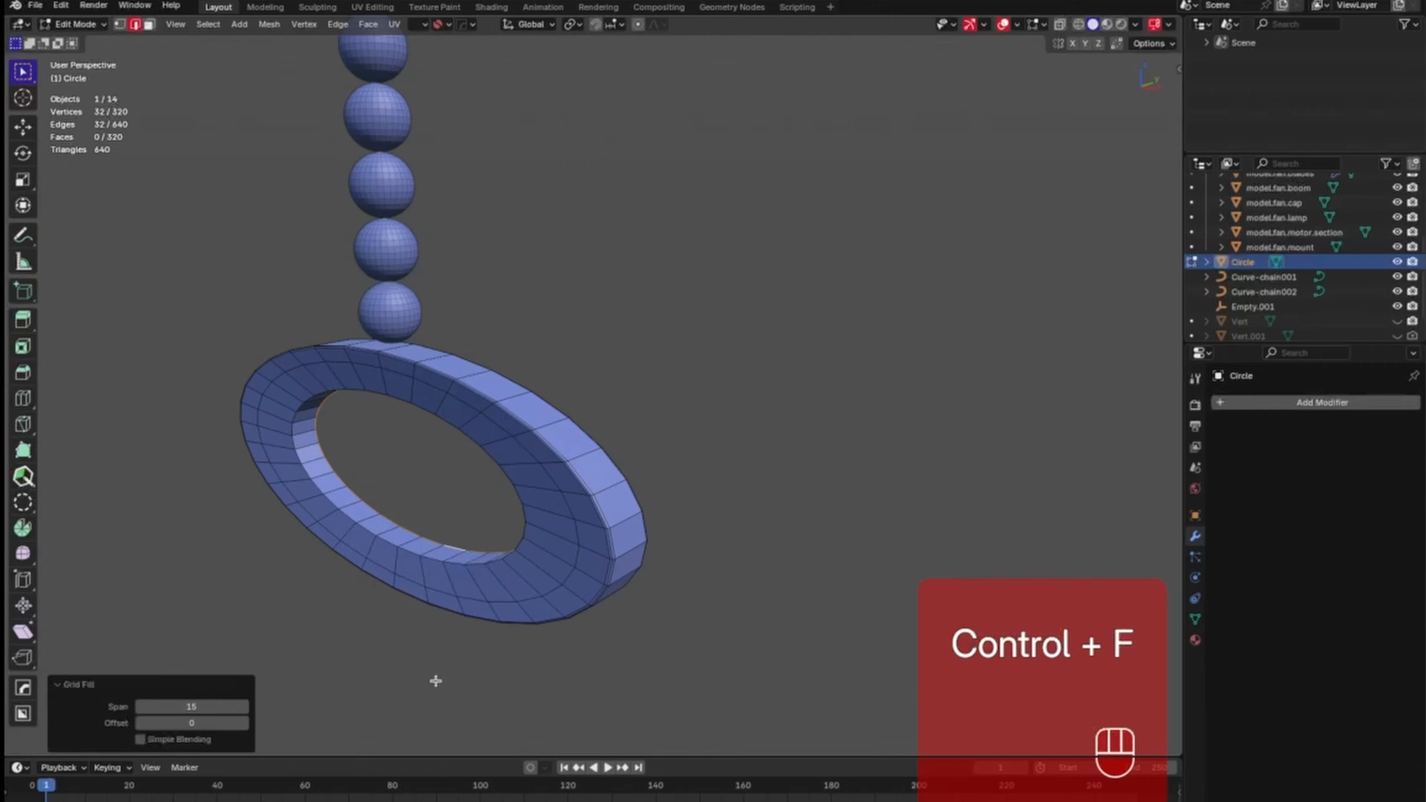
middle_click_drag(480, 567, 596, 587)
Select four inner-rim faces at the ring's top and the four opposite at its bottom, and connect them with Bridge Edge Loops.
middle_click_drag(522, 525, 466, 402)
key("Tab")
left_click(437, 526, "shift")
left_click(371, 524, "shift")
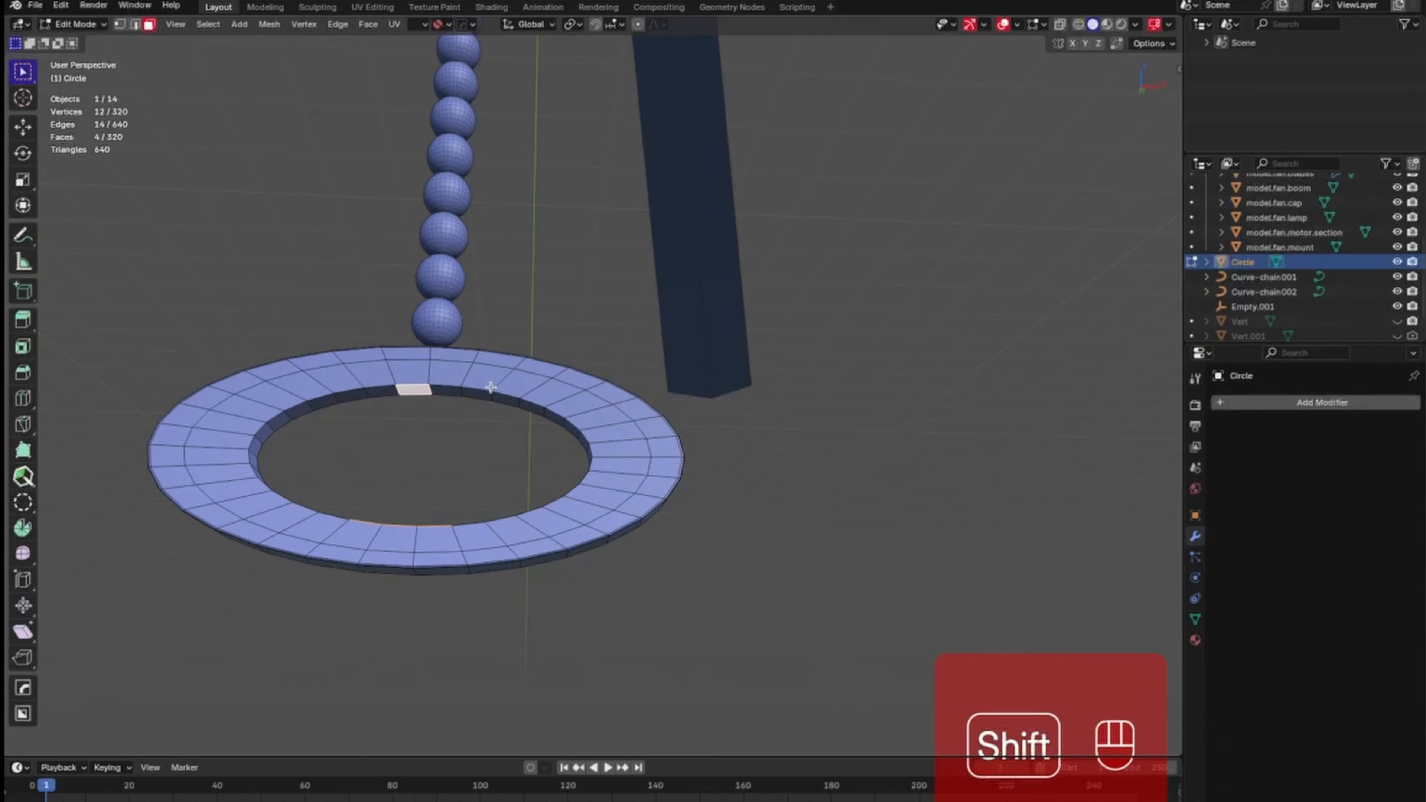
left_click(455, 392, "shift")
left_click(474, 393, "shift")
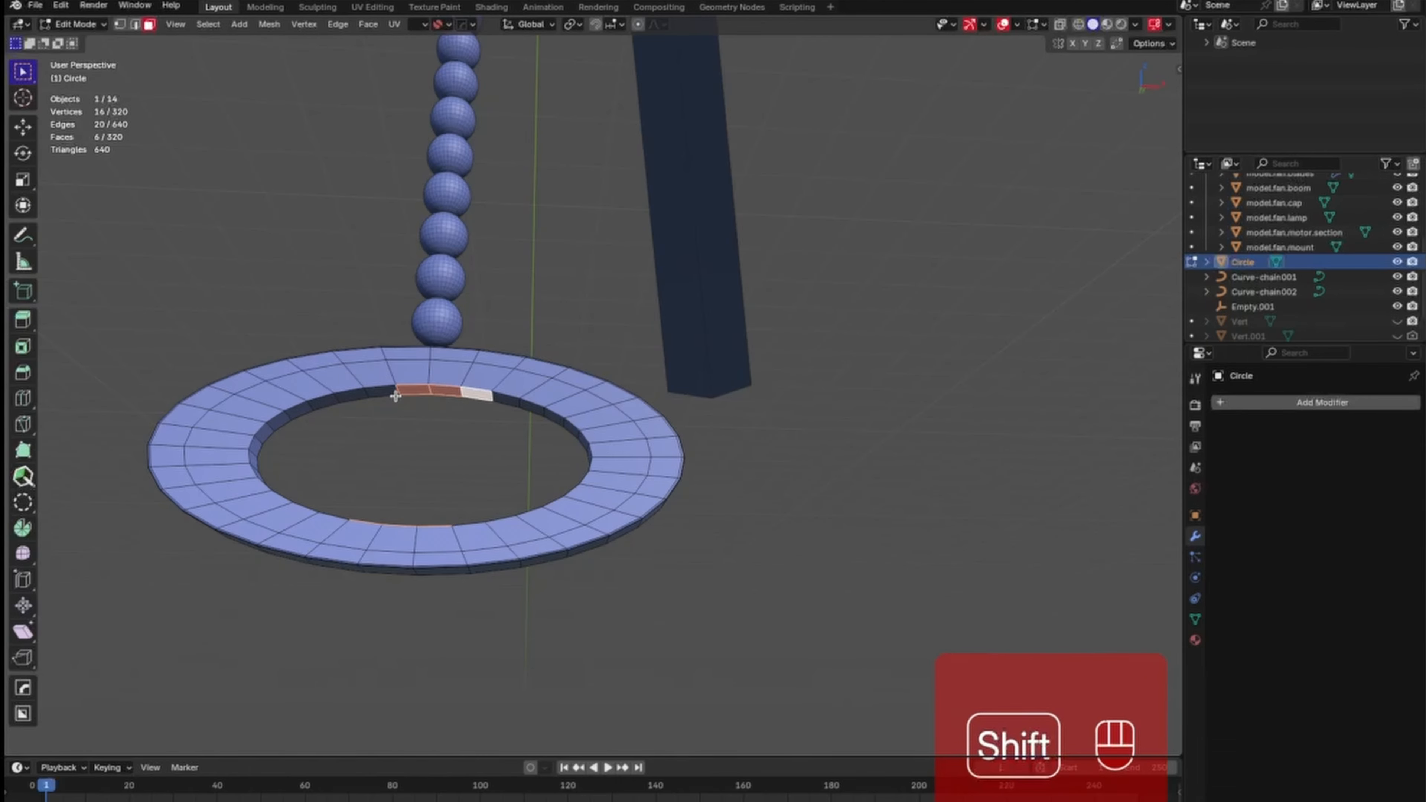
middle_click_drag(461, 461, 467, 503)
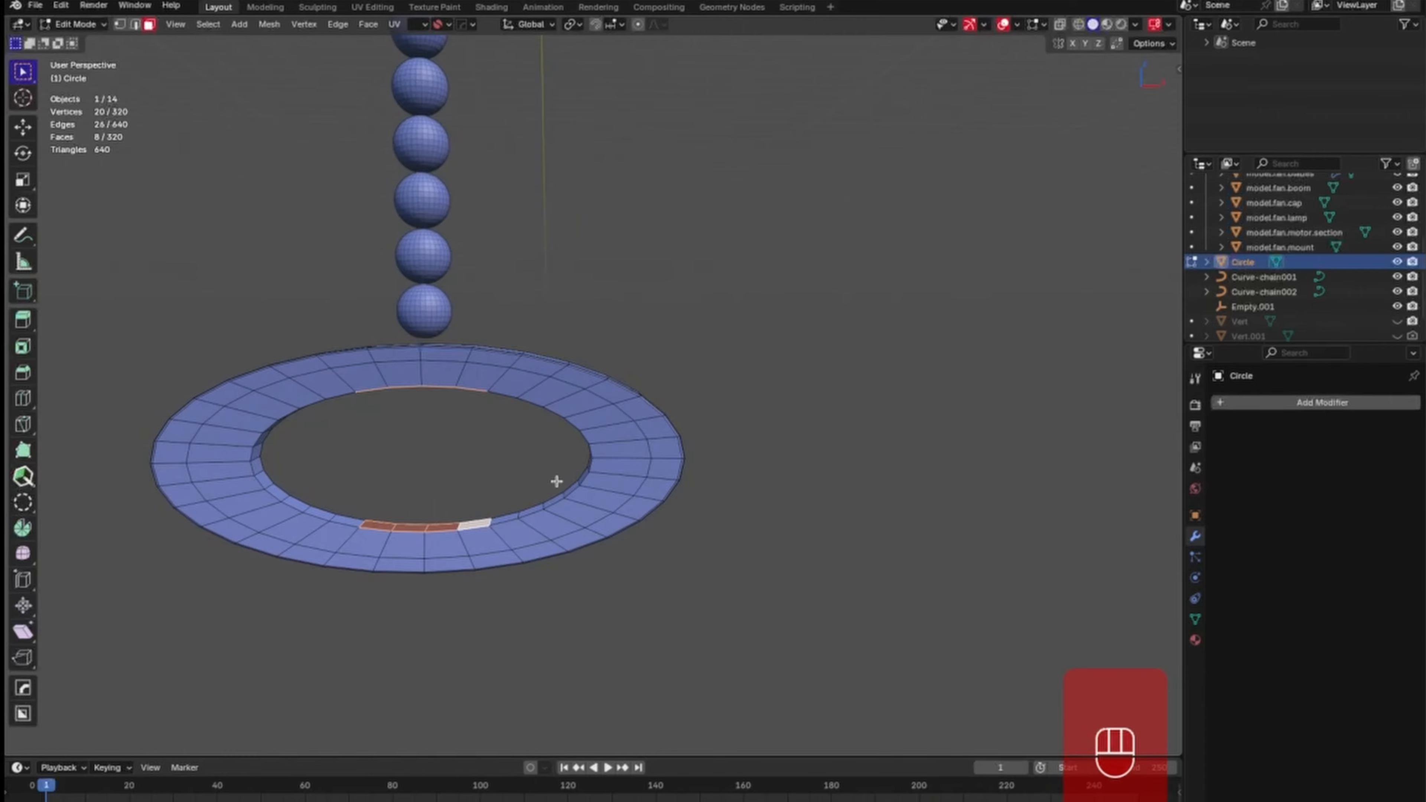
key("ctrl+e")
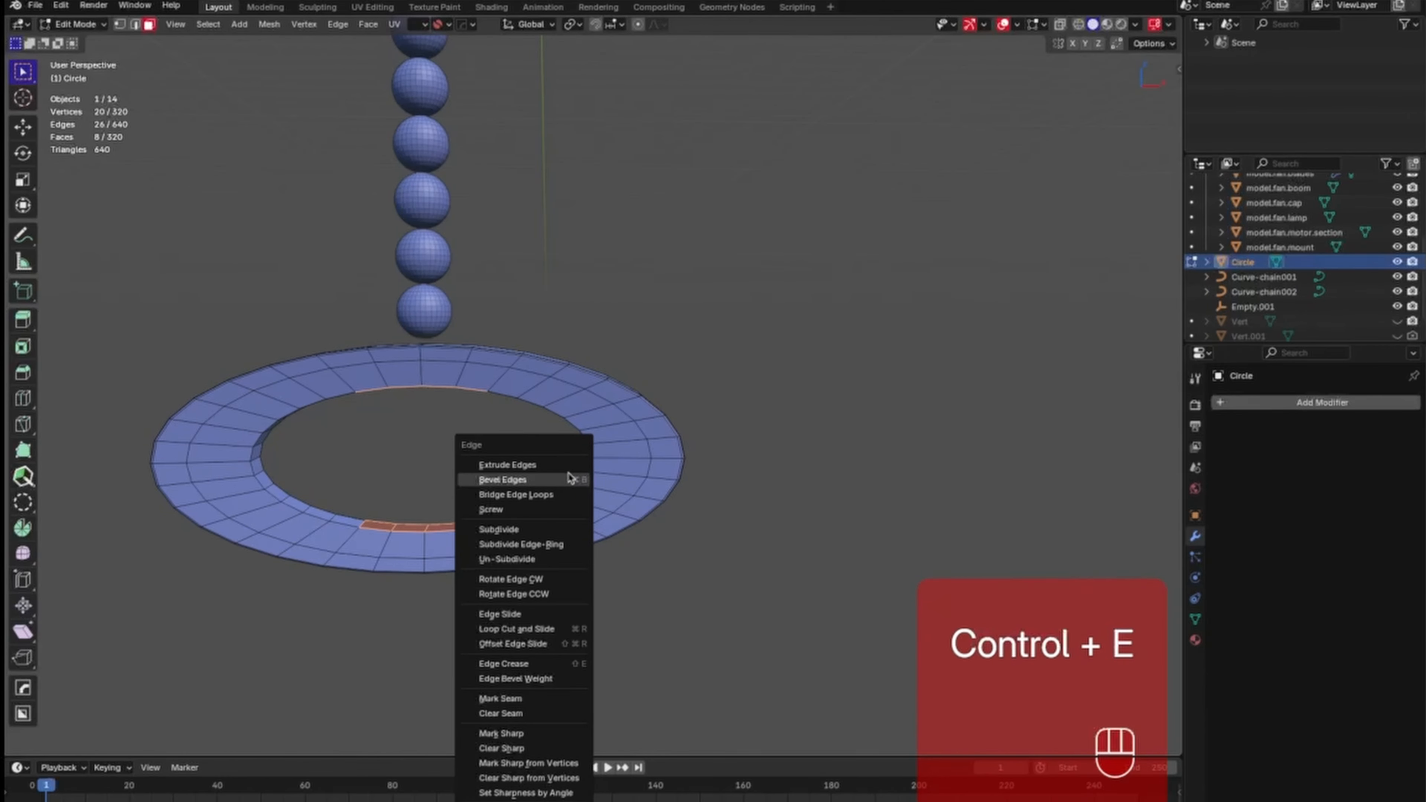
left_click(562, 495)
middle_click_drag(621, 465, 581, 528)
key("Tab")
key("Tab")
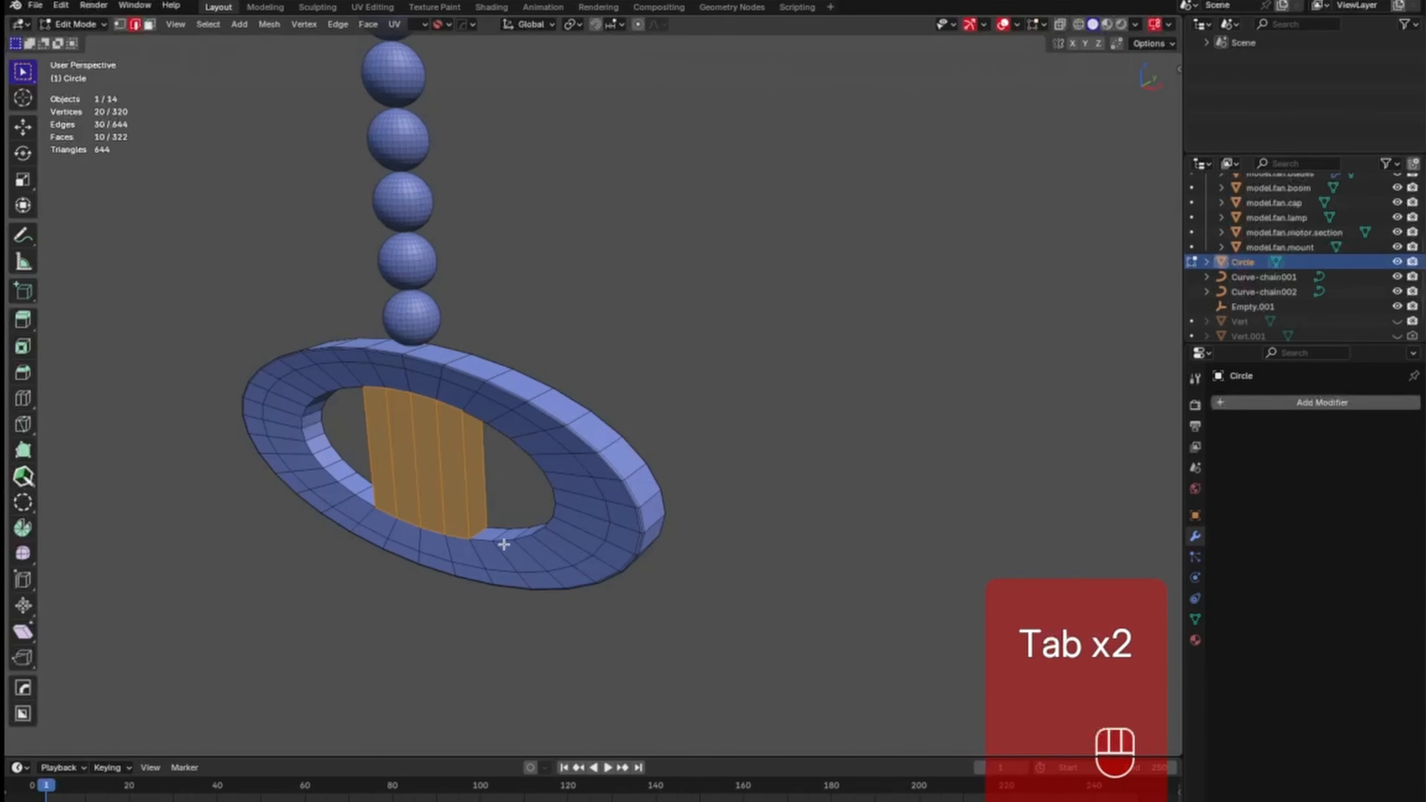
Select the eight edges outlining the two exposed side faces of the knob's center bar.
left_click(464, 479)
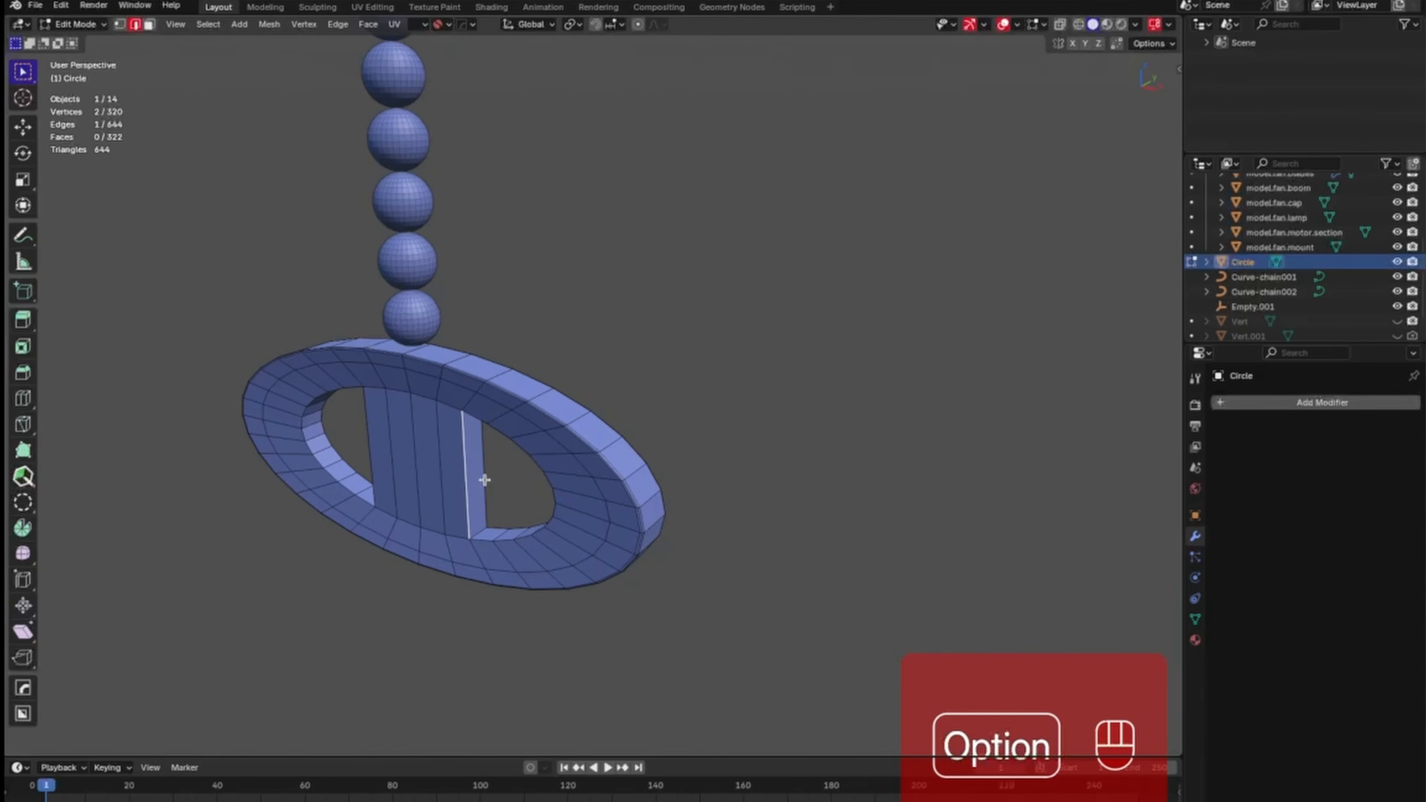
left_click(485, 480, "alt")
left_click(486, 477)
left_click(470, 478, "shift")
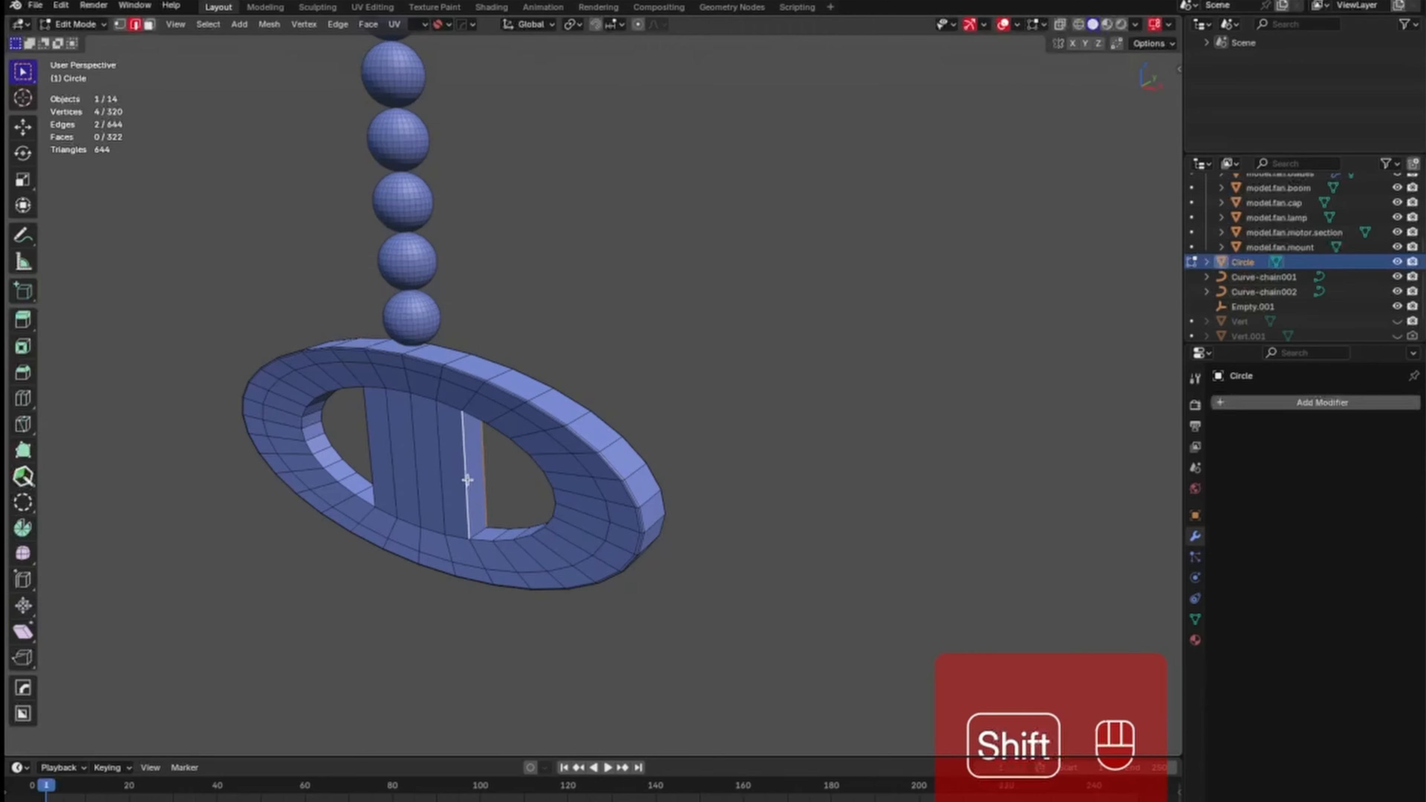
middle_click_drag(470, 478, 360, 573)
left_click(383, 504, "shift")
left_click(362, 497, "shift")
left_click(373, 414, "shift")
left_click(362, 574, "shift")
middle_click_drag(518, 539, 433, 535)
left_click(500, 563, "shift")
middle_click_drag(518, 501, 560, 447)
left_click(509, 409, "shift")
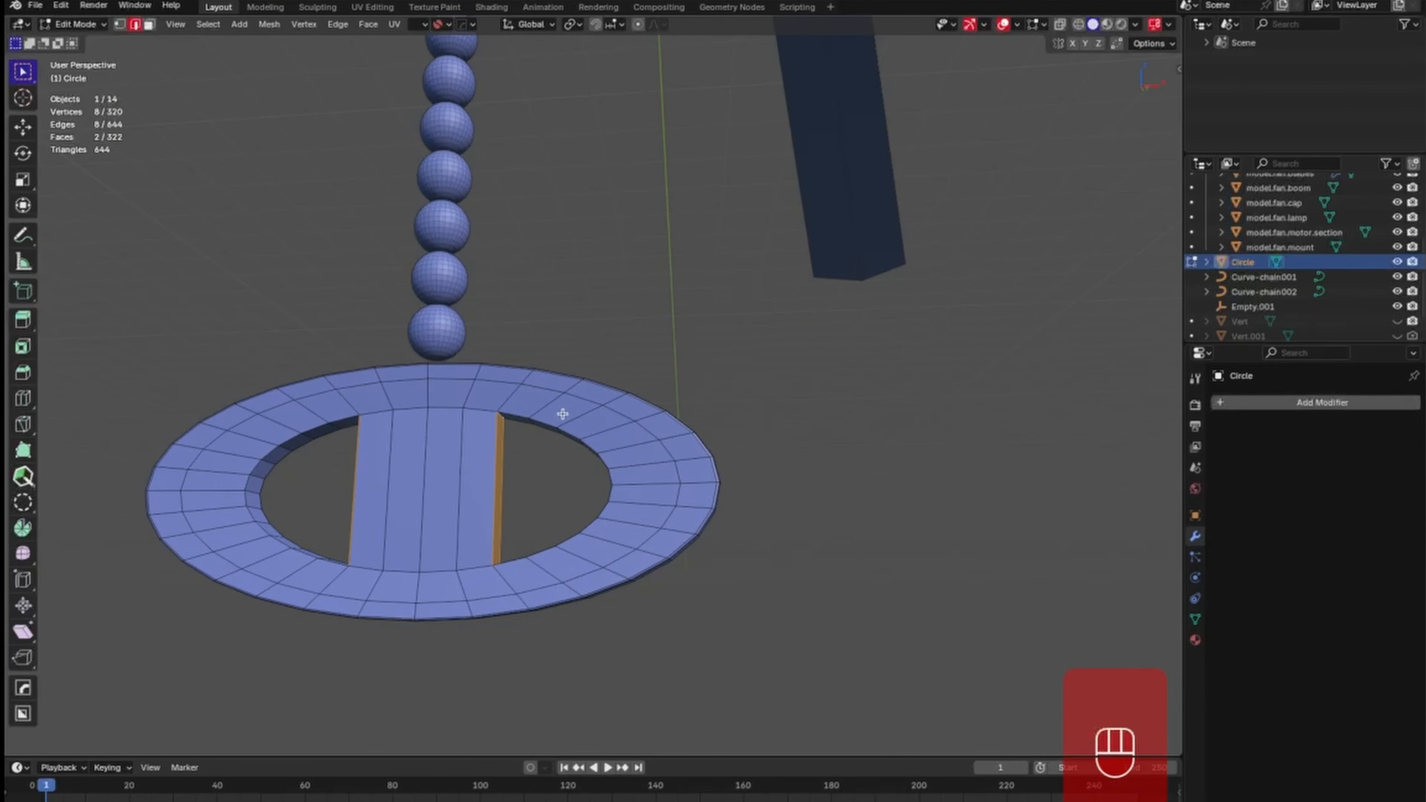
Add the edge loops around both inner openings to the selection and set their edge crease to 1.000.
left_click(522, 414, "alt+shift")
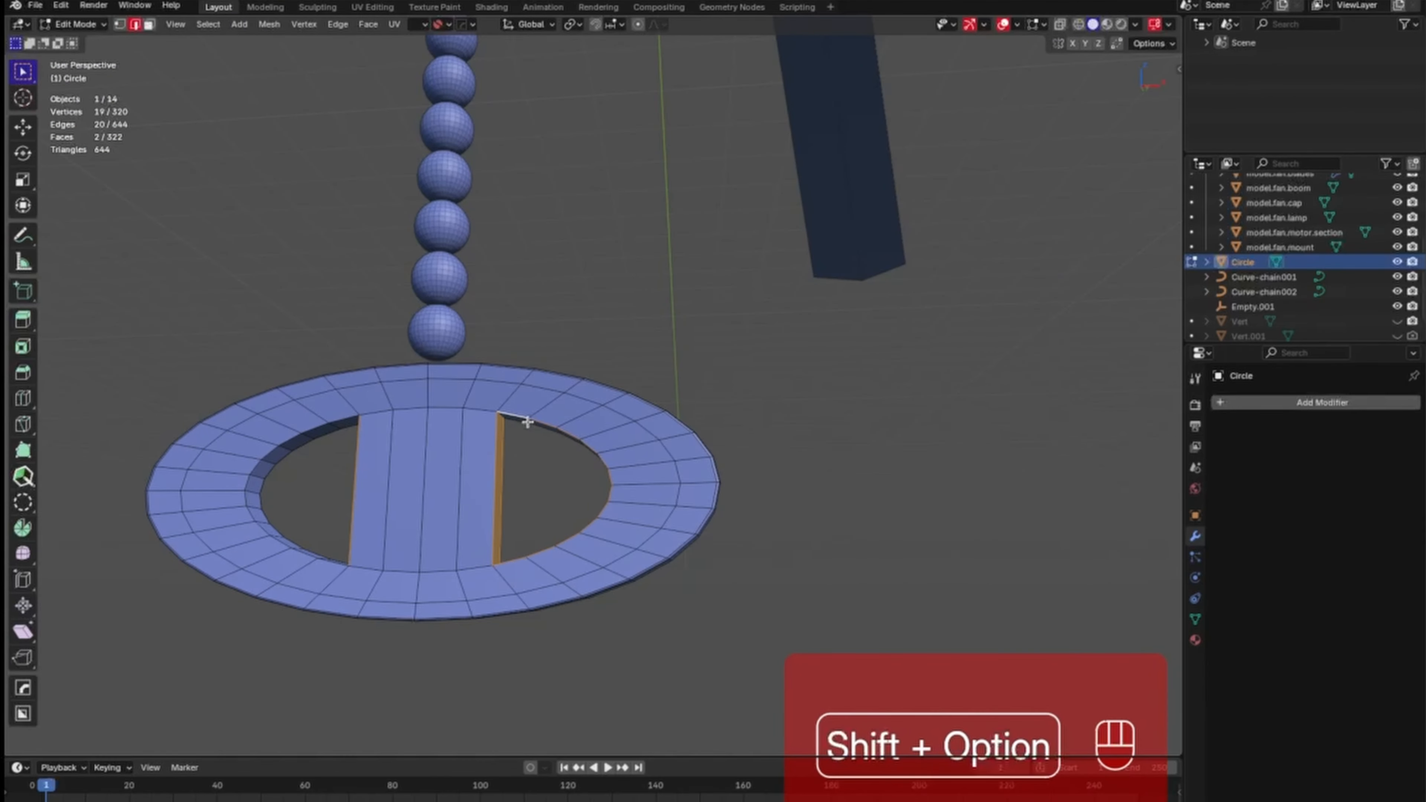
left_click(349, 420, "alt+shift")
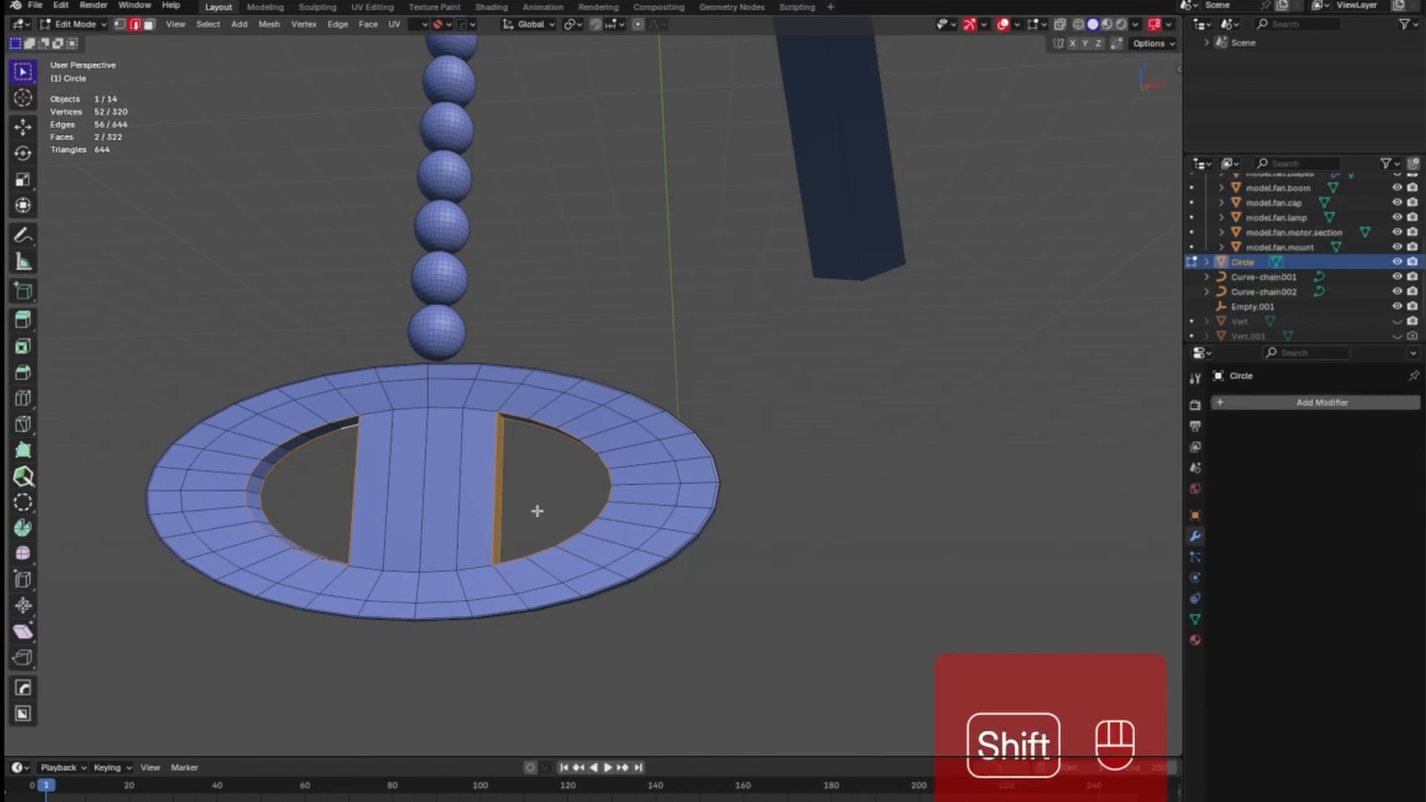
key("shift+e")
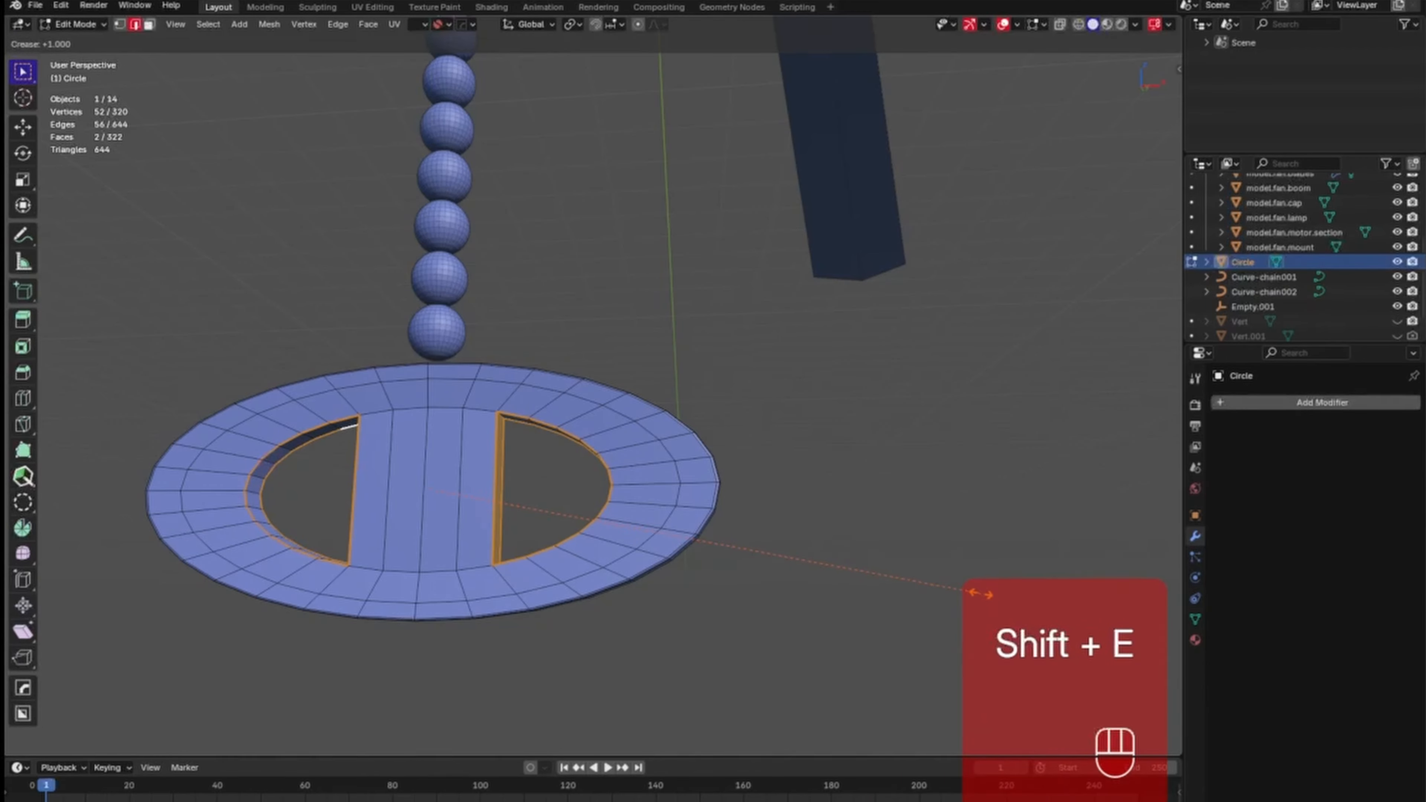
left_click(997, 568)
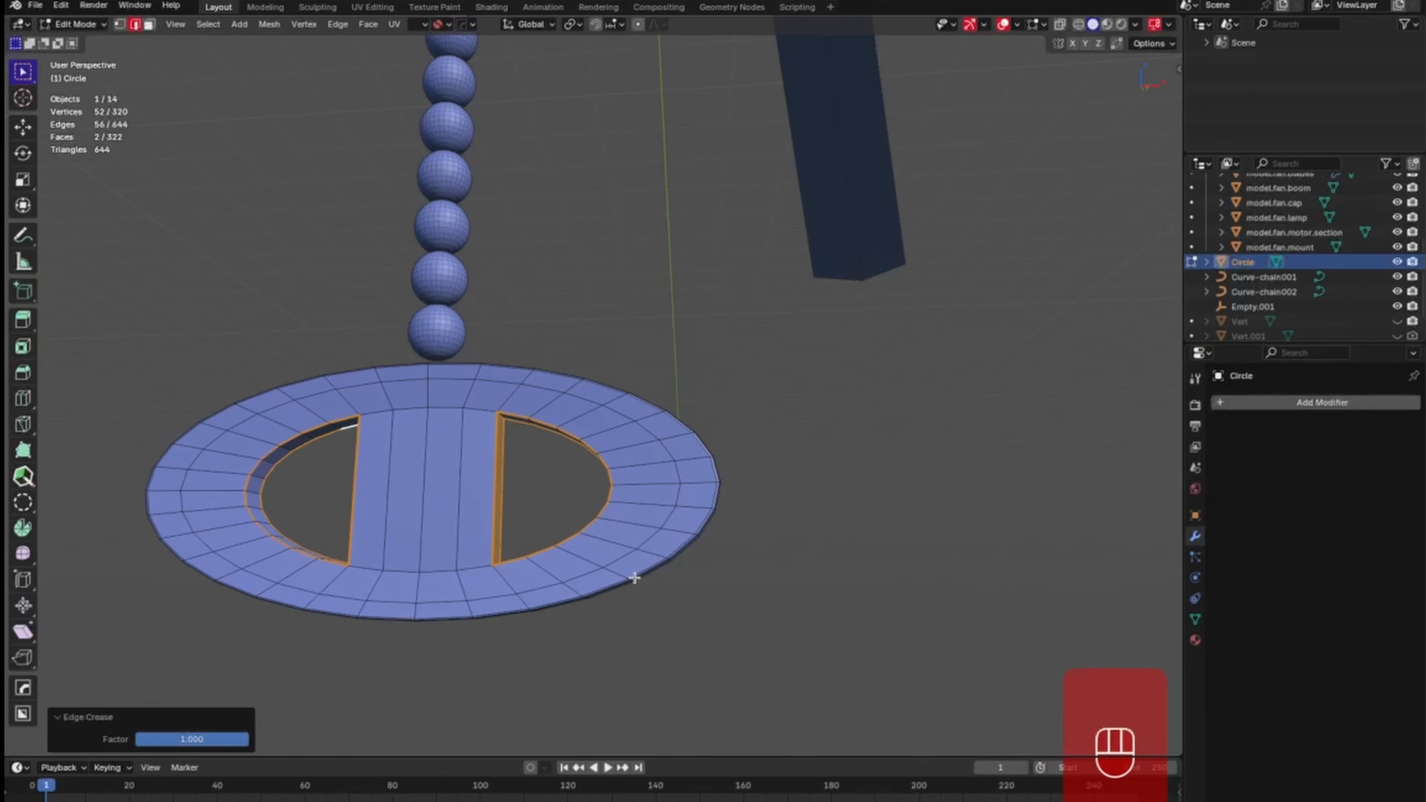
key("Tab")
middle_click_drag(679, 571, 606, 564)
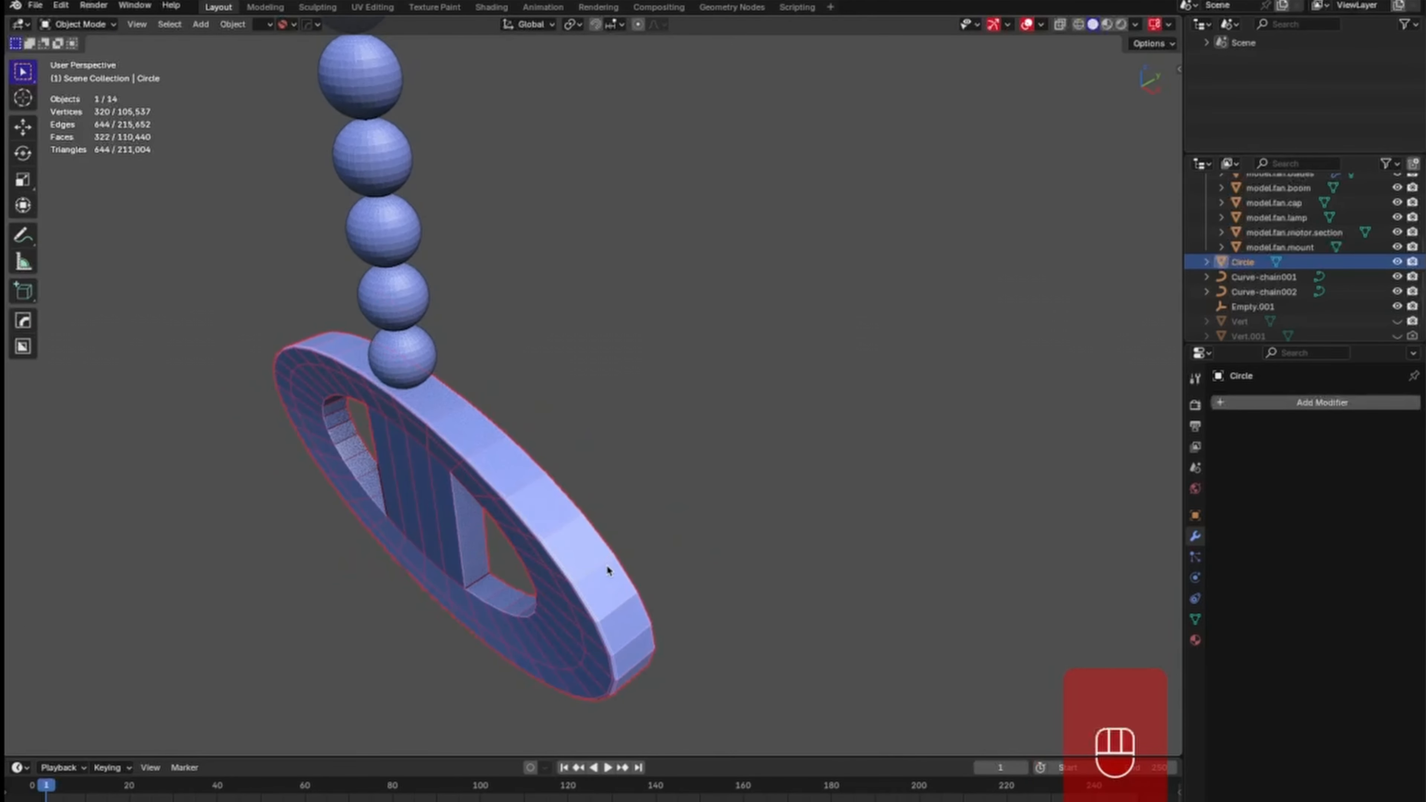
Add one centered loop cut around the ring's outer rim.
key("Tab")
key("ctrl+r")
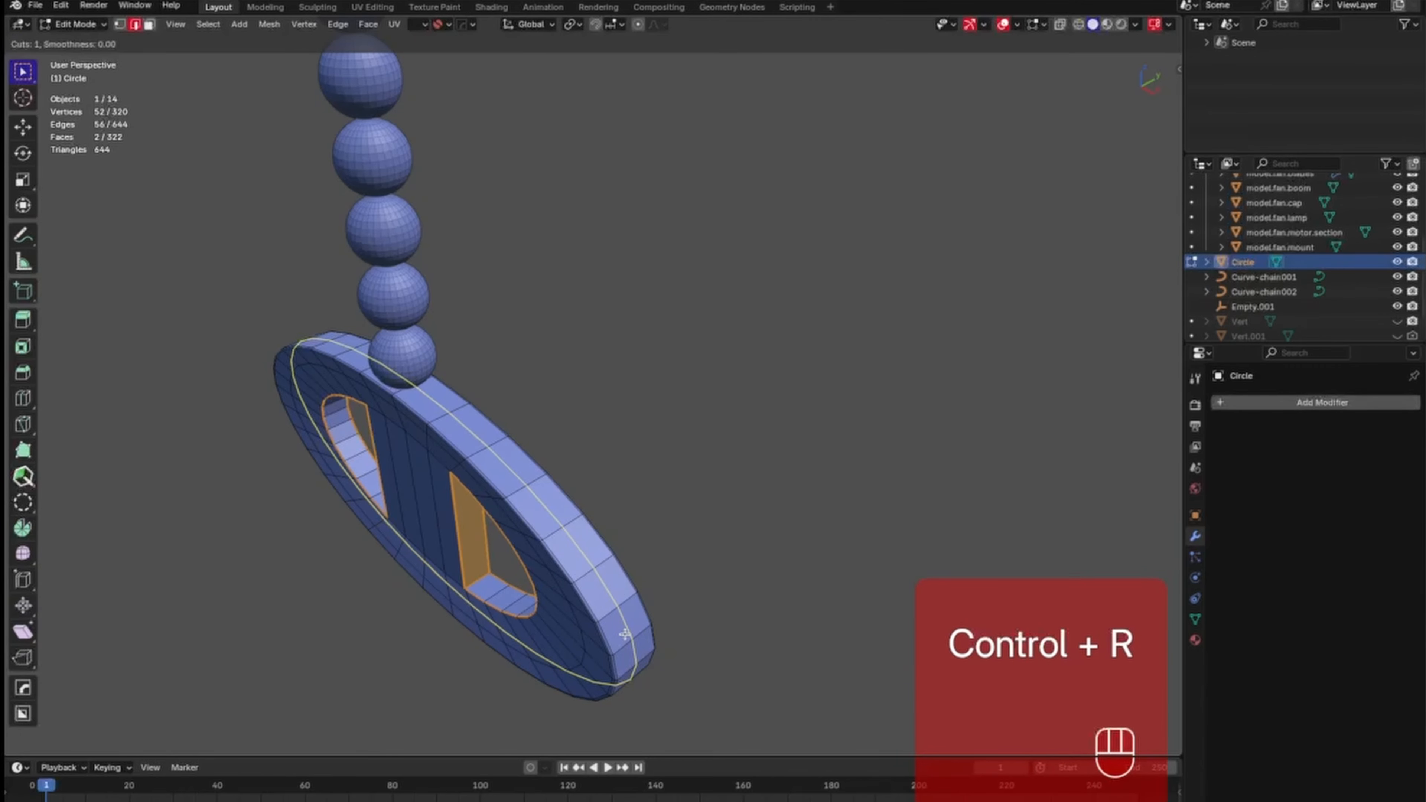
scroll(624, 634, "up", 1)
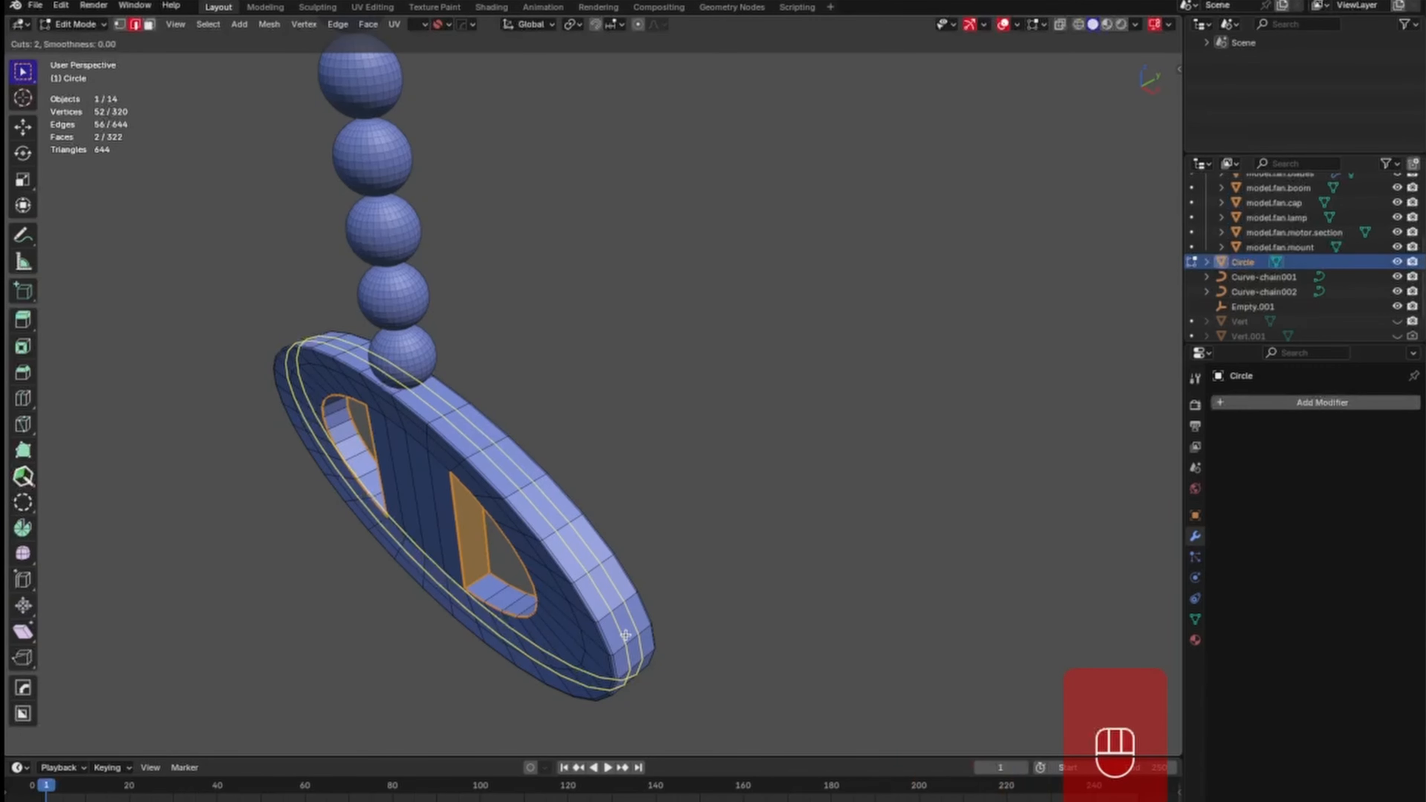
left_click(625, 635)
right_click(627, 634)
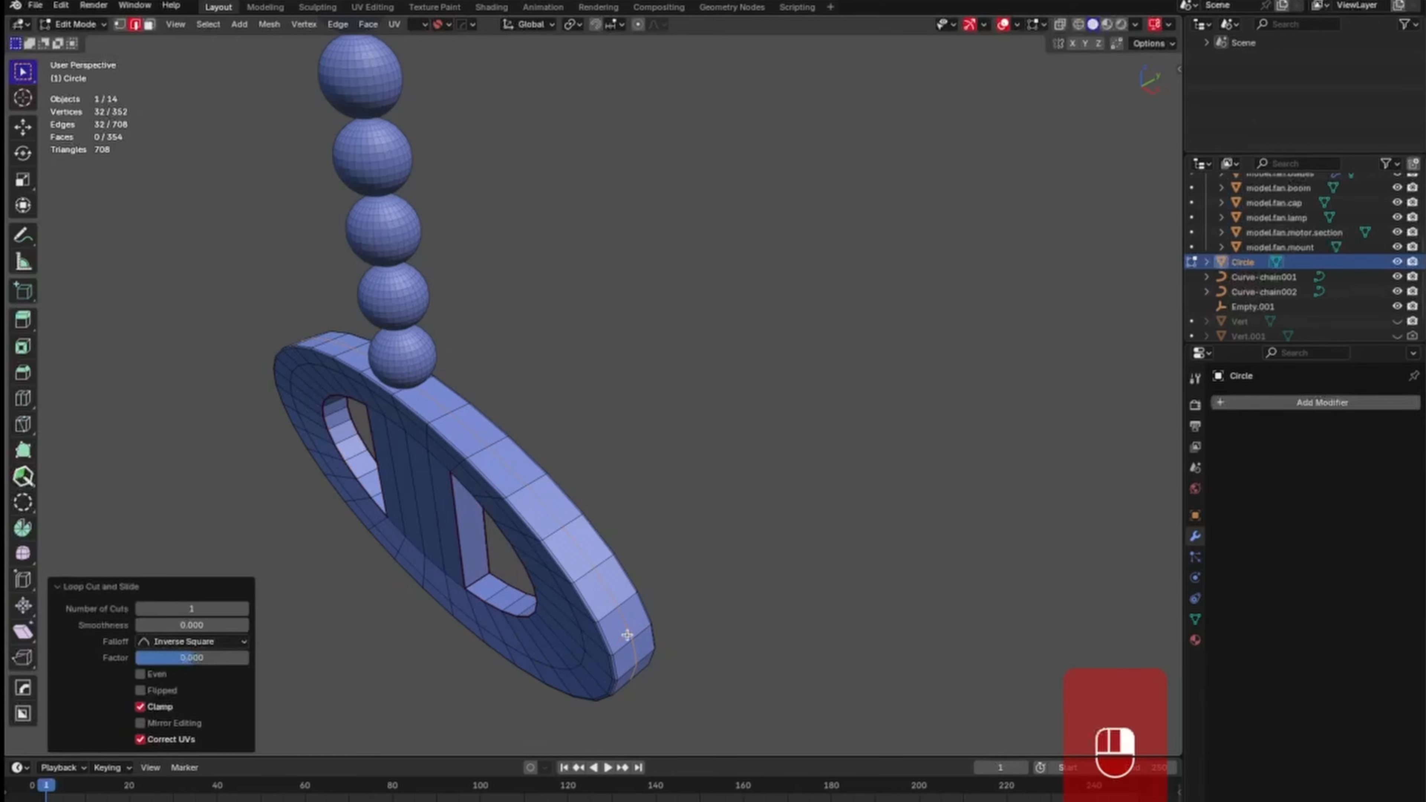
key("Tab")
middle_click_drag(687, 525, 586, 575)
Select the eight edges where the center bar meets the ring on one face of the knob and crease them.
key("Tab")
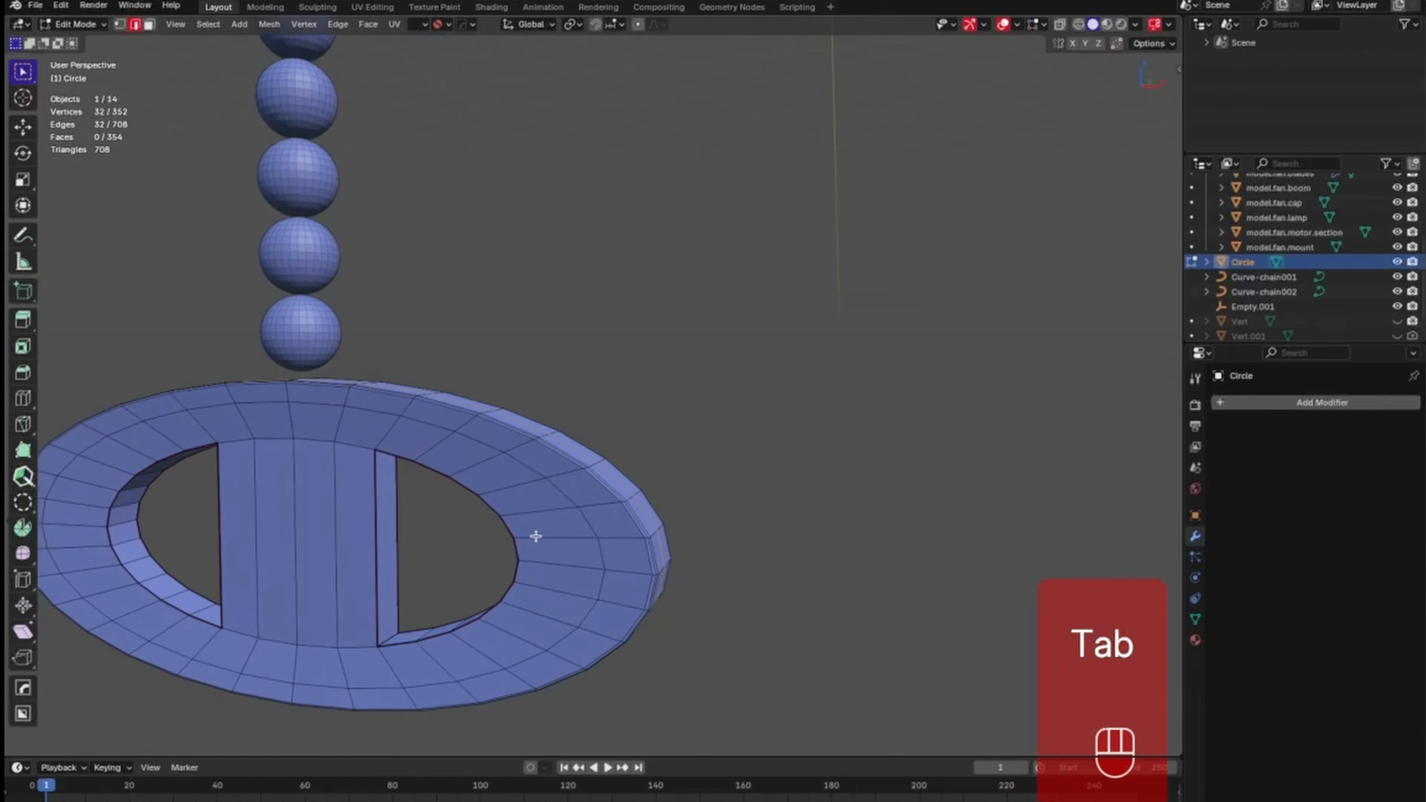
mouse_move(534, 534)
middle_mouse_down()
mouse_move(577, 535)
mouse_move(552, 529)
middle_mouse_up()
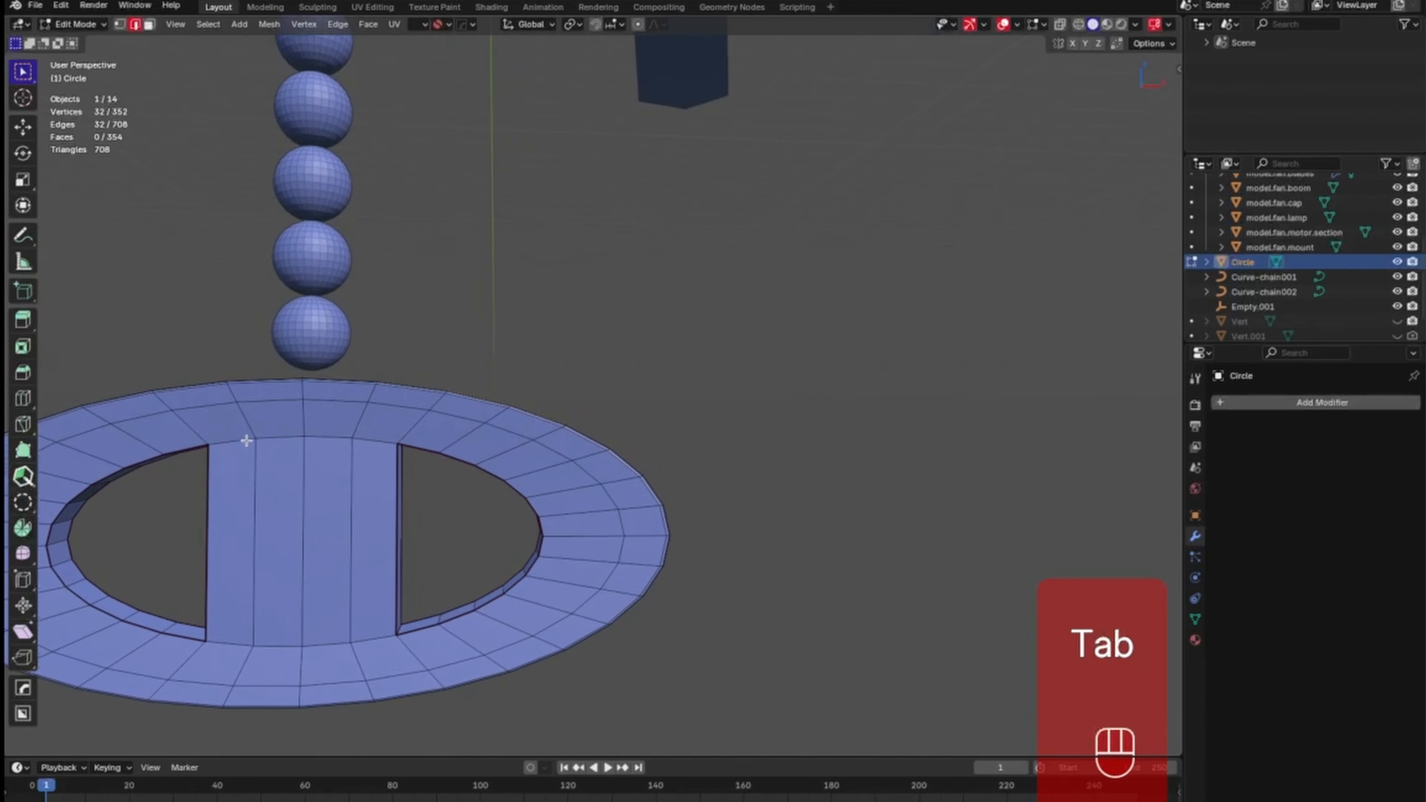
middle_click_drag(241, 479, 310, 448)
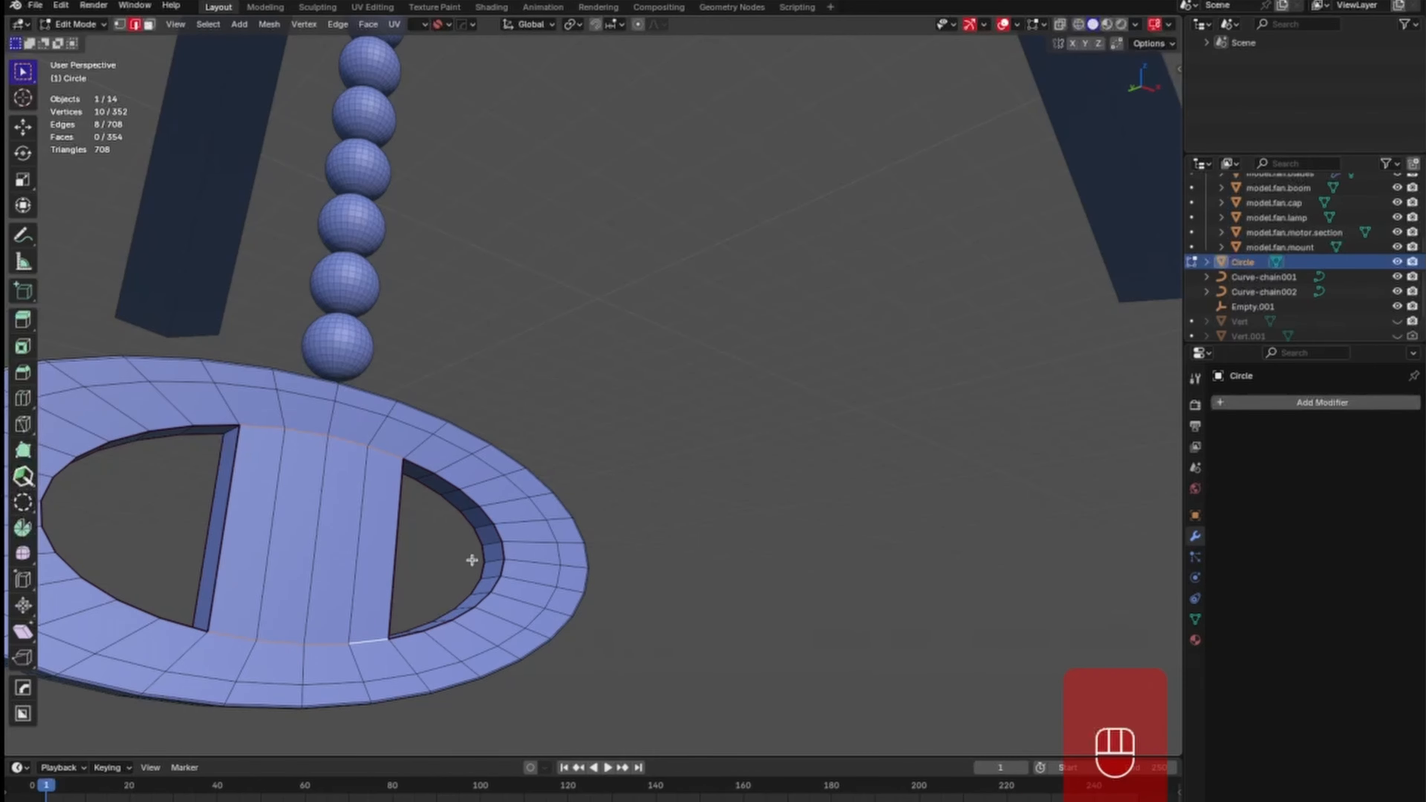
key("shift+e")
left_click(1033, 501)
Select the matching eight bar-to-ring edges on the knob's opposite face and crease them to 1.000.
middle_click_drag(568, 524, 734, 521)
left_click(374, 425)
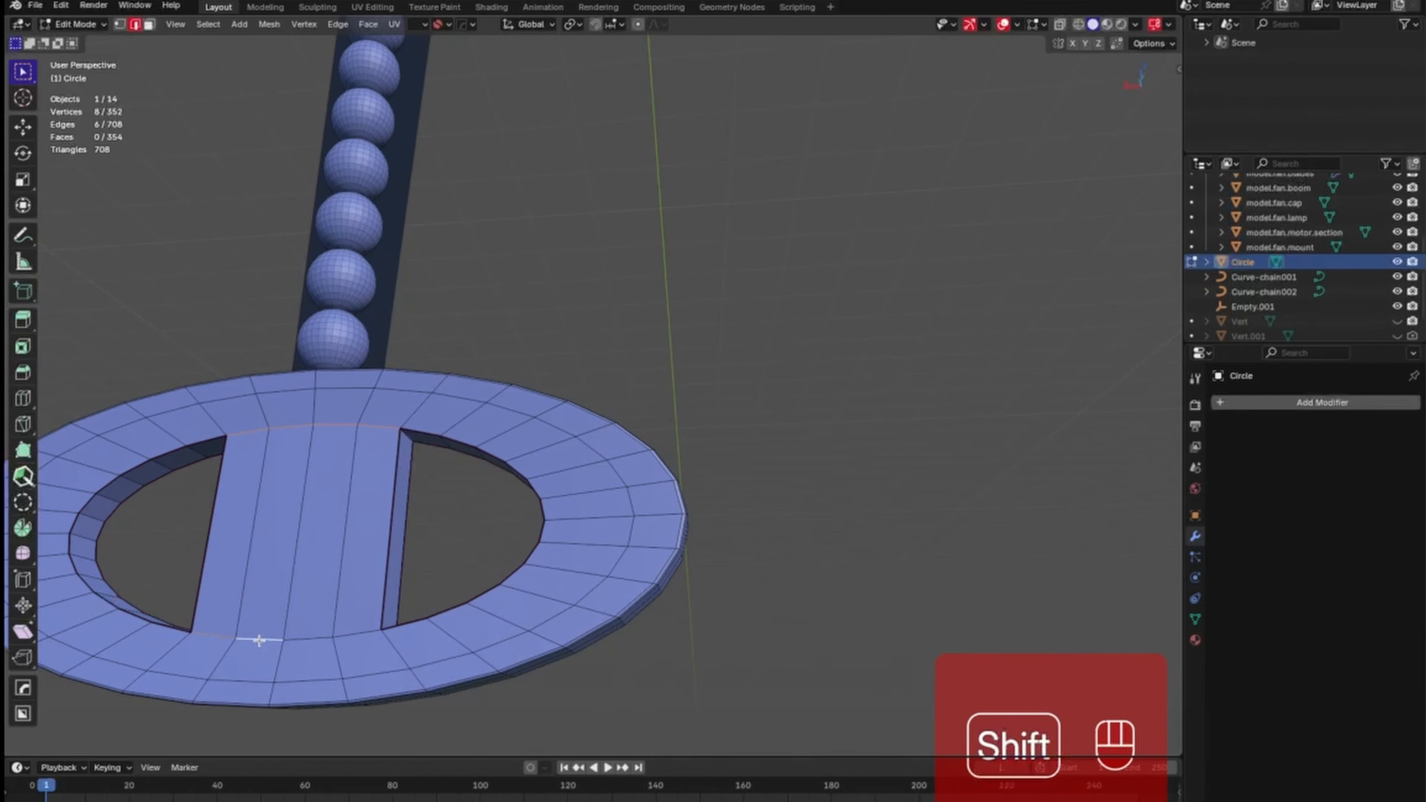
left_click(372, 631, "shift")
key("shift+e")
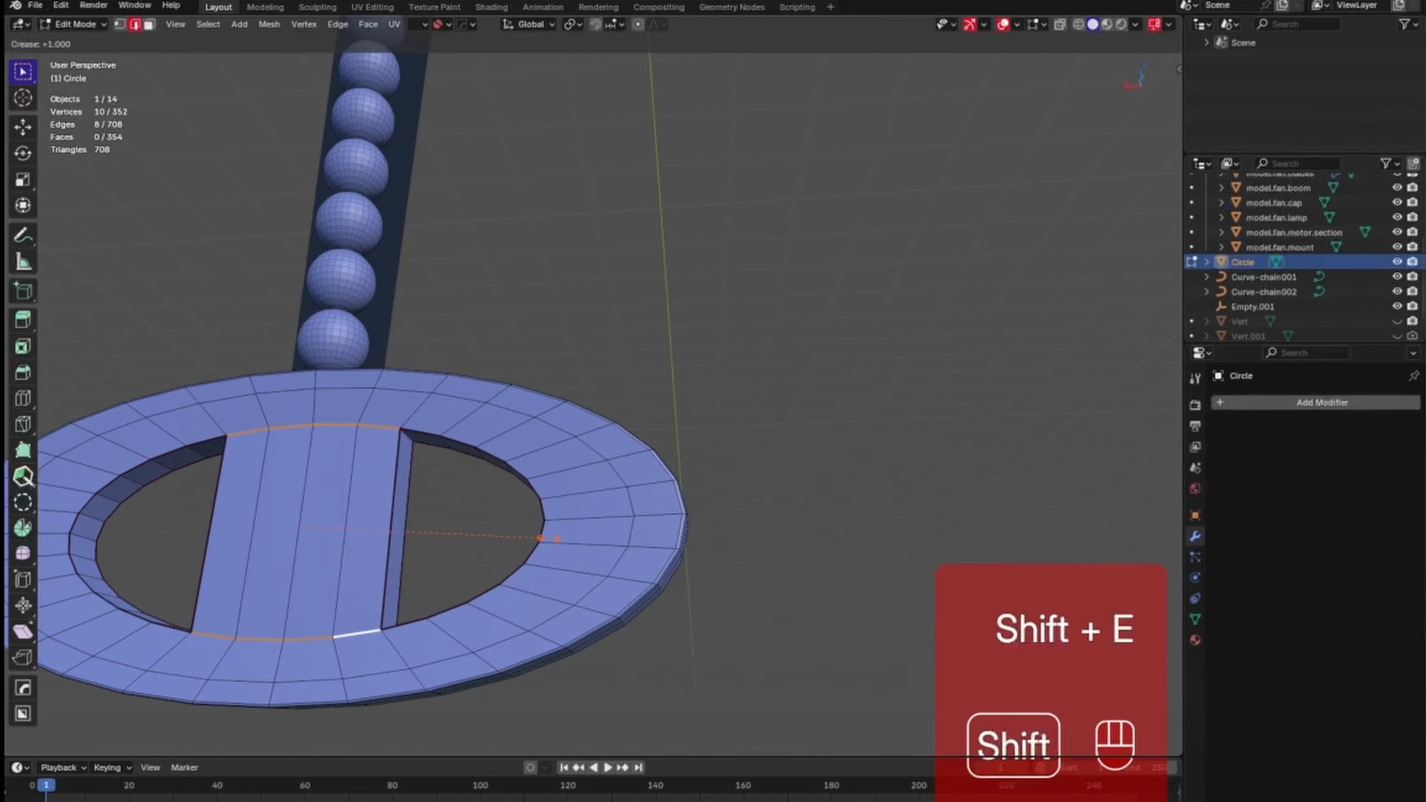
left_click(991, 454)
key("Tab")
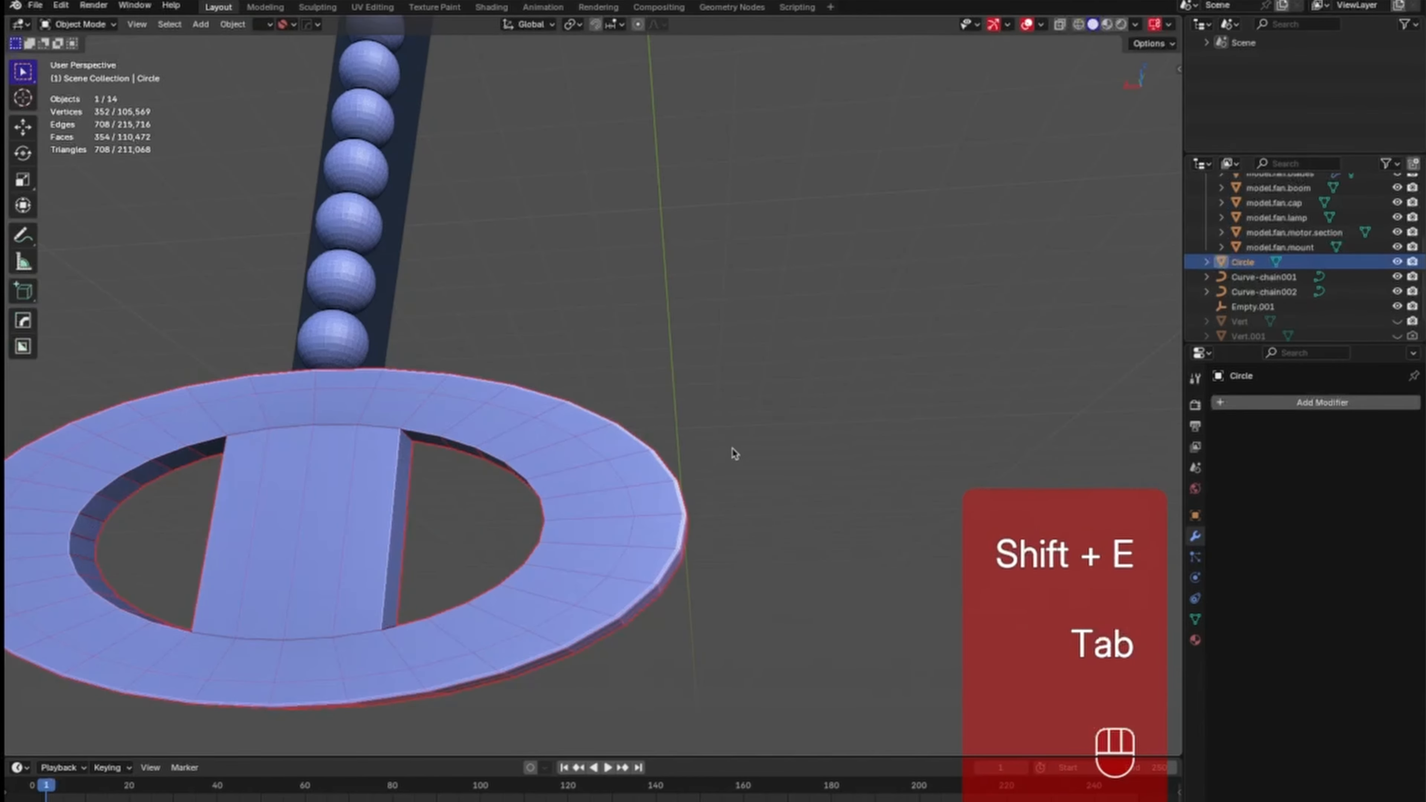
Add a Subdivision modifier with viewport level 2 to the oval knob.
middle_click_drag(732, 452, 423, 494)
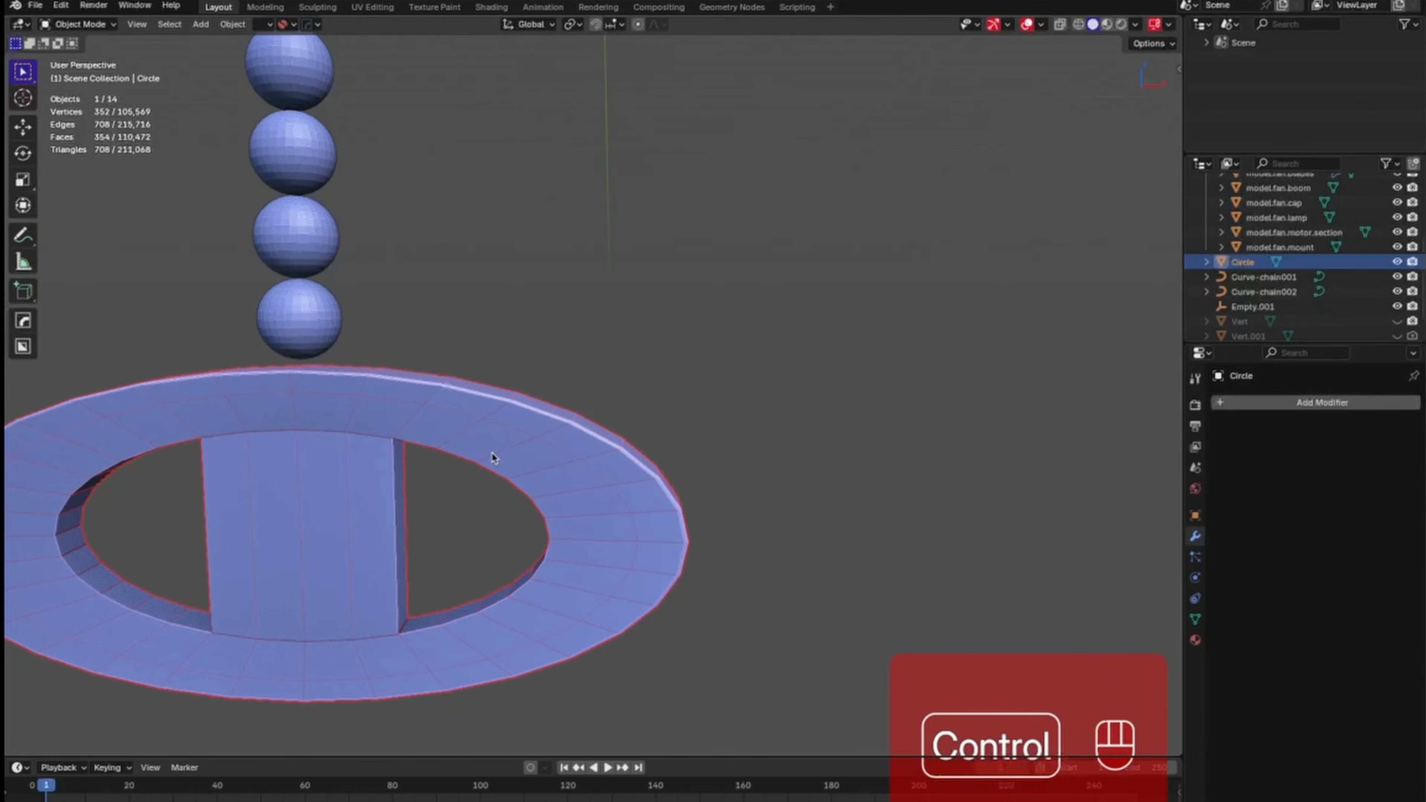
key("ctrl+2")
mouse_move(617, 507)
middle_mouse_down()
mouse_move(554, 573)
mouse_move(554, 541)
mouse_move(602, 512)
mouse_move(599, 552)
mouse_move(592, 503)
mouse_move(617, 479)
middle_mouse_up()
left_click(612, 494)
Add a level 2 Subdivision modifier to the ball chain above the knob and apply Shade Smooth to it.
left_click(268, 365)
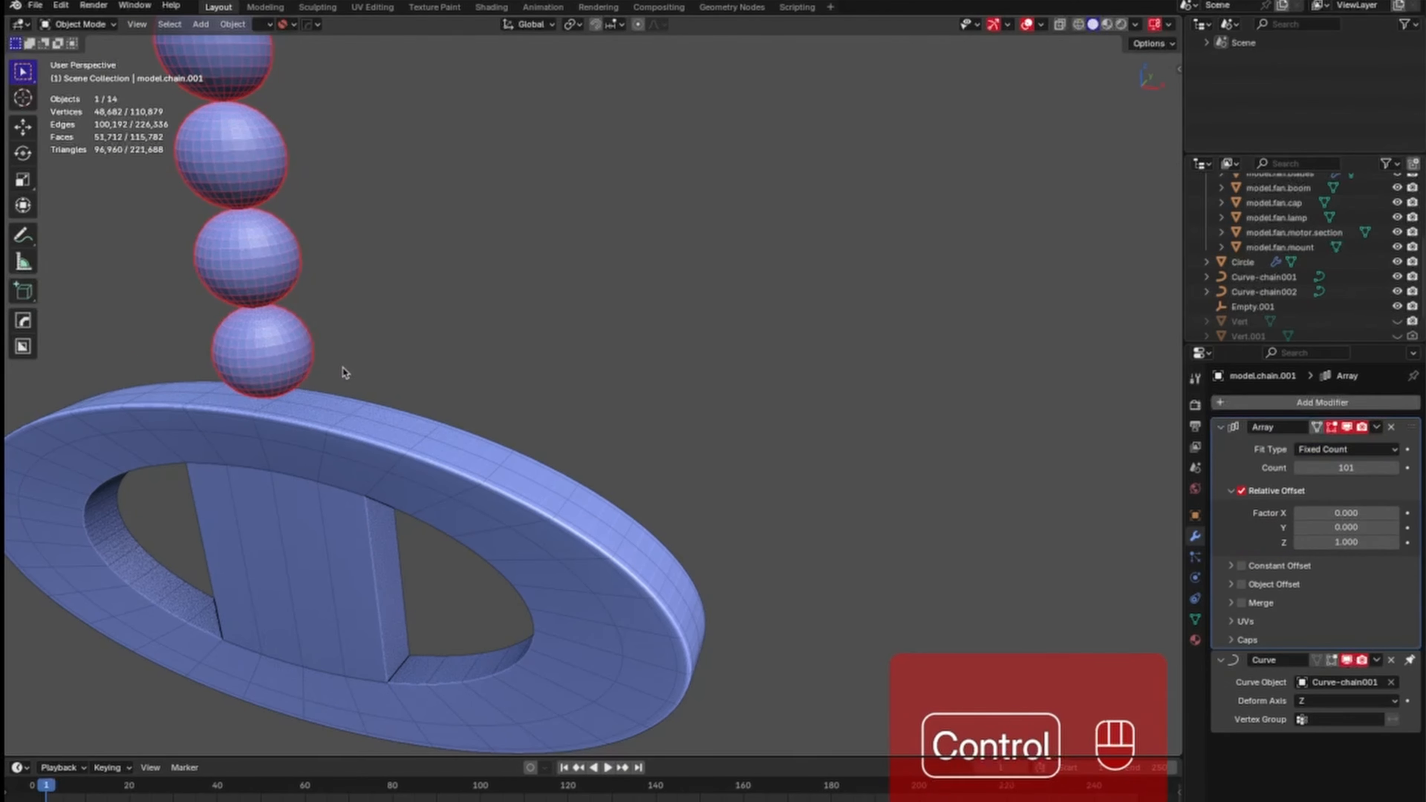
left_click(523, 382)
left_click(264, 361)
right_click(266, 356)
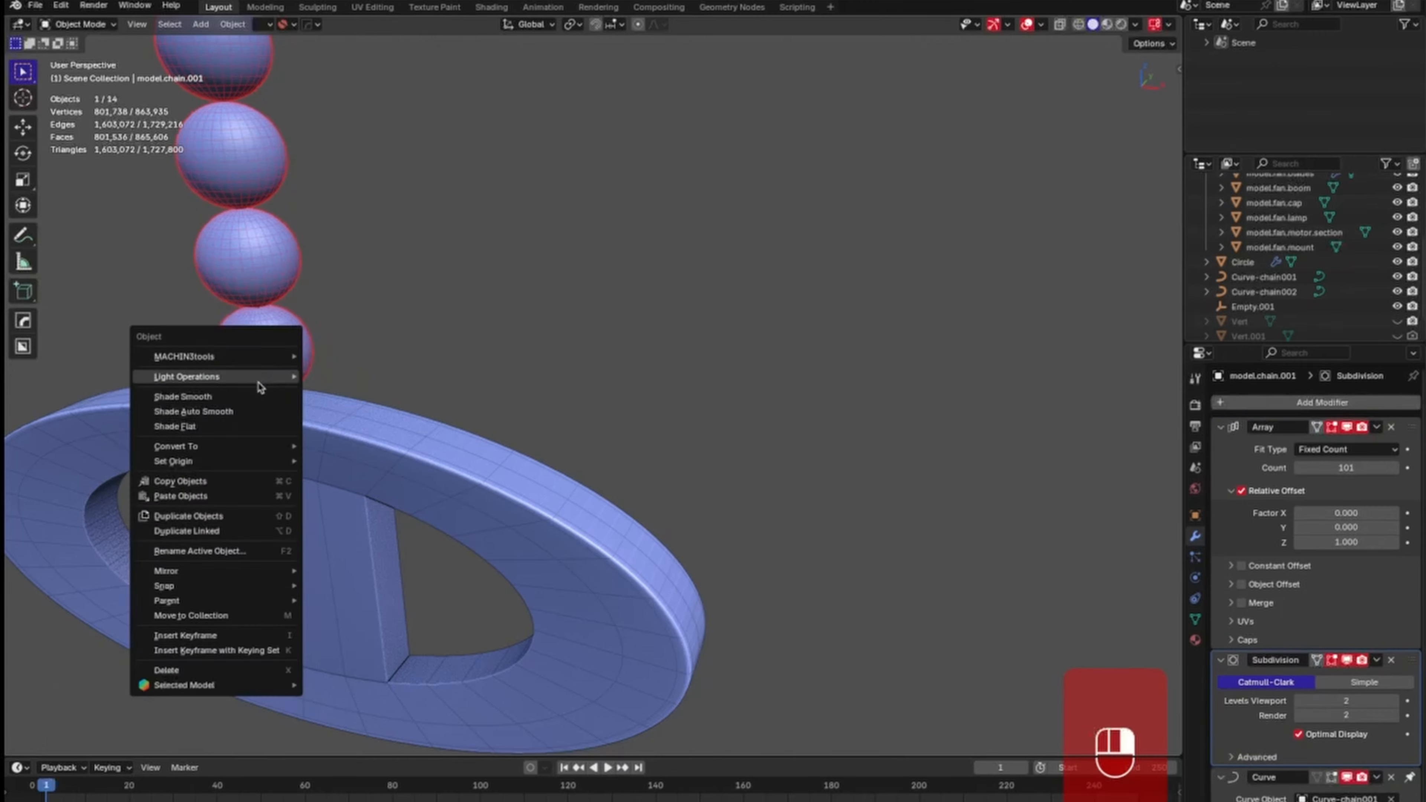
left_click(281, 397)
Apply Shade Smooth to the oval knob.
left_click(352, 454)
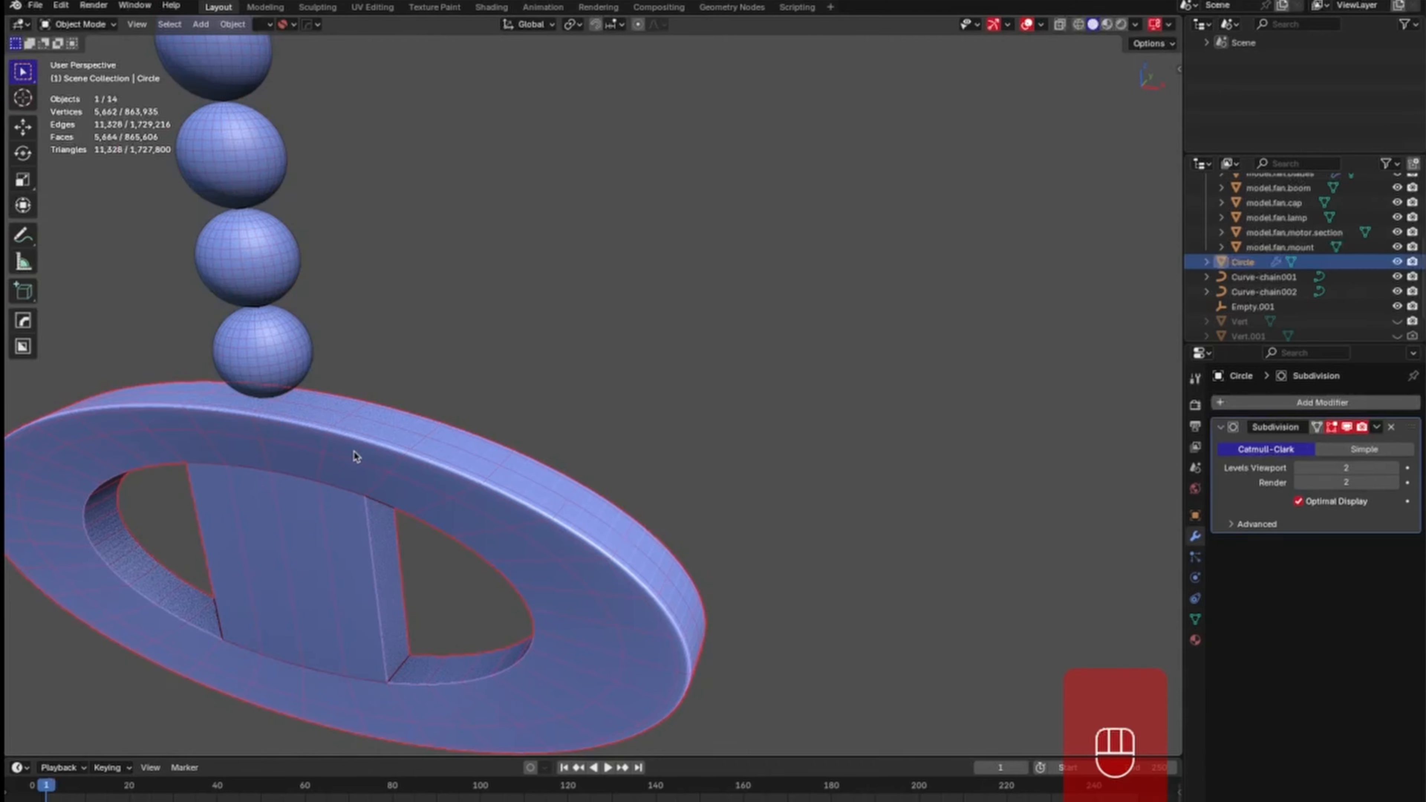
right_click(355, 450)
left_click(353, 447)
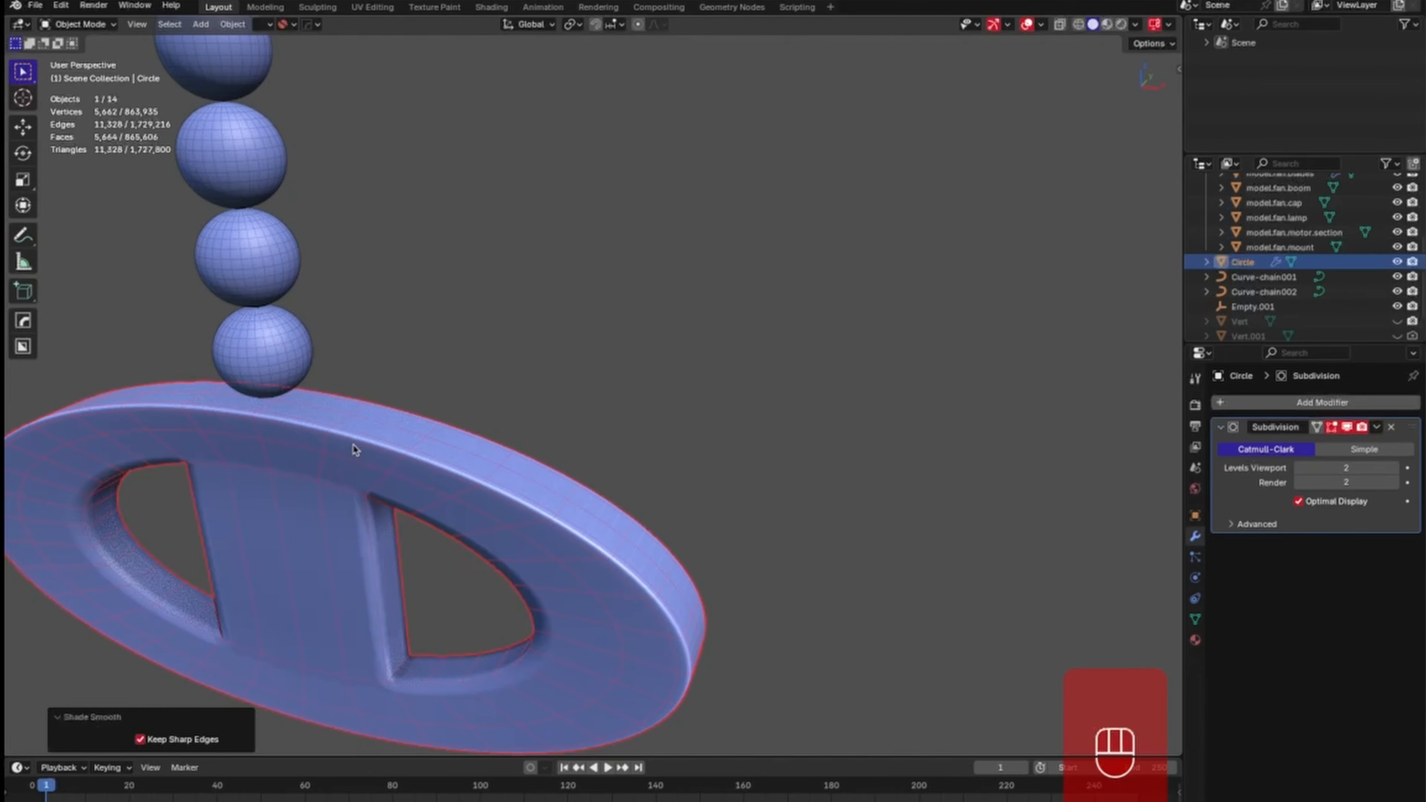
left_click(530, 398)
Make a linked duplicate of the knob, offset about 0.553 m in X, 0.694 m in Y and 2.081 m in Z.
middle_click_drag(534, 432, 684, 376)
left_click(553, 495)
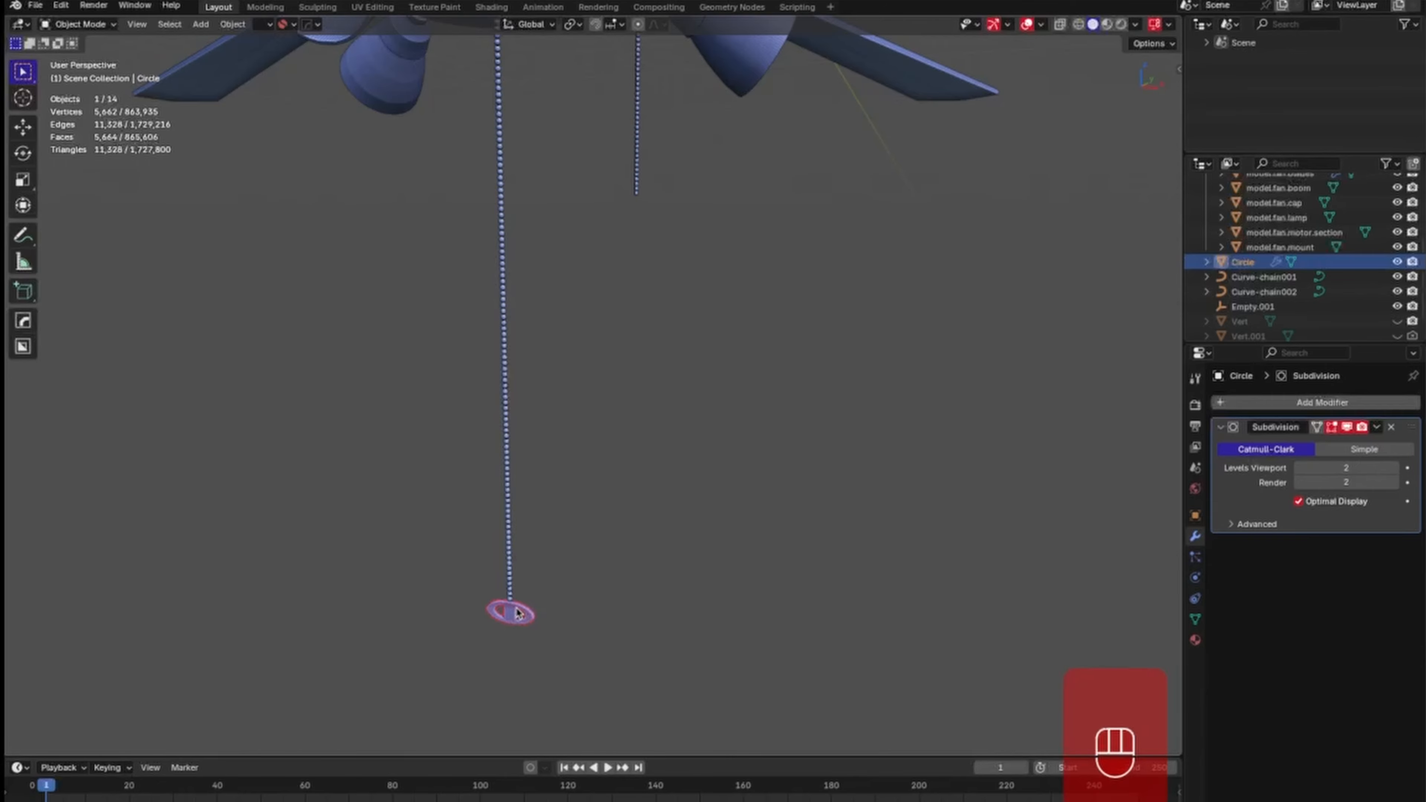
key("alt+d")
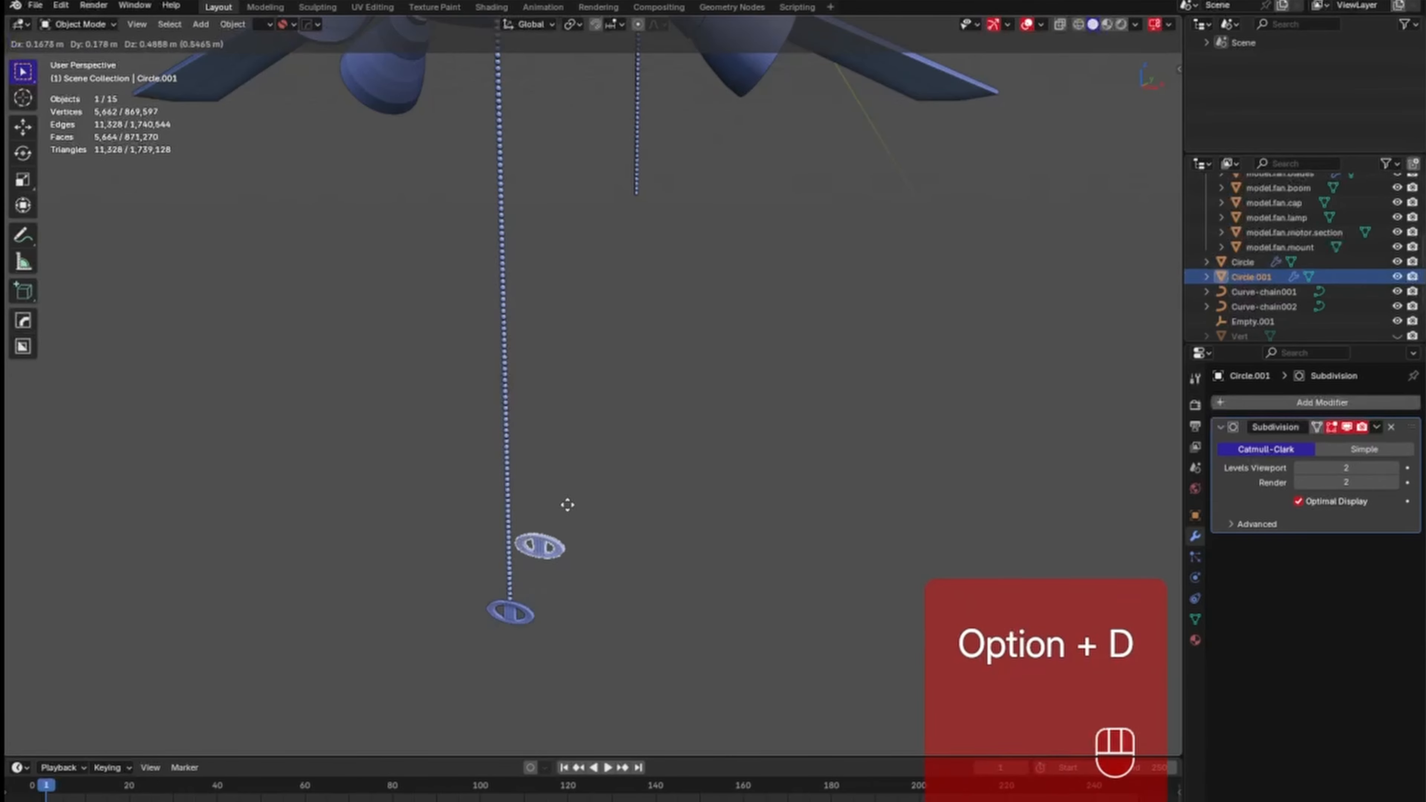
left_click(649, 260)
middle_click_drag(649, 260, 583, 414)
In the right view, move the duplicated knob about -0.647 m along Y and 0.888 m up along Z, near the shorter chain's end.
key("KP_3")
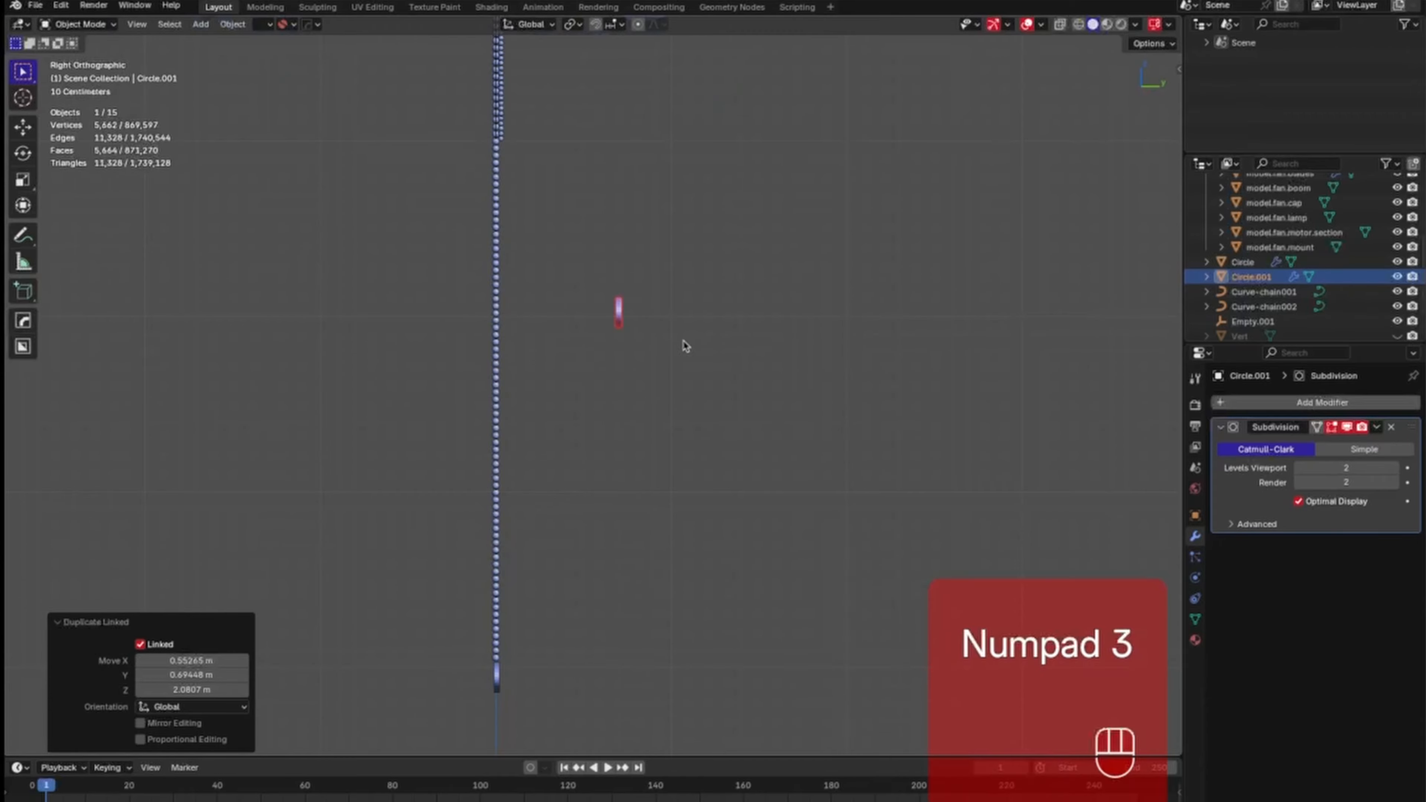
key("g")
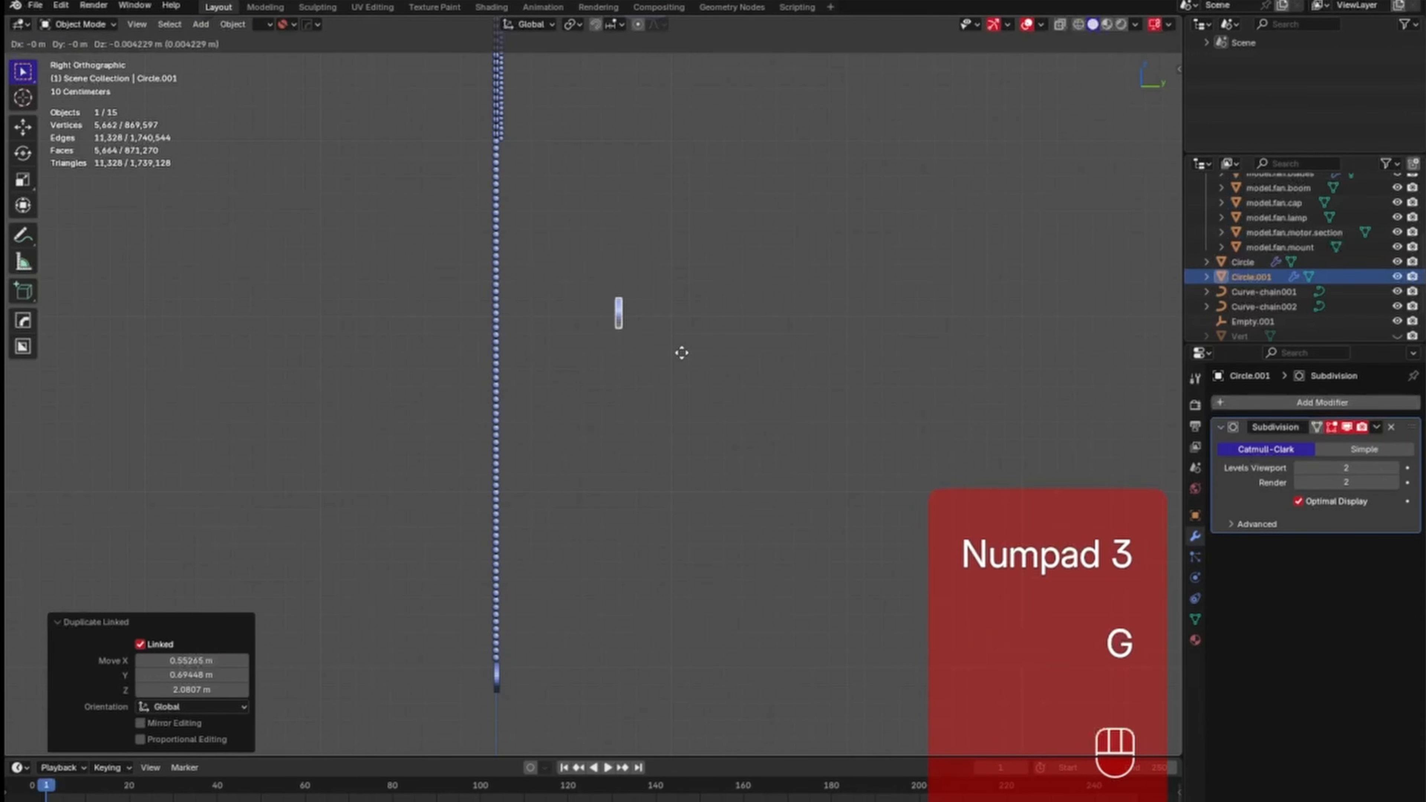
key("y")
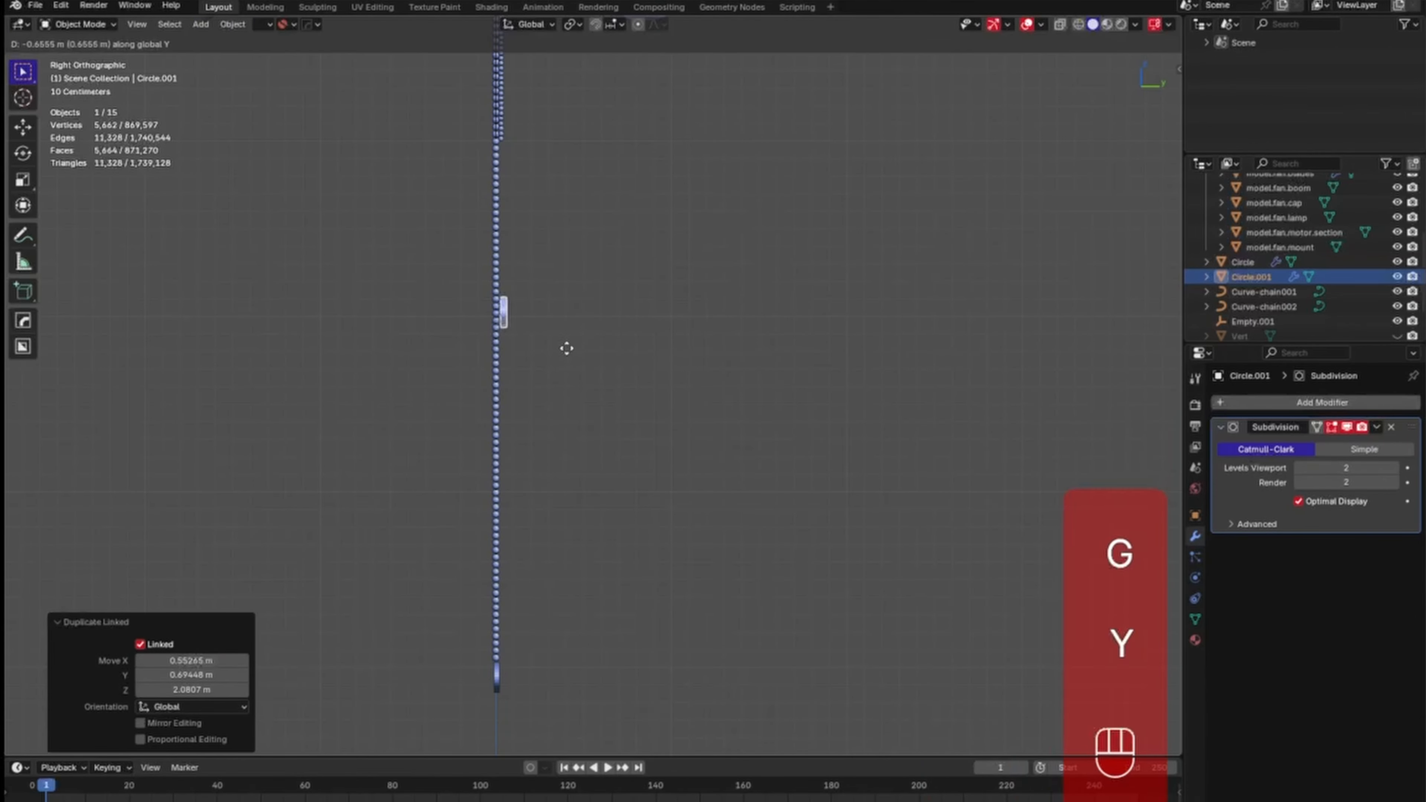
left_click(567, 349)
key("g")
key("z")
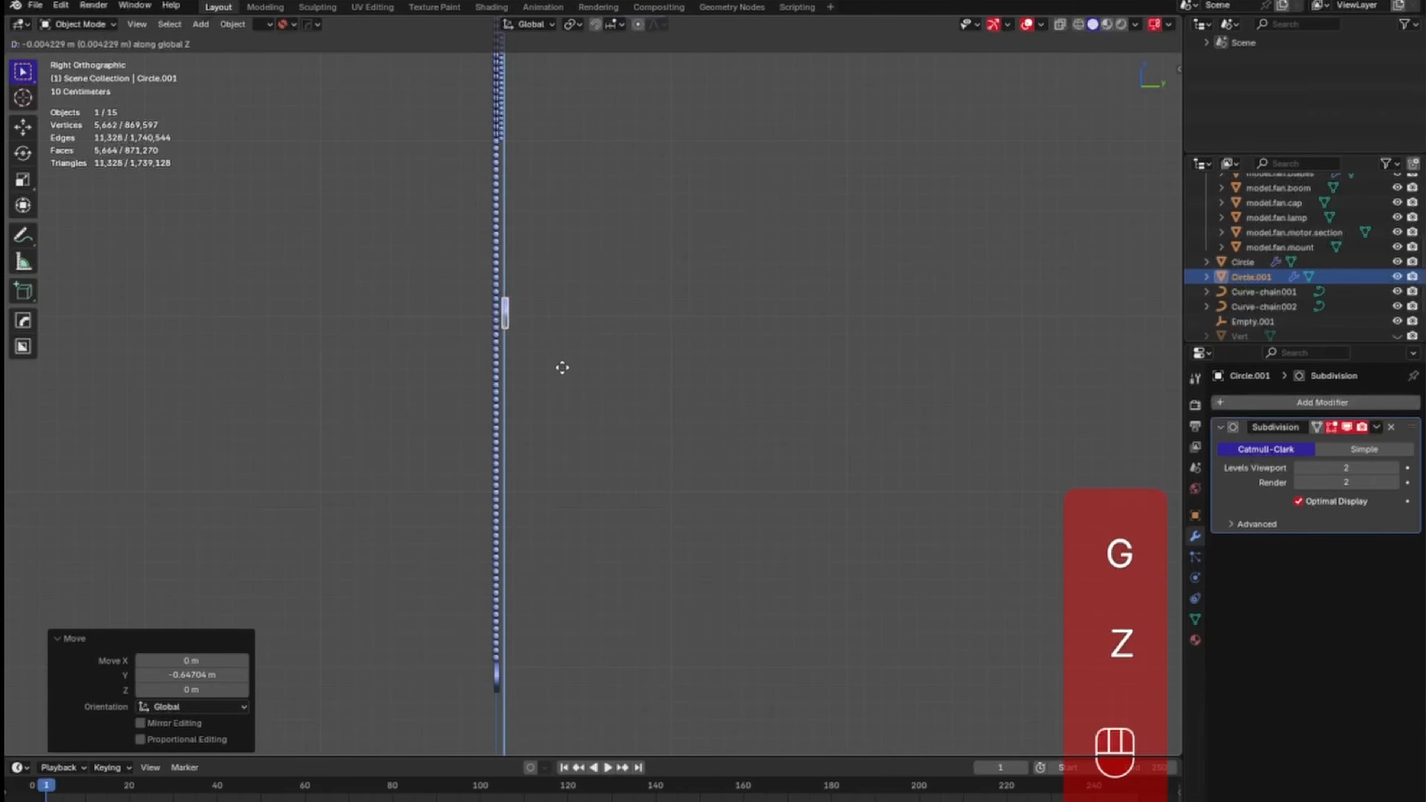
left_click(544, 212)
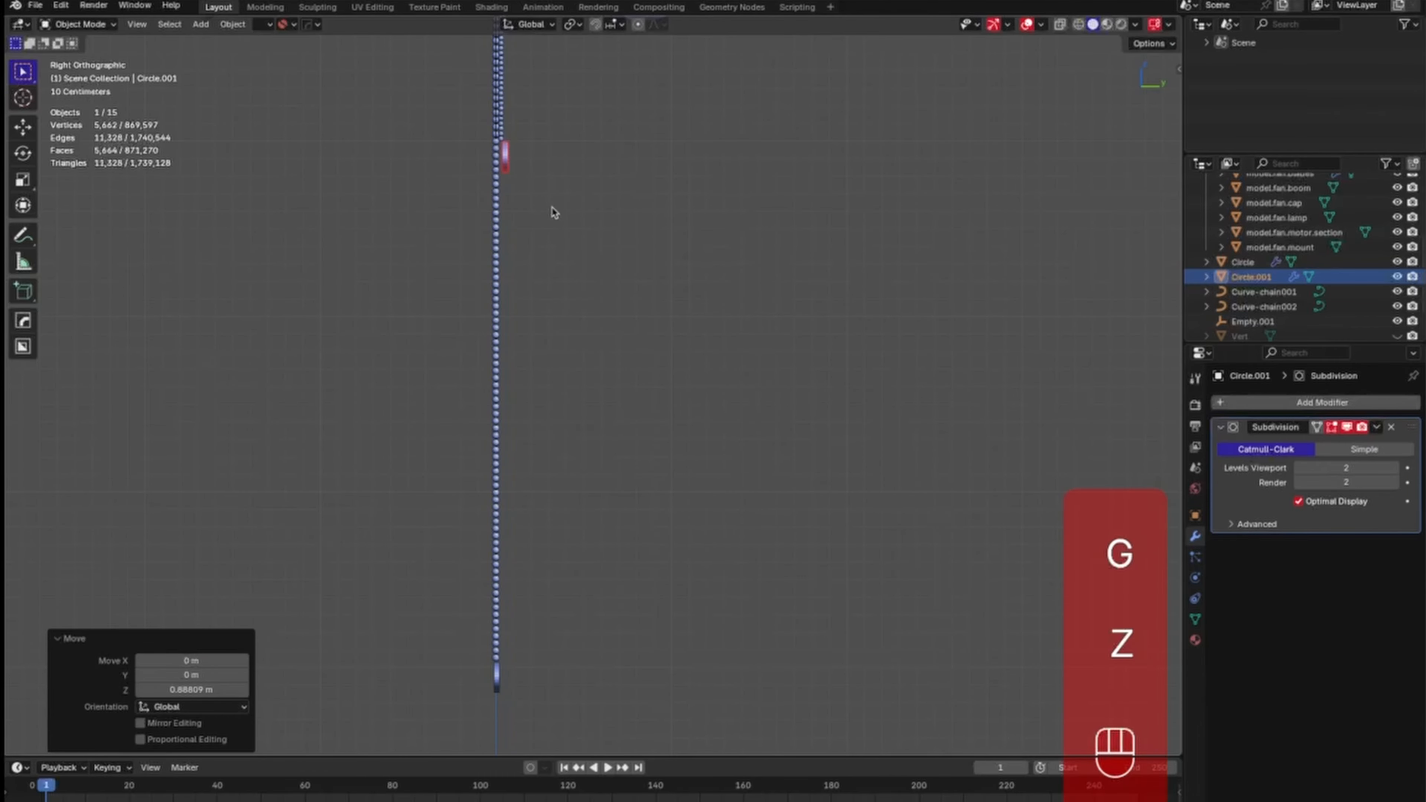
Fine-tune the duplicated knob beneath the shorter chain's last ball, moving it about -0.0217 m along Y and 0.0021 m along Z.
middle_click_drag(552, 213, 704, 389, "shift")
key("g")
key("y")
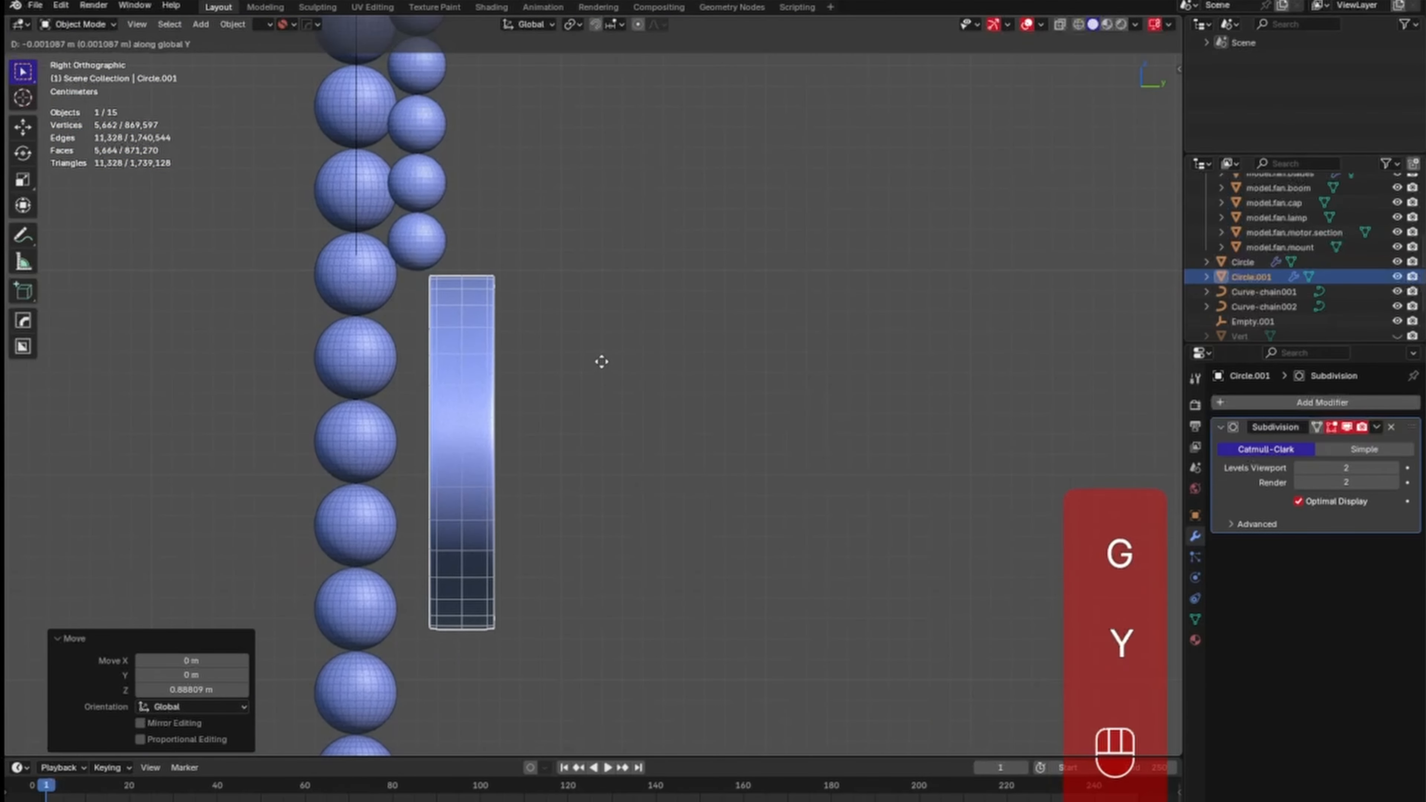
left_click(559, 359)
key("g")
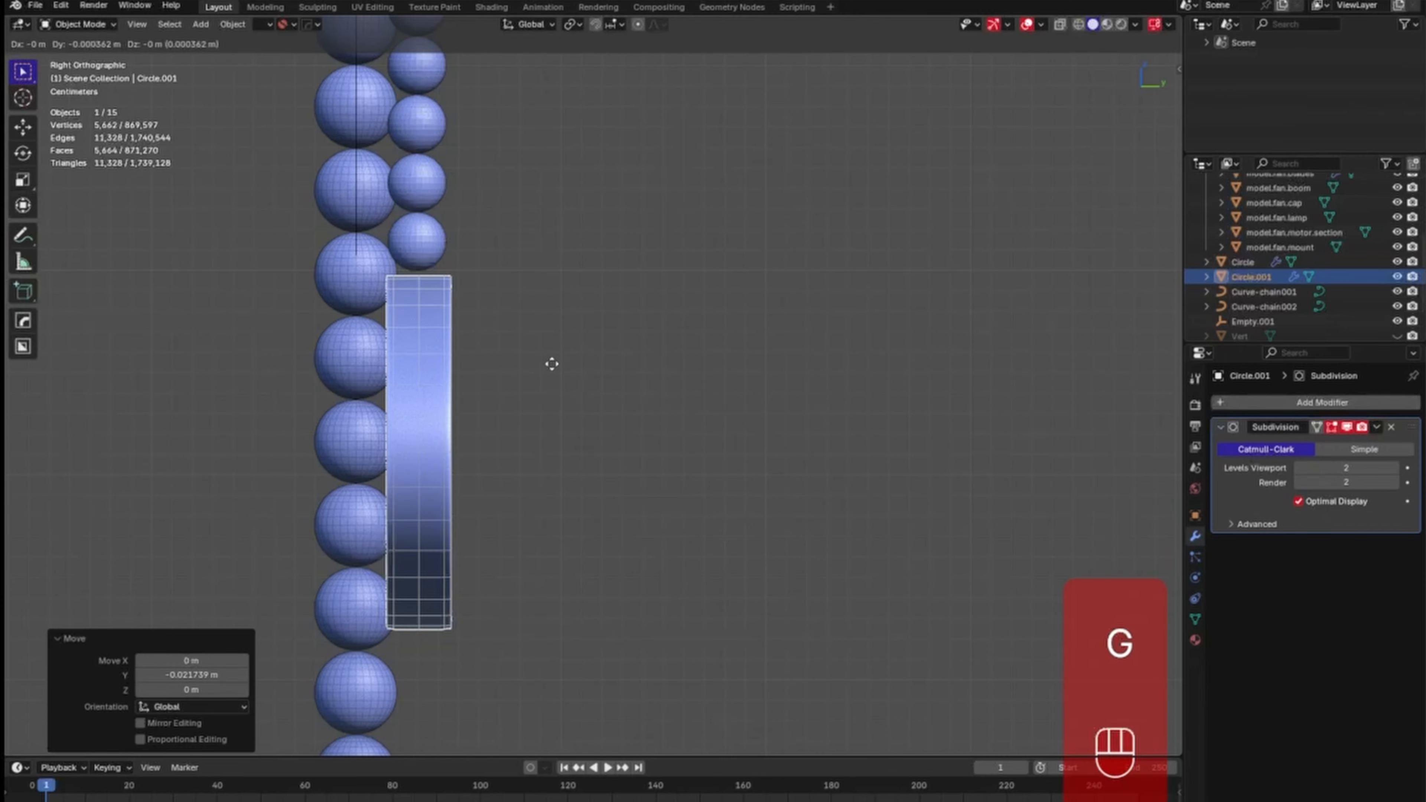
key("z")
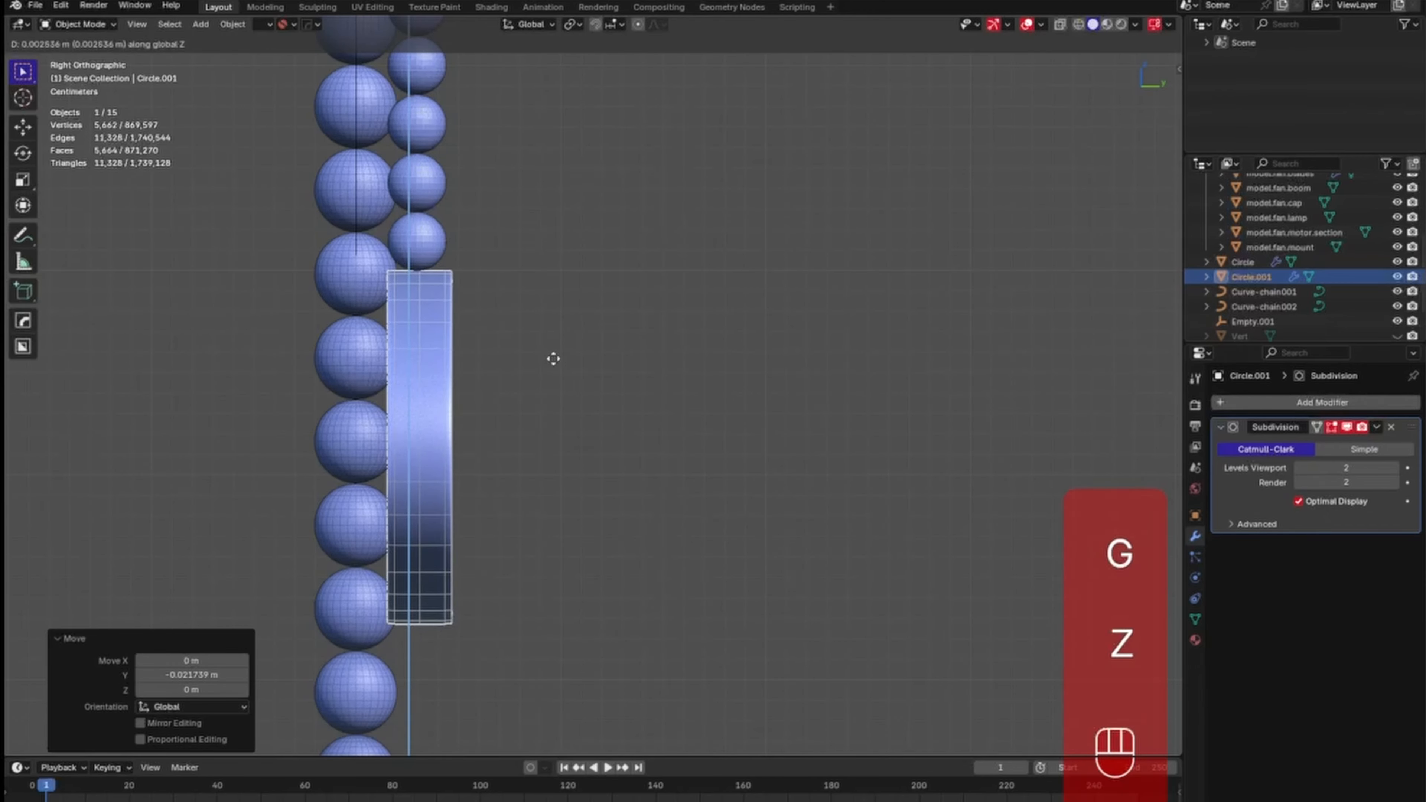
key("shift")
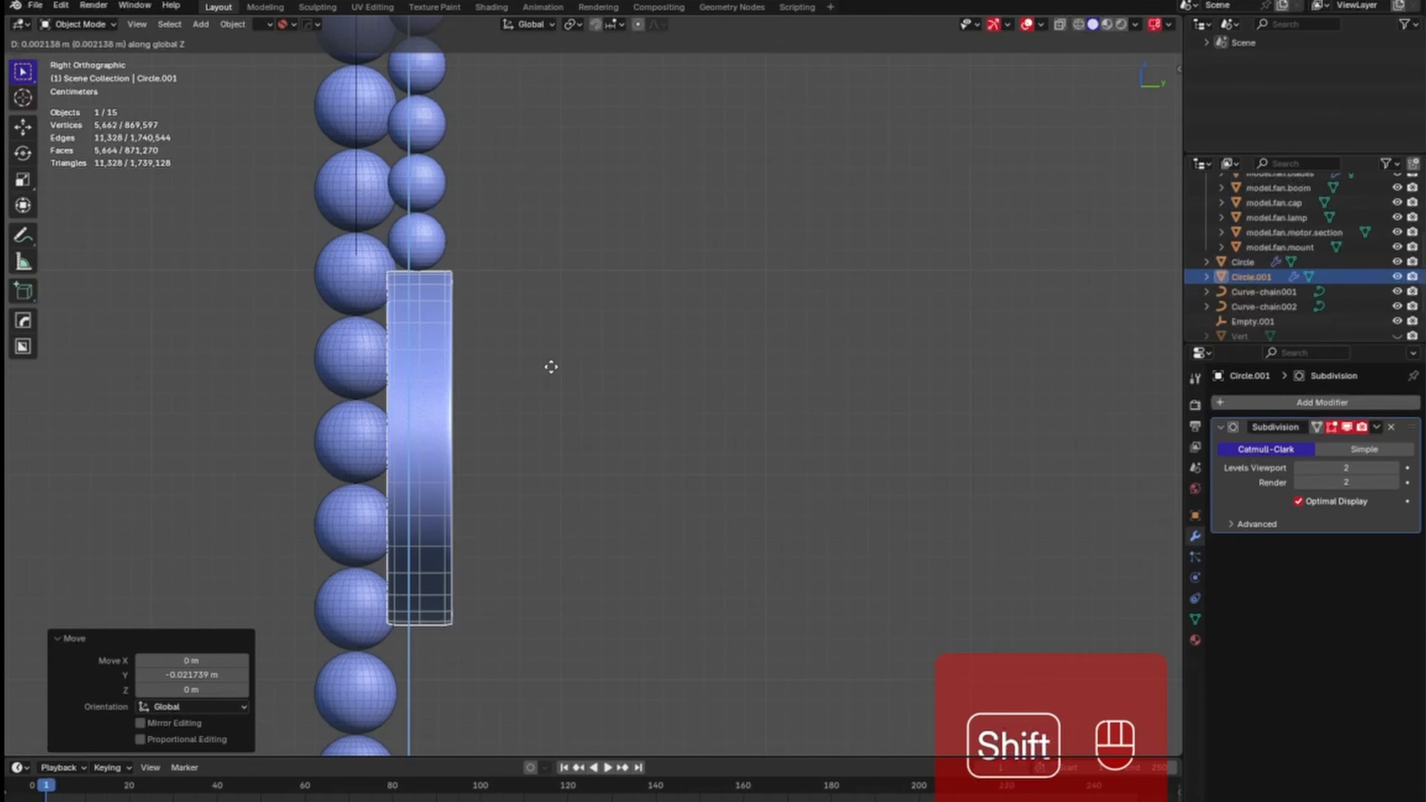
left_click(551, 366)
middle_click_drag(538, 382, 608, 583)
In the front view, move the duplicated knob about 0.406 m along X to sit beneath the shorter chain.
key("KP_1")
key("g")
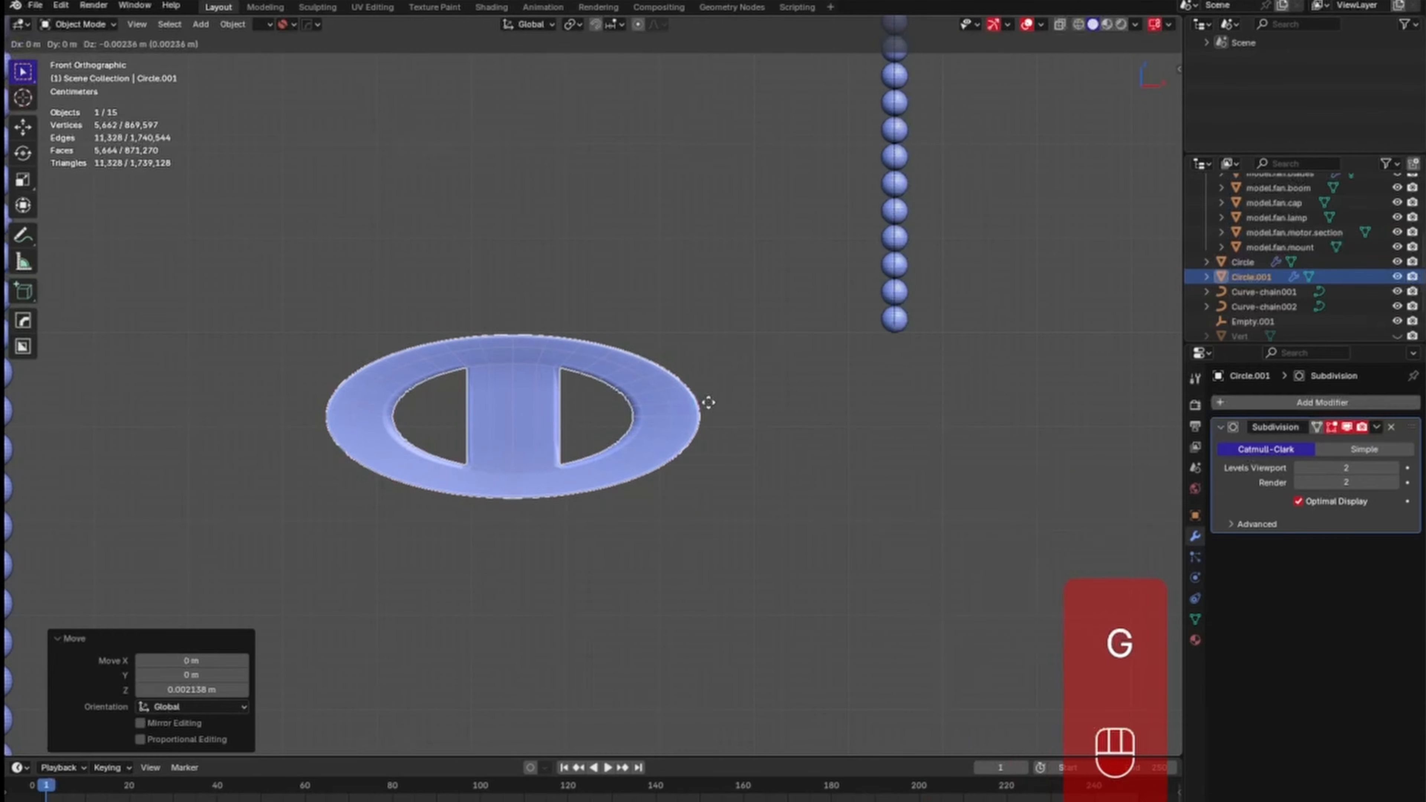
key("x")
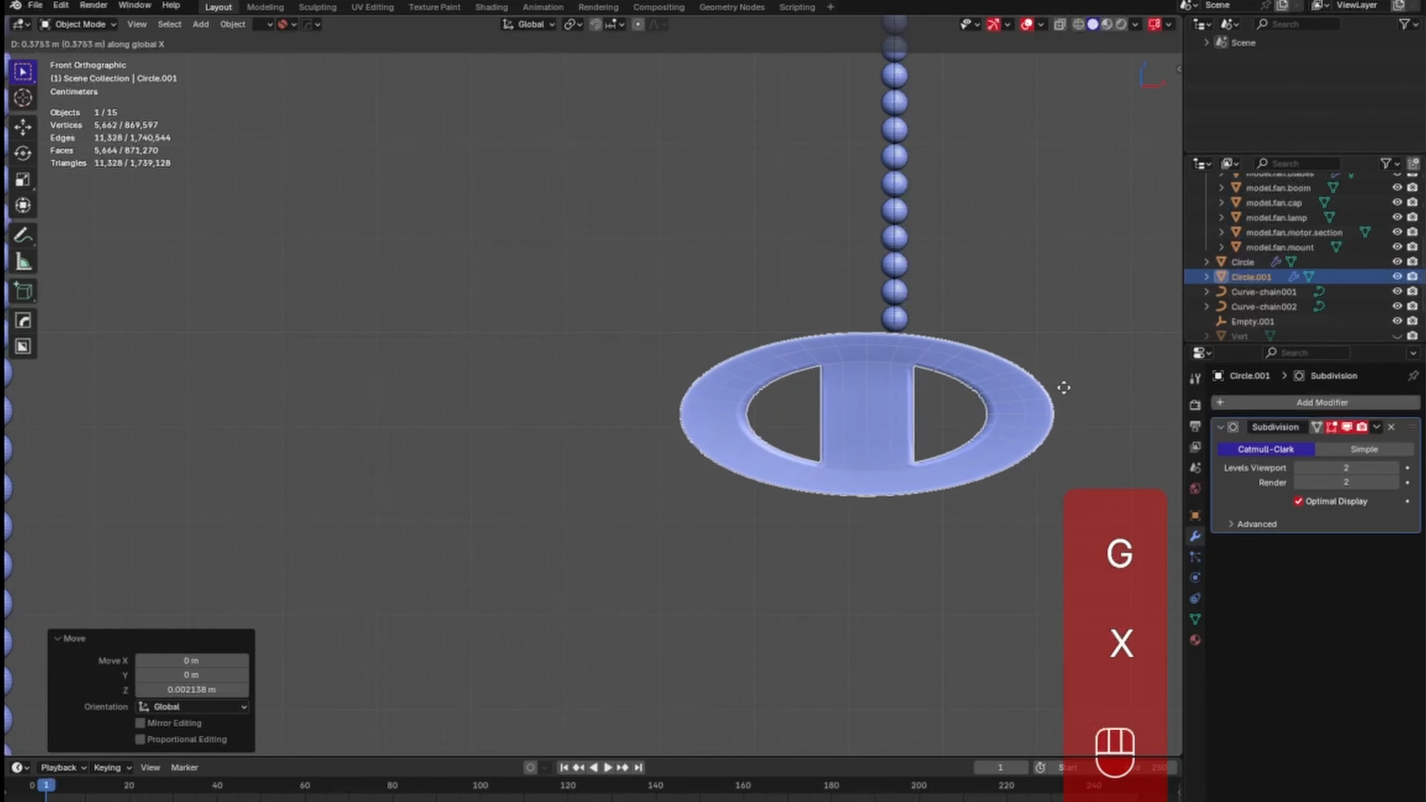
left_click(1090, 386)
Parent the duplicated knob to the shorter chain model.chain002 using the Object parent type.
middle_click_drag(1094, 382, 949, 426)
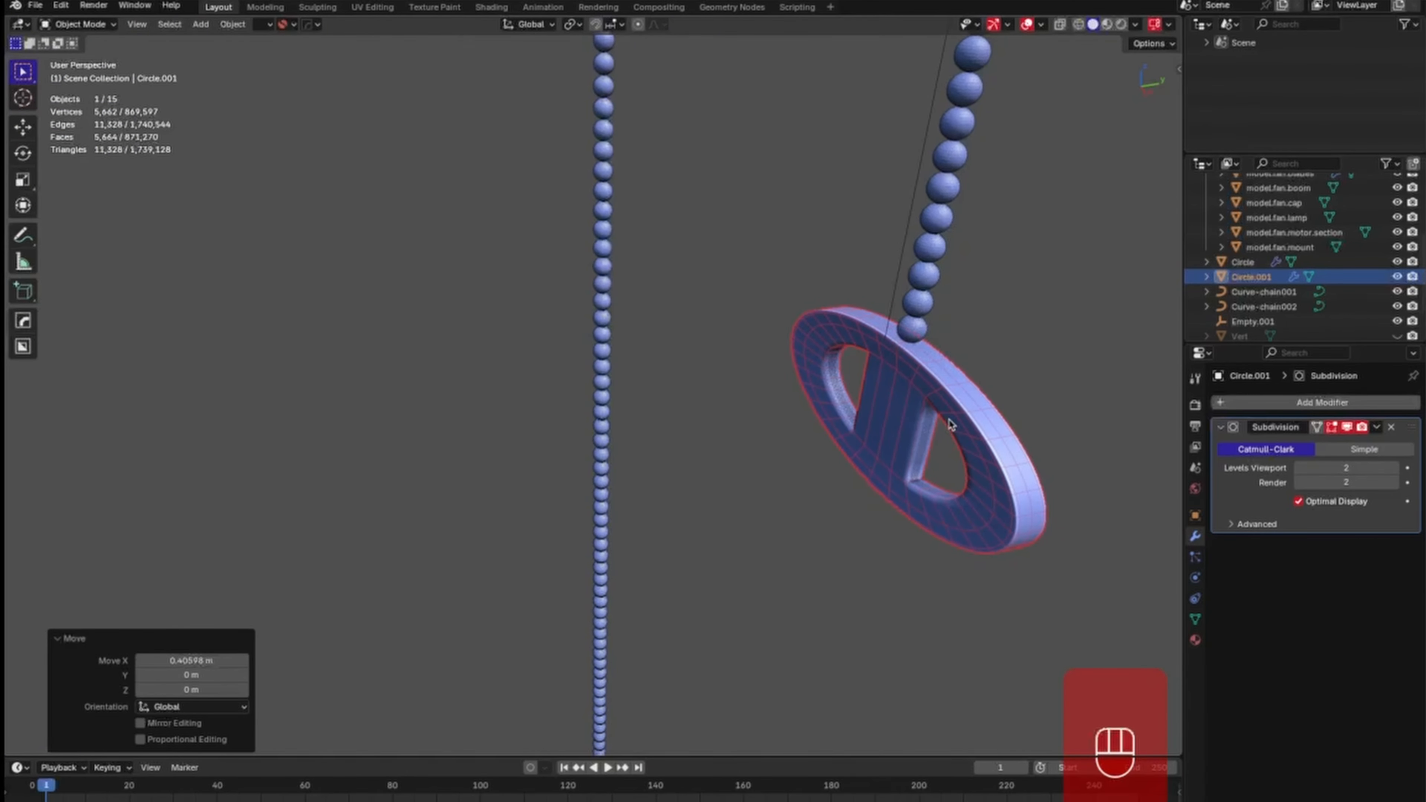
left_click(916, 337, "shift")
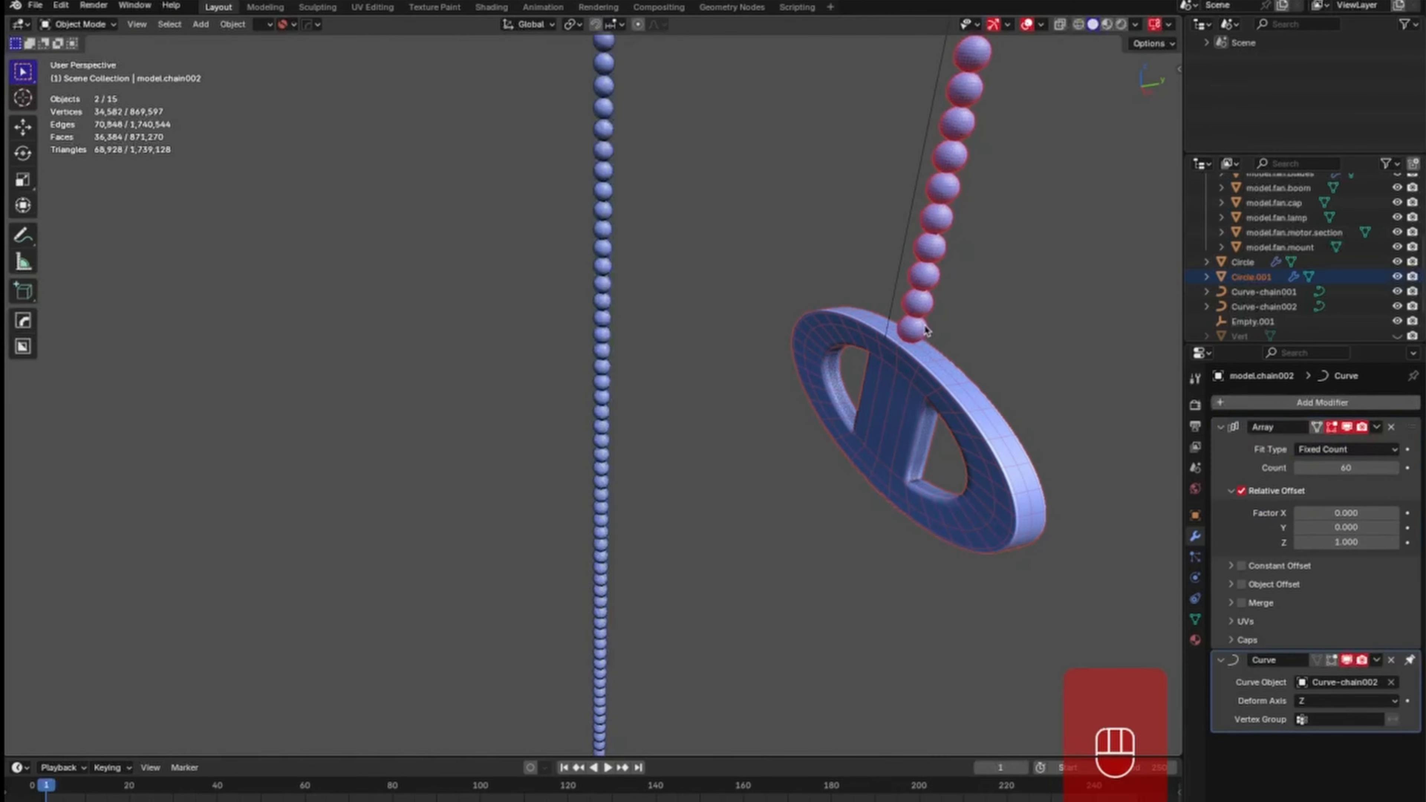
left_click(934, 381)
left_click(926, 335, "shift")
key("ctrl+p")
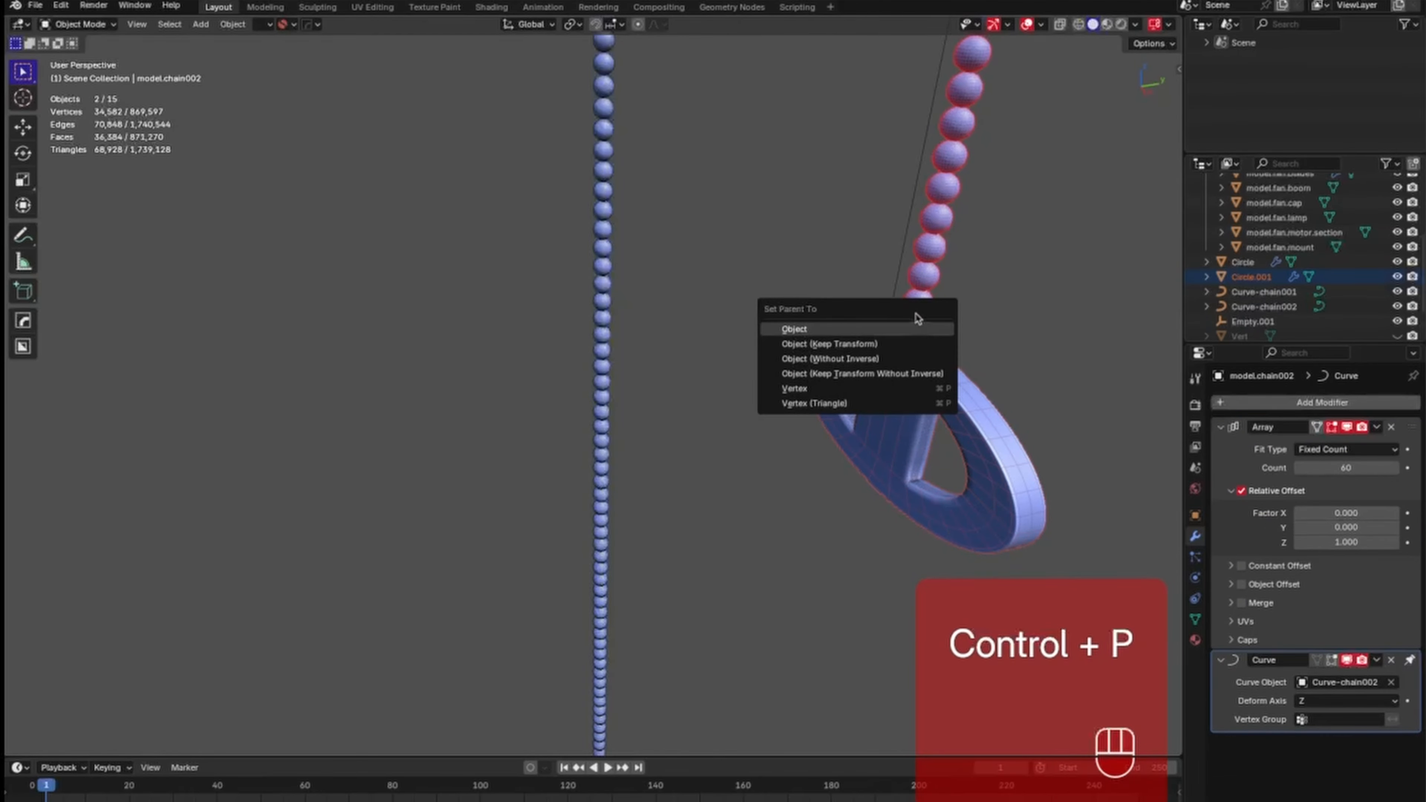
left_click(921, 331)
Add a level 2 subdivision to the shorter chain and apply Shade Smooth to it.
middle_click_drag(691, 531, 703, 490)
middle_click_drag(961, 438, 860, 408, "ctrl")
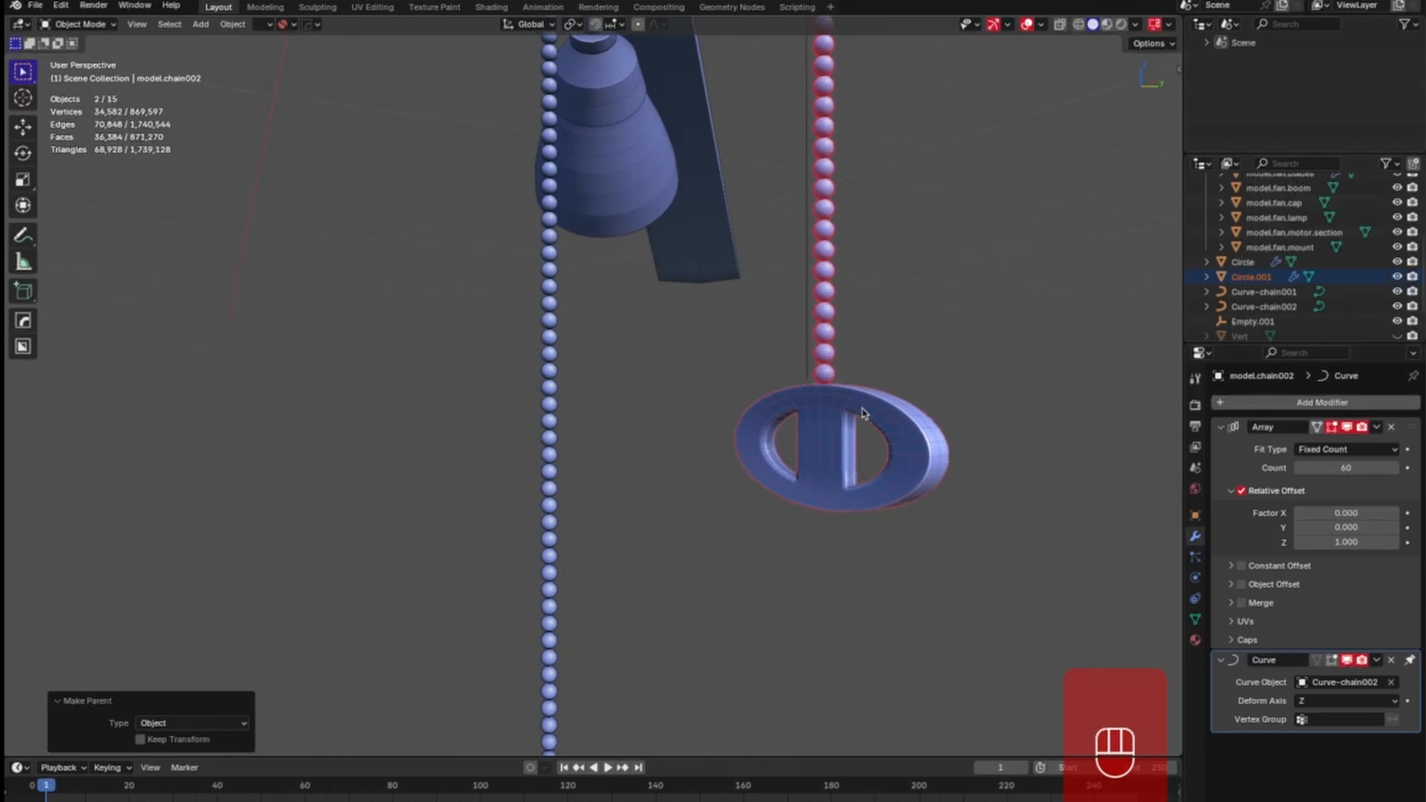
left_click(909, 352)
left_click(826, 374)
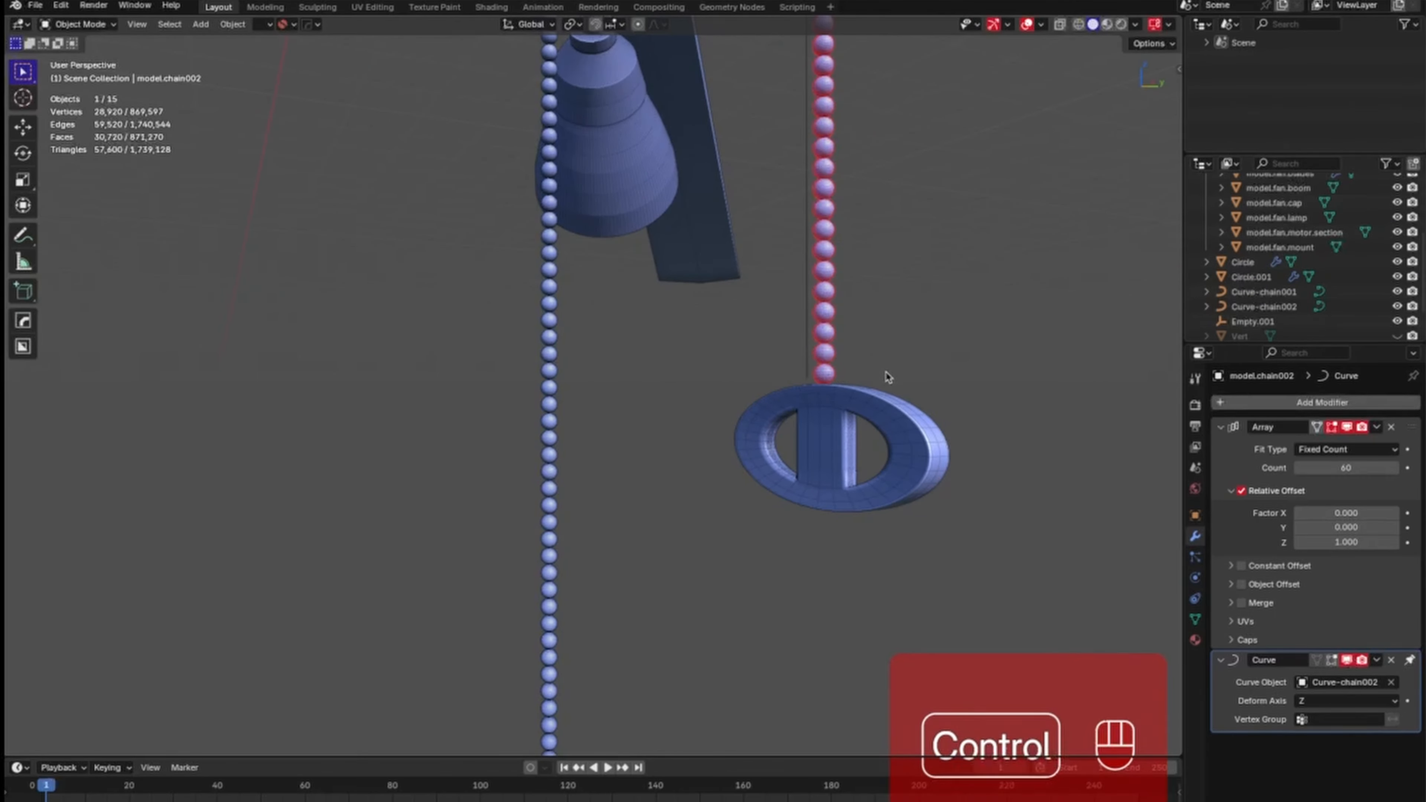
key("ctrl+2")
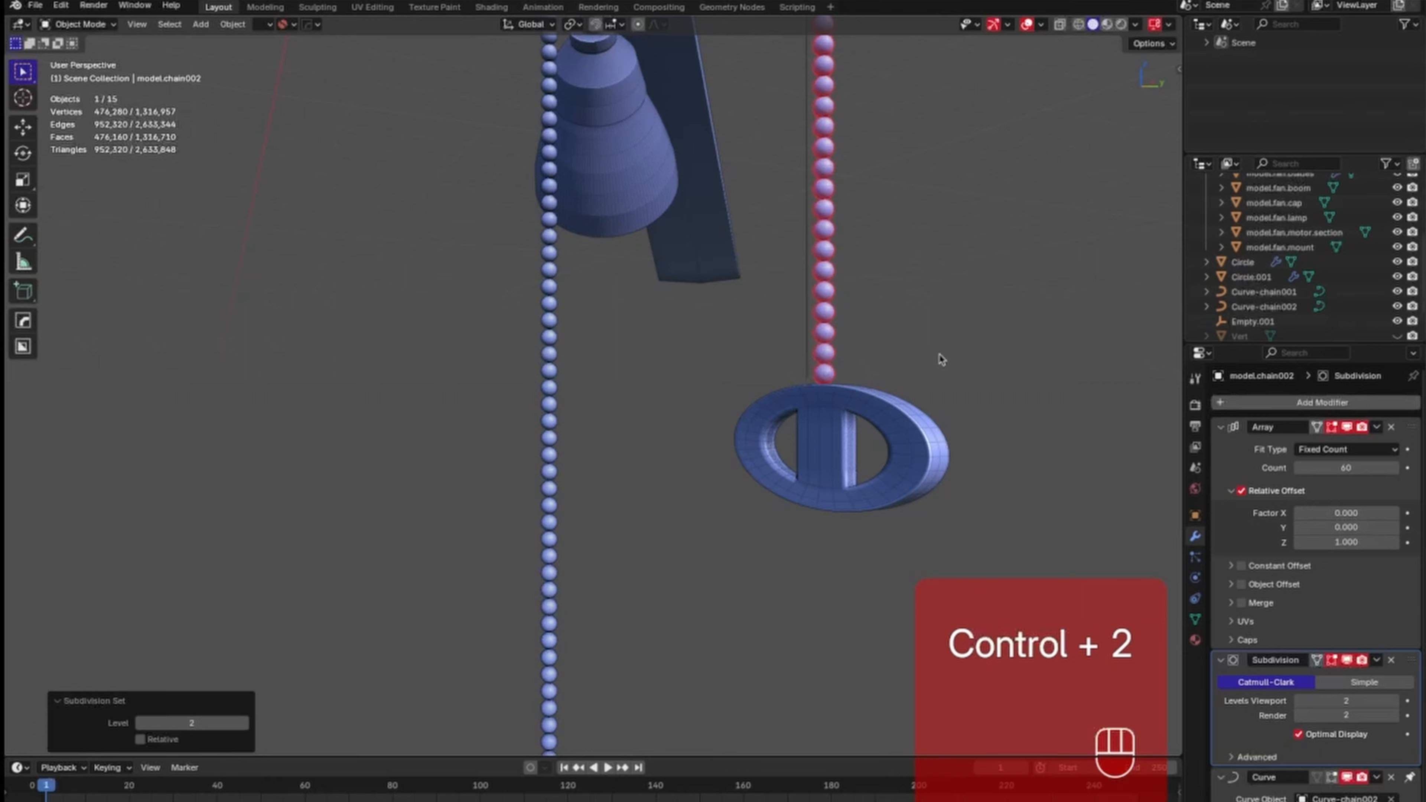
right_click(833, 375)
left_click(852, 369)
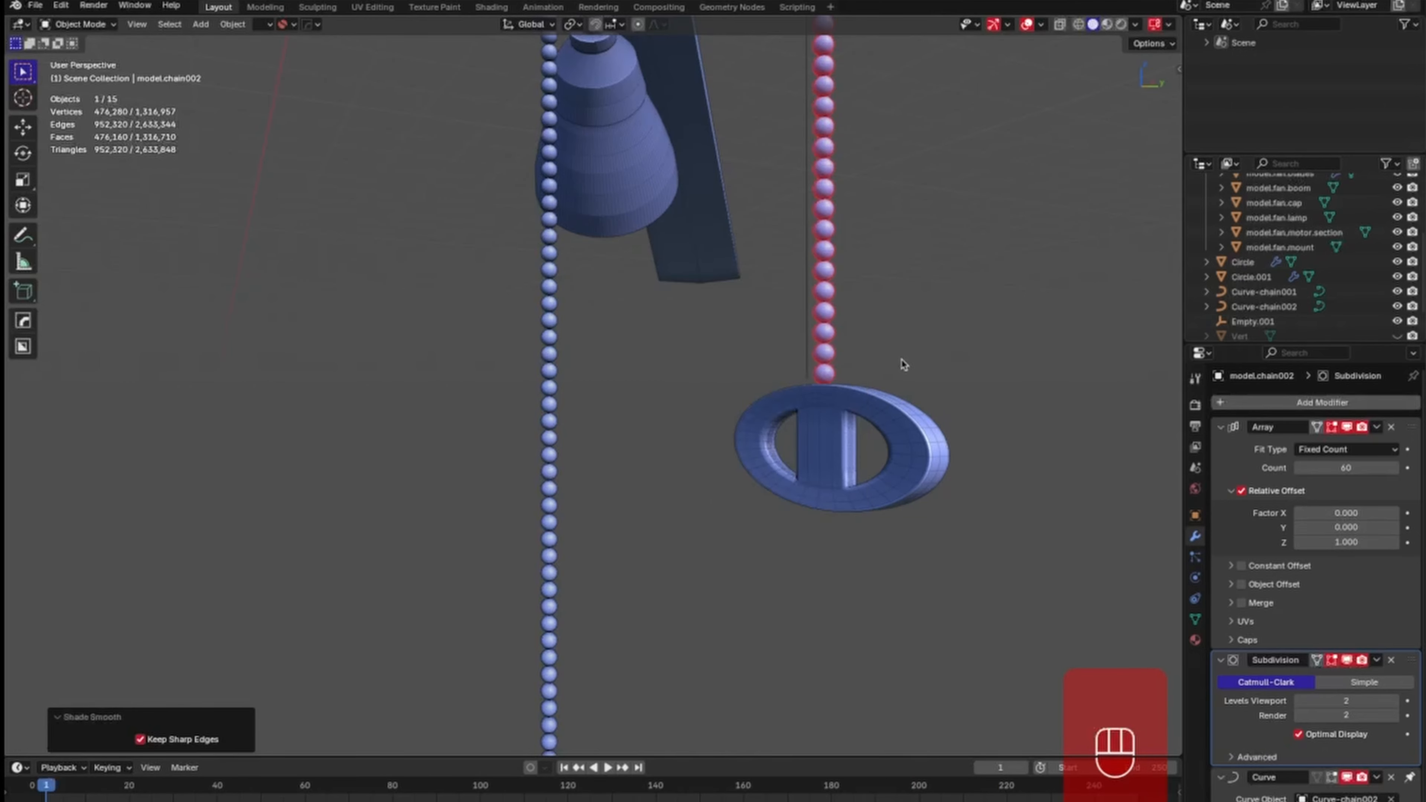
left_click(922, 375)
Parent the original knob to the longer chain model.chain.001 as Object, and save the file.
middle_click_drag(656, 586, 657, 472, "shift")
left_click(618, 638)
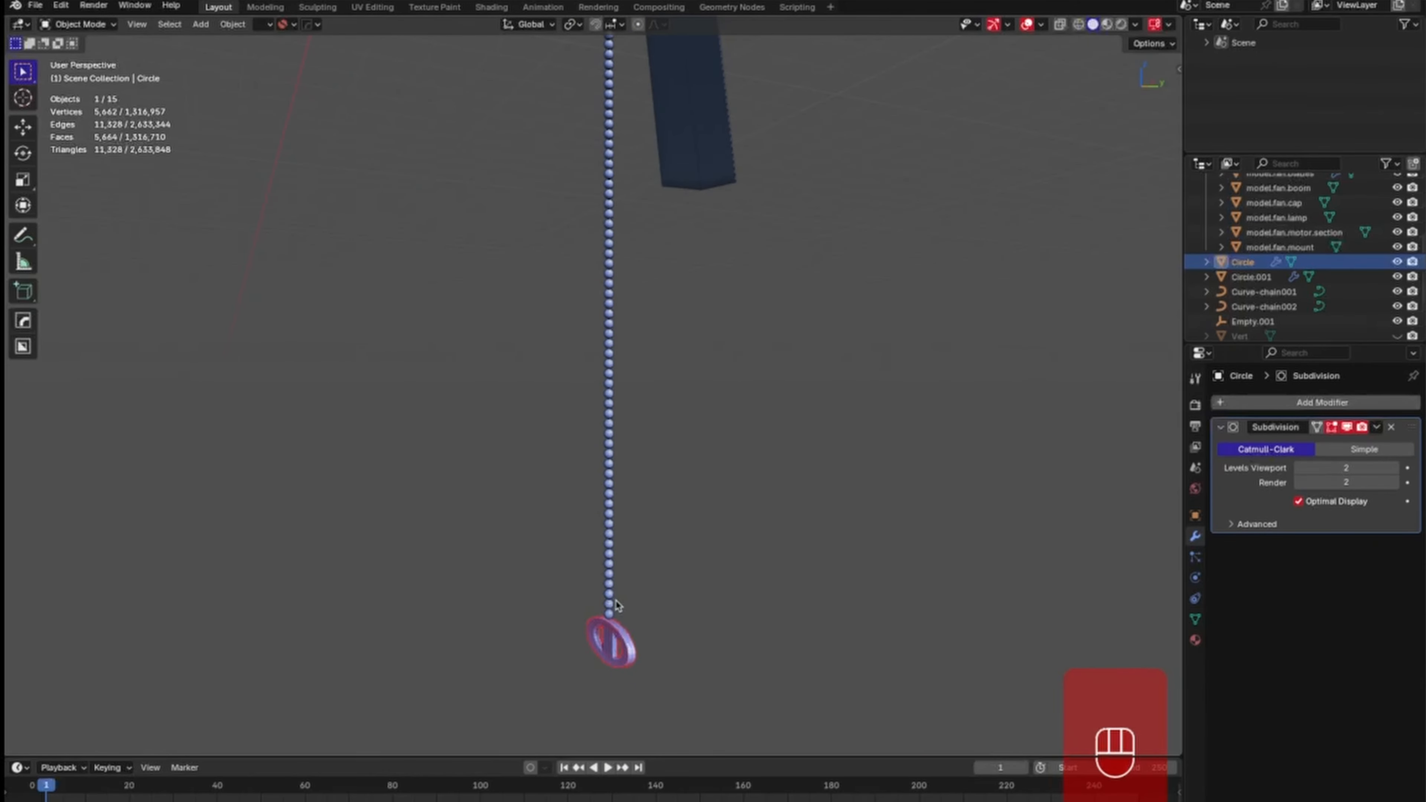
left_click(652, 587)
left_click(612, 640)
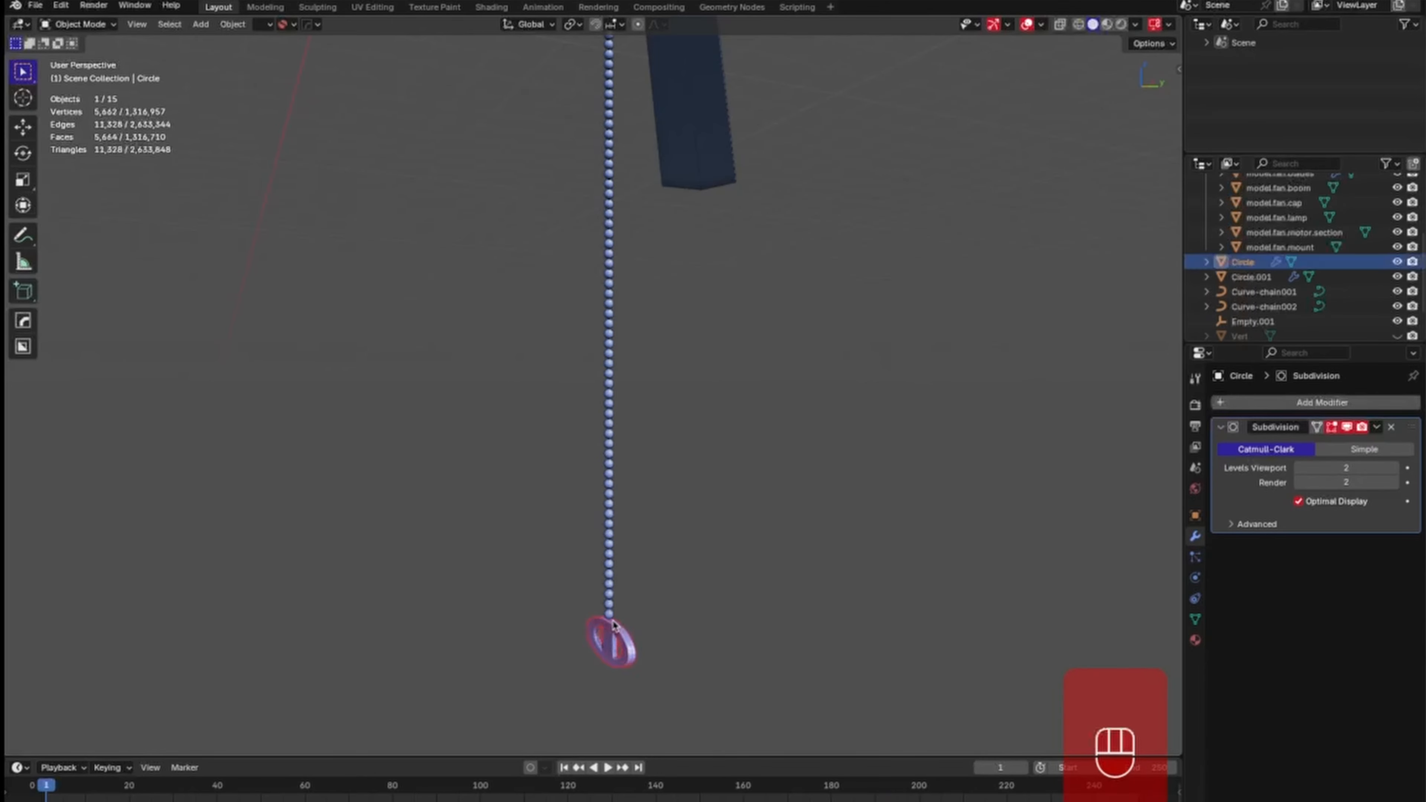
left_click(613, 592, "shift")
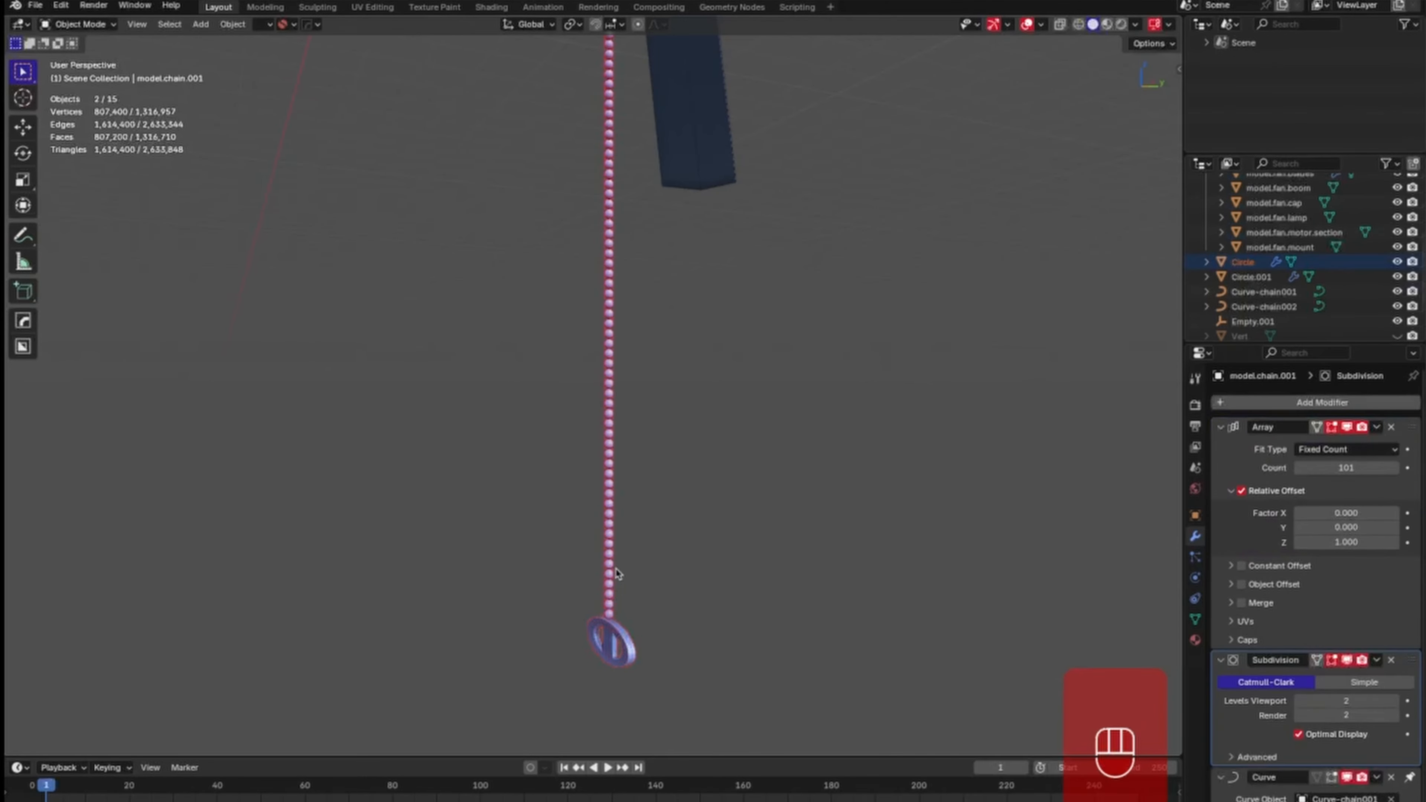
key("ctrl+p")
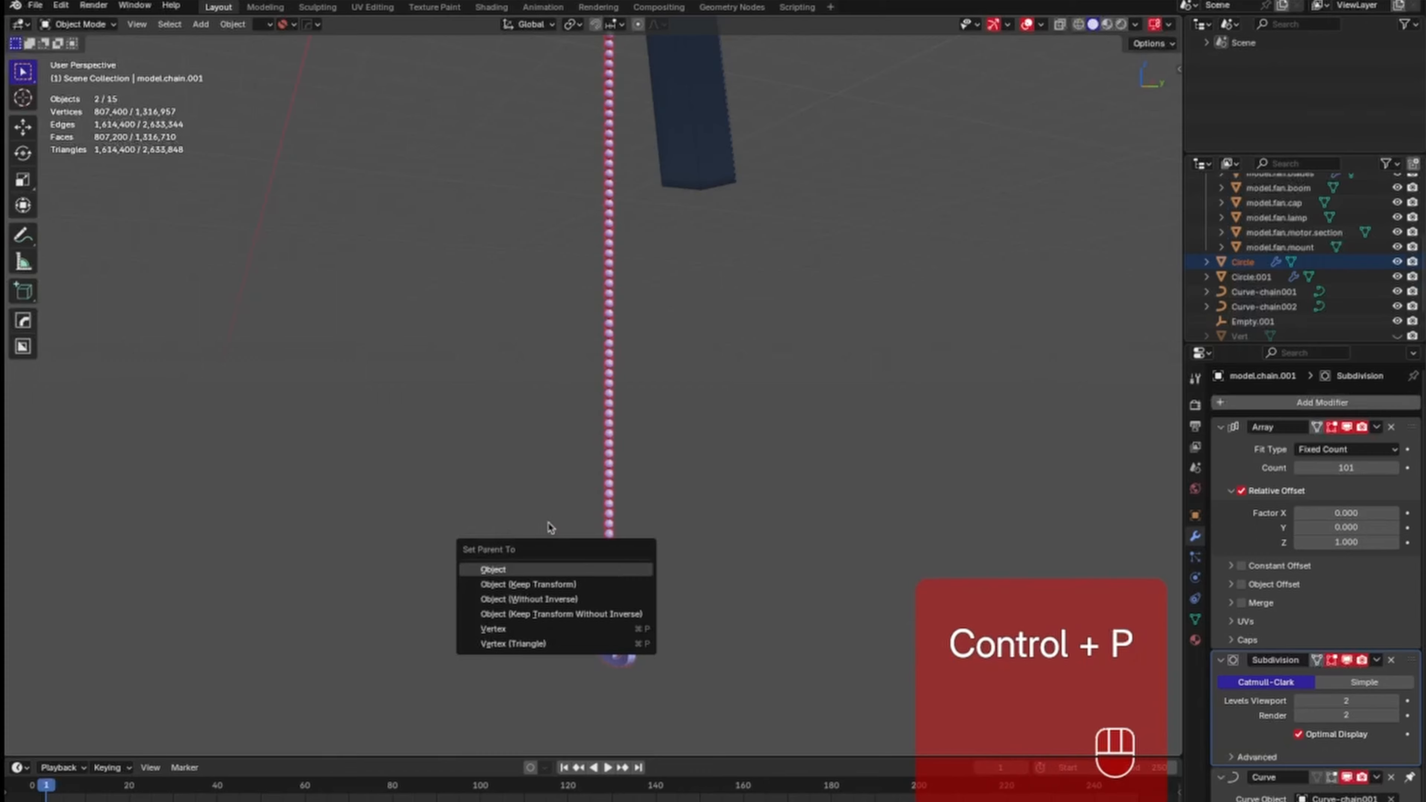
key("Return")
left_click(733, 462)
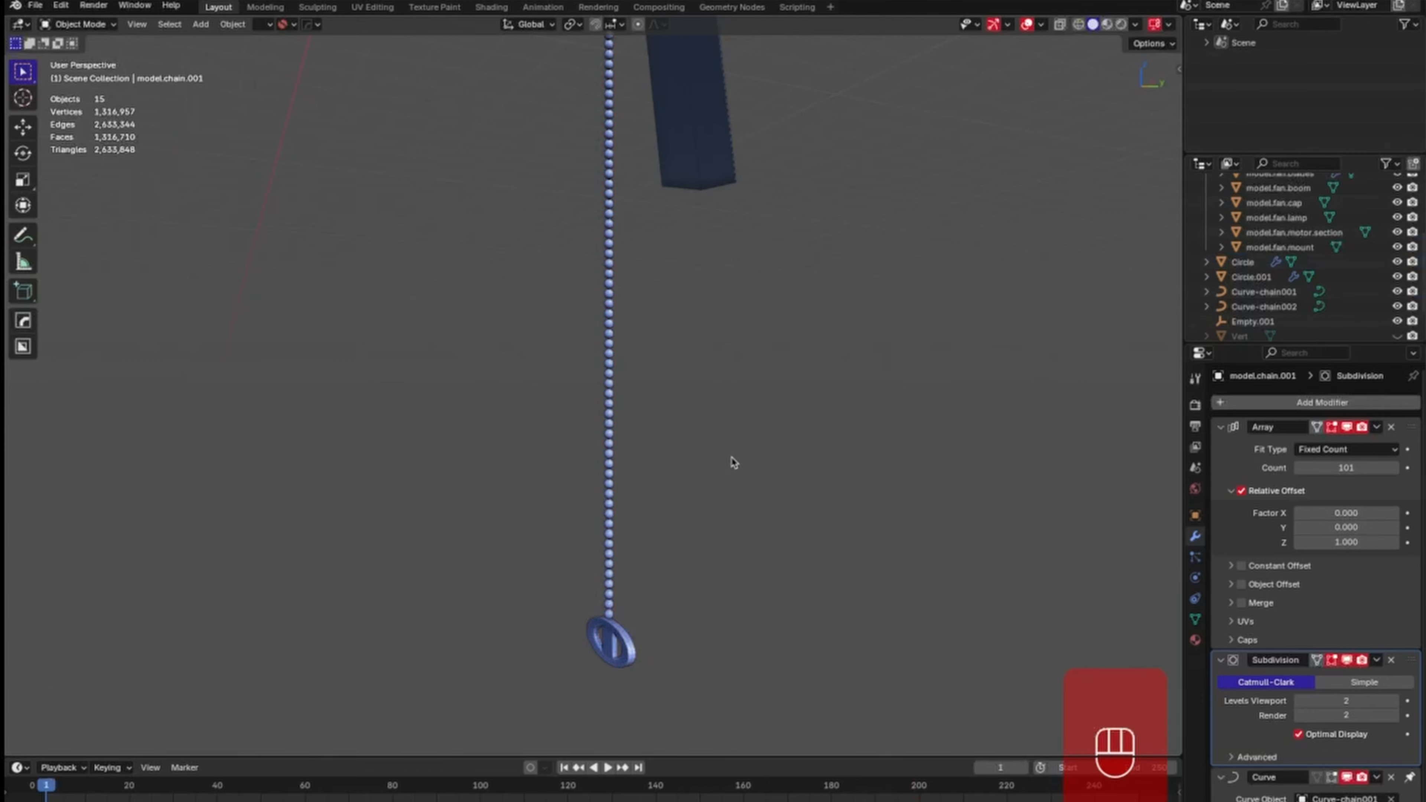
key("super+s")
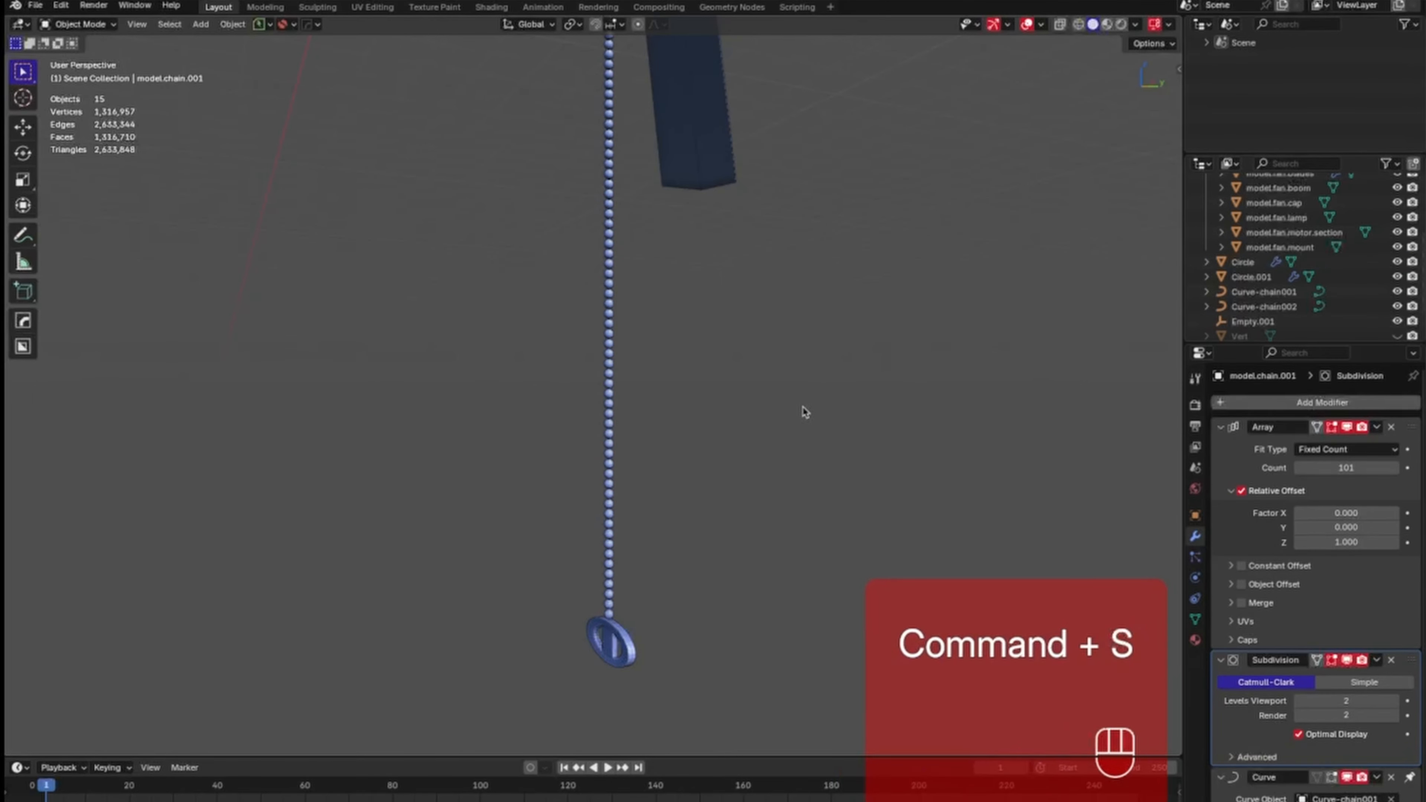
Isolate the fan cap, model.fan.cap, in local view.
middle_click_drag(751, 461, 692, 606, "ctrl")
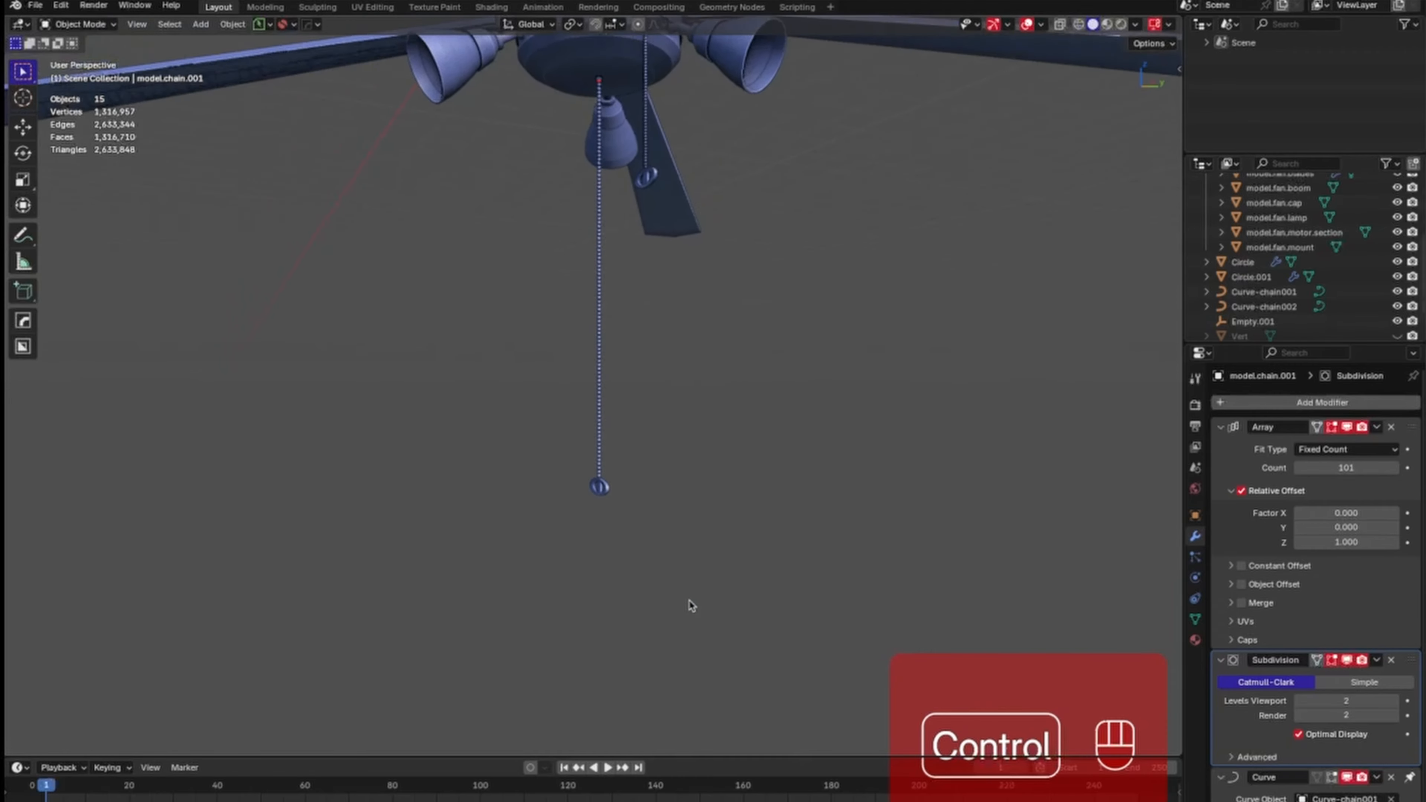
middle_click_drag(713, 441, 704, 528, "ctrl")
middle_click_drag(706, 441, 684, 458)
middle_click_drag(684, 458, 634, 623, "shift")
middle_click_drag(646, 519, 682, 477)
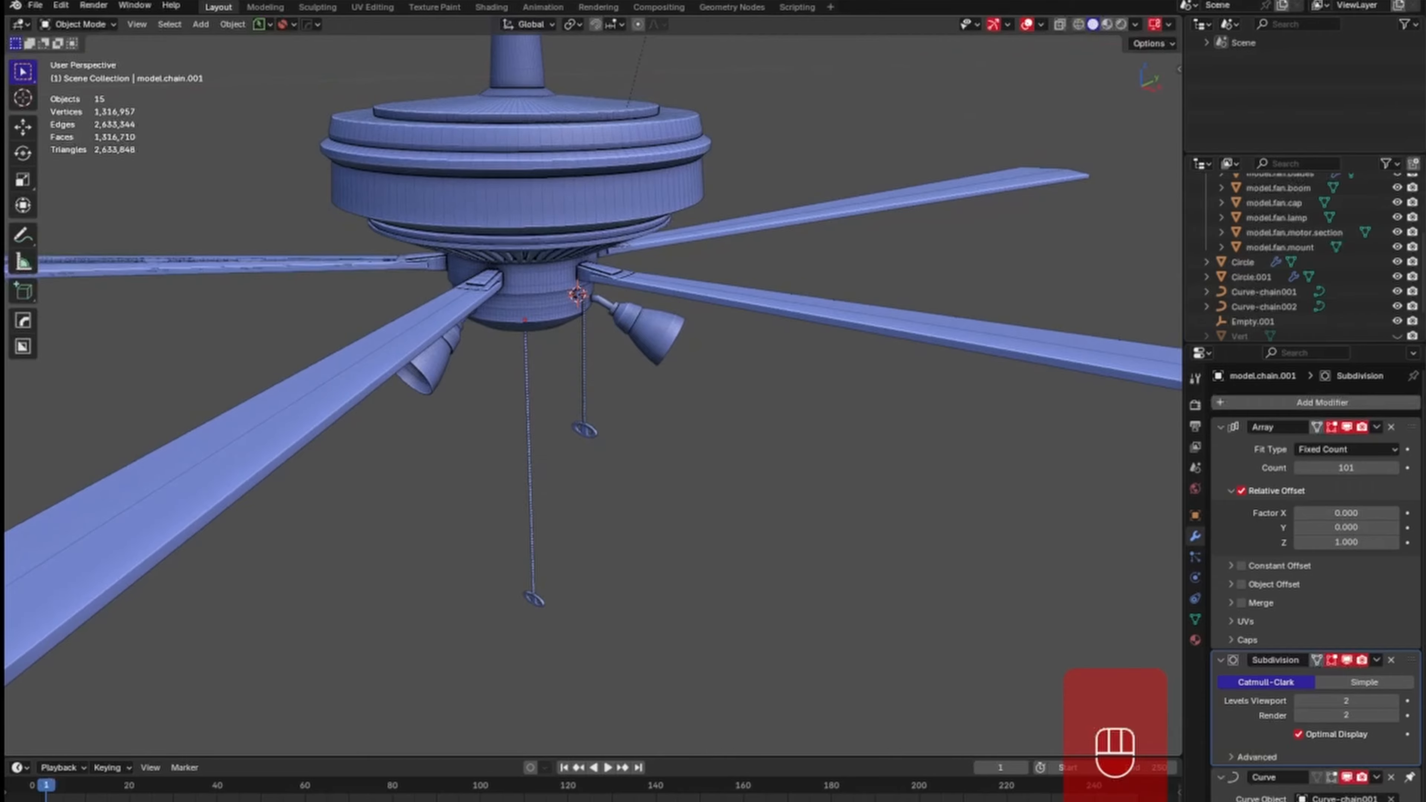
key("KP_1")
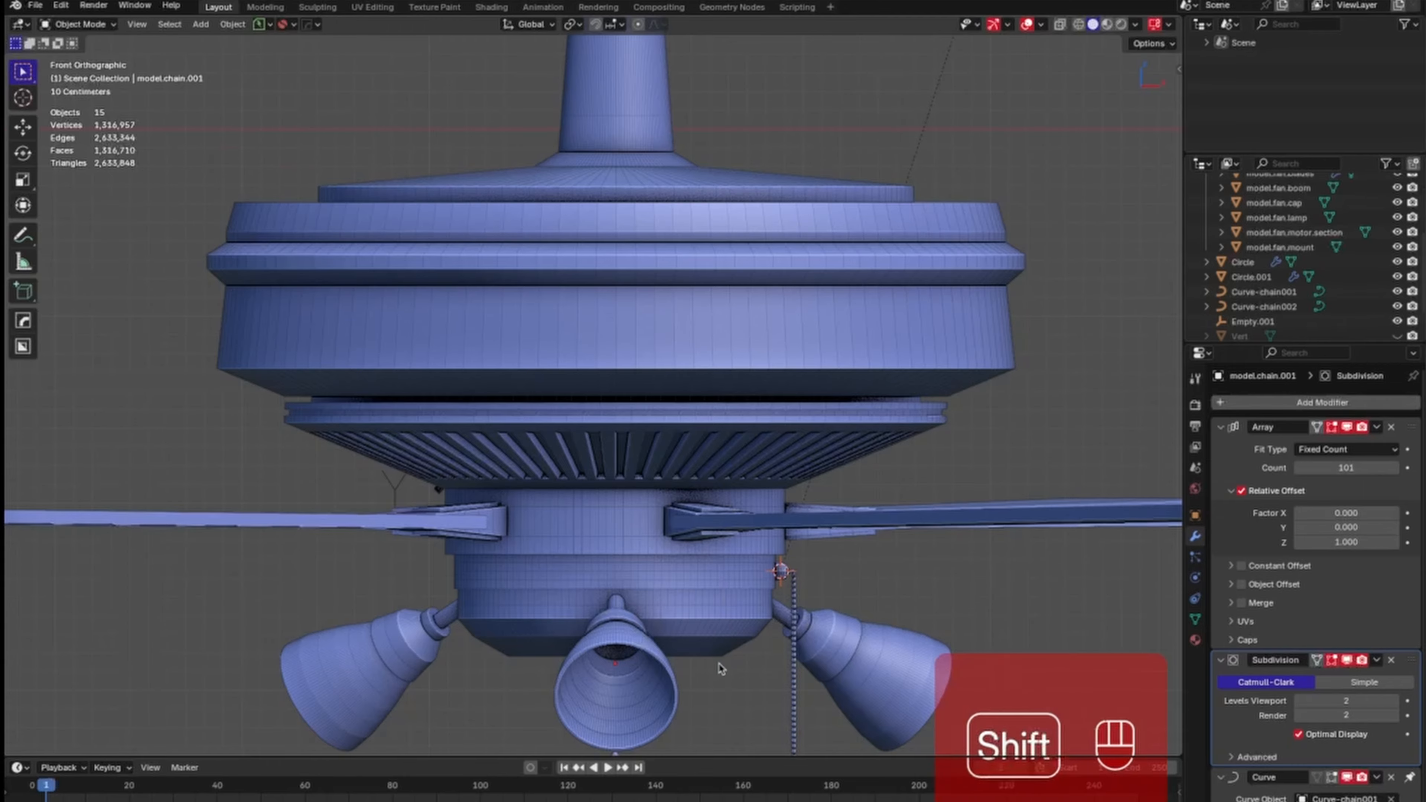
middle_click_drag(722, 668, 703, 433, "shift")
middle_click_drag(703, 514, 676, 388)
left_click(695, 328)
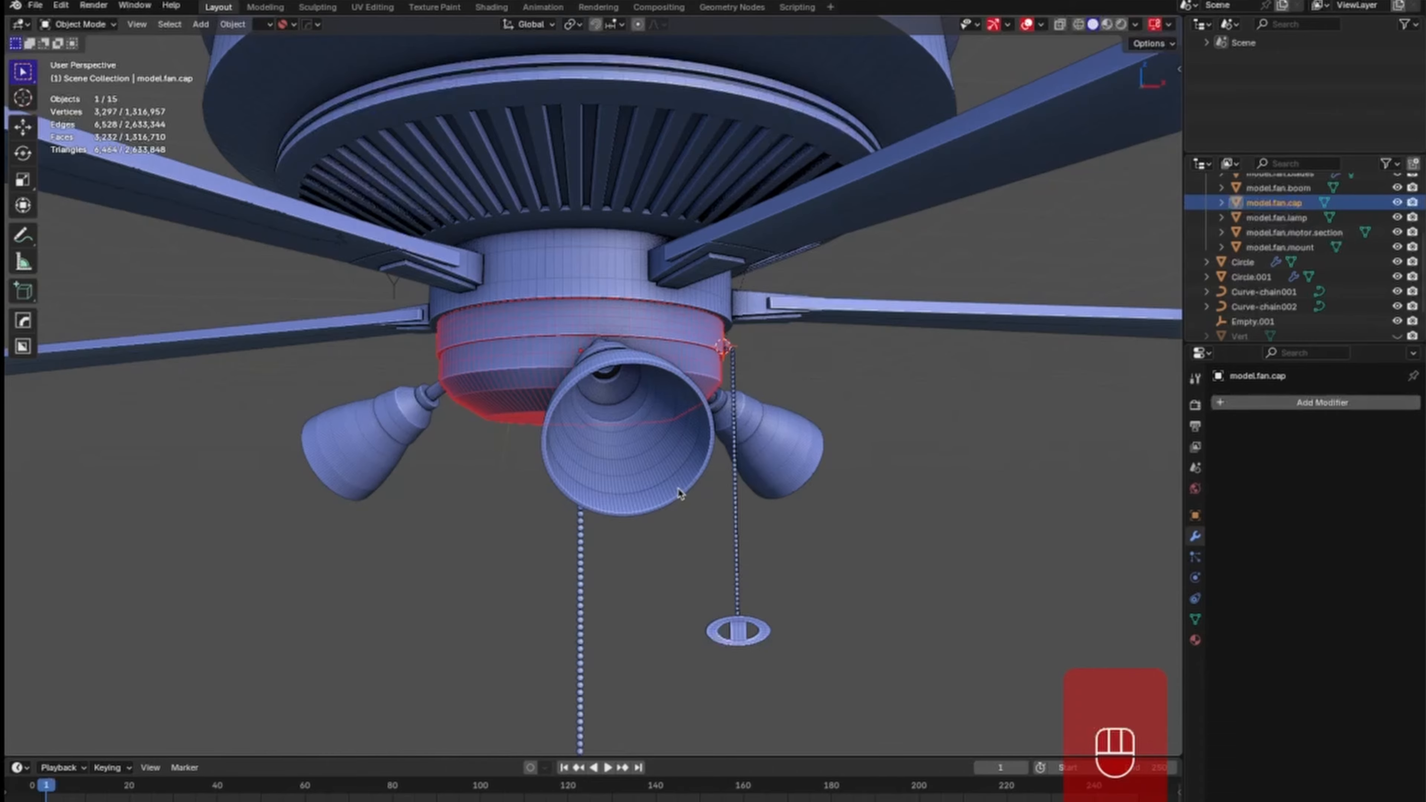
key("KP_Divide")
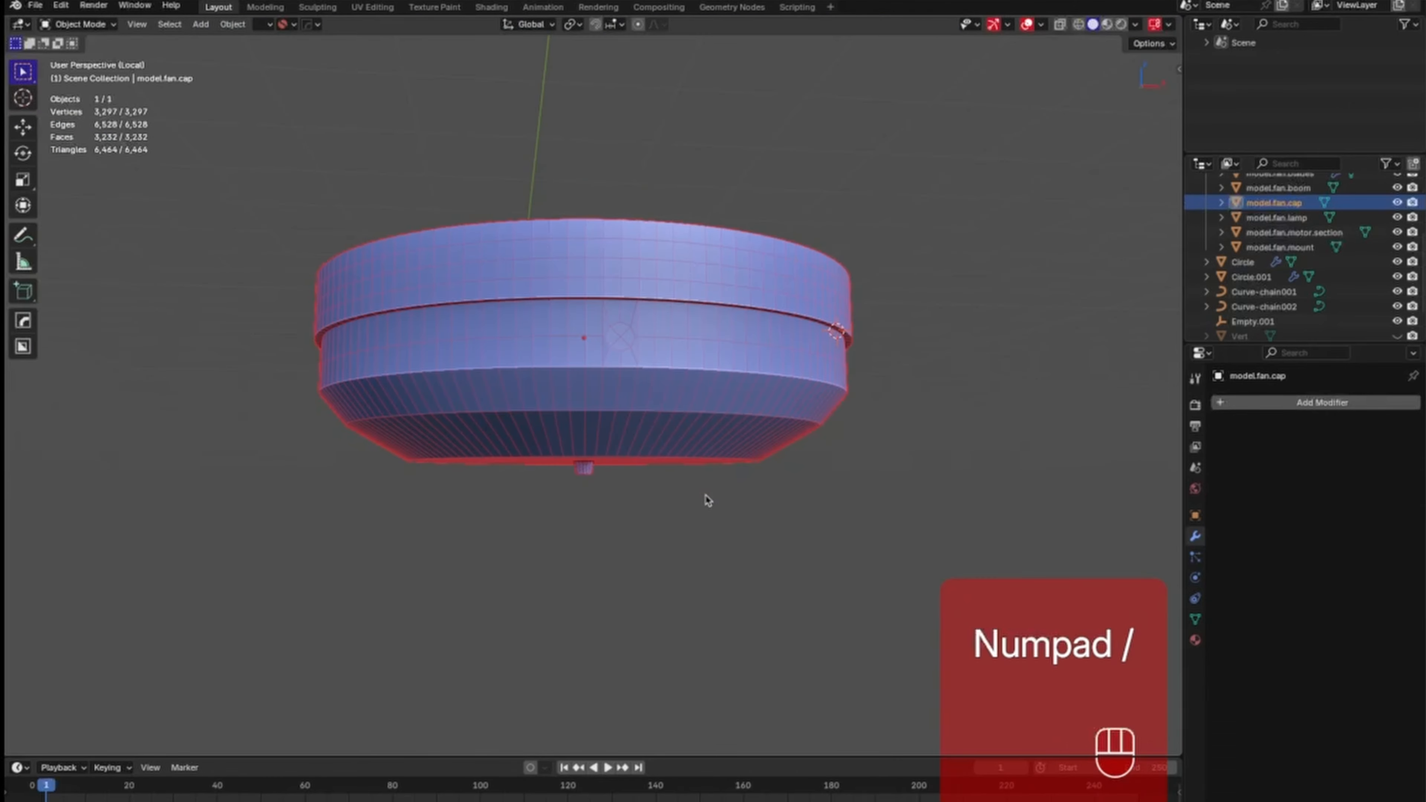
In Edit Mode, bevel the outer edge loop of the cap's flat underside about 0.0496 m with 2 segments.
middle_click_drag(702, 512, 764, 414, "ctrl")
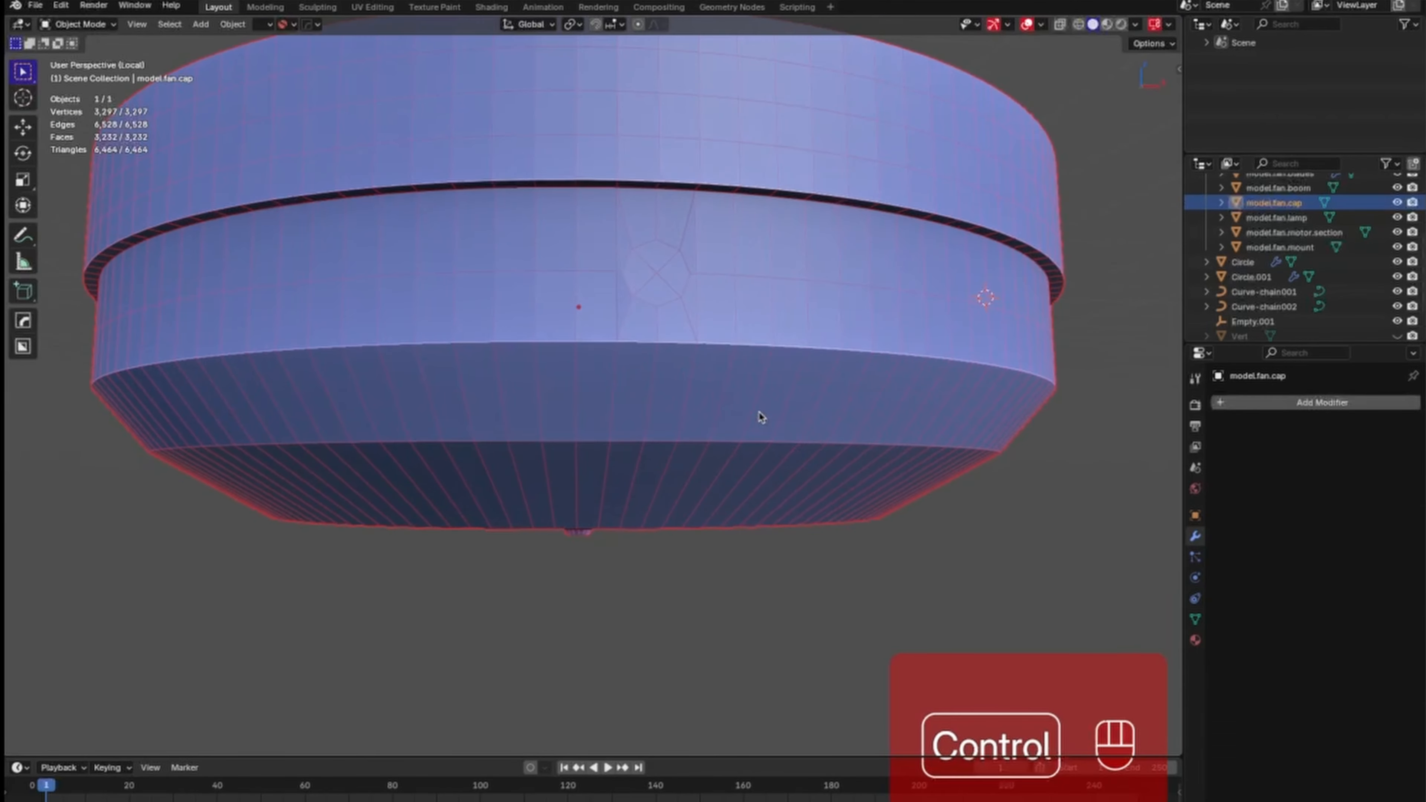
middle_click_drag(729, 369, 716, 507, "shift")
key("Tab")
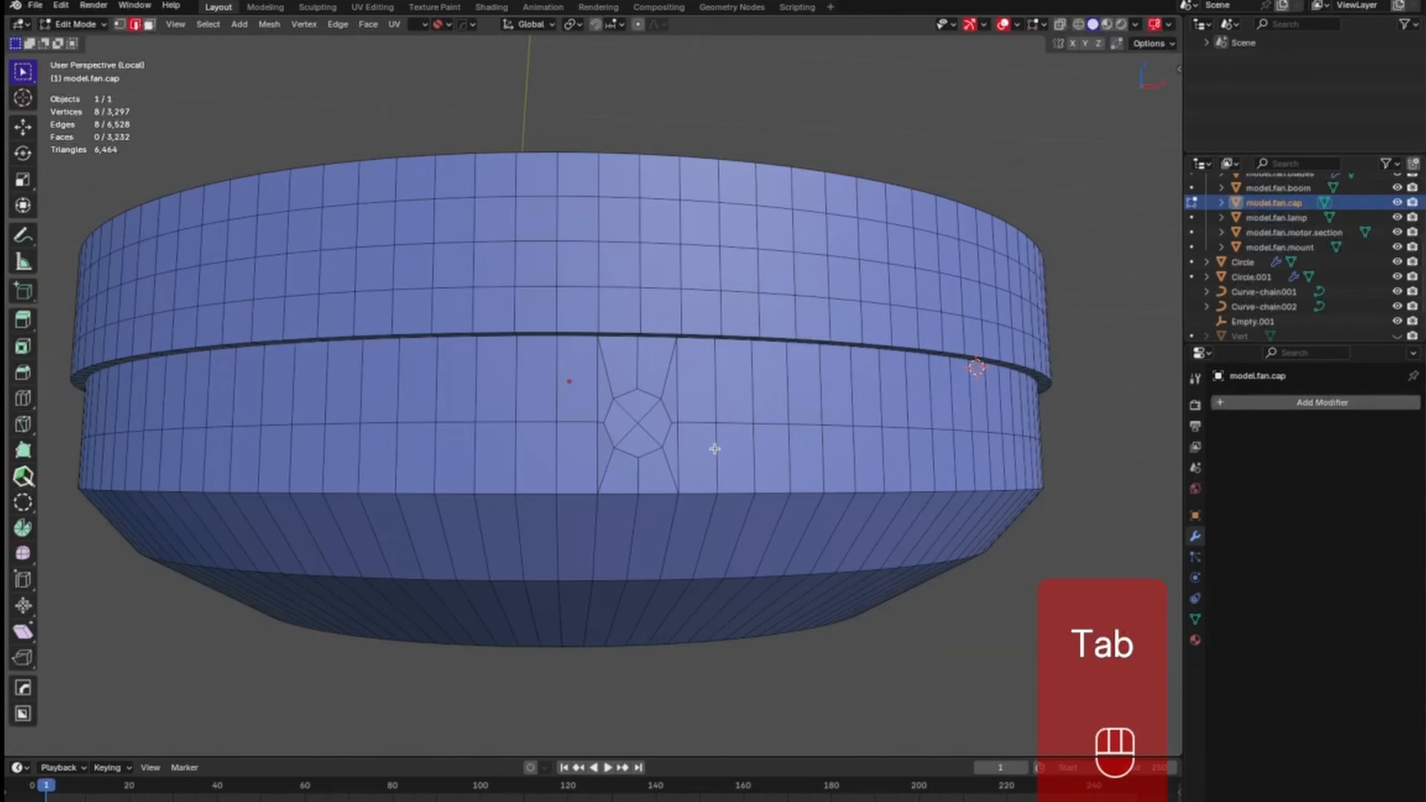
middle_click_drag(713, 448, 736, 394)
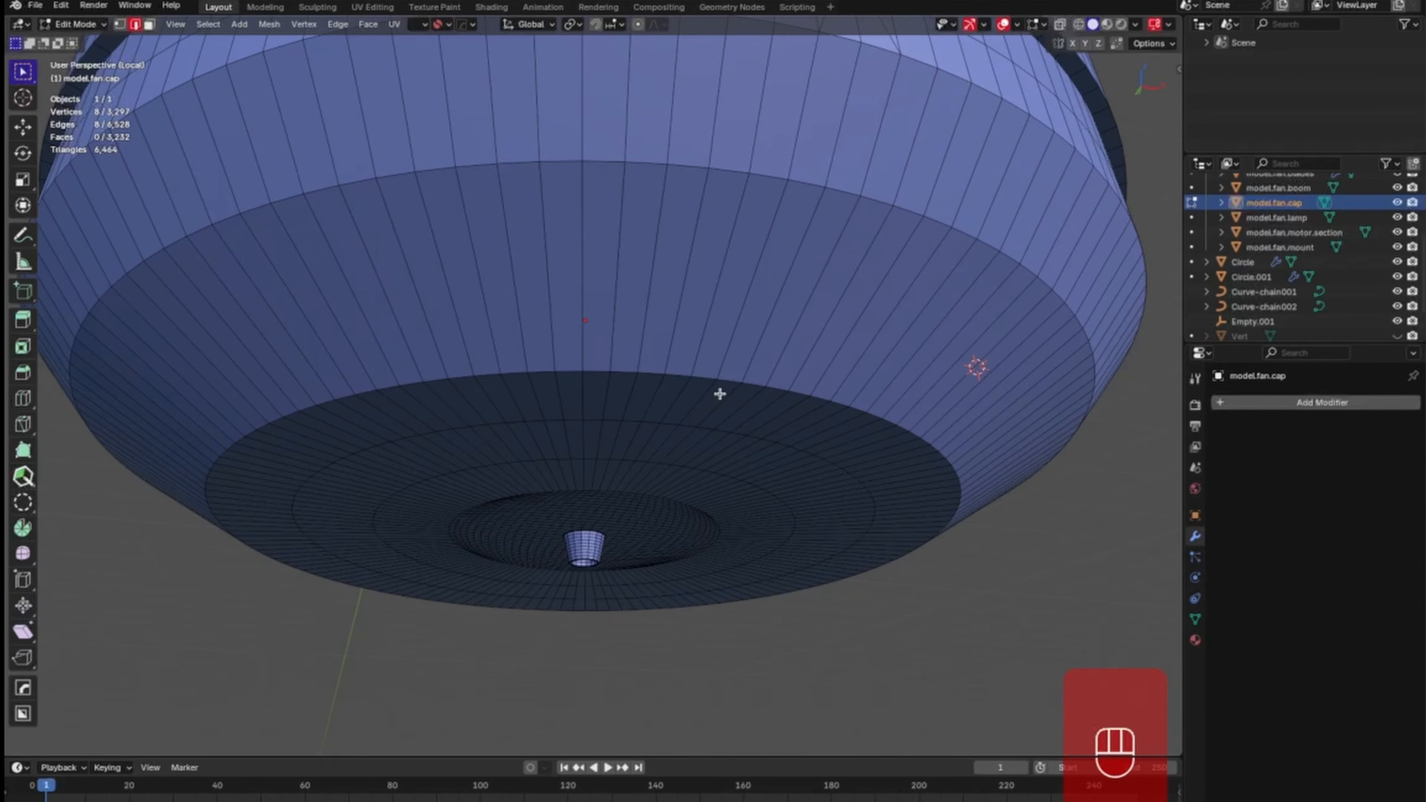
left_click(705, 380, "alt")
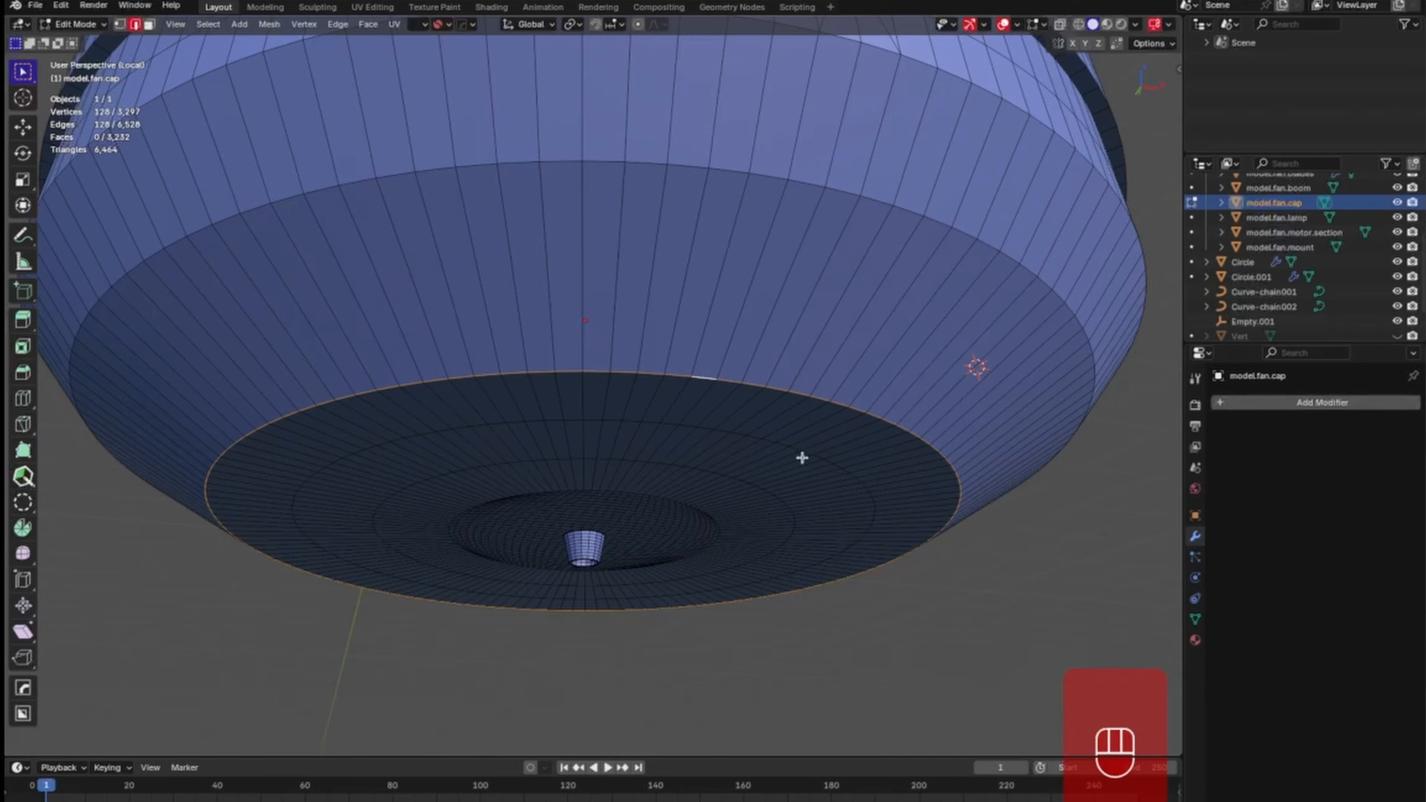
key("ctrl+b")
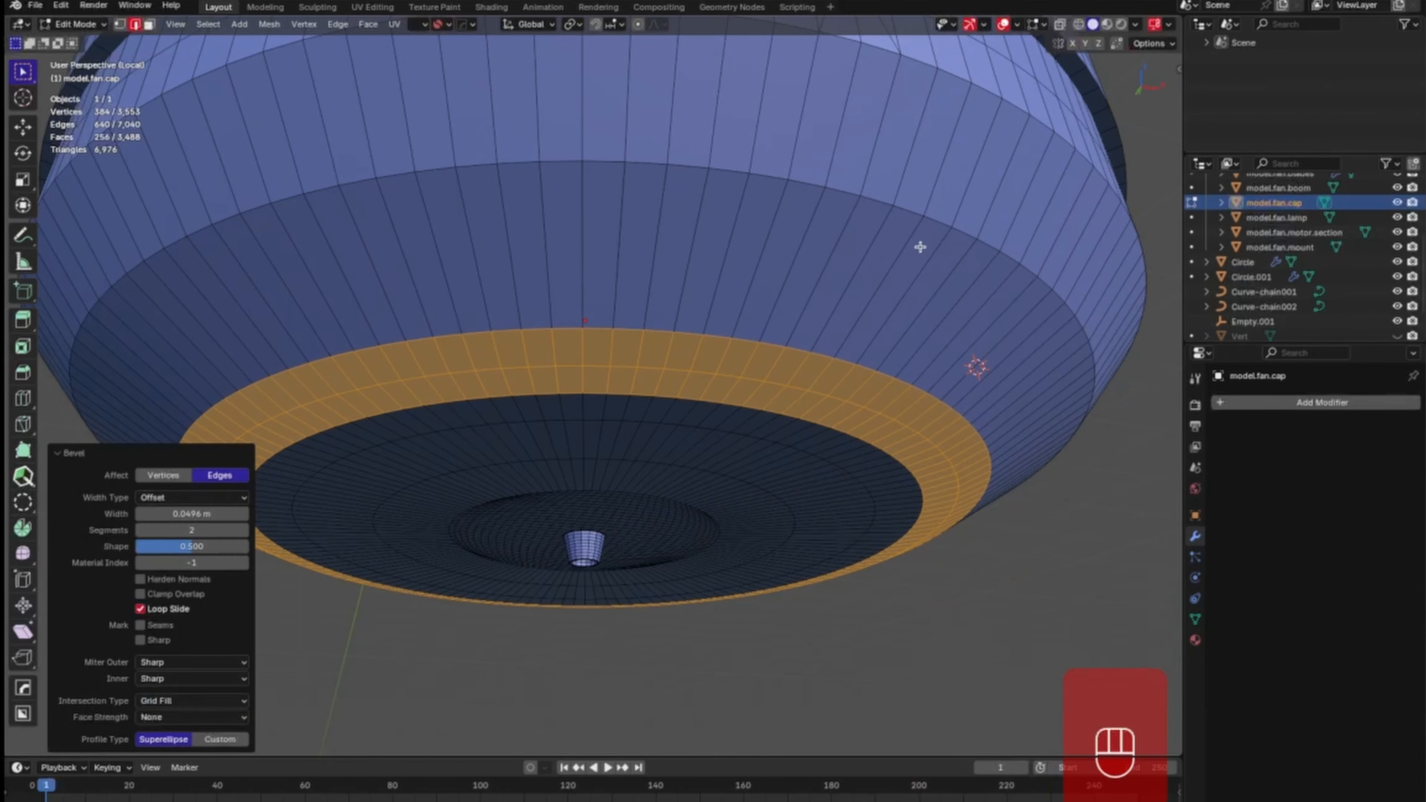
Bevel the edge loop between the cap's two sloped bands about 0.011 m with 2 segments.
left_click(870, 201, "alt")
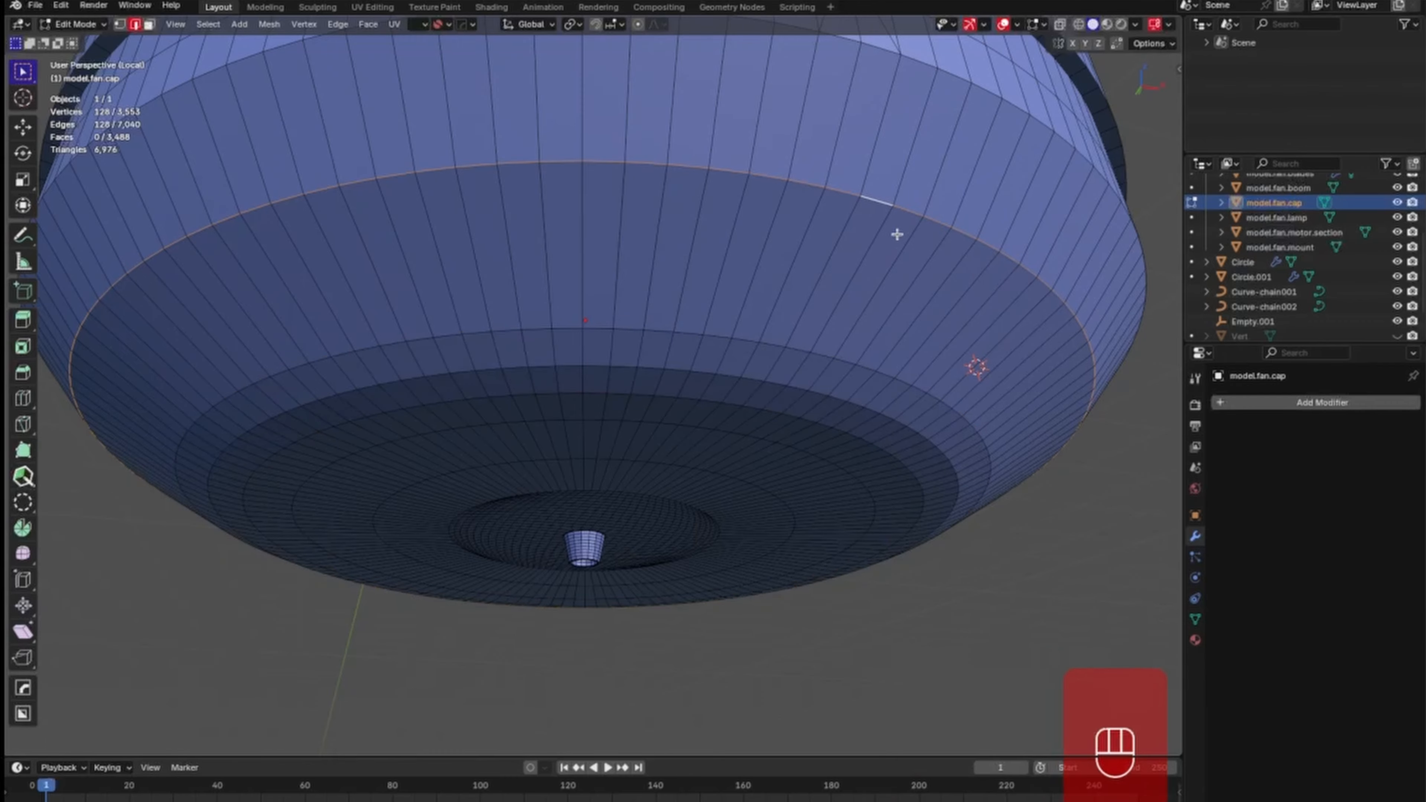
key("ctrl+b")
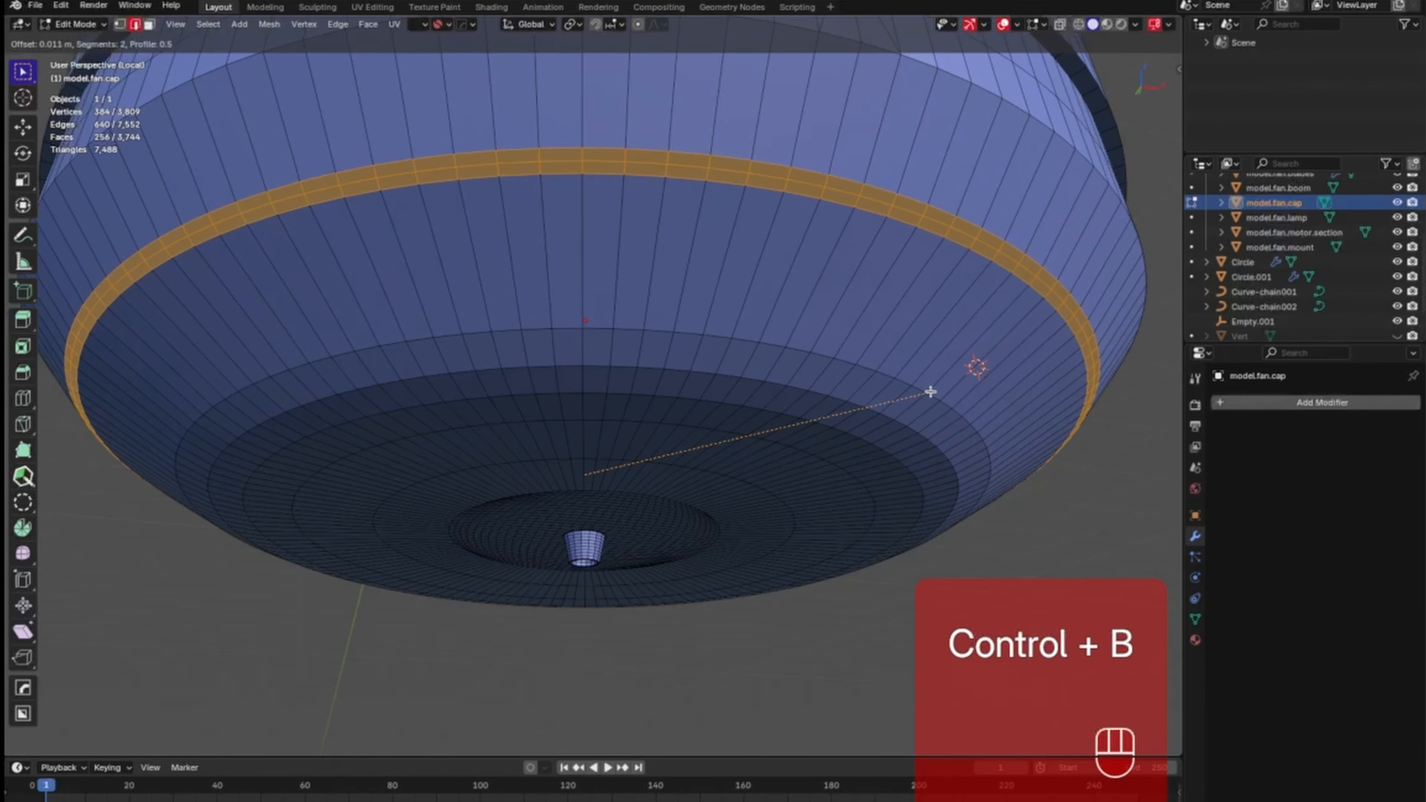
left_click(920, 393)
Bevel the loop where the cap's vertical wall meets the slope about 0.00871 m with 2 segments, using an Arc outer miter.
middle_click_drag(940, 236, 852, 342, "shift")
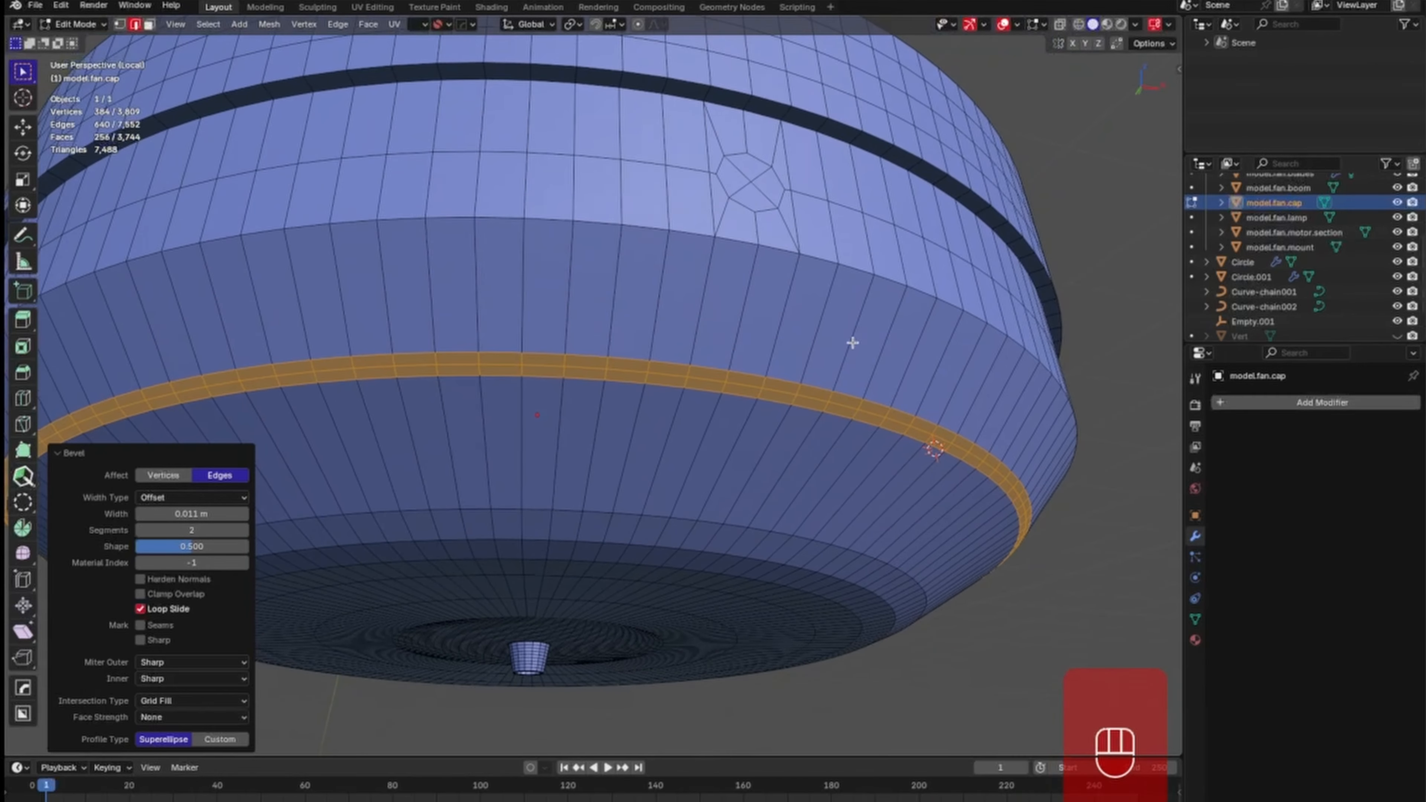
left_click(865, 271, "alt")
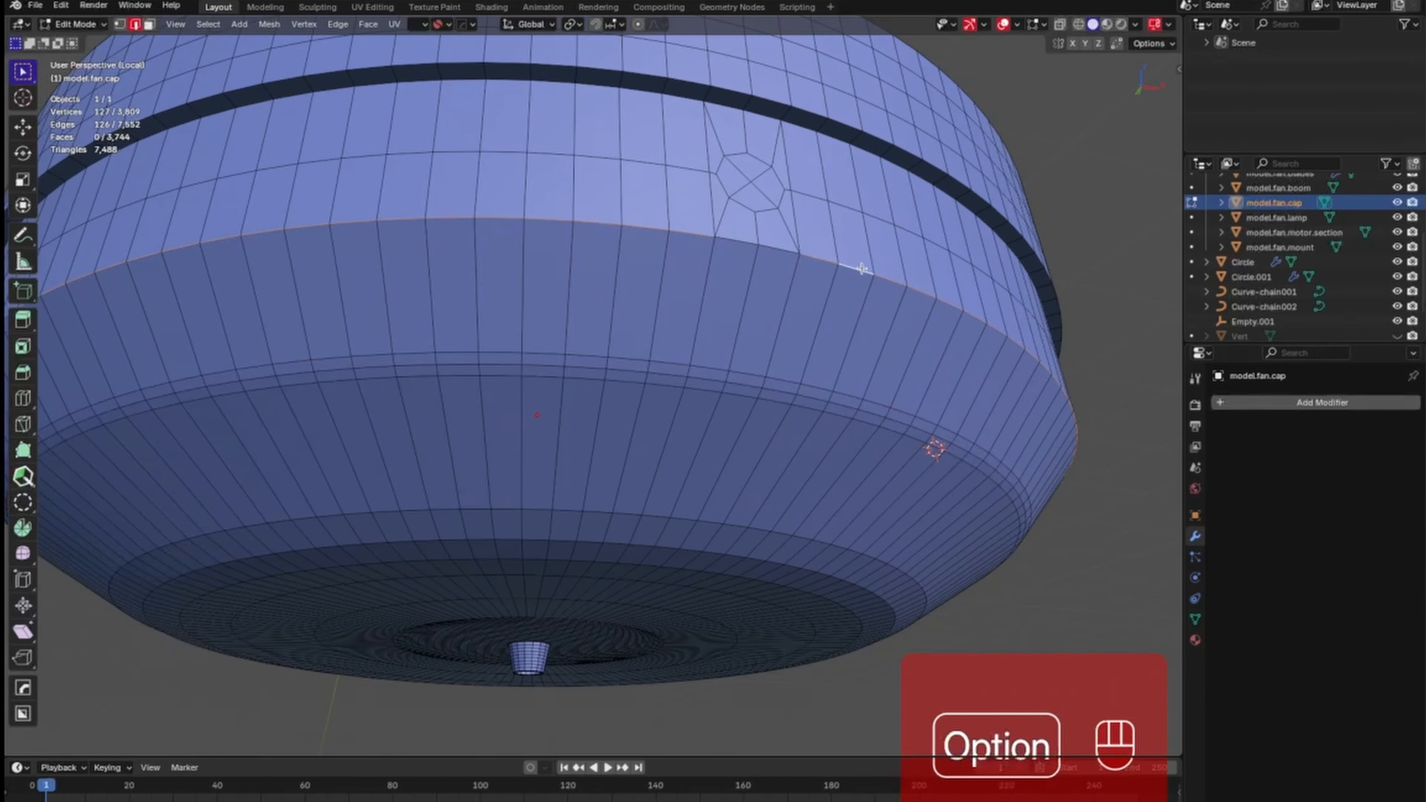
key("ctrl+b")
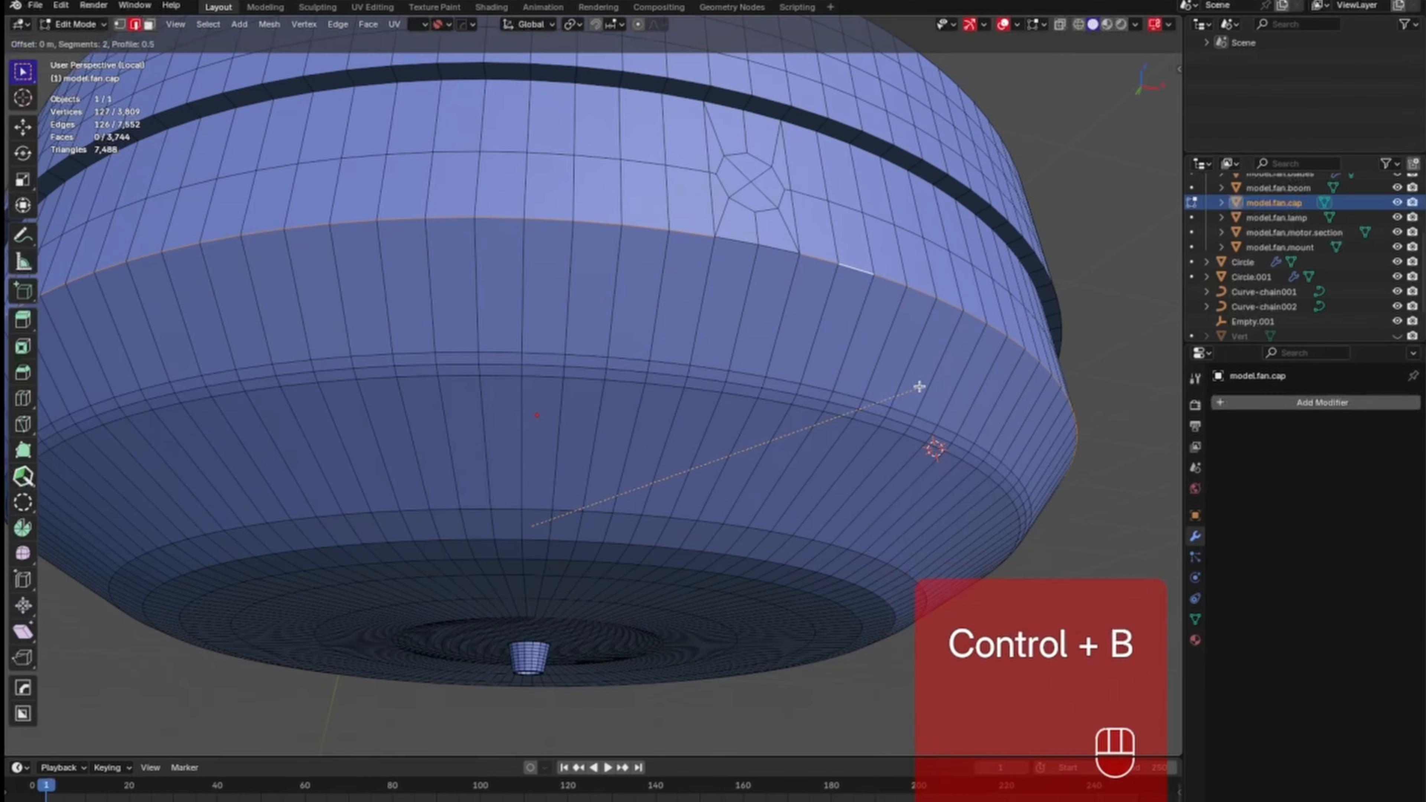
left_click(925, 385)
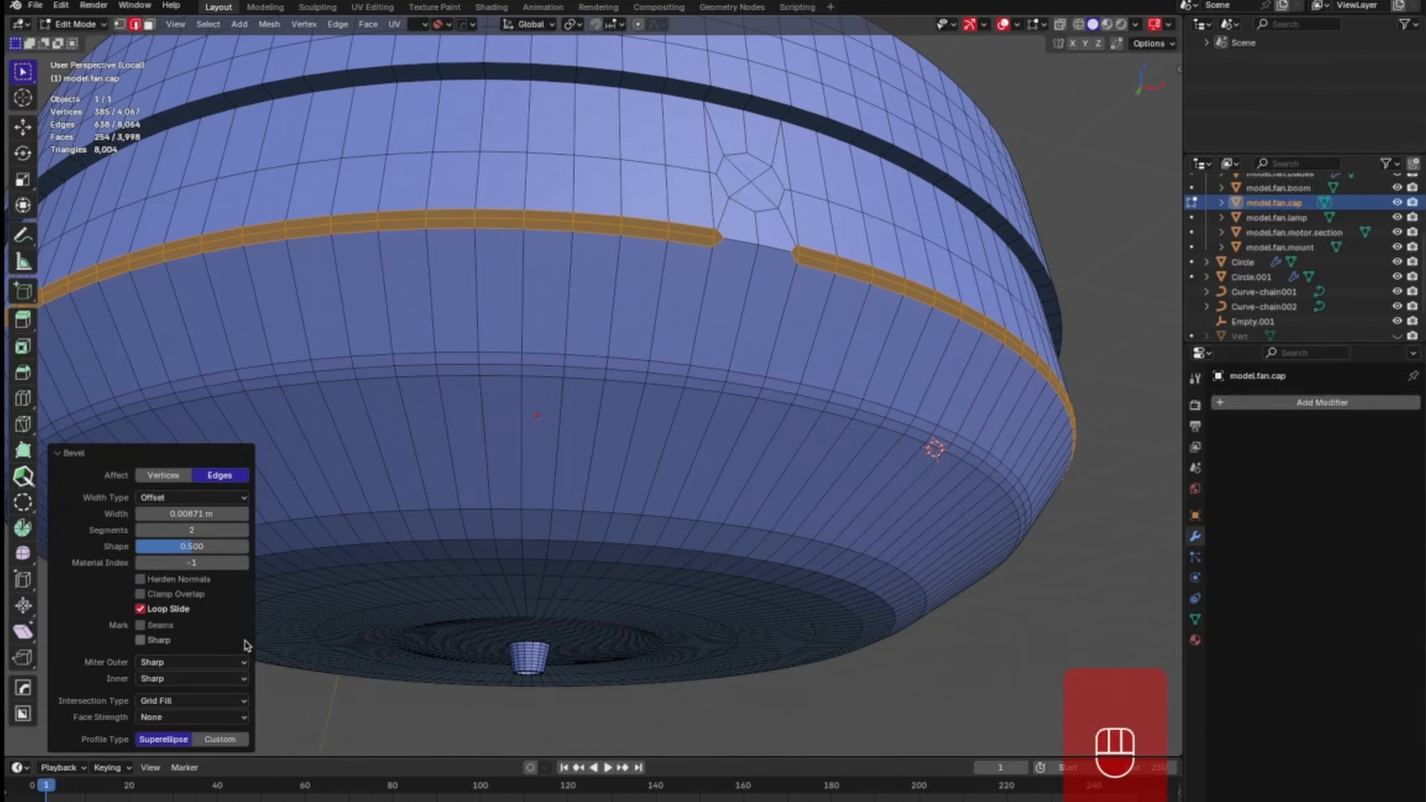
left_click(233, 663)
left_click(231, 681)
Bevel both edge loops of the cap's dark step about 0.00153 m with 2 segments, and leave local view.
left_click(842, 142, "alt")
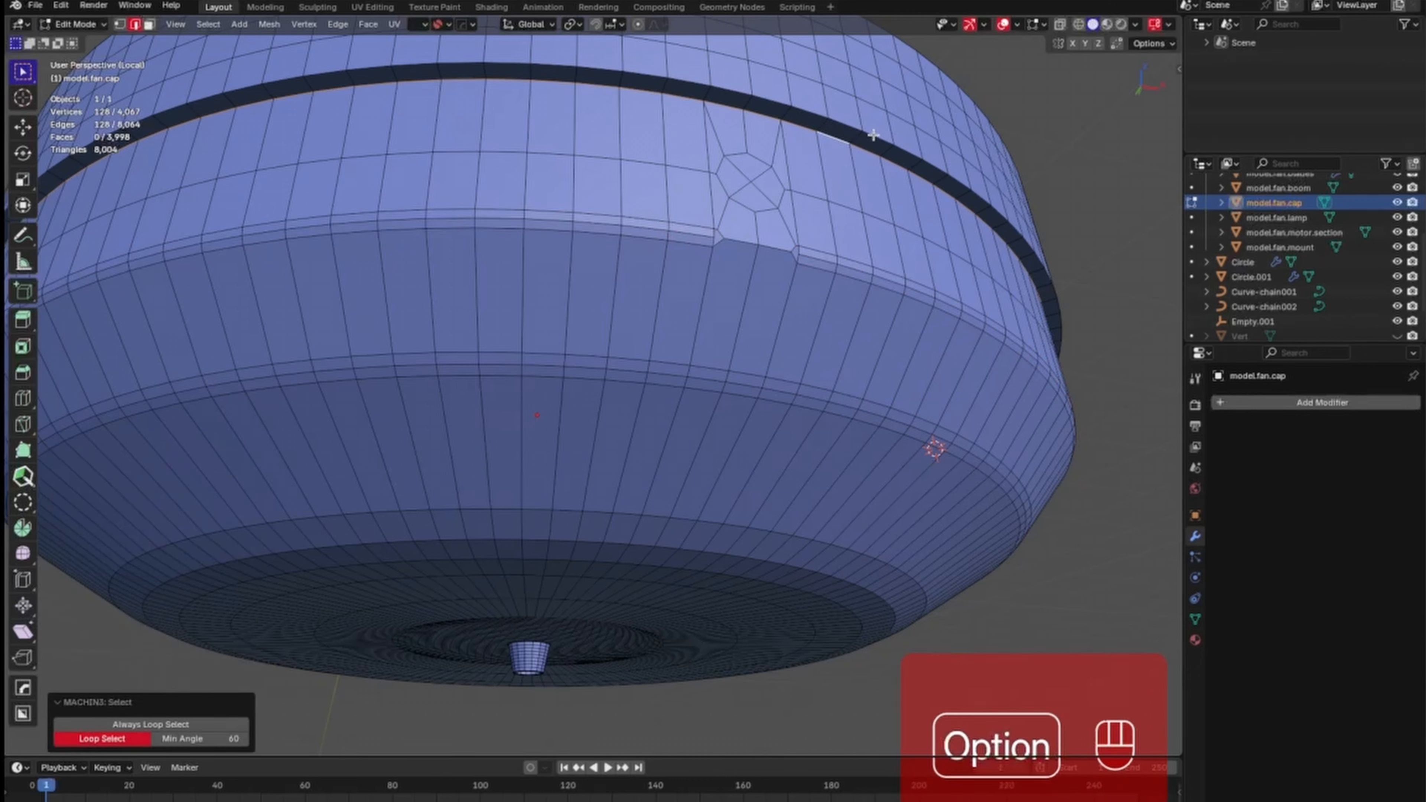
left_click(851, 125, "alt+shift")
key("ctrl+b")
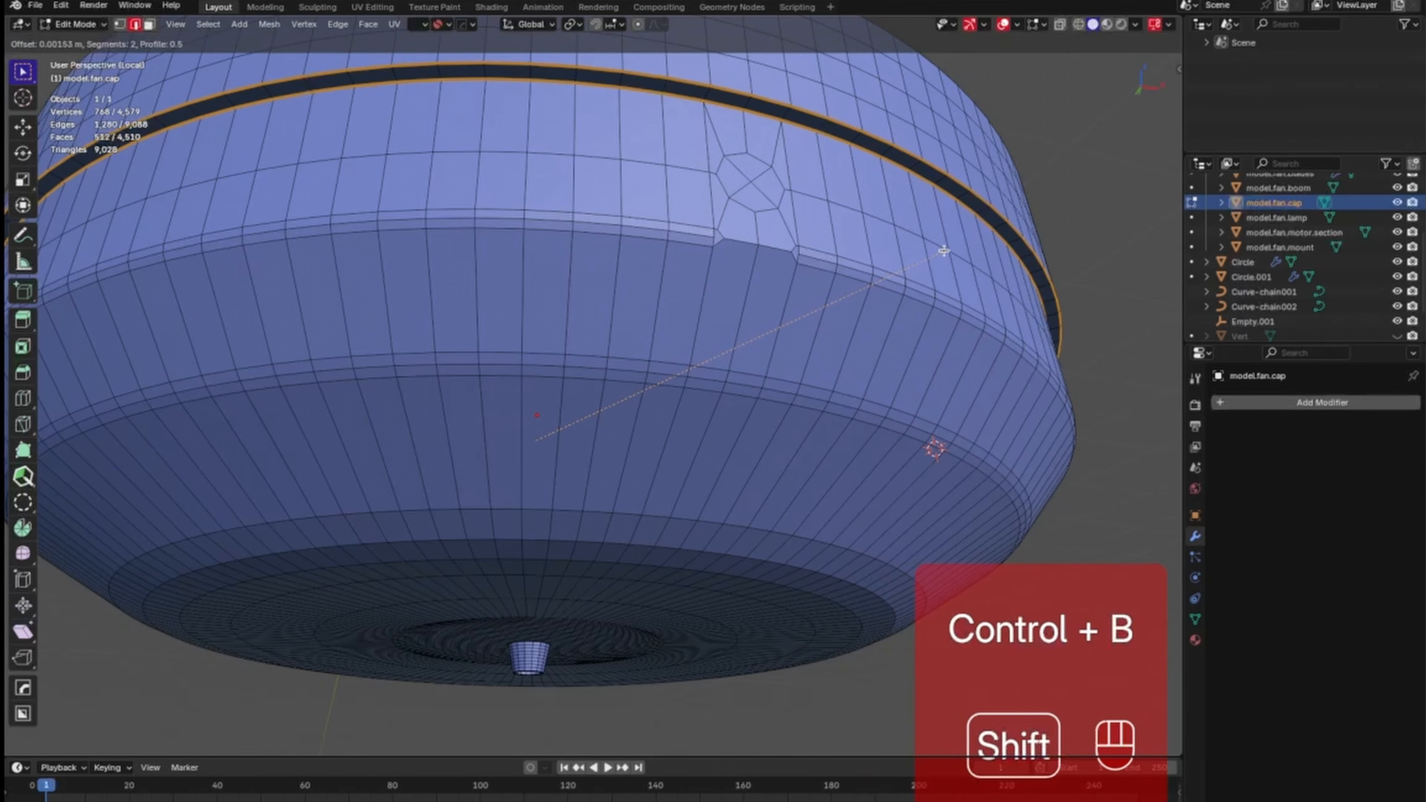
left_click(944, 251)
middle_click_drag(909, 248, 903, 321)
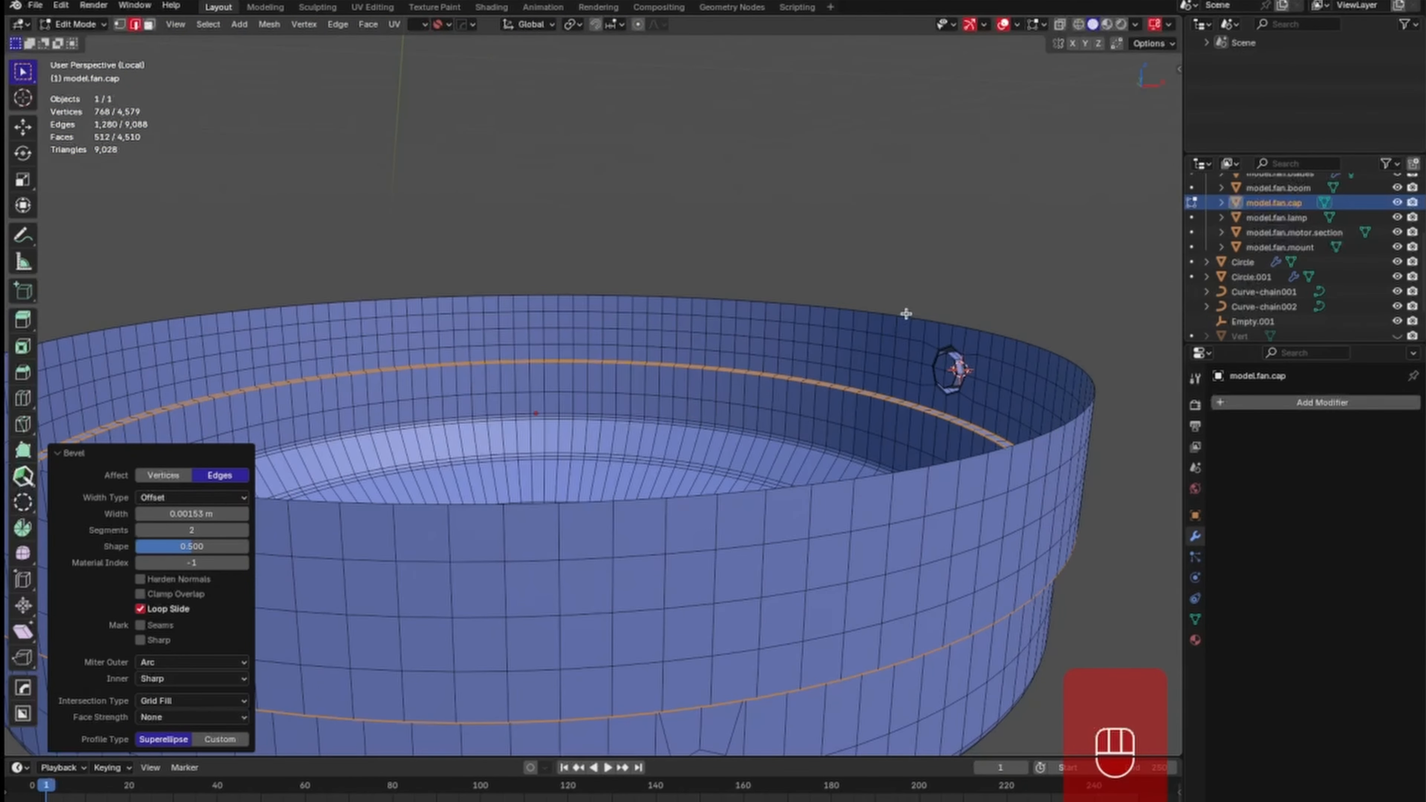
key("KP_Divide")
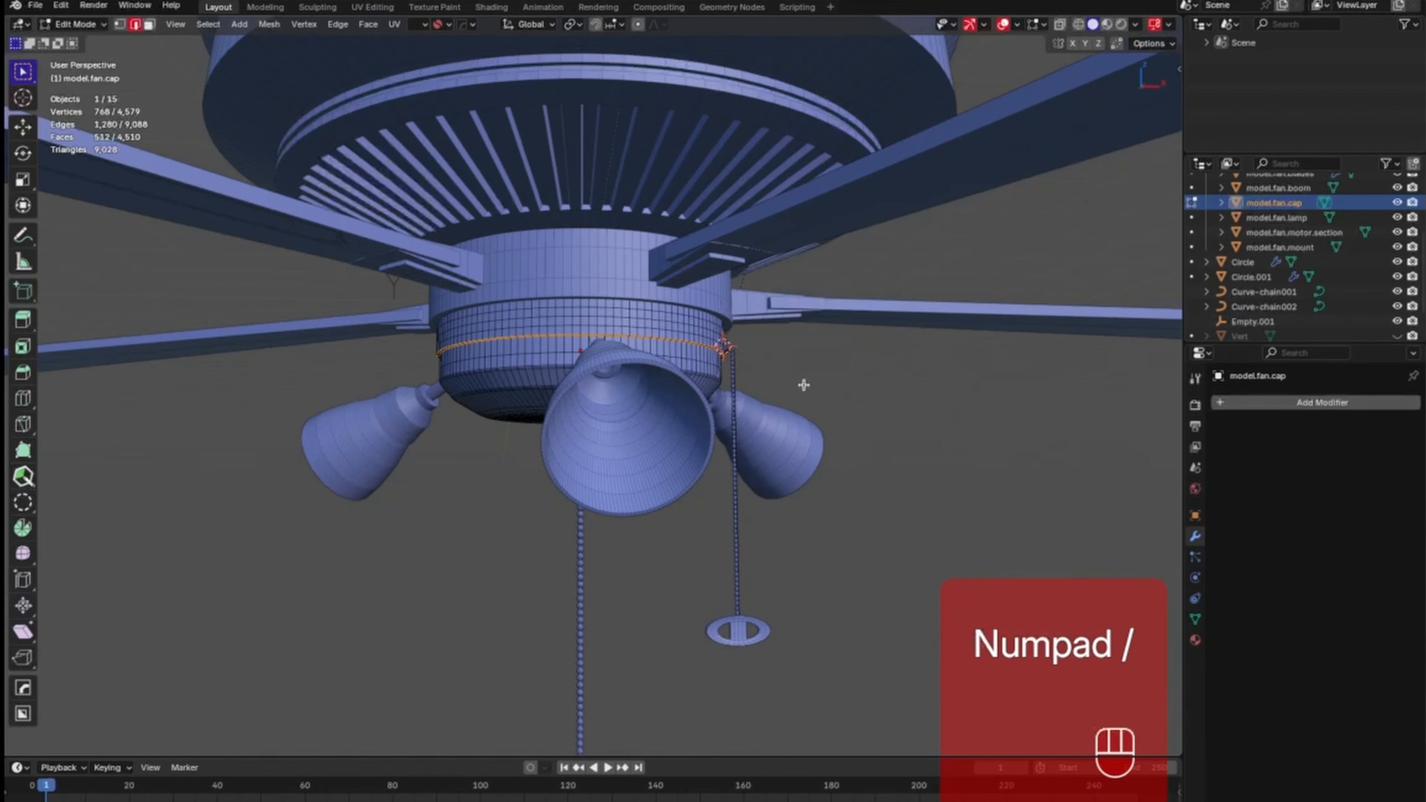
Leave Edit Mode on the fan cap, deselect it and save the file.
middle_click_drag(804, 385, 849, 386)
key("Tab")
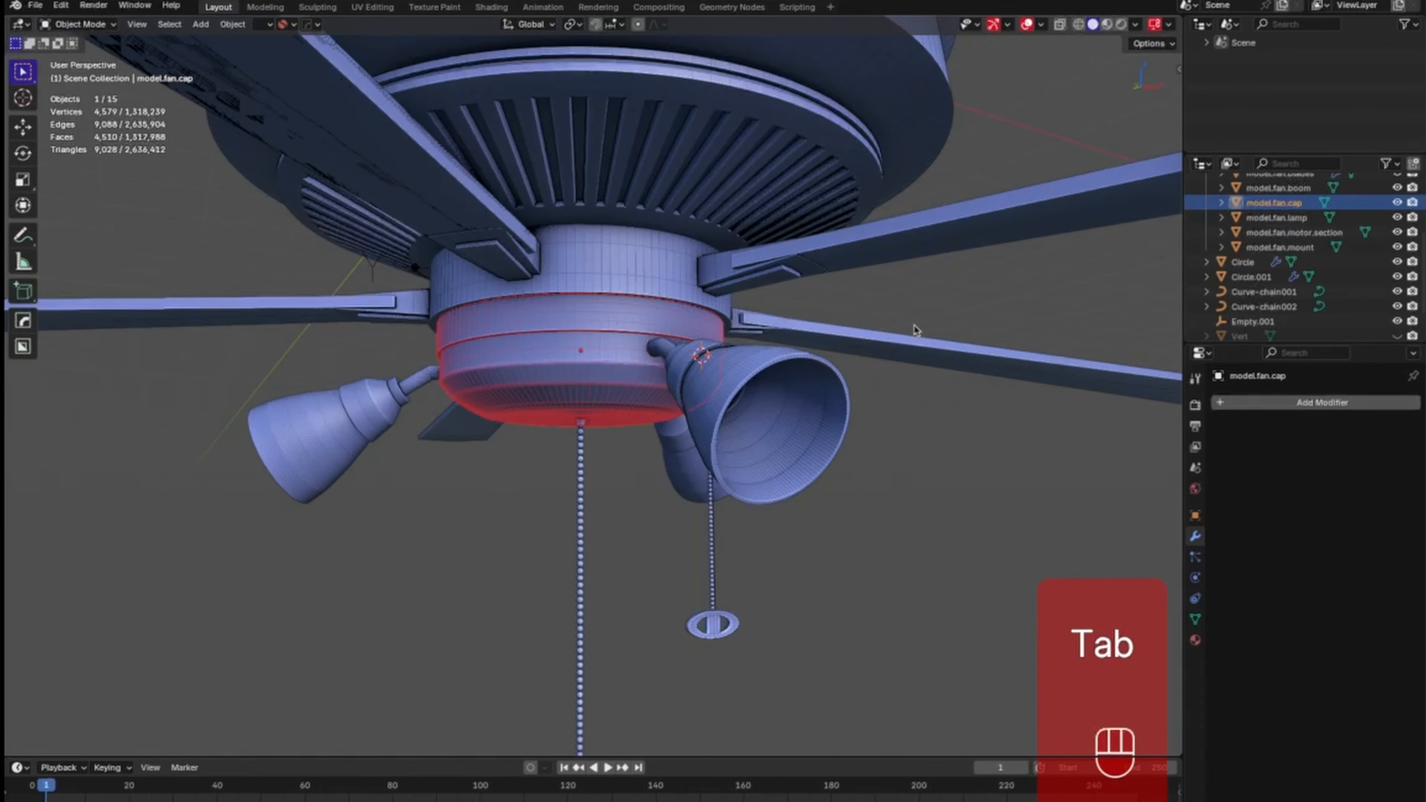
left_click(909, 449)
key("super+s")
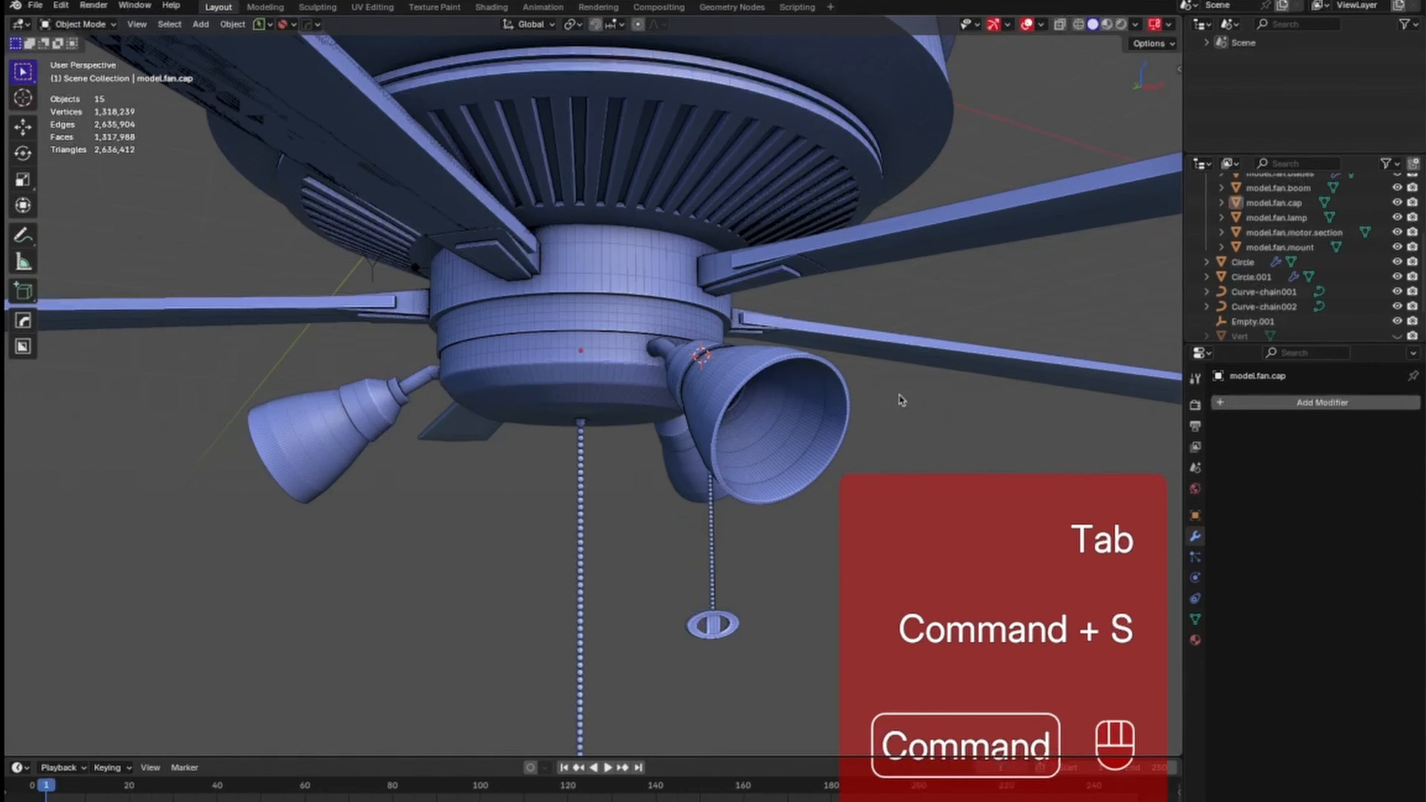
Add a level 2 Subdivision modifier to the fan lamps in Object Mode and deselect them.
middle_click_drag(827, 400, 766, 374)
left_click(772, 373)
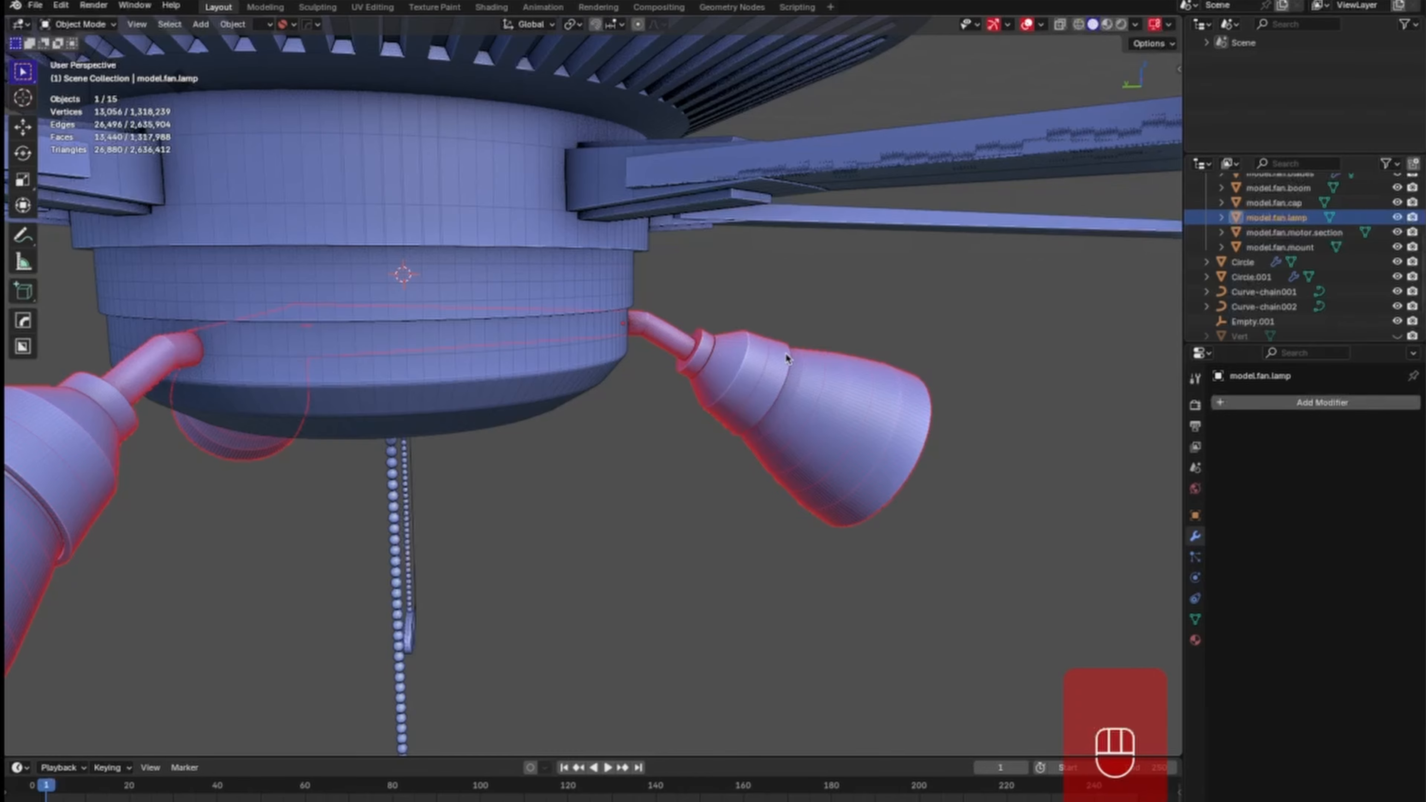
key("Tab")
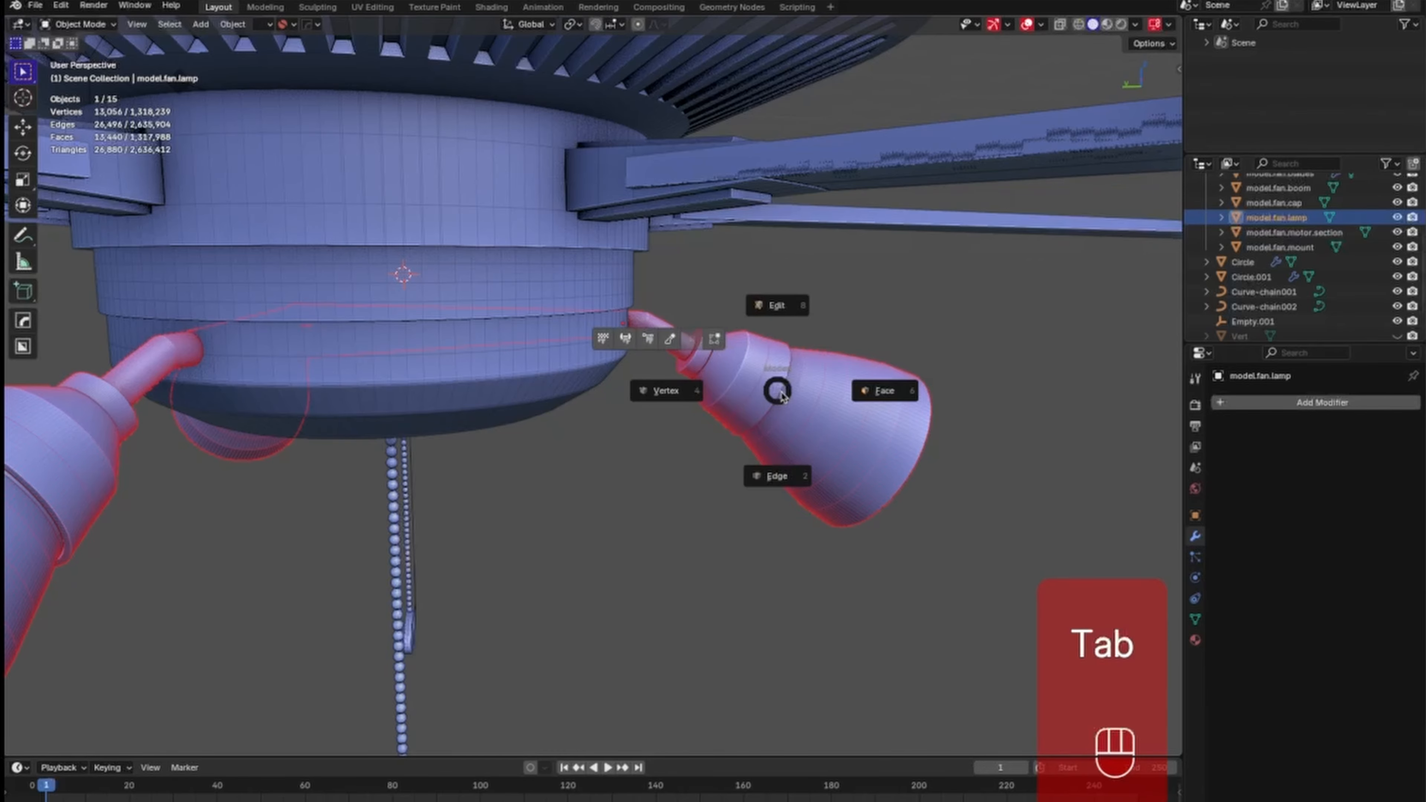
mouse_move(753, 393)
middle_mouse_down()
mouse_move(764, 414)
mouse_move(729, 408)
middle_mouse_up()
key("Tab")
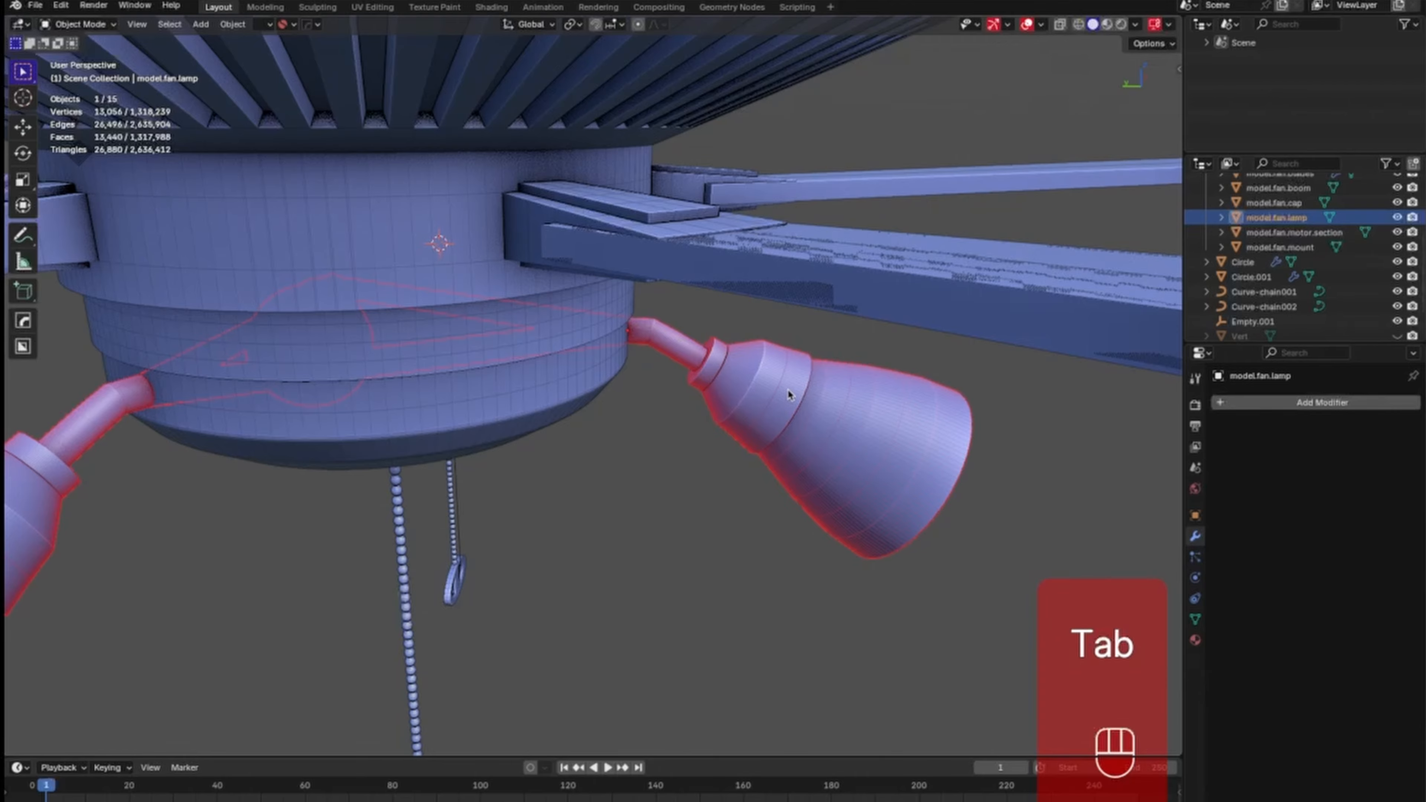
key("ctrl+2")
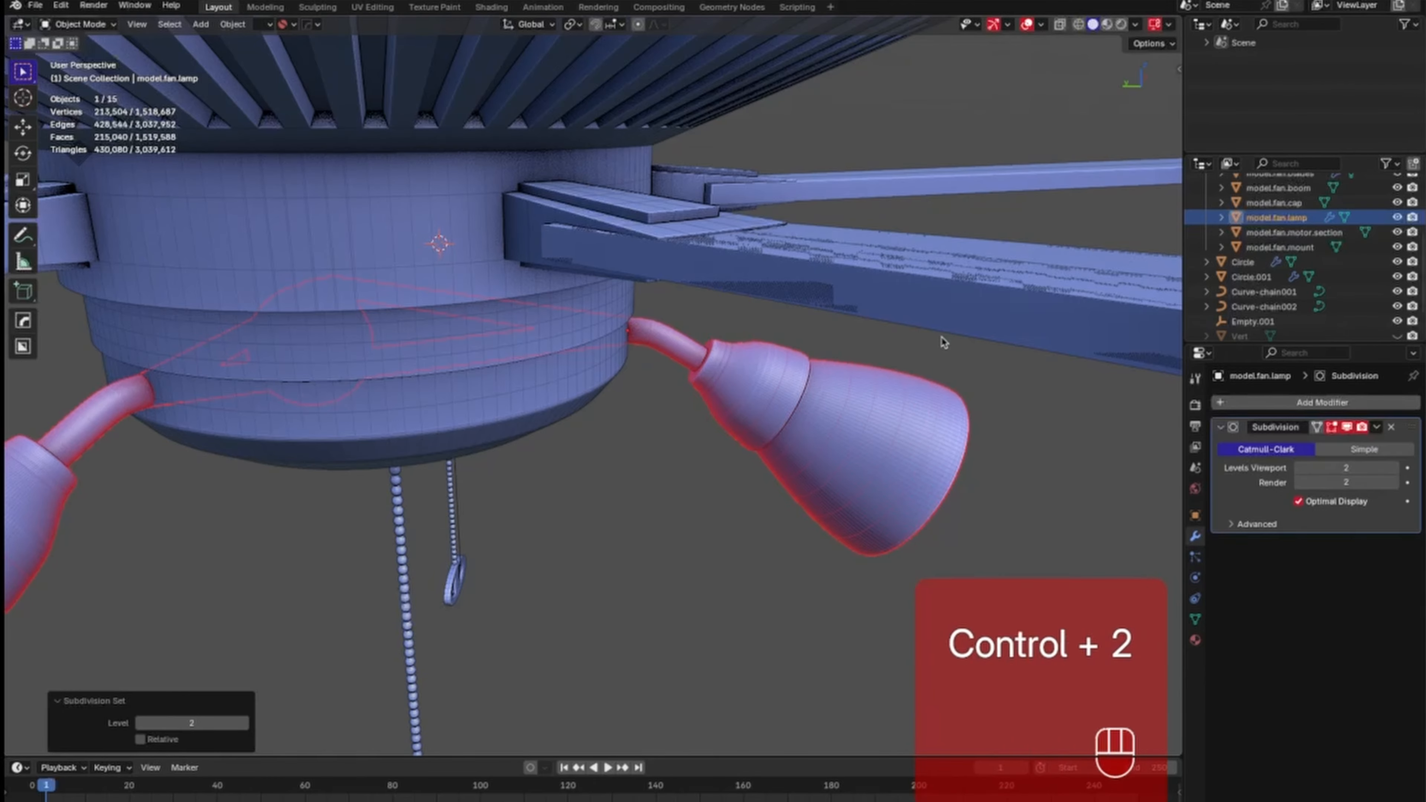
left_click(1006, 441)
middle_click_drag(1007, 441, 880, 377)
scroll(913, 392, "down", 3)
Add a level 2 Subdivision modifier to the fan cap.
left_click(573, 315)
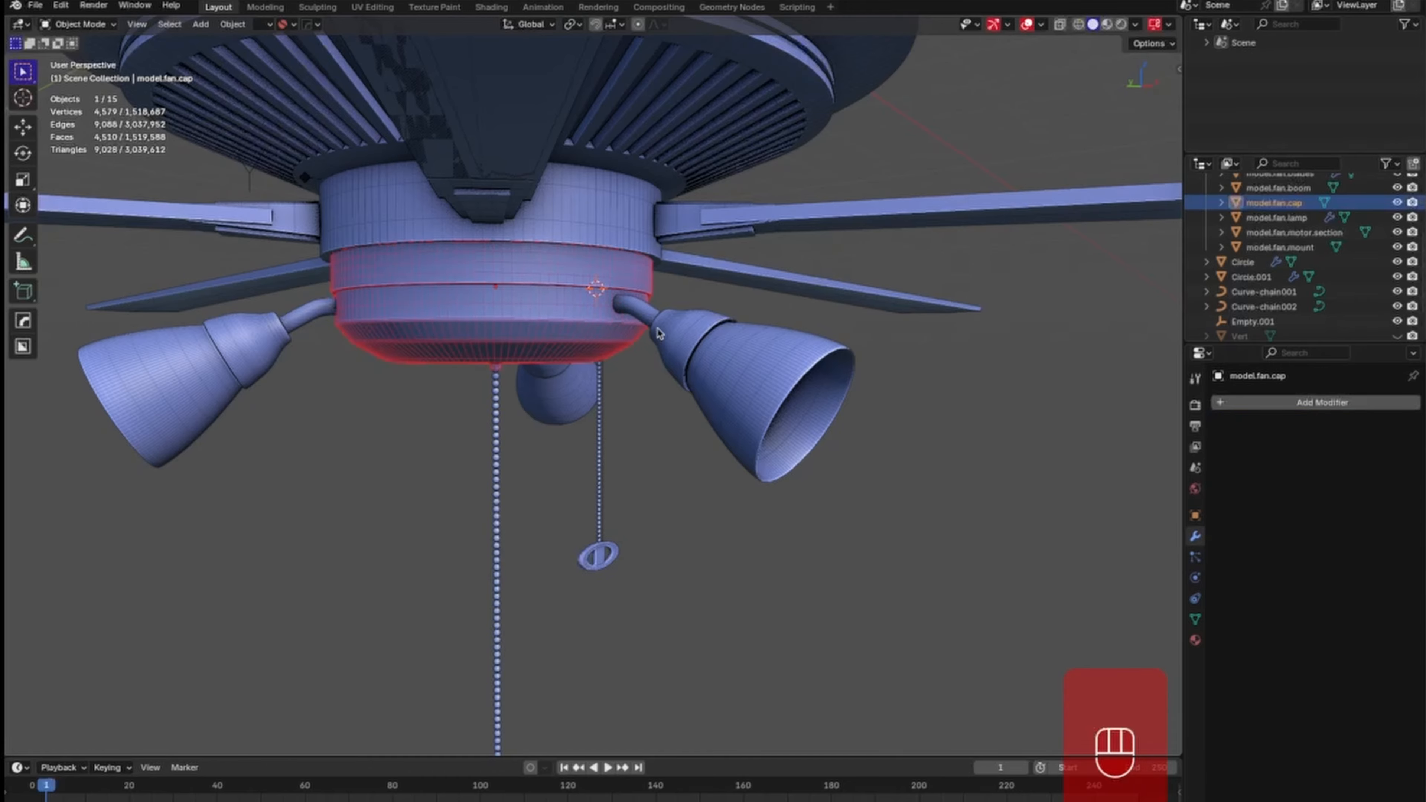
key("ctrl+2")
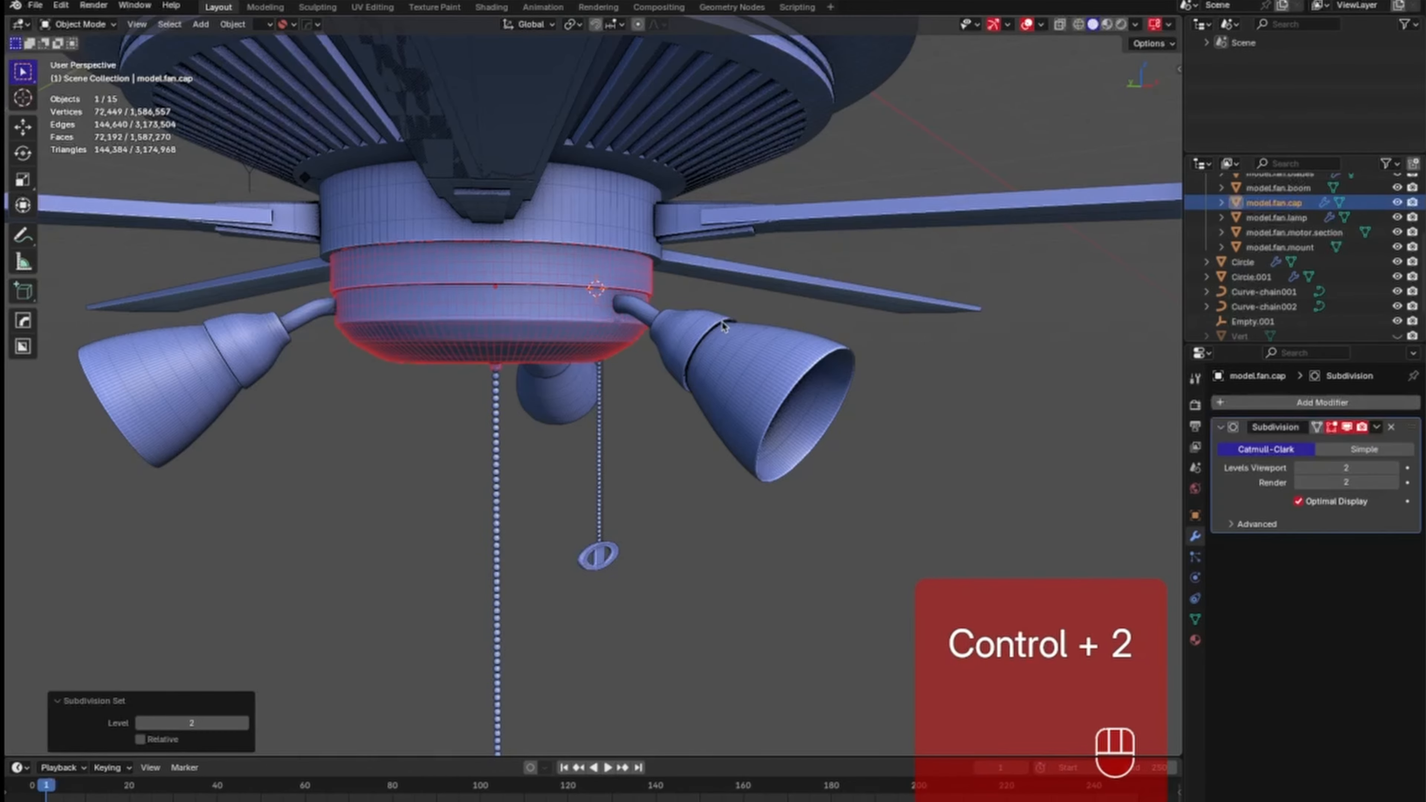
left_click(917, 362)
mouse_move(682, 456)
middle_mouse_down()
mouse_move(718, 354)
mouse_move(695, 438)
mouse_move(671, 443)
middle_mouse_up()
left_click(613, 277)
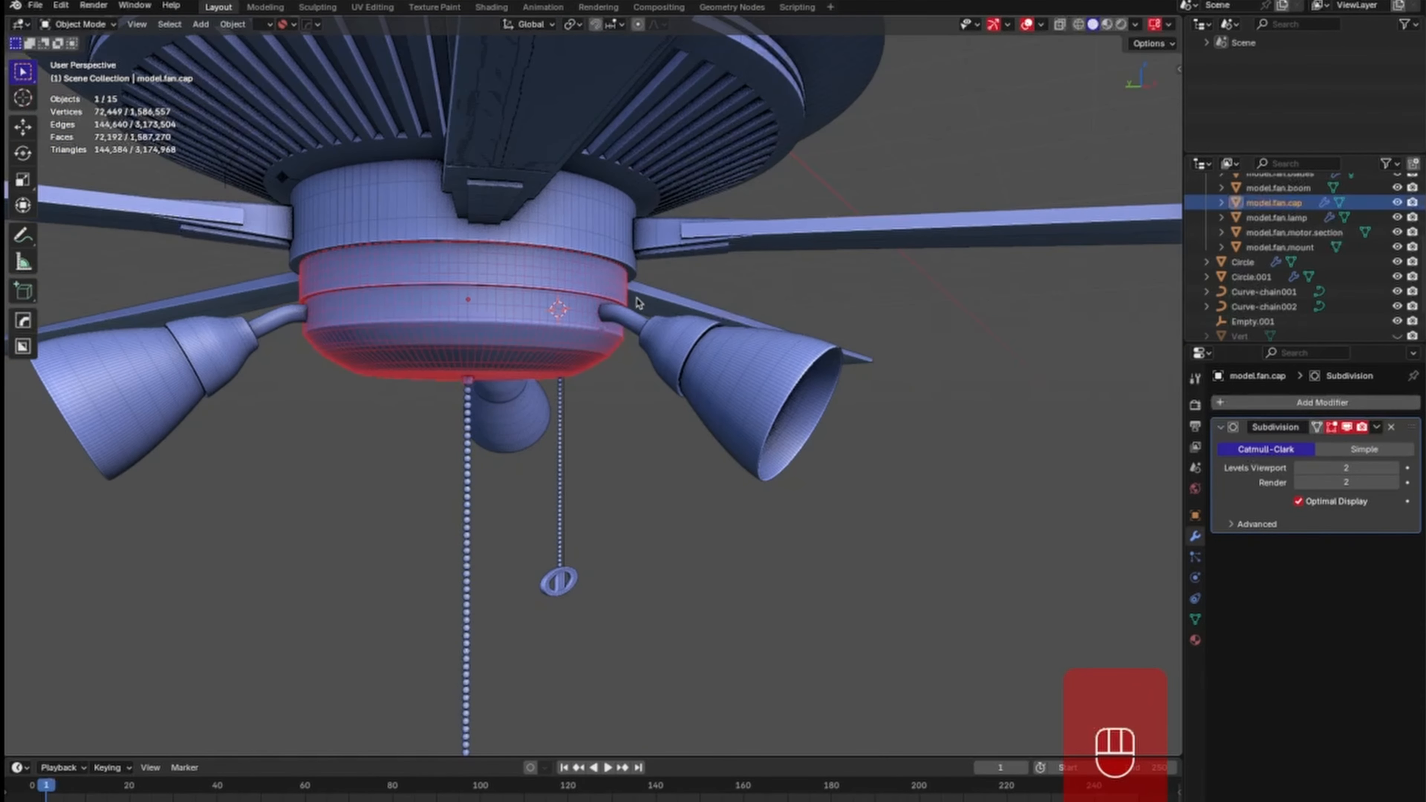
mouse_move(638, 303)
middle_mouse_down()
mouse_move(665, 264)
mouse_move(651, 289)
middle_mouse_up()
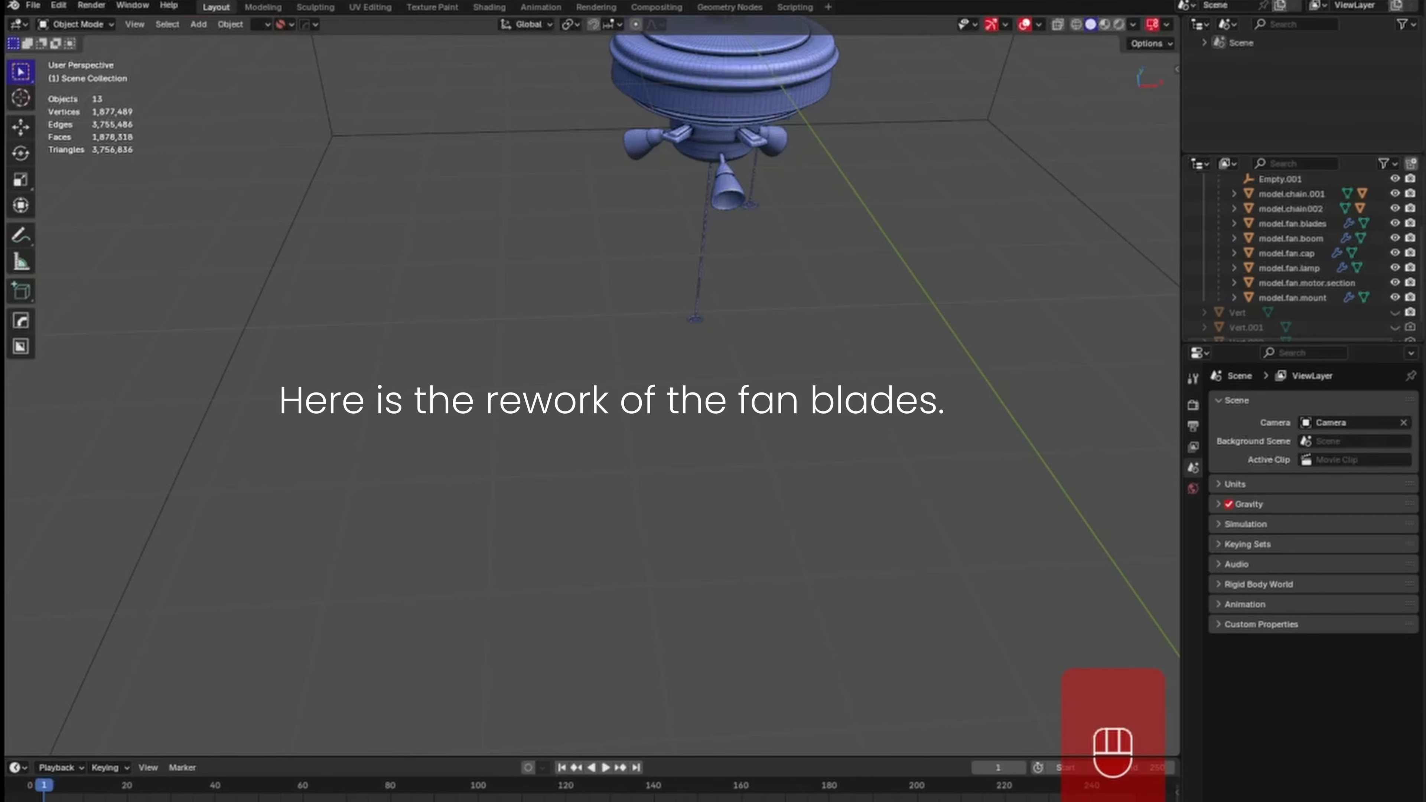
In Edit Mode on model.fan.blades, inset the five end faces of the blade bracket about 0.0055 m.
middle_click_drag(752, 215, 633, 368, "shift")
middle_click_drag(538, 452, 468, 449, "ctrl")
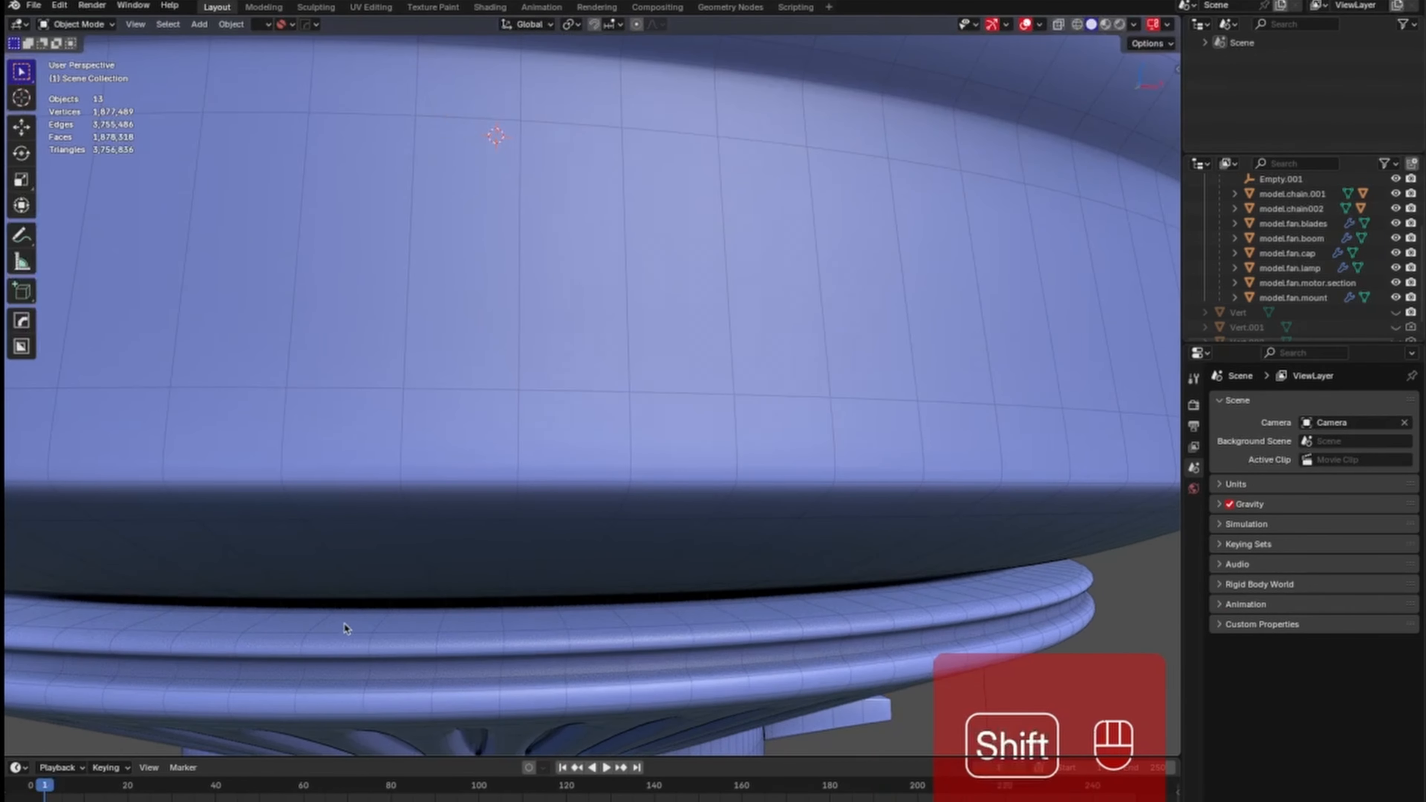
middle_click_drag(343, 624, 383, 481, "shift")
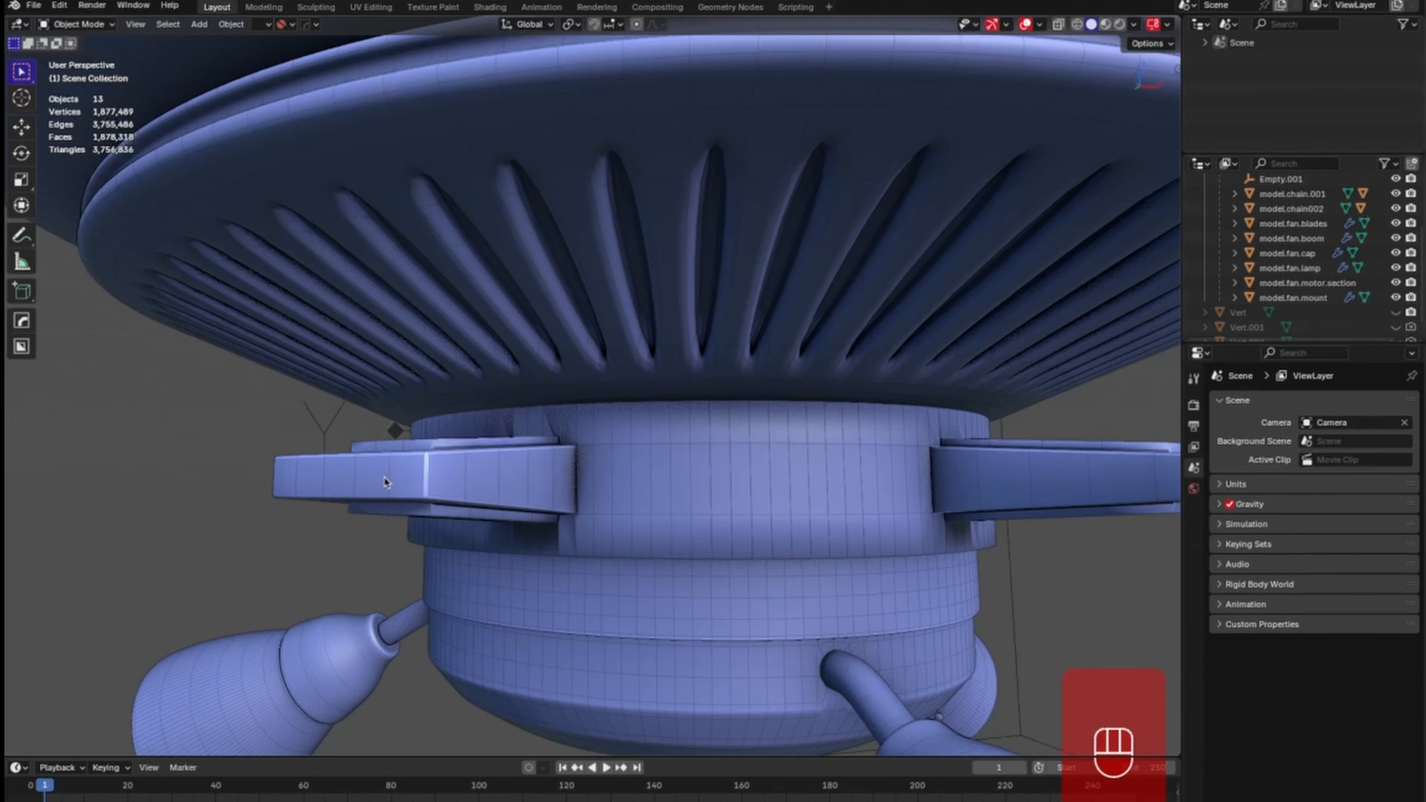
left_click(410, 482)
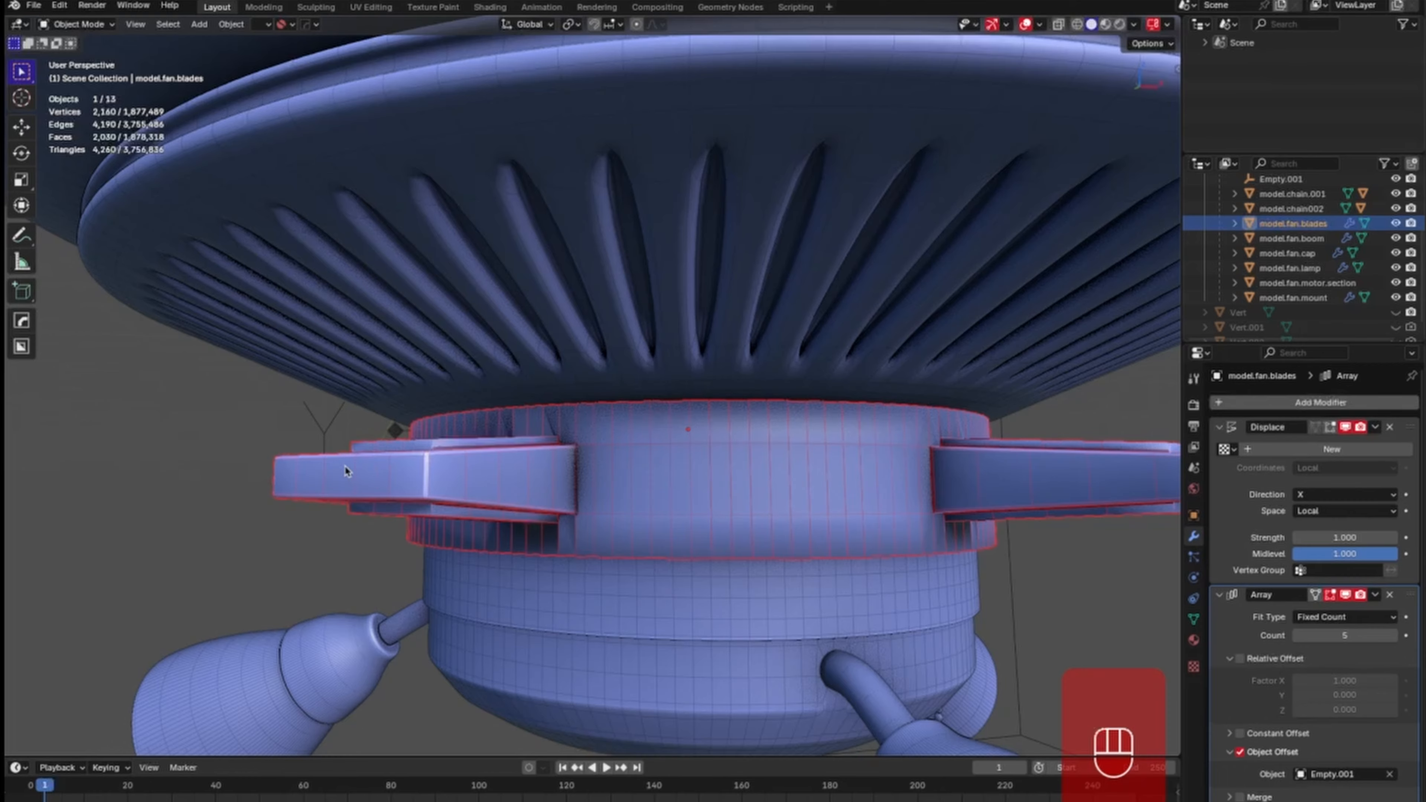
key("Tab")
left_click(291, 477)
left_click(311, 476, "shift")
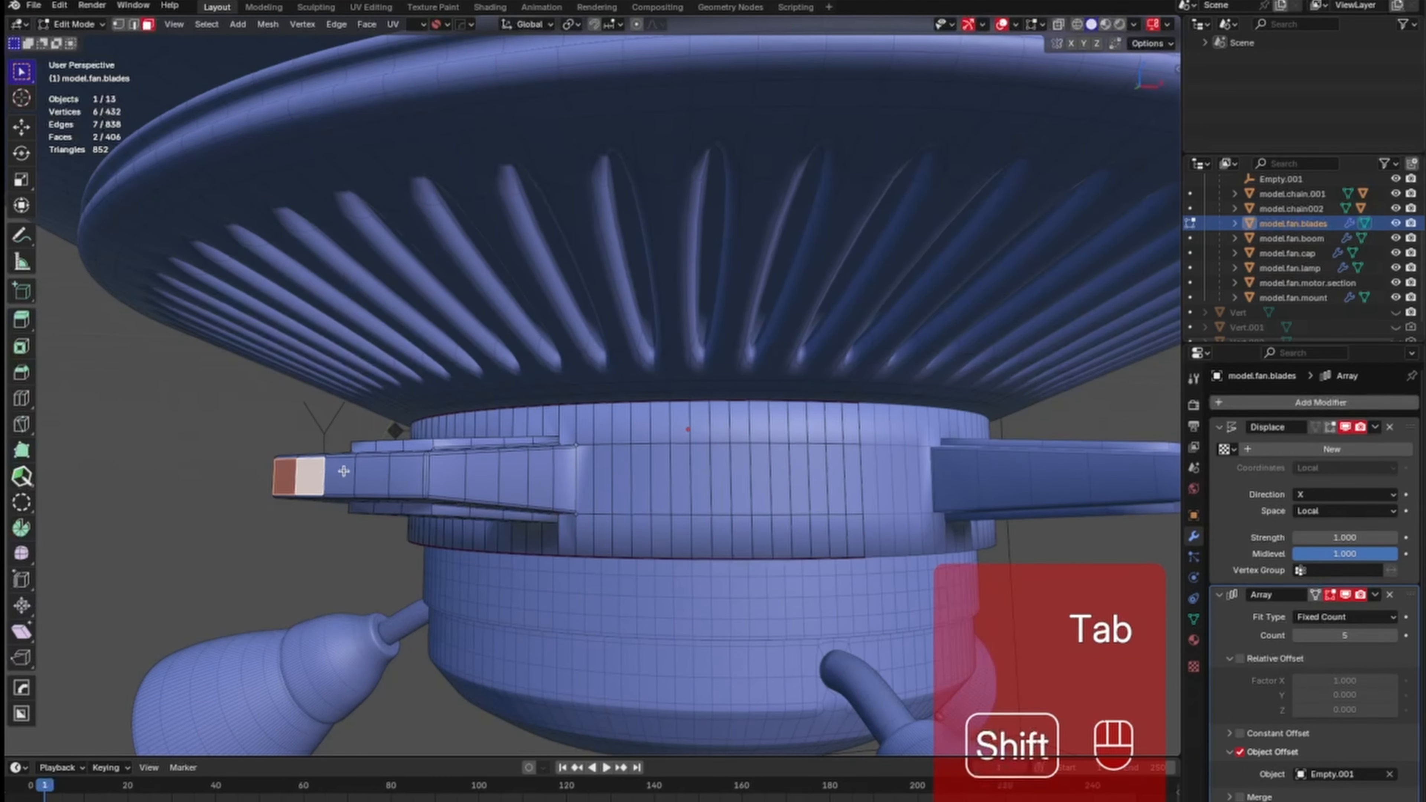
left_click(339, 475, "shift")
left_click(371, 475, "shift")
left_click(407, 475, "shift")
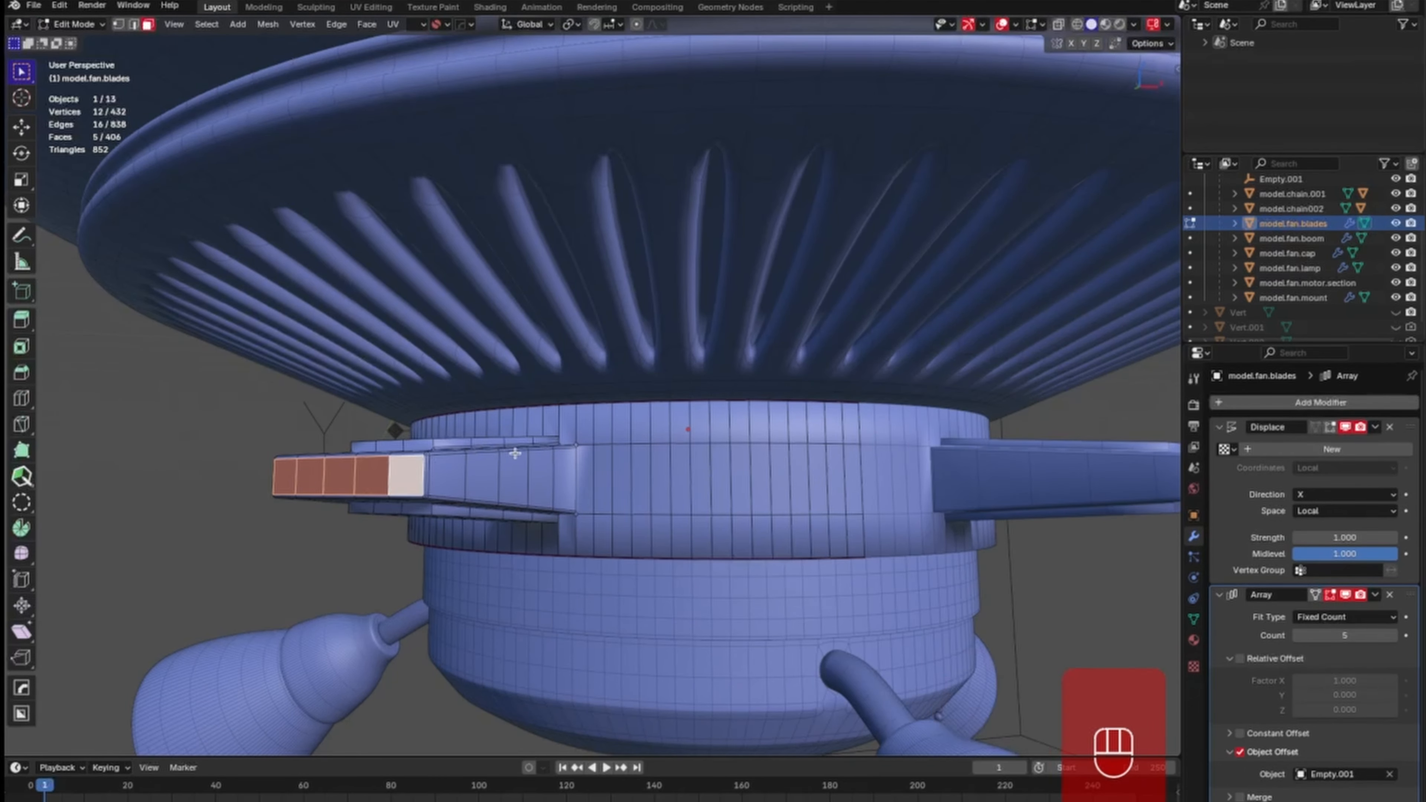
middle_click_drag(408, 475, 564, 466)
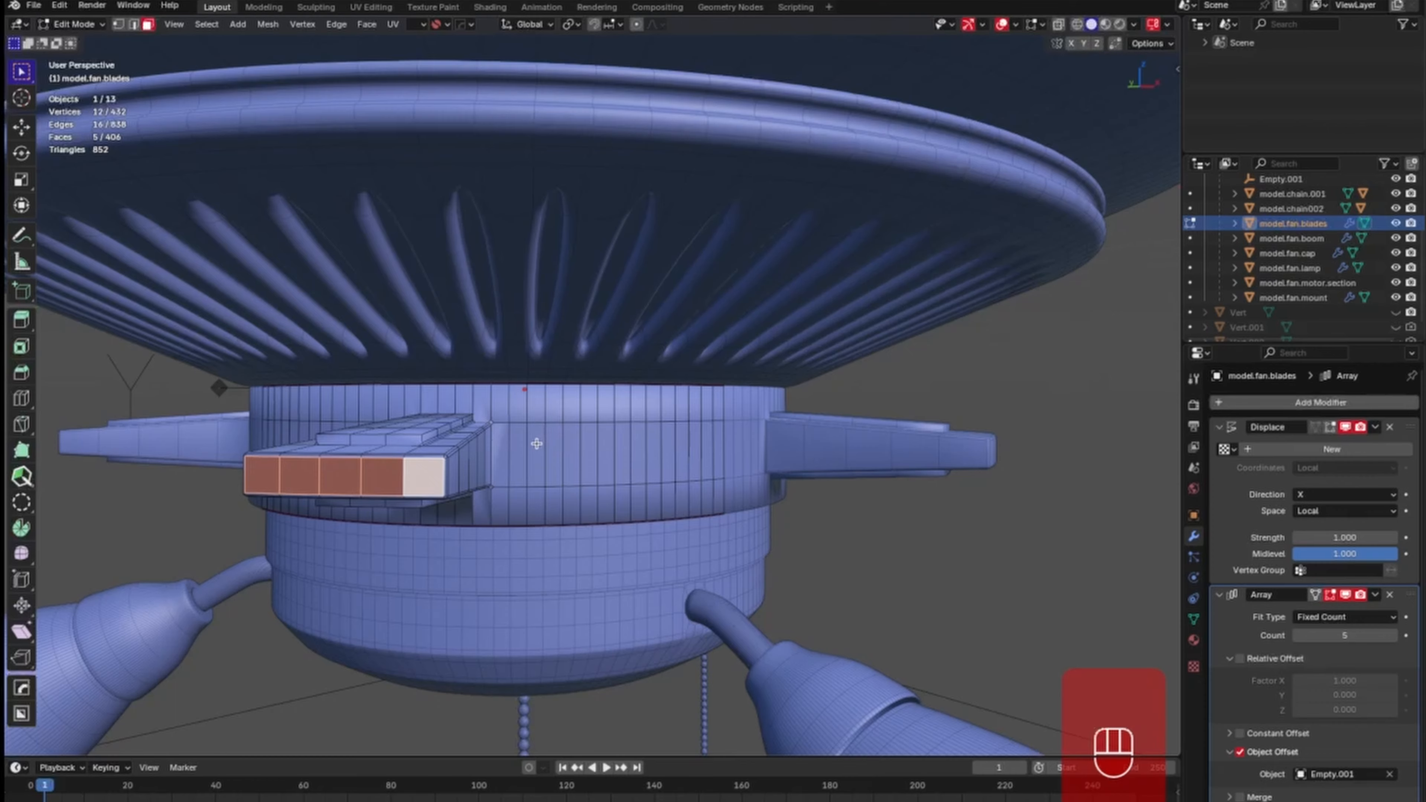
key("i")
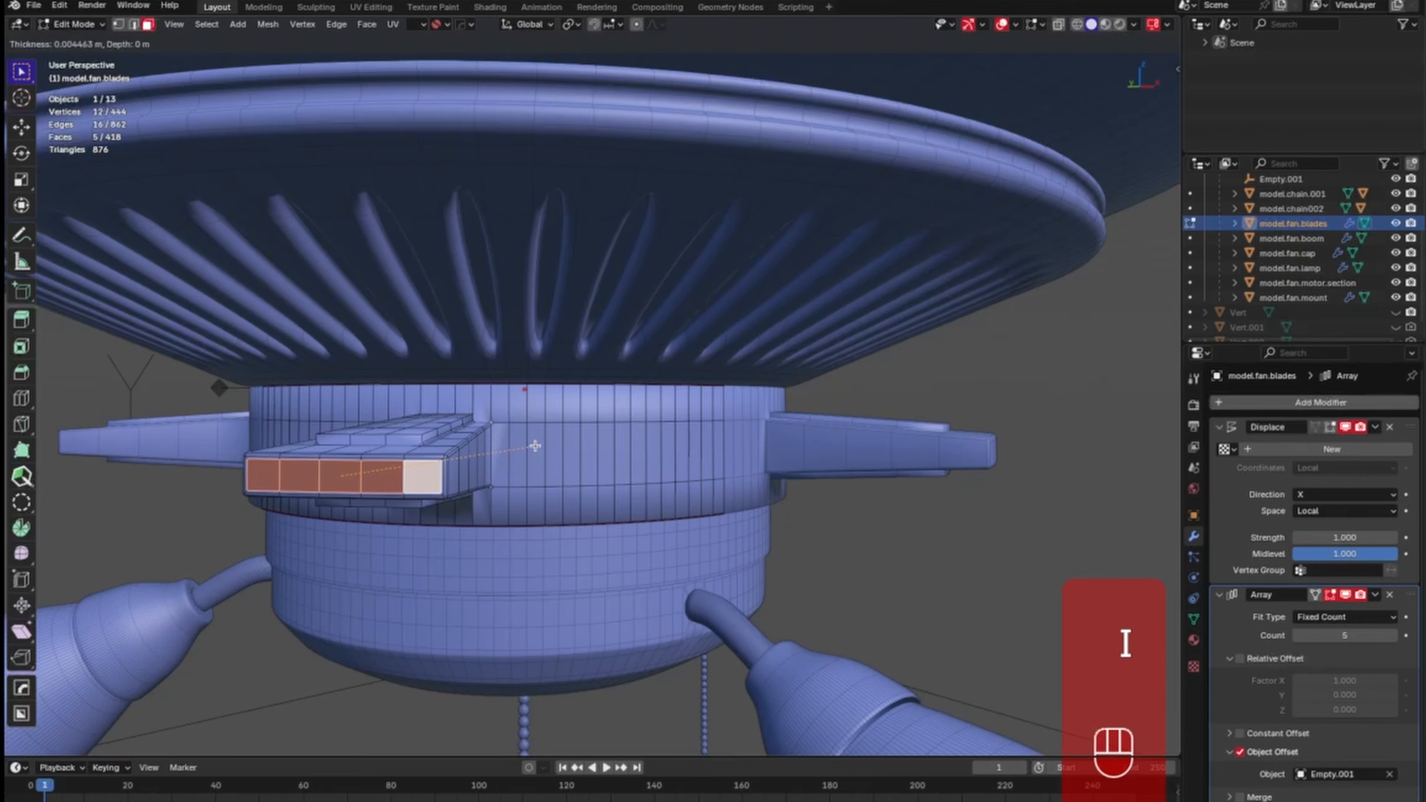
left_click(552, 433)
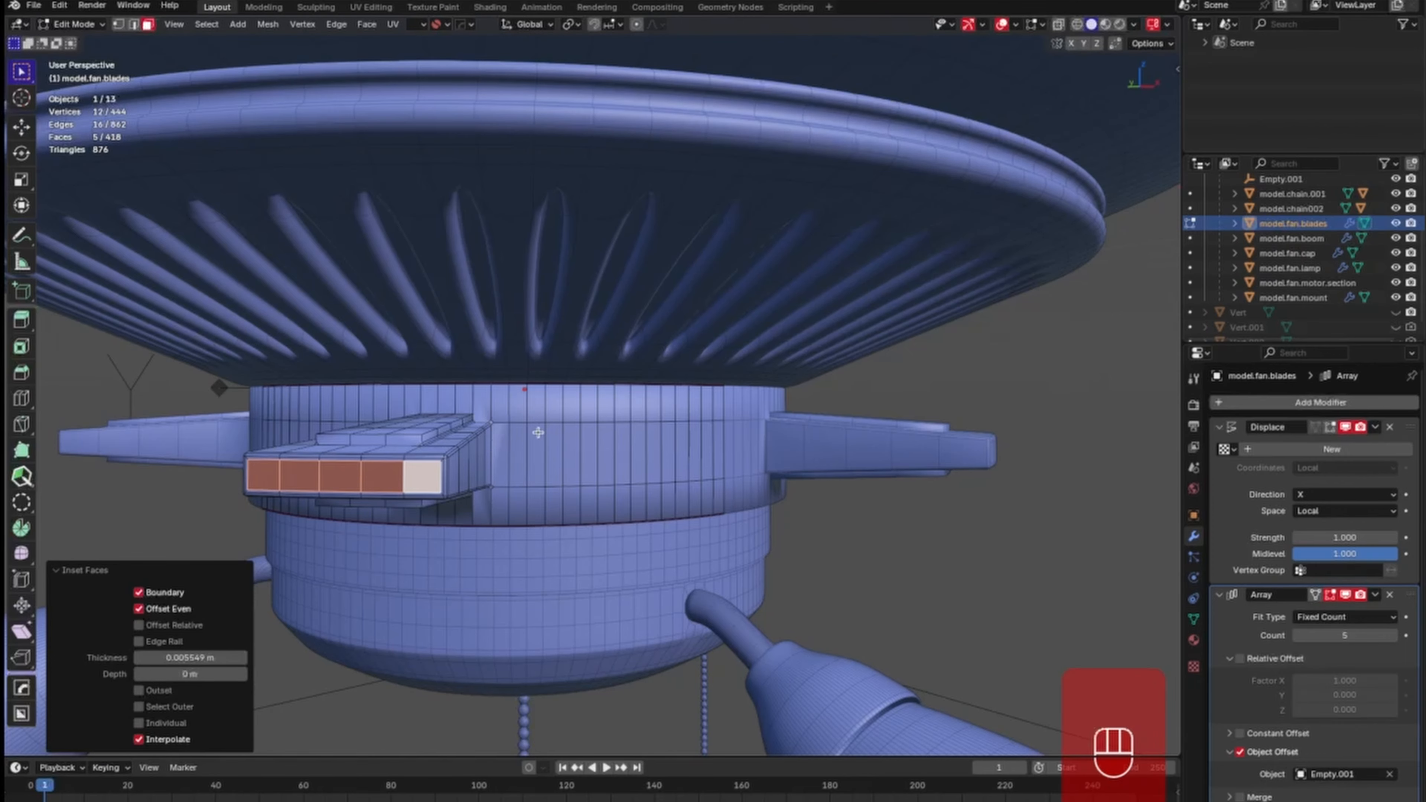
With X-ray on in top view, extrude the inset end faces about 6.75 m outward and scale the blade tip to about 5.378.
middle_click_drag(538, 432, 545, 547, "ctrl")
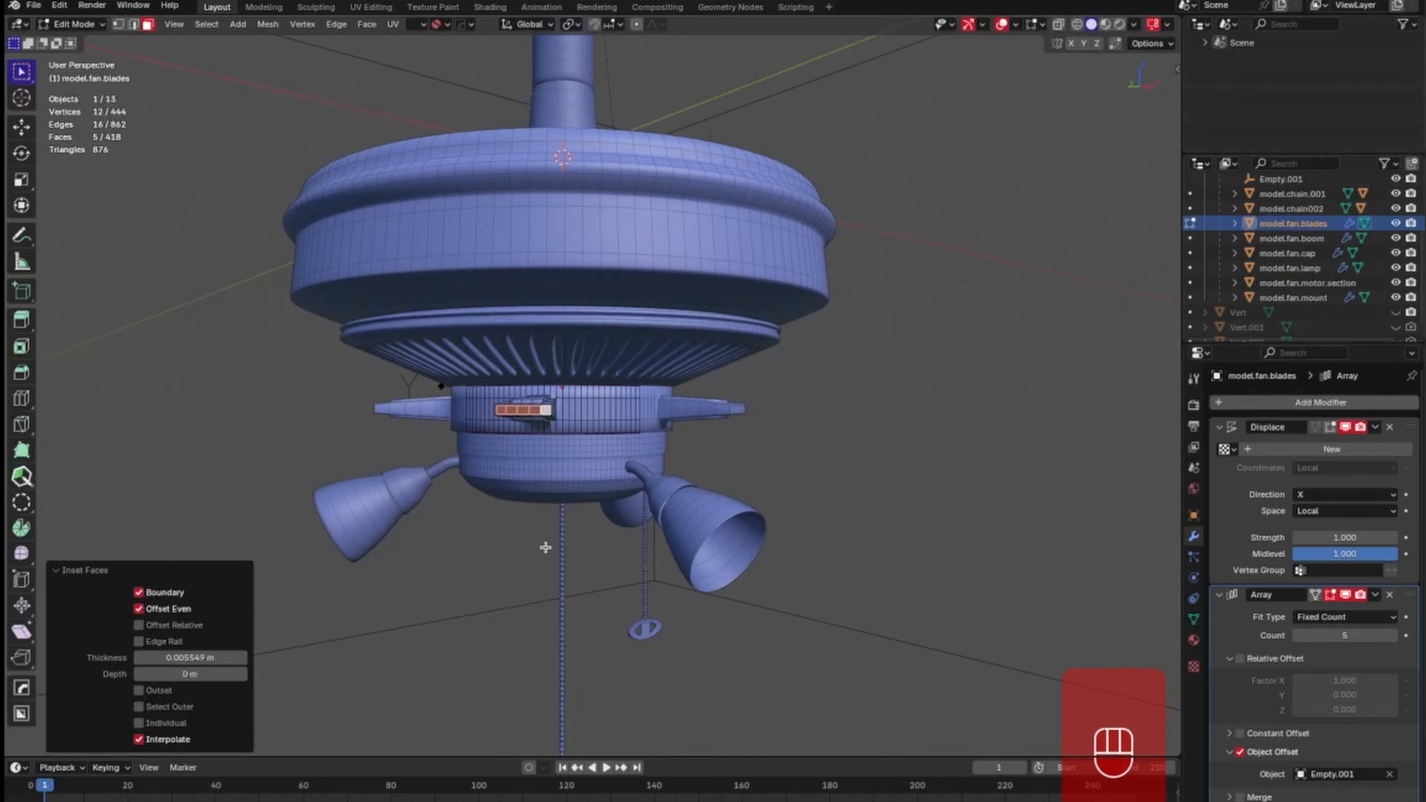
key("KP_7")
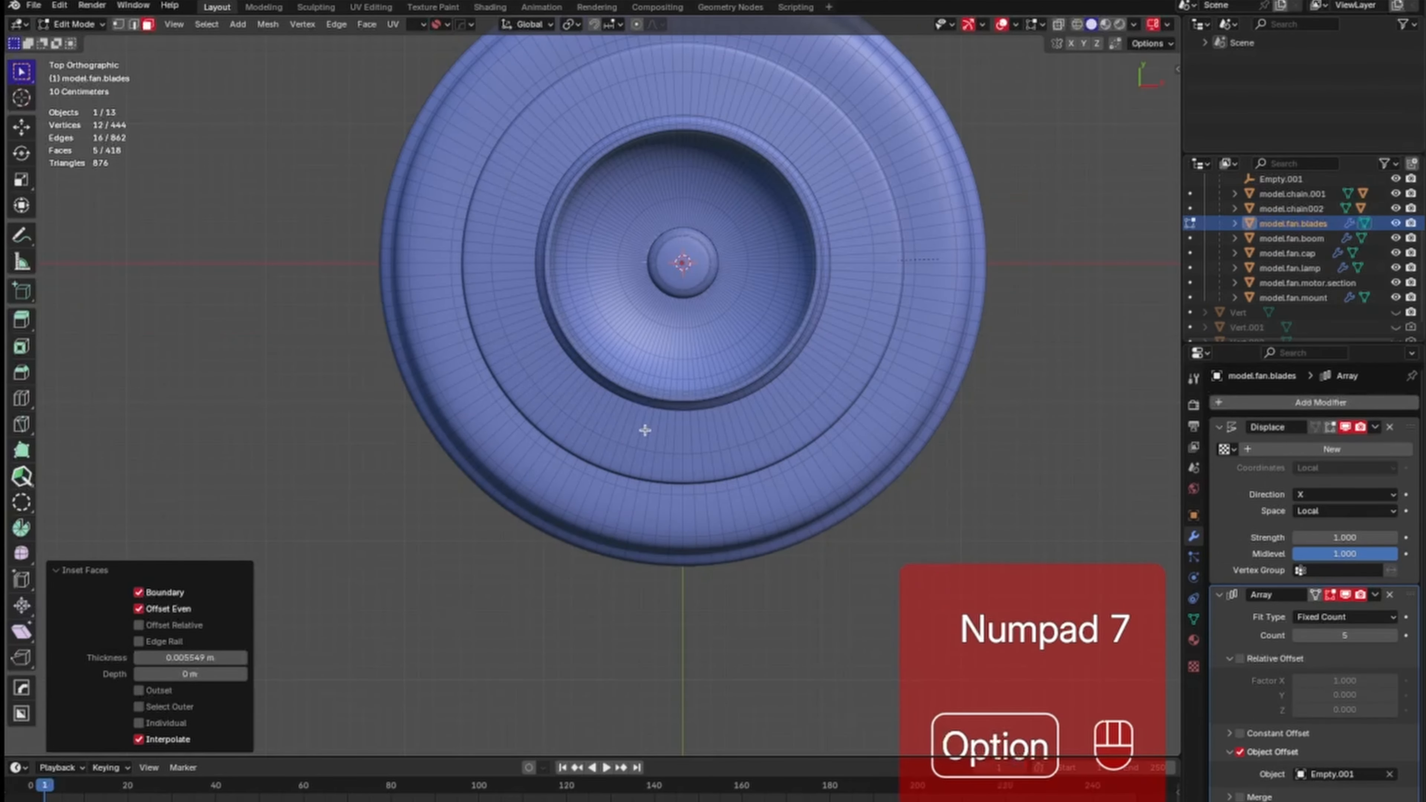
key("alt+z")
key("super+z")
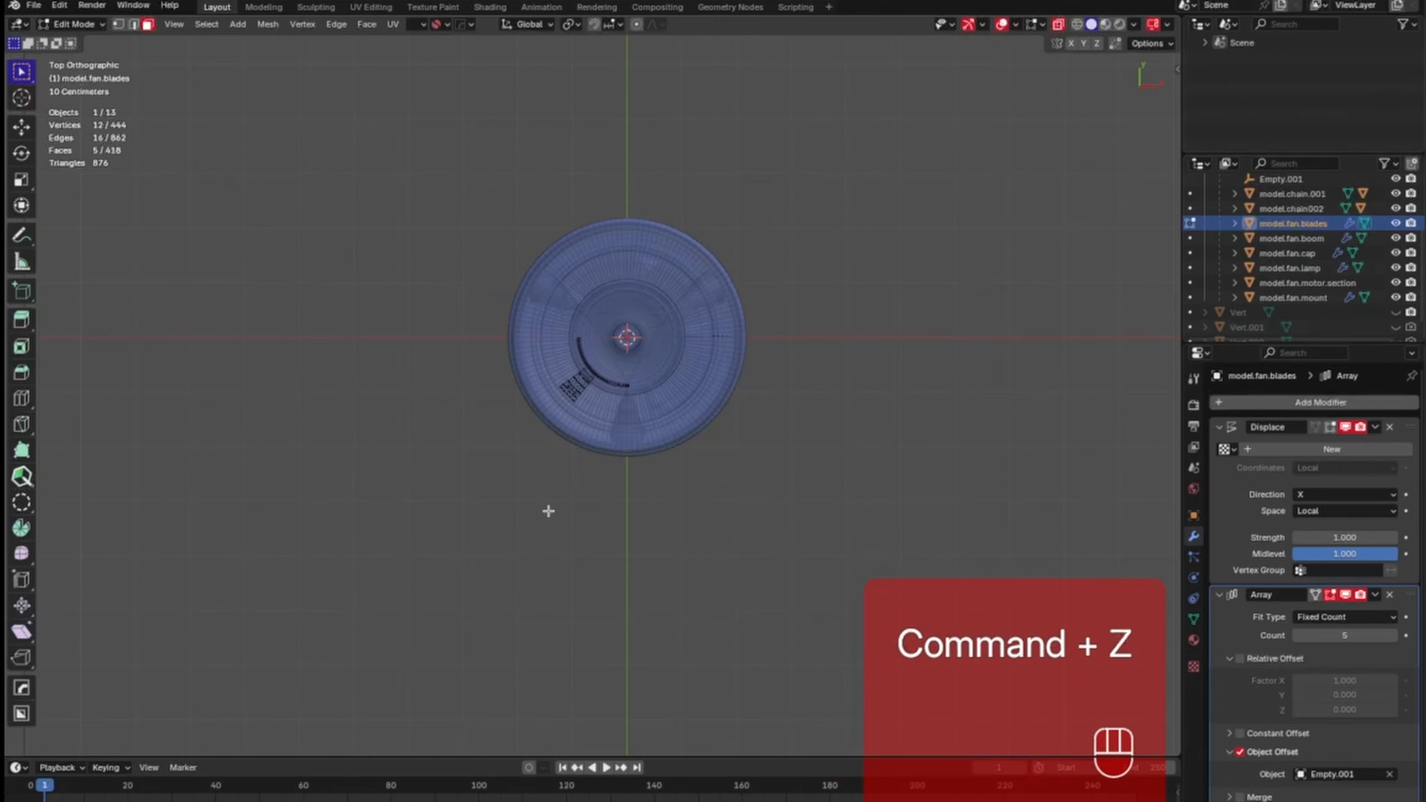
mouse_move(541, 522)
middle_mouse_down("ctrl")
mouse_move(531, 605)
mouse_move(556, 517)
middle_mouse_up("ctrl")
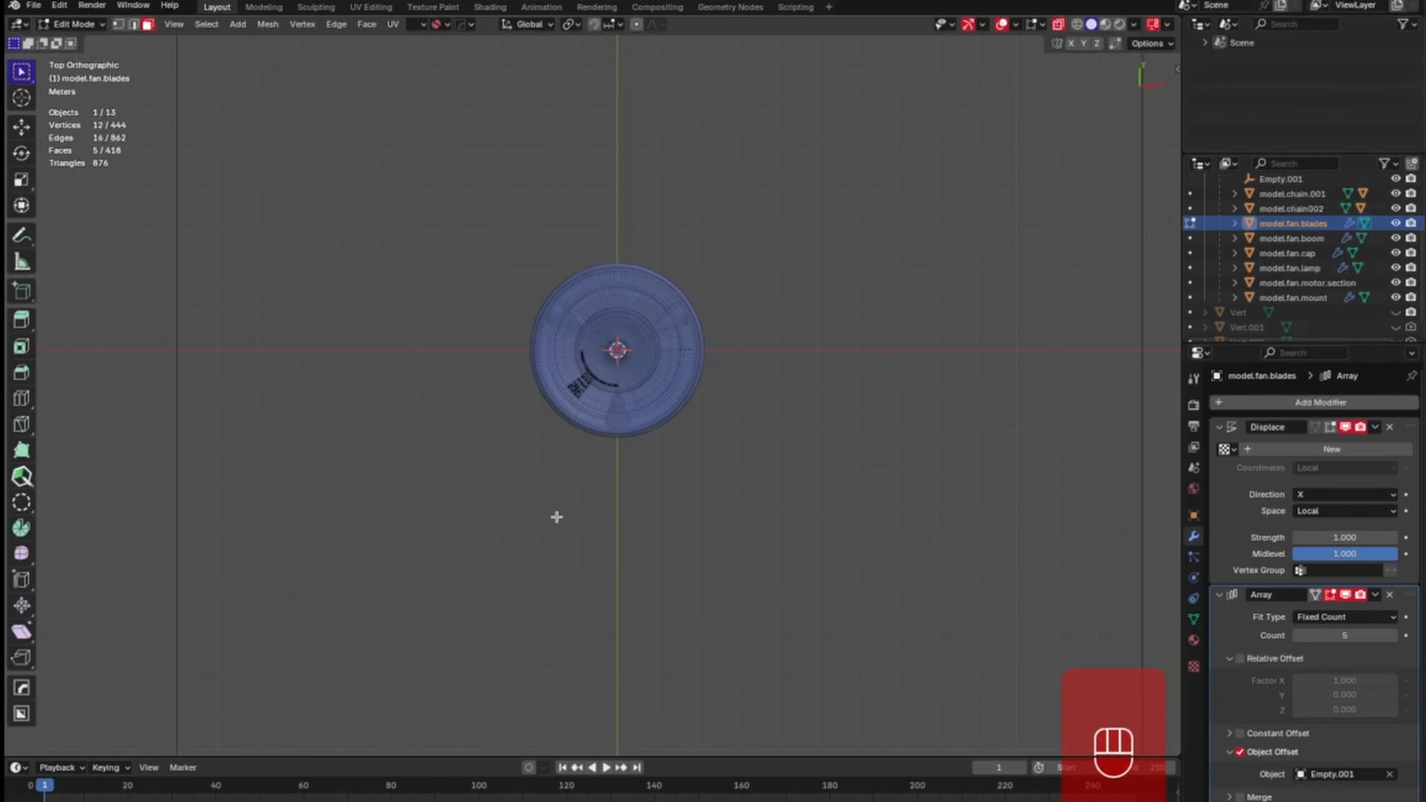
key("e")
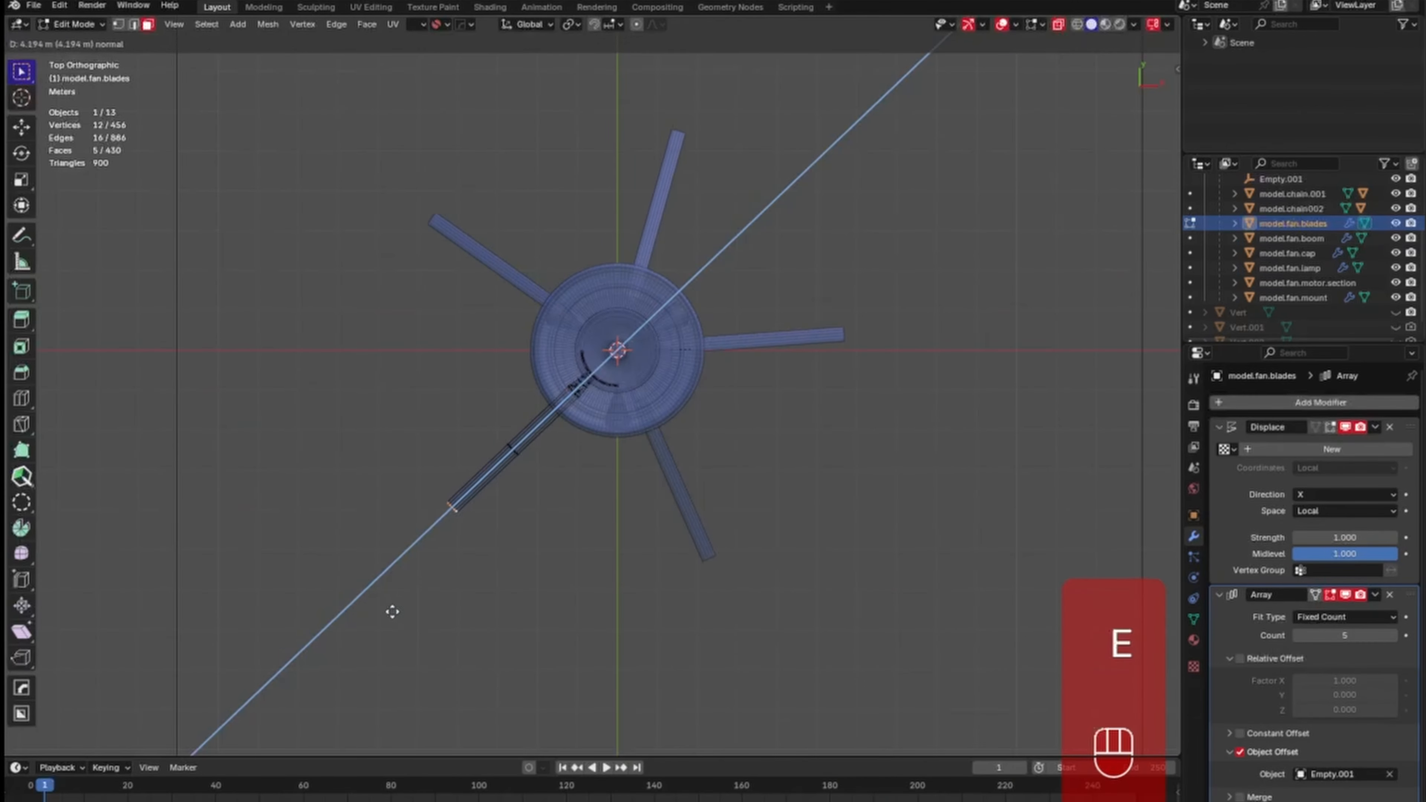
left_click(334, 658)
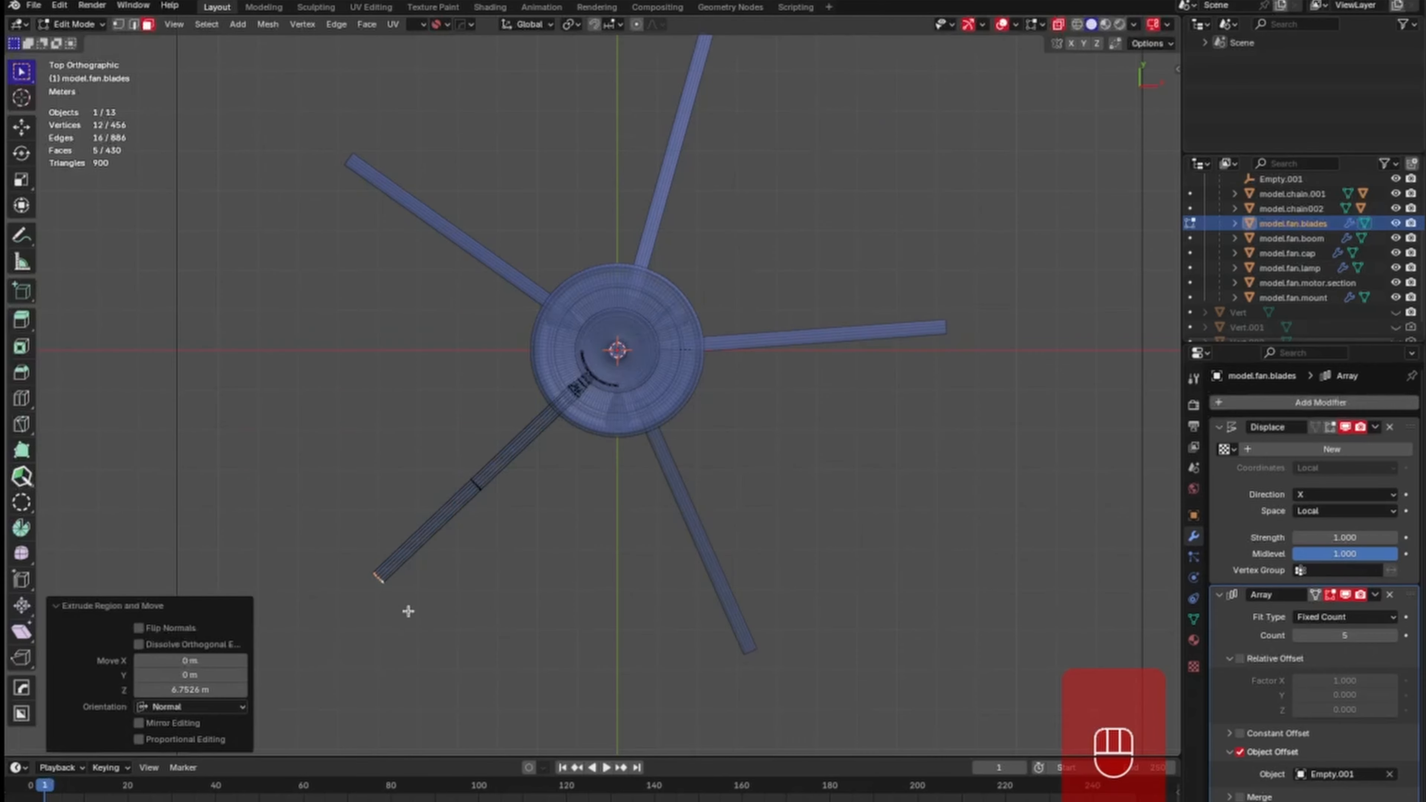
key("s")
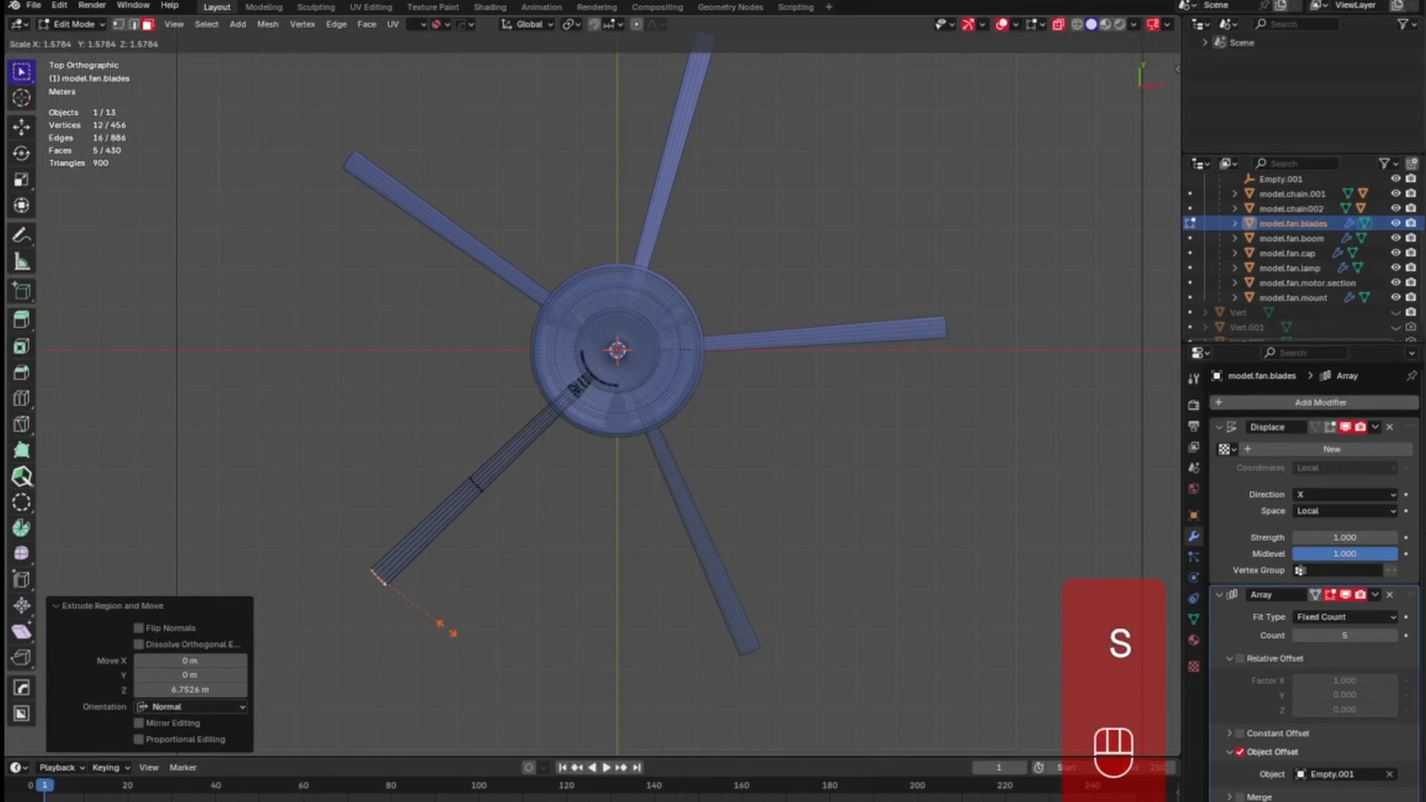
left_click(647, 686)
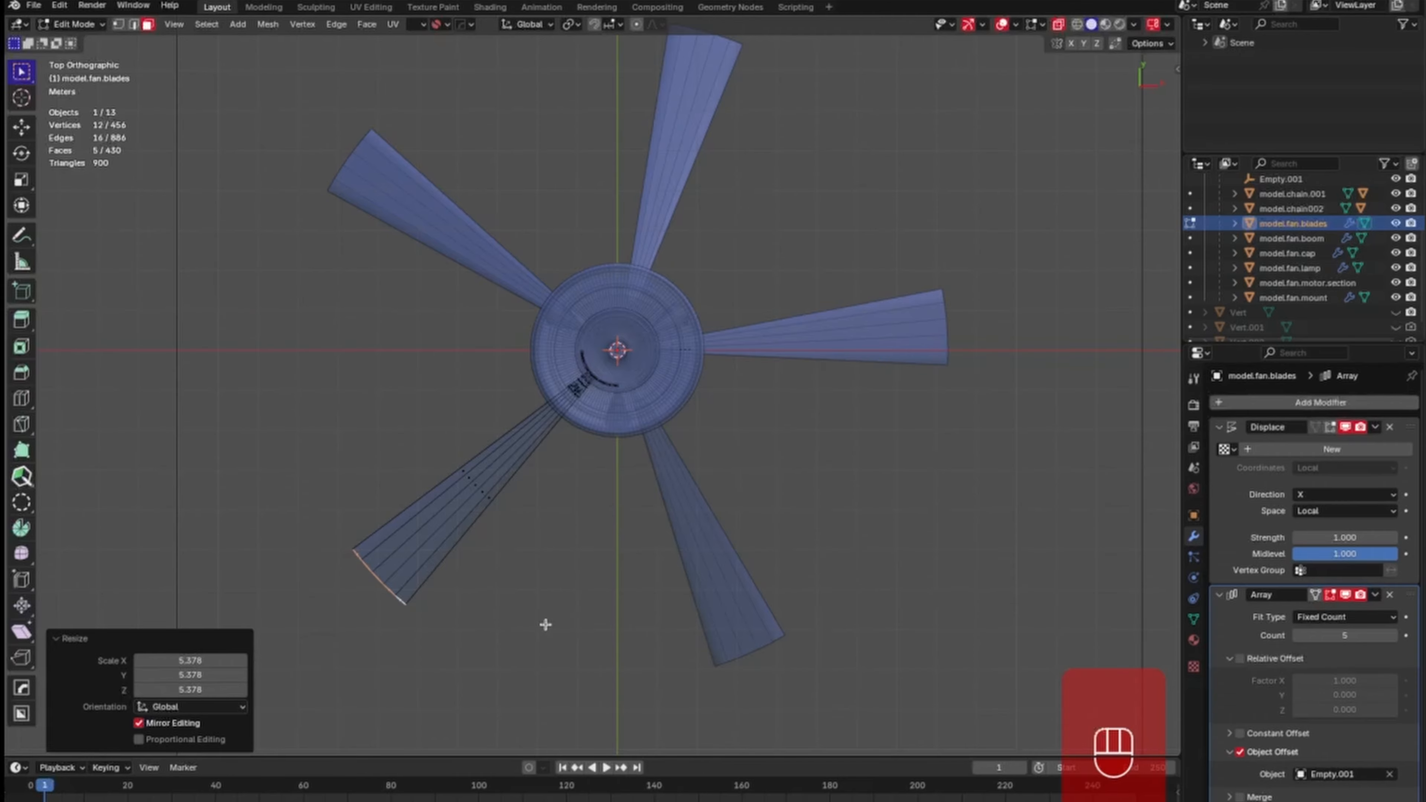
Flatten the blade's tip faces along Z, scaling them by about 0.647 and again by about 0.221.
middle_click_drag(545, 624, 576, 610)
key("s")
key("z")
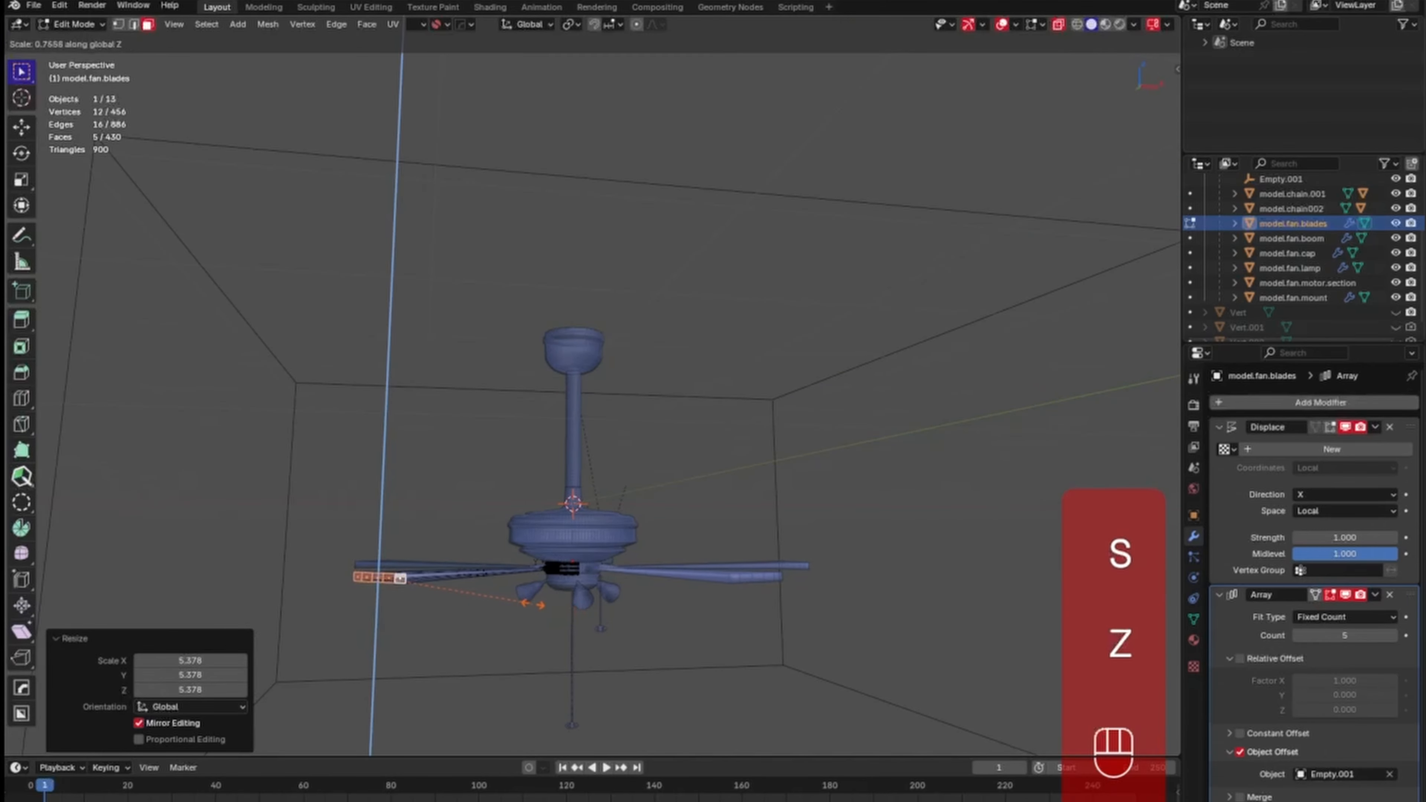
left_click(508, 604)
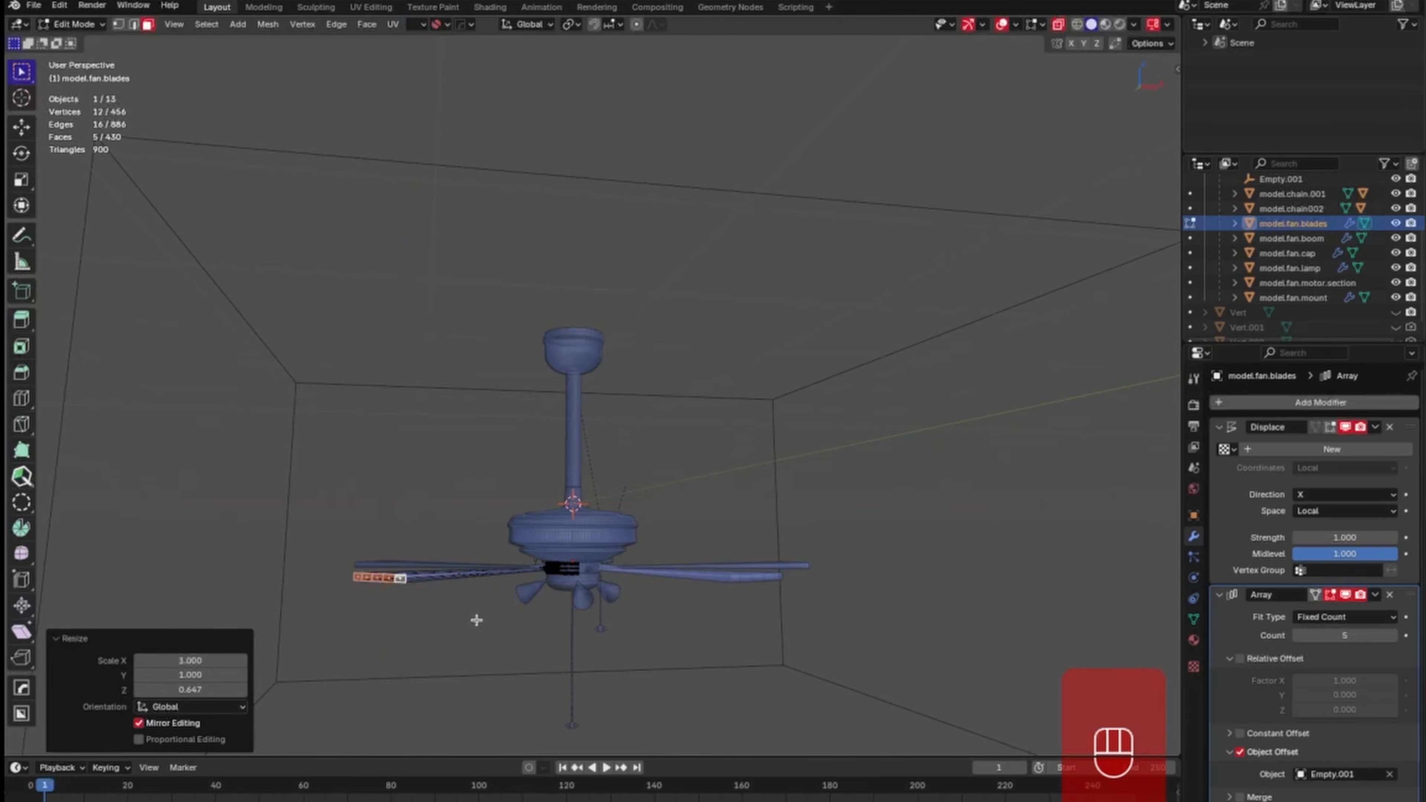
middle_click_drag(465, 614, 561, 554, "ctrl")
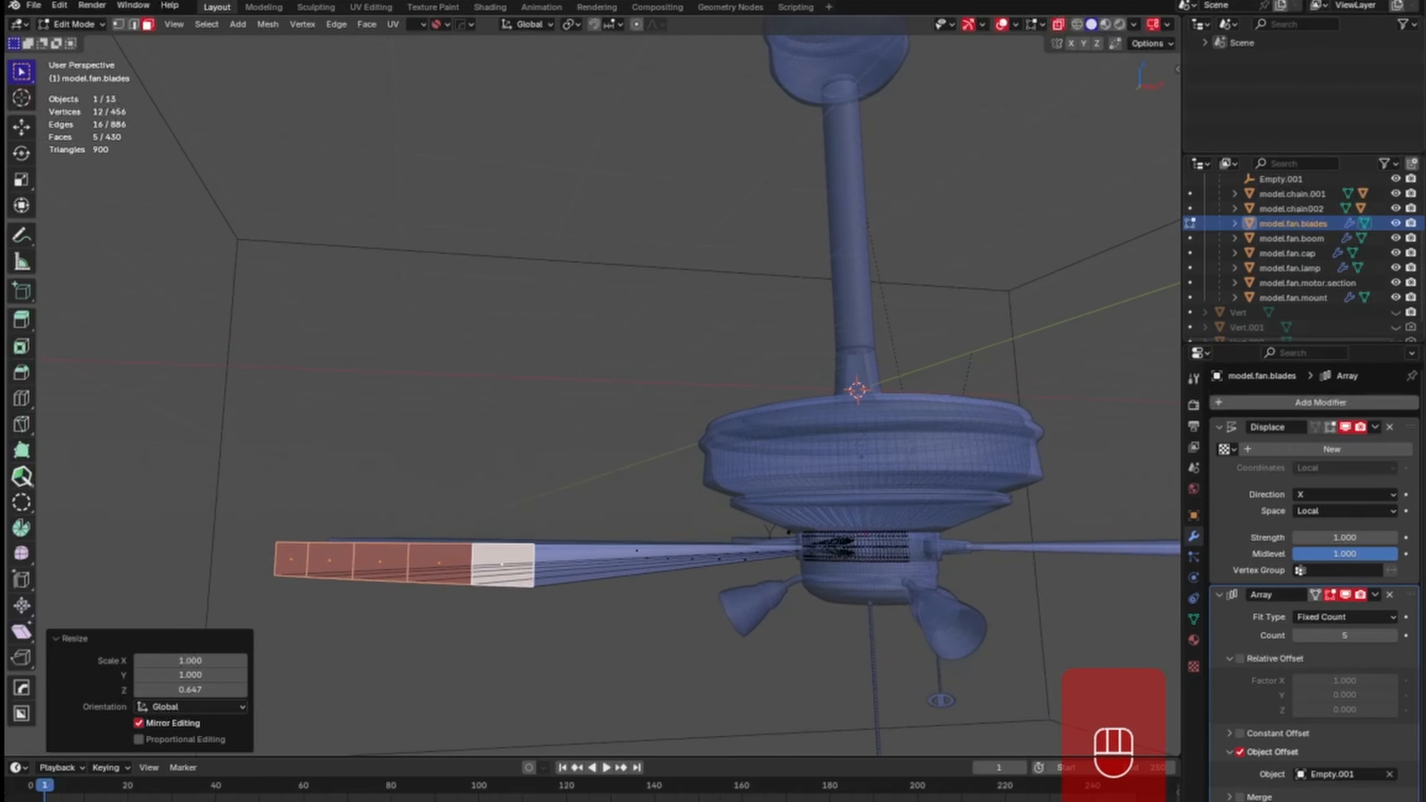
key("s")
key("z")
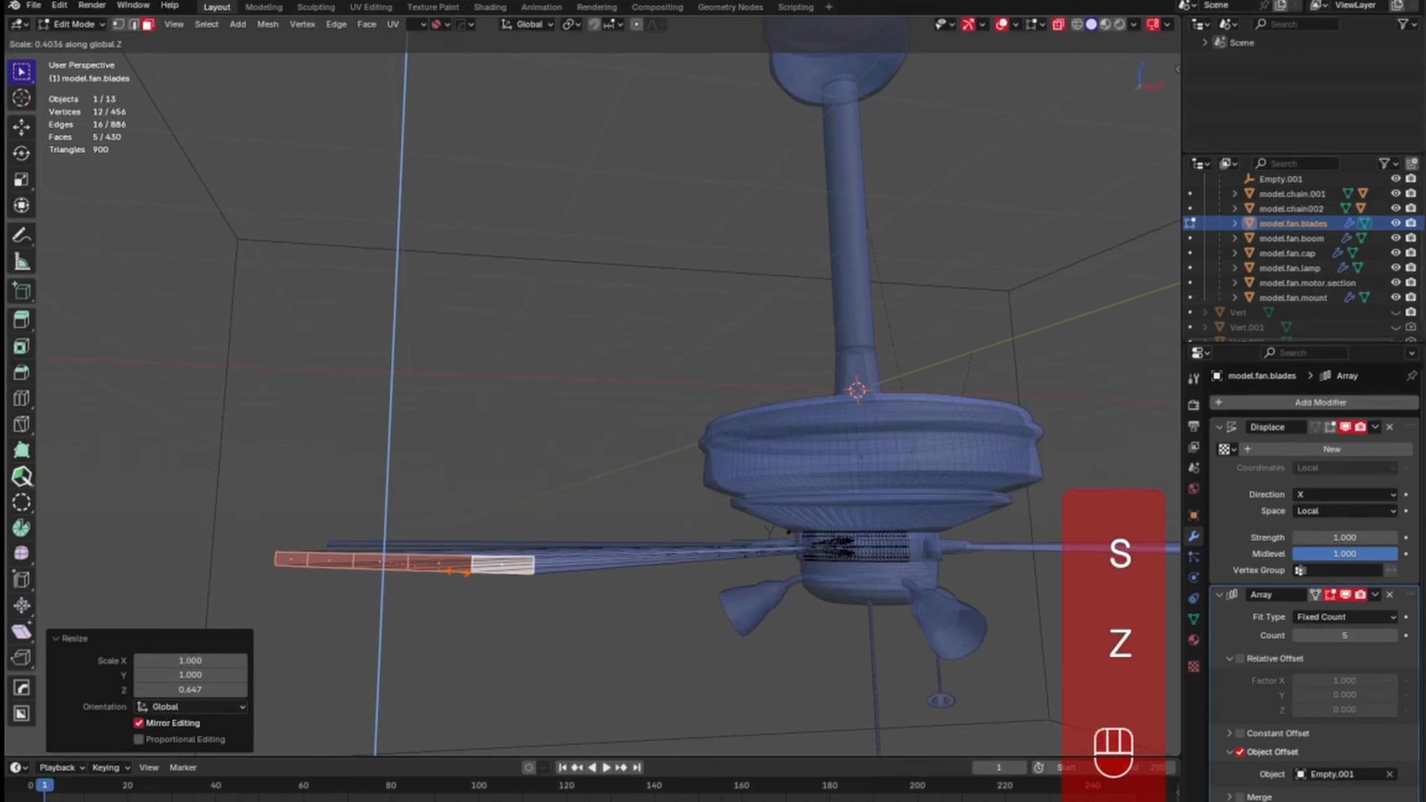
left_click(422, 572)
Rotate the blade's tip faces about -3 degrees to pitch the blade, leave Edit Mode, deselect the blades and save the file.
middle_click_drag(595, 584, 665, 563)
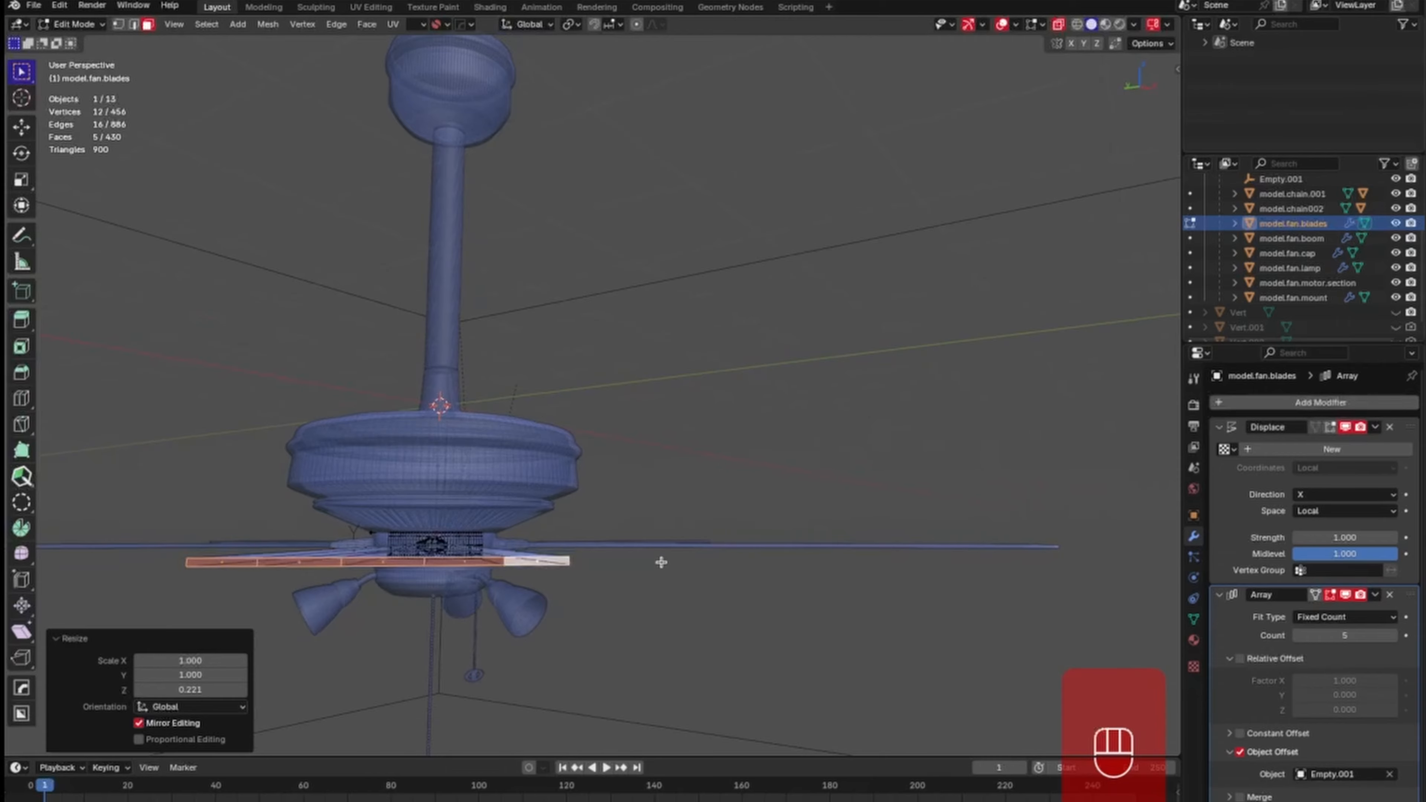
key("r")
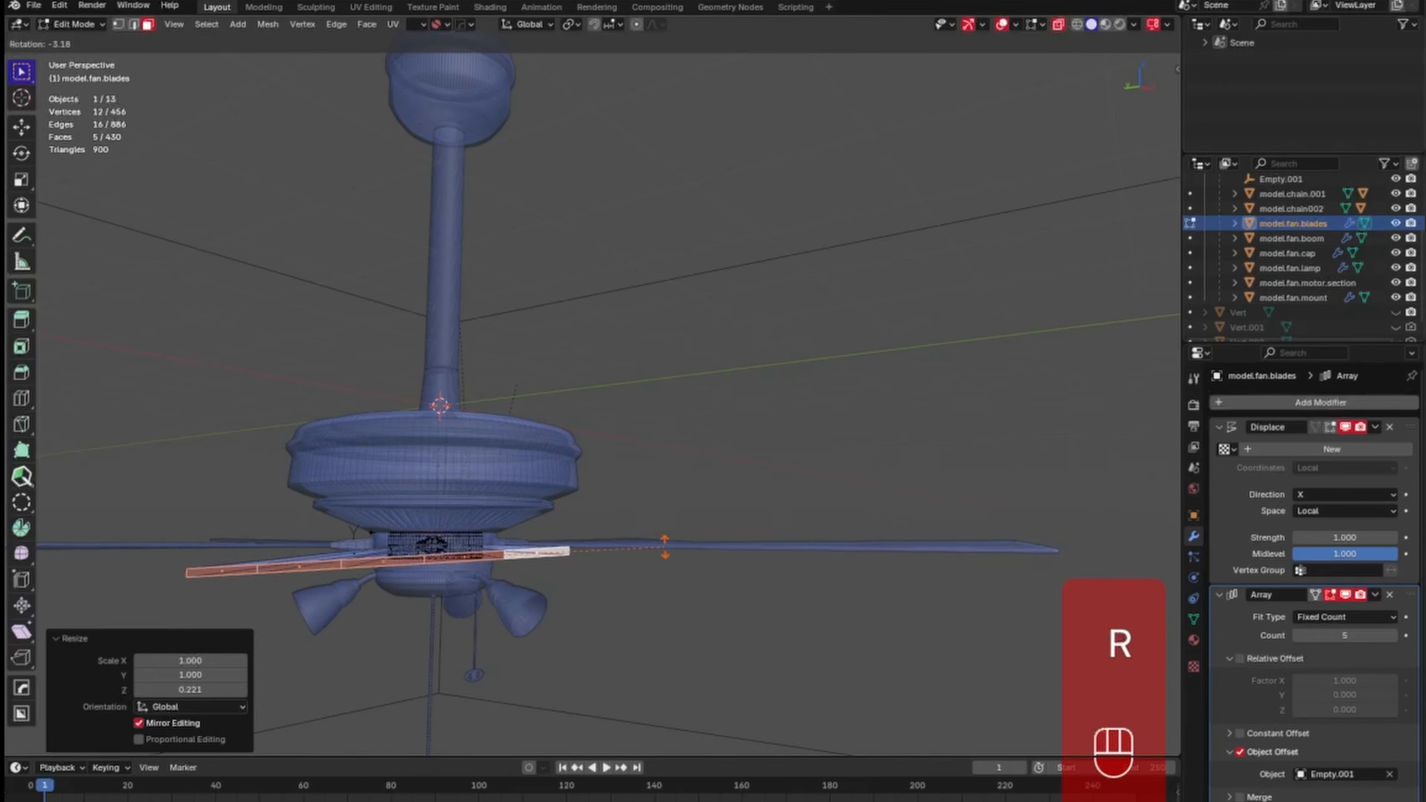
left_click(665, 547)
key("Tab")
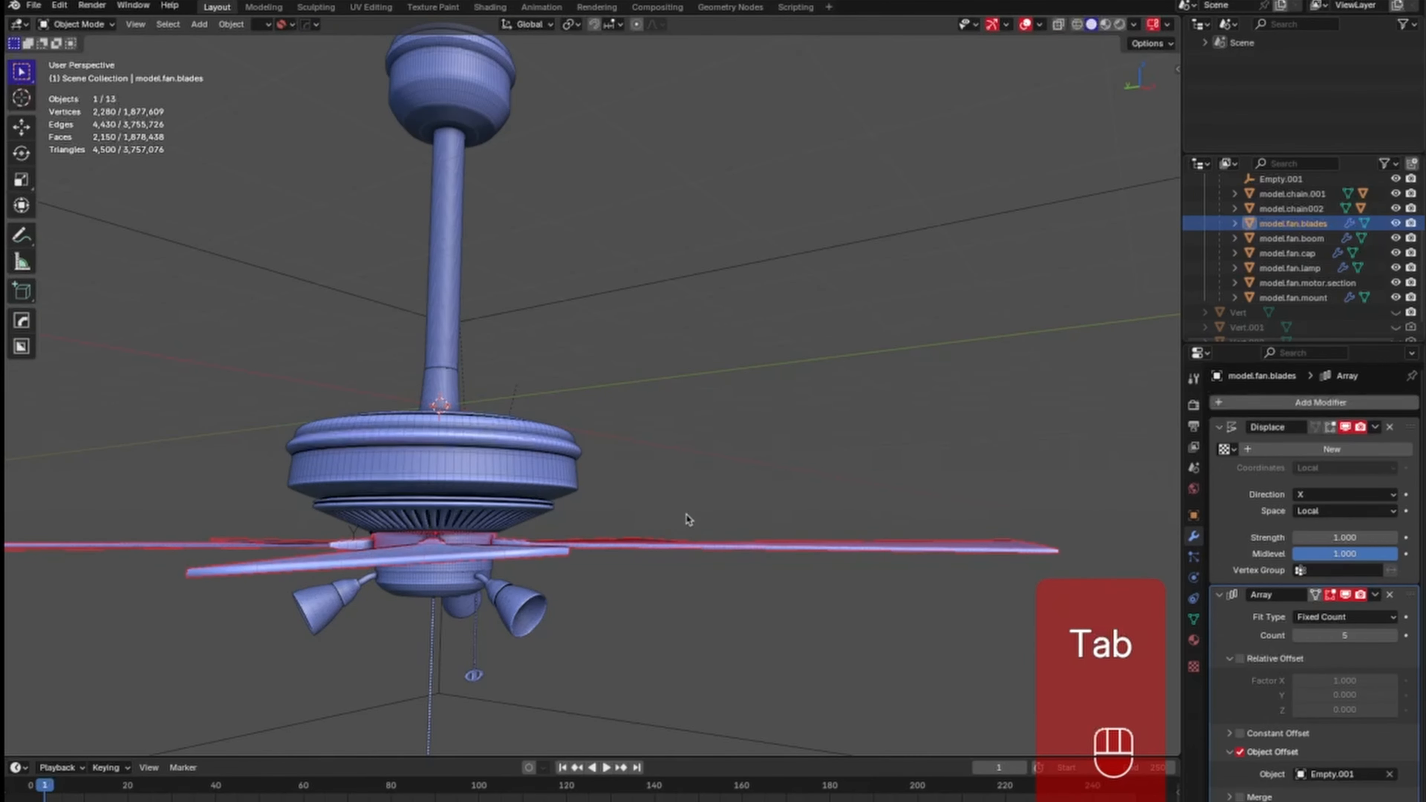
left_click(685, 585)
middle_click_drag(694, 582, 671, 610)
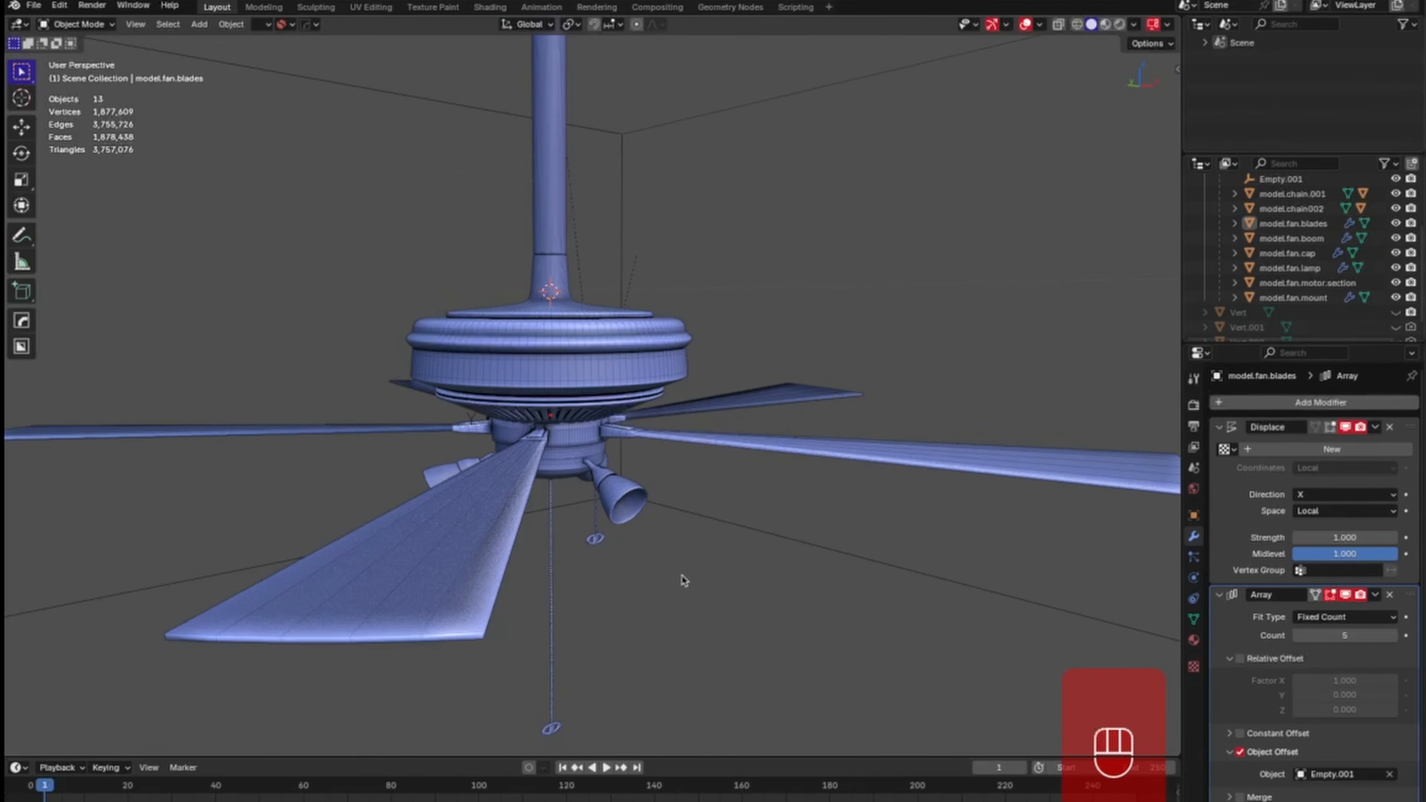
key("super+s")
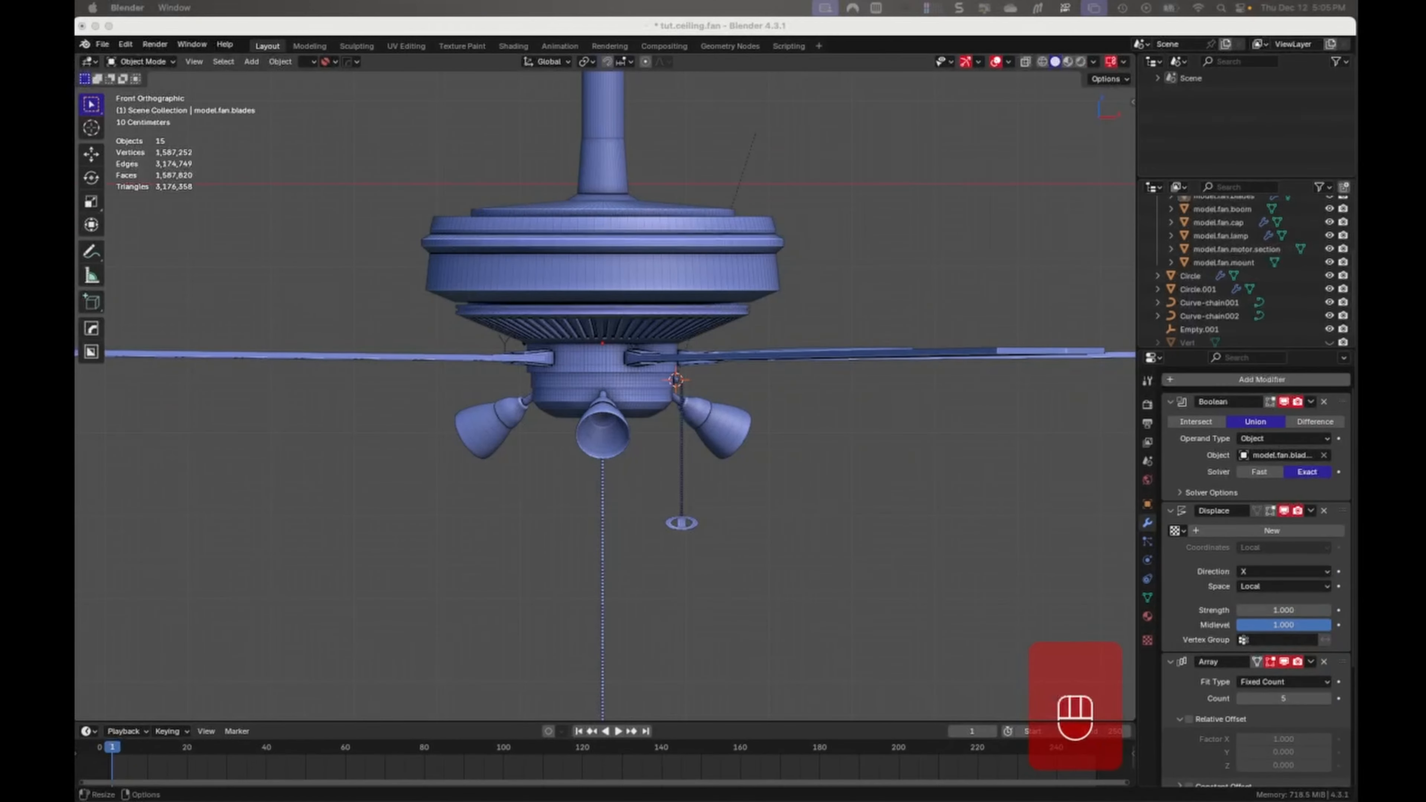
Select model.fan.motor.section and isolate it in local view.
middle_click_drag(815, 417, 832, 381)
left_click(617, 355)
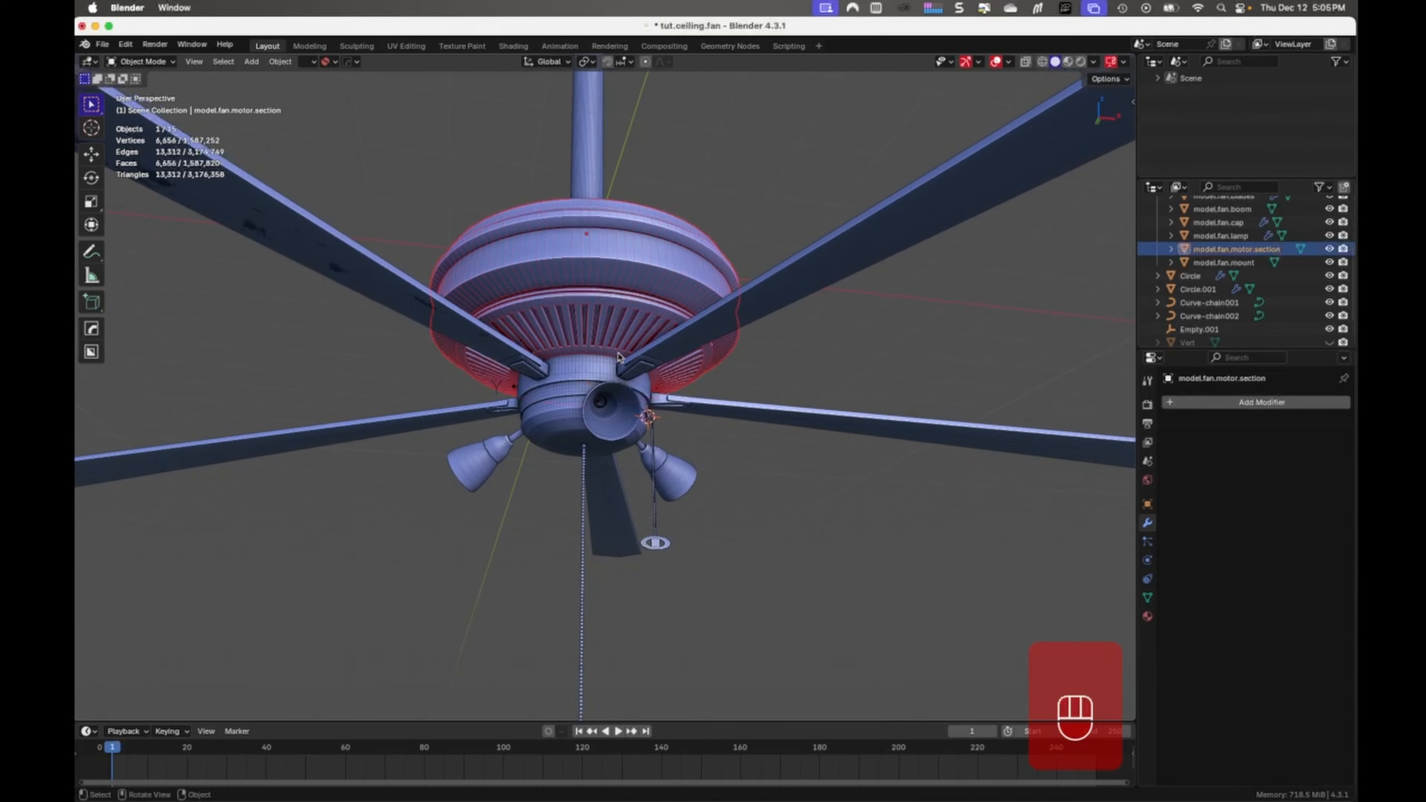
key("KP_Divide")
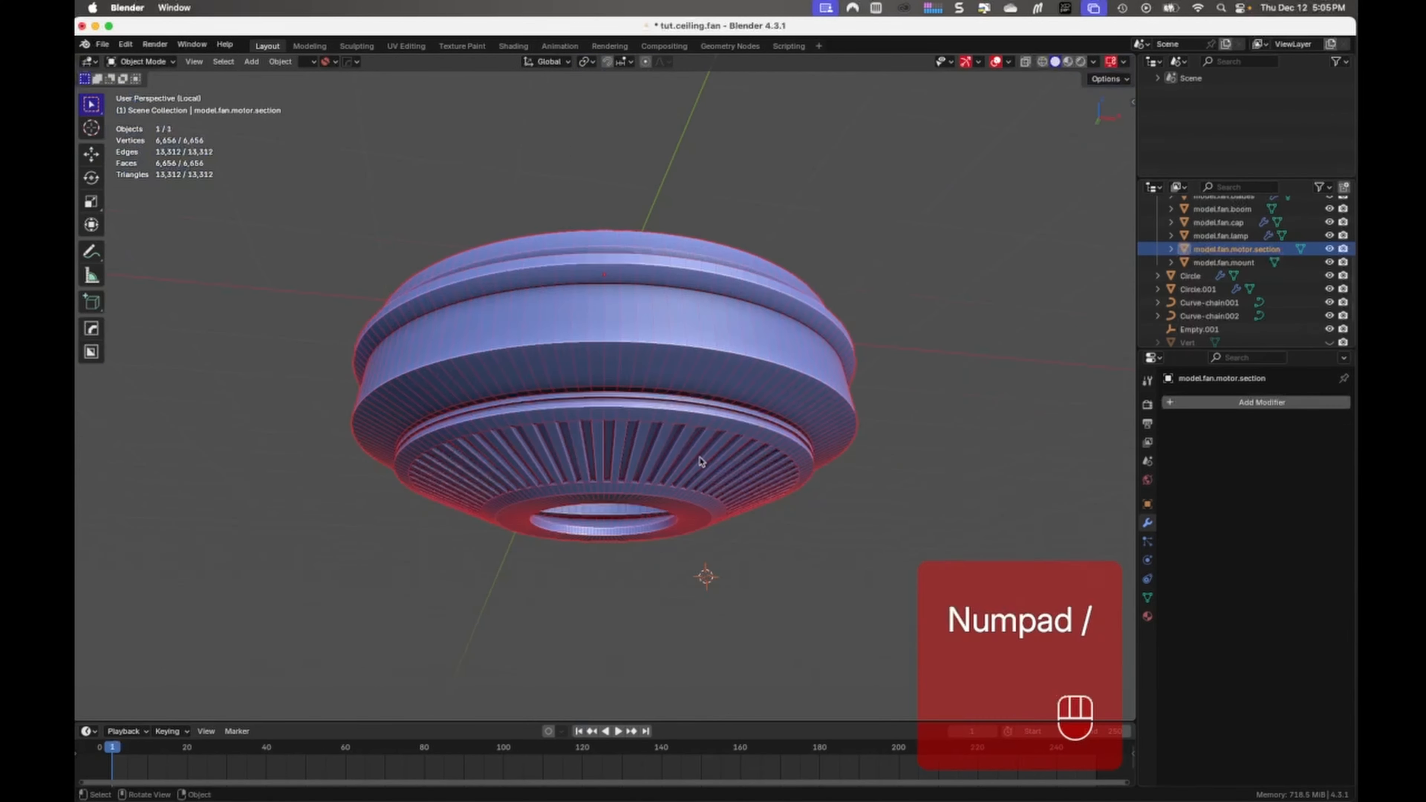
middle_click_drag(690, 475, 722, 405, "ctrl")
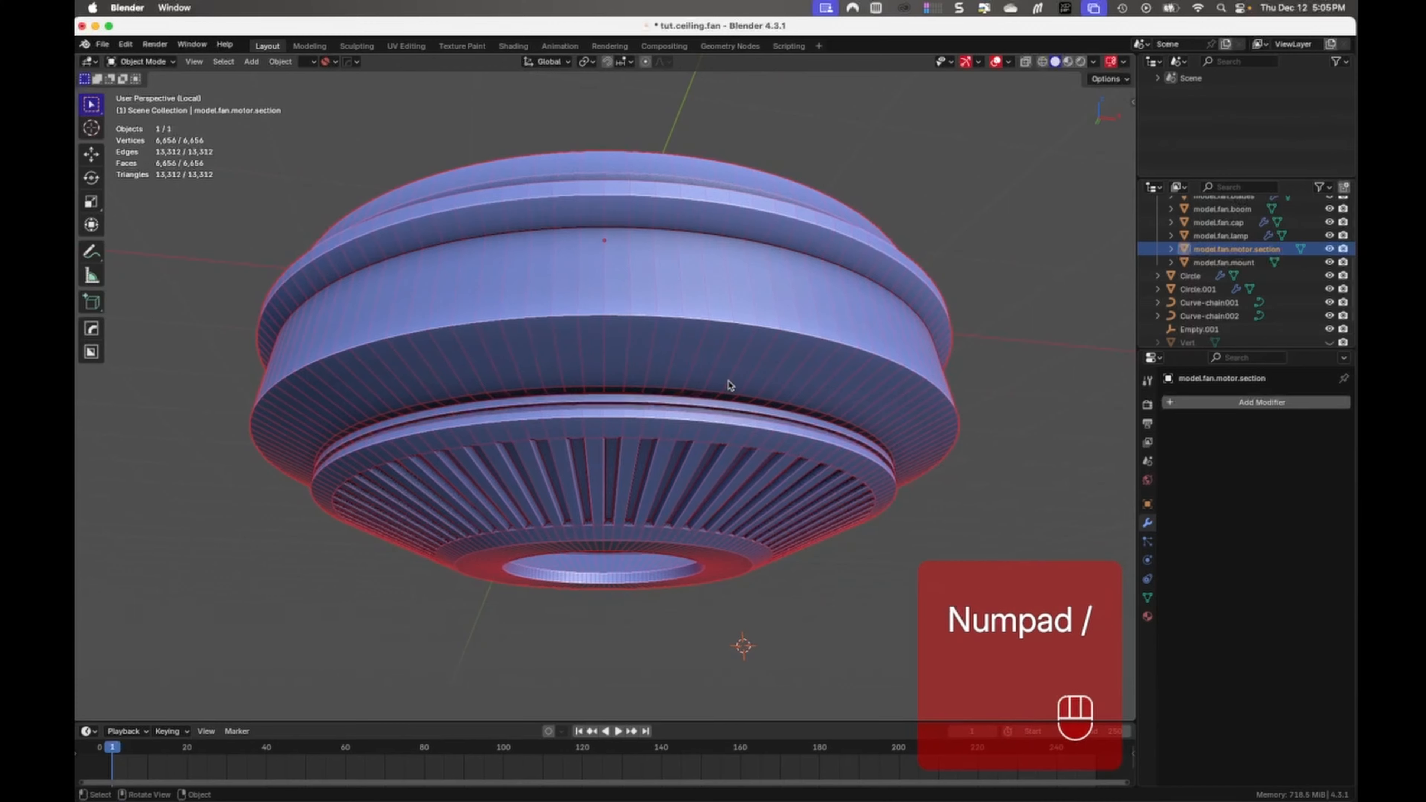
In Edit Mode, bevel the motor section's edge loop at the lower rim of the wide band about 0.0269 m with 2 segments.
key("Tab")
left_click(741, 324)
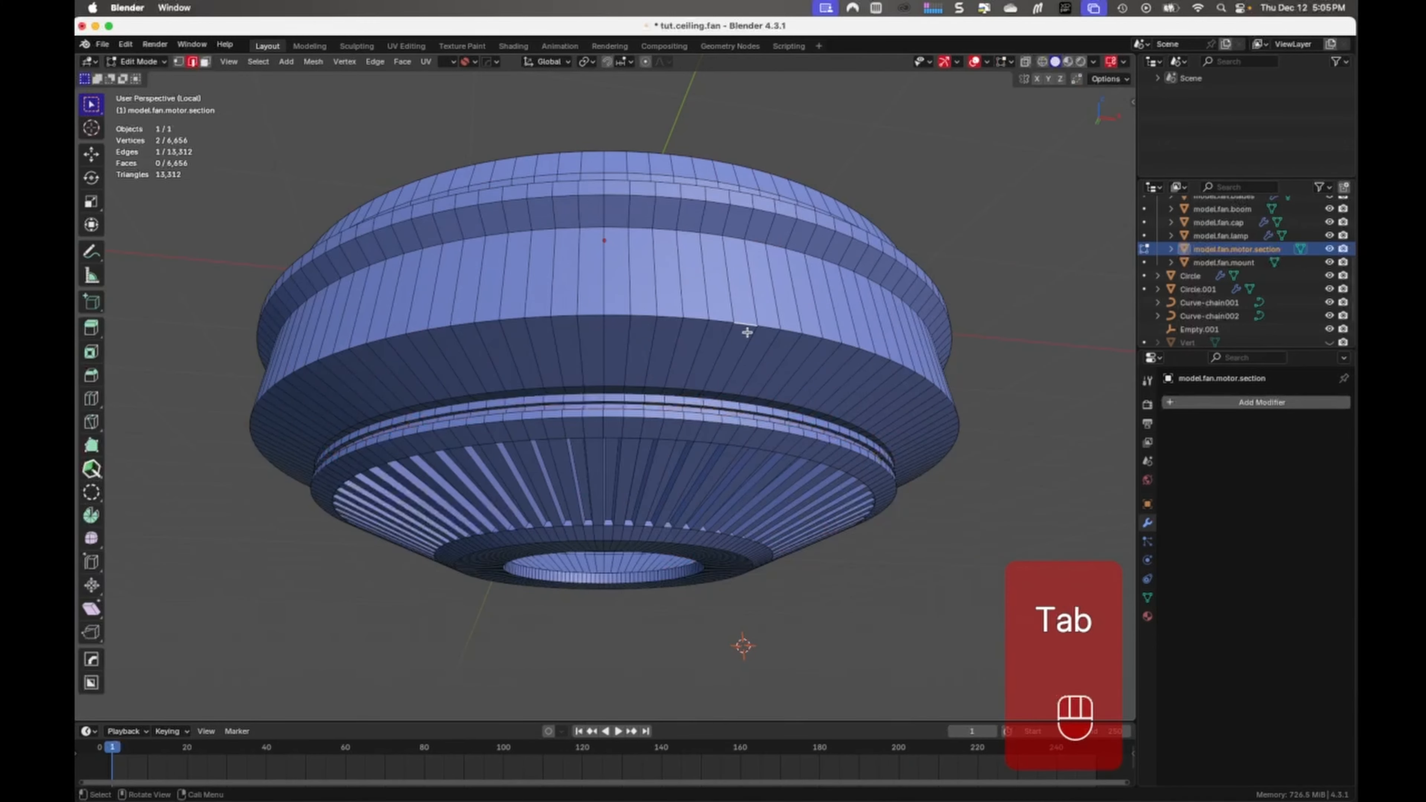
left_click(746, 324, "alt")
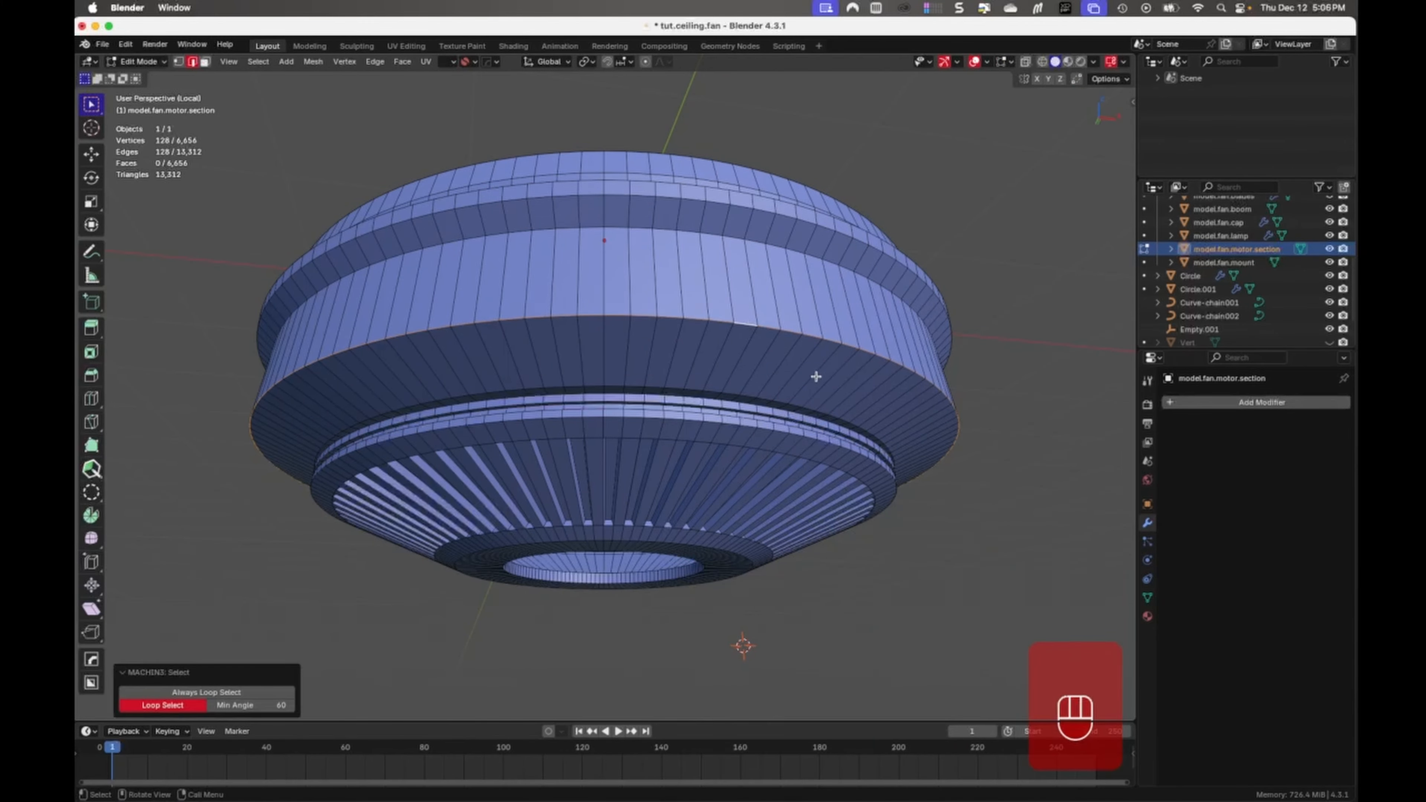
key("ctrl+b")
key("shift")
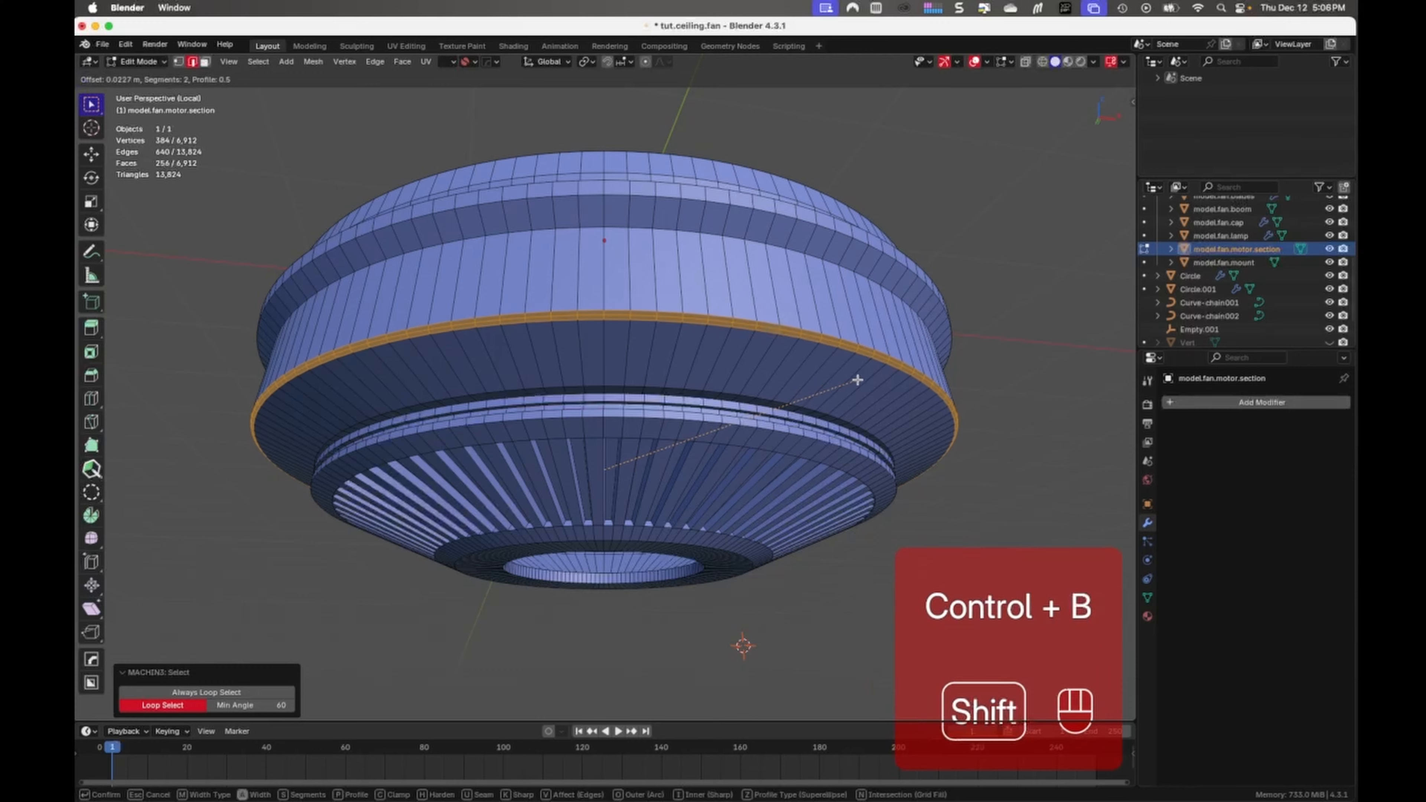
left_click(863, 379)
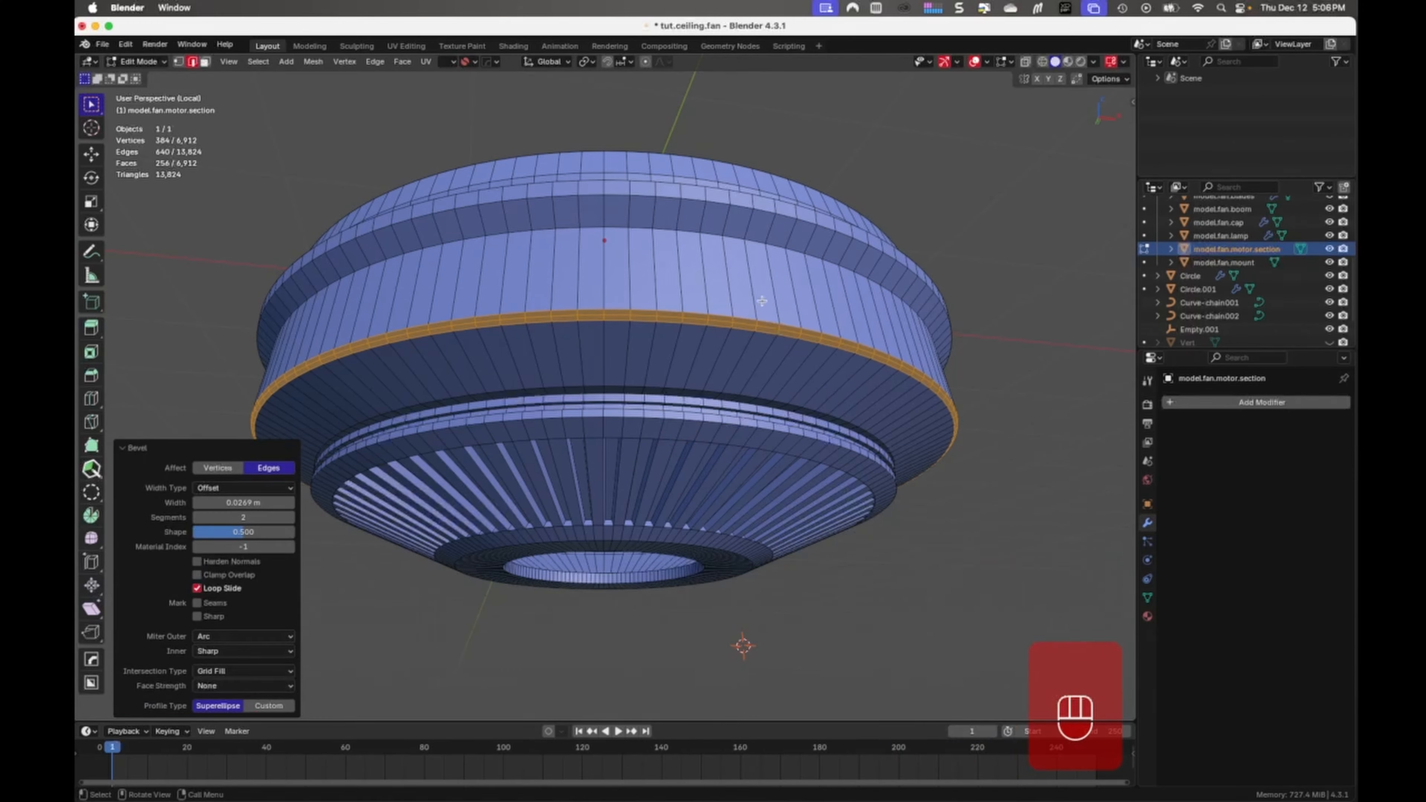
Bevel the edge loop at the upper edge of the wide band about 0.0167 m with 2 segments, and leave Edit Mode.
left_click(718, 232, "alt")
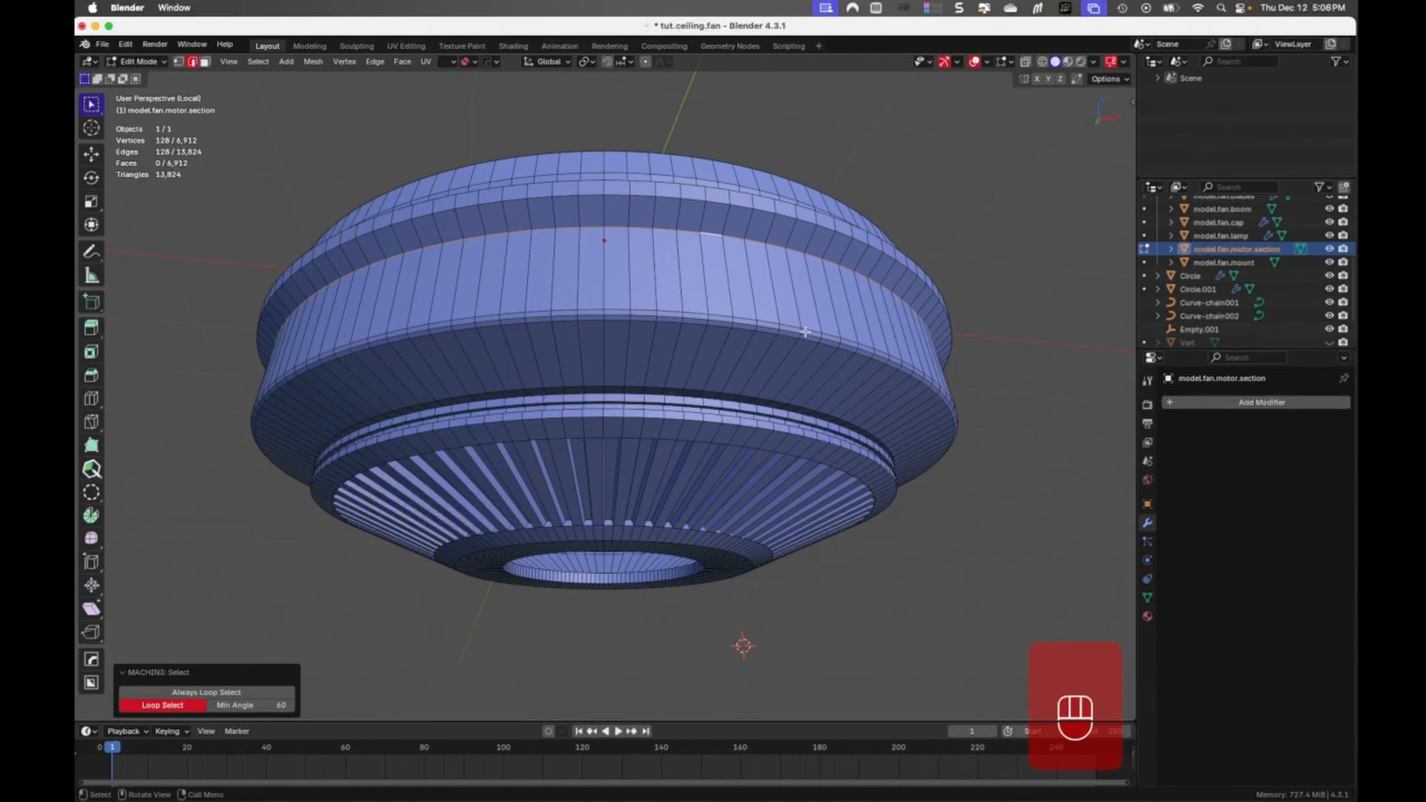
key("ctrl+b")
key("shift")
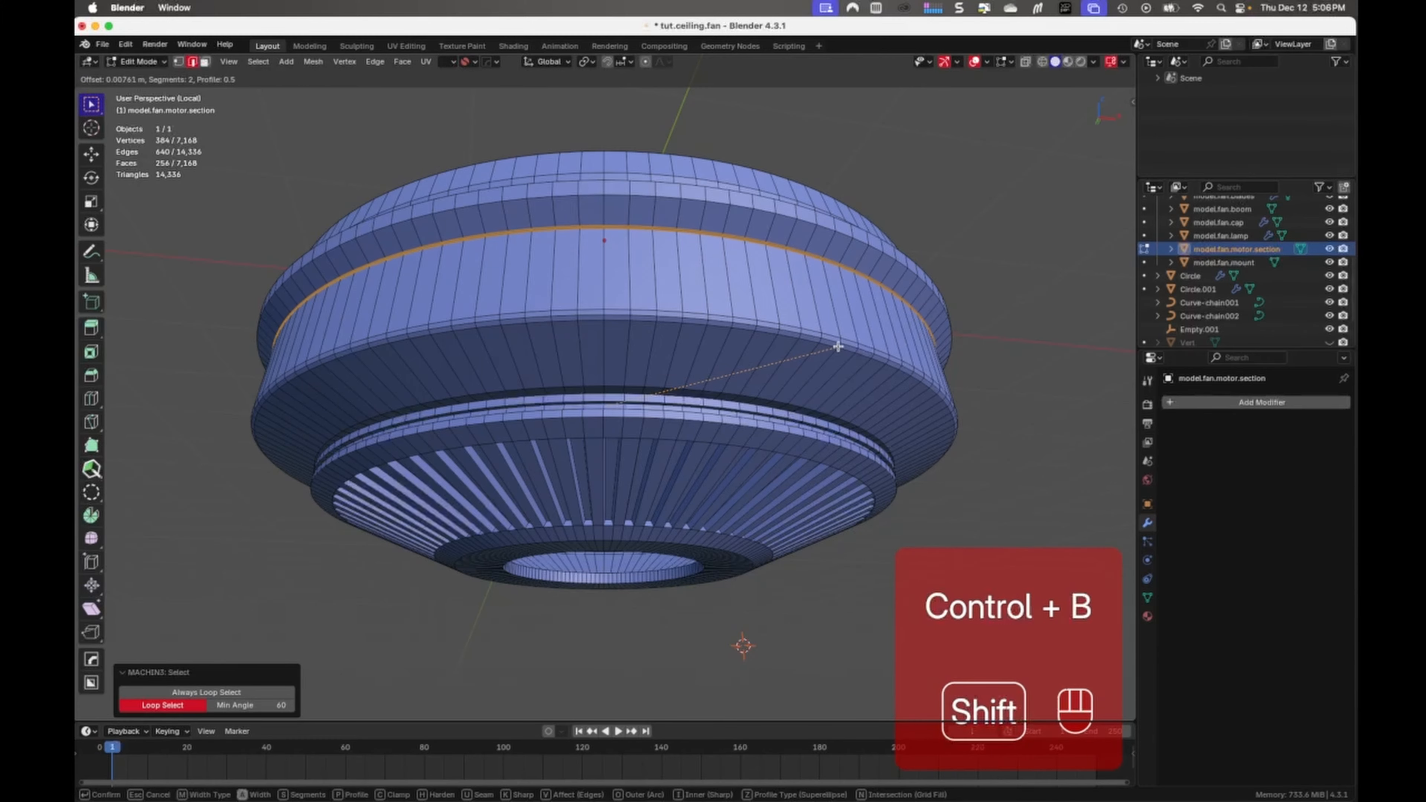
left_click(847, 346)
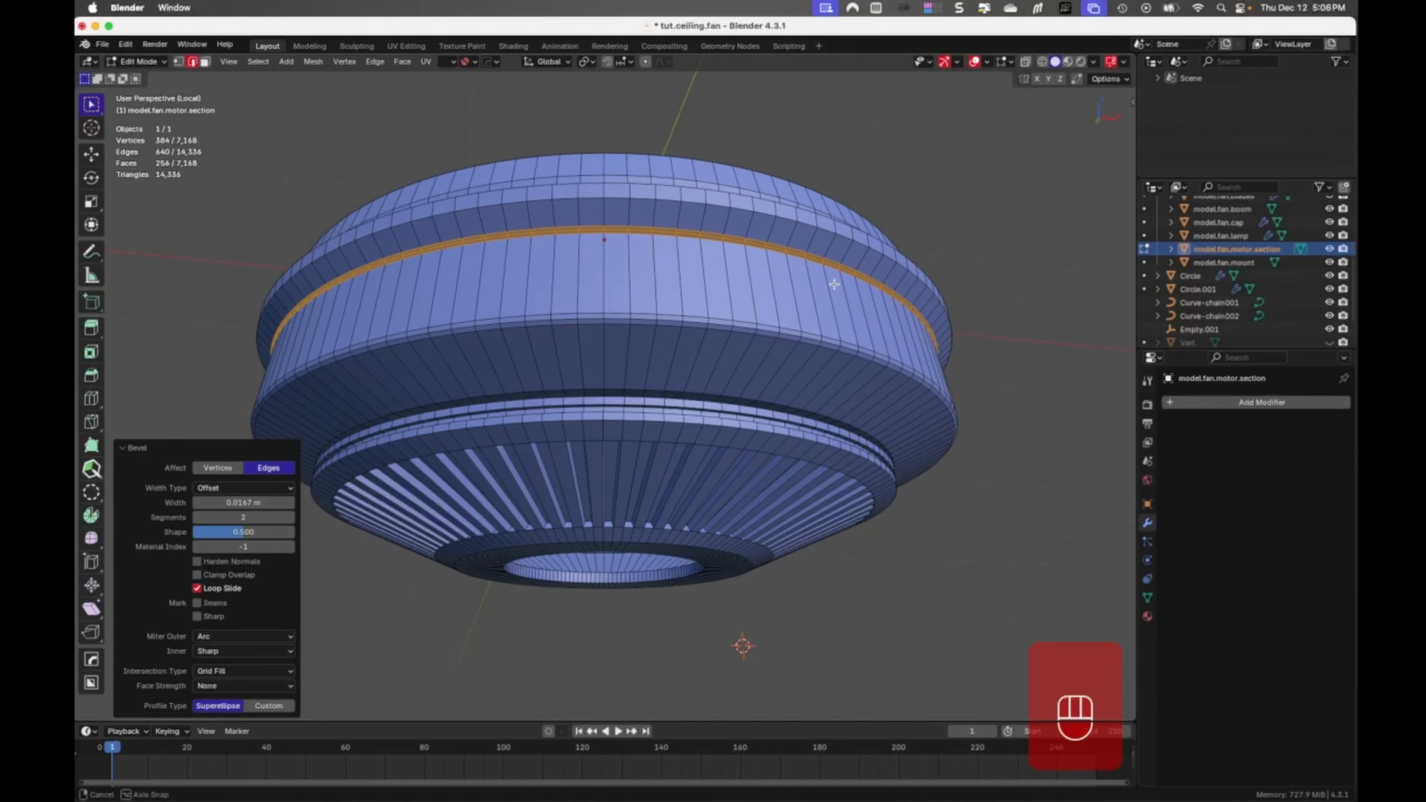
middle_click_drag(836, 329, 835, 316)
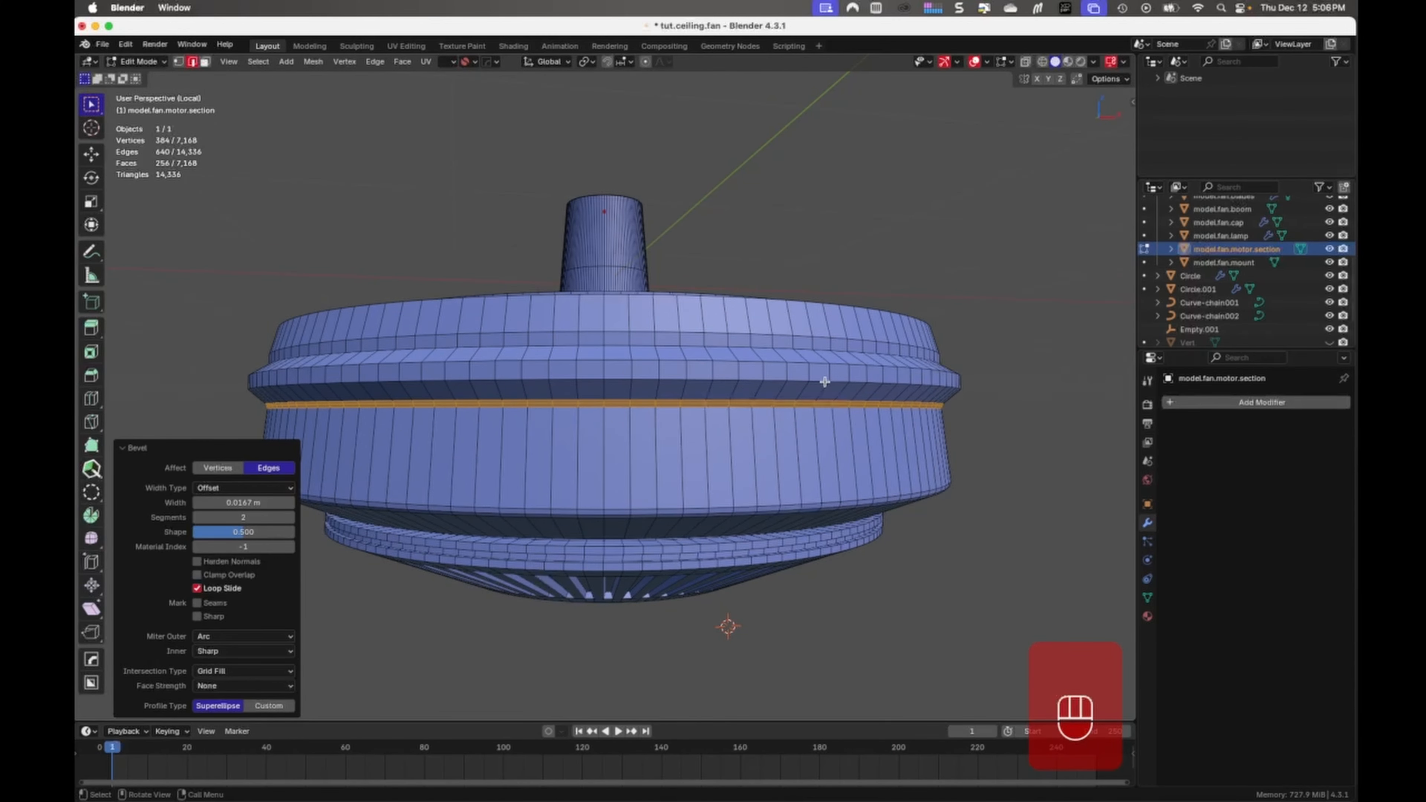
key("Tab")
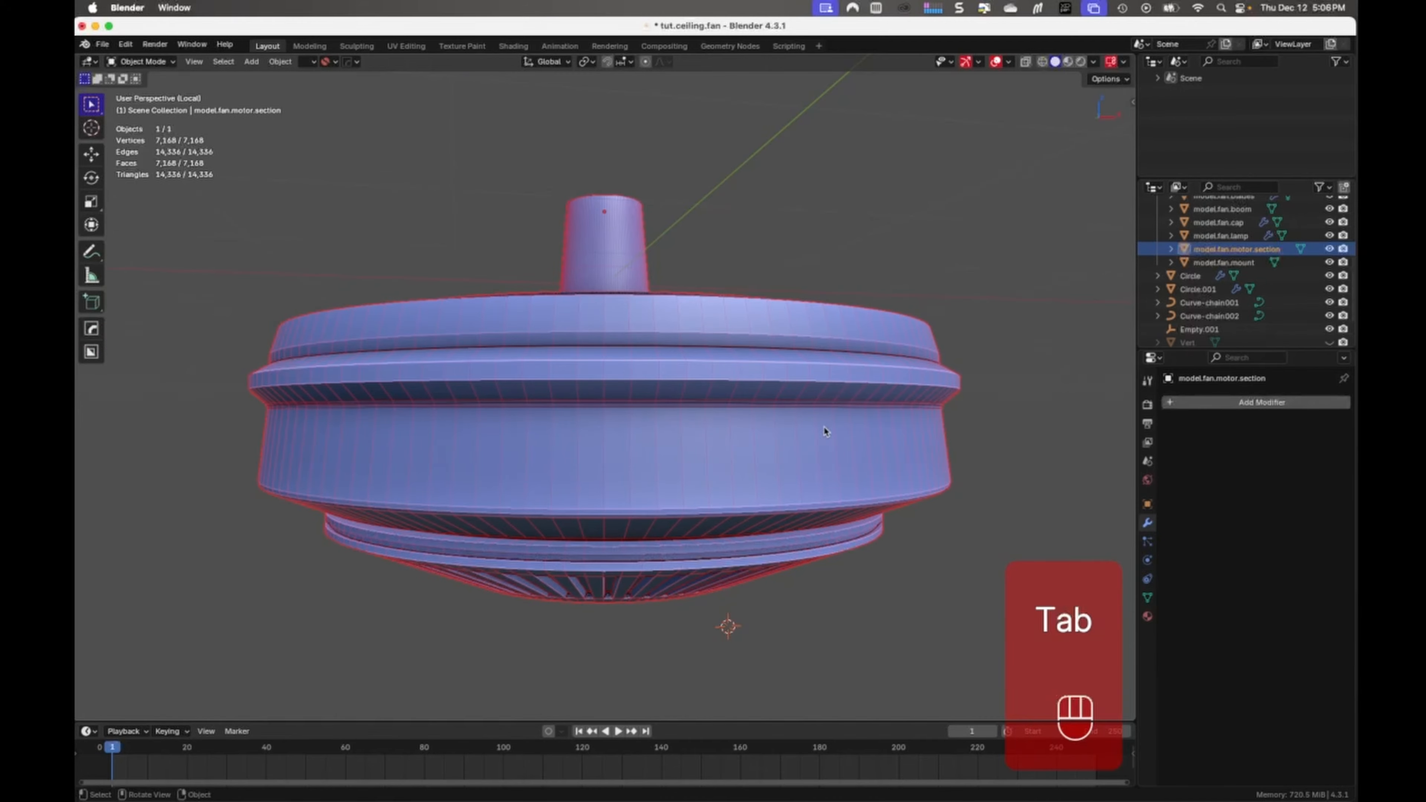
Try a level 2 subdivision on the motor section, inspect its smoothed rims, and undo it.
middle_click_drag(824, 430, 808, 479)
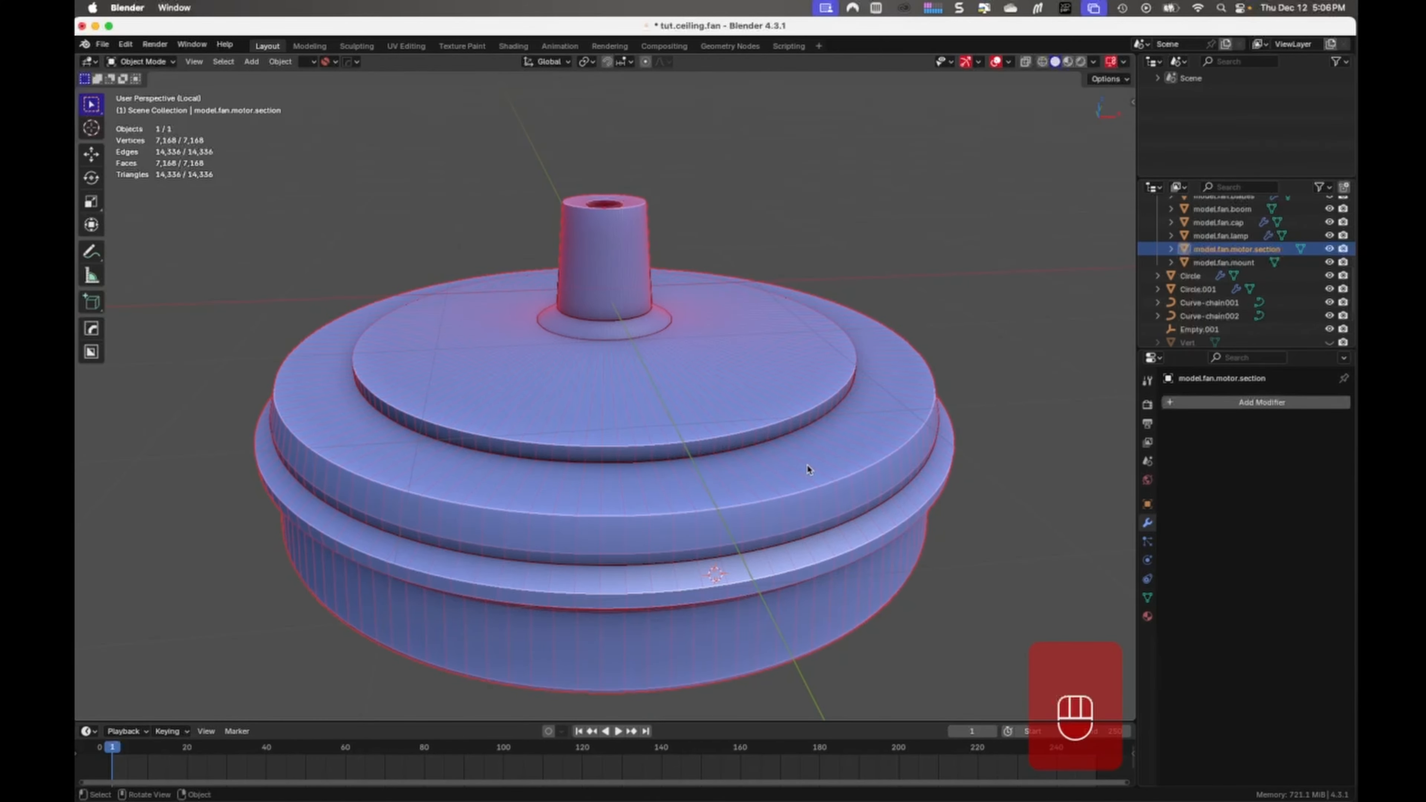
key("ctrl+2")
middle_click_drag(798, 452, 786, 421)
middle_click_drag(791, 416, 801, 496)
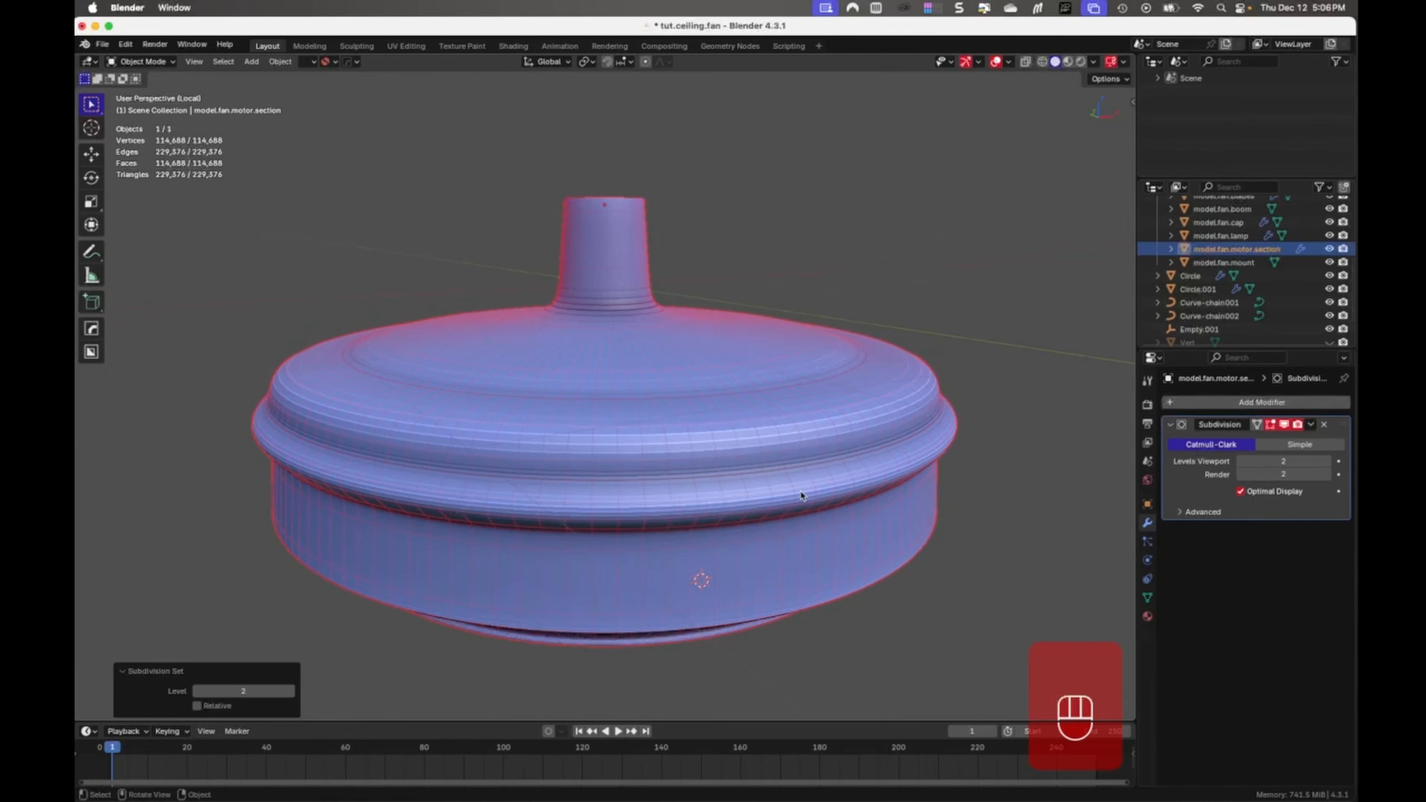
key("super+z")
key("super+z")
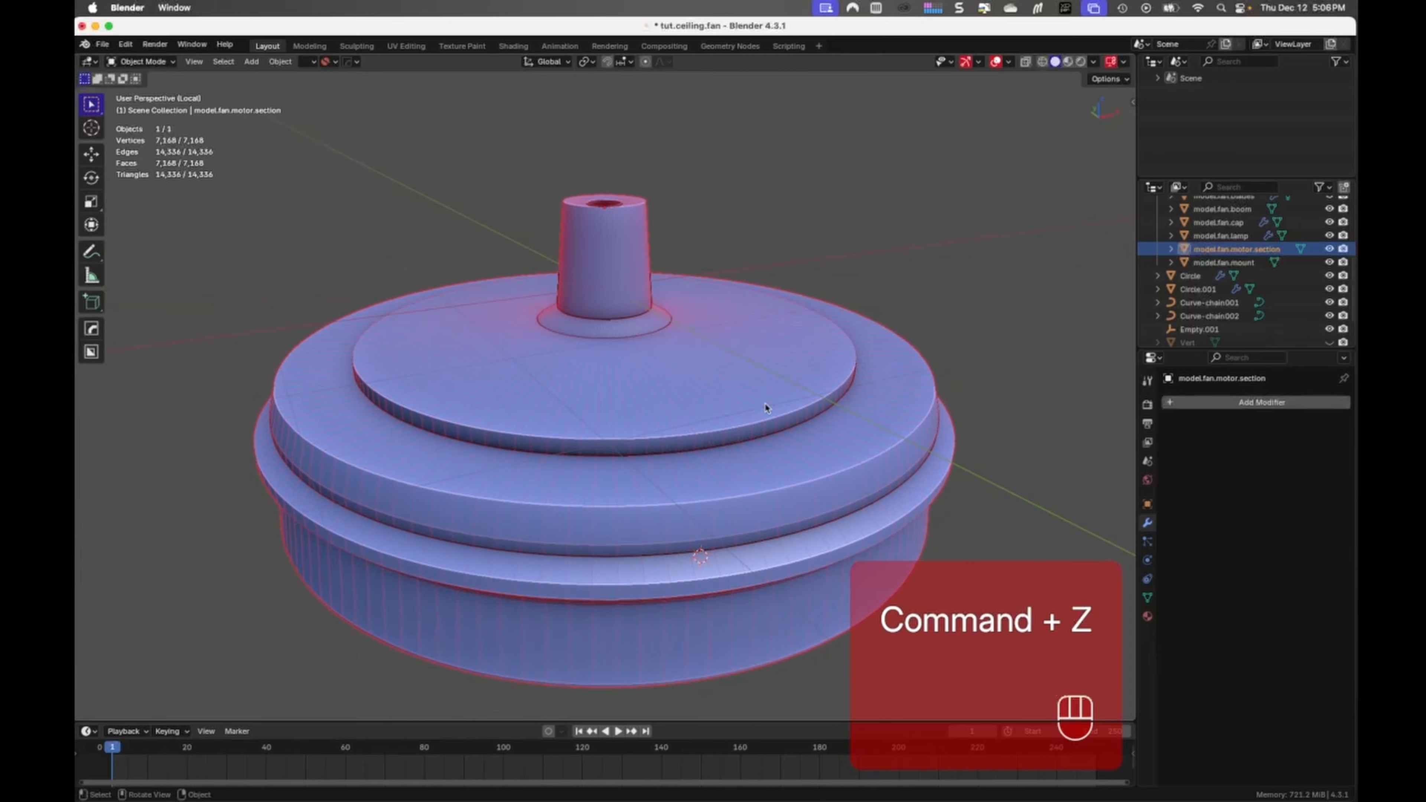
In Edit Mode, bevel the upper rim loop of the raised disc on top of the motor section about 0.0347 m with 2 segments.
key("Tab")
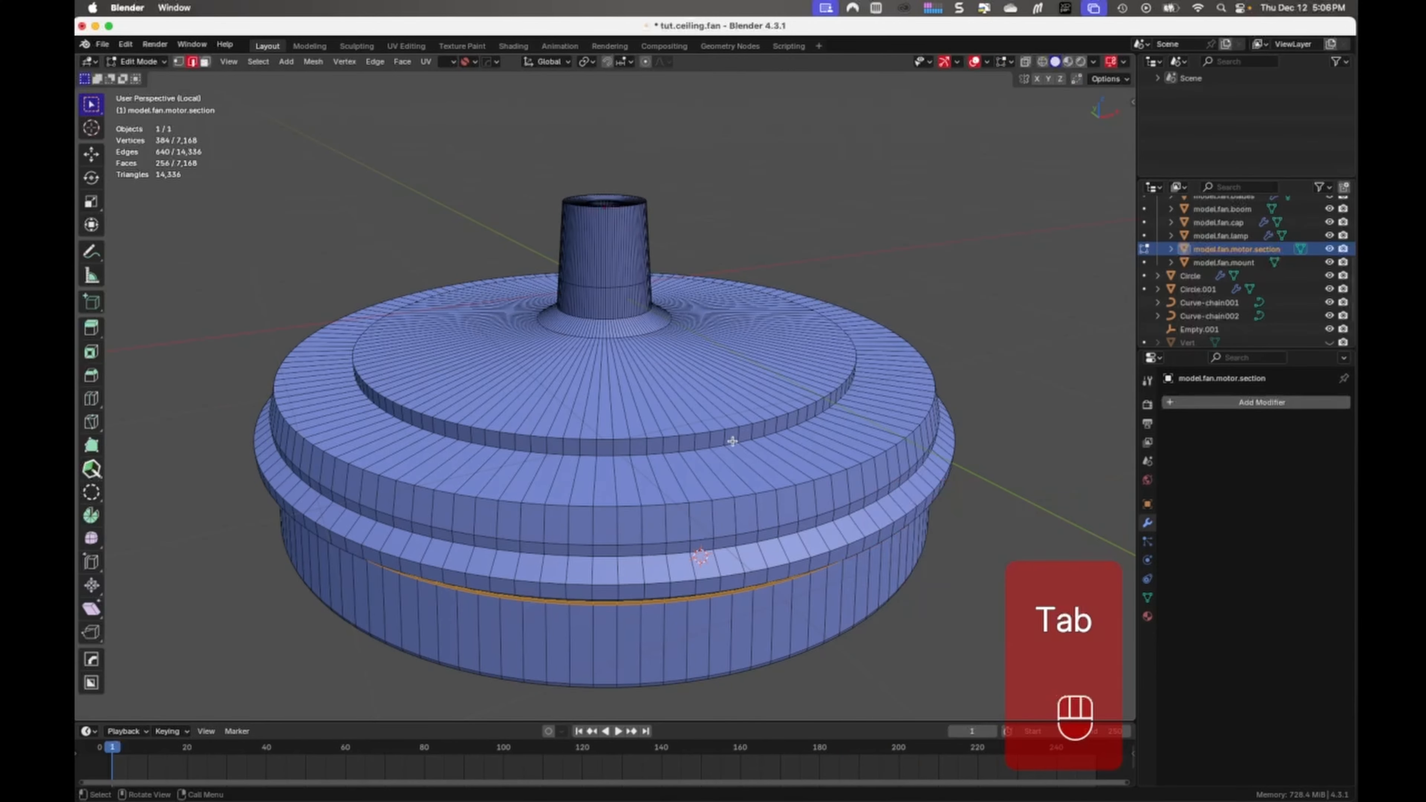
left_click(718, 444)
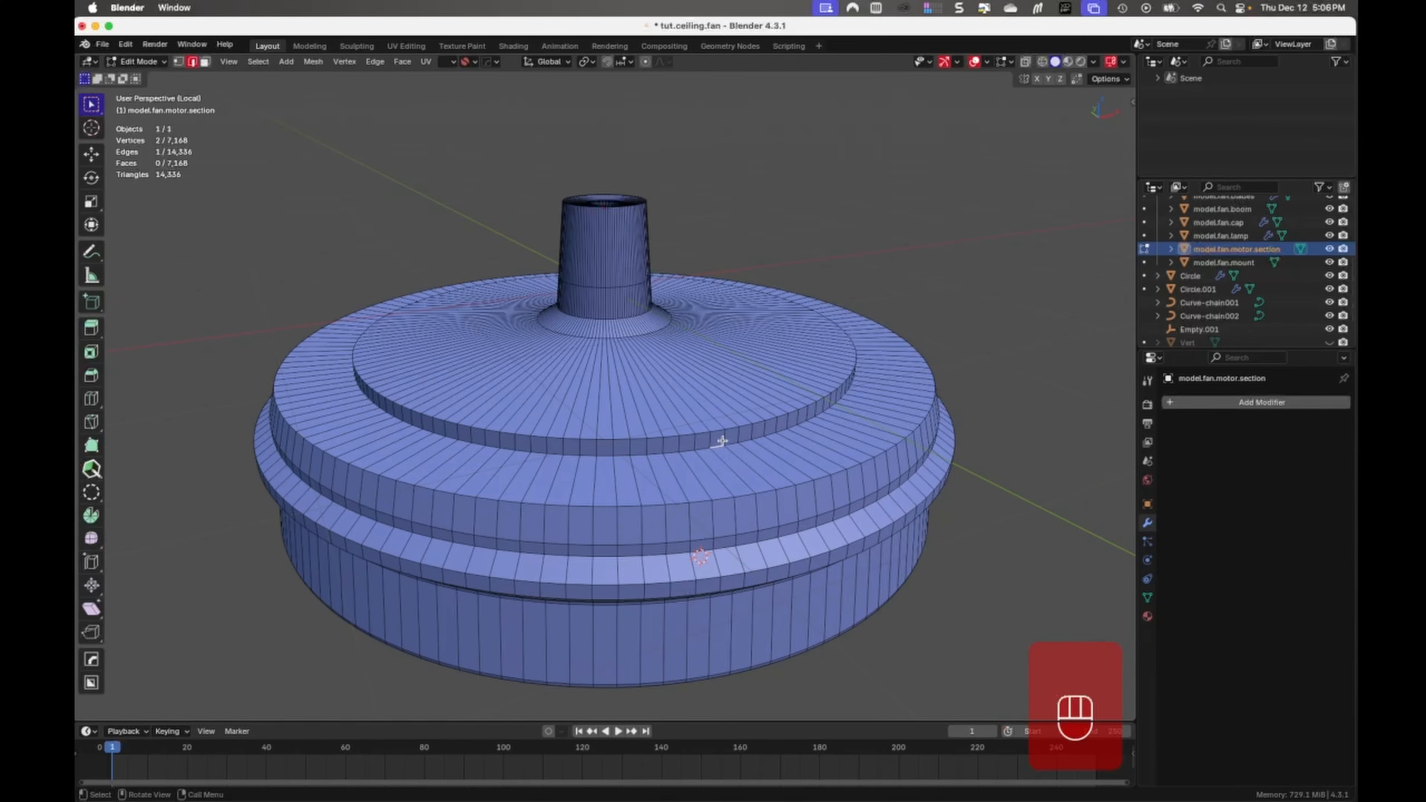
left_click(718, 428, "alt")
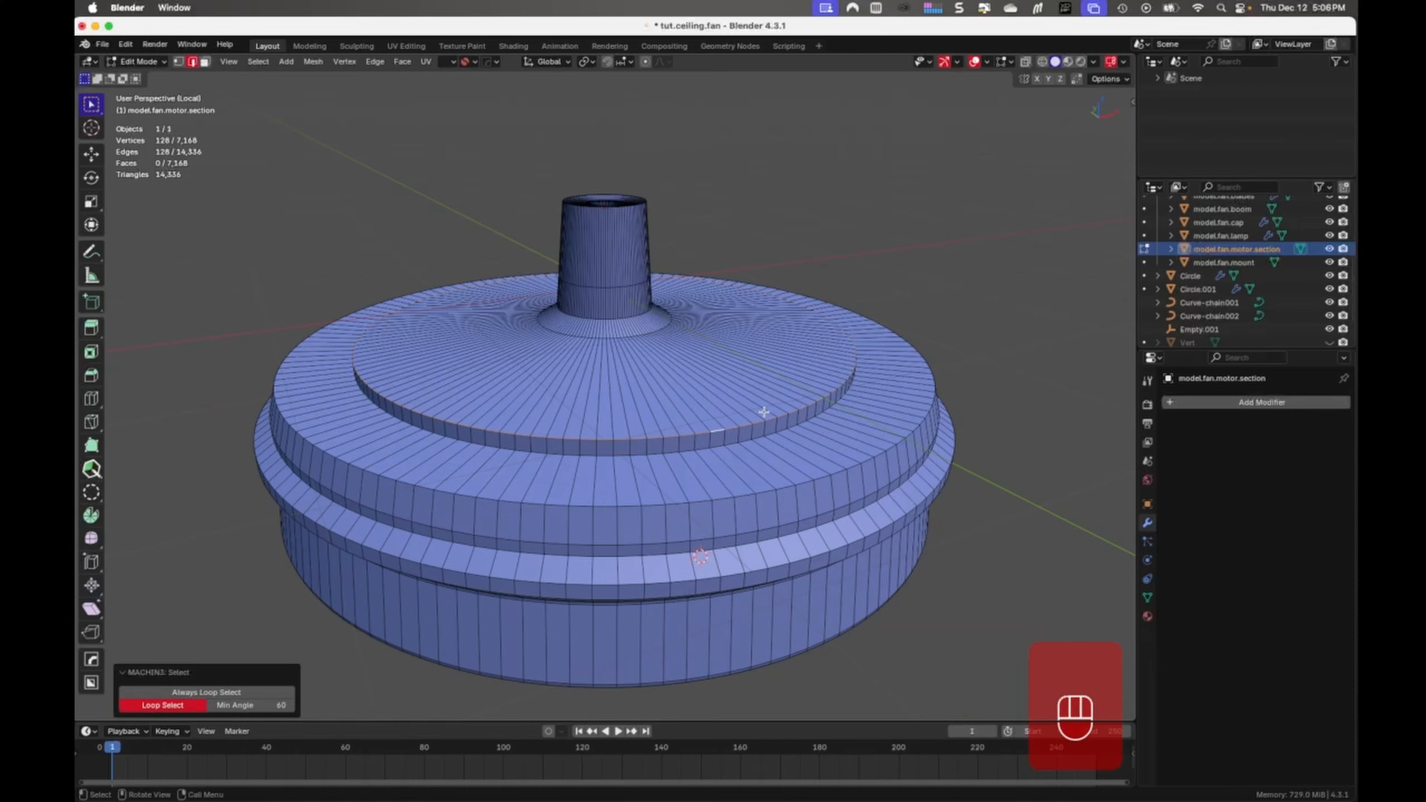
key("ctrl+b")
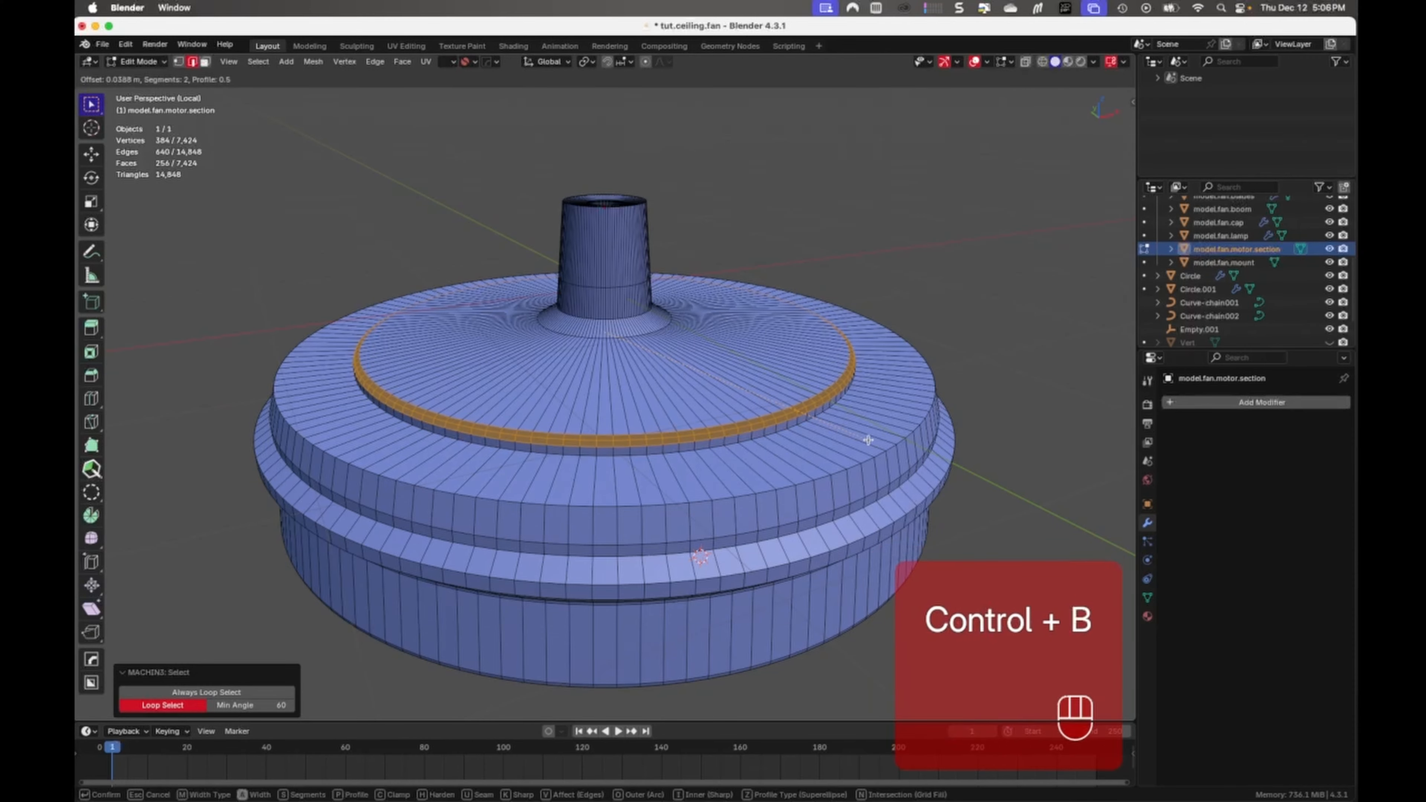
left_click(867, 434)
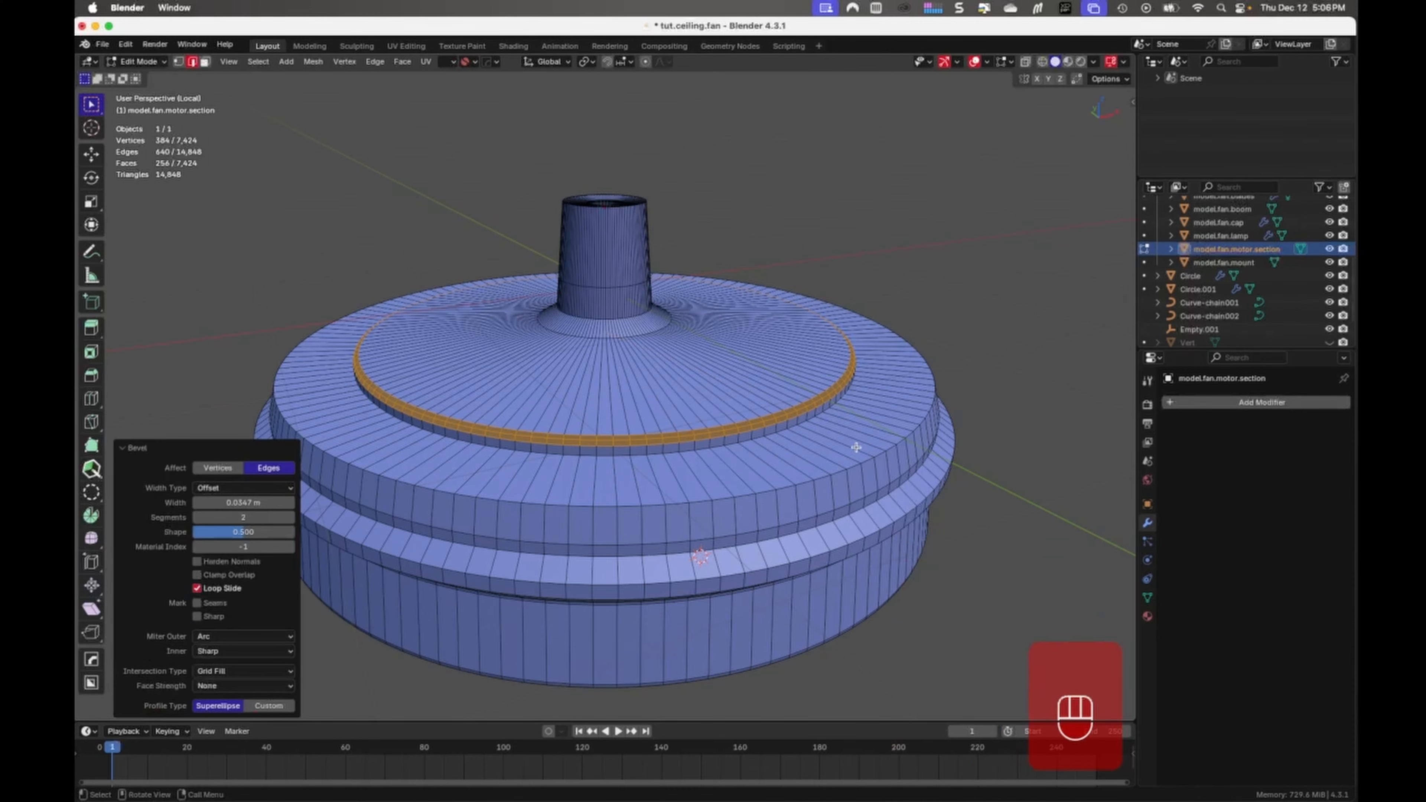
Test level 2 subdivision again to check the bevelled disc rim, and undo back to Edit Mode.
key("Tab")
key("ctrl+2")
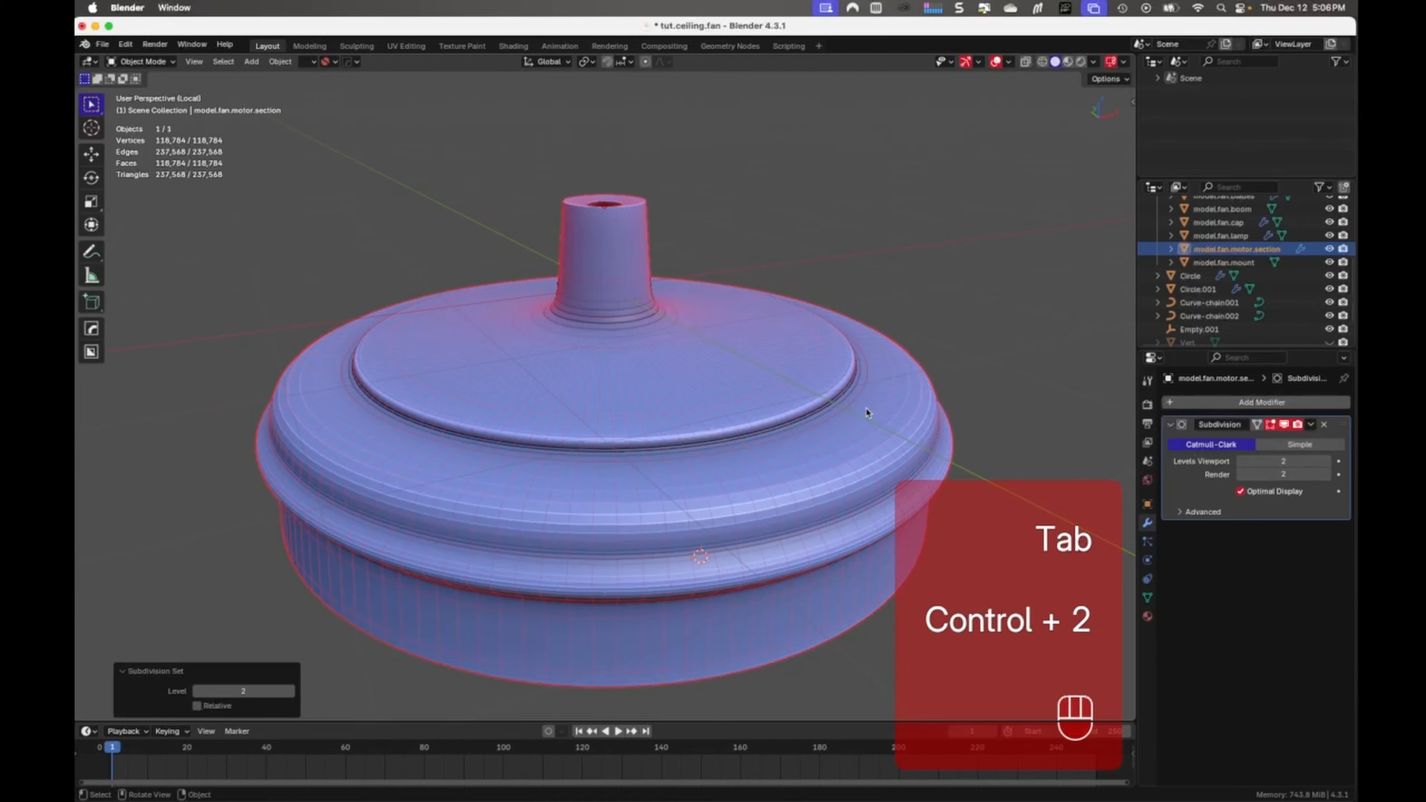
mouse_move(797, 455)
middle_mouse_down()
mouse_move(837, 417)
mouse_move(834, 443)
mouse_move(847, 372)
mouse_move(825, 454)
mouse_move(835, 417)
mouse_move(804, 435)
middle_mouse_up()
key("super+z")
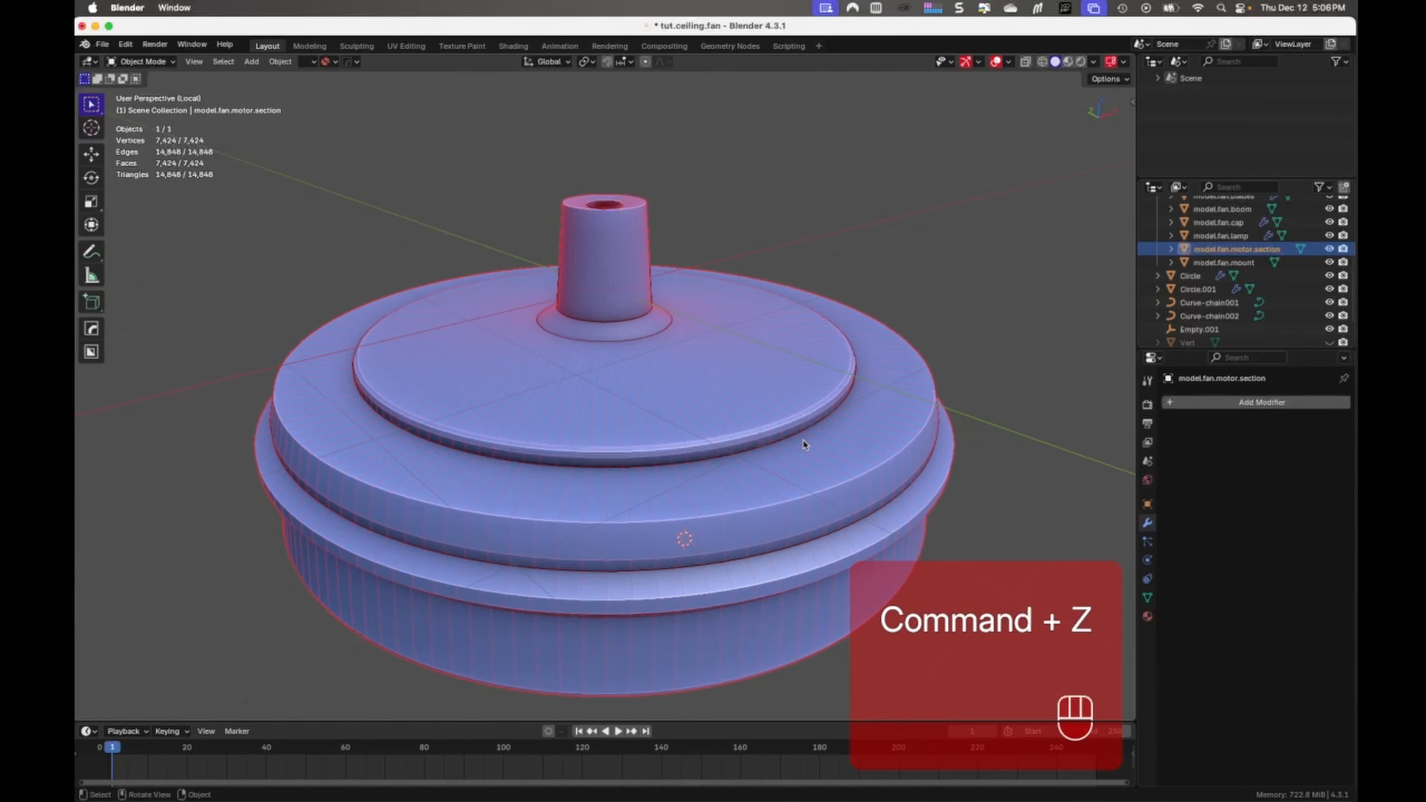
key("super+z")
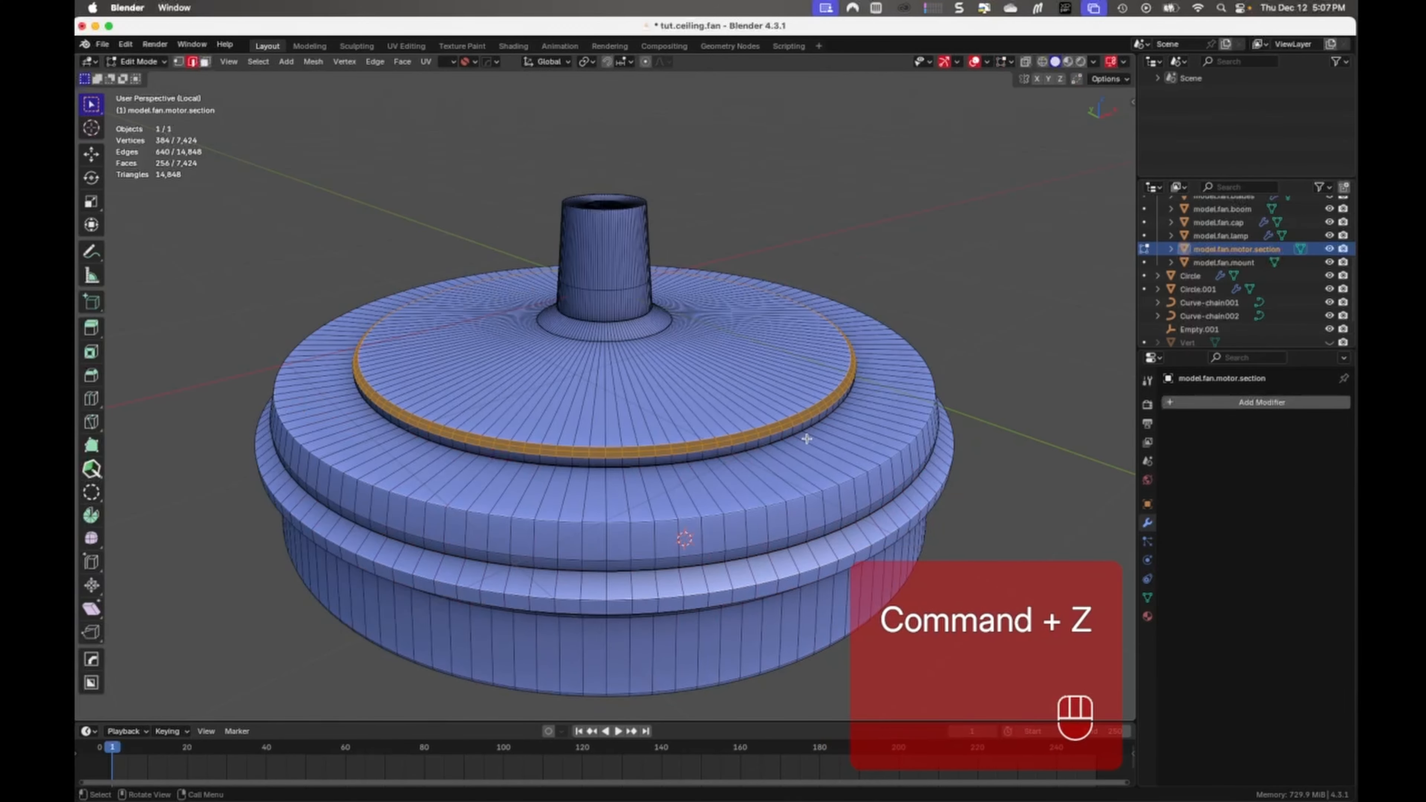
Bevel the edge loop at the base of the raised disc about 0.00454 m with 2 segments, and leave Edit Mode.
left_click(746, 452)
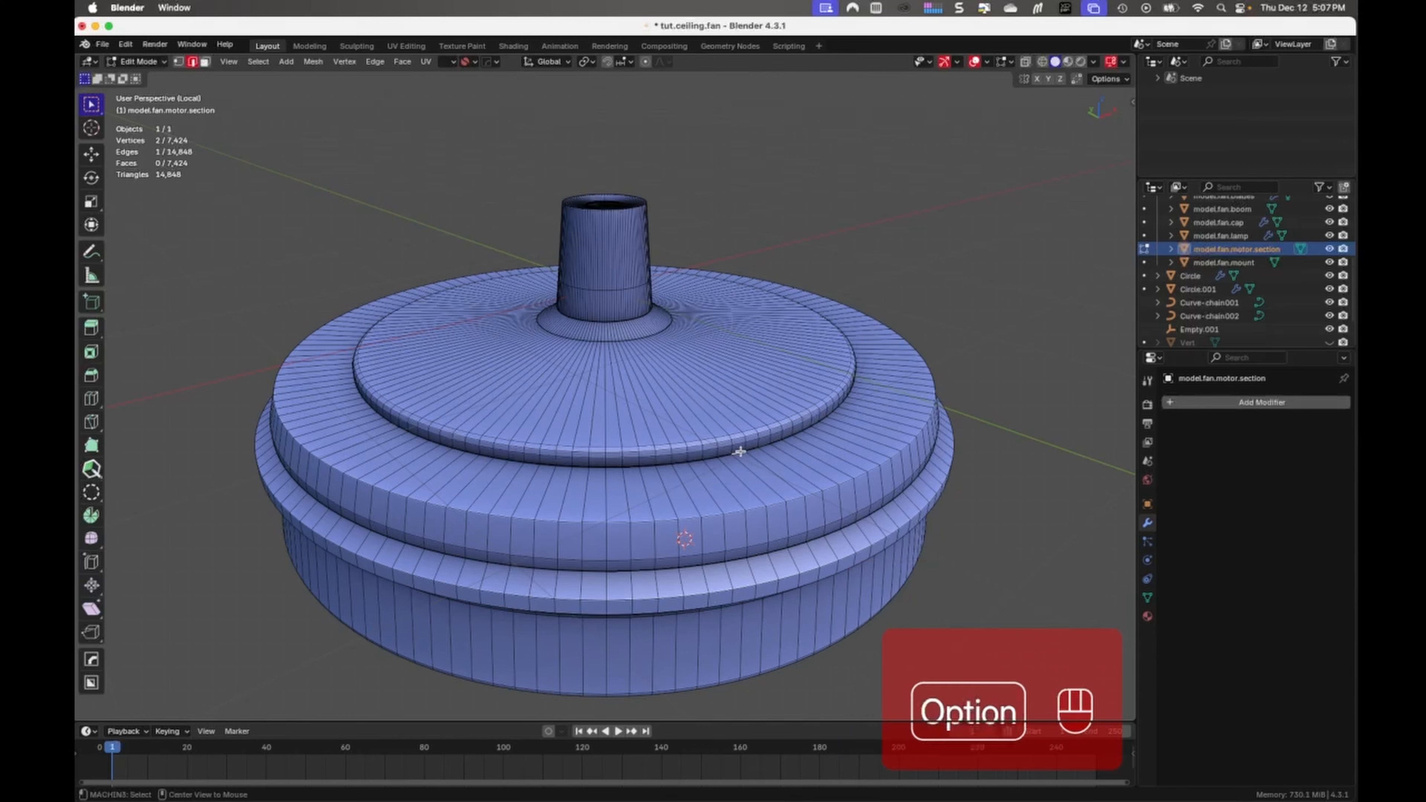
left_click(745, 456, "alt")
key("ctrl+b")
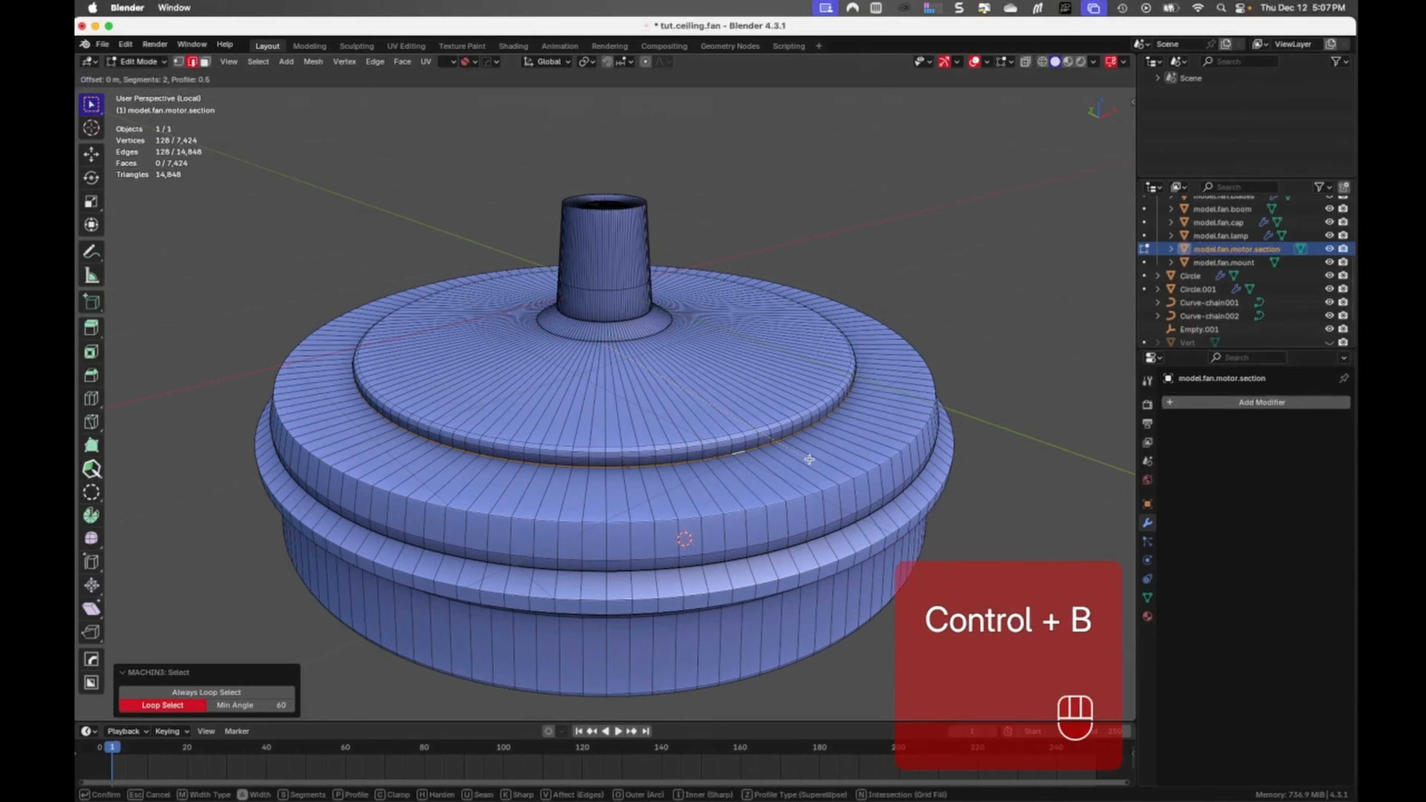
left_click(822, 452)
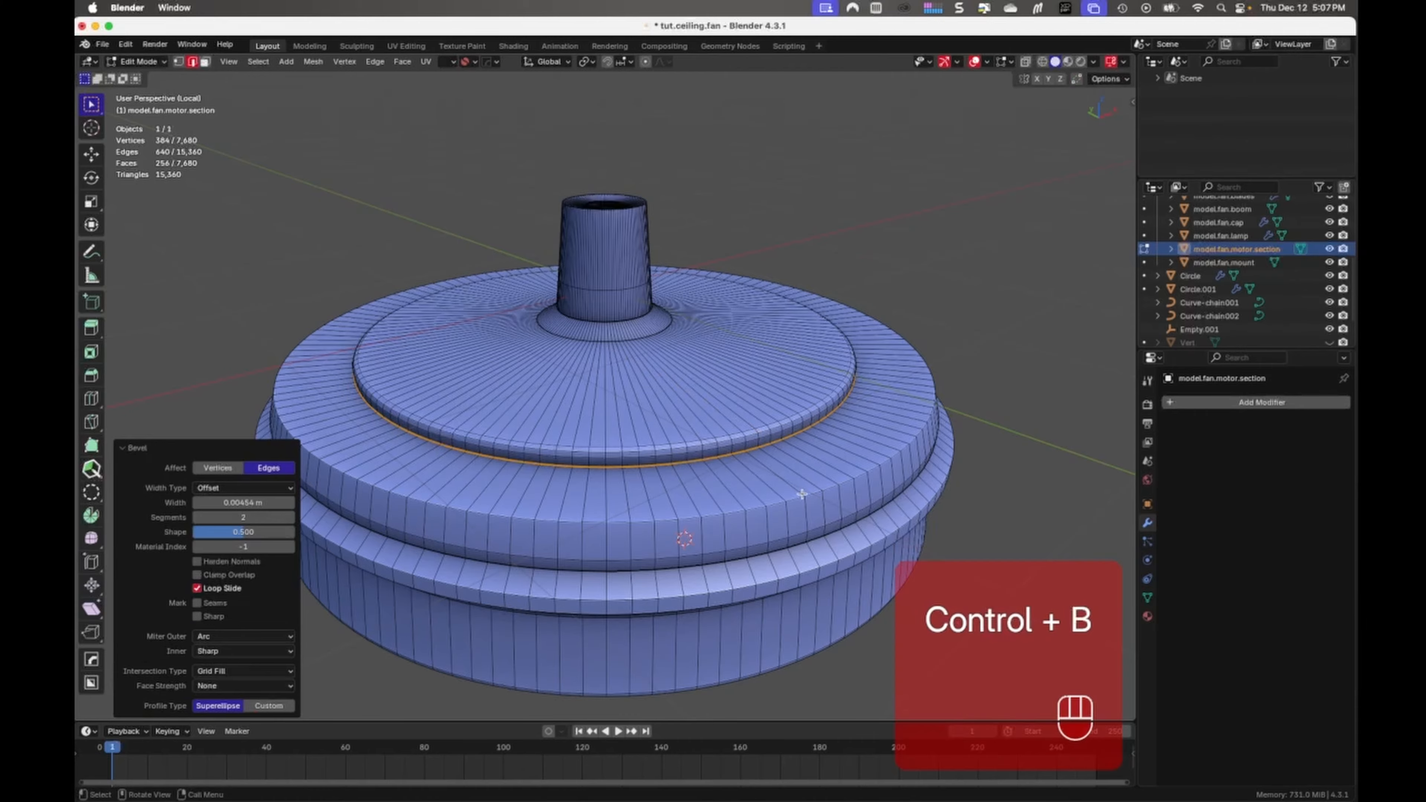
key("Tab")
In Edit Mode with face selection, select the recessed faces of the vent slots on the motor section's underside.
middle_click_drag(689, 597, 678, 365)
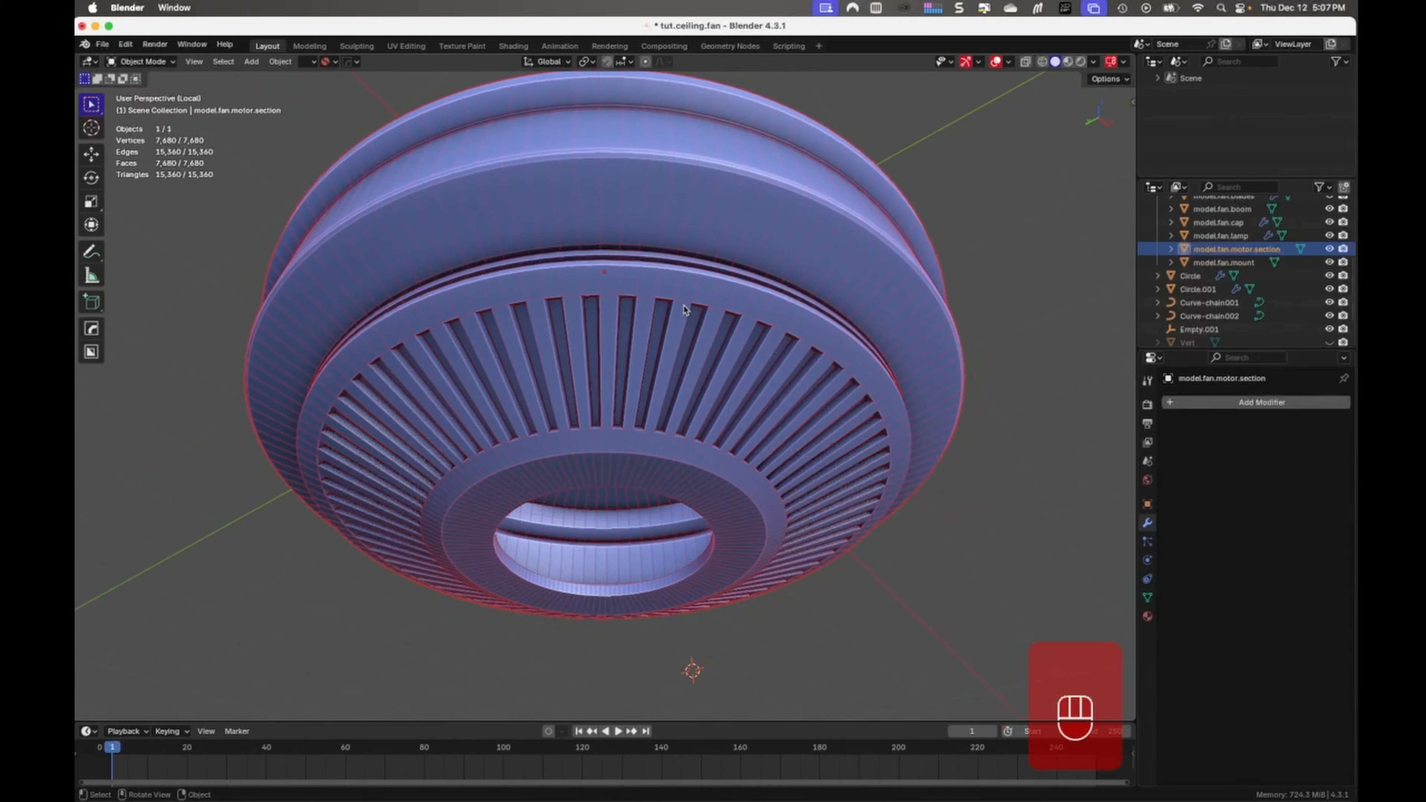
key("Tab")
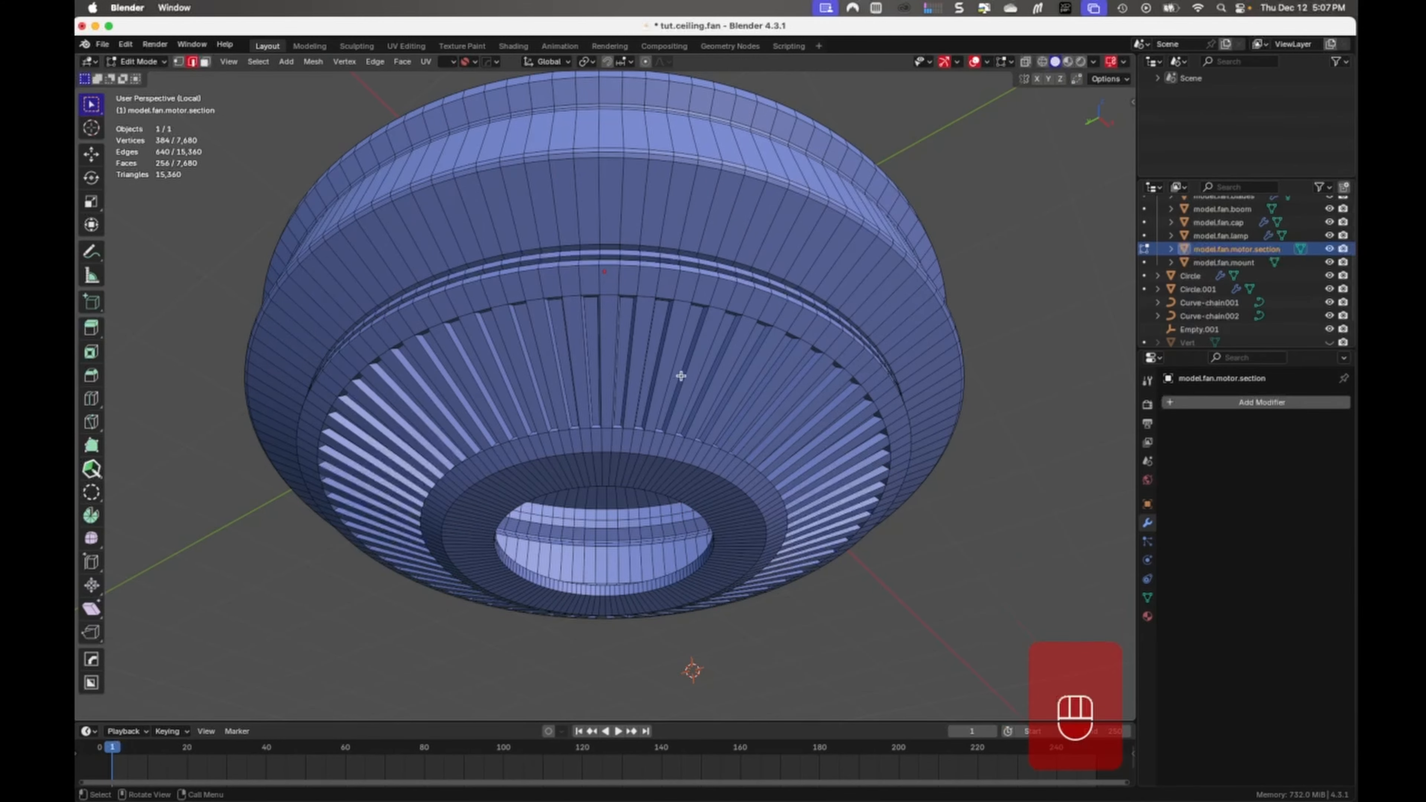
middle_click_drag(684, 390, 705, 307, "ctrl")
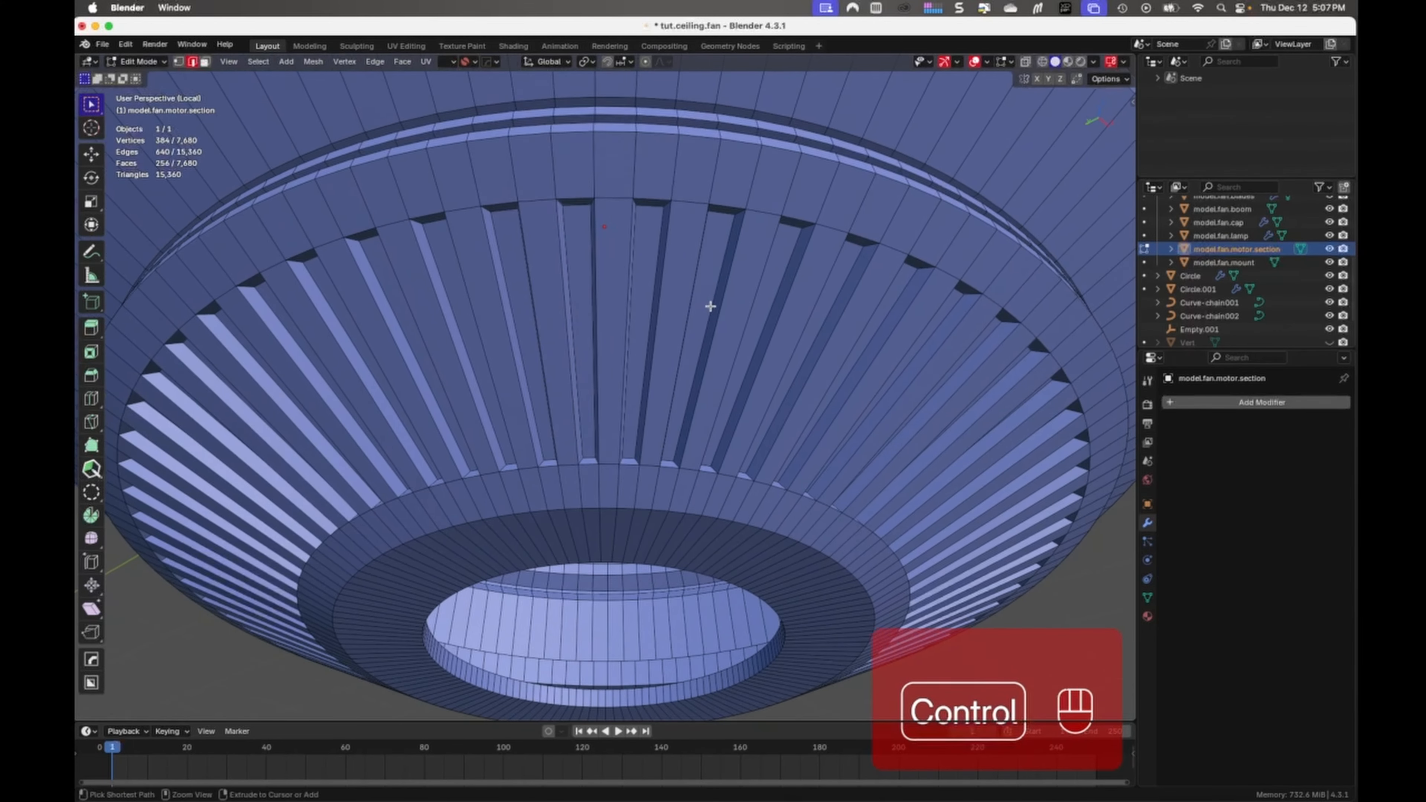
key("Tab")
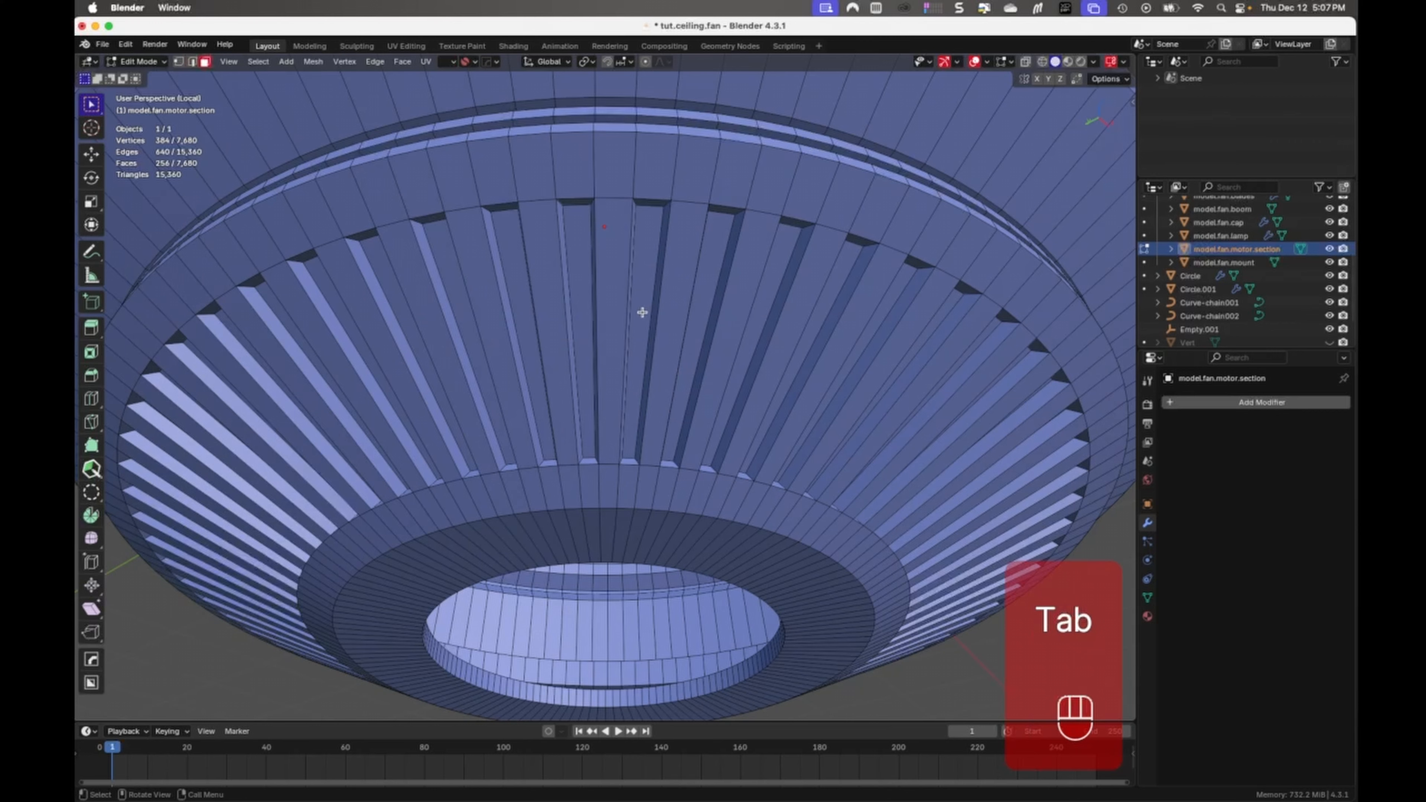
left_click(641, 311)
left_click(705, 296, "shift")
left_click(765, 306, "shift")
left_click(821, 316, "shift")
left_click(582, 330, "shift")
left_click(529, 349, "shift")
left_click(480, 365, "shift")
left_click(433, 379, "shift")
left_click(387, 385, "shift")
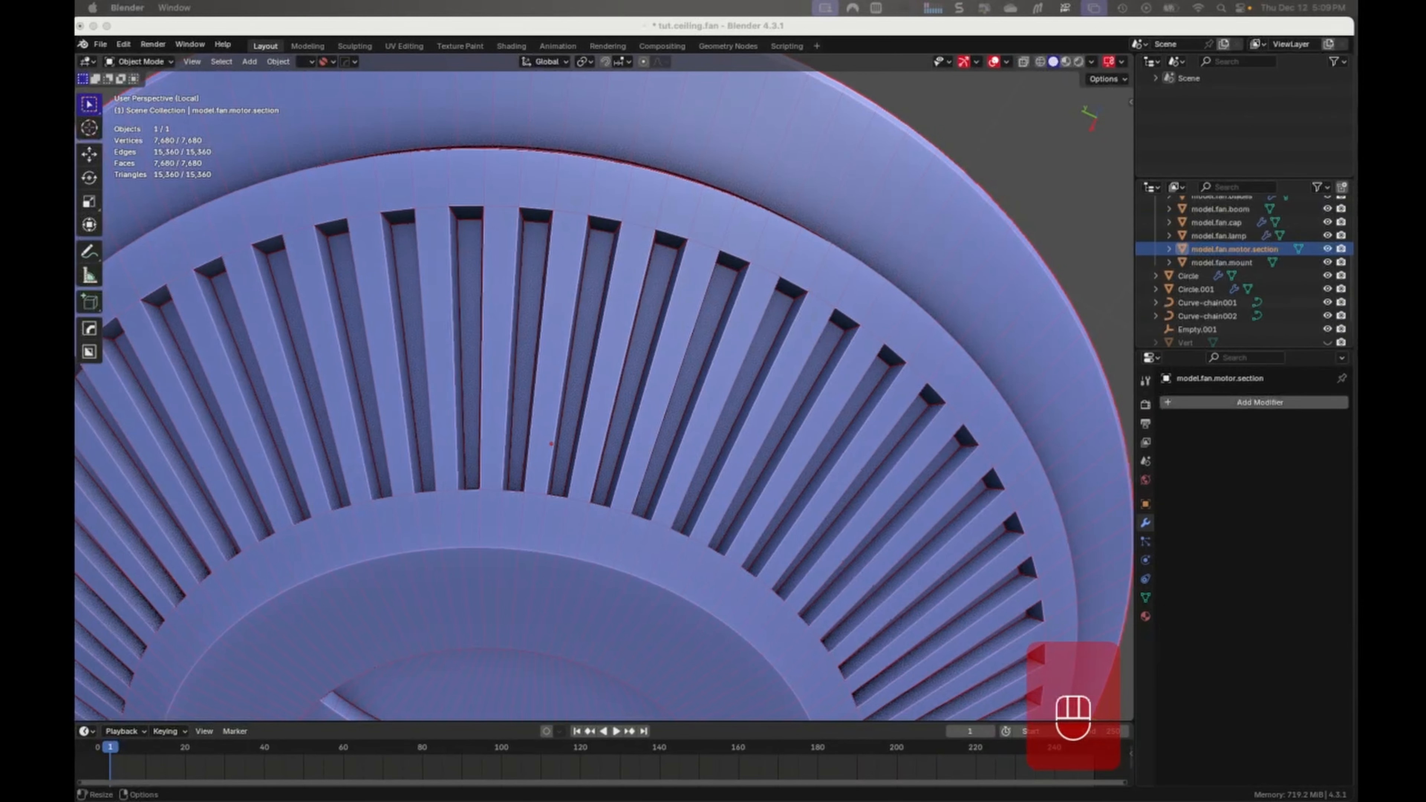
In Edit Mode, apply an edge crease of about 0.344 to the selected vent slot faces.
left_click(856, 32)
key("Tab")
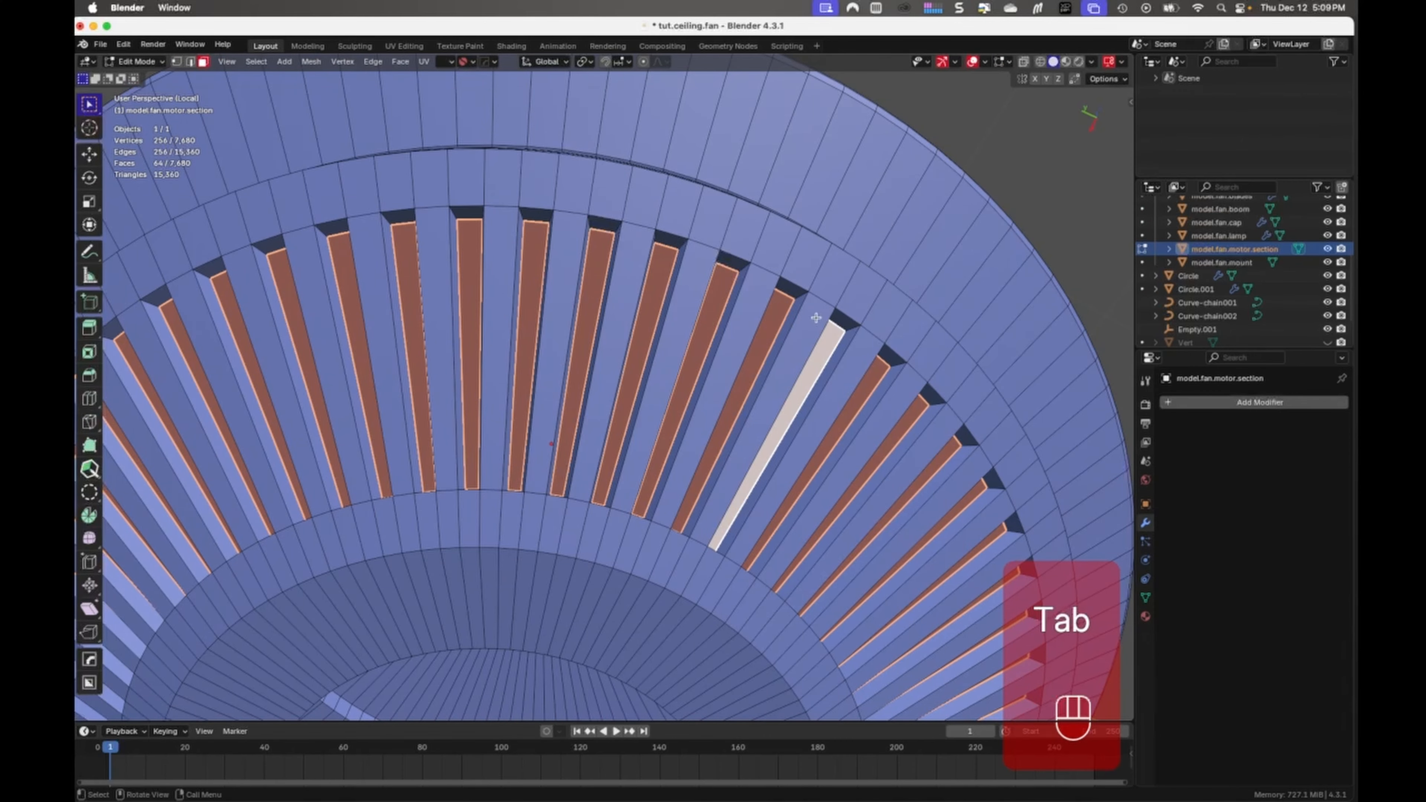
key("shift+e")
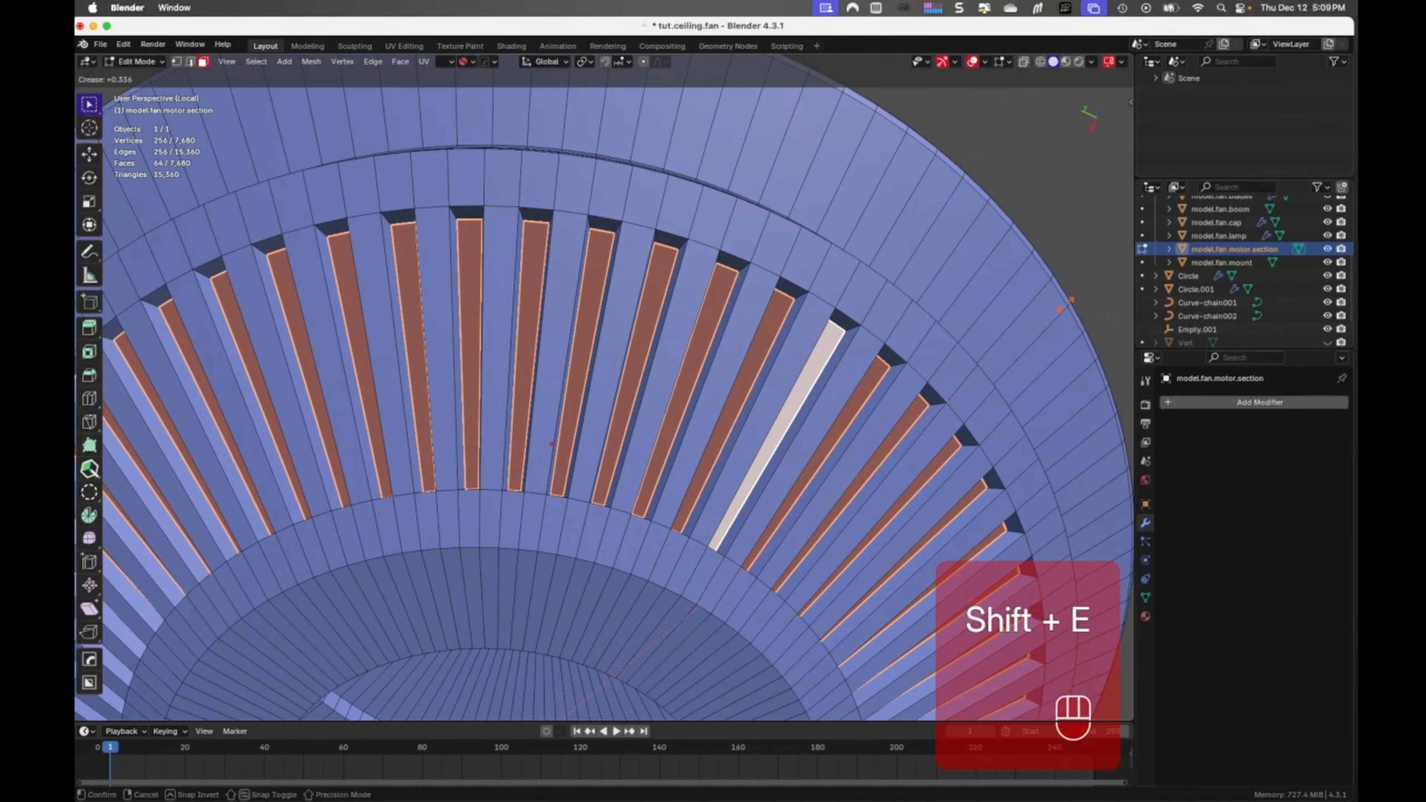
left_click(1068, 301)
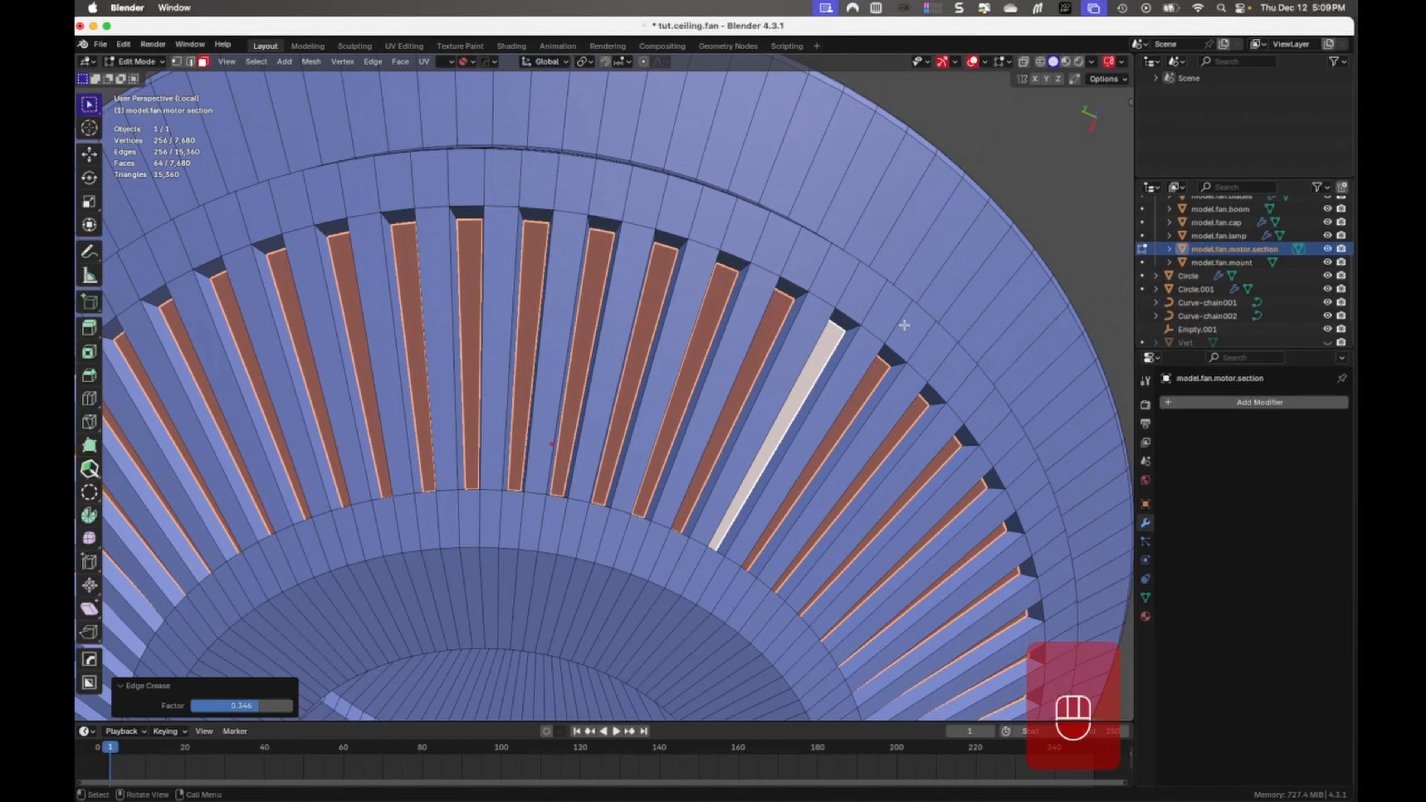
Add two evenly spaced loop cuts to the band outside the vent slots and two to the band inside them.
key("ctrl+r")
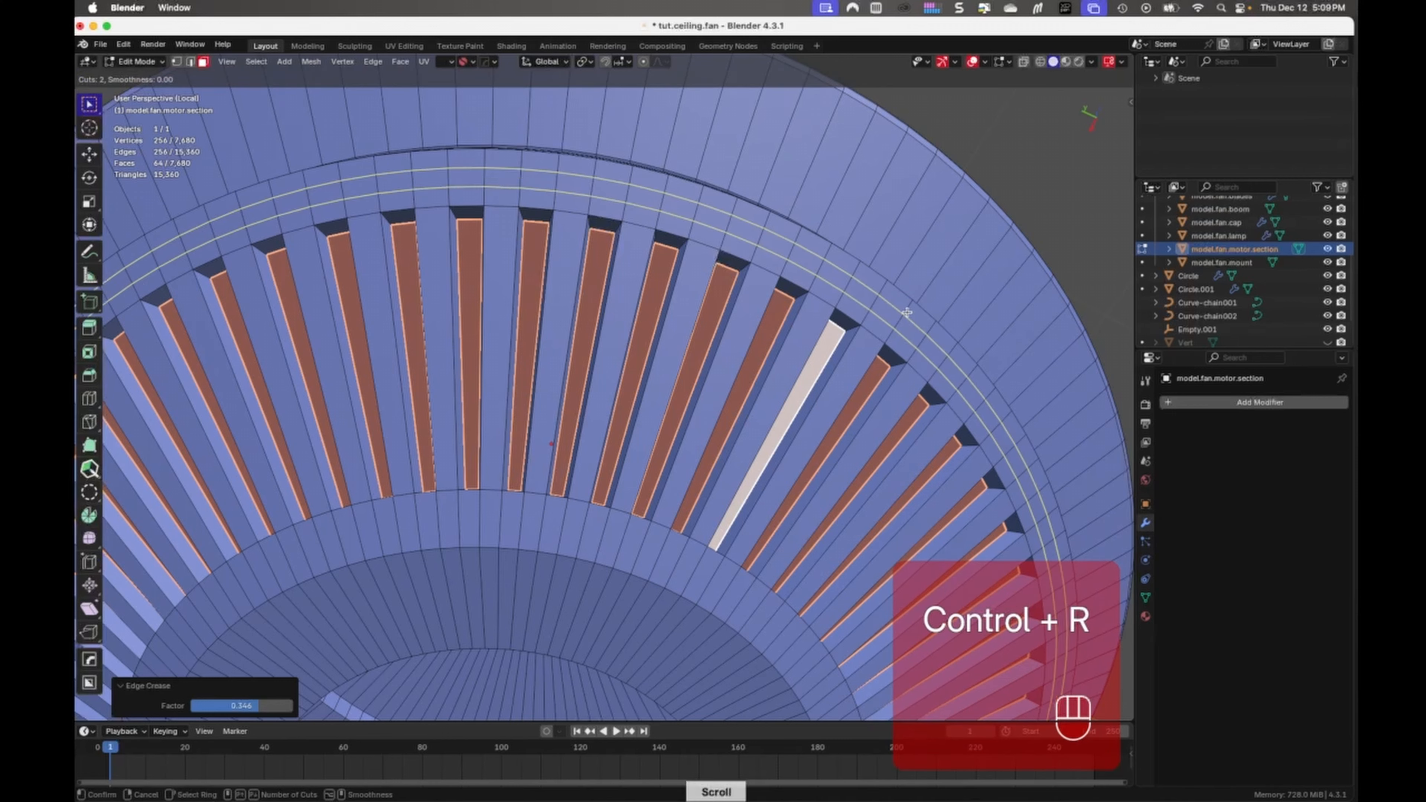
left_click(907, 312)
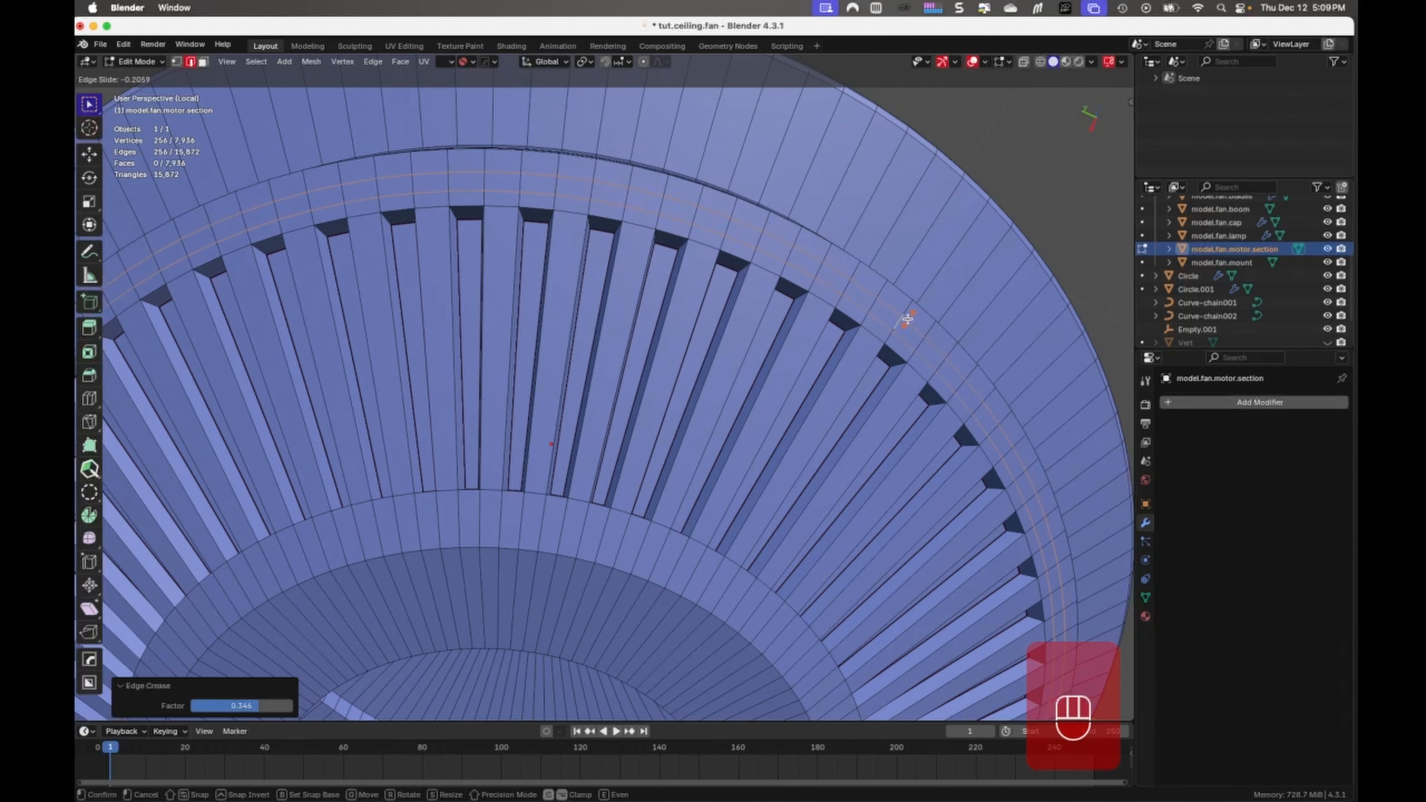
right_click(911, 324)
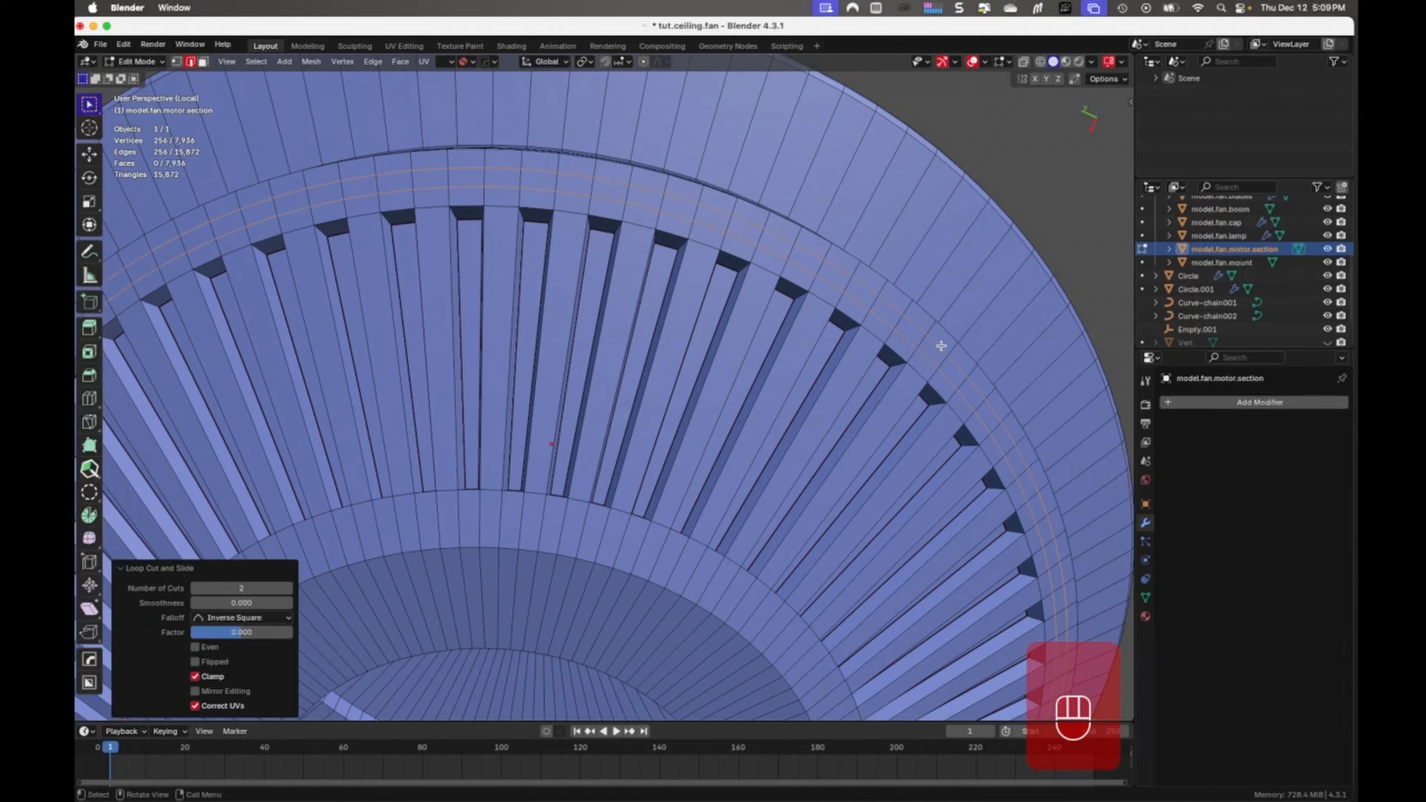
key("ctrl+r")
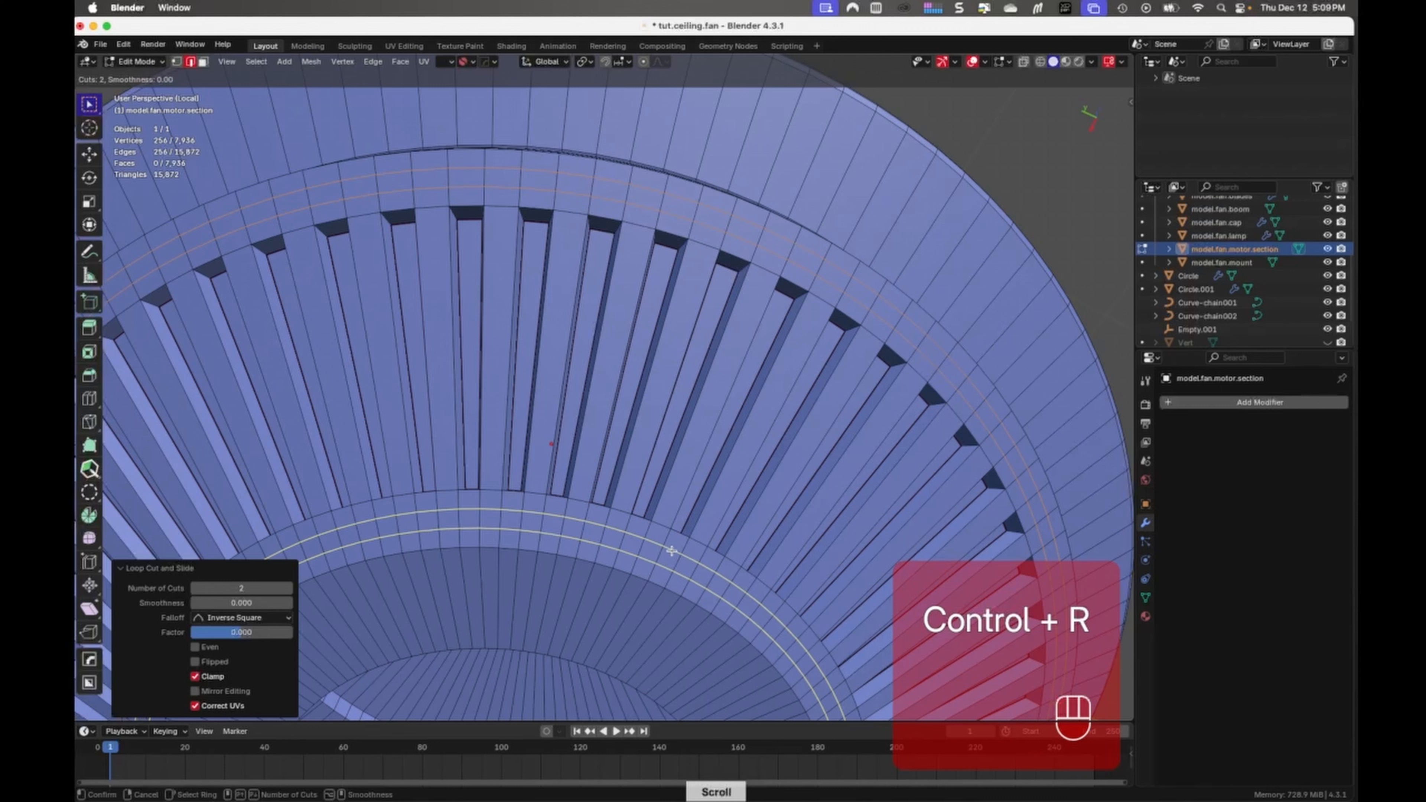
left_click(671, 552)
right_click(673, 546)
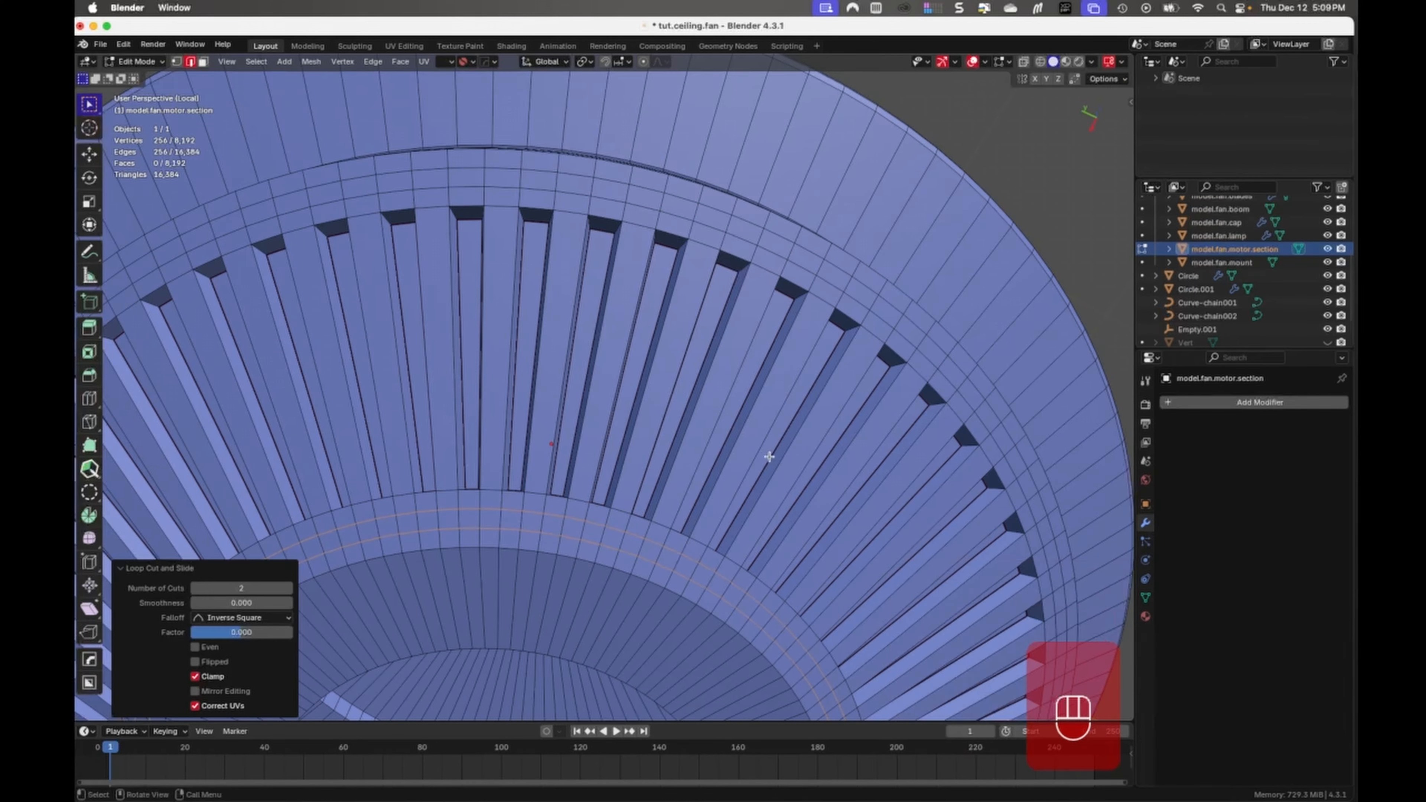
In Object Mode, add level 2 subdivision to the motor section, exit local view, and save the file.
key("Tab")
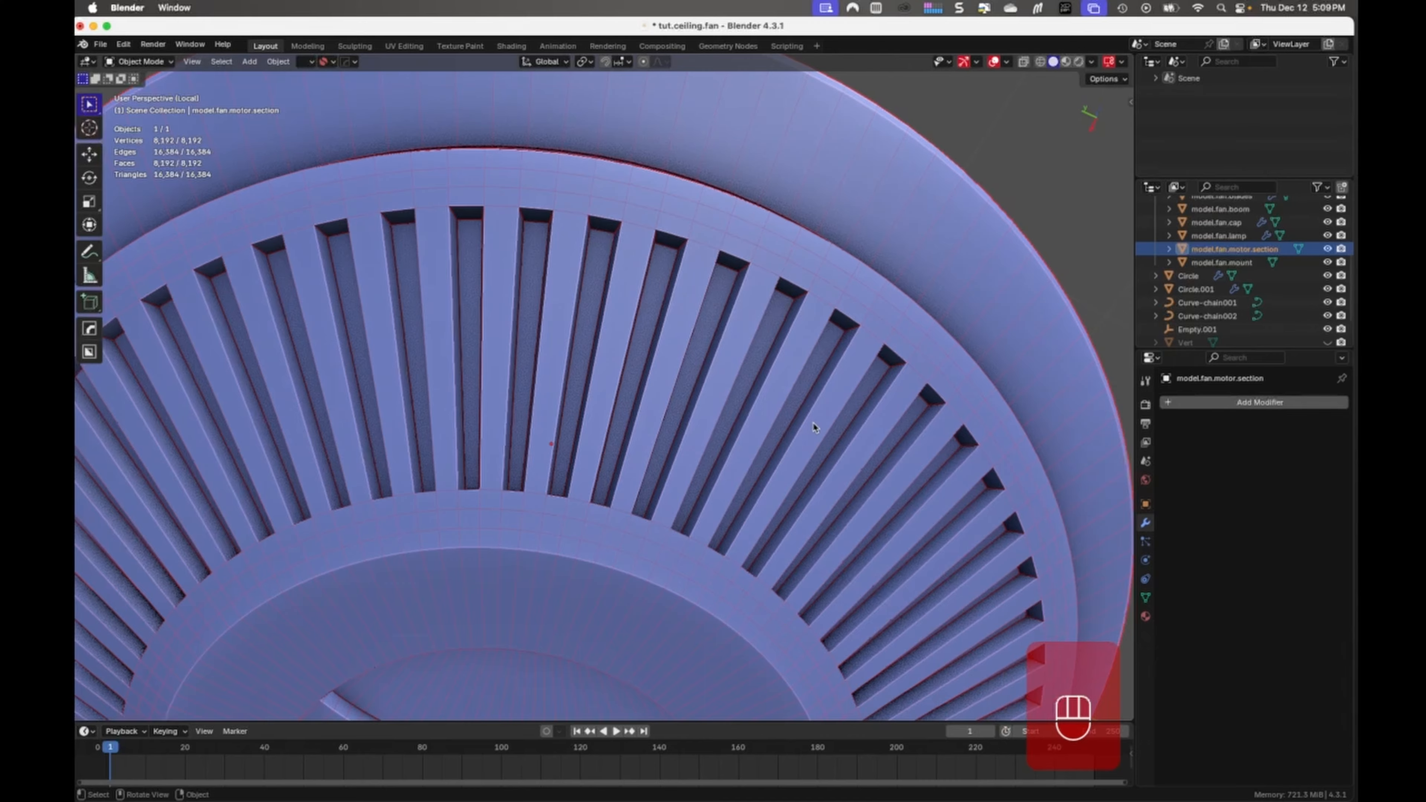
key("ctrl+2")
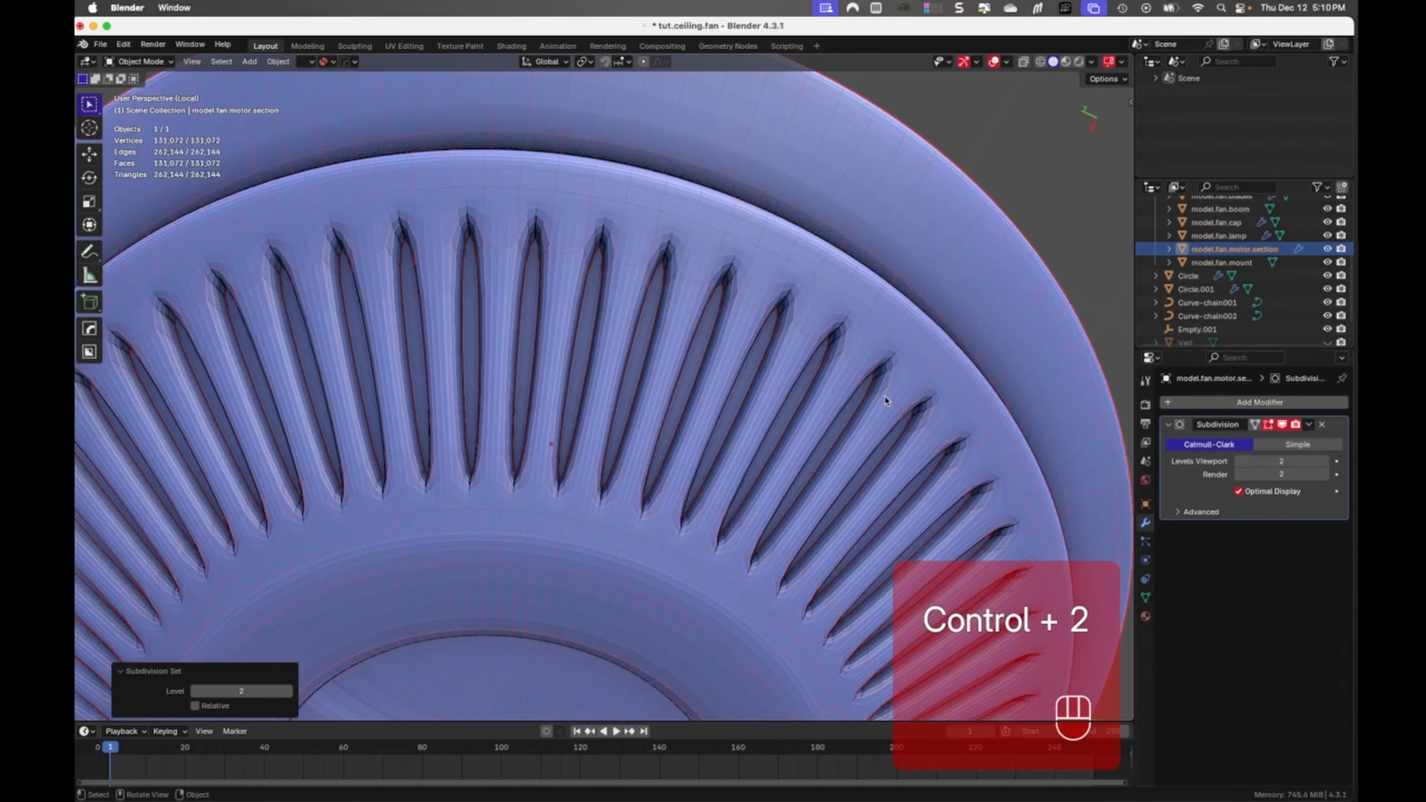
middle_click_drag(797, 441, 655, 620)
key("KP_1")
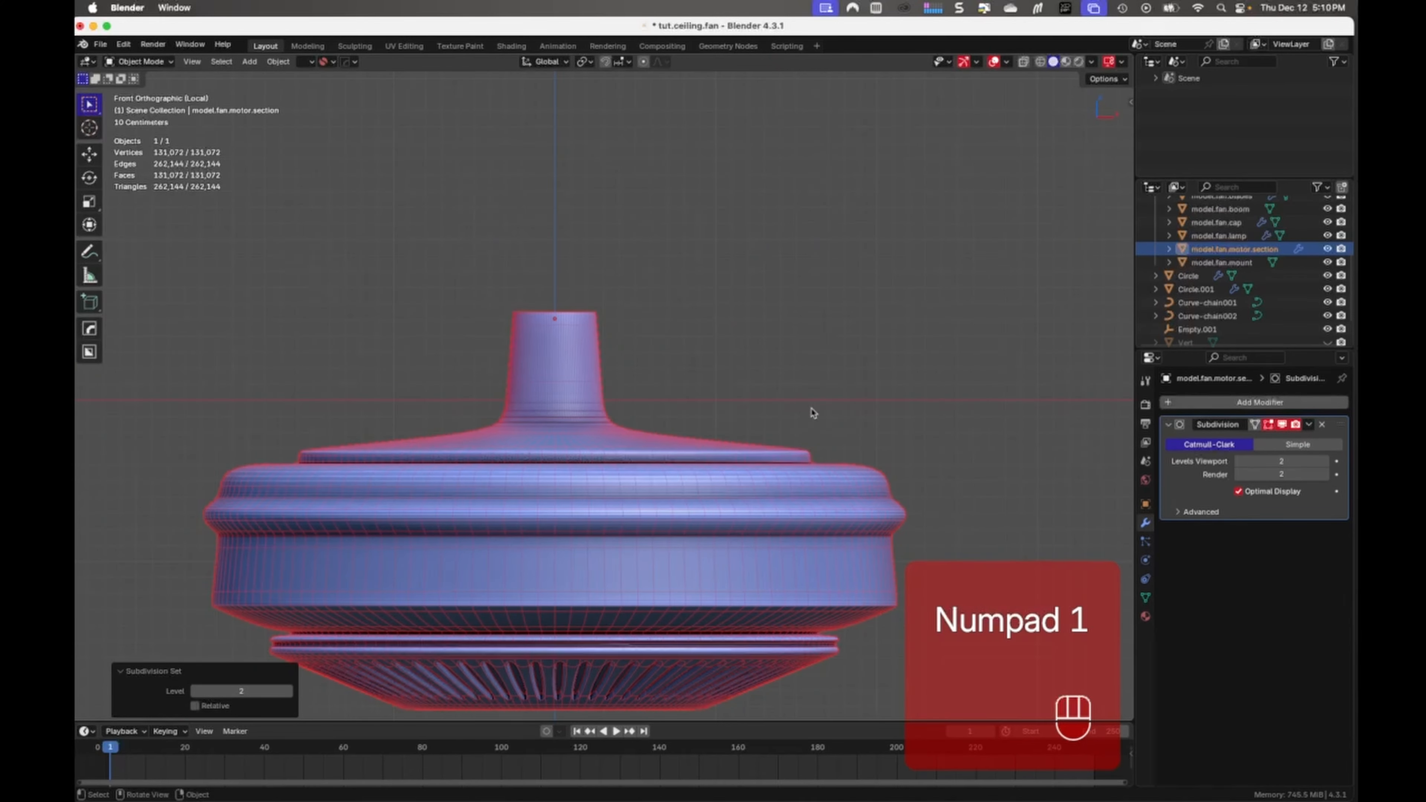
key("KP_Divide")
left_click(747, 488)
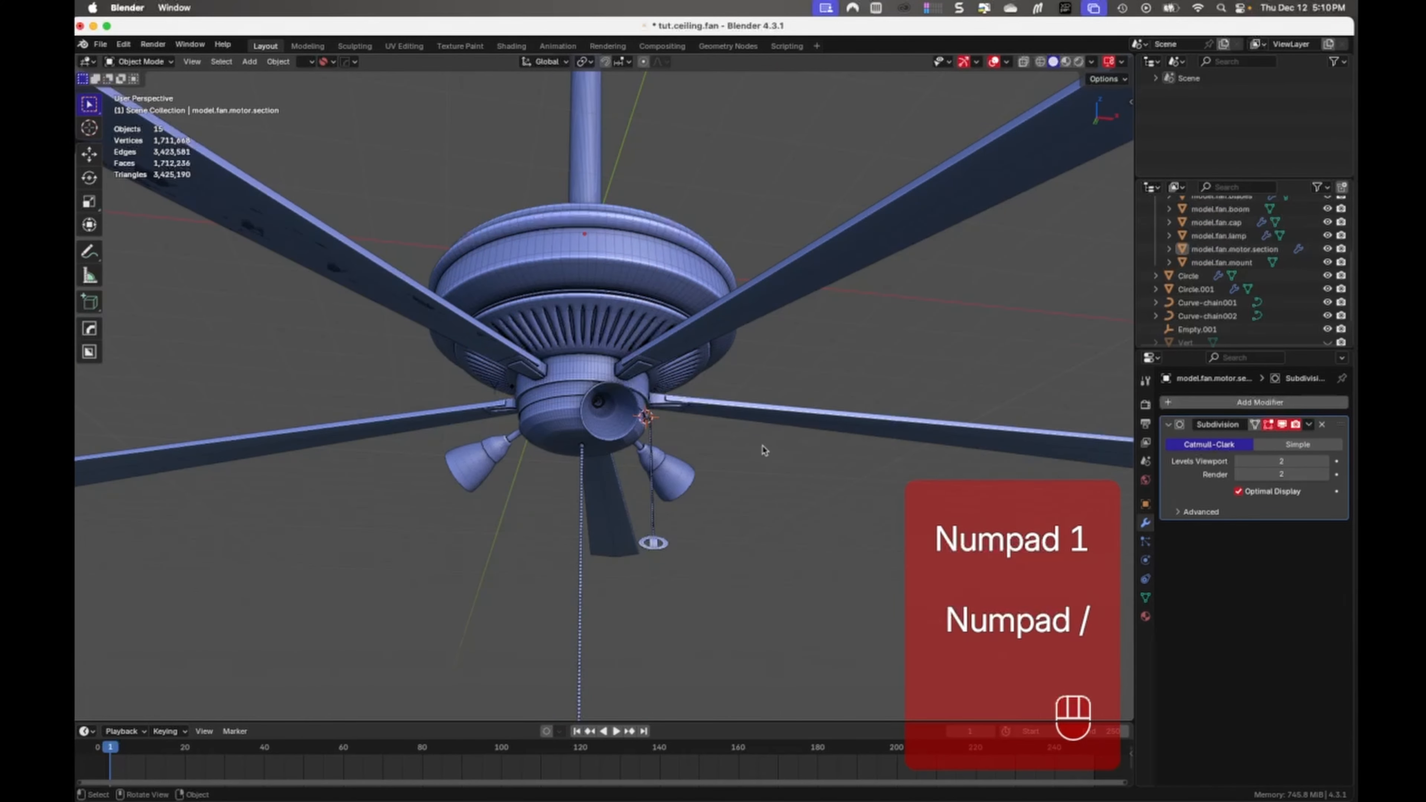
key("super+s")
In Edit Mode on the fan boom, add 40 evenly spaced horizontal loop cuts along its length.
middle_click_drag(747, 448, 729, 506)
middle_click_drag(727, 478, 712, 620, "shift")
left_click(582, 424)
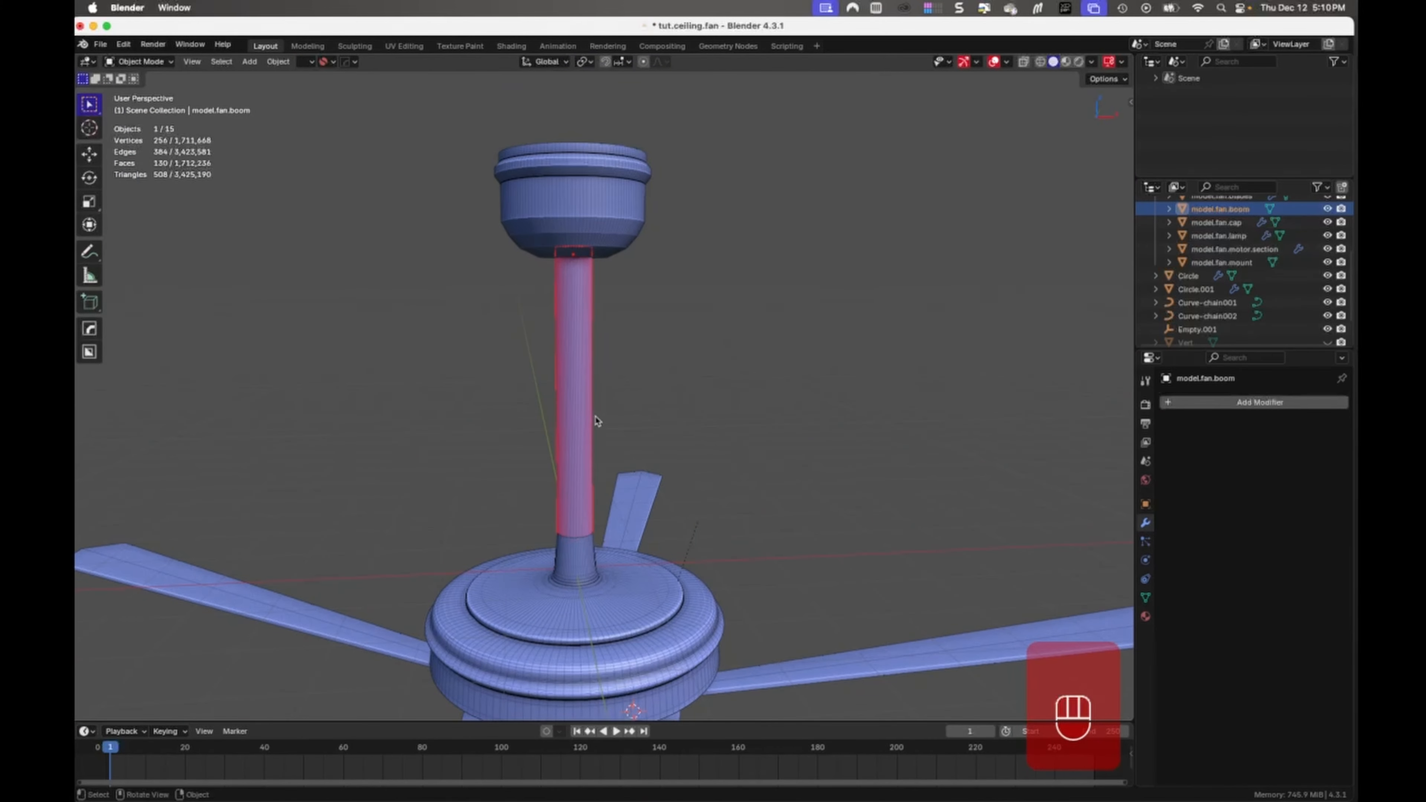
key("Tab")
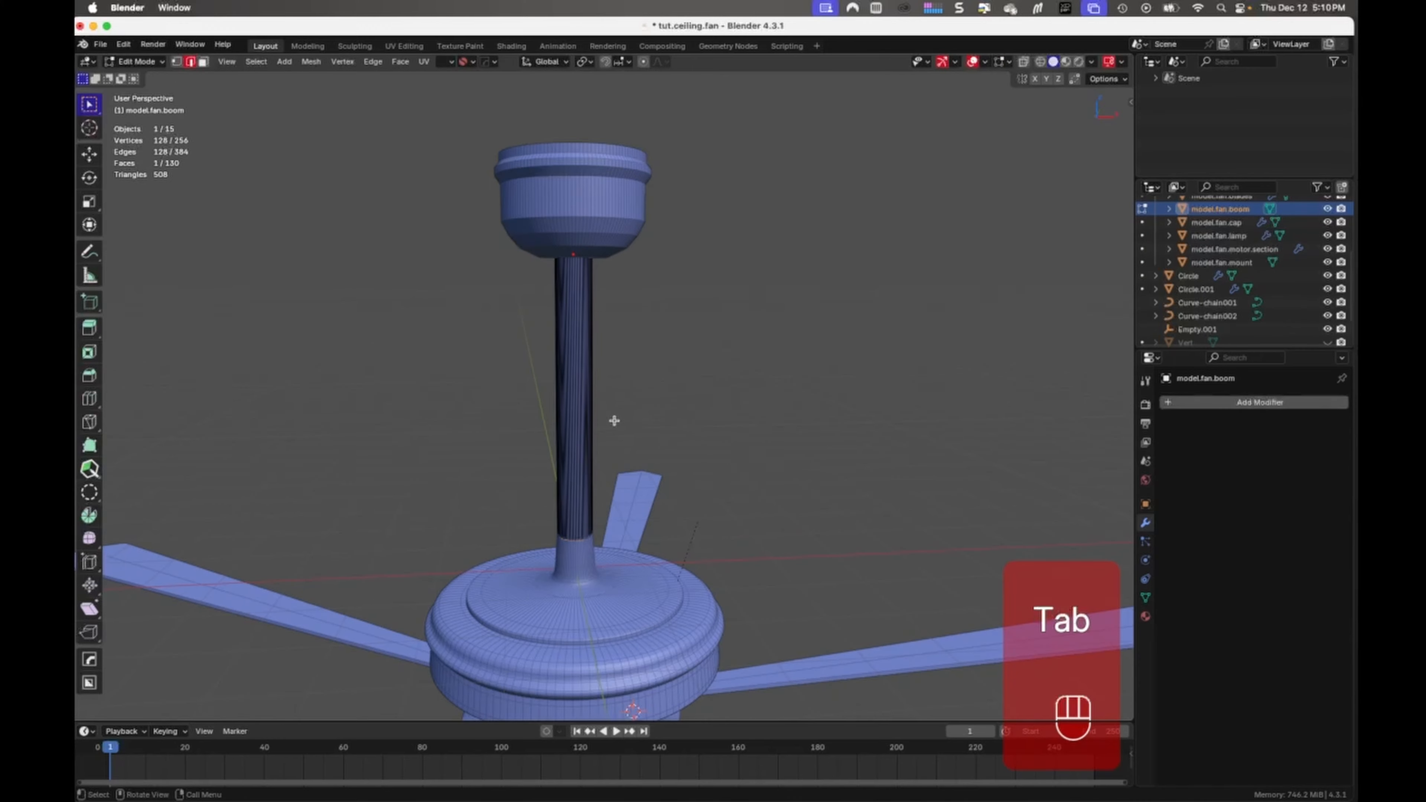
key("ctrl+r")
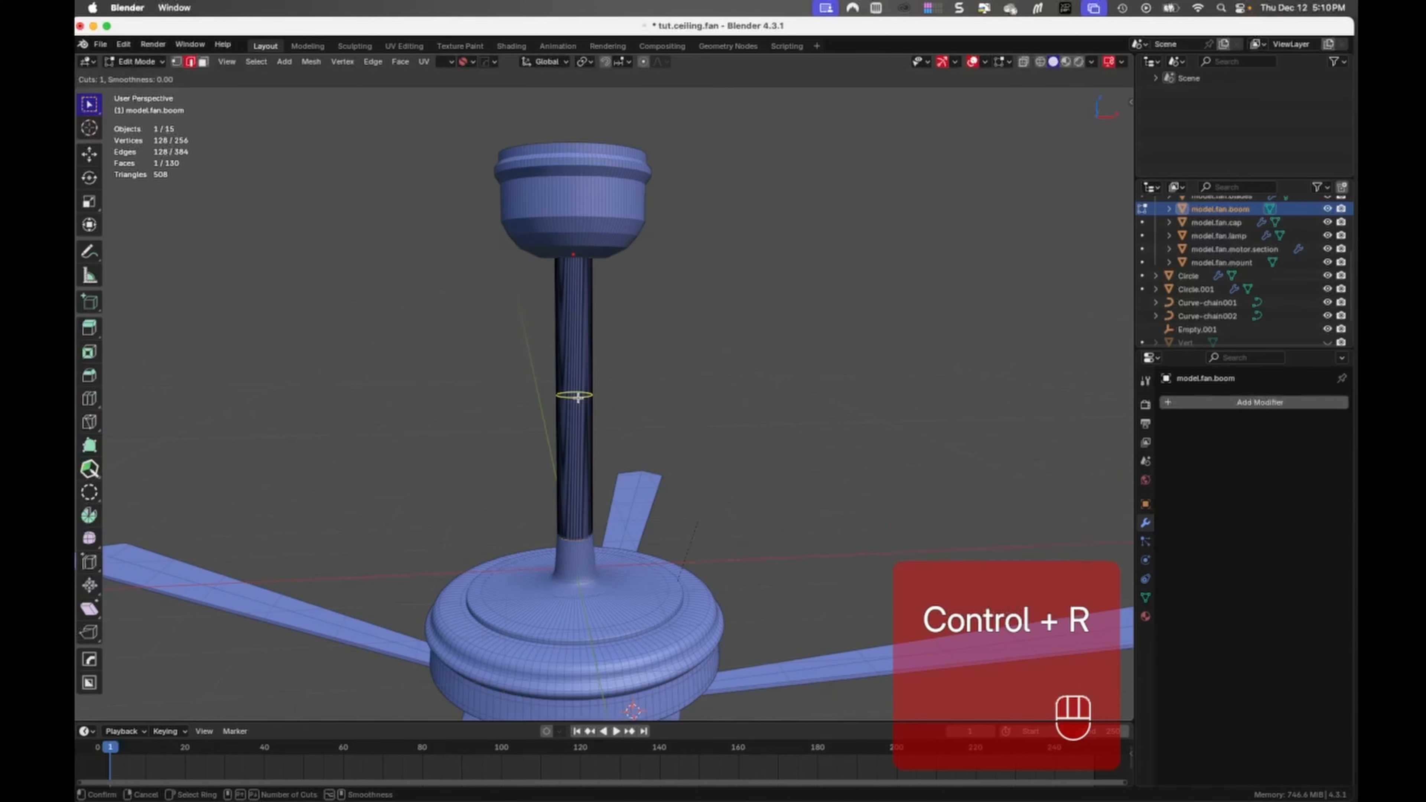
scroll(580, 395, "up", 20)
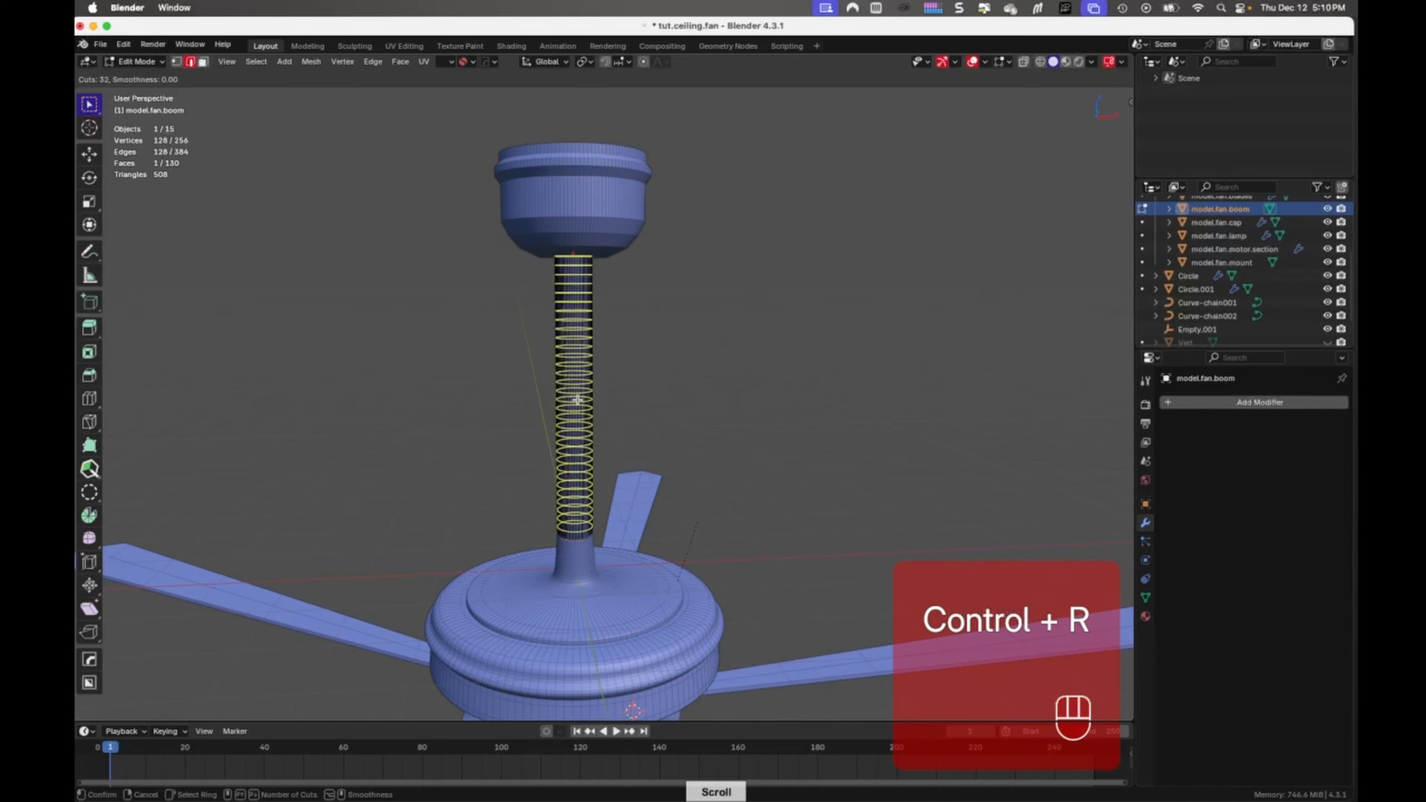
scroll(580, 405, "up", 4)
left_click(580, 406)
right_click(581, 410)
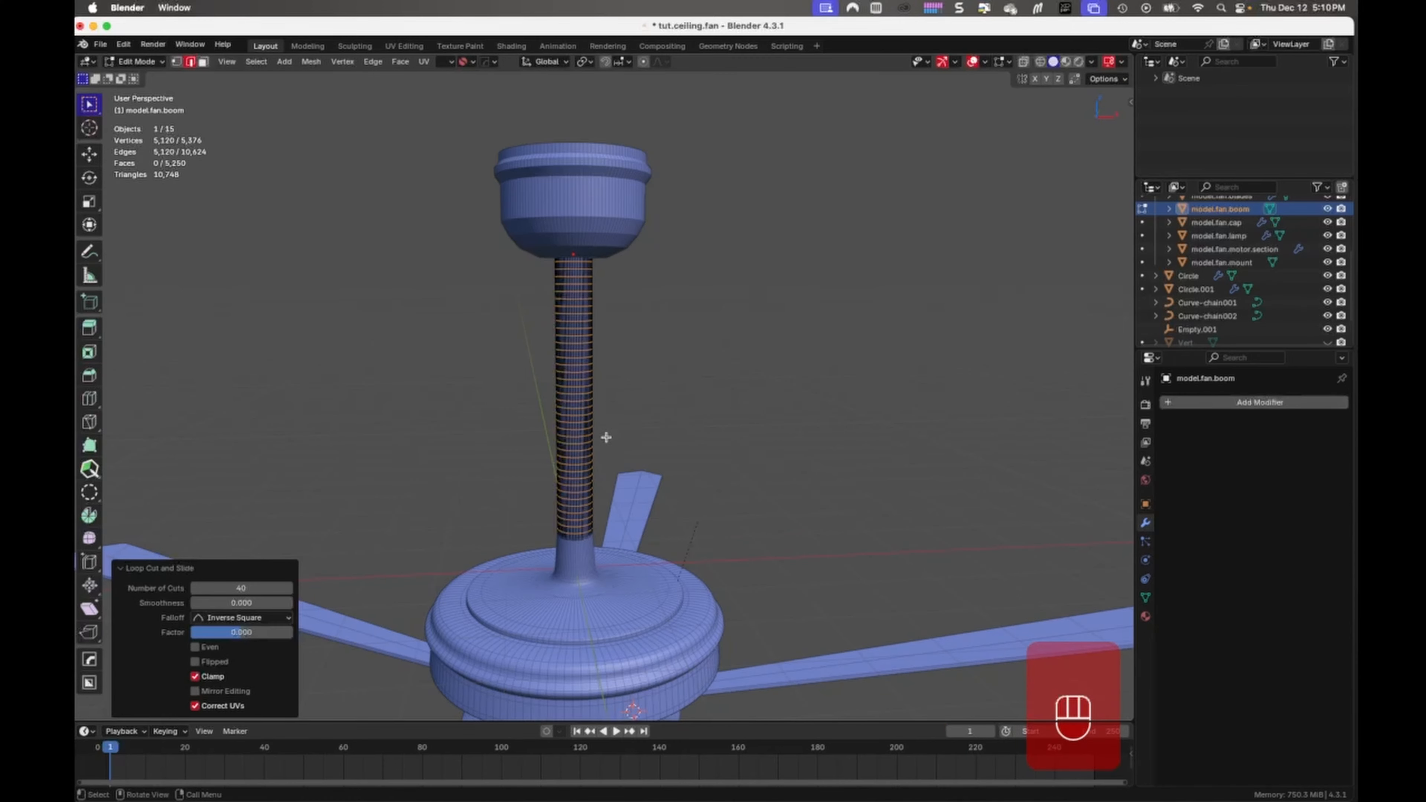
key("Return")
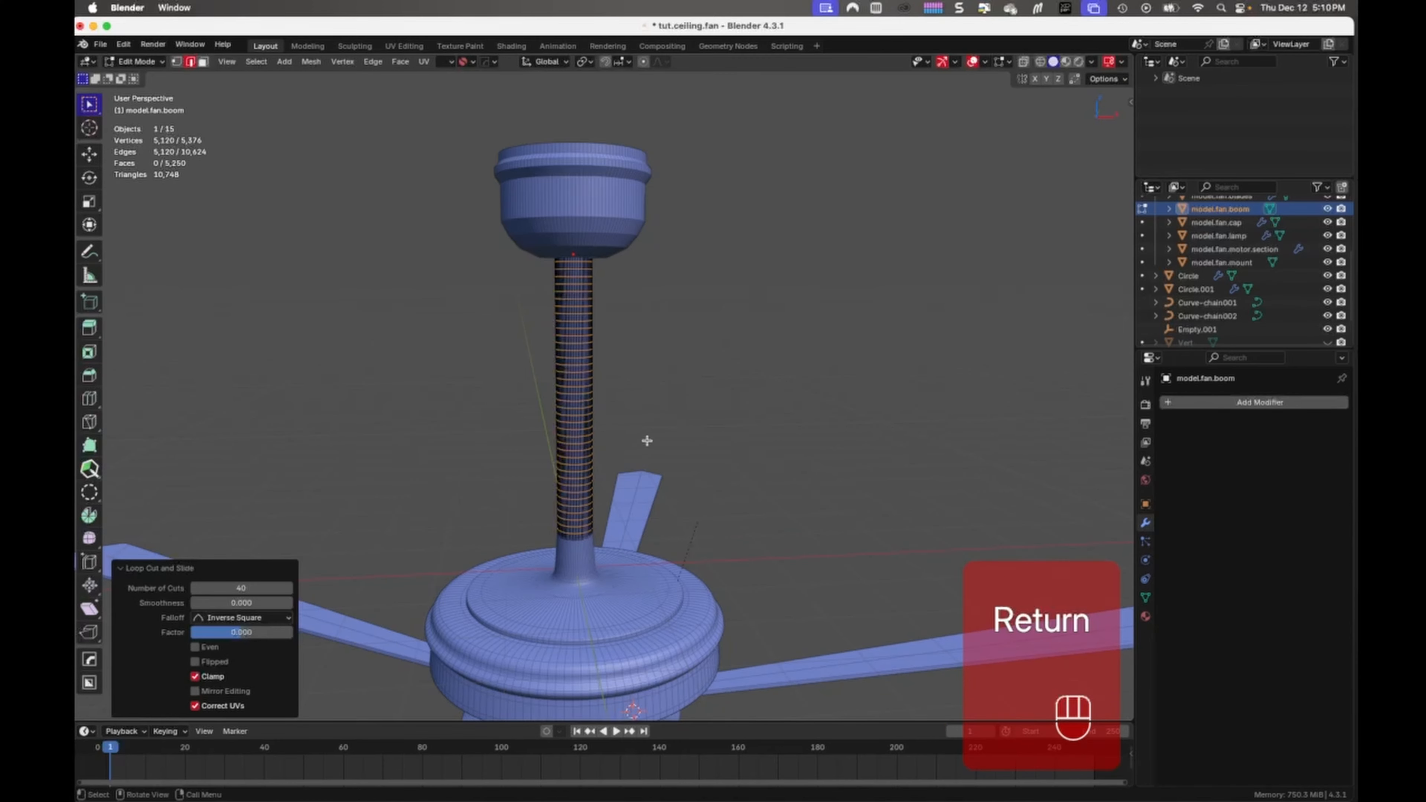
Back in Object Mode, add level 2 subdivision to the boom, shade it smooth, and deselect it.
key("Tab")
key("ctrl")
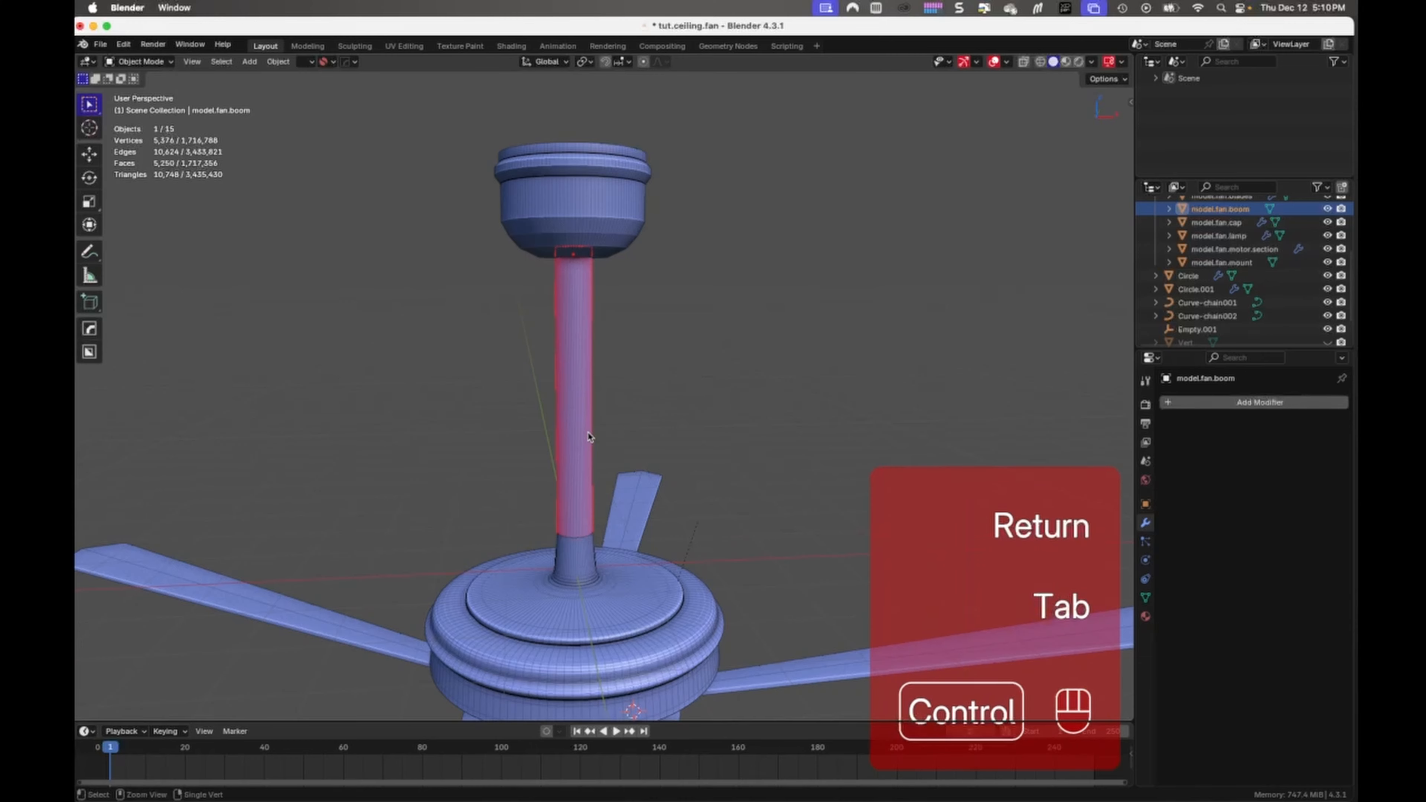
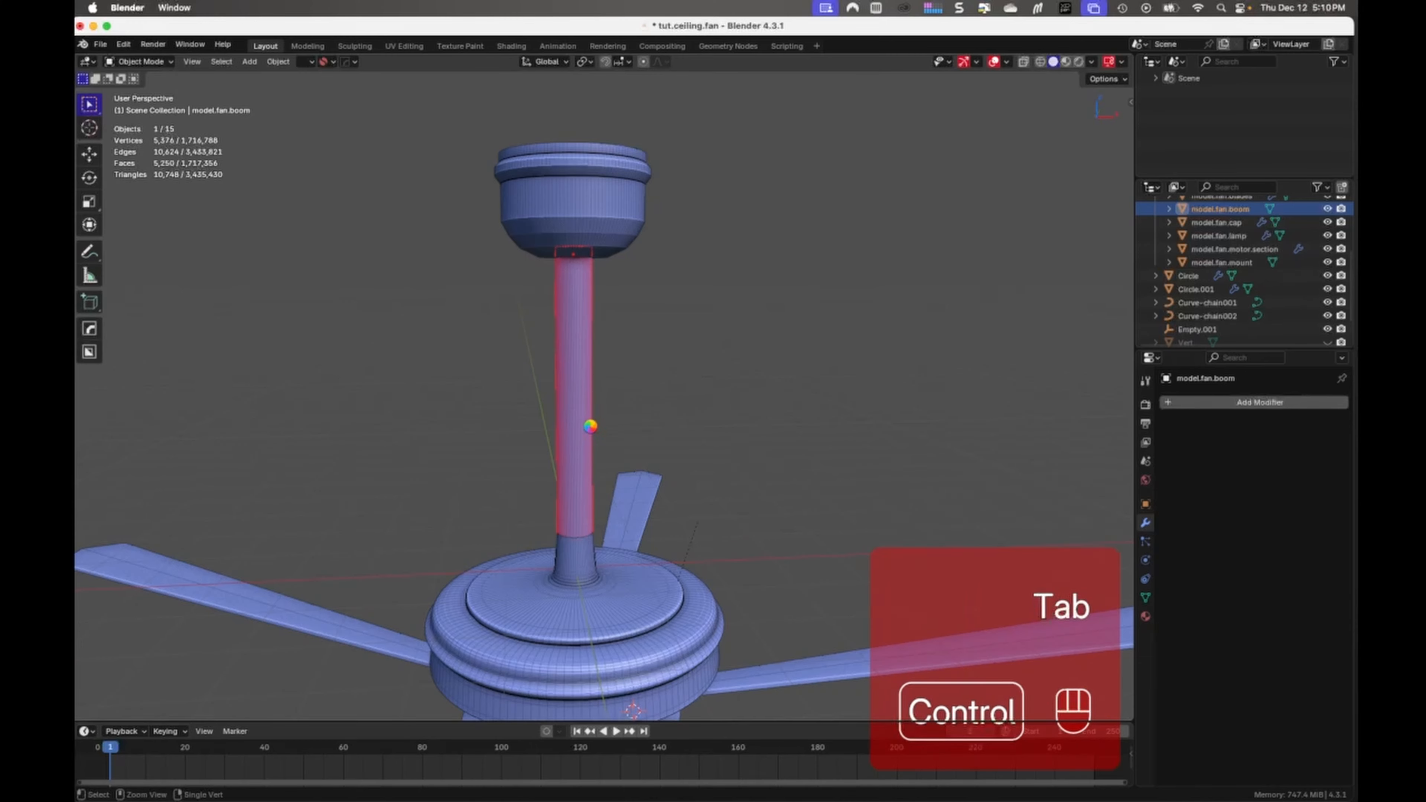
right_click(591, 429)
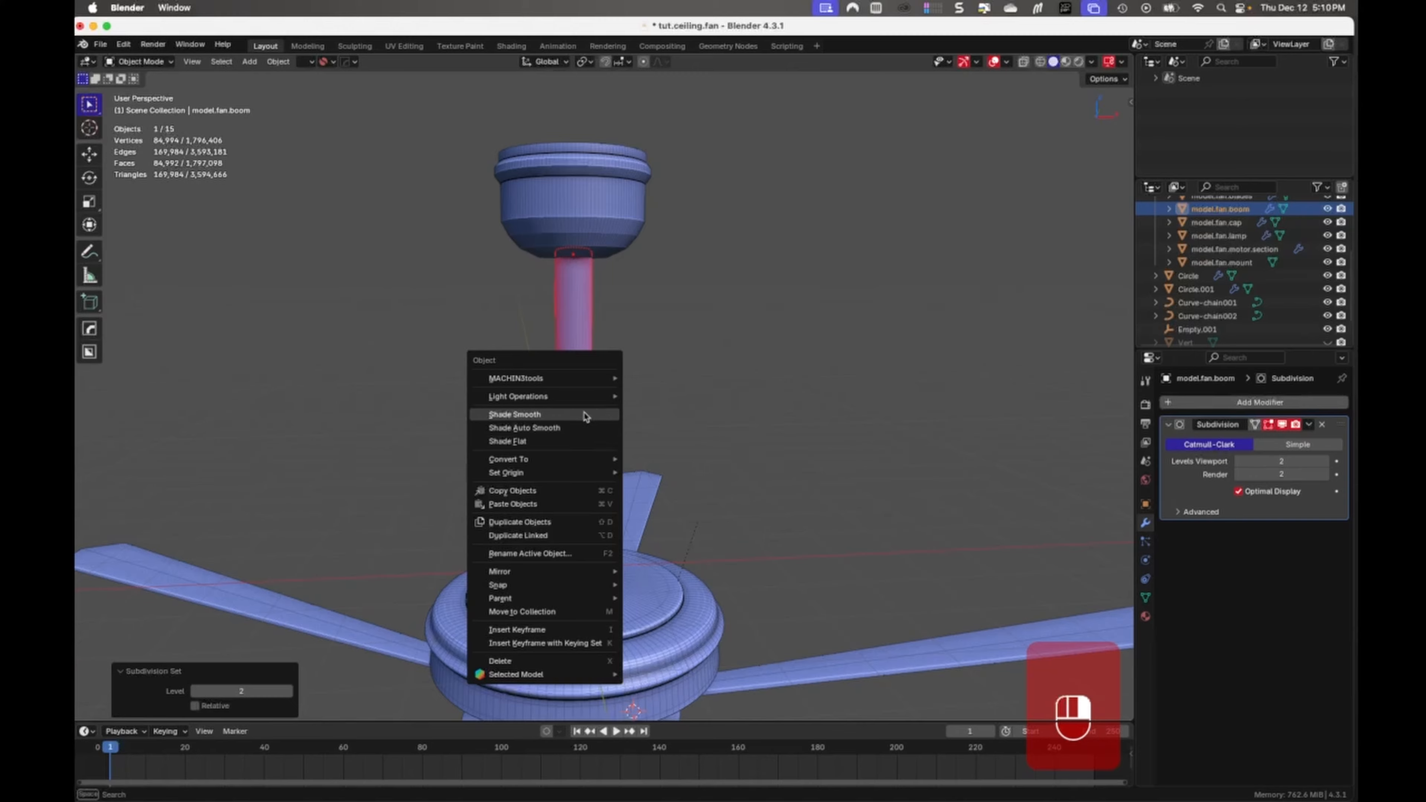
left_click(586, 415)
left_click(622, 412)
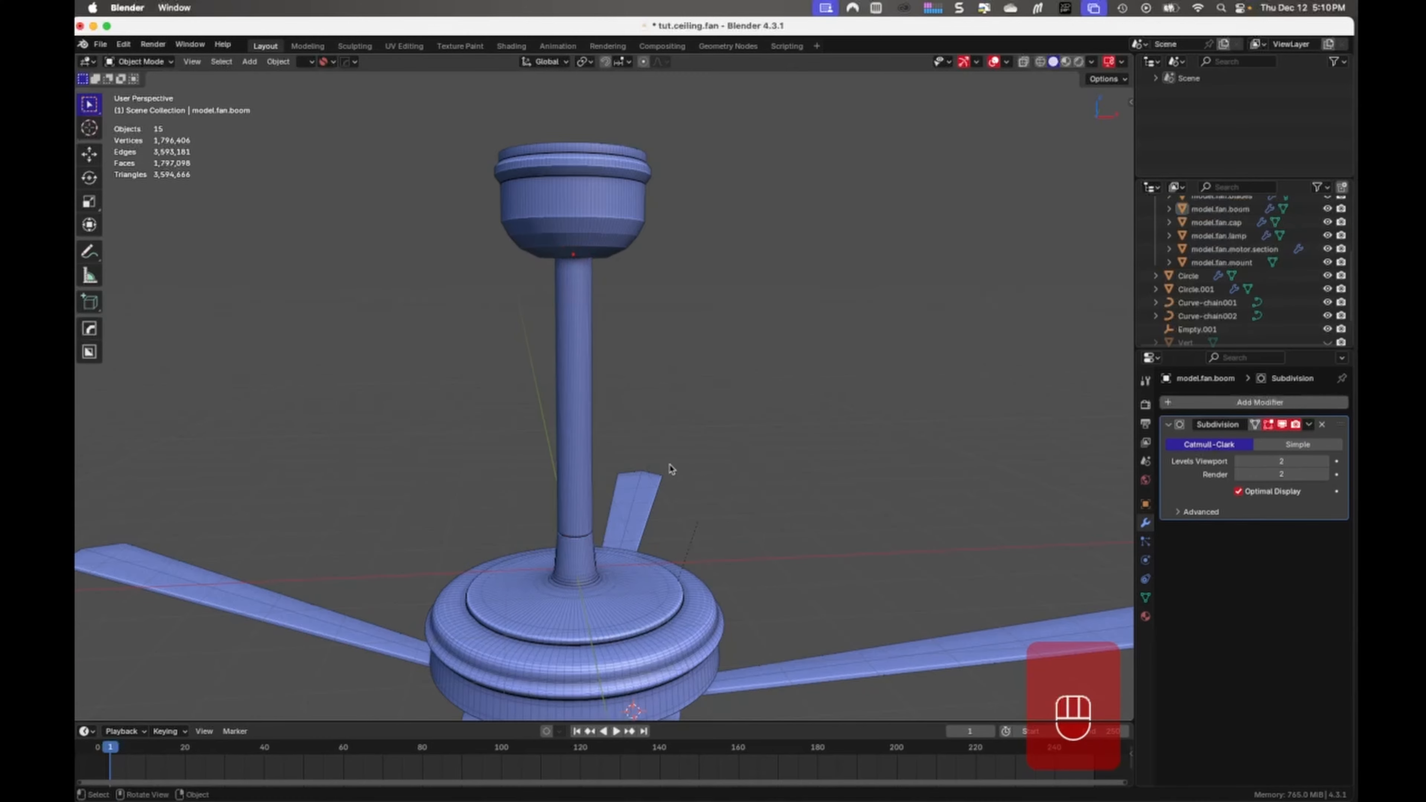
Isolate the ceiling mount and, in Edit Mode, bevel the edge loops of its bottom hole about 0.00249 m with 2 segments.
middle_click_drag(671, 469, 685, 525)
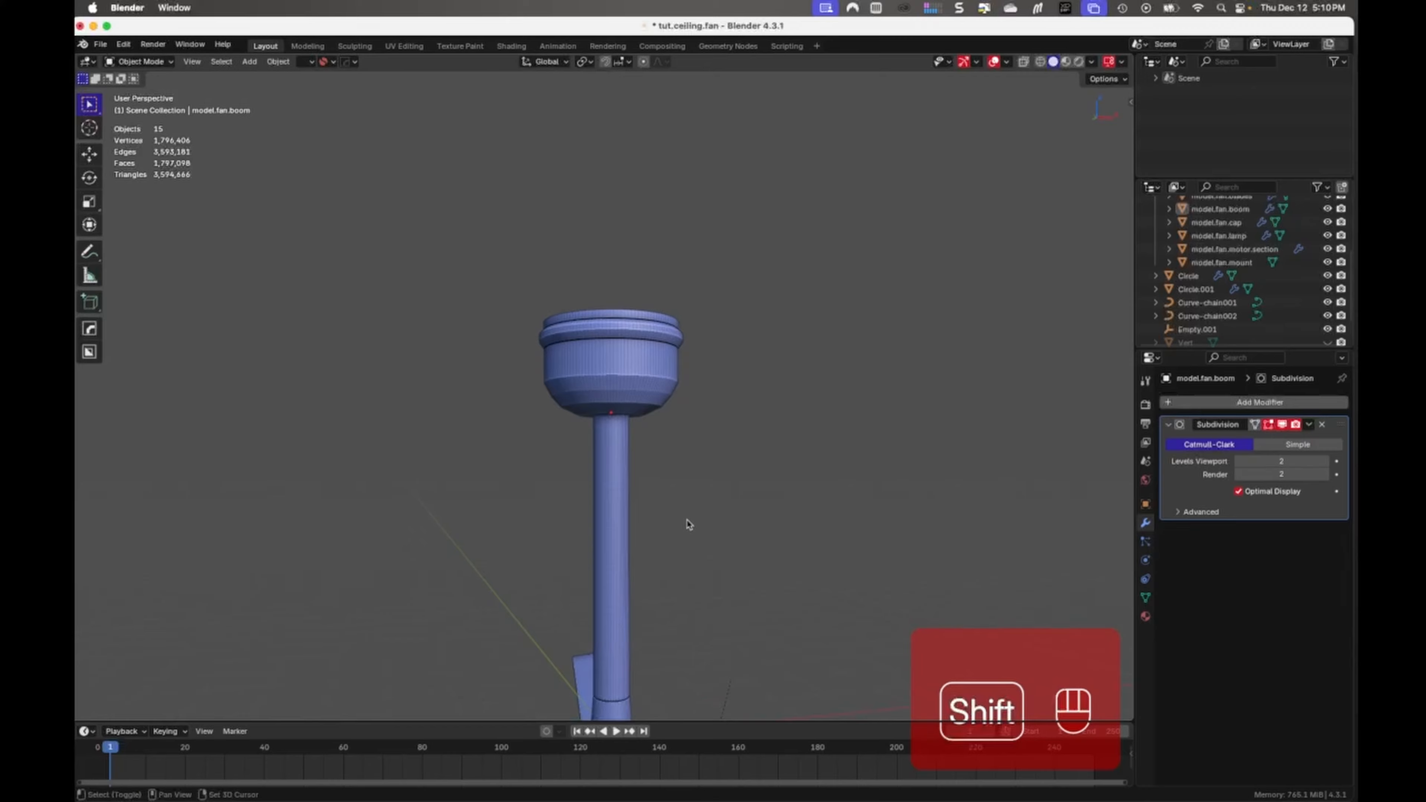
left_click(643, 395)
key("KP_Divide")
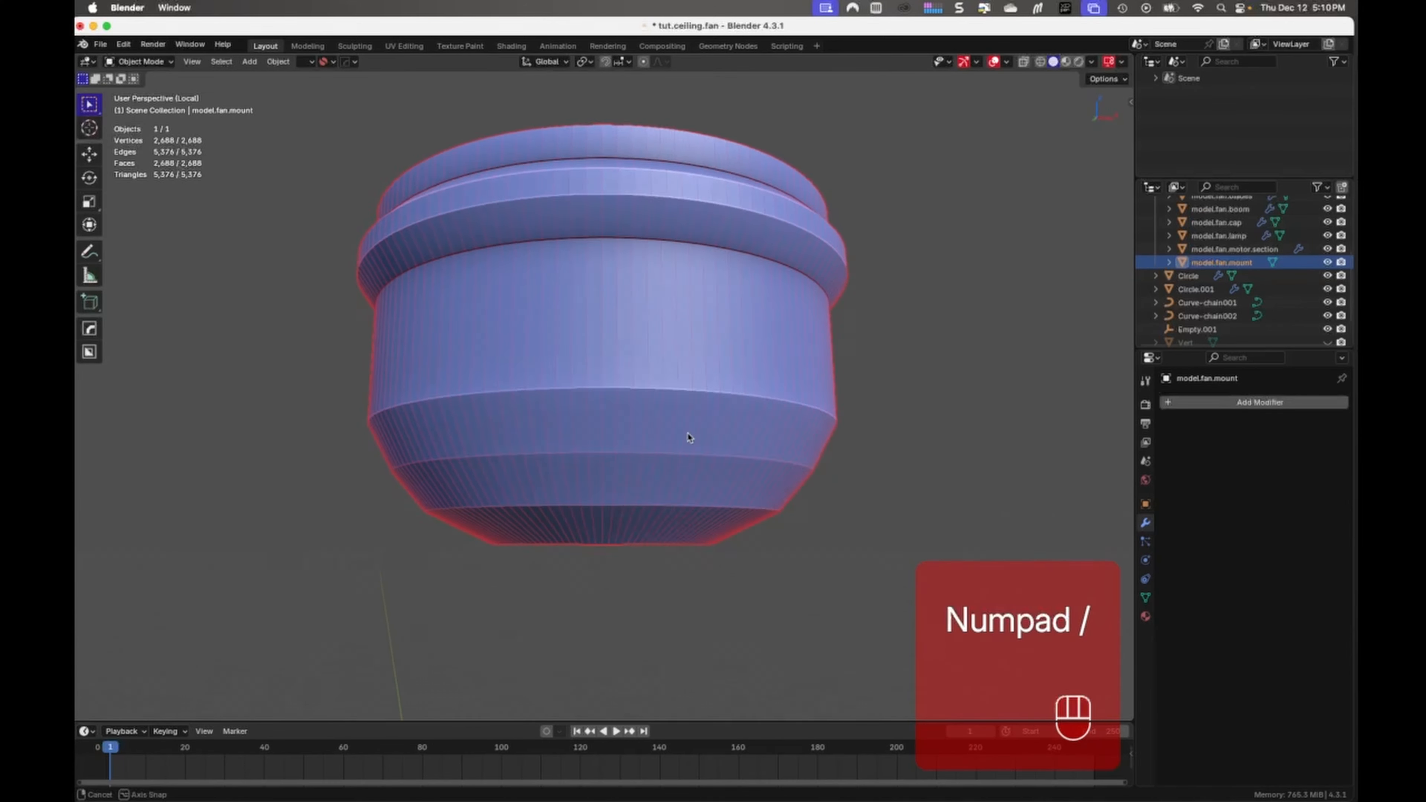
mouse_move(688, 443)
middle_mouse_down()
mouse_move(697, 398)
mouse_move(676, 424)
middle_mouse_up()
key("Tab")
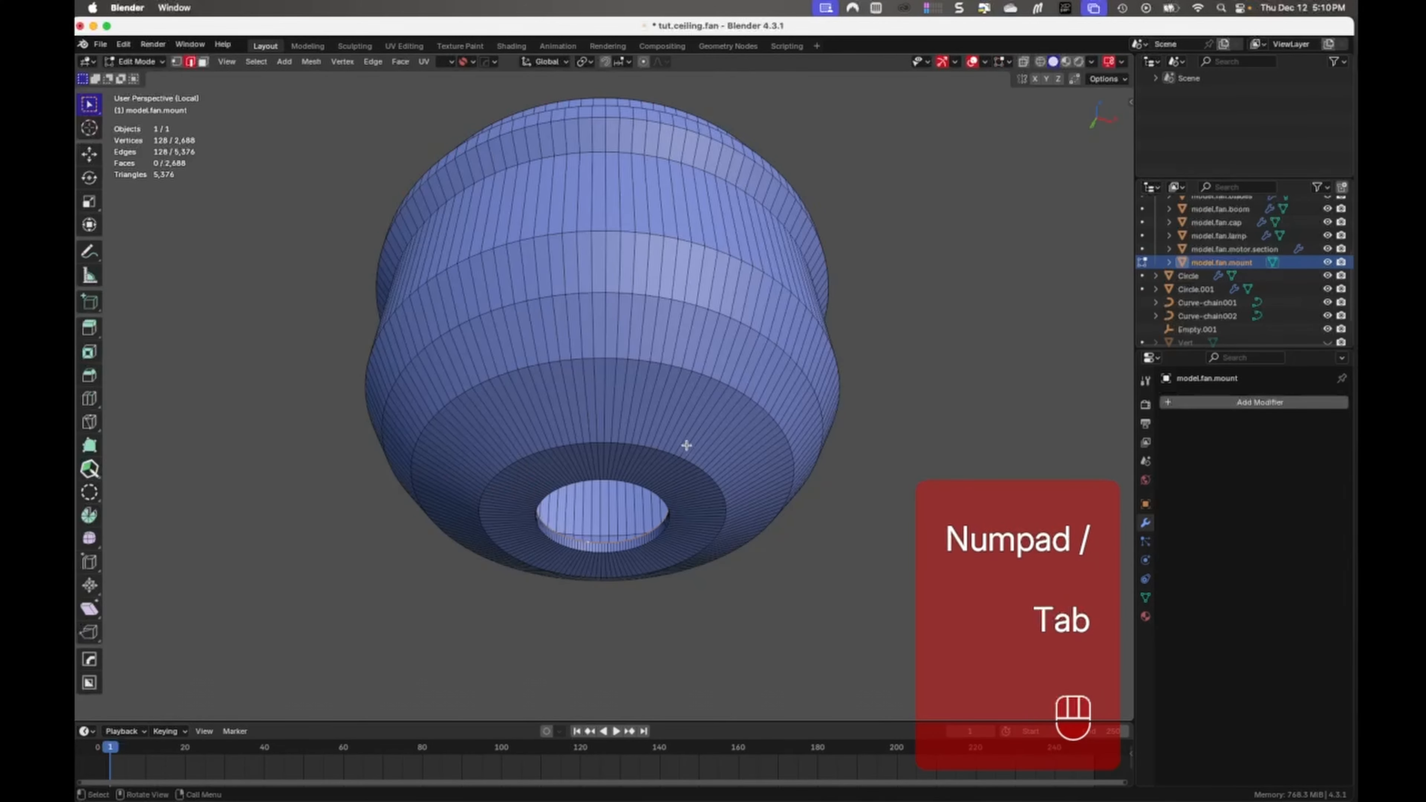
left_click(610, 552, "alt+shift")
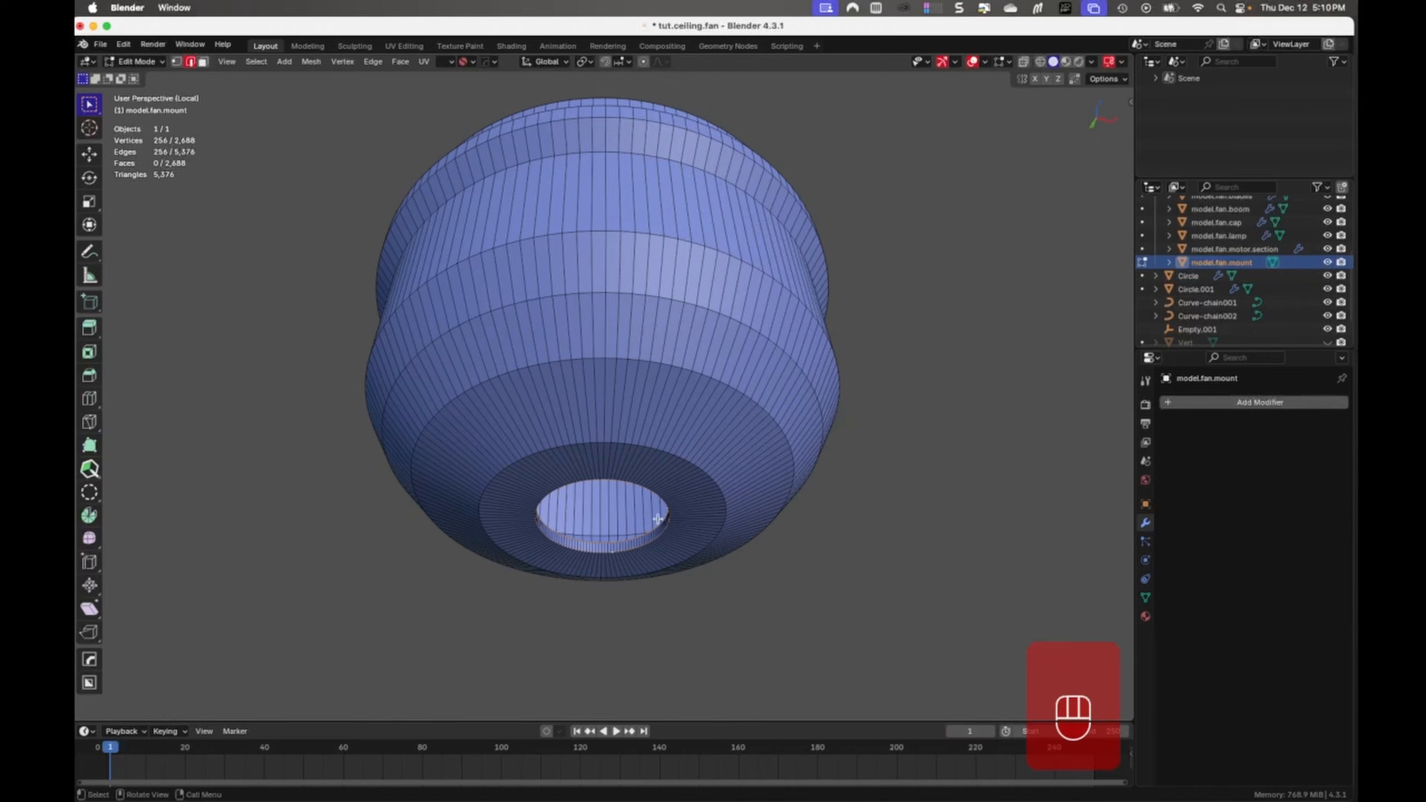
key("ctrl+b")
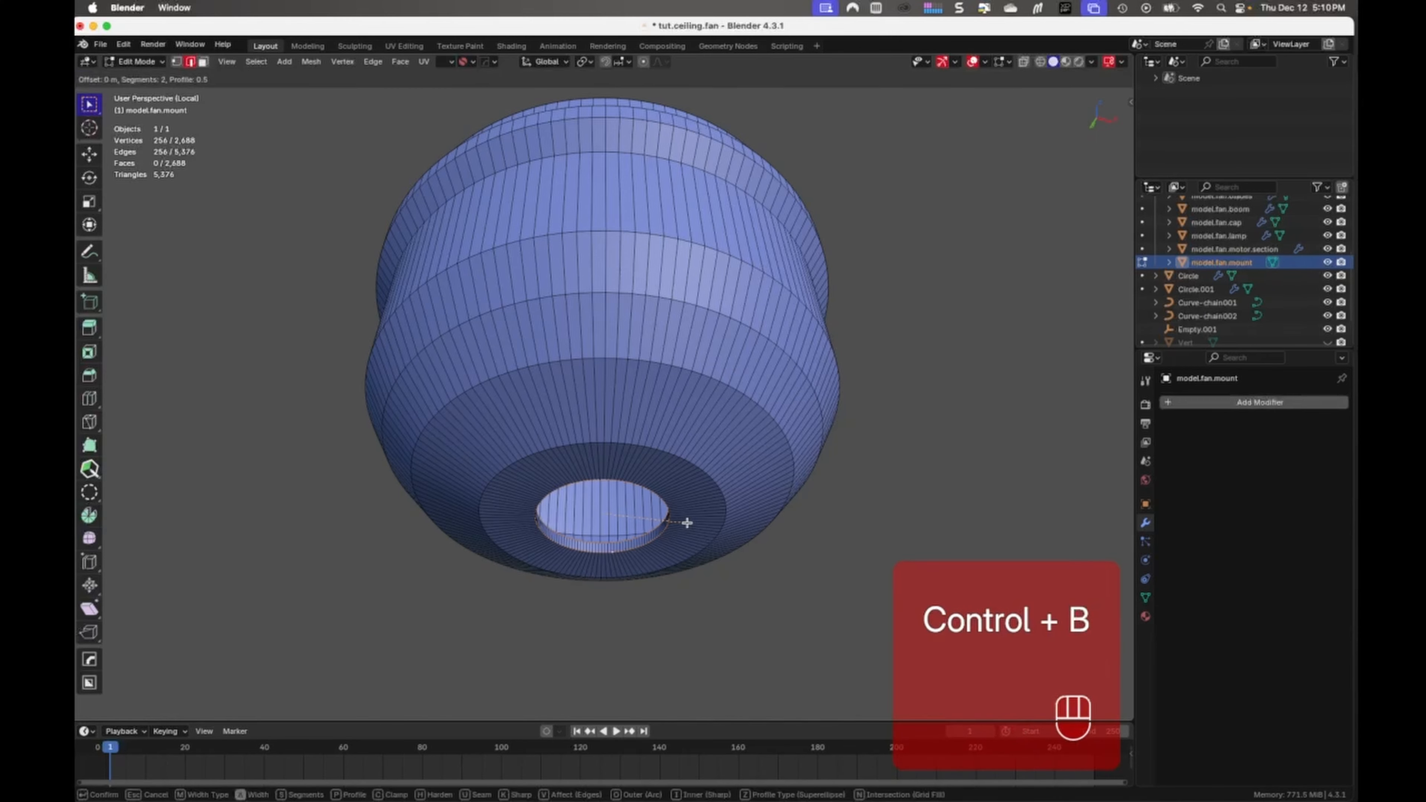
key("shift")
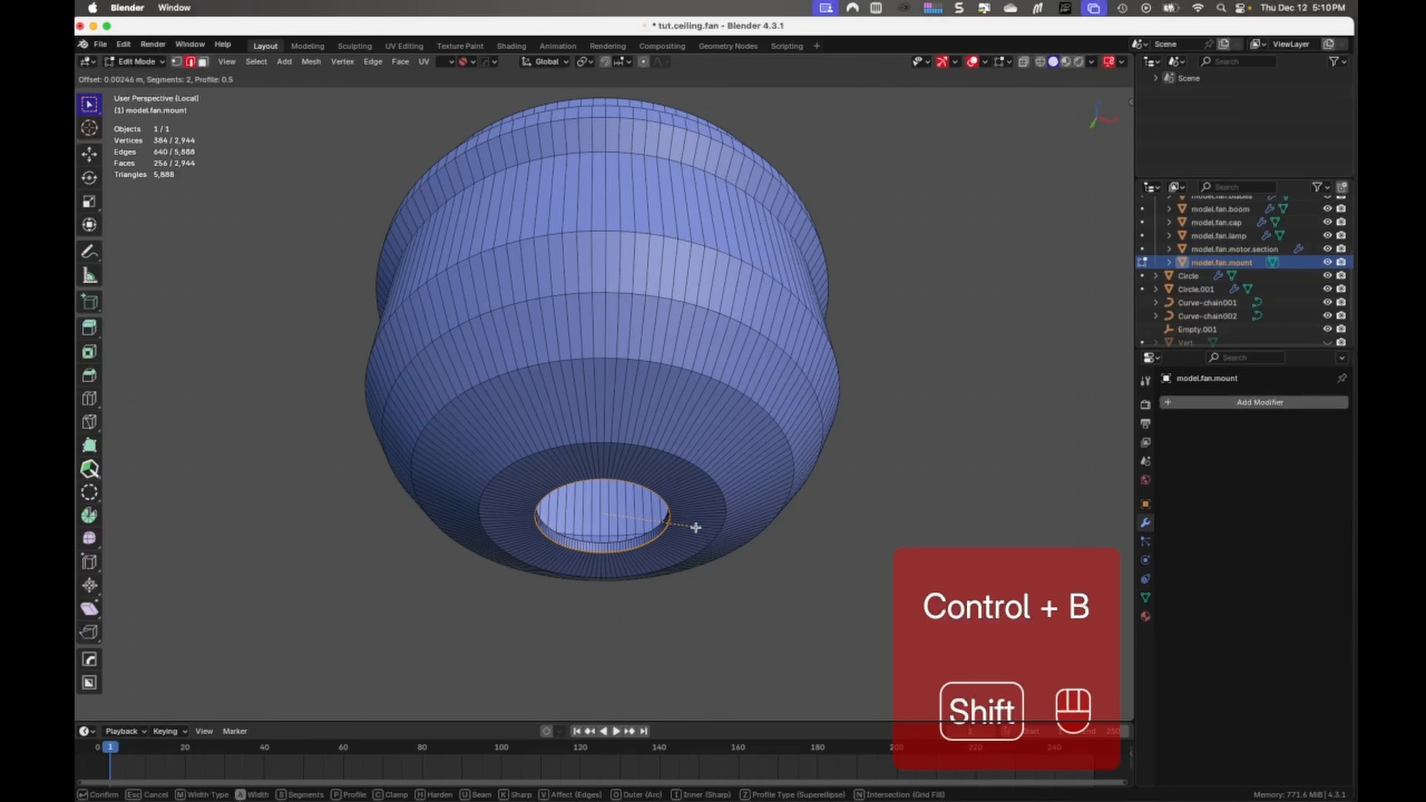
left_click(695, 527)
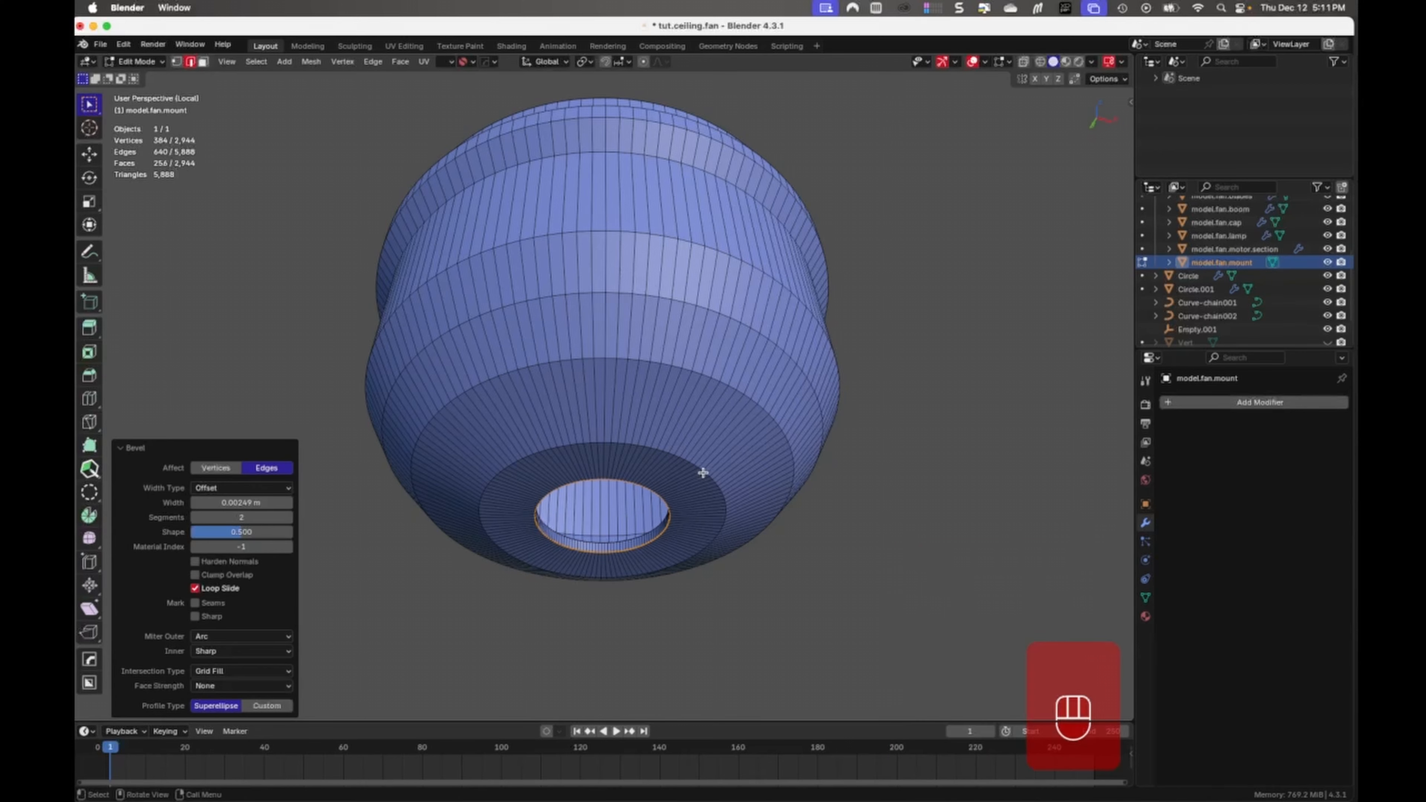
Bevel the edge loop bounding the mount's flat bottom face about 0.00765 m with 2 segments.
left_click(644, 445, "alt")
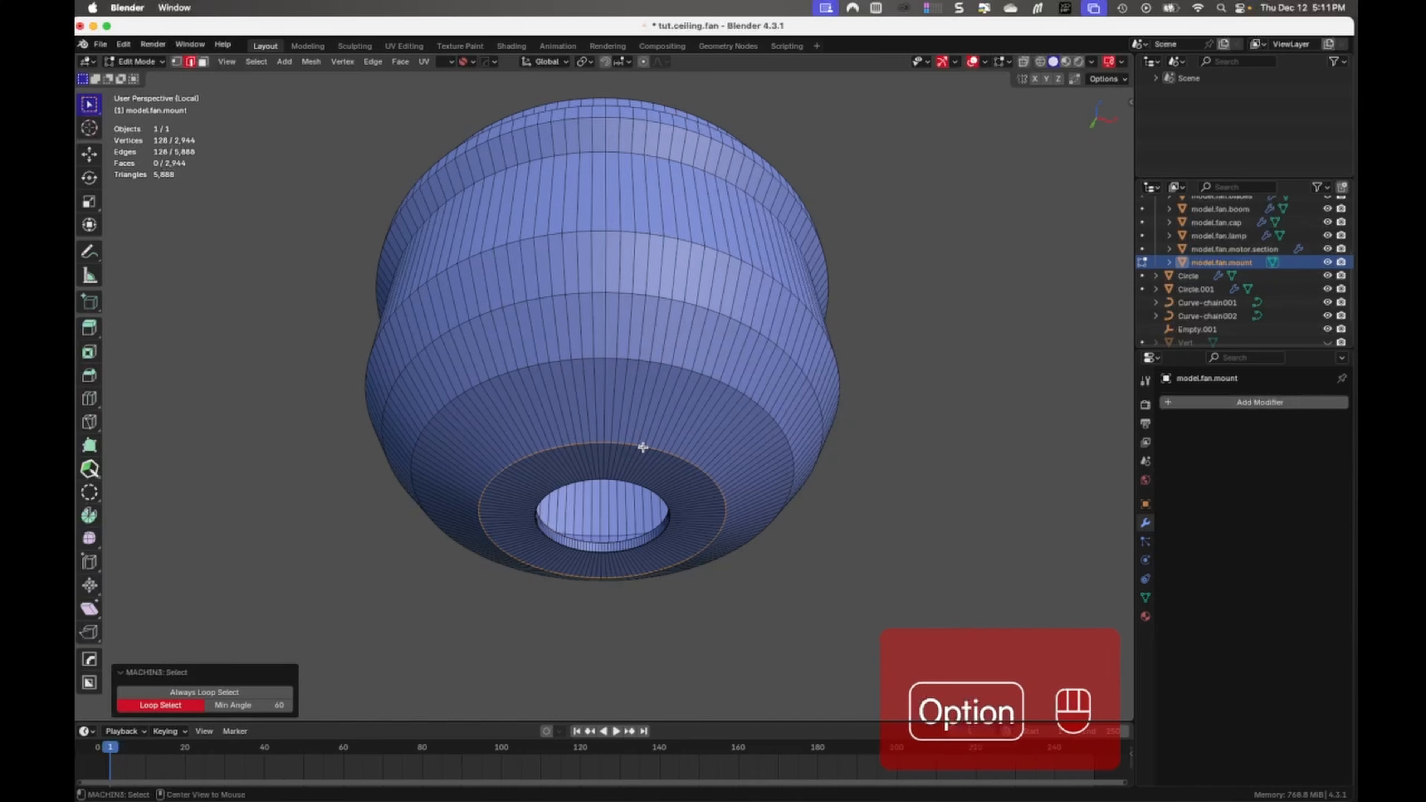
key("ctrl+b")
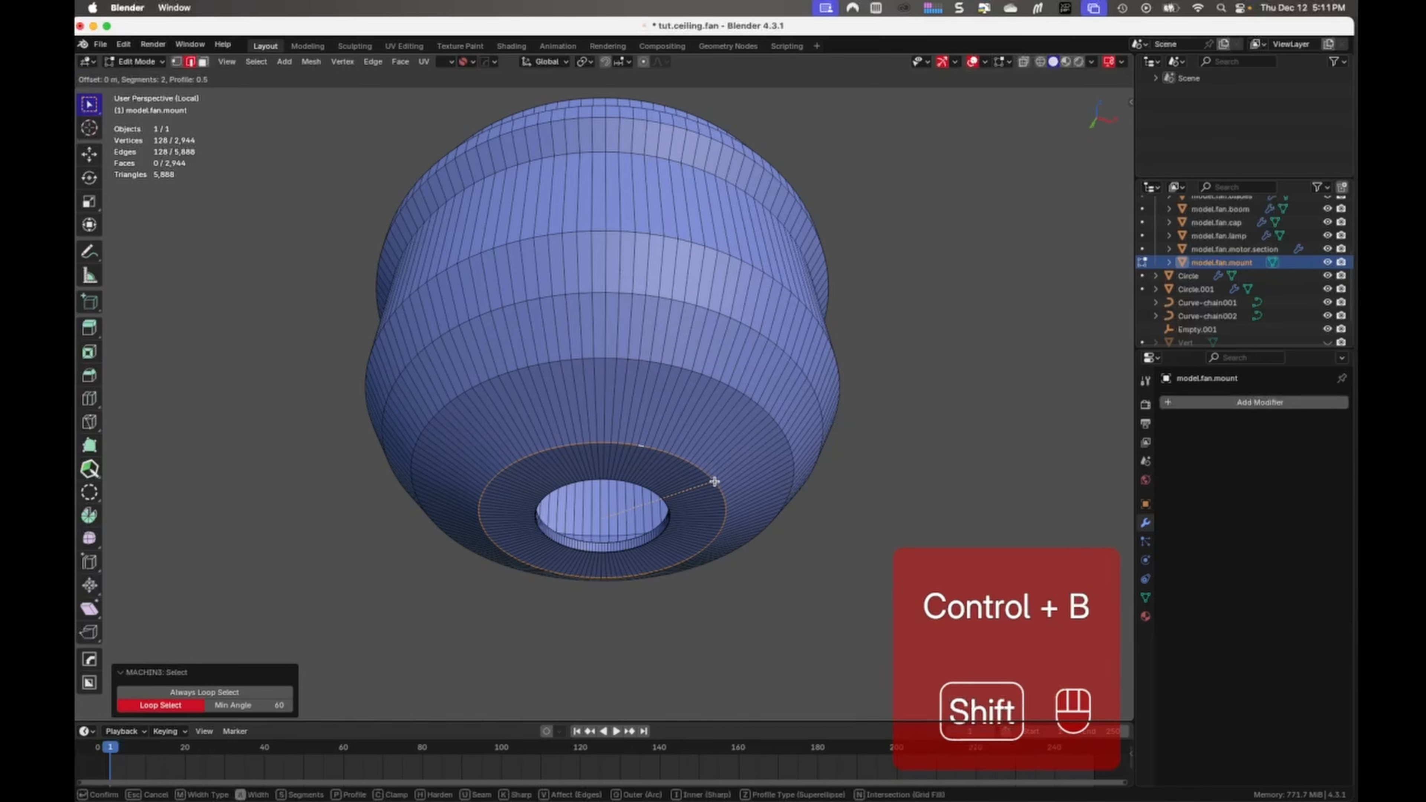
left_click(736, 482)
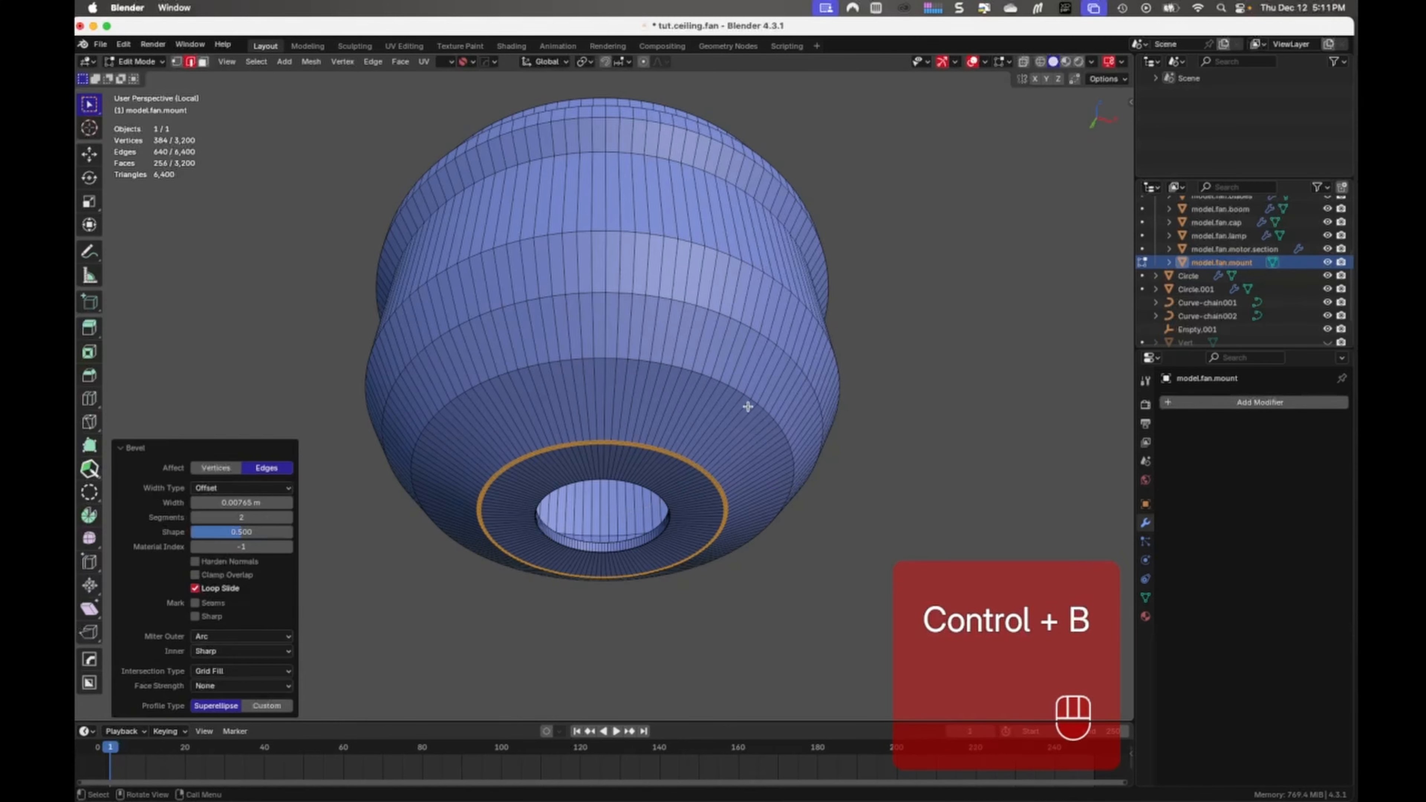
Bevel the next edge loop up on the mount's tapered underside about 0.0268 m with 2 segments.
left_click(643, 359, "super")
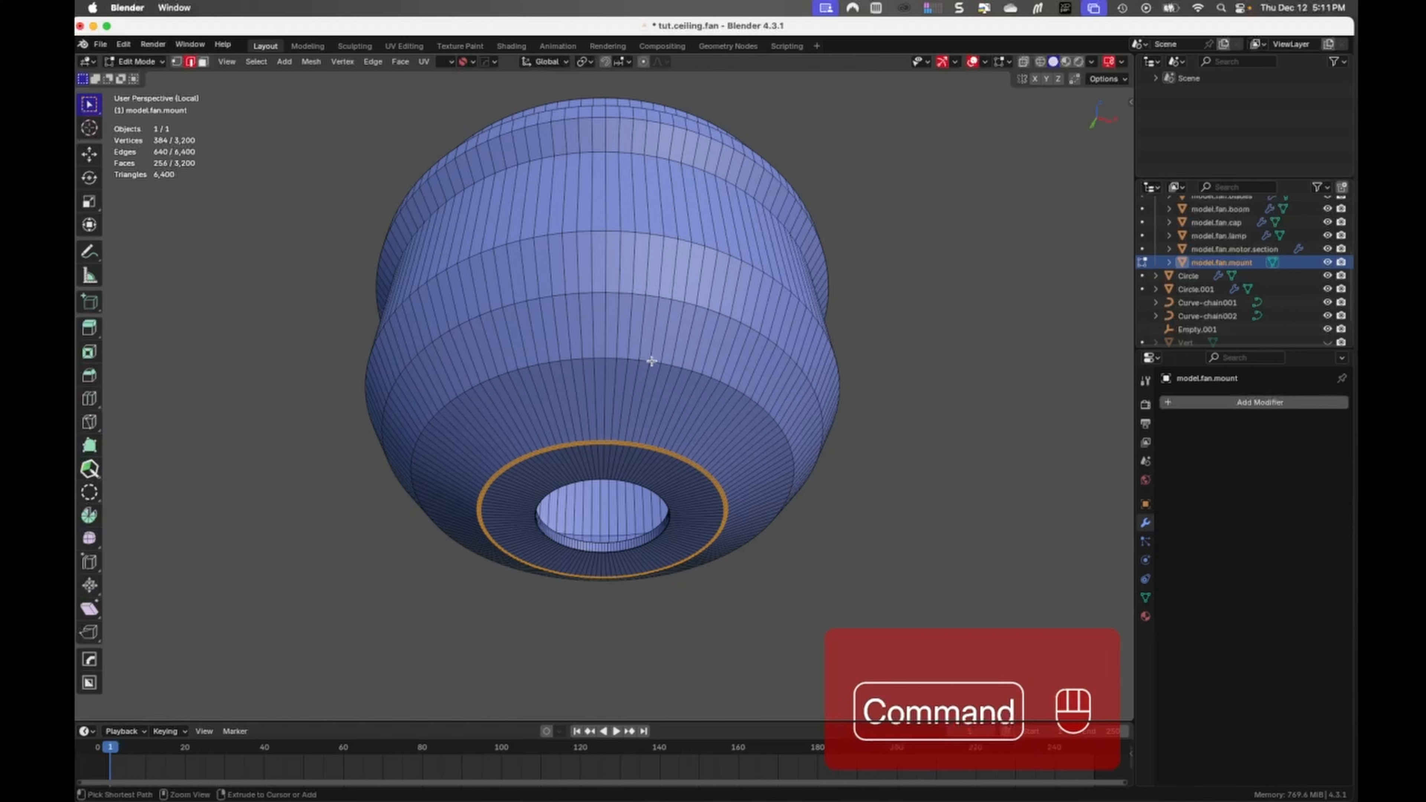
left_click(652, 359, "super")
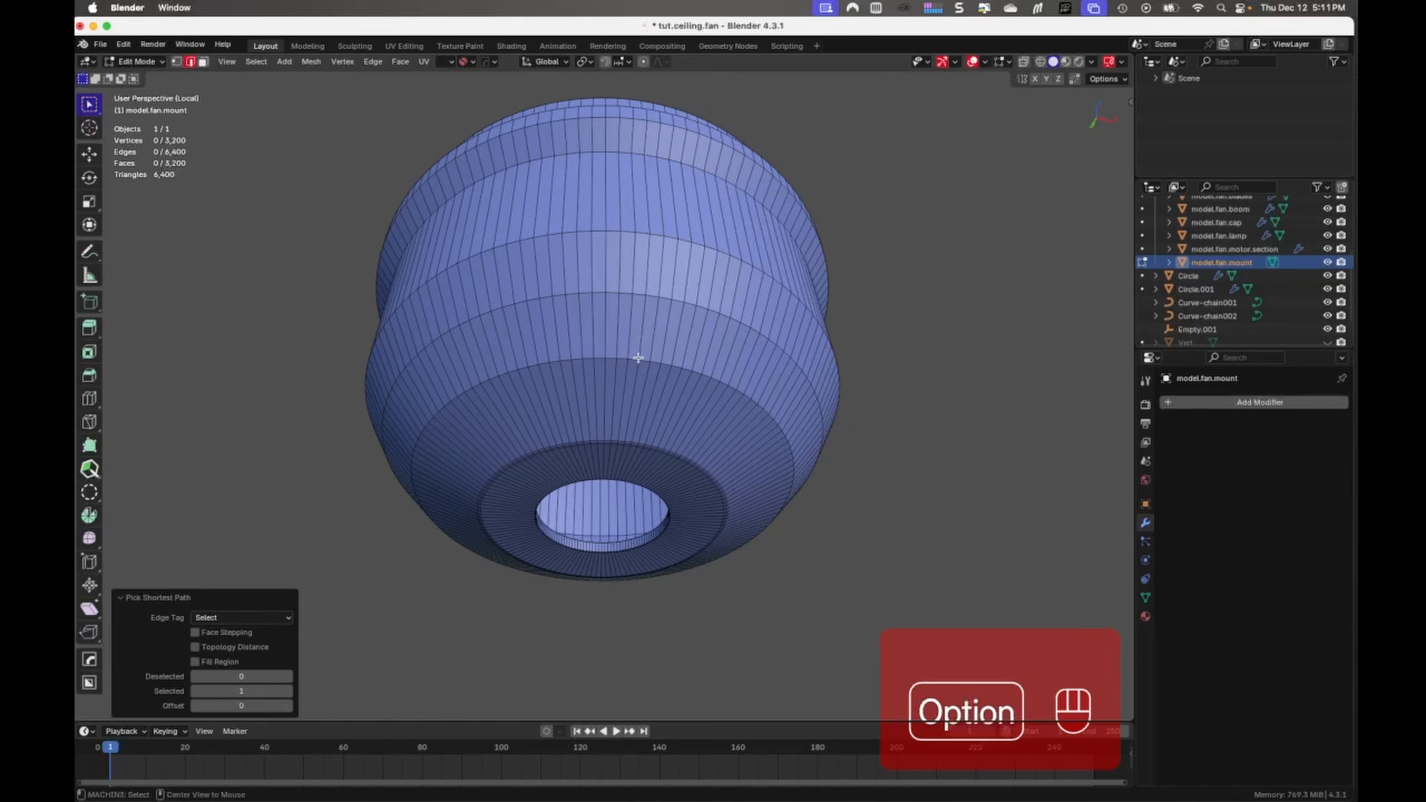
left_click(638, 358, "alt")
key("ctrl+b")
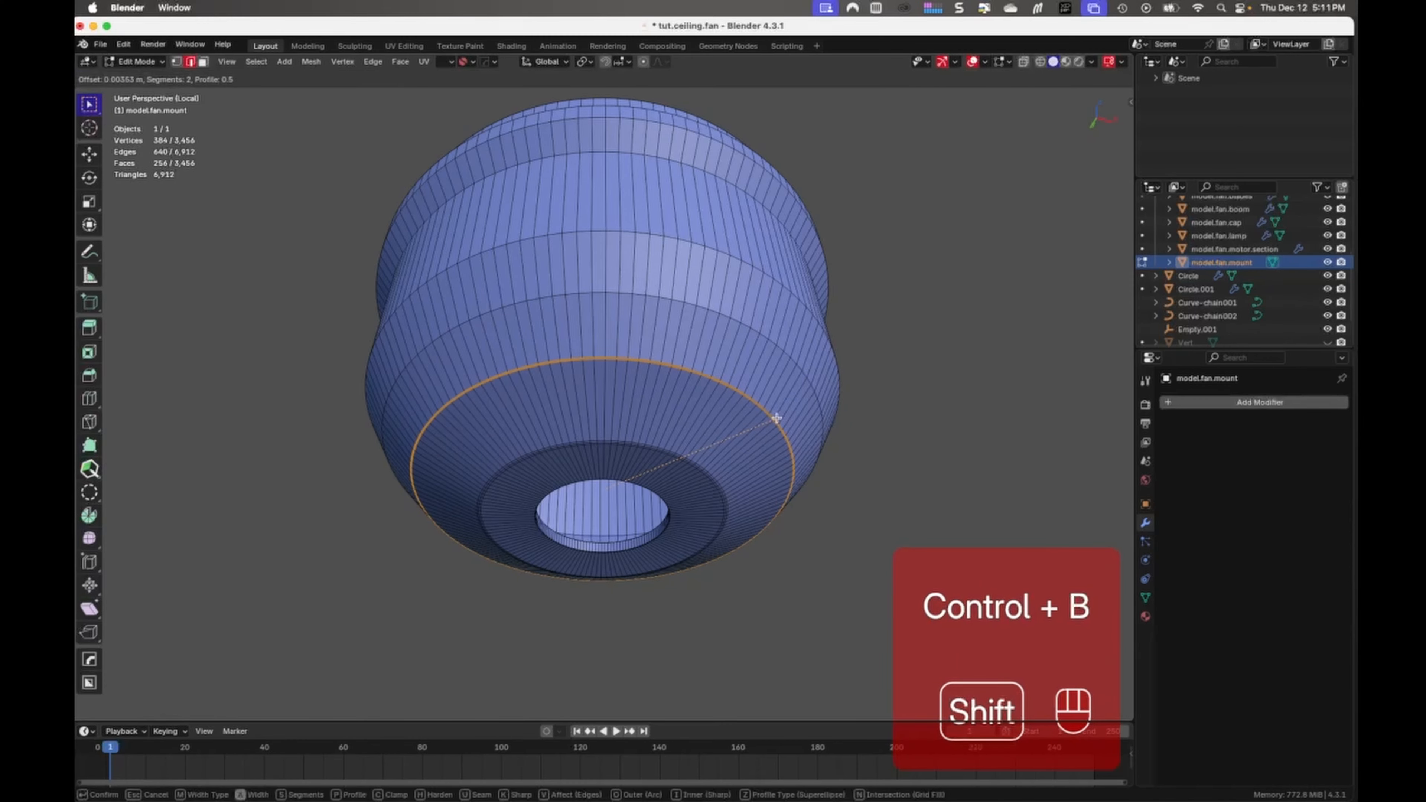
left_click(839, 421)
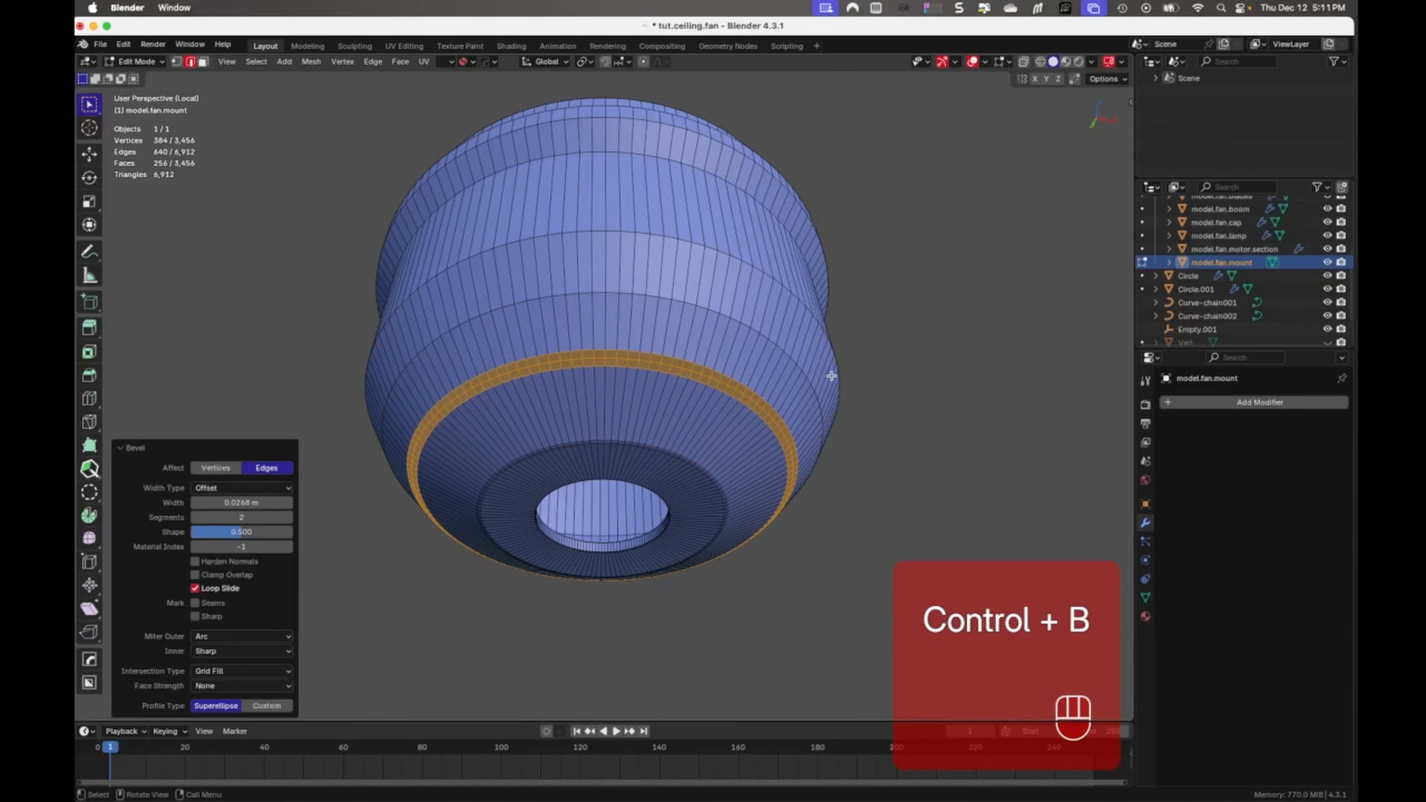
Bevel the edge loop where the mount's straight wall meets the underside of the flange about 0.03 m with 2 segments.
middle_click_drag(827, 376, 801, 355)
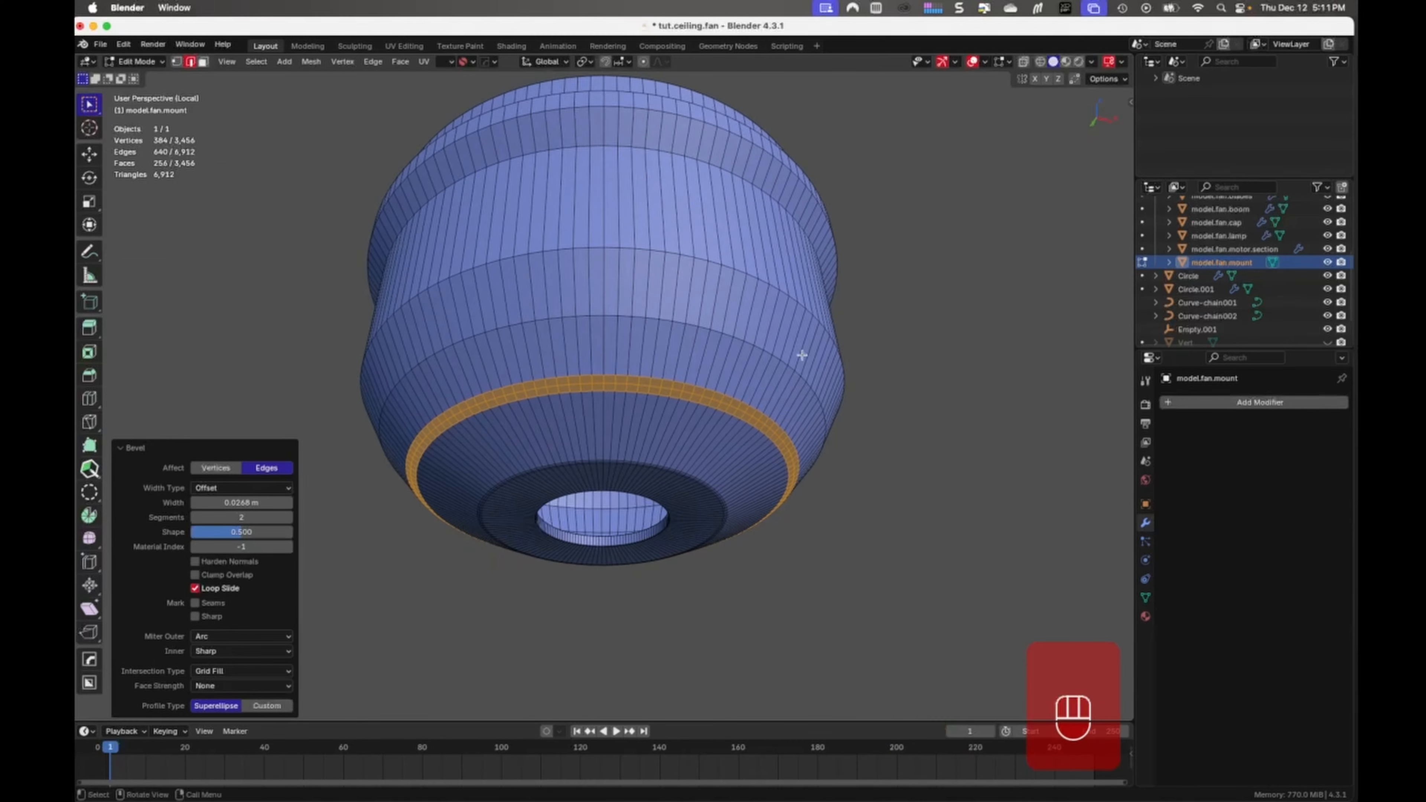
left_click(665, 144)
left_click(667, 144, "alt")
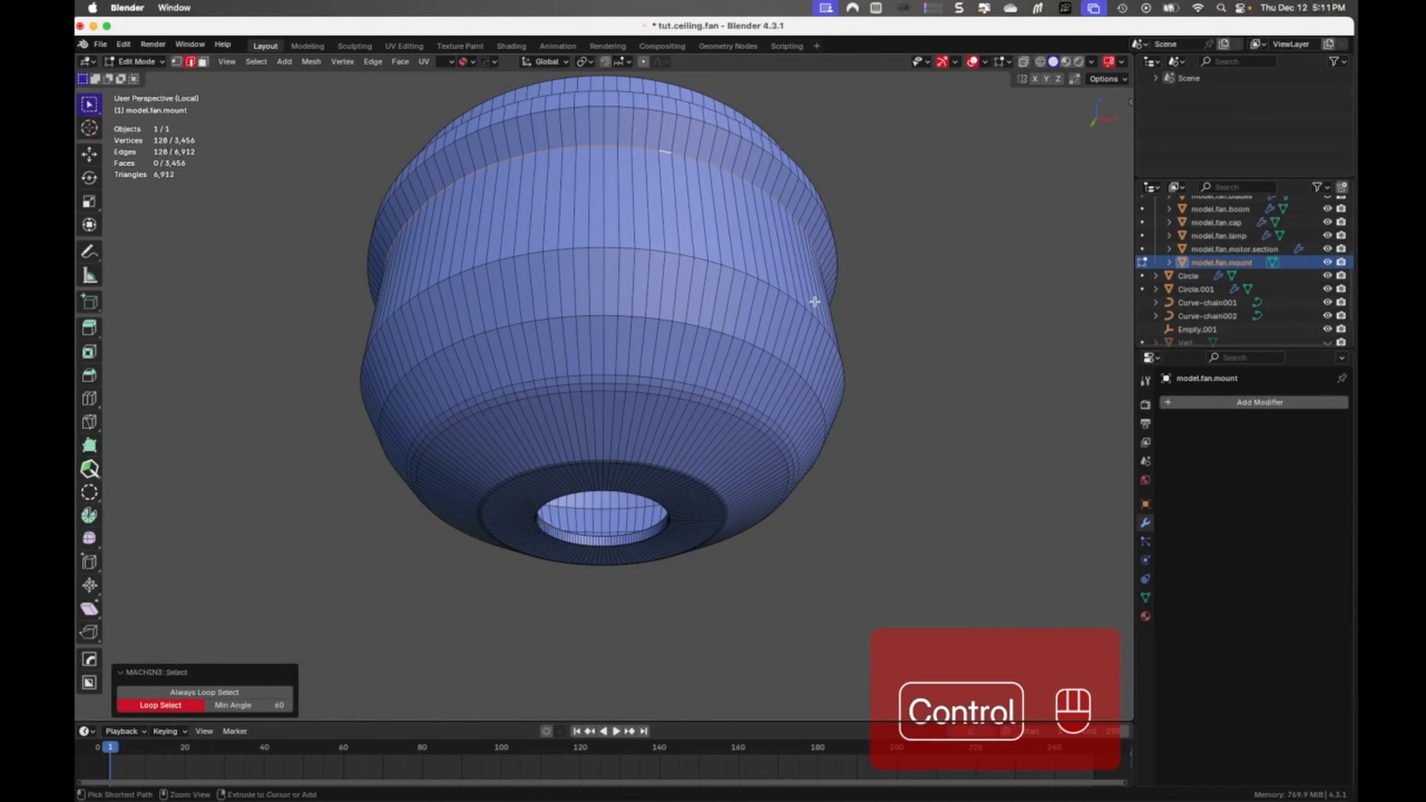
key("ctrl+b")
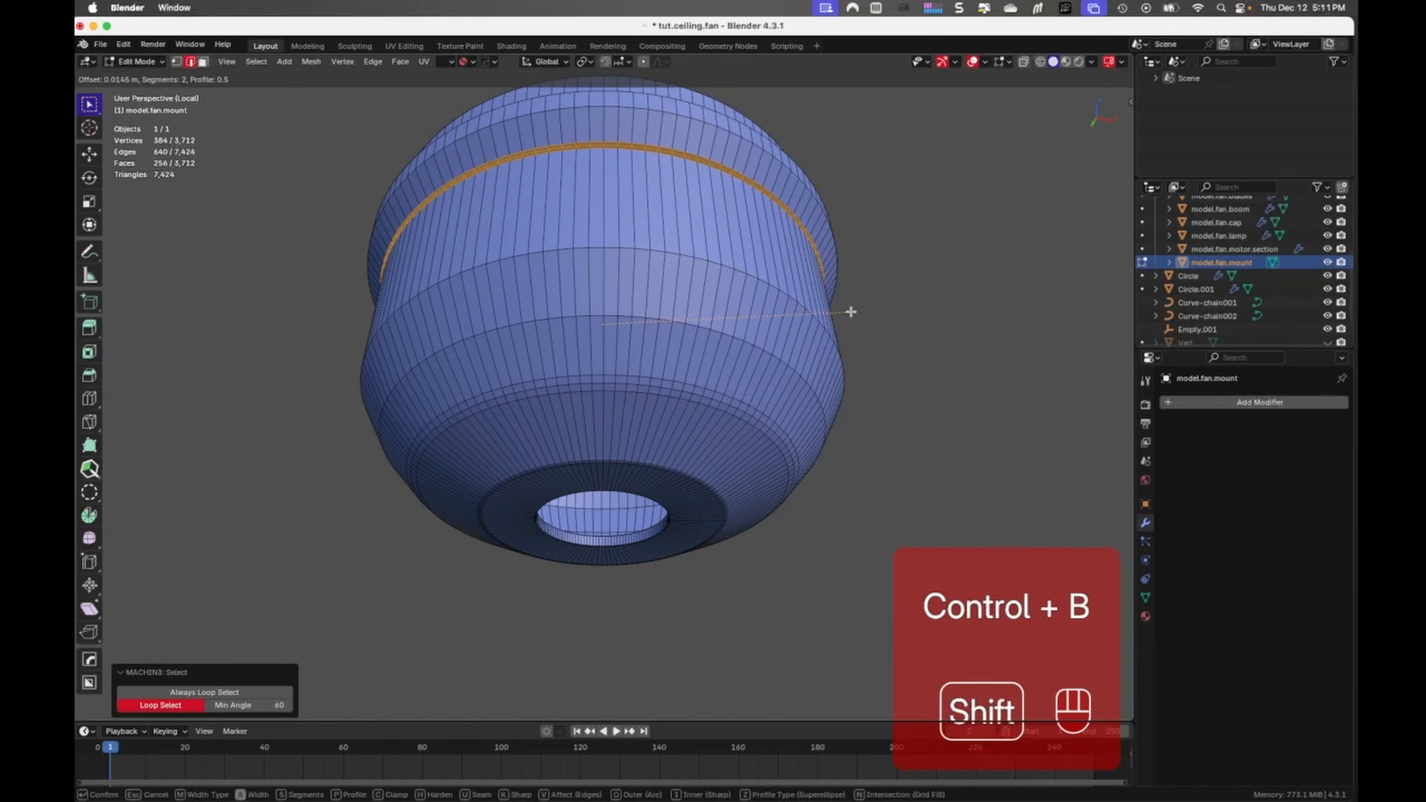
left_click(884, 313)
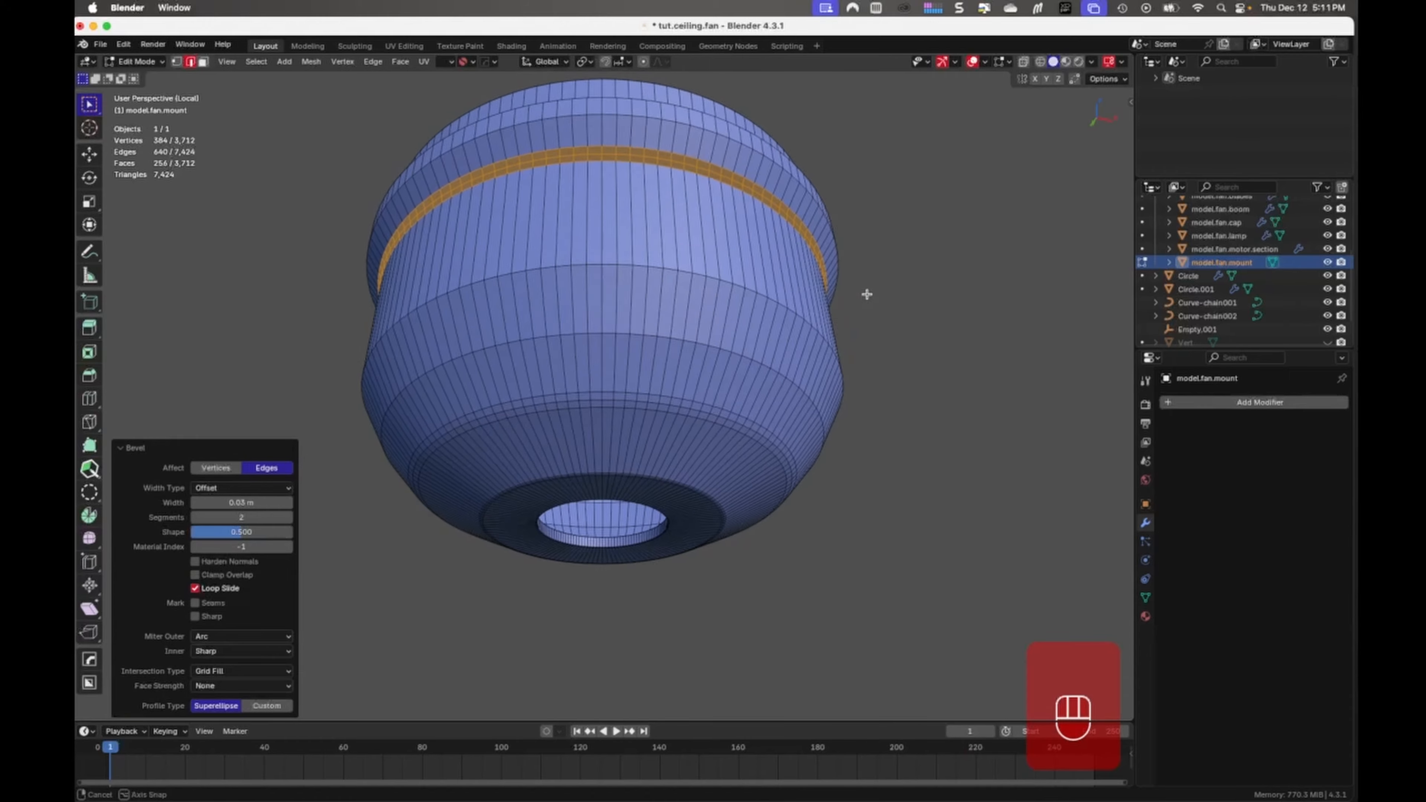
Bevel the edge loop between the mount's upper collar and the sloped top of the flange about 0.0129 m with 2 segments.
middle_click_drag(867, 295, 864, 330)
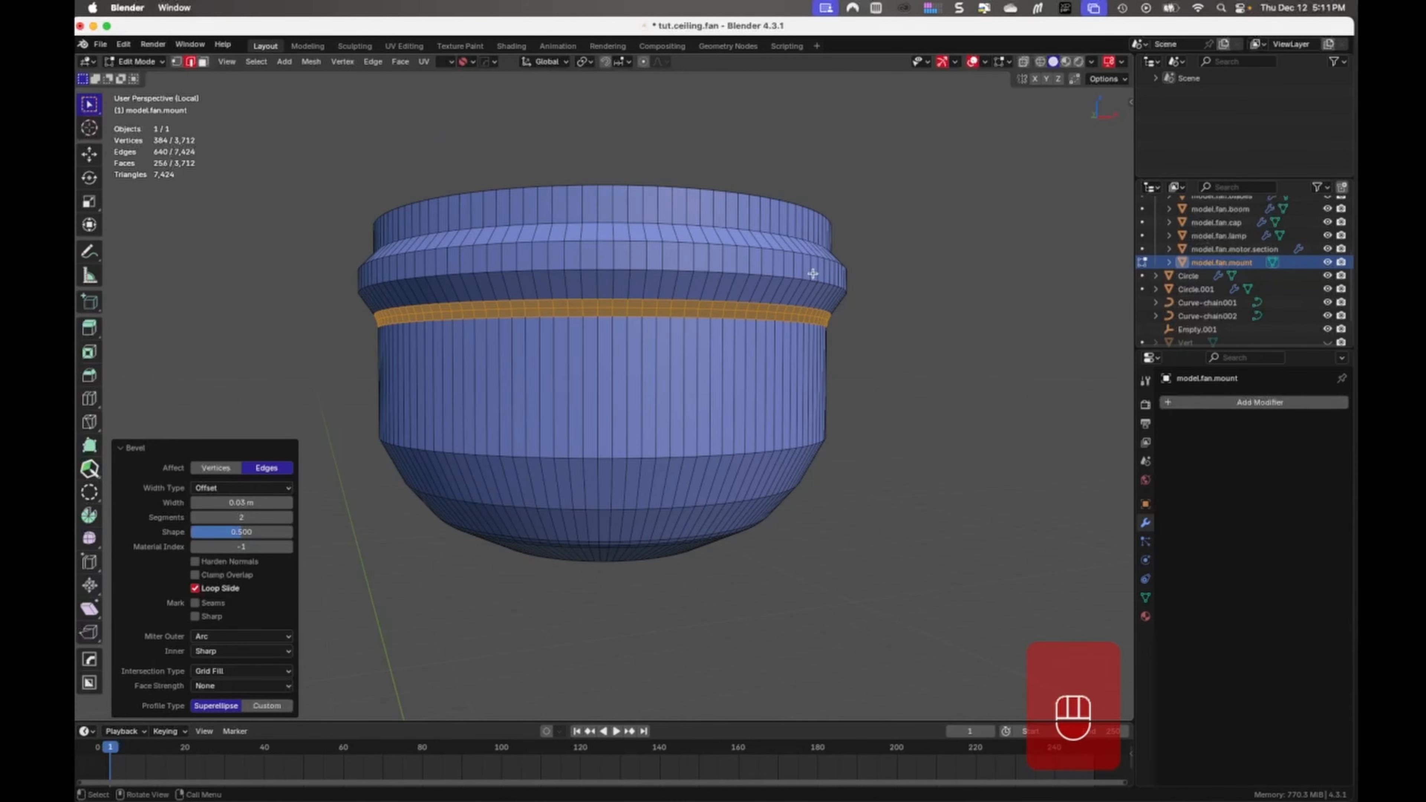
mouse_move(813, 288)
middle_mouse_down()
mouse_move(814, 315)
mouse_move(812, 287)
middle_mouse_up()
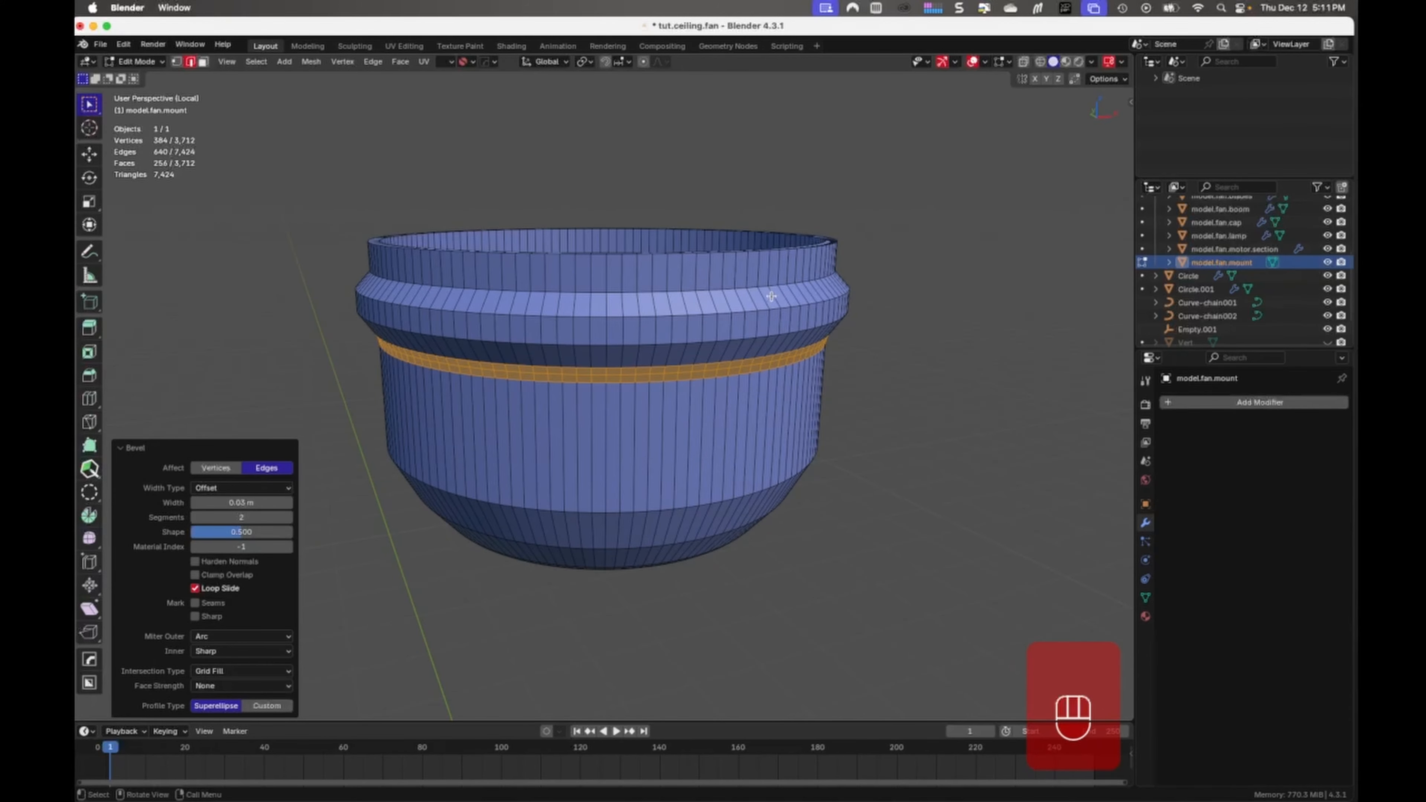
double_click(690, 290)
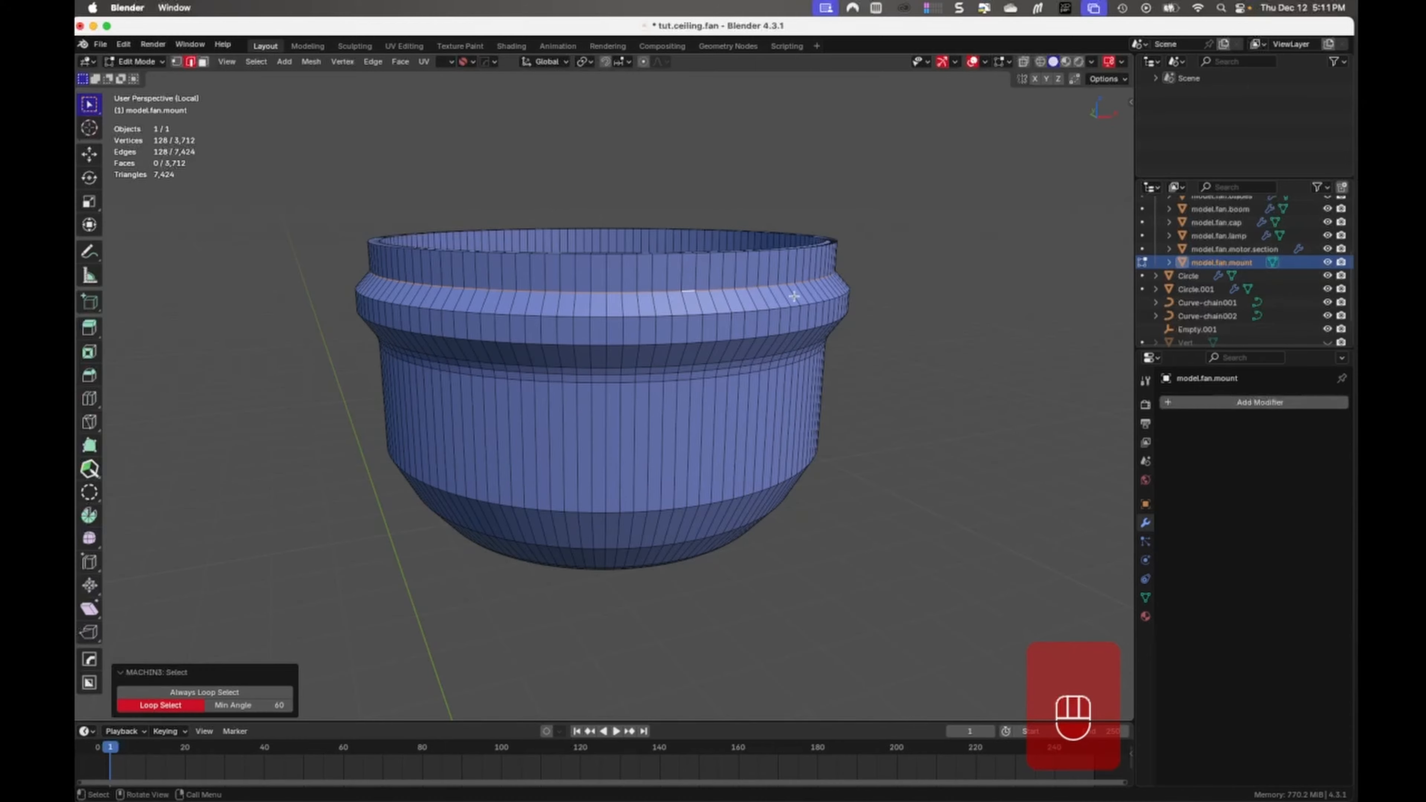
key("ctrl+b")
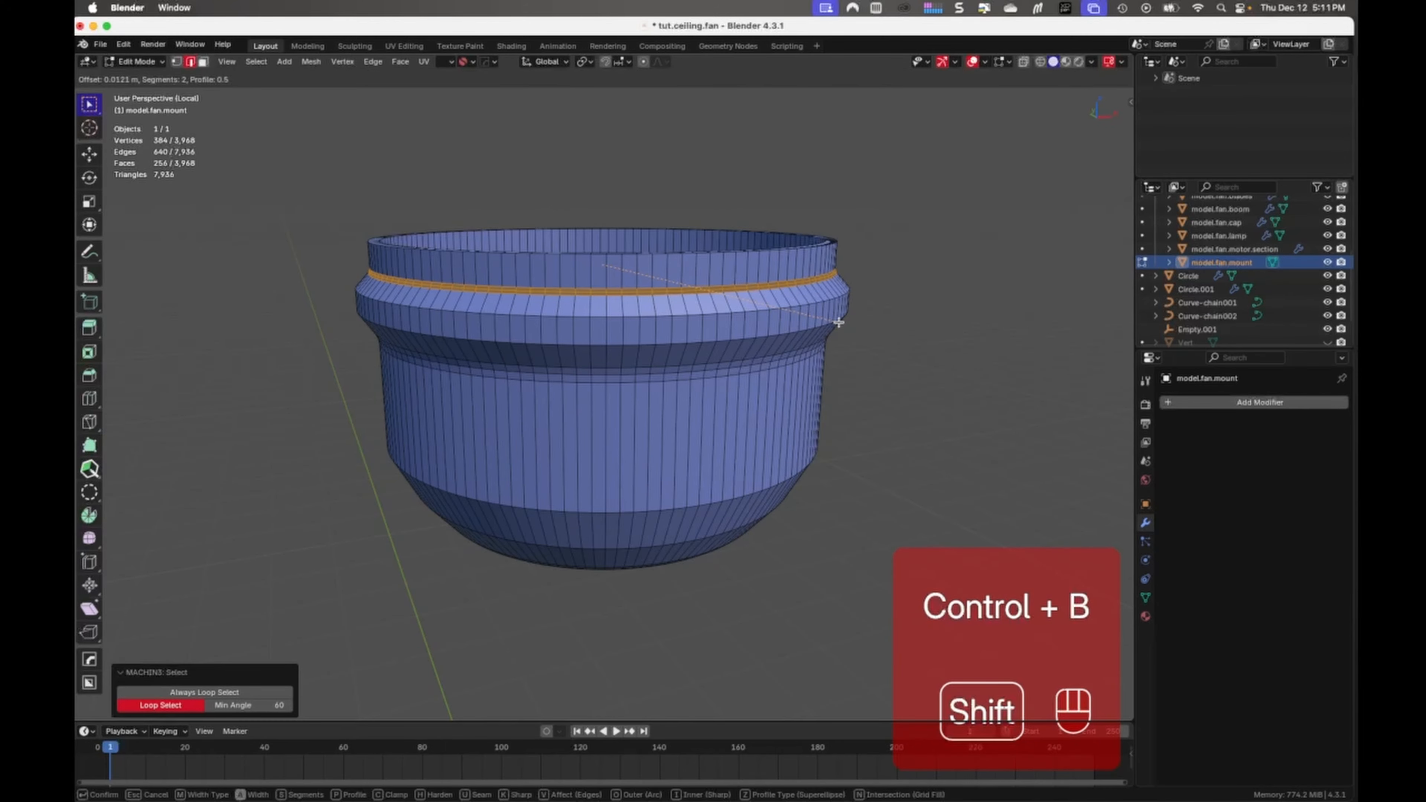
left_click(840, 324)
Bevel the outer and inner edge loops of the mount's open top rim with 2 segments.
middle_click_drag(840, 320, 821, 355)
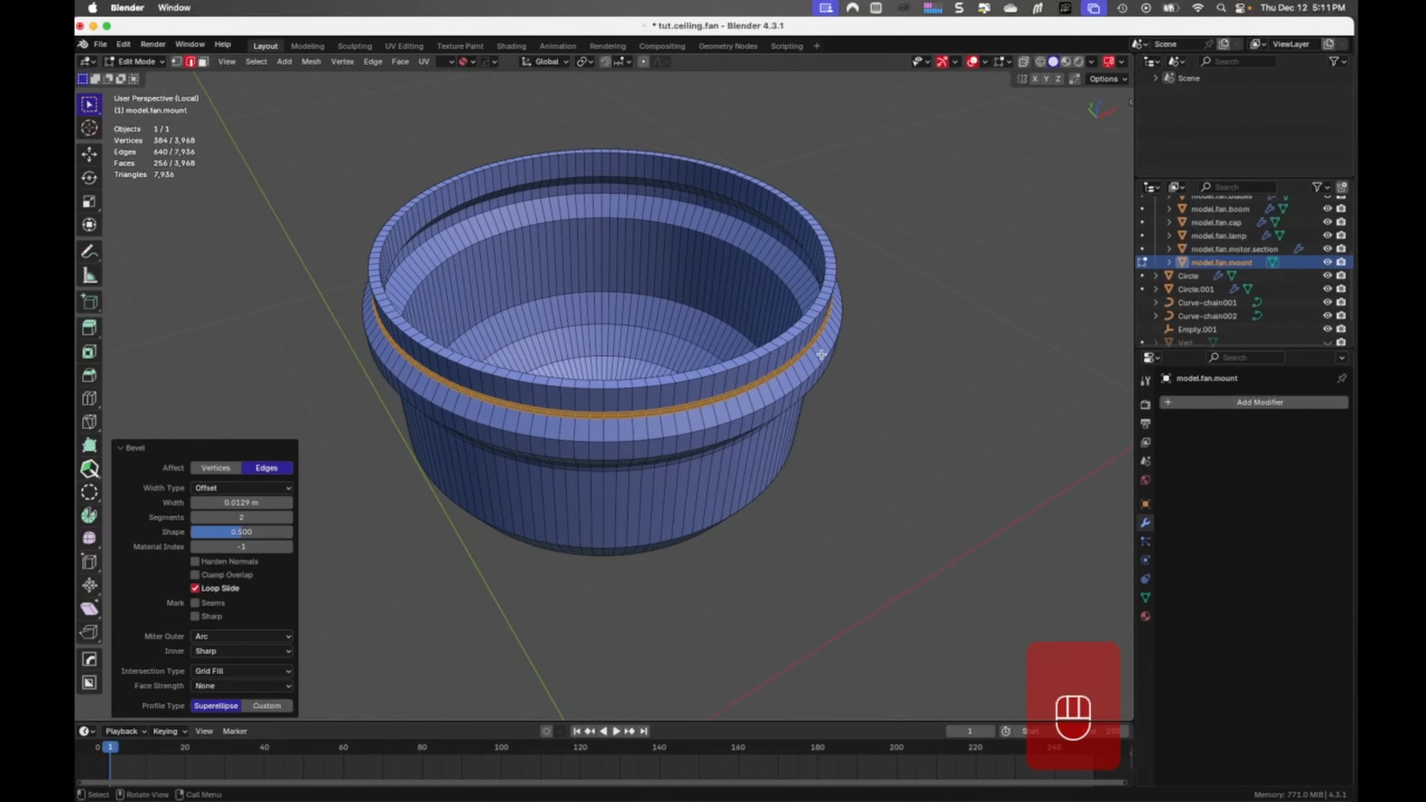
left_click(709, 375, "alt")
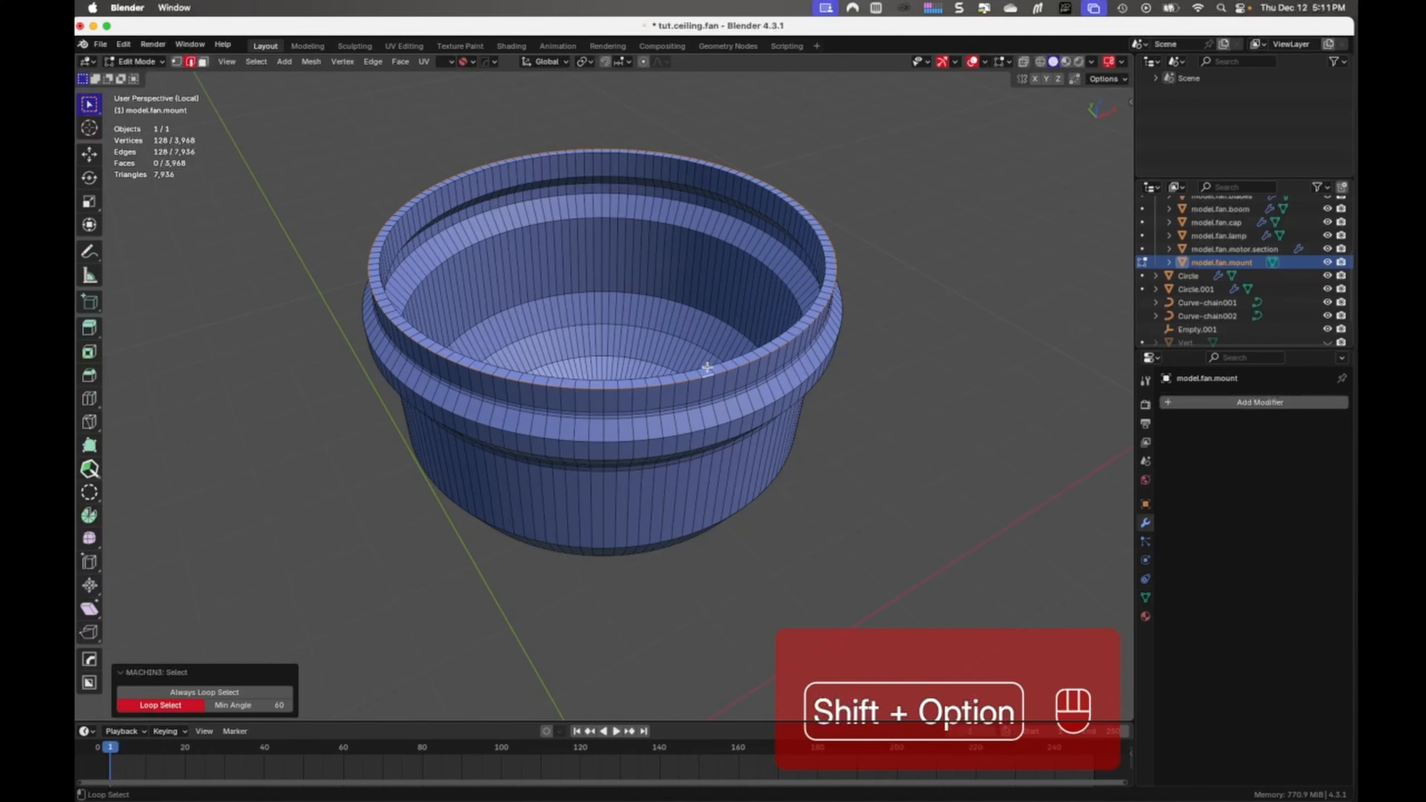
left_click(707, 368, "alt+shift")
key("ctrl+b")
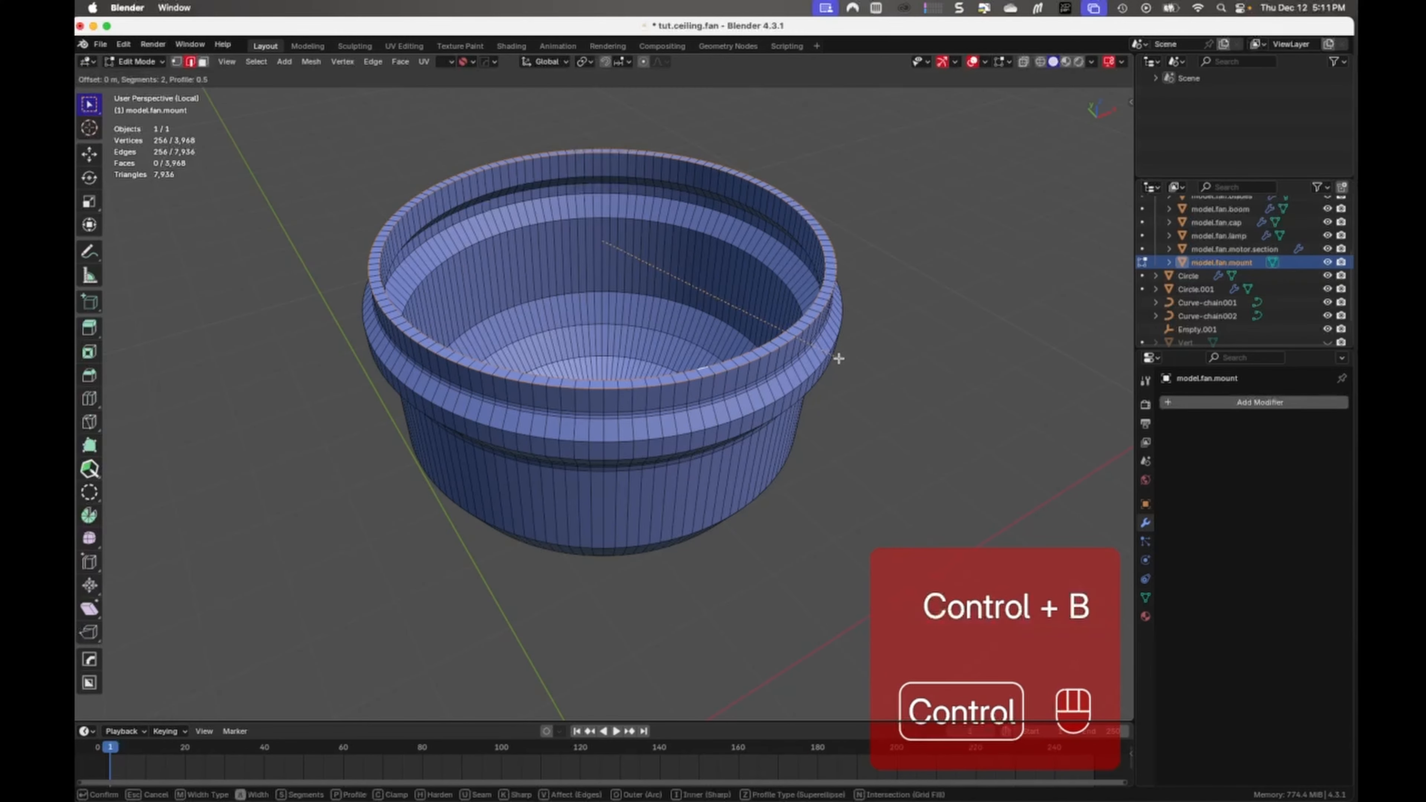
left_click(860, 361)
Try level 2 subdivision on the mount in Object Mode, undo it, and return to Edit Mode.
key("Tab")
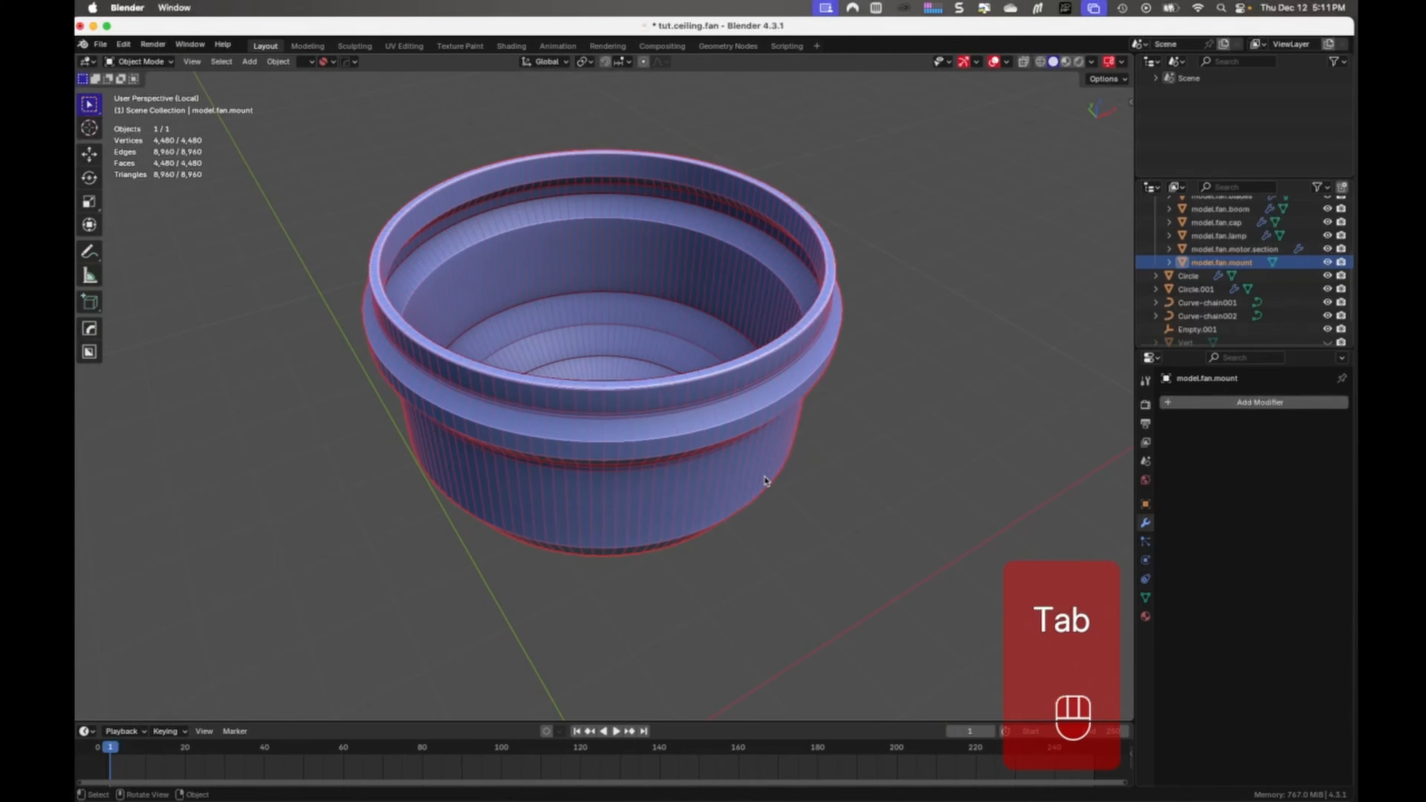
middle_click_drag(745, 532, 760, 470)
key("ctrl+2")
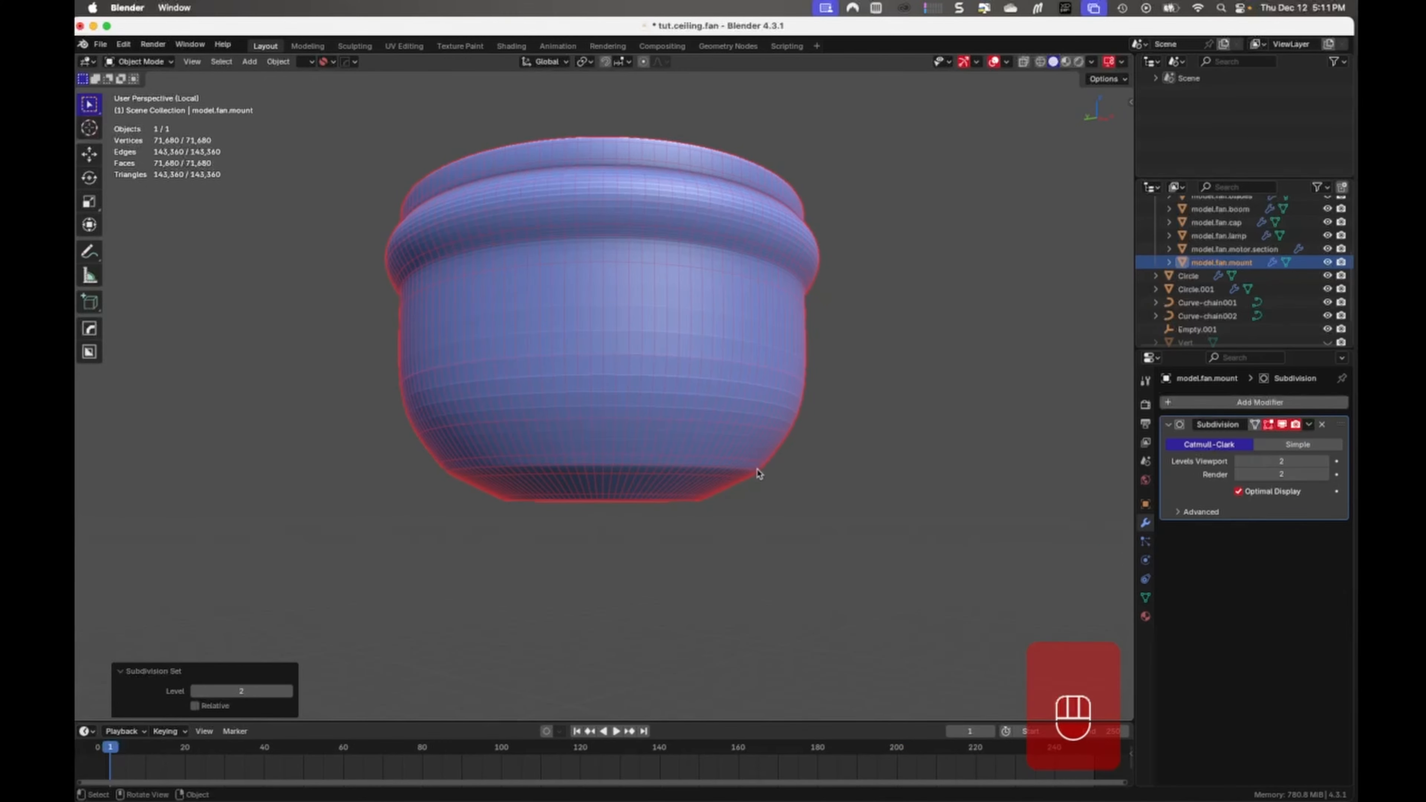
key("super+z")
key("Tab")
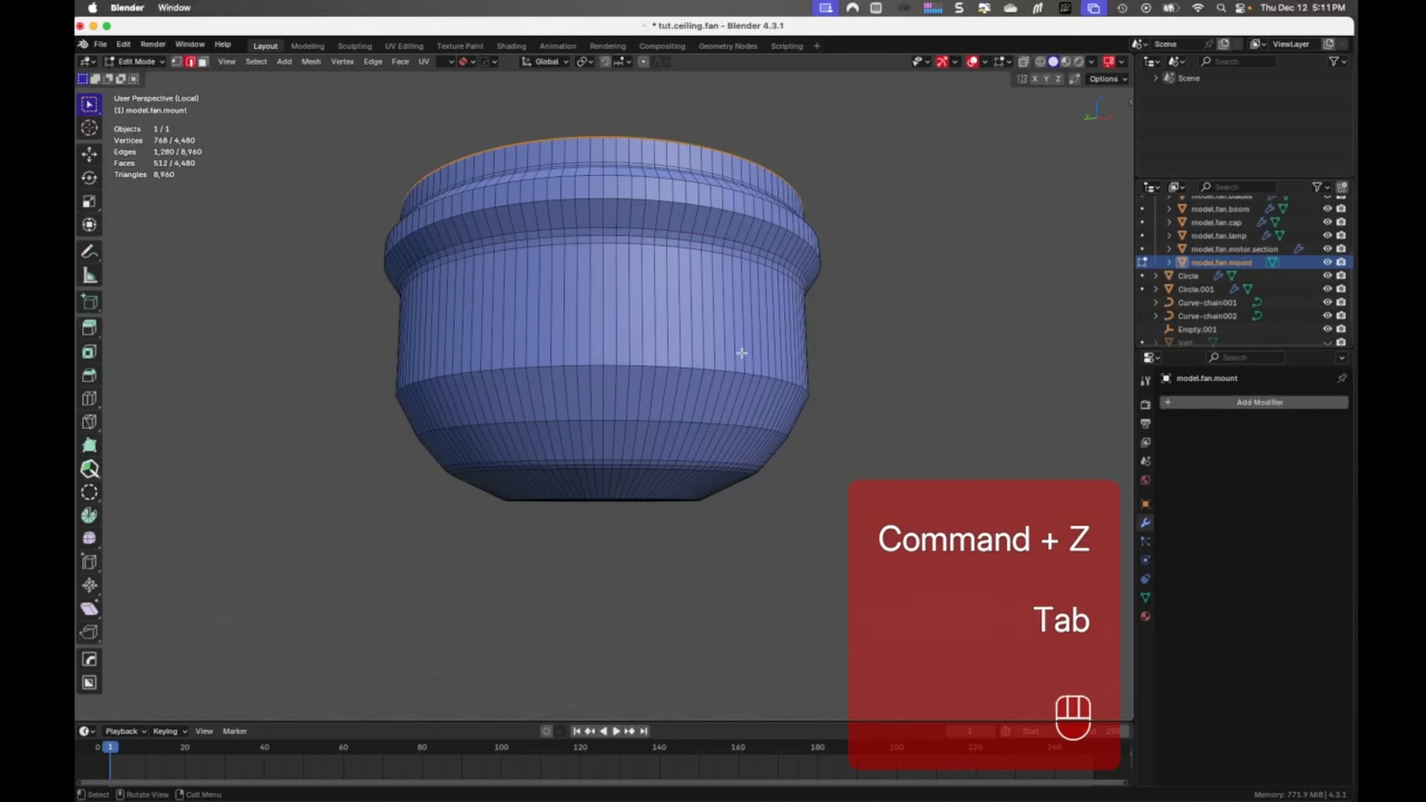
Bevel the edge loop within the existing bevel beneath the flange about 0.0102 m with 2 segments.
left_click(708, 244)
left_click(709, 243, "alt")
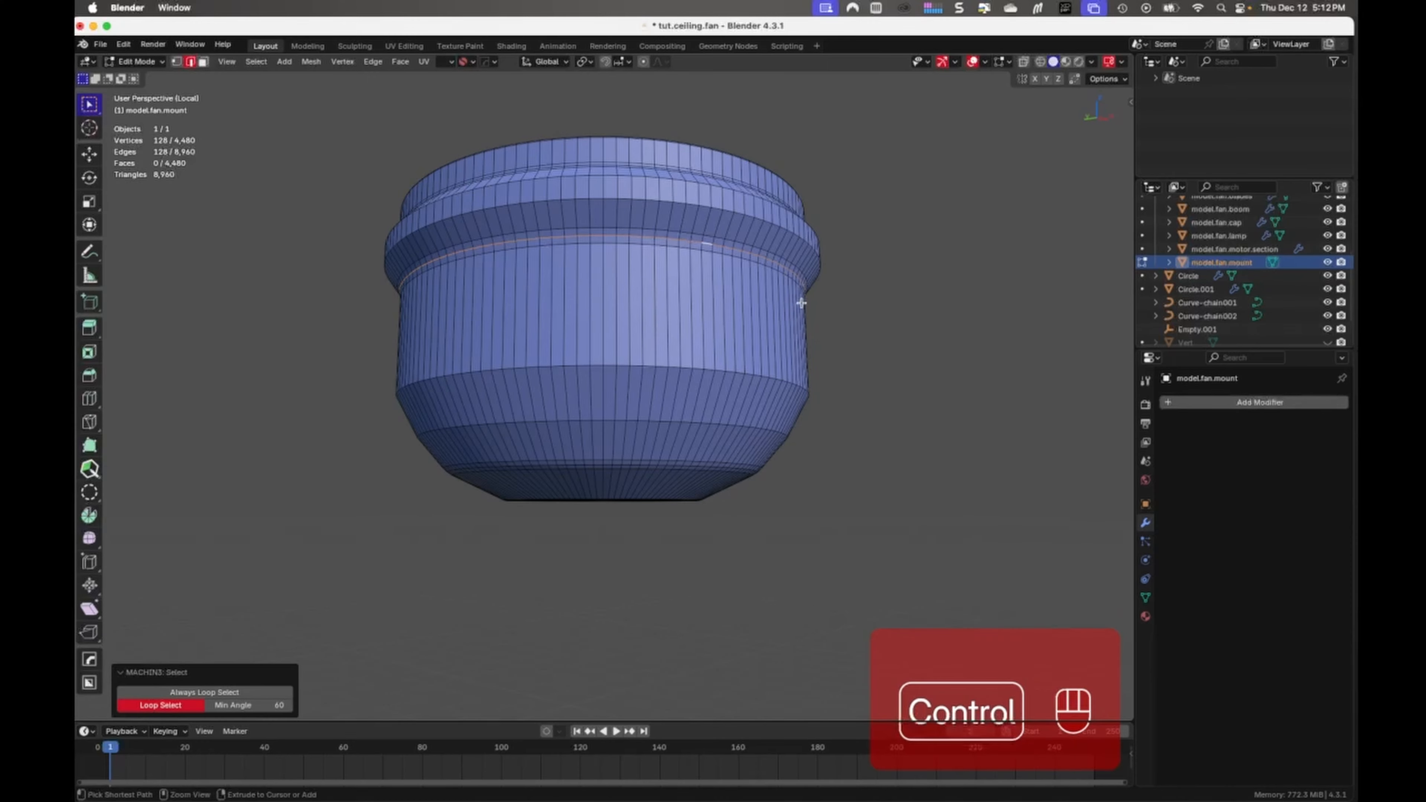
key("ctrl+b")
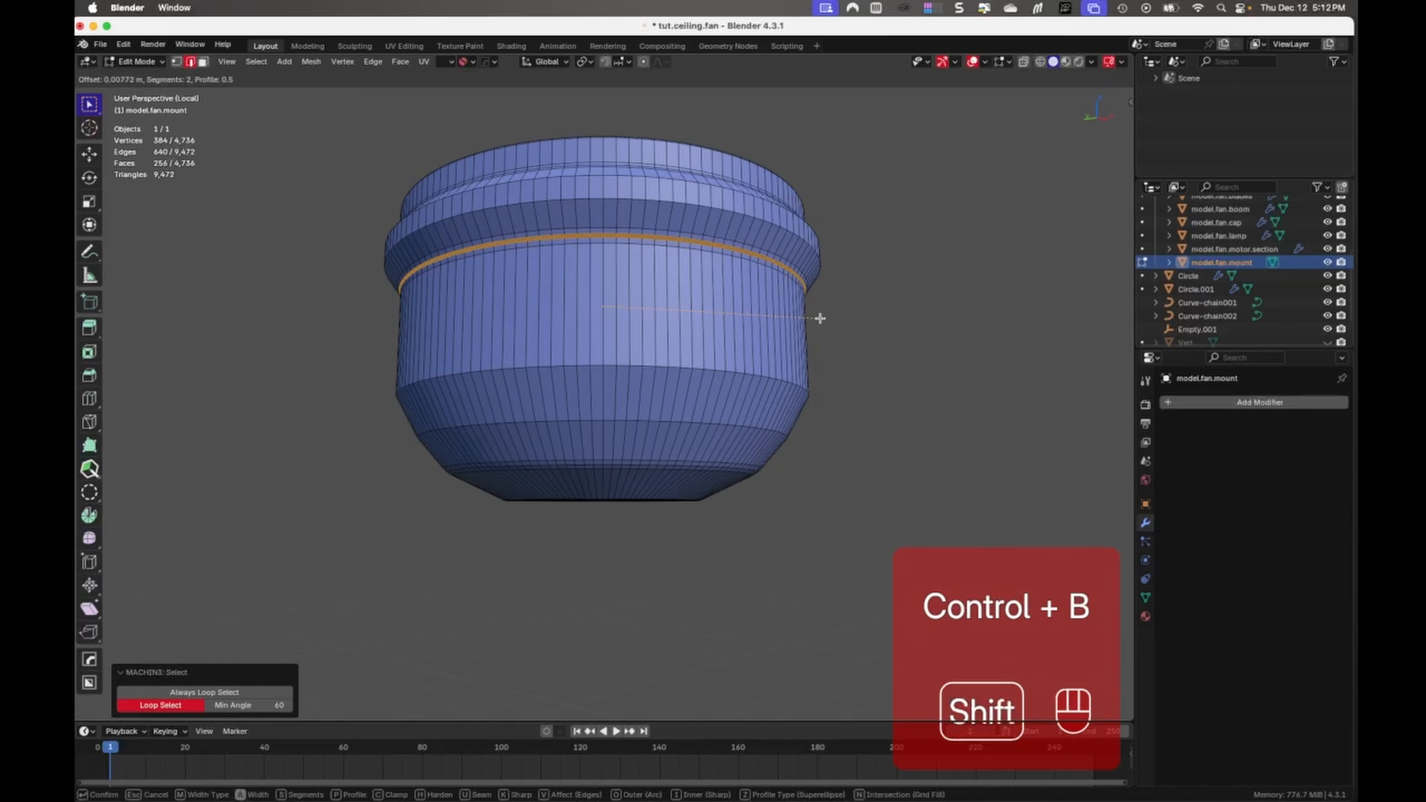
left_click(822, 320)
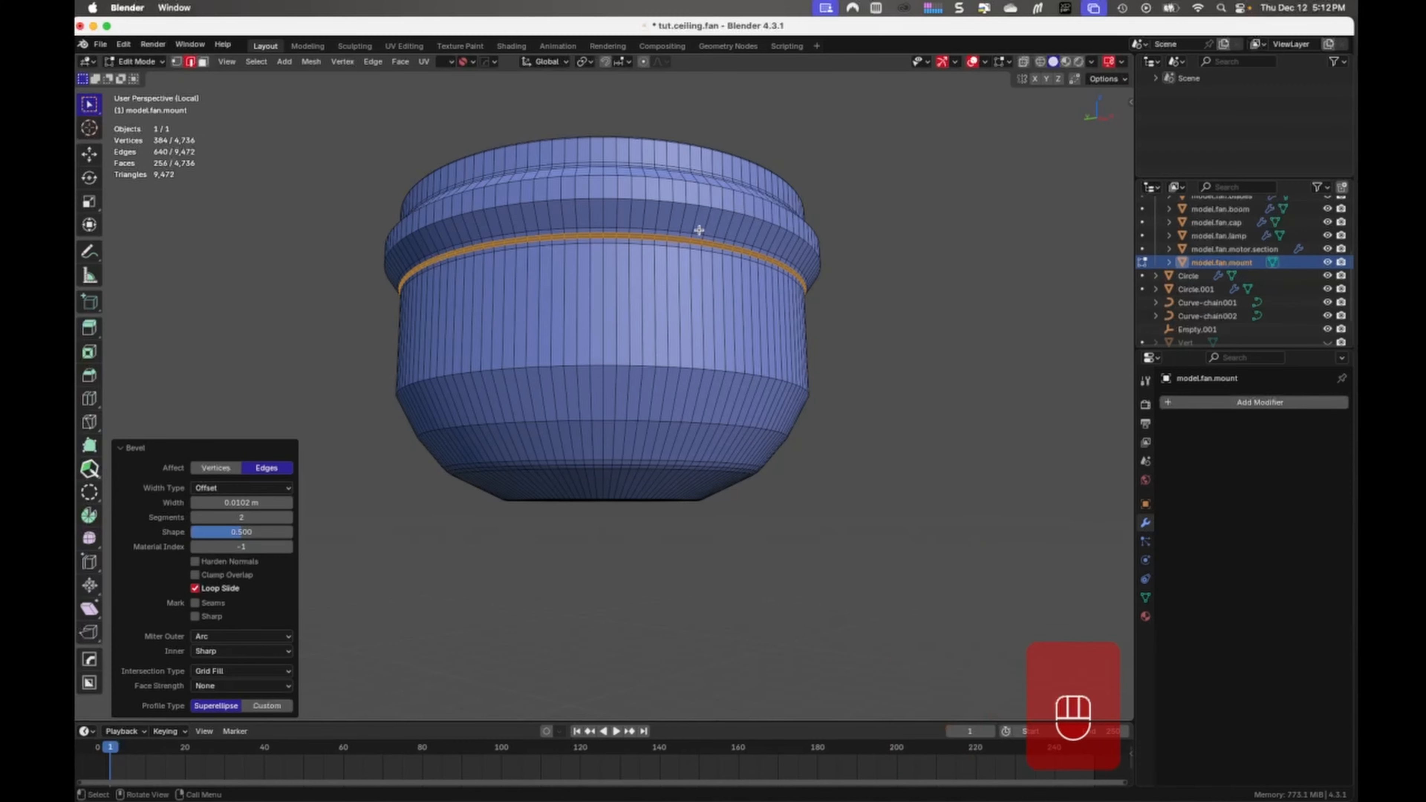
Bevel the lower outer edge loop of the mount's flange about 0.00483 m with 2 segments.
left_click(683, 200)
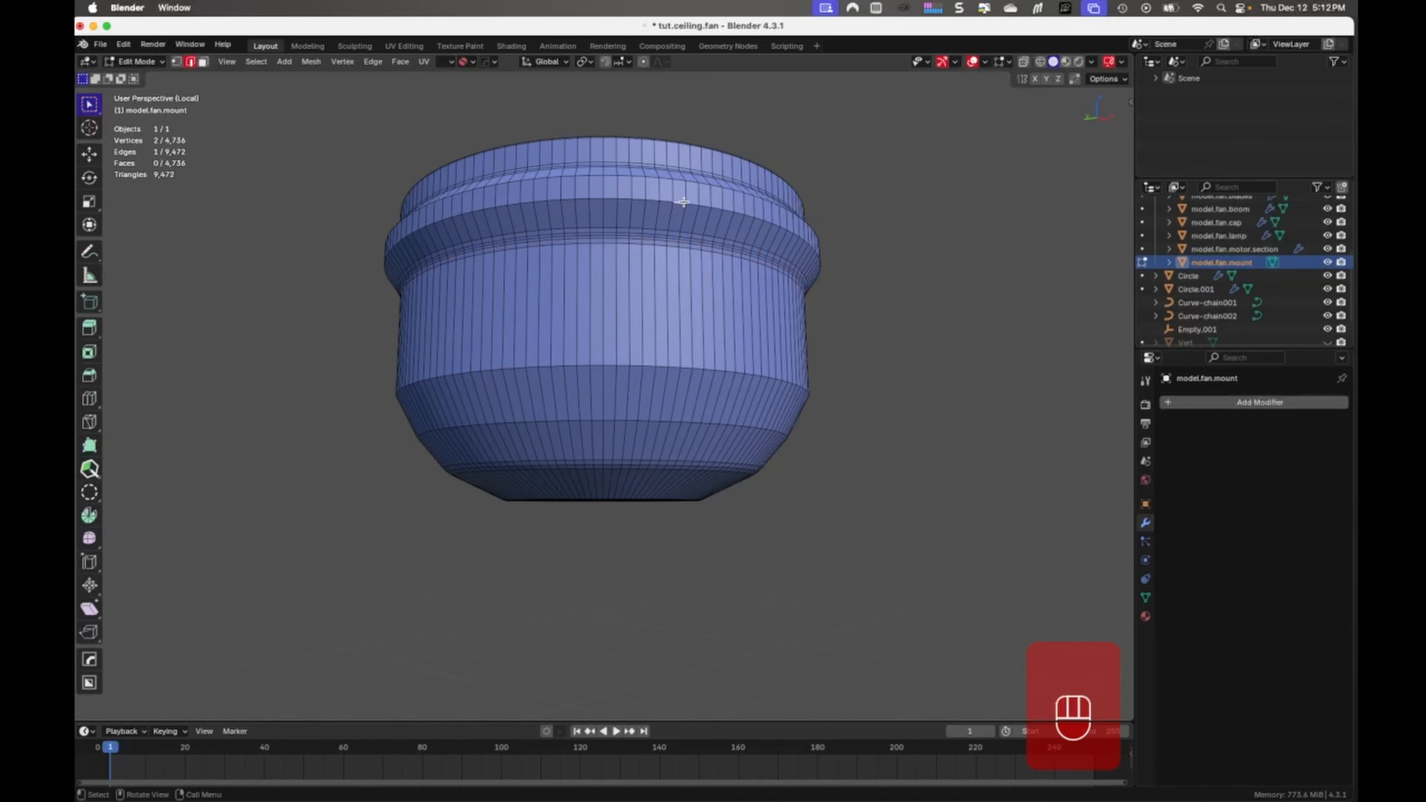
left_click(683, 202, "alt")
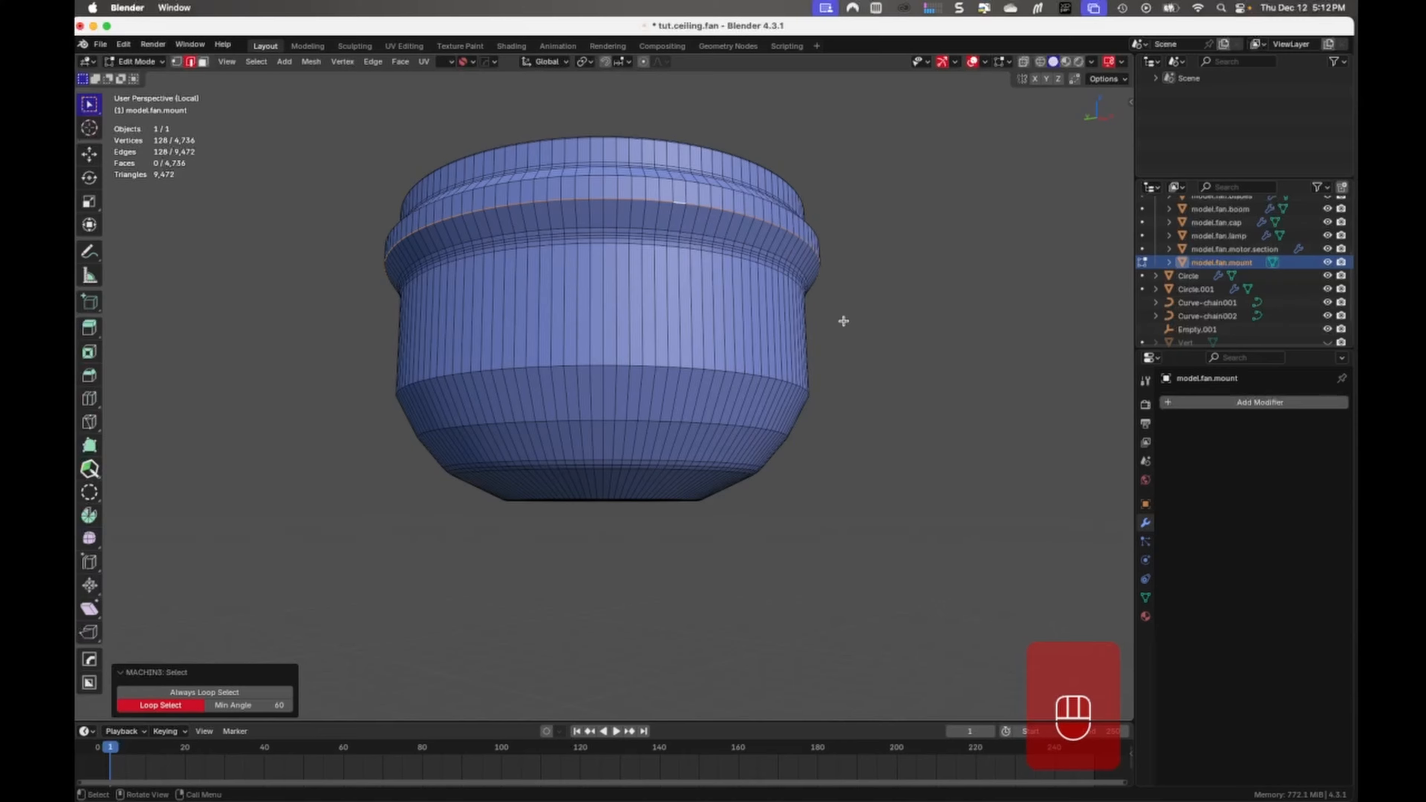
key("ctrl+b")
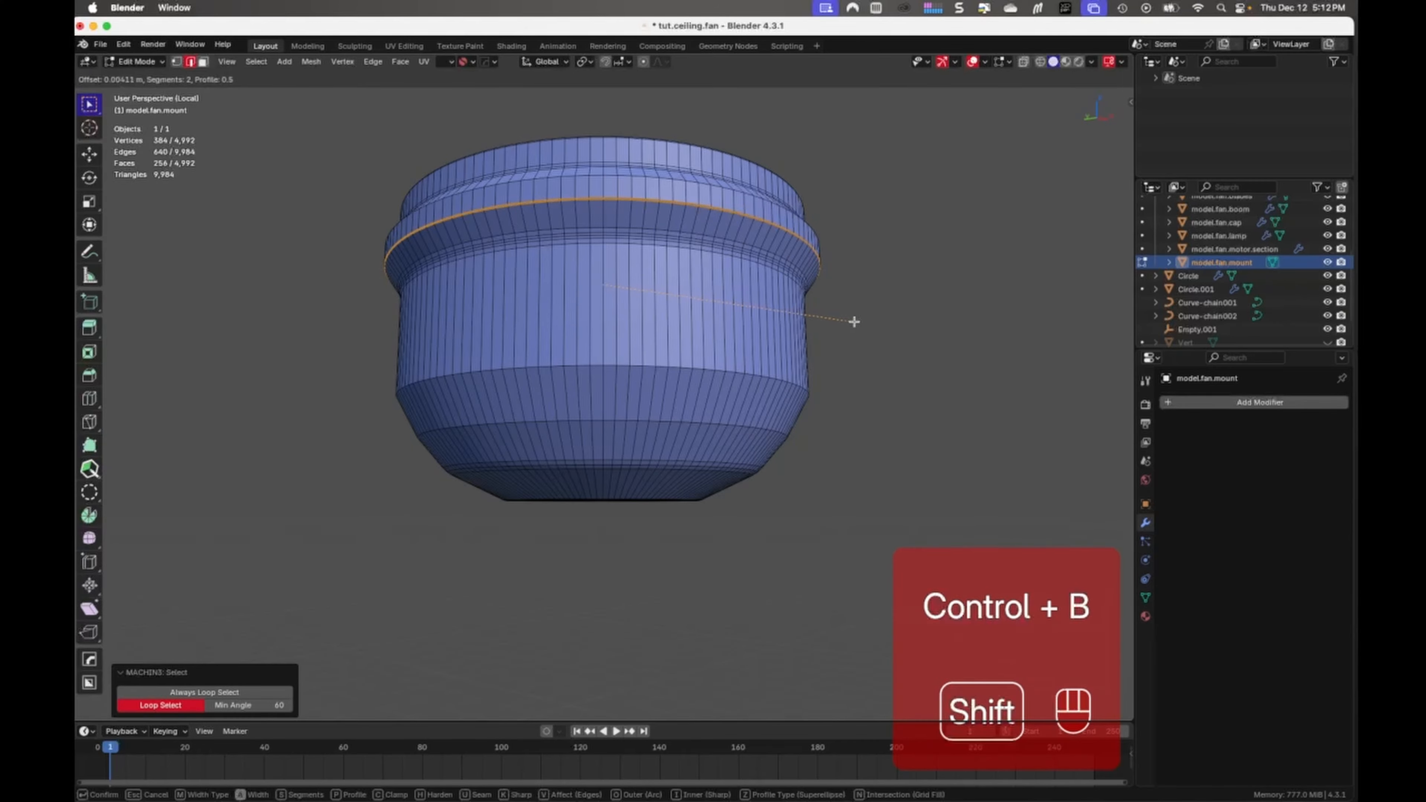
left_click(854, 322)
Bevel the upper outer edge loop of the mount's flange with 2 segments.
middle_click_drag(827, 302, 803, 329)
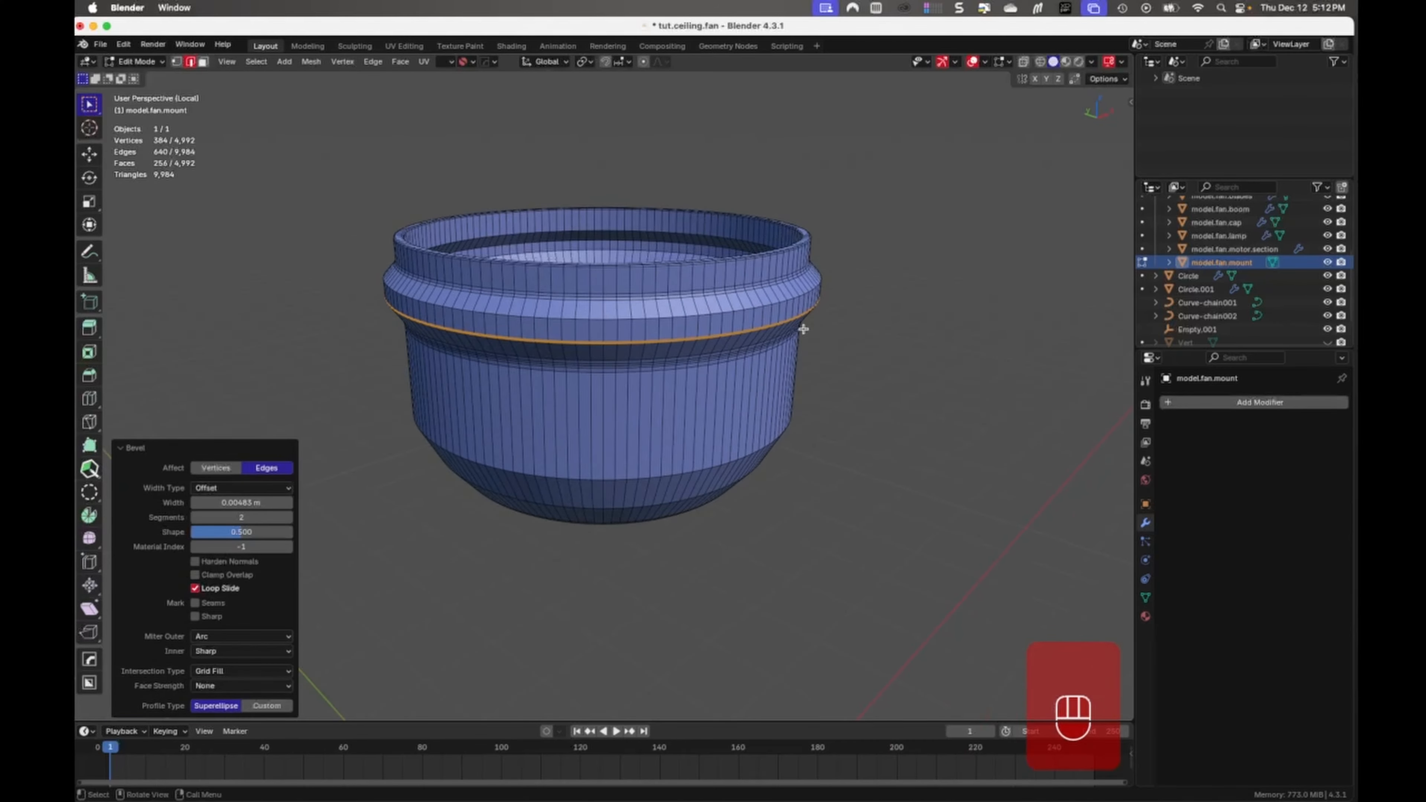
left_click(677, 317, "alt")
key("ctrl+b")
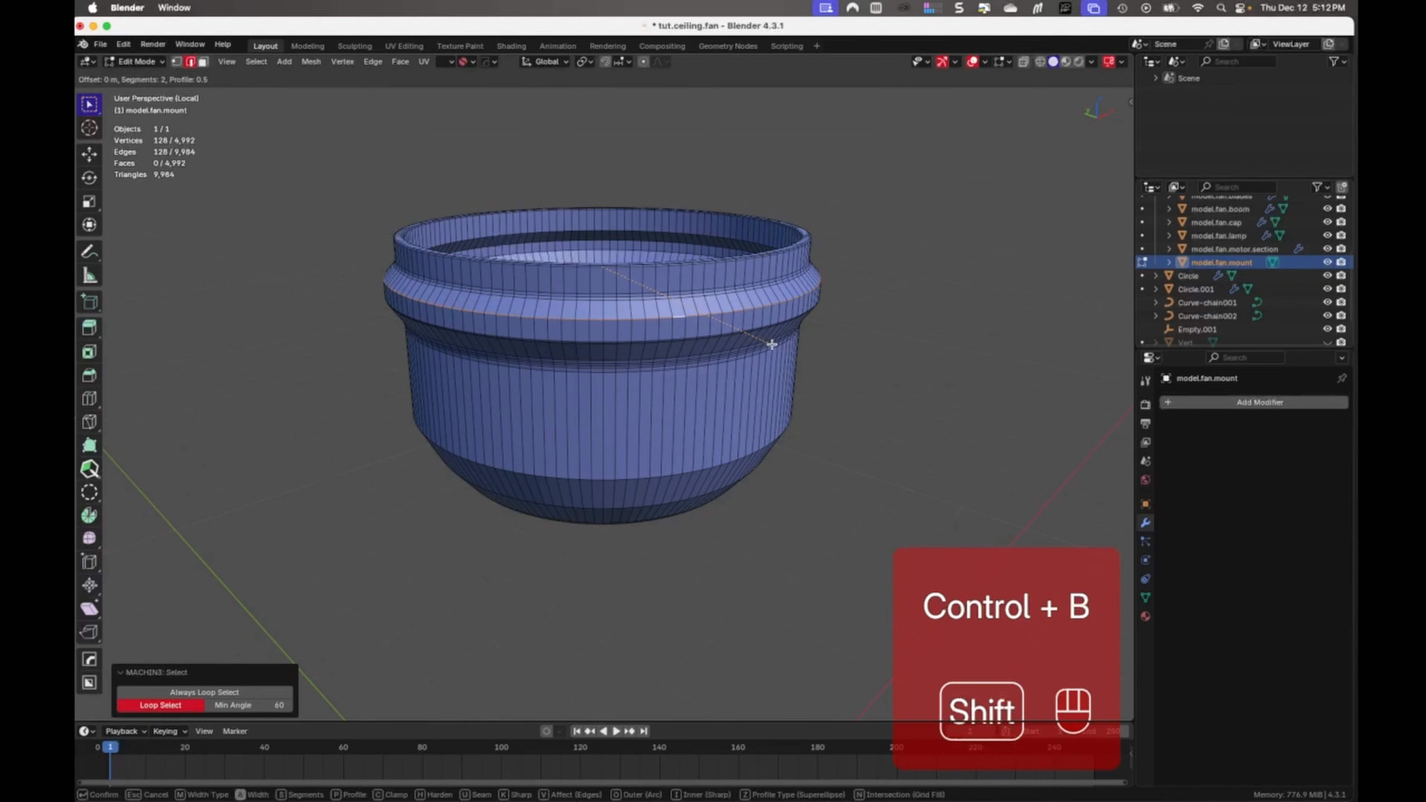
left_click(818, 357)
Test level 2 subdivision on the mount with its flange beveled, undo the test, and reopen the mesh for editing.
key("Tab")
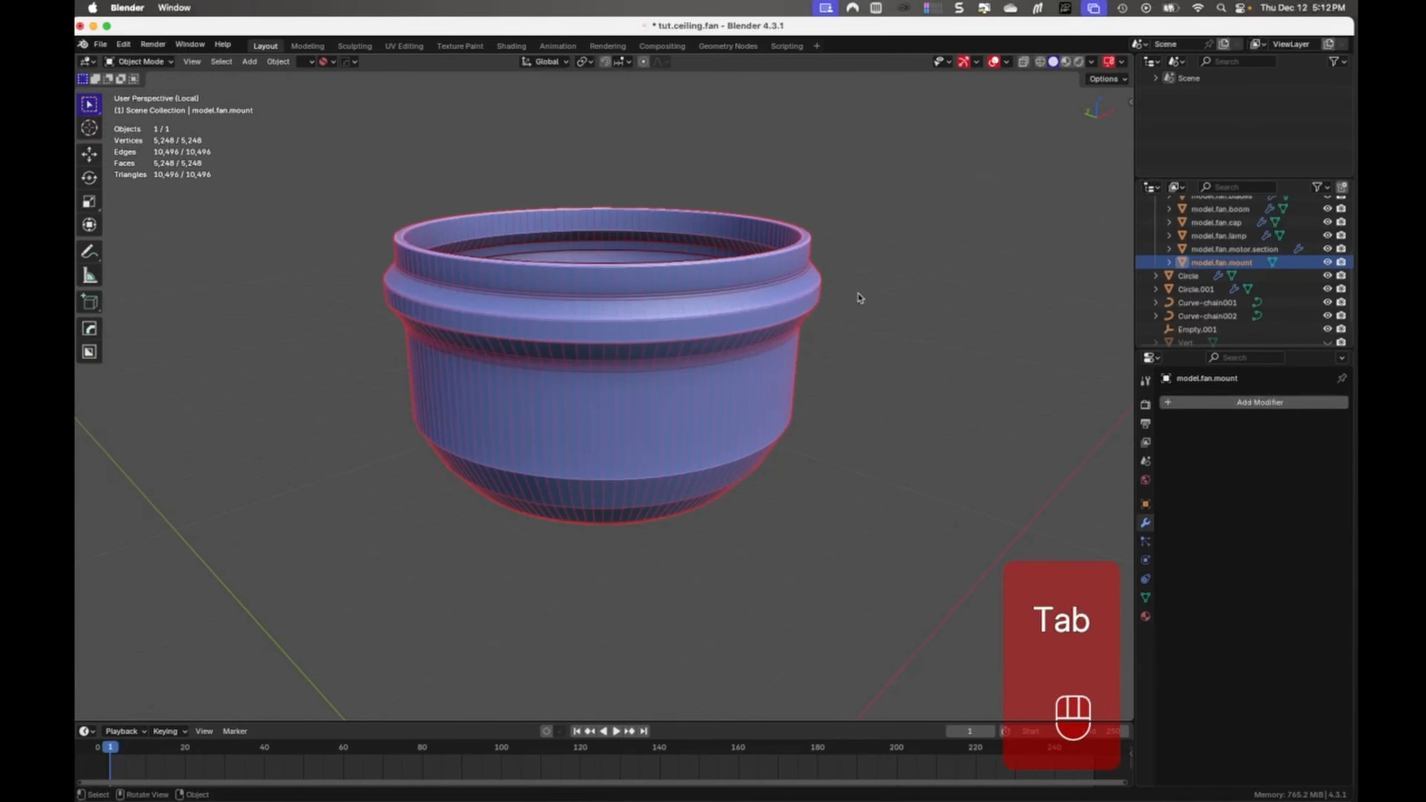
middle_click_drag(819, 374, 777, 372)
key("ctrl+2")
left_click(820, 360)
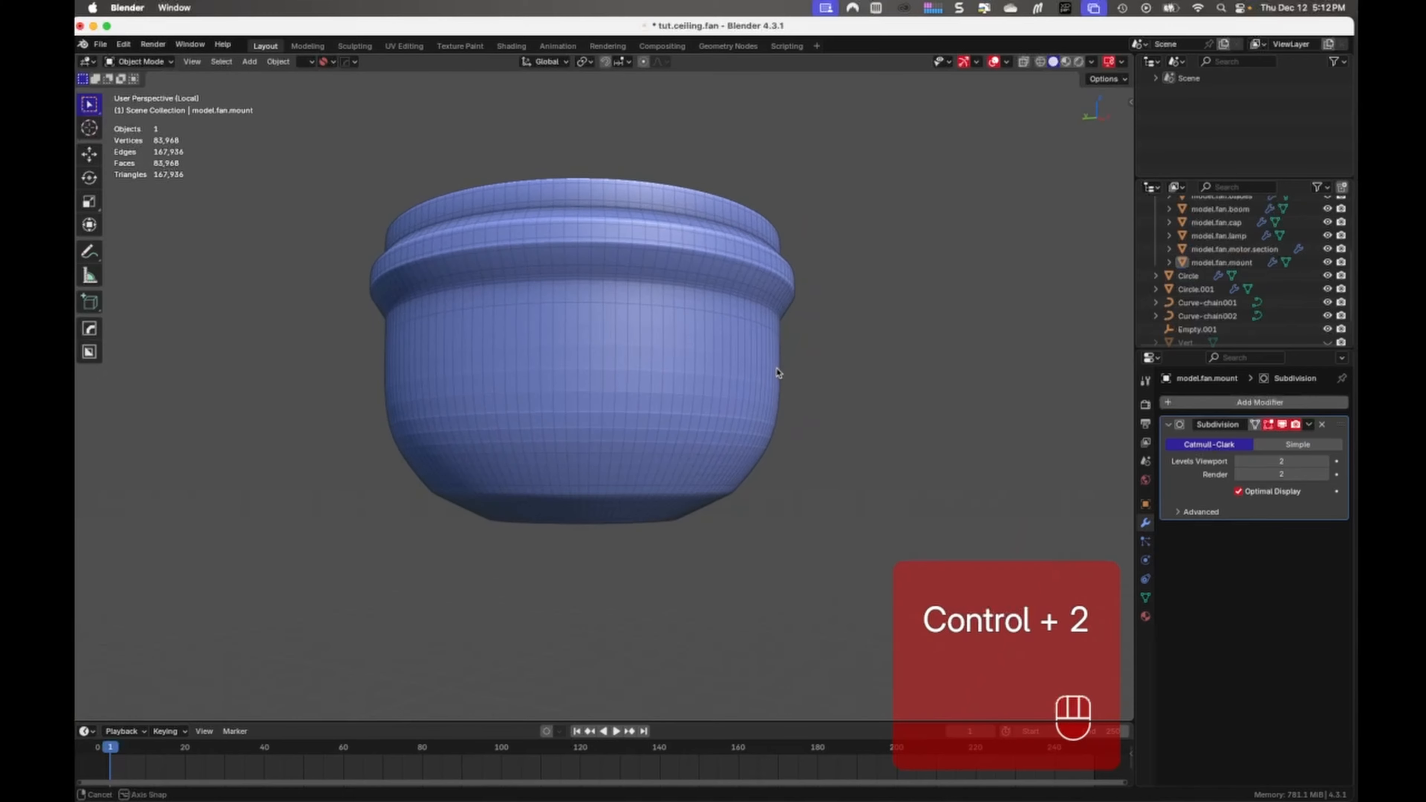
key("super+z")
key("super+z")
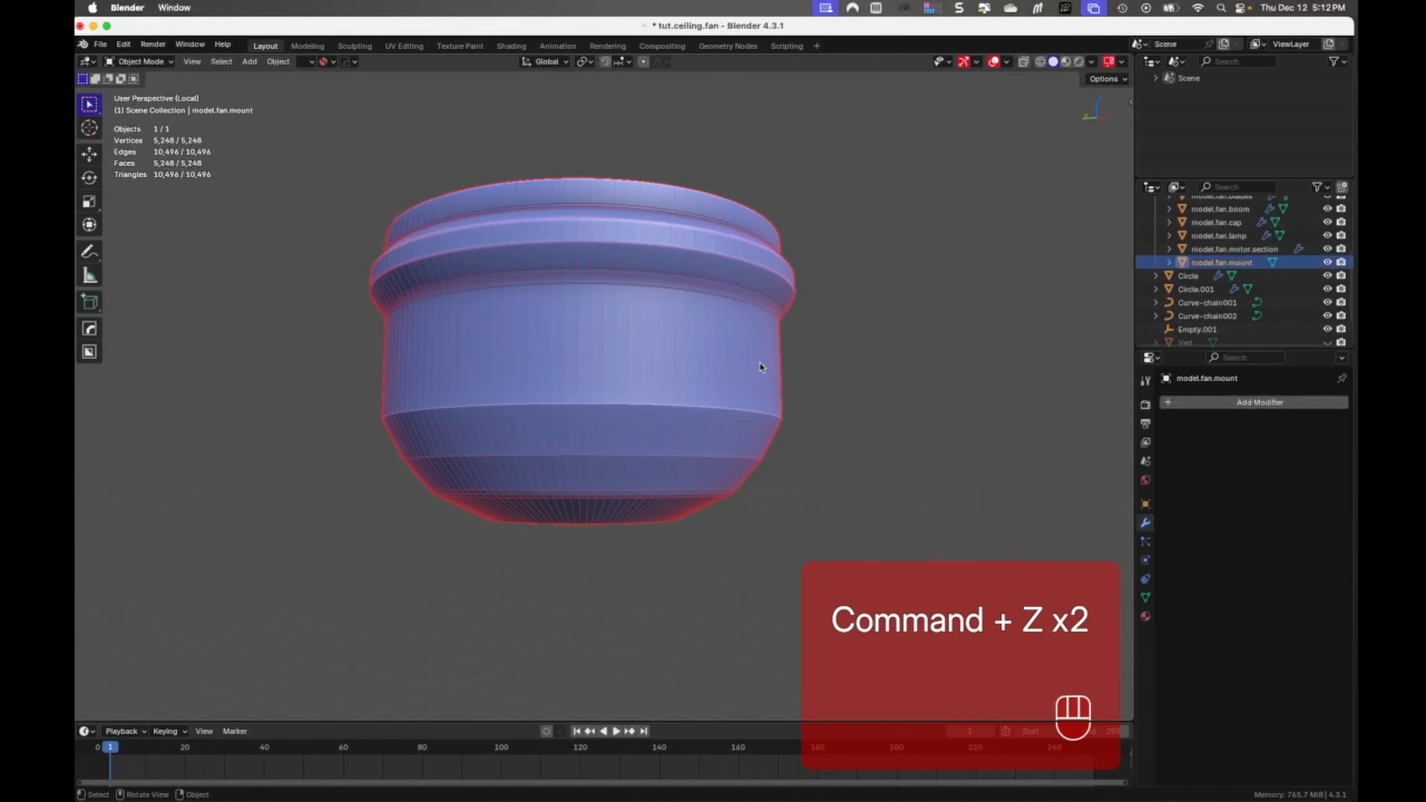
key("Tab")
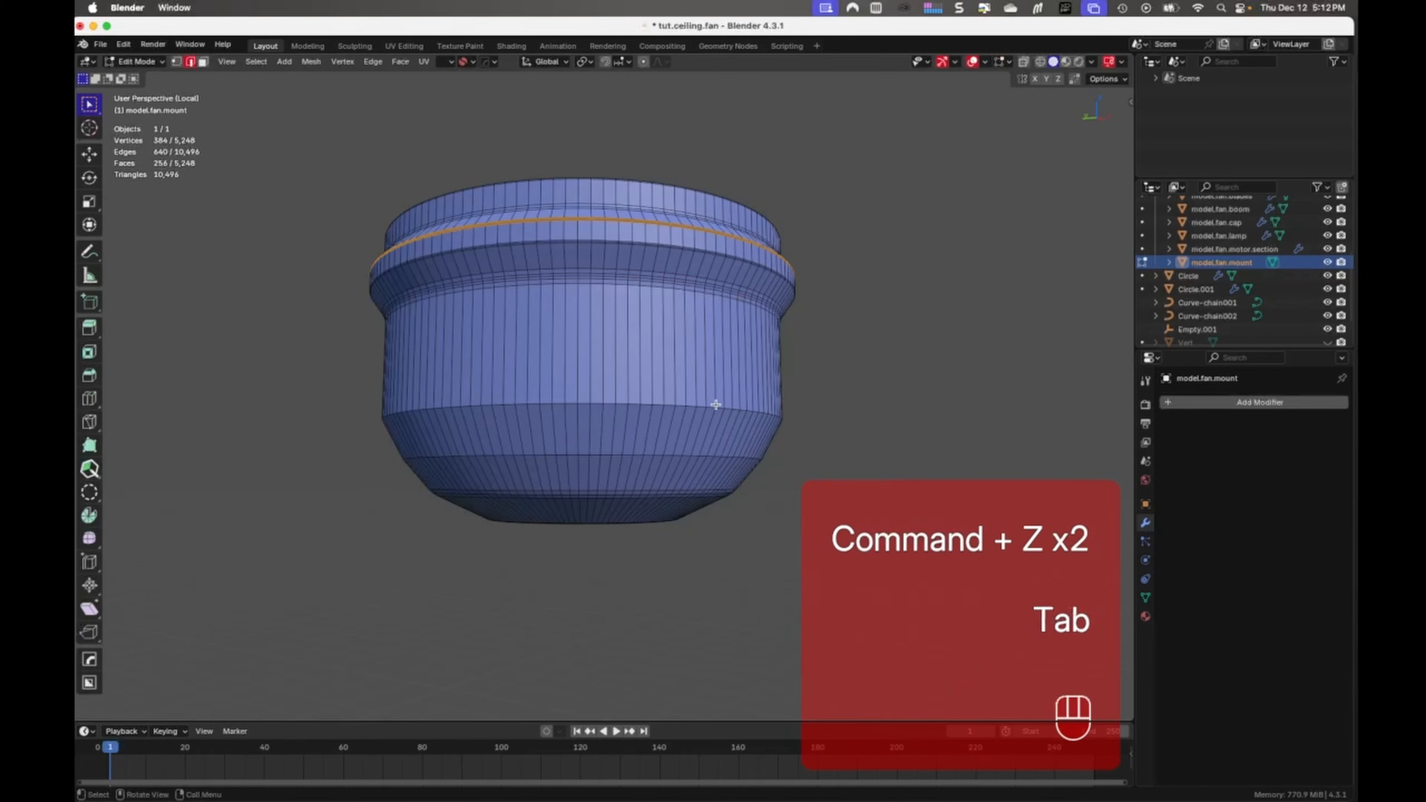
Set an edge crease of 1.000 on the loop where the mount's straight wall meets its tapered underside.
left_click(704, 406)
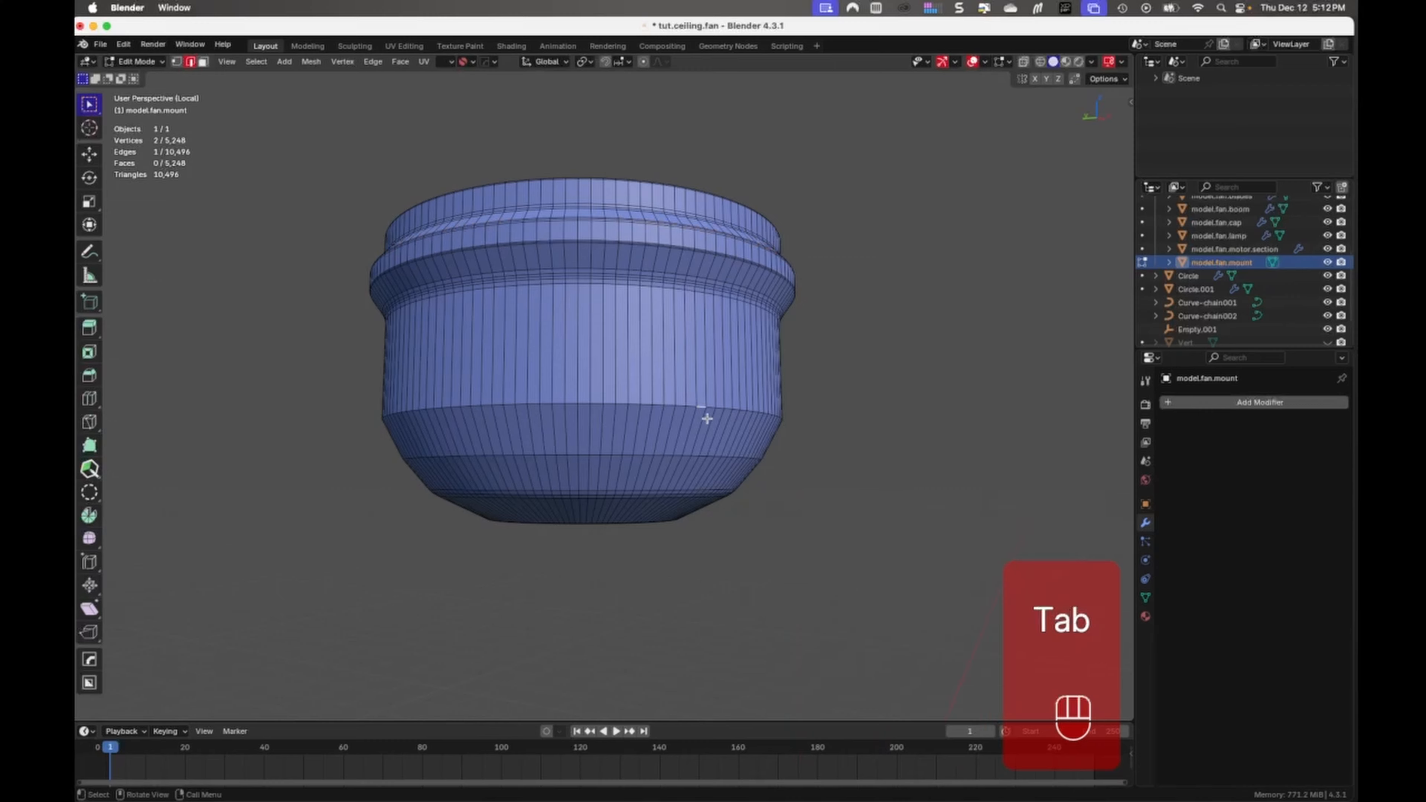
left_click(701, 407, "alt")
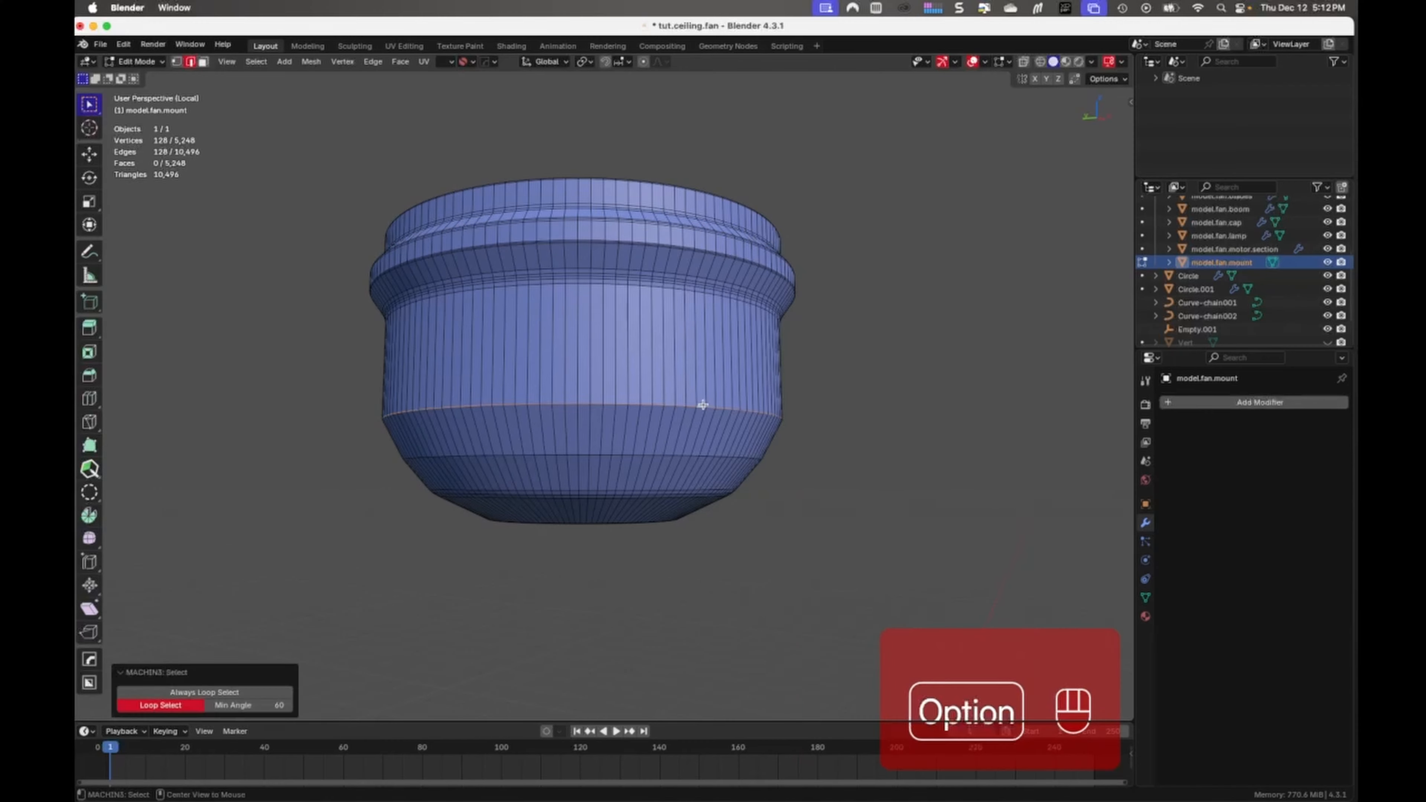
key("shift+e")
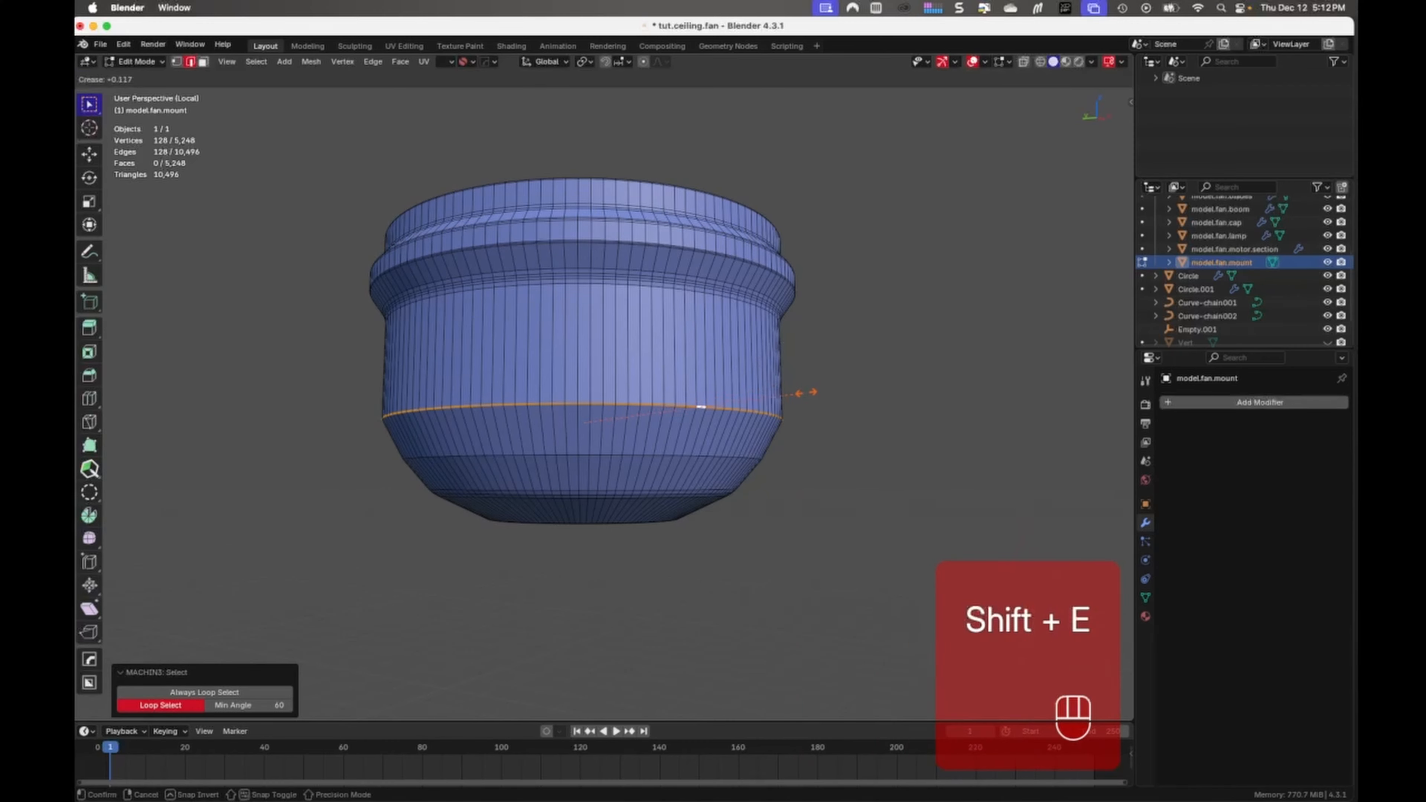
left_click(1098, 402)
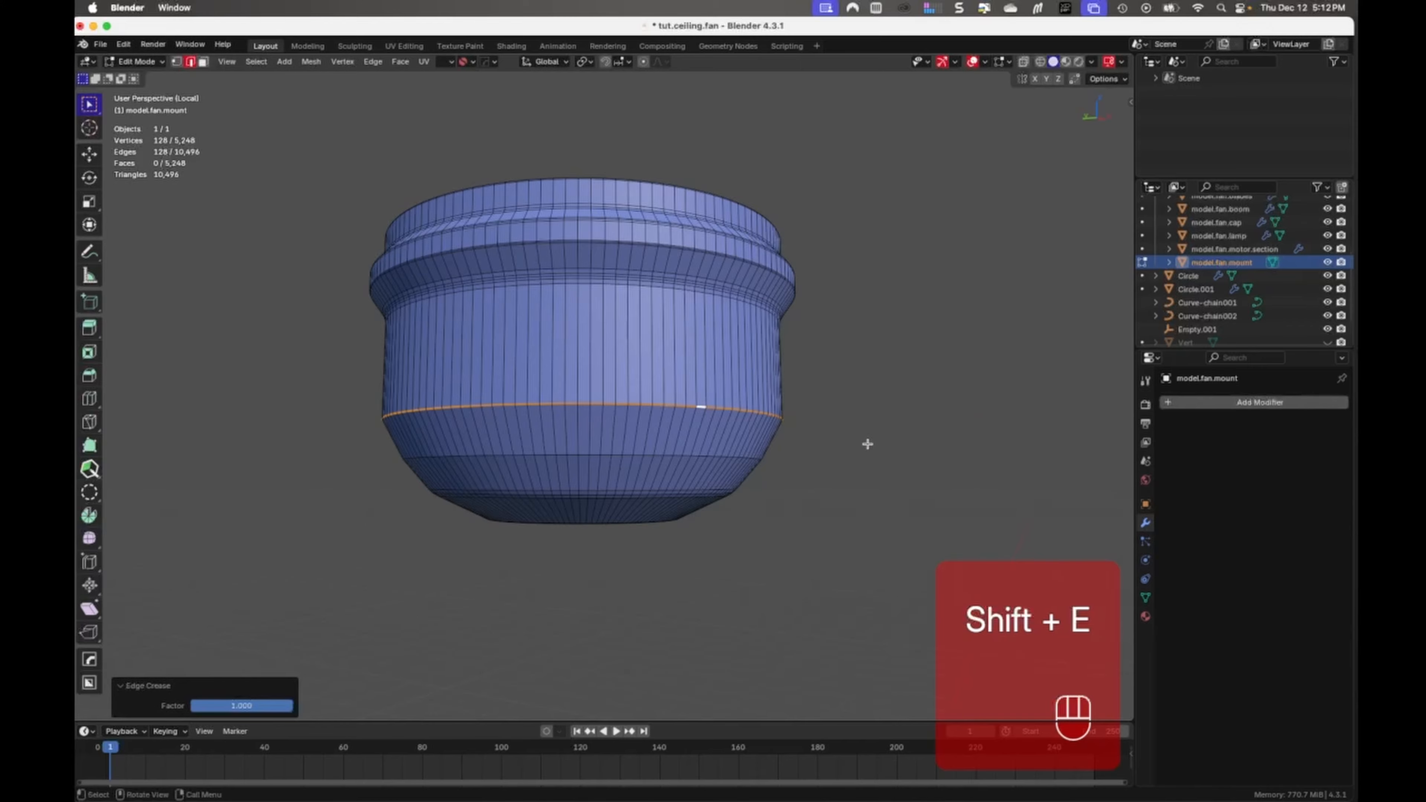
Add level 2 subdivision to the mount in Object Mode, deselect it, and leave the isolated view to show the whole fan.
key("Tab")
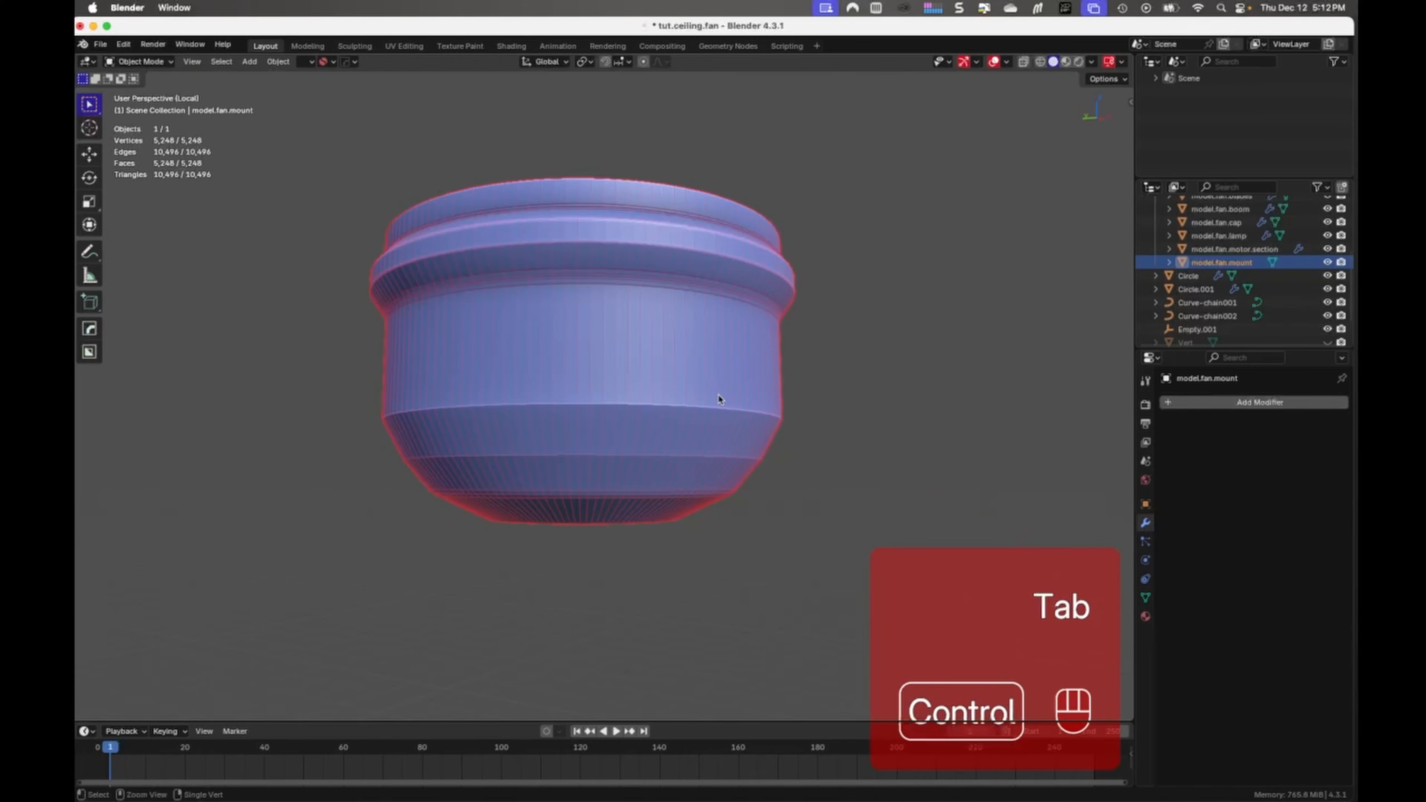
key("ctrl+2")
left_click(845, 368)
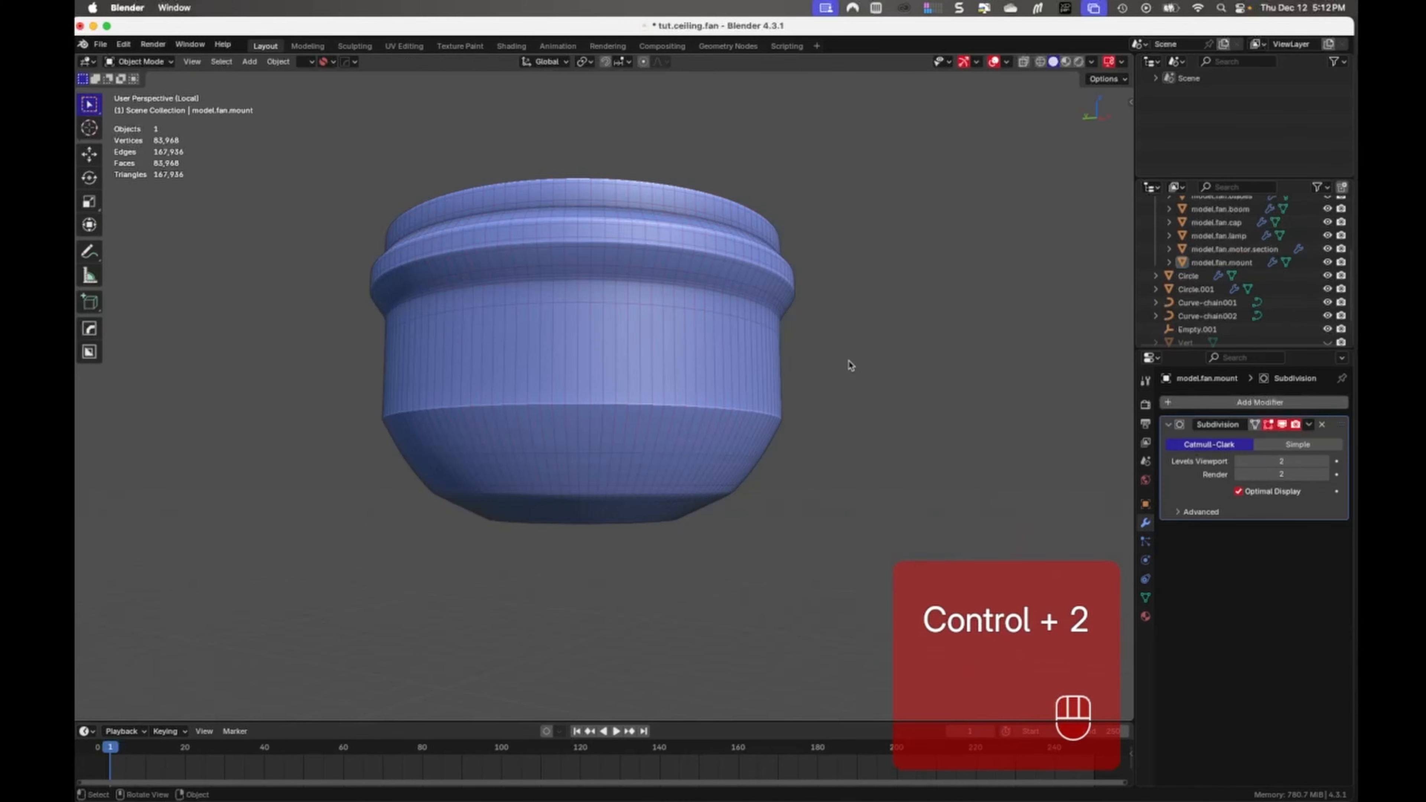
middle_click_drag(847, 366, 802, 603)
key("KP_1")
middle_click_drag(793, 438, 787, 532, "ctrl")
key("KP_Divide")
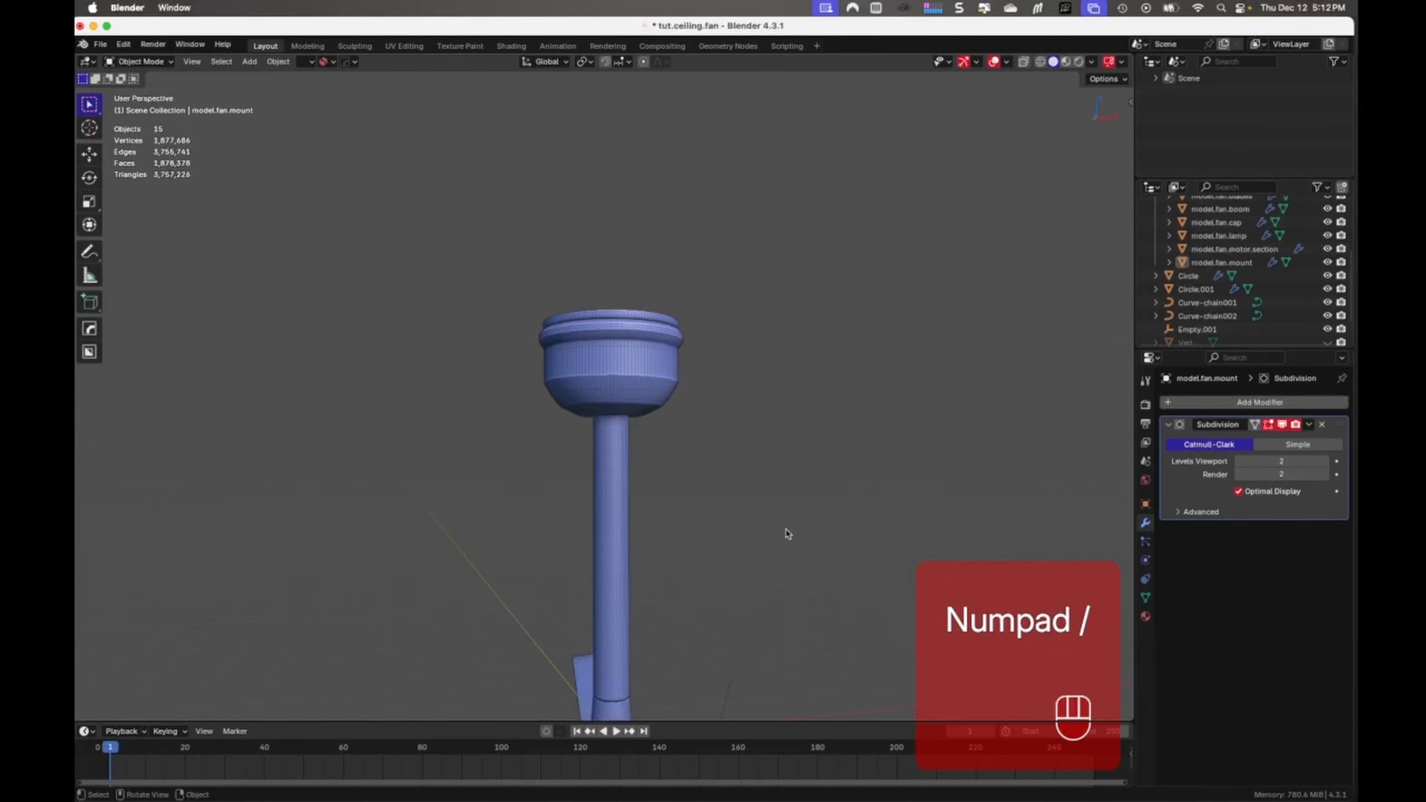